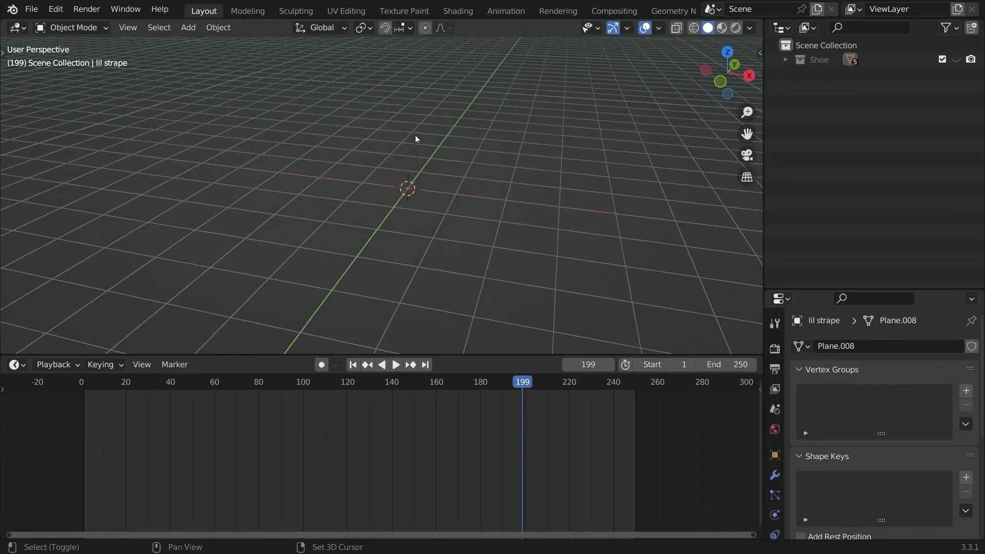
# - Add a plane at the origin and scale it up to about ten times its size
pyautogui.hotkey('shift', 'a')
pyautogui.click(496, 167)
pyautogui.scroll(-5, 513, 185)
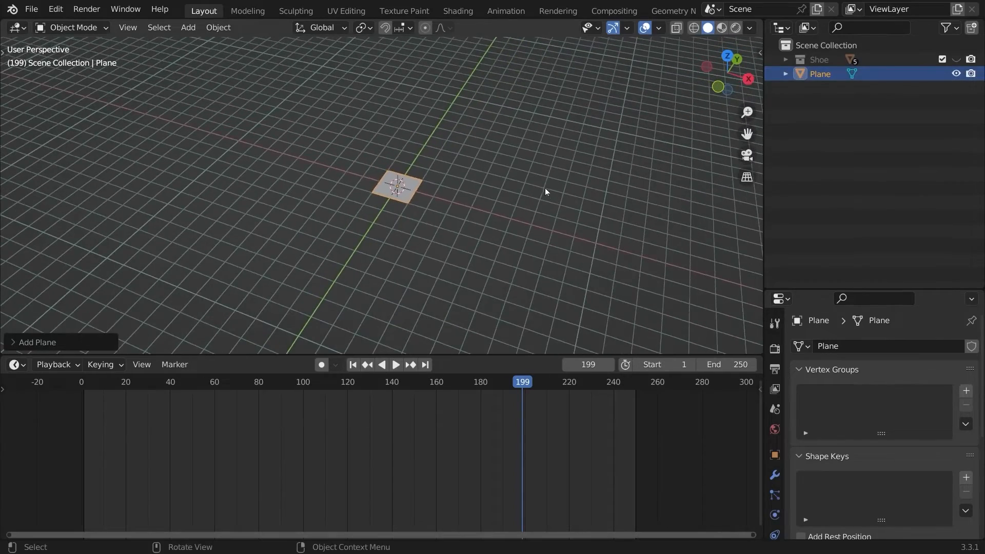
pyautogui.write('s0')
pyautogui.press('Return')
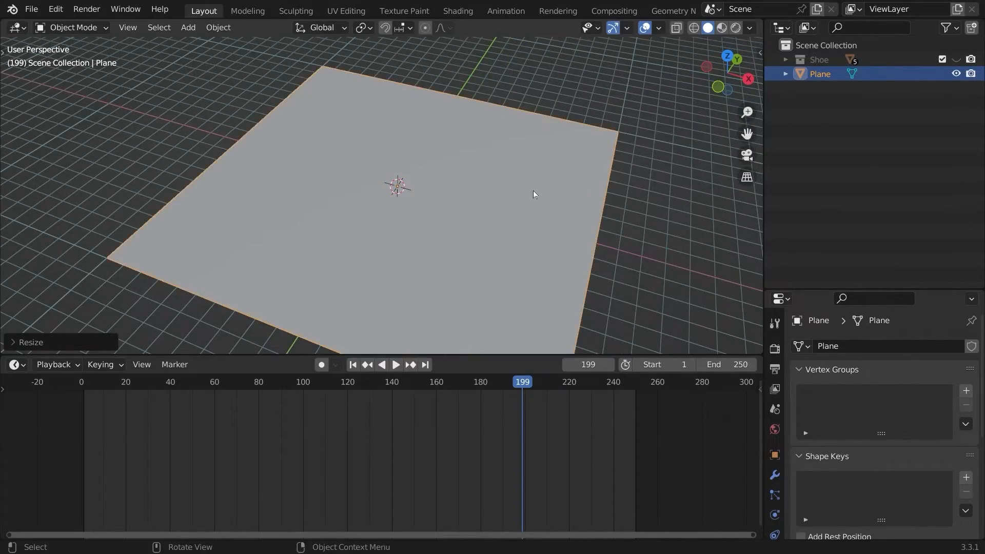
# - Switch the timeline area to the Shader Editor and enlarge it
pyautogui.moveTo(535, 193); pyautogui.dragTo(15, 379, button='middle')
pyautogui.click(17, 364)
pyautogui.click(62, 497)
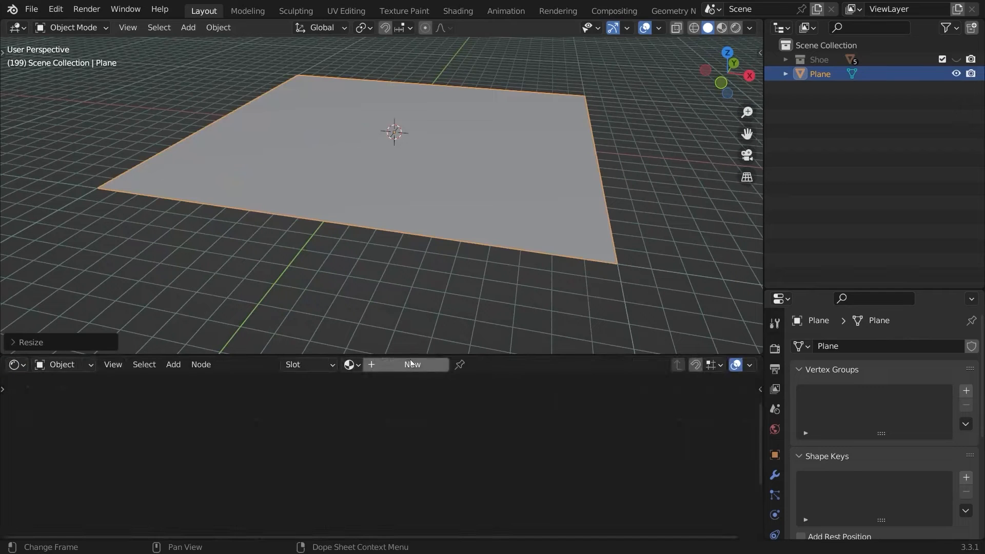
pyautogui.moveTo(523, 353); pyautogui.dragTo(522, 283)
# - Create a new material for the plane and name it "bacgroung"
pyautogui.click(403, 294)
pyautogui.click(403, 294)
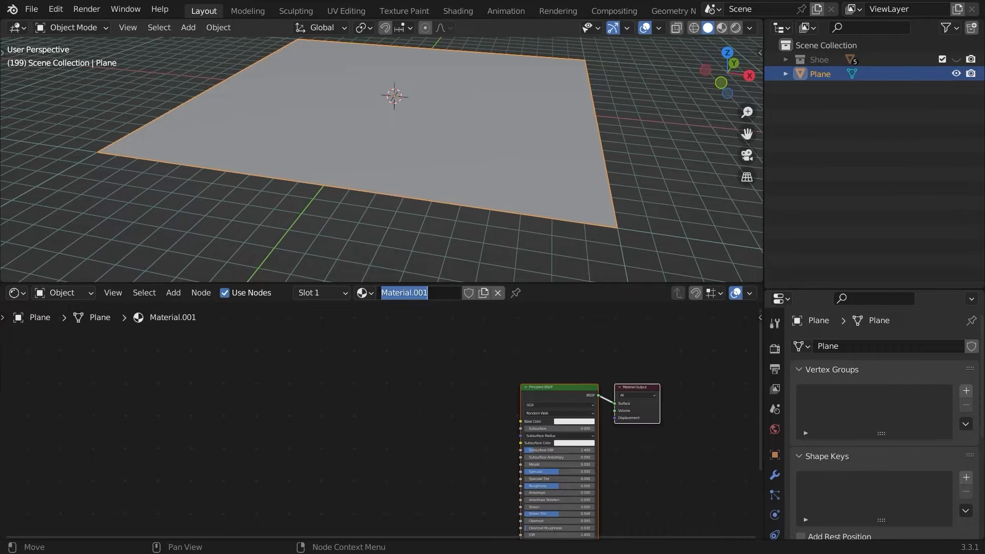
pyautogui.write('bacgroung')
pyautogui.press('Return')
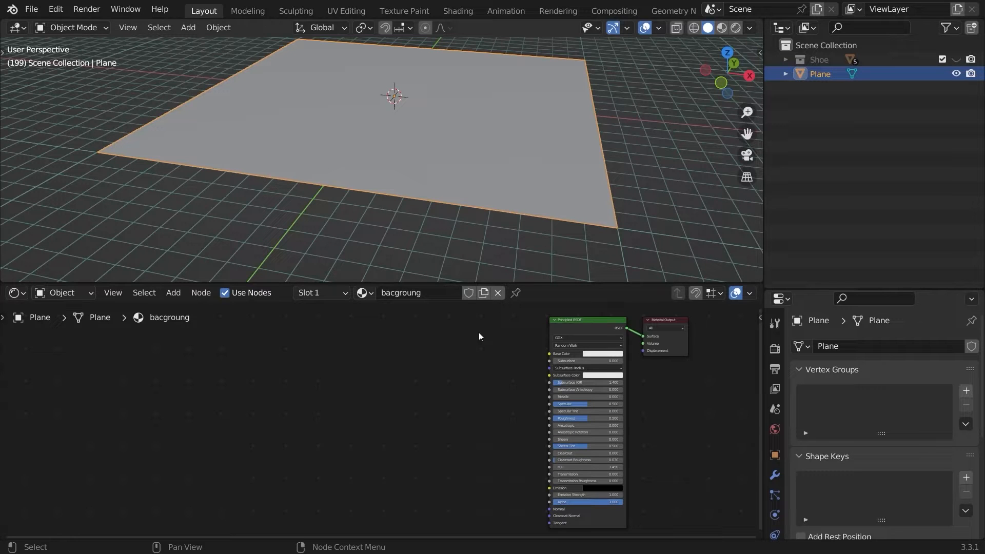
# - Add a Gradient Texture node and feed it with Texture Coordinate and Mapping nodes
pyautogui.moveTo(472, 126); pyautogui.dragTo(595, 135, button='middle')
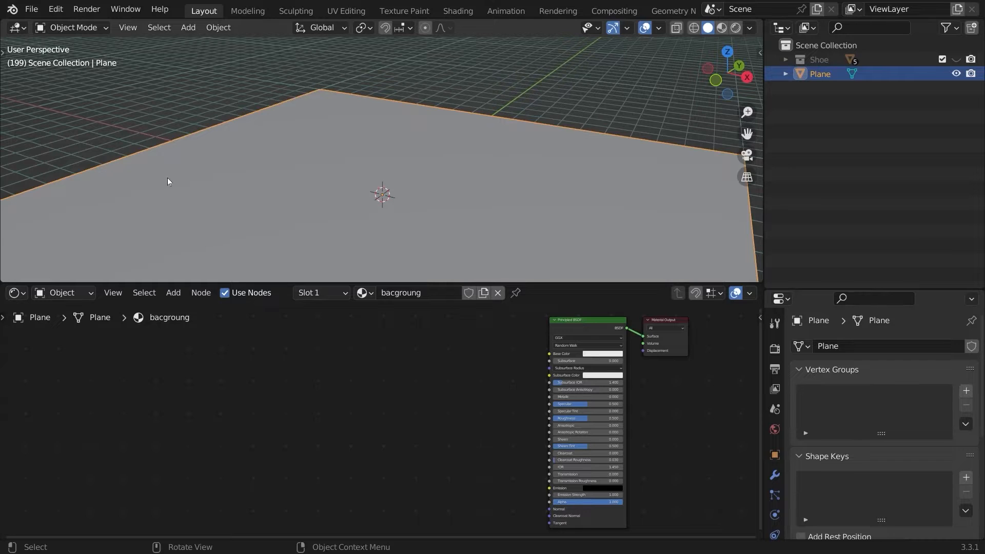
pyautogui.keyDown('ctrl'); pyautogui.moveTo(494, 133); pyautogui.dragTo(490, 189, button='middle'); pyautogui.keyUp('ctrl')
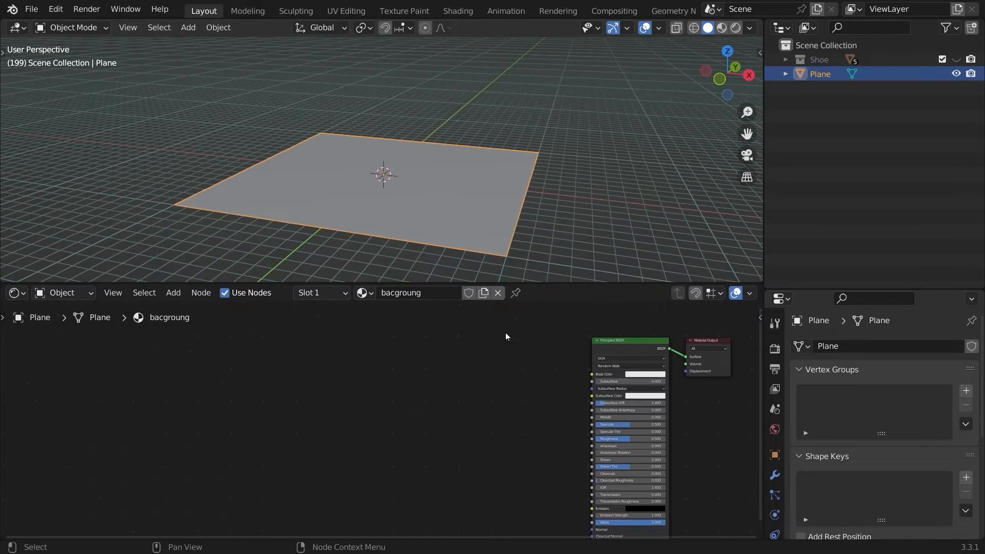
pyautogui.hotkey('shift', 'a')
pyautogui.write('grad')
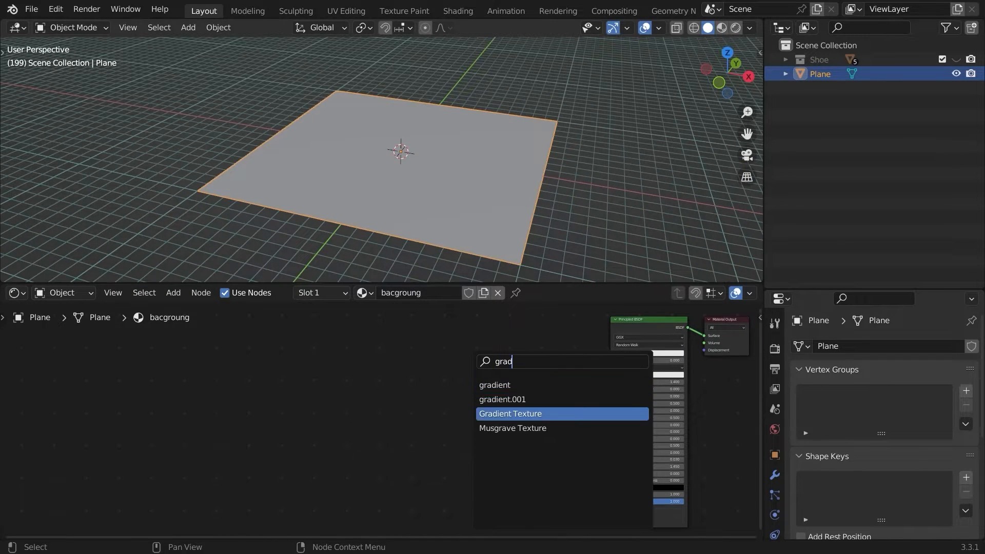
pyautogui.click(503, 411)
pyautogui.click(453, 360)
pyautogui.scroll(1, 451, 330)
pyautogui.hotkey('ctrl', 't')
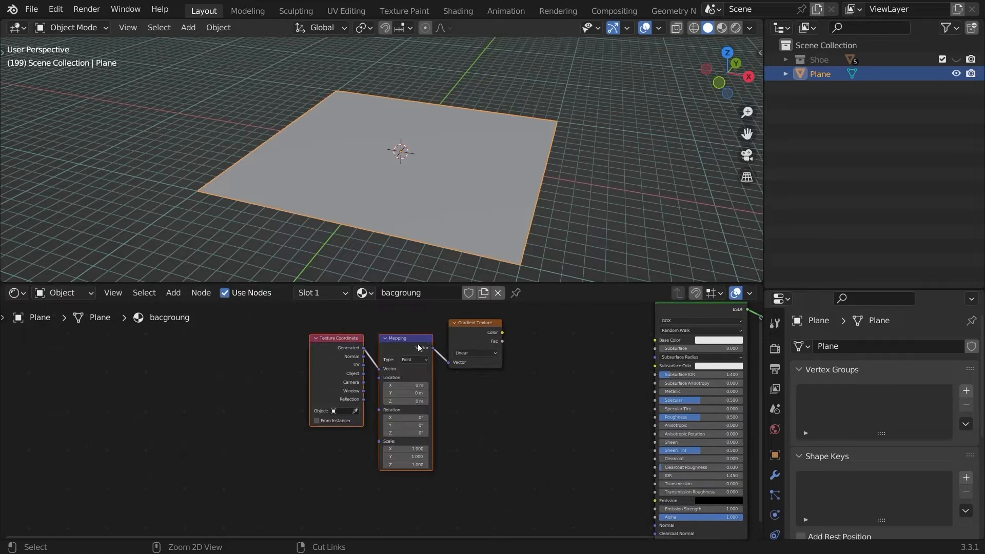
# - Preview the Gradient Texture on the plane in Material Preview shading and move the Texture Coordinate and Mapping nodes away from it
pyautogui.scroll(1, 410, 343)
pyautogui.press('g')
pyautogui.click(414, 337)
pyautogui.scroll(1, 356, 345)
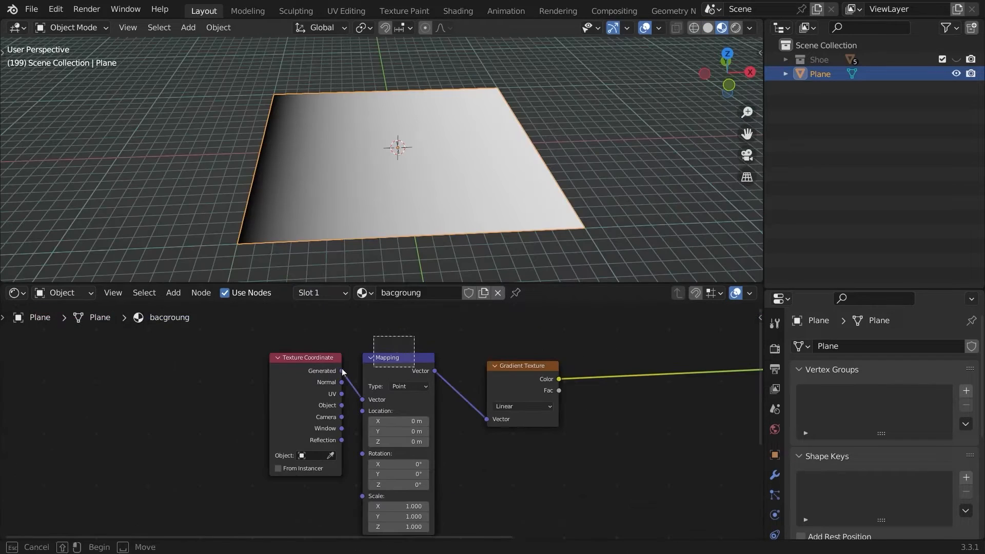
pyautogui.press('g')
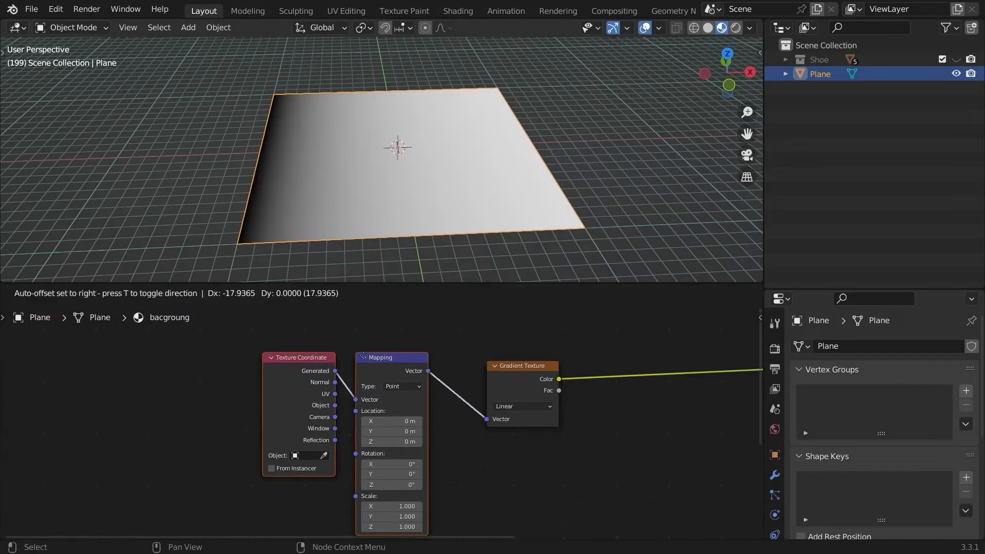
pyautogui.click(489, 378)
# - Set the gradient type to Spherical and connect the Object texture coordinates to the Mapping node
pyautogui.click(524, 405)
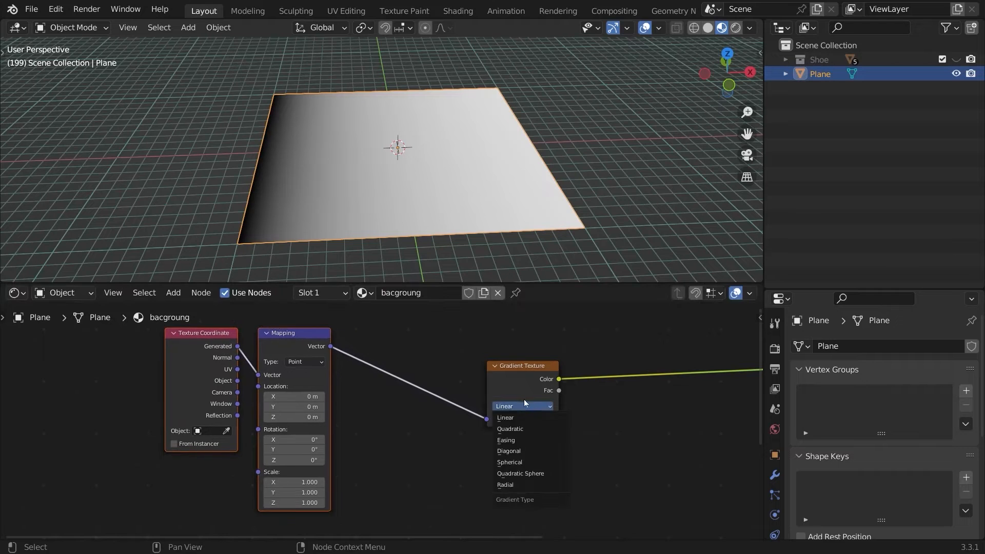
pyautogui.click(528, 463)
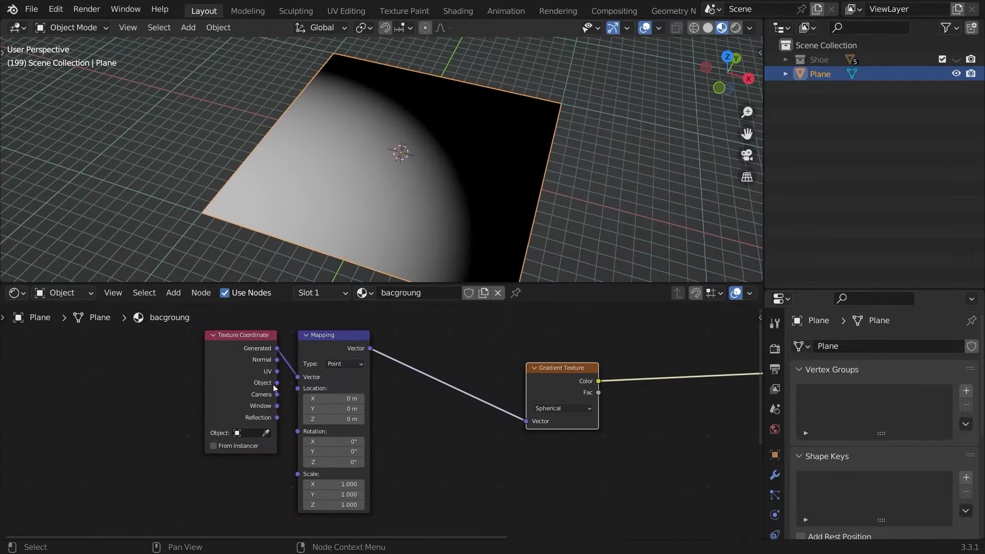
pyautogui.moveTo(287, 369); pyautogui.dragTo(297, 377)
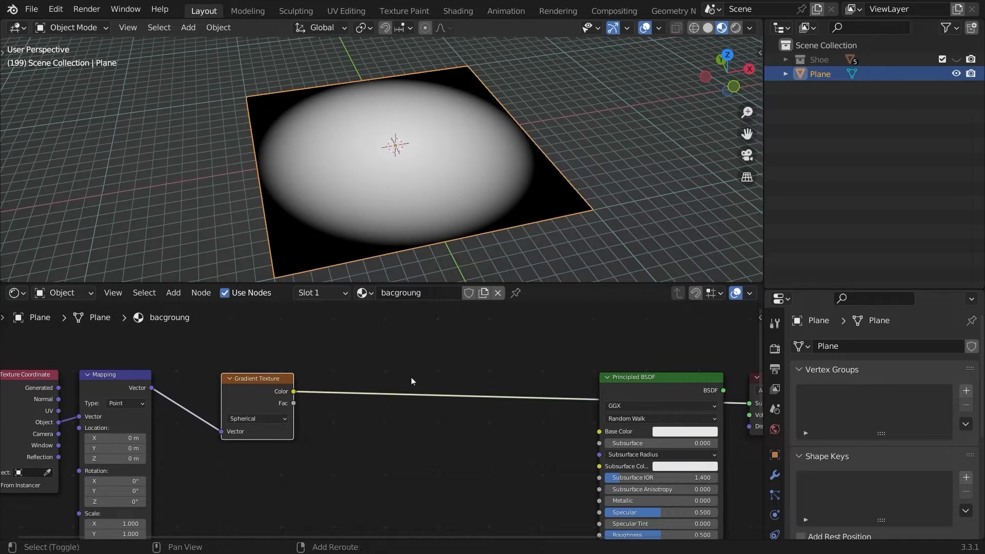
# - Insert a Map Range node after the Gradient Texture on its outgoing link
pyautogui.hotkey('shift', 'a')
pyautogui.click(390, 376)
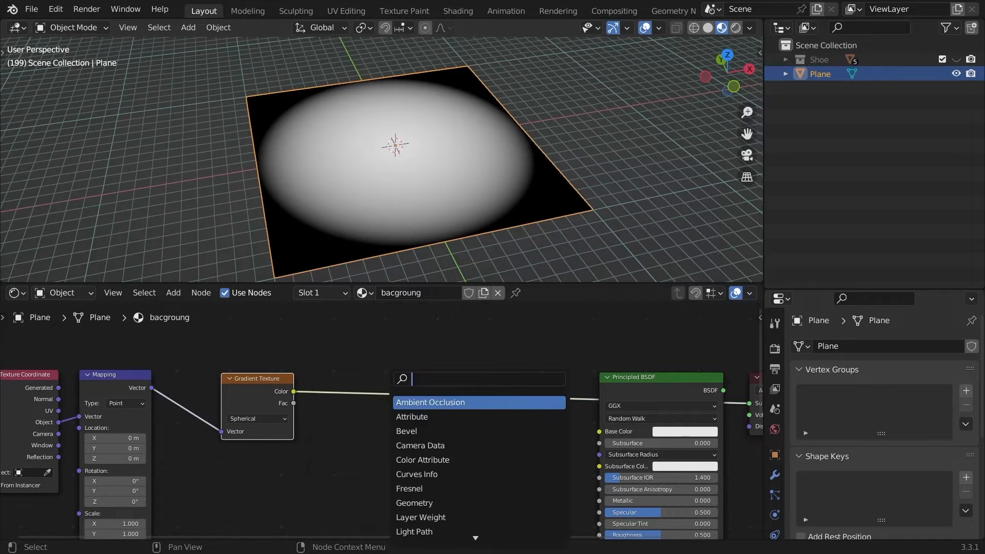
pyautogui.write('ma')
pyautogui.click(416, 446)
pyautogui.click(360, 361)
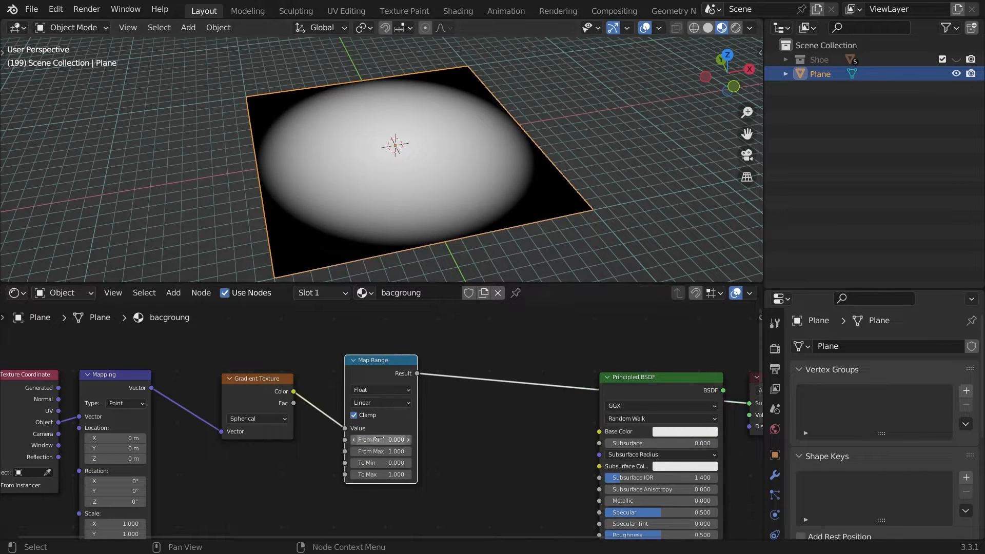
# - Set the Map Range to Smoother Step with From Min 0 and connect its result to the Principled BSDF's Alpha
pyautogui.click(391, 403)
pyautogui.click(393, 448)
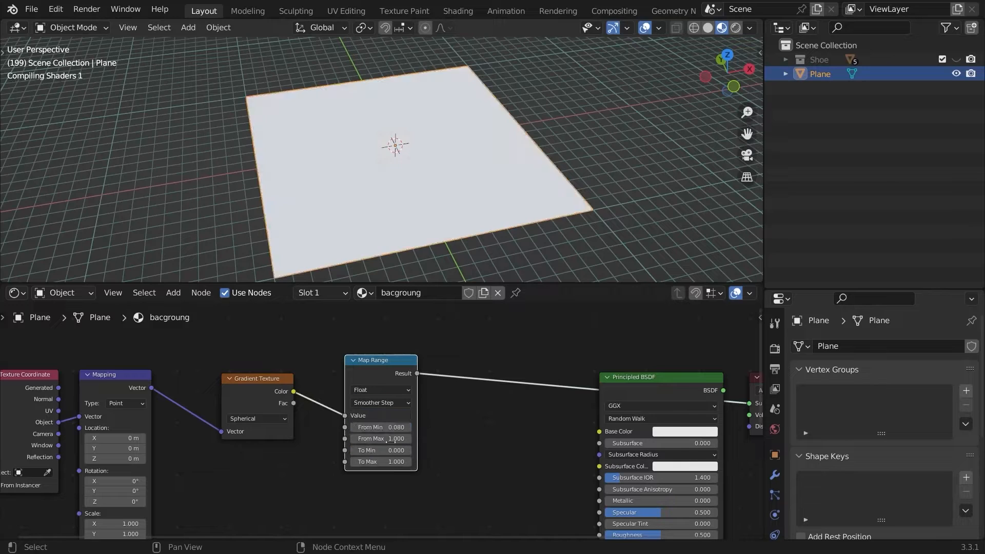
pyautogui.keyDown('shift'); pyautogui.moveTo(388, 427); pyautogui.dragTo(375, 427); pyautogui.keyUp('shift')
pyautogui.click(310, 406)
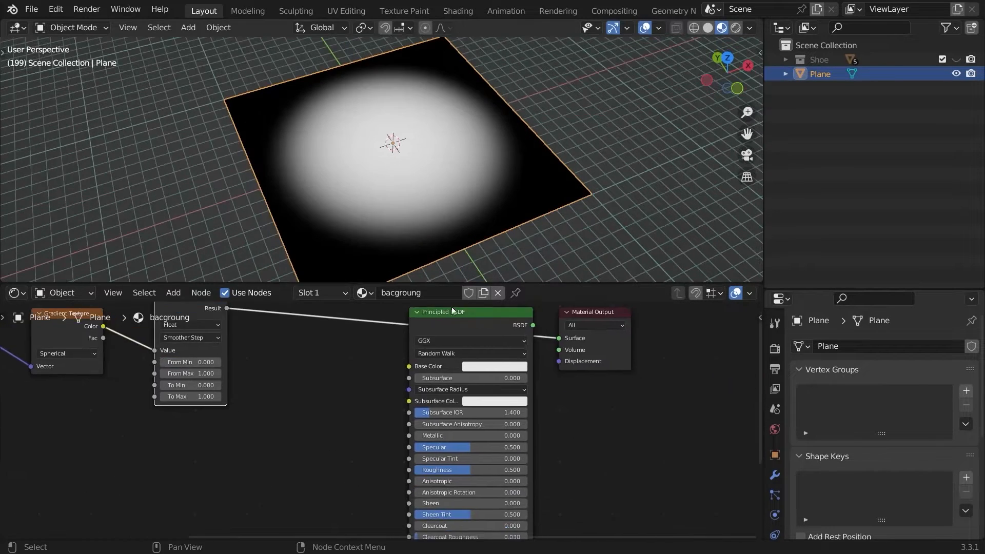
pyautogui.moveTo(375, 522); pyautogui.dragTo(398, 435)
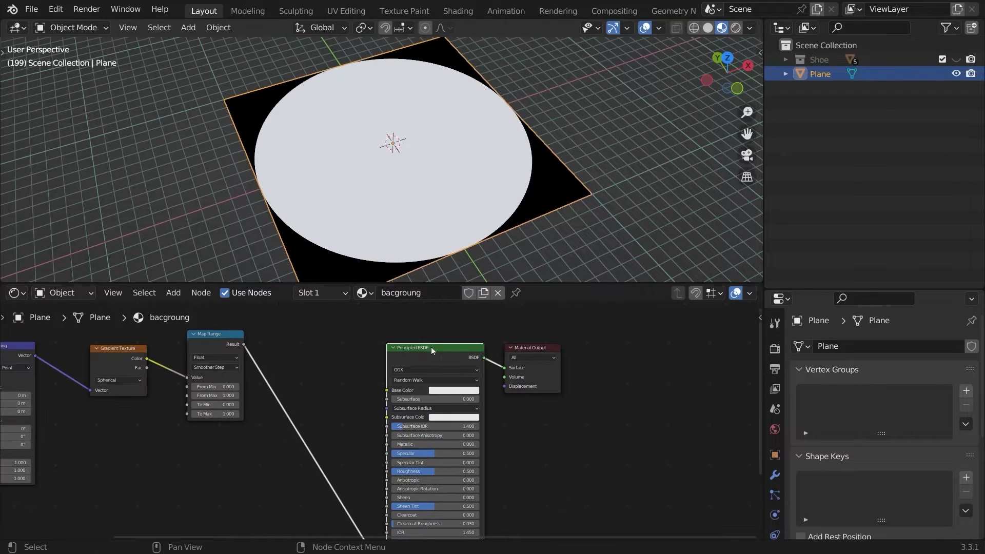
# - Set the material's Blend Mode to Alpha Blend and Shadow Mode to Alpha Clip, with Show Backface turned off
pyautogui.scroll(-4, 772, 492)
pyautogui.click(768, 493)
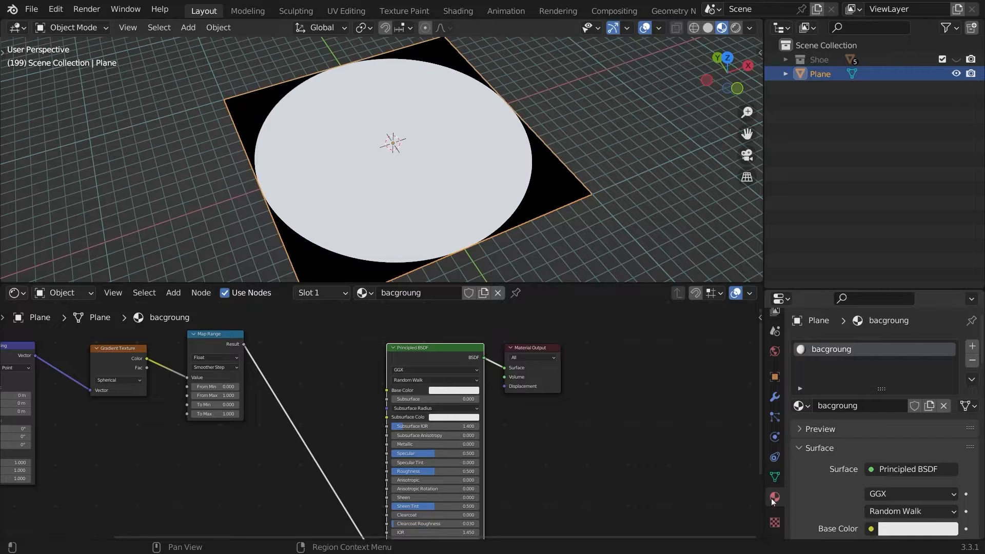
pyautogui.scroll(-15, 816, 417)
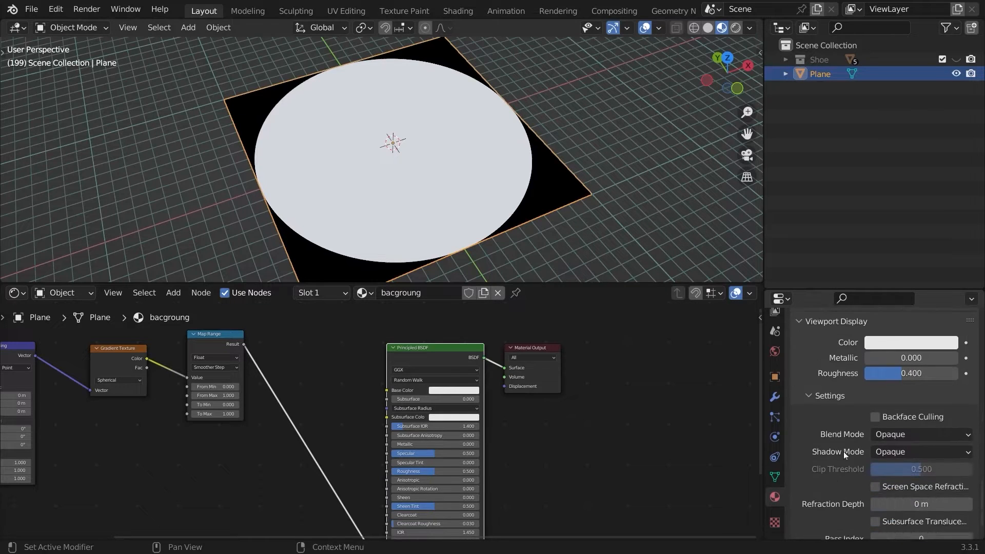
pyautogui.scroll(-2, 843, 453)
pyautogui.click(892, 401)
pyautogui.click(913, 463)
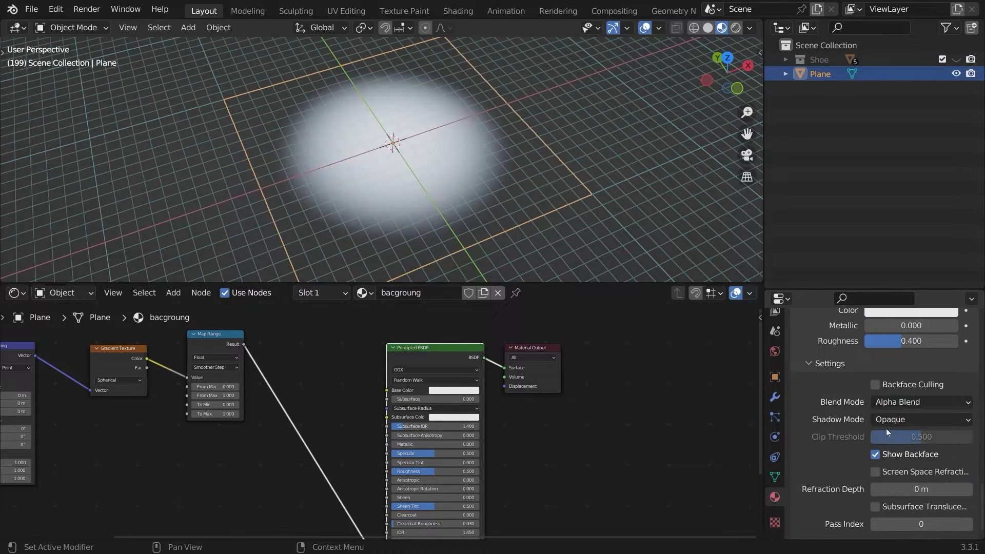
pyautogui.click(895, 421)
pyautogui.click(895, 467)
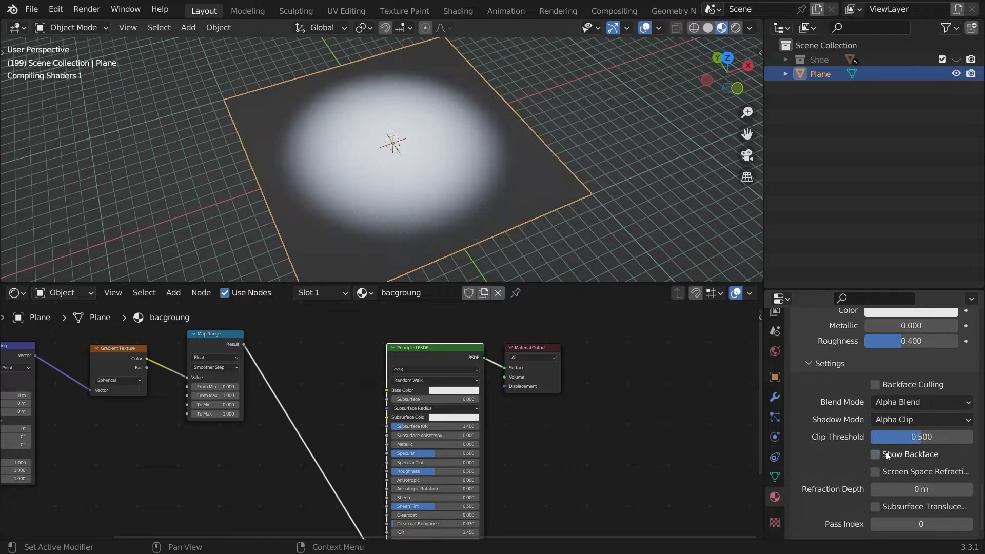
# - Set the Principled BSDF's Transmission to 1 and its Roughness to 0
pyautogui.moveTo(603, 220); pyautogui.dragTo(632, 189, button='middle')
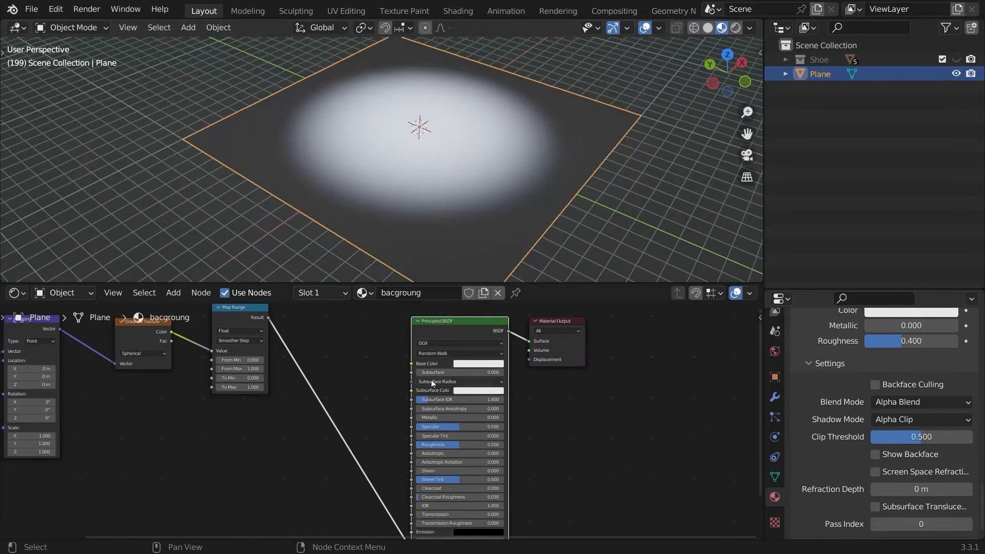
pyautogui.moveTo(382, 376); pyautogui.dragTo(391, 325, button='middle')
pyautogui.keyDown('ctrl'); pyautogui.moveTo(383, 411); pyautogui.dragTo(414, 340, button='middle'); pyautogui.keyUp('ctrl')
pyautogui.moveTo(435, 449); pyautogui.dragTo(415, 418, button='middle')
pyautogui.moveTo(433, 430); pyautogui.dragTo(587, 374)
pyautogui.moveTo(451, 339); pyautogui.dragTo(470, 412, button='middle')
pyautogui.moveTo(471, 413); pyautogui.dragTo(393, 411)
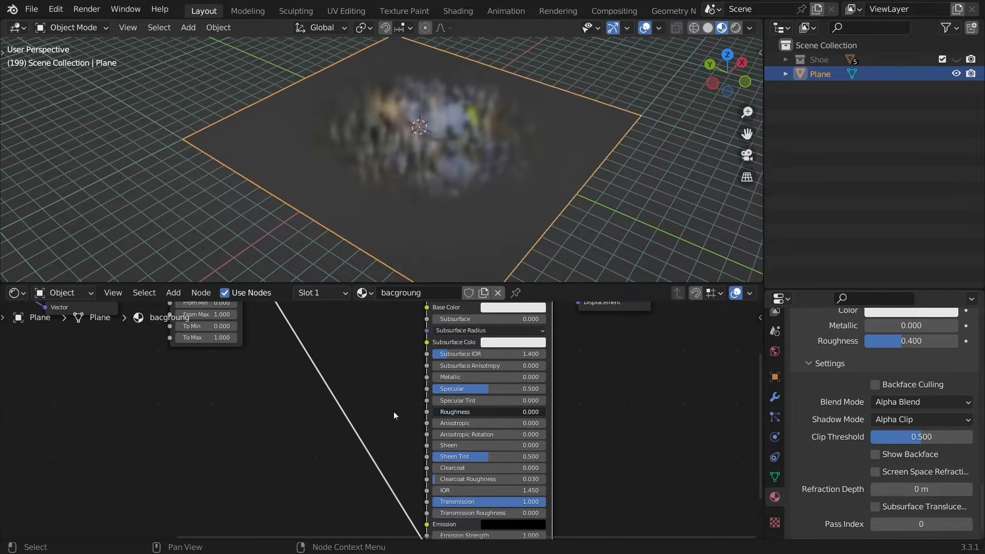
# - Set the Map Range's From Min to -0.2
pyautogui.moveTo(448, 216); pyautogui.dragTo(442, 241, button='middle')
pyautogui.moveTo(202, 303); pyautogui.dragTo(392, 417, button='middle')
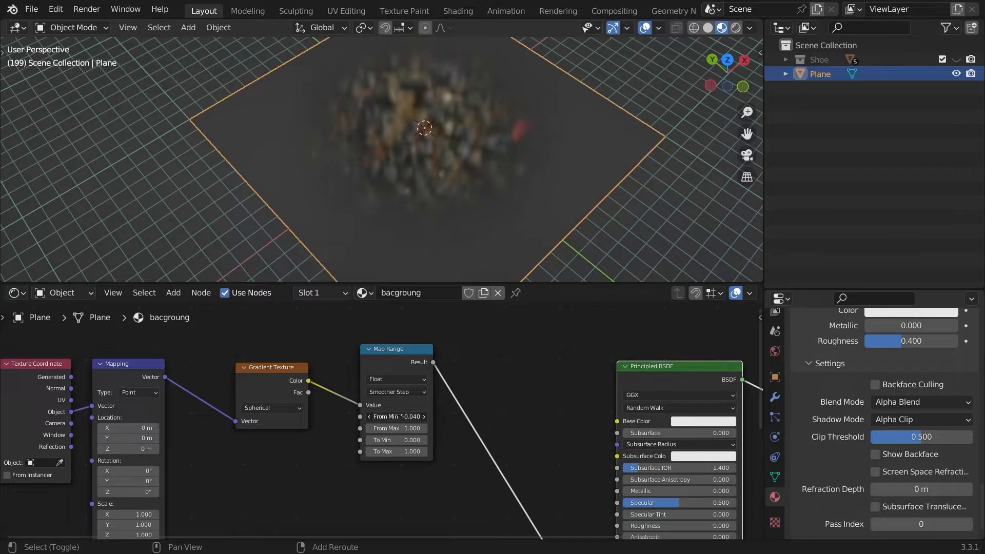
pyautogui.scroll(-3, 386, 412)
pyautogui.moveTo(359, 169); pyautogui.dragTo(517, 182, button='middle')
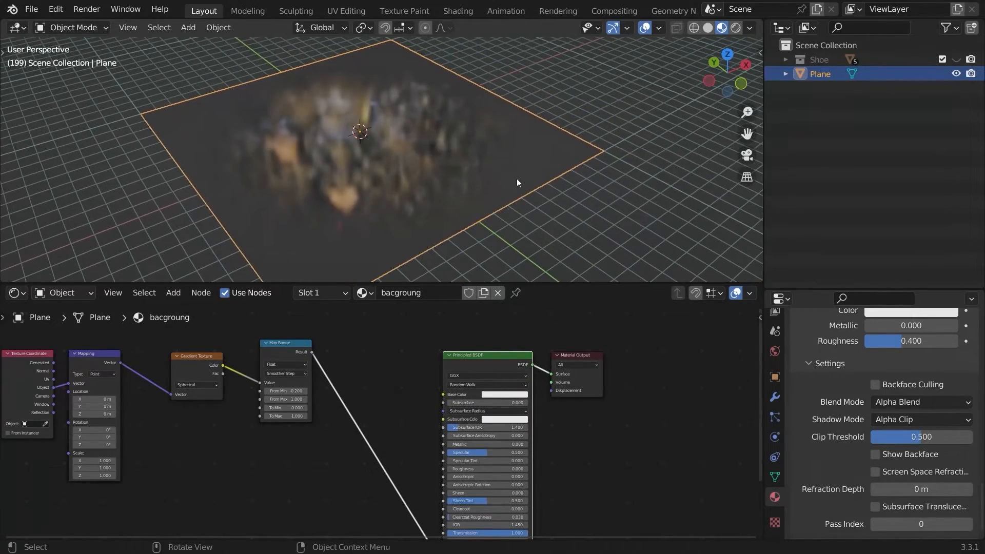
# - Rename the plane "Background" and move it into a new collection named "Background elements"
pyautogui.moveTo(567, 208); pyautogui.dragTo(610, 195, button='middle')
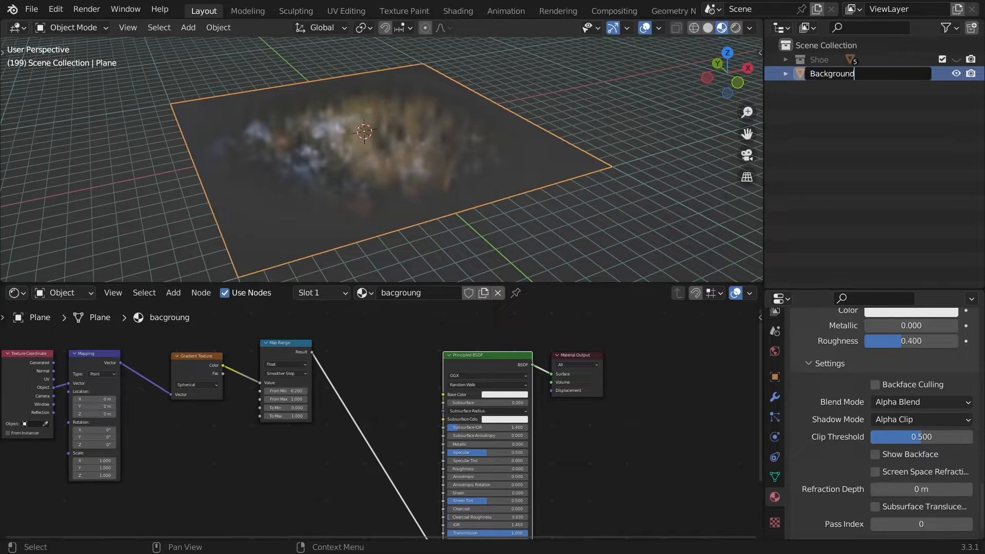
pyautogui.press('Return')
pyautogui.press('m')
pyautogui.click(494, 157)
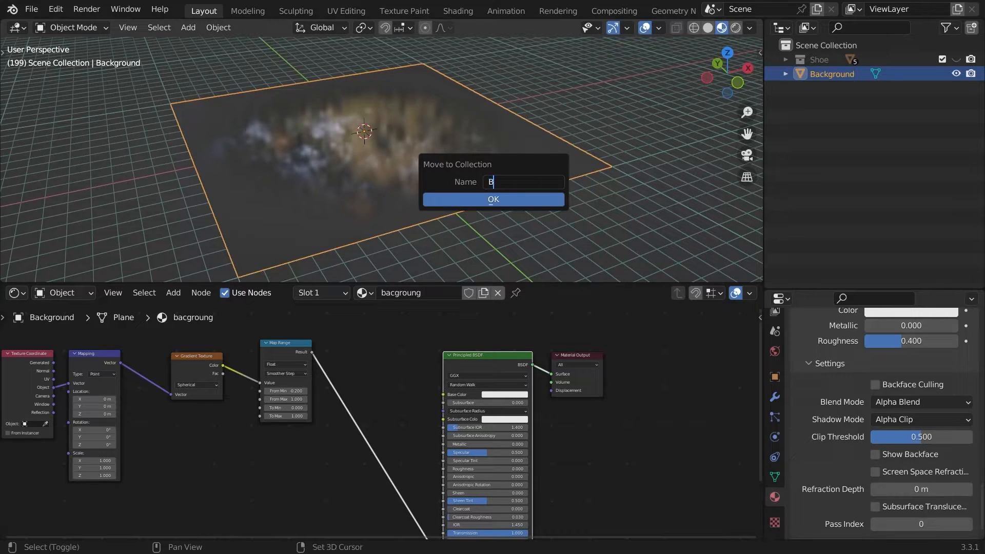
pyautogui.write('Background elements')
pyautogui.press('Return')
# - Unhide the Shoe collection and examine from the front how the shoe sits above the background plane
pyautogui.moveTo(490, 159); pyautogui.dragTo(543, 183, button='middle')
pyautogui.click(955, 59)
pyautogui.press('KP_1')
pyautogui.scroll(9, 532, 156)
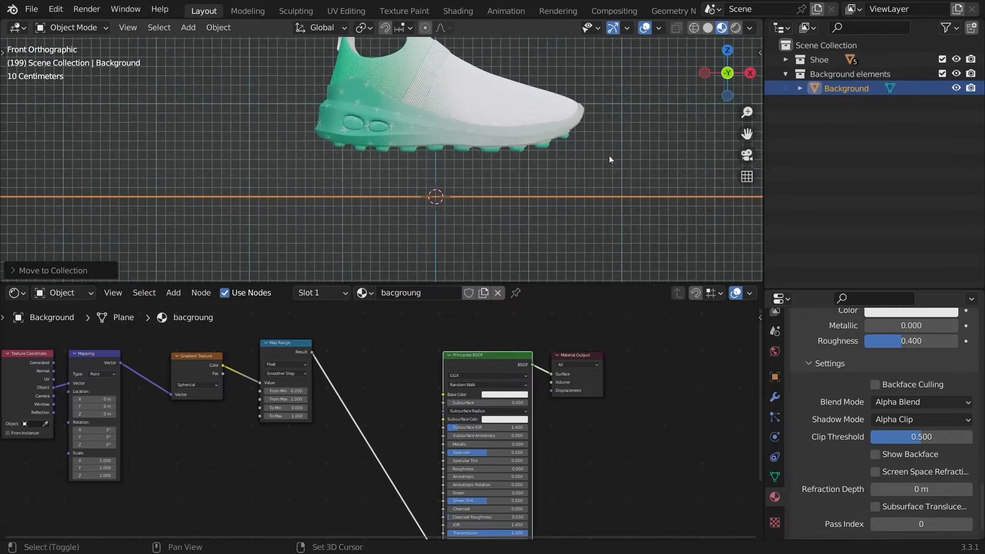
pyautogui.keyDown('shift'); pyautogui.moveTo(609, 156); pyautogui.dragTo(506, 162, button='middle'); pyautogui.keyUp('shift')
pyautogui.scroll(-4, 510, 160)
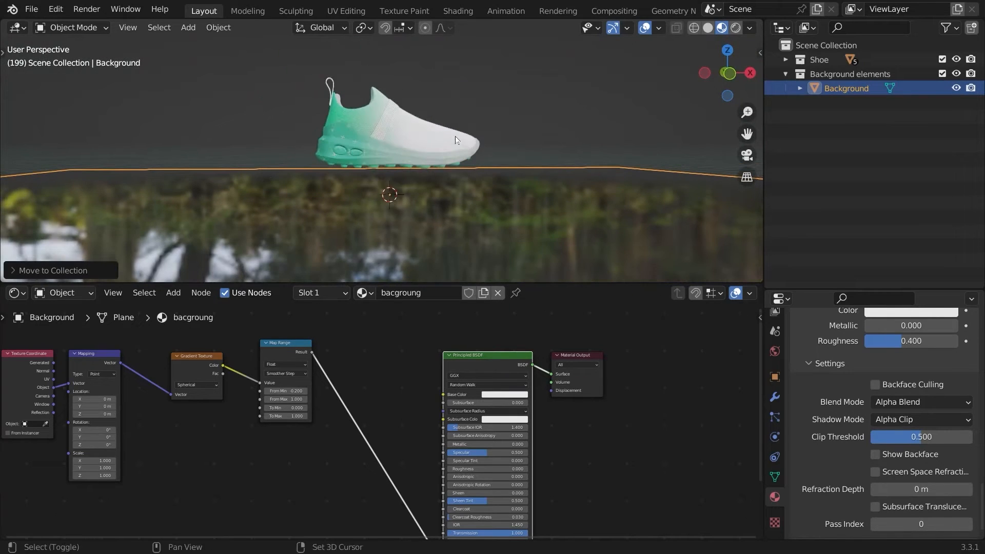
# - Add a second plane beneath the shoe and stretch its mesh along X beyond the heel and toe
pyautogui.hotkey('shift', 'a')
pyautogui.moveTo(415, 136)
pyautogui.click(512, 141)
pyautogui.press('KP_7')
pyautogui.press('Tab')
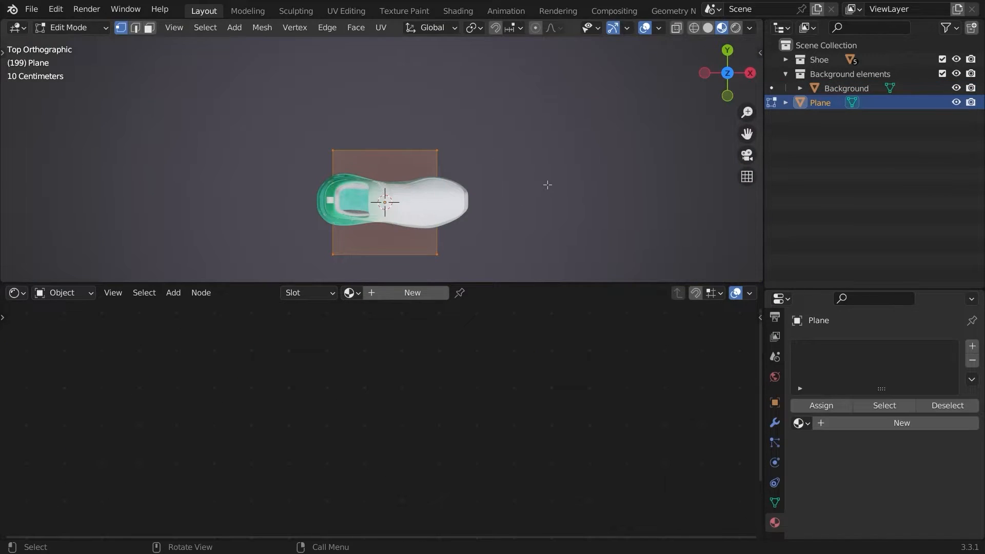
pyautogui.press('s')
pyautogui.press('x')
pyautogui.click(687, 198)
# - Add two evenly spaced loop cuts across the length of the stretched plane
pyautogui.scroll(2, 591, 165)
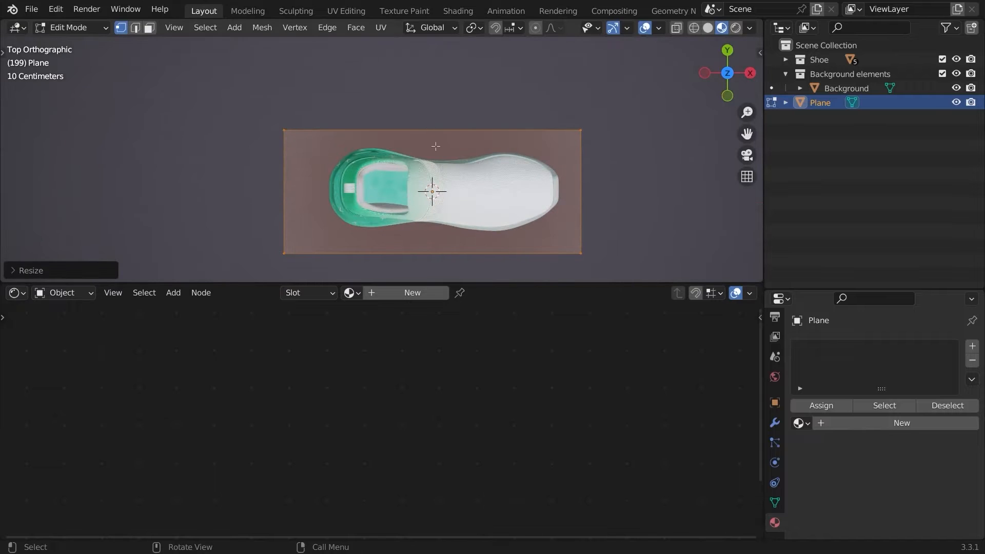
pyautogui.hotkey('ctrl', 'r')
pyautogui.click(435, 146)
pyautogui.click(435, 146)
pyautogui.click(191, 145)
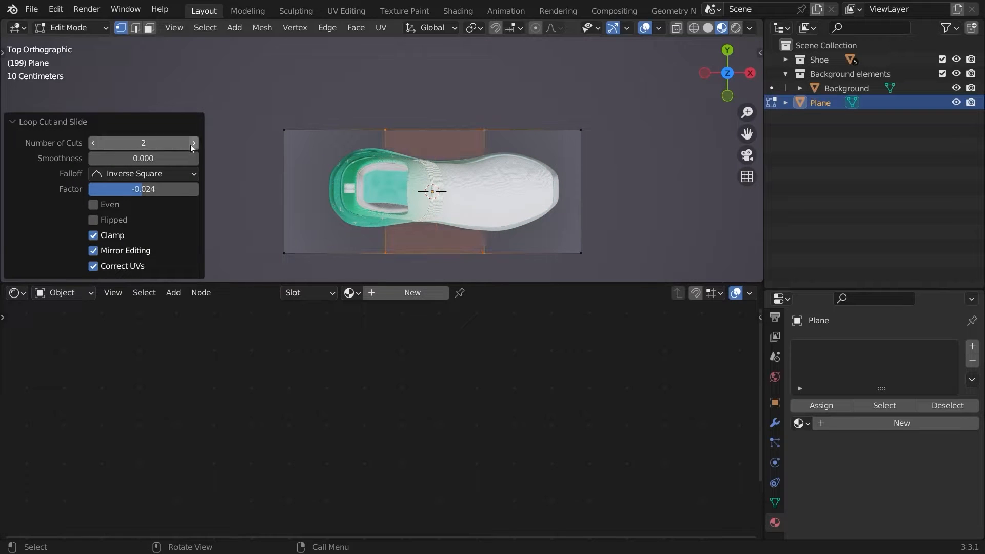
# - Move the plane's upper corner vertex beside the toe slightly outward, away from the shoe
pyautogui.click(568, 106)
pyautogui.press('g')
pyautogui.click(556, 139)
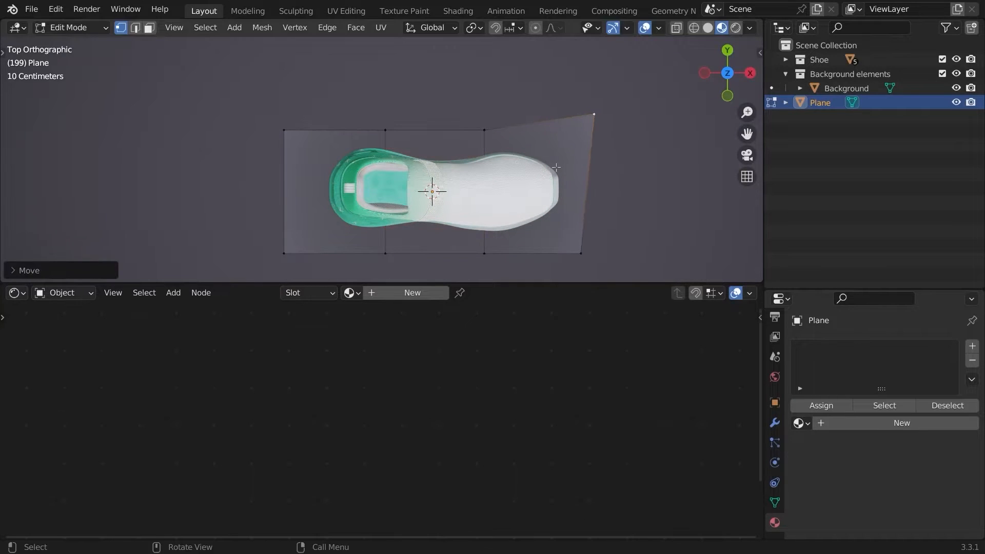
# - Shape the plane to the shoe by moving its lower toe corner inward and repositioning both loop-cut vertices on the upper edge
pyautogui.click(560, 232)
pyautogui.press('g')
pyautogui.click(537, 225)
pyautogui.click(475, 130)
pyautogui.press('g')
pyautogui.click(457, 141)
pyautogui.click(389, 132)
pyautogui.press('g')
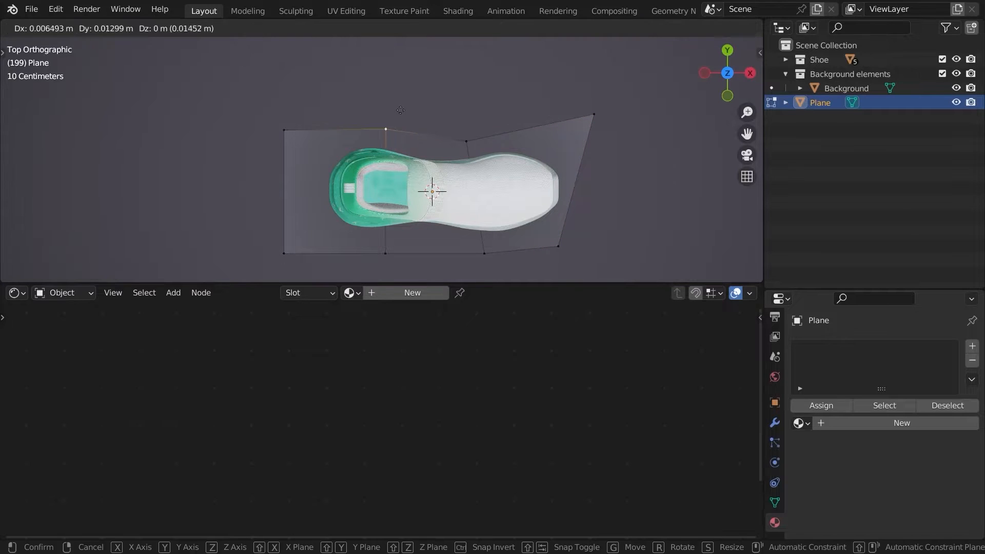
pyautogui.click(396, 118)
# - Pull both heel-end corner vertices of the plane in towards the shoe's heel
pyautogui.click(288, 132)
pyautogui.press('g')
pyautogui.click(329, 141)
pyautogui.click(282, 257)
pyautogui.press('g')
pyautogui.click(308, 223)
# - Move the plane's lower-edge vertices, heel side outward and middle inward, and nudge the lower toe corner slightly outward
pyautogui.click(385, 253)
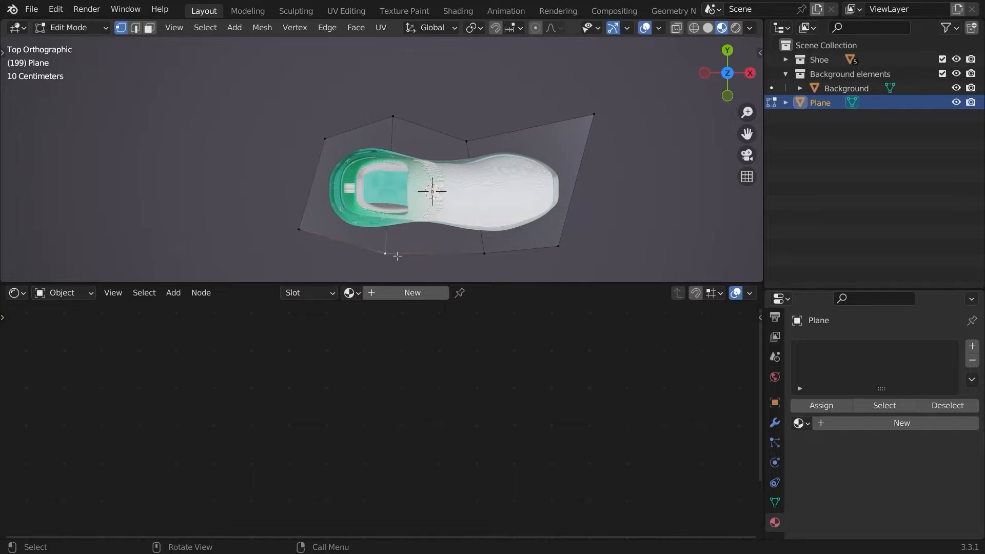
pyautogui.press('g')
pyautogui.click(372, 265)
pyautogui.click(484, 253)
pyautogui.press('g')
pyautogui.click(471, 244)
pyautogui.click(564, 245)
pyautogui.press('g')
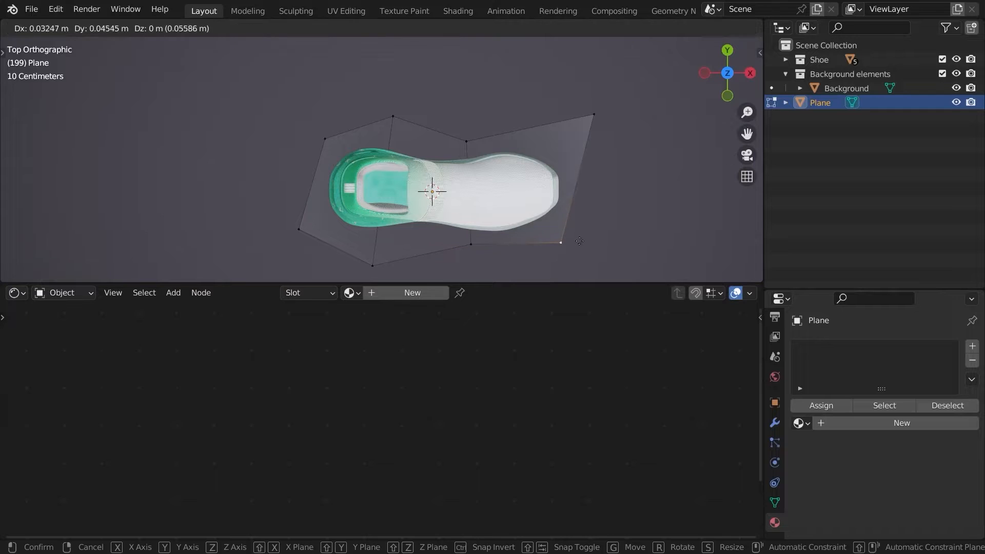
pyautogui.click(572, 244)
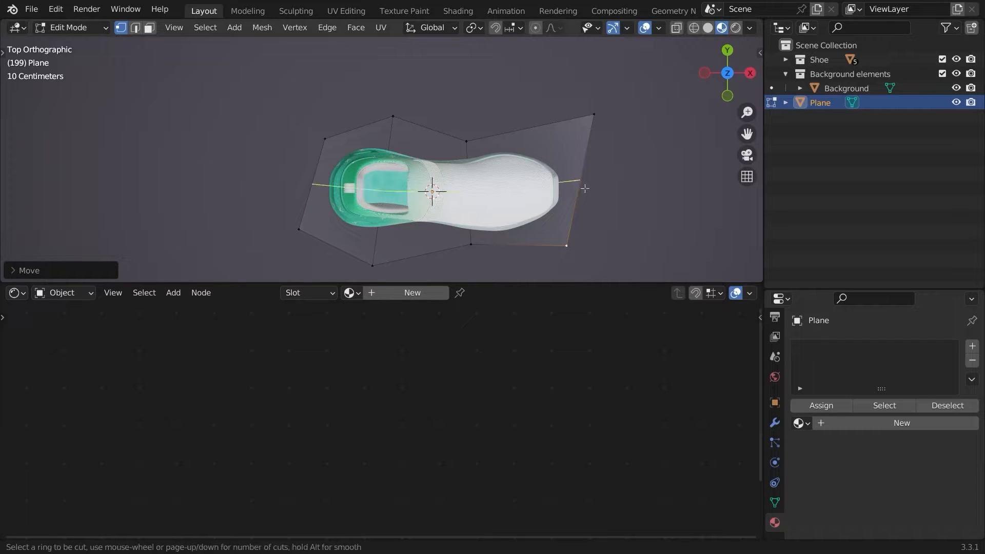
# - Add a centred lengthwise loop cut to the plane and move its toe-end and heel-end vertices outward to round the outline
pyautogui.click(585, 189)
pyautogui.rightClick(589, 183)
pyautogui.press('g')
pyautogui.click(616, 191)
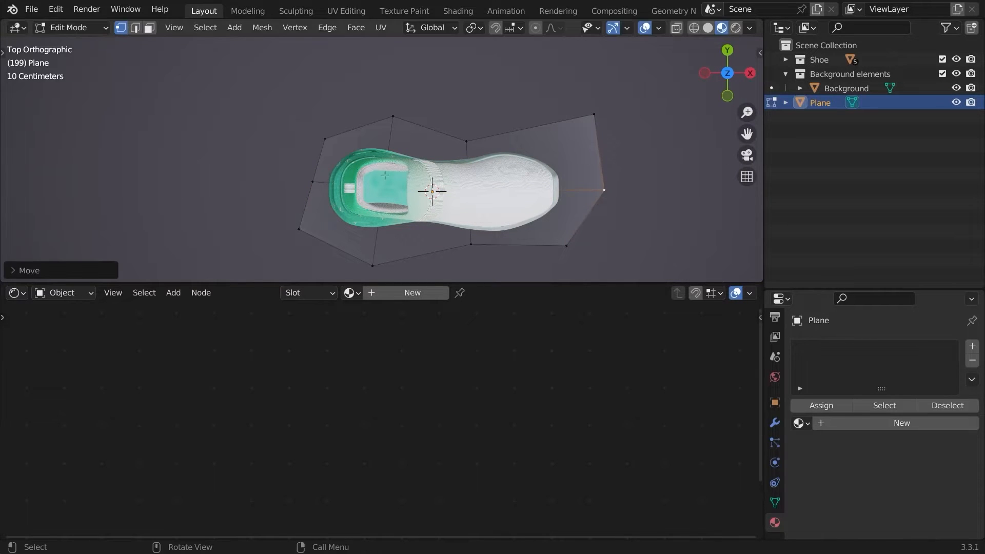
pyautogui.press('g')
pyautogui.click(302, 174)
# - Leave mesh editing and add a level 3 Subdivision Surface modifier to the plane
pyautogui.press('Tab')
pyautogui.hotkey('ctrl', '3')
pyautogui.moveTo(610, 266); pyautogui.dragTo(650, 285, button='middle')
pyautogui.click(774, 423)
pyautogui.moveTo(611, 217); pyautogui.dragTo(647, 194, button='middle')
pyautogui.click(799, 369)
# - Add a Solidify modifier to the plane and adjust its thickness to form a thin slab
pyautogui.click(812, 346)
pyautogui.click(685, 252)
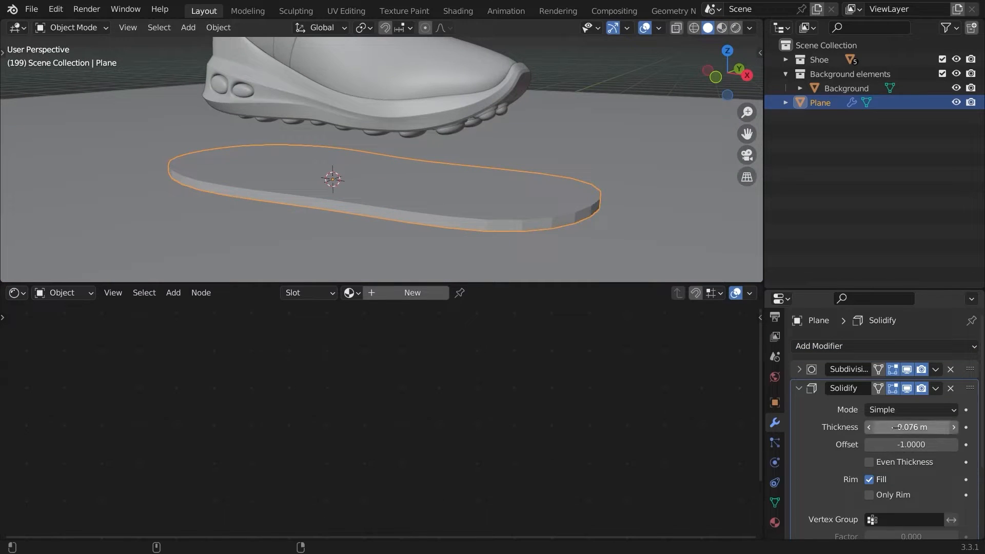
pyautogui.moveTo(893, 426); pyautogui.dragTo(918, 427)
pyautogui.click(799, 388)
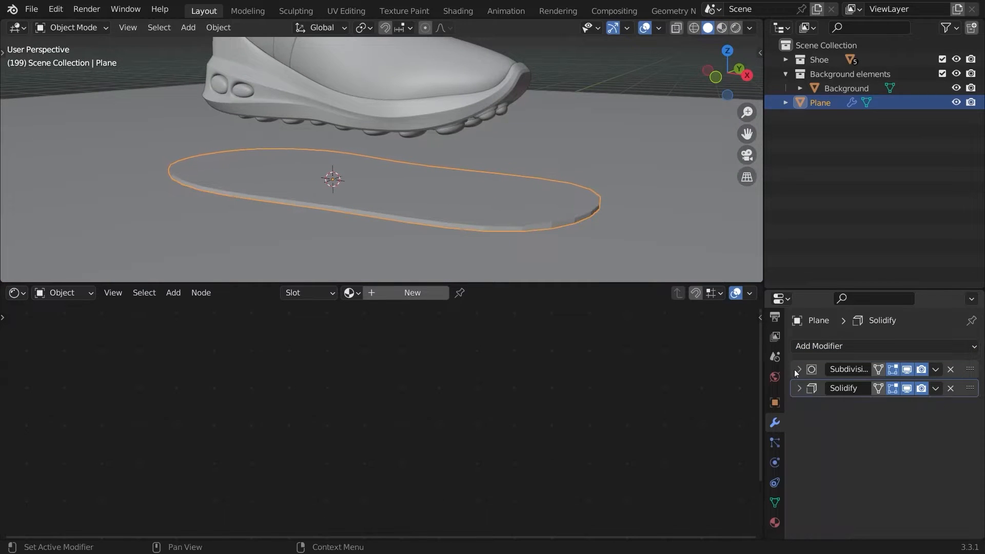
# - Add a second Subdivision Surface modifier after Solidify to round the slab's edges
pyautogui.click(814, 346)
pyautogui.click(690, 269)
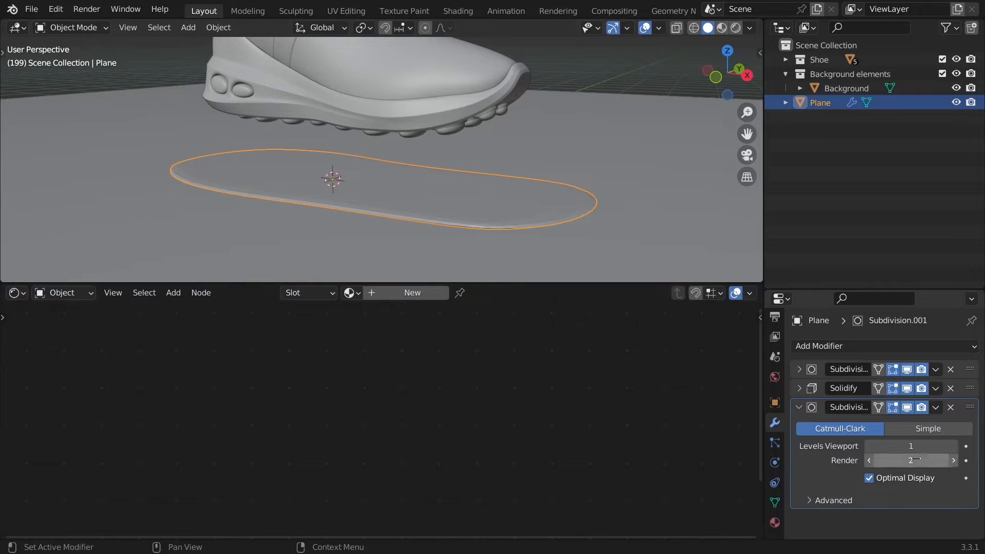
pyautogui.moveTo(551, 215); pyautogui.dragTo(463, 183, button='middle')
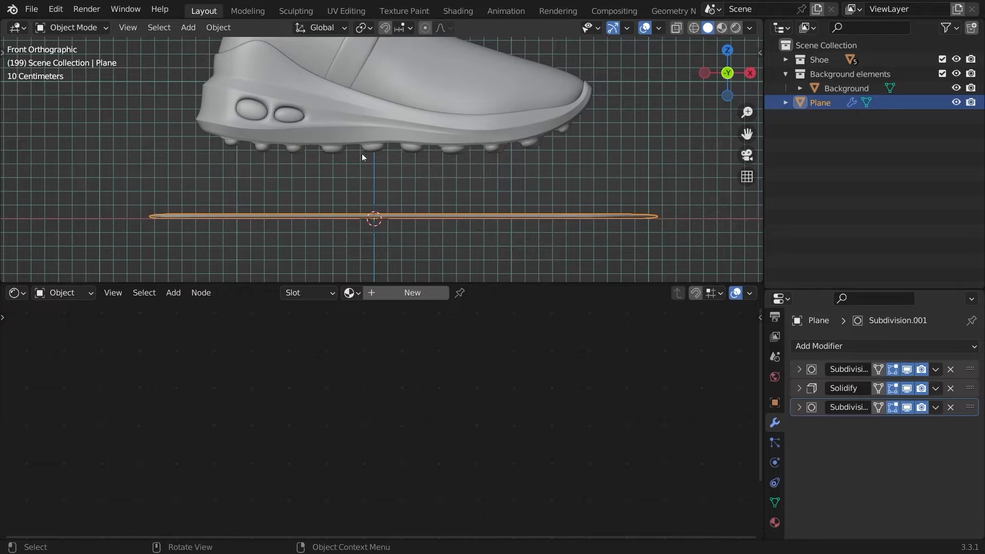
# - Scale the slab slightly up along the Z axis in front view
pyautogui.keyDown('ctrl'); pyautogui.moveTo(355, 151); pyautogui.dragTo(338, 146, button='middle'); pyautogui.keyUp('ctrl')
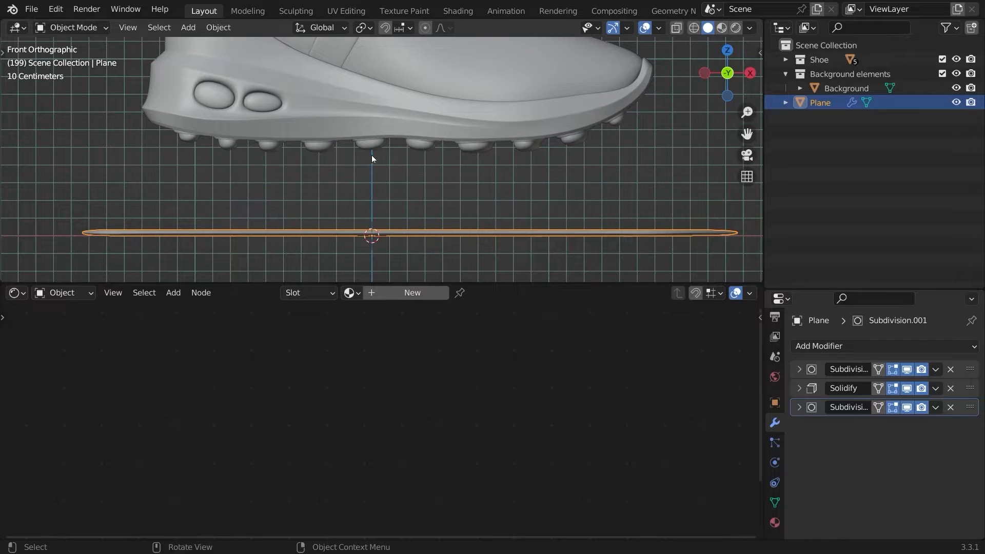
pyautogui.scroll(-2, 371, 155)
pyautogui.press('s')
pyautogui.press('z')
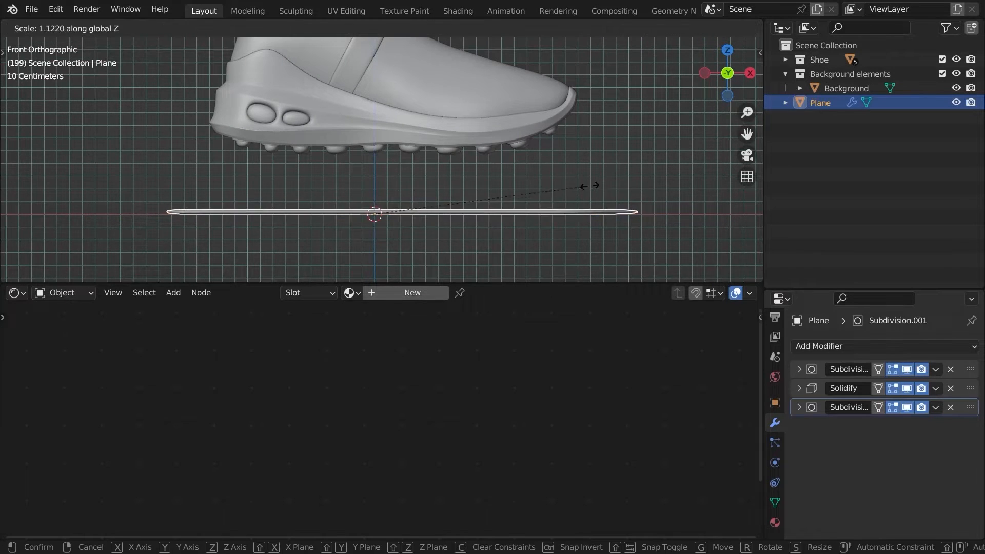
pyautogui.click(596, 183)
# - Duplicate the slab's mesh in edit mode and raise the copy about 0.06 m along Z
pyautogui.press('Tab')
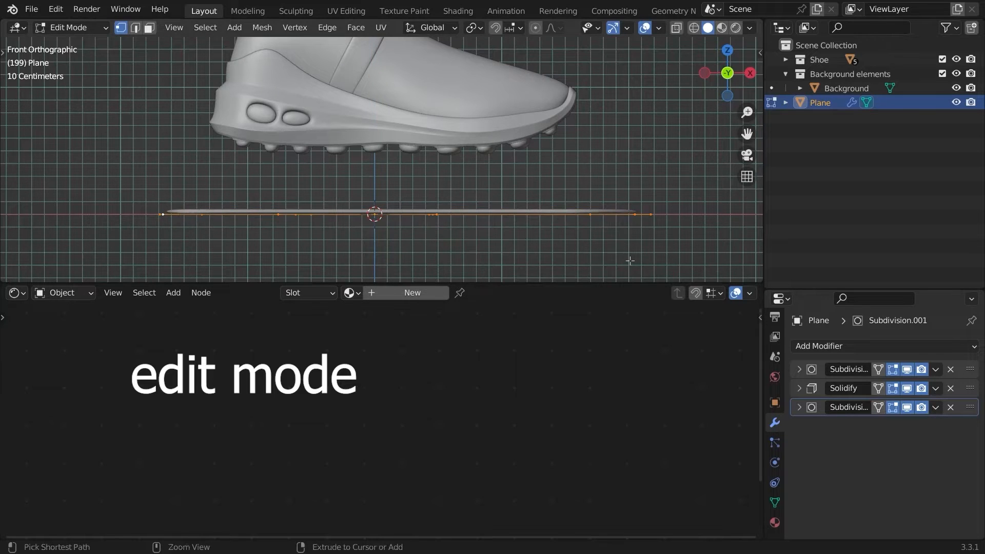
pyautogui.keyDown('ctrl'); pyautogui.moveTo(629, 261); pyautogui.dragTo(617, 220, button='middle'); pyautogui.keyUp('ctrl')
pyautogui.hotkey('shift', 'd')
pyautogui.press('z')
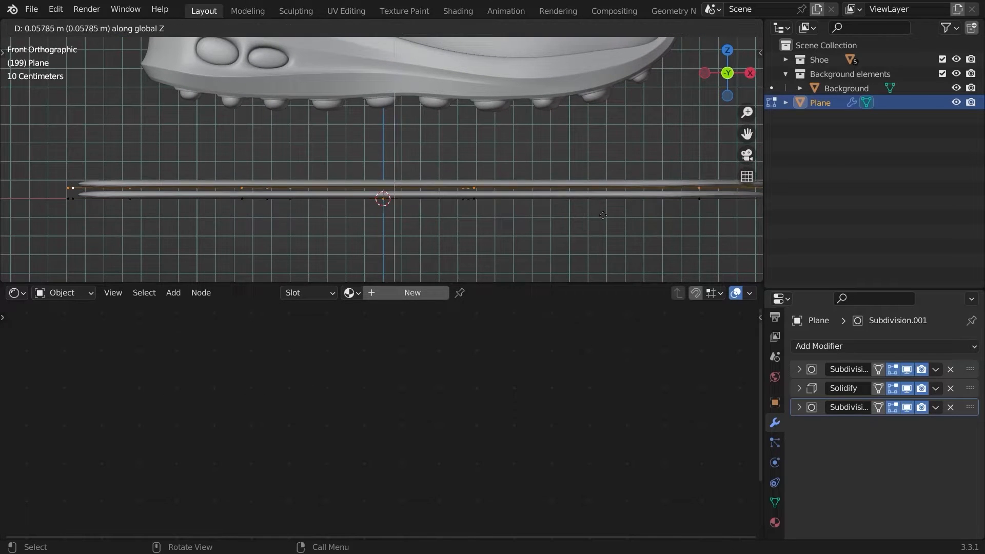
pyautogui.click(604, 219)
# - Scale the duplicated layer down to about 0.94 in top view
pyautogui.click(727, 50)
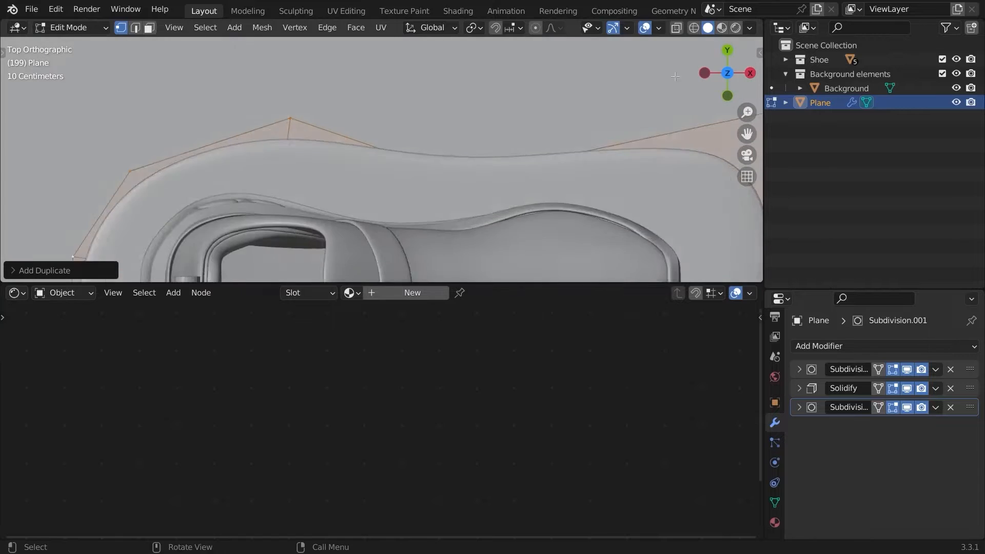
pyautogui.scroll(-5, 464, 89)
pyautogui.press('s')
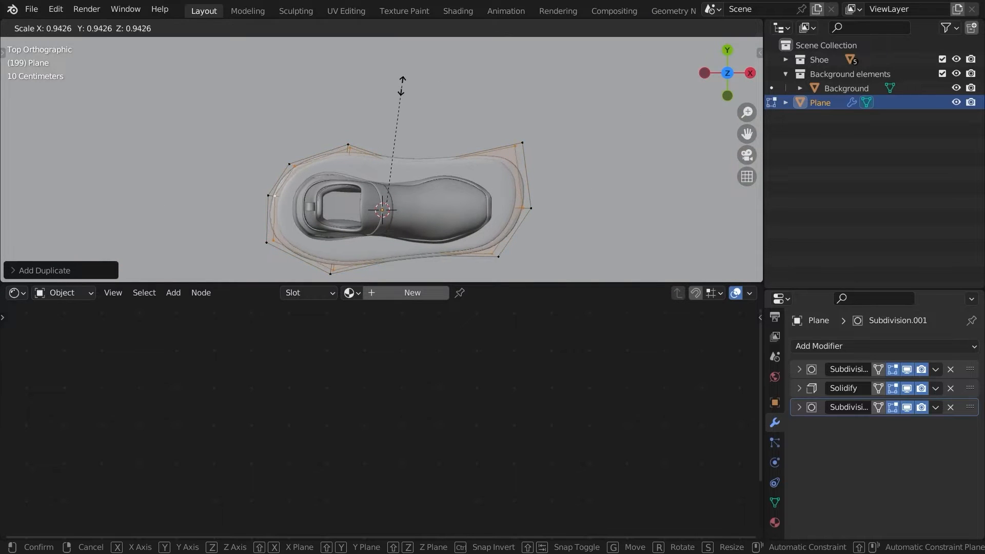
pyautogui.click(402, 82)
# - Vary the second layer's upper edge by moving its toe corner inward and its heel-side vertex towards the toe
pyautogui.scroll(3, 400, 102)
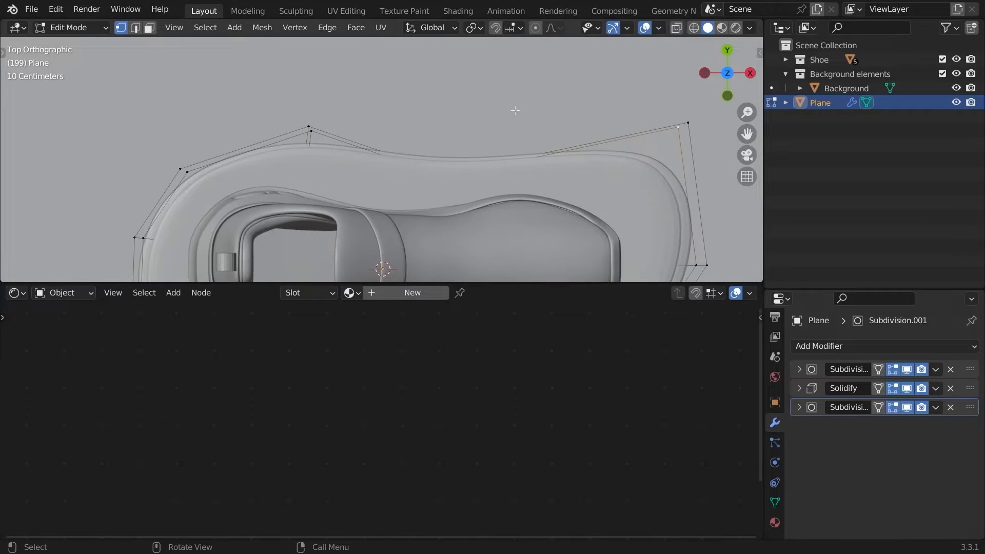
pyautogui.press('g')
pyautogui.click(398, 127)
pyautogui.press('g')
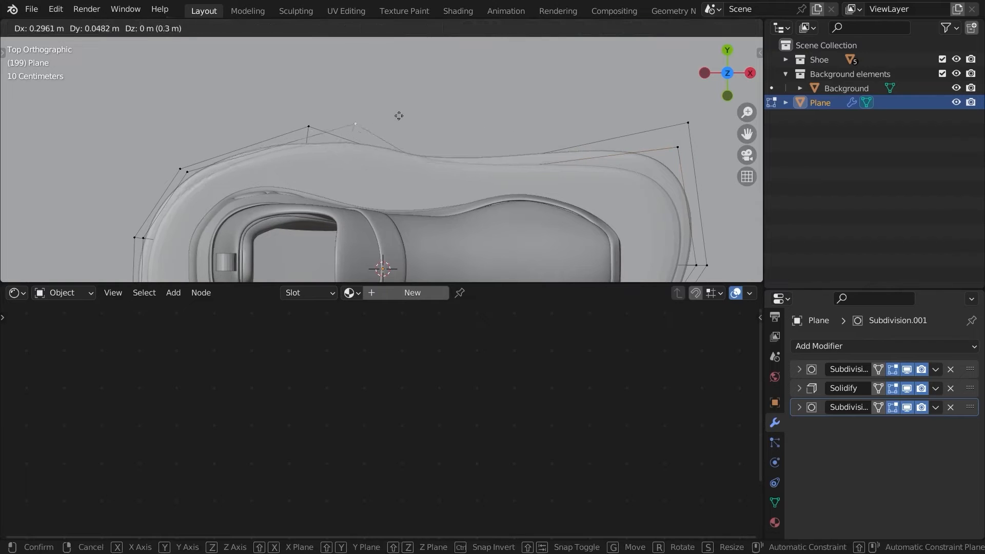
pyautogui.click(356, 122)
pyautogui.press('g')
pyautogui.rightClick(433, 167)
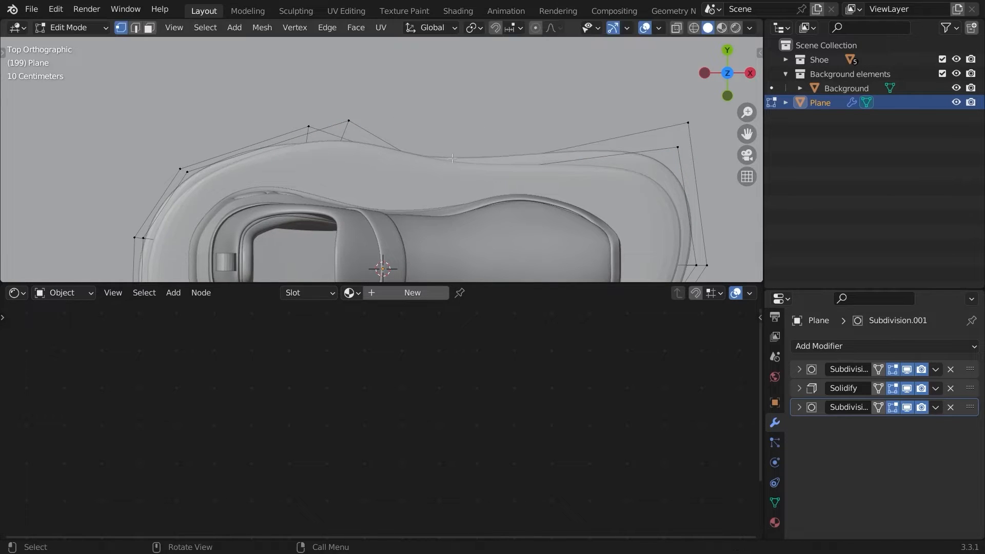
pyautogui.press('g')
pyautogui.click(470, 157)
# - Reposition the second layer's heel-end vertices so its outline differs from the layer below
pyautogui.scroll(-2, 359, 157)
pyautogui.click(244, 164)
pyautogui.press('g')
pyautogui.click(245, 168)
pyautogui.click(216, 208)
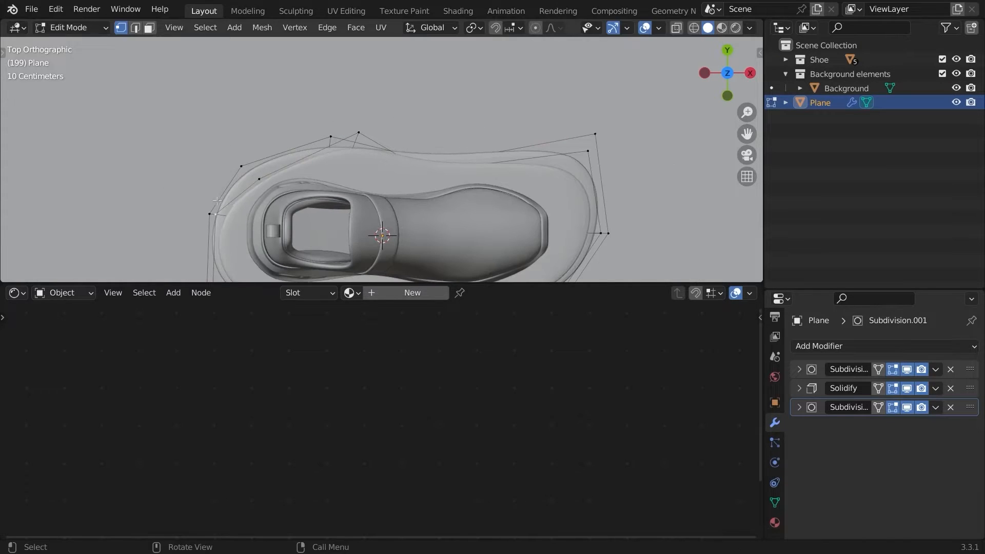
pyautogui.press('g')
pyautogui.click(202, 176)
pyautogui.press('g')
pyautogui.click(206, 202)
pyautogui.moveTo(206, 202); pyautogui.dragTo(207, 202)
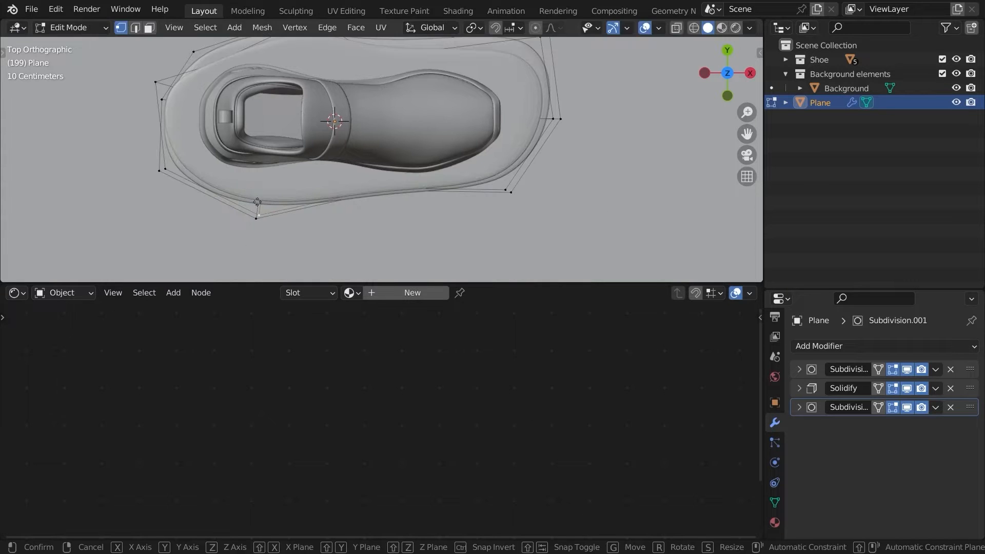
# - Reshape the second layer's lower edge by moving its middle vertex outward and its toe-side corner inward
pyautogui.click(365, 184)
pyautogui.press('g')
pyautogui.click(357, 210)
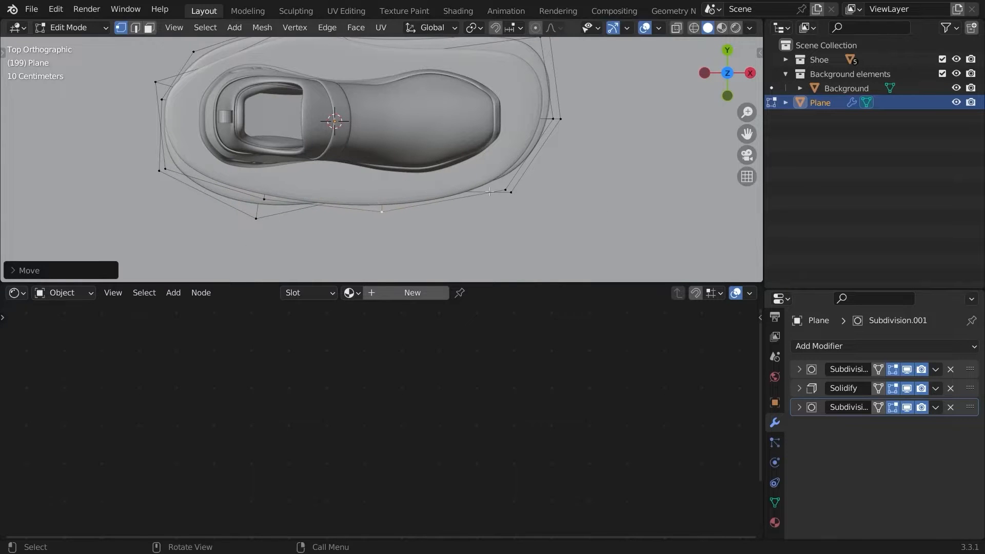
pyautogui.click(495, 185)
pyautogui.press('g')
pyautogui.click(482, 164)
# - Select the whole second layer and duplicate it upward as a third layer
pyautogui.click(524, 153)
pyautogui.keyDown('shift'); pyautogui.moveTo(481, 164); pyautogui.dragTo(555, 196, button='middle'); pyautogui.keyUp('shift')
pyautogui.press('KP_1')
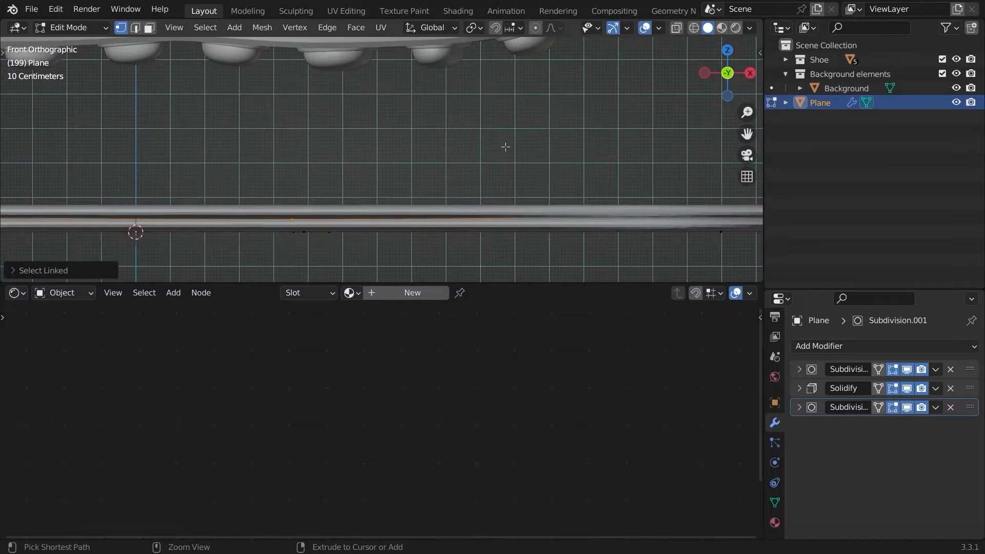
pyautogui.hotkey('shift', 'd')
pyautogui.click(486, 147)
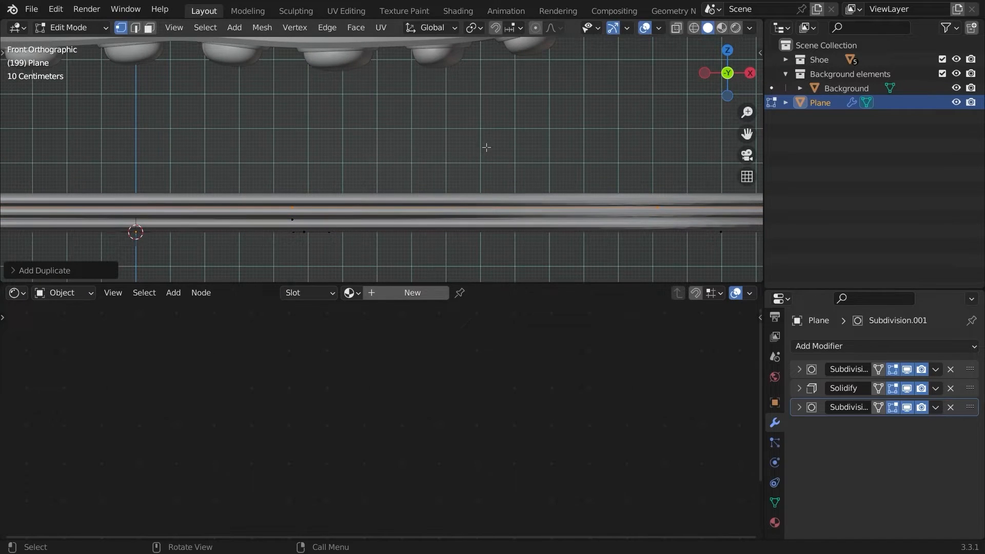
# - Scale the third layer down to about 0.95 and rotate it slightly in top view
pyautogui.click(728, 55)
pyautogui.press('s')
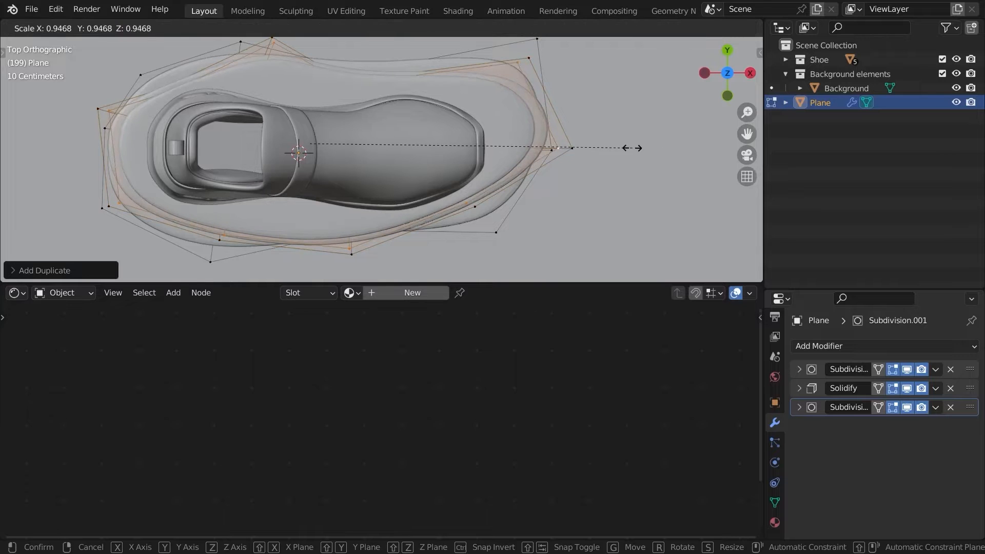
pyautogui.click(633, 147)
pyautogui.press('r')
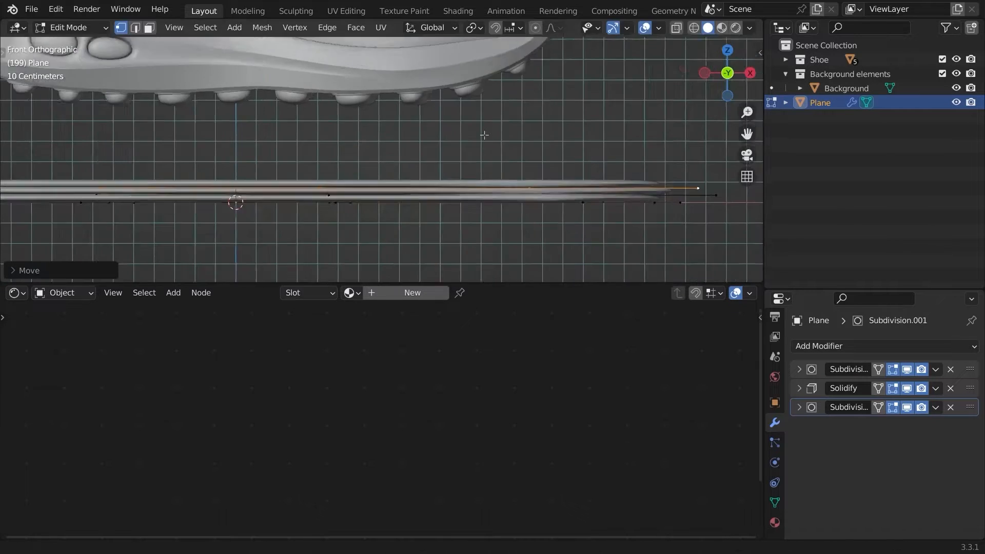
# - Duplicate the third layer upward along Z to make a fourth layer
pyautogui.scroll(1, 484, 133)
pyautogui.hotkey('shift', 'd')
pyautogui.press('z')
pyautogui.click(485, 127)
pyautogui.click(728, 54)
pyautogui.scroll(-5, 654, 75)
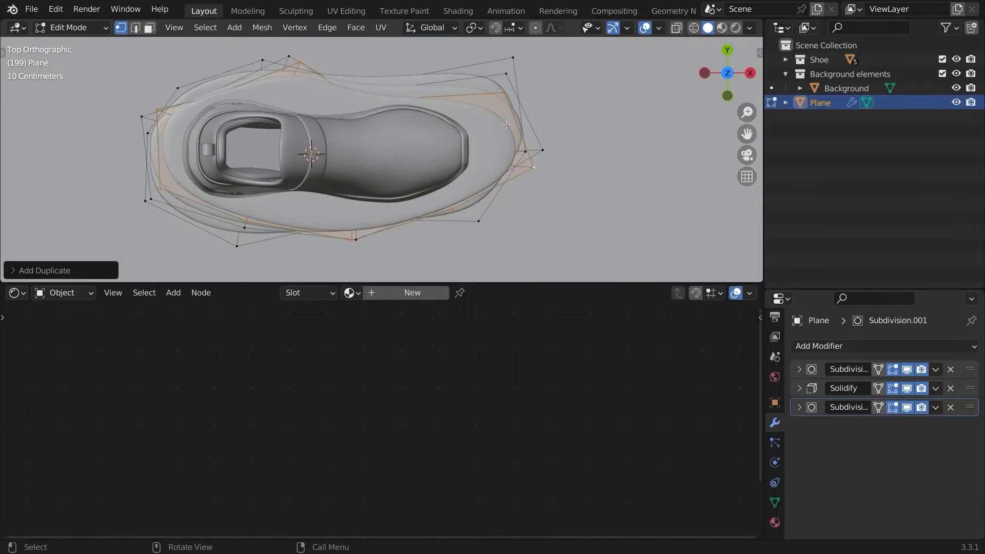
# - Rotate the fourth layer slightly and scale it down to about 0.96
pyautogui.press('r')
pyautogui.click(428, 76)
pyautogui.press('s')
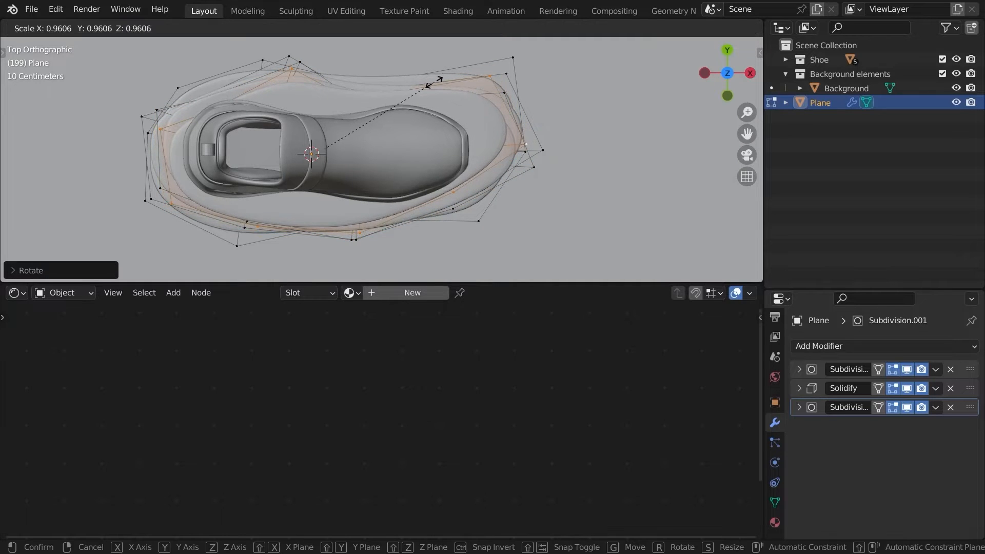
pyautogui.click(430, 83)
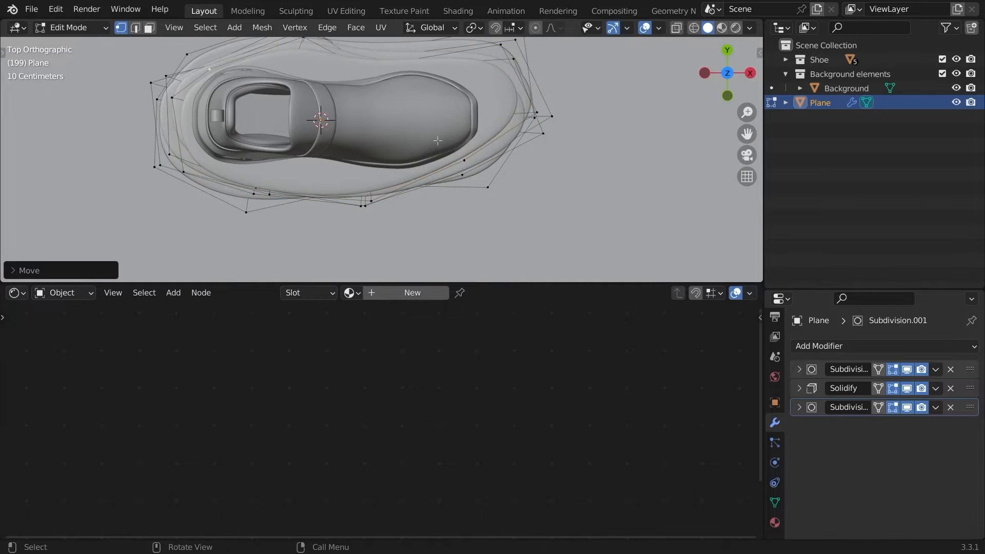
# - Duplicate the top layer once more and rotate the copy about 180 degrees for variation
pyautogui.moveTo(472, 241); pyautogui.dragTo(369, 197, button='middle')
pyautogui.hotkey('shift', 'd')
pyautogui.press('y')
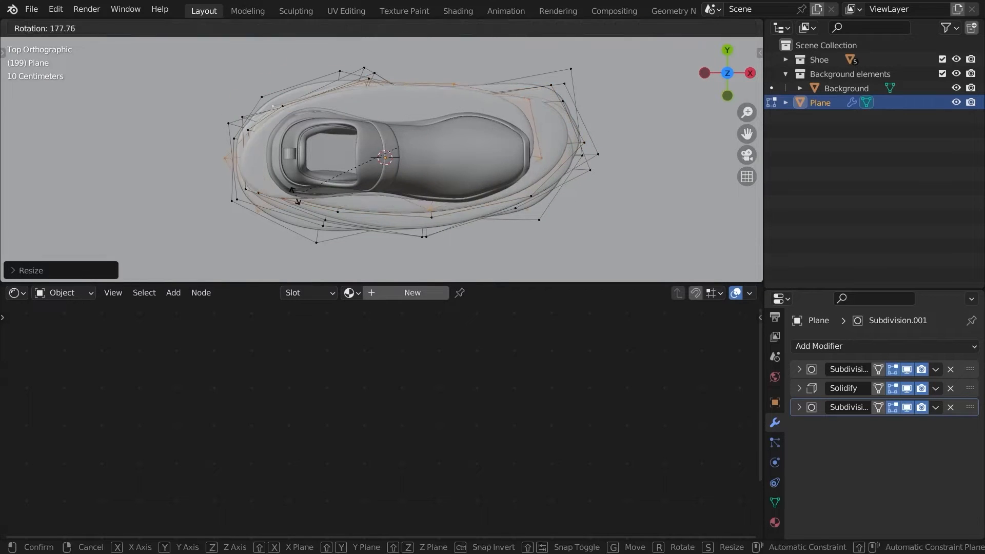
pyautogui.click(528, 198)
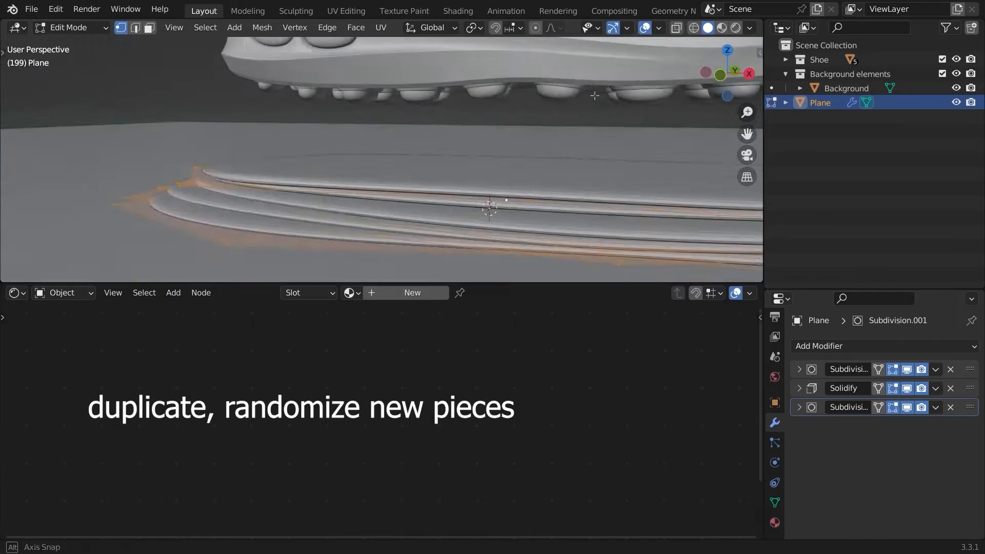
# - Duplicate groups of layers upward, then move and rotate the copies to build an irregular stack reaching the shoe's sole
pyautogui.press('KP_1')
pyautogui.hotkey('shift', 'd')
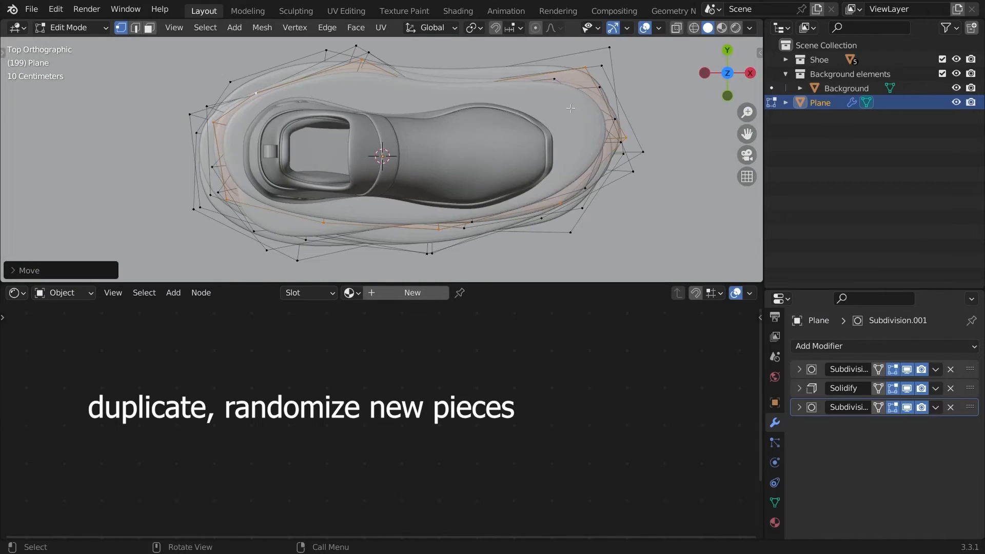
pyautogui.press('g')
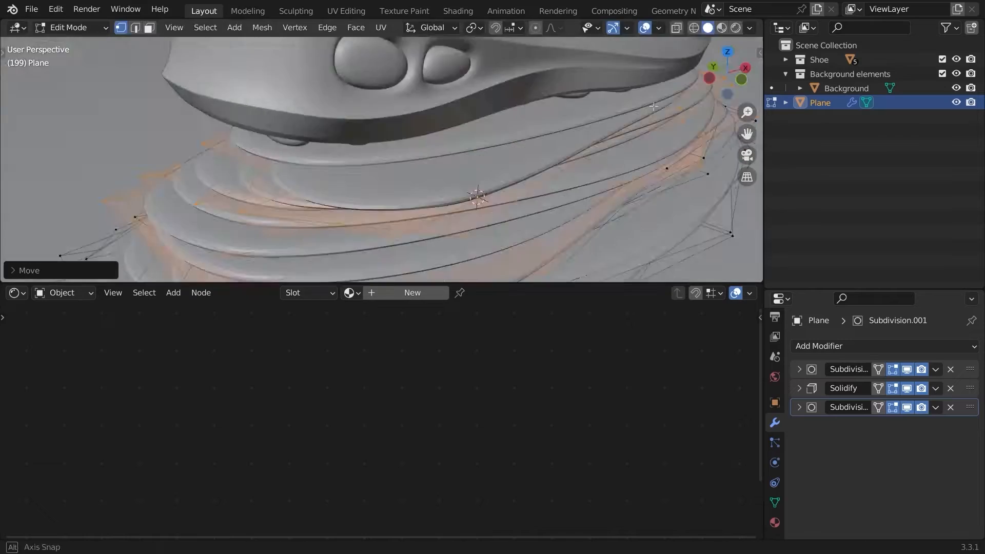
pyautogui.press('r')
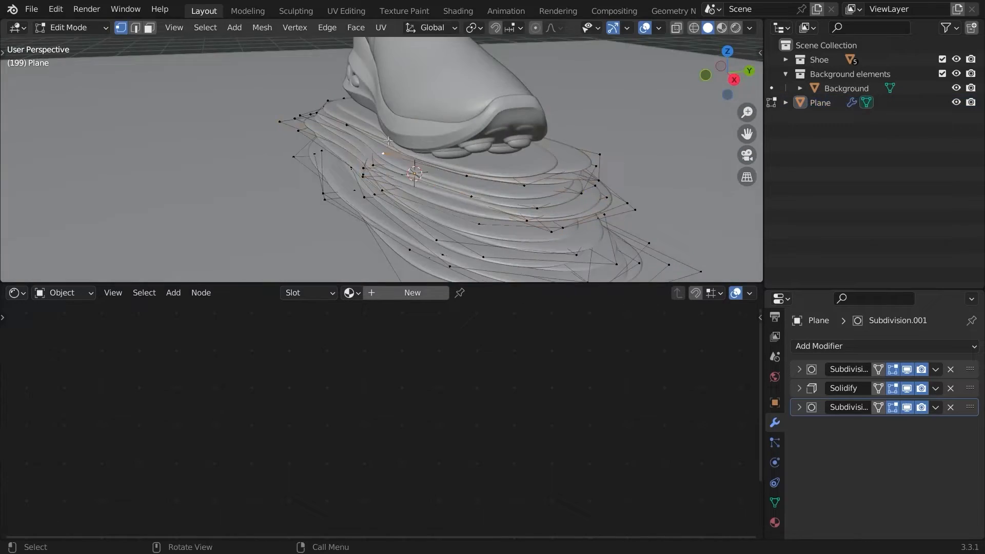
# - Leave mesh editing and apply smooth shading to the stacked layers
pyautogui.press('Tab')
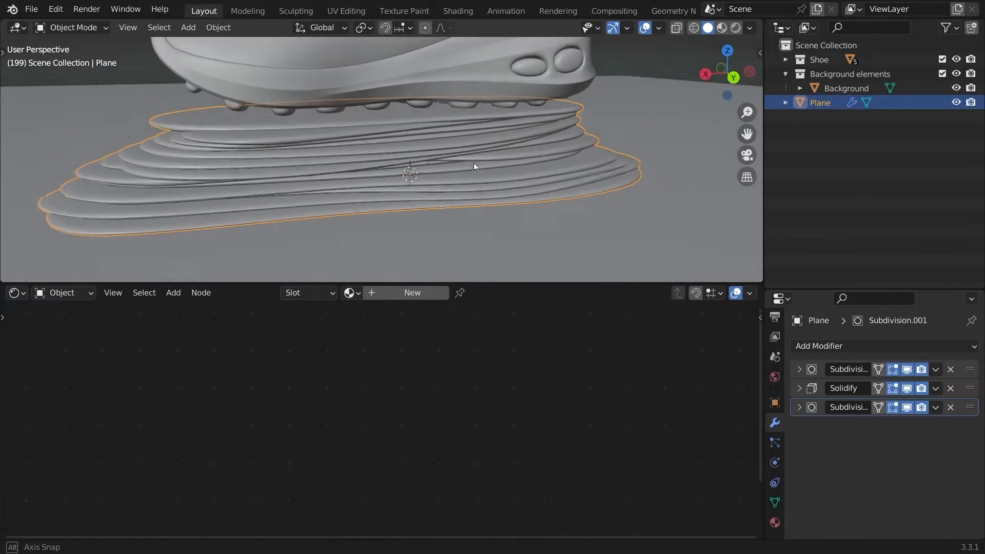
pyautogui.moveTo(484, 157); pyautogui.dragTo(300, 136, button='middle')
pyautogui.rightClick(426, 144)
pyautogui.click(433, 140)
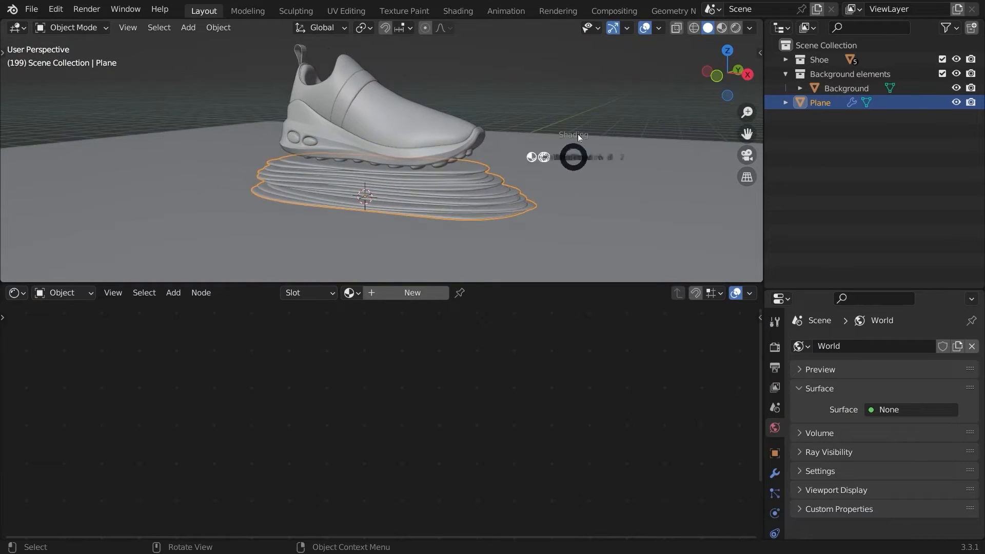
# - Preview the shoe and pedestal in rendered shading with the scene world turned off and overlays hidden, ending in solid shading
pyautogui.click(584, 64)
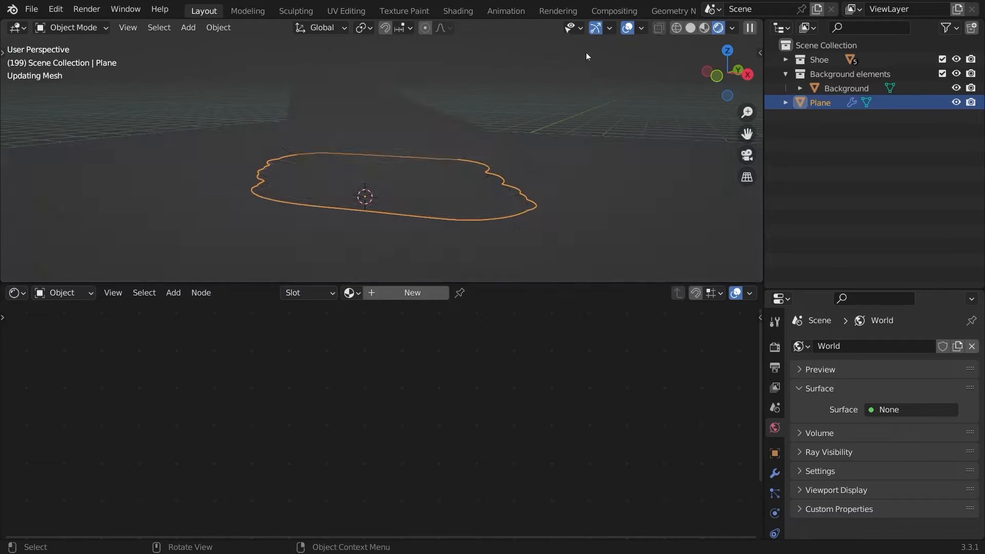
pyautogui.click(610, 27)
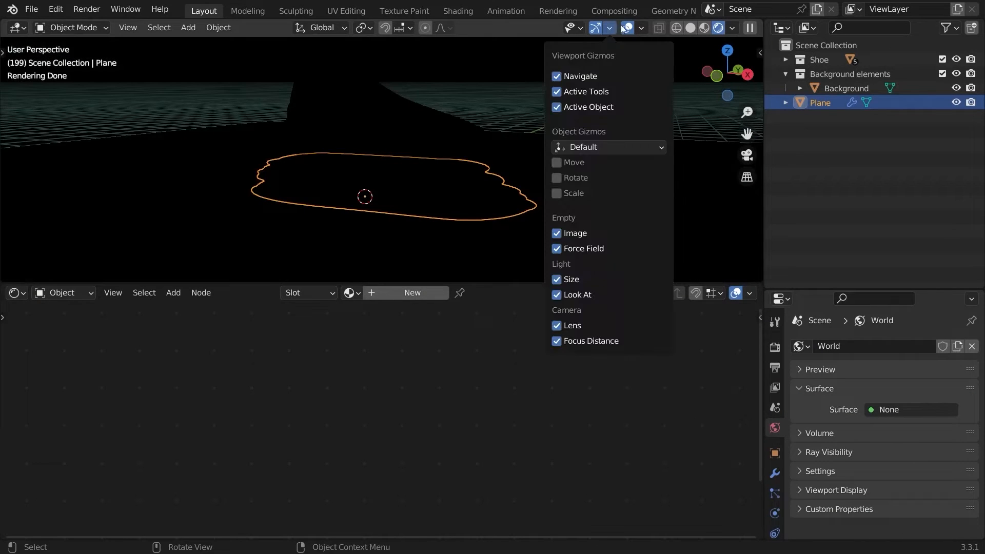
pyautogui.click(731, 29)
pyautogui.click(649, 132)
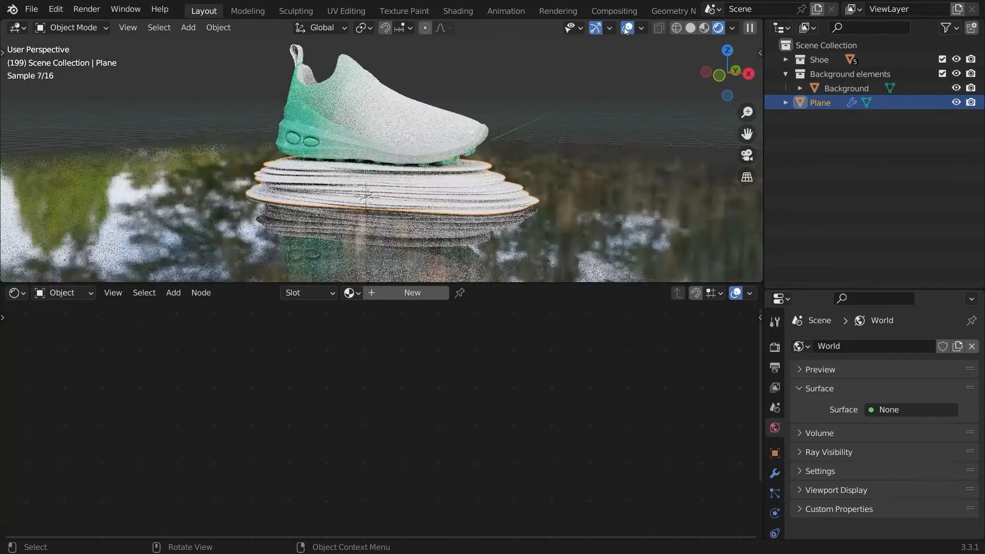
pyautogui.click(624, 29)
pyautogui.click(732, 28)
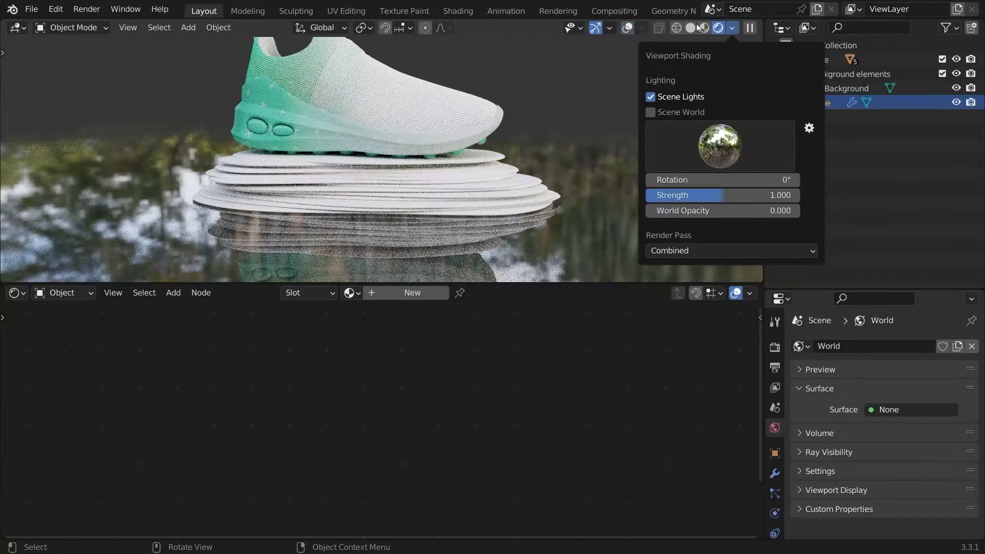
pyautogui.click(693, 28)
pyautogui.click(691, 29)
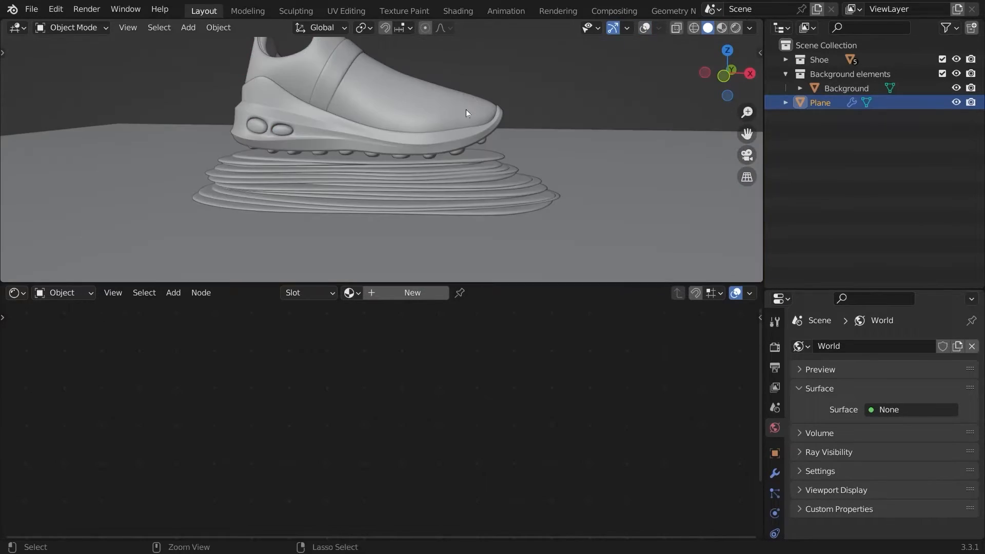
# - Scale the layered pedestal by 1.115 along X and Y, keeping its height
pyautogui.keyDown('ctrl'); pyautogui.moveTo(466, 109); pyautogui.dragTo(479, 167, button='middle'); pyautogui.keyUp('ctrl')
pyautogui.moveTo(480, 167); pyautogui.dragTo(597, 215, button='middle')
pyautogui.moveTo(598, 215); pyautogui.dragTo(518, 186, button='middle')
pyautogui.press('s')
pyautogui.press('x')
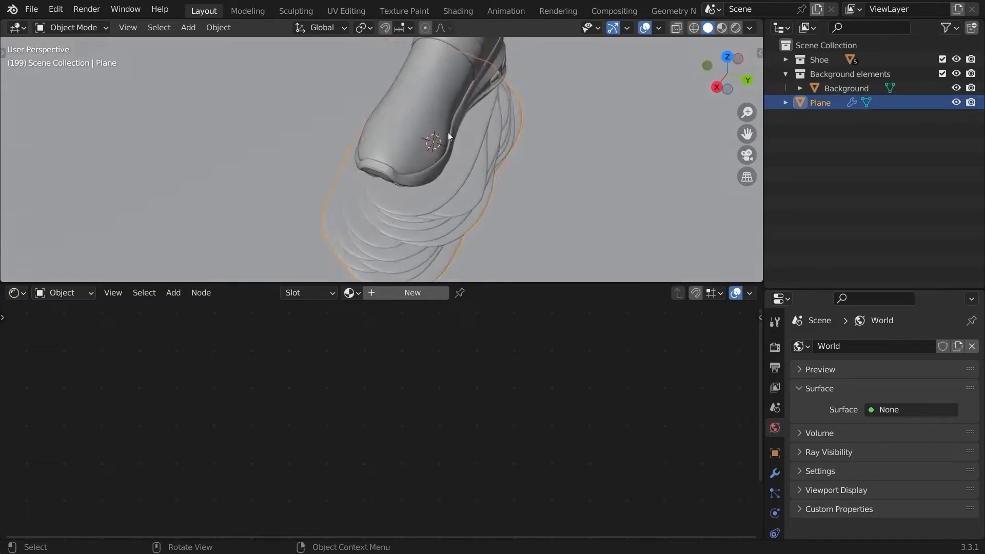
pyautogui.press('r')
pyautogui.press('z')
pyautogui.click(318, 65)
pyautogui.press('g')
pyautogui.hotkey('shift', 'z')
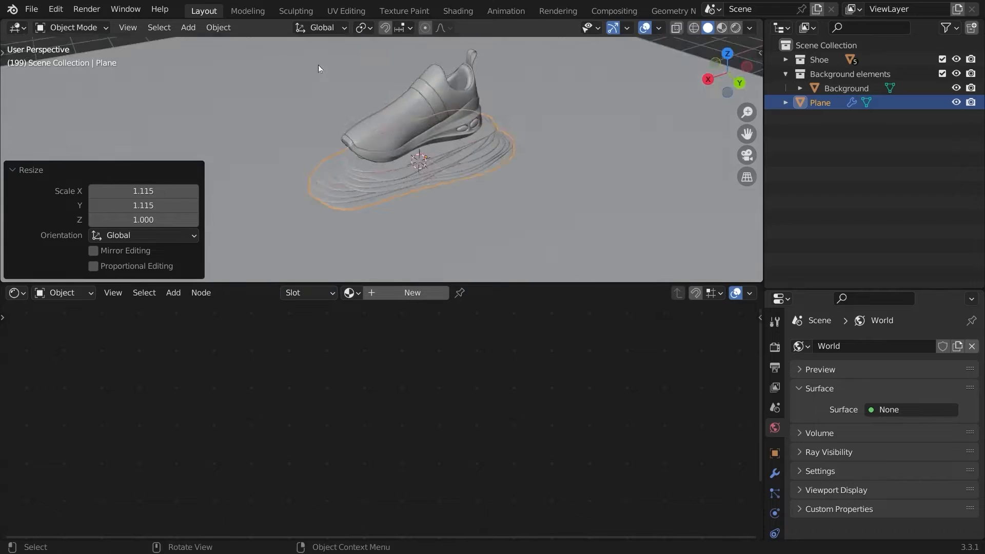
pyautogui.moveTo(318, 64); pyautogui.dragTo(528, 91, button='middle')
# - Move the pedestal object into the Background elements collection
pyautogui.hotkey('alt', 'a')
pyautogui.scroll(-5, 517, 78)
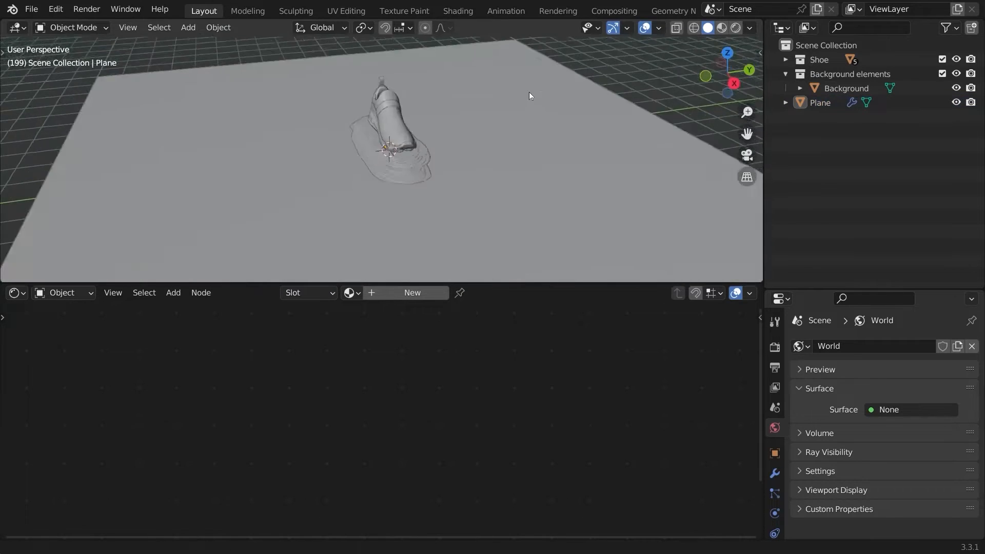
pyautogui.click(530, 96)
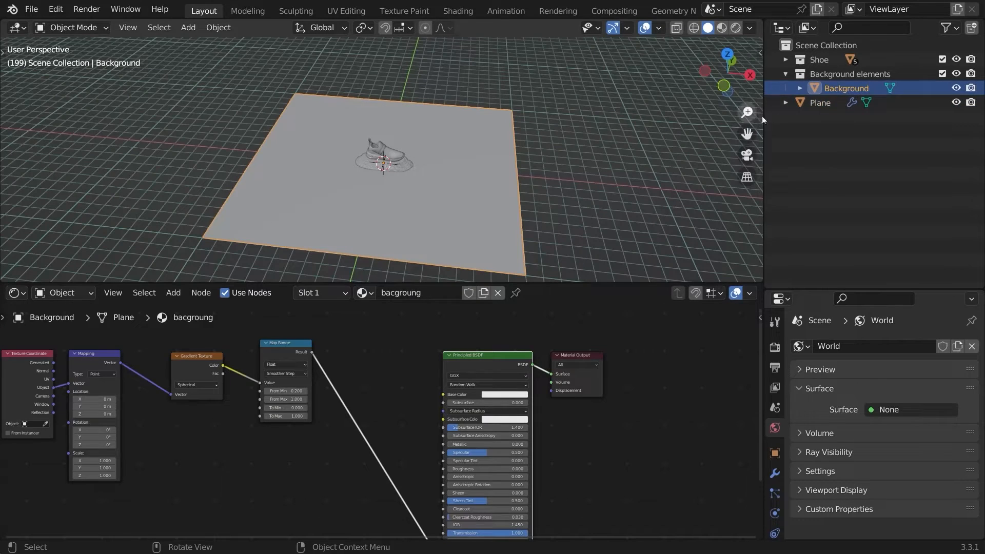
pyautogui.click(819, 103)
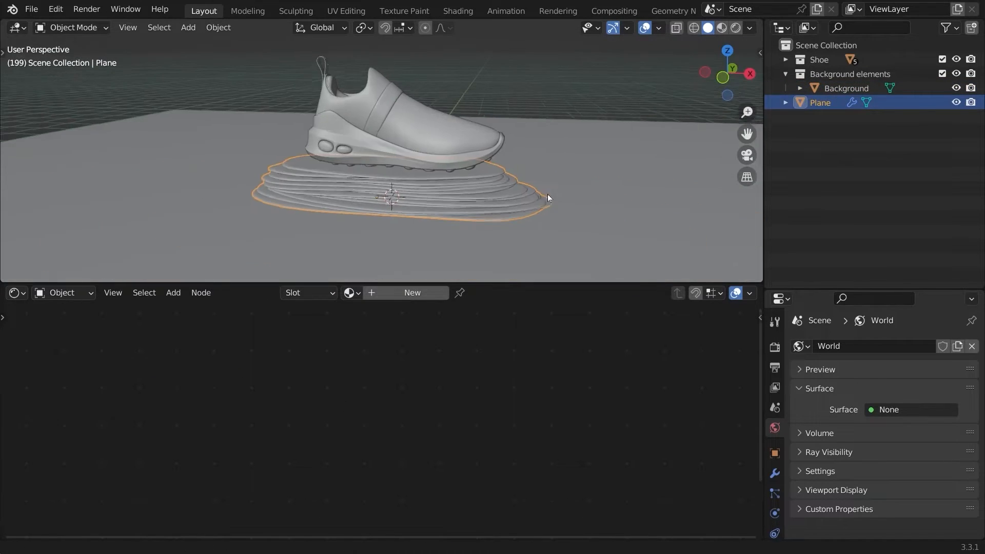
pyautogui.moveTo(547, 194); pyautogui.dragTo(537, 158, button='middle')
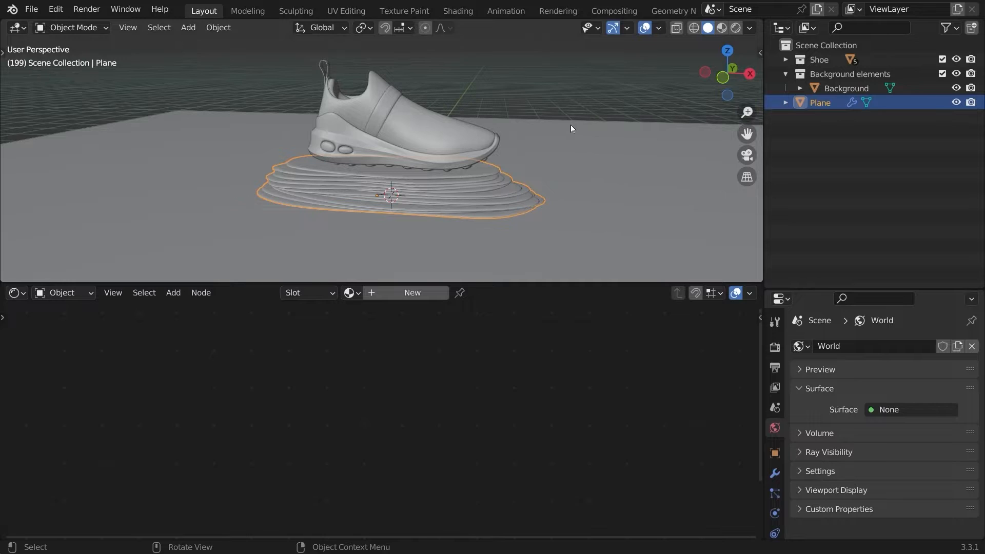
pyautogui.press('m')
pyautogui.click(544, 175)
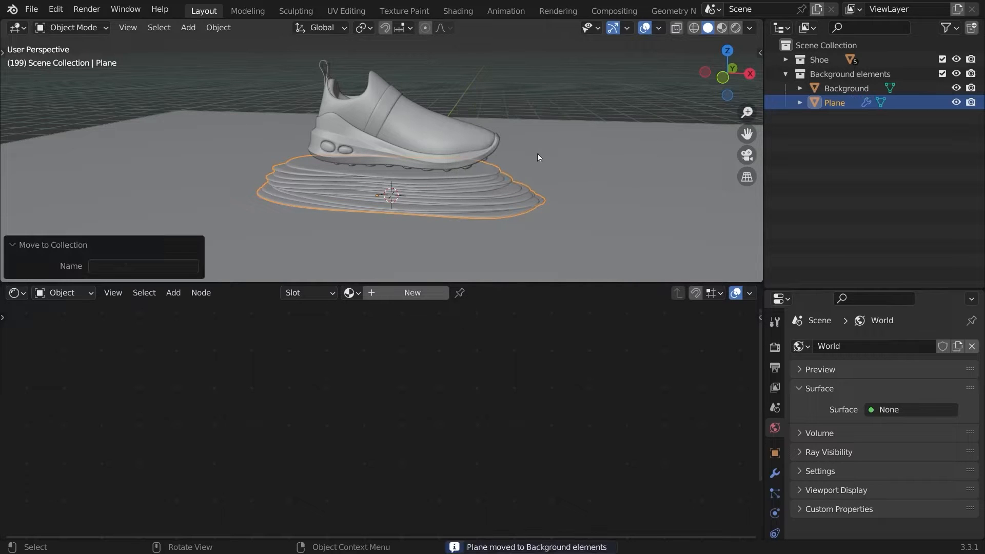
# - Rename the pedestal object to "shoe stand"
pyautogui.doubleClick(834, 102)
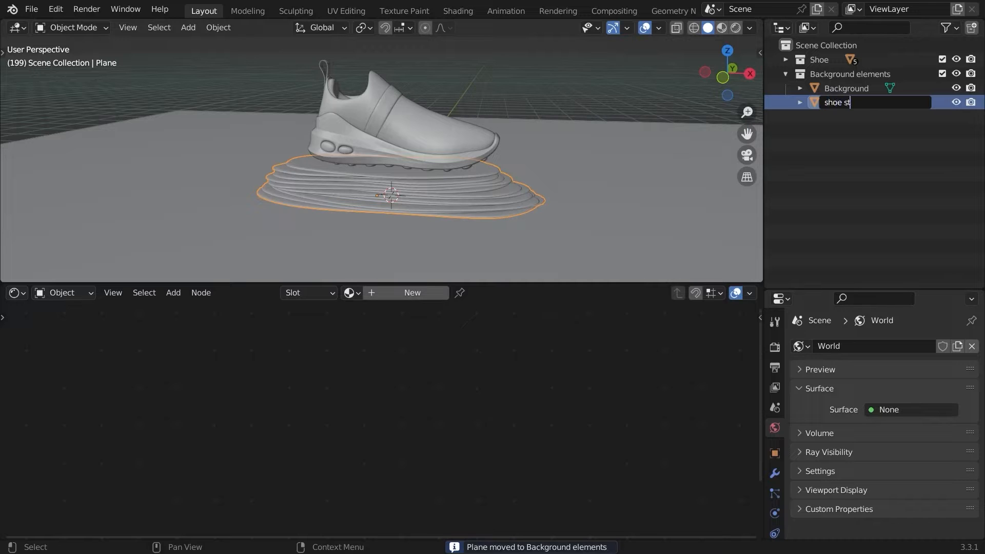
pyautogui.write('shoe stand')
pyautogui.press('Return')
# - Duplicate the Background floor plane in place and rename the copy "lil stones"
pyautogui.scroll(-5, 546, 167)
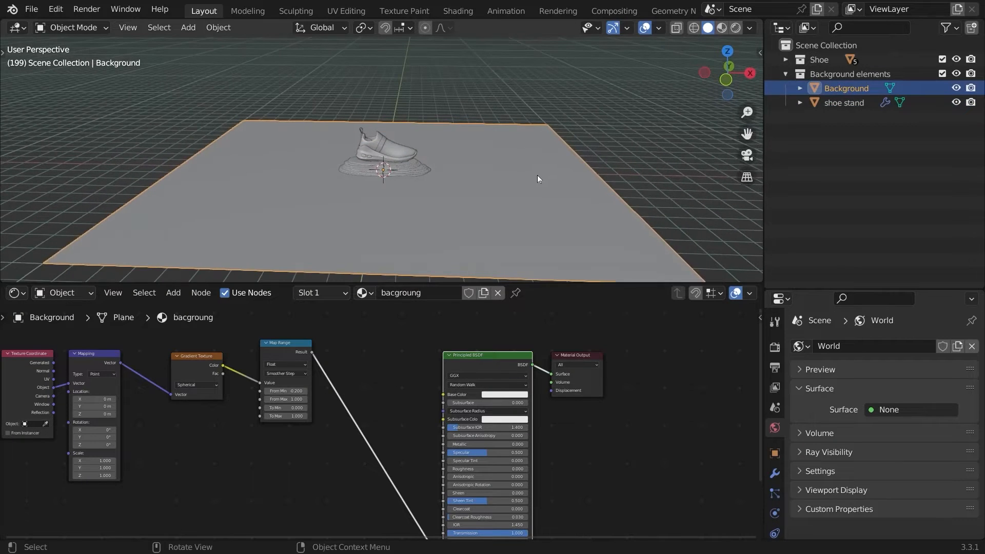
pyautogui.hotkey('shift', 'd')
pyautogui.rightClick(536, 156)
pyautogui.doubleClick(854, 103)
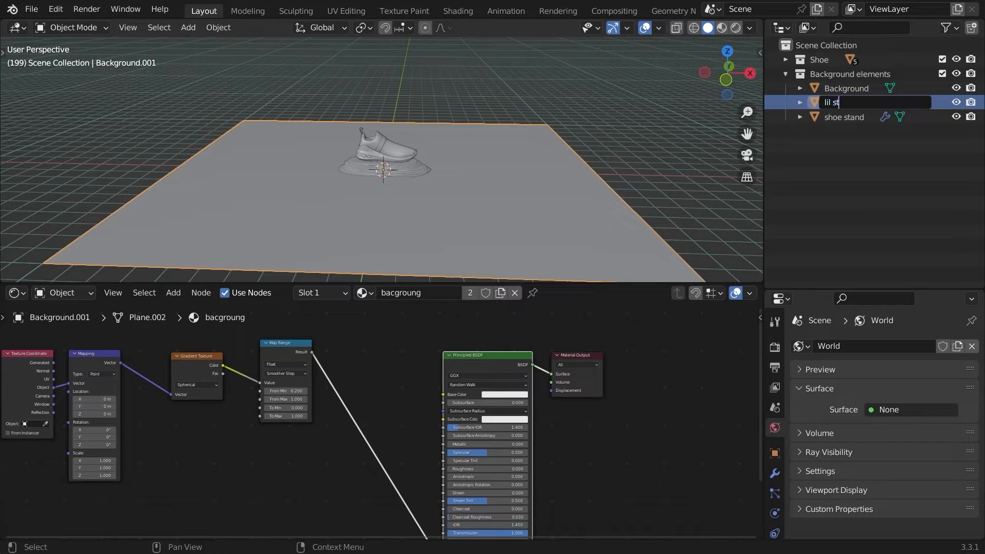
pyautogui.write('lil stones')
pyautogui.press('Return')
# - Scale the lil stones plane's mesh down in Edit Mode so it sits slightly inside the floor's edges
pyautogui.press('Tab')
pyautogui.press('s')
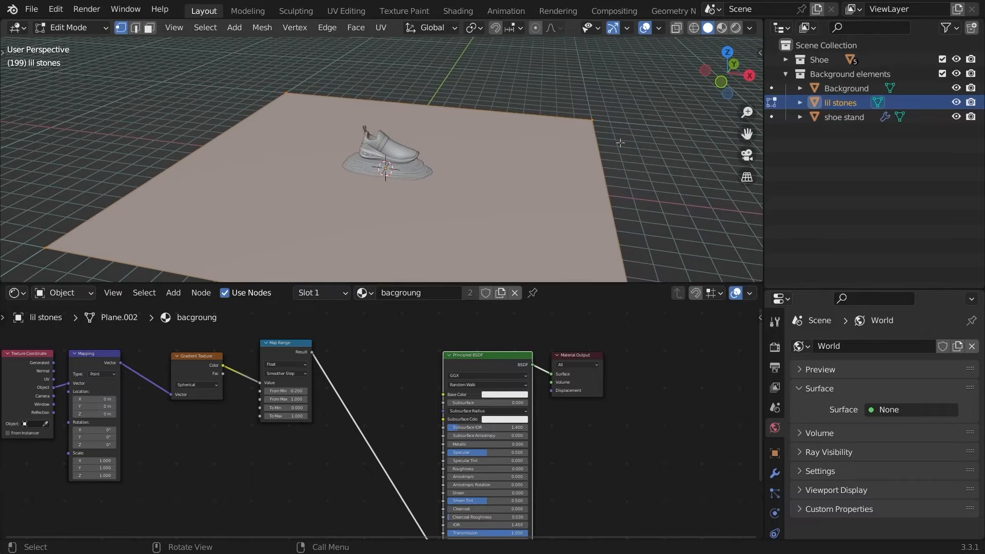
pyautogui.click(576, 139)
pyautogui.rightClick(529, 123)
pyautogui.click(531, 119)
pyautogui.press('Tab')
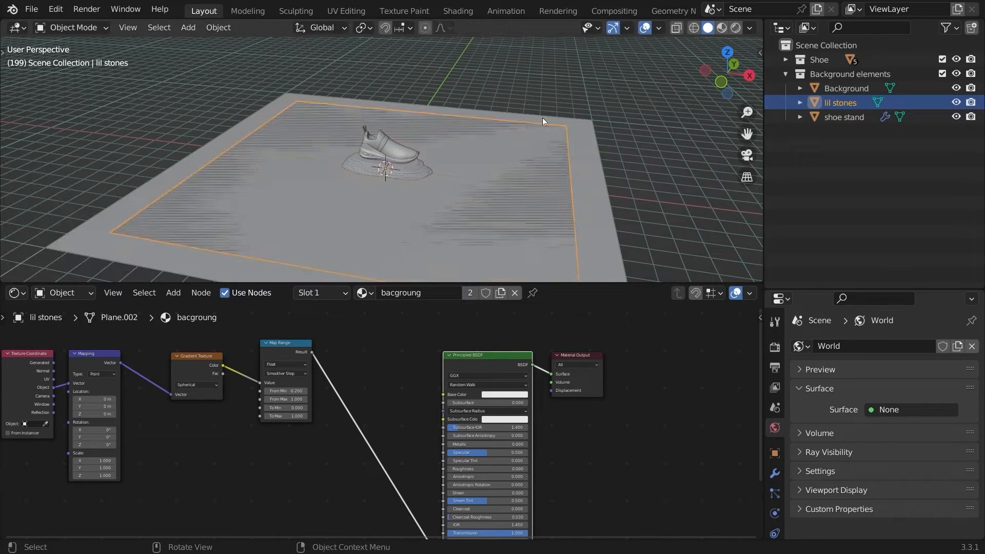
# - Switch the node area to the Geometry Node Editor and create a node tree named "stones" for the lil stones plane
pyautogui.click(15, 292)
pyautogui.click(51, 378)
pyautogui.click(374, 292)
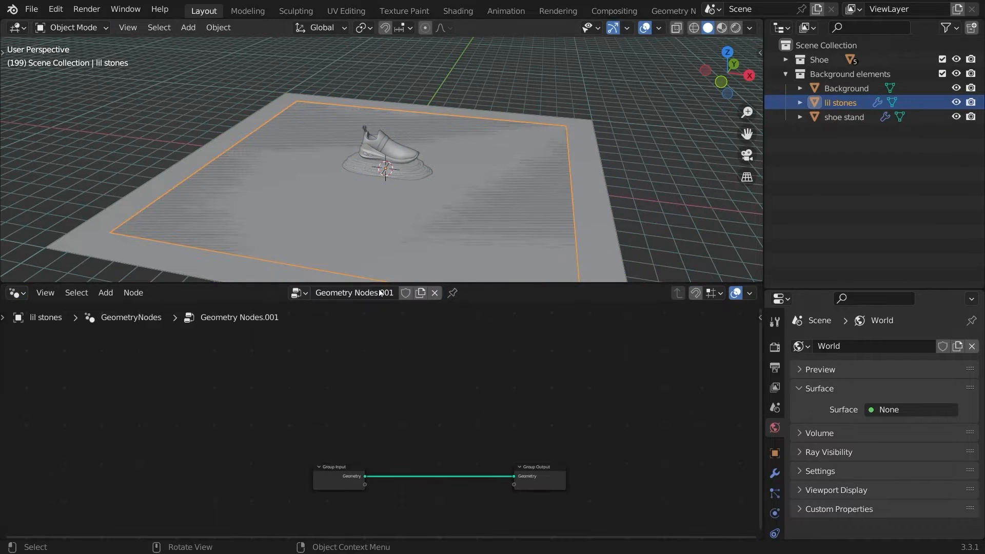
pyautogui.press('n')
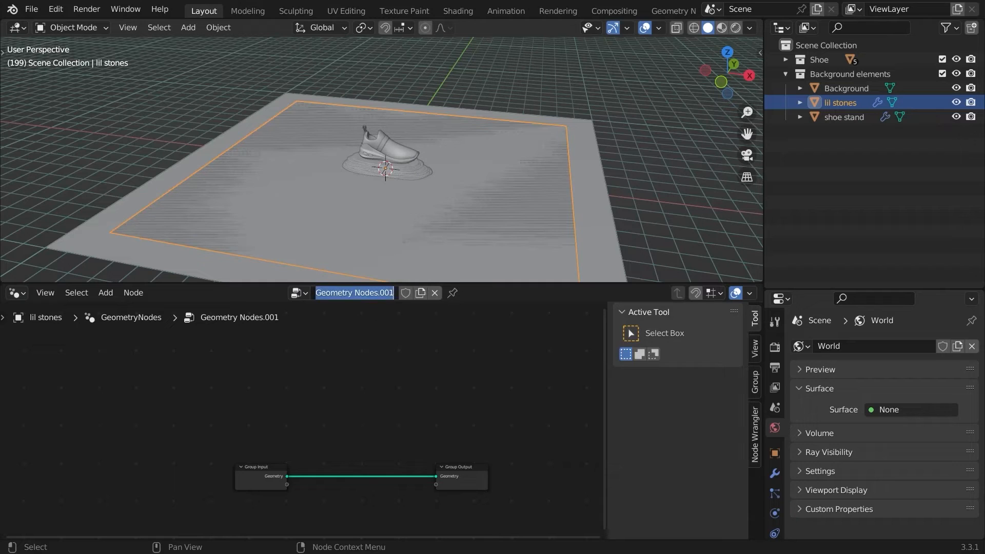
pyautogui.write('ston')
pyautogui.write('es')
pyautogui.press('Return')
pyautogui.press('n')
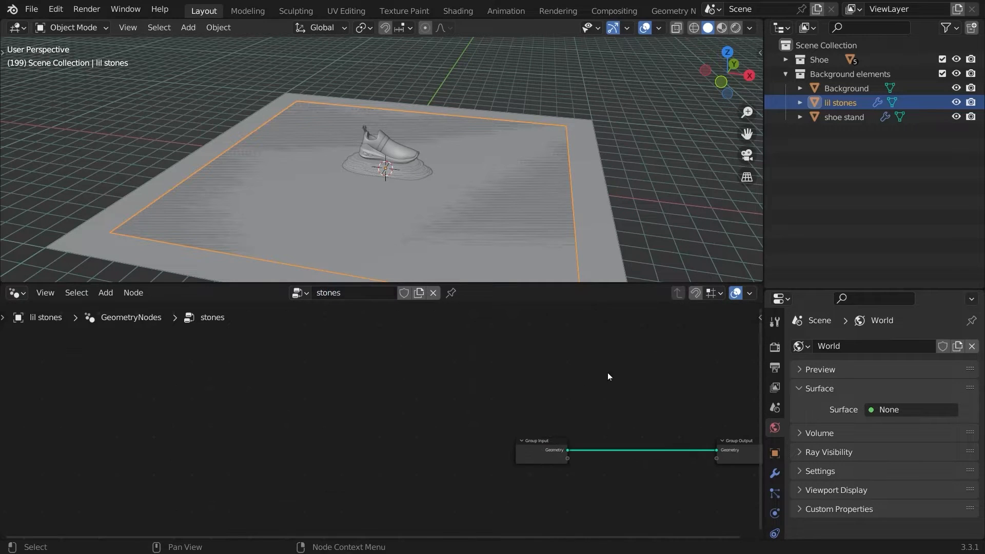
# - Spread the Group Input and Group Output nodes apart to make room for nodes between them
pyautogui.moveTo(537, 451); pyautogui.dragTo(87, 455)
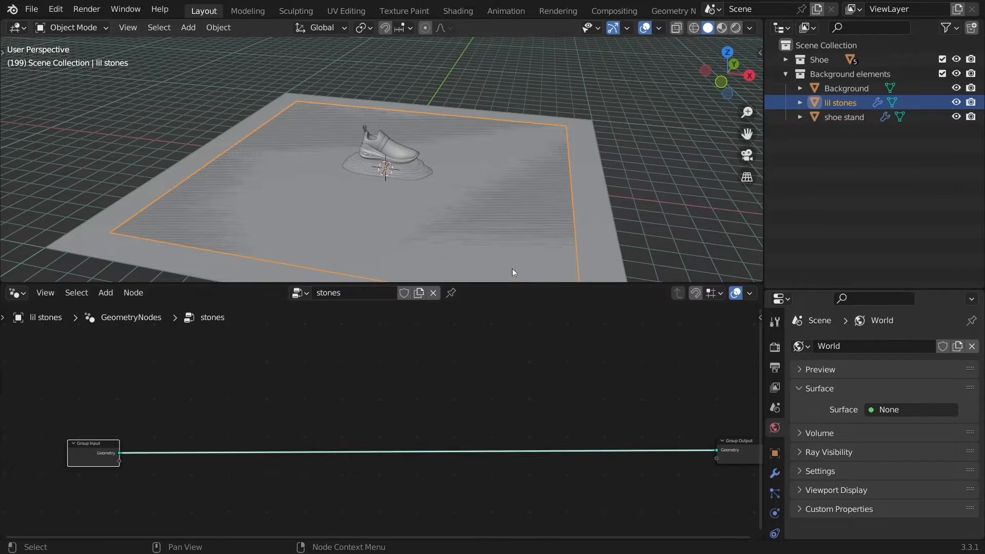
pyautogui.moveTo(512, 269); pyautogui.dragTo(510, 156, button='middle')
pyautogui.moveTo(671, 435); pyautogui.dragTo(578, 403, button='middle')
pyautogui.moveTo(637, 407); pyautogui.dragTo(645, 397)
pyautogui.moveTo(563, 394); pyautogui.dragTo(623, 399, button='middle')
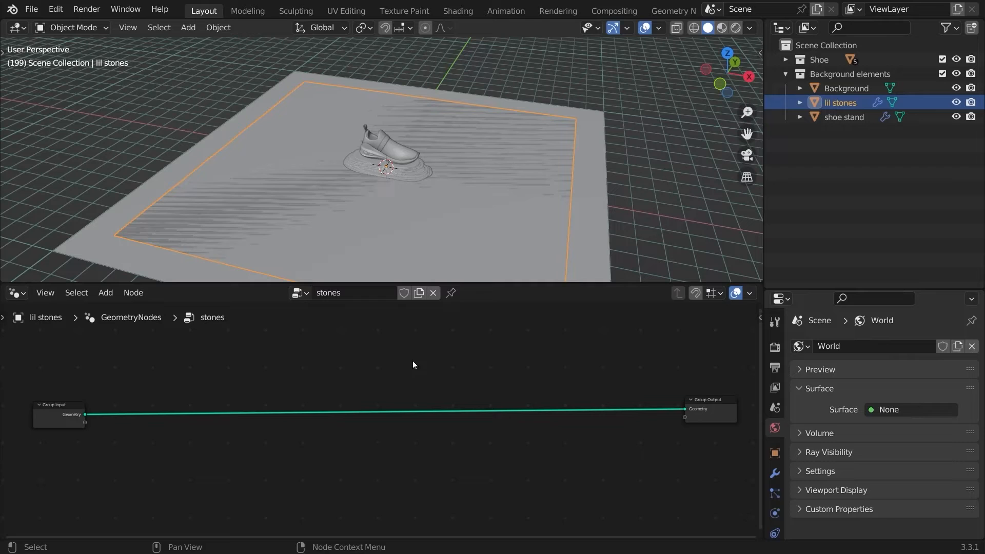
pyautogui.hotkey('shift', 'a')
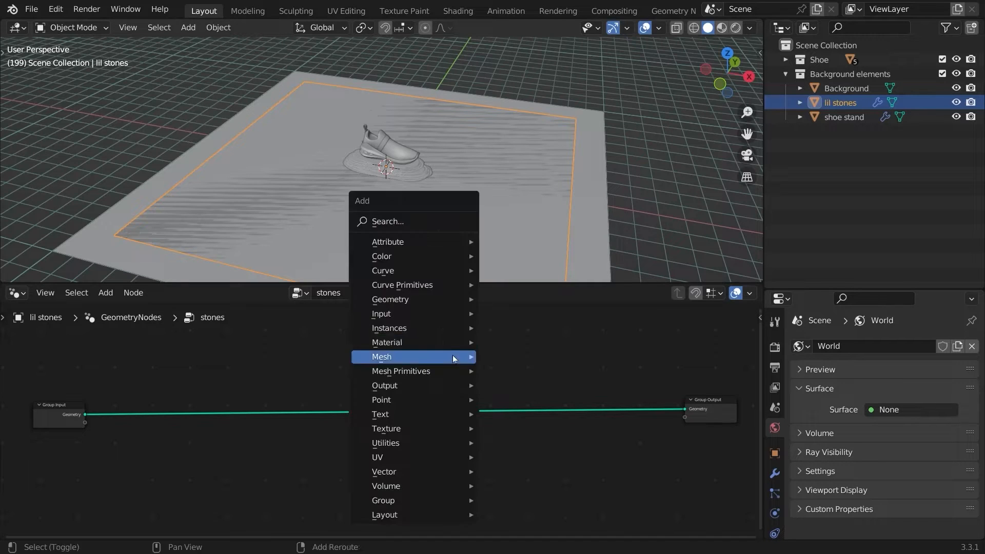
pyautogui.click(389, 220)
pyautogui.write('dist')
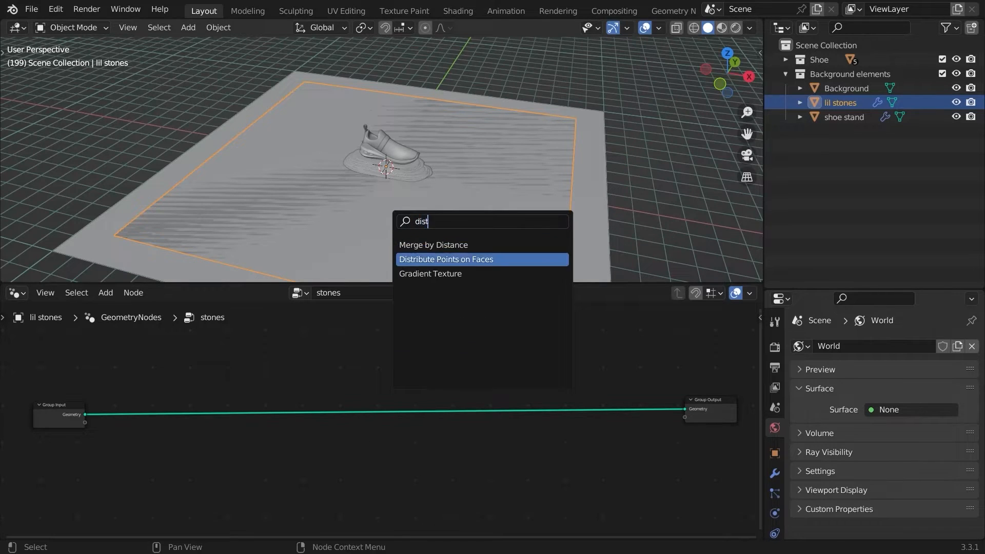
pyautogui.press('Up')
pyautogui.press('Return')
pyautogui.click(302, 347)
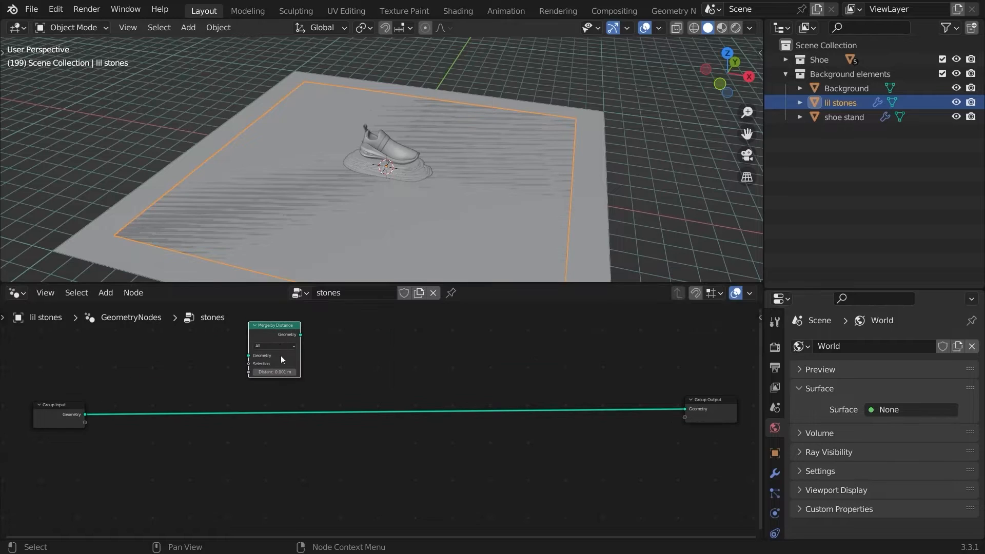
# - Insert a Distribute Points on Faces node after the Group Input and set its distribution method to Poisson Disk
pyautogui.hotkey('shift', 'a')
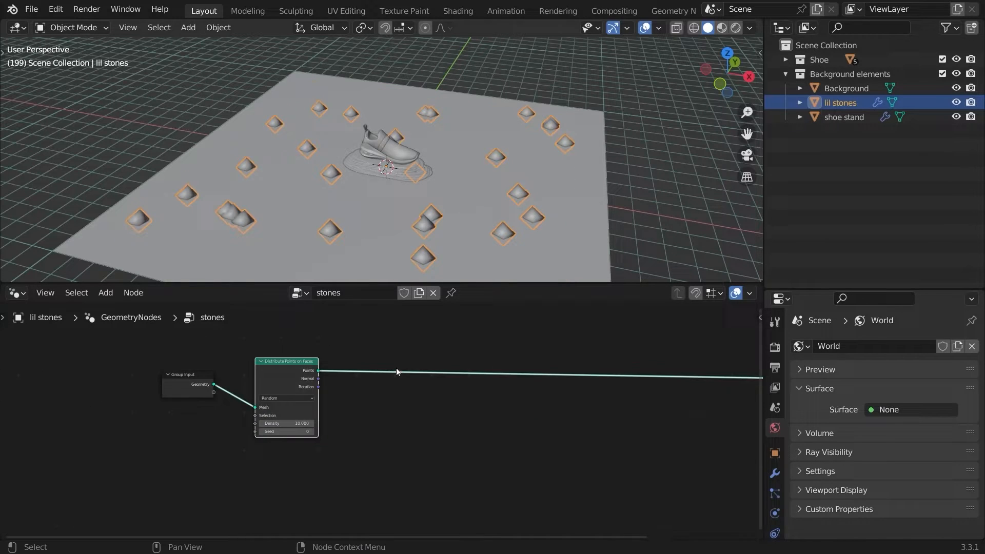
pyautogui.scroll(2, 307, 390)
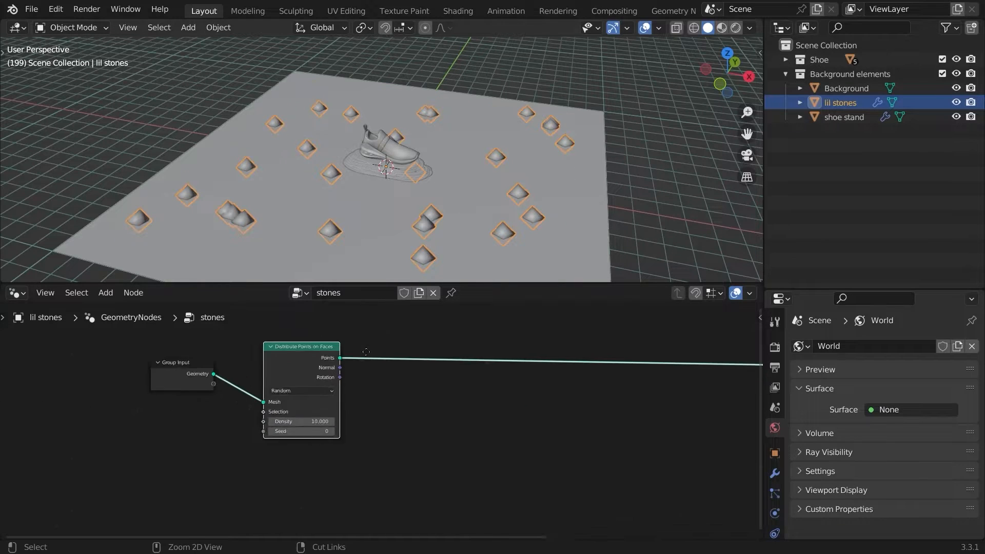
pyautogui.click(272, 387)
pyautogui.click(286, 410)
# - Set the point distribution's minimum distance to 0.25 m, maximum density to 20.6 and seed to 86
pyautogui.moveTo(286, 410); pyautogui.dragTo(353, 419, button='middle')
pyautogui.scroll(1, 353, 420)
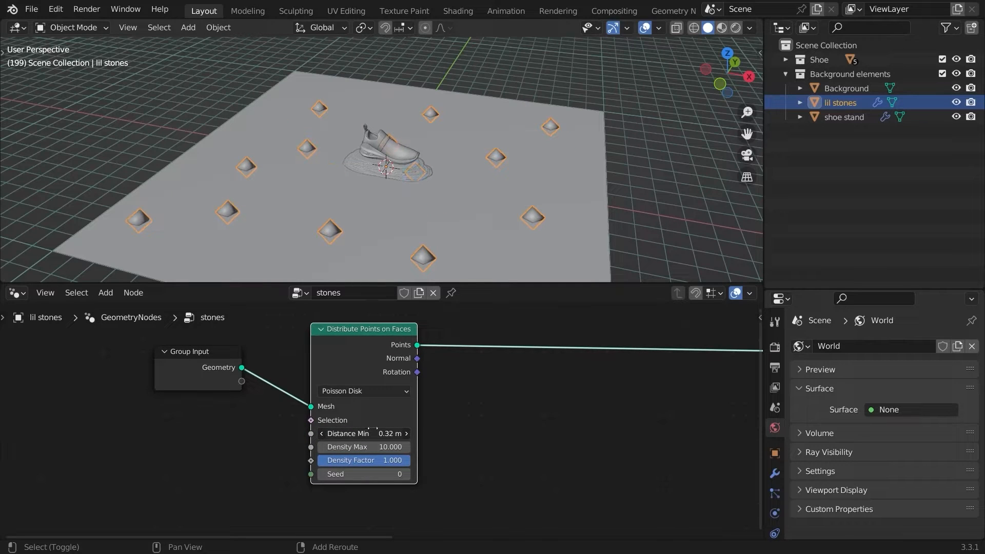
pyautogui.moveTo(366, 447); pyautogui.dragTo(409, 447)
pyautogui.moveTo(444, 201); pyautogui.dragTo(461, 226, button='middle')
pyautogui.scroll(-2, 463, 225)
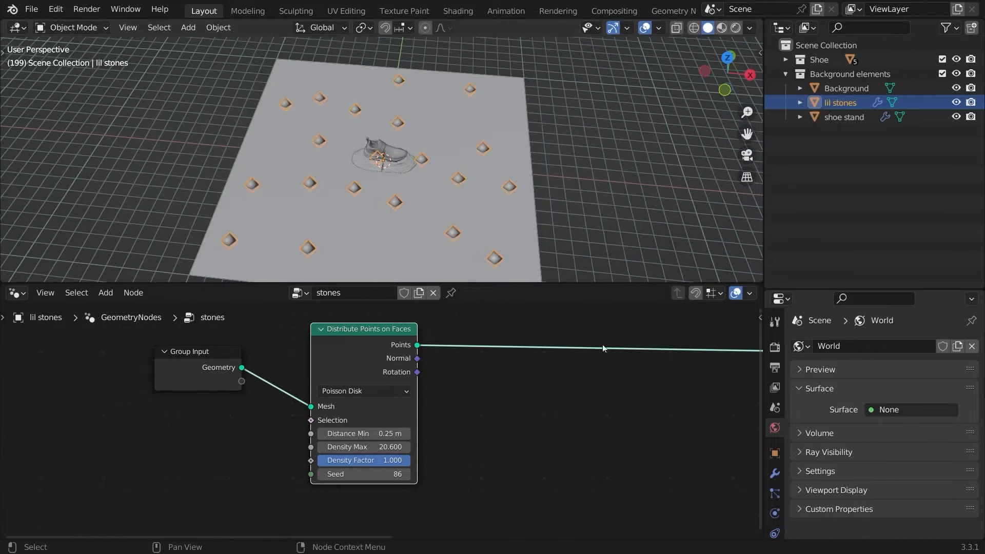
# - Insert an Instance on Points node between Distribute Points on Faces and the Group Output
pyautogui.keyDown('ctrl'); pyautogui.scroll(-10, 602, 345); pyautogui.keyUp('ctrl')
pyautogui.scroll(-3, 477, 362)
pyautogui.keyDown('ctrl'); pyautogui.scroll(6, 433, 367); pyautogui.keyUp('ctrl')
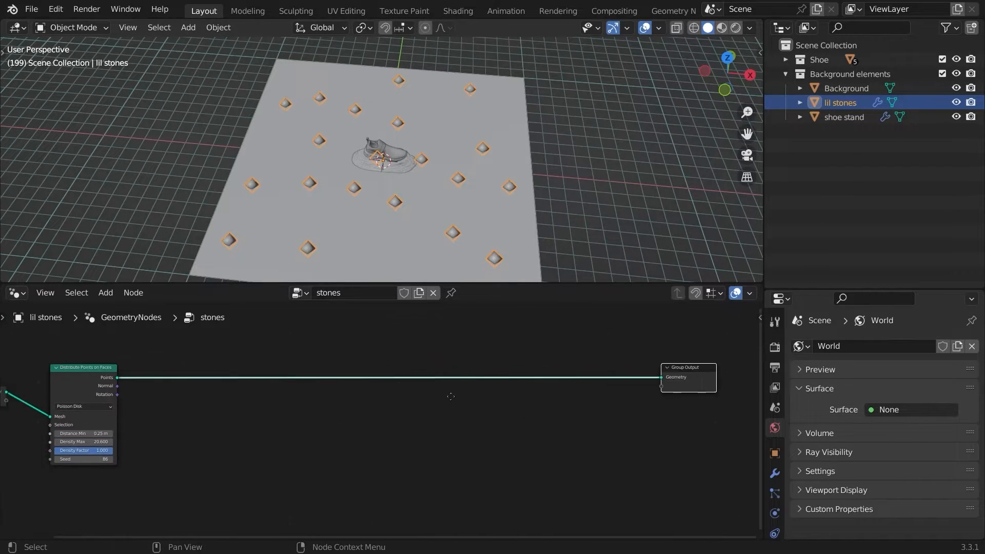
pyautogui.hotkey('shift', 'a')
pyautogui.click(385, 245)
pyautogui.write('inst')
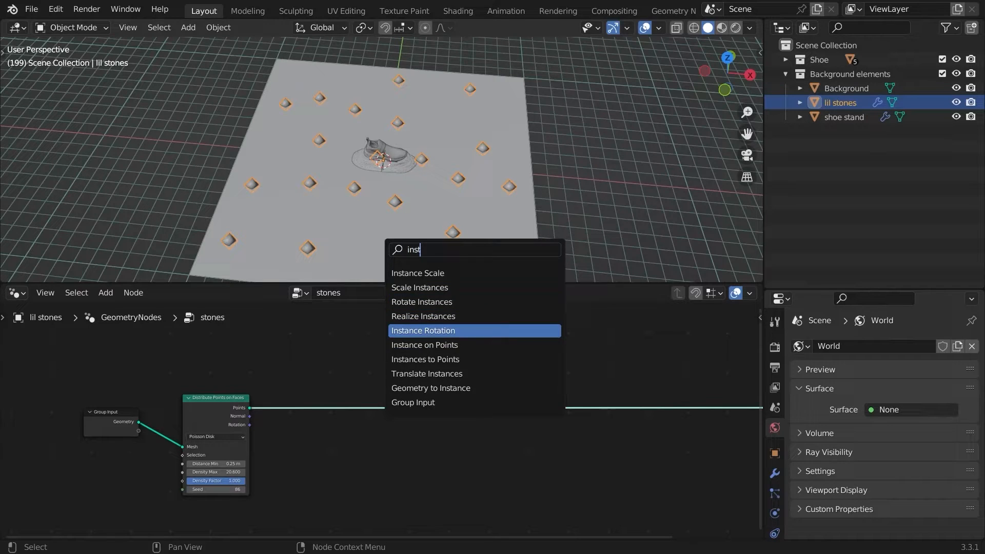
pyautogui.press('Down')
pyautogui.press('Return')
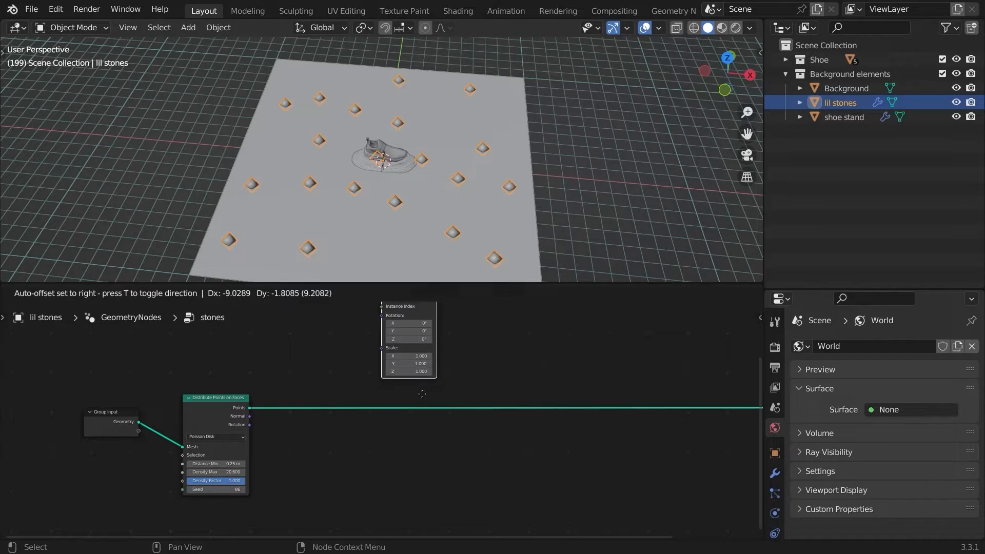
pyautogui.click(379, 326)
# - Connect a new Curve Line node to the Instance input of Instance on Points and set it to Direction mode
pyautogui.scroll(3, 573, 366)
pyautogui.moveTo(573, 367); pyautogui.dragTo(593, 365, button='middle')
pyautogui.moveTo(603, 373); pyautogui.dragTo(373, 366)
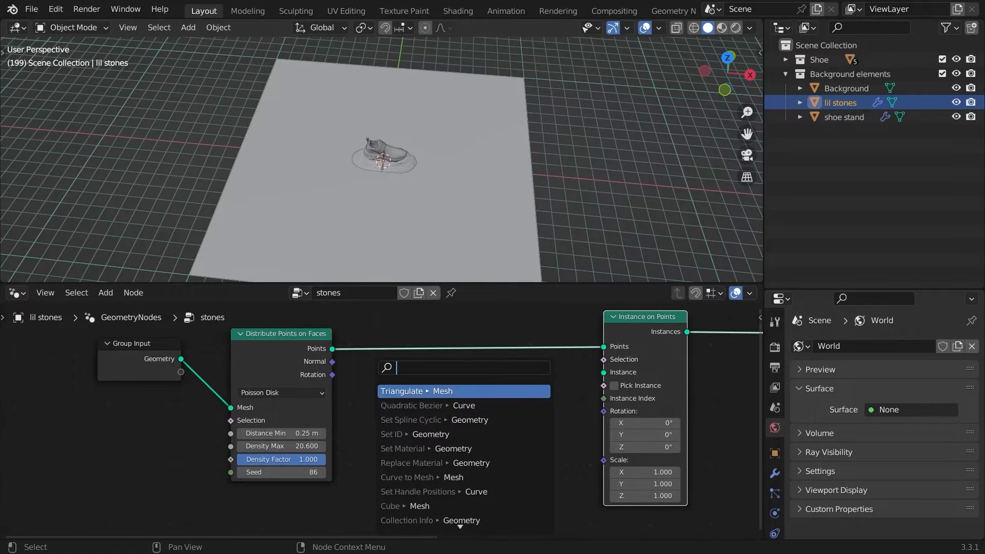
pyautogui.write('curve')
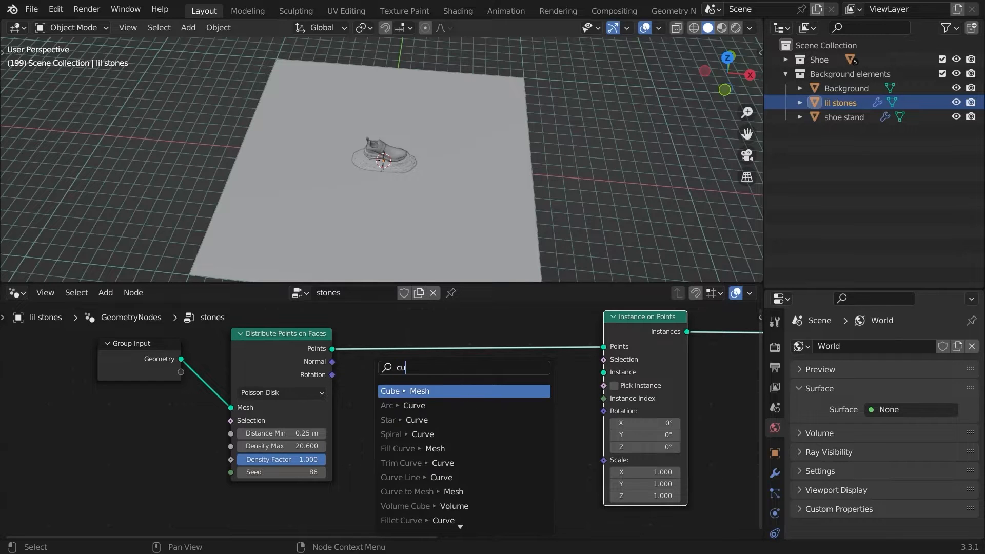
pyautogui.press('Return')
pyautogui.click(494, 360)
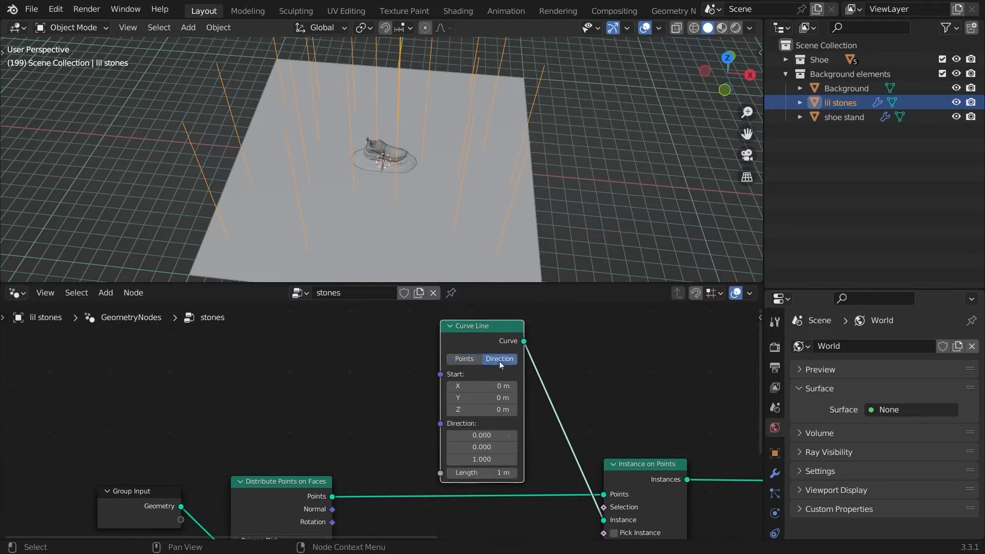
# - Set the Curve Line node's length to 0.03 m and check the lines from the front view
pyautogui.moveTo(451, 241); pyautogui.dragTo(433, 205, button='middle')
pyautogui.moveTo(481, 472); pyautogui.dragTo(473, 461)
pyautogui.press('KP_1')
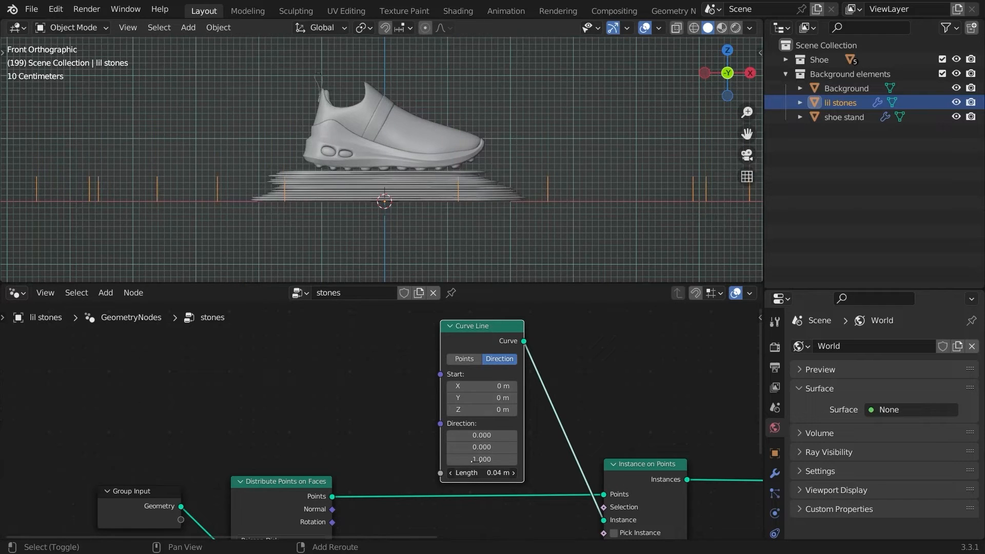
# - Add a float Random Value node and connect it to the Scale input of Instance on Points
pyautogui.moveTo(472, 461); pyautogui.dragTo(407, 238, button='middle')
pyautogui.hotkey('shift', 'a')
pyautogui.click(405, 255)
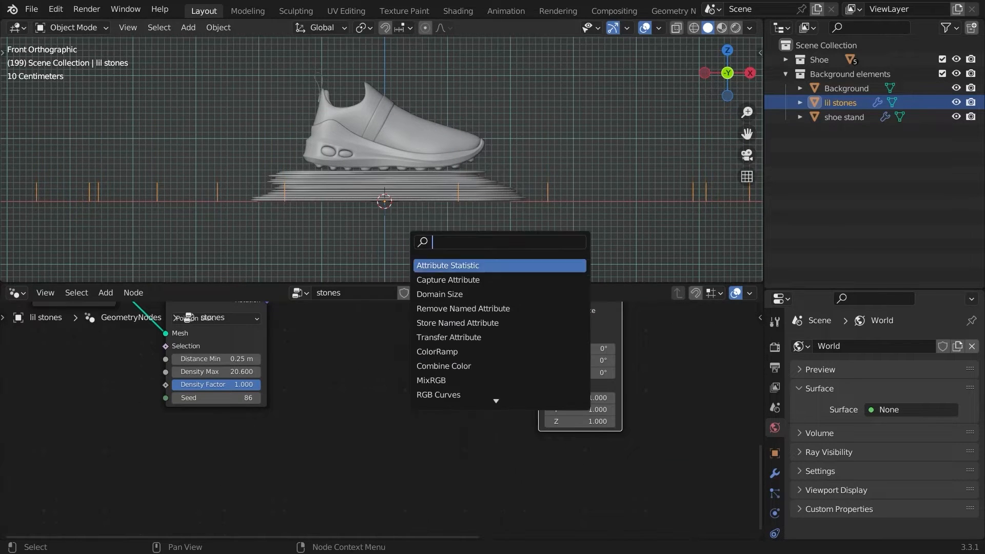
pyautogui.write('rand')
pyautogui.press('Return')
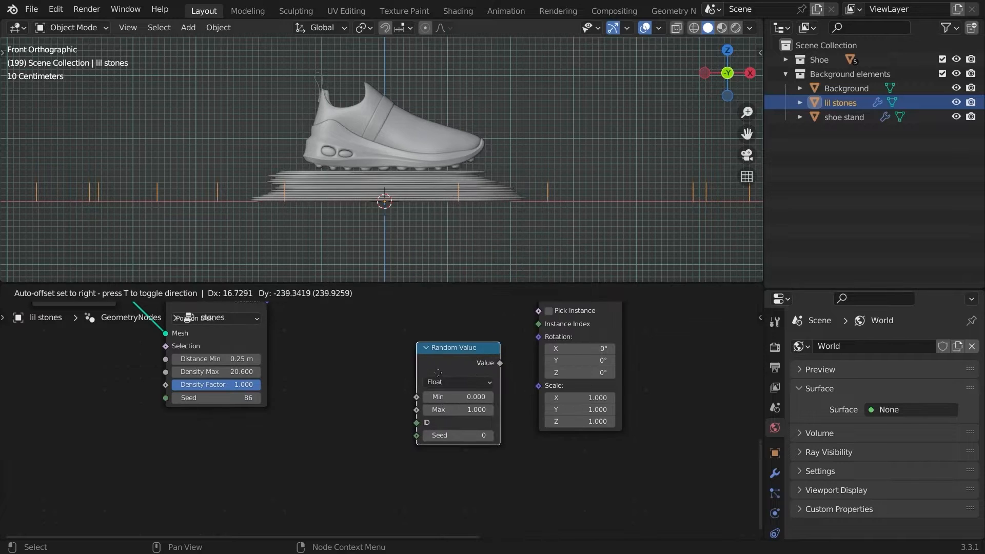
pyautogui.click(505, 408)
pyautogui.scroll(2, 391, 434)
# - Set the scale Random Value node's minimum to 0.43 and its seed to 57
pyautogui.click(488, 368)
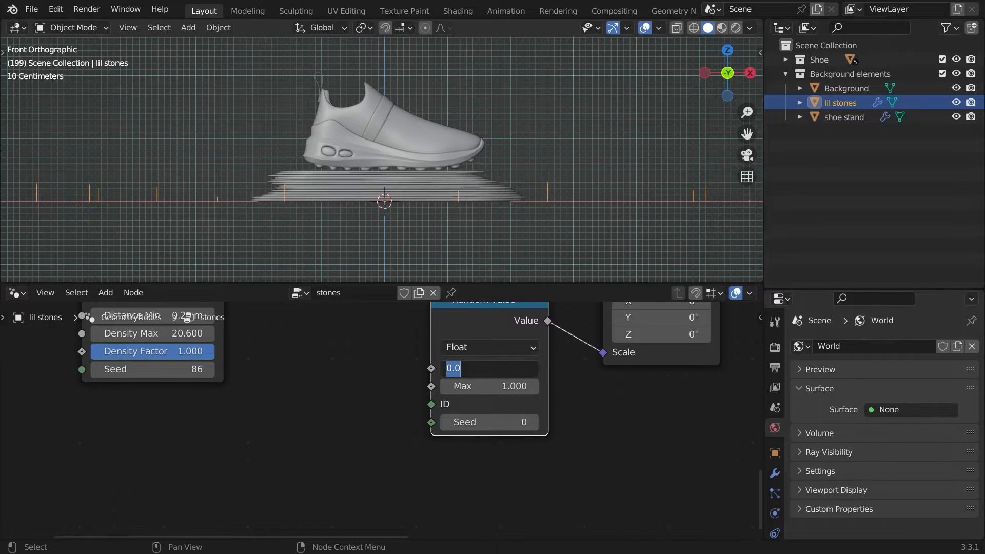
pyautogui.write('.4')
pyautogui.press('Return')
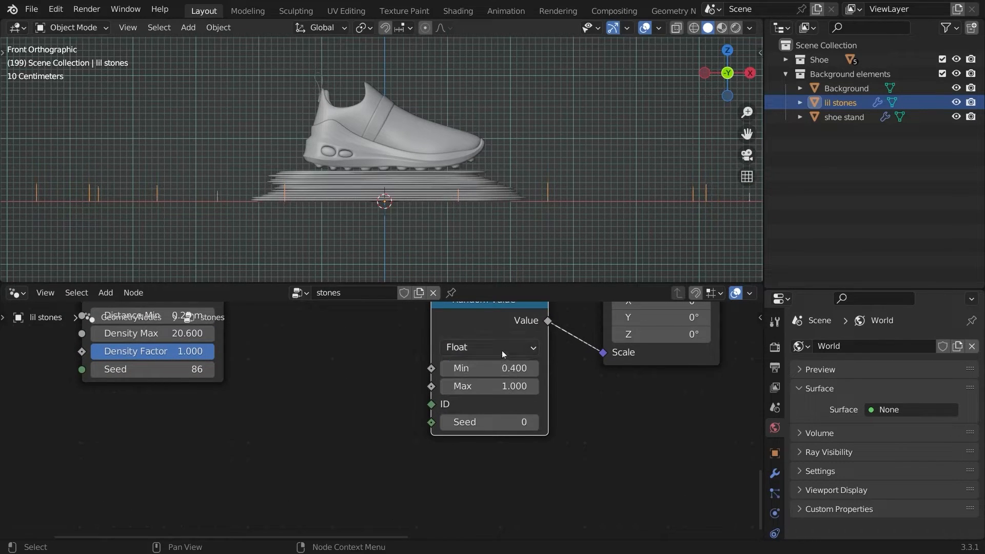
pyautogui.keyDown('shift'); pyautogui.moveTo(483, 366); pyautogui.dragTo(487, 437, button='middle'); pyautogui.keyUp('shift')
pyautogui.moveTo(486, 437)
pyautogui.mouseDown()
pyautogui.moveTo(476, 437)
pyautogui.moveTo(497, 437)
pyautogui.mouseUp()
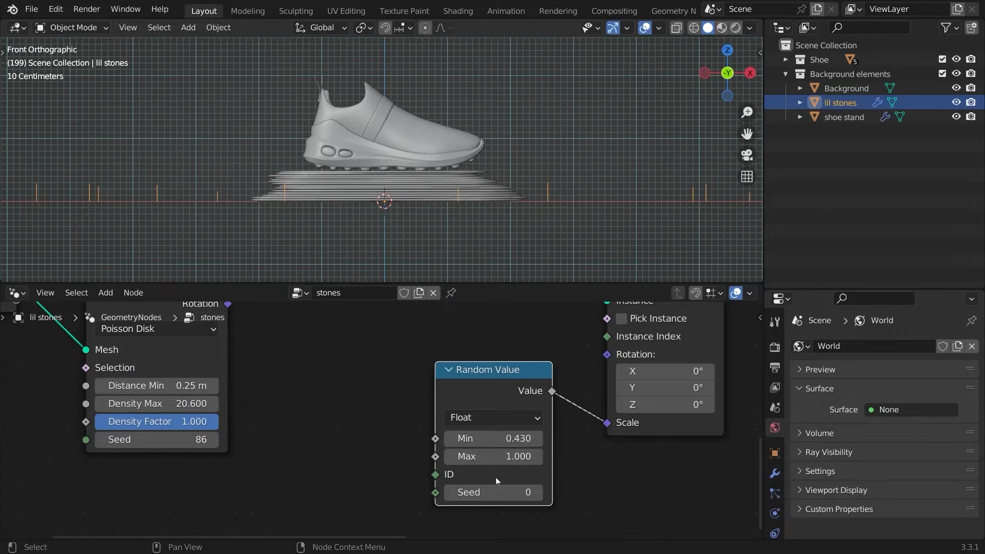
pyautogui.moveTo(513, 491); pyautogui.dragTo(530, 484)
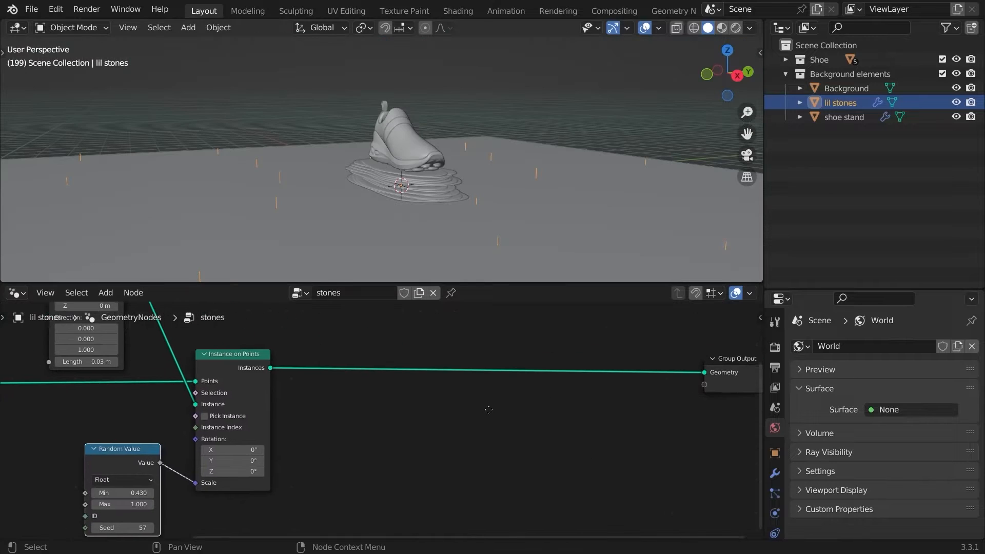
# - Insert a Realize Instances node between Instance on Points and the Group Output
pyautogui.hotkey('shift', 'a')
pyautogui.click(356, 246)
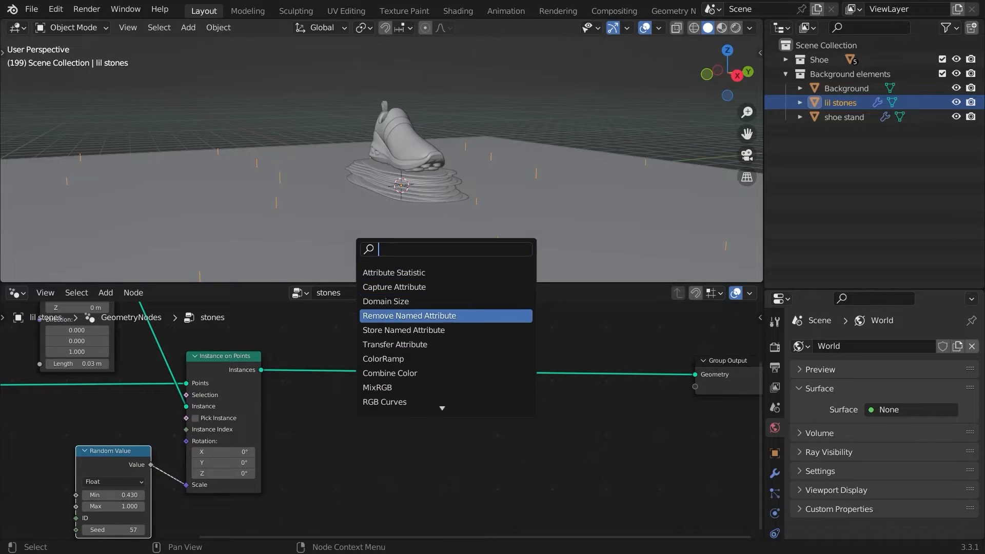
pyautogui.write('rea')
pyautogui.press('Return')
pyautogui.click(326, 379)
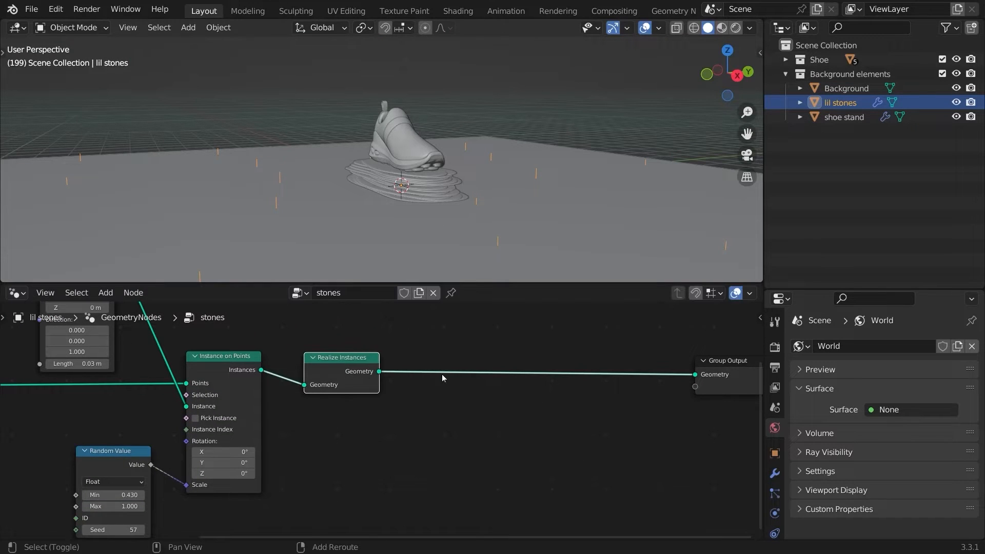
# - Insert a Resample Curve node after Realize Instances, in Length mode with a length of 0.002 m
pyautogui.hotkey('shift', 'a')
pyautogui.click(382, 245)
pyautogui.write('res')
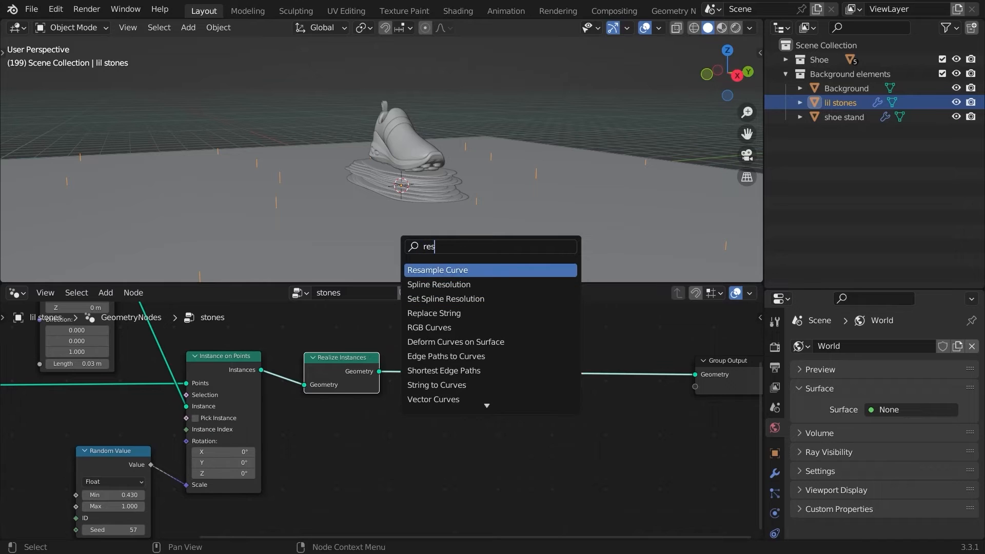
pyautogui.press('Return')
pyautogui.click(459, 369)
pyautogui.click(459, 381)
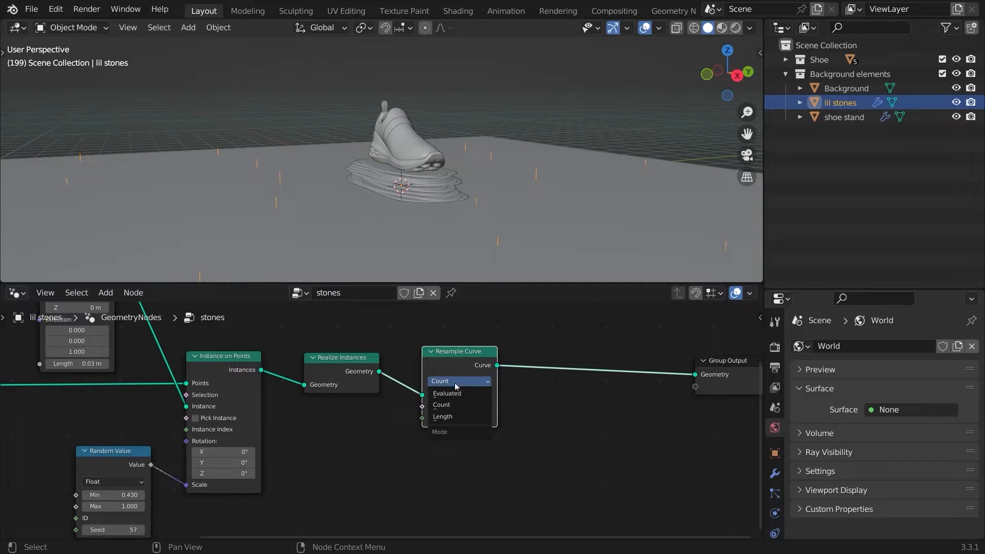
pyautogui.click(460, 417)
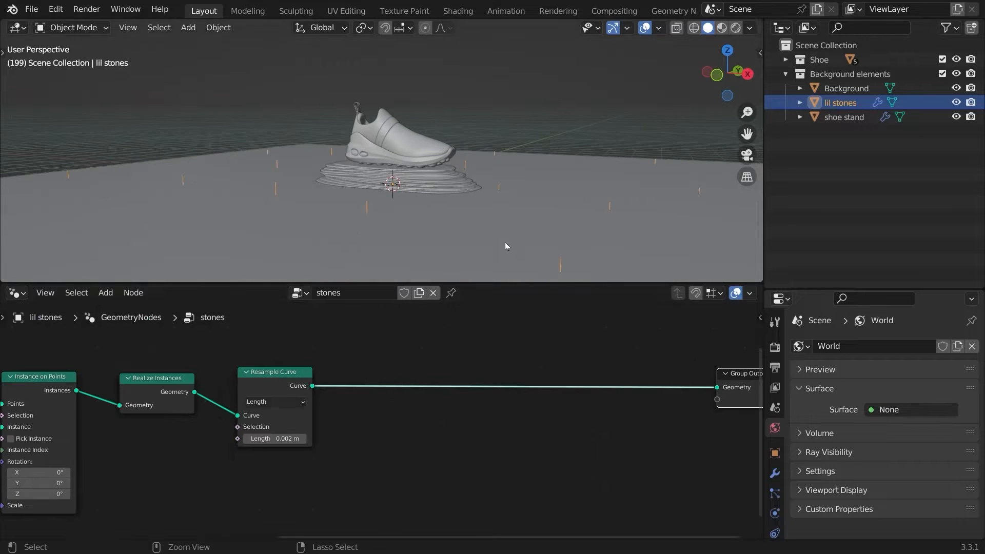
# - Insert a second Instance on Points node between Resample Curve and the Group Output
pyautogui.keyDown('ctrl'); pyautogui.moveTo(504, 244); pyautogui.dragTo(456, 209, button='middle'); pyautogui.keyUp('ctrl')
pyautogui.moveTo(455, 209); pyautogui.dragTo(438, 331, button='middle')
pyautogui.hotkey('shift', 'a')
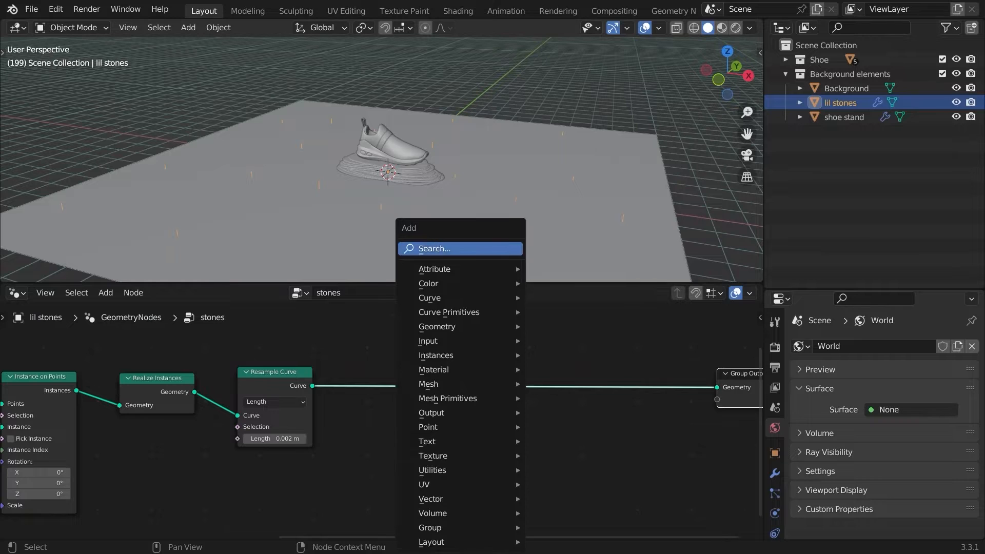
pyautogui.click(435, 242)
pyautogui.write('inst')
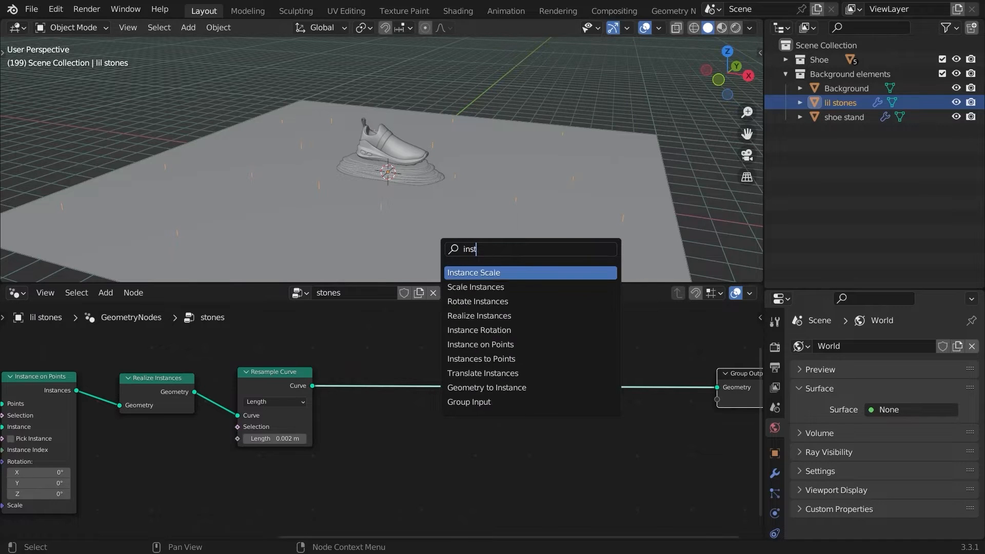
pyautogui.click(484, 344)
pyautogui.click(493, 432)
pyautogui.moveTo(493, 371); pyautogui.dragTo(507, 390)
# - Connect a new Grid node, 0.09 m in X and Y, to the Instance input of the second Instance on Points
pyautogui.moveTo(506, 390); pyautogui.dragTo(549, 388, button='middle')
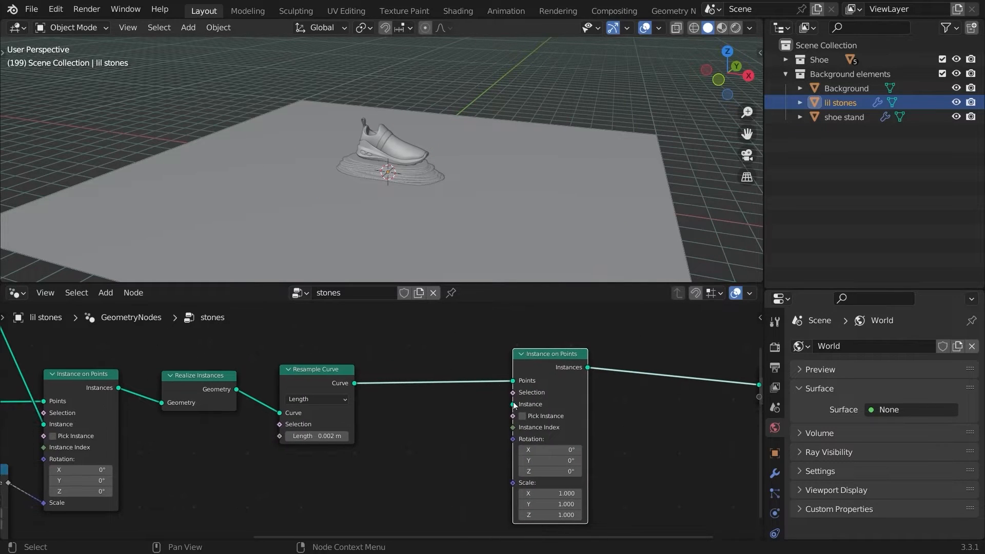
pyautogui.moveTo(512, 404); pyautogui.dragTo(451, 410)
pyautogui.write('grid')
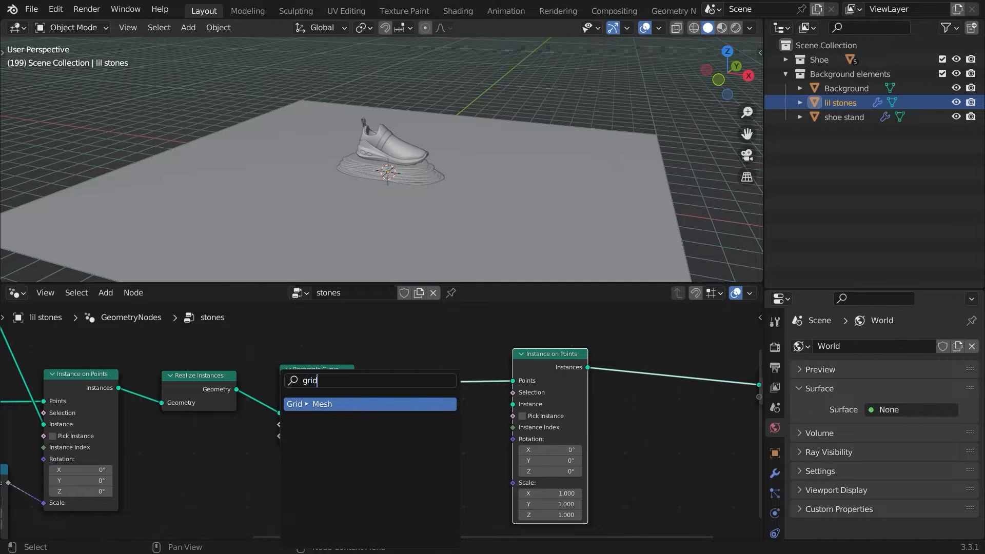
pyautogui.press('Return')
pyautogui.moveTo(472, 416); pyautogui.dragTo(402, 416)
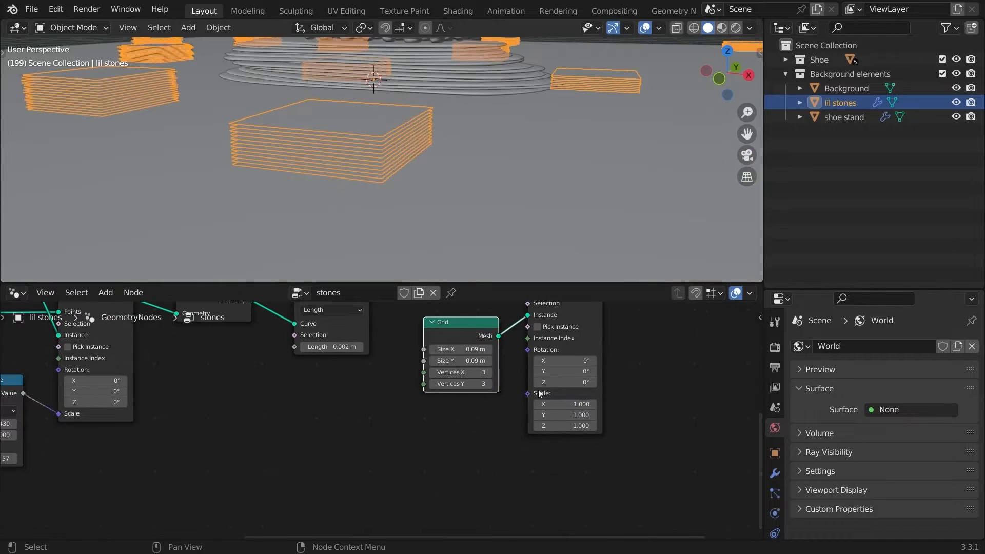
# - Connect a Vector Random Value node to the second Instance on Points' Scale input, with all three minimum components at 0.5
pyautogui.moveTo(528, 393); pyautogui.dragTo(374, 390)
pyautogui.write('ram')
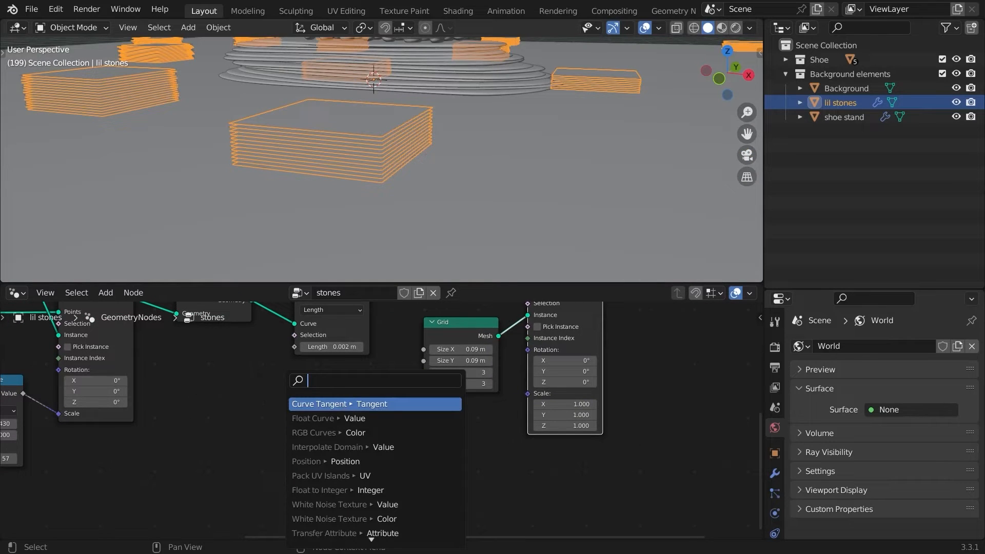
pyautogui.press('BackSpace')
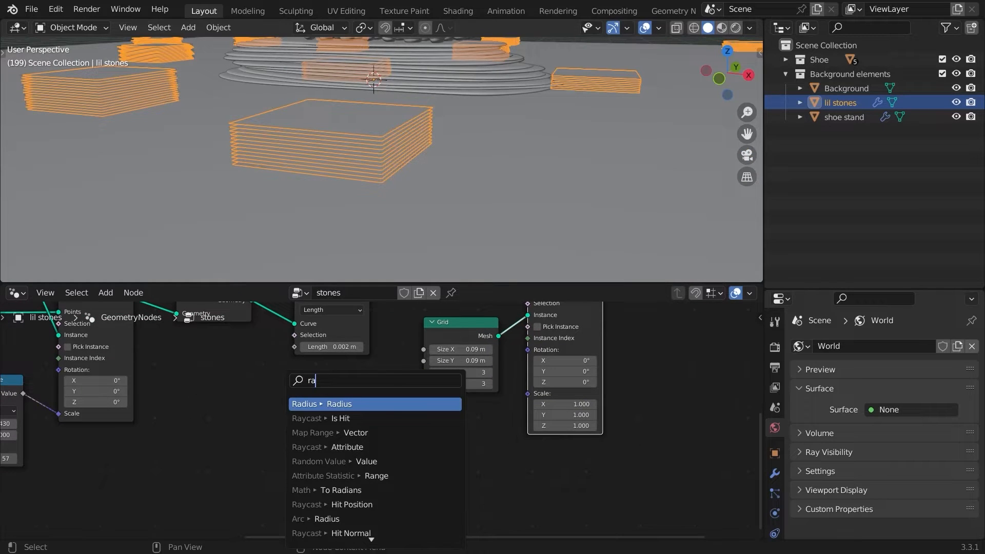
pyautogui.write('nd')
pyautogui.click(336, 404)
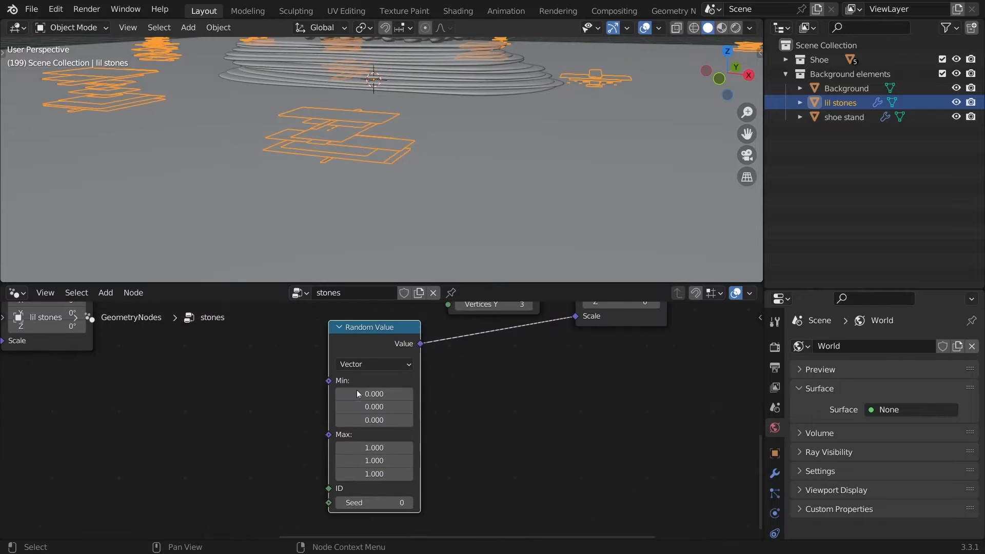
pyautogui.moveTo(373, 394); pyautogui.dragTo(374, 419)
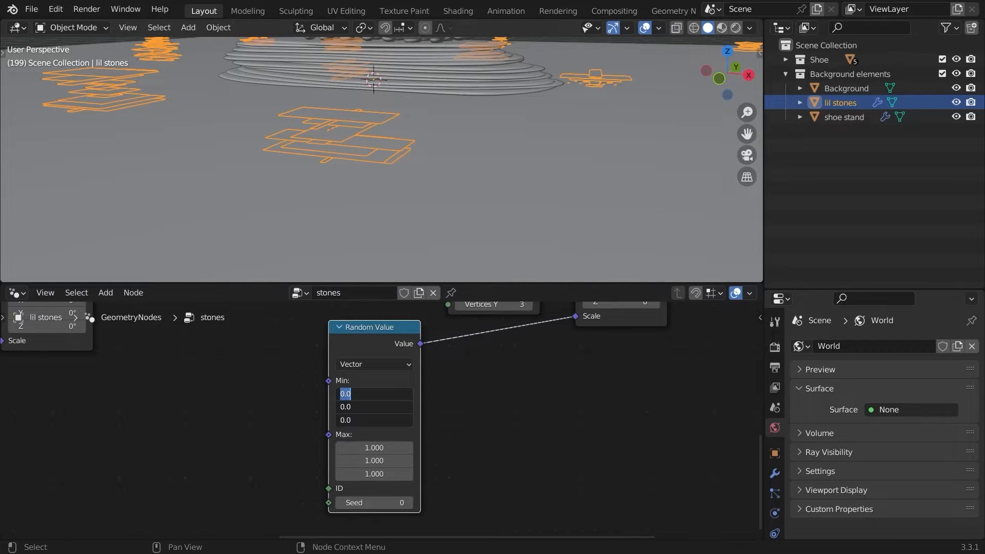
pyautogui.write('.5')
pyautogui.press('Return')
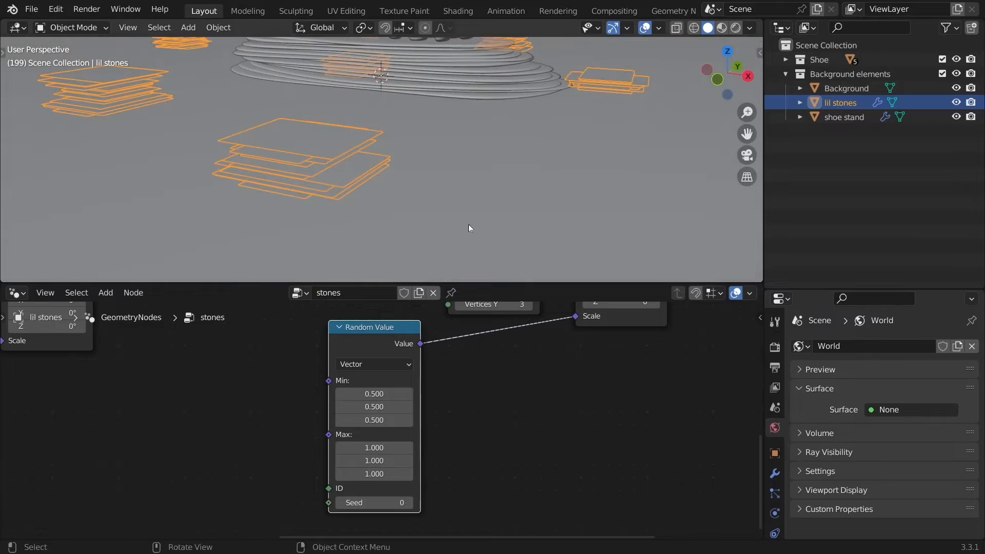
# - Insert a Vector Math node set to Scale between the vector Random Value and the second Instance on Points
pyautogui.moveTo(610, 322); pyautogui.dragTo(467, 403, button='middle')
pyautogui.hotkey('shift', 'a')
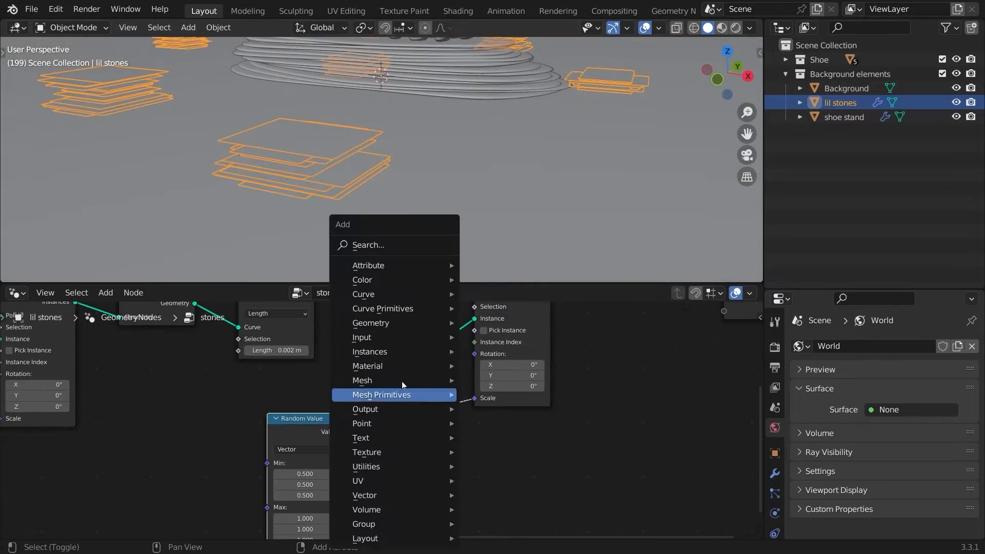
pyautogui.click(370, 244)
pyautogui.write('vec')
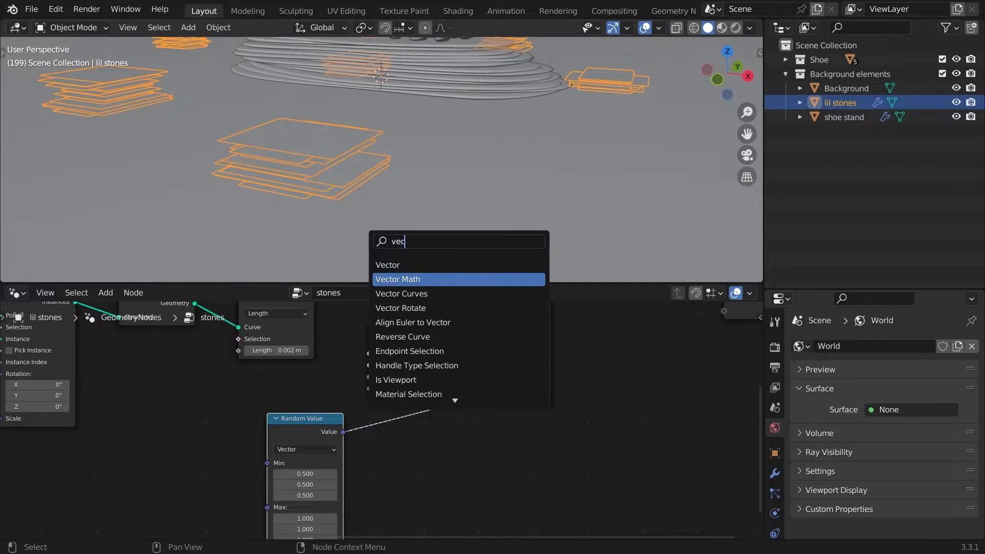
pyautogui.press('Return')
pyautogui.click(408, 438)
pyautogui.click(408, 435)
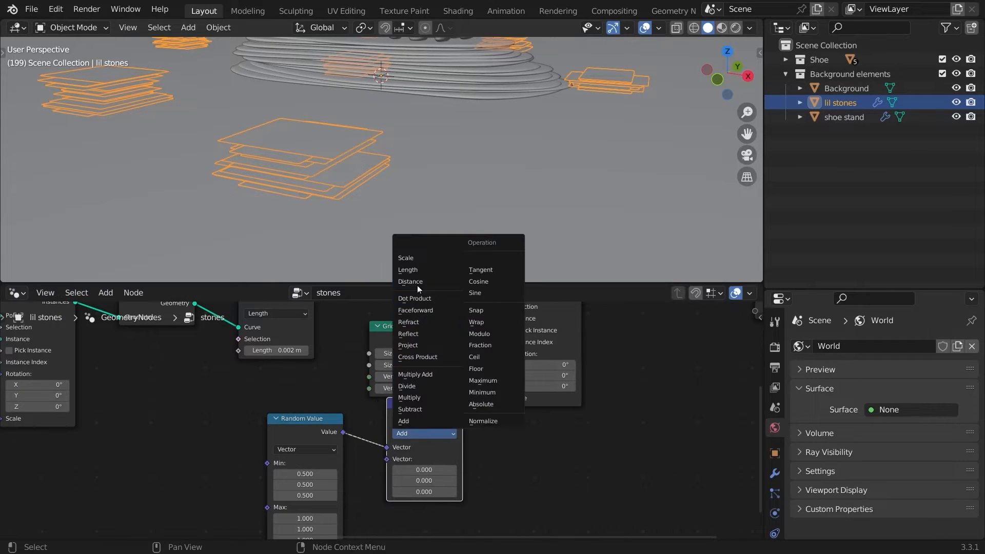
pyautogui.click(408, 257)
pyautogui.moveTo(434, 456)
pyautogui.mouseDown()
pyautogui.moveTo(400, 456)
pyautogui.moveTo(427, 453)
pyautogui.mouseUp()
# - Insert a Capture Attribute node between Resample Curve and the Points input of the second Instance on Points
pyautogui.moveTo(359, 389); pyautogui.dragTo(485, 466, button='middle')
pyautogui.moveTo(428, 368); pyautogui.dragTo(492, 334)
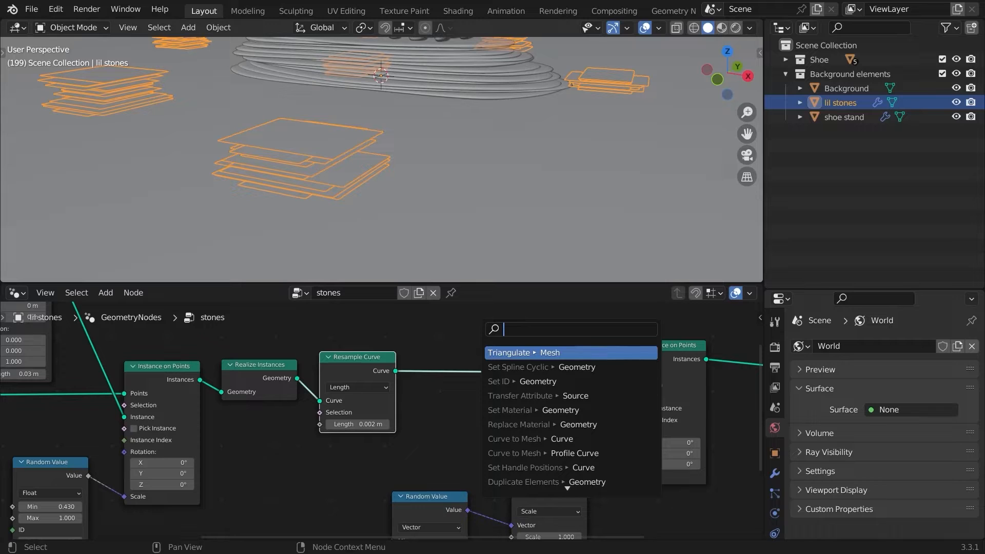
pyautogui.write('ca')
pyautogui.press('Return')
pyautogui.click(409, 349)
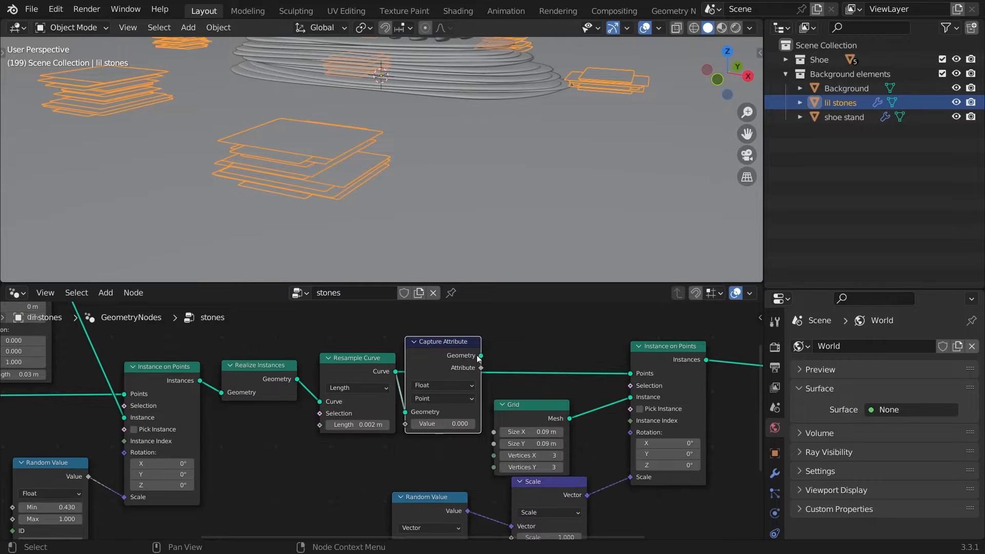
pyautogui.moveTo(481, 357); pyautogui.dragTo(630, 373)
pyautogui.moveTo(433, 355)
pyautogui.mouseDown()
pyautogui.moveTo(445, 341)
pyautogui.moveTo(433, 346)
pyautogui.mouseUp()
# - Connect the Factor output of a new Spline Parameter node to the Value input of Capture Attribute
pyautogui.moveTo(477, 365)
pyautogui.mouseDown(button='middle')
pyautogui.moveTo(510, 308)
pyautogui.moveTo(495, 373)
pyautogui.mouseUp(button='middle')
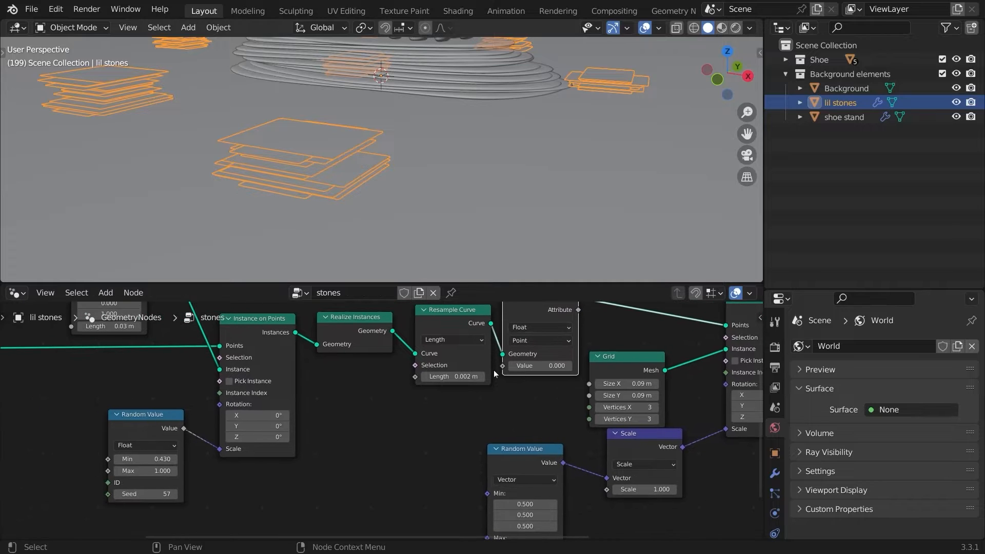
pyautogui.moveTo(503, 366); pyautogui.dragTo(384, 381)
pyautogui.write('spli')
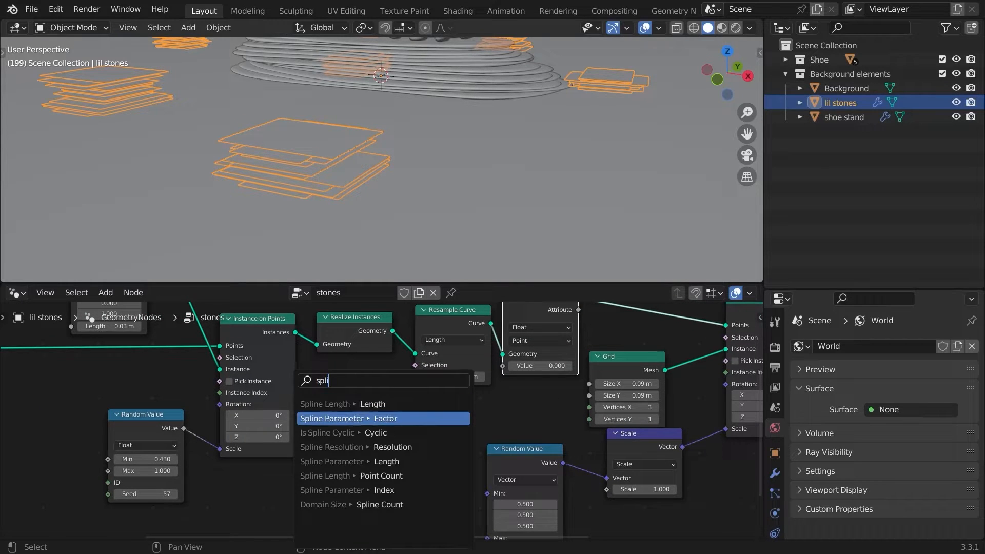
pyautogui.press('Return')
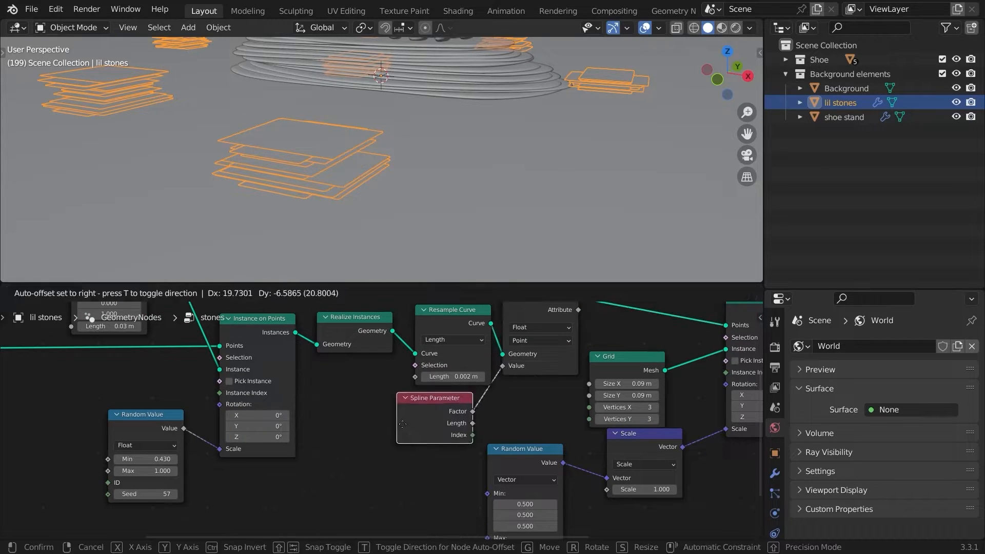
pyautogui.click(389, 373)
# - Connect Capture Attribute's Attribute output to the Scale input of the Vector Math Scale node and inspect the stacked grids
pyautogui.moveTo(390, 373); pyautogui.dragTo(348, 411, button='middle')
pyautogui.moveTo(536, 349); pyautogui.dragTo(629, 398)
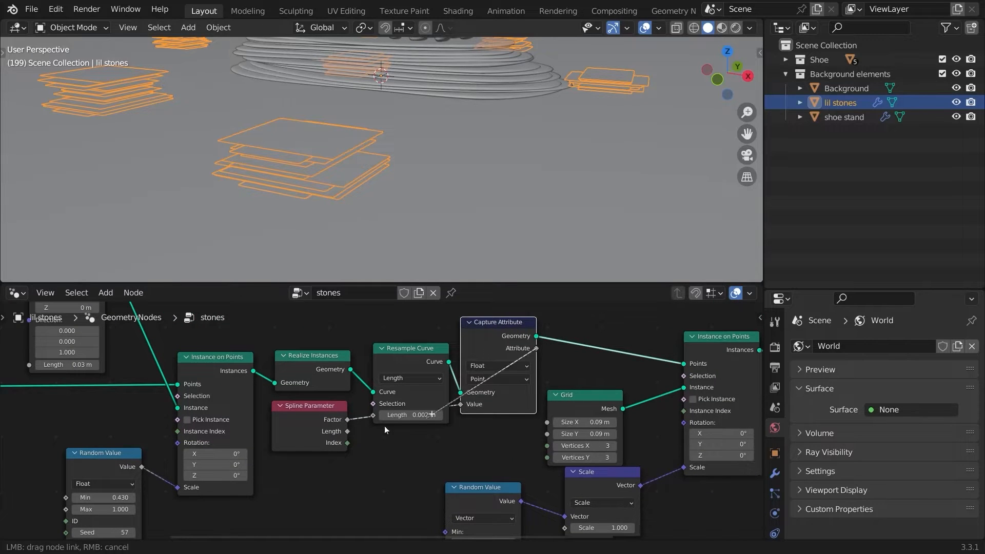
pyautogui.moveTo(405, 510); pyautogui.dragTo(566, 504)
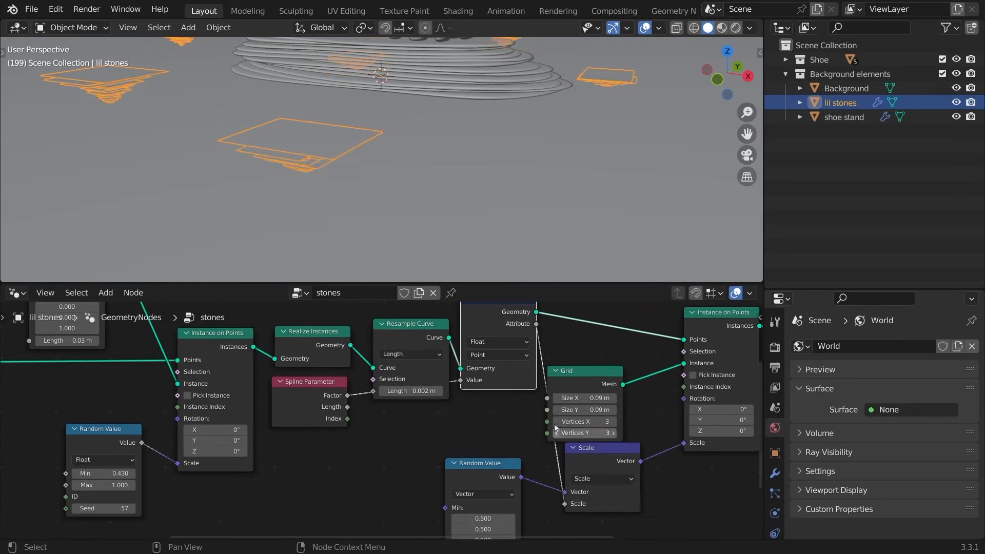
pyautogui.keyDown('ctrl'); pyautogui.moveTo(497, 242); pyautogui.dragTo(483, 210, button='middle'); pyautogui.keyUp('ctrl')
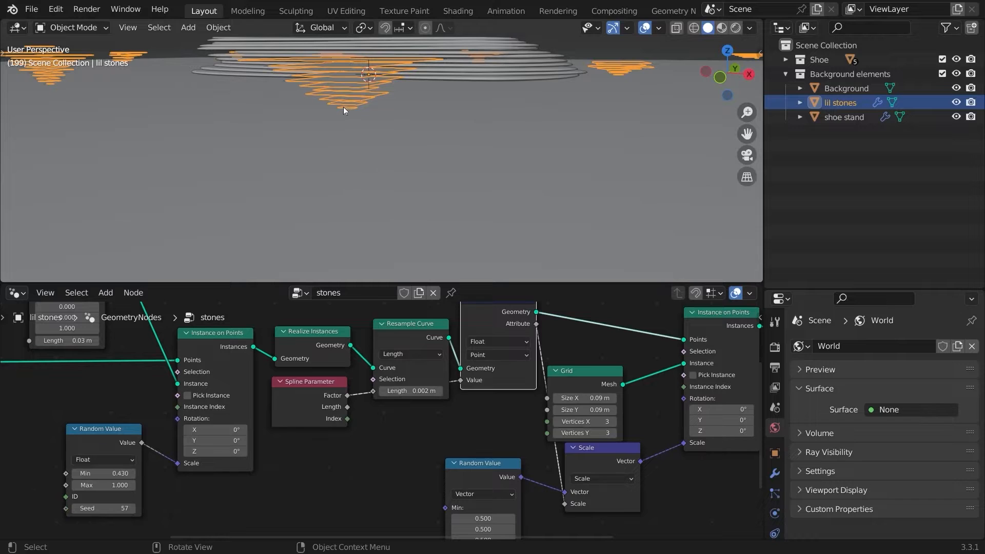
pyautogui.moveTo(399, 122); pyautogui.dragTo(380, 141, button='middle')
# - Move the Spline Parameter node into the empty space below the float Random Value node
pyautogui.moveTo(445, 390); pyautogui.dragTo(588, 328, button='middle')
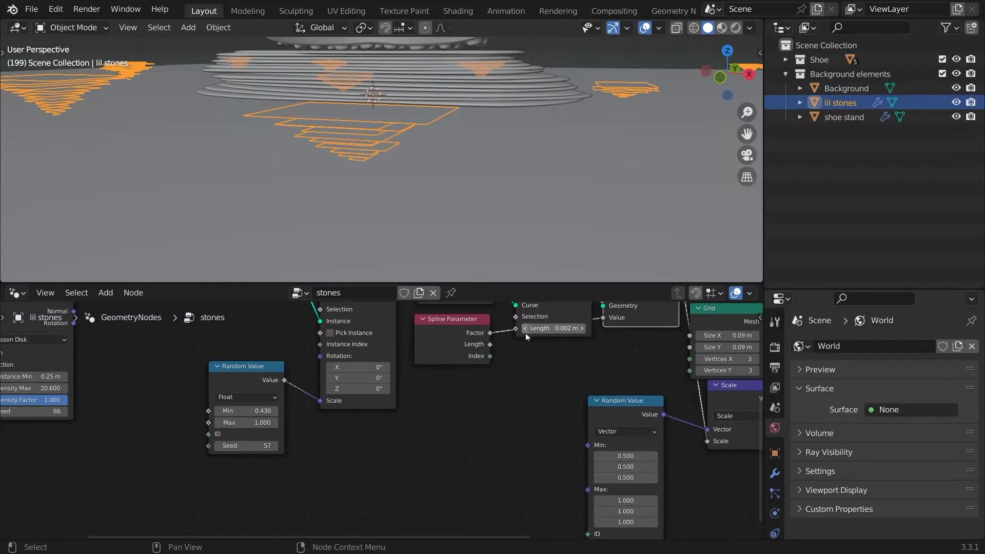
pyautogui.moveTo(460, 324); pyautogui.dragTo(302, 483)
pyautogui.moveTo(357, 465); pyautogui.dragTo(489, 379, button='middle')
pyautogui.moveTo(432, 413); pyautogui.dragTo(366, 439)
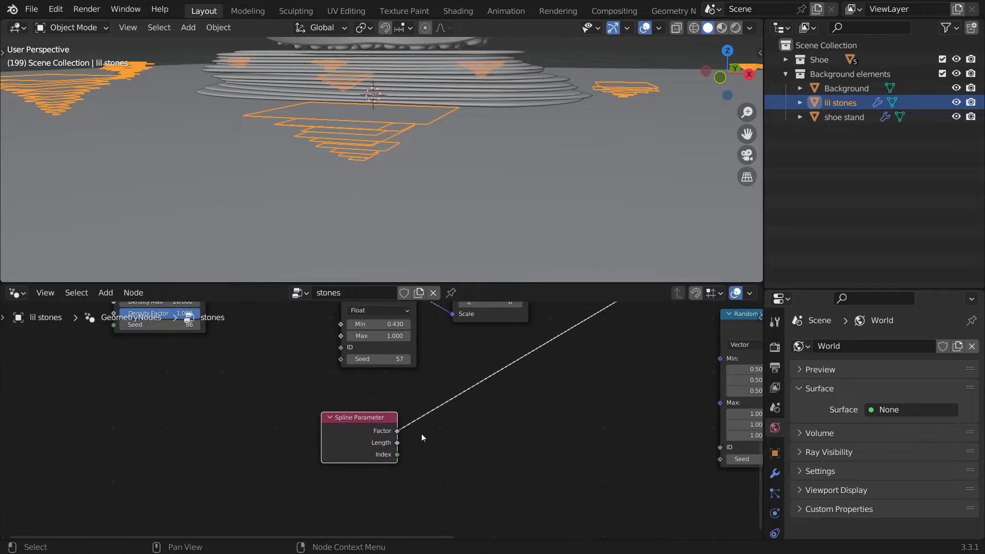
# - Insert a ColorRamp node on the link leaving the Spline Parameter node's Factor output
pyautogui.hotkey('shift', 'a')
pyautogui.click(441, 246)
pyautogui.write('colo')
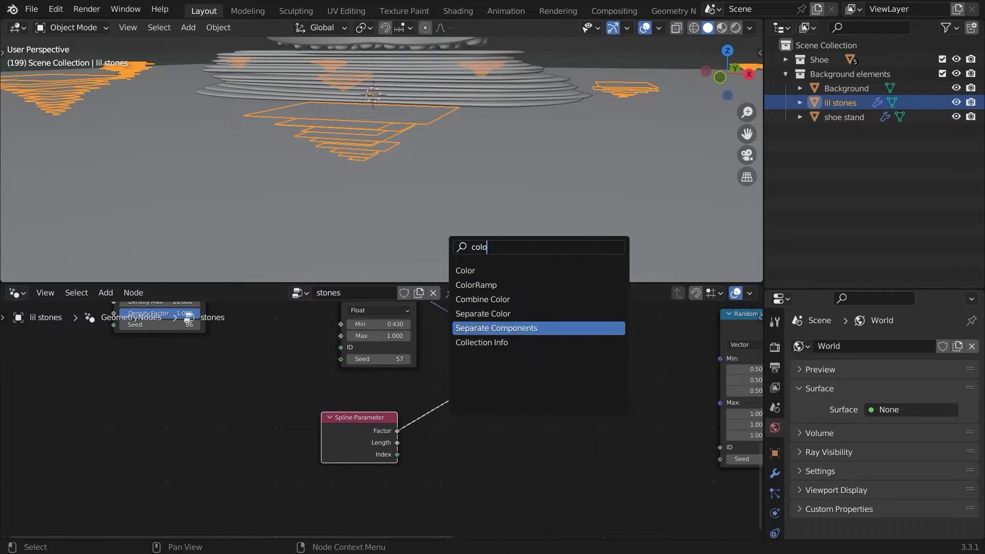
pyautogui.click(476, 284)
pyautogui.click(500, 382)
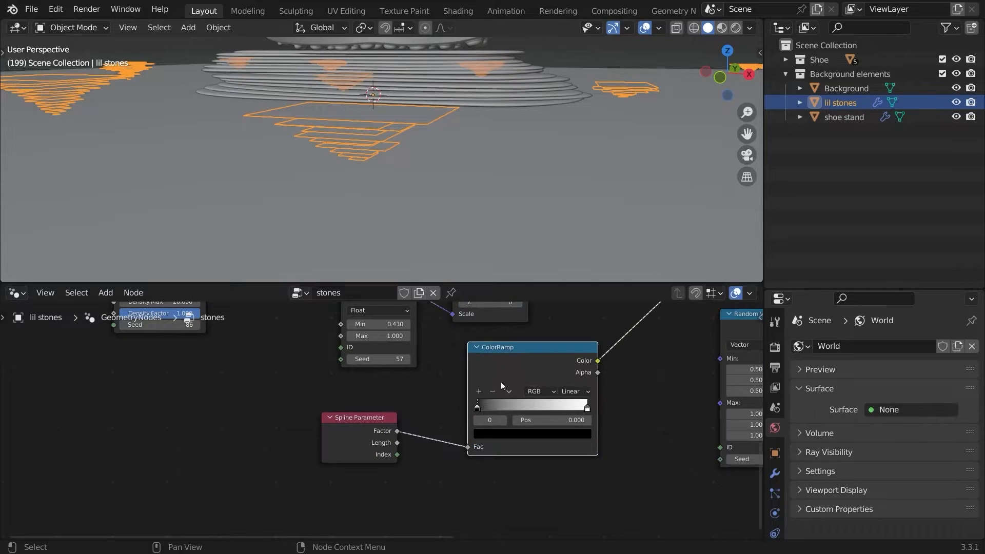
# - Flip the ColorRamp's gradient and brighten its black stop so the stone stacks no longer taper to a point
pyautogui.click(508, 391)
pyautogui.click(514, 400)
pyautogui.click(534, 434)
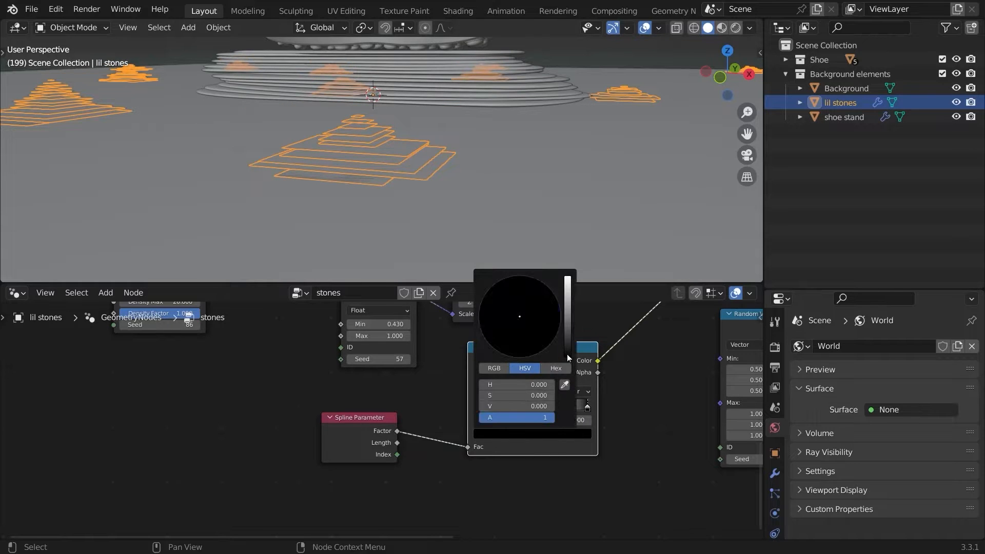
pyautogui.moveTo(567, 354); pyautogui.dragTo(570, 282)
pyautogui.click(484, 410)
pyautogui.click(513, 436)
pyautogui.moveTo(685, 409); pyautogui.dragTo(442, 478, button='middle')
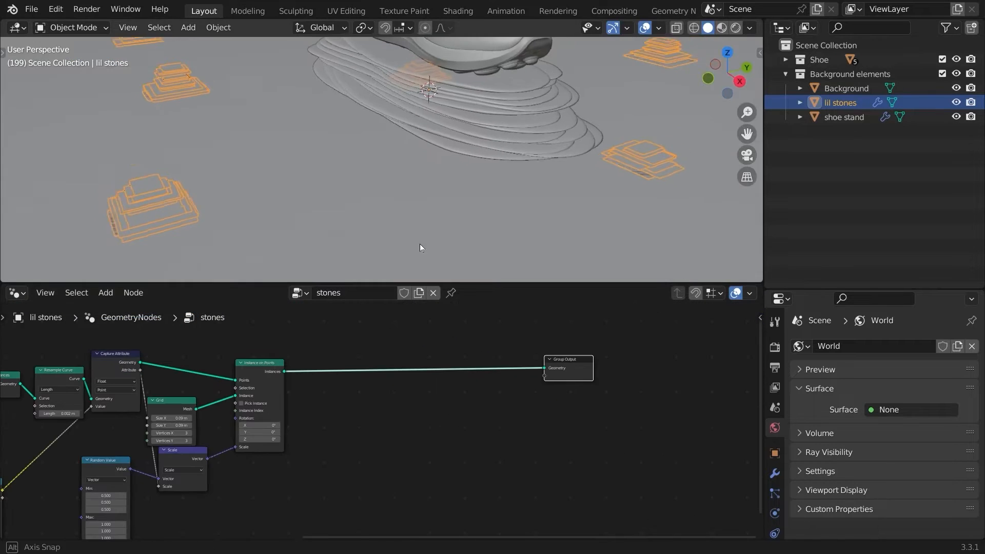
# - Insert a Realize Instances node between the last Instance on Points node and the Group Output
pyautogui.moveTo(420, 244); pyautogui.dragTo(406, 287, button='middle')
pyautogui.hotkey('shift', 'a')
pyautogui.click(334, 245)
pyautogui.write('rea')
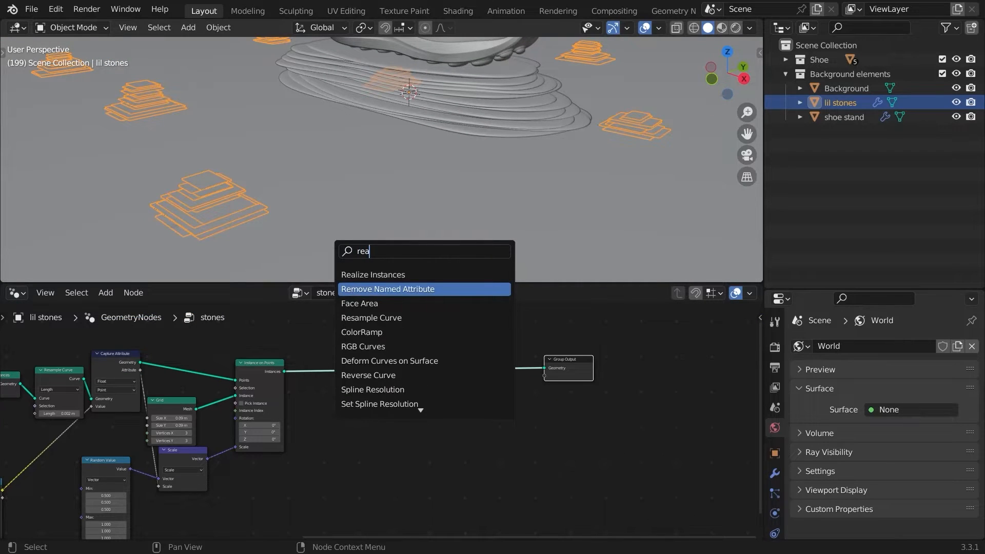
pyautogui.press('Return')
pyautogui.click(320, 351)
pyautogui.click(316, 360)
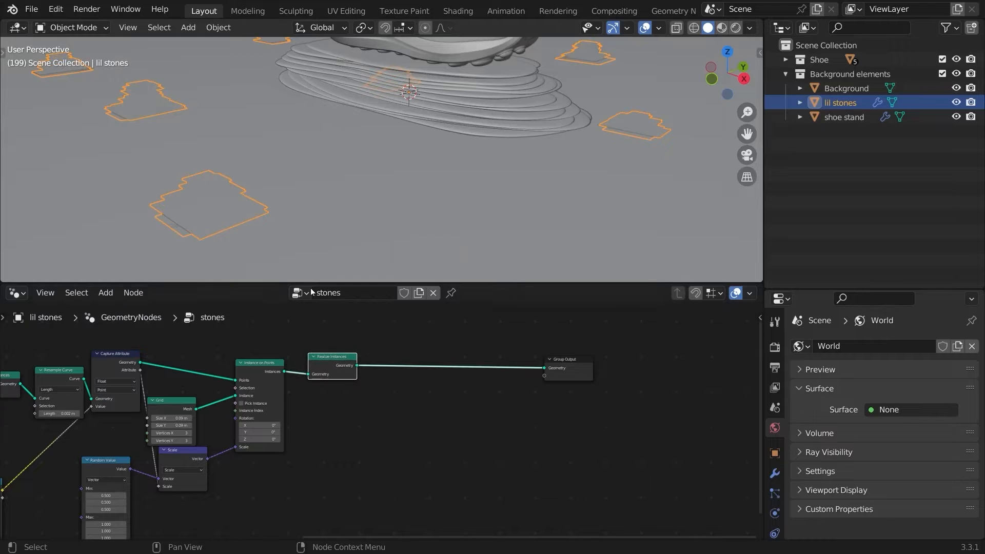
# - Reposition the Realize Instances node and insert a Set Position node between it and the Group Output
pyautogui.moveTo(267, 215); pyautogui.dragTo(287, 205, button='middle')
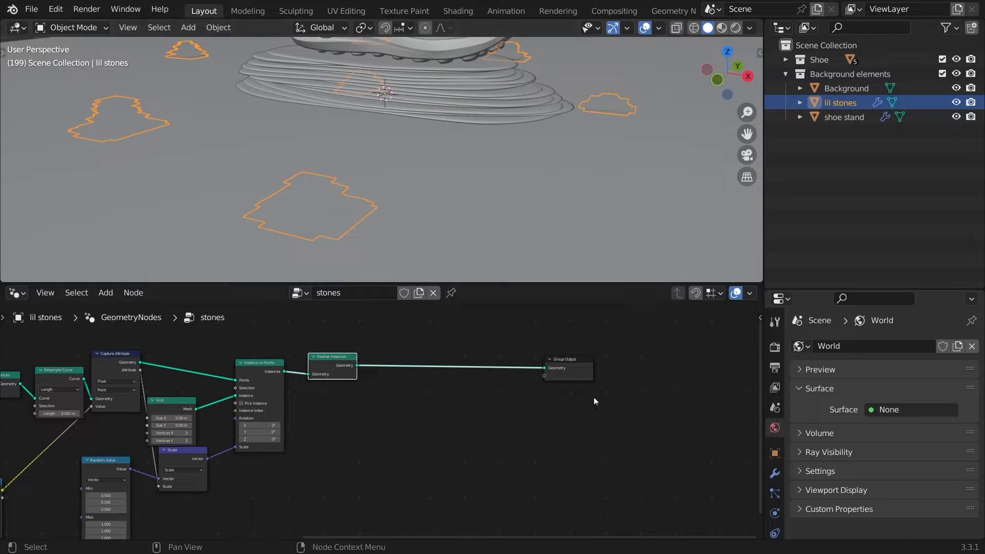
pyautogui.moveTo(324, 362); pyautogui.dragTo(317, 369)
pyautogui.keyDown('alt'); pyautogui.moveTo(561, 366); pyautogui.dragTo(560, 369); pyautogui.keyUp('alt')
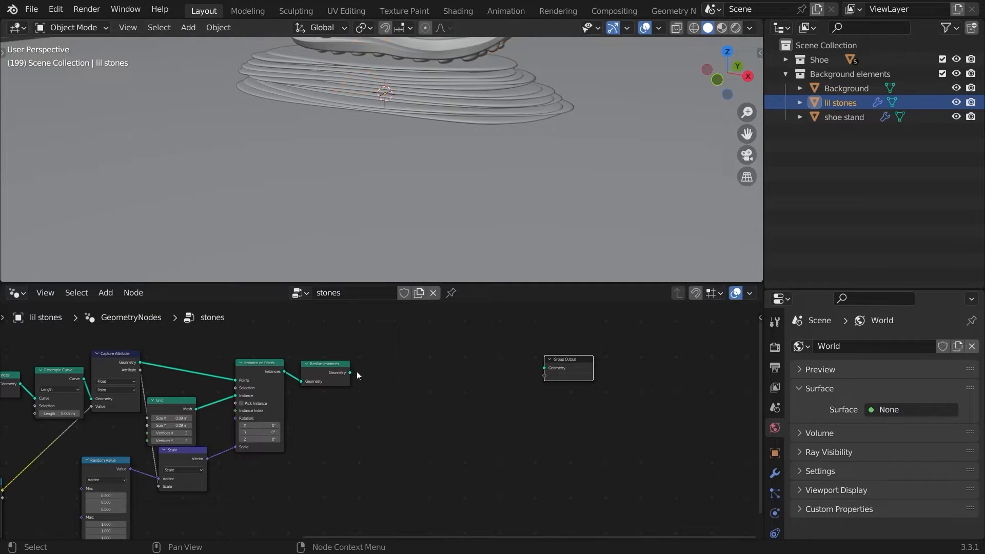
pyautogui.moveTo(330, 364); pyautogui.dragTo(451, 360)
pyautogui.hotkey('shift', 'a')
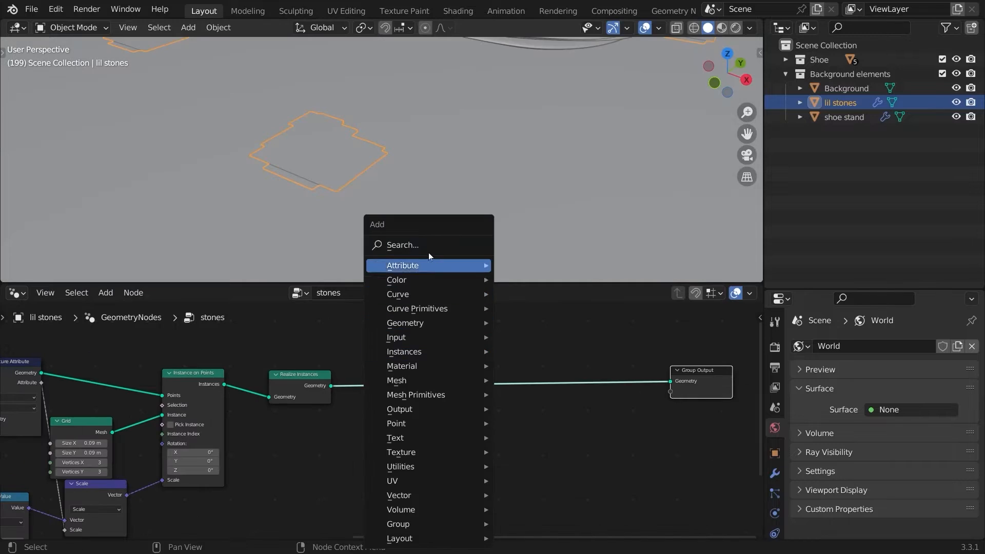
pyautogui.click(429, 245)
pyautogui.write('se')
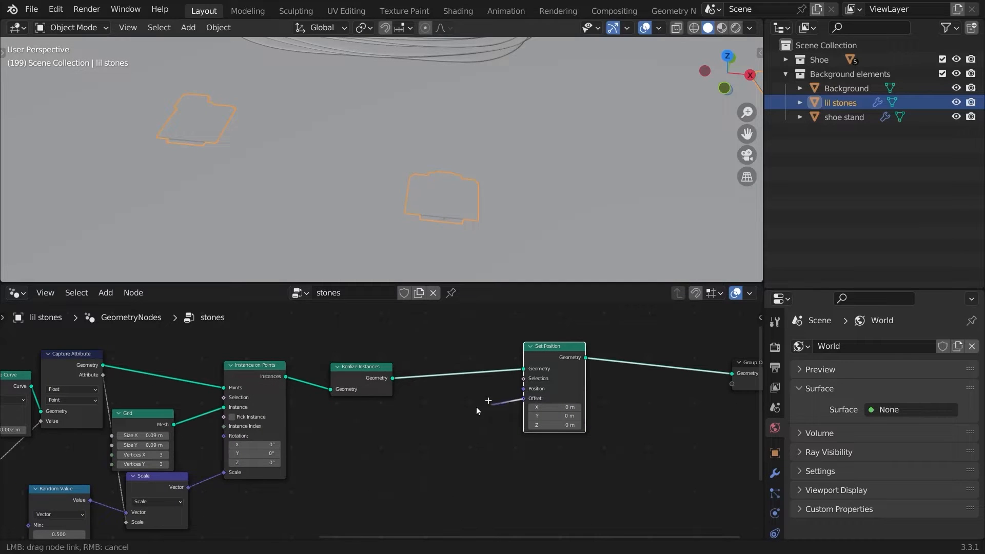
pyautogui.hotkey('shift', 'a')
pyautogui.write('ve')
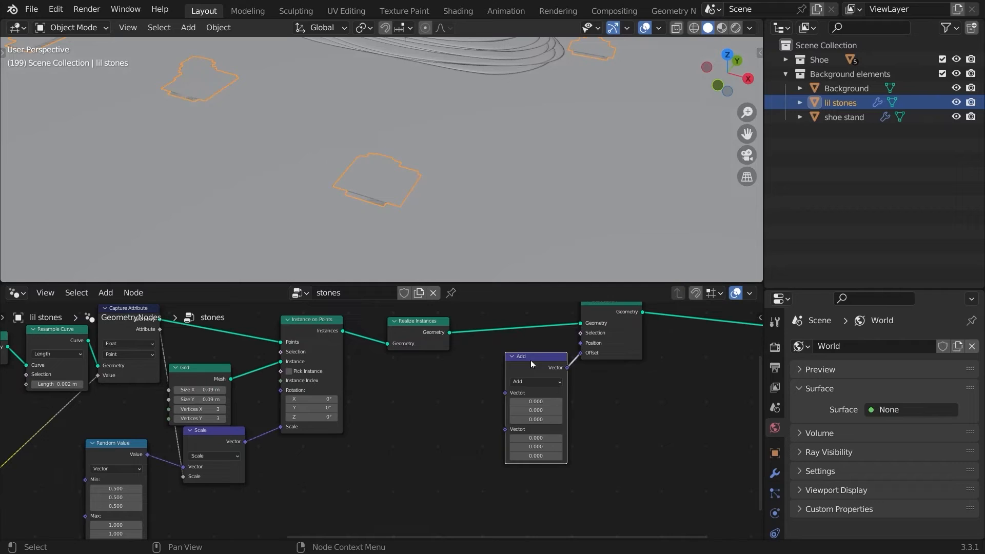
pyautogui.press('x')
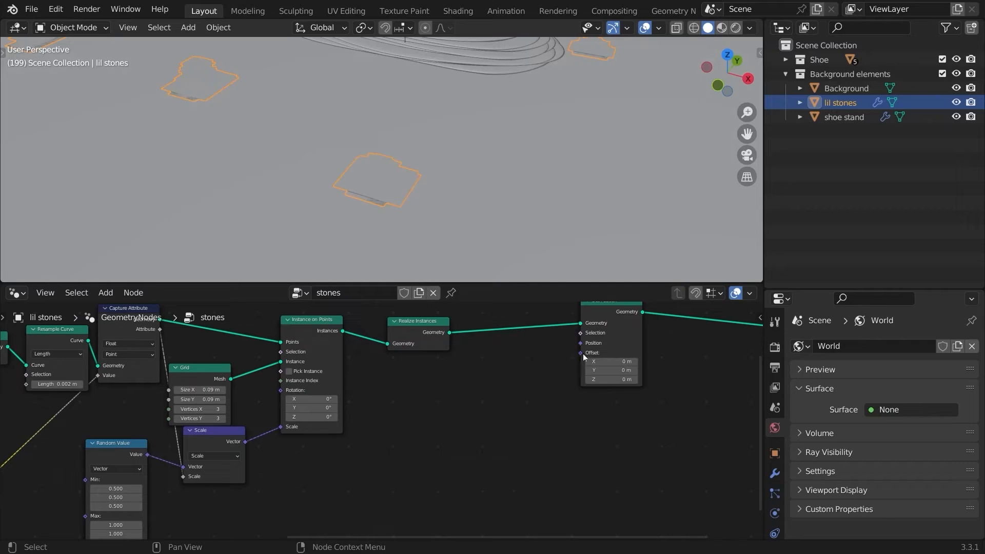
# - Feed Set Position's Offset from a new Combine XYZ node placed directly below it
pyautogui.moveTo(581, 353); pyautogui.dragTo(363, 355)
pyautogui.write('comb')
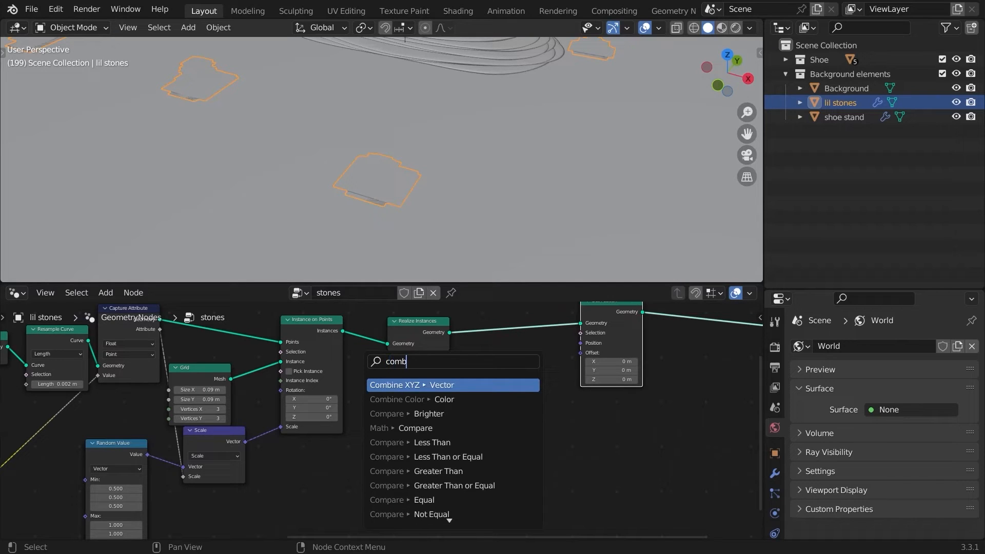
pyautogui.press('Return')
pyautogui.click(578, 404)
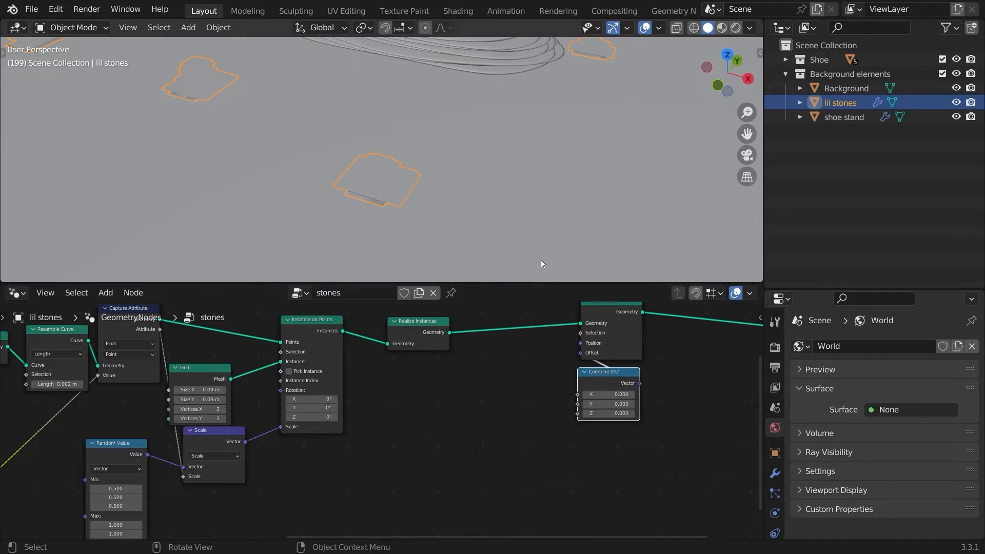
pyautogui.keyDown('ctrl'); pyautogui.moveTo(571, 404); pyautogui.dragTo(572, 381, button='middle'); pyautogui.keyUp('ctrl')
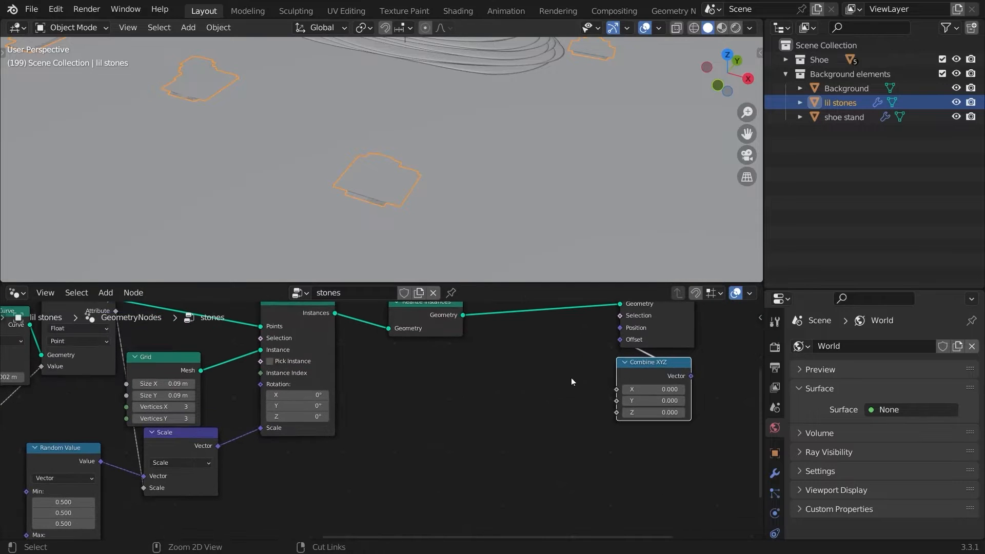
# - Add a Noise Texture node and connect its Fac output to both the X and Y inputs of Combine XYZ
pyautogui.moveTo(616, 390); pyautogui.dragTo(405, 377)
pyautogui.write('noise')
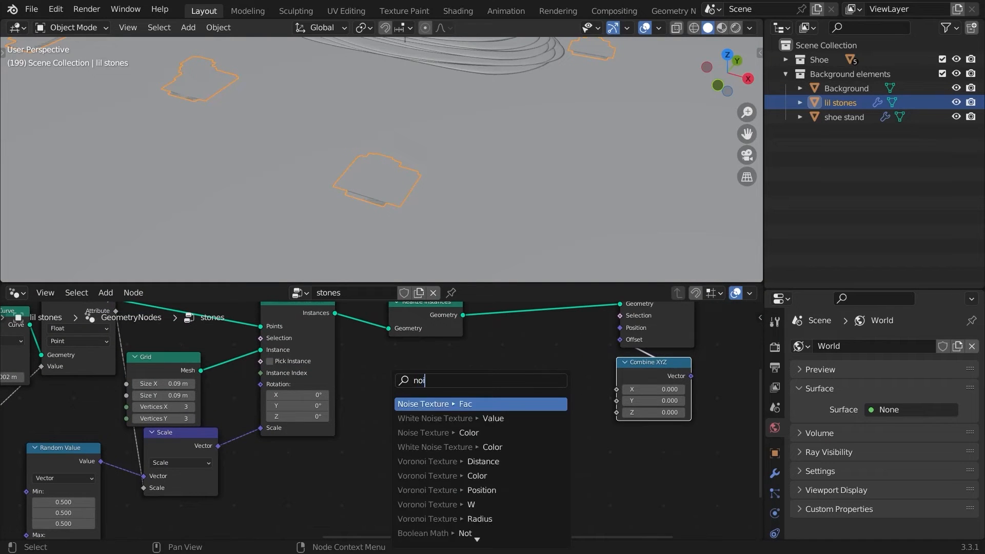
pyautogui.press('Return')
pyautogui.moveTo(541, 374); pyautogui.dragTo(616, 401)
pyautogui.press('g')
pyautogui.click(554, 421)
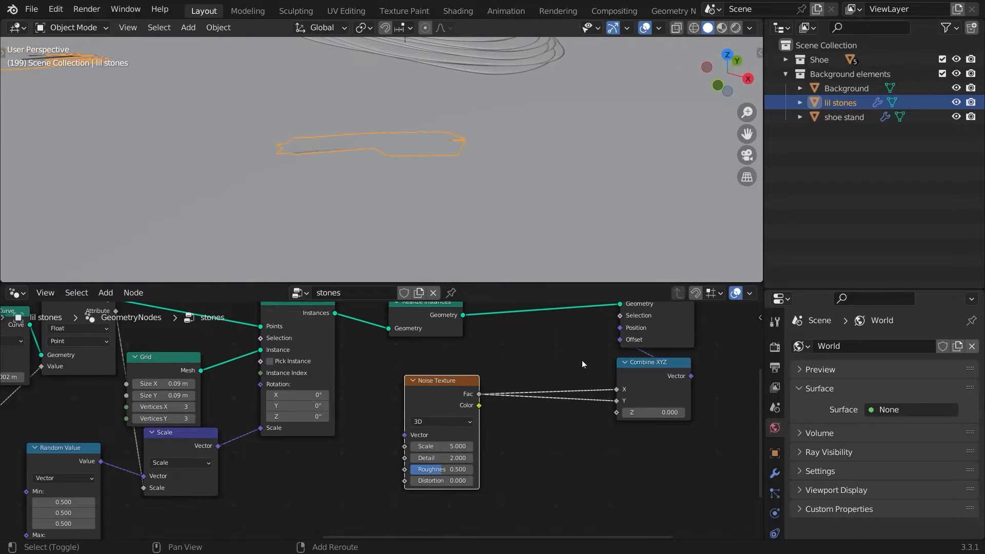
# - Join the two noise links through a reroute and insert a Vector Math node between the Noise Texture and the reroute
pyautogui.keyDown('shift'); pyautogui.moveTo(582, 359); pyautogui.dragTo(594, 421, button='right'); pyautogui.keyUp('shift')
pyautogui.moveTo(424, 401); pyautogui.dragTo(381, 412)
pyautogui.hotkey('shift', 'a')
pyautogui.press('s')
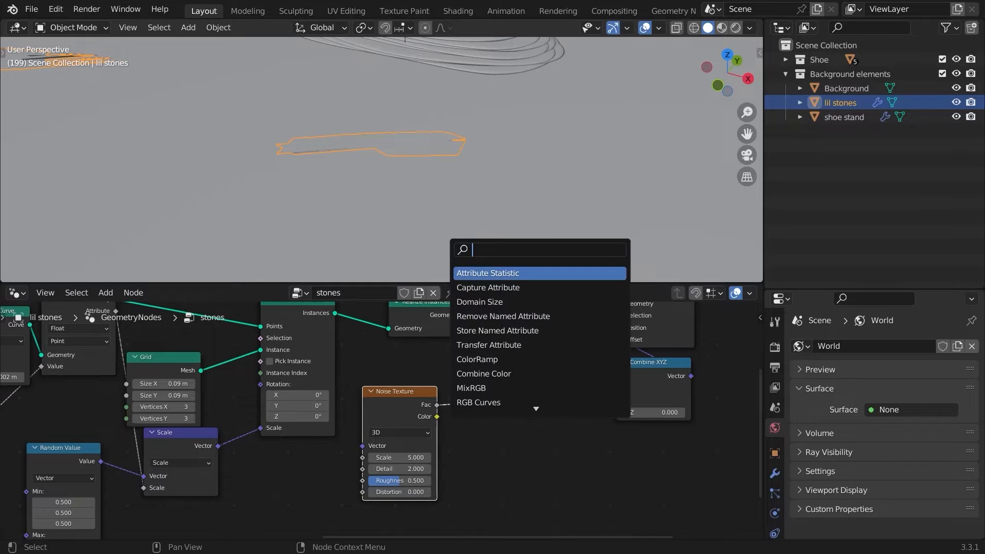
pyautogui.write('vec')
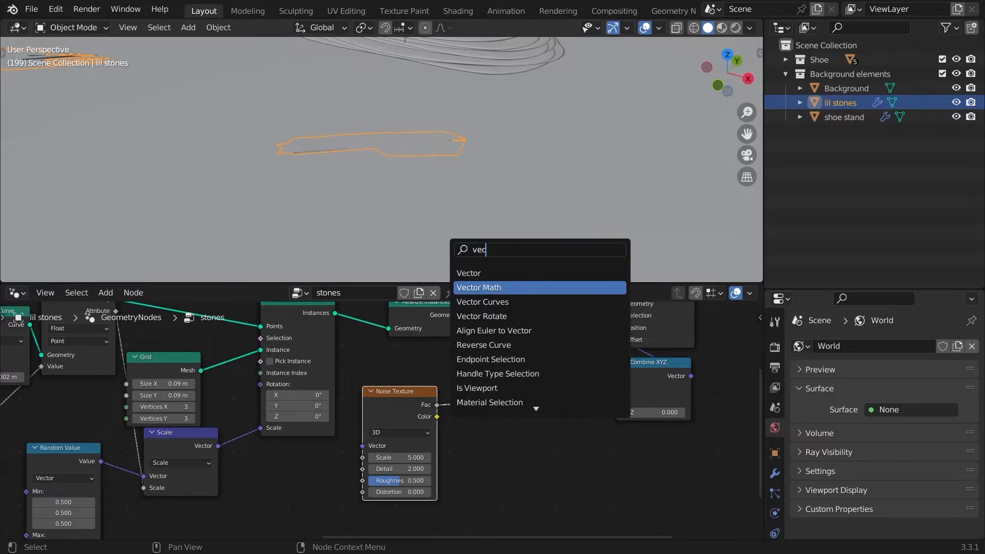
pyautogui.press('Return')
pyautogui.click(518, 404)
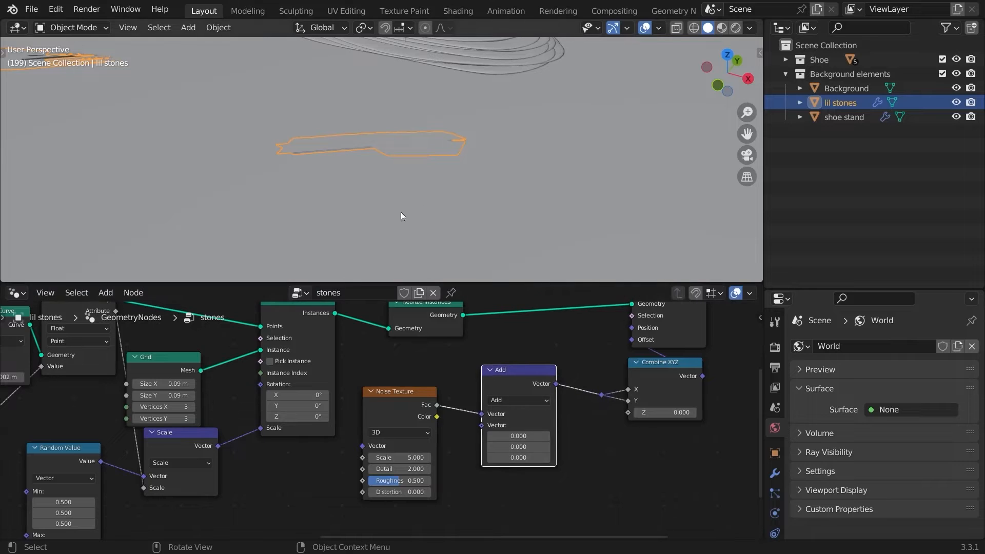
# - Set the new Vector Math node to Subtract with 0.500 in all three components
pyautogui.click(523, 402)
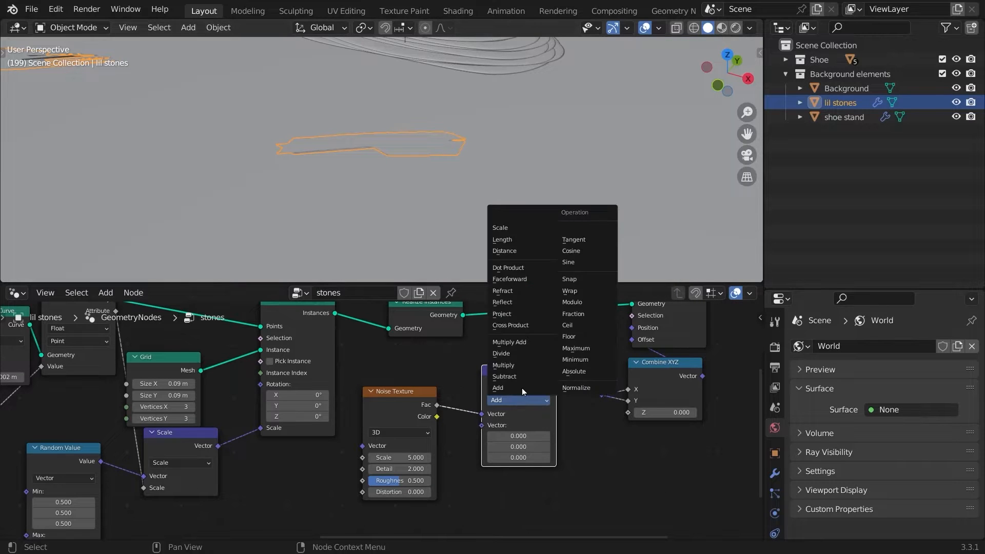
pyautogui.click(522, 388)
pyautogui.click(515, 399)
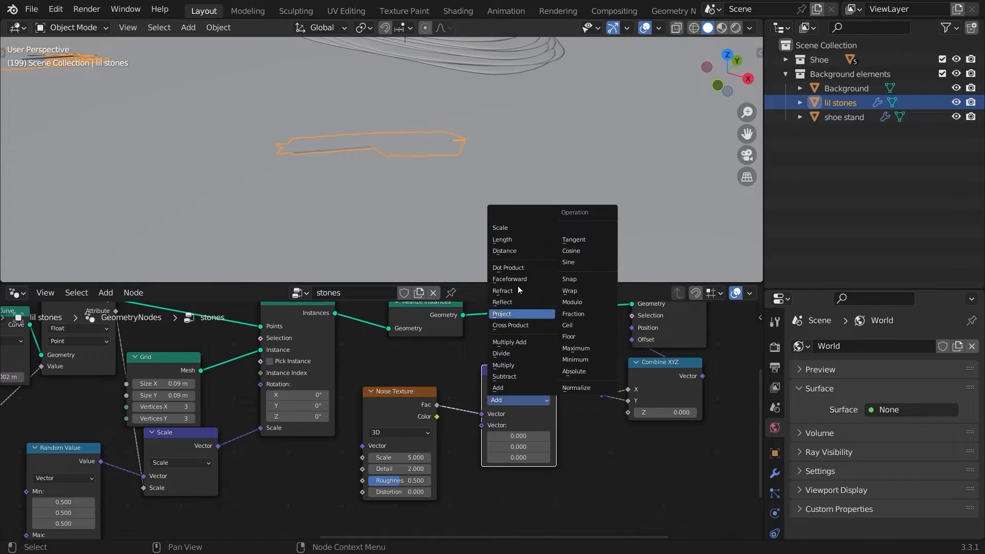
pyautogui.click(505, 376)
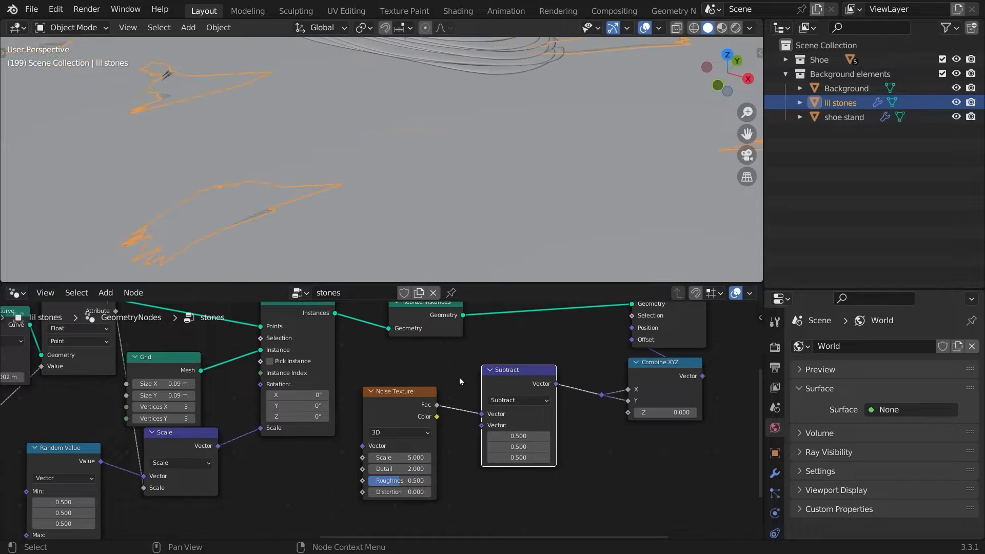
# - Duplicate the Subtract node onto the link before the reroute and change the copy to Scale with a factor of 0.290
pyautogui.moveTo(499, 377); pyautogui.dragTo(425, 450)
pyautogui.hotkey('shift', 'a')
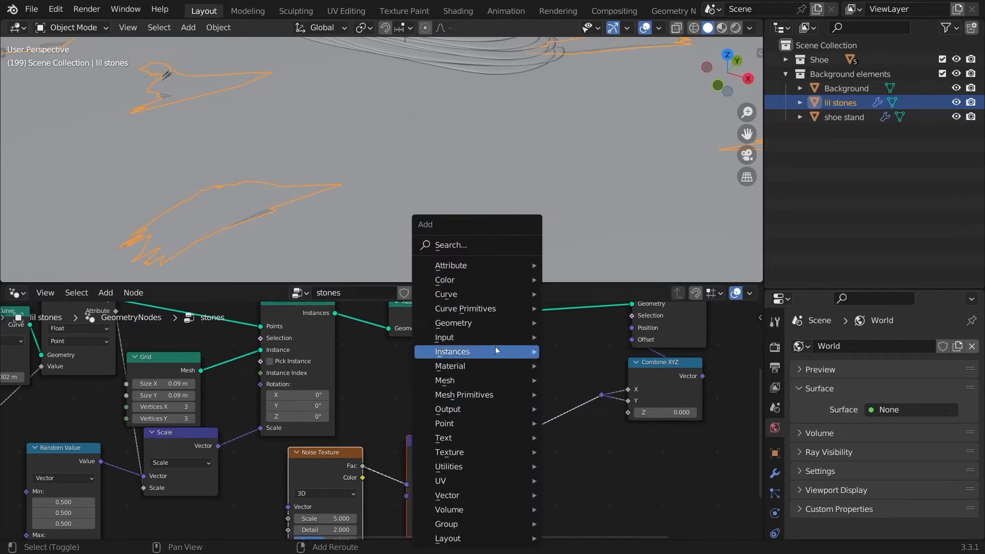
pyautogui.hotkey('shift', 'd')
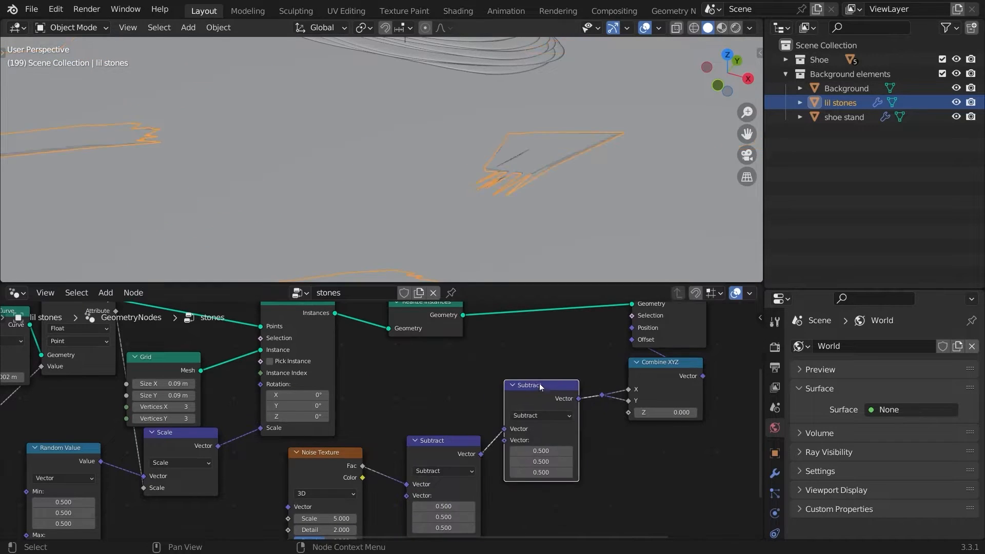
pyautogui.click(555, 381)
pyautogui.click(552, 415)
pyautogui.click(542, 242)
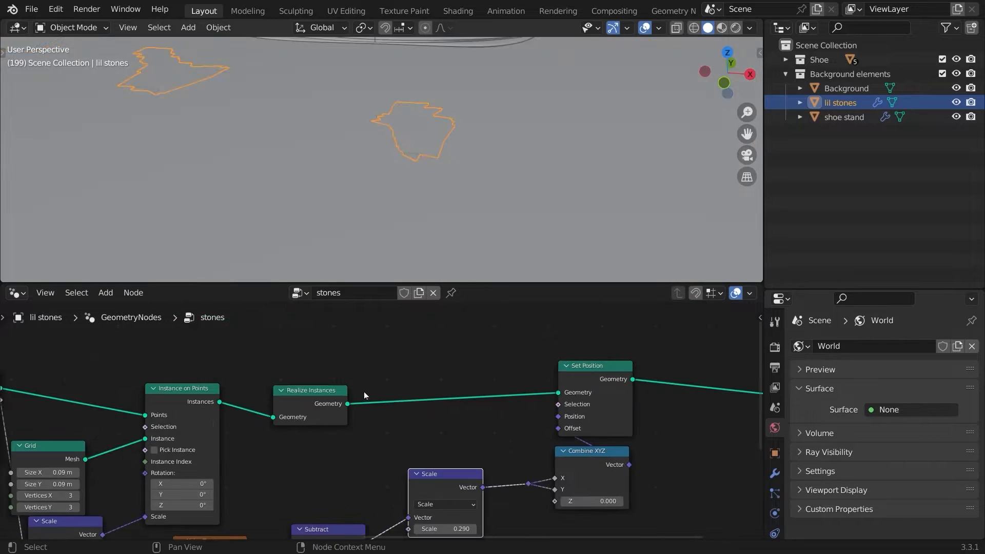
# - Insert a Subdivide Mesh node between Realize Instances and Set Position
pyautogui.moveTo(318, 388); pyautogui.dragTo(300, 365)
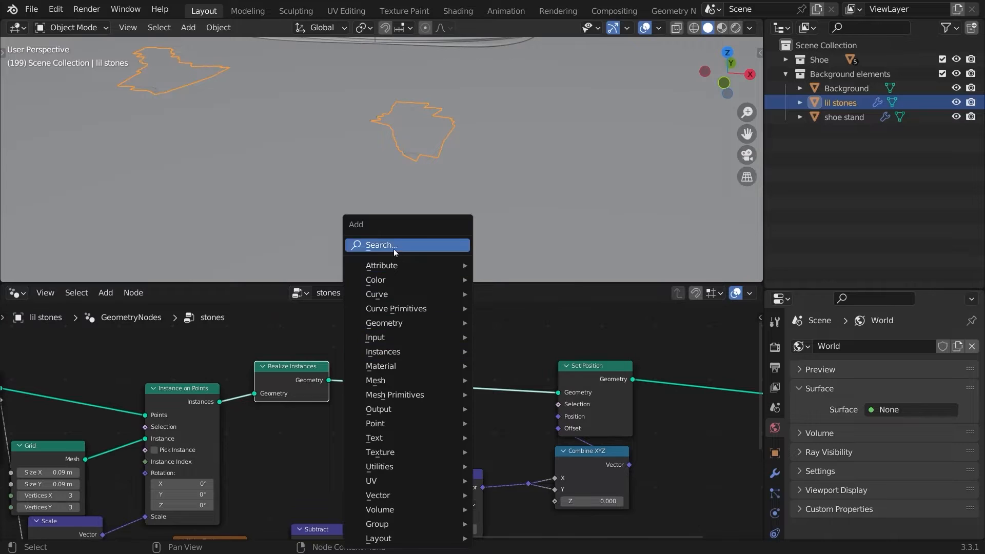
pyautogui.click(394, 246)
pyautogui.write('sub')
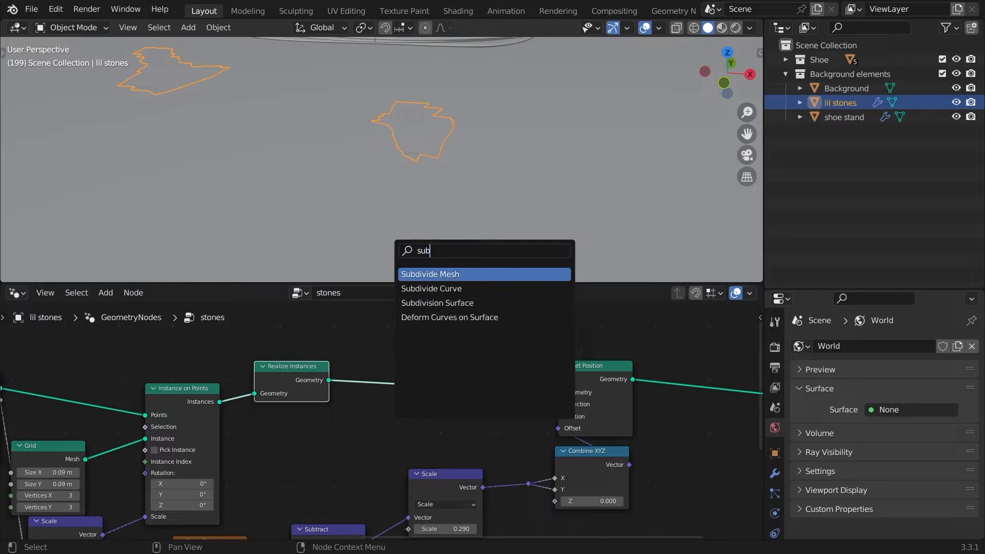
pyautogui.press('Return')
pyautogui.click(426, 382)
# - Adjust the Noise Texture's scale and set the factor of the Scale node after Subtract to -0.030
pyautogui.moveTo(431, 530); pyautogui.dragTo(463, 416, button='middle')
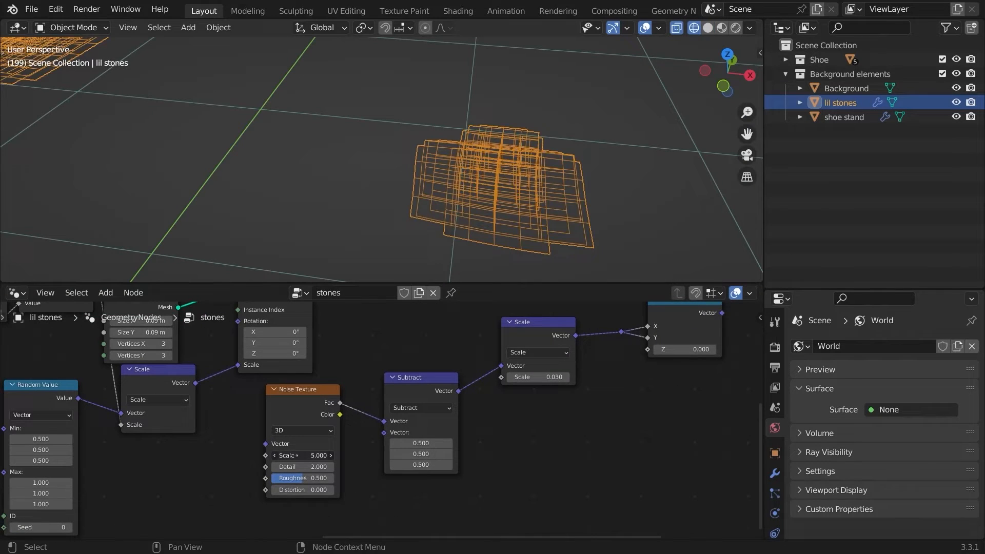
pyautogui.moveTo(287, 455); pyautogui.dragTo(318, 455)
pyautogui.moveTo(533, 377); pyautogui.dragTo(553, 377)
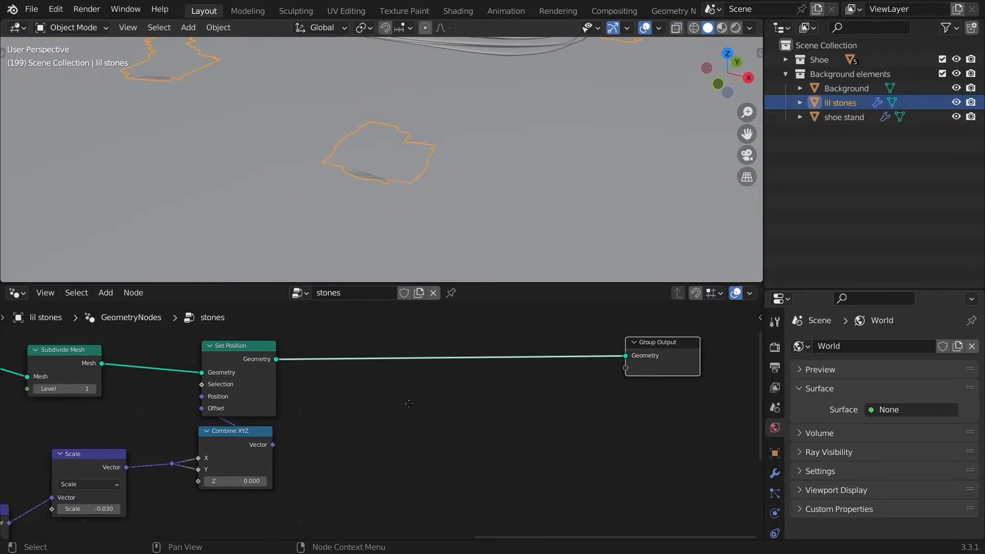
# - Insert a Delete Geometry node between Set Position and the Group Output, with its domain set to Face
pyautogui.hotkey('shift', 'a')
pyautogui.click(379, 246)
pyautogui.write('del')
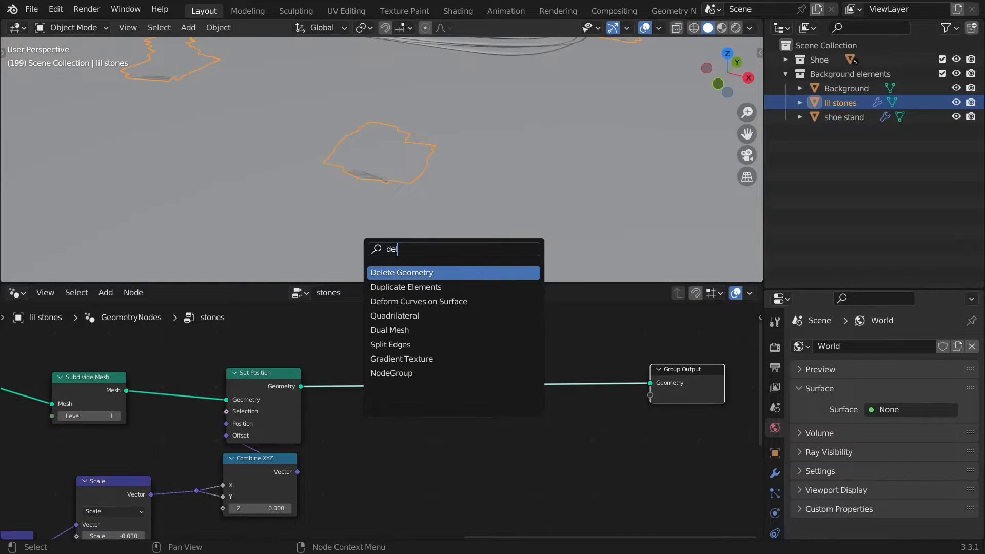
pyautogui.press('Return')
pyautogui.click(417, 386)
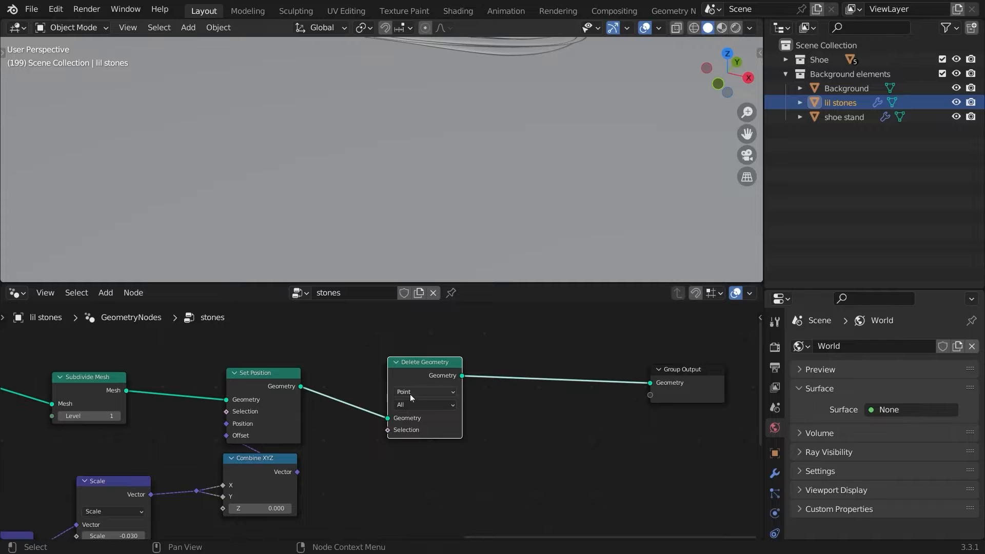
pyautogui.click(410, 393)
# - Drive Delete Geometry's Selection with a new Boolean Random Value node and display a stone stack up close in wireframe
pyautogui.moveTo(389, 430); pyautogui.dragTo(267, 383)
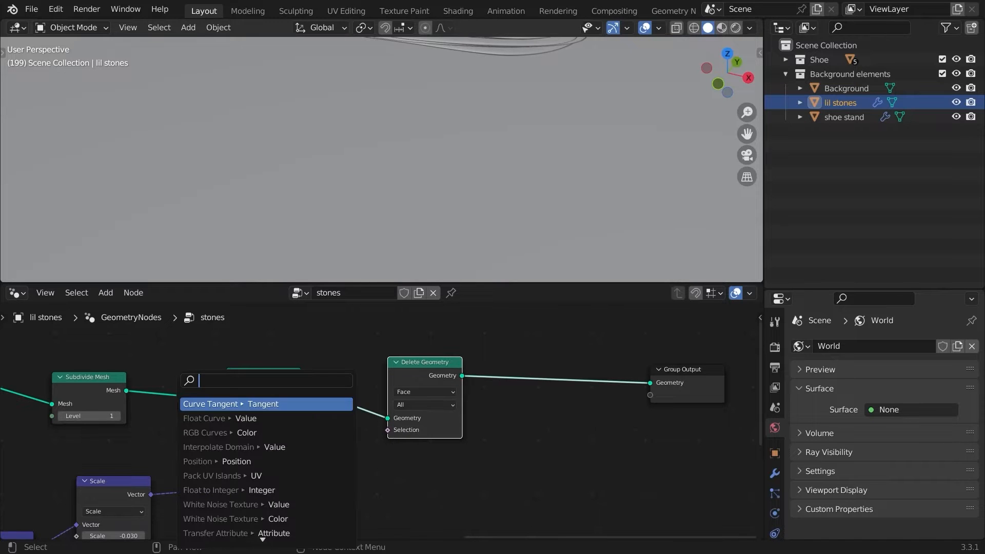
pyautogui.write('rand')
pyautogui.press('Return')
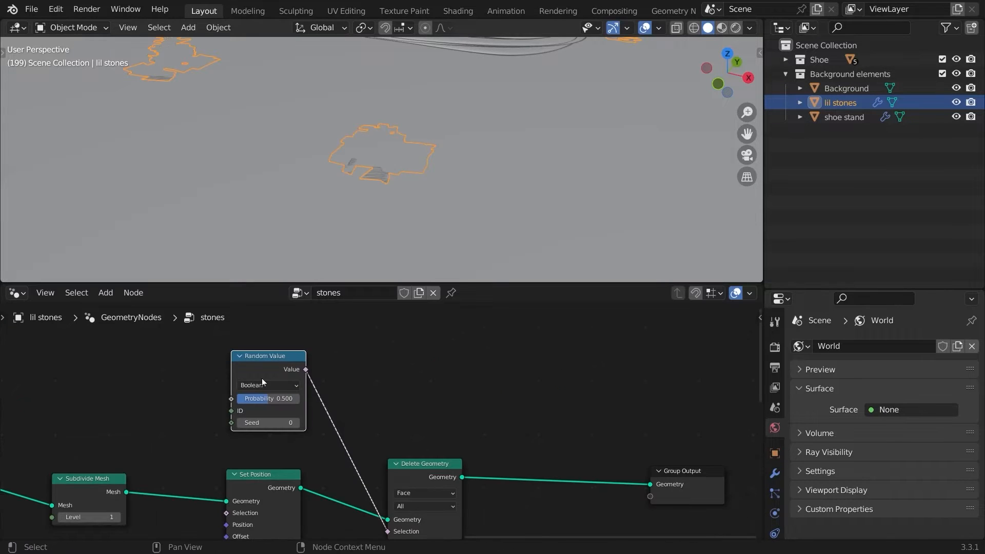
pyautogui.click(693, 28)
pyautogui.scroll(5, 517, 146)
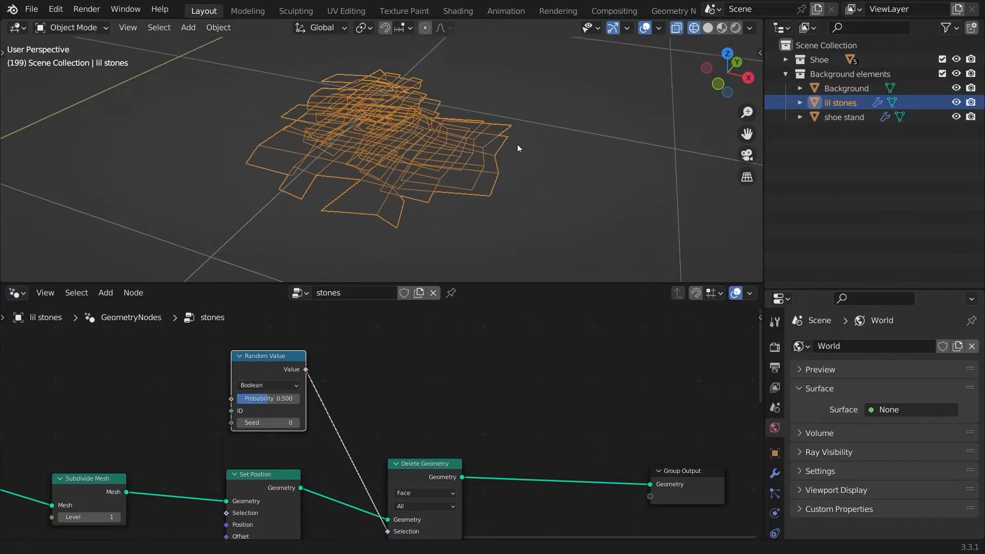
# - Set the probability of the Boolean Random Value node driving Delete Geometry to 0.108
pyautogui.moveTo(259, 400); pyautogui.dragTo(332, 361, button='middle')
pyautogui.moveTo(332, 361); pyautogui.dragTo(294, 360)
pyautogui.moveTo(308, 367); pyautogui.dragTo(24, 338, button='middle')
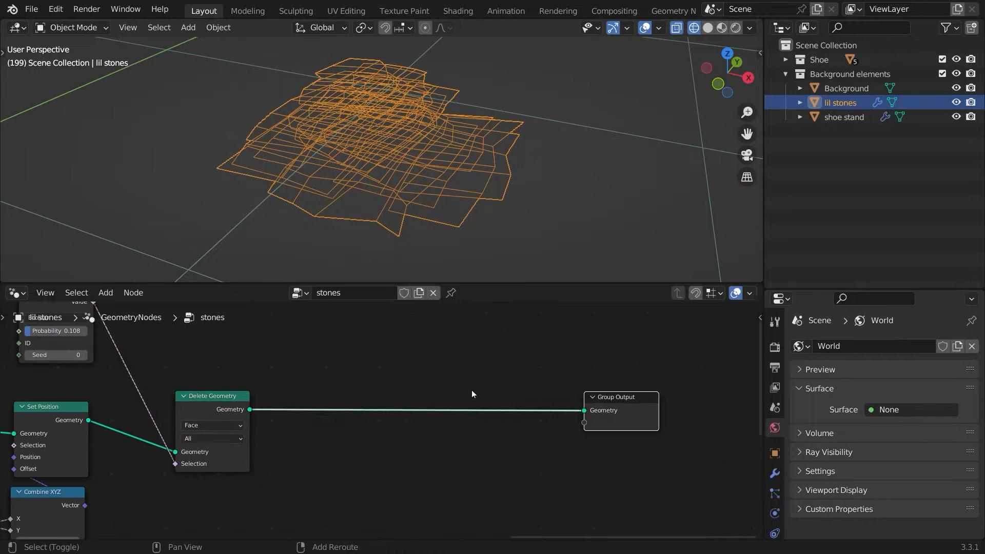
# - Insert a level 2 Subdivision Surface node between Delete Geometry and the Group Output and switch the viewport to solid shading
pyautogui.hotkey('shift', 'a')
pyautogui.click(378, 244)
pyautogui.write('subdiv')
pyautogui.press('Return')
pyautogui.click(332, 426)
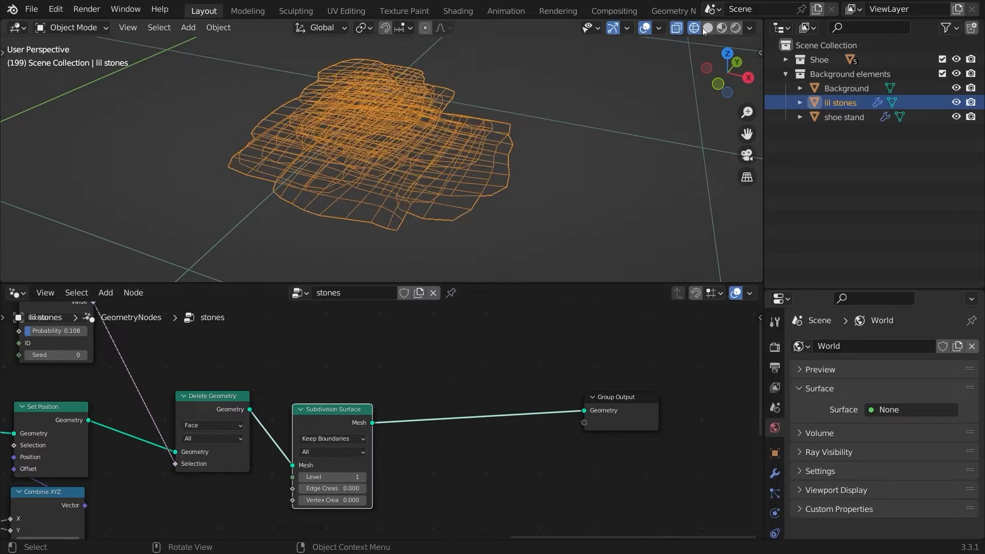
pyautogui.hotkey('shift', 'z')
pyautogui.click(362, 476)
pyautogui.scroll(-3, 548, 137)
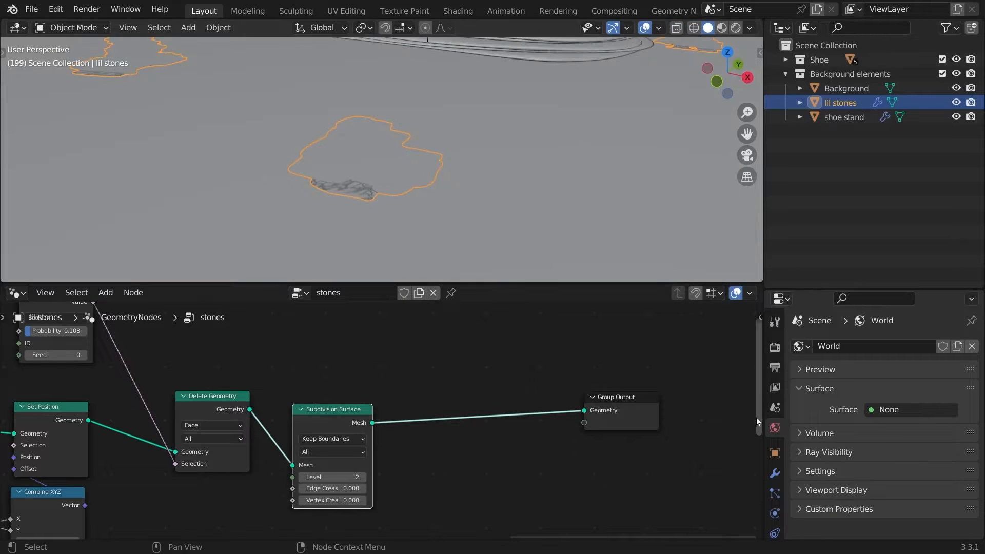
# - Bring the Group Output closer to Subdivision Surface and add a Solidify modifier to the lil stones object
pyautogui.moveTo(619, 398); pyautogui.dragTo(487, 414)
pyautogui.click(775, 473)
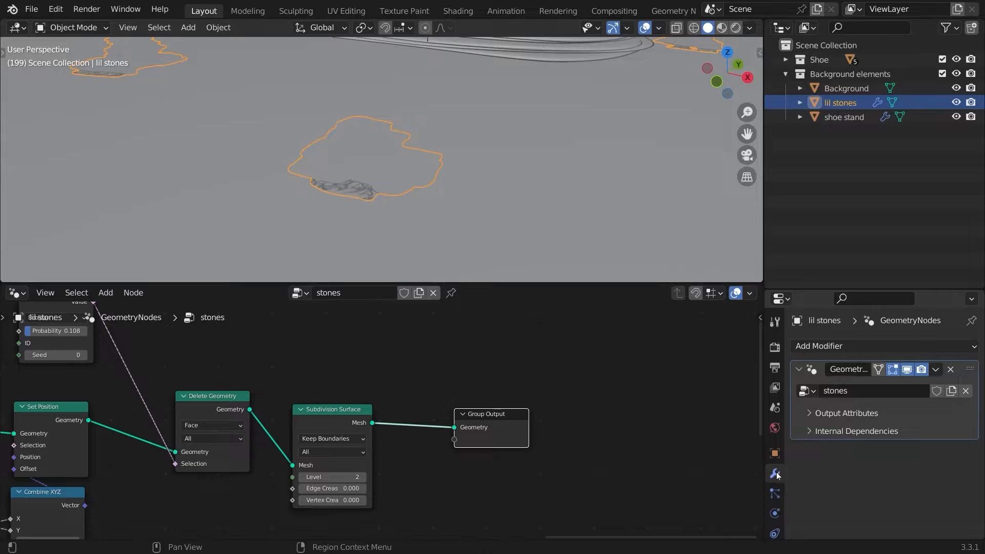
pyautogui.click(813, 365)
pyautogui.click(814, 352)
pyautogui.click(679, 252)
pyautogui.scroll(5, 513, 178)
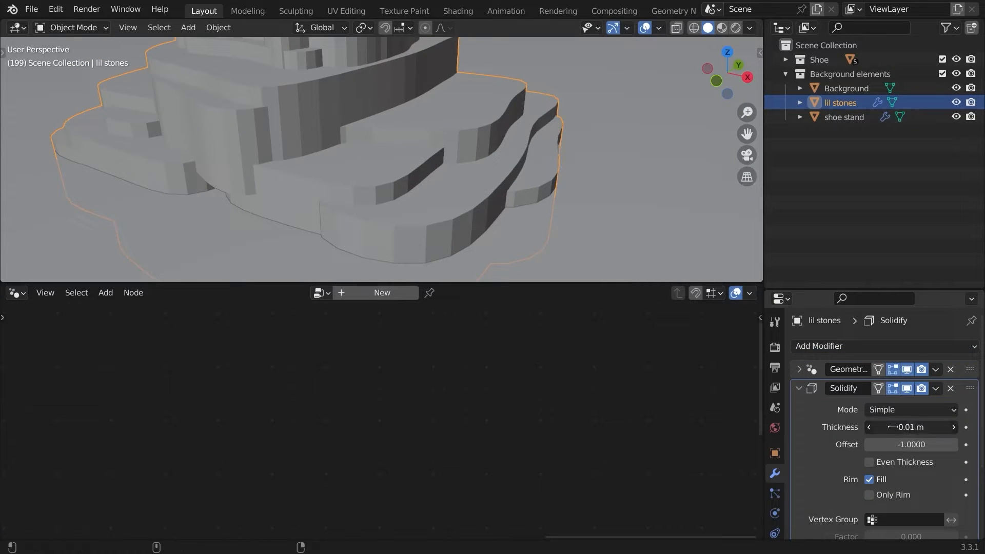
# - Set the Solidify thickness to 0.001 m and collapse the modifier's settings
pyautogui.moveTo(892, 426); pyautogui.dragTo(909, 427)
pyautogui.scroll(-6, 532, 225)
pyautogui.moveTo(531, 226); pyautogui.dragTo(597, 196, button='middle')
pyautogui.scroll(3, 536, 221)
pyautogui.click(798, 388)
pyautogui.scroll(3, 651, 245)
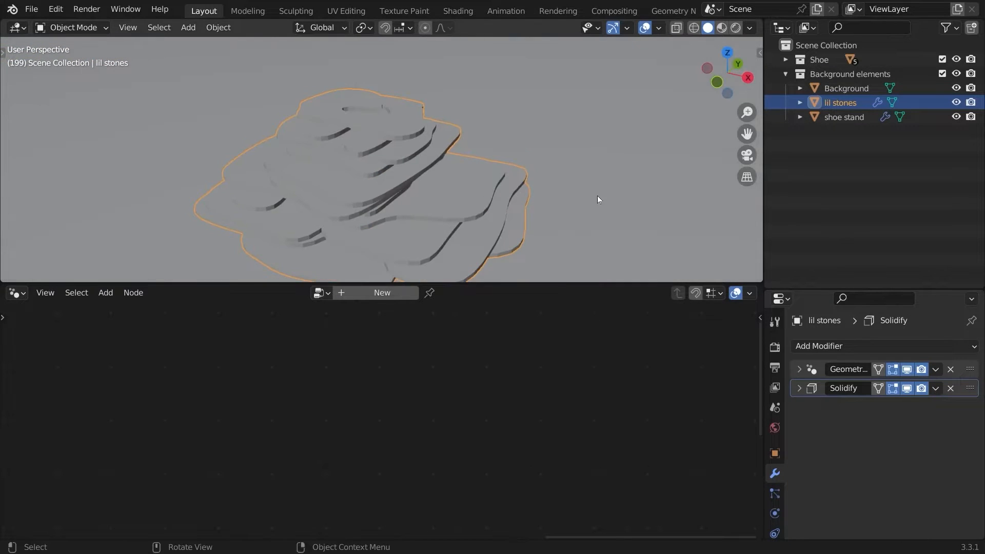
# - Reactivate the stones node tree and set the length of the Curve Line feeding the first Instance on Points to 0.02 m
pyautogui.click(811, 369)
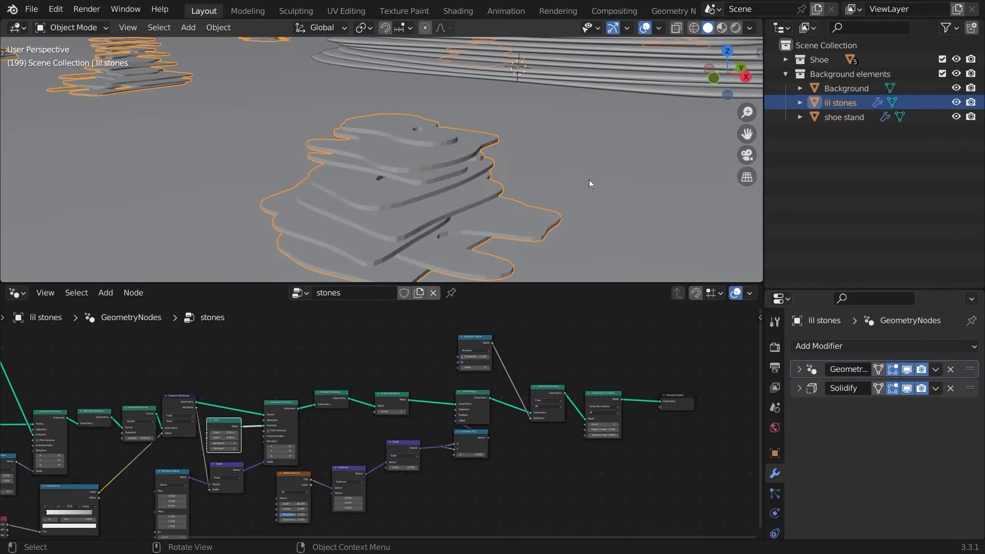
pyautogui.scroll(-14, 587, 183)
pyautogui.moveTo(539, 209); pyautogui.dragTo(413, 130, button='middle')
pyautogui.scroll(8, 512, 179)
pyautogui.scroll(1, 404, 120)
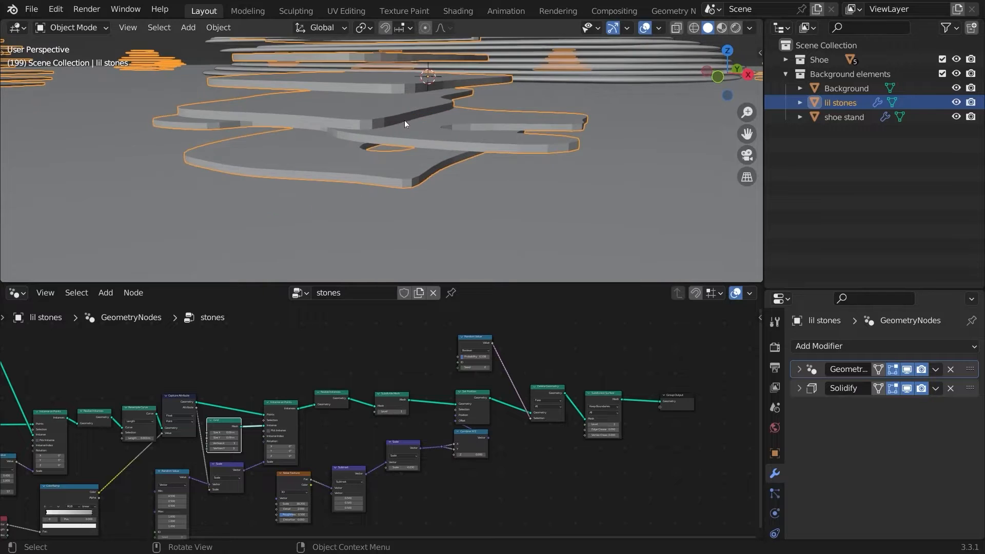
pyautogui.moveTo(169, 369); pyautogui.dragTo(458, 376, button='middle')
pyautogui.moveTo(251, 376); pyautogui.dragTo(428, 456, button='middle')
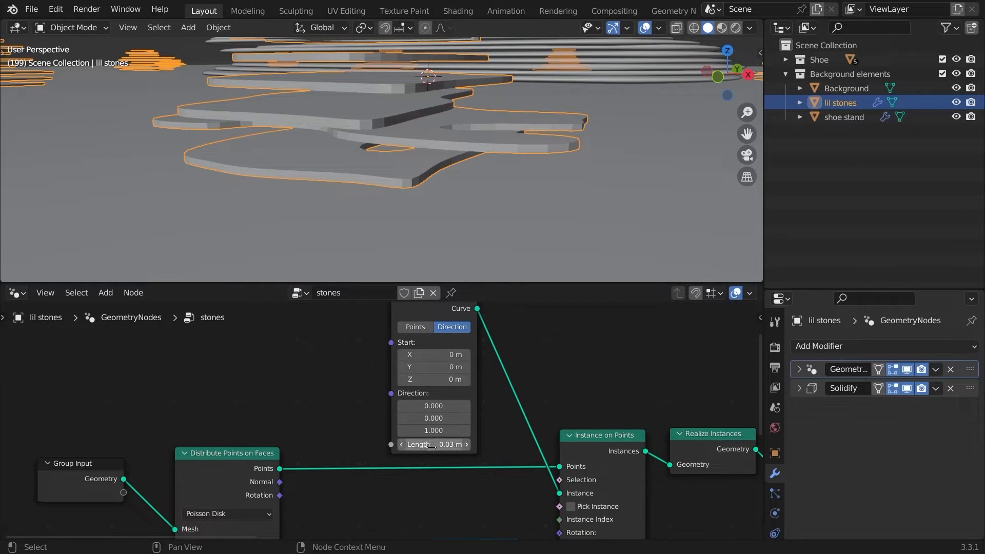
pyautogui.moveTo(421, 445)
pyautogui.mouseDown()
pyautogui.moveTo(408, 445)
pyautogui.moveTo(434, 445)
pyautogui.moveTo(410, 445)
pyautogui.mouseUp()
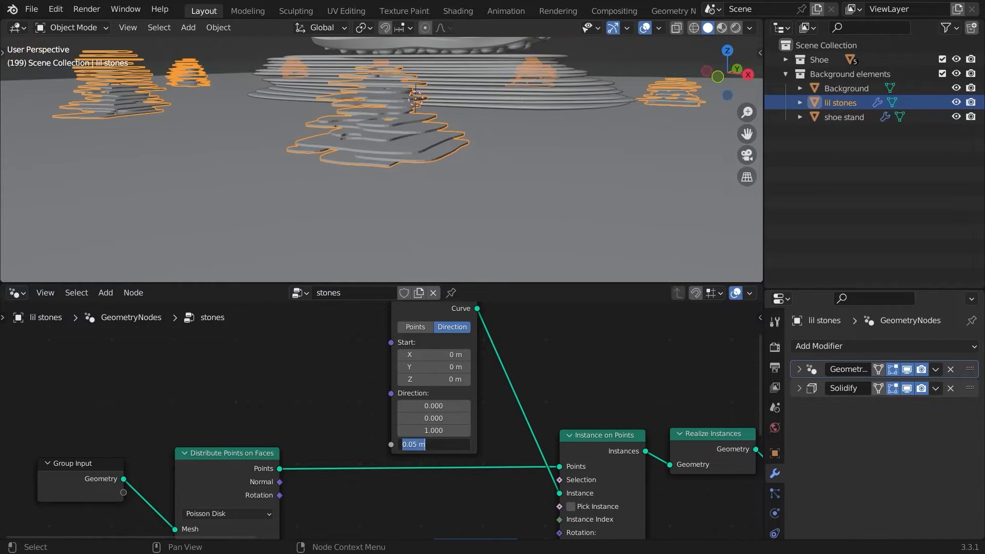
pyautogui.press('Return')
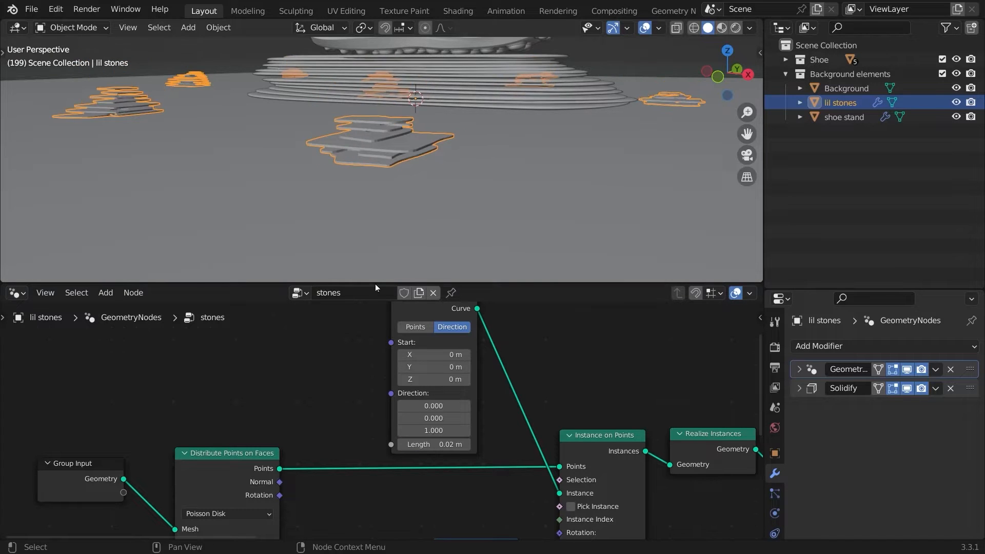
# - Set the Resample Curve node's length to 0.0015 m
pyautogui.scroll(3, 370, 187)
pyautogui.moveTo(642, 397); pyautogui.dragTo(754, 451, button='middle')
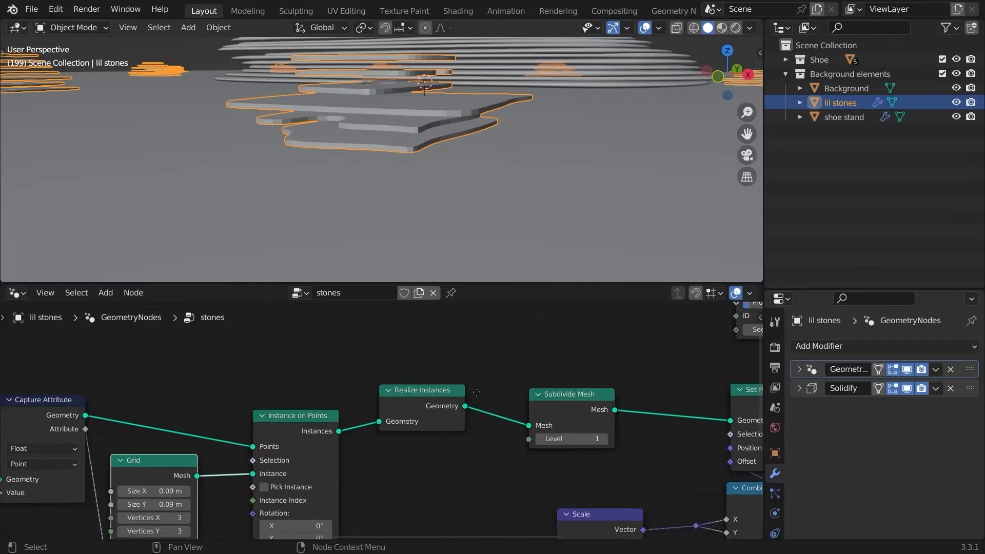
pyautogui.moveTo(308, 442); pyautogui.dragTo(631, 389, button='middle')
pyautogui.keyDown('ctrl'); pyautogui.moveTo(256, 411); pyautogui.dragTo(417, 369, button='middle'); pyautogui.keyUp('ctrl')
pyautogui.scroll(2, 403, 393)
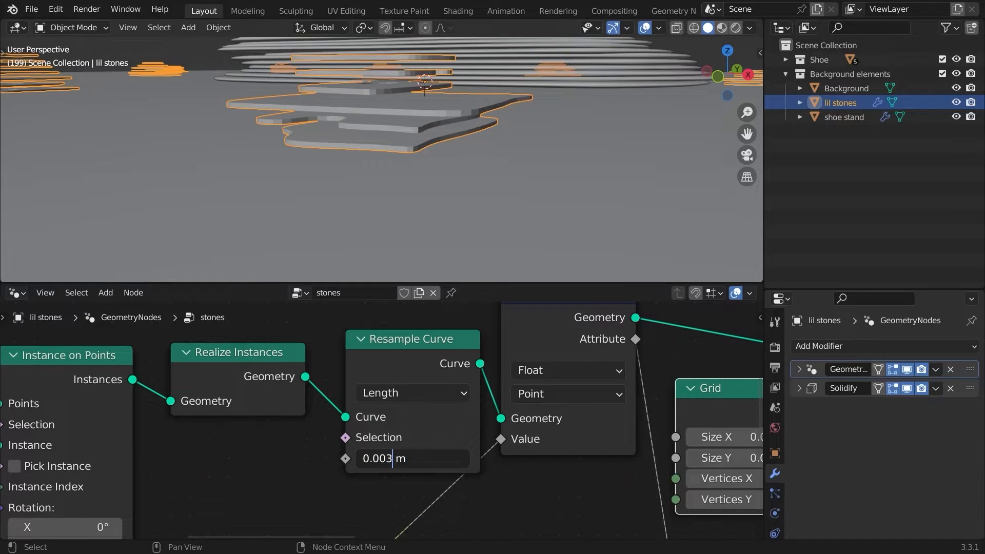
pyautogui.write('2')
pyautogui.press('Return')
pyautogui.scroll(5, 367, 185)
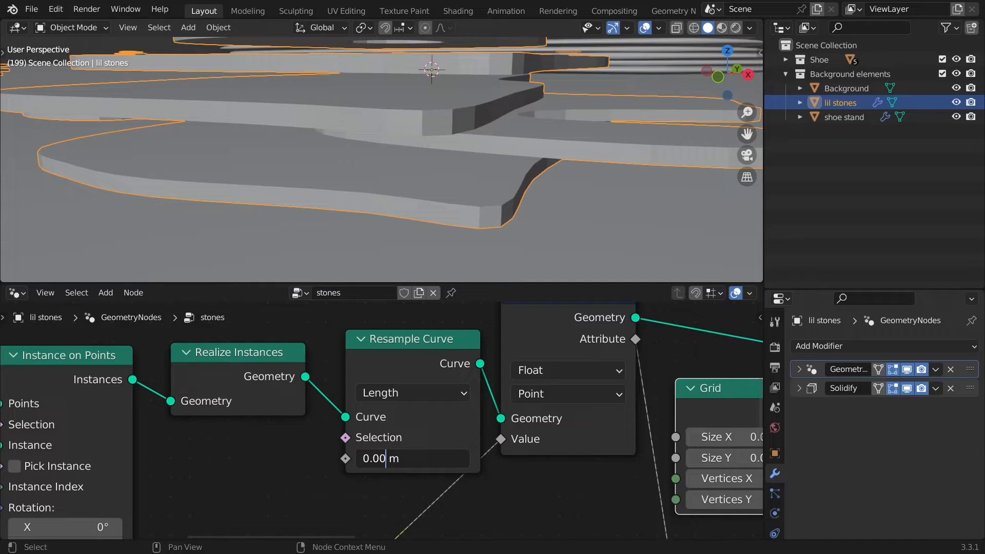
pyautogui.write('15')
pyautogui.press('Return')
# - Set the thickness of the Solidify modifier on lil stones to 0.0015 m
pyautogui.moveTo(386, 168)
pyautogui.keyDown('ctrl'); pyautogui.mouseDown(button='middle')
pyautogui.moveTo(395, 186)
pyautogui.moveTo(393, 171)
pyautogui.mouseUp(button='middle'); pyautogui.keyUp('ctrl')
pyautogui.scroll(-4, 394, 173)
pyautogui.click(799, 388)
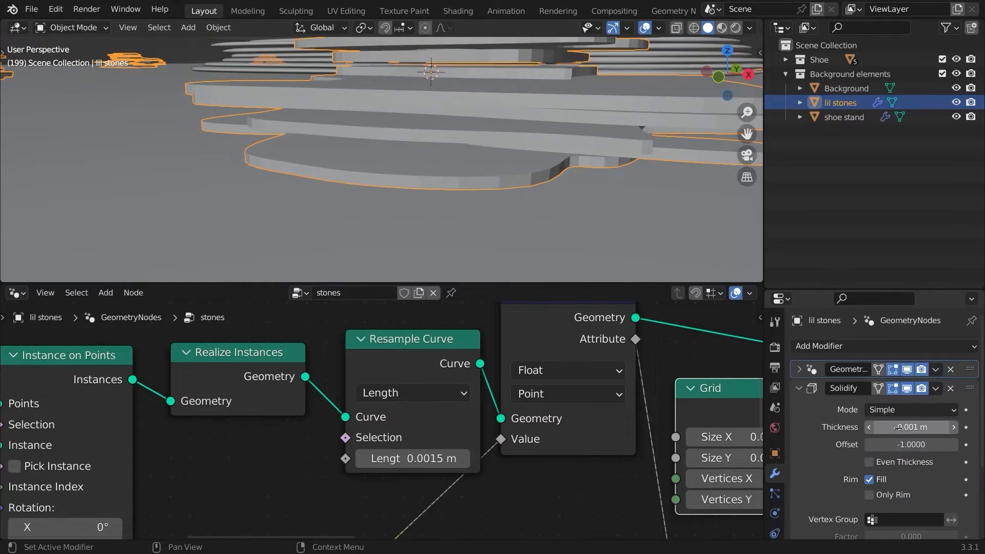
pyautogui.moveTo(899, 427); pyautogui.dragTo(907, 427)
pyautogui.click(906, 427)
pyautogui.write('0.002')
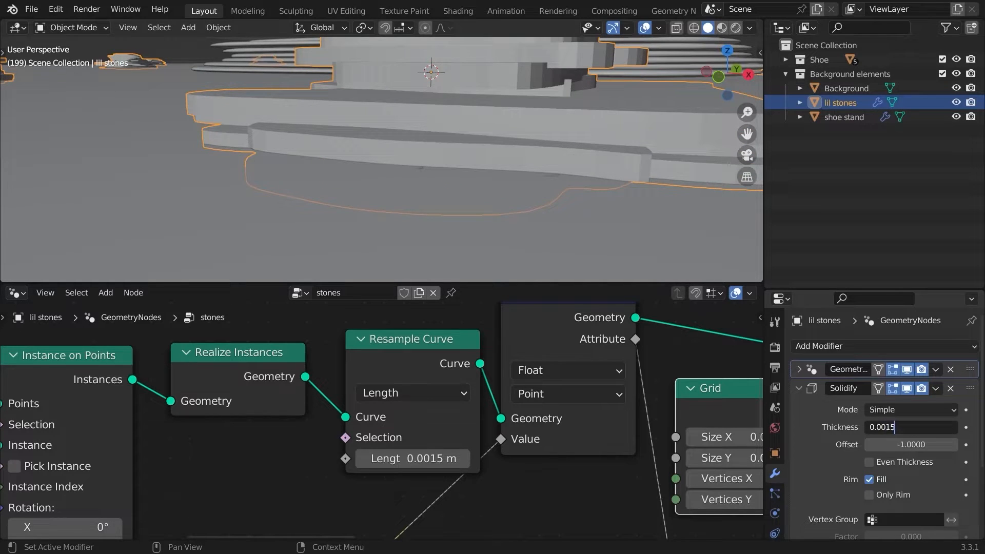
pyautogui.press('Return')
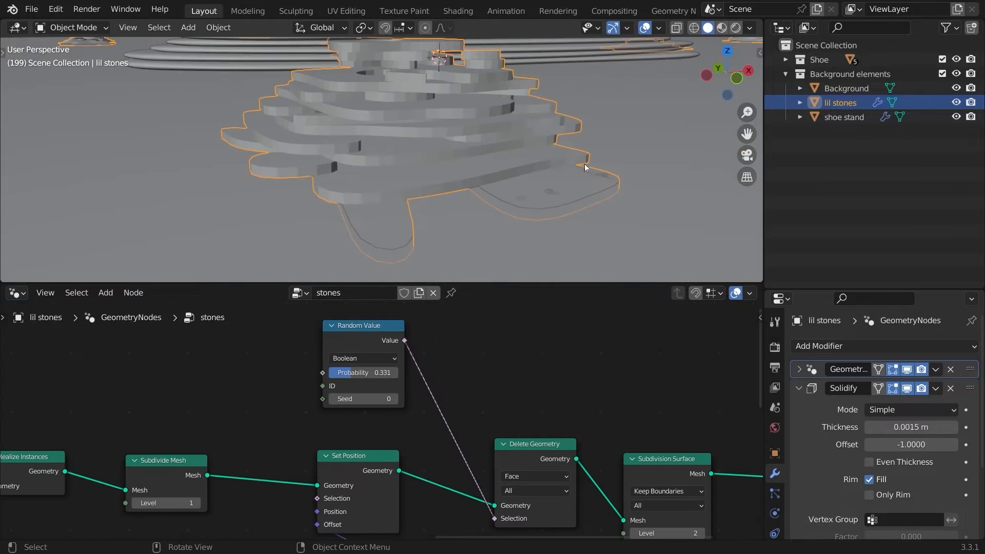
# - Scale lil stones along Z by about 0.723 and raise it along Z by about 0.0079 m
pyautogui.press('s')
pyautogui.press('z')
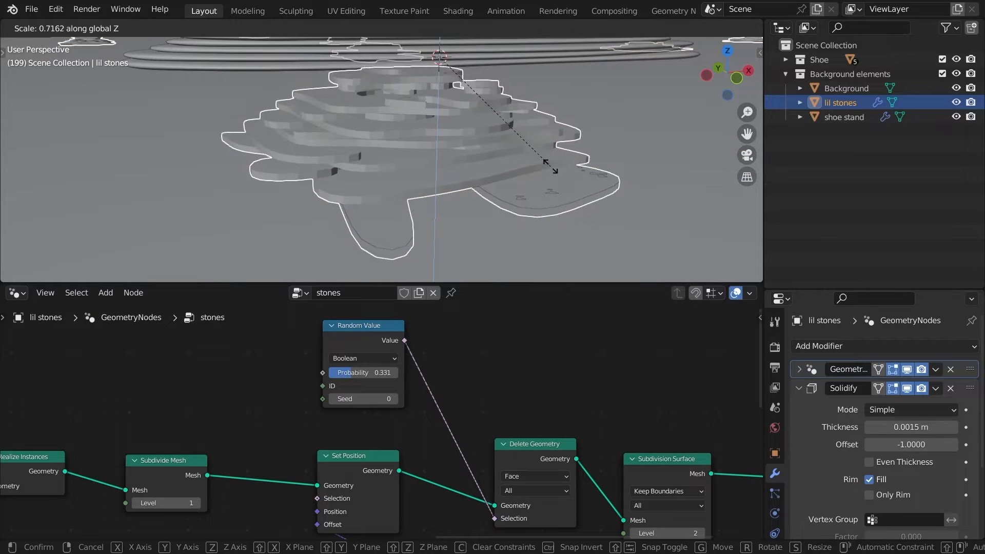
pyautogui.click(553, 164)
pyautogui.press('g')
pyautogui.press('z')
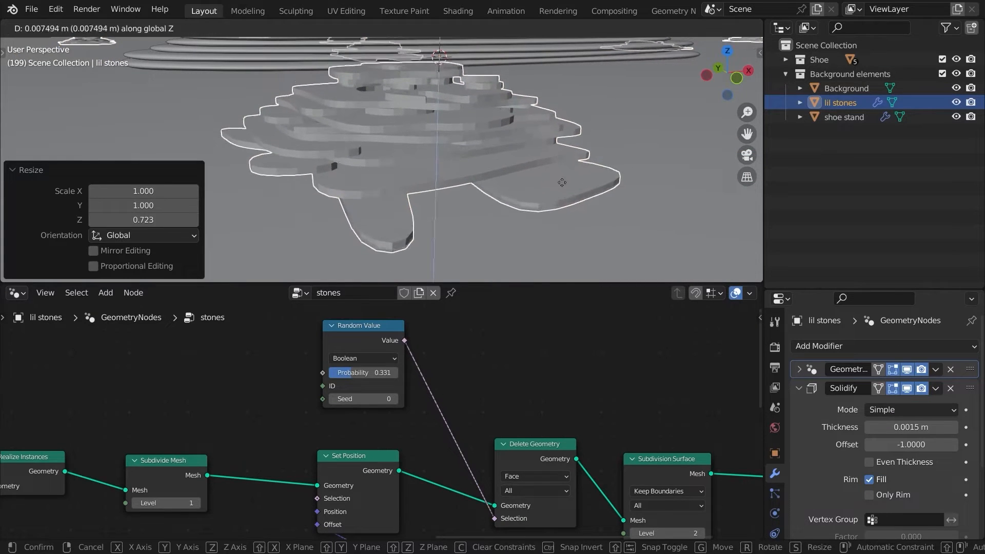
pyautogui.click(564, 184)
pyautogui.keyDown('ctrl'); pyautogui.moveTo(561, 150); pyautogui.dragTo(627, 244, button='middle'); pyautogui.keyUp('ctrl')
pyautogui.moveTo(626, 245); pyautogui.dragTo(666, 267, button='middle')
# - Insert a Scale Elements node between Subdivision Surface and the Group Output and set its scale to 1.920
pyautogui.moveTo(713, 436); pyautogui.dragTo(312, 444, button='middle')
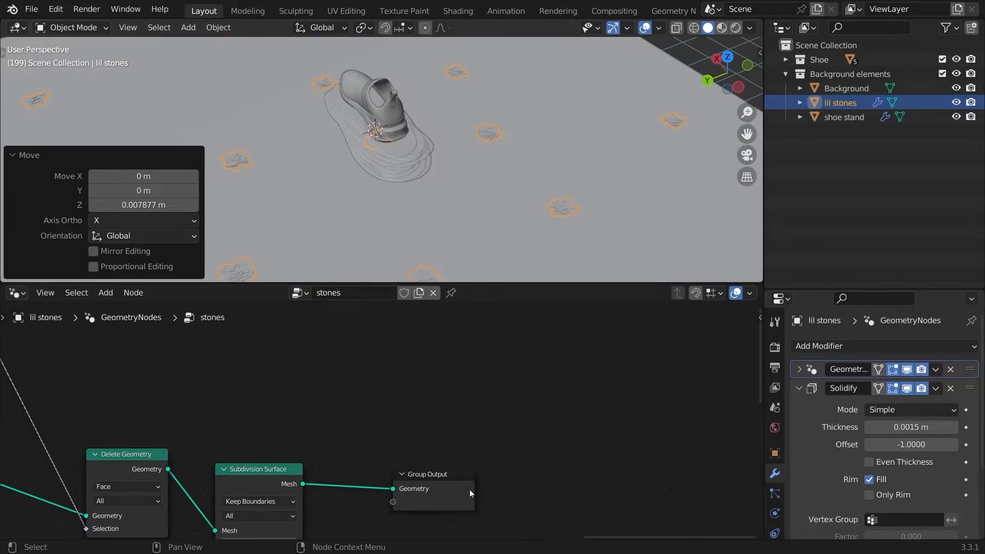
pyautogui.moveTo(430, 486); pyautogui.dragTo(668, 463)
pyautogui.moveTo(512, 432); pyautogui.dragTo(522, 373, button='middle')
pyautogui.hotkey('shift', 'a')
pyautogui.click(439, 244)
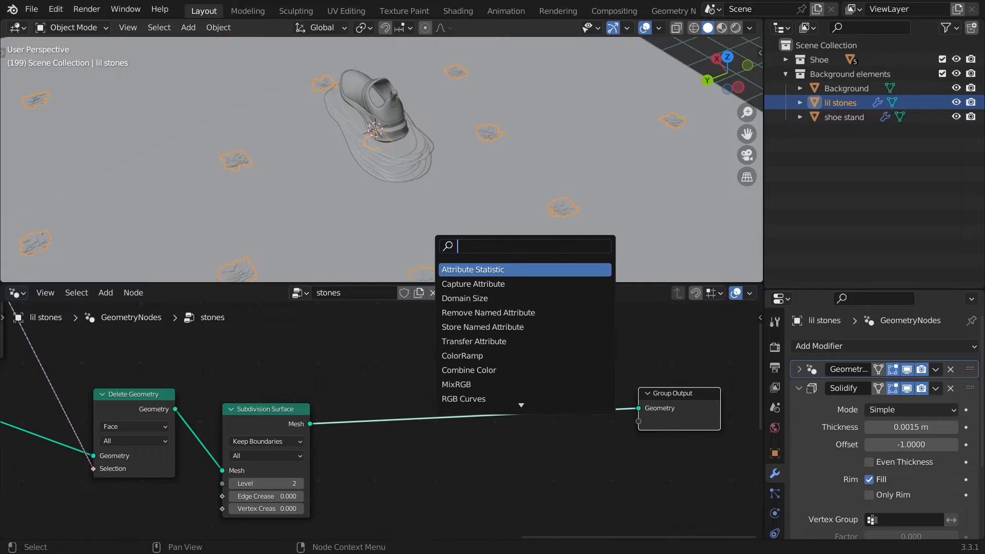
pyautogui.write('sca')
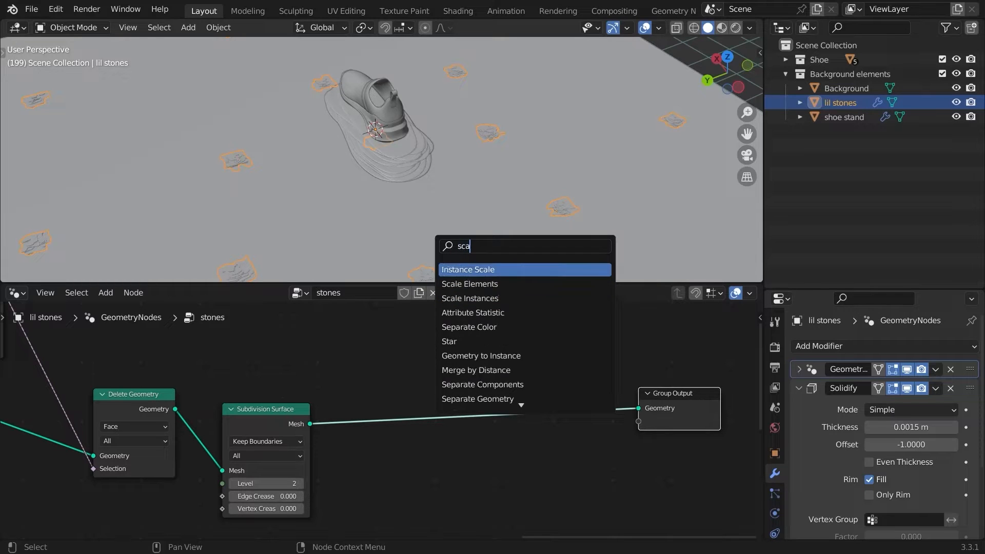
pyautogui.press('Down')
pyautogui.press('Return')
pyautogui.click(399, 434)
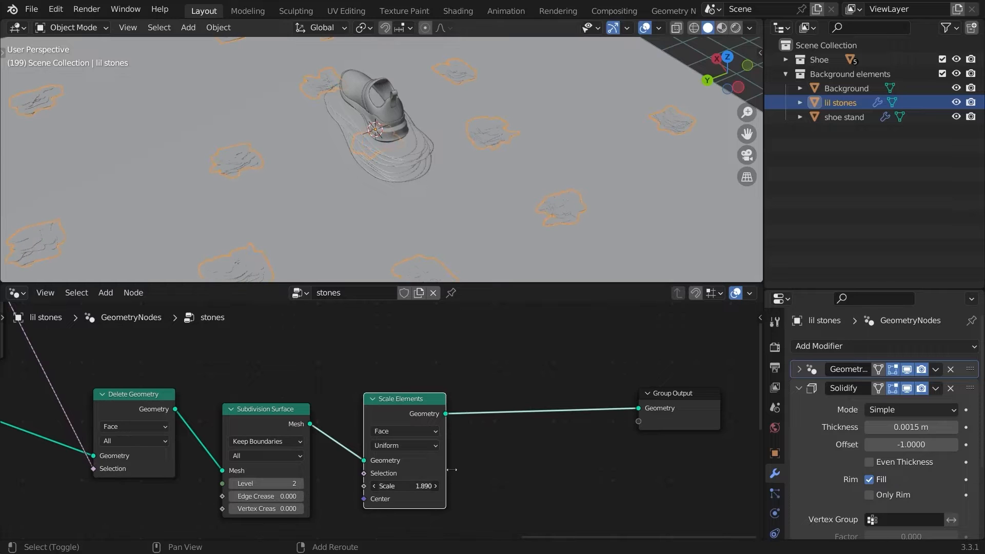
# - Scale lil stones along the global Z axis by about 1.208
pyautogui.moveTo(368, 232); pyautogui.dragTo(475, 127, button='middle')
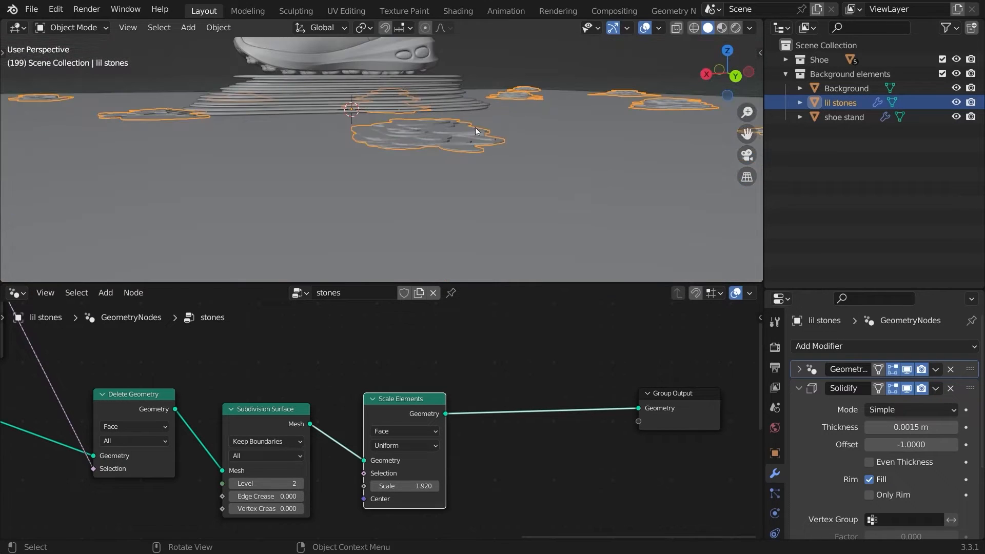
pyautogui.press('s')
pyautogui.press('z')
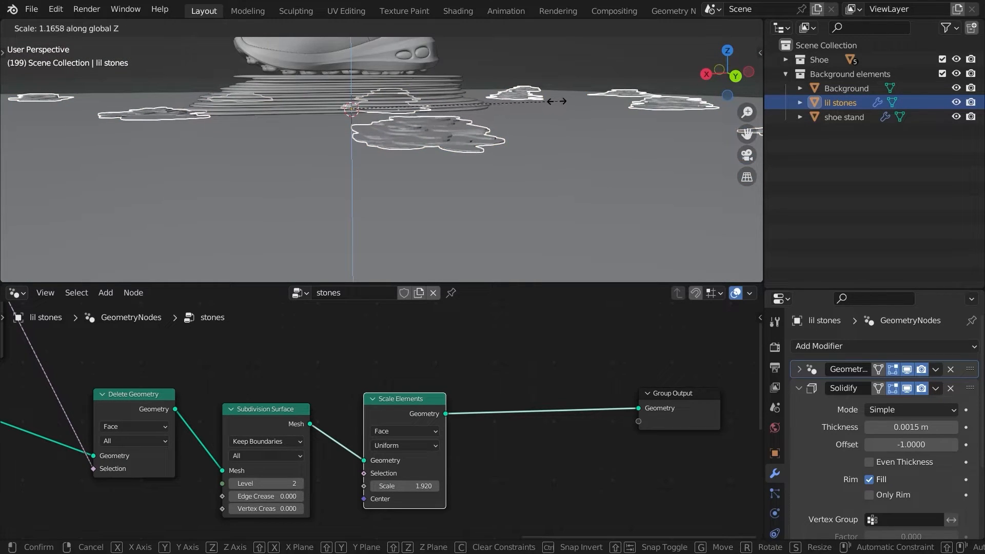
pyautogui.click(564, 96)
pyautogui.moveTo(564, 96); pyautogui.dragTo(473, 156, button='middle')
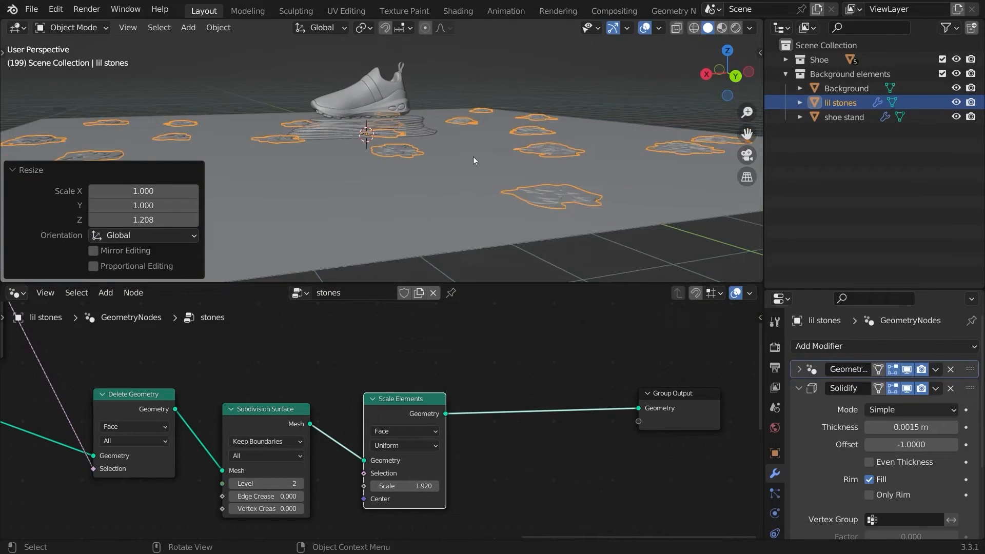
# - Preview the scene in rendered shading without overlays and set the factor of the Scale node after Subtract to -0.020
pyautogui.click(477, 56)
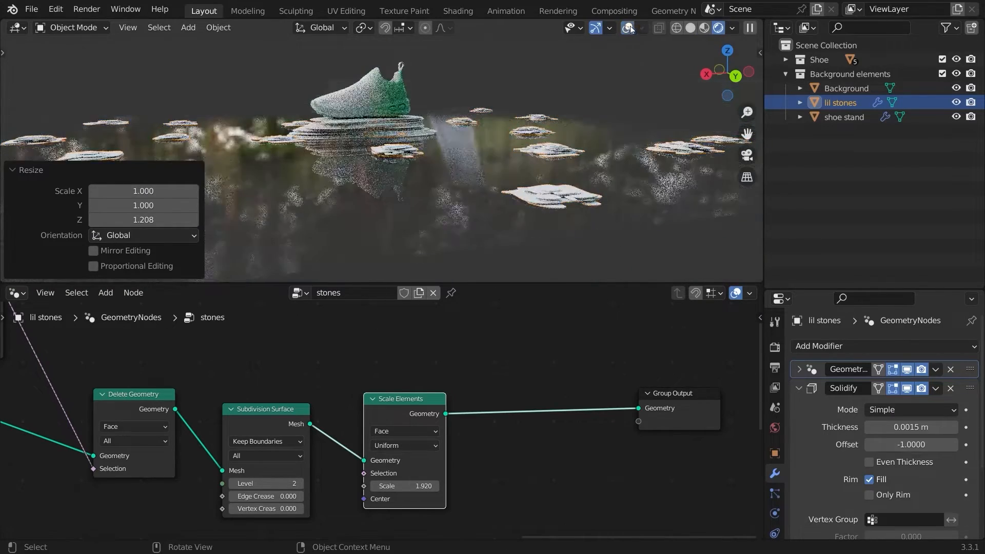
pyautogui.moveTo(481, 114)
pyautogui.mouseDown(button='middle')
pyautogui.moveTo(483, 92)
pyautogui.moveTo(620, 217)
pyautogui.moveTo(505, 177)
pyautogui.mouseUp(button='middle')
pyautogui.moveTo(154, 413); pyautogui.dragTo(467, 366, button='middle')
pyautogui.moveTo(101, 318); pyautogui.dragTo(377, 325, button='middle')
pyautogui.moveTo(323, 391); pyautogui.dragTo(433, 315, button='middle')
pyautogui.moveTo(362, 414); pyautogui.dragTo(406, 361, button='middle')
pyautogui.moveTo(649, 368)
pyautogui.mouseDown(button='middle')
pyautogui.moveTo(478, 444)
pyautogui.moveTo(488, 445)
pyautogui.moveTo(476, 533)
pyautogui.mouseUp(button='middle')
pyautogui.moveTo(434, 470)
pyautogui.mouseDown(button='middle')
pyautogui.moveTo(439, 431)
pyautogui.moveTo(463, 404)
pyautogui.mouseUp(button='middle')
pyautogui.scroll(4, 463, 404)
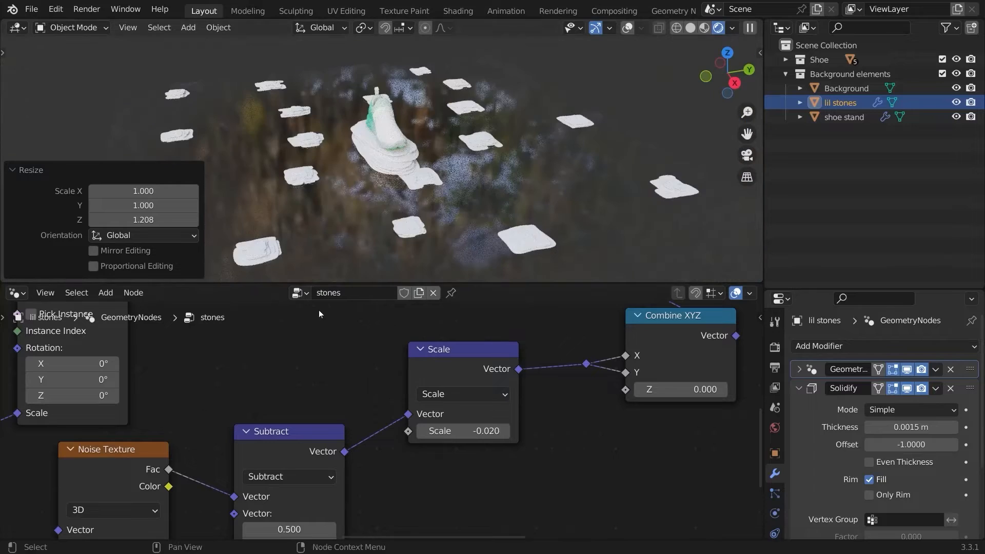
pyautogui.moveTo(336, 241); pyautogui.dragTo(347, 269, button='middle')
# - Duplicate the vector Random Value node and place the copy below the Scale node it feeds
pyautogui.moveTo(32, 424); pyautogui.dragTo(460, 407, button='middle')
pyautogui.scroll(-8, 460, 402)
pyautogui.moveTo(457, 322); pyautogui.dragTo(482, 378, button='middle')
pyautogui.moveTo(459, 371)
pyautogui.mouseDown()
pyautogui.moveTo(465, 356)
pyautogui.moveTo(454, 352)
pyautogui.mouseUp()
pyautogui.moveTo(425, 430); pyautogui.dragTo(436, 330, button='middle')
pyautogui.scroll(4, 322, 380)
pyautogui.moveTo(269, 402); pyautogui.dragTo(268, 378)
pyautogui.moveTo(441, 330); pyautogui.dragTo(461, 329, button='middle')
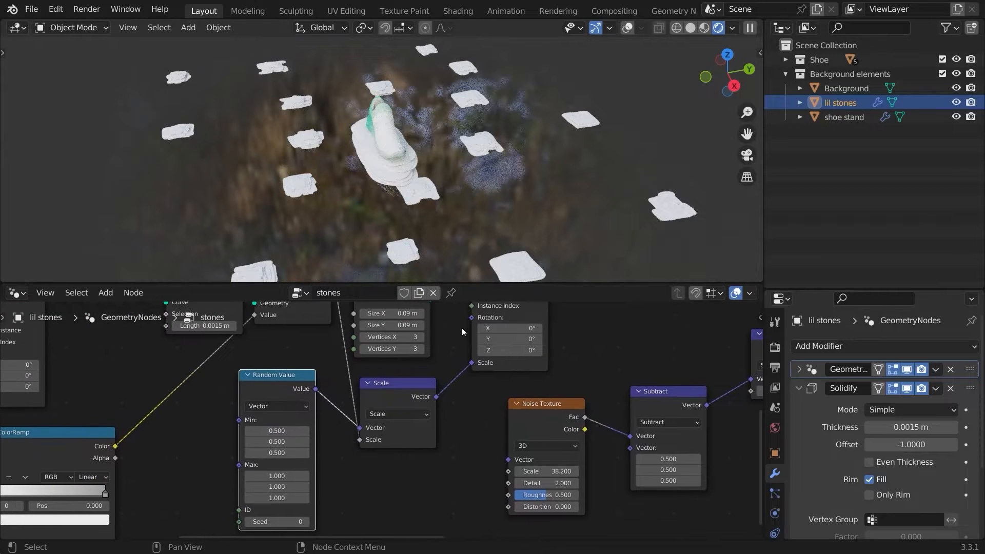
pyautogui.hotkey('shift', 'a')
pyautogui.moveTo(313, 322); pyautogui.dragTo(368, 275, button='middle')
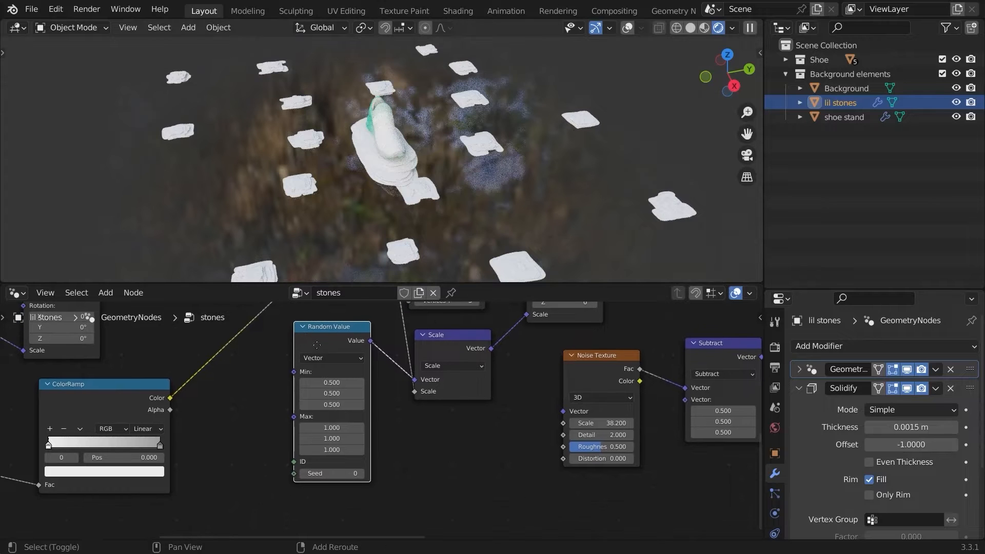
pyautogui.hotkey('shift', 'd')
pyautogui.click(453, 432)
pyautogui.moveTo(454, 432); pyautogui.dragTo(437, 367, button='middle')
pyautogui.scroll(2, 454, 459)
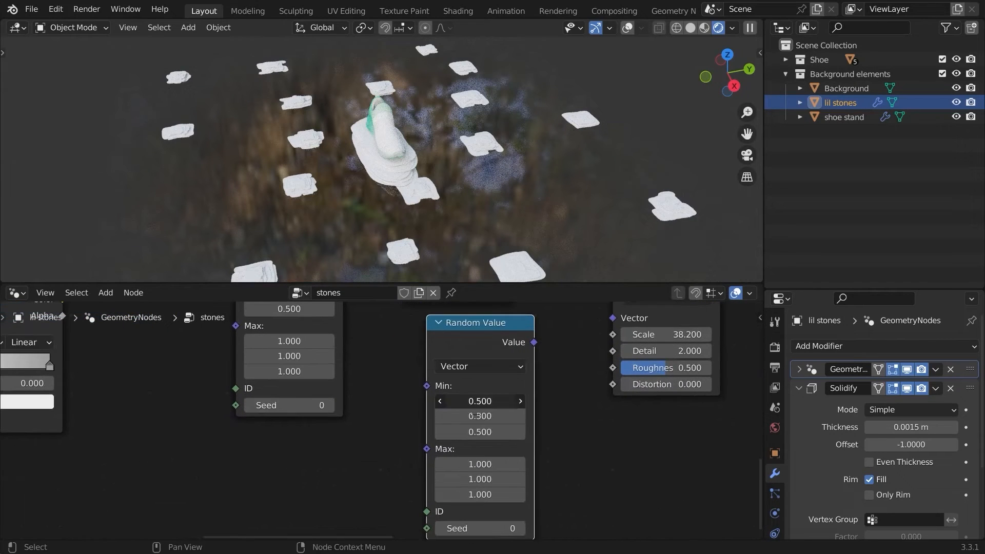
# - Set the X and Y components of both Min and Max on the duplicated Random Value node to 0
pyautogui.click(401, 391)
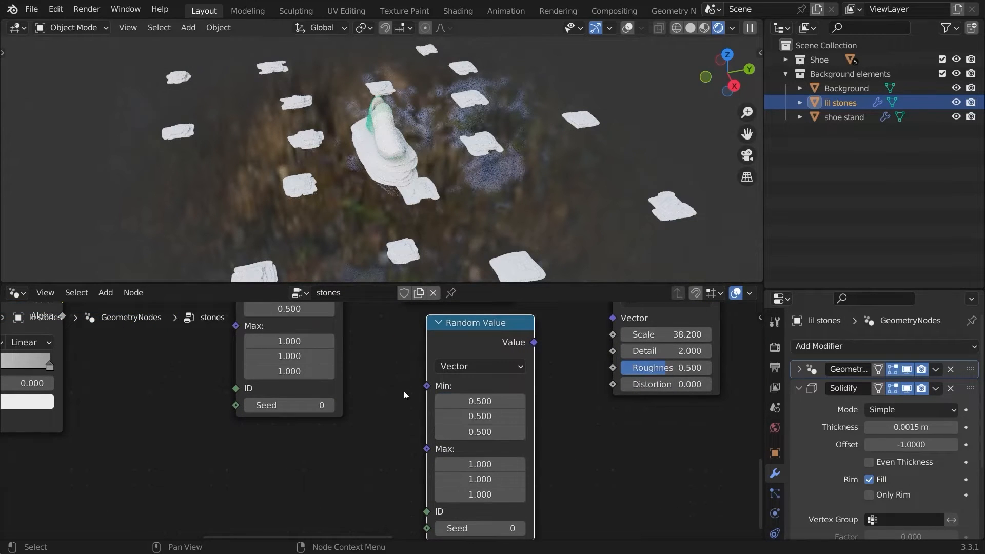
pyautogui.moveTo(458, 465); pyautogui.dragTo(458, 479)
pyautogui.write('0')
pyautogui.press('Return')
pyautogui.moveTo(458, 402); pyautogui.dragTo(459, 417)
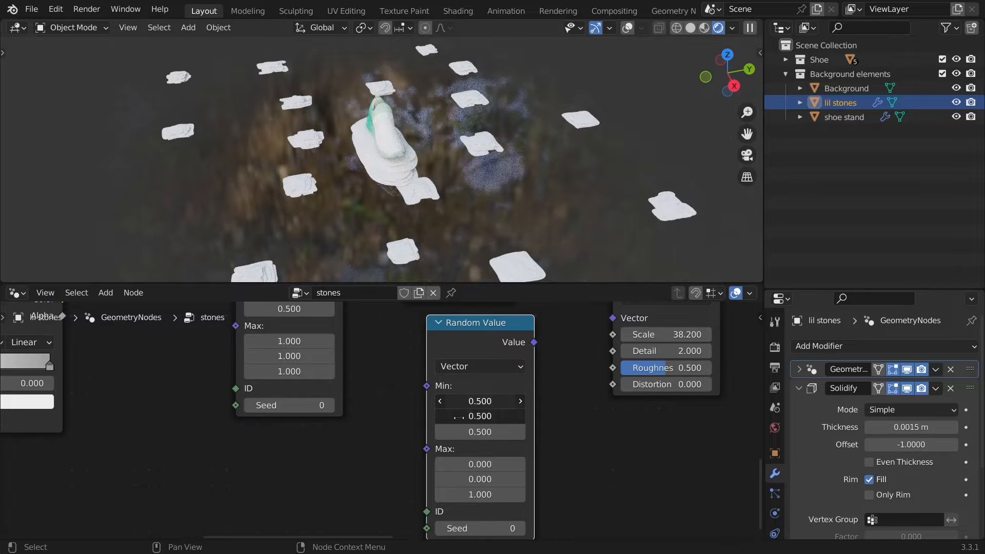
pyautogui.press('Return')
# - Connect the duplicated Random Value to the Rotation of the grid's Instance on Points and set its minimum Z to -1.000
pyautogui.moveTo(533, 334); pyautogui.dragTo(472, 375, button='middle')
pyautogui.moveTo(478, 369); pyautogui.dragTo(501, 492)
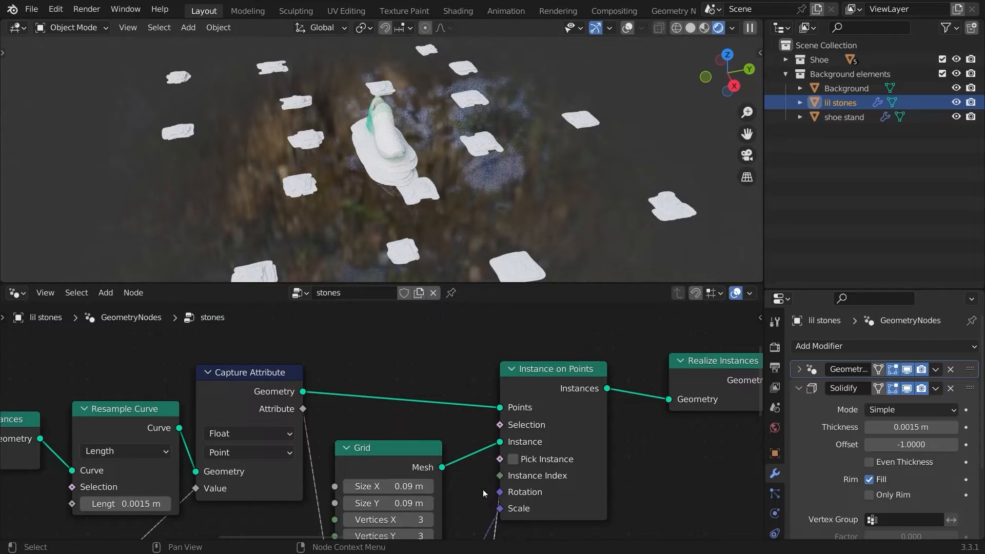
pyautogui.moveTo(483, 489); pyautogui.dragTo(493, 337, button='middle')
pyautogui.moveTo(481, 430); pyautogui.dragTo(511, 399, button='middle')
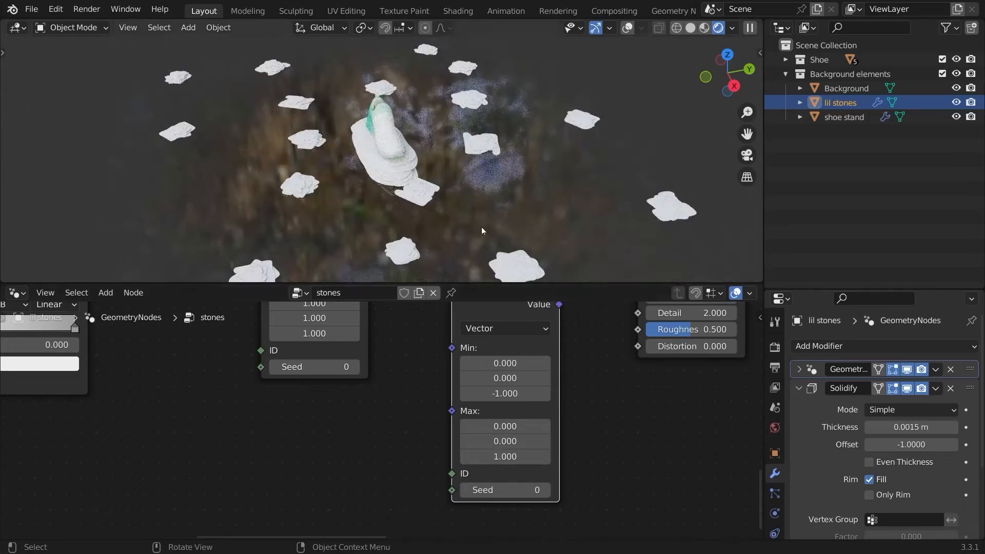
# - Select the shoe stand in solid view with overlays shown and switch the node area to the Shader Editor
pyautogui.moveTo(481, 227); pyautogui.dragTo(553, 157, button='middle')
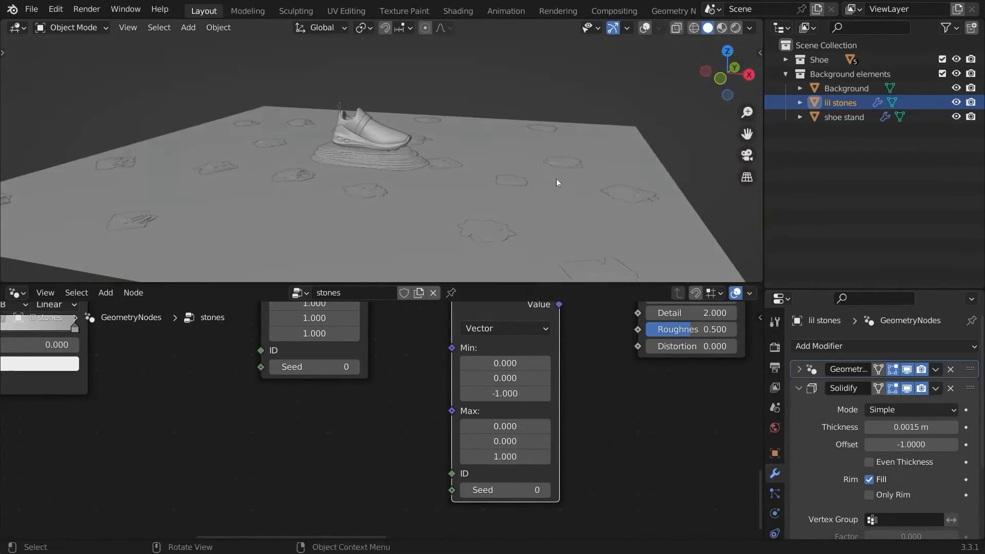
pyautogui.scroll(3, 556, 178)
pyautogui.moveTo(556, 179); pyautogui.dragTo(564, 136, button='middle')
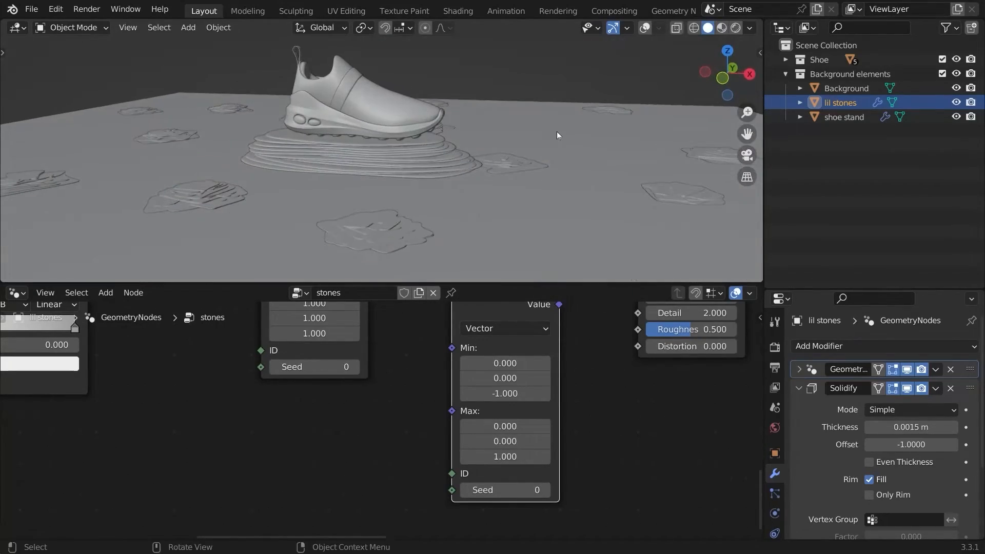
pyautogui.moveTo(454, 179); pyautogui.dragTo(444, 147)
pyautogui.click(444, 147)
pyautogui.click(645, 27)
pyautogui.click(16, 293)
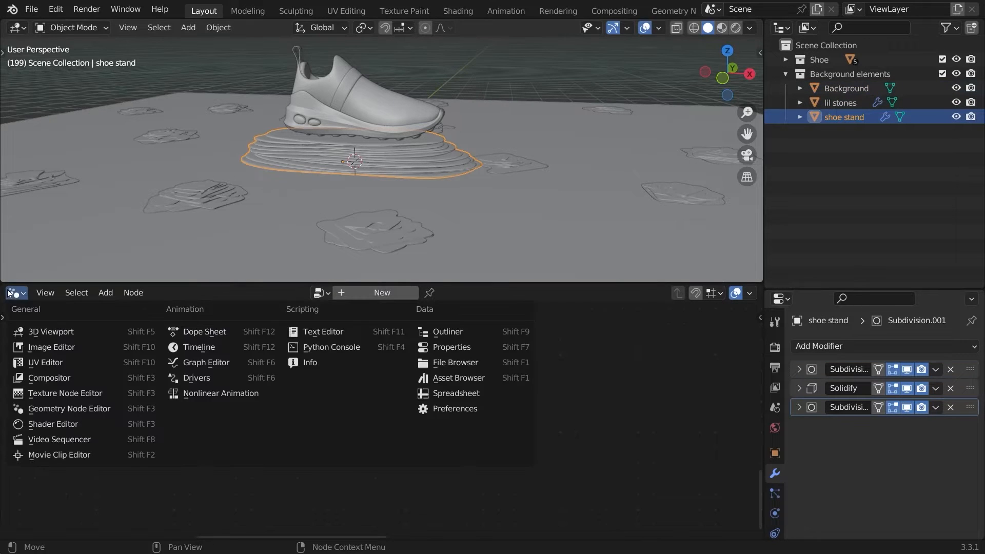
pyautogui.press('s')
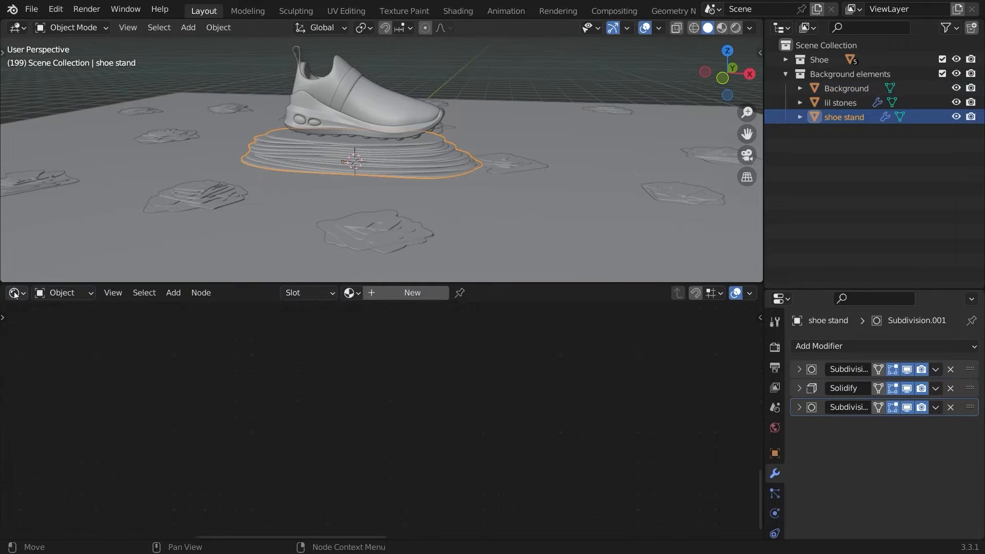
# - Create a new material on the shoe stand and name it stones
pyautogui.click(393, 295)
pyautogui.doubleClick(399, 294)
pyautogui.write('st')
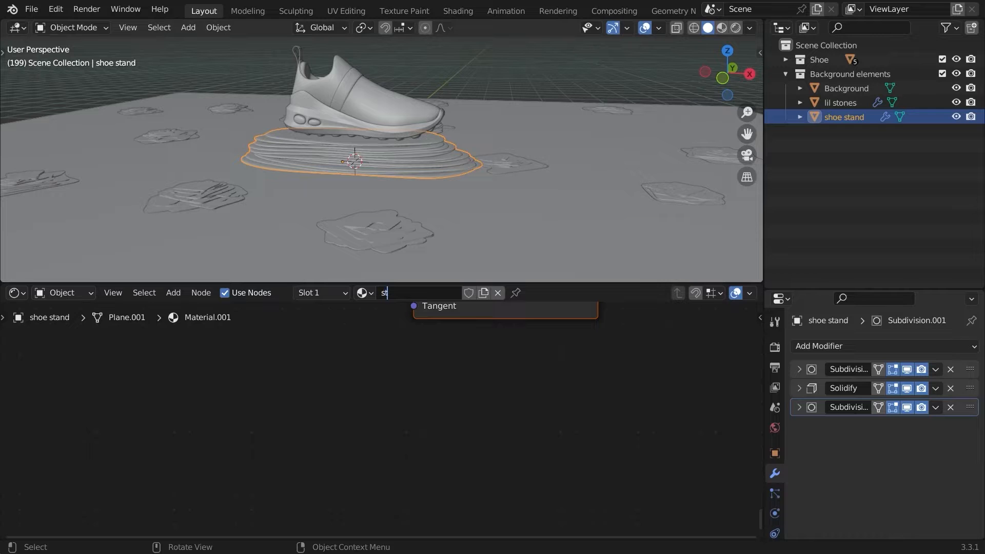
pyautogui.write('ones')
pyautogui.press('Return')
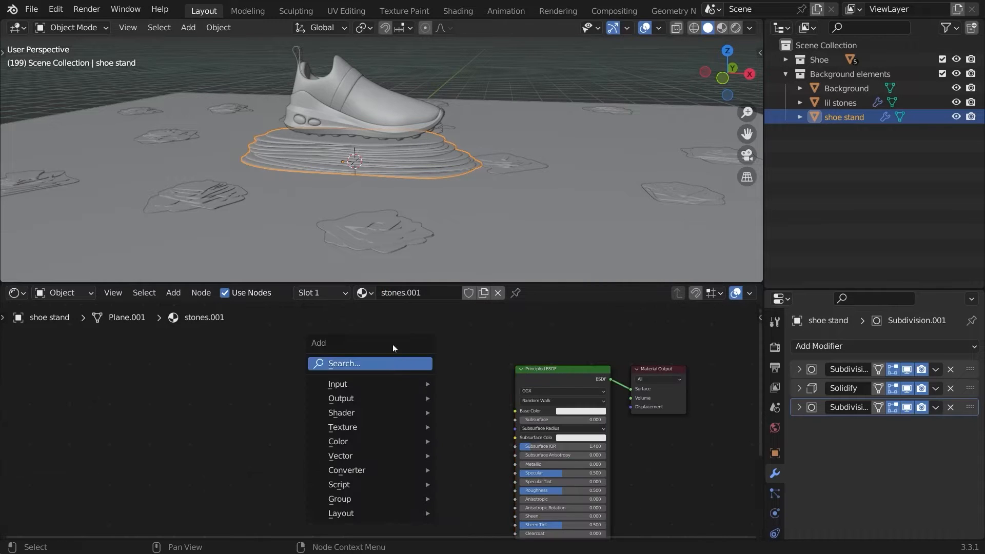
# - Add a Geometry node to the stones material, placed before the Principled BSDF
pyautogui.click(411, 363)
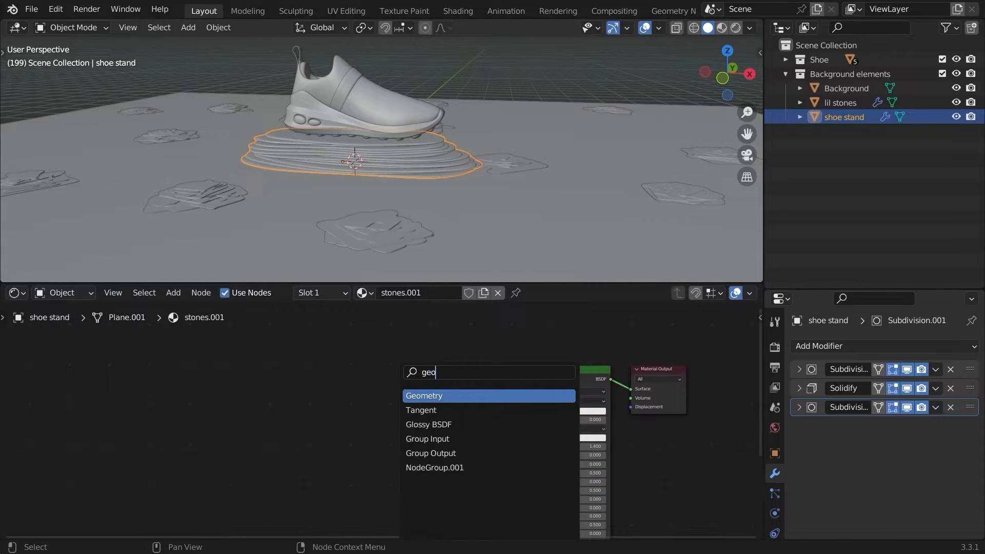
pyautogui.press('Return')
pyautogui.click(319, 366)
pyautogui.scroll(5, 372, 413)
# - Preview the Geometry node's Random Per Island output on the shoe stand's layers in rendered shading
pyautogui.press('z')
pyautogui.moveTo(532, 115)
pyautogui.mouseDown(button='middle')
pyautogui.moveTo(541, 82)
pyautogui.moveTo(527, 116)
pyautogui.mouseUp(button='middle')
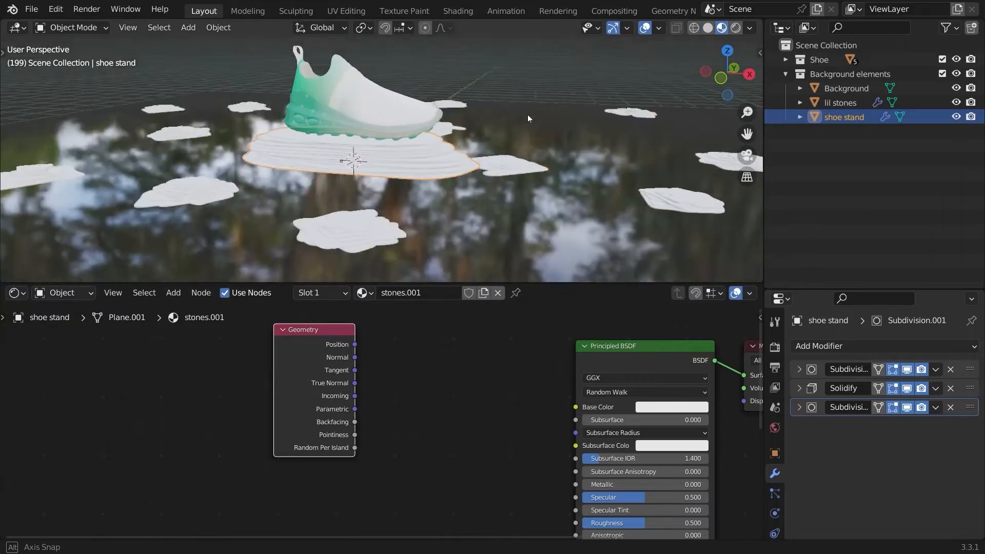
pyautogui.scroll(3, 527, 115)
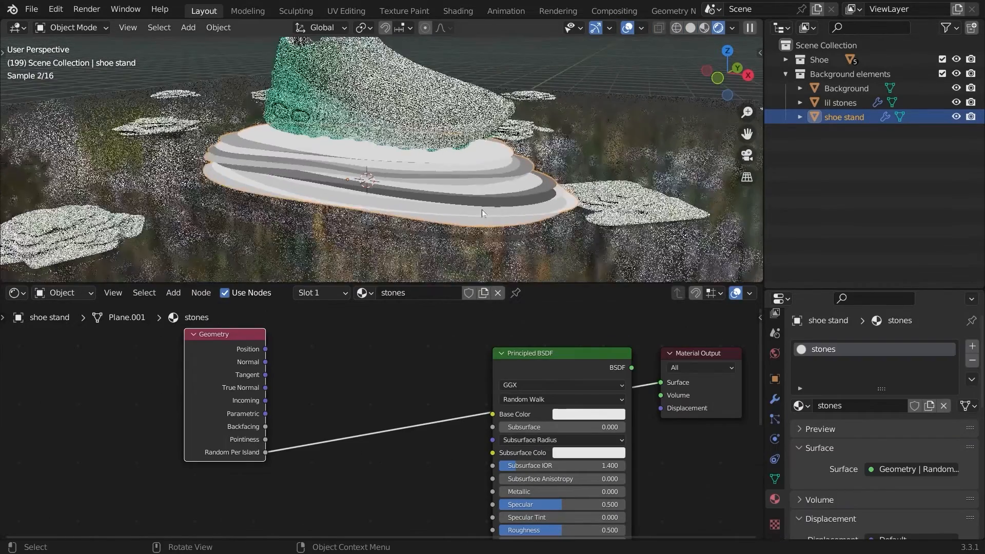
pyautogui.scroll(3, 481, 209)
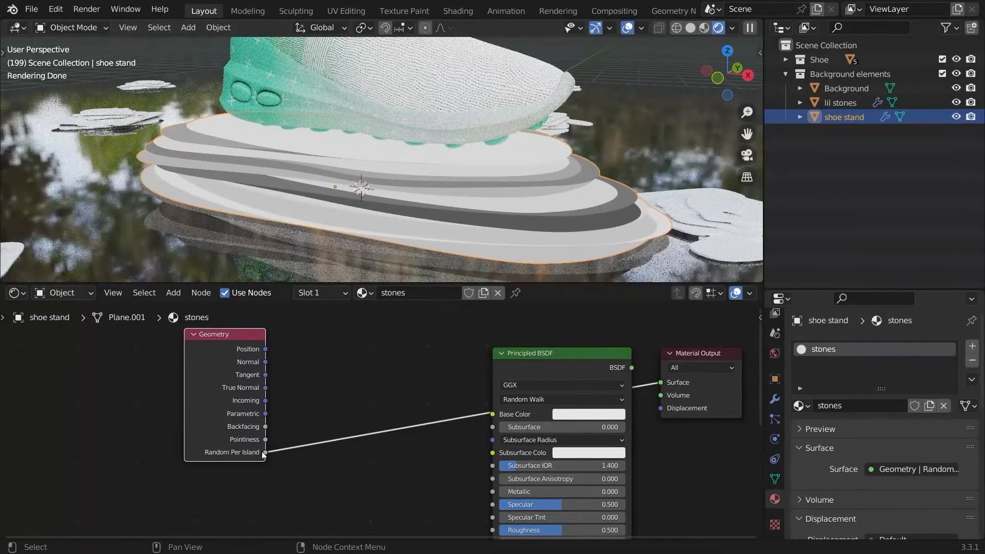
pyautogui.moveTo(507, 187); pyautogui.dragTo(513, 191, button='middle')
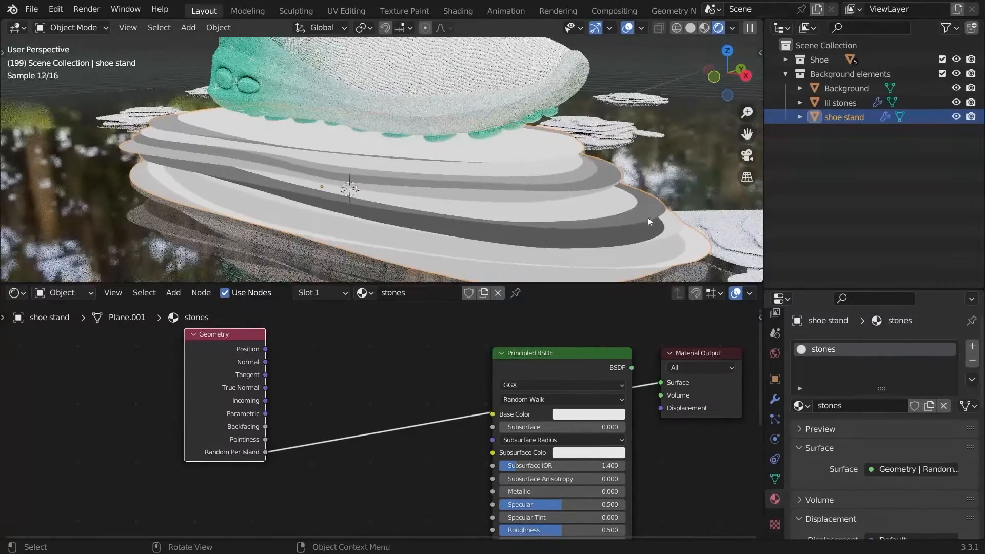
# - Move the Geometry node away from the Principled BSDF and insert a ColorRamp on its Random Per Island link
pyautogui.moveTo(193, 382); pyautogui.dragTo(103, 353)
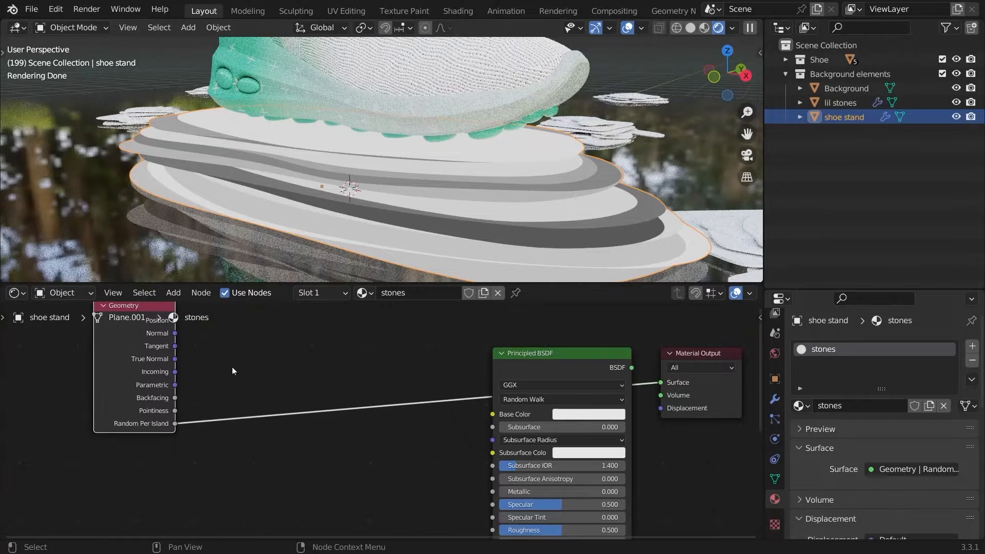
pyautogui.moveTo(304, 397); pyautogui.dragTo(411, 403, button='middle')
pyautogui.hotkey('shift', 'a')
pyautogui.click(404, 378)
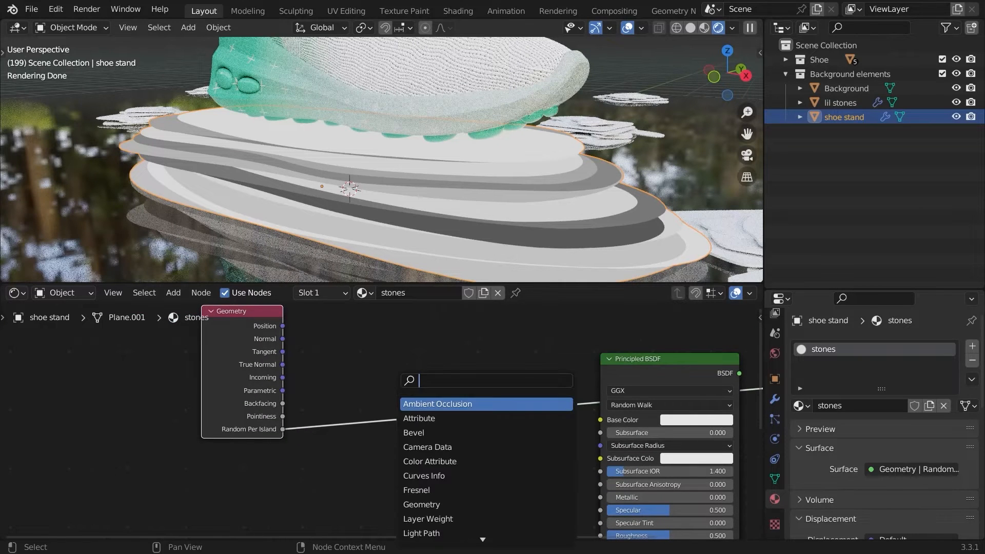
pyautogui.press('Return')
pyautogui.click(450, 395)
pyautogui.scroll(3, 454, 395)
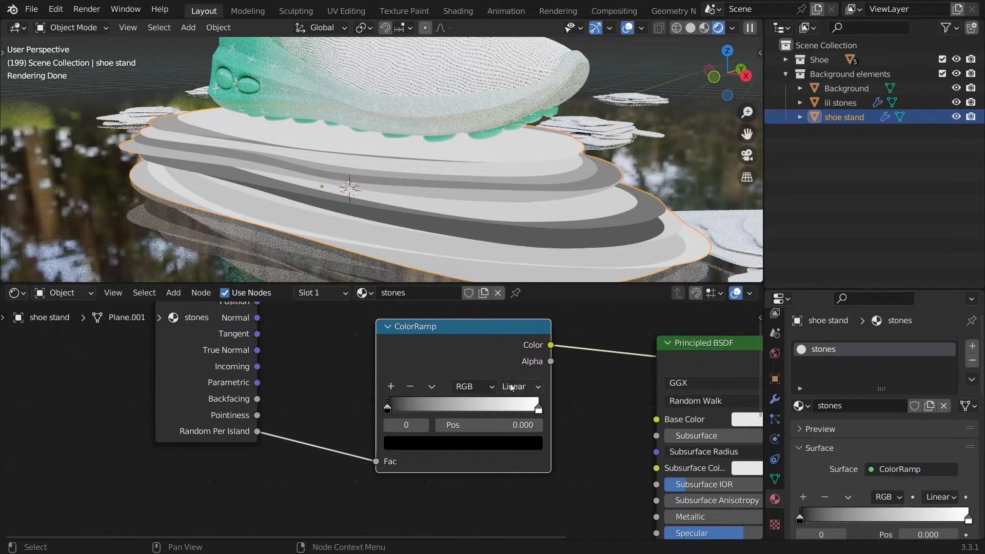
# - Set the ColorRamp to Constant with a light orange stop at 0.528 and connect its Color to Base Color
pyautogui.click(516, 388)
pyautogui.click(528, 465)
pyautogui.moveTo(534, 409); pyautogui.dragTo(469, 404)
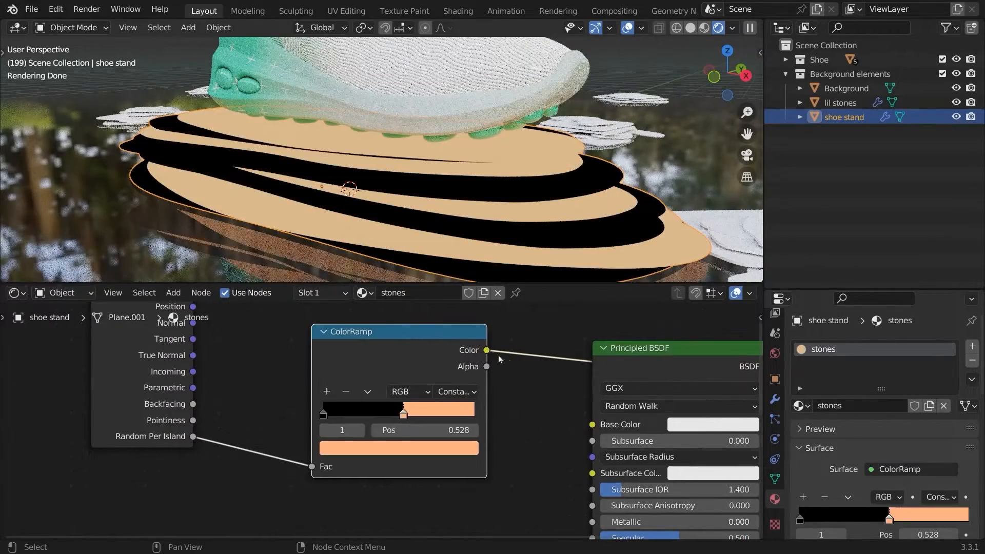
pyautogui.moveTo(482, 347); pyautogui.dragTo(598, 376)
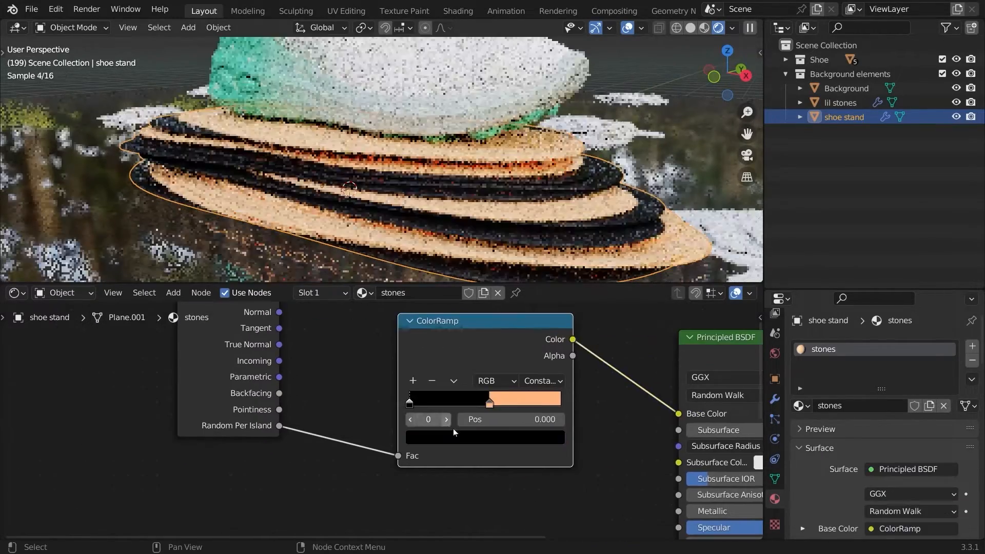
# - Recolour the ColorRamp's black stop to pale dusty pink, add a peach stop at 0.779, and save the file
pyautogui.click(453, 436)
pyautogui.moveTo(528, 318); pyautogui.dragTo(534, 235)
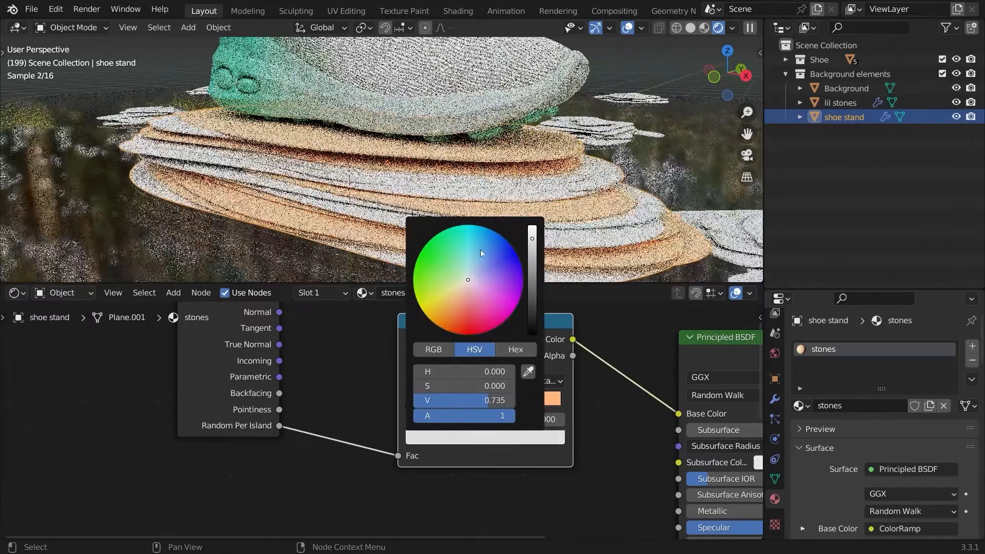
pyautogui.moveTo(468, 284); pyautogui.dragTo(463, 291)
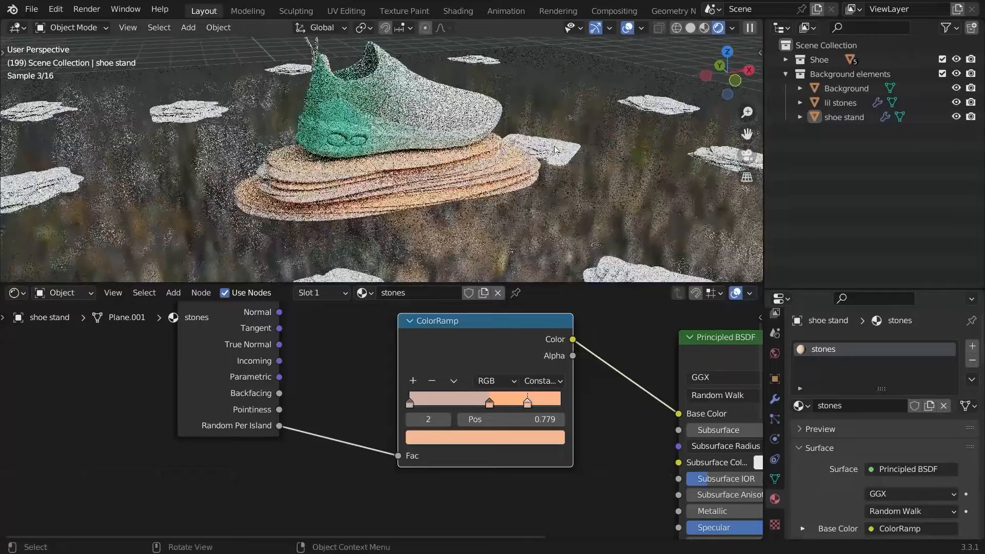
pyautogui.hotkey('ctrl', 's')
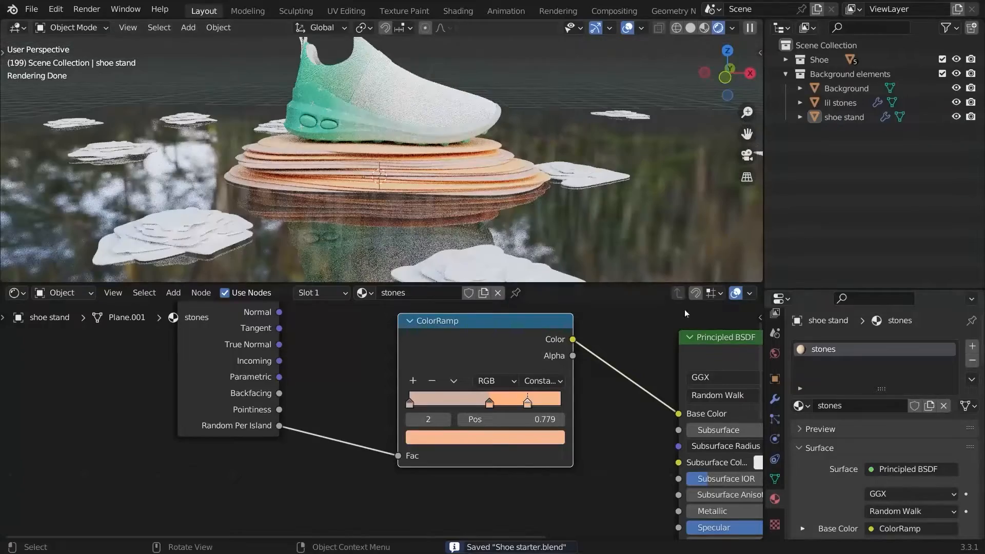
# - Select the lil stones object and show its stones node tree in the Geometry Node Editor
pyautogui.click(583, 174)
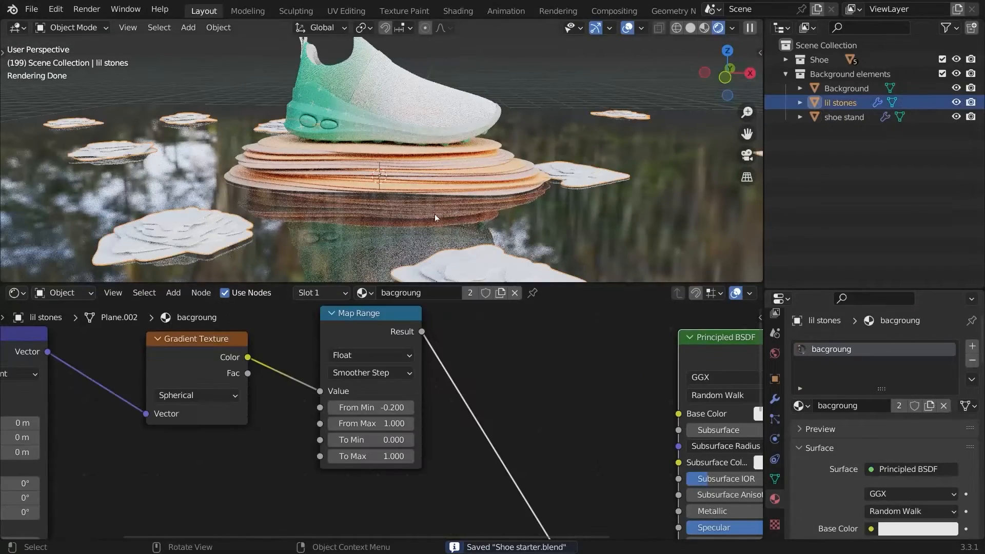
pyautogui.moveTo(491, 188); pyautogui.dragTo(560, 189, button='middle')
pyautogui.click(14, 292)
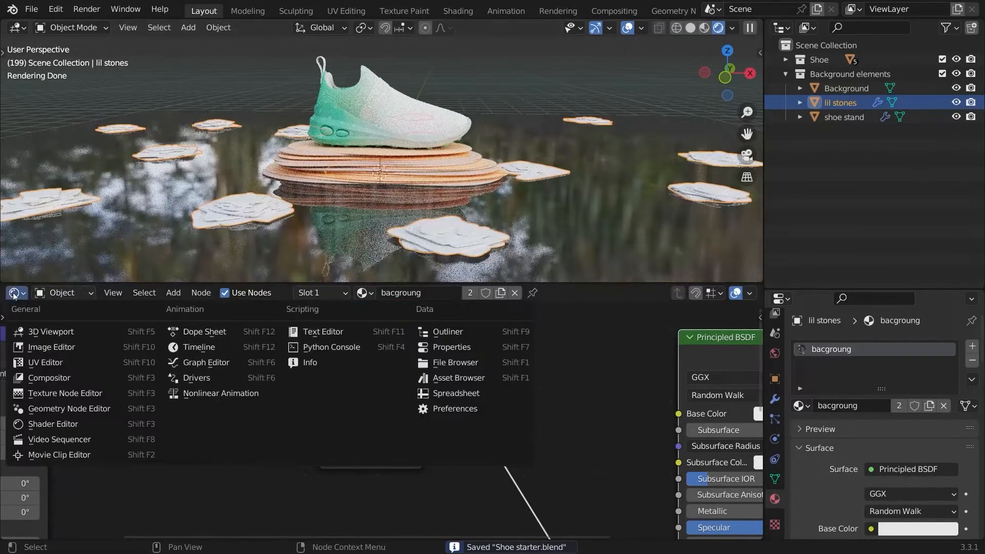
pyautogui.click(77, 448)
pyautogui.scroll(-3, 371, 407)
# - Insert a Set Material node between Scale Elements and Group Output and assign it the stones material
pyautogui.moveTo(441, 382); pyautogui.dragTo(529, 382)
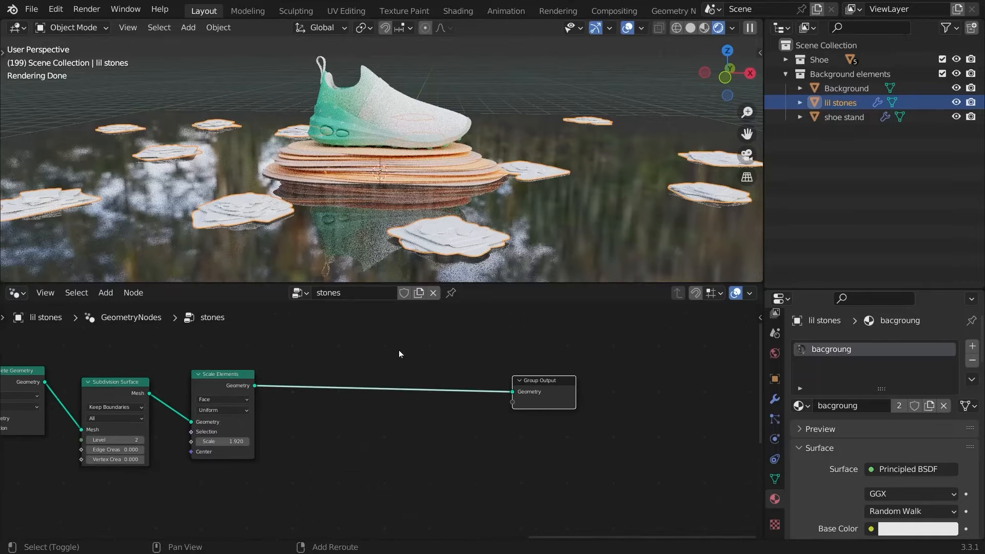
pyautogui.hotkey('shift', 'a')
pyautogui.click(352, 251)
pyautogui.write('t')
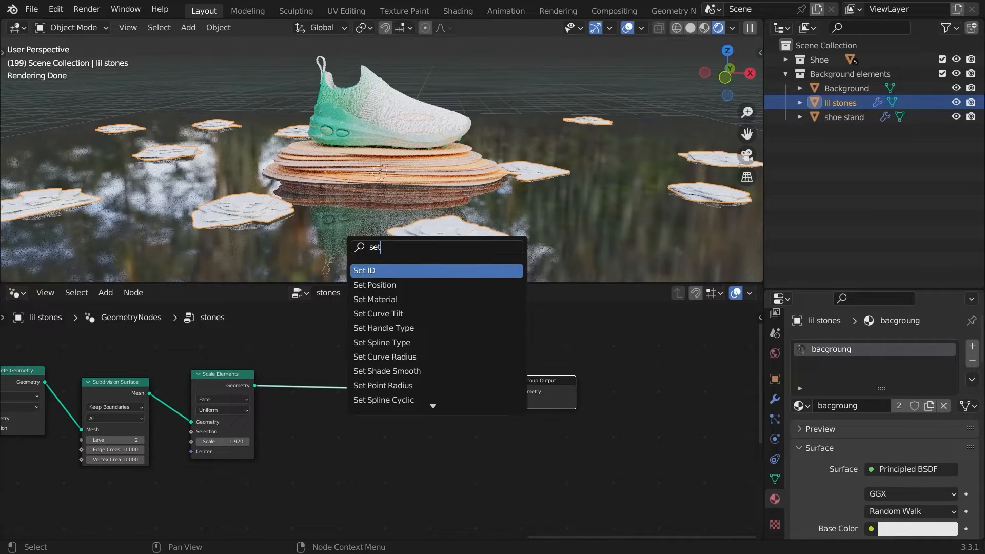
pyautogui.press('Down')
pyautogui.press('Down')
pyautogui.press('Return')
pyautogui.click(339, 413)
pyautogui.click(312, 413)
pyautogui.click(332, 496)
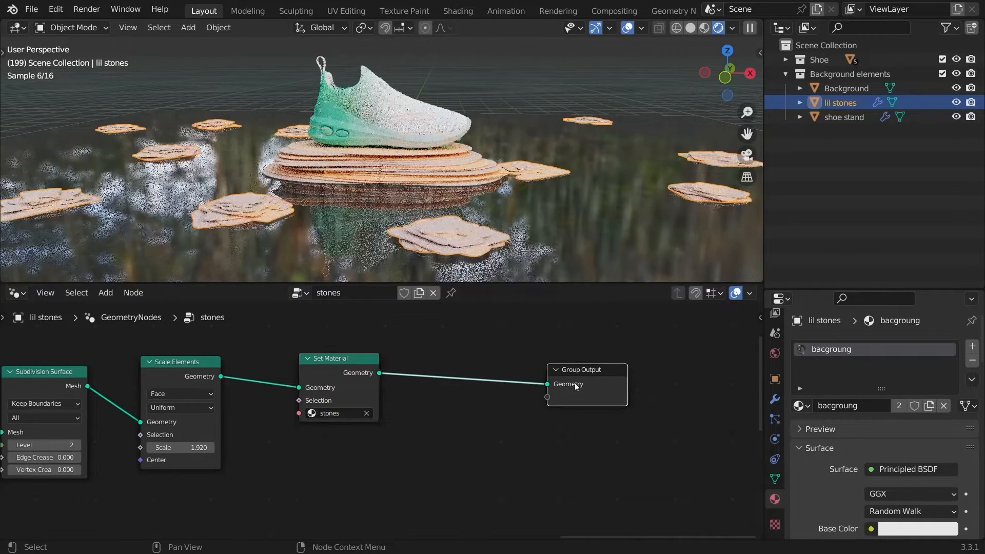
# - Move the Group Output further along and insert a Set Shade Smooth node after Set Material
pyautogui.moveTo(575, 383); pyautogui.dragTo(674, 374)
pyautogui.hotkey('shift', 'a')
pyautogui.click(499, 245)
pyautogui.write('set')
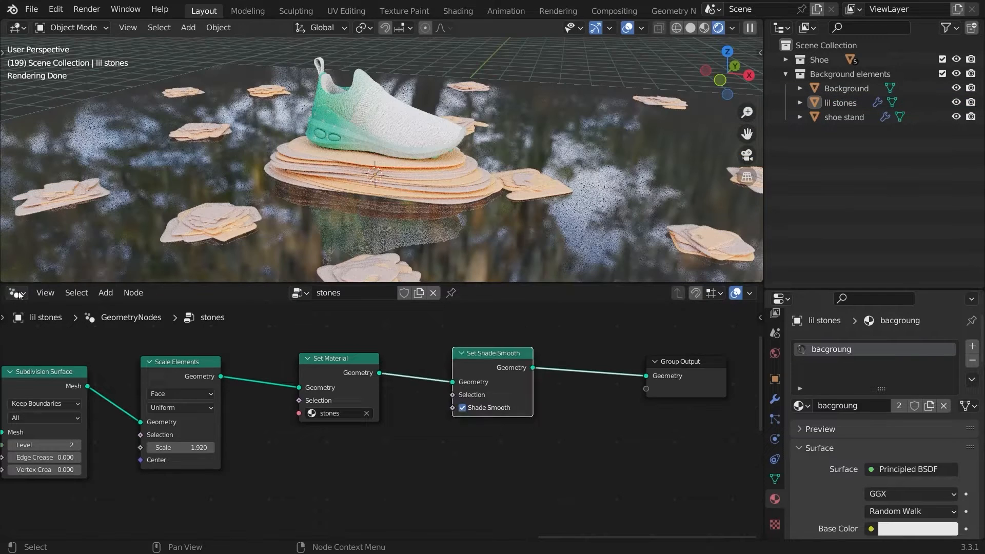
# - Return to the Shader Editor and show the shoe stand's stones material nodes
pyautogui.click(15, 292)
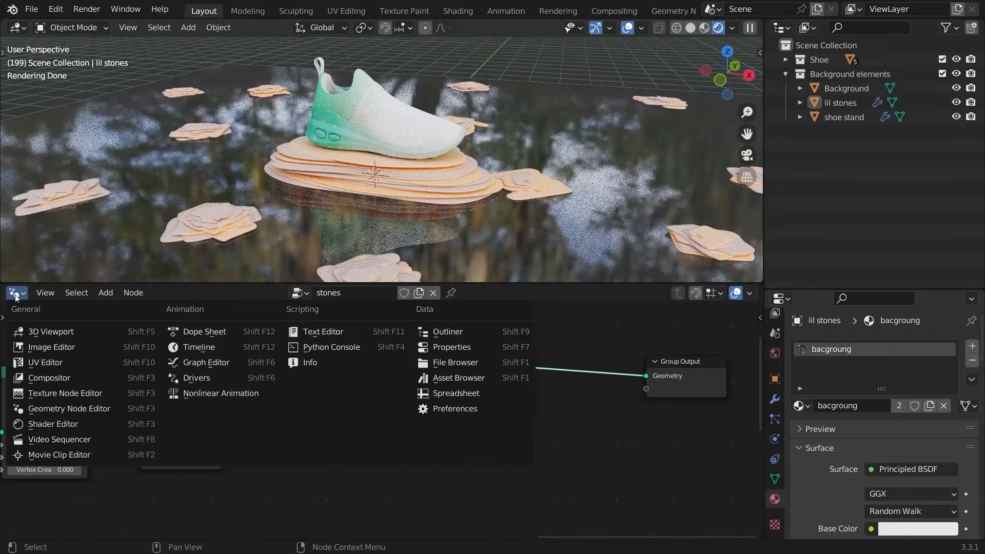
pyautogui.click(56, 420)
pyautogui.click(527, 183)
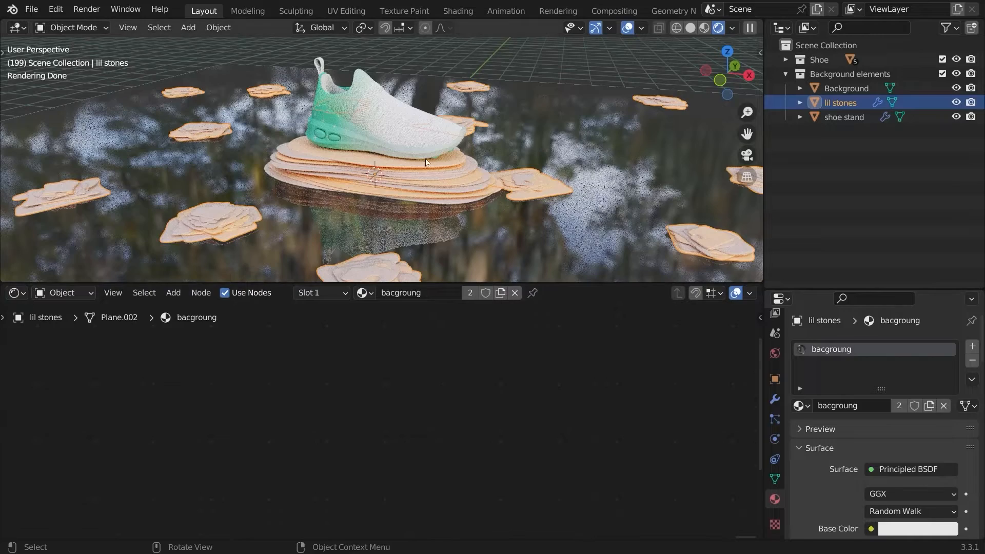
pyautogui.click(392, 193)
pyautogui.click(458, 186)
pyautogui.scroll(3, 458, 187)
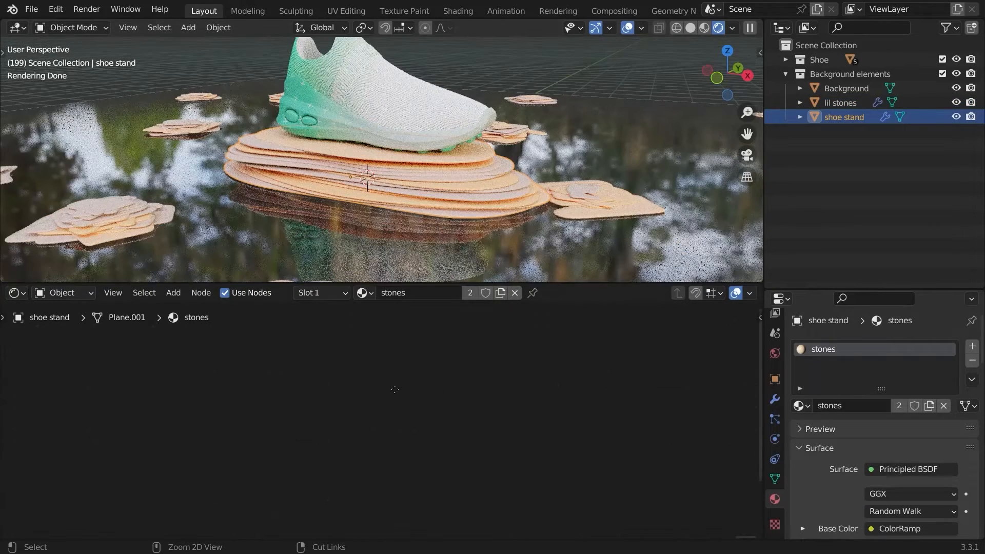
pyautogui.press('Home')
# - Insert a Hue Saturation Value node between the ColorRamp and the Principled BSDF and set its Saturation to 0.800
pyautogui.hotkey('shift', 'a')
pyautogui.write('hu')
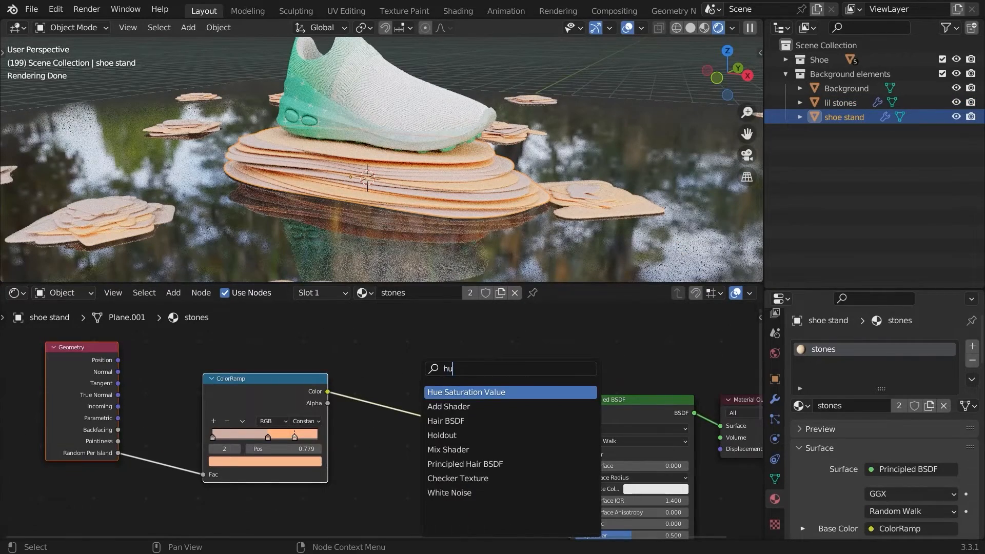
pyautogui.press('Return')
pyautogui.click(410, 426)
pyautogui.scroll(2, 390, 418)
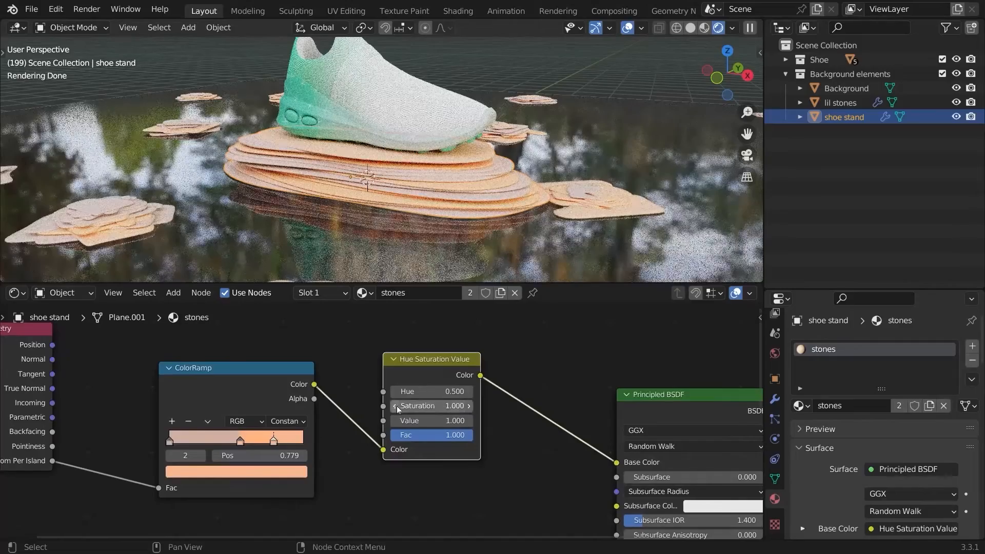
pyautogui.moveTo(396, 405); pyautogui.dragTo(379, 405)
# - Shift the ColorRamp's stops to salmon pink, giving the middle one hue 0.019, saturation 0.781 and value 1.000
pyautogui.moveTo(216, 472); pyautogui.dragTo(336, 458, button='middle')
pyautogui.click(336, 458)
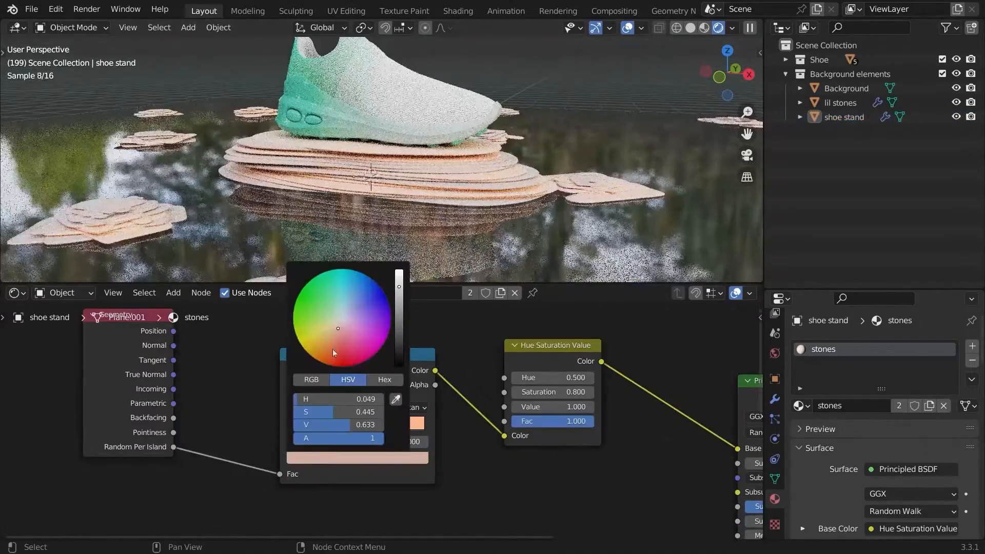
pyautogui.moveTo(338, 329); pyautogui.dragTo(337, 341)
pyautogui.moveTo(398, 291); pyautogui.dragTo(399, 269)
pyautogui.click(338, 341)
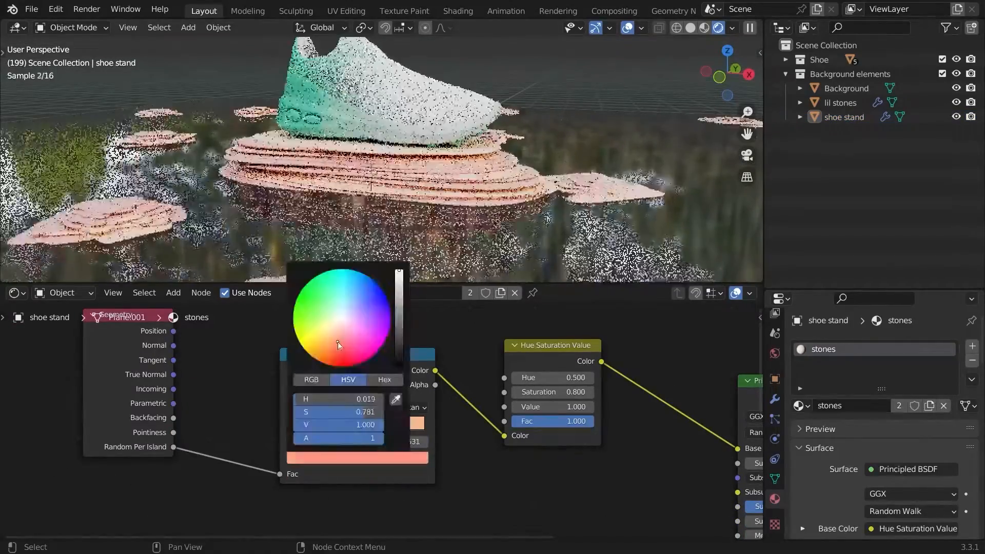
# - Open the World properties and switch the Shader Editor from Object to World nodes
pyautogui.moveTo(513, 215); pyautogui.dragTo(526, 158, button='middle')
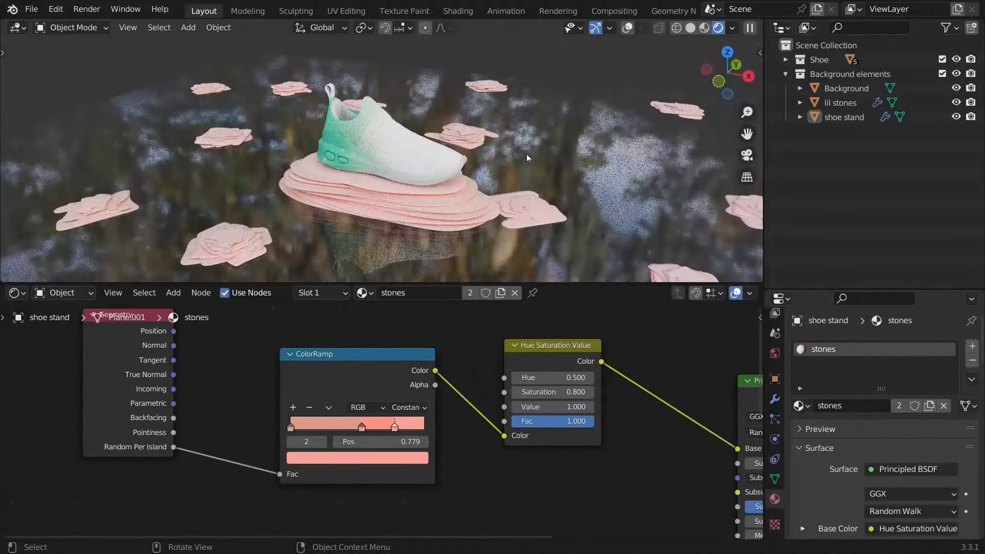
pyautogui.click(774, 353)
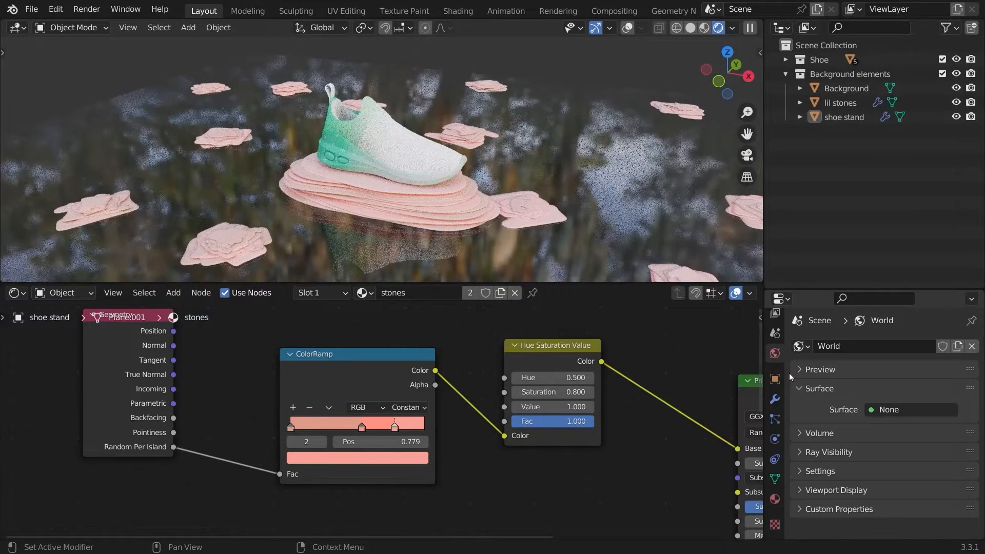
pyautogui.click(73, 295)
pyautogui.click(74, 326)
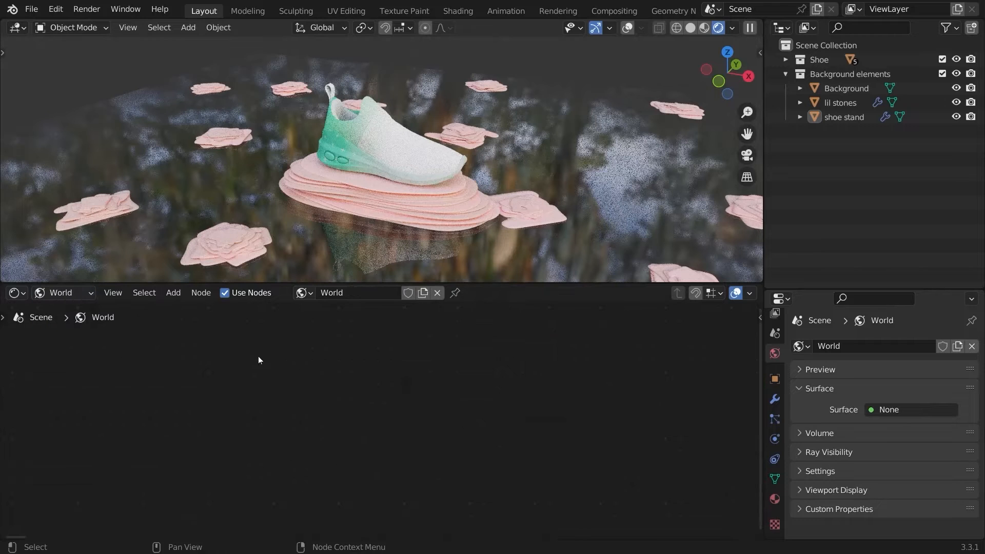
# - Set the world surface to a Background shader and add a Gradient Texture node beside it
pyautogui.click(903, 409)
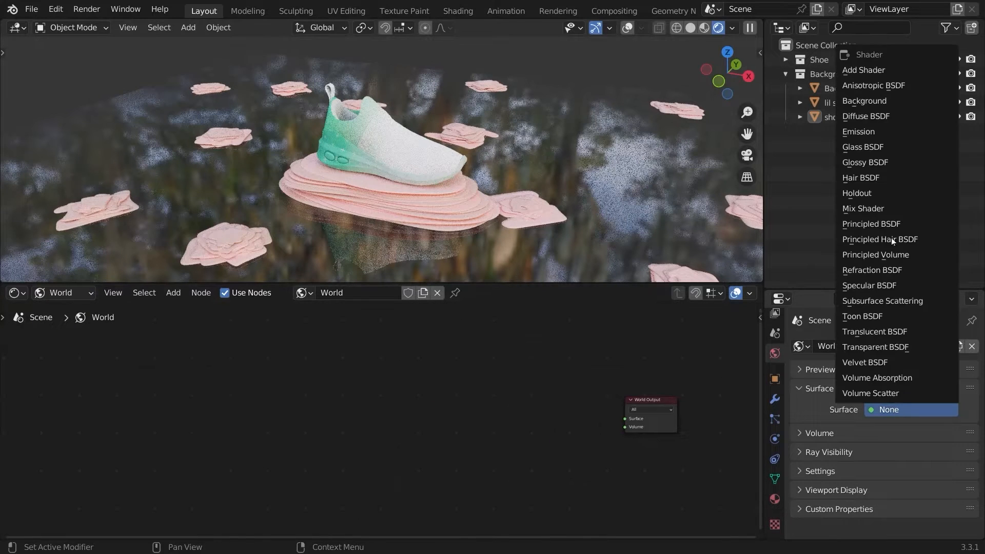
pyautogui.click(876, 98)
pyautogui.hotkey('shift', 'a')
pyautogui.click(481, 369)
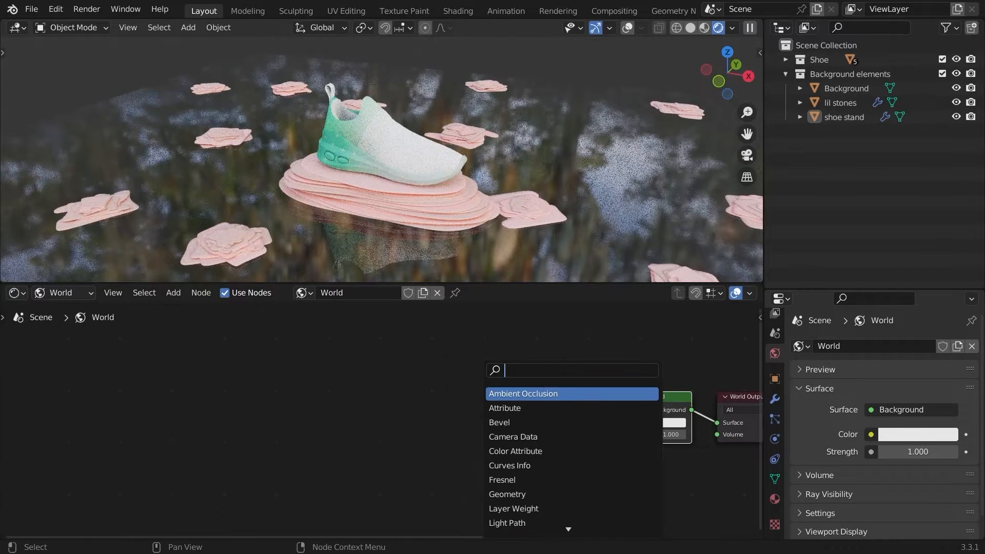
pyautogui.write('grad')
pyautogui.click(439, 432)
pyautogui.click(285, 399)
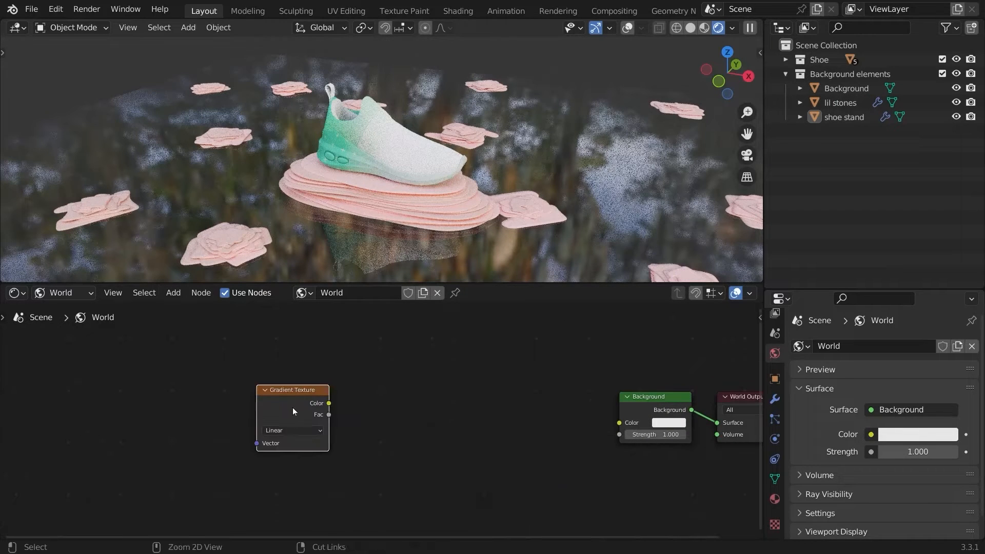
# - Preview the Gradient Texture on the world output and attach Texture Coordinate and Mapping nodes to its Vector input
pyautogui.keyDown('ctrl'); pyautogui.keyDown('shift'); pyautogui.click(285, 399); pyautogui.keyUp('shift'); pyautogui.keyUp('ctrl')
pyautogui.moveTo(215, 386); pyautogui.dragTo(283, 325, button='middle')
pyautogui.hotkey('ctrl', 't')
pyautogui.moveTo(261, 349); pyautogui.dragTo(210, 305)
# - Set the gradient type to Easing and make room between the Mapping and Gradient Texture nodes
pyautogui.click(404, 382)
pyautogui.click(360, 367)
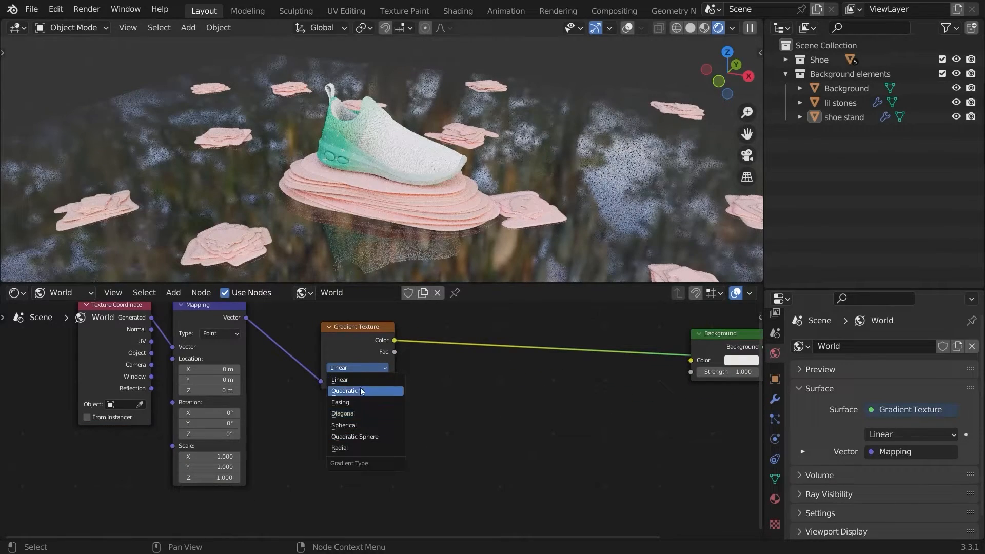
pyautogui.click(363, 402)
pyautogui.moveTo(539, 336); pyautogui.dragTo(426, 416, button='middle')
pyautogui.moveTo(252, 395); pyautogui.dragTo(337, 377)
# - Insert a Separate XYZ node between the Mapping and Gradient Texture nodes
pyautogui.moveTo(245, 383); pyautogui.dragTo(394, 375, button='middle')
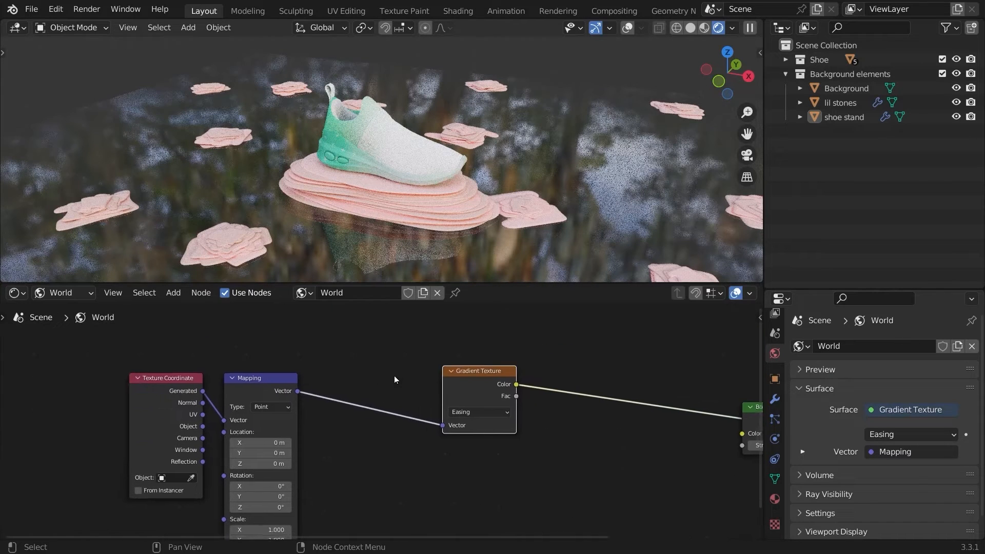
pyautogui.hotkey('shift', 'a')
pyautogui.click(359, 351)
pyautogui.write('a')
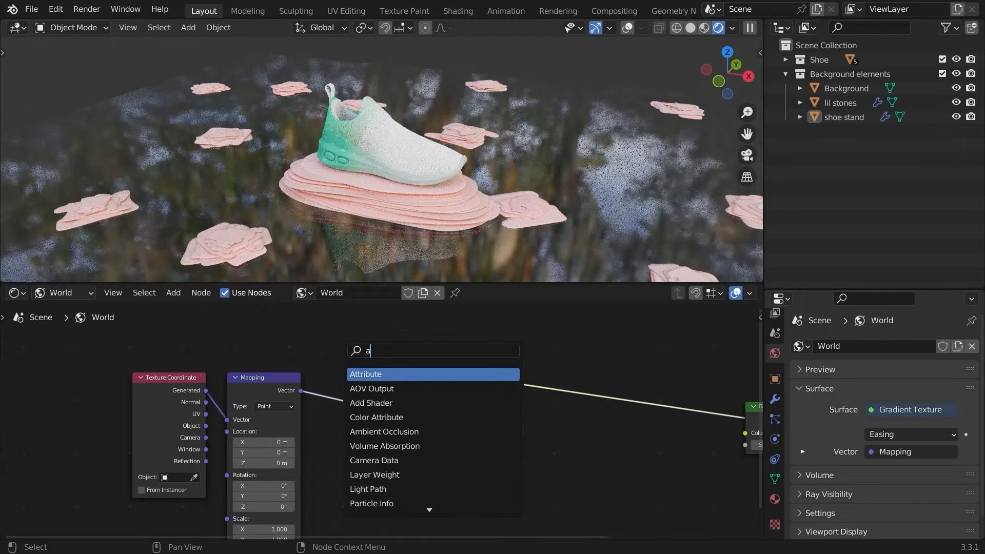
pyautogui.press('BackSpace')
pyautogui.write('sep')
pyautogui.press('Return')
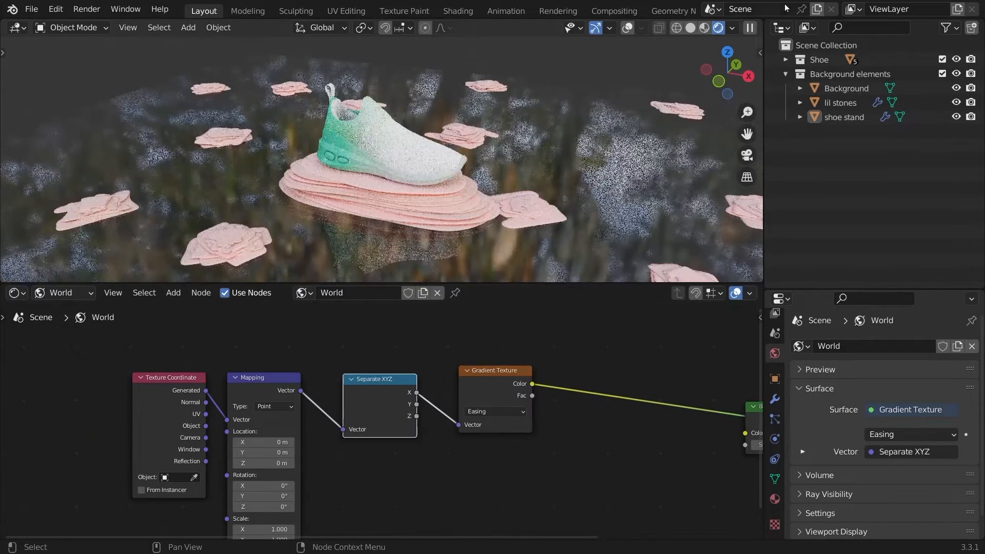
# - Use the scene world for the rendered viewport shading and zoom out to show the gradient around the scene
pyautogui.click(732, 28)
pyautogui.click(652, 112)
pyautogui.scroll(-5, 473, 189)
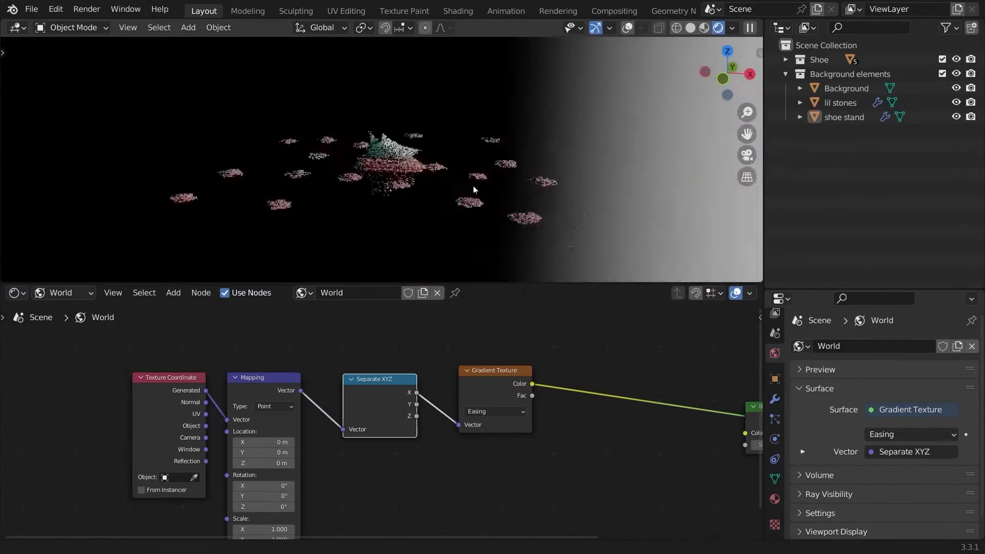
pyautogui.scroll(-2, 527, 149)
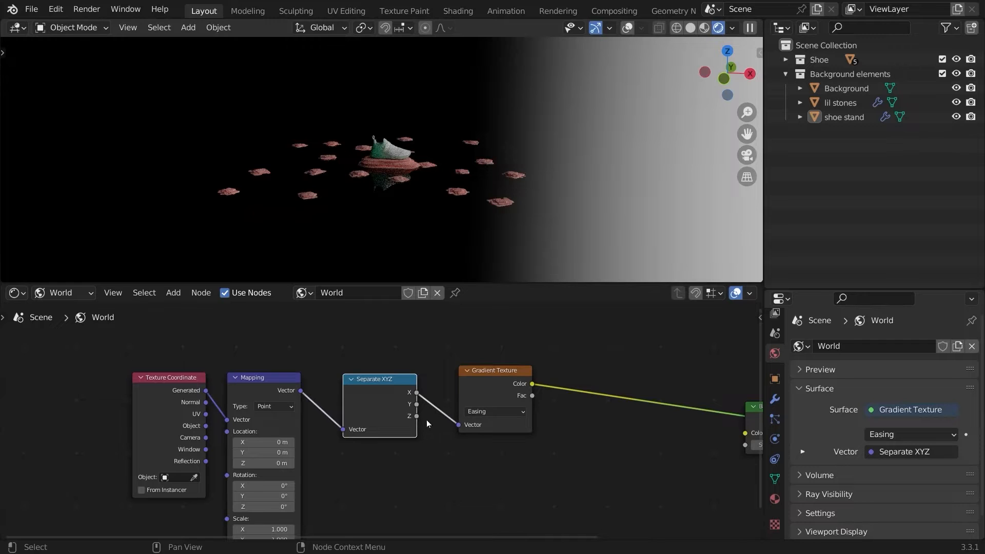
# - Feed the Z output of Separate XYZ into the Gradient Texture's Vector input
pyautogui.moveTo(416, 416); pyautogui.dragTo(459, 427)
pyautogui.moveTo(460, 429); pyautogui.dragTo(382, 429, button='middle')
pyautogui.moveTo(426, 125); pyautogui.dragTo(427, 108, button='middle')
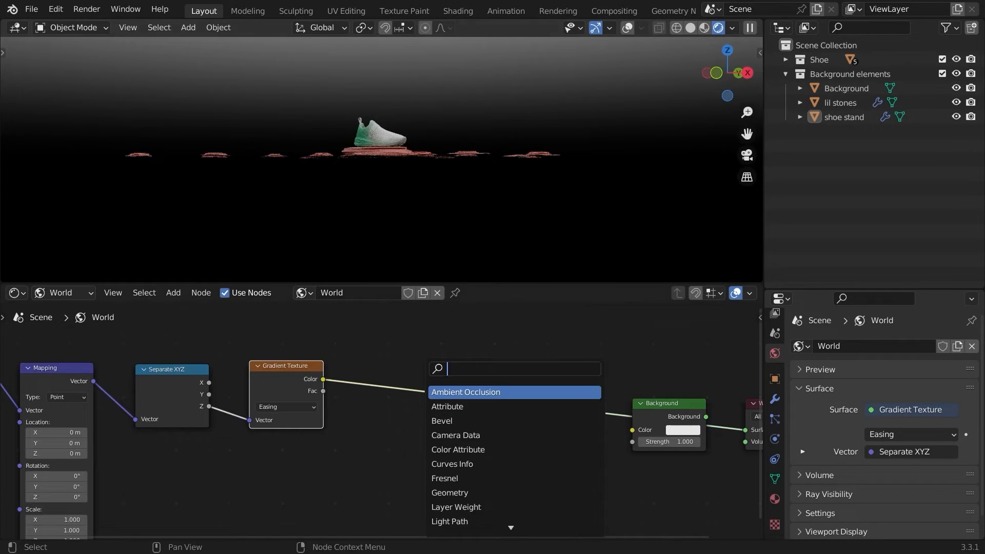
# - Insert a ColorRamp between the Gradient Texture and the Background color, with its white stop at position 0.515
pyautogui.press('Escape')
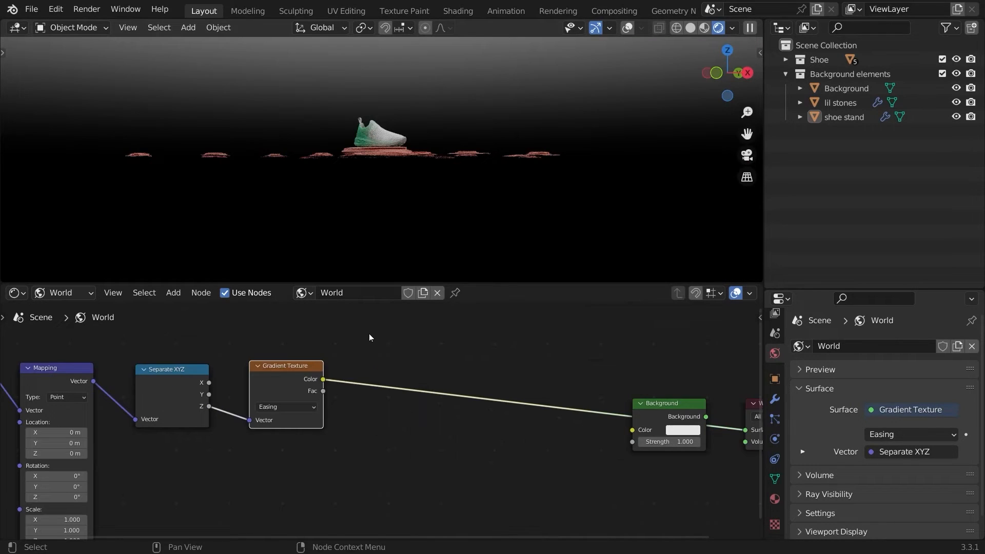
pyautogui.hotkey('shift', 'a')
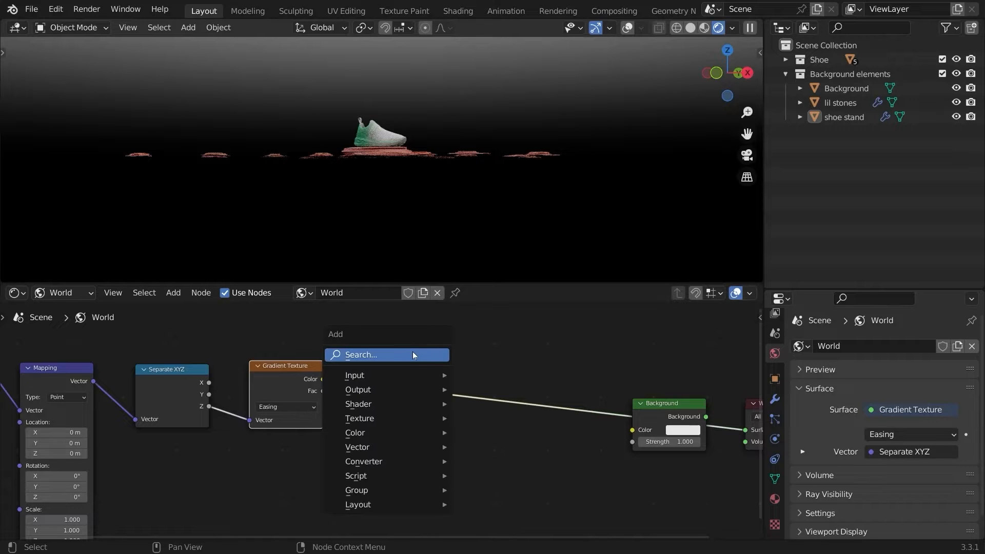
pyautogui.click(412, 354)
pyautogui.write('color')
pyautogui.click(424, 373)
pyautogui.click(387, 371)
pyautogui.moveTo(441, 412); pyautogui.dragTo(432, 414)
pyautogui.moveTo(409, 366)
pyautogui.mouseDown()
pyautogui.moveTo(360, 361)
pyautogui.moveTo(392, 364)
pyautogui.mouseUp()
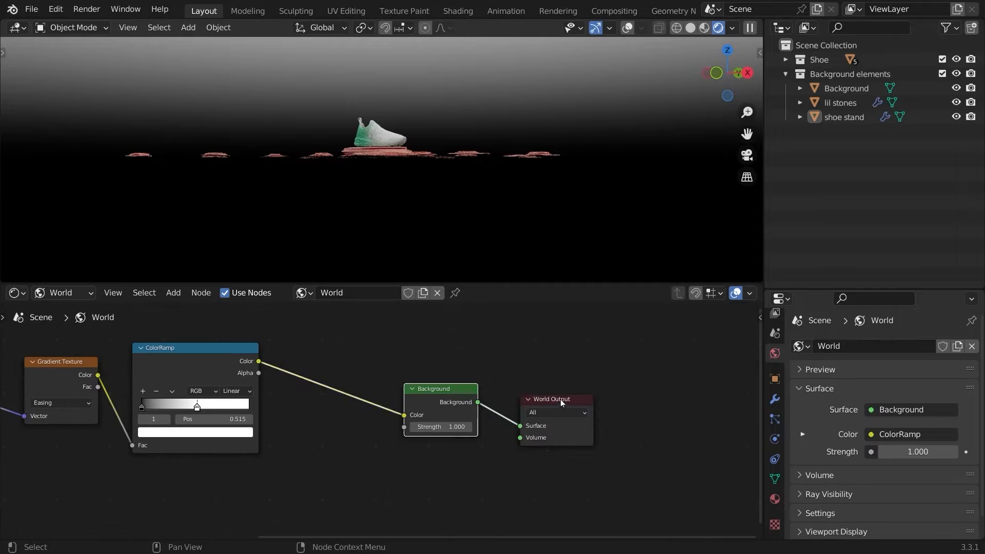
# - Move the Background and World Output nodes aside and insert a MixRGB node between the ColorRamp and Background
pyautogui.moveTo(559, 399); pyautogui.dragTo(595, 364)
pyautogui.moveTo(414, 407); pyautogui.dragTo(460, 380)
pyautogui.moveTo(459, 380); pyautogui.dragTo(552, 390, button='middle')
pyautogui.hotkey('shift', 'a')
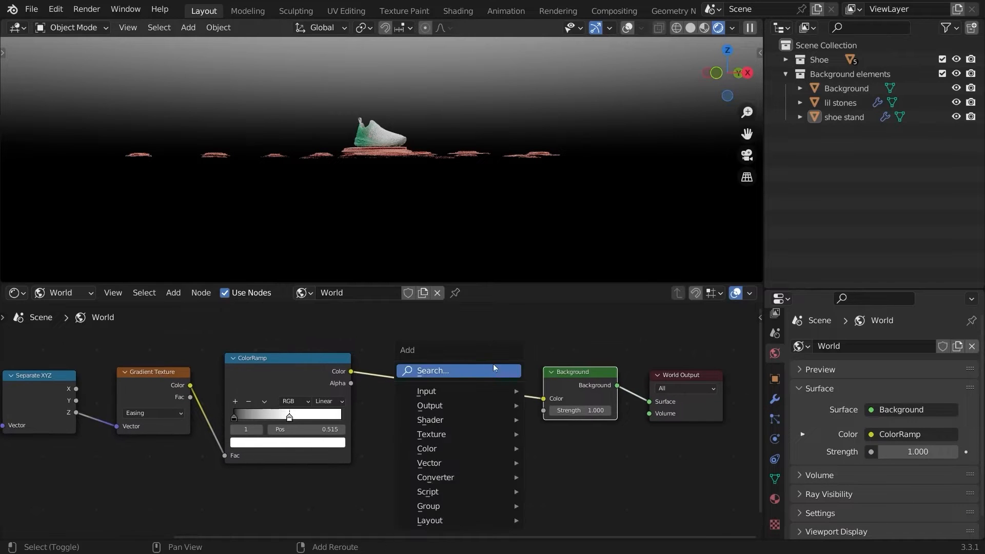
pyautogui.click(495, 369)
pyautogui.write('mix')
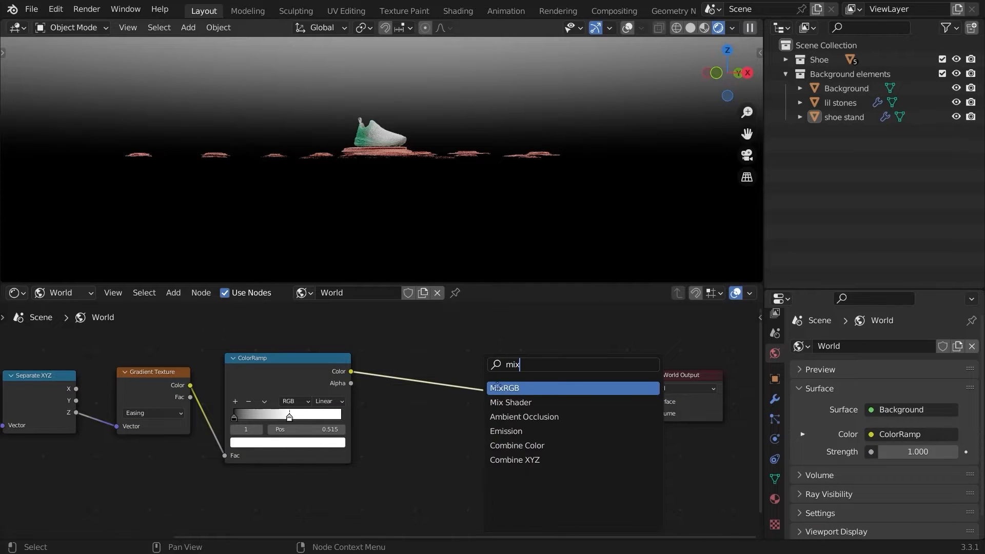
pyautogui.press('Return')
pyautogui.click(466, 387)
# - Add an Environment Texture node below the gradient chain and attach Texture Coordinate and Mapping nodes to it
pyautogui.moveTo(413, 397); pyautogui.dragTo(555, 376, button='middle')
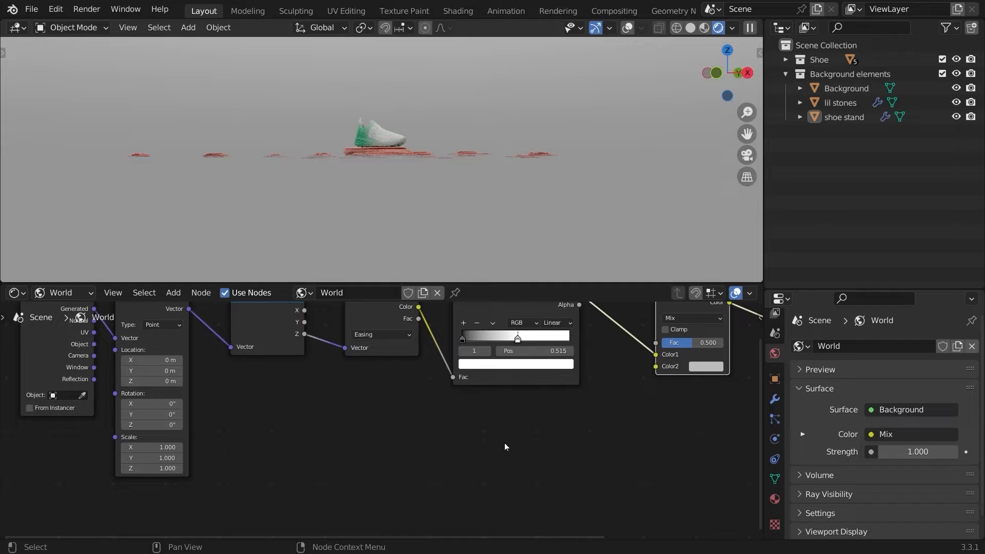
pyautogui.hotkey('shift', 'a')
pyautogui.click(436, 389)
pyautogui.write('en')
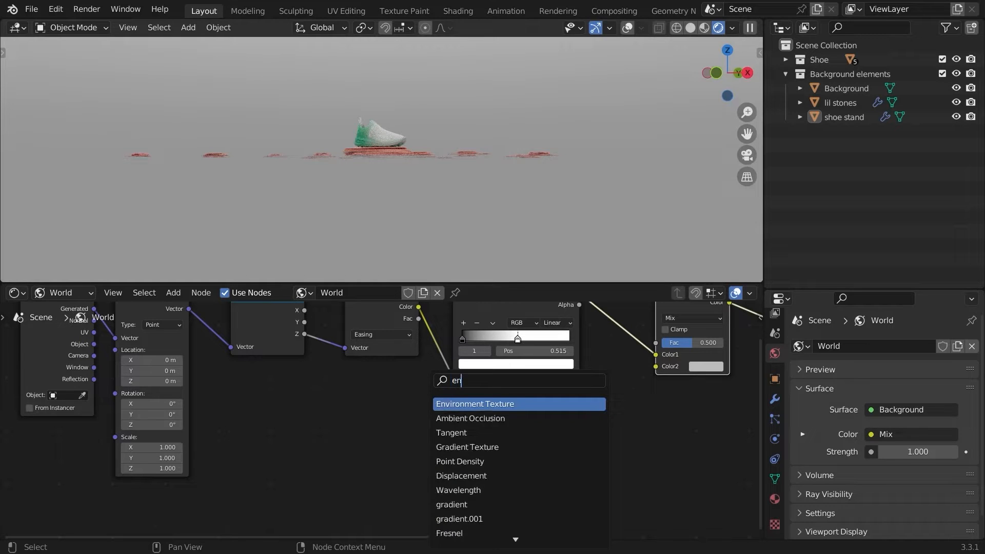
pyautogui.write('v')
pyautogui.press('Return')
pyautogui.click(388, 463)
pyautogui.moveTo(387, 464); pyautogui.dragTo(402, 362, button='middle')
pyautogui.hotkey('ctrl', 't')
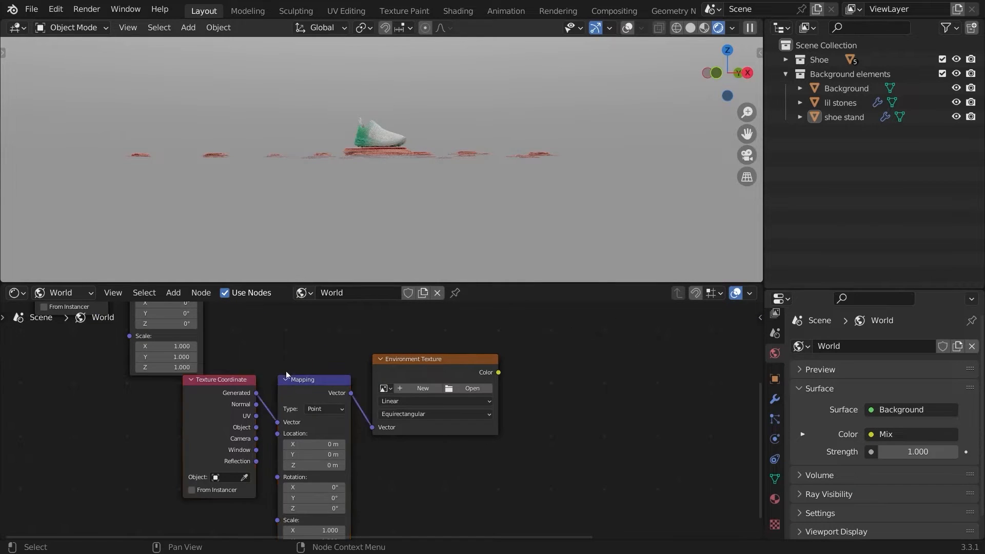
# - Browse for the environment image in Blender 3.2's datafiles\studiolights\world folder under Program Files
pyautogui.click(471, 388)
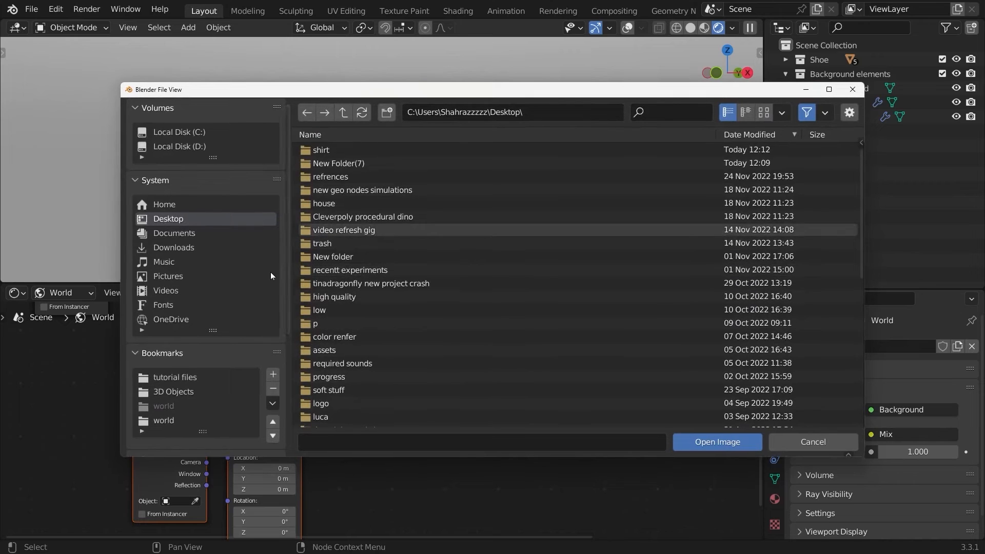
pyautogui.click(202, 132)
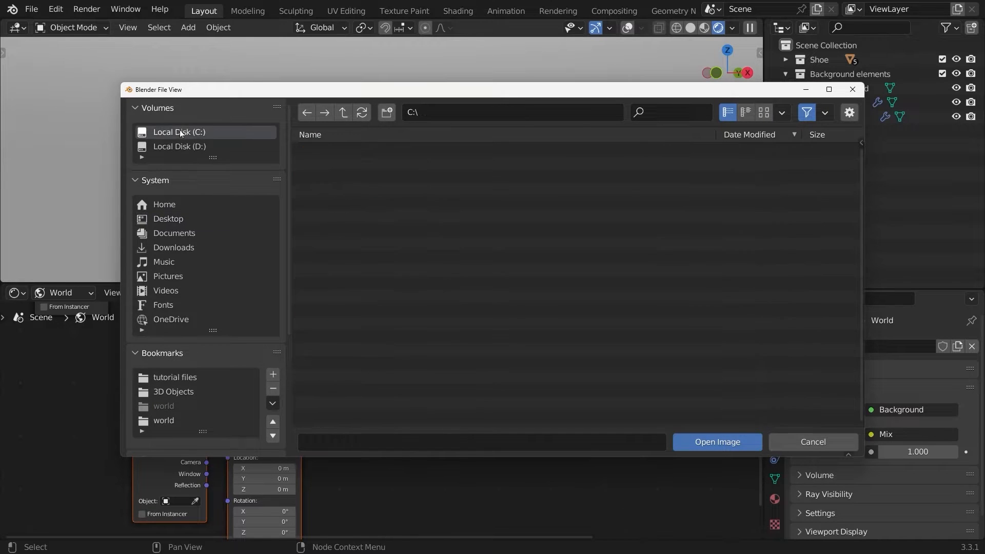
pyautogui.doubleClick(370, 190)
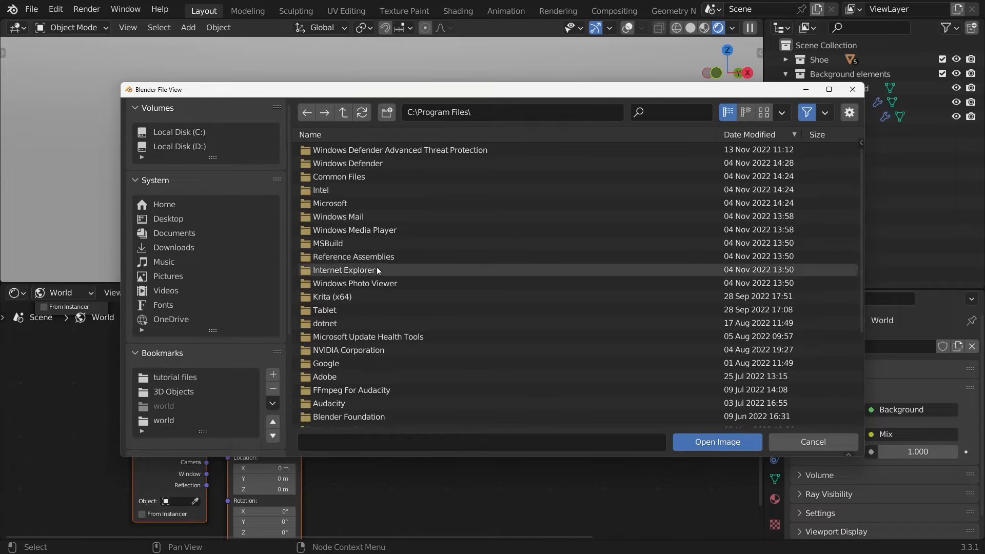
pyautogui.doubleClick(382, 417)
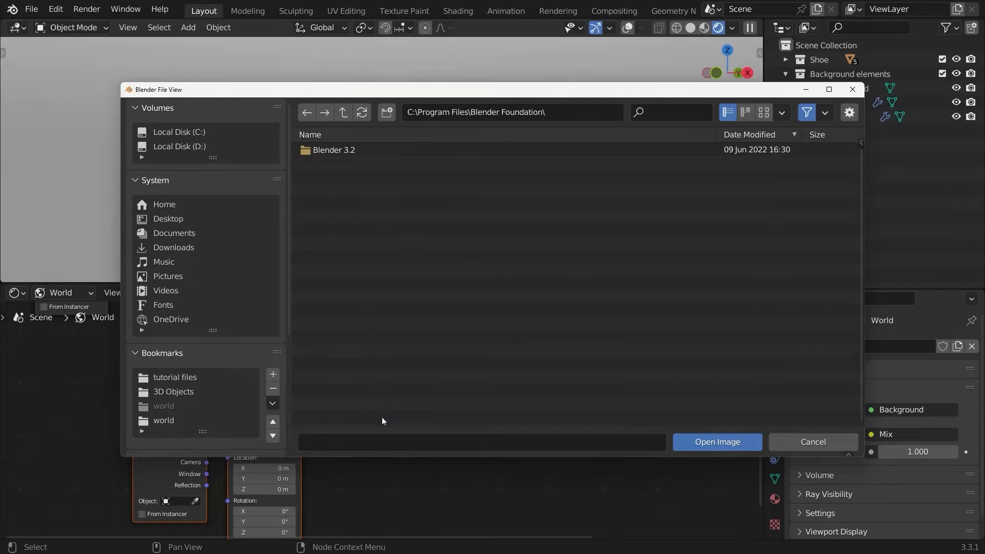
pyautogui.doubleClick(344, 150)
pyautogui.doubleClick(342, 176)
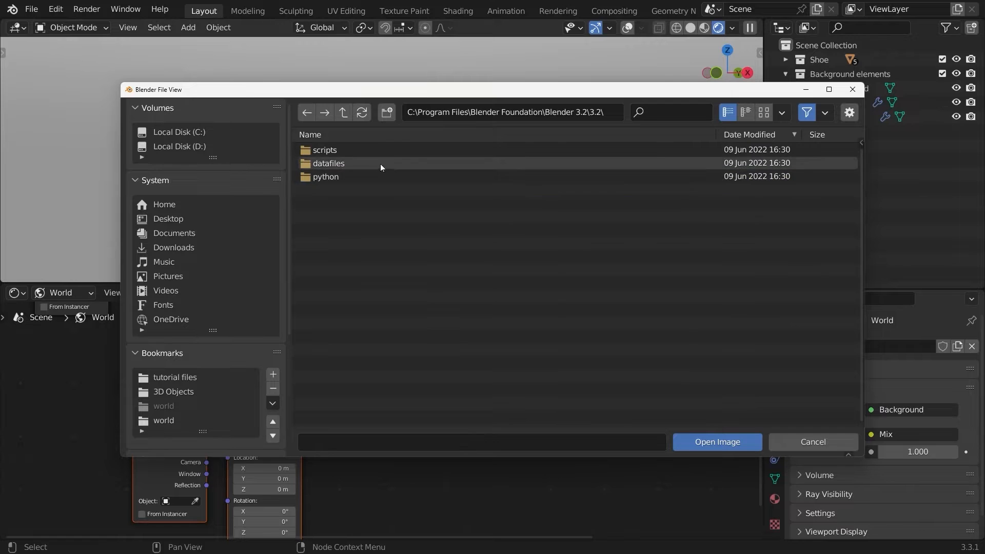
pyautogui.click(341, 163)
pyautogui.doubleClick(341, 163)
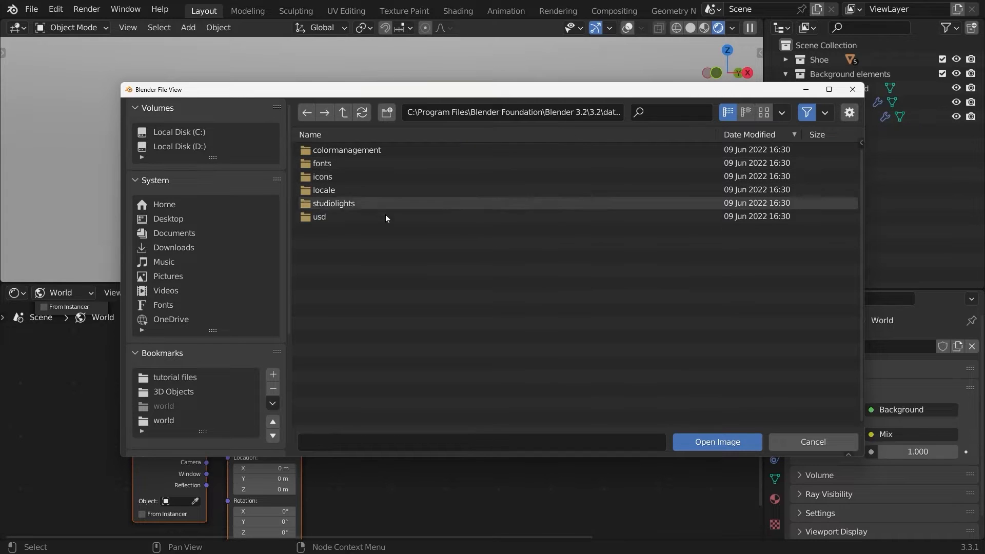
pyautogui.click(351, 201)
pyautogui.doubleClick(351, 201)
pyautogui.doubleClick(332, 176)
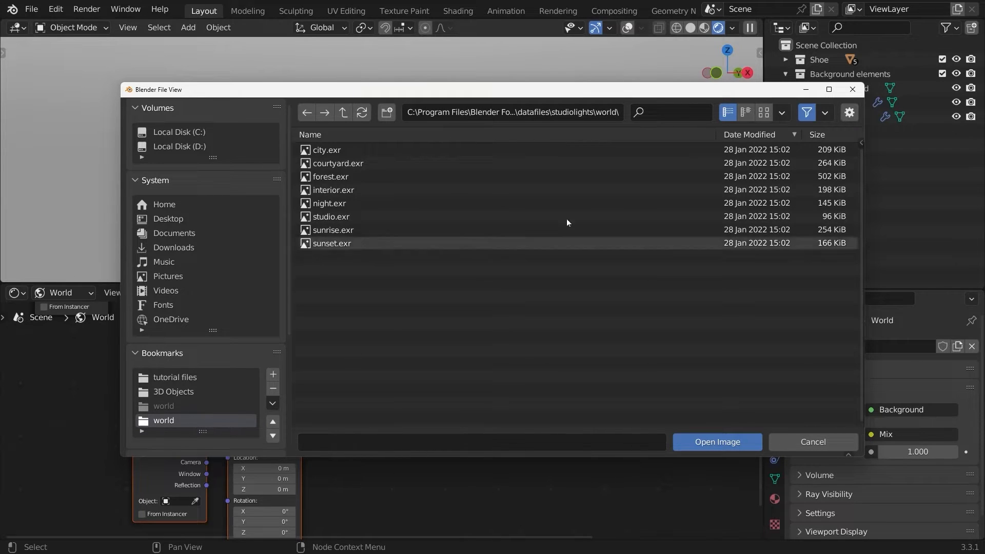
# - Load city.exr into the Environment Texture and preview it directly as the world surface
pyautogui.click(764, 113)
pyautogui.click(339, 177)
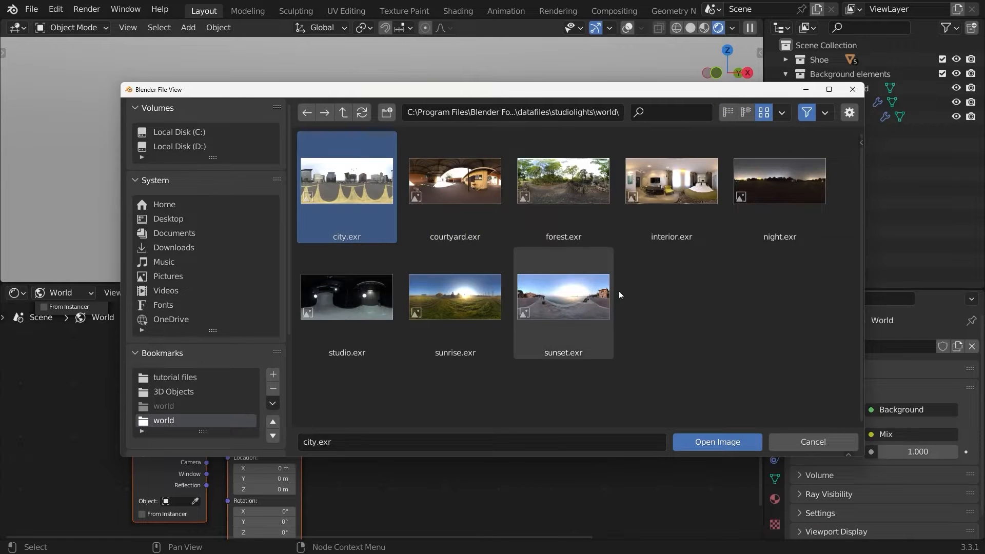
pyautogui.click(706, 442)
pyautogui.scroll(5, 431, 425)
pyautogui.moveTo(431, 425); pyautogui.dragTo(323, 487, button='middle')
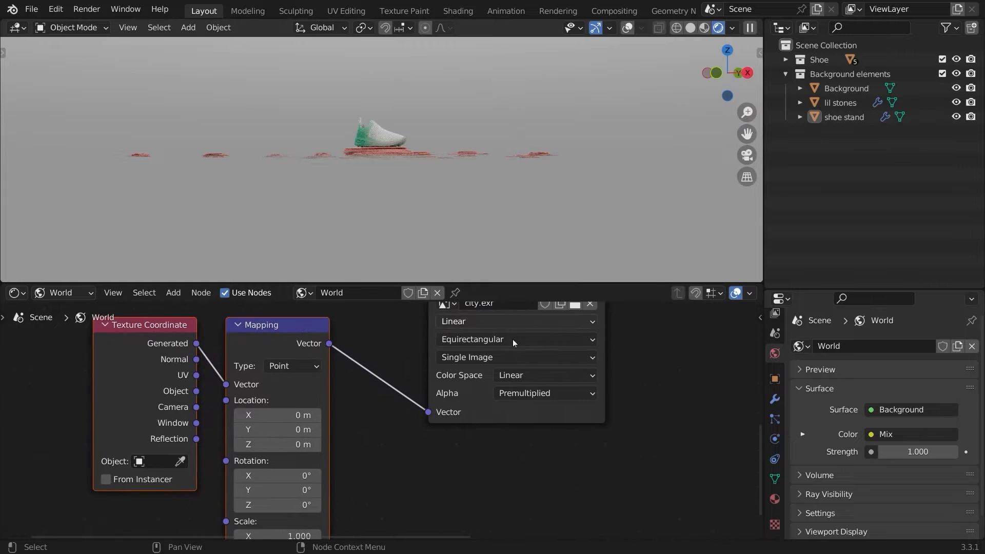
pyautogui.moveTo(514, 343); pyautogui.dragTo(499, 480, button='middle')
pyautogui.keyDown('ctrl'); pyautogui.keyDown('shift'); pyautogui.click(477, 408); pyautogui.keyUp('shift'); pyautogui.keyUp('ctrl')
# - Set the Z location of the environment's Mapping node to 0.04 m
pyautogui.moveTo(277, 531); pyautogui.dragTo(416, 408, button='middle')
pyautogui.click(415, 422)
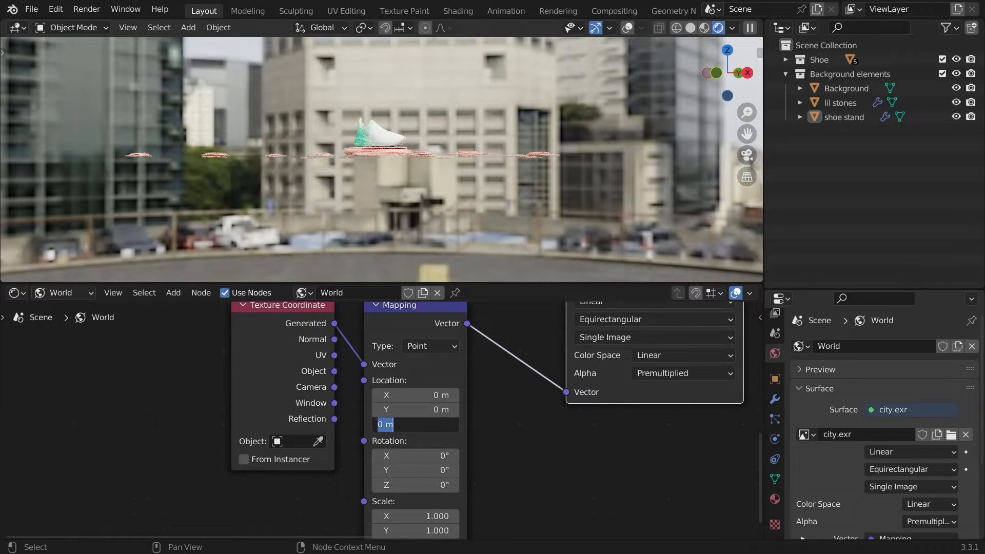
pyautogui.write('.04')
pyautogui.press('Return')
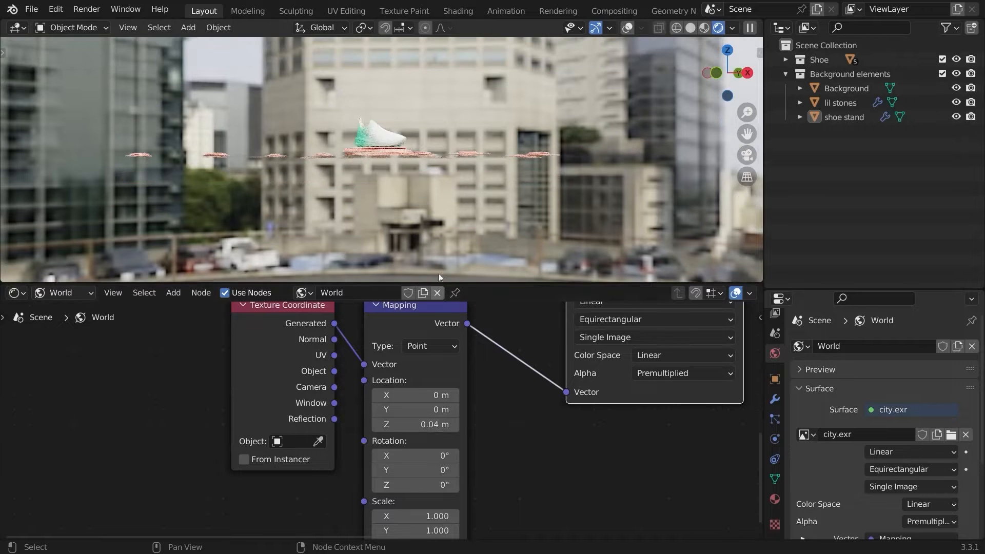
# - View the city environment from another side and open the Mapping node's Z rotation for editing
pyautogui.moveTo(428, 217); pyautogui.dragTo(539, 224, button='middle')
pyautogui.moveTo(477, 445); pyautogui.dragTo(487, 407, button='middle')
pyautogui.click(420, 448)
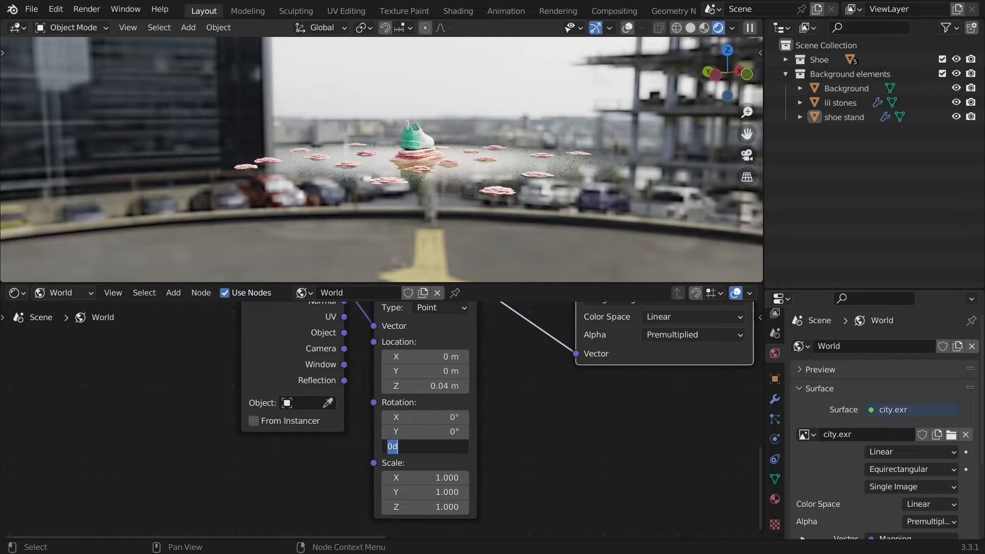
pyautogui.press('Return')
# - Insert a Math node set to Add after the city.exr color output, with its second value at 0.7
pyautogui.moveTo(528, 432); pyautogui.dragTo(467, 457, button='middle')
pyautogui.moveTo(513, 211); pyautogui.dragTo(436, 259, button='middle')
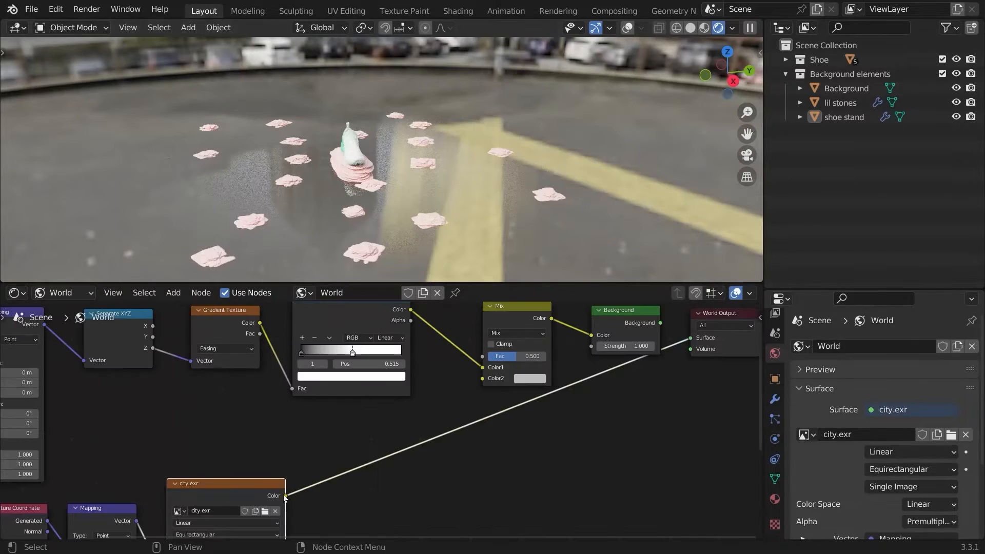
pyautogui.moveTo(285, 496); pyautogui.dragTo(362, 456)
pyautogui.write('add')
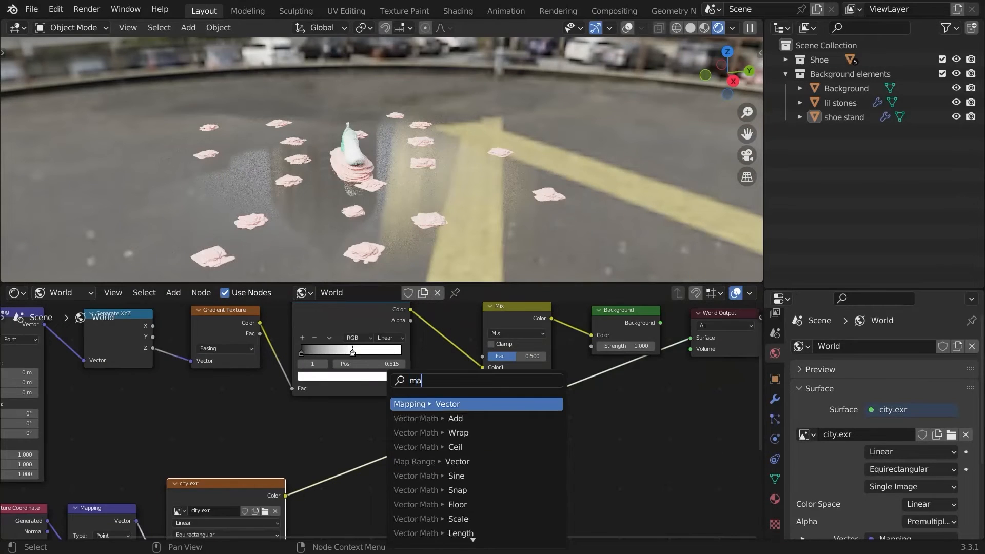
pyautogui.press('Return')
pyautogui.click(362, 457)
pyautogui.moveTo(370, 529); pyautogui.dragTo(413, 471, button='middle')
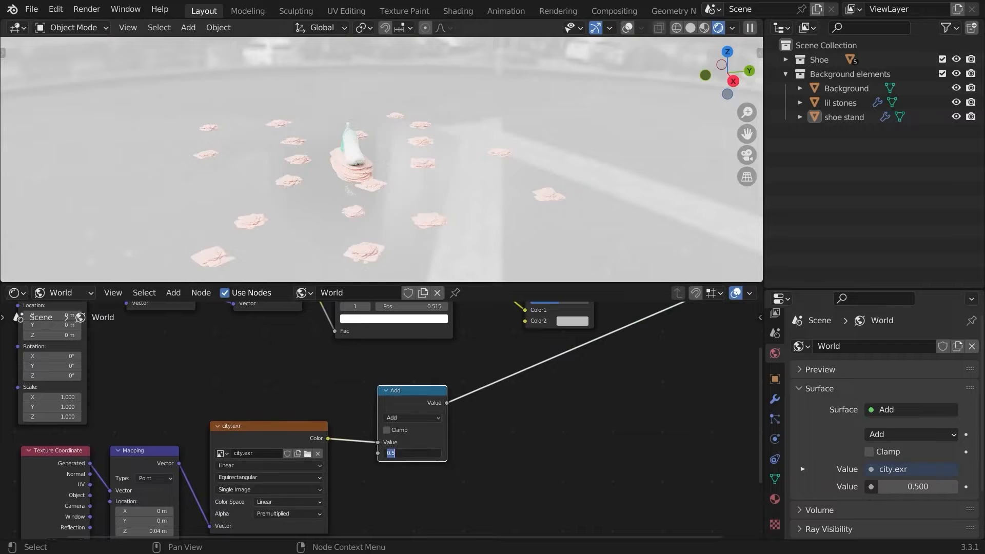
pyautogui.write('0.7')
pyautogui.press('Return')
# - Connect the Add node to the Mix node's Color1, the ColorRamp to Color2, and the Background to the World Output's Surface
pyautogui.moveTo(447, 403); pyautogui.dragTo(516, 340)
pyautogui.moveTo(526, 403); pyautogui.dragTo(524, 405)
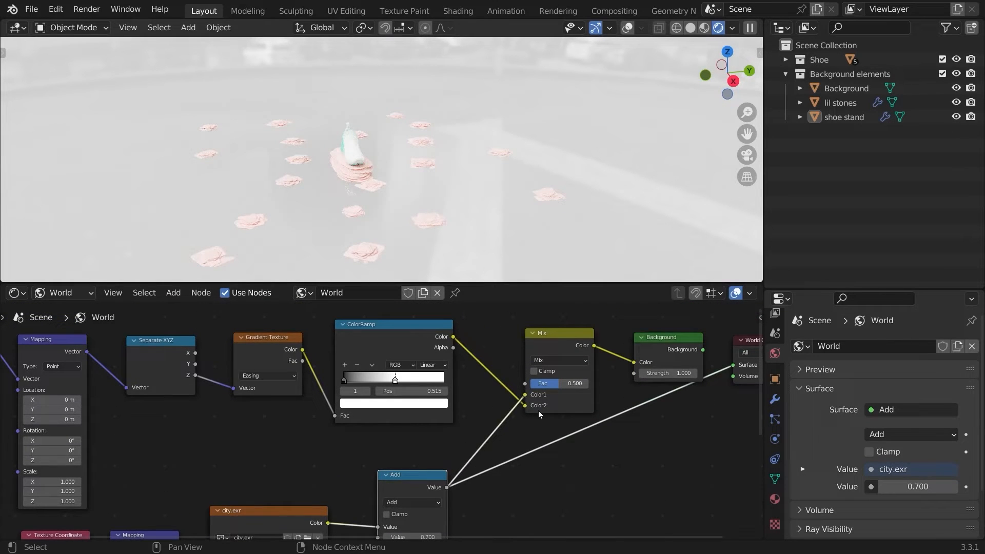
pyautogui.moveTo(584, 414); pyautogui.dragTo(494, 427, button='middle')
pyautogui.moveTo(612, 363); pyautogui.dragTo(643, 378)
pyautogui.moveTo(506, 230); pyautogui.dragTo(513, 193, button='middle')
pyautogui.scroll(5, 451, 129)
pyautogui.moveTo(446, 123); pyautogui.dragTo(518, 99, button='middle')
pyautogui.moveTo(513, 174); pyautogui.dragTo(180, 218, button='middle')
pyautogui.moveTo(308, 165); pyautogui.dragTo(460, 174, button='middle')
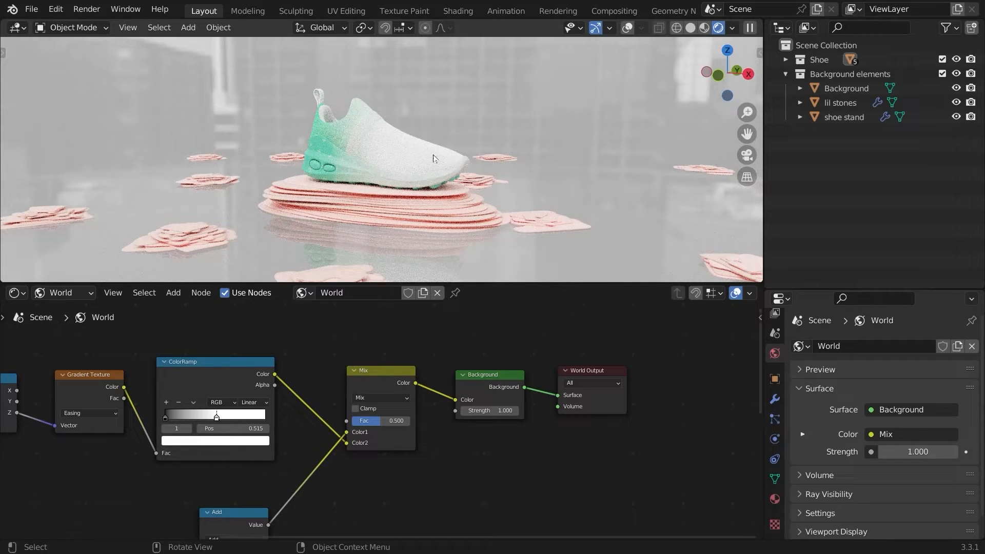
# - Save the file and set the Background node's Strength to 0.7
pyautogui.moveTo(460, 170); pyautogui.dragTo(500, 291, button='middle')
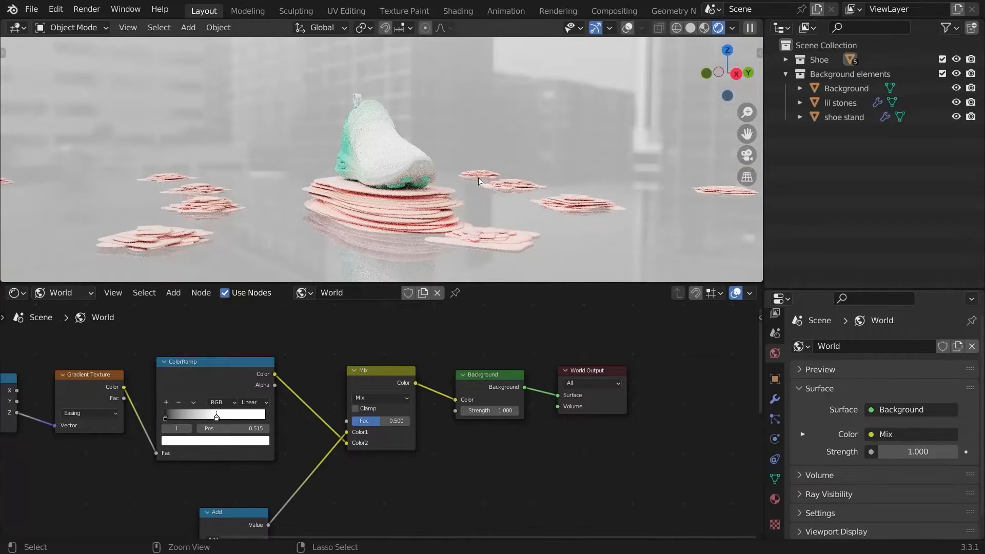
pyautogui.hotkey('ctrl', 's')
pyautogui.scroll(2, 487, 401)
pyautogui.click(490, 407)
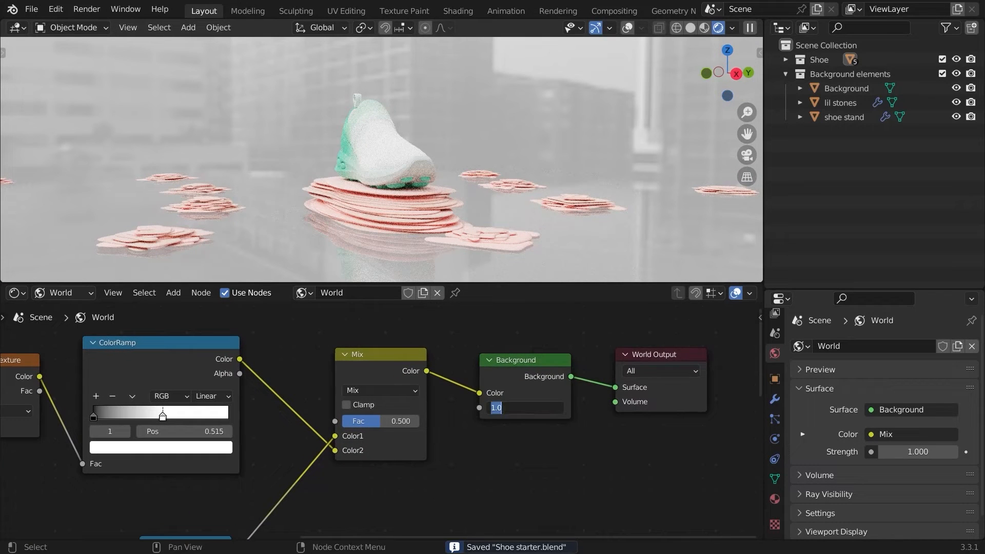
pyautogui.write('0.7')
pyautogui.press('Return')
# - Change the world Mix node's blending mode to Saturation with a factor of 1.000
pyautogui.moveTo(380, 391); pyautogui.dragTo(455, 366, button='middle')
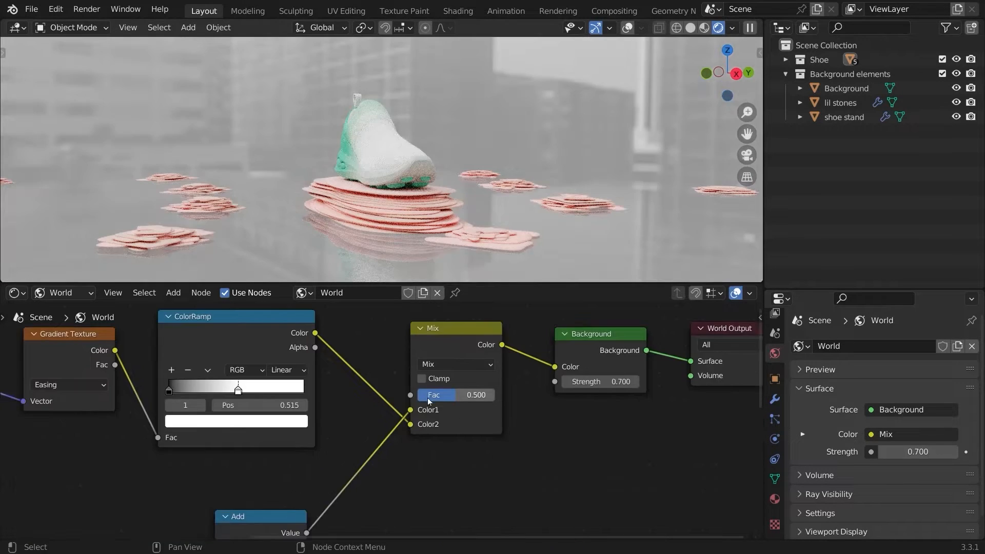
pyautogui.click(455, 365)
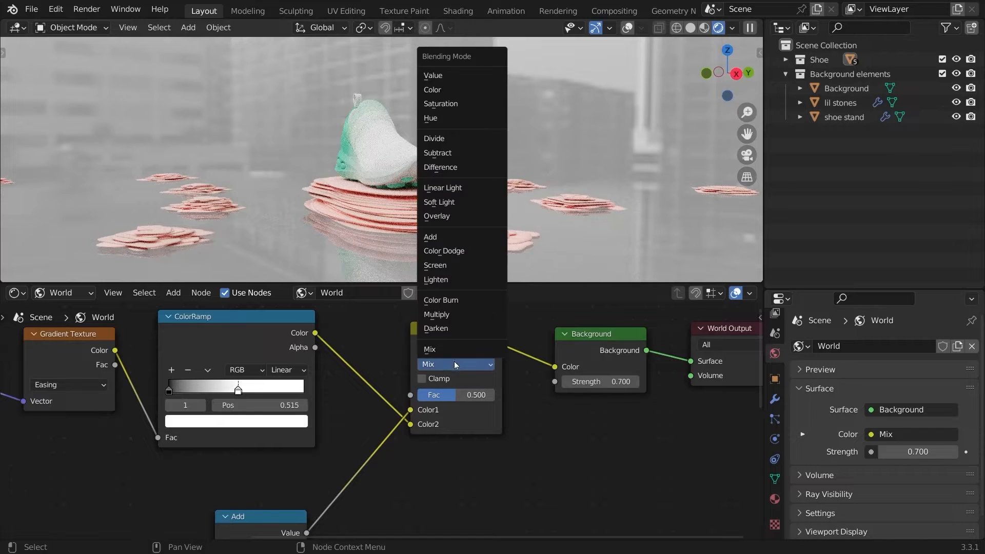
pyautogui.click(443, 105)
pyautogui.moveTo(434, 396); pyautogui.dragTo(493, 395)
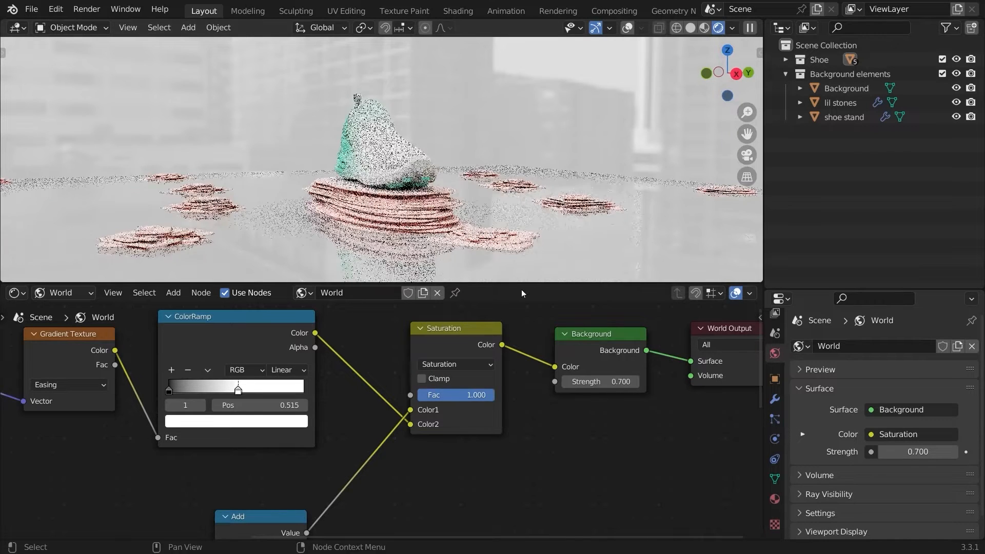
# - Enable the transparent film option in the render settings
pyautogui.click(775, 349)
pyautogui.scroll(-15, 872, 436)
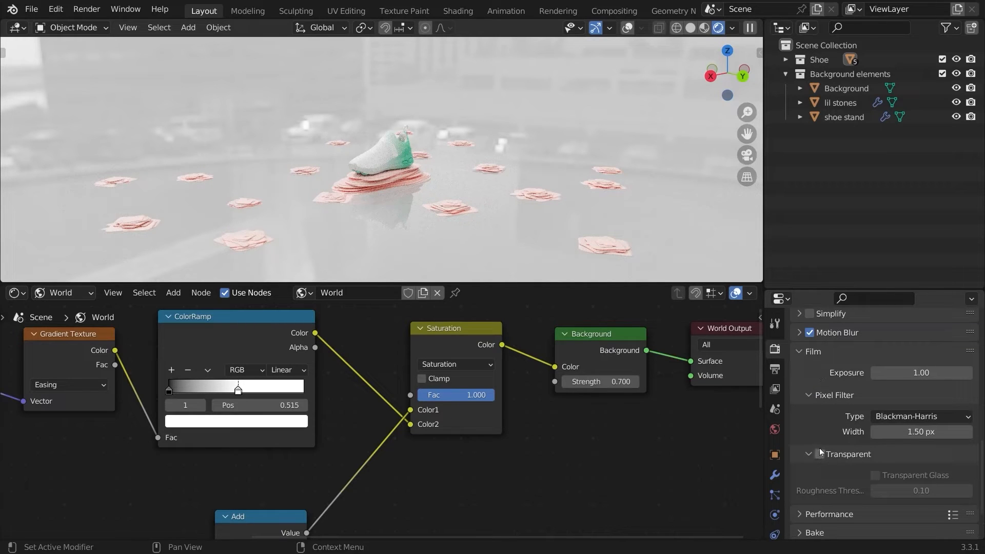
pyautogui.click(820, 454)
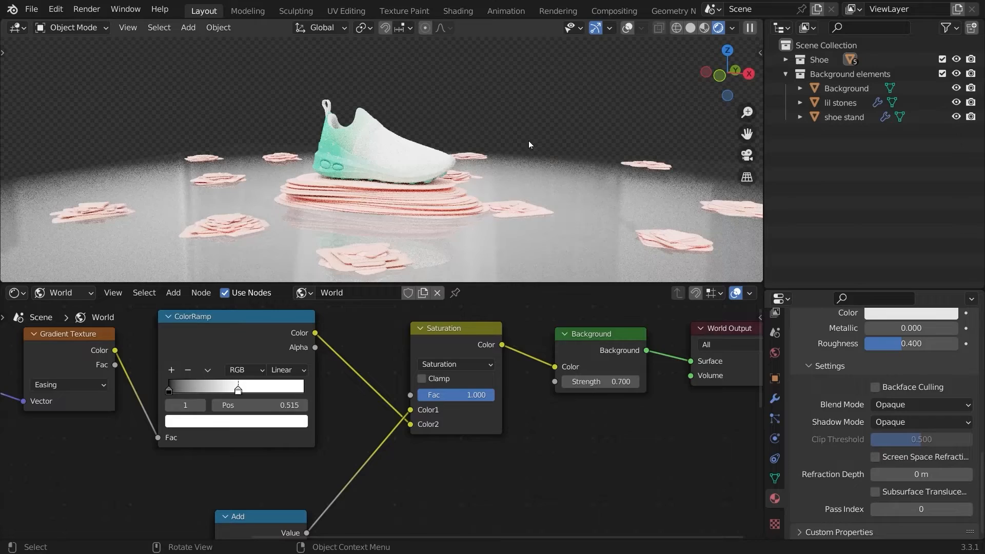
# - Add a camera and align it to the current side view of the shoe
pyautogui.moveTo(529, 144); pyautogui.dragTo(492, 107, button='middle')
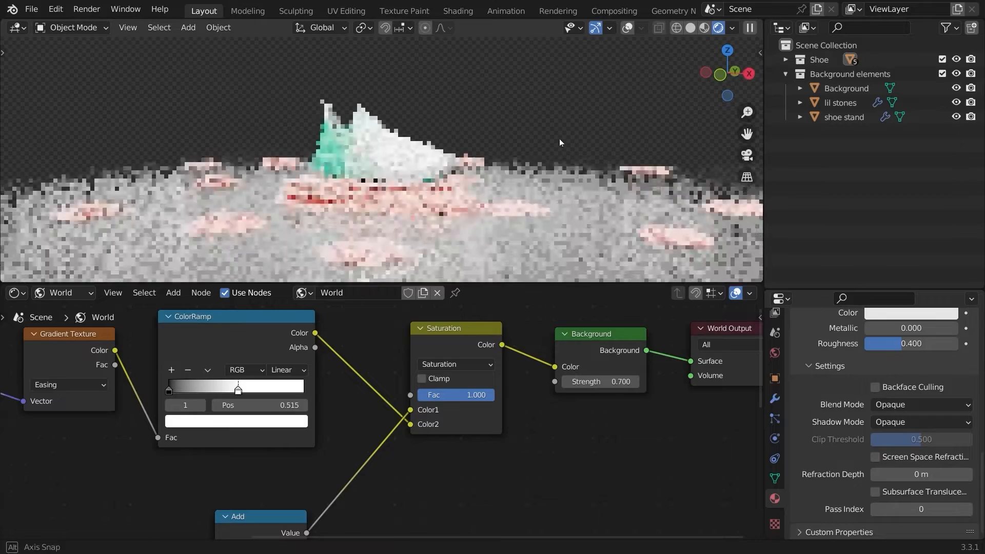
pyautogui.hotkey('shift', 'a')
pyautogui.click(459, 194)
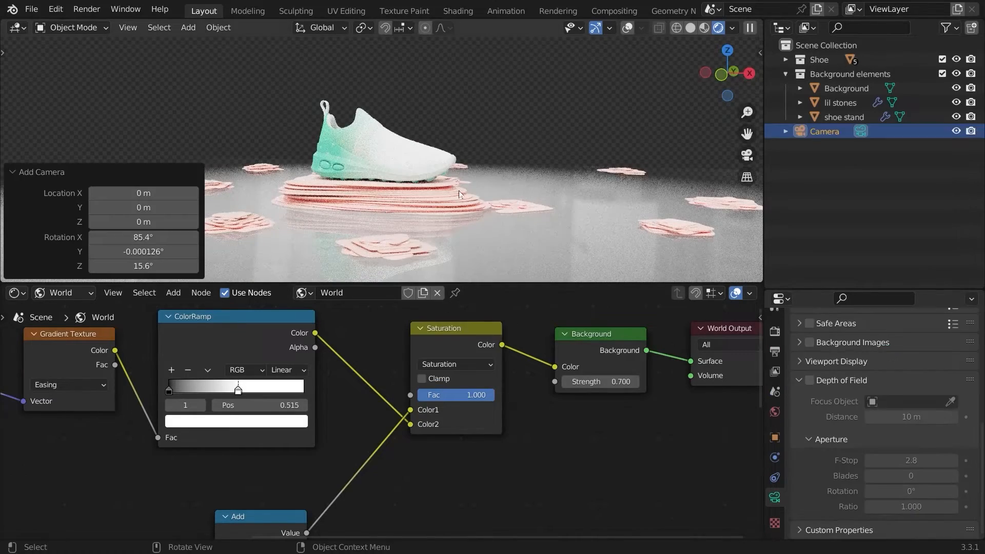
pyautogui.press('ctrl+alt+KP_0')
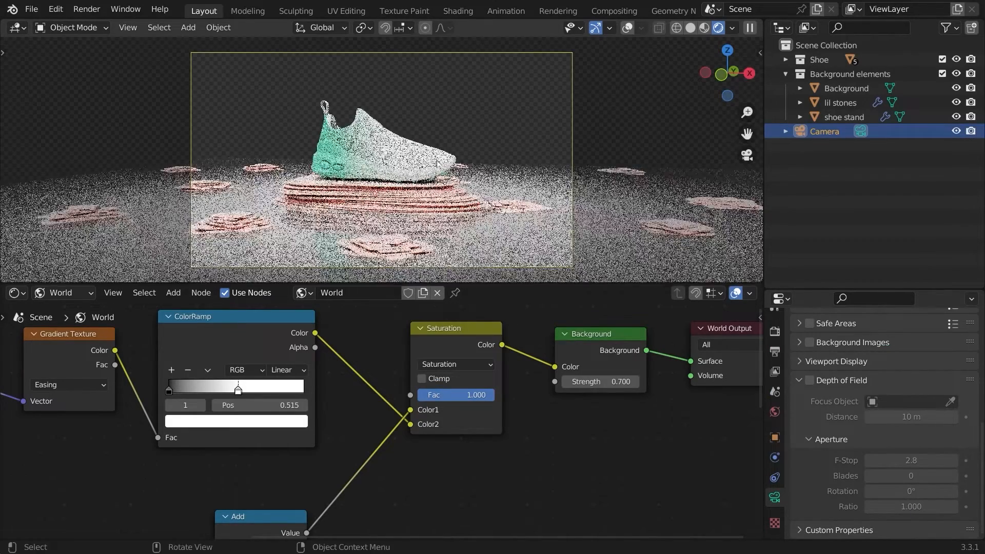
# - Enable the camera's depth of field, focused on the shoe's body object, with an F-Stop of 0.1
pyautogui.click(809, 380)
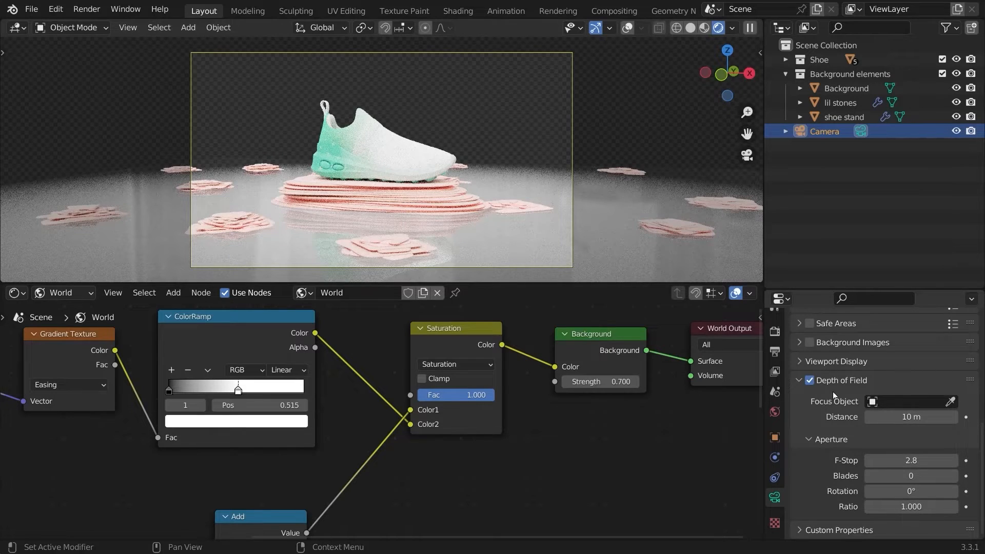
pyautogui.click(950, 401)
pyautogui.click(380, 130)
pyautogui.moveTo(881, 464); pyautogui.dragTo(831, 464)
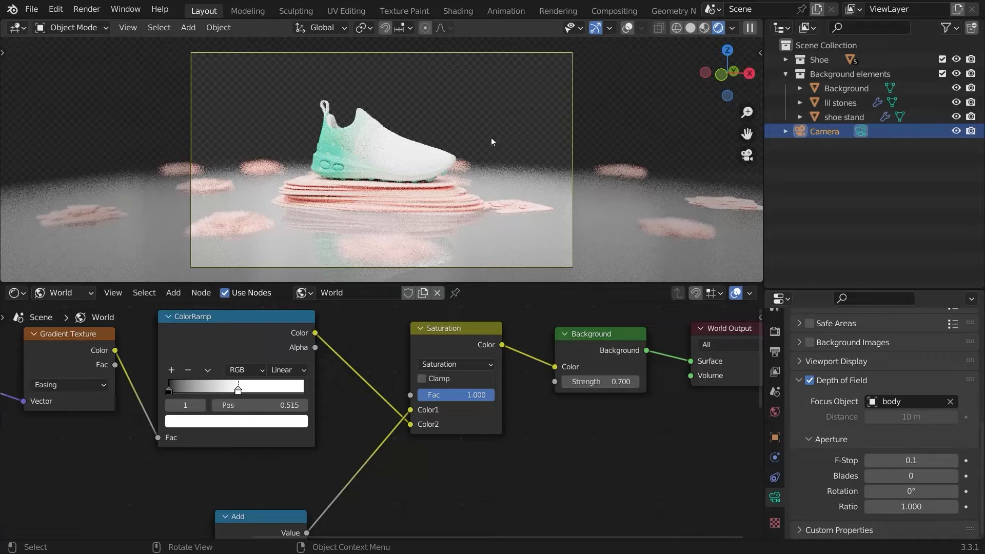
# - Check the render sampling settings and the Alpha Over compositing setup, and render the current frame
pyautogui.click(775, 332)
pyautogui.scroll(5, 865, 442)
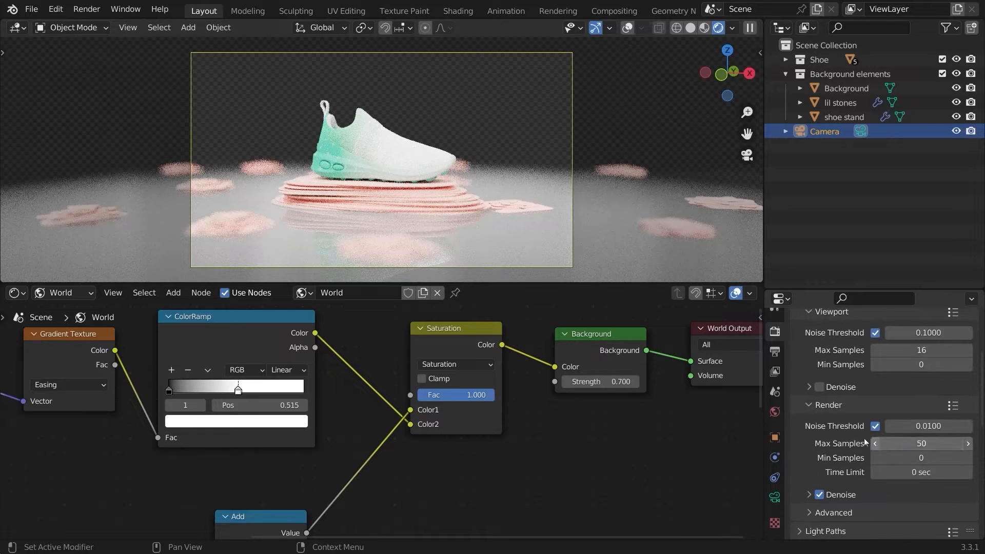
pyautogui.click(587, 11)
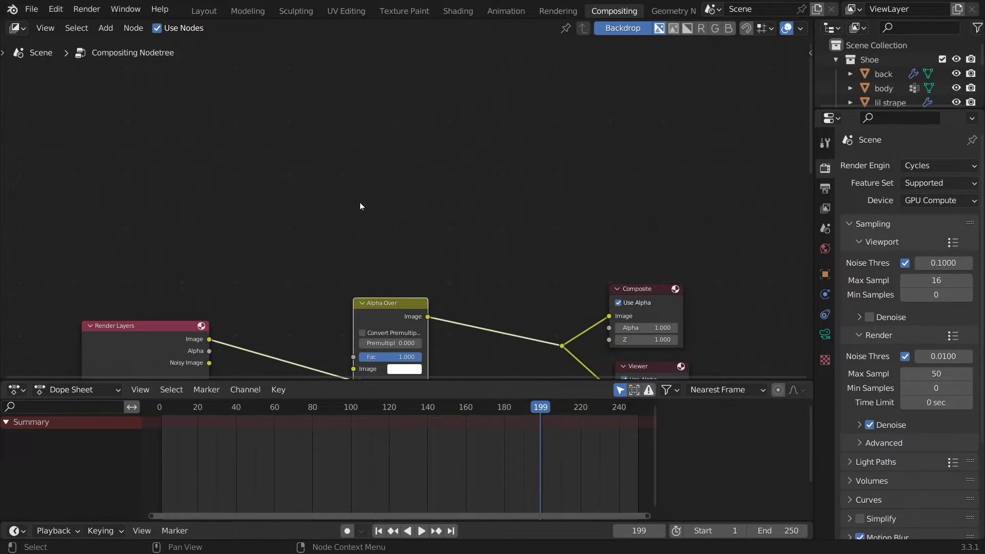
pyautogui.moveTo(372, 270); pyautogui.dragTo(496, 159, button='middle')
pyautogui.moveTo(491, 192); pyautogui.dragTo(478, 186)
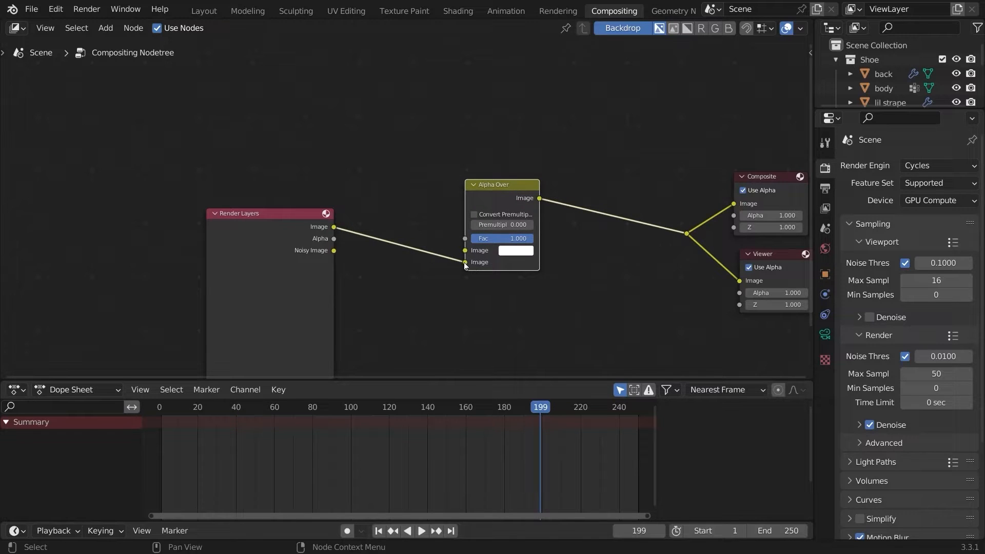
pyautogui.press('Home')
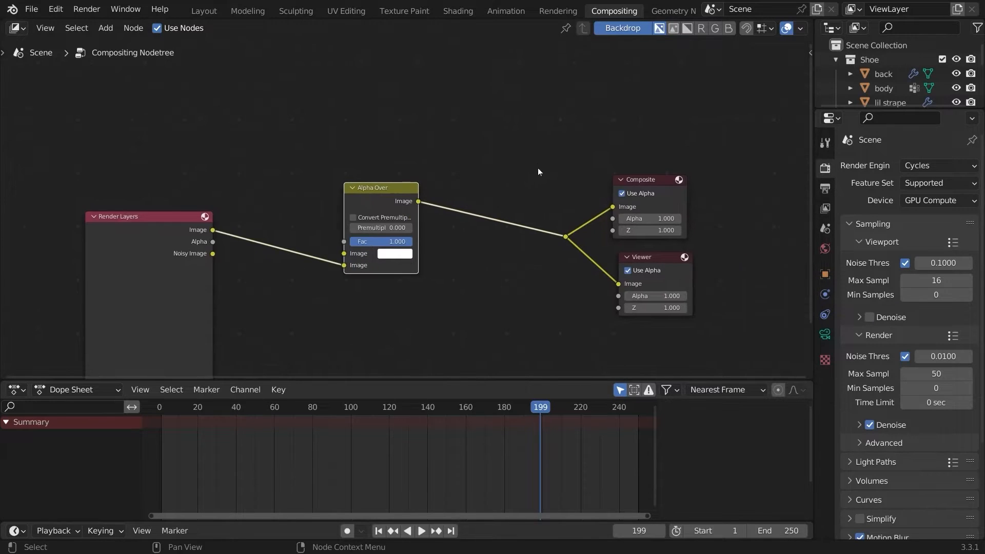
pyautogui.press('F12')
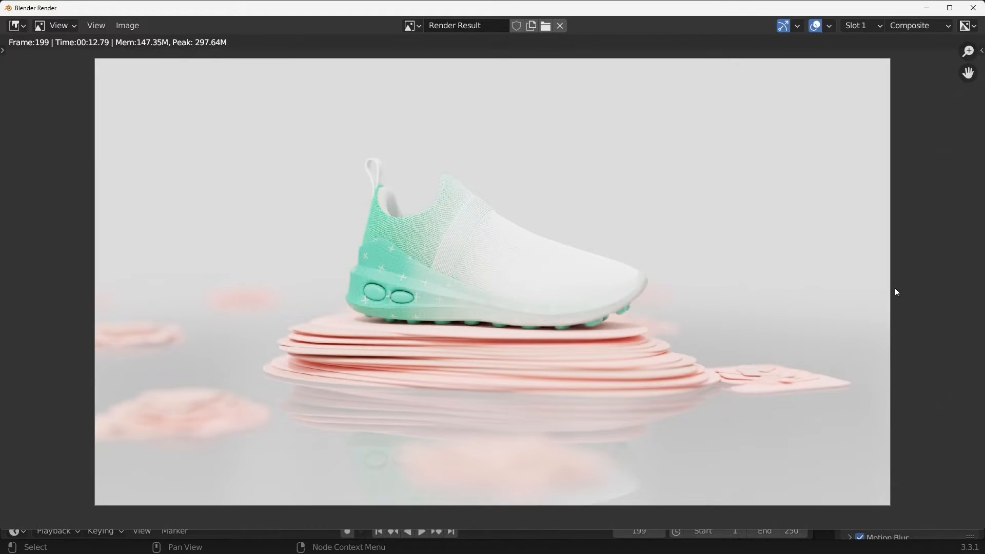
pyautogui.moveTo(785, 272)
pyautogui.mouseDown(button='middle')
pyautogui.moveTo(789, 264)
pyautogui.moveTo(800, 274)
pyautogui.mouseUp(button='middle')
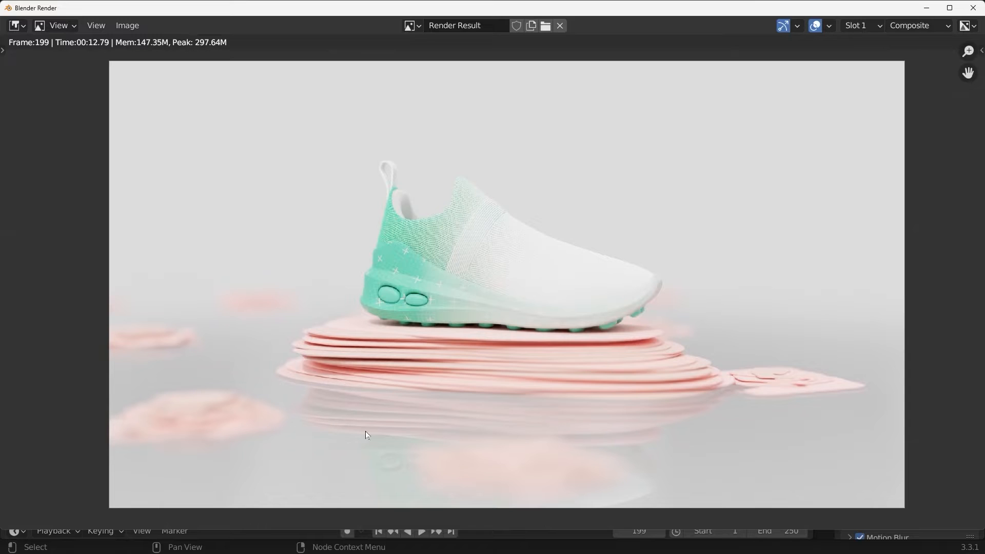
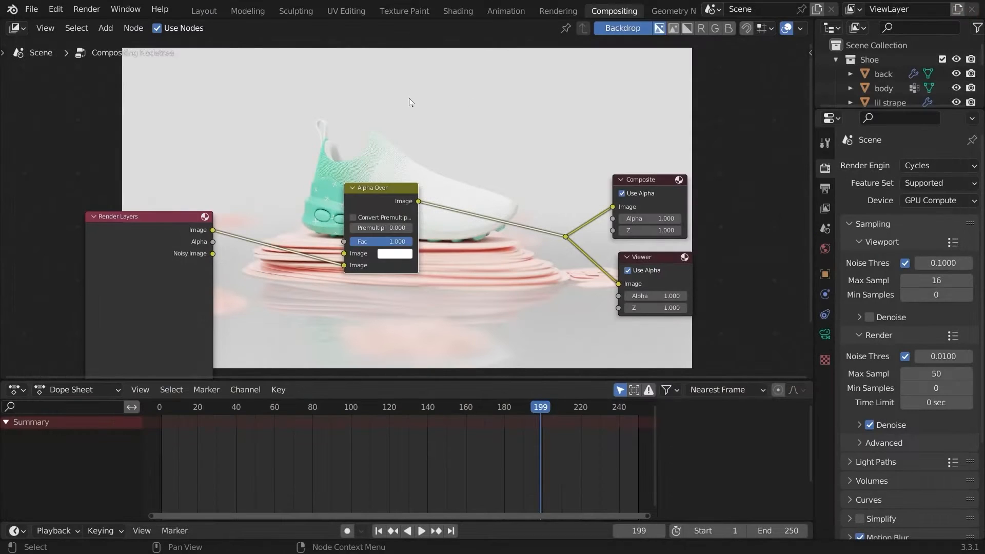
# - Return to the solid-shaded layout and create a geometry node tree named ripples on the Background plane
pyautogui.click(204, 11)
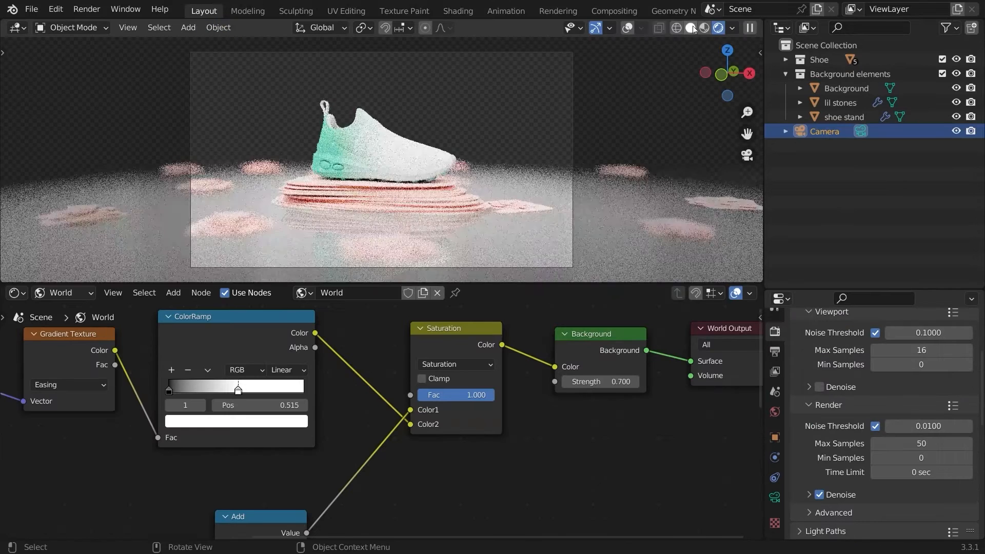
pyautogui.click(642, 28)
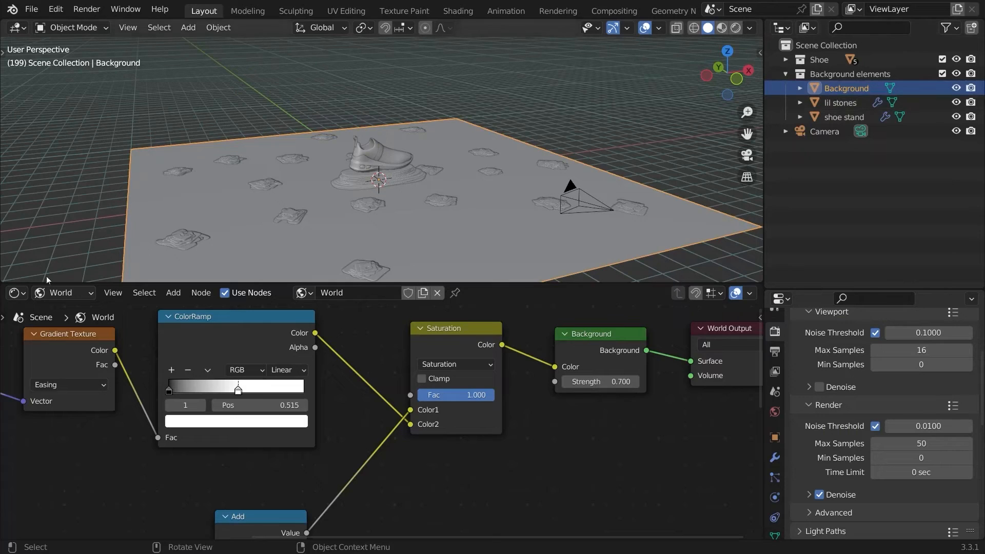
pyautogui.click(17, 293)
pyautogui.click(56, 457)
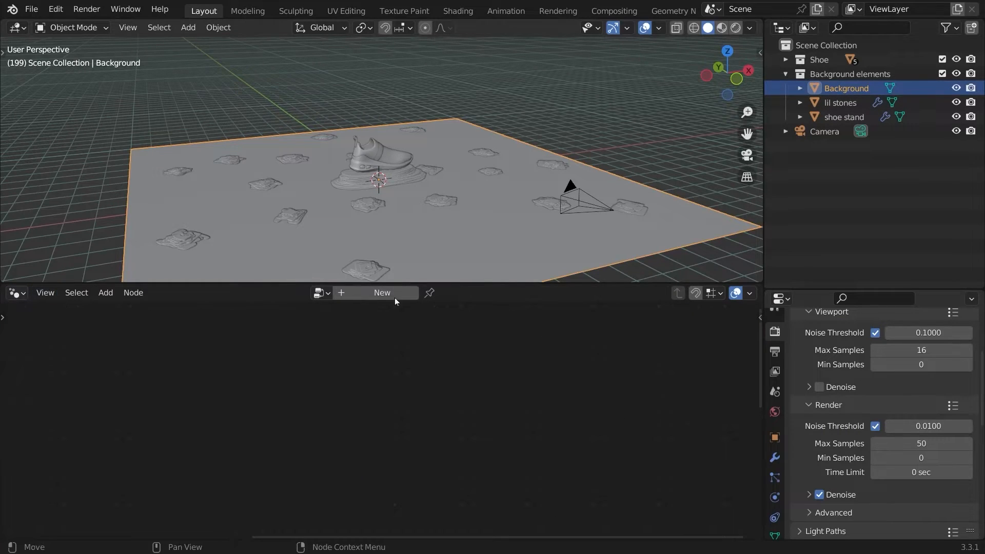
pyautogui.doubleClick(359, 293)
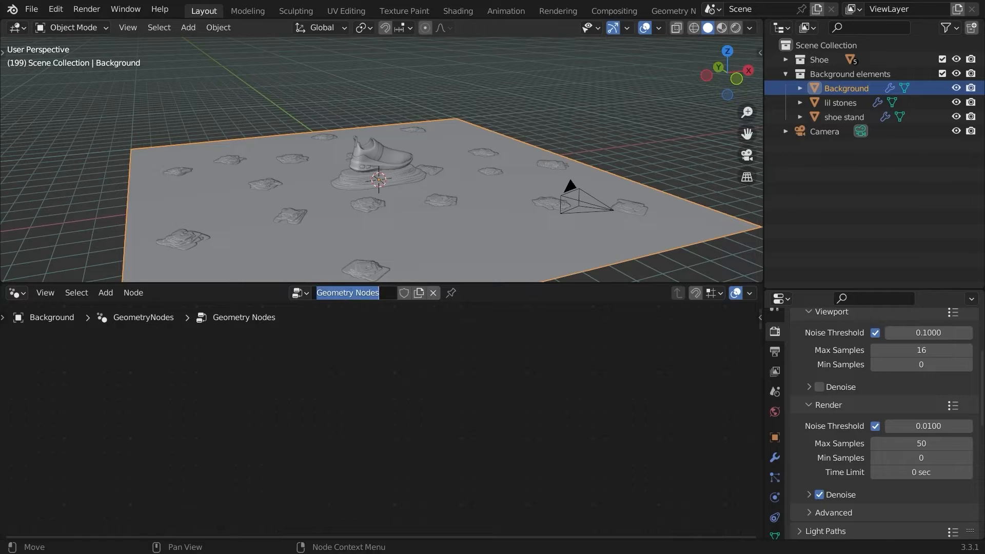
pyautogui.write('ripples')
pyautogui.press('Return')
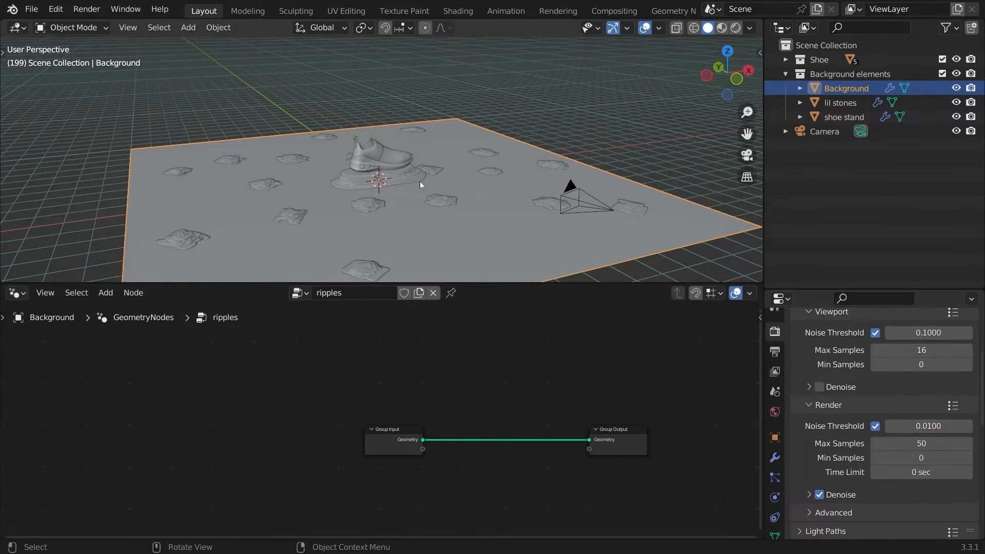
# - Subdivide the Background plane's mesh with one cut in Edit Mode
pyautogui.press('Tab')
pyautogui.rightClick(430, 155)
pyautogui.click(404, 178)
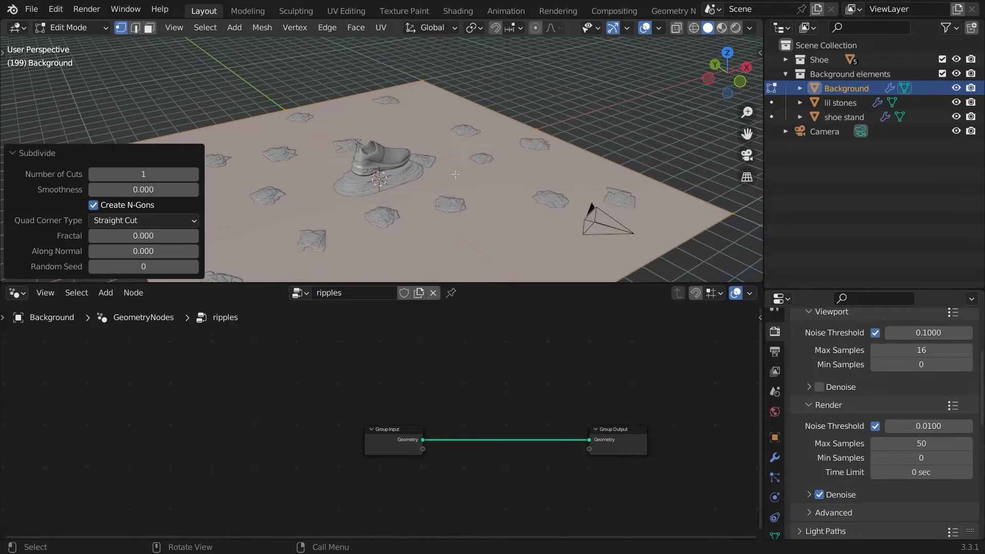
pyautogui.moveTo(405, 178); pyautogui.dragTo(426, 174, button='middle')
pyautogui.press('Tab')
# - Insert a Subdivide Mesh node with level 5 after the Group Input in the ripples tree
pyautogui.press('Home')
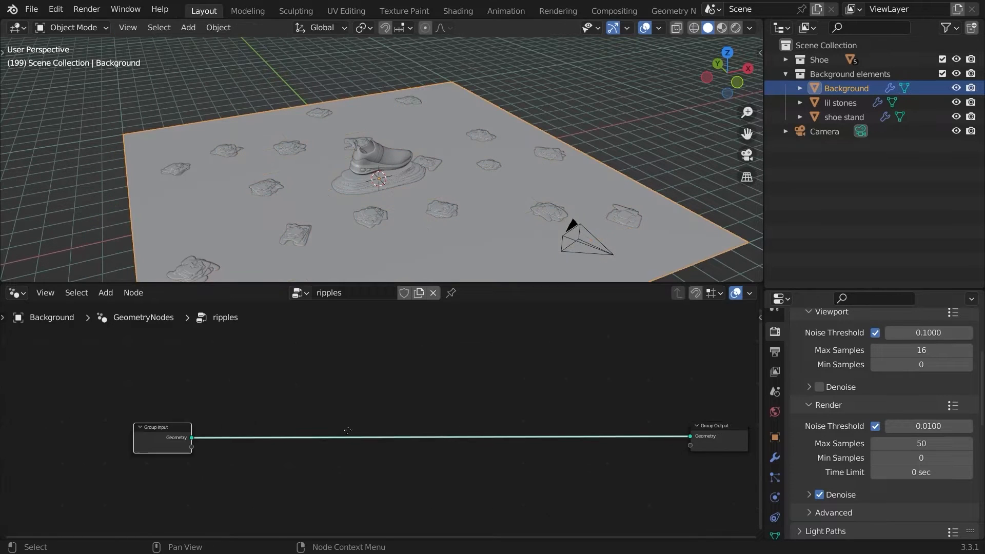
pyautogui.hotkey('shift', 'a')
pyautogui.click(295, 244)
pyautogui.write('s')
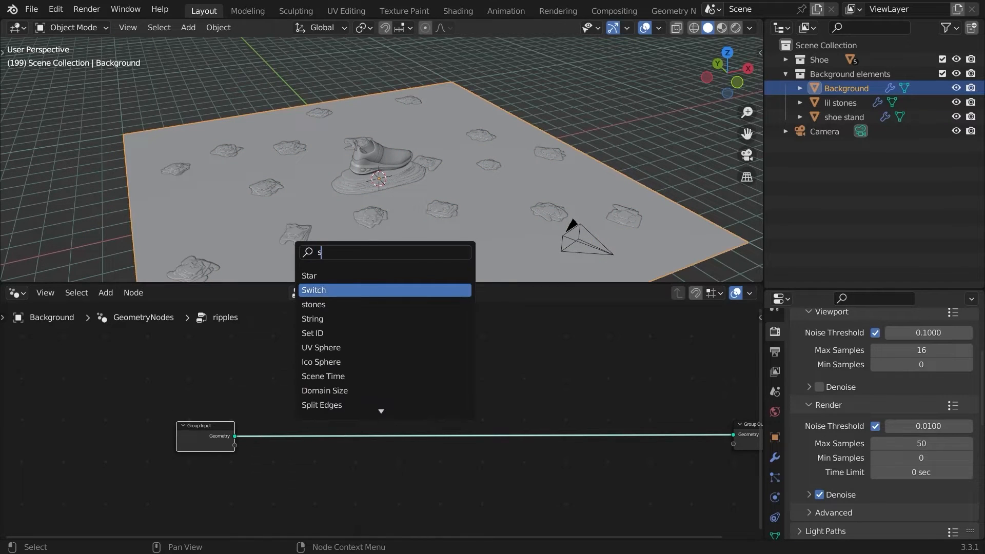
pyautogui.write('ub')
pyautogui.press('Up')
pyautogui.press('Return')
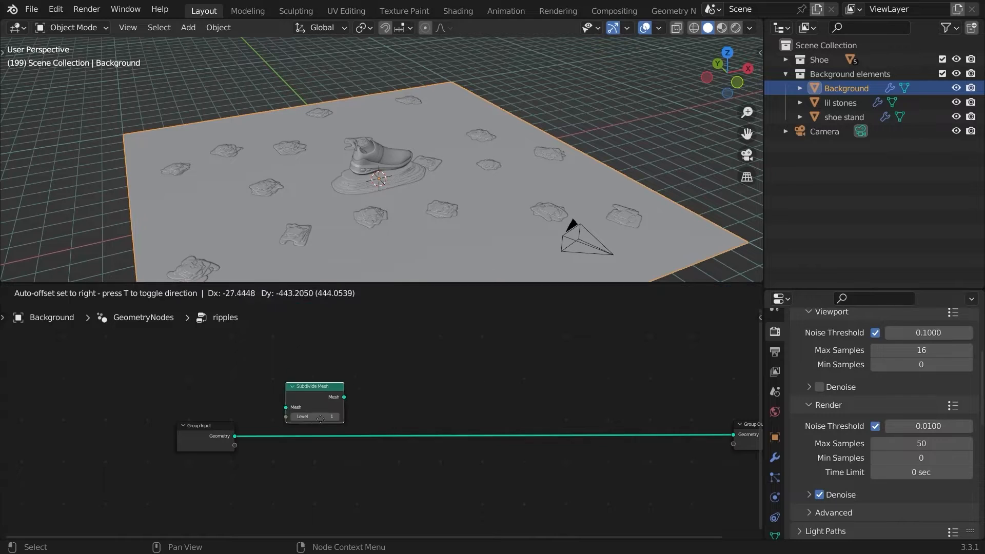
pyautogui.click(310, 431)
pyautogui.press('Home')
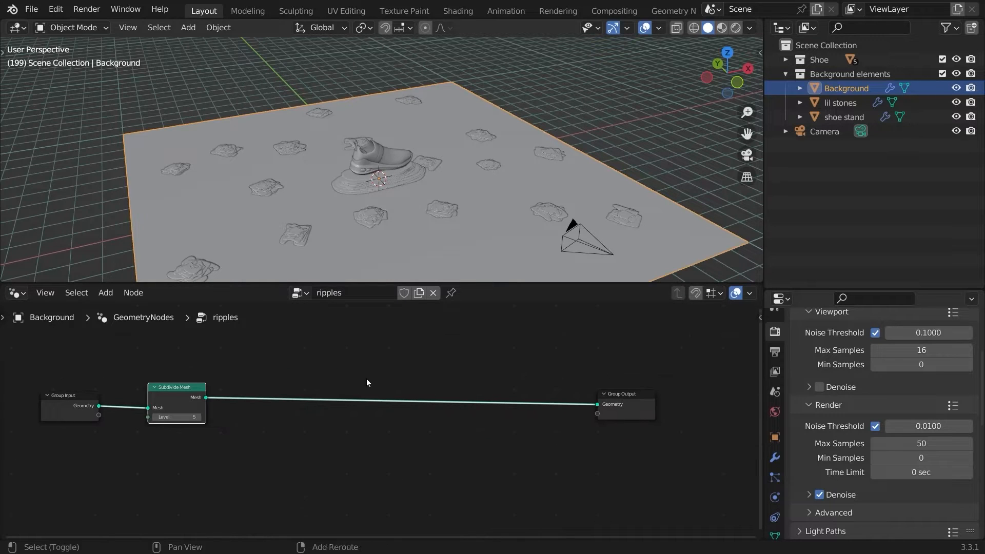
# - Insert a Store Named Attribute node between the Subdivide Mesh node and the Group Output
pyautogui.hotkey('shift', 'a')
pyautogui.click(307, 244)
pyautogui.write('st')
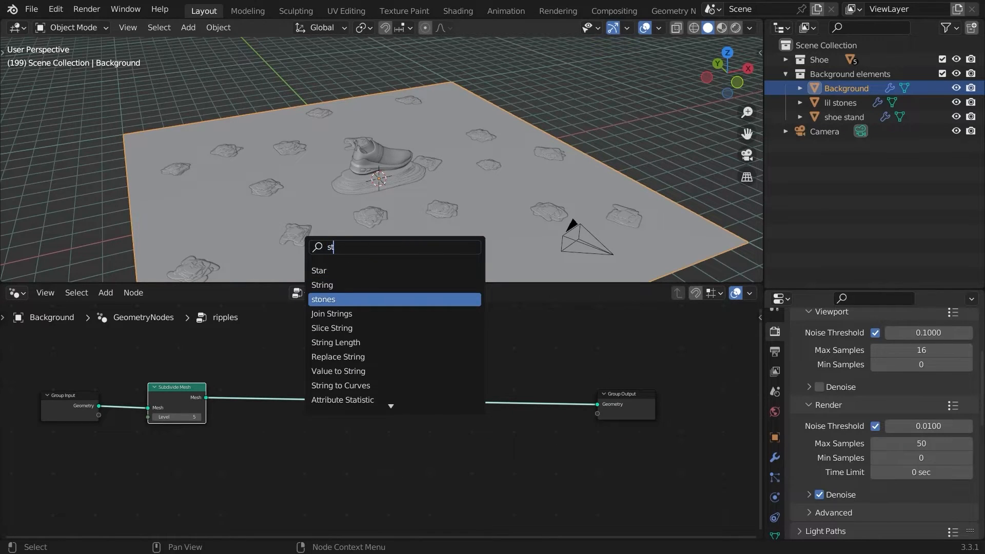
pyautogui.write('or')
pyautogui.press('Up')
pyautogui.press('Up')
pyautogui.press('Return')
pyautogui.click(334, 426)
pyautogui.moveTo(334, 426); pyautogui.dragTo(476, 391, button='middle')
pyautogui.keyDown('ctrl'); pyautogui.moveTo(476, 391); pyautogui.dragTo(457, 360, button='middle'); pyautogui.keyUp('ctrl')
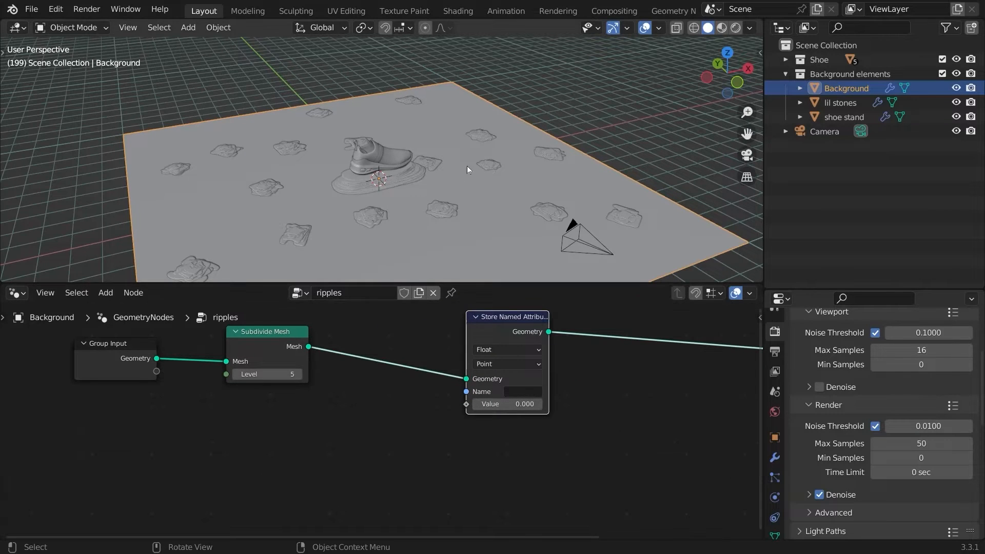
# - Bring the shoe stand object into the ripples node tree as an Object Info node
pyautogui.moveTo(466, 165); pyautogui.dragTo(445, 192, button='middle')
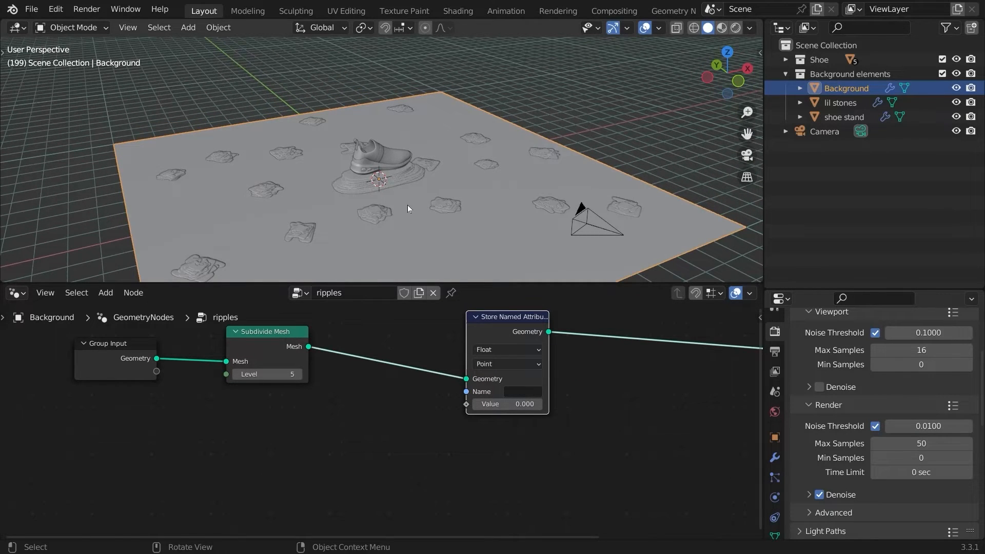
pyautogui.scroll(2, 447, 359)
pyautogui.scroll(-3, 472, 380)
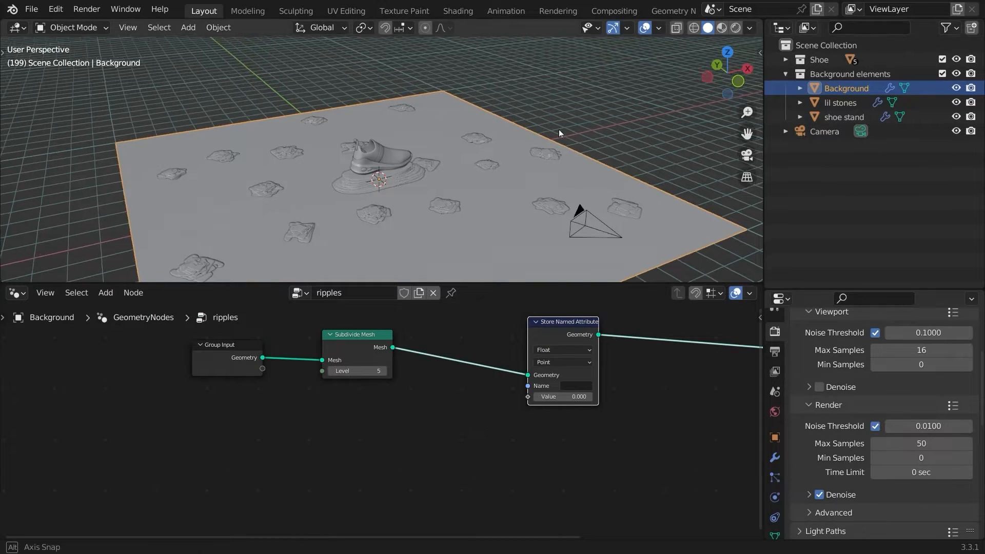
pyautogui.moveTo(558, 129); pyautogui.dragTo(585, 159, button='middle')
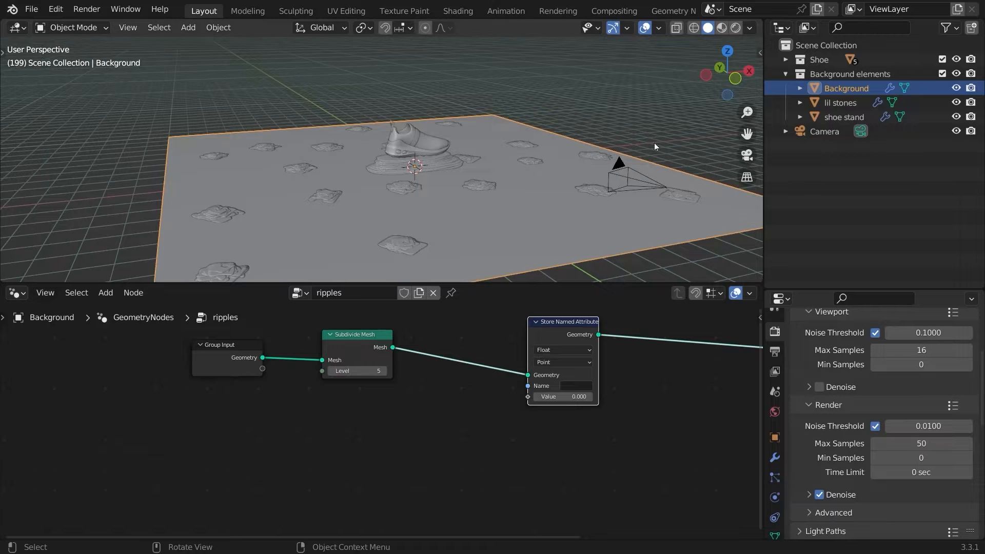
pyautogui.moveTo(826, 118); pyautogui.dragTo(149, 460)
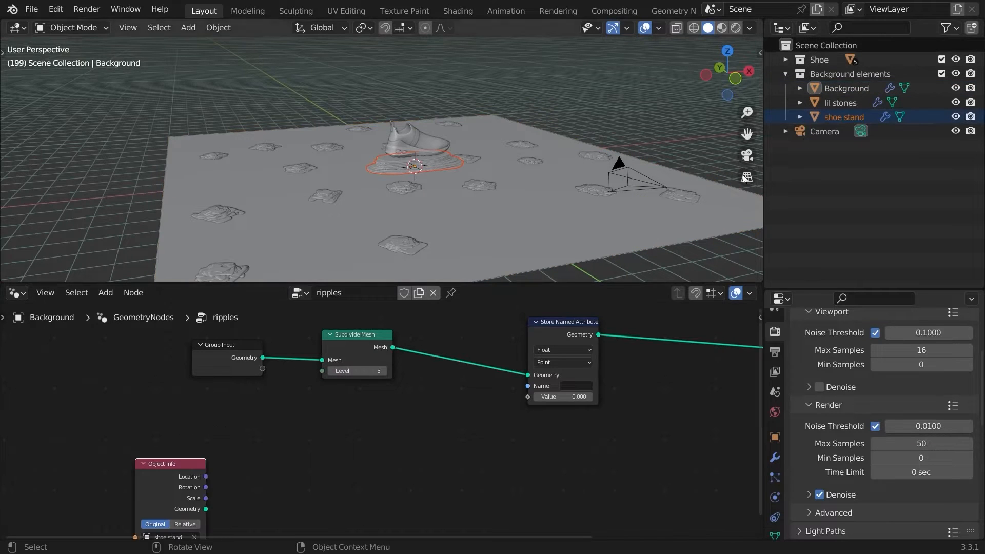
# - Bring in lil stones as an Object Info node and combine it with the shoe stand's, both set to Relative, through a Join Geometry node
pyautogui.moveTo(840, 103); pyautogui.dragTo(260, 470)
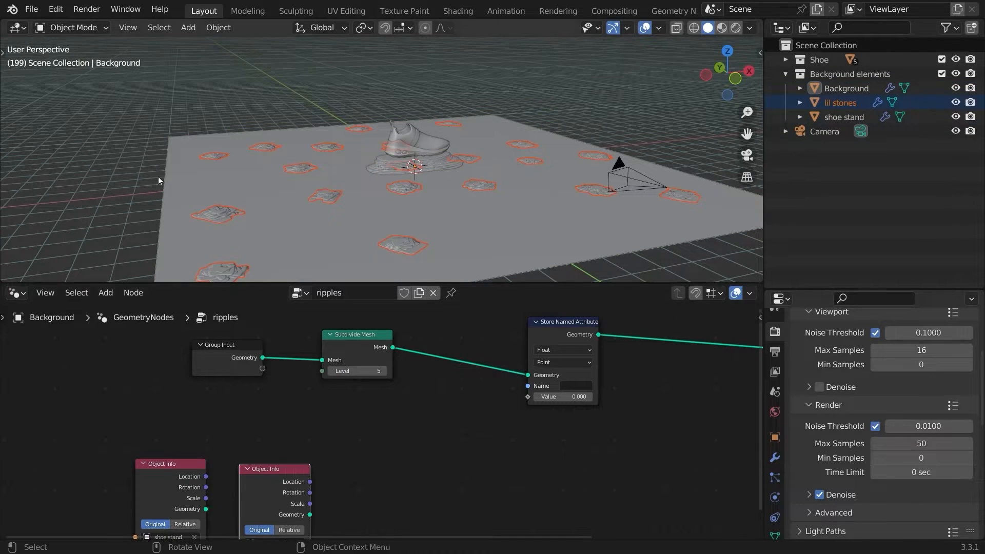
pyautogui.scroll(-3, 287, 458)
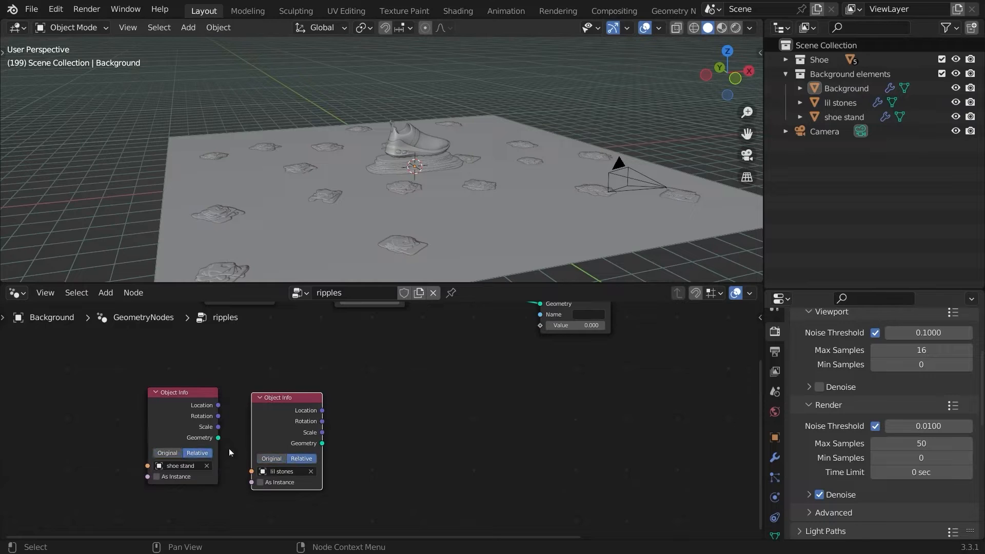
pyautogui.moveTo(321, 443); pyautogui.dragTo(492, 392)
pyautogui.write('joi')
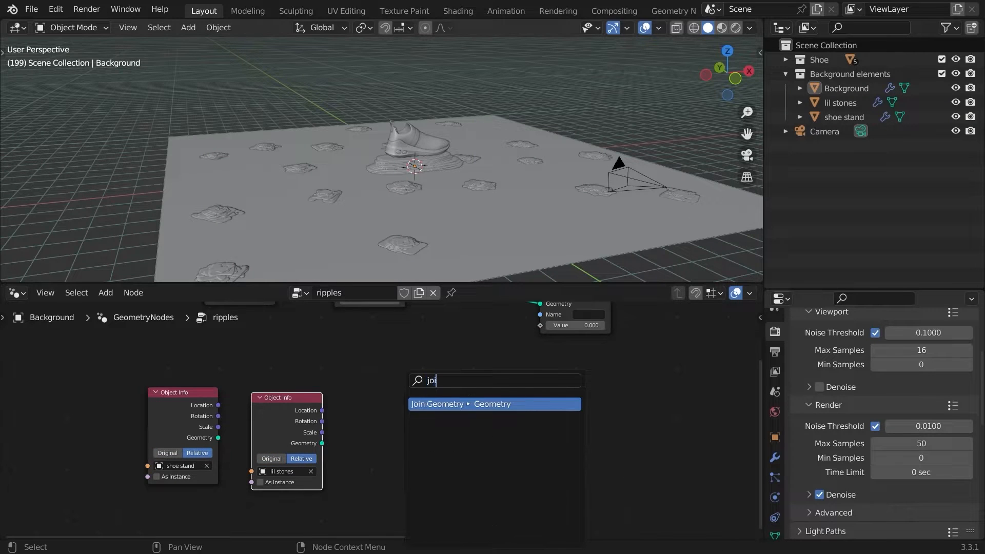
pyautogui.click(410, 403)
pyautogui.moveTo(218, 438); pyautogui.dragTo(380, 456)
# - Add a Geometry Proximity node that takes the joined geometry as its Target
pyautogui.moveTo(451, 443); pyautogui.dragTo(559, 382)
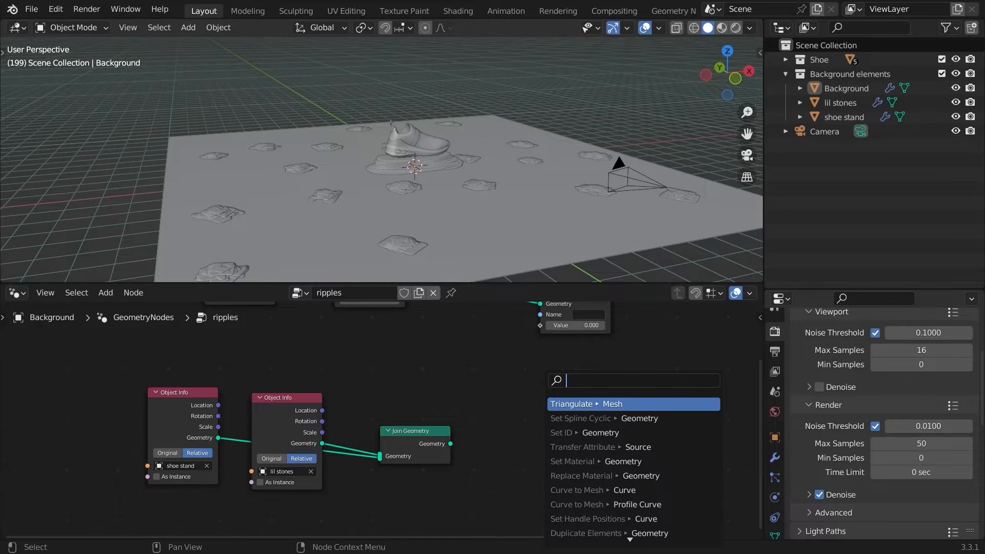
pyautogui.write('prox')
pyautogui.press('Return')
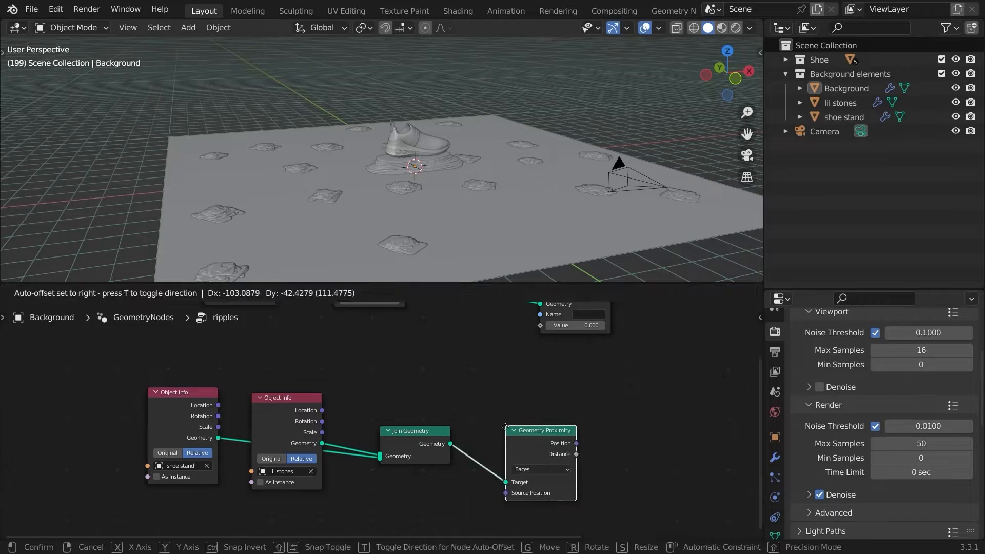
pyautogui.click(555, 468)
# - Link the proximity Distance to the Store Named Attribute node's Value and name the attribute t
pyautogui.moveTo(555, 469); pyautogui.dragTo(535, 523, button='middle')
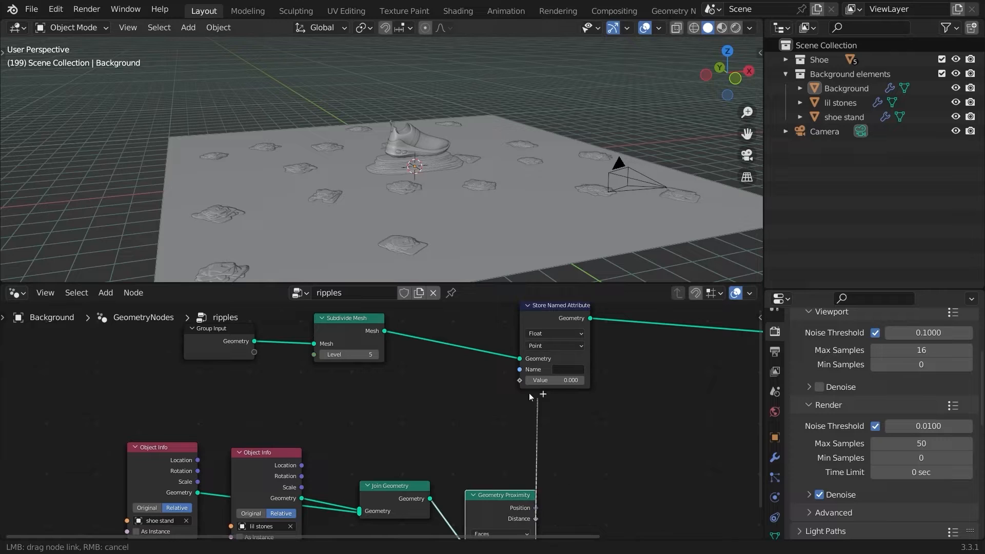
pyautogui.moveTo(528, 393); pyautogui.dragTo(520, 381)
pyautogui.click(567, 369)
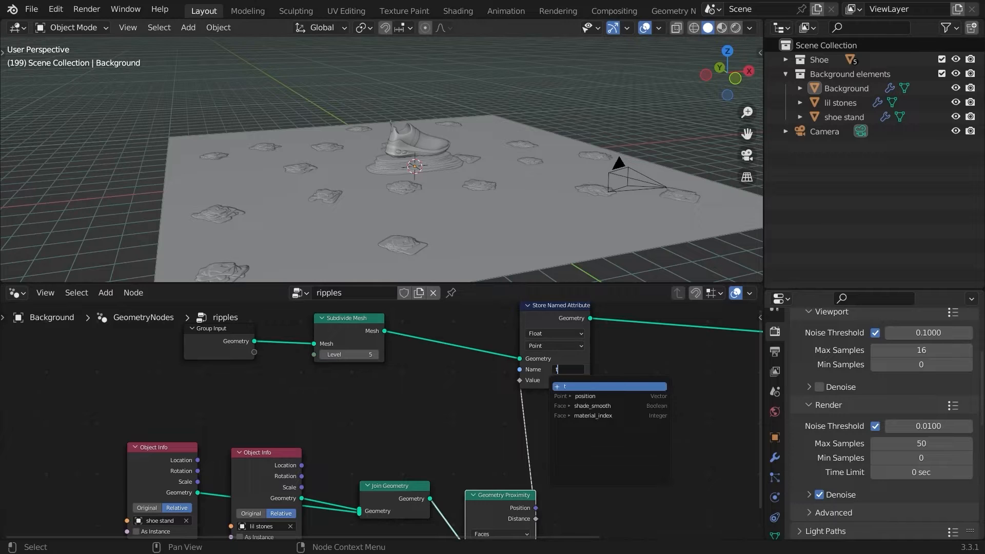
pyautogui.press('Return')
# - Switch the node area to the Shader Editor and show the Background object's material instead of the World shader
pyautogui.moveTo(567, 370); pyautogui.dragTo(31, 334, button='middle')
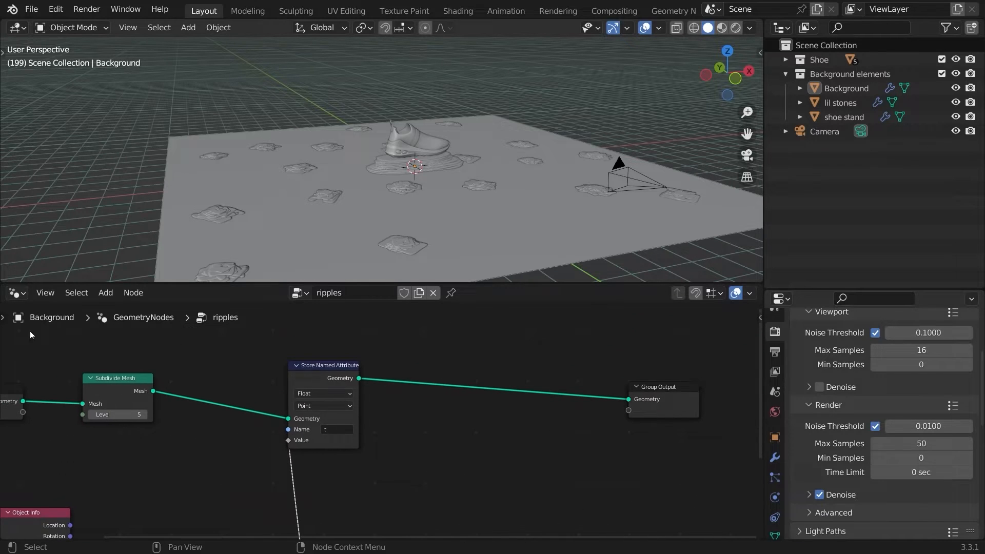
pyautogui.click(14, 294)
pyautogui.click(51, 424)
pyautogui.moveTo(32, 300); pyautogui.dragTo(325, 323, button='middle')
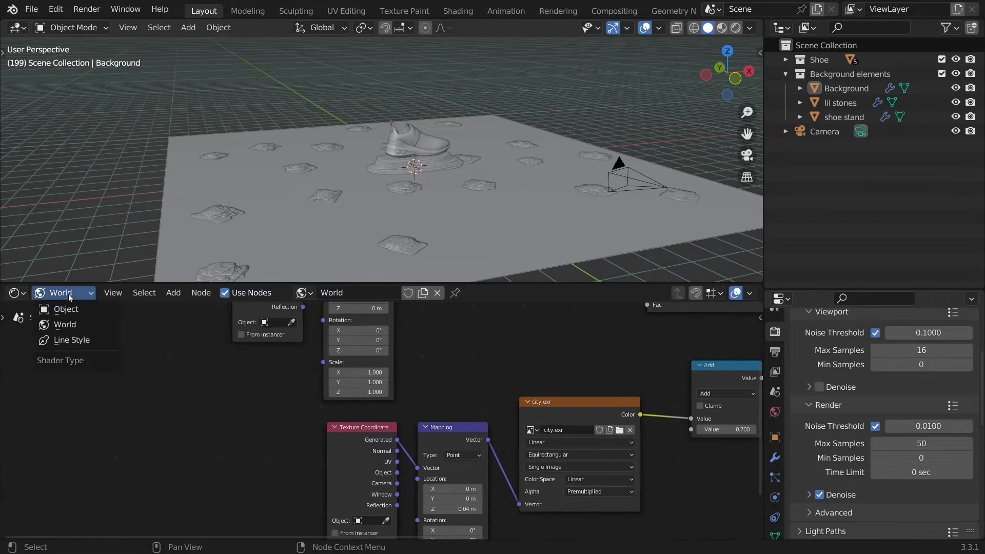
pyautogui.click(71, 309)
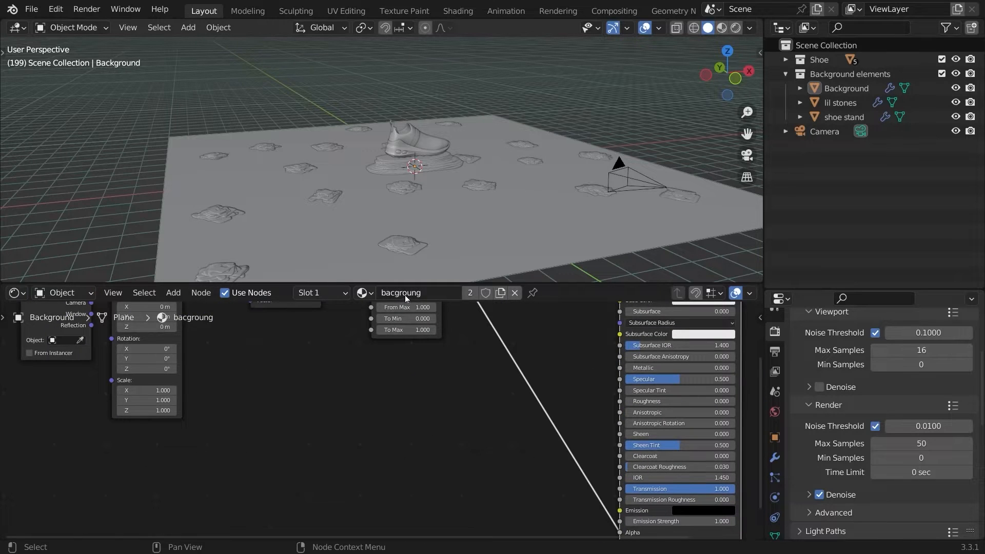
# - Add an Attribute node named t to the bacgroung material
pyautogui.moveTo(469, 366); pyautogui.dragTo(500, 443, button='middle')
pyautogui.scroll(-3, 462, 469)
pyautogui.hotkey('shift', 'a')
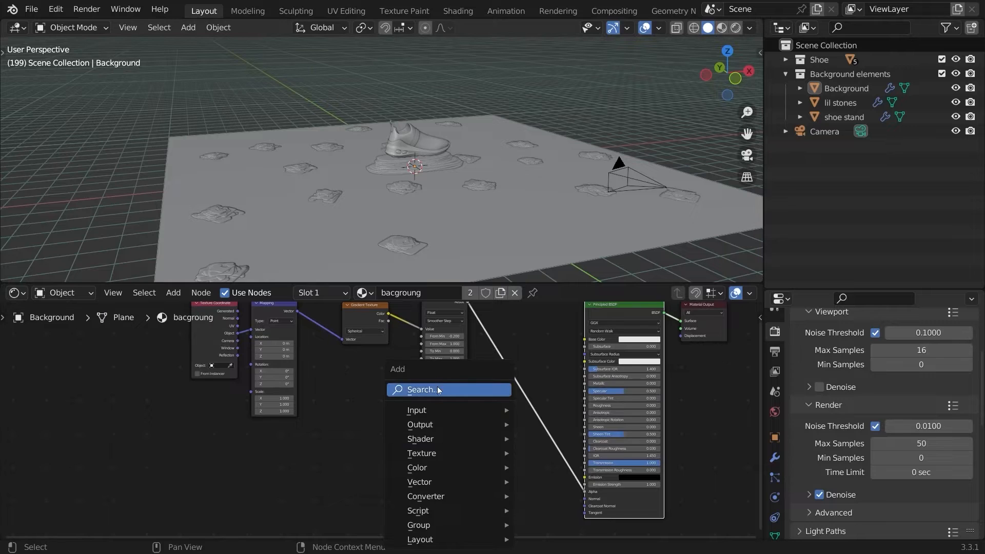
pyautogui.click(437, 389)
pyautogui.click(441, 416)
pyautogui.scroll(2, 394, 449)
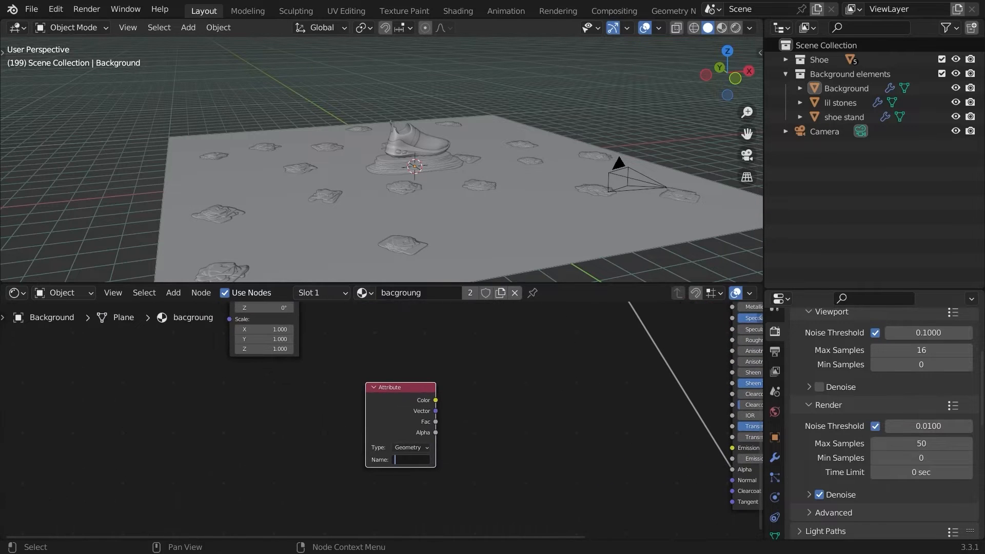
# - Turn on Material Preview shading, preview the Attribute node's Color on the floor, and move the node clear of the others
pyautogui.click(720, 29)
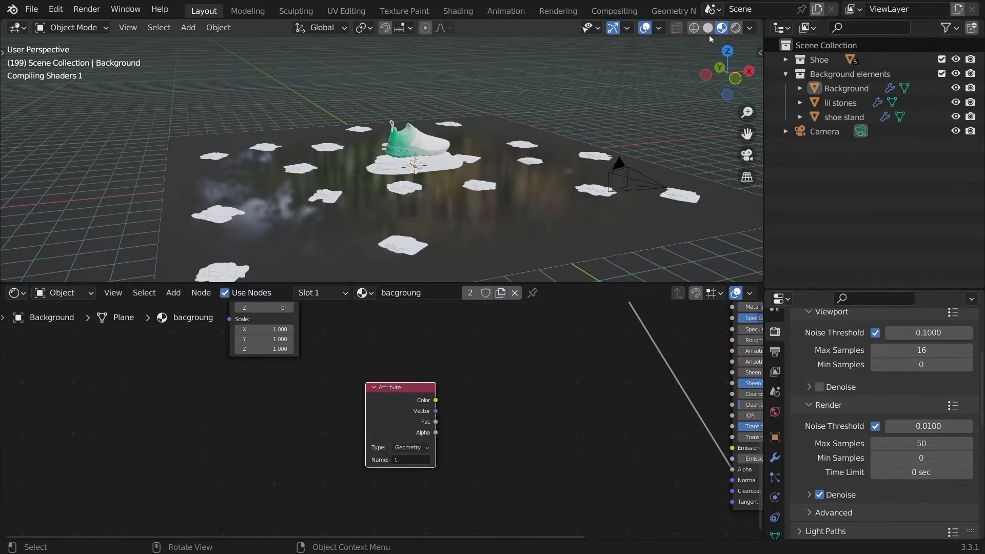
pyautogui.scroll(5, 604, 130)
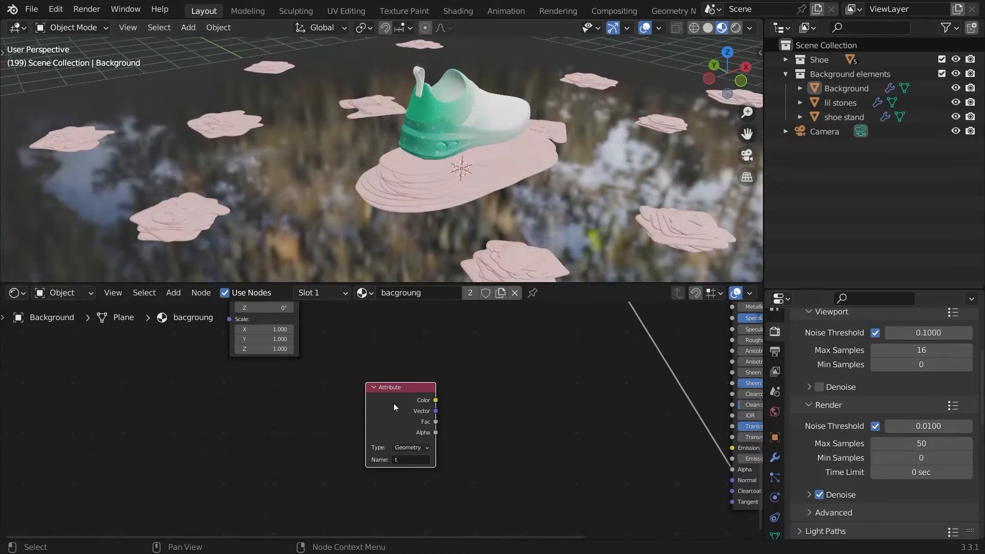
pyautogui.keyDown('ctrl'); pyautogui.keyDown('shift'); pyautogui.click(395, 409); pyautogui.keyUp('shift'); pyautogui.keyUp('ctrl')
pyautogui.moveTo(424, 260); pyautogui.dragTo(481, 246, button='middle')
pyautogui.scroll(-4, 431, 220)
pyautogui.moveTo(368, 394); pyautogui.dragTo(95, 448)
pyautogui.moveTo(95, 447); pyautogui.dragTo(213, 405, button='middle')
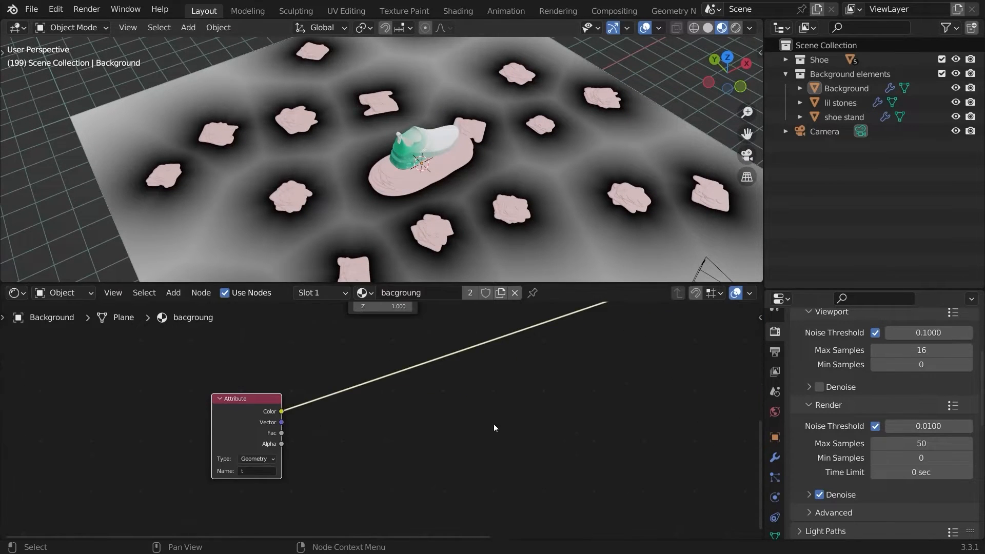
# - Add a Wave Texture node, preview it on the floor, and link the Attribute's Color to its Vector
pyautogui.hotkey('shift', 'a')
pyautogui.click(451, 368)
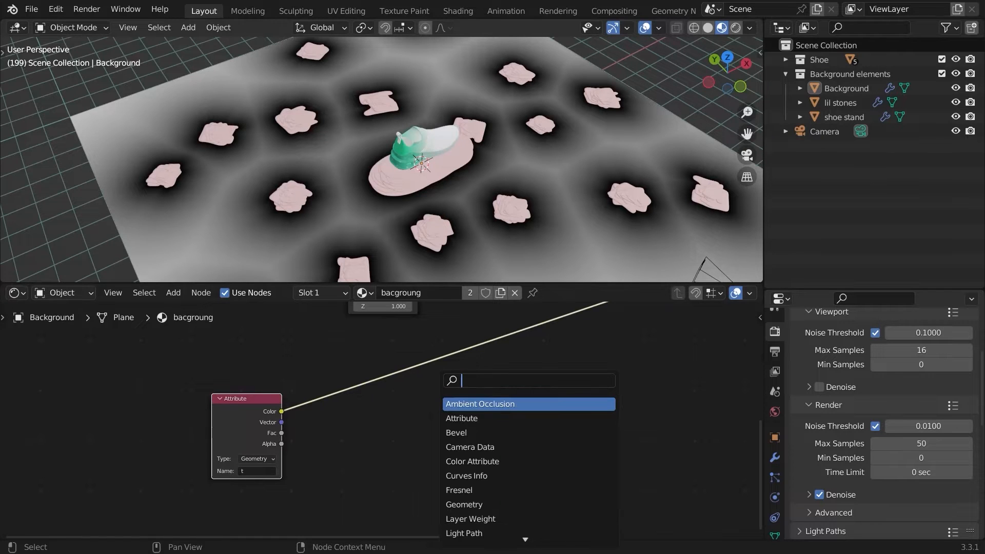
pyautogui.write('wav')
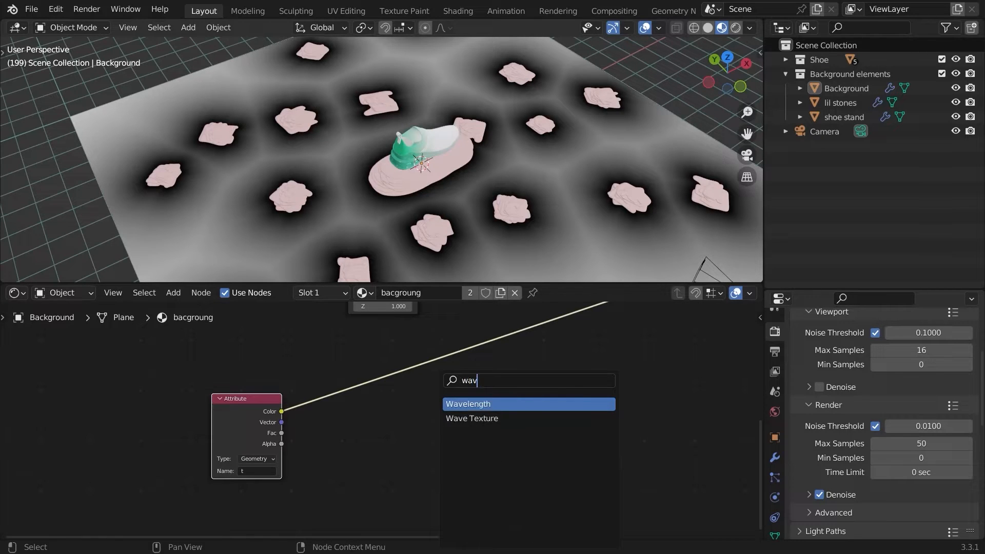
pyautogui.click(472, 418)
pyautogui.click(469, 404)
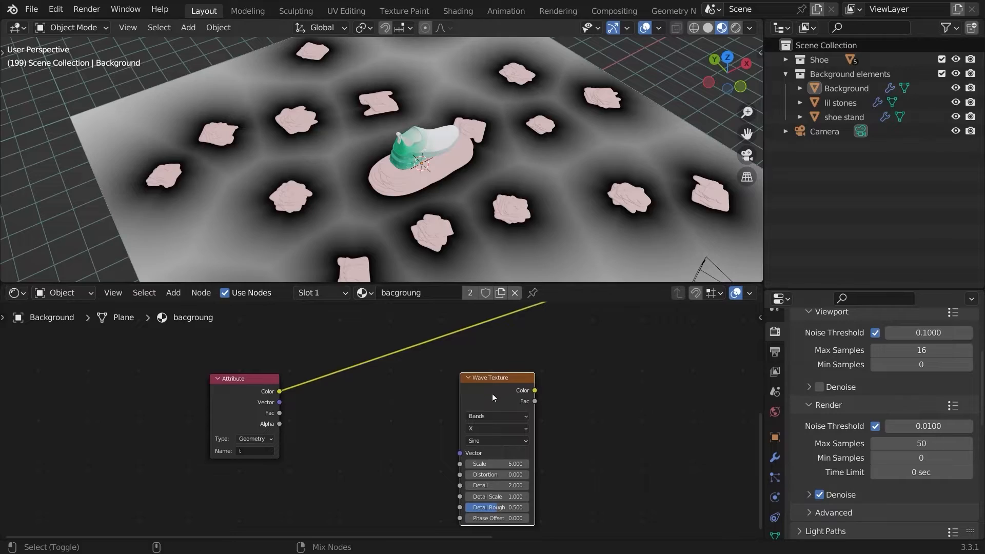
pyautogui.keyDown('ctrl'); pyautogui.keyDown('shift'); pyautogui.click(491, 393); pyautogui.keyUp('shift'); pyautogui.keyUp('ctrl')
pyautogui.moveTo(280, 392); pyautogui.dragTo(463, 445)
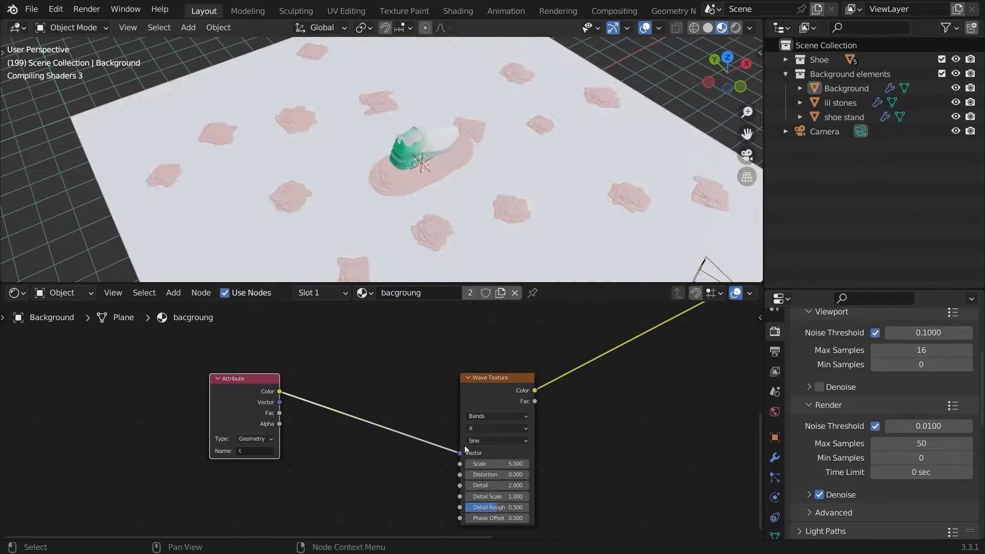
# - Set the Wave Texture's Scale to 14.4 and reposition the node
pyautogui.moveTo(474, 379); pyautogui.dragTo(499, 373)
pyautogui.moveTo(518, 458); pyautogui.dragTo(558, 453)
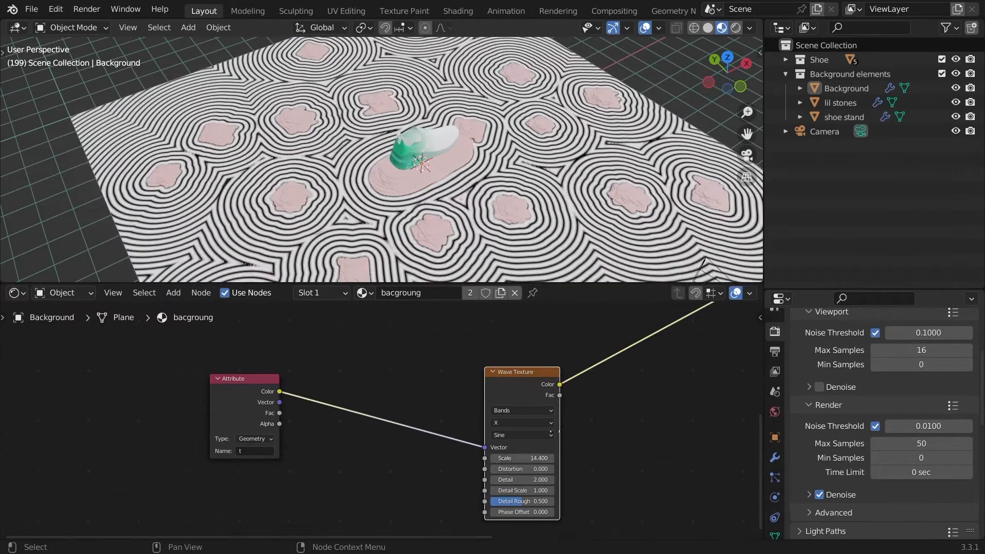
pyautogui.moveTo(511, 377); pyautogui.dragTo(496, 381)
pyautogui.moveTo(497, 381); pyautogui.dragTo(432, 428, button='middle')
pyautogui.moveTo(432, 428); pyautogui.dragTo(397, 461)
# - Insert a Math node on the link coming out of the Wave Texture's Color
pyautogui.hotkey('shift', 'a')
pyautogui.click(508, 389)
pyautogui.write('ma')
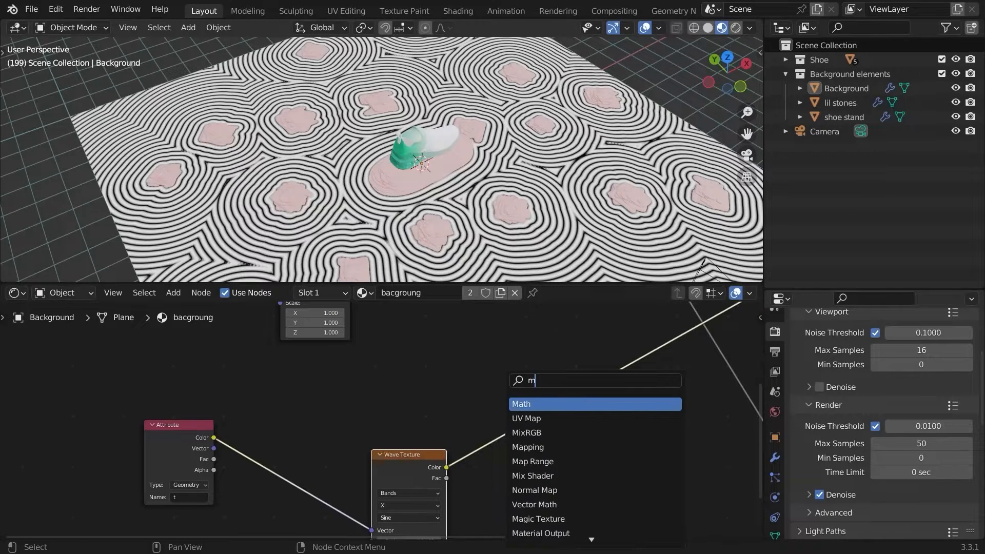
pyautogui.press('Return')
pyautogui.click(543, 405)
# - Change the Math node's operation to Multiply
pyautogui.moveTo(530, 209); pyautogui.dragTo(528, 188, button='middle')
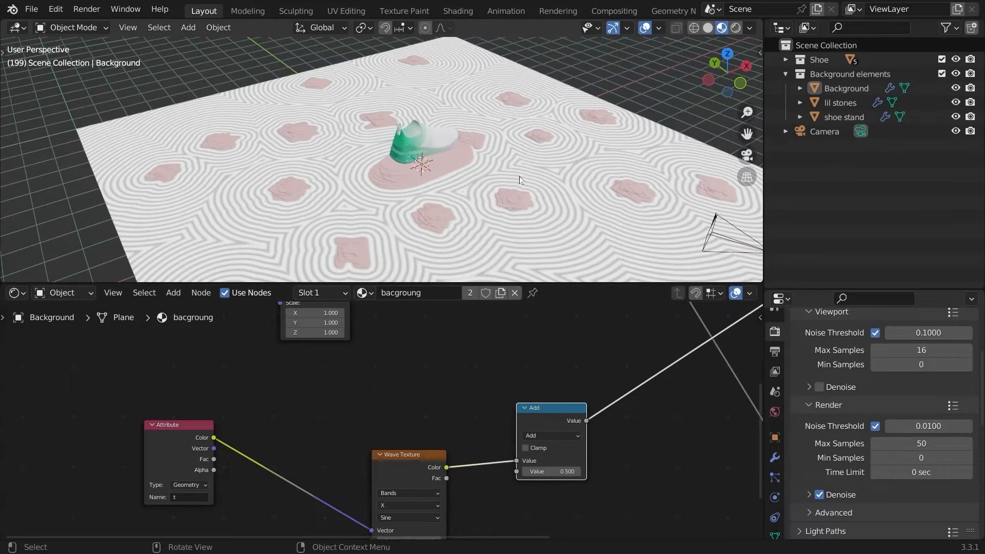
pyautogui.moveTo(594, 394); pyautogui.dragTo(592, 367, button='middle')
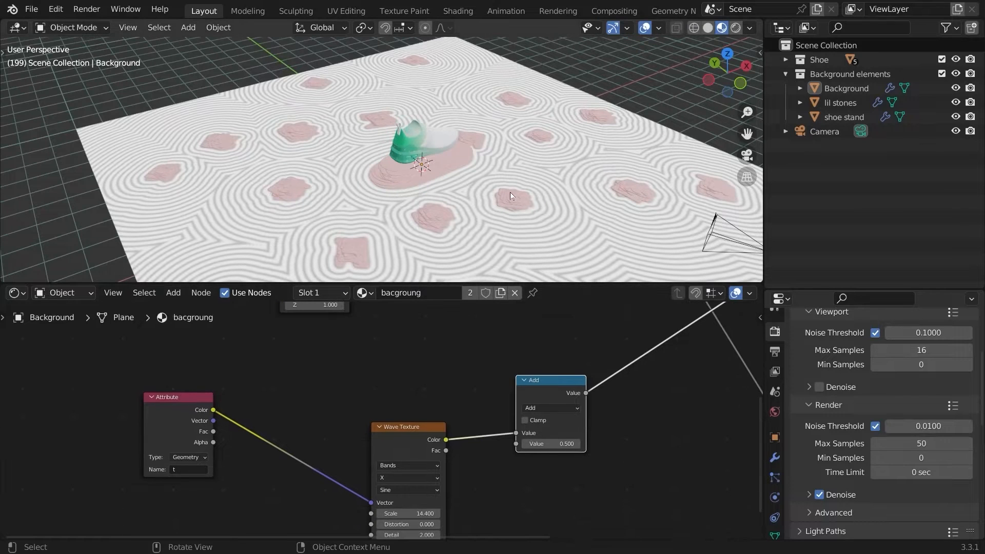
pyautogui.moveTo(553, 393); pyautogui.dragTo(553, 380, button='middle')
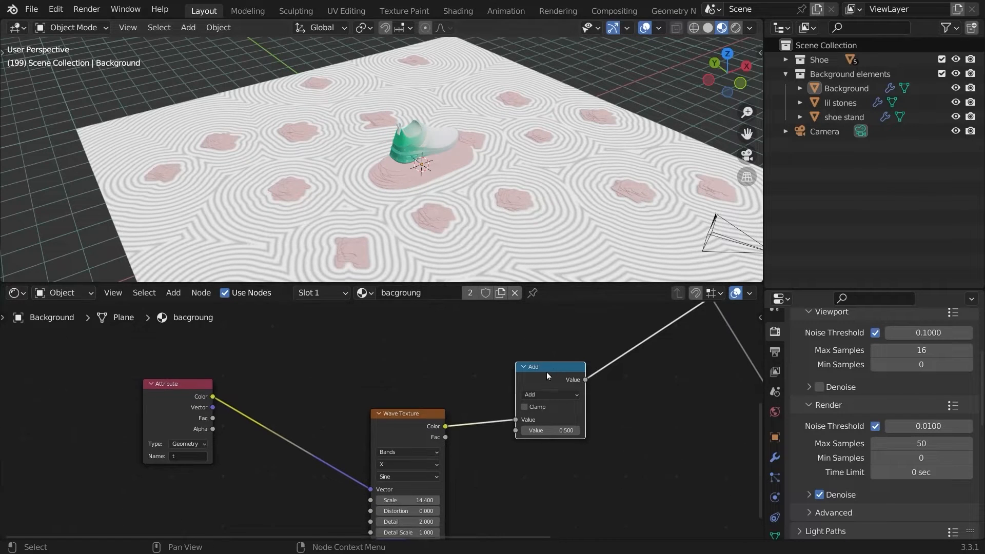
pyautogui.moveTo(546, 371); pyautogui.dragTo(544, 359)
pyautogui.click(540, 381)
pyautogui.click(533, 431)
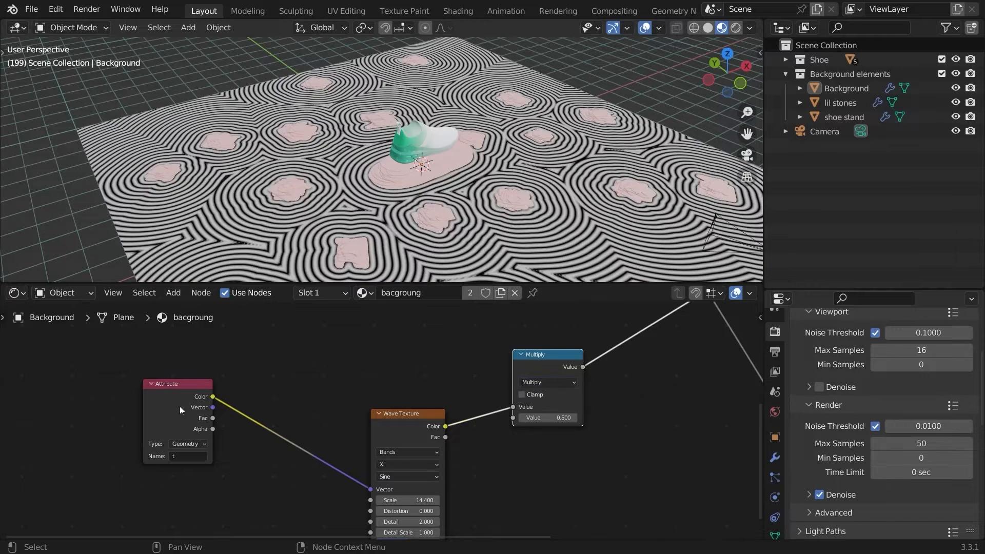
# - Add a Float Map Range node fed by the Attribute's Color and link its Result to the Multiply node's second Value
pyautogui.moveTo(211, 400); pyautogui.dragTo(349, 356)
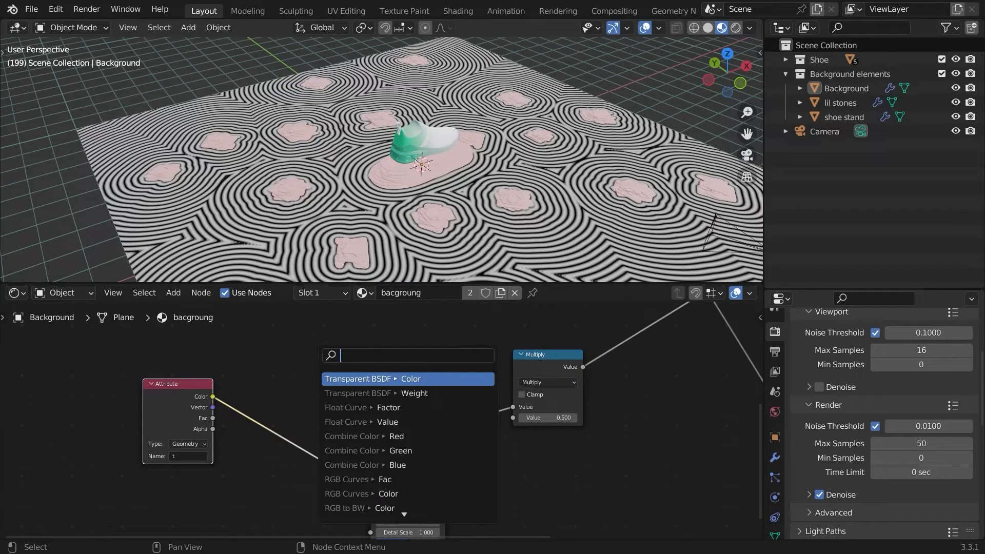
pyautogui.write('map')
pyautogui.press('Down')
pyautogui.press('Return')
pyautogui.click(297, 315)
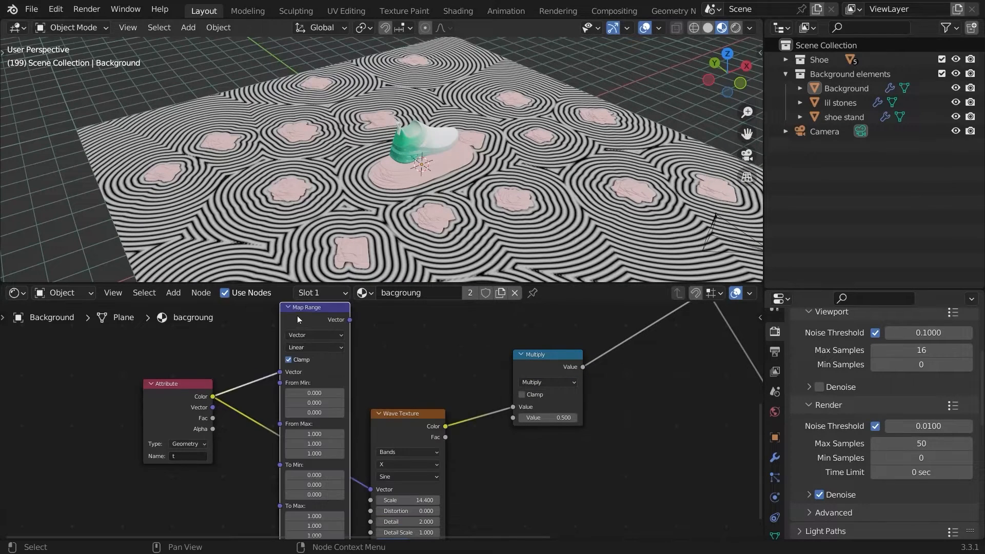
pyautogui.click(311, 335)
pyautogui.click(315, 347)
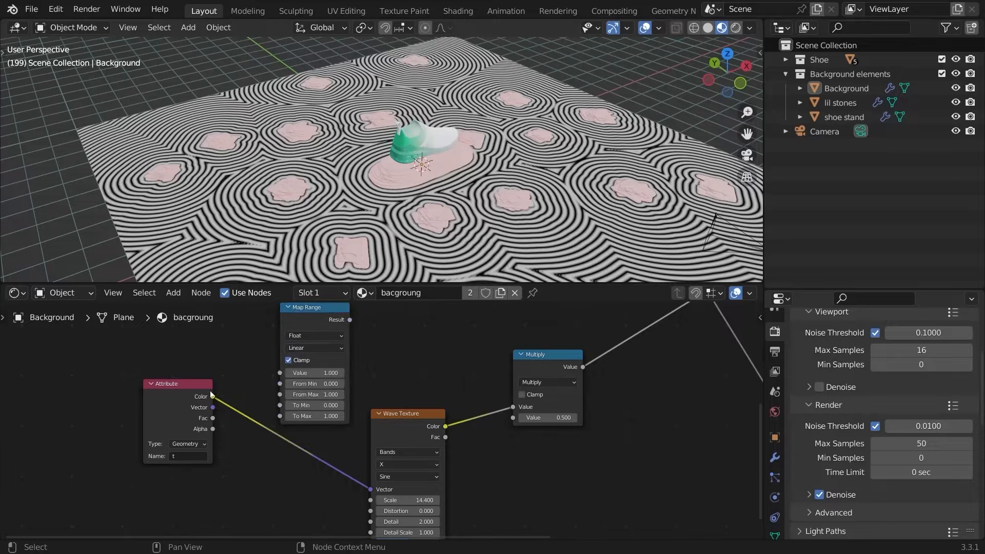
pyautogui.moveTo(211, 395); pyautogui.dragTo(271, 372)
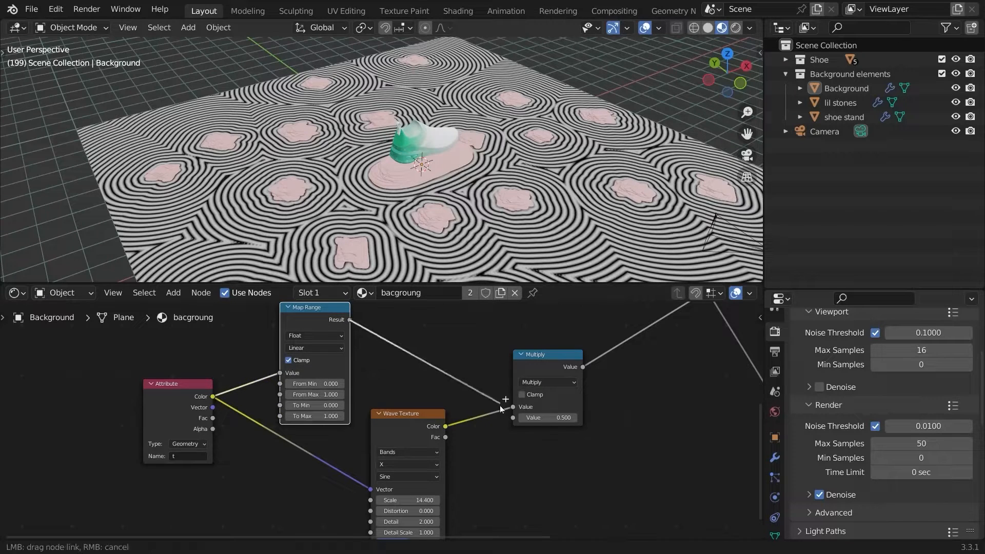
pyautogui.moveTo(515, 417); pyautogui.dragTo(515, 417)
# - Set the Map Range to Smoother Step with From Min 0.120 and a lowered From Max to confine the ripples around the stones
pyautogui.moveTo(384, 335); pyautogui.dragTo(518, 380, button='middle')
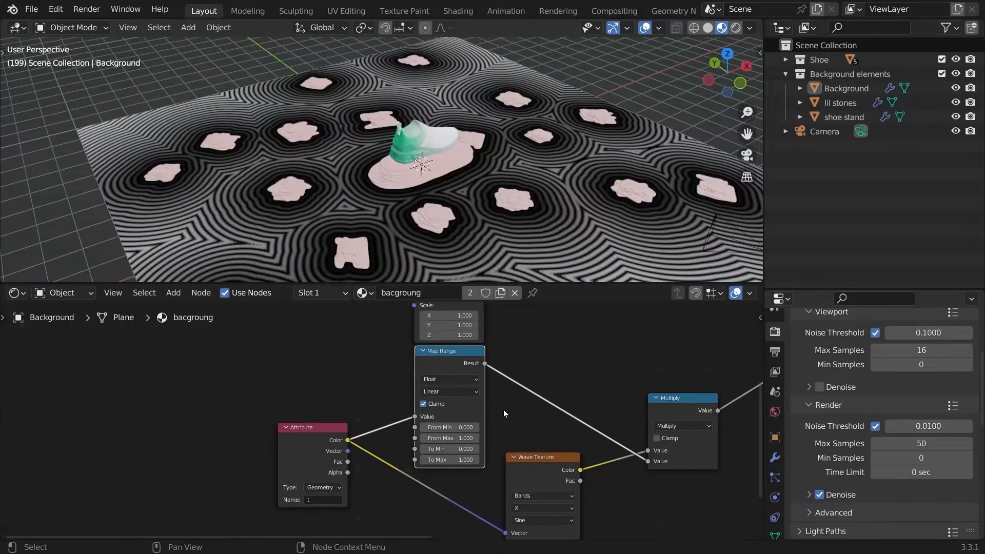
pyautogui.scroll(3, 454, 390)
pyautogui.click(452, 389)
pyautogui.click(472, 439)
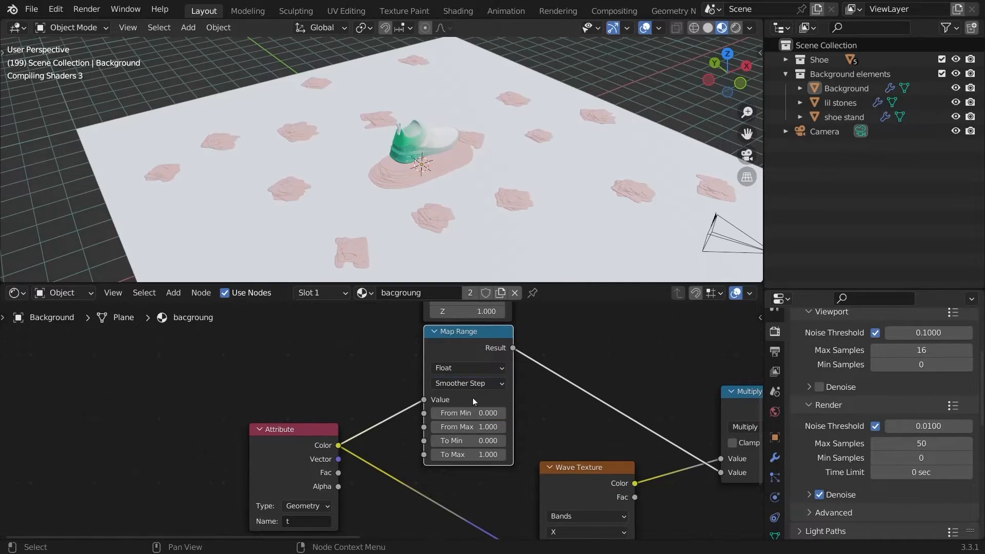
pyautogui.moveTo(457, 427)
pyautogui.mouseDown()
pyautogui.moveTo(441, 427)
pyautogui.moveTo(458, 427)
pyautogui.moveTo(464, 413)
pyautogui.moveTo(456, 425)
pyautogui.moveTo(453, 412)
pyautogui.moveTo(419, 411)
pyautogui.moveTo(494, 428)
pyautogui.moveTo(464, 413)
pyautogui.mouseUp()
pyautogui.moveTo(464, 413); pyautogui.dragTo(350, 273, button='middle')
pyautogui.moveTo(480, 231); pyautogui.dragTo(484, 187, button='middle')
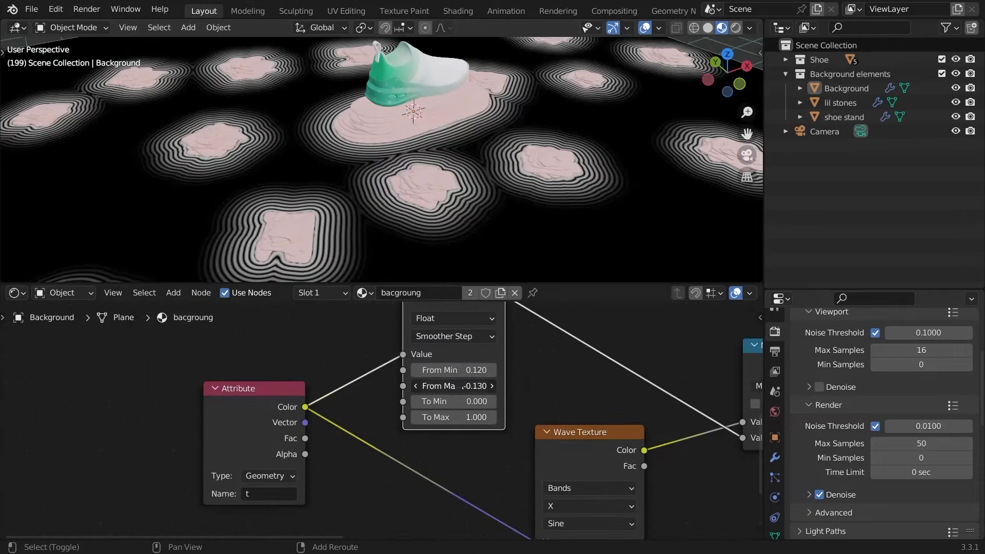
pyautogui.moveTo(461, 386); pyautogui.dragTo(454, 387)
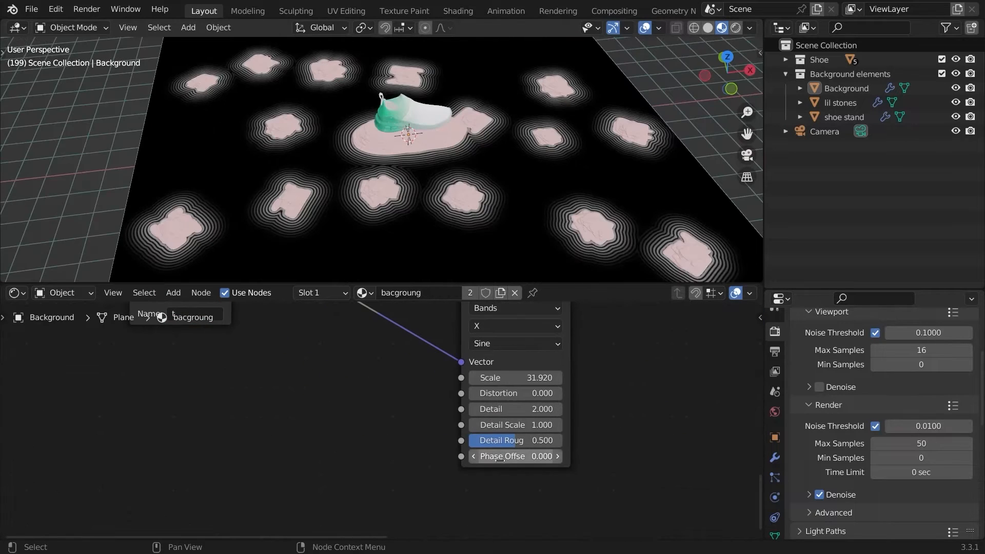
# - Drive the Wave Texture's Phase Offset with a Value node using the expression #frame/24, and reposition that node
pyautogui.scroll(2, 500, 458)
pyautogui.moveTo(513, 458); pyautogui.dragTo(235, 380)
pyautogui.write('va')
pyautogui.press('Return')
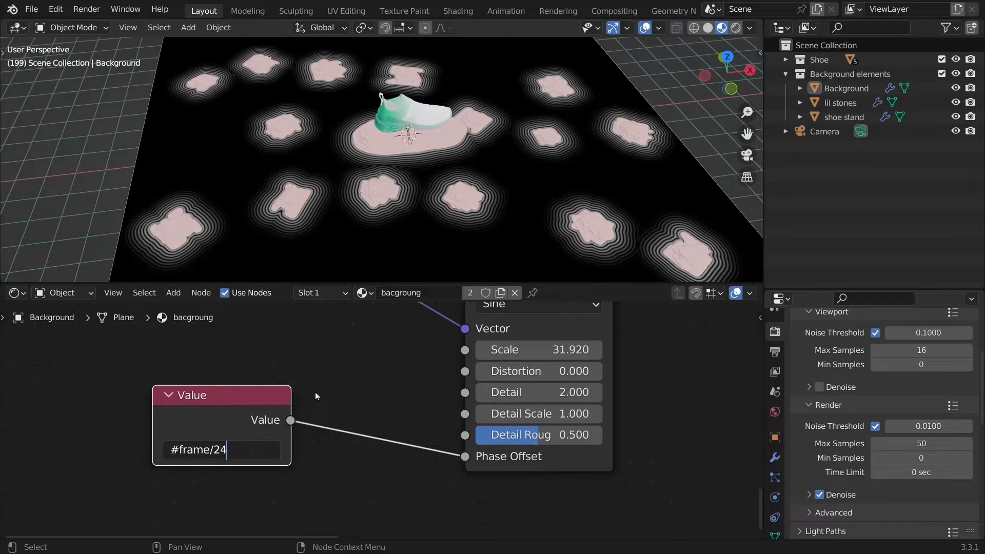
pyautogui.press('Return')
pyautogui.moveTo(338, 414); pyautogui.dragTo(353, 382, button='middle')
pyautogui.press('g')
pyautogui.click(203, 404)
pyautogui.moveTo(203, 404); pyautogui.dragTo(433, 407, button='middle')
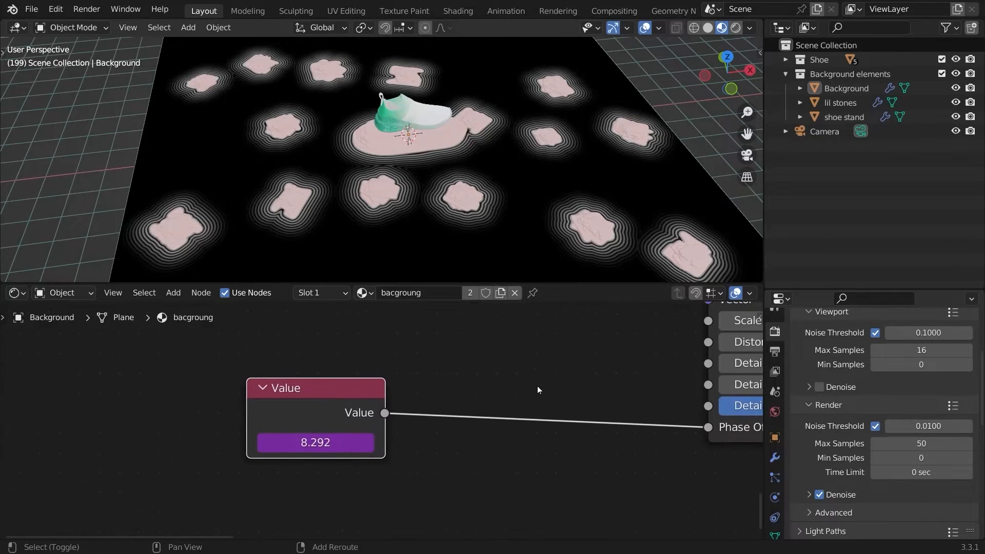
# - Insert a Math node between the Value node and the Wave Texture's Phase Offset, and play the animation to check the ripples
pyautogui.hotkey('shift', 'a')
pyautogui.click(502, 385)
pyautogui.write('math')
pyautogui.press('Return')
pyautogui.click(532, 388)
pyautogui.moveTo(515, 188); pyautogui.dragTo(509, 189, button='middle')
pyautogui.scroll(5, 505, 174)
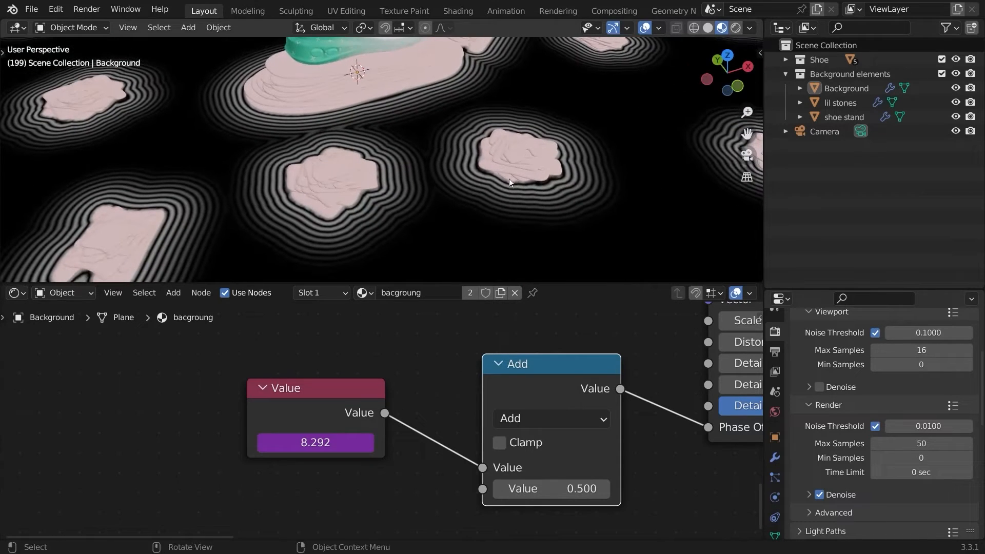
pyautogui.press('space')
pyautogui.scroll(5, 410, 205)
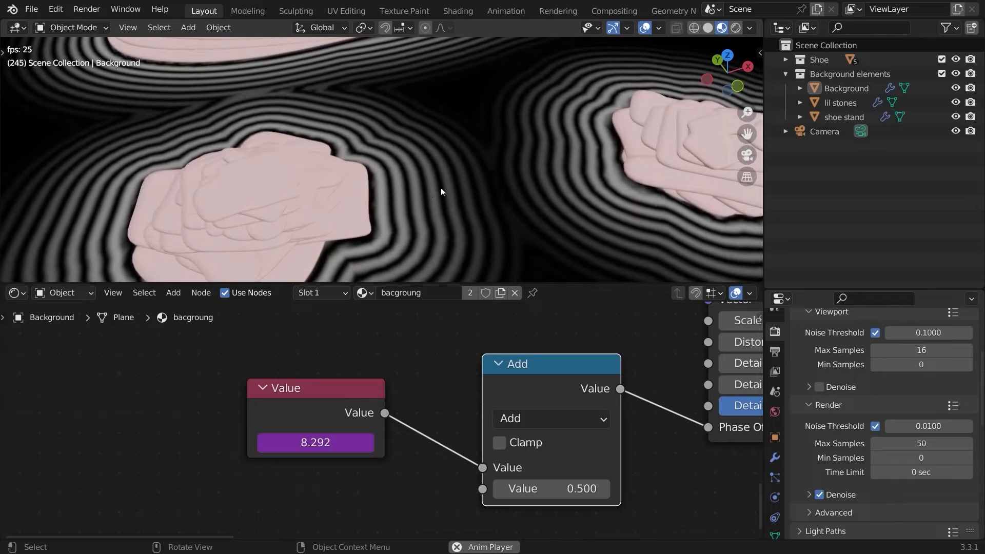
pyautogui.press('space')
# - Set the Math node to Multiply by -3.500 and play the animation to check the ripples' direction
pyautogui.click(518, 418)
pyautogui.press('m')
pyautogui.moveTo(540, 489); pyautogui.dragTo(520, 489)
pyautogui.press('space')
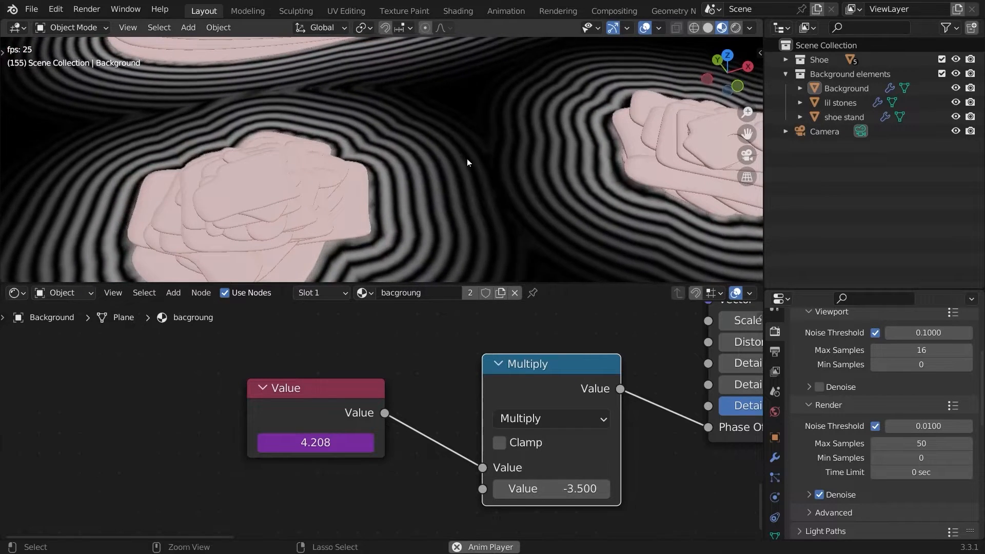
pyautogui.scroll(-5, 469, 164)
pyautogui.press('space')
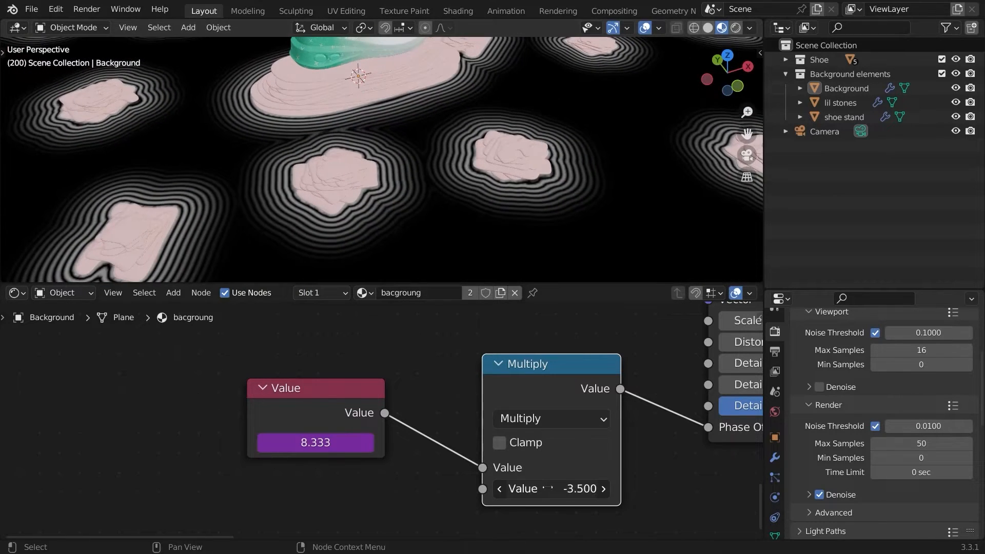
pyautogui.moveTo(547, 489); pyautogui.dragTo(548, 489)
# - Add a Bump node fed by the ripple Multiply node's Value, with the link going into Height instead of Strength
pyautogui.scroll(-3, 521, 279)
pyautogui.scroll(-6, 277, 343)
pyautogui.moveTo(592, 344); pyautogui.dragTo(547, 394, button='middle')
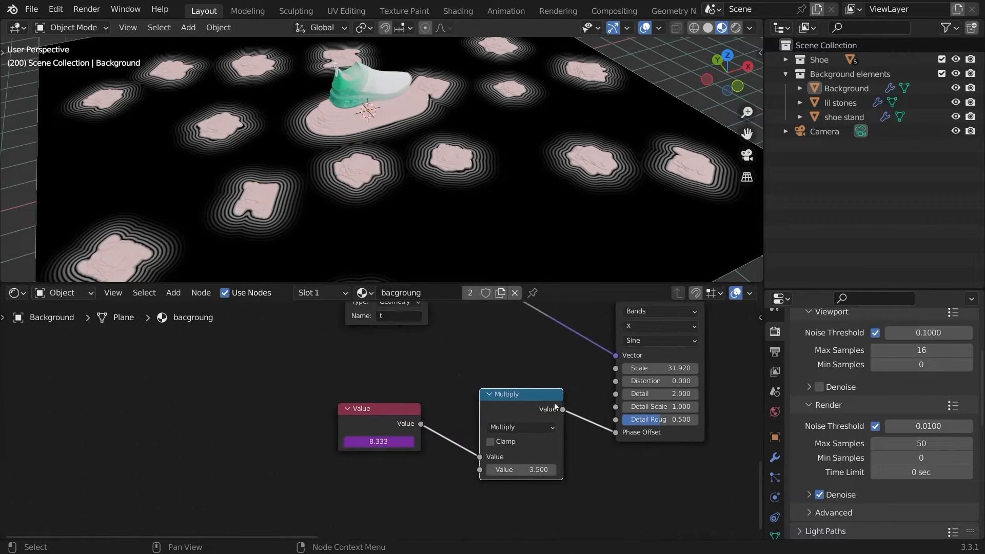
pyautogui.moveTo(507, 360); pyautogui.dragTo(356, 389, button='middle')
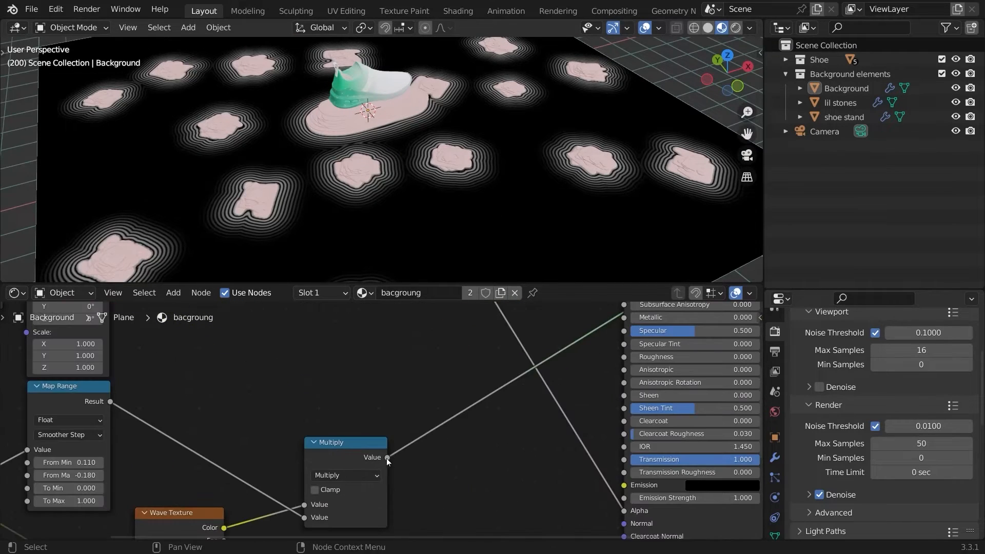
pyautogui.moveTo(386, 457); pyautogui.dragTo(452, 417)
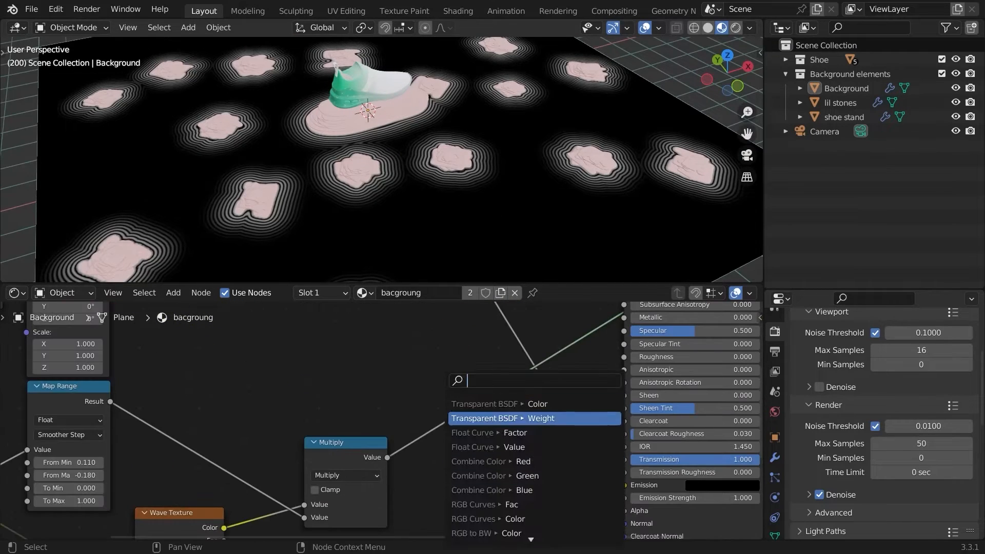
pyautogui.write('bu')
pyautogui.press('Return')
pyautogui.keyDown('ctrl'); pyautogui.moveTo(505, 369); pyautogui.dragTo(509, 333, button='middle'); pyautogui.keyUp('ctrl')
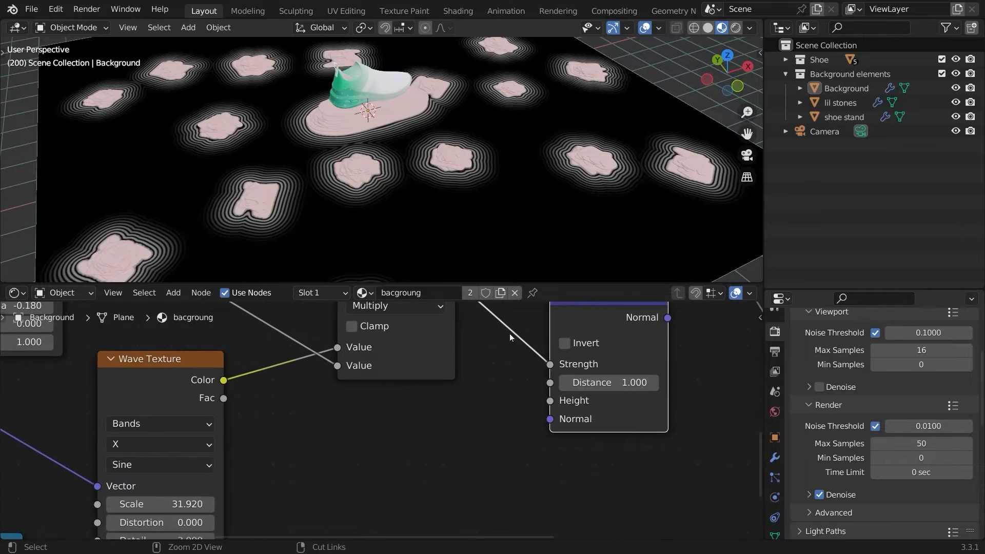
pyautogui.moveTo(535, 368); pyautogui.dragTo(551, 399)
# - Link the Bump's Normal to the Principled BSDF's Normal and reconnect the Principled BSDF to the material output
pyautogui.moveTo(636, 348); pyautogui.dragTo(487, 400, button='middle')
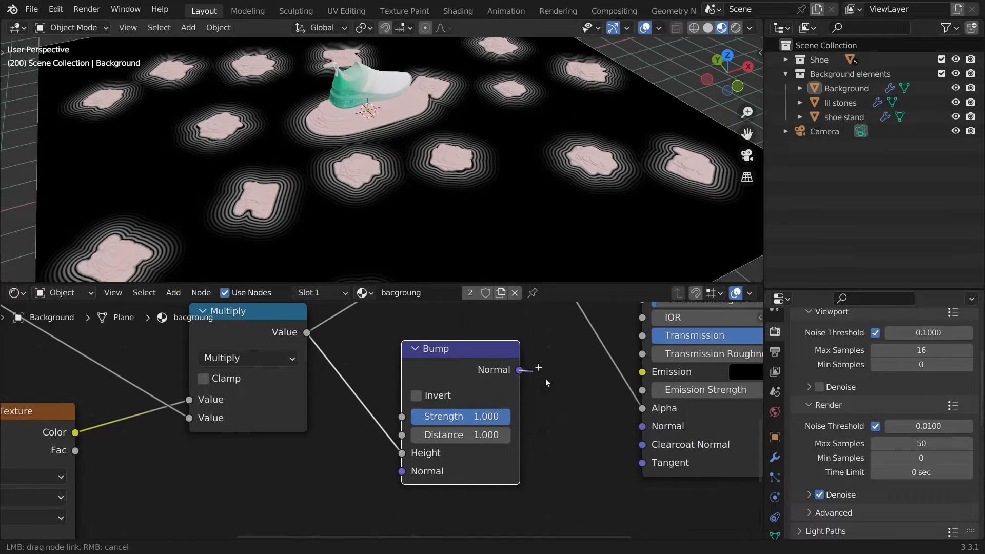
pyautogui.moveTo(641, 427); pyautogui.dragTo(642, 427)
pyautogui.moveTo(682, 435); pyautogui.dragTo(450, 445, button='middle')
pyautogui.keyDown('ctrl'); pyautogui.keyDown('shift'); pyautogui.click(569, 419); pyautogui.keyUp('shift'); pyautogui.keyUp('ctrl')
pyautogui.keyDown('ctrl'); pyautogui.moveTo(580, 424); pyautogui.dragTo(610, 505, button='middle'); pyautogui.keyUp('ctrl')
pyautogui.moveTo(535, 355); pyautogui.dragTo(597, 429, button='middle')
pyautogui.moveTo(491, 384); pyautogui.dragTo(509, 340, button='middle')
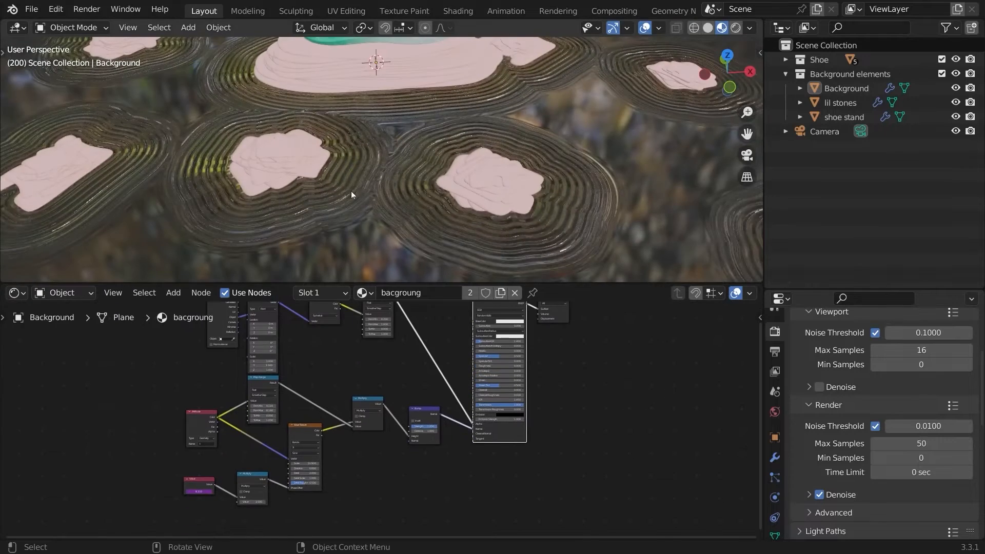
# - Lower the Bump node's Distance to 0.020 and Strength to 0.711, and play the ripple animation
pyautogui.keyDown('ctrl'); pyautogui.moveTo(351, 190); pyautogui.dragTo(333, 167, button='middle'); pyautogui.keyUp('ctrl')
pyautogui.scroll(6, 436, 410)
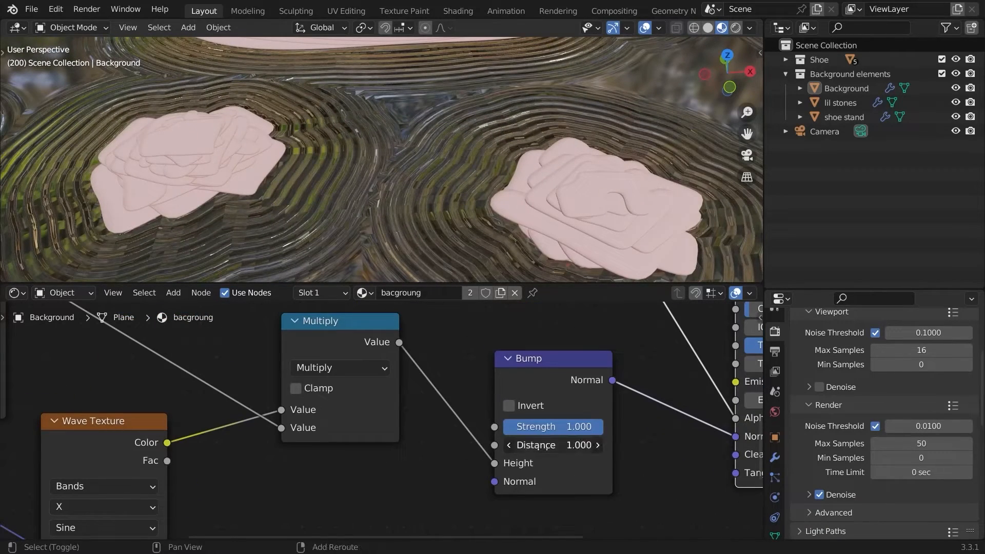
pyautogui.moveTo(536, 445); pyautogui.dragTo(516, 433)
pyautogui.press('space')
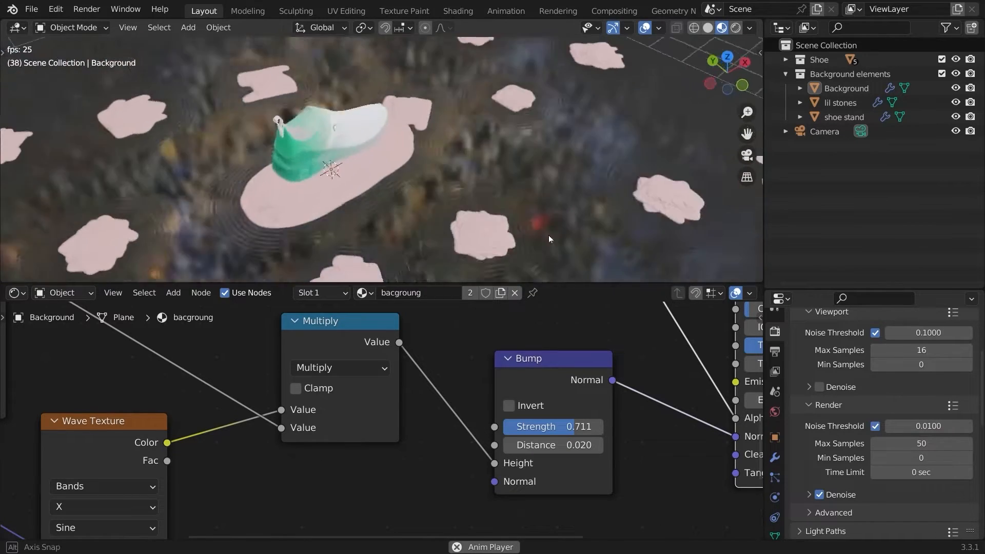
pyautogui.press('space')
# - Save the file, render the current frame and inspect the floor ripples around the stones
pyautogui.hotkey('ctrl', 's')
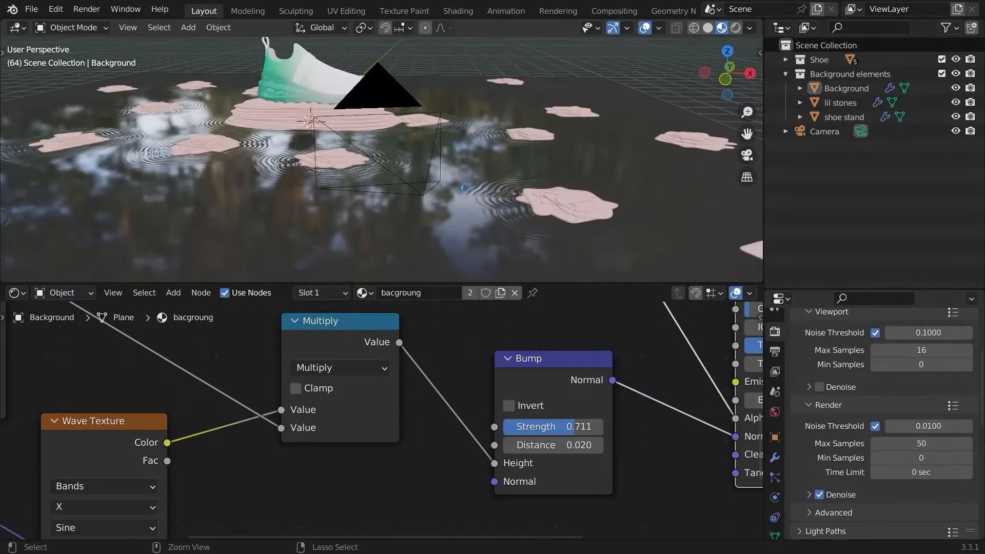
pyautogui.moveTo(452, 193)
pyautogui.mouseDown(button='middle')
pyautogui.moveTo(433, 218)
pyautogui.moveTo(436, 201)
pyautogui.mouseUp(button='middle')
pyautogui.press('F12')
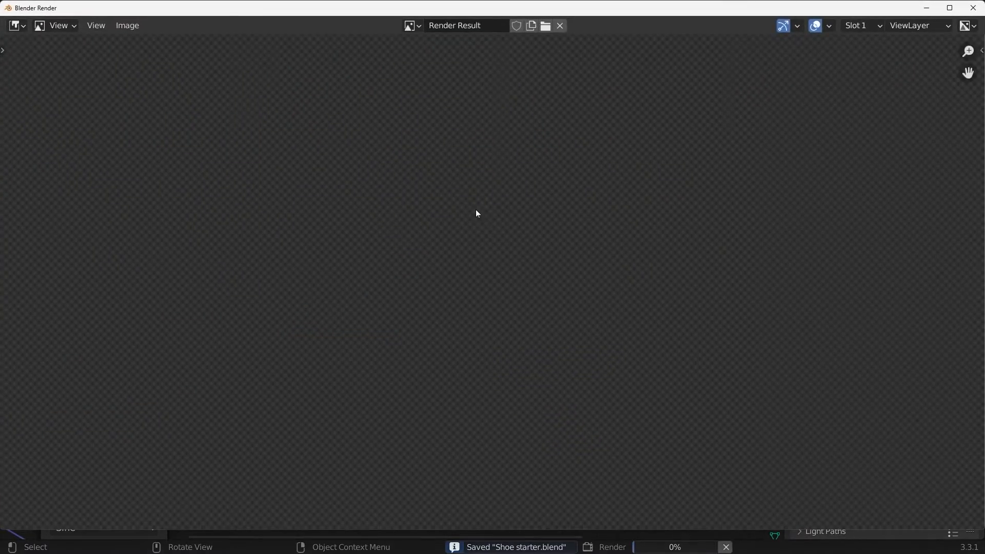
pyautogui.scroll(6, 449, 377)
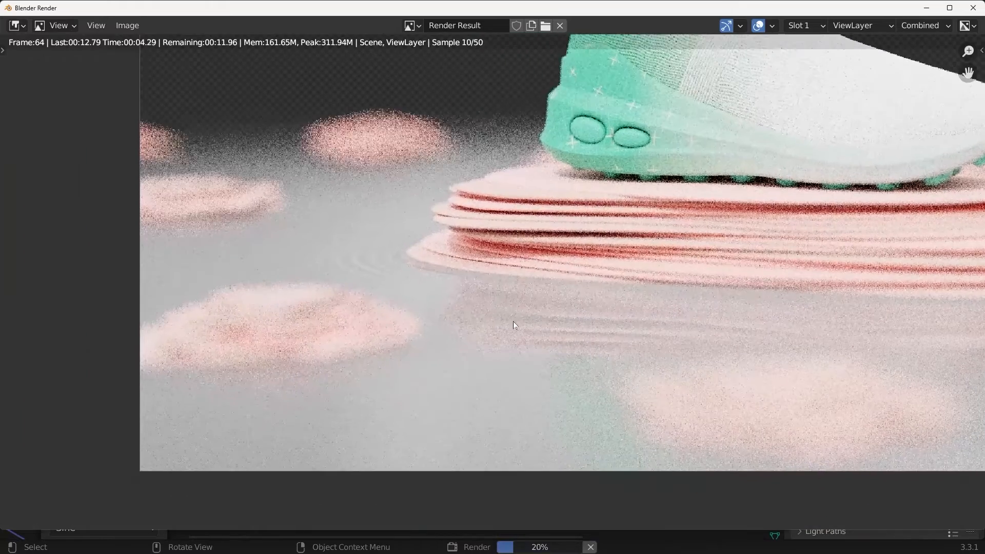
pyautogui.scroll(-4, 558, 369)
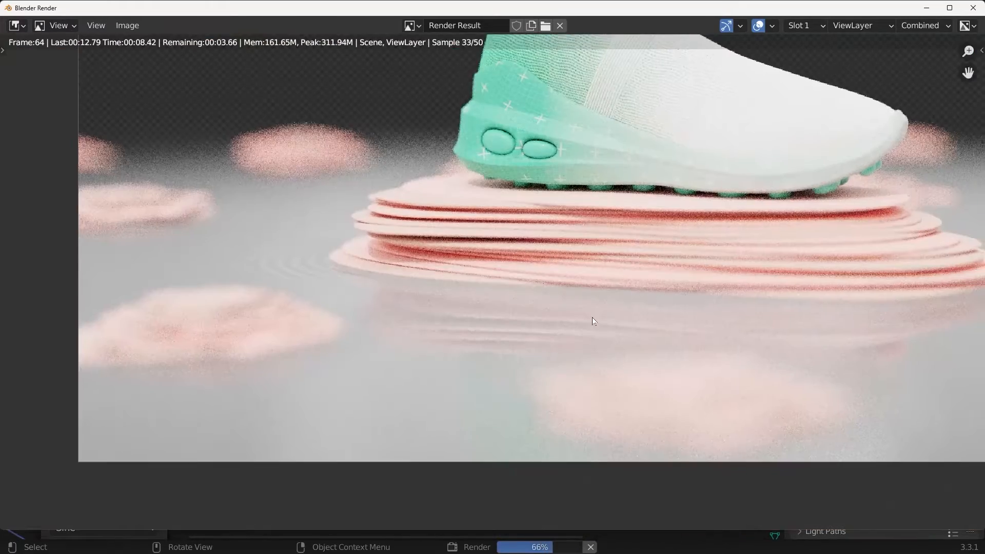
pyautogui.scroll(1, 513, 314)
pyautogui.scroll(-2, 518, 305)
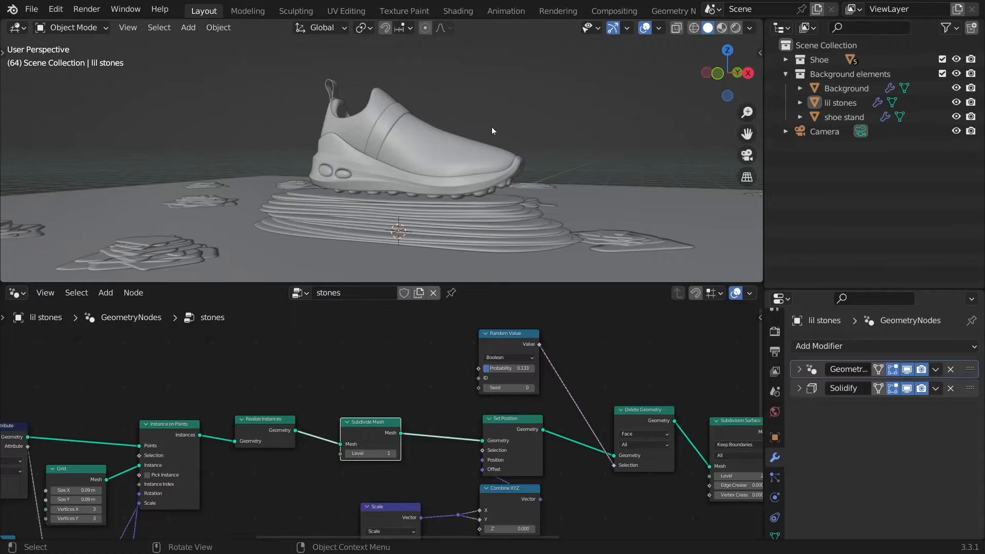
# - Dissolve the Subdivide Mesh node in the lil stones' geometry nodes, keeping Realize Instances linked to Set Position
pyautogui.moveTo(503, 123); pyautogui.dragTo(565, 198, button='middle')
pyautogui.click(575, 186)
pyautogui.scroll(8, 575, 187)
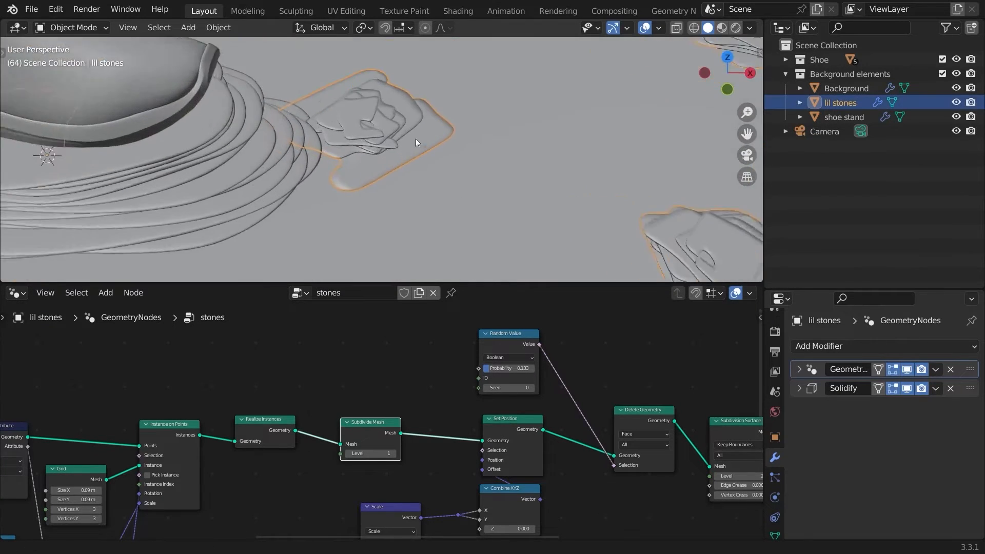
pyautogui.keyDown('ctrl'); pyautogui.moveTo(591, 368); pyautogui.dragTo(577, 418, button='middle'); pyautogui.keyUp('ctrl')
pyautogui.moveTo(523, 404); pyautogui.dragTo(364, 358, button='middle')
pyautogui.keyDown('ctrl'); pyautogui.moveTo(369, 392); pyautogui.dragTo(389, 363, button='middle'); pyautogui.keyUp('ctrl')
pyautogui.moveTo(388, 363); pyautogui.dragTo(393, 362)
pyautogui.moveTo(393, 363); pyautogui.dragTo(419, 374, button='middle')
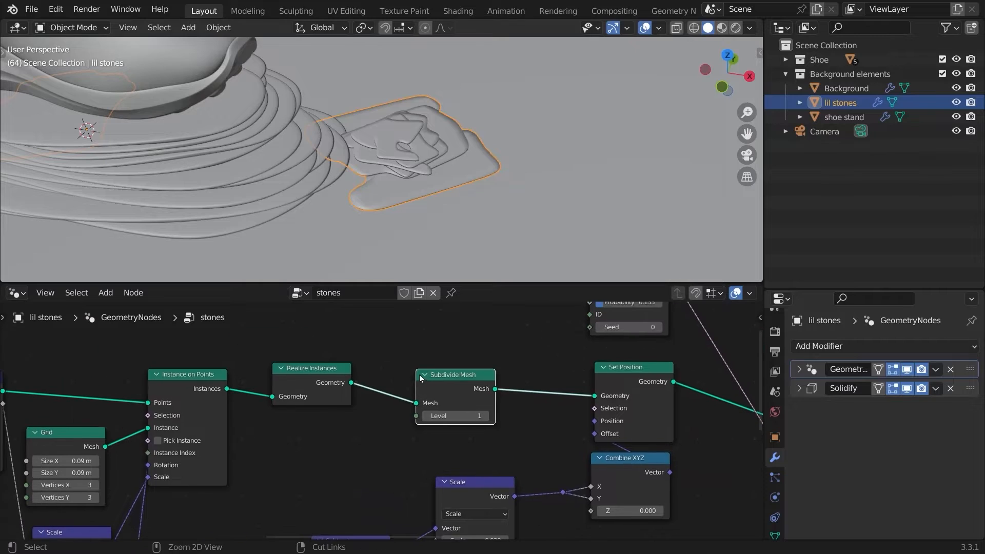
pyautogui.hotkey('ctrl', 'x')
pyautogui.scroll(-6, 356, 172)
pyautogui.moveTo(356, 171); pyautogui.dragTo(440, 162, button='middle')
pyautogui.scroll(-8, 440, 162)
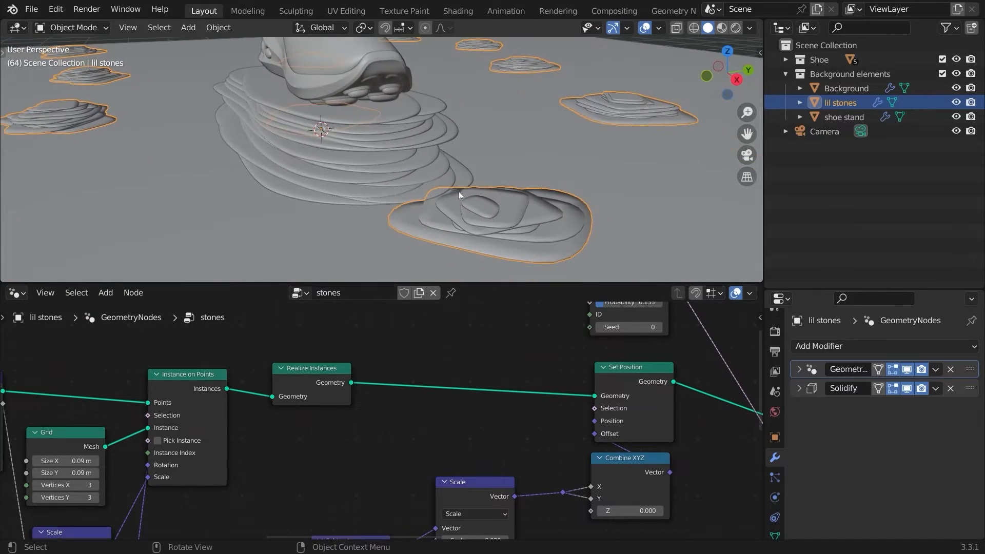
pyautogui.moveTo(444, 209); pyautogui.dragTo(441, 162, button='middle')
pyautogui.scroll(3, 461, 207)
# - Try a Bevel modifier on the lil stones object and remove it
pyautogui.moveTo(574, 349); pyautogui.dragTo(268, 385, button='middle')
pyautogui.moveTo(551, 235); pyautogui.dragTo(528, 221, button='middle')
pyautogui.keyDown('ctrl'); pyautogui.moveTo(528, 221); pyautogui.dragTo(525, 177, button='middle'); pyautogui.keyUp('ctrl')
pyautogui.click(827, 346)
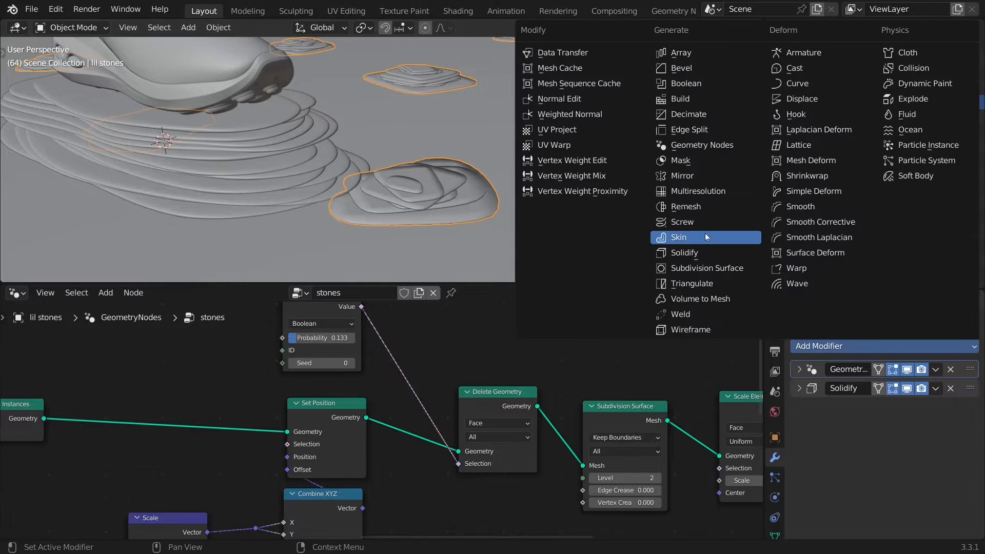
pyautogui.click(675, 69)
pyautogui.moveTo(475, 175); pyautogui.dragTo(435, 134, button='middle')
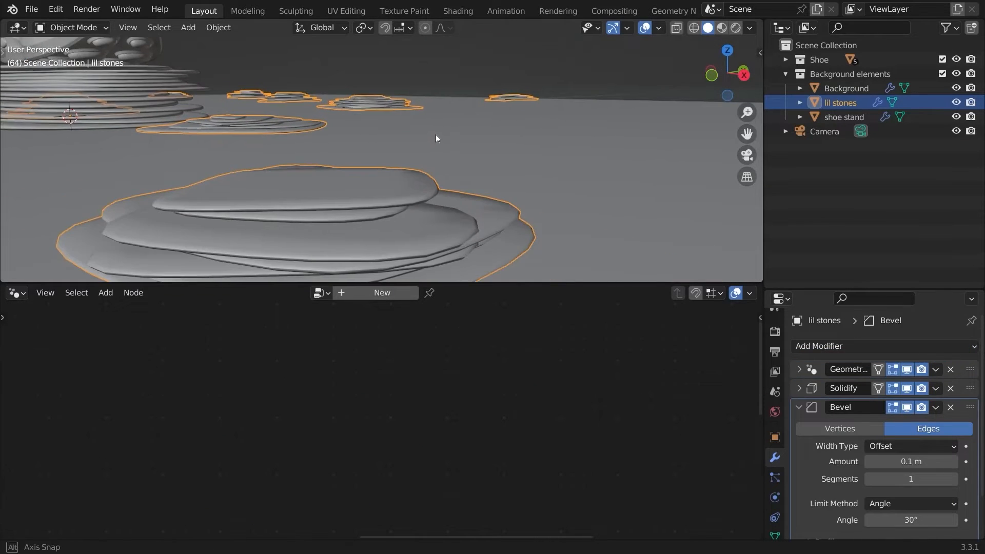
pyautogui.scroll(3, 438, 132)
pyautogui.click(951, 408)
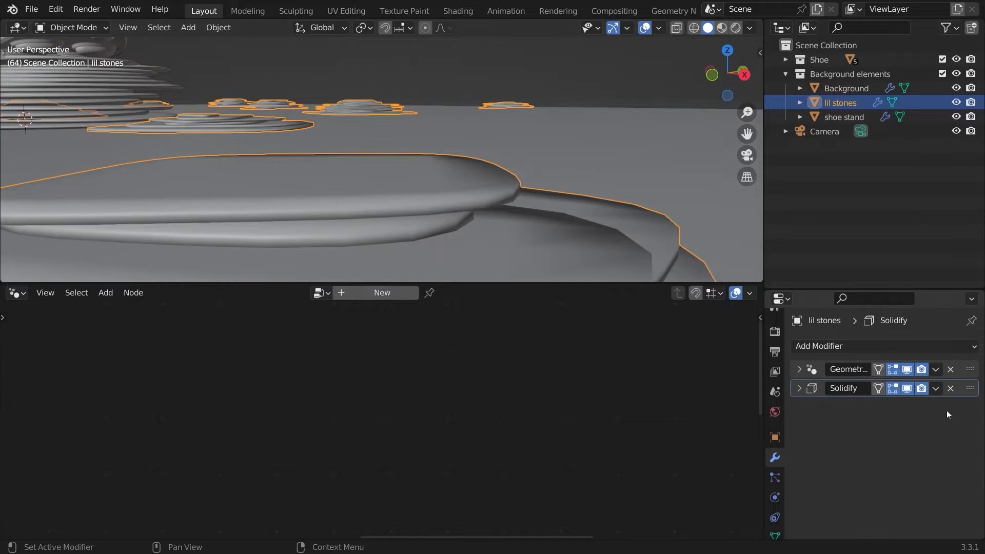
# - Reopen the stones geometry node tree and turn off Shade Smooth in its Set Shade Smooth node
pyautogui.click(807, 367)
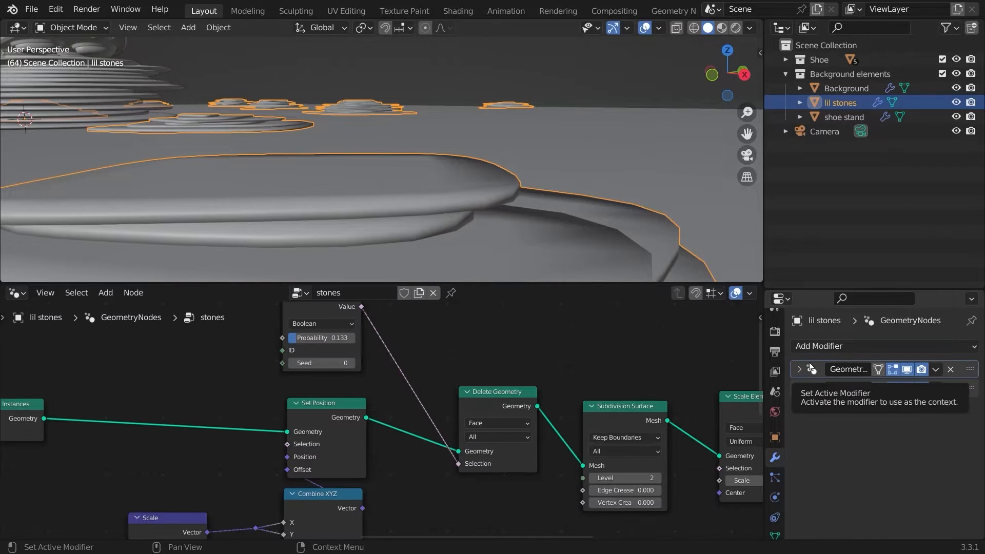
pyautogui.scroll(-2, 564, 370)
pyautogui.click(504, 411)
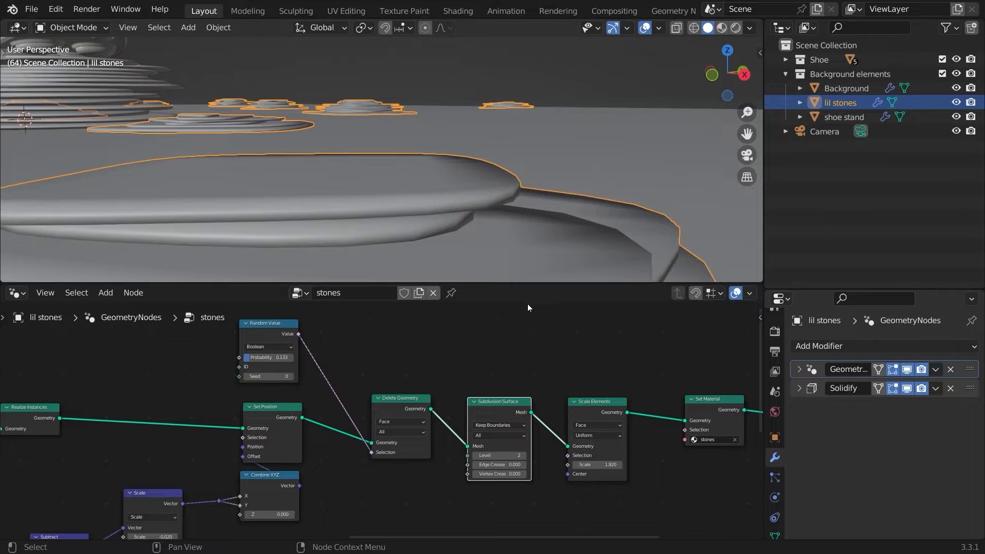
pyautogui.moveTo(527, 307); pyautogui.dragTo(413, 297, button='middle')
pyautogui.moveTo(726, 459); pyautogui.dragTo(512, 422, button='middle')
pyautogui.moveTo(512, 421); pyautogui.dragTo(445, 410, button='middle')
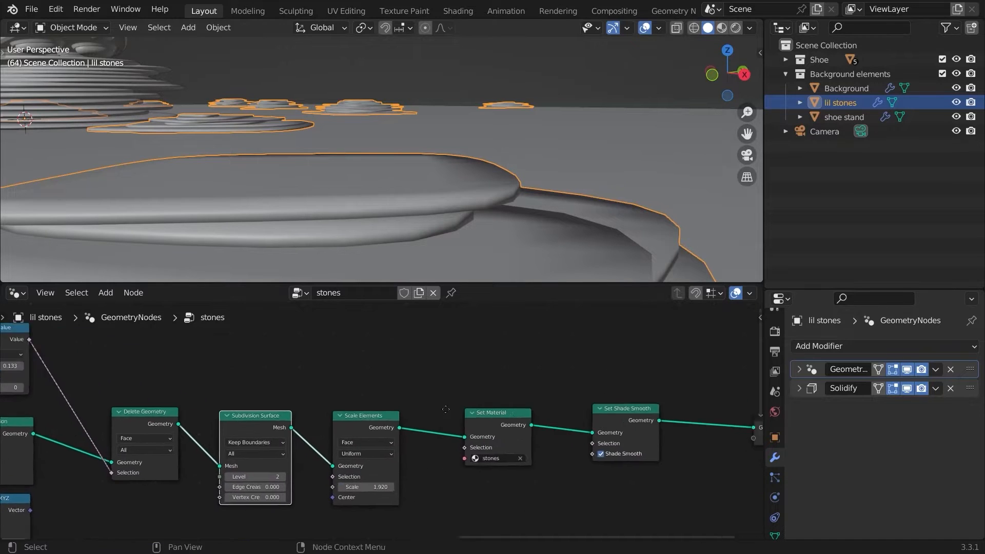
pyautogui.scroll(2, 484, 410)
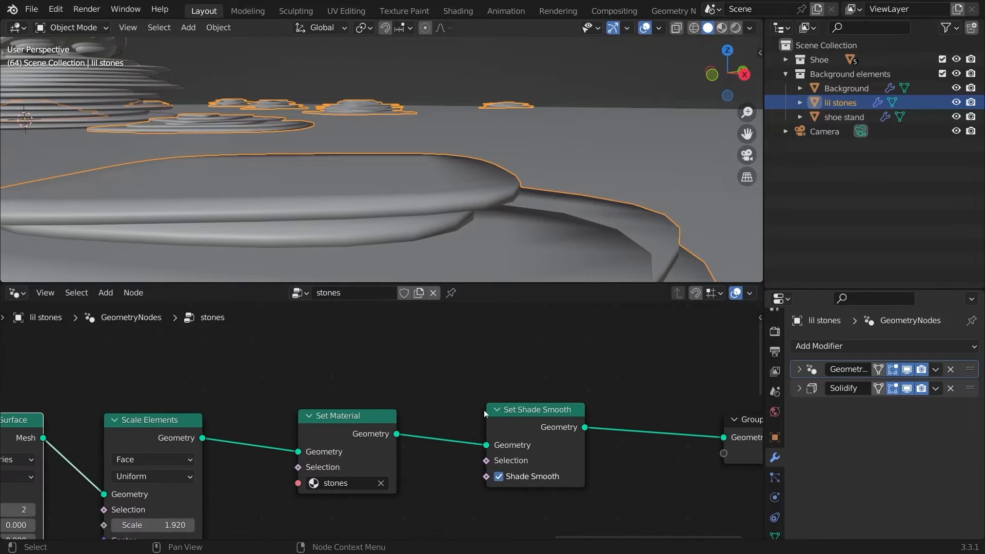
pyautogui.click(499, 477)
# - Save the file and play the animation to check the playback frame rate
pyautogui.scroll(-8, 433, 154)
pyautogui.hotkey('ctrl', 's')
pyautogui.press('space')
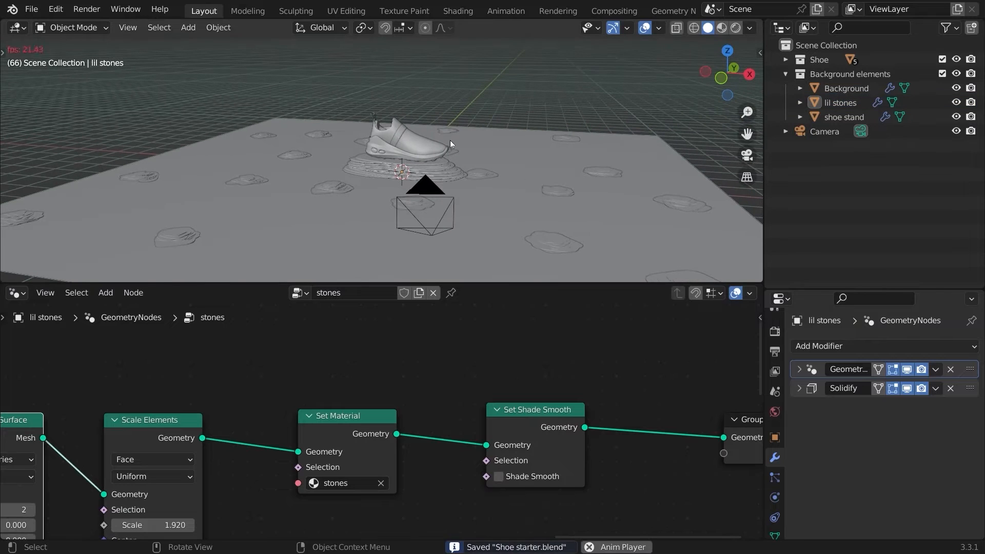
pyautogui.press('space')
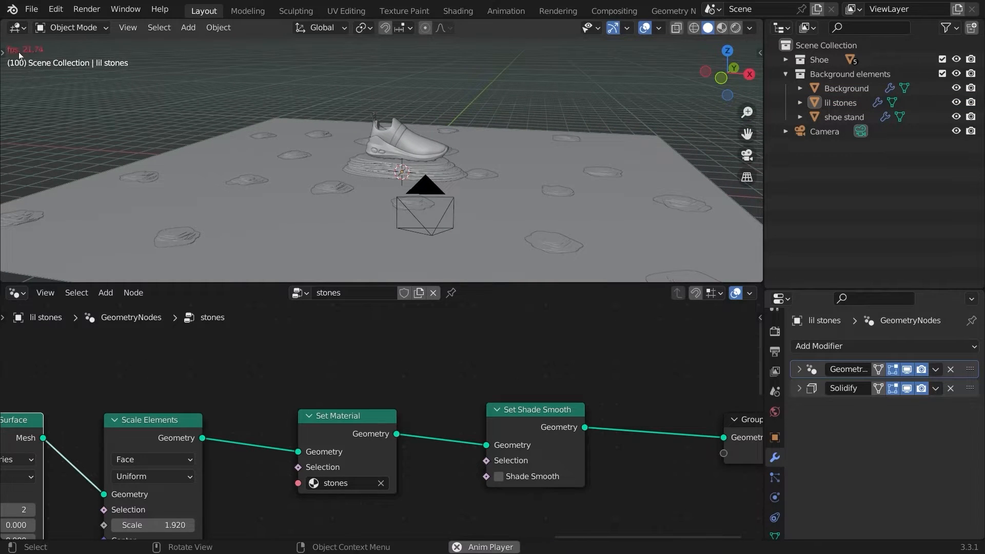
pyautogui.press('space')
# - Move the camera into a new collection named Cameras
pyautogui.press('KP_7')
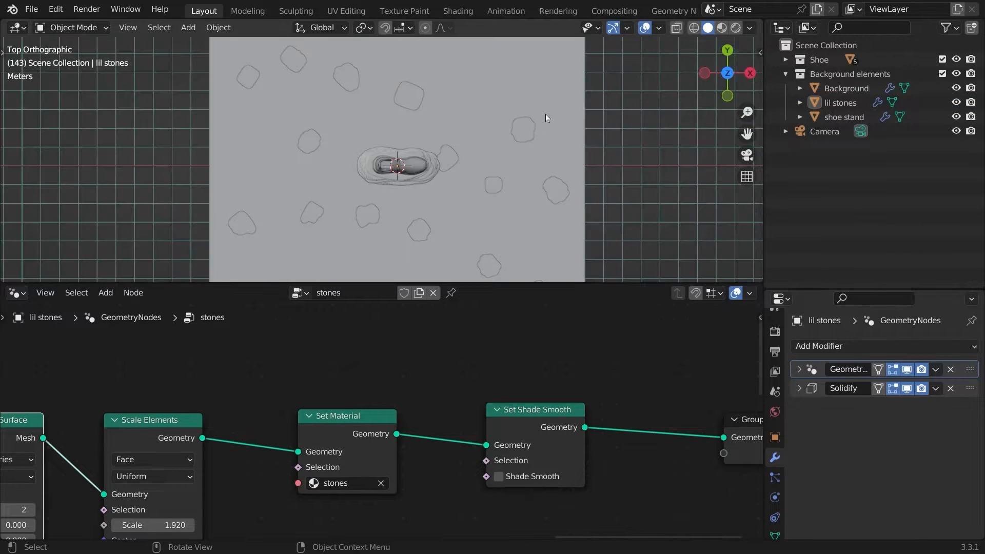
pyautogui.keyDown('shift'); pyautogui.moveTo(635, 153); pyautogui.dragTo(589, 146, button='middle'); pyautogui.keyUp('shift')
pyautogui.scroll(-3, 482, 118)
pyautogui.click(406, 159)
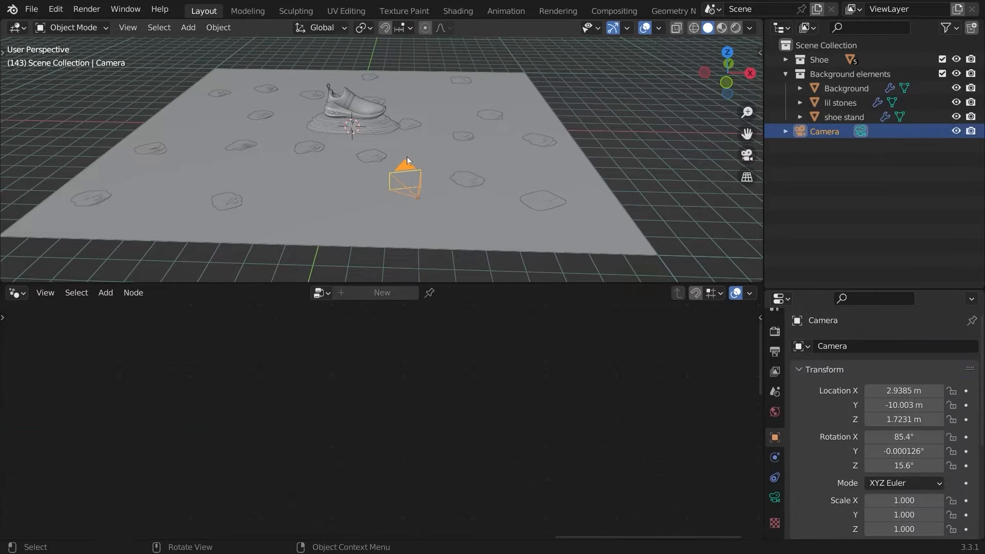
pyautogui.press('m')
pyautogui.click(537, 160)
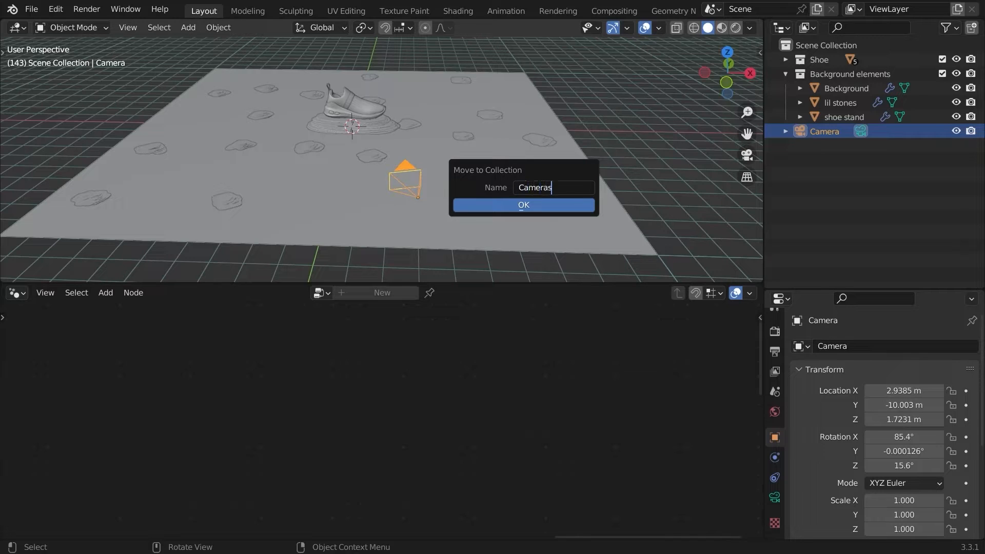
pyautogui.write('Cameras')
pyautogui.click(514, 205)
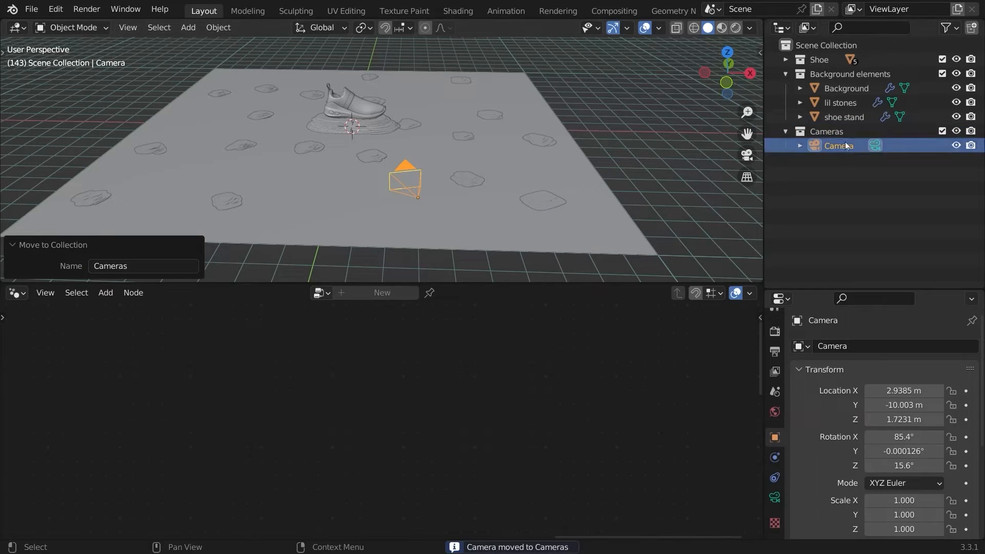
# - Hide the Cameras collection in the viewport and collapse the Background elements collection
pyautogui.click(954, 131)
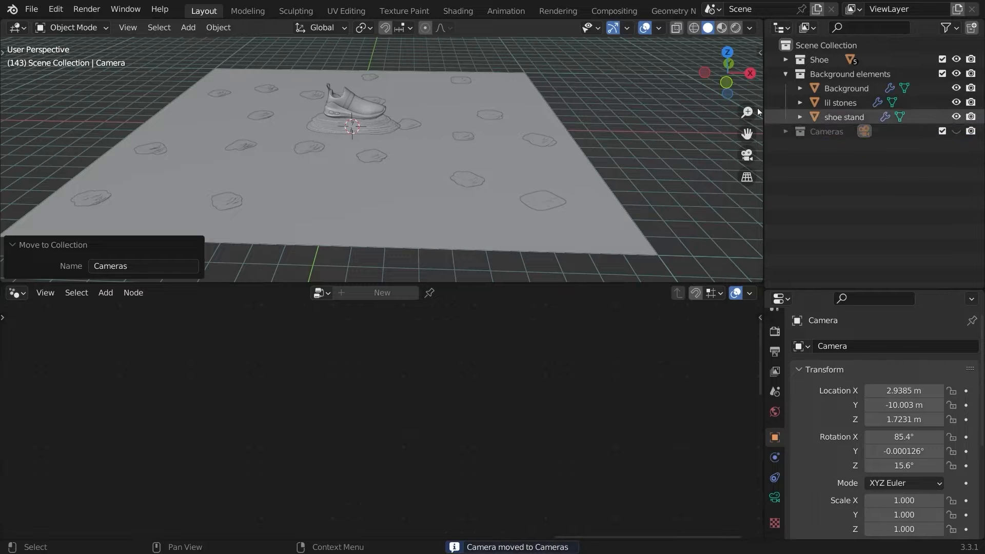
pyautogui.click(785, 74)
pyautogui.scroll(3, 464, 135)
pyautogui.moveTo(464, 134); pyautogui.dragTo(491, 147, button='middle')
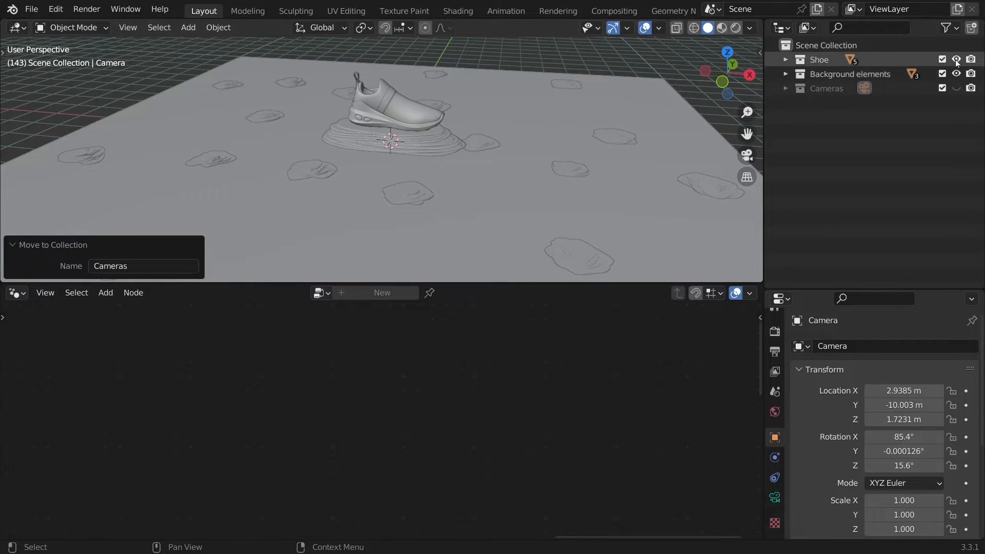
# - Hide the Shoe and Background elements collections in the viewport and add a mesh plane, framed in top view
pyautogui.moveTo(956, 59); pyautogui.dragTo(956, 74)
pyautogui.hotkey('shift', 'a')
pyautogui.moveTo(356, 117)
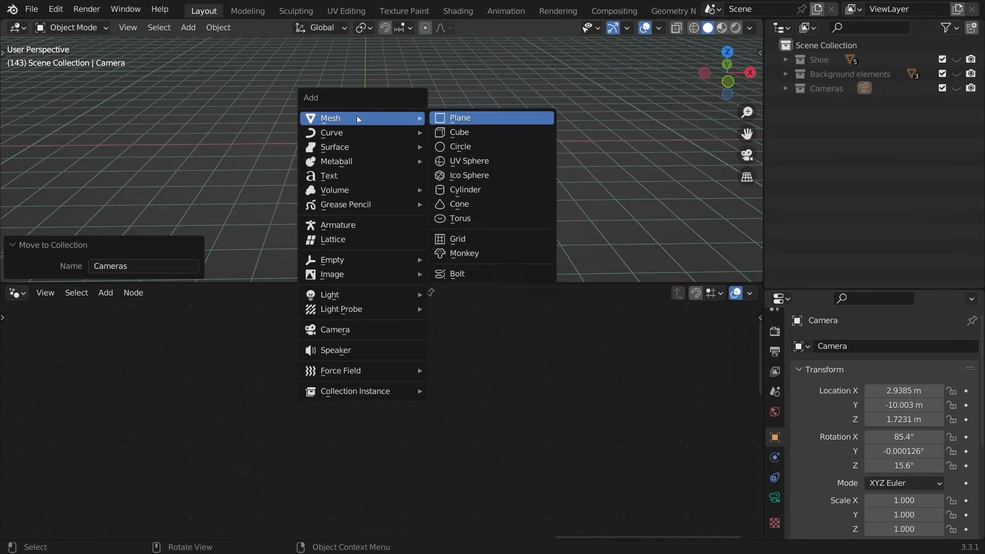
pyautogui.click(468, 118)
pyautogui.press('KP_7')
pyautogui.press('KP_Decimal')
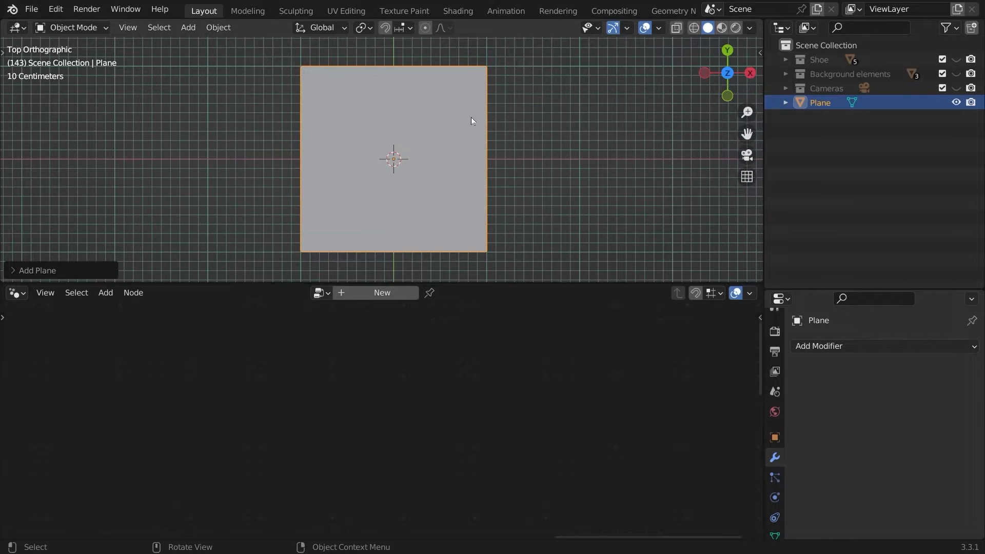
# - Add a Subdivision Surface modifier with viewport level 3 to the plane and subdivide its mesh once into four faces
pyautogui.hotkey('ctrl', '3')
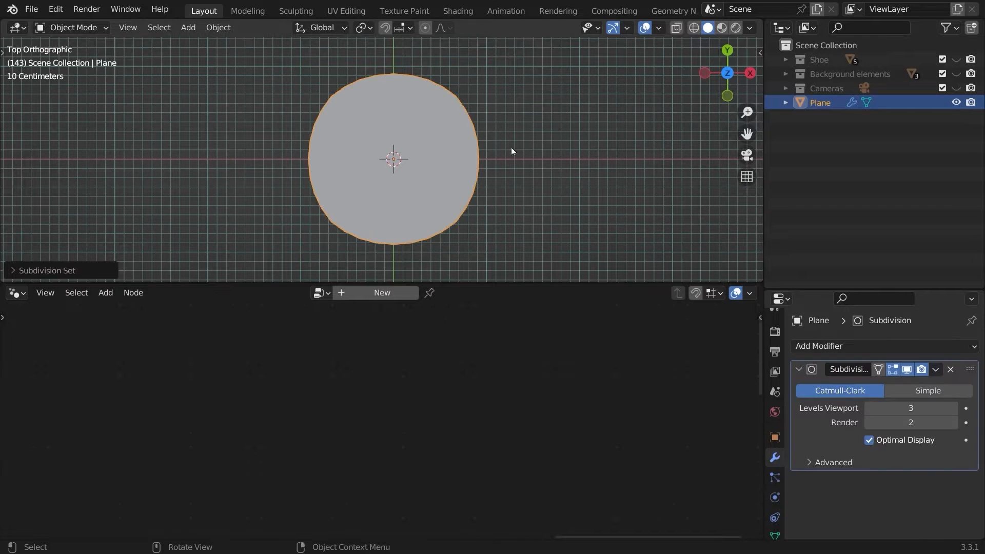
pyautogui.press('Tab')
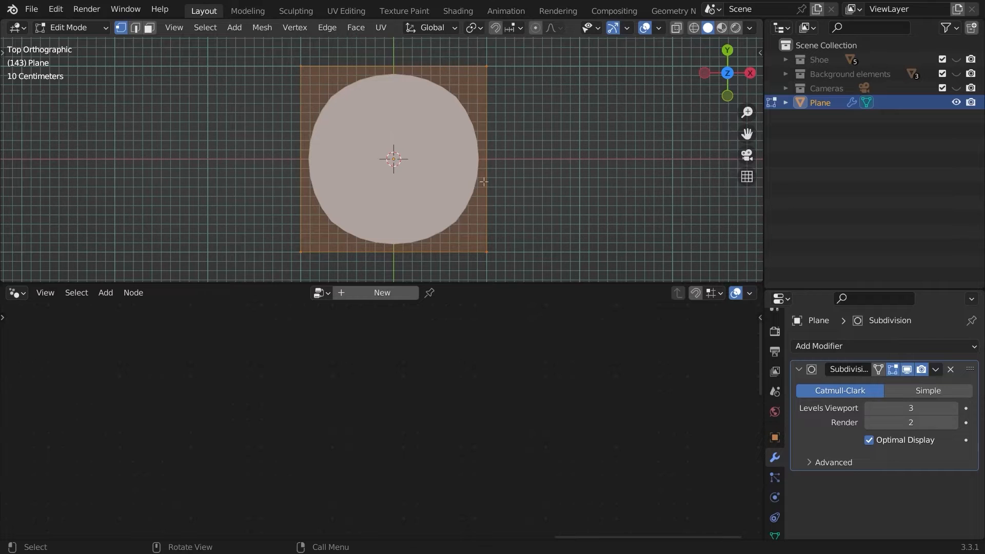
pyautogui.keyDown('ctrl'); pyautogui.moveTo(493, 170); pyautogui.dragTo(483, 149, button='middle'); pyautogui.keyUp('ctrl')
pyautogui.rightClick(463, 167)
pyautogui.click(463, 167)
# - Select the vertices at the midpoints of the plane's four outer edges and scale them outward into an octagonal outline
pyautogui.click(485, 170)
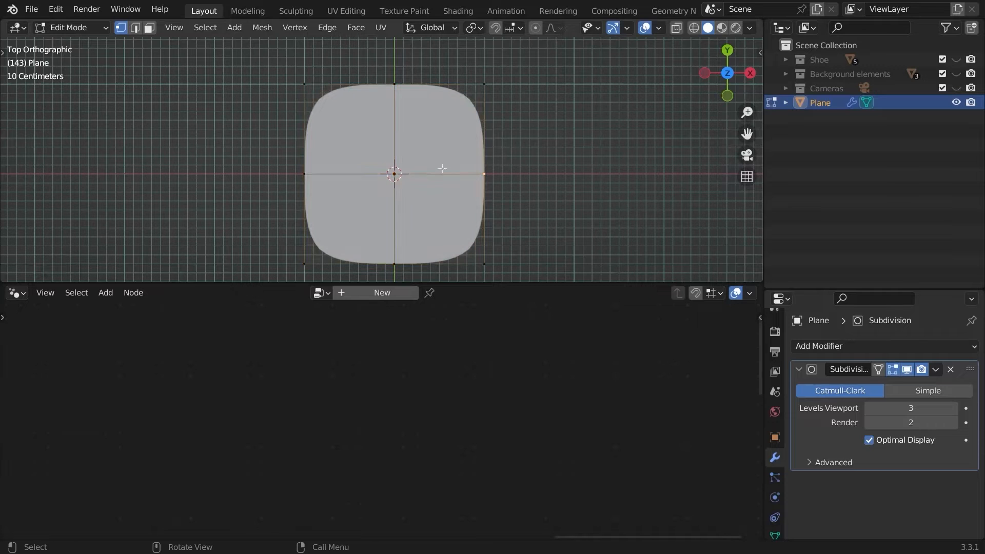
pyautogui.keyDown('shift'); pyautogui.moveTo(354, 242); pyautogui.dragTo(347, 220, button='middle'); pyautogui.keyUp('shift')
pyautogui.keyDown('shift'); pyautogui.click(387, 246); pyautogui.keyUp('shift')
pyautogui.keyDown('shift'); pyautogui.click(388, 64); pyautogui.keyUp('shift')
pyautogui.keyDown('shift'); pyautogui.moveTo(253, 128); pyautogui.dragTo(337, 125, button='middle'); pyautogui.keyUp('shift')
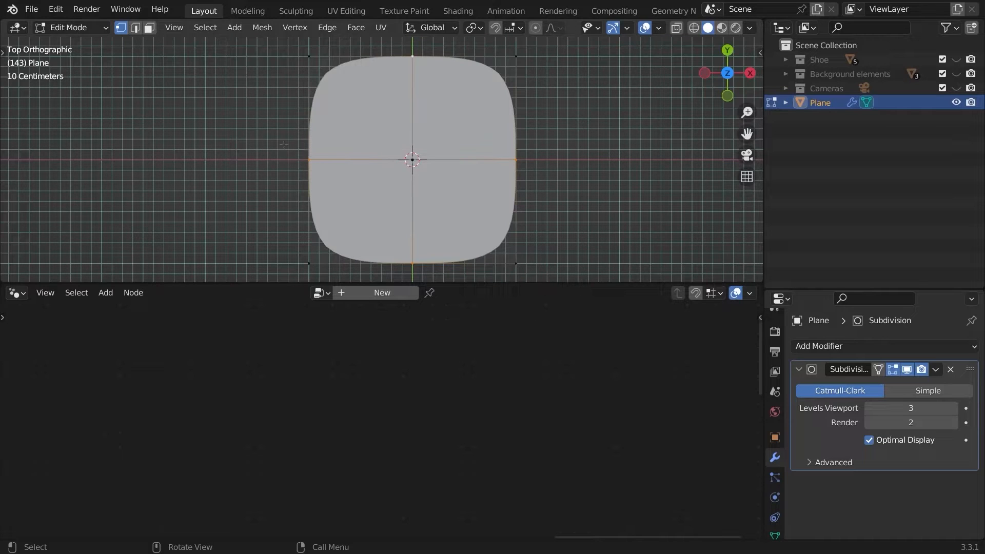
pyautogui.press('s')
pyautogui.click(224, 131)
# - Select all outer boundary vertices of the plane, leaving out the centre vertex
pyautogui.keyDown('ctrl'); pyautogui.moveTo(276, 139); pyautogui.dragTo(427, 100, button='middle'); pyautogui.keyUp('ctrl')
pyautogui.moveTo(493, 63); pyautogui.dragTo(349, 245)
pyautogui.keyDown('shift'); pyautogui.moveTo(508, 130); pyautogui.dragTo(457, 224); pyautogui.keyUp('shift')
pyautogui.keyDown('shift'); pyautogui.moveTo(478, 220); pyautogui.dragTo(392, 260); pyautogui.keyUp('shift')
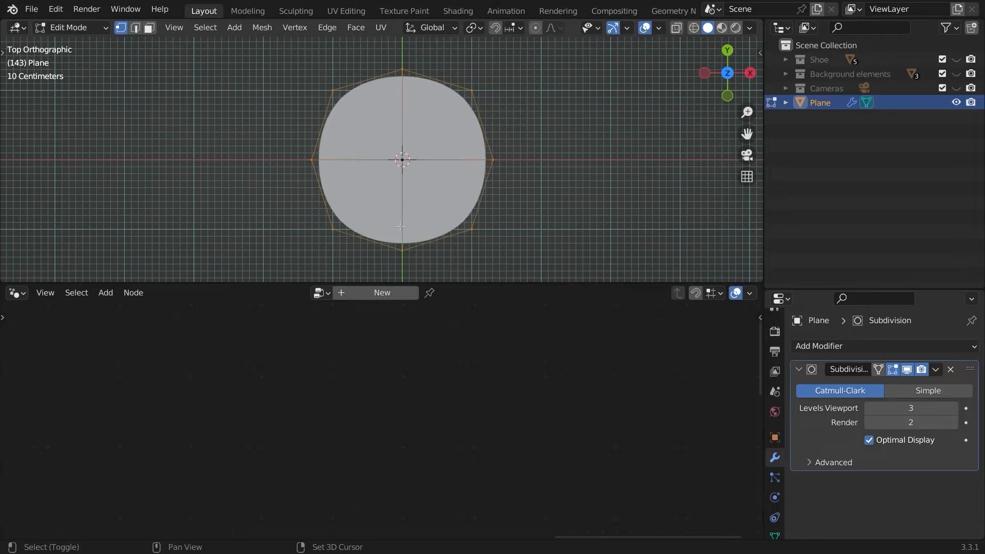
pyautogui.keyDown('ctrl'); pyautogui.moveTo(410, 187); pyautogui.dragTo(425, 153, button='middle'); pyautogui.keyUp('ctrl')
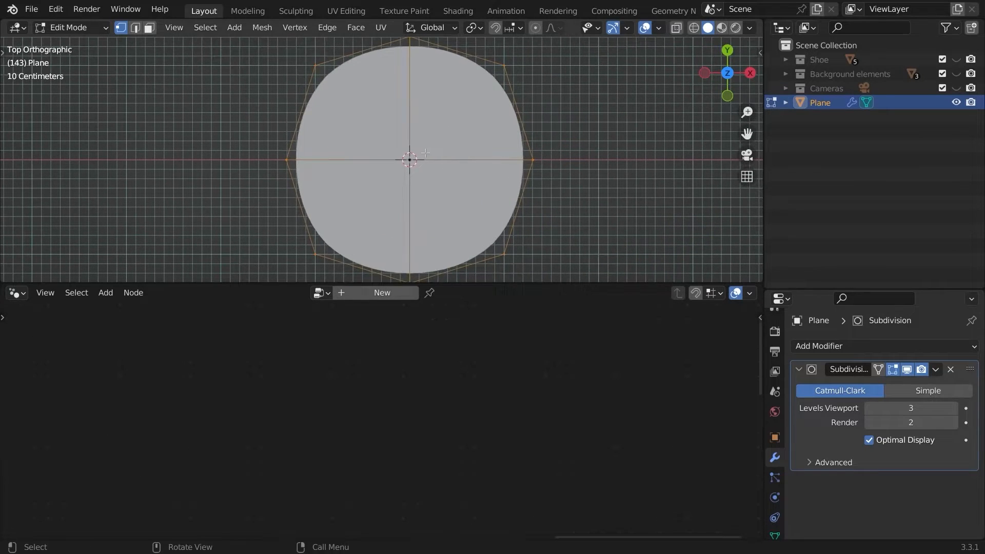
# - Reshape the plane's selected outer vertices into a perfect circle with LoopTools Circle
pyautogui.rightClick(411, 112)
pyautogui.moveTo(361, 72)
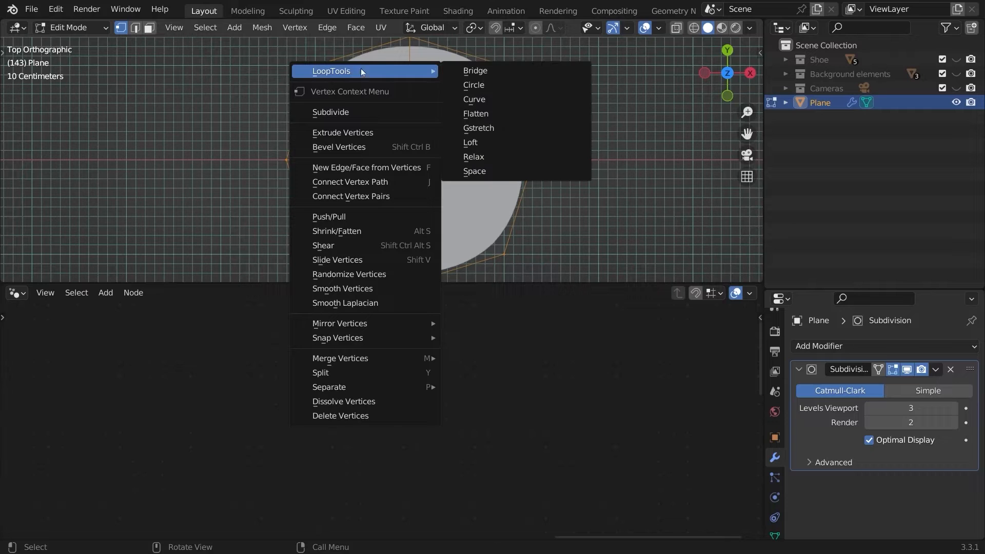
pyautogui.click(486, 86)
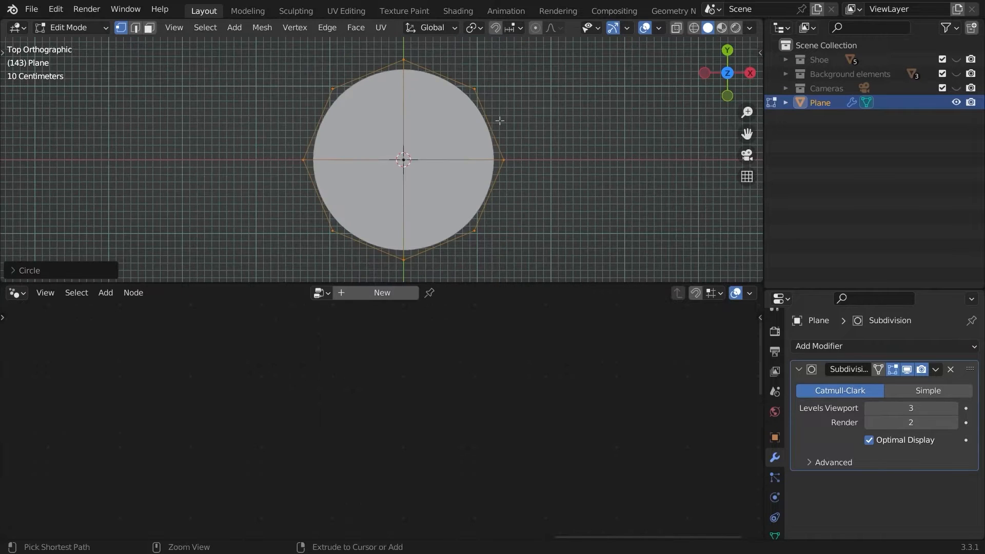
# - Search the add-ons in Preferences for "loop" to check that Mesh: LoopTools is enabled
pyautogui.click(56, 9)
pyautogui.click(92, 213)
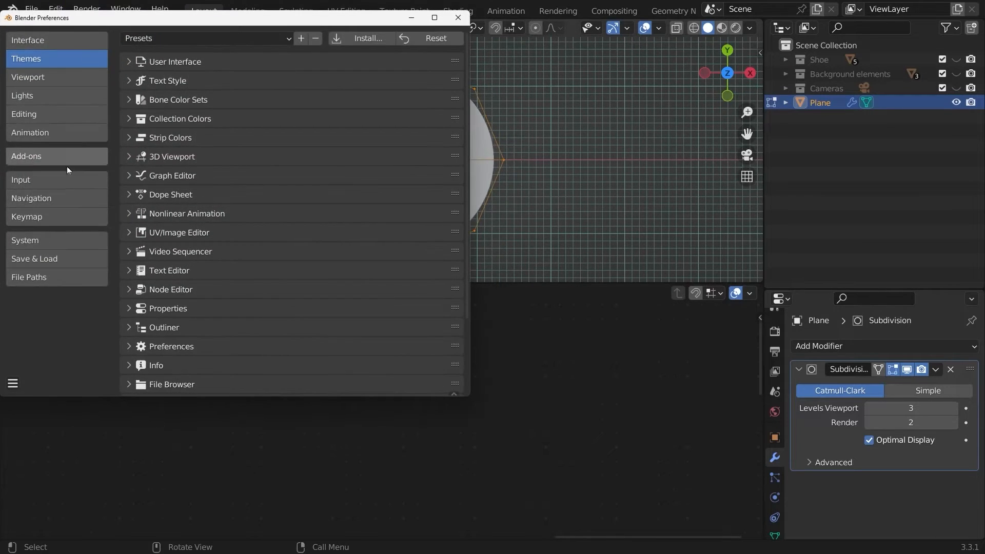
pyautogui.click(81, 154)
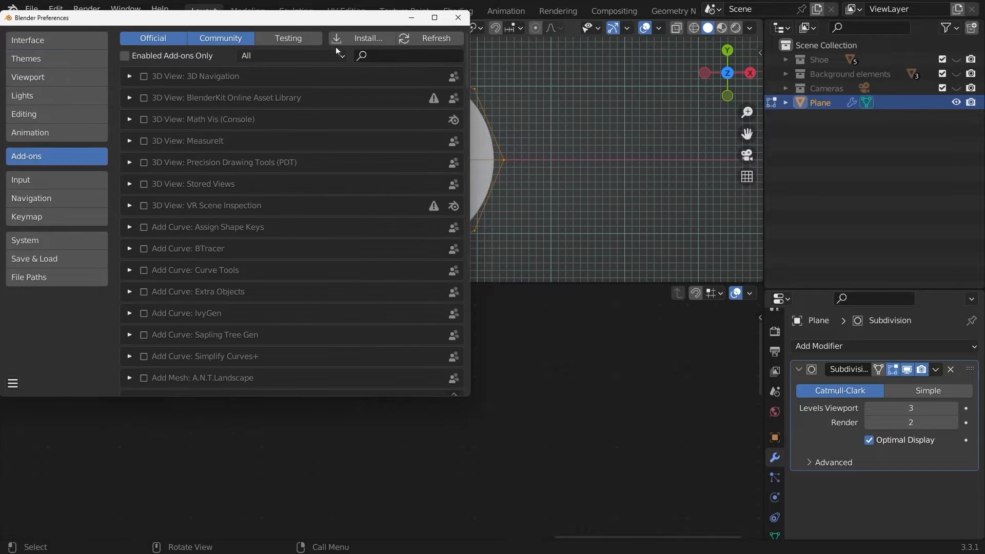
pyautogui.write('loop')
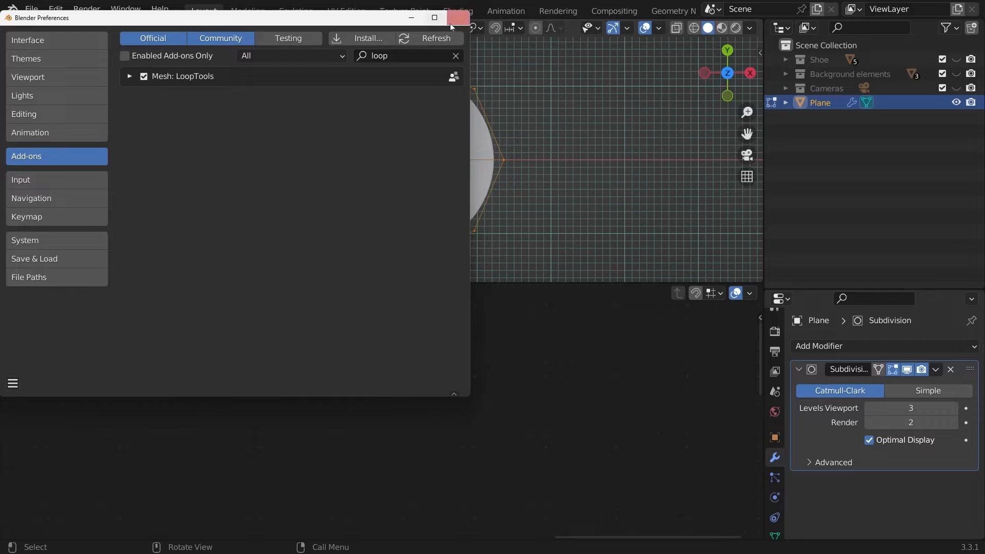
pyautogui.click(13, 383)
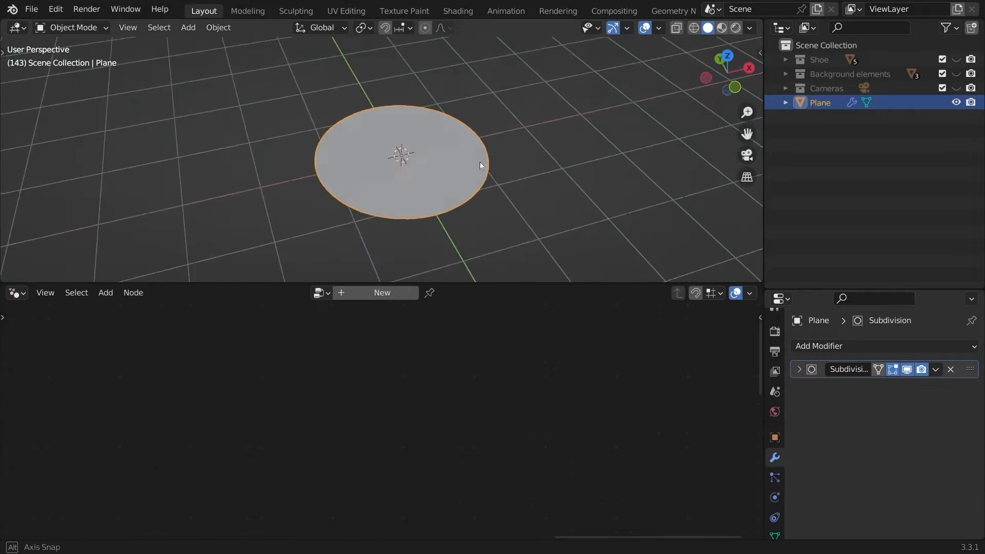
# - Add a Solidify modifier to the disc and, in front view, adjust its thickness so the disc becomes thicker above the ground plane
pyautogui.scroll(3, 554, 156)
pyautogui.scroll(-3, 583, 167)
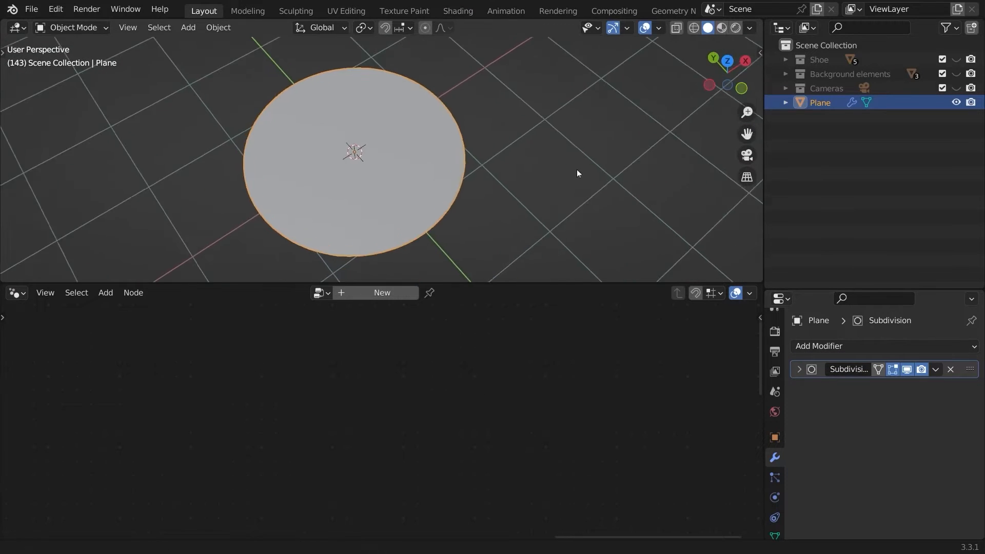
pyautogui.moveTo(578, 172); pyautogui.dragTo(643, 128, button='middle')
pyautogui.click(721, 76)
pyautogui.click(884, 345)
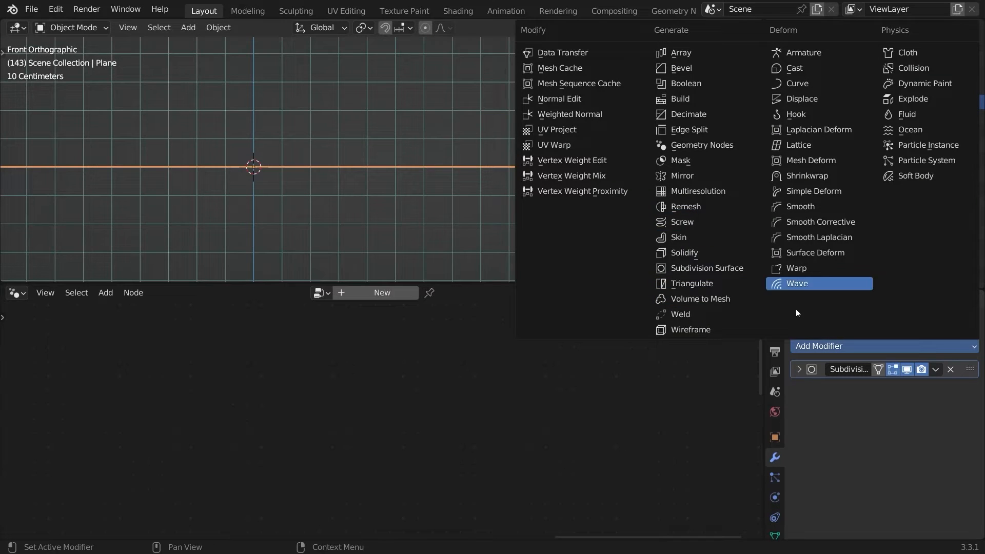
pyautogui.click(707, 253)
pyautogui.keyDown('ctrl'); pyautogui.moveTo(632, 202); pyautogui.dragTo(652, 200, button='middle'); pyautogui.keyUp('ctrl')
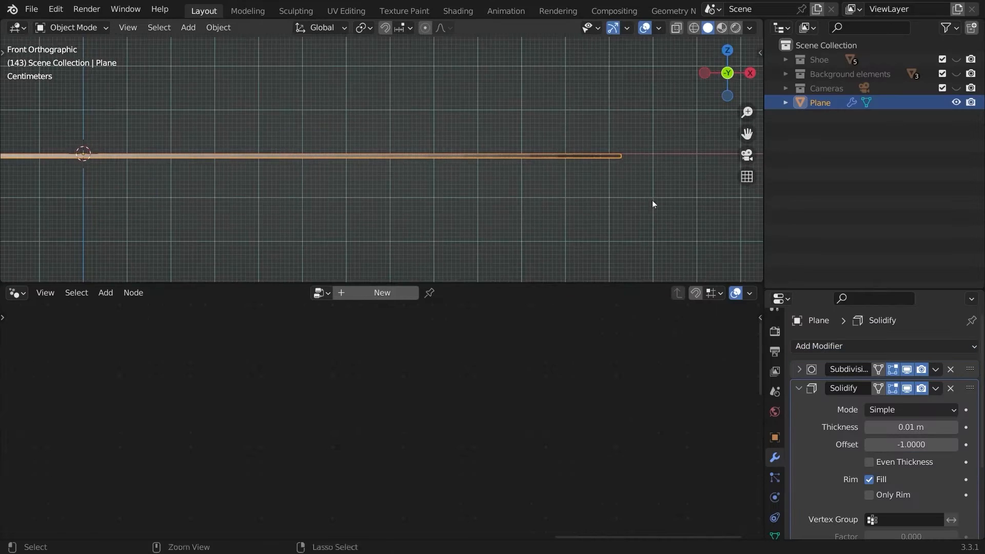
pyautogui.moveTo(893, 427)
pyautogui.mouseDown()
pyautogui.moveTo(869, 428)
pyautogui.moveTo(907, 425)
pyautogui.mouseUp()
pyautogui.click(821, 389)
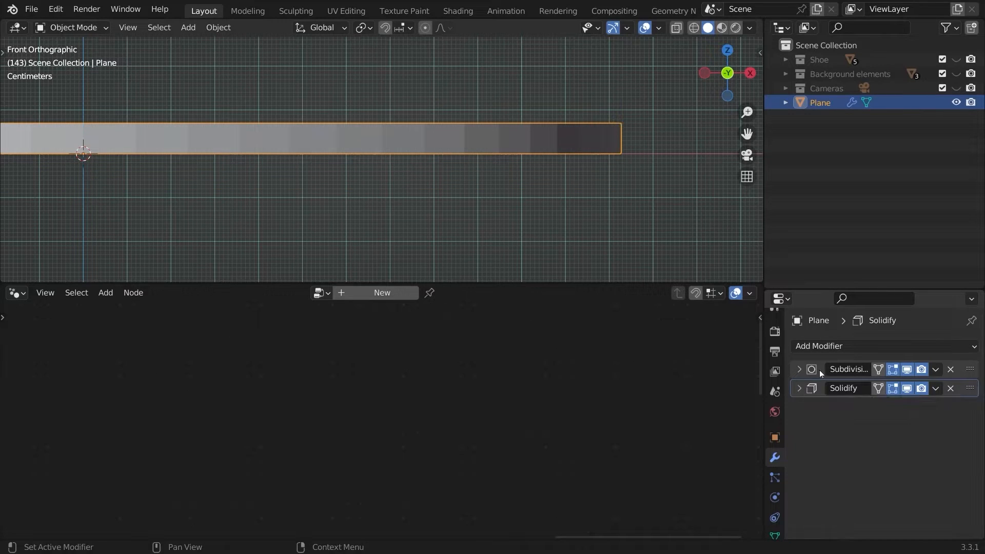
# - Add a second Subdivision Surface modifier after Solidify, raise its viewport level and shade the disc smooth
pyautogui.click(818, 346)
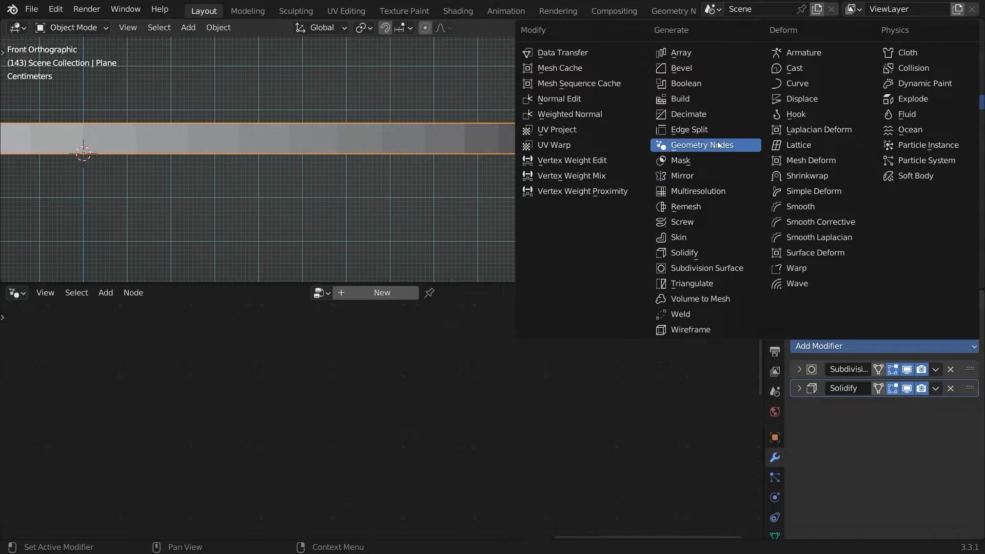
pyautogui.click(709, 268)
pyautogui.click(954, 446)
pyautogui.click(799, 407)
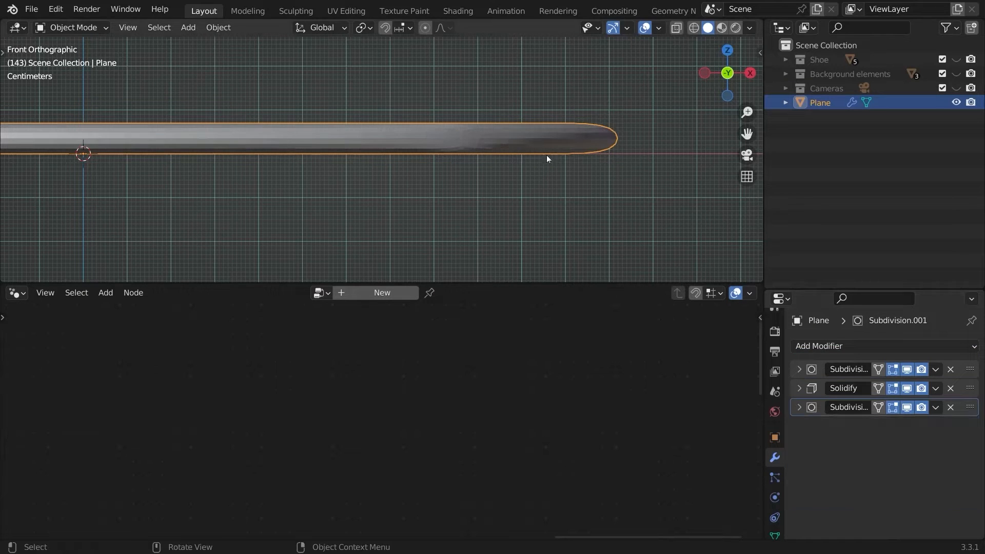
pyautogui.rightClick(519, 134)
pyautogui.click(508, 134)
# - Inset all faces of the disc in Edit Mode and scale the resulting inner faces
pyautogui.moveTo(508, 134); pyautogui.dragTo(568, 148, button='middle')
pyautogui.press('Tab')
pyautogui.press('3')
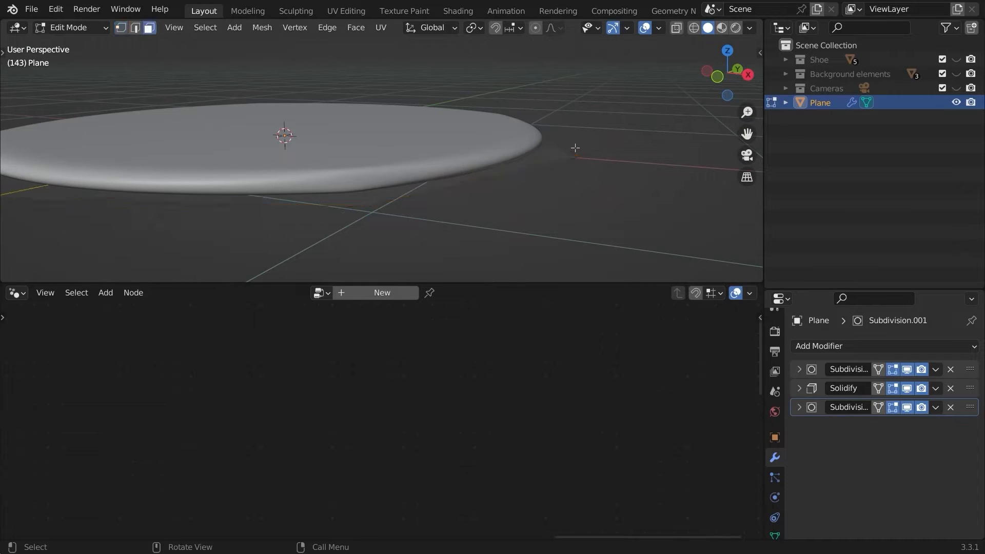
pyautogui.click(577, 154)
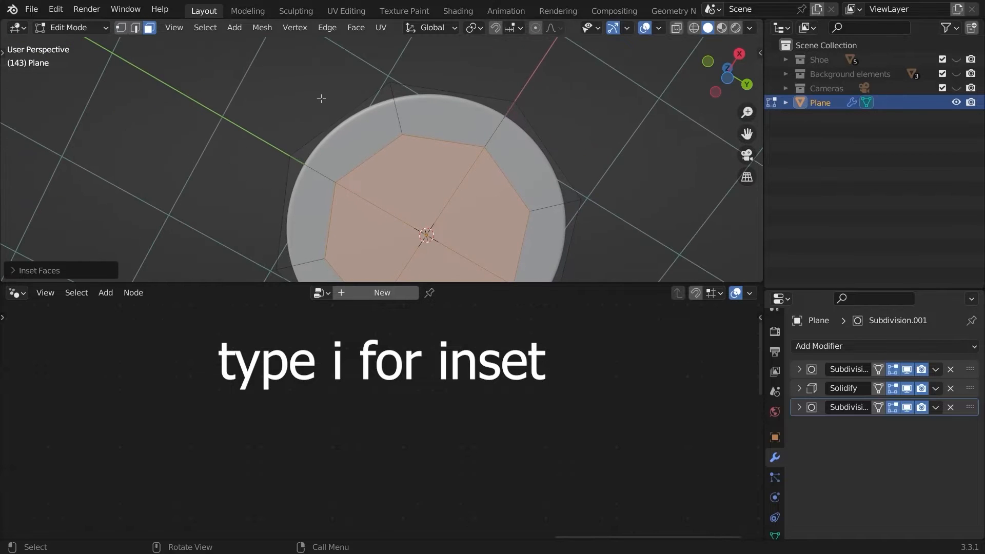
pyautogui.press('s')
pyautogui.click(318, 104)
# - Rescale the inset centre faces to refine the disc's rounded rim, and return to Object Mode
pyautogui.press('Tab')
pyautogui.moveTo(477, 210); pyautogui.dragTo(526, 169, button='middle')
pyautogui.moveTo(526, 170)
pyautogui.keyDown('ctrl'); pyautogui.mouseDown(button='middle')
pyautogui.moveTo(528, 127)
pyautogui.moveTo(506, 122)
pyautogui.moveTo(528, 167)
pyautogui.mouseUp(button='middle'); pyautogui.keyUp('ctrl')
pyautogui.press('Tab')
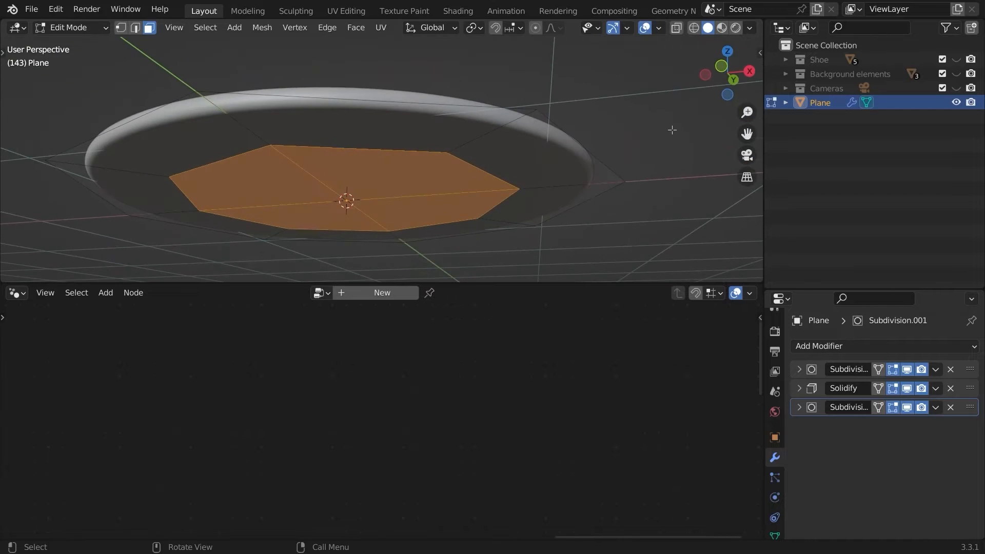
pyautogui.press('s')
pyautogui.click(583, 149)
pyautogui.press('Tab')
pyautogui.moveTo(525, 204); pyautogui.dragTo(527, 188, button='middle')
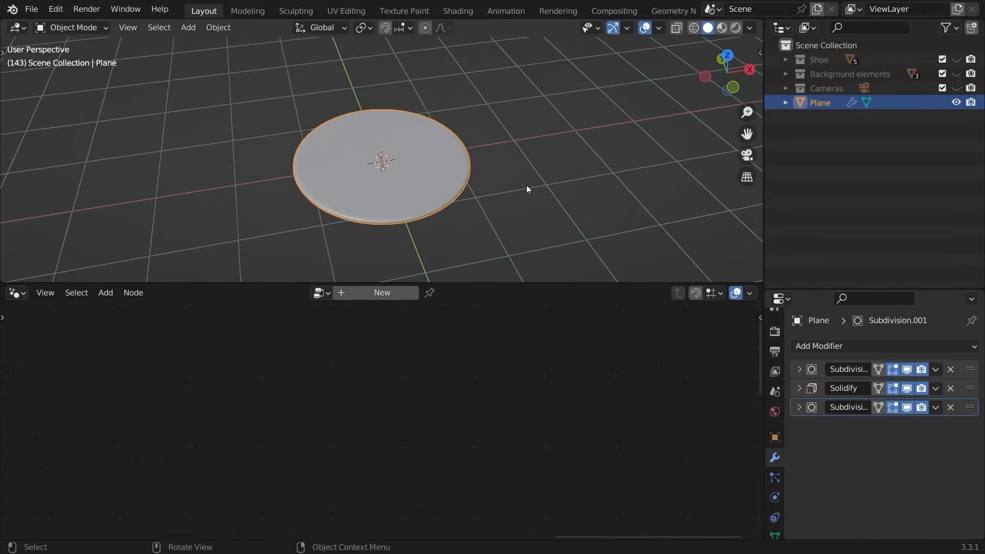
# - Add a Curve modifier to the disc and add a Path curve to the scene
pyautogui.click(836, 346)
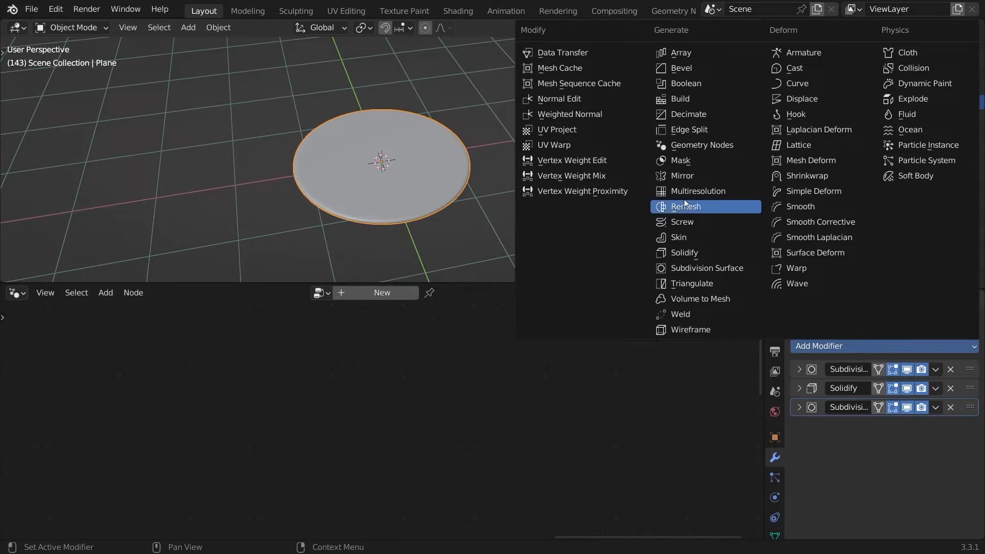
pyautogui.click(795, 83)
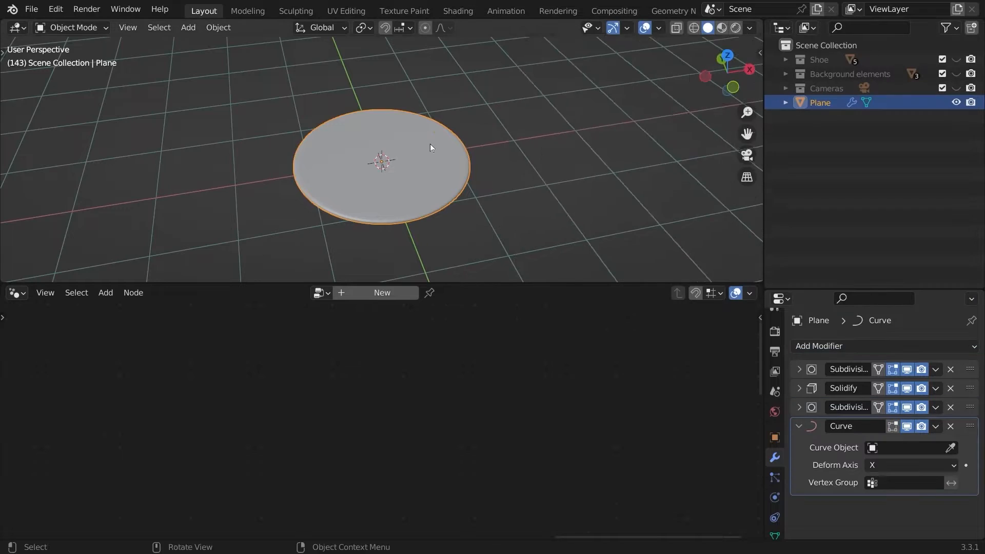
pyautogui.scroll(-6, 430, 144)
pyautogui.hotkey('shift', 'a')
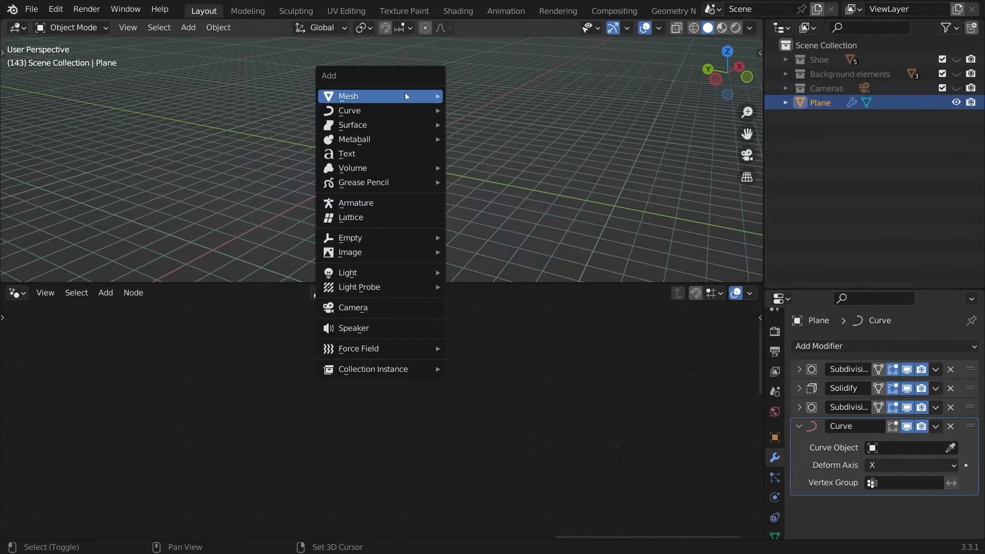
pyautogui.moveTo(390, 110)
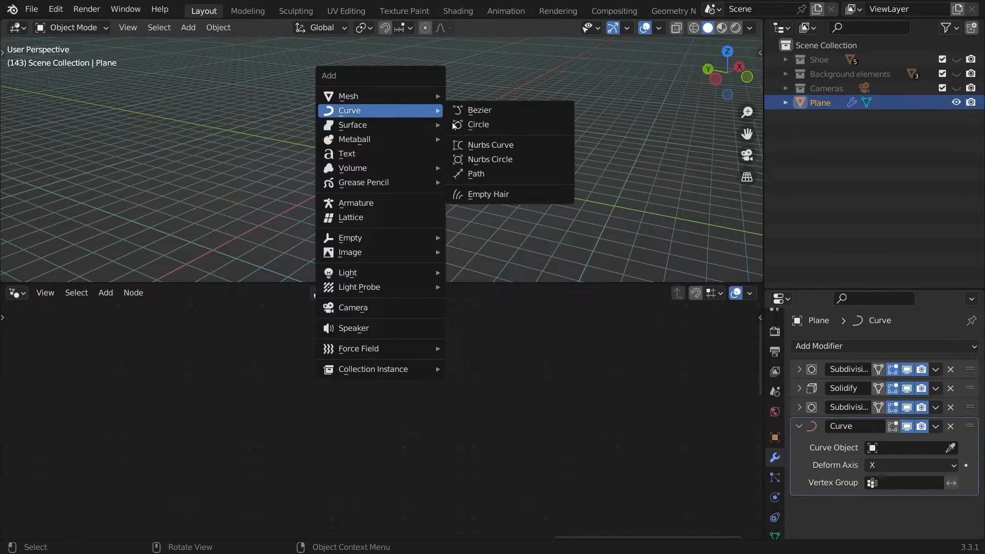
pyautogui.click(486, 173)
# - Scale the path up in top view so it extends far beyond both sides of the disc
pyautogui.click(725, 51)
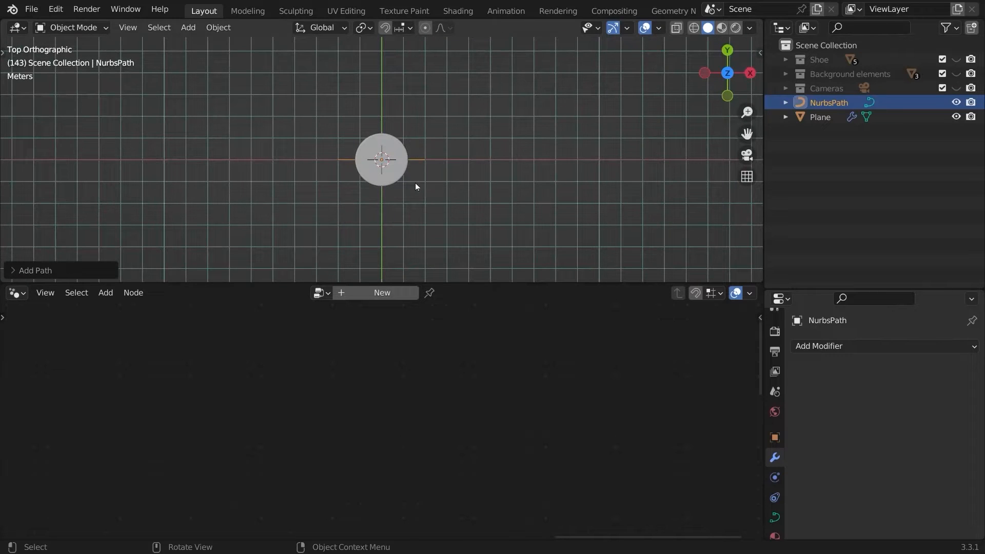
pyautogui.press('s')
pyautogui.click(570, 161)
# - Bend the right half of the path: move its centre control point up, the fourth point down and the right end point up
pyautogui.press('Tab')
pyautogui.click(379, 190)
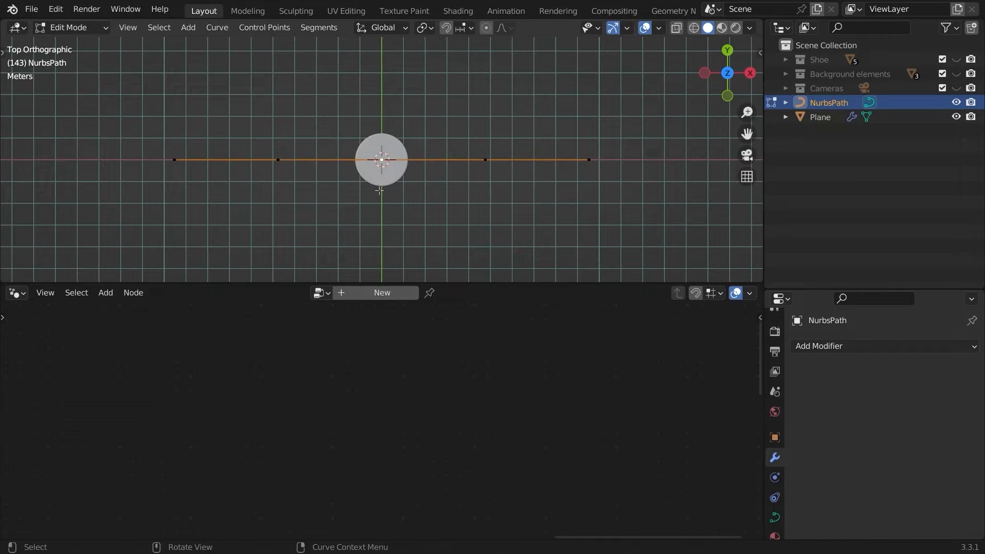
pyautogui.press('g')
pyautogui.click(369, 140)
pyautogui.click(505, 174)
pyautogui.press('g')
pyautogui.click(511, 218)
pyautogui.click(601, 140)
pyautogui.click(636, 111)
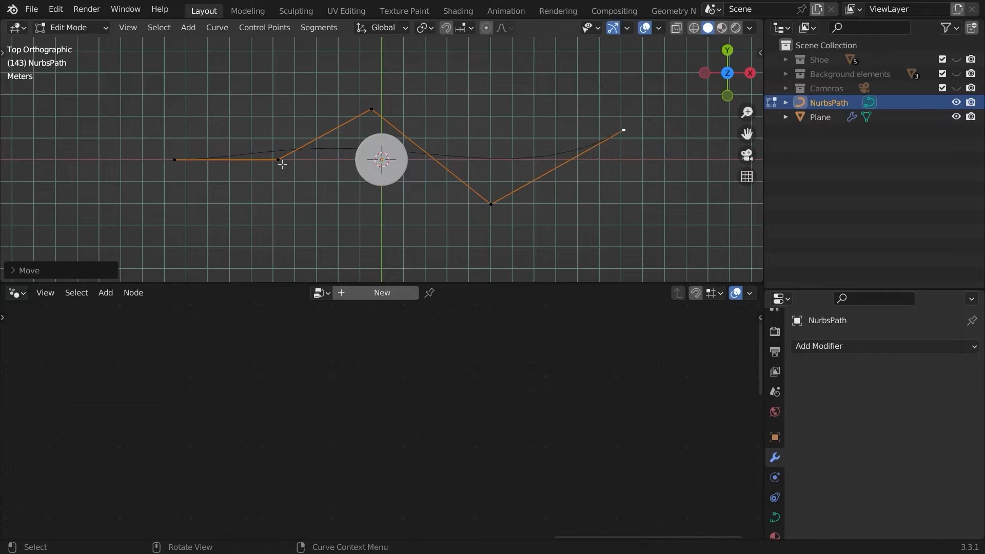
# - Bend the left half of the path by moving the second control point down and the left end point up
pyautogui.click(281, 164)
pyautogui.press('g')
pyautogui.click(274, 215)
pyautogui.click(177, 160)
pyautogui.press('g')
pyautogui.click(168, 104)
# - Raise the path's centre and left end control points out of the ground plane, and leave Edit Mode
pyautogui.moveTo(312, 162); pyautogui.dragTo(310, 148, button='middle')
pyautogui.press('g')
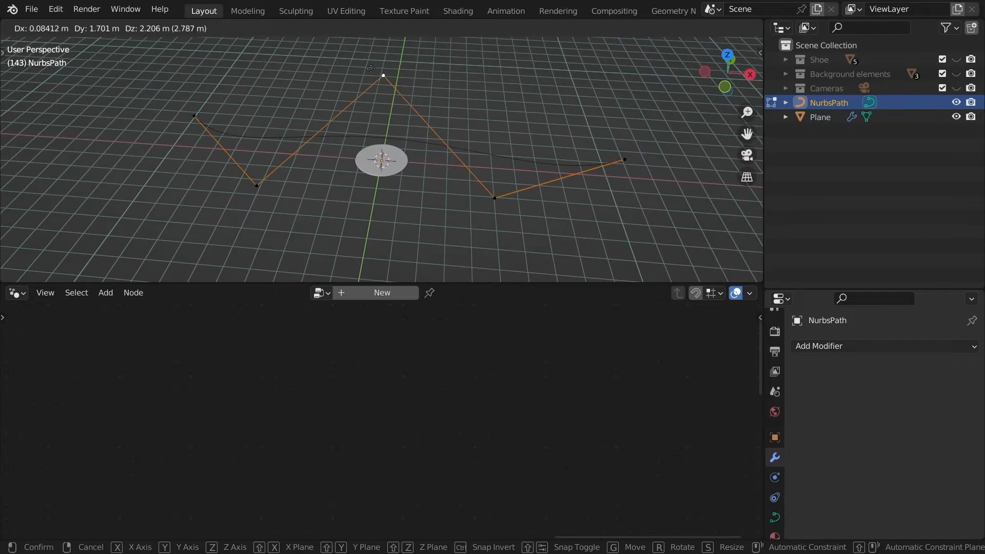
pyautogui.click(349, 66)
pyautogui.moveTo(349, 66); pyautogui.dragTo(340, 100, button='middle')
pyautogui.click(176, 145)
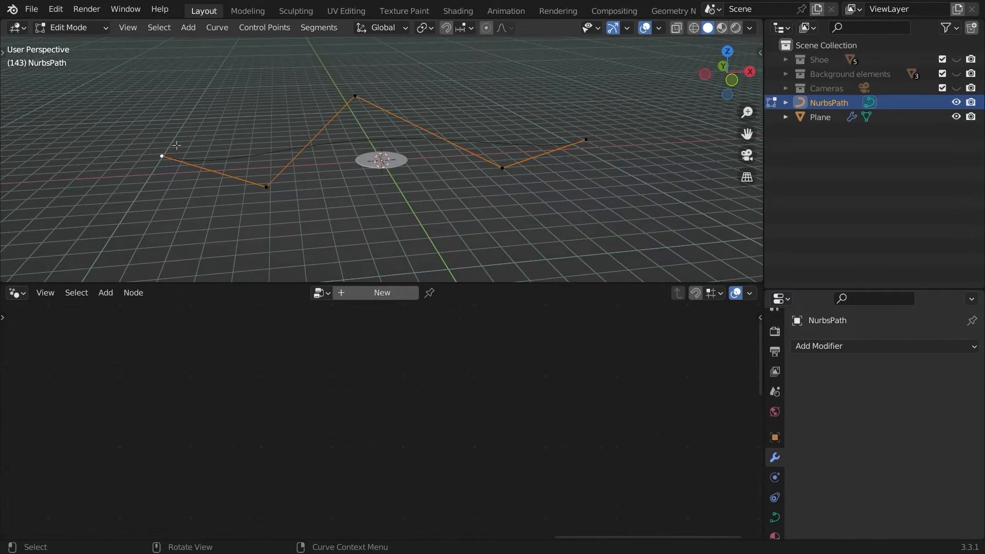
pyautogui.press('g')
pyautogui.click(231, 94)
pyautogui.press('Tab')
# - Set NurbsPath as the curve object of the disc's Curve modifier
pyautogui.moveTo(384, 158); pyautogui.dragTo(393, 131, button='middle')
pyautogui.scroll(4, 435, 170)
pyautogui.click(423, 171)
pyautogui.click(587, 176)
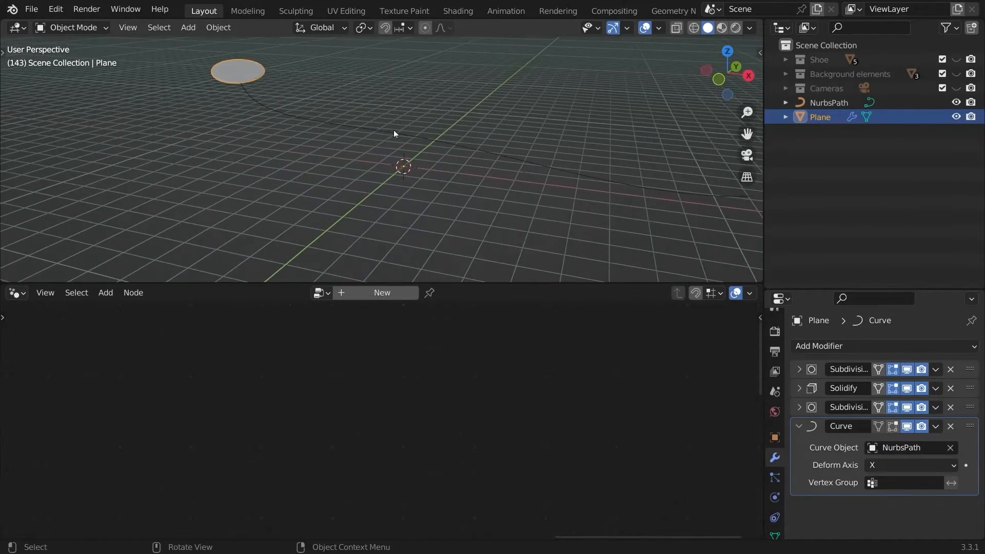
# - Slide the disc along the path by moving it on the global X axis
pyautogui.click(393, 131)
pyautogui.click(252, 73)
pyautogui.moveTo(267, 73); pyautogui.dragTo(463, 137, button='middle')
pyautogui.moveTo(524, 145); pyautogui.dragTo(560, 174, button='middle')
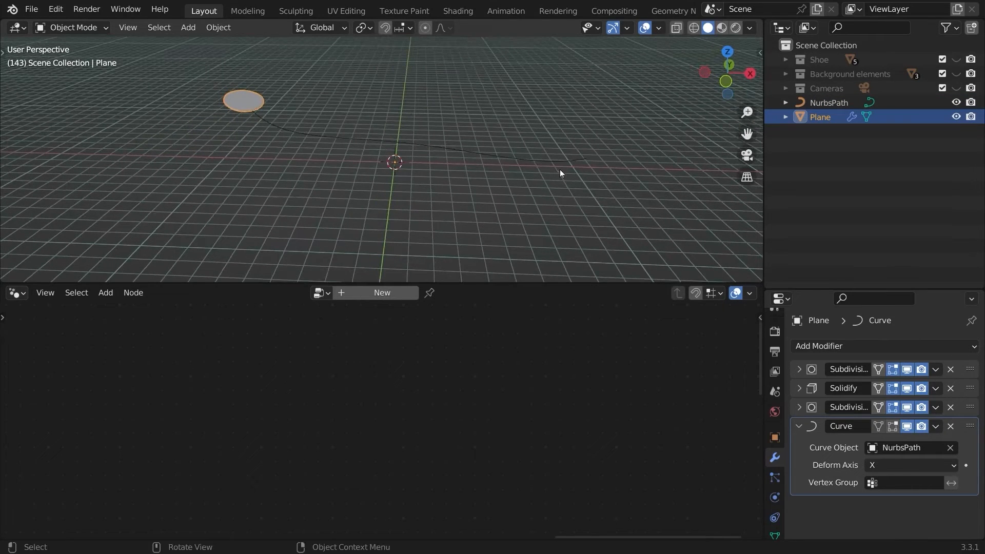
pyautogui.press('g')
pyautogui.press('x')
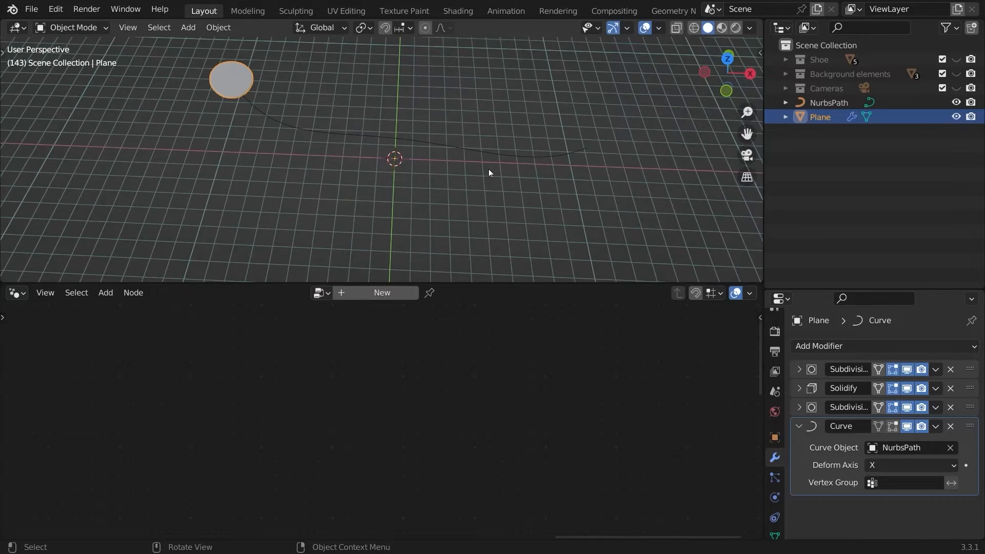
pyautogui.moveTo(489, 169); pyautogui.dragTo(486, 137, button='middle')
pyautogui.press('g')
pyautogui.press('x')
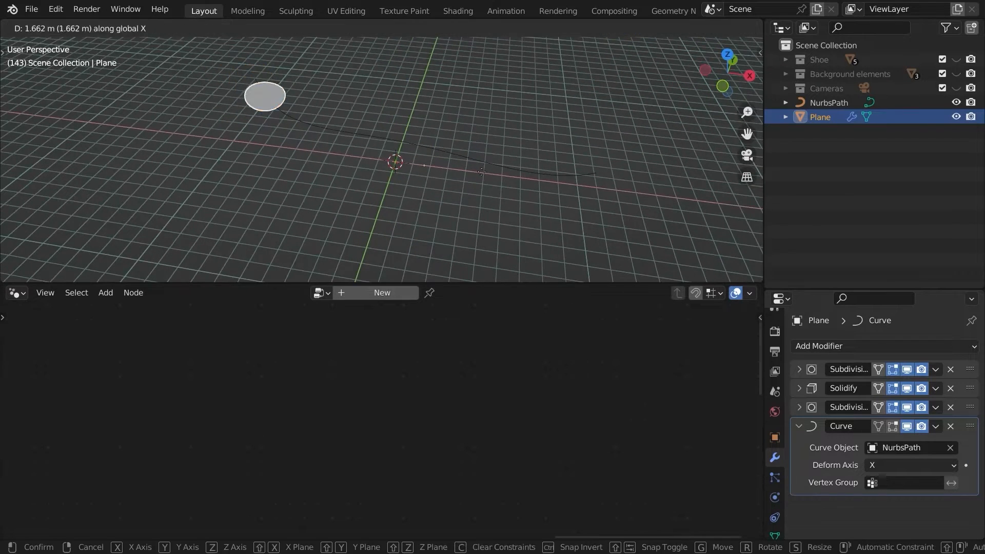
pyautogui.click(525, 180)
# - Adjust the tilt of the path's centre control point in Edit Mode to twist the disc on the curve
pyautogui.moveTo(525, 180); pyautogui.dragTo(458, 85, button='middle')
pyautogui.click(498, 133)
pyautogui.press('Tab')
pyautogui.moveTo(516, 159); pyautogui.dragTo(423, 145, button='middle')
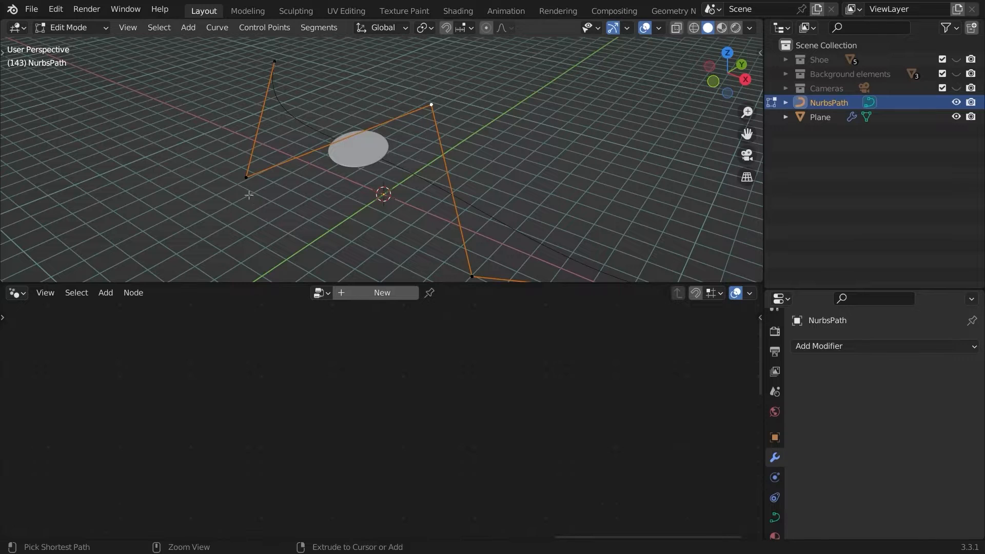
pyautogui.hotkey('ctrl', 't')
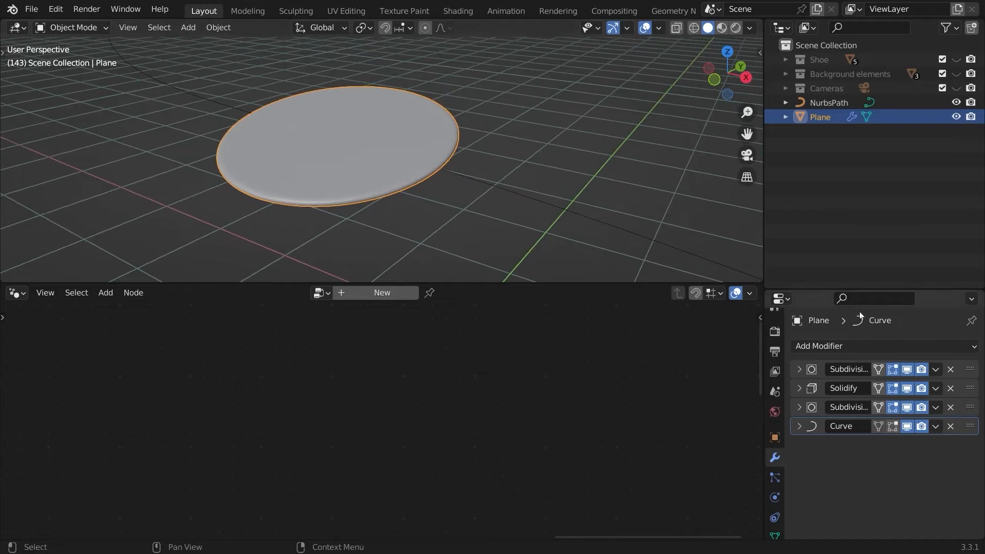
# - Add a Displace modifier to the disc with a new texture named "disp", and open that texture's settings
pyautogui.click(846, 342)
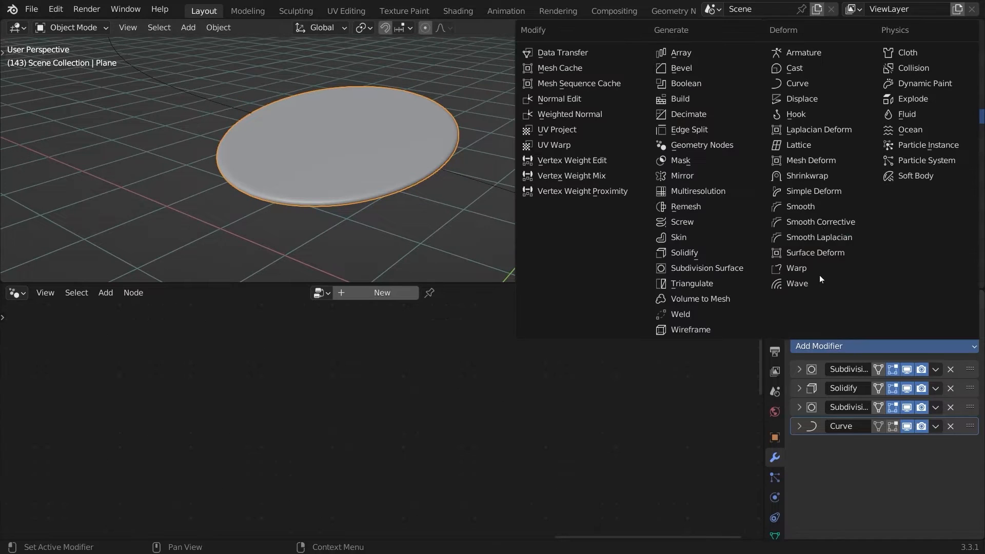
pyautogui.click(796, 101)
pyautogui.scroll(-2, 841, 422)
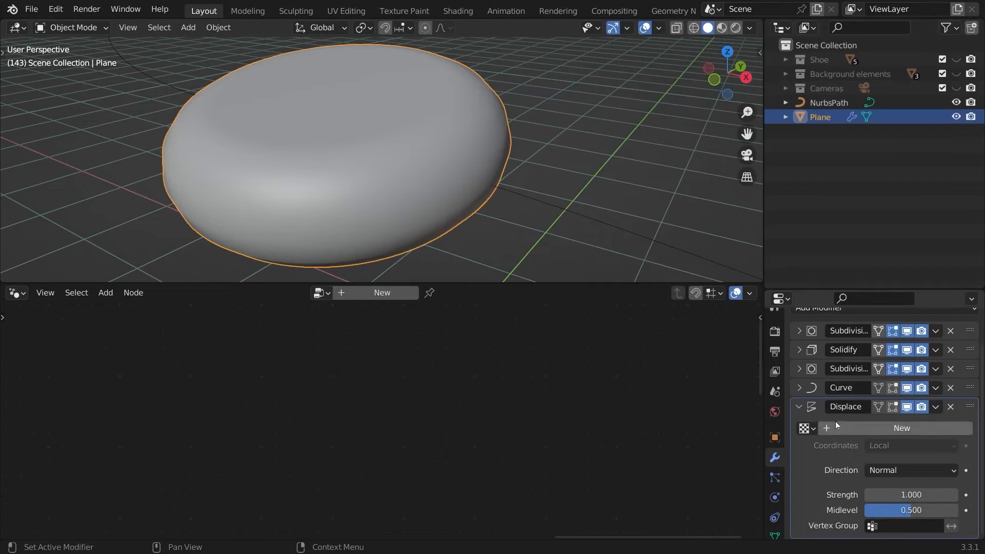
pyautogui.click(858, 425)
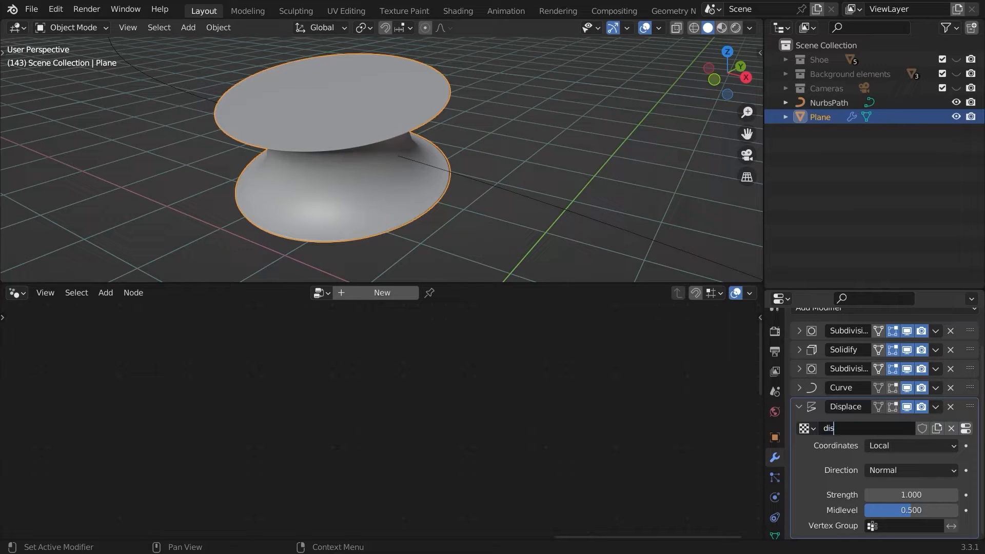
pyautogui.click(965, 429)
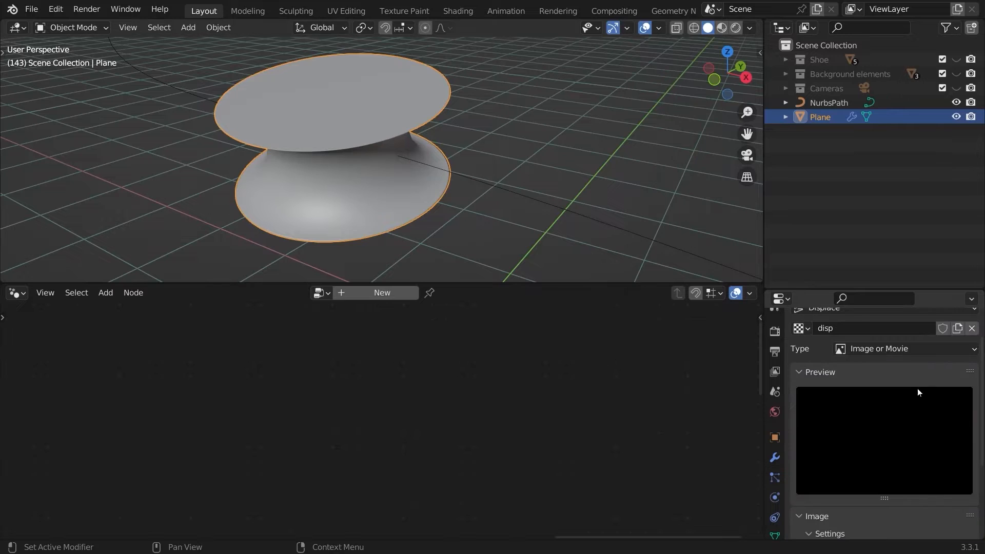
# - Set the "disp" texture type to Clouds and its size to 5
pyautogui.click(888, 353)
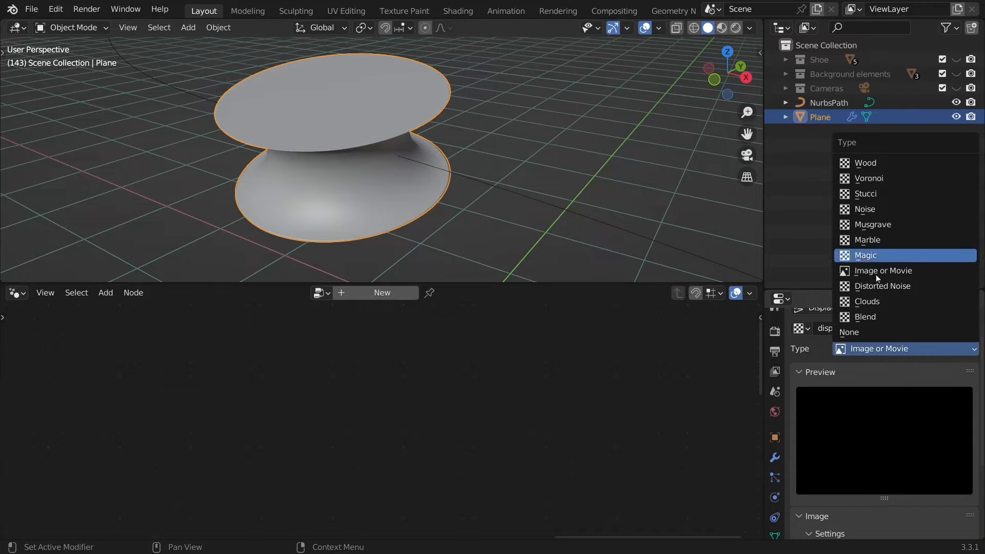
pyautogui.click(871, 302)
pyautogui.moveTo(895, 458)
pyautogui.mouseDown()
pyautogui.moveTo(946, 456)
pyautogui.moveTo(886, 457)
pyautogui.mouseUp()
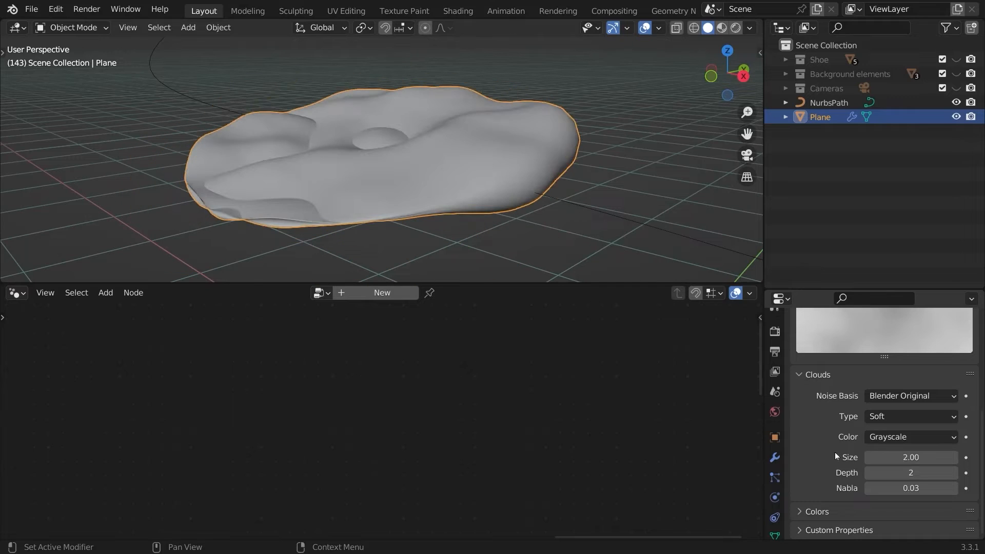
pyautogui.press('Return')
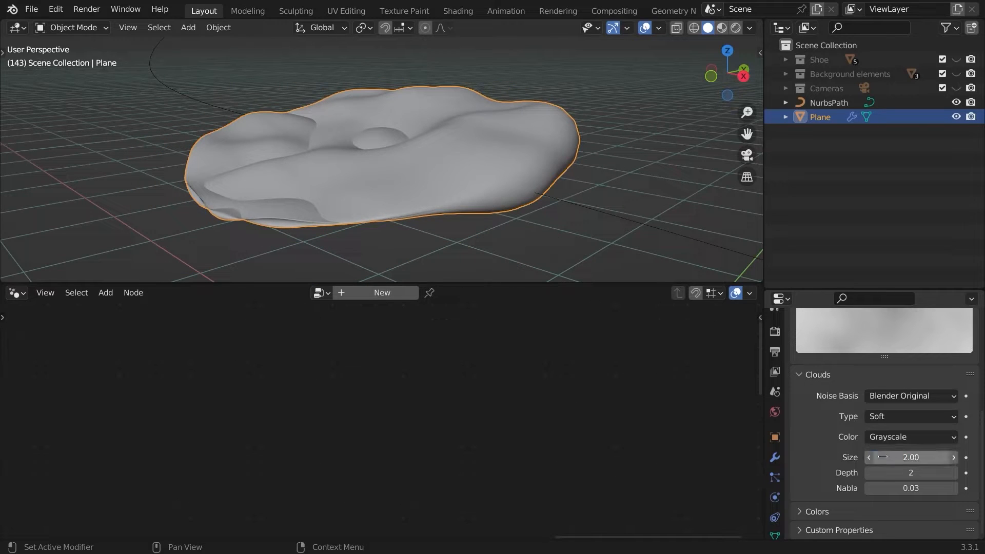
pyautogui.click(914, 456)
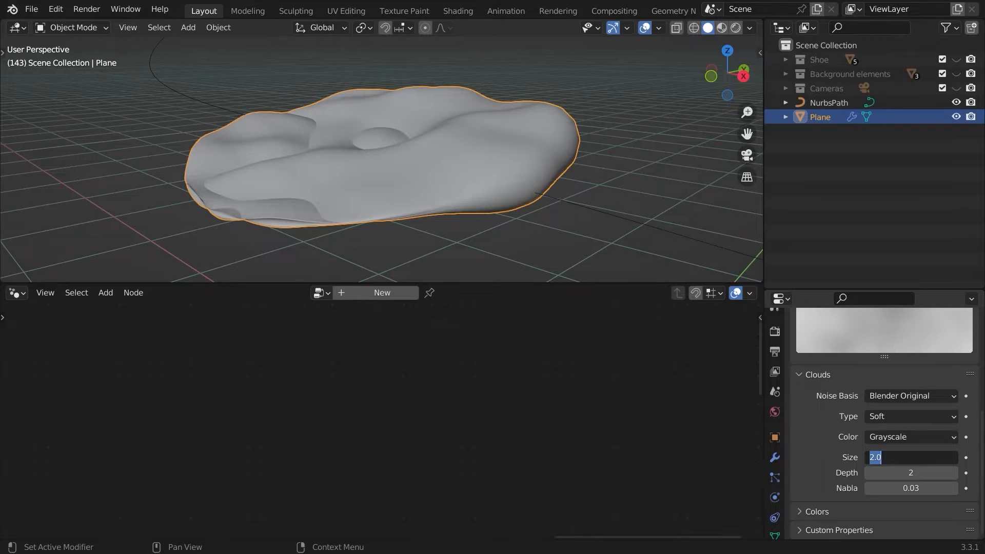
pyautogui.write('5')
pyautogui.press('Return')
# - Return to the disc's modifier stack, enlarge the properties area and set the Displace texture coordinates to Object
pyautogui.click(775, 457)
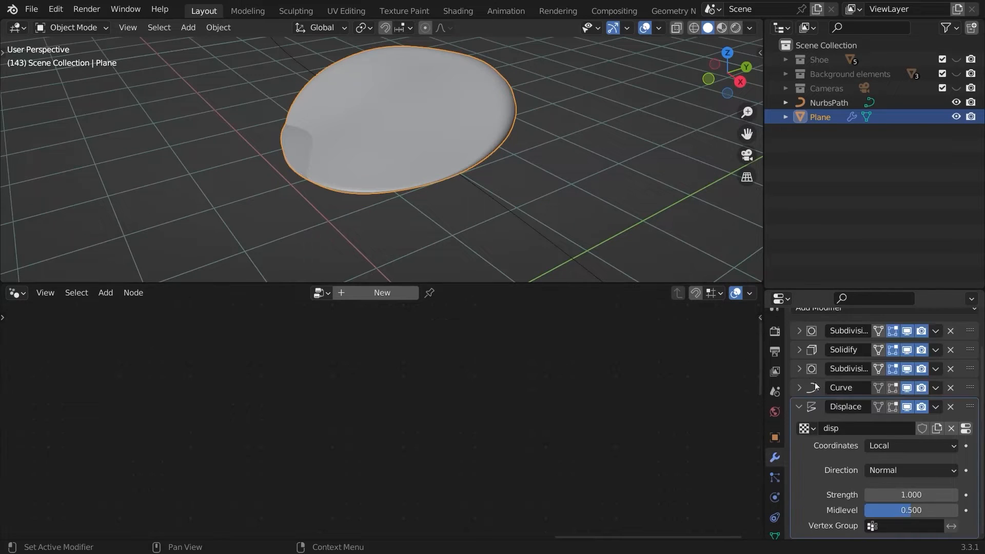
pyautogui.moveTo(763, 365); pyautogui.dragTo(716, 366)
pyautogui.moveTo(789, 291); pyautogui.dragTo(789, 209)
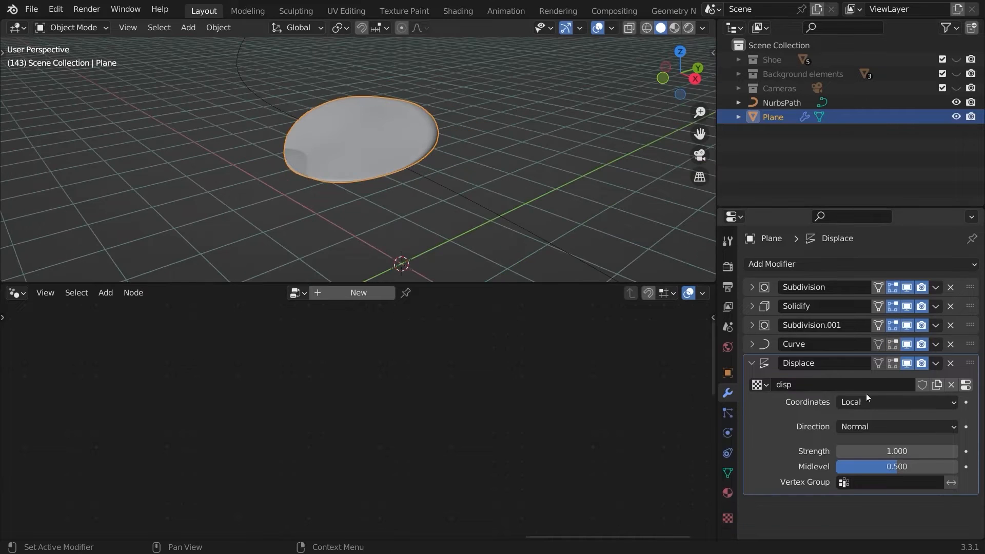
pyautogui.click(867, 402)
pyautogui.click(864, 448)
# - Add a Bezier circle curve at the world origin
pyautogui.scroll(-4, 619, 210)
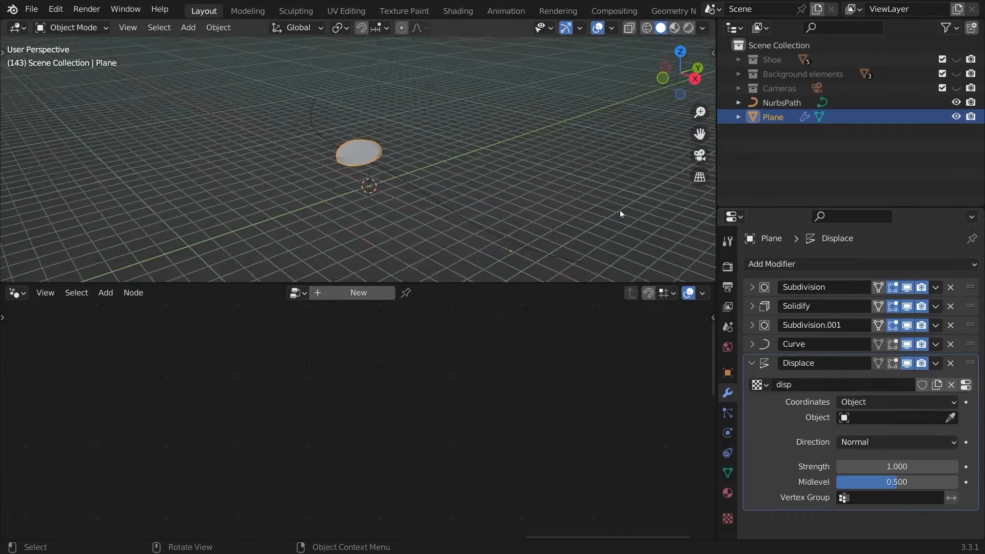
pyautogui.moveTo(619, 210); pyautogui.dragTo(378, 114, button='middle')
pyautogui.hotkey('shift', 'a')
pyautogui.moveTo(355, 106)
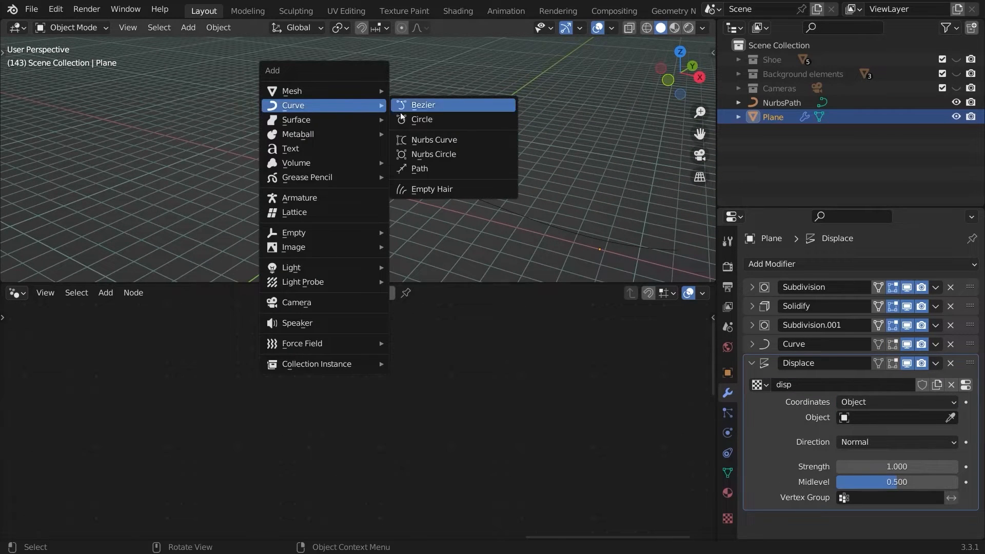
pyautogui.click(444, 121)
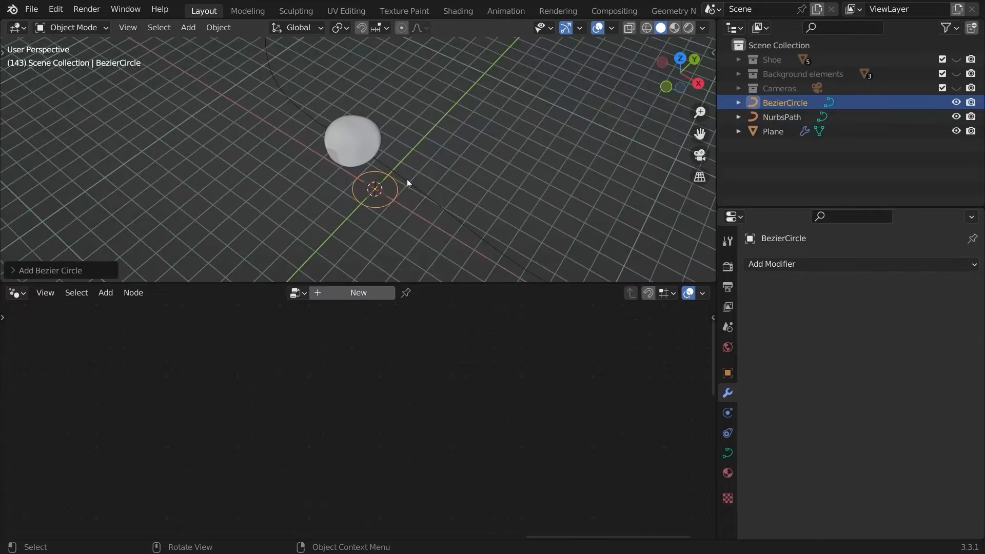
# - Scale the Bezier circle up until it is much larger than the disc, and raise its preview resolution
pyautogui.moveTo(407, 180)
pyautogui.mouseDown(button='middle')
pyautogui.moveTo(423, 147)
pyautogui.moveTo(407, 186)
pyautogui.mouseUp(button='middle')
pyautogui.press('s')
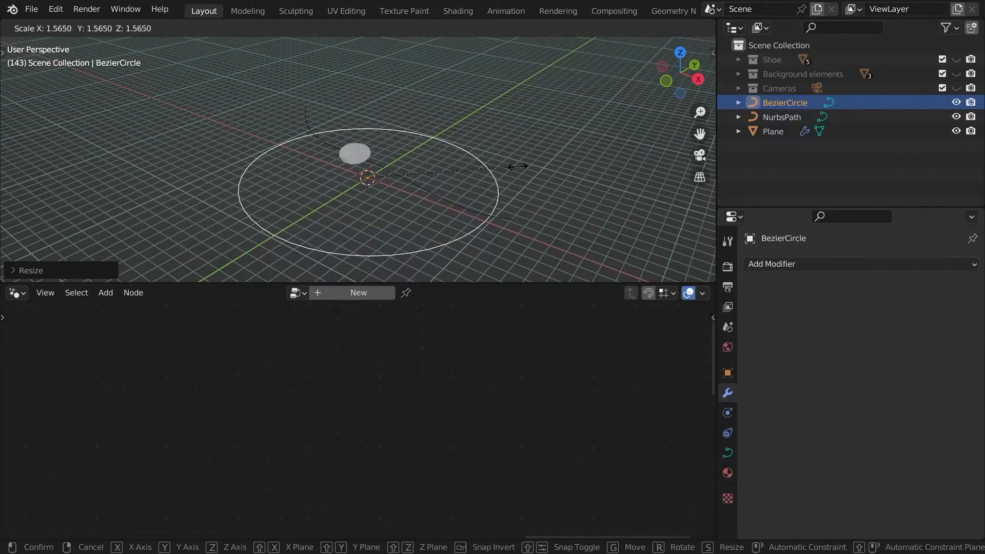
pyautogui.click(518, 160)
pyautogui.click(727, 453)
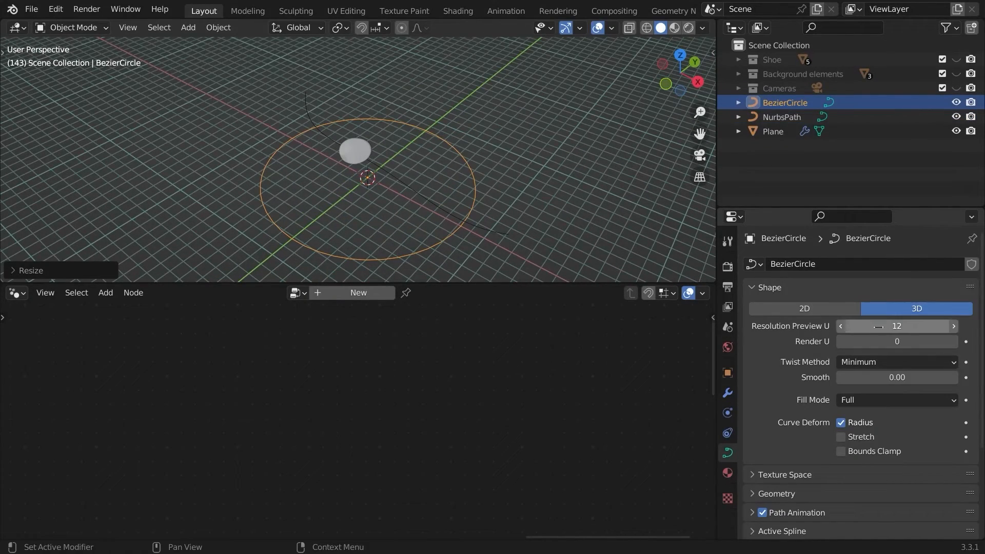
pyautogui.moveTo(870, 327); pyautogui.dragTo(900, 339)
# - Add a Plain Axes empty at the world origin and name it "disp obj"
pyautogui.moveTo(377, 169); pyautogui.dragTo(378, 149, button='middle')
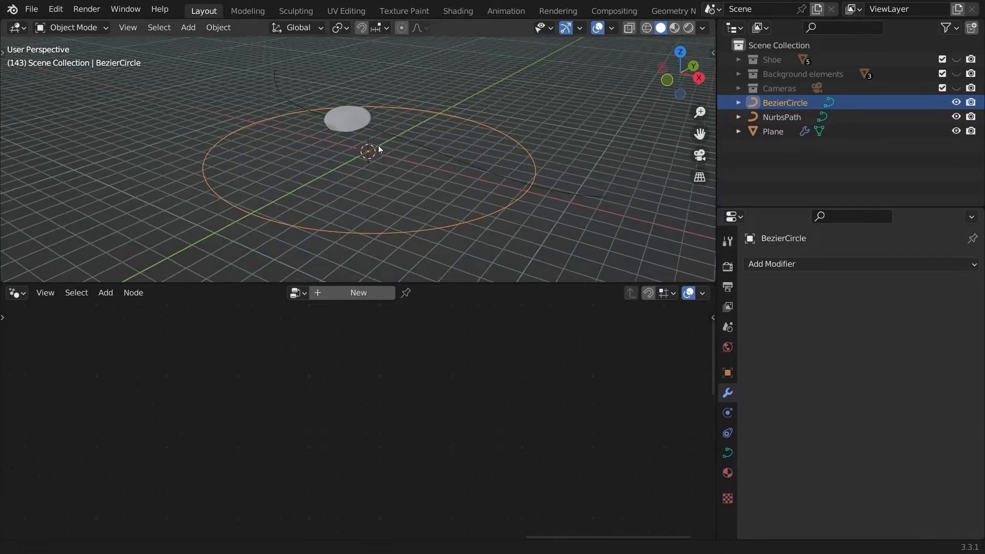
pyautogui.scroll(2, 374, 150)
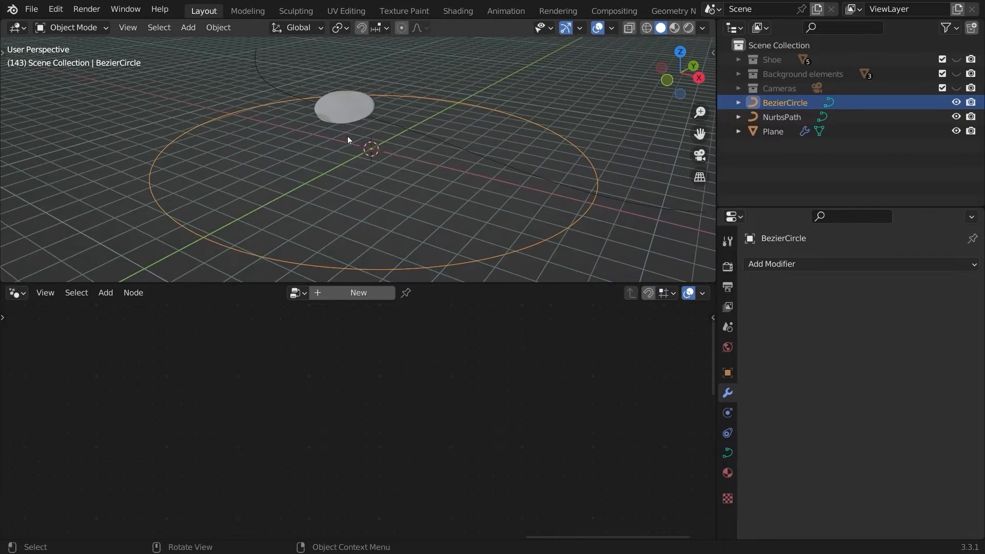
pyautogui.hotkey('shift', 'a')
pyautogui.click(380, 232)
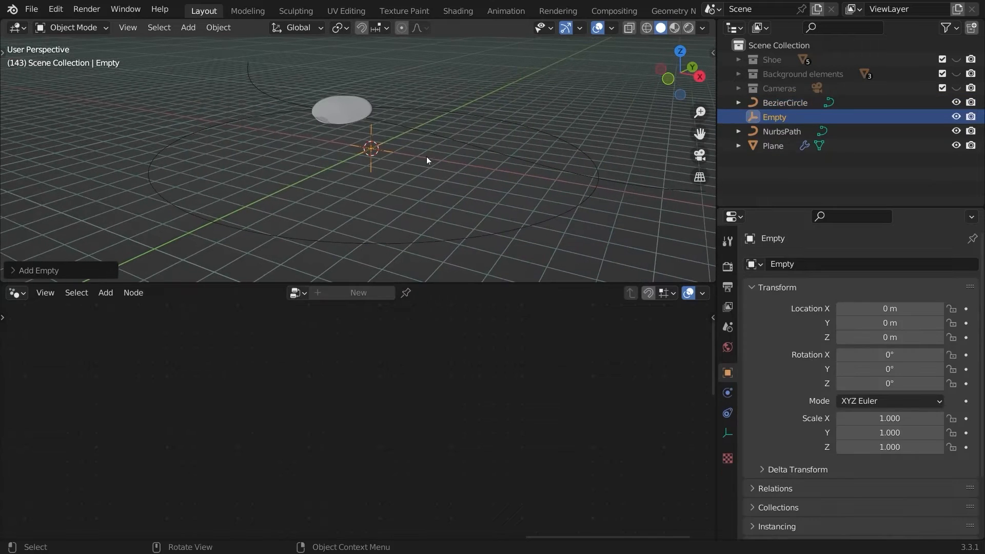
pyautogui.press('F2')
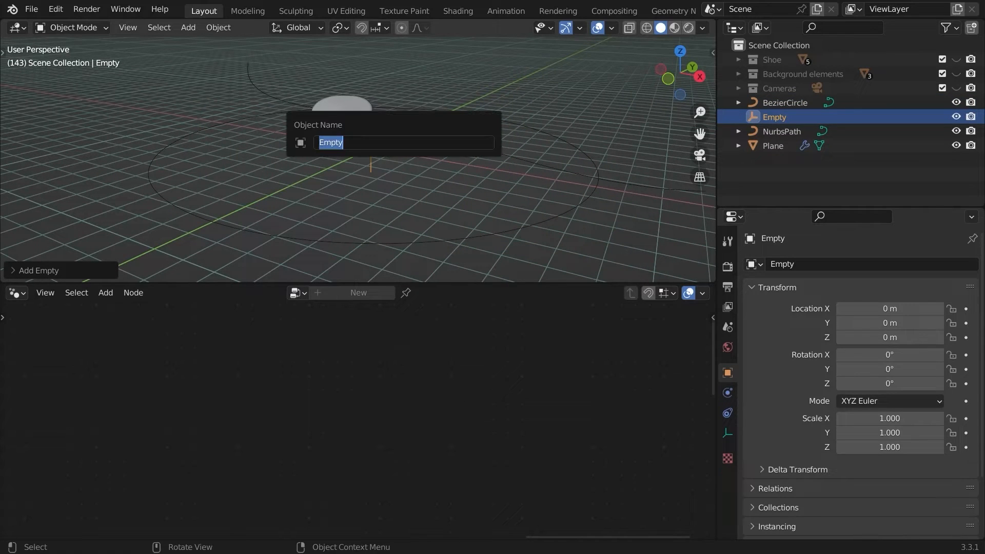
pyautogui.write('disp obj')
pyautogui.press('Return')
# - Add a Follow Path constraint to the disp obj empty with BezierCircle as its target
pyautogui.click(727, 413)
pyautogui.click(810, 263)
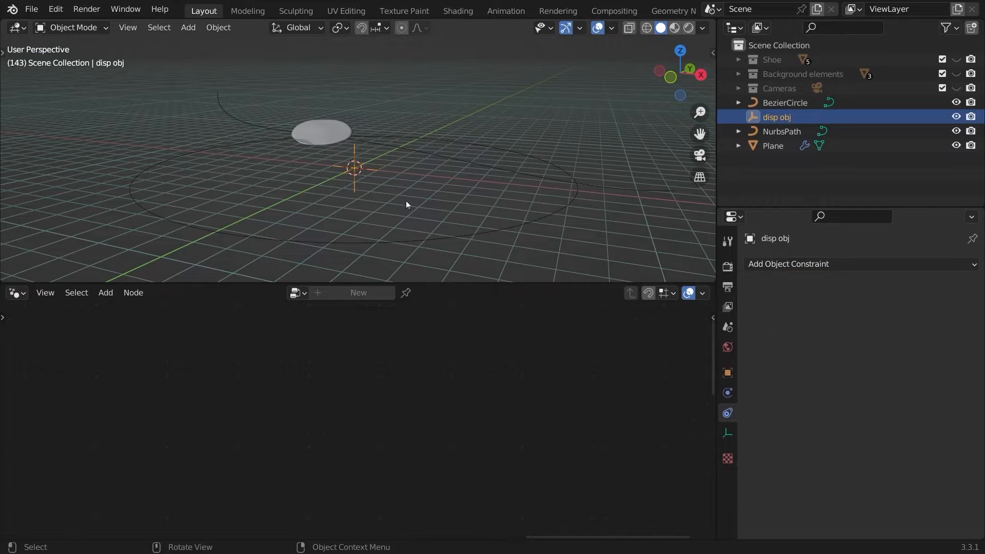
pyautogui.click(856, 264)
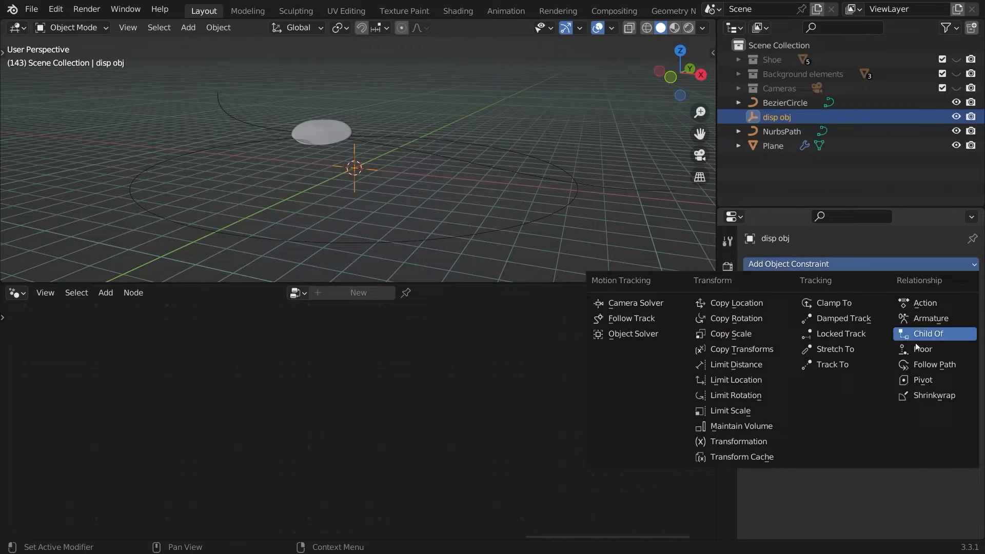
pyautogui.click(938, 365)
pyautogui.click(950, 308)
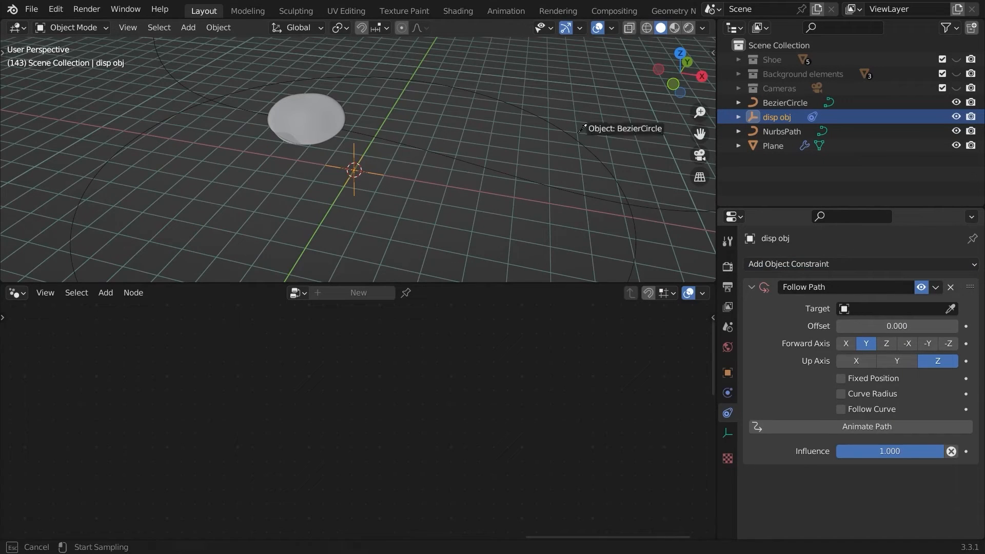
pyautogui.click(545, 113)
# - Slide the empty along the circle by varying the Follow Path offset
pyautogui.scroll(-6, 583, 204)
pyautogui.moveTo(645, 237); pyautogui.dragTo(638, 221, button='middle')
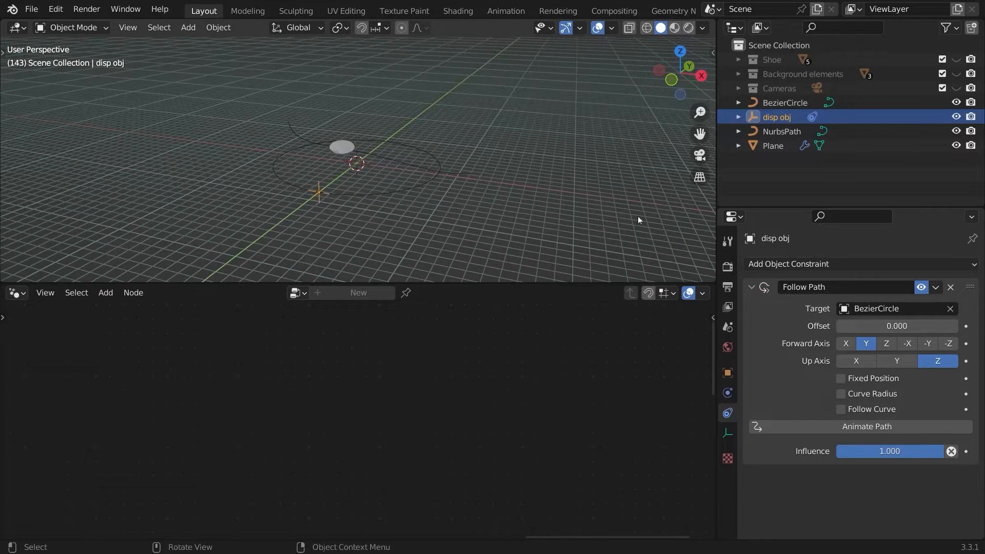
pyautogui.moveTo(873, 326); pyautogui.dragTo(888, 326)
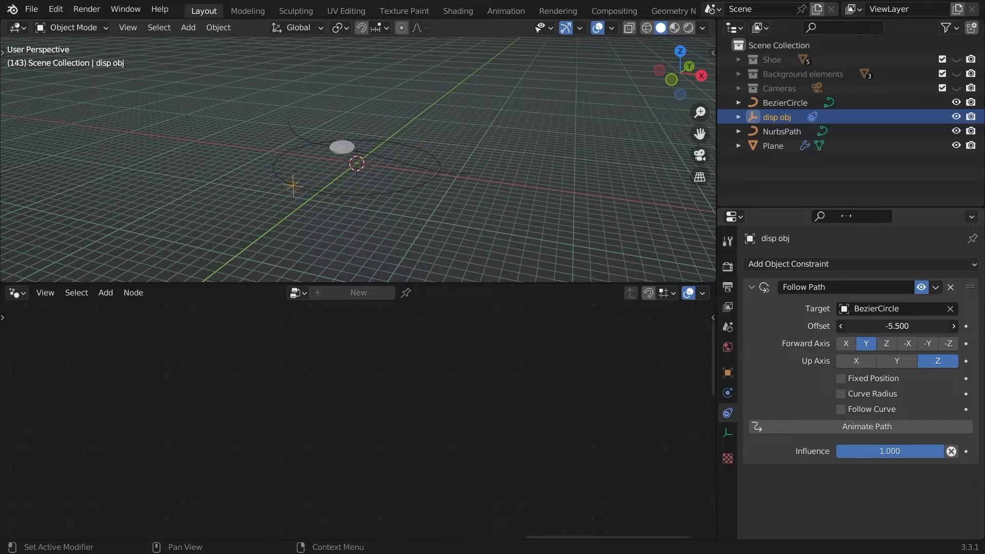
# - Set the disp obj empty as the coordinate object of the disc's Displace modifier
pyautogui.moveTo(650, 178); pyautogui.dragTo(563, 179, button='middle')
pyautogui.scroll(3, 563, 178)
pyautogui.click(303, 119)
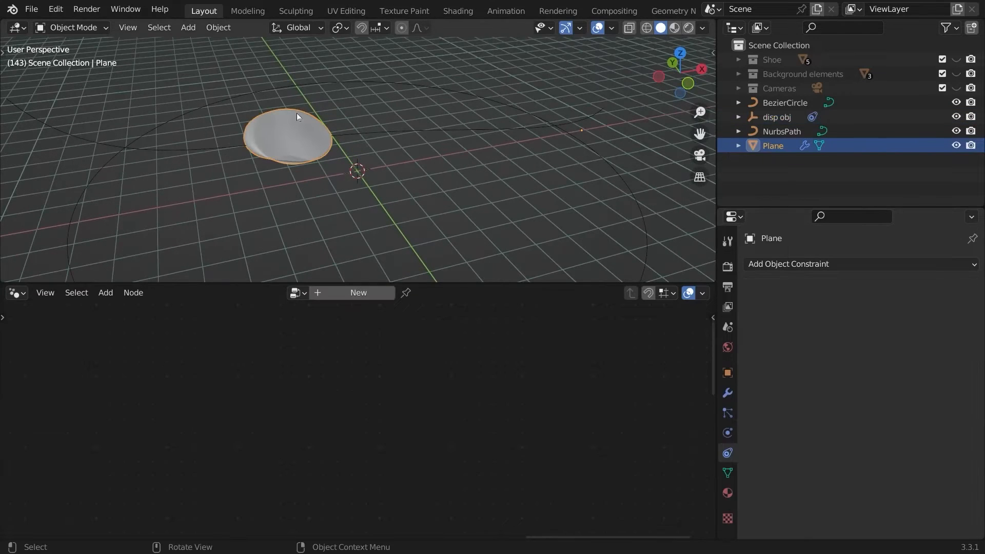
pyautogui.click(727, 393)
pyautogui.scroll(-3, 553, 215)
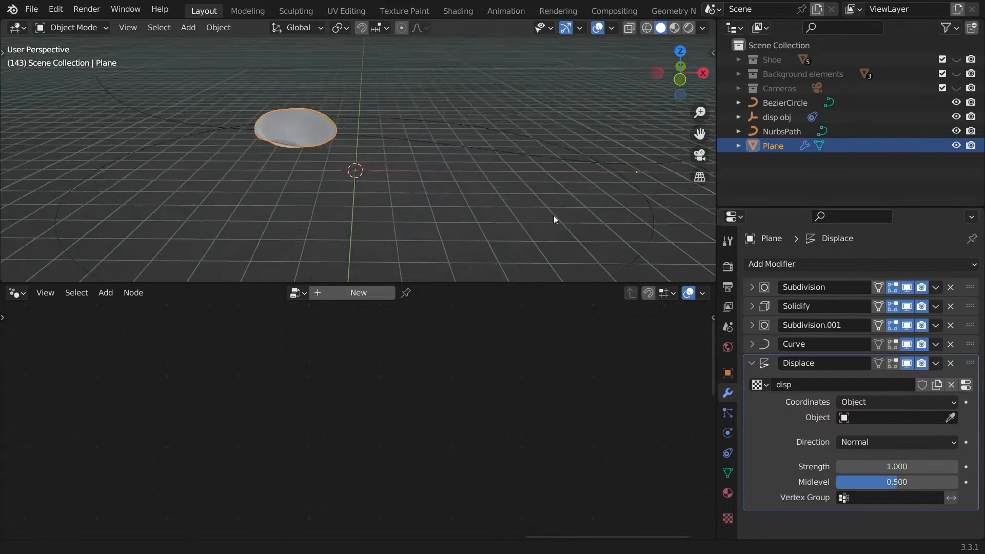
pyautogui.moveTo(553, 216); pyautogui.dragTo(575, 215, button='middle')
pyautogui.click(950, 418)
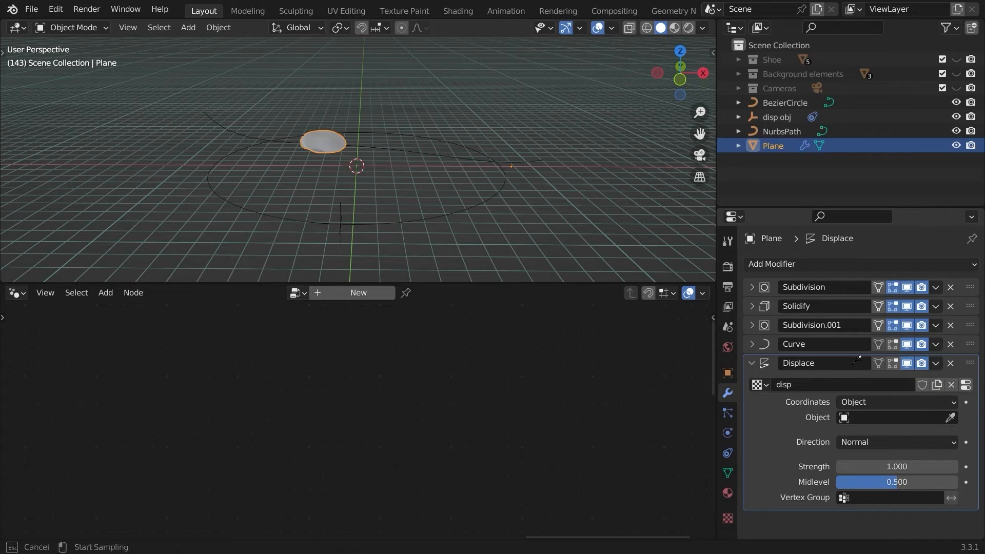
pyautogui.click(361, 193)
# - Move the disc's Displace modifier up the stack to directly after the first Subdivision modifier, ahead of Solidify
pyautogui.moveTo(361, 193); pyautogui.dragTo(372, 213, button='middle')
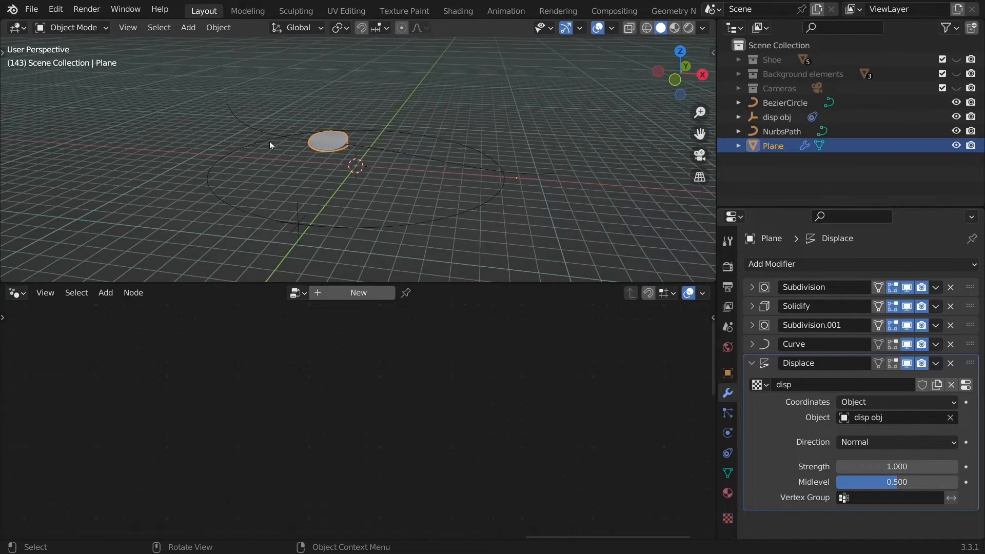
pyautogui.moveTo(269, 141); pyautogui.dragTo(349, 149, button='middle')
pyautogui.scroll(3, 336, 112)
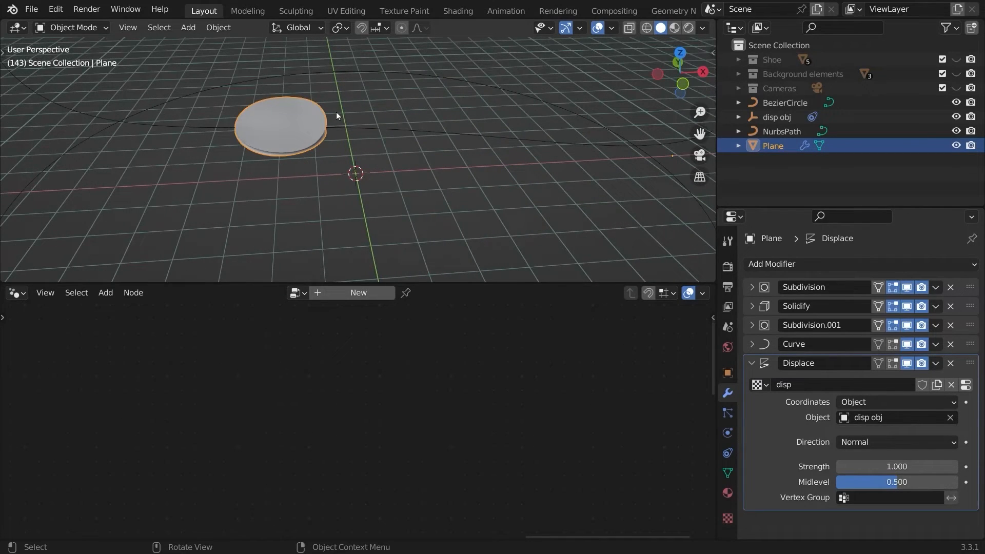
pyautogui.moveTo(337, 112); pyautogui.dragTo(411, 106, button='middle')
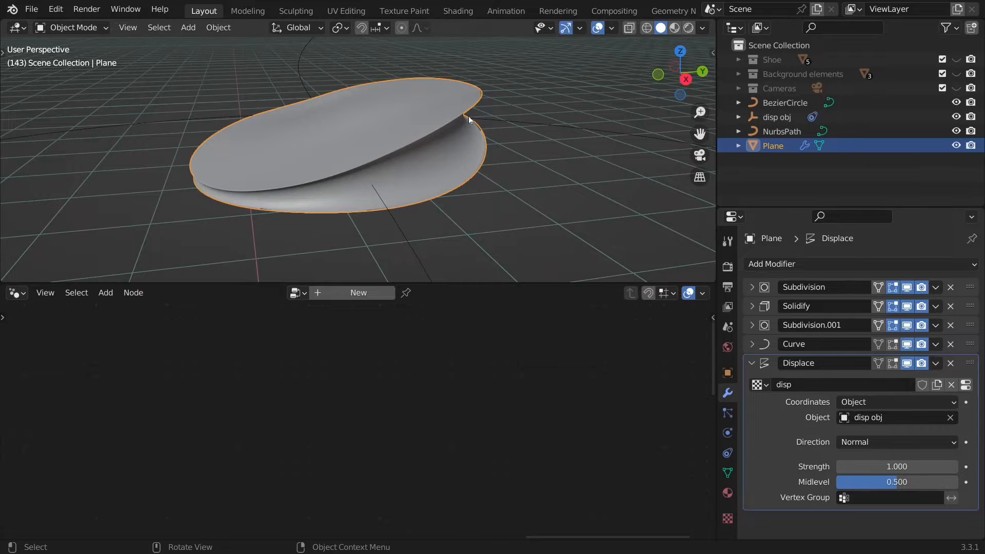
pyautogui.moveTo(469, 117); pyautogui.dragTo(478, 112, button='middle')
pyautogui.scroll(1, 478, 112)
pyautogui.click(752, 364)
pyautogui.click(753, 364)
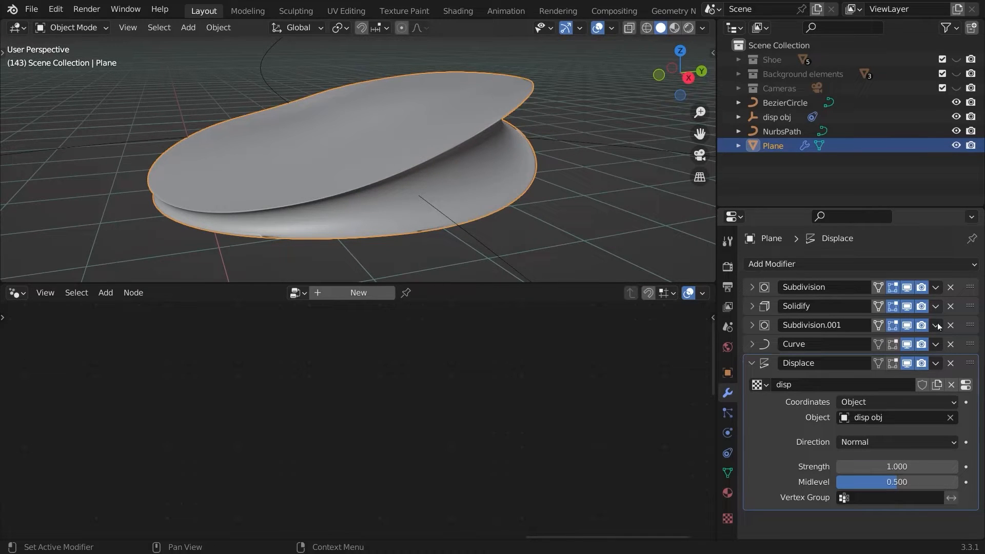
pyautogui.moveTo(966, 372); pyautogui.dragTo(949, 307)
# - Set the Follow Path offset of the disp obj empty to -17.200 to change the disc's displacement
pyautogui.moveTo(461, 133); pyautogui.dragTo(574, 165, button='middle')
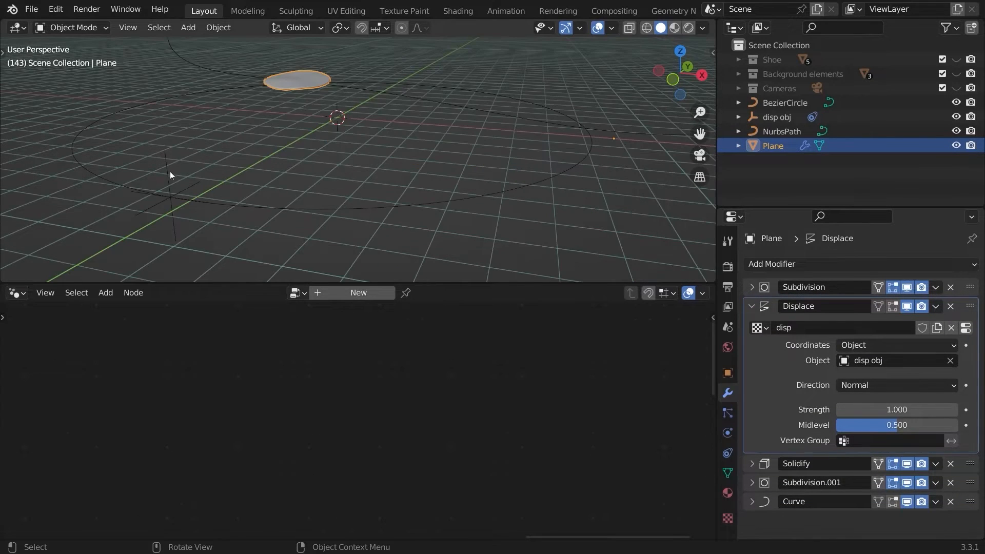
pyautogui.click(170, 172)
pyautogui.click(728, 413)
pyautogui.moveTo(500, 204); pyautogui.dragTo(423, 148, button='middle')
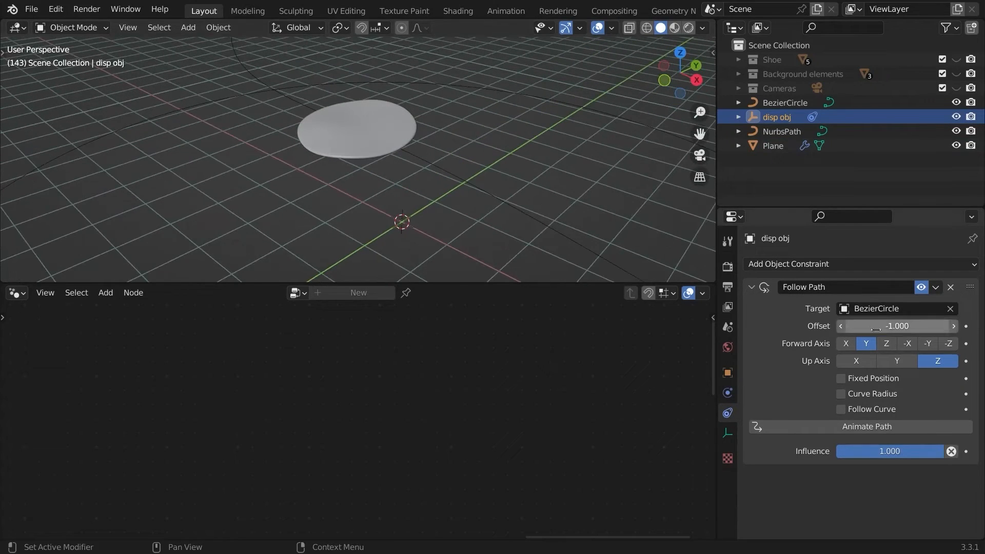
pyautogui.moveTo(900, 331)
pyautogui.mouseDown()
pyautogui.moveTo(849, 330)
pyautogui.moveTo(919, 322)
pyautogui.moveTo(901, 321)
pyautogui.mouseUp()
pyautogui.moveTo(886, 319); pyautogui.dragTo(872, 319)
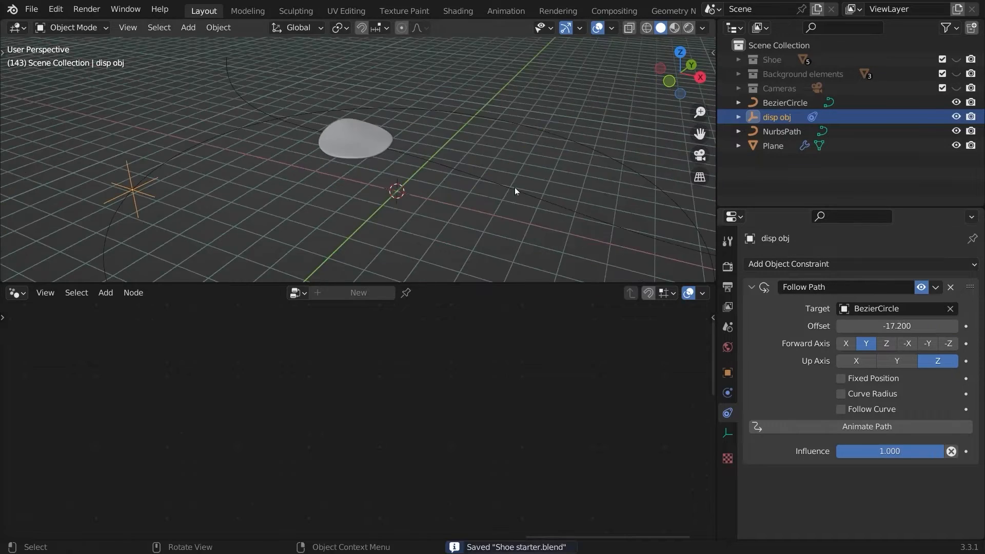
# - Move the disc, both curves and the empty into a new collection named "THe glass leaf"
pyautogui.moveTo(515, 188); pyautogui.dragTo(510, 131, button='middle')
pyautogui.scroll(-2, 512, 178)
pyautogui.scroll(-5, 510, 131)
pyautogui.moveTo(513, 85); pyautogui.dragTo(168, 249)
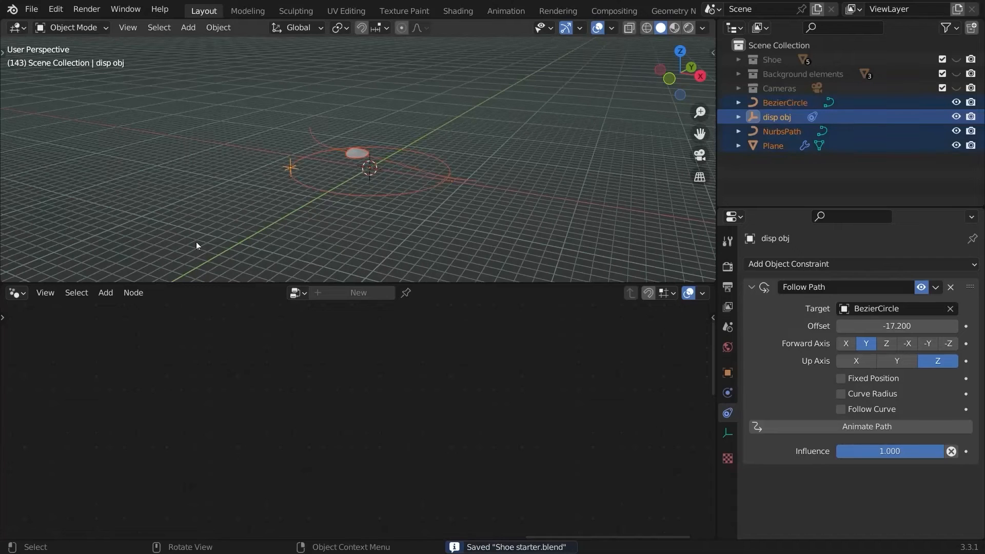
pyautogui.press('m')
pyautogui.click(456, 142)
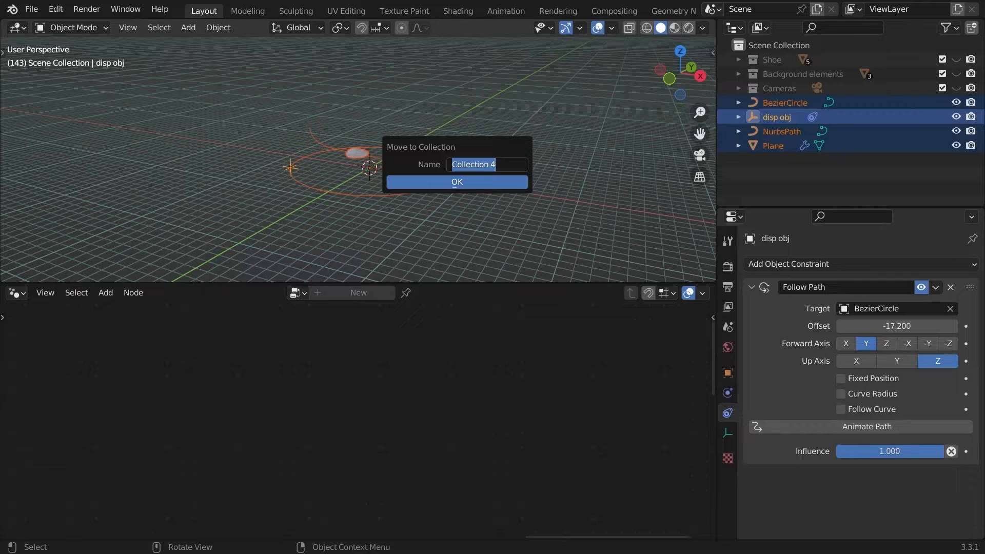
pyautogui.write('THe glass leaf')
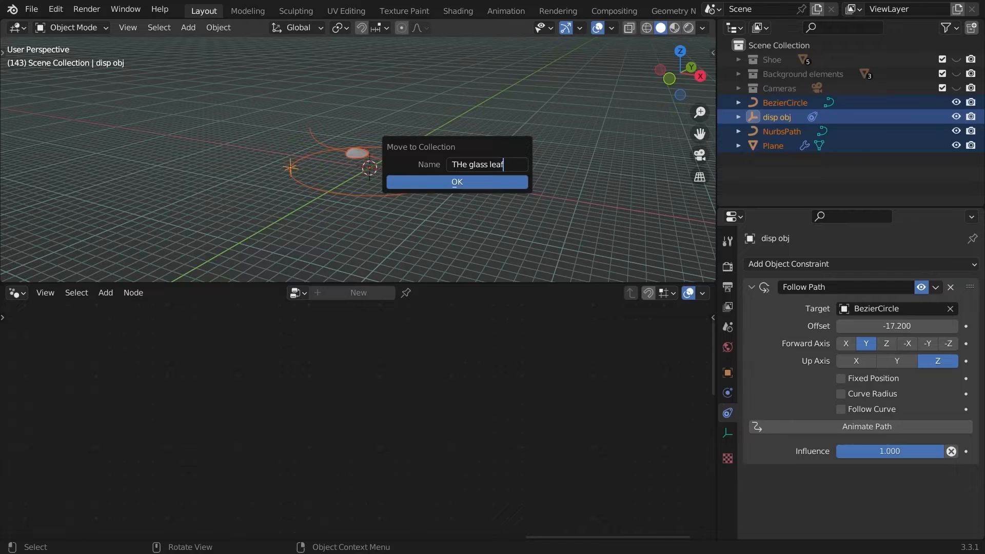
pyautogui.press('Return')
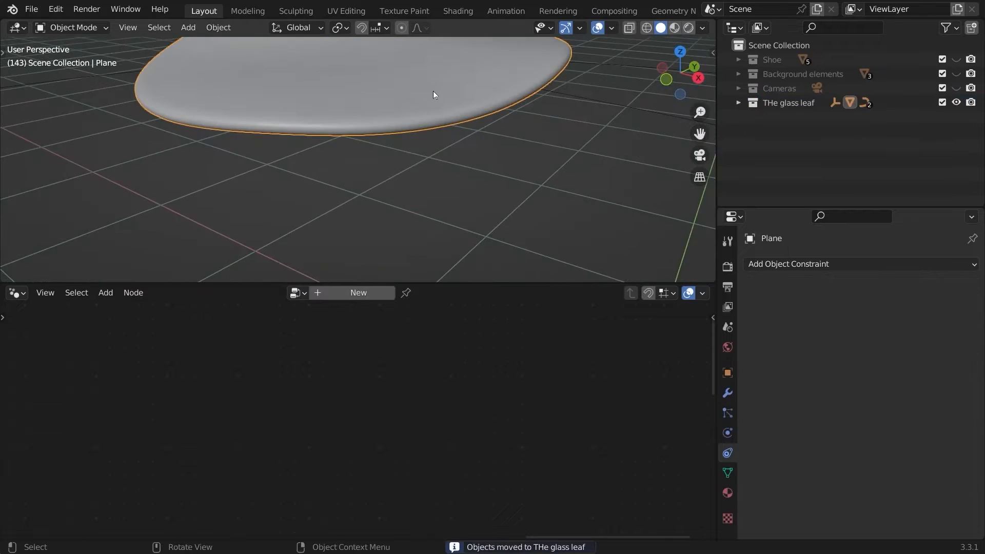
pyautogui.moveTo(433, 94); pyautogui.dragTo(508, 149, button='middle')
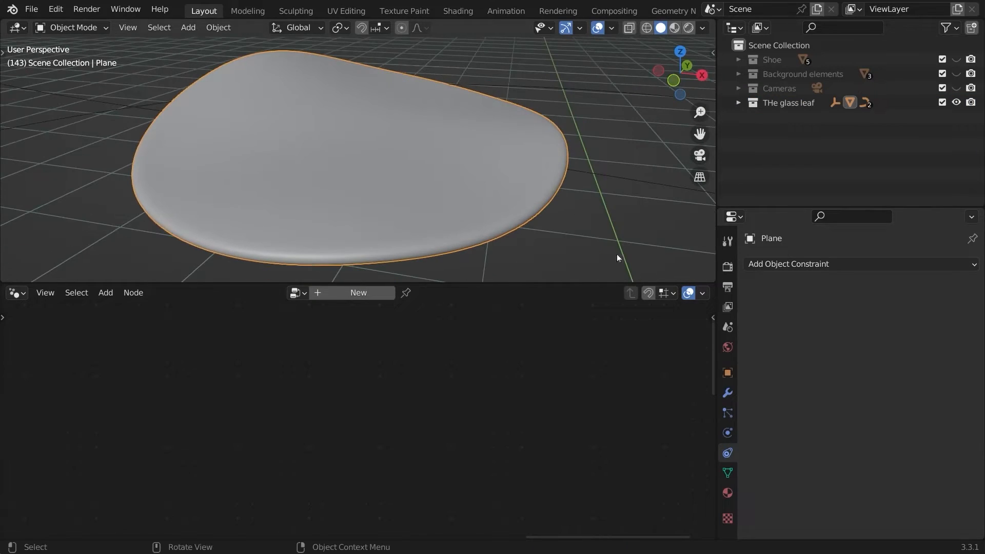
# - Add a second Displace modifier at the end of the disc's modifier stack
pyautogui.click(727, 393)
pyautogui.click(752, 306)
pyautogui.scroll(-3, 638, 247)
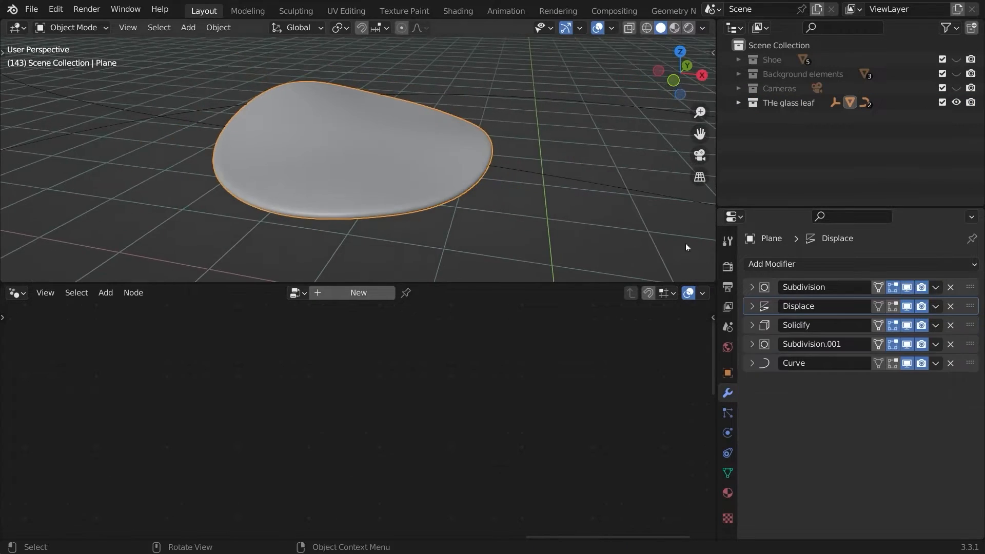
pyautogui.click(781, 262)
pyautogui.click(812, 351)
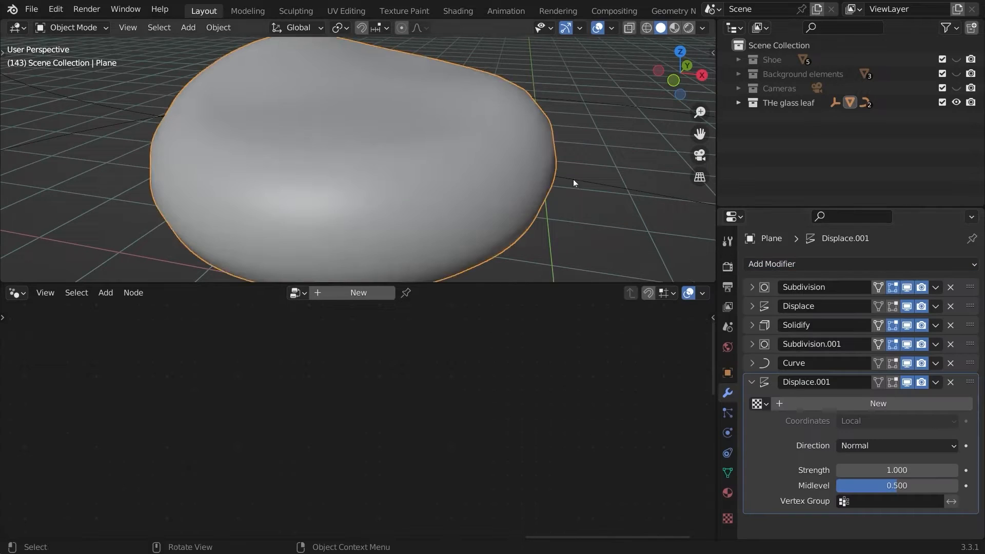
pyautogui.scroll(-2, 574, 183)
pyautogui.moveTo(574, 182); pyautogui.dragTo(482, 163, button='middle')
# - Create a new texture for the second Displace modifier and name it "small dsip"
pyautogui.click(879, 405)
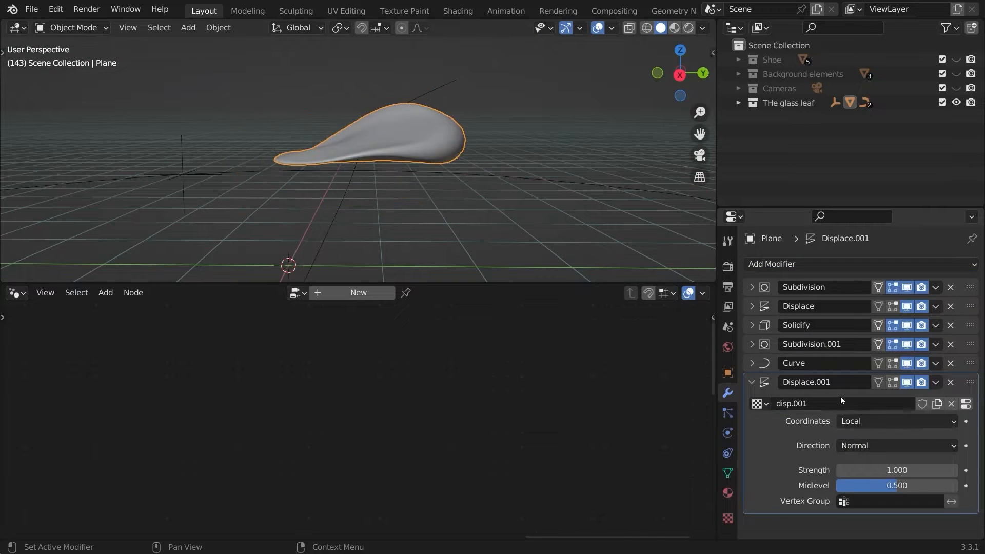
pyautogui.doubleClick(811, 405)
pyautogui.press('Return')
pyautogui.moveTo(545, 186); pyautogui.dragTo(558, 170, button='middle')
pyautogui.scroll(2, 554, 200)
# - Set the Clouds size of the small dsip texture to 2.00
pyautogui.click(966, 404)
pyautogui.scroll(-3, 872, 390)
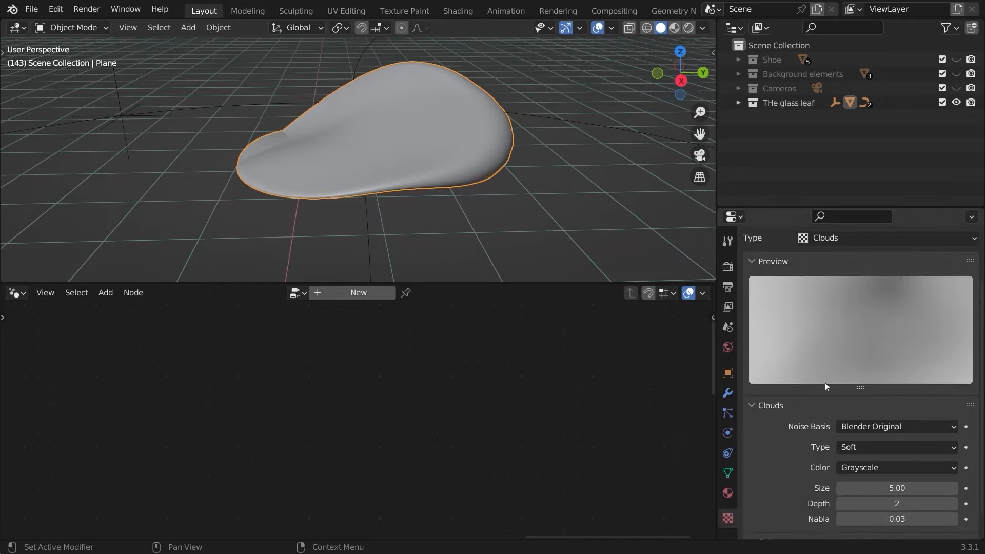
pyautogui.click(848, 488)
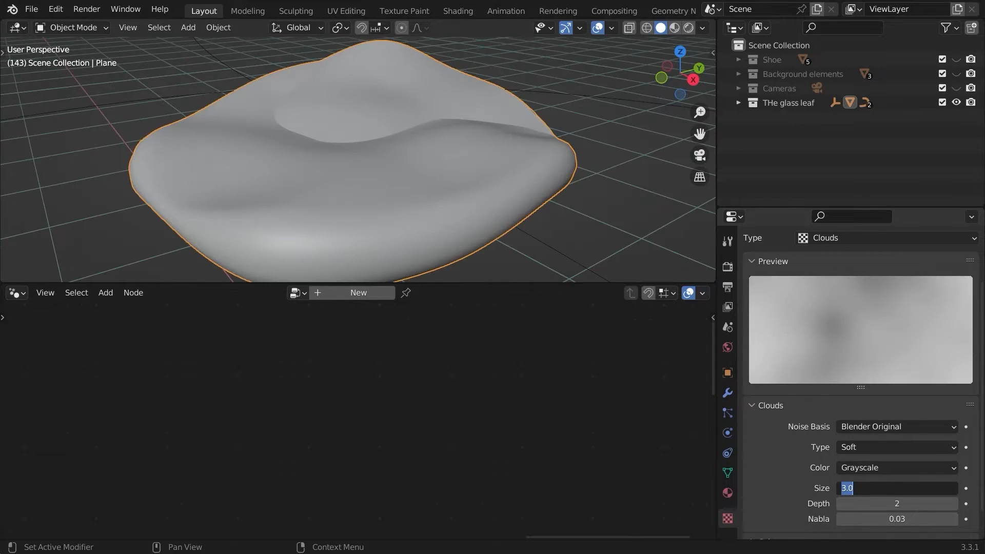
pyautogui.press('Return')
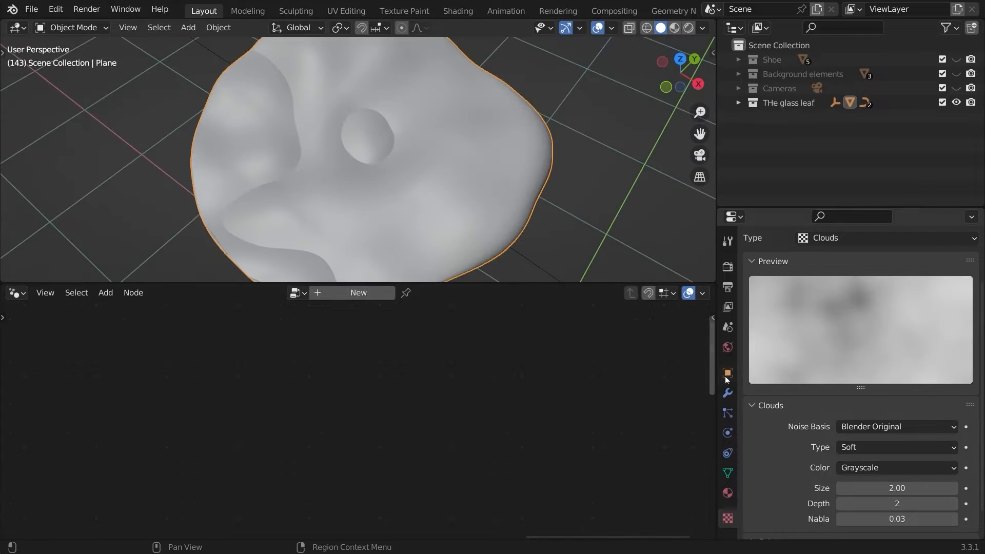
# - Set the strength of the second Displace modifier to 0.04
pyautogui.click(727, 392)
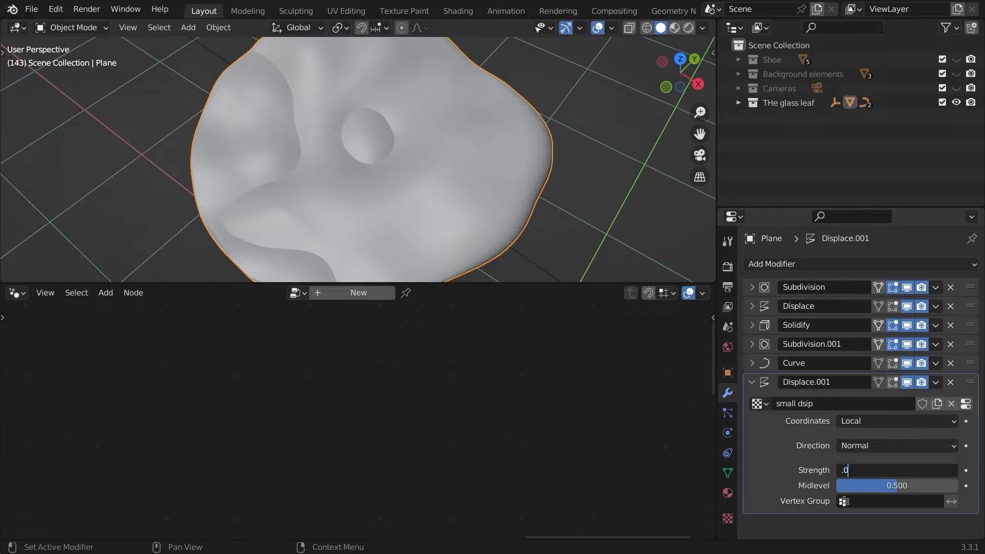
pyautogui.write('.04')
pyautogui.press('Return')
pyautogui.moveTo(490, 168); pyautogui.dragTo(456, 121, button='middle')
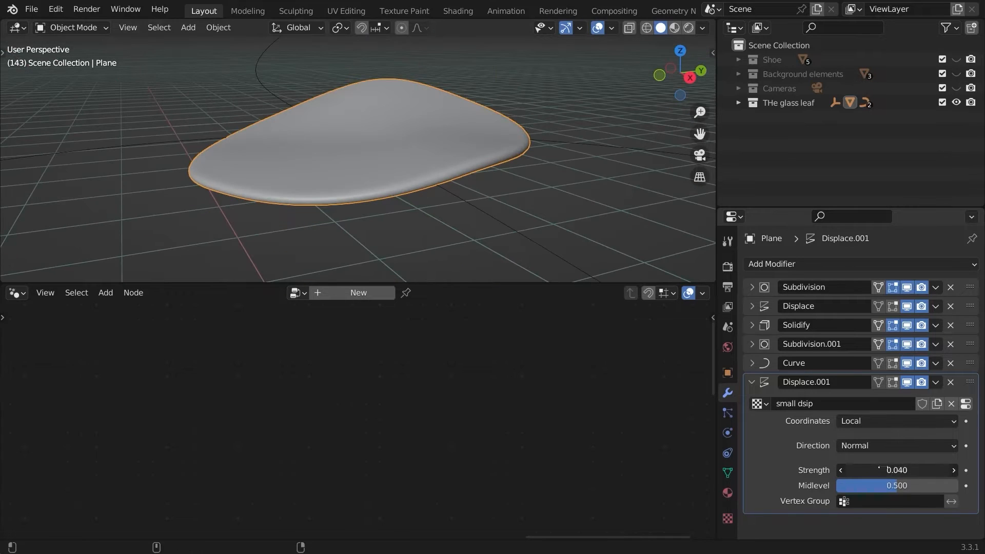
# - Raise the second Displace modifier's strength to 1.470 and set its coordinates to Global, with the first Displace hidden in the viewport
pyautogui.moveTo(886, 467); pyautogui.dragTo(893, 469)
pyautogui.scroll(-6, 570, 198)
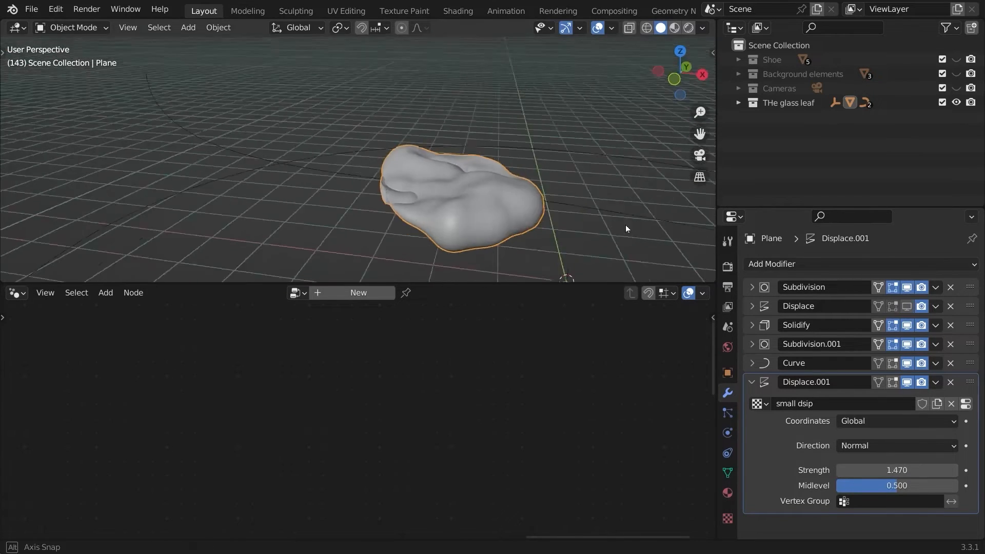
pyautogui.moveTo(626, 229); pyautogui.dragTo(804, 357, button='middle')
pyautogui.click(867, 422)
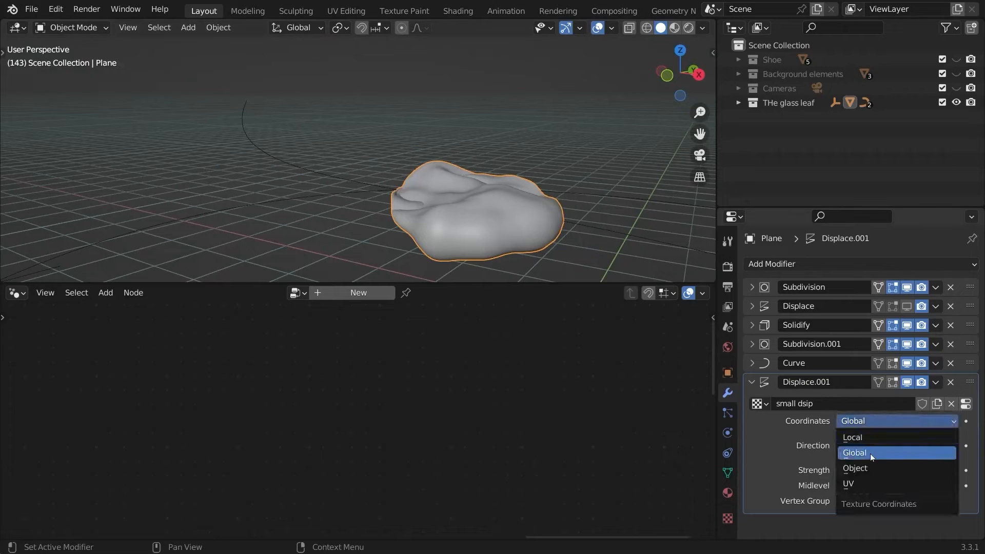
pyautogui.moveTo(595, 203); pyautogui.dragTo(620, 203, button='middle')
# - Try moving the disc along the X axis to preview the global-coordinate displacement
pyautogui.press('g')
pyautogui.press('x')
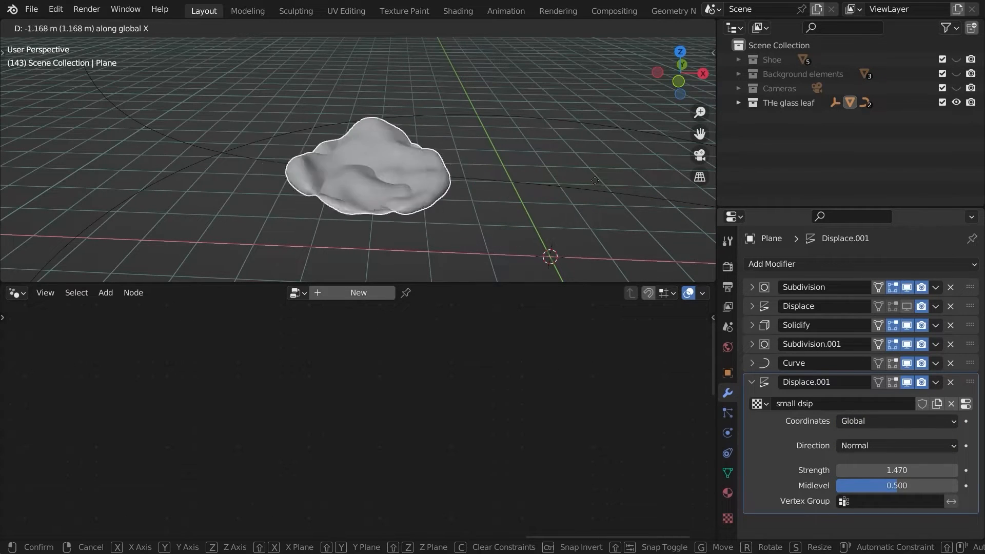
pyautogui.rightClick(552, 156)
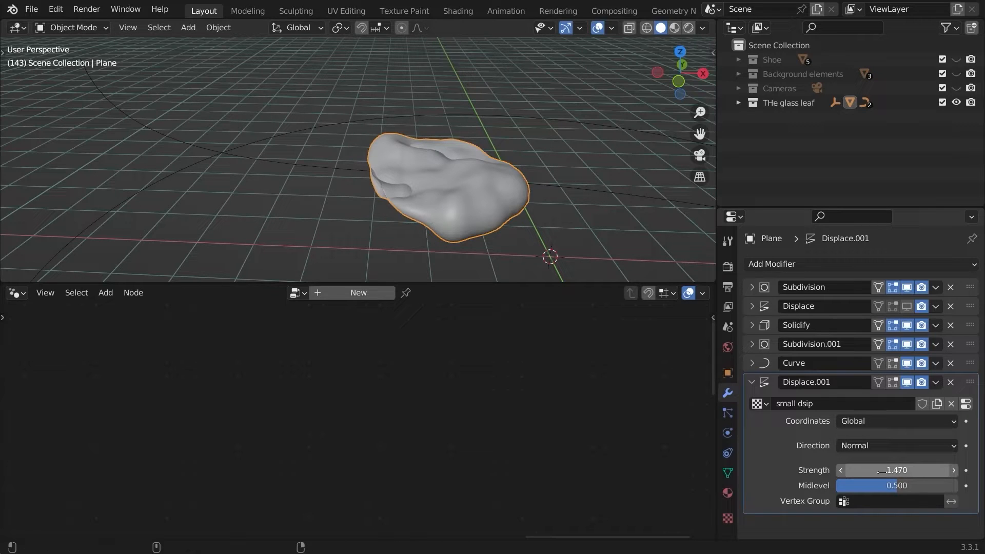
# - Lower the second Displace modifier's strength to 0.100 and show the first Displace in the viewport again
pyautogui.moveTo(879, 468); pyautogui.dragTo(799, 446)
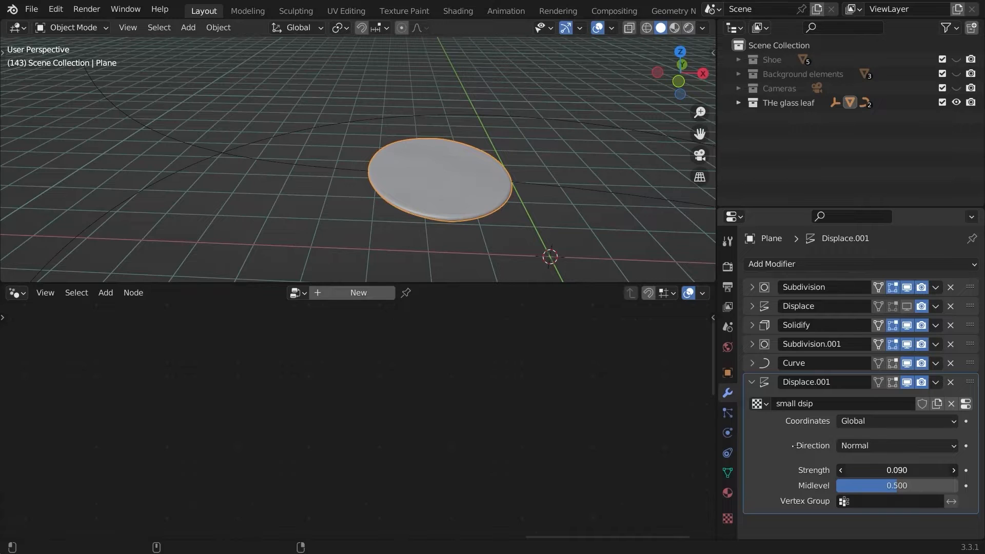
pyautogui.moveTo(896, 469); pyautogui.dragTo(900, 470)
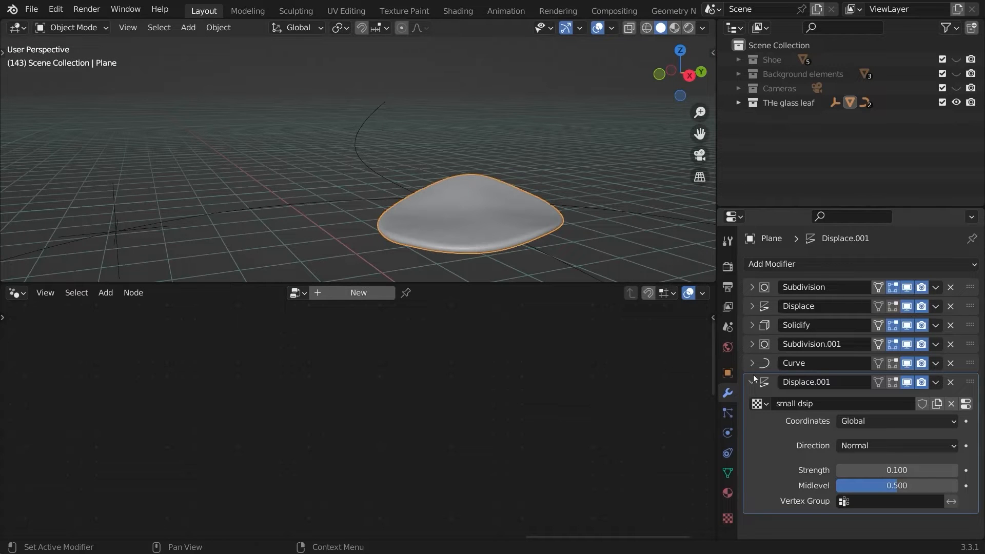
pyautogui.click(752, 381)
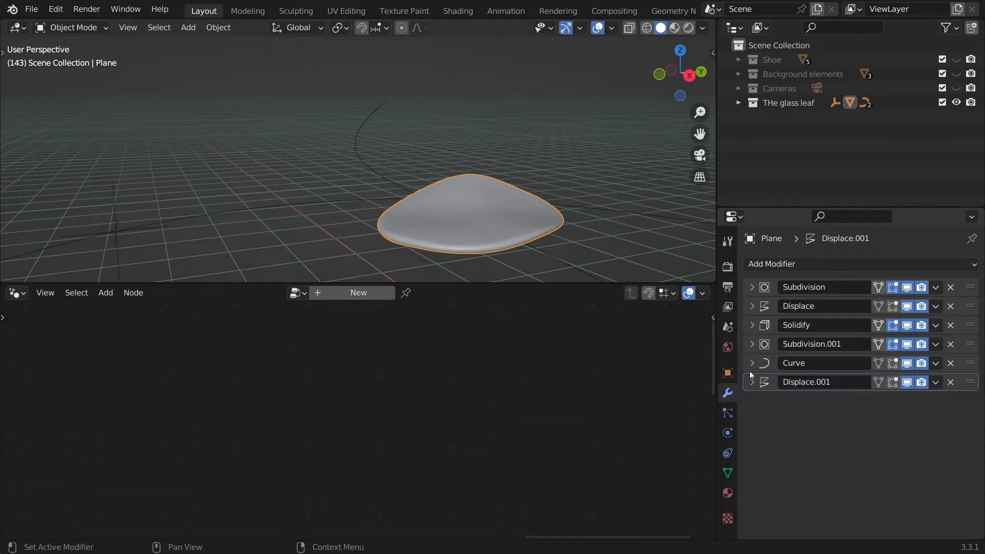
# - Examine the displaced leaf from several angles and reduce the second Displace modifier's strength to 0.040
pyautogui.moveTo(503, 226); pyautogui.dragTo(431, 221, button='middle')
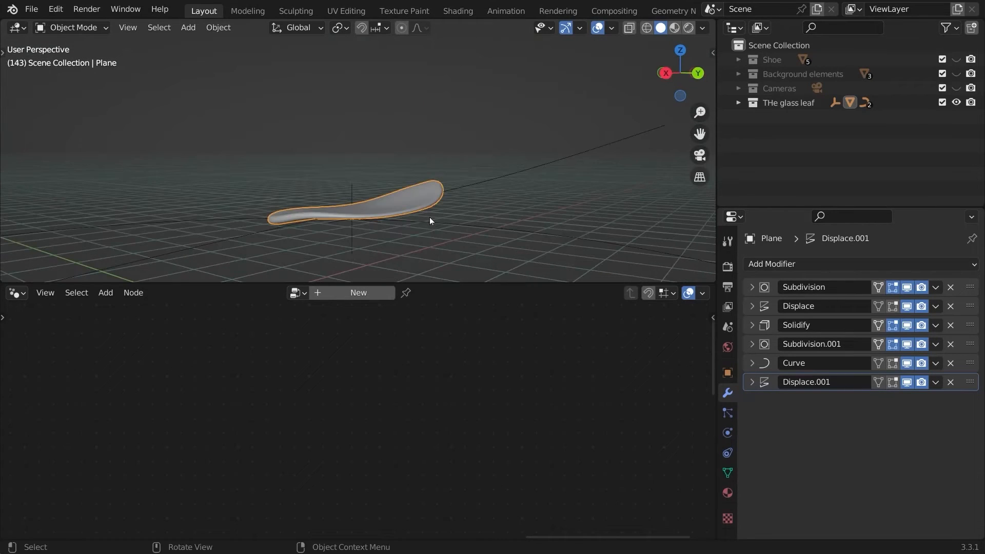
pyautogui.moveTo(339, 109); pyautogui.dragTo(423, 213, button='middle')
pyautogui.moveTo(422, 214); pyautogui.dragTo(468, 160, button='middle')
pyautogui.scroll(5, 416, 154)
pyautogui.scroll(2, 416, 155)
pyautogui.moveTo(468, 160); pyautogui.dragTo(477, 156, button='middle')
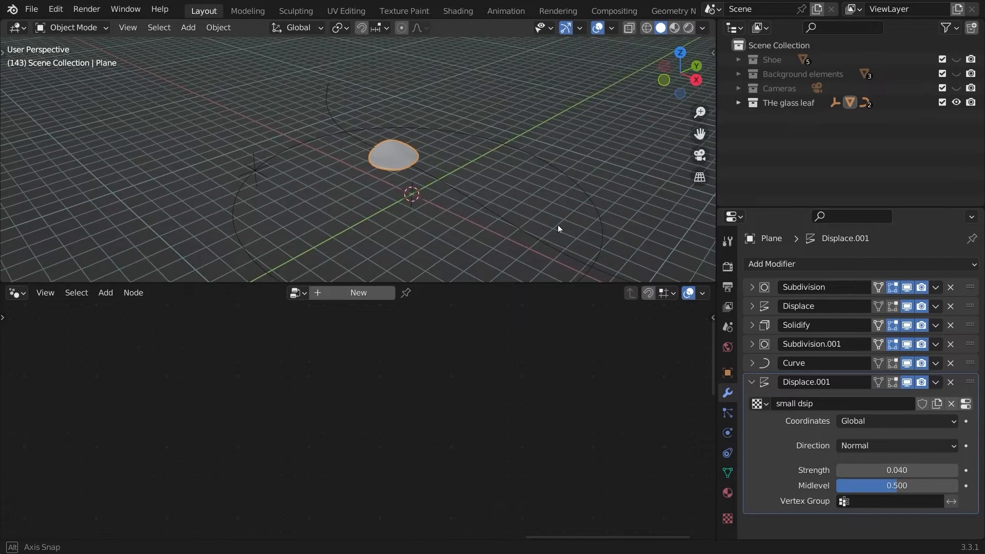
pyautogui.moveTo(558, 225); pyautogui.dragTo(513, 202, button='middle')
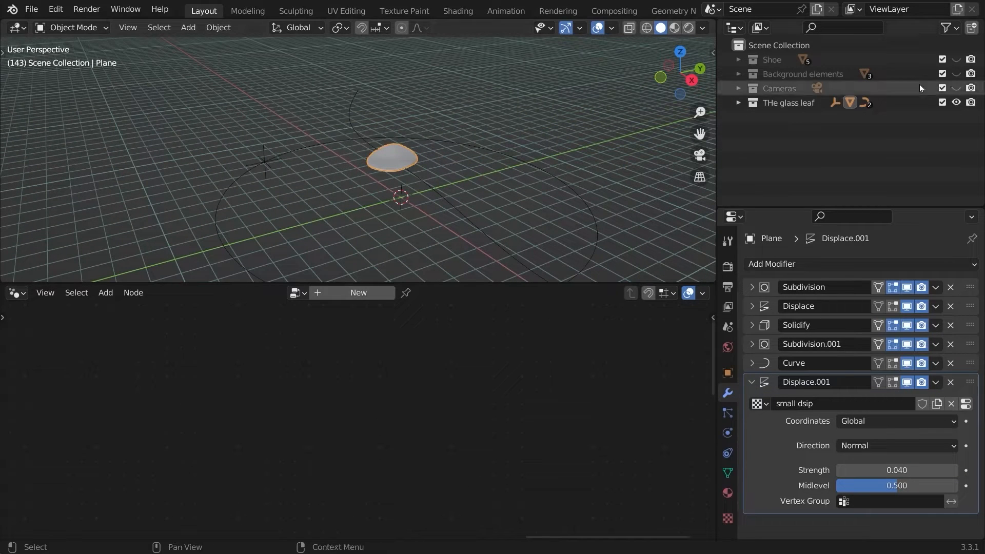
# - Make the Cameras, Background elements and Shoe collections visible in the viewport
pyautogui.click(956, 88)
pyautogui.click(955, 74)
pyautogui.click(955, 59)
pyautogui.moveTo(439, 208); pyautogui.dragTo(385, 206, button='middle')
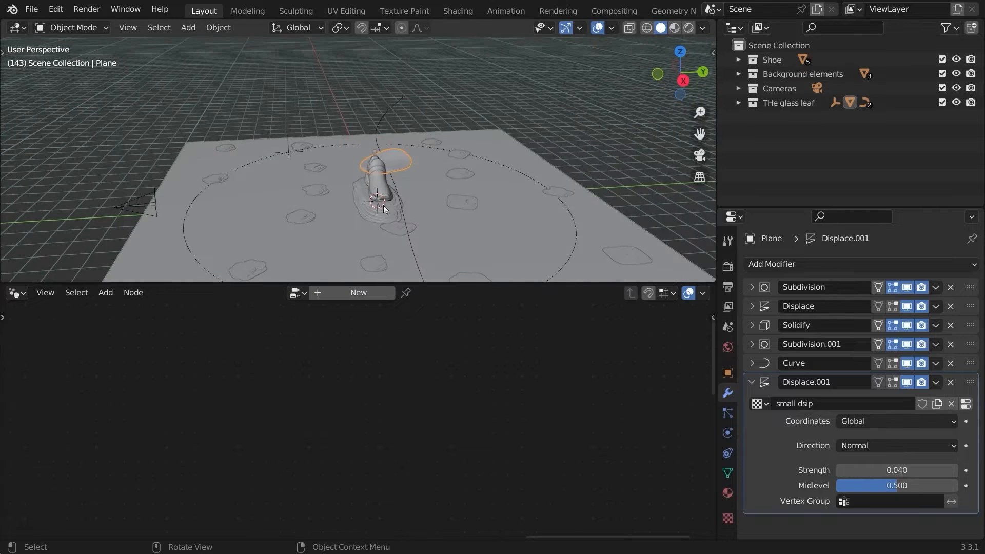
# - Edit the leaf's NURBS path in top view, moving its control points to curve it around the shoe
pyautogui.click(398, 202)
pyautogui.click(676, 51)
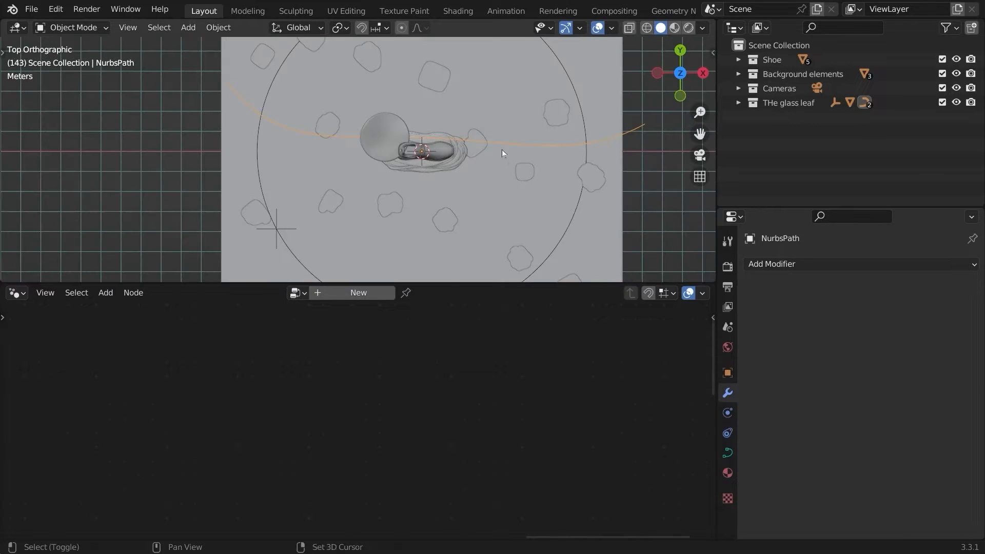
pyautogui.keyDown('shift'); pyautogui.moveTo(502, 149); pyautogui.dragTo(435, 165, button='middle'); pyautogui.keyUp('shift')
pyautogui.press('Tab')
pyautogui.moveTo(565, 143); pyautogui.dragTo(596, 174)
pyautogui.moveTo(442, 211); pyautogui.dragTo(460, 159)
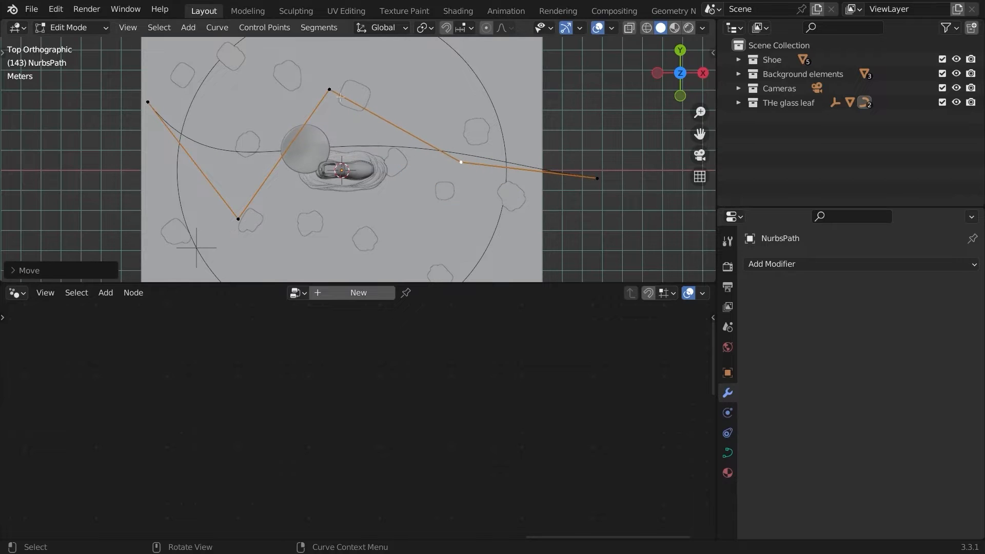
pyautogui.click(329, 90)
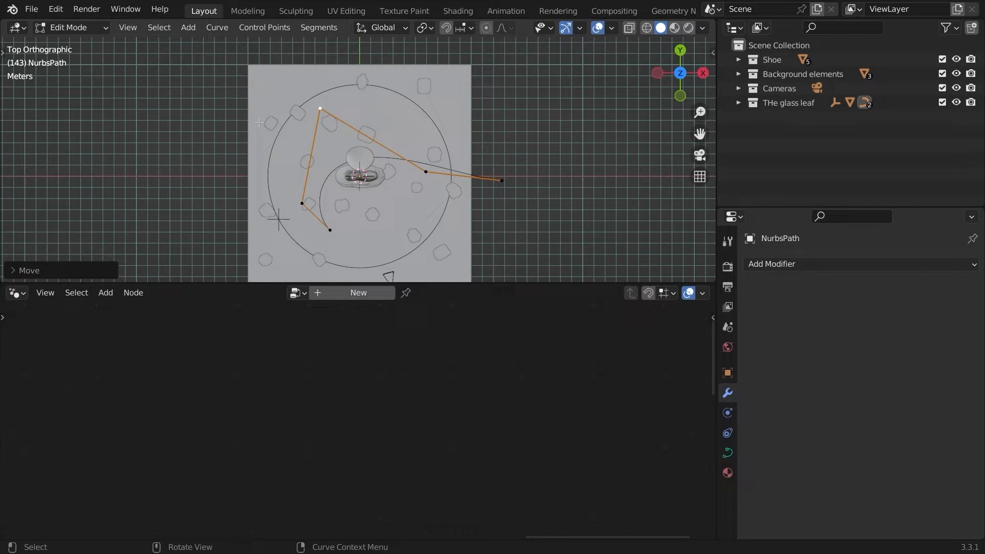
# - Rotate and reposition the whole path in top view and extrude one more control point from its upper end
pyautogui.press('a')
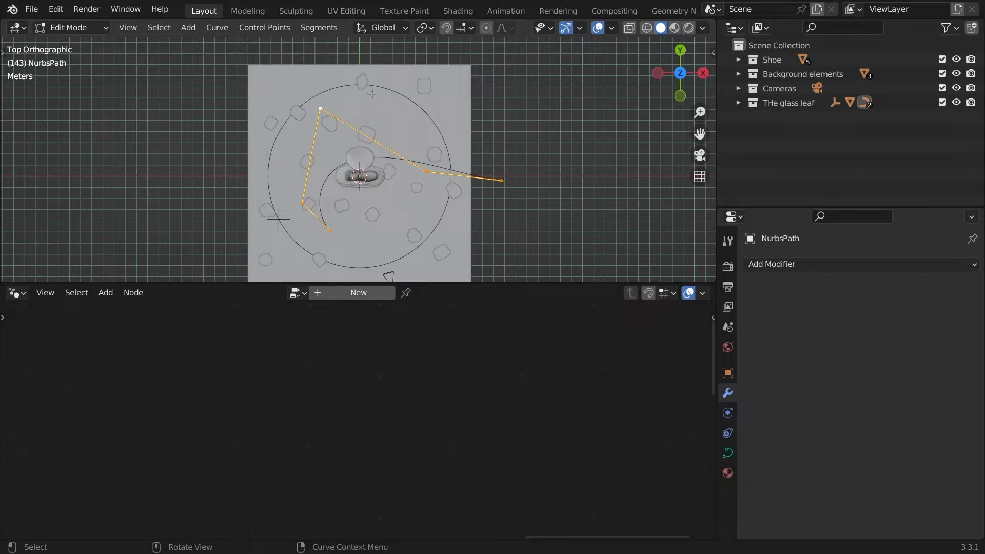
pyautogui.press('r')
pyautogui.click(270, 175)
pyautogui.press('g')
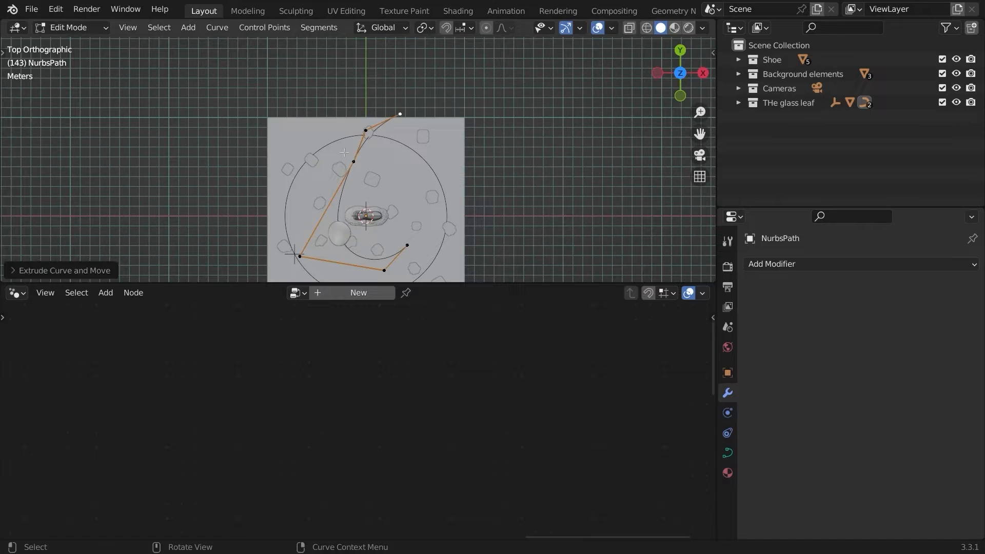
# - Move two of the path's control points in top view to refine its bend on the toe side of the shoe
pyautogui.click(352, 160)
pyautogui.press('g')
pyautogui.click(351, 177)
pyautogui.keyDown('shift'); pyautogui.moveTo(352, 179); pyautogui.dragTo(352, 101, button='middle'); pyautogui.keyUp('shift')
pyautogui.scroll(3, 328, 154)
pyautogui.click(250, 195)
pyautogui.press('g')
pyautogui.click(256, 170)
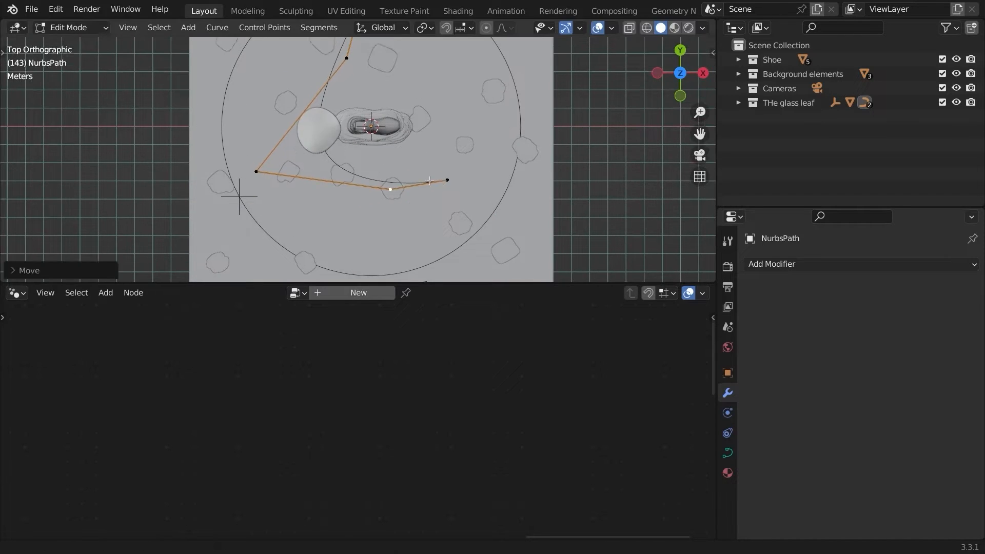
# - Adjust the path's lower end point and extrude three more control points from it to loop the path around the shoe
pyautogui.click(450, 165)
pyautogui.press('e')
pyautogui.click(420, 102)
pyautogui.keyDown('shift'); pyautogui.moveTo(416, 105); pyautogui.dragTo(475, 142, button='middle'); pyautogui.keyUp('shift')
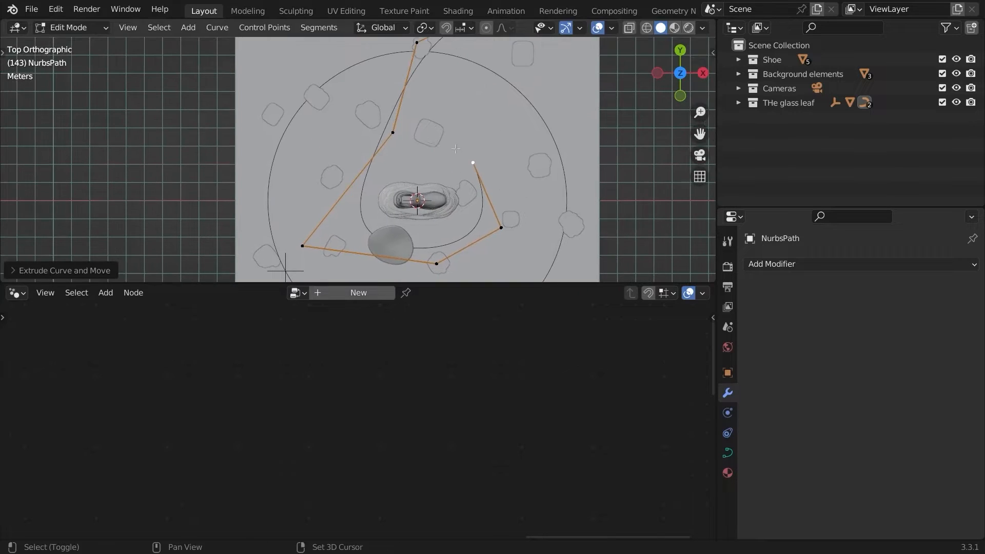
pyautogui.press('e')
pyautogui.click(375, 151)
pyautogui.press('e')
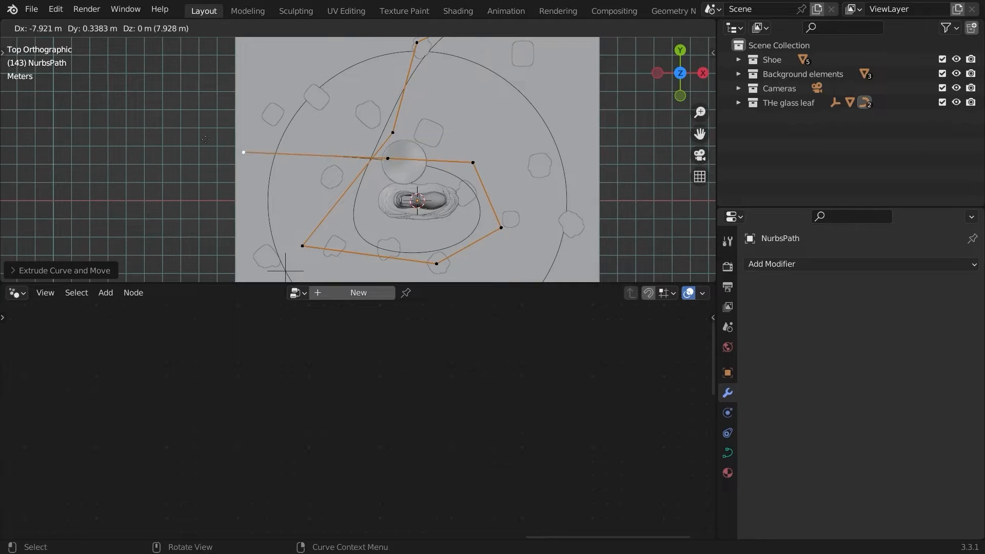
pyautogui.click(214, 136)
# - Move one of the path's control points in perspective view and shift another along Z to vary the path's height
pyautogui.moveTo(214, 137); pyautogui.dragTo(484, 106, button='middle')
pyautogui.click(414, 172)
pyautogui.press('g')
pyautogui.click(418, 132)
pyautogui.click(220, 128)
pyautogui.press('g')
pyautogui.press('z')
pyautogui.click(277, 150)
# - Lower another of the path's control points along the Z axis
pyautogui.click(457, 94)
pyautogui.click(519, 164)
pyautogui.moveTo(519, 163); pyautogui.dragTo(388, 128, button='middle')
pyautogui.click(528, 122)
pyautogui.press('g')
pyautogui.press('z')
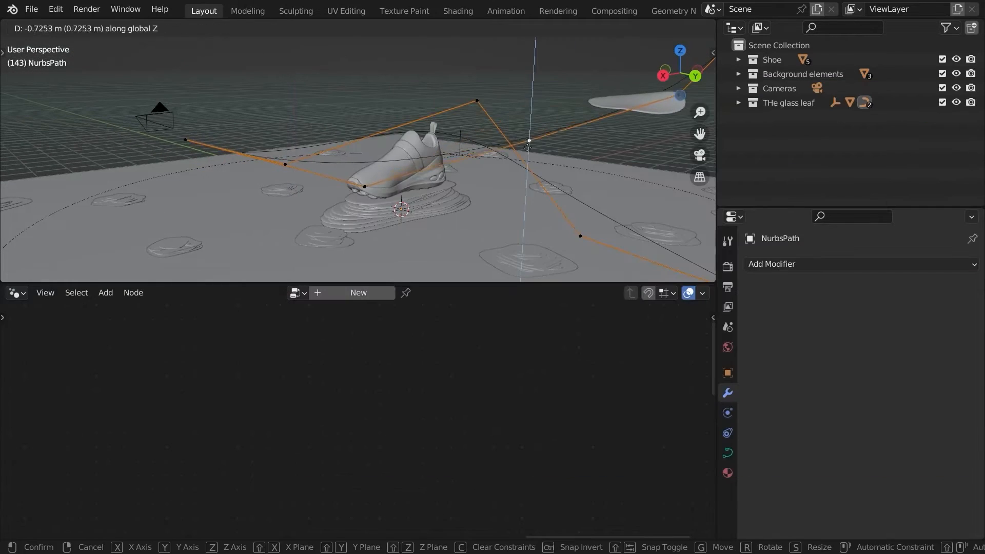
pyautogui.click(528, 150)
# - Reposition the control point near the shoe's toe, adjust a point's height along Z, and leave Edit Mode
pyautogui.moveTo(528, 150); pyautogui.dragTo(467, 156, button='middle')
pyautogui.press('g')
pyautogui.click(229, 197)
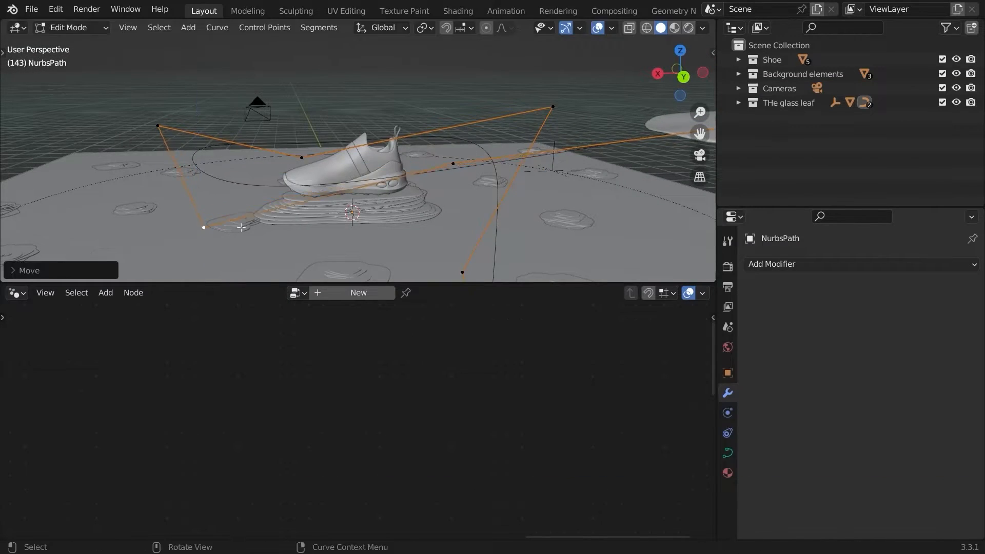
pyautogui.moveTo(228, 197); pyautogui.dragTo(551, 167, button='middle')
pyautogui.press('g')
pyautogui.press('z')
pyautogui.click(504, 162)
pyautogui.press('Tab')
# - Move the disc along the X axis to slide it along the path until it sits beside the shoe
pyautogui.click(503, 138)
pyautogui.moveTo(428, 179); pyautogui.dragTo(447, 189, button='middle')
pyautogui.press('g')
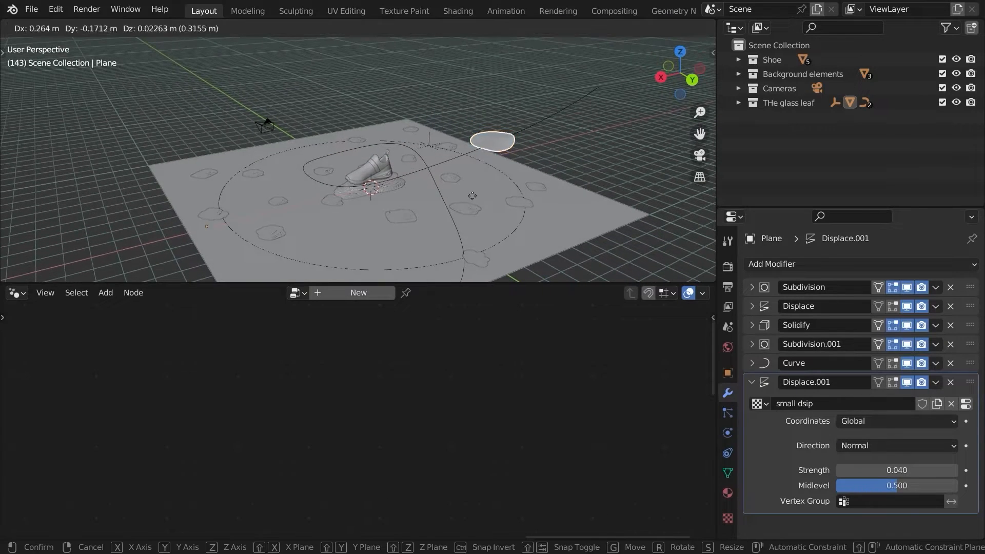
pyautogui.press('x')
pyautogui.click(451, 150)
# - Tilt the path's control points beside the shoe so that the disc stands upright
pyautogui.scroll(3, 450, 150)
pyautogui.moveTo(449, 146); pyautogui.dragTo(412, 174, button='middle')
pyautogui.click(451, 129)
pyautogui.press('Tab')
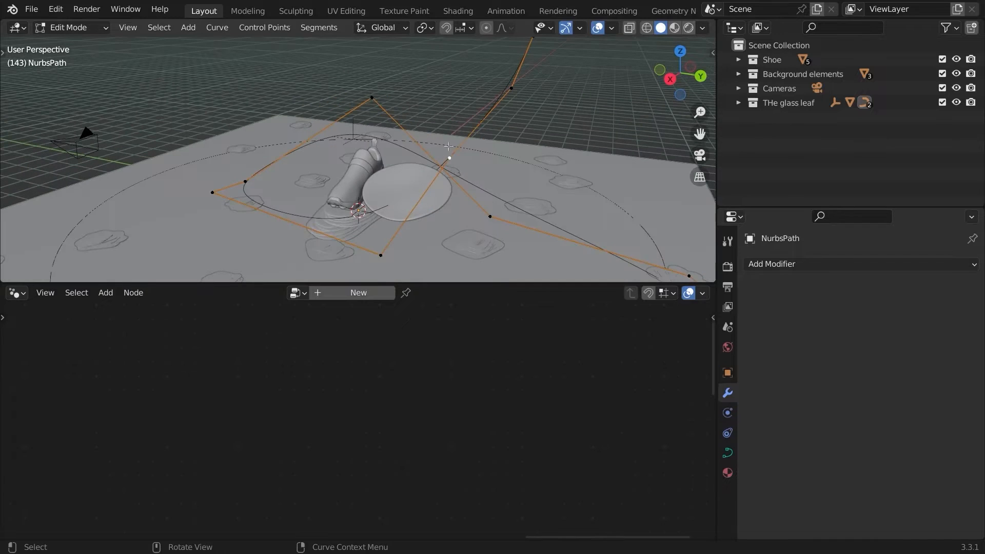
pyautogui.moveTo(448, 146); pyautogui.dragTo(405, 198, button='middle')
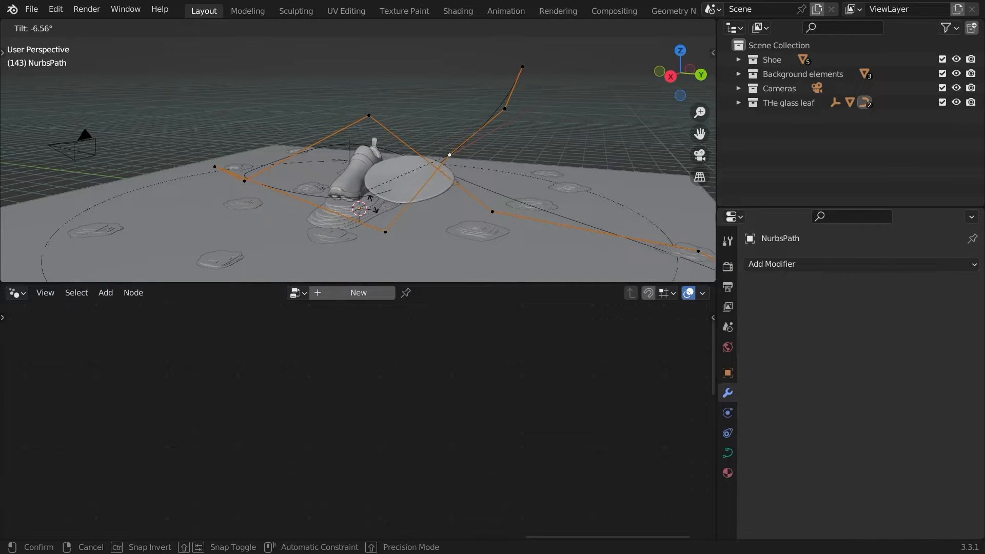
pyautogui.click(495, 193)
pyautogui.moveTo(496, 193); pyautogui.dragTo(359, 128, button='middle')
pyautogui.hotkey('ctrl', 't')
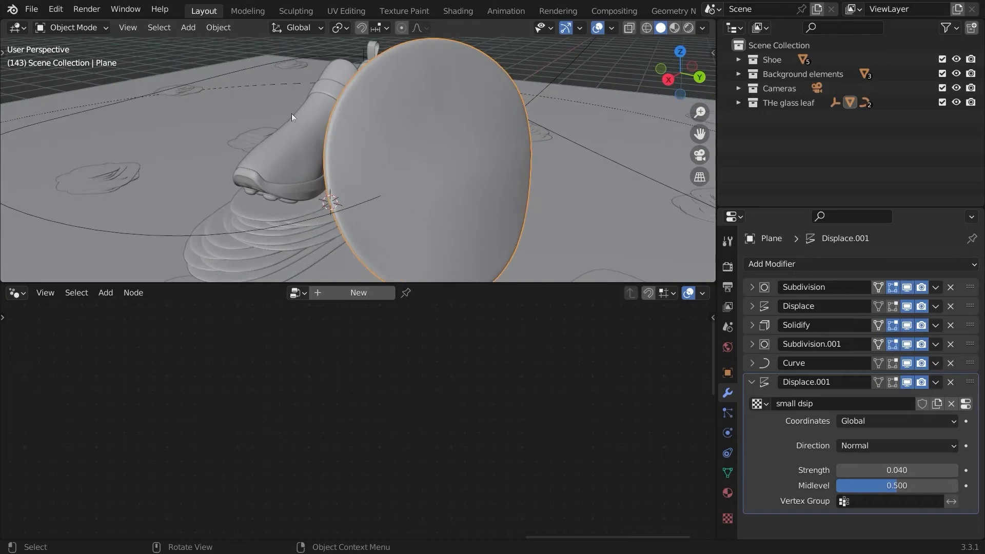
# - Scale the disc's mesh in Edit Mode
pyautogui.press('Tab')
pyautogui.press('s')
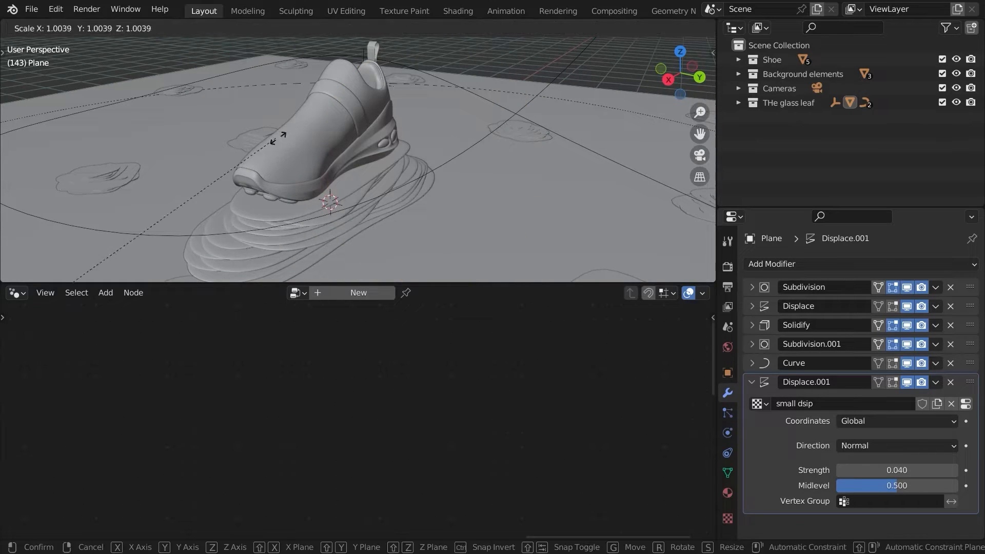
pyautogui.click(291, 154)
pyautogui.scroll(-8, 291, 154)
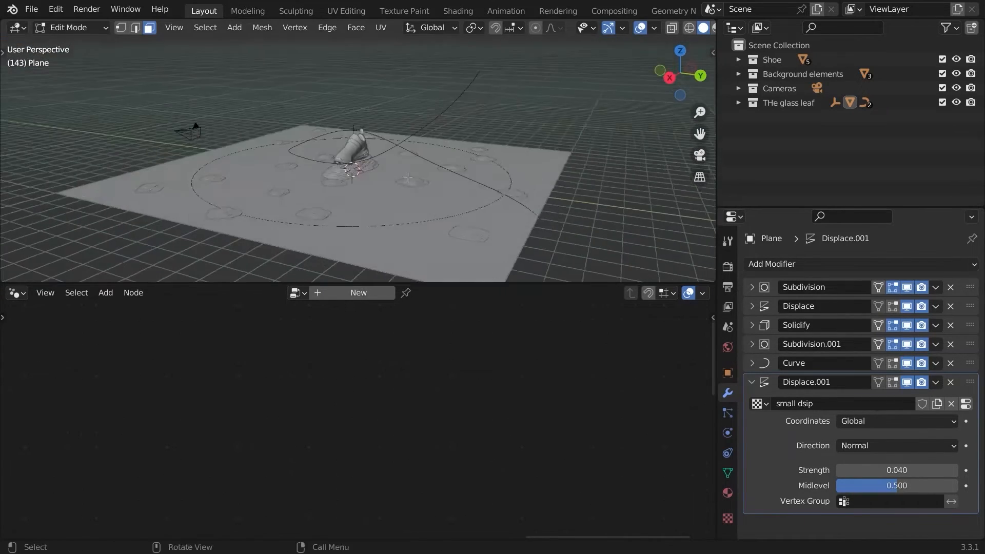
# - Frame the disc, adjust its mesh size once more, and return to Object Mode
pyautogui.press('KP_Decimal')
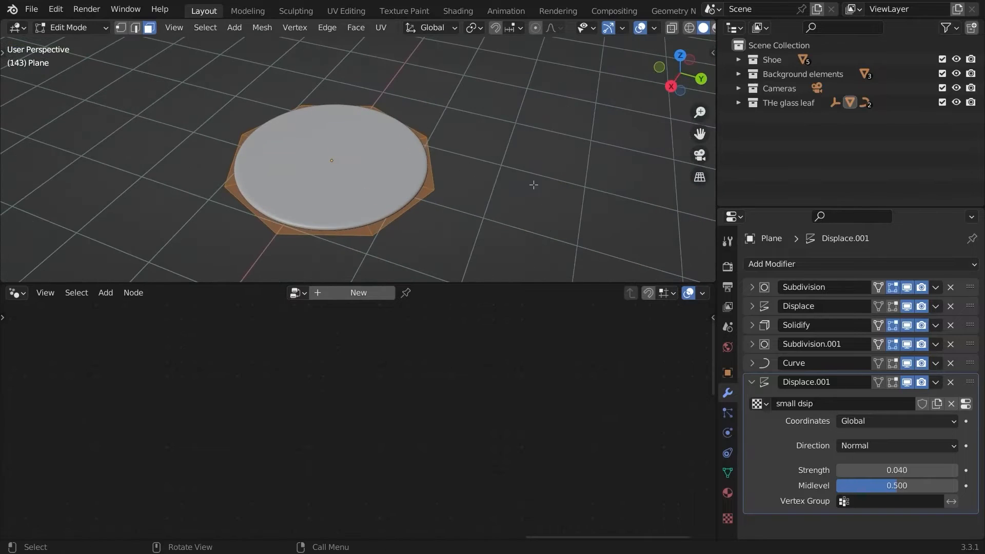
pyautogui.press('s')
pyautogui.click(510, 185)
pyautogui.press('Tab')
pyautogui.moveTo(510, 185)
pyautogui.mouseDown(button='middle')
pyautogui.moveTo(427, 165)
pyautogui.moveTo(516, 177)
pyautogui.moveTo(560, 159)
pyautogui.moveTo(503, 186)
pyautogui.mouseUp(button='middle')
# - Set the disc's Solidify modifier thickness to -0.056 m
pyautogui.moveTo(751, 381); pyautogui.dragTo(758, 325)
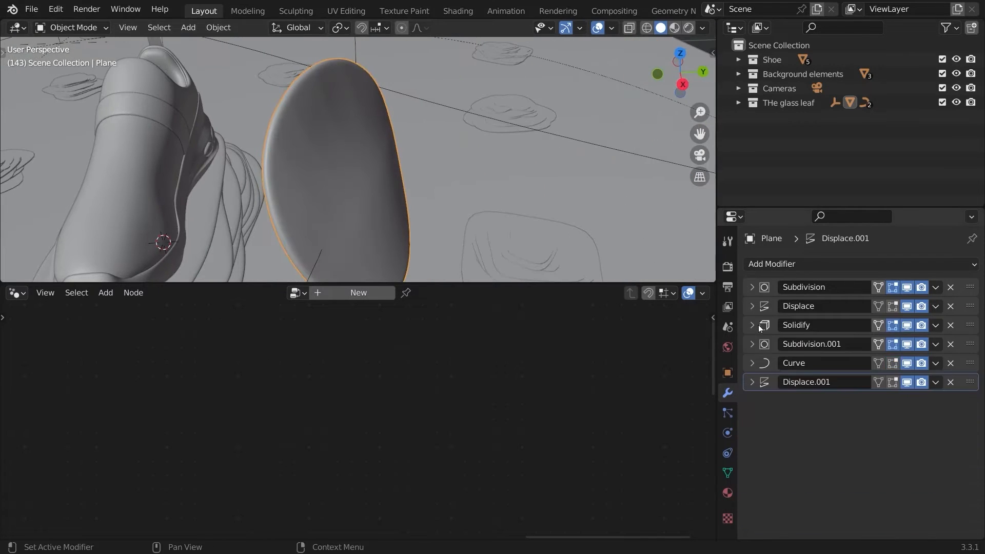
pyautogui.click(757, 325)
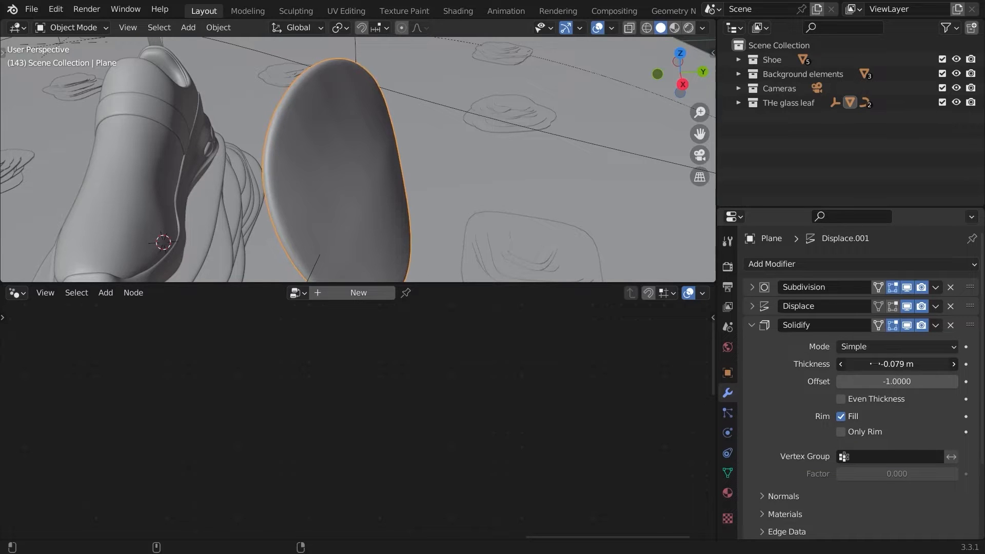
pyautogui.moveTo(872, 364); pyautogui.dragTo(883, 364)
pyautogui.scroll(3, 365, 165)
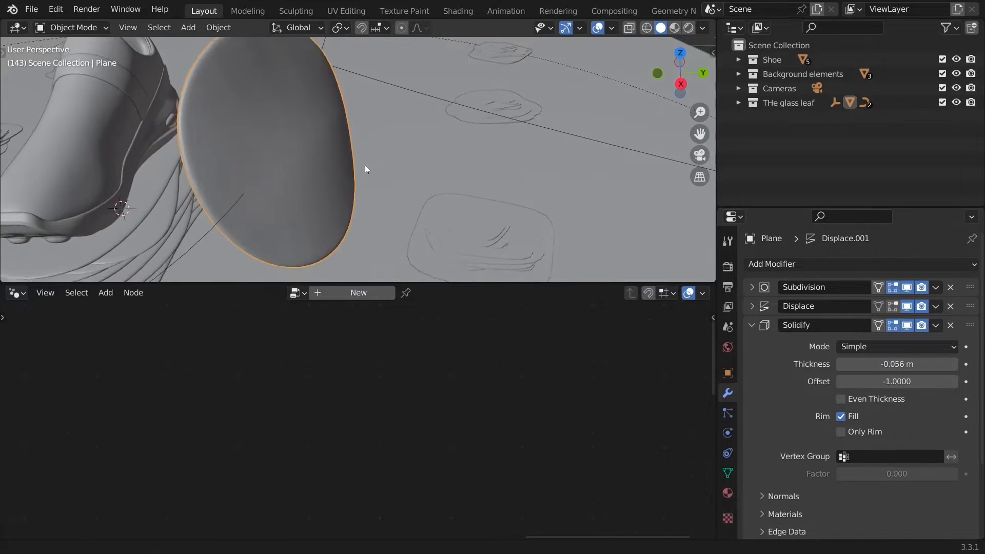
pyautogui.moveTo(365, 165); pyautogui.dragTo(385, 170, button='middle')
pyautogui.scroll(4, 373, 162)
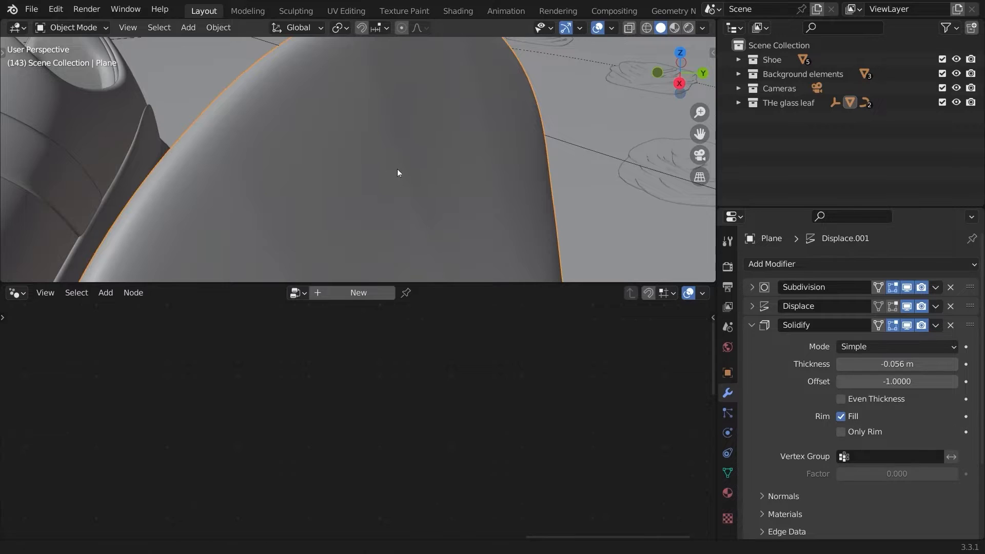
pyautogui.scroll(-4, 392, 170)
pyautogui.scroll(-5, 421, 179)
# - Raise the NurbsPath curve's shape resolution to 40 for Preview U and 30 for Render U
pyautogui.click(437, 145)
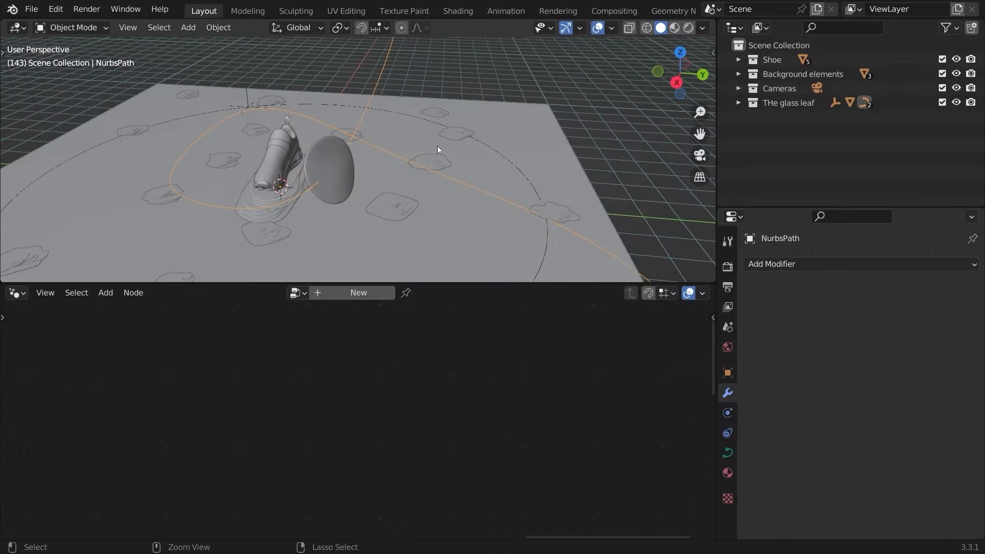
pyautogui.scroll(5, 428, 114)
pyautogui.moveTo(428, 115); pyautogui.dragTo(447, 129, button='middle')
pyautogui.scroll(-4, 451, 128)
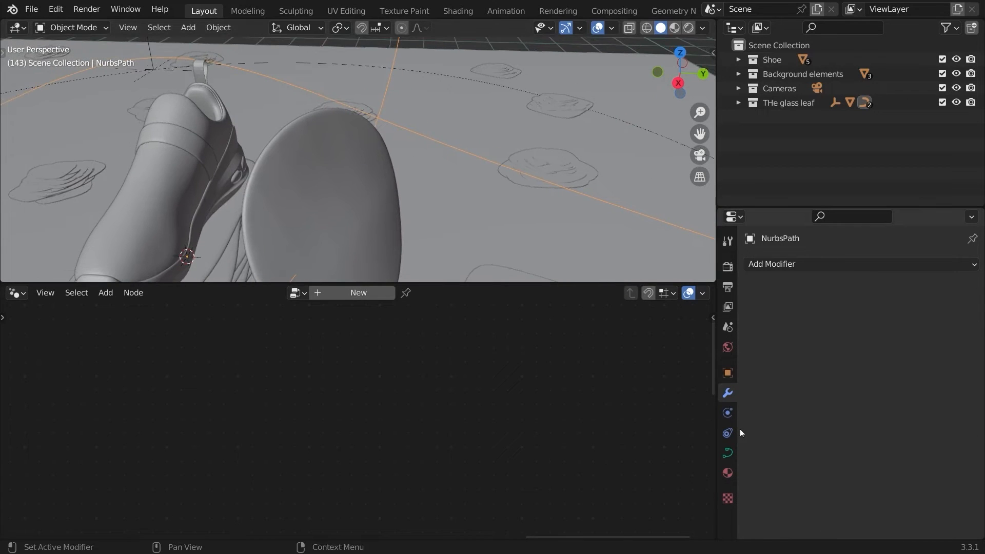
pyautogui.click(728, 450)
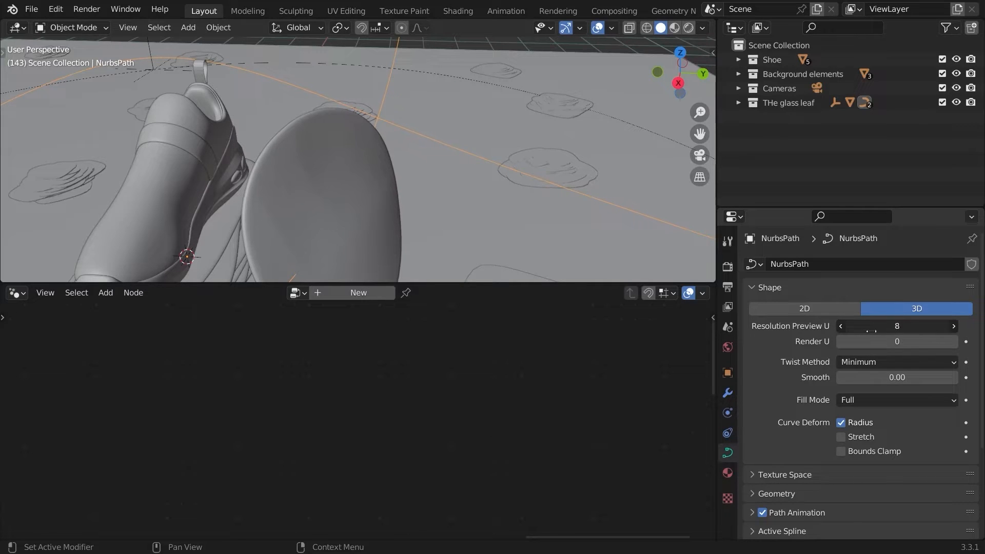
pyautogui.moveTo(874, 330); pyautogui.dragTo(863, 330)
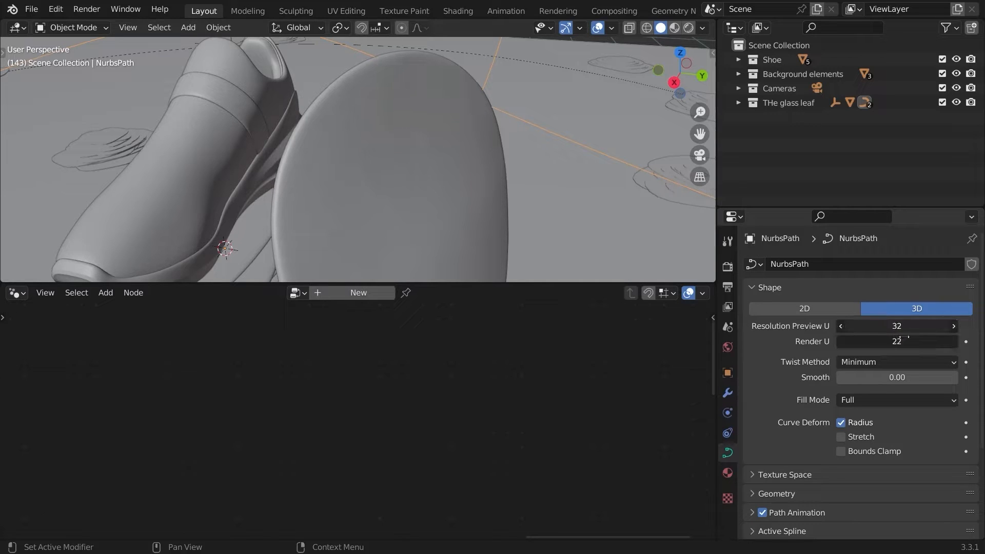
pyautogui.moveTo(900, 334); pyautogui.dragTo(886, 334)
pyautogui.moveTo(909, 336); pyautogui.dragTo(910, 337)
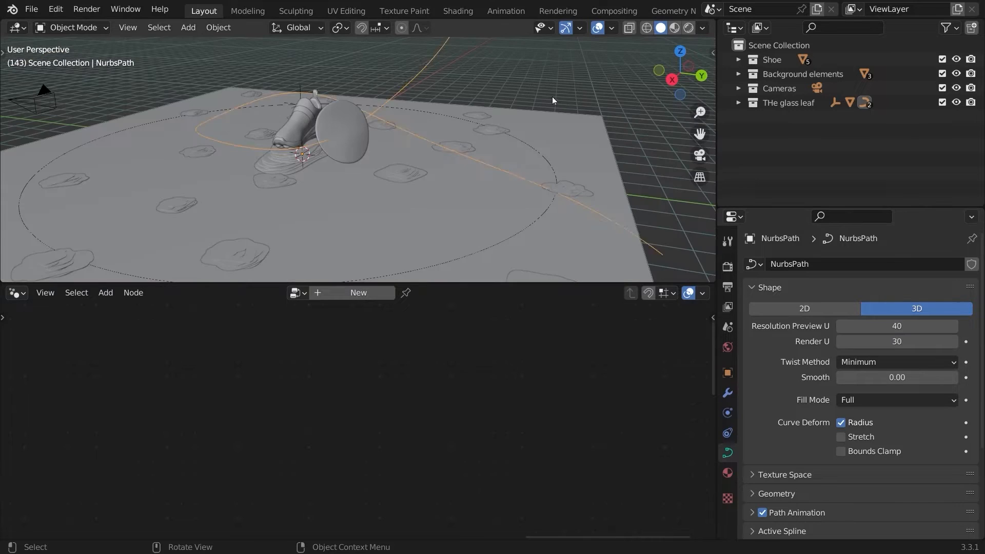
# - Select the disc and slide it along the path beside the shoe by moving it on the X axis
pyautogui.click(552, 96)
pyautogui.moveTo(533, 167); pyautogui.dragTo(470, 144, button='middle')
pyautogui.scroll(4, 460, 139)
pyautogui.click(328, 87)
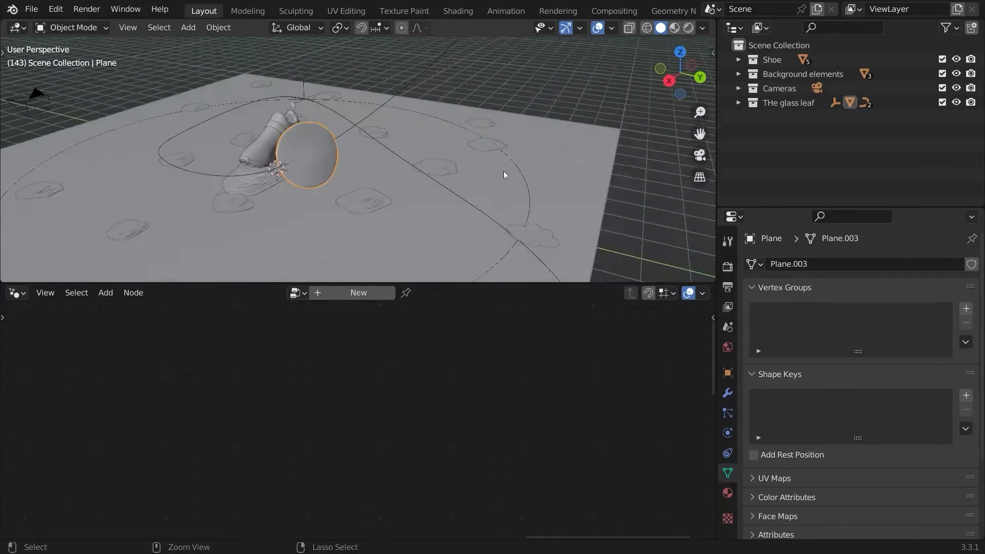
pyautogui.keyDown('ctrl'); pyautogui.moveTo(503, 171); pyautogui.dragTo(504, 152, button='middle'); pyautogui.keyUp('ctrl')
pyautogui.press('g')
pyautogui.press('x')
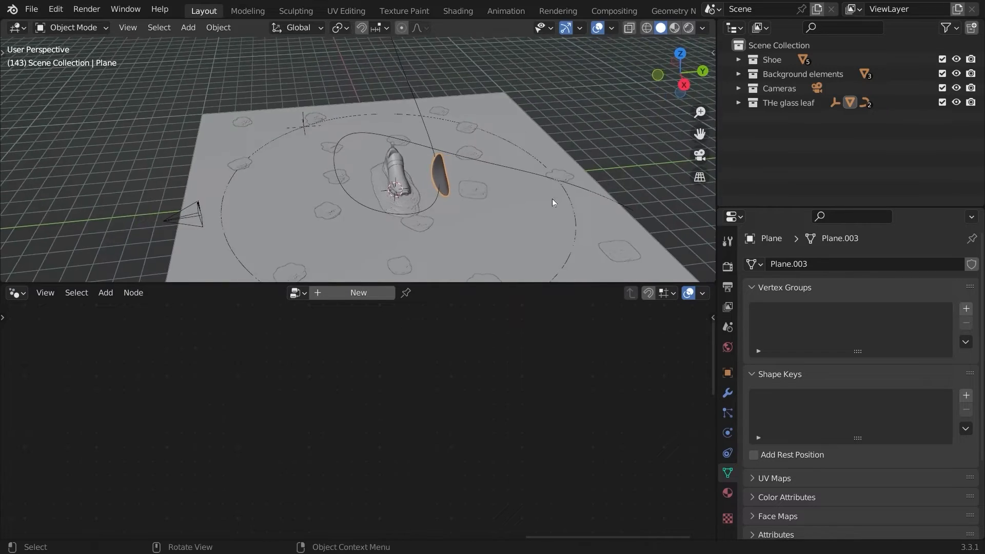
pyautogui.moveTo(552, 198); pyautogui.dragTo(390, 205, button='middle')
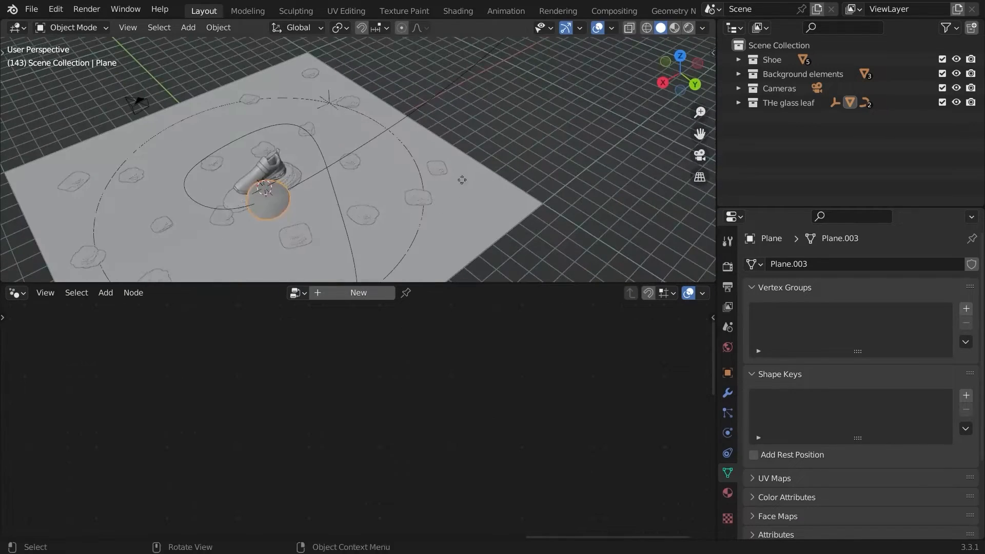
pyautogui.press('g')
pyautogui.press('x')
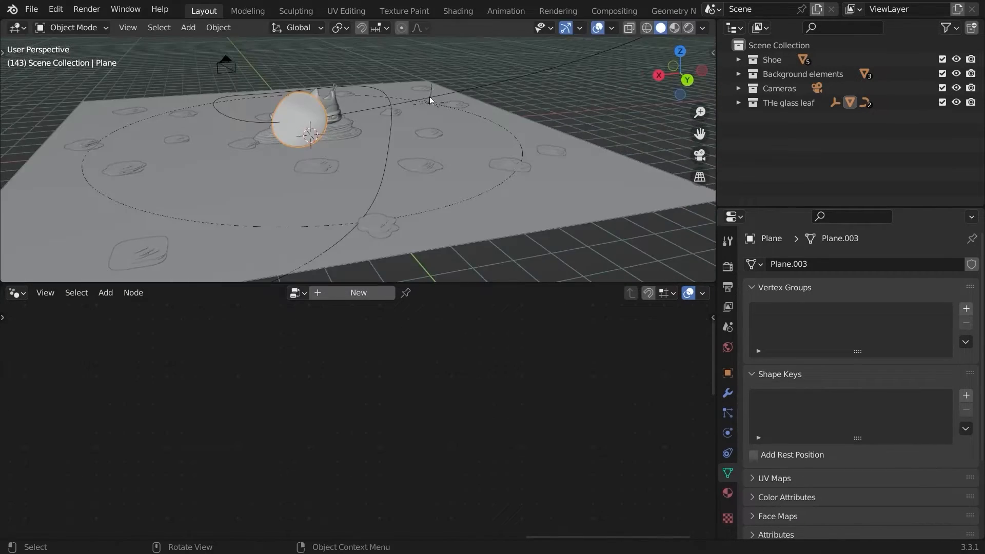
# - Set the Follow Path offset of the disp obj empty to -29.900
pyautogui.click(429, 99)
pyautogui.click(727, 412)
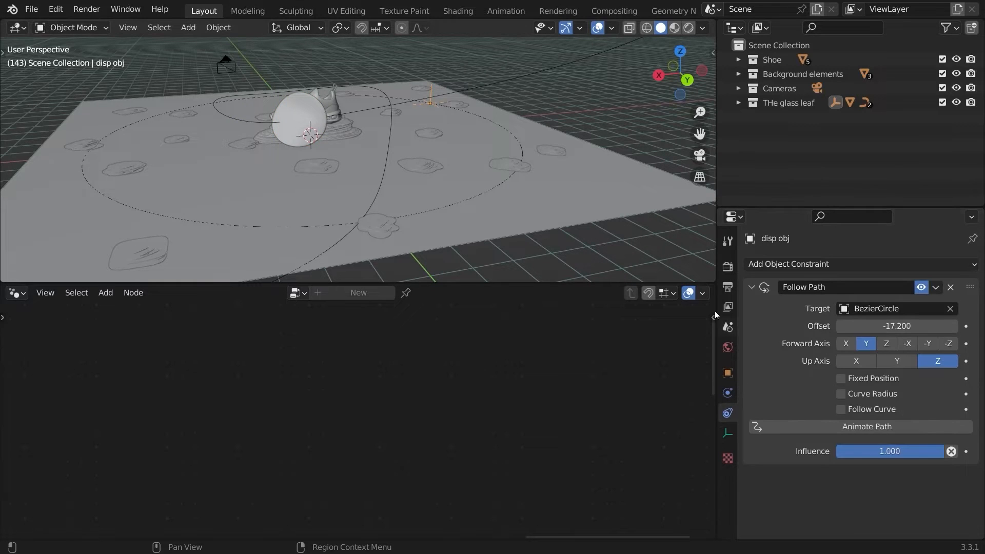
pyautogui.scroll(6, 435, 152)
pyautogui.scroll(1, 451, 153)
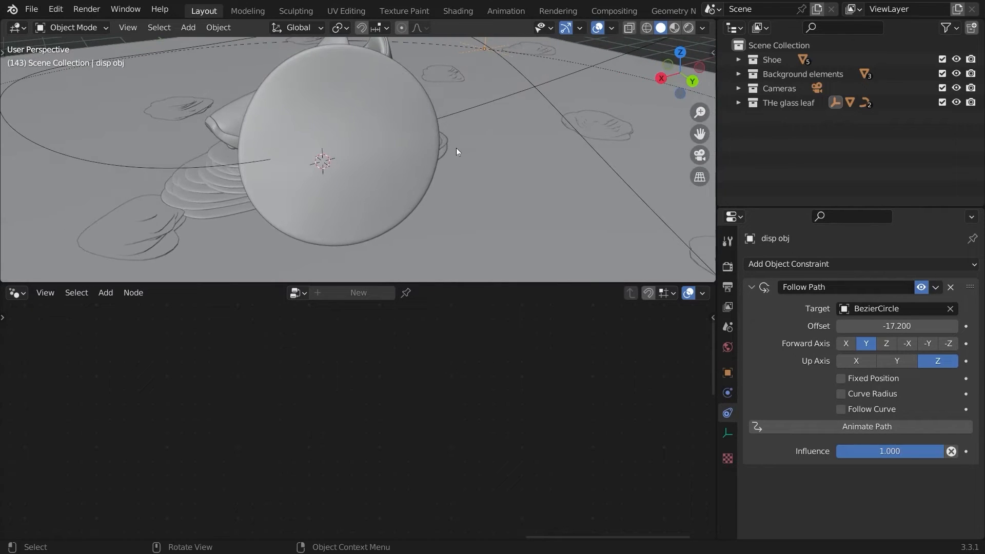
pyautogui.moveTo(872, 326); pyautogui.dragTo(776, 326)
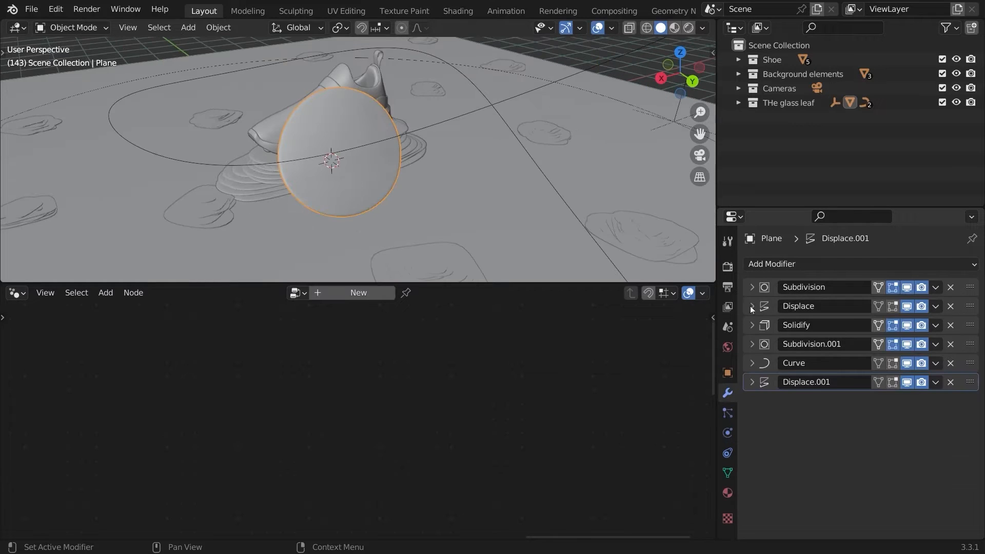
# - Lower the depth of the disc's disp Clouds texture to 0
pyautogui.click(751, 307)
pyautogui.click(964, 328)
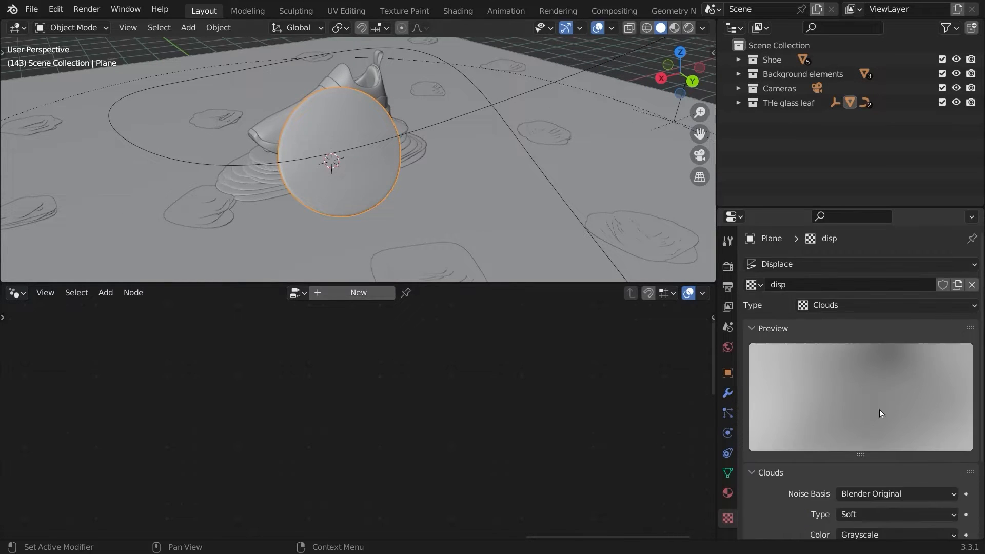
pyautogui.scroll(-4, 879, 409)
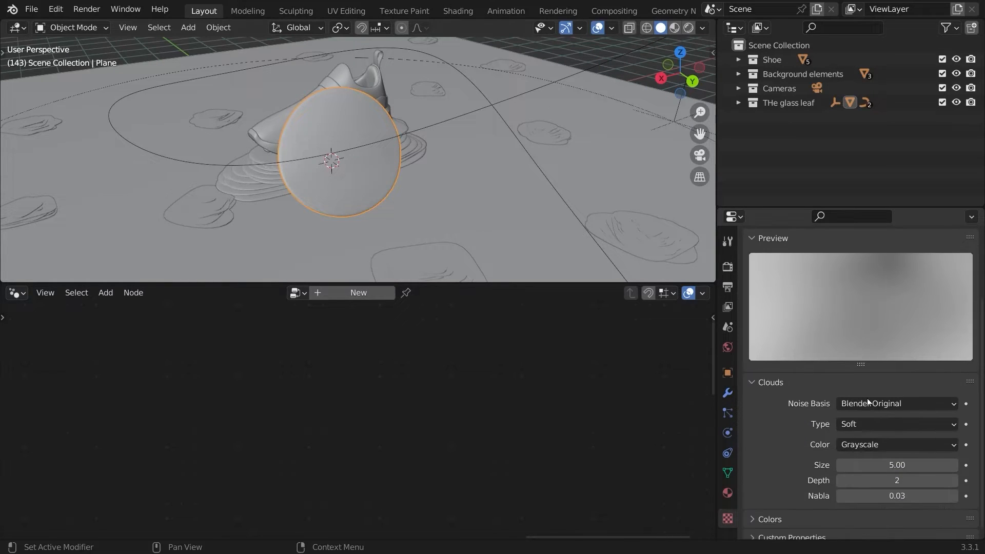
pyautogui.click(841, 481)
pyautogui.click(841, 481)
# - Shift the disp obj empty along its circle by adjusting the Follow Path offset to vary the disc's displacement
pyautogui.moveTo(615, 221)
pyautogui.mouseDown(button='middle')
pyautogui.moveTo(657, 204)
pyautogui.moveTo(695, 250)
pyautogui.moveTo(582, 172)
pyautogui.moveTo(550, 95)
pyautogui.mouseUp(button='middle')
pyautogui.click(603, 123)
pyautogui.click(727, 412)
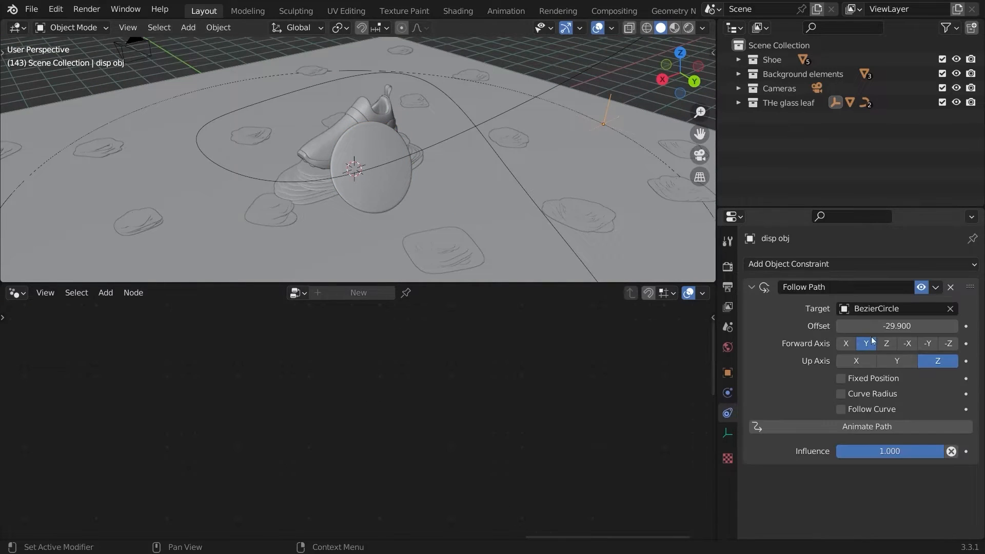
pyautogui.moveTo(872, 326); pyautogui.dragTo(634, 273)
pyautogui.hotkey('ctrl', 'z')
pyautogui.hotkey('ctrl', 'z')
# - Set the size of the disc's disp Clouds texture to 4
pyautogui.click(727, 372)
pyautogui.click(727, 393)
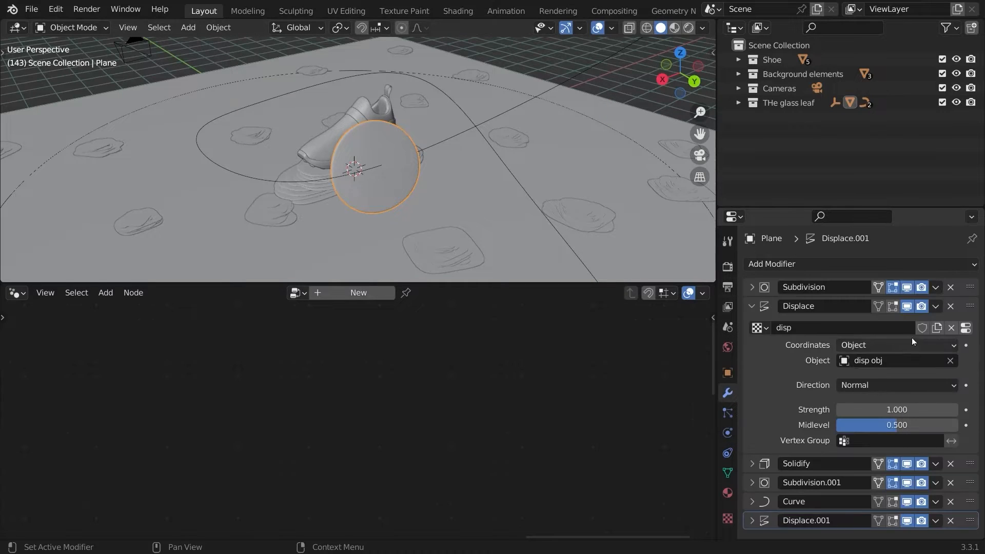
pyautogui.click(966, 329)
pyautogui.scroll(-4, 855, 436)
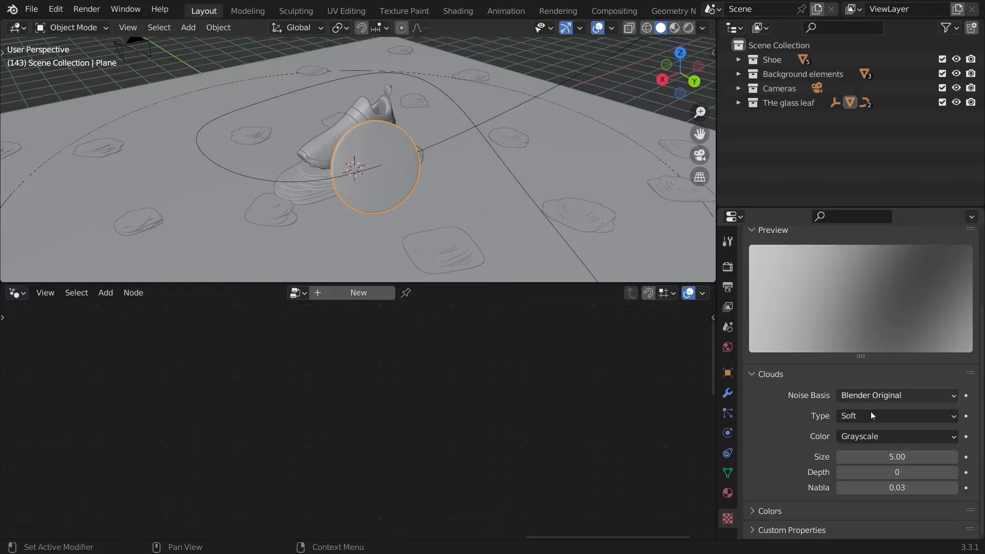
pyautogui.click(872, 456)
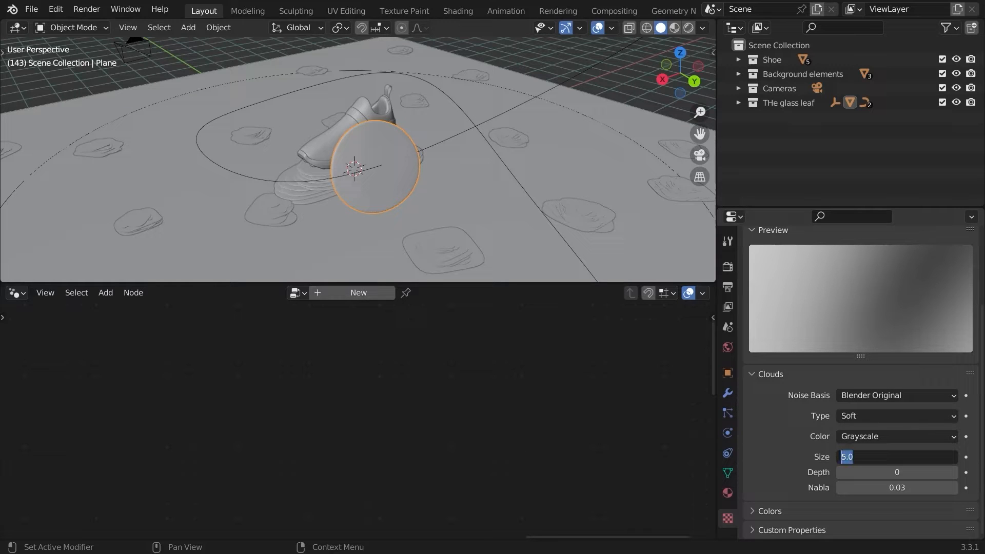
pyautogui.write('4')
pyautogui.press('Return')
pyautogui.moveTo(545, 200); pyautogui.dragTo(544, 192, button='middle')
pyautogui.scroll(2, 544, 192)
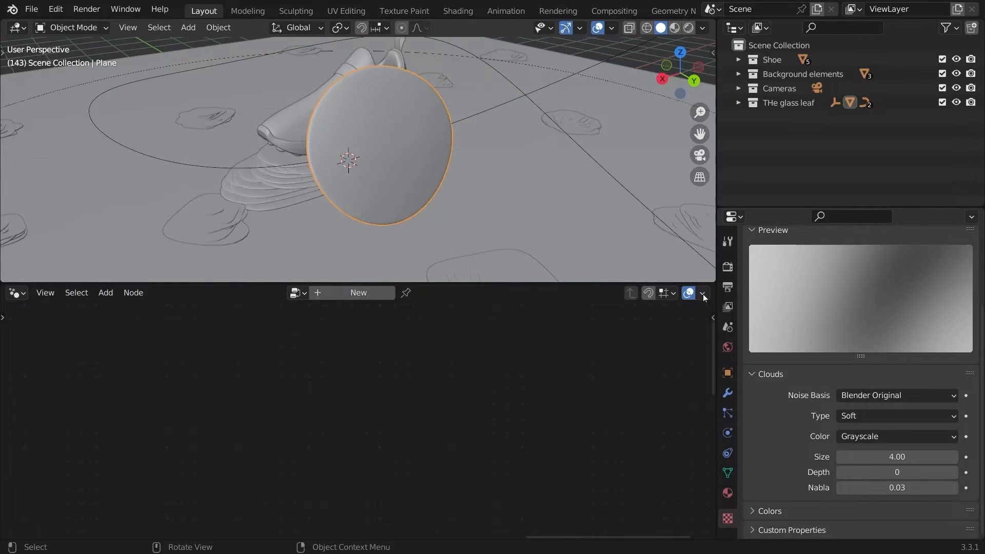
# - Collapse the disc's first Displace modifier and save the file
pyautogui.click(727, 393)
pyautogui.click(752, 306)
pyautogui.hotkey('ctrl', 's')
pyautogui.scroll(-5, 487, 190)
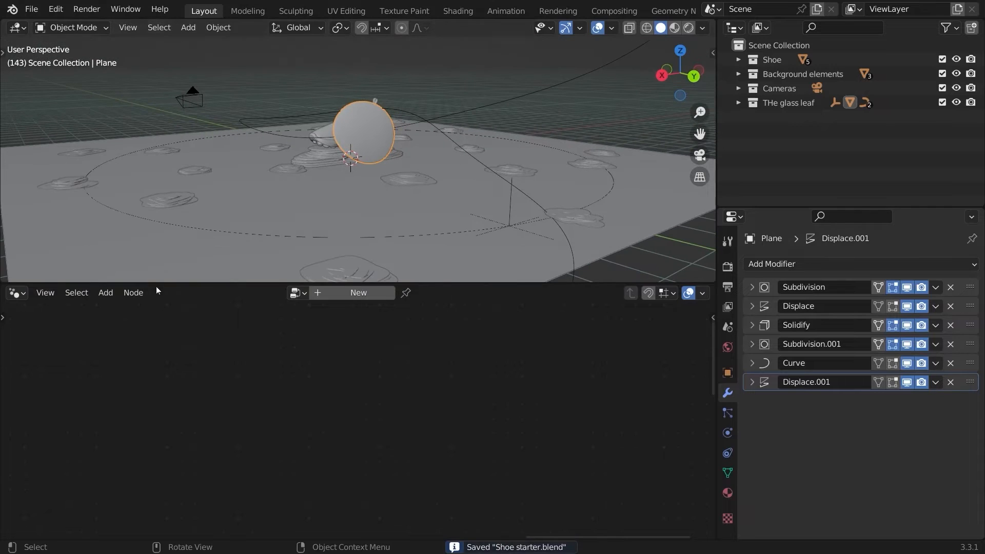
# - Switch the node area to the Shader Editor and create a material named "glass leaf" for the disc
pyautogui.keyDown('ctrl'); pyautogui.scroll(-1, 11, 297); pyautogui.keyUp('ctrl')
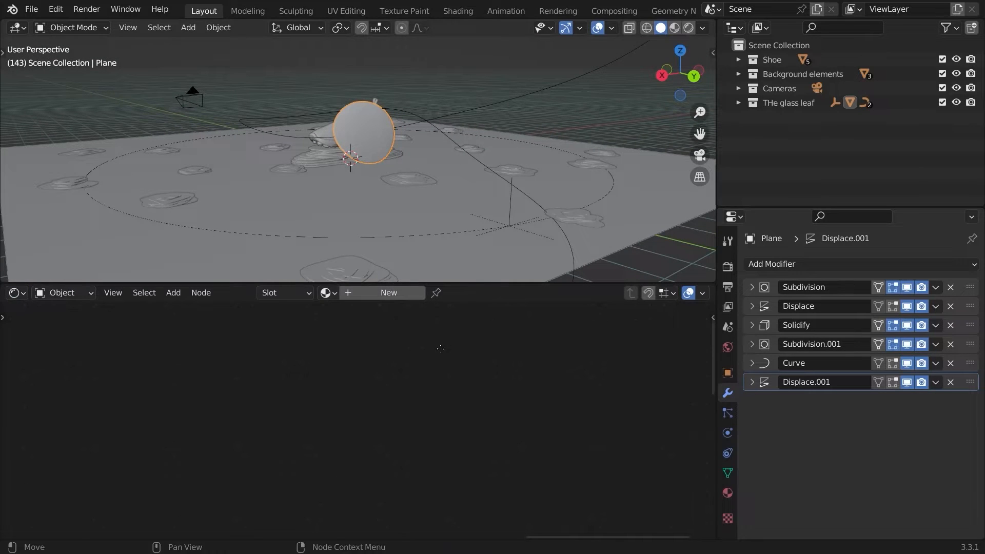
pyautogui.click(359, 294)
pyautogui.click(401, 296)
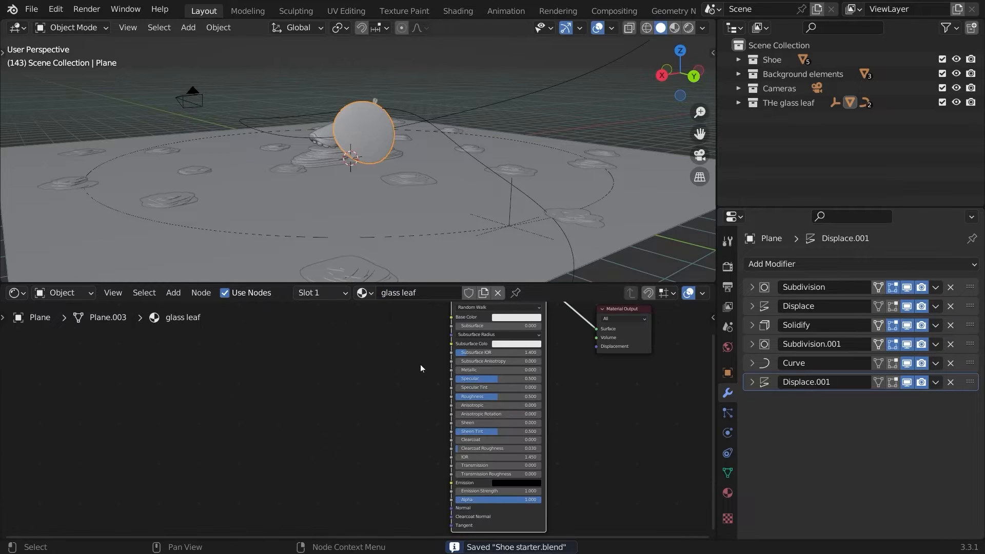
# - Set the glass leaf material's Principled BSDF transmission to 1.000 and roughness to 0
pyautogui.moveTo(420, 366); pyautogui.dragTo(429, 340, button='middle')
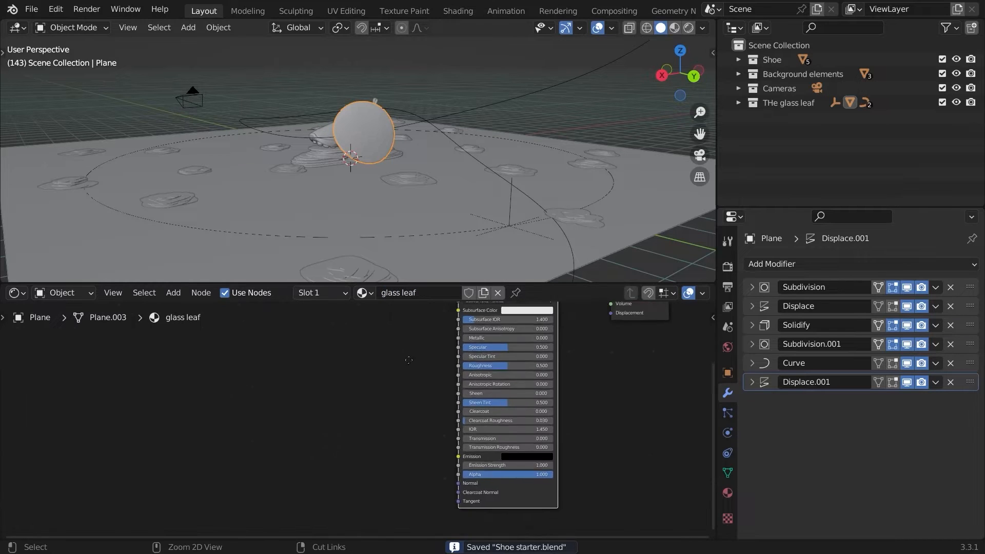
pyautogui.scroll(1, 487, 415)
pyautogui.moveTo(502, 443); pyautogui.dragTo(648, 439)
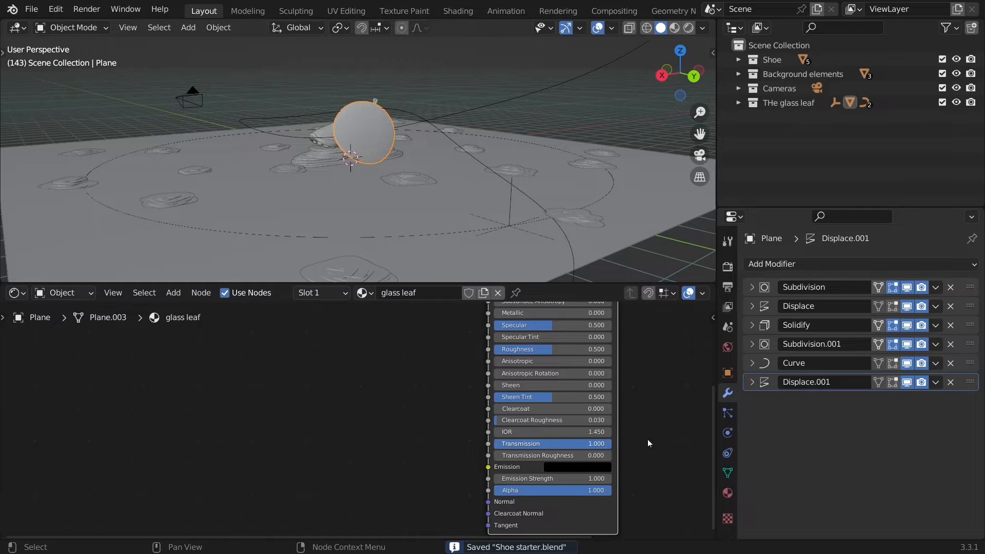
pyautogui.moveTo(527, 347); pyautogui.dragTo(517, 424, button='middle')
pyautogui.moveTo(525, 427); pyautogui.dragTo(464, 426)
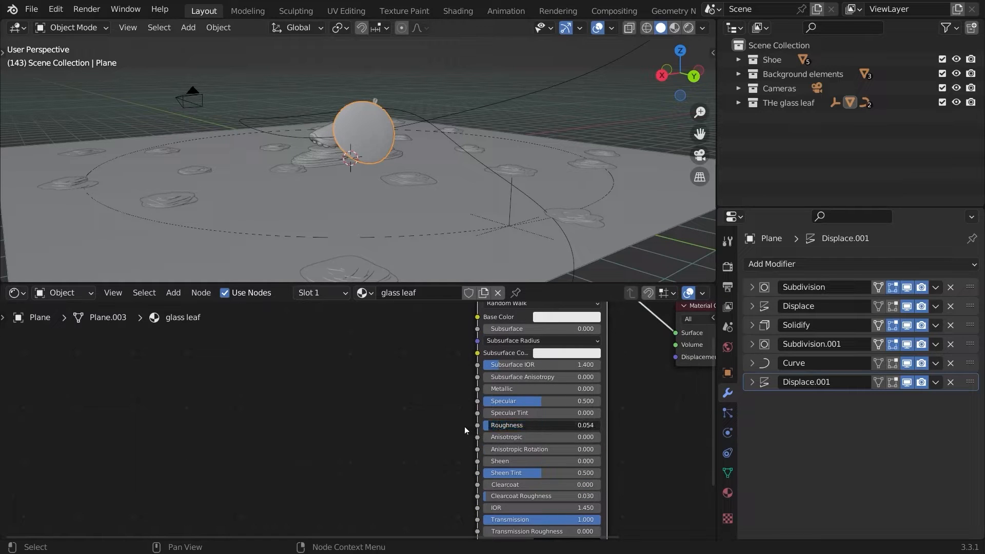
pyautogui.moveTo(466, 316); pyautogui.dragTo(532, 391, button='middle')
# - Add a Noise Texture node and connect its Color output to the Principled BSDF's Base Color
pyautogui.hotkey('shift', 'a')
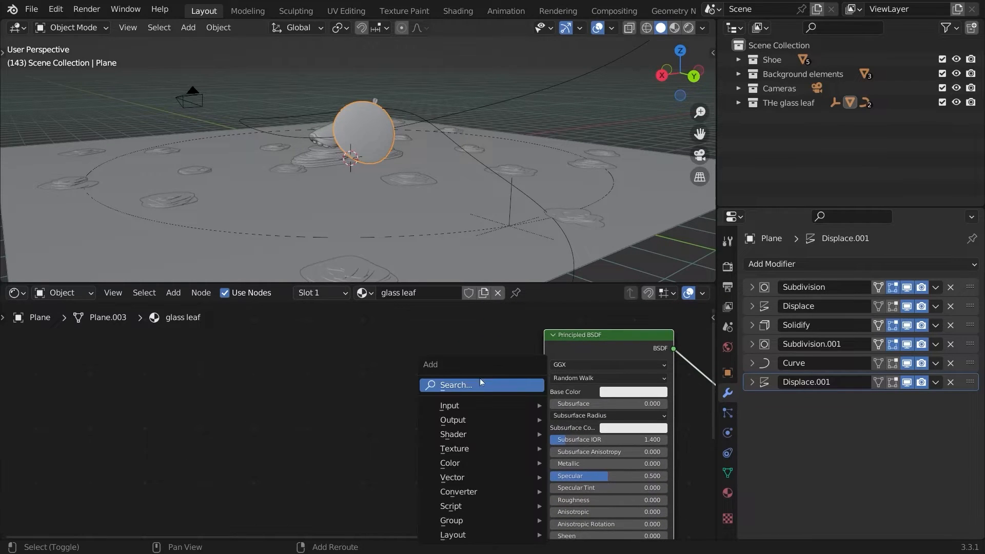
pyautogui.write('noi')
pyautogui.press('Return')
pyautogui.click(372, 385)
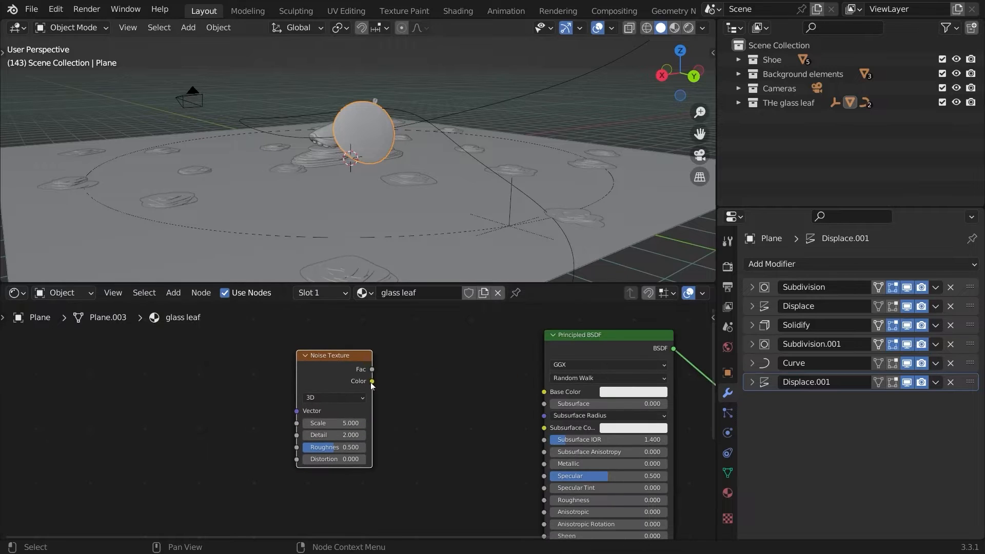
pyautogui.moveTo(541, 394); pyautogui.dragTo(543, 393)
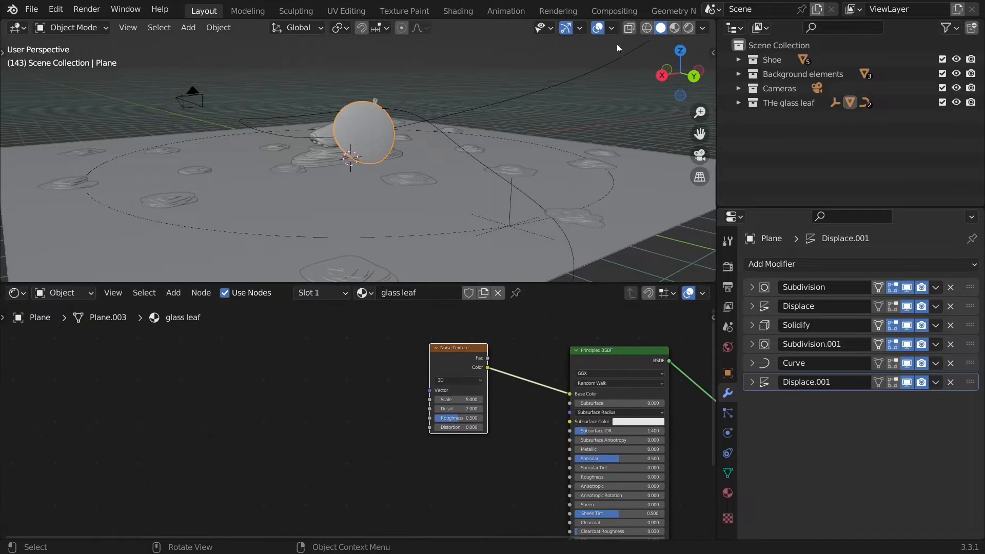
# - Switch the viewport to Material Preview and preview the Noise Texture's Color output directly on the disc
pyautogui.click(675, 28)
pyautogui.scroll(3, 431, 81)
pyautogui.moveTo(431, 81); pyautogui.dragTo(507, 103, button='middle')
pyautogui.scroll(3, 507, 103)
pyautogui.keyDown('ctrl'); pyautogui.keyDown('shift'); pyautogui.click(468, 345); pyautogui.keyUp('shift'); pyautogui.keyUp('ctrl')
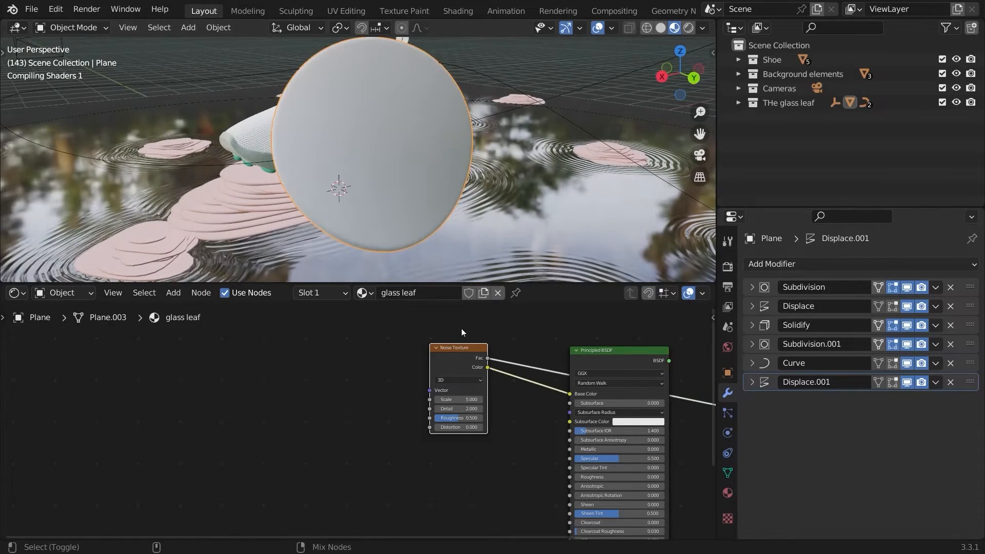
pyautogui.moveTo(404, 207); pyautogui.dragTo(392, 204, button='middle')
pyautogui.scroll(2, 371, 181)
pyautogui.moveTo(454, 318); pyautogui.dragTo(418, 312, button='middle')
pyautogui.scroll(4, 454, 377)
pyautogui.scroll(4, 448, 394)
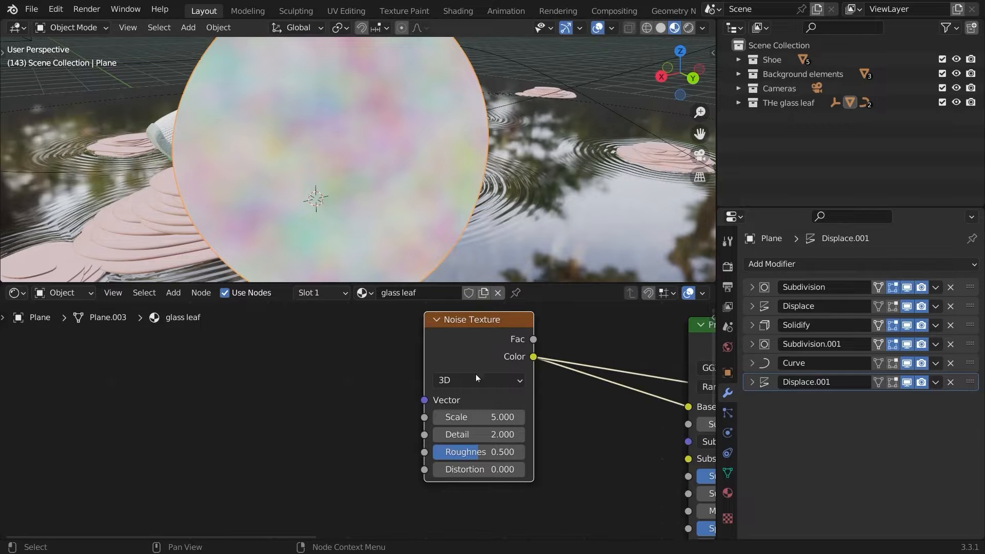
# - Set the Noise Texture scale to 1.480 and insert a Hue Saturation Value node with hue 0.830 after its Color output
pyautogui.moveTo(477, 417); pyautogui.dragTo(289, 417)
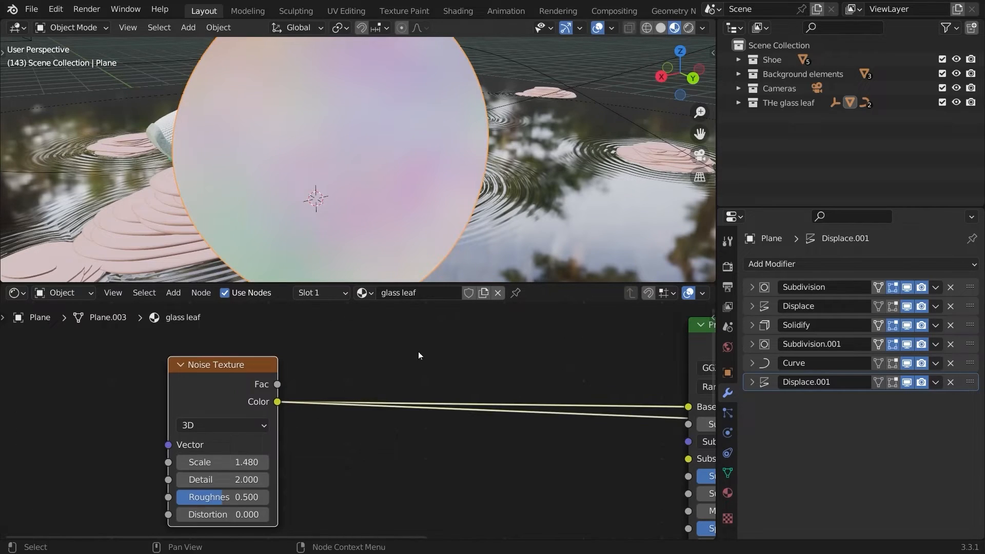
pyautogui.hotkey('shift', 'a')
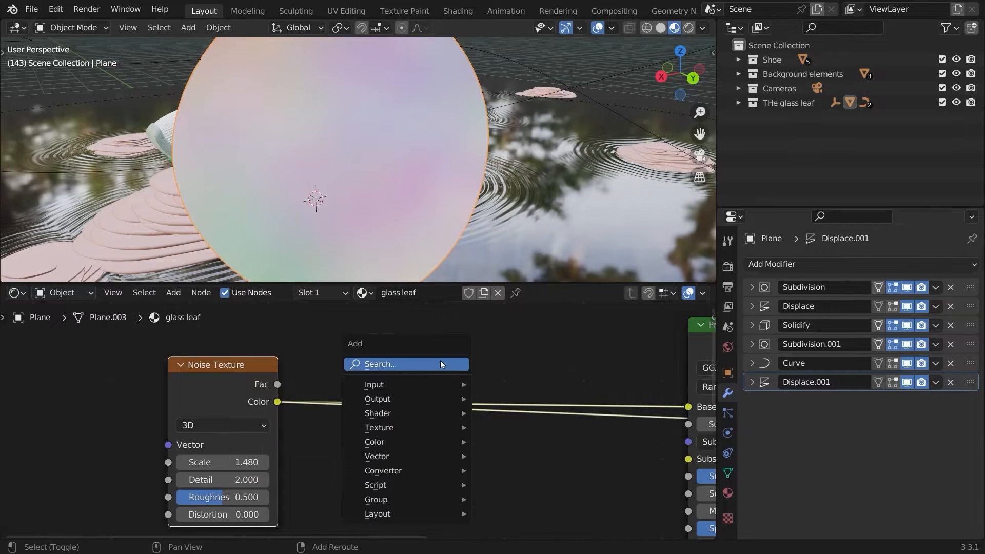
pyautogui.click(440, 361)
pyautogui.write('hue')
pyautogui.press('Return')
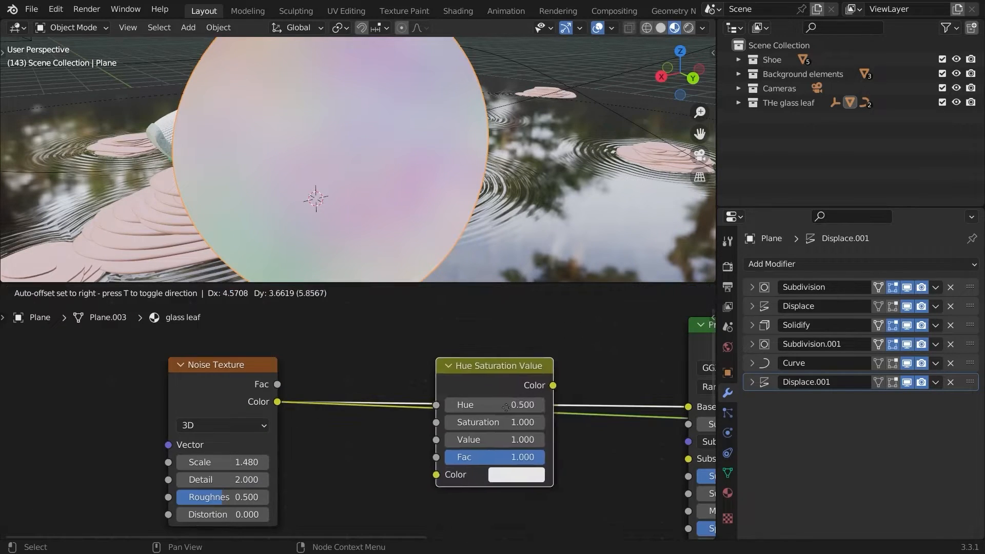
pyautogui.click(475, 347)
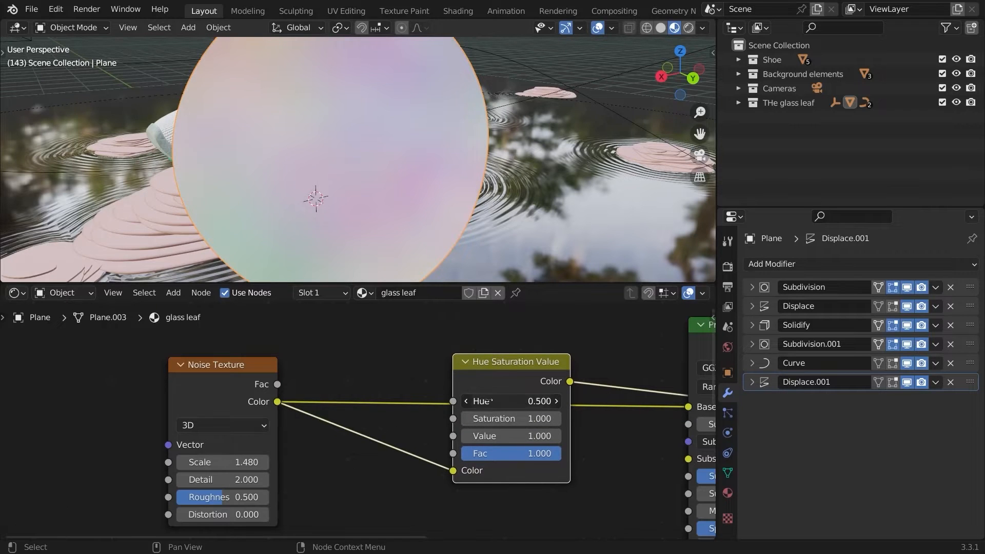
pyautogui.moveTo(484, 400)
pyautogui.mouseDown()
pyautogui.moveTo(505, 399)
pyautogui.moveTo(490, 391)
pyautogui.mouseUp()
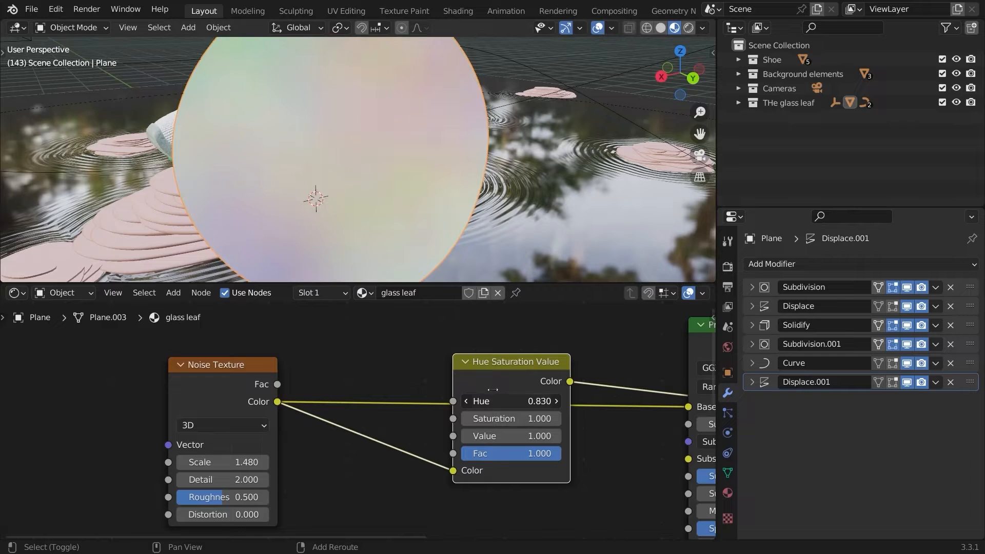
# - Reconnect the Principled BSDF to the Material Output's Surface and switch the viewport to Rendered shading
pyautogui.moveTo(492, 388); pyautogui.dragTo(462, 375, button='middle')
pyautogui.moveTo(466, 359); pyautogui.dragTo(436, 345)
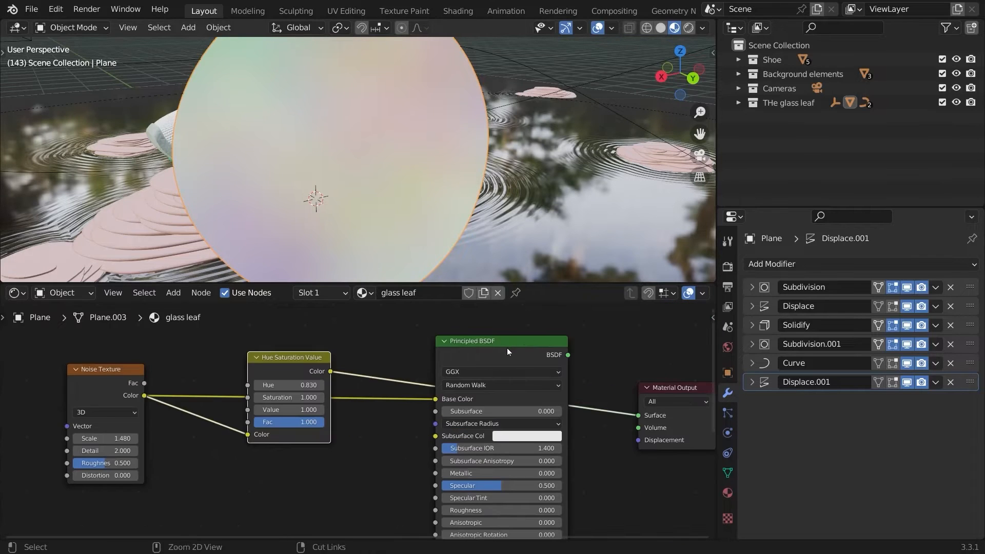
pyautogui.keyDown('ctrl'); pyautogui.keyDown('shift'); pyautogui.click(507, 348); pyautogui.keyUp('shift'); pyautogui.keyUp('ctrl')
pyautogui.moveTo(513, 267); pyautogui.dragTo(546, 189, button='middle')
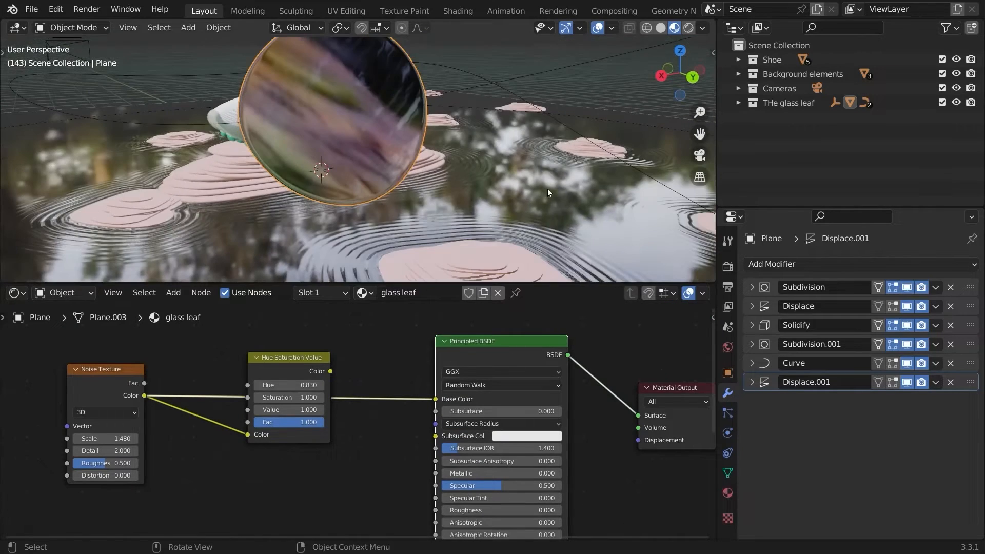
pyautogui.press('z')
pyautogui.click(559, 132)
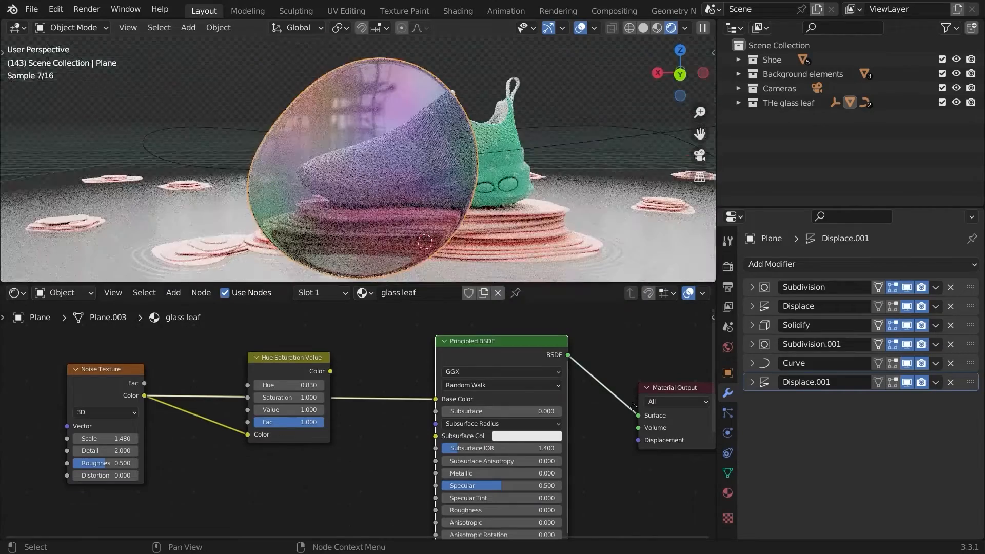
# - Add a Volume Absorption node beside the Material Output and connect its Volume output to the Volume input
pyautogui.moveTo(636, 436); pyautogui.dragTo(347, 427, button='middle')
pyautogui.moveTo(408, 431); pyautogui.dragTo(622, 388)
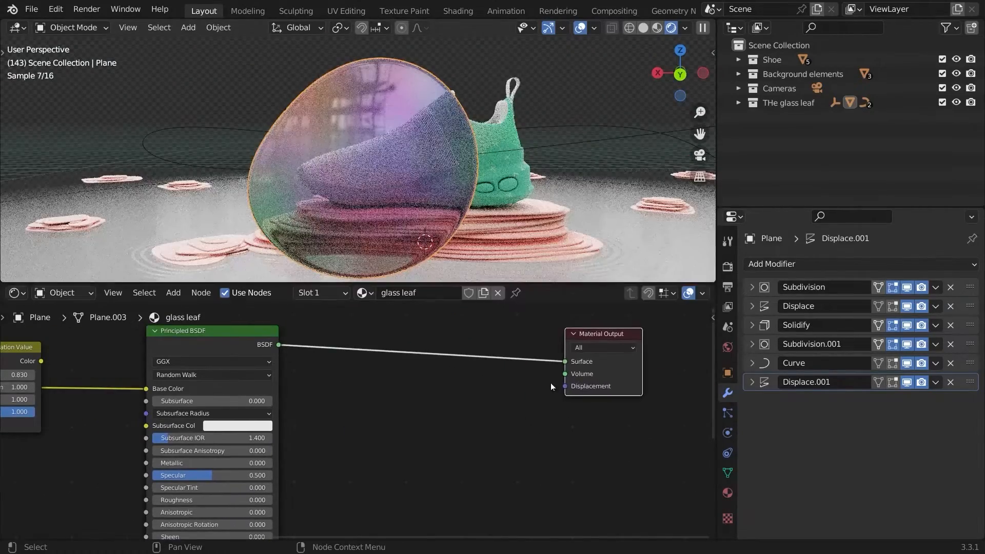
pyautogui.moveTo(550, 386); pyautogui.dragTo(570, 386, button='middle')
pyautogui.hotkey('shift', 'a')
pyautogui.click(552, 377)
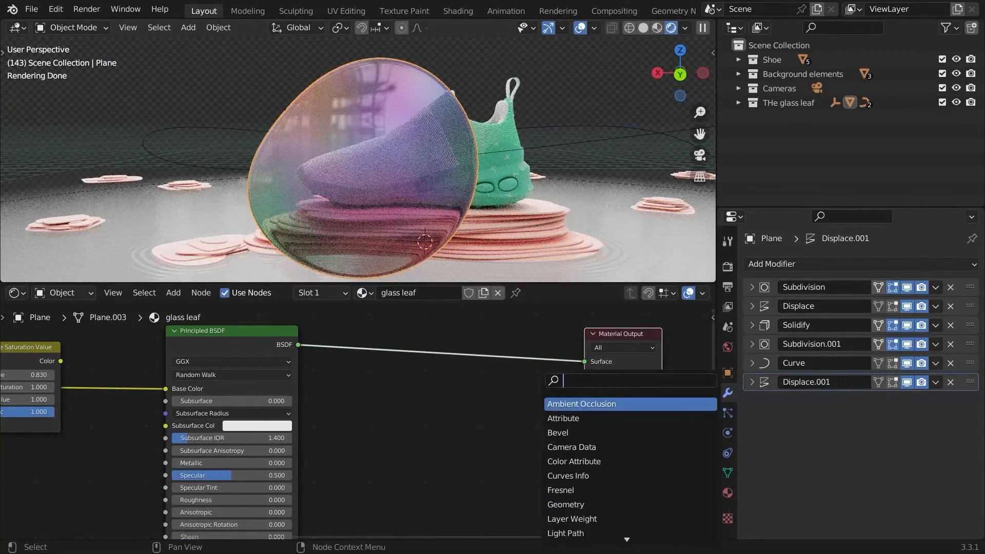
pyautogui.write('valu')
pyautogui.press('Down')
pyautogui.press('Down')
pyautogui.press('Down')
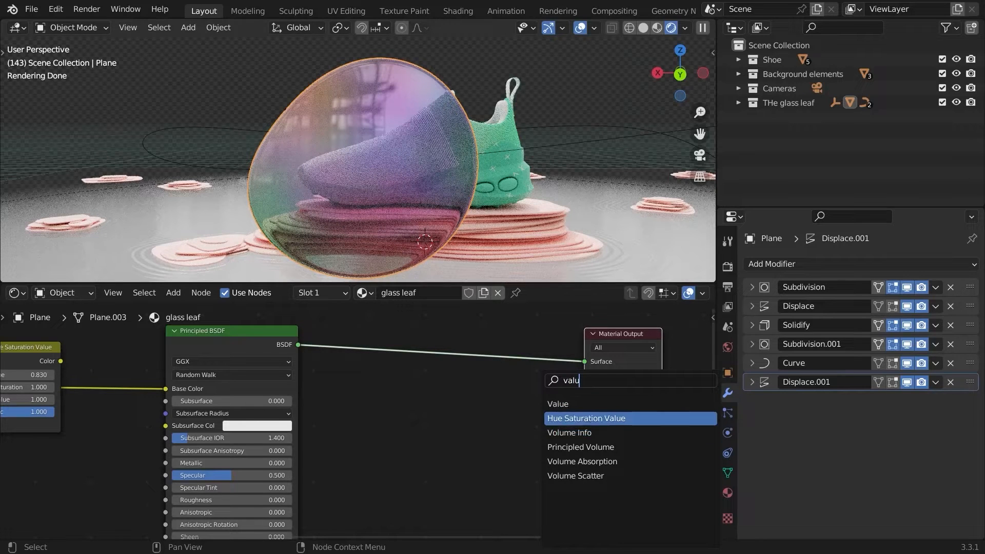
pyautogui.press('Down')
pyautogui.press('Return')
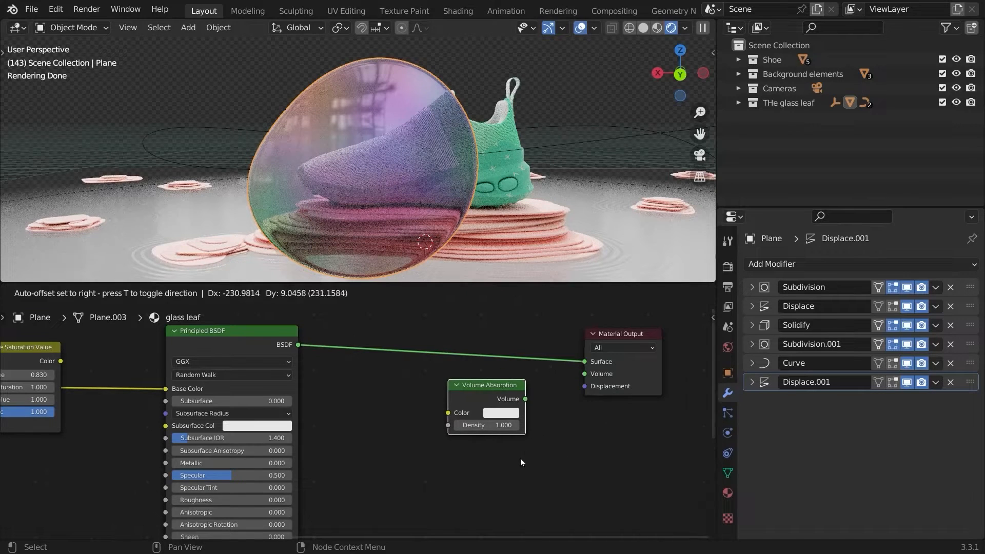
pyautogui.click(524, 402)
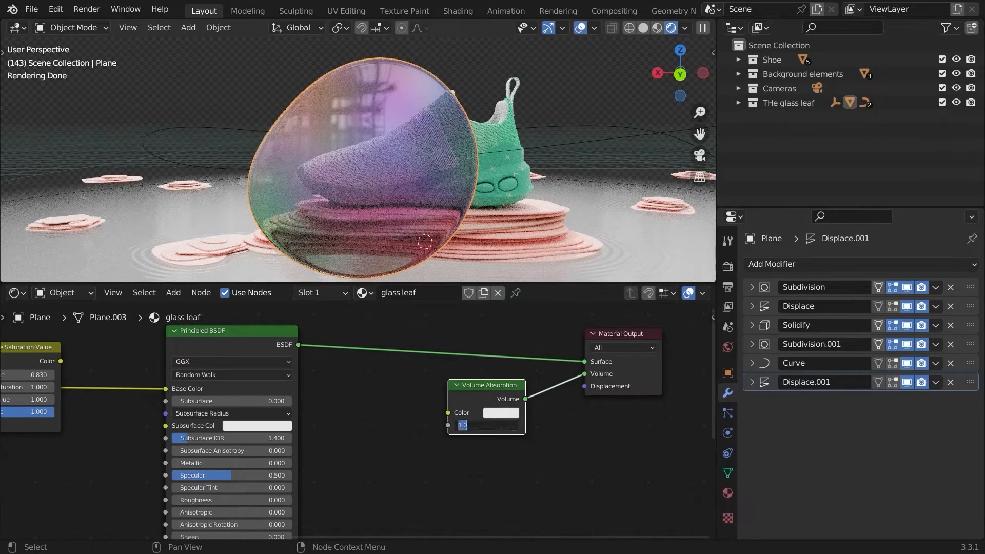
# - Set the Volume Absorption density to 7 and its color to orange with H 0.023, S 0.988 and V 1.000
pyautogui.write('7')
pyautogui.press('Return')
pyautogui.click(500, 412)
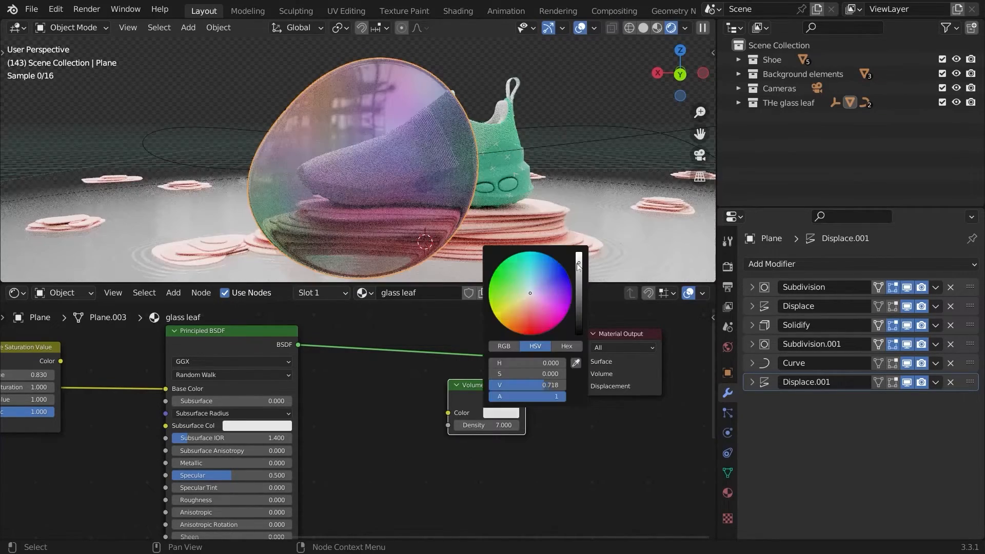
pyautogui.moveTo(524, 300); pyautogui.dragTo(516, 329)
pyautogui.moveTo(431, 215); pyautogui.dragTo(345, 134, button='middle')
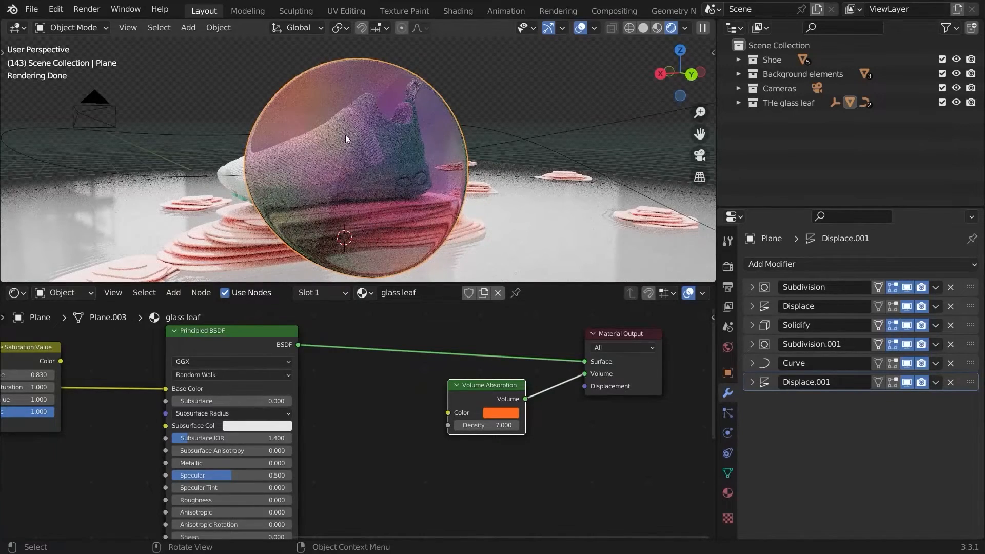
# - Set the V component of the Volume Absorption color to 5 and inspect the tinted leaf against the shoe
pyautogui.click(500, 413)
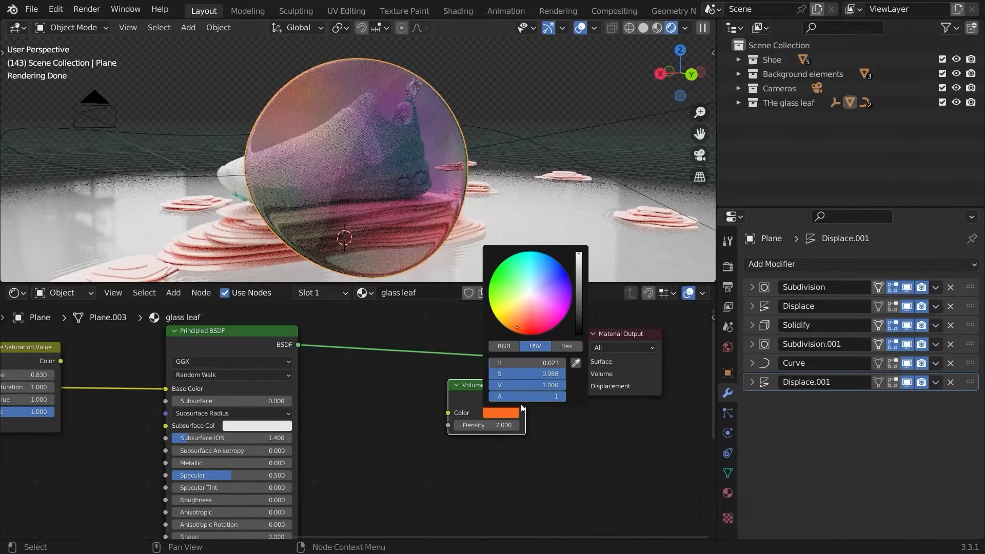
pyautogui.click(528, 387)
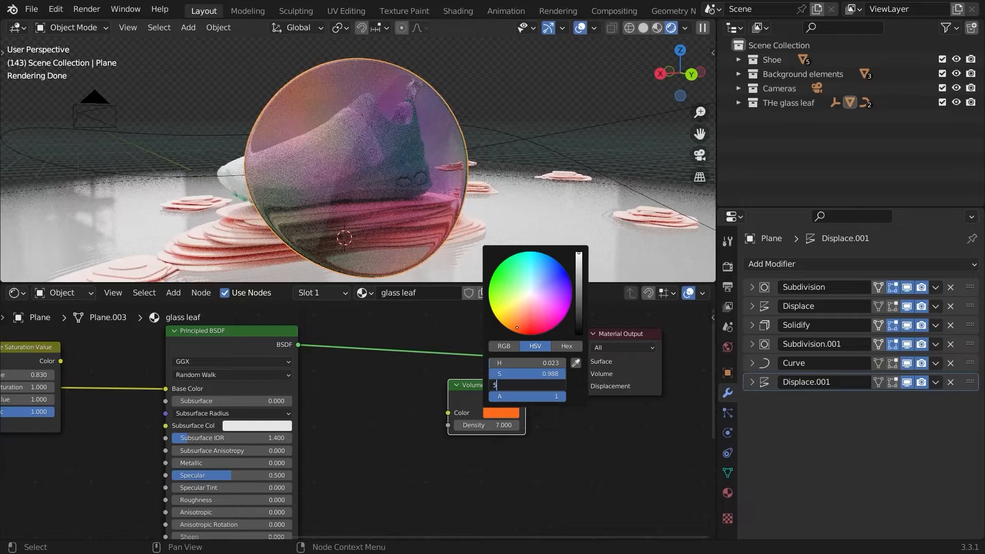
pyautogui.moveTo(392, 201); pyautogui.dragTo(349, 210, button='middle')
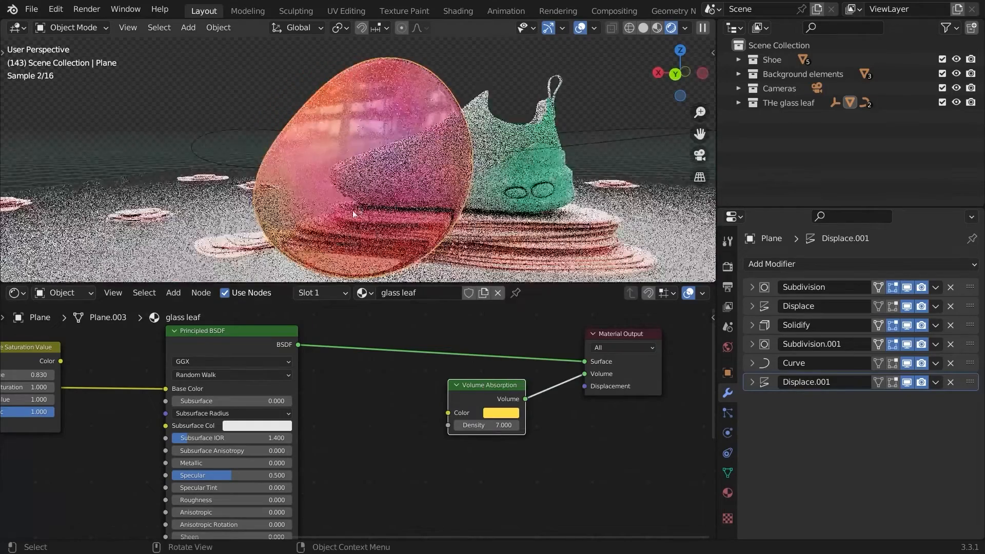
pyautogui.moveTo(420, 232); pyautogui.dragTo(510, 195, button='middle')
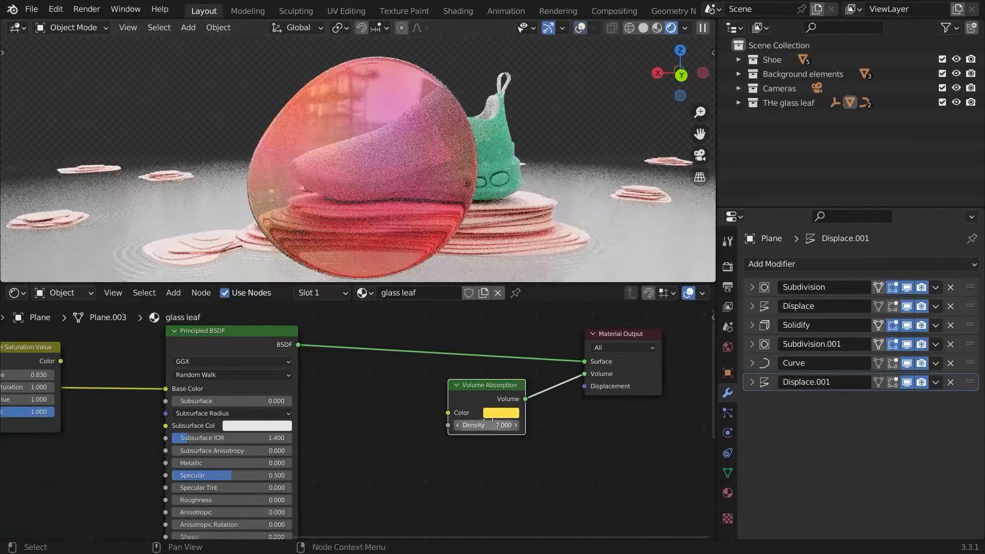
# - Reduce the V component of the Volume Absorption color for a less bright, more orange tint
pyautogui.click(510, 411)
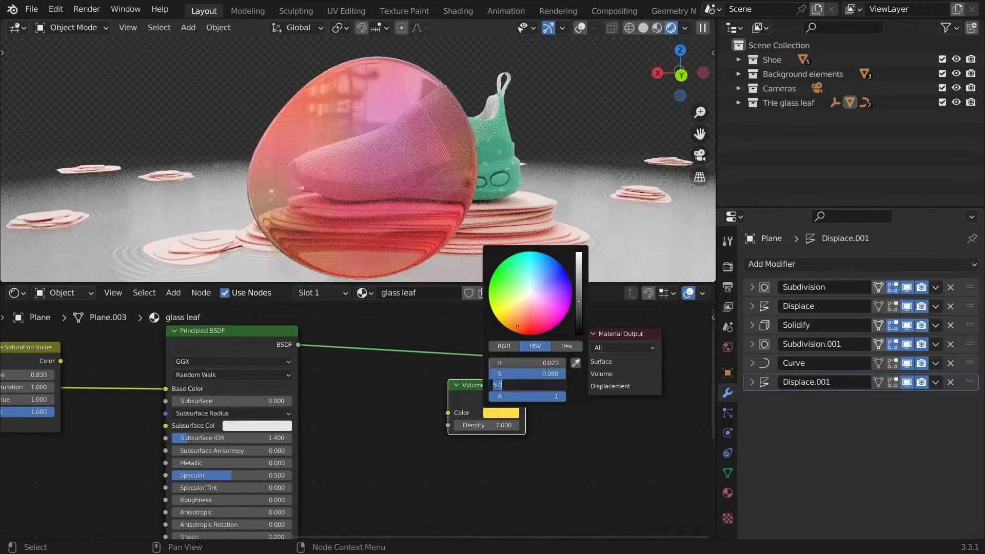
pyautogui.write('5.0')
pyautogui.press('Return')
pyautogui.moveTo(504, 180); pyautogui.dragTo(581, 179, button='middle')
# - Feed the Hue Saturation Value node's Color output into the Principled BSDF's Base Color and set its Value to 1.300
pyautogui.moveTo(152, 383); pyautogui.dragTo(413, 387, button='middle')
pyautogui.keyDown('ctrl'); pyautogui.moveTo(336, 356); pyautogui.dragTo(476, 376, button='middle'); pyautogui.keyUp('ctrl')
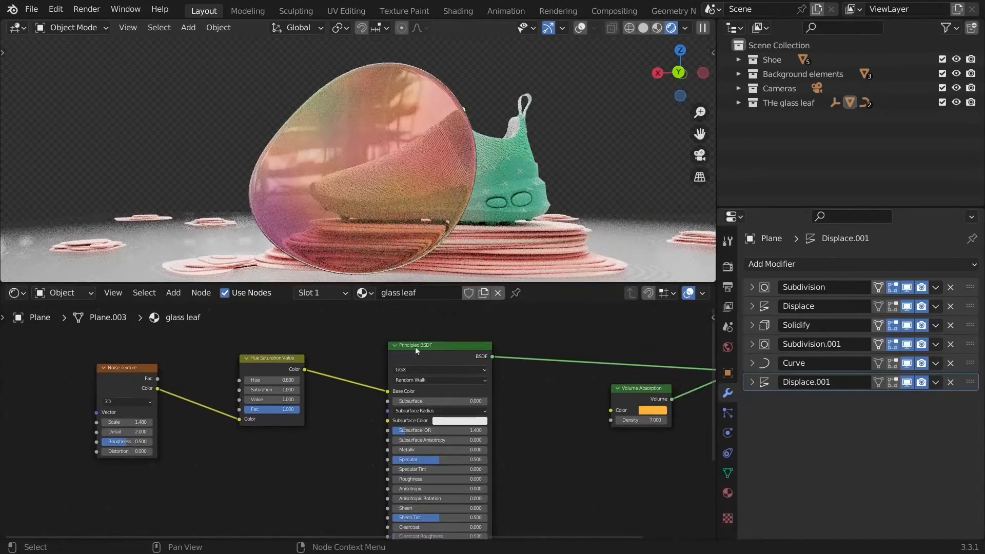
pyautogui.moveTo(477, 211); pyautogui.dragTo(200, 222, button='middle')
pyautogui.scroll(2, 386, 401)
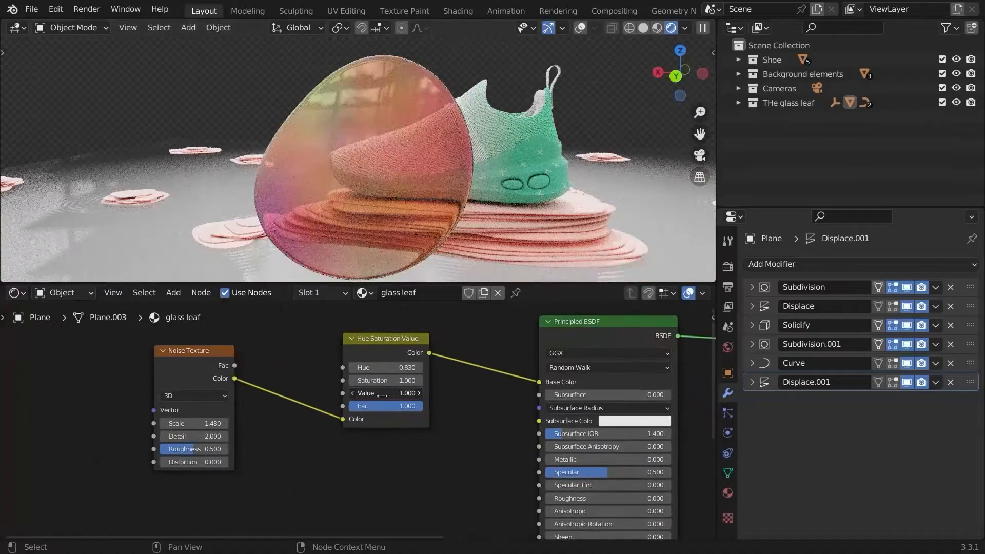
pyautogui.moveTo(383, 393); pyautogui.dragTo(386, 393)
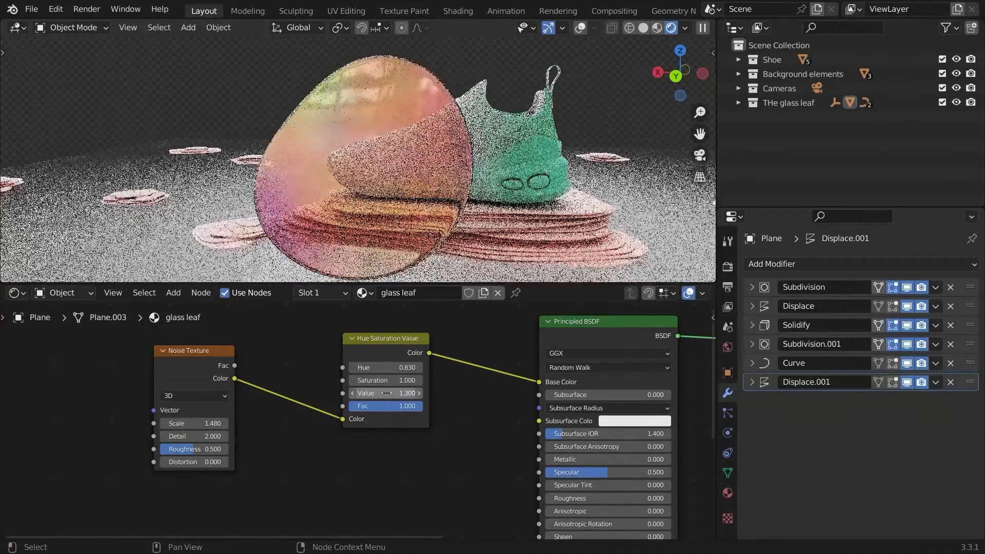
# - Inspect the rendered glass leaf from the side, switch the viewport to Solid shading and turn the overlays back on
pyautogui.scroll(-2, 387, 393)
pyautogui.moveTo(498, 214); pyautogui.dragTo(451, 164, button='middle')
pyautogui.moveTo(452, 164); pyautogui.dragTo(500, 141, button='middle')
pyautogui.moveTo(500, 141)
pyautogui.keyDown('ctrl'); pyautogui.mouseDown(button='middle')
pyautogui.moveTo(502, 165)
pyautogui.moveTo(446, 153)
pyautogui.moveTo(467, 180)
pyautogui.moveTo(459, 183)
pyautogui.moveTo(477, 170)
pyautogui.mouseUp(button='middle'); pyautogui.keyUp('ctrl')
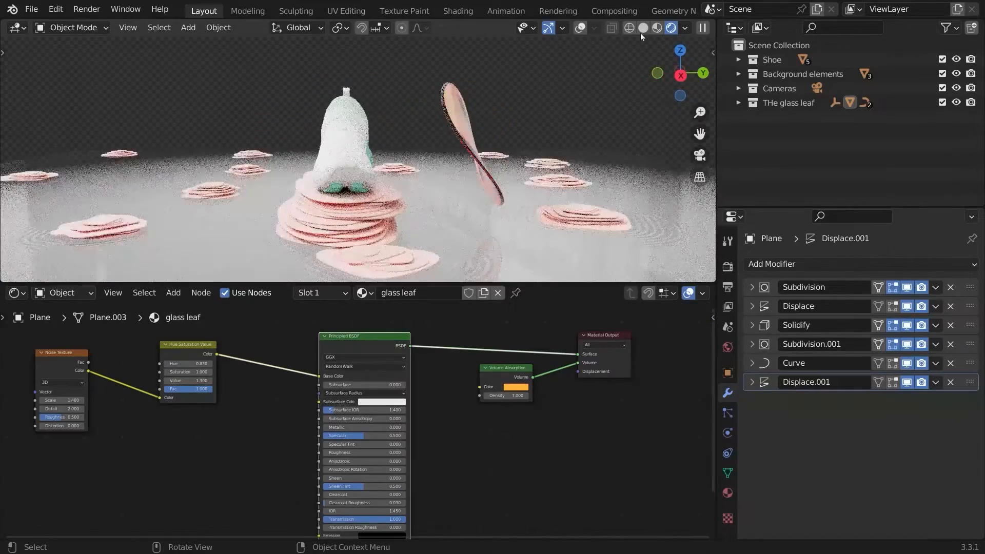
pyautogui.click(628, 28)
pyautogui.click(597, 27)
pyautogui.click(660, 28)
pyautogui.moveTo(313, 139); pyautogui.dragTo(351, 146, button='middle')
pyautogui.keyDown('ctrl'); pyautogui.moveTo(352, 146); pyautogui.dragTo(350, 115, button='middle'); pyautogui.keyUp('ctrl')
pyautogui.moveTo(292, 172); pyautogui.dragTo(316, 180, button='middle')
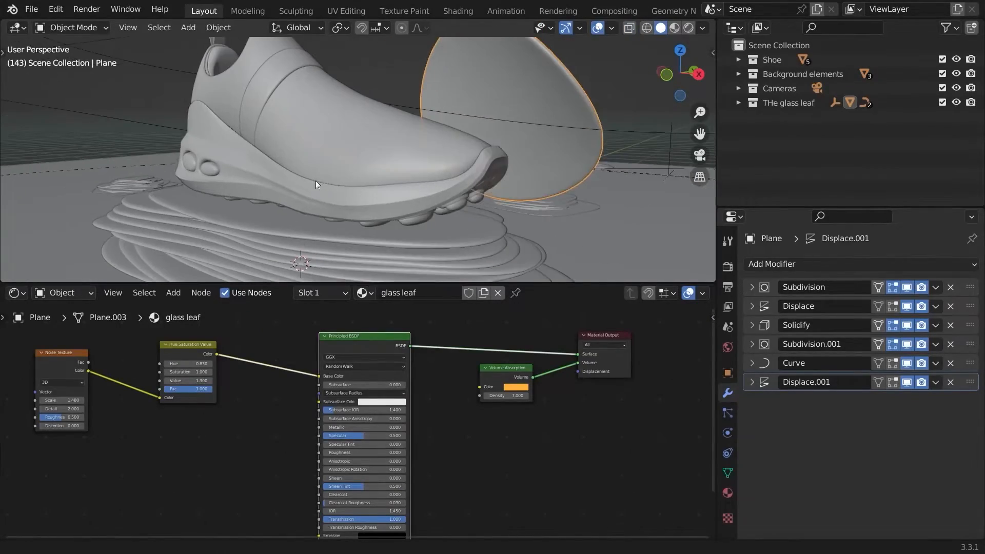
# - Hide the main upper of the shoe and select the sole to bring up its solee material
pyautogui.click(309, 185)
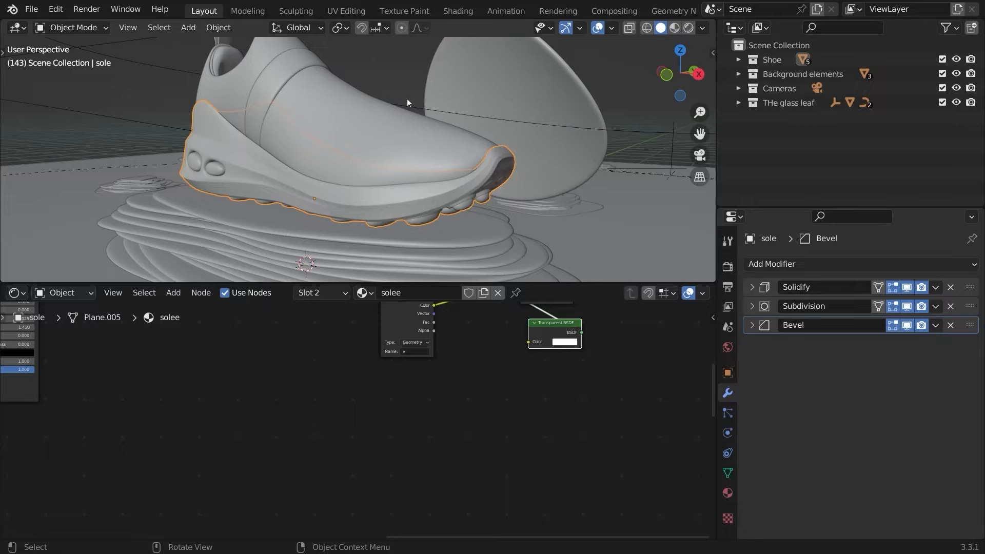
pyautogui.click(392, 124)
pyautogui.moveTo(455, 142); pyautogui.dragTo(413, 169, button='middle')
pyautogui.click(420, 187)
# - Examine how the solee material's Mix Shader combines the Principled BSDF and Transparent BSDF before the Material Output
pyautogui.moveTo(297, 359); pyautogui.dragTo(614, 393, button='middle')
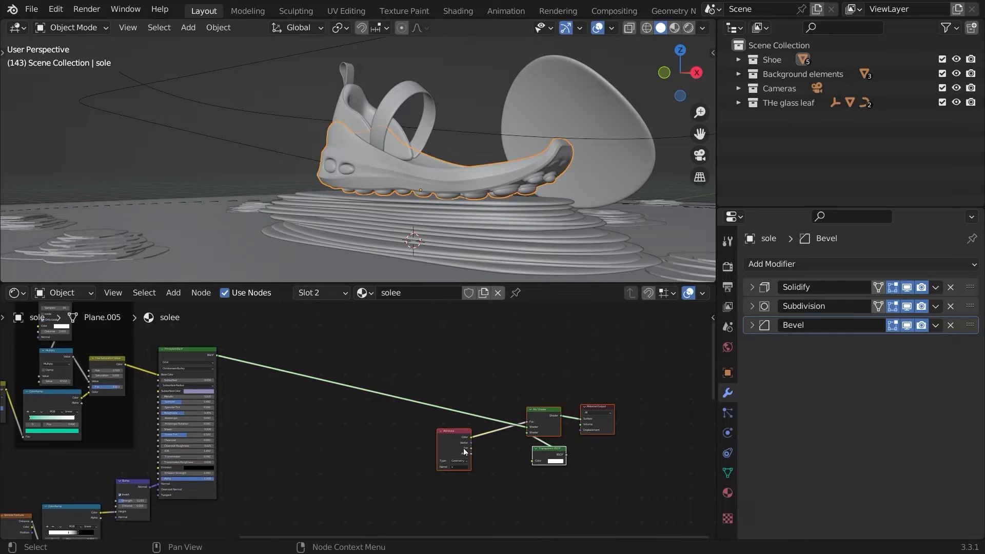
pyautogui.keyDown('ctrl'); pyautogui.moveTo(464, 448); pyautogui.dragTo(377, 380, button='middle'); pyautogui.keyUp('ctrl')
pyautogui.moveTo(478, 371); pyautogui.dragTo(570, 404, button='middle')
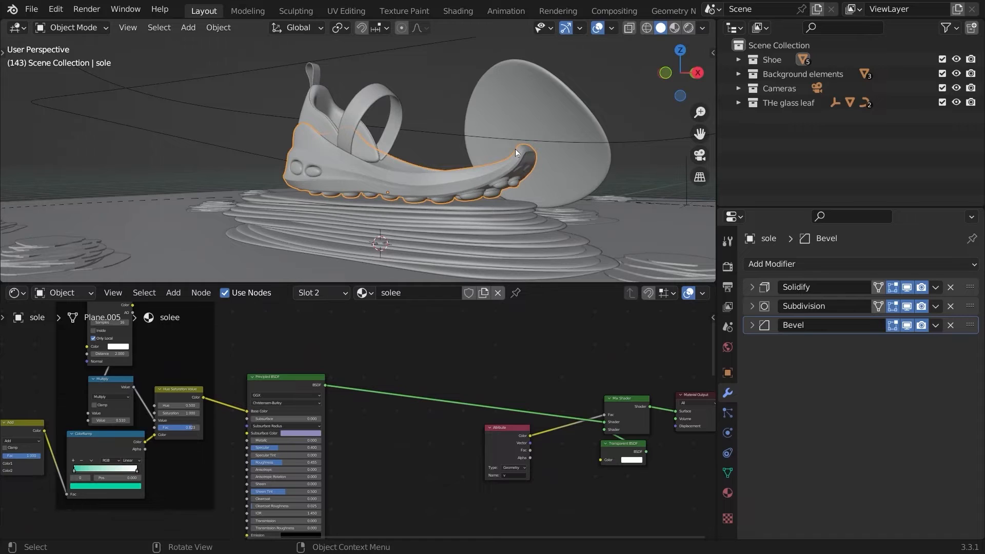
pyautogui.moveTo(284, 378); pyautogui.dragTo(286, 377)
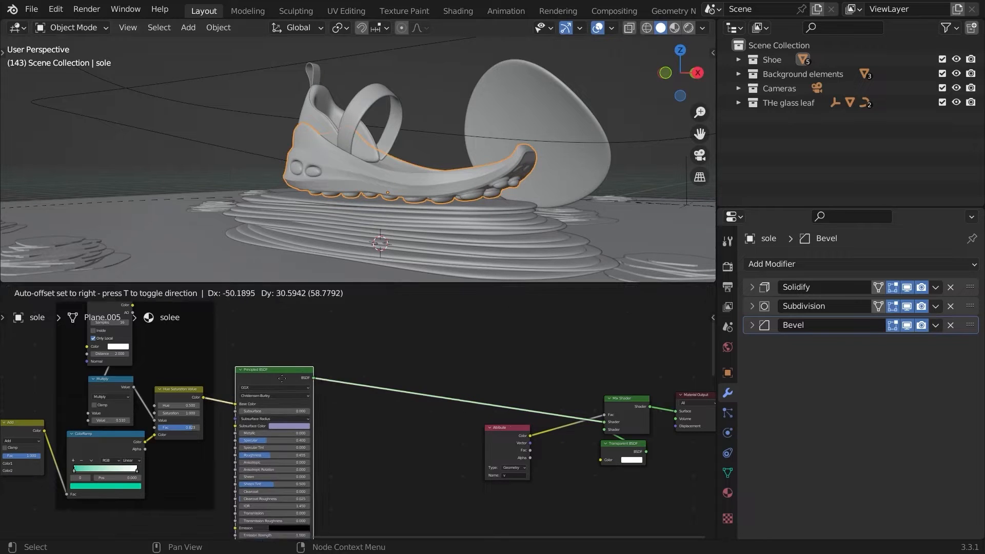
pyautogui.keyDown('ctrl'); pyautogui.moveTo(610, 312); pyautogui.dragTo(536, 373, button='middle'); pyautogui.keyUp('ctrl')
pyautogui.click(608, 433)
pyautogui.keyDown('ctrl'); pyautogui.hscroll(6, 497, 366); pyautogui.keyUp('ctrl')
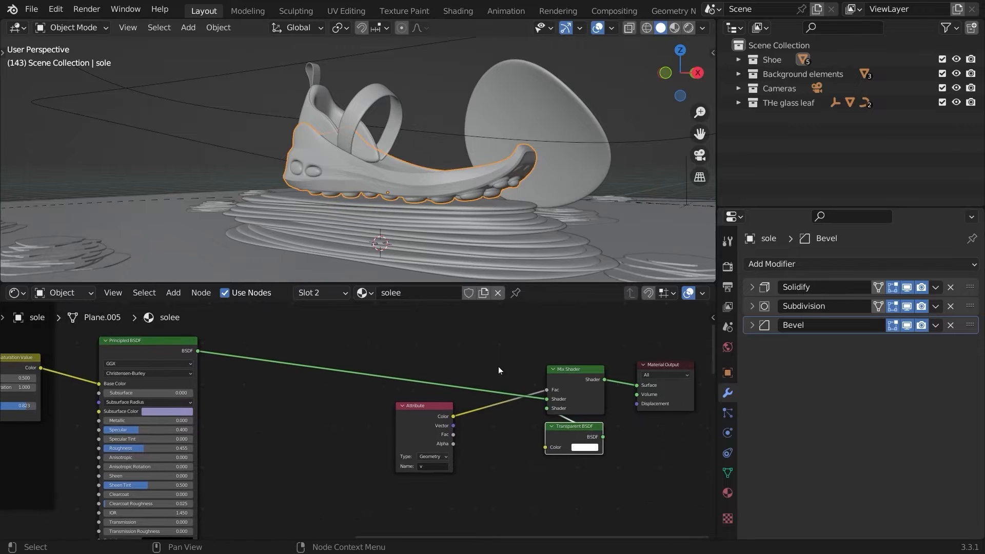
pyautogui.moveTo(507, 393)
pyautogui.mouseDown()
pyautogui.moveTo(498, 368)
pyautogui.moveTo(506, 394)
pyautogui.mouseUp()
pyautogui.moveTo(505, 450); pyautogui.dragTo(522, 417)
pyautogui.scroll(2, 522, 417)
pyautogui.moveTo(552, 447)
pyautogui.mouseDown()
pyautogui.moveTo(554, 463)
pyautogui.moveTo(558, 443)
pyautogui.mouseUp()
pyautogui.moveTo(498, 414); pyautogui.dragTo(519, 388, button='middle')
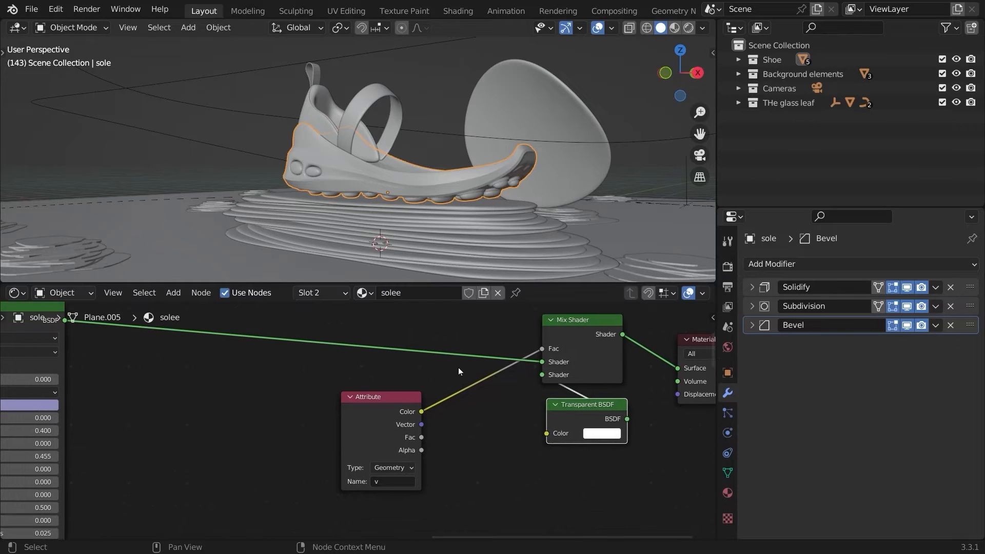
# - Examine the Attribute node named v that drives the Mix Shader's Fac, and open the sole's material properties
pyautogui.moveTo(365, 410); pyautogui.dragTo(379, 395)
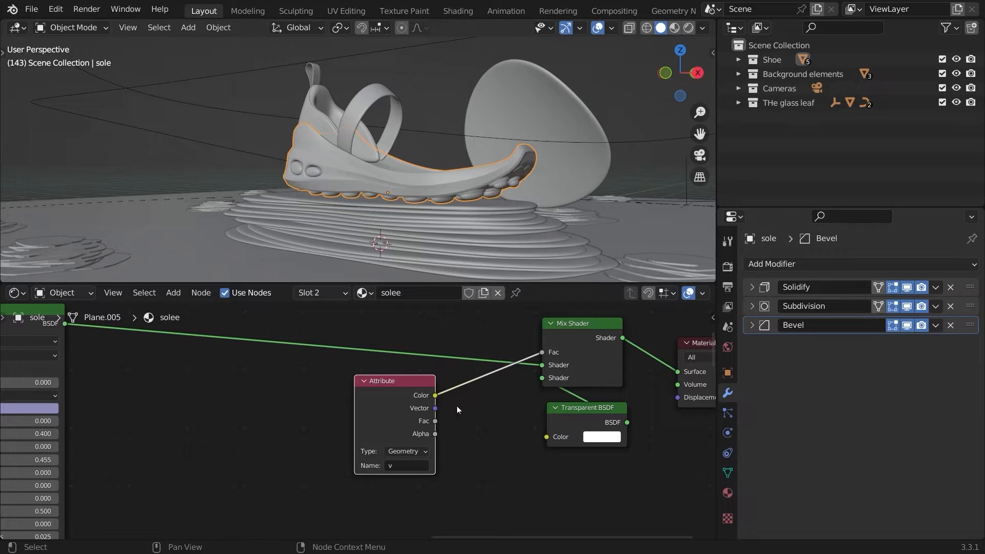
pyautogui.moveTo(377, 395); pyautogui.dragTo(378, 385)
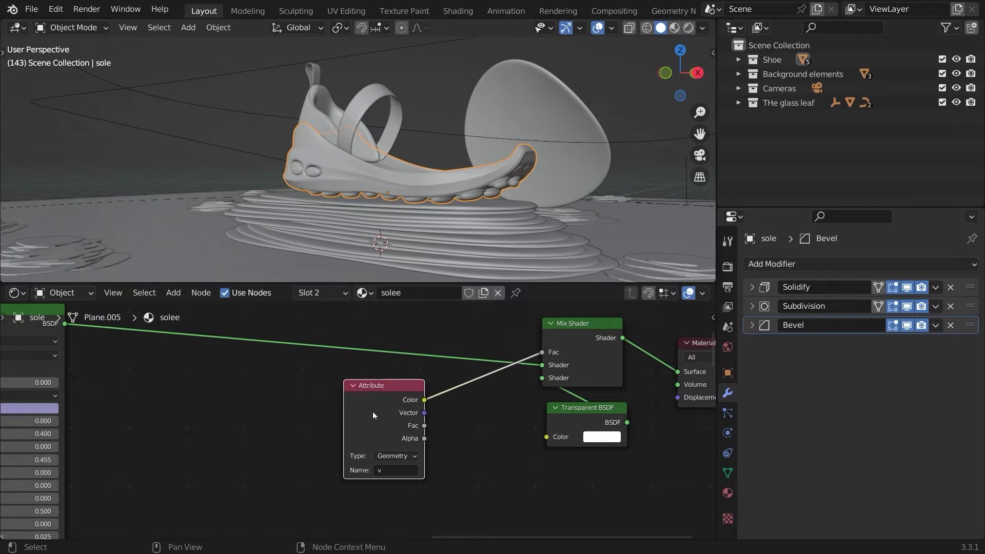
pyautogui.keyDown('ctrl'); pyautogui.moveTo(357, 421); pyautogui.dragTo(370, 408, button='middle'); pyautogui.keyUp('ctrl')
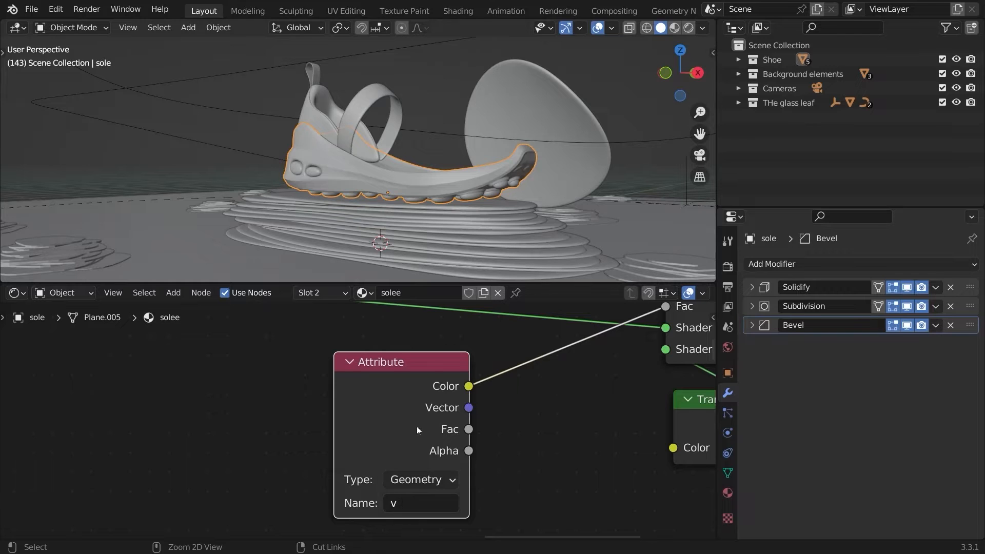
pyautogui.scroll(-2, 416, 427)
pyautogui.scroll(3, 393, 202)
pyautogui.click(728, 493)
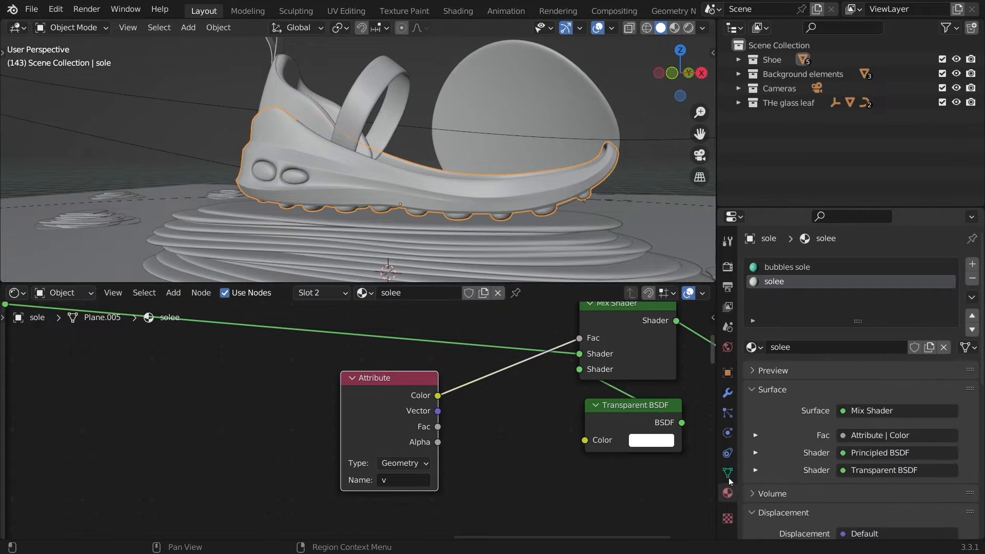
# - Examine the bubbles sole material and the strap's st material for the same Attribute-driven transparency mix, finishing with the sole selected
pyautogui.click(780, 266)
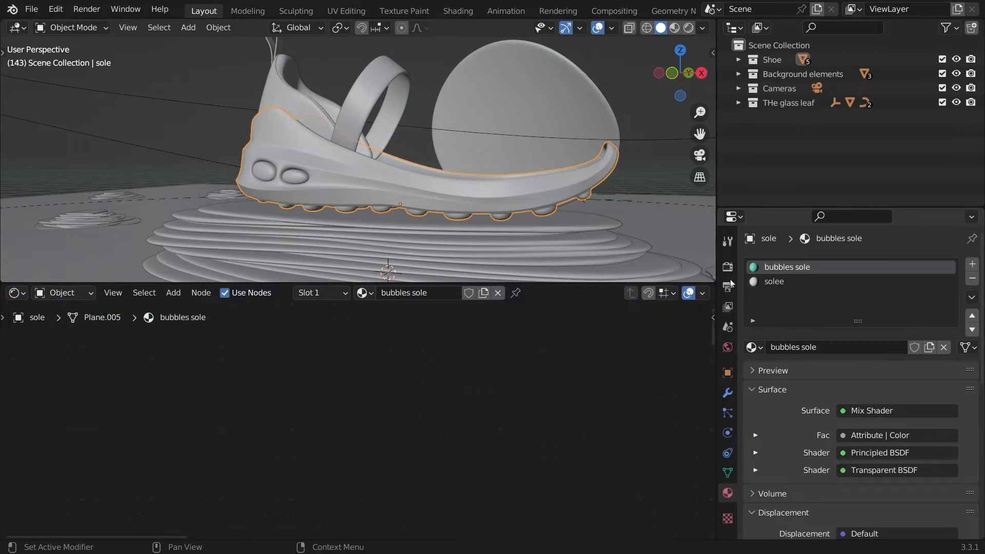
pyautogui.moveTo(710, 528); pyautogui.dragTo(379, 353, button='middle')
pyautogui.scroll(1, 359, 354)
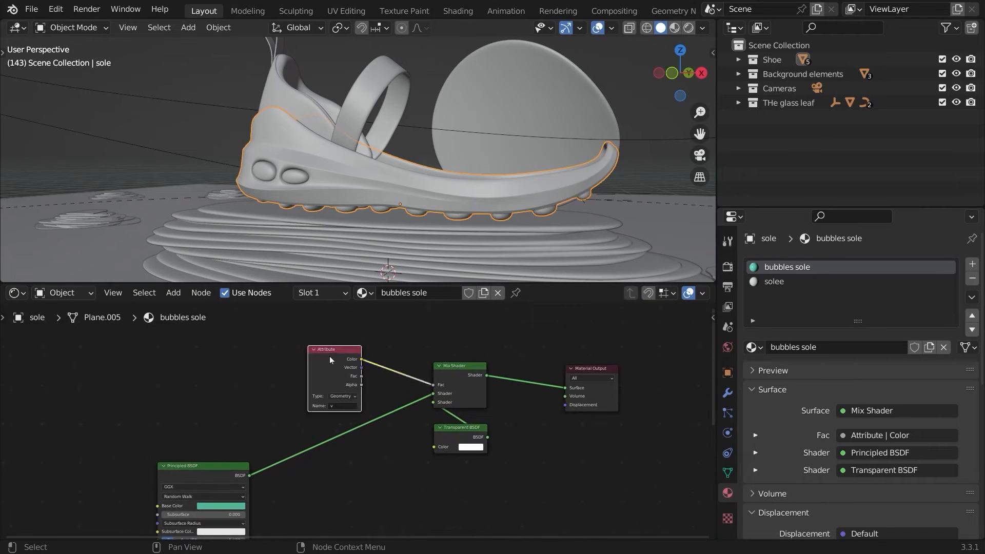
pyautogui.click(330, 354)
pyautogui.click(367, 112)
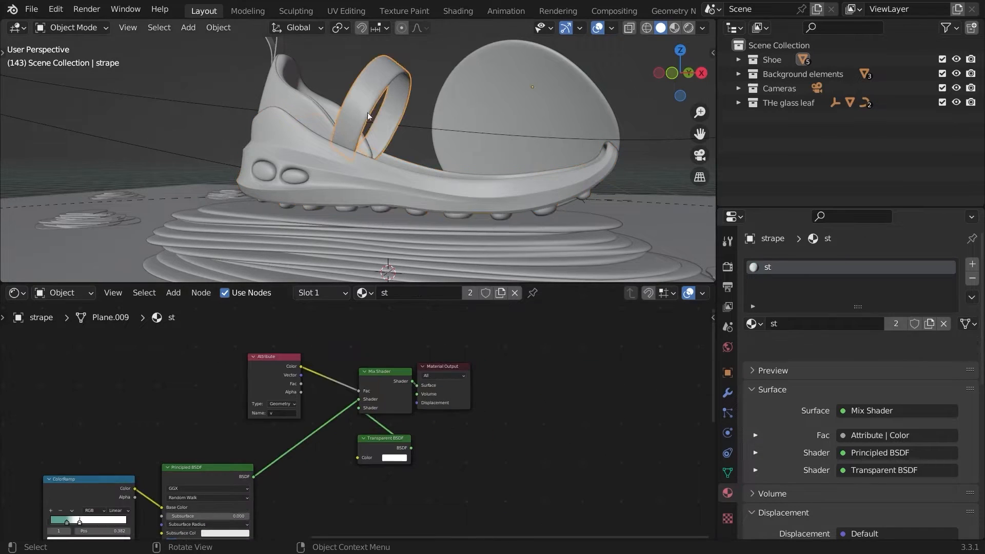
pyautogui.click(379, 164)
pyautogui.moveTo(379, 164); pyautogui.dragTo(318, 119, button='middle')
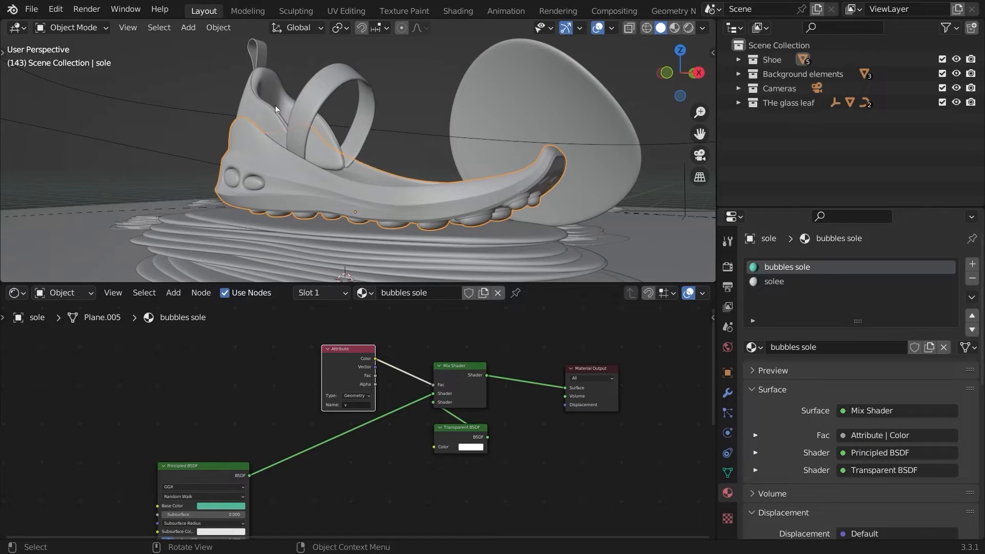
# - Bring up the sole's modifier stack and change the shader editor area to the Geometry Node Editor
pyautogui.click(728, 392)
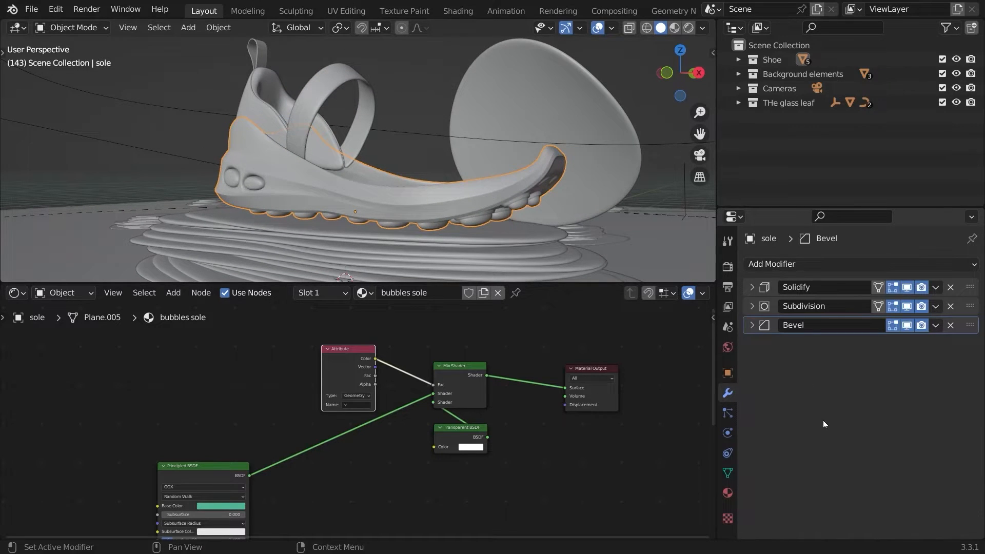
pyautogui.scroll(3, 485, 171)
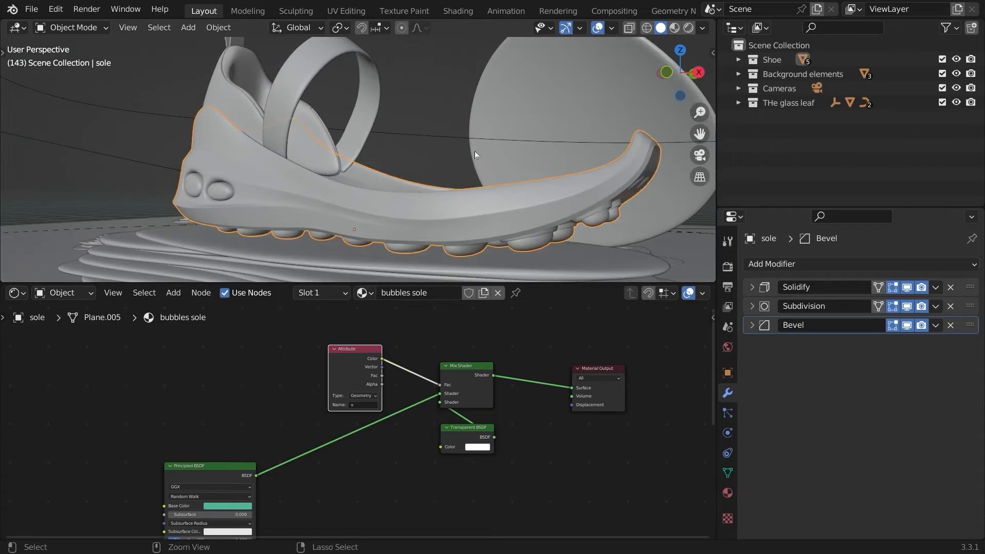
pyautogui.scroll(-3, 469, 154)
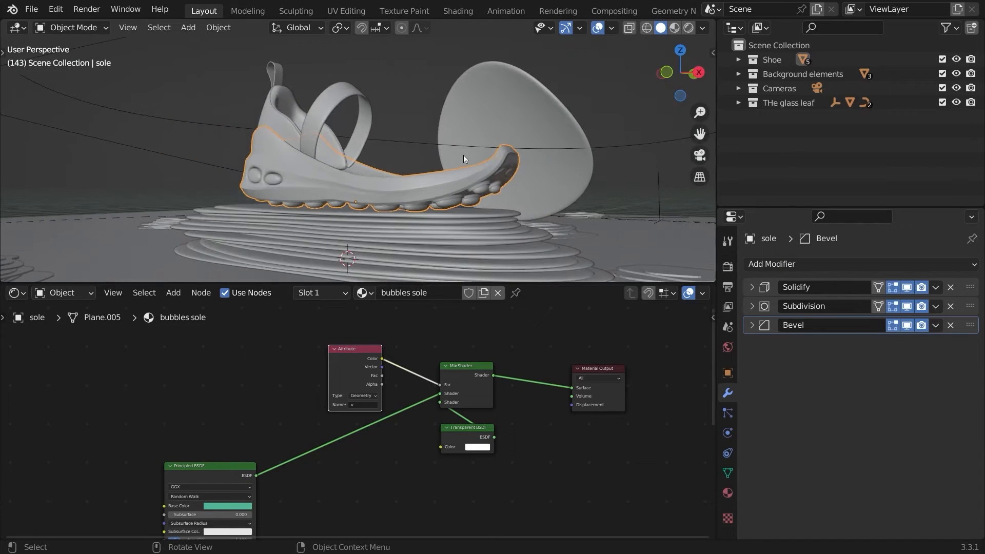
pyautogui.click(14, 292)
pyautogui.click(77, 465)
pyautogui.moveTo(441, 154); pyautogui.dragTo(484, 174, button='middle')
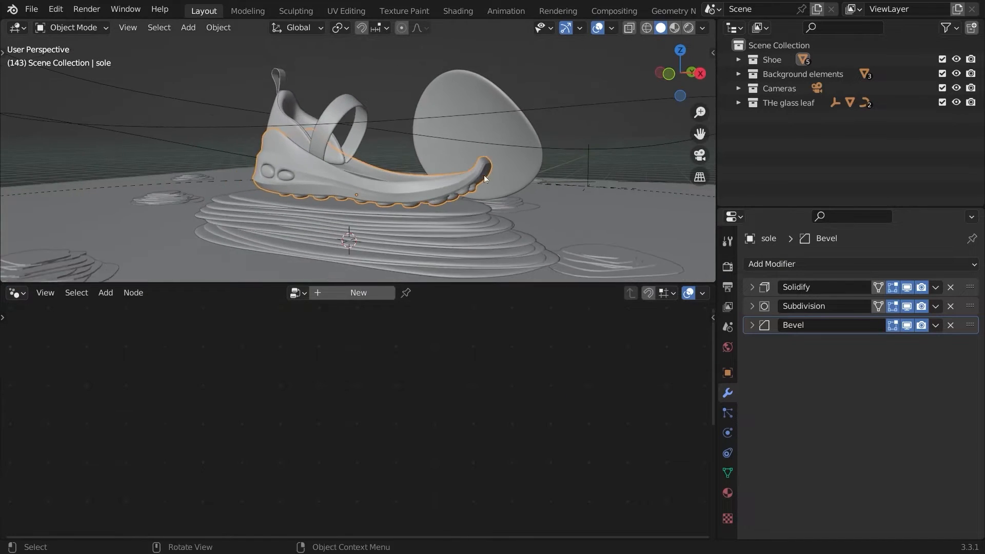
# - Create a new geometry node tree on the sole and name it "invibilty effect"
pyautogui.click(327, 292)
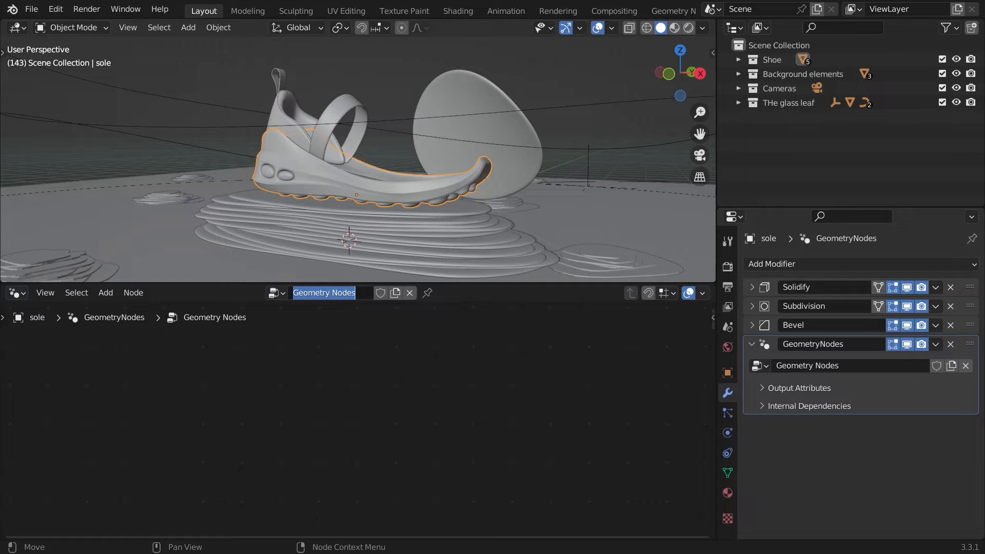
pyautogui.press('BackSpace')
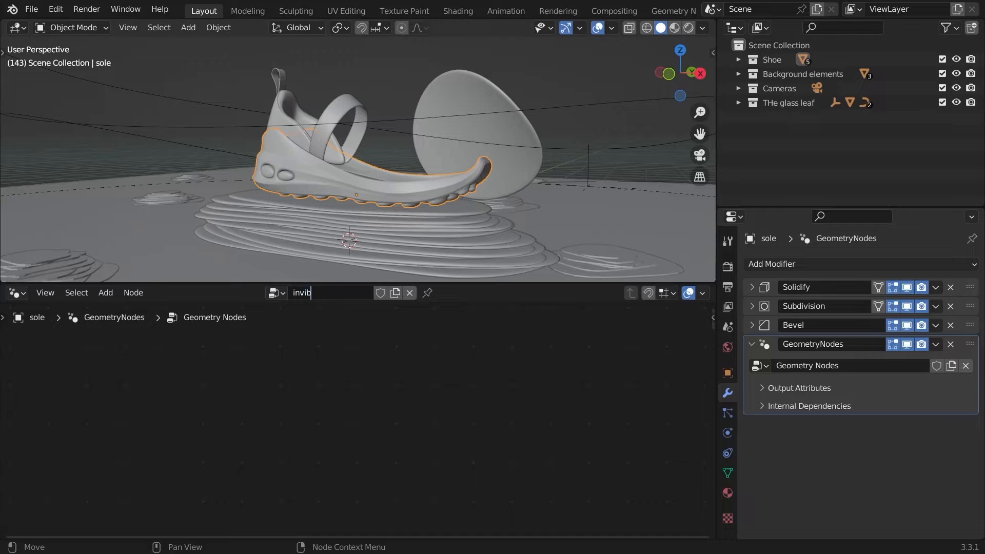
pyautogui.write('invibilty effect')
pyautogui.press('Return')
# - Spread the Group Input and Group Output nodes far apart and pin the invibilty effect node tree in the editor
pyautogui.press('Home')
pyautogui.press('g')
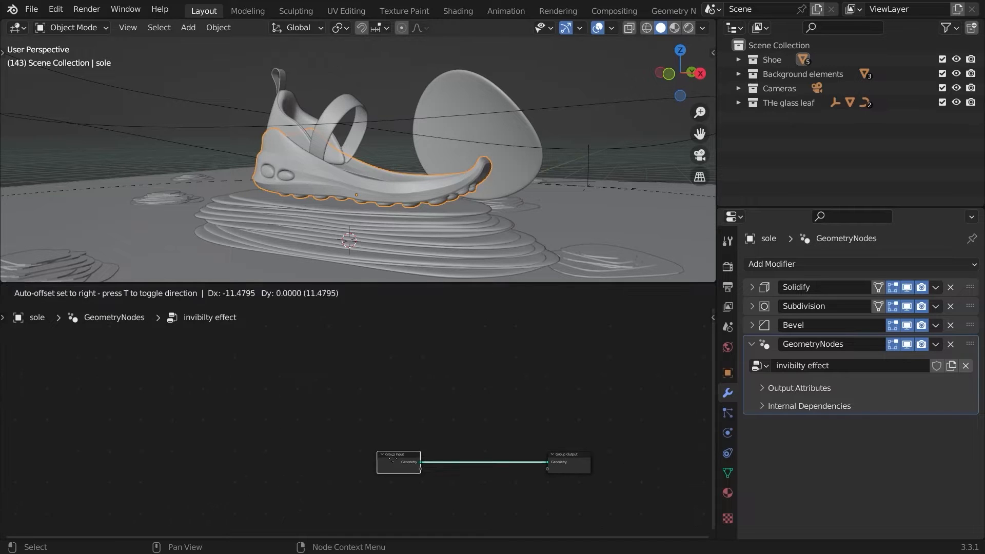
pyautogui.click(386, 436)
pyautogui.moveTo(573, 454); pyautogui.dragTo(578, 424)
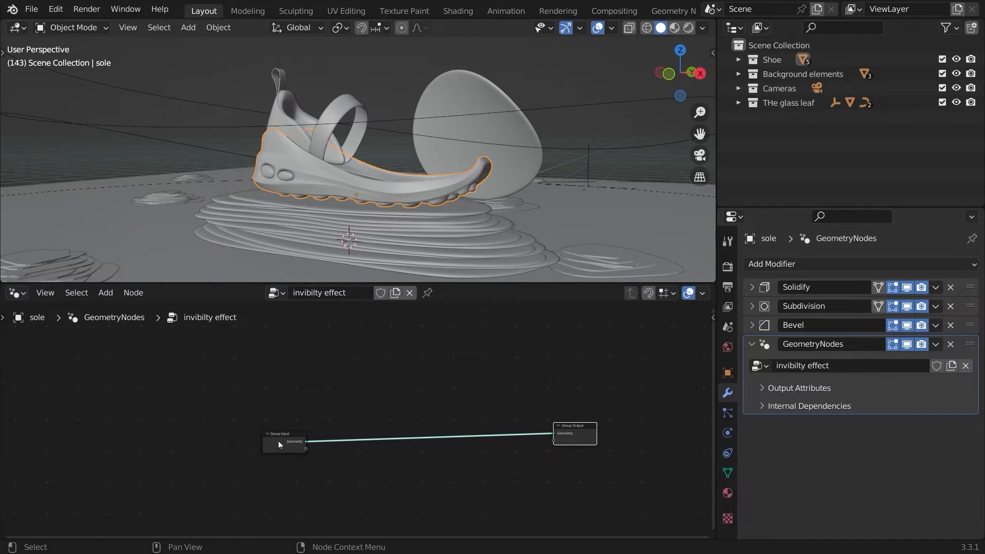
pyautogui.moveTo(278, 441); pyautogui.dragTo(203, 427)
pyautogui.moveTo(494, 189); pyautogui.dragTo(435, 231, button='middle')
pyautogui.click(428, 293)
pyautogui.scroll(-3, 377, 175)
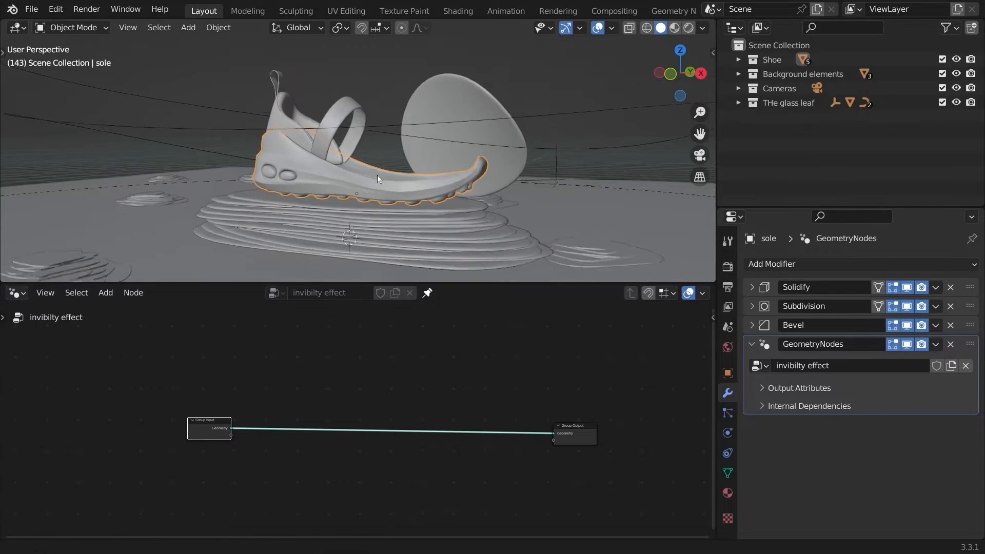
# - Add a sphere empty at the world origin and raise it along Z to about 1.082 m, near the shoe's strap
pyautogui.hotkey('shift', 'a')
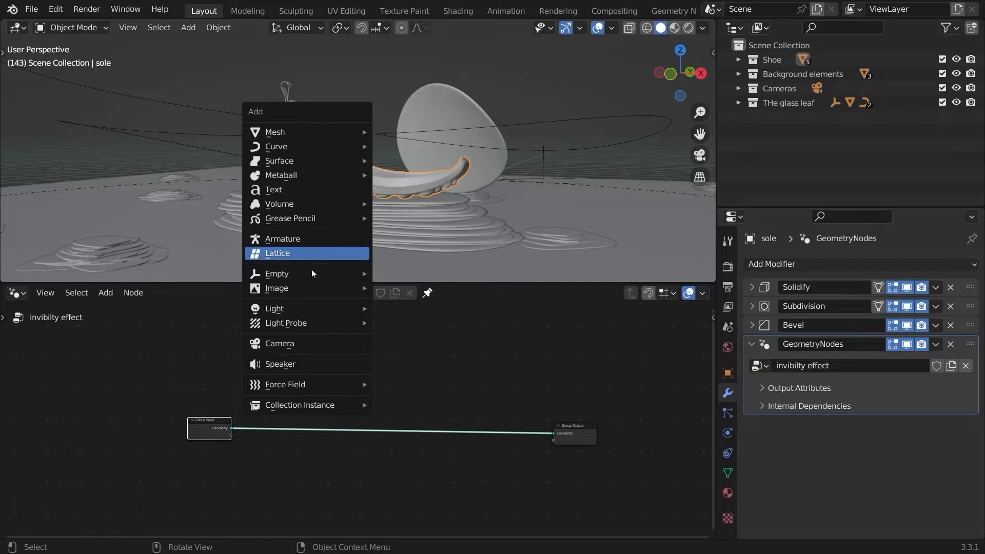
pyautogui.moveTo(312, 272)
pyautogui.click(427, 352)
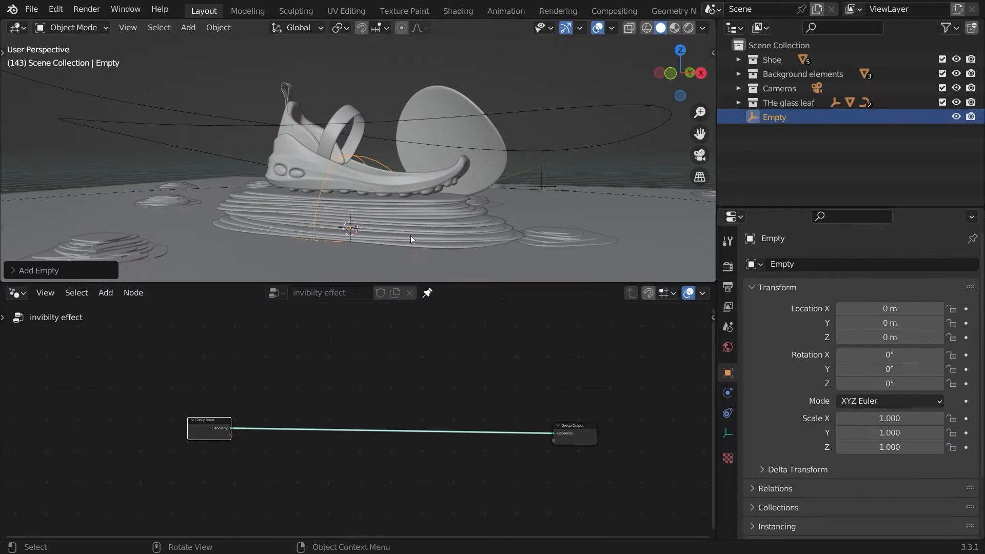
pyautogui.press('g')
pyautogui.press('z')
pyautogui.click(388, 106)
pyautogui.moveTo(388, 105); pyautogui.dragTo(346, 113, button='middle')
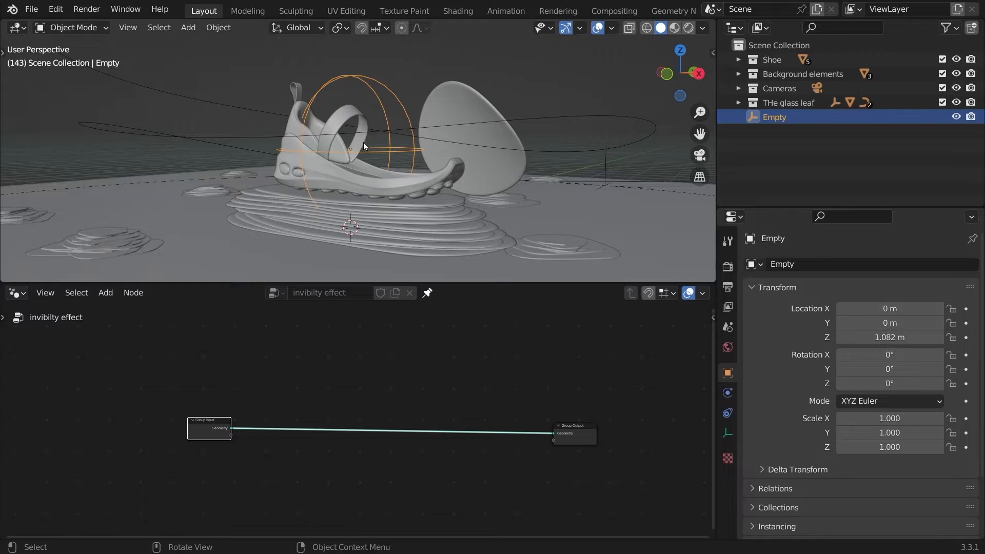
# - Rename the sphere empty as "gradient controll" and show its name in the viewport
pyautogui.press('F2')
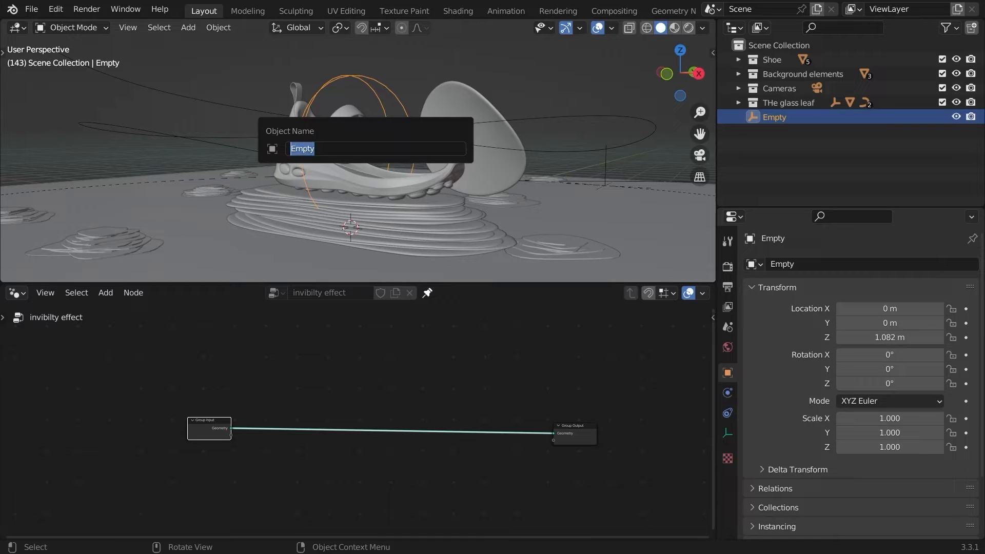
pyautogui.write('gradient controll')
pyautogui.press('Return')
pyautogui.scroll(-3, 778, 390)
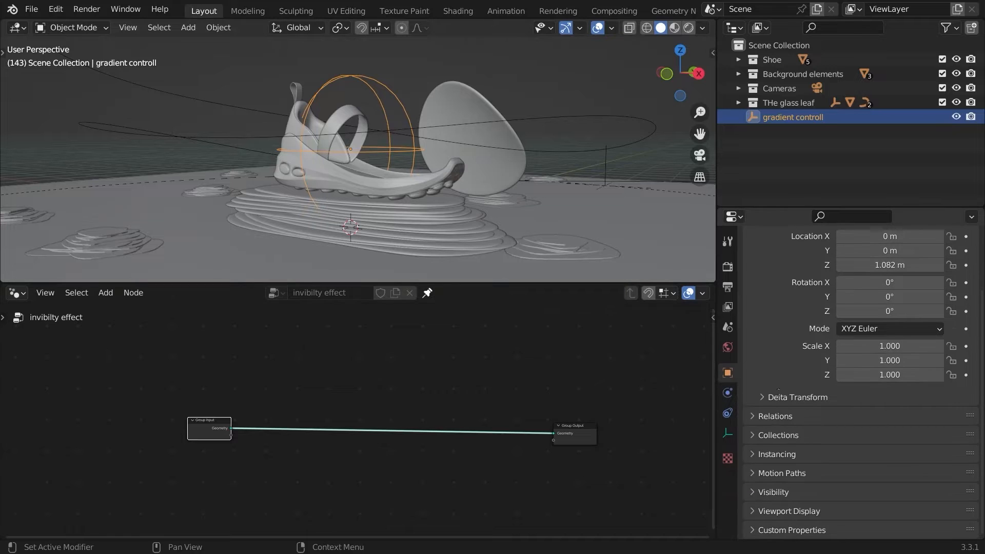
pyautogui.click(779, 511)
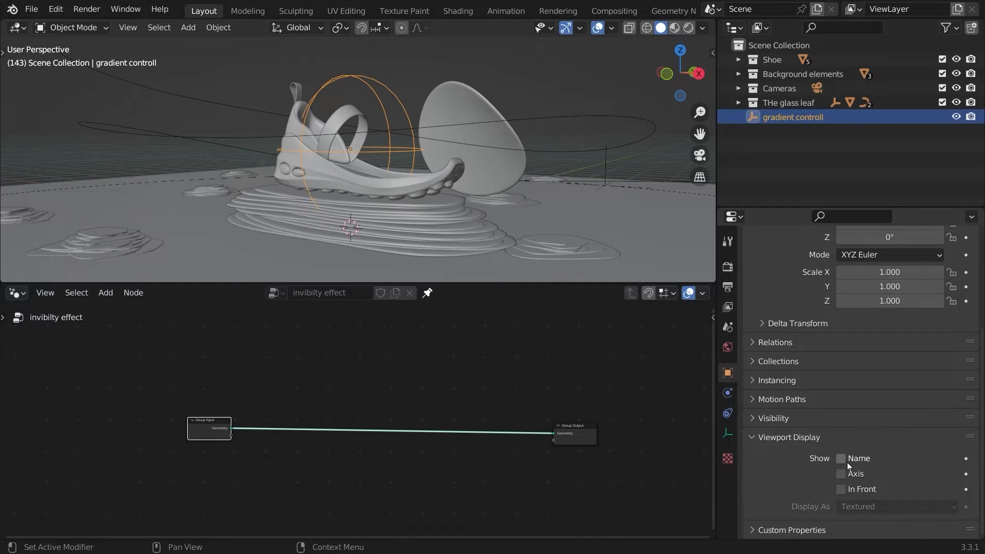
pyautogui.moveTo(506, 186); pyautogui.dragTo(481, 154, button='middle')
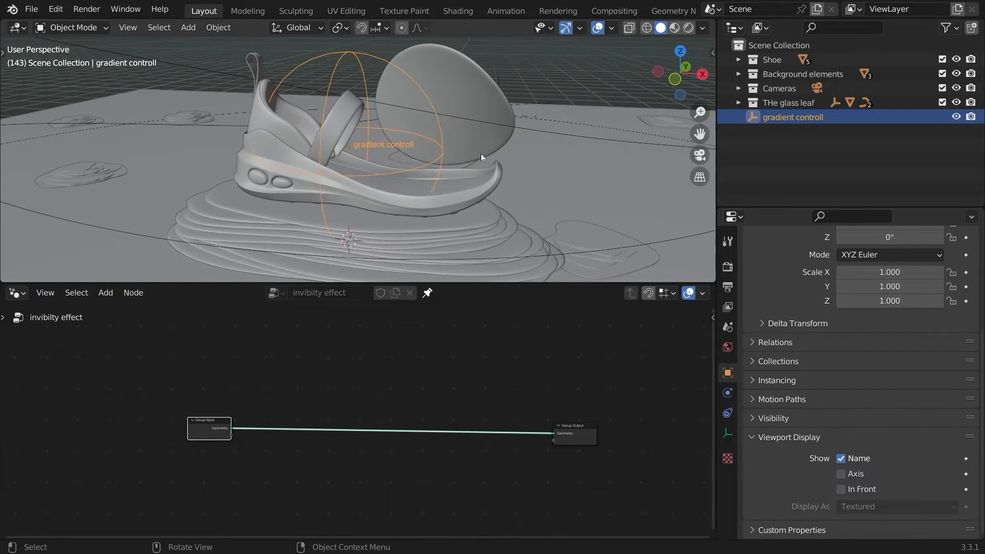
# - Reduce the gradient controll empty's display size without scaling the object
pyautogui.rightClick(403, 112)
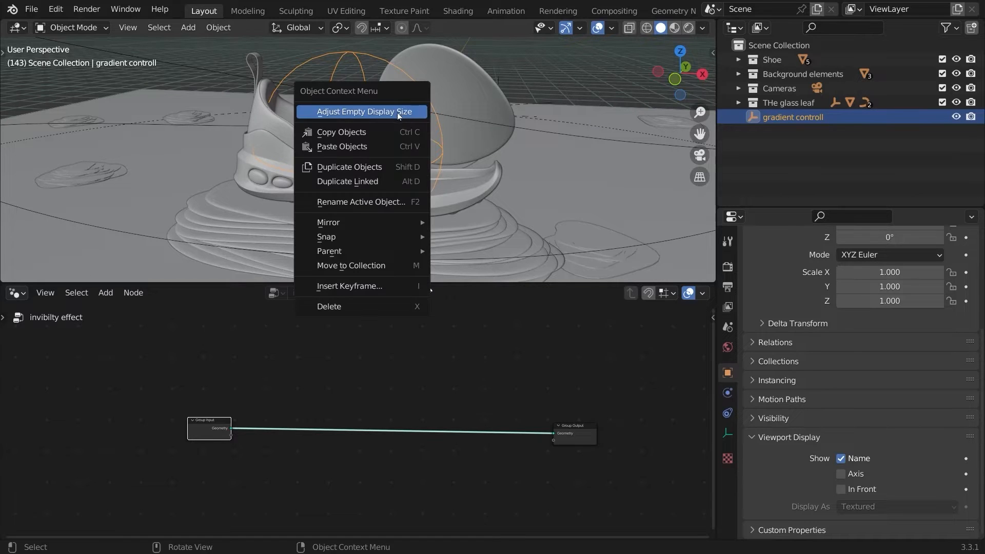
pyautogui.click(370, 110)
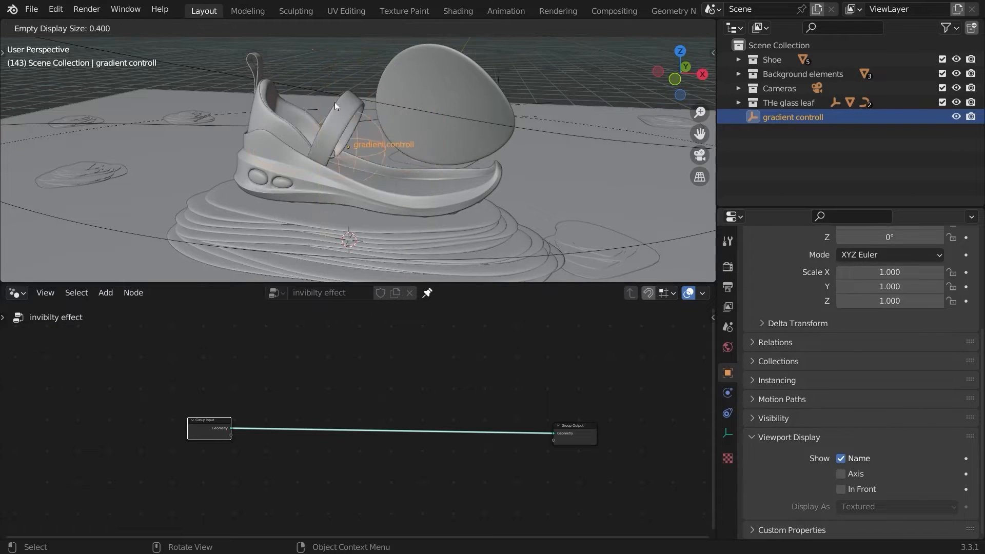
pyautogui.click(343, 100)
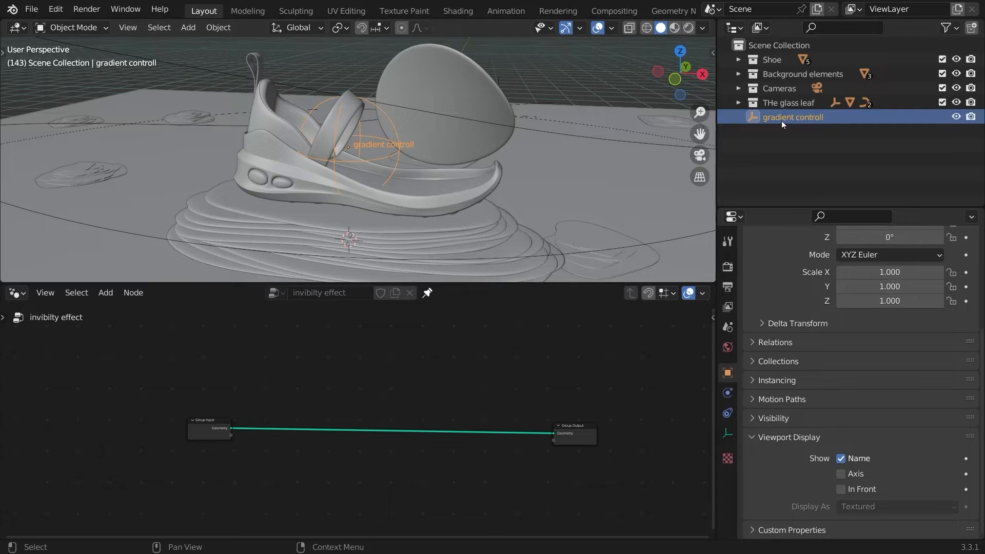
# - Add an Object Info node for the gradient controll empty below the Group Input node, and shift Group Input further away from Group Output
pyautogui.moveTo(781, 121); pyautogui.dragTo(198, 481)
pyautogui.moveTo(226, 462); pyautogui.dragTo(259, 404, button='middle')
pyautogui.keyDown('ctrl'); pyautogui.moveTo(258, 405); pyautogui.dragTo(301, 390, button='middle'); pyautogui.keyUp('ctrl')
pyautogui.moveTo(237, 434); pyautogui.dragTo(228, 451, button='middle')
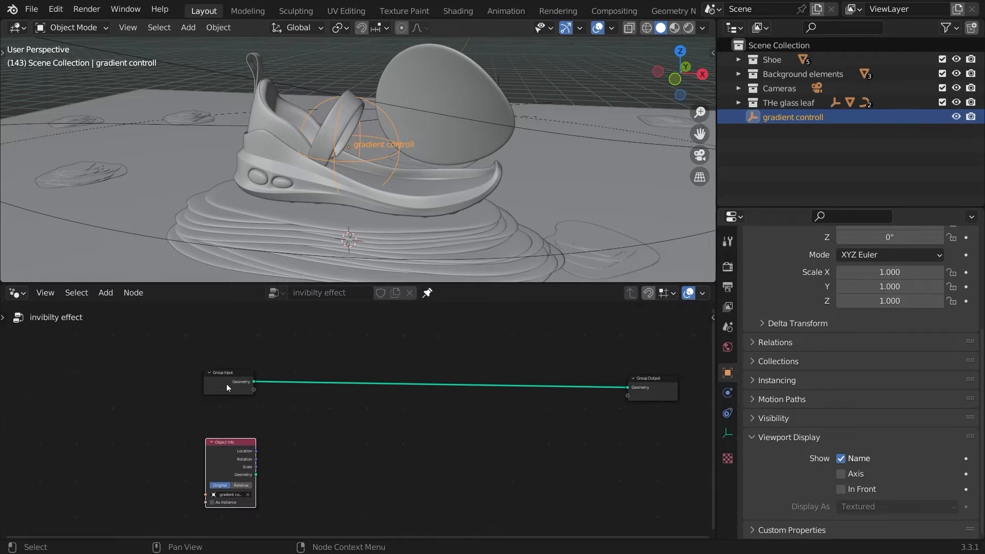
pyautogui.moveTo(228, 388); pyautogui.dragTo(183, 392)
# - Move the gradient controll empty into the THe glass leaf collection
pyautogui.moveTo(503, 173); pyautogui.dragTo(479, 155, button='middle')
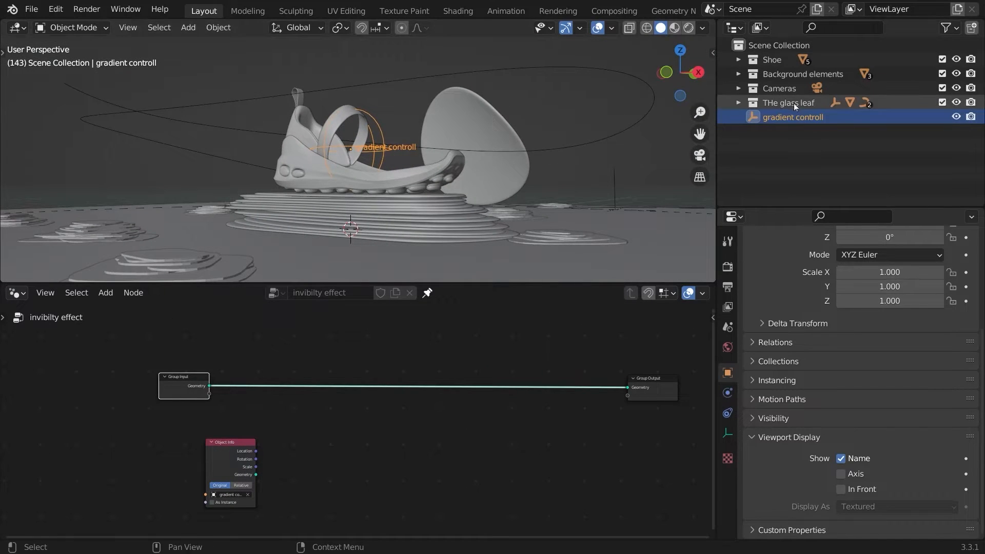
pyautogui.press('m')
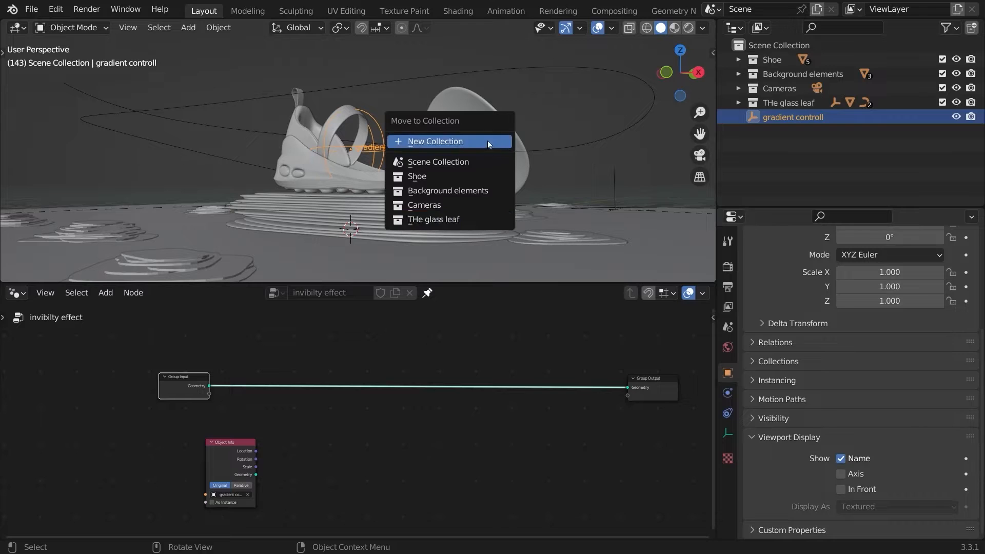
pyautogui.click(472, 217)
# - Set the Object Info node to Relative and place it below the Group Input node
pyautogui.scroll(2, 560, 144)
pyautogui.scroll(2, 225, 425)
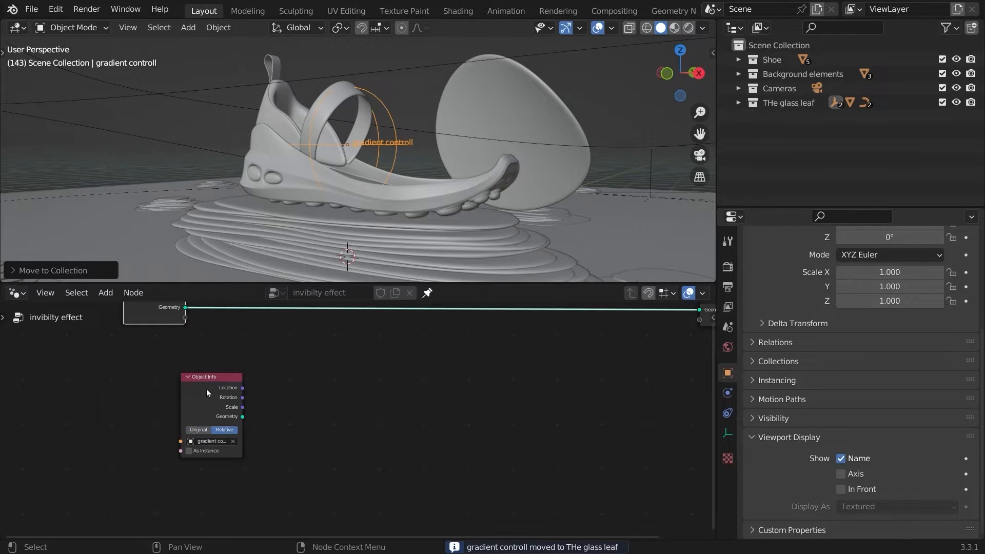
pyautogui.moveTo(206, 389); pyautogui.dragTo(126, 405)
pyautogui.moveTo(481, 331); pyautogui.dragTo(411, 383, button='middle')
# - Add a Mesh Line node and set its count to 1
pyautogui.hotkey('shift', 'a')
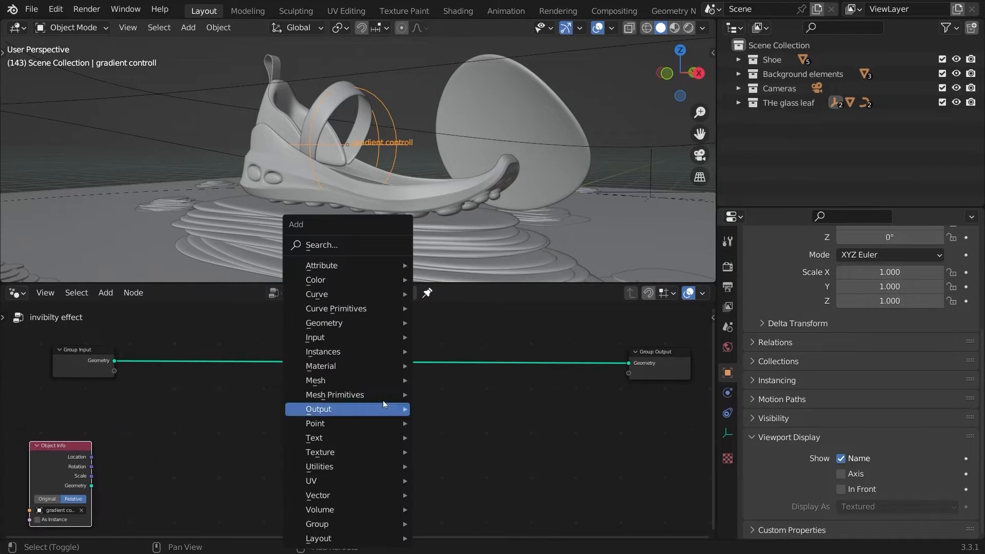
pyautogui.click(321, 244)
pyautogui.write('mesh')
pyautogui.press('Up')
pyautogui.press('Return')
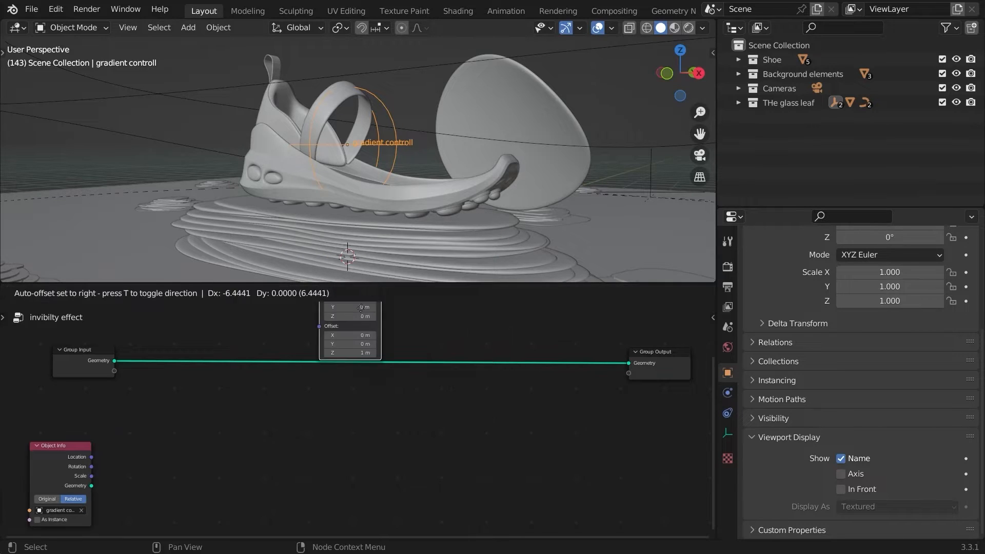
pyautogui.doubleClick(350, 388)
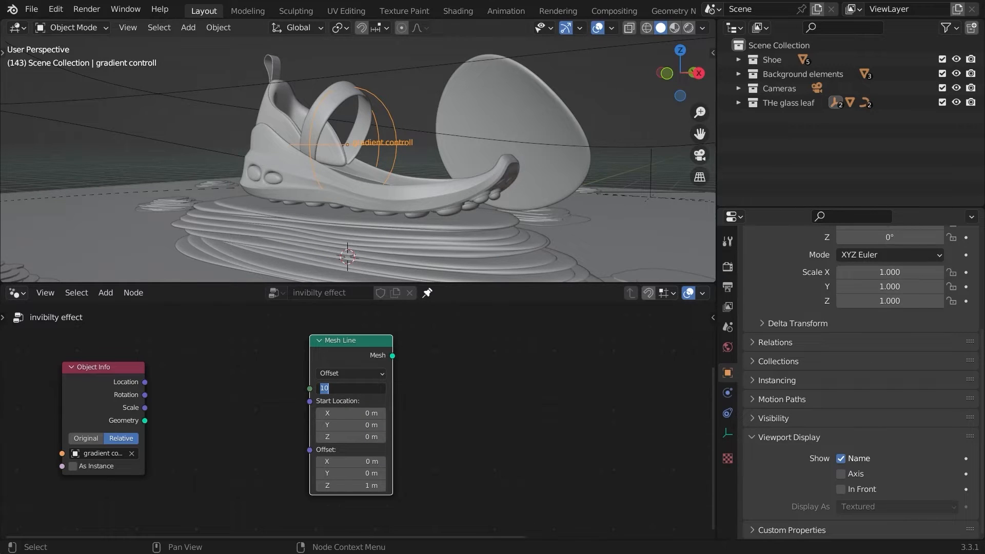
pyautogui.write('1')
pyautogui.press('Return')
# - Connect the Object Info's Location to the Mesh Line's Start Location and place the Mesh Line beside the Object Info node
pyautogui.moveTo(145, 385); pyautogui.dragTo(306, 497)
pyautogui.moveTo(307, 490); pyautogui.dragTo(295, 414, button='middle')
pyautogui.moveTo(315, 355); pyautogui.dragTo(191, 385)
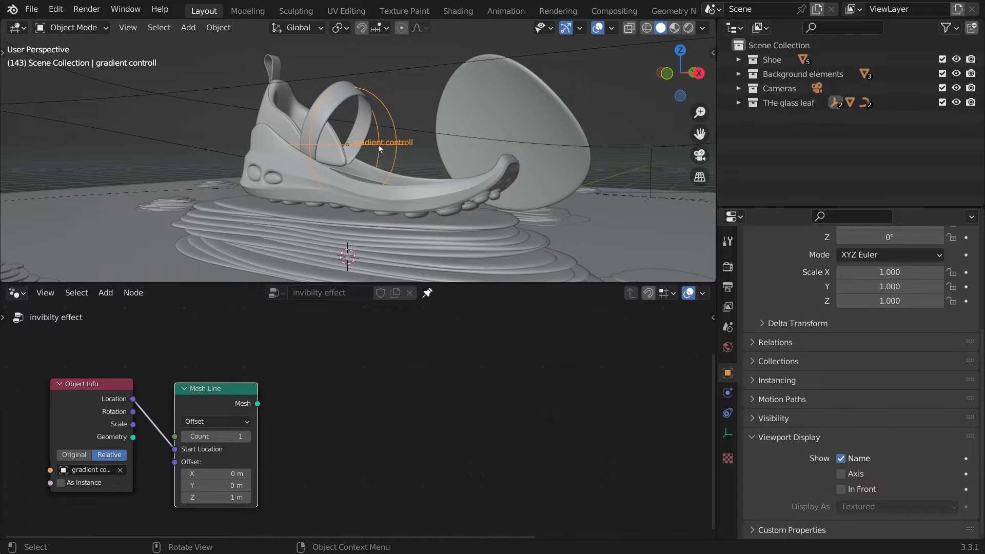
# - Add a Geometry Proximity node beside the Mesh Line node, after repositioning the Group Output node
pyautogui.moveTo(377, 144); pyautogui.dragTo(417, 141, button='middle')
pyautogui.moveTo(344, 376); pyautogui.dragTo(371, 401, button='middle')
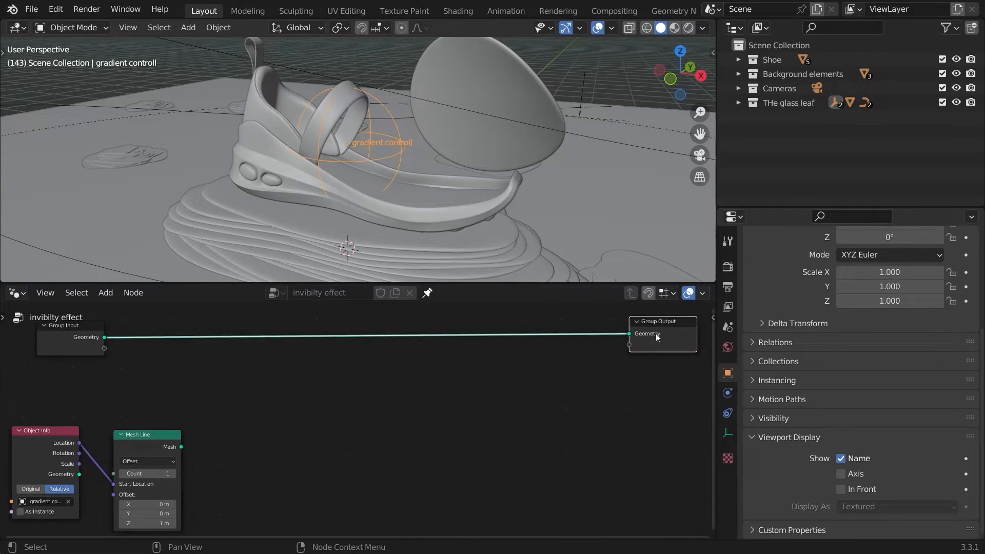
pyautogui.moveTo(655, 337); pyautogui.dragTo(651, 346)
pyautogui.moveTo(573, 351)
pyautogui.mouseDown(button='middle')
pyautogui.moveTo(596, 344)
pyautogui.moveTo(572, 351)
pyautogui.mouseUp(button='middle')
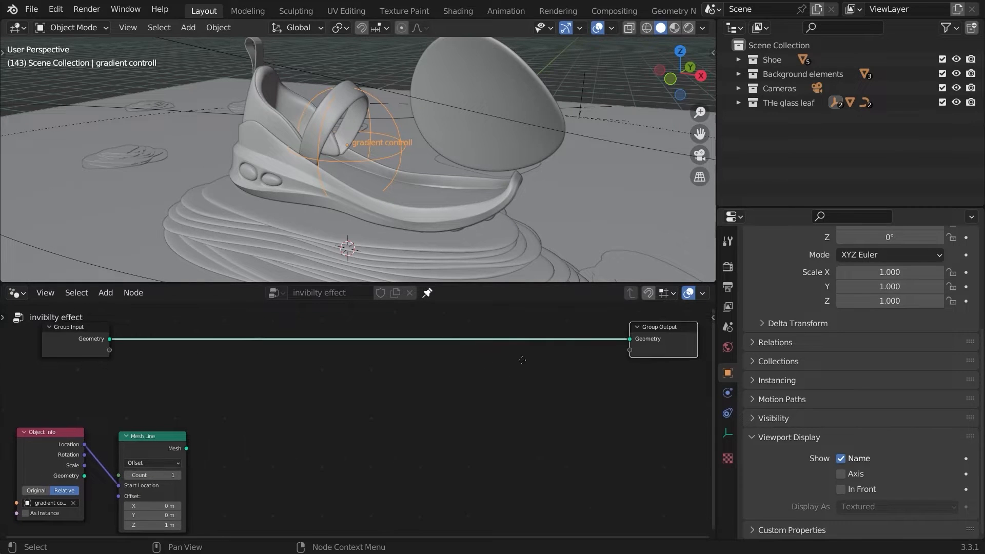
pyautogui.hotkey('shift', 'a')
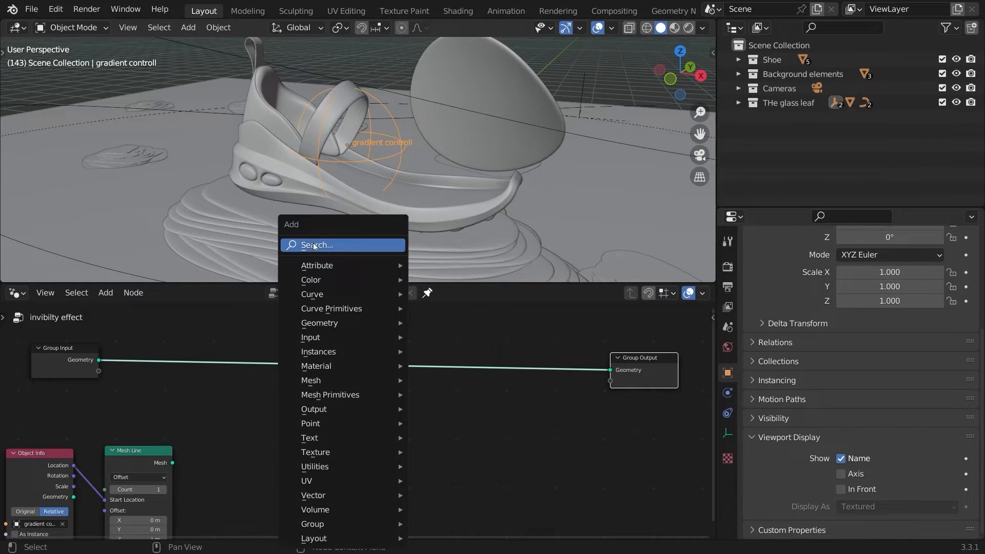
pyautogui.click(315, 245)
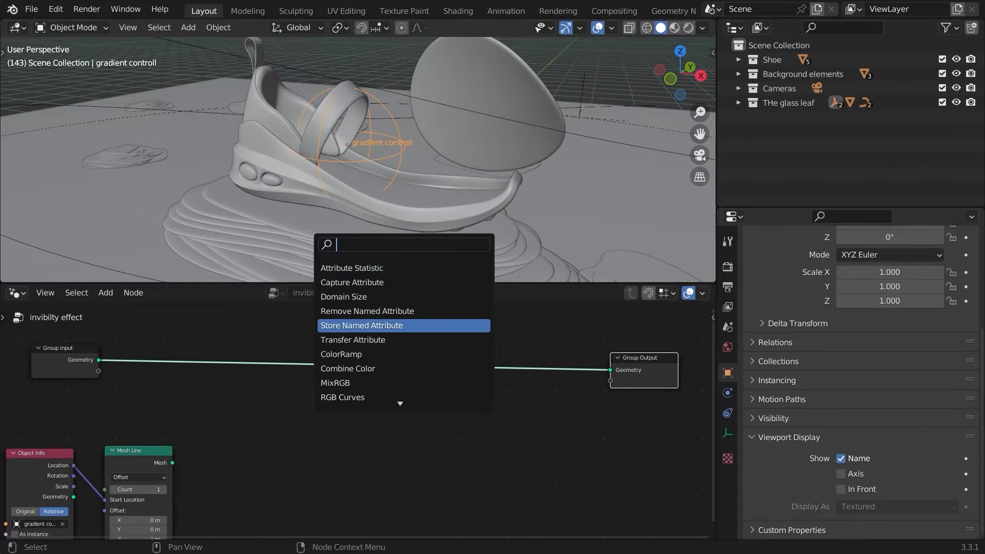
pyautogui.write('prox')
pyautogui.press('Return')
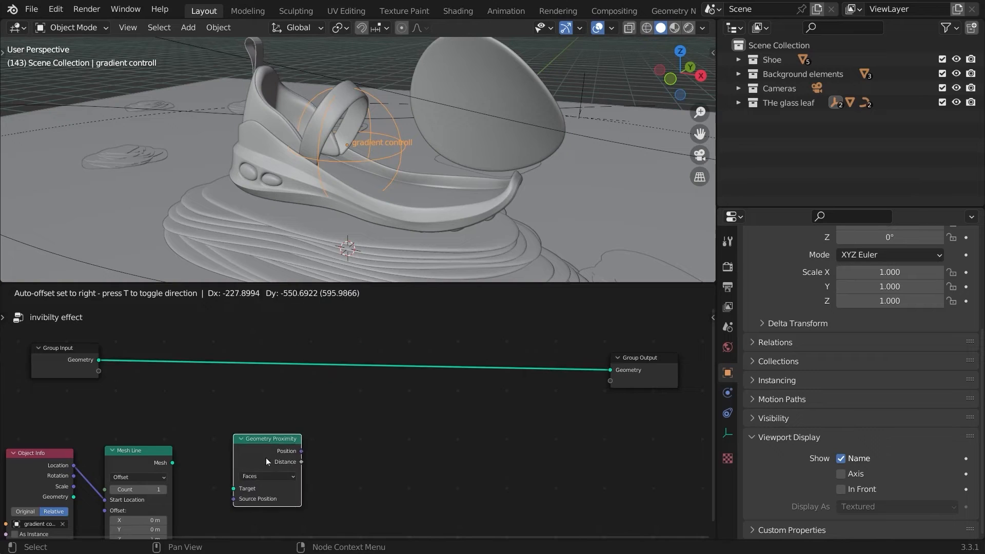
pyautogui.click(266, 462)
# - Connect the Mesh Line's Mesh to the Geometry Proximity's Target and set the proximity's target geometry to Points
pyautogui.moveTo(266, 461); pyautogui.dragTo(299, 418, button='middle')
pyautogui.moveTo(206, 421); pyautogui.dragTo(272, 451)
pyautogui.moveTo(259, 408); pyautogui.dragTo(317, 380, button='middle')
pyautogui.scroll(3, 318, 380)
pyautogui.moveTo(352, 366); pyautogui.dragTo(338, 383)
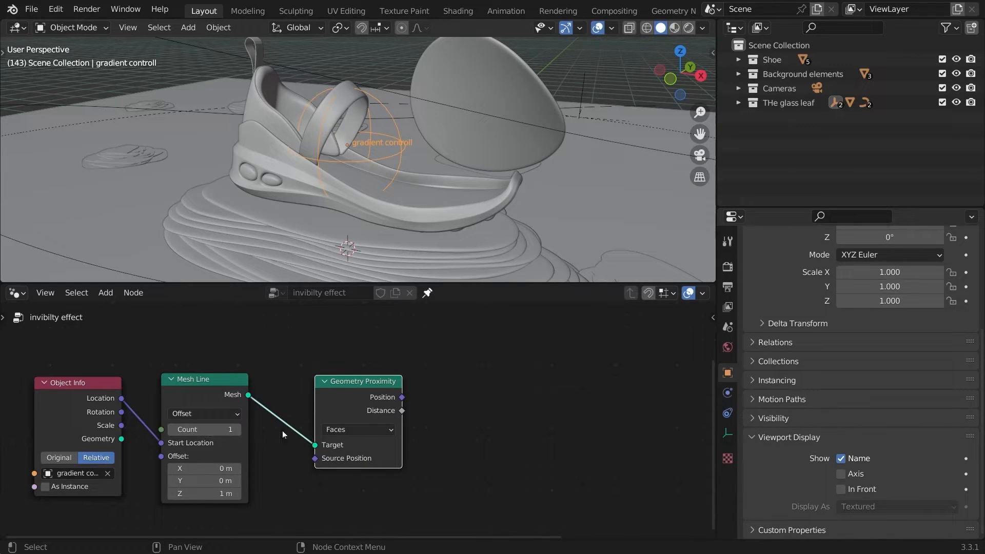
pyautogui.click(355, 435)
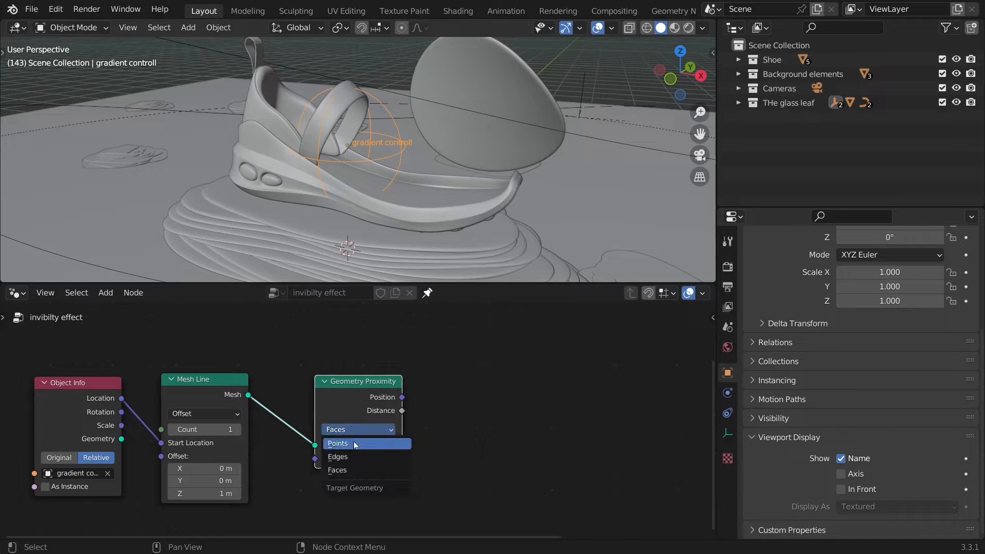
pyautogui.click(355, 442)
# - Insert a Store Named Attribute node on the geometry link between the Group Input and Group Output
pyautogui.scroll(-2, 359, 441)
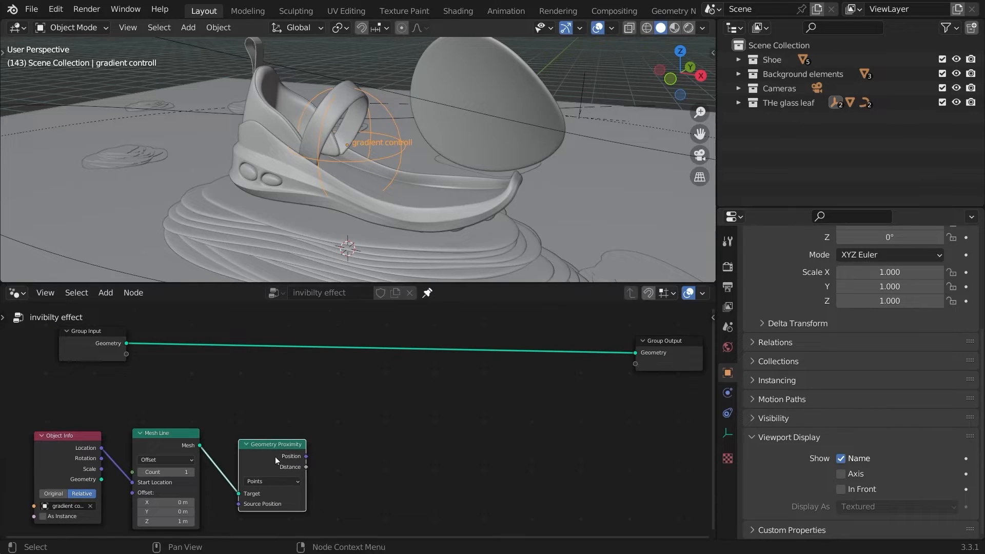
pyautogui.moveTo(275, 456); pyautogui.dragTo(267, 491, button='middle')
pyautogui.hotkey('shift', 'a')
pyautogui.click(340, 245)
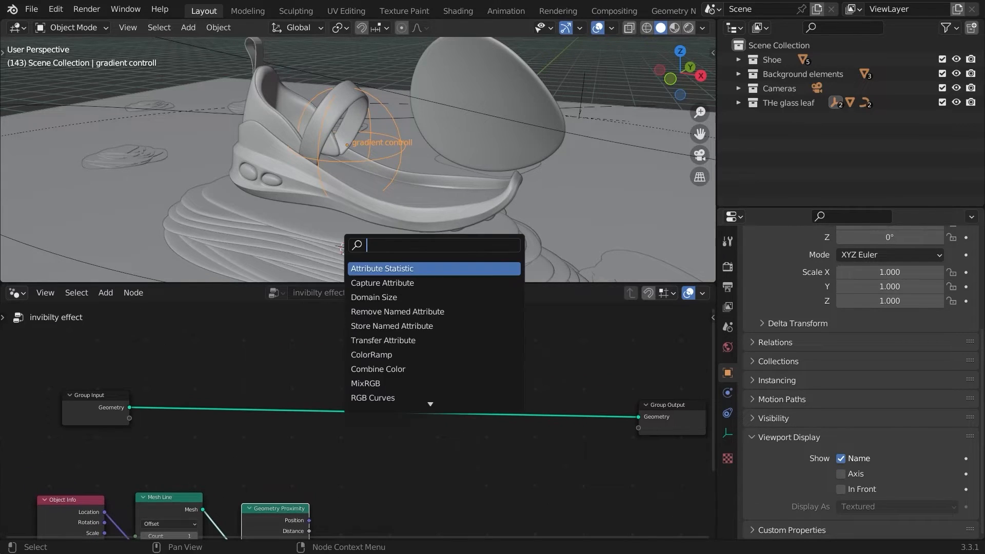
pyautogui.write('stor')
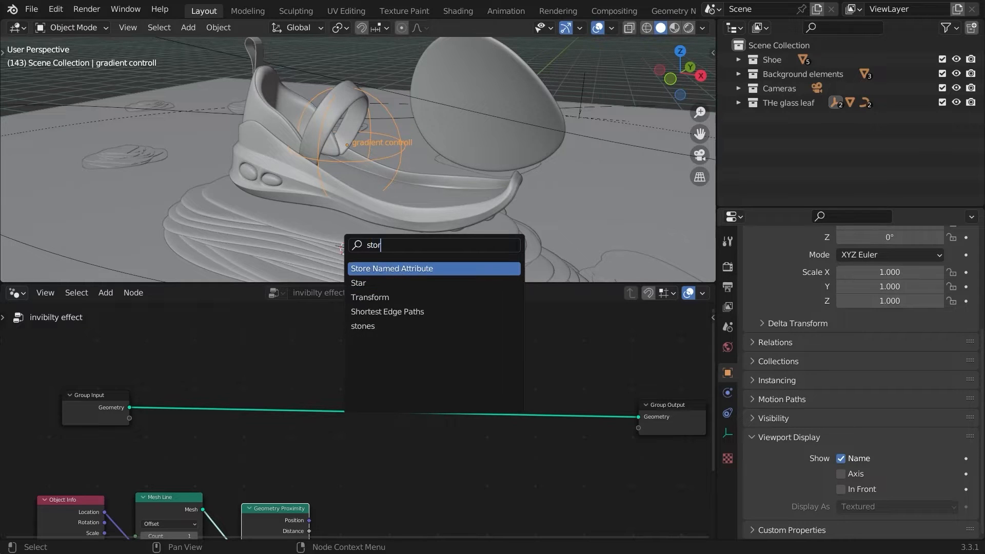
pyautogui.press('Return')
pyautogui.click(431, 398)
pyautogui.keyDown('ctrl'); pyautogui.moveTo(431, 398); pyautogui.dragTo(461, 388, button='middle'); pyautogui.keyUp('ctrl')
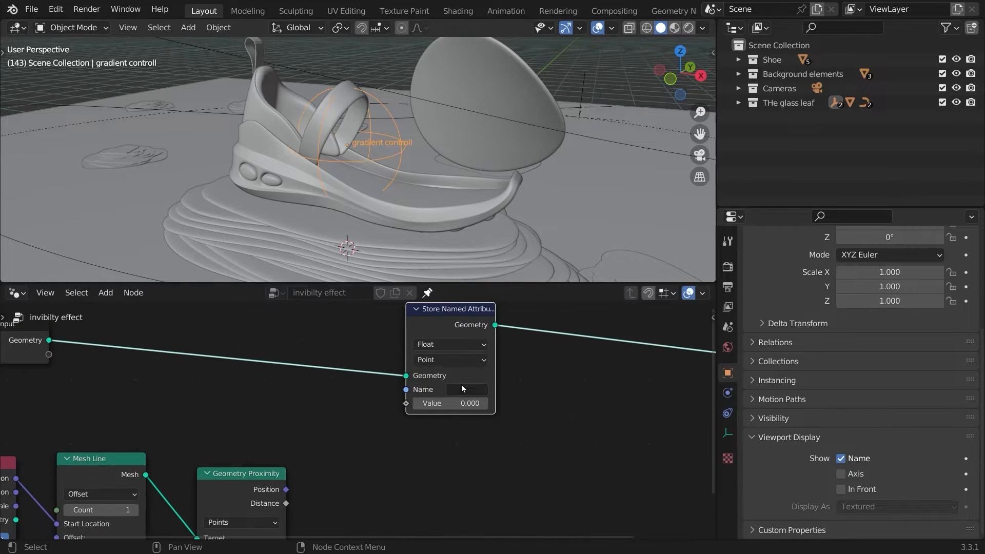
# - Name the stored attribute "v" and connect the Geometry Proximity's Distance to the Store Named Attribute's Value
pyautogui.click(468, 390)
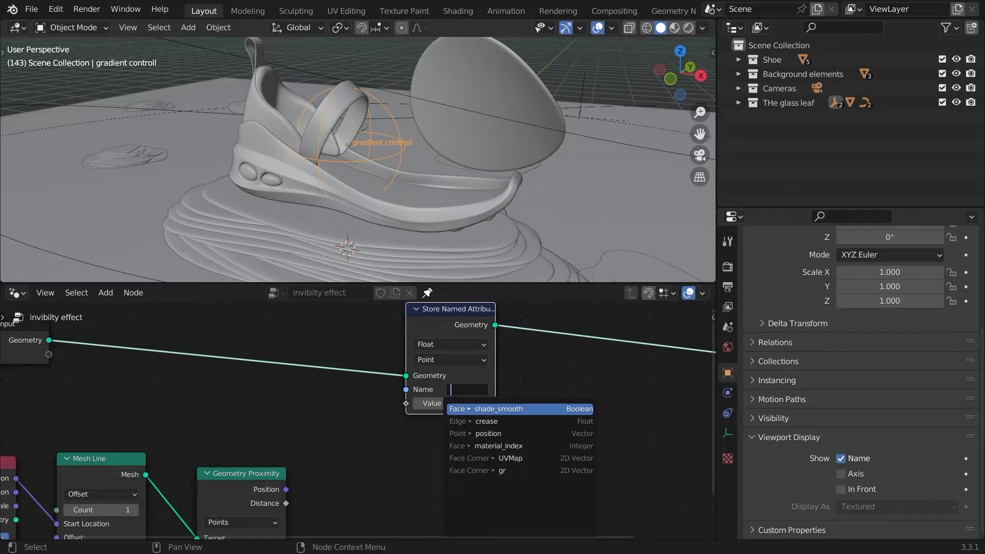
pyautogui.write('v')
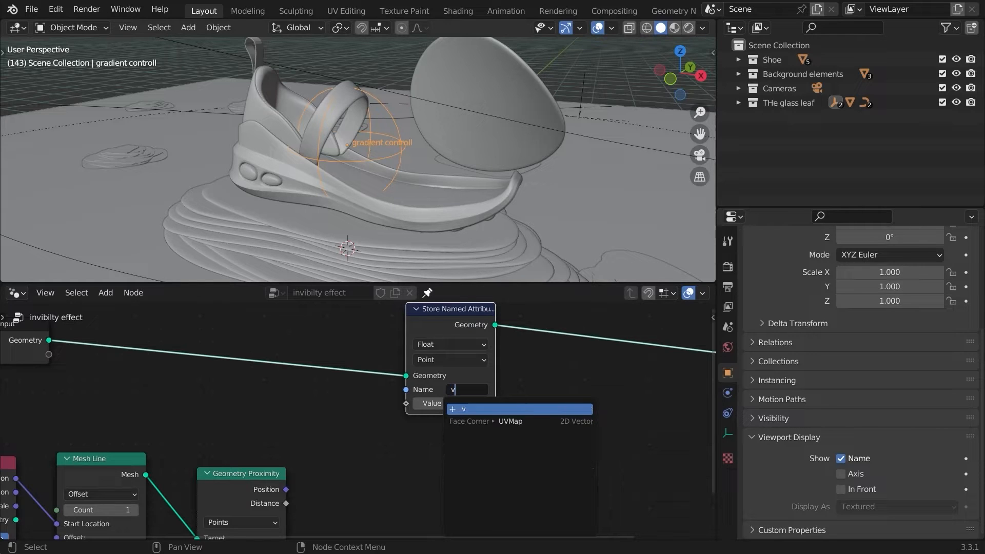
pyautogui.click(475, 407)
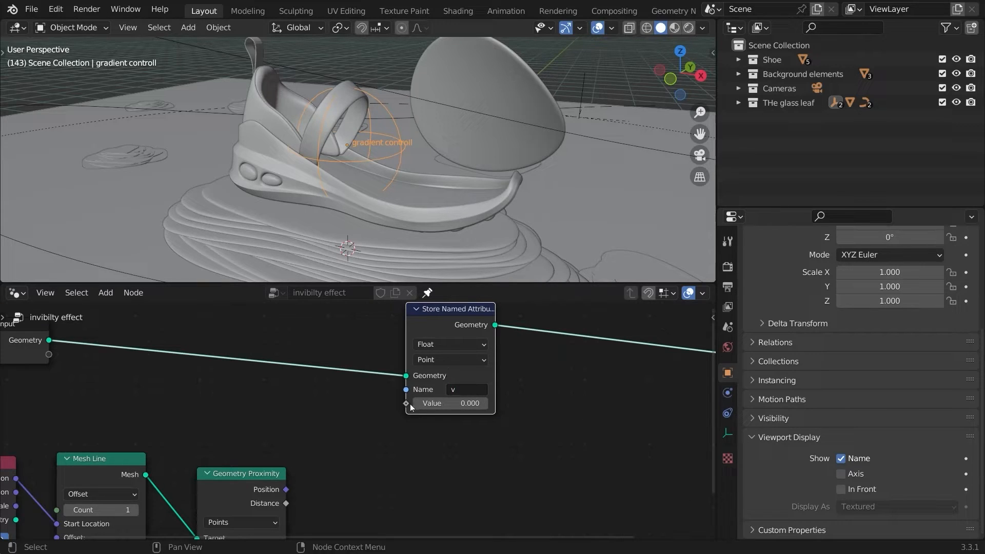
pyautogui.moveTo(284, 502); pyautogui.dragTo(337, 461)
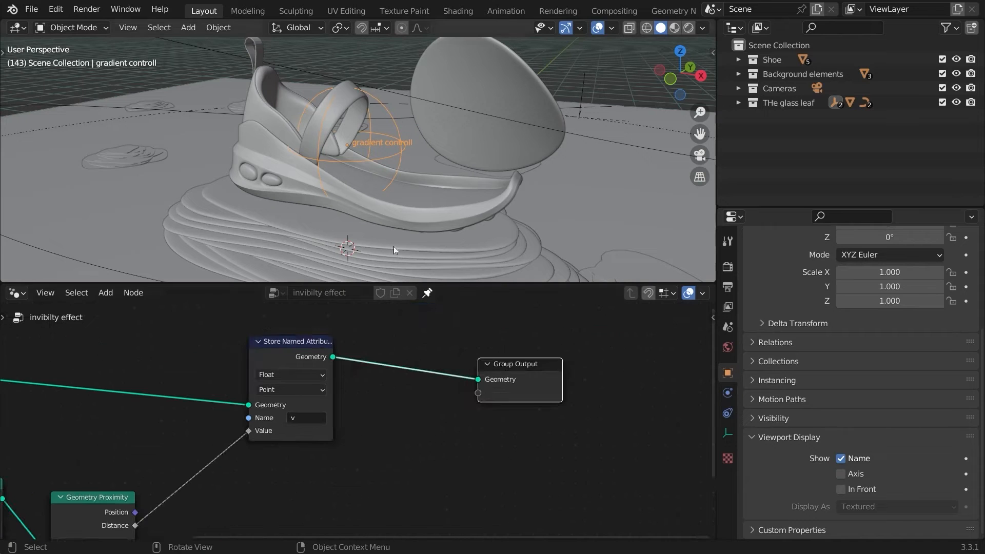
# - Switch the node area to the Shader Editor and the viewport to Material Preview, test-moving the gradient controll empty
pyautogui.click(13, 295)
pyautogui.click(67, 393)
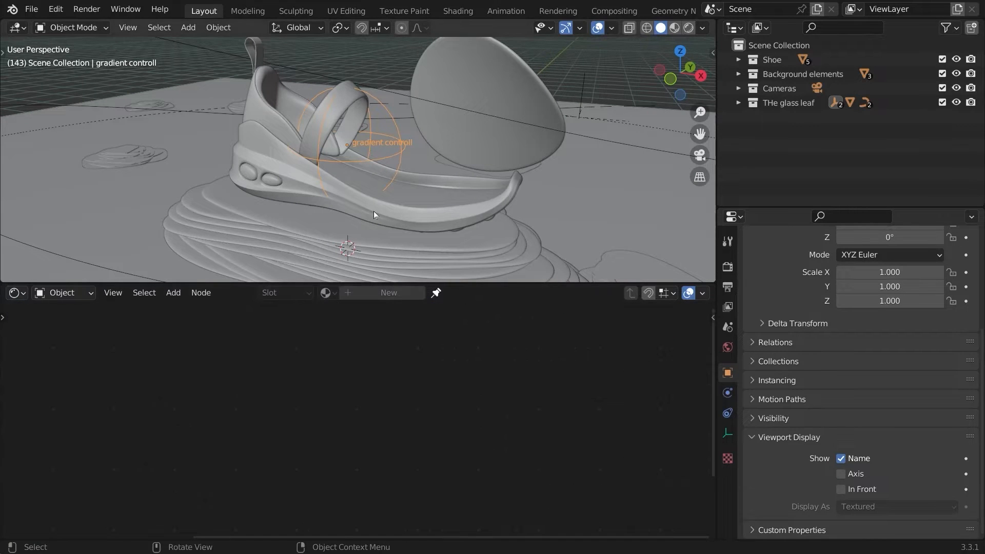
pyautogui.click(675, 30)
pyautogui.moveTo(406, 124); pyautogui.dragTo(377, 133, button='middle')
pyautogui.press('g')
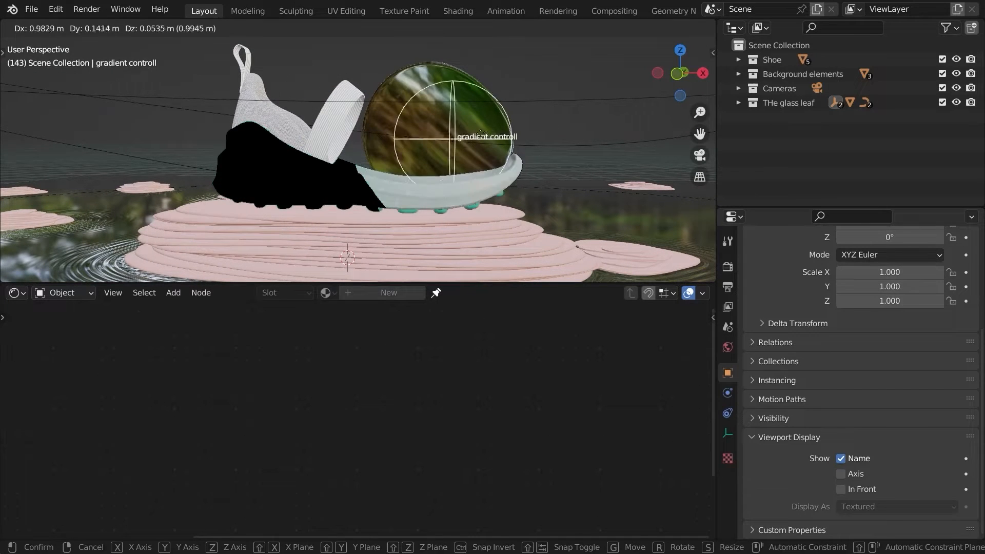
pyautogui.rightClick(454, 131)
pyautogui.moveTo(387, 149); pyautogui.dragTo(359, 159, button='middle')
# - Select the sole, look over its bubbles sole shader nodes, and return the node area to the invibilty effect geometry tree
pyautogui.click(366, 181)
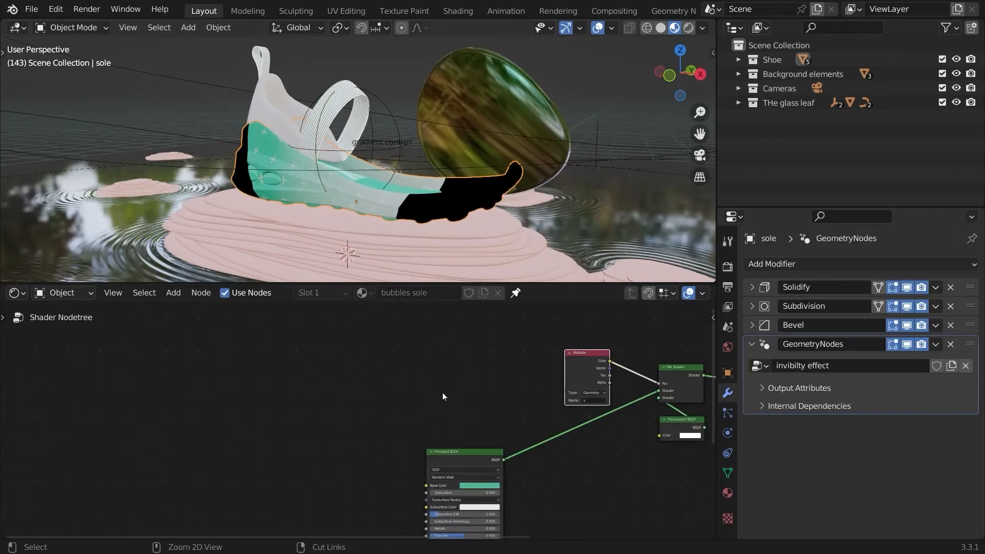
pyautogui.scroll(-3, 446, 395)
pyautogui.moveTo(480, 395); pyautogui.dragTo(417, 395, button='middle')
pyautogui.click(14, 293)
pyautogui.click(57, 380)
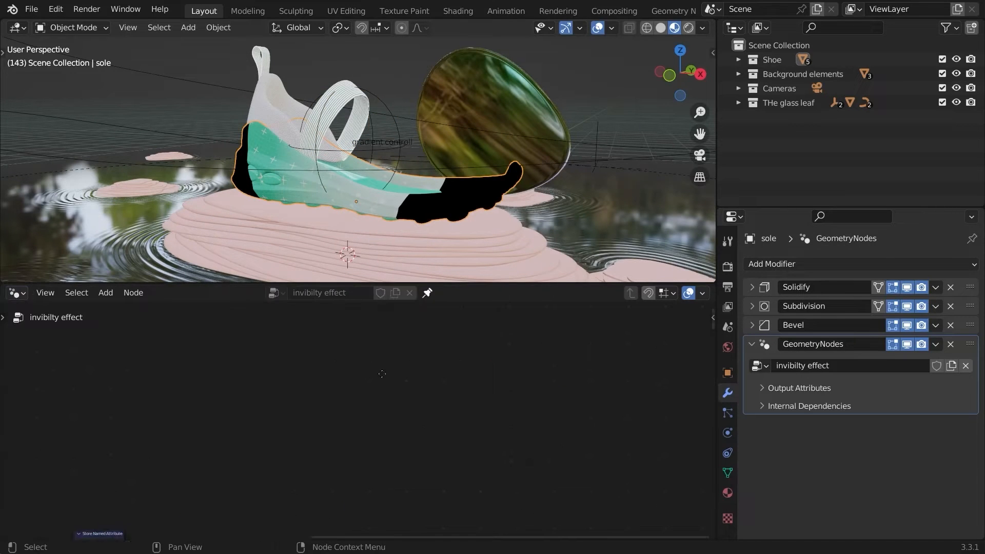
pyautogui.moveTo(356, 426); pyautogui.dragTo(438, 354, button='middle')
pyautogui.scroll(2, 335, 192)
pyautogui.moveTo(331, 192)
pyautogui.mouseDown(button='middle')
pyautogui.moveTo(371, 183)
pyautogui.moveTo(342, 179)
pyautogui.mouseUp(button='middle')
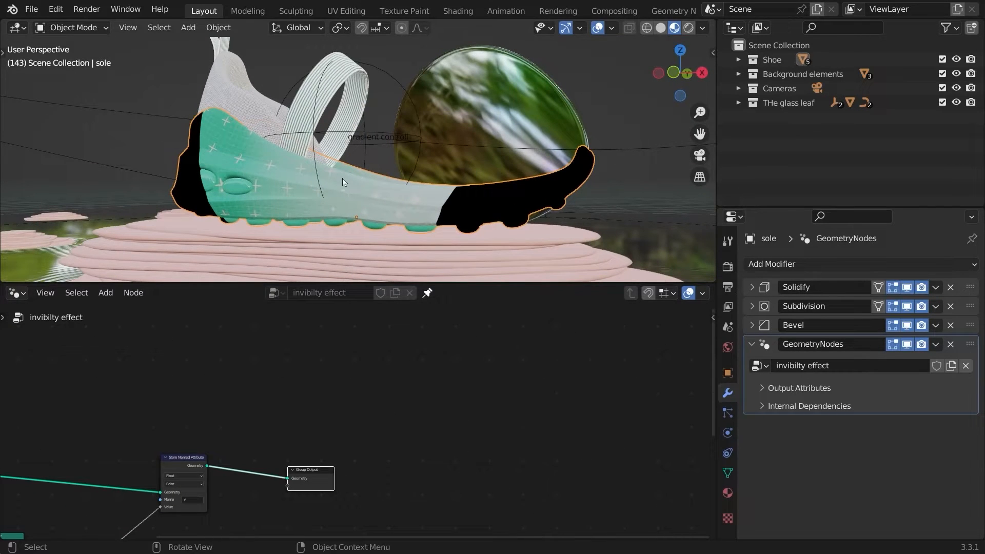
pyautogui.press('Home')
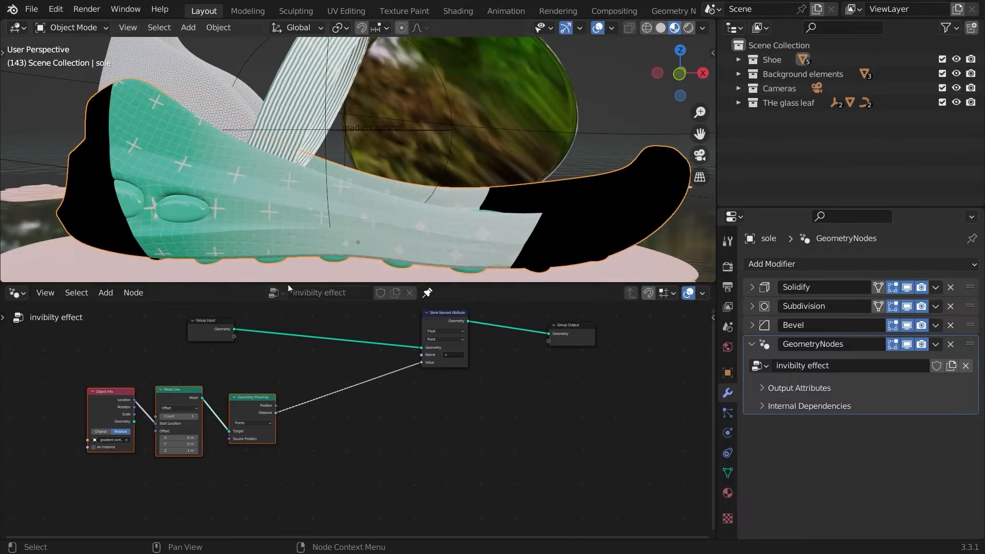
pyautogui.scroll(-2, 420, 154)
pyautogui.moveTo(421, 154); pyautogui.dragTo(404, 177, button='middle')
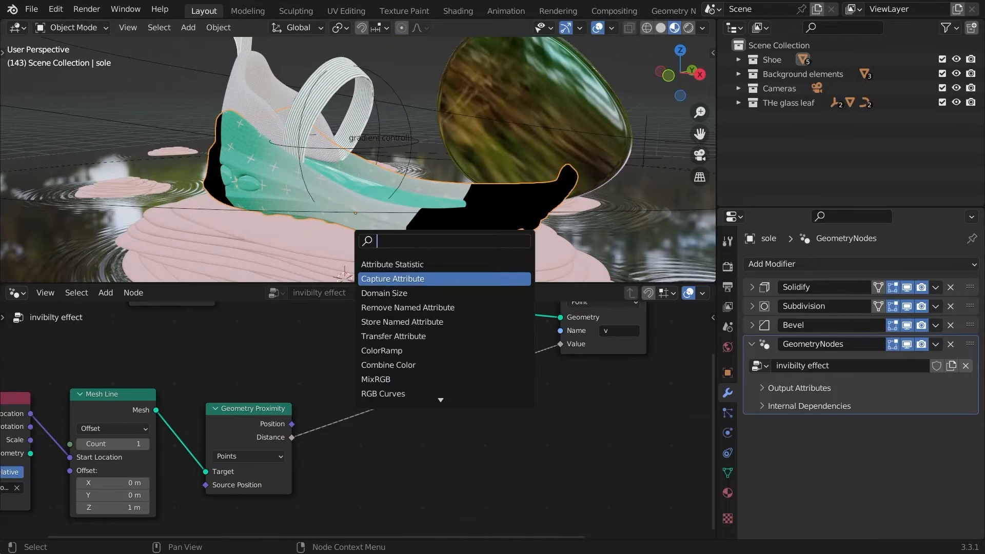
# - Insert a Math node set to Add with value -0.630 between the proximity Distance and the stored attribute's Value
pyautogui.write('m')
pyautogui.press('Return')
pyautogui.click(383, 371)
pyautogui.moveTo(426, 442); pyautogui.dragTo(379, 436)
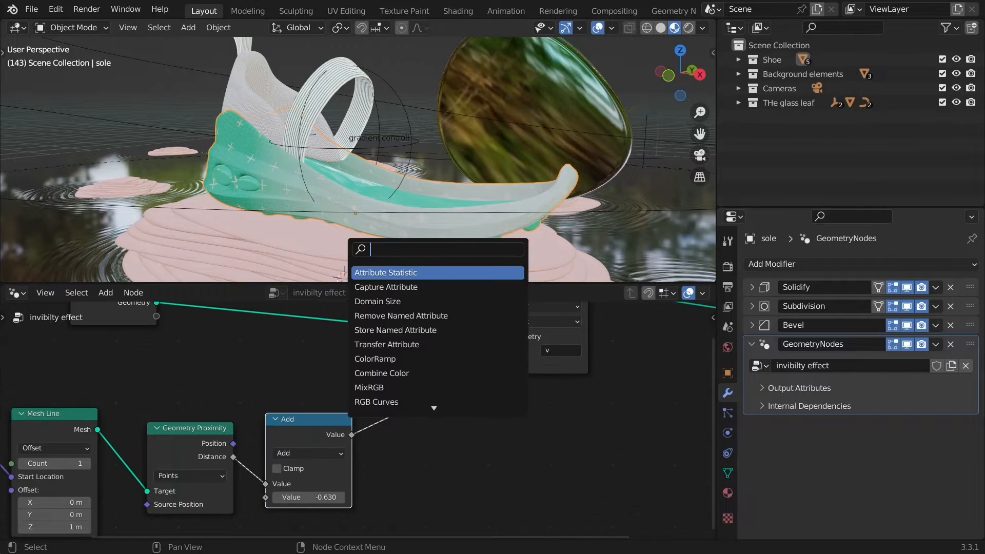
# - Insert a Map Range node after the Add node and set its interpolation to Smoother Step
pyautogui.write('map')
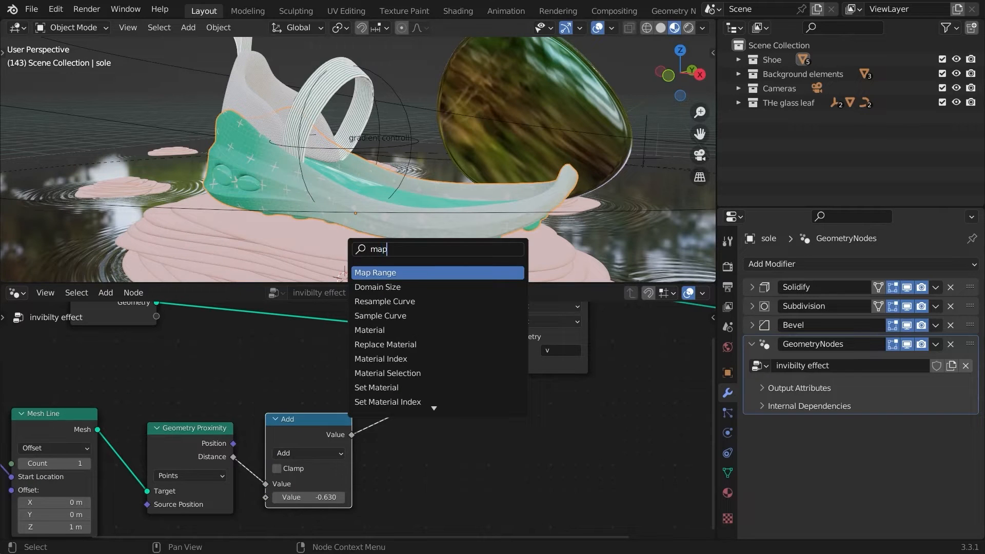
pyautogui.press('Return')
pyautogui.click(437, 400)
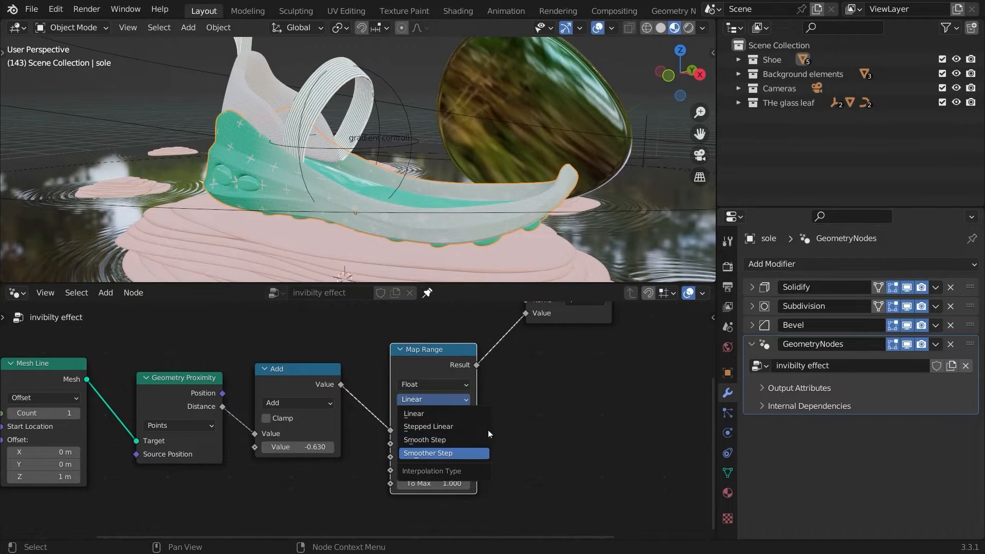
pyautogui.click(461, 453)
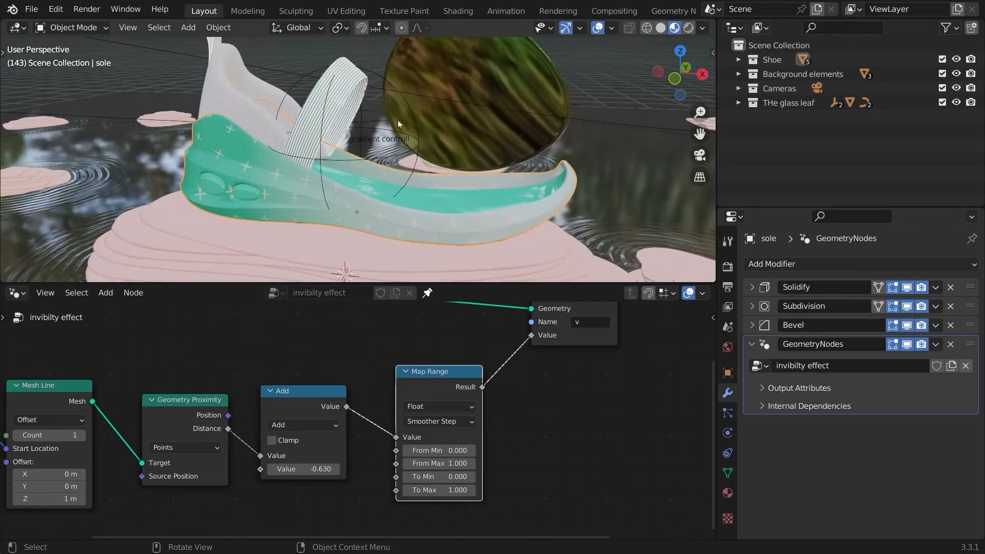
# - Move the gradient controll empty to the heel end of the shoe
pyautogui.click(395, 94)
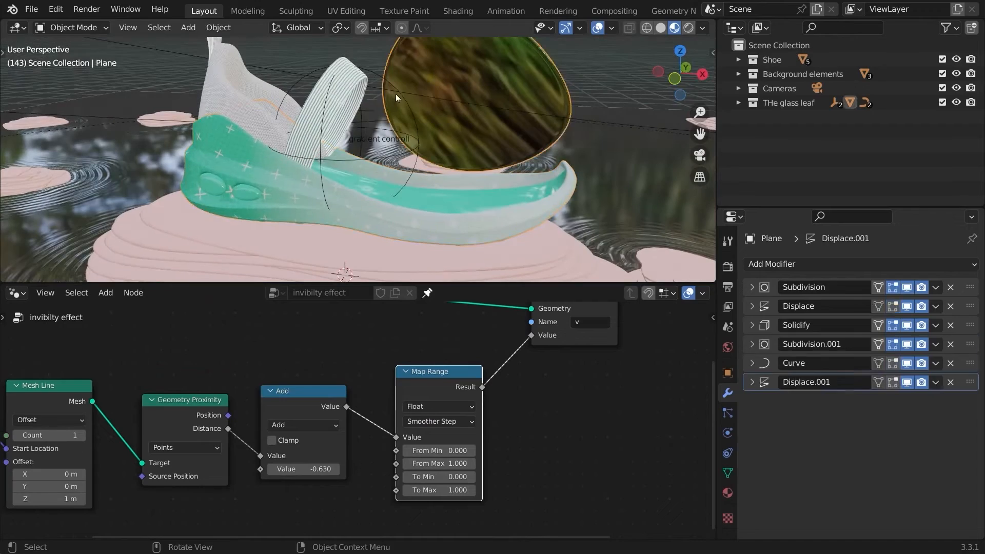
pyautogui.click(404, 103)
pyautogui.press('g')
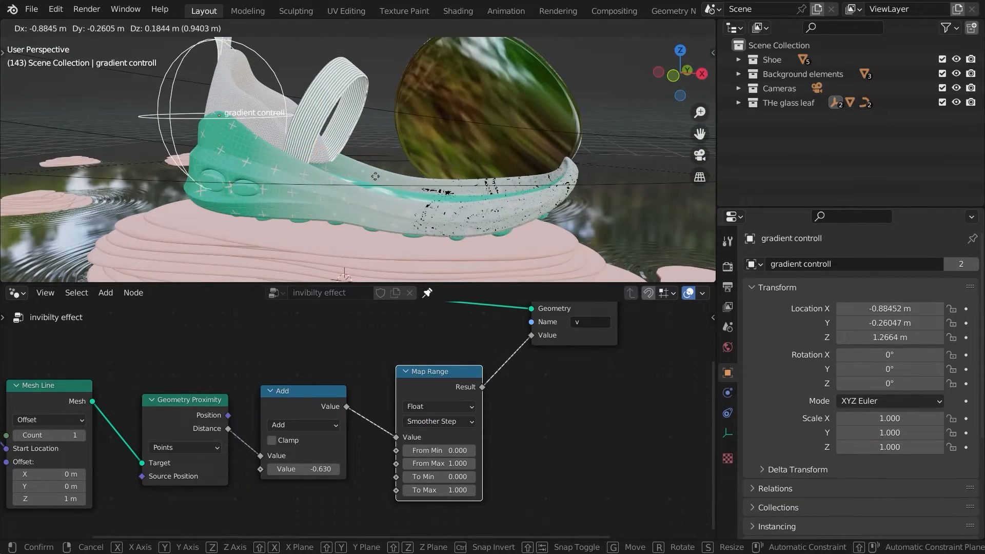
pyautogui.click(452, 210)
# - Set the sole's solee material to Alpha Blend blend mode and turn off Show Backface
pyautogui.scroll(5, 521, 213)
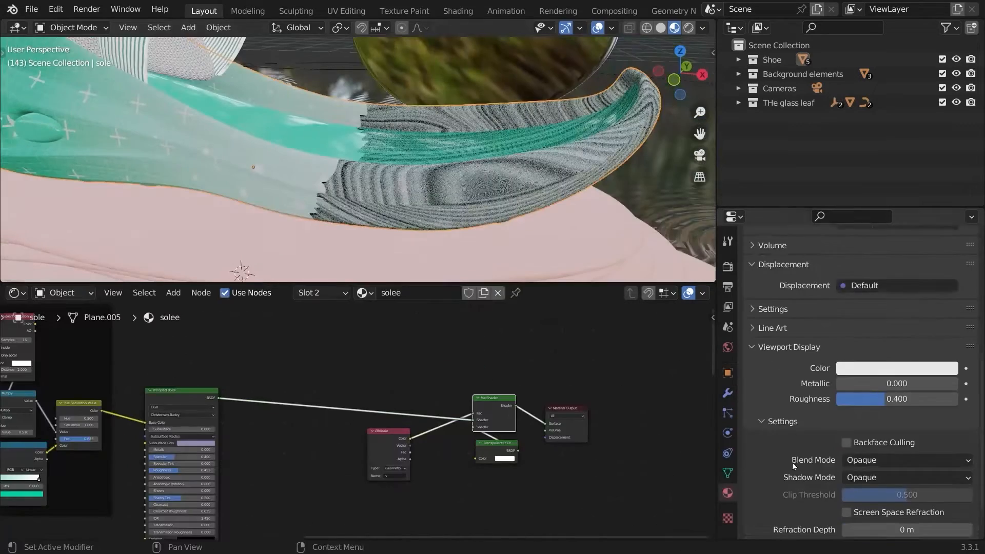
pyautogui.scroll(-3, 794, 466)
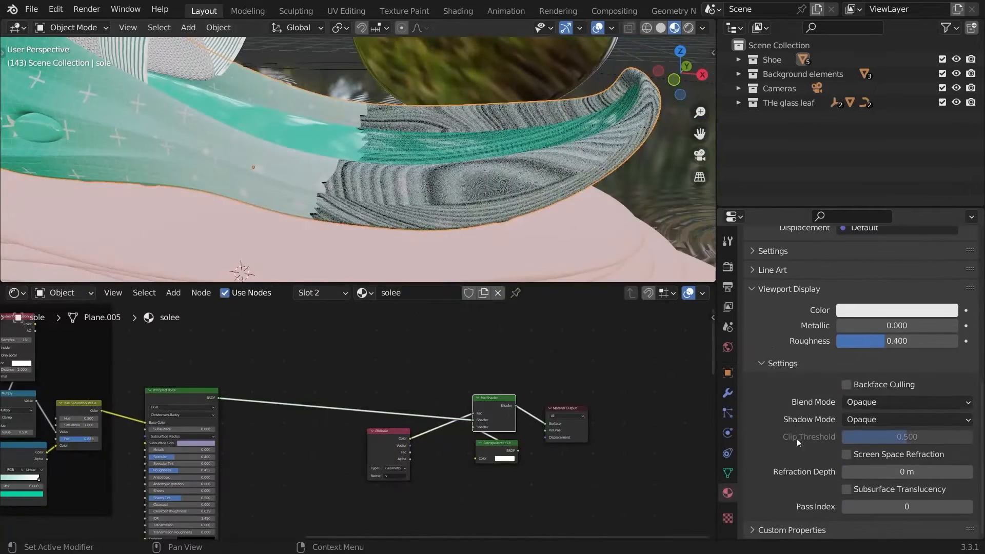
pyautogui.click(846, 419)
pyautogui.click(871, 402)
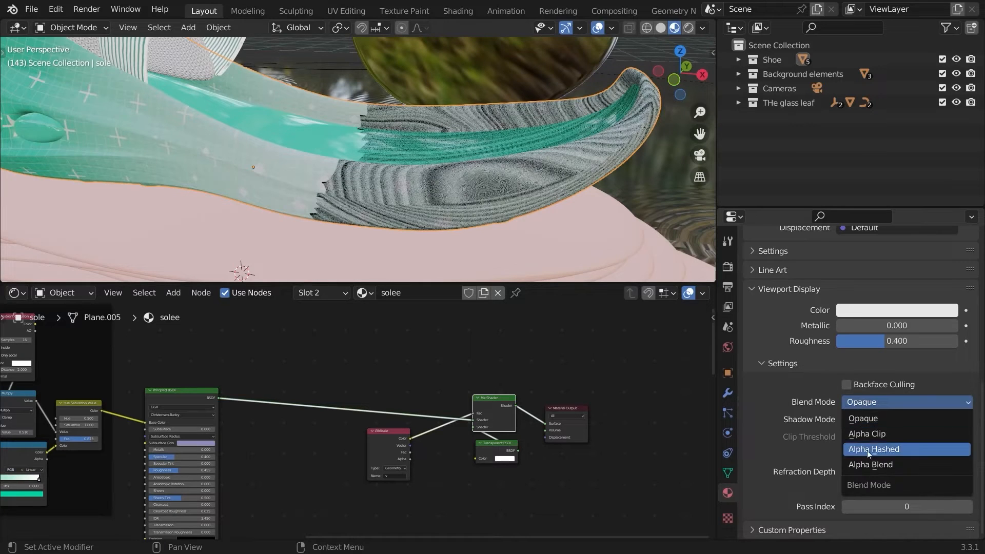
pyautogui.click(873, 465)
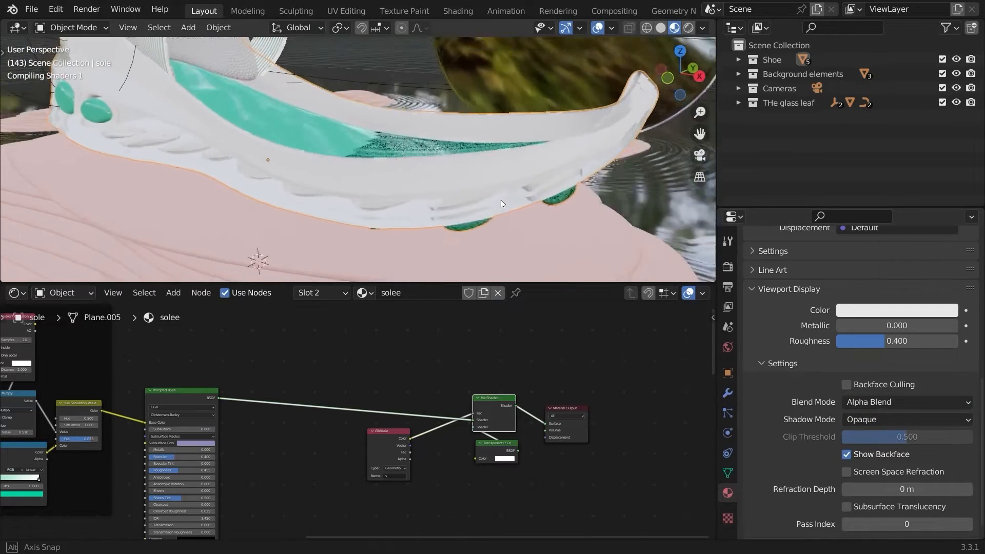
pyautogui.click(865, 455)
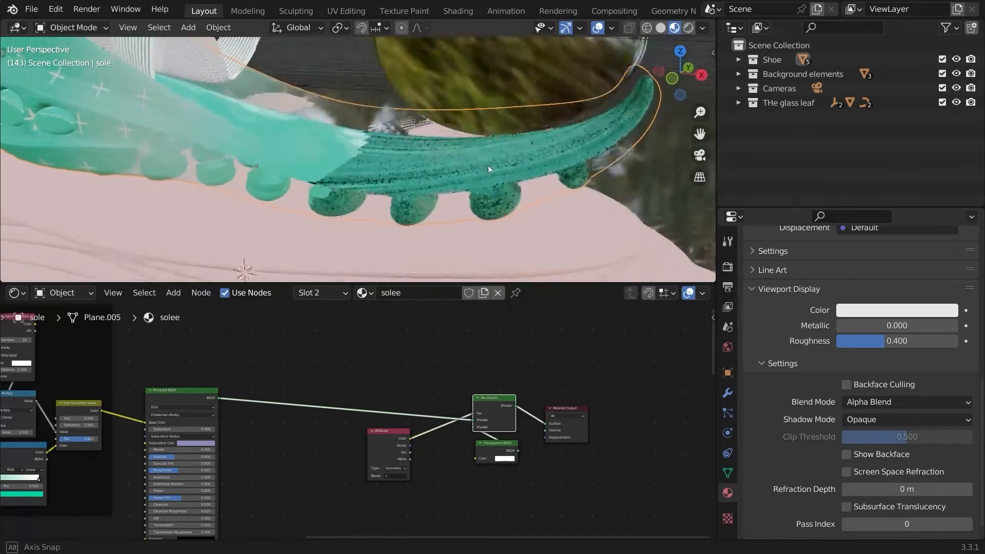
# - Set the solee material's Shadow Mode to Alpha Clip and check the bubbles sole material's viewport settings
pyautogui.click(865, 420)
pyautogui.click(872, 470)
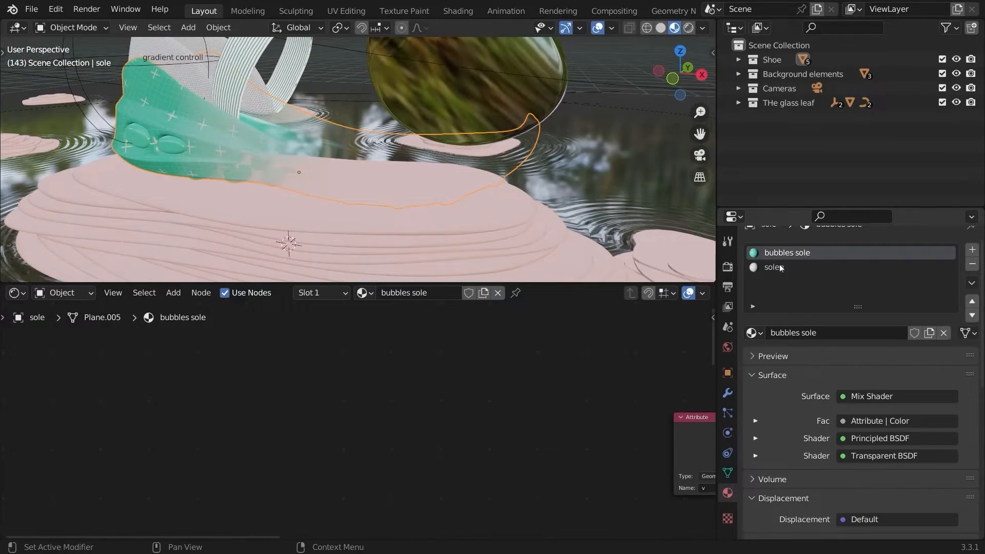
pyautogui.scroll(-12, 798, 320)
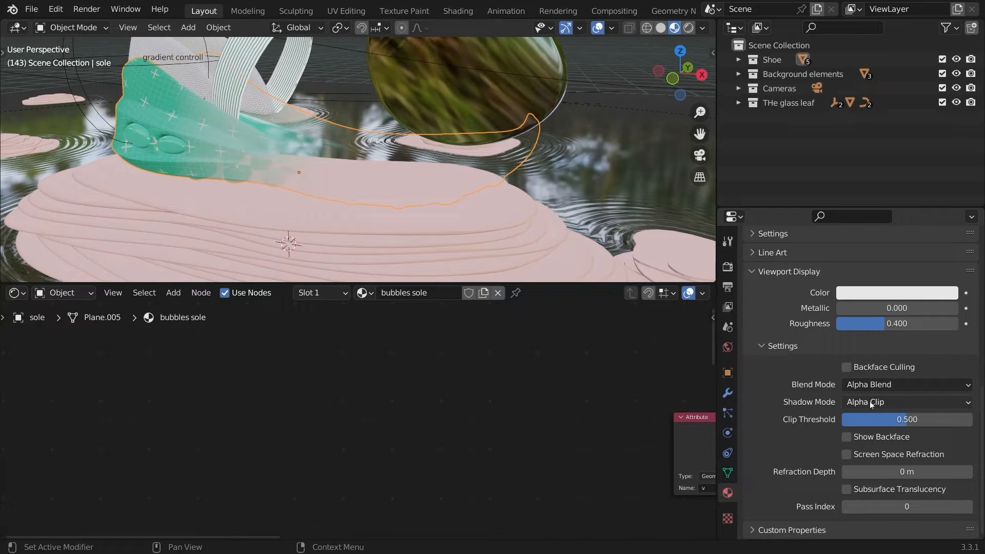
# - Move the gradient controll empty from the heel to above the middle of the shoe
pyautogui.moveTo(380, 174); pyautogui.dragTo(435, 163, button='middle')
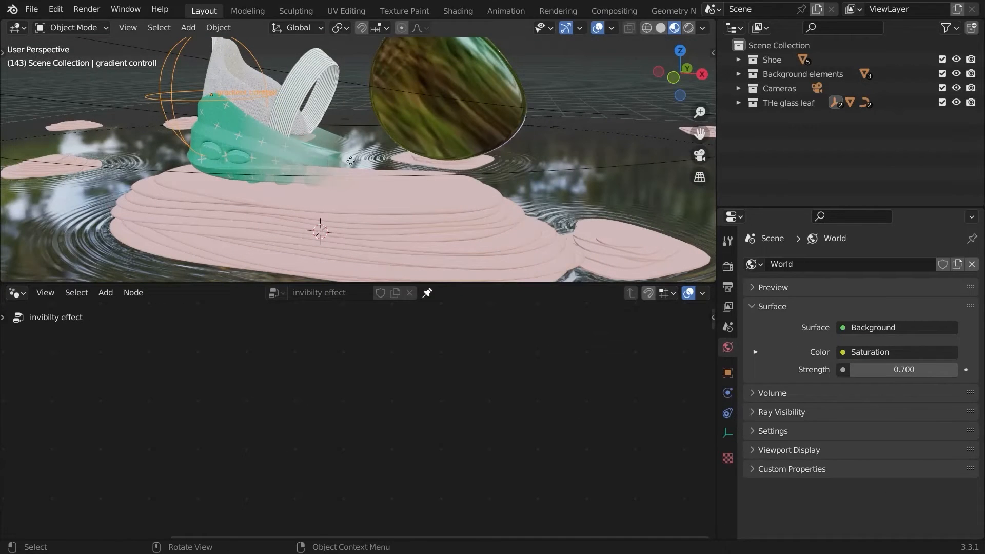
pyautogui.press('g')
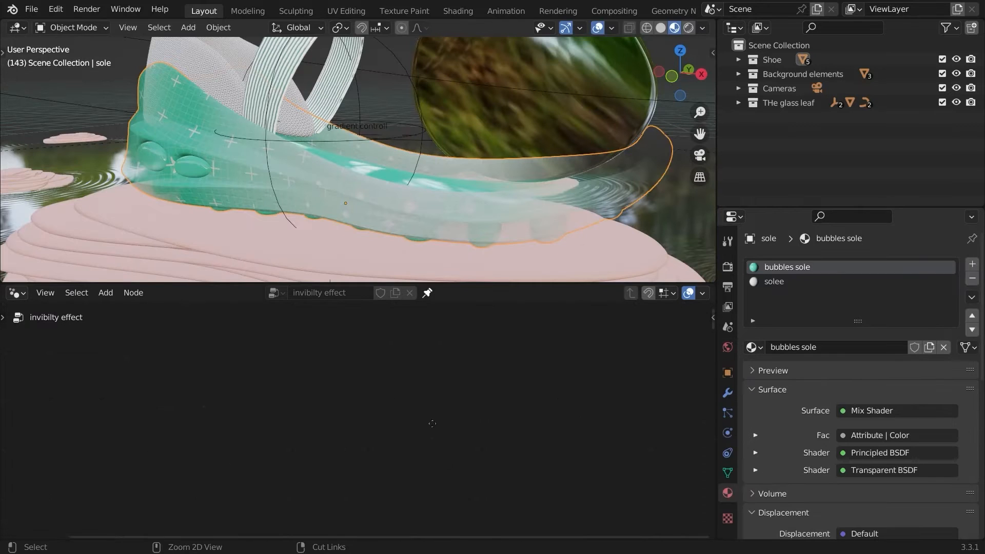
# - Remove the Map Range node so Add feeds the stored "v" attribute directly, and set the Add value to -1.560
pyautogui.moveTo(432, 424); pyautogui.dragTo(473, 333, button='middle')
pyautogui.scroll(4, 474, 333)
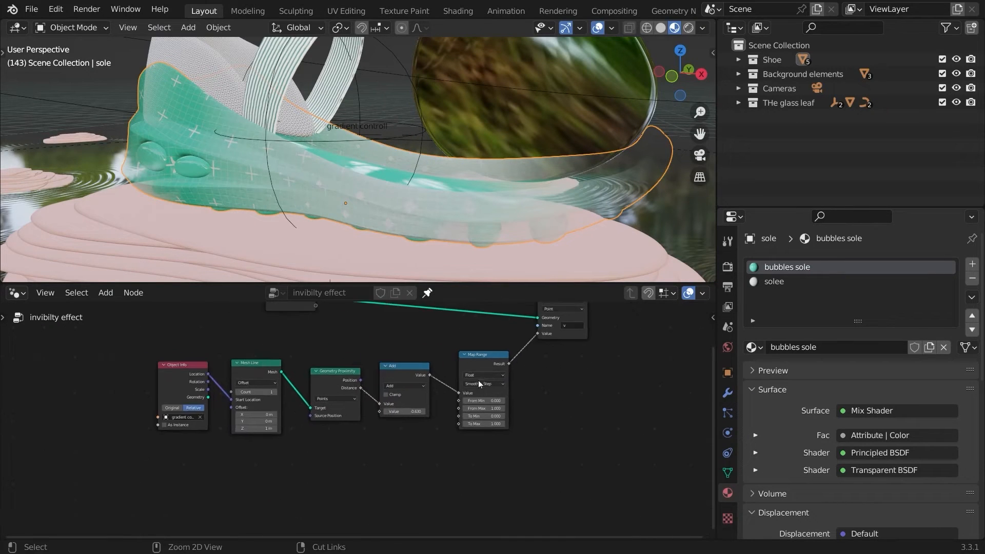
pyautogui.scroll(1, 481, 429)
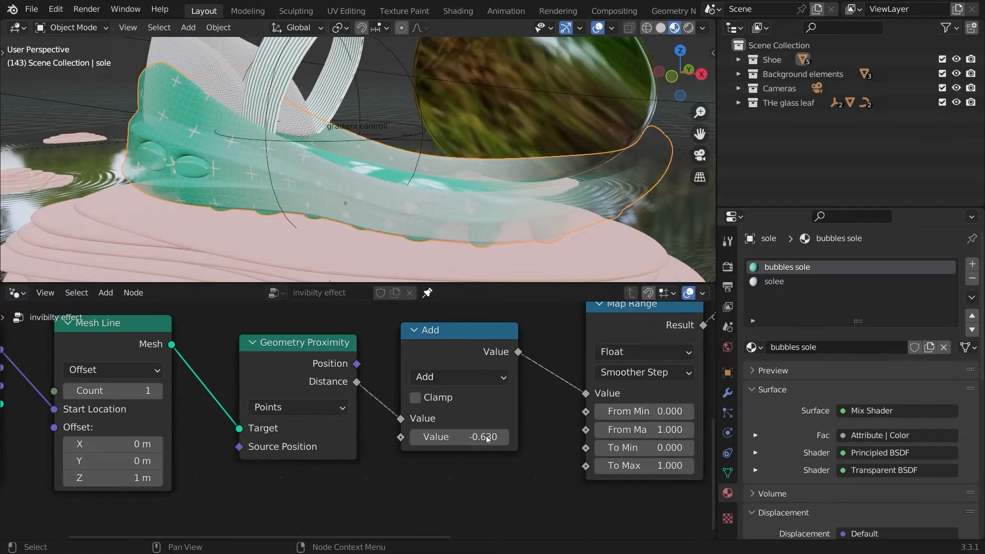
pyautogui.moveTo(469, 187); pyautogui.dragTo(438, 179, button='middle')
pyautogui.keyDown('ctrl'); pyautogui.hscroll(6, 432, 376); pyautogui.keyUp('ctrl')
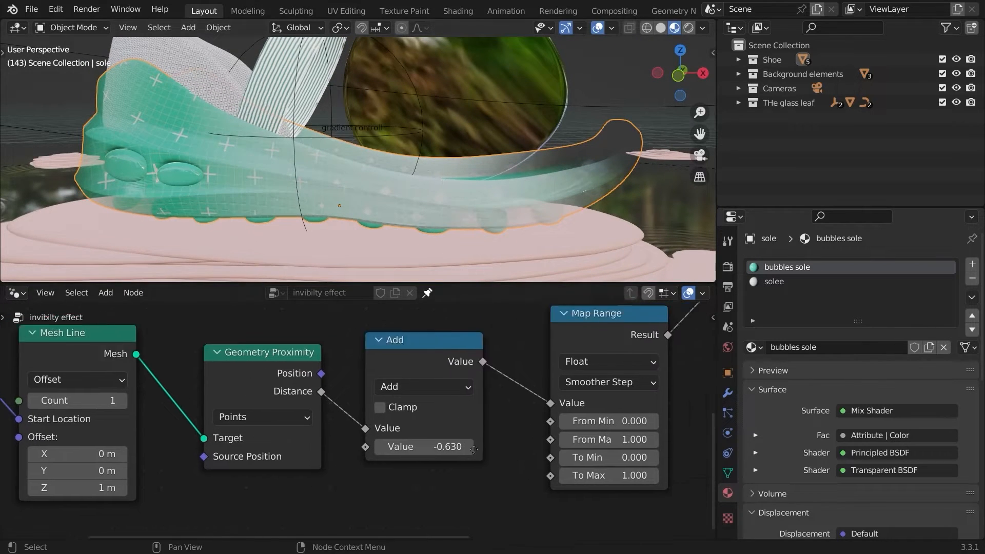
pyautogui.keyDown('shift'); pyautogui.scroll(4, 534, 314); pyautogui.keyUp('shift')
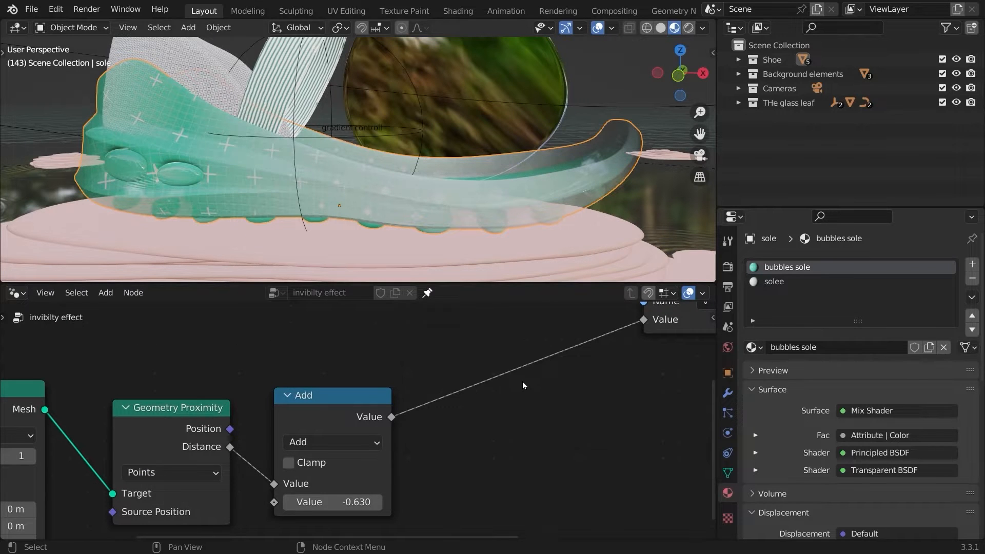
pyautogui.keyDown('ctrl'); pyautogui.hscroll(-5, 522, 380); pyautogui.keyUp('ctrl')
pyautogui.keyDown('shift'); pyautogui.scroll(-3, 462, 421); pyautogui.keyUp('shift')
pyautogui.keyDown('ctrl'); pyautogui.scroll(-6, 412, 459); pyautogui.keyUp('ctrl')
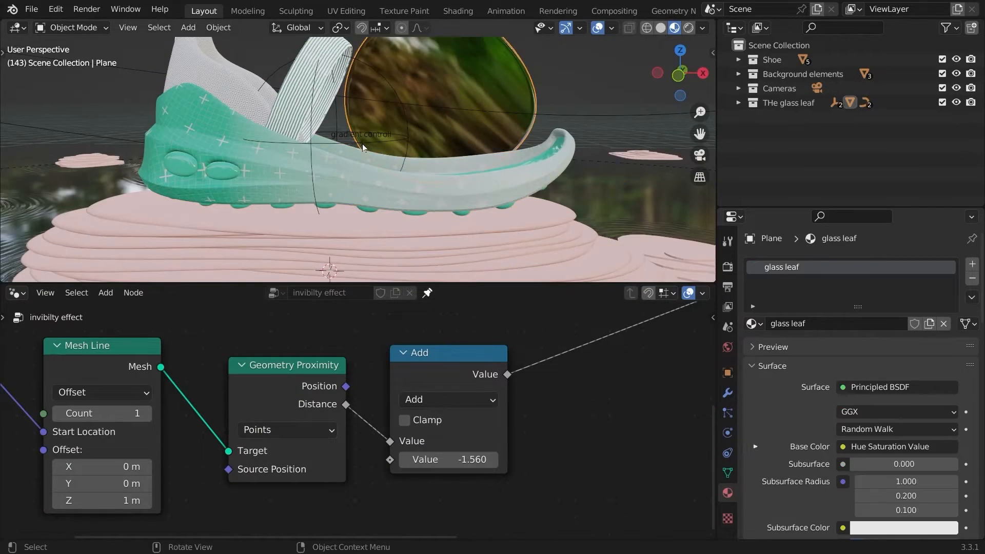
# - Move the gradient controll empty forward, in front of the glass leaf over the front half of the sole
pyautogui.click(354, 145)
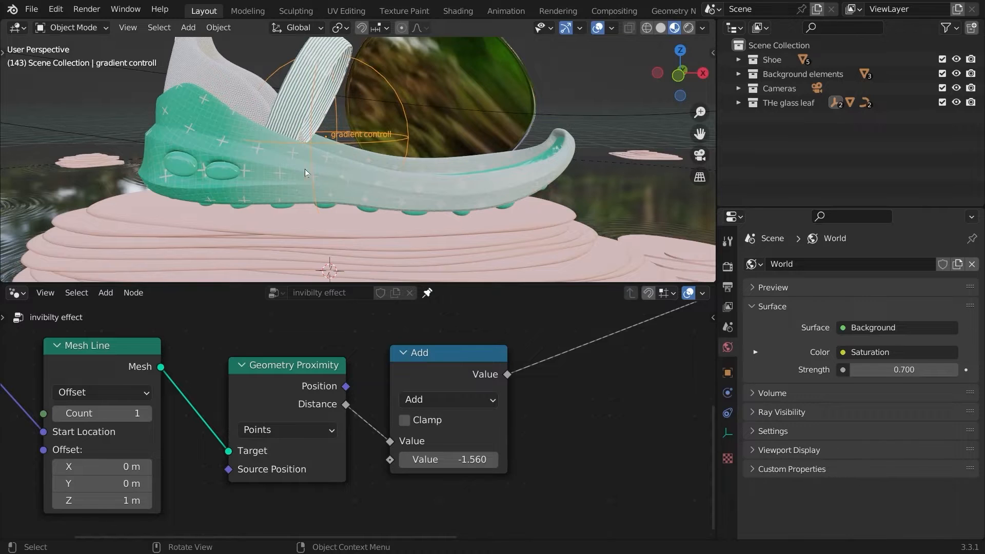
pyautogui.press('g')
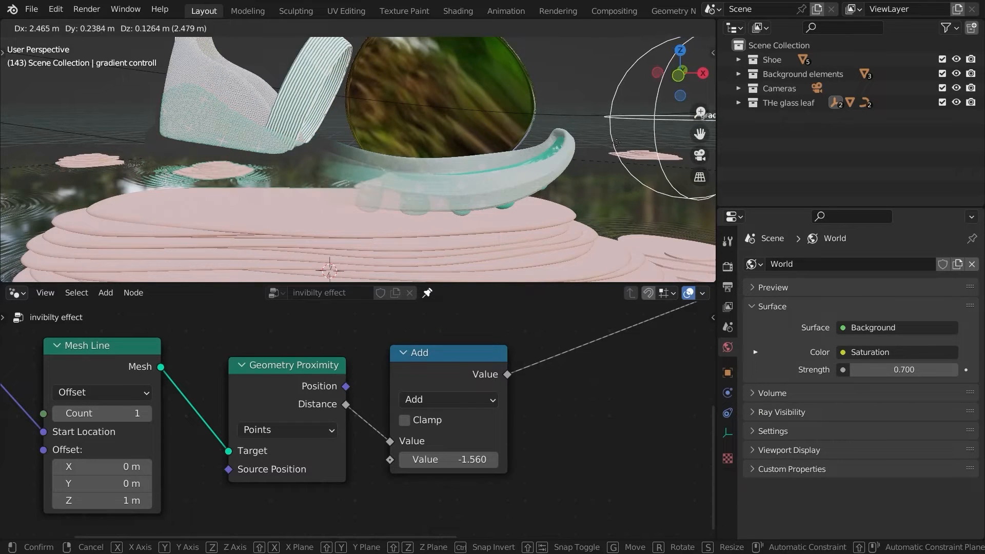
pyautogui.click(411, 178)
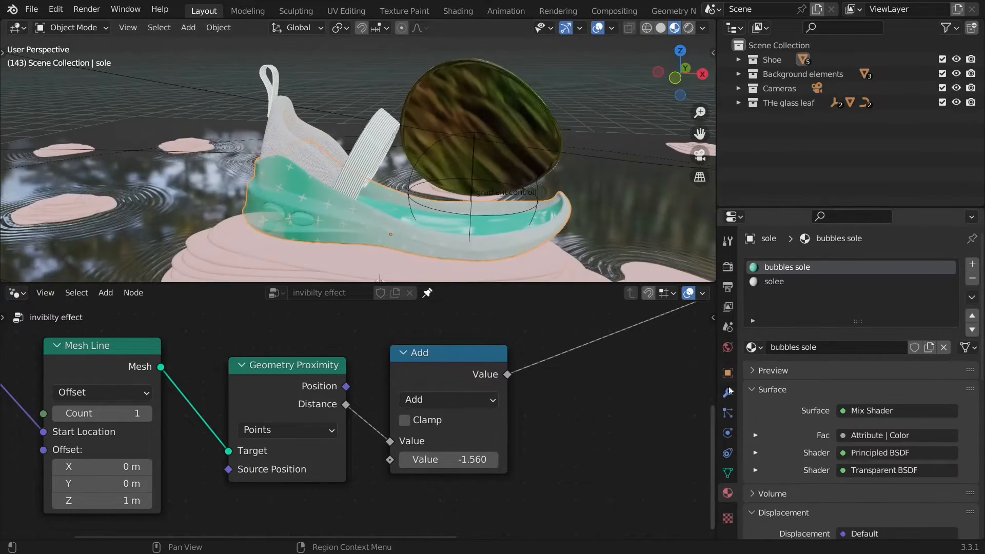
# - Collapse the sole's GeometryNodes modifier and add a Geometry Nodes modifier using the invibilty effect tree to the strape object
pyautogui.click(727, 393)
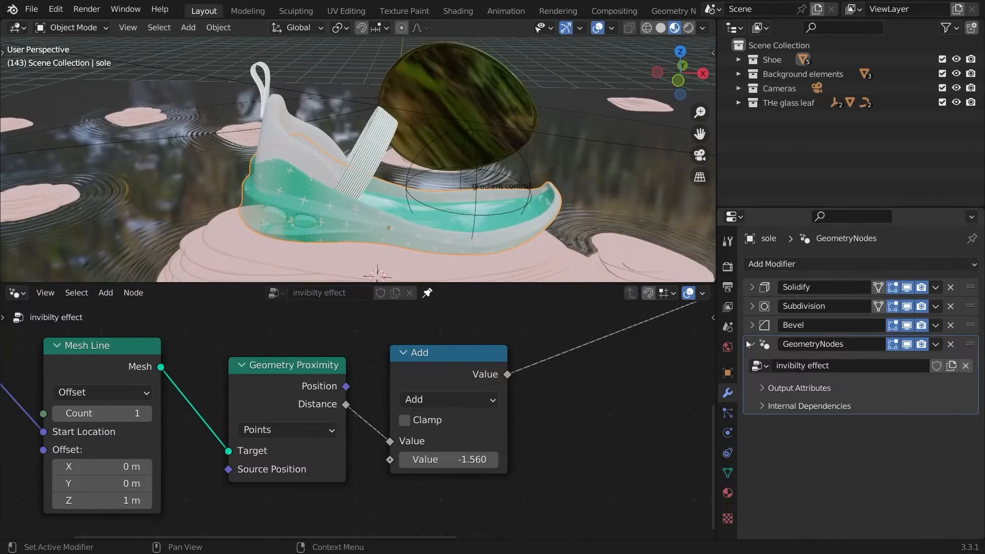
pyautogui.click(749, 344)
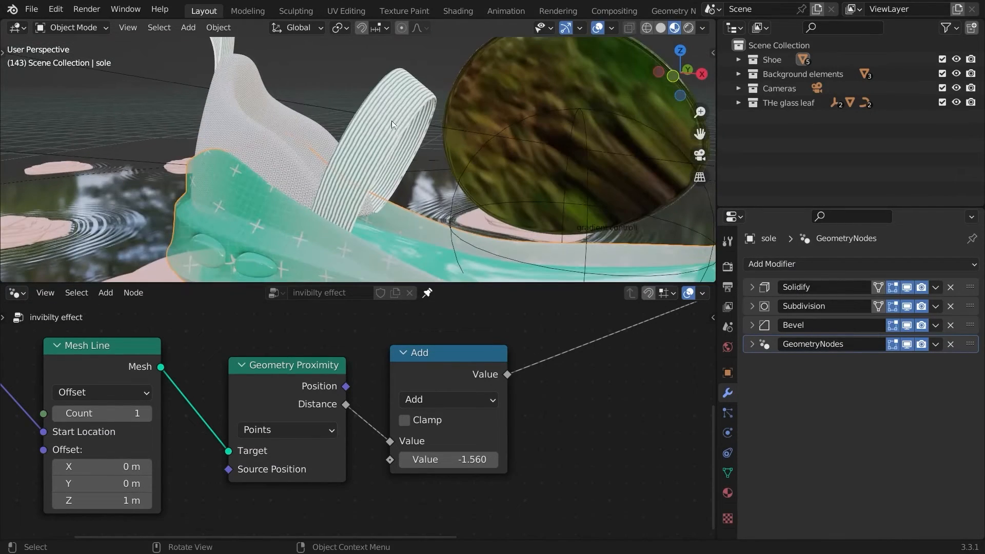
pyautogui.click(388, 150)
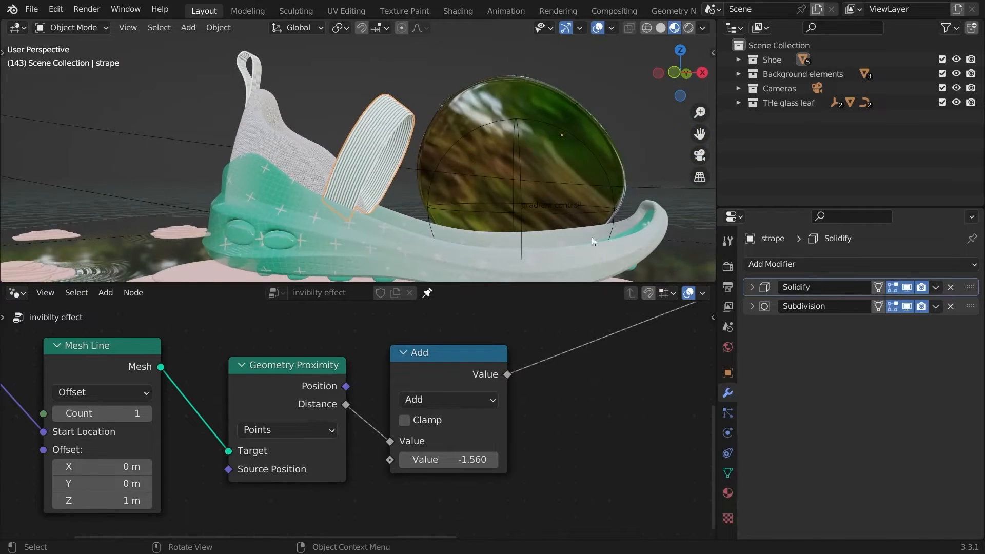
pyautogui.click(861, 263)
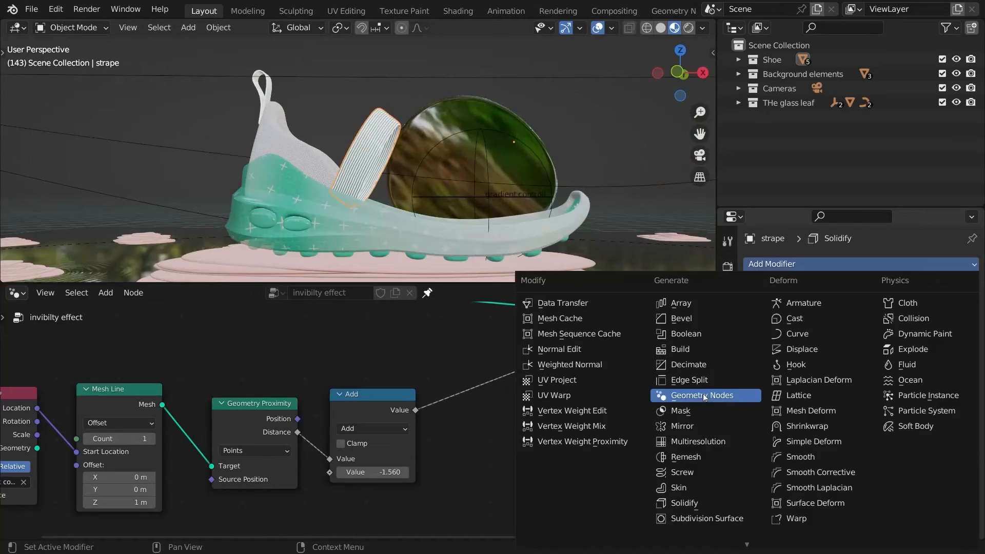
pyautogui.click(687, 396)
pyautogui.click(760, 347)
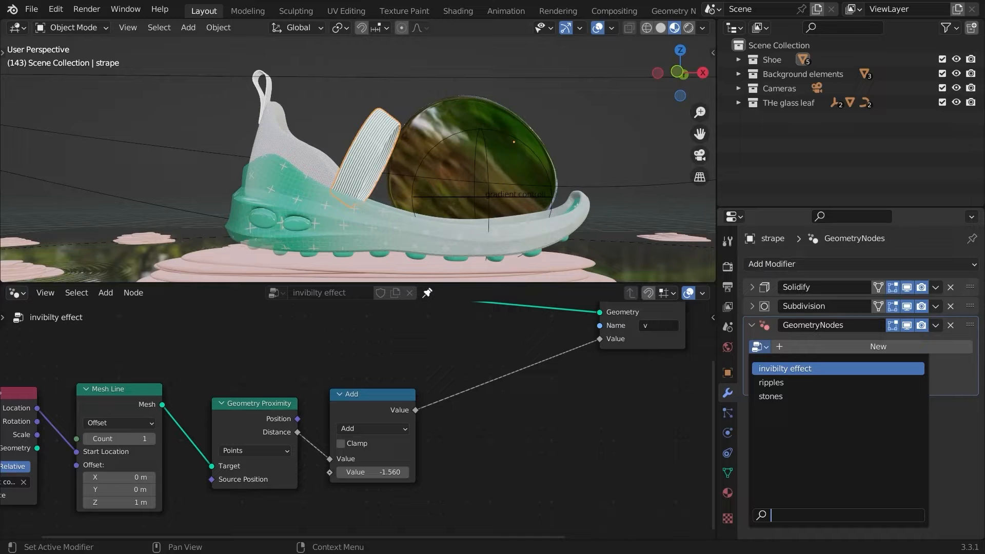
pyautogui.click(784, 369)
# - Move the gradient controll empty to just above the toe of the shoe, at about X 1.35 m and Z 1.28 m
pyautogui.click(488, 181)
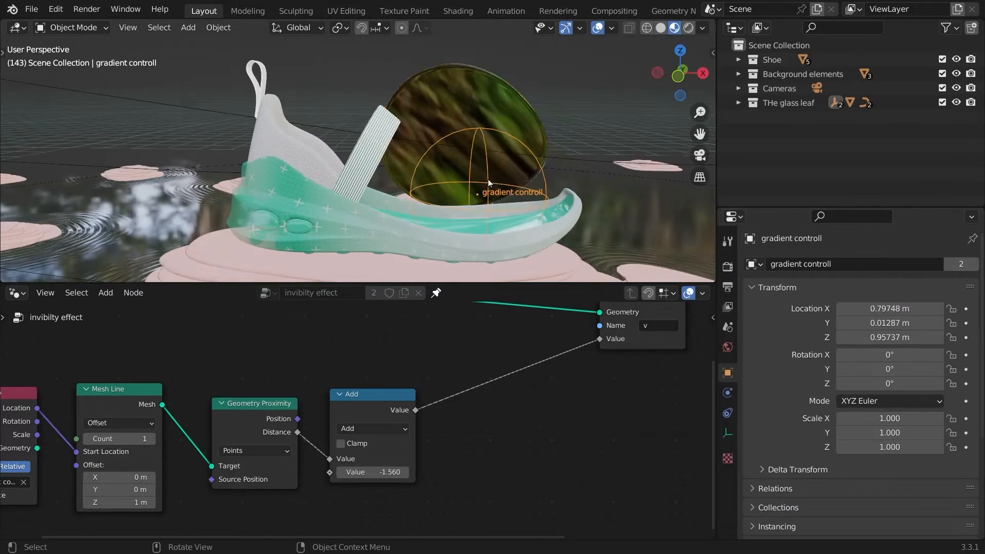
pyautogui.press('g')
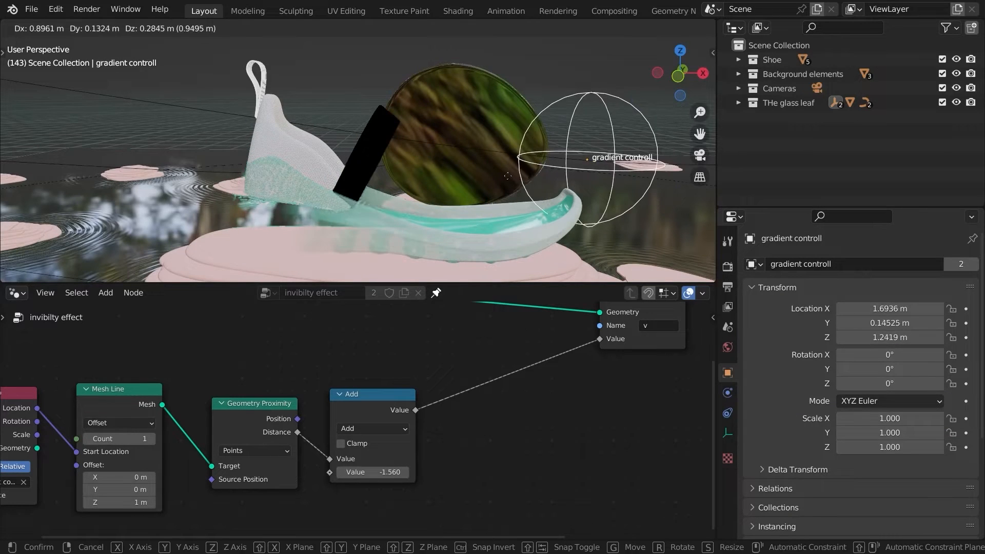
pyautogui.click(472, 169)
# - Set the strape material's Blend Mode to Alpha Blend and its Shadow Mode to Alpha Clip
pyautogui.click(363, 163)
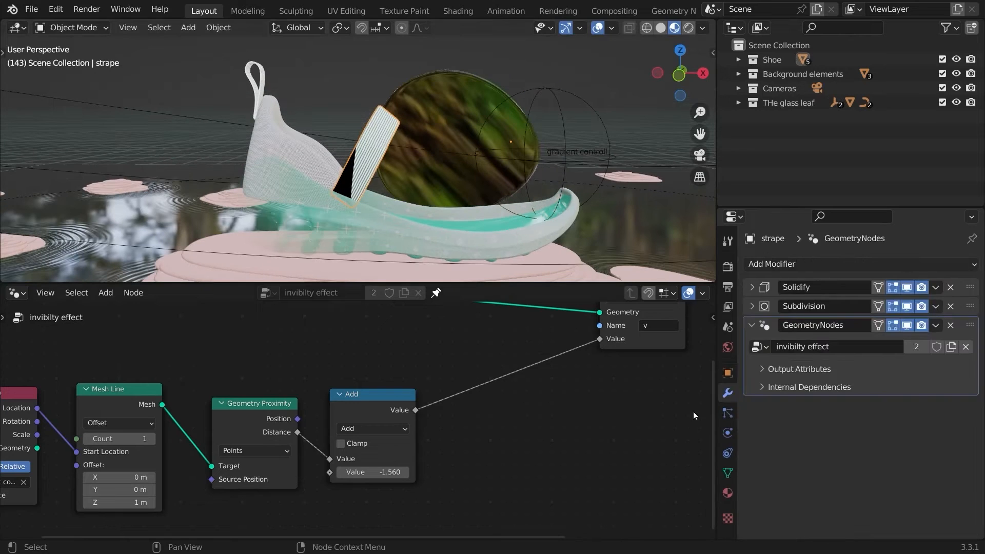
pyautogui.click(728, 493)
pyautogui.scroll(-8, 799, 324)
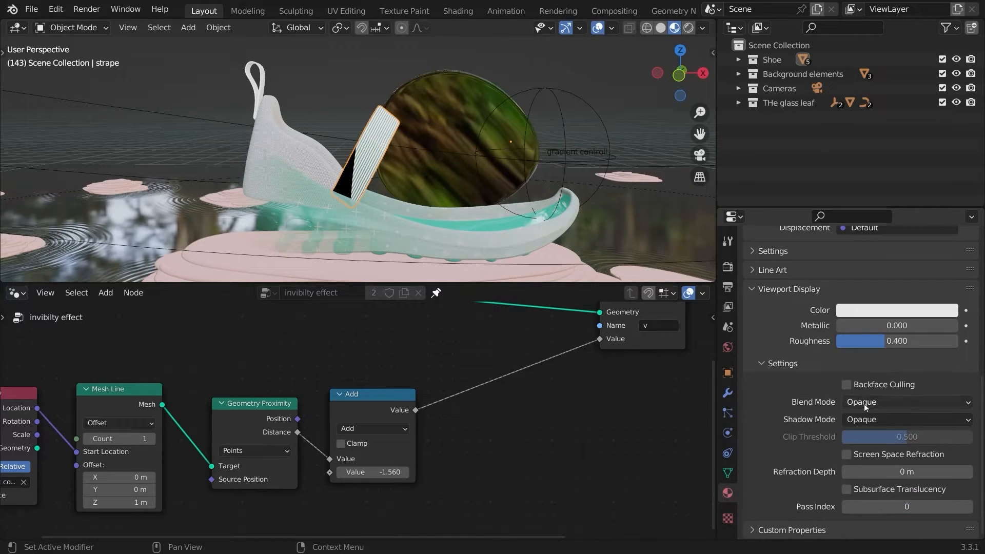
pyautogui.click(863, 404)
pyautogui.click(871, 465)
pyautogui.click(860, 420)
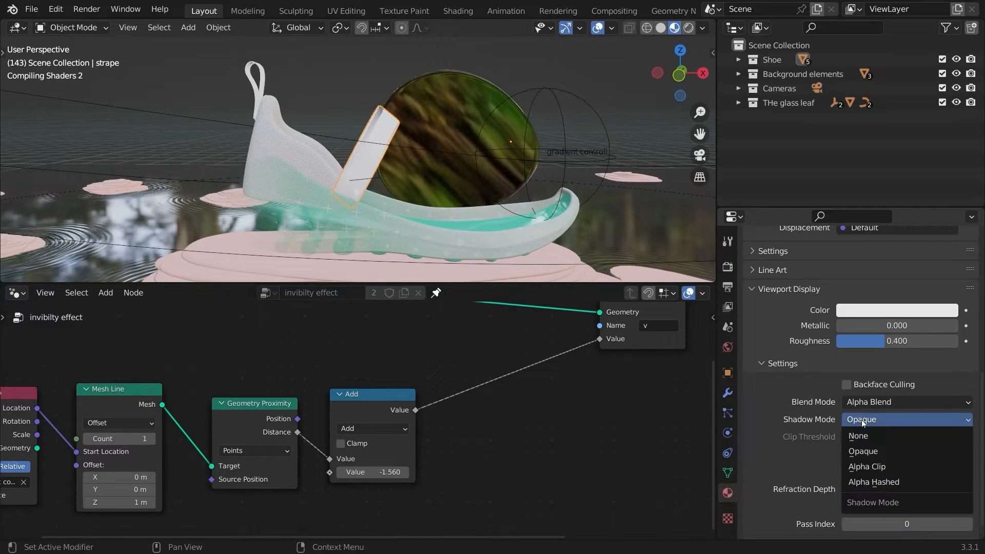
pyautogui.click(872, 472)
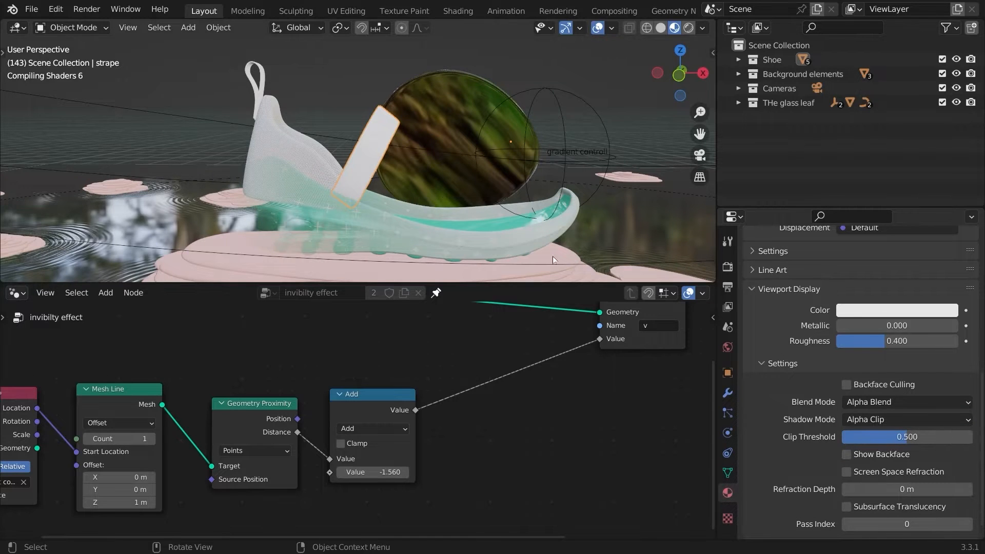
# - Add a Geometry Nodes modifier with the invibilty effect tree to the shoe's back object
pyautogui.moveTo(554, 260); pyautogui.dragTo(395, 187, button='middle')
pyautogui.click(307, 169)
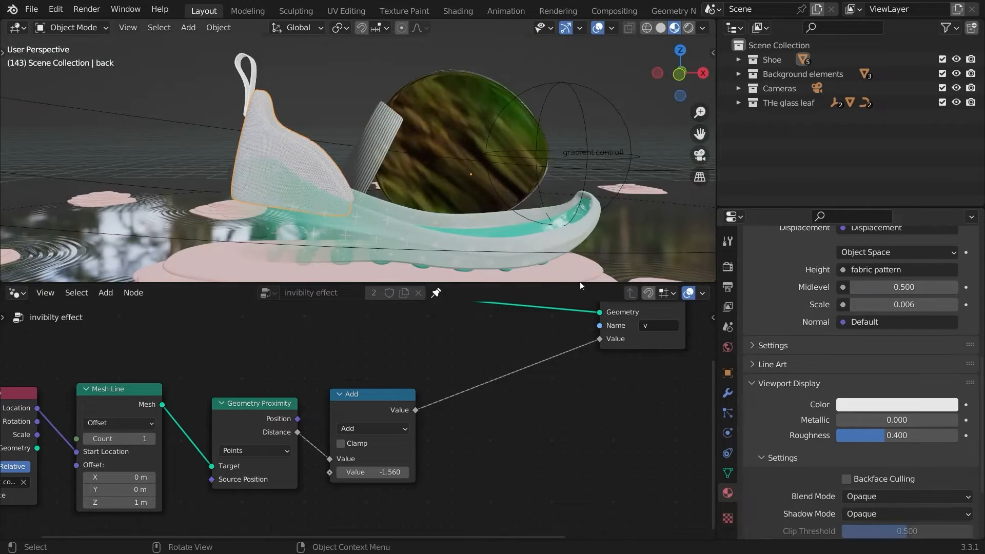
pyautogui.click(727, 393)
pyautogui.click(821, 264)
pyautogui.click(697, 397)
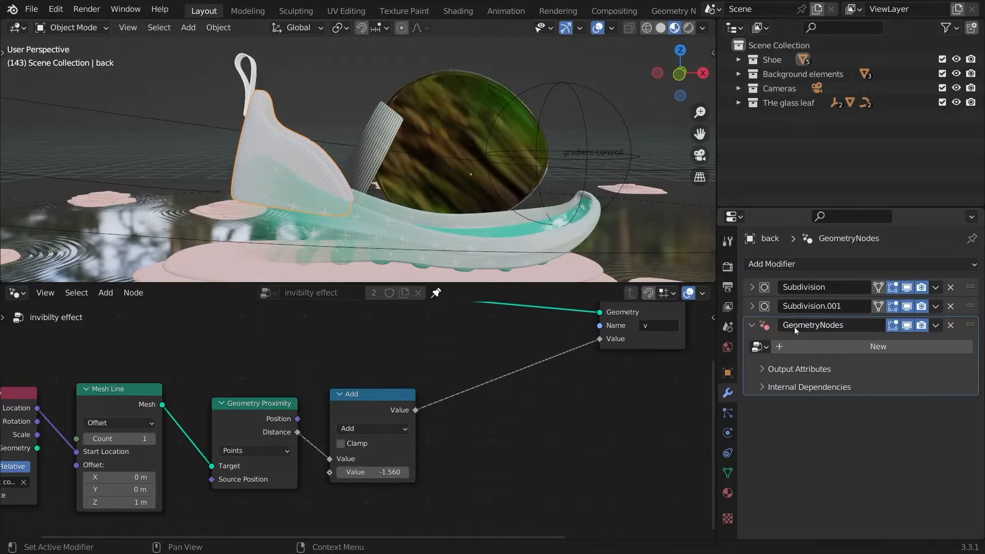
pyautogui.click(759, 347)
pyautogui.click(801, 368)
# - Set the back object's bdy.001 material to Alpha Blend blend mode with Alpha Clip shadows
pyautogui.click(727, 493)
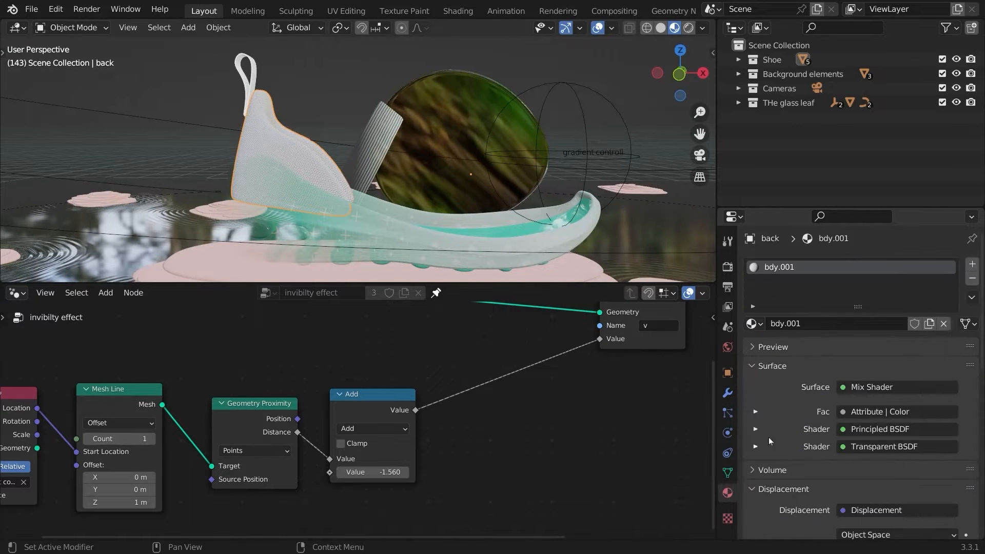
pyautogui.scroll(-15, 775, 390)
pyautogui.click(860, 402)
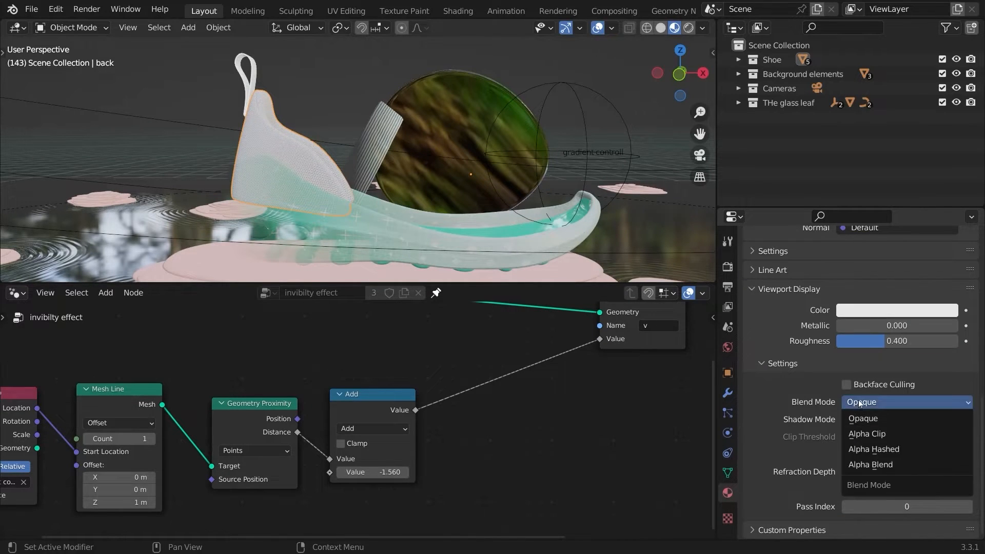
pyautogui.click(871, 464)
pyautogui.click(864, 421)
pyautogui.click(875, 465)
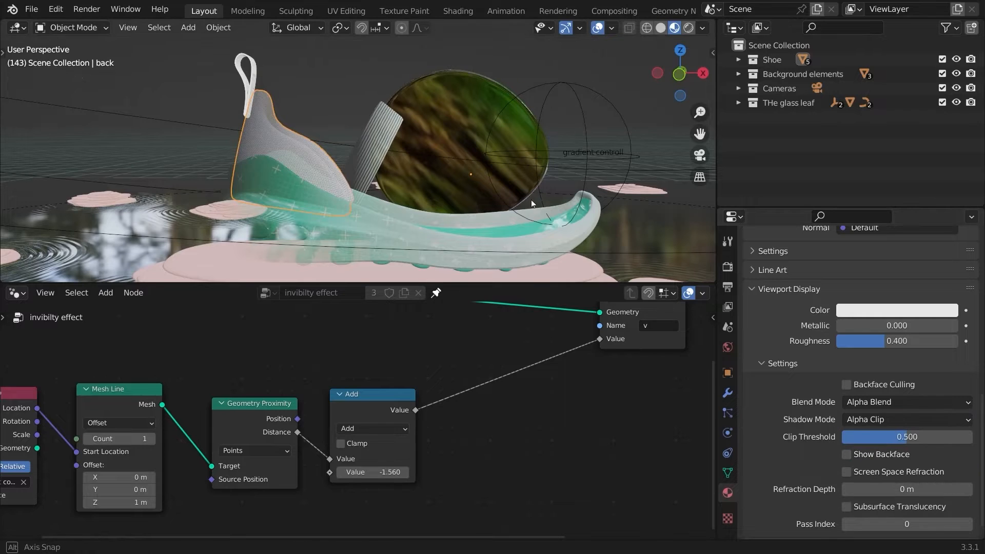
# - Join the lil strape heel loop into the strape object so it shares the invibilty effect modifier
pyautogui.moveTo(531, 203); pyautogui.dragTo(359, 157, button='middle')
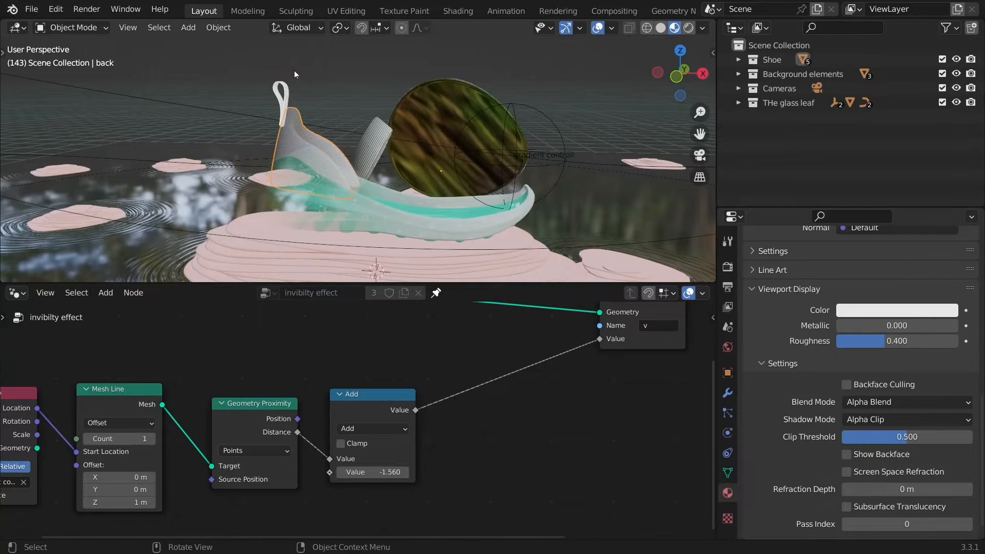
pyautogui.click(282, 102)
pyautogui.click(728, 393)
pyautogui.click(809, 269)
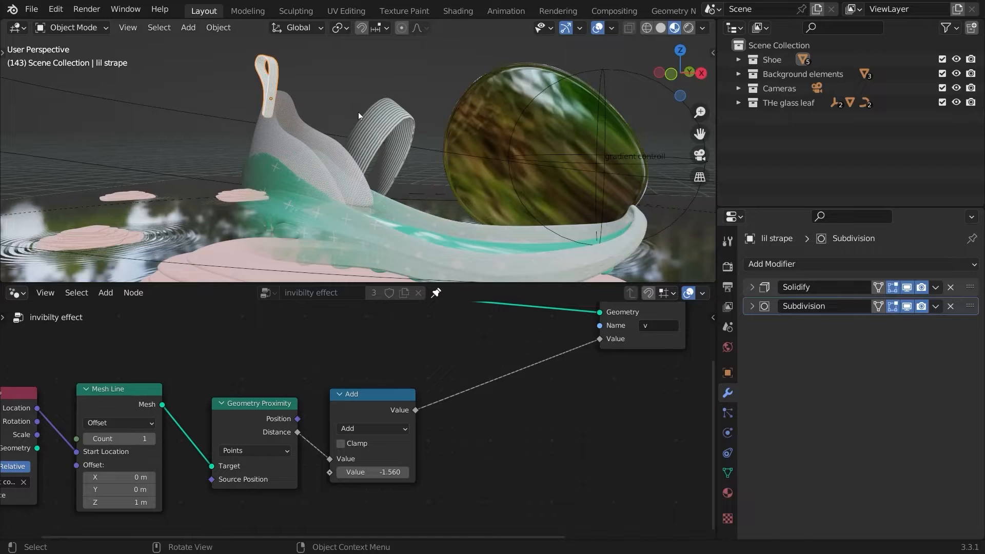
pyautogui.keyDown('shift'); pyautogui.click(402, 106); pyautogui.keyUp('shift')
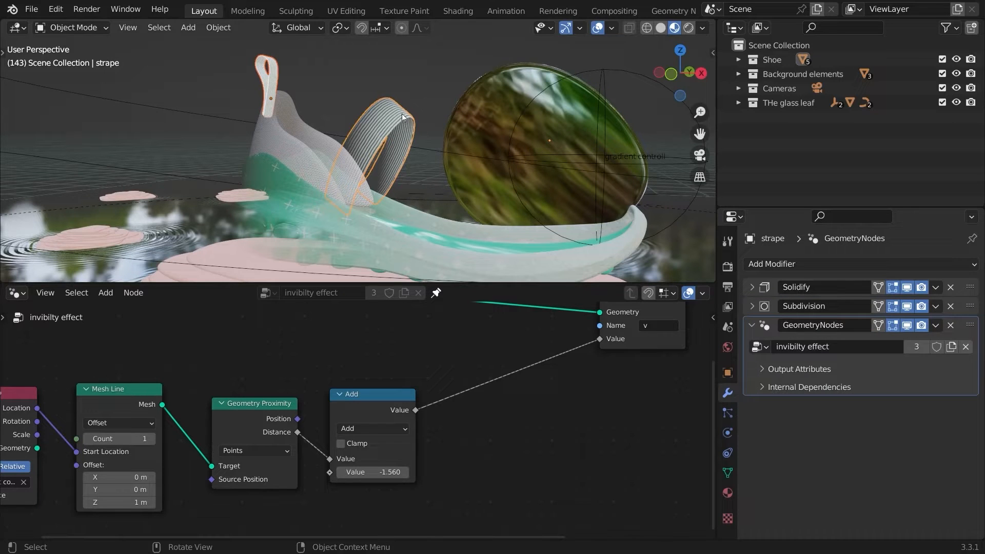
pyautogui.moveTo(414, 124); pyautogui.dragTo(555, 162, button='middle')
# - Hide the viewport overlays, test the fade by moving the gradient controll empty past the toe, and cancel the move
pyautogui.click(507, 115)
pyautogui.click(598, 29)
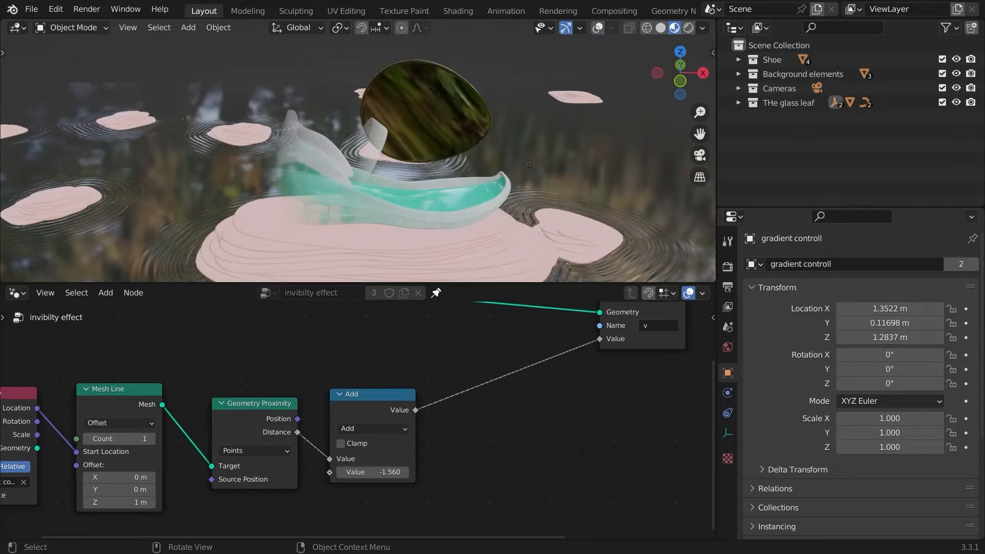
pyautogui.press('g')
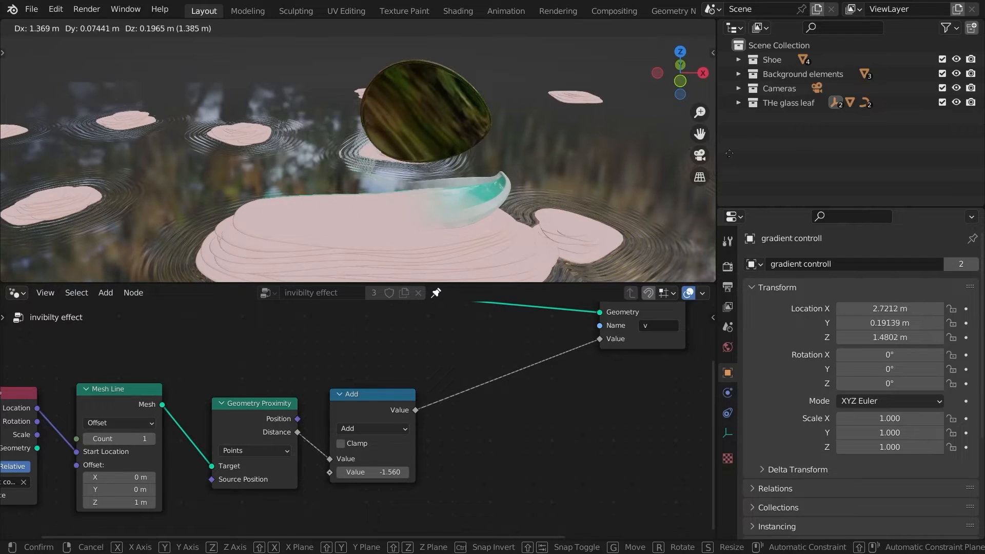
pyautogui.rightClick(508, 152)
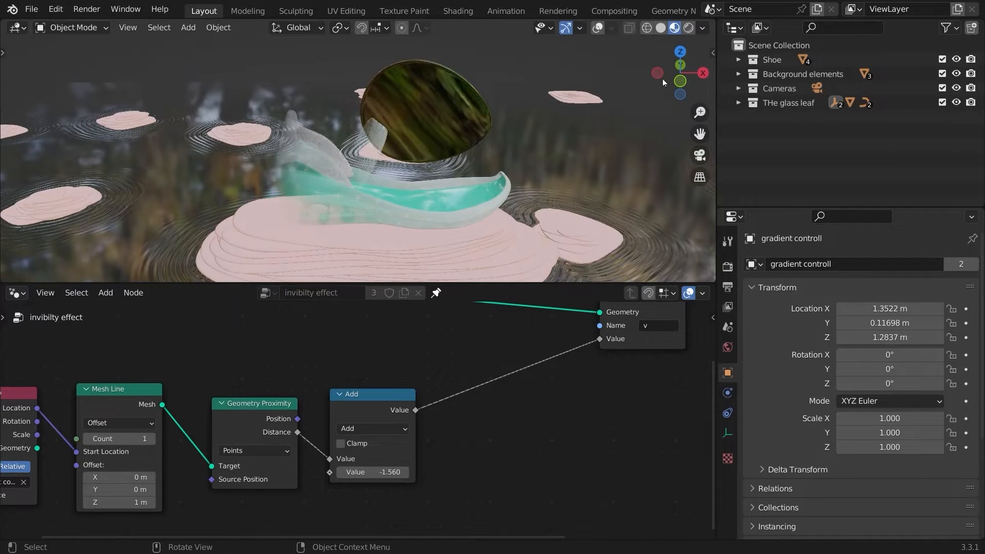
# - Select the end faces of the strape object's heel loop in Edit Mode and move them along X to meet the shoe's heel
pyautogui.click(659, 29)
pyautogui.click(597, 28)
pyautogui.click(416, 81)
pyautogui.press('Tab')
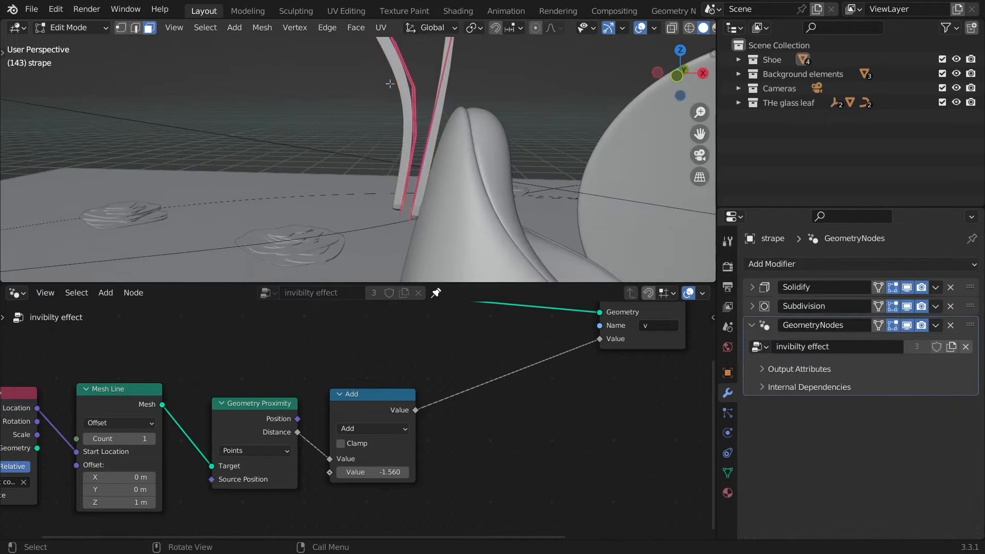
pyautogui.hotkey('alt', 'z')
pyautogui.scroll(-4, 404, 59)
pyautogui.scroll(5, 381, 121)
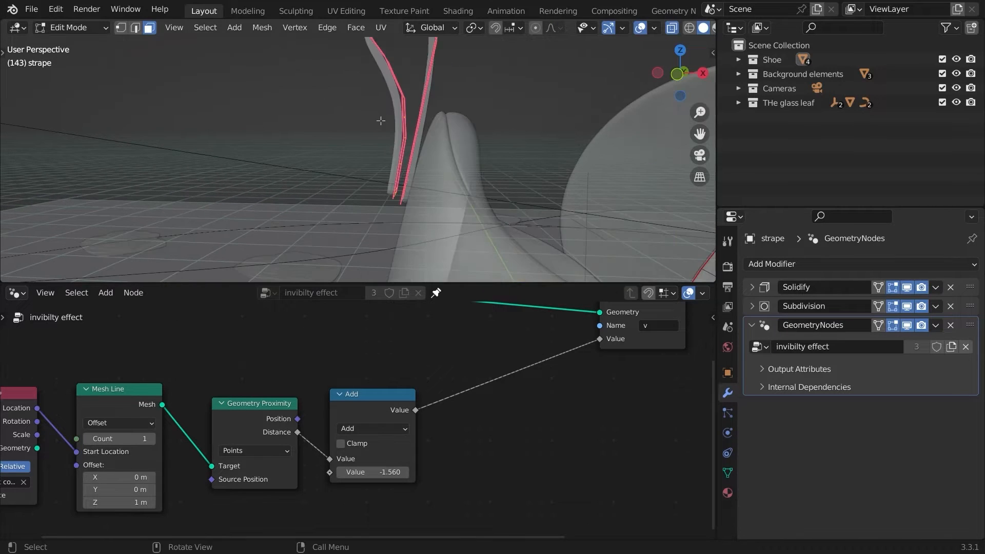
pyautogui.hotkey('alt', 'z')
pyautogui.moveTo(427, 121); pyautogui.dragTo(330, 121, button='middle')
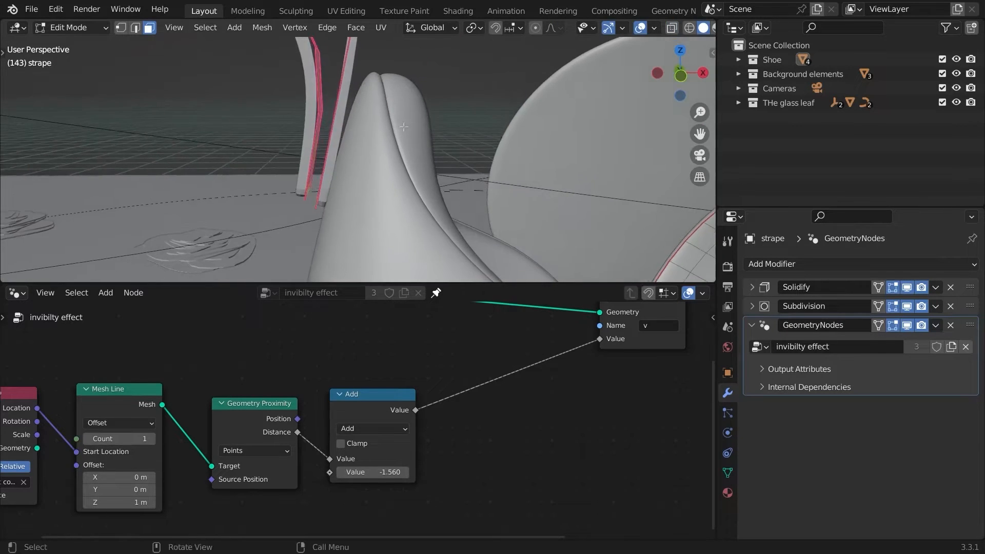
pyautogui.keyDown('ctrl'); pyautogui.moveTo(395, 141); pyautogui.dragTo(521, 180, button='middle'); pyautogui.keyUp('ctrl')
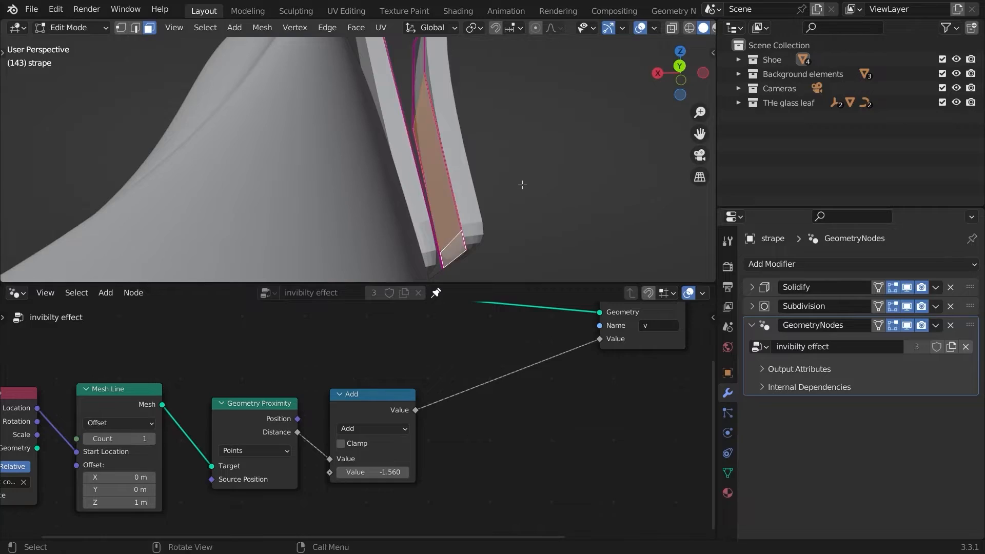
pyautogui.press('g')
pyautogui.press('x')
pyautogui.click(510, 197)
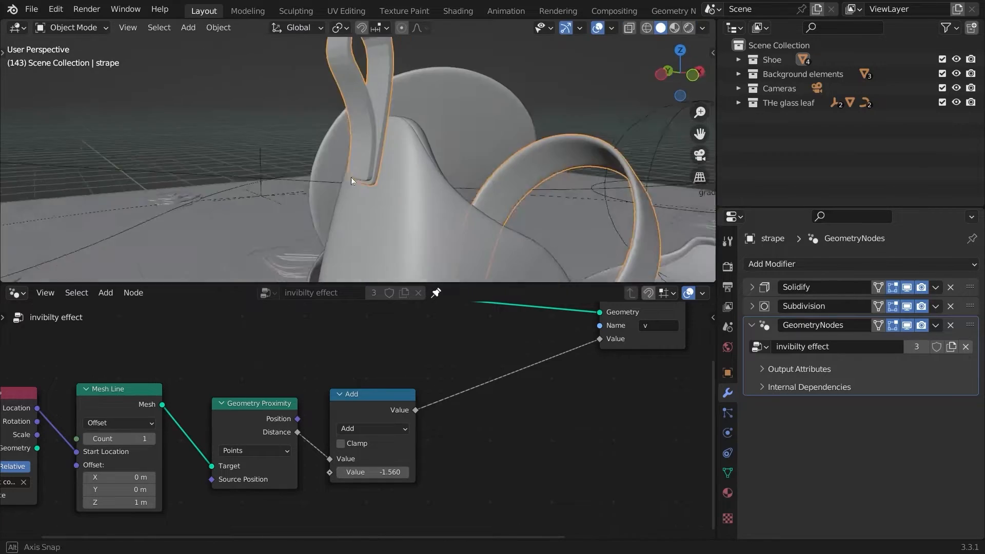
# - Examine the shoe's fade in Material Preview while moving the gradient controll empty
pyautogui.moveTo(269, 115); pyautogui.dragTo(332, 125, button='middle')
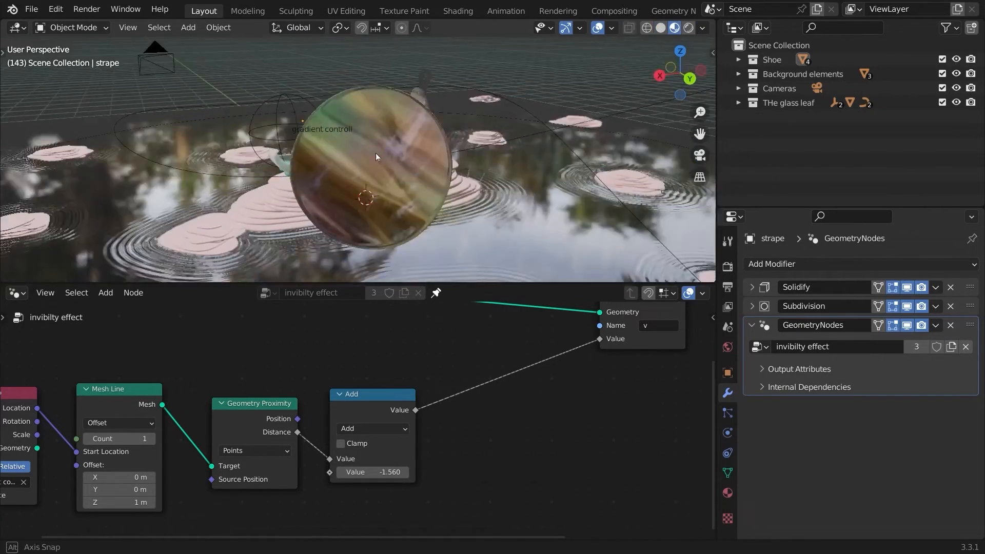
pyautogui.moveTo(376, 153); pyautogui.dragTo(272, 170, button='middle')
pyautogui.moveTo(512, 149); pyautogui.dragTo(413, 117, button='middle')
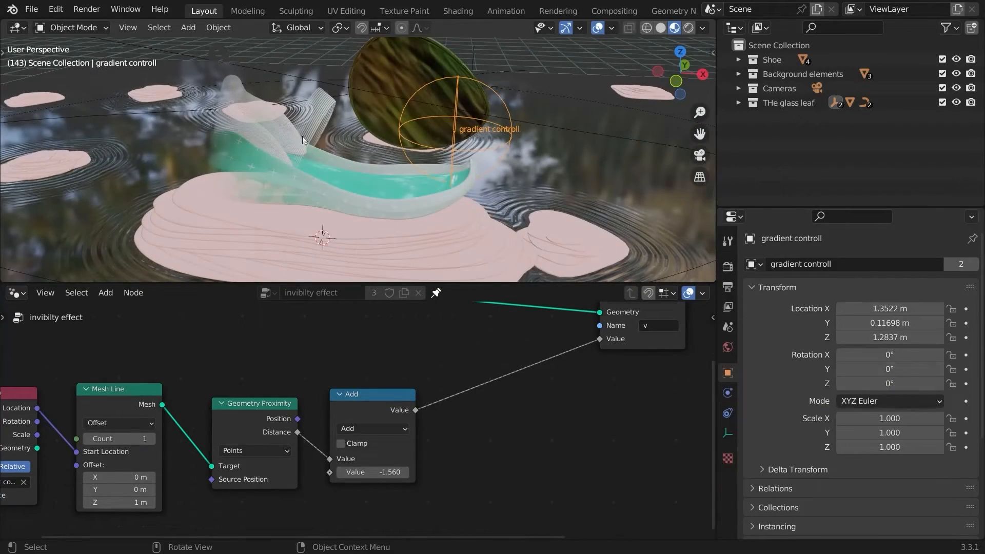
pyautogui.press('g')
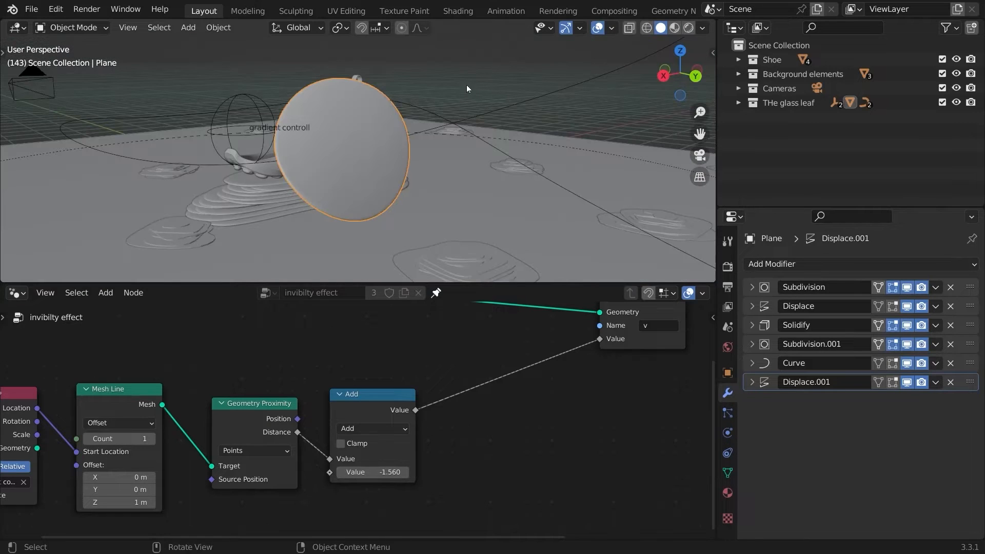
# - Assign all vertices of the glass leaf's Plane mesh to a new vertex group
pyautogui.scroll(3, 414, 164)
pyautogui.moveTo(420, 161); pyautogui.dragTo(428, 165, button='middle')
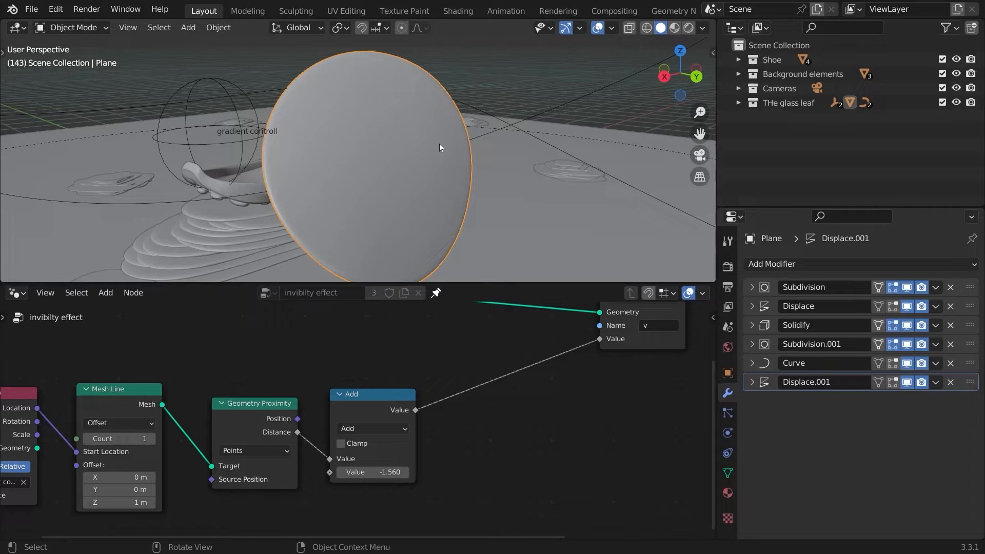
pyautogui.moveTo(440, 143)
pyautogui.mouseDown(button='middle')
pyautogui.moveTo(490, 230)
pyautogui.moveTo(463, 164)
pyautogui.mouseUp(button='middle')
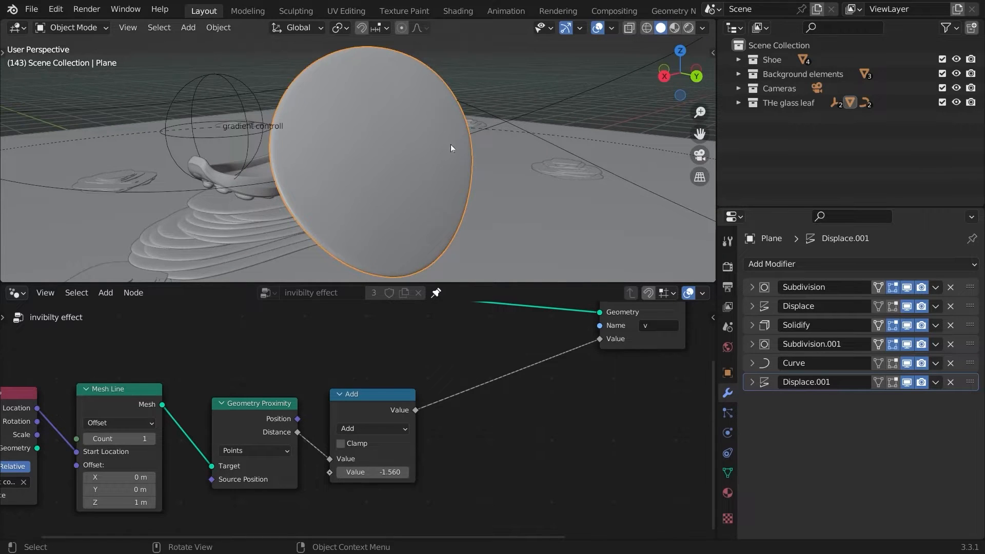
pyautogui.keyDown('ctrl'); pyautogui.moveTo(398, 139); pyautogui.dragTo(409, 203, button='middle'); pyautogui.keyUp('ctrl')
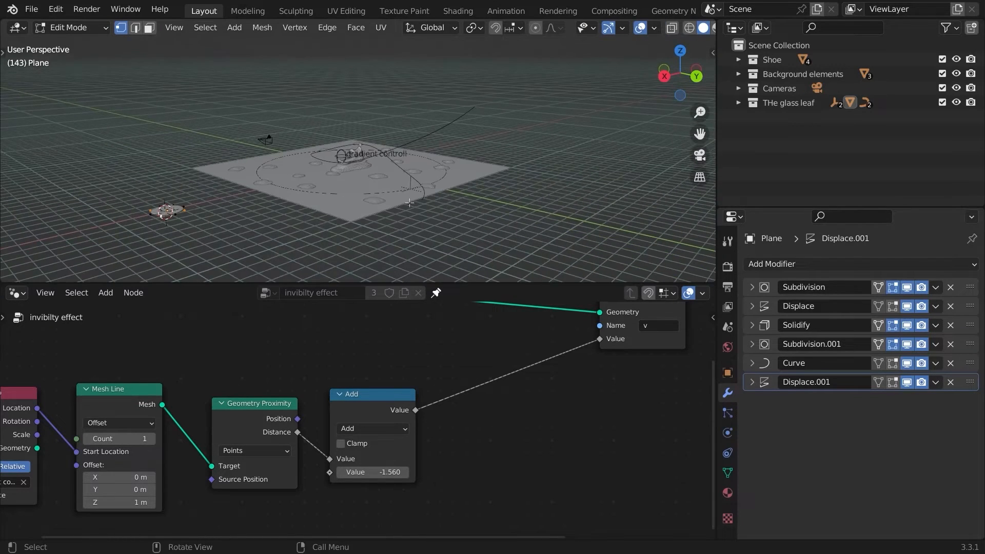
pyautogui.hotkey('ctrl', 'g')
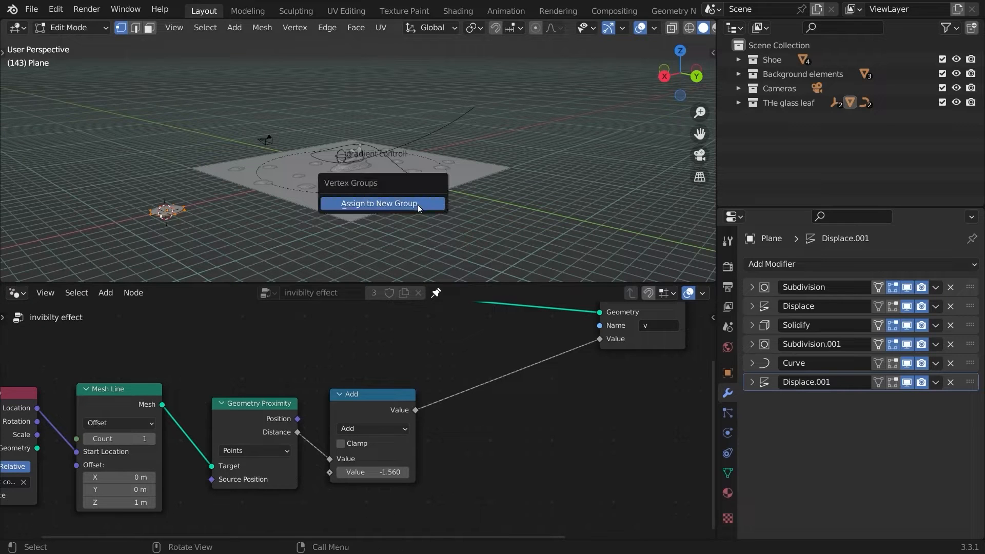
pyautogui.click(410, 203)
pyautogui.press('Tab')
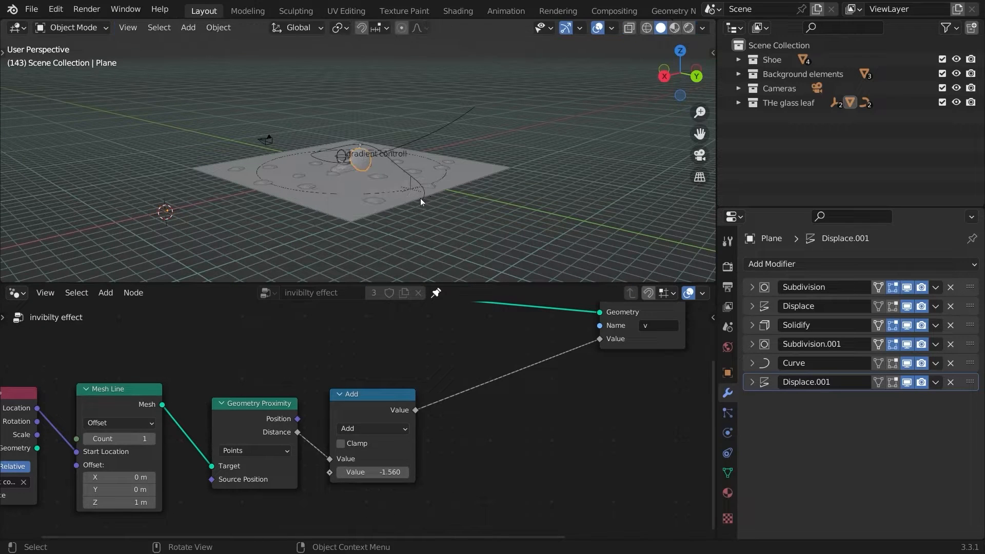
# - Place the 3D cursor on the glass leaf, add a cube empty there and reduce its display size
pyautogui.keyDown('ctrl'); pyautogui.moveTo(420, 198); pyautogui.dragTo(412, 149, button='middle'); pyautogui.keyUp('ctrl')
pyautogui.keyDown('ctrl'); pyautogui.moveTo(464, 171); pyautogui.dragTo(392, 155, button='middle'); pyautogui.keyUp('ctrl')
pyautogui.keyDown('shift'); pyautogui.moveTo(392, 155); pyautogui.dragTo(423, 176, button='middle'); pyautogui.keyUp('shift')
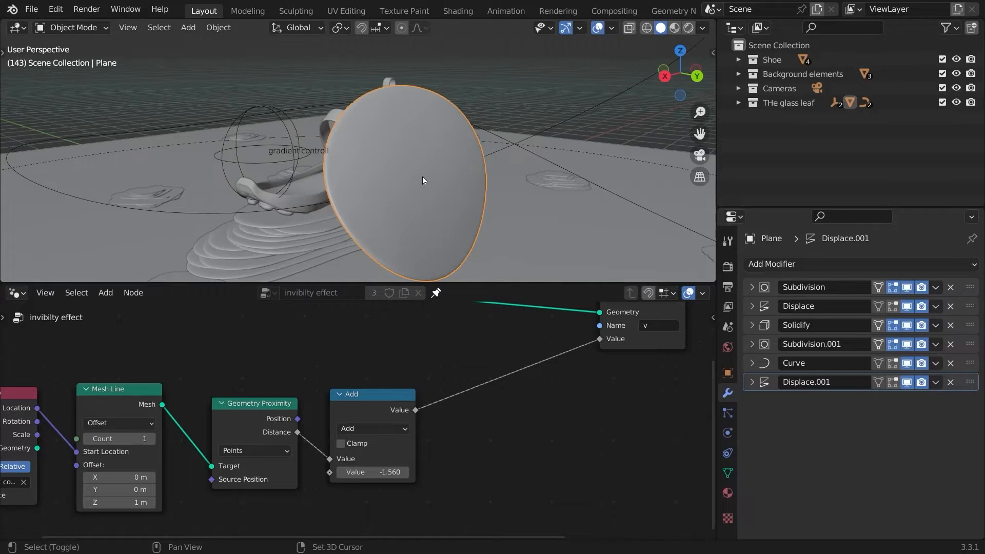
pyautogui.hotkey('shift', 'a')
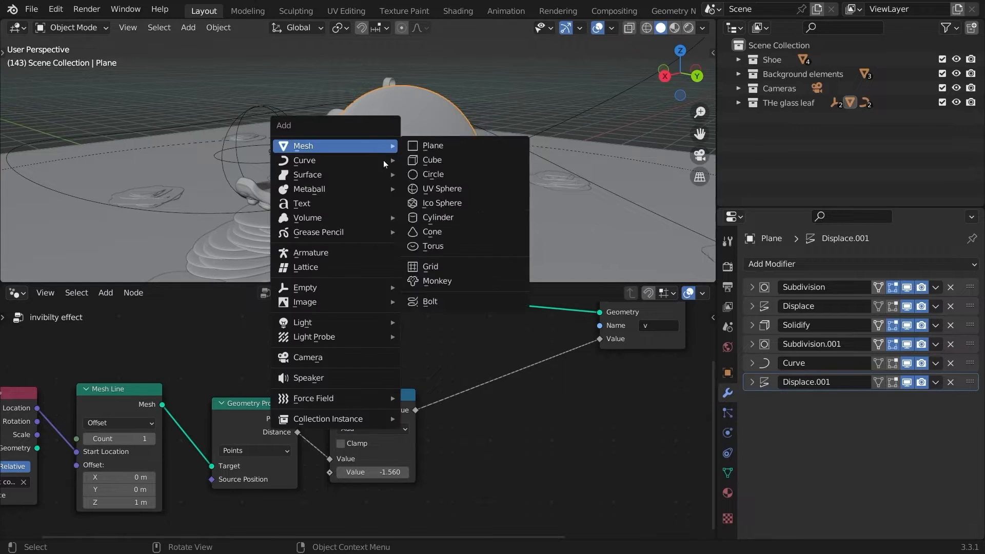
pyautogui.moveTo(349, 289)
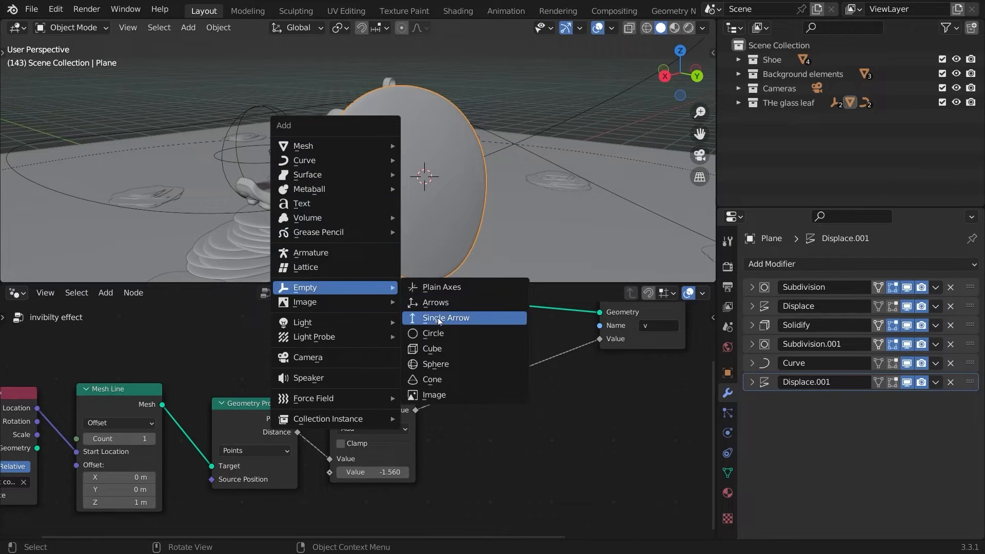
pyautogui.click(445, 350)
pyautogui.rightClick(328, 155)
pyautogui.click(327, 158)
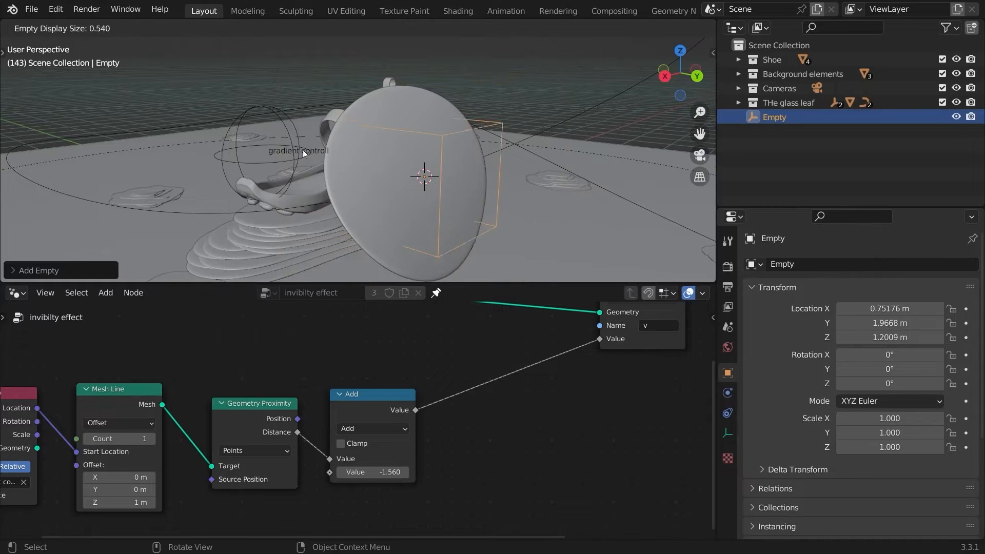
pyautogui.click(291, 148)
# - Rename the cube empty to "depth of filed glass" and show its name in the viewport
pyautogui.press('F2')
pyautogui.click(291, 149)
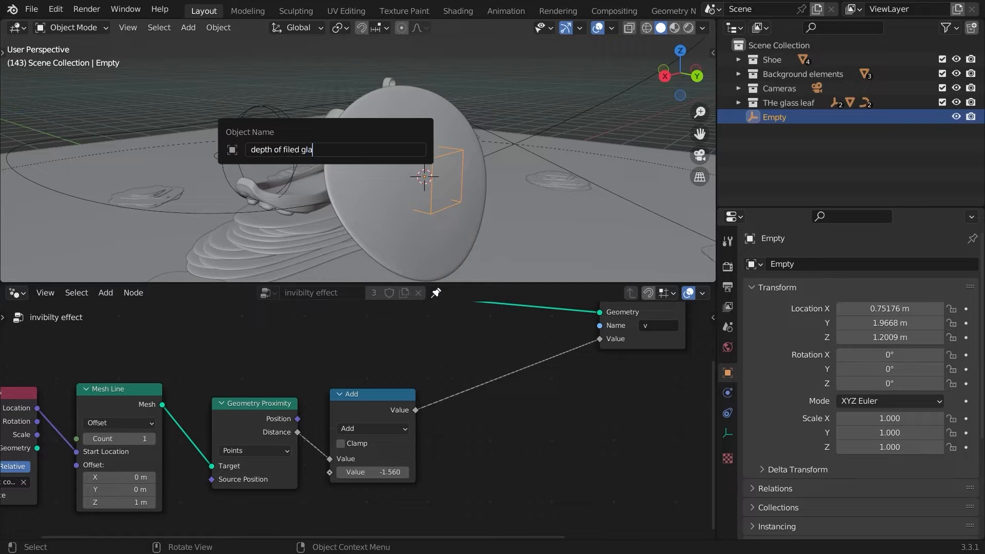
pyautogui.write('s')
pyautogui.press('Return')
pyautogui.scroll(-6, 799, 359)
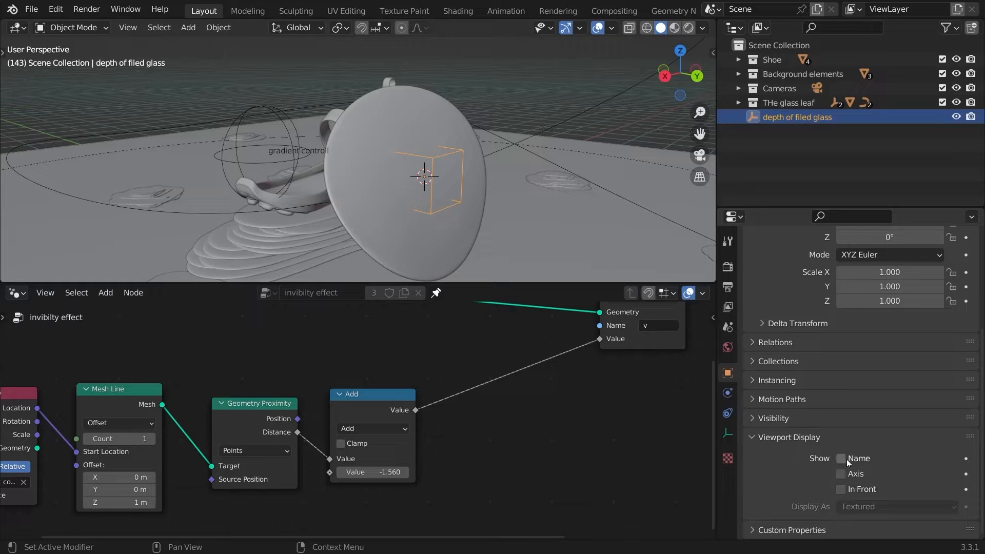
pyautogui.moveTo(493, 177)
pyautogui.mouseDown(button='middle')
pyautogui.moveTo(466, 181)
pyautogui.moveTo(475, 175)
pyautogui.mouseUp(button='middle')
pyautogui.scroll(2, 472, 173)
pyautogui.moveTo(462, 172); pyautogui.dragTo(477, 138, button='middle')
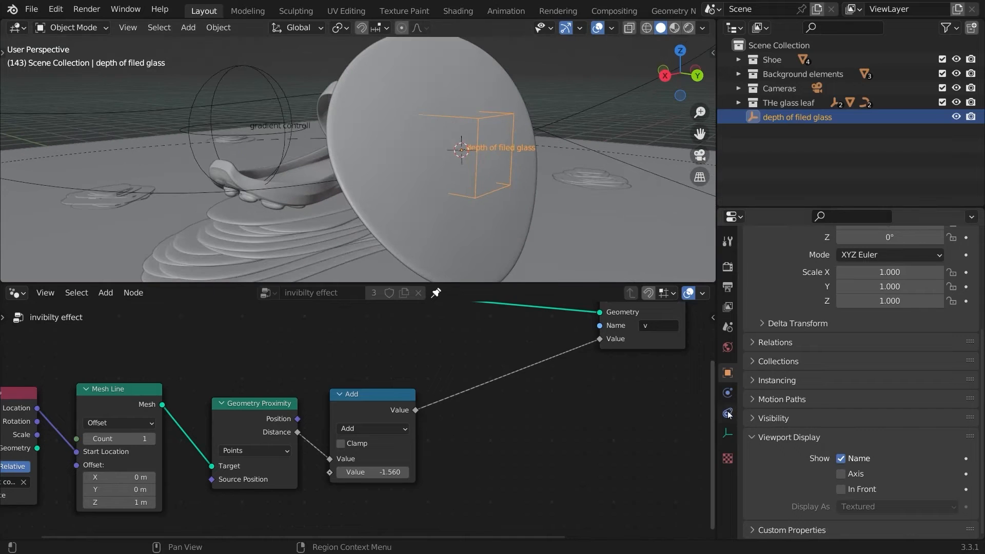
# - Add a Child Of constraint to the depth of filed glass empty, targeting Plane with the vertex group Group
pyautogui.click(728, 412)
pyautogui.click(774, 265)
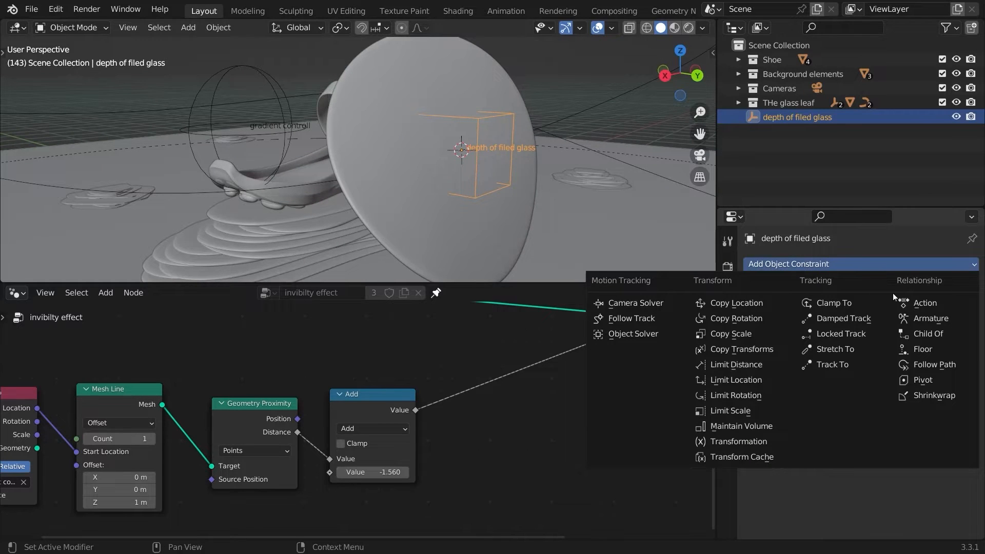
pyautogui.click(922, 334)
pyautogui.click(950, 308)
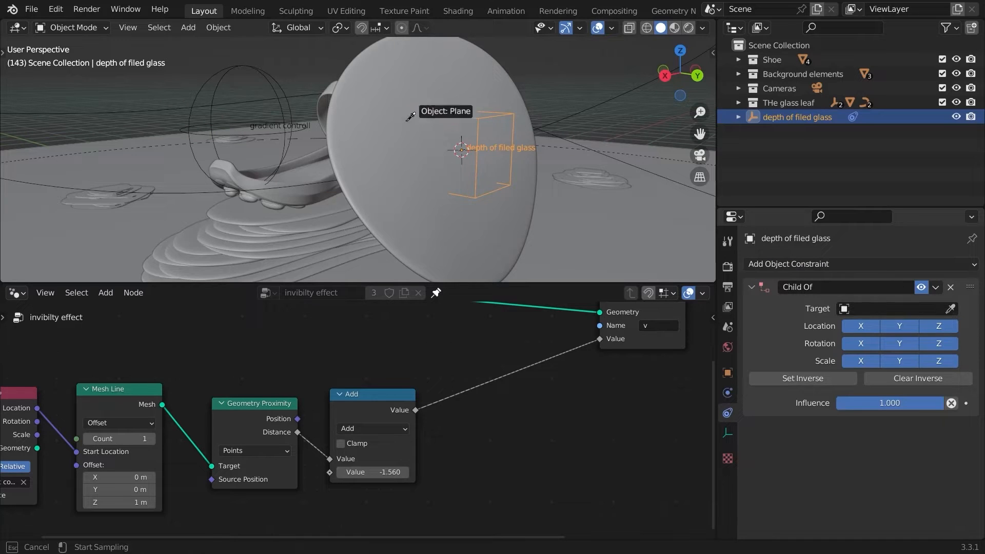
pyautogui.click(408, 58)
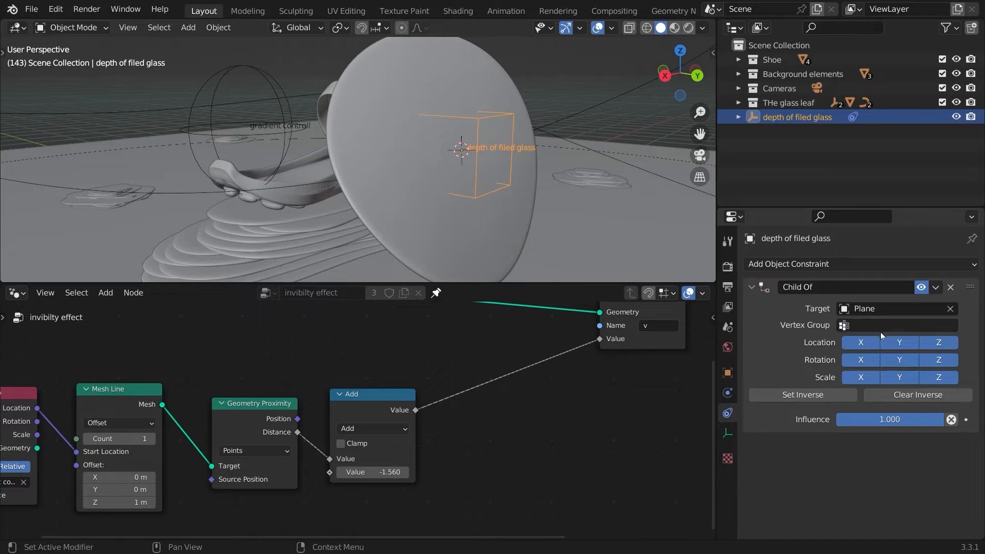
pyautogui.click(869, 324)
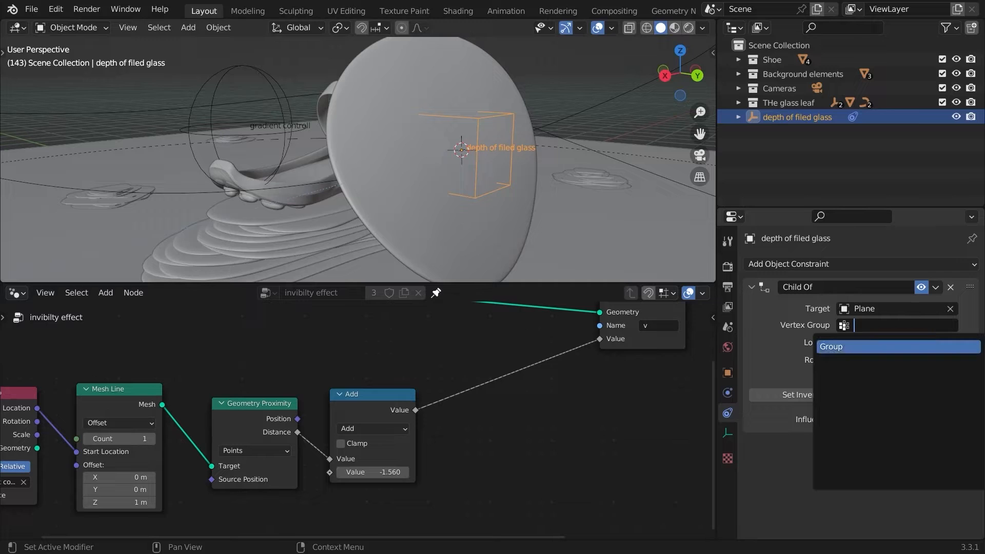
pyautogui.click(836, 344)
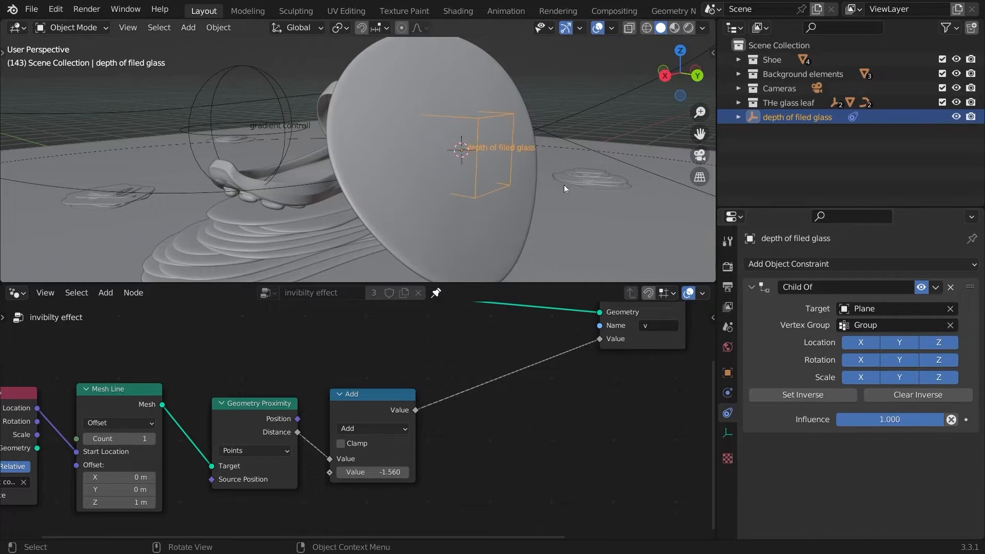
# - Move the depth of filed glass empty up to the upper part of the glass leaf
pyautogui.scroll(-5, 559, 195)
pyautogui.scroll(5, 555, 203)
pyautogui.press('g')
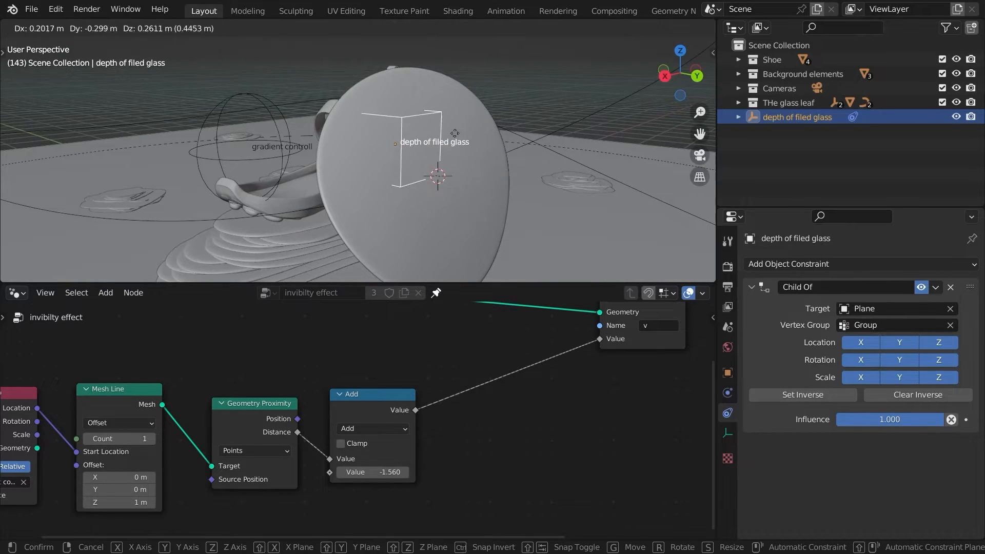
pyautogui.click(441, 118)
# - Move the glass leaf along X to check how the constrained empty follows it
pyautogui.click(475, 136)
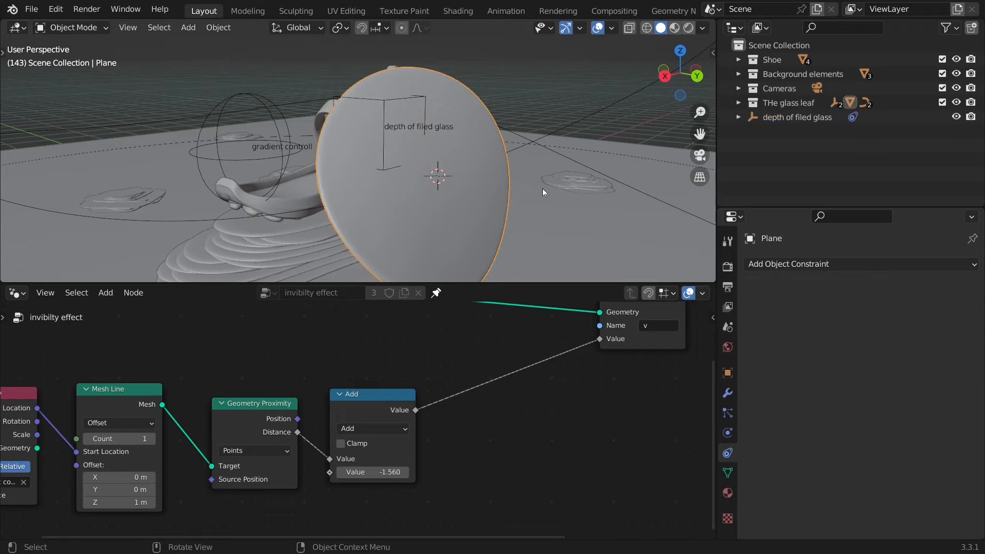
pyautogui.press('g')
pyautogui.press('x')
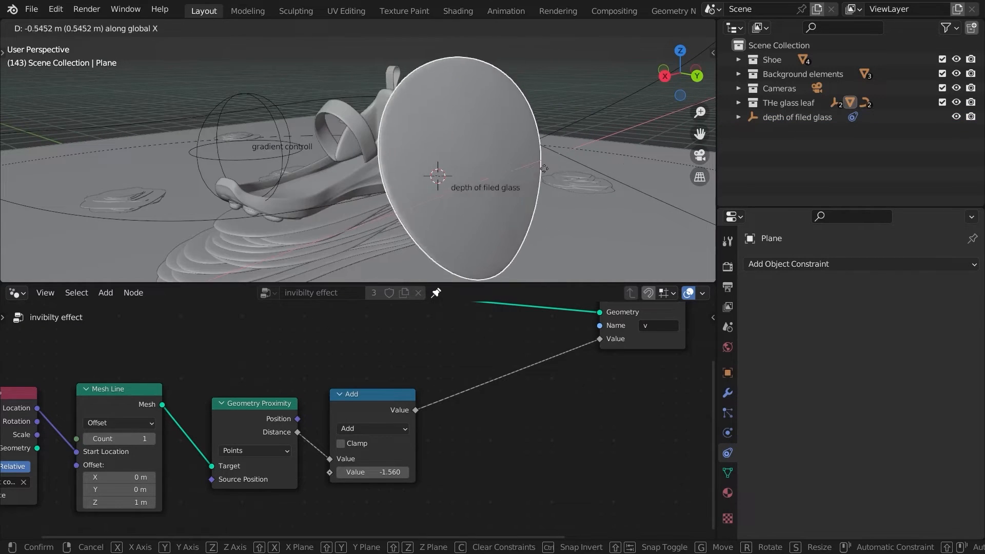
pyautogui.click(406, 128)
# - Turn off scale and rotation on all axes in the empty's Child Of constraint and set its inverse
pyautogui.click(386, 104)
pyautogui.scroll(3, 386, 105)
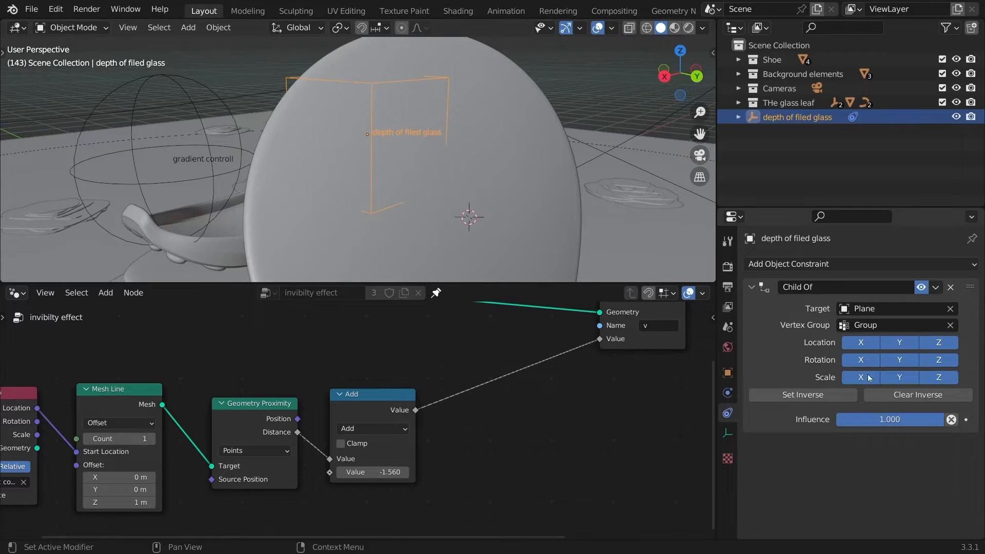
pyautogui.click(938, 377)
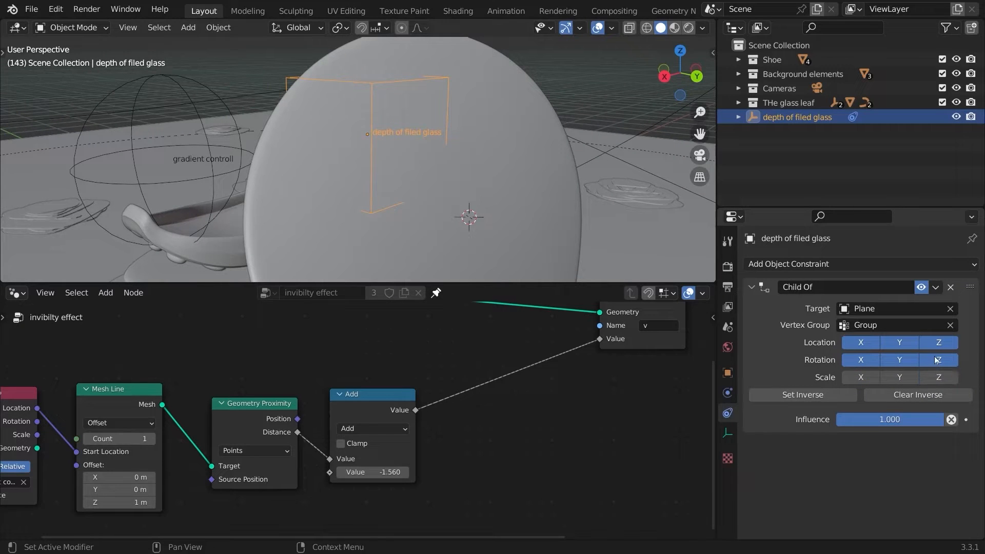
pyautogui.click(901, 362)
pyautogui.click(862, 360)
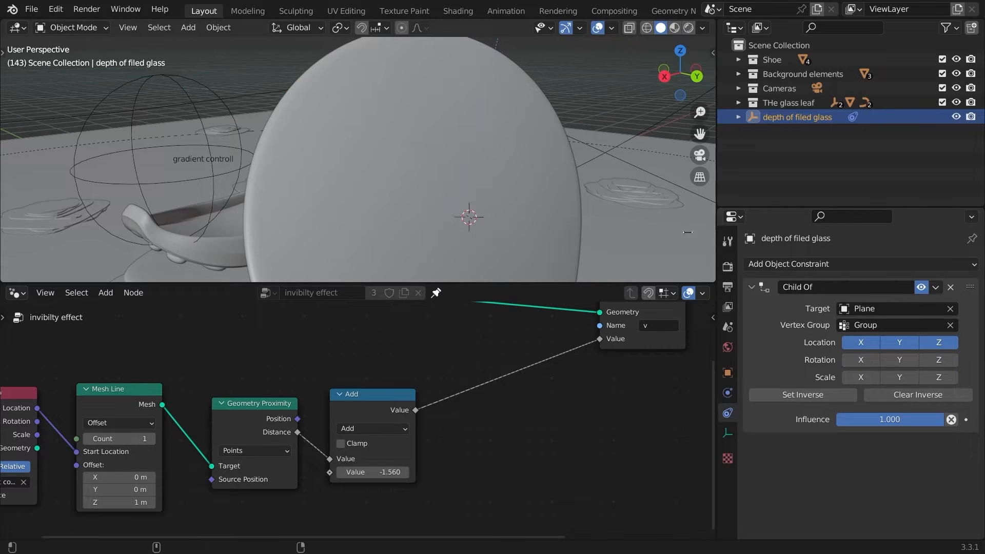
pyautogui.click(809, 393)
# - Move the glass leaf freely and along X to test how the depth of filed glass empty follows it
pyautogui.click(462, 192)
pyautogui.press('g')
pyautogui.press('x')
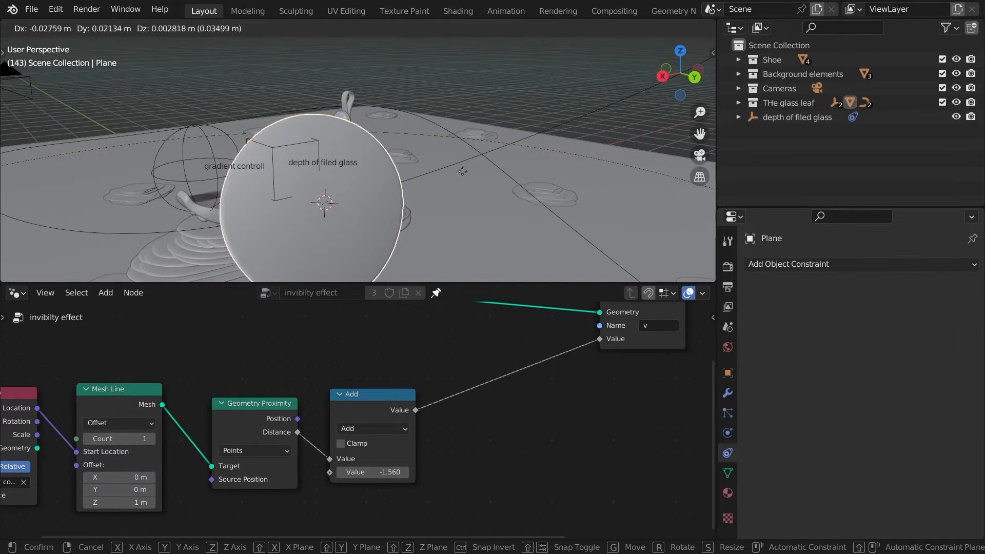
pyautogui.click(722, 134)
pyautogui.scroll(-4, 475, 166)
pyautogui.press('g')
pyautogui.press('x')
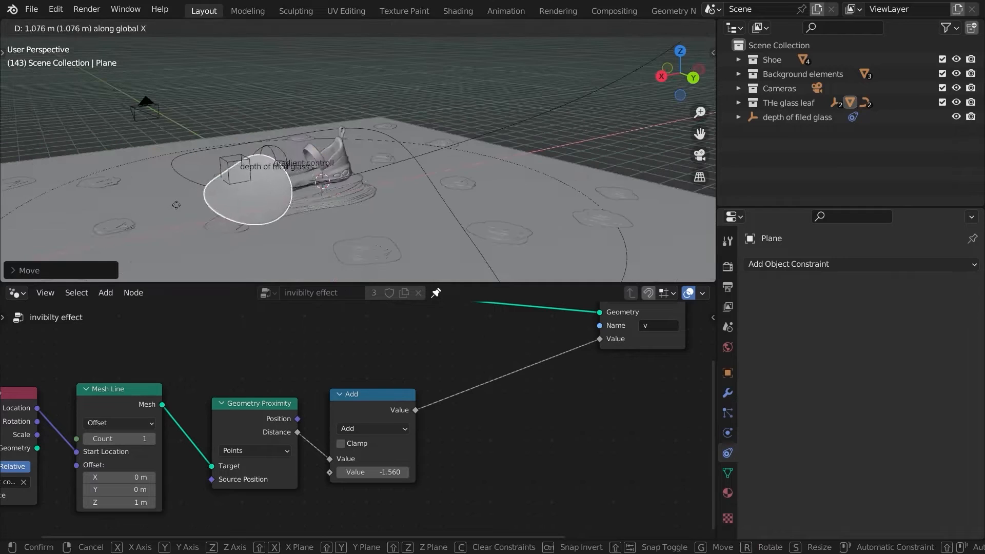
pyautogui.rightClick(354, 181)
pyautogui.scroll(-3, 355, 181)
pyautogui.moveTo(410, 180); pyautogui.dragTo(399, 208, button='middle')
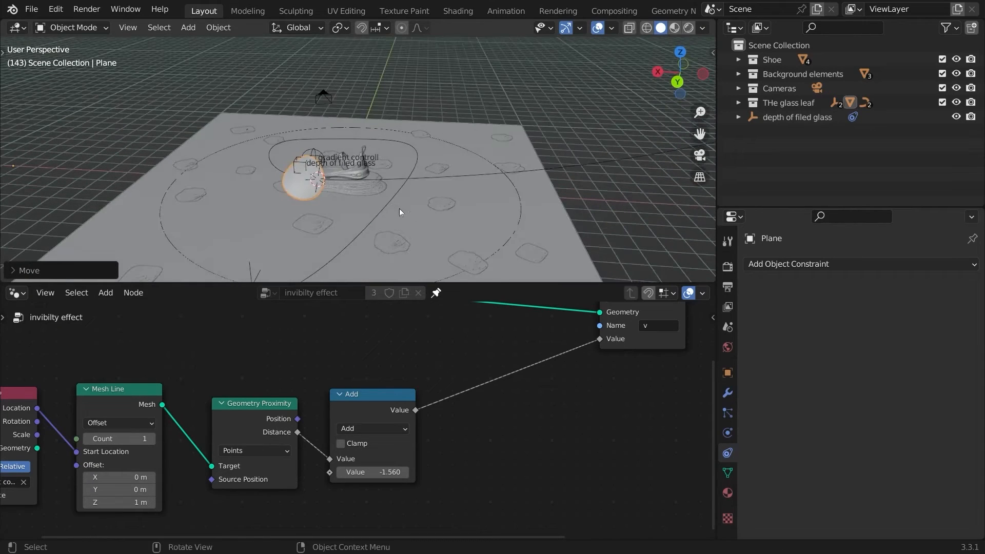
# - Shift the glass leaf along X to the area behind the shoe's heel and save the file
pyautogui.press('g')
pyautogui.press('x')
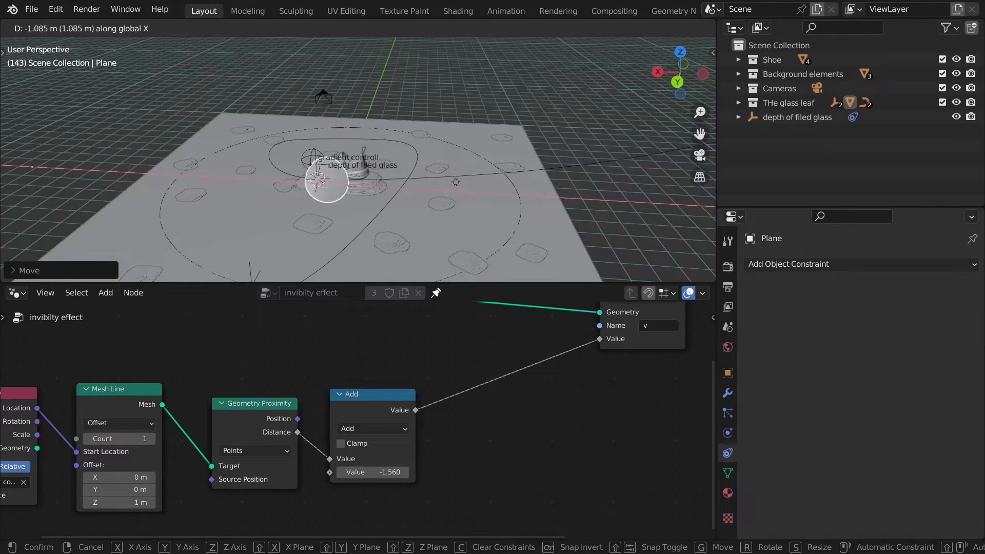
pyautogui.click(501, 183)
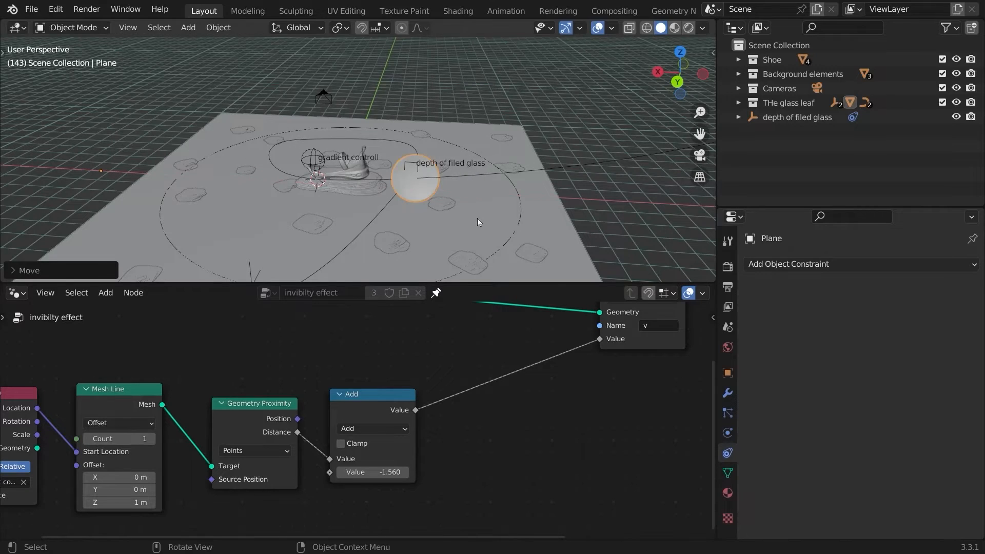
pyautogui.hotkey('ctrl', 's')
# - Move the depth of filed glass empty into the THe glass leaf collection and save the file
pyautogui.moveTo(477, 218); pyautogui.dragTo(507, 203, button='middle')
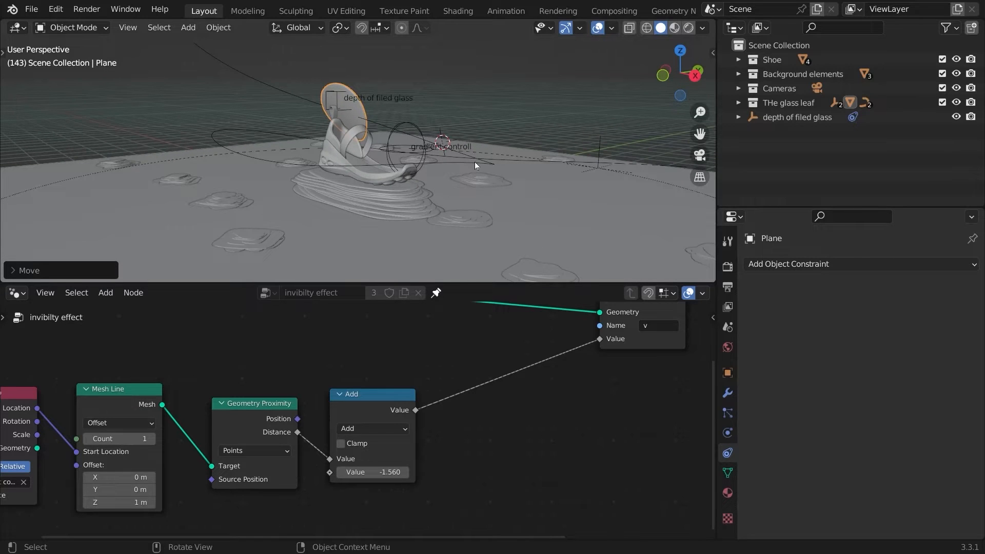
pyautogui.moveTo(475, 162); pyautogui.dragTo(528, 140, button='middle')
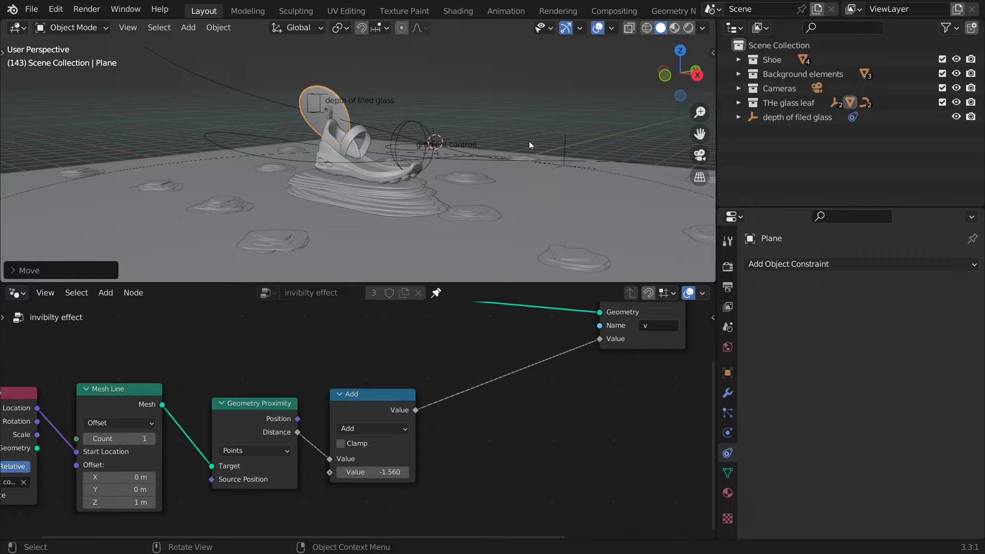
pyautogui.moveTo(586, 119); pyautogui.dragTo(559, 105, button='middle')
pyautogui.click(263, 107)
pyautogui.moveTo(267, 110); pyautogui.dragTo(475, 116, button='middle')
pyautogui.press('m')
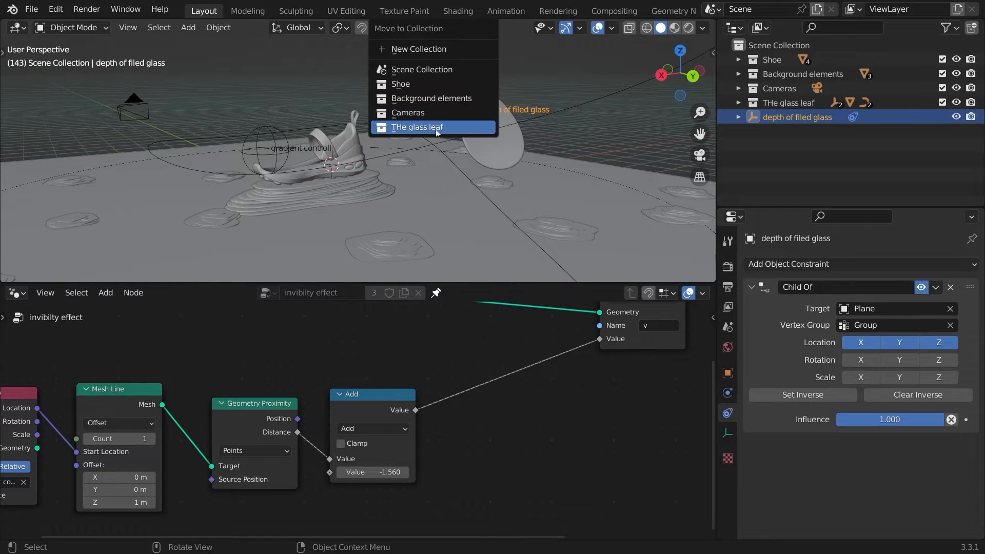
pyautogui.click(436, 131)
pyautogui.scroll(-5, 486, 86)
pyautogui.click(480, 93)
pyautogui.hotkey('ctrl', 's')
# - Slide the glass leaf back and forth along X to reposition it on its path
pyautogui.click(403, 143)
pyautogui.moveTo(420, 114)
pyautogui.mouseDown(button='middle')
pyautogui.moveTo(441, 134)
pyautogui.moveTo(426, 115)
pyautogui.mouseUp(button='middle')
pyautogui.press('g')
pyautogui.press('x')
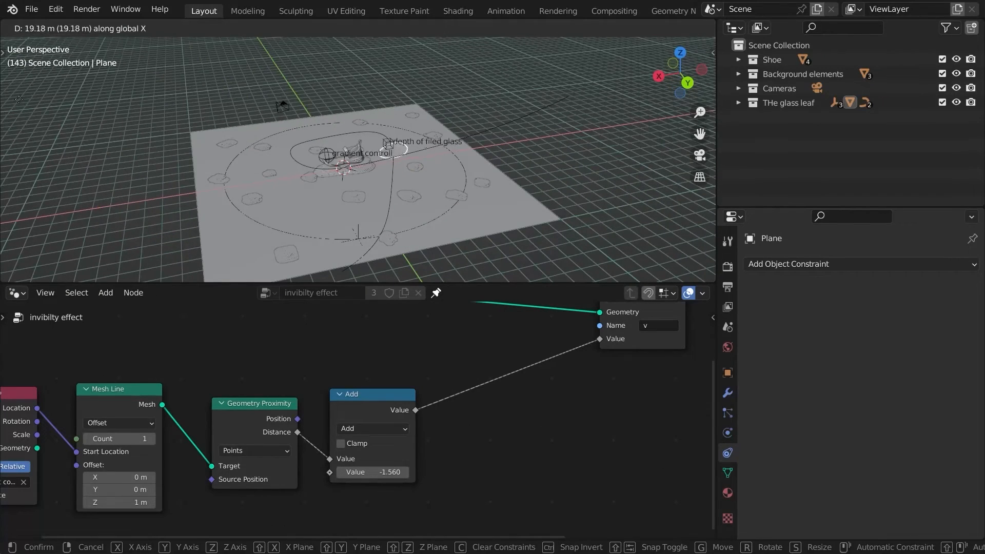
pyautogui.click(19, 99)
pyautogui.press('g')
pyautogui.press('x')
pyautogui.click(288, 113)
pyautogui.moveTo(288, 113)
pyautogui.mouseDown(button='middle')
pyautogui.moveTo(359, 115)
pyautogui.moveTo(270, 115)
pyautogui.mouseUp(button='middle')
pyautogui.press('KP_0')
# - Snap the 3D cursor to the world origin and set the transform pivot point to 3D Cursor
pyautogui.moveTo(332, 127); pyautogui.dragTo(365, 146, button='middle')
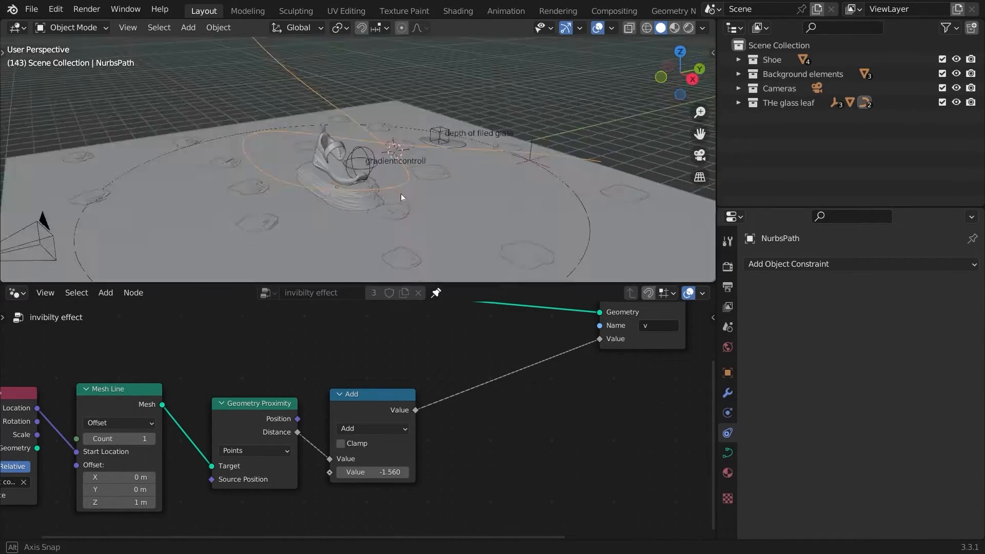
pyautogui.moveTo(401, 197); pyautogui.dragTo(441, 174, button='middle')
pyautogui.hotkey('shift', 's')
pyautogui.click(375, 199)
pyautogui.click(506, 195)
pyautogui.scroll(-3, 442, 174)
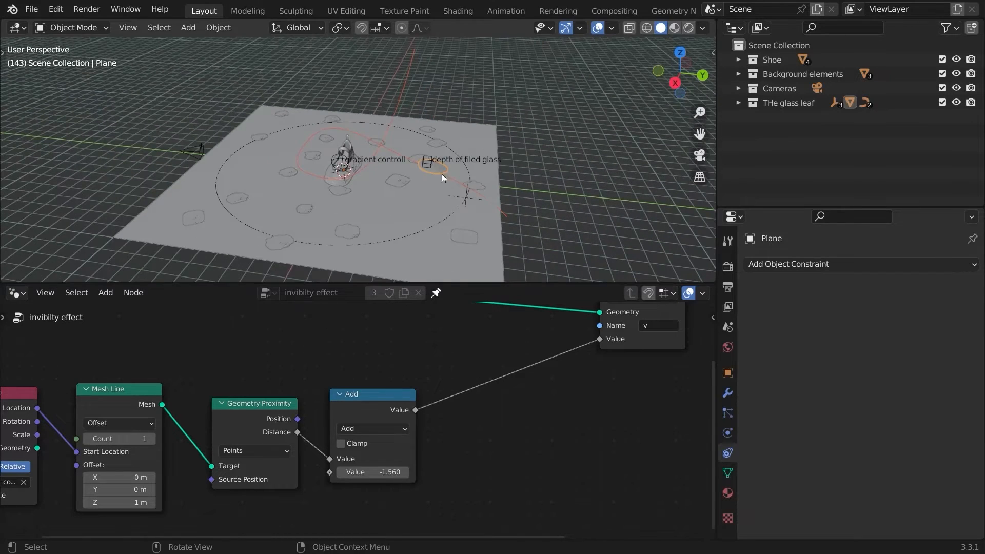
pyautogui.click(340, 29)
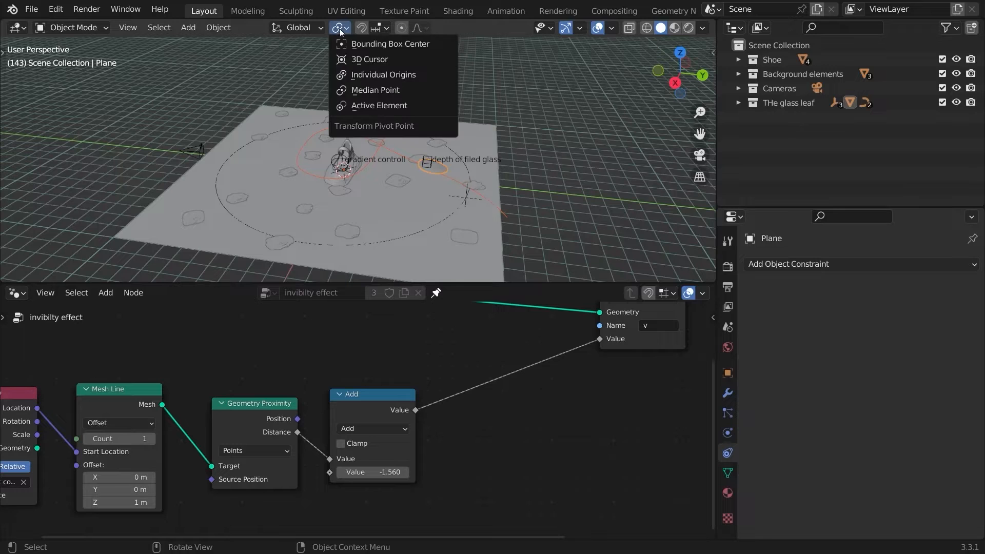
pyautogui.click(365, 60)
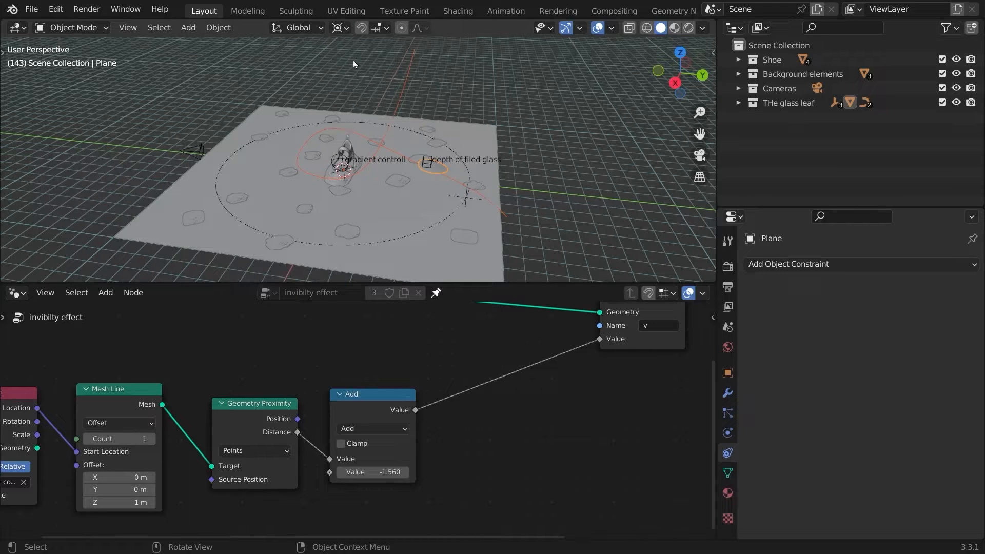
# - Rotate the glass leaf and its path about 184° around the global Z axis
pyautogui.moveTo(353, 60); pyautogui.dragTo(331, 105, button='middle')
pyautogui.press('r')
pyautogui.press('z')
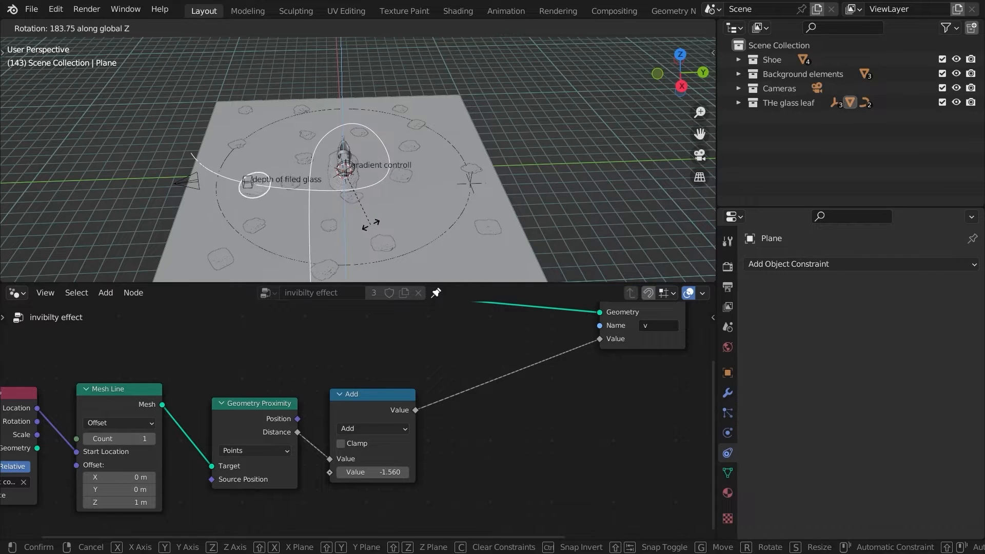
pyautogui.click(370, 225)
# - Raise the NurbsPath control points near the glass leaf and tilt the selected point by about 52°
pyautogui.moveTo(371, 224); pyautogui.dragTo(452, 151, button='middle')
pyautogui.click(548, 136)
pyautogui.press('Tab')
pyautogui.moveTo(549, 136); pyautogui.dragTo(448, 181, button='middle')
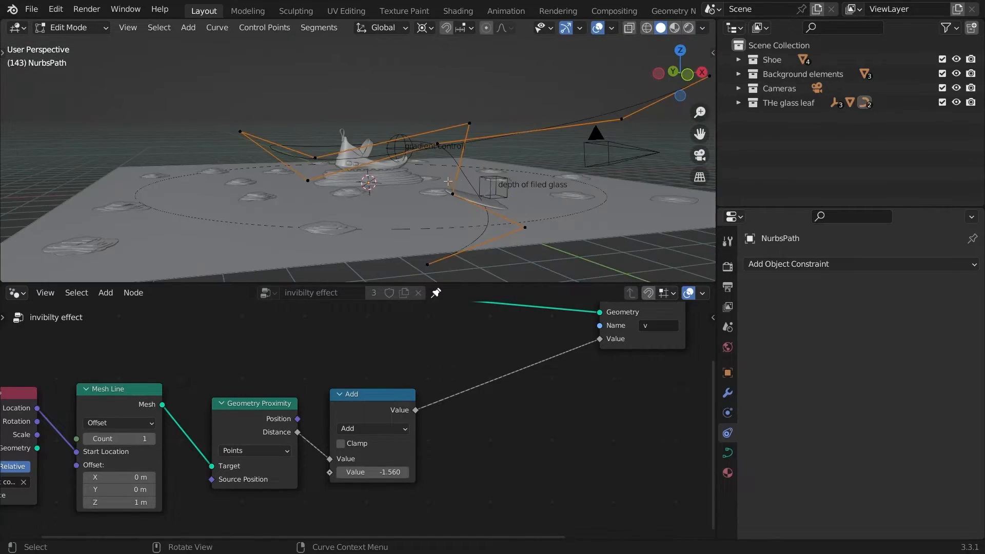
pyautogui.press('g')
pyautogui.click(440, 174)
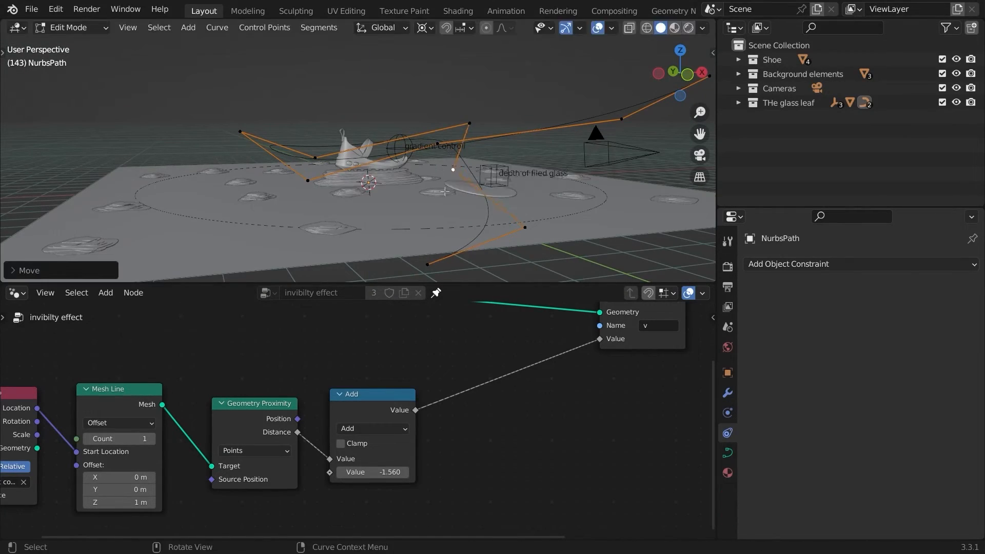
pyautogui.hotkey('ctrl', 't')
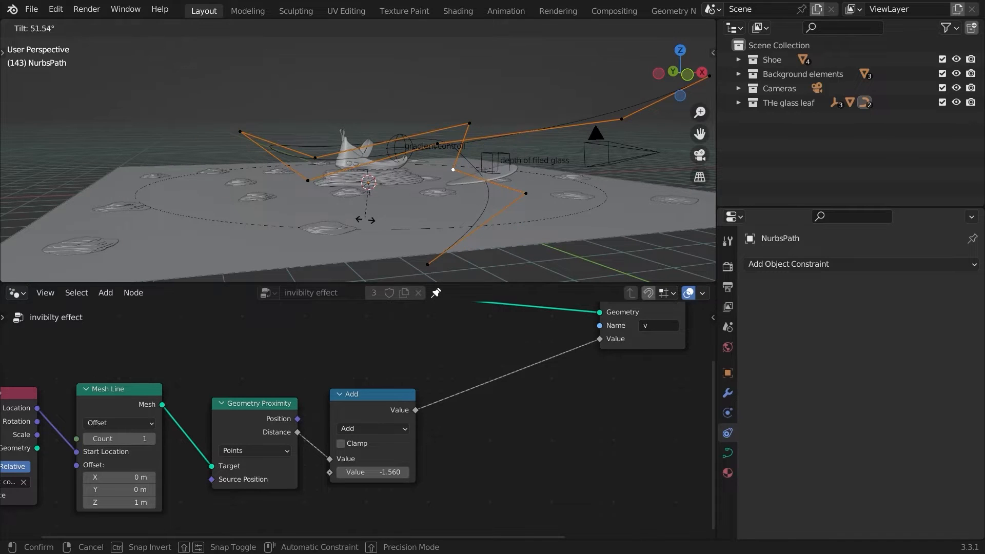
pyautogui.click(365, 219)
pyautogui.press('Tab')
# - Lower the camera about 0.5 m along Z and pull it back about 2.5 m along its local Z
pyautogui.press('KP_0')
pyautogui.click(379, 60)
pyautogui.press('g')
pyautogui.press('z')
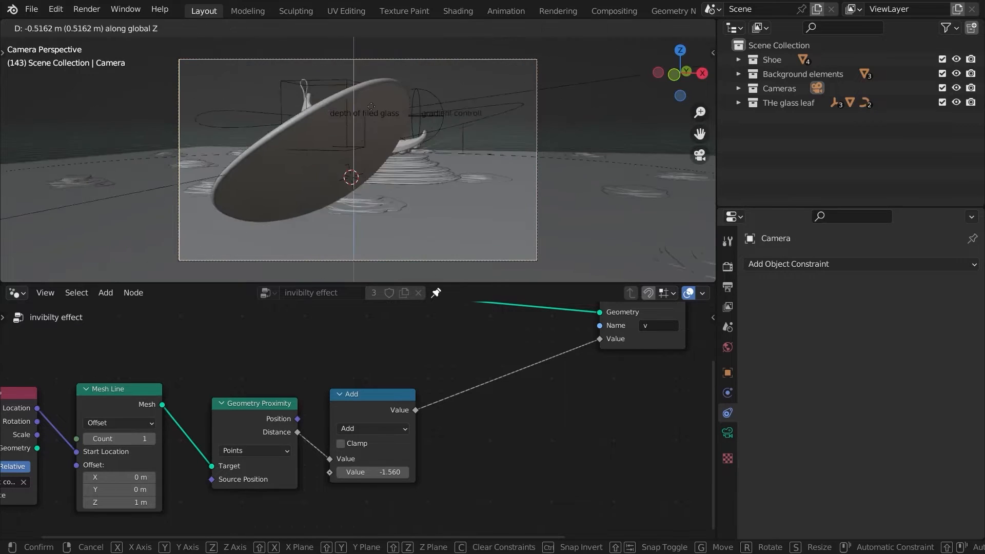
pyautogui.click(374, 103)
pyautogui.press('g')
pyautogui.press('z')
pyautogui.press('z')
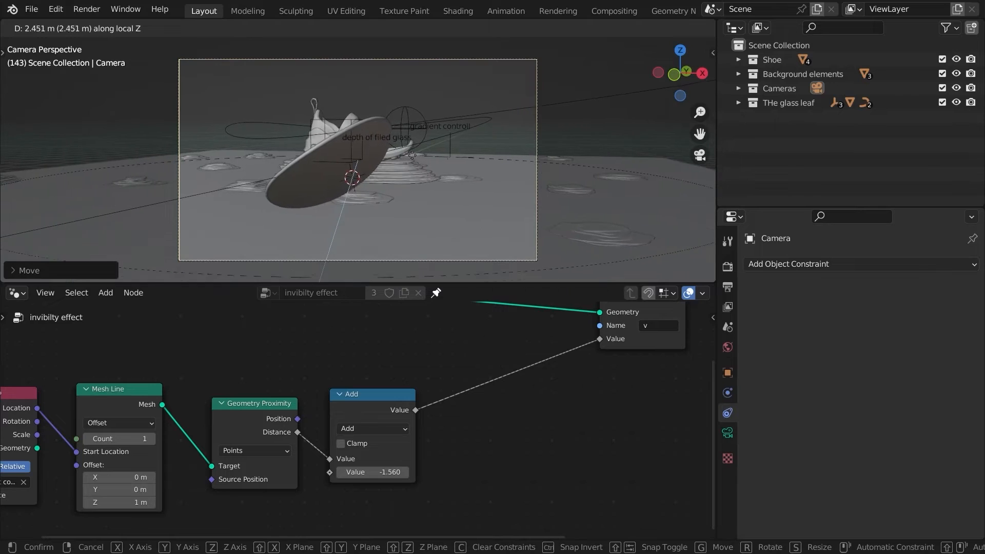
pyautogui.click(412, 155)
pyautogui.press('g')
pyautogui.click(405, 157)
# - Adjust the path's tilt so the glass leaf slopes down toward the shoe's toe in the camera view
pyautogui.click(391, 159)
pyautogui.press('Tab')
pyautogui.hotkey('ctrl', 't')
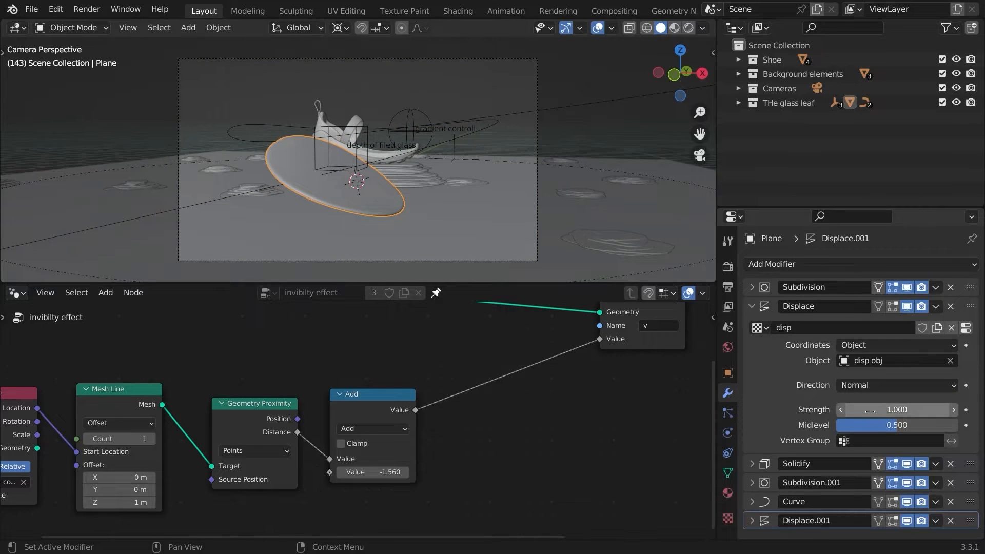
# - Set the glass leaf's first Displace strength to about 1.53 and reduce the size of its disp clouds texture
pyautogui.moveTo(861, 409); pyautogui.dragTo(891, 406)
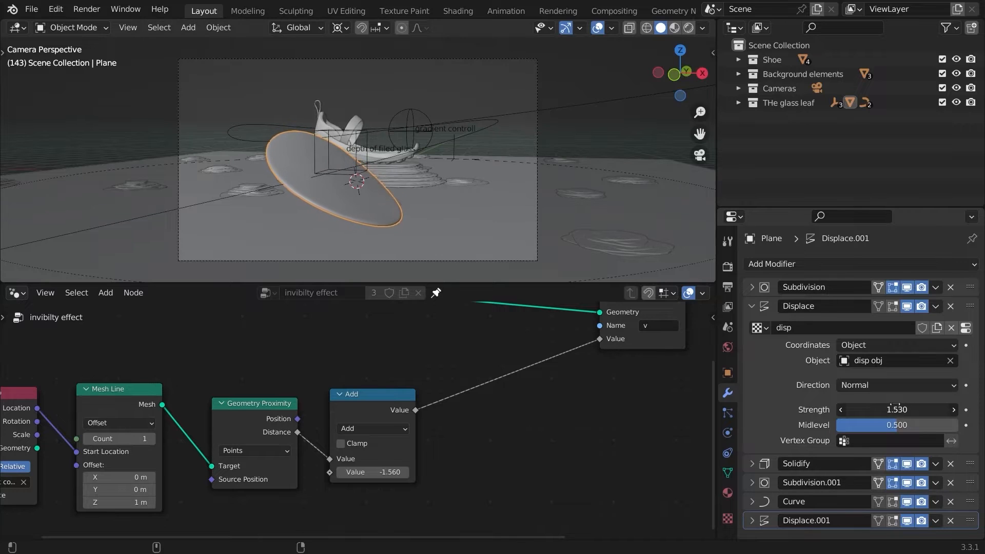
pyautogui.click(966, 328)
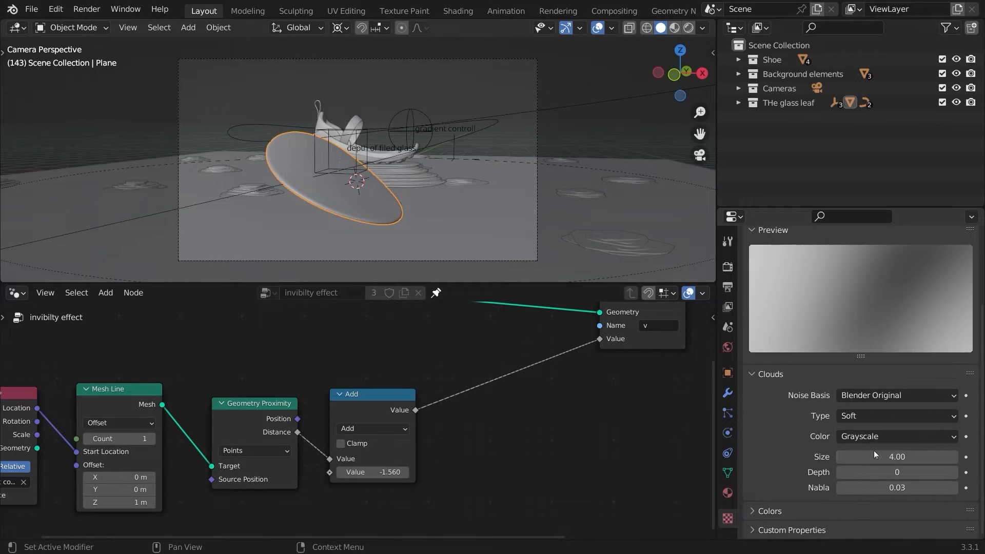
pyautogui.moveTo(878, 454); pyautogui.dragTo(739, 436)
# - Set the camera's depth of field focus object to depth of filed glass and show the viewport in rendered shading
pyautogui.click(817, 88)
pyautogui.click(728, 432)
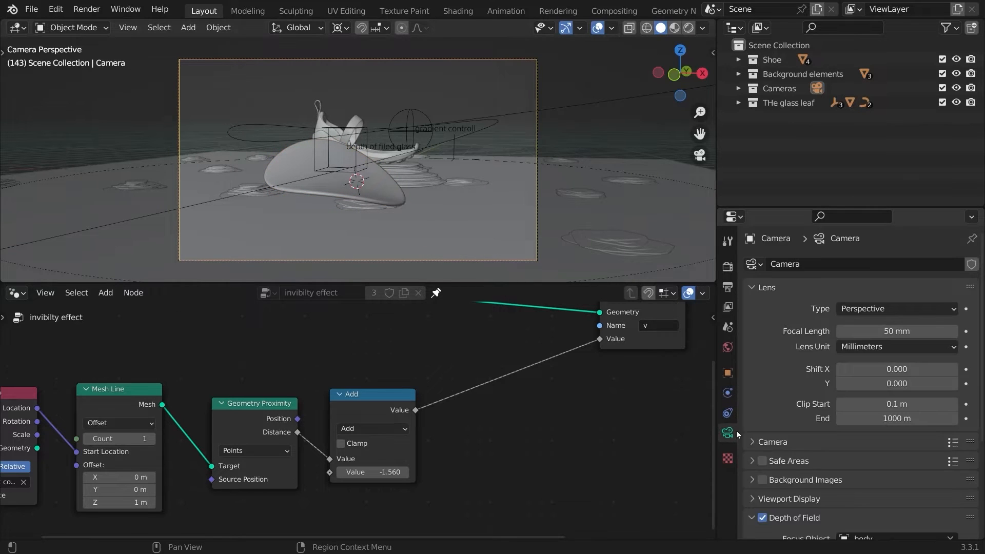
pyautogui.scroll(-5, 795, 325)
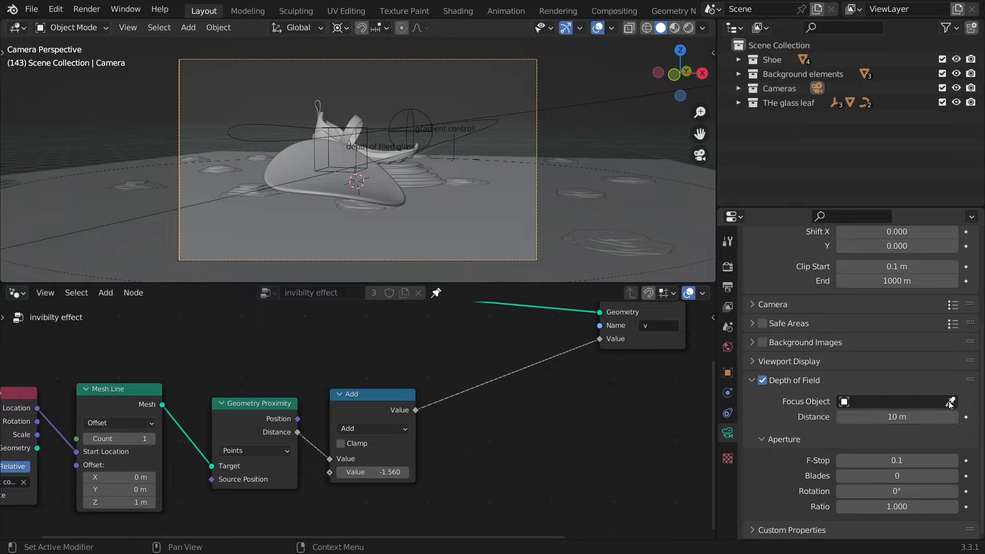
pyautogui.click(373, 136)
pyautogui.press('z')
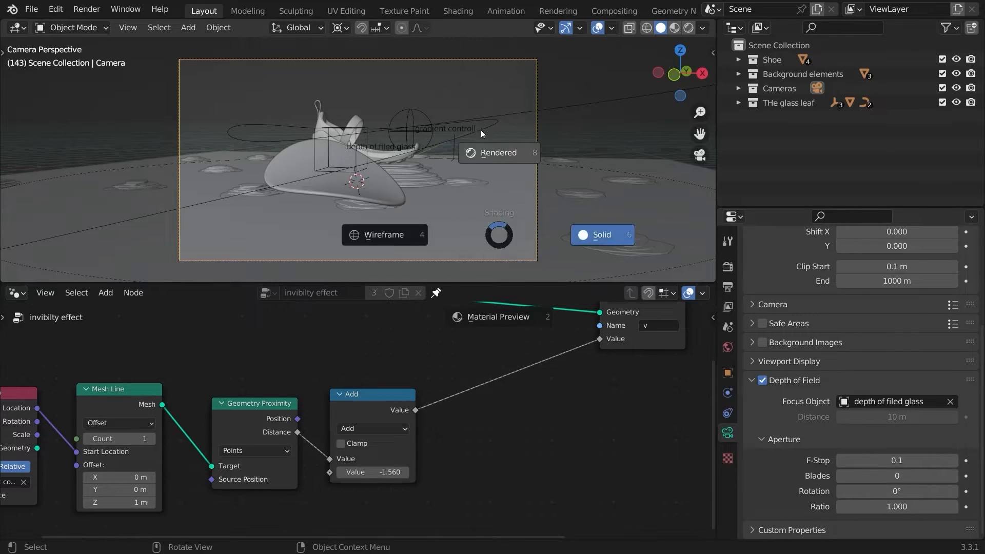
pyautogui.click(485, 136)
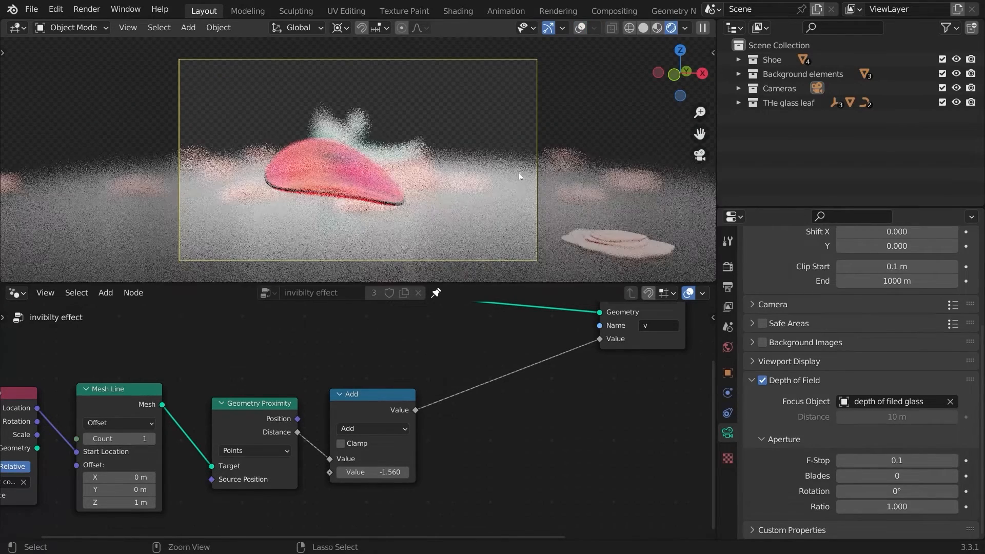
pyautogui.scroll(2, 519, 173)
# - Open the glass leaf material's shader nodes and set the Volume Absorption density to 5
pyautogui.click(334, 185)
pyautogui.click(14, 292)
pyautogui.click(13, 300)
pyautogui.press('Home')
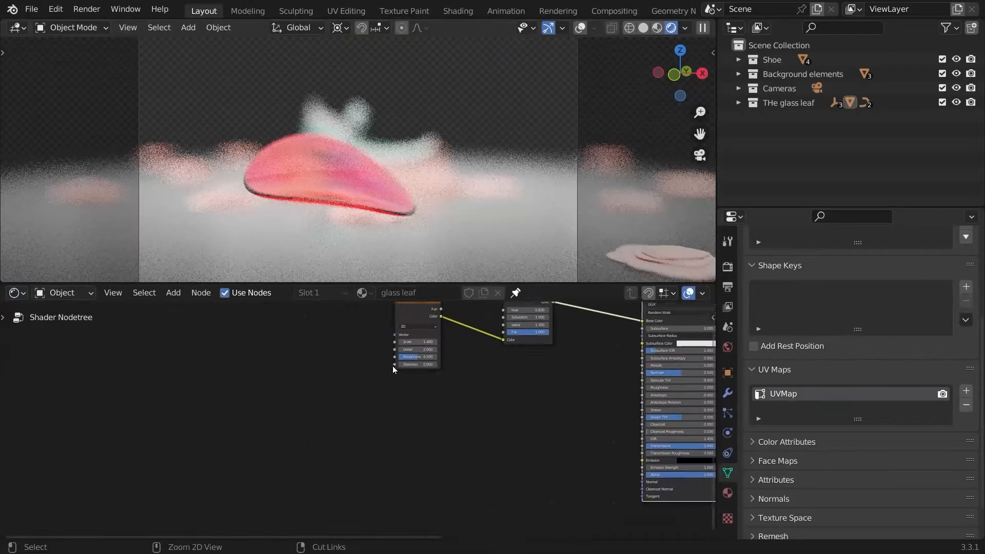
pyautogui.scroll(5, 393, 365)
pyautogui.moveTo(529, 403); pyautogui.dragTo(339, 390, button='middle')
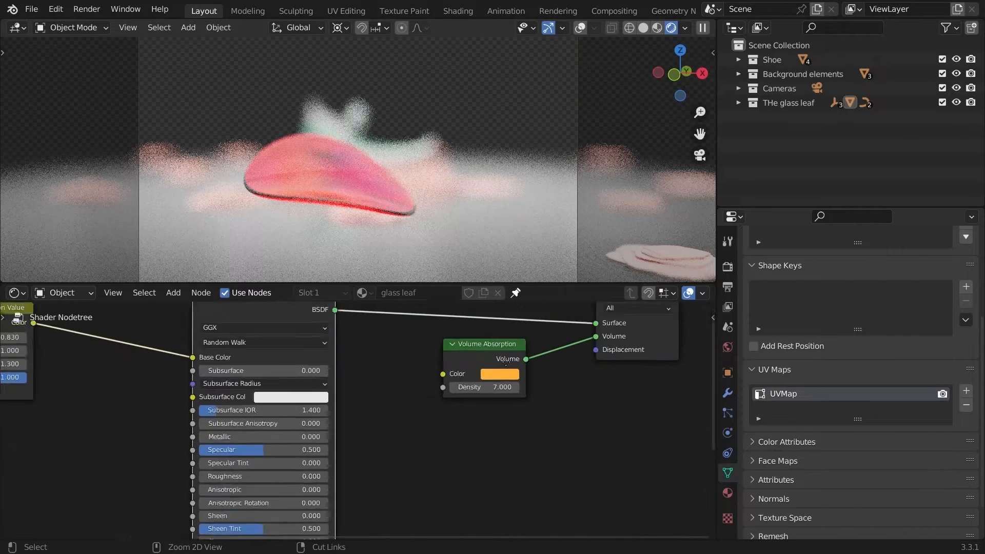
pyautogui.scroll(3, 479, 412)
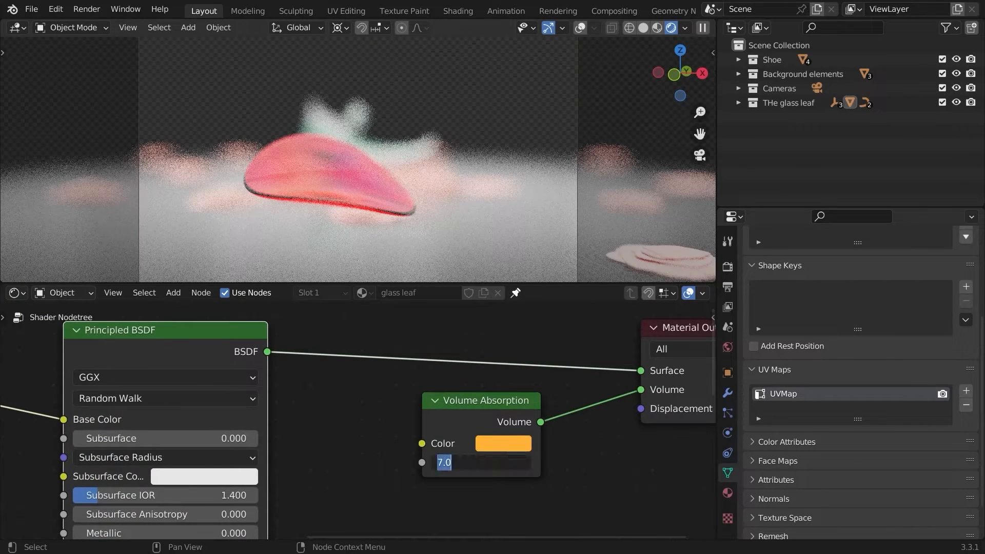
pyautogui.write('3')
pyautogui.press('Return')
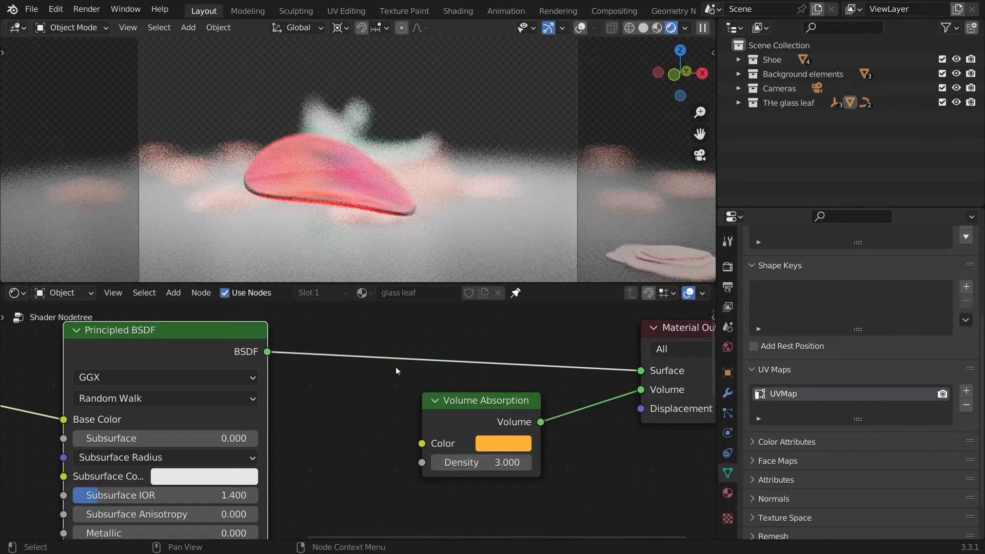
pyautogui.click(462, 463)
pyautogui.write('5')
pyautogui.press('Return')
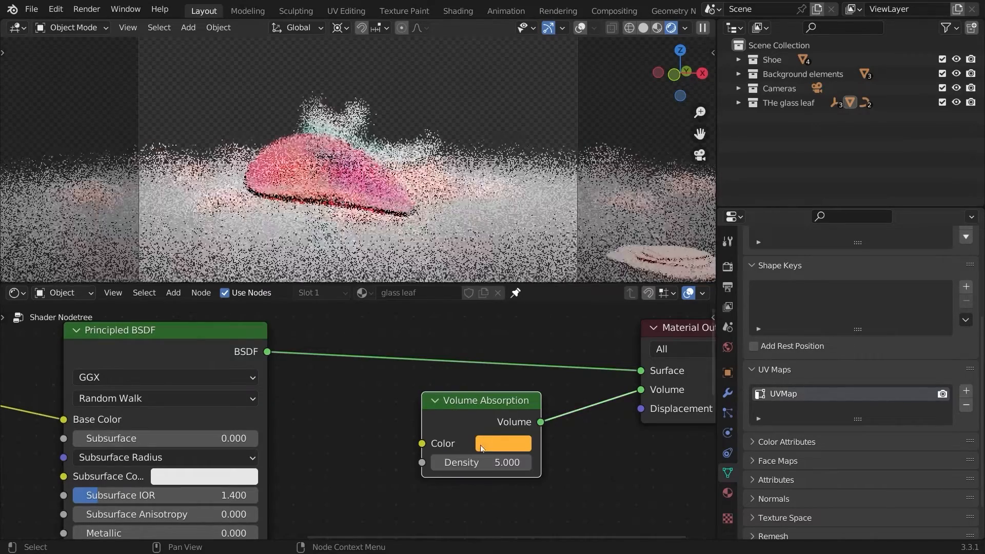
# - Change the Volume Absorption color to a brighter orange with hue 0.045, saturation 0.989 and value 2
pyautogui.click(480, 444)
pyautogui.click(524, 306)
pyautogui.moveTo(524, 306); pyautogui.dragTo(519, 307)
pyautogui.click(544, 400)
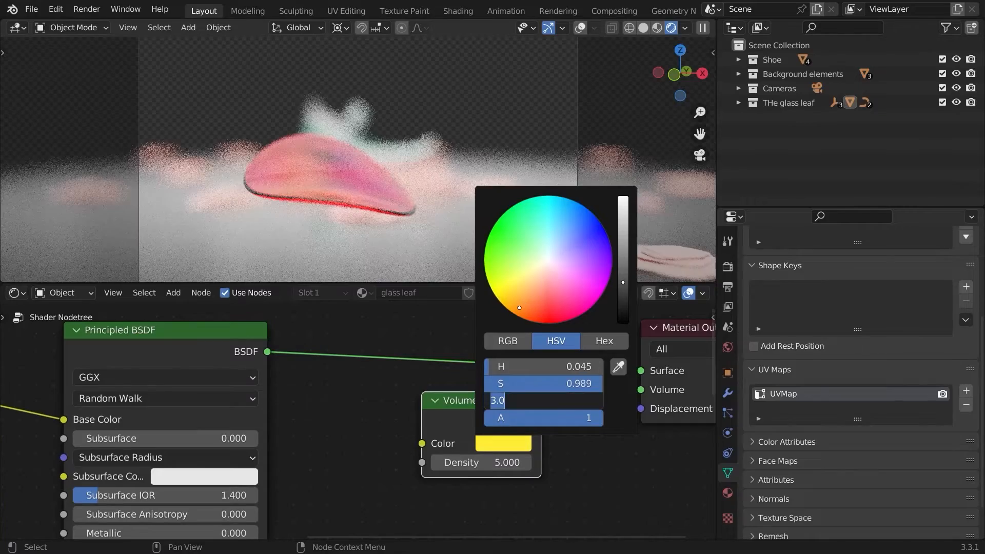
pyautogui.write('2')
pyautogui.press('Return')
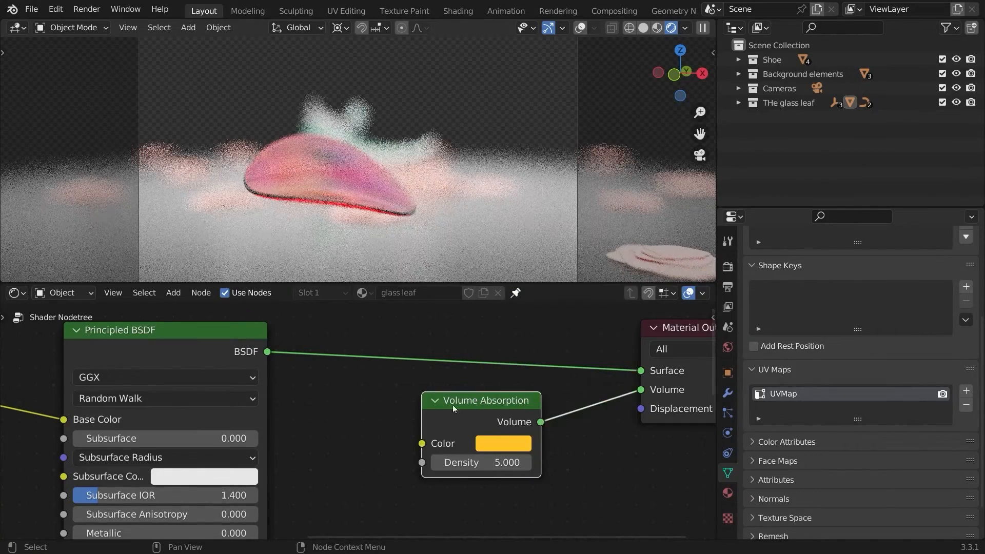
# - Lower the saturation of the glass leaf material's Hue Saturation Value node to 0.46
pyautogui.moveTo(452, 405); pyautogui.dragTo(475, 389, button='middle')
pyautogui.keyDown('ctrl'); pyautogui.moveTo(475, 382); pyautogui.dragTo(475, 388, button='middle'); pyautogui.keyUp('ctrl')
pyautogui.scroll(1, 476, 390)
pyautogui.keyDown('shift'); pyautogui.moveTo(476, 390); pyautogui.dragTo(436, 385); pyautogui.keyUp('shift')
# - Turn on the overlays in the camera view and select the depth of filed glass empty
pyautogui.hotkey('shift', 'alt', 'z')
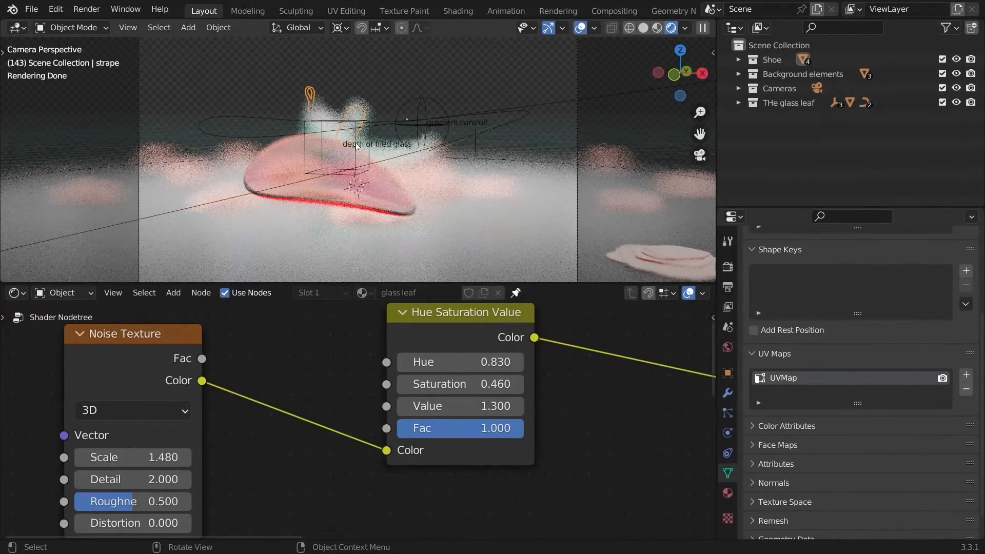
pyautogui.click(355, 143)
pyautogui.click(356, 162)
pyautogui.click(355, 150)
pyautogui.press('g')
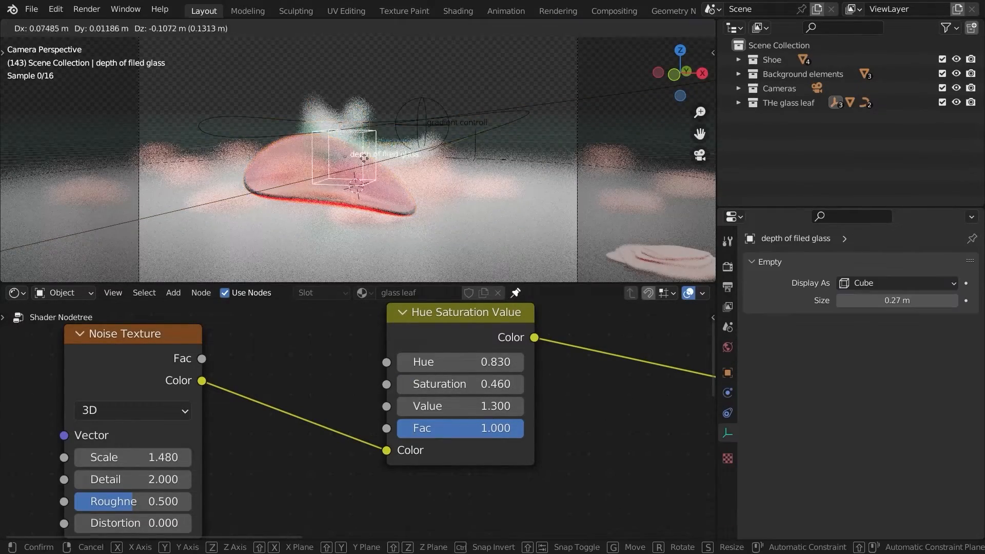
pyautogui.click(365, 157)
# - Move the depth of filed glass empty down onto the near tip of the glass leaf, checking it from several angles
pyautogui.moveTo(365, 157); pyautogui.dragTo(424, 182, button='middle')
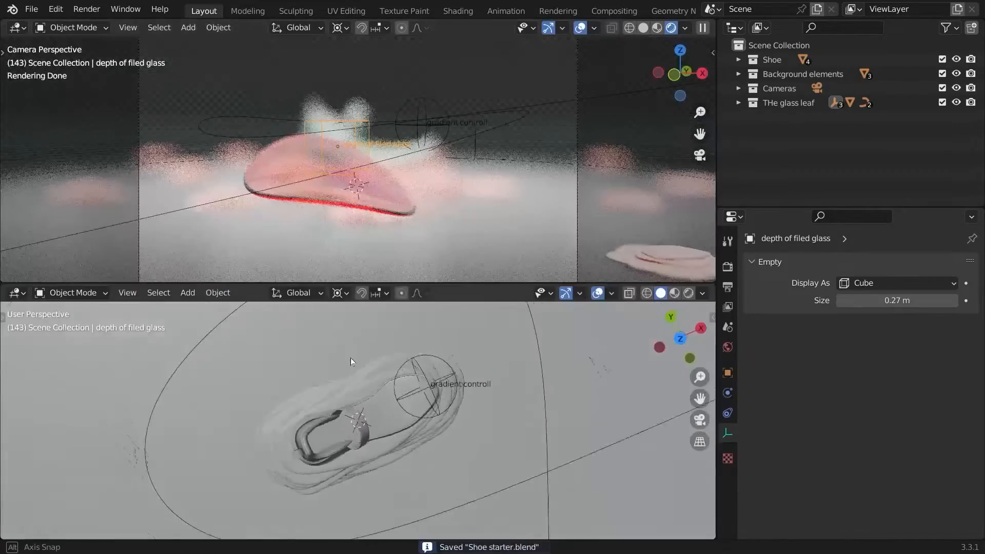
pyautogui.moveTo(350, 358); pyautogui.dragTo(509, 314, button='middle')
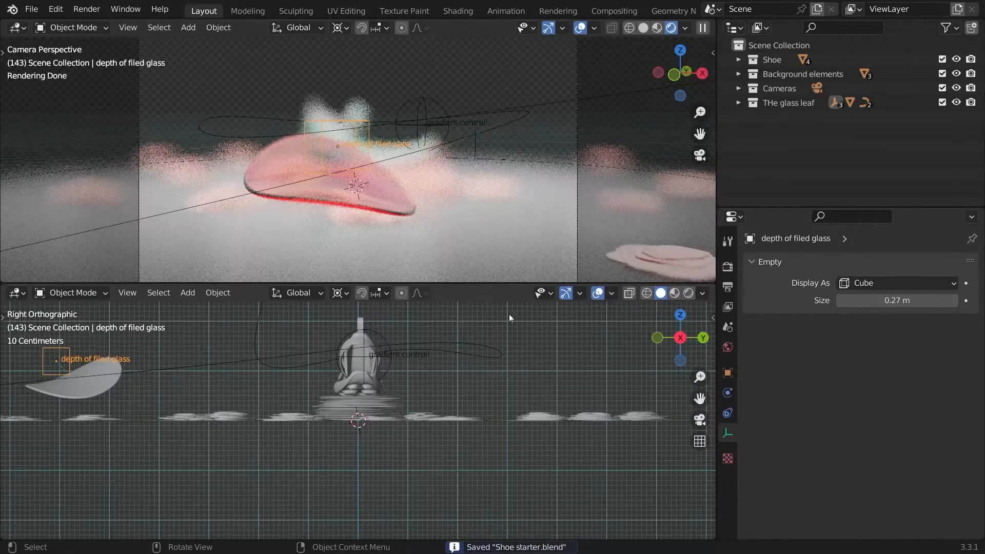
pyautogui.moveTo(641, 306); pyautogui.dragTo(429, 335, button='middle')
pyautogui.press('g')
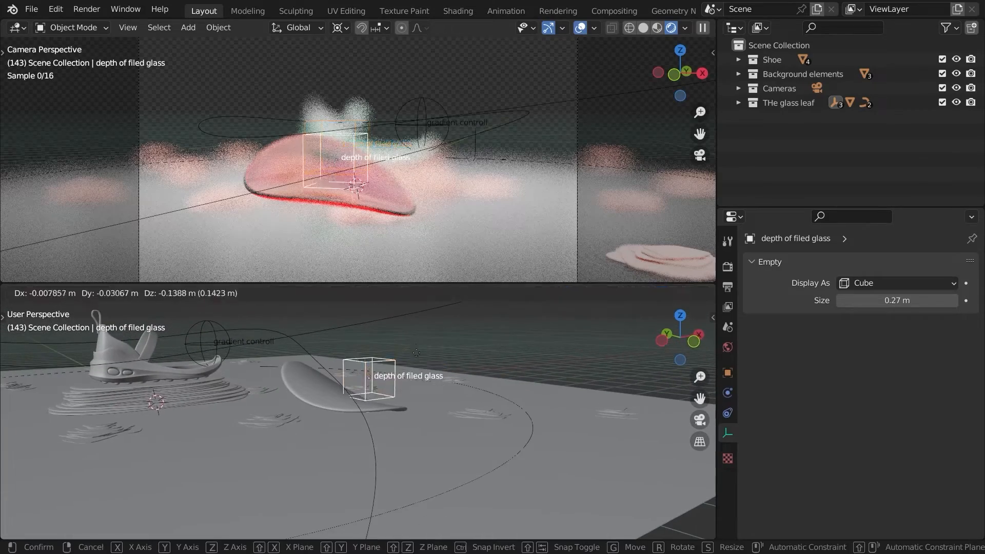
pyautogui.click(422, 364)
pyautogui.moveTo(454, 385); pyautogui.dragTo(454, 375, button='middle')
pyautogui.press('g')
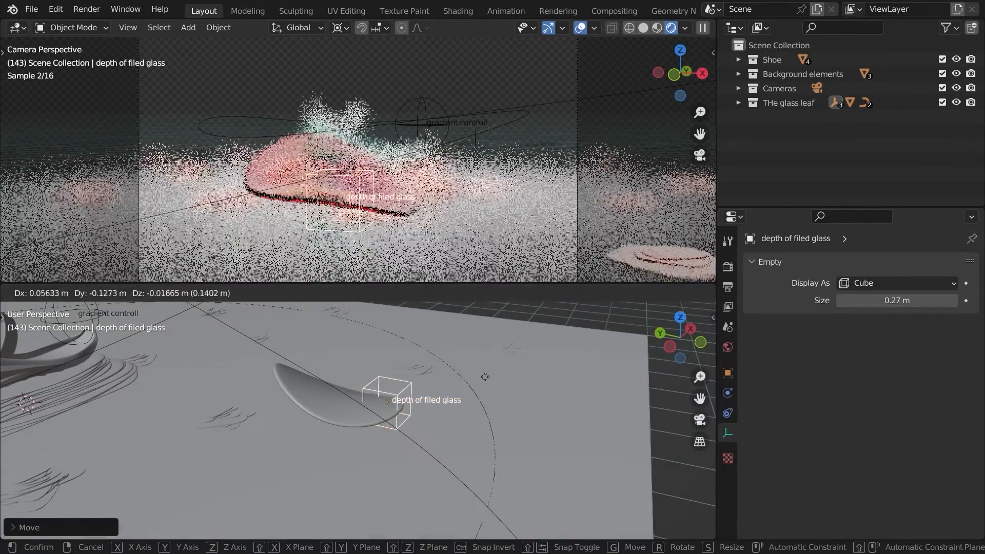
pyautogui.click(487, 380)
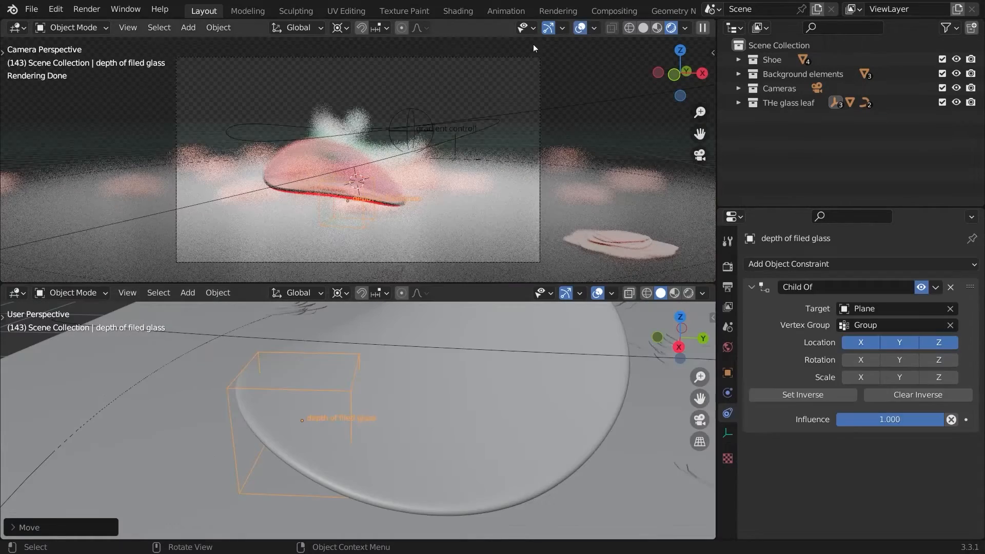
# - Set the camera's depth of field aperture to F-Stop 0.2 with 5 blades
pyautogui.click(462, 58)
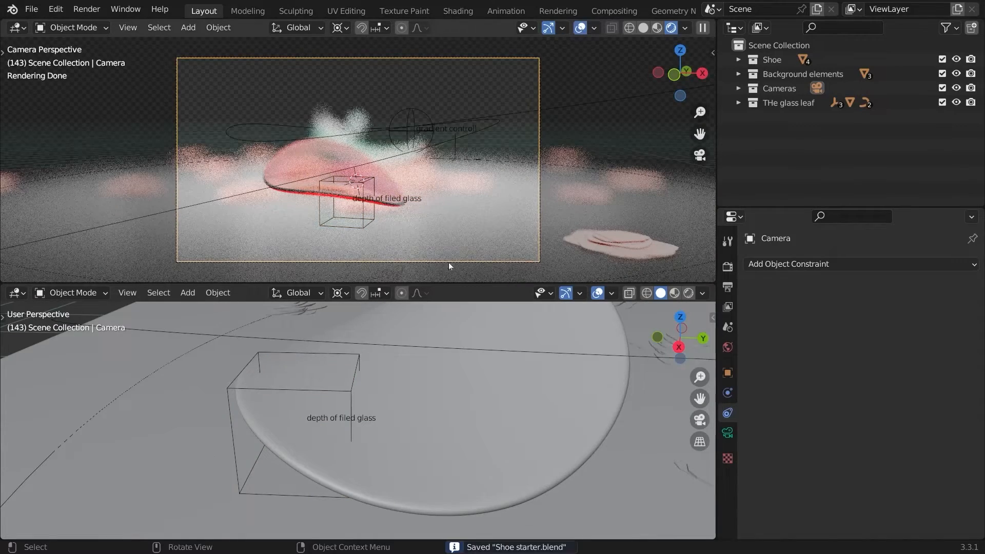
pyautogui.click(727, 433)
pyautogui.scroll(-6, 897, 410)
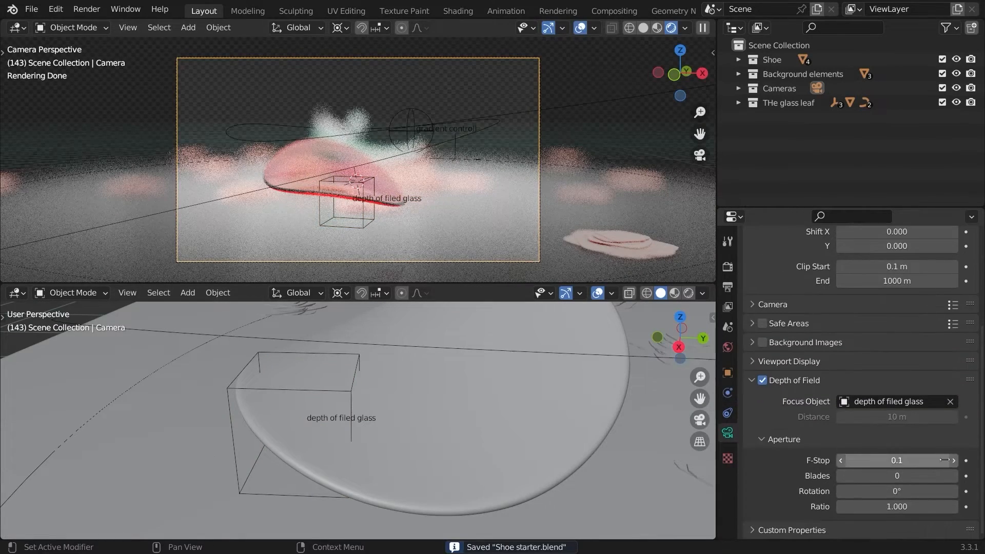
pyautogui.click(953, 460)
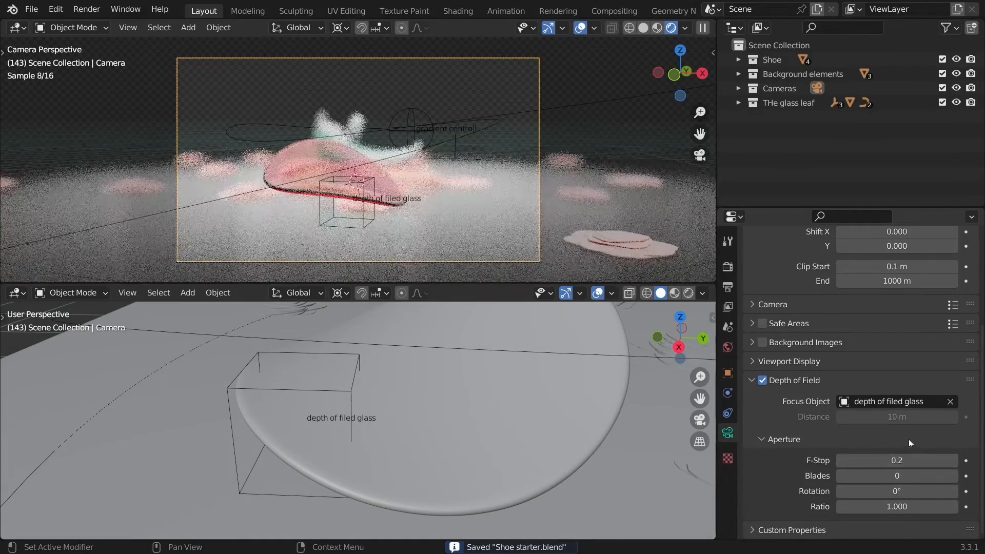
pyautogui.click(928, 477)
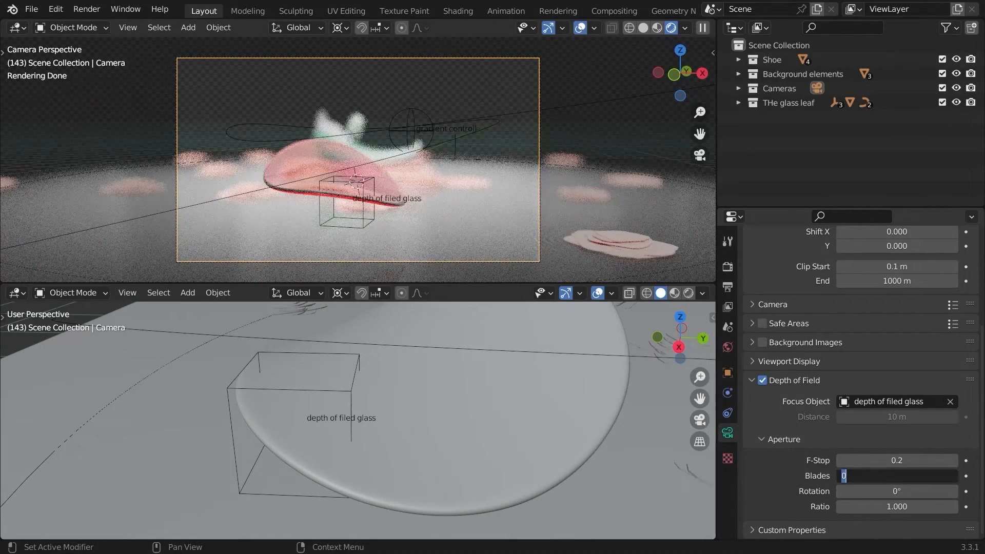
pyautogui.write('5')
pyautogui.press('Return')
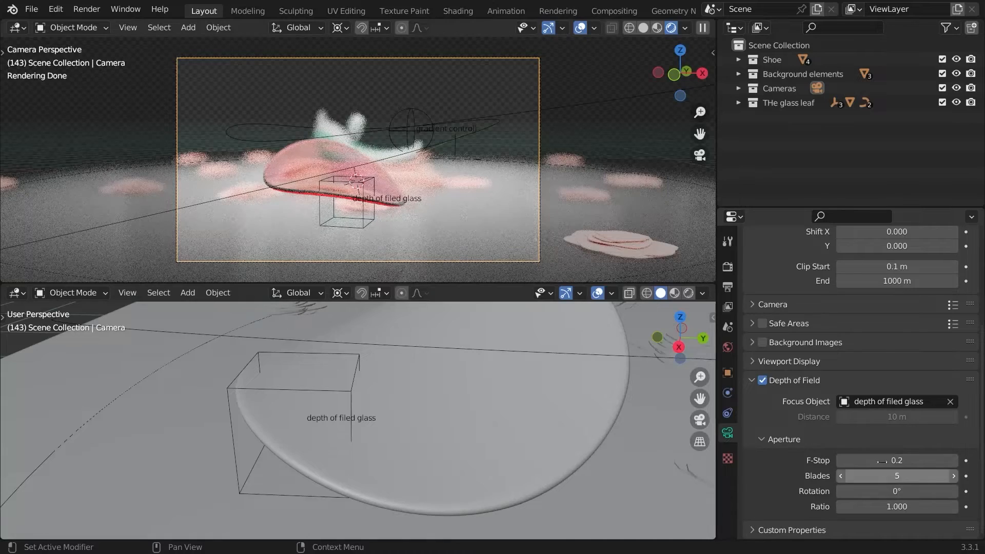
# - Return the lower area to the glass leaf's shader nodes, then render frame 143 and examine the image
pyautogui.click(19, 293)
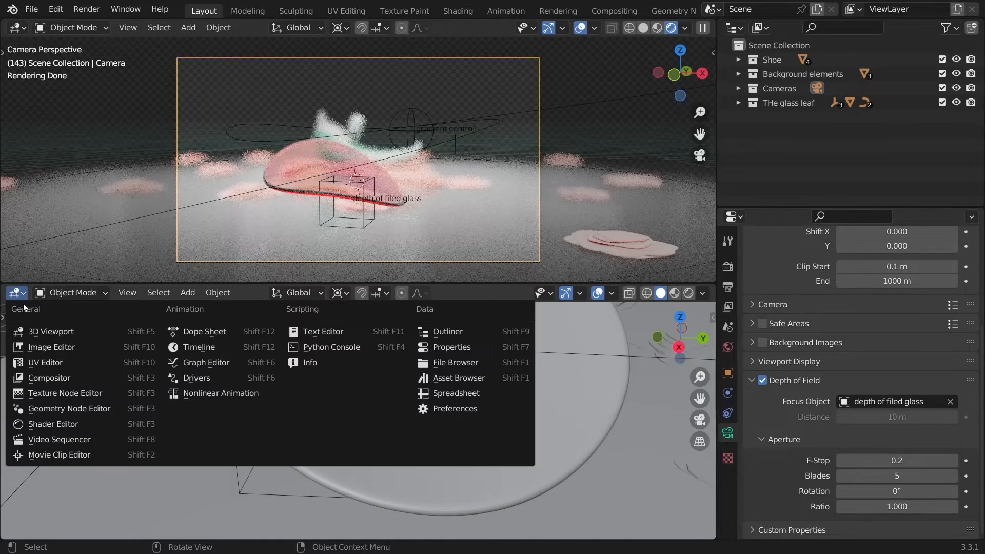
pyautogui.click(53, 424)
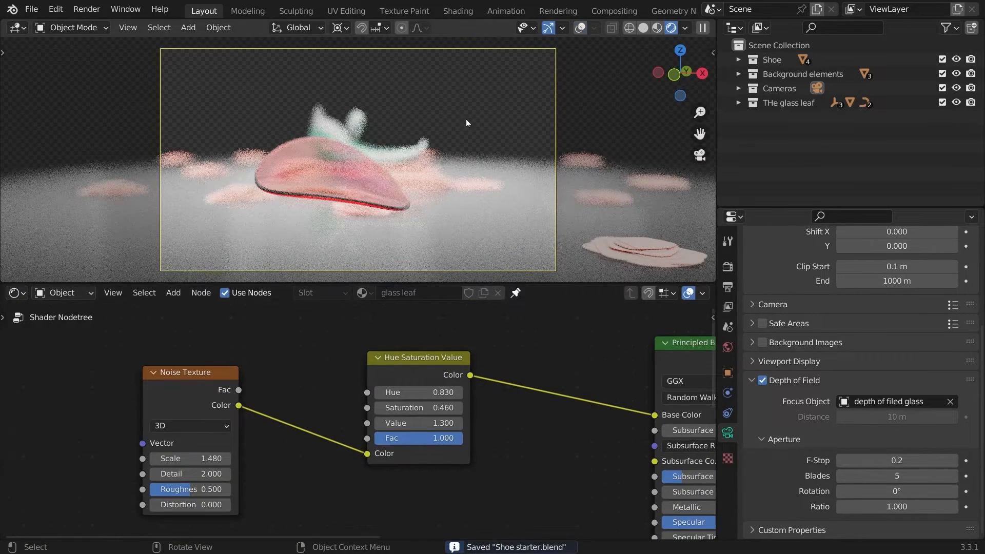
pyautogui.press('F12')
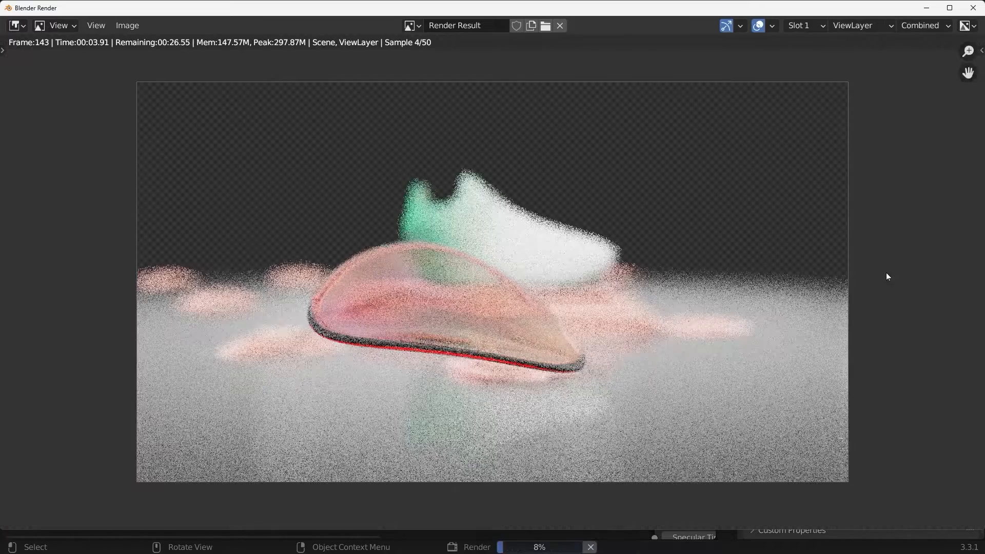
pyautogui.scroll(1, 483, 193)
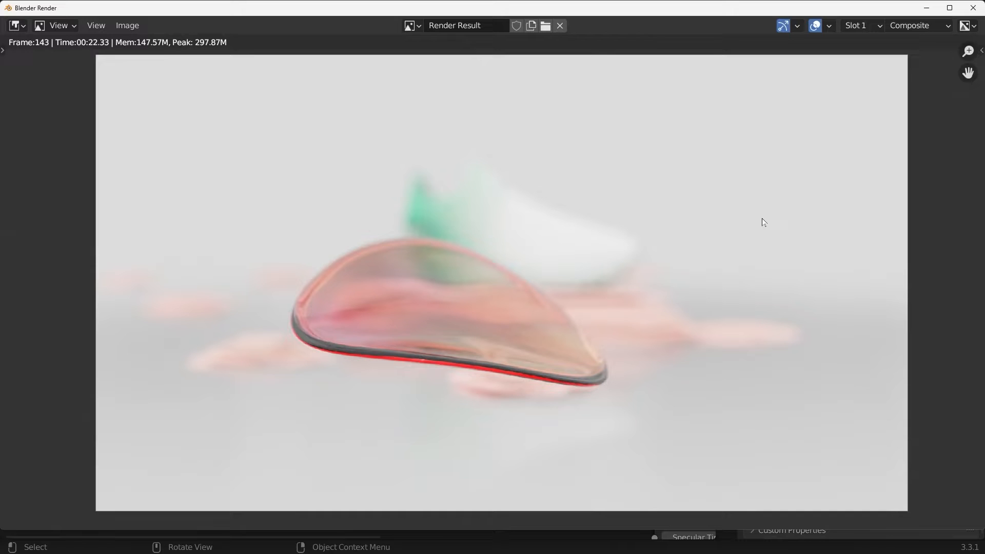
pyautogui.moveTo(761, 231); pyautogui.dragTo(765, 245, button='middle')
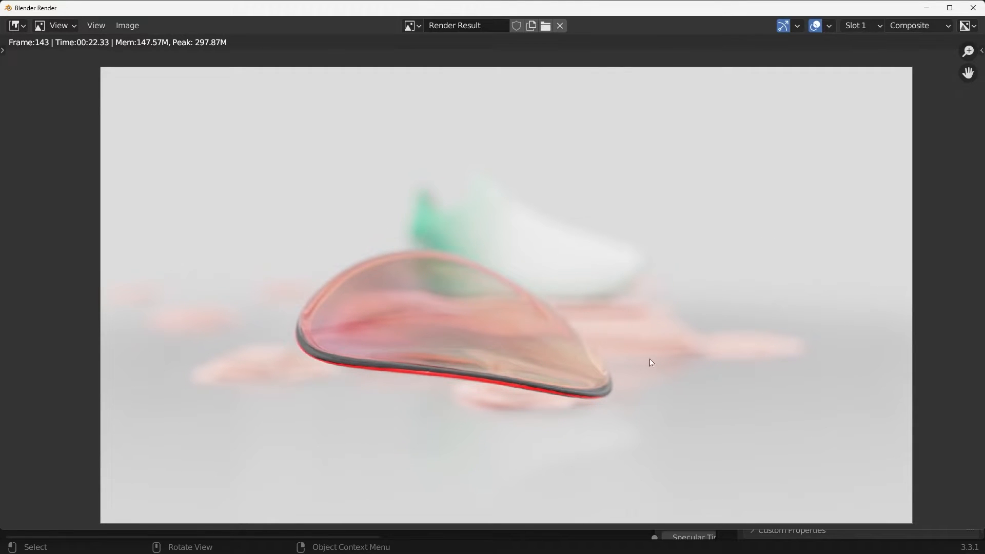
pyautogui.scroll(-1, 535, 242)
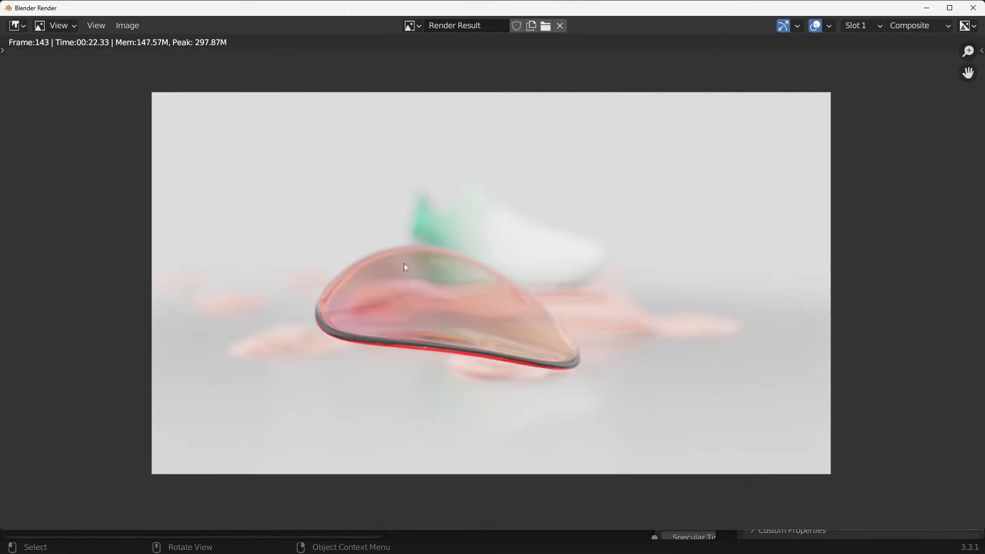
pyautogui.click(972, 8)
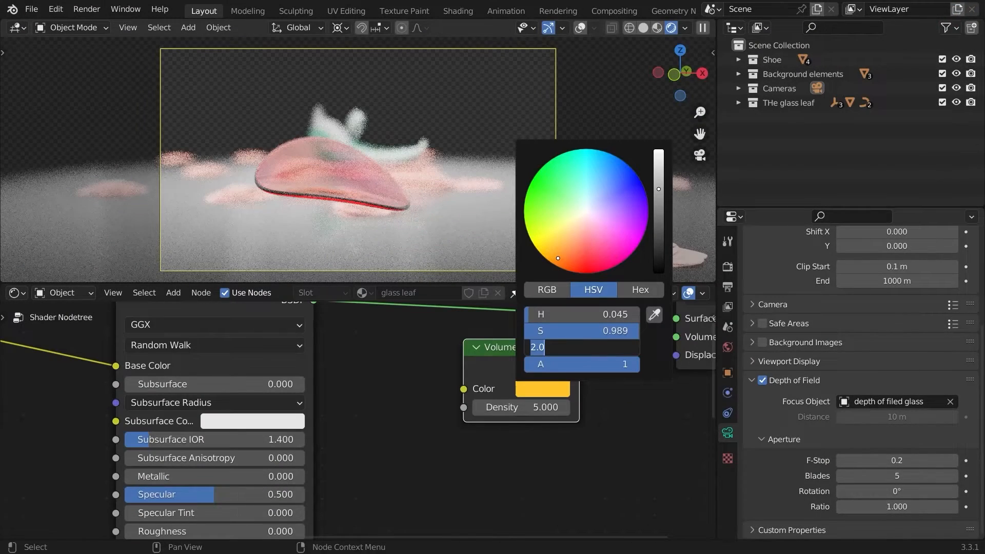
# - Change the glass leaf's Volume Absorption color to yellow and raise its density to 6.8
pyautogui.press('Return')
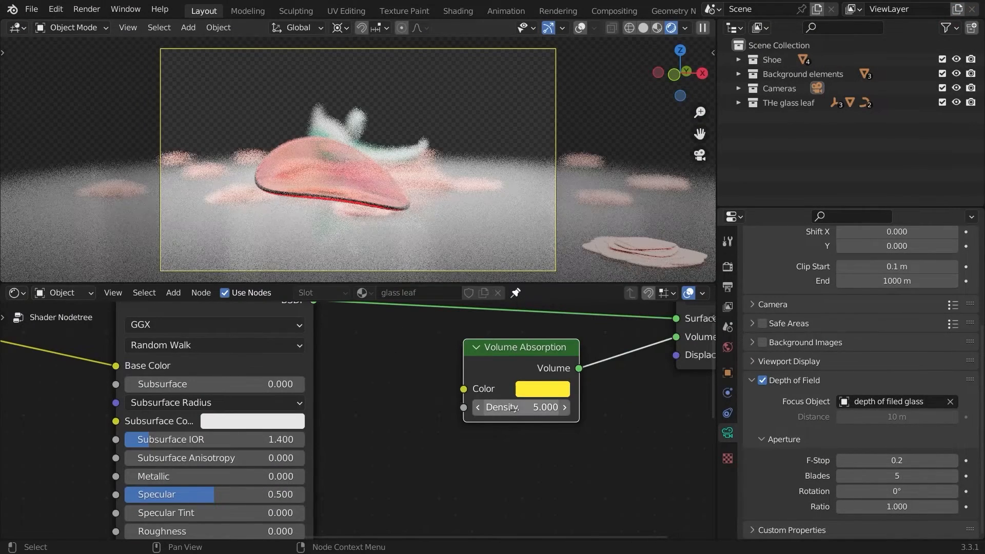
pyautogui.moveTo(512, 406); pyautogui.dragTo(533, 407)
pyautogui.moveTo(350, 376); pyautogui.dragTo(469, 411, button='middle')
pyautogui.scroll(-4, 469, 411)
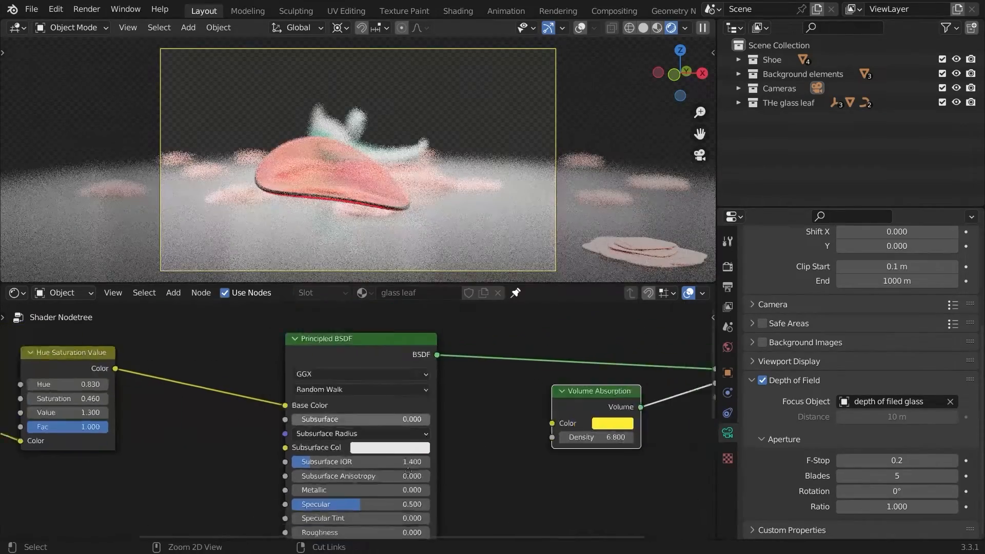
pyautogui.click(410, 354)
pyautogui.moveTo(410, 354); pyautogui.dragTo(597, 338, button='middle')
# - Set the glass leaf's Solidify thickness to -0.04 m and save the file
pyautogui.click(386, 187)
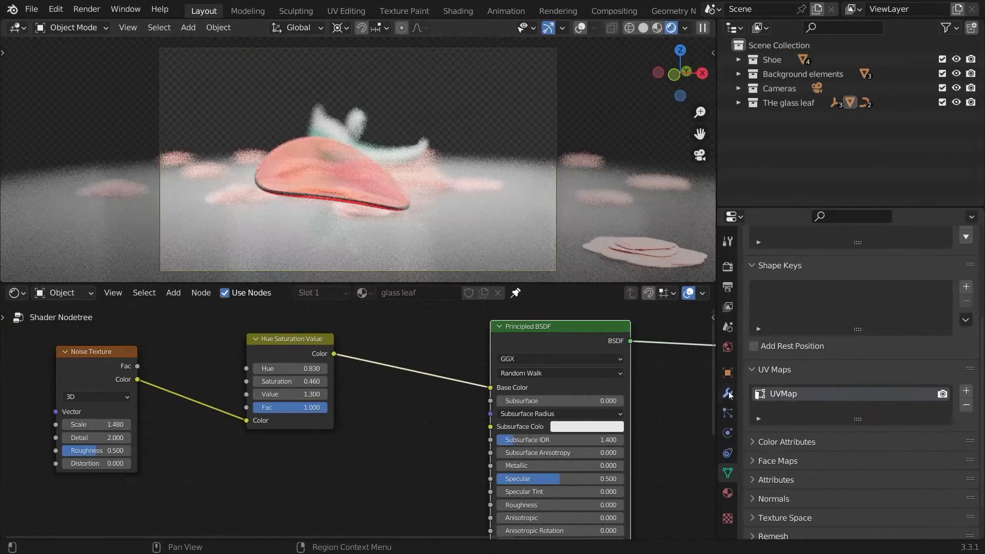
pyautogui.click(727, 393)
pyautogui.click(745, 306)
pyautogui.click(749, 325)
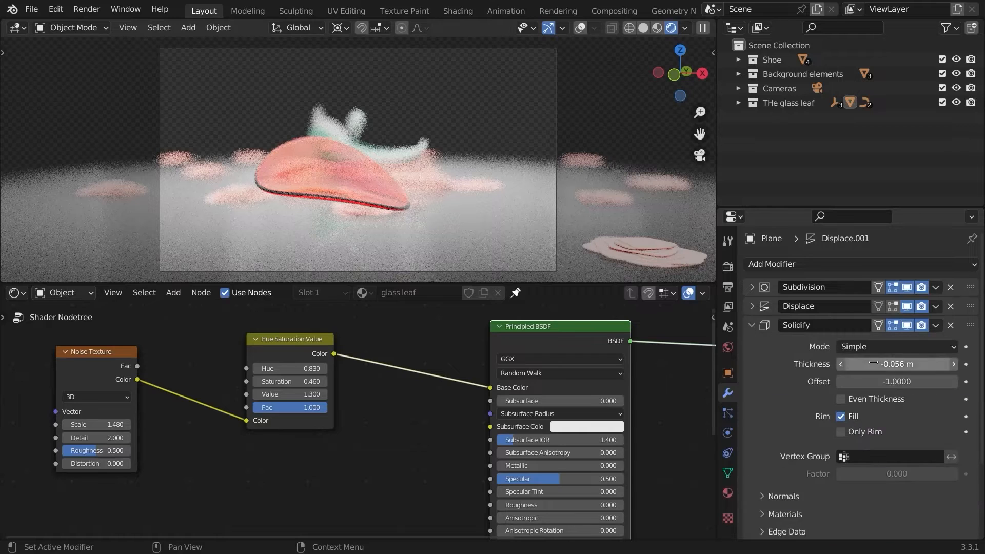
pyautogui.doubleClick(896, 364)
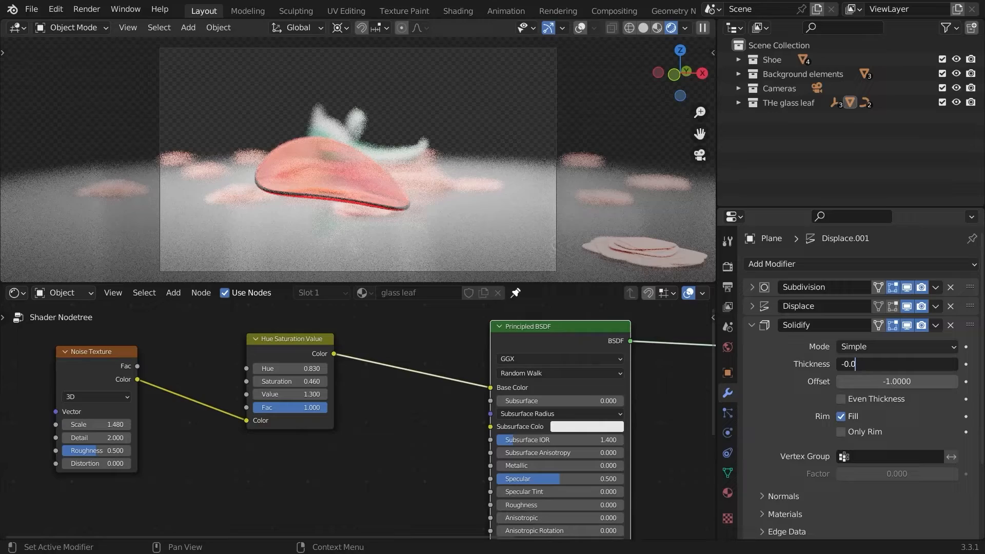
pyautogui.write('-0.04')
pyautogui.press('Return')
pyautogui.scroll(1, 546, 93)
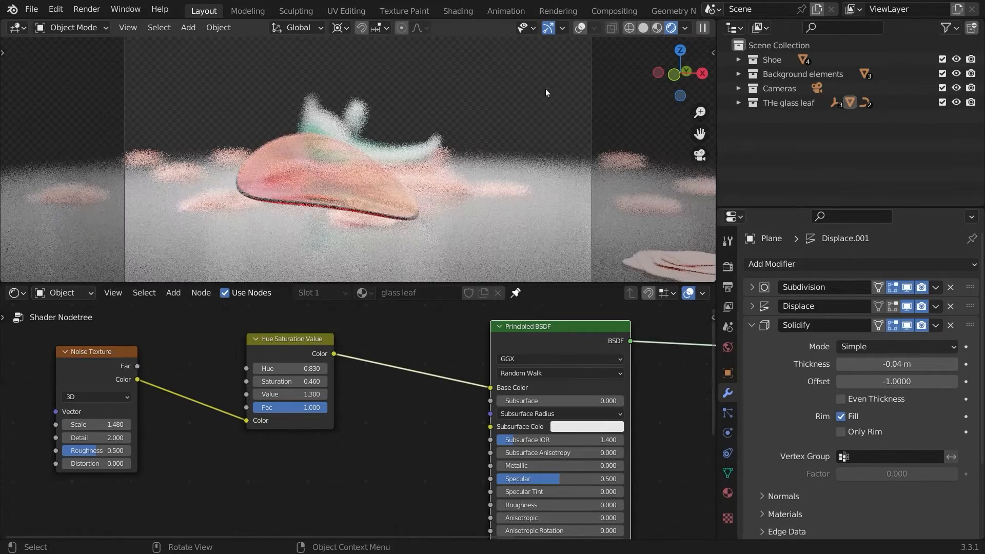
pyautogui.scroll(-1, 410, 137)
pyautogui.hotkey('ctrl', 's')
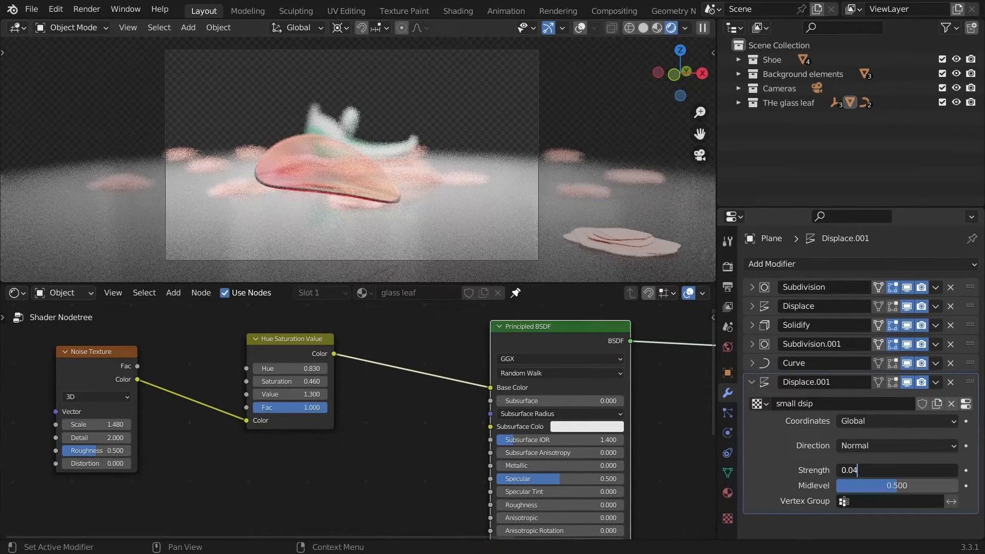
# - Set the strength of the glass leaf's Displace.001 modifier to 0.03 and save the file
pyautogui.write('3')
pyautogui.press('Return')
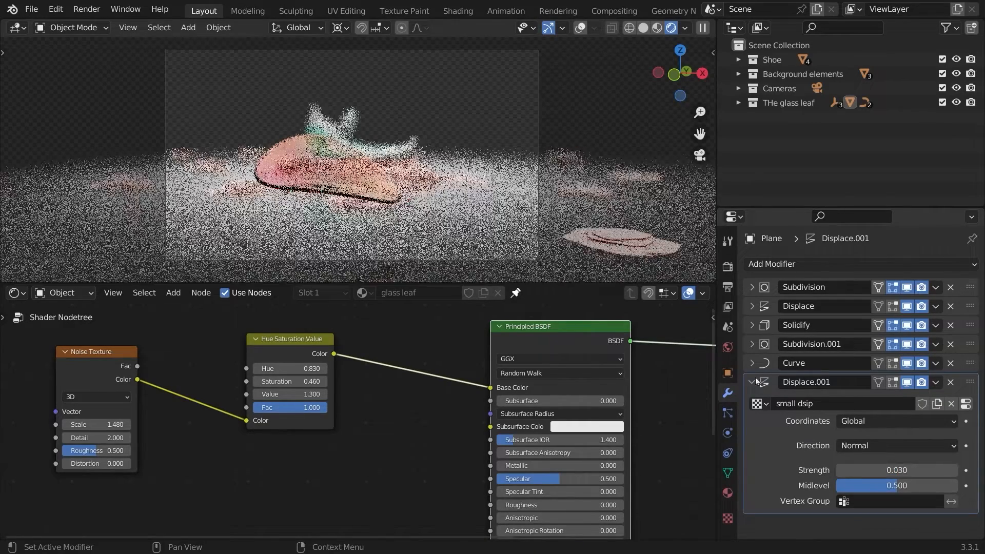
pyautogui.hotkey('ctrl', 's')
pyautogui.click(752, 382)
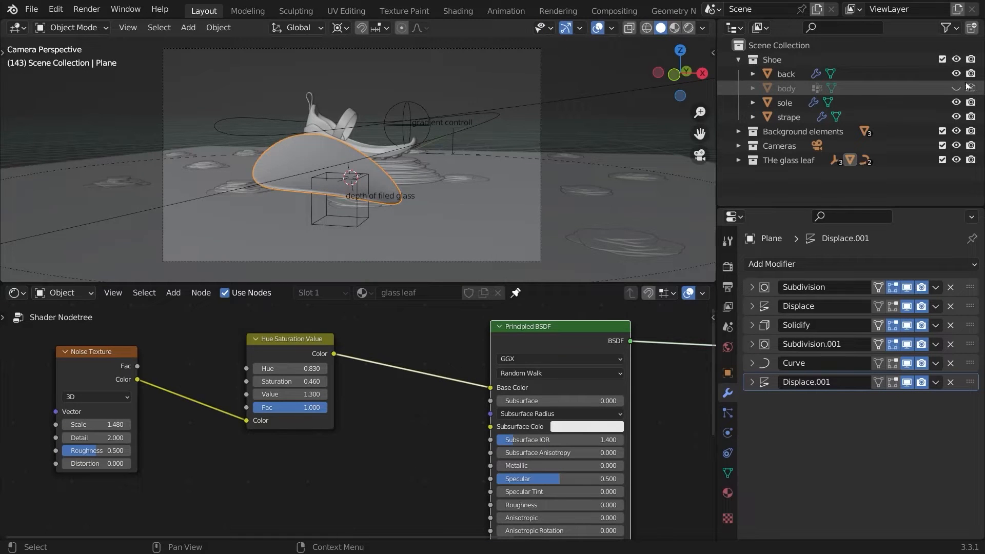
# - Save the file with the Shoe collection collapsed, hide the viewport overlays and render frame 143
pyautogui.click(738, 60)
pyautogui.hotkey('ctrl', 's')
pyautogui.click(596, 28)
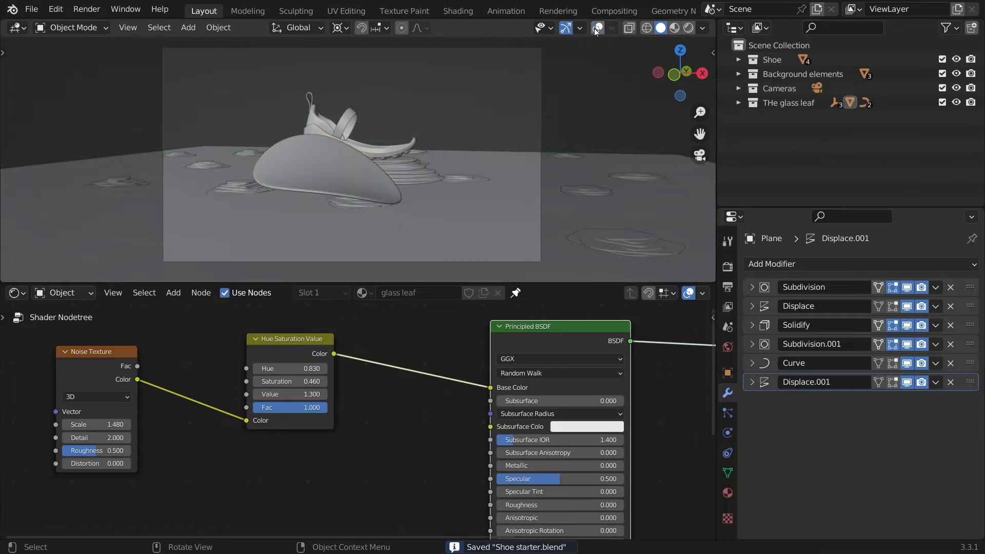
pyautogui.press('F12')
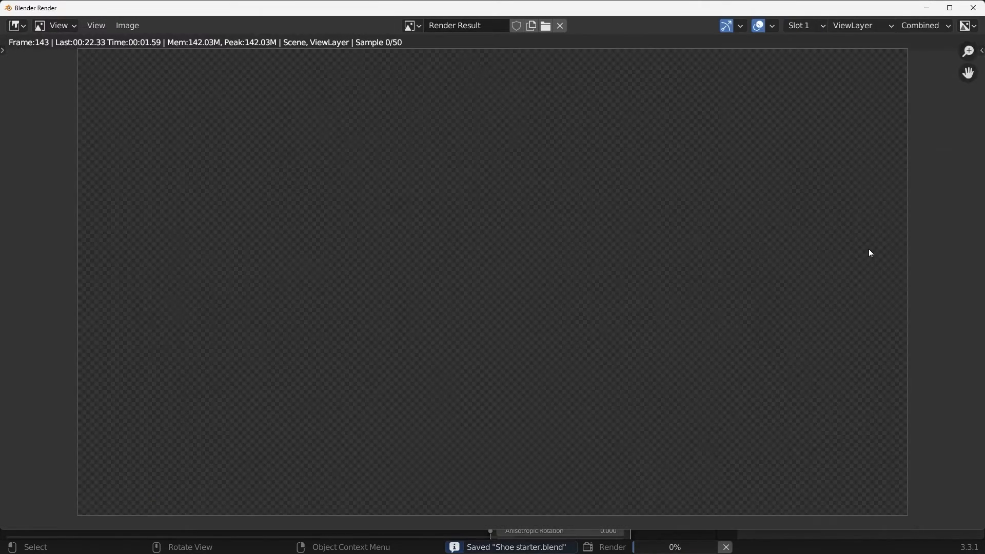
pyautogui.scroll(-1, 919, 224)
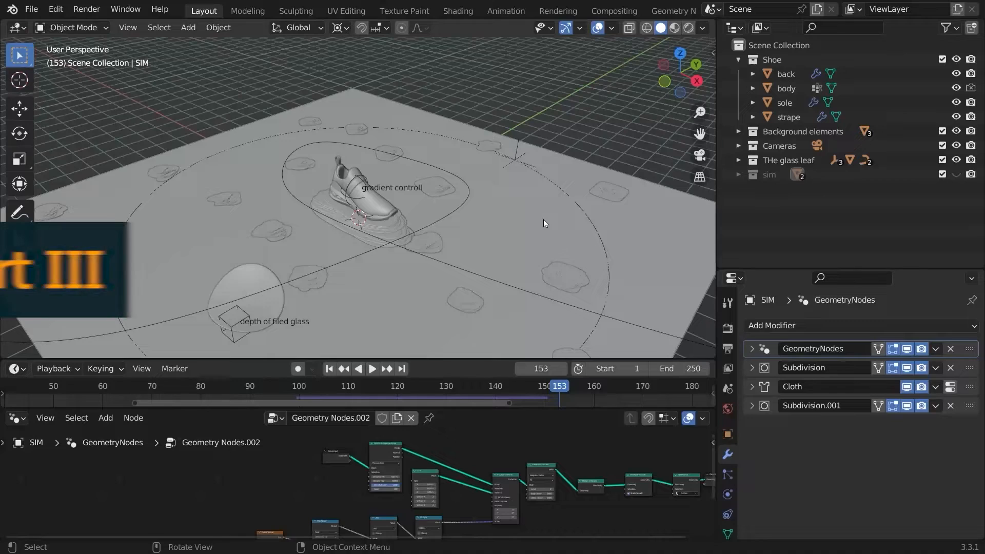
# - Hide the Cameras and Background elements collections around the shoe and collapse the Shoe collection in the outliner
pyautogui.moveTo(484, 170); pyautogui.dragTo(557, 91, button='middle')
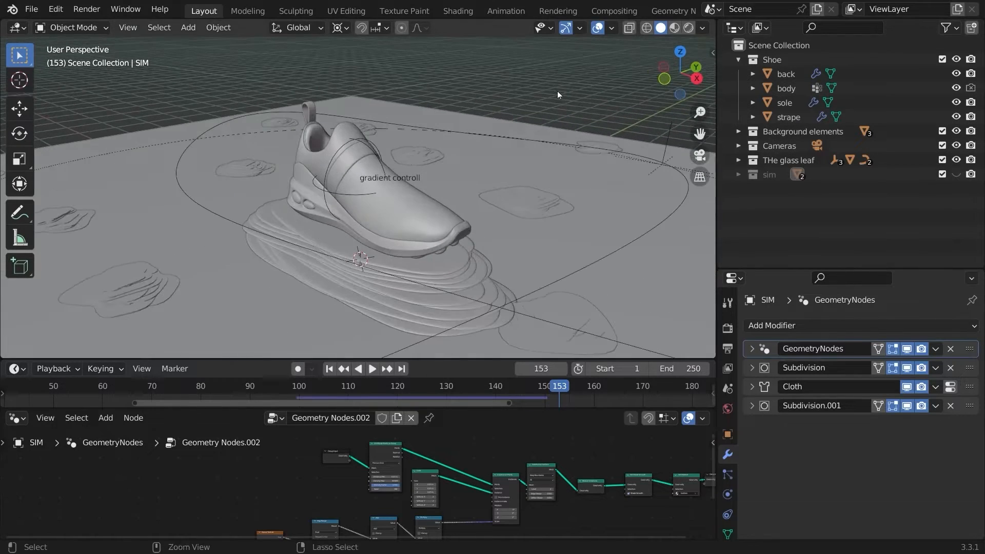
pyautogui.scroll(2, 565, 149)
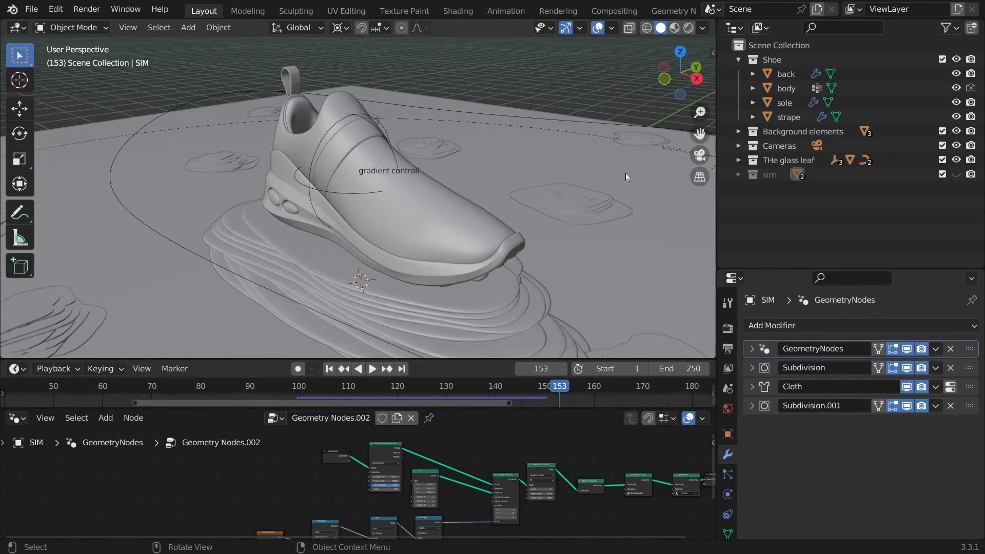
pyautogui.click(956, 145)
pyautogui.click(956, 131)
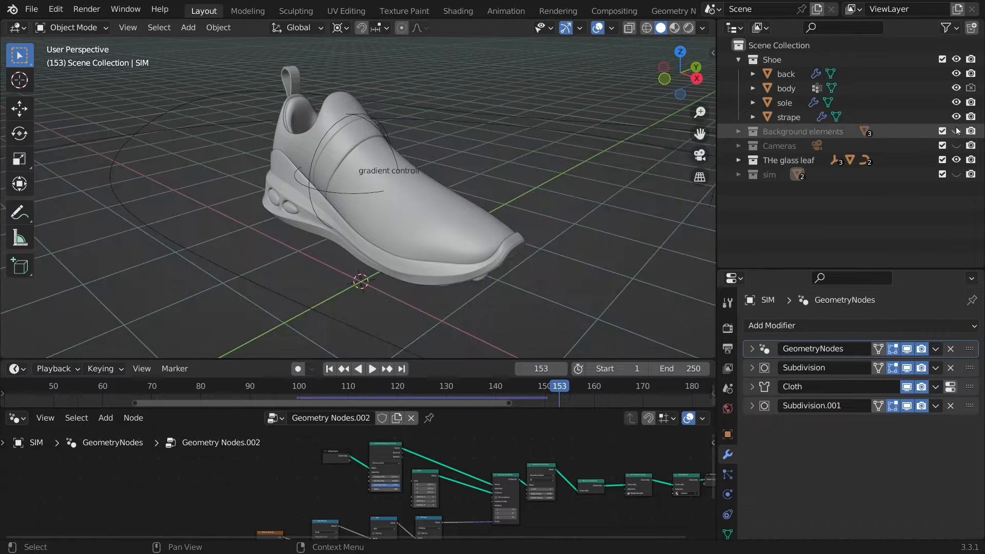
pyautogui.click(739, 60)
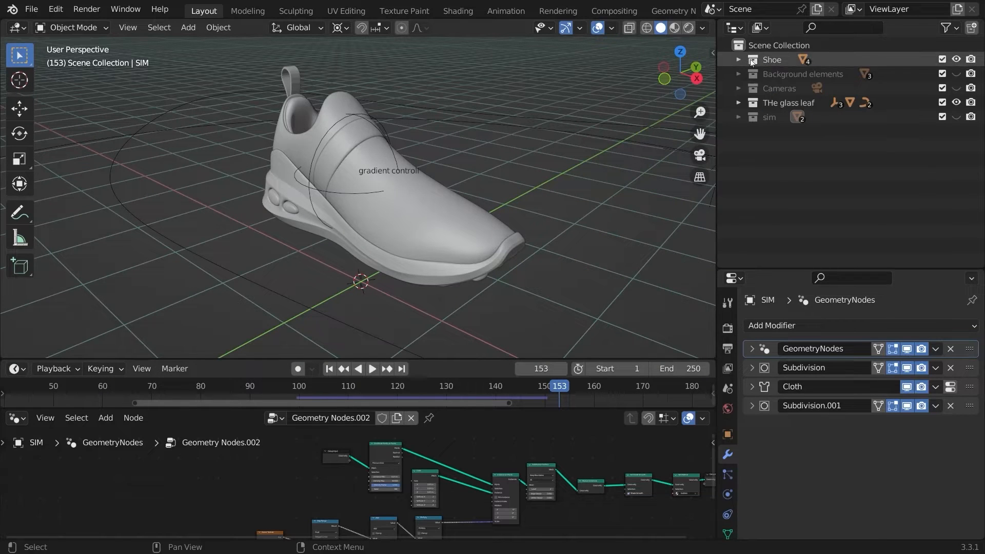
# - Hide the Shoe and THe glass leaf collections, and expand and show the sim collection
pyautogui.click(955, 59)
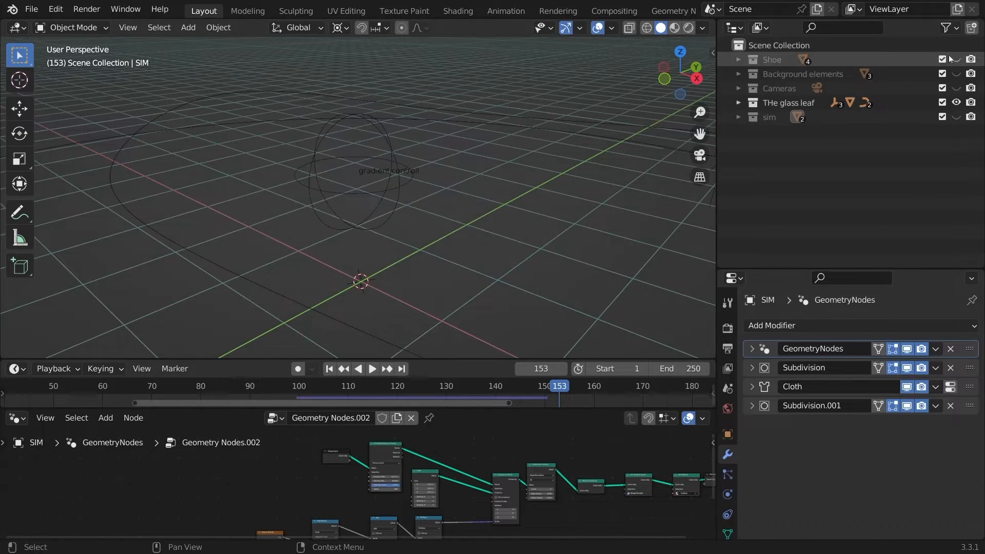
pyautogui.click(957, 103)
pyautogui.click(740, 120)
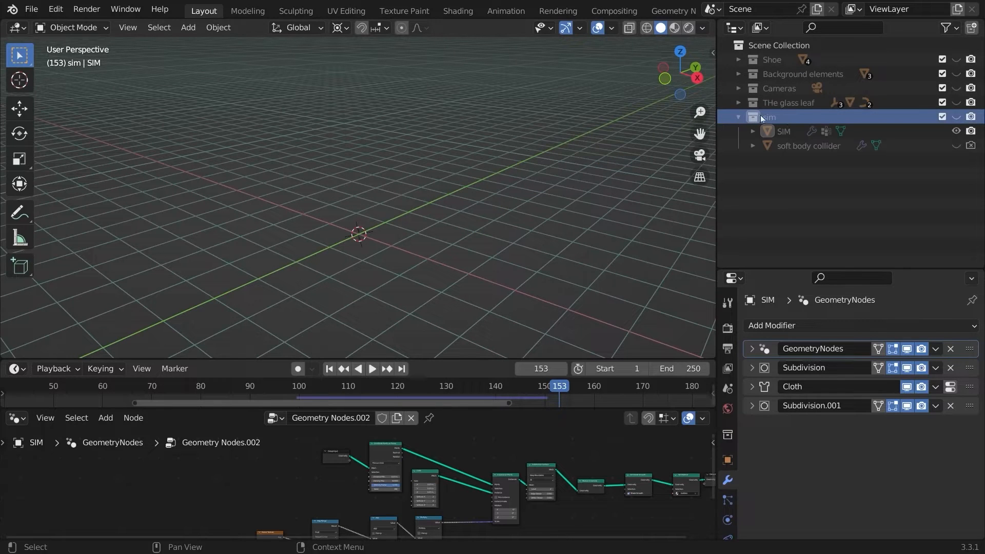
pyautogui.click(956, 117)
# - Hide the SIM object in the sim collection, and show and select the soft body collider
pyautogui.moveTo(475, 196); pyautogui.dragTo(452, 185, button='middle')
pyautogui.keyDown('ctrl'); pyautogui.moveTo(451, 185); pyautogui.dragTo(406, 140, button='middle'); pyautogui.keyUp('ctrl')
pyautogui.press('h')
pyautogui.click(955, 145)
pyautogui.click(482, 189)
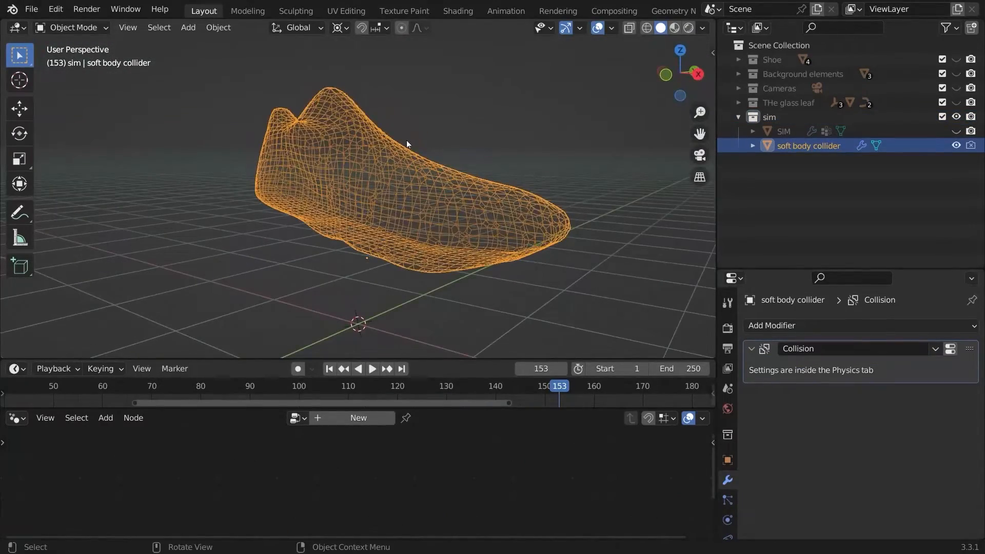
# - Show and expand the Shoe collection around the collider, and hide its body object
pyautogui.click(957, 60)
pyautogui.click(739, 60)
pyautogui.click(956, 88)
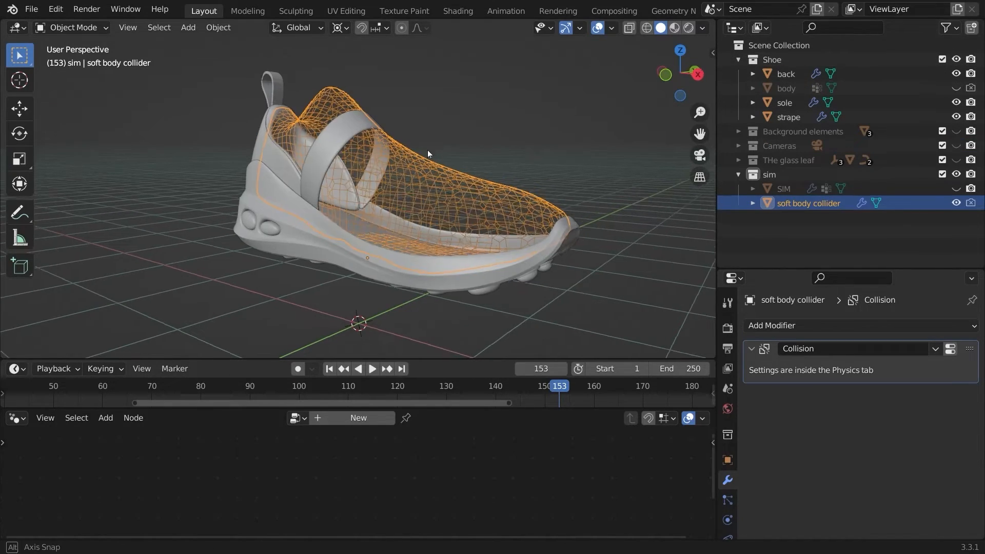
pyautogui.moveTo(427, 150); pyautogui.dragTo(511, 161, button='middle')
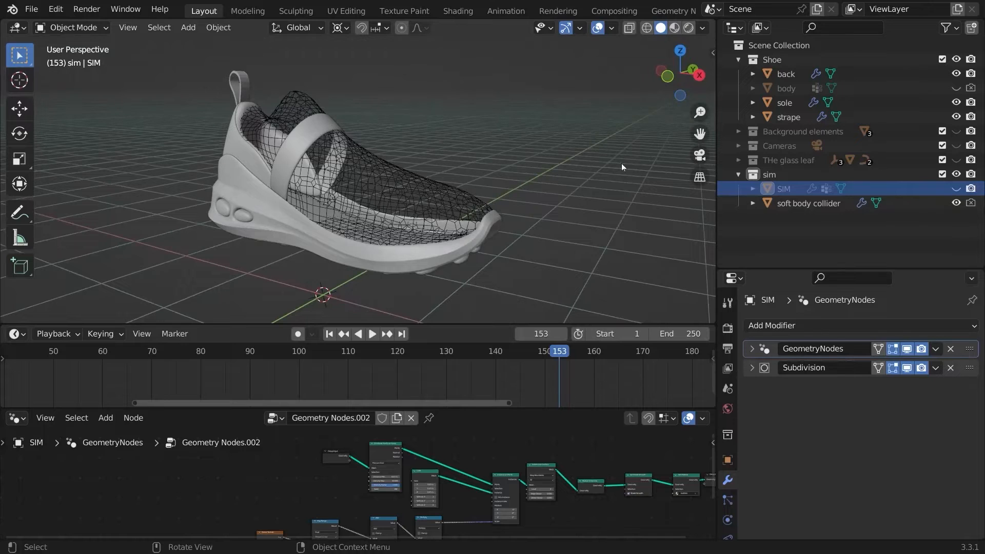
# - Show the SIM object inside the shoe and enlarge the geometry node editor around its node tree
pyautogui.click(956, 188)
pyautogui.moveTo(502, 182); pyautogui.dragTo(520, 180, button='middle')
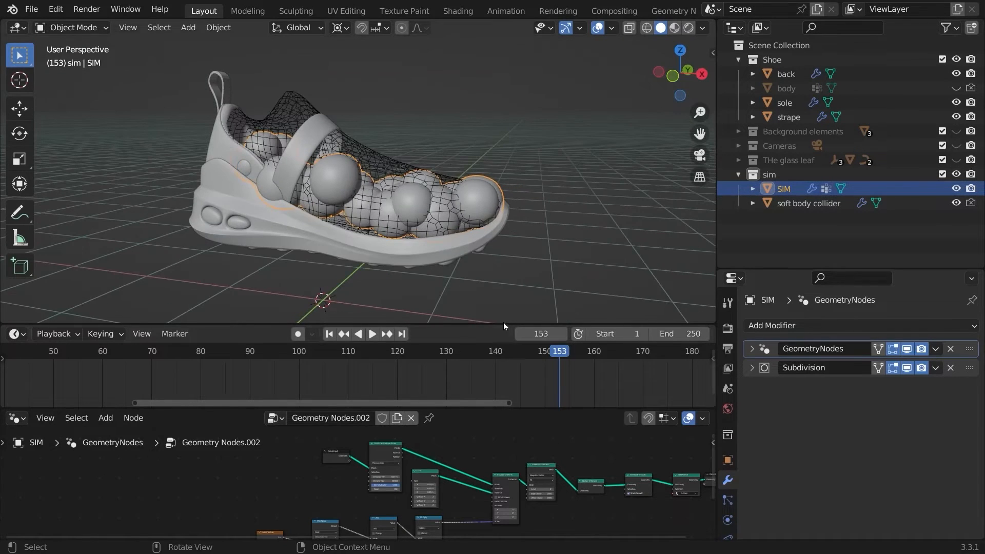
pyautogui.moveTo(503, 408); pyautogui.dragTo(503, 343)
pyautogui.keyDown('ctrl'); pyautogui.moveTo(477, 446); pyautogui.dragTo(482, 409, button='middle'); pyautogui.keyUp('ctrl')
pyautogui.keyDown('ctrl'); pyautogui.moveTo(482, 409); pyautogui.dragTo(441, 384, button='middle'); pyautogui.keyUp('ctrl')
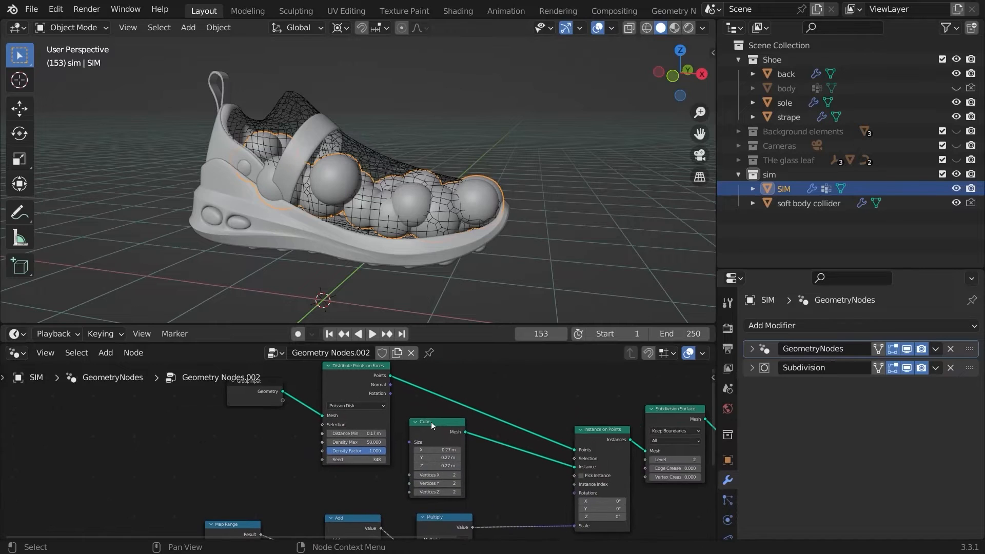
# - Examine SIM's point distribution, Cube and Instance on Points nodes, plus the Map Range, Add and Multiply nodes driving the instance scale
pyautogui.moveTo(432, 425); pyautogui.dragTo(476, 419)
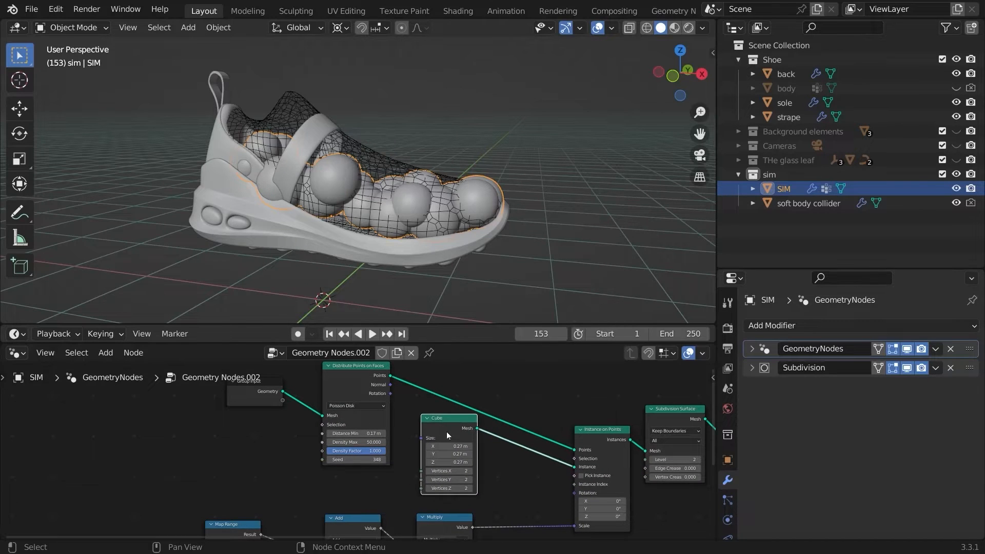
pyautogui.moveTo(527, 368); pyautogui.dragTo(510, 369, button='middle')
pyautogui.moveTo(396, 396); pyautogui.dragTo(505, 466, button='middle')
pyautogui.keyDown('ctrl'); pyautogui.moveTo(506, 465); pyautogui.dragTo(500, 441, button='middle'); pyautogui.keyUp('ctrl')
pyautogui.moveTo(501, 442); pyautogui.dragTo(453, 391, button='middle')
pyautogui.moveTo(463, 399); pyautogui.dragTo(445, 407)
pyautogui.moveTo(534, 440); pyautogui.dragTo(456, 404, button='middle')
pyautogui.keyDown('ctrl'); pyautogui.moveTo(455, 403); pyautogui.dragTo(478, 377, button='middle'); pyautogui.keyUp('ctrl')
pyautogui.moveTo(610, 392); pyautogui.dragTo(418, 404, button='middle')
pyautogui.click(432, 431)
pyautogui.keyDown('ctrl'); pyautogui.moveTo(418, 404); pyautogui.dragTo(367, 394, button='middle'); pyautogui.keyUp('ctrl')
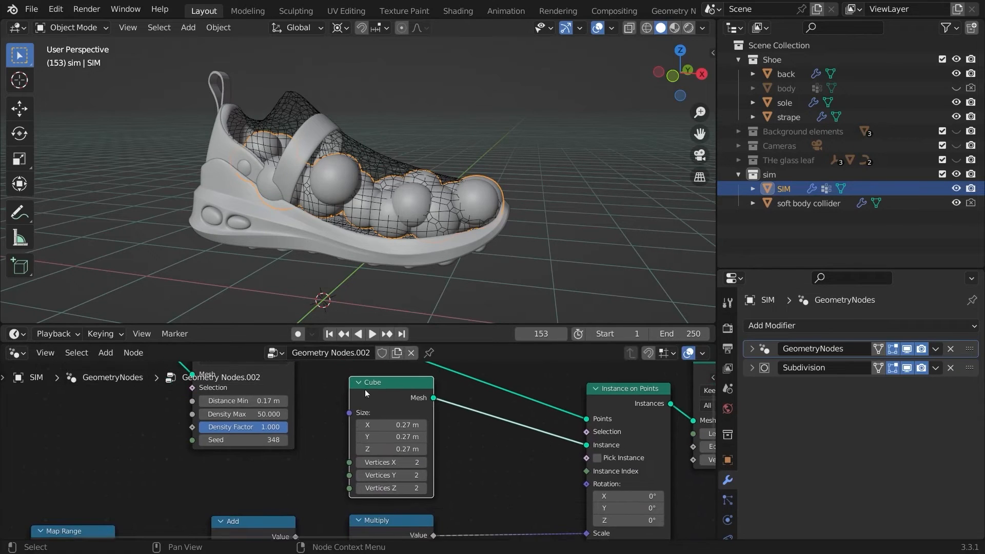
pyautogui.moveTo(431, 426); pyautogui.dragTo(578, 329, button='middle')
pyautogui.moveTo(413, 478); pyautogui.dragTo(455, 469, button='middle')
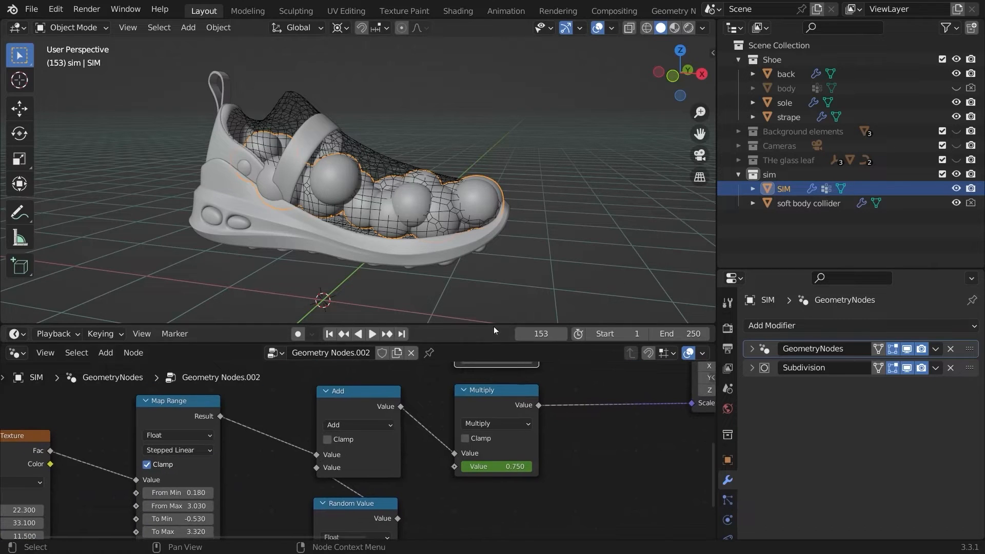
# - Enlarge the timeline and preview the Multiply node's keyframed value, stopping at frame 110
pyautogui.moveTo(476, 322); pyautogui.dragTo(476, 268)
pyautogui.moveTo(350, 500); pyautogui.dragTo(431, 486, button='middle')
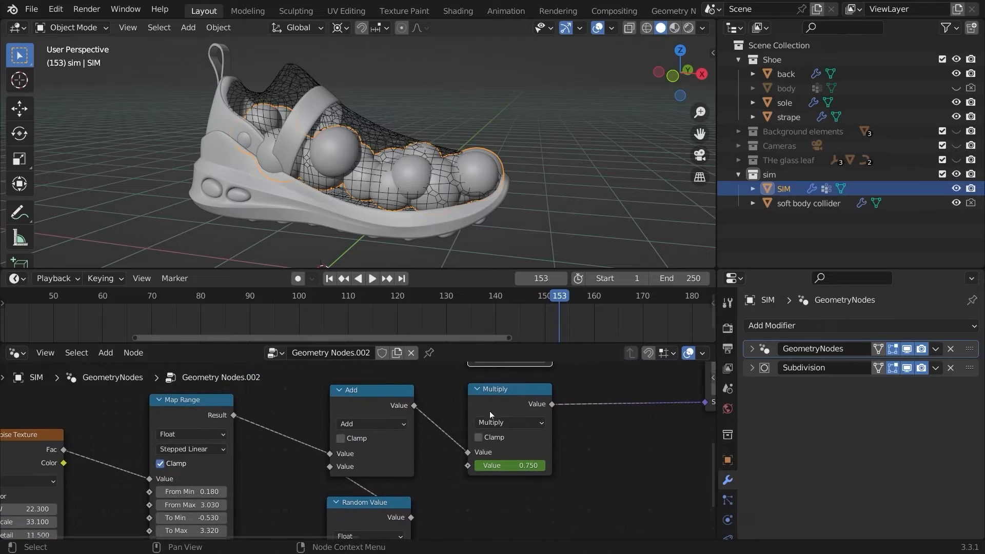
pyautogui.click(301, 302)
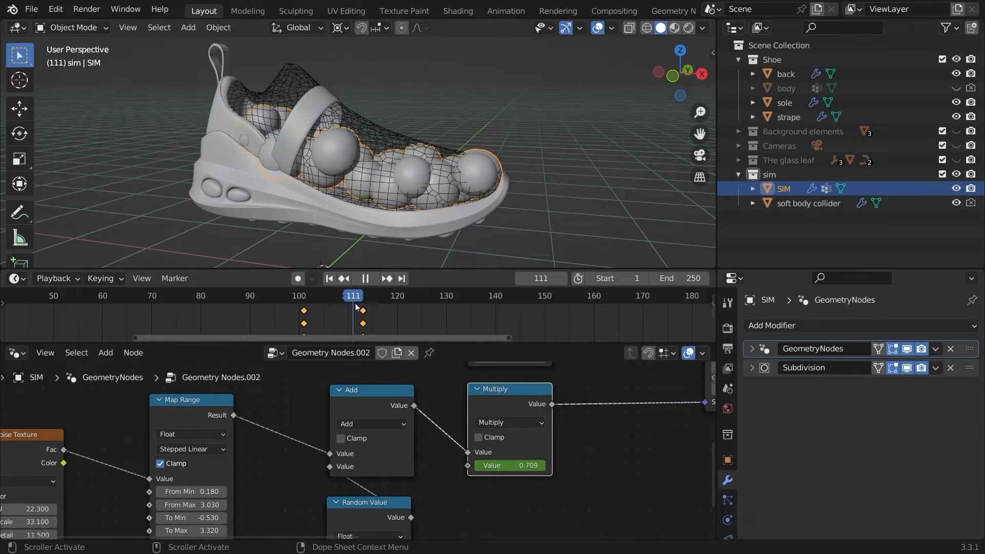
pyautogui.press('space')
pyautogui.press('Escape')
# - Review the Subdivision Surface, Realize Instances, Set Shade Smooth and Set Material nodes leading to the Group Output
pyautogui.moveTo(389, 421); pyautogui.dragTo(461, 420, button='middle')
pyautogui.moveTo(462, 421); pyautogui.dragTo(429, 402)
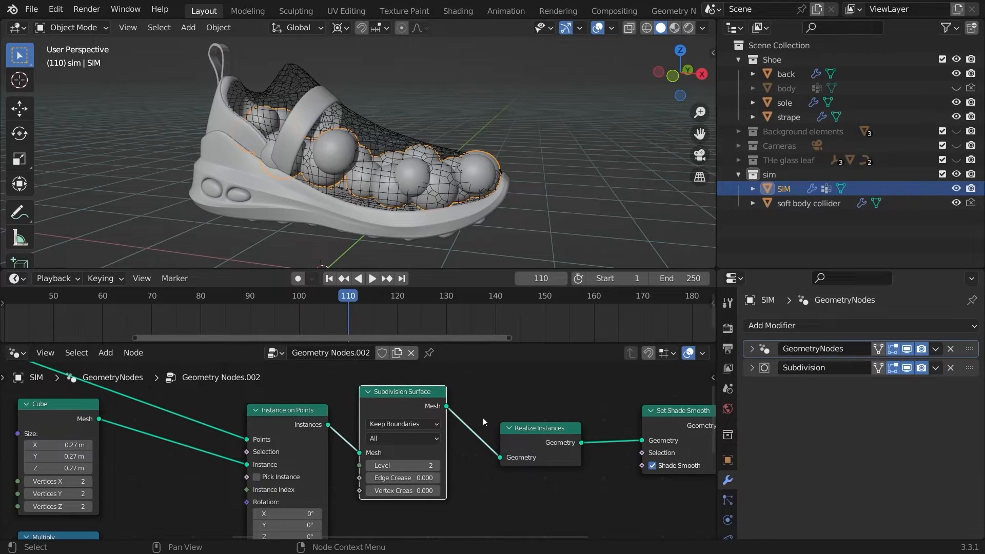
pyautogui.keyDown('ctrl'); pyautogui.hscroll(10, 416, 465); pyautogui.keyUp('ctrl')
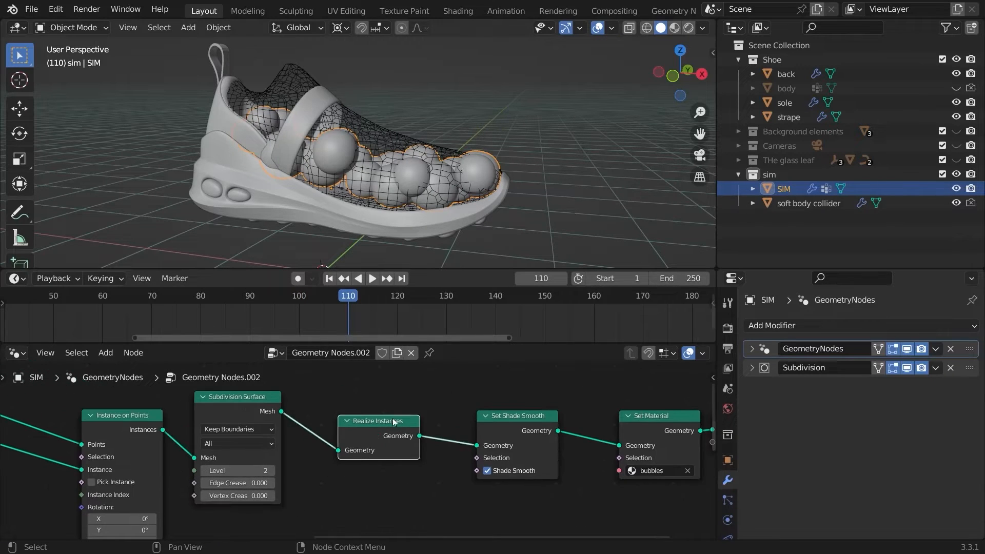
pyautogui.moveTo(405, 421); pyautogui.dragTo(367, 436, button='middle')
pyautogui.moveTo(484, 424); pyautogui.dragTo(457, 420)
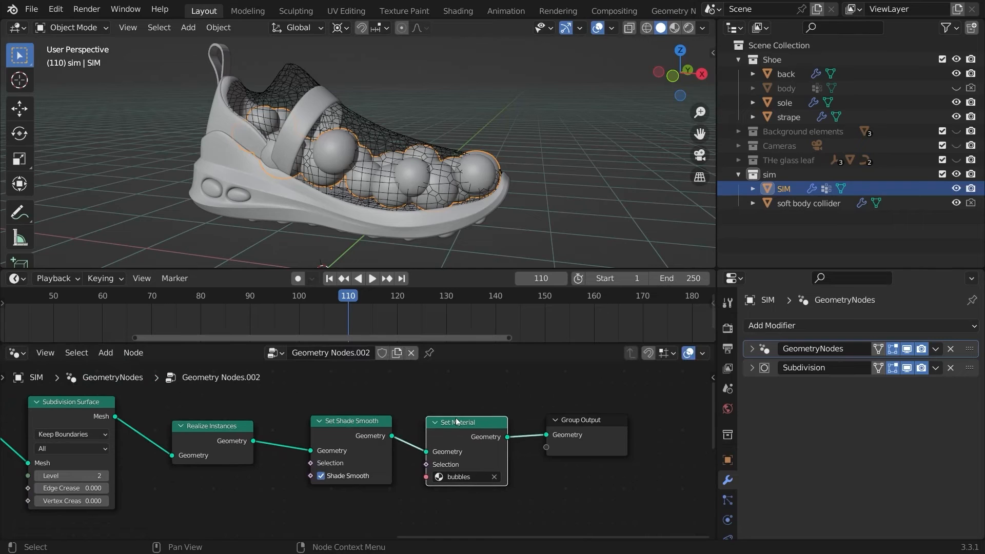
# - Inspect SIM's Subdivision modifier settings and the bubbles inside the shoe
pyautogui.moveTo(450, 188)
pyautogui.mouseDown(button='middle')
pyautogui.moveTo(460, 177)
pyautogui.moveTo(436, 180)
pyautogui.mouseUp(button='middle')
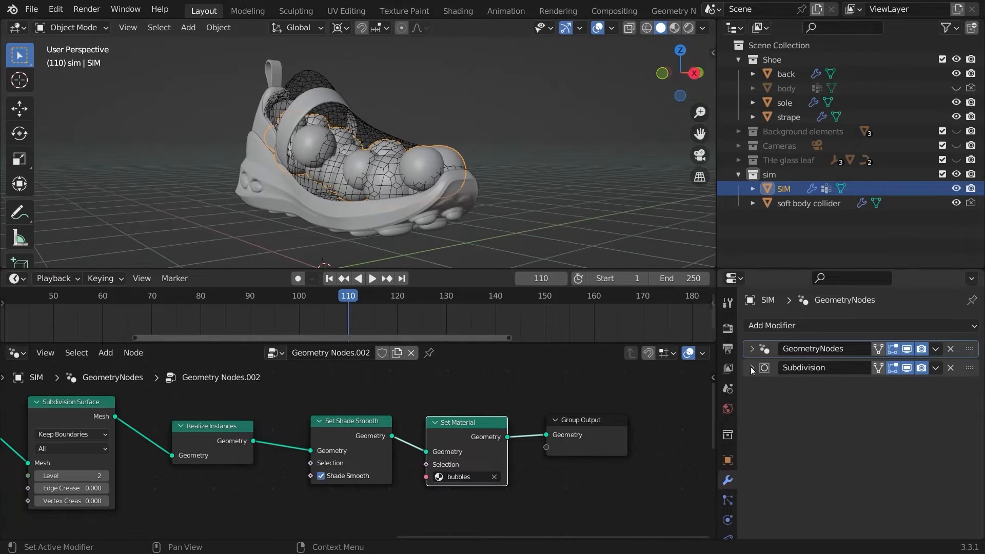
pyautogui.click(752, 368)
pyautogui.click(753, 368)
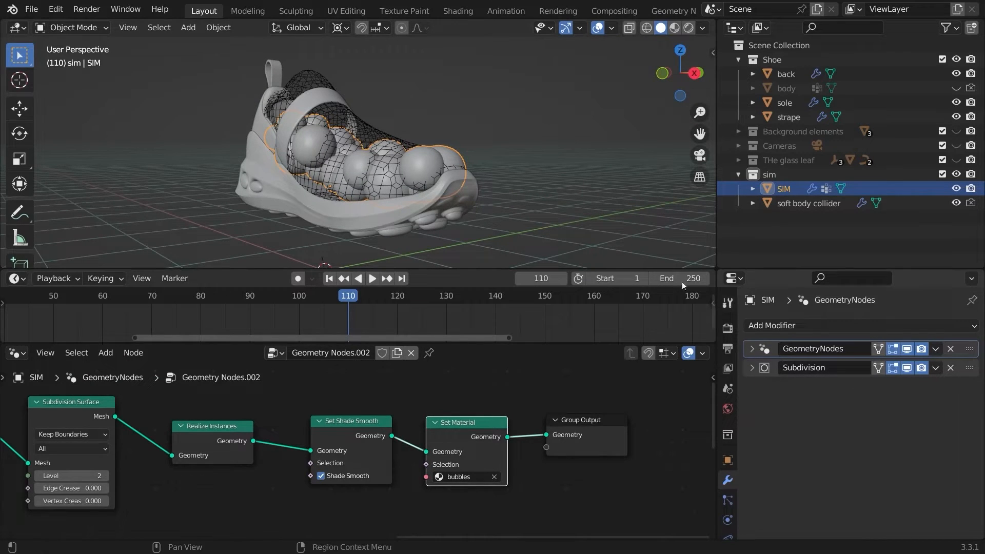
pyautogui.scroll(4, 564, 211)
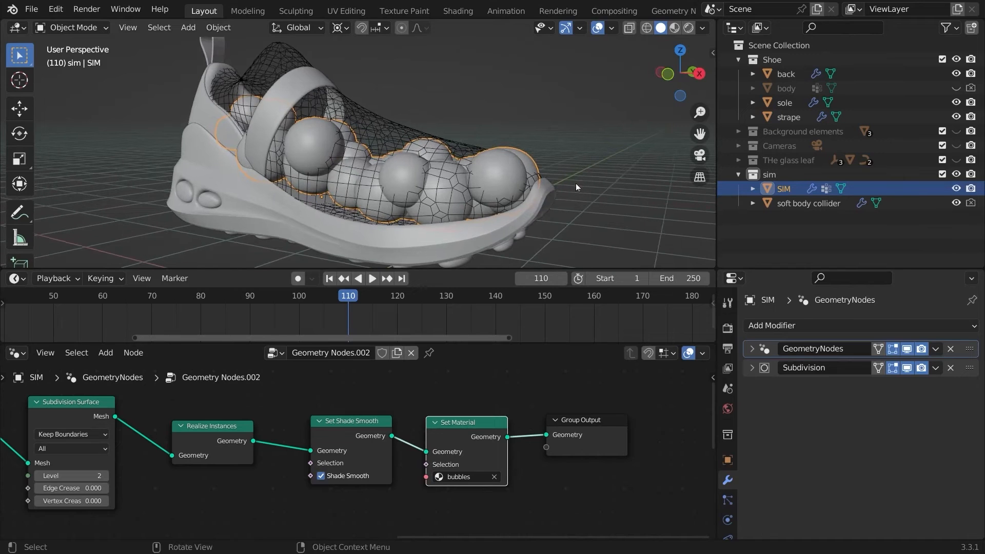
# - Review the soft body collider's Collision physics settings down to the Softbody & Cloth values
pyautogui.click(727, 520)
pyautogui.click(808, 203)
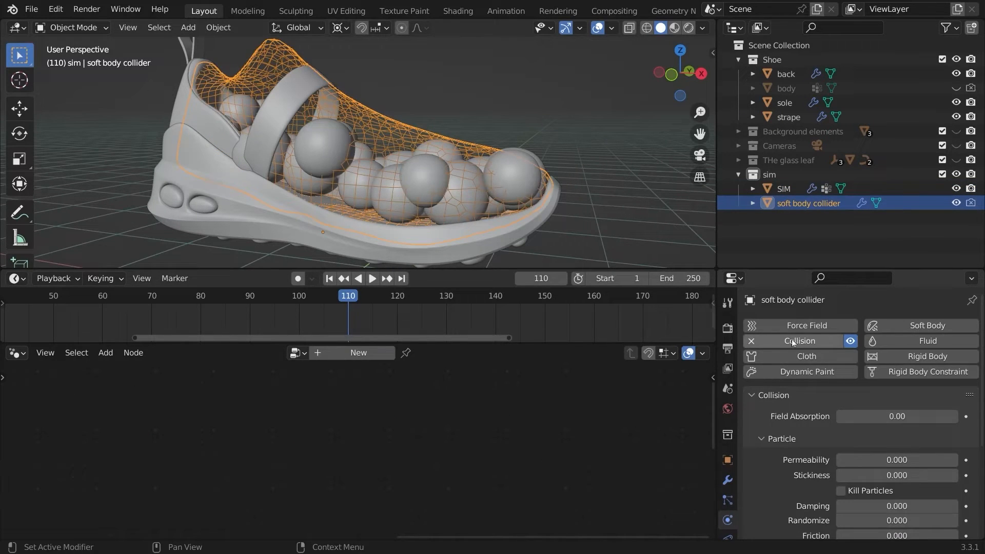
pyautogui.scroll(-6, 804, 456)
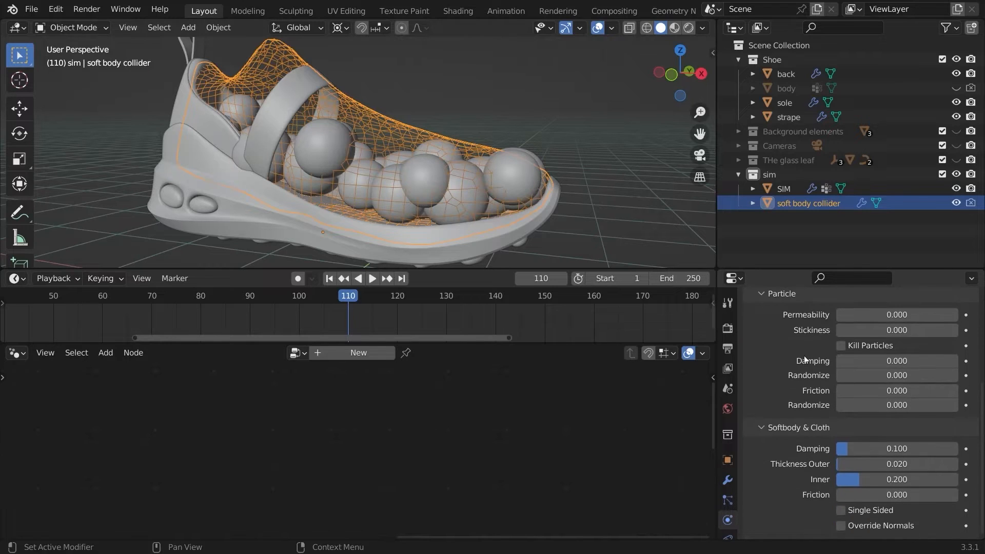
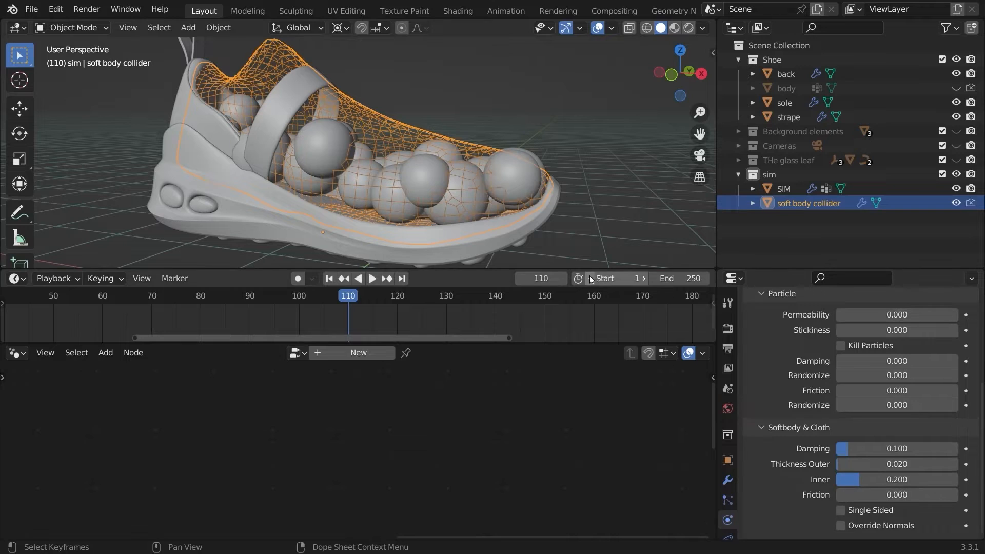
# - Add Cloth physics to the SIM object with 10 quality steps and a vertex mass of 3 kg
pyautogui.click(527, 152)
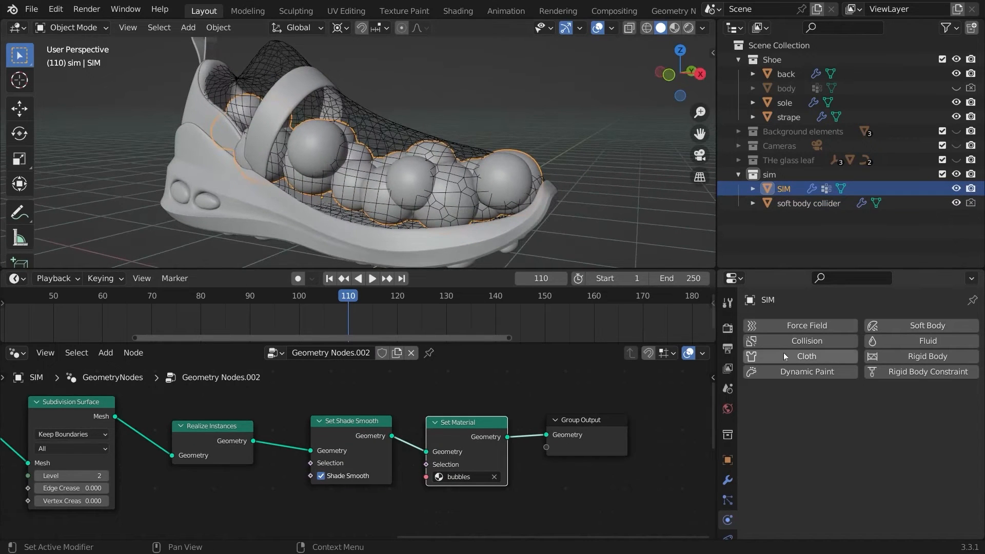
pyautogui.click(788, 348)
pyautogui.scroll(-3, 801, 359)
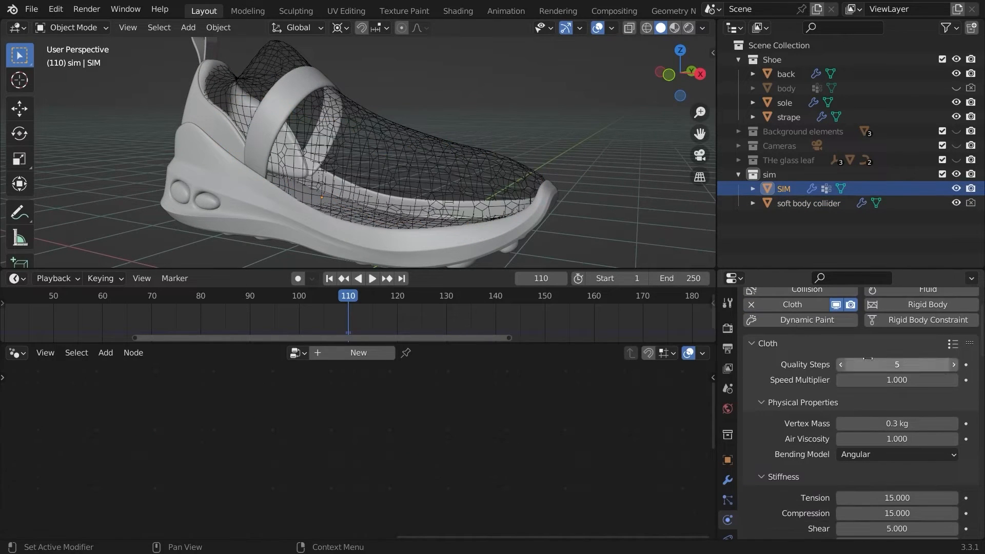
pyautogui.click(897, 364)
pyautogui.write('10')
pyautogui.press('Return')
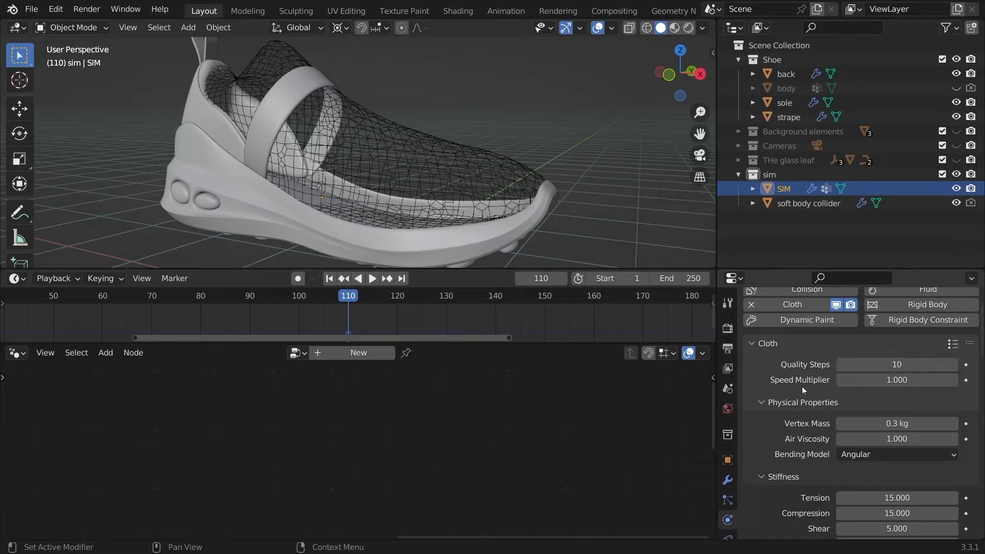
pyautogui.click(897, 423)
pyautogui.write('2')
pyautogui.press('Return')
# - Set both the bending stiffness and the bending damping of the cloth to 10
pyautogui.scroll(-8, 819, 335)
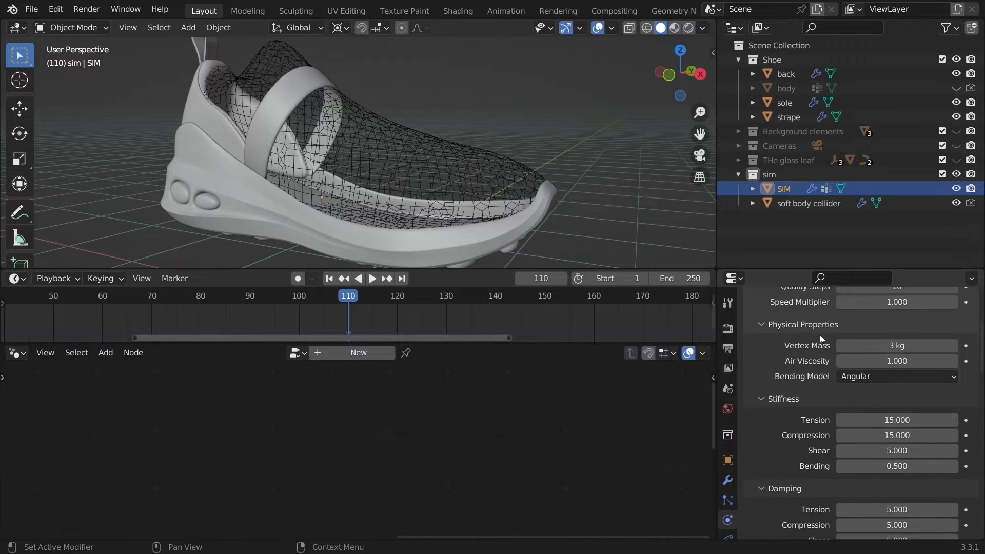
pyautogui.click(840, 354)
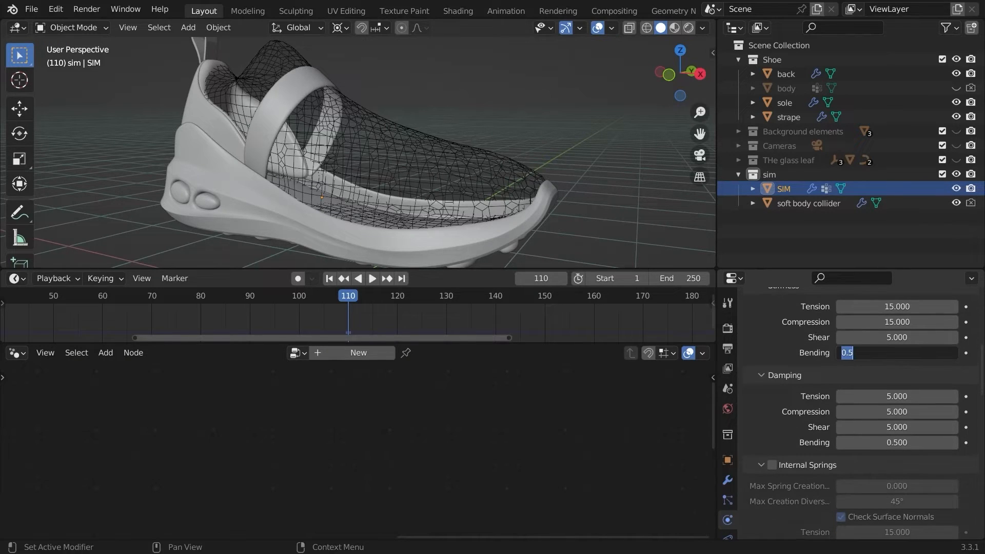
pyautogui.press('Return')
pyautogui.click(846, 442)
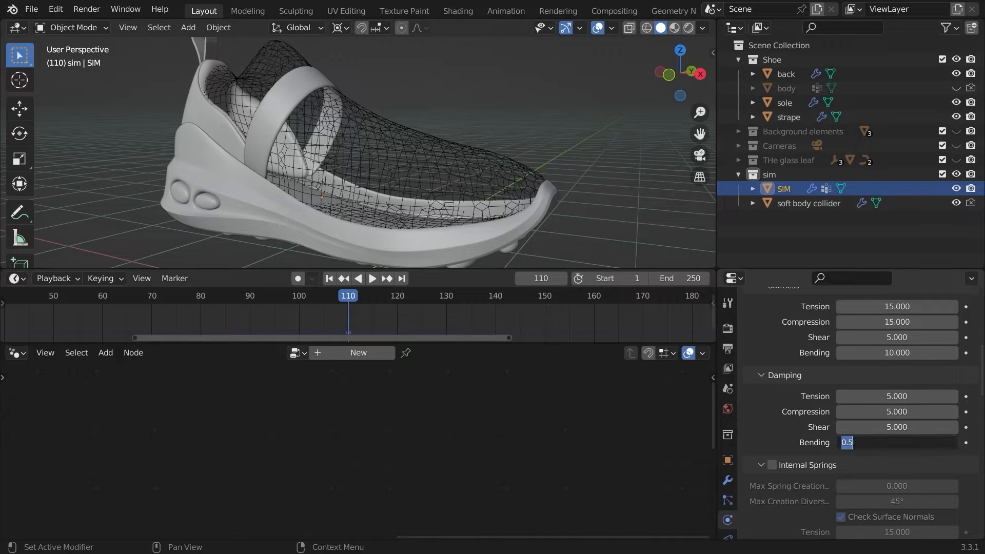
pyautogui.write('10')
pyautogui.press('Return')
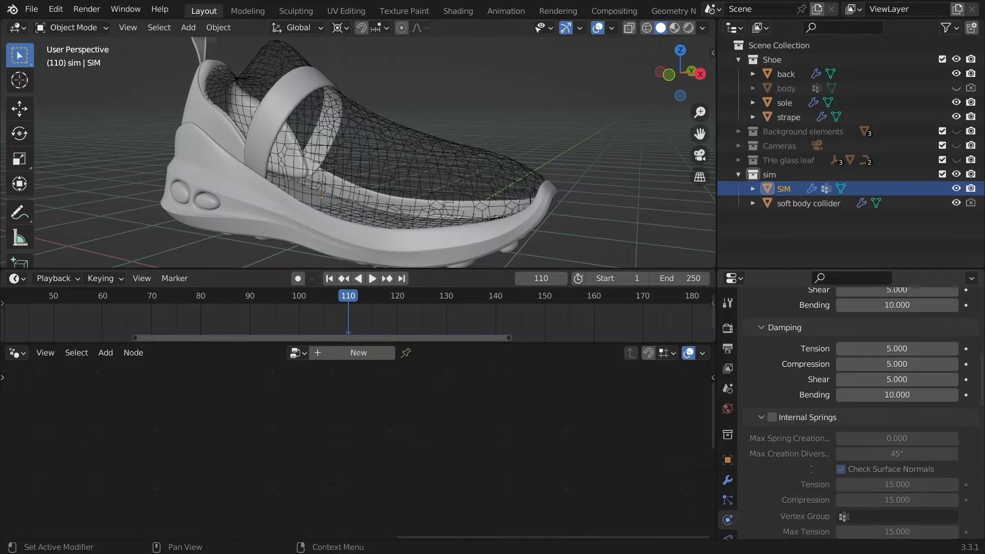
# - Enable pressure on the SIM cloth and set it to 600
pyautogui.scroll(-6, 780, 366)
pyautogui.click(772, 365)
pyautogui.click(854, 390)
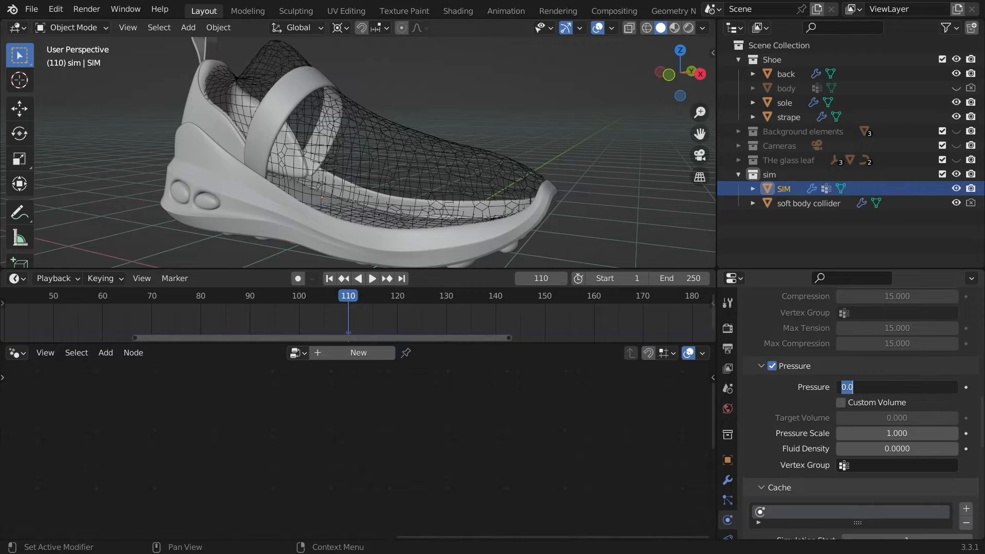
pyautogui.write('600')
pyautogui.press('Return')
# - Set the cloth cache to start the simulation at frame 100 and end it at frame 150
pyautogui.scroll(-8, 841, 439)
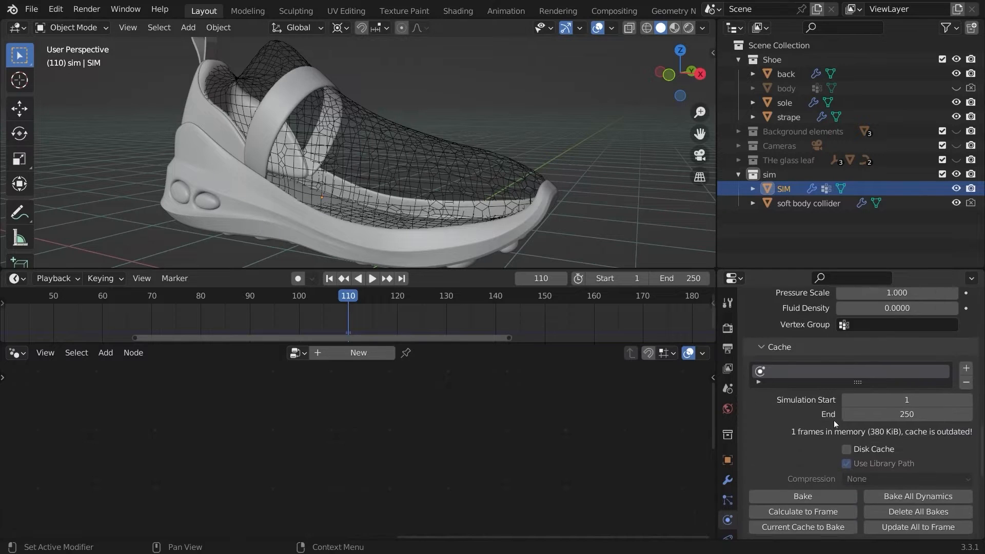
pyautogui.click(877, 359)
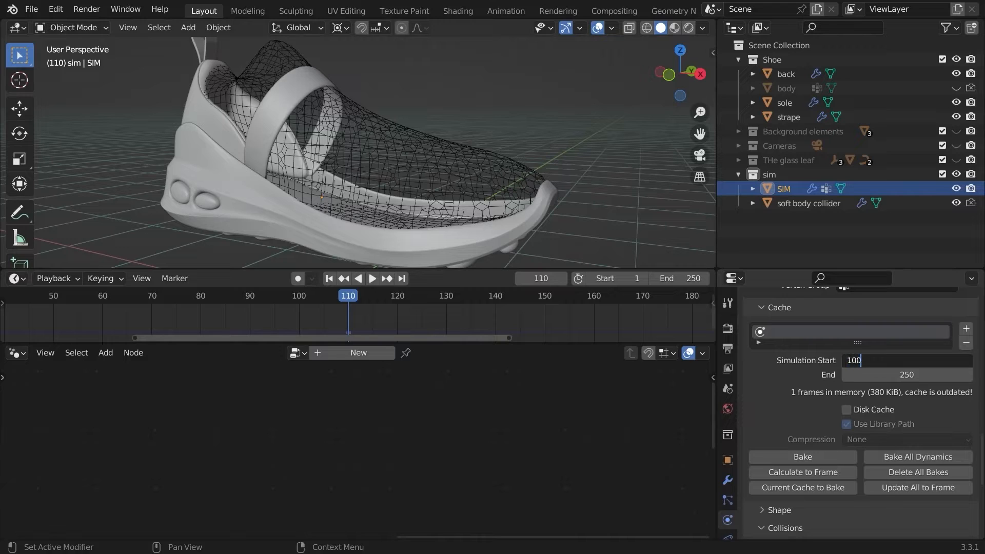
pyautogui.write('100')
pyautogui.press('Tab')
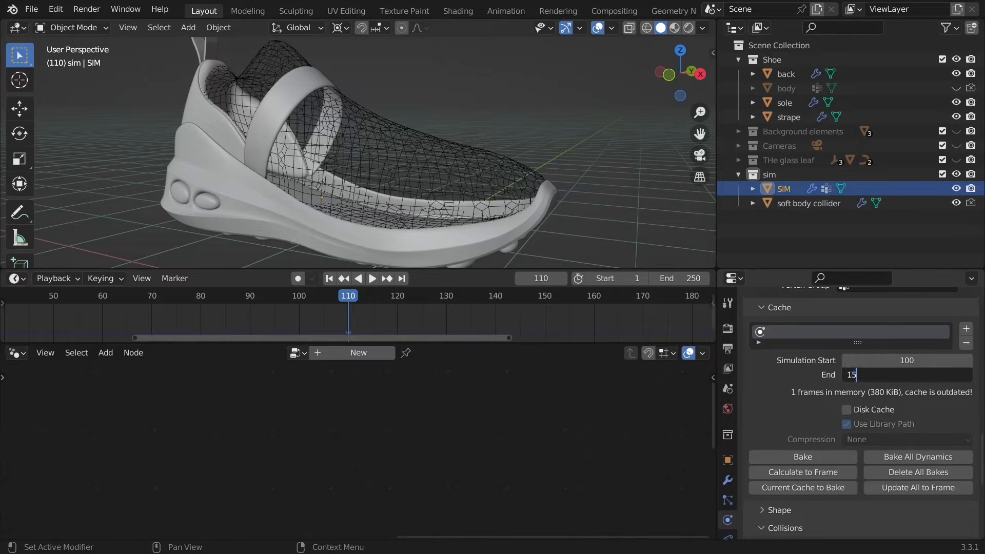
pyautogui.press('Return')
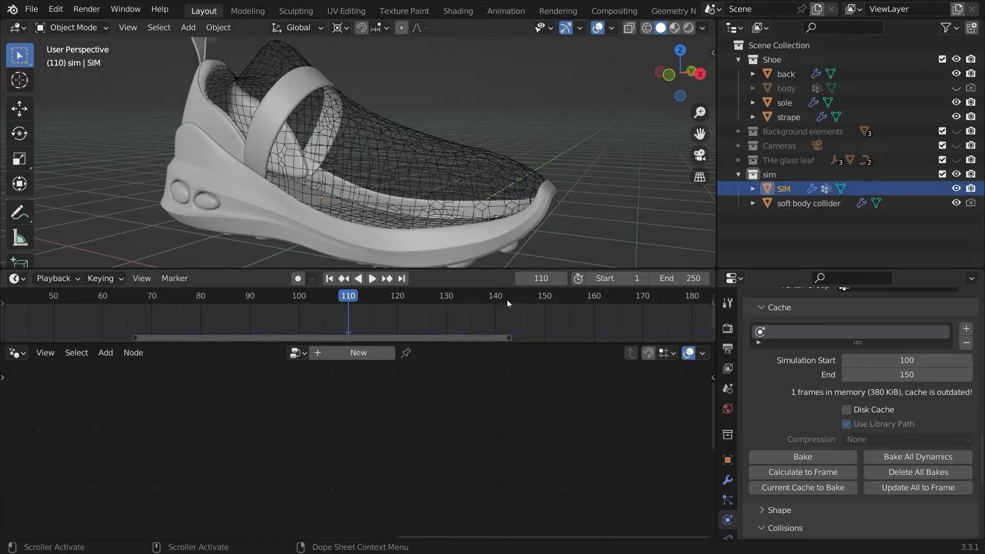
# - Save the file and enable Dynamic Mesh in the cloth's shape settings
pyautogui.scroll(-7, 820, 470)
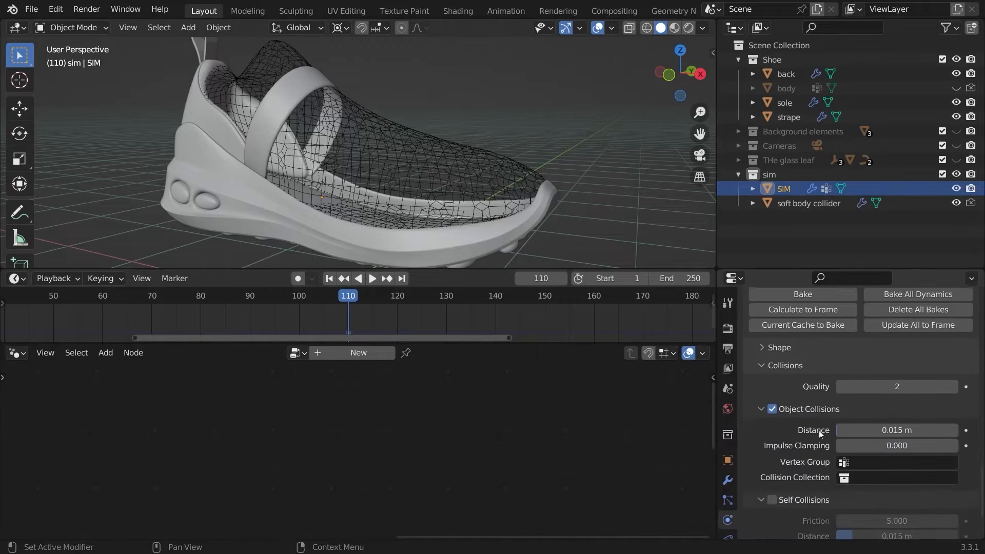
pyautogui.hotkey('ctrl', 's')
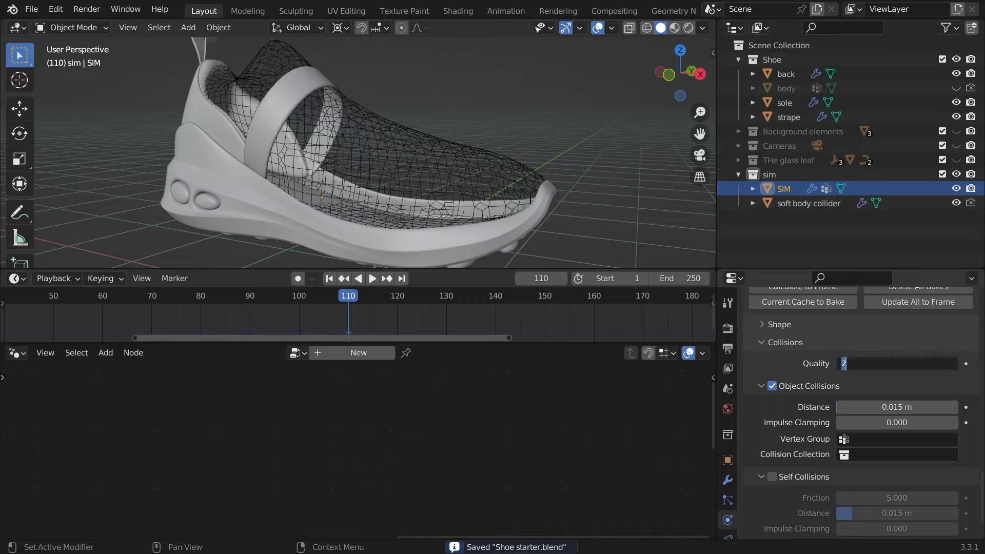
pyautogui.scroll(1, 775, 343)
pyautogui.click(775, 343)
pyautogui.scroll(-2, 836, 370)
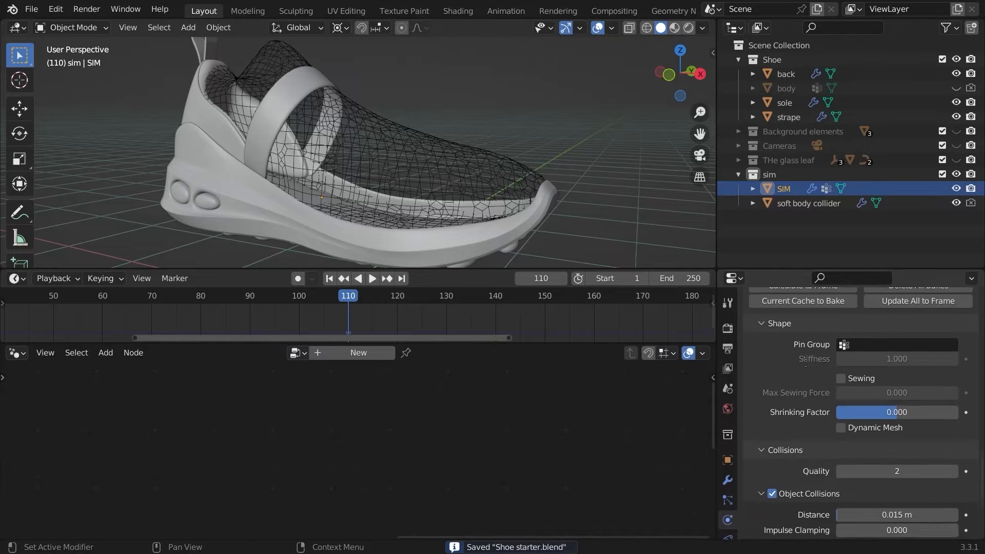
pyautogui.click(840, 423)
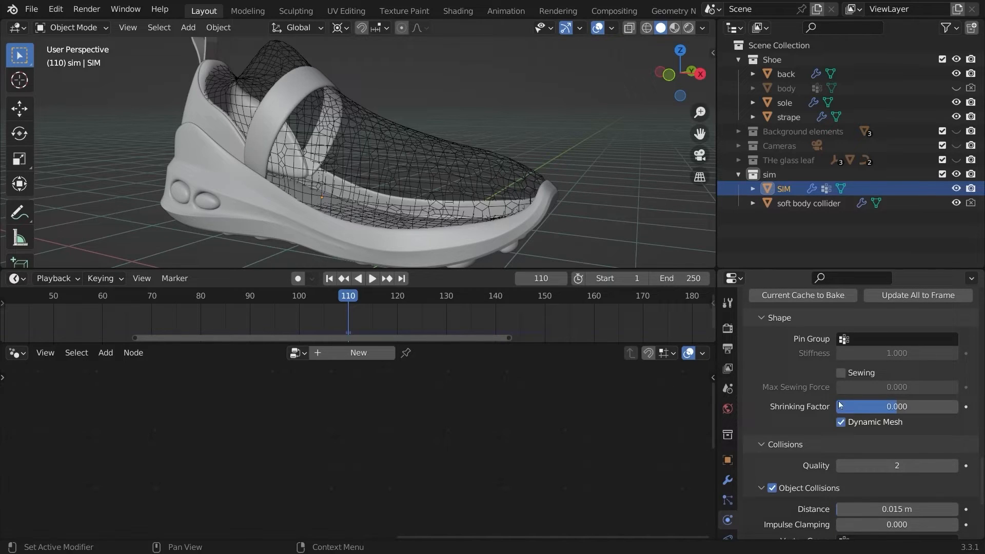
pyautogui.click(771, 319)
# - Set the cloth's collision quality to 15 and the object collision distance to 0.0015 m
pyautogui.click(897, 356)
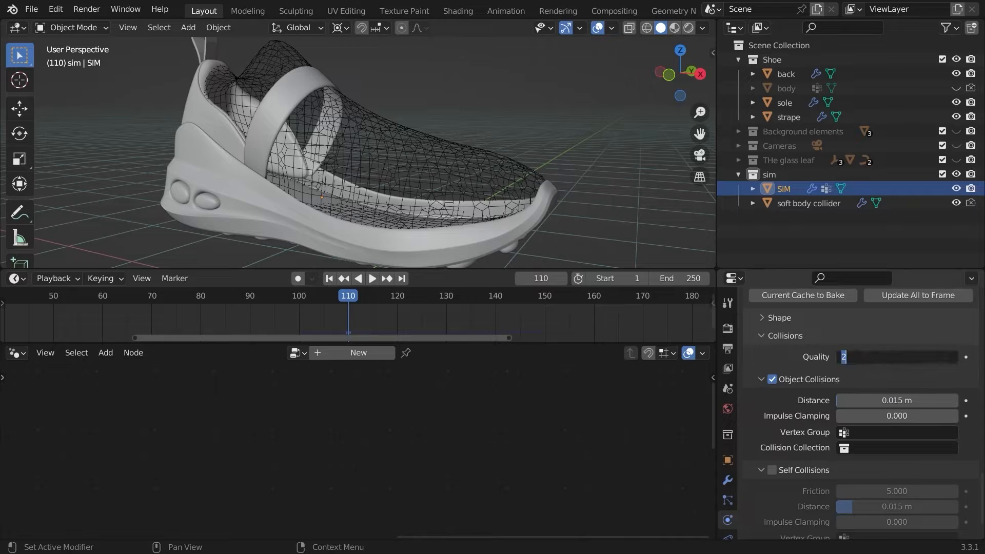
pyautogui.write('15')
pyautogui.press('Return')
pyautogui.scroll(-2, 796, 349)
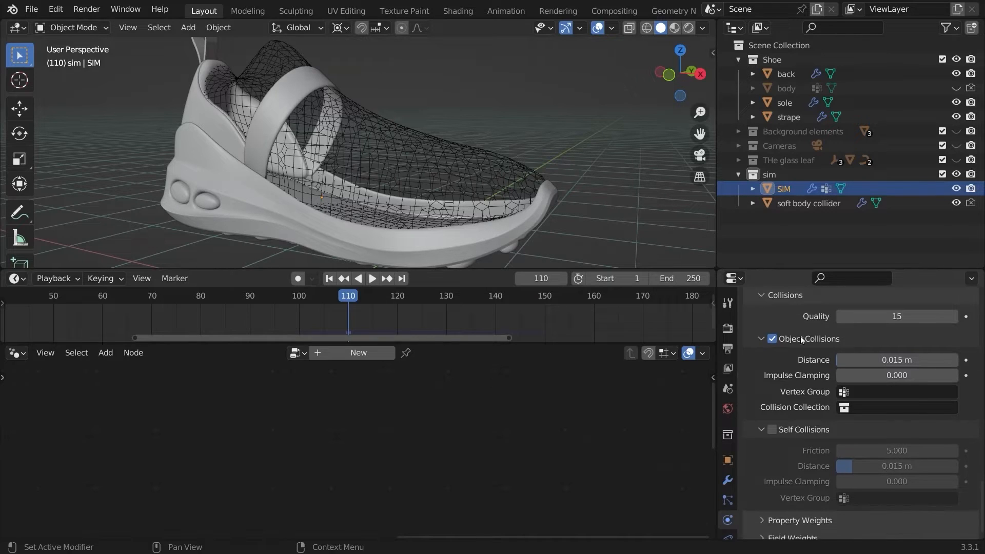
pyautogui.doubleClick(867, 360)
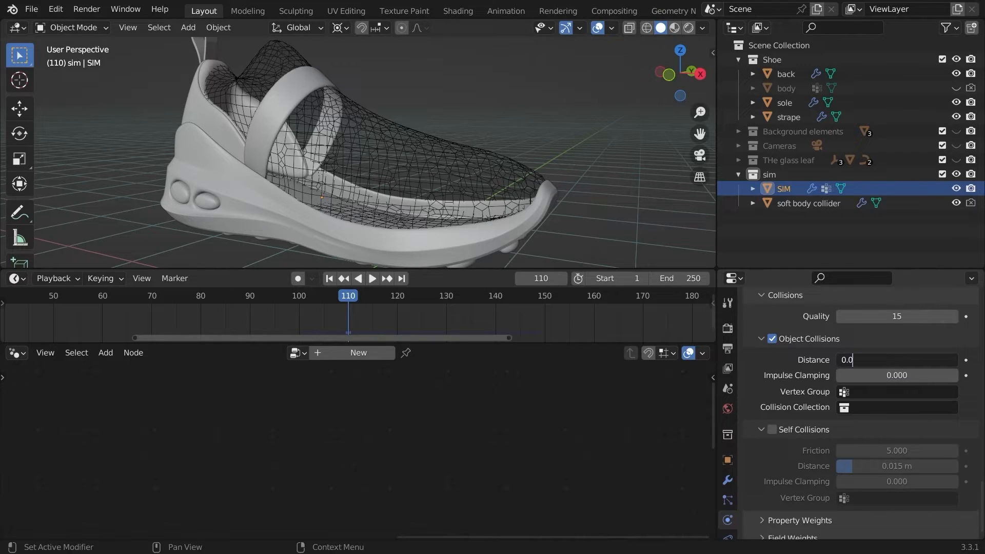
pyautogui.write('0.0015')
pyautogui.press('Return')
# - Enable self collisions for the cloth with a distance of 0.002 m
pyautogui.scroll(-1, 773, 404)
pyautogui.click(772, 422)
pyautogui.doubleClick(872, 457)
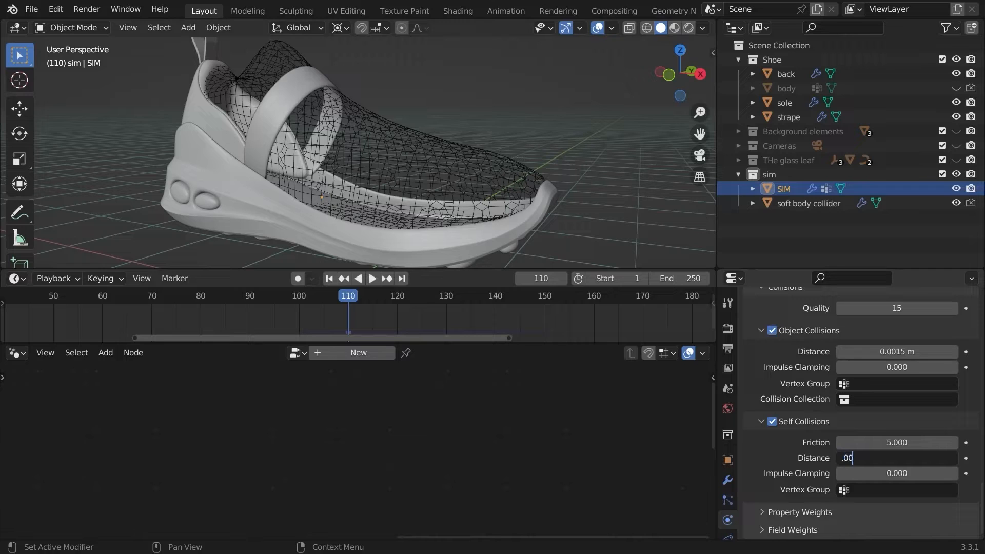
pyautogui.write('.002')
pyautogui.press('Return')
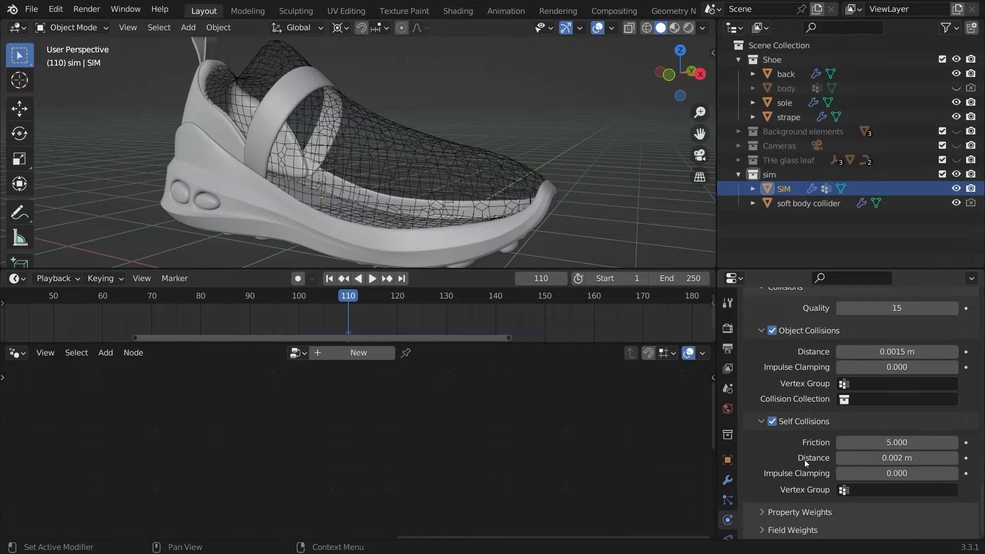
# - Set Max Bending to 20 in the cloth's property weights
pyautogui.click(800, 512)
pyautogui.scroll(-5, 816, 316)
pyautogui.scroll(-2, 795, 398)
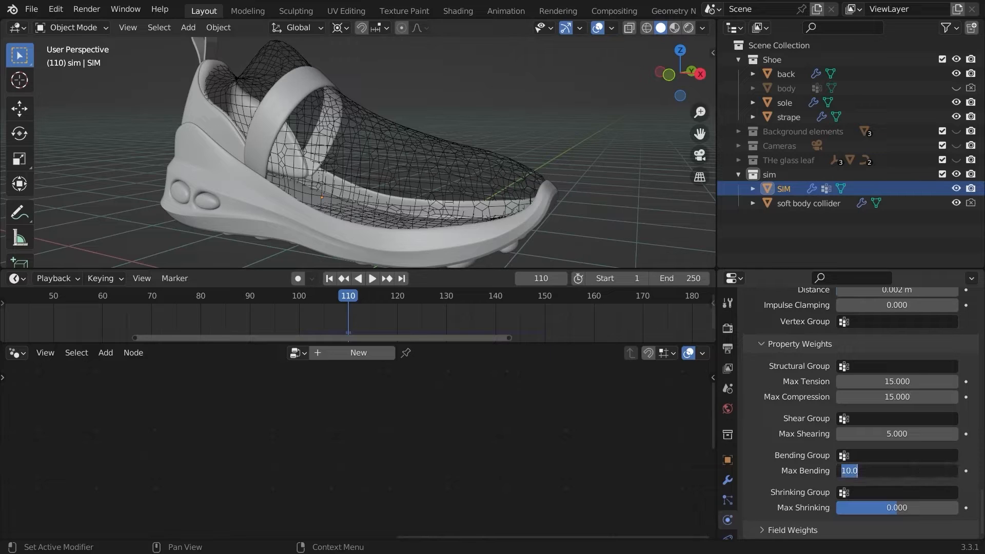
pyautogui.press('Return')
# - Reduce the cloth's gravity field weight to about 0.07 and collapse the weight settings
pyautogui.click(793, 530)
pyautogui.scroll(-7, 817, 423)
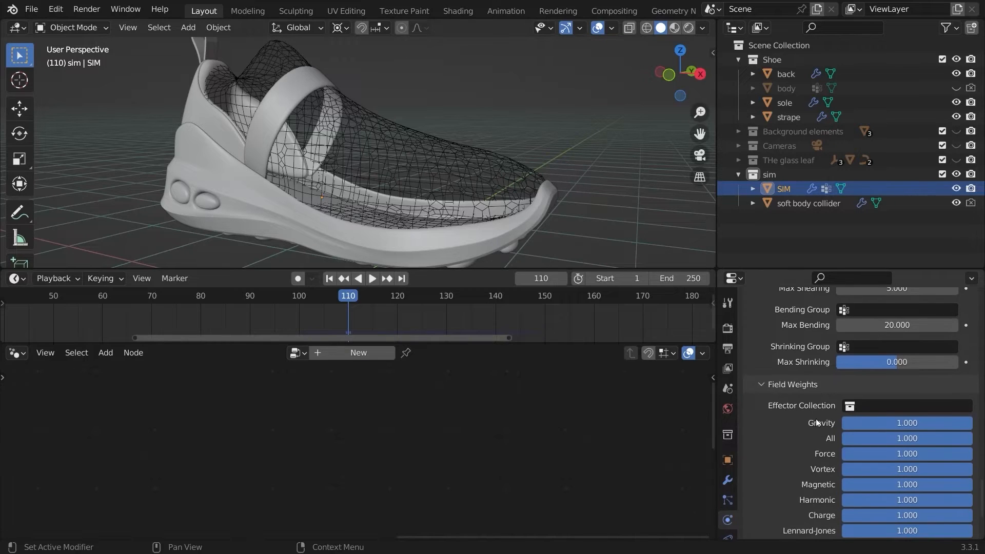
pyautogui.moveTo(928, 423); pyautogui.dragTo(768, 417)
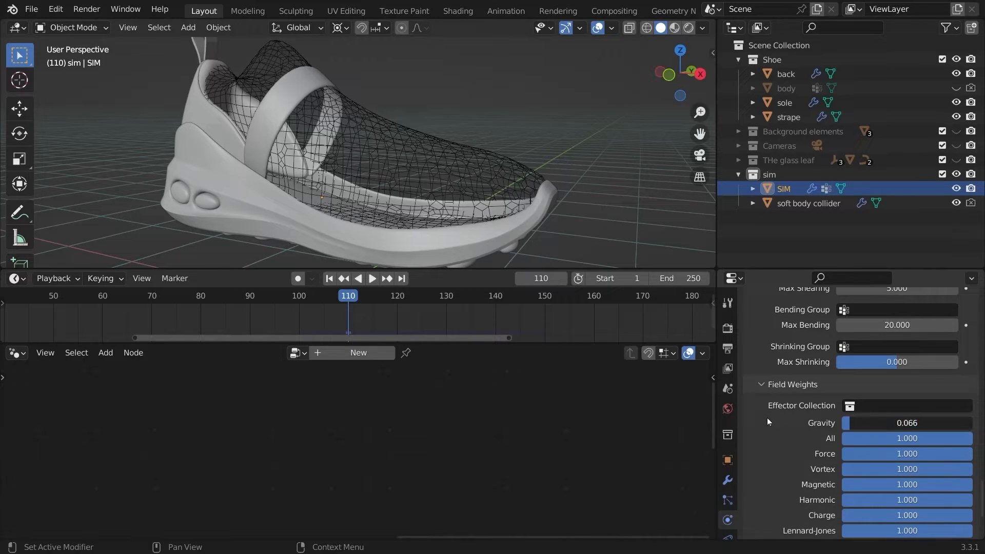
pyautogui.click(763, 384)
pyautogui.click(768, 340)
# - Move the current frame to 101 on the timeline
pyautogui.scroll(17, 806, 402)
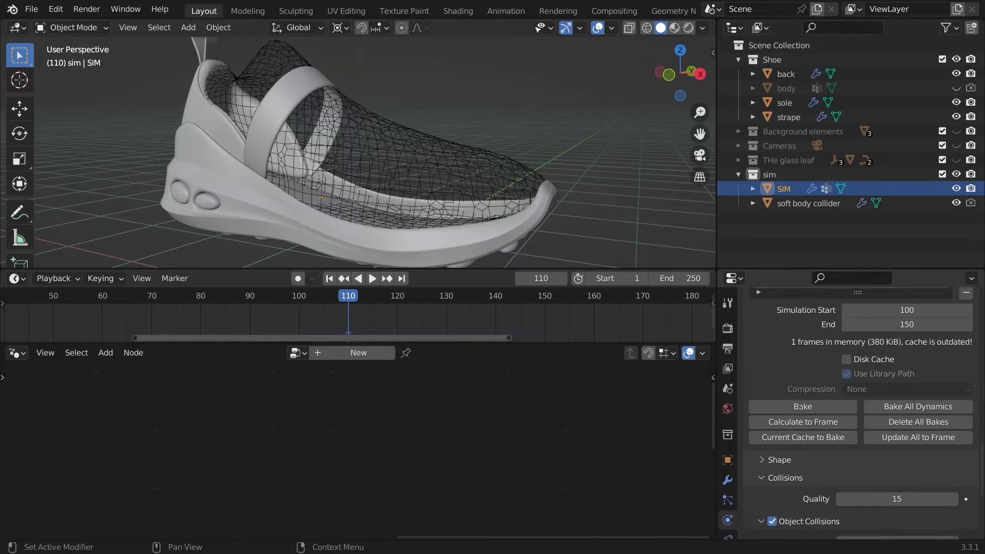
pyautogui.scroll(-5, 531, 168)
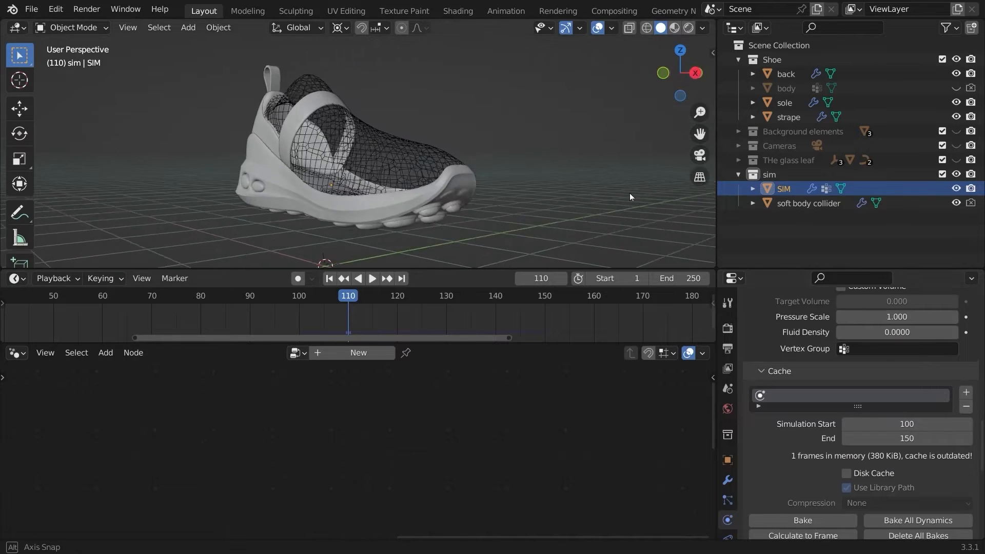
pyautogui.click(302, 300)
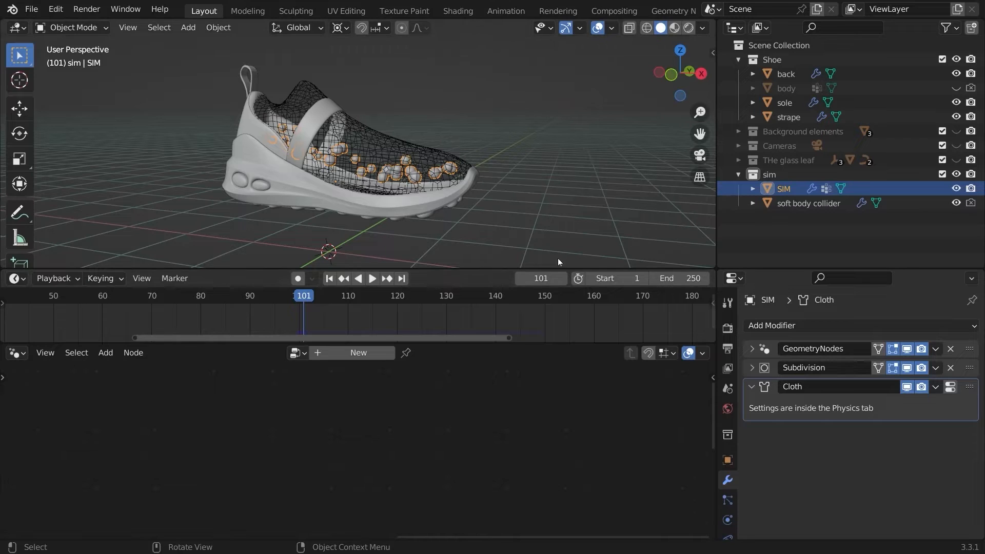
# - Save the file and bake the SIM object's cloth simulation for frames 100 to 150
pyautogui.click(727, 519)
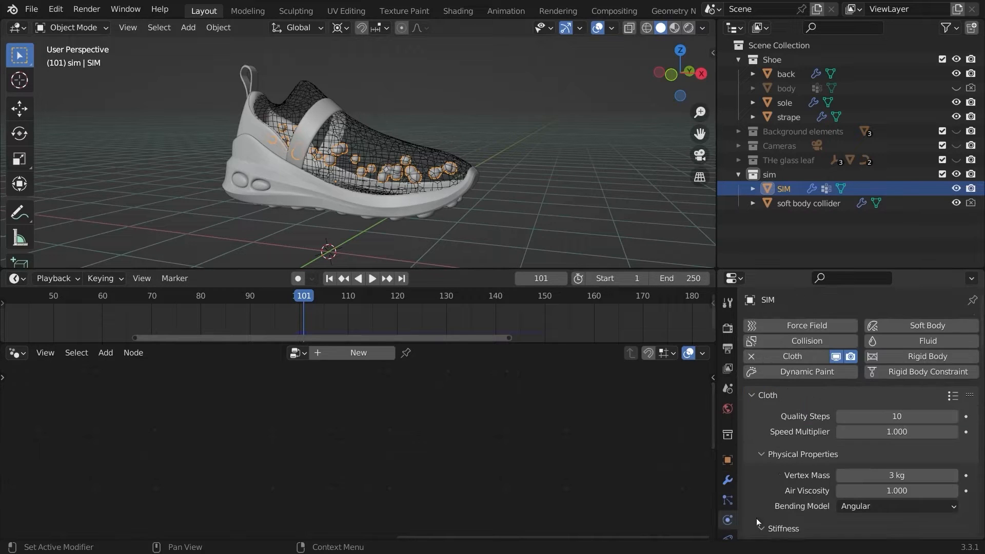
pyautogui.scroll(-15, 770, 462)
pyautogui.hotkey('ctrl', 's')
pyautogui.scroll(-12, 775, 332)
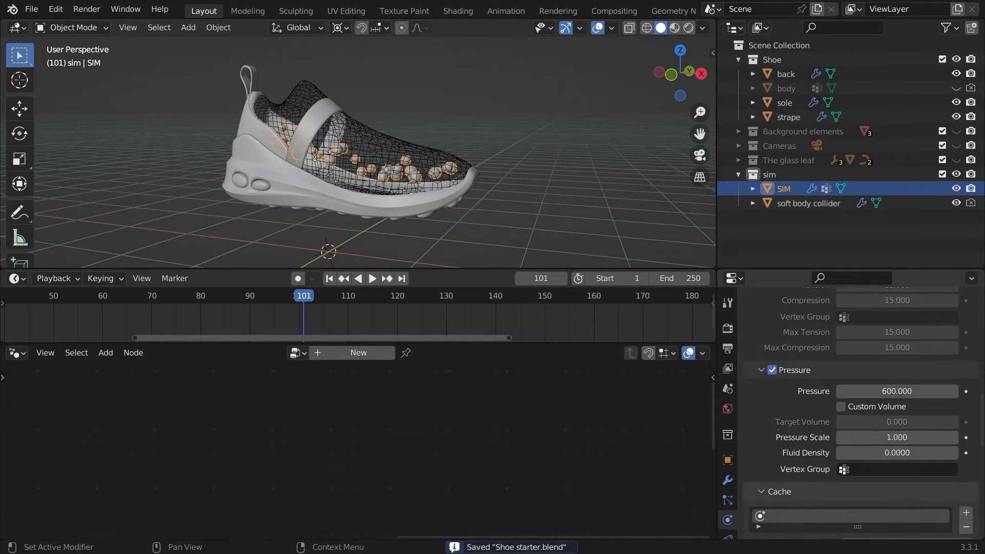
pyautogui.click(798, 485)
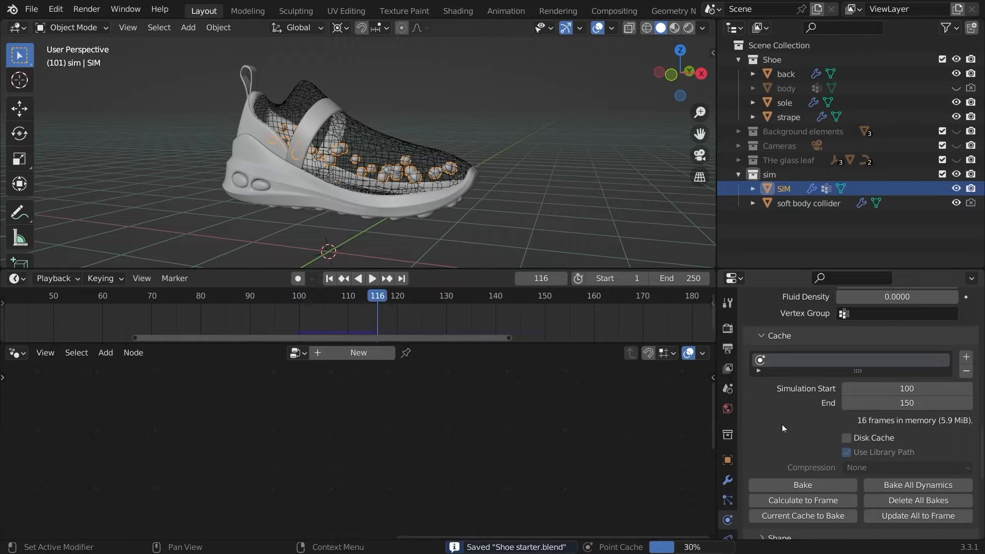
# - Play the baked cloth simulation from frame 101 and inspect how the spheres inflate inside the shoe
pyautogui.moveTo(469, 188); pyautogui.dragTo(503, 196, button='middle')
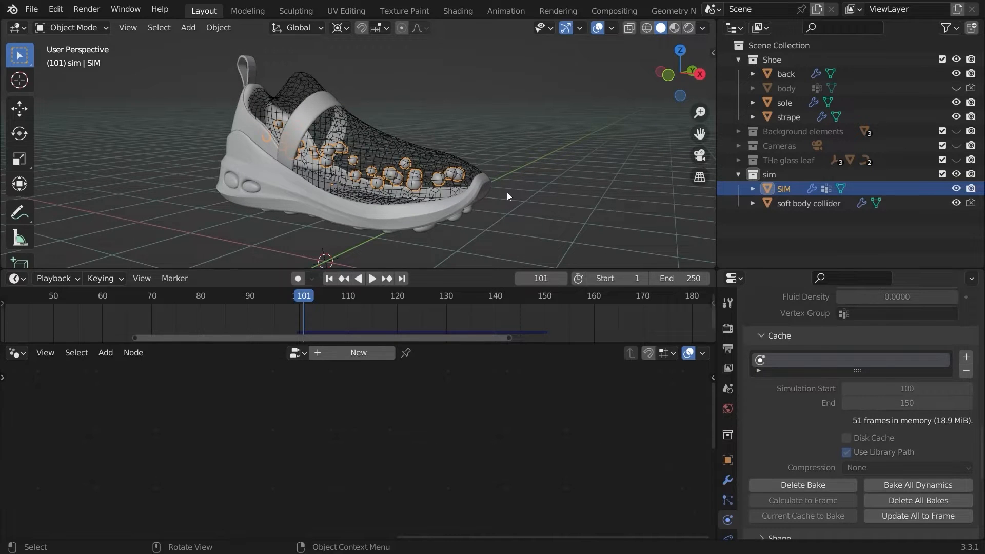
pyautogui.press('space')
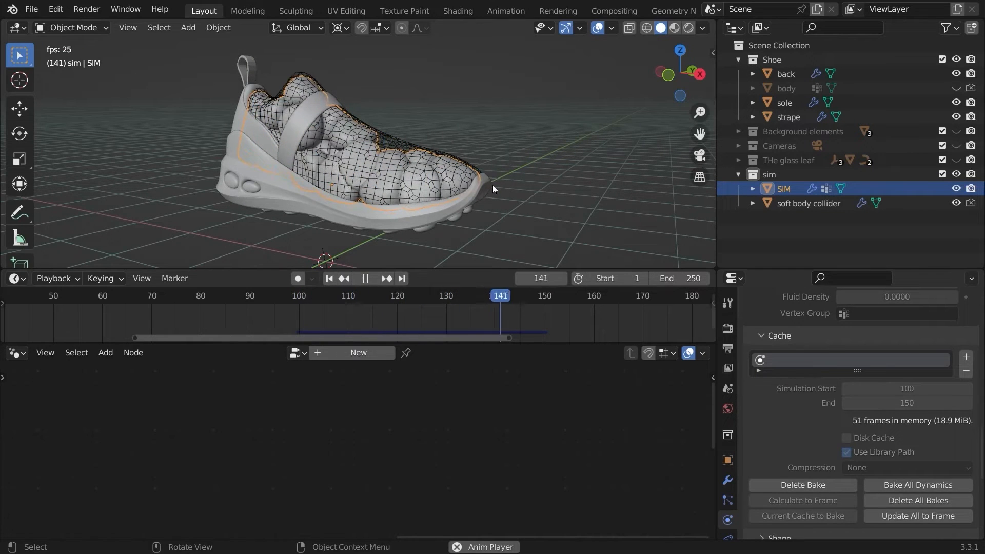
pyautogui.press('space')
pyautogui.moveTo(497, 188)
pyautogui.mouseDown(button='middle')
pyautogui.moveTo(460, 189)
pyautogui.moveTo(506, 189)
pyautogui.mouseUp(button='middle')
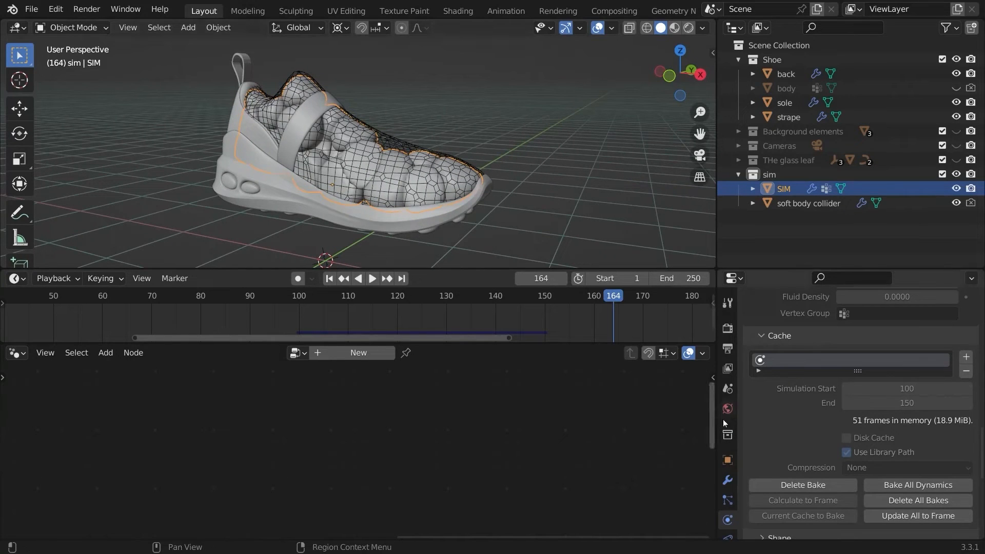
# - Set the subdivision level of the SIM object to 1 and show its modifier stack
pyautogui.click(728, 480)
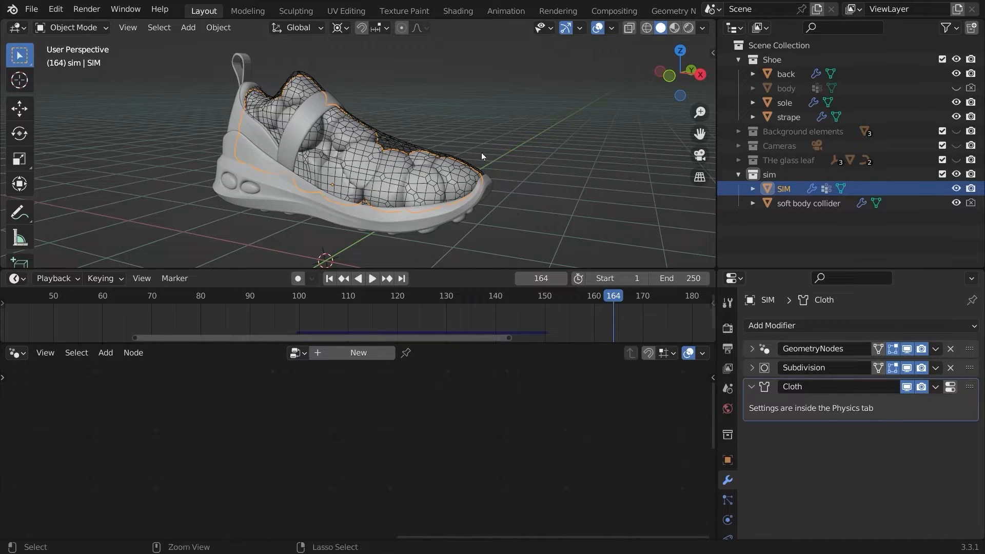
pyautogui.hotkey('ctrl', '1')
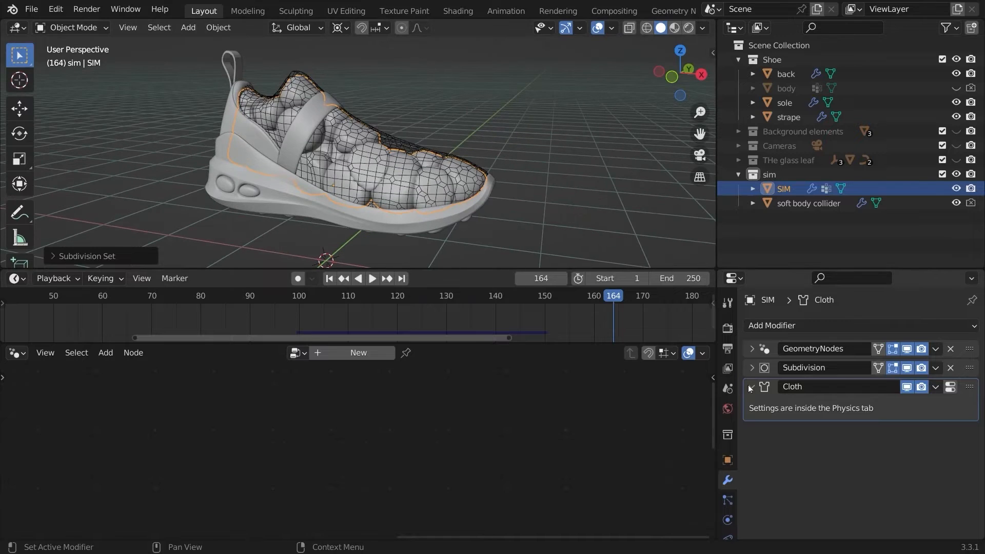
# - Add a Subdivision Surface modifier after Cloth on the SIM object and save the file with the soft body collider hidden
pyautogui.click(752, 387)
pyautogui.click(759, 325)
pyautogui.click(687, 248)
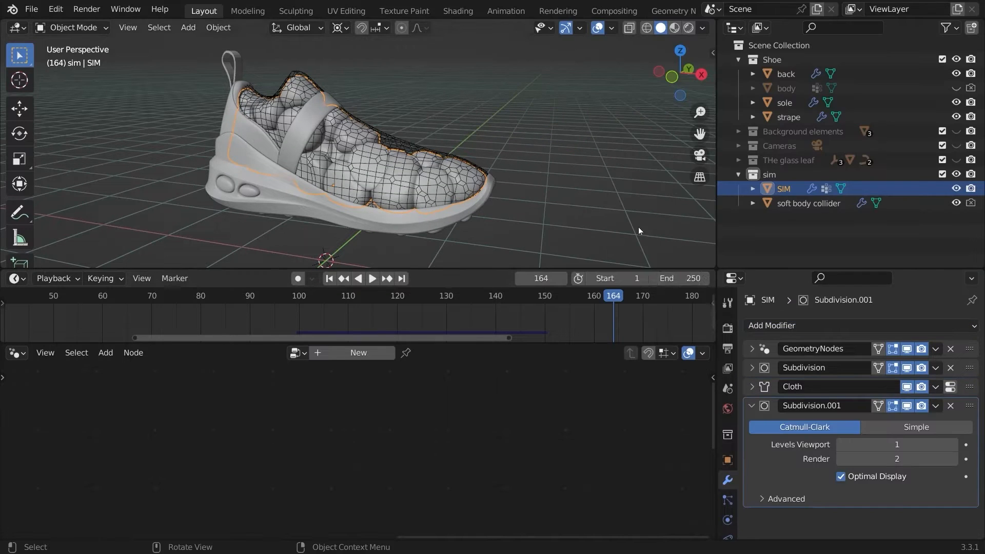
pyautogui.click(752, 406)
pyautogui.moveTo(589, 218); pyautogui.dragTo(442, 161, button='middle')
pyautogui.hotkey('ctrl', 's')
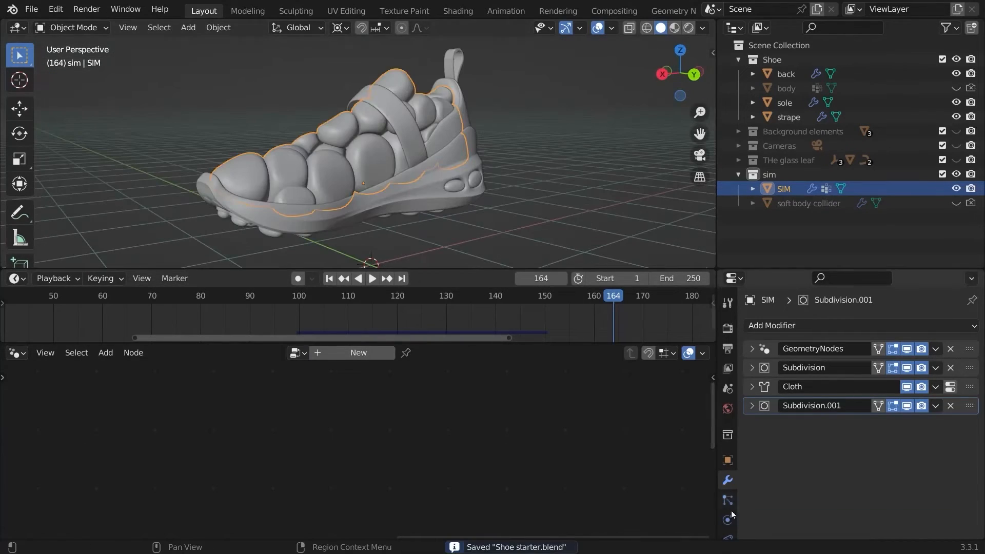
# - Open the SIM object's bubbles material in the Shader Editor and examine its Geometry and ColorRamp nodes
pyautogui.scroll(-4, 731, 509)
pyautogui.click(728, 497)
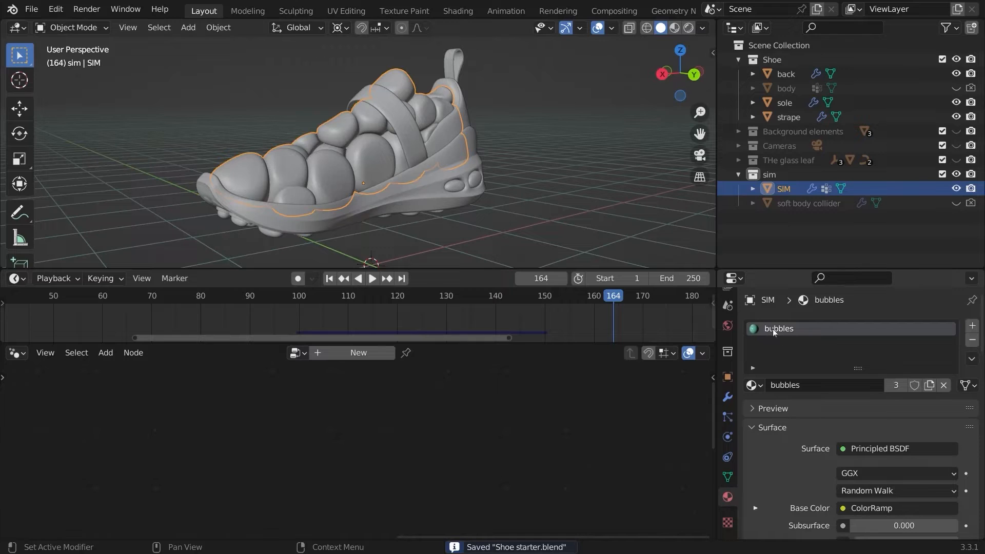
pyautogui.click(12, 354)
pyautogui.click(45, 481)
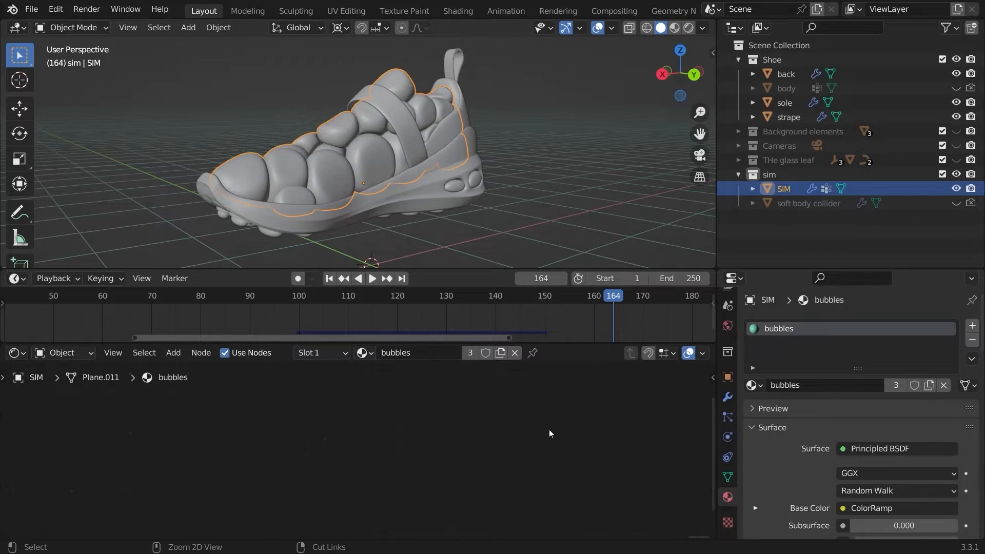
pyautogui.keyDown('ctrl'); pyautogui.scroll(10, 513, 450); pyautogui.keyUp('ctrl')
pyautogui.keyDown('ctrl'); pyautogui.moveTo(514, 450); pyautogui.dragTo(349, 404, button='middle'); pyautogui.keyUp('ctrl')
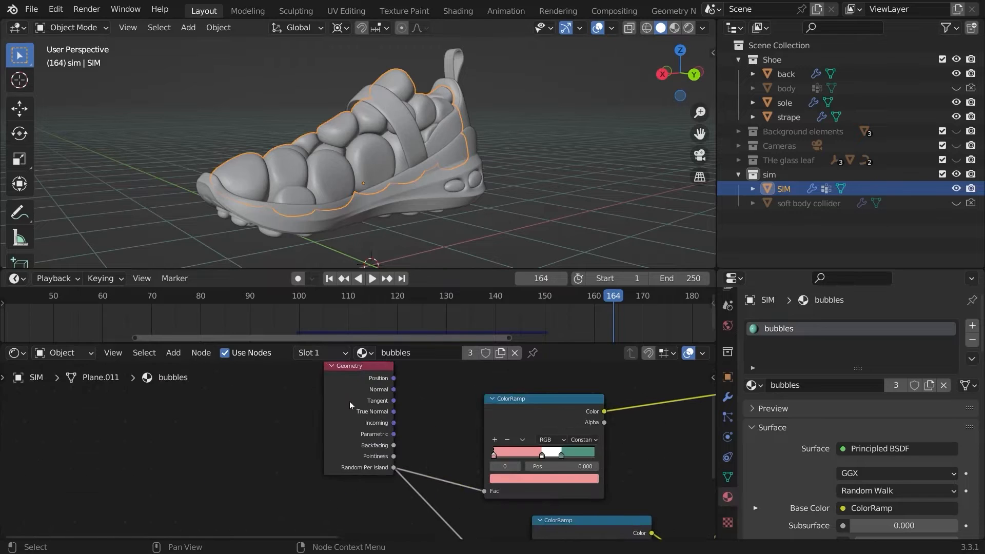
pyautogui.moveTo(350, 405); pyautogui.dragTo(355, 423)
pyautogui.keyDown('ctrl'); pyautogui.moveTo(441, 453); pyautogui.dragTo(383, 431, button='middle'); pyautogui.keyUp('ctrl')
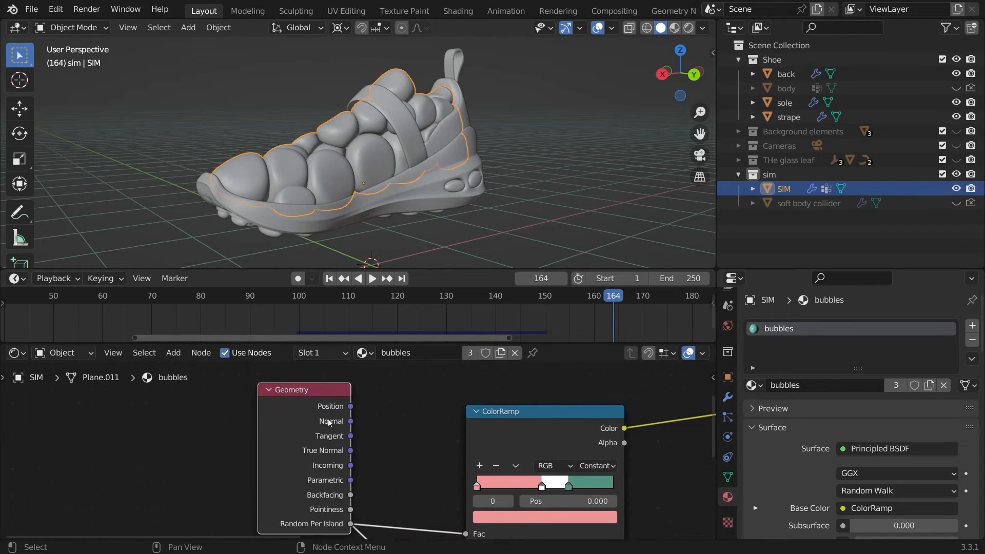
pyautogui.moveTo(295, 422); pyautogui.dragTo(290, 420)
pyautogui.moveTo(341, 453); pyautogui.dragTo(344, 427, button='middle')
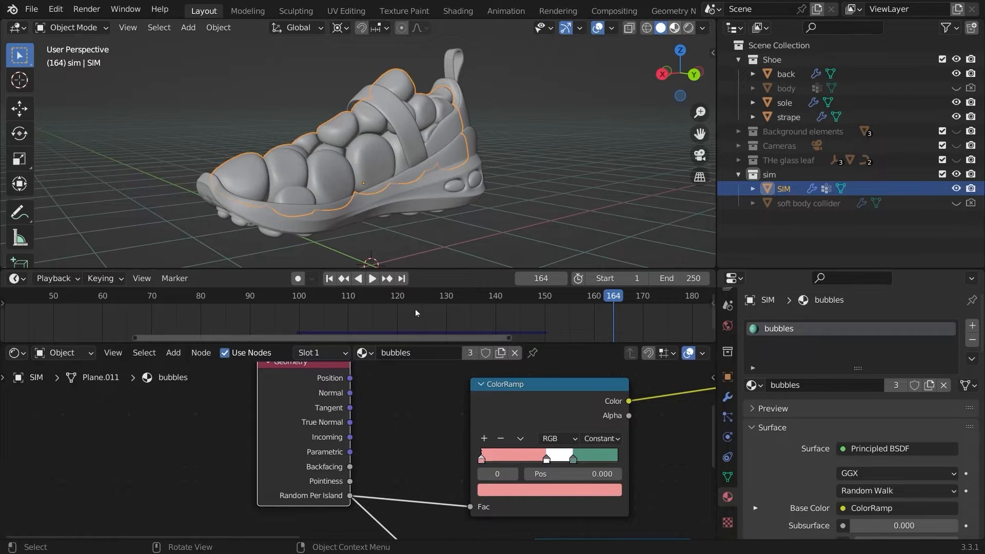
# - Switch the viewport to rendered shading and preview the Geometry node's Random Per Island output on the spheres
pyautogui.click(689, 27)
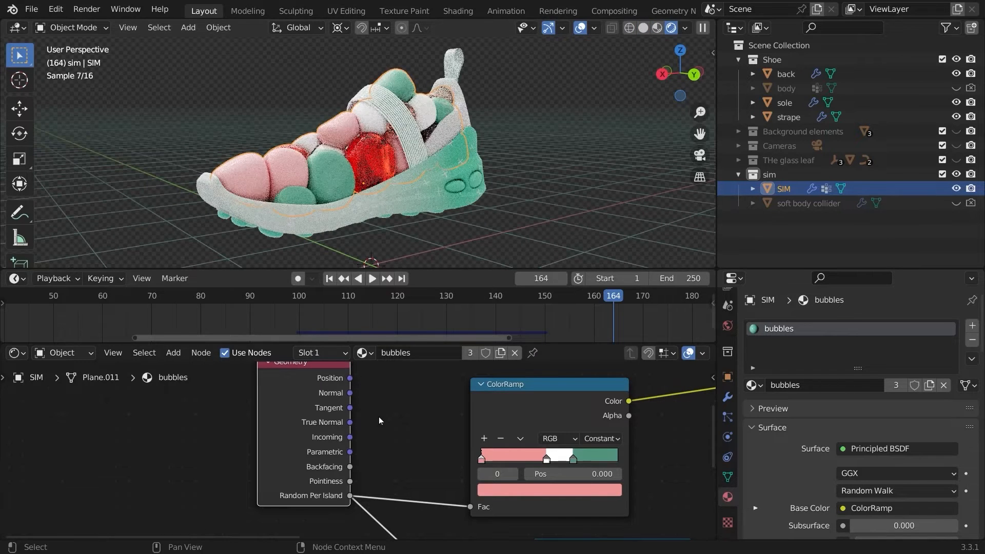
pyautogui.keyDown('ctrl'); pyautogui.keyDown('shift'); pyautogui.click(298, 439); pyautogui.keyUp('shift'); pyautogui.keyUp('ctrl')
pyautogui.keyDown('ctrl'); pyautogui.keyDown('shift'); pyautogui.click(313, 446); pyautogui.keyUp('shift'); pyautogui.keyUp('ctrl')
pyautogui.keyDown('ctrl'); pyautogui.keyDown('shift'); pyautogui.click(307, 454); pyautogui.keyUp('shift'); pyautogui.keyUp('ctrl')
pyautogui.keyDown('ctrl'); pyautogui.keyDown('shift'); pyautogui.click(294, 455); pyautogui.keyUp('shift'); pyautogui.keyUp('ctrl')
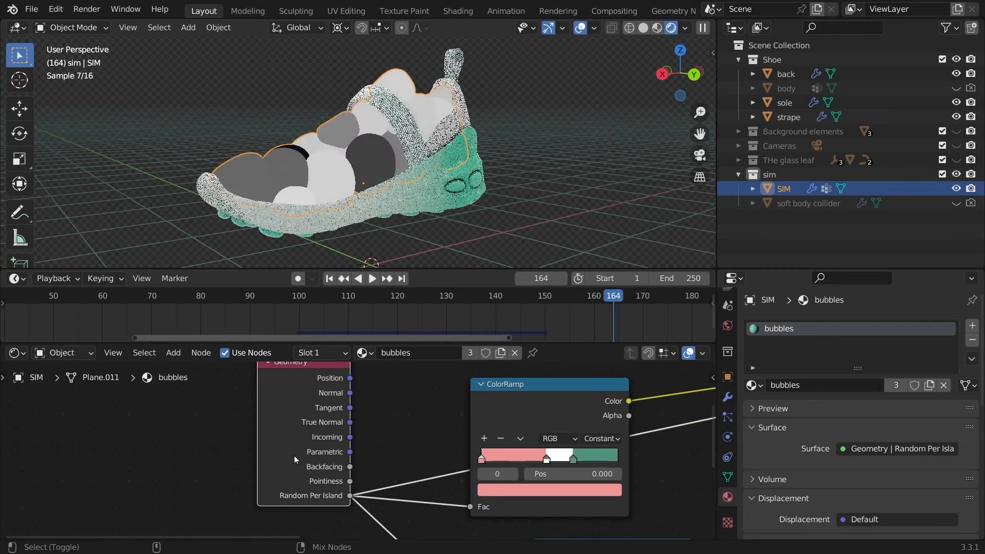
pyautogui.moveTo(340, 154)
pyautogui.mouseDown(button='middle')
pyautogui.moveTo(367, 174)
pyautogui.moveTo(340, 149)
pyautogui.moveTo(356, 164)
pyautogui.mouseUp(button='middle')
pyautogui.scroll(3, 343, 140)
pyautogui.scroll(-2, 328, 413)
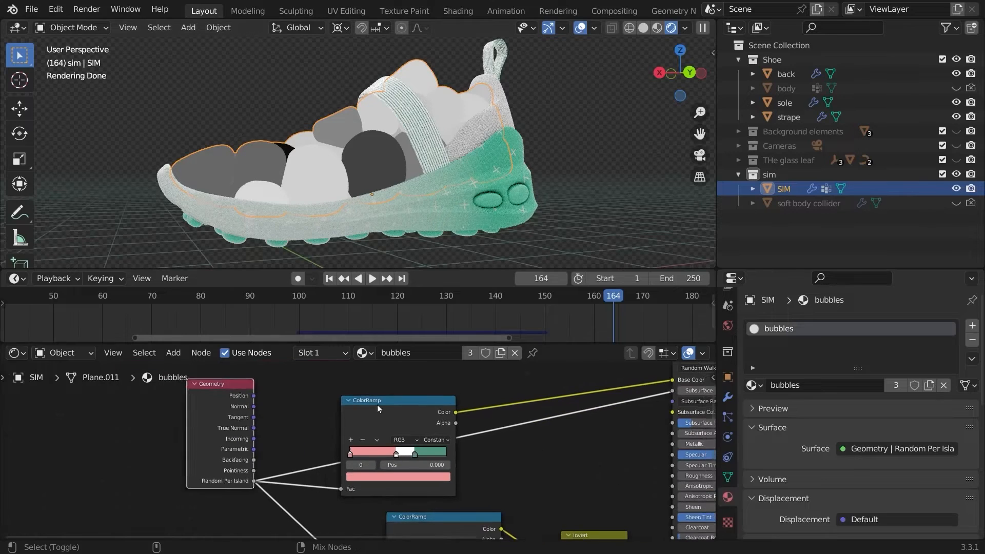
# - Preview the pink, white and green ColorRamp on the spheres and examine the black-and-white ColorRamp feeding the Invert node
pyautogui.keyDown('ctrl'); pyautogui.keyDown('shift'); pyautogui.click(385, 403); pyautogui.keyUp('shift'); pyautogui.keyUp('ctrl')
pyautogui.scroll(3, 358, 450)
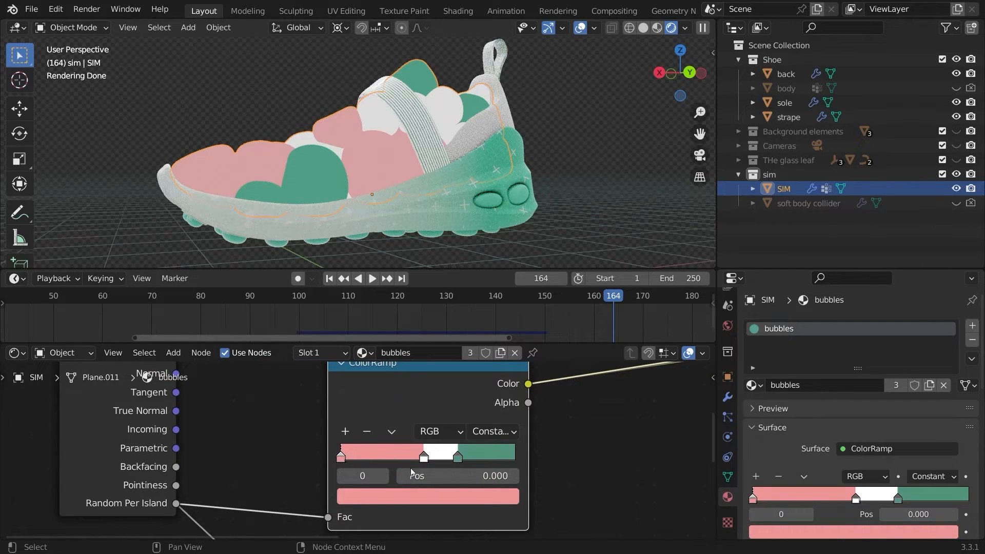
pyautogui.keyDown('ctrl'); pyautogui.moveTo(522, 453); pyautogui.dragTo(570, 463, button='middle'); pyautogui.keyUp('ctrl')
pyautogui.moveTo(634, 437); pyautogui.dragTo(411, 476, button='middle')
pyautogui.keyDown('ctrl'); pyautogui.moveTo(411, 476); pyautogui.dragTo(454, 467, button='middle'); pyautogui.keyUp('ctrl')
pyautogui.moveTo(403, 501); pyautogui.dragTo(552, 393, button='middle')
pyautogui.keyDown('ctrl'); pyautogui.moveTo(552, 392); pyautogui.dragTo(472, 400, button='middle'); pyautogui.keyUp('ctrl')
pyautogui.moveTo(454, 398); pyautogui.dragTo(438, 412)
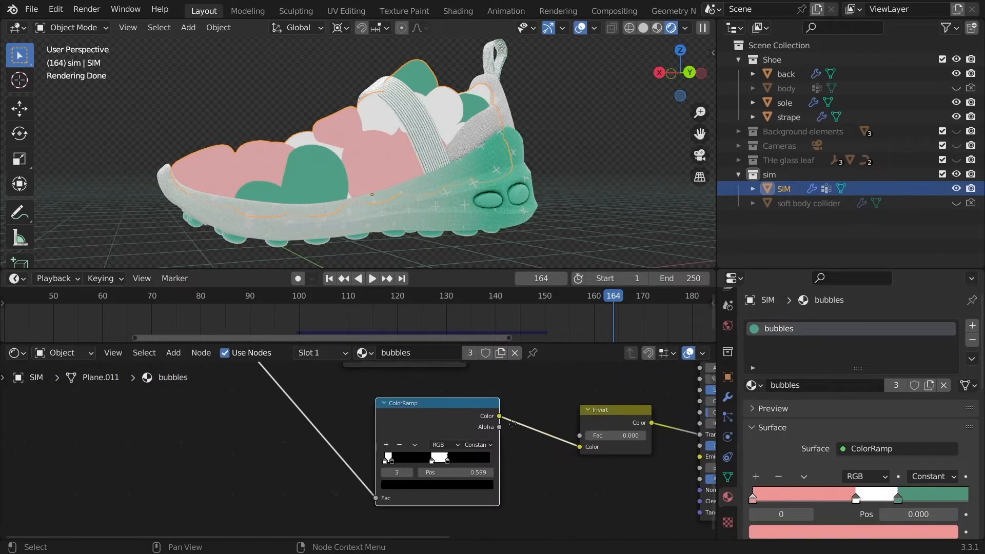
# - Reconnect the Principled BSDF to the surface of the bubbles material's output
pyautogui.moveTo(605, 437); pyautogui.dragTo(330, 427, button='middle')
pyautogui.keyDown('ctrl'); pyautogui.moveTo(330, 426); pyautogui.dragTo(458, 485, button='middle'); pyautogui.keyUp('ctrl')
pyautogui.keyDown('ctrl'); pyautogui.moveTo(458, 485); pyautogui.dragTo(476, 536, button='middle'); pyautogui.keyUp('ctrl')
pyautogui.moveTo(507, 400); pyautogui.dragTo(492, 424, button='middle')
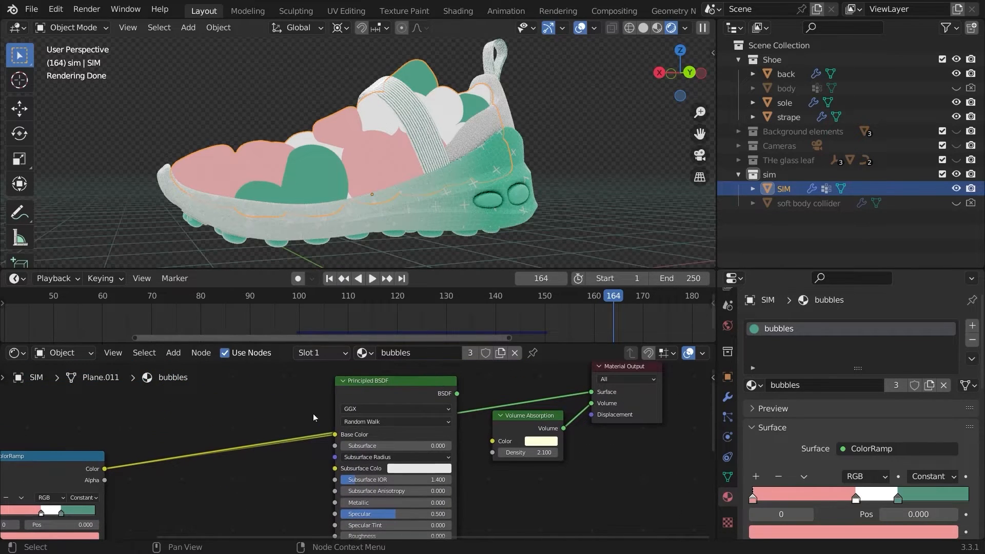
pyautogui.moveTo(389, 390); pyautogui.dragTo(387, 395)
pyautogui.keyDown('ctrl'); pyautogui.keyDown('shift'); pyautogui.click(388, 393); pyautogui.keyUp('shift'); pyautogui.keyUp('ctrl')
# - Examine the Volume Absorption node's color values and the resulting look of the red glass sphere
pyautogui.moveTo(489, 405); pyautogui.dragTo(444, 400, button='middle')
pyautogui.keyDown('ctrl'); pyautogui.moveTo(445, 401); pyautogui.dragTo(498, 401, button='middle'); pyautogui.keyUp('ctrl')
pyautogui.moveTo(500, 403); pyautogui.dragTo(503, 402)
pyautogui.keyDown('ctrl'); pyautogui.moveTo(503, 402); pyautogui.dragTo(536, 394, button='middle'); pyautogui.keyUp('ctrl')
pyautogui.moveTo(536, 394); pyautogui.dragTo(524, 394)
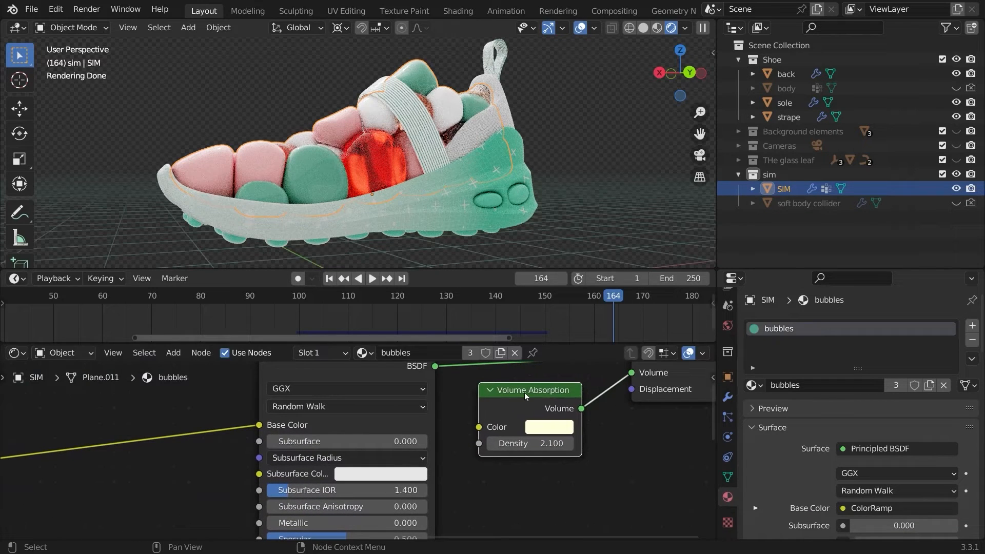
pyautogui.click(548, 423)
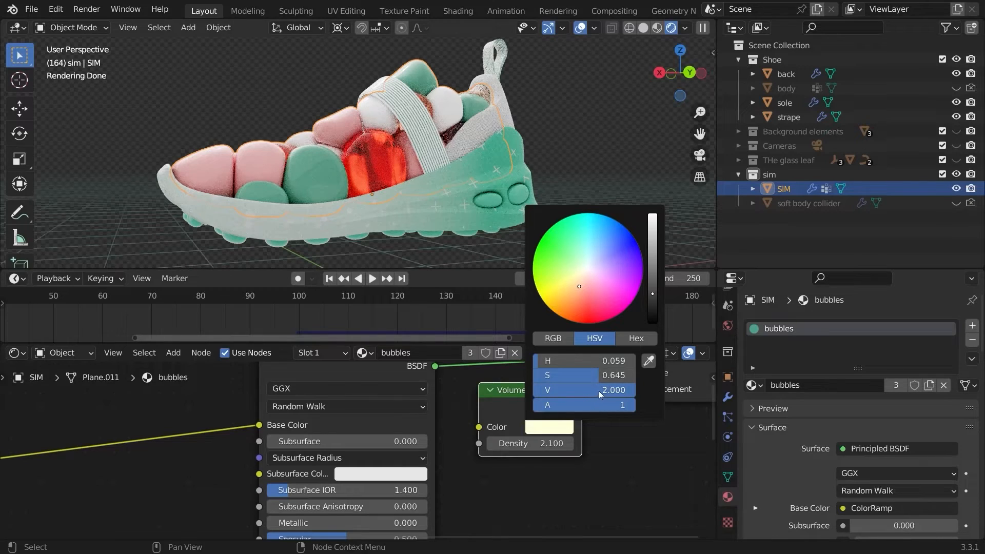
pyautogui.scroll(5, 361, 159)
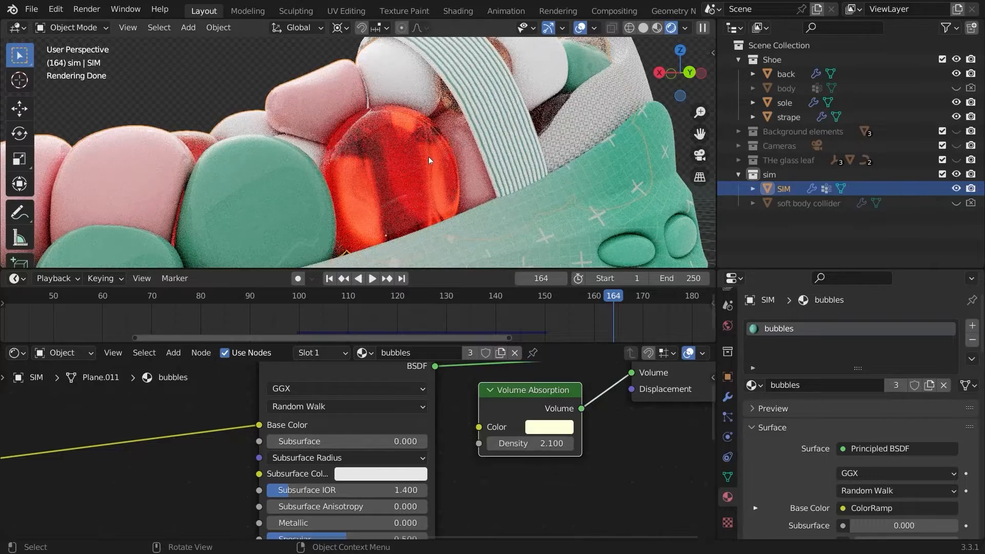
pyautogui.scroll(-8, 420, 164)
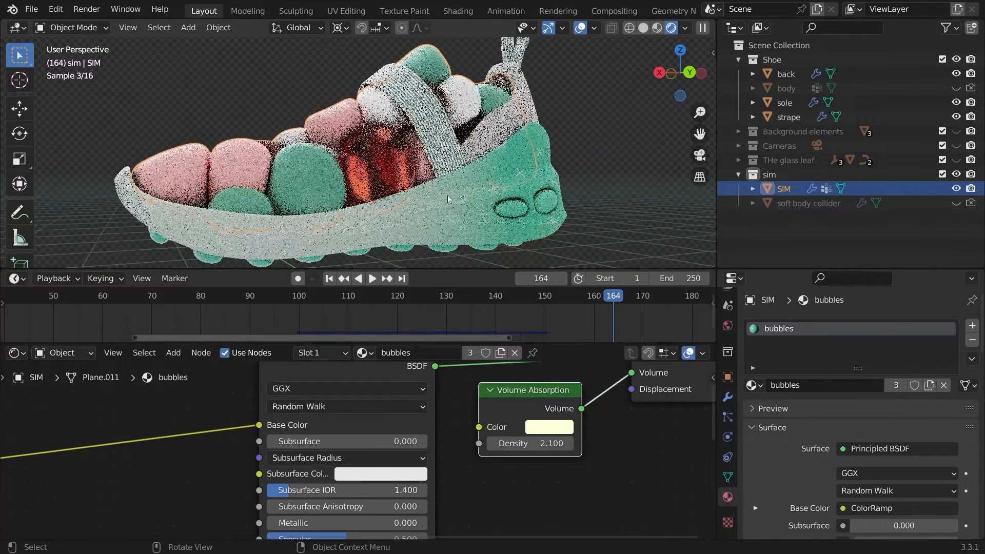
# - Review the whole bubbles node tree from Geometry to Material Output and save the file
pyautogui.moveTo(455, 418); pyautogui.dragTo(491, 381, button='middle')
pyautogui.scroll(-6, 374, 477)
pyautogui.moveTo(365, 491); pyautogui.dragTo(449, 409, button='middle')
pyautogui.scroll(4, 450, 409)
pyautogui.keyDown('ctrl'); pyautogui.moveTo(391, 402); pyautogui.dragTo(411, 462, button='middle'); pyautogui.keyUp('ctrl')
pyautogui.moveTo(521, 463); pyautogui.dragTo(504, 533, button='middle')
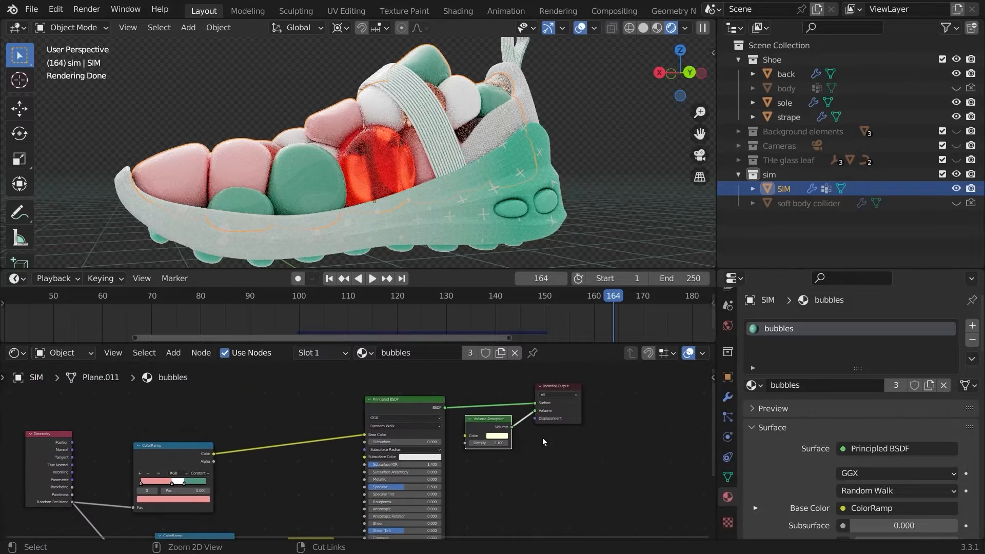
pyautogui.keyDown('ctrl'); pyautogui.moveTo(545, 440); pyautogui.dragTo(516, 370, button='middle'); pyautogui.keyUp('ctrl')
pyautogui.hotkey('ctrl', 's')
# - Inspect the rendered shoe without viewport overlays and return the viewport to solid shading
pyautogui.click(594, 27)
pyautogui.click(581, 28)
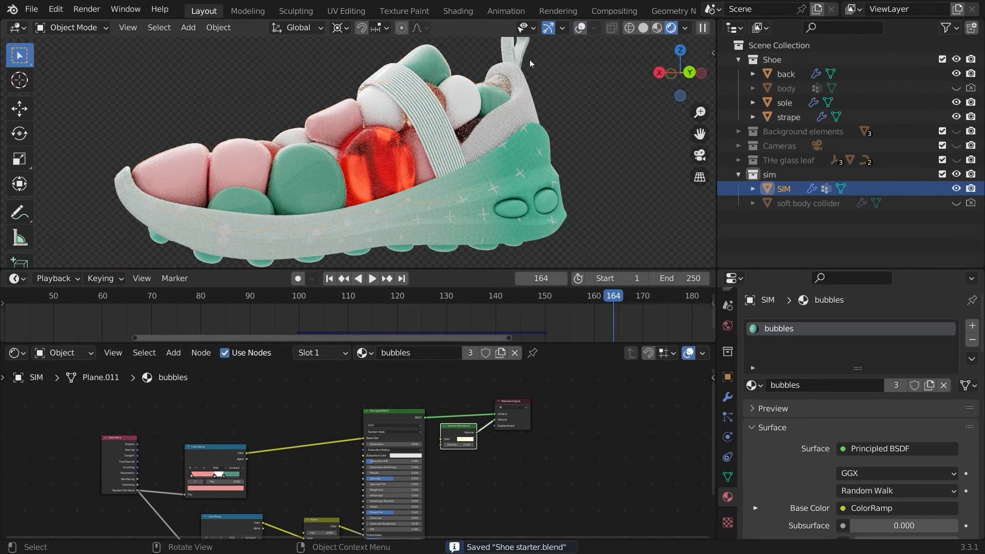
pyautogui.scroll(-3, 484, 163)
pyautogui.moveTo(484, 162)
pyautogui.mouseDown(button='middle')
pyautogui.moveTo(640, 193)
pyautogui.moveTo(568, 136)
pyautogui.moveTo(398, 110)
pyautogui.moveTo(478, 134)
pyautogui.mouseUp(button='middle')
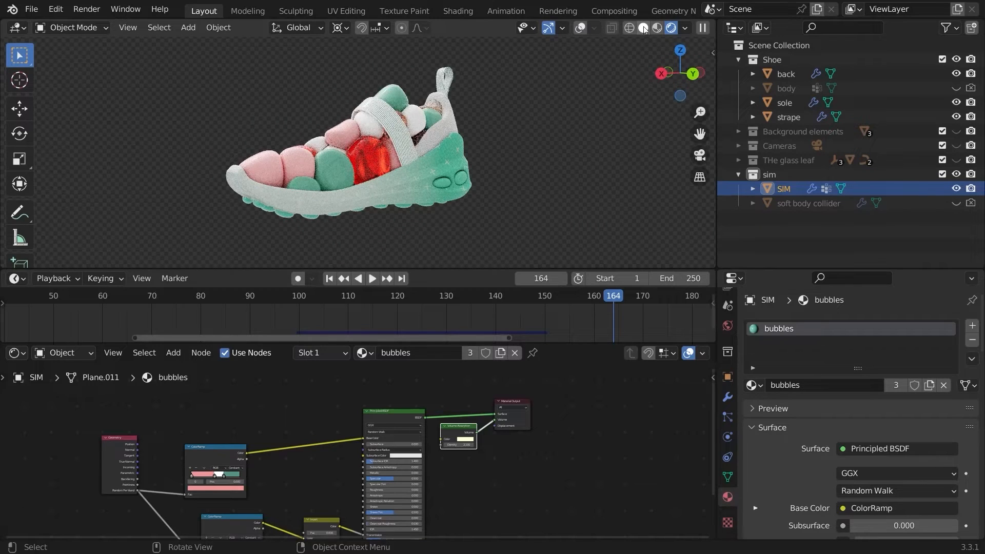
pyautogui.click(644, 29)
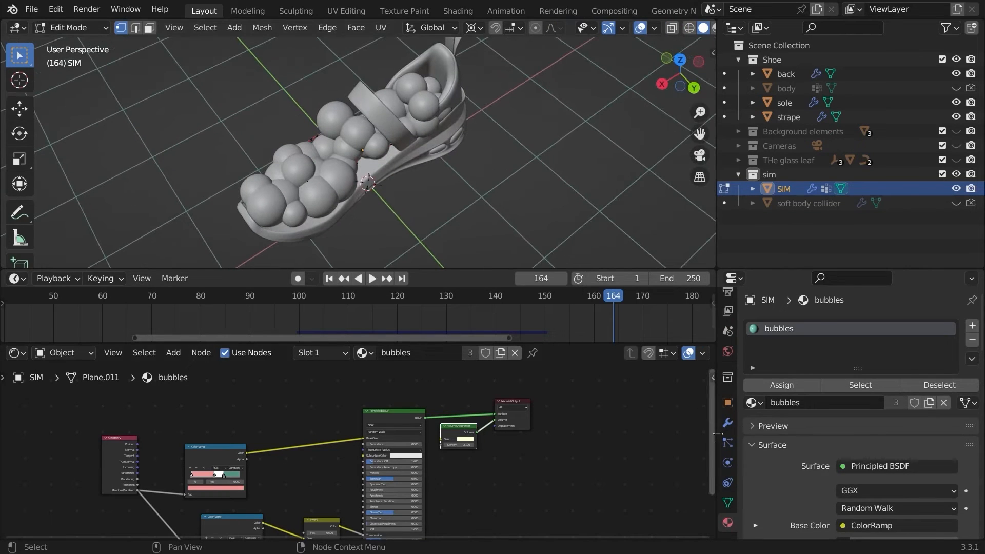
# - Turn off the viewport display of all four SIM modifiers, inspect the base mesh in Edit Mode, and save
pyautogui.click(727, 397)
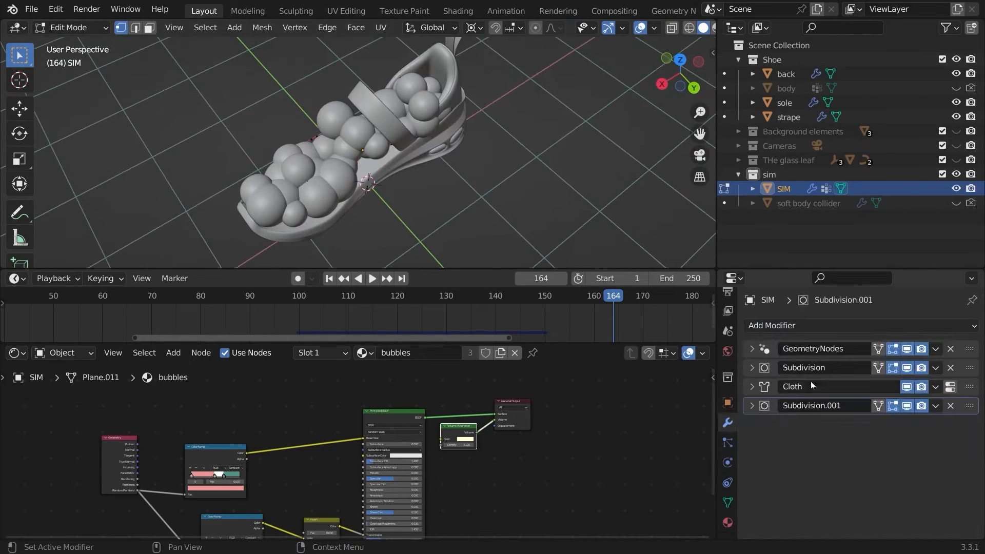
pyautogui.click(906, 348)
pyautogui.moveTo(421, 153); pyautogui.dragTo(544, 231, button='middle')
pyautogui.keyDown('ctrl'); pyautogui.moveTo(544, 231); pyautogui.dragTo(512, 202, button='middle'); pyautogui.keyUp('ctrl')
pyautogui.scroll(-3, 500, 181)
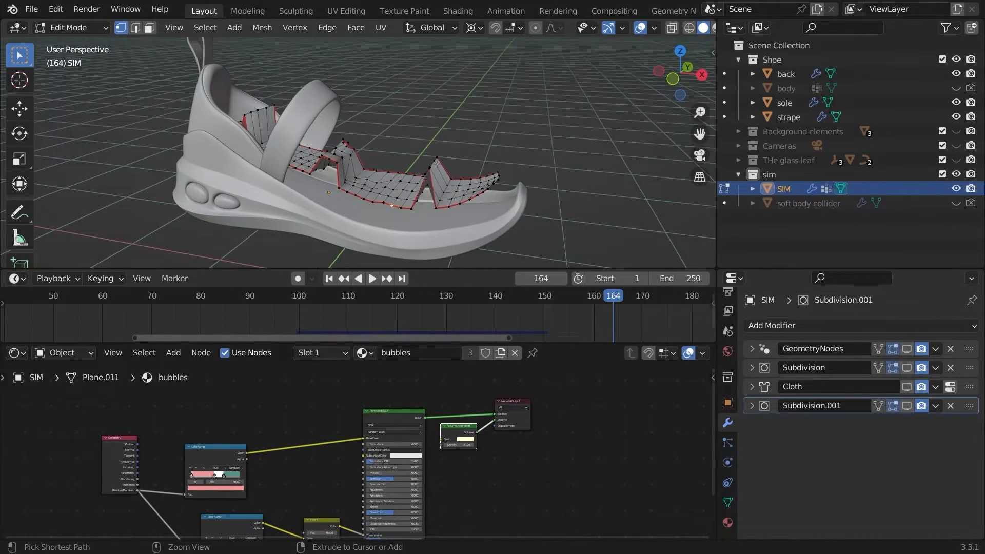
pyautogui.hotkey('ctrl', 's')
pyautogui.moveTo(429, 153); pyautogui.dragTo(564, 229, button='middle')
# - Return to Object Mode and turn the viewport display of all four SIM modifiers back on
pyautogui.press('Tab')
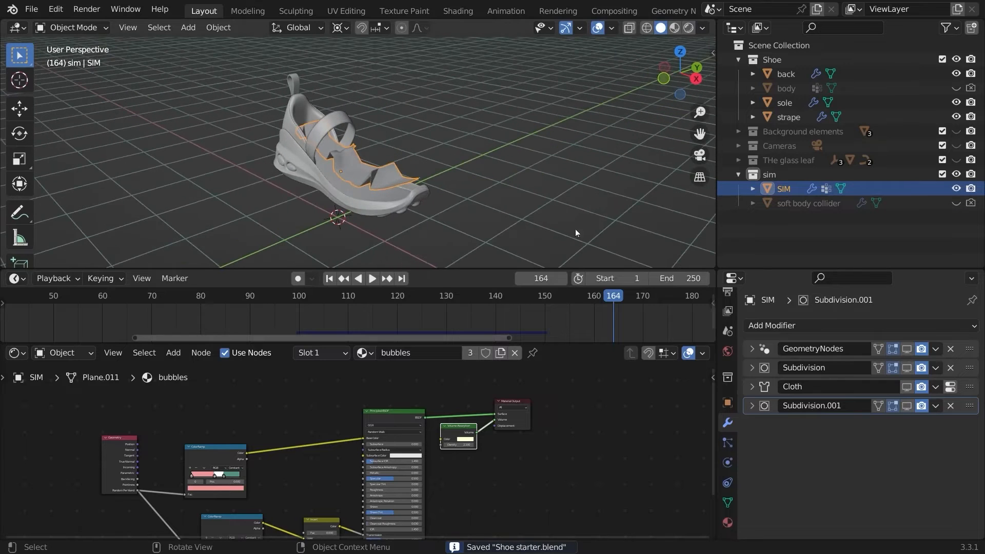
pyautogui.moveTo(906, 349); pyautogui.dragTo(907, 406)
pyautogui.moveTo(554, 180); pyautogui.dragTo(511, 149, button='middle')
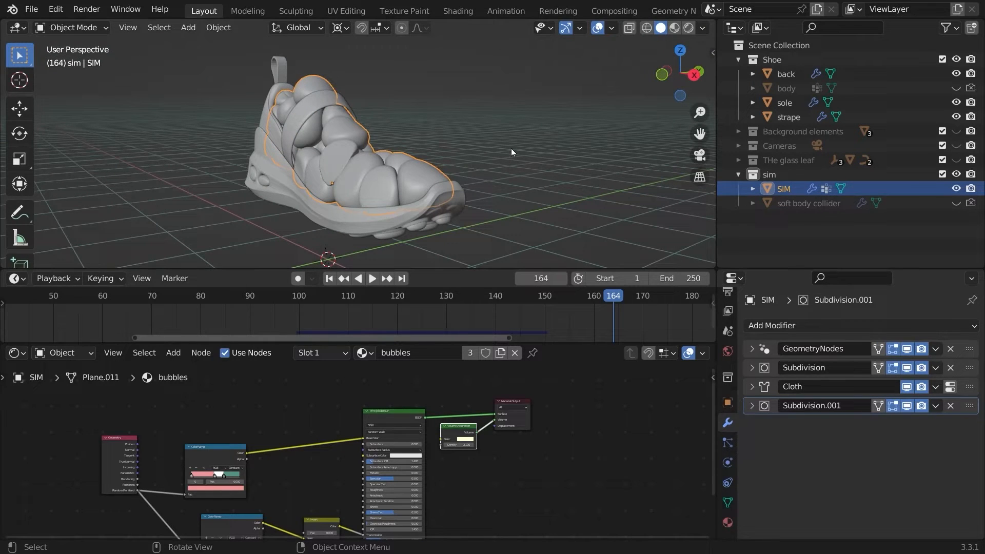
pyautogui.moveTo(504, 196); pyautogui.dragTo(324, 200, button='middle')
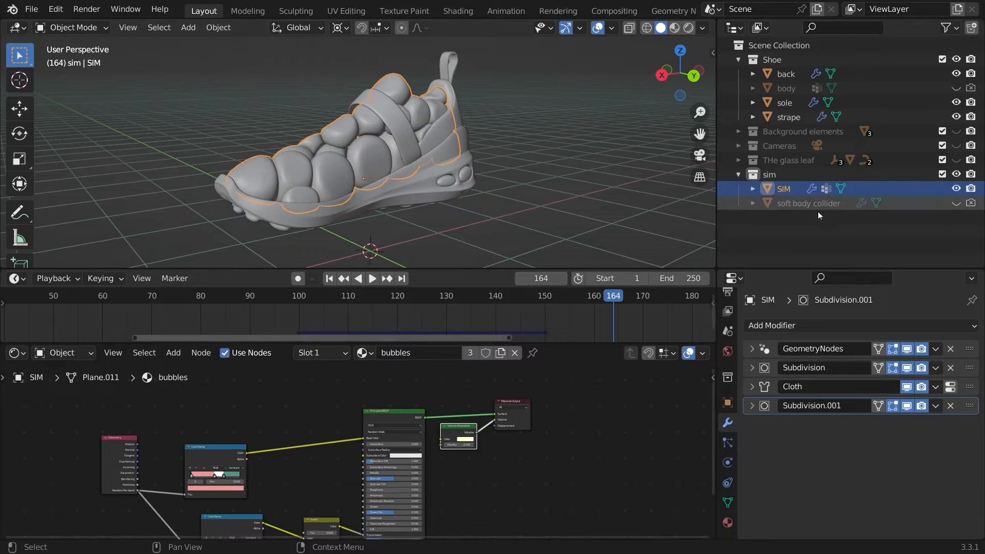
# - Unhide the soft body collider in the viewport and inspect its wireframe around the inflated spheres
pyautogui.click(955, 203)
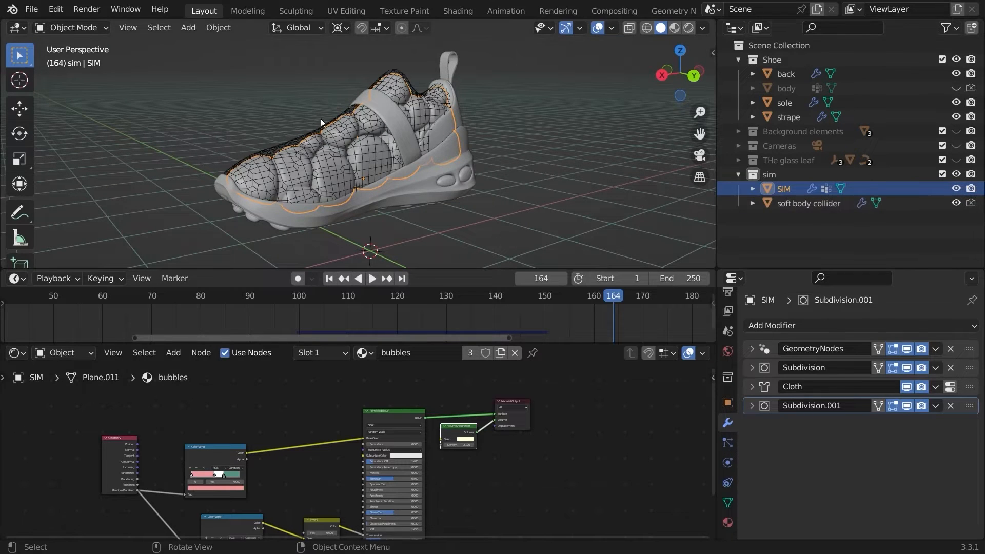
pyautogui.click(321, 118)
pyautogui.scroll(3, 317, 125)
pyautogui.moveTo(317, 125); pyautogui.dragTo(306, 121, button='middle')
pyautogui.moveTo(334, 143); pyautogui.dragTo(430, 131, button='middle')
pyautogui.keyDown('ctrl'); pyautogui.moveTo(405, 172); pyautogui.dragTo(426, 193, button='middle'); pyautogui.keyUp('ctrl')
pyautogui.click(424, 195)
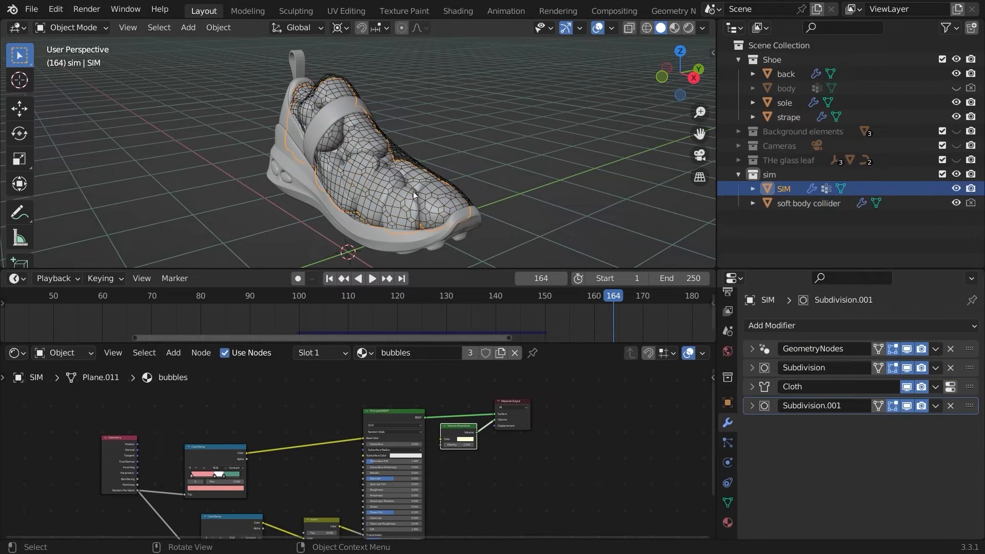
# - Display the SIM object's Geometry Nodes.002 tree in the Geometry Node Editor and locate the nodes driving the sphere scale
pyautogui.click(15, 352)
pyautogui.click(61, 449)
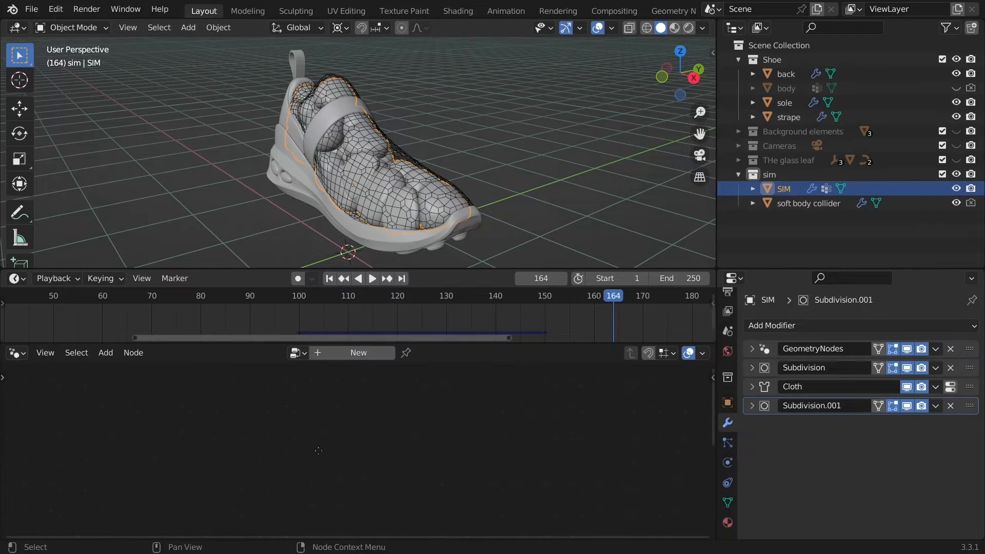
pyautogui.click(769, 349)
pyautogui.scroll(4, 365, 425)
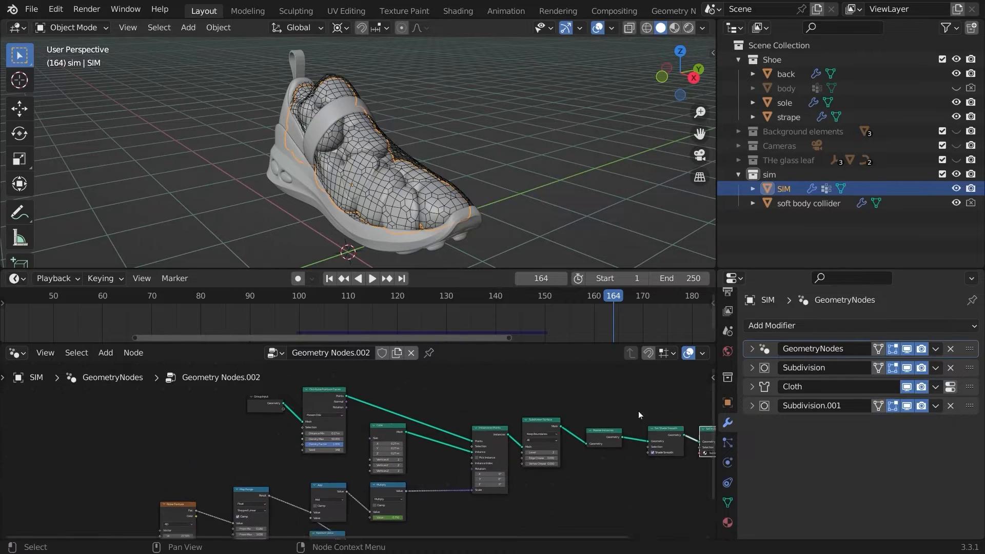
pyautogui.scroll(-5, 389, 401)
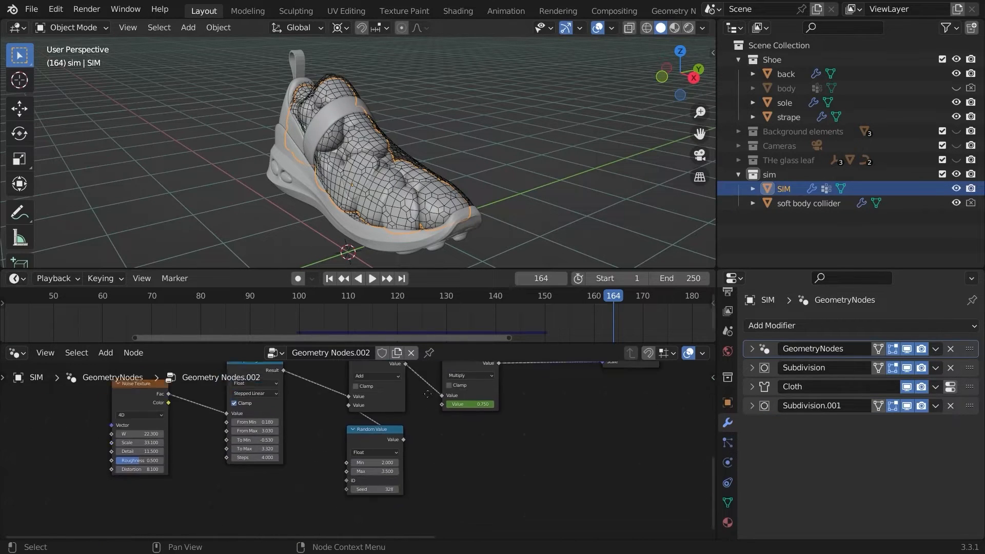
pyautogui.scroll(3, 395, 475)
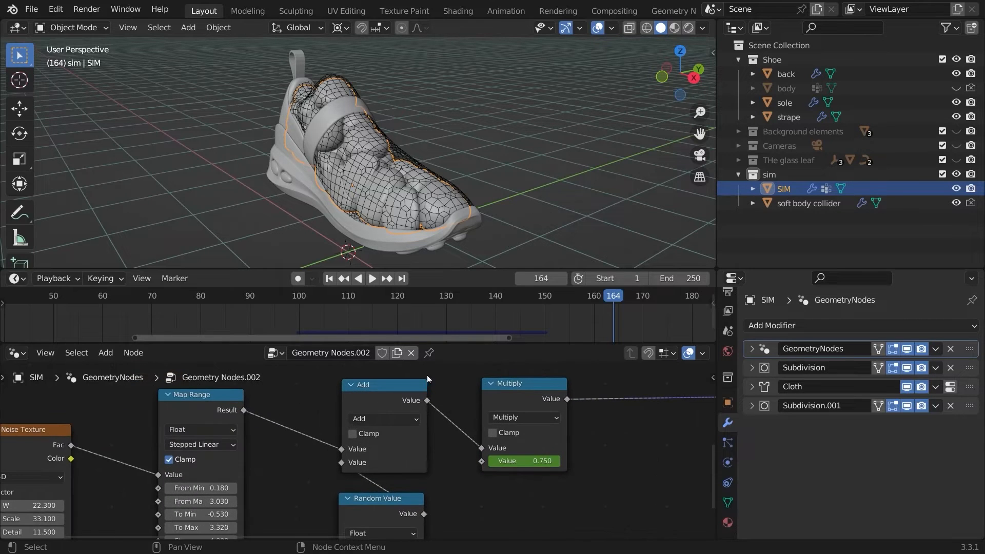
# - Select the Multiply node, move to its keyframe at frame 113, and examine its animated value
pyautogui.click(503, 404)
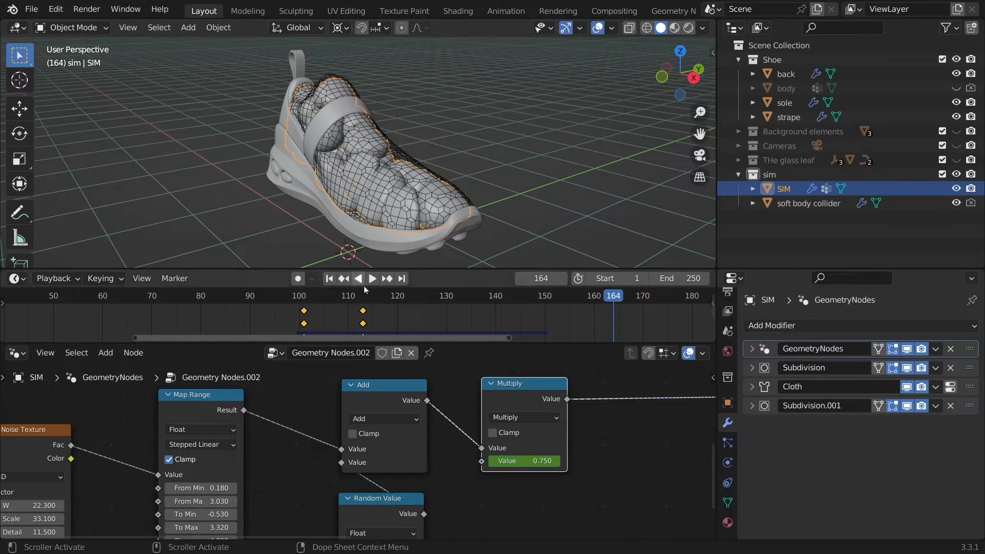
pyautogui.click(363, 300)
pyautogui.scroll(2, 534, 469)
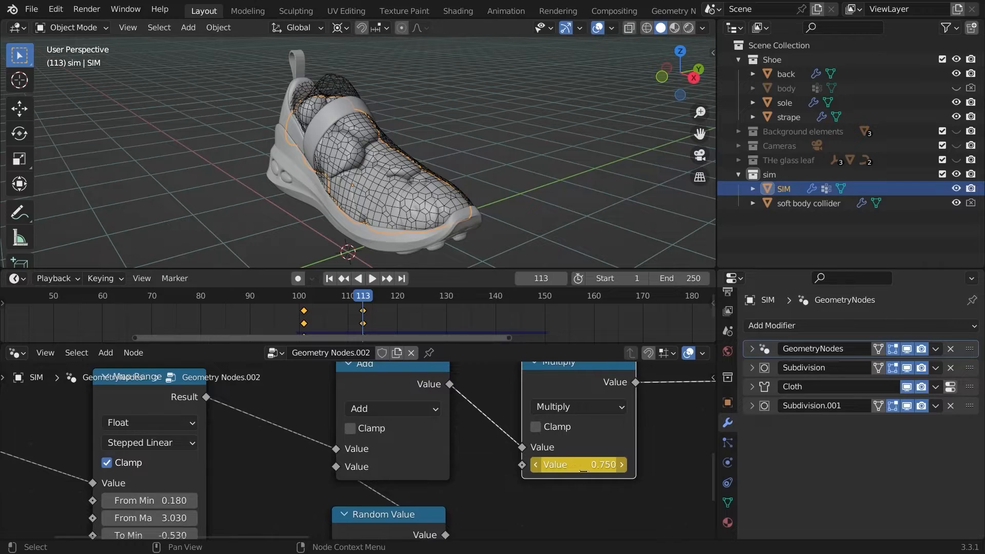
pyautogui.scroll(3, 583, 469)
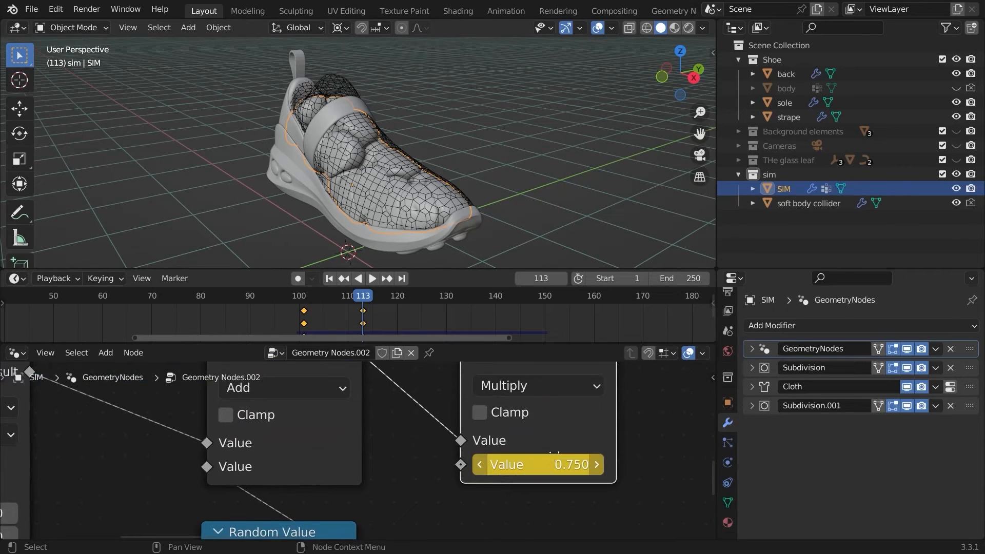
# - Switch the viewport to rendered shading on the whole shoe and save the file
pyautogui.scroll(5, 472, 203)
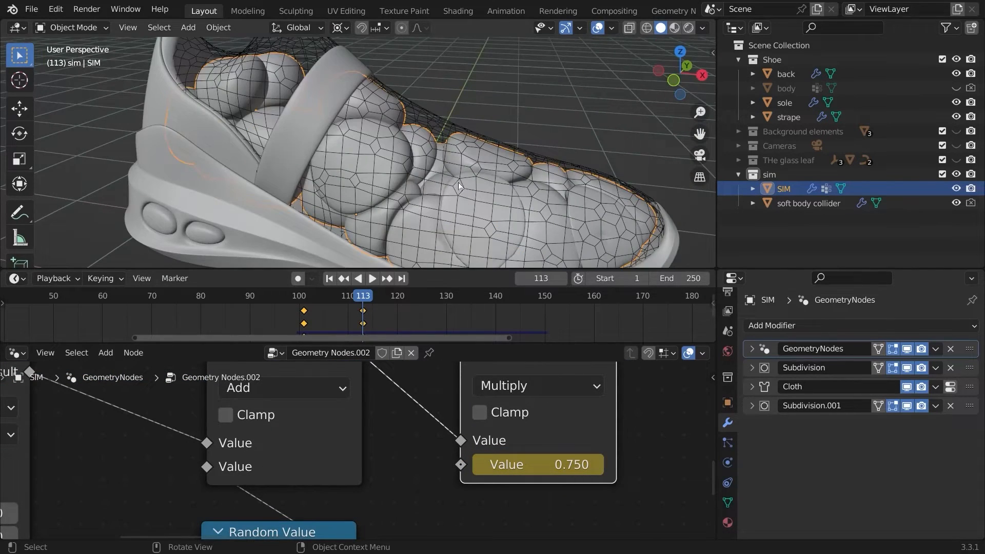
pyautogui.scroll(-5, 491, 201)
pyautogui.moveTo(421, 138)
pyautogui.mouseDown(button='middle')
pyautogui.moveTo(410, 140)
pyautogui.moveTo(435, 178)
pyautogui.moveTo(527, 173)
pyautogui.mouseUp(button='middle')
pyautogui.press('z')
pyautogui.click(559, 118)
pyautogui.hotkey('ctrl', 's')
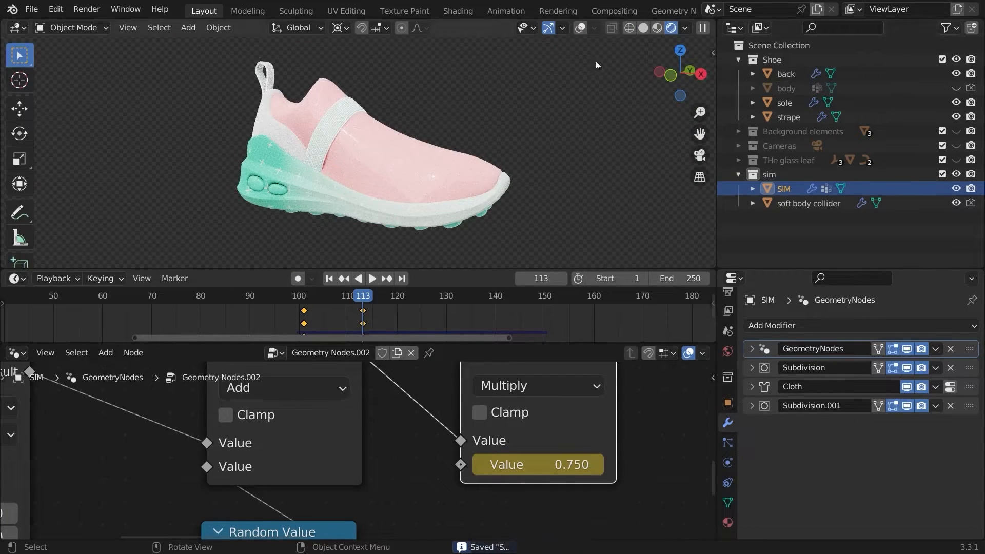
# - Hide the soft body collider, move the timeline to frame 152 and review the rendered spheres
pyautogui.press('space')
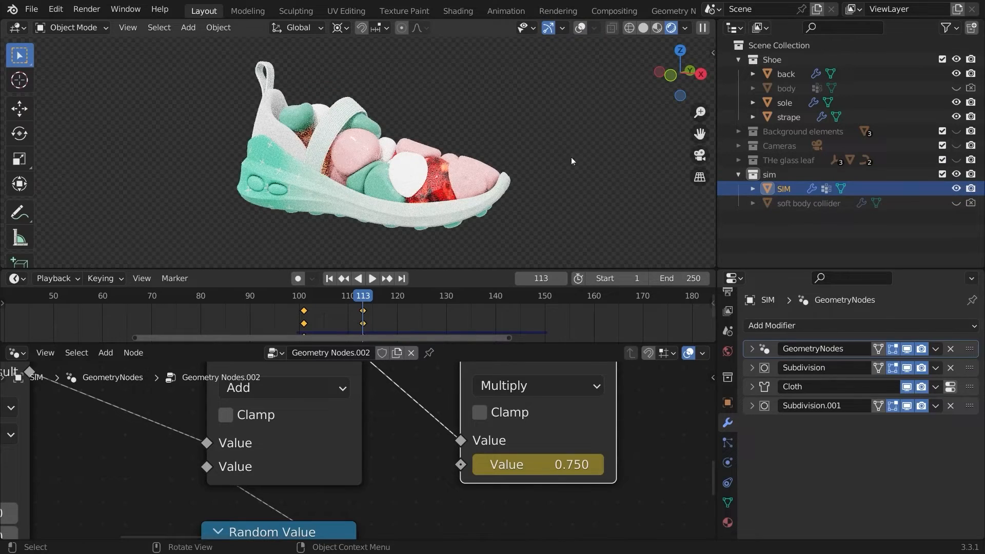
pyautogui.click(560, 309)
pyautogui.moveTo(560, 309); pyautogui.dragTo(552, 306)
pyautogui.press('space')
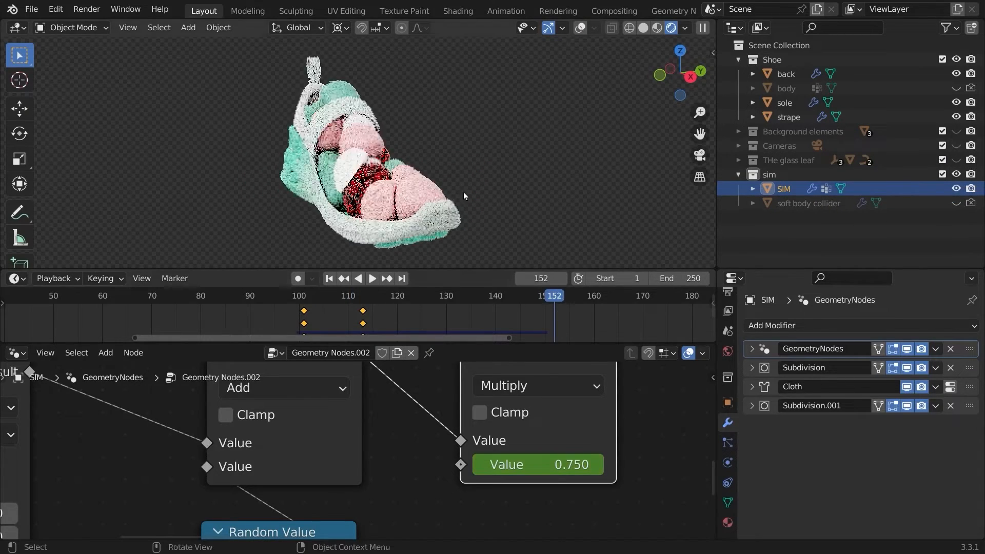
pyautogui.moveTo(463, 192)
pyautogui.mouseDown(button='middle')
pyautogui.moveTo(331, 230)
pyautogui.moveTo(290, 125)
pyautogui.moveTo(356, 159)
pyautogui.moveTo(171, 146)
pyautogui.moveTo(309, 152)
pyautogui.moveTo(308, 140)
pyautogui.moveTo(379, 204)
pyautogui.moveTo(300, 180)
pyautogui.mouseUp(button='middle')
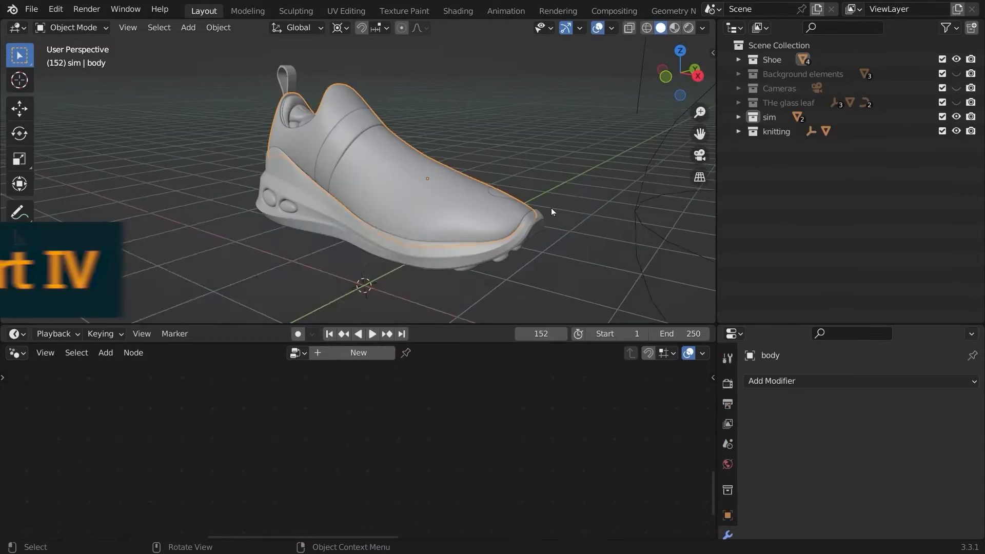
# - Hide the knitting collection and isolate the shoe body in local view in Edit Mode
pyautogui.moveTo(577, 246); pyautogui.dragTo(564, 228, button='middle')
pyautogui.scroll(3, 562, 194)
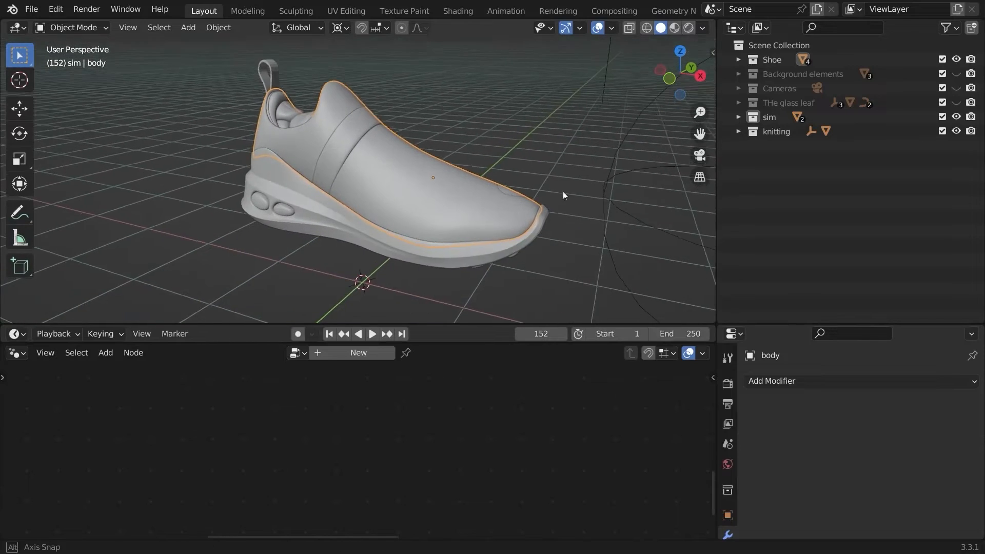
pyautogui.scroll(2, 520, 150)
pyautogui.moveTo(520, 148); pyautogui.dragTo(450, 134, button='middle')
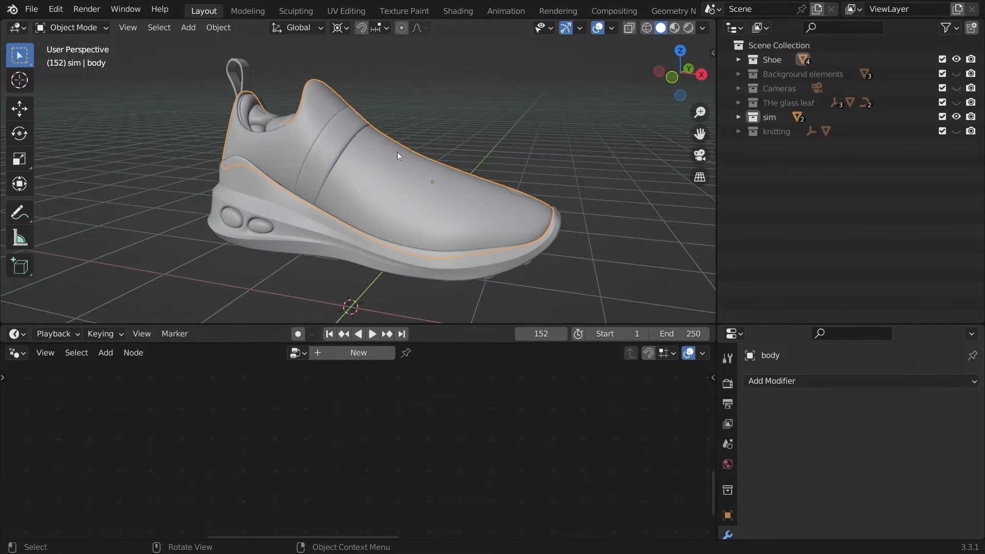
pyautogui.moveTo(398, 156); pyautogui.dragTo(444, 132, button='middle')
pyautogui.press('Tab')
pyautogui.scroll(8, 446, 140)
pyautogui.scroll(-4, 501, 192)
pyautogui.press('KP_Divide')
# - Examine which faces of the isolated body are selected around the collar and the lower edge
pyautogui.scroll(-3, 456, 162)
pyautogui.scroll(7, 456, 162)
pyautogui.scroll(5, 450, 163)
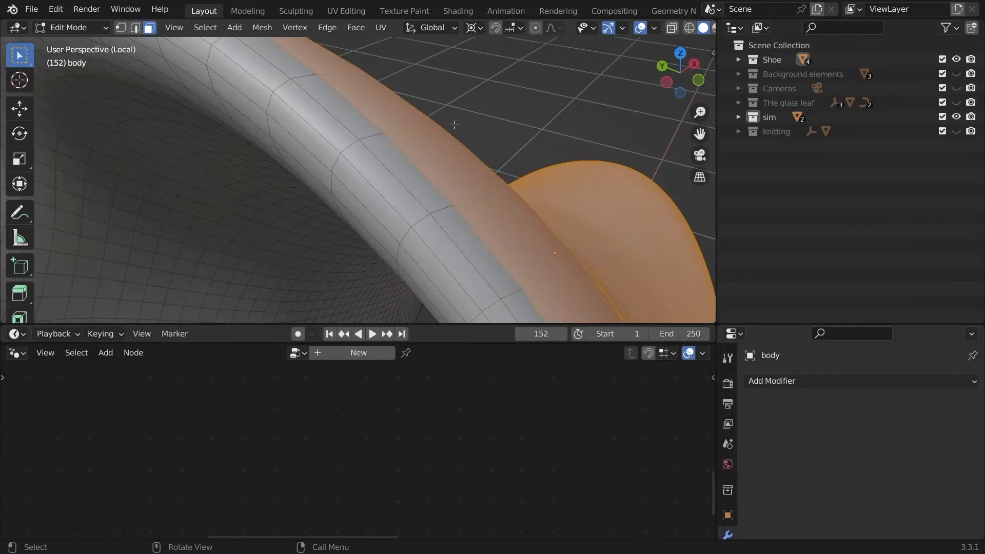
pyautogui.moveTo(500, 182); pyautogui.dragTo(334, 158, button='middle')
pyautogui.scroll(-6, 477, 169)
pyautogui.scroll(7, 395, 136)
pyautogui.scroll(-6, 395, 136)
pyautogui.scroll(-5, 734, 462)
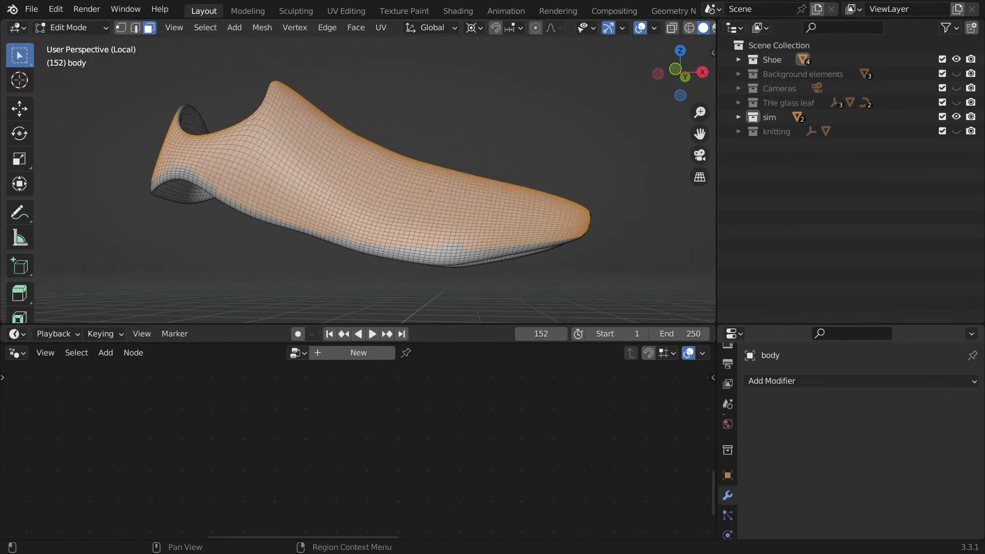
# - Display the body's mesh data and examine its "no points" vertex group
pyautogui.click(730, 501)
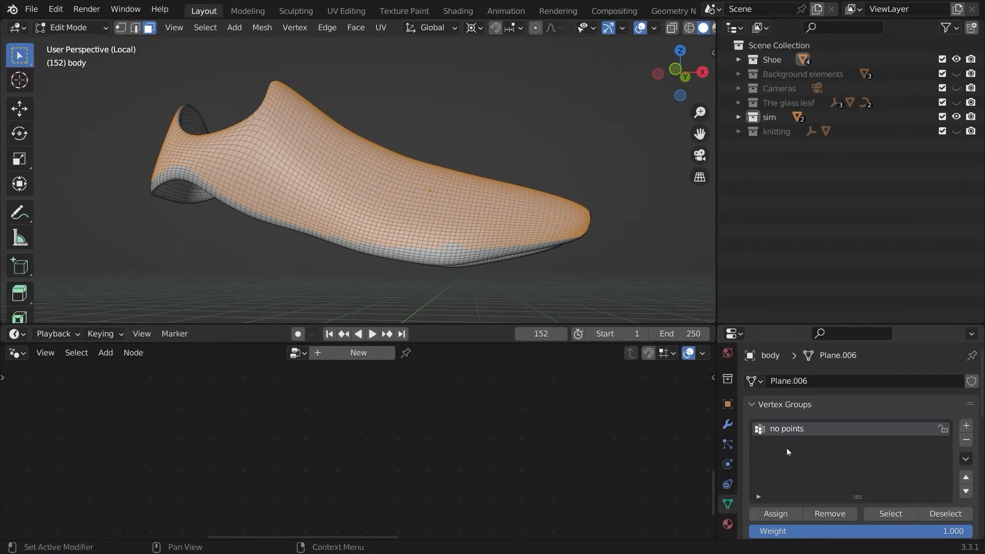
pyautogui.scroll(-1, 780, 436)
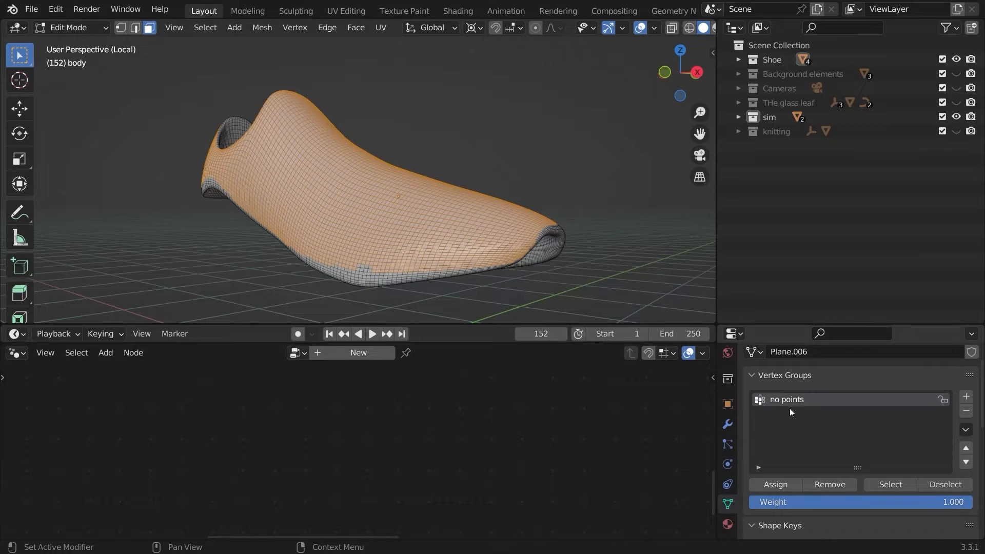
pyautogui.scroll(-1, 796, 408)
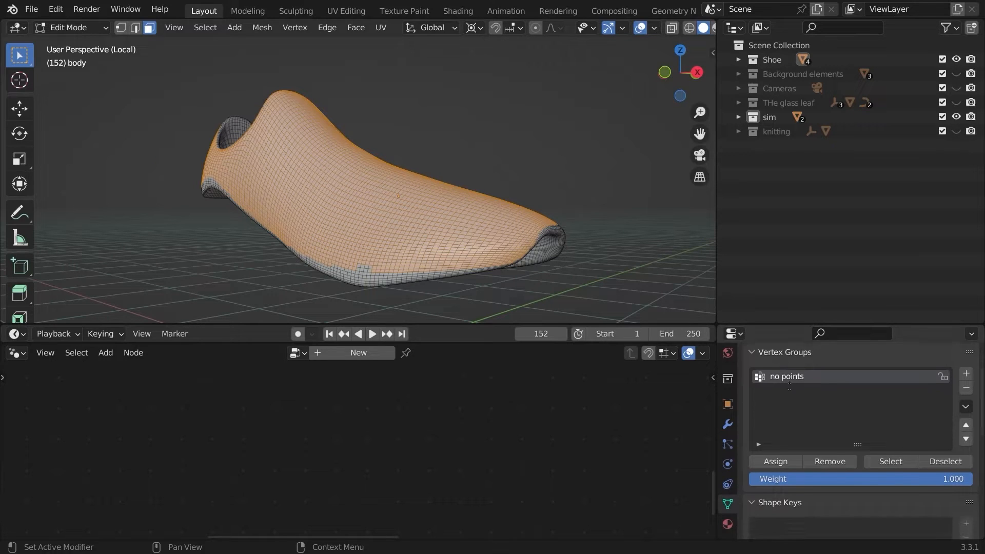
pyautogui.scroll(2, 798, 389)
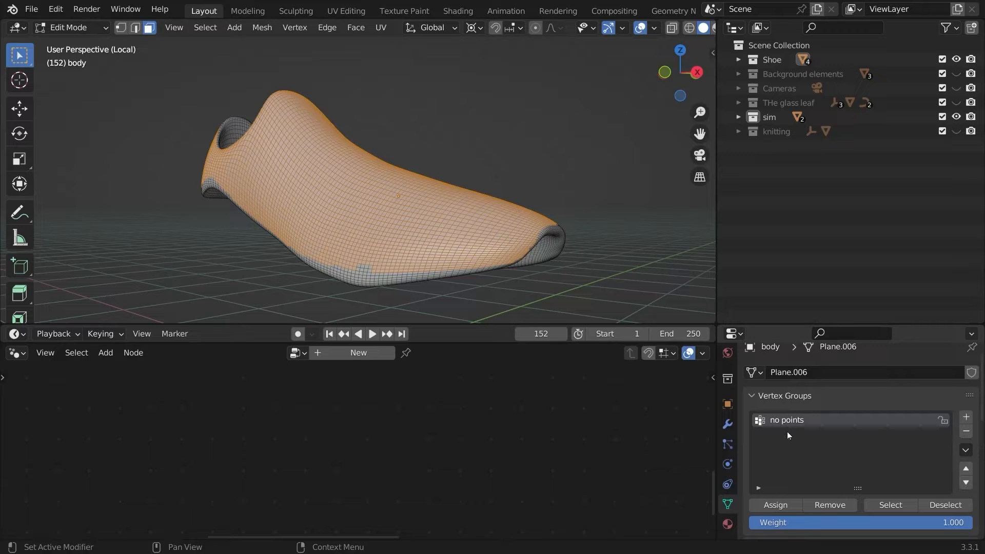
pyautogui.scroll(-1, 784, 410)
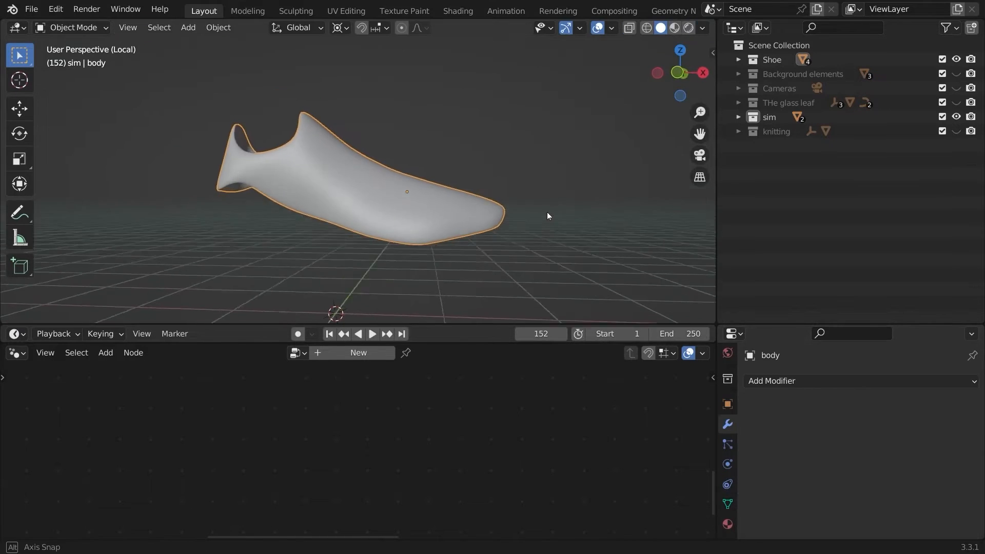
# - Return to Object Mode and add a Geometry Nodes modifier to the body
pyautogui.moveTo(547, 211); pyautogui.dragTo(511, 215, button='middle')
pyautogui.click(777, 381)
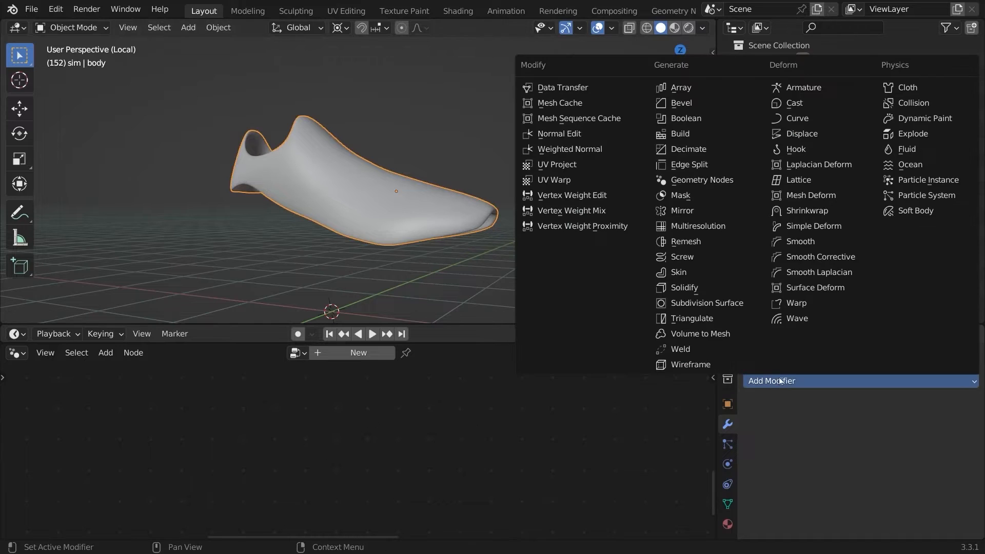
pyautogui.click(691, 181)
pyautogui.moveTo(557, 186); pyautogui.dragTo(545, 208, button='middle')
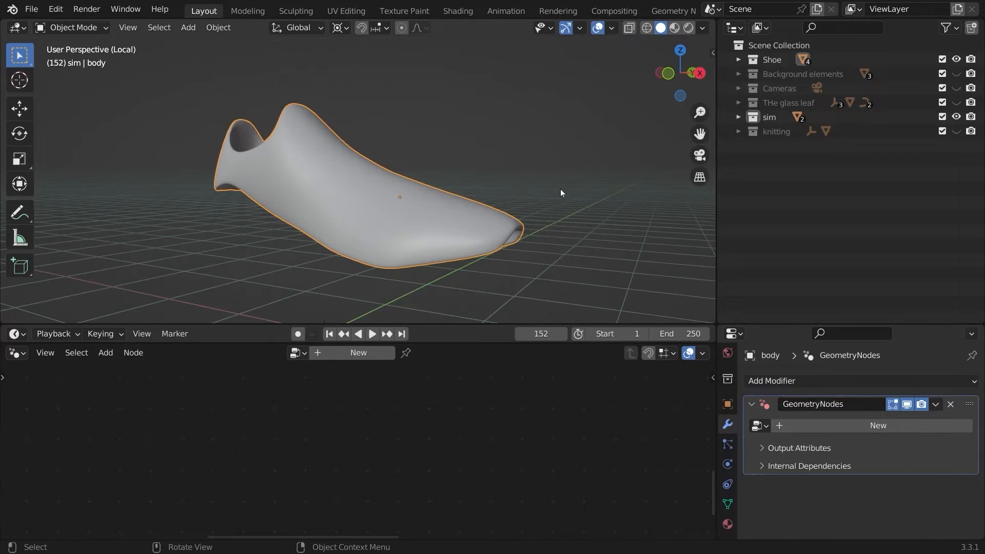
# - Assign the existing "knitting v2" node tree to the body's new GeometryNodes modifier
pyautogui.click(764, 425)
pyautogui.moveTo(564, 183); pyautogui.dragTo(579, 157, button='middle')
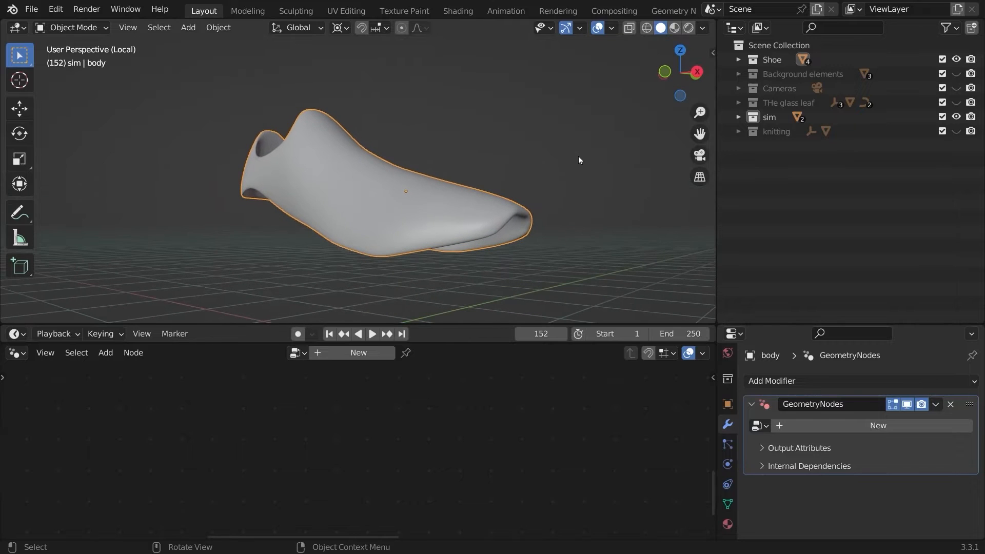
pyautogui.moveTo(522, 144); pyautogui.dragTo(556, 188, button='middle')
pyautogui.scroll(2, 563, 196)
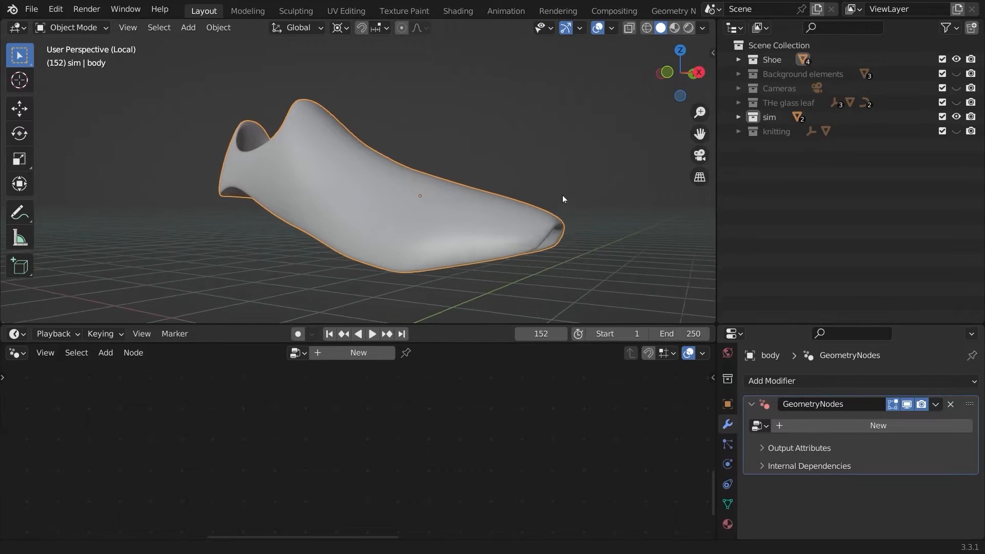
pyautogui.scroll(-2, 595, 200)
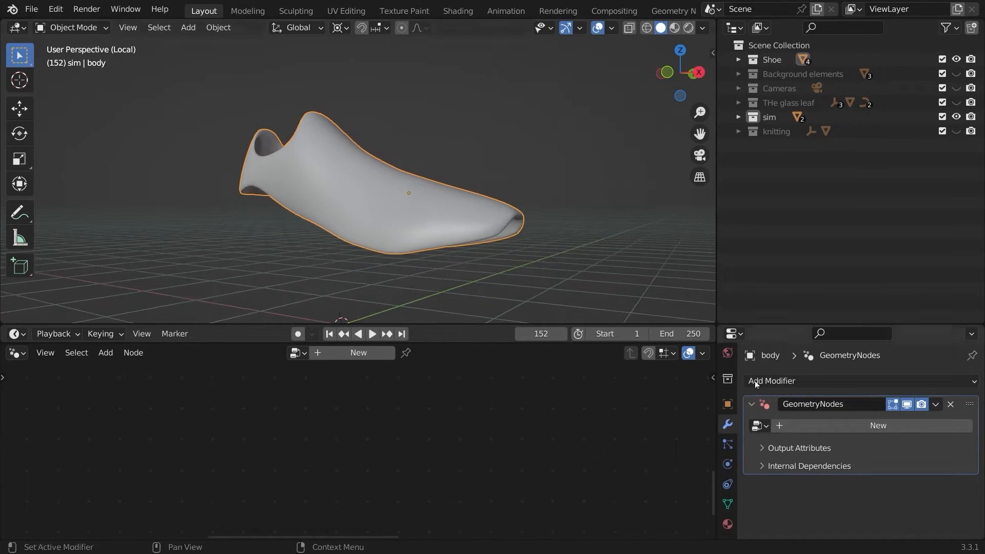
pyautogui.click(758, 425)
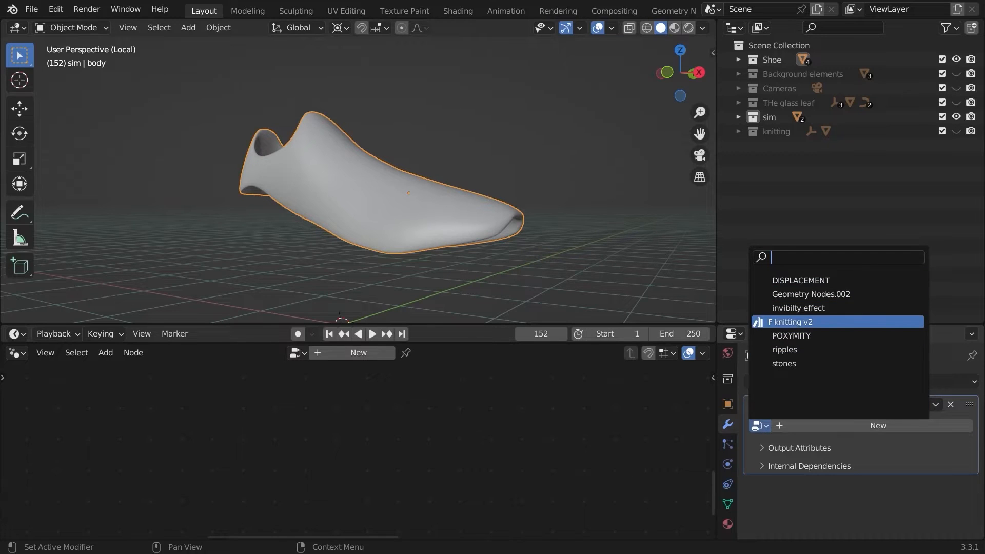
pyautogui.click(800, 322)
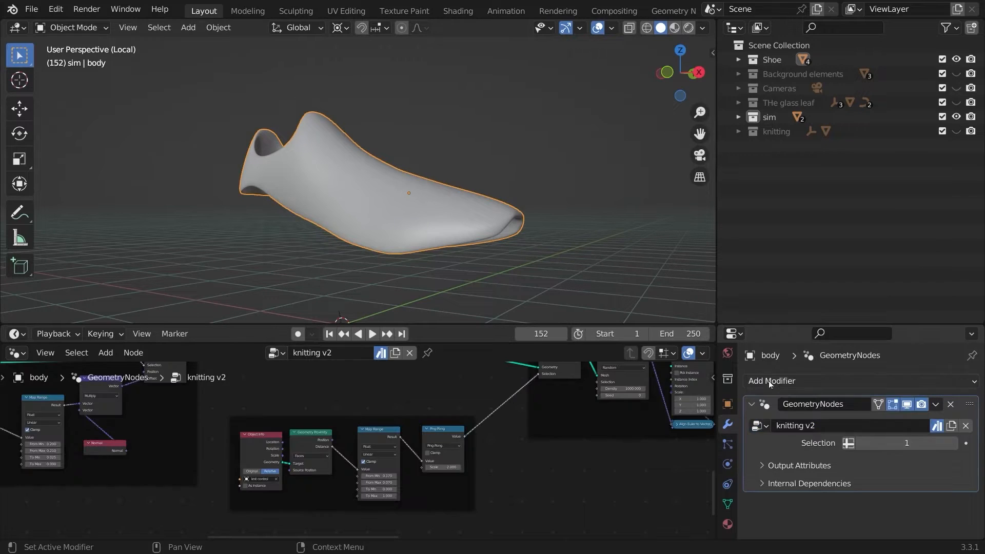
# - Use the "no points" vertex group as the modifier's Selection input and leave local view
pyautogui.click(849, 444)
pyautogui.click(872, 443)
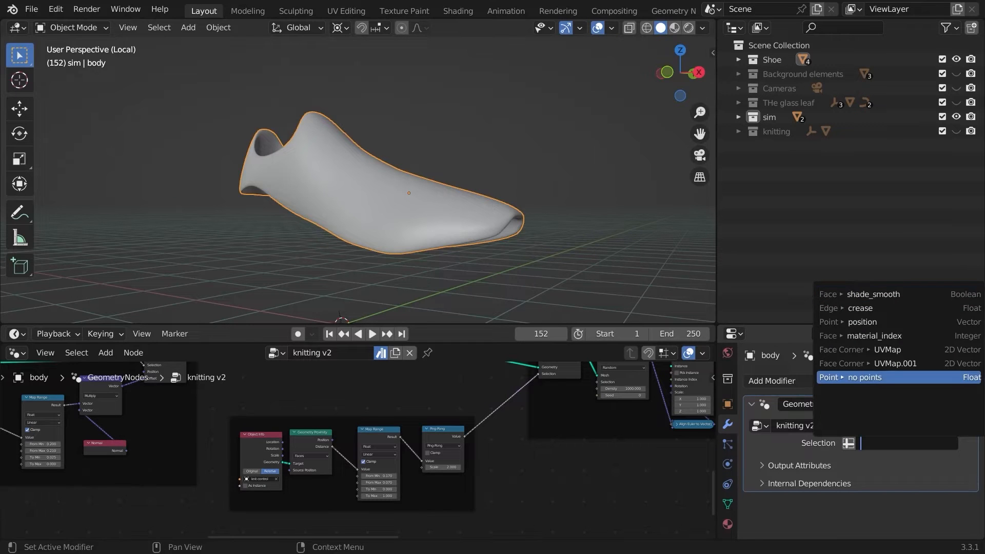
pyautogui.click(858, 374)
pyautogui.moveTo(485, 158); pyautogui.dragTo(502, 187, button='middle')
pyautogui.press('KP_Divide')
pyautogui.scroll(-5, 568, 229)
pyautogui.moveTo(570, 230); pyautogui.dragTo(529, 229, button='middle')
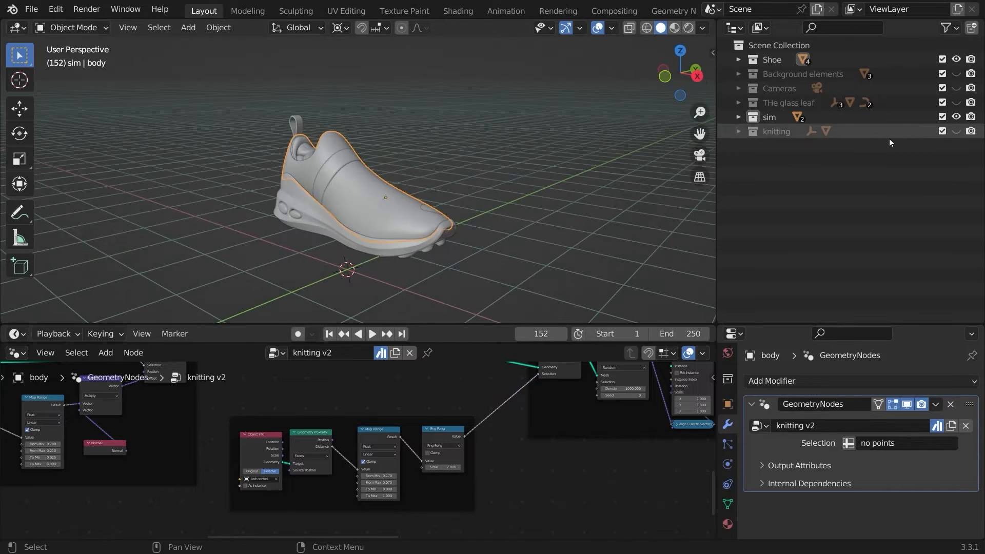
# - Show the knitting collection and move the knit control sphere over the shoe's front to trigger the knitting threads
pyautogui.click(958, 132)
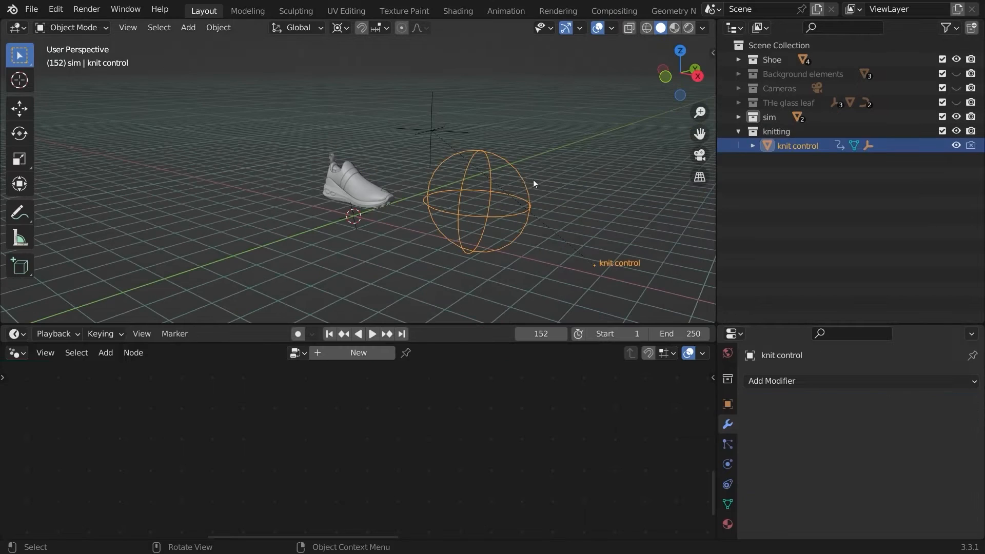
pyautogui.moveTo(533, 181); pyautogui.dragTo(562, 206, button='middle')
pyautogui.press('g')
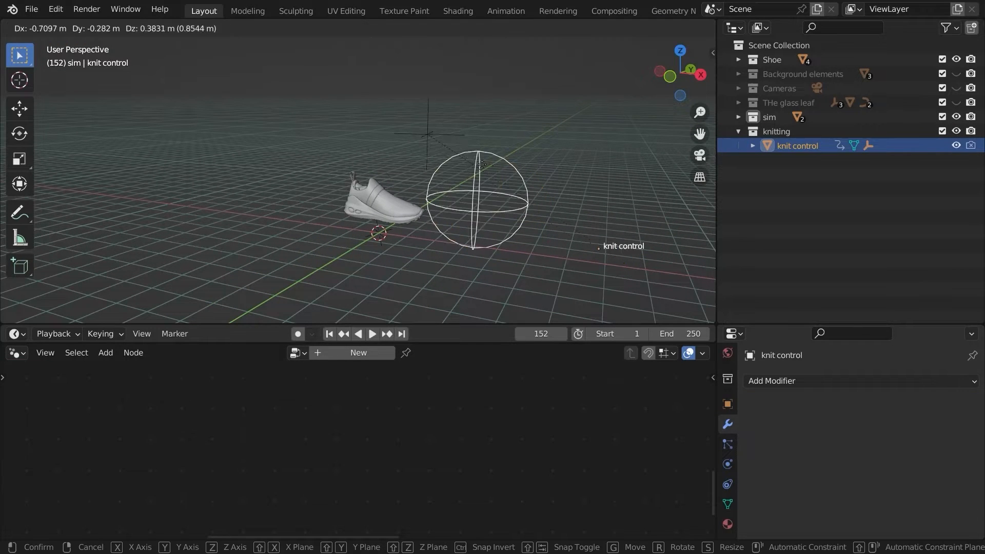
pyautogui.click(478, 180)
pyautogui.scroll(6, 469, 119)
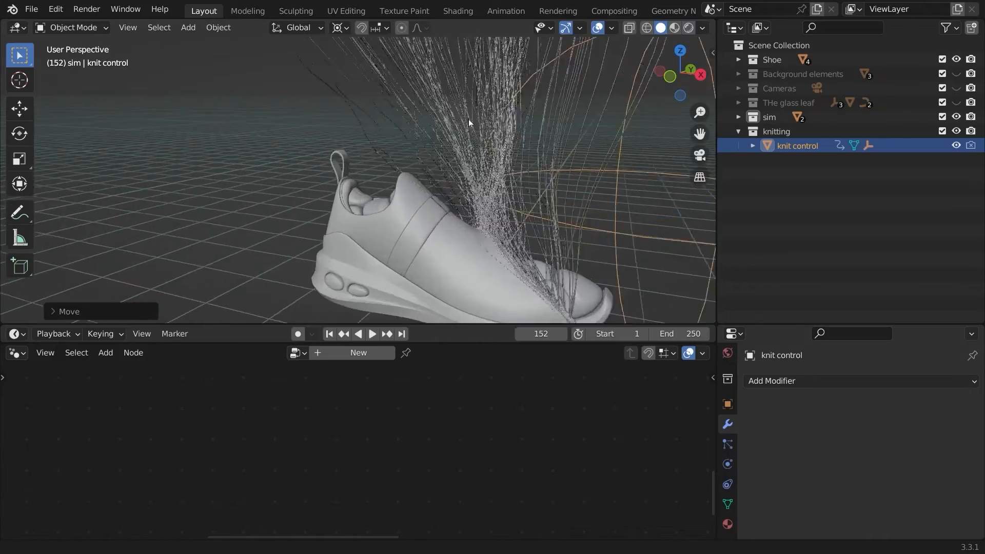
pyautogui.moveTo(467, 118); pyautogui.dragTo(497, 189, button='middle')
pyautogui.scroll(-4, 528, 207)
pyautogui.press('g')
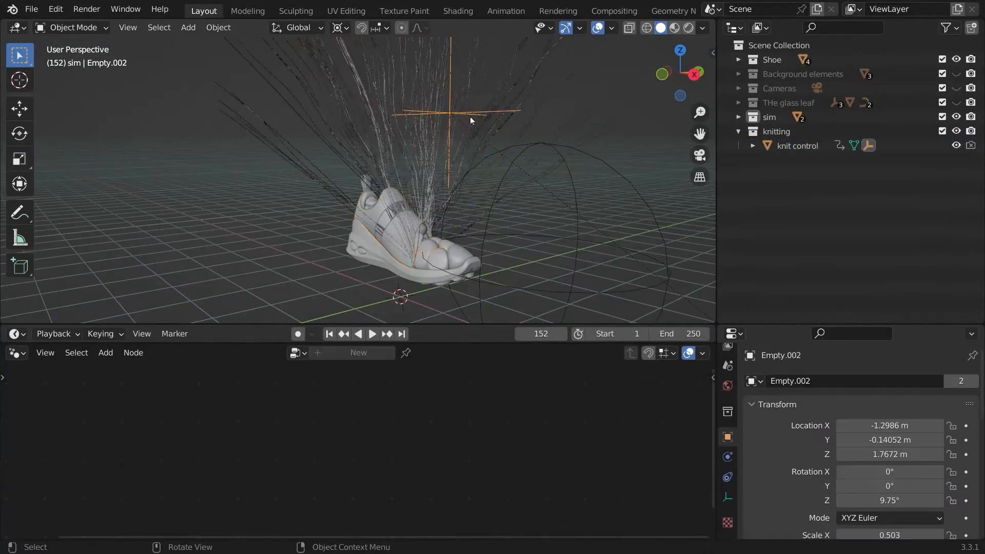
# - Try moving Empty.002 sideways above the shoe to redirect the knitting threads
pyautogui.keyDown('ctrl'); pyautogui.moveTo(470, 116); pyautogui.dragTo(439, 148, button='middle'); pyautogui.keyUp('ctrl')
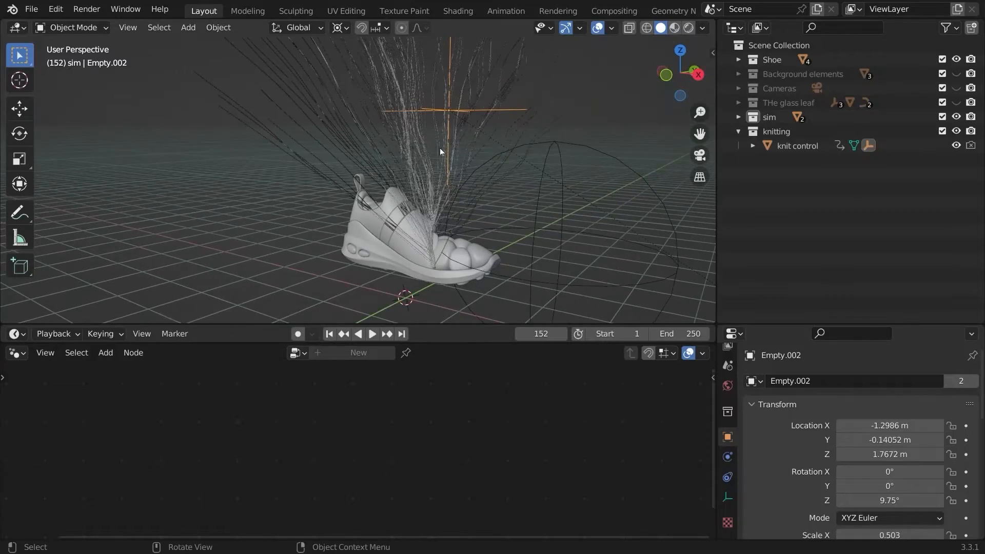
pyautogui.press('g')
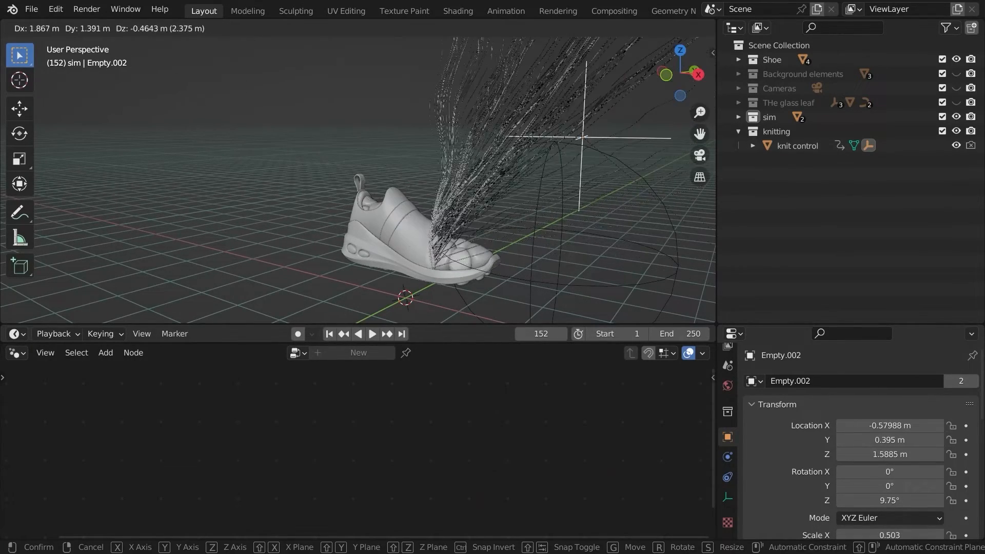
pyautogui.click(586, 186)
pyautogui.scroll(-4, 590, 216)
pyautogui.scroll(7, 501, 153)
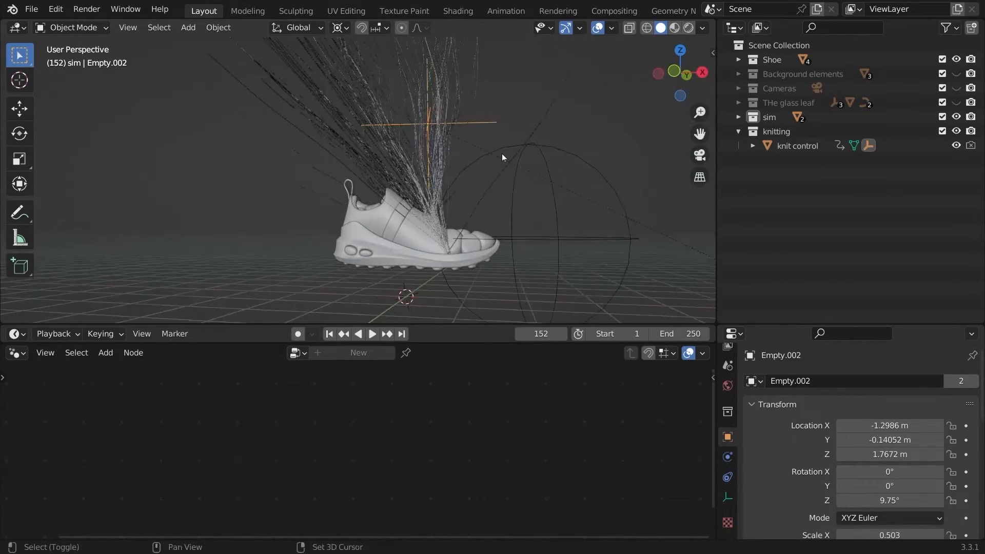
# - Turn off the viewport display of the body's GeometryNodes modifier, then hide and collapse the knitting collection
pyautogui.click(377, 184)
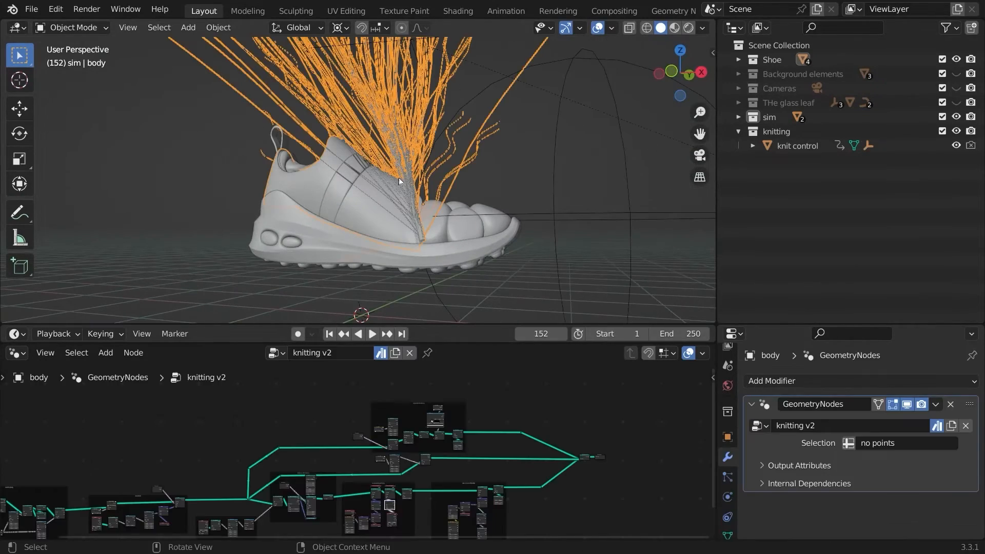
pyautogui.click(751, 404)
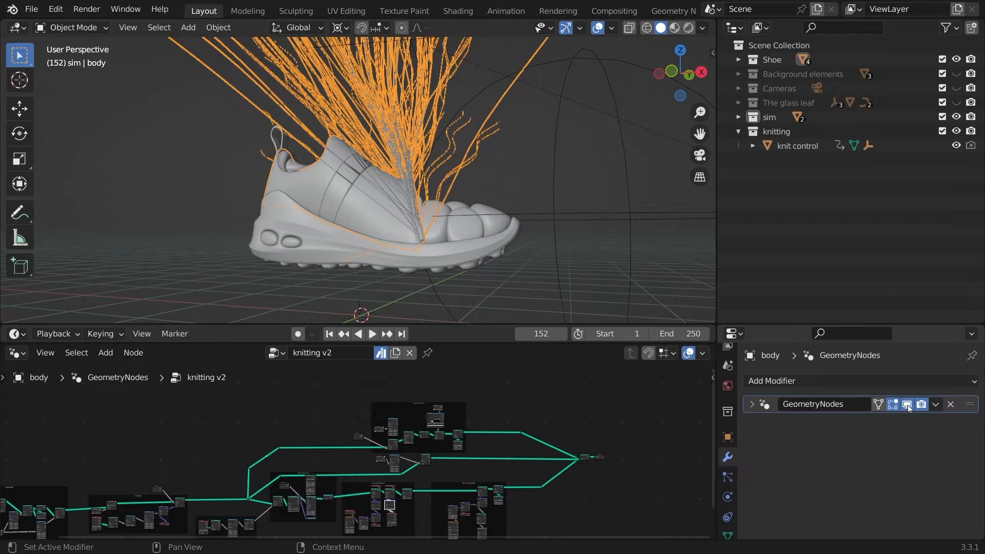
pyautogui.click(908, 404)
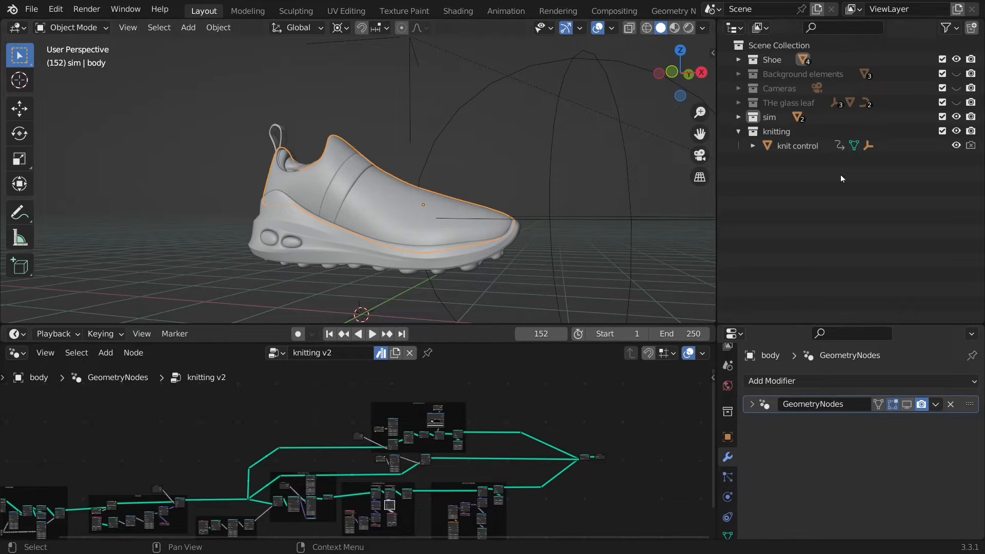
pyautogui.click(957, 132)
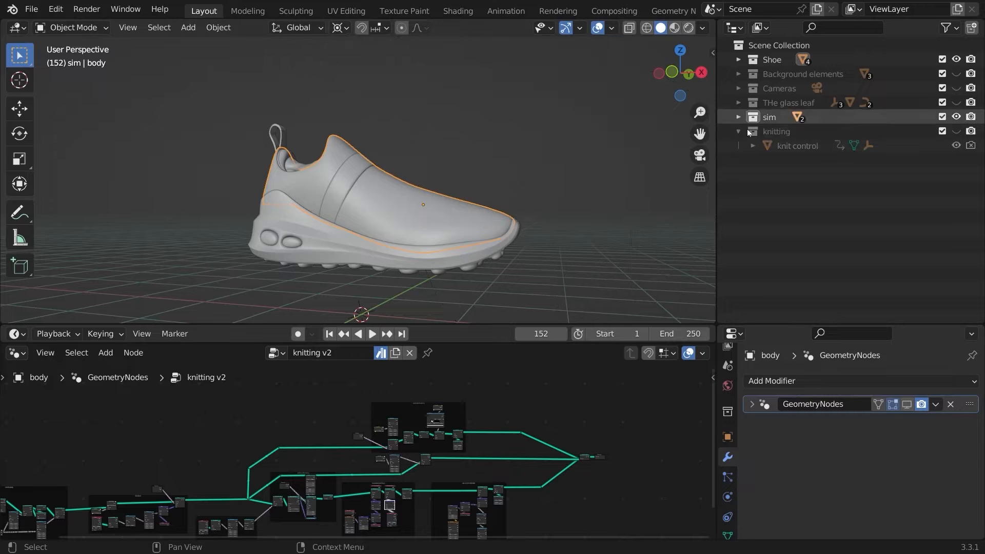
pyautogui.click(739, 132)
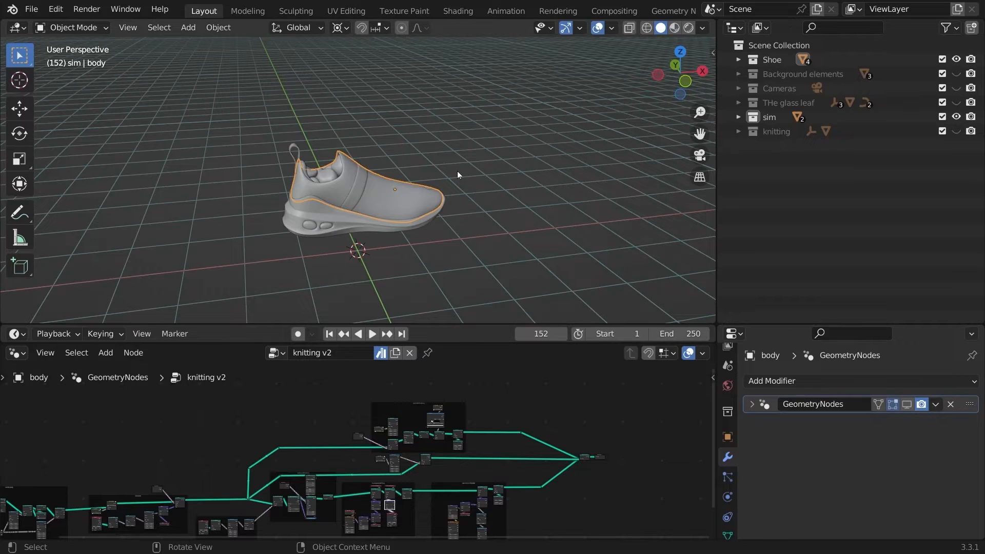
# - Deselect the shoe body and enable Simplify in the scene's render settings
pyautogui.moveTo(457, 171); pyautogui.dragTo(559, 195, button='middle')
pyautogui.click(467, 116)
pyautogui.moveTo(559, 195); pyautogui.dragTo(614, 259, button='middle')
pyautogui.scroll(3, 727, 436)
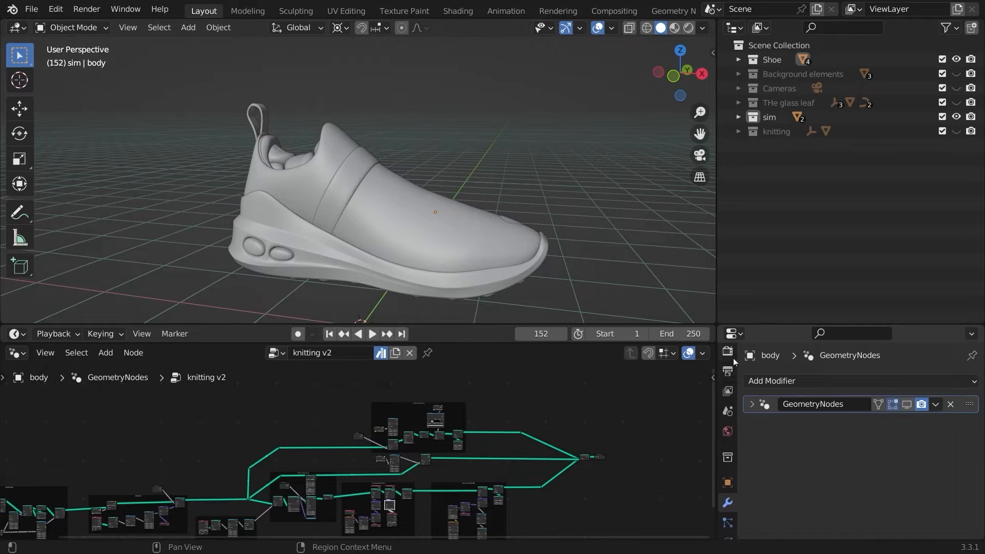
pyautogui.click(728, 353)
pyautogui.scroll(-6, 788, 414)
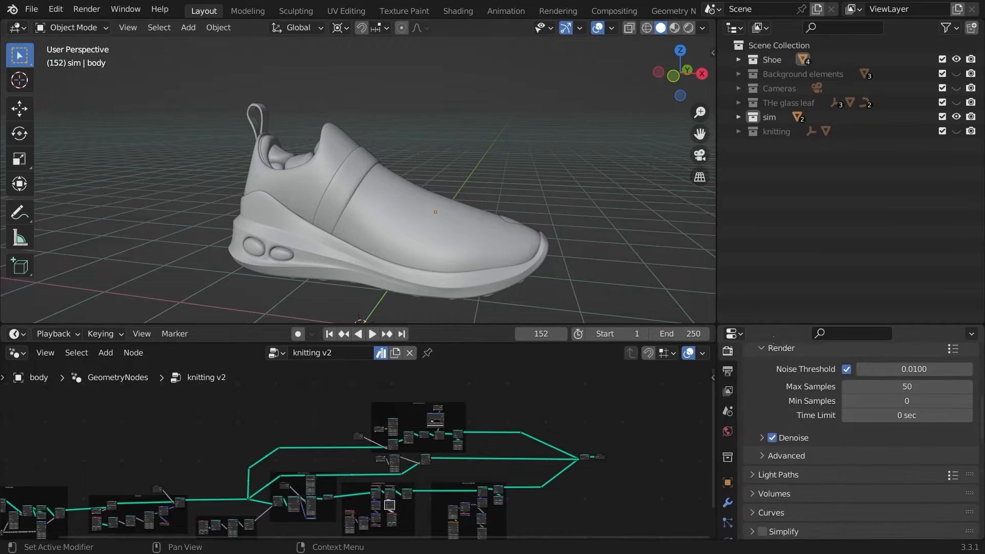
pyautogui.scroll(-1, 788, 414)
pyautogui.click(763, 421)
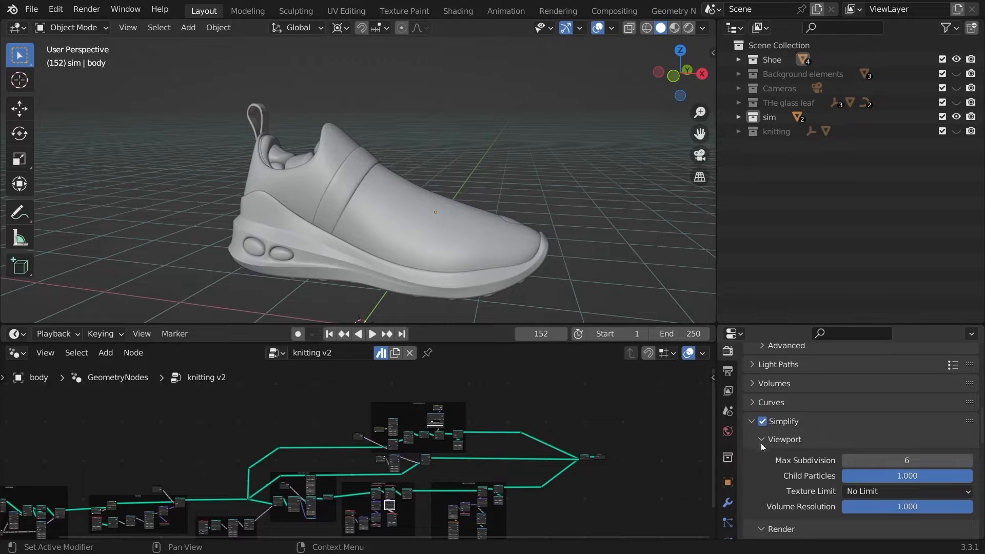
# - Collapse Simplify's render settings and set its viewport Max Subdivision to 1
pyautogui.scroll(-2, 762, 447)
pyautogui.click(769, 490)
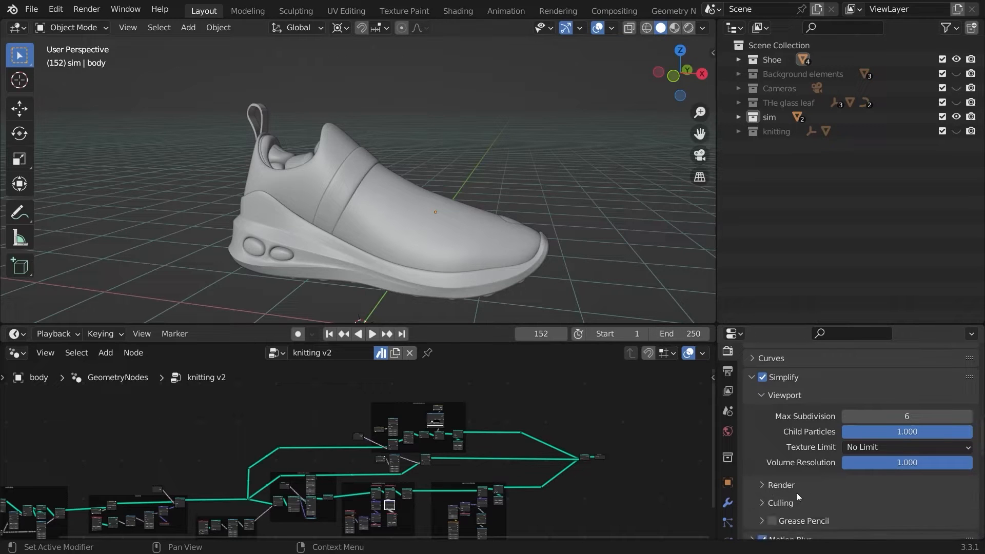
pyautogui.scroll(2, 799, 496)
pyautogui.click(884, 452)
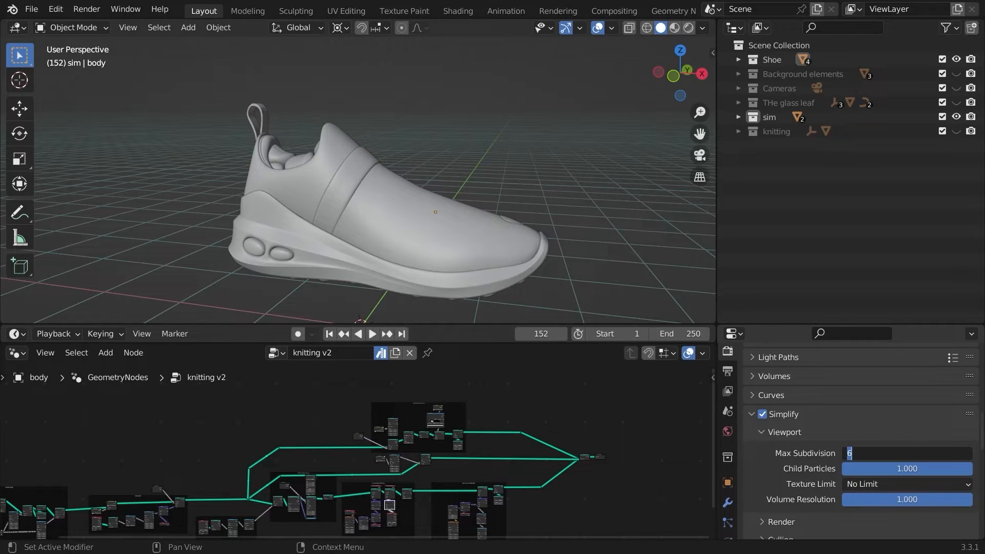
pyautogui.press('Return')
pyautogui.click(885, 453)
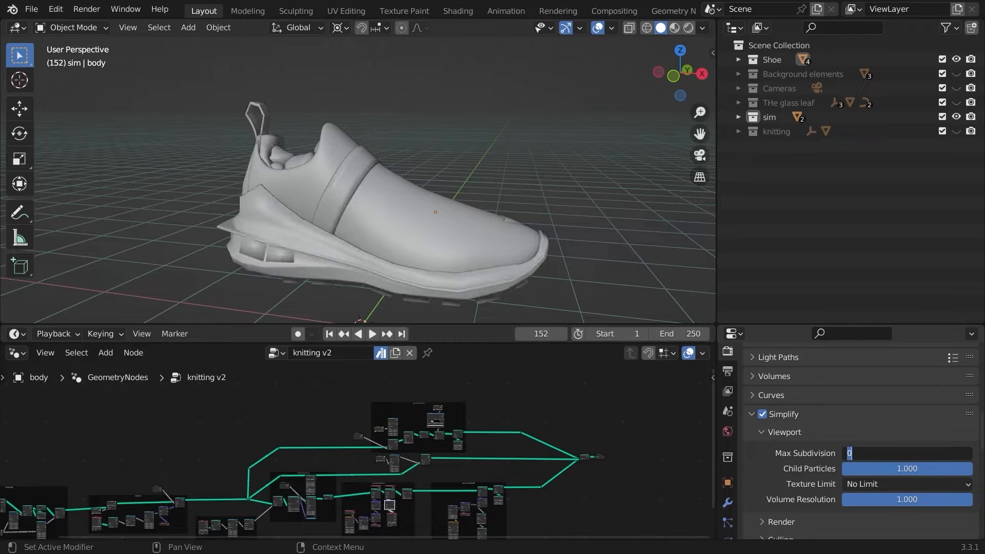
pyautogui.write('1')
pyautogui.press('Return')
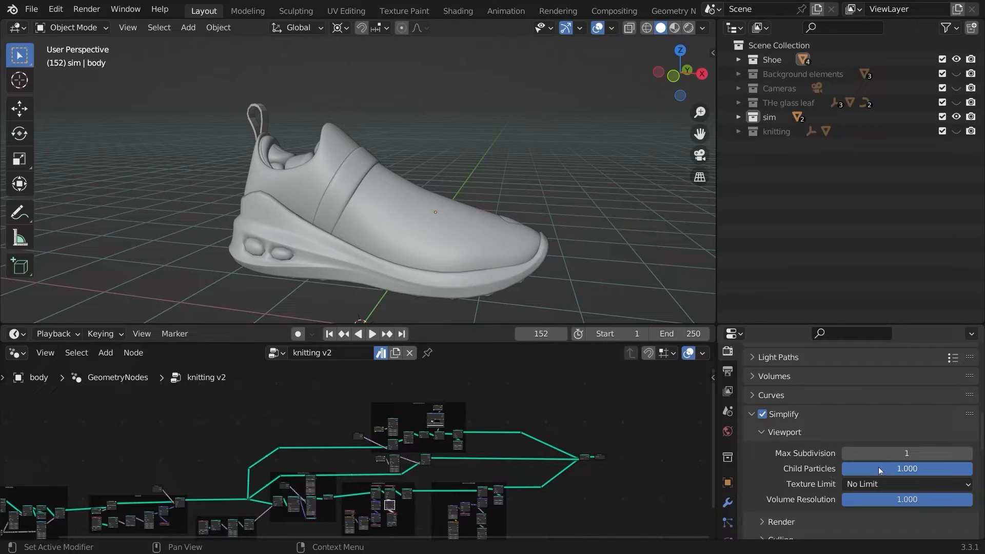
# - Set Simplify's viewport Child Particles and Volume Resolution to 0, then collapse the Simplify settings
pyautogui.moveTo(879, 470); pyautogui.dragTo(820, 468)
pyautogui.click(882, 498)
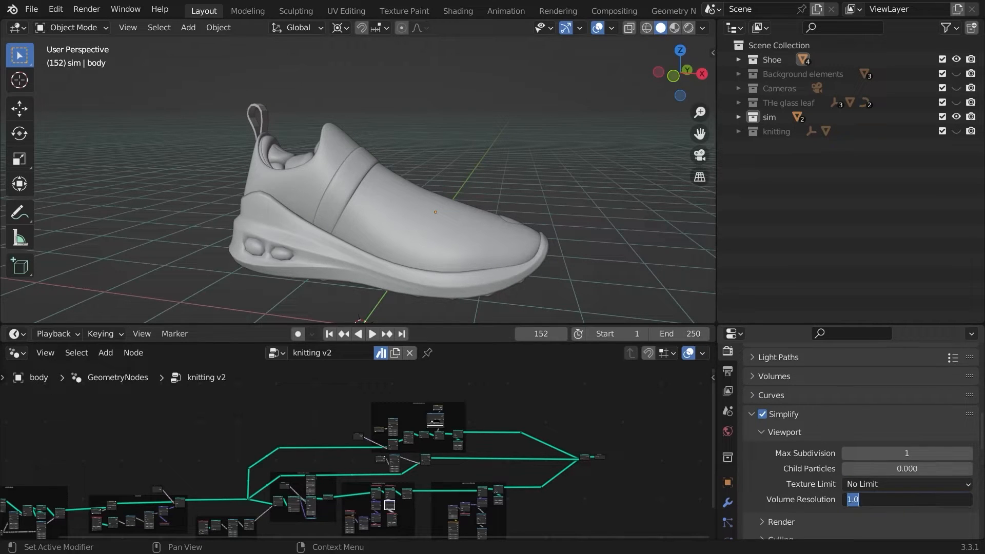
pyautogui.press('Return')
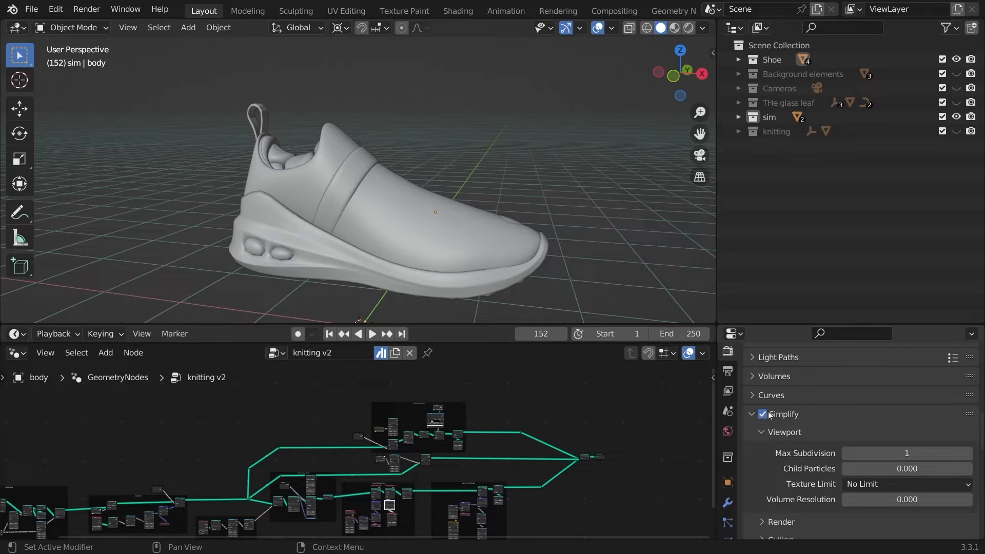
pyautogui.click(752, 415)
# - Play the animation briefly with the shoe in view to check the playback frame rate, then stop it
pyautogui.moveTo(341, 202); pyautogui.dragTo(310, 201, button='middle')
pyautogui.scroll(-2, 343, 198)
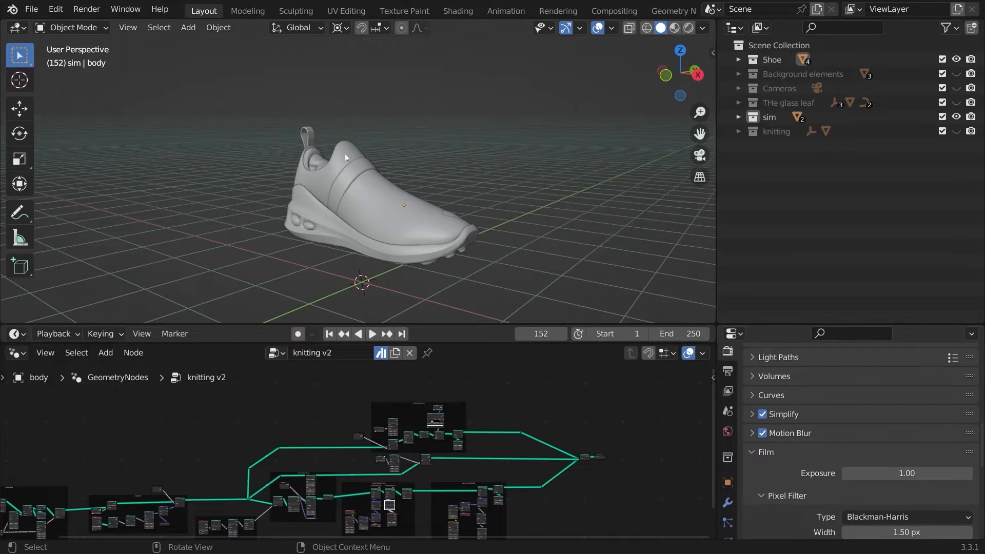
pyautogui.press('space')
pyautogui.press('space')
pyautogui.press('space')
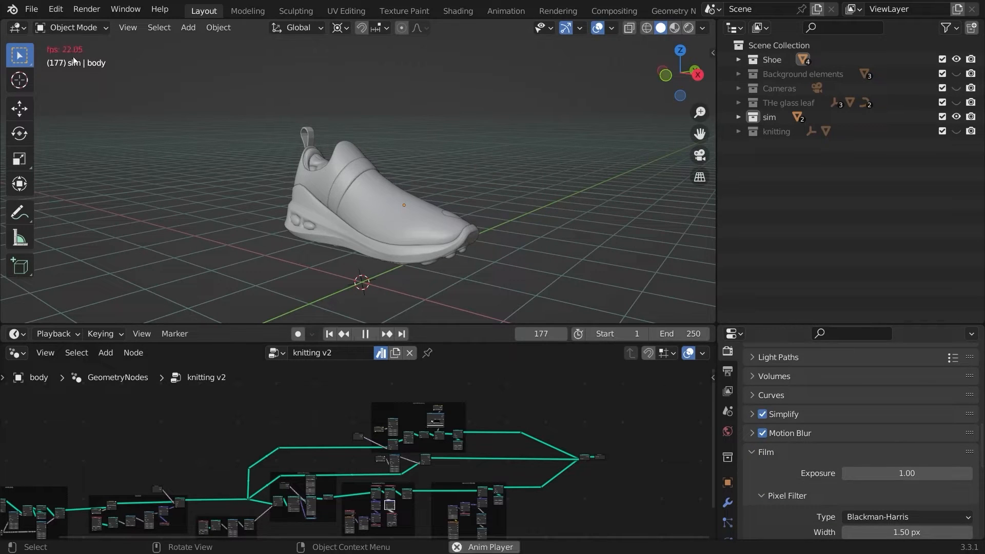
pyautogui.press('space')
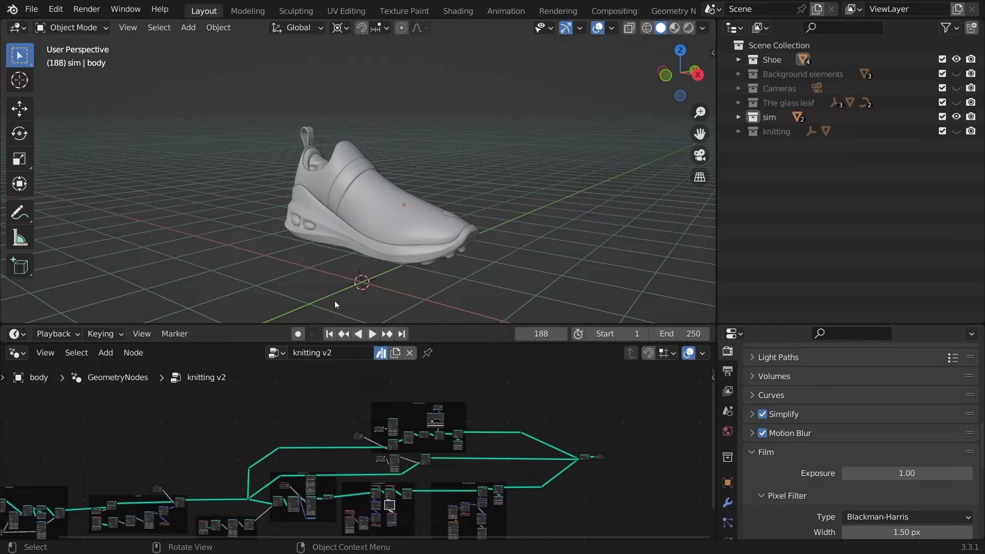
# - Join the node editor area into the timeline and enlarge the 3D viewport above it
pyautogui.rightClick(234, 344)
pyautogui.click(228, 378)
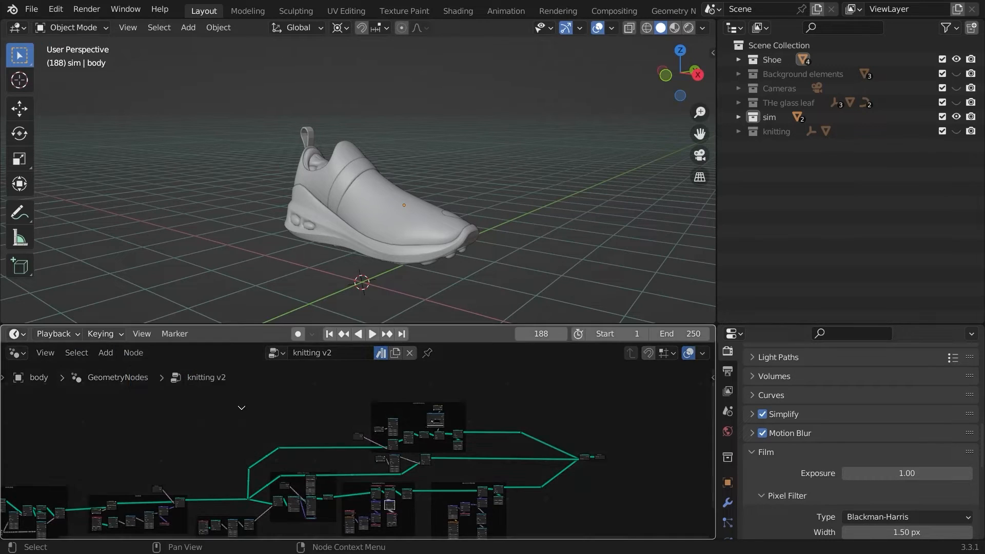
pyautogui.click(242, 407)
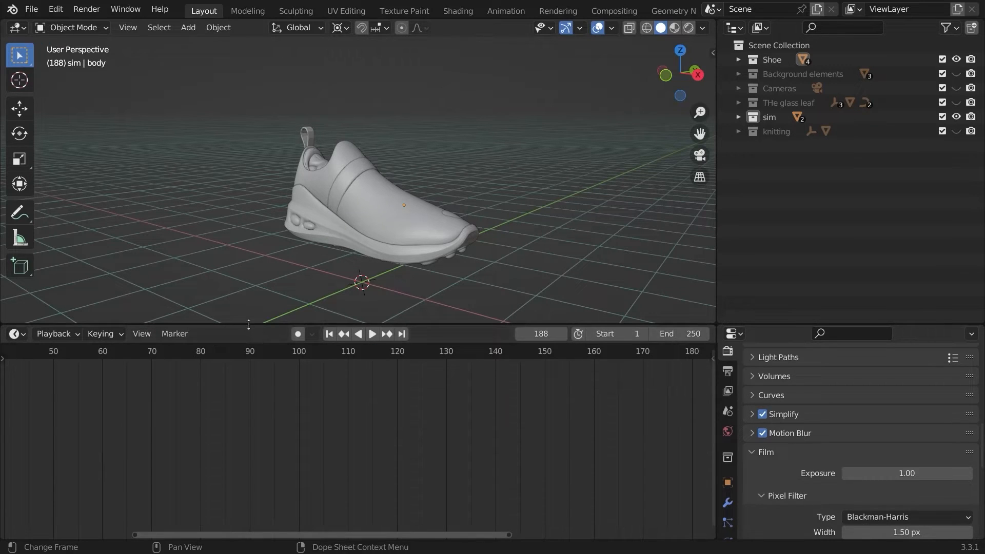
pyautogui.moveTo(249, 325); pyautogui.dragTo(255, 388)
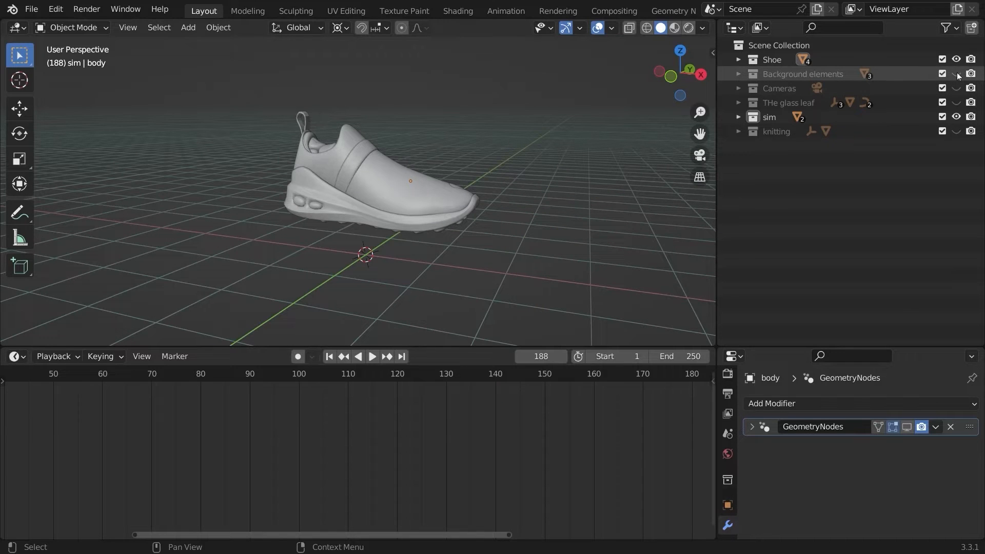
# - Show the Background elements, Cameras and THe glass leaf collections, and hide the sim collection
pyautogui.click(957, 74)
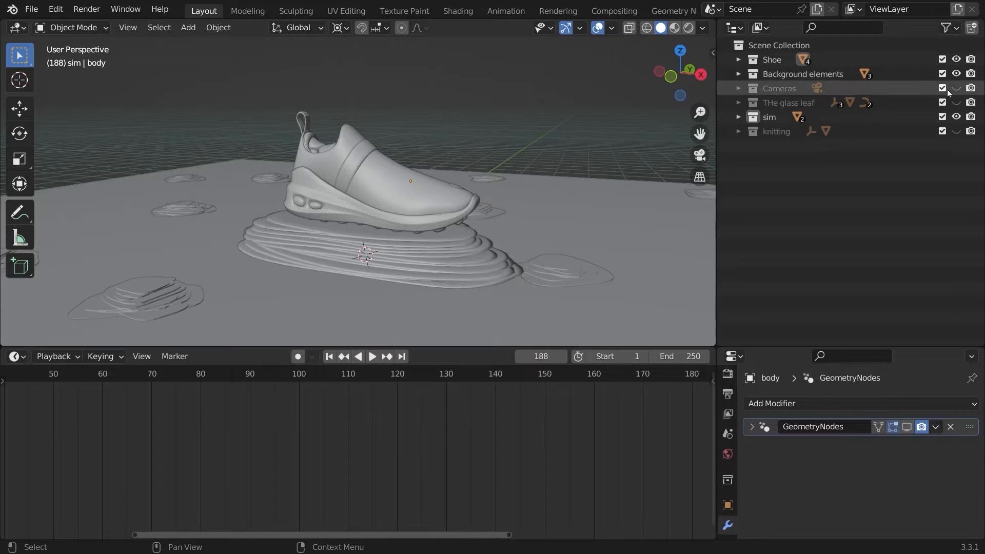
pyautogui.click(955, 88)
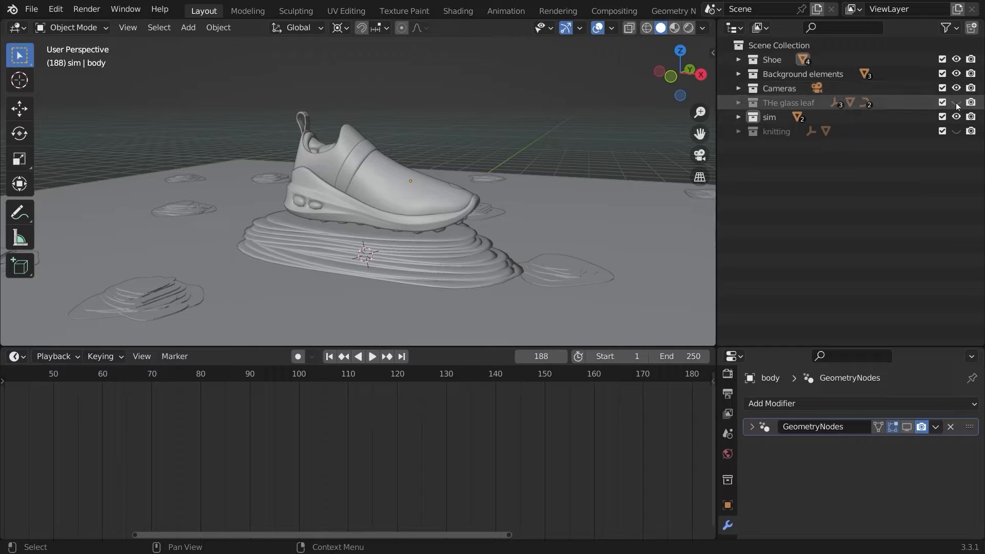
pyautogui.click(955, 102)
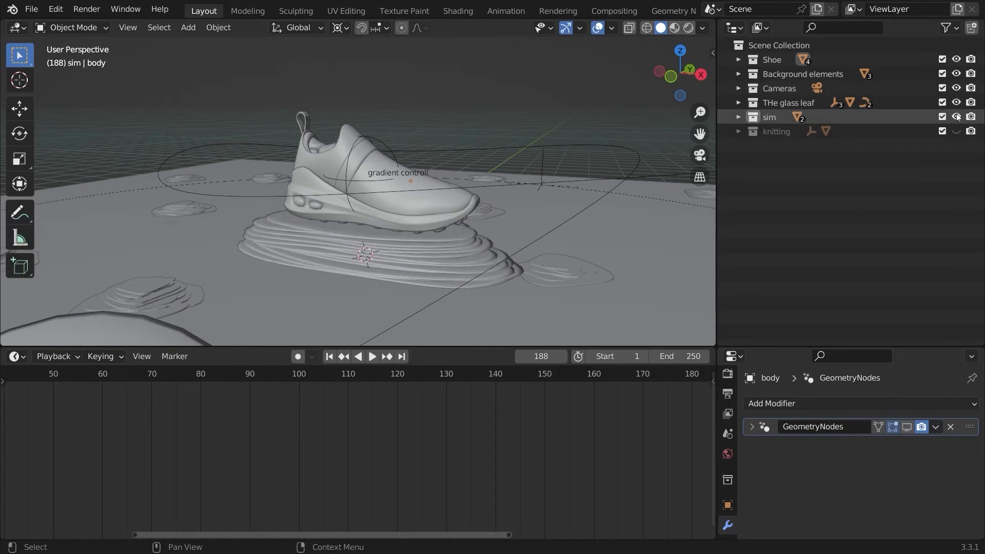
pyautogui.click(956, 117)
pyautogui.scroll(-6, 462, 198)
pyautogui.moveTo(462, 198)
pyautogui.mouseDown(button='middle')
pyautogui.moveTo(508, 230)
pyautogui.moveTo(421, 167)
pyautogui.moveTo(411, 235)
pyautogui.moveTo(397, 182)
pyautogui.moveTo(422, 242)
pyautogui.moveTo(402, 152)
pyautogui.moveTo(493, 184)
pyautogui.moveTo(463, 167)
pyautogui.moveTo(470, 212)
pyautogui.mouseUp(button='middle')
pyautogui.scroll(9, 417, 217)
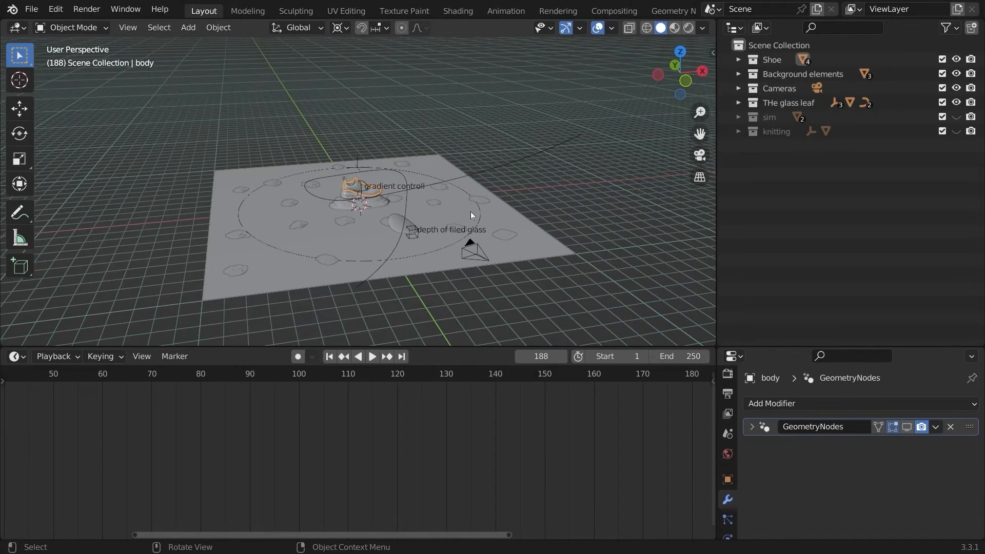
pyautogui.moveTo(423, 201); pyautogui.dragTo(454, 249, button='middle')
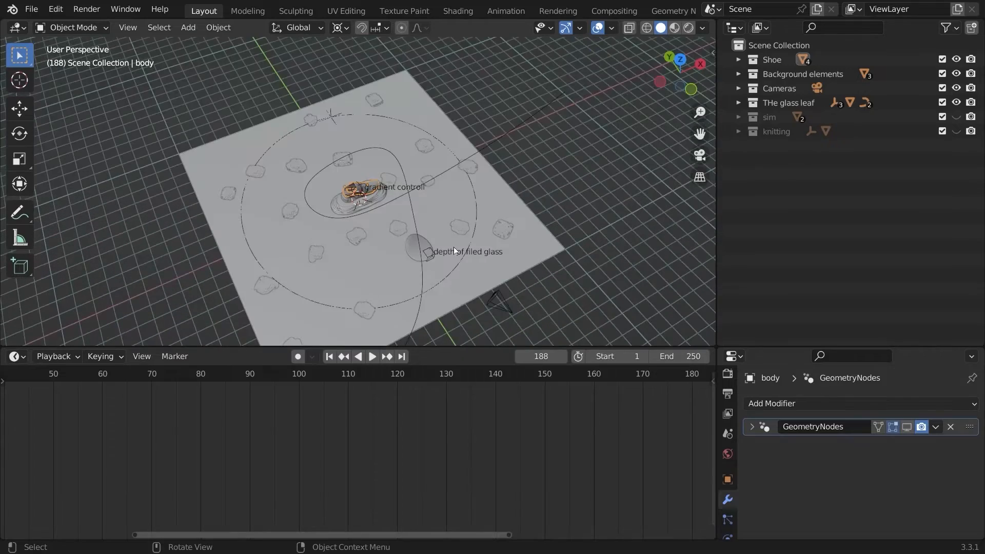
# - Snap the 3D cursor to the shoe's sole and add a cube empty there
pyautogui.moveTo(409, 202); pyautogui.dragTo(318, 113, button='middle')
pyautogui.click(354, 205)
pyautogui.hotkey('shift', 's')
pyautogui.click(439, 272)
pyautogui.moveTo(314, 252)
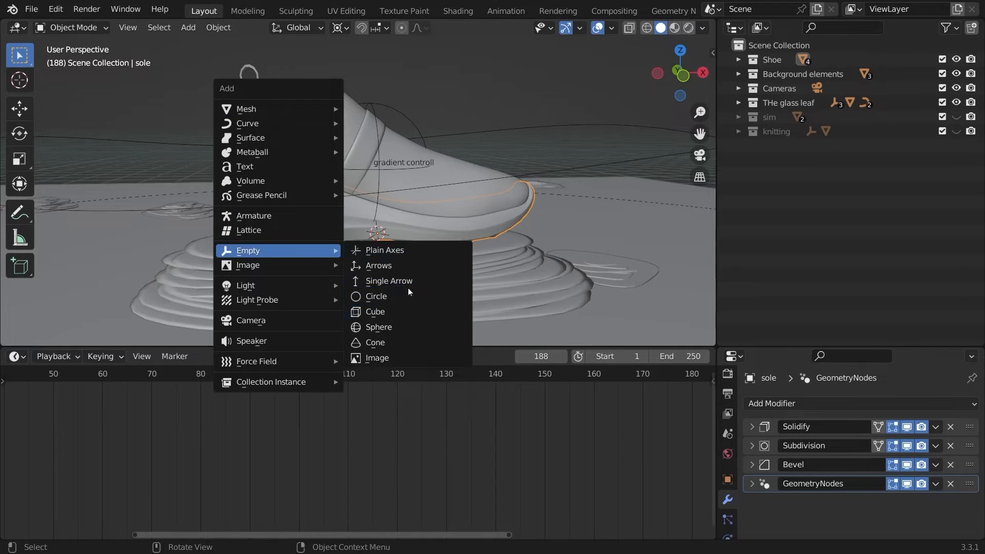
pyautogui.click(398, 317)
pyautogui.moveTo(382, 180); pyautogui.dragTo(436, 183, button='middle')
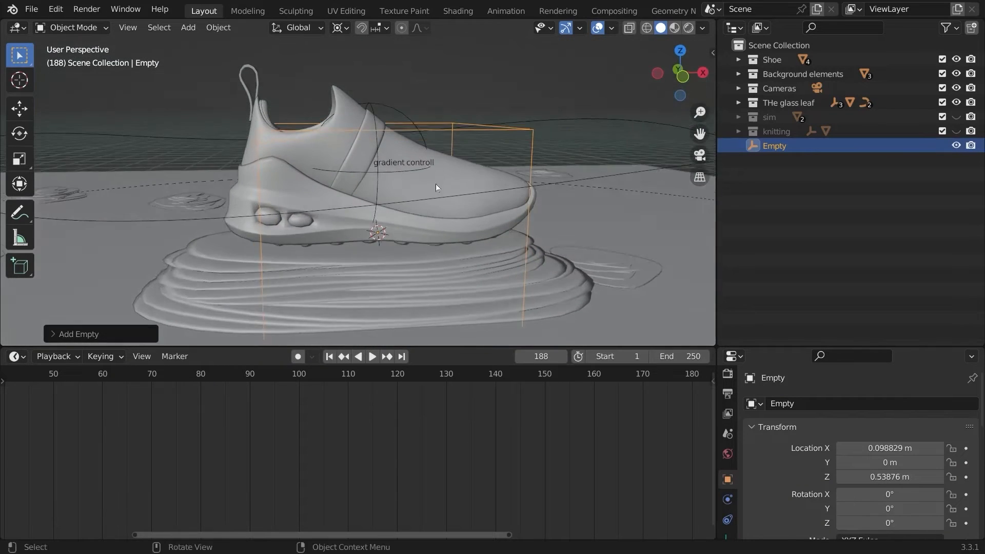
# - Rename the cube empty "cam controller" and move it to the Cameras collection
pyautogui.press('F2')
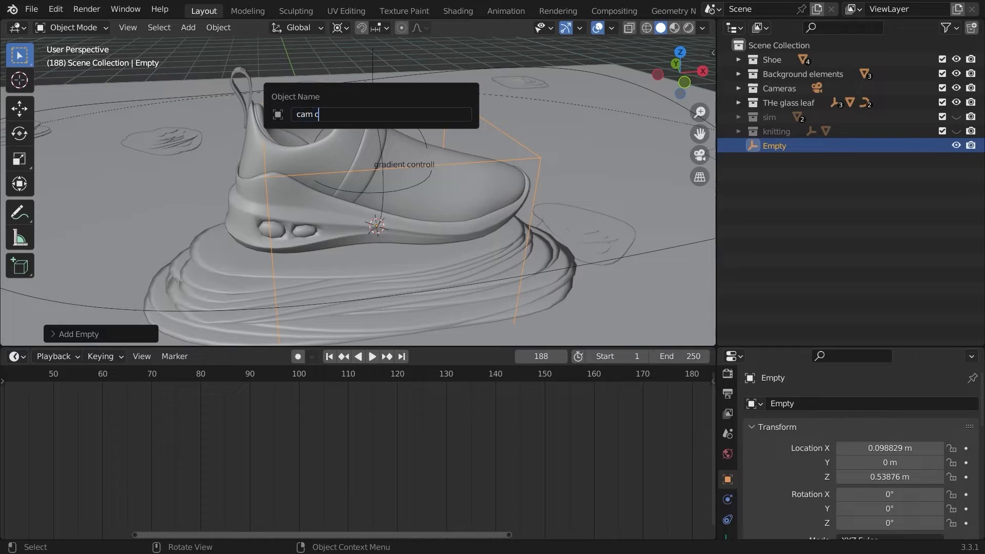
pyautogui.write('cam controller')
pyautogui.press('Return')
pyautogui.moveTo(467, 128); pyautogui.dragTo(489, 131, button='middle')
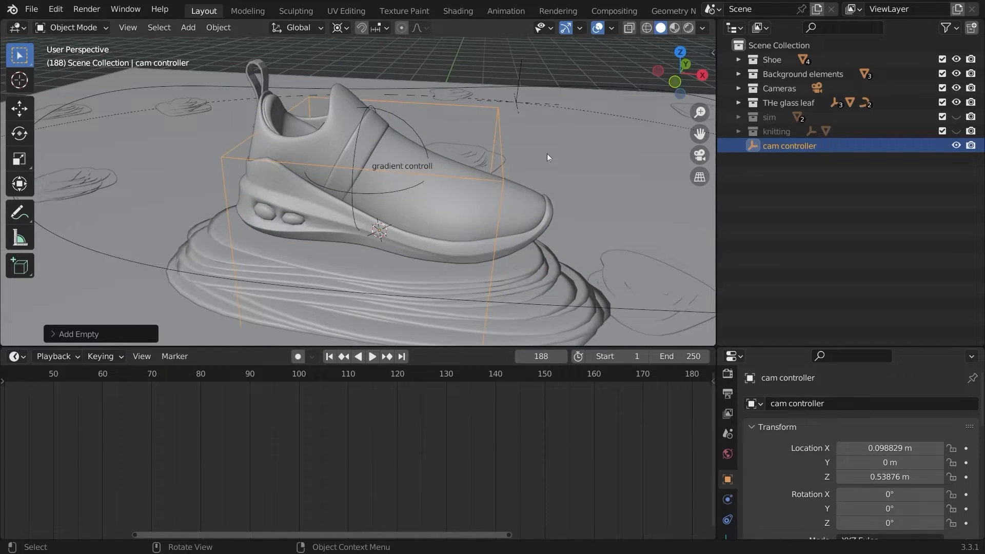
pyautogui.press('m')
pyautogui.click(480, 189)
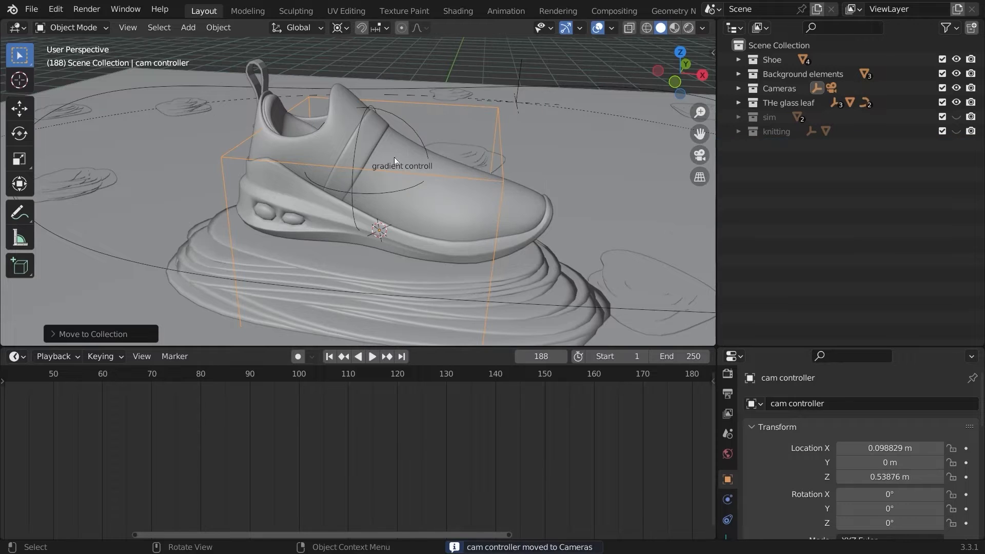
# - In front view, raise the cam controller empty along Z to about 1.03 m so it surrounds the shoe
pyautogui.moveTo(394, 157); pyautogui.dragTo(427, 170, button='middle')
pyautogui.press('KP_1')
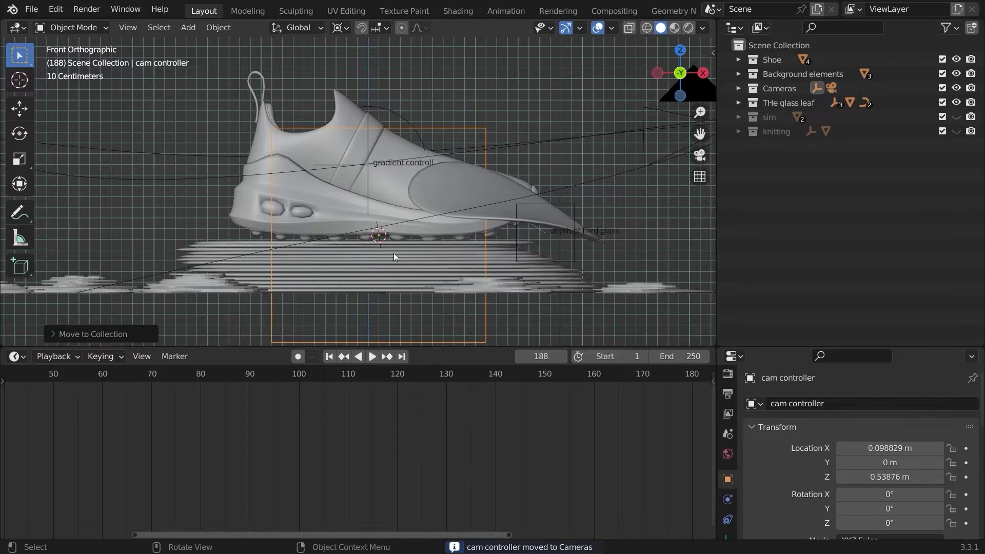
pyautogui.press('g')
pyautogui.press('z')
pyautogui.click(392, 212)
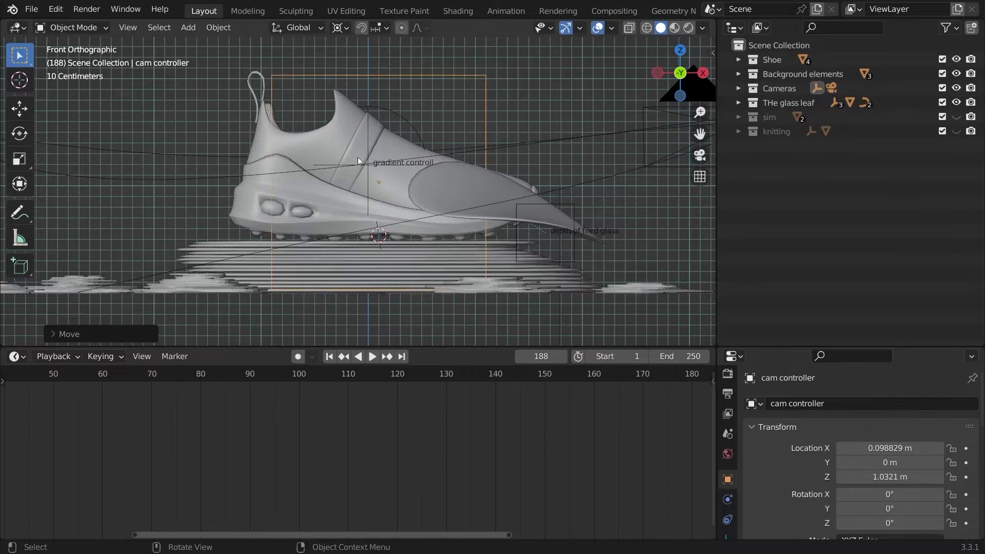
# - Select the scene camera and clear its location and rotation
pyautogui.moveTo(393, 212); pyautogui.dragTo(423, 201, button='middle')
pyautogui.keyDown('ctrl'); pyautogui.moveTo(422, 201); pyautogui.dragTo(436, 225, button='middle'); pyautogui.keyUp('ctrl')
pyautogui.click(440, 221)
pyautogui.moveTo(440, 222)
pyautogui.mouseDown(button='middle')
pyautogui.moveTo(474, 202)
pyautogui.moveTo(470, 218)
pyautogui.moveTo(453, 189)
pyautogui.moveTo(423, 213)
pyautogui.mouseUp(button='middle')
pyautogui.hotkey('alt', 'g')
pyautogui.hotkey('alt', 'r')
pyautogui.hotkey('alt', 'r')
pyautogui.keyDown('ctrl'); pyautogui.moveTo(422, 248); pyautogui.dragTo(463, 198, button='middle'); pyautogui.keyUp('ctrl')
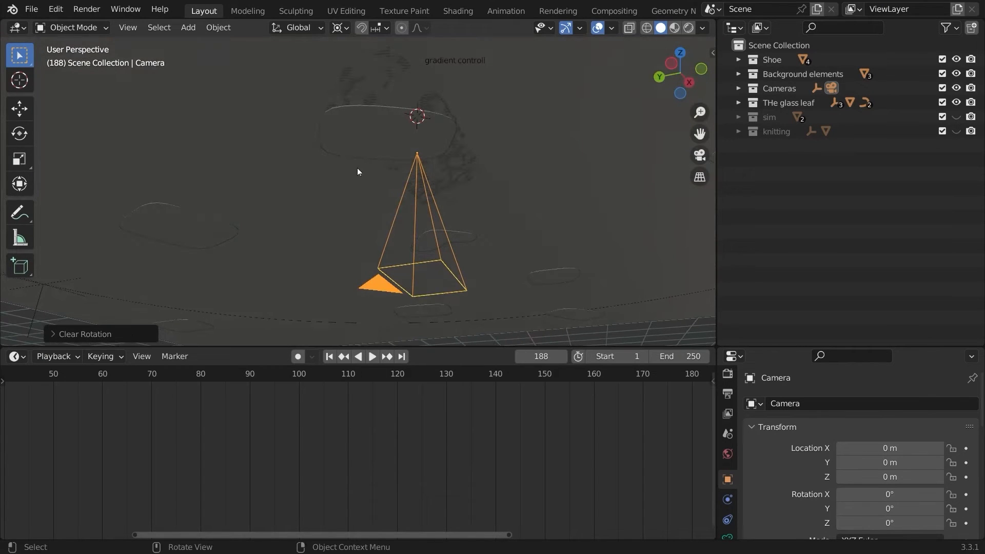
# - Rotate the camera 90° about the global X axis
pyautogui.write('rx90')
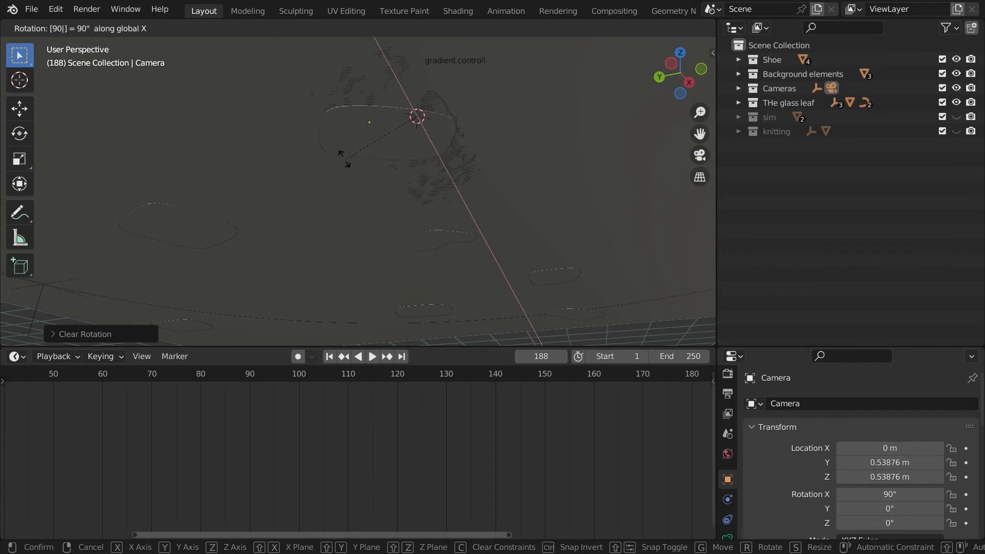
pyautogui.press('Return')
pyautogui.scroll(-8, 401, 253)
pyautogui.moveTo(435, 210); pyautogui.dragTo(380, 180, button='middle')
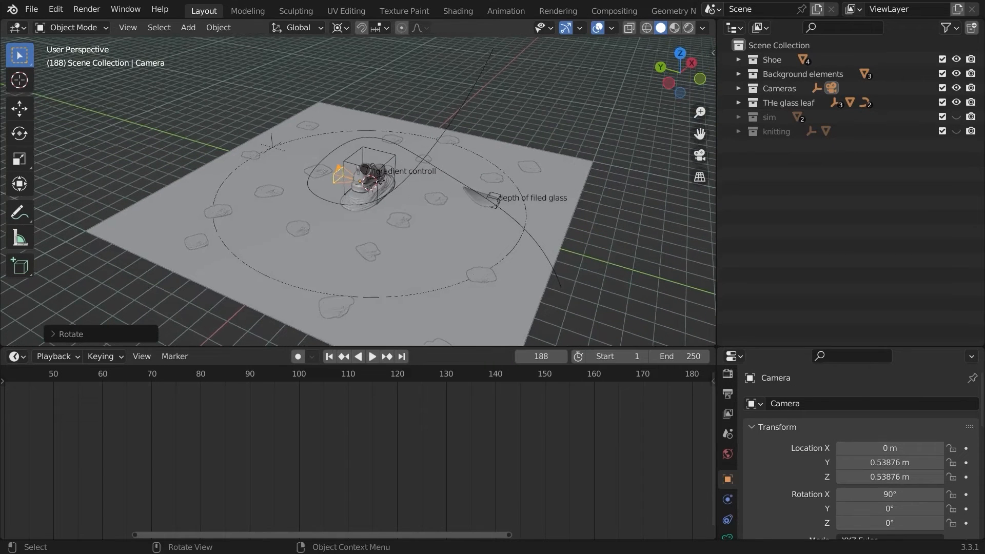
# - Move the camera back along Y to about -11.07 m, away from the shoe
pyautogui.press('g')
pyautogui.press('y')
pyautogui.click(585, 238)
pyautogui.moveTo(585, 239); pyautogui.dragTo(492, 198, button='middle')
# - Resize the editor areas and turn the outliner area into a 3D viewport showing the camera's view
pyautogui.moveTo(763, 346); pyautogui.dragTo(751, 293)
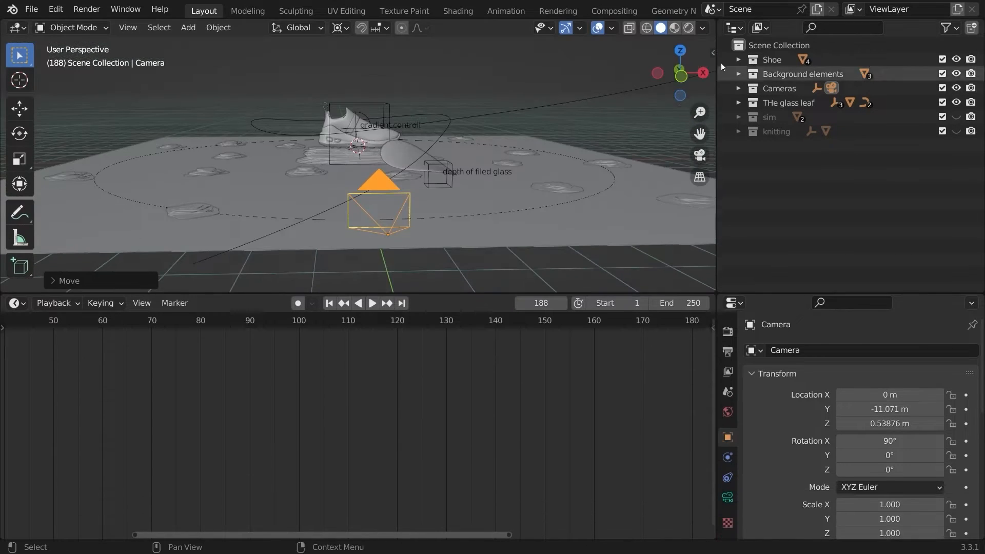
pyautogui.click(733, 27)
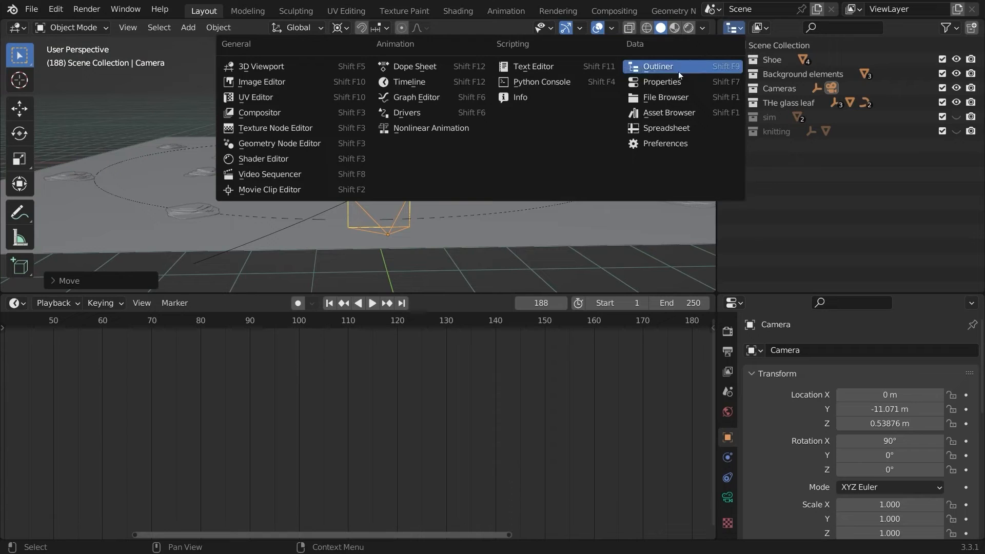
pyautogui.click(278, 66)
pyautogui.press('KP_0')
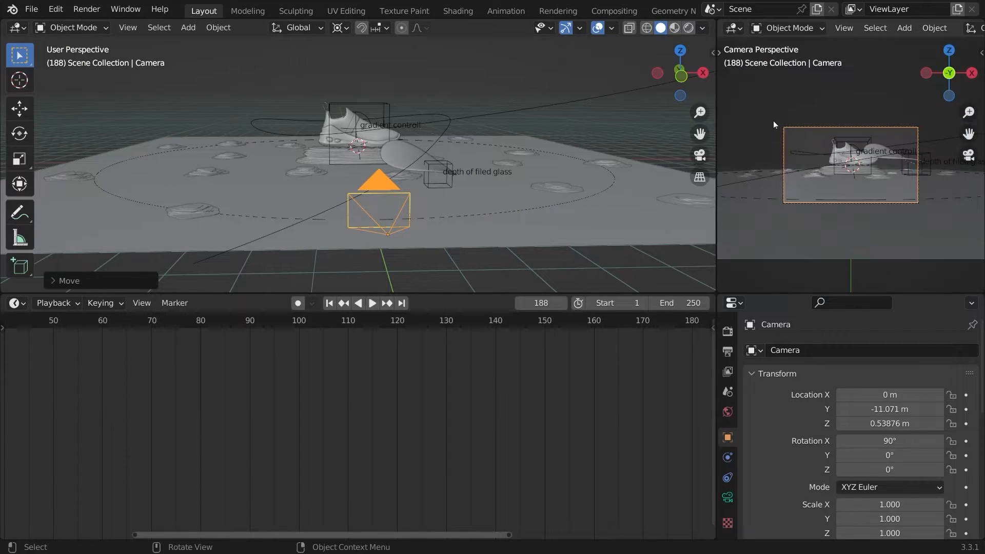
pyautogui.scroll(3, 820, 192)
# - Raise the camera's passepartout to full opacity and hide the overlays in the camera viewport
pyautogui.click(727, 497)
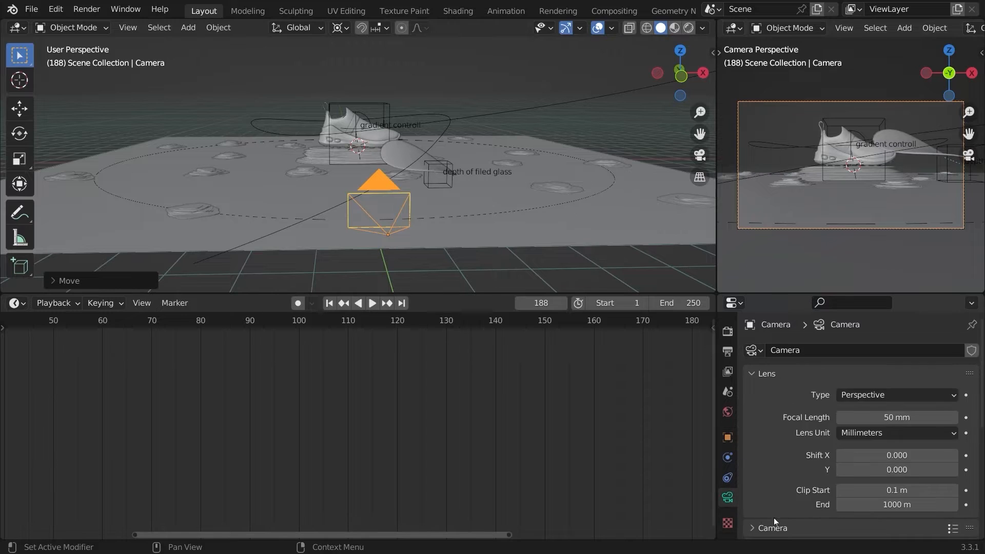
pyautogui.scroll(-8, 773, 518)
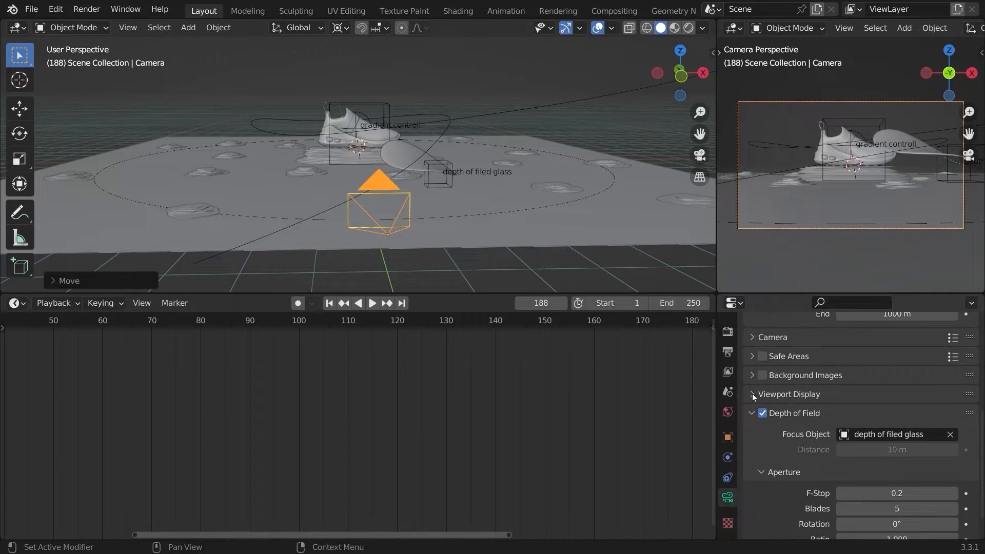
pyautogui.click(752, 394)
pyautogui.scroll(-2, 903, 437)
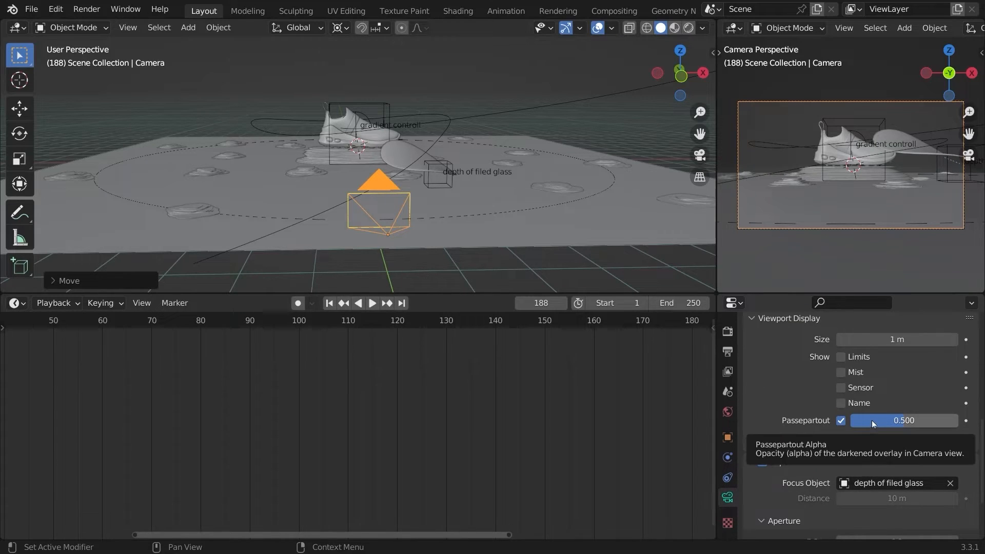
pyautogui.moveTo(875, 424); pyautogui.dragTo(936, 412)
pyautogui.scroll(10, 937, 412)
pyautogui.scroll(-5, 840, 29)
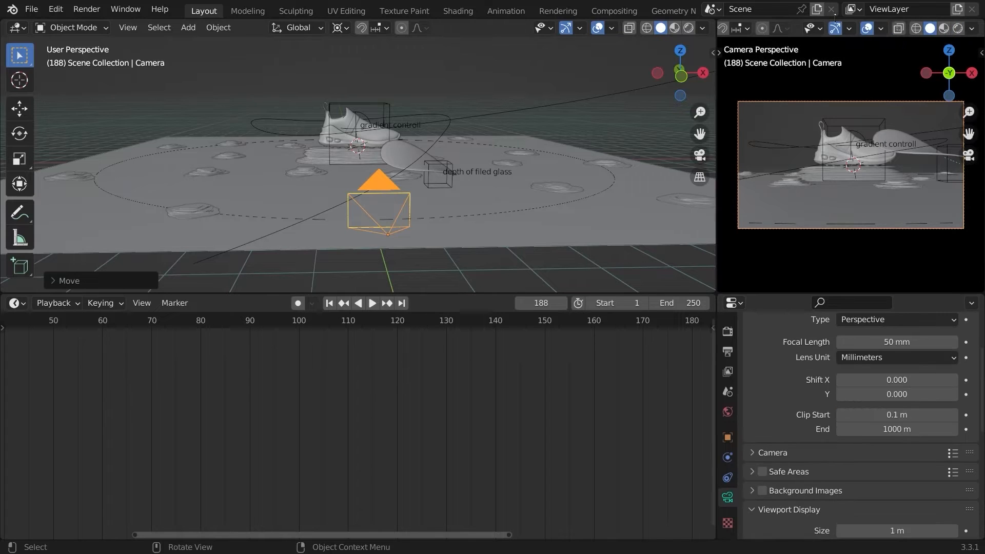
pyautogui.click(867, 28)
pyautogui.scroll(2, 880, 107)
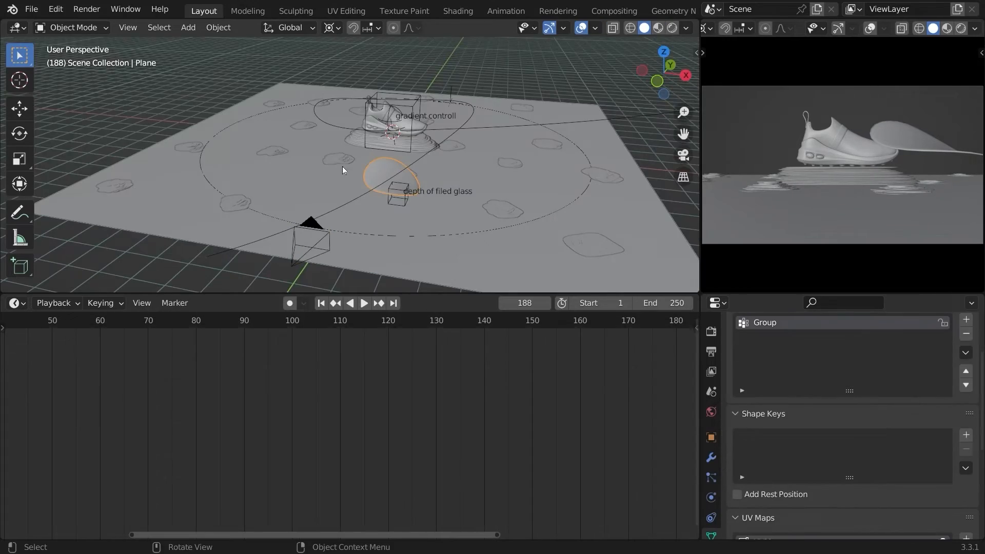
# - Try sliding the glass leaf along the global X axis to test its movement on the path
pyautogui.moveTo(343, 167); pyautogui.dragTo(454, 220, button='middle')
pyautogui.click(710, 457)
pyautogui.moveTo(595, 225); pyautogui.dragTo(417, 184, button='middle')
pyautogui.press('g')
pyautogui.press('x')
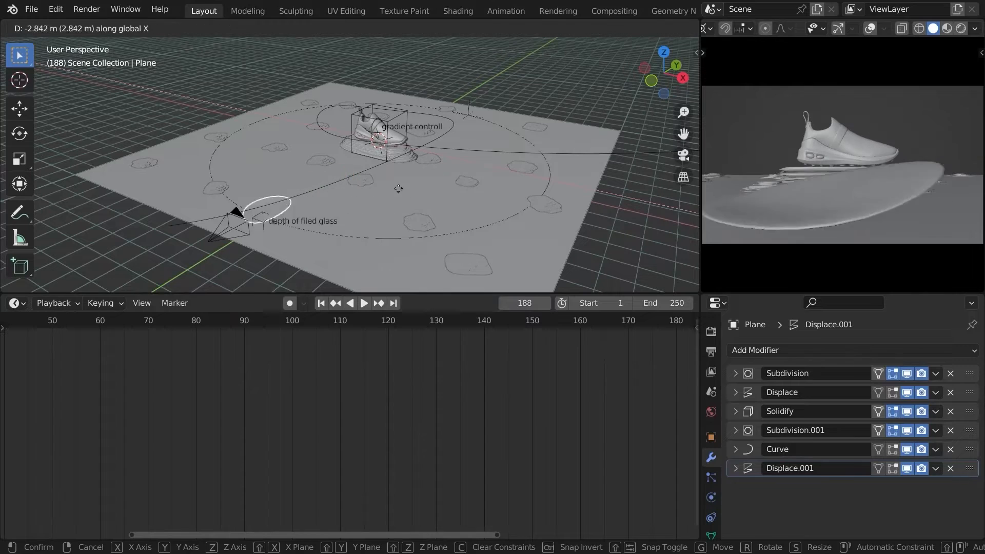
pyautogui.click(401, 176)
# - Select the disp obj empty on the large circle and set its Follow Path offset to -56.1
pyautogui.moveTo(402, 176); pyautogui.dragTo(476, 147, button='middle')
pyautogui.click(559, 109)
pyautogui.moveTo(559, 109); pyautogui.dragTo(575, 133, button='middle')
pyautogui.click(711, 477)
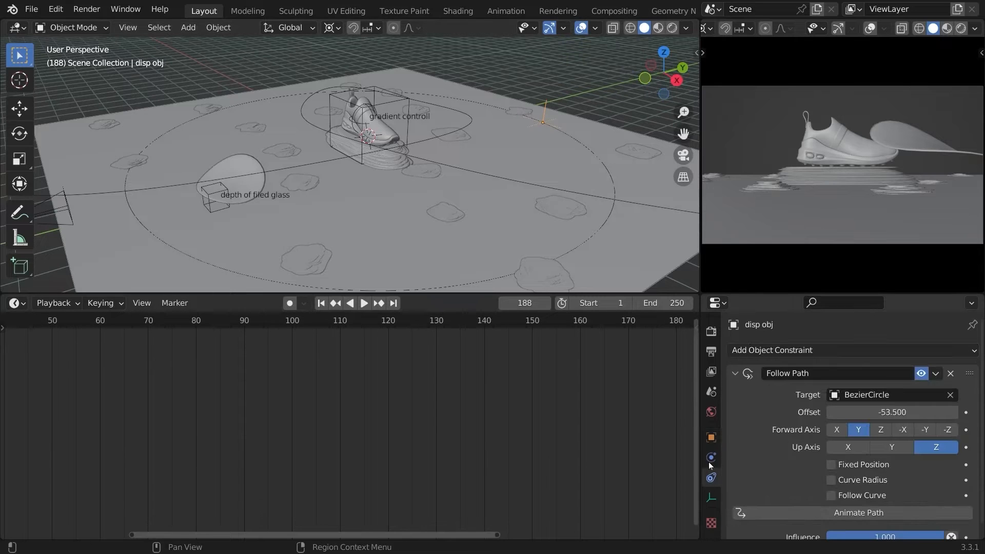
pyautogui.moveTo(241, 172); pyautogui.dragTo(317, 171, button='middle')
pyautogui.scroll(3, 318, 164)
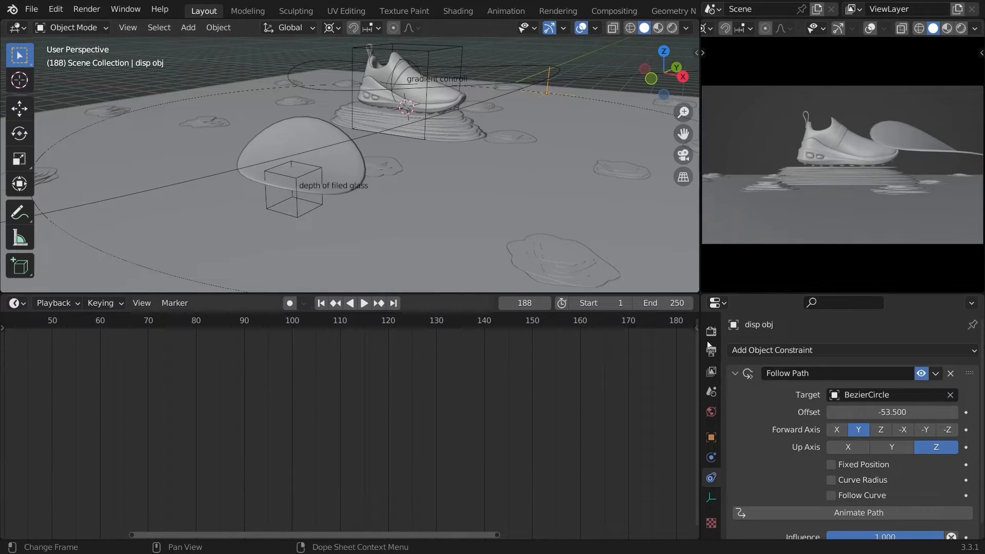
pyautogui.moveTo(892, 412); pyautogui.dragTo(860, 406)
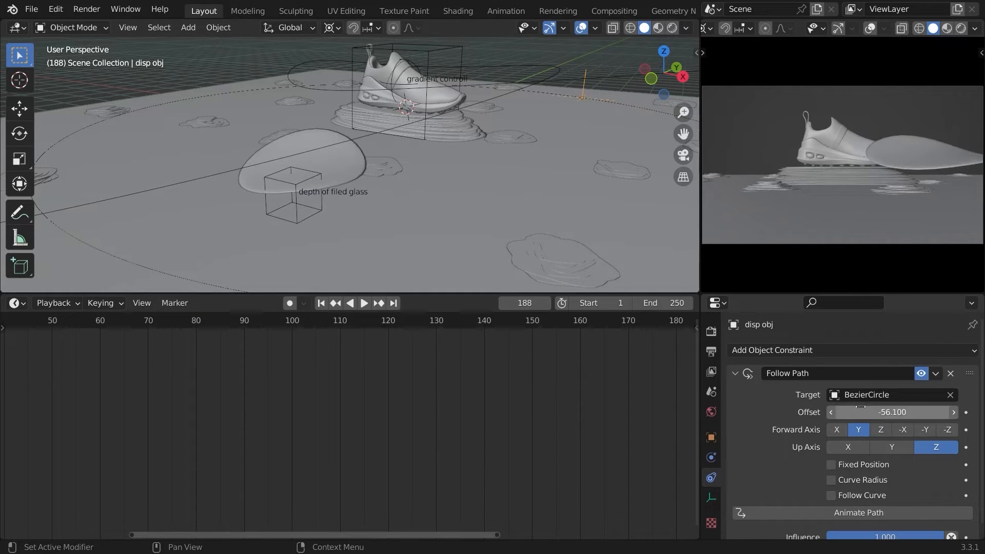
# - Drive the disp obj's Follow Path offset with the expression #frame/150 and preview the playback
pyautogui.click(860, 408)
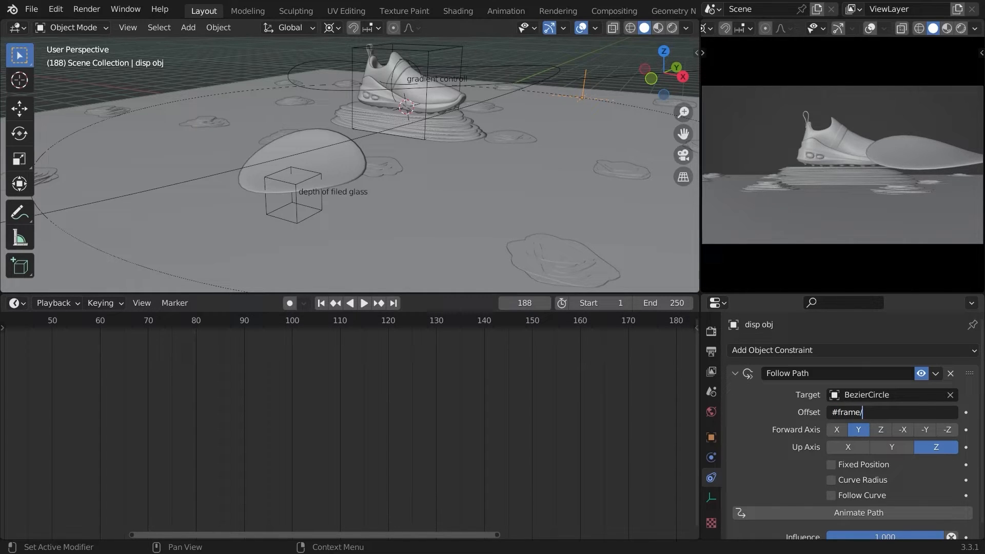
pyautogui.write('#frame/150')
pyautogui.press('Return')
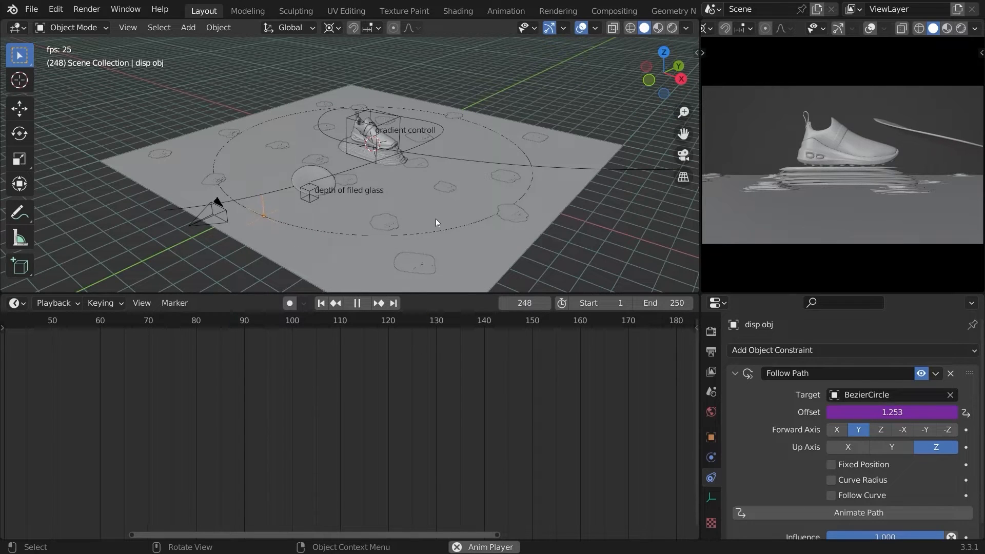
pyautogui.press('space')
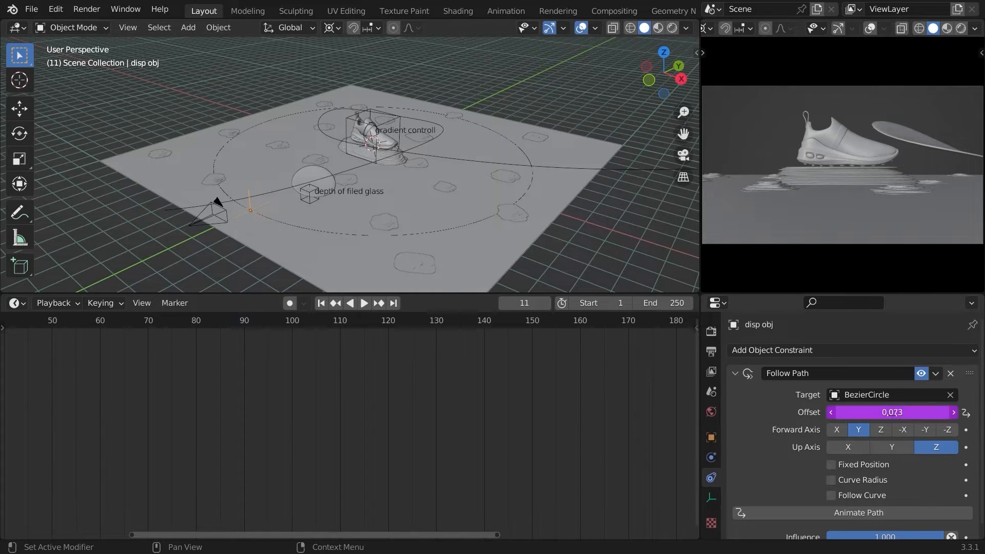
# - Change the divisor in the offset's frame expression to speed up the empty and preview the playback
pyautogui.doubleClick(880, 413)
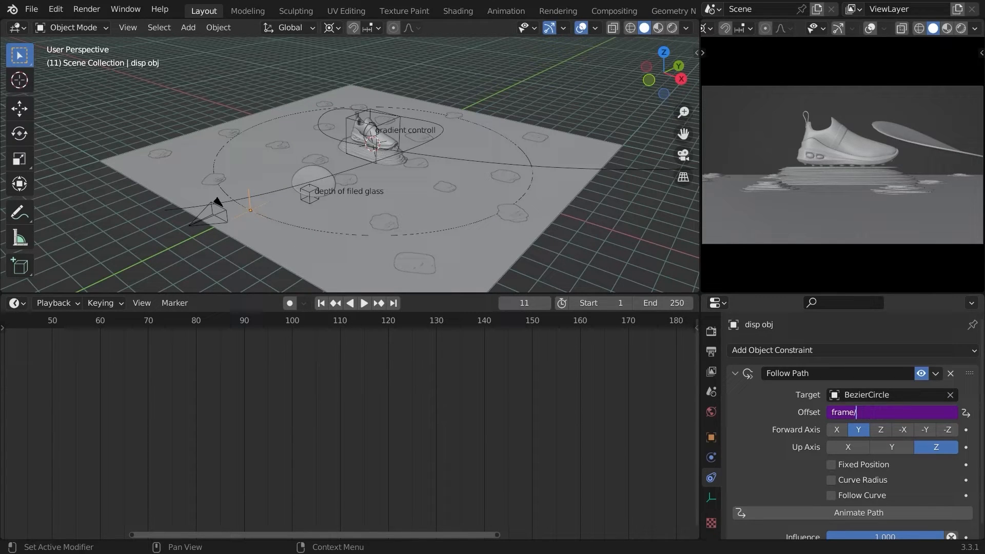
pyautogui.press('Return')
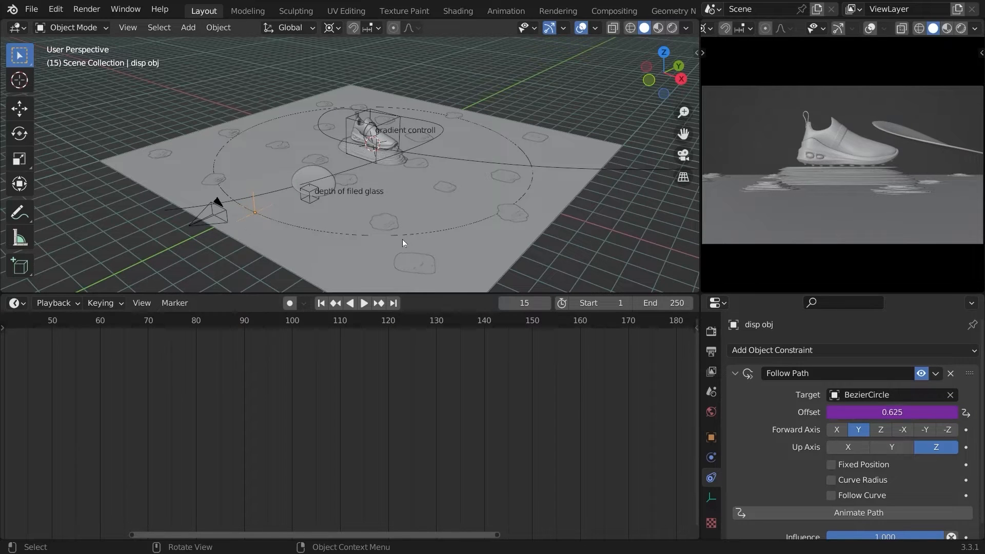
pyautogui.press('space')
pyautogui.scroll(2, 492, 246)
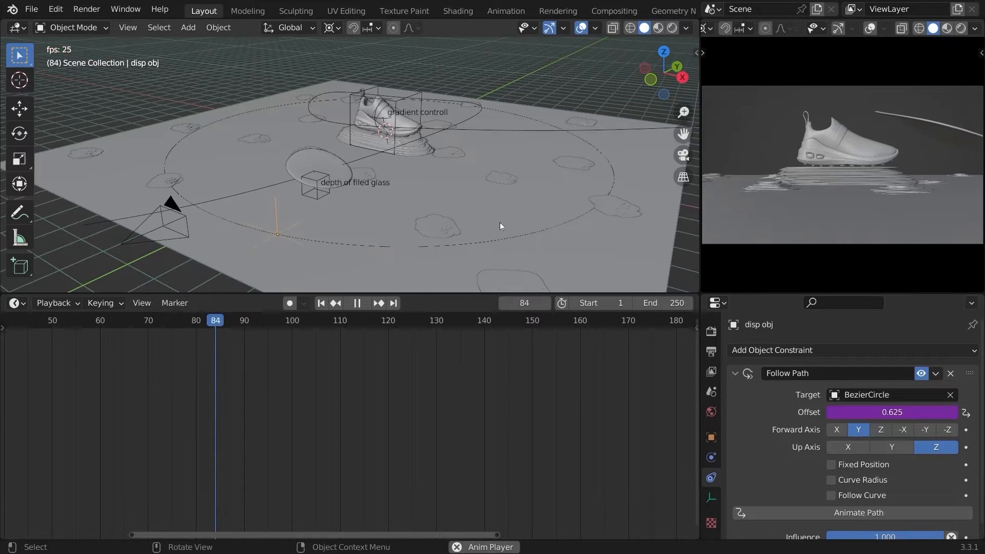
pyautogui.press('space')
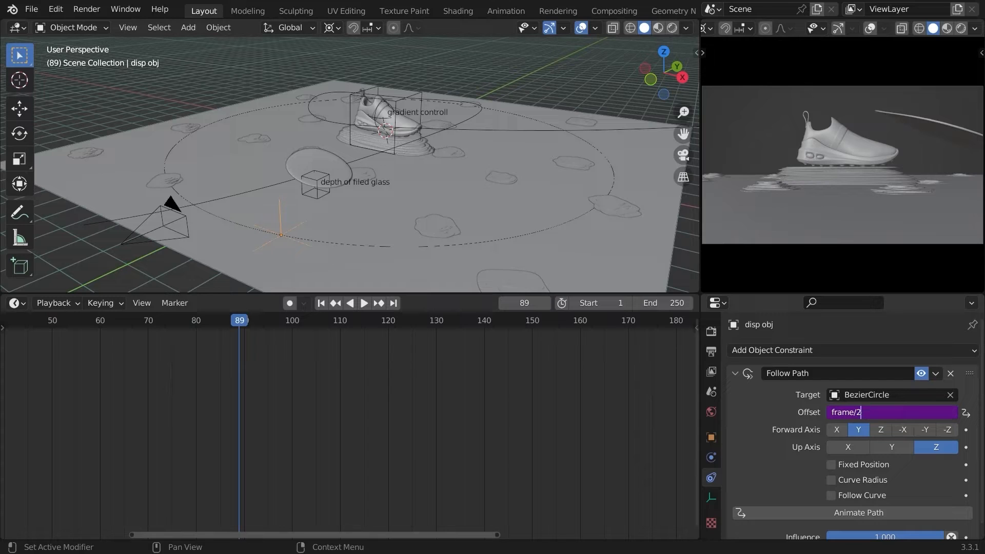
# - Set the Follow Path offset expression to frame/5 and play the animation from the start
pyautogui.press('Return')
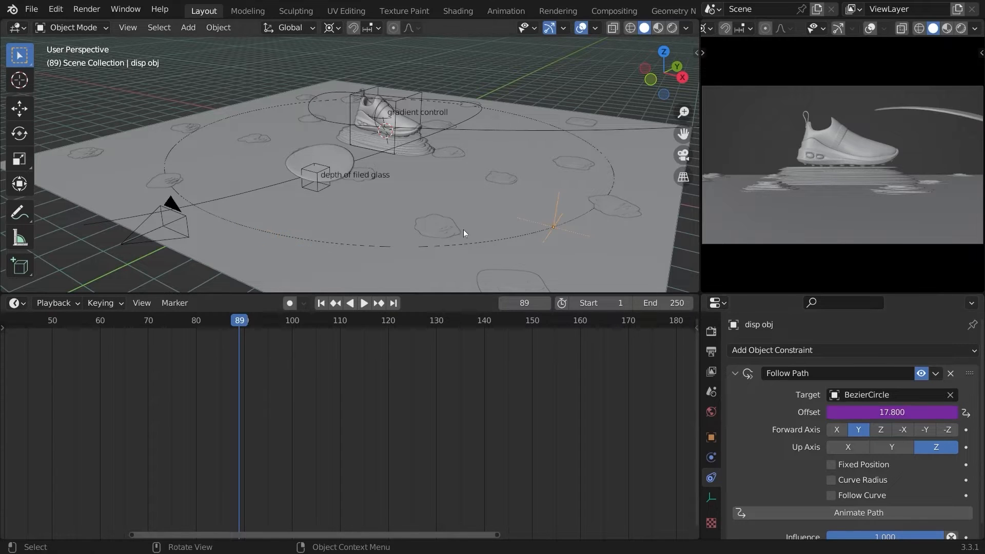
pyautogui.hotkey('shift', 'Left')
pyautogui.press('space')
pyautogui.press('space')
# - Set the Follow Path offset expression to frame/4 and preview the playback
pyautogui.click(865, 413)
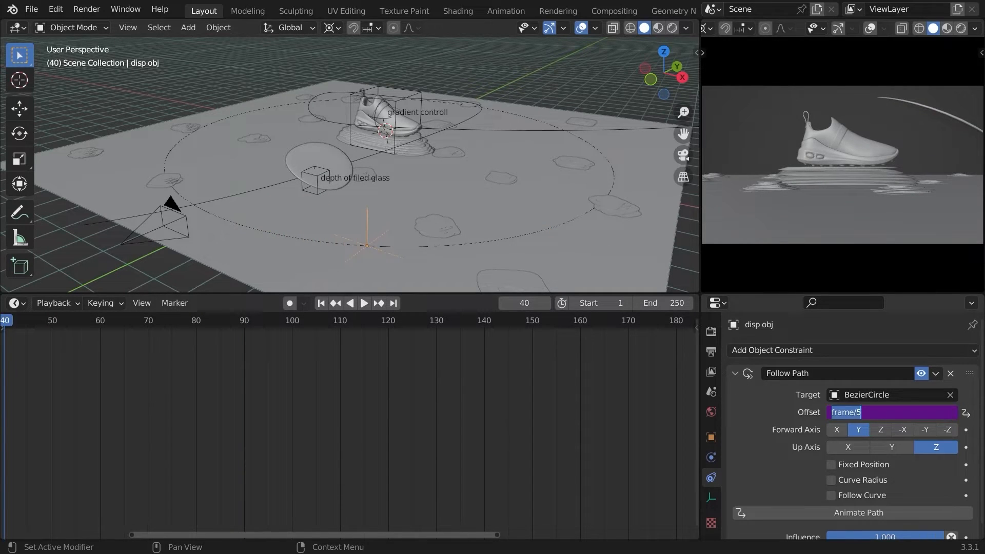
pyautogui.write('4')
pyautogui.press('Return')
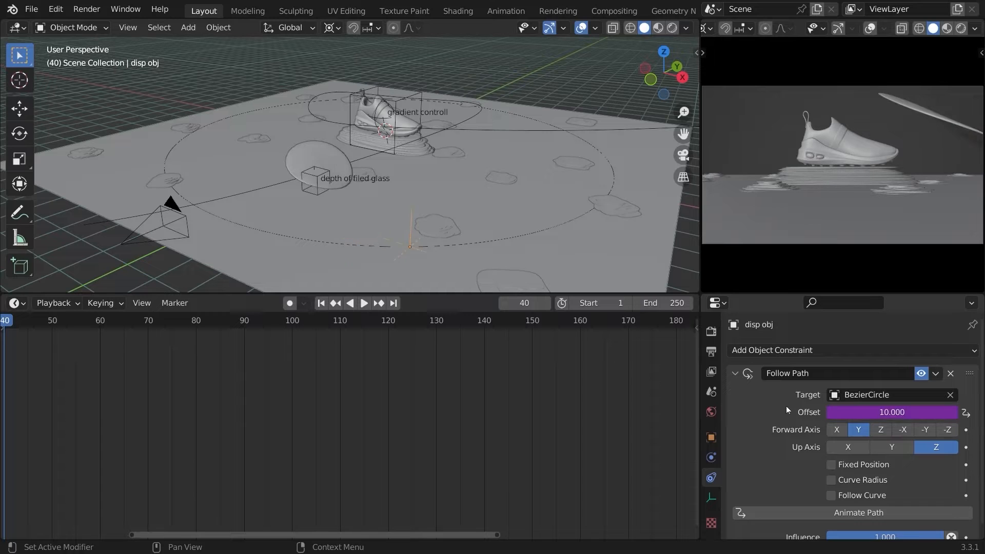
pyautogui.press('space')
# - Set the strength of the glass leaf's first Displace modifier to 1.2
pyautogui.click(328, 159)
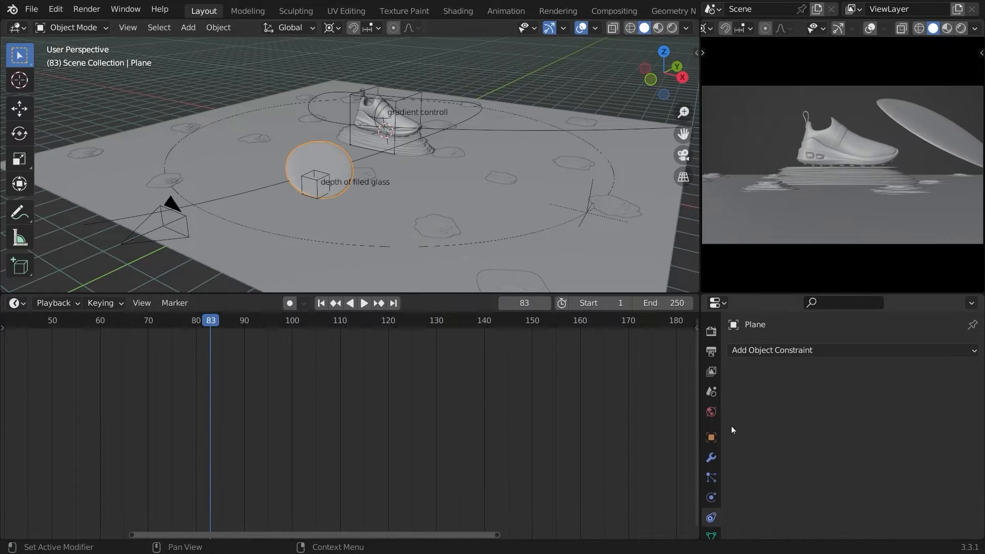
pyautogui.click(709, 458)
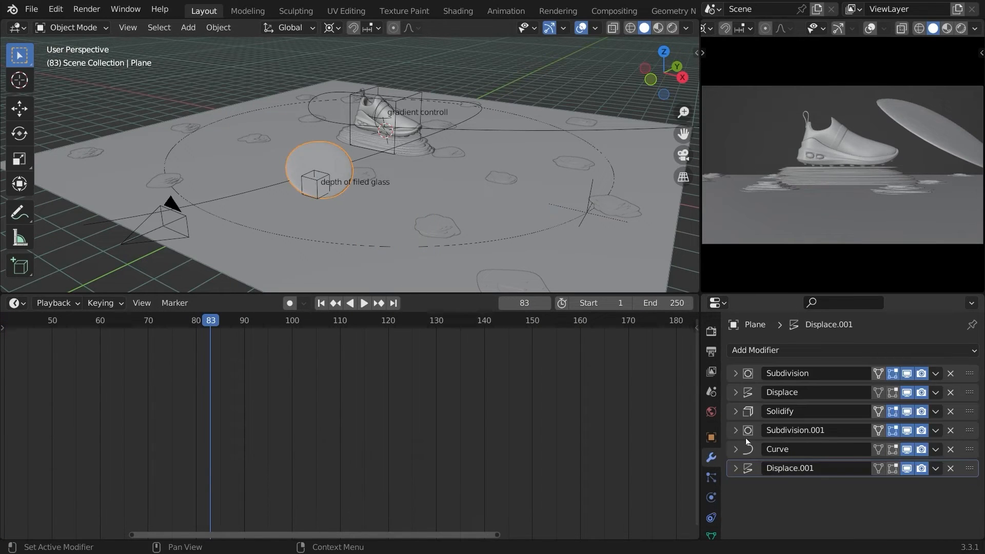
pyautogui.click(735, 393)
pyautogui.scroll(-2, 871, 452)
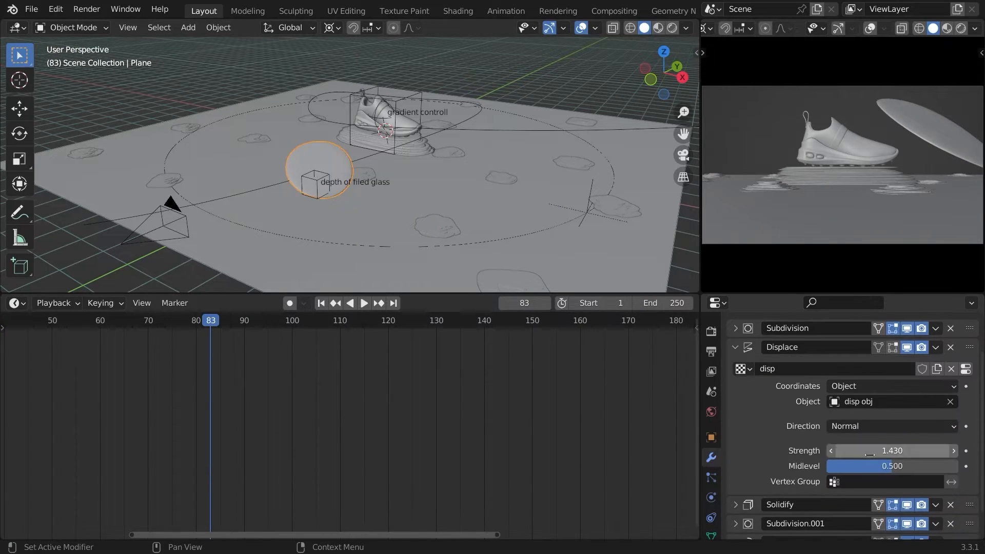
pyautogui.click(871, 451)
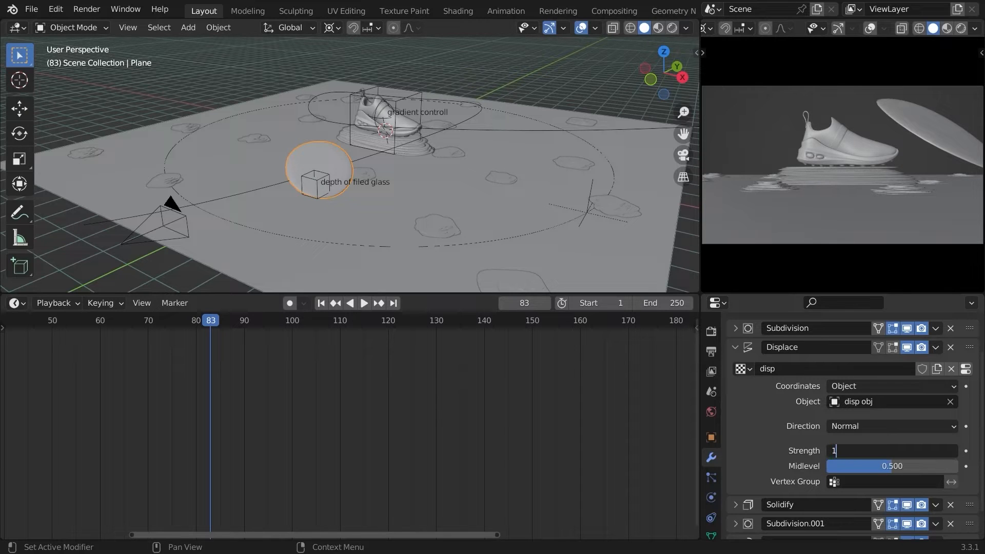
pyautogui.write('1.2')
pyautogui.press('Return')
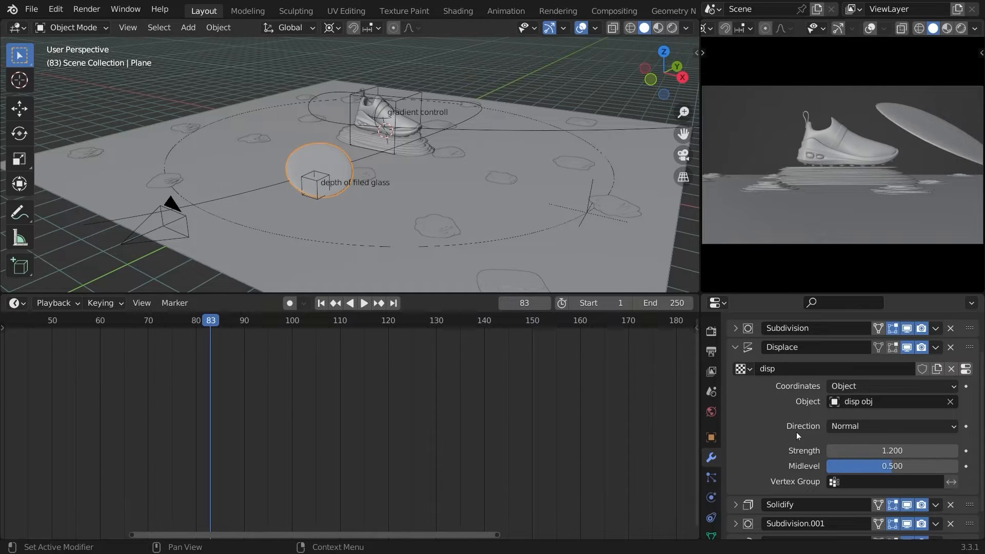
# - Set the Clouds size of the leaf's disp texture to 3.46 and preview the playback
pyautogui.click(965, 369)
pyautogui.scroll(-2, 841, 389)
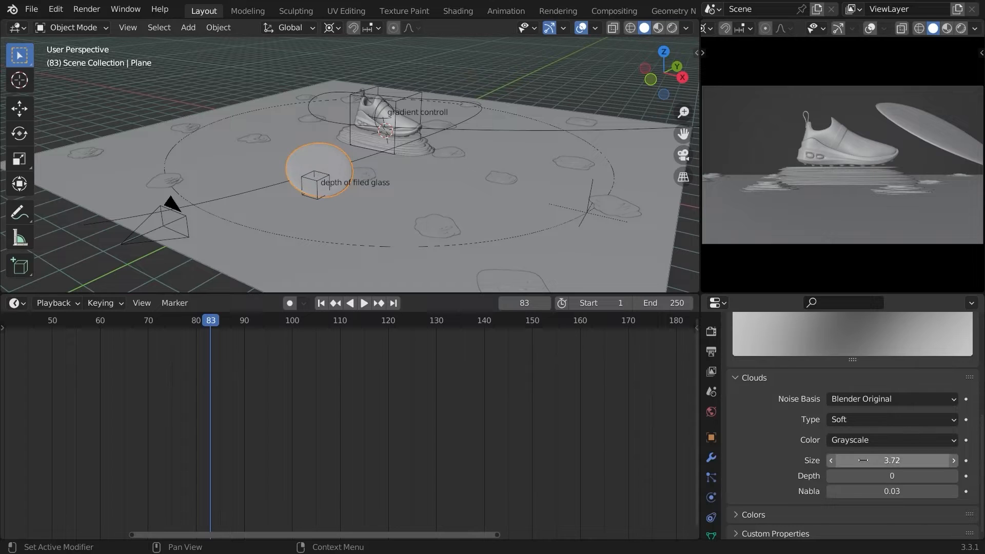
pyautogui.scroll(2, 867, 454)
pyautogui.moveTo(888, 508); pyautogui.dragTo(875, 509)
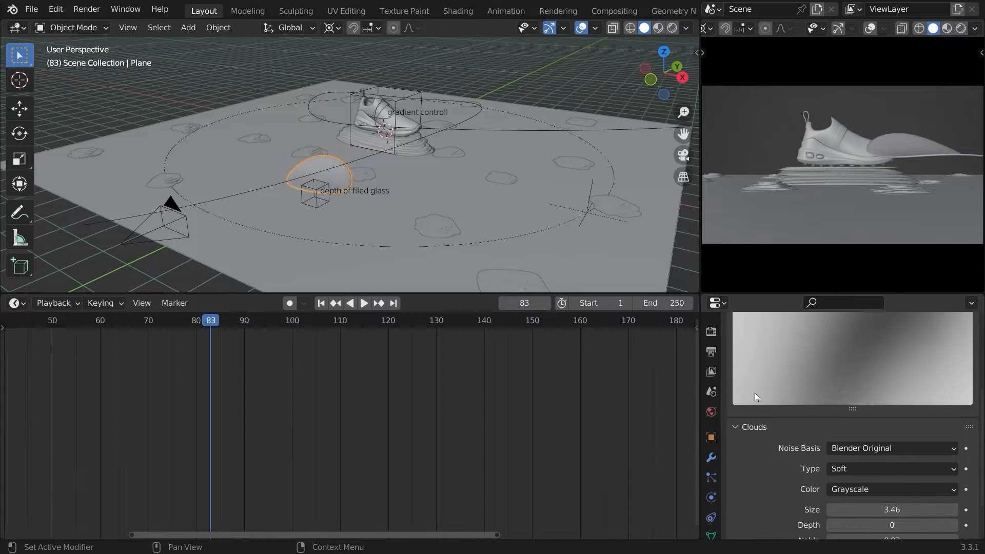
pyautogui.press('space')
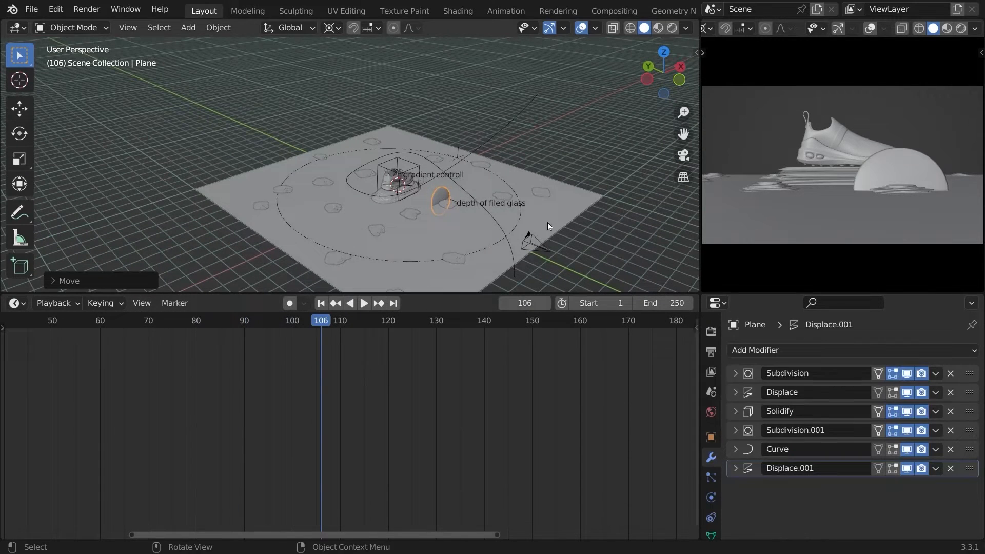
pyautogui.press('g')
pyautogui.press('x')
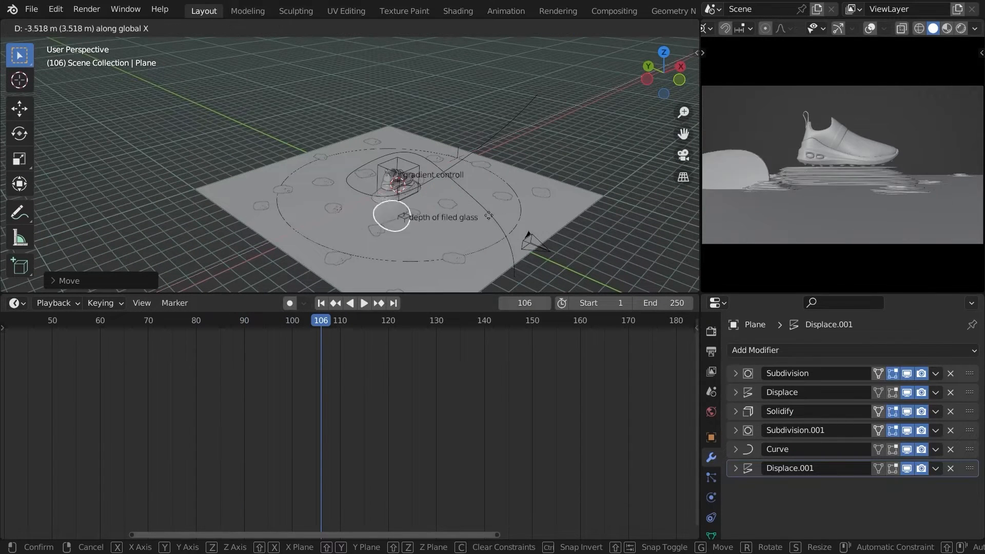
pyautogui.rightClick(514, 213)
# - Apply the rotation of the NurbsPath curve that guides the glass leaf
pyautogui.moveTo(524, 204); pyautogui.dragTo(469, 201, button='middle')
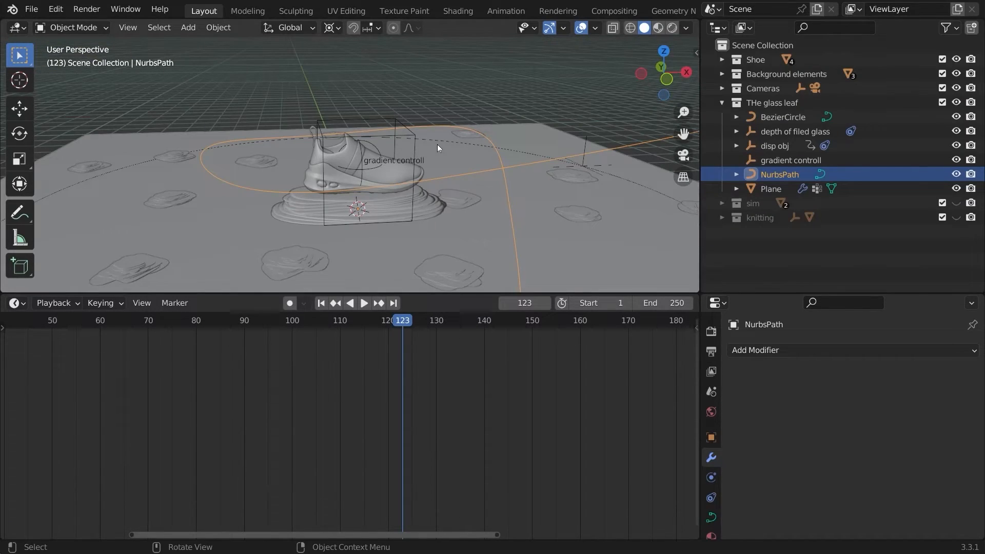
pyautogui.click(711, 438)
pyautogui.click(711, 457)
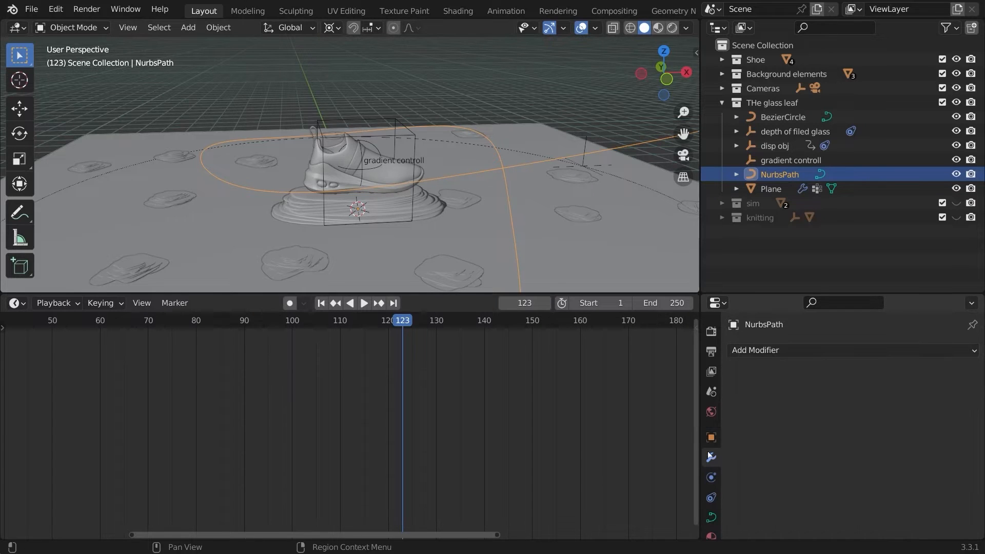
pyautogui.moveTo(345, 139); pyautogui.dragTo(343, 95, button='middle')
pyautogui.hotkey('ctrl', 'a')
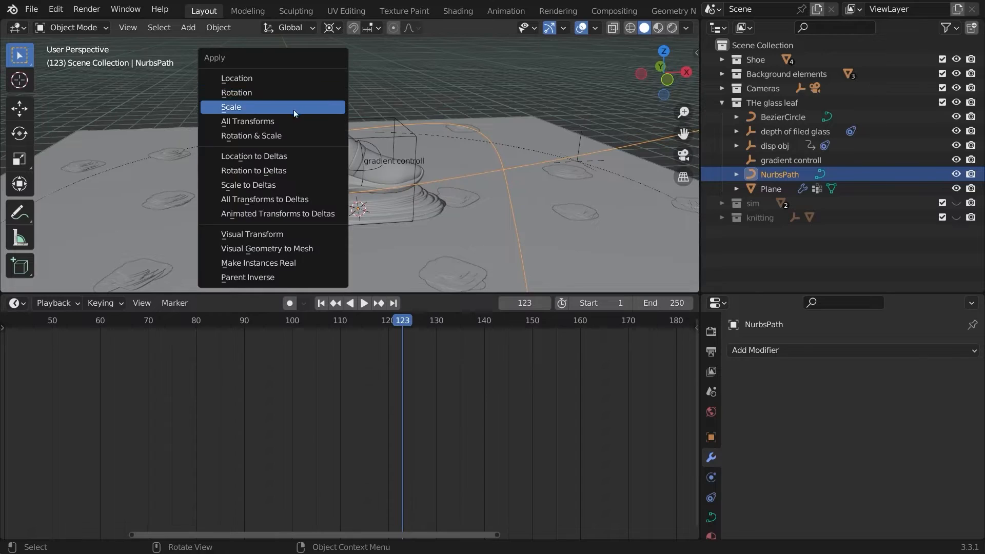
pyautogui.click(236, 92)
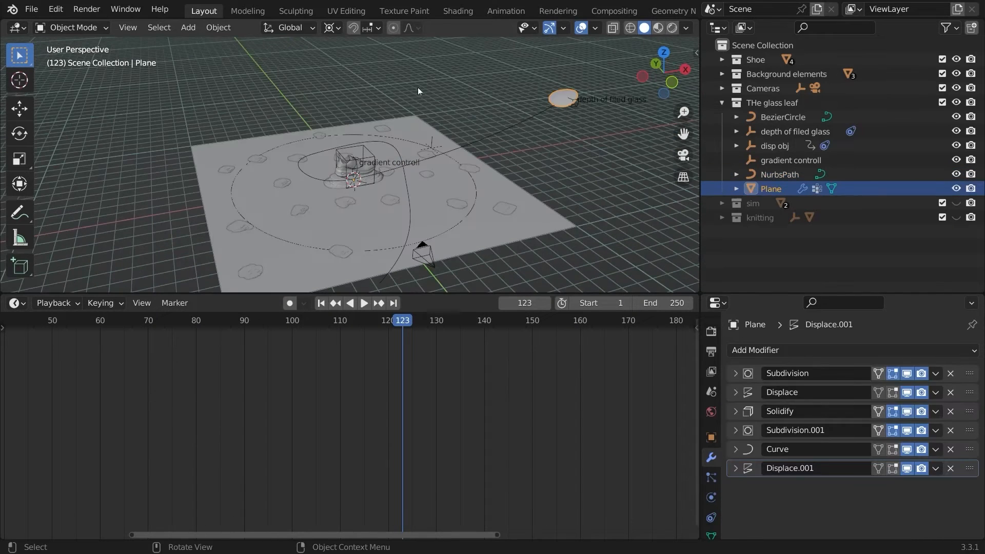
# - Slide the glass leaf along the global X axis to bring it back beside the shoe
pyautogui.moveTo(546, 91); pyautogui.dragTo(461, 131, button='middle')
pyautogui.press('g')
pyautogui.press('x')
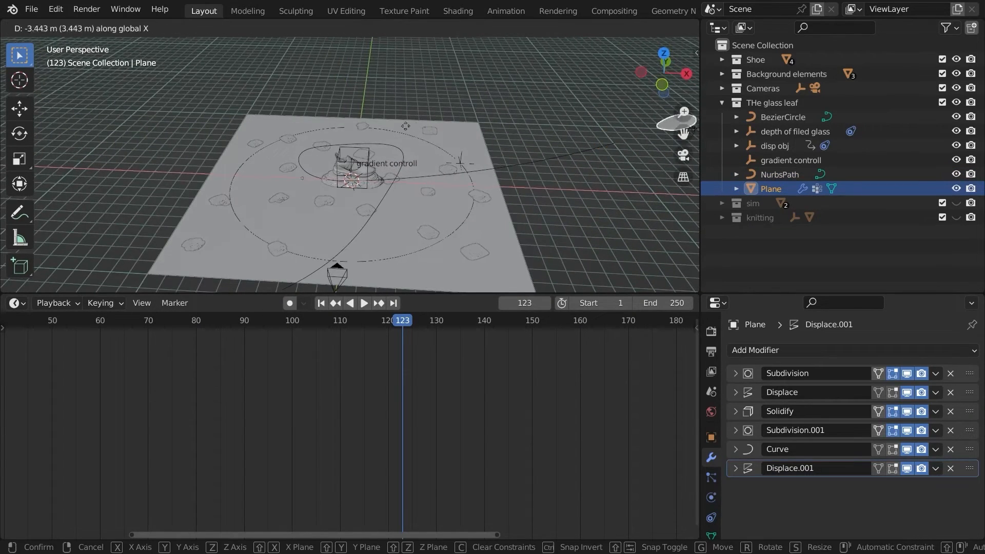
pyautogui.click(563, 169)
pyautogui.moveTo(549, 168); pyautogui.dragTo(511, 167, button='middle')
pyautogui.press('g')
pyautogui.press('x')
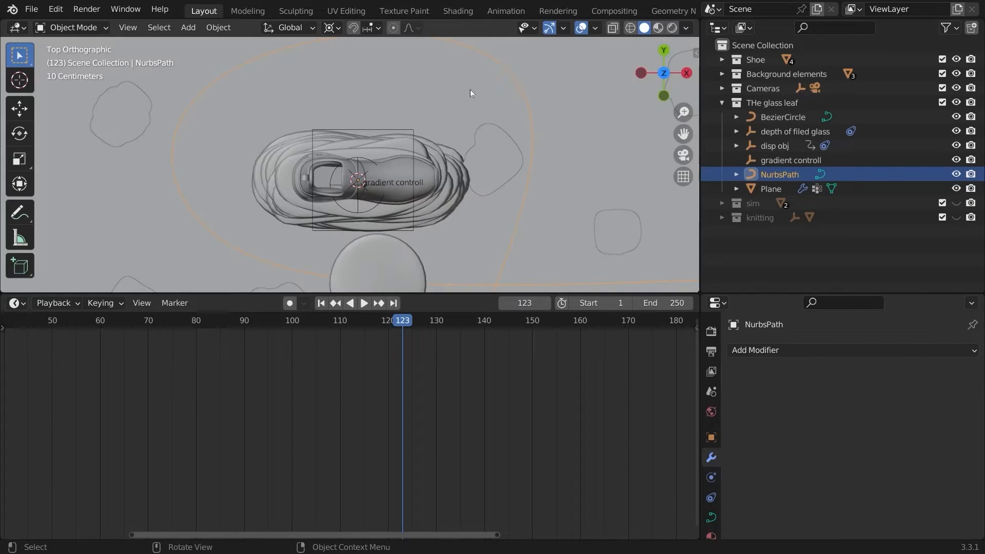
# - Move the two NurbsPath control points in front of the shoe farther outward to widen the curve around it
pyautogui.keyDown('ctrl'); pyautogui.moveTo(429, 167); pyautogui.dragTo(465, 139, button='middle'); pyautogui.keyUp('ctrl')
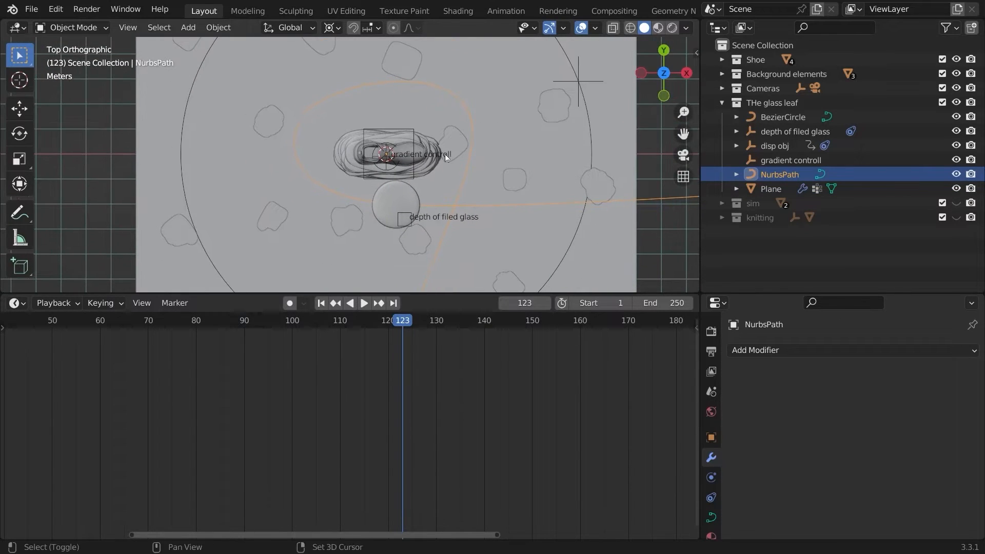
pyautogui.press('Tab')
pyautogui.click(392, 198)
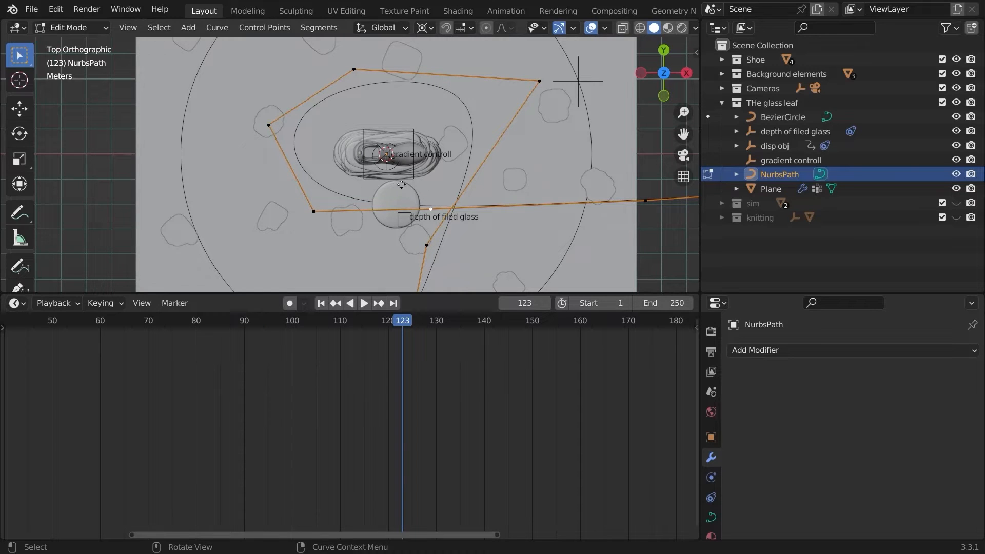
pyautogui.press('g')
pyautogui.click(400, 202)
pyautogui.click(322, 206)
pyautogui.press('g')
pyautogui.click(312, 216)
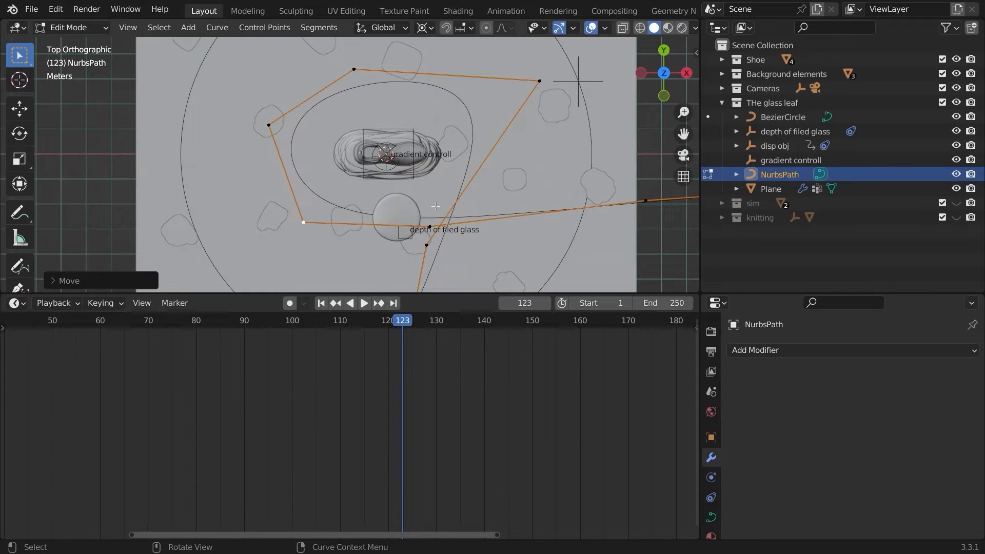
# - Tilt the selected NurbsPath control point in front of the shoe so the glass leaf turns upright
pyautogui.moveTo(435, 206); pyautogui.dragTo(403, 103, button='middle')
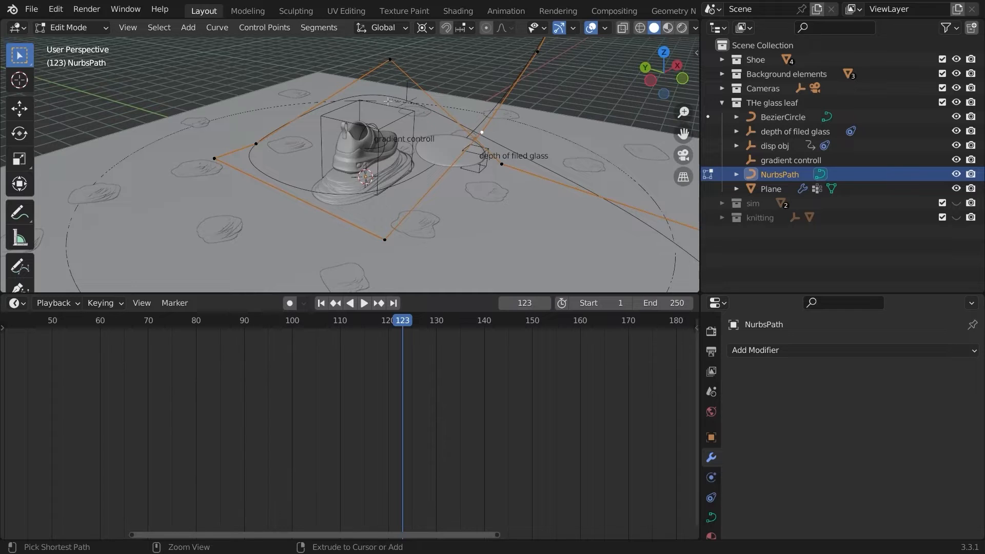
pyautogui.hotkey('ctrl', 't')
pyautogui.click(336, 177)
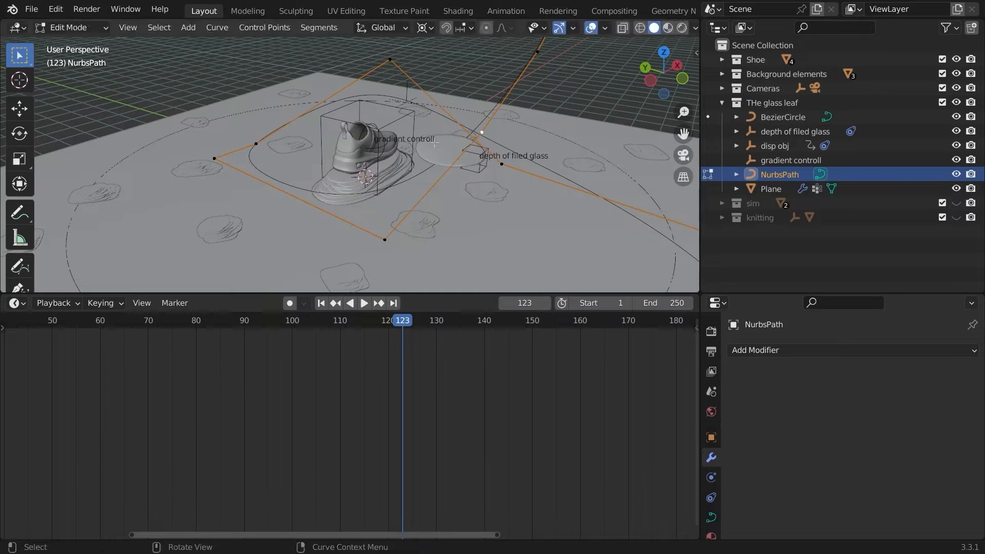
pyautogui.hotkey('ctrl', 't')
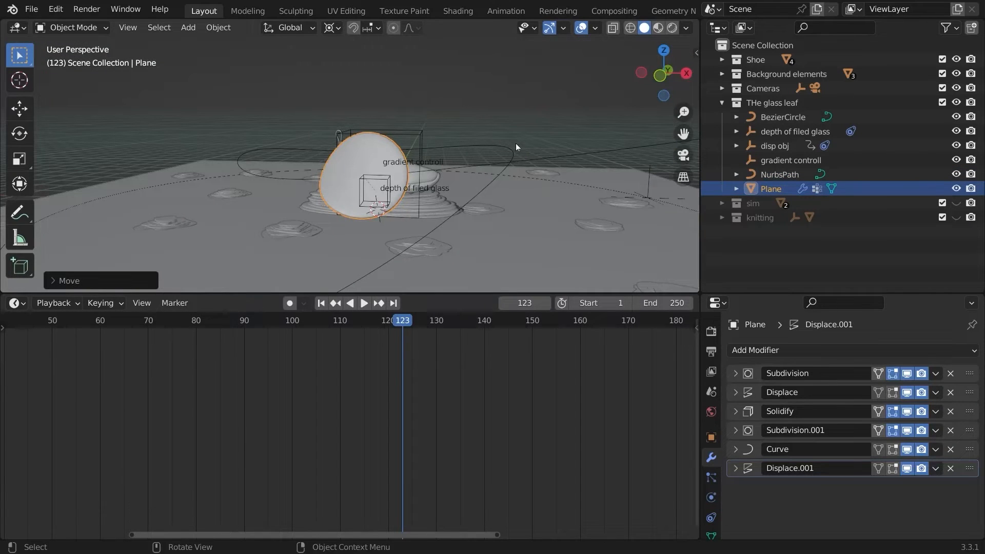
# - Scale the glass leaf's mesh in Edit Mode with the pivot set to Median Point, and save the file
pyautogui.moveTo(515, 143)
pyautogui.mouseDown(button='middle')
pyautogui.moveTo(534, 150)
pyautogui.moveTo(532, 137)
pyautogui.mouseUp(button='middle')
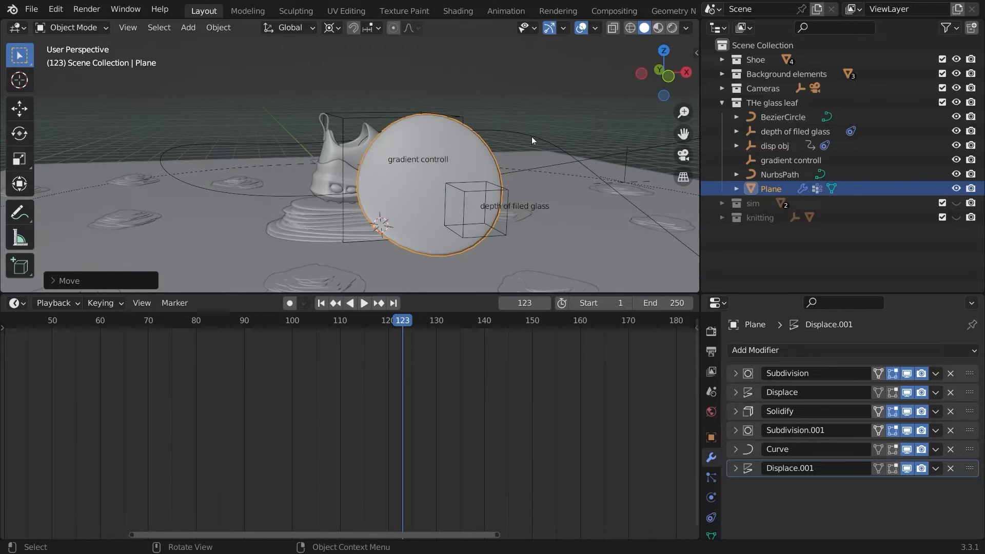
pyautogui.press('Tab')
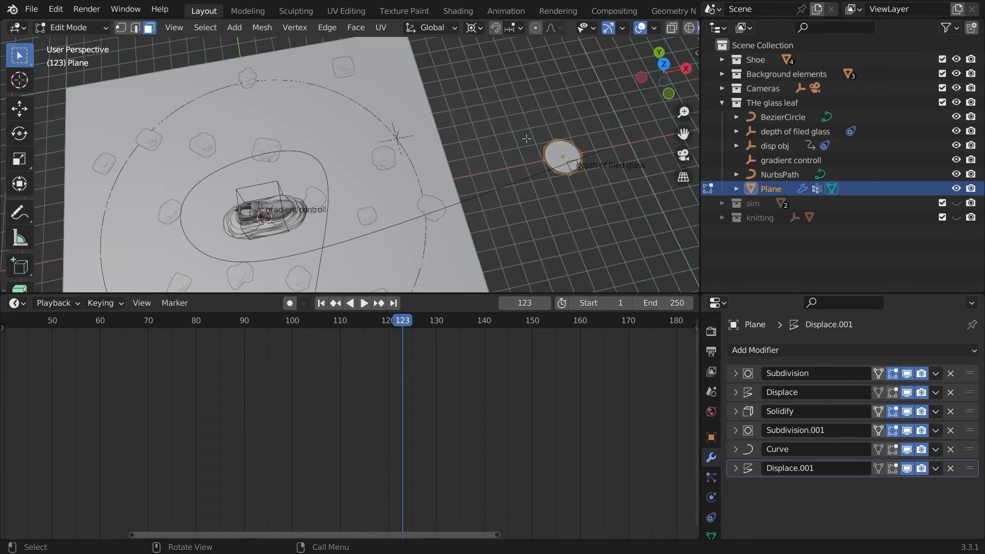
pyautogui.press('.')
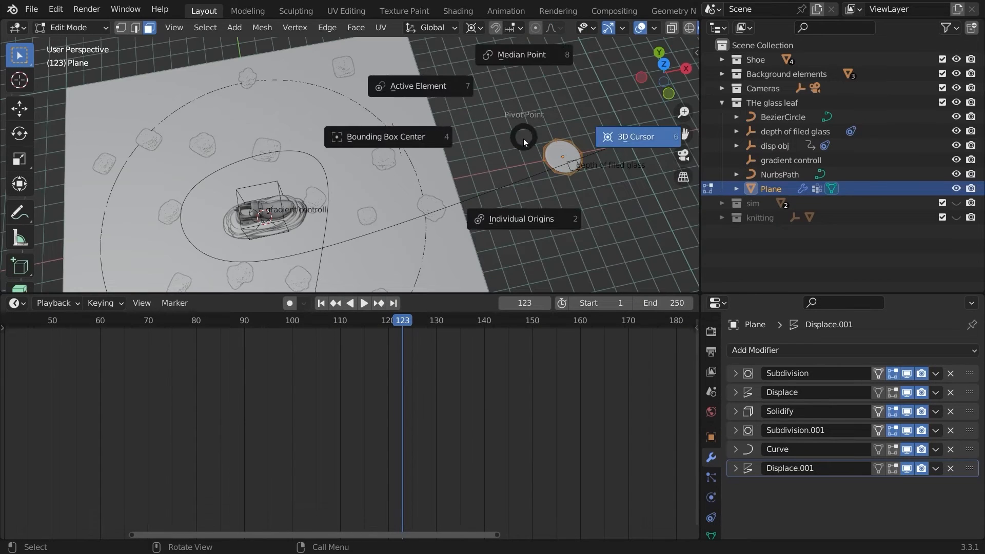
pyautogui.click(514, 55)
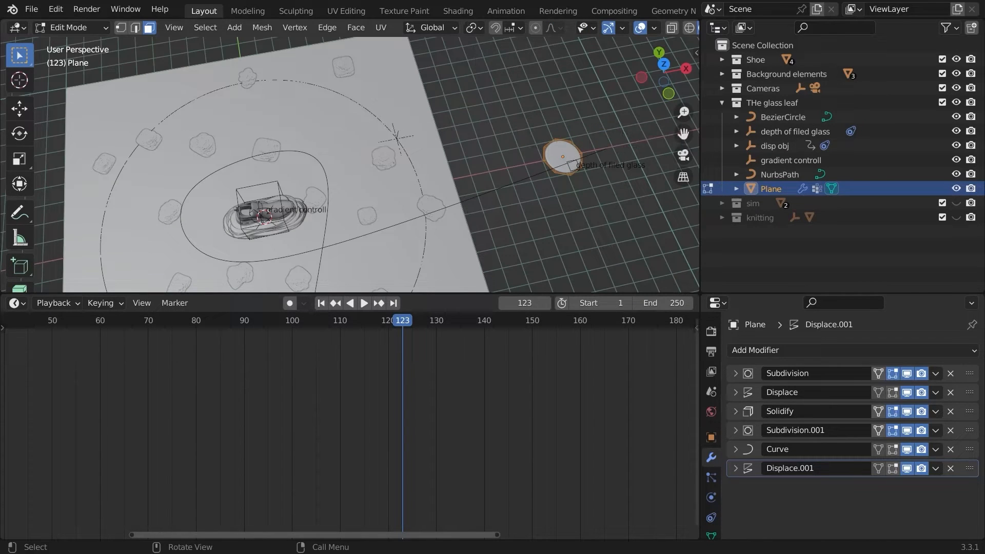
pyautogui.press('s')
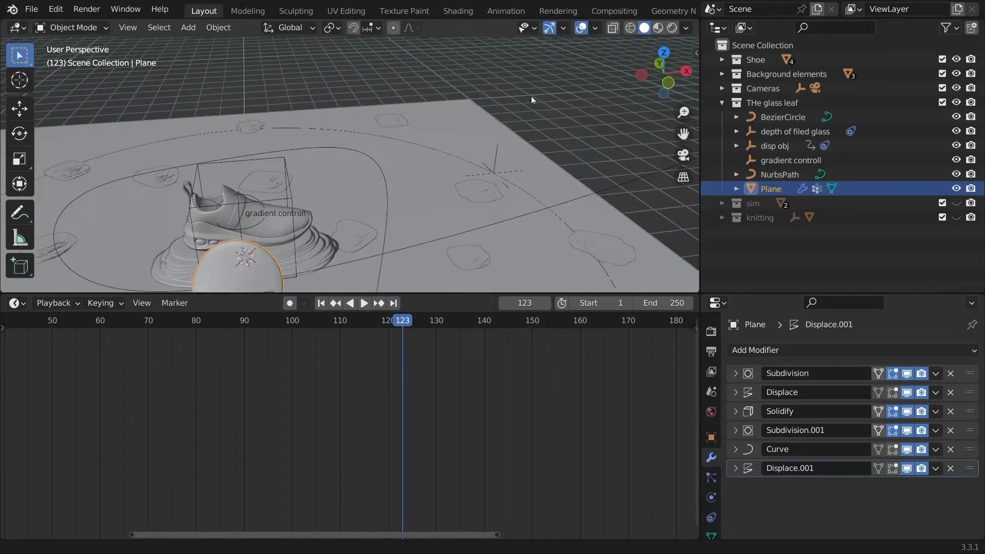
pyautogui.moveTo(531, 97); pyautogui.dragTo(513, 175, button='middle')
pyautogui.hotkey('ctrl', 's')
# - Slide the glass leaf along the global X axis so it travels along the curve to the stretch near the camera
pyautogui.scroll(-6, 540, 123)
pyautogui.scroll(-2, 573, 157)
pyautogui.press('g')
pyautogui.press('x')
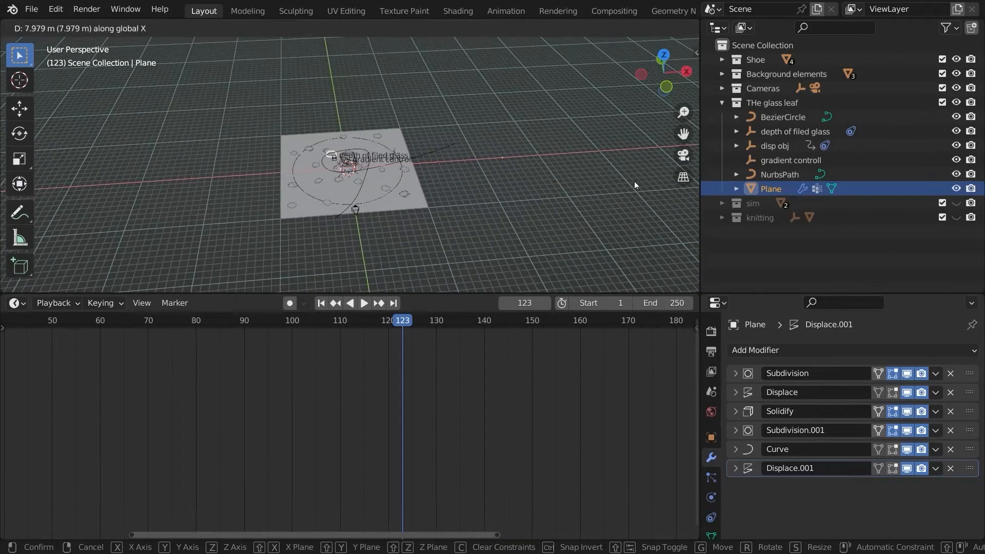
pyautogui.click(634, 182)
pyautogui.press('g')
pyautogui.press('x')
pyautogui.click(662, 159)
# - Change the Outliner area into a 3D Viewport that shows the camera view
pyautogui.click(716, 29)
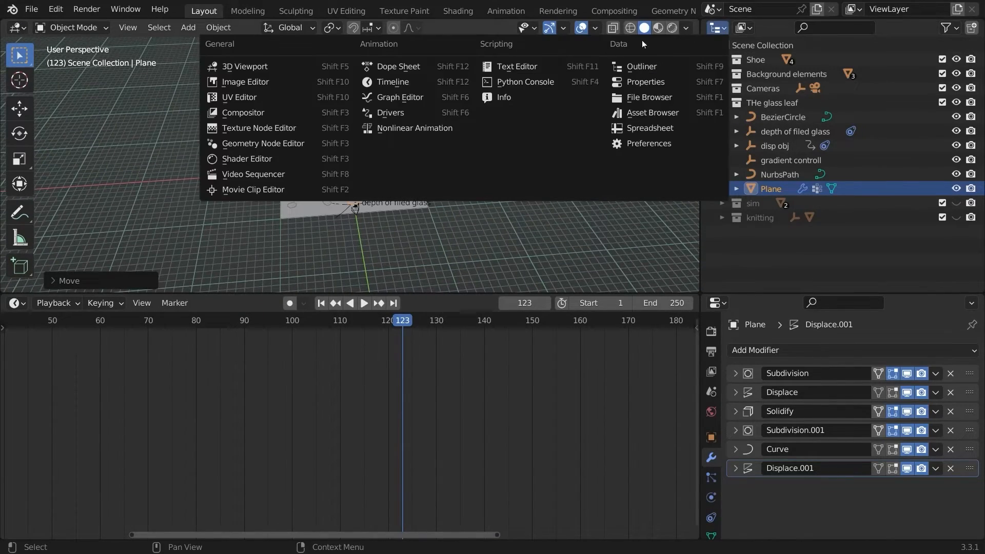
pyautogui.click(287, 69)
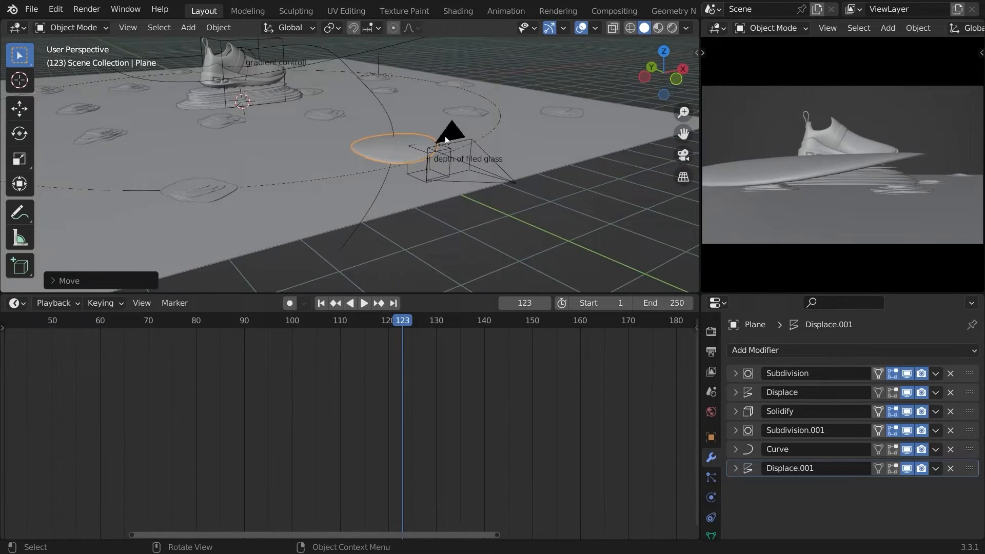
# - Parent the Camera to the cam controller empty around the shoe
pyautogui.click(445, 137)
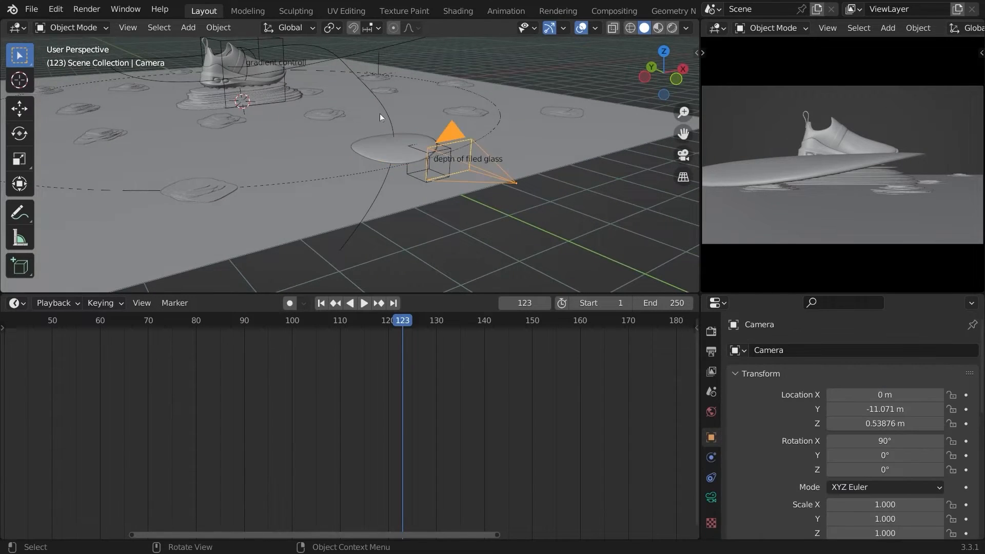
pyautogui.keyDown('shift'); pyautogui.moveTo(380, 113); pyautogui.dragTo(331, 117, button='middle'); pyautogui.keyUp('shift')
pyautogui.click(339, 117)
pyautogui.scroll(-12, 749, 431)
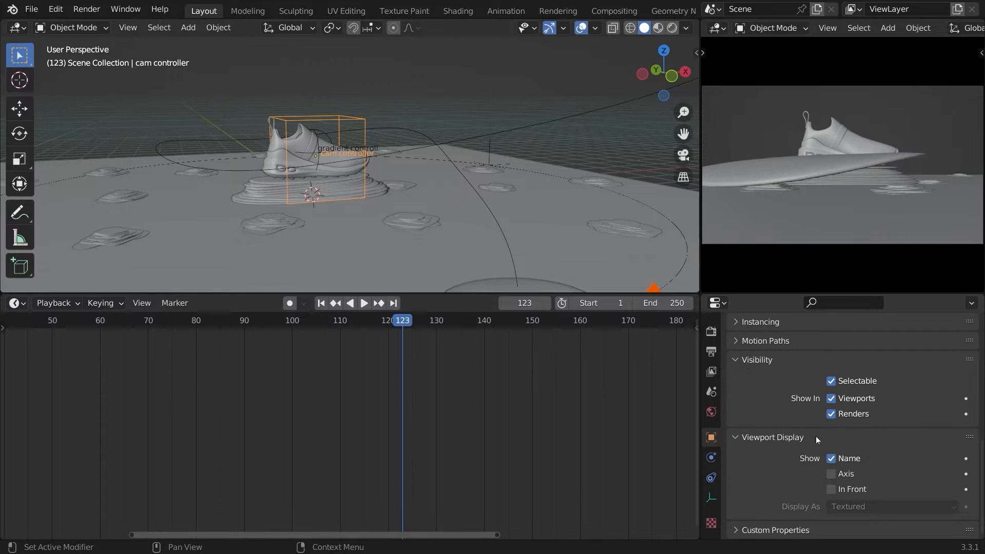
pyautogui.scroll(5, 334, 119)
pyautogui.moveTo(333, 119); pyautogui.dragTo(360, 161, button='middle')
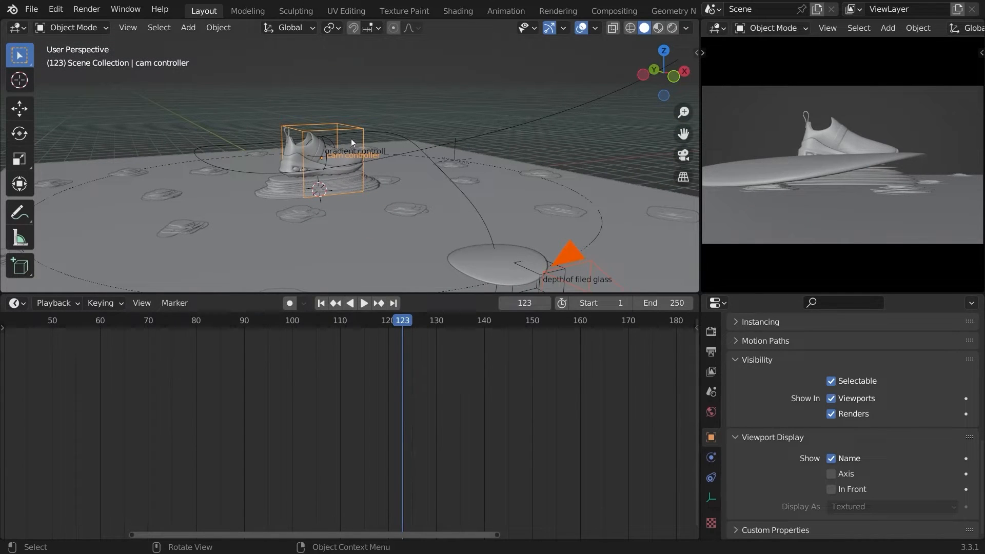
pyautogui.hotkey('ctrl', 'p')
pyautogui.click(342, 156)
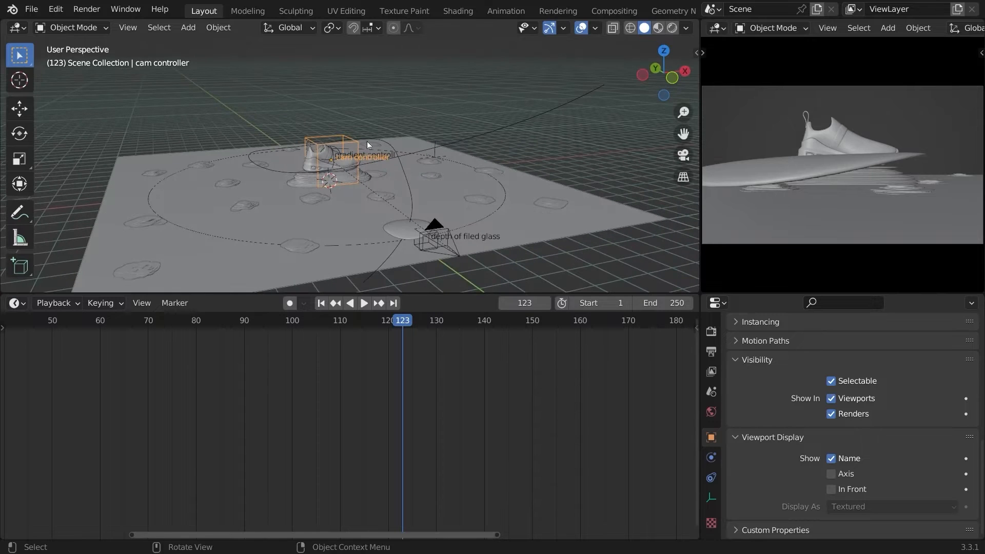
# - Test how transforming the cam controller affects the camera view, cancelling each rotation, scaling and move
pyautogui.press('r')
pyautogui.press('r')
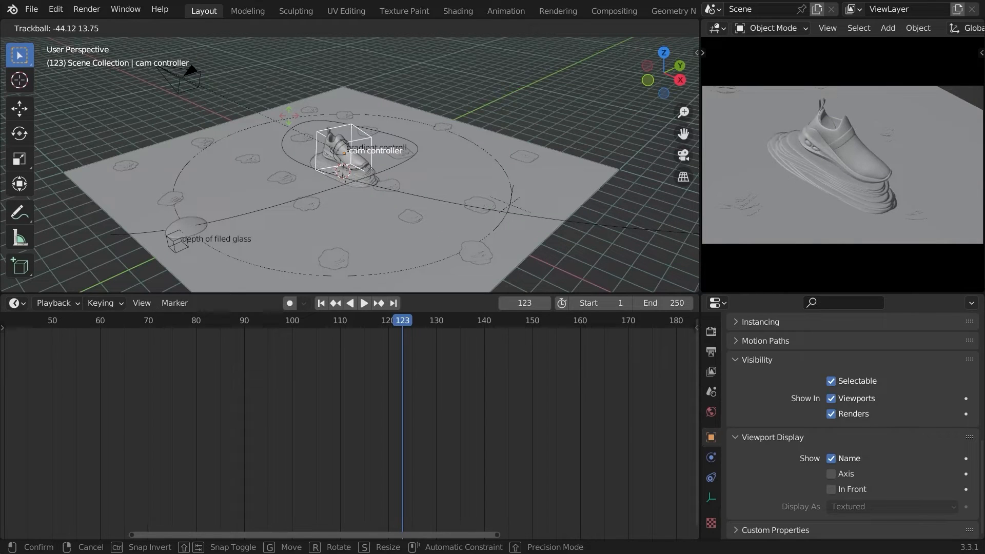
pyautogui.rightClick(328, 155)
pyautogui.moveTo(277, 125); pyautogui.dragTo(308, 137, button='middle')
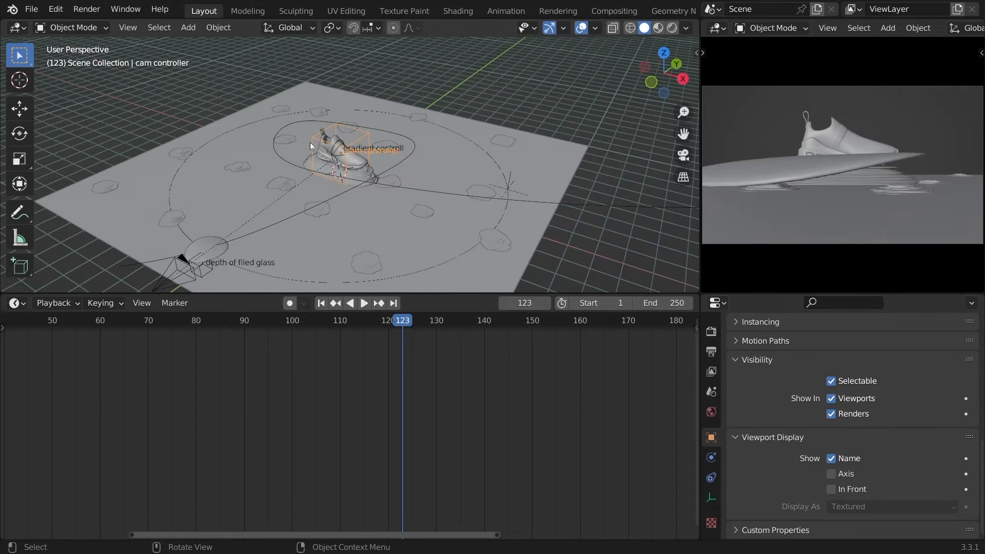
pyautogui.press('s')
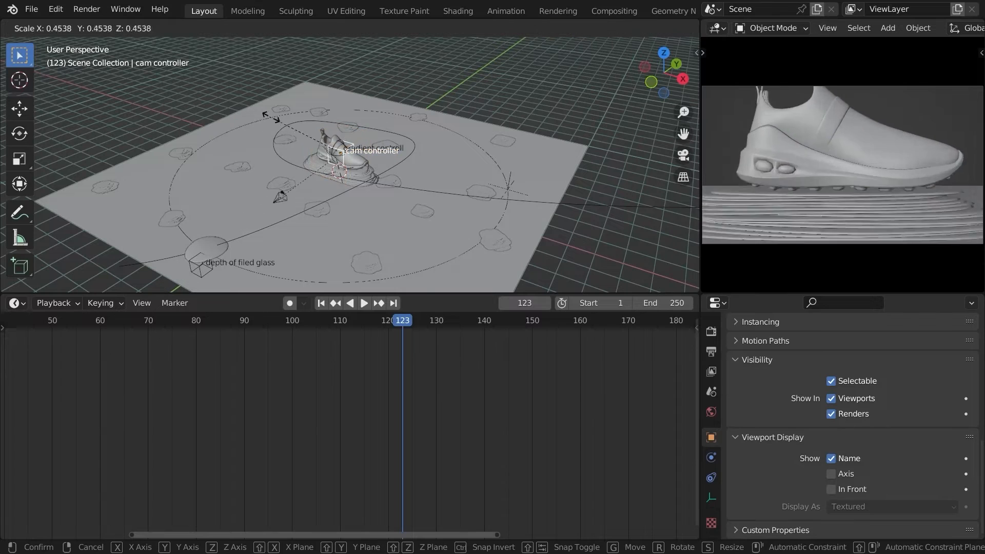
pyautogui.rightClick(250, 115)
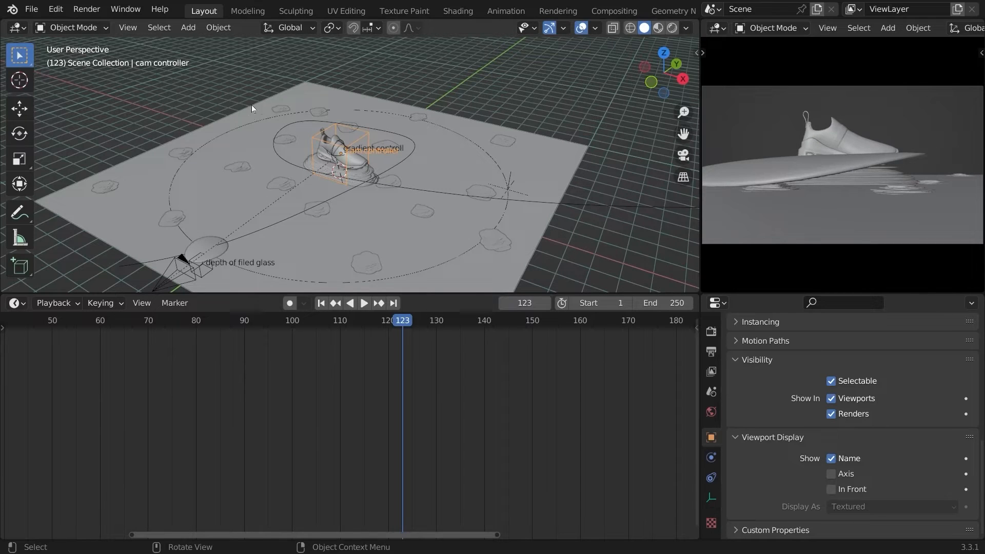
pyautogui.press('g')
pyautogui.rightClick(259, 103)
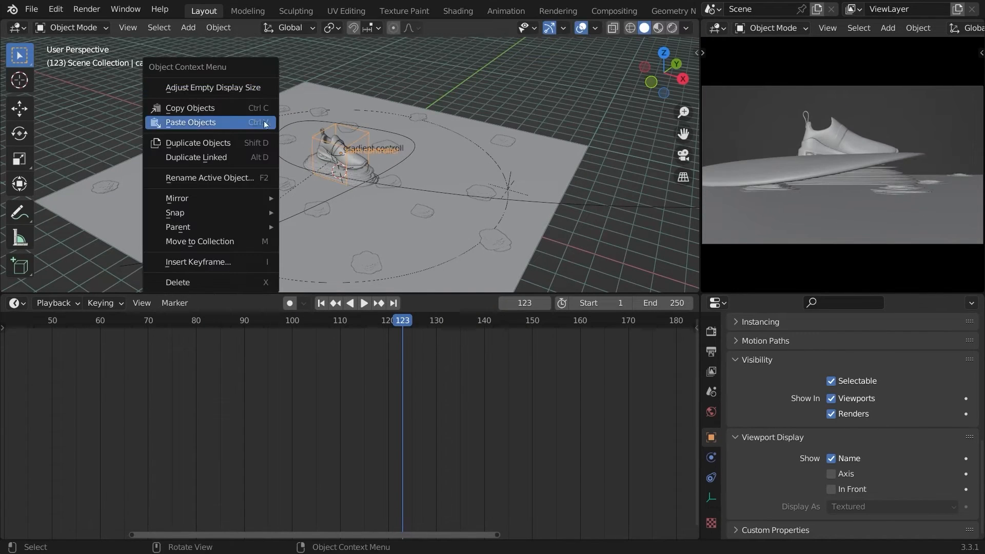
pyautogui.press('r')
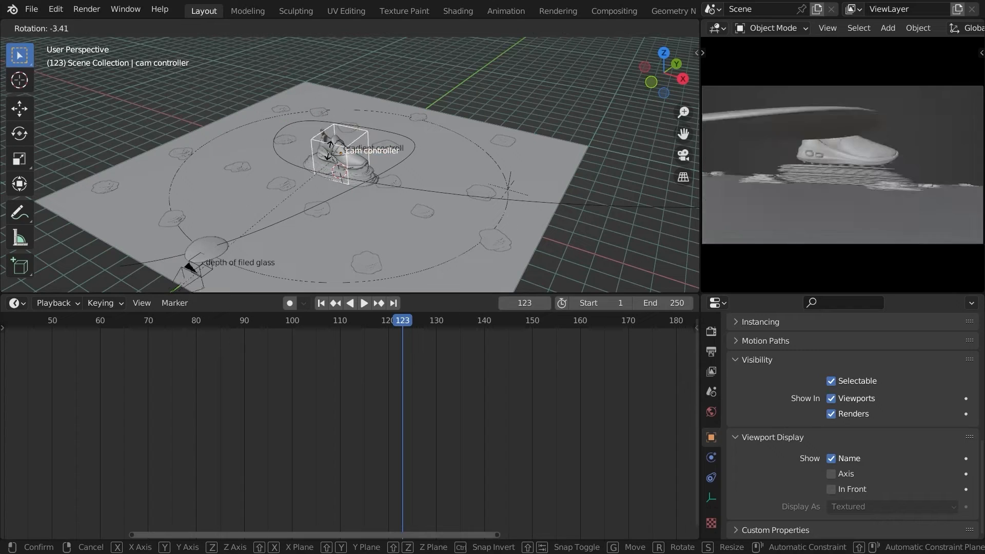
pyautogui.rightClick(299, 101)
# - Scale the cam controller up slightly to pull the camera back from the shoe
pyautogui.moveTo(293, 206); pyautogui.dragTo(491, 175, button='middle')
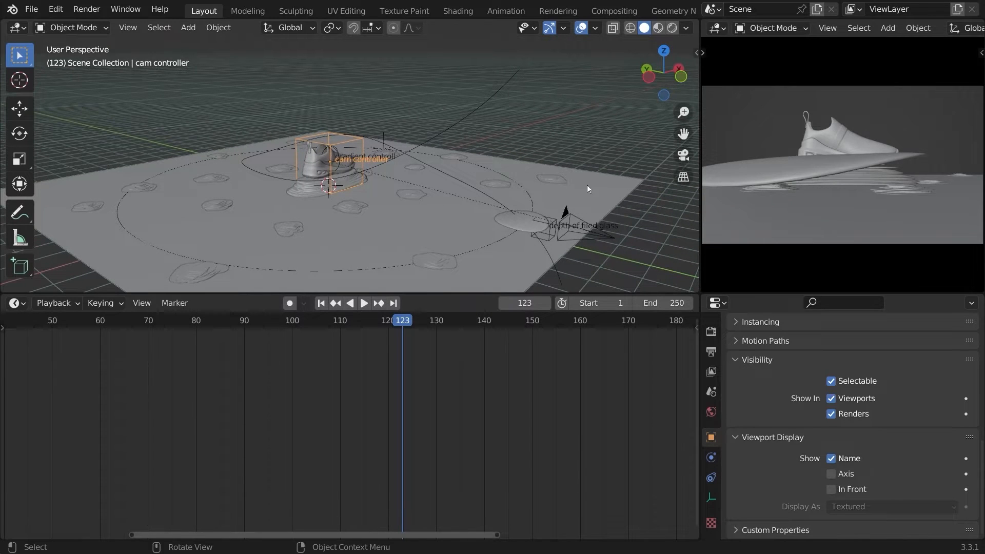
pyautogui.press('s')
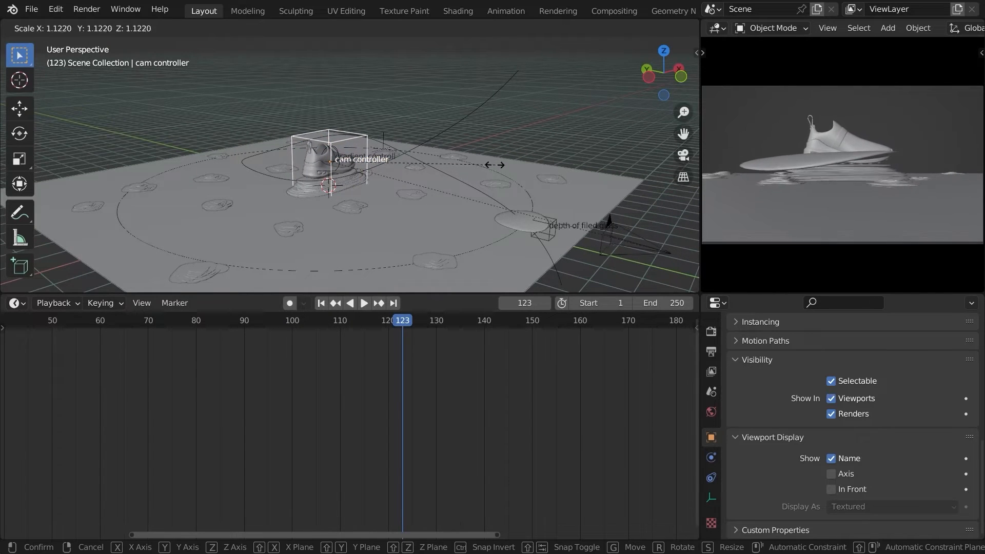
pyautogui.click(489, 159)
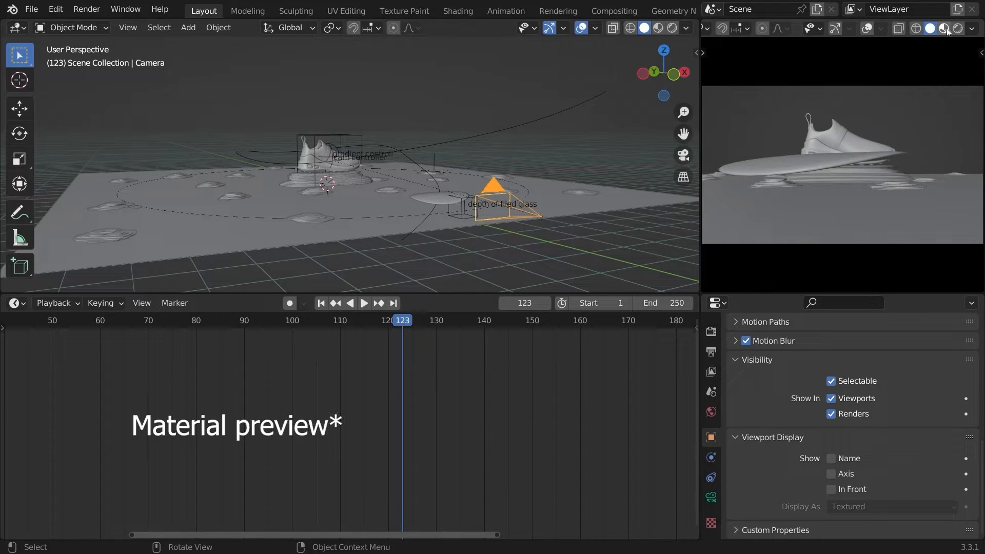
# - Switch the camera viewport to Material Preview shading and disable the Camera's Depth of Field
pyautogui.click(943, 29)
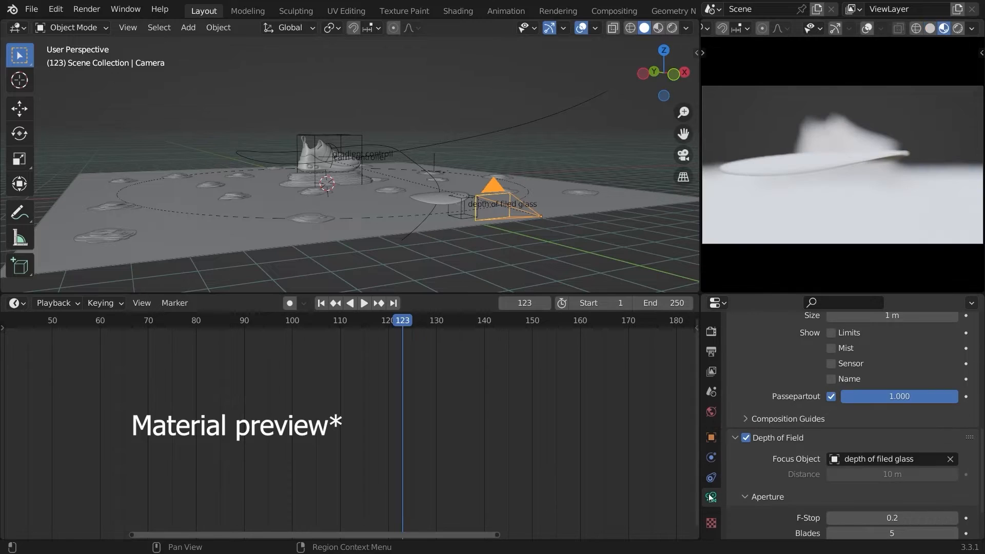
pyautogui.scroll(-2, 851, 436)
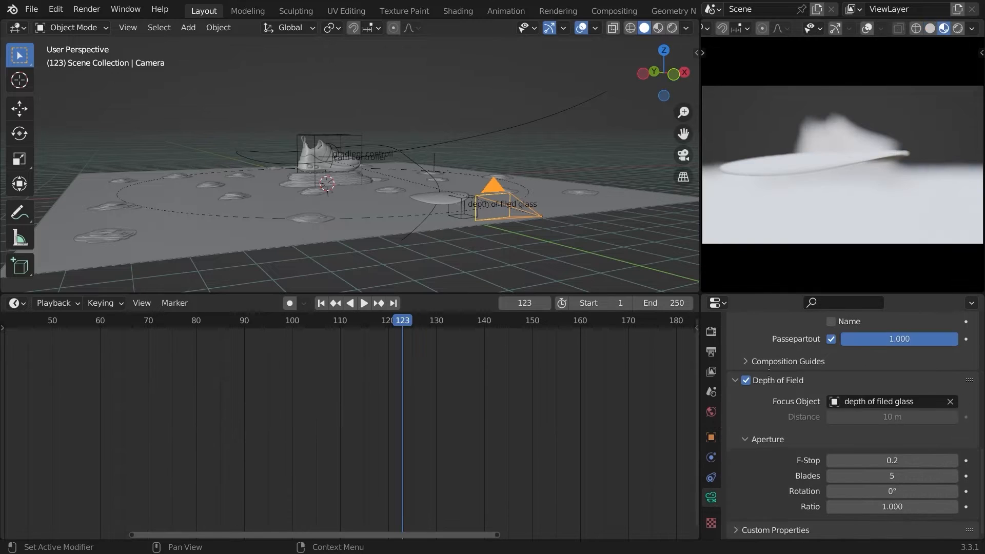
pyautogui.click(746, 381)
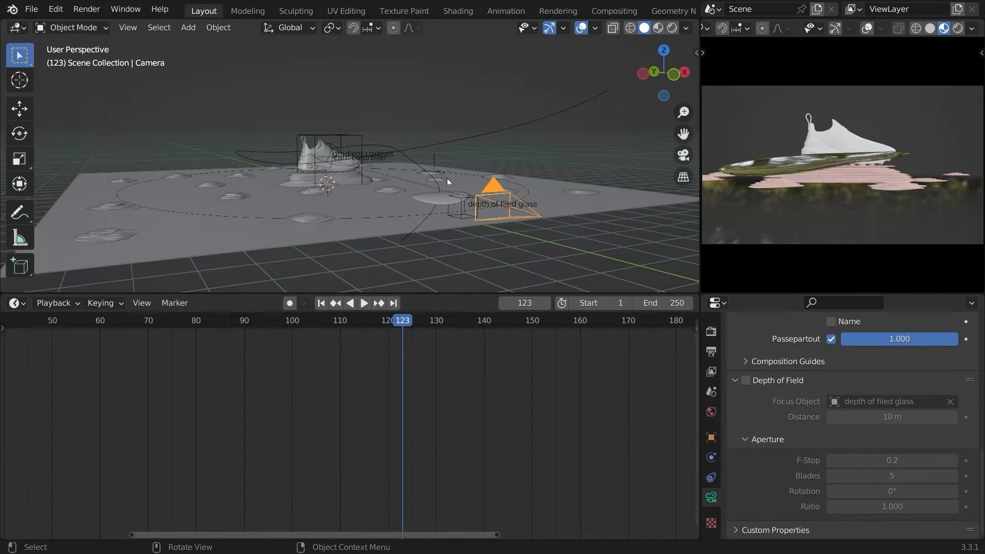
# - Raise the Camera about 0.5 m along the global Z axis
pyautogui.press('g')
pyautogui.press('z')
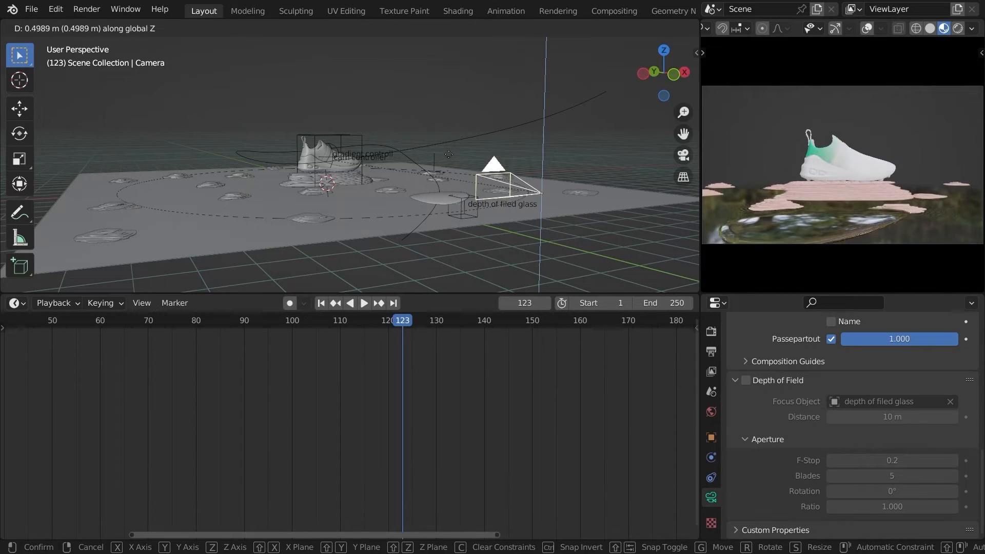
pyautogui.click(511, 223)
# - Raise the NurbsPath control point beside the glass leaf, near the camera, by about 0.89 m along the Z axis
pyautogui.click(510, 223)
pyautogui.moveTo(511, 223); pyautogui.dragTo(521, 166, button='middle')
pyautogui.click(479, 198)
pyautogui.press('Tab')
pyautogui.press('g')
pyautogui.press('z')
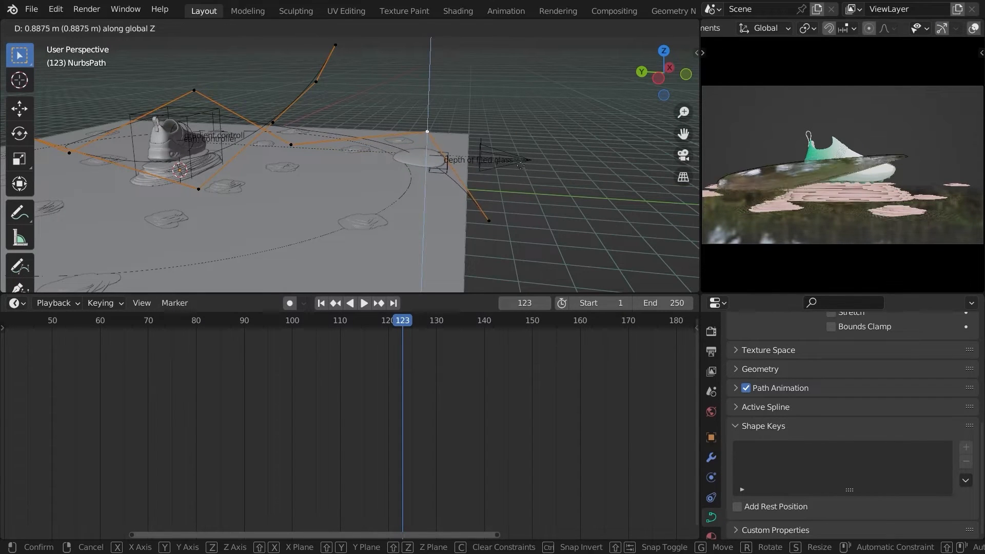
pyautogui.click(521, 166)
# - Raise the NurbsPath's end control point near the camera slightly along the Z axis and return to Object Mode
pyautogui.click(497, 214)
pyautogui.press('g')
pyautogui.press('z')
pyautogui.click(501, 197)
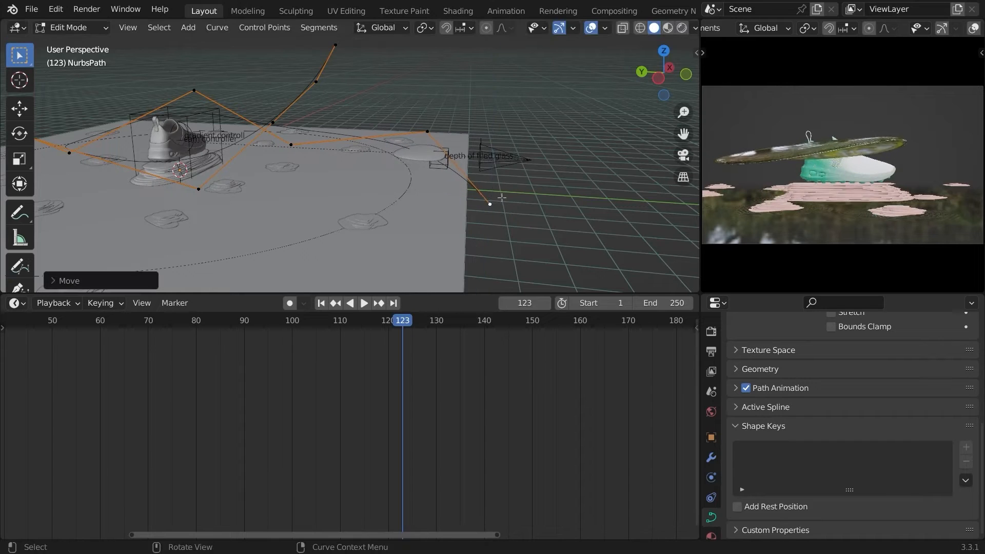
pyautogui.moveTo(502, 197); pyautogui.dragTo(421, 190, button='middle')
pyautogui.press('Tab')
# - Scale the cam controller up slightly to move the camera a little farther from the shoe
pyautogui.click(192, 134)
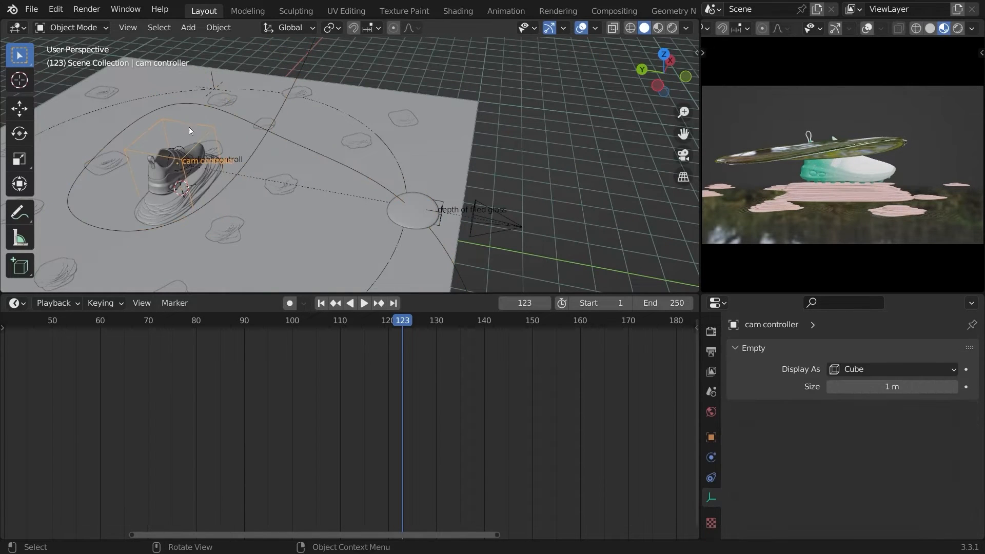
pyautogui.press('s')
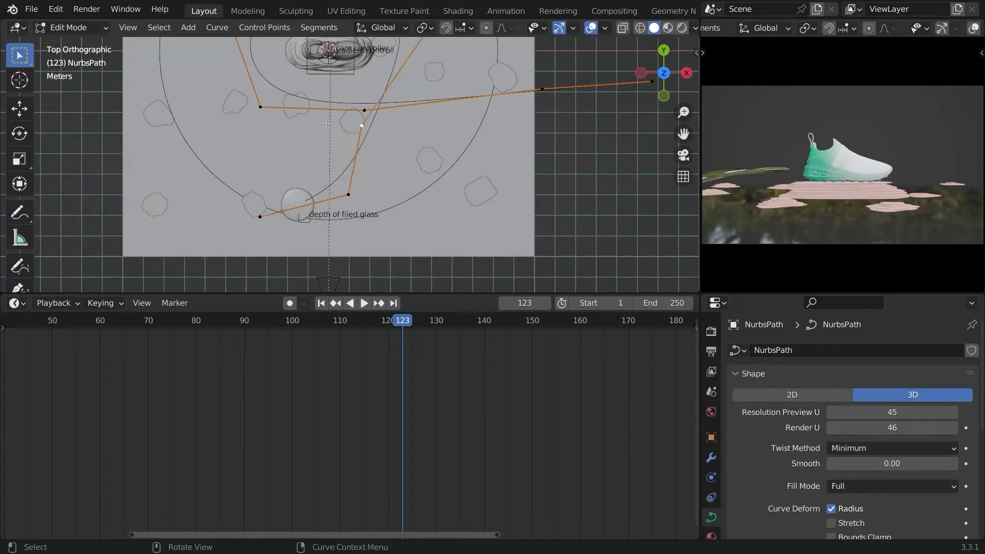
# - Shift the NurbsPath control points in front of the shoe toward the camera in top view
pyautogui.press('g')
pyautogui.click(353, 141)
pyautogui.scroll(-2, 354, 169)
pyautogui.press('g')
pyautogui.click(359, 226)
pyautogui.scroll(2, 359, 206)
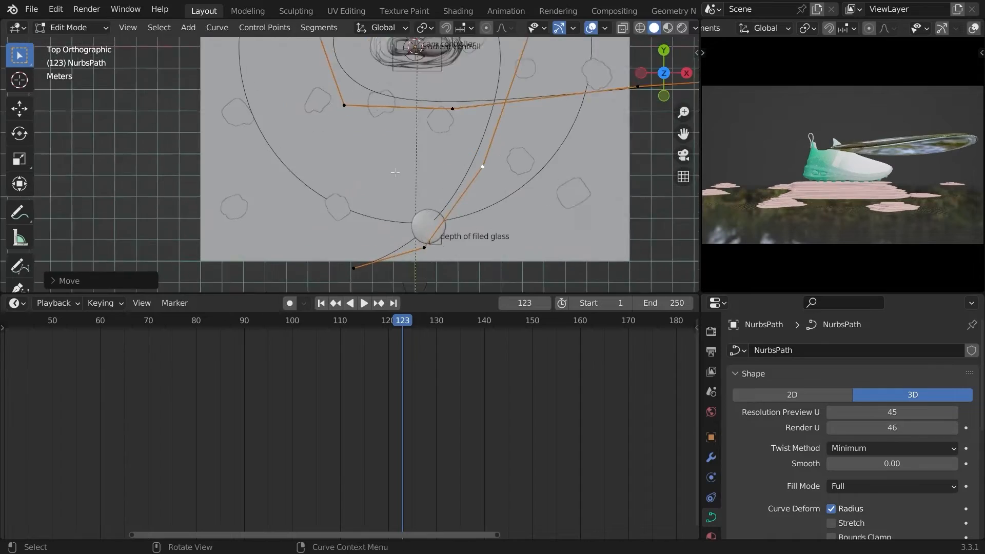
# - Move another NurbsPath control point in top view to reshape the curve on its way to the camera
pyautogui.moveTo(360, 206); pyautogui.dragTo(357, 197, button='middle')
pyautogui.click(355, 205)
pyautogui.press('KP_7')
pyautogui.click(431, 143)
pyautogui.press('g')
pyautogui.click(495, 67)
pyautogui.keyDown('shift'); pyautogui.moveTo(433, 143); pyautogui.dragTo(468, 140, button='middle'); pyautogui.keyUp('shift')
# - Adjust the NurbsPath control point near the depth of field glass along the Z axis, finally lowering it about 0.22 m
pyautogui.click(426, 195)
pyautogui.press('g')
pyautogui.press('z')
pyautogui.click(446, 154)
pyautogui.press('g')
pyautogui.press('z')
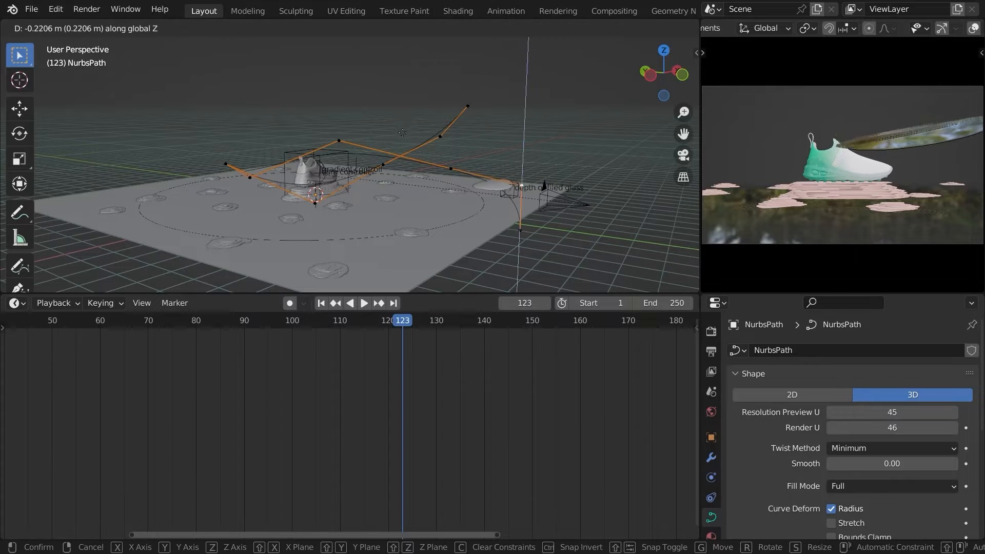
pyautogui.click(402, 136)
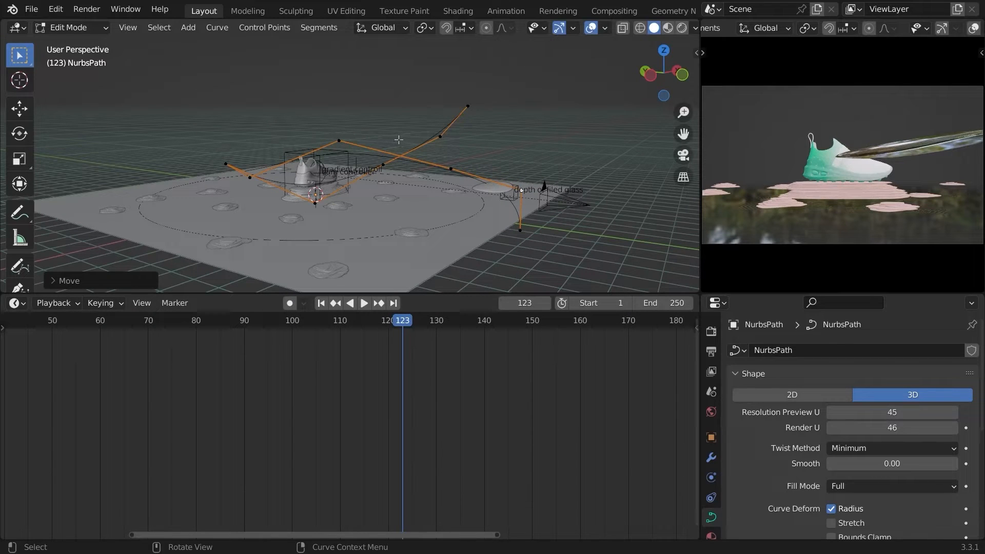
# - Tilt the selected NurbsPath control point to turn the glass leaf in the camera view, and return to Object Mode
pyautogui.hotkey('ctrl', 't')
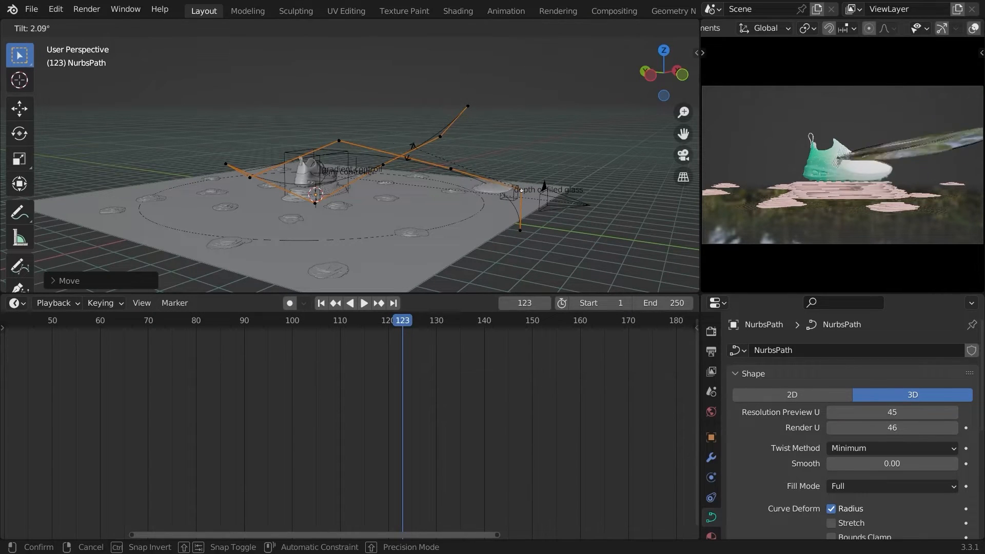
pyautogui.click(487, 225)
pyautogui.press('Tab')
pyautogui.moveTo(527, 178)
pyautogui.mouseDown(button='middle')
pyautogui.moveTo(515, 197)
pyautogui.moveTo(528, 186)
pyautogui.mouseUp(button='middle')
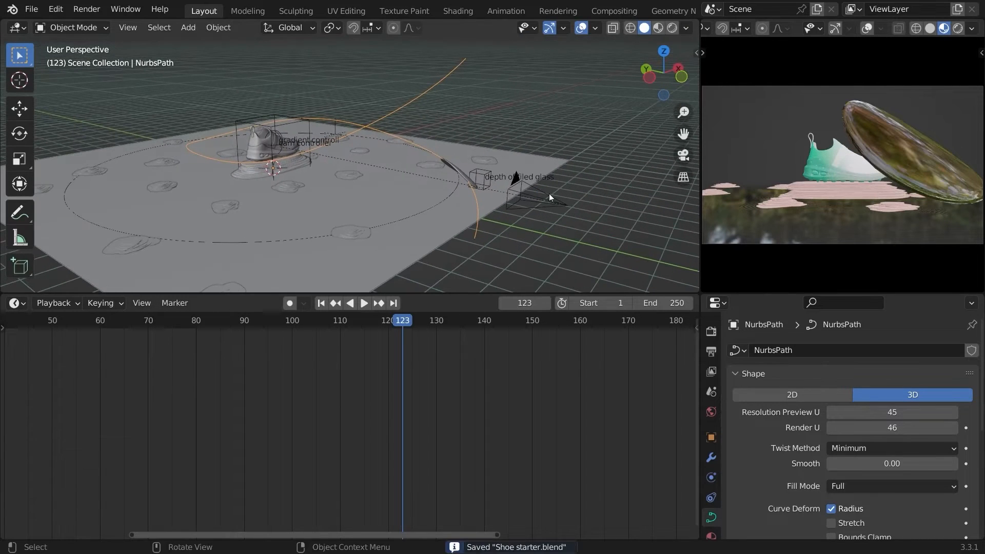
# - Set the Camera's focal length to 85 mm and scale the cam controller up by about 1.49 to move the camera back
pyautogui.click(549, 196)
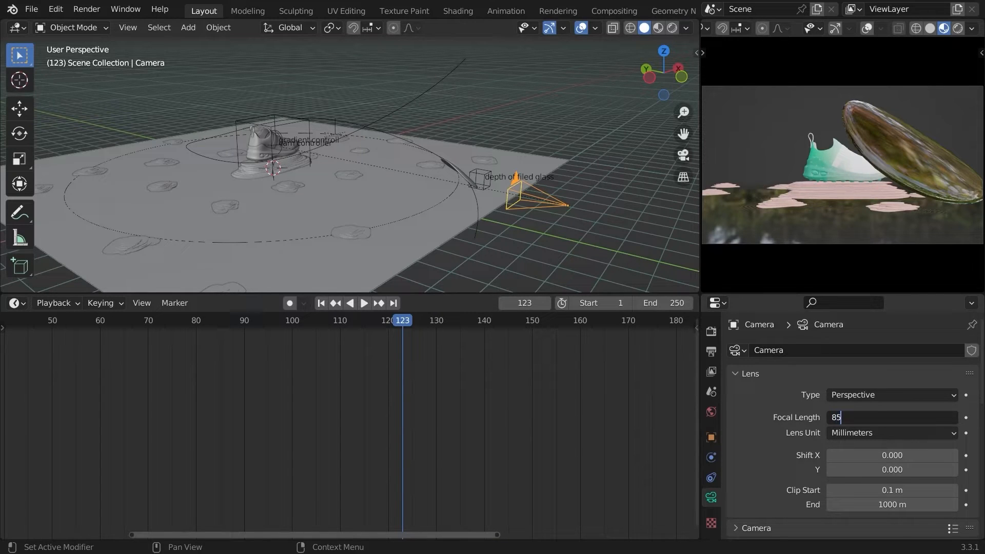
pyautogui.press('Return')
pyautogui.click(263, 123)
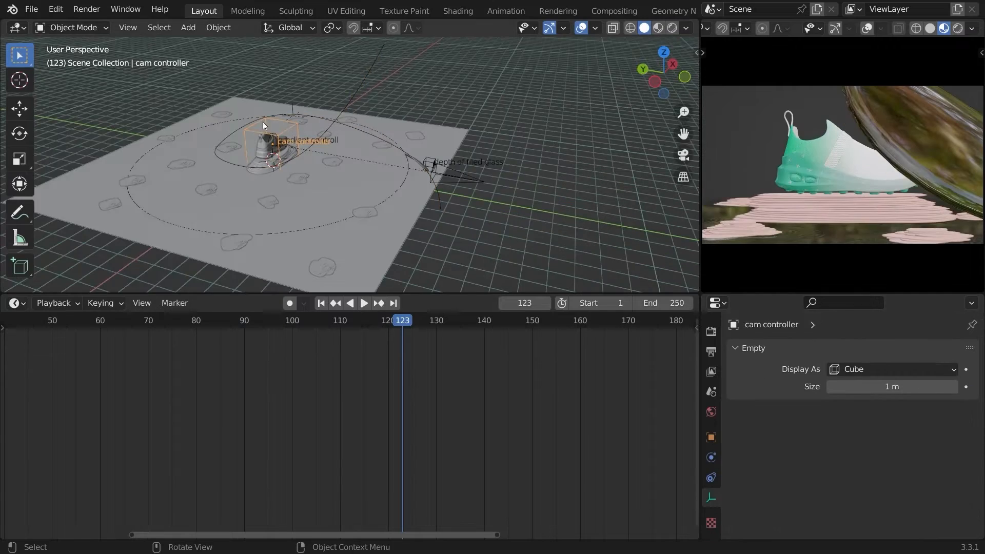
pyautogui.moveTo(263, 123)
pyautogui.mouseDown(button='middle')
pyautogui.moveTo(314, 111)
pyautogui.moveTo(383, 185)
pyautogui.moveTo(267, 125)
pyautogui.mouseUp(button='middle')
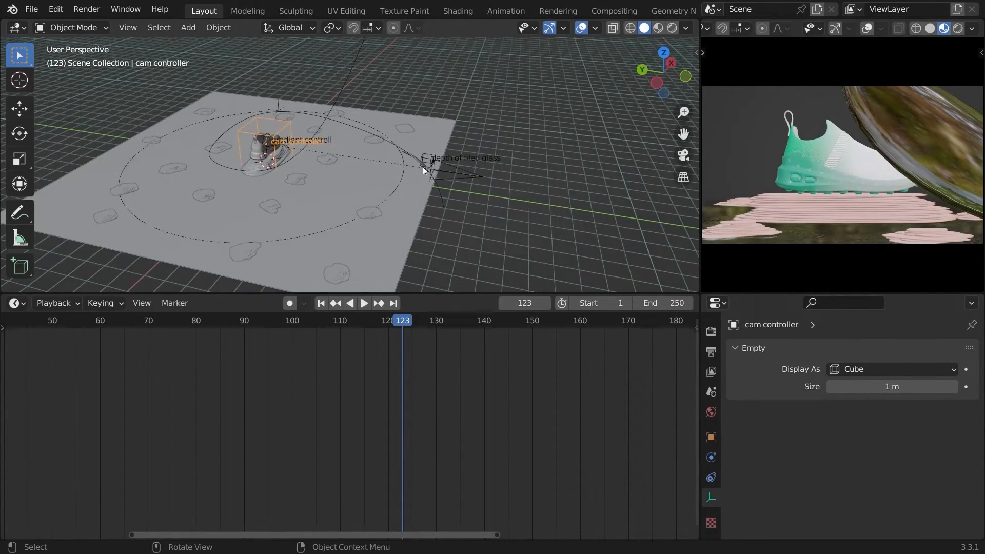
pyautogui.press('s')
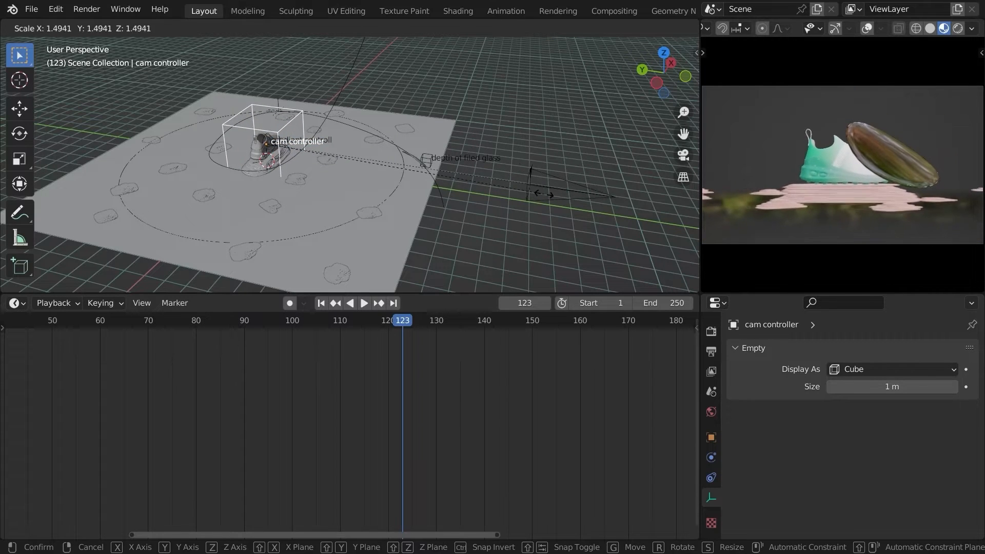
# - Rotate the BezierCircle around the shoe by about 17° on the global Z axis
pyautogui.moveTo(482, 170); pyautogui.dragTo(460, 167, button='middle')
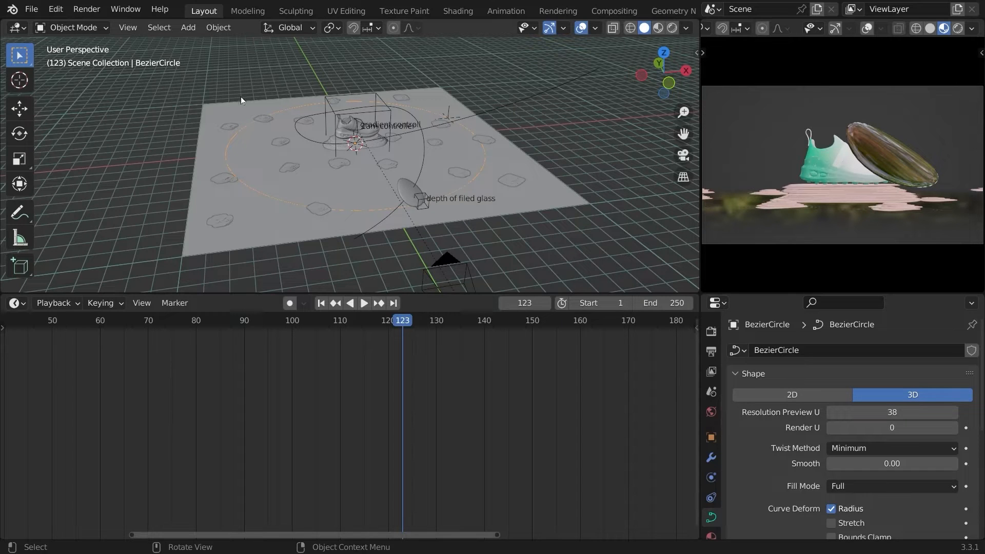
pyautogui.press('r')
pyautogui.press('z')
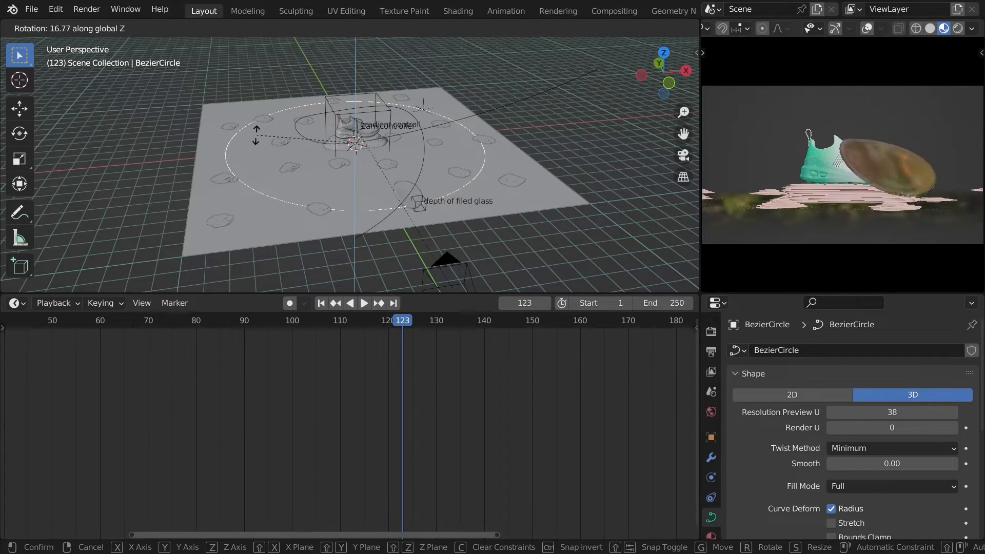
pyautogui.click(256, 135)
# - Enter Edit Mode on the NurbsPath and move its control point near the glass leaf along the X axis
pyautogui.click(418, 159)
pyautogui.press('Tab')
pyautogui.moveTo(417, 159)
pyautogui.mouseDown(button='middle')
pyautogui.moveTo(406, 147)
pyautogui.moveTo(435, 161)
pyautogui.moveTo(419, 154)
pyautogui.mouseUp(button='middle')
pyautogui.press('g')
pyautogui.press('x')
pyautogui.click(348, 189)
# - Reposition the NurbsPath's end section near the camera in top view
pyautogui.press('KP_7')
pyautogui.click(400, 230)
pyautogui.press('e')
pyautogui.click(347, 237)
# - Move the NurbsPath control point between the shoe and the depth of field glass, and adjust its height along the Z axis
pyautogui.click(428, 181)
pyautogui.press('g')
pyautogui.click(444, 179)
pyautogui.press('g')
pyautogui.press('z')
pyautogui.click(418, 149)
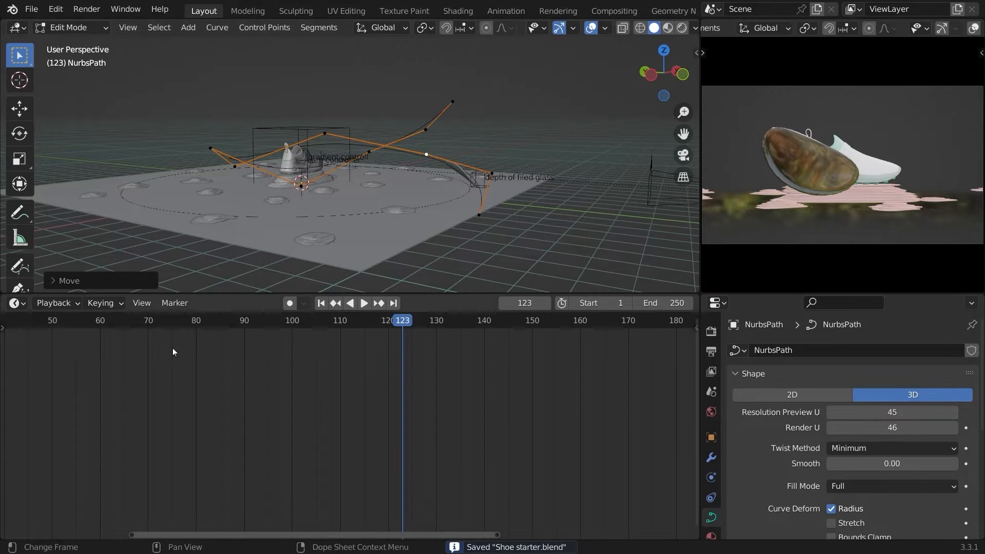
# - Fit the whole frame range in the timeline and play the animation to check the glass leaf's motion
pyautogui.keyDown('ctrl'); pyautogui.moveTo(173, 352); pyautogui.dragTo(87, 349, button='middle'); pyautogui.keyUp('ctrl')
pyautogui.click(141, 320)
pyautogui.moveTo(423, 200); pyautogui.dragTo(381, 202, button='middle')
pyautogui.press('space')
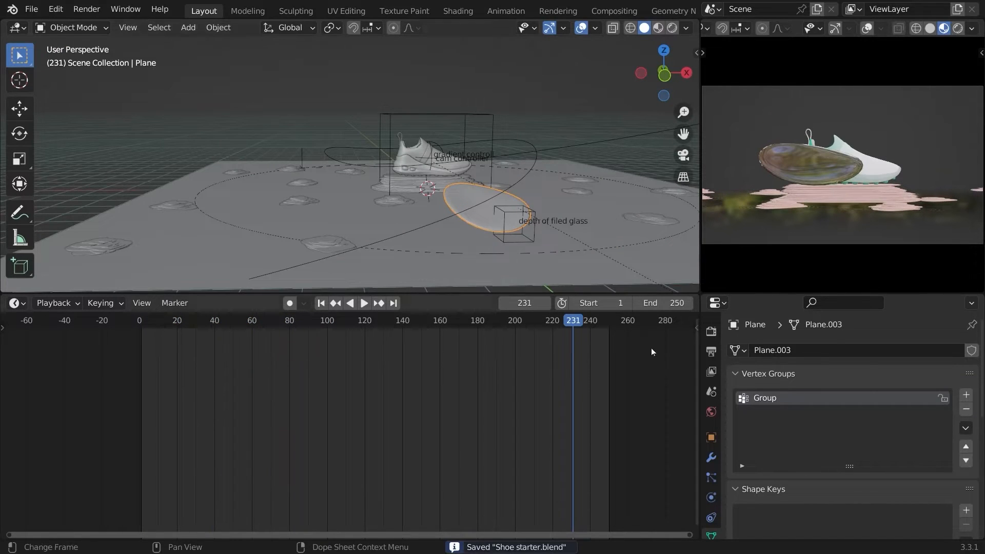
# - Open the disp texture from the glass leaf's Displace modifier and set its Clouds size to 2.5
pyautogui.click(710, 456)
pyautogui.click(738, 394)
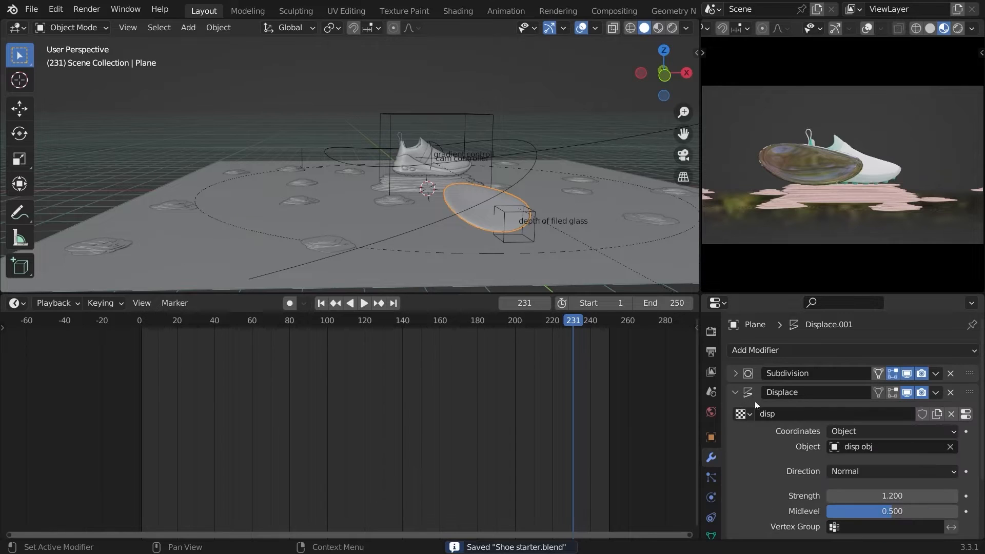
pyautogui.click(964, 414)
pyautogui.scroll(-8, 912, 425)
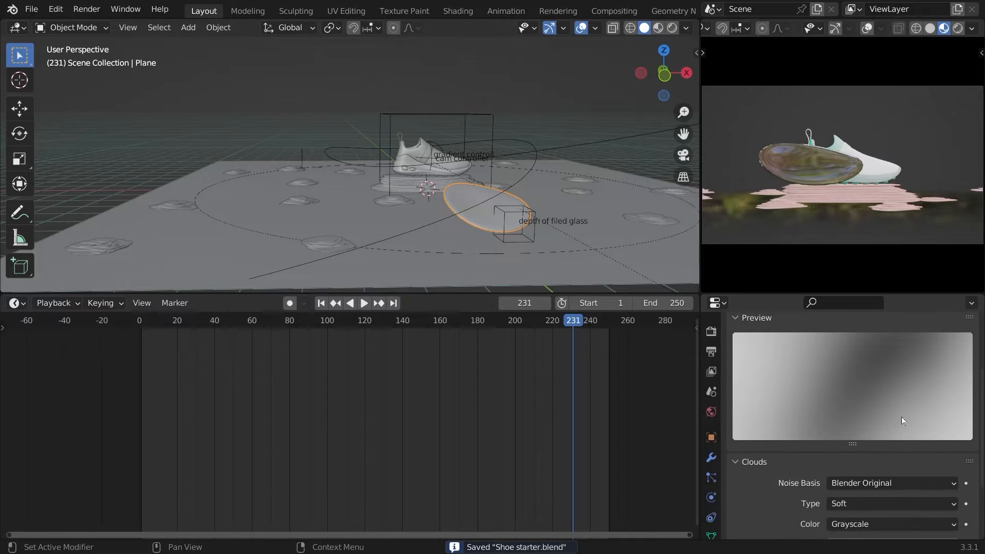
pyautogui.scroll(4, 892, 487)
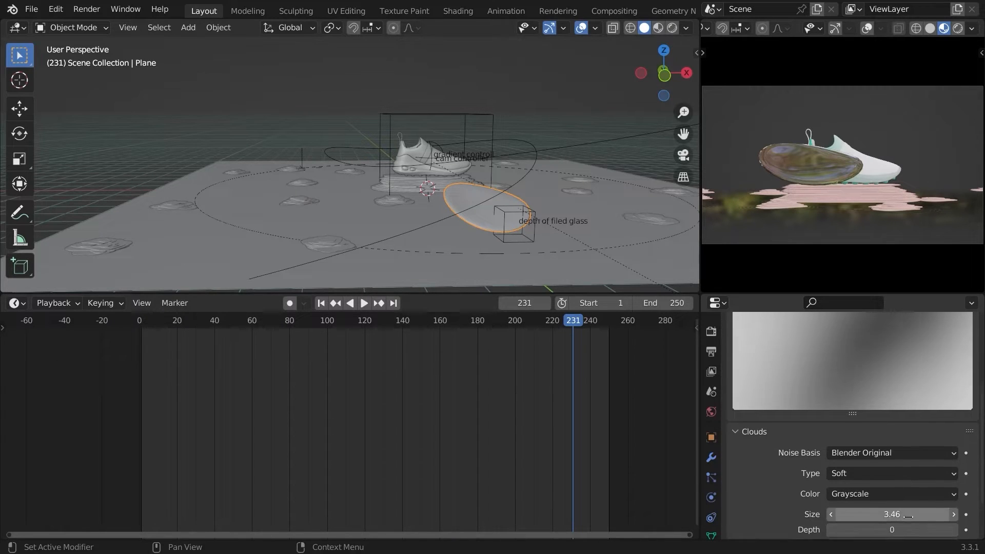
pyautogui.moveTo(882, 531); pyautogui.dragTo(854, 531)
pyautogui.click(882, 531)
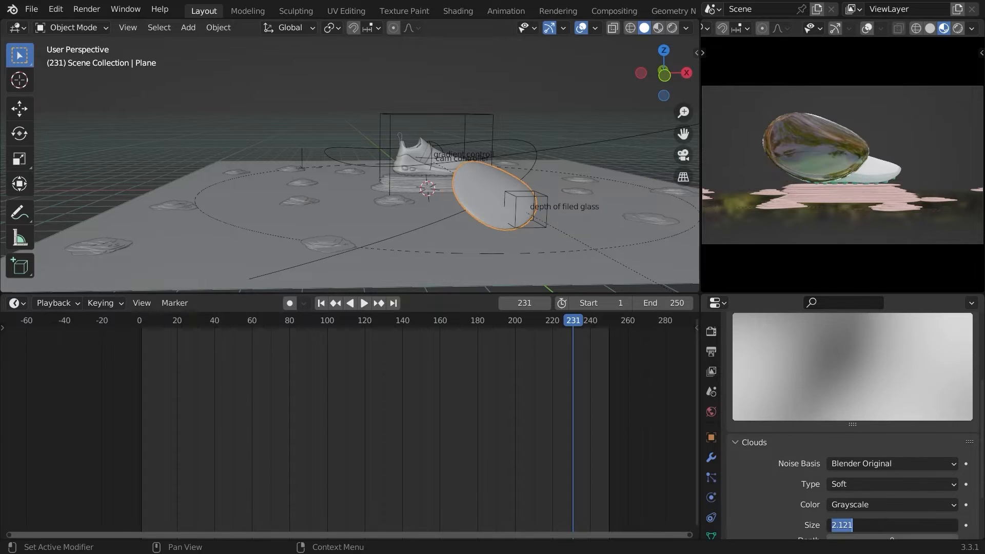
pyautogui.write('2.5')
pyautogui.press('Return')
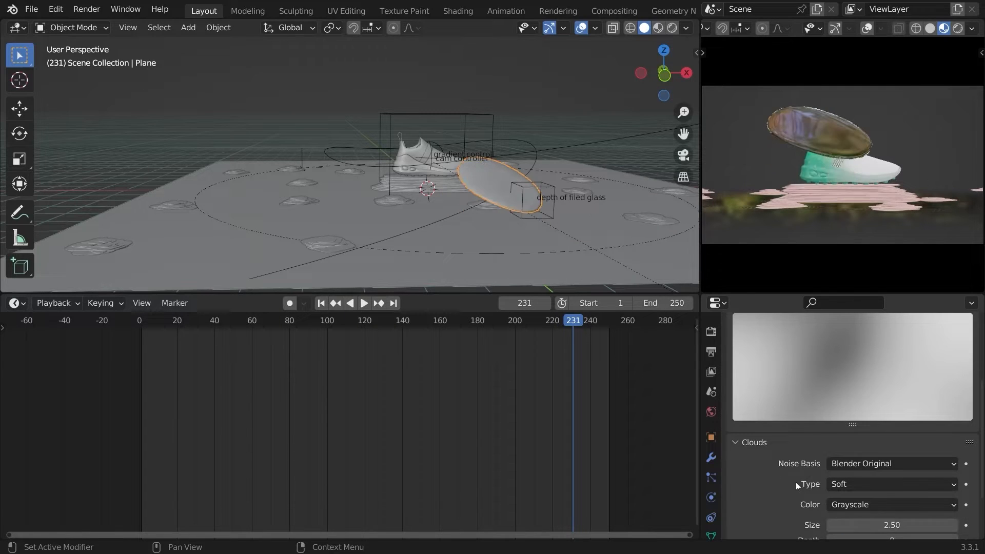
# - Set the strength of the glass leaf's Displace modifier to 1 and play the animation to check the deformation
pyautogui.press('space')
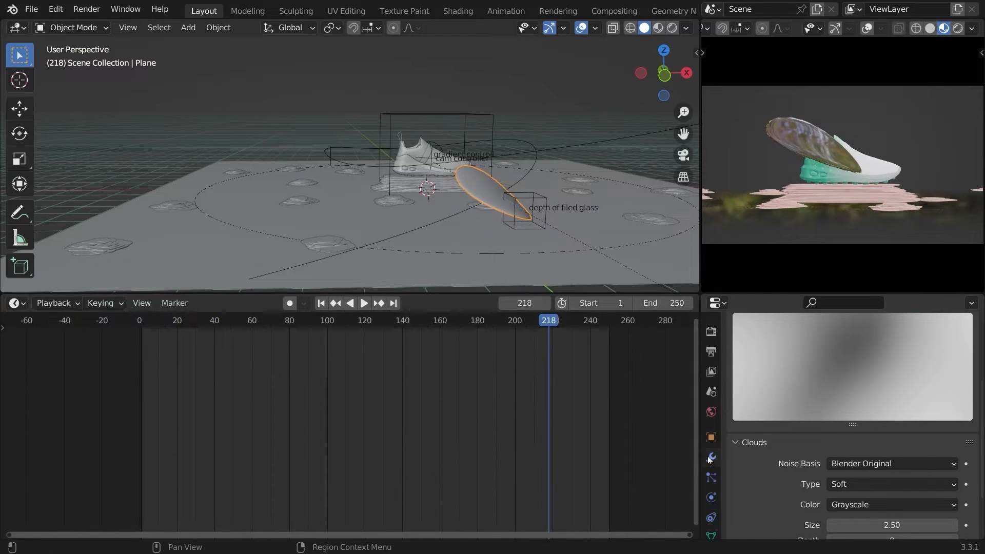
pyautogui.click(711, 457)
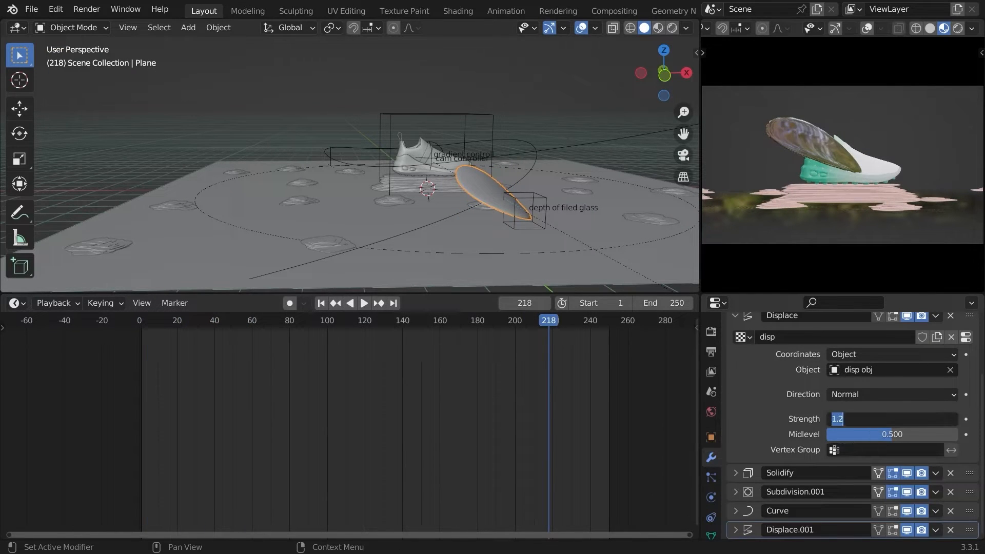
pyautogui.press('Return')
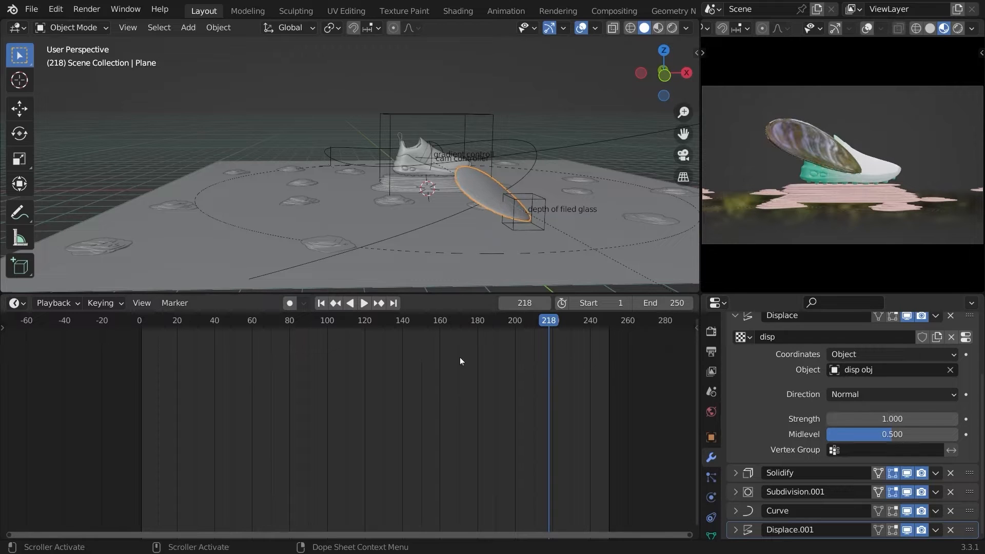
pyautogui.hotkey('shift', 'Left')
pyautogui.press('space')
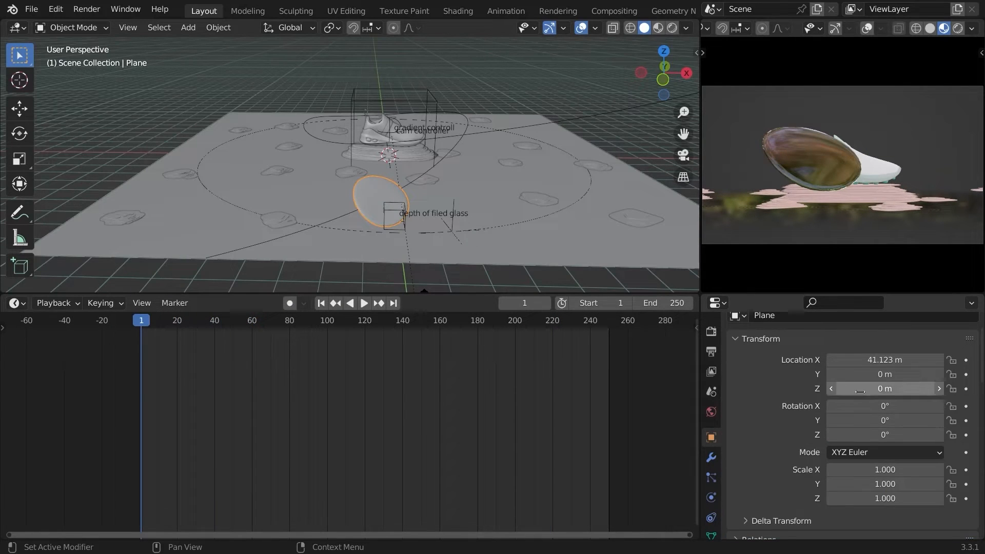
# - Keyframe the glass leaf's current X location at frame 1 and move that keyframe to frame 50
pyautogui.scroll(2, 852, 426)
pyautogui.scroll(1, 822, 411)
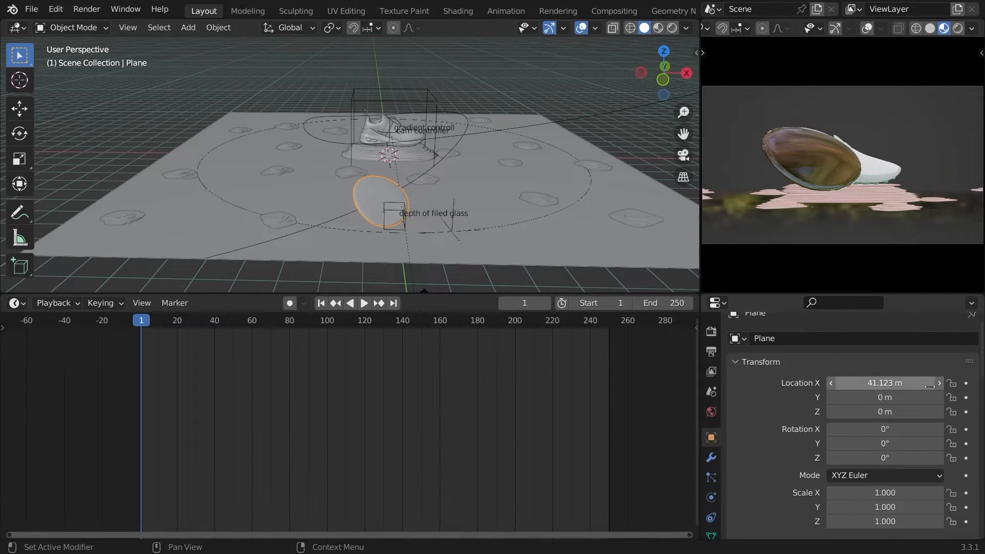
pyautogui.click(966, 384)
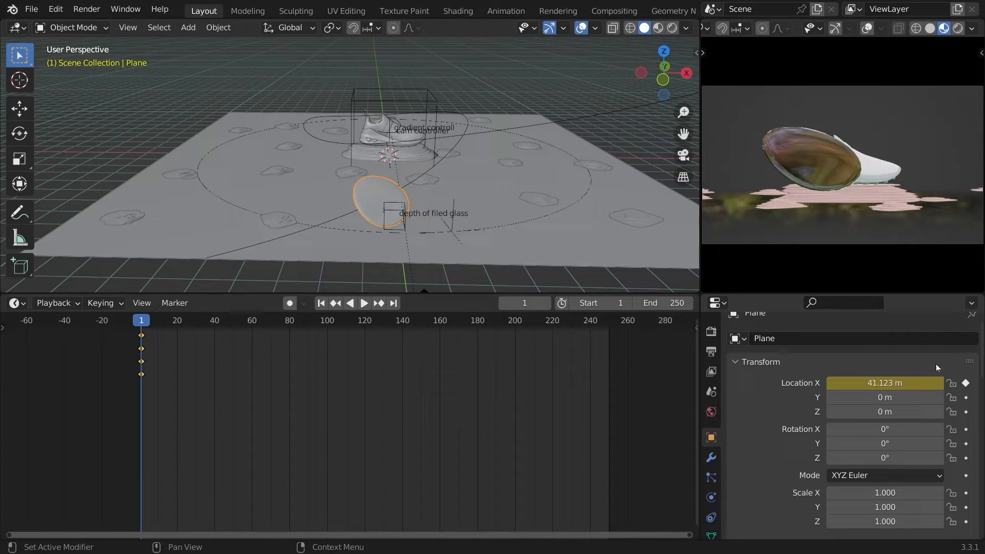
pyautogui.moveTo(143, 339); pyautogui.dragTo(185, 336)
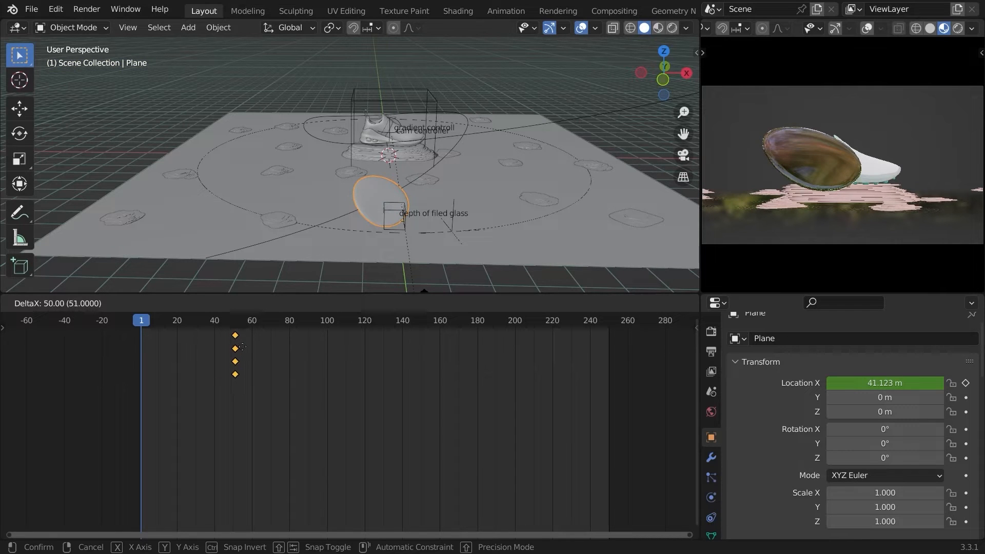
pyautogui.click(239, 350)
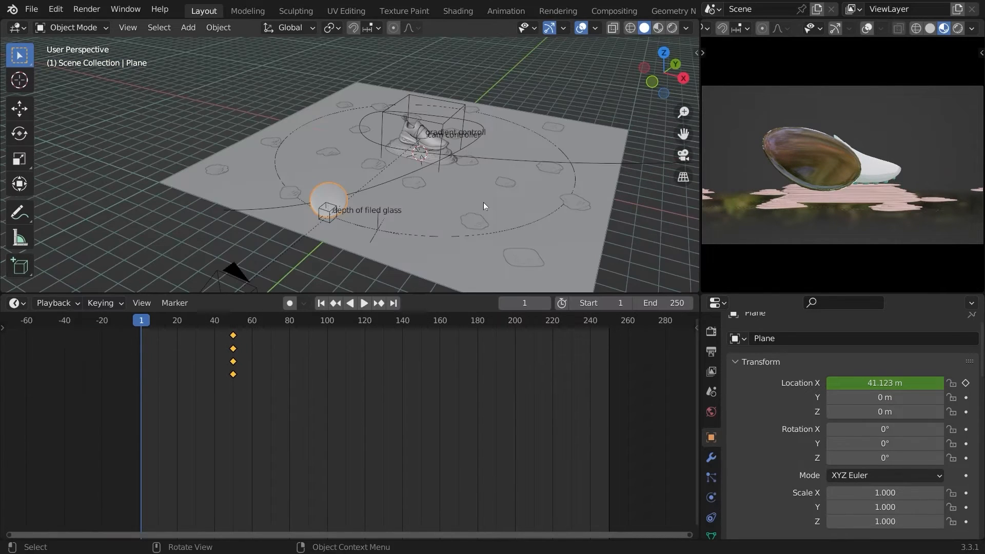
# - At frame 1, move the glass leaf along X to 44.291 m, outside the camera view, keyframe its X location and play the result
pyautogui.press('g')
pyautogui.press('x')
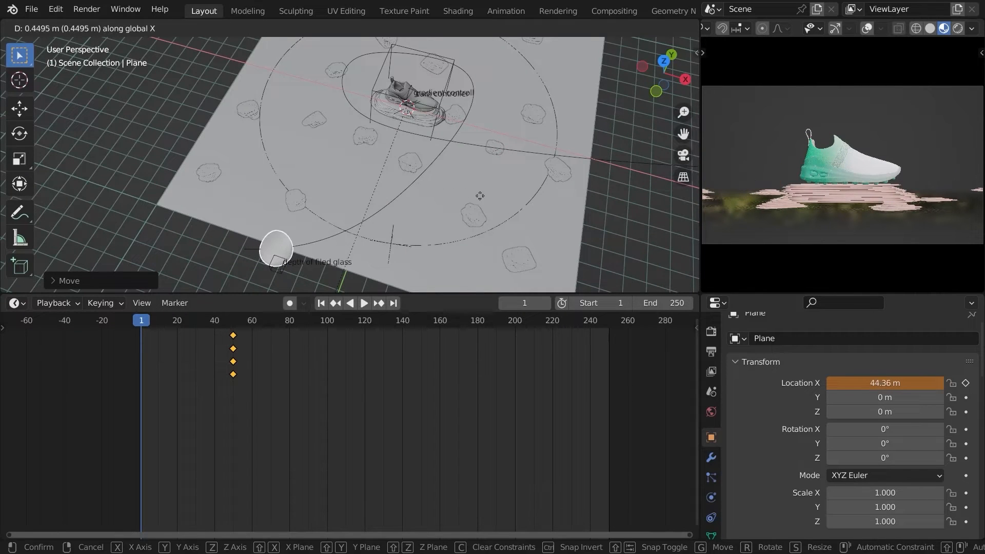
pyautogui.click(484, 197)
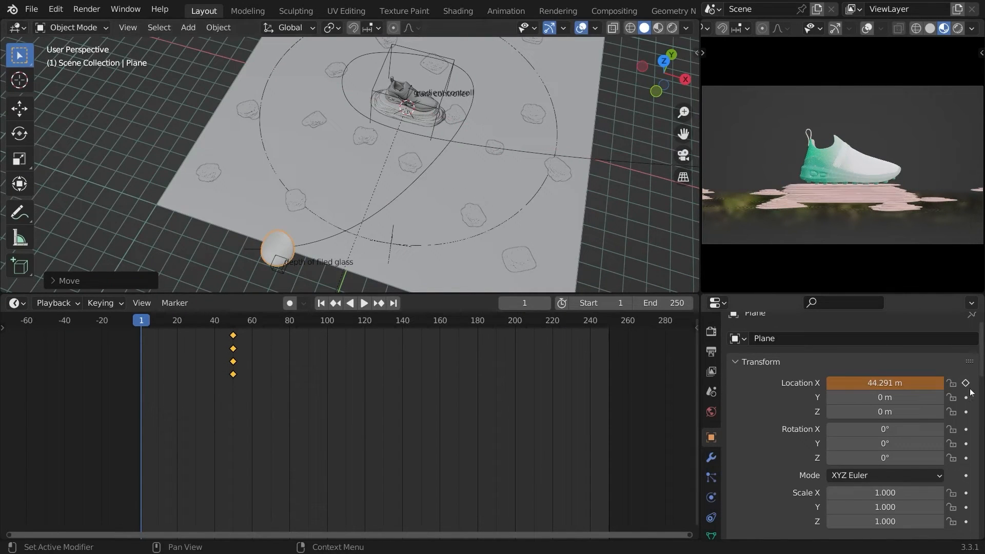
pyautogui.moveTo(584, 282); pyautogui.dragTo(380, 182, button='middle')
pyautogui.press('space')
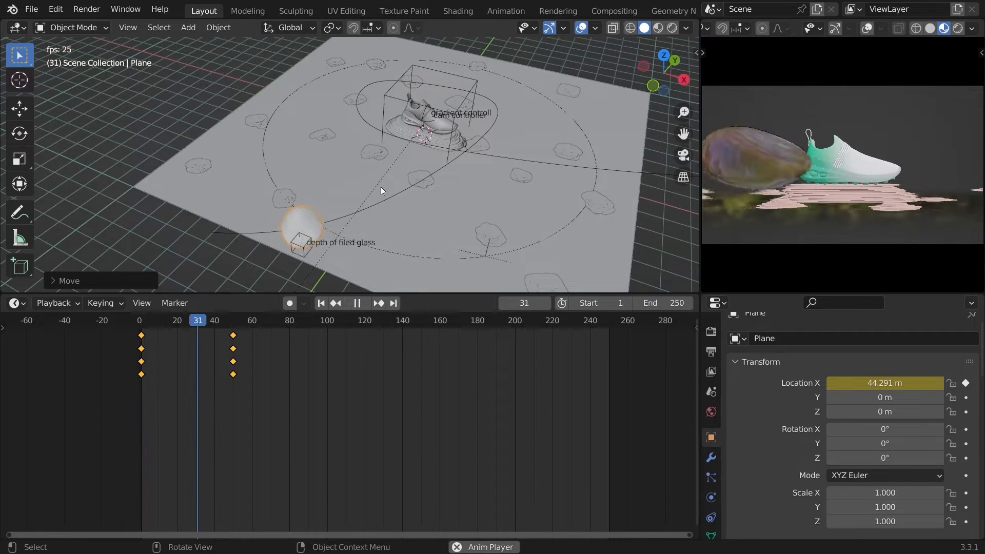
pyautogui.press('space')
# - Show the glass leaf's X Location curve in the Graph Editor, zoomed to both keyframes with the sidebar hidden
pyautogui.hotkey('ctrl', 'Tab')
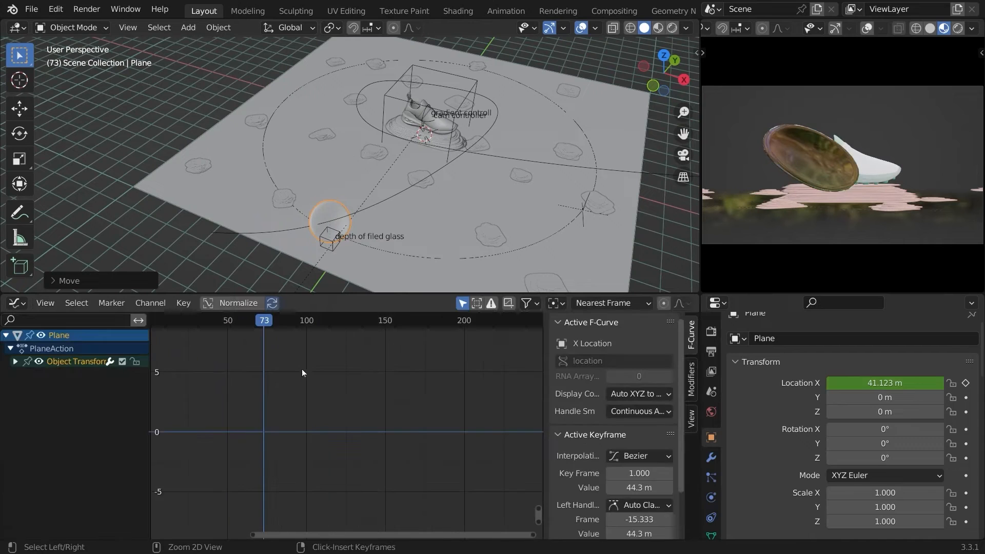
pyautogui.keyDown('ctrl'); pyautogui.moveTo(337, 386); pyautogui.dragTo(394, 431, button='middle'); pyautogui.keyUp('ctrl')
pyautogui.press('n')
pyautogui.moveTo(342, 400); pyautogui.dragTo(368, 414, button='middle')
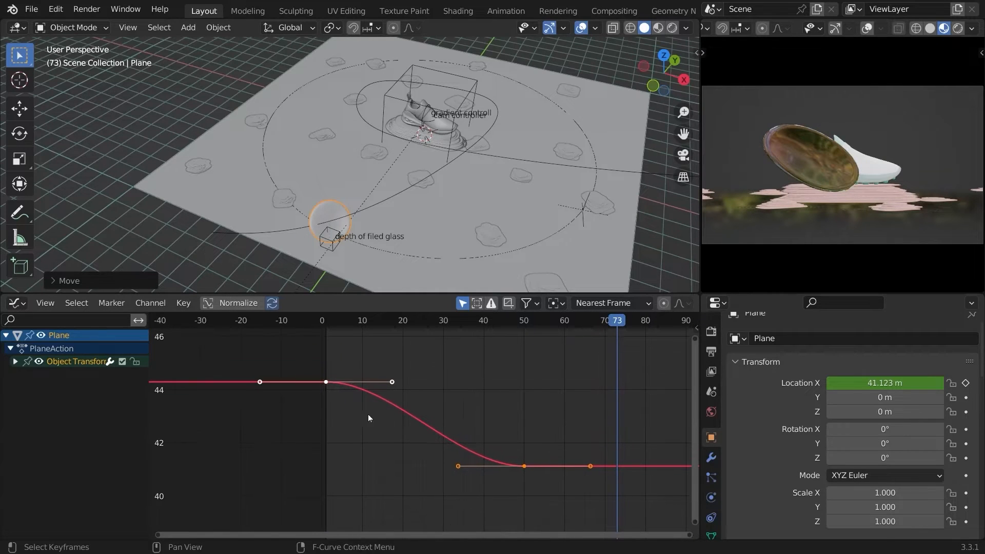
# - Pull the right handle of the frame 1 keyframe horizontally in toward its keyframe so the leaf starts moving quickly
pyautogui.click(367, 413)
pyautogui.keyDown('shift'); pyautogui.scroll(1, 358, 383); pyautogui.keyUp('shift')
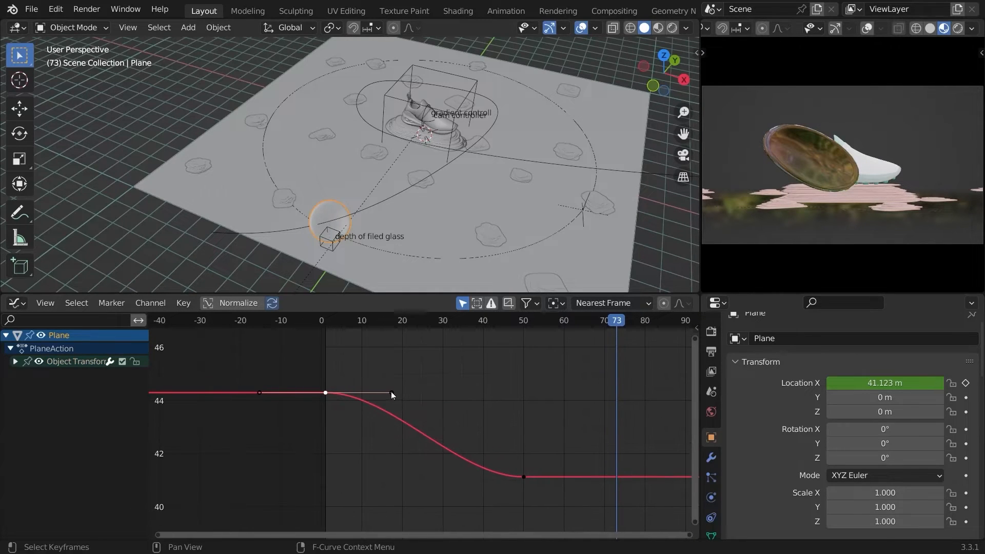
pyautogui.click(391, 393)
pyautogui.press('g')
pyautogui.press('x')
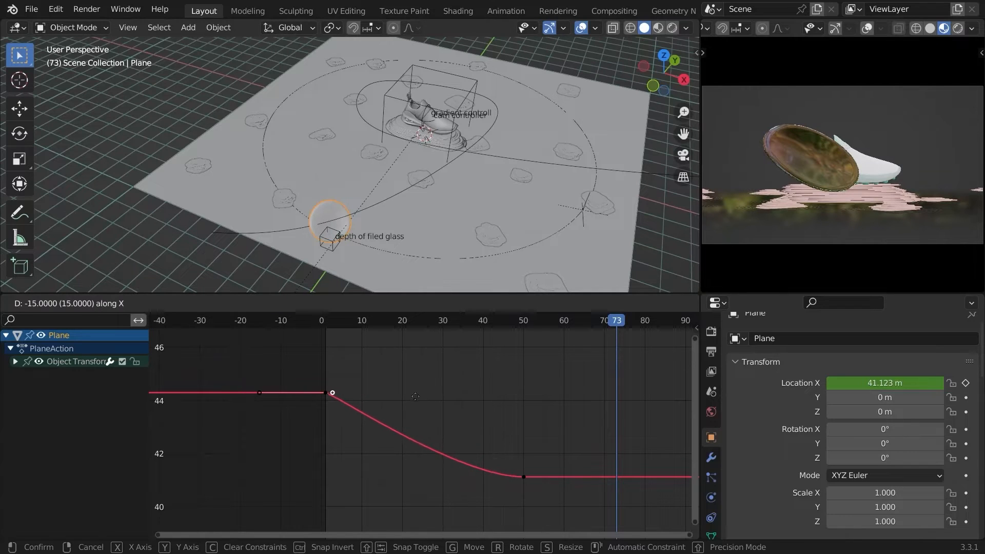
pyautogui.click(441, 406)
# - Stretch the left handle of the frame 50 keyframe horizontally toward the start, to about frame 8, for a slow ease-out
pyautogui.moveTo(518, 475); pyautogui.dragTo(529, 441, button='middle')
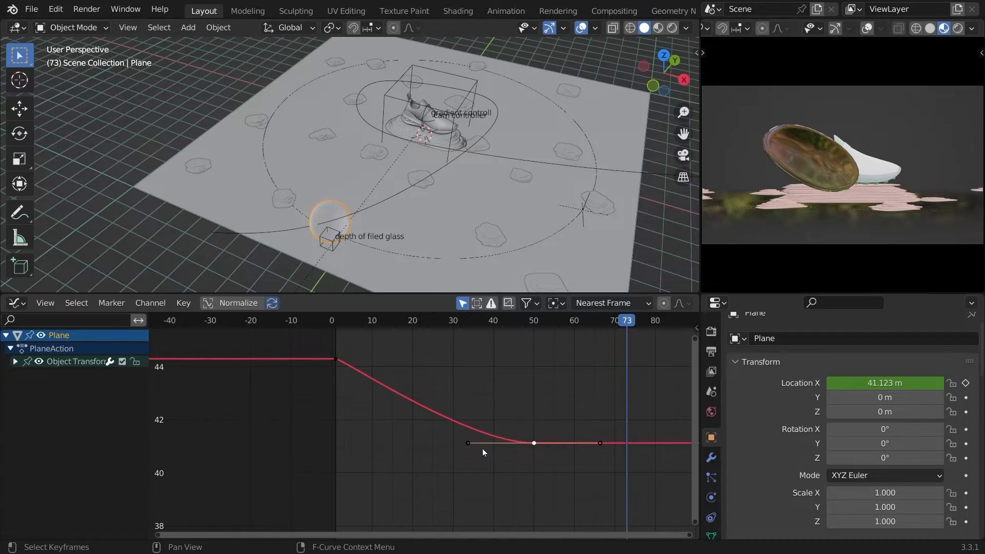
pyautogui.click(468, 443)
pyautogui.press('g')
pyautogui.press('x')
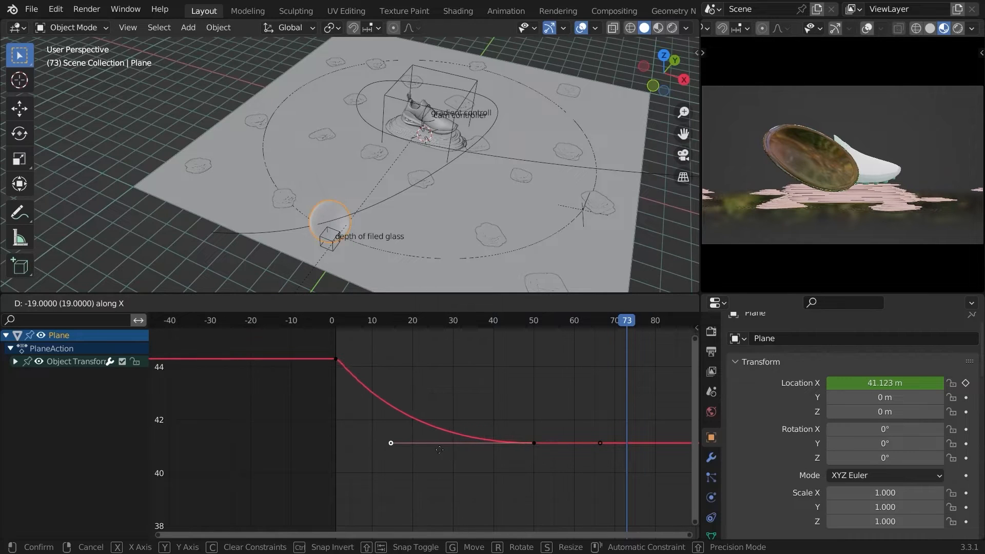
pyautogui.click(413, 442)
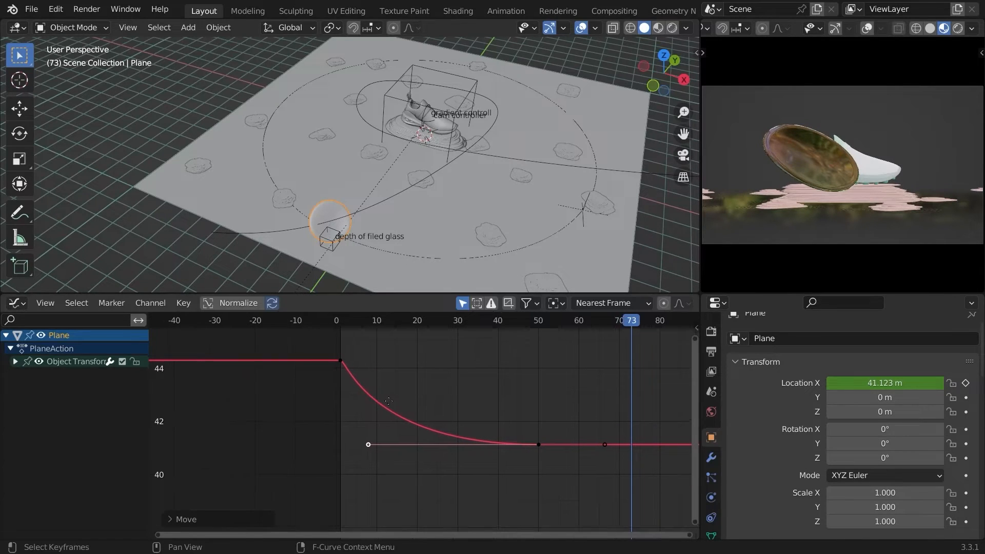
# - Move the end keyframe of the leaf's X Location curve to frame 40
pyautogui.hotkey('ctrl', 'space')
pyautogui.press('Home')
pyautogui.keyDown('ctrl'); pyautogui.moveTo(391, 362); pyautogui.dragTo(481, 277, button='middle'); pyautogui.keyUp('ctrl')
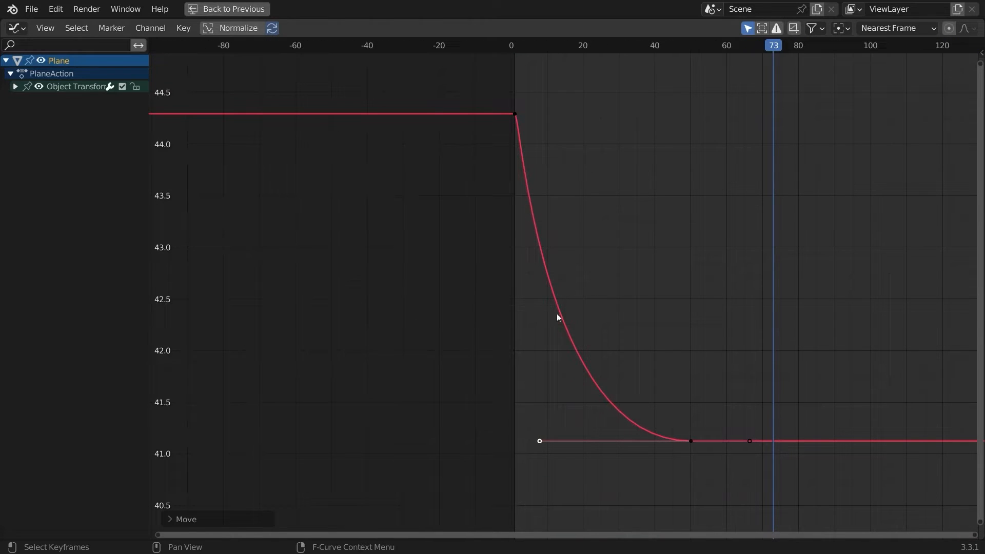
pyautogui.click(723, 431)
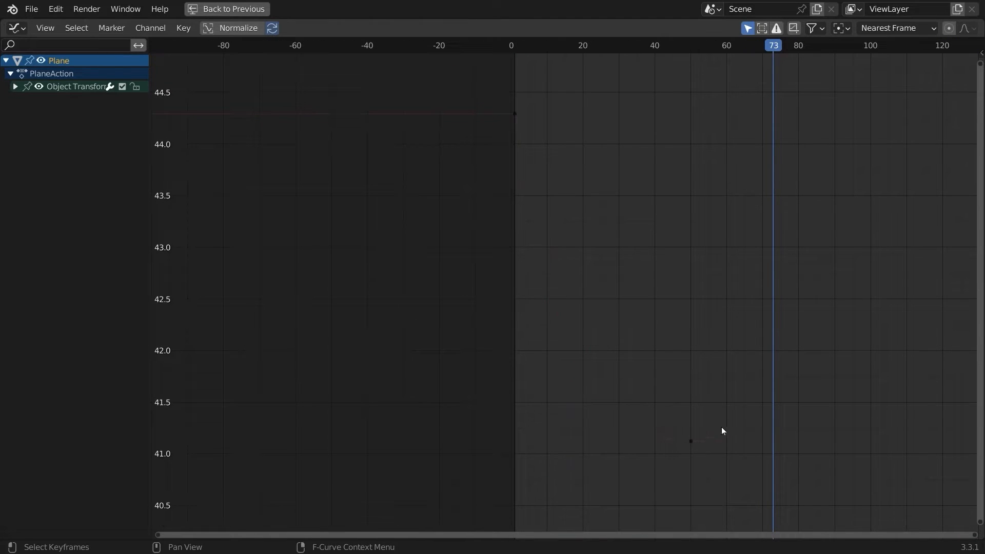
pyautogui.click(687, 439)
pyautogui.hotkey('ctrl', 'space')
pyautogui.hotkey('shift', 'Left')
pyautogui.press('g')
pyautogui.press('x')
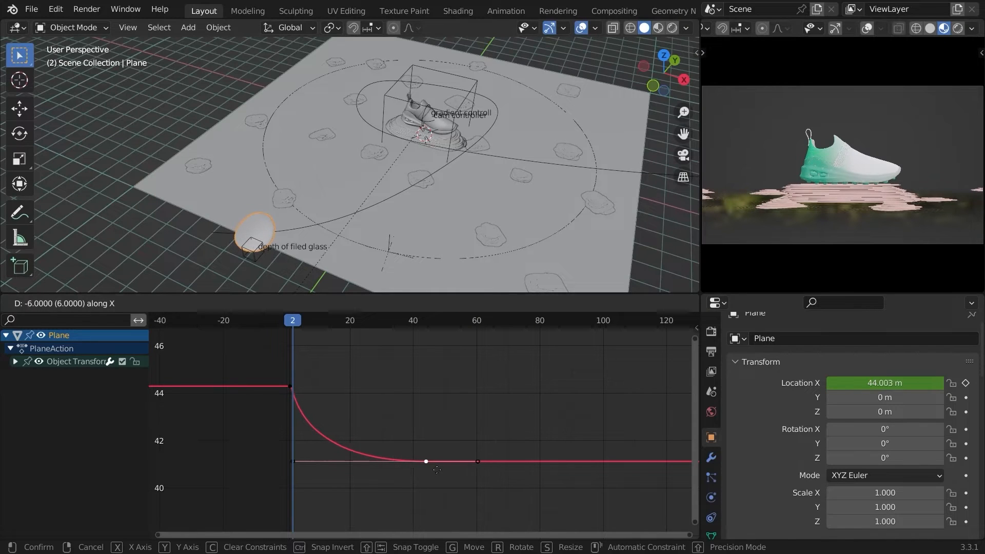
pyautogui.click(425, 471)
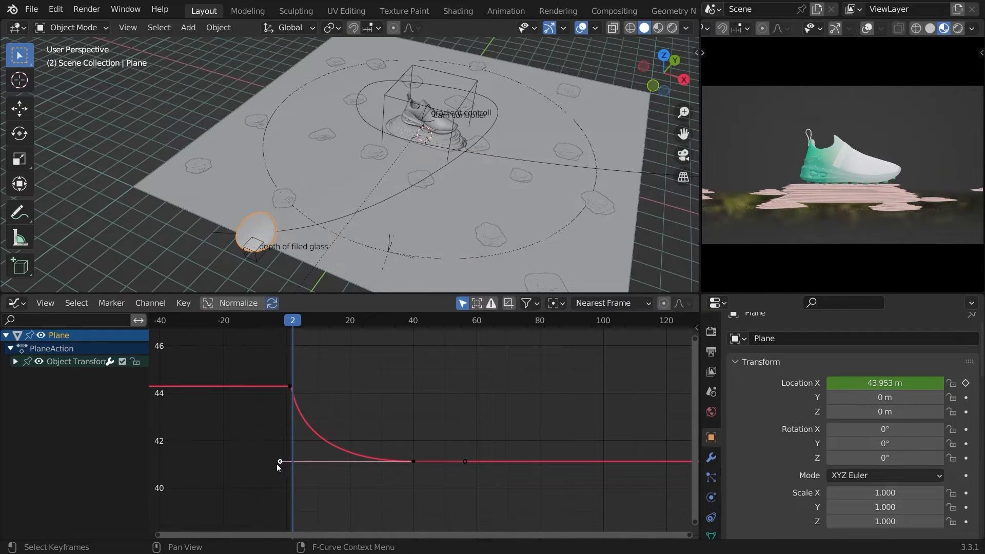
# - Pull the frame 40 keyframe's left handle back horizontally to just after frame 1 and play the leaf's entrance from the start
pyautogui.press('g')
pyautogui.press('x')
pyautogui.click(295, 358)
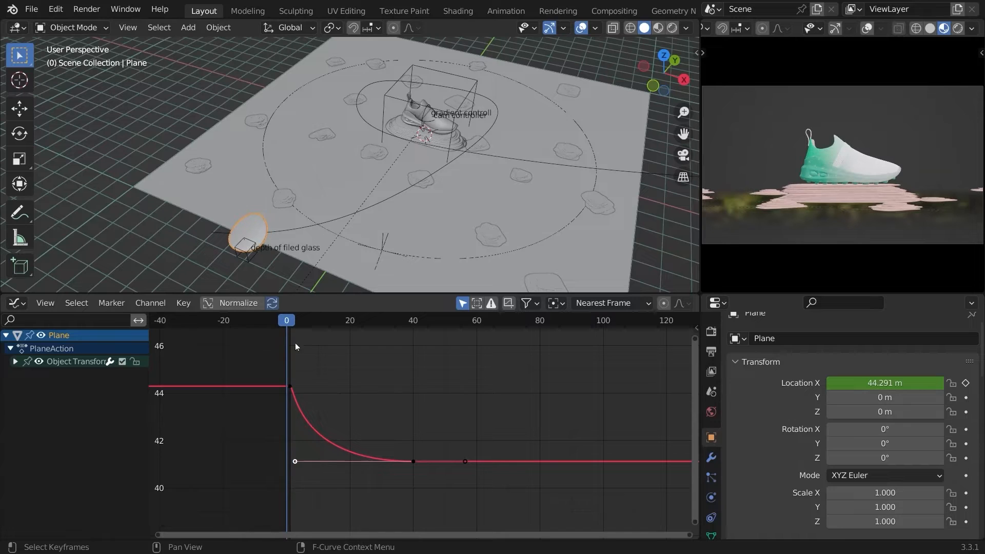
pyautogui.press('space')
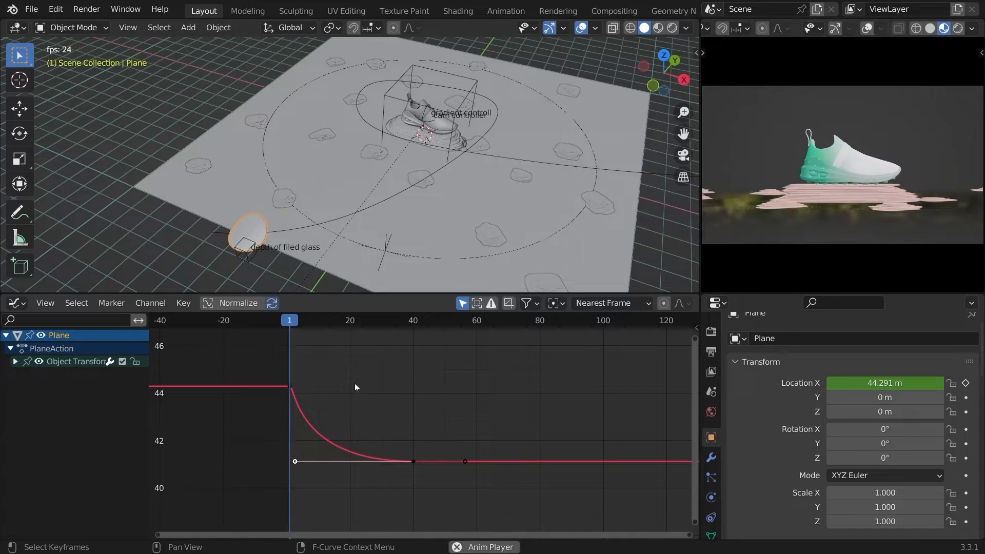
pyautogui.press('space')
pyautogui.click(293, 321)
pyautogui.press('space')
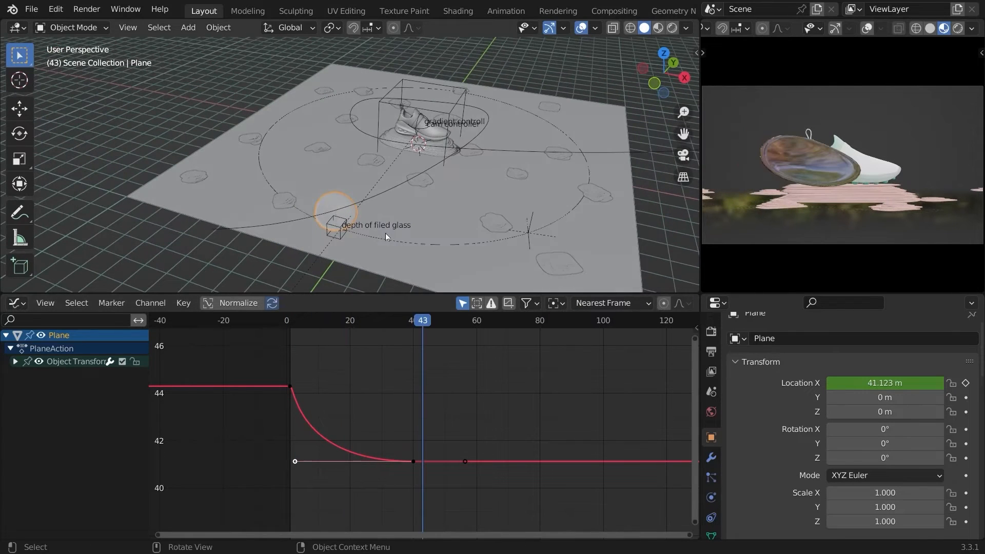
# - Raise the Bezier circle that guides the displacement object along Z to about 0.027 m
pyautogui.click(488, 244)
pyautogui.click(487, 240)
pyautogui.moveTo(484, 239); pyautogui.dragTo(470, 202, button='middle')
pyautogui.press('g')
pyautogui.press('z')
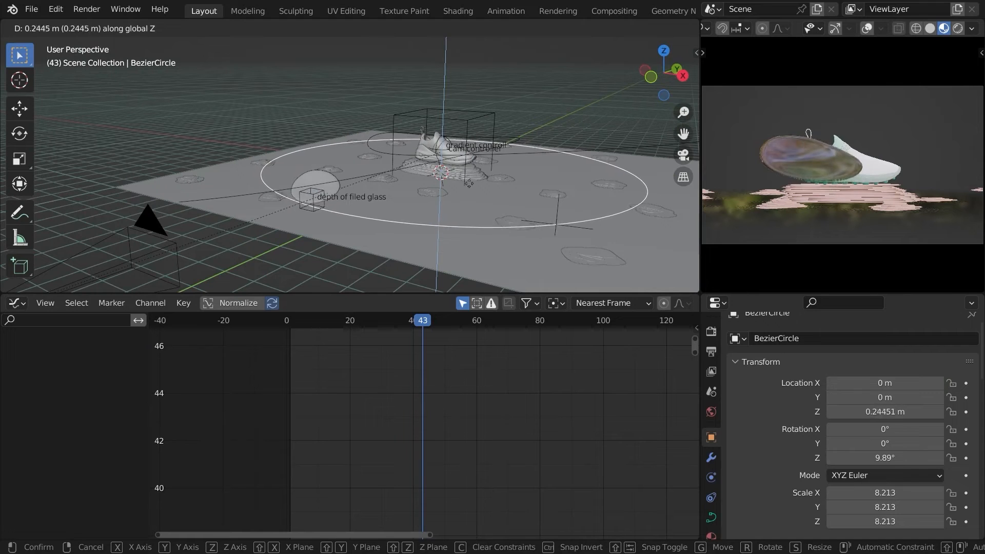
pyautogui.click(467, 190)
# - Rotate the Bezier circle around Z to about 23.8° and play the animation from the start
pyautogui.press('r')
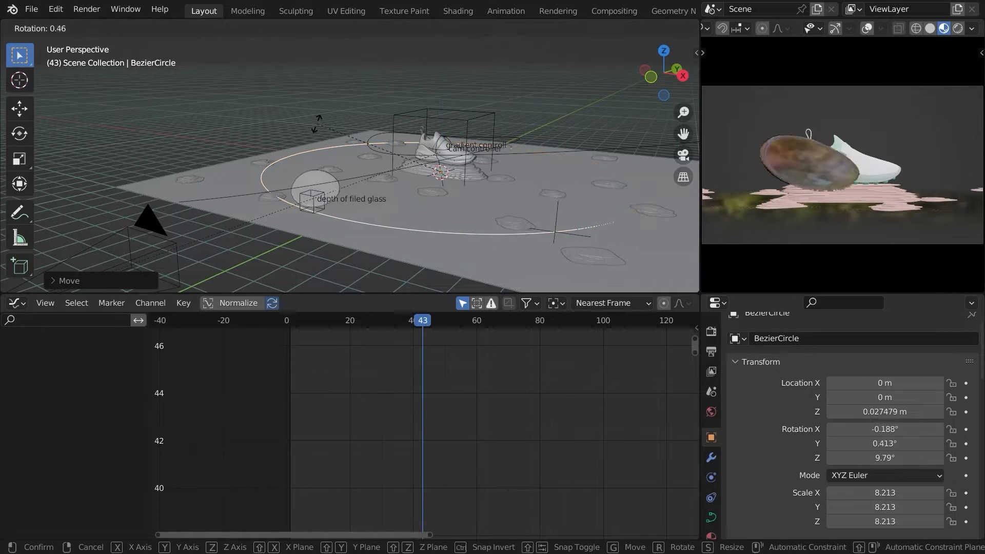
pyautogui.press('z')
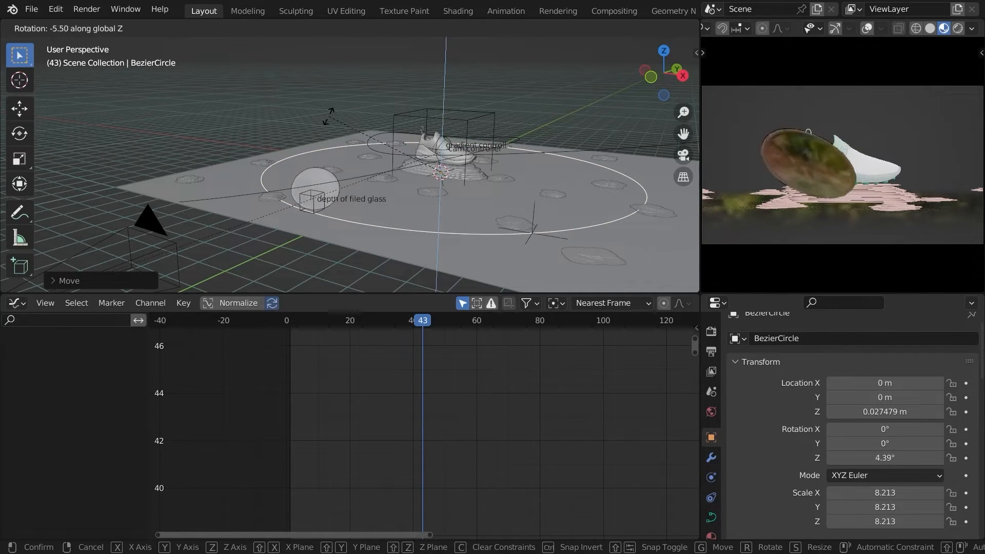
pyautogui.click(291, 324)
pyautogui.click(287, 325)
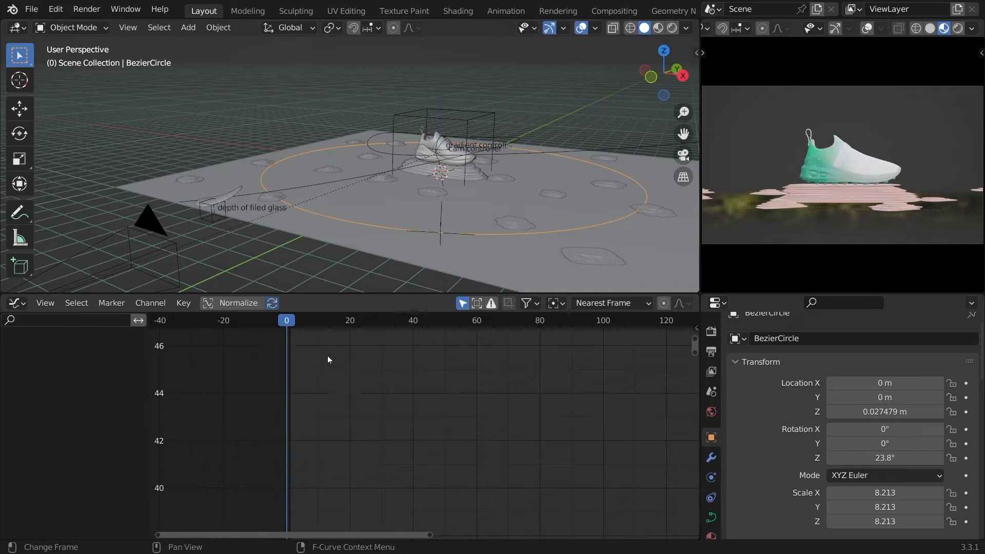
pyautogui.press('space')
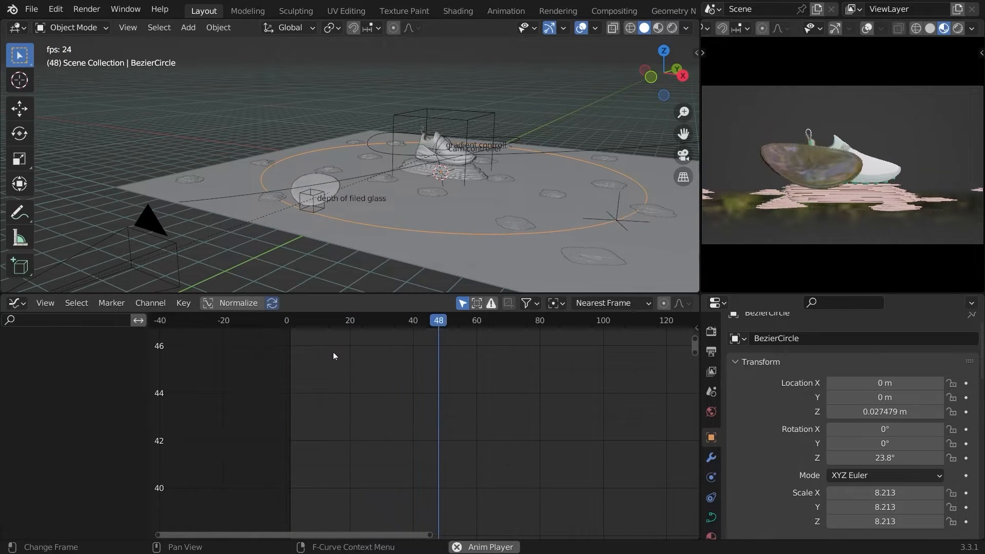
pyautogui.press('space')
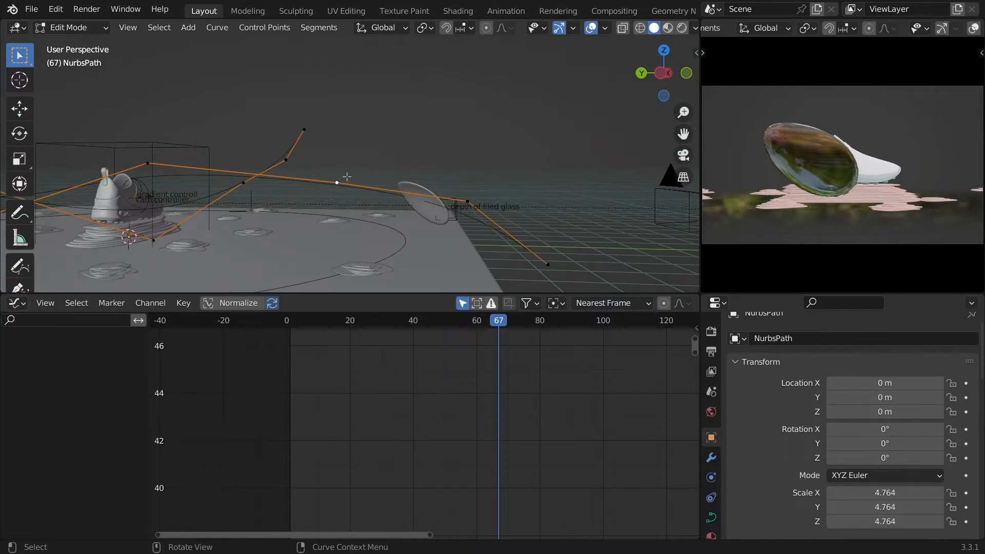
# - Adjust the height of the two NURBS path control points on either side of the glass leaf along Z
pyautogui.press('g')
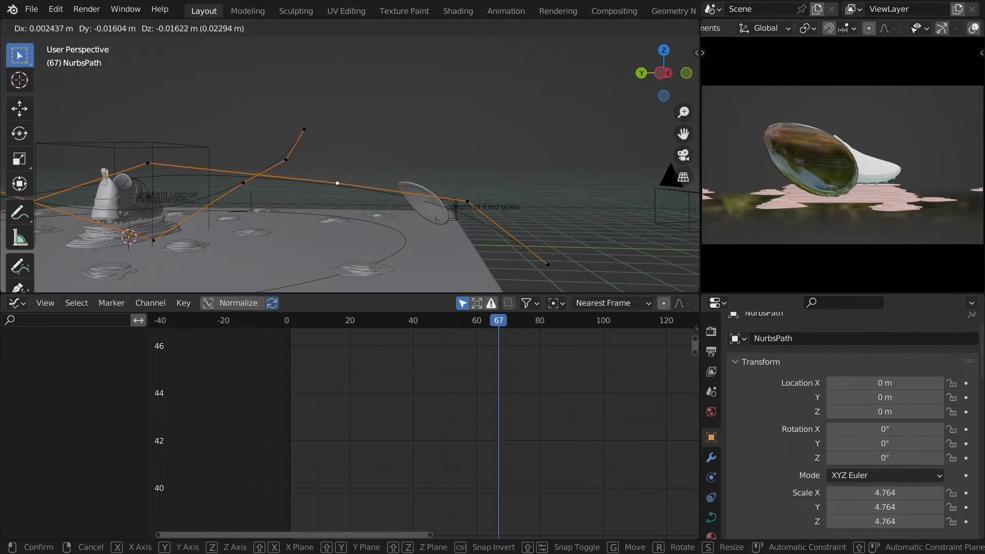
pyautogui.press('z')
pyautogui.click(335, 199)
pyautogui.click(467, 201)
pyautogui.press('g')
pyautogui.press('z')
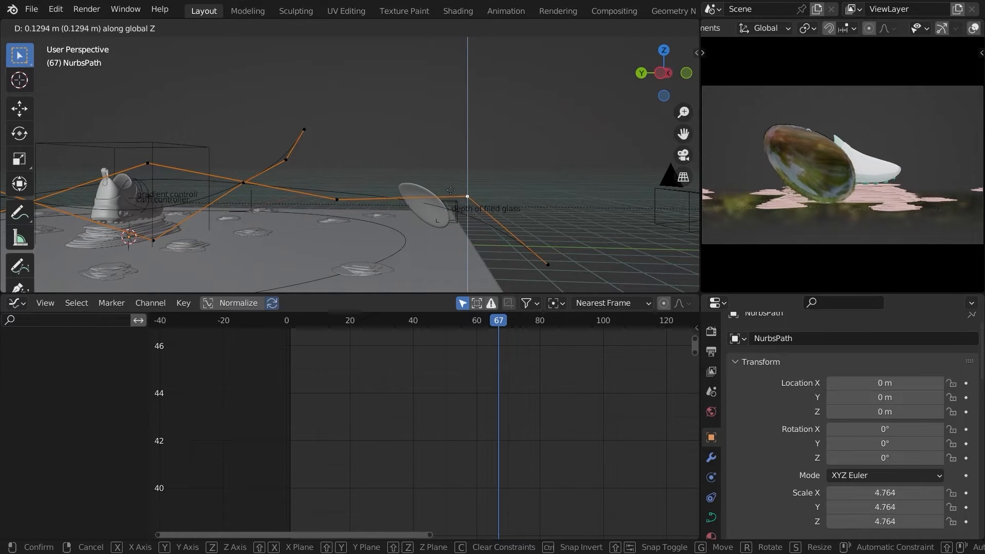
pyautogui.click(453, 209)
pyautogui.press('Tab')
# - Replay the leaf's entrance from frame 1 and move the path control point nearest the leaf in top view
pyautogui.moveTo(454, 209); pyautogui.dragTo(328, 222, button='middle')
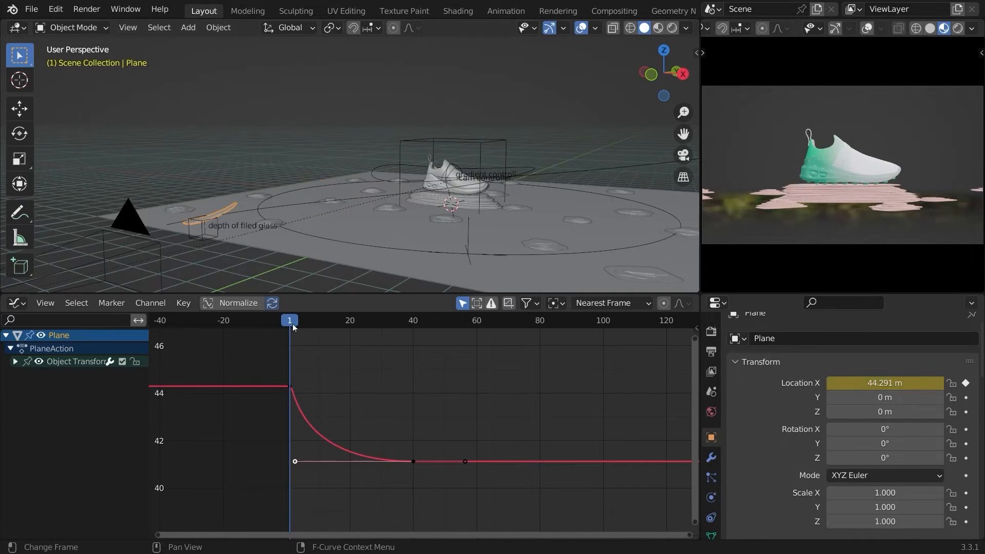
pyautogui.press('space')
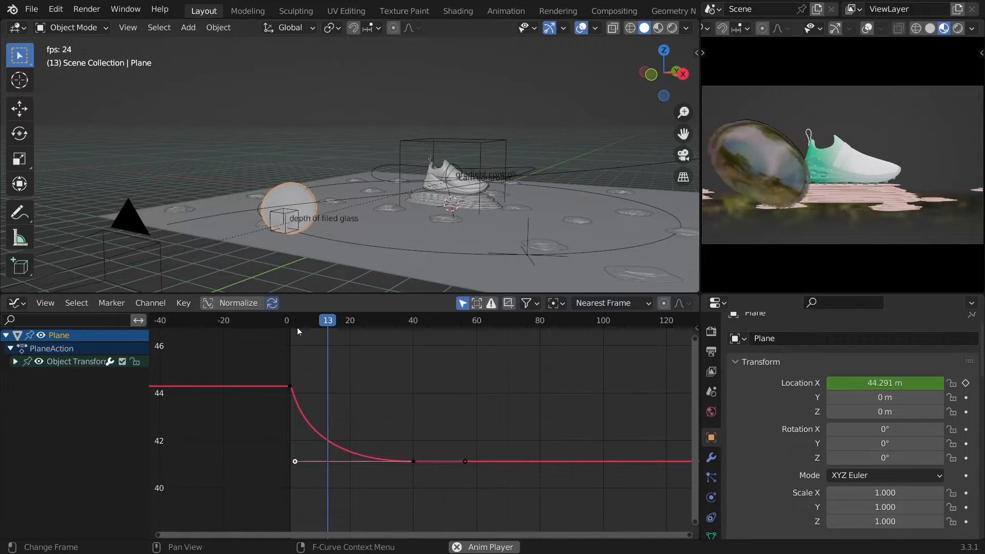
pyautogui.press('space')
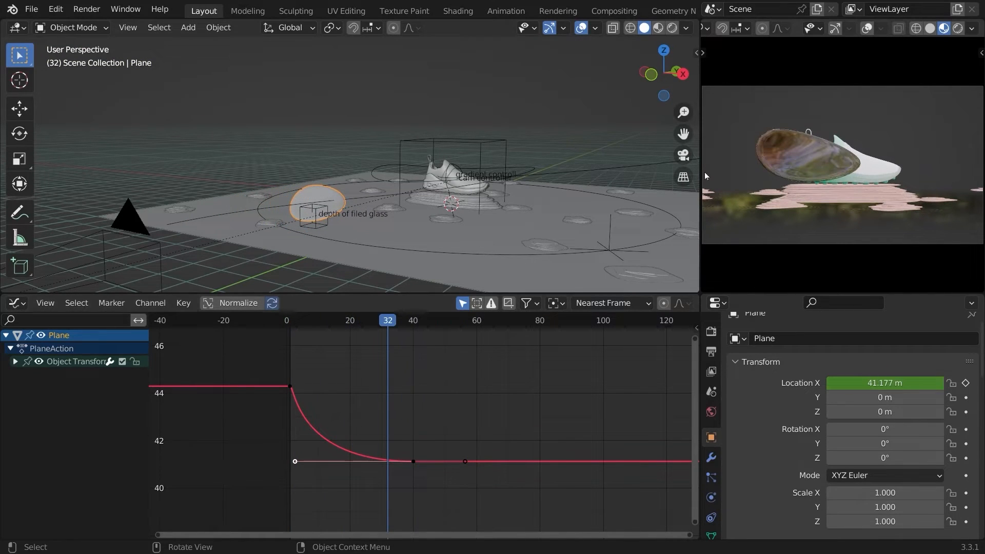
pyautogui.moveTo(354, 198); pyautogui.dragTo(396, 207, button='middle')
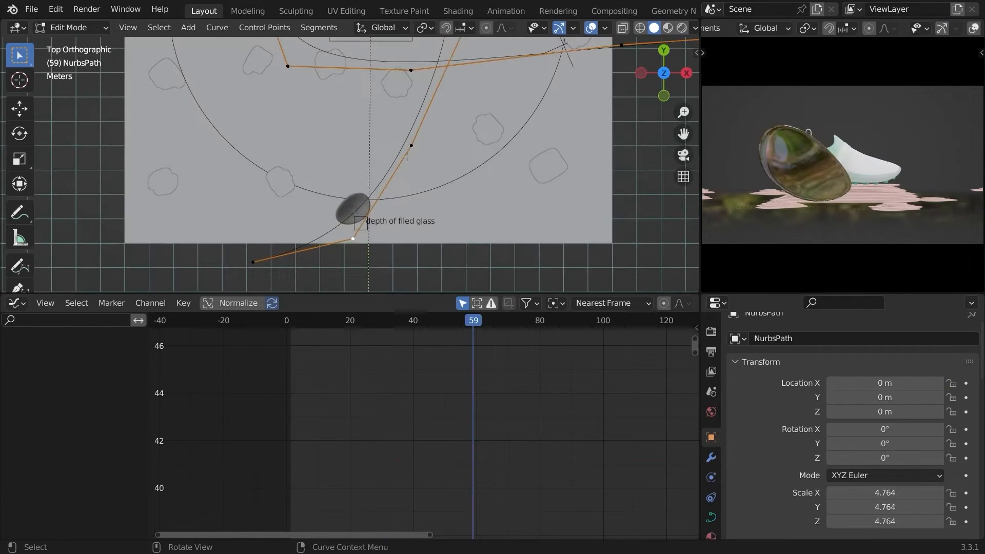
pyautogui.press('g')
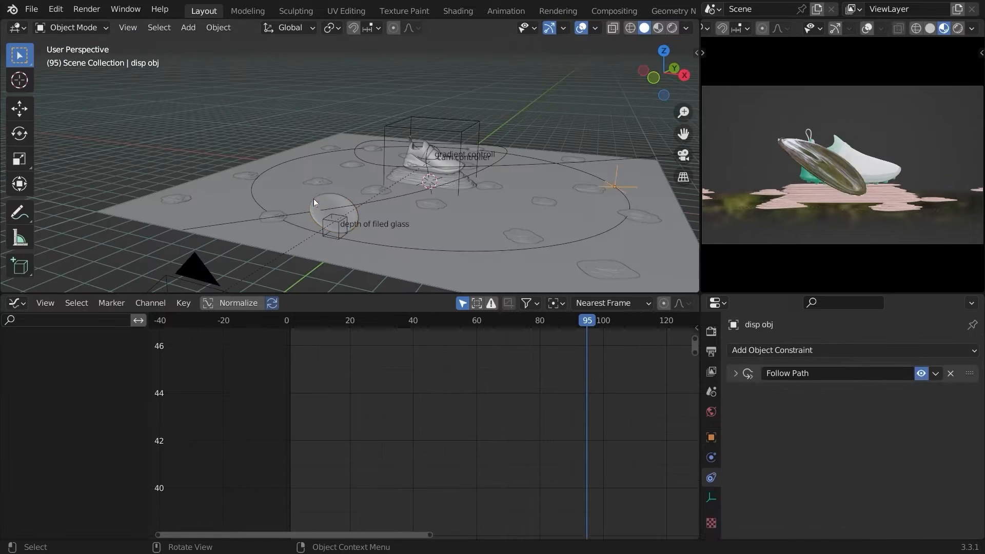
# - Set the Clouds size of the glass leaf's disp displacement texture to 2.8 and play the animation
pyautogui.click(313, 200)
pyautogui.click(711, 457)
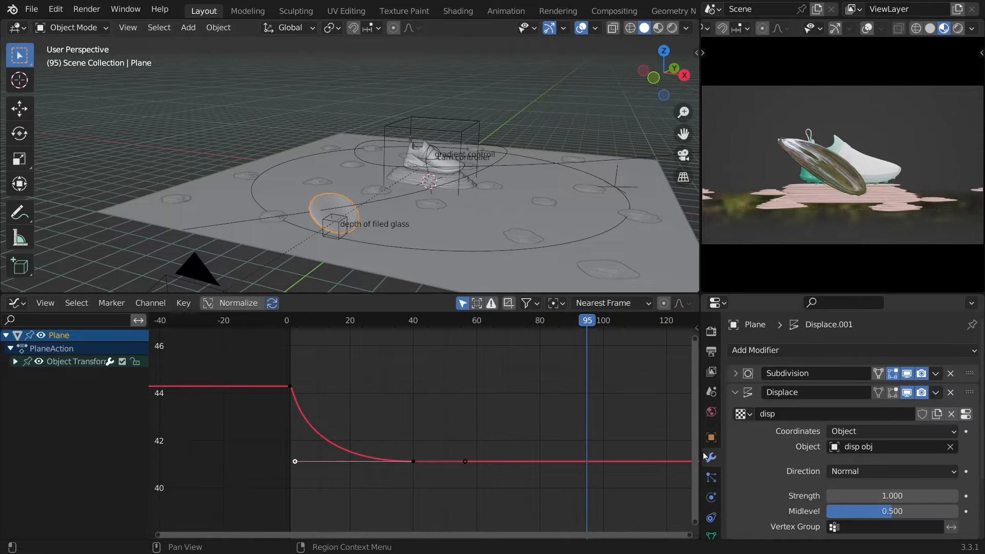
pyautogui.scroll(-2, 904, 471)
pyautogui.click(966, 376)
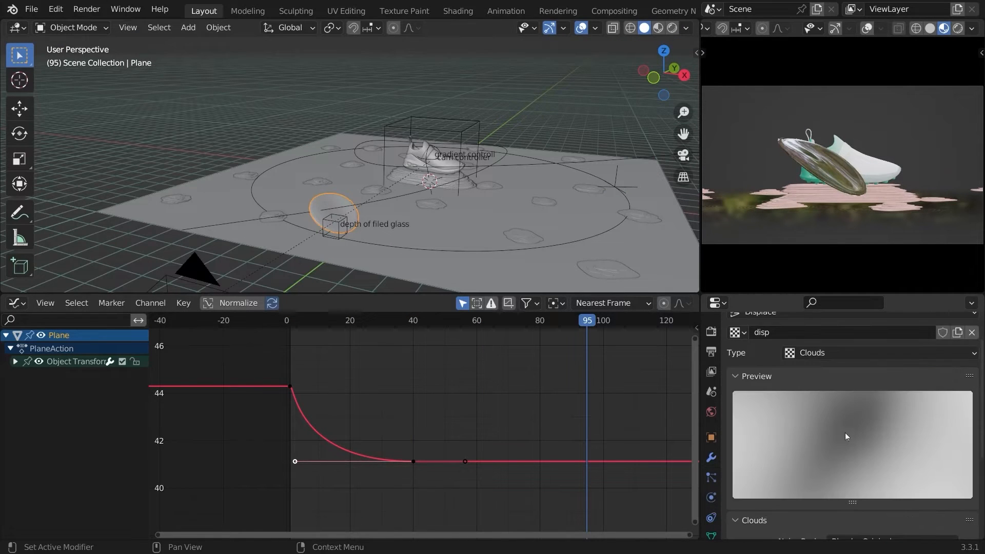
pyautogui.scroll(-6, 872, 461)
pyautogui.moveTo(868, 479); pyautogui.dragTo(877, 479)
pyautogui.click(877, 478)
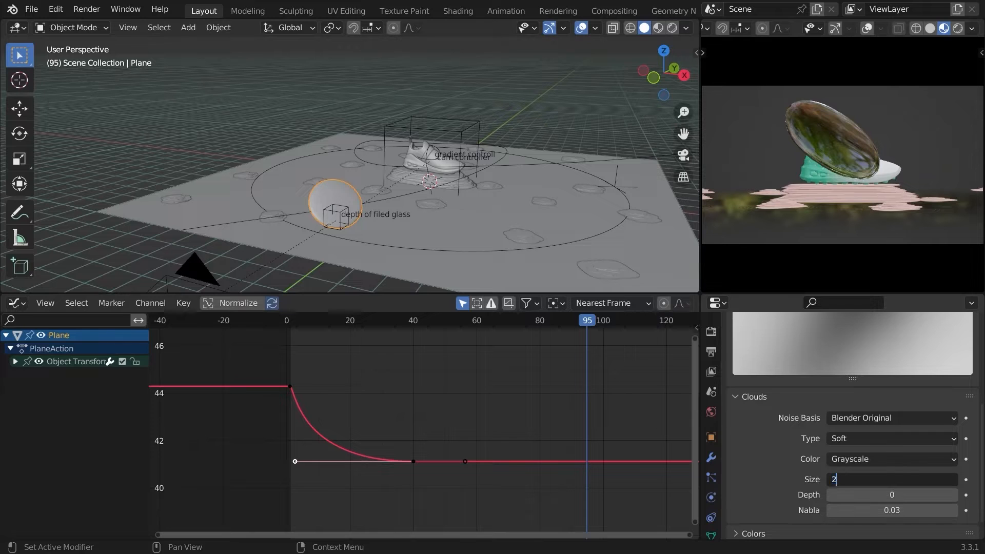
pyautogui.write('2.8')
pyautogui.press('Return')
pyautogui.press('space')
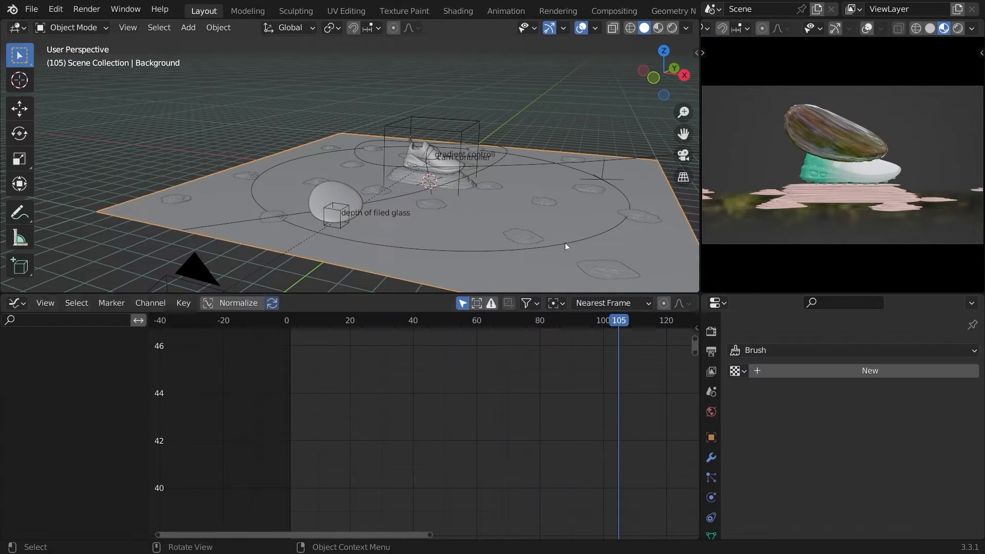
# - Rotate the Bezier circle around Z to change the leaf's displacement and replay the animation from the start
pyautogui.click(564, 245)
pyautogui.press('space')
pyautogui.click(558, 244)
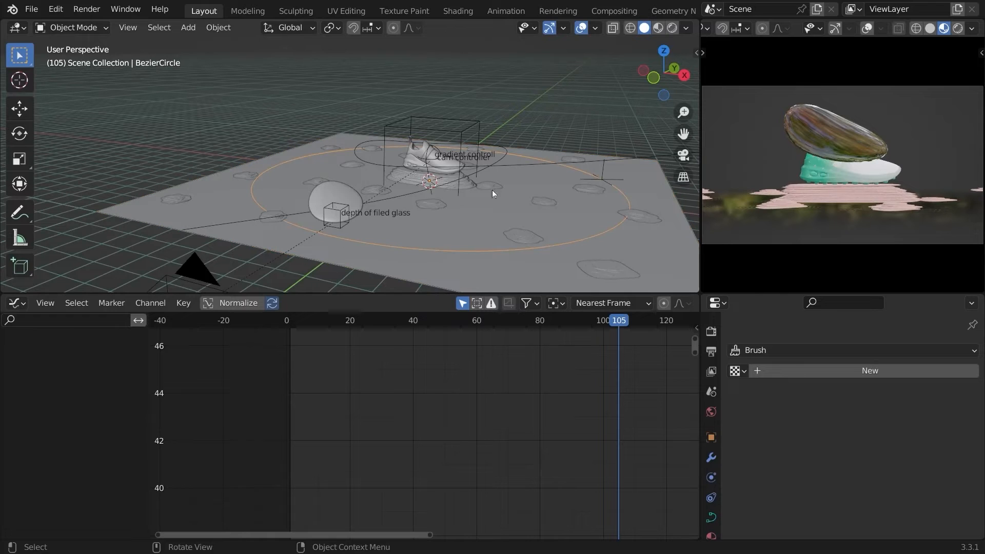
pyautogui.press('r')
pyautogui.press('z')
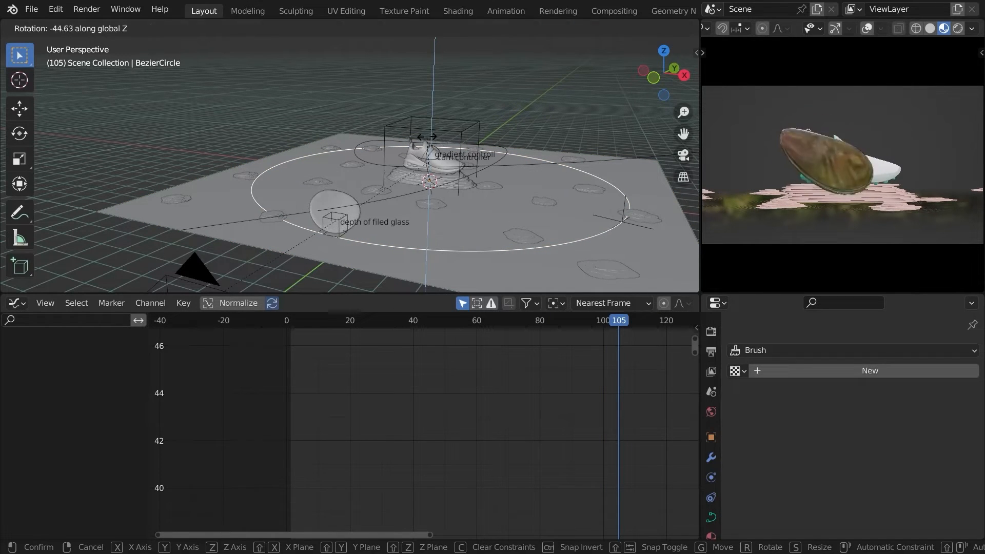
pyautogui.click(300, 334)
pyautogui.press('space')
pyautogui.press('space')
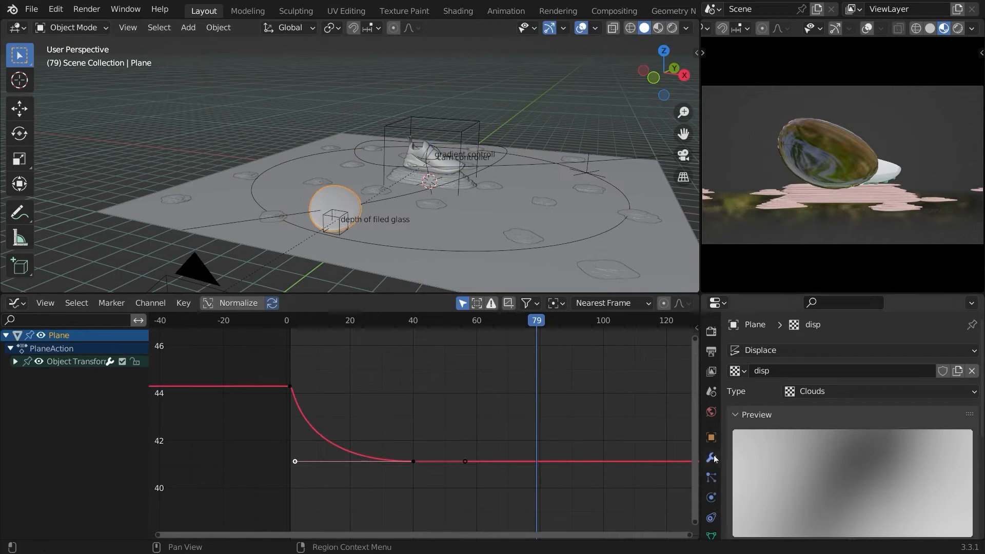
# - Set the strength of the glass leaf's first Displace modifier to 1.3 and save the file
pyautogui.click(711, 457)
pyautogui.scroll(-2, 807, 447)
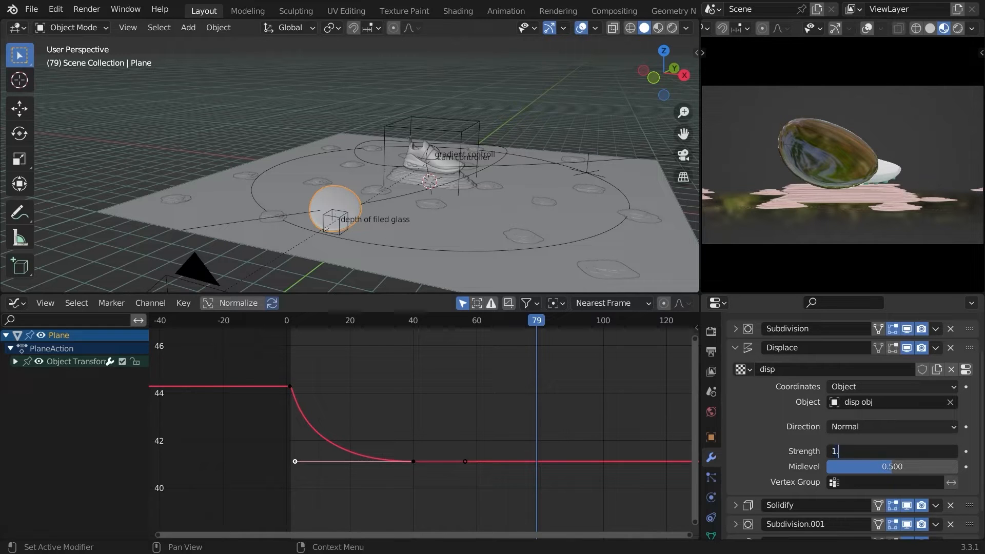
pyautogui.write('.3')
pyautogui.press('Return')
pyautogui.click(735, 347)
pyautogui.press('space')
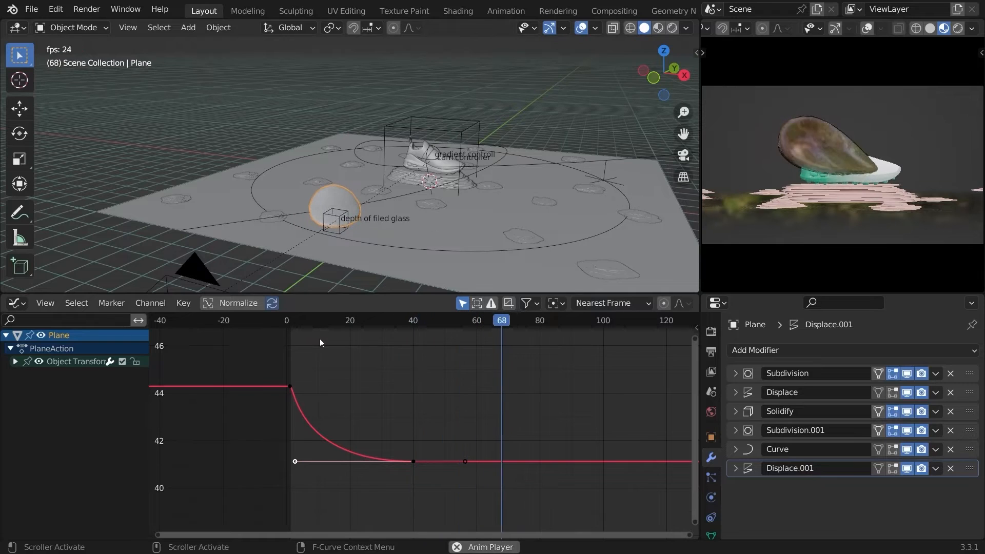
pyautogui.hotkey('ctrl', 's')
# - Keyframe the cam controller's location, rotation and scale at frame 1 in the Timeline and go to frame 20
pyautogui.moveTo(341, 221); pyautogui.dragTo(355, 154, button='middle')
pyautogui.click(322, 106)
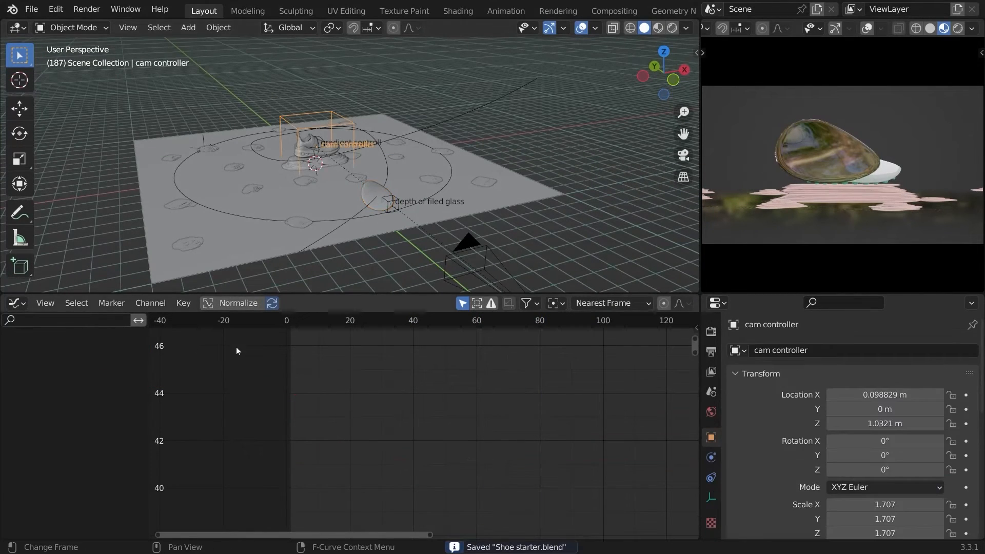
pyautogui.hotkey('ctrl', 'Tab')
pyautogui.moveTo(211, 332); pyautogui.dragTo(190, 327)
pyautogui.moveTo(370, 242); pyautogui.dragTo(379, 179, button='middle')
pyautogui.press('i')
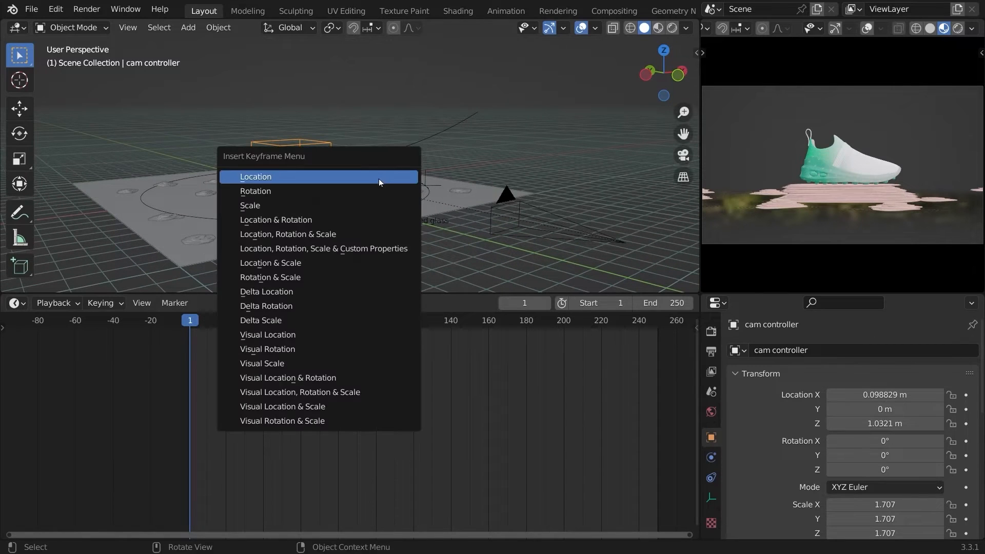
pyautogui.click(343, 232)
pyautogui.click(225, 330)
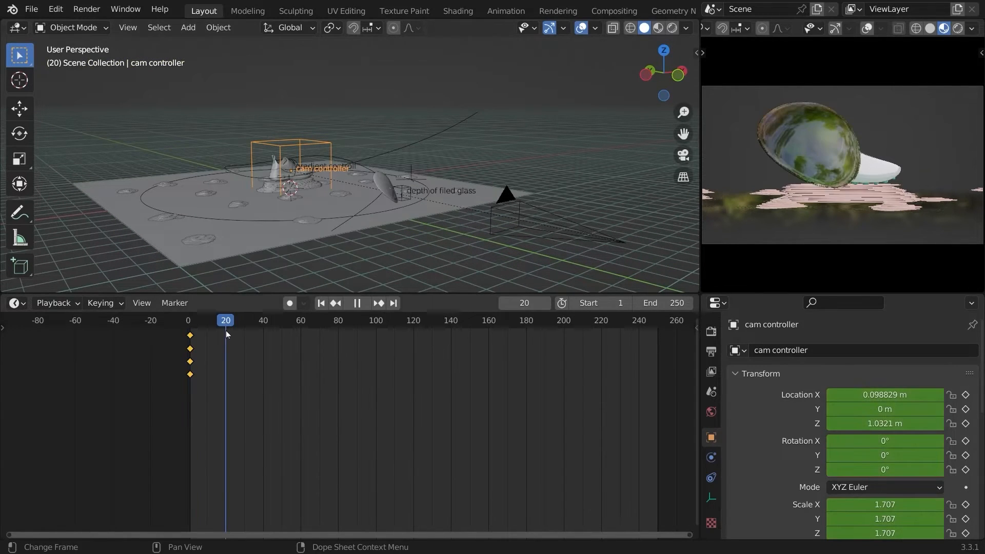
# - Scale the cam controller down to 1.611, rotate it to -10.8° on Y, and keyframe its location, rotation and scale at frame 20
pyautogui.moveTo(338, 254); pyautogui.dragTo(516, 150, button='middle')
pyautogui.press('s')
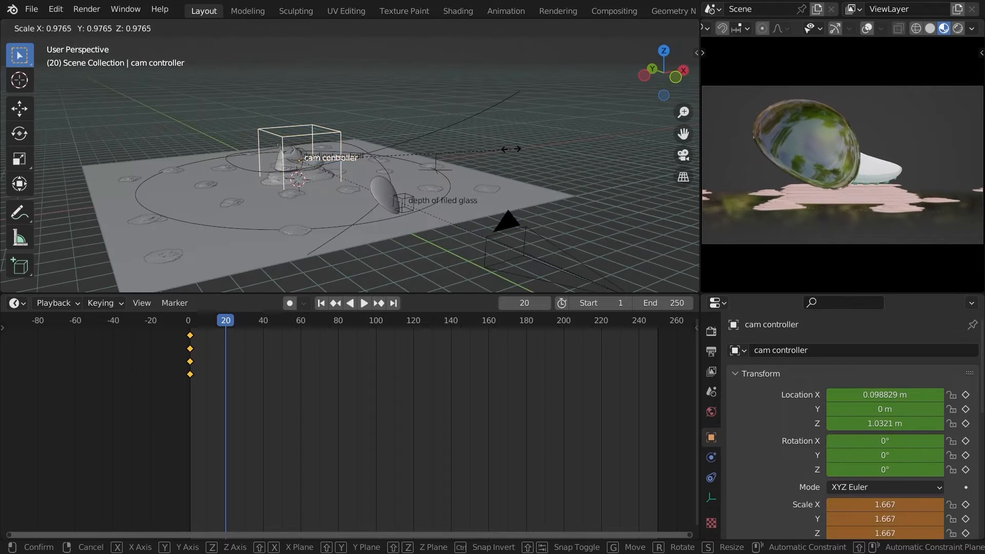
pyautogui.click(504, 148)
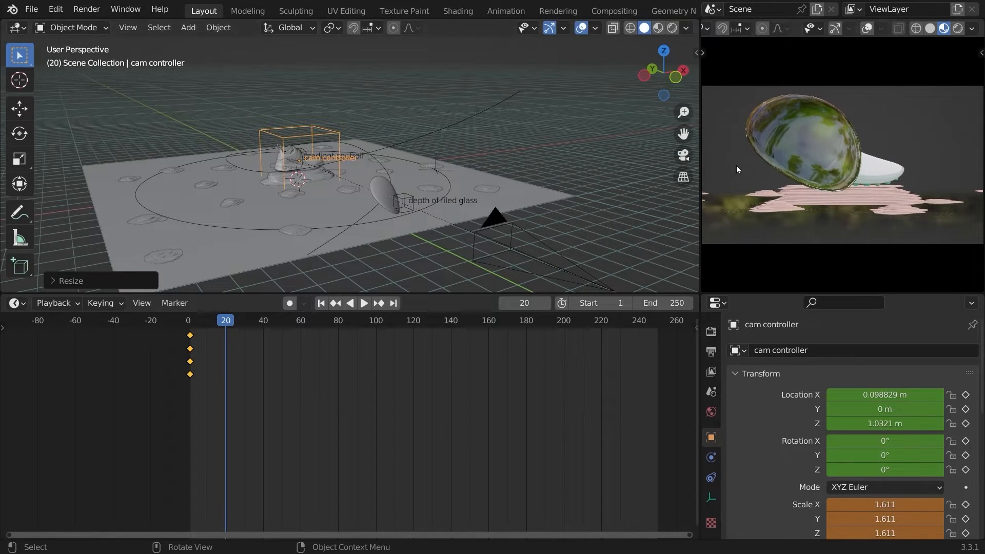
pyautogui.press('r')
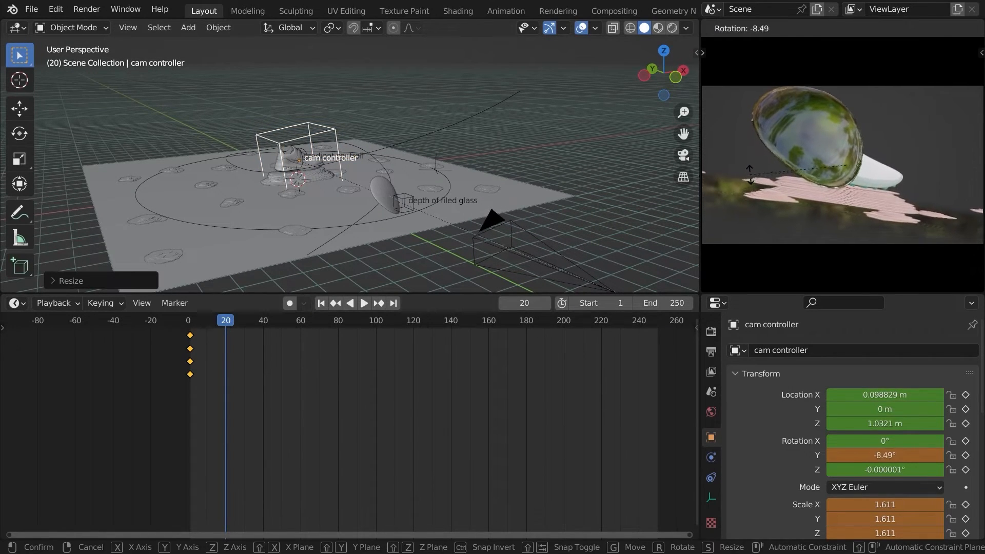
pyautogui.click(754, 177)
pyautogui.press('i')
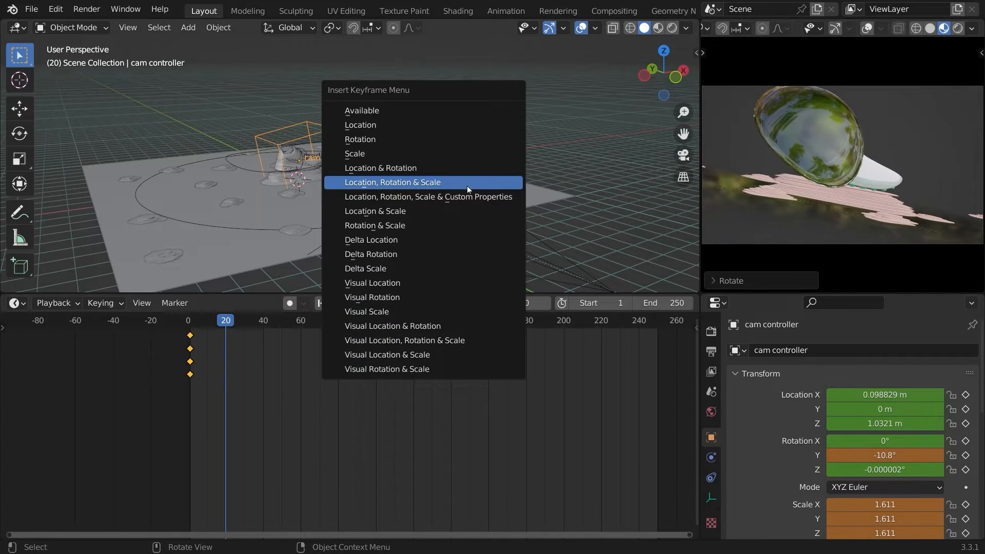
pyautogui.click(467, 183)
# - Play the animation from frame 1 to check the camera controller's motion
pyautogui.click(190, 321)
pyautogui.press('space')
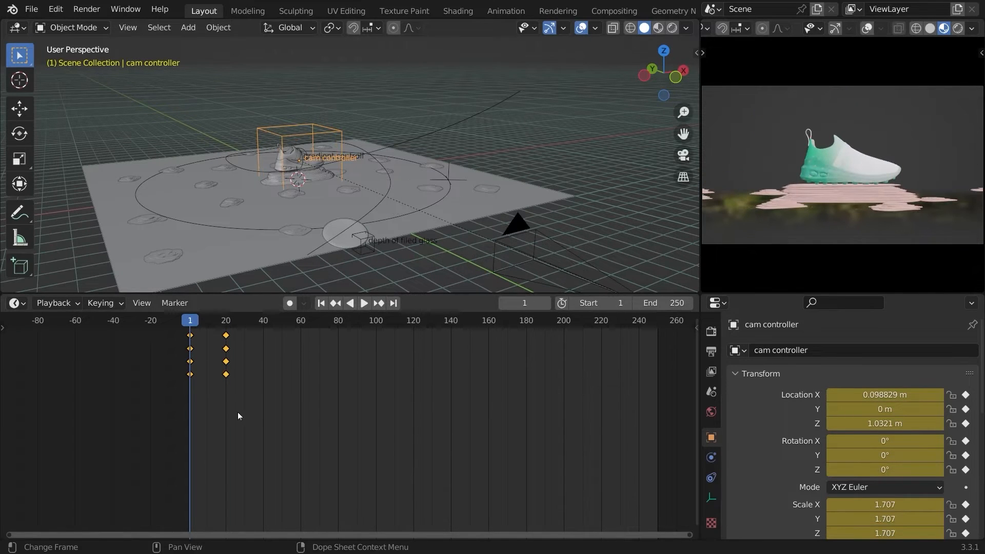
pyautogui.press('space')
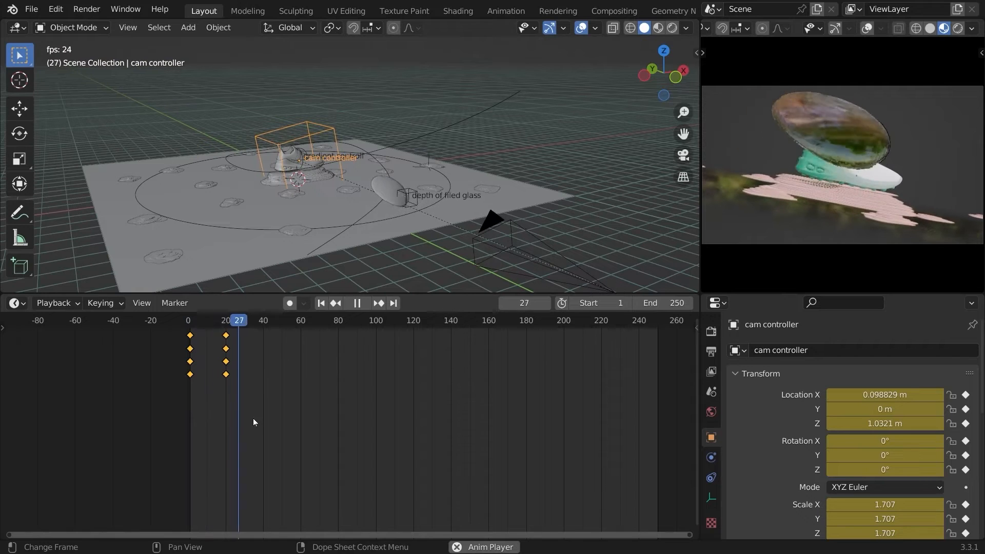
pyautogui.press('Escape')
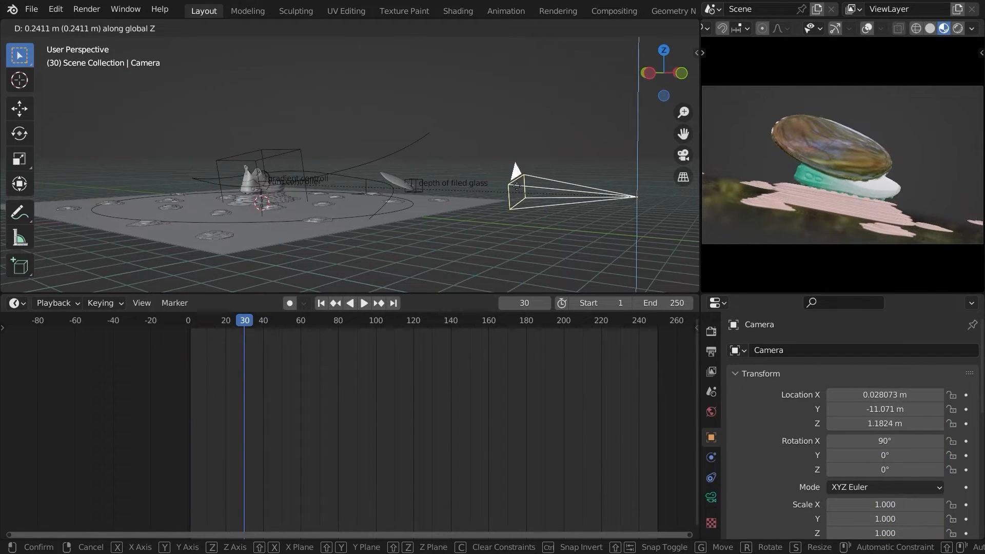
# - Raise the camera along Z and lower the NurbsPath control point near the glass leaf by about 0.33 m
pyautogui.click(479, 181)
pyautogui.click(367, 178)
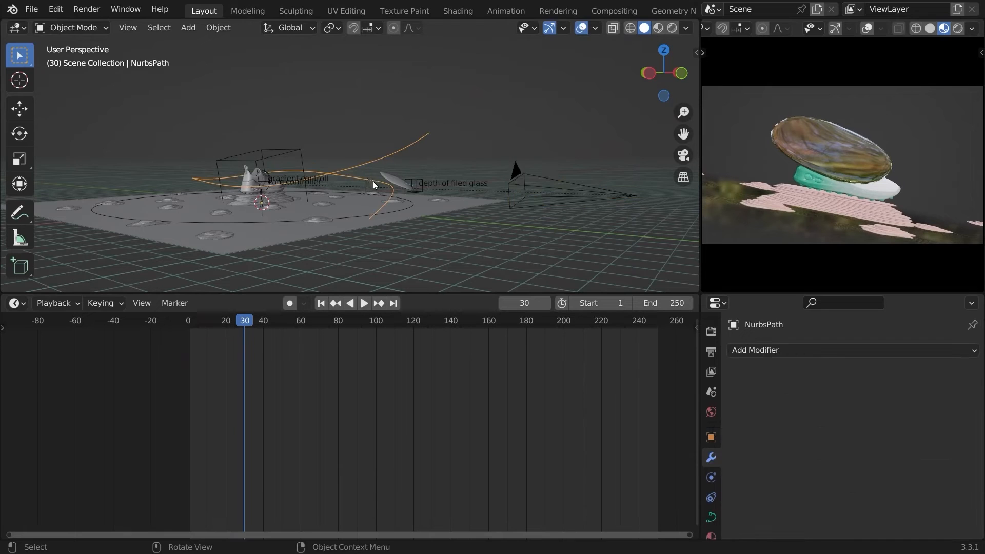
pyautogui.press('Tab')
pyautogui.press('g')
pyautogui.press('z')
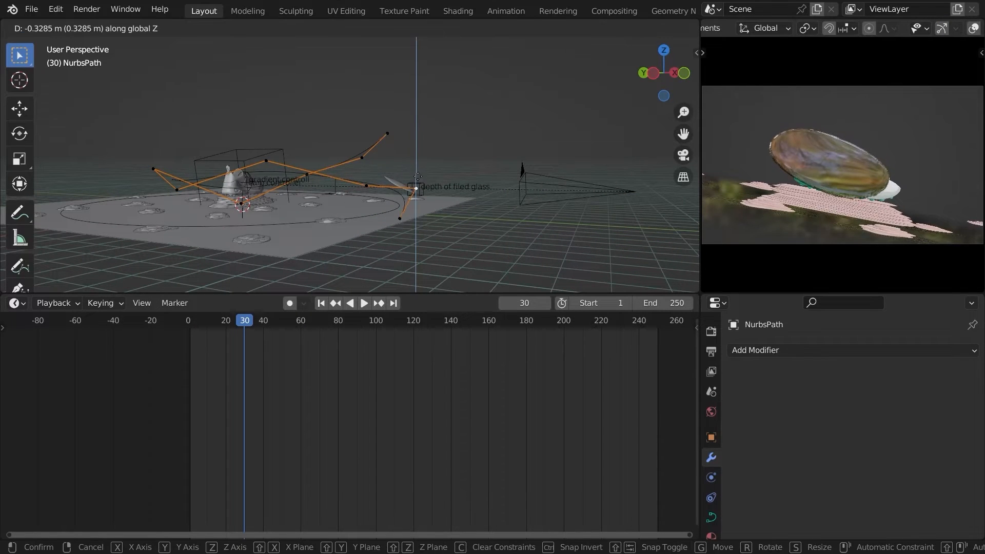
pyautogui.click(415, 178)
# - Leave curve editing, adjust the camera's height along Z to about 1.14 m, and replay the animation from the start
pyautogui.press('Tab')
pyautogui.click(520, 188)
pyautogui.press('g')
pyautogui.press('z')
pyautogui.click(520, 191)
pyautogui.click(189, 323)
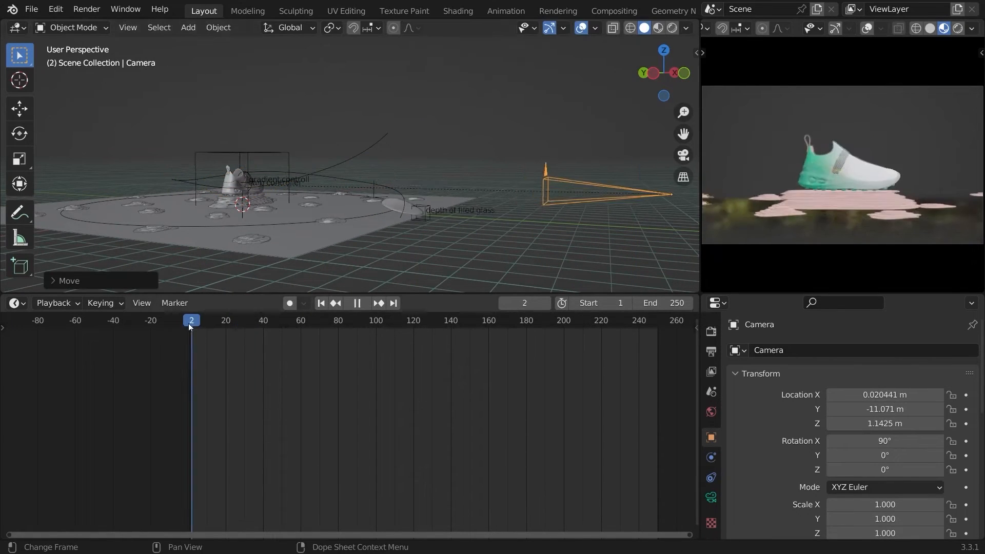
pyautogui.press('space')
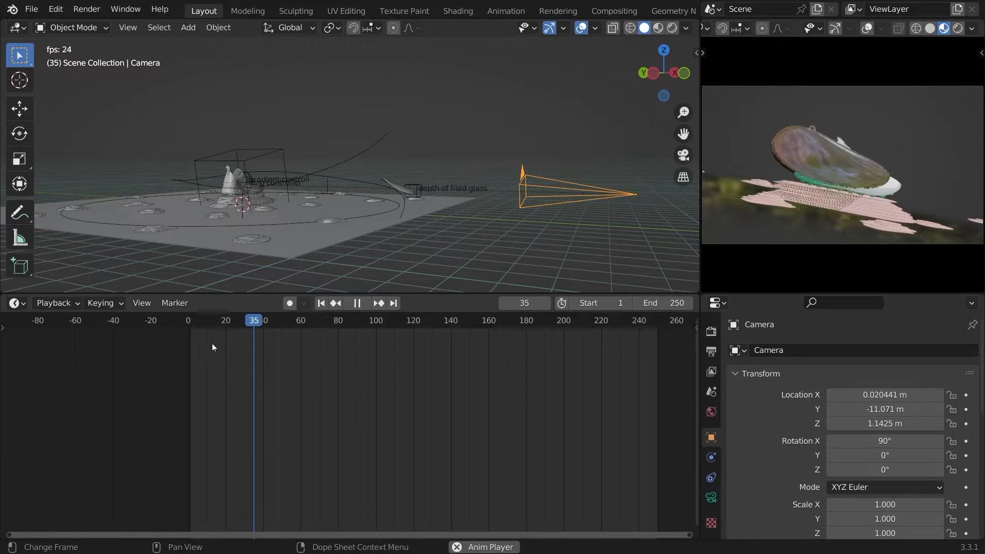
pyautogui.press('space')
# - Scale the cam controller up to 2.025 at frame 1 and keyframe its location, rotation and scale
pyautogui.click(189, 323)
pyautogui.click(255, 149)
pyautogui.moveTo(266, 148); pyautogui.dragTo(303, 167, button='middle')
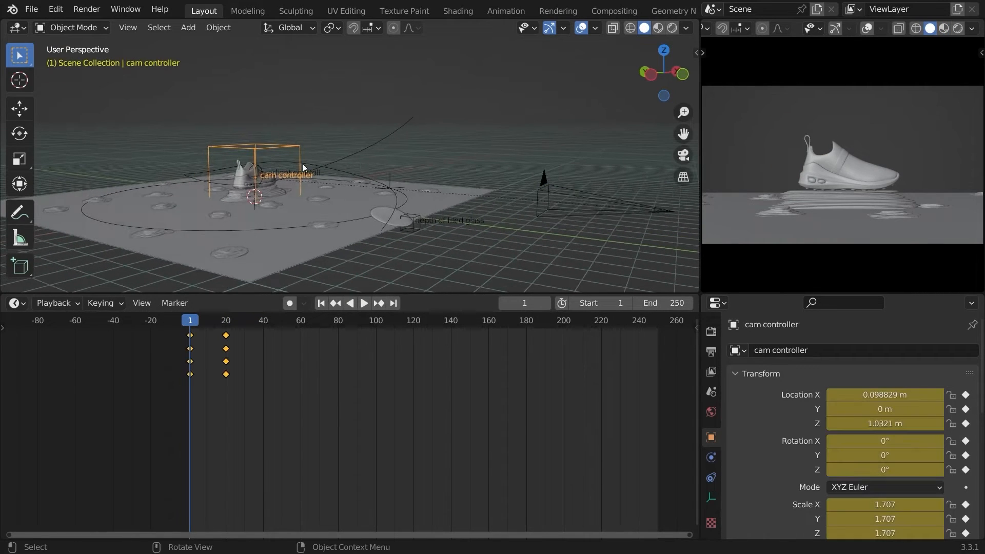
pyautogui.press('s')
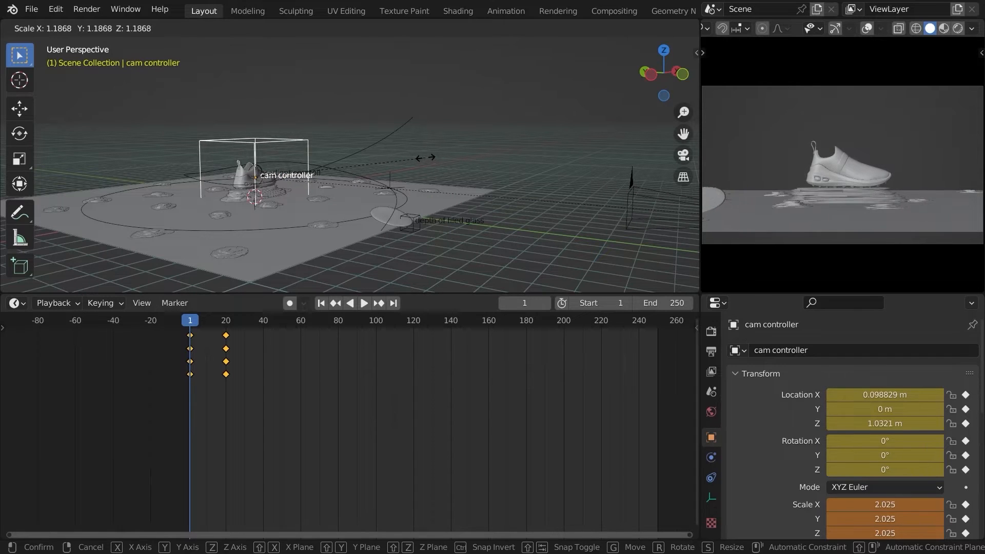
pyautogui.click(426, 160)
pyautogui.press('i')
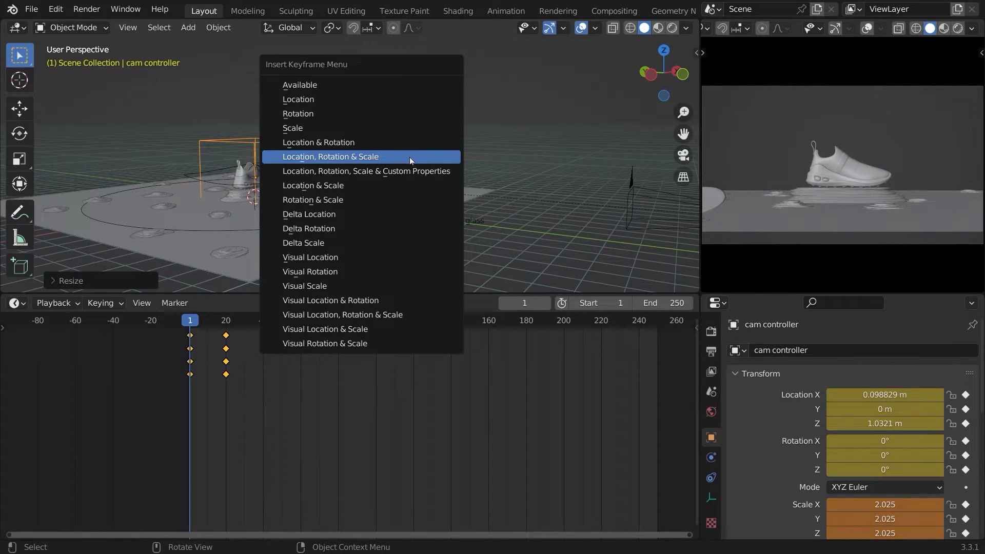
pyautogui.click(410, 157)
# - Rotate the cam controller to -6.15° on Y at frame 1 and keyframe its location, rotation and scale again
pyautogui.press('r')
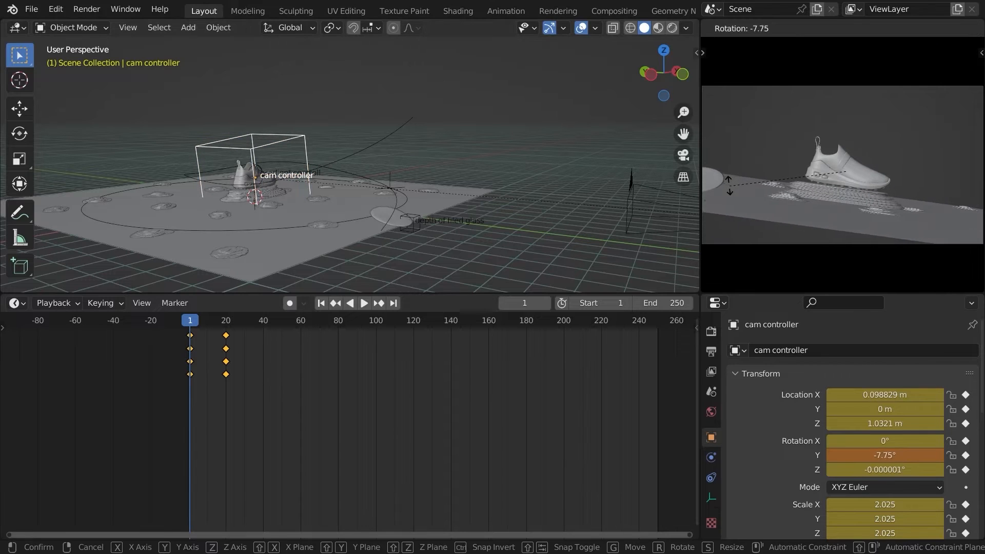
pyautogui.click(729, 181)
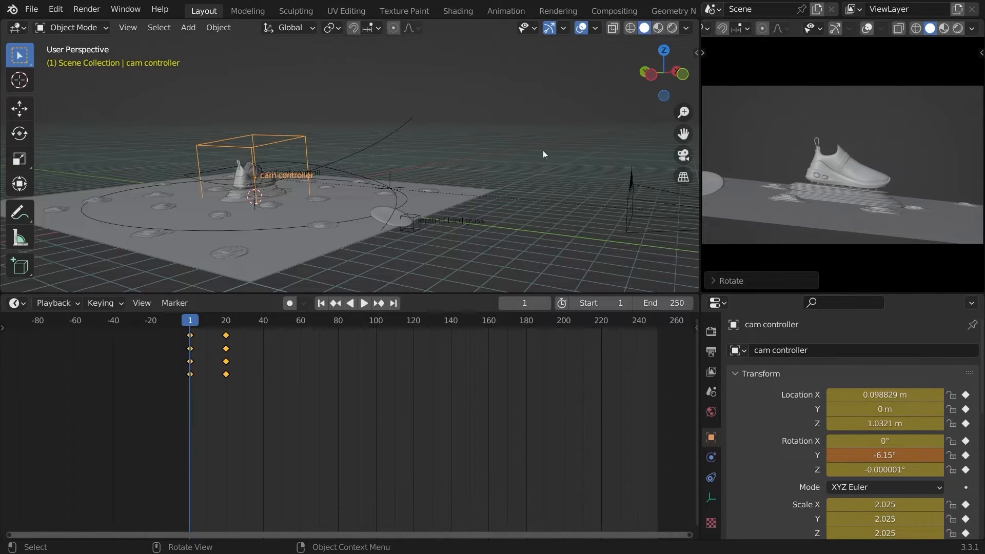
pyautogui.press('i')
pyautogui.click(516, 149)
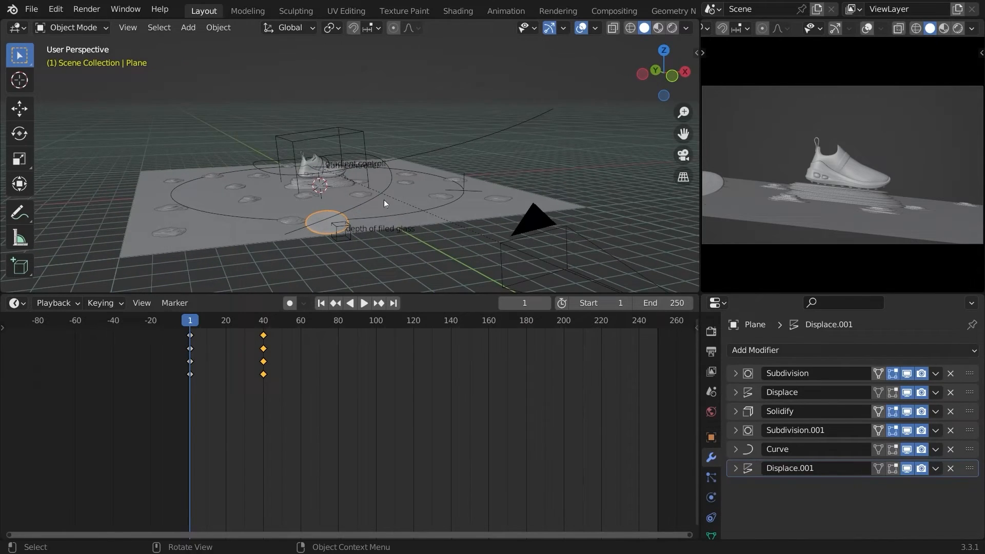
# - Move the glass leaf along X to 44.747 m at frame 1, keyframe its X location, and play the animation
pyautogui.moveTo(384, 201); pyautogui.dragTo(304, 221, button='middle')
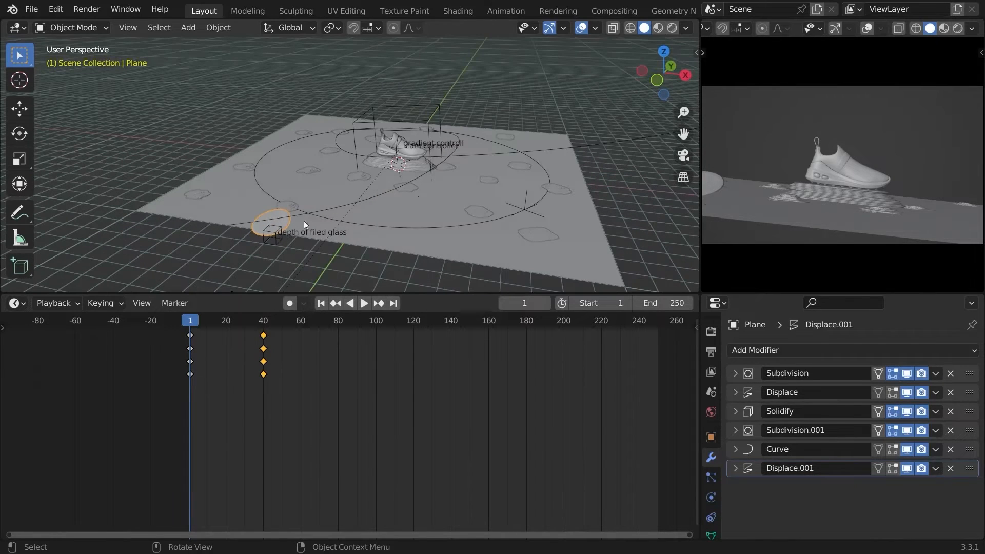
pyautogui.press('g')
pyautogui.press('x')
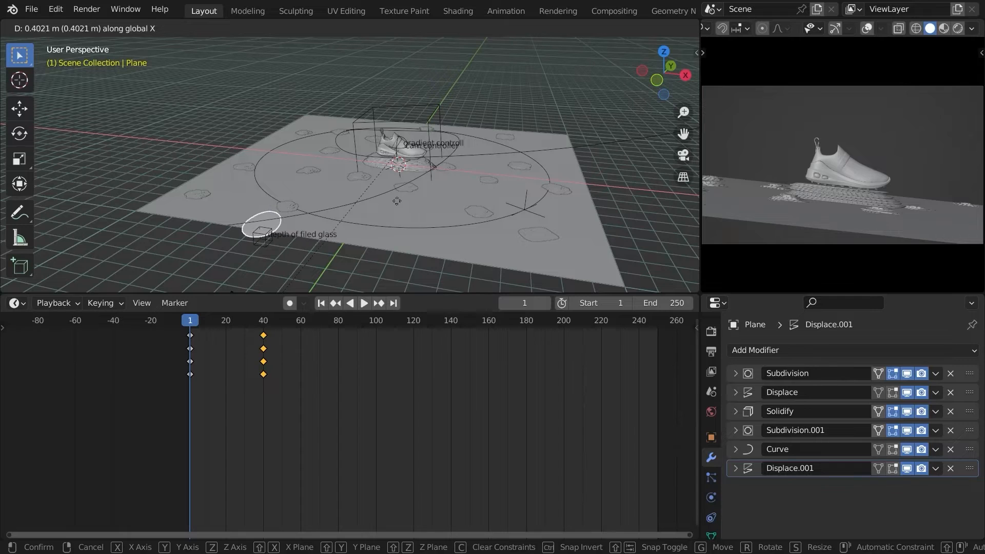
pyautogui.click(398, 200)
pyautogui.click(711, 437)
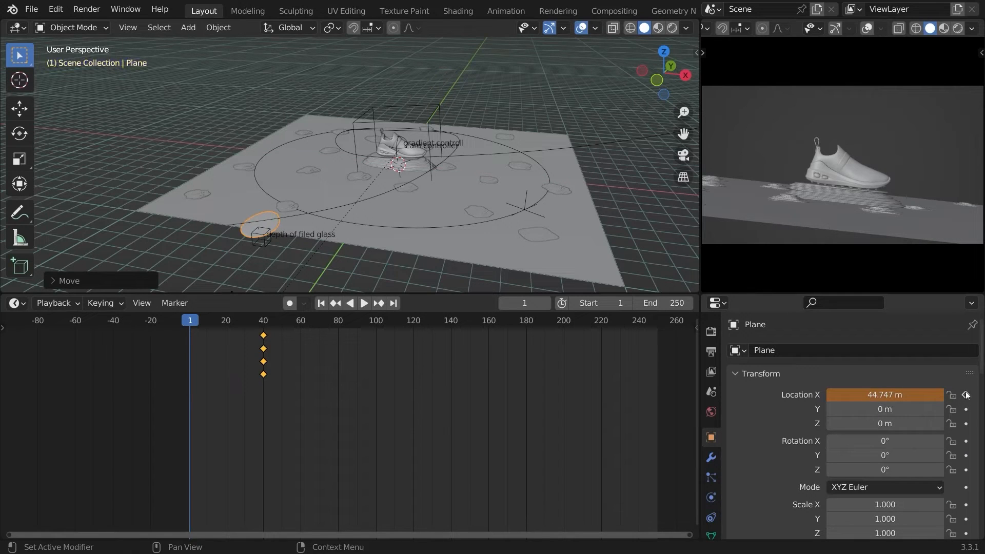
pyautogui.press('space')
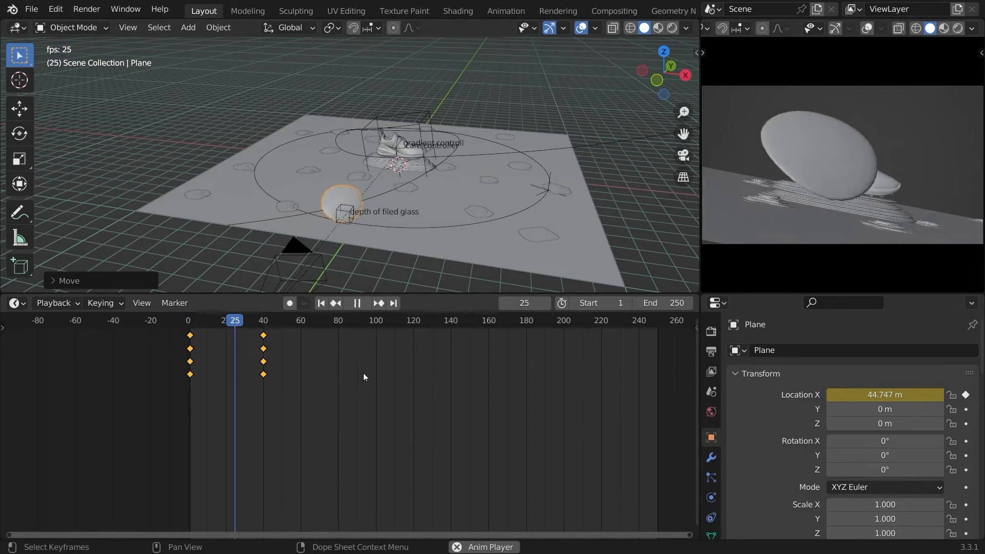
pyautogui.press('Down')
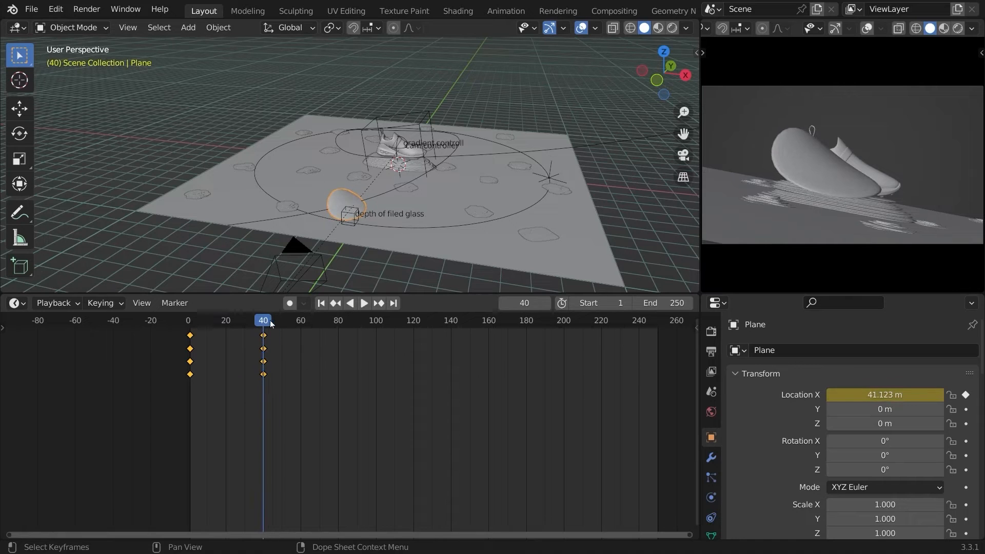
# - Scale the cam controller to 1.777 at frame 20, keyframe its location, rotation and scale, and replay the animation
pyautogui.click(393, 110)
pyautogui.moveTo(335, 124); pyautogui.dragTo(315, 127, button='middle')
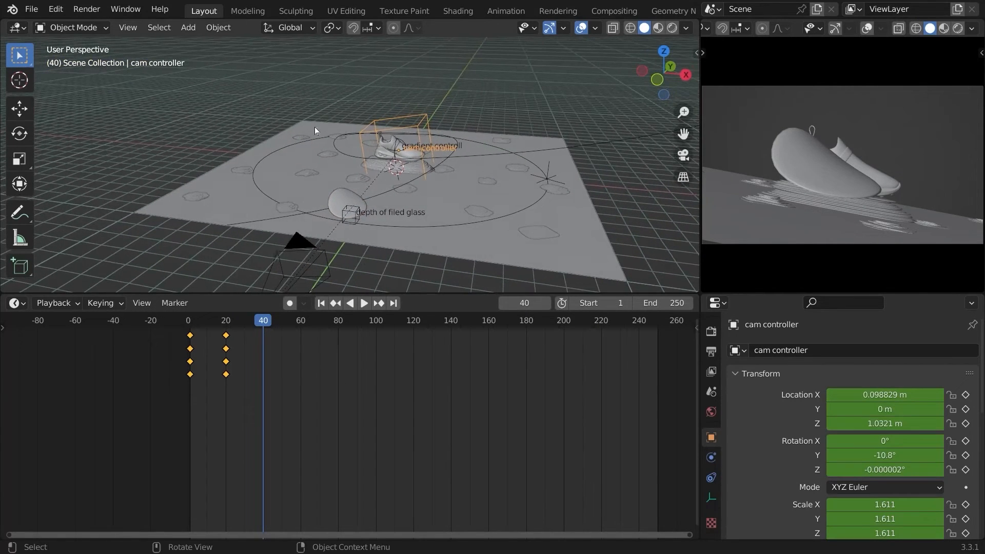
pyautogui.click(226, 322)
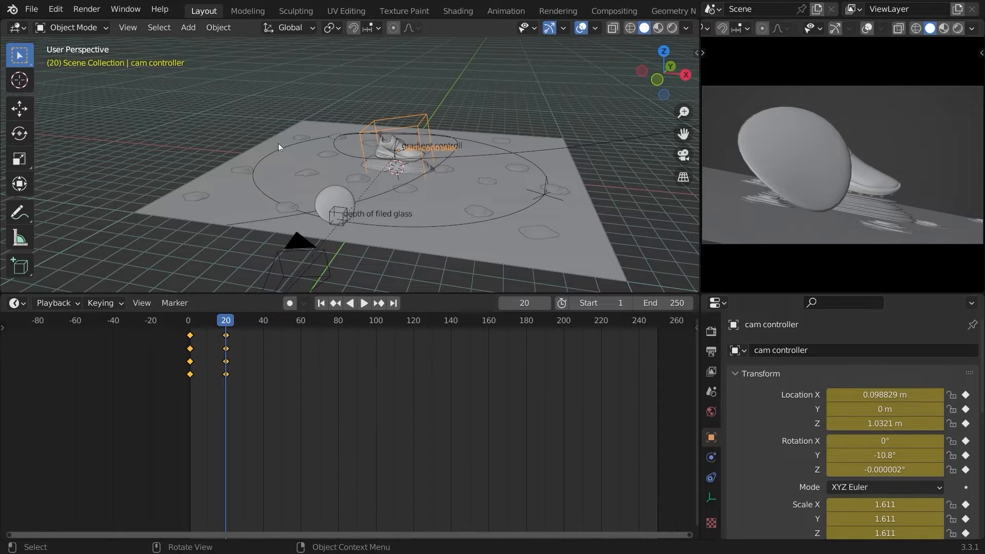
pyautogui.press('s')
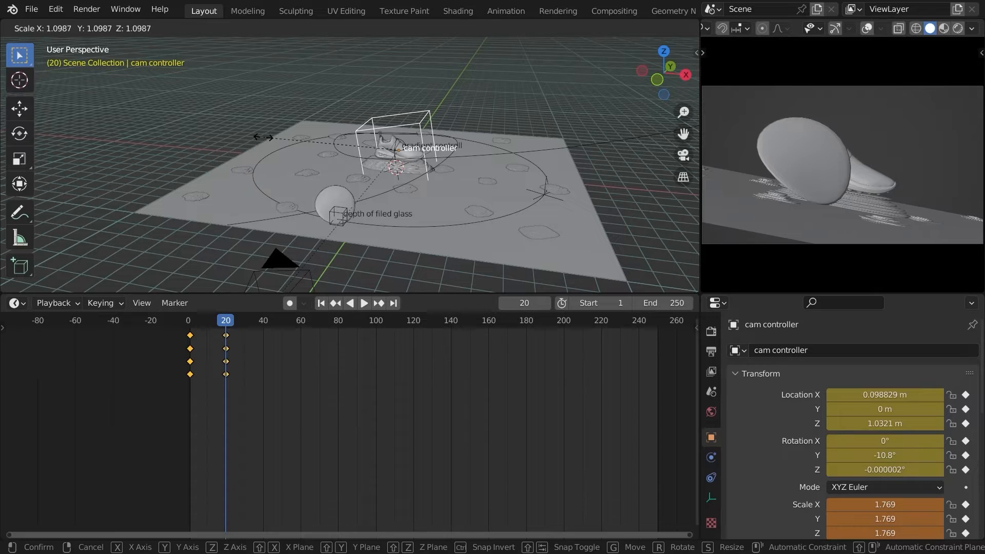
pyautogui.click(275, 137)
pyautogui.press('i')
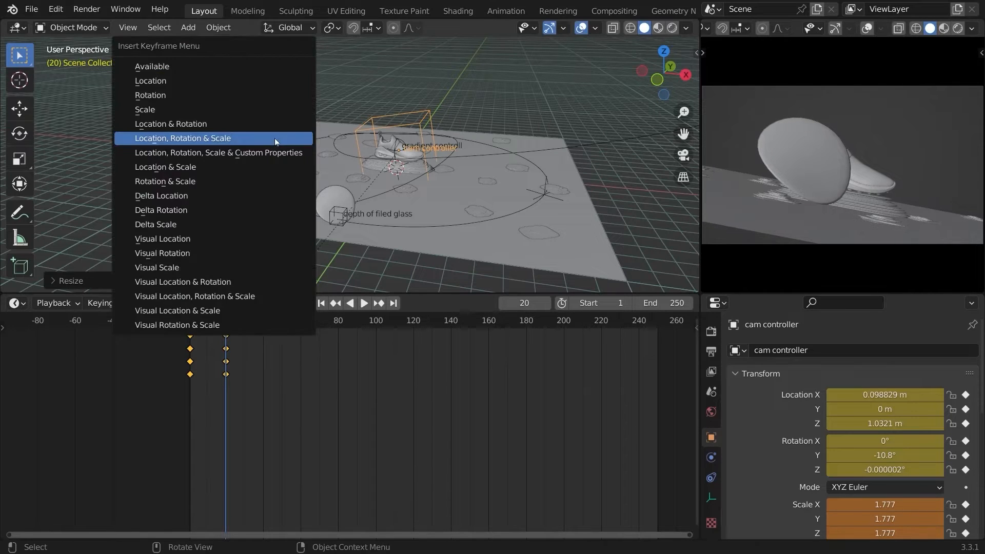
pyautogui.click(275, 138)
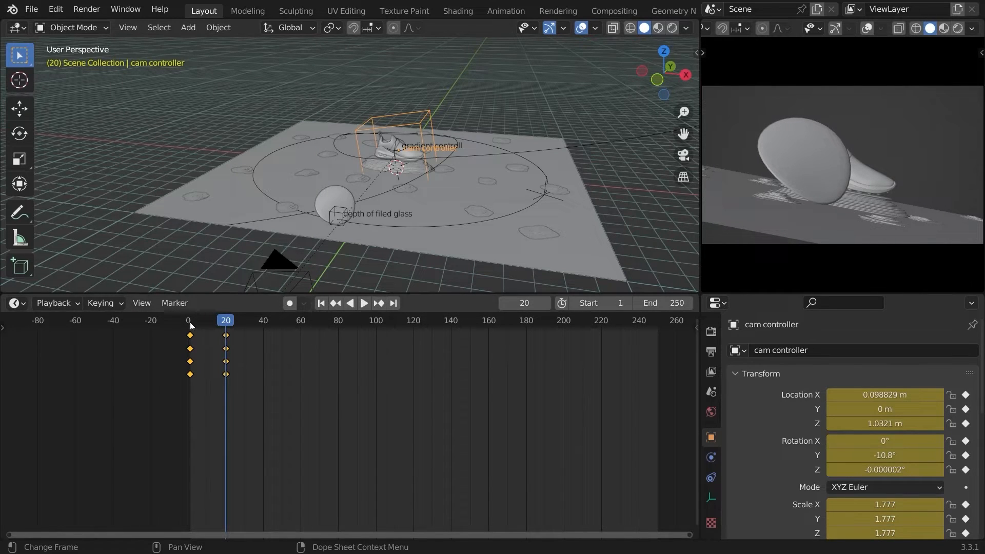
pyautogui.press('space')
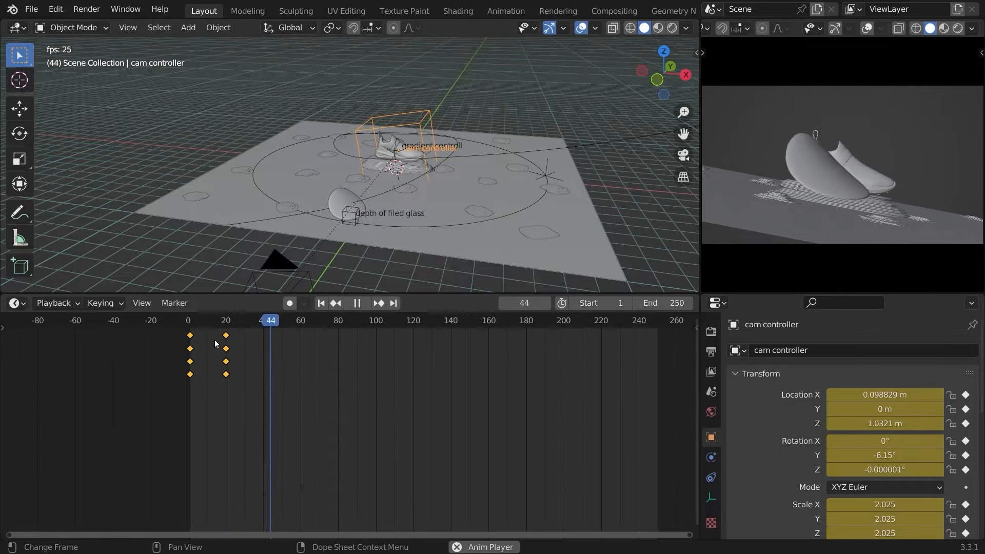
pyautogui.press('space')
# - Rotate the Bezier circle around Z to -295° to offset the leaf's displacement and replay the animation from the start
pyautogui.click(354, 224)
pyautogui.press('r')
pyautogui.press('z')
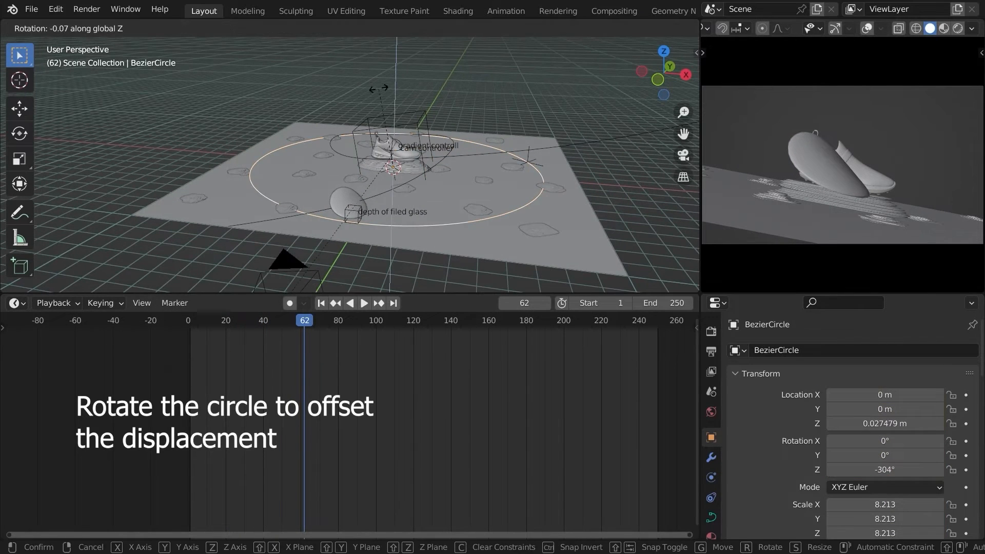
pyautogui.click(192, 324)
pyautogui.click(198, 325)
pyautogui.press('space')
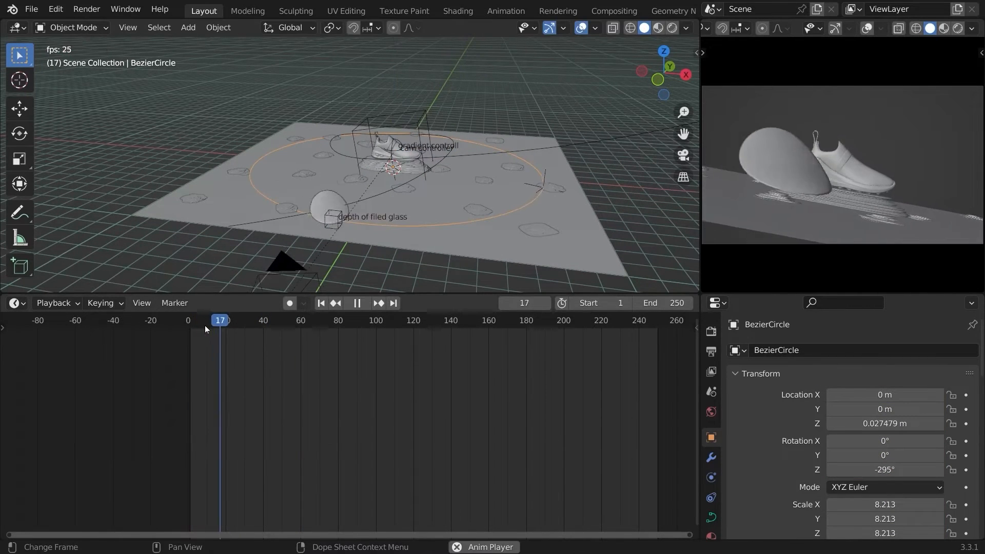
pyautogui.press('space')
# - Rotate the Bezier circle slightly further around Z to fine-tune the leaf's displacement
pyautogui.press('r')
pyautogui.press('z')
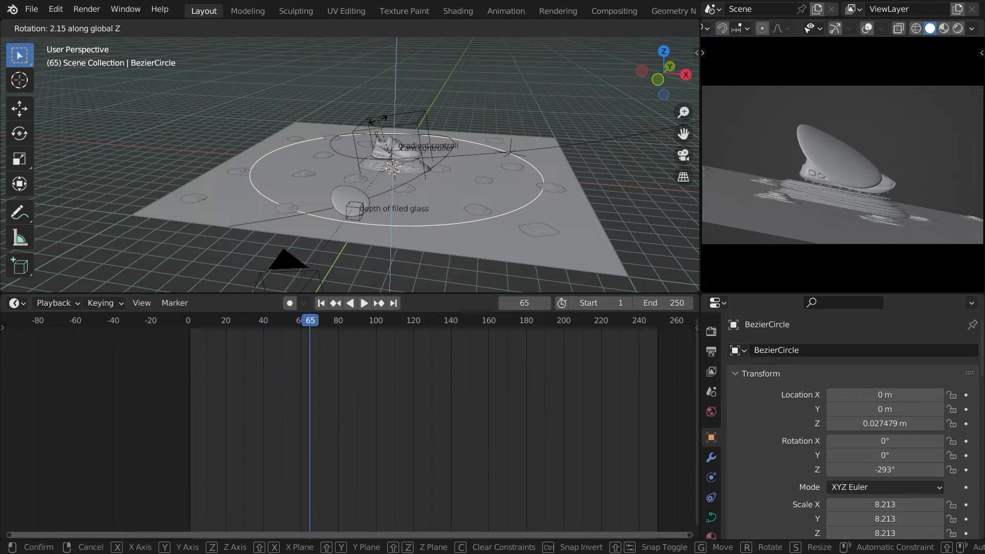
pyautogui.click(427, 130)
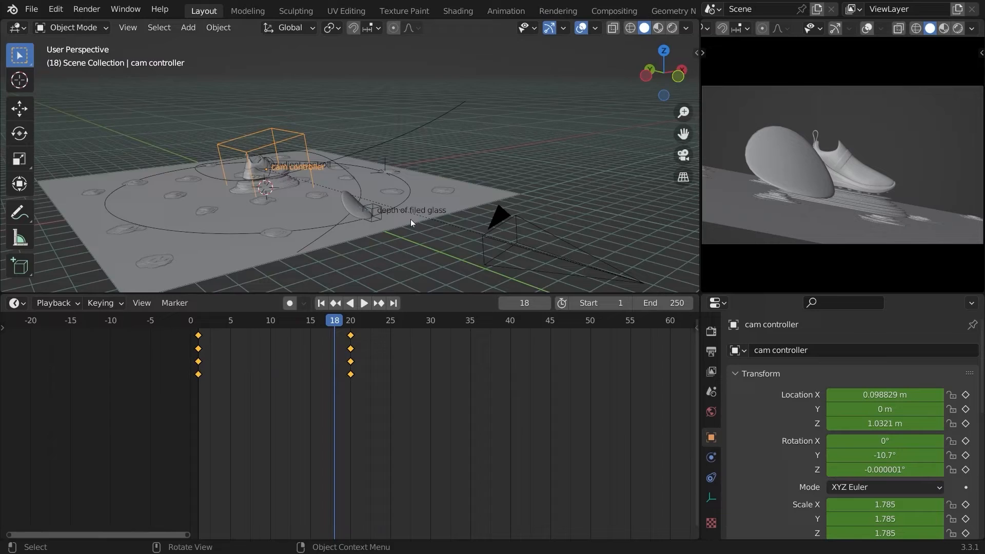
# - Insert location, rotation and scale keyframes for the cam controller at frame 15
pyautogui.moveTo(410, 220); pyautogui.dragTo(436, 222, button='middle')
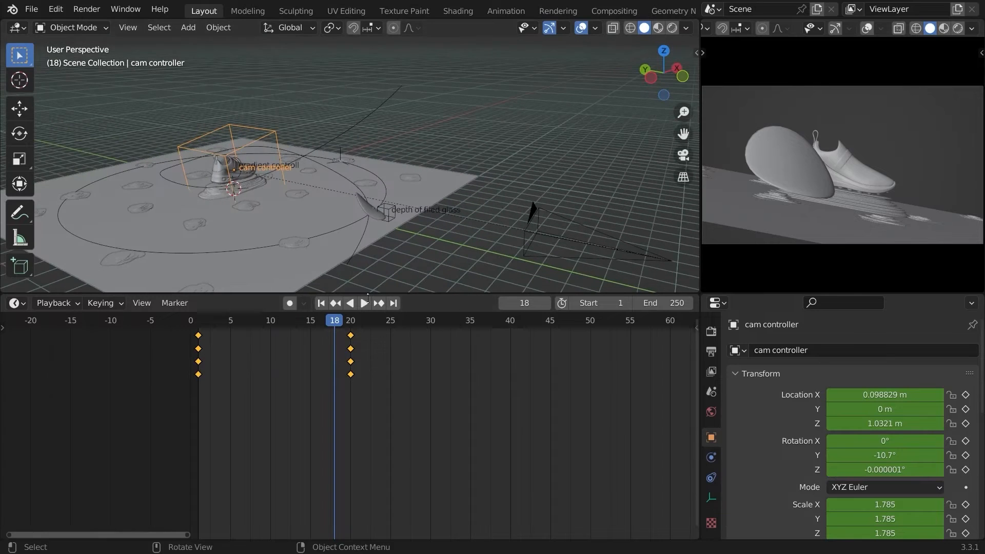
pyautogui.moveTo(361, 323); pyautogui.dragTo(312, 325)
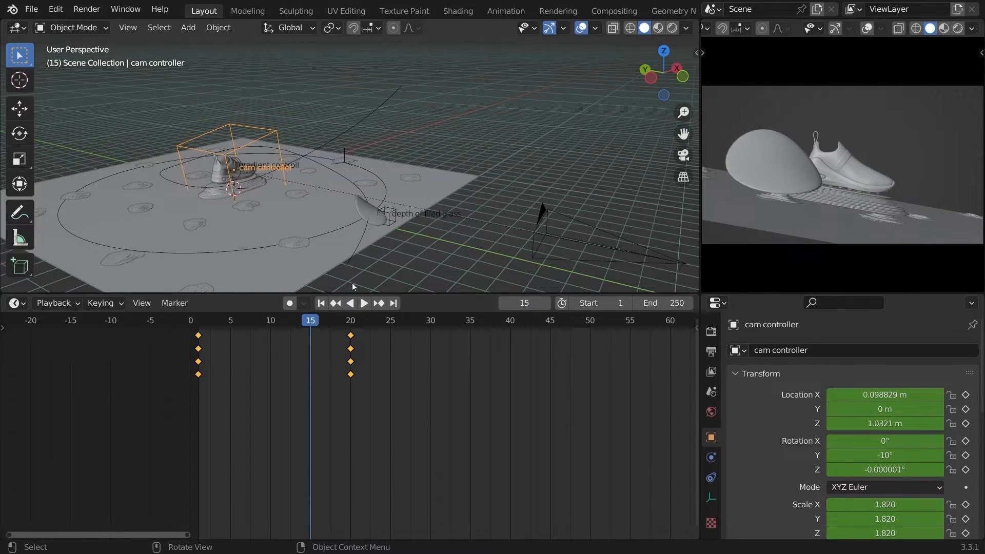
pyautogui.moveTo(424, 235); pyautogui.dragTo(408, 210, button='middle')
pyautogui.press('i')
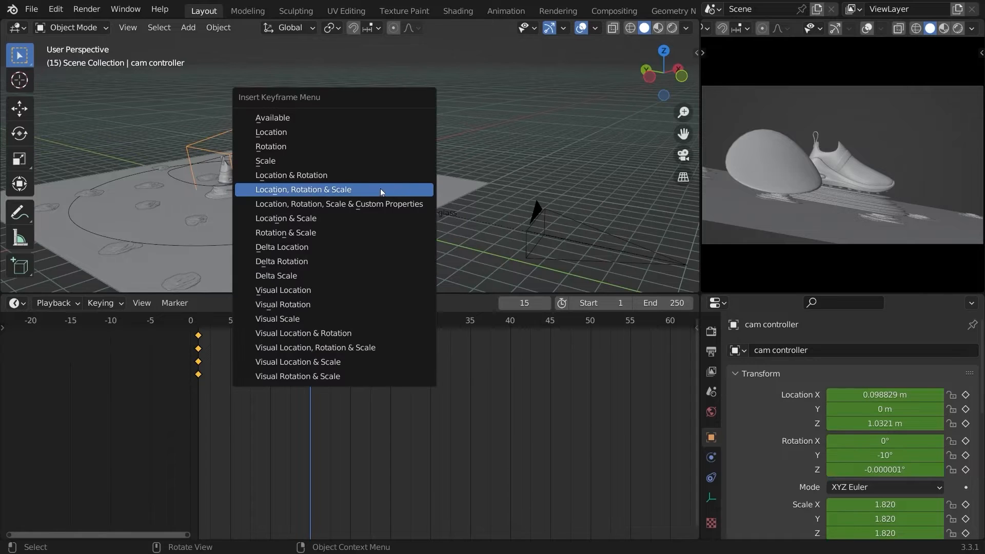
pyautogui.click(375, 188)
pyautogui.scroll(-5, 320, 319)
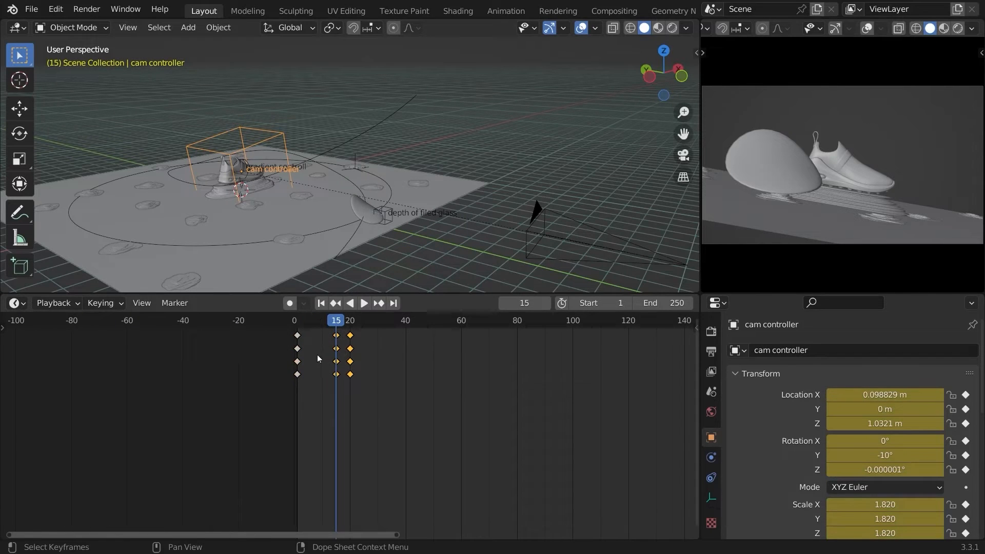
# - Move the cam controller's frame 15 keyframes to frame 20 and the last ones to frame 40, and replay the animation from the start
pyautogui.press('g')
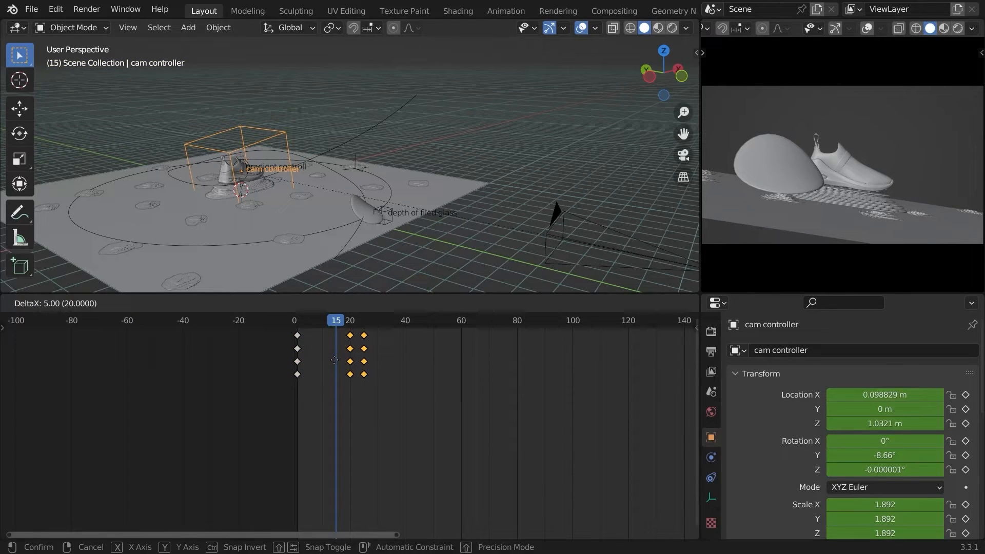
pyautogui.click(333, 360)
pyautogui.press('g')
pyautogui.click(326, 362)
pyautogui.click(366, 338)
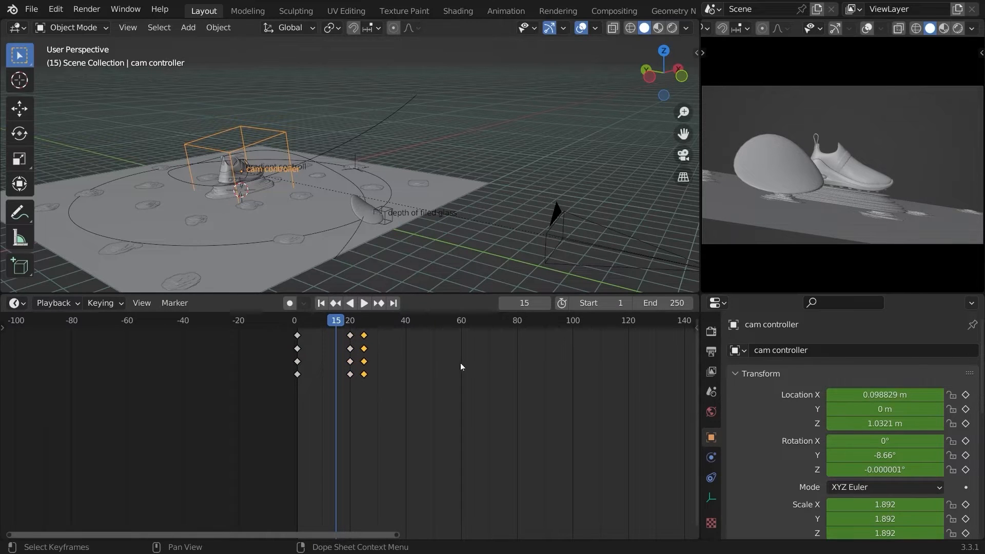
pyautogui.moveTo(461, 367); pyautogui.dragTo(417, 366, button='middle')
pyautogui.press('g')
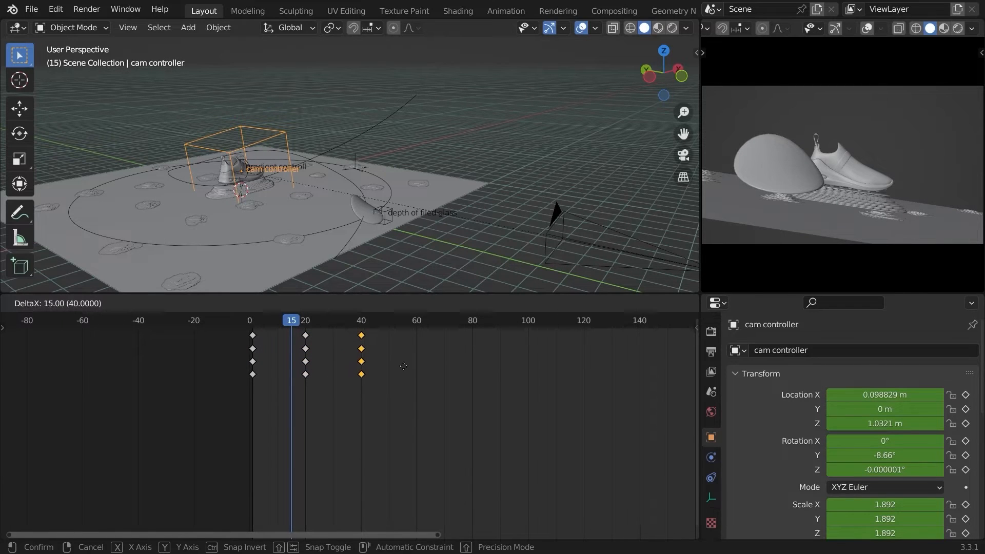
pyautogui.click(403, 367)
pyautogui.hotkey('shift', 'Left')
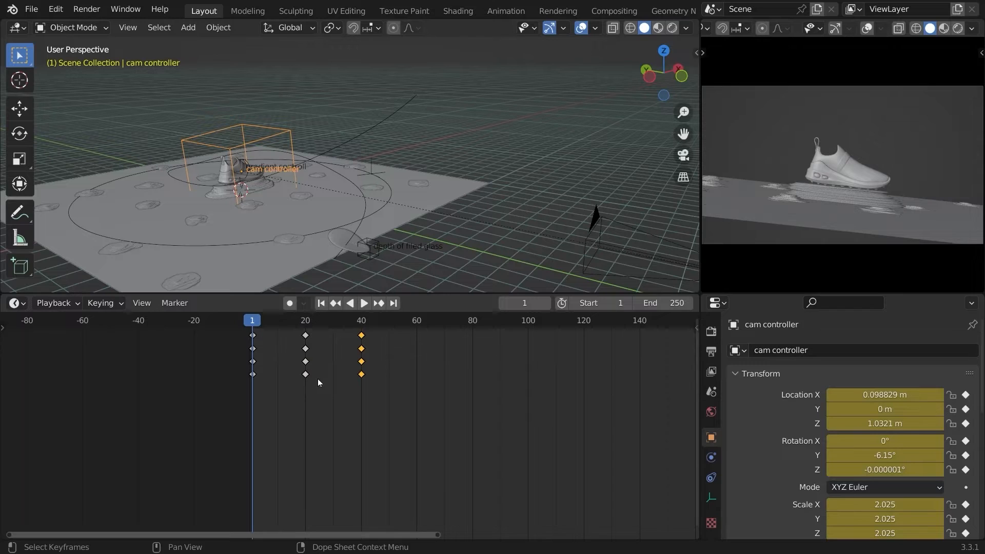
pyautogui.press('space')
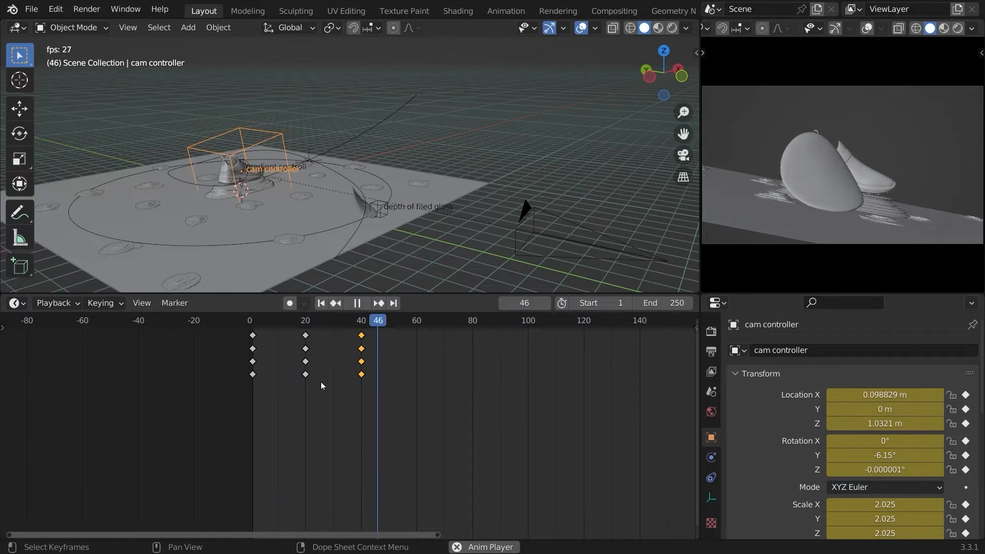
pyautogui.press('space')
pyautogui.moveTo(310, 323); pyautogui.dragTo(355, 317)
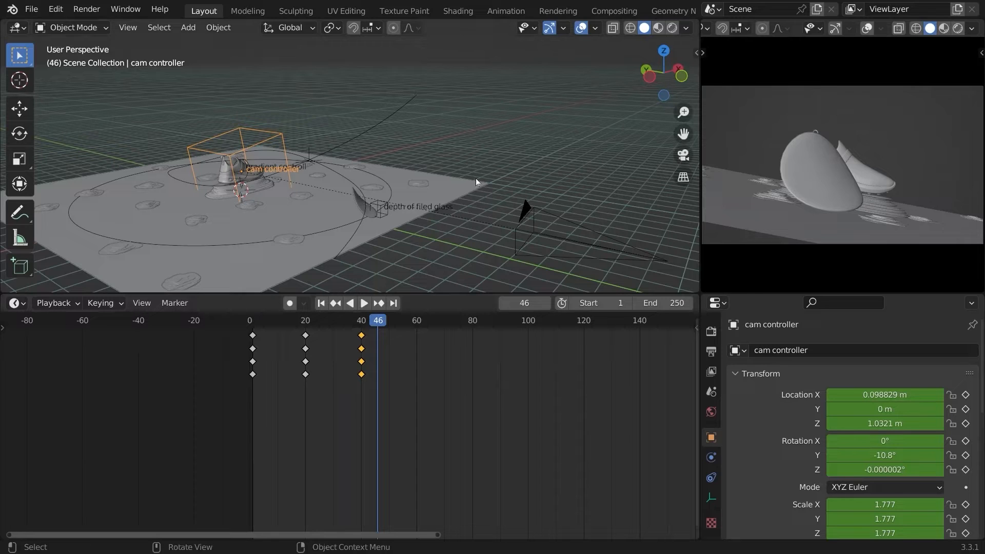
# - Switch the main viewport to the camera view and turn the small camera viewport into a Graph Editor
pyautogui.press('KP_0')
pyautogui.scroll(3, 716, 32)
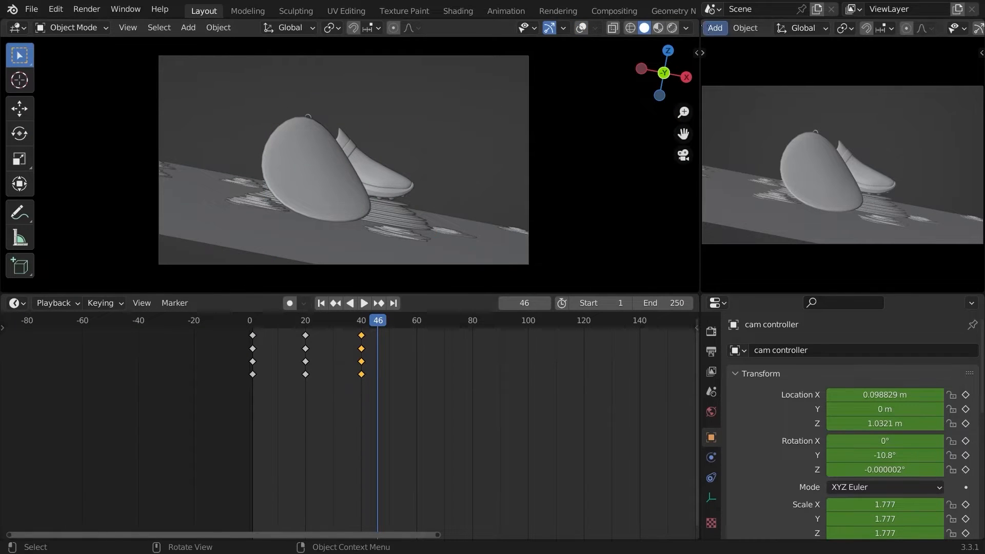
pyautogui.scroll(-3, 716, 30)
pyautogui.click(716, 28)
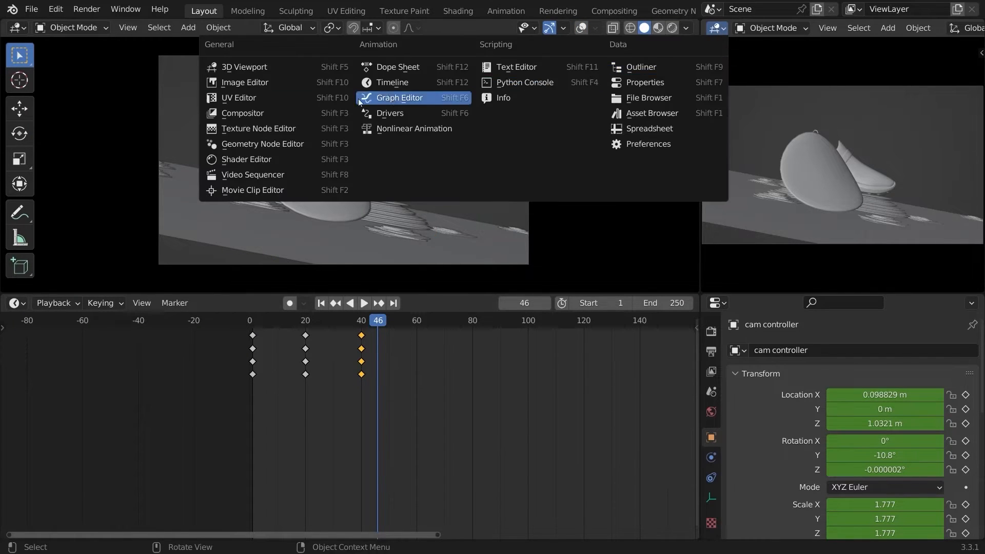
pyautogui.click(399, 97)
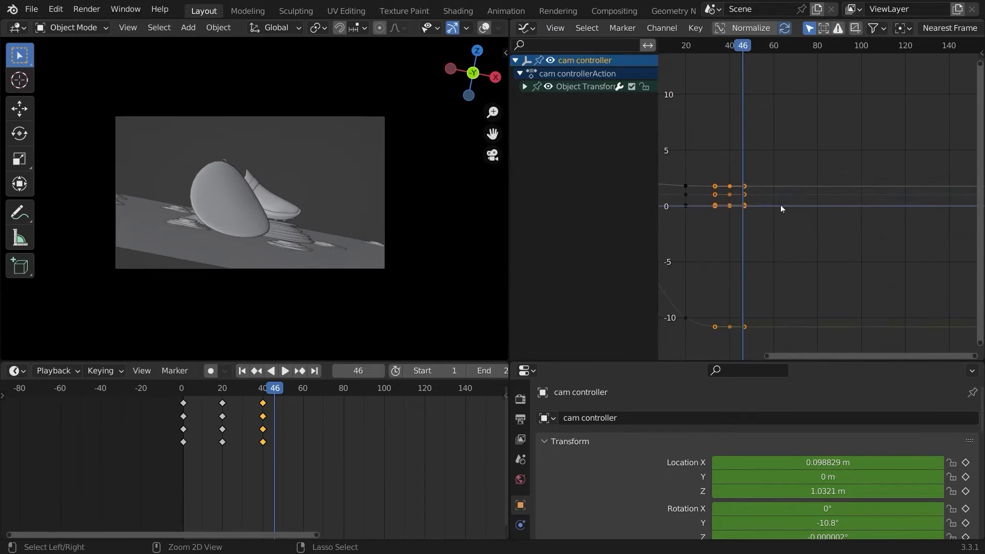
# - Examine the cam controller's location, rotation and scale curves and replay the animation from the start
pyautogui.scroll(5, 780, 207)
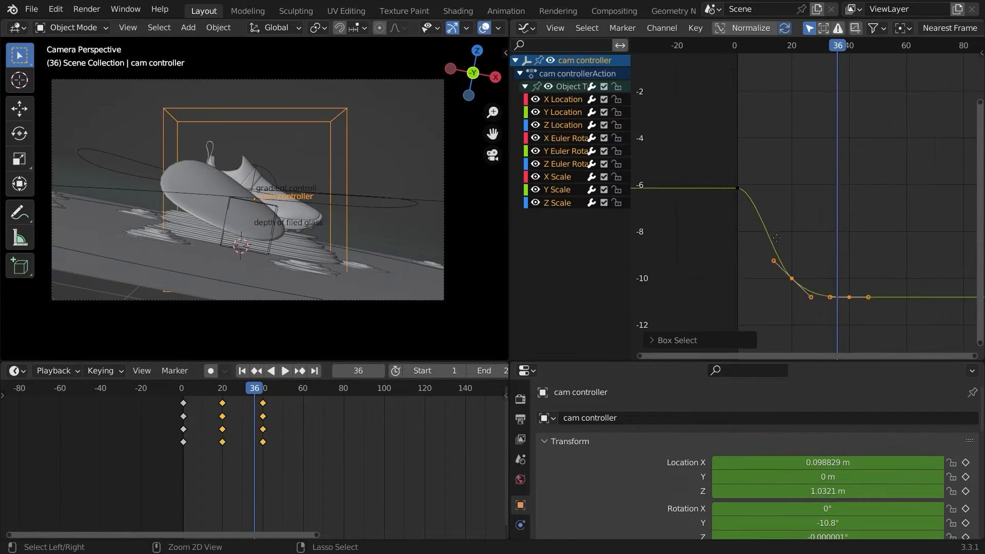
pyautogui.keyDown('ctrl'); pyautogui.moveTo(776, 238); pyautogui.dragTo(784, 249, button='middle'); pyautogui.keyUp('ctrl')
pyautogui.moveTo(775, 149); pyautogui.dragTo(777, 238, button='middle')
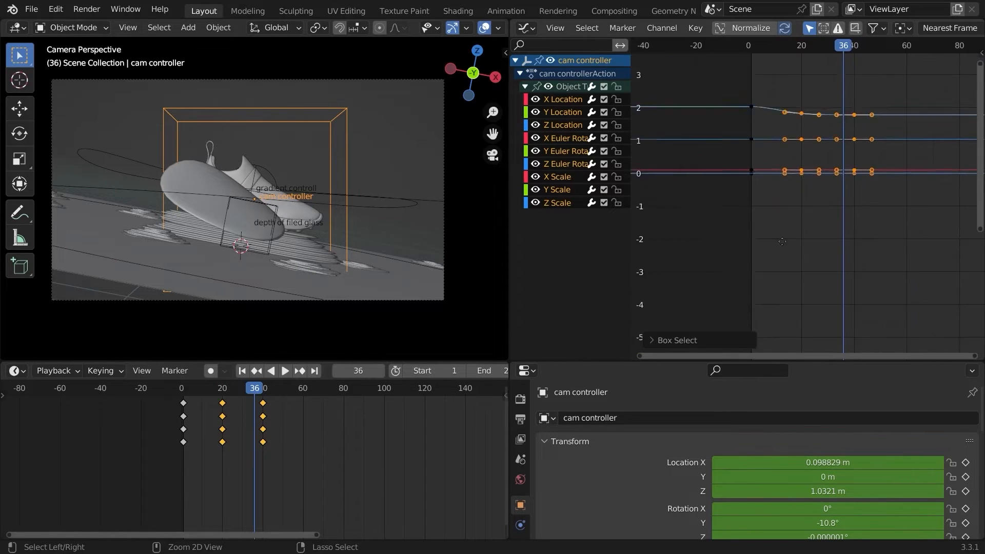
pyautogui.keyDown('ctrl'); pyautogui.moveTo(734, 128); pyautogui.dragTo(752, 173, button='middle'); pyautogui.keyUp('ctrl')
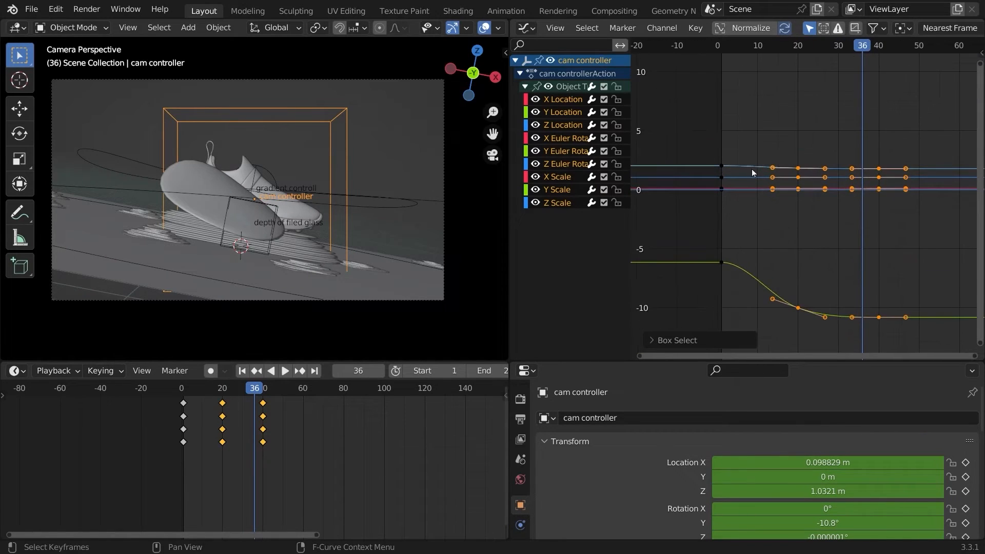
pyautogui.click(181, 392)
pyautogui.press('space')
pyautogui.press('space')
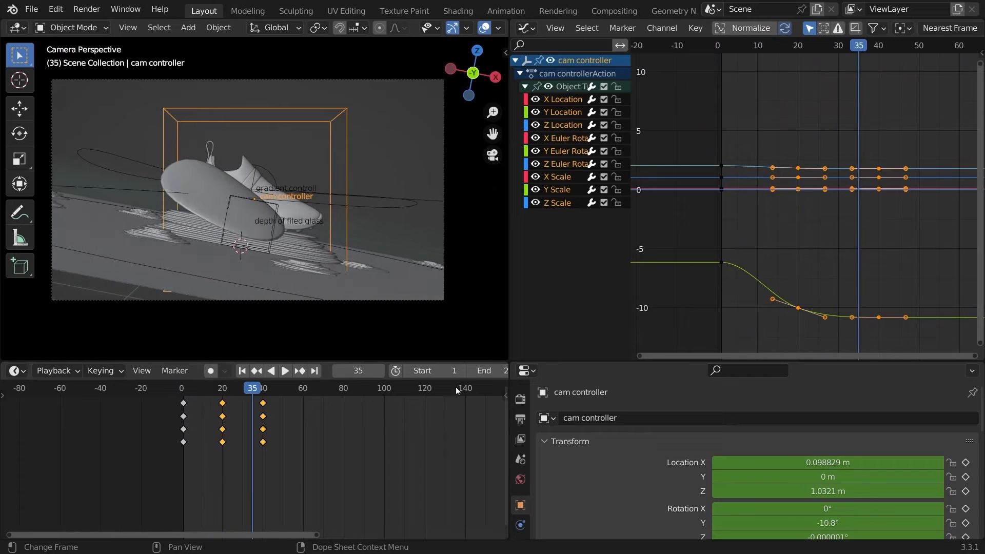
# - Lower the cam controller's Y Euler Rotation keyframe at frame 40 vertically to about -11.2°
pyautogui.moveTo(844, 292); pyautogui.dragTo(807, 256, button='middle')
pyautogui.click(842, 293)
pyautogui.keyDown('ctrl'); pyautogui.moveTo(807, 257); pyautogui.dragTo(808, 221, button='middle'); pyautogui.keyUp('ctrl')
pyautogui.press('g')
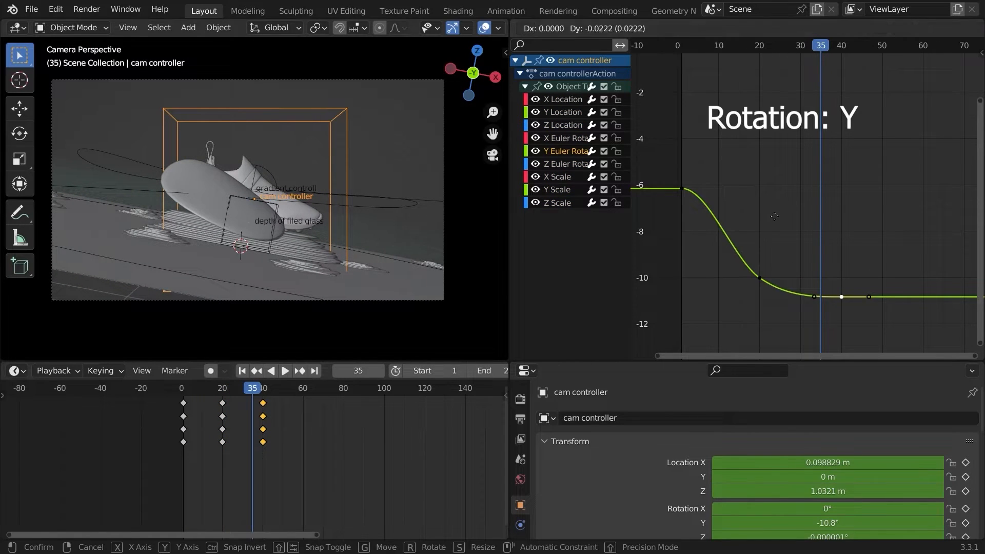
pyautogui.press('y')
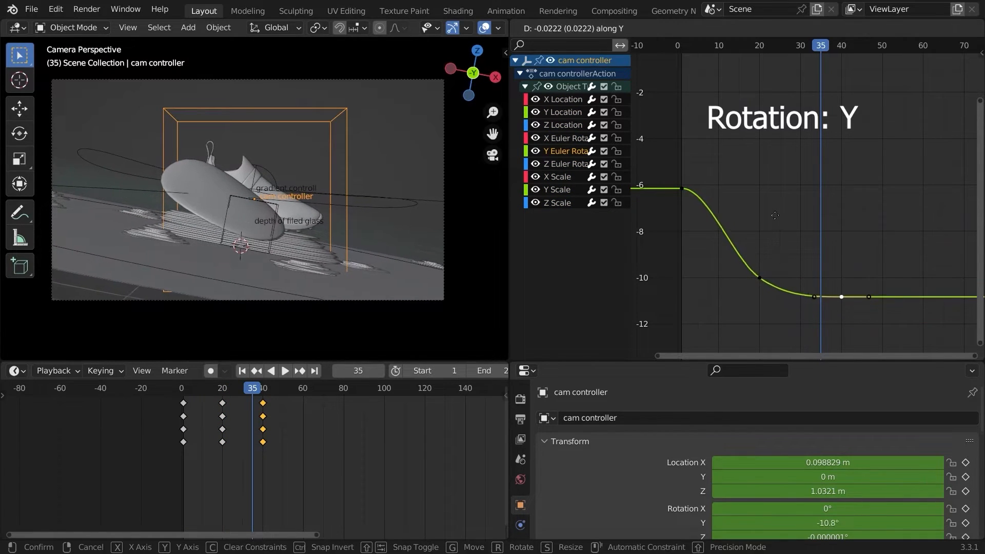
pyautogui.click(775, 224)
# - Lower the X, Y and Z Scale keyframes at frame 40 by about 0.04 along the curve's Y axis
pyautogui.moveTo(784, 129); pyautogui.dragTo(791, 229, button='middle')
pyautogui.keyDown('ctrl'); pyautogui.moveTo(793, 287); pyautogui.dragTo(832, 200, button='middle'); pyautogui.keyUp('ctrl')
pyautogui.moveTo(883, 253); pyautogui.dragTo(855, 278)
pyautogui.keyDown('ctrl'); pyautogui.moveTo(856, 277); pyautogui.dragTo(864, 167, button='middle'); pyautogui.keyUp('ctrl')
pyautogui.moveTo(854, 251); pyautogui.dragTo(863, 271, button='middle')
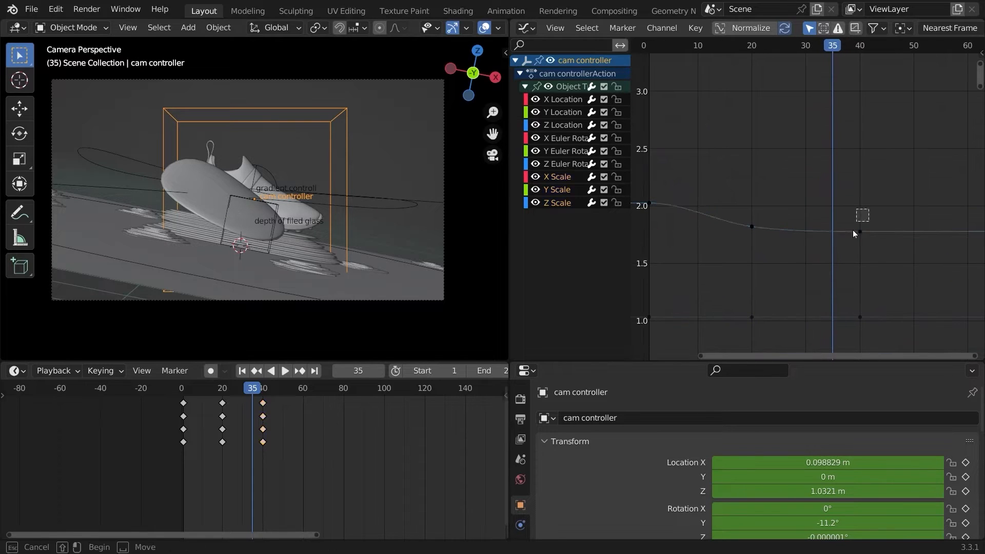
pyautogui.press('g')
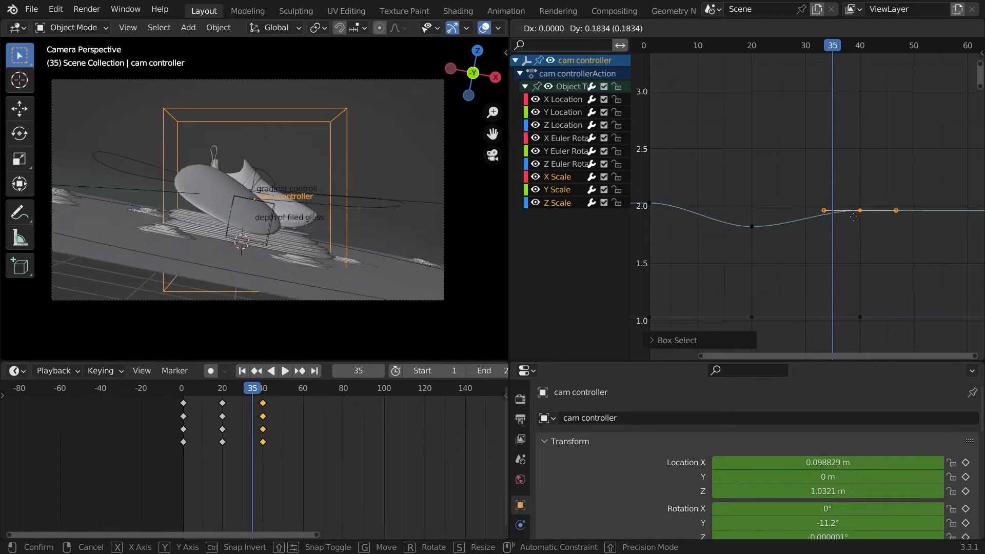
pyautogui.click(856, 214)
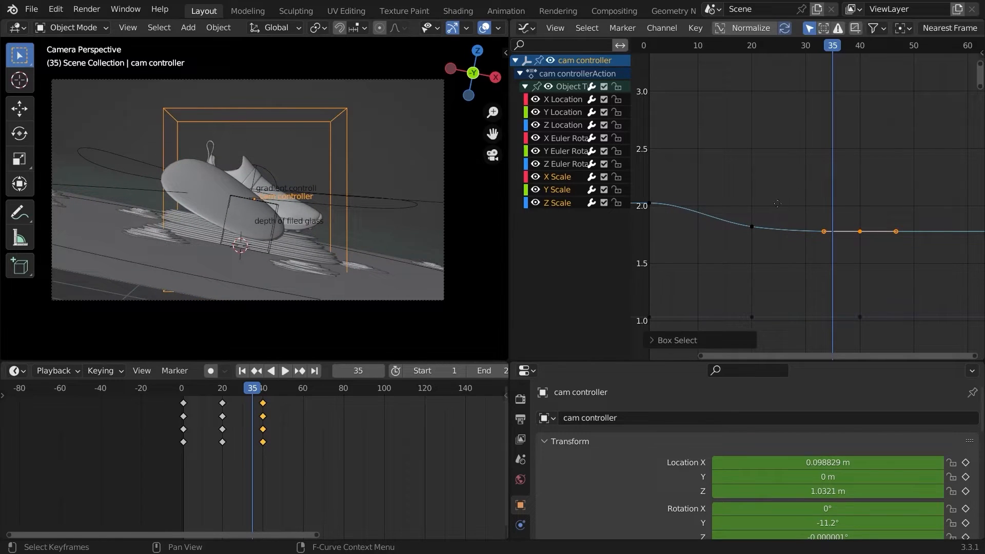
pyautogui.moveTo(777, 204); pyautogui.dragTo(806, 210, button='middle')
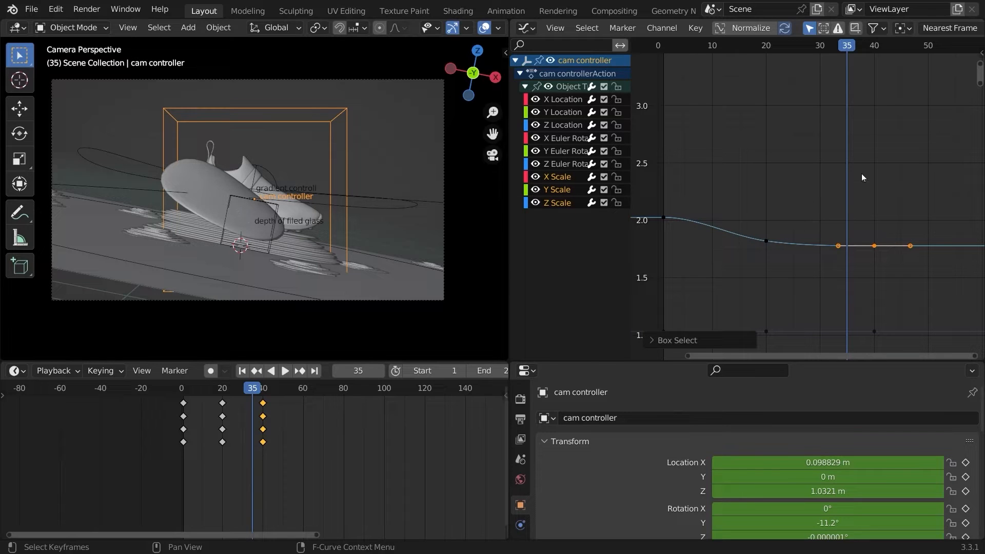
pyautogui.press('g')
pyautogui.press('y')
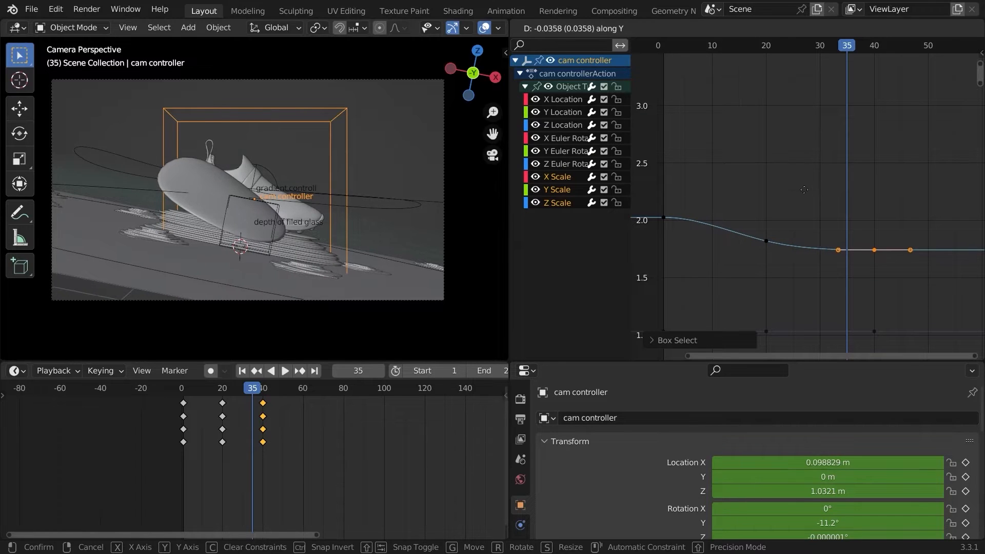
pyautogui.click(804, 190)
# - Raise the X, Y and Z Scale keyframes at frame 20 by about 0.02 along the curve's Y axis
pyautogui.moveTo(785, 261); pyautogui.dragTo(743, 203)
pyautogui.press('g')
pyautogui.press('y')
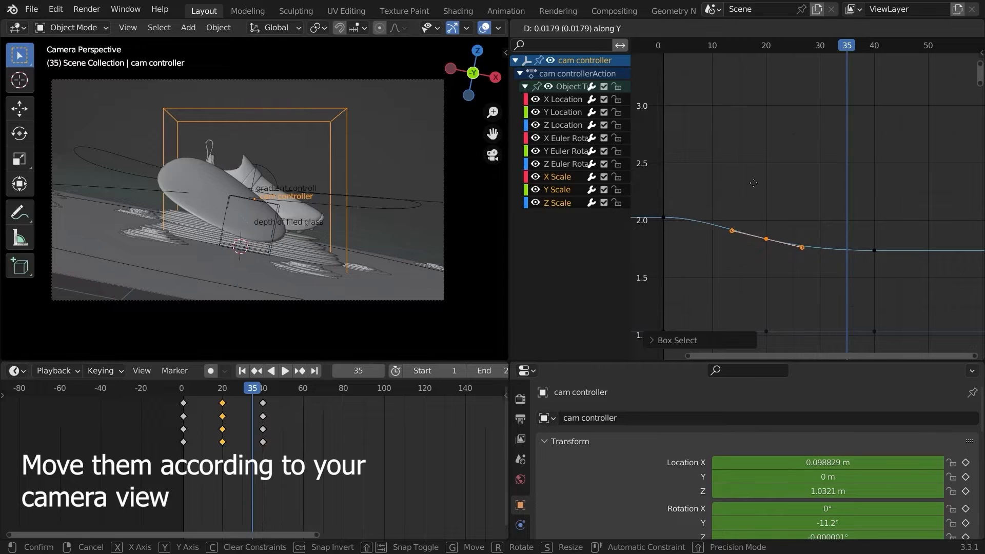
pyautogui.click(754, 185)
# - Shorten the outgoing handles of all curves' frame 1 keyframes by about 4 frames along X
pyautogui.moveTo(674, 203); pyautogui.dragTo(657, 235)
pyautogui.moveTo(659, 235); pyautogui.dragTo(787, 148, button='middle')
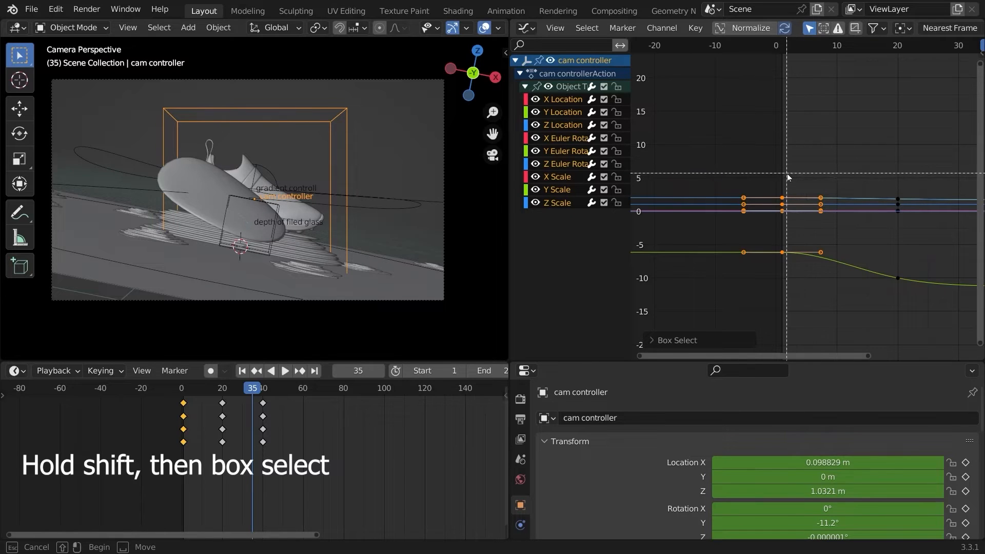
pyautogui.keyDown('shift'); pyautogui.moveTo(792, 171); pyautogui.dragTo(738, 253); pyautogui.keyUp('shift')
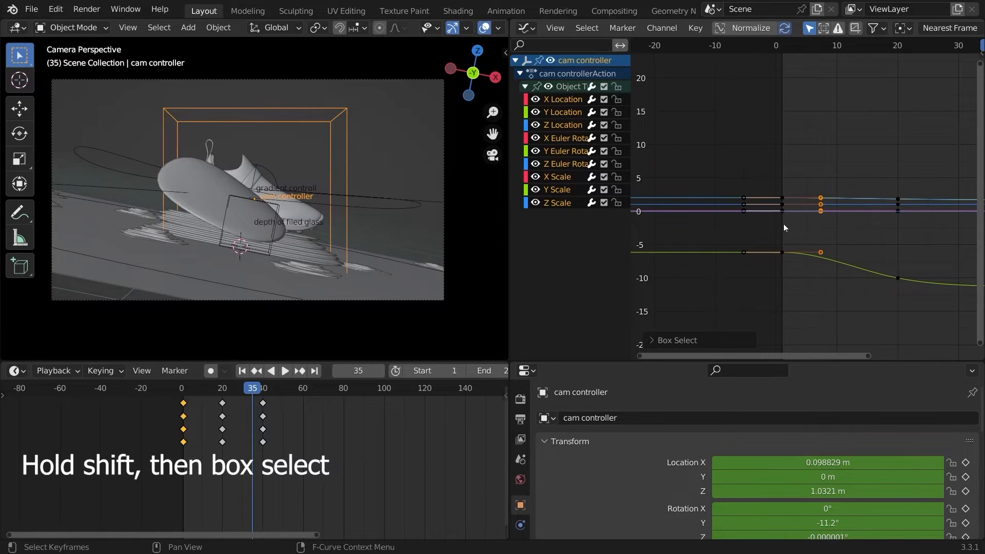
pyautogui.press('g')
pyautogui.press('x')
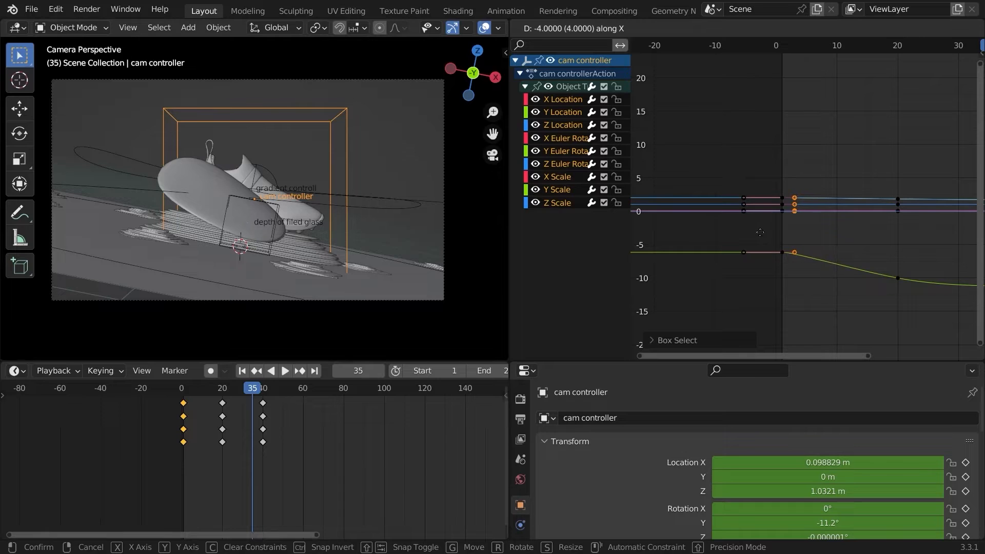
pyautogui.press('Escape')
# - Extend the incoming handle of the Y Euler Rotation keyframe at frame 20 by about 6 frames towards frame 1 and raise it by about 1.6
pyautogui.moveTo(861, 264); pyautogui.dragTo(804, 241, button='middle')
pyautogui.moveTo(804, 241); pyautogui.dragTo(869, 276)
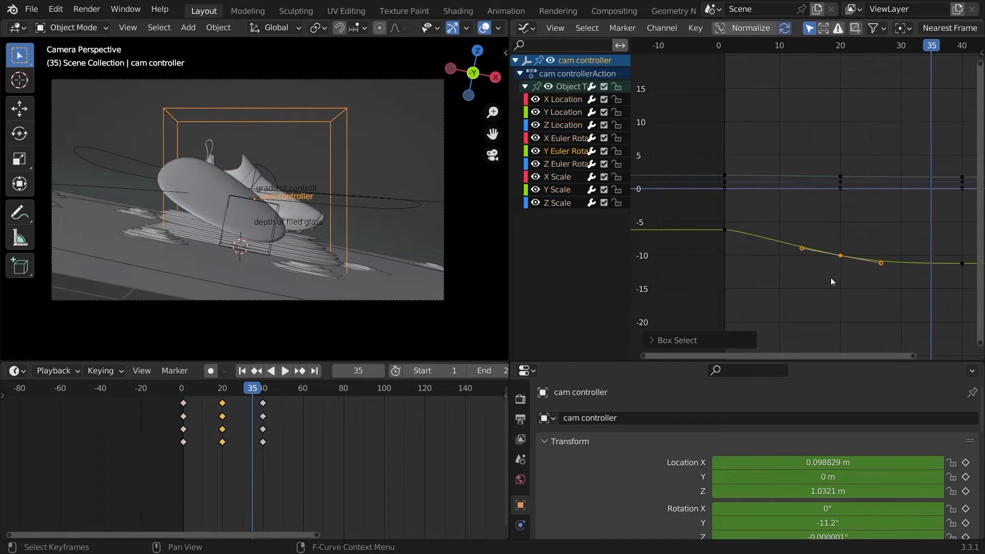
pyautogui.keyDown('ctrl'); pyautogui.moveTo(832, 280); pyautogui.dragTo(857, 254, button='middle'); pyautogui.keyUp('ctrl')
pyautogui.press('b')
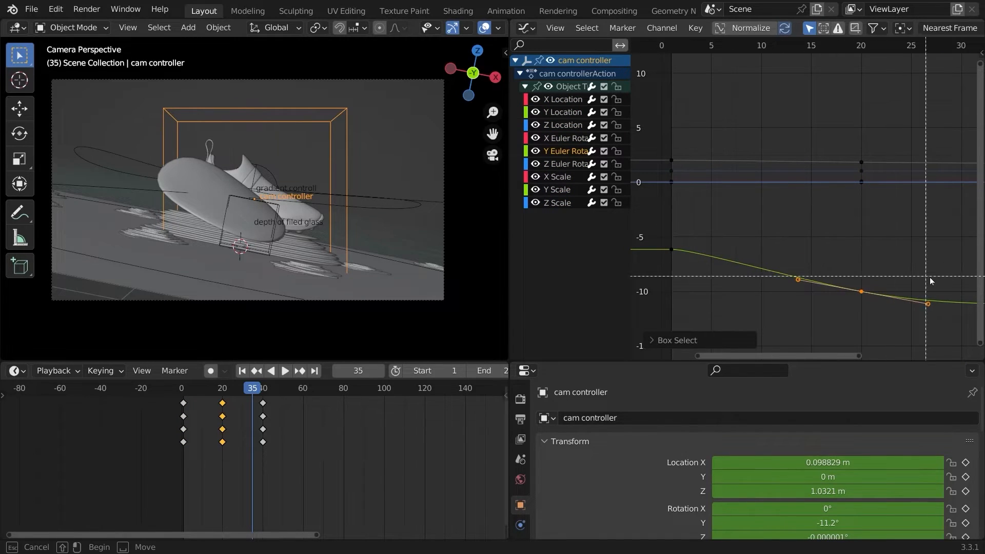
pyautogui.moveTo(955, 269); pyautogui.dragTo(835, 323)
pyautogui.press('g')
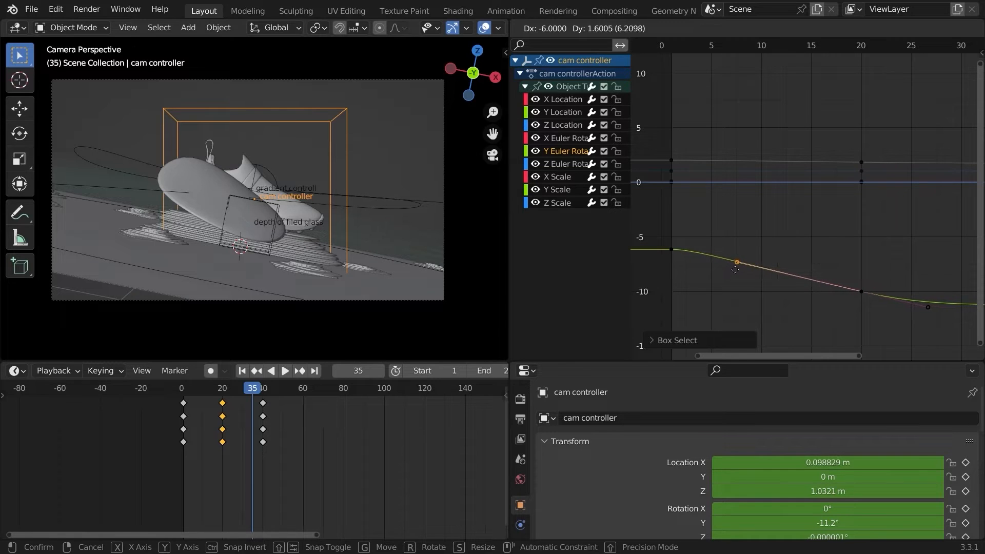
pyautogui.click(735, 269)
# - Extend the incoming handles of the frame 20 keyframes on all curves except Y Euler Rotation by about 5 frames along X
pyautogui.keyDown('ctrl'); pyautogui.scroll(-3, 808, 228); pyautogui.keyUp('ctrl')
pyautogui.moveTo(845, 240); pyautogui.dragTo(777, 310)
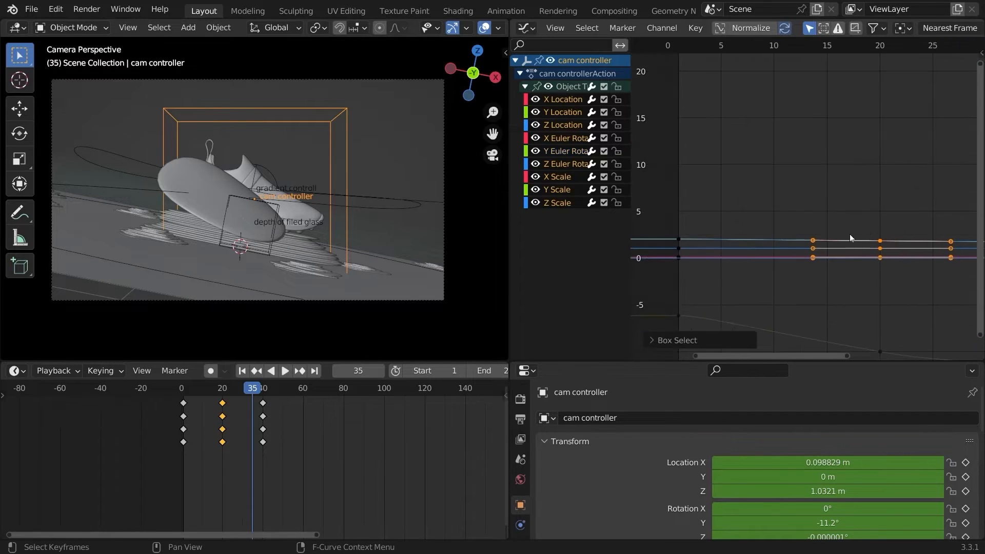
pyautogui.keyDown('ctrl'); pyautogui.moveTo(849, 234); pyautogui.dragTo(833, 258, button='middle'); pyautogui.keyUp('ctrl')
pyautogui.press('b')
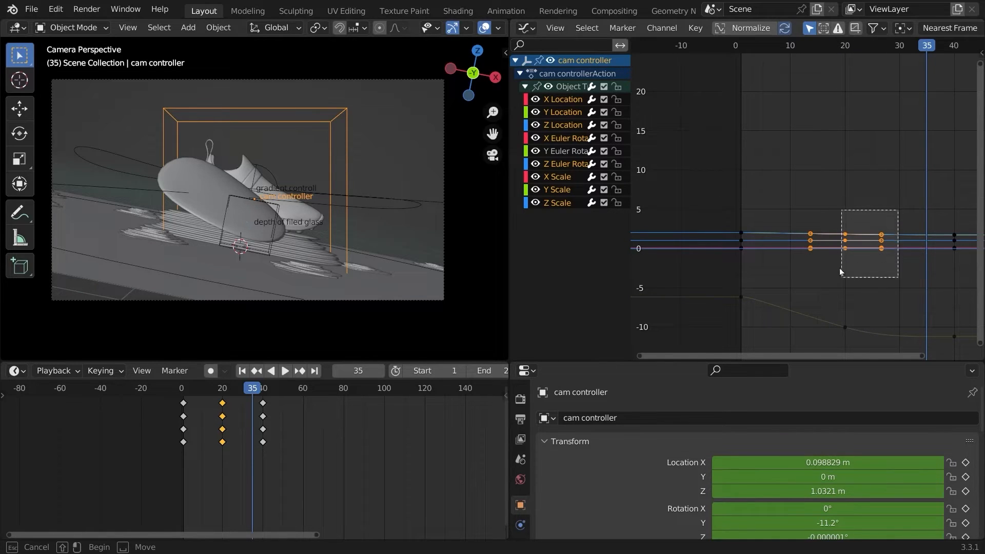
pyautogui.keyDown('shift'); pyautogui.moveTo(833, 266); pyautogui.dragTo(833, 266); pyautogui.keyUp('shift')
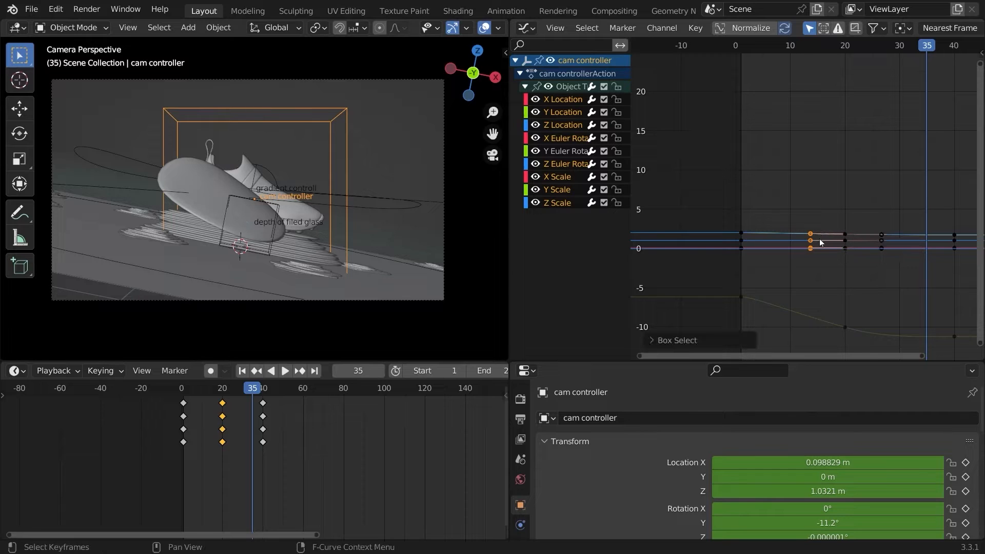
pyautogui.keyDown('ctrl'); pyautogui.moveTo(819, 239); pyautogui.dragTo(836, 200, button='middle'); pyautogui.keyUp('ctrl')
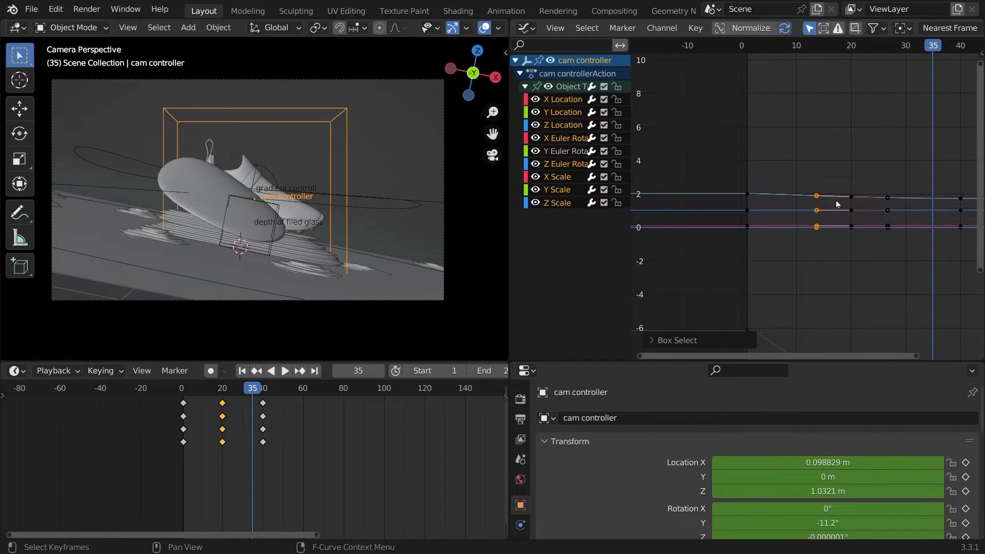
pyautogui.press('g')
pyautogui.press('x')
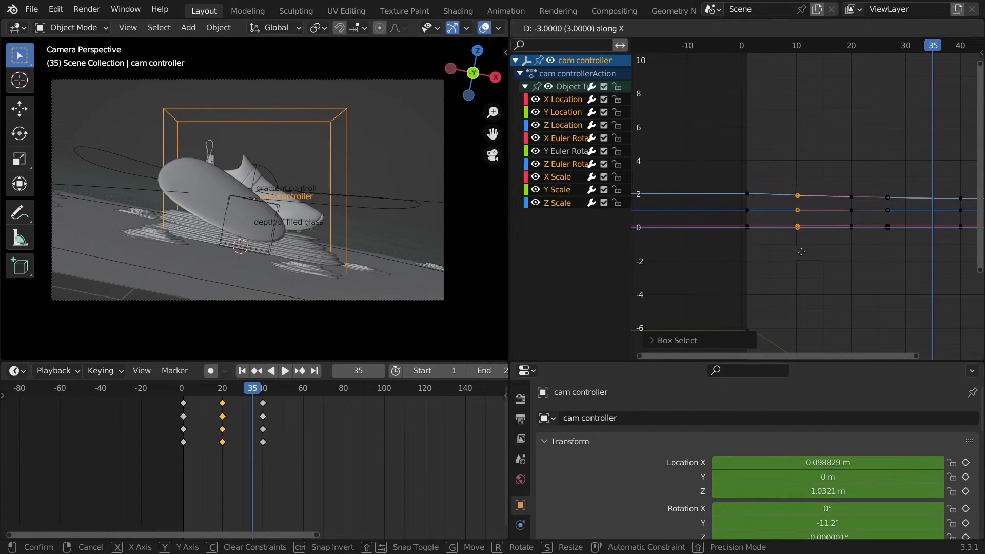
pyautogui.click(795, 249)
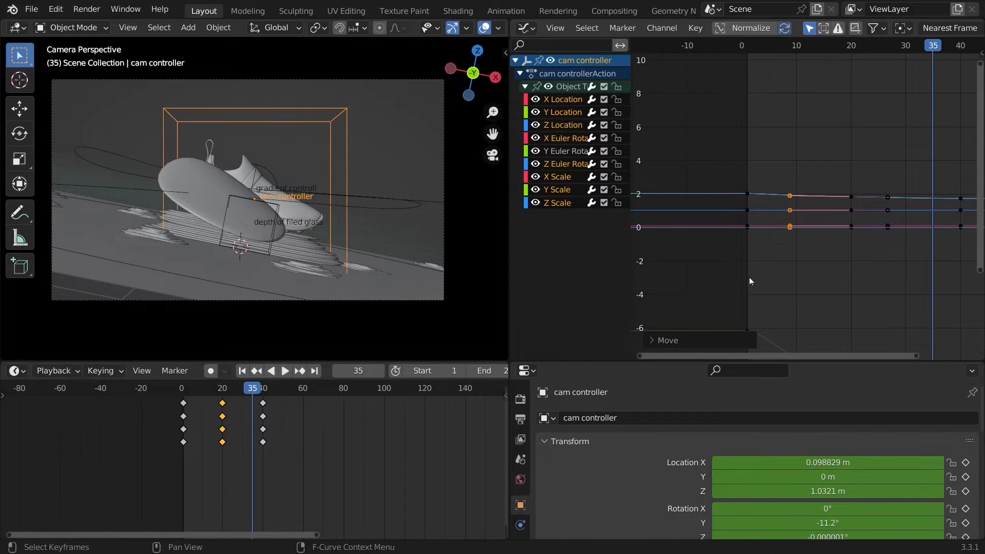
# - Play back the camera animation from the start with the viewport overlays hidden
pyautogui.click(176, 391)
pyautogui.press('space')
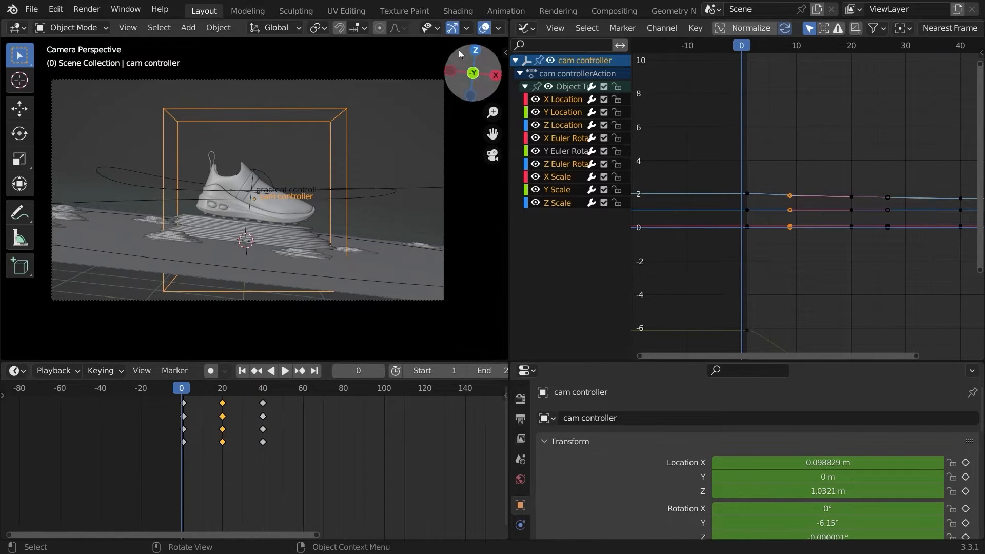
pyautogui.click(482, 28)
pyautogui.press('space')
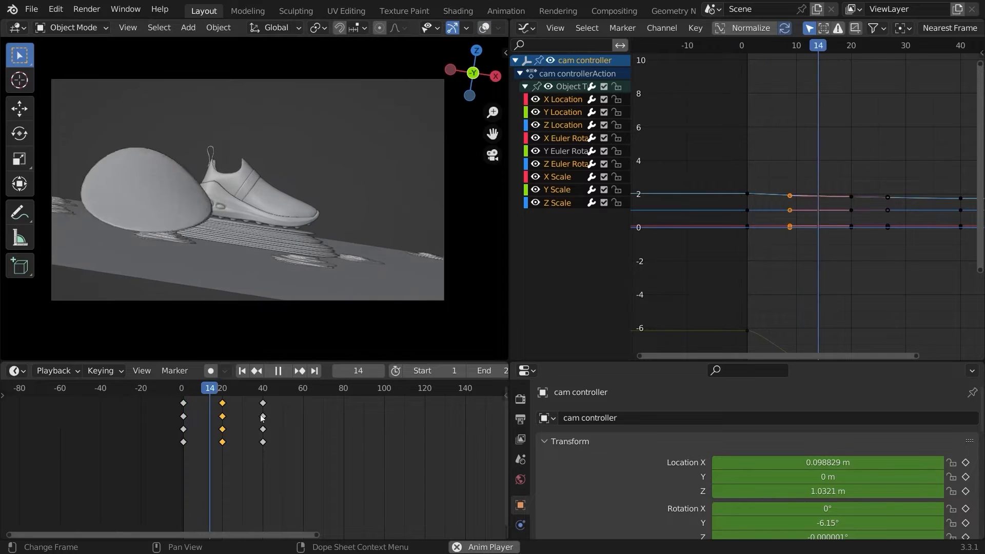
pyautogui.press('space')
pyautogui.click(188, 395)
pyautogui.press('space')
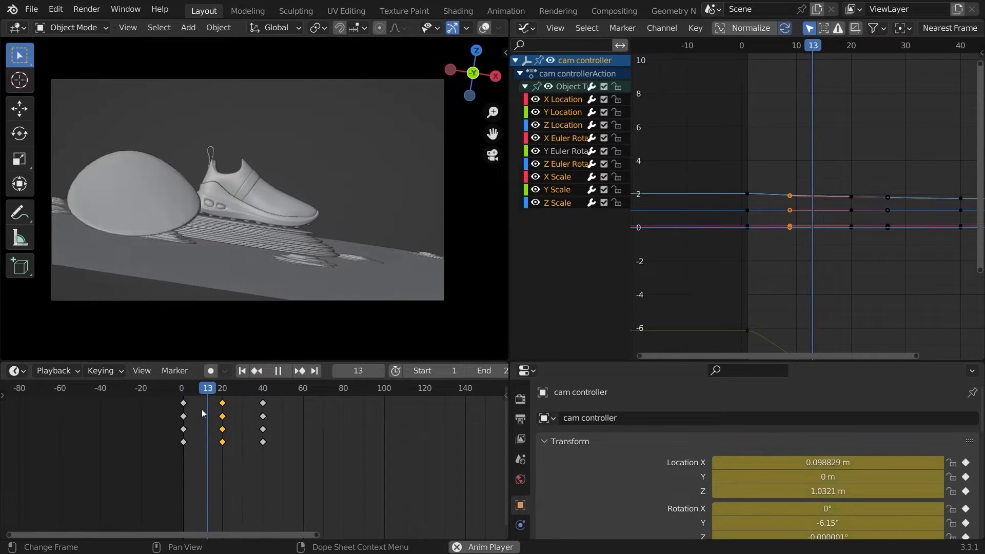
pyautogui.press('space')
# - Scale the cam controller up by about 1.25 at frame 1 and insert a Location, Rotation & Scale keyframe
pyautogui.click(183, 394)
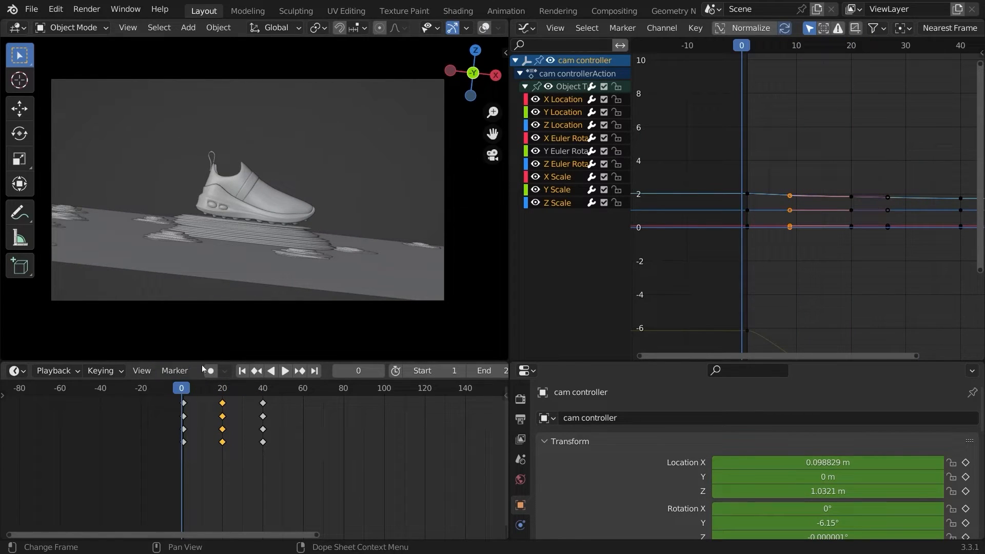
pyautogui.press('Right')
pyautogui.click(483, 28)
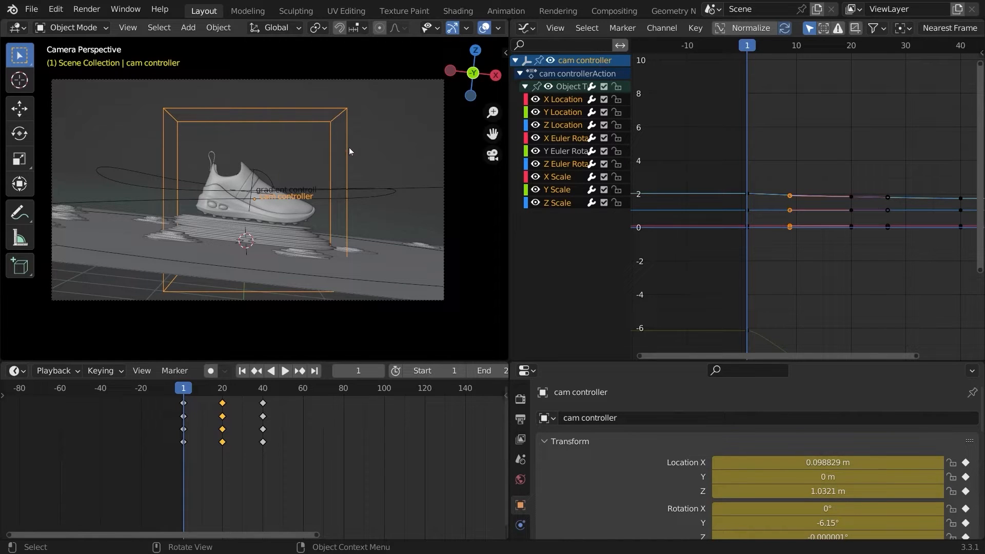
pyautogui.press('s')
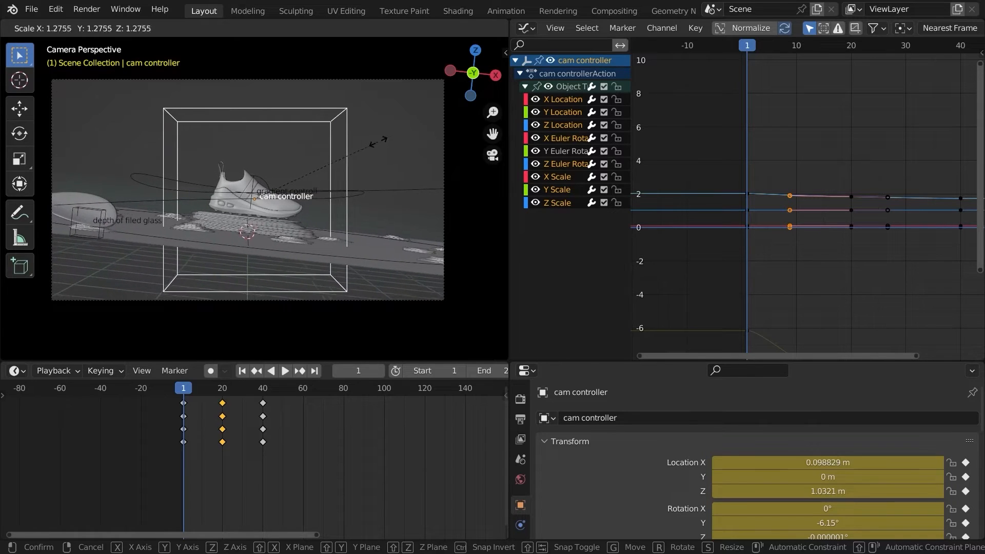
pyautogui.click(371, 140)
pyautogui.press('i')
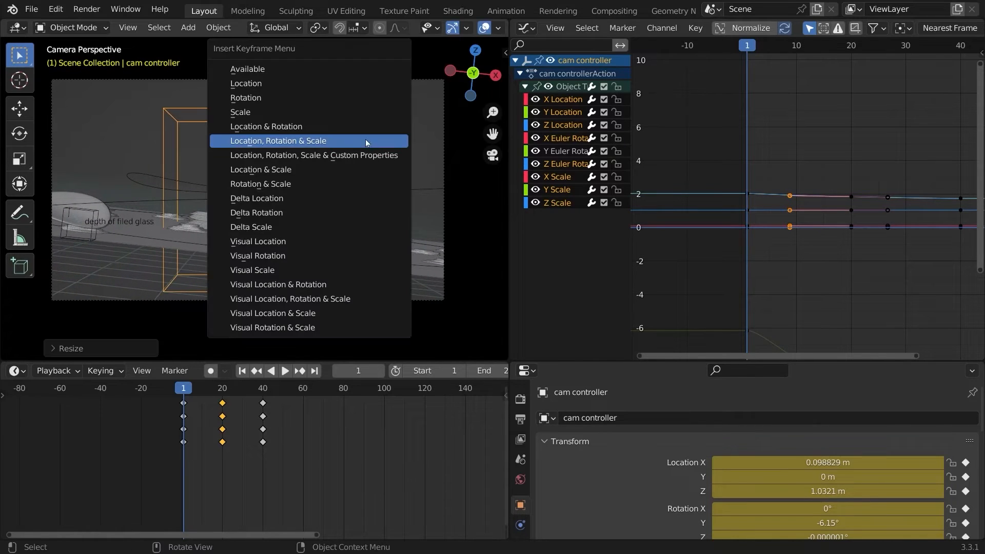
pyautogui.click(347, 140)
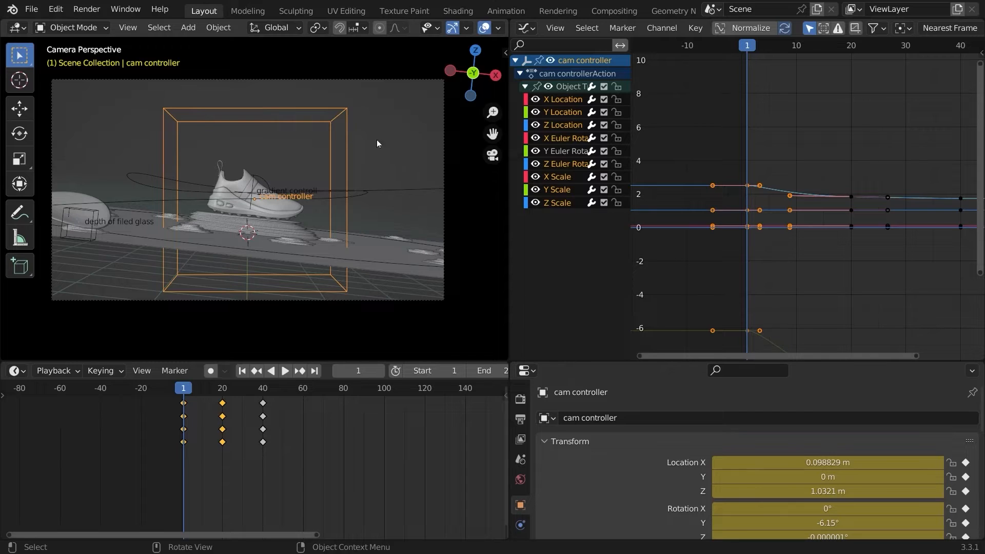
# - Raise the glass leaf Plane's X Location keyframe at frame 1 to 45.883 m along the curve's Y axis
pyautogui.click(90, 204)
pyautogui.click(88, 192)
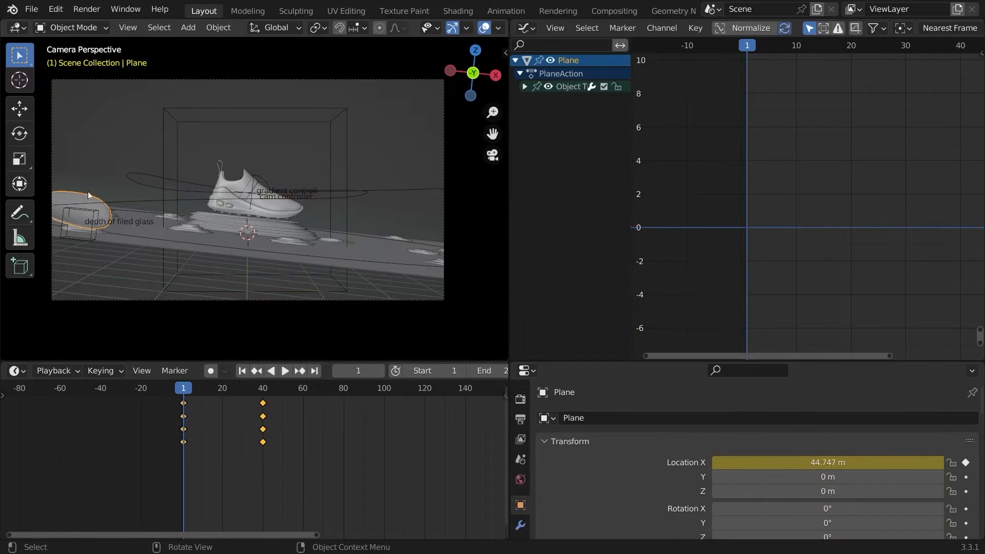
pyautogui.press('Home')
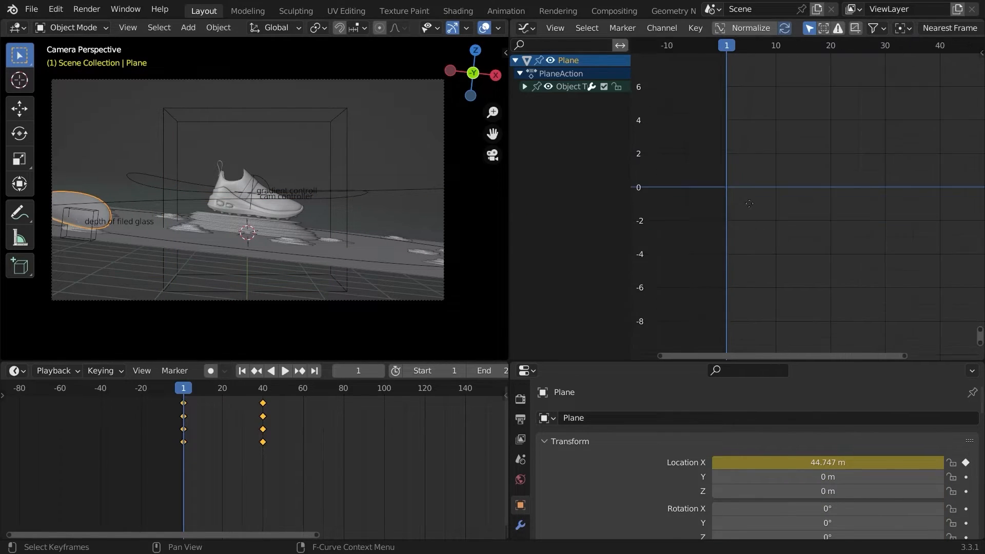
pyautogui.keyDown('ctrl'); pyautogui.moveTo(758, 274); pyautogui.dragTo(807, 230, button='middle'); pyautogui.keyUp('ctrl')
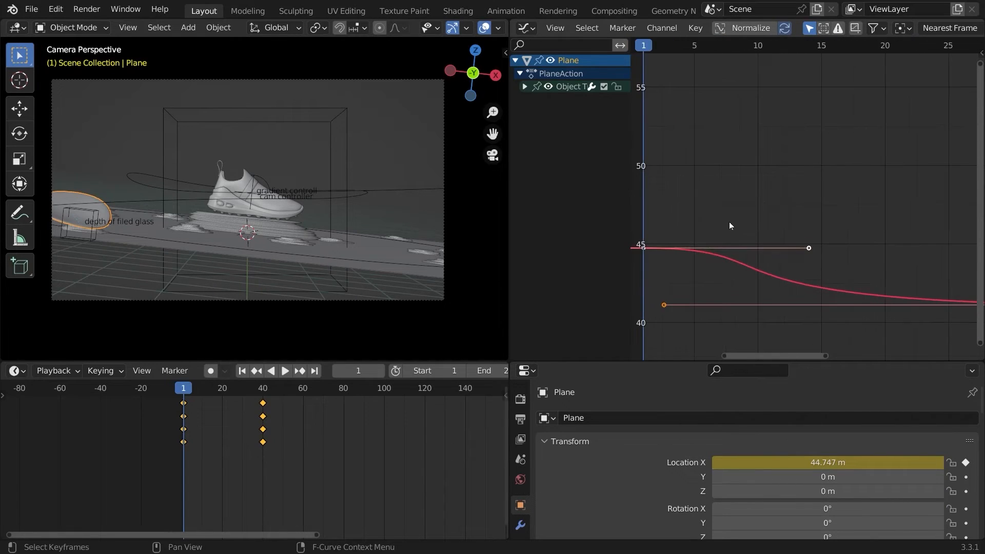
pyautogui.moveTo(729, 222); pyautogui.dragTo(795, 222, button='middle')
pyautogui.keyDown('ctrl'); pyautogui.moveTo(747, 207); pyautogui.dragTo(728, 228, button='middle'); pyautogui.keyUp('ctrl')
pyautogui.click(753, 221)
pyautogui.click(702, 239)
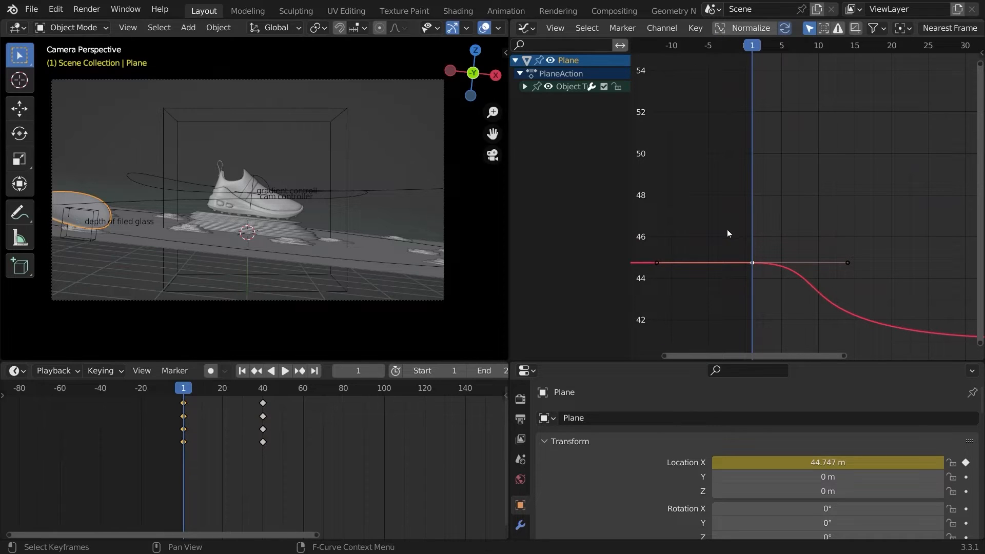
pyautogui.press('g')
pyautogui.press('y')
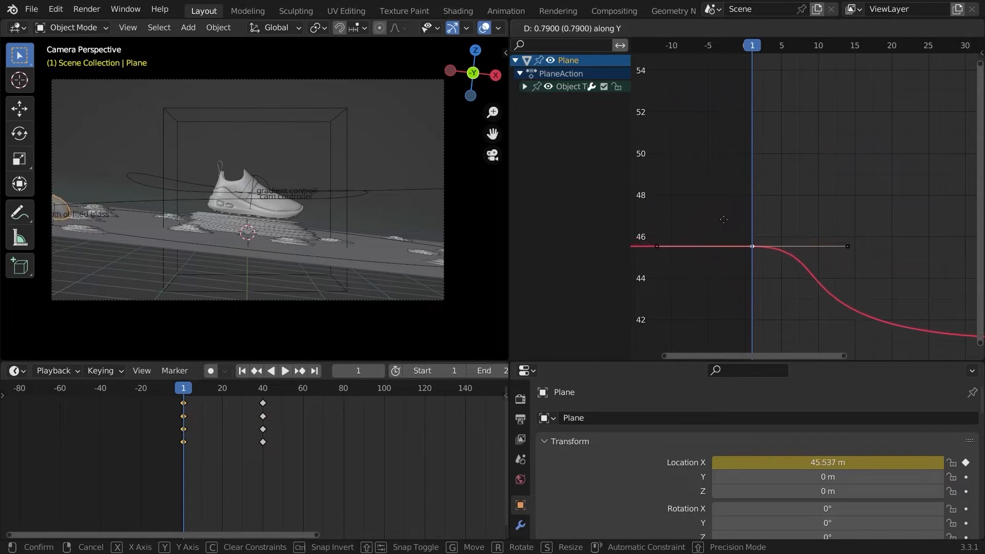
pyautogui.click(721, 212)
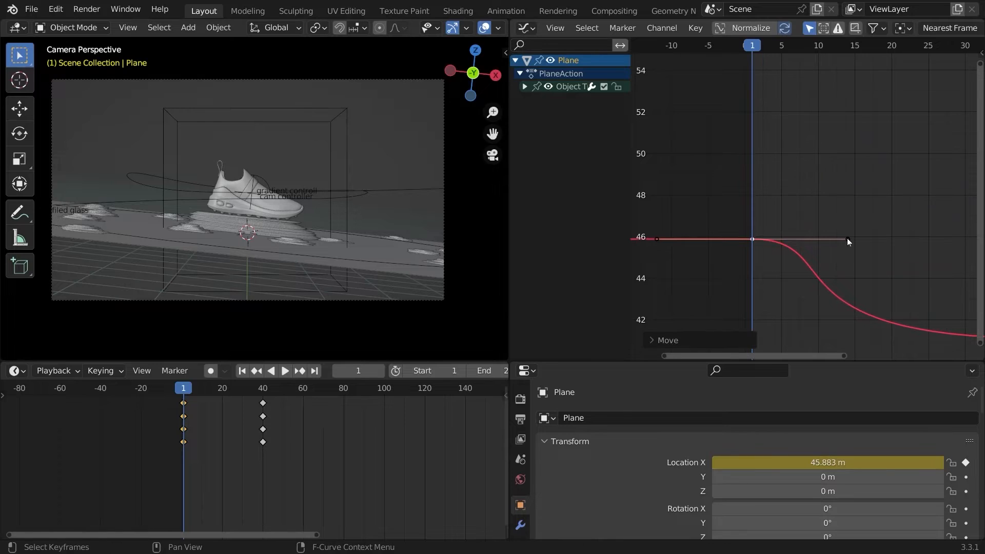
# - Shorten the outgoing handle of the glass leaf's frame 1 keyframe by about 10 frames along X and play back the animation
pyautogui.press('g')
pyautogui.press('x')
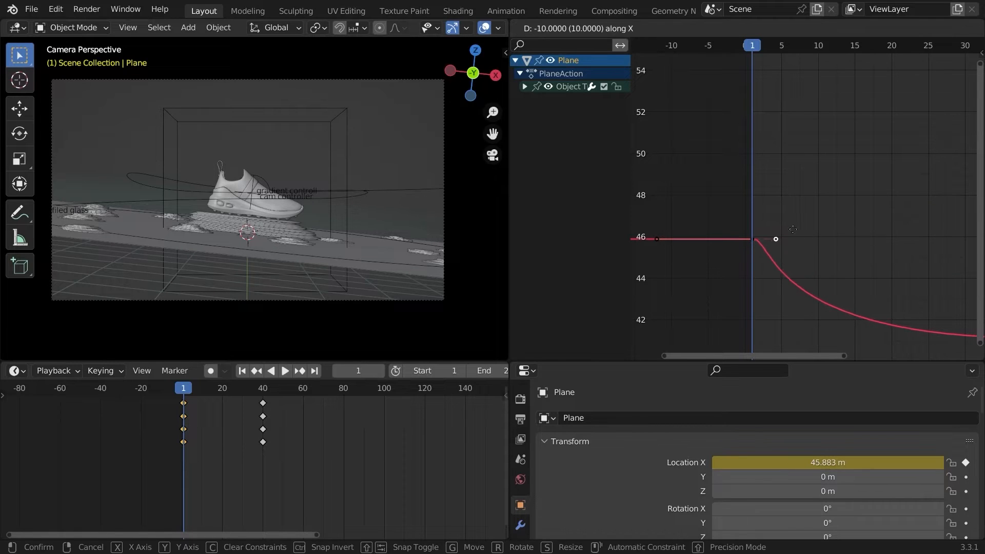
pyautogui.click(793, 227)
pyautogui.click(750, 239)
pyautogui.press('space')
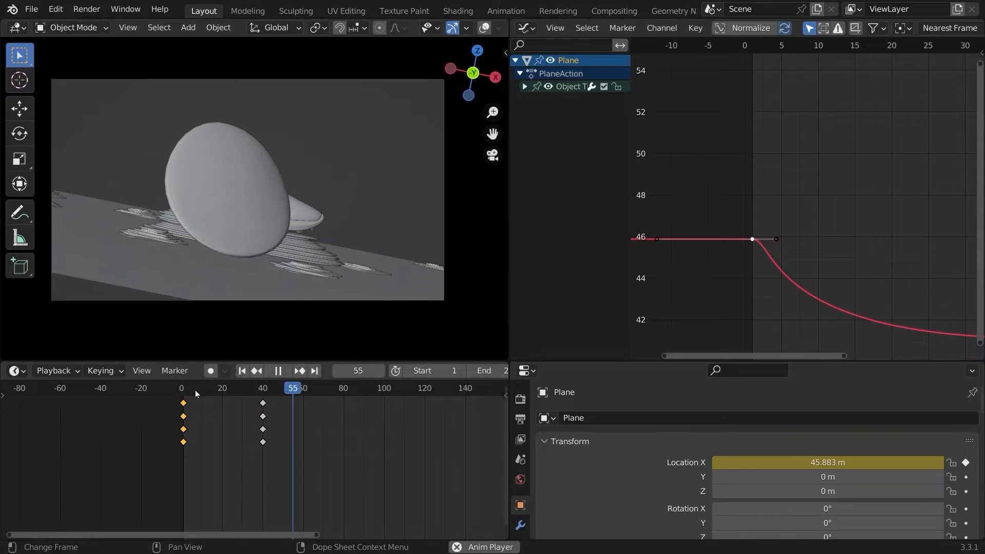
pyautogui.press('space')
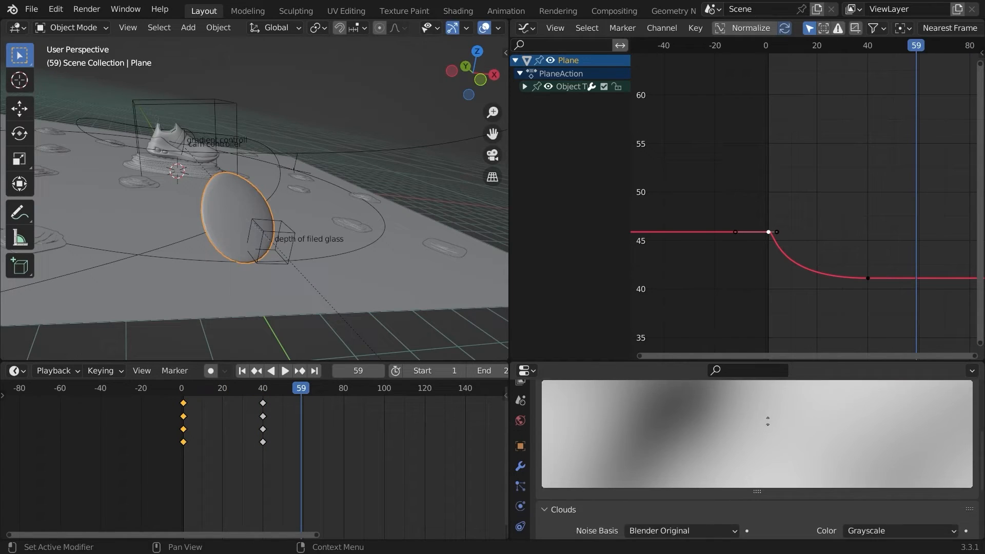
# - Set the Clouds displacement texture's Depth to 1 and play back the animation from the start
pyautogui.scroll(3, 768, 421)
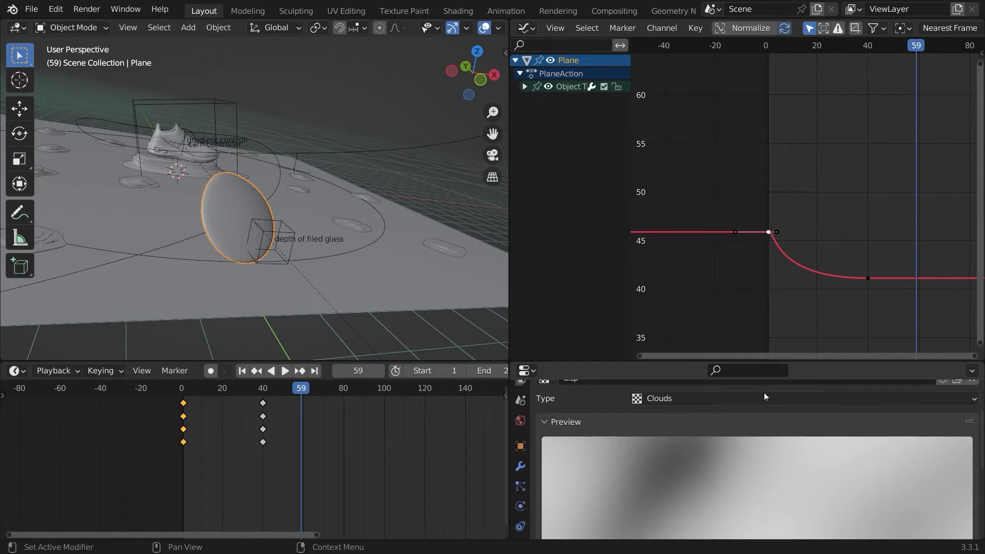
pyautogui.scroll(-7, 768, 474)
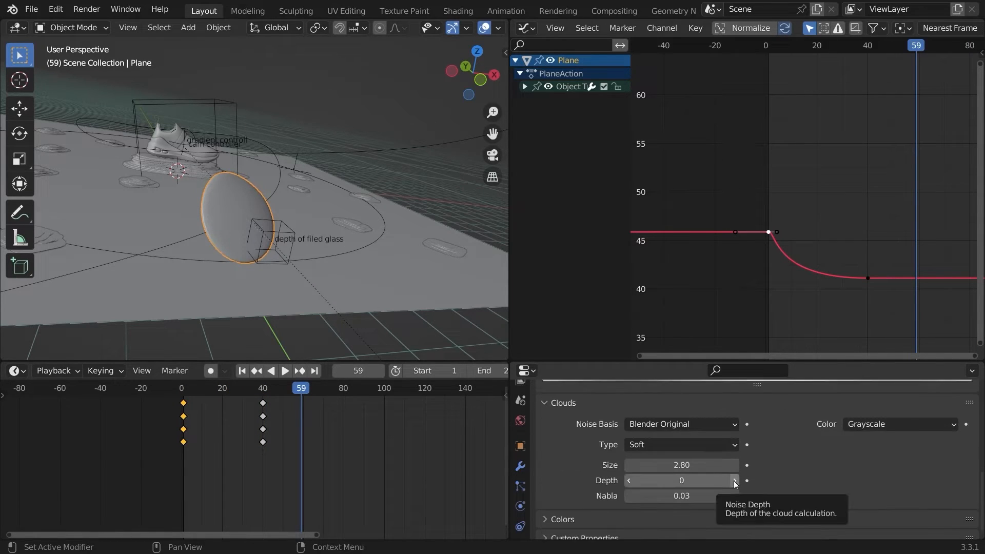
pyautogui.click(734, 480)
pyautogui.press('space')
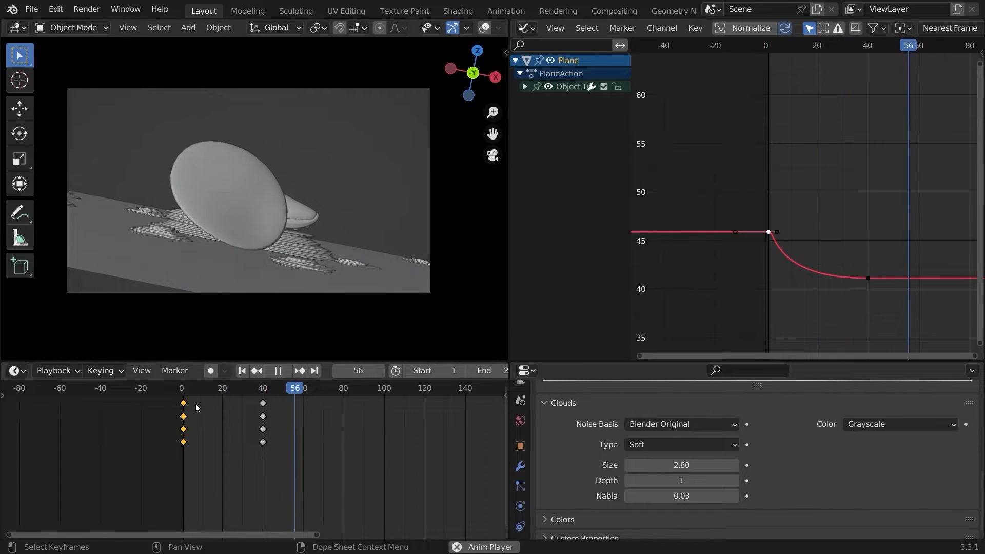
pyautogui.press('space')
pyautogui.click(183, 392)
pyautogui.press('space')
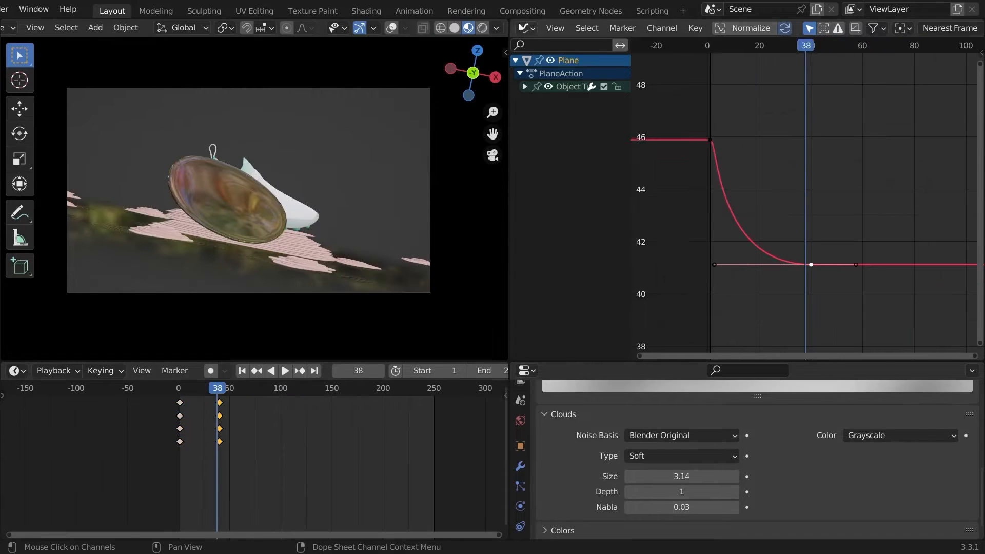
# - In an Outliner opened in place of the Graph Editor, disable the sim and knitting collections for rendering and save the file
pyautogui.click(526, 28)
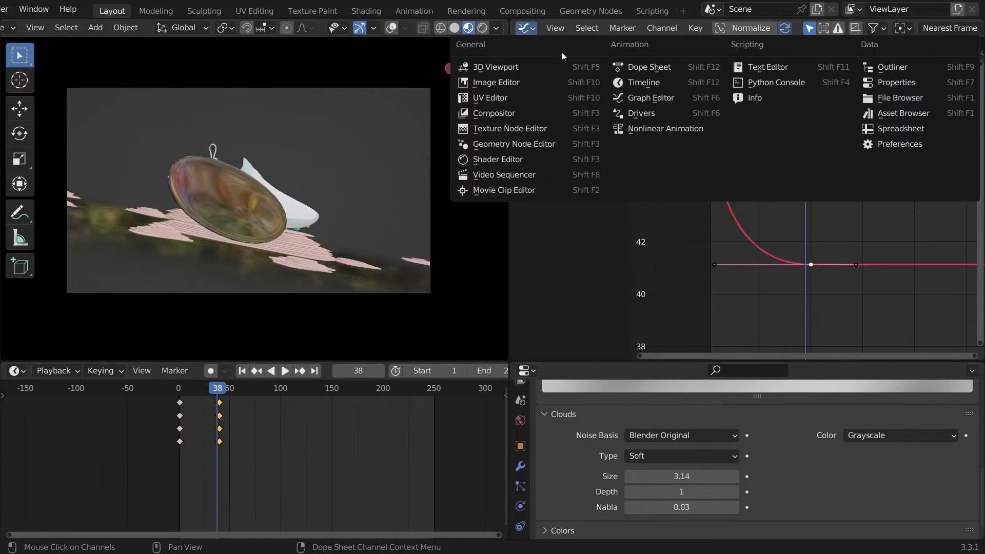
pyautogui.click(892, 75)
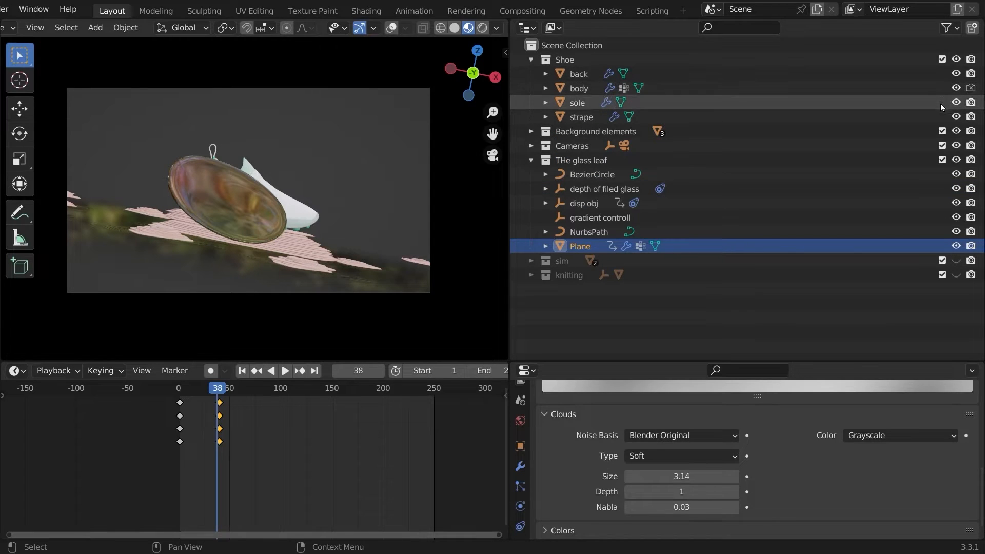
pyautogui.moveTo(969, 262); pyautogui.dragTo(970, 274)
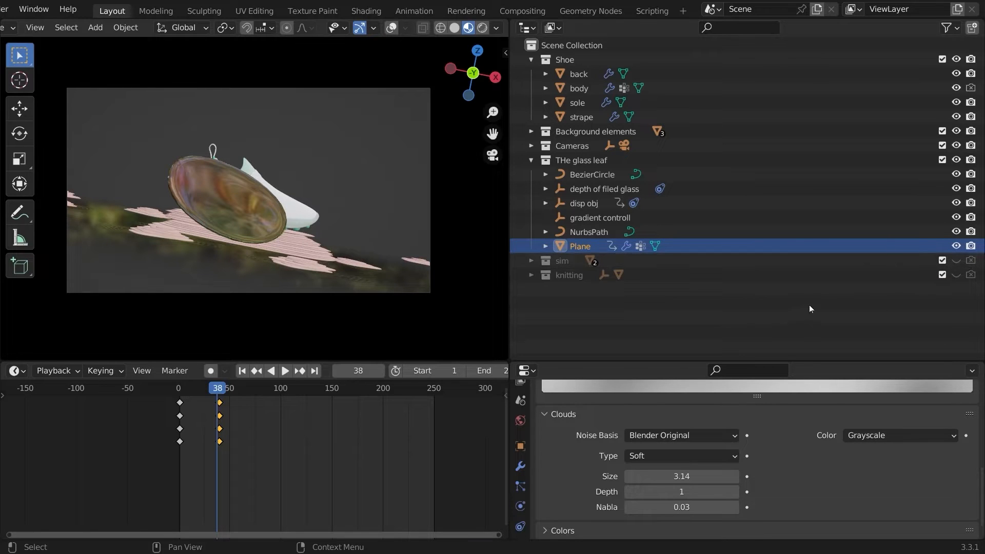
pyautogui.hotkey('ctrl', 's')
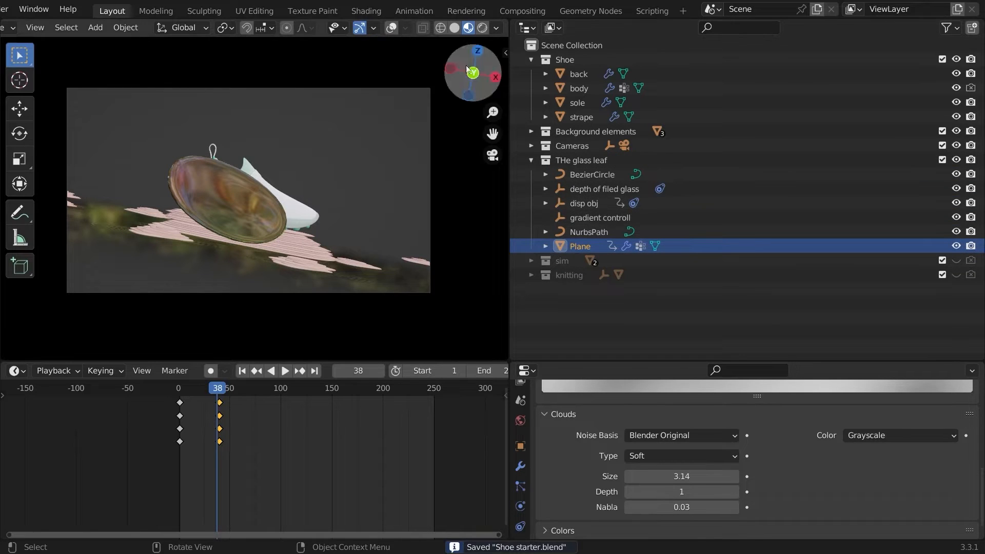
# - Select the camera with the viewport overlays shown and enable its Depth of Field
pyautogui.click(391, 28)
pyautogui.click(405, 88)
pyautogui.scroll(-6, 601, 491)
pyautogui.scroll(-10, 602, 489)
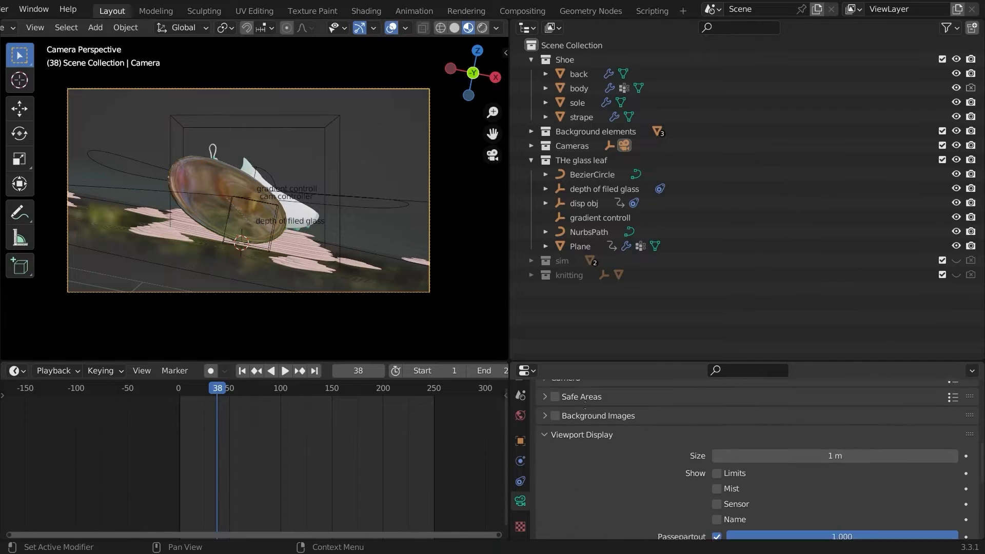
pyautogui.click(555, 426)
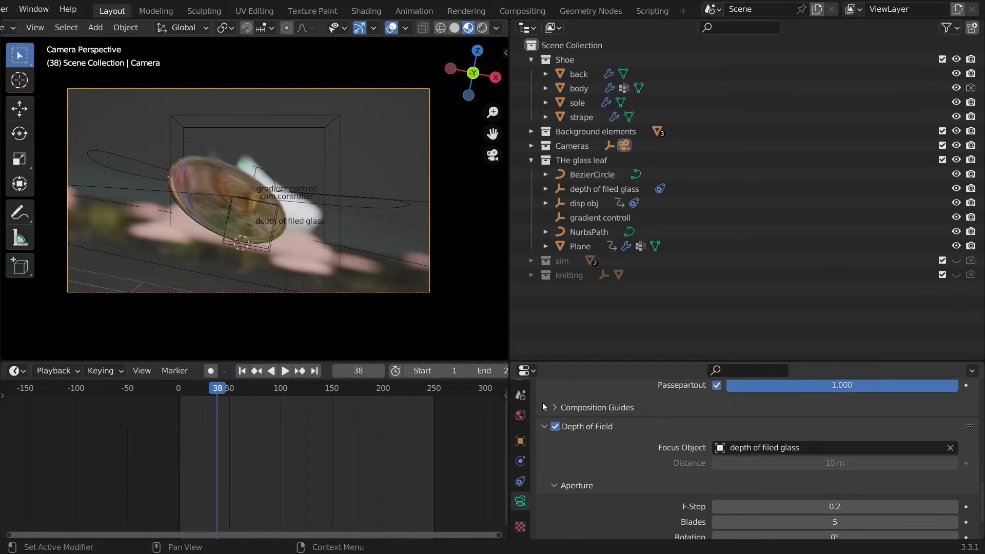
# - Hide the viewport overlays and play back the animation from near the start to review the depth of field
pyautogui.click(392, 28)
pyautogui.scroll(1, 216, 318)
pyautogui.click(182, 399)
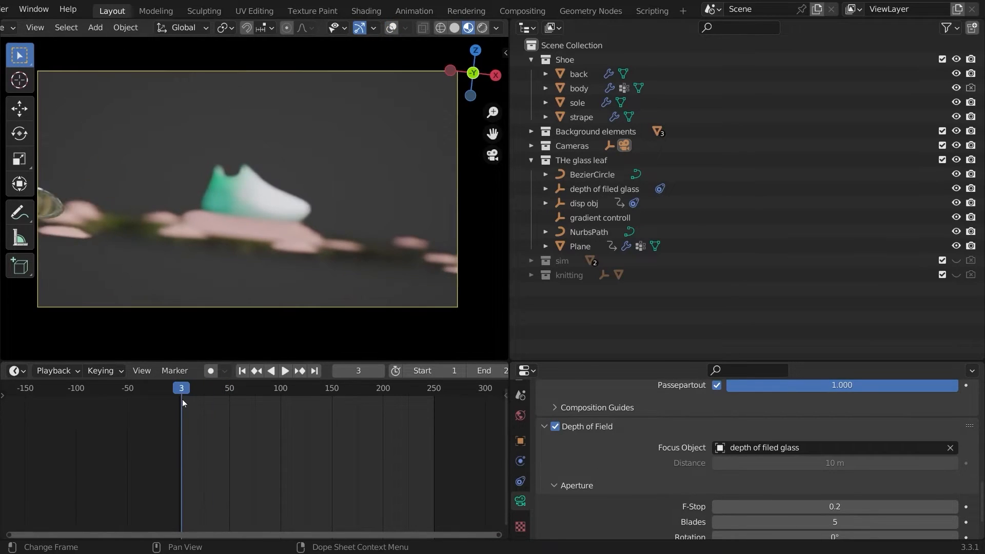
pyautogui.press('space')
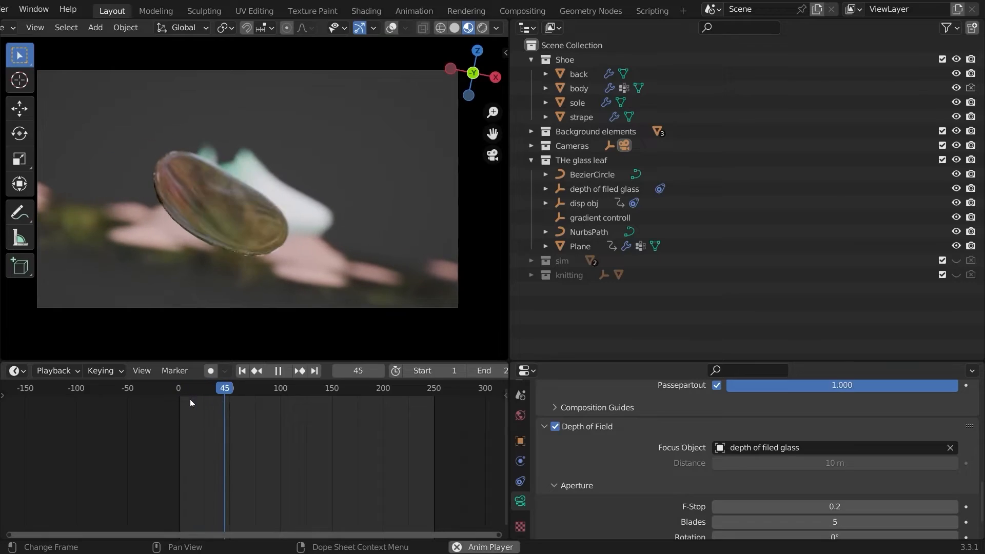
# - Stop the playback at frame 45, render that frame to check the glass leaf, and close the render
pyautogui.press('space')
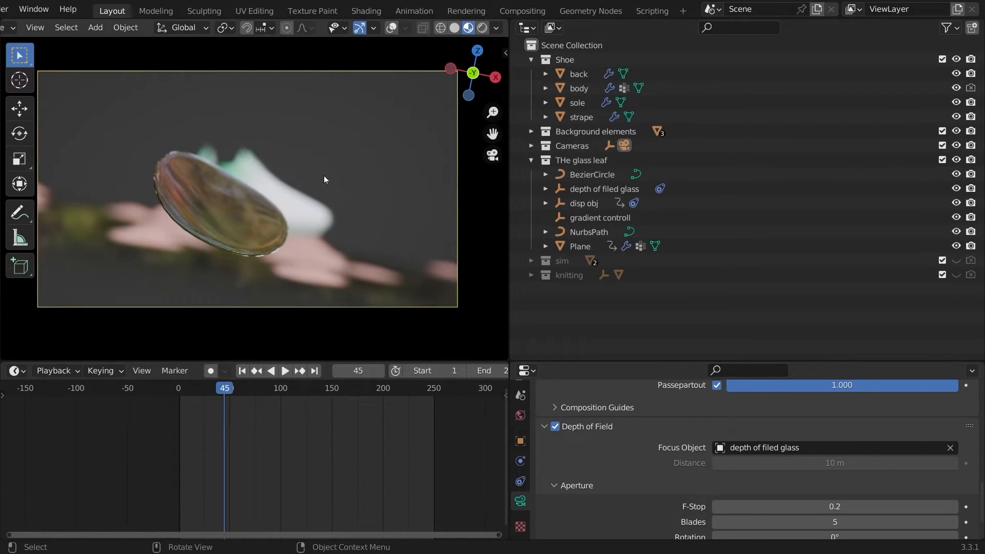
pyautogui.press('F12')
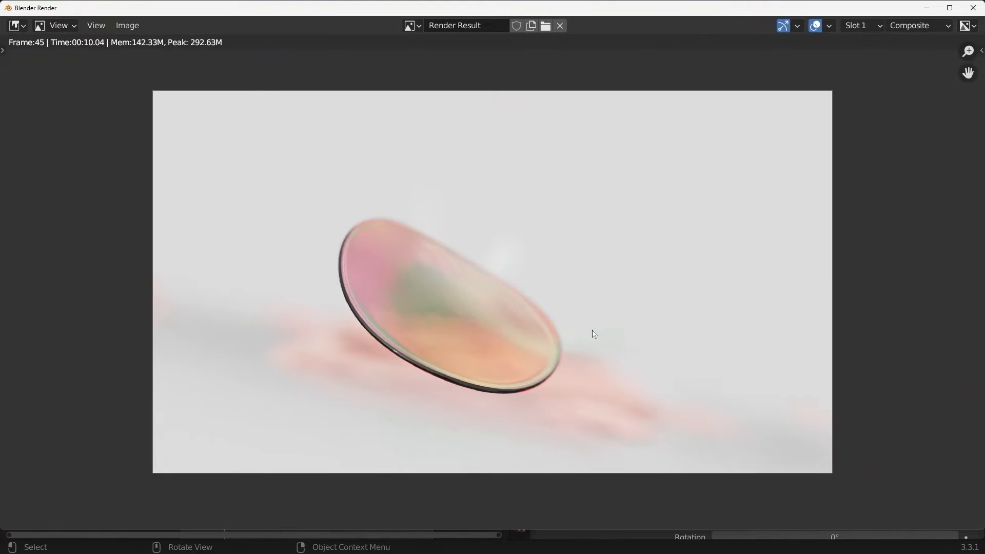
pyautogui.click(973, 8)
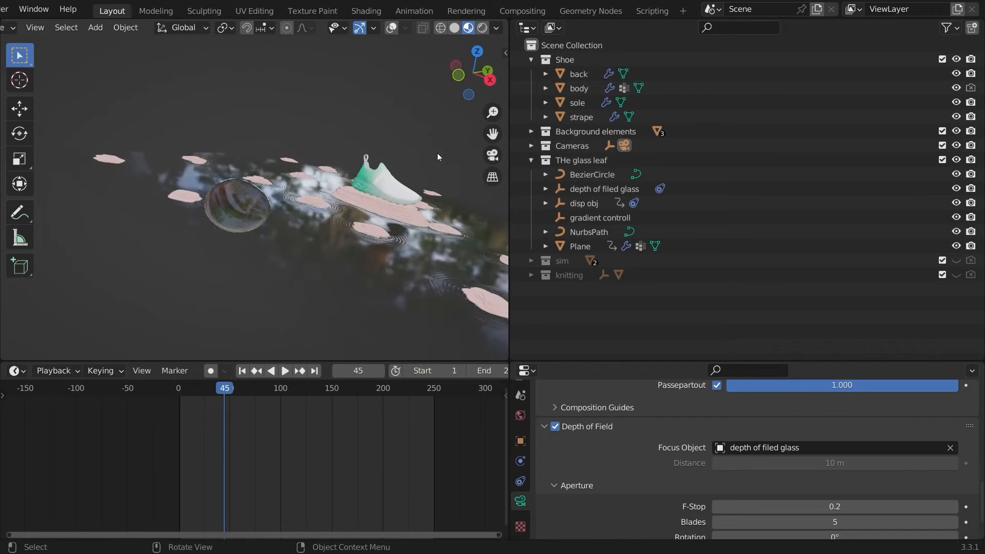
# - Disable the Shoe collection for rendering and render frame 45 again through the camera
pyautogui.click(532, 60)
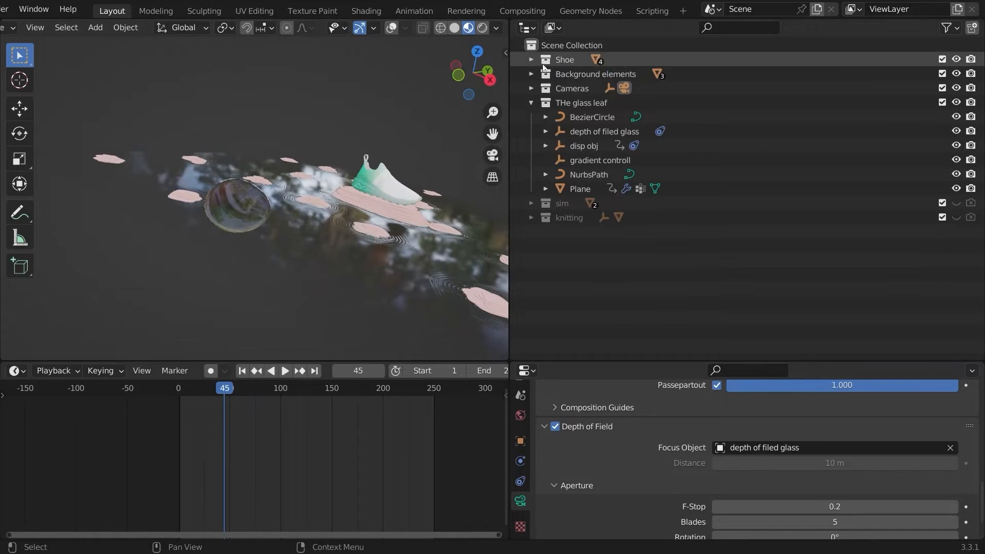
pyautogui.click(971, 59)
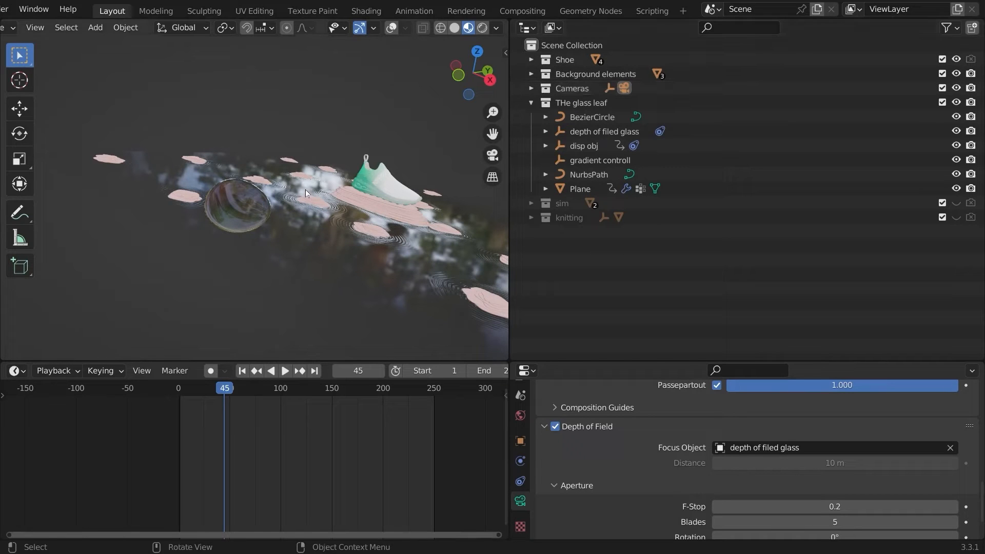
pyautogui.moveTo(305, 189); pyautogui.dragTo(310, 181, button='middle')
pyautogui.press('KP_0')
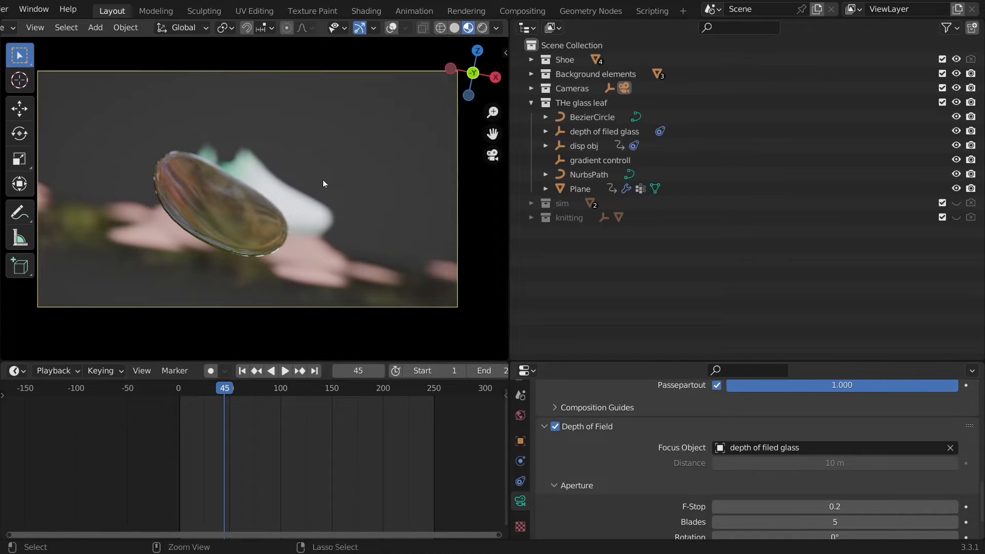
pyautogui.scroll(-1, 325, 185)
pyautogui.press('F12')
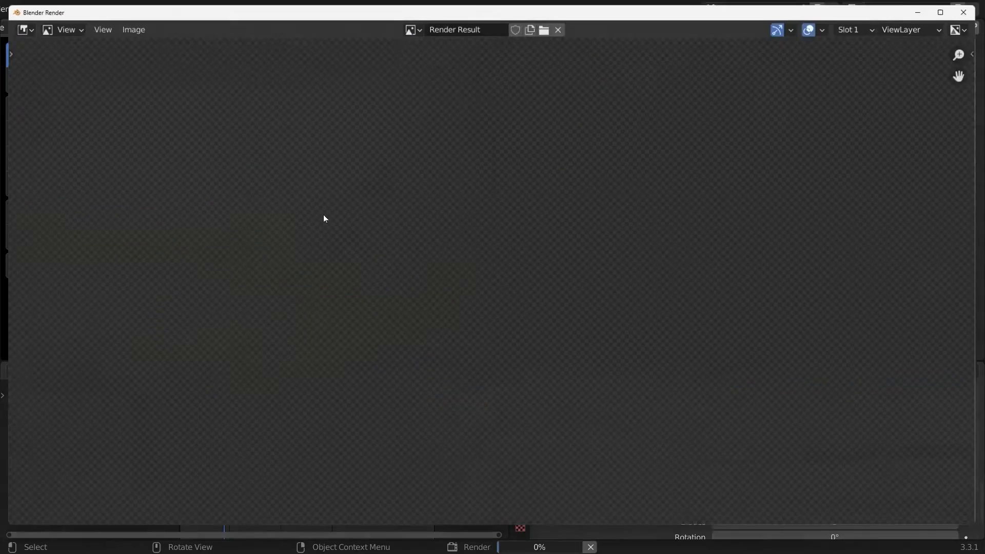
pyautogui.scroll(-1, 81, 123)
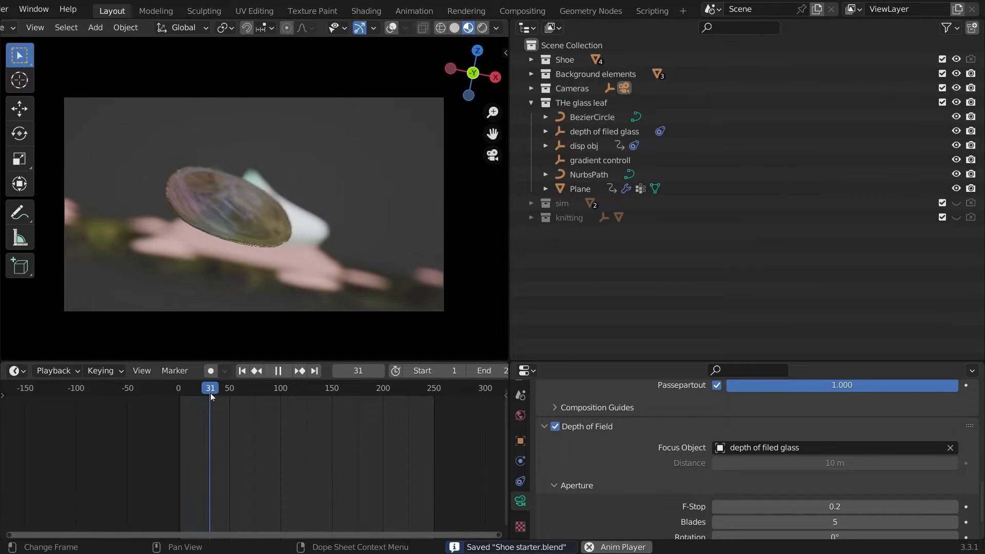
# - Stop the playback, open a Graph Editor in place of the Outliner, and extend the animation's end frame
pyautogui.press('space')
pyautogui.click(525, 27)
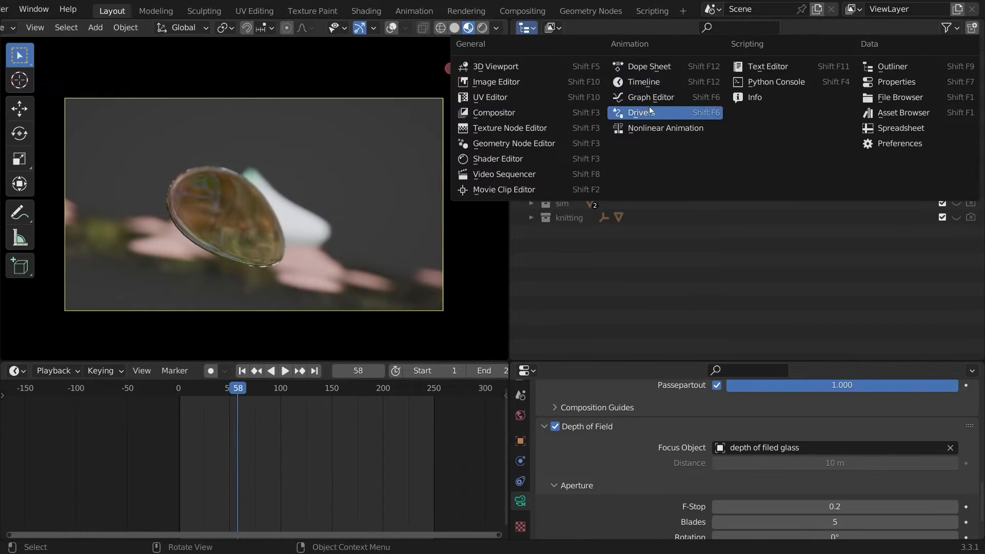
pyautogui.click(640, 97)
pyautogui.doubleClick(487, 370)
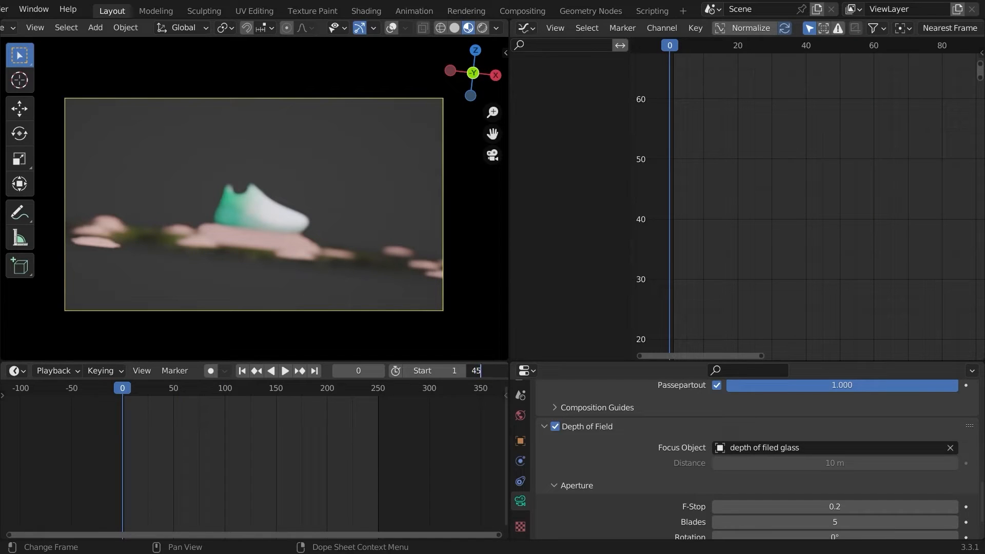
pyautogui.press('Return')
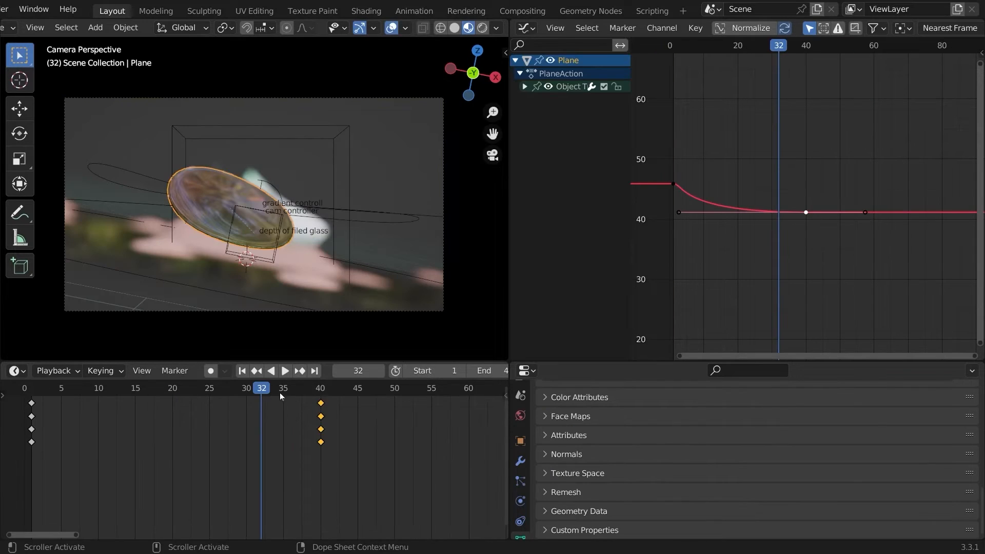
# - Insert a Location X keyframe on the glass leaf Plane at frame 32 and move its frame 40 keyframe to frame 50
pyautogui.click(520, 440)
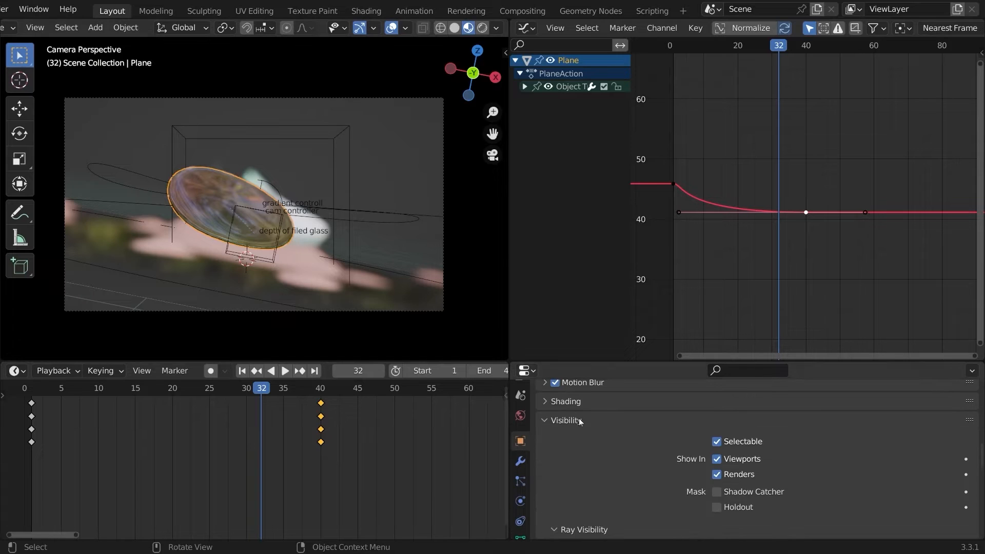
pyautogui.scroll(10, 580, 421)
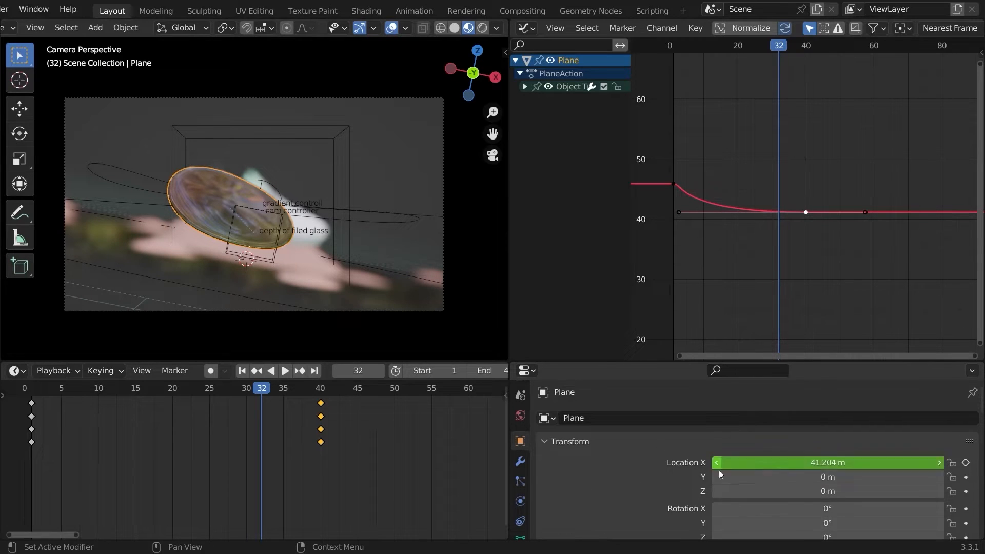
pyautogui.scroll(-1, 720, 473)
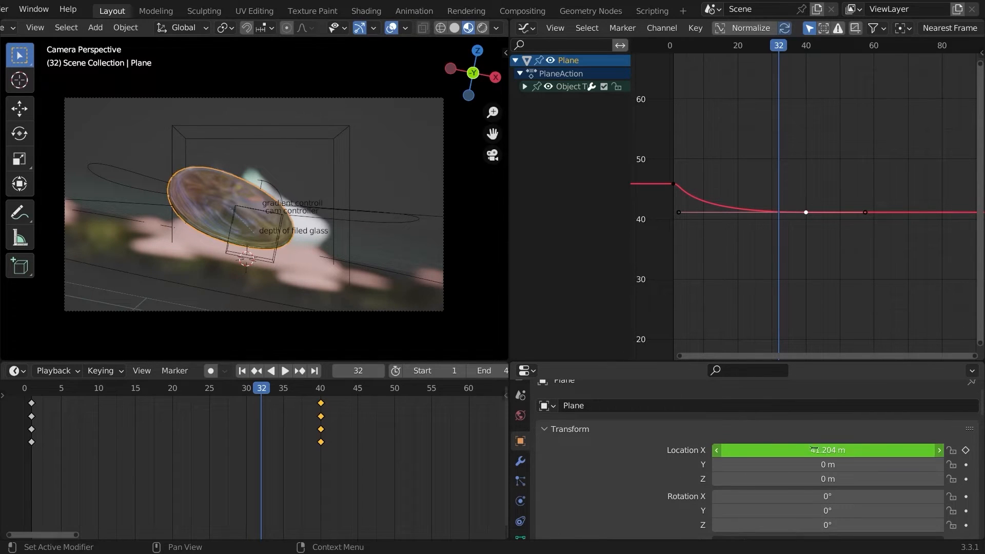
pyautogui.click(966, 450)
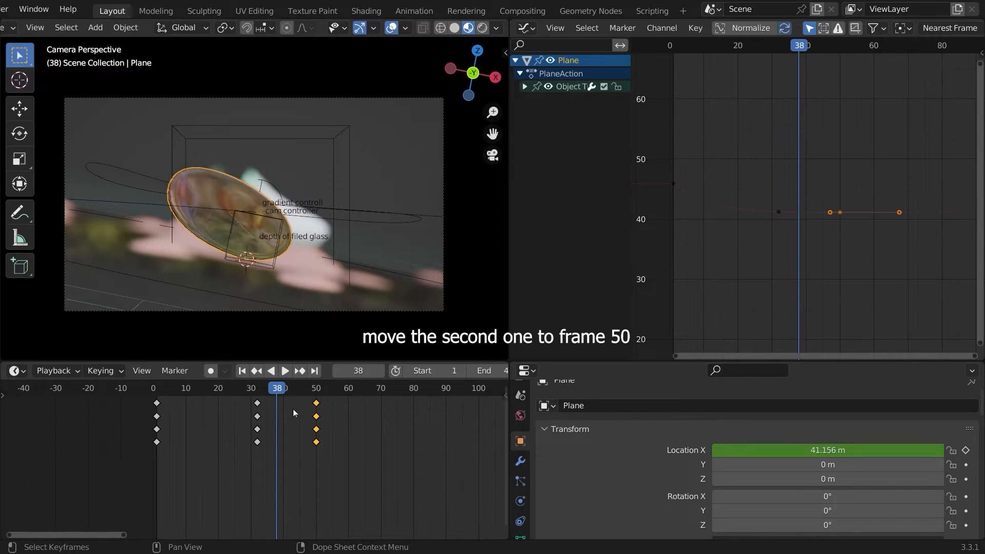
# - Lower the Plane's Location X keyframe at frame 50 to about 40.78 m and play back the animation
pyautogui.press('space')
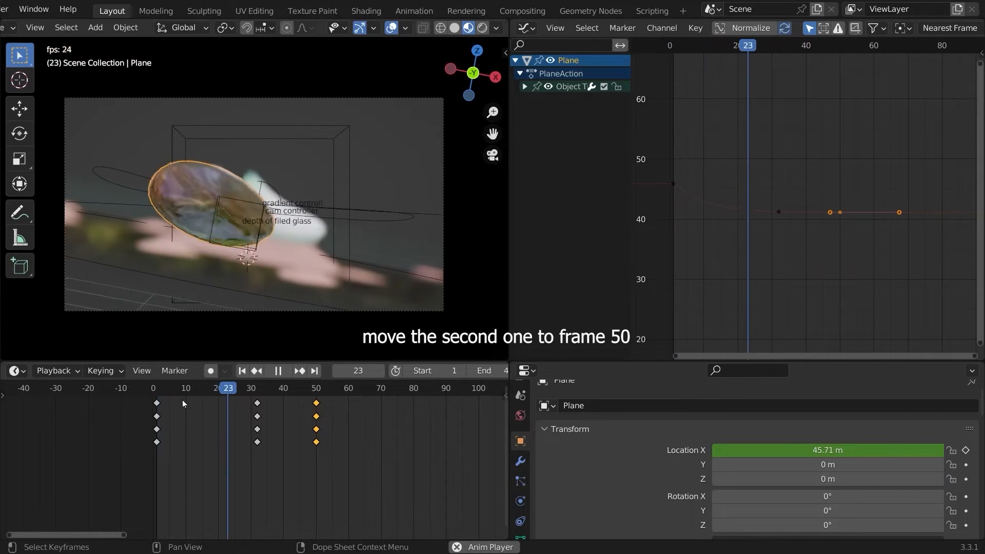
pyautogui.press('space')
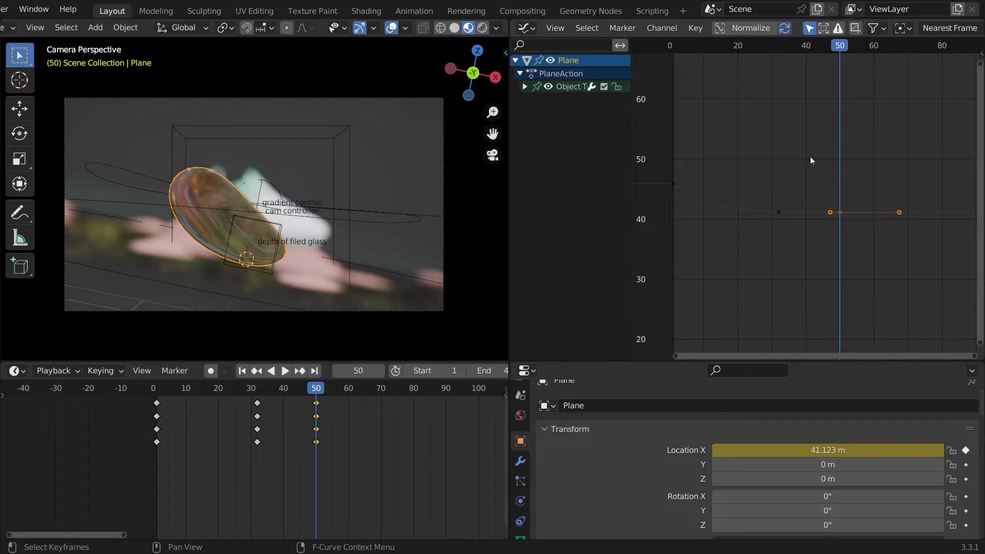
pyautogui.press('g')
pyautogui.press('y')
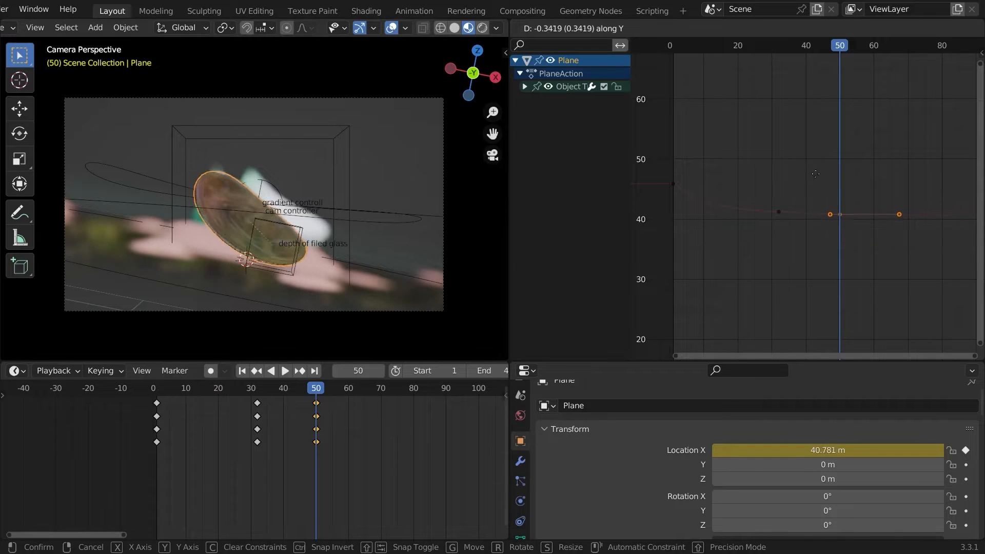
pyautogui.click(816, 175)
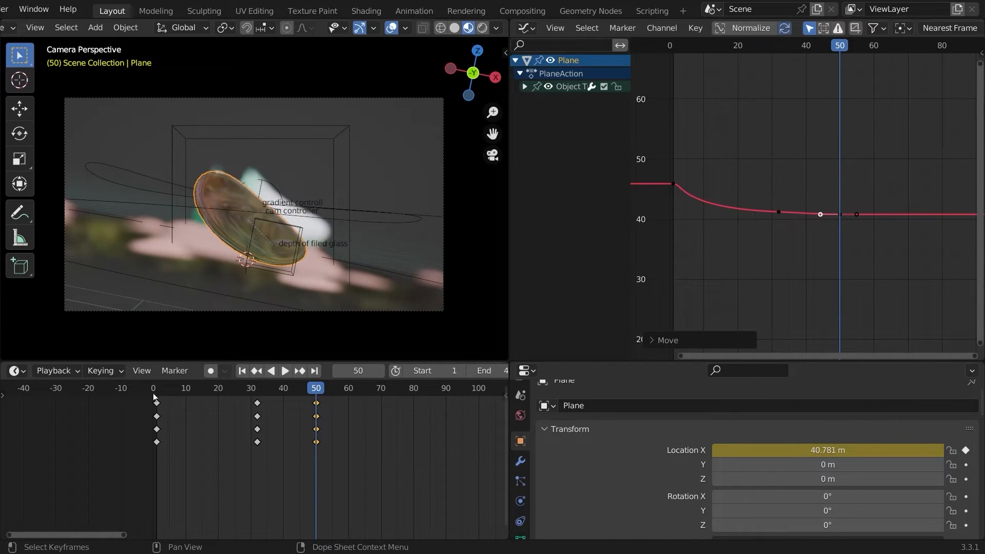
pyautogui.press('space')
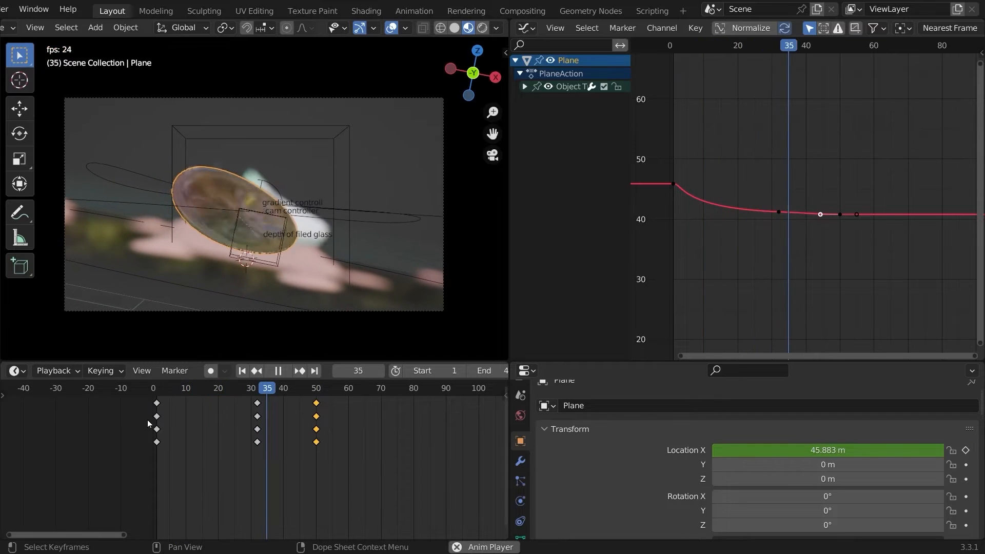
# - Stop playback and move the Plane's frame 50 X-location keyframe vertically to about 40.95 m in the graph
pyautogui.press('space')
pyautogui.click(840, 214)
pyautogui.keyDown('ctrl'); pyautogui.moveTo(832, 206); pyautogui.dragTo(839, 141, button='middle'); pyautogui.keyUp('ctrl')
pyautogui.press('g')
pyautogui.press('y')
# - Retime the cam controller's keyframes so the last set sits at frame 50 and the middle set at frame 20
pyautogui.click(276, 126)
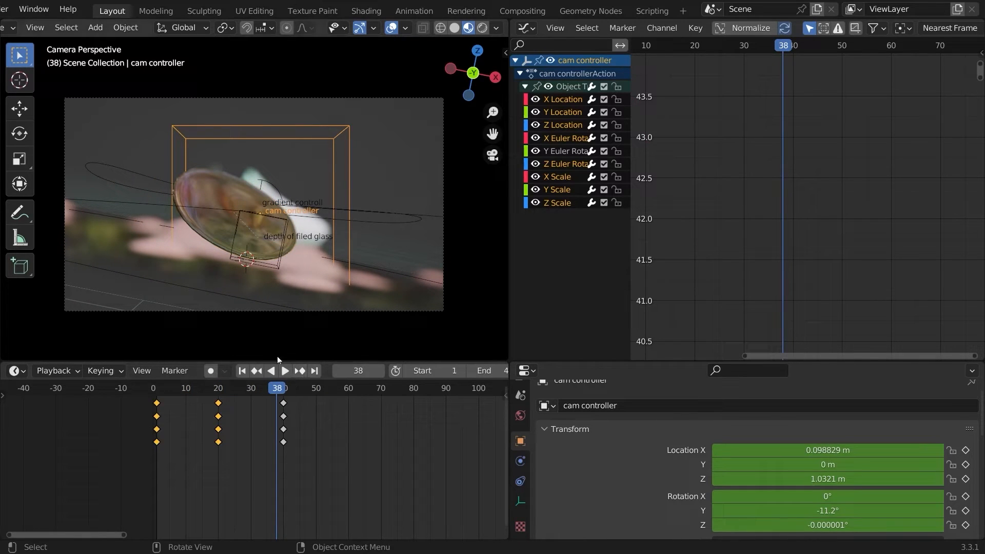
pyautogui.moveTo(292, 463); pyautogui.dragTo(205, 401)
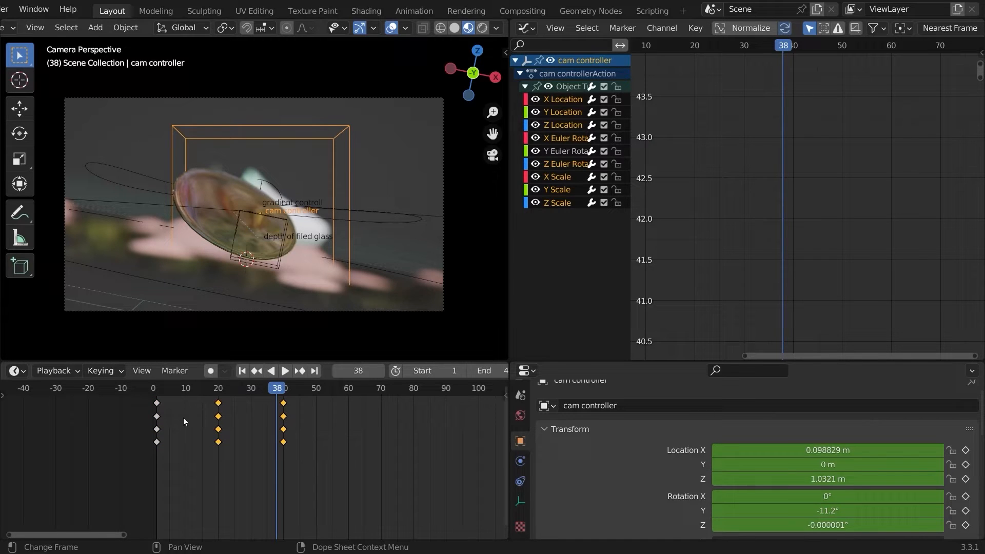
pyautogui.press('g')
pyautogui.click(220, 426)
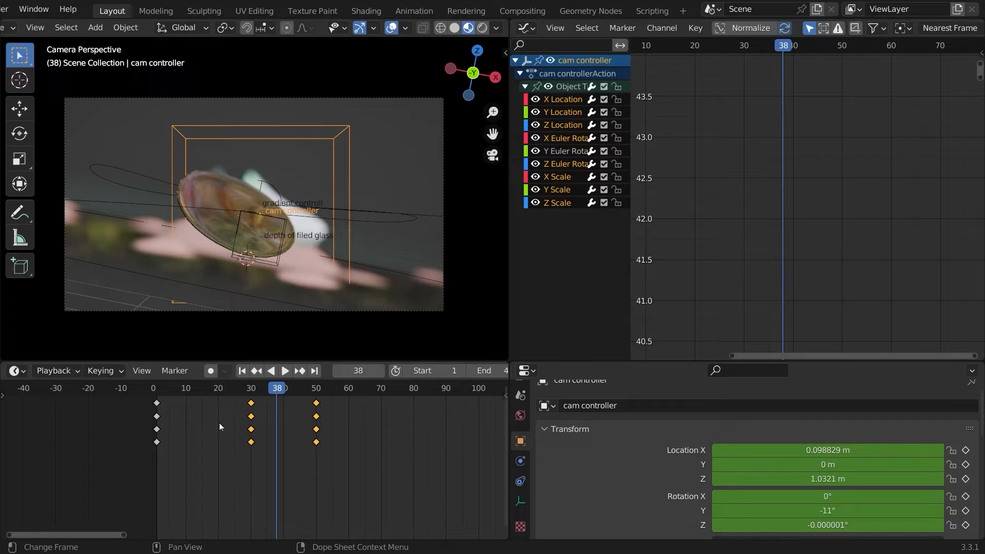
pyautogui.press('g')
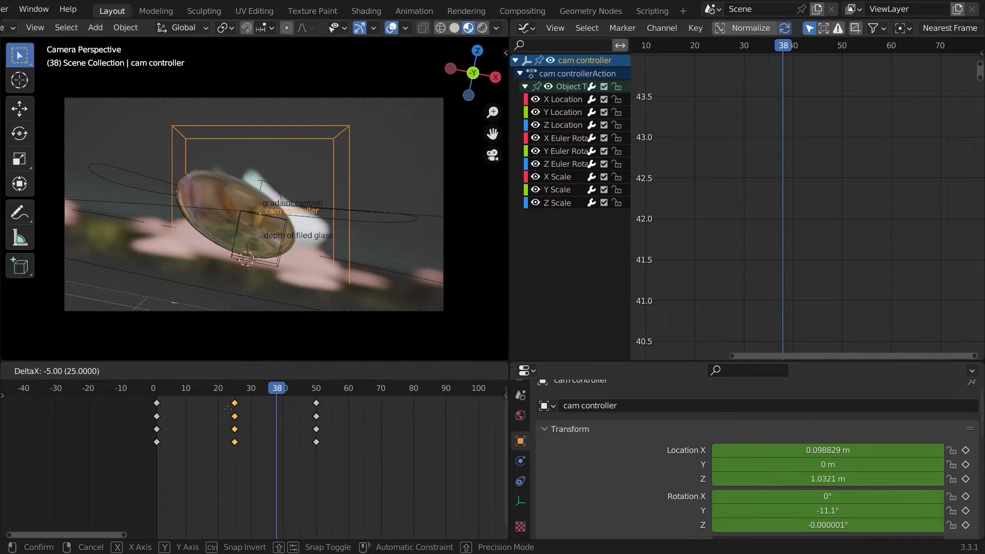
pyautogui.click(210, 405)
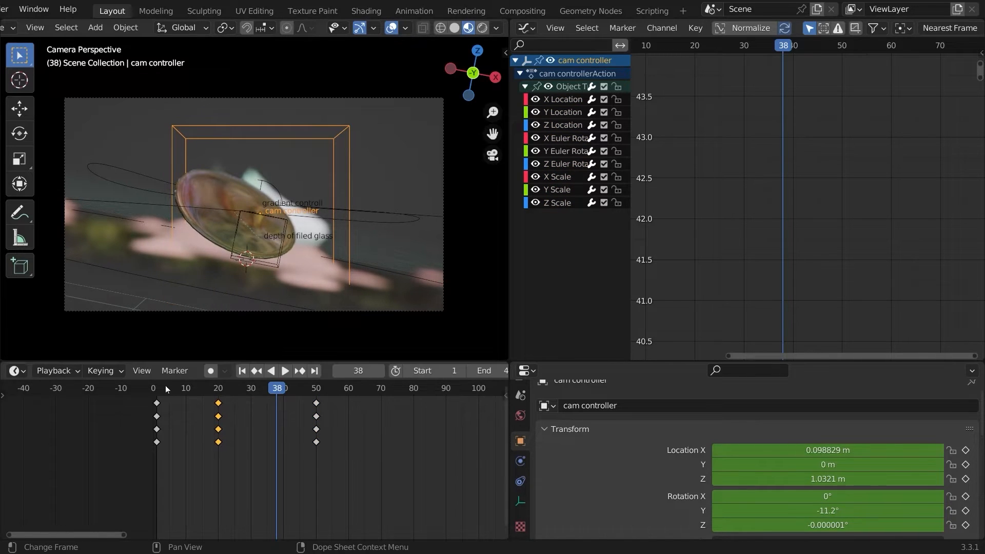
# - Play the animation from the start with overlays hidden, then restore the overlays and save the file
pyautogui.click(154, 389)
pyautogui.click(391, 28)
pyautogui.press('space')
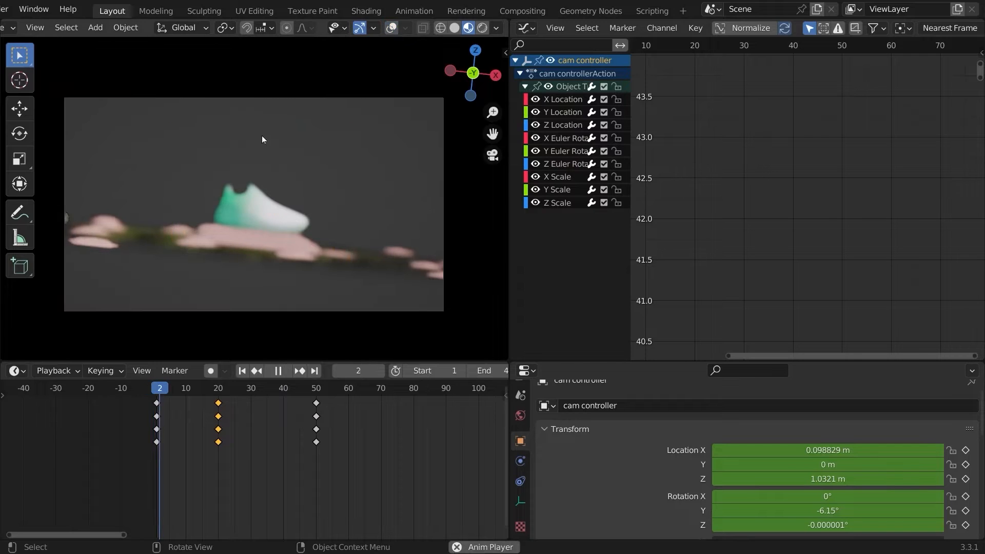
pyautogui.press('space')
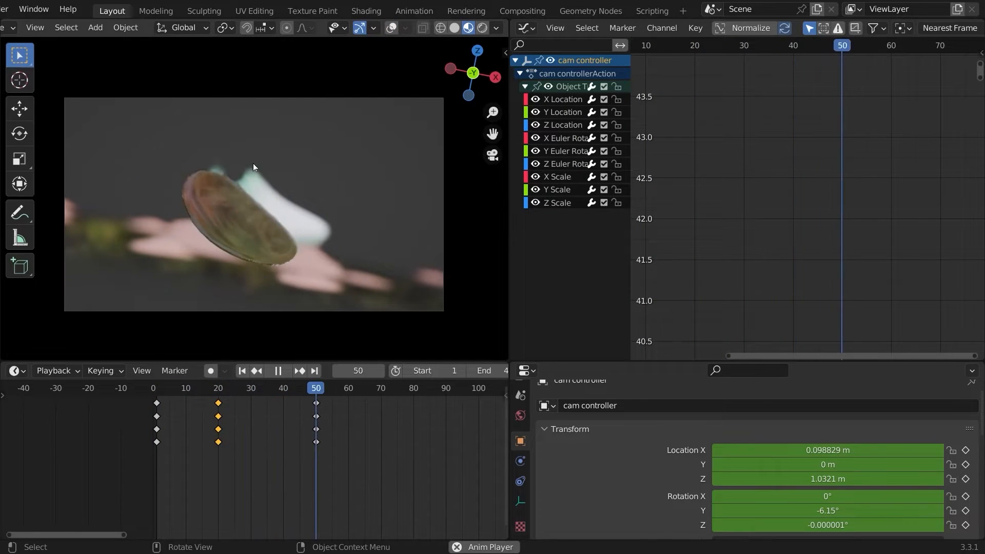
pyautogui.click(391, 28)
pyautogui.hotkey('ctrl', 's')
# - Select the camera and lower it slightly along the global Z axis, judging the framing with overlays hidden
pyautogui.click(389, 93)
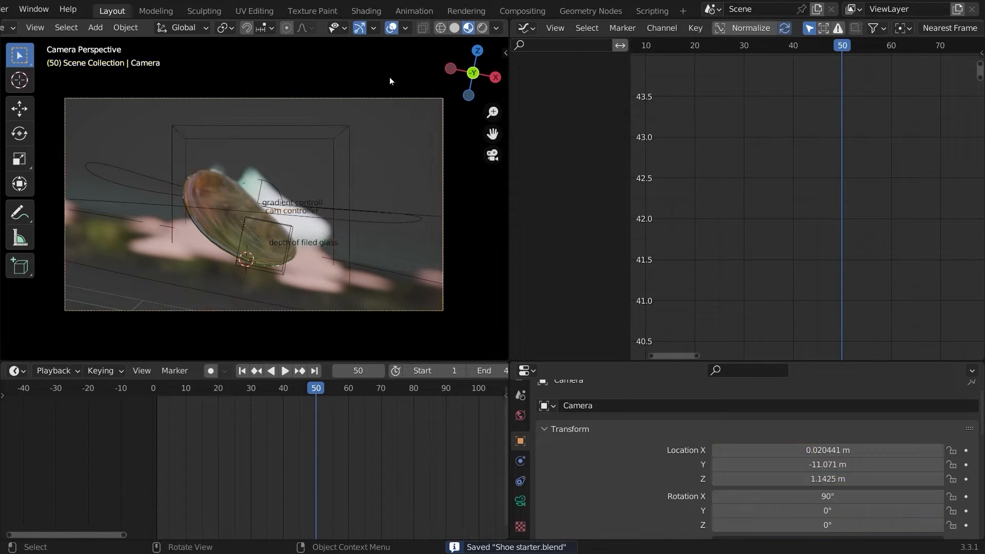
pyautogui.click(392, 28)
pyautogui.press('g')
pyautogui.press('z')
pyautogui.rightClick(358, 111)
pyautogui.press('g')
pyautogui.press('z')
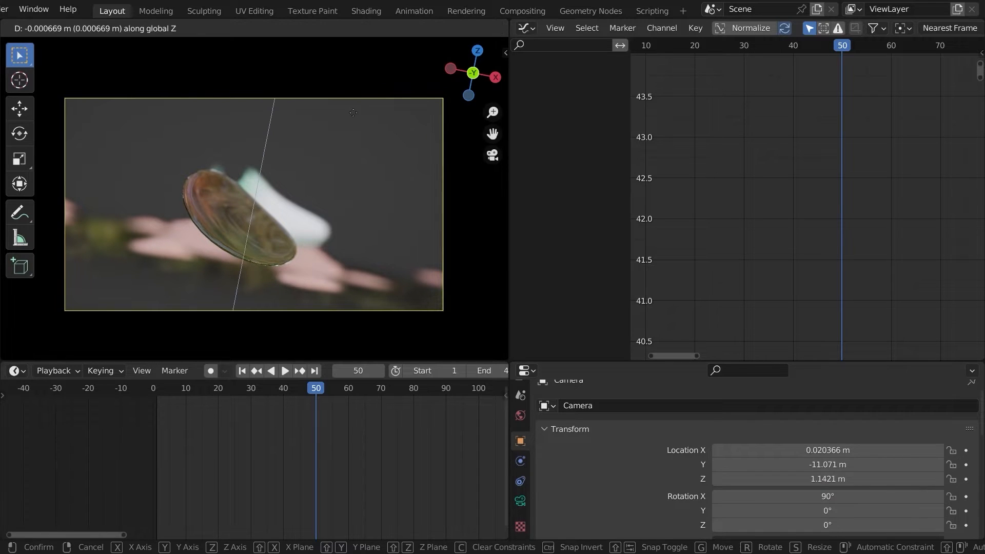
pyautogui.click(348, 163)
pyautogui.hotkey('shift', 'alt', 'z')
# - Scale the cam controller slightly at frame 20 and insert a Location, Rotation & Scale keyframe
pyautogui.click(231, 123)
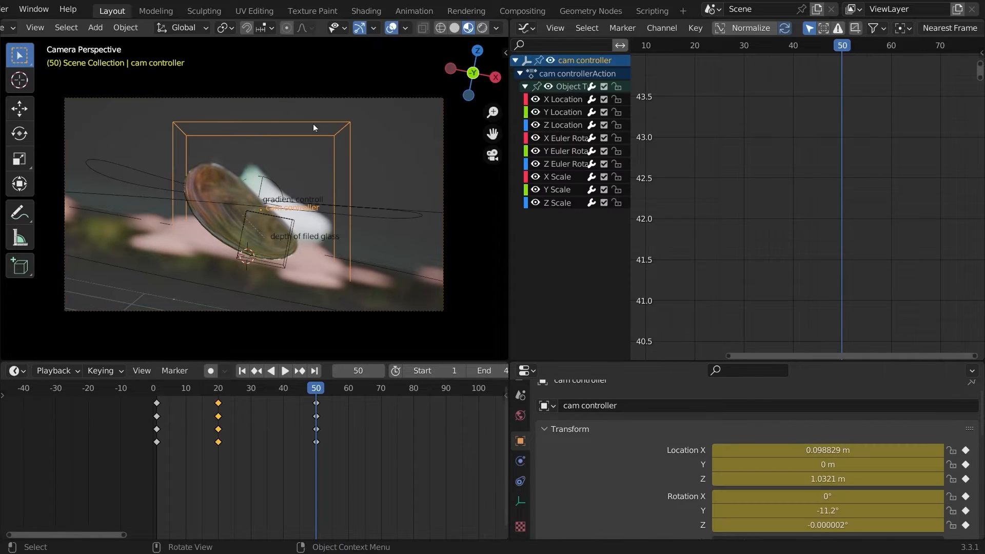
pyautogui.press('Down')
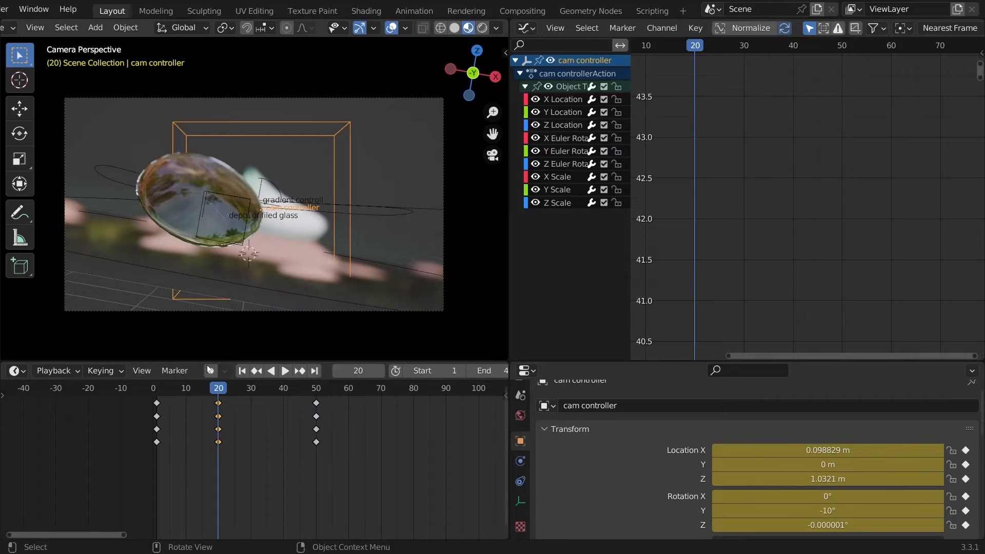
pyautogui.press('s')
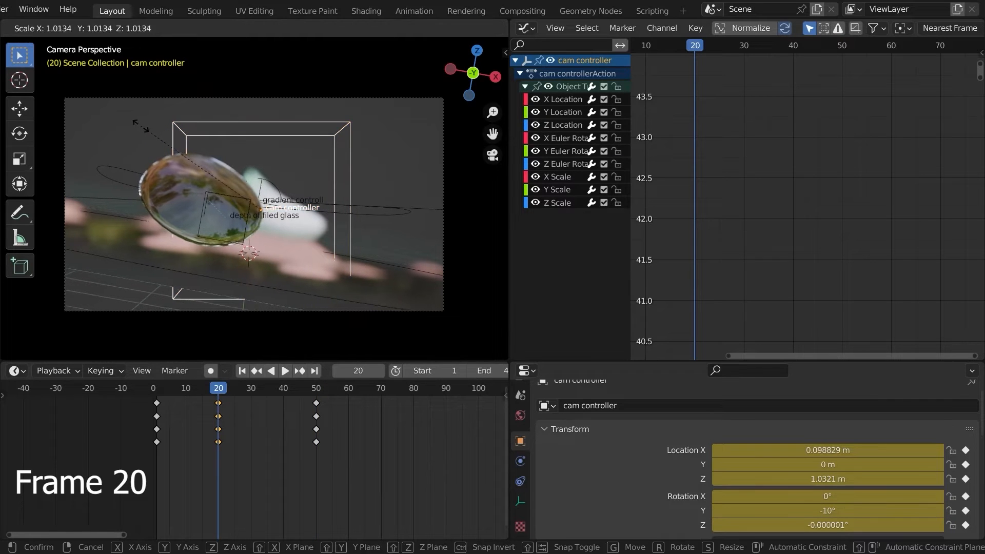
pyautogui.click(140, 130)
pyautogui.press('i')
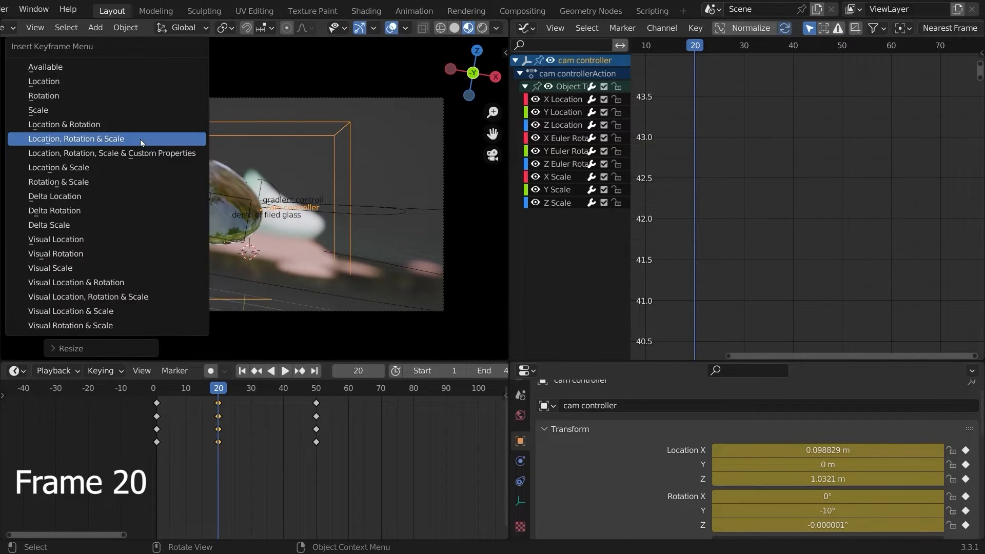
pyautogui.click(134, 138)
# - Preview the camera move from frame 1 with overlays hidden
pyautogui.click(390, 27)
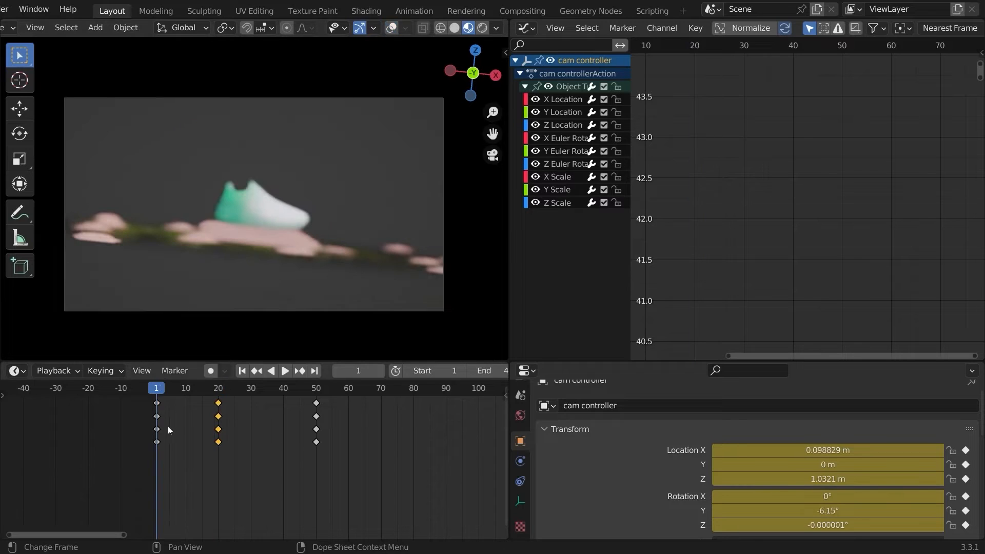
pyautogui.press('space')
pyautogui.press('space')
# - Move the cam controller's frame 50 keyframes to frame 70
pyautogui.moveTo(318, 415); pyautogui.dragTo(254, 416, button='middle')
pyautogui.click(252, 416)
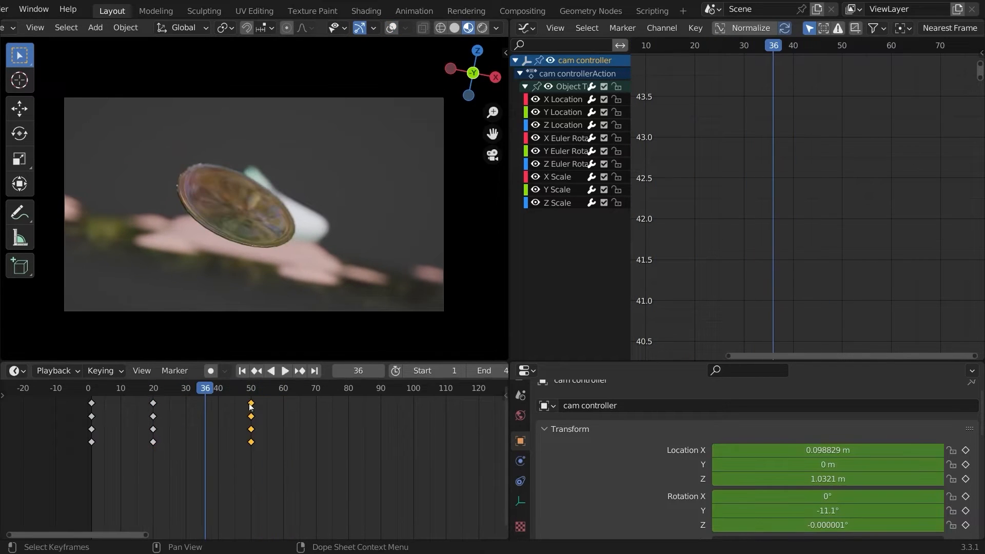
pyautogui.press('g')
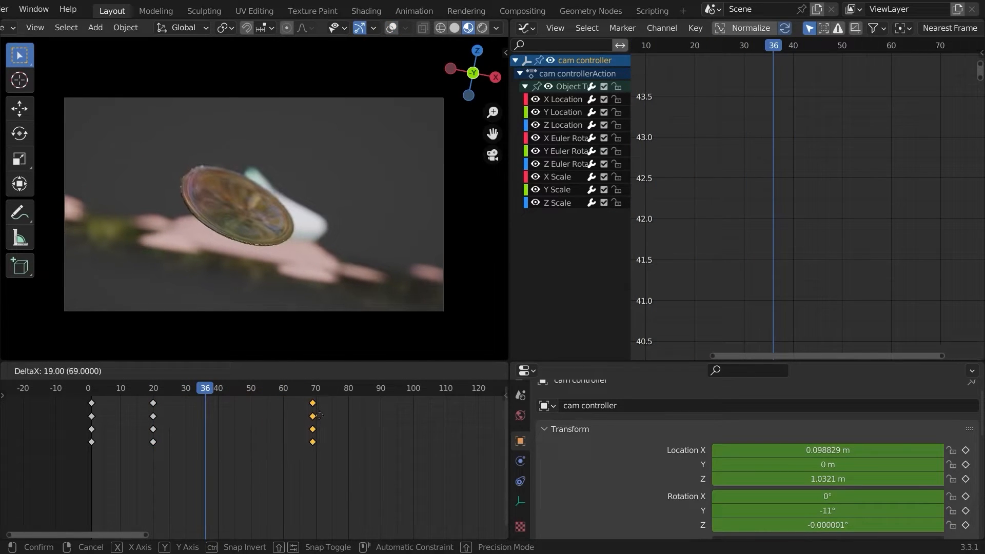
pyautogui.click(320, 416)
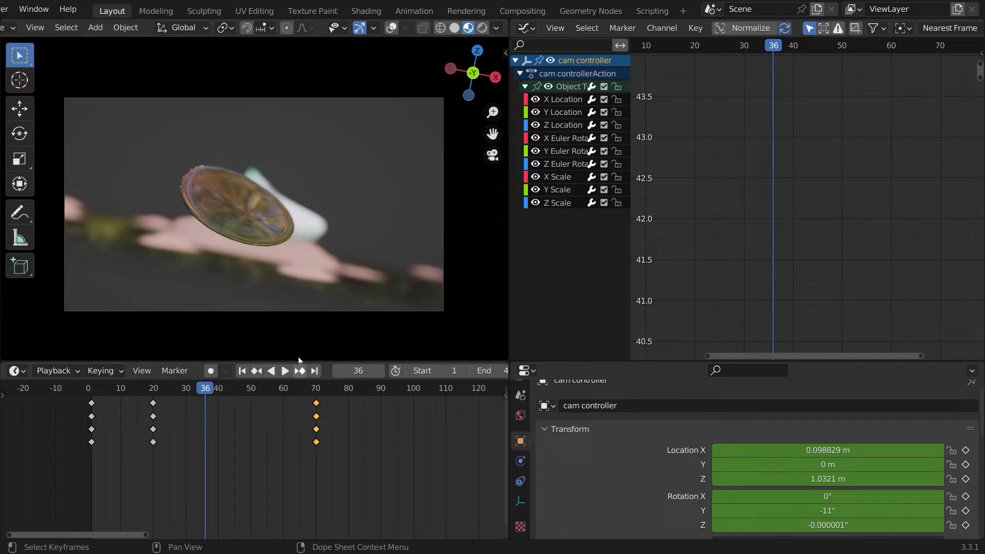
# - Move the Plane's frame 50 keyframes to frame 70 and play the animation with overlays hidden
pyautogui.click(391, 28)
pyautogui.click(204, 176)
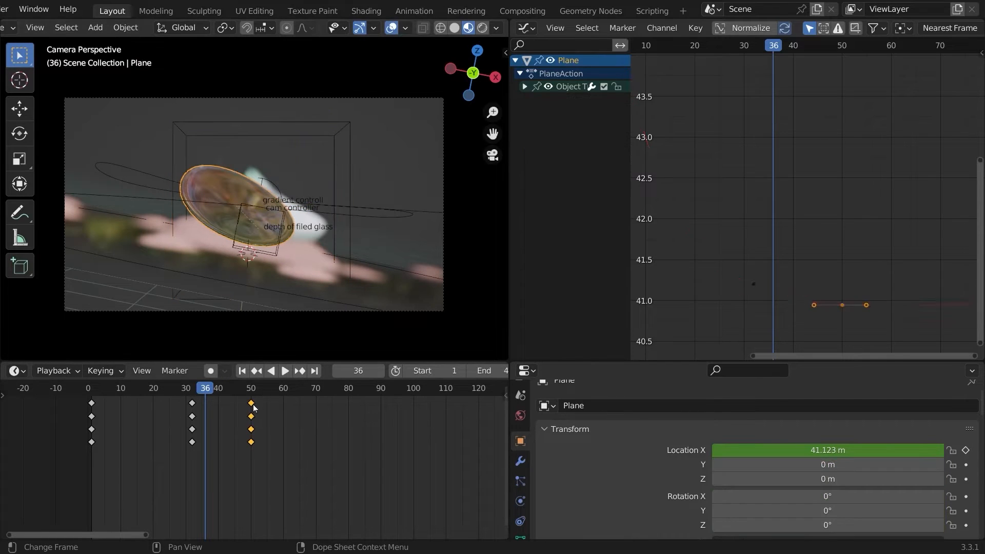
pyautogui.moveTo(252, 406); pyautogui.dragTo(316, 406)
pyautogui.hotkey('shift', 'alt', 'z')
pyautogui.press('space')
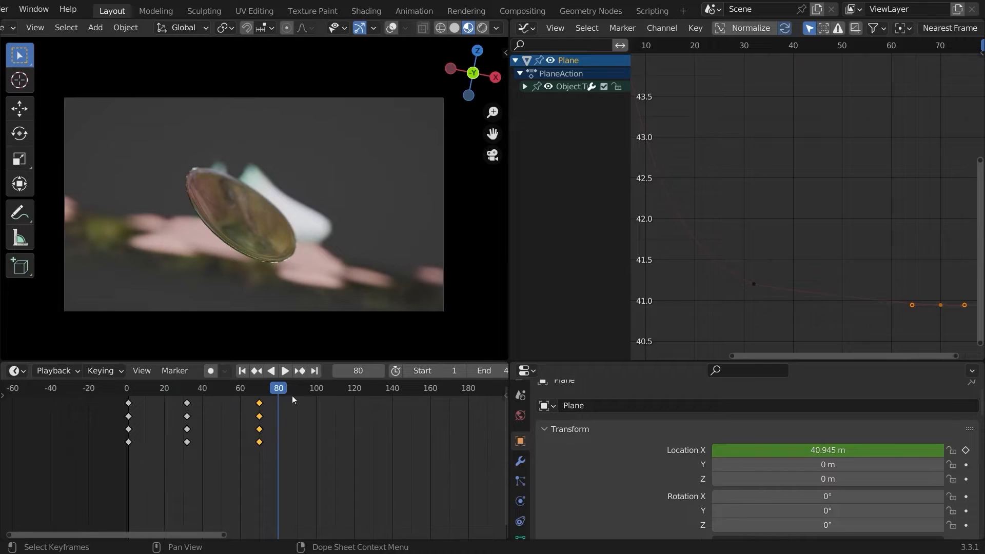
# - Duplicate the Plane's frame 70 keyframe to frame 90 and lower its X-location value to about 20.13 m
pyautogui.moveTo(291, 396); pyautogui.dragTo(256, 400, button='middle')
pyautogui.moveTo(246, 392)
pyautogui.mouseDown()
pyautogui.moveTo(272, 393)
pyautogui.moveTo(263, 397)
pyautogui.mouseUp()
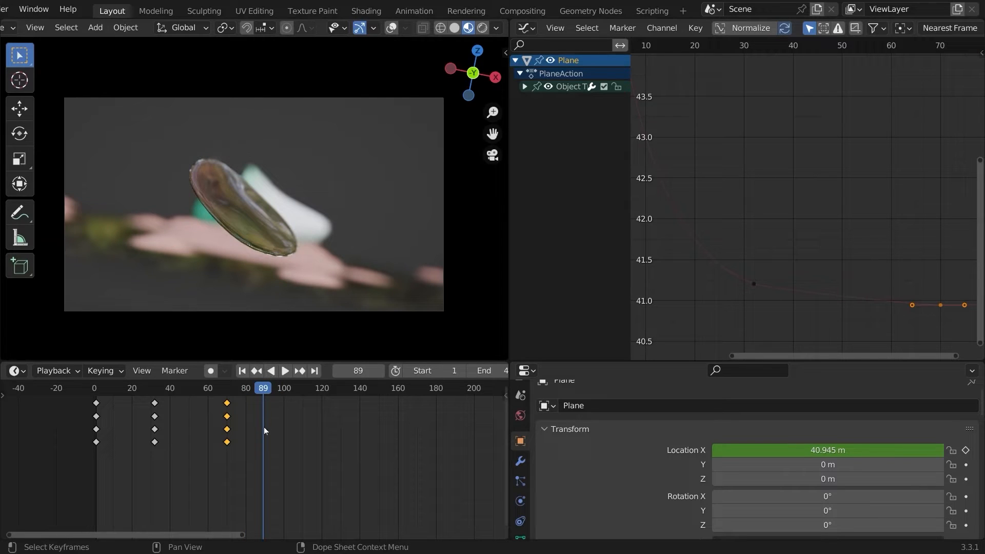
pyautogui.press('Right')
pyautogui.keyDown('ctrl'); pyautogui.scroll(-5, 796, 281); pyautogui.keyUp('ctrl')
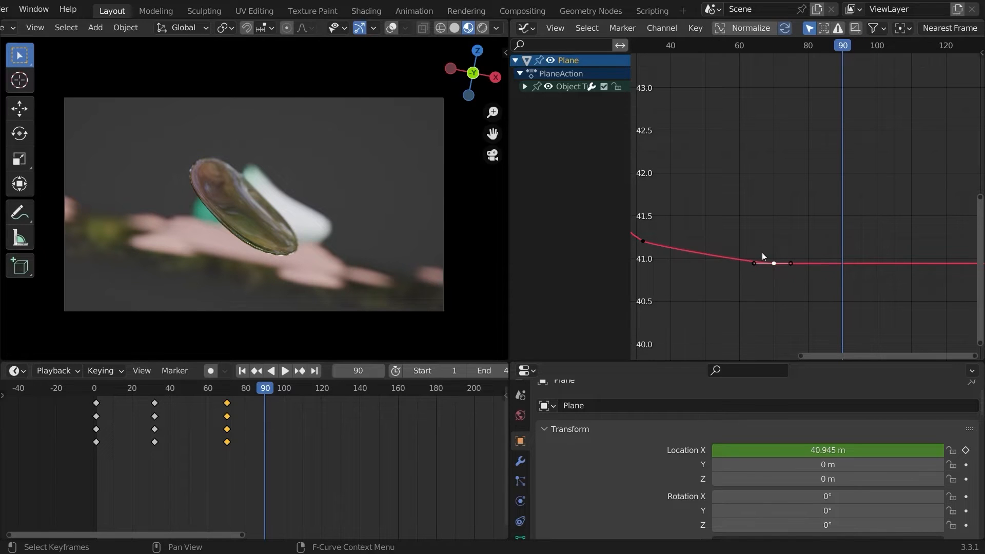
pyautogui.hotkey('shift', 'd')
pyautogui.click(805, 270)
pyautogui.press('g')
pyautogui.press('Return')
# - Open the NurbsPath for editing in top view and move the control point on the far side of the heel closer to the shoe
pyautogui.click(391, 27)
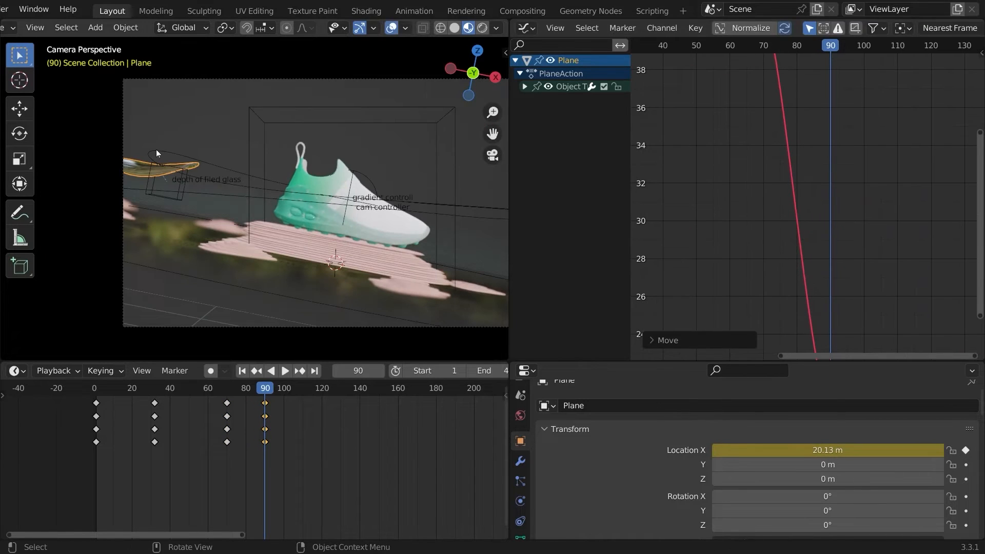
pyautogui.click(156, 152)
pyautogui.press('Tab')
pyautogui.press('KP_7')
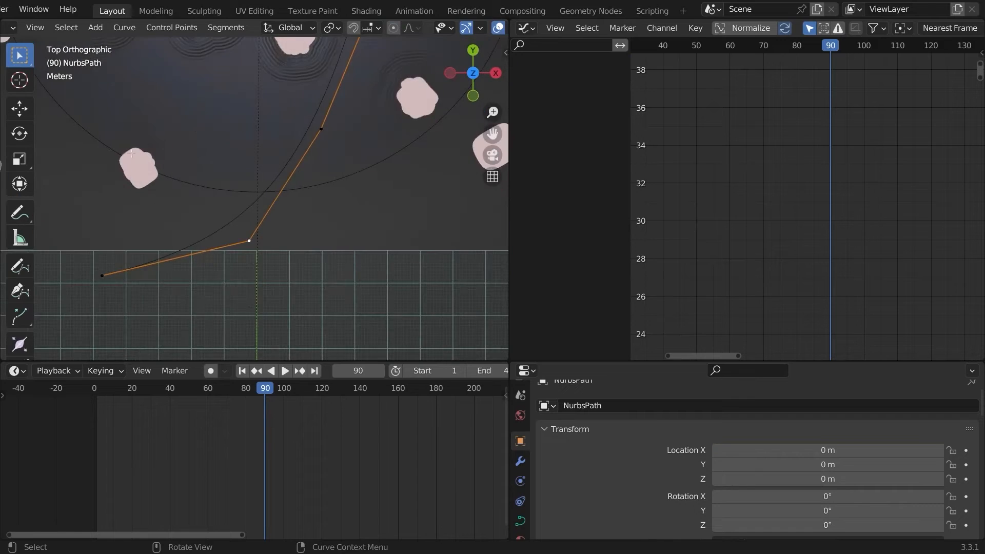
pyautogui.scroll(-3, 233, 267)
pyautogui.click(201, 144)
pyautogui.scroll(3, 194, 140)
pyautogui.press('g')
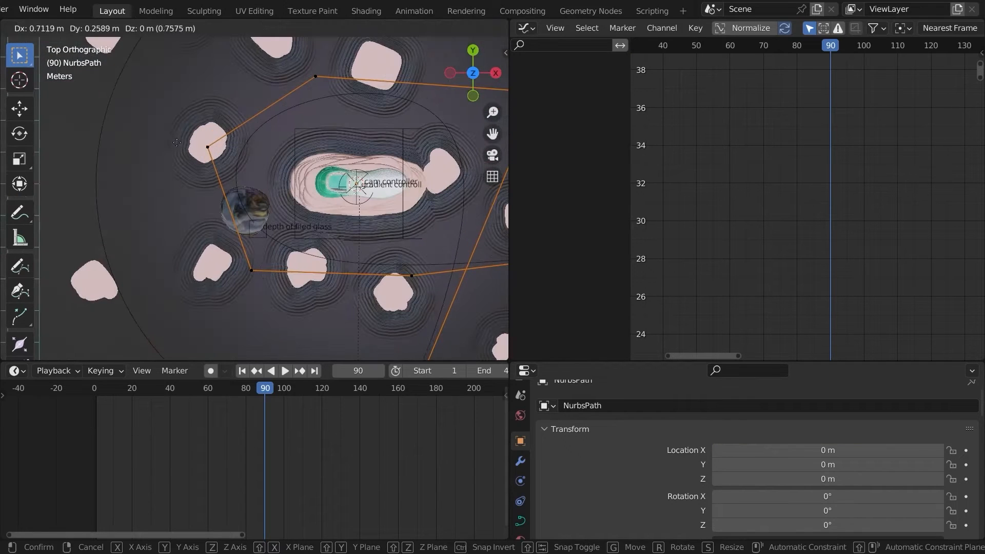
pyautogui.click(191, 144)
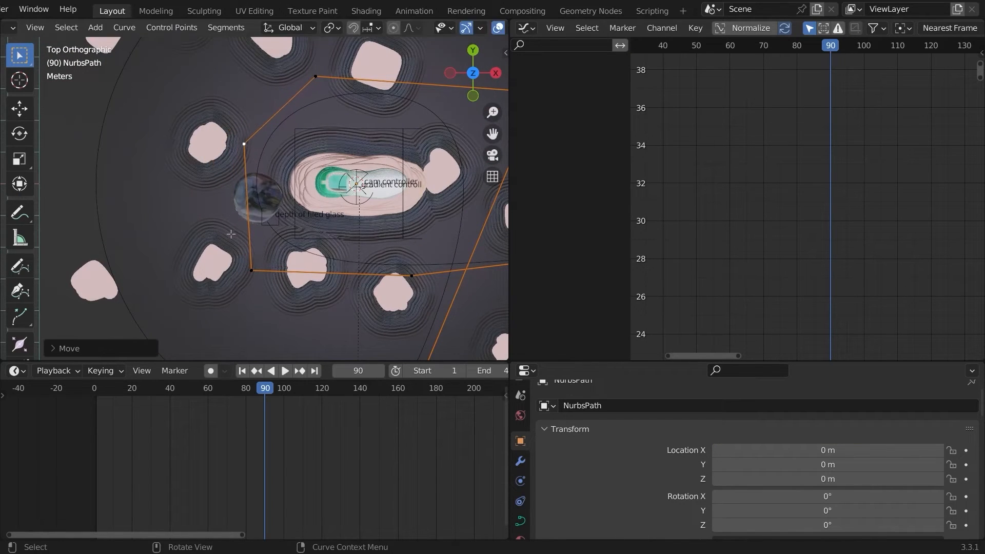
# - Move the path's control point on the near side of the heel closer to the shoe and switch to solid shading
pyautogui.click(251, 270)
pyautogui.press('g')
pyautogui.click(320, 245)
pyautogui.scroll(-4, 425, 282)
pyautogui.click(454, 28)
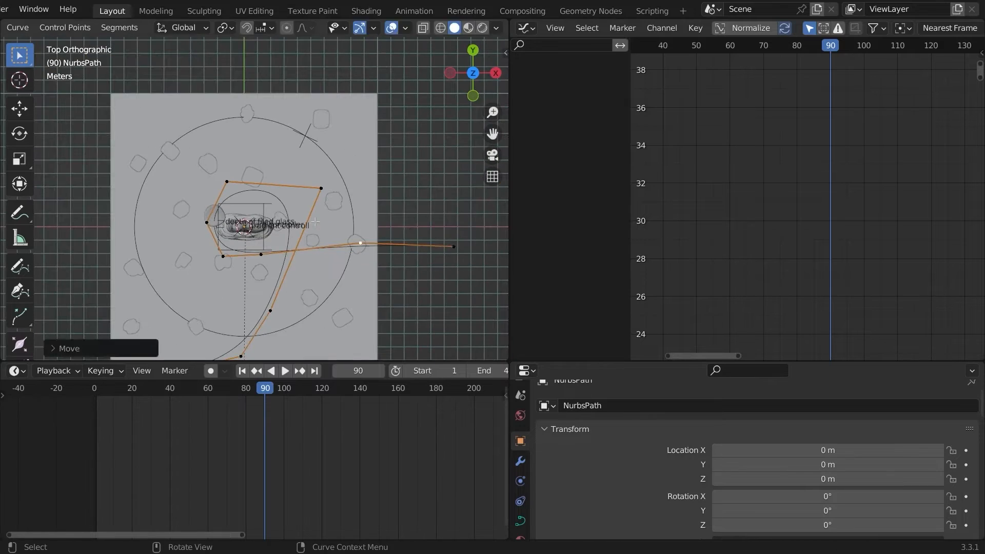
# - Reposition the NurbsPath control points on both sides of the heel to reshape its bend around the shoe
pyautogui.click(229, 253)
pyautogui.scroll(4, 256, 205)
pyautogui.press('g')
pyautogui.click(265, 287)
pyautogui.click(238, 107)
pyautogui.press('g')
pyautogui.click(210, 117)
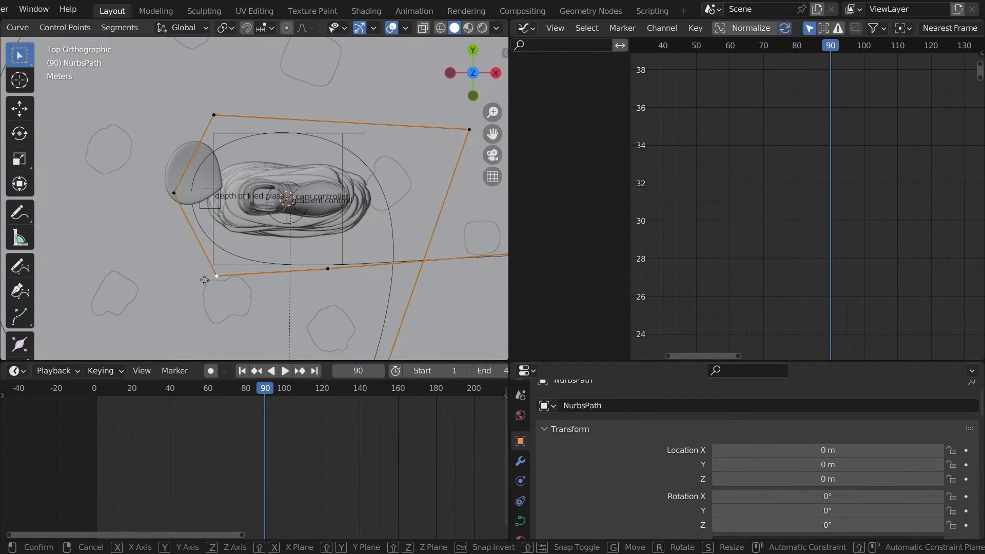
pyautogui.moveTo(257, 205); pyautogui.dragTo(267, 169, button='middle')
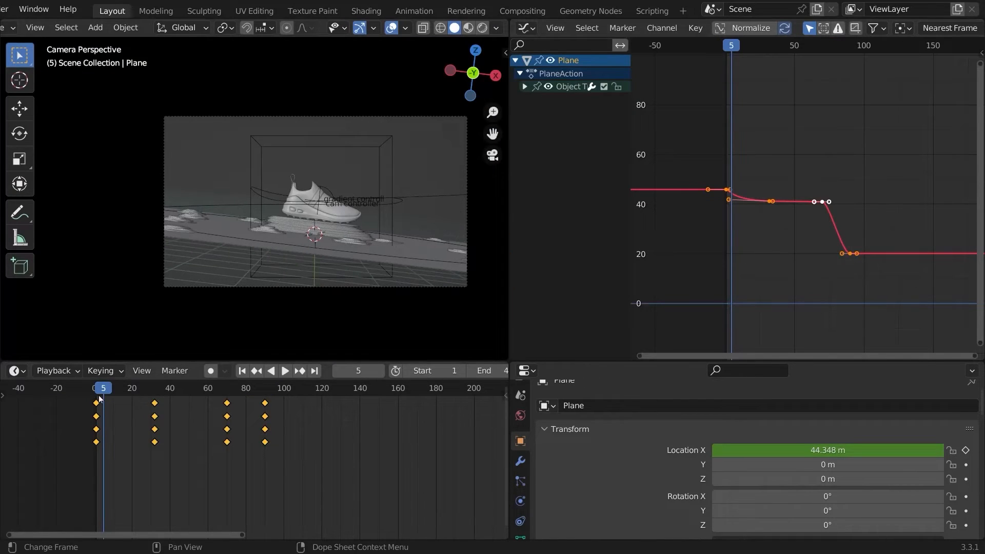
# - Shift all the Plane's X-location keyframes down together so frame 1 is about 41.54 m, and play the animation without overlays
pyautogui.moveTo(797, 197); pyautogui.dragTo(806, 196, button='middle')
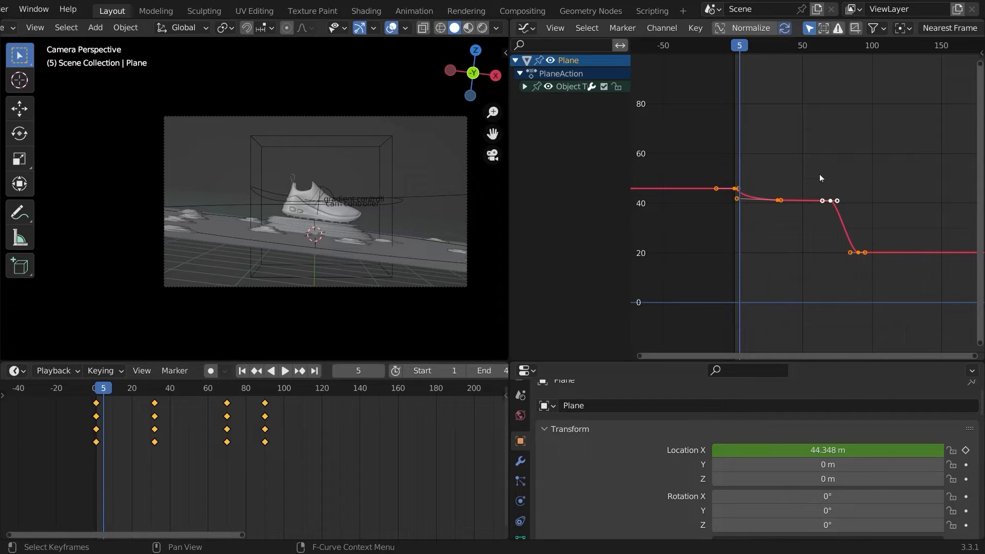
pyautogui.keyDown('shift'); pyautogui.scroll(3, 760, 271); pyautogui.keyUp('shift')
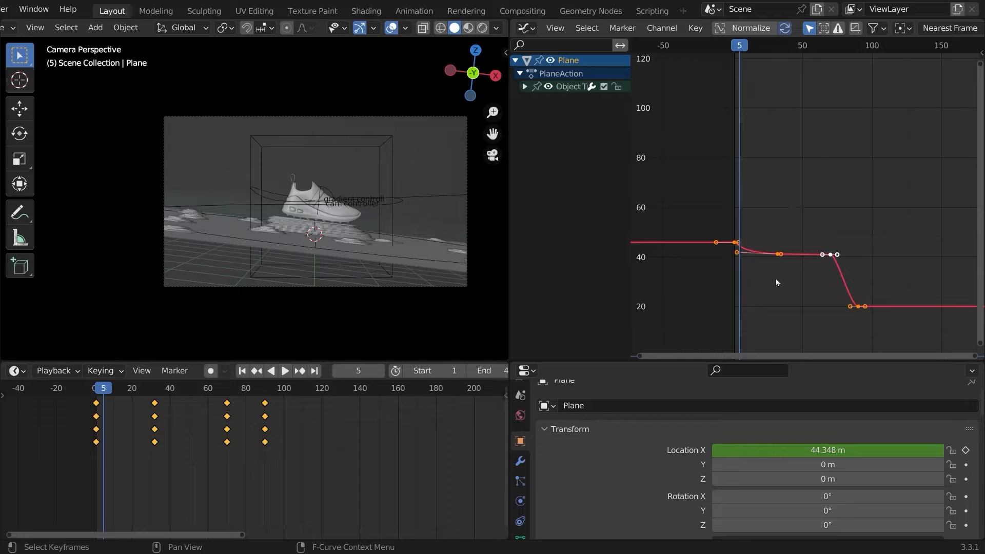
pyautogui.press('g')
pyautogui.press('y')
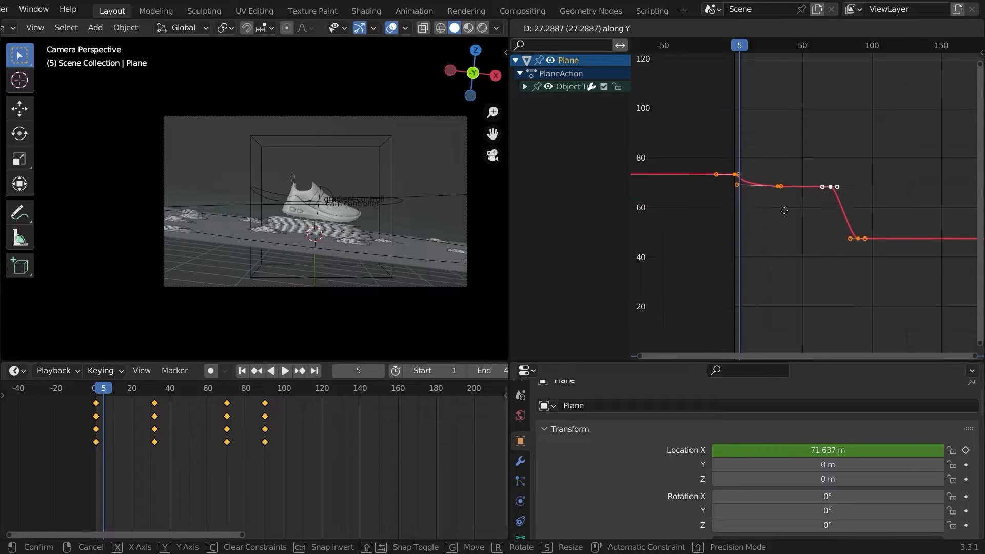
pyautogui.click(781, 298)
pyautogui.hotkey('shift', 'alt', 'z')
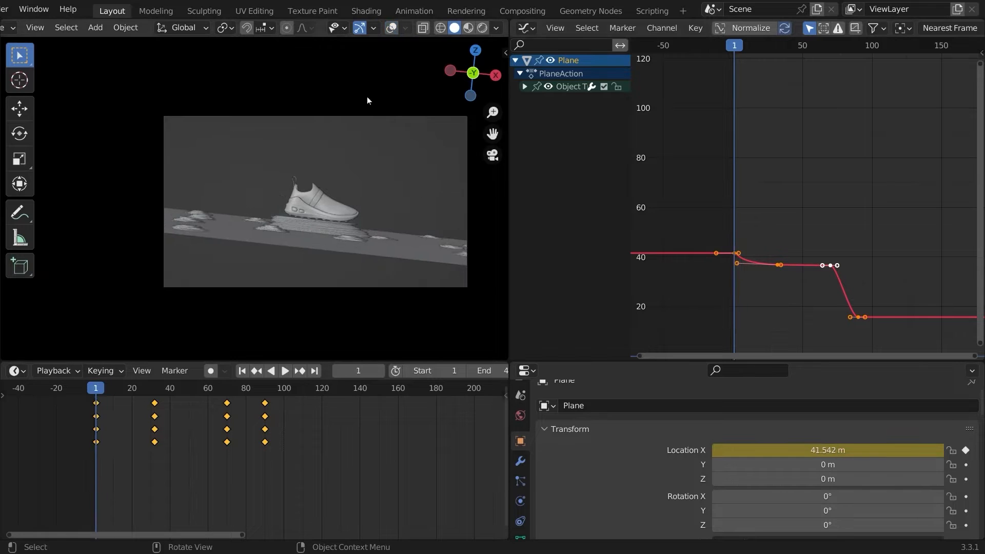
pyautogui.press('space')
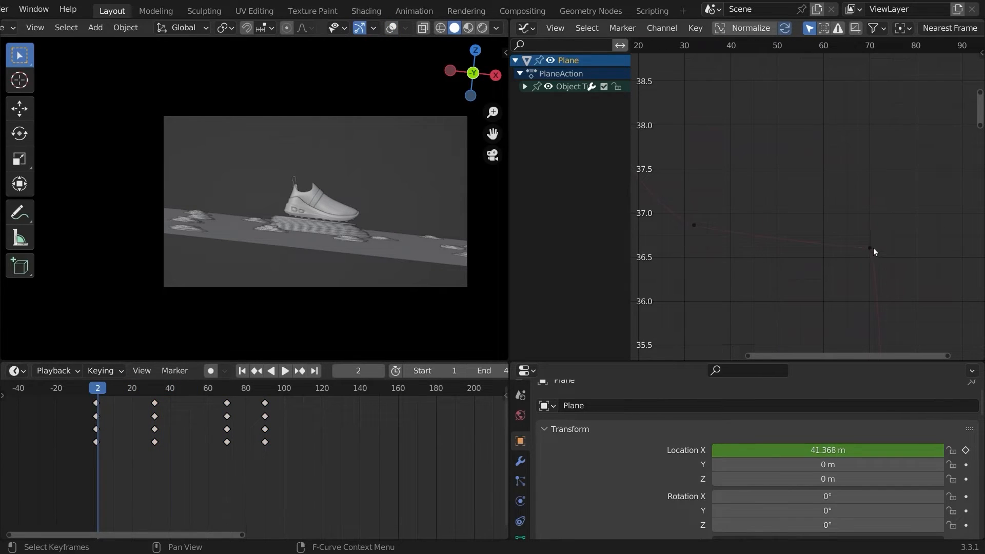
# - Rotate the handles of the frame 70 keyframe on the Plane's X-location curve along the downward slope and lengthen them about 1.7 times
pyautogui.click(869, 248)
pyautogui.keyDown('ctrl'); pyautogui.moveTo(864, 249); pyautogui.dragTo(783, 220, button='middle'); pyautogui.keyUp('ctrl')
pyautogui.press('r')
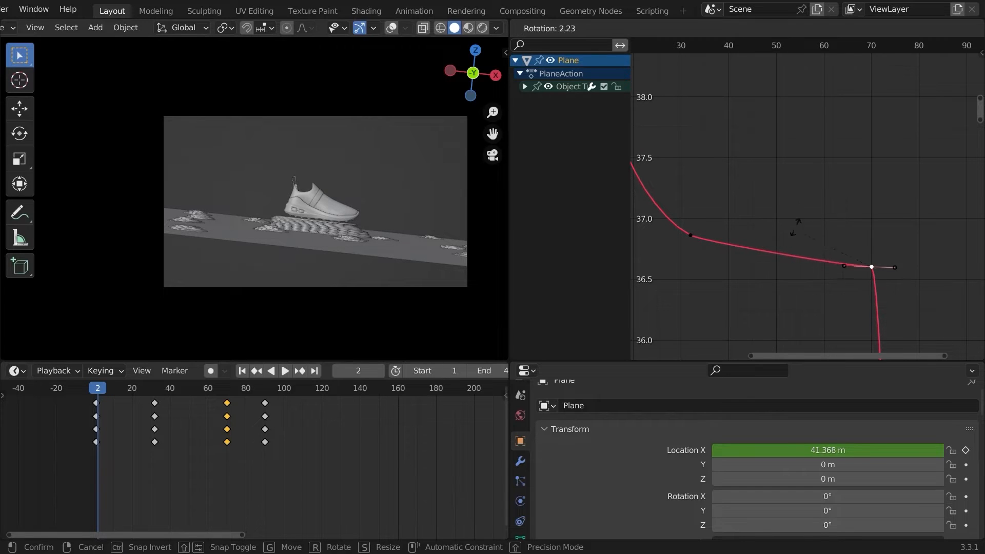
pyautogui.click(792, 190)
pyautogui.press('s')
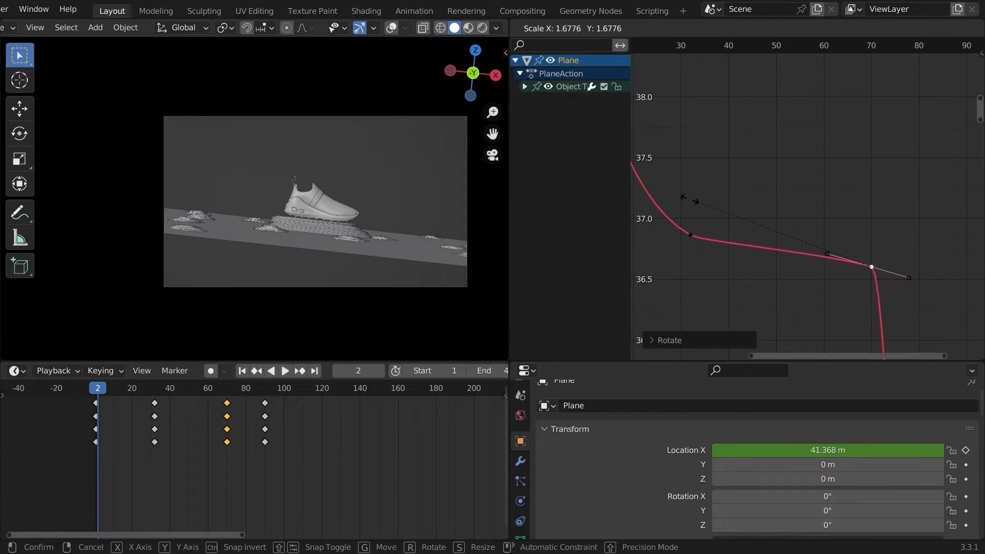
pyautogui.click(685, 197)
pyautogui.press('r')
pyautogui.click(678, 200)
# - Move the Plane's last X-location keyframe to frame 100 and pull its incoming handle back to about frame 86
pyautogui.moveTo(687, 216); pyautogui.dragTo(698, 297, button='middle')
pyautogui.moveTo(882, 301); pyautogui.dragTo(734, 272, button='middle')
pyautogui.click(841, 273)
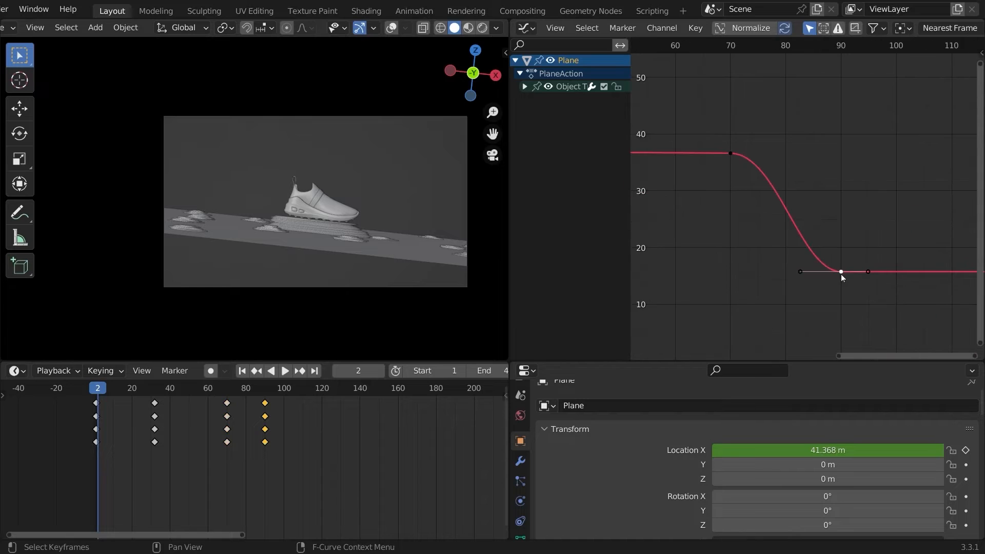
pyautogui.press('g')
pyautogui.press('x')
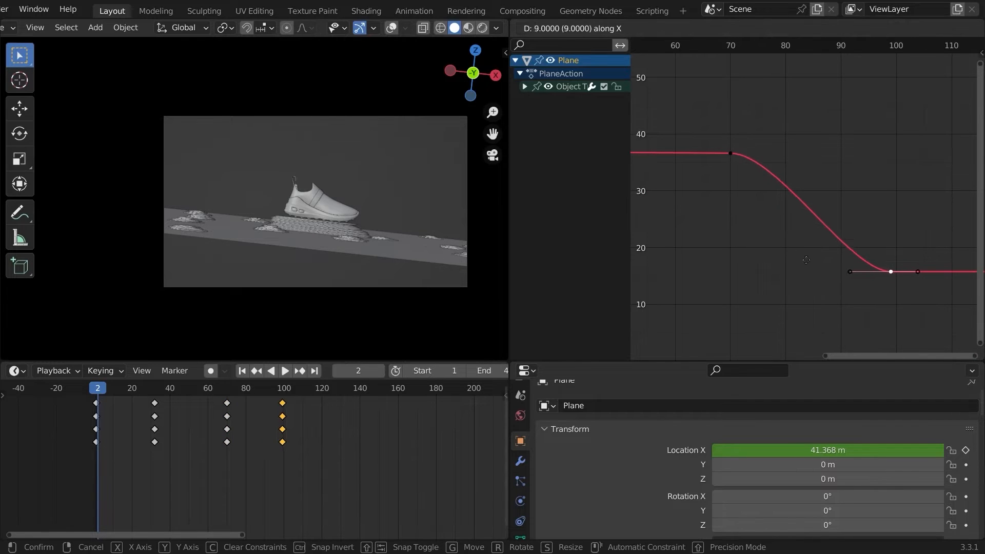
pyautogui.click(807, 262)
pyautogui.press('g')
pyautogui.press('x')
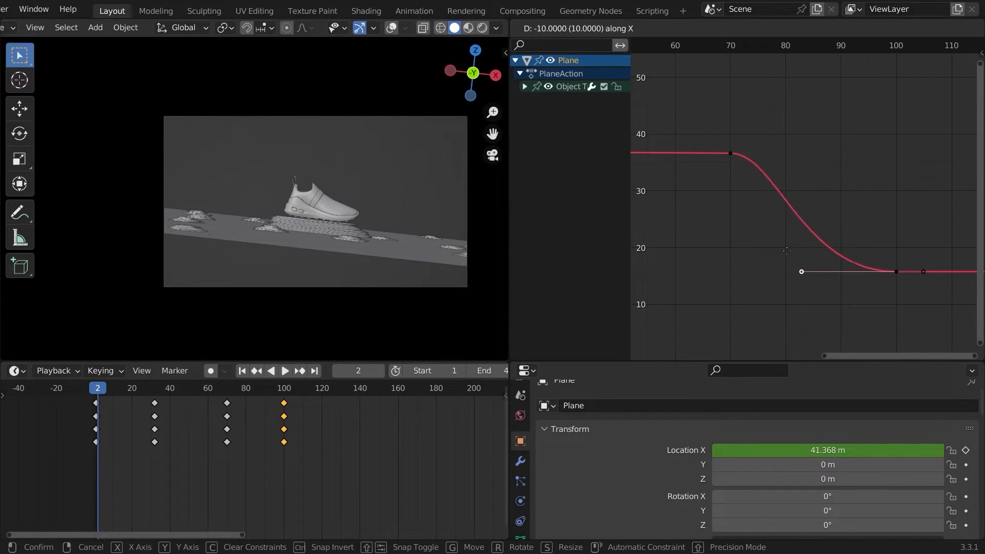
pyautogui.click(809, 257)
# - Play back the animation, stop at frame 81, and replace the Graph Editor with a 3D viewport
pyautogui.press('space')
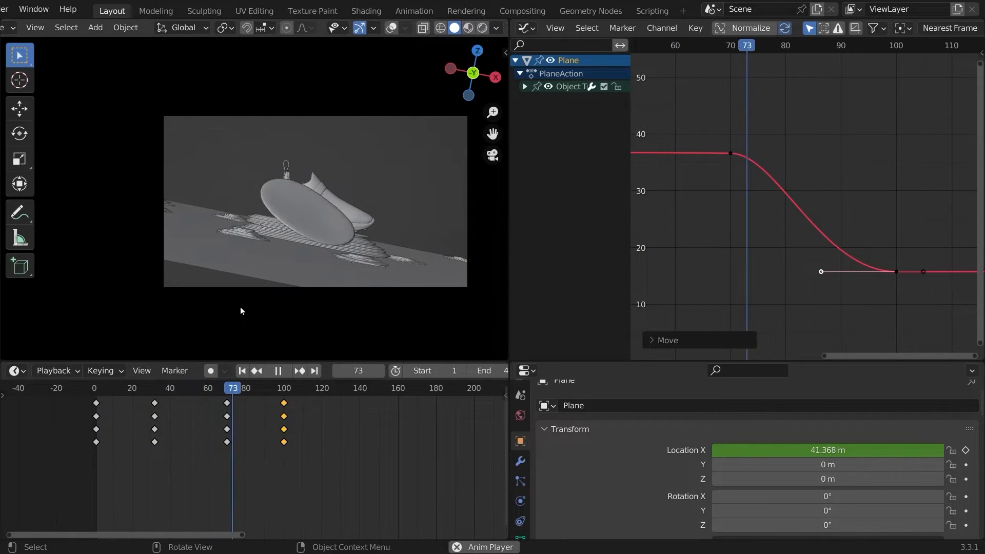
pyautogui.moveTo(245, 380); pyautogui.dragTo(247, 380)
pyautogui.press('space')
pyautogui.click(526, 29)
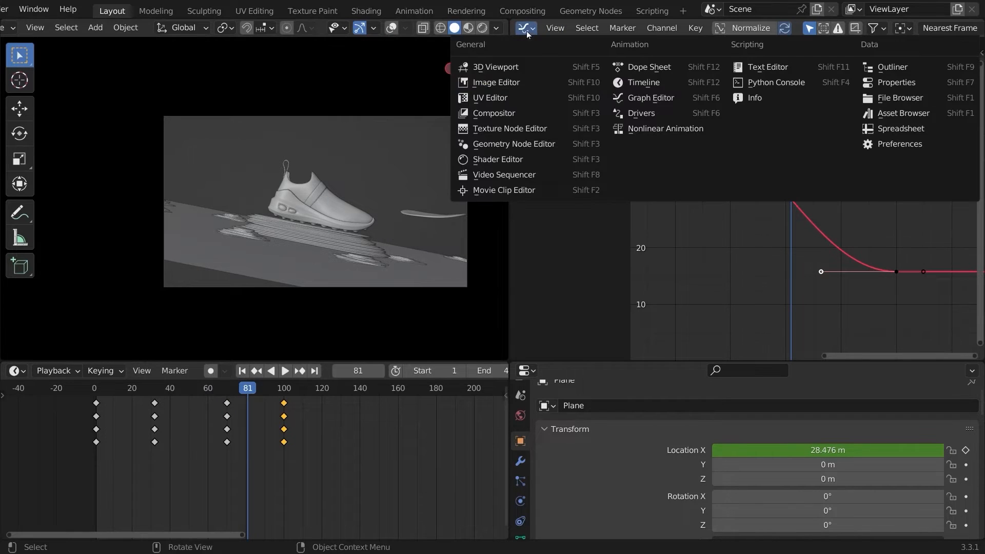
pyautogui.click(518, 67)
pyautogui.moveTo(649, 115); pyautogui.dragTo(730, 129, button='middle')
pyautogui.scroll(4, 750, 109)
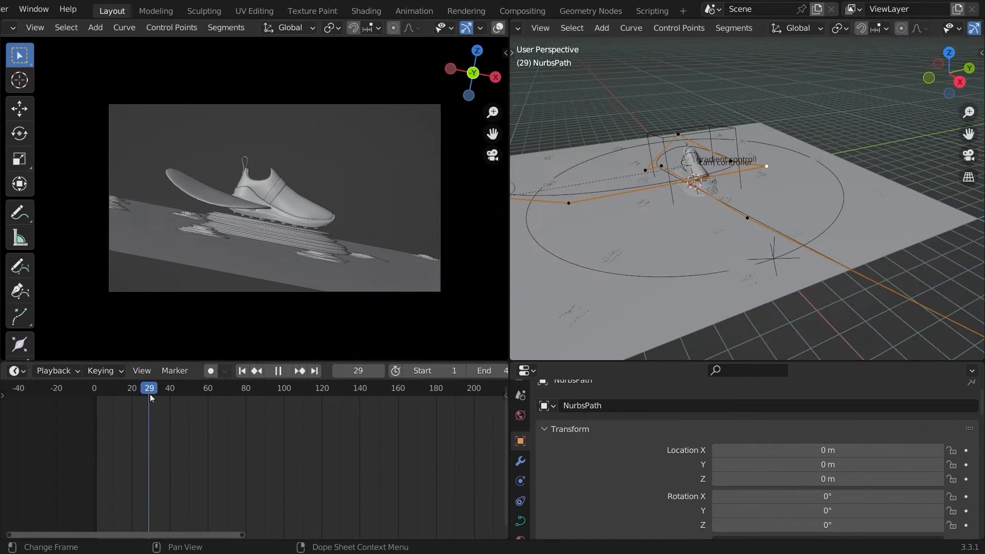
# - At frame 28, tilt the selected NurbsPath control point beside the glass disc to turn the disc toward the camera, and replay from the start
pyautogui.moveTo(150, 394); pyautogui.dragTo(147, 396)
pyautogui.moveTo(584, 253); pyautogui.dragTo(706, 259, button='middle')
pyautogui.hotkey('ctrl', 't')
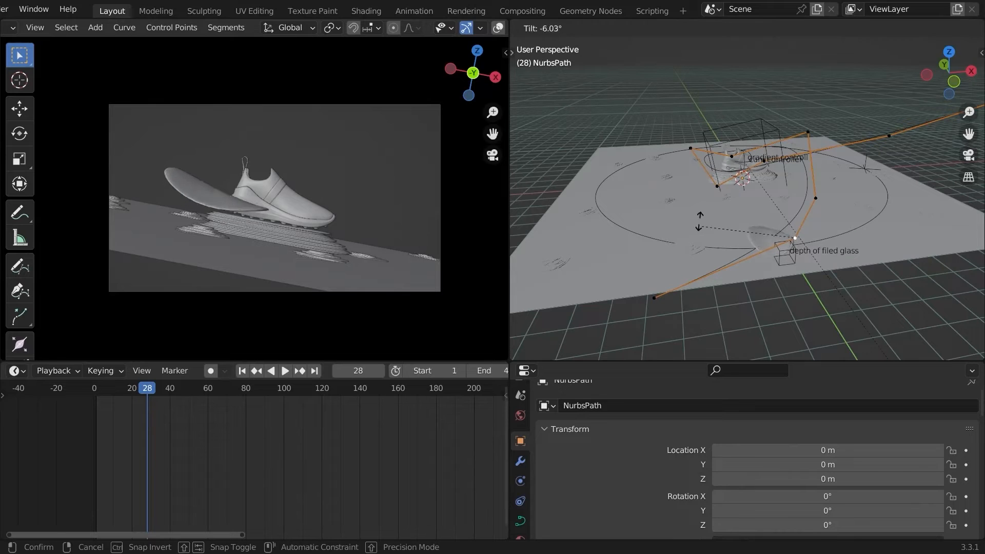
pyautogui.click(722, 279)
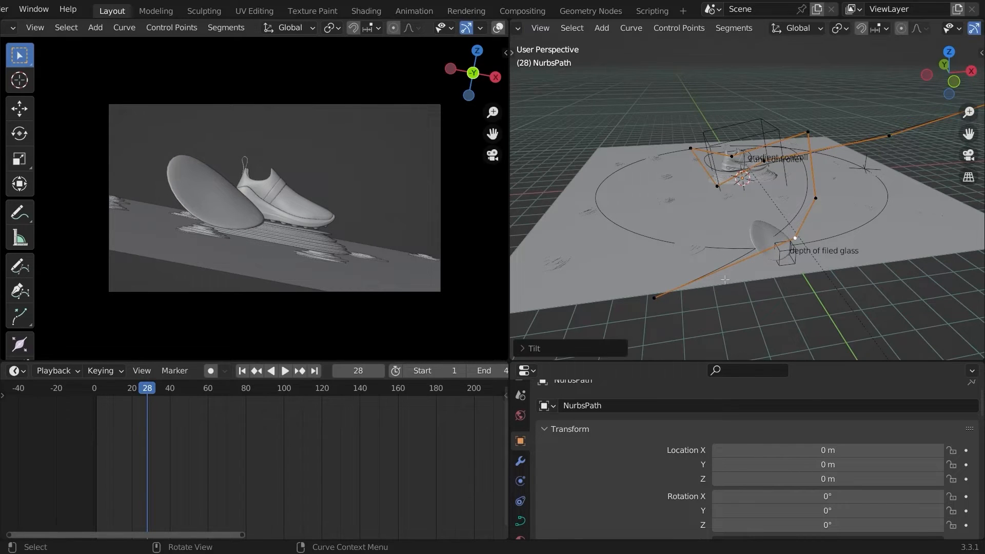
pyautogui.click(98, 395)
pyautogui.press('space')
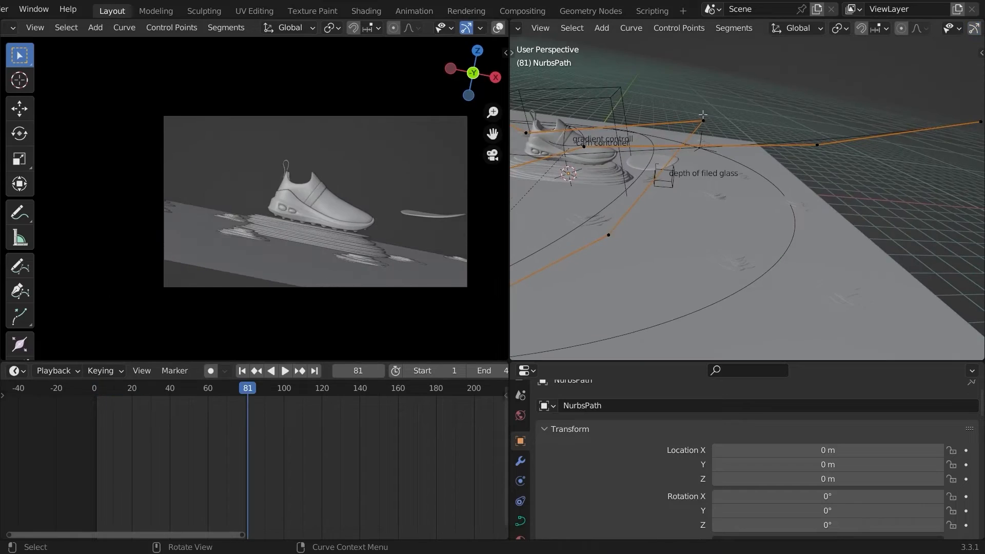
# - At frame 81, tilt the NurbsPath control point on the far side of the toe by about -148°
pyautogui.click(703, 116)
pyautogui.moveTo(703, 116)
pyautogui.keyDown('ctrl'); pyautogui.mouseDown(button='middle')
pyautogui.moveTo(725, 160)
pyautogui.moveTo(719, 184)
pyautogui.moveTo(711, 123)
pyautogui.mouseUp(button='middle'); pyautogui.keyUp('ctrl')
pyautogui.moveTo(710, 124); pyautogui.dragTo(677, 82, button='middle')
pyautogui.hotkey('ctrl', 't')
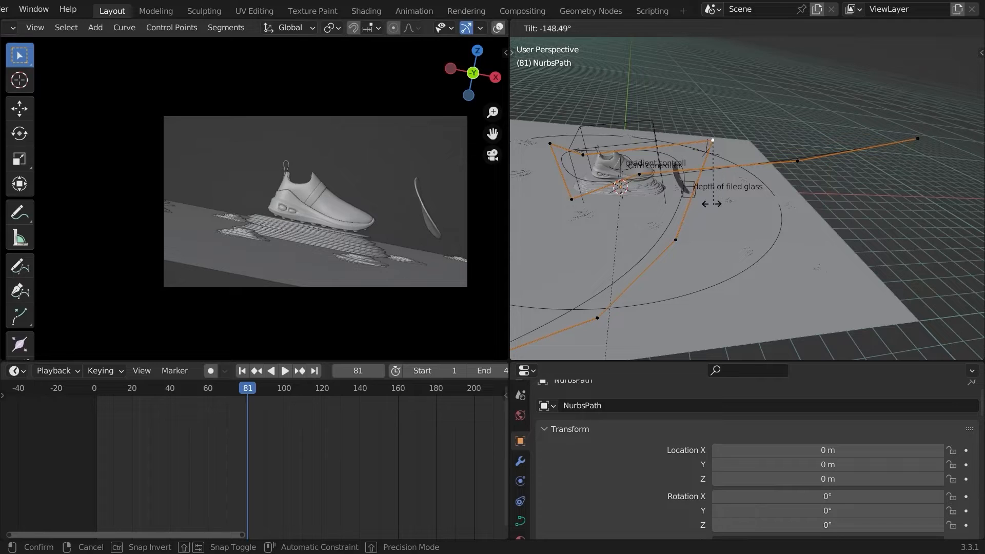
pyautogui.click(711, 203)
# - At frame 86, move the NurbsPath control point on the far side of the heel toward the toe and tilt it about -52°
pyautogui.moveTo(712, 204); pyautogui.dragTo(586, 201, button='middle')
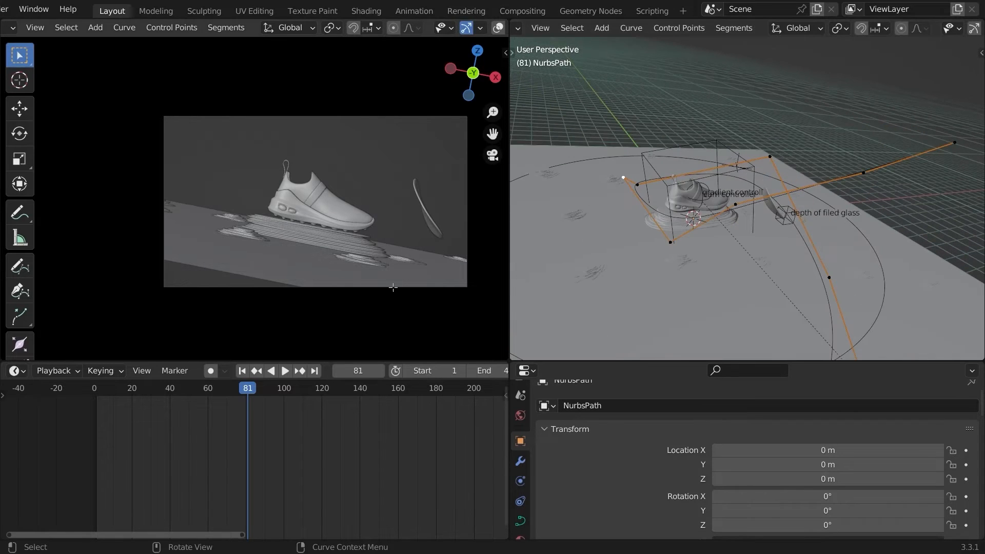
pyautogui.press('space')
pyautogui.press('g')
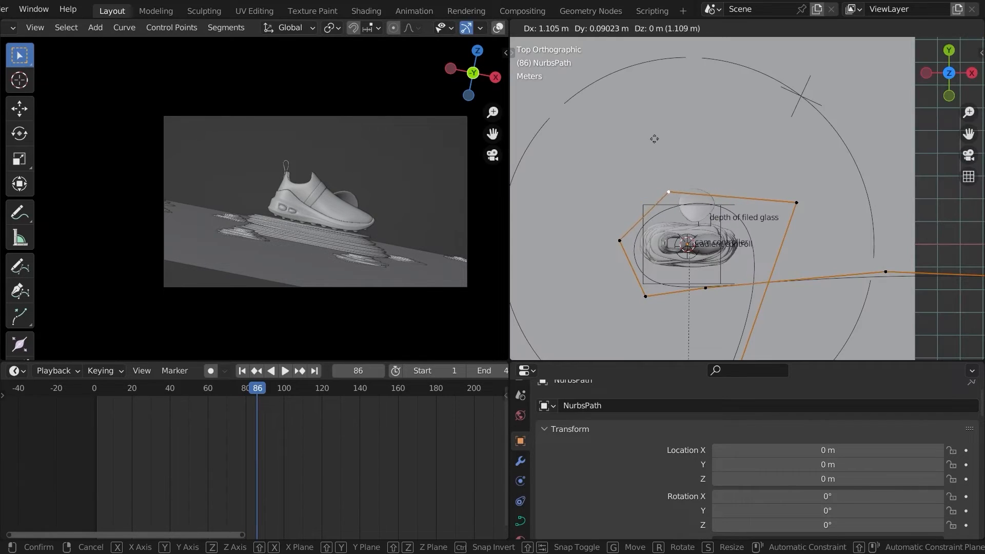
pyautogui.click(669, 136)
pyautogui.moveTo(669, 136); pyautogui.dragTo(710, 85, button='middle')
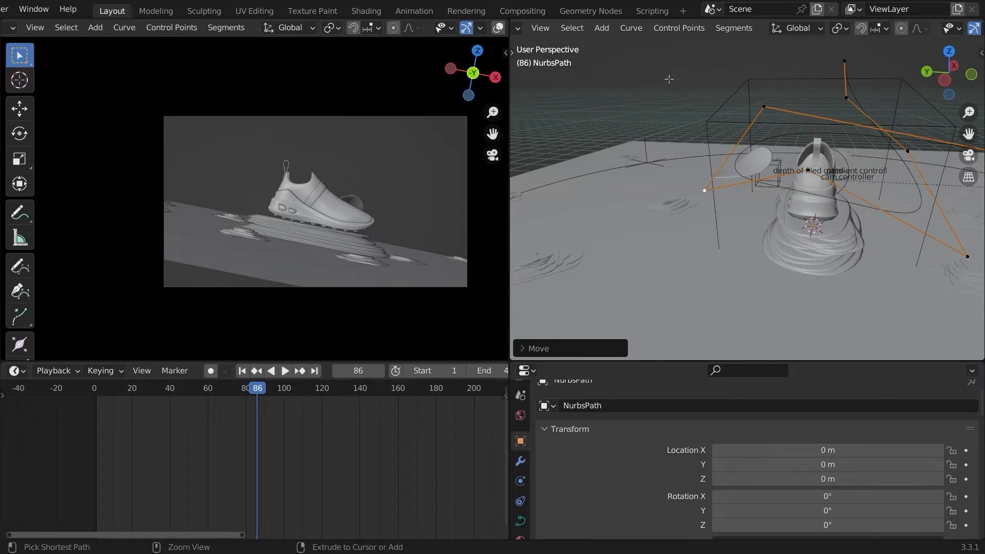
pyautogui.hotkey('ctrl', 't')
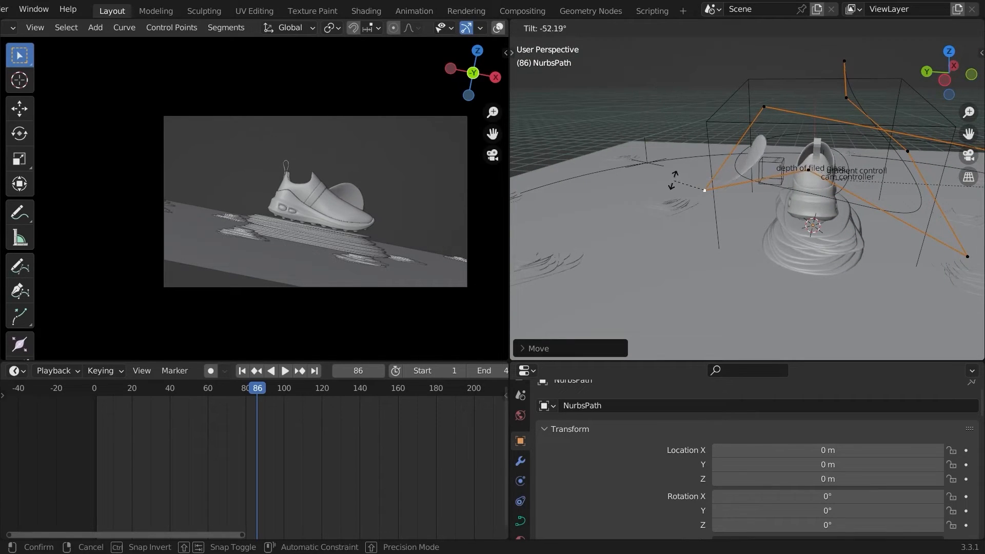
pyautogui.click(673, 180)
# - Play the animation from frame 1 and examine how the glass disc turns around the shoe
pyautogui.press('space')
pyautogui.moveTo(629, 230); pyautogui.dragTo(579, 234, button='middle')
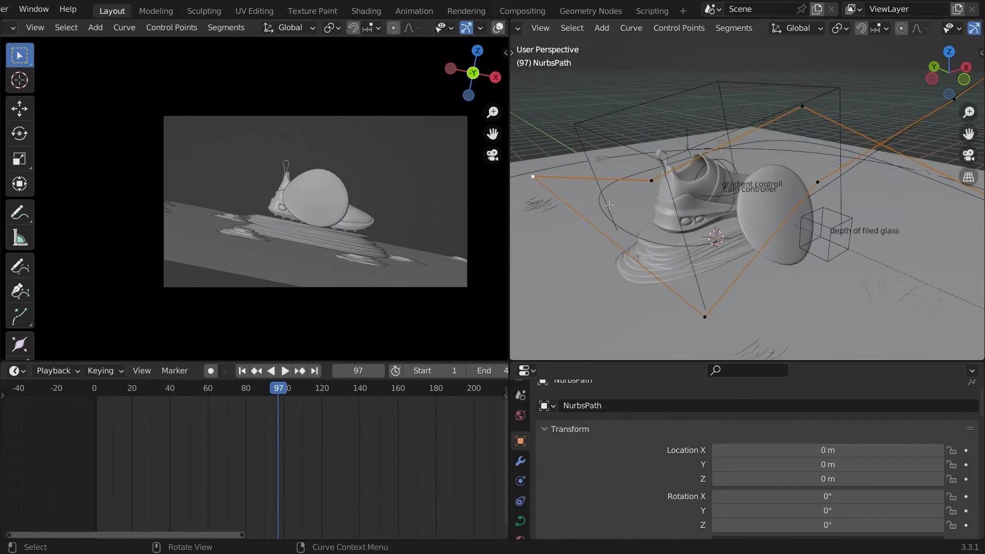
pyautogui.keyDown('ctrl'); pyautogui.moveTo(644, 195); pyautogui.dragTo(643, 222, button='middle'); pyautogui.keyUp('ctrl')
pyautogui.click(96, 390)
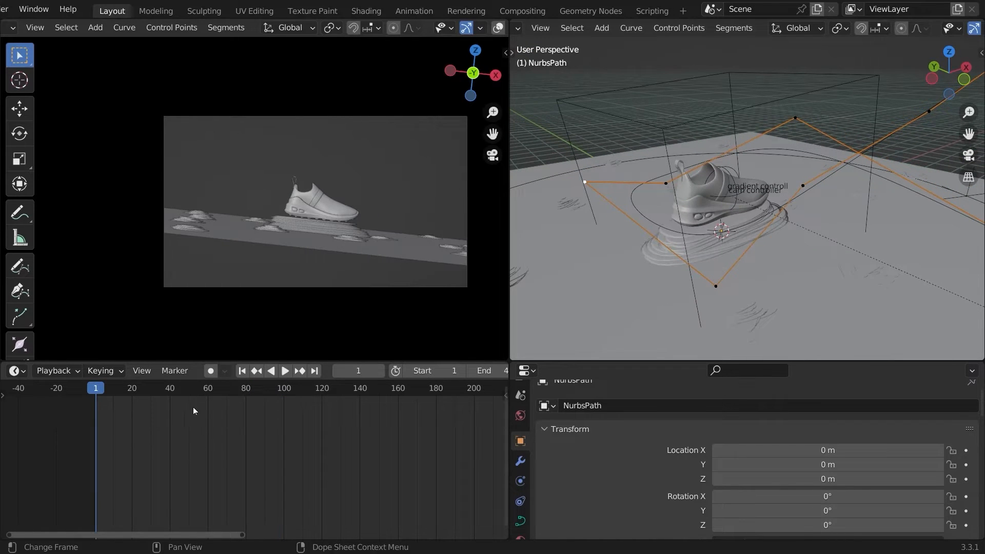
pyautogui.keyDown('shift'); pyautogui.moveTo(329, 258); pyautogui.dragTo(287, 254, button='middle'); pyautogui.keyUp('shift')
pyautogui.press('space')
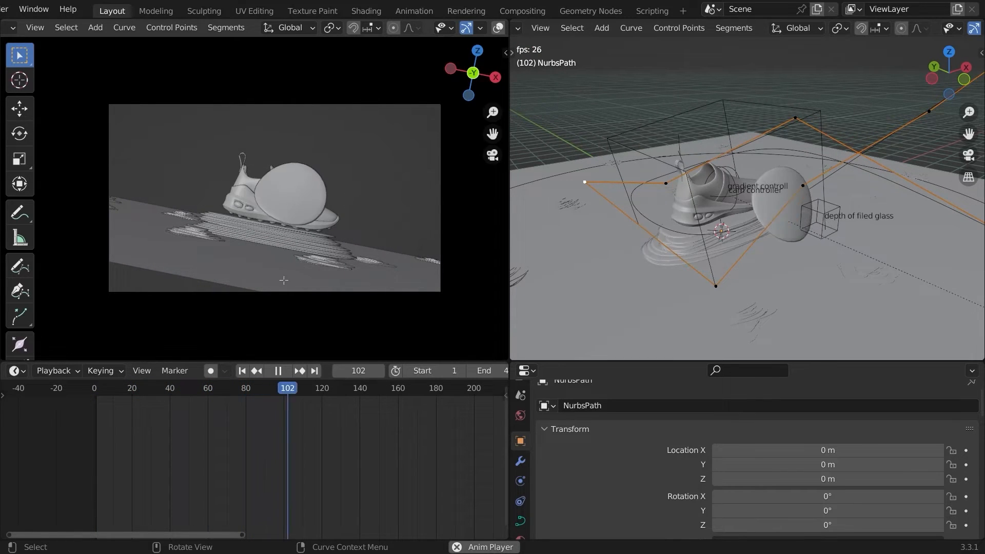
pyautogui.press('Escape')
# - At frame 79, tilt the NurbsPath control point on the near side in front of the shoe and replay the animation from the start
pyautogui.keyDown('ctrl'); pyautogui.moveTo(770, 220); pyautogui.dragTo(781, 269, button='middle'); pyautogui.keyUp('ctrl')
pyautogui.moveTo(784, 270); pyautogui.dragTo(753, 251, button='middle')
pyautogui.moveTo(753, 252)
pyautogui.keyDown('ctrl'); pyautogui.mouseDown(button='middle')
pyautogui.moveTo(750, 277)
pyautogui.moveTo(749, 234)
pyautogui.mouseUp(button='middle'); pyautogui.keyUp('ctrl')
pyautogui.click(749, 230)
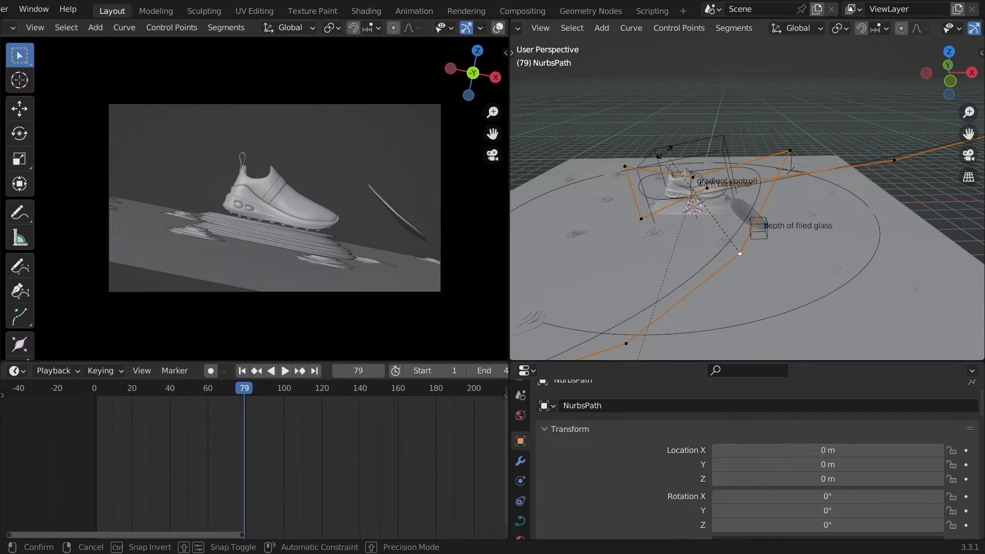
pyautogui.click(875, 285)
pyautogui.click(97, 394)
pyautogui.press('space')
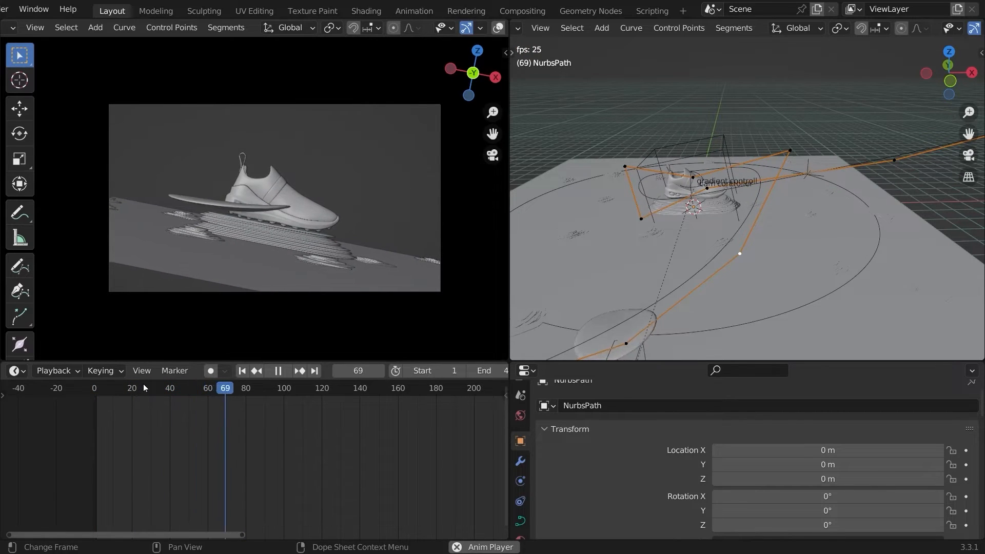
pyautogui.press('space')
# - At frame 82, tilt the NurbsPath control point on the far side of the toe again and replay the animation from its beginning
pyautogui.moveTo(238, 394); pyautogui.dragTo(156, 389)
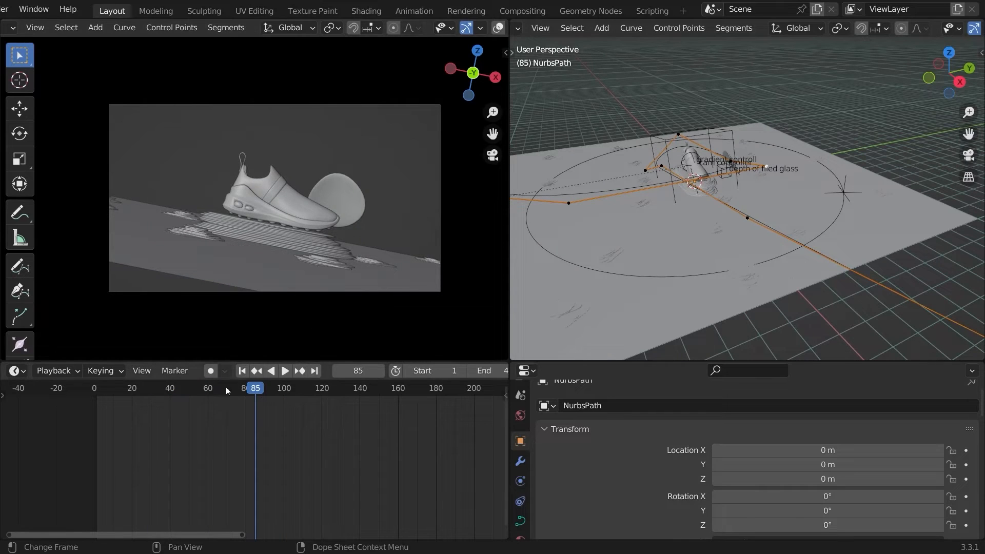
pyautogui.moveTo(243, 393); pyautogui.dragTo(250, 389)
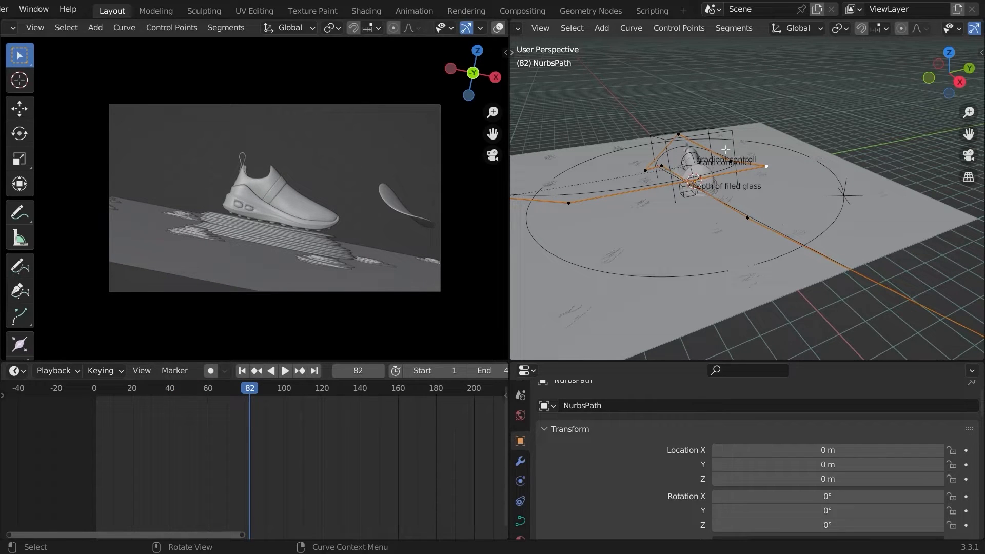
pyautogui.hotkey('ctrl', 't')
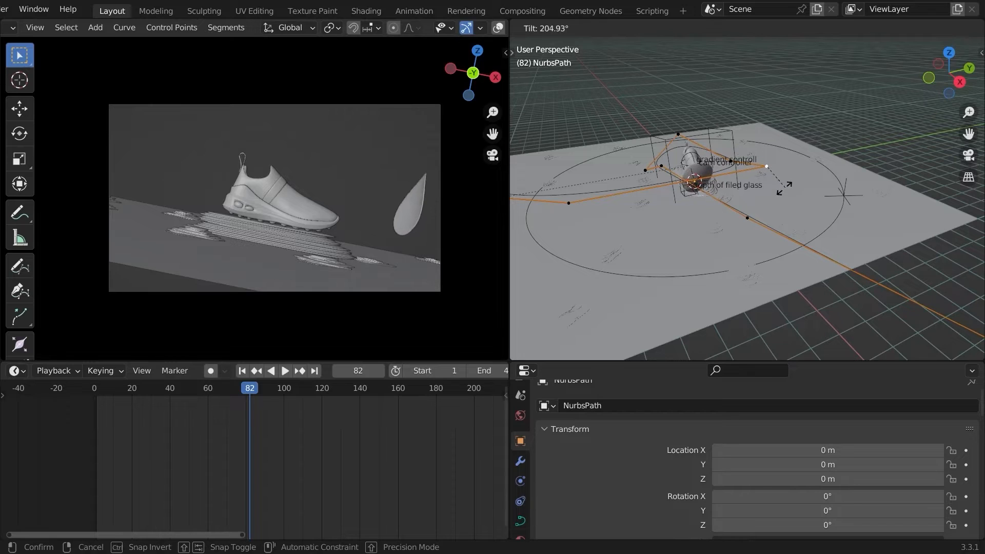
pyautogui.click(730, 216)
pyautogui.click(101, 392)
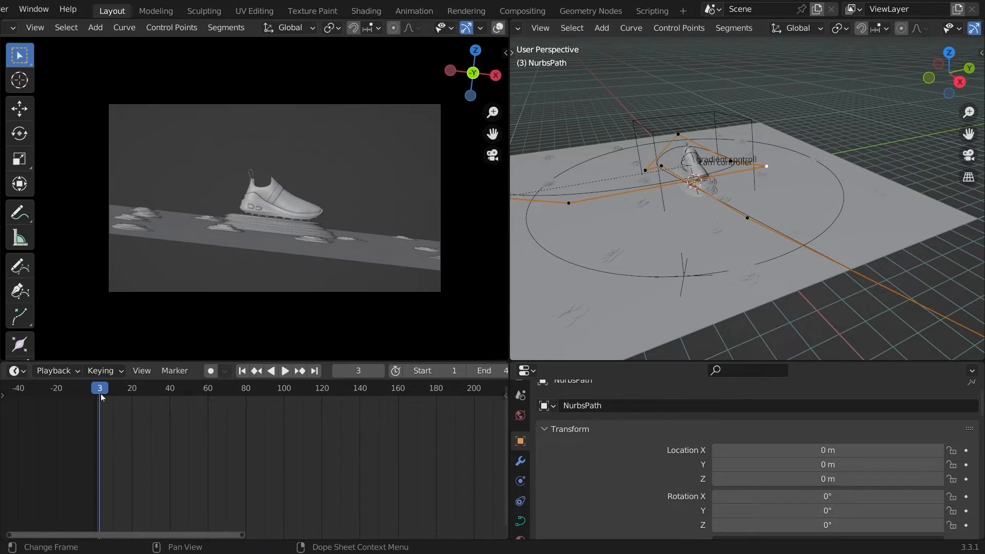
pyautogui.press('space')
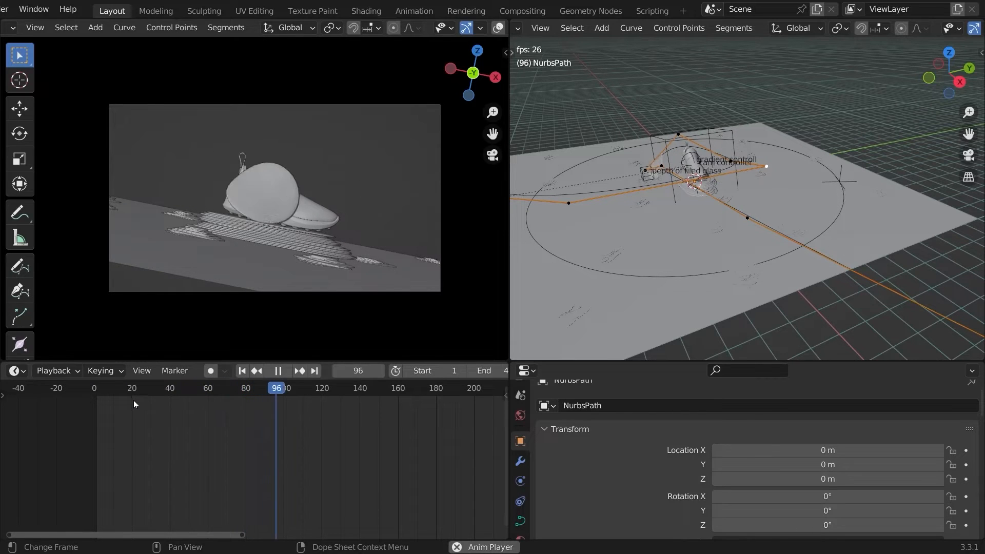
pyautogui.press('space')
# - Review the disc's approach and, at frame 77, tilt the near-side NurbsPath control point in front of the shoe
pyautogui.moveTo(160, 391); pyautogui.dragTo(116, 393)
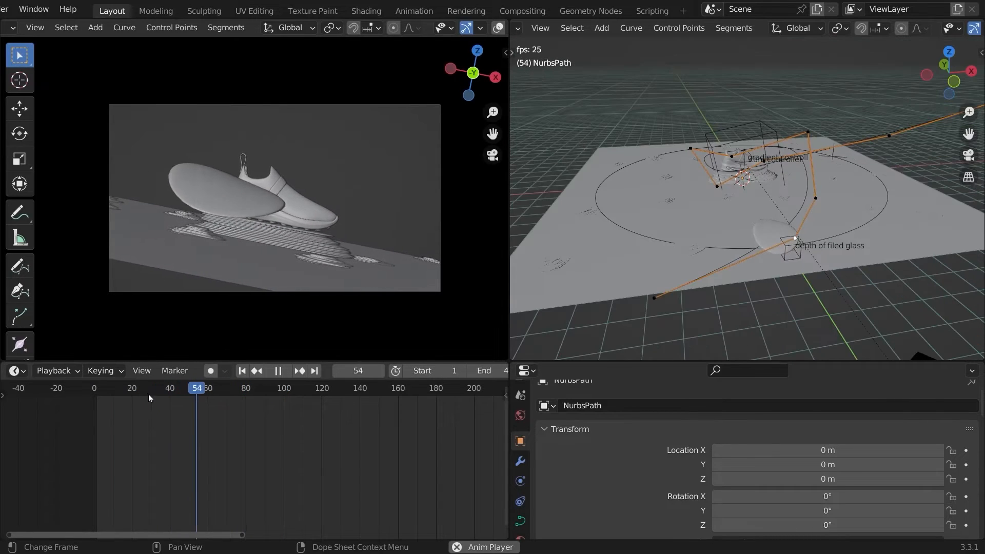
pyautogui.press('space')
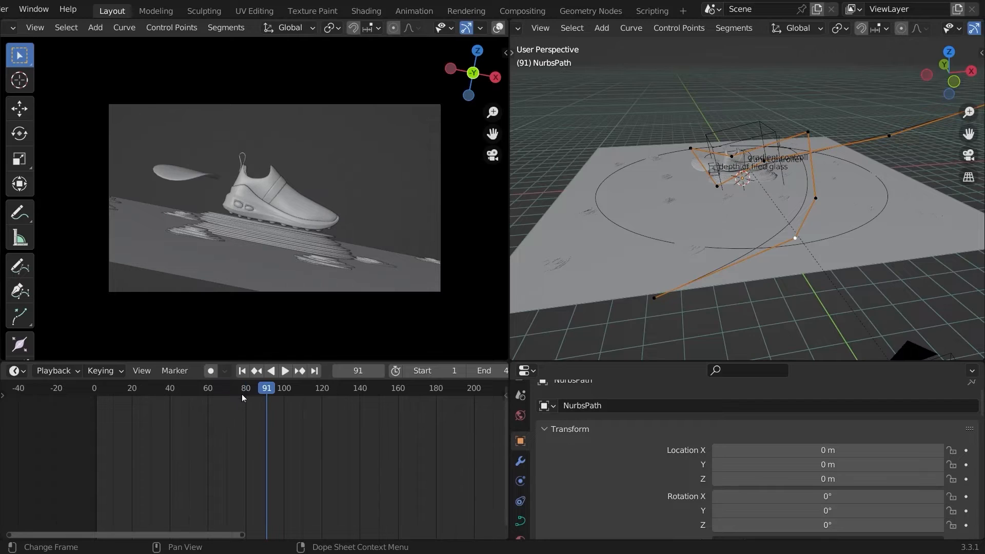
pyautogui.click(241, 394)
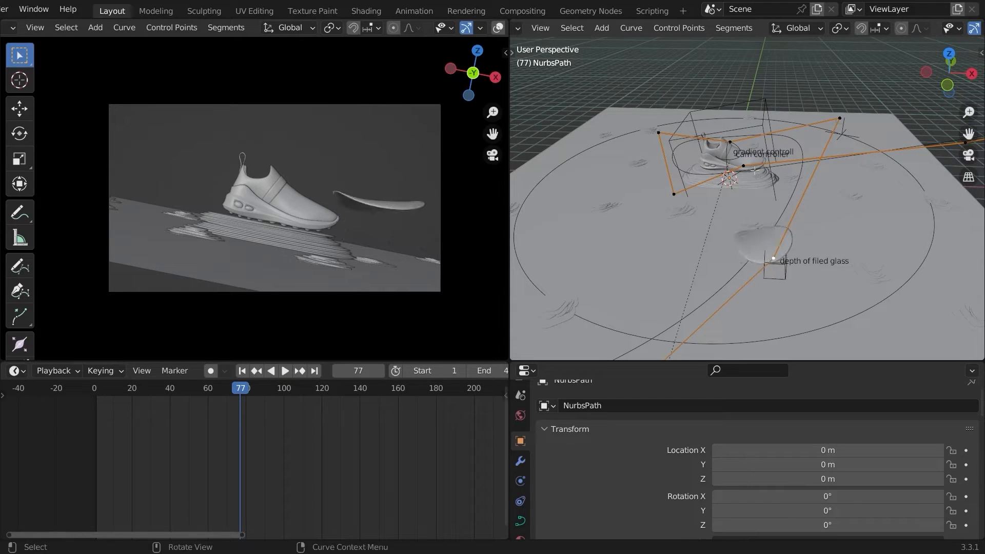
pyautogui.hotkey('ctrl', 't')
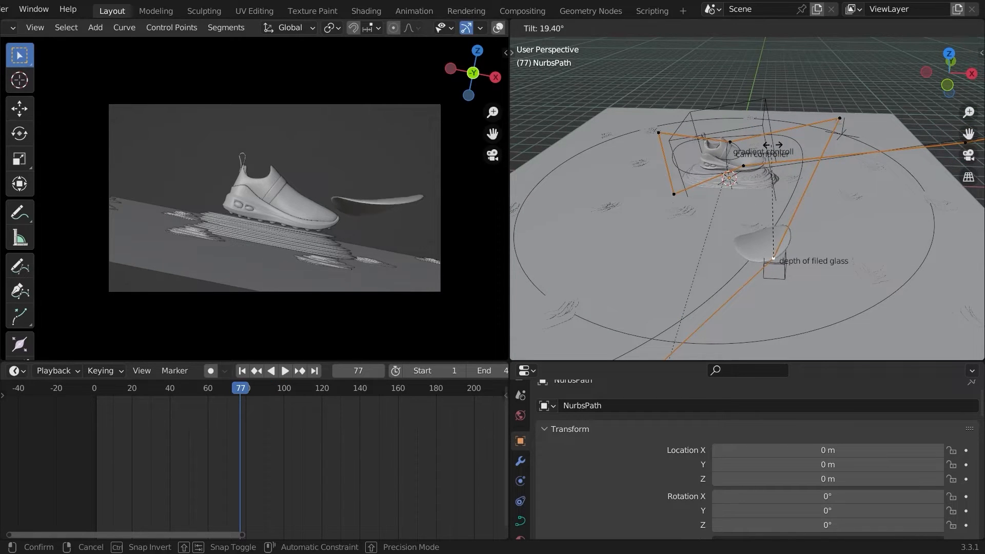
pyautogui.click(821, 146)
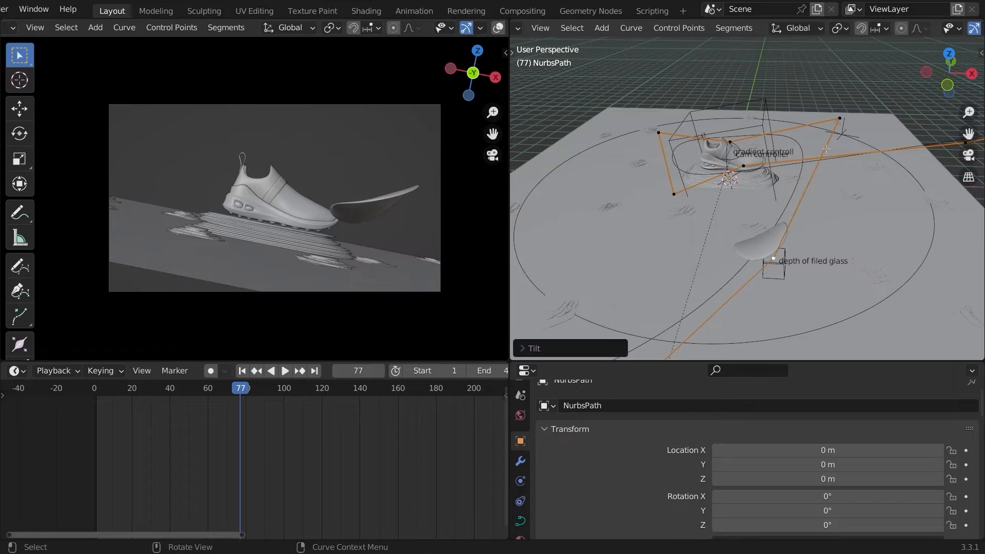
# - Play the animation and adjust the tilt of the NurbsPath control point on the disc's approach toward the shoe
pyautogui.press('space')
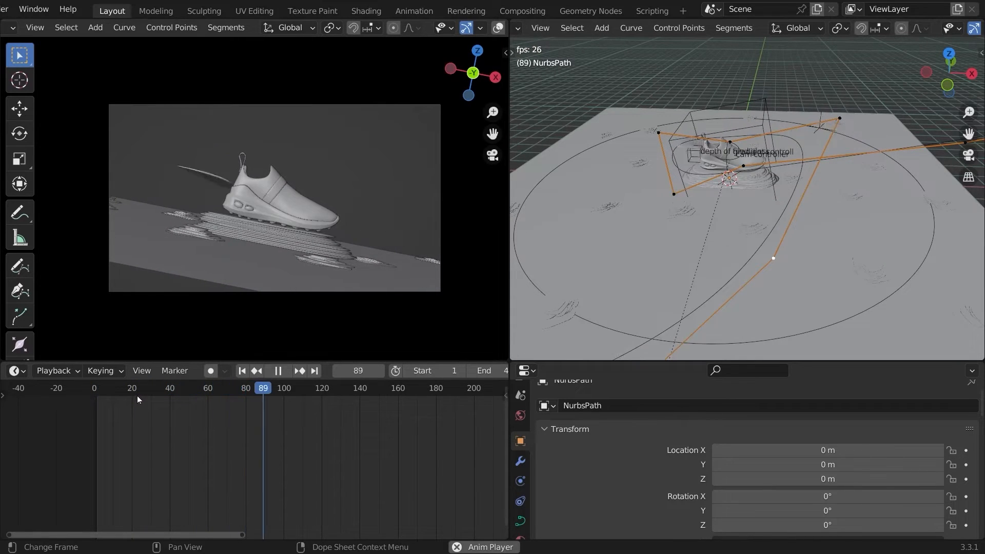
pyautogui.press('space')
pyautogui.hotkey('ctrl', 't')
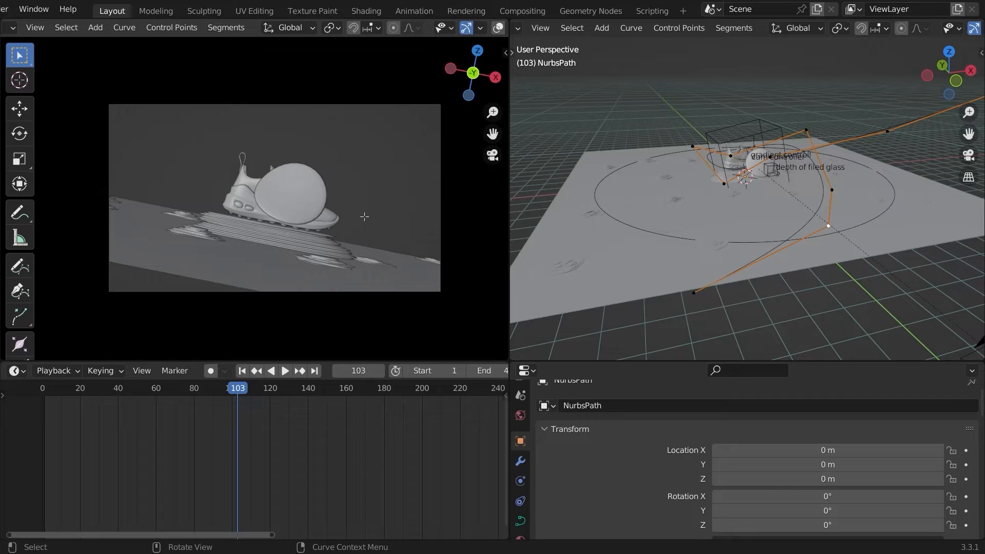
# - Finish editing the NurbsPath and show the cam controller's animation curves in the Graph Editor
pyautogui.press('Tab')
pyautogui.moveTo(627, 138); pyautogui.dragTo(615, 156, button='middle')
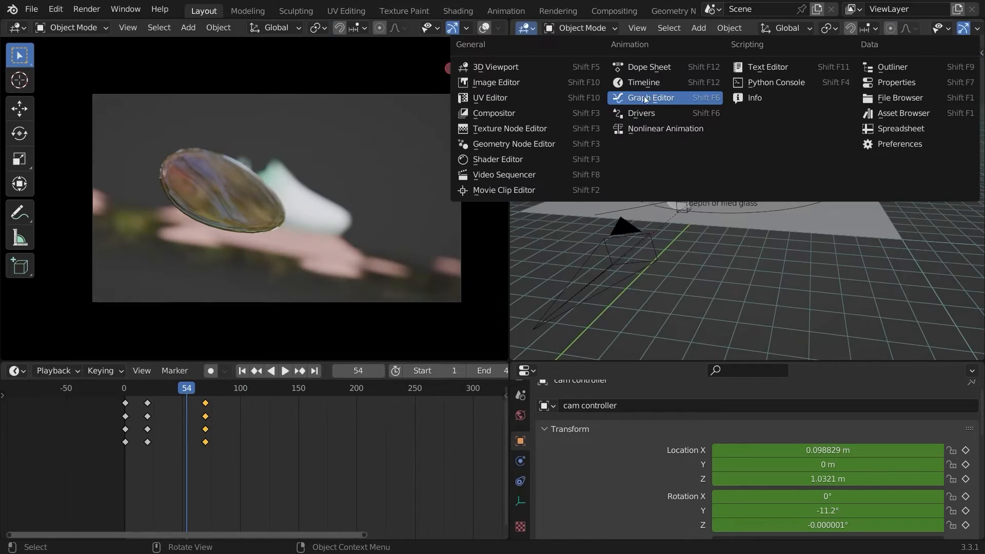
pyautogui.click(645, 99)
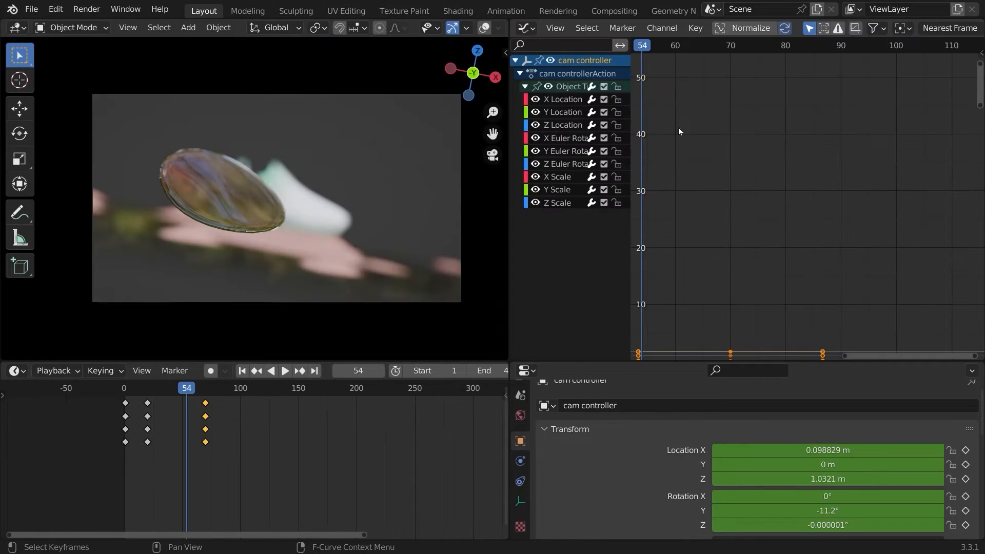
# - Frame all of the cam controller's animation curves in the Graph Editor and examine them with the viewport overlays hidden
pyautogui.hotkey('shift', 'alt', 'z')
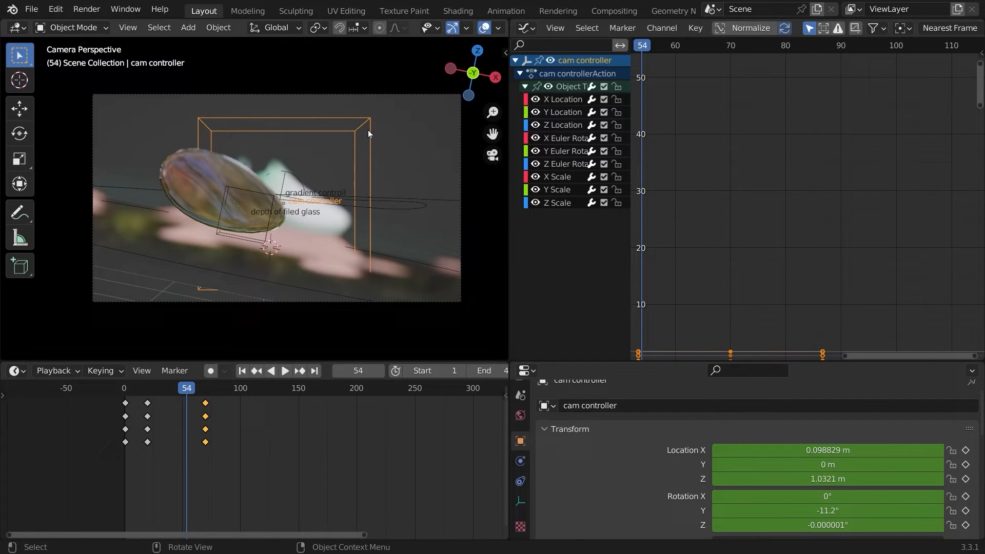
pyautogui.click(484, 29)
pyautogui.press('Home')
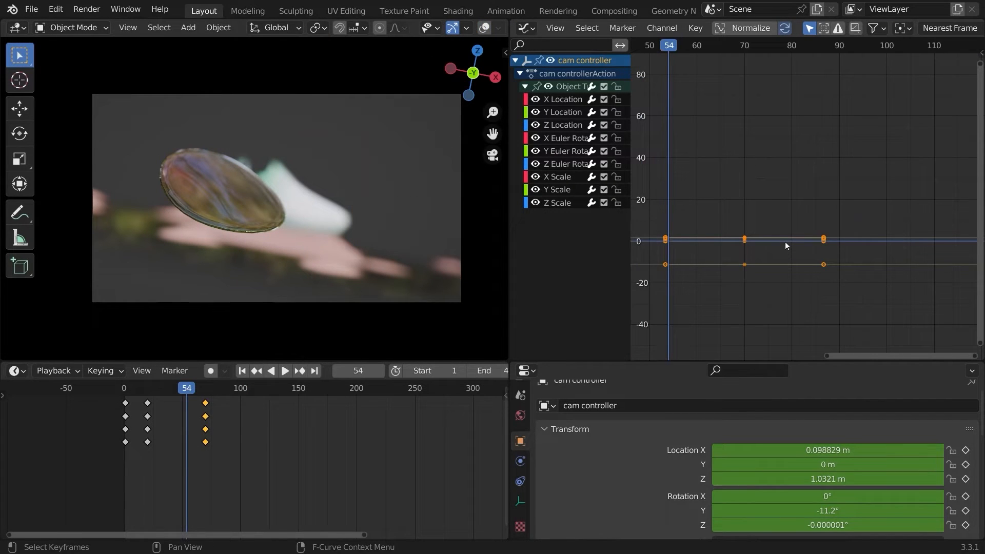
pyautogui.press('a')
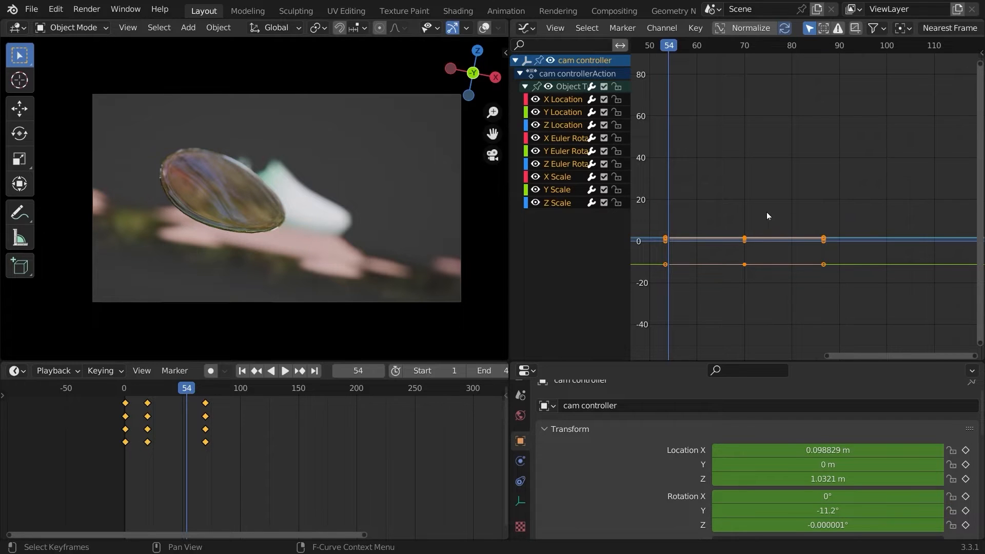
pyautogui.press('Home')
pyautogui.click(779, 211)
pyautogui.keyDown('ctrl'); pyautogui.moveTo(767, 212); pyautogui.dragTo(788, 256, button='middle'); pyautogui.keyUp('ctrl')
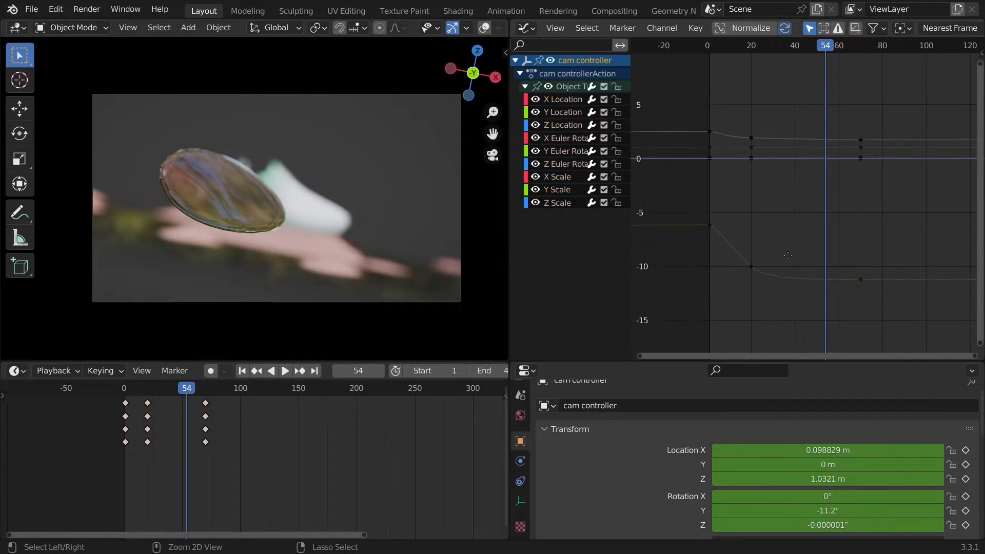
pyautogui.keyDown('ctrl'); pyautogui.moveTo(787, 256); pyautogui.dragTo(801, 285, button='middle'); pyautogui.keyUp('ctrl')
# - At frame 94, scale the cam controller down to 0.924 to bring the camera closer to the shoe
pyautogui.moveTo(230, 391); pyautogui.dragTo(232, 410)
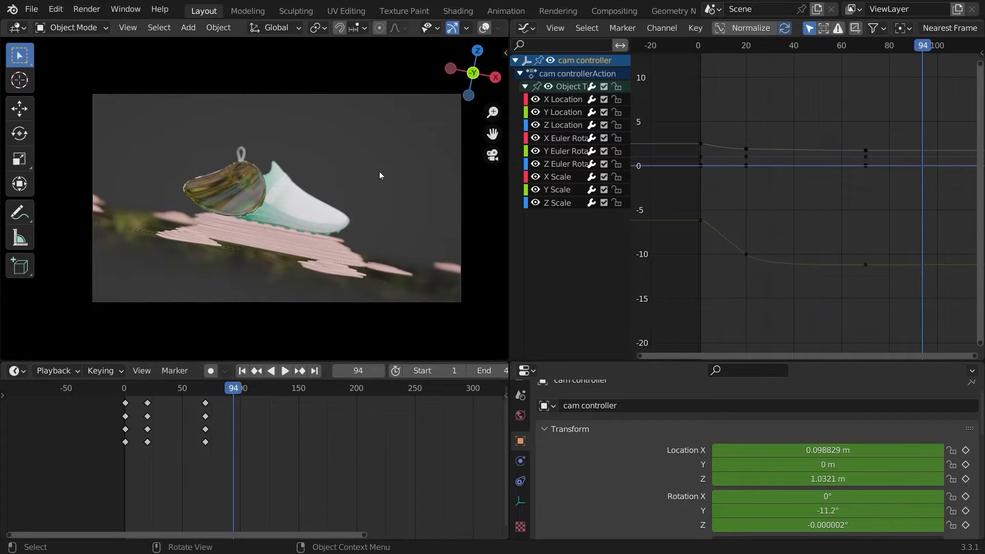
pyautogui.hotkey('shift', 'alt', 'z')
pyautogui.press('s')
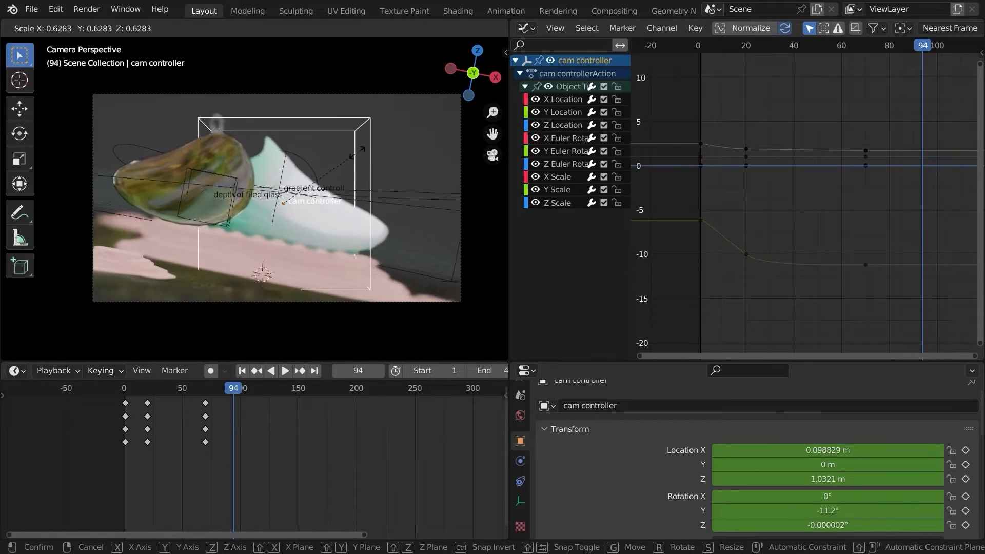
pyautogui.press('Return')
pyautogui.press('s')
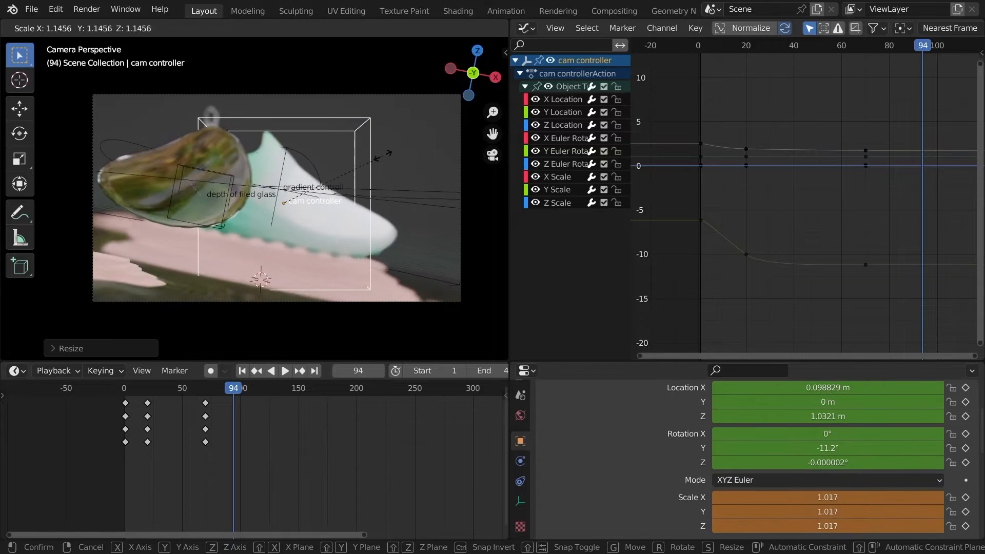
pyautogui.click(304, 163)
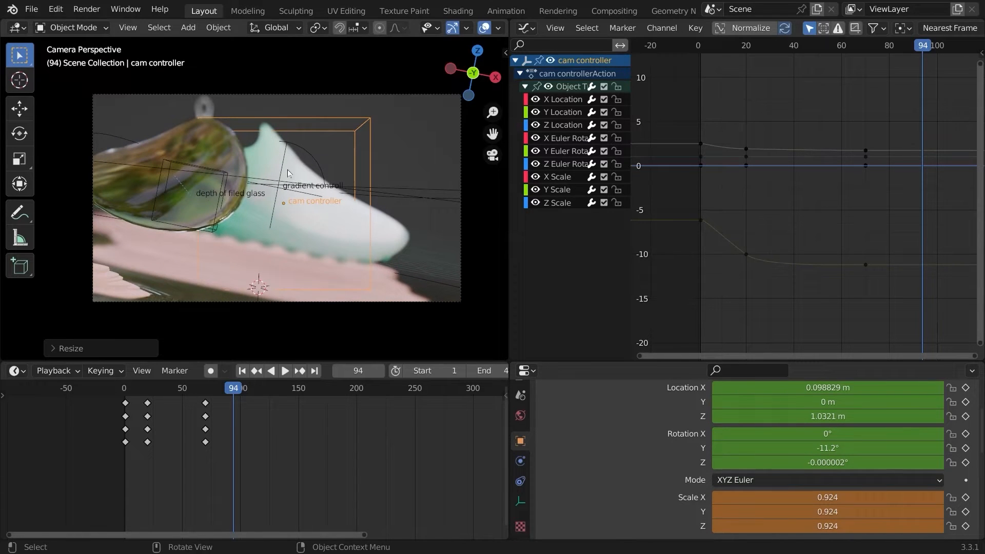
# - Rotate the cam controller freely to about 3.42°, -11.7°, 17.5° and insert a Location, Rotation & Scale keyframe at frame 94
pyautogui.press('r')
pyautogui.press('r')
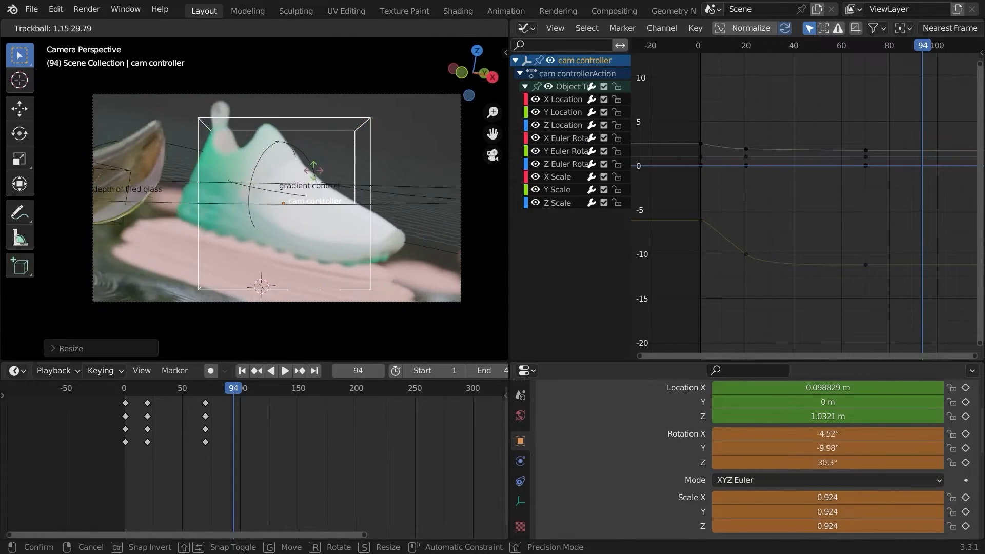
pyautogui.click(305, 175)
pyautogui.press('i')
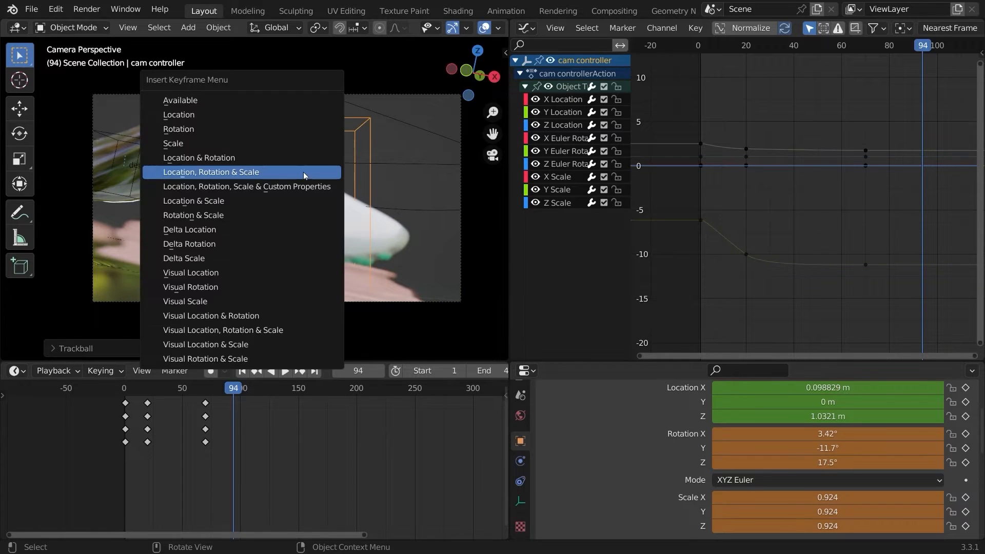
pyautogui.click(293, 175)
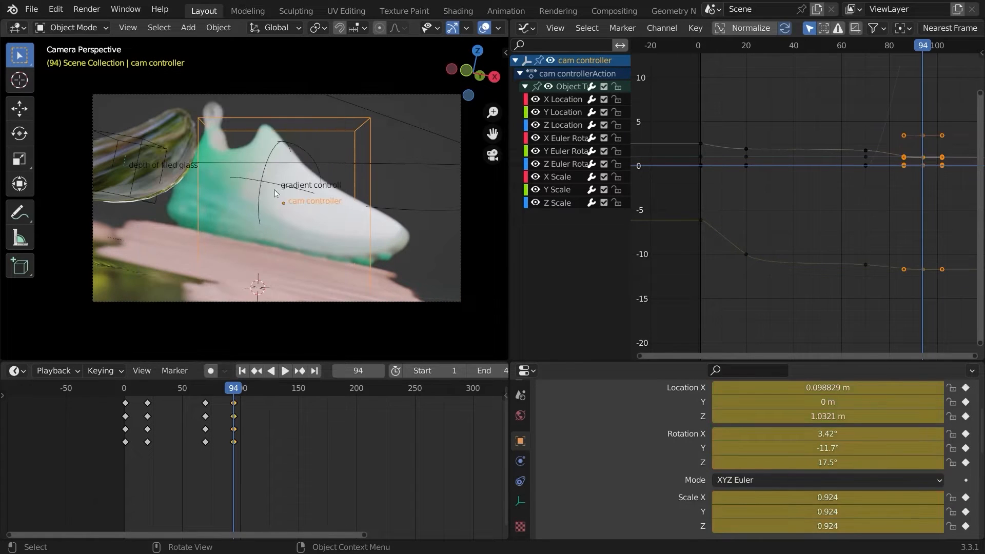
# - Hide the viewport overlays and replay the animation from its beginning to review the new camera move
pyautogui.hotkey('shift', 'alt', 'z')
pyautogui.hotkey('shift', 'Left')
pyautogui.press('space')
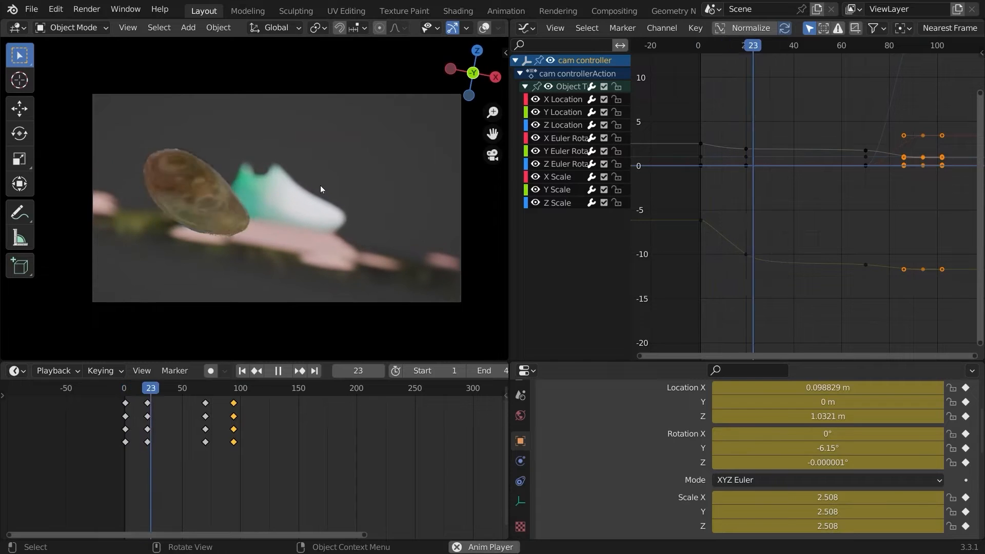
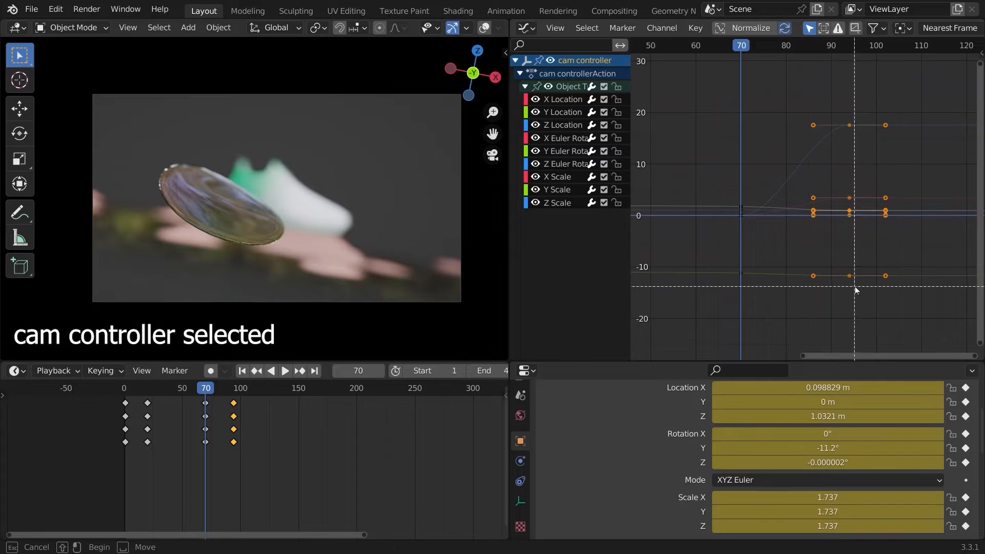
# - Lengthen the incoming handles of the cam controller's frame 94 keyframes along the time axis
pyautogui.moveTo(898, 310); pyautogui.dragTo(835, 82, button='middle')
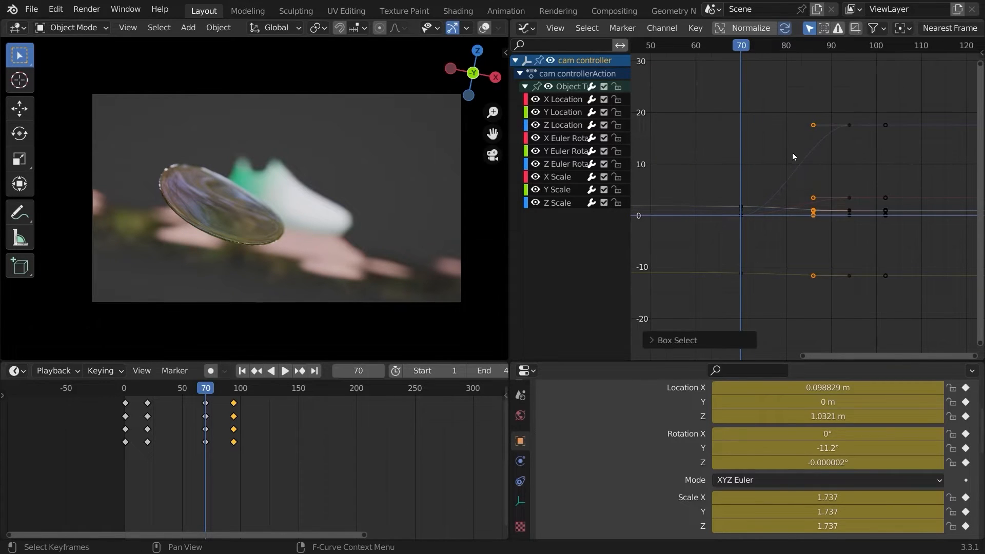
pyautogui.press('g')
pyautogui.press('x')
pyautogui.click(785, 232)
# - Shorten the outgoing handles of the cam controller's frame 70 keyframes by 6 frames and replay the animation from frame 1
pyautogui.press('b')
pyautogui.moveTo(776, 190); pyautogui.dragTo(713, 320)
pyautogui.moveTo(744, 227); pyautogui.dragTo(785, 212, button='middle')
pyautogui.press('b')
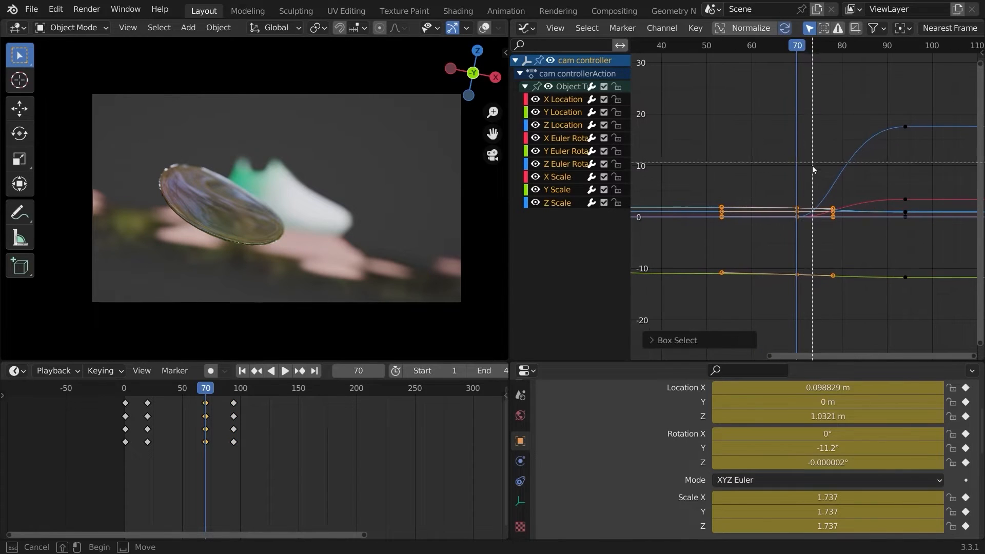
pyautogui.moveTo(812, 165); pyautogui.dragTo(675, 297, button='middle')
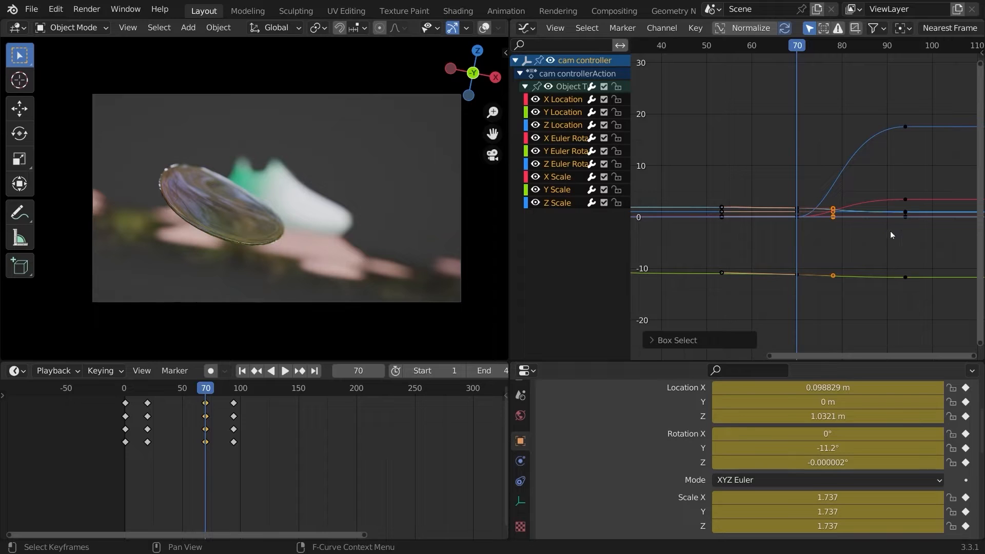
pyautogui.press('g')
pyautogui.press('x')
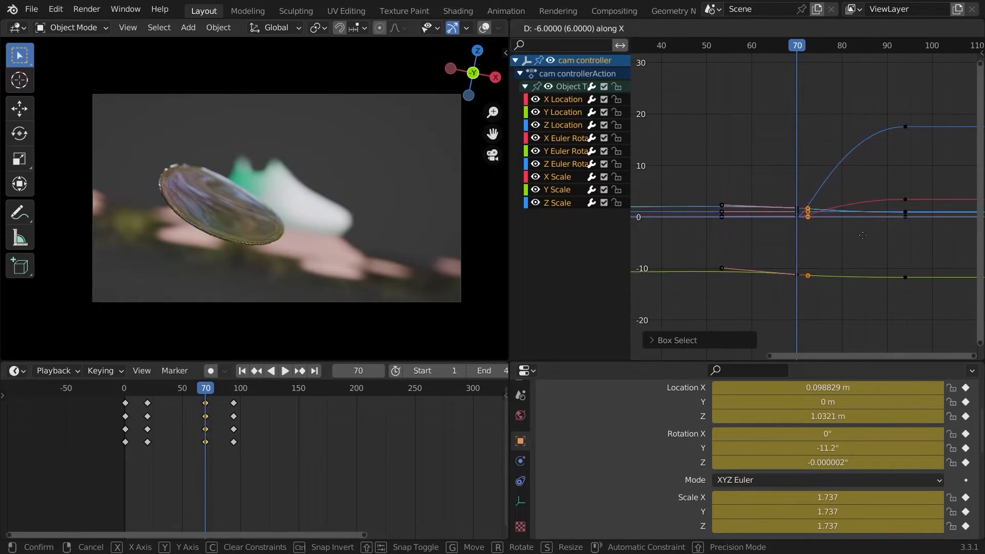
pyautogui.click(863, 235)
pyautogui.click(127, 392)
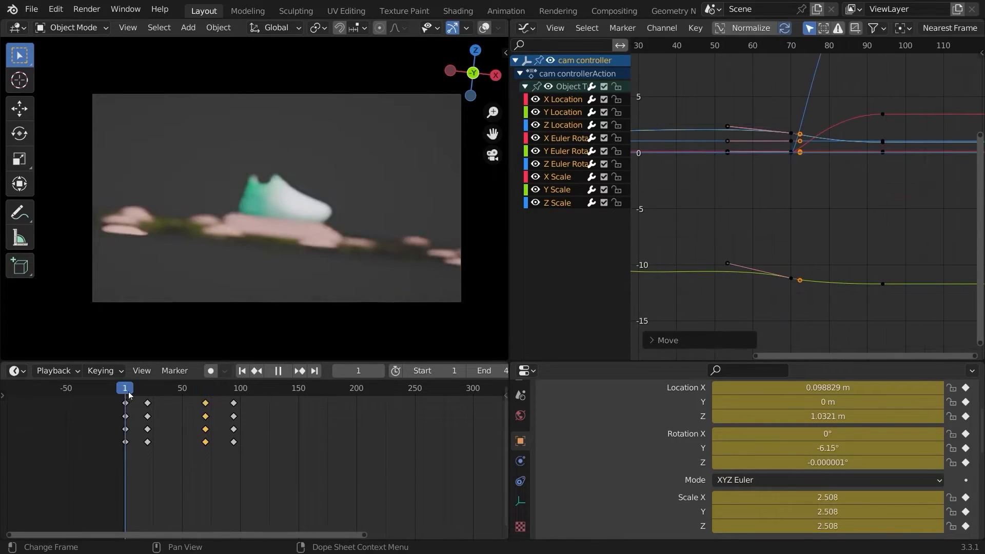
pyautogui.press('space')
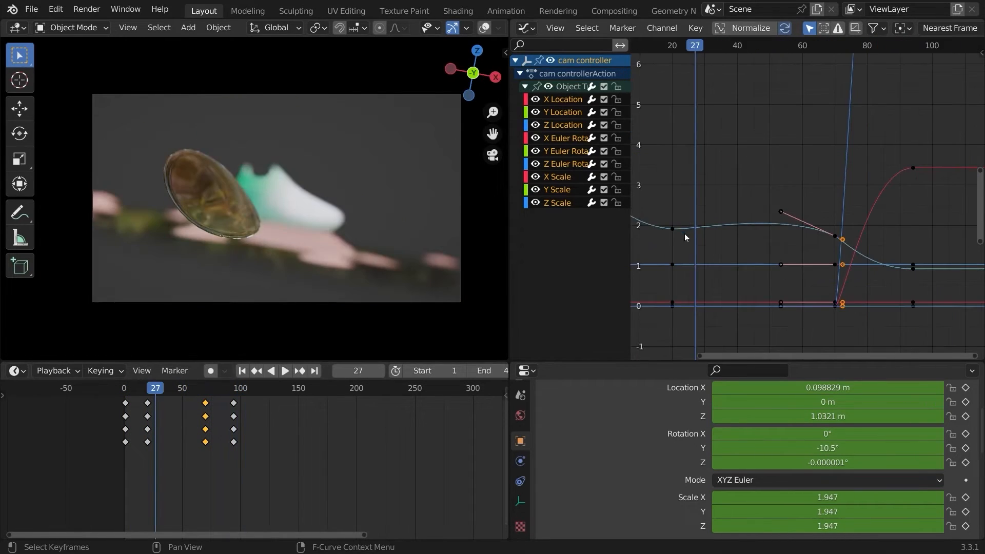
pyautogui.keyDown('ctrl'); pyautogui.moveTo(802, 244); pyautogui.dragTo(846, 258, button='middle'); pyautogui.keyUp('ctrl')
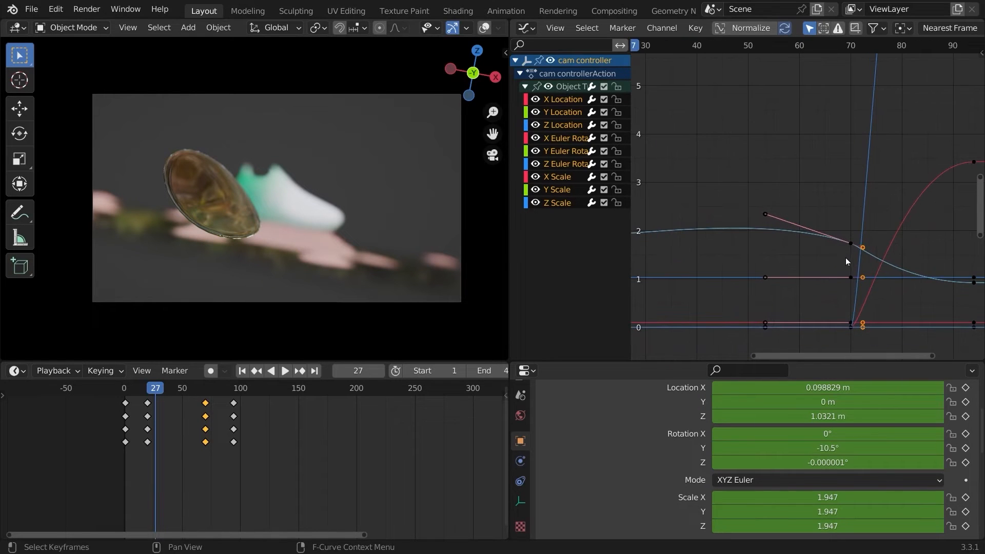
pyautogui.press('g')
pyautogui.press('x')
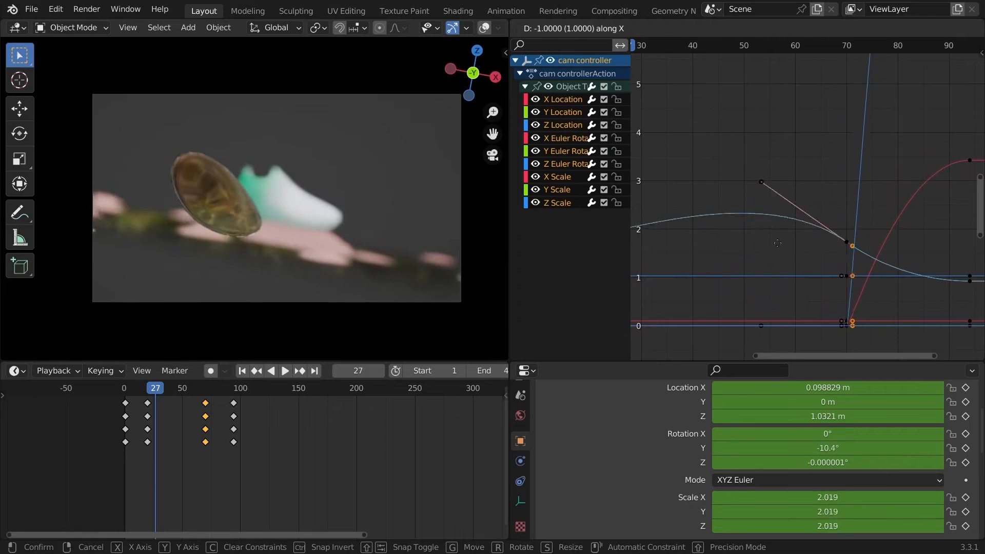
pyautogui.press('Escape')
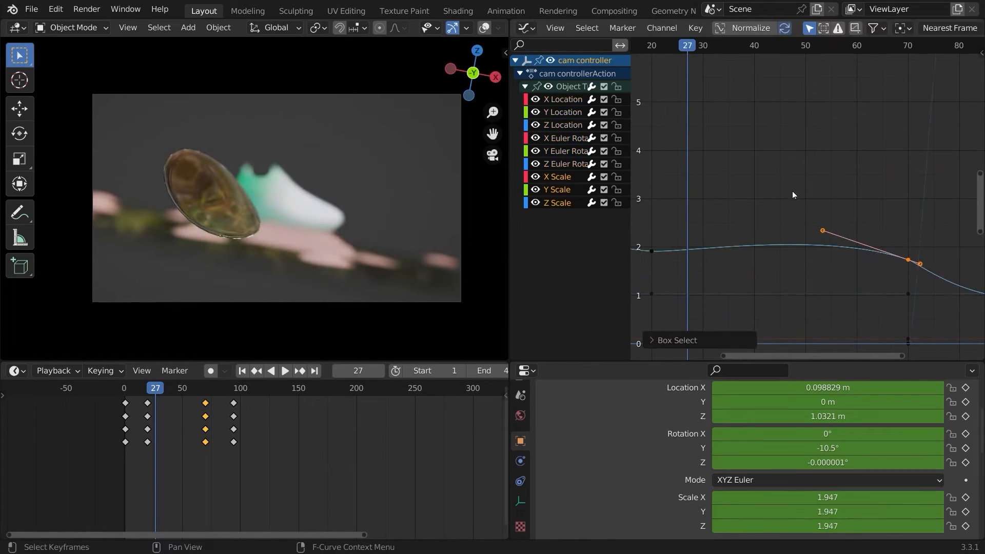
# - Flatten the handles of the X, Y and Z Scale keyframes at frame 70 by scaling them to 0 along Y
pyautogui.press('s')
pyautogui.press('y')
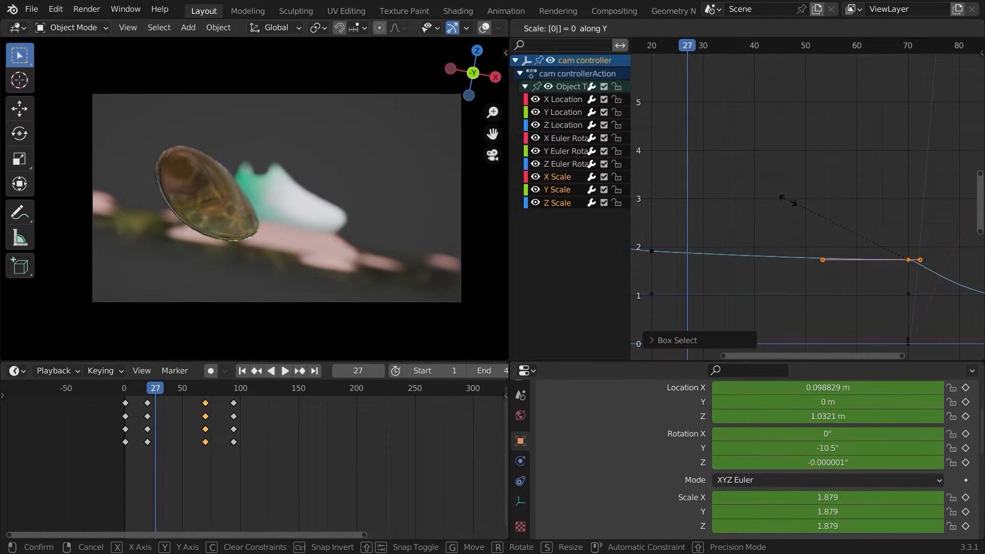
pyautogui.click(789, 202)
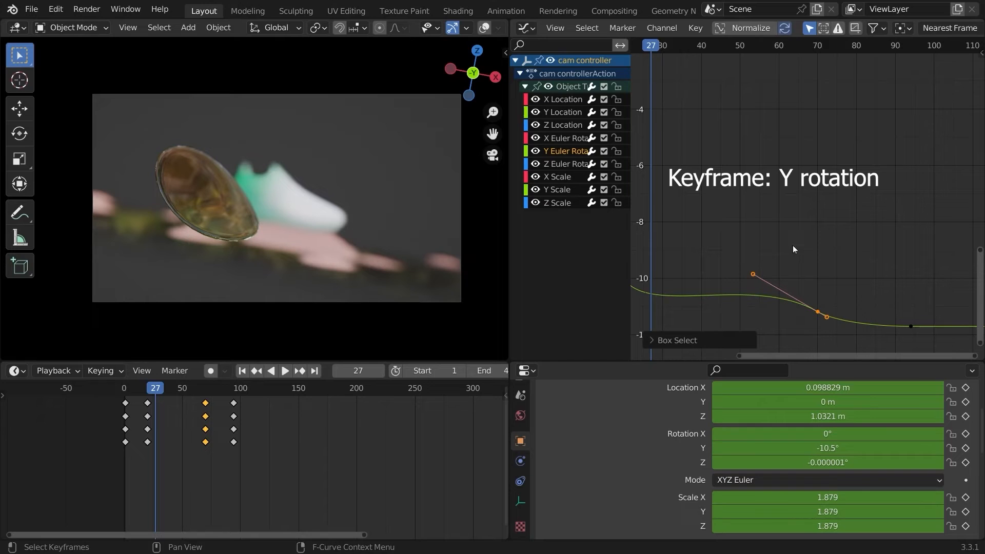
# - Flatten the Y Euler Rotation keyframe's handles at frame 70 along Y and play the animation to frame 116
pyautogui.press('s')
pyautogui.press('y')
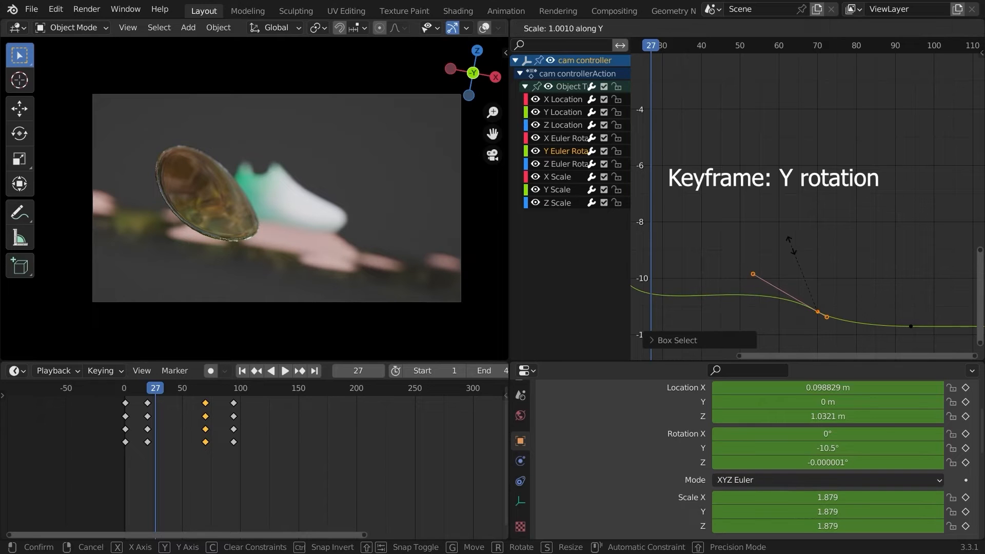
pyautogui.press('space')
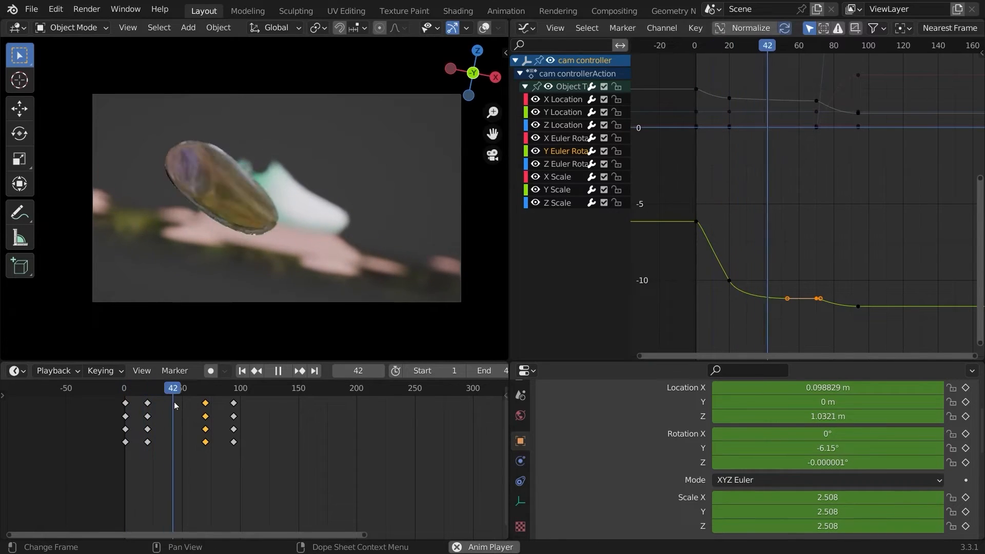
pyautogui.press('space')
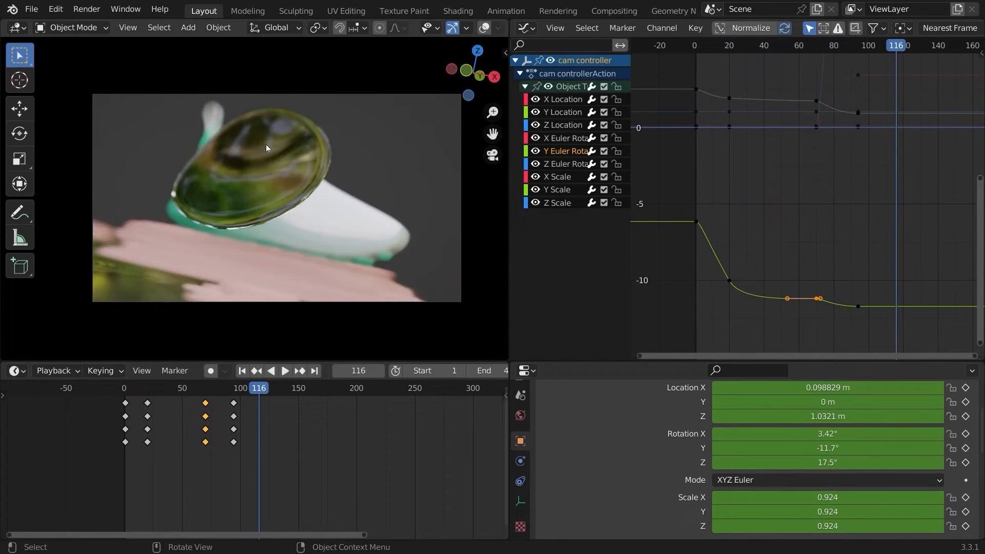
# - Change the Graph Editor area back to the 3D Viewport and, in top view, move the NurbsPath control point on the heel's near side
pyautogui.click(525, 28)
pyautogui.click(522, 67)
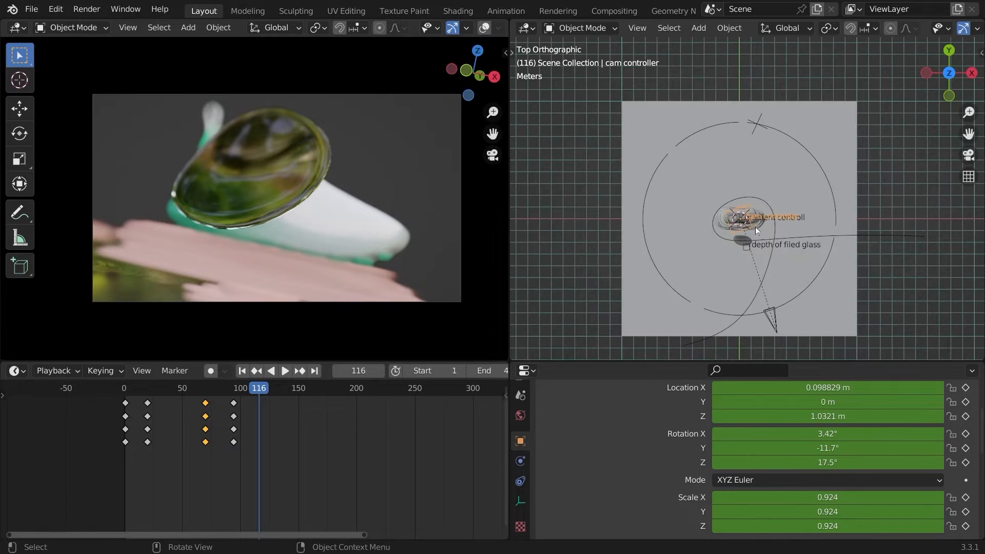
pyautogui.click(749, 301)
pyautogui.press('Tab')
pyautogui.scroll(6, 734, 254)
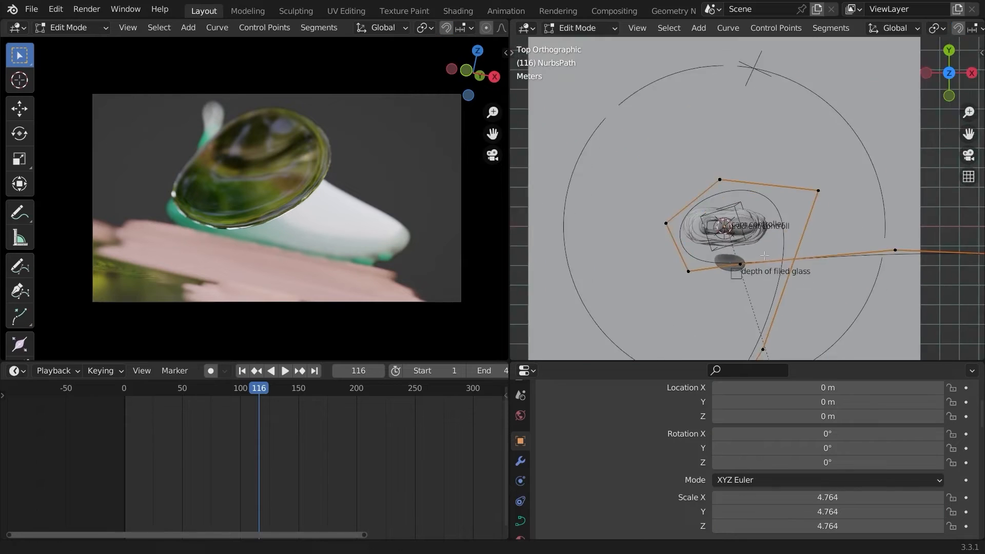
pyautogui.press('g')
pyautogui.click(741, 191)
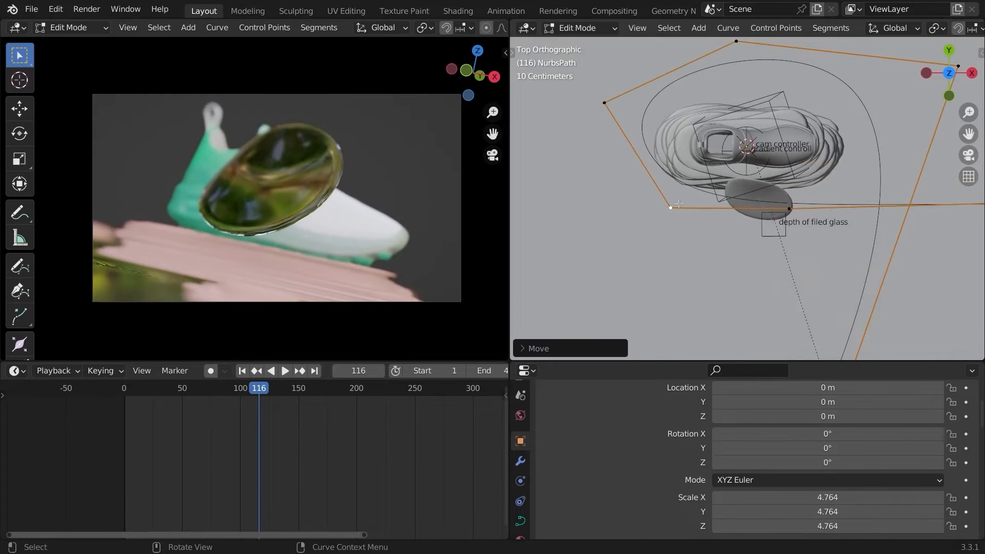
# - Move and rotate the NurbsPath control points on the stretch extending past the toe to reshape the disc's path at frame 116
pyautogui.scroll(-3, 851, 215)
pyautogui.click(842, 228)
pyautogui.press('g')
pyautogui.click(841, 207)
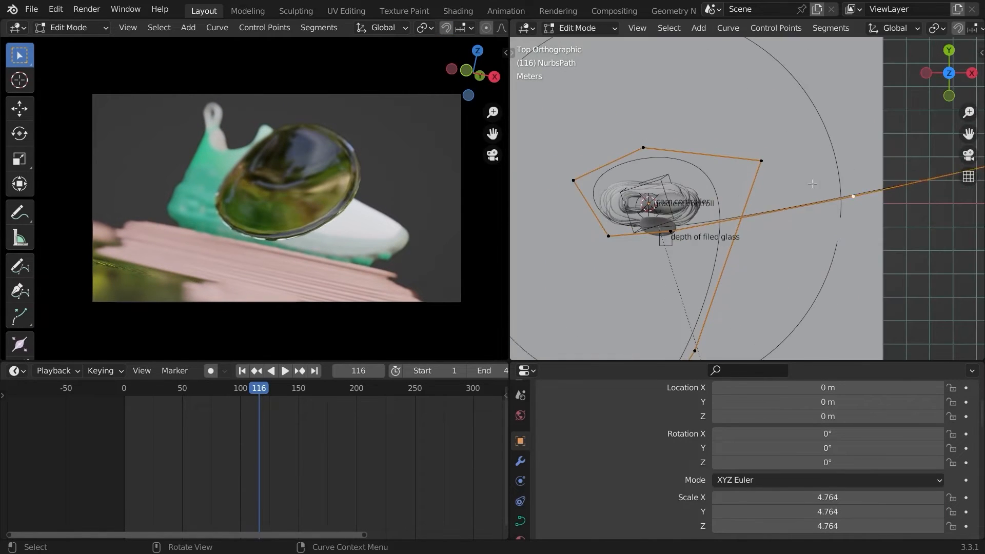
pyautogui.scroll(-1, 949, 160)
pyautogui.press('g')
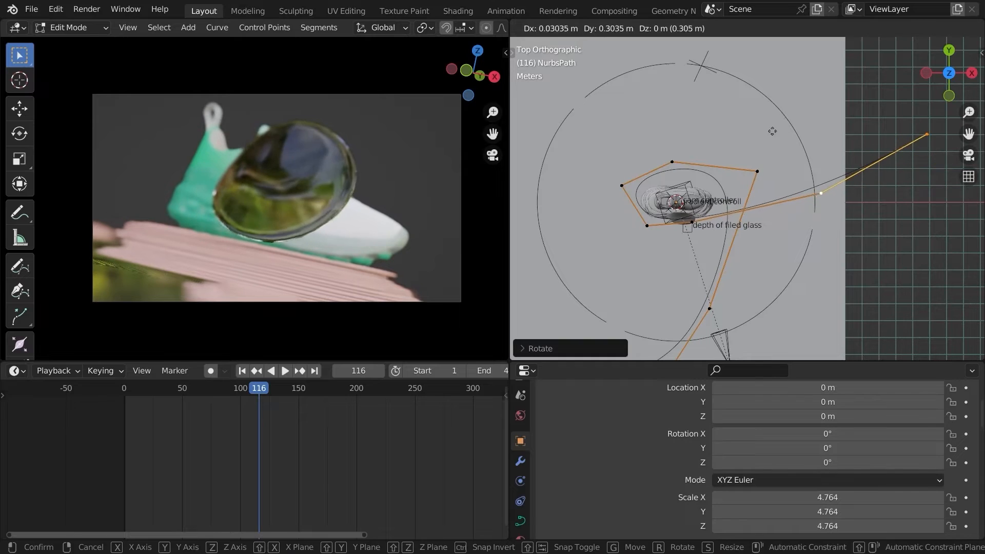
pyautogui.click(748, 224)
pyautogui.press('g')
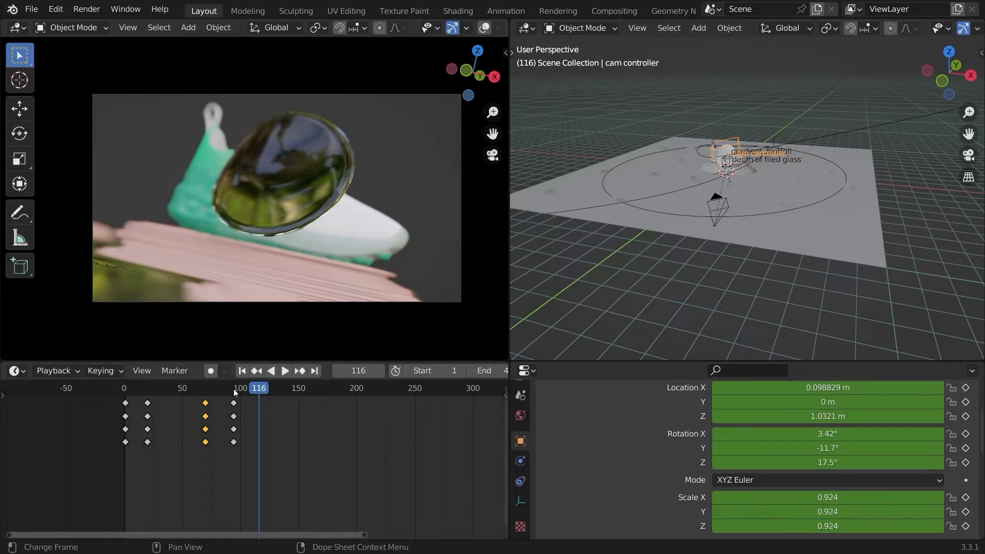
# - Move the cam controller's last keyframes from frame 94 to frame 100
pyautogui.click(234, 390)
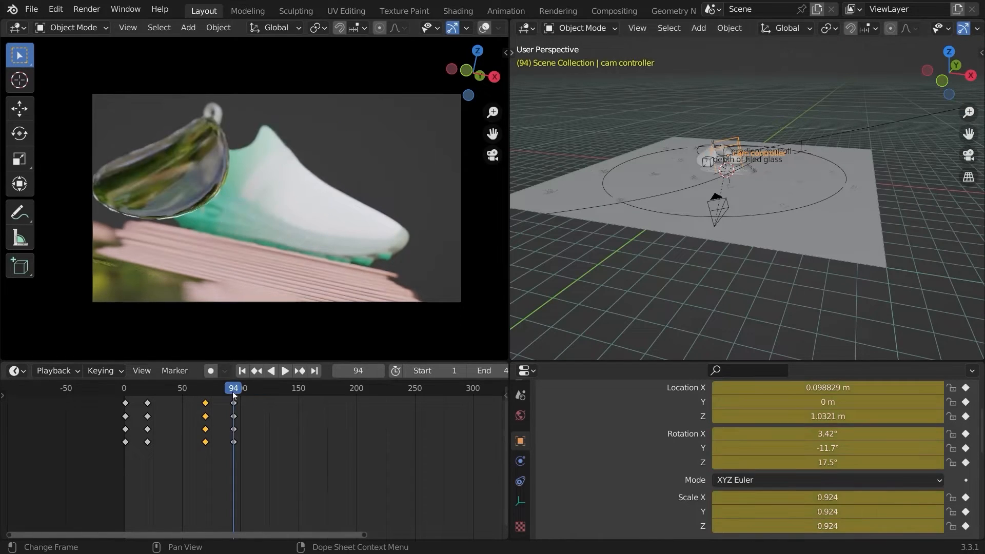
pyautogui.hotkey('ctrl', 'k')
pyautogui.scroll(3, 225, 405)
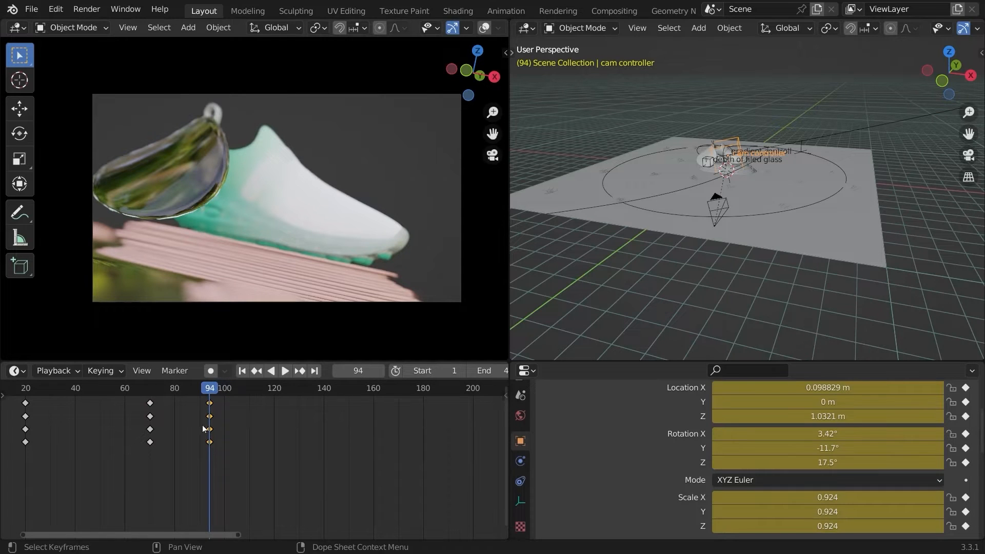
pyautogui.press('g')
pyautogui.click(218, 417)
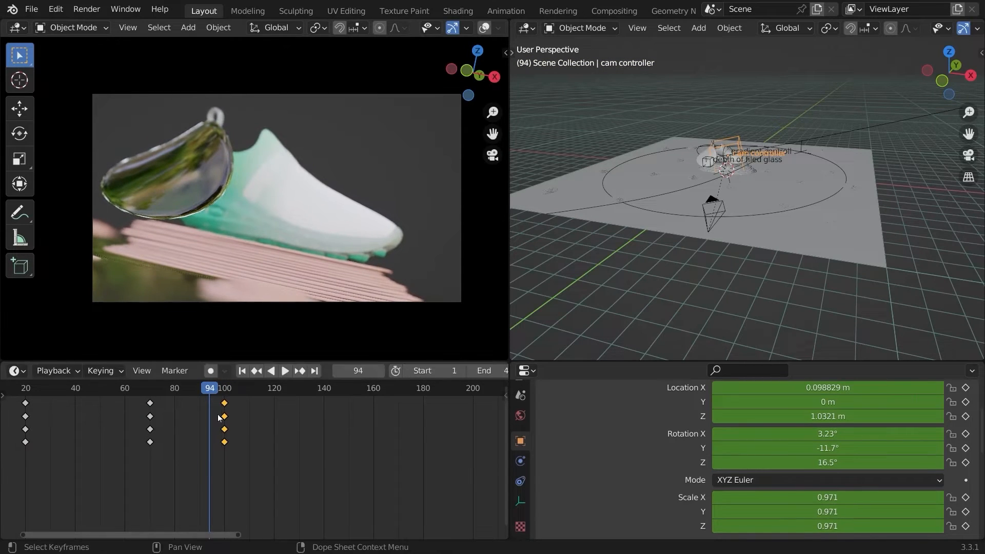
# - Save the file and play the animation from the start to frame 113
pyautogui.hotkey('ctrl', 's')
pyautogui.keyDown('ctrl'); pyautogui.scroll(5, 89, 395); pyautogui.keyUp('ctrl')
pyautogui.hotkey('shift', 'Left')
pyautogui.press('space')
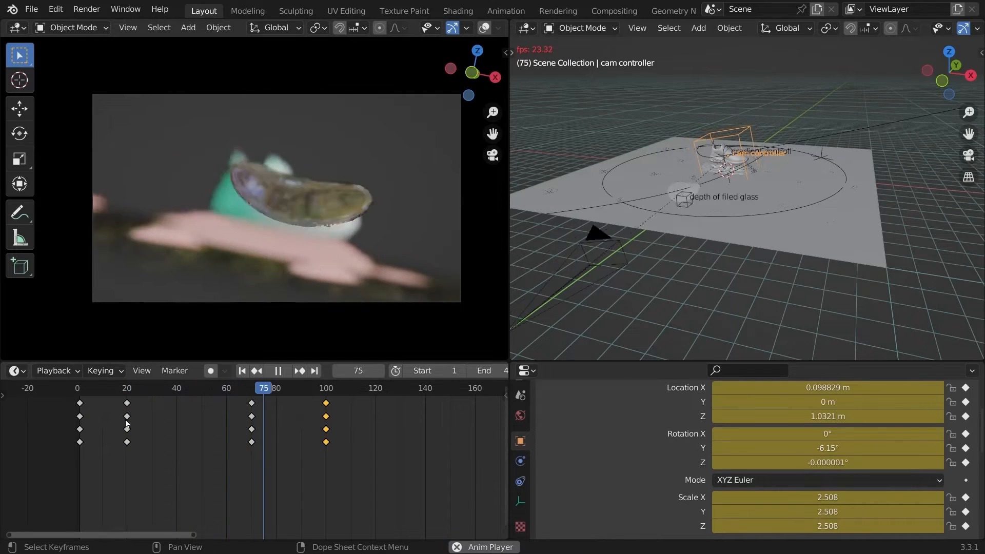
pyautogui.press('space')
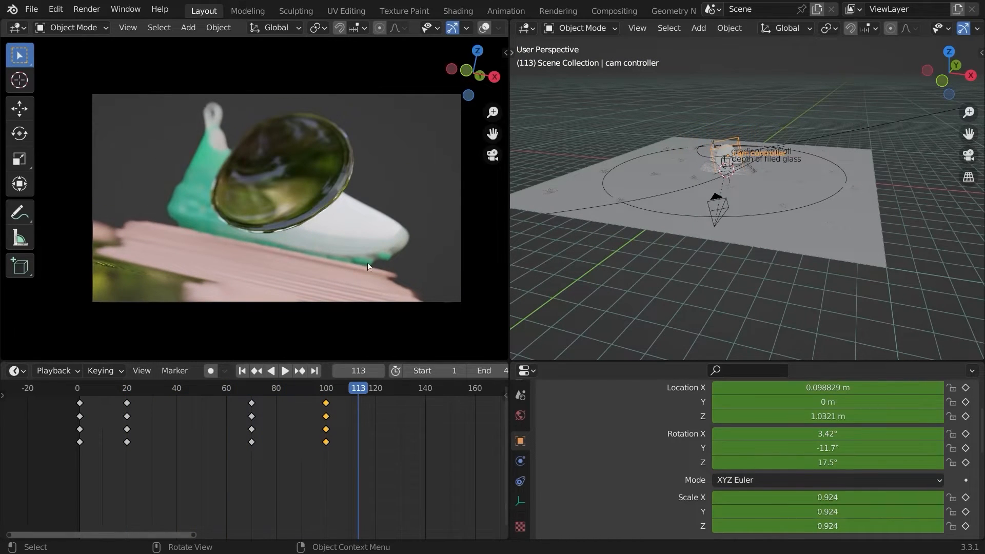
# - Show the camera view's overlays and set the cam controller's Delta Transform Location Z to 0.17 m
pyautogui.press('KP_Decimal')
pyautogui.hotkey('shift', 'alt', 'z')
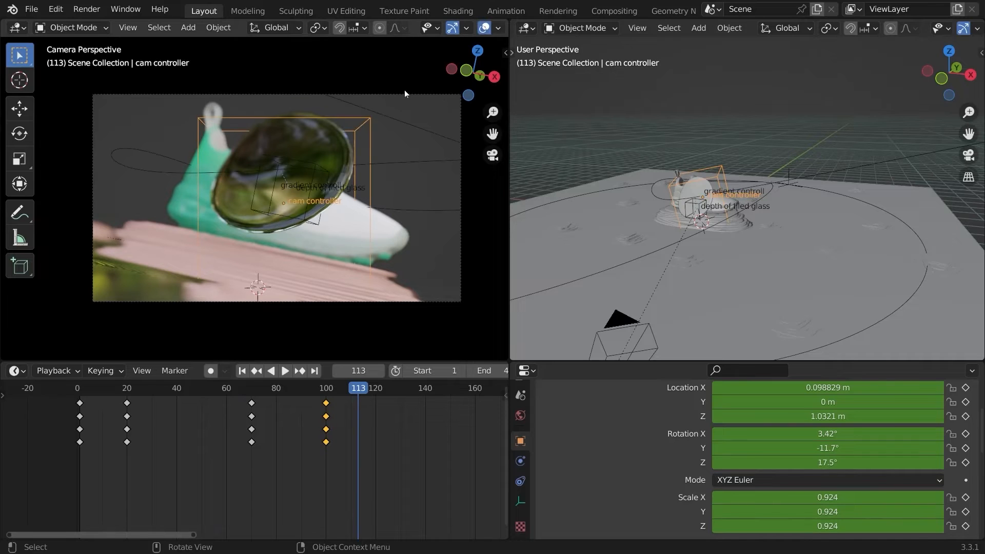
pyautogui.click(399, 91)
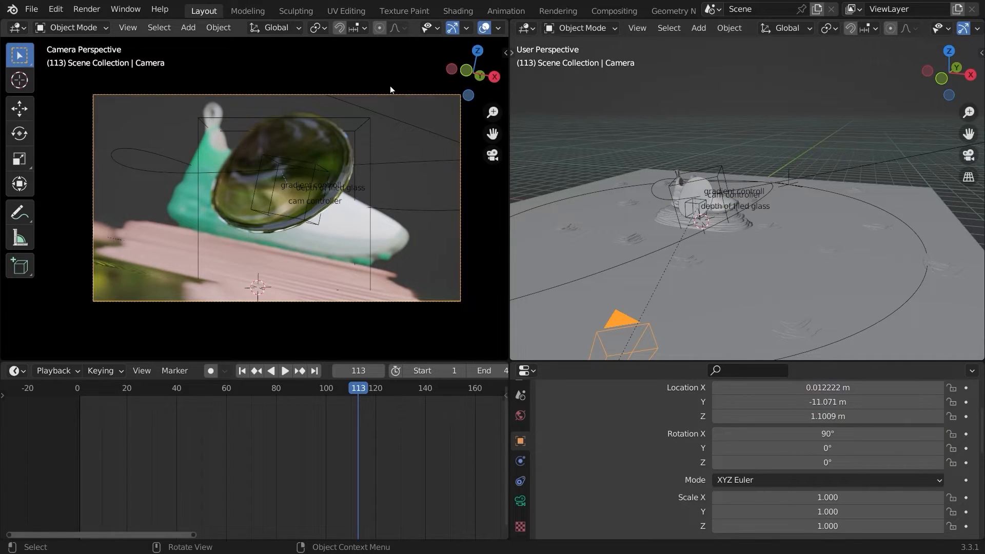
pyautogui.click(366, 130)
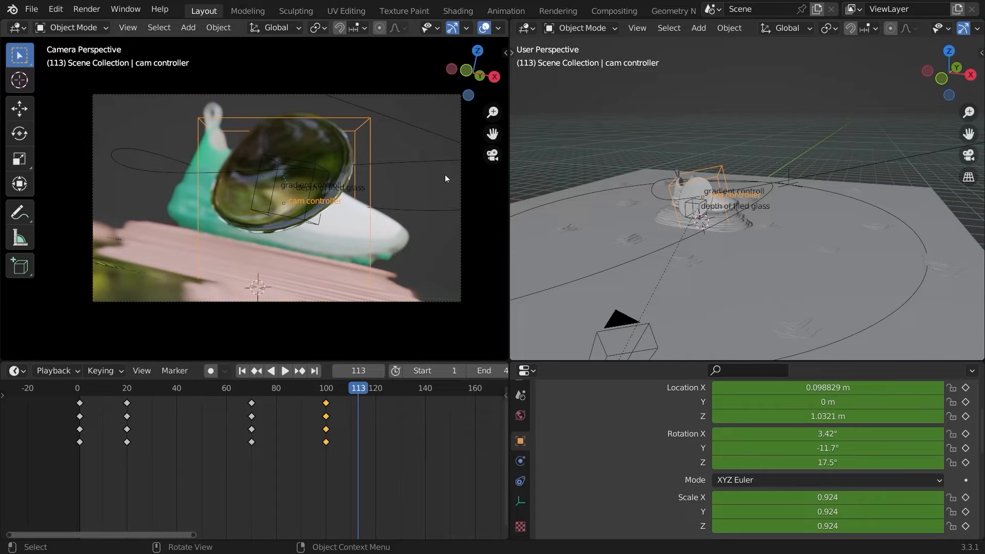
pyautogui.scroll(-5, 596, 447)
pyautogui.click(575, 436)
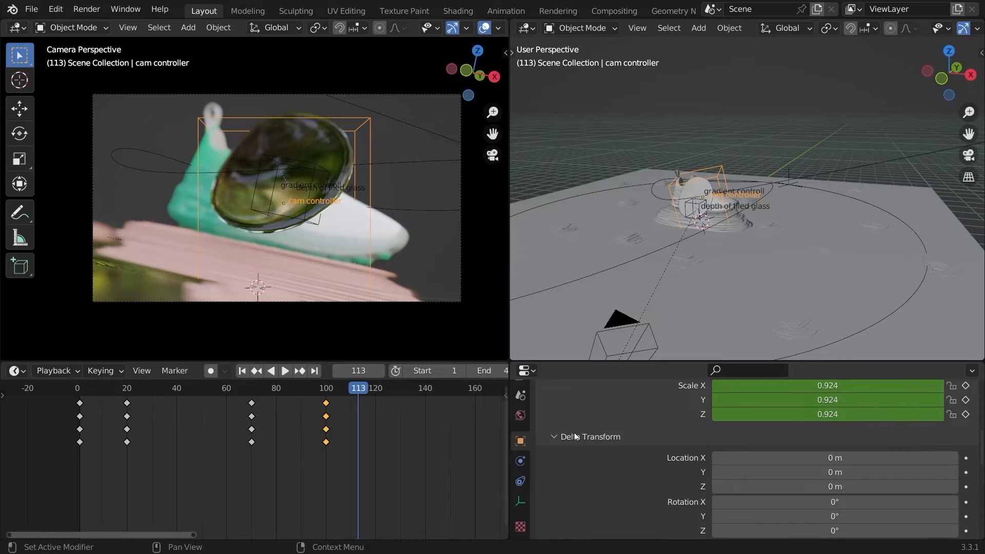
pyautogui.scroll(1, 590, 430)
pyautogui.scroll(-3, 621, 427)
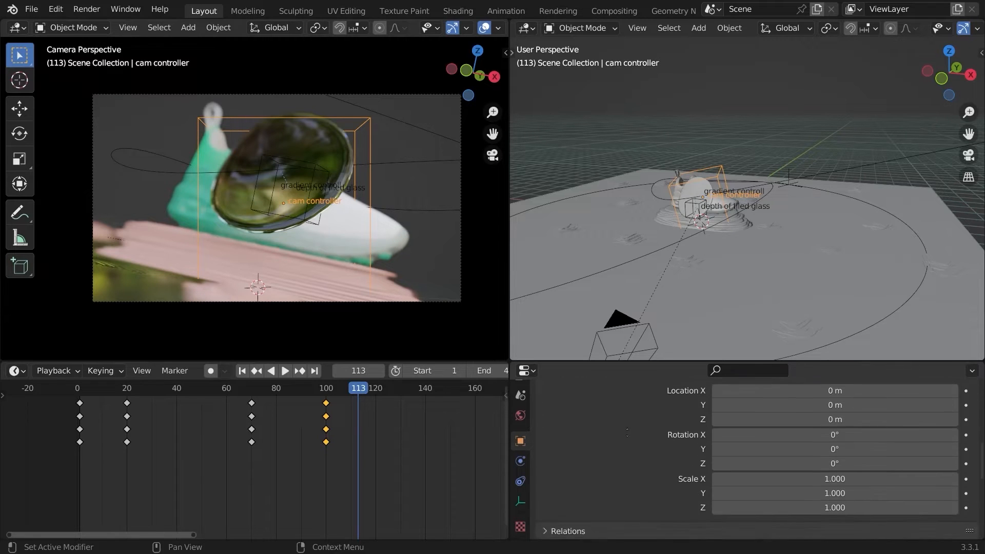
pyautogui.scroll(1, 634, 439)
pyautogui.scroll(1, 635, 442)
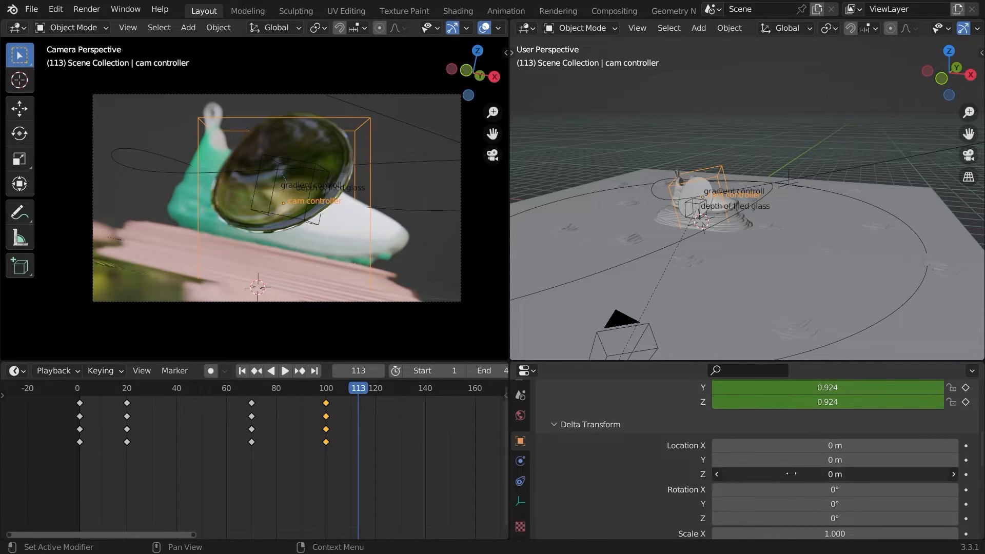
pyautogui.moveTo(796, 472); pyautogui.dragTo(804, 471)
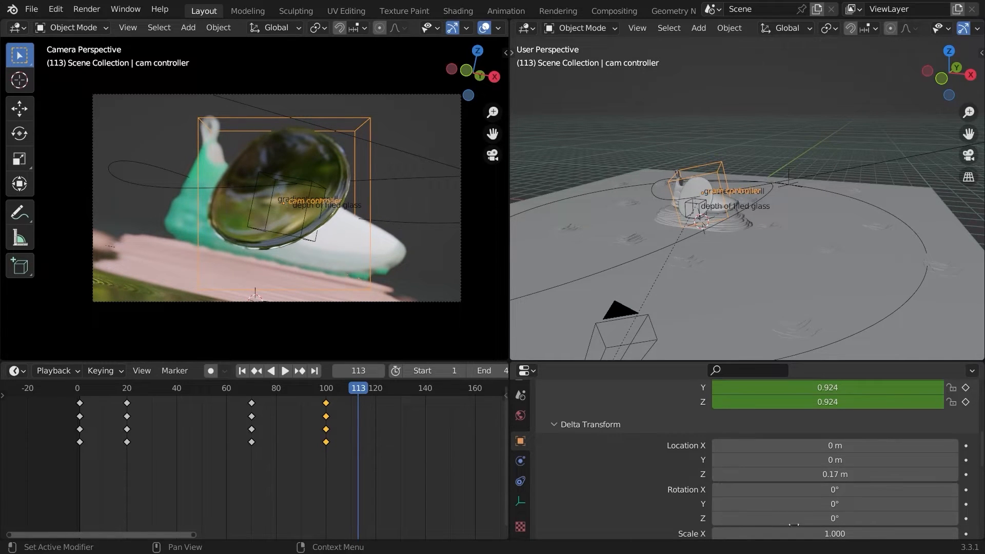
pyautogui.click(603, 426)
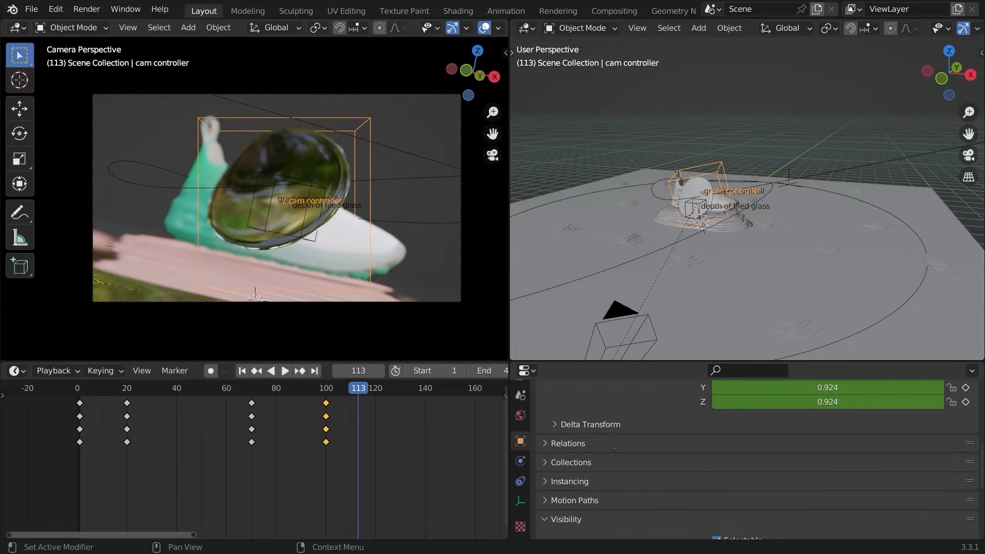
# - Compare the cam controller's keyframed Transform values with its Delta Transform values
pyautogui.scroll(5, 657, 435)
pyautogui.scroll(5, 658, 435)
pyautogui.scroll(-5, 669, 483)
pyautogui.scroll(1, 668, 444)
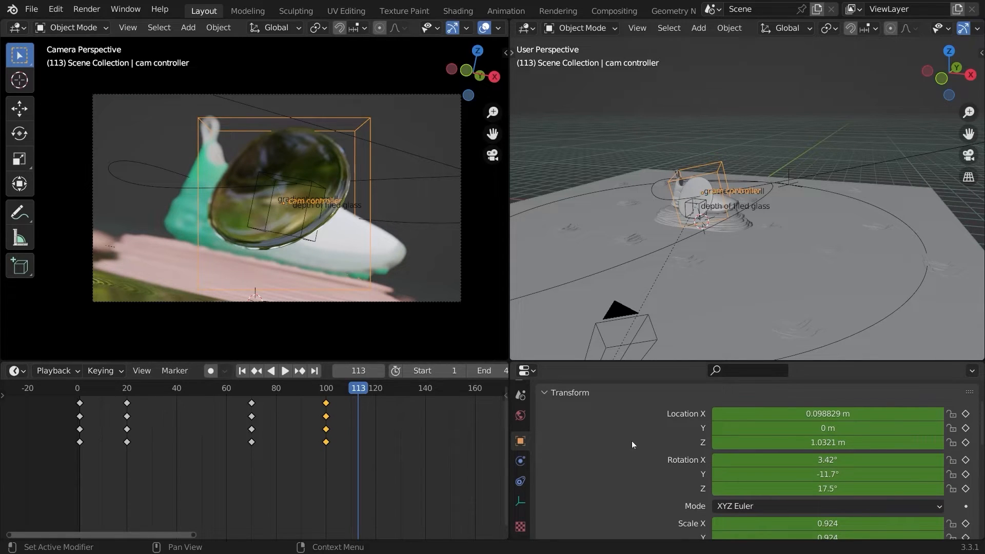
pyautogui.scroll(-5, 661, 411)
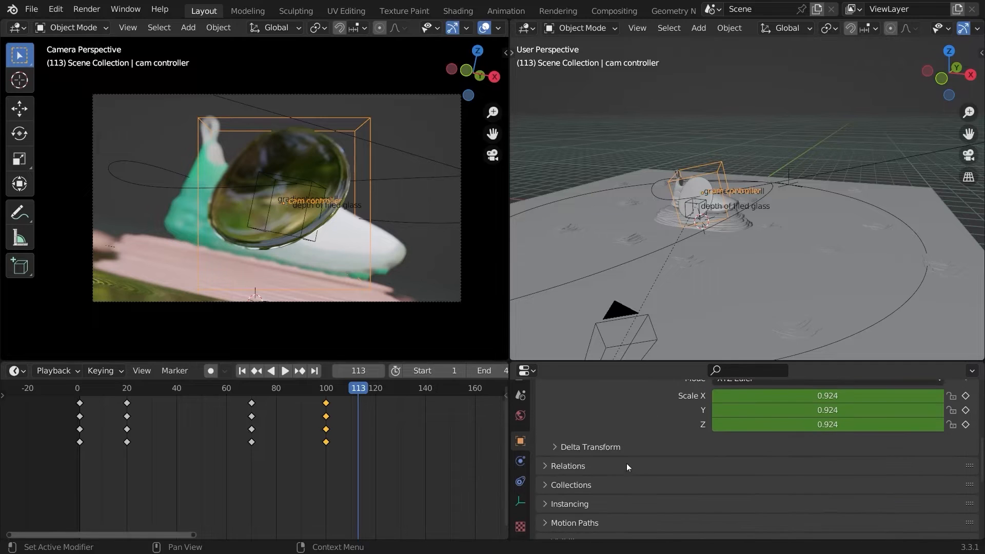
pyautogui.click(613, 447)
pyautogui.scroll(-2, 641, 472)
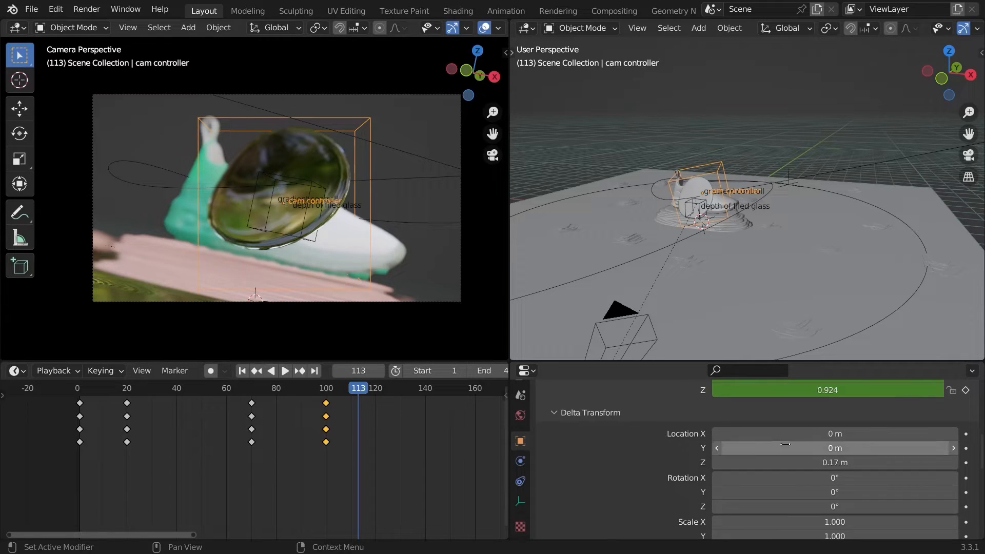
pyautogui.scroll(-1, 769, 485)
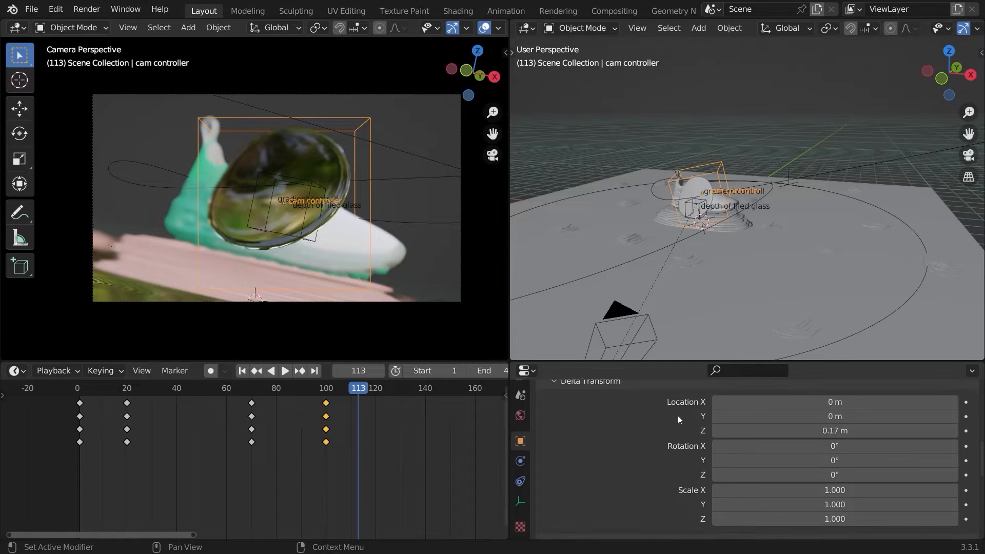
pyautogui.scroll(10, 678, 415)
# - Hide the camera view's overlays, save the file and play the animation from the start to frame 112
pyautogui.hotkey('shift', 'alt', 'z')
pyautogui.hotkey('ctrl', 's')
pyautogui.hotkey('shift', 'Left')
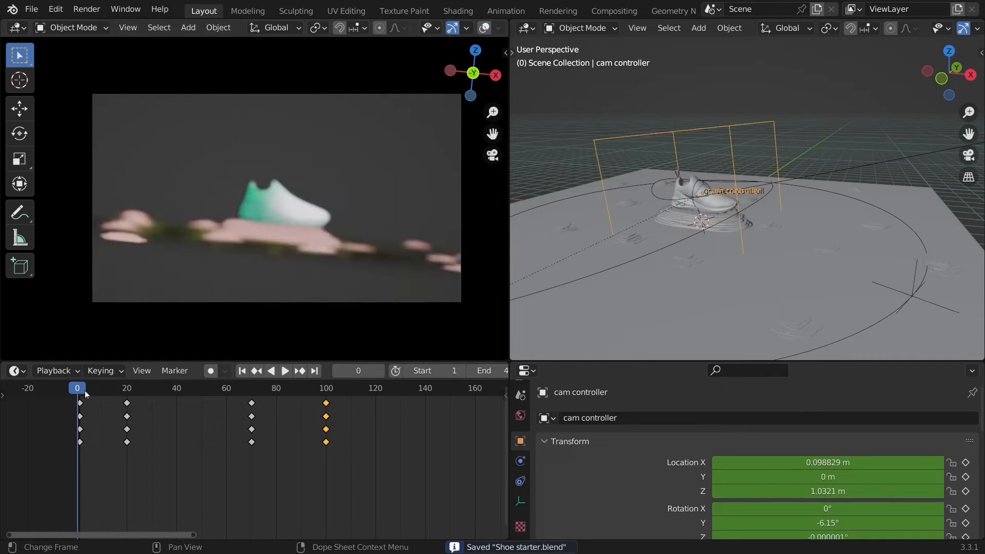
pyautogui.press('space')
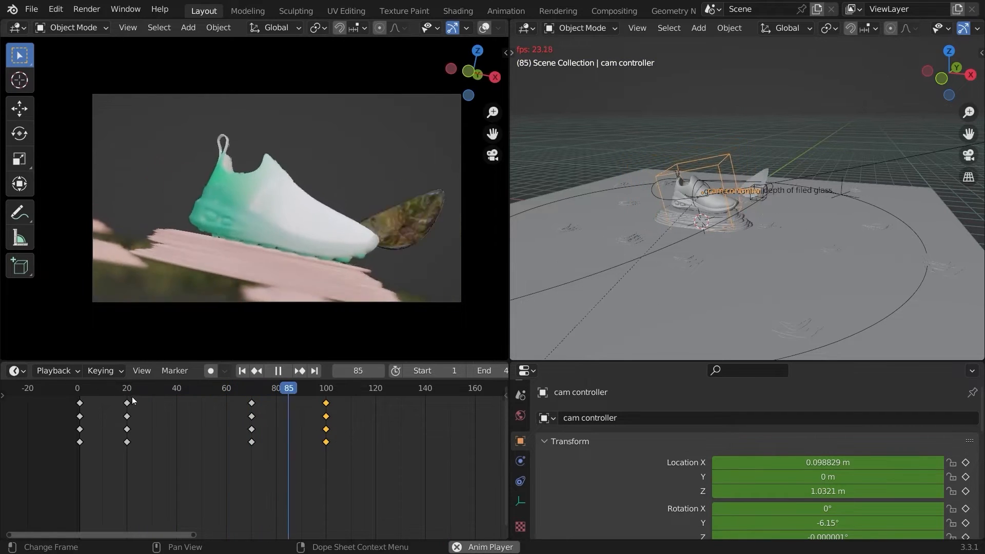
pyautogui.press('space')
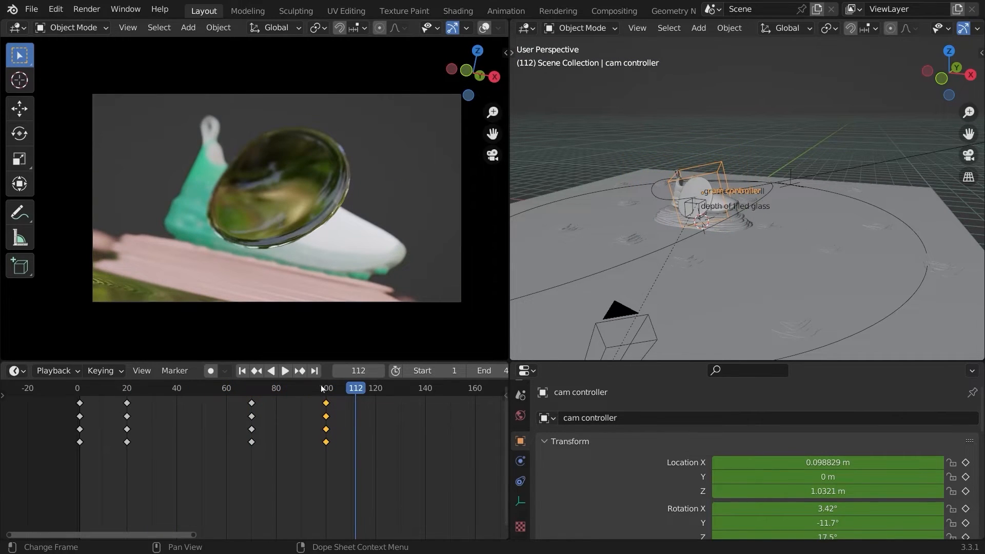
# - Select the glass disc and move its second set of keyframes from frame 32 to frame 20
pyautogui.moveTo(322, 388); pyautogui.dragTo(136, 388)
pyautogui.moveTo(721, 230); pyautogui.dragTo(743, 252, button='middle')
pyautogui.scroll(-2, 747, 252)
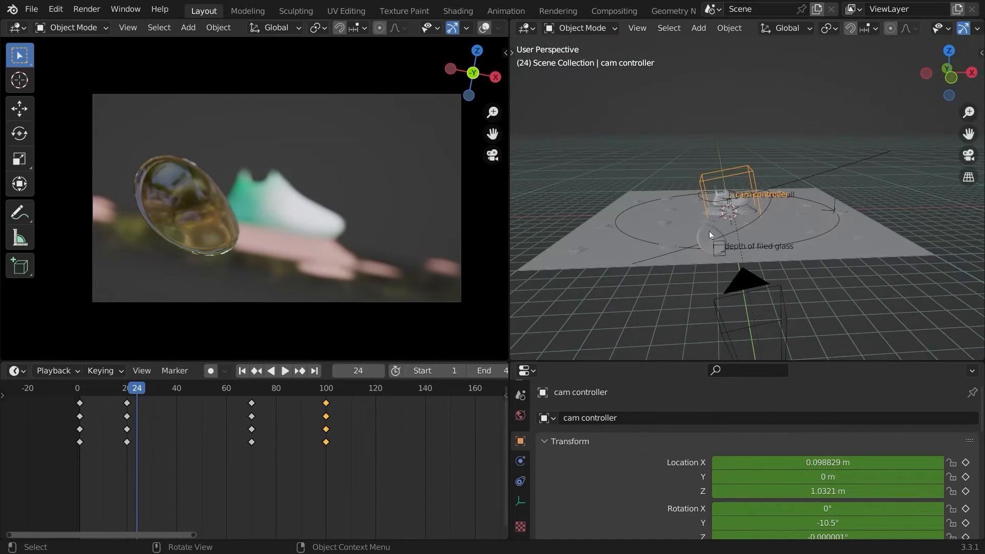
pyautogui.click(707, 240)
pyautogui.keyDown('ctrl'); pyautogui.moveTo(164, 433); pyautogui.dragTo(155, 409, button='middle'); pyautogui.keyUp('ctrl')
pyautogui.keyDown('ctrl'); pyautogui.moveTo(156, 409); pyautogui.dragTo(208, 421, button='middle'); pyautogui.keyUp('ctrl')
pyautogui.moveTo(121, 416); pyautogui.dragTo(152, 426, button='middle')
pyautogui.click(168, 417)
pyautogui.press('g')
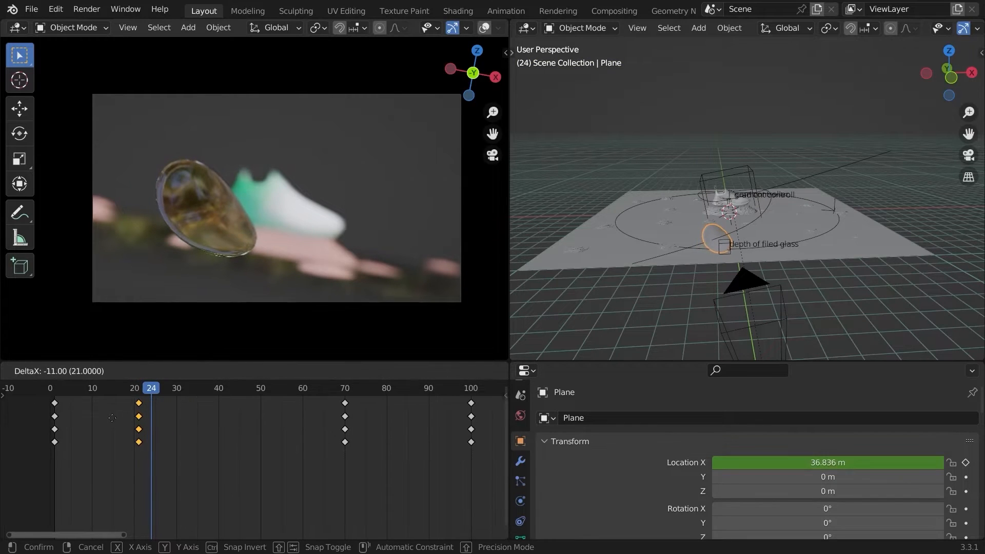
pyautogui.click(111, 418)
# - Play the animation from frame 1 to frame 66 to check the disc's new timing
pyautogui.moveTo(54, 387); pyautogui.dragTo(85, 410)
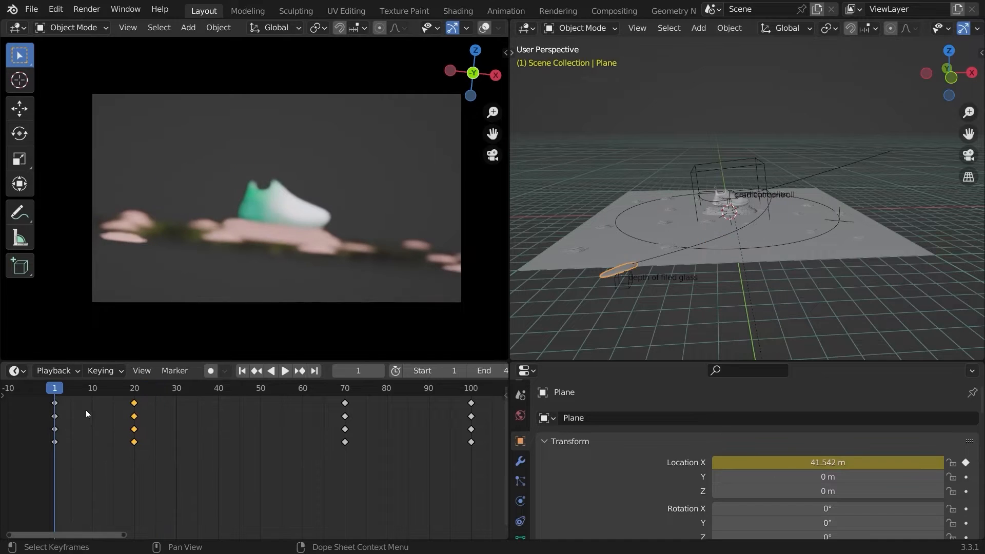
pyautogui.press('space')
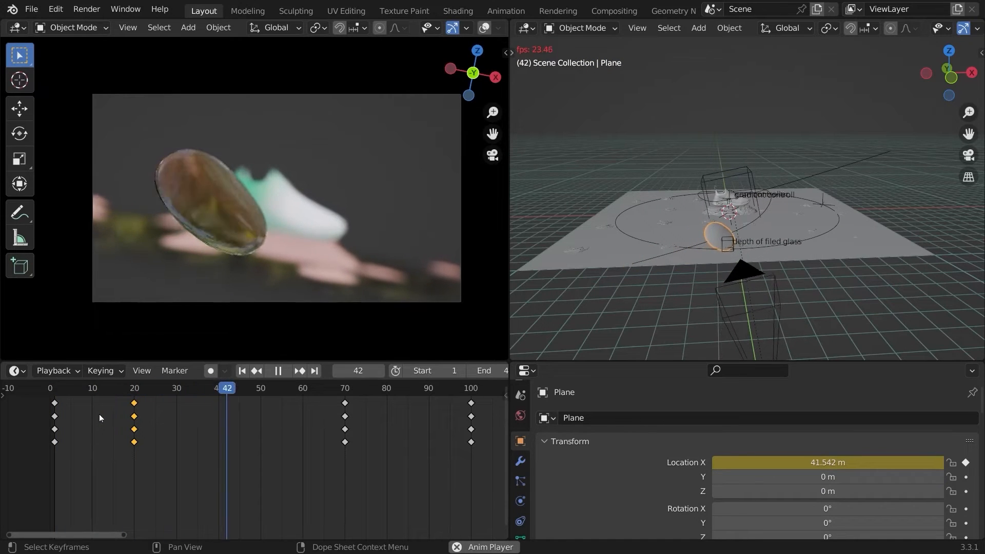
pyautogui.keyDown('ctrl'); pyautogui.moveTo(302, 442); pyautogui.dragTo(271, 445, button='middle'); pyautogui.keyUp('ctrl')
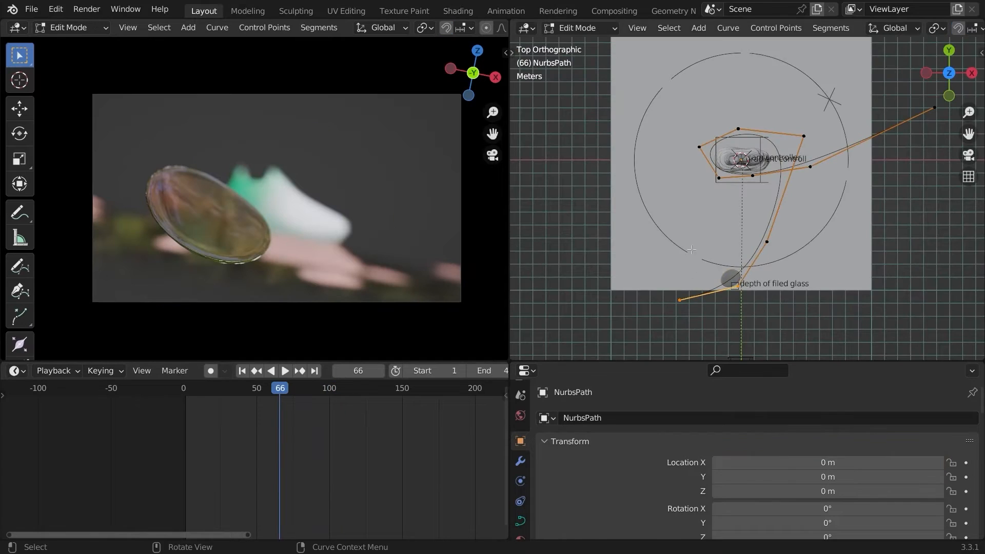
# - Move the selected NurbsPath control points at the near end of the path along Y and leave Edit Mode
pyautogui.press('g')
pyautogui.press('y')
pyautogui.click(697, 271)
pyautogui.press('Tab')
pyautogui.moveTo(697, 271)
pyautogui.mouseDown(button='middle')
pyautogui.moveTo(686, 244)
pyautogui.moveTo(686, 257)
pyautogui.mouseUp(button='middle')
pyautogui.scroll(1, 686, 257)
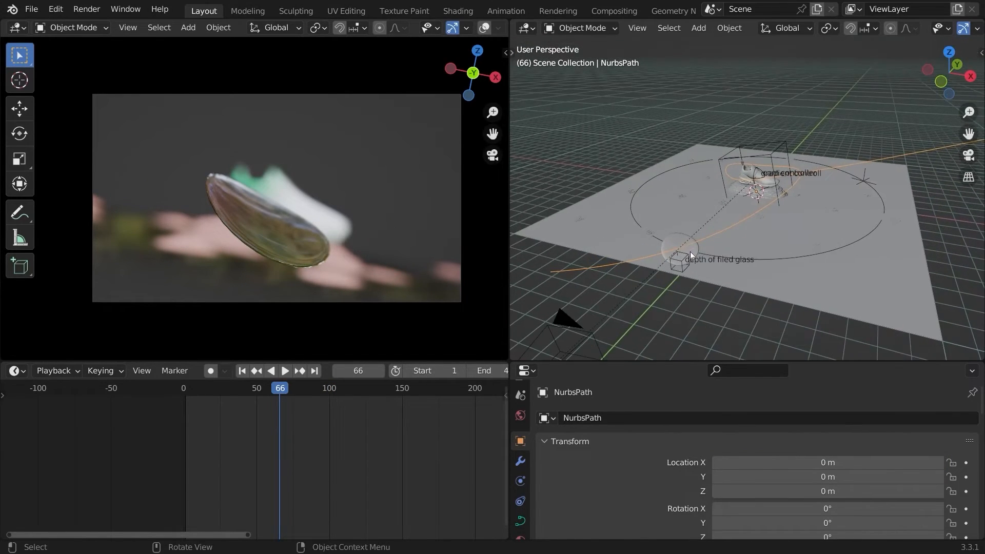
# - Open the Graph Editor for the glass disc and raise all its X Location keyframes, bringing Location X to about 37.57 m at frame 28
pyautogui.click(661, 242)
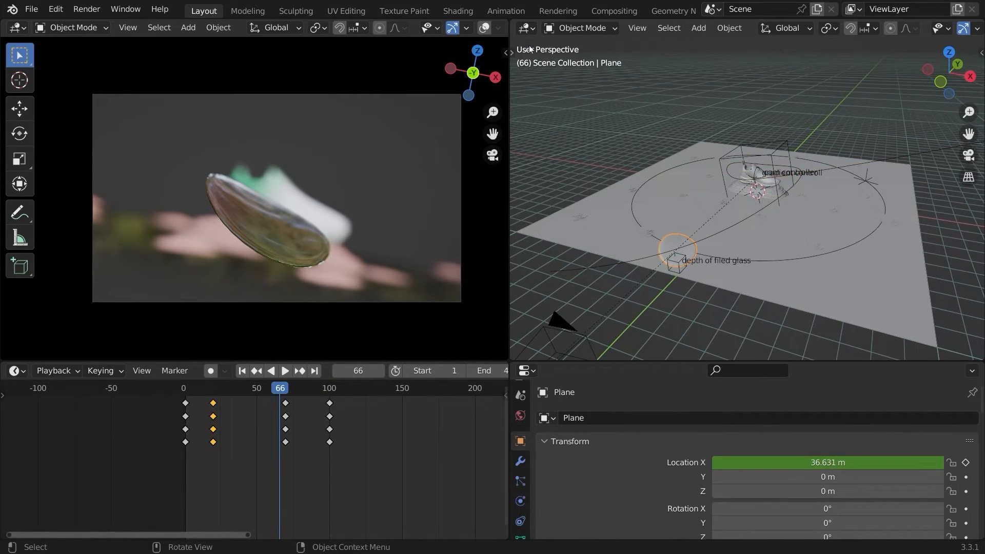
pyautogui.click(525, 28)
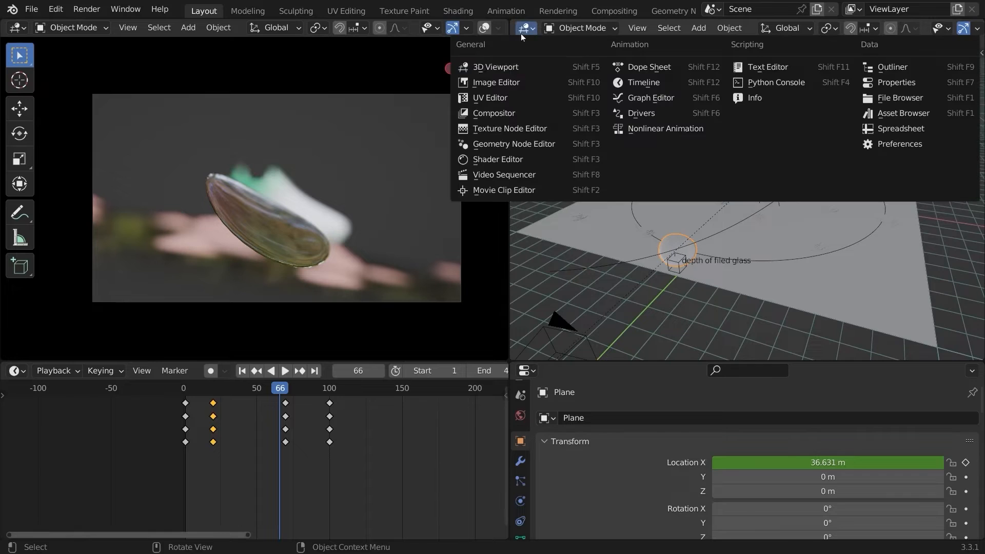
pyautogui.click(636, 98)
pyautogui.keyDown('ctrl'); pyautogui.moveTo(785, 202); pyautogui.dragTo(773, 242, button='middle'); pyautogui.keyUp('ctrl')
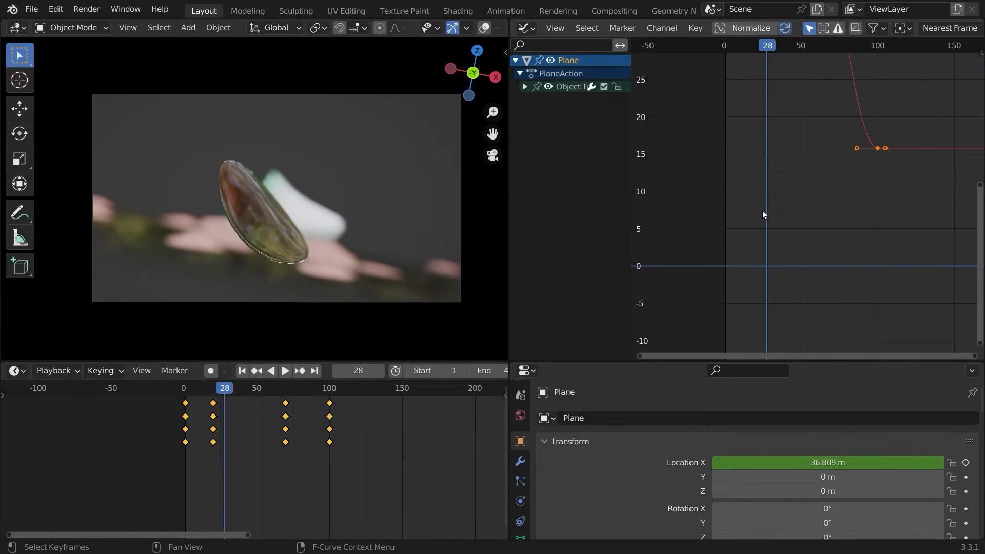
pyautogui.press('g')
pyautogui.press('y')
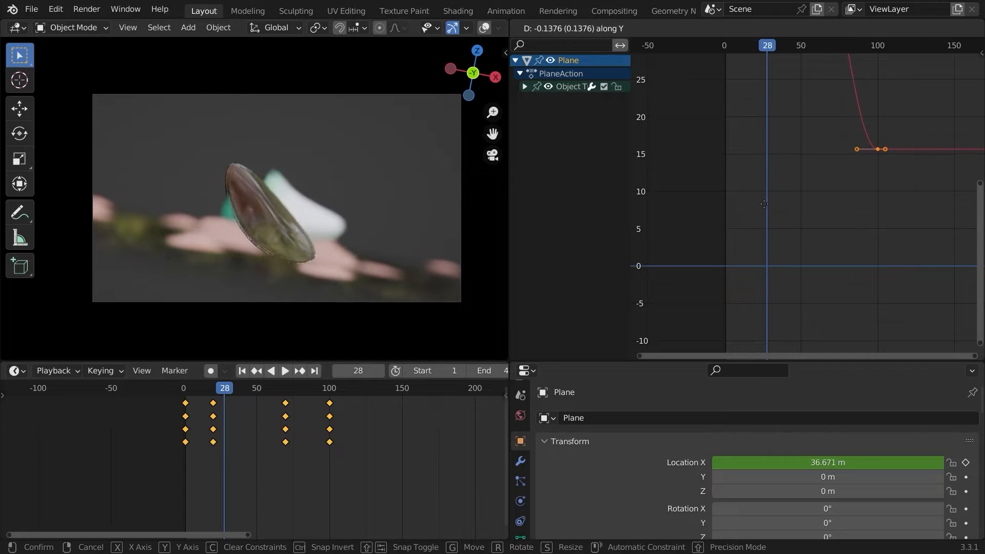
pyautogui.click(766, 202)
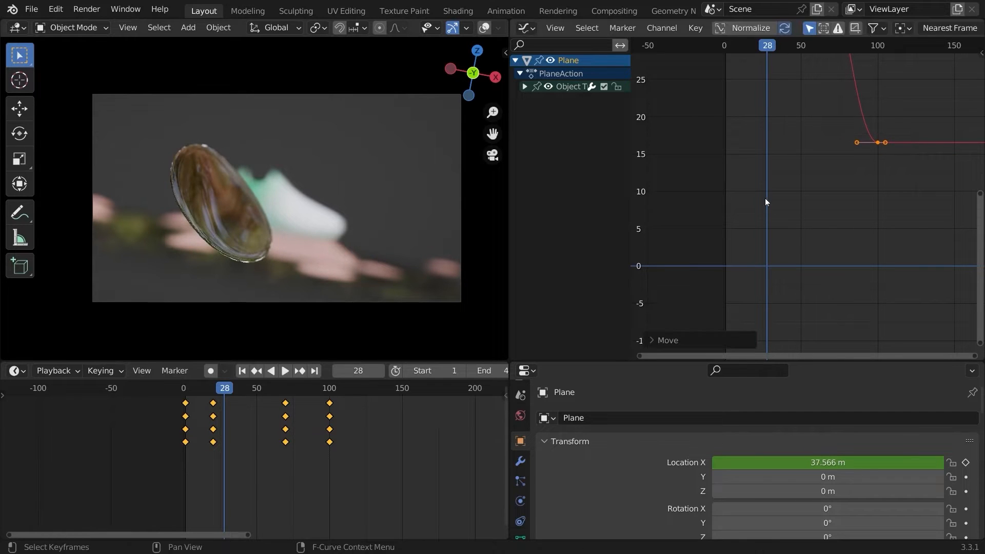
# - Play the animation from frame 1 past frame 105 to check the disc's shifted motion
pyautogui.click(188, 390)
pyautogui.press('space')
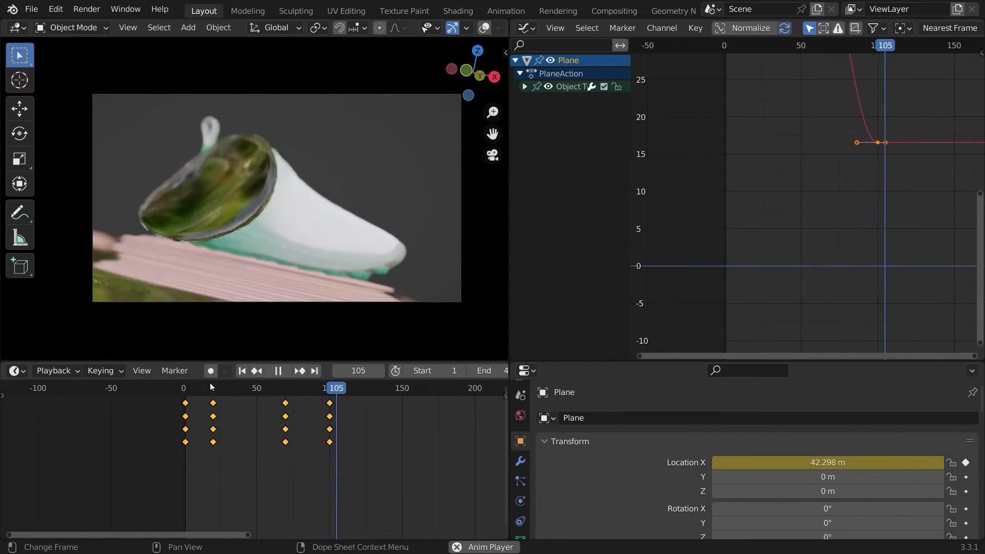
pyautogui.press('space')
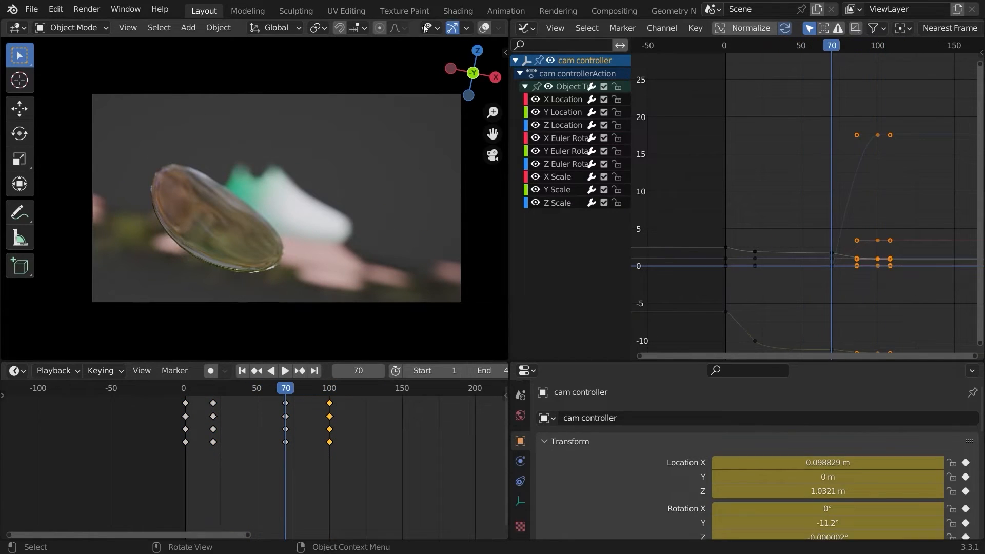
# - Scale up the cam controller at frame 70 and insert a Location, Rotation & Scale keyframe
pyautogui.click(484, 29)
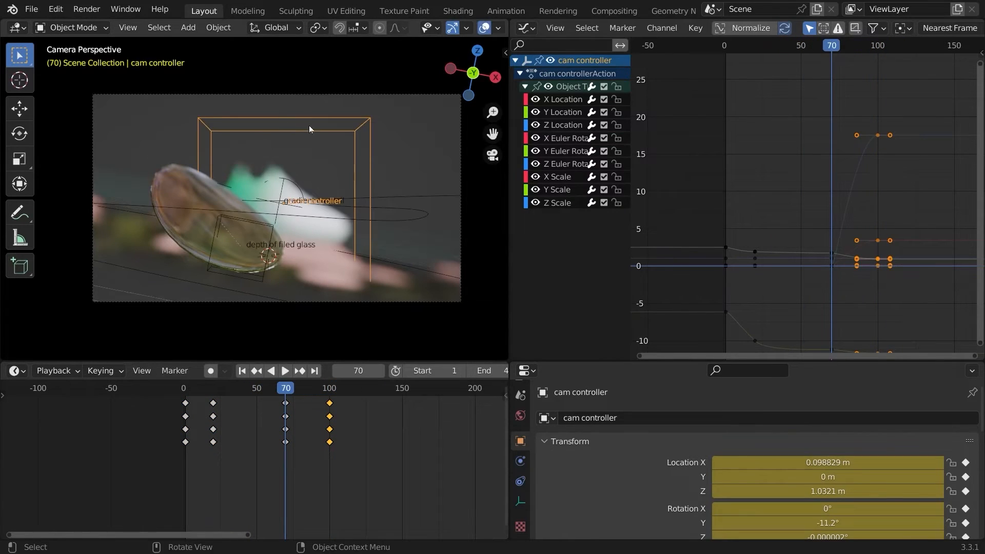
pyautogui.click(489, 30)
pyautogui.press('s')
pyautogui.click(388, 137)
pyautogui.press('i')
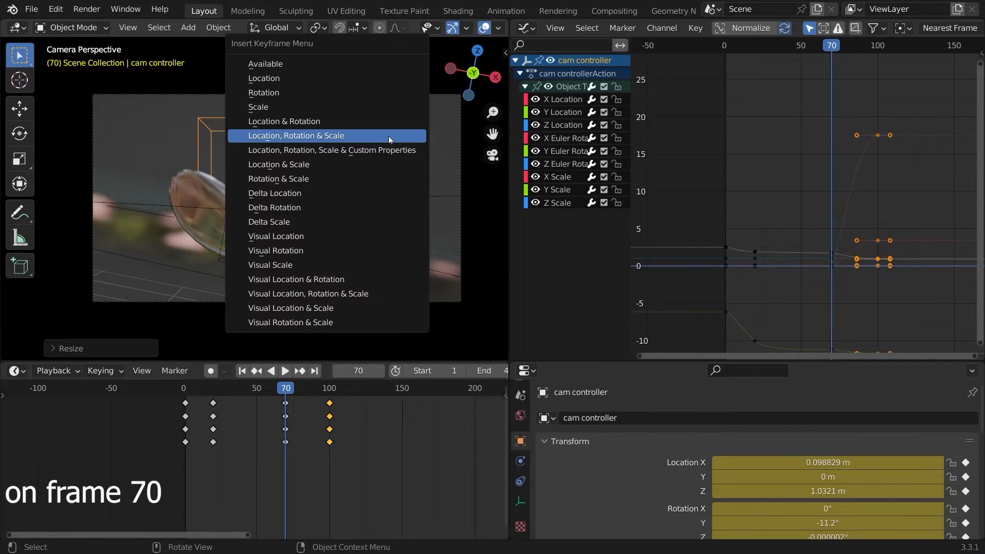
pyautogui.click(384, 137)
pyautogui.click(484, 29)
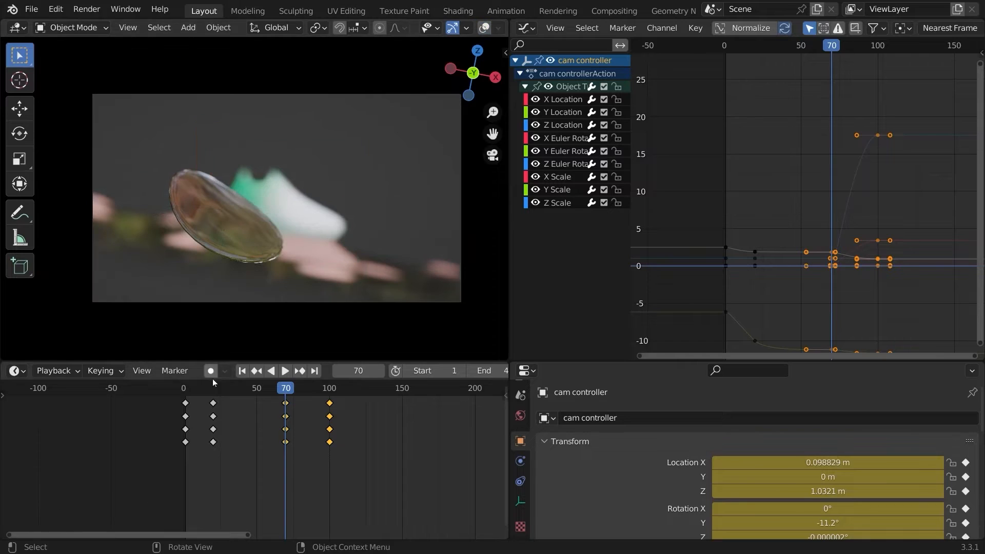
# - Scale the cam controller up by about 1.08 at frame 20 and key its Location, Rotation & Scale
pyautogui.click(255, 371)
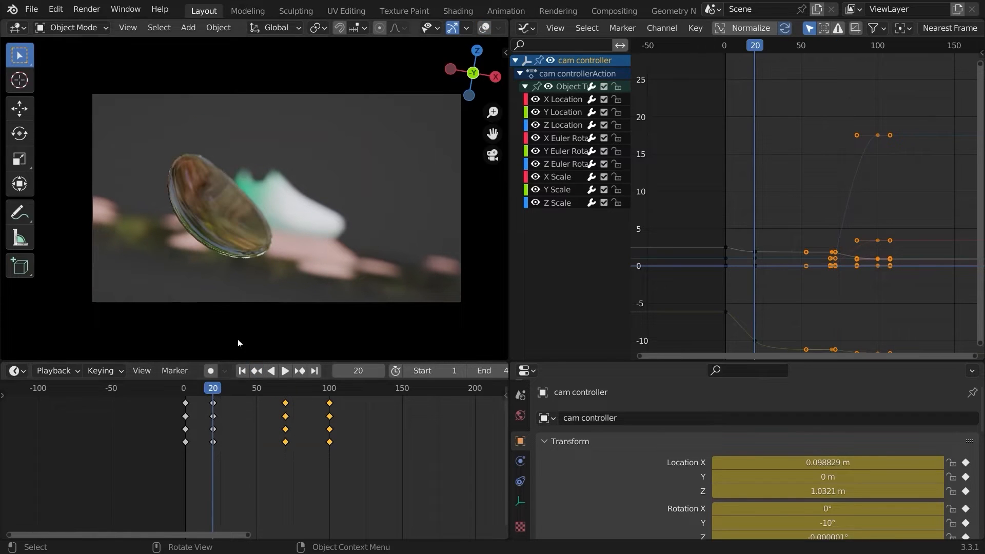
pyautogui.press('s')
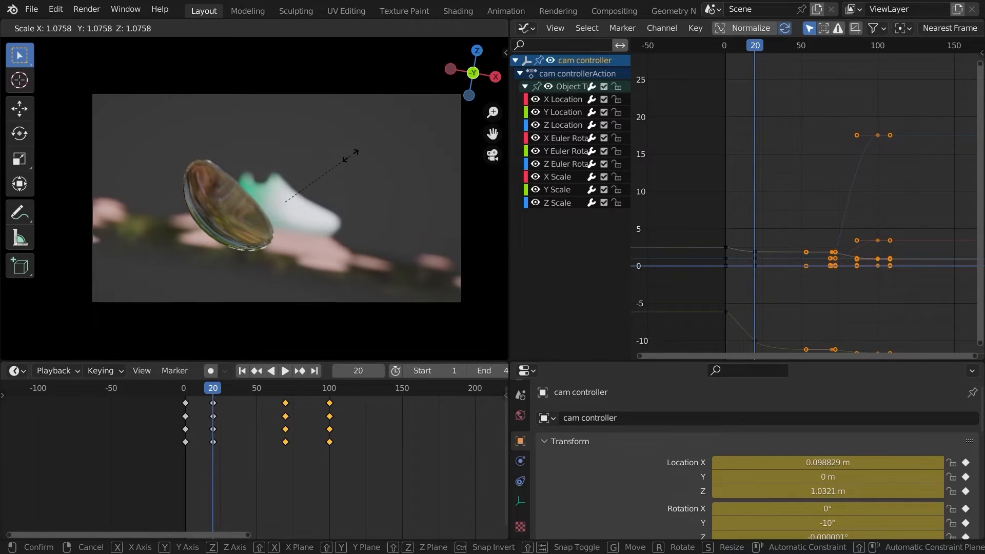
pyautogui.click(349, 153)
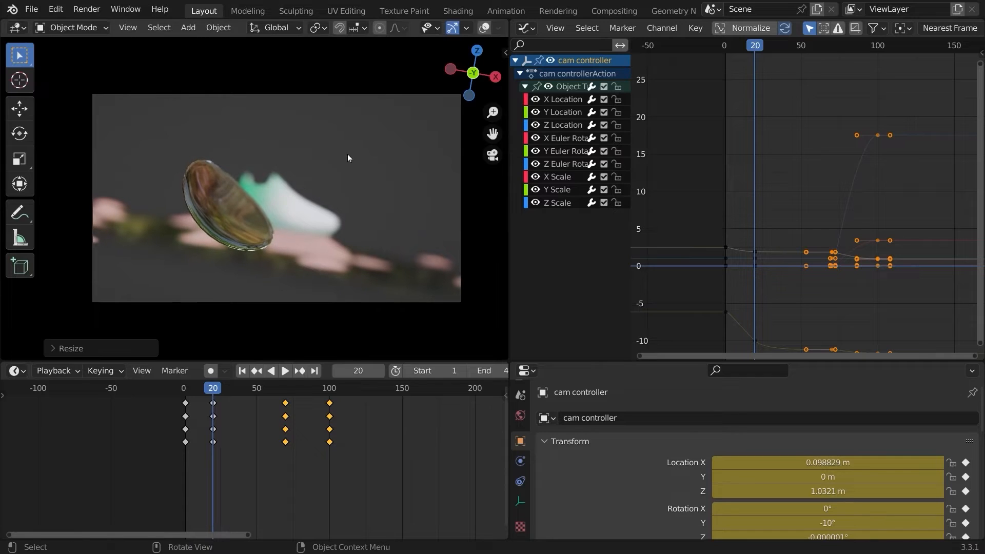
pyautogui.press('i')
pyautogui.click(344, 152)
# - Scale and key the cam controller's Location, Rotation & Scale at frame 1, and play the animation past frame 100
pyautogui.click(186, 389)
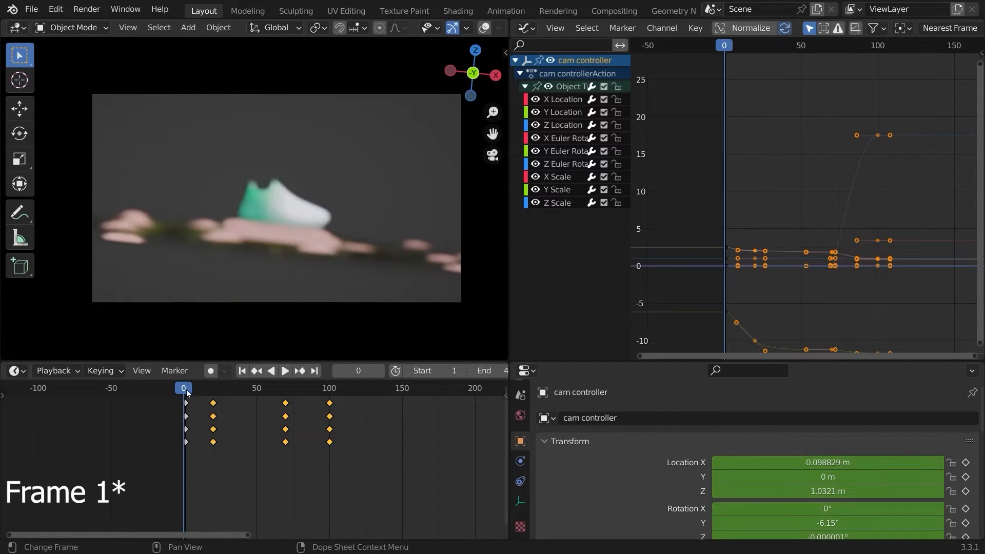
pyautogui.click(186, 388)
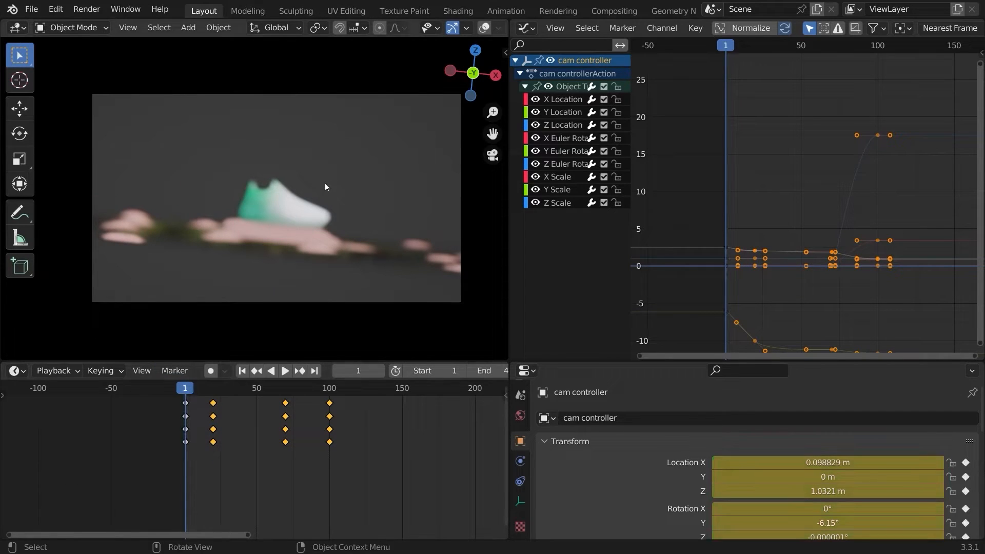
pyautogui.press('s')
pyautogui.click(349, 162)
pyautogui.press('i')
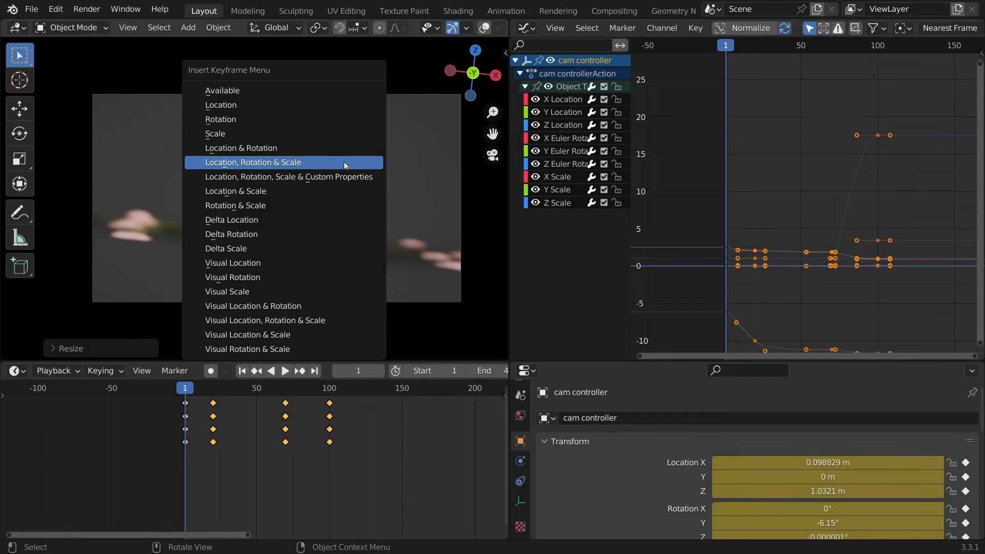
pyautogui.click(344, 162)
pyautogui.press('space')
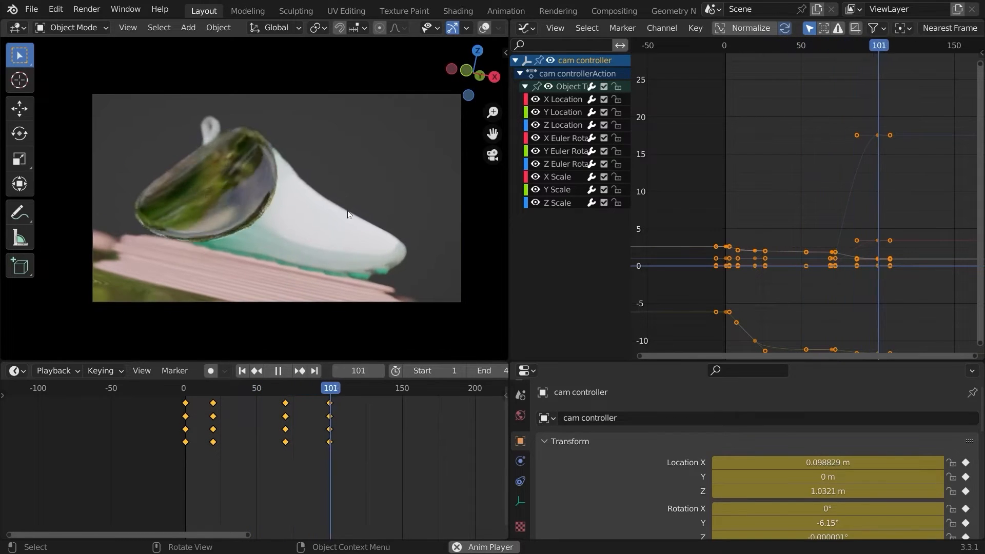
pyautogui.press('space')
# - Scale the cam controller up by about 1.03 at frame 70 and replace its Location, Rotation & Scale keyframe
pyautogui.click(286, 390)
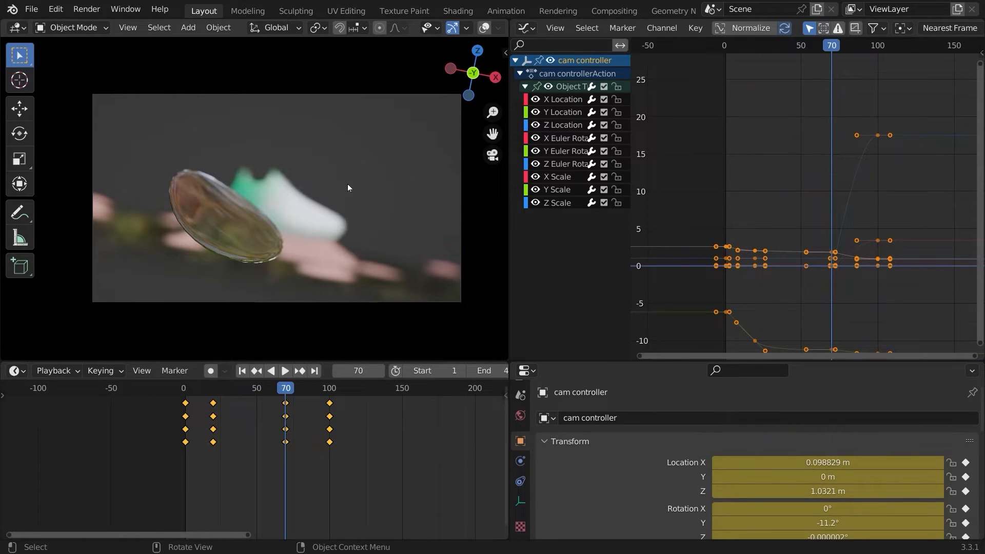
pyautogui.press('s')
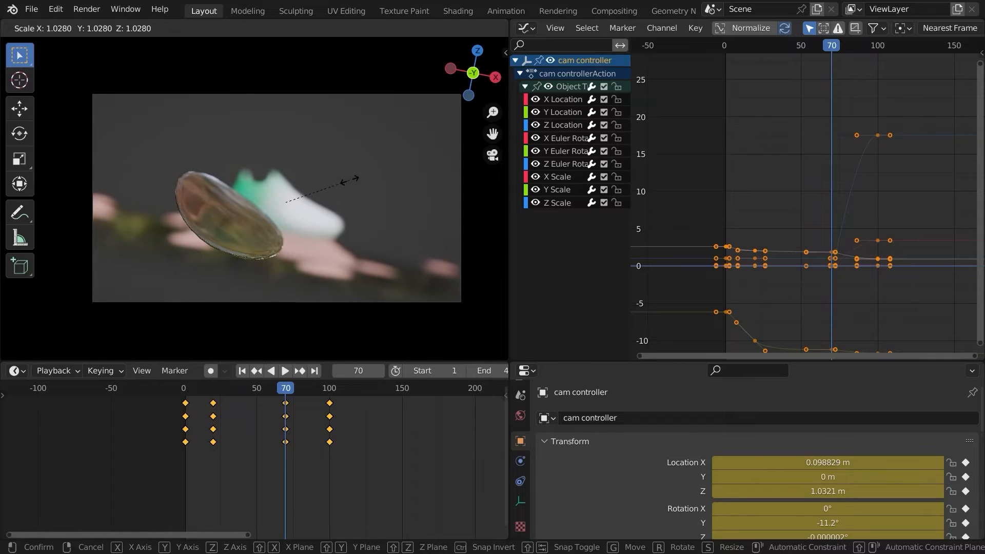
pyautogui.click(358, 180)
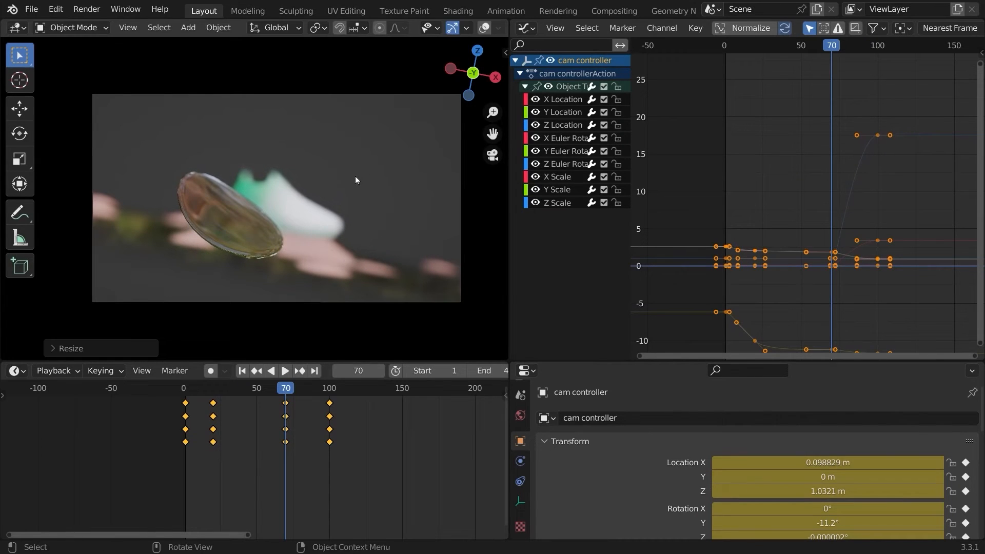
pyautogui.press('i')
pyautogui.click(352, 176)
# - Play the animation from the start past frame 105 to check the wider camera framing
pyautogui.moveTo(197, 393); pyautogui.dragTo(186, 390)
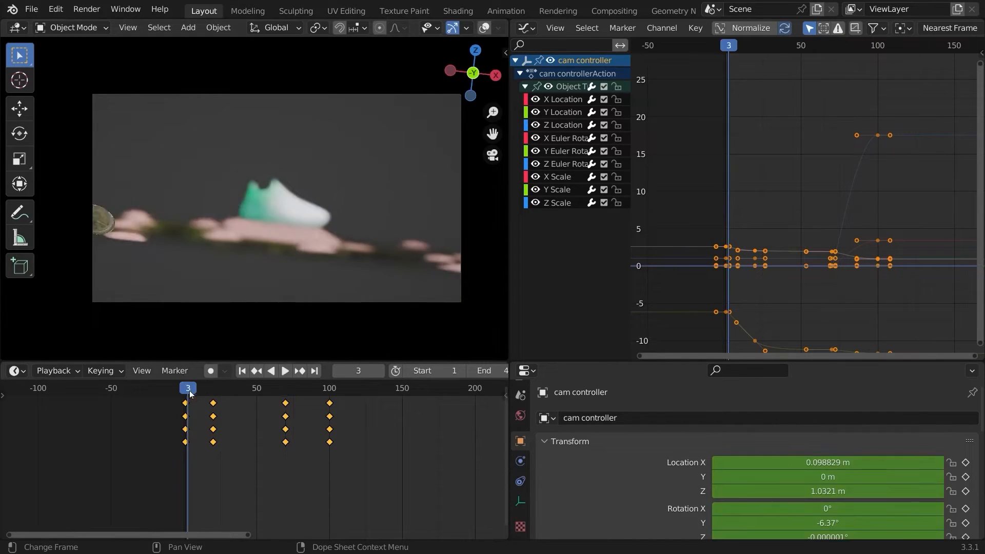
pyautogui.press('space')
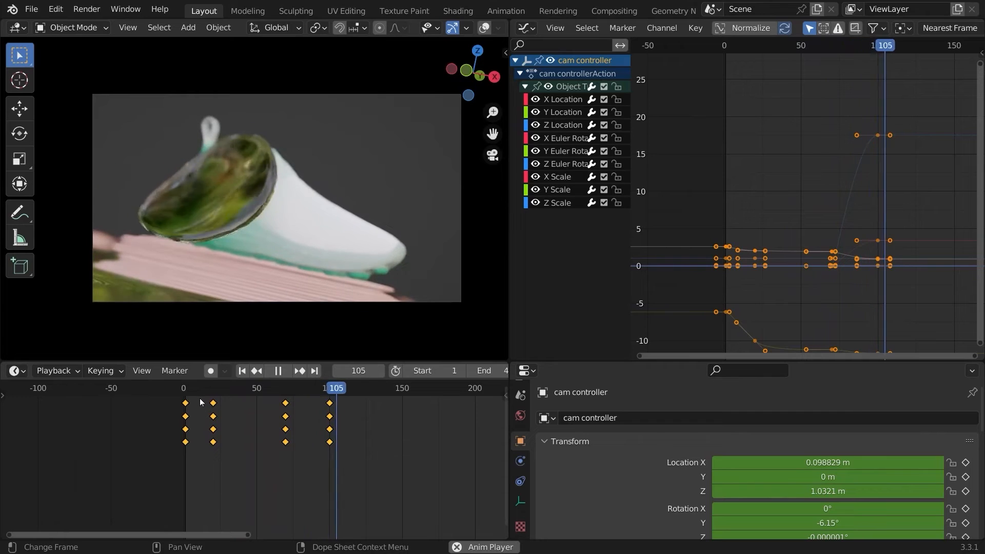
pyautogui.press('Escape')
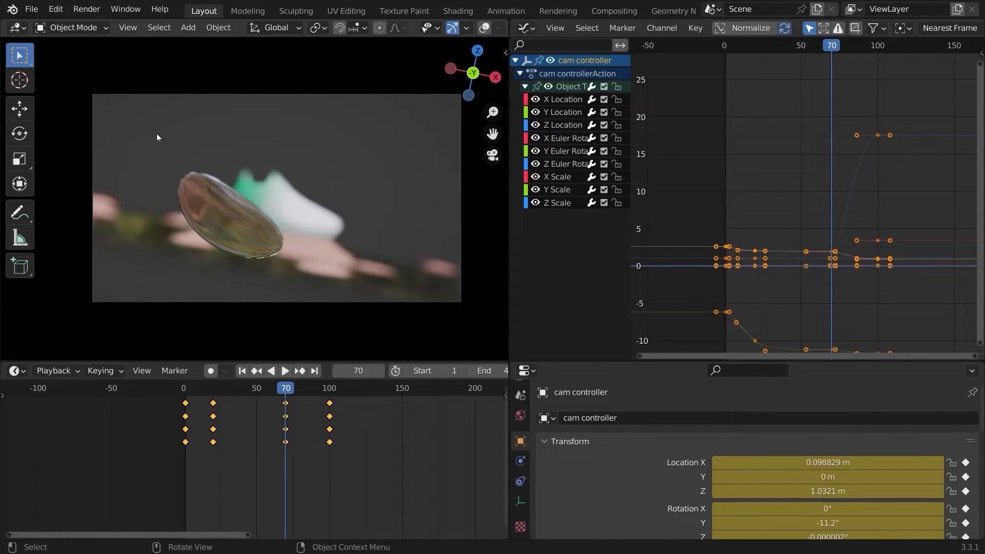
# - At frame 70, scale the cam controller down slightly, rotate it to about -16.9° on Y, and key Location, Rotation & Scale
pyautogui.press('s')
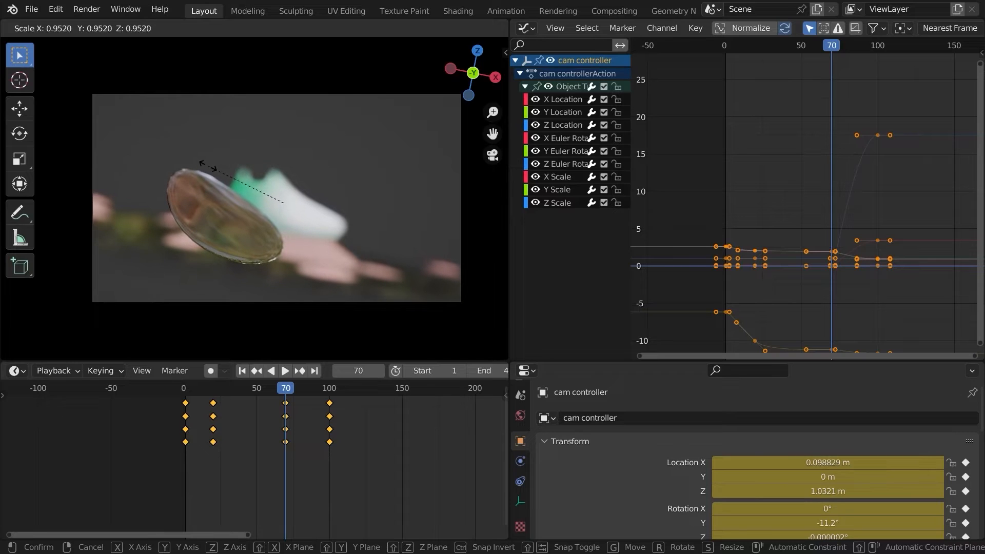
pyautogui.click(207, 167)
pyautogui.press('r')
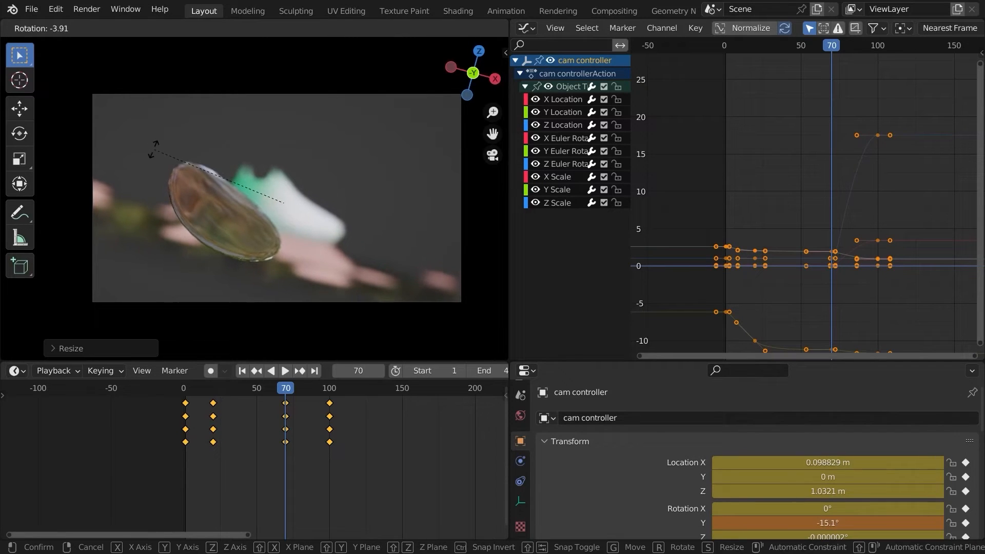
pyautogui.click(160, 157)
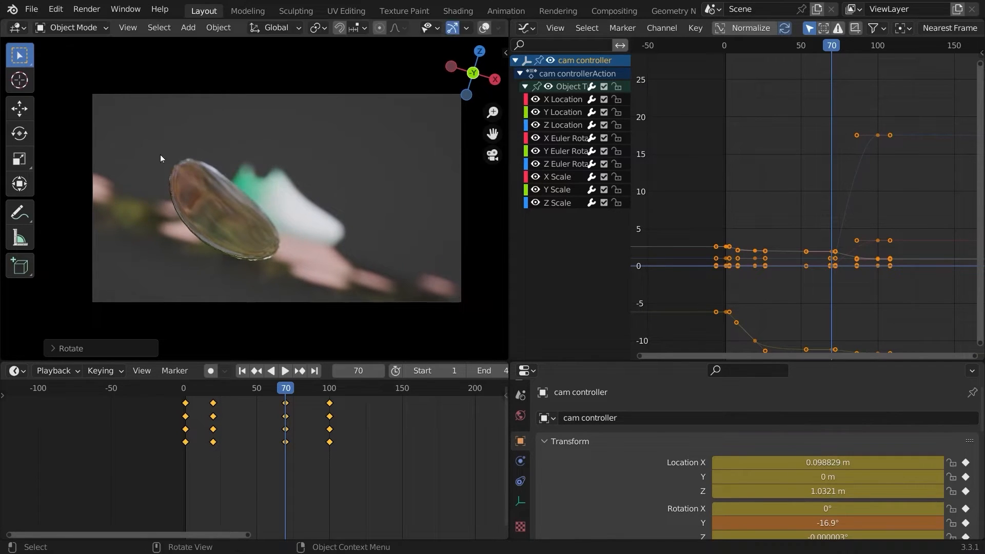
pyautogui.press('i')
pyautogui.click(164, 152)
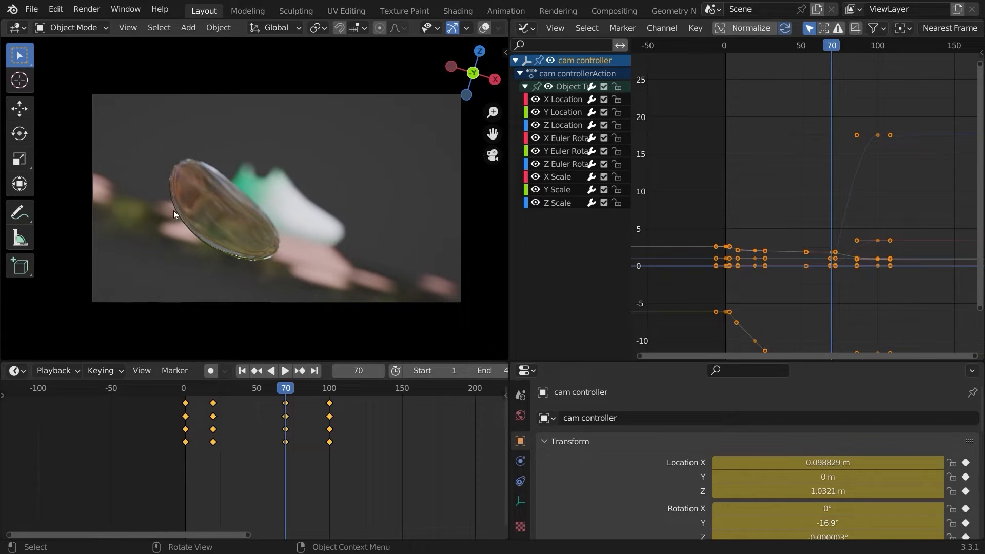
# - Play the animation from frame 1 to frame 109 to check the rotated camera move
pyautogui.click(186, 389)
pyautogui.press('space')
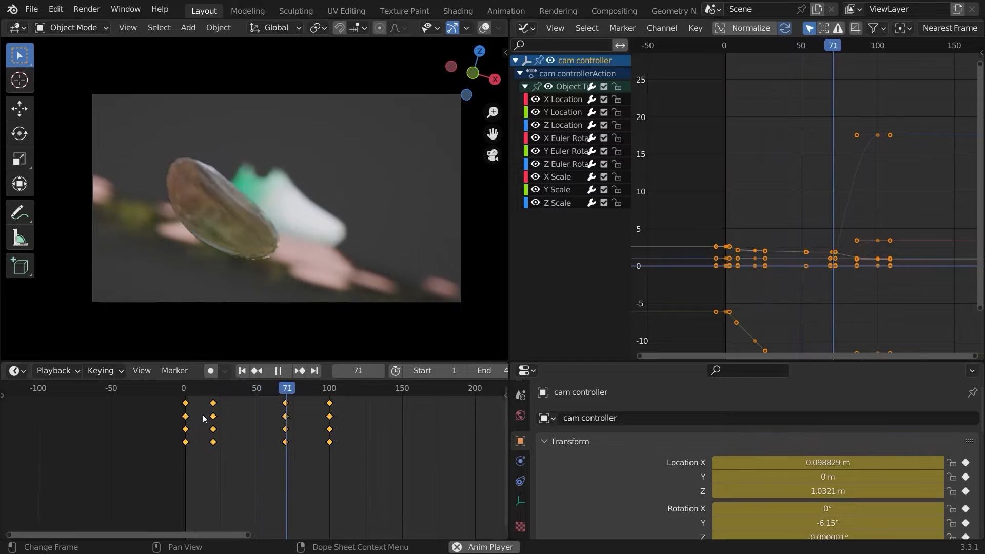
pyautogui.press('space')
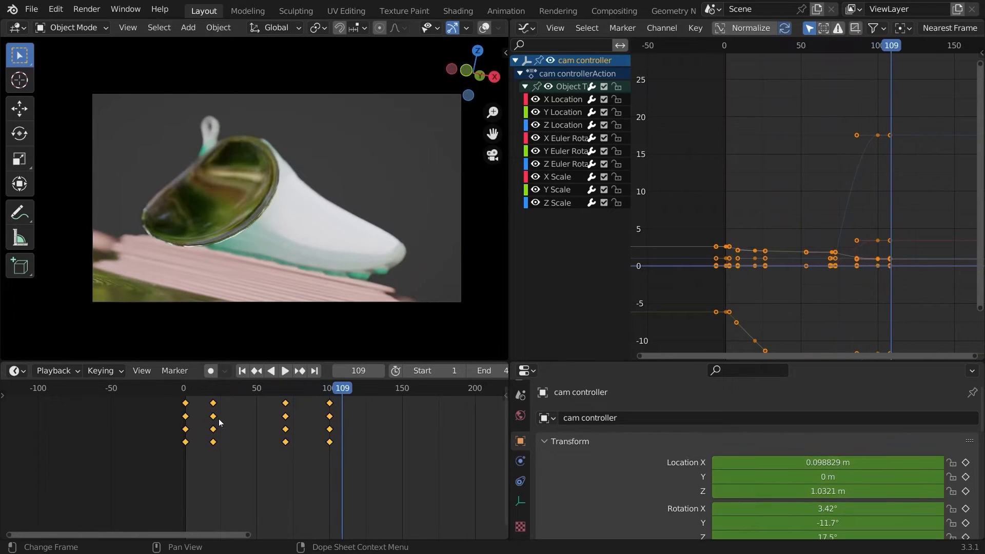
# - At frame 100, scale the cam controller to about 1.084 and trackball-rotate it to about X 4.38°, Y -4.3°, Z 8.84°
pyautogui.press('Down')
pyautogui.hotkey('ctrl', 's')
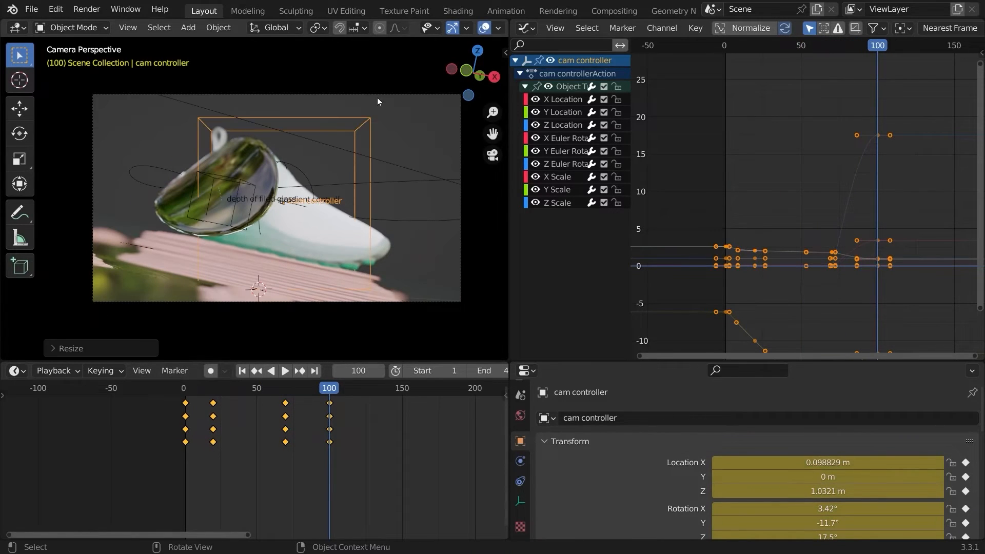
pyautogui.press('s')
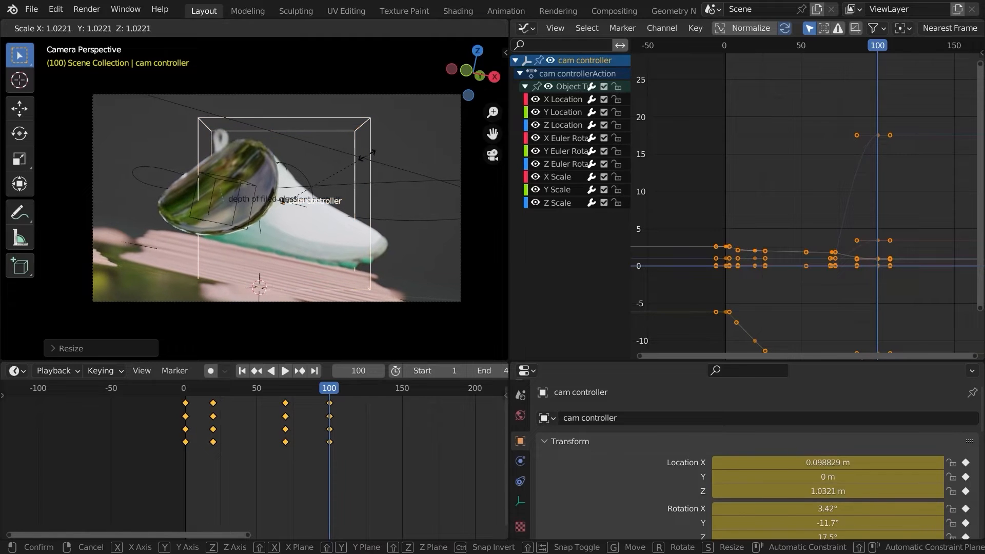
pyautogui.click(368, 156)
pyautogui.press('r')
pyautogui.press('r')
pyautogui.click(362, 169)
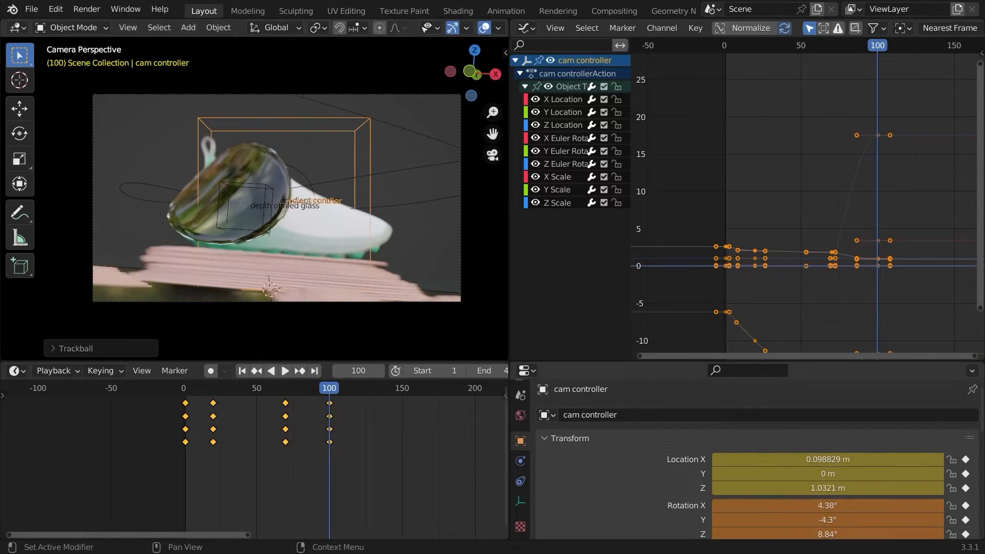
# - Trackball-rotate the cam controller to about X 0.196°, Y -4.39°, Z 11.1° and insert a Location, Rotation & Scale keyframe
pyautogui.scroll(-2, 769, 487)
pyautogui.press('r')
pyautogui.press('r')
pyautogui.click(306, 144)
pyautogui.press('i')
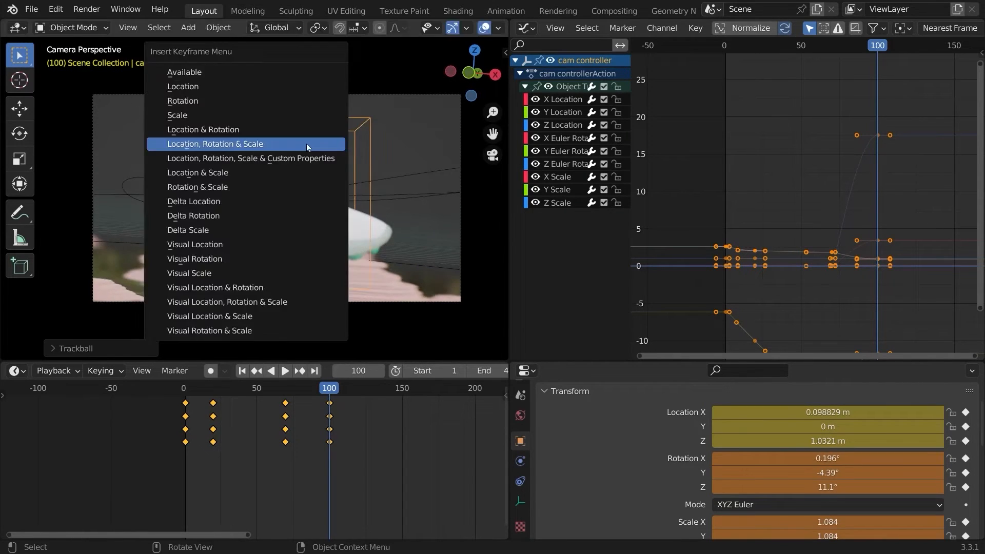
pyautogui.click(315, 143)
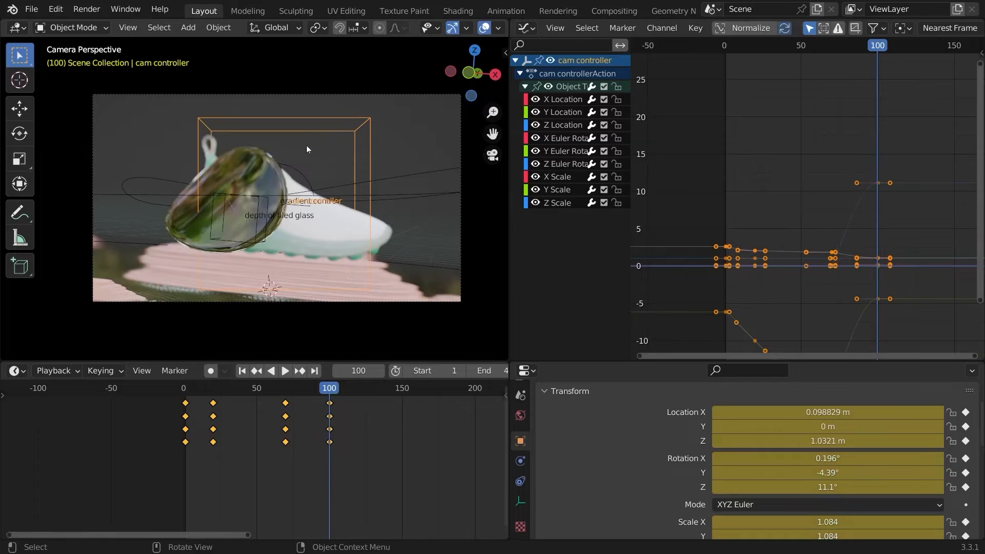
# - Select the glass disc and raise its Location X keyframe at frame 100 along Y in the Graph Editor
pyautogui.click(485, 28)
pyautogui.click(484, 28)
pyautogui.click(234, 161)
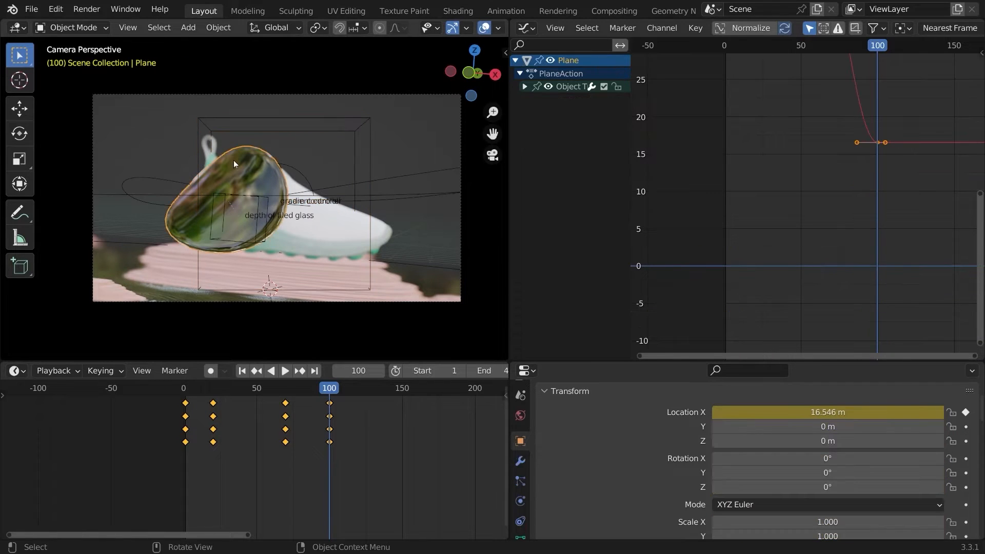
pyautogui.scroll(5, 826, 175)
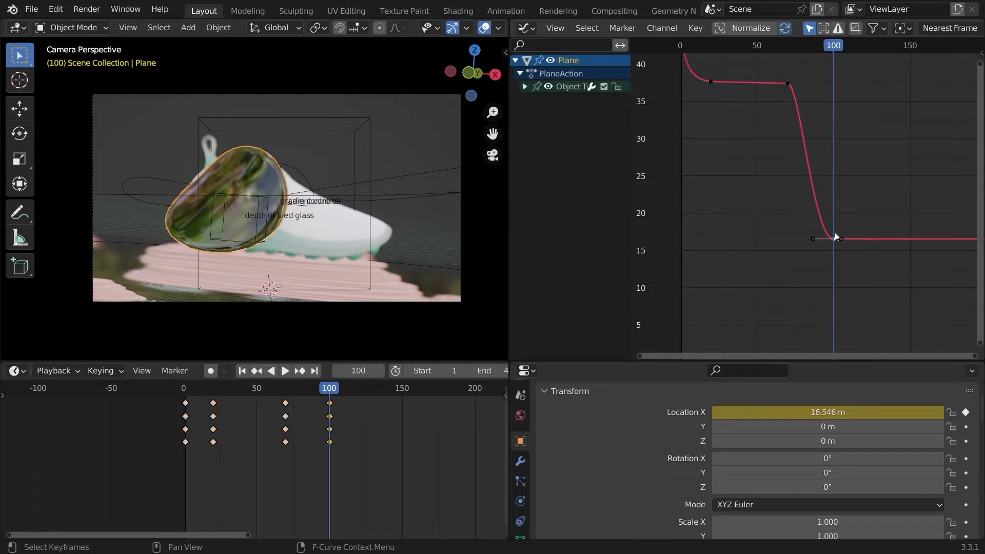
pyautogui.press('g')
pyautogui.press('y')
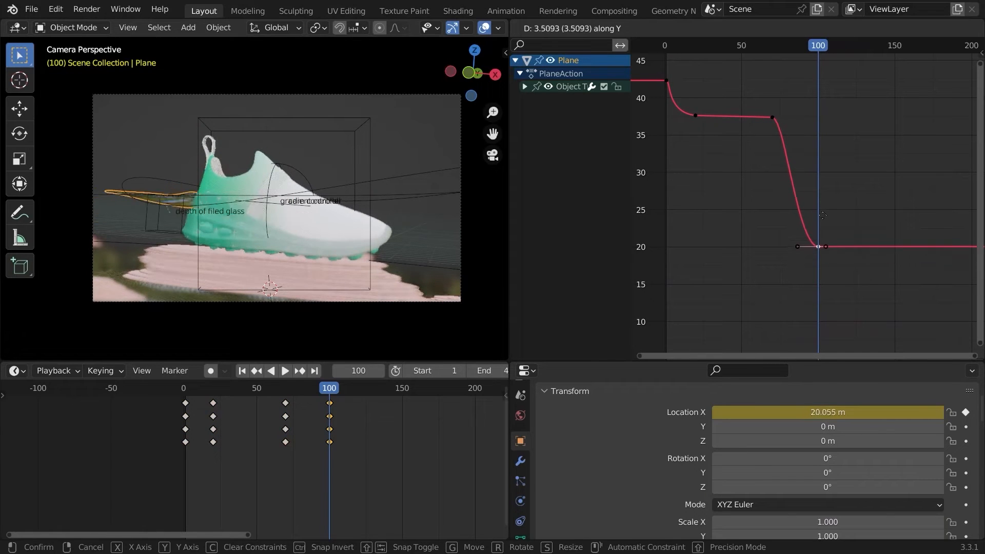
pyautogui.click(820, 256)
# - Adjust the tilt of the NurbsPath control points near the glass disc in Edit Mode and return to Object Mode
pyautogui.click(136, 178)
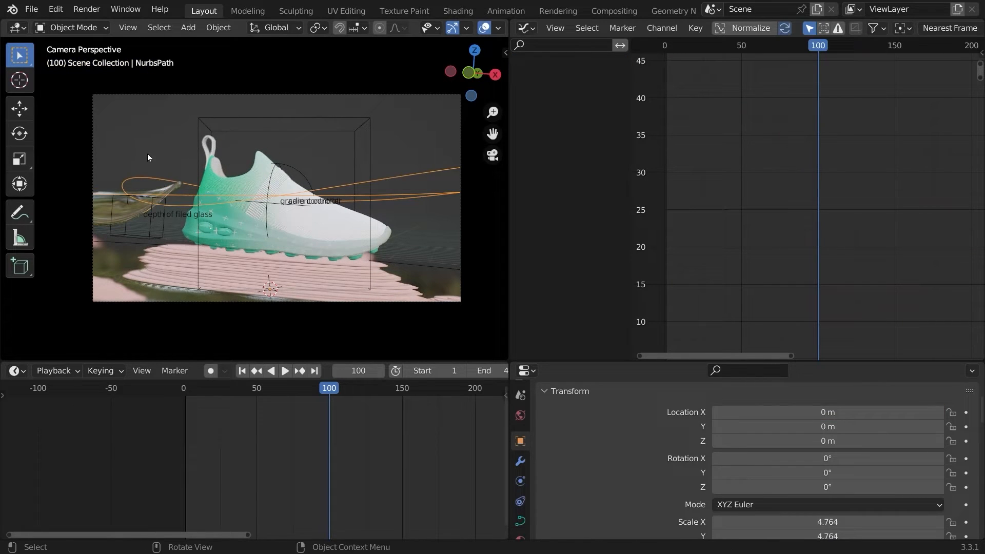
pyautogui.press('Tab')
pyautogui.moveTo(152, 156); pyautogui.dragTo(205, 185, button='middle')
pyautogui.moveTo(103, 215); pyautogui.dragTo(137, 206, button='middle')
pyautogui.hotkey('ctrl', 't')
pyautogui.click(157, 233)
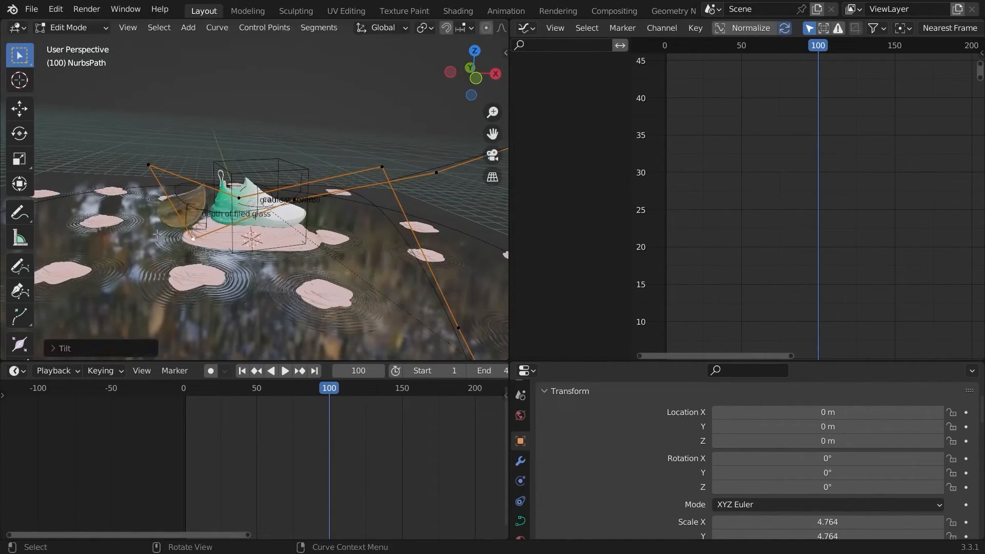
pyautogui.moveTo(144, 148); pyautogui.dragTo(161, 146, button='middle')
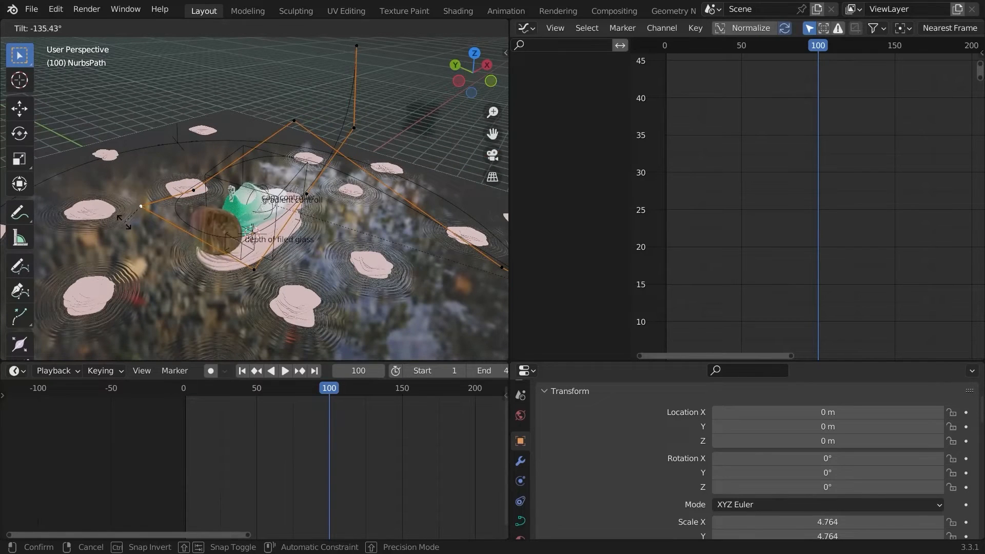
pyautogui.moveTo(94, 167); pyautogui.dragTo(114, 152, button='middle')
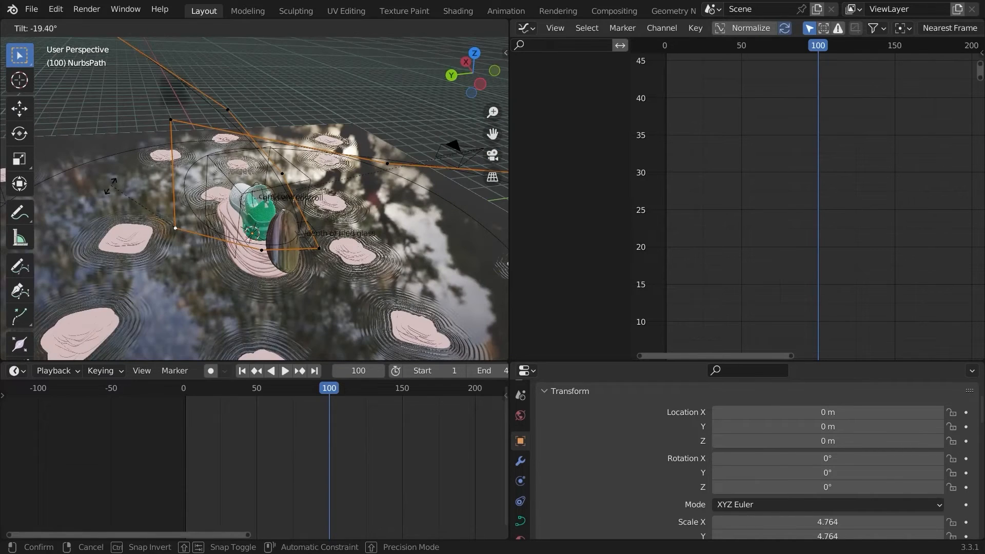
pyautogui.click(111, 205)
pyautogui.press('Tab')
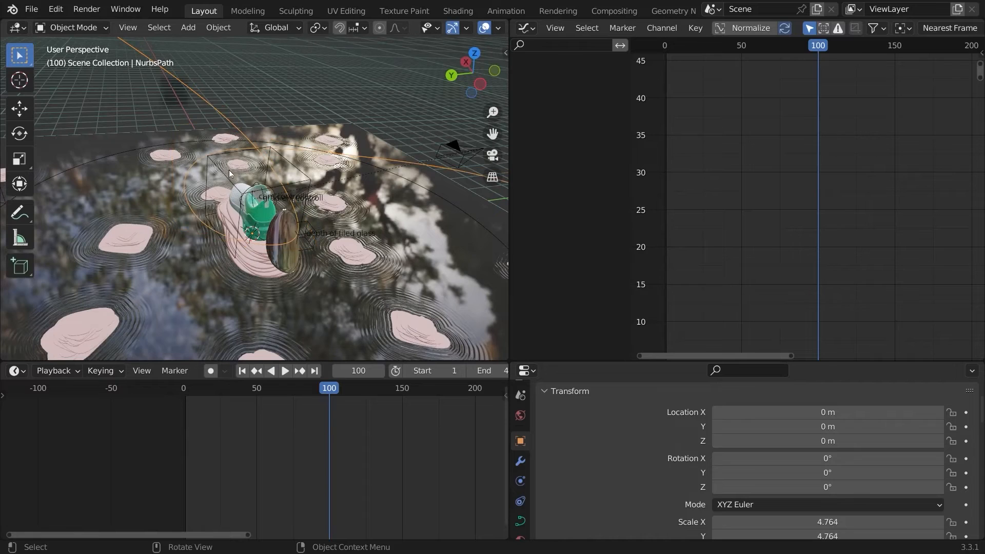
# - Play the animation from the start in camera view to check the glass disc's movement past the shoe
pyautogui.press('KP_0')
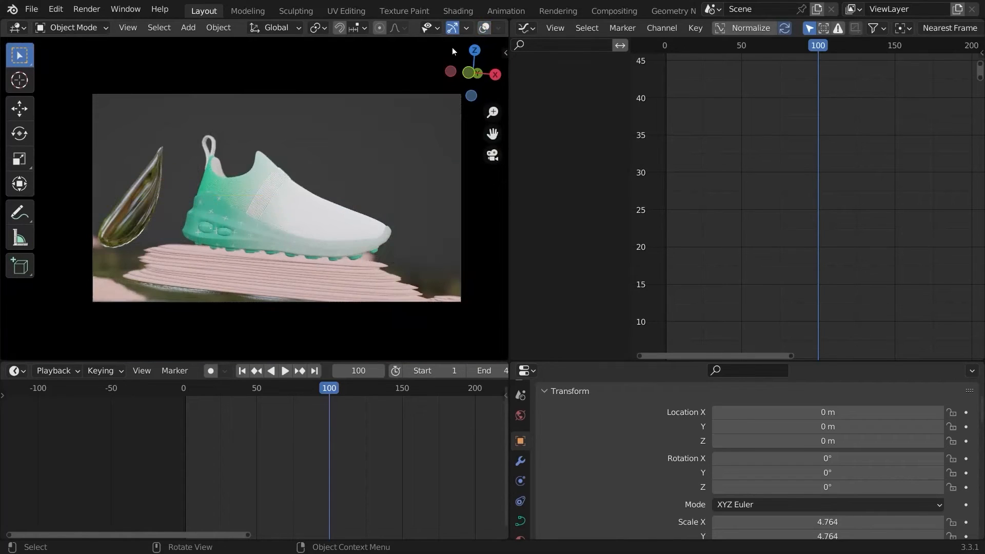
pyautogui.click(184, 386)
pyautogui.press('space')
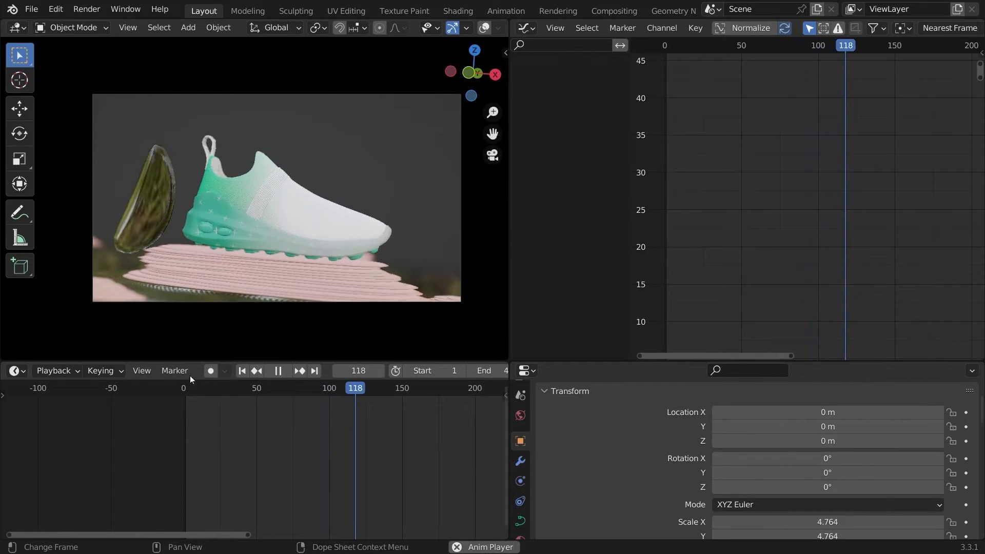
pyautogui.press('Escape')
pyautogui.press('space')
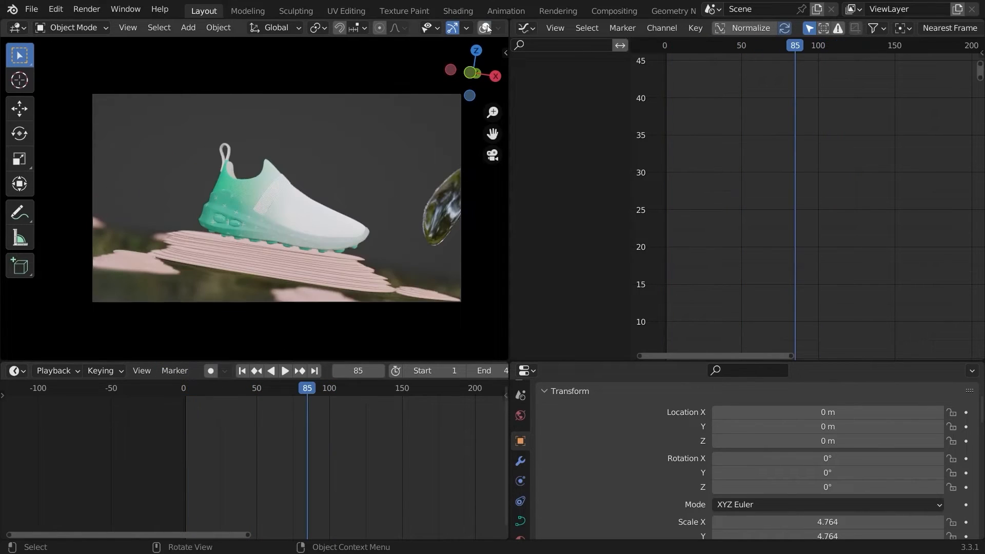
# - Show the overlays, enter Edit Mode on the NurbsPath and open a second 3D view from the top
pyautogui.click(485, 28)
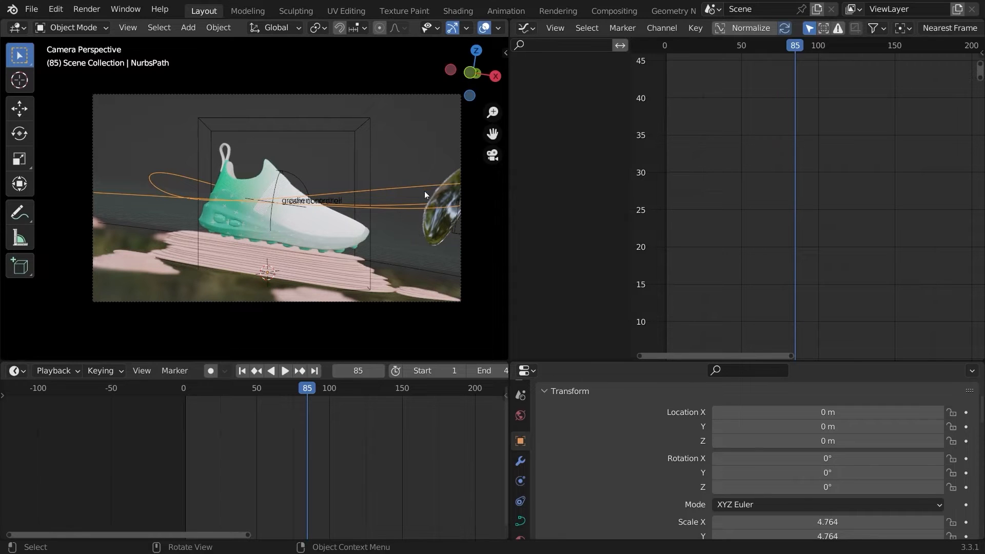
pyautogui.press('Tab')
pyautogui.click(524, 29)
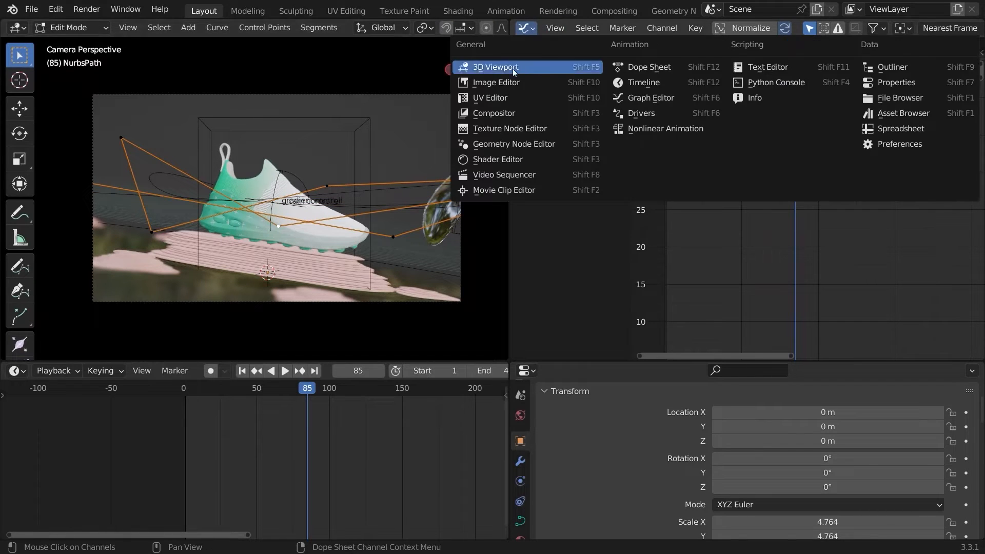
pyautogui.click(509, 70)
pyautogui.press('KP_7')
# - Move the NurbsPath control points around the toe end and far side of the shoe closer to it
pyautogui.press('b')
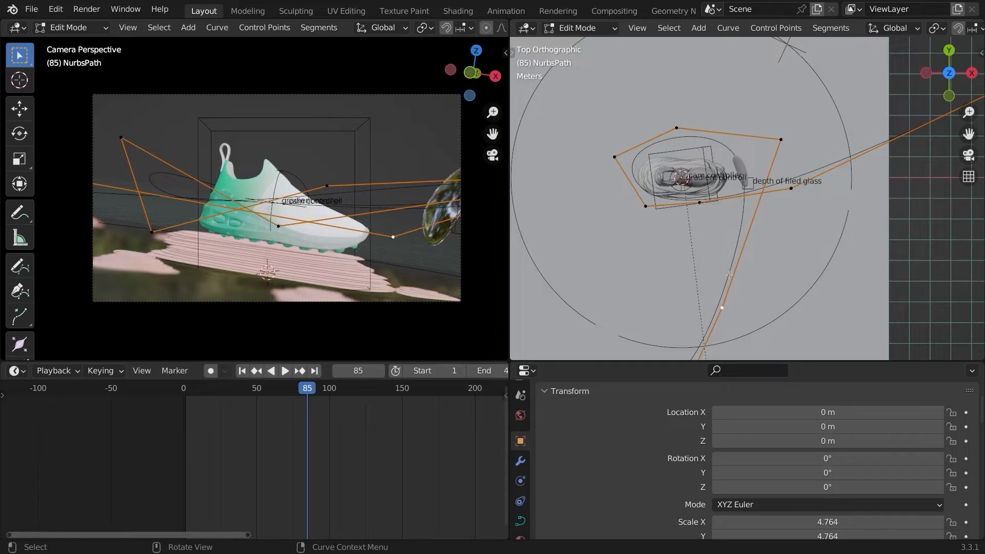
pyautogui.moveTo(798, 154); pyautogui.dragTo(764, 120)
pyautogui.press('g')
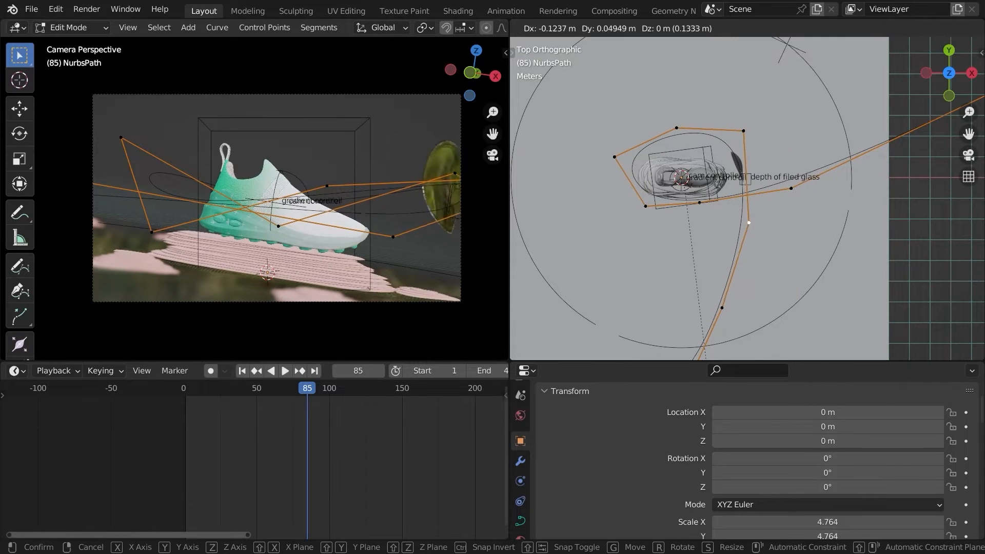
pyautogui.click(714, 186)
pyautogui.click(732, 132)
pyautogui.press('g')
pyautogui.click(723, 137)
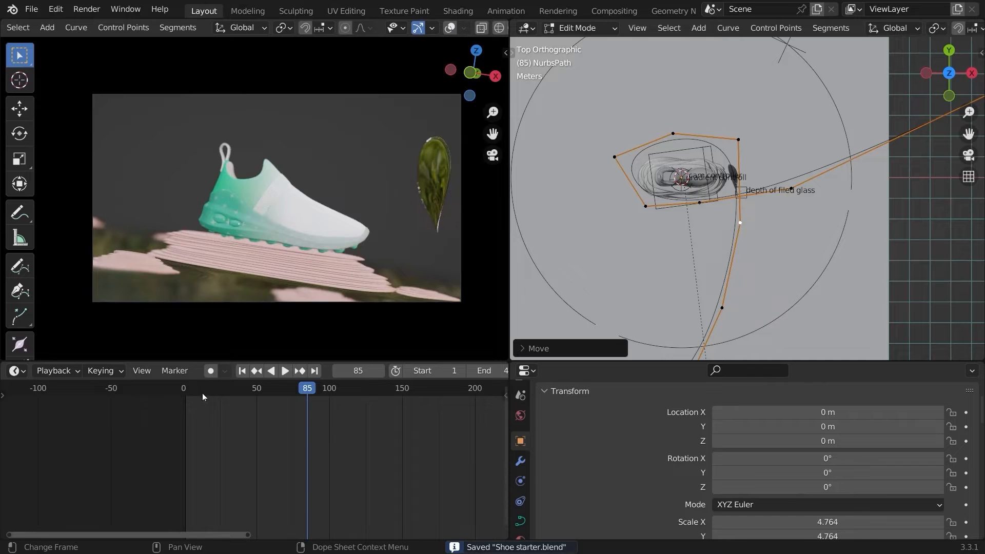
# - Play the animation from the start, stop at frame 89 and reposition a NurbsPath control point near the shoe
pyautogui.click(186, 388)
pyautogui.press('space')
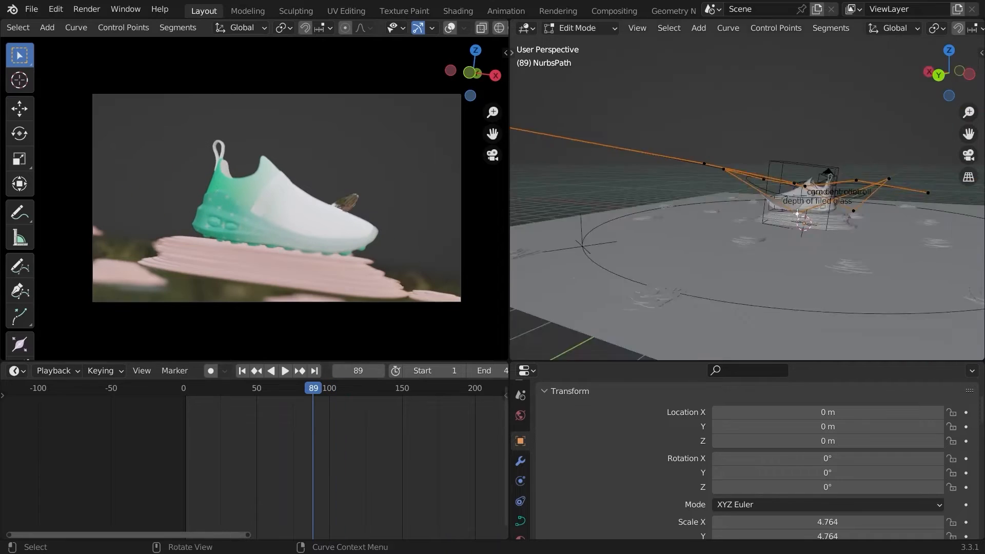
pyautogui.press('g')
pyautogui.click(741, 192)
pyautogui.moveTo(741, 193); pyautogui.dragTo(639, 292, button='middle')
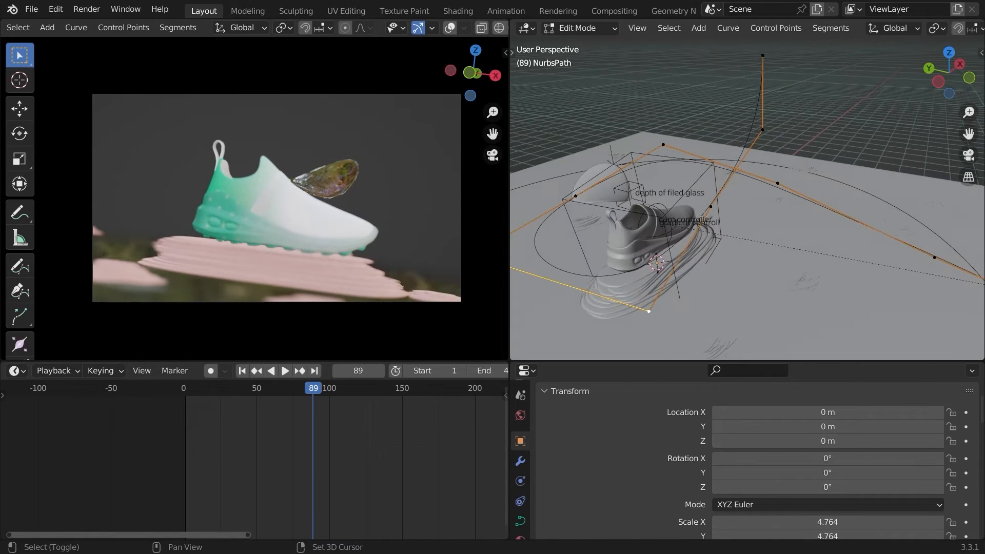
pyautogui.moveTo(705, 215); pyautogui.dragTo(743, 228, button='middle')
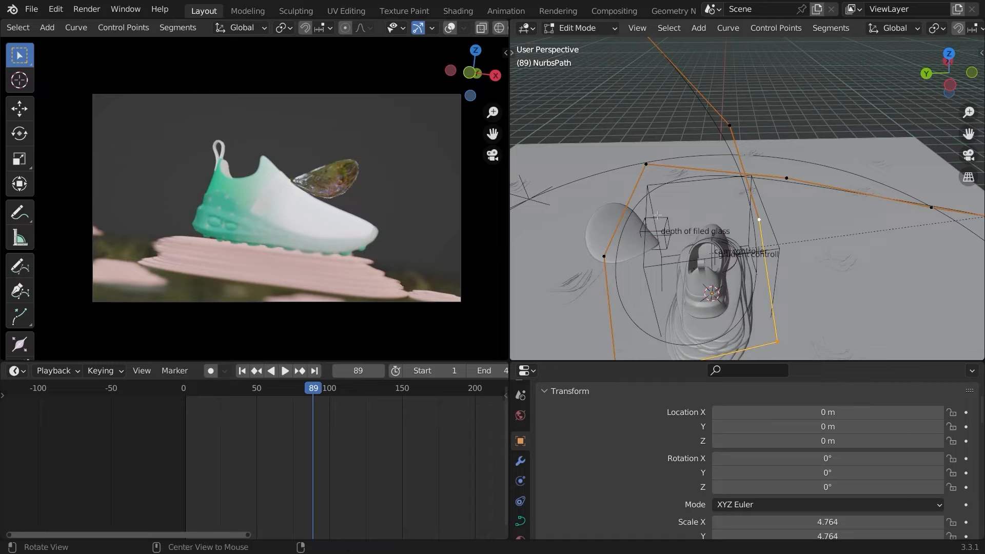
pyautogui.moveTo(655, 222); pyautogui.dragTo(621, 284, button='middle')
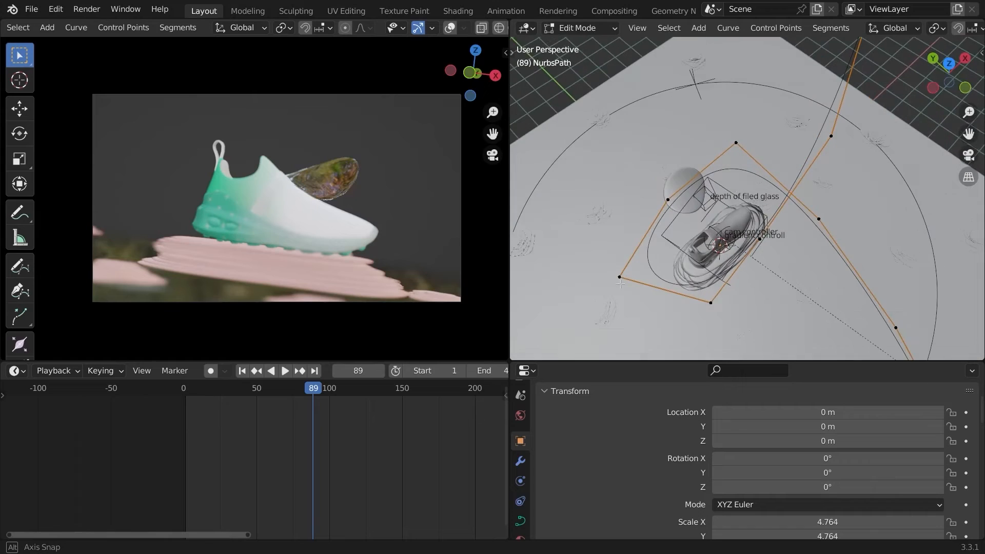
# - From the top, move the NurbsPath control point behind the shoe's heel and play the animation to check the disc's path
pyautogui.click(949, 63)
pyautogui.keyDown('shift'); pyautogui.moveTo(682, 195); pyautogui.dragTo(734, 211, button='middle'); pyautogui.keyUp('shift')
pyautogui.scroll(2, 718, 205)
pyautogui.click(642, 210)
pyautogui.press('g')
pyautogui.press('space')
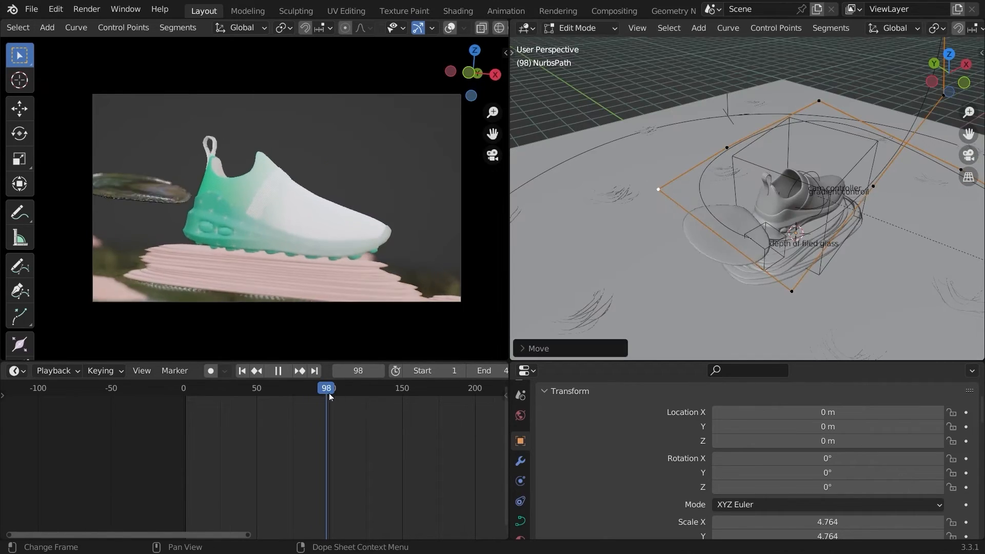
pyautogui.press('Escape')
# - Adjust the tilt of the NurbsPath control point in front of the heel at frame 104 and replay from the start
pyautogui.moveTo(595, 184); pyautogui.dragTo(573, 131, button='middle')
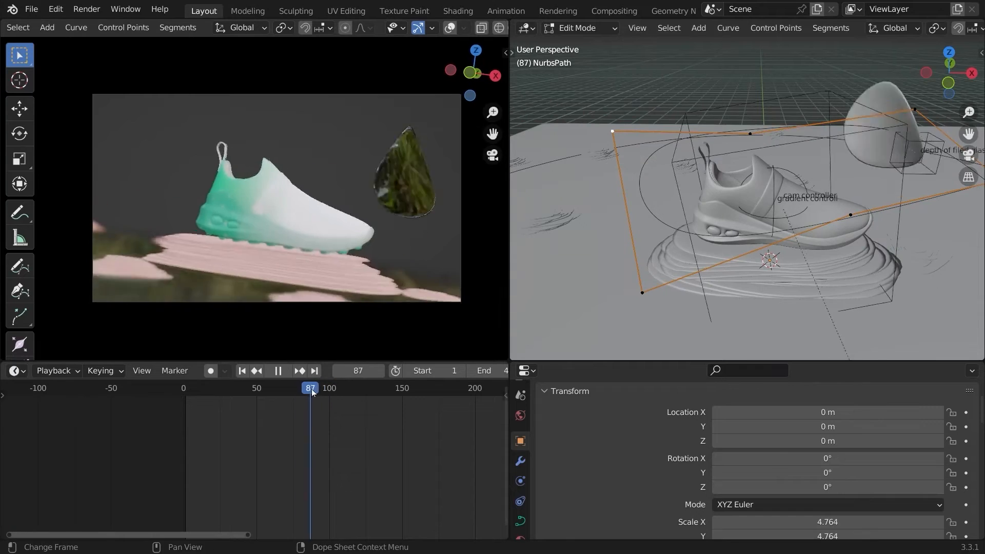
pyautogui.moveTo(310, 391); pyautogui.dragTo(314, 392)
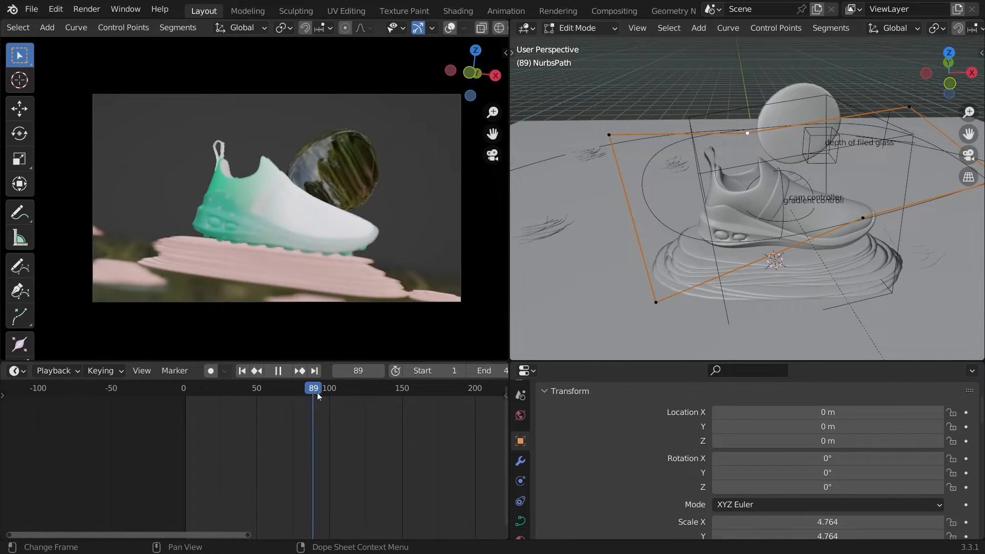
pyautogui.press('space')
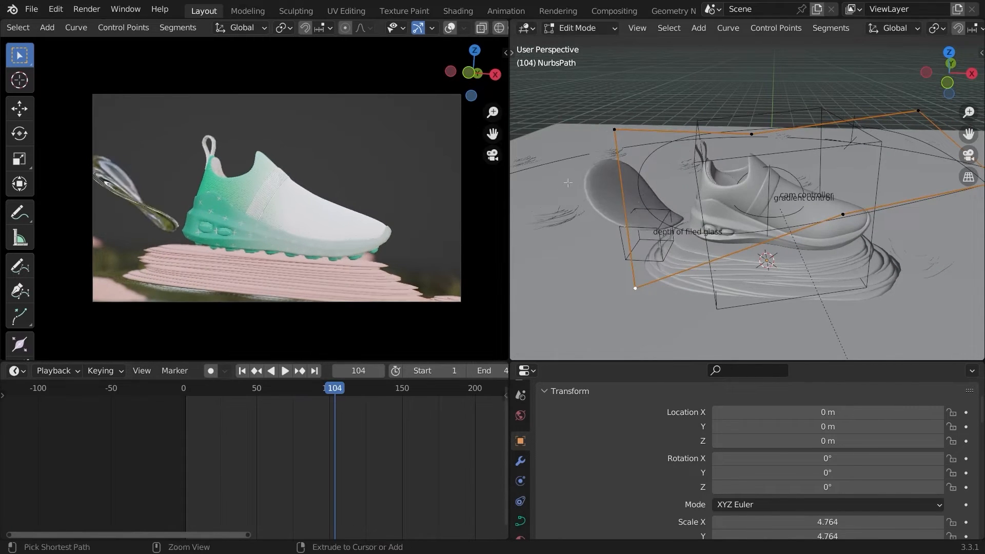
pyautogui.hotkey('ctrl', 't')
pyautogui.click(643, 221)
pyautogui.click(186, 393)
pyautogui.press('space')
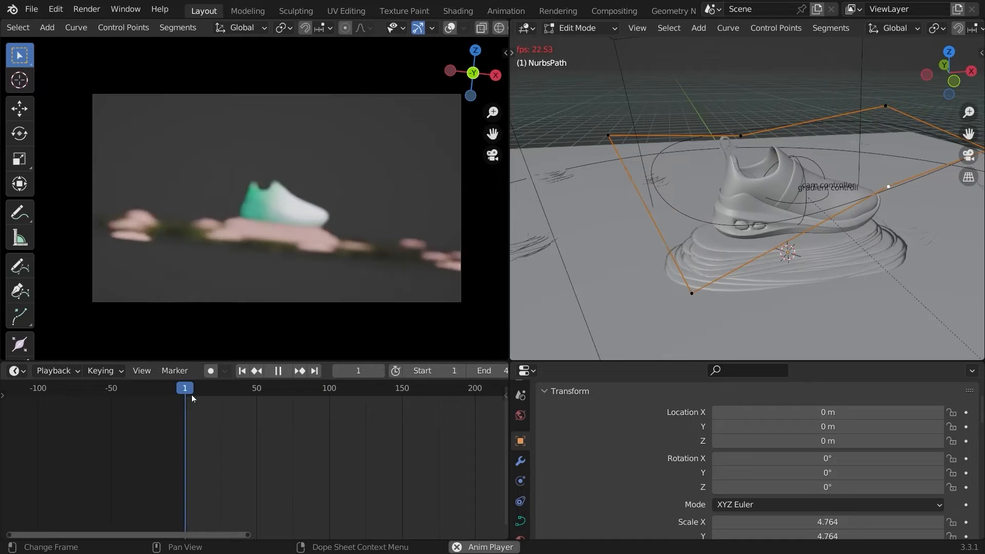
pyautogui.press('space')
# - In top view, reposition the NurbsPath control points on the far side of the shoe and behind its heel
pyautogui.press('KP_7')
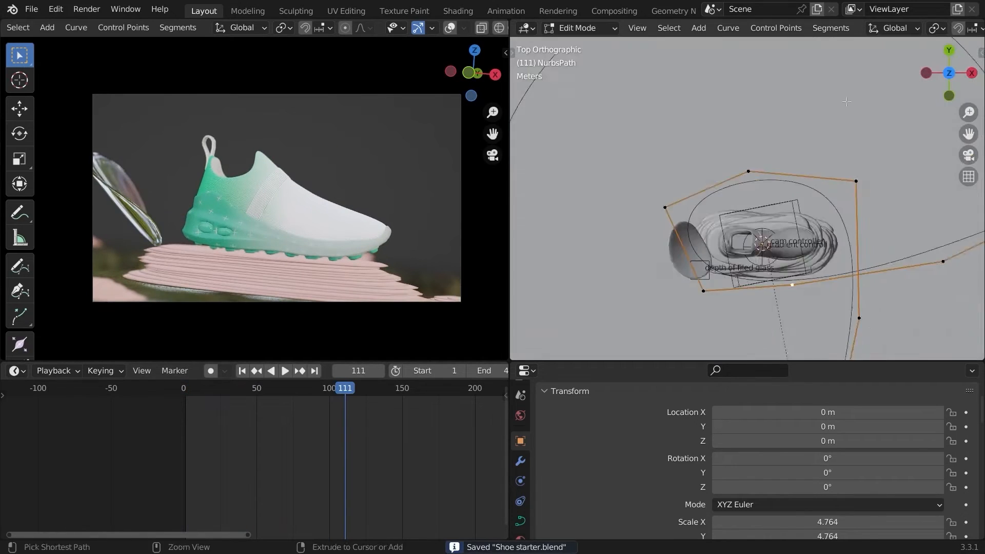
pyautogui.scroll(3, 702, 291)
pyautogui.click(640, 160)
pyautogui.press('g')
pyautogui.click(652, 155)
pyautogui.click(733, 93)
pyautogui.press('g')
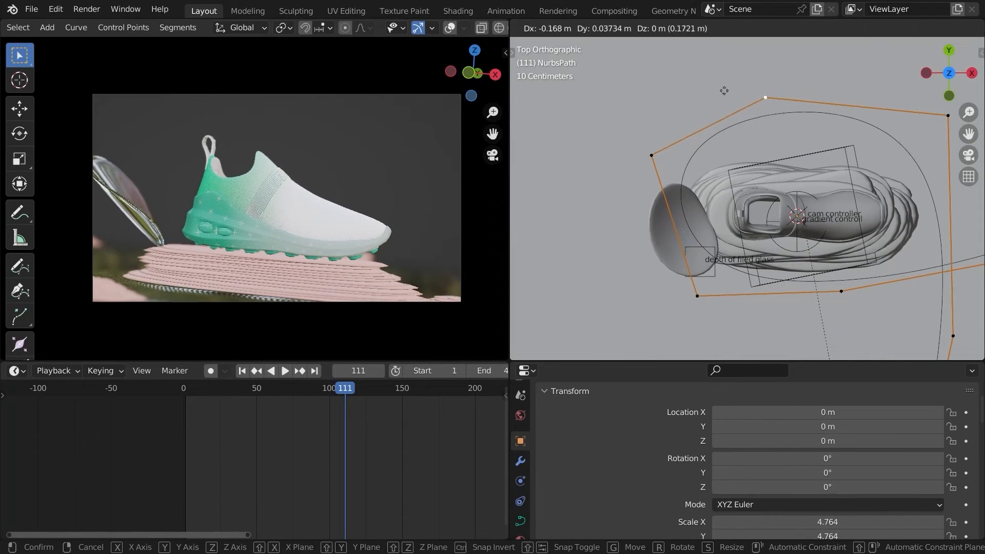
pyautogui.click(738, 88)
pyautogui.click(637, 140)
pyautogui.press('g')
pyautogui.click(648, 124)
# - Adjust the heights of the NurbsPath control points around the shoe by moving them individually along Z
pyautogui.click(669, 285)
pyautogui.moveTo(710, 251); pyautogui.dragTo(728, 171, button='middle')
pyautogui.press('g')
pyautogui.press('z')
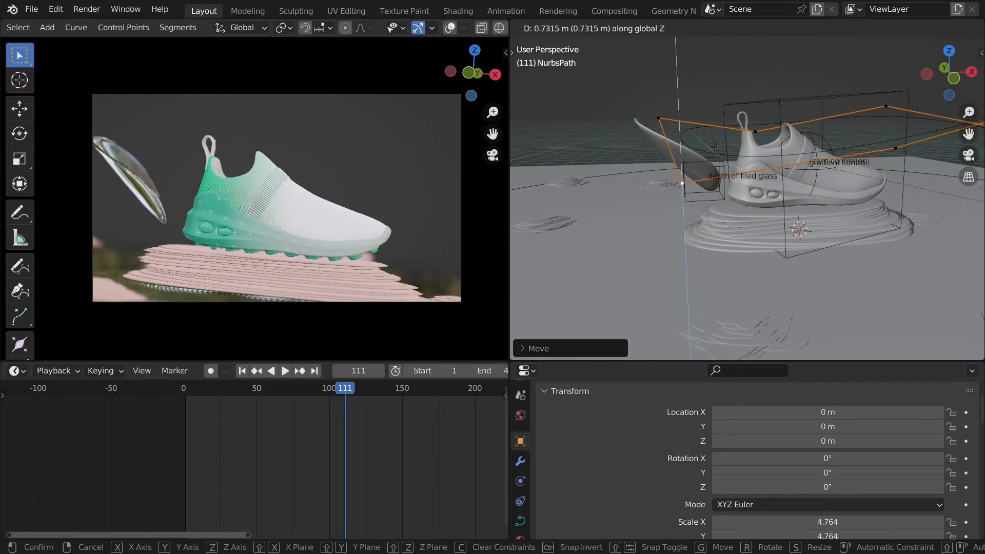
pyautogui.click(716, 122)
pyautogui.click(727, 108)
pyautogui.press('g')
pyautogui.press('z')
pyautogui.click(730, 135)
pyautogui.click(861, 135)
pyautogui.press('g')
pyautogui.press('z')
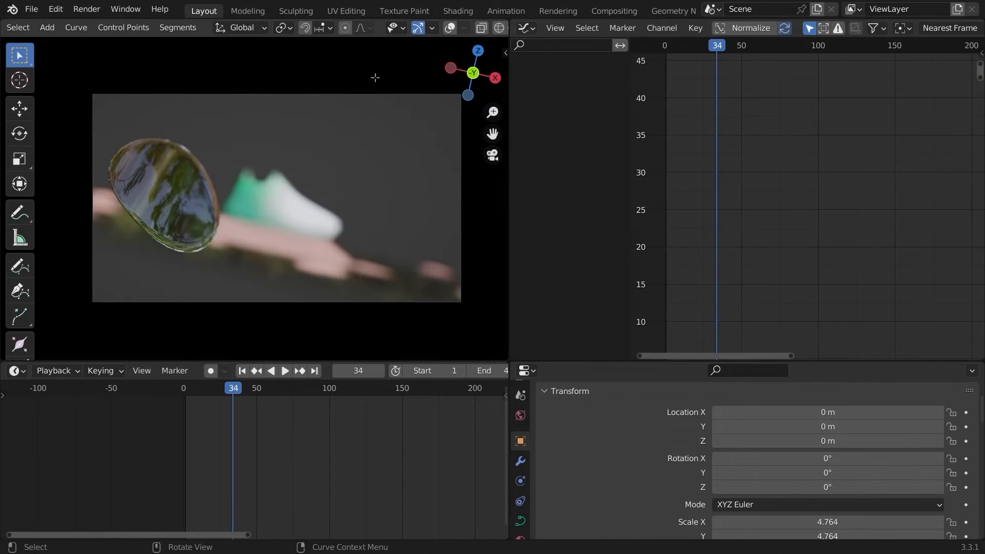
# - Return to Object Mode, select the glass disc and play the animation from the start to frame 28
pyautogui.press('Tab')
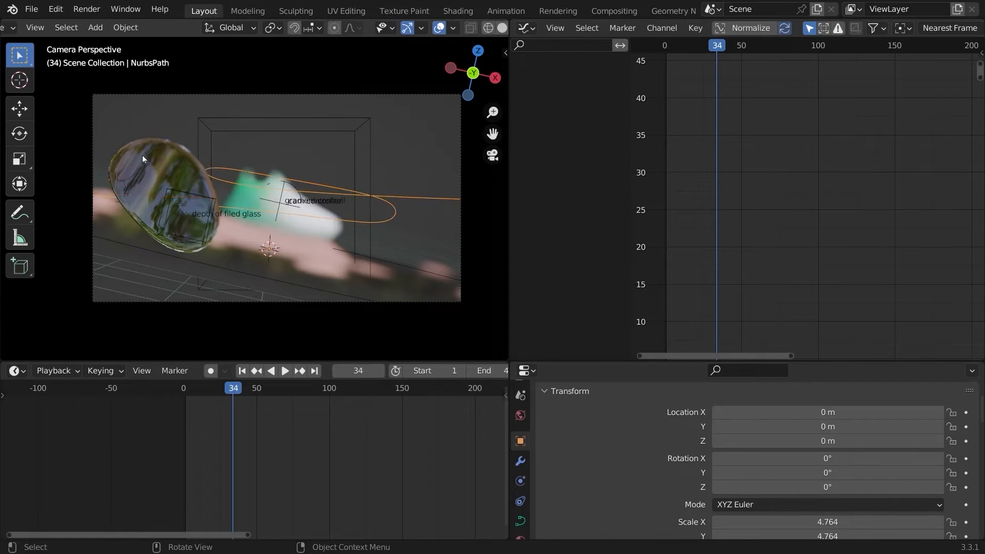
pyautogui.click(145, 159)
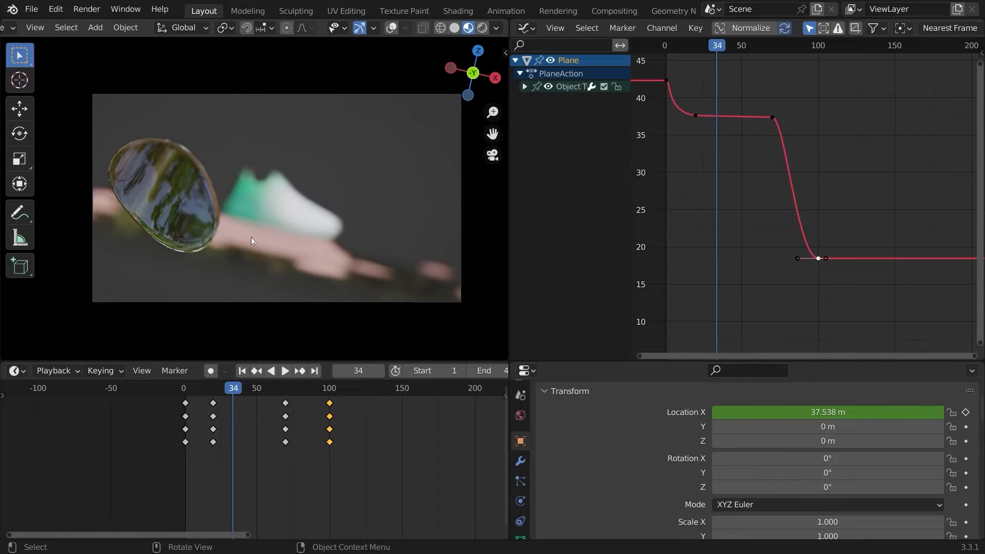
pyautogui.click(189, 393)
pyautogui.press('space')
pyautogui.press('space')
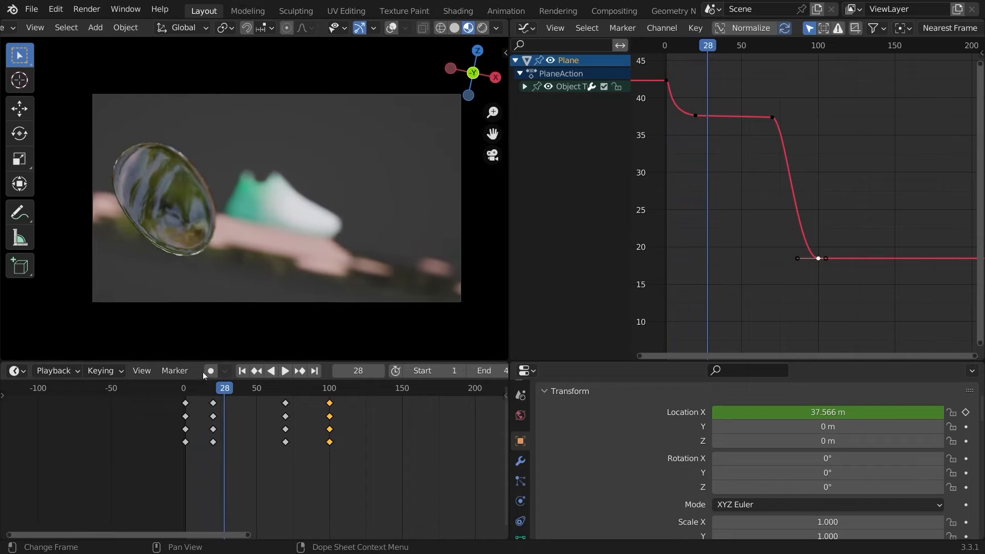
# - Lower all the glass disc's Location X keyframes along Y to about 36.74 m at frame 28, then play the animation
pyautogui.moveTo(750, 165); pyautogui.dragTo(799, 198, button='middle')
pyautogui.press('g')
pyautogui.press('y')
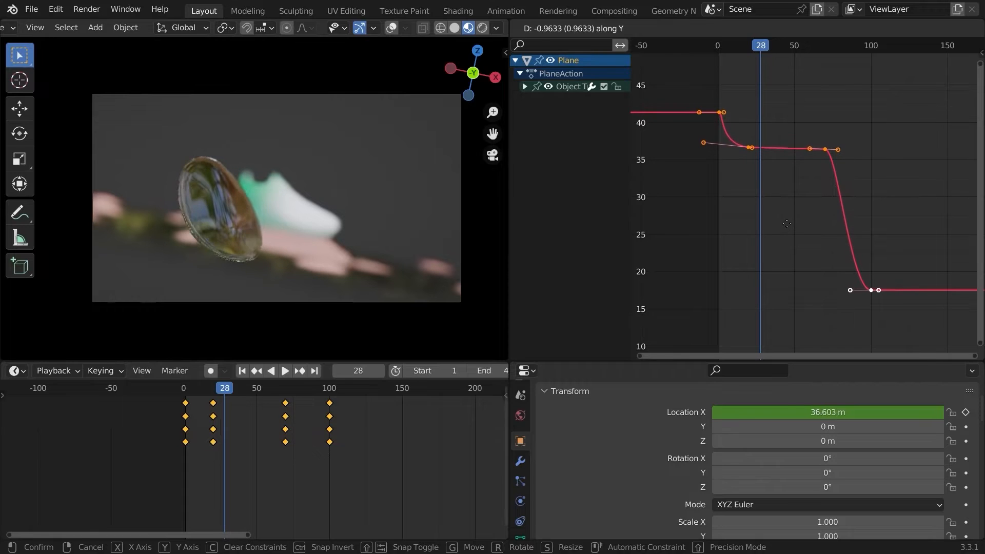
pyautogui.click(788, 224)
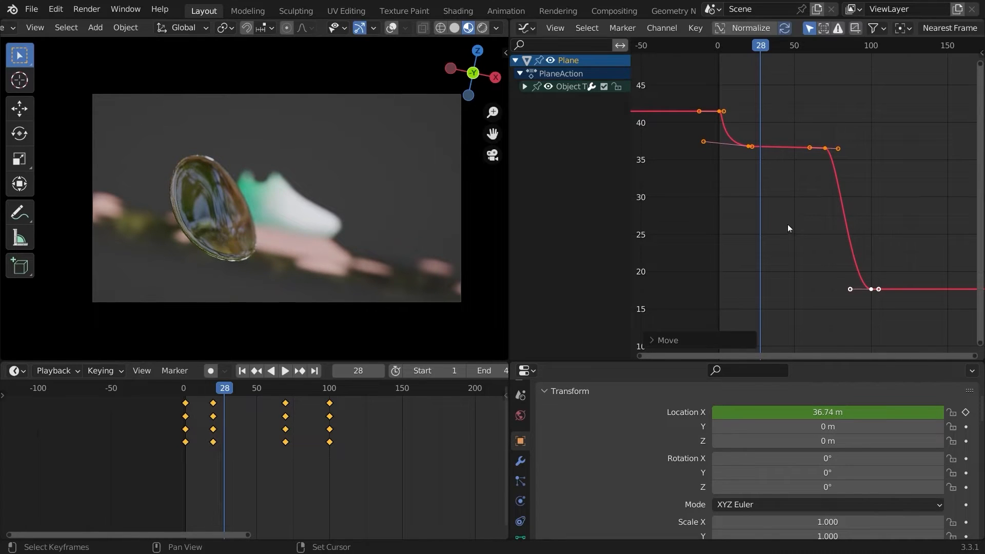
pyautogui.press('space')
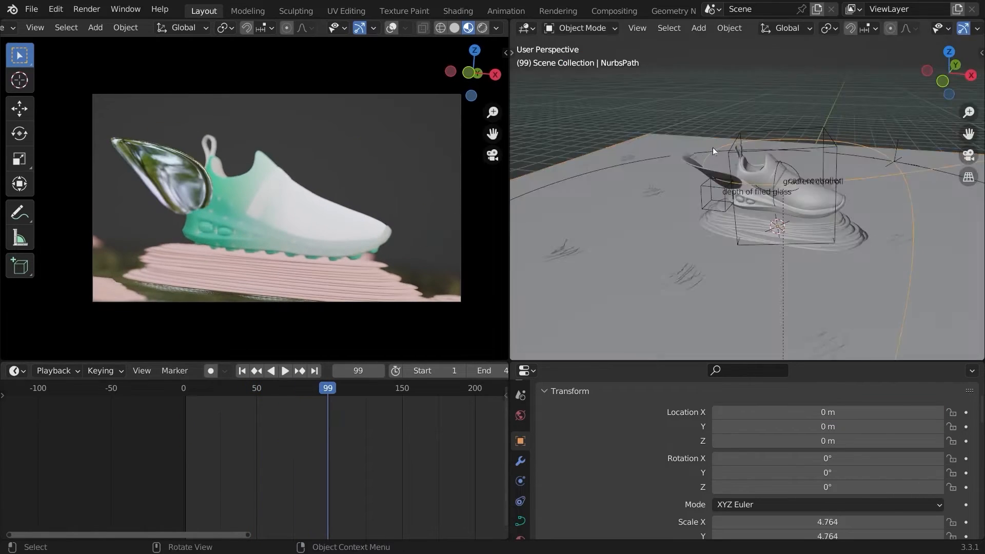
# - At frame 99, move a NurbsPath control point along Z and adjust the tilt of the one near the heel
pyautogui.press('g')
pyautogui.press('z')
pyautogui.click(807, 154)
pyautogui.moveTo(808, 153); pyautogui.dragTo(754, 195, button='middle')
pyautogui.click(632, 207)
pyautogui.hotkey('ctrl', 't')
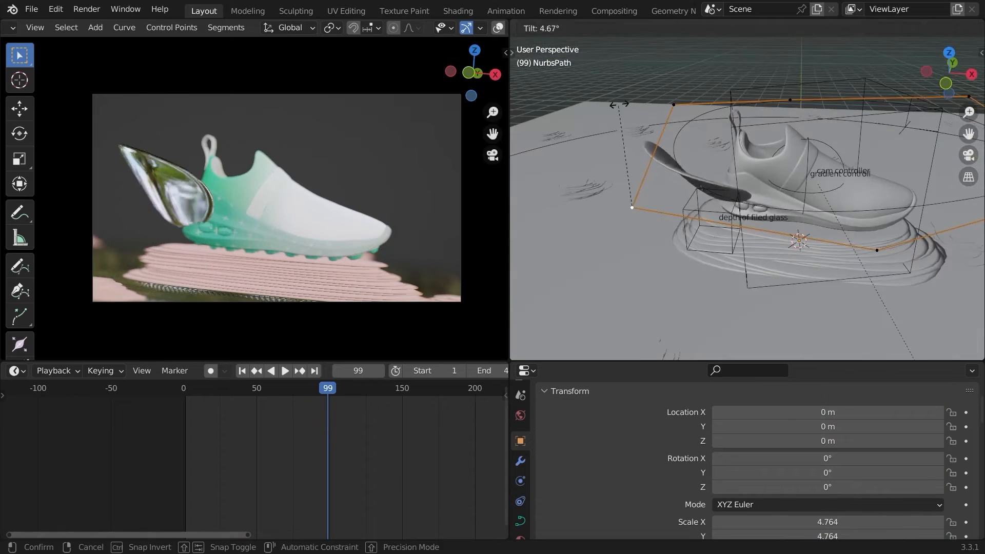
pyautogui.click(661, 58)
pyautogui.moveTo(949, 73); pyautogui.dragTo(947, 46)
pyautogui.hotkey('ctrl', 't')
pyautogui.rightClick(708, 154)
# - Reposition the NurbsPath control points along the camera side of the shoe and tilt the one beside the shoe
pyautogui.click(948, 61)
pyautogui.press('g')
pyautogui.click(708, 204)
pyautogui.click(811, 263)
pyautogui.press('g')
pyautogui.click(809, 266)
pyautogui.hotkey('ctrl', 't')
pyautogui.click(738, 205)
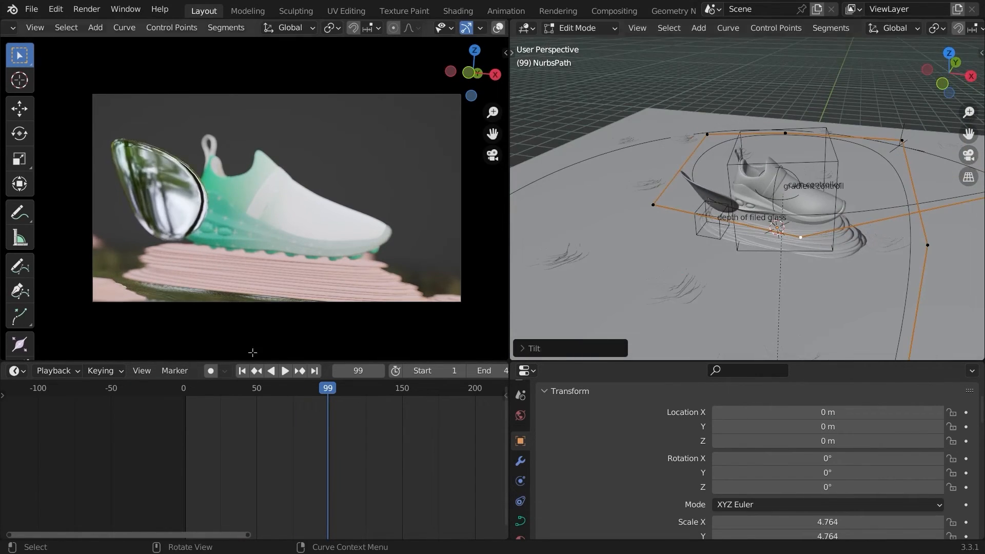
# - At frame 87, move the NurbsPath control points around the shoe along Z to refine their heights, then play the animation
pyautogui.moveTo(295, 388); pyautogui.dragTo(310, 389)
pyautogui.moveTo(801, 131); pyautogui.dragTo(827, 108, button='middle')
pyautogui.click(865, 145)
pyautogui.press('g')
pyautogui.press('z')
pyautogui.click(766, 139)
pyautogui.press('g')
pyautogui.press('z')
pyautogui.click(768, 153)
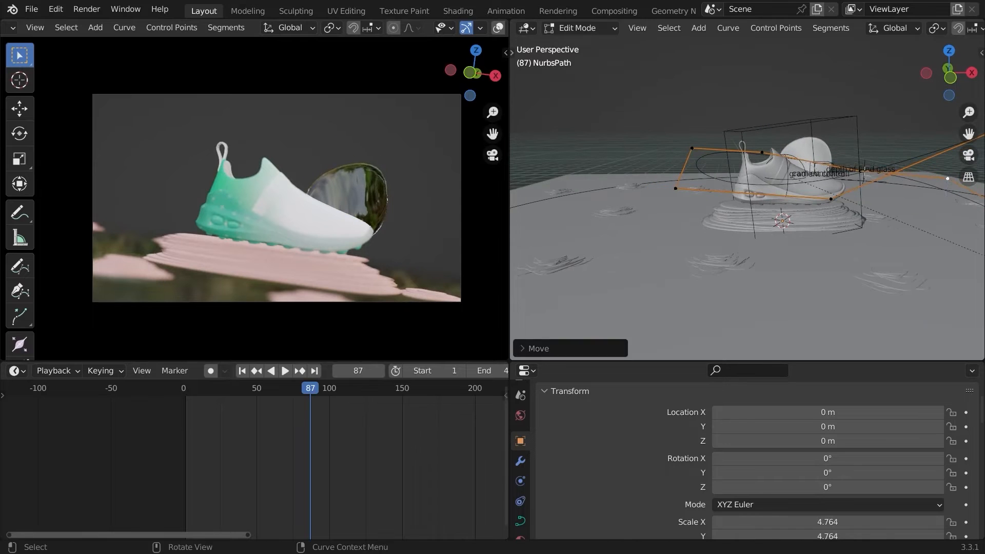
pyautogui.click(689, 132)
pyautogui.press('g')
pyautogui.press('z')
pyautogui.click(688, 134)
pyautogui.press('space')
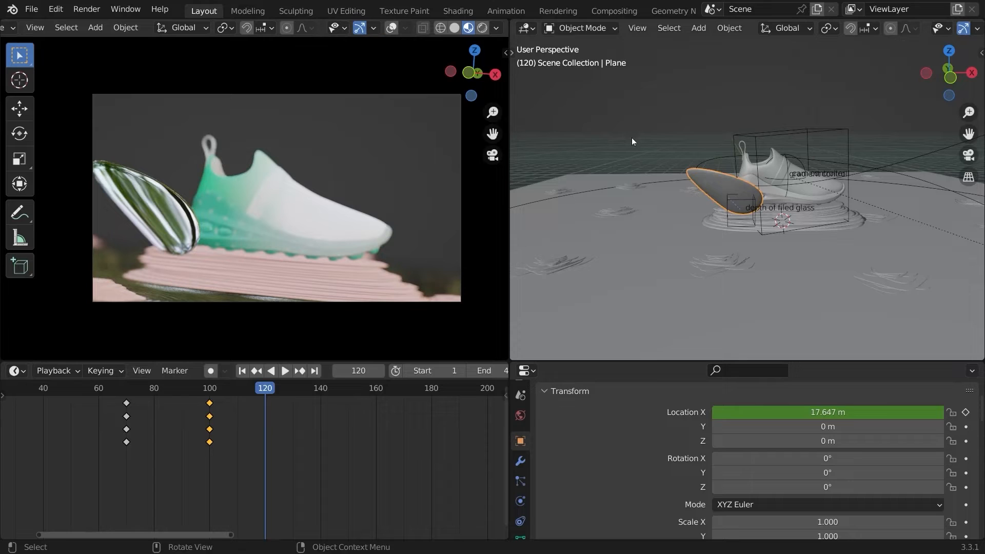
# - In the Graph Editor, duplicate the glass disc's frame 100 Location X keyframe forward in time at a lower value of about 14.8
pyautogui.click(524, 28)
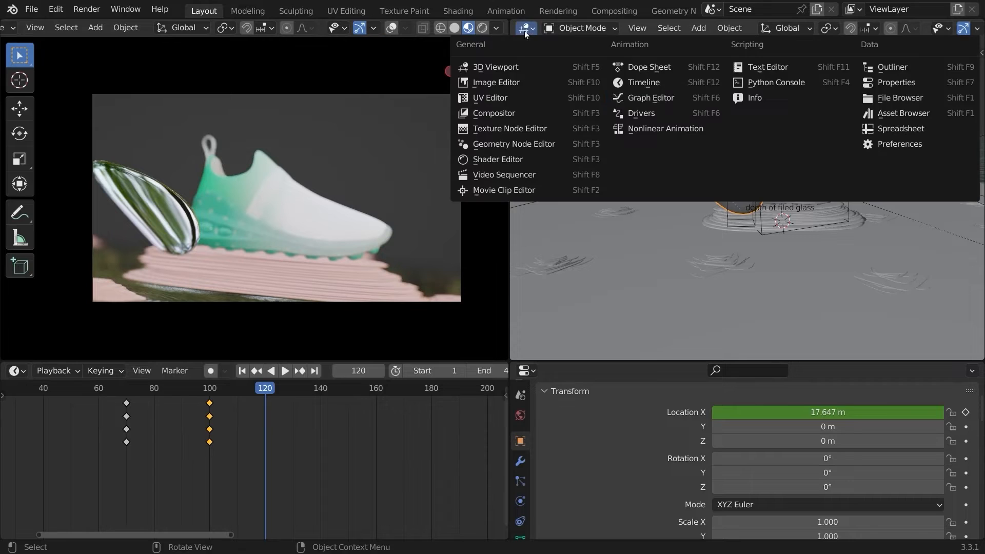
pyautogui.click(659, 103)
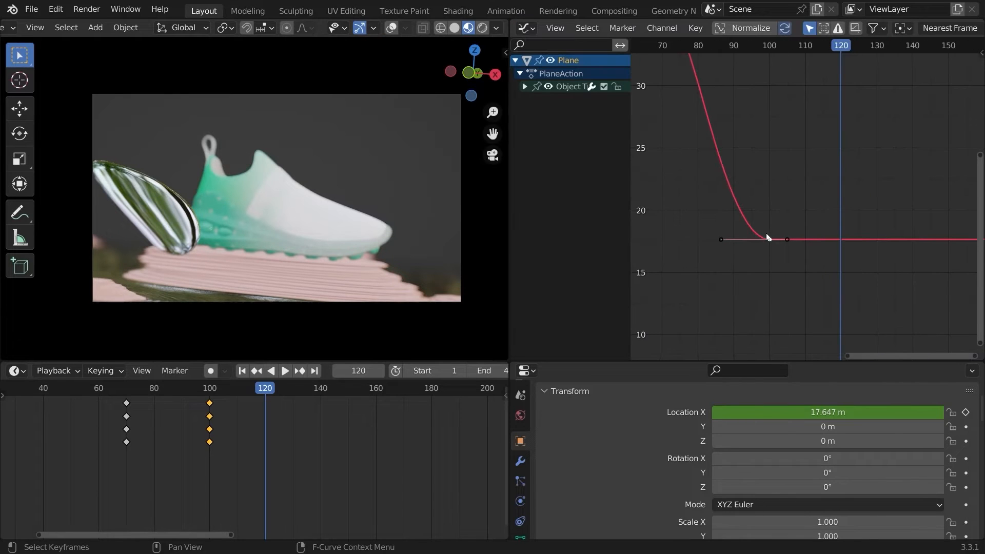
pyautogui.hotkey('shift', 'd')
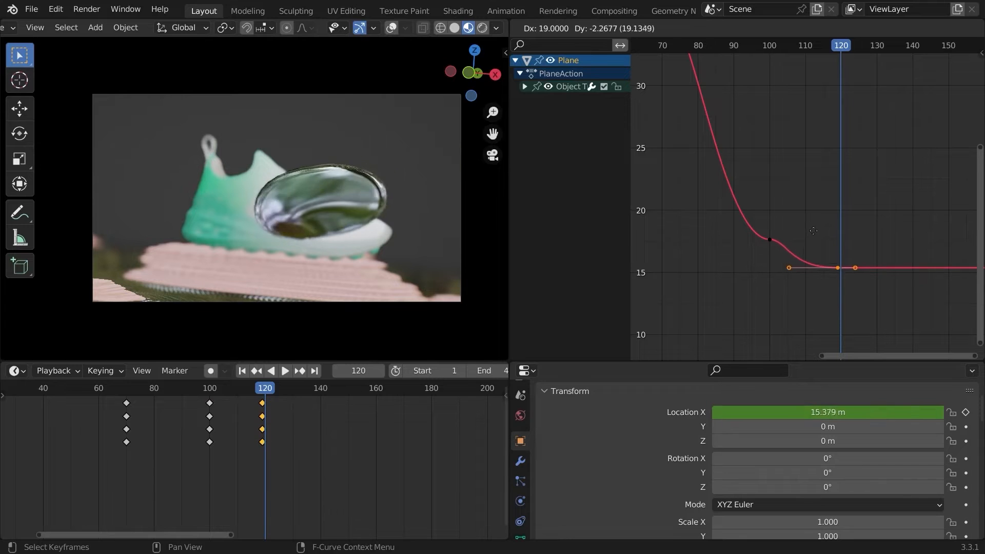
pyautogui.click(831, 239)
# - Move the duplicated Location X keyframe to frame 140 and lengthen the outgoing handle of the frame 100 keyframe
pyautogui.moveTo(829, 243); pyautogui.dragTo(756, 220, button='middle')
pyautogui.press('g')
pyautogui.press('x')
pyautogui.click(788, 249)
pyautogui.click(695, 216)
pyautogui.moveTo(713, 216); pyautogui.dragTo(723, 217)
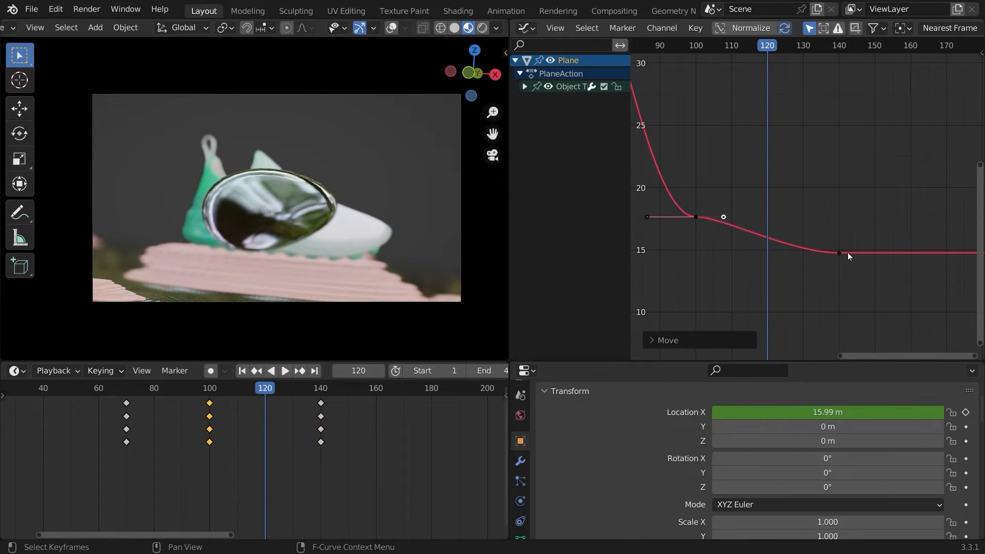
# - Lengthen the incoming handle of the frame 140 Location X keyframe and play back the animation
pyautogui.click(839, 253)
pyautogui.moveTo(790, 253); pyautogui.dragTo(782, 253)
pyautogui.click(116, 399)
pyautogui.press('space')
pyautogui.moveTo(185, 436); pyautogui.dragTo(251, 416, button='middle')
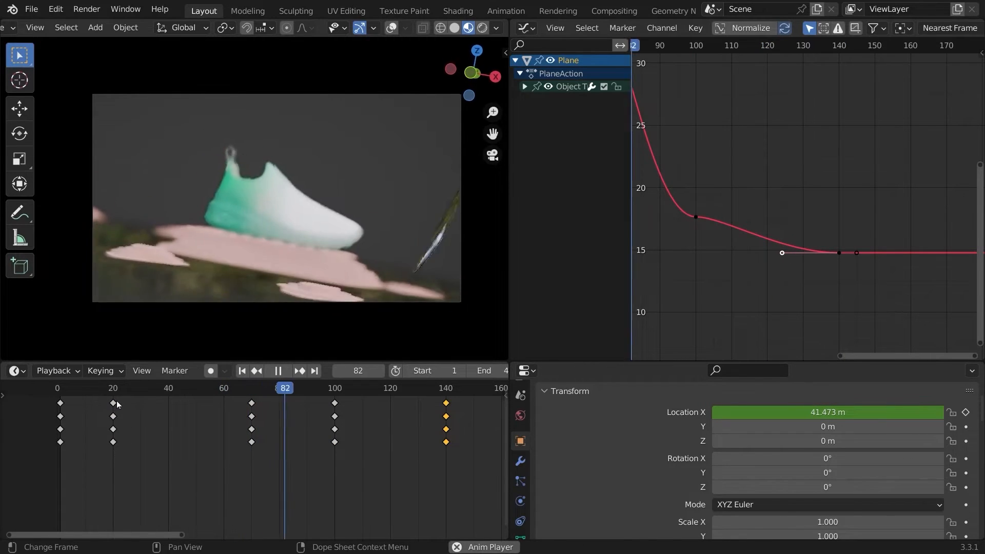
pyautogui.press('space')
pyautogui.click(230, 391)
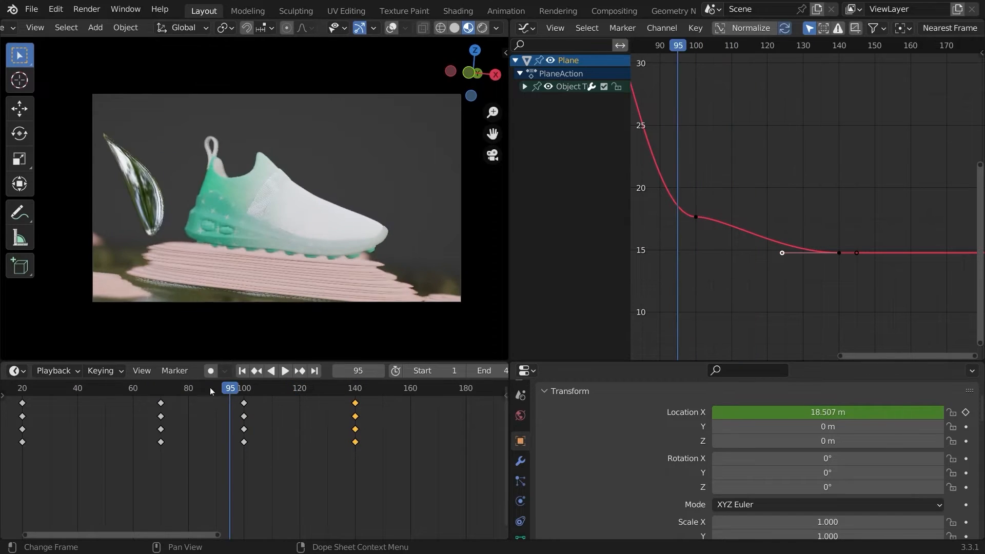
pyautogui.press('space')
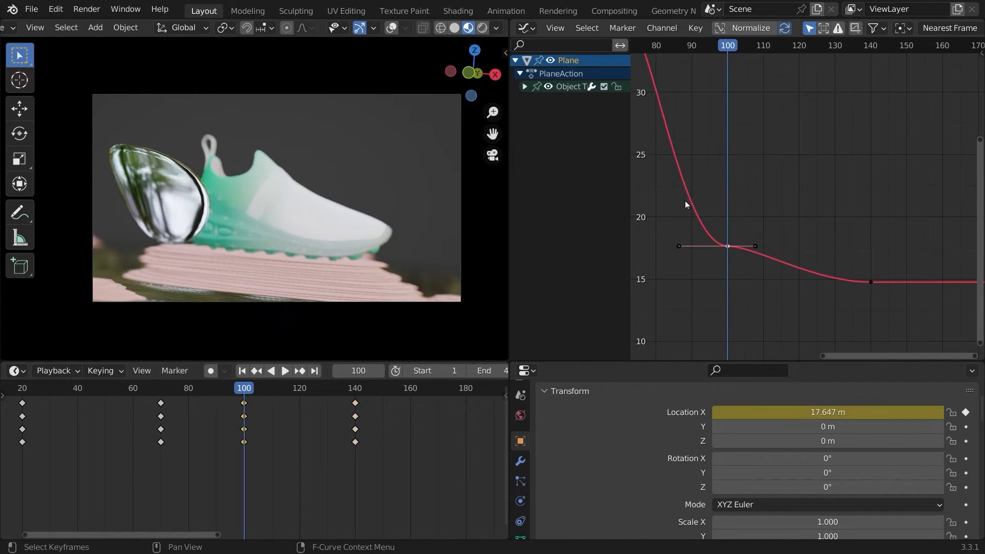
# - Rotate the handles of the frame 100 Location X keyframe into a downward slope, then save the file and play the animation
pyautogui.press('r')
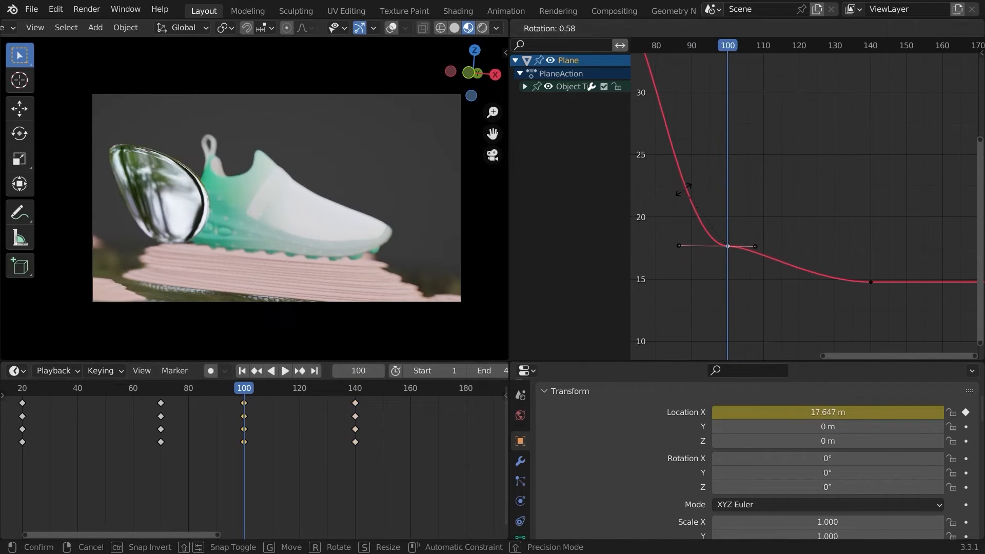
pyautogui.click(710, 181)
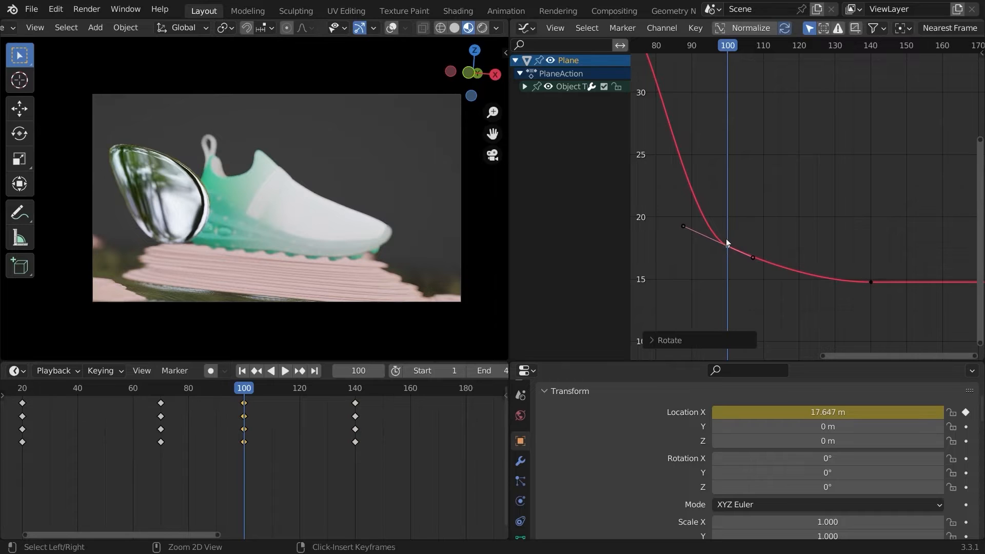
pyautogui.keyDown('ctrl'); pyautogui.moveTo(726, 238); pyautogui.dragTo(766, 248, button='middle'); pyautogui.keyUp('ctrl')
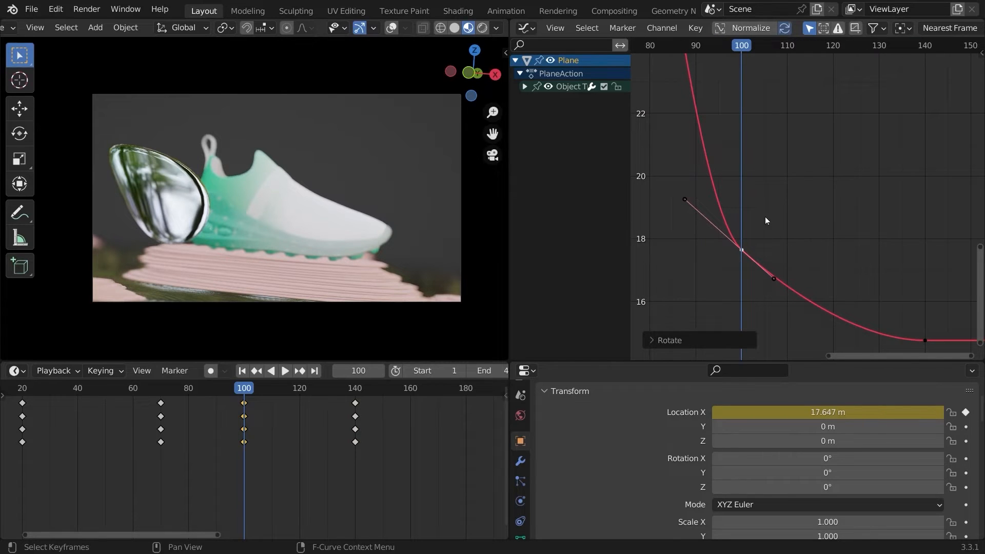
pyautogui.press('r')
pyautogui.click(772, 221)
pyautogui.hotkey('ctrl', 's')
pyautogui.press('space')
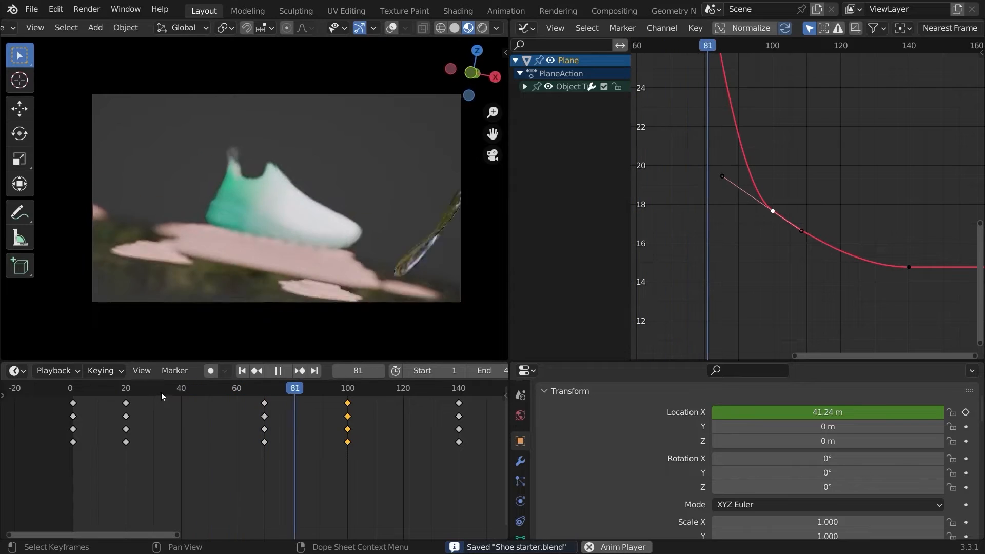
pyautogui.press('space')
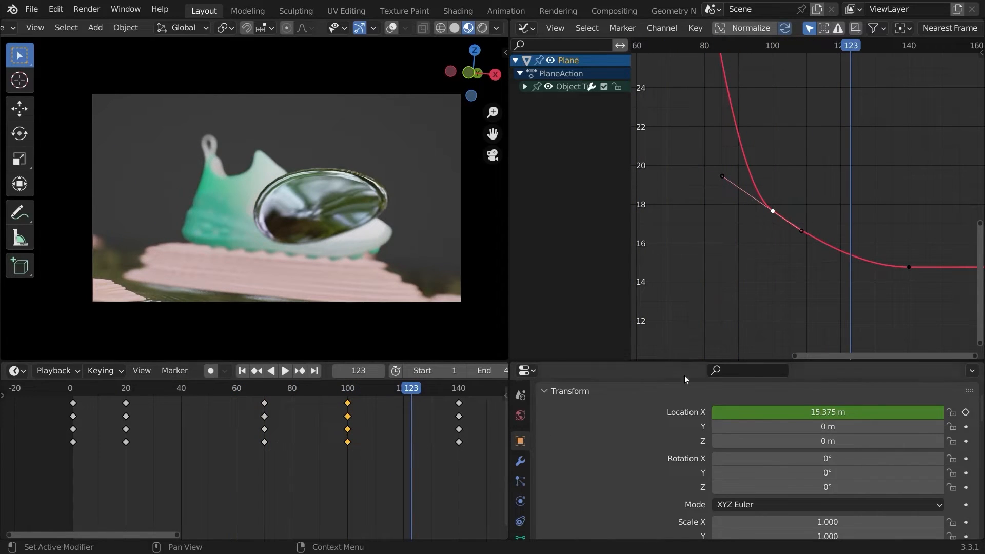
# - Move the frame 140 Location X keyframe out to frame 158 and lengthen its incoming handle
pyautogui.click(846, 311)
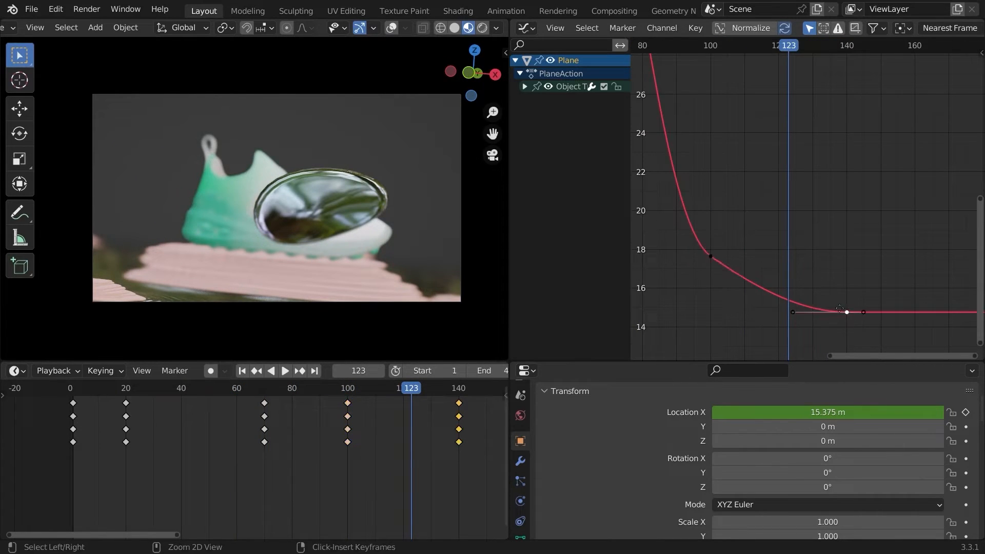
pyautogui.keyDown('ctrl'); pyautogui.moveTo(849, 313); pyautogui.dragTo(807, 308, button='middle'); pyautogui.keyUp('ctrl')
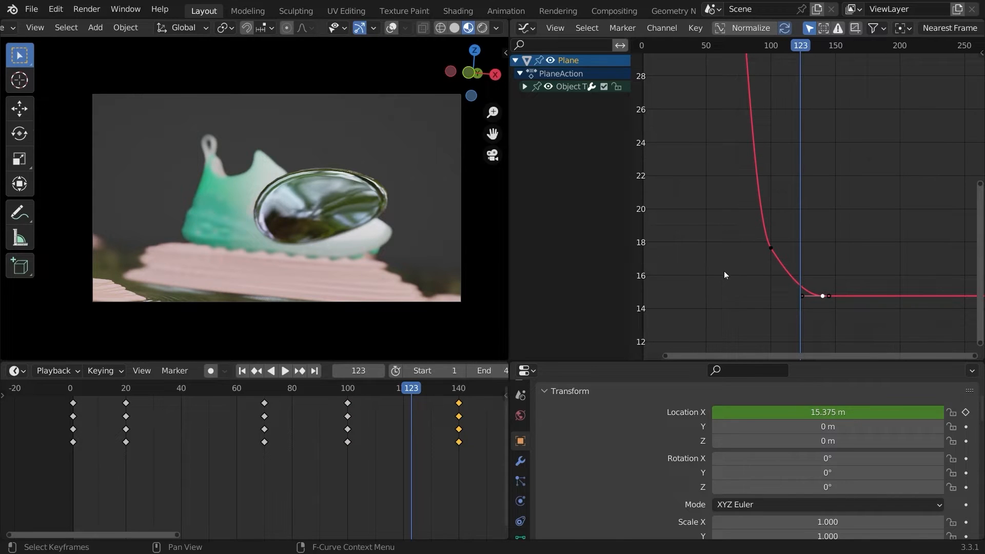
pyautogui.press('g')
pyautogui.click(811, 291)
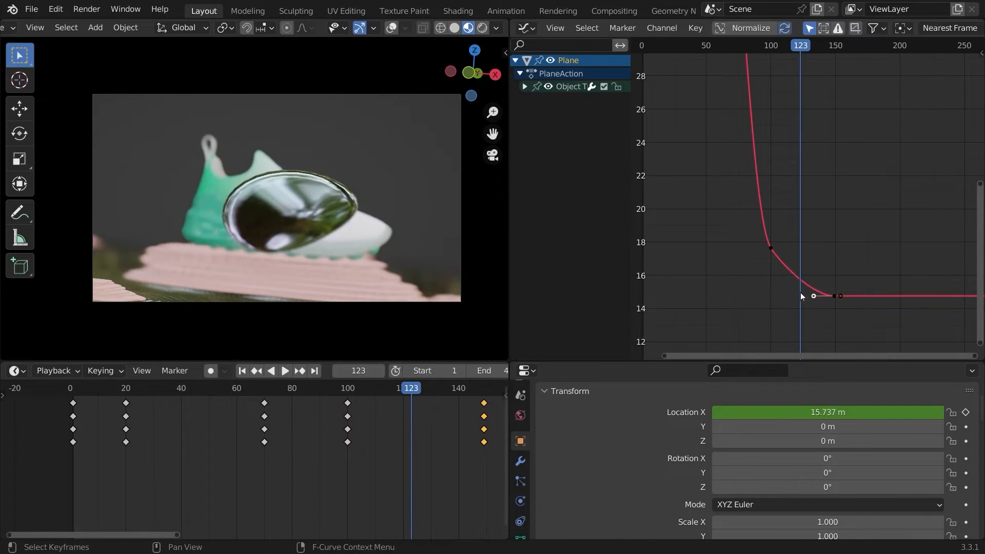
pyautogui.press('g')
pyautogui.press('x')
pyautogui.click(788, 293)
pyautogui.click(834, 294)
pyautogui.press('g')
pyautogui.press('x')
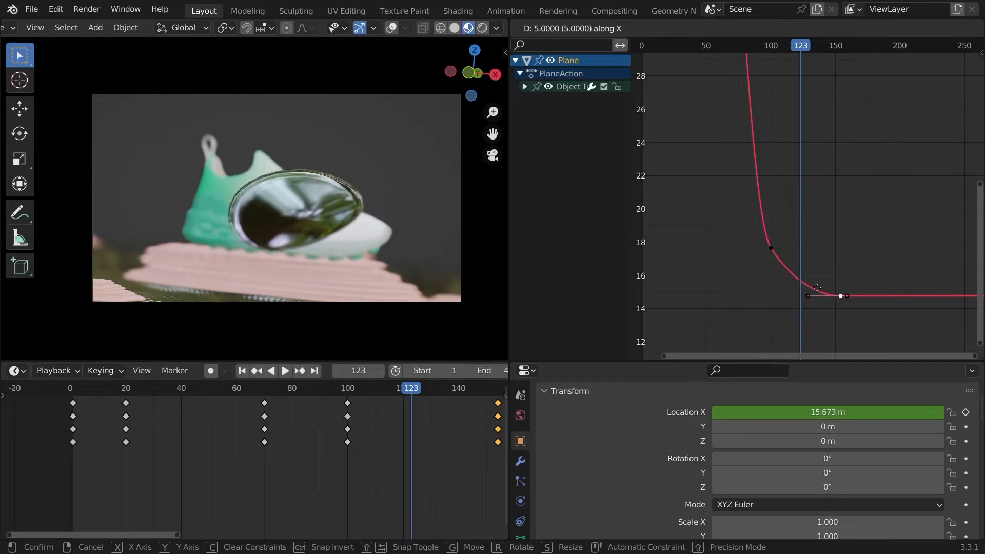
pyautogui.click(818, 289)
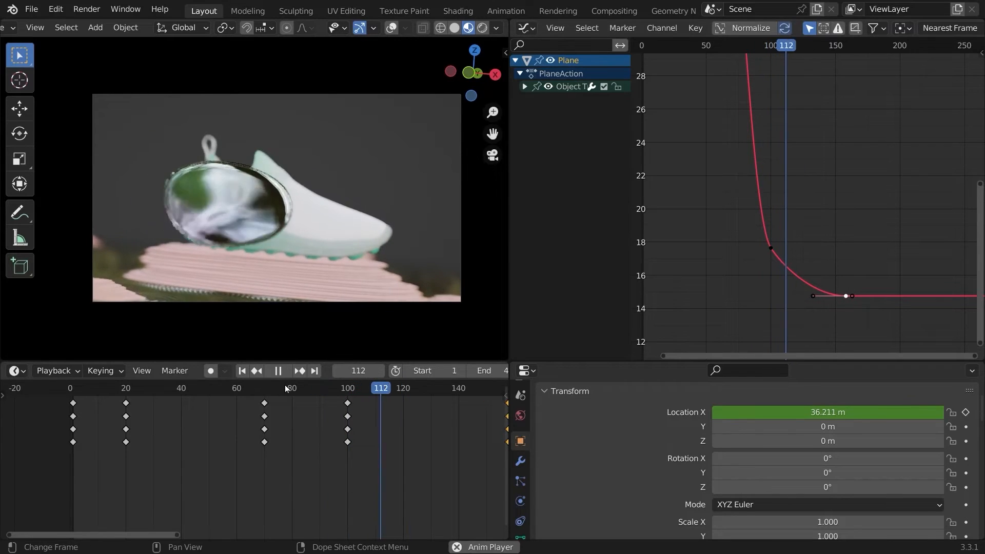
pyautogui.press('space')
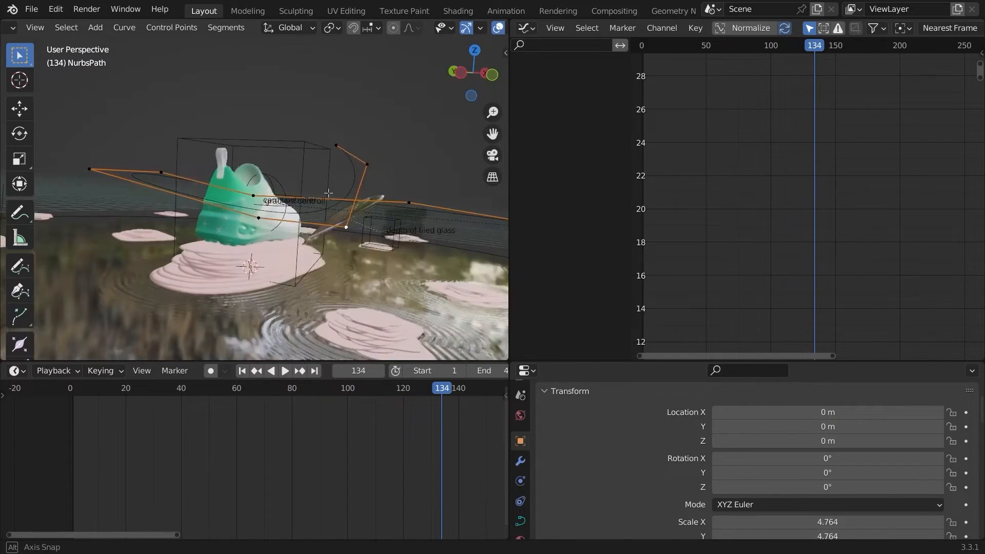
# - At frame 134, tilt the NurbsPath control point near the shoe's toe and raise it slightly along Z, then play the animation
pyautogui.moveTo(318, 205); pyautogui.dragTo(291, 150, button='middle')
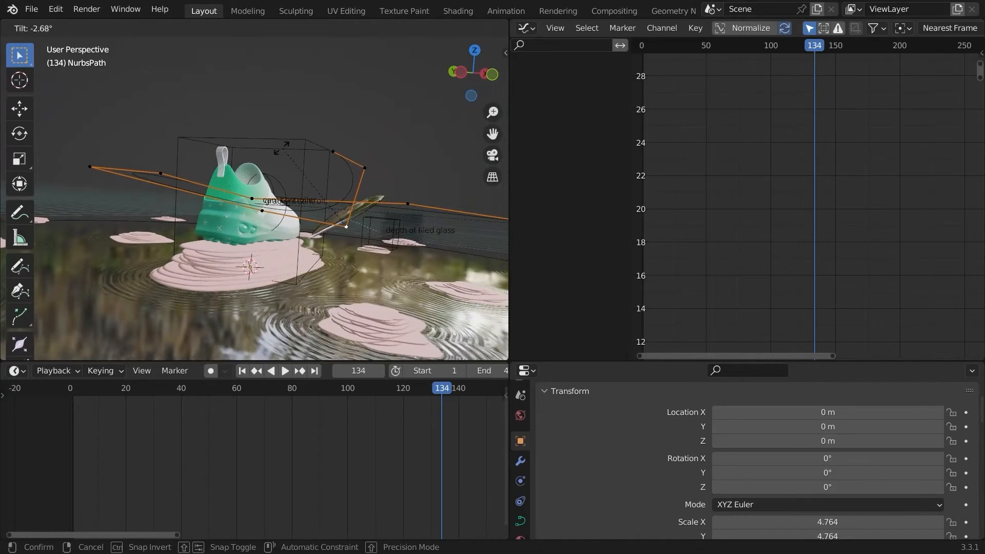
pyautogui.click(353, 143)
pyautogui.press('g')
pyautogui.press('z')
pyautogui.click(370, 137)
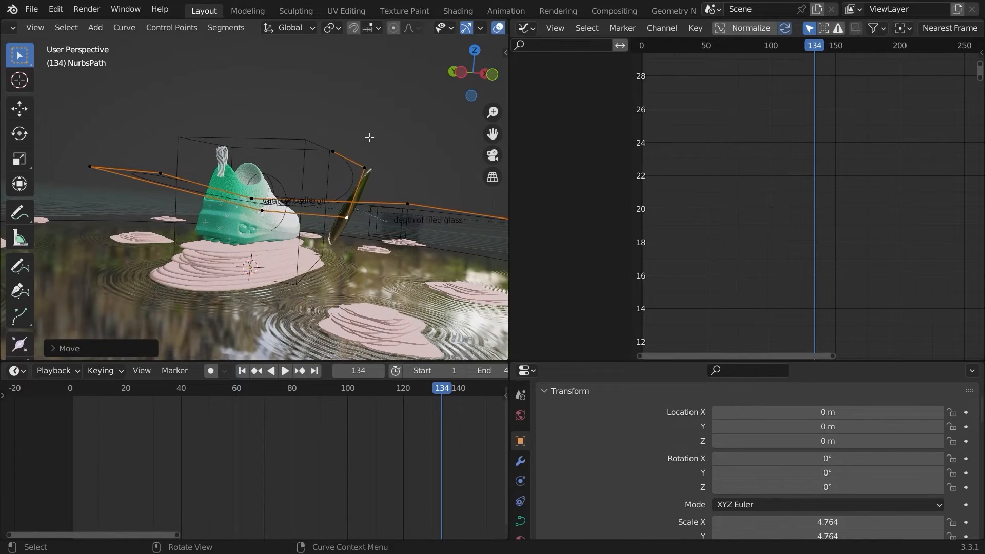
pyautogui.moveTo(369, 137); pyautogui.dragTo(324, 133, button='middle')
pyautogui.hotkey('ctrl', 't')
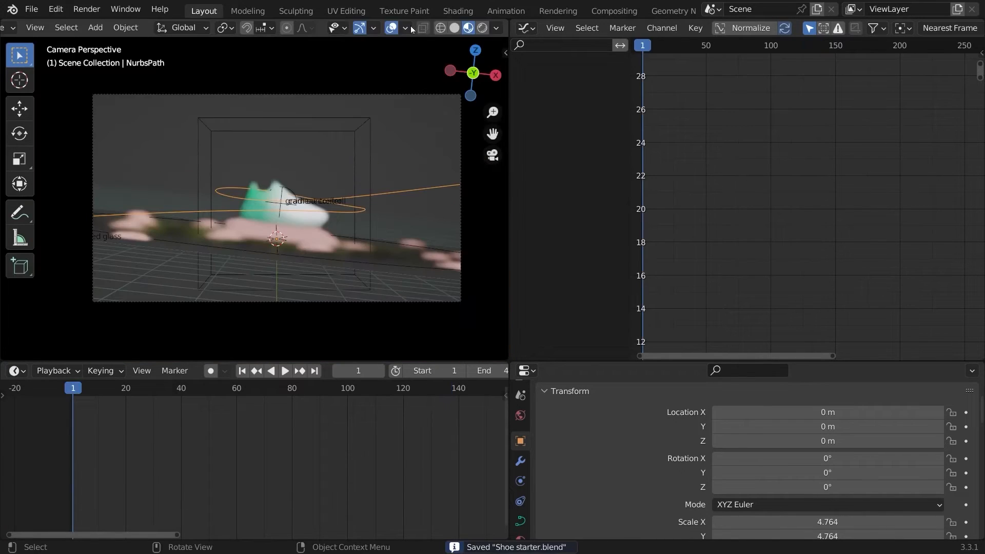
pyautogui.press('space')
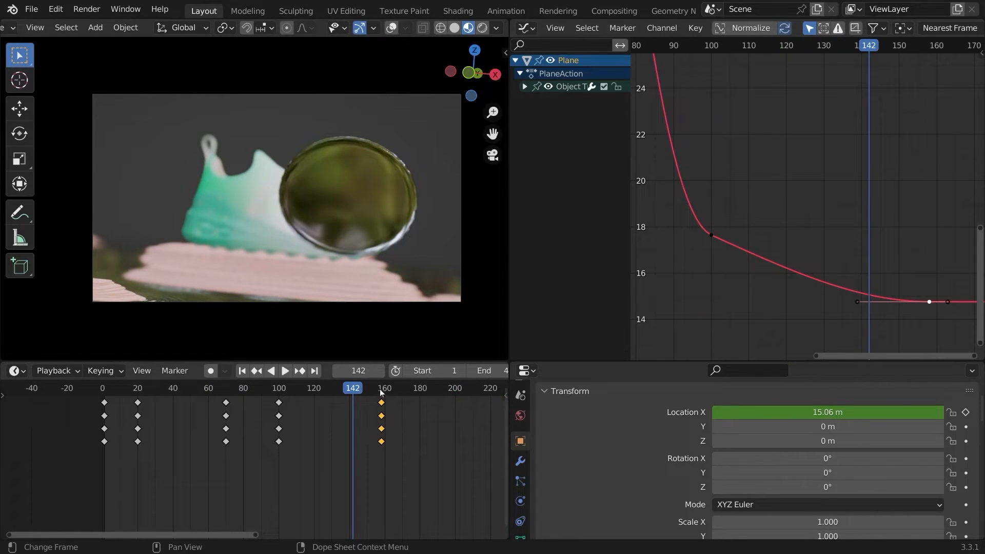
# - Move the last Location X keyframe to frame 150 and pull in the outgoing handle of the frame 100 keyframe
pyautogui.press('g')
pyautogui.click(856, 286)
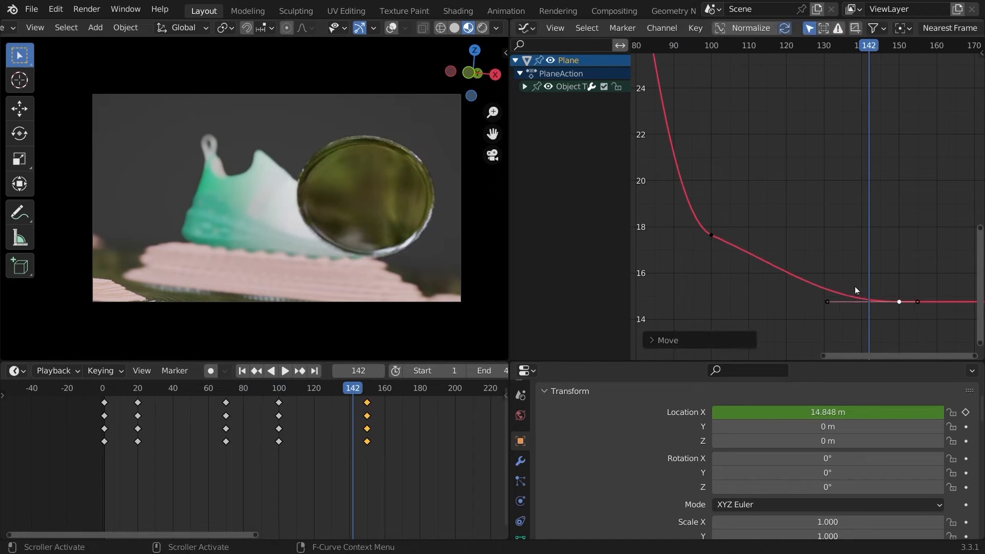
pyautogui.click(787, 269)
pyautogui.press('g')
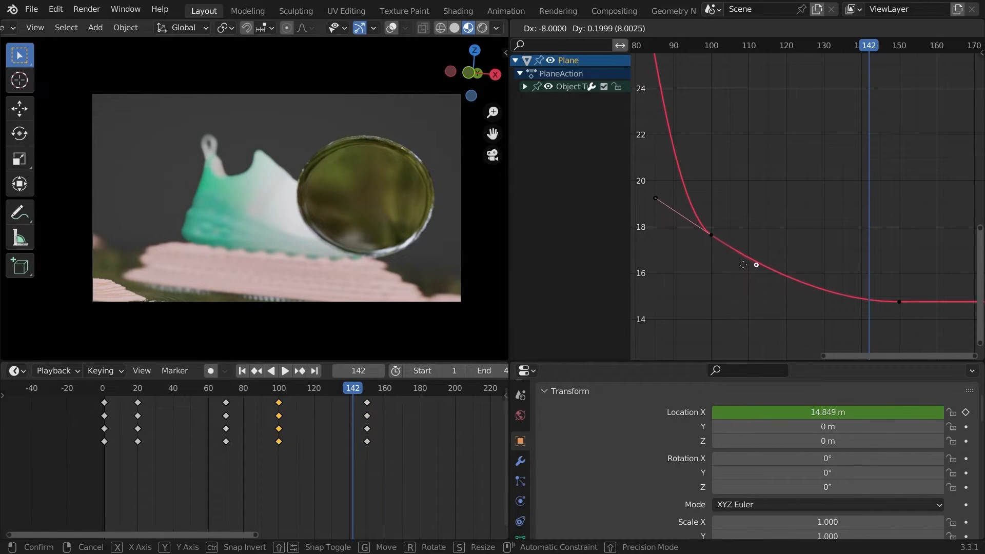
pyautogui.click(743, 265)
pyautogui.click(221, 389)
pyautogui.press('space')
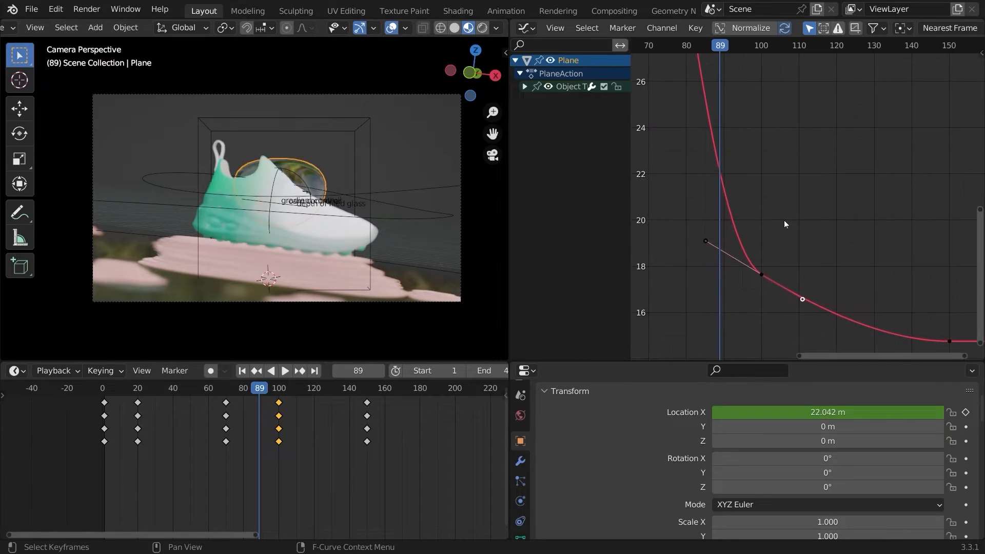
# - Shift the frame 100 keyframes of the glass disc and cam controller, plus the disc's frame 150 keyframe, 10 frames earlier
pyautogui.keyDown('ctrl'); pyautogui.moveTo(784, 221); pyautogui.dragTo(812, 221, button='middle'); pyautogui.keyUp('ctrl')
pyautogui.keyDown('shift'); pyautogui.click(323, 121); pyautogui.keyUp('shift')
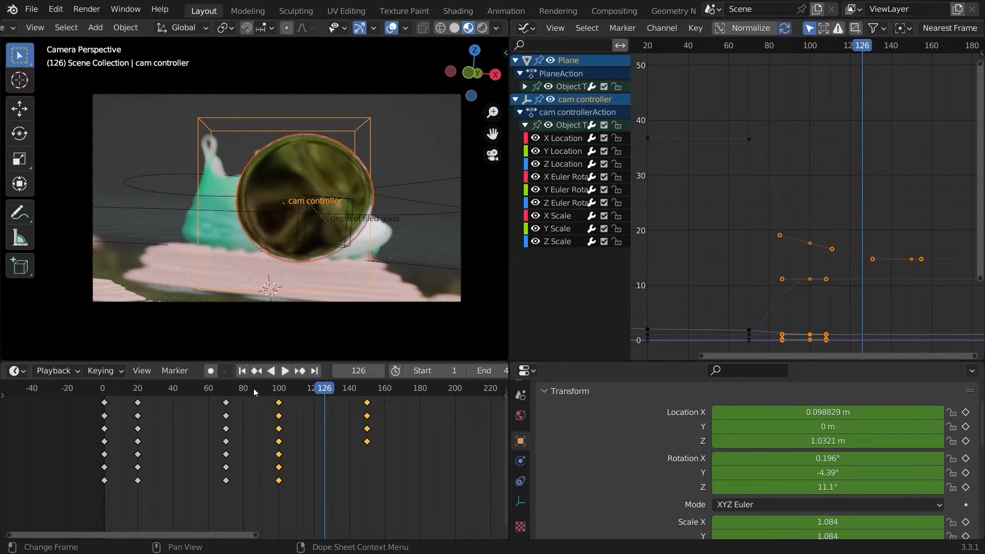
pyautogui.moveTo(253, 388); pyautogui.dragTo(261, 392)
pyautogui.write('g-10')
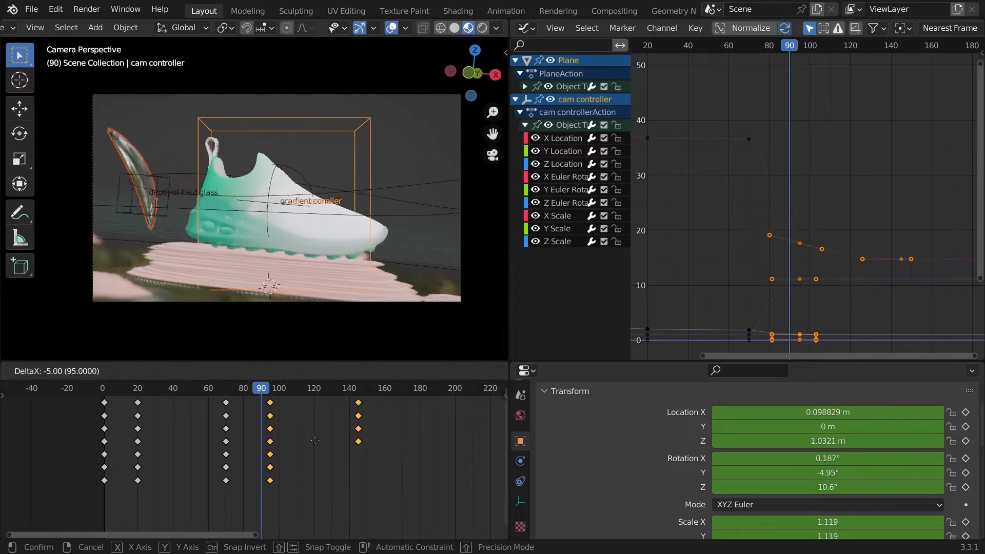
pyautogui.press('Return')
pyautogui.press('space')
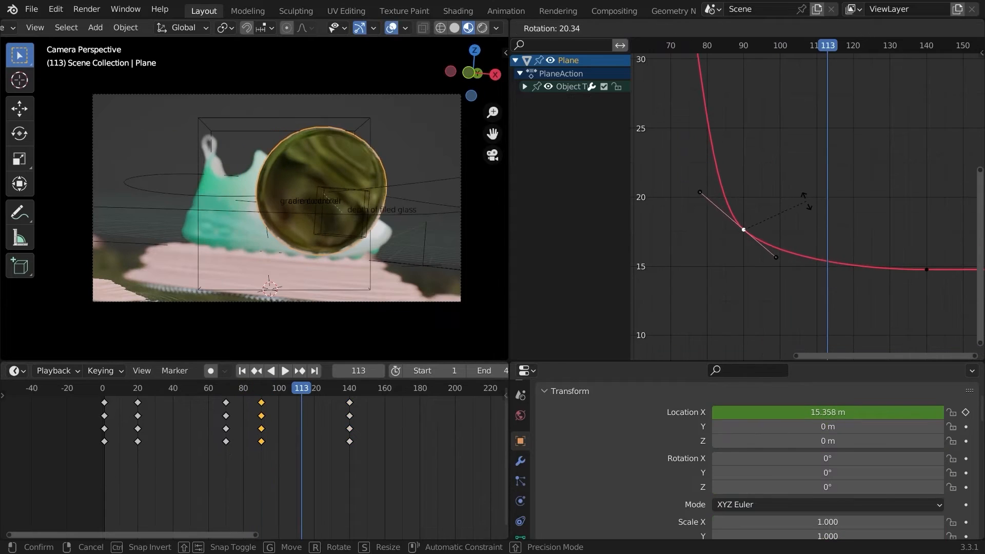
# - Steepen the handles of the disc's frame 90 Location X keyframe and move it to frame 89 at a value of about 18.3
pyautogui.click(806, 201)
pyautogui.press('g')
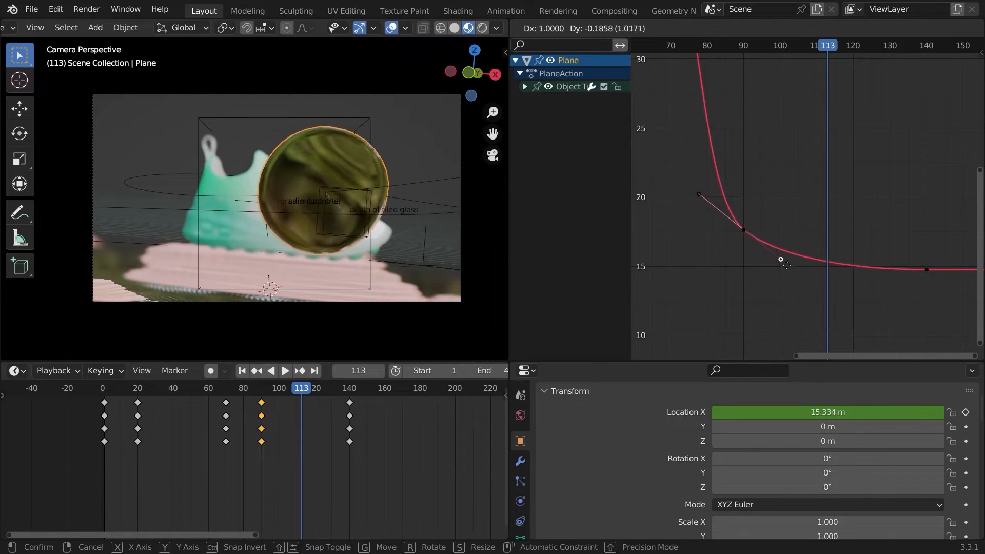
pyautogui.press('x')
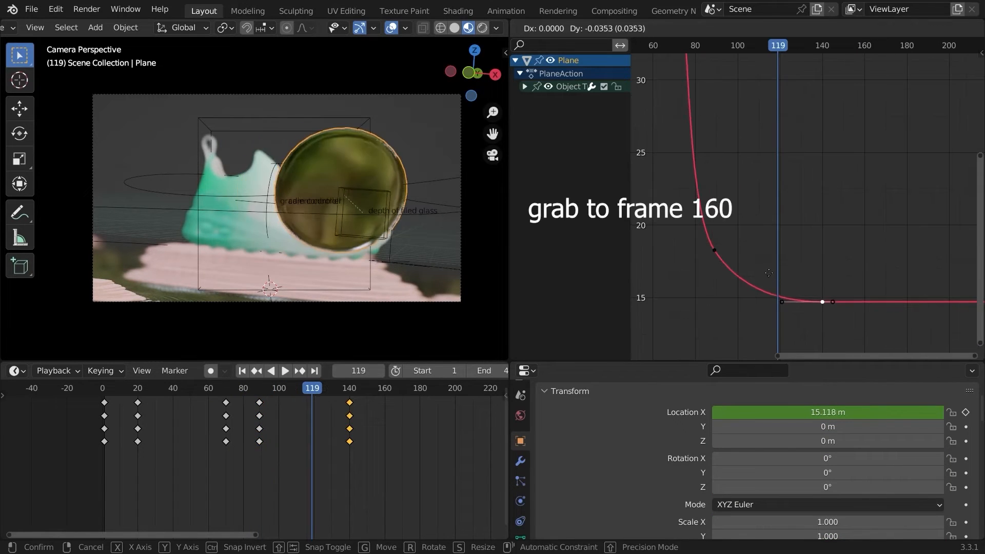
# - Move the last Location X keyframe to frame 160 and lower the frame 89 keyframe's value to about 17.4
pyautogui.click(810, 288)
pyautogui.press('Down')
pyautogui.click(715, 251)
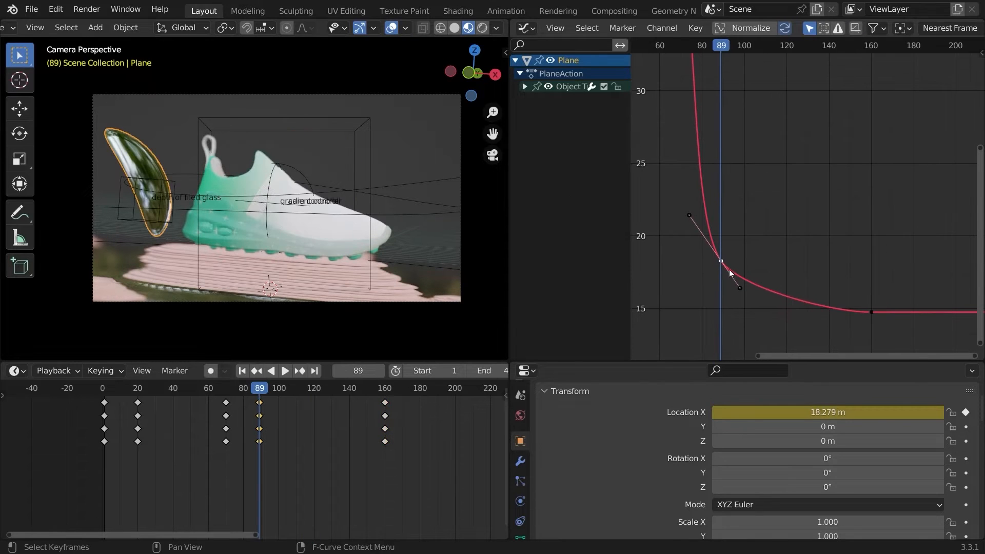
pyautogui.press('y')
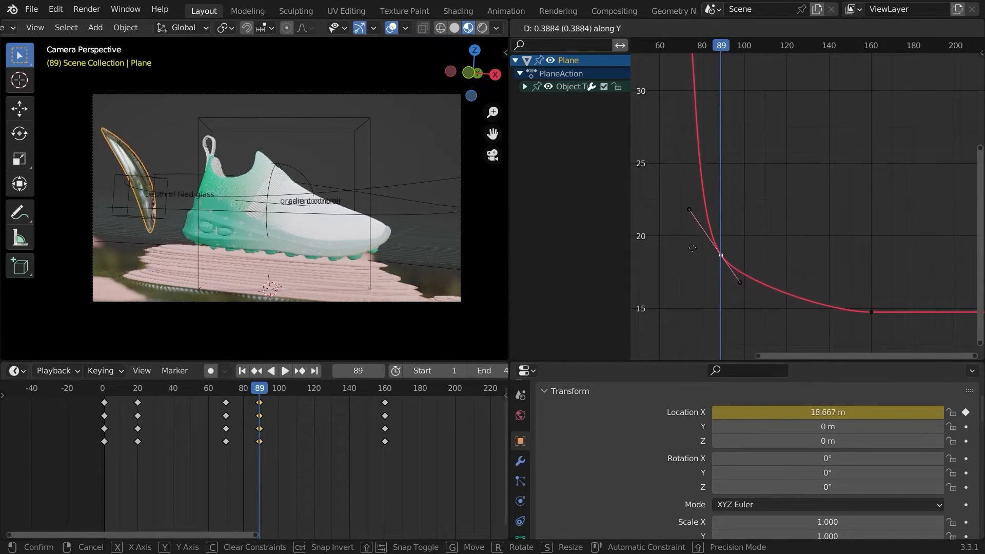
pyautogui.click(693, 264)
# - At frame 145, lower the NurbsPath control points on the camera side of the shoe along Z and play the animation
pyautogui.press('space')
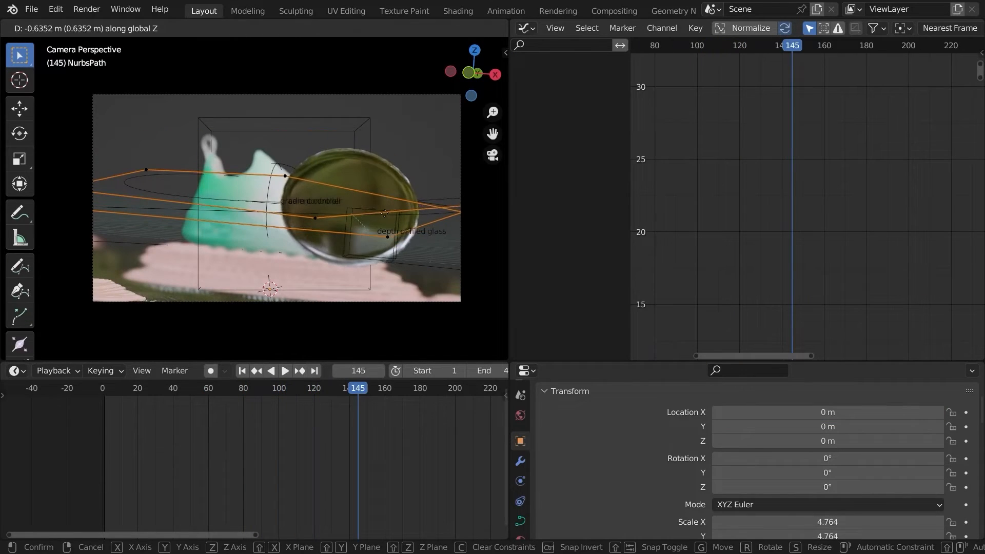
pyautogui.click(287, 190)
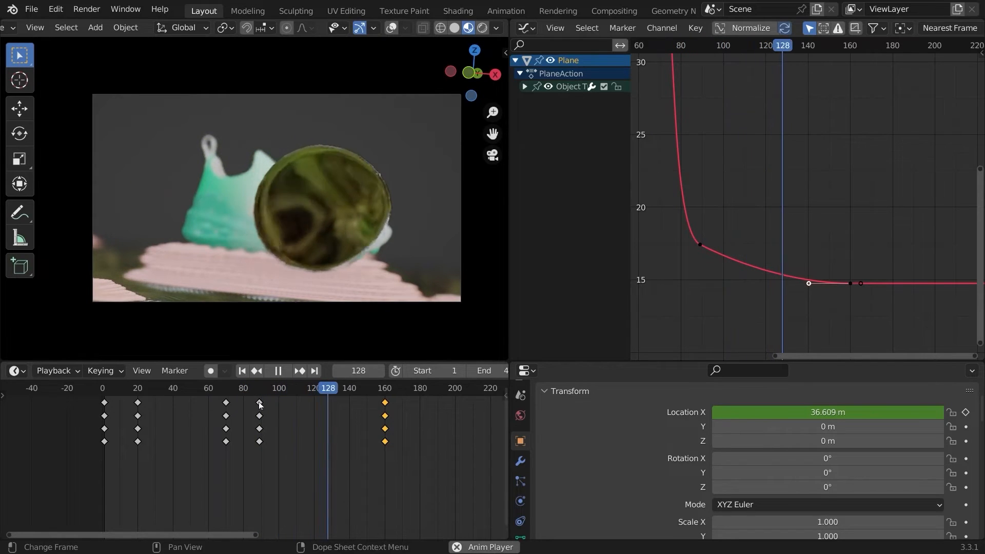
pyautogui.press('space')
pyautogui.press('x')
pyautogui.press('Escape')
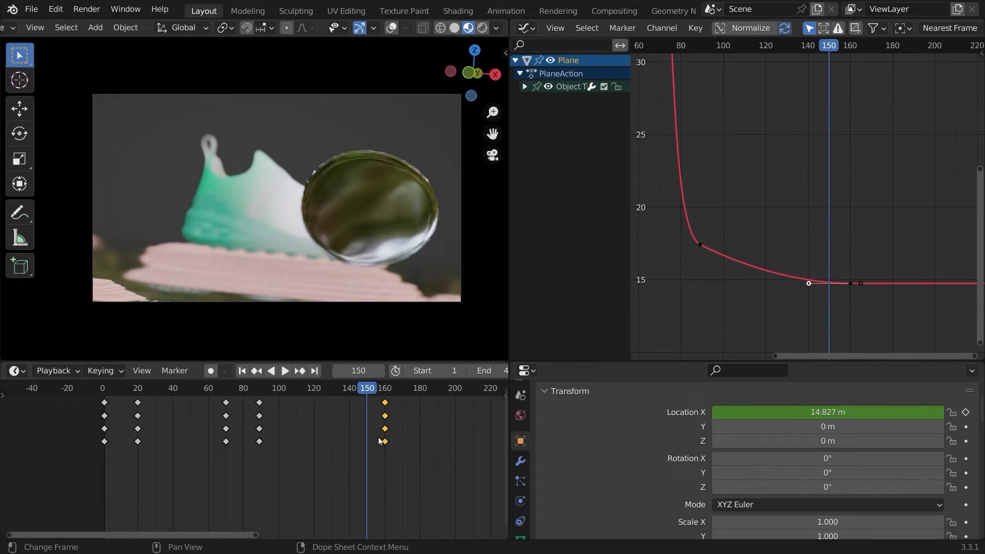
# - Move the disc's frame 160 keyframe to frame 150 and insert a Location X keyframe at frame 140
pyautogui.moveTo(379, 440); pyautogui.dragTo(362, 440)
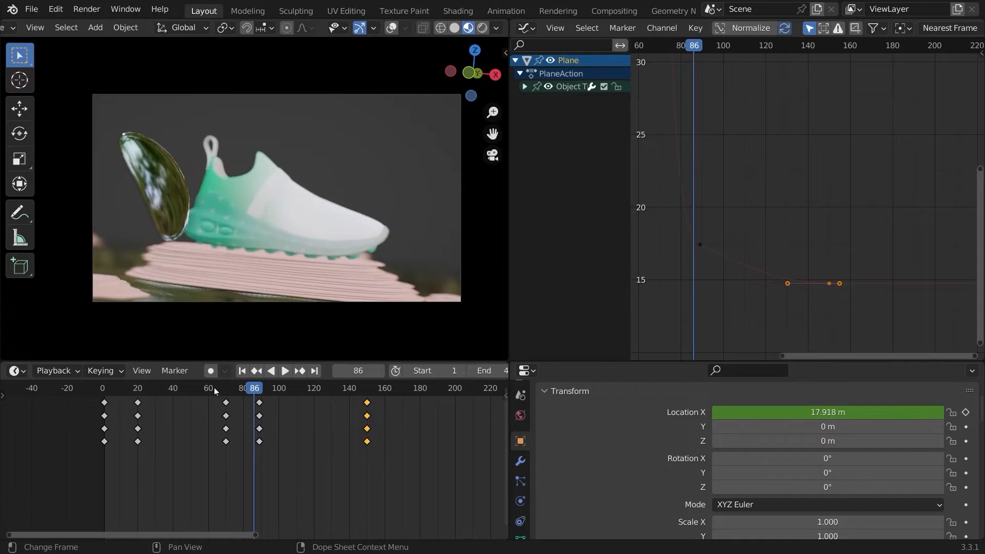
pyautogui.press('space')
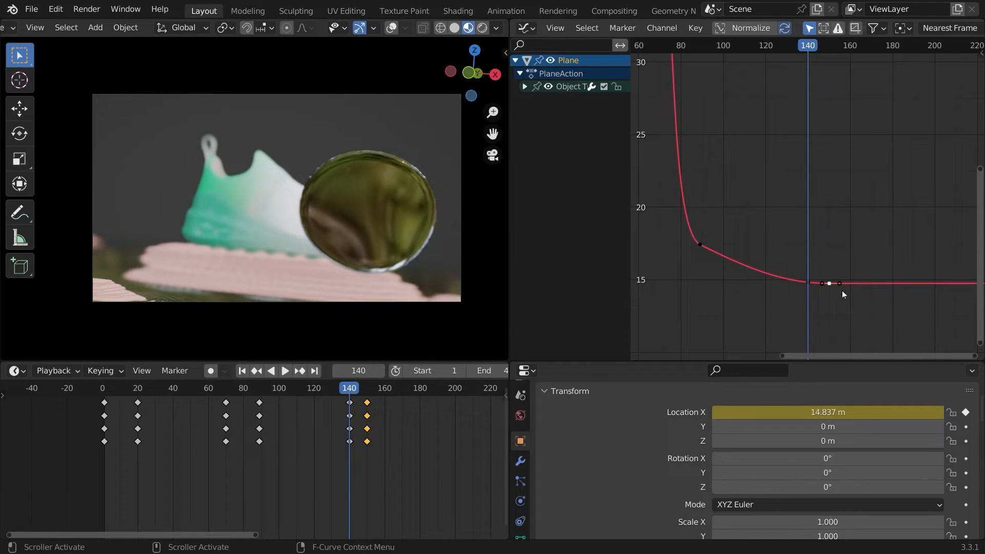
# - Lower the frame 150 Location X keyframe's value to about 10.35 m so the disc leaves the shot
pyautogui.press('Up')
pyautogui.press('g')
pyautogui.press('y')
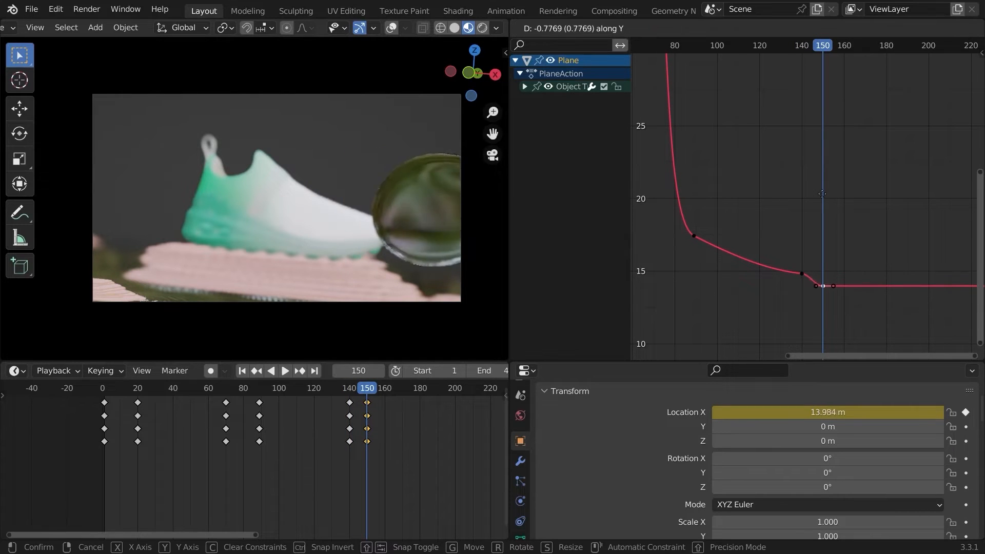
pyautogui.click(824, 246)
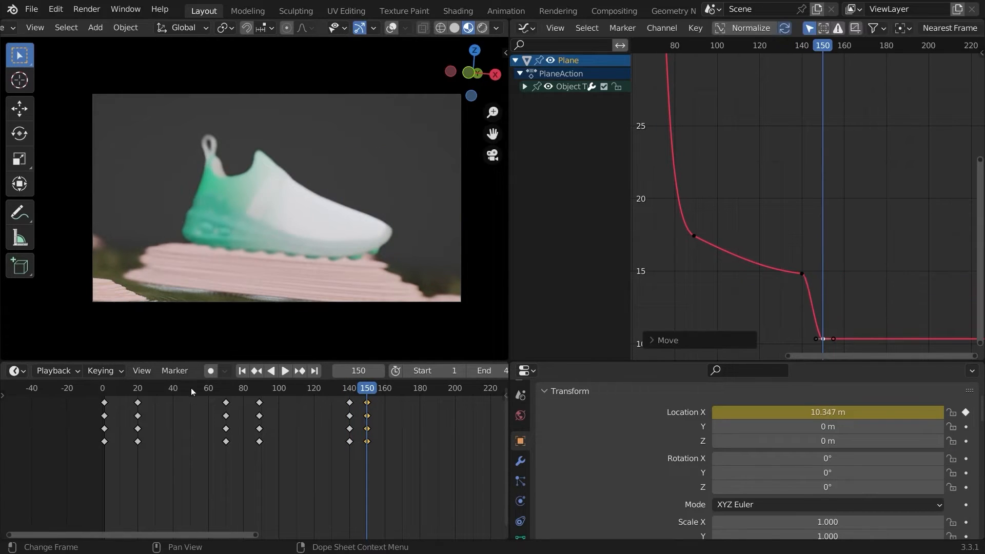
# - Play the animation from about frame 56 and scrub back to review the glass disc's sweep around the shoe
pyautogui.click(201, 389)
pyautogui.press('space')
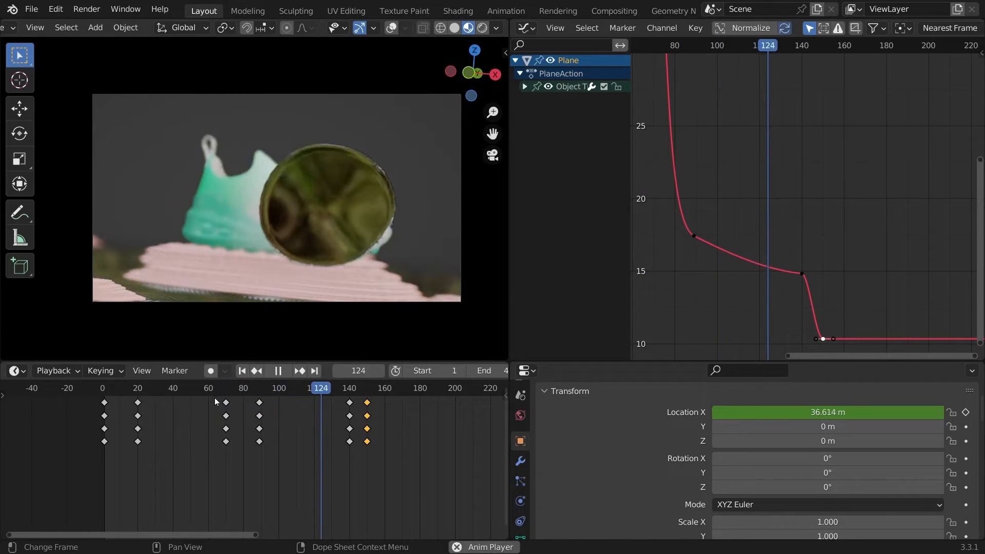
pyautogui.moveTo(269, 394); pyautogui.dragTo(190, 392)
pyautogui.press('space')
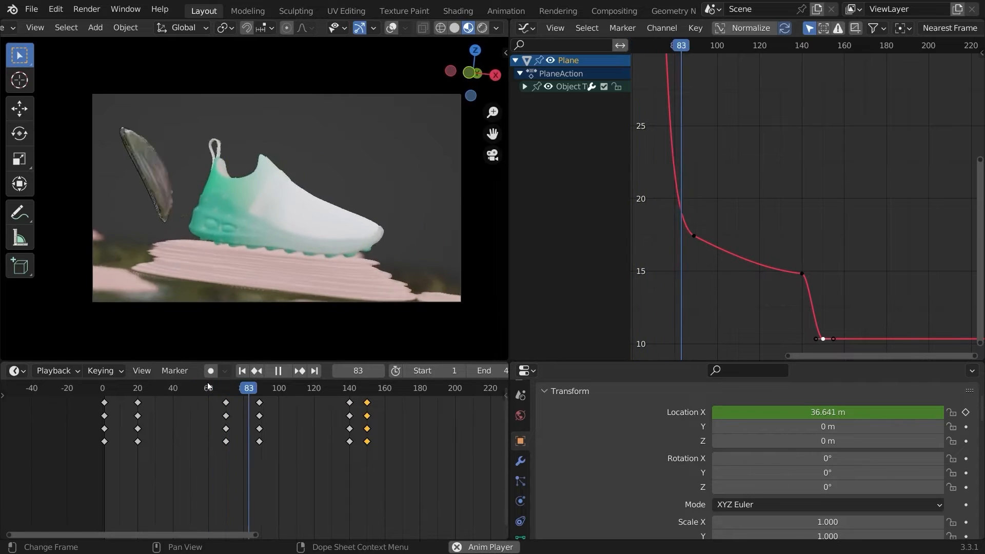
pyautogui.press('space')
# - Show the viewport overlays, select the cam controller and play the animation from frame 57
pyautogui.hotkey('shift', 'alt', 'z')
pyautogui.click(305, 140)
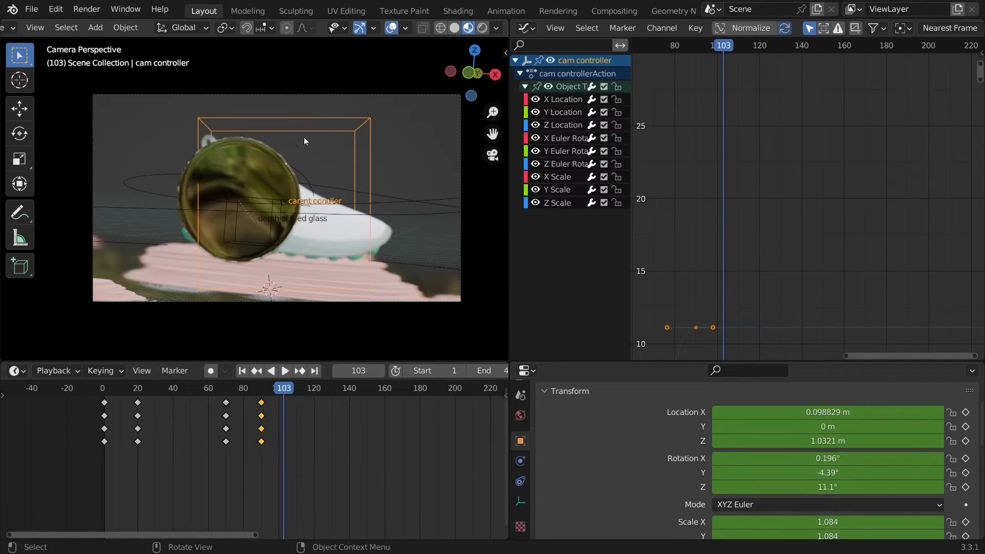
pyautogui.click(198, 388)
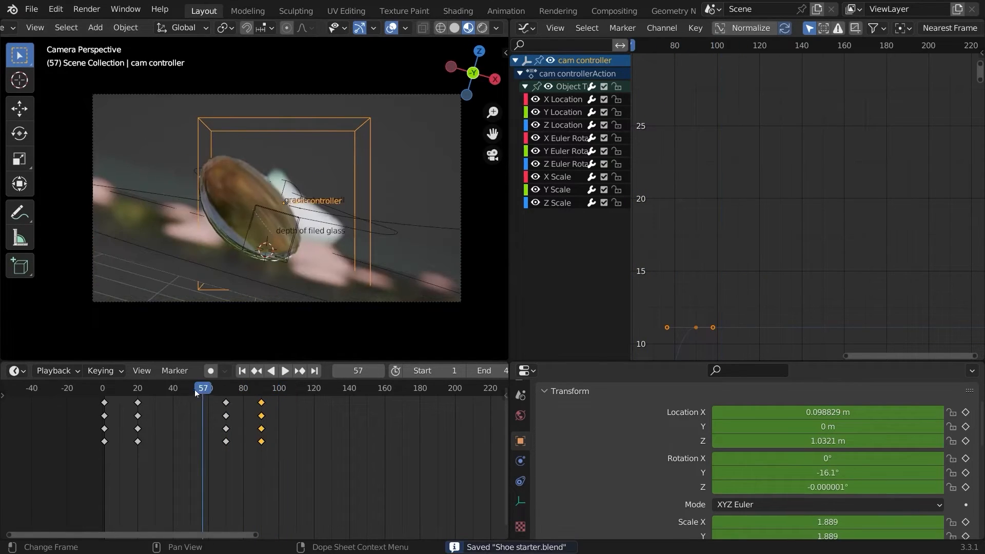
pyautogui.press('space')
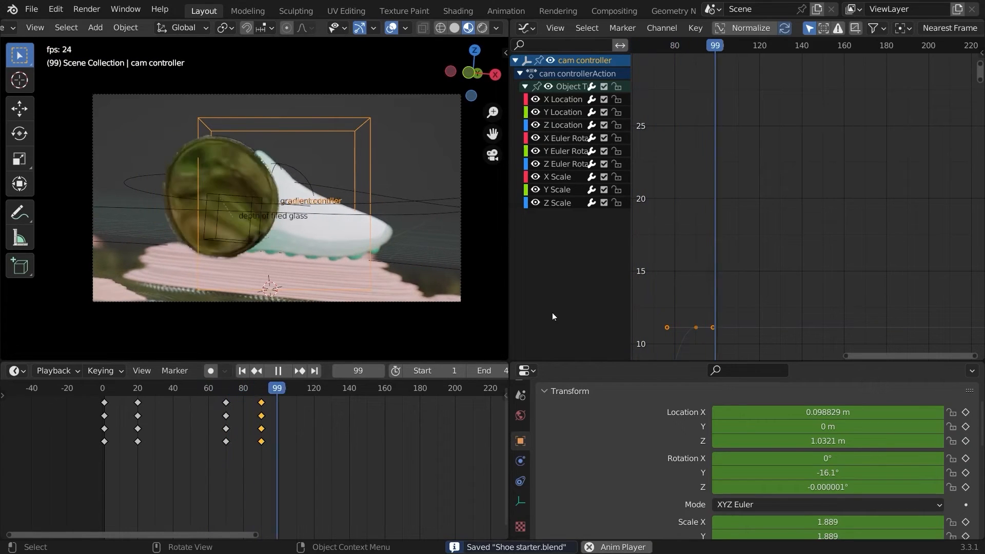
pyautogui.press('space')
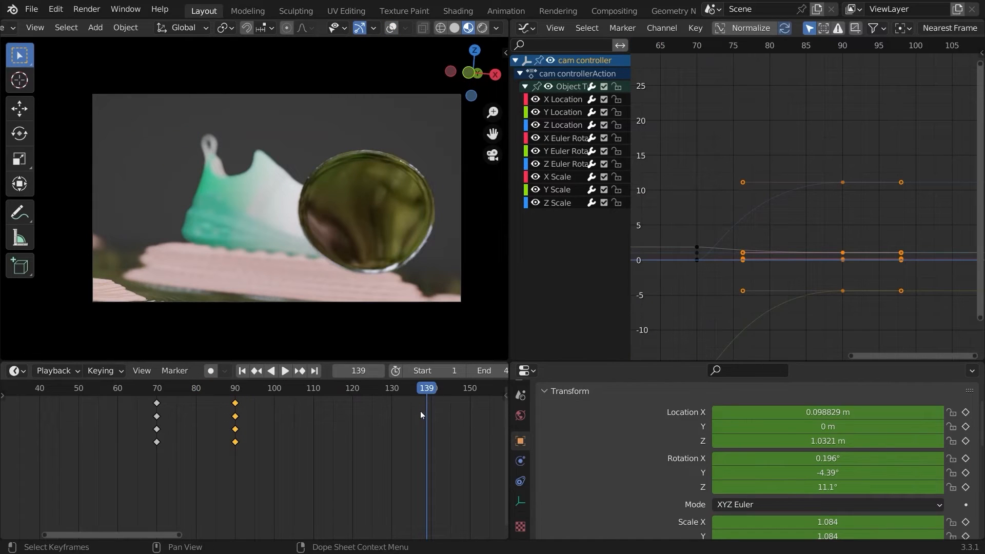
# - At frame 140, scale the cam controller to about 1.08, rotate it slightly and insert a Location, Rotation & Scale keyframe
pyautogui.press('Right')
pyautogui.press('s')
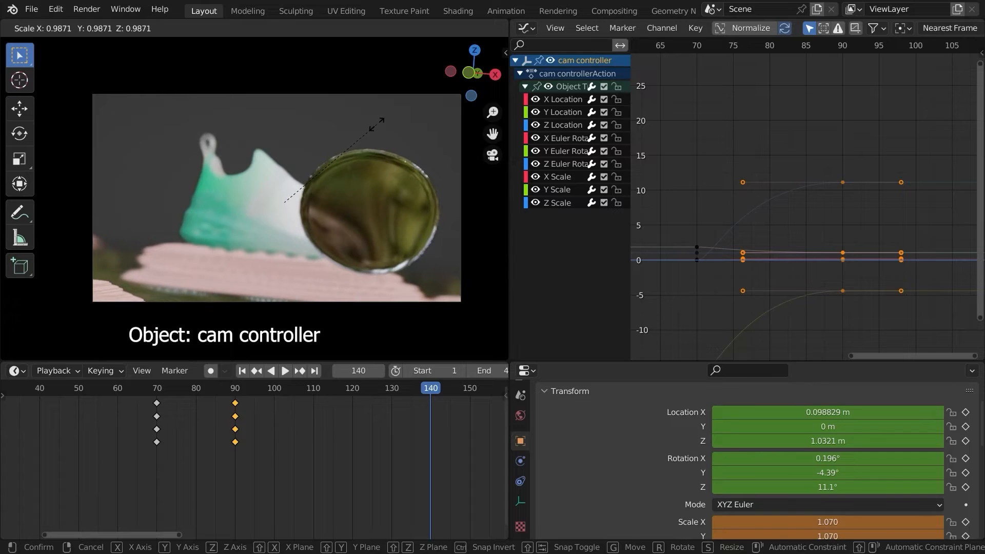
pyautogui.click(371, 119)
pyautogui.press('r')
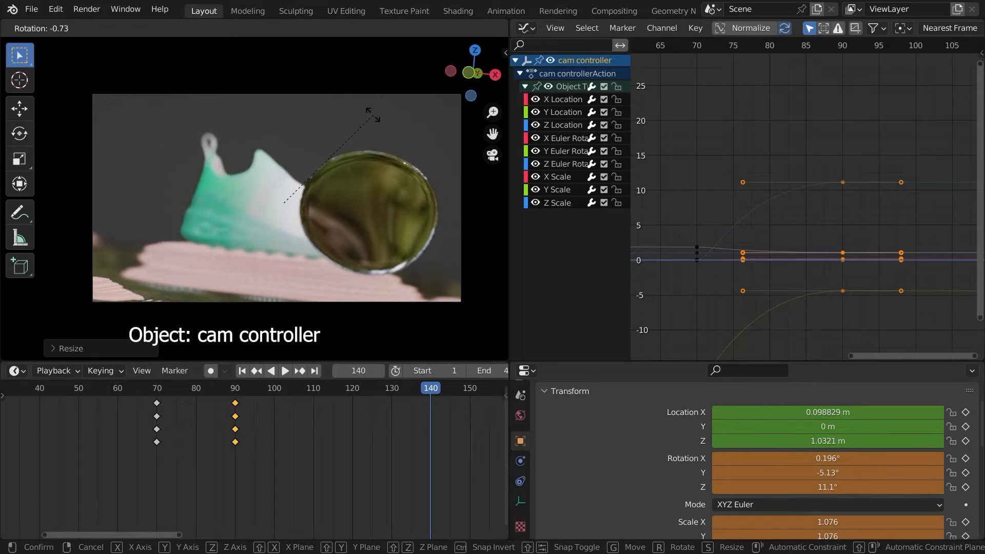
pyautogui.click(382, 132)
pyautogui.press('i')
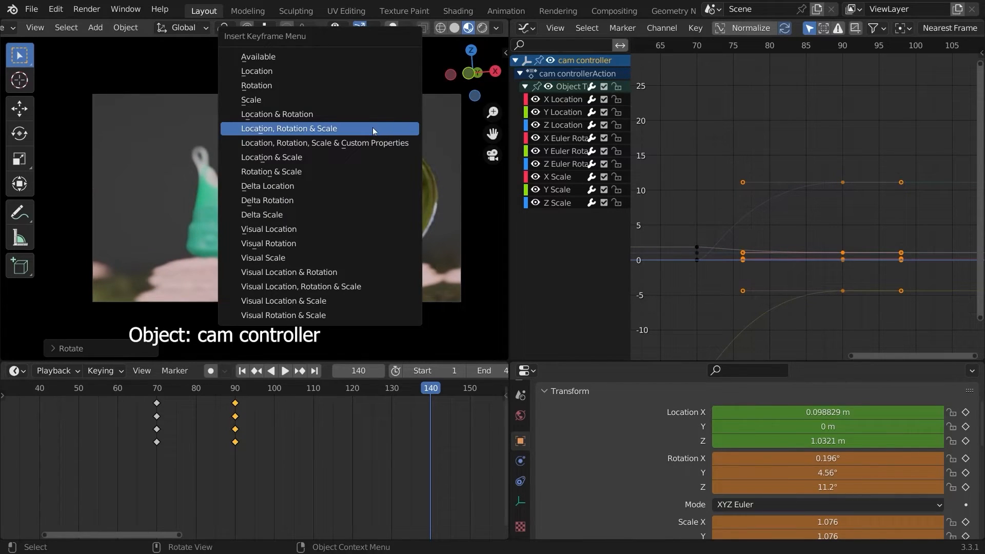
pyautogui.click(373, 128)
# - At frame 90, scale the cam controller up to about 1.25, insert a Location, Rotation & Scale keyframe and play the animation
pyautogui.click(235, 394)
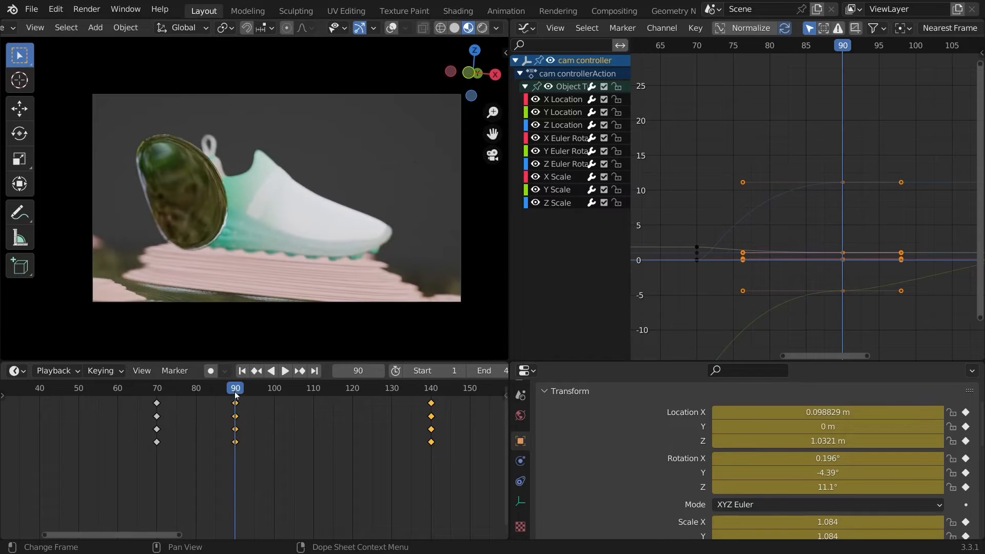
pyautogui.press('s')
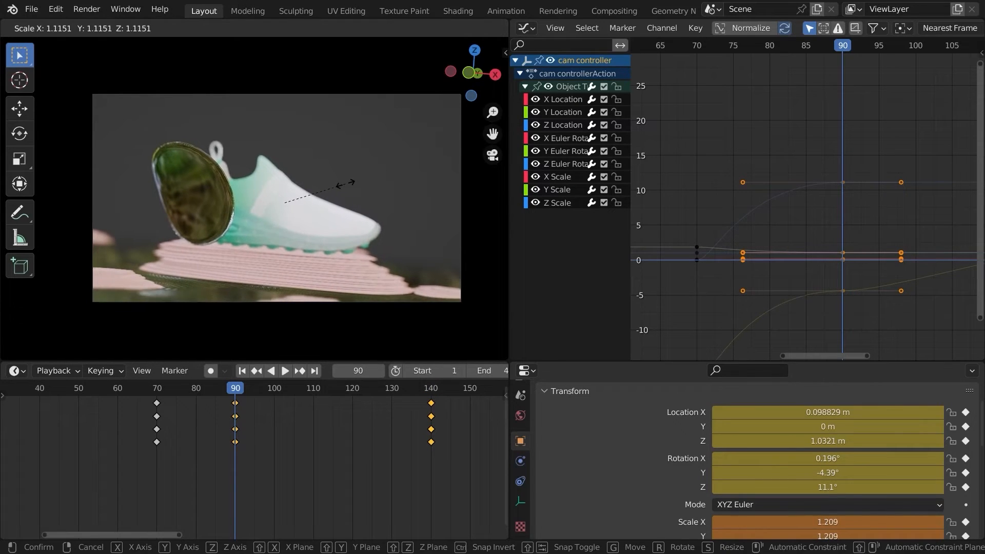
pyautogui.press('r')
pyautogui.click(344, 183)
pyautogui.press('i')
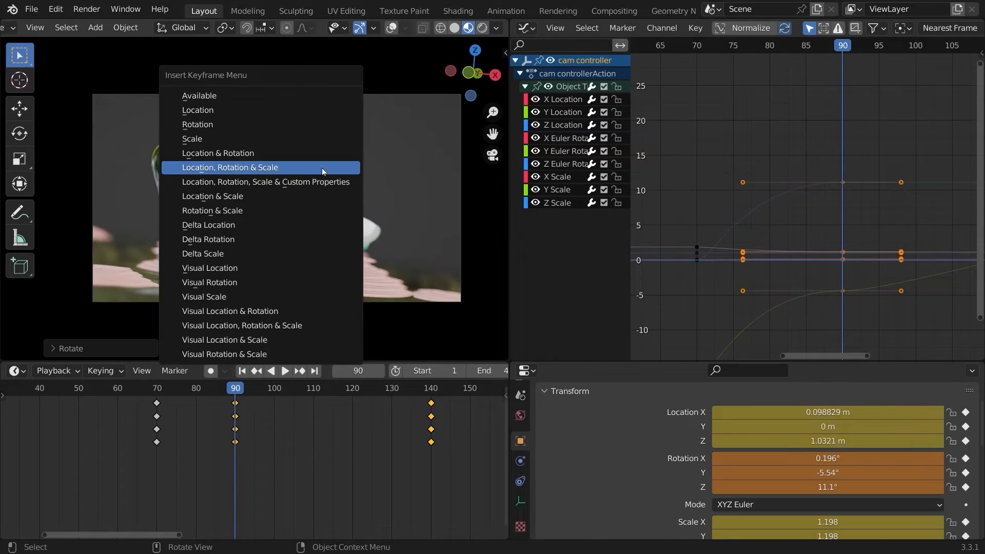
pyautogui.click(294, 171)
pyautogui.press('Home')
pyautogui.click(64, 398)
pyautogui.press('space')
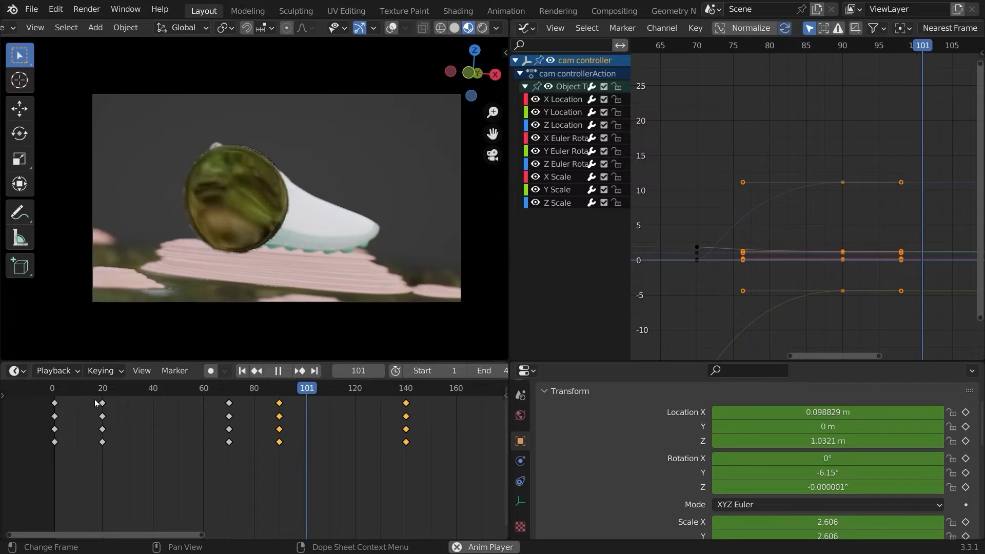
# - Shorten the outgoing handles of the cam controller's frame 90 keyframes by 6 frames along X
pyautogui.moveTo(225, 393); pyautogui.dragTo(282, 395)
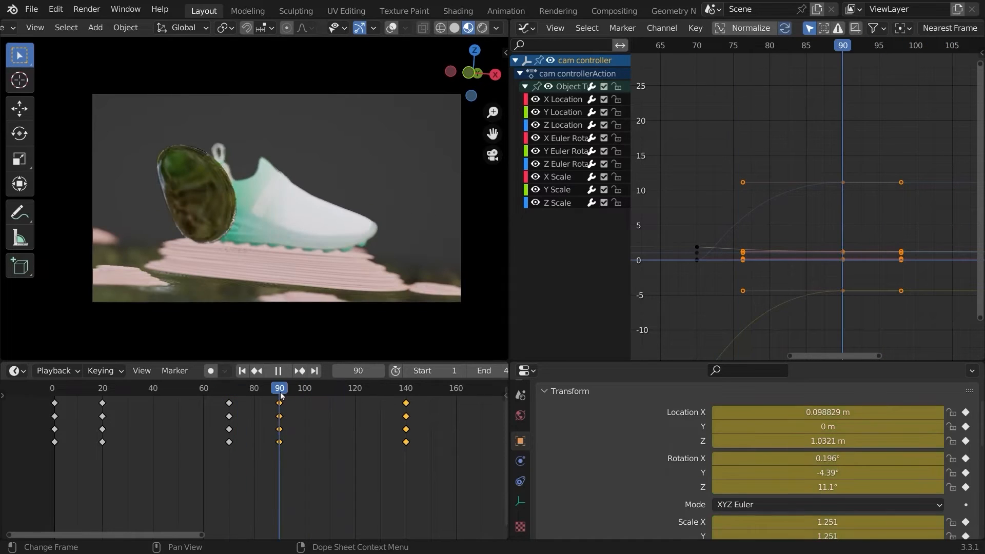
pyautogui.moveTo(820, 200)
pyautogui.keyDown('ctrl'); pyautogui.mouseDown(button='middle')
pyautogui.moveTo(779, 282)
pyautogui.moveTo(817, 216)
pyautogui.moveTo(810, 208)
pyautogui.mouseUp(button='middle'); pyautogui.keyUp('ctrl')
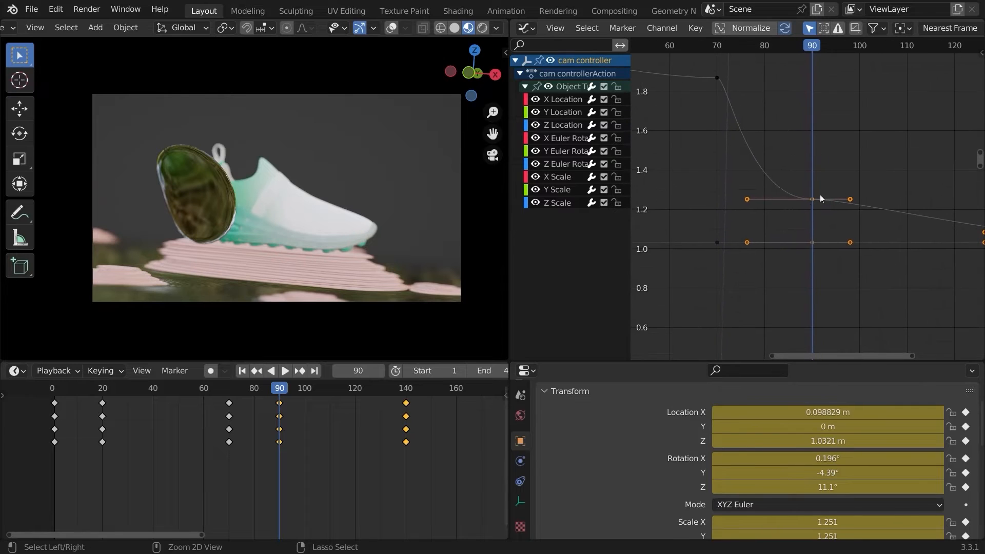
pyautogui.keyDown('ctrl'); pyautogui.moveTo(805, 294); pyautogui.dragTo(817, 234, button='middle'); pyautogui.keyUp('ctrl')
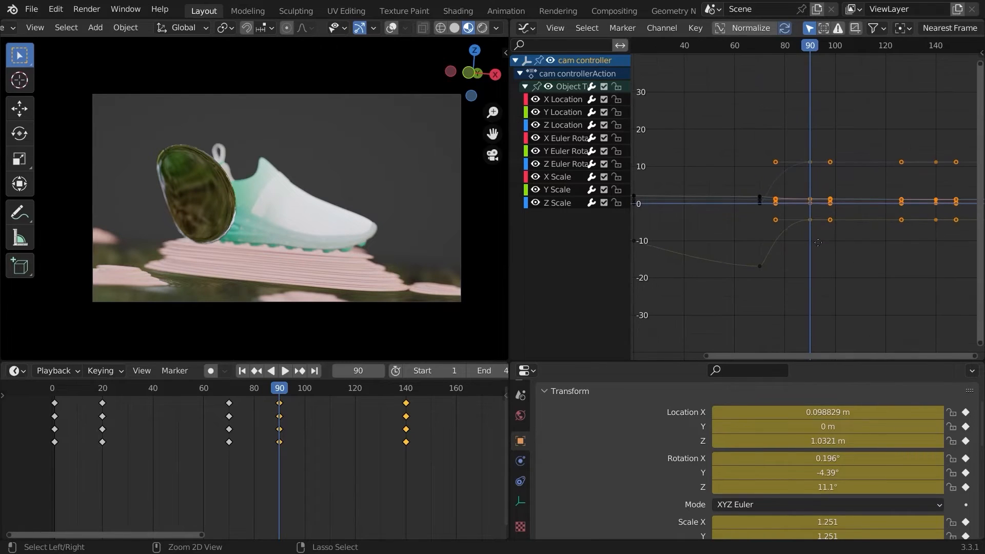
pyautogui.moveTo(804, 179); pyautogui.dragTo(791, 225, button='middle')
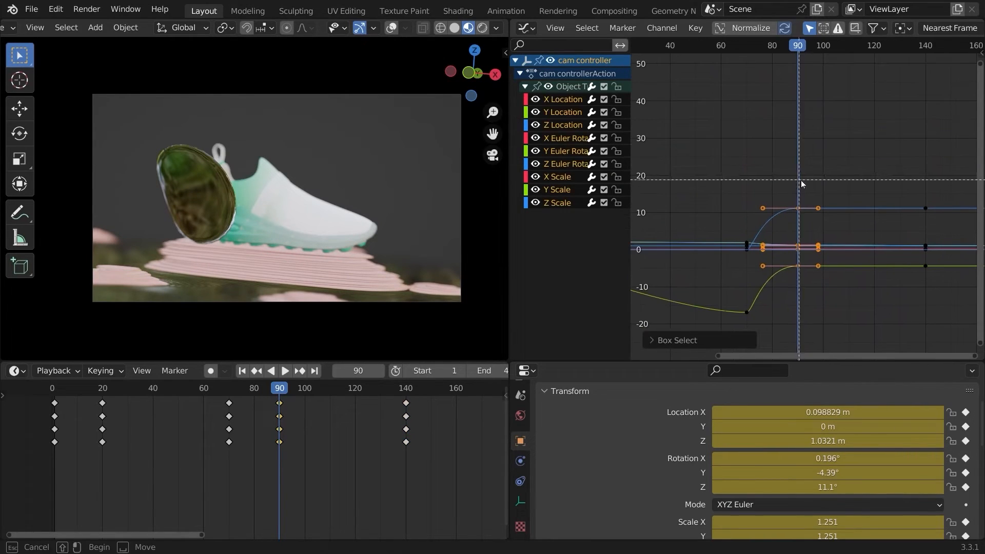
pyautogui.keyDown('ctrl'); pyautogui.moveTo(748, 267); pyautogui.dragTo(715, 318); pyautogui.keyUp('ctrl')
pyautogui.keyDown('ctrl'); pyautogui.moveTo(804, 249); pyautogui.dragTo(816, 208, button='middle'); pyautogui.keyUp('ctrl')
pyautogui.moveTo(800, 354); pyautogui.dragTo(817, 197, button='middle')
pyautogui.press('g')
pyautogui.press('x')
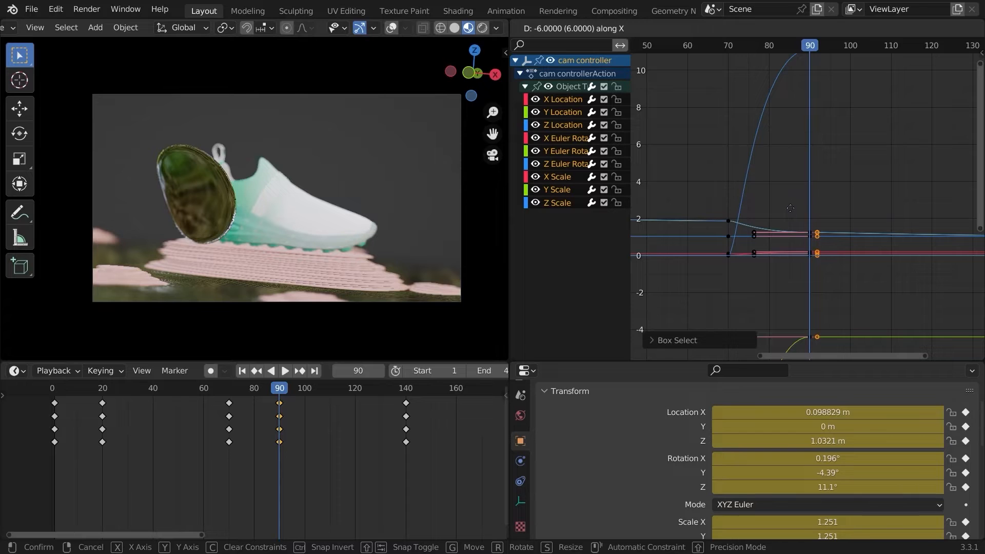
pyautogui.click(790, 208)
# - Play the animation from about frame 37 to review the camera motion with the shortened curve handles
pyautogui.press('Home')
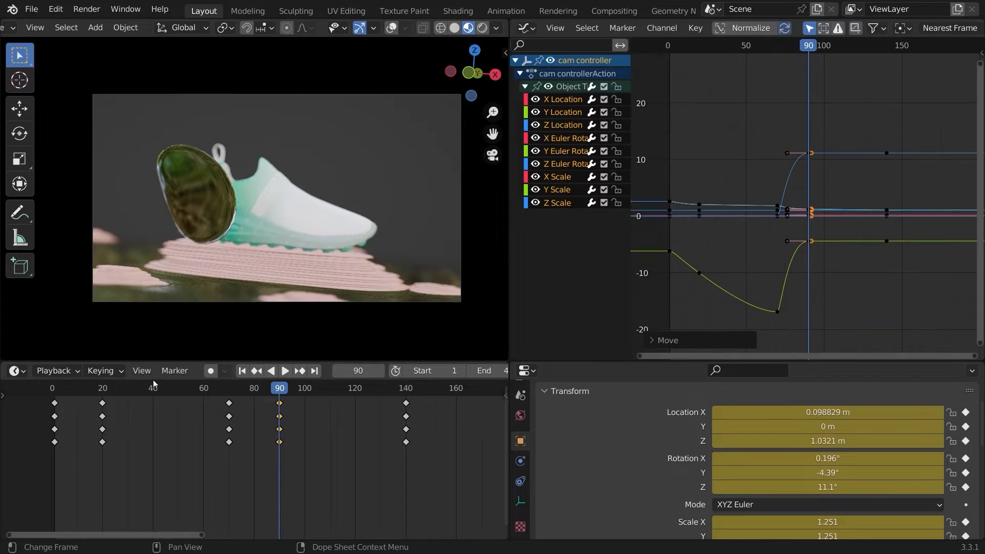
pyautogui.click(146, 387)
pyautogui.press('space')
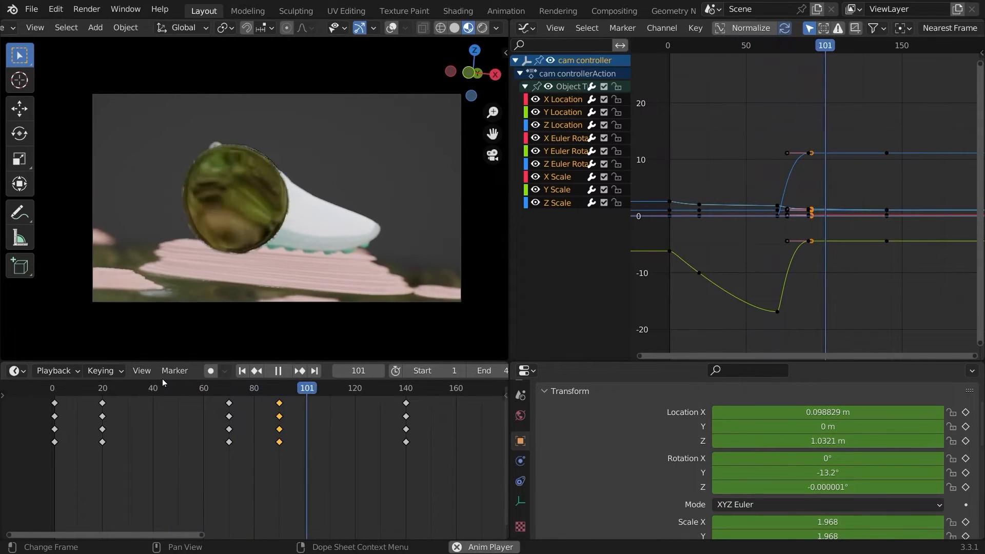
pyautogui.press('space')
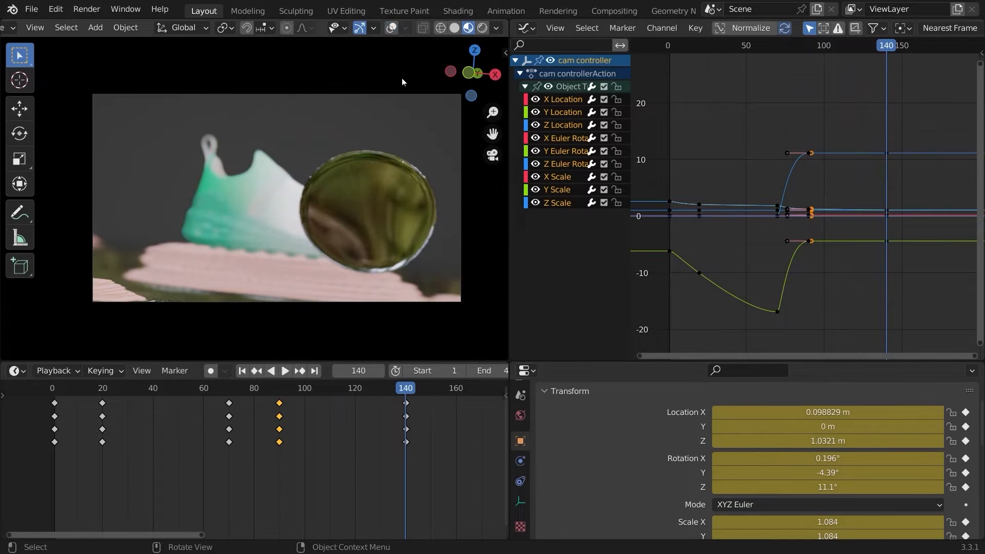
# - At frame 140, scale the cam controller to about 1.00, trackball-rotate it to about 16.9° in Z and keyframe its location, rotation and scale
pyautogui.press('s')
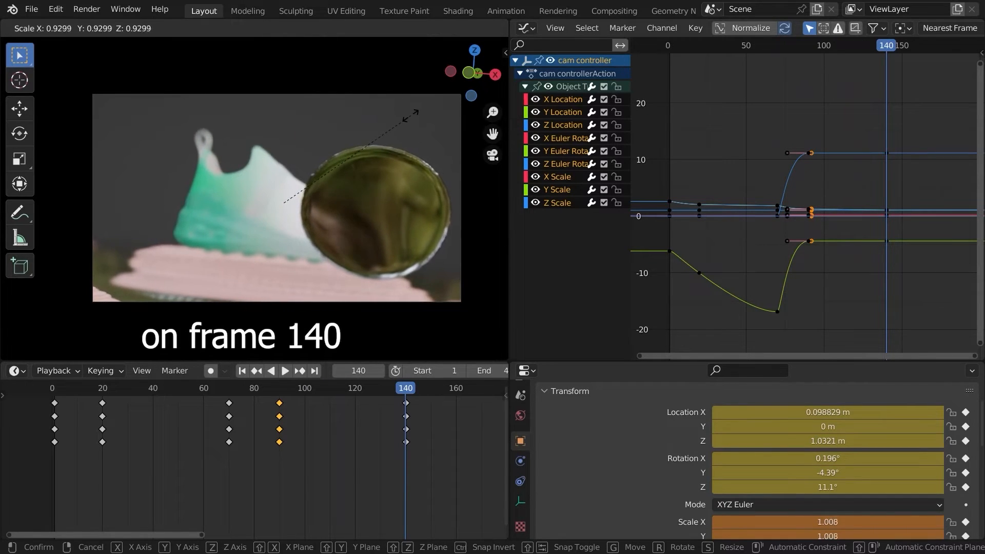
pyautogui.click(380, 141)
pyautogui.press('r')
pyautogui.press('r')
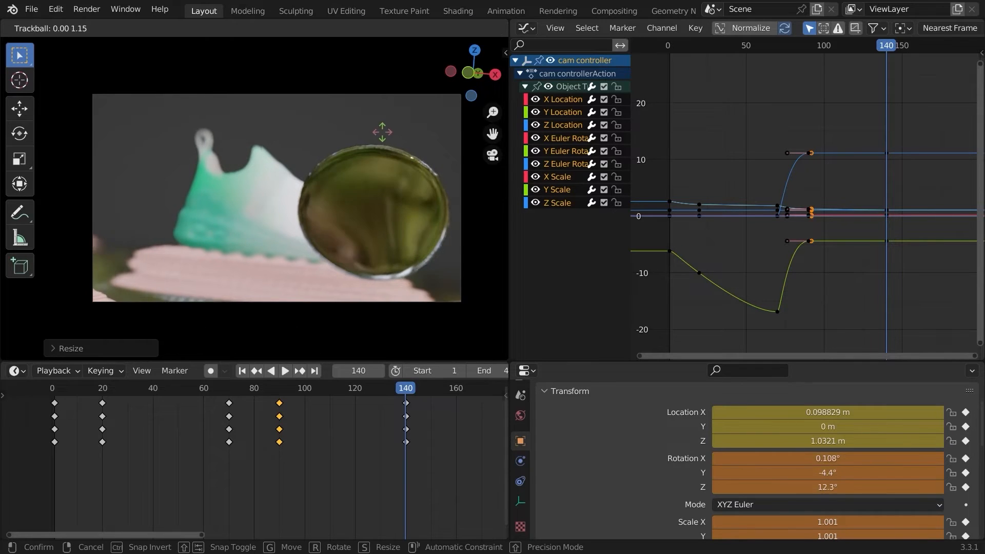
pyautogui.click(386, 131)
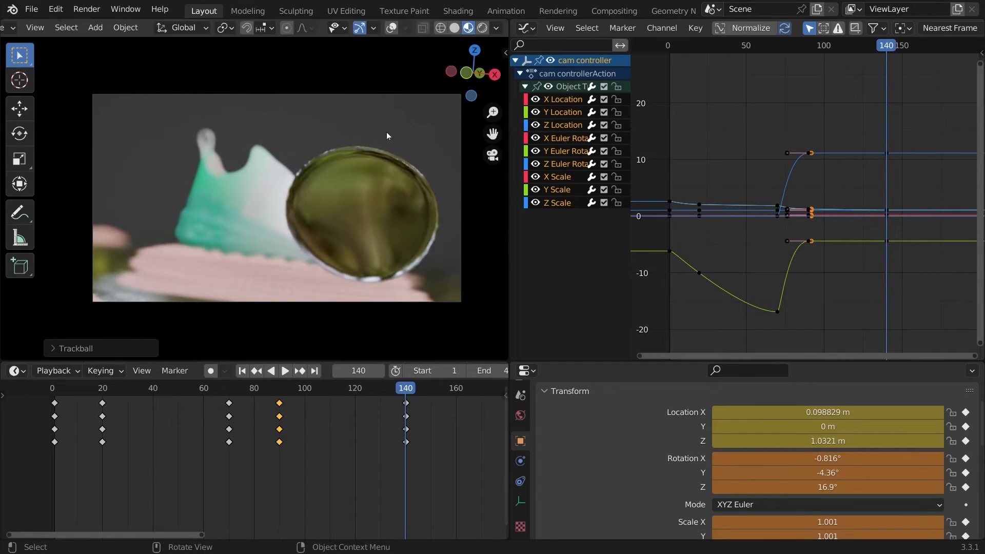
pyautogui.press('i')
pyautogui.click(385, 139)
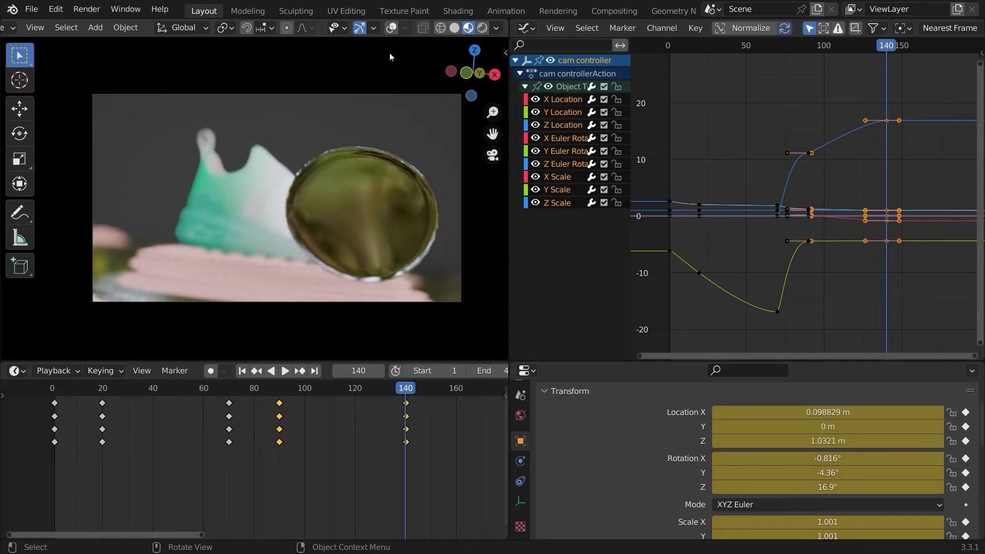
# - Play the animation from frame 1 and replay it from about frame 65 to review the camera's turn
pyautogui.click(56, 389)
pyautogui.press('space')
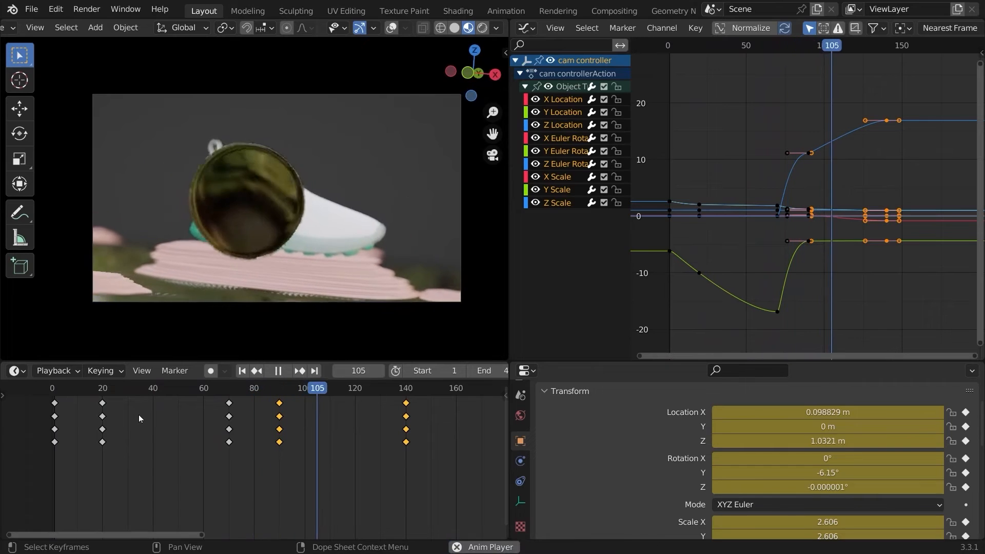
pyautogui.click(250, 393)
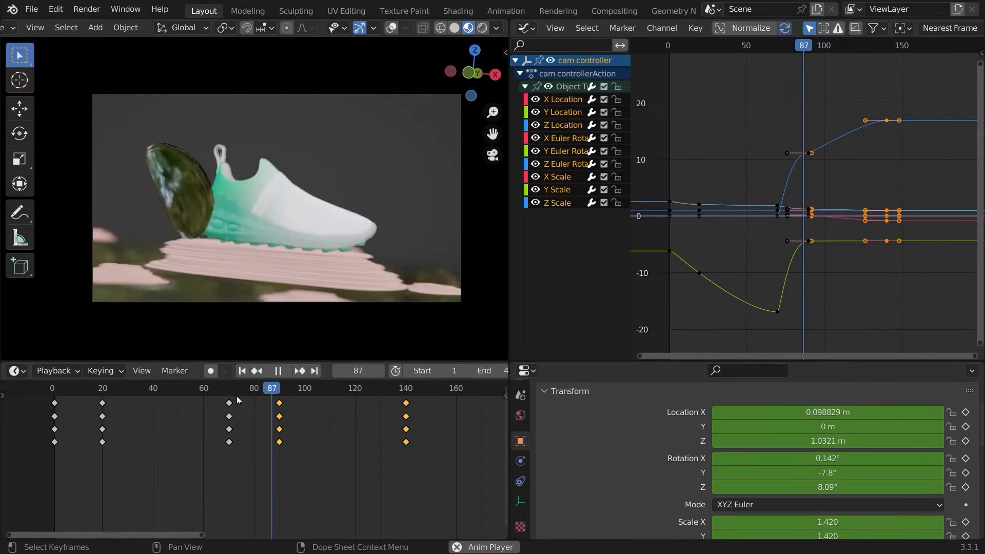
pyautogui.press('space')
pyautogui.click(217, 389)
pyautogui.press('space')
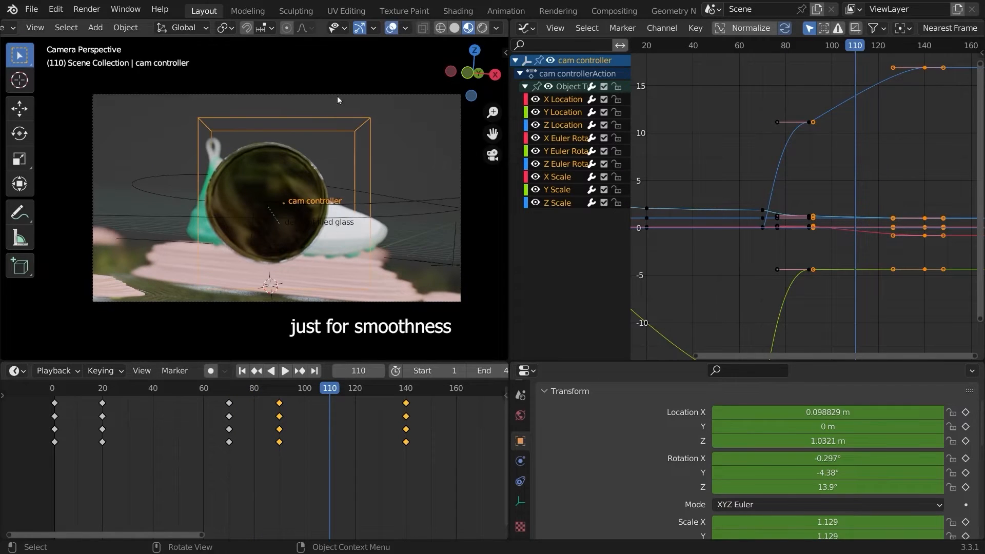
# - Insert a Location, Rotation & Scale keyframe for the cam controller at frame 110, move it to frame 90 and play the animation
pyautogui.press('i')
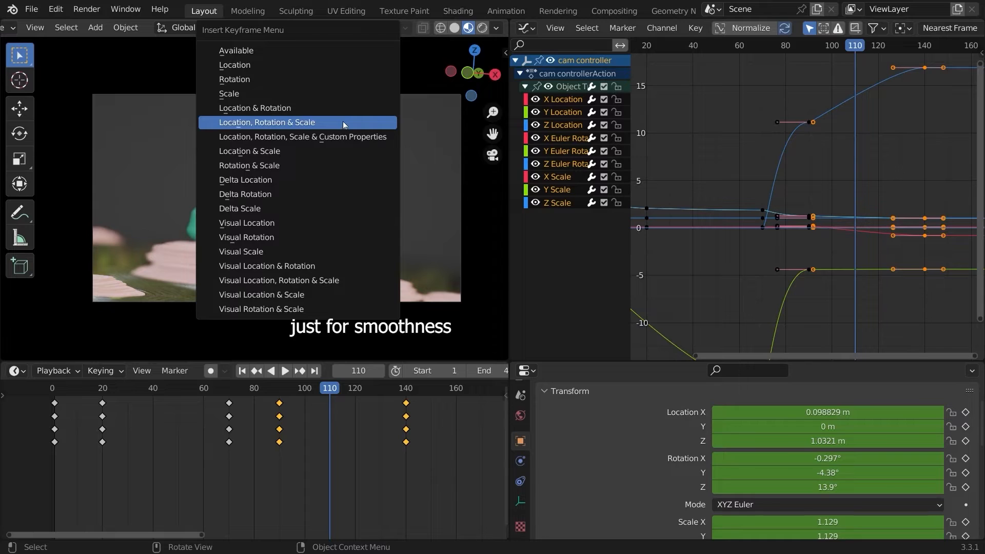
pyautogui.click(342, 122)
pyautogui.keyDown('ctrl'); pyautogui.moveTo(314, 427); pyautogui.dragTo(366, 421, button='middle'); pyautogui.keyUp('ctrl')
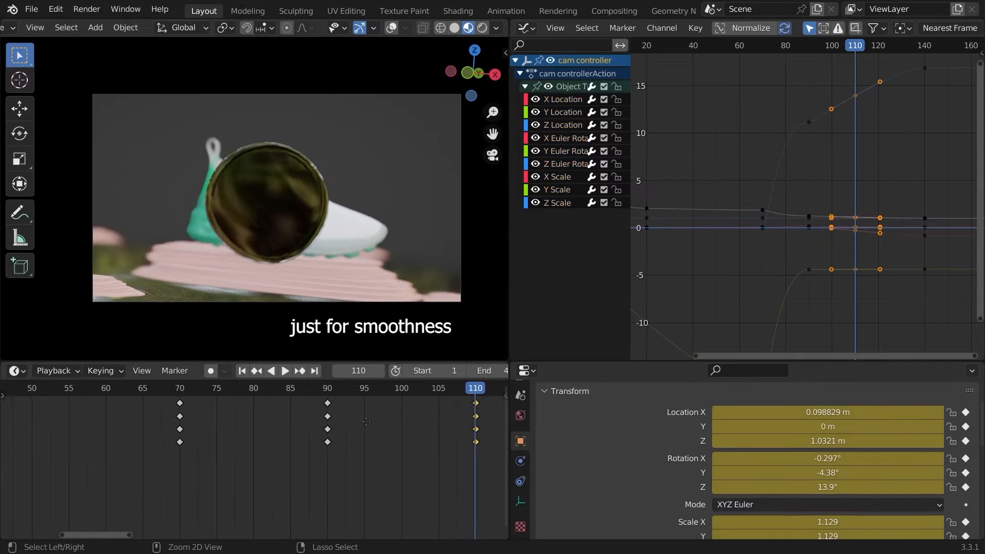
pyautogui.press('g')
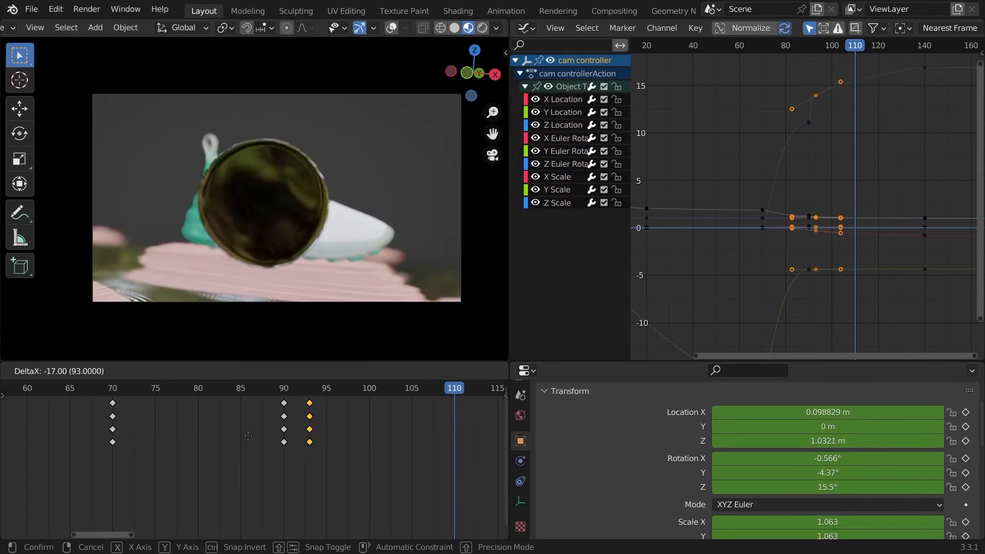
pyautogui.press('space')
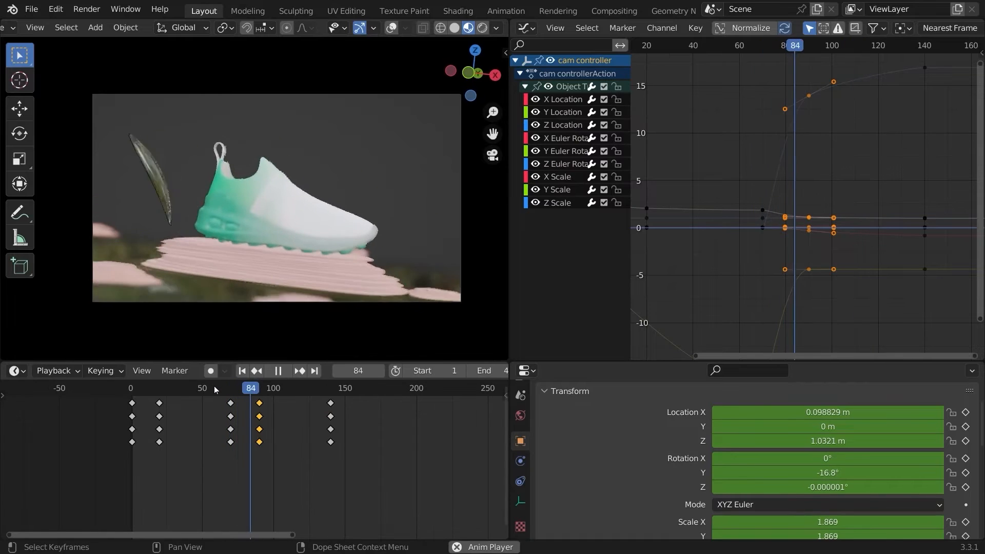
pyautogui.press('space')
# - At frame 90, scale the cam controller up to about 1.24 and play the animation
pyautogui.press('Down')
pyautogui.press('s')
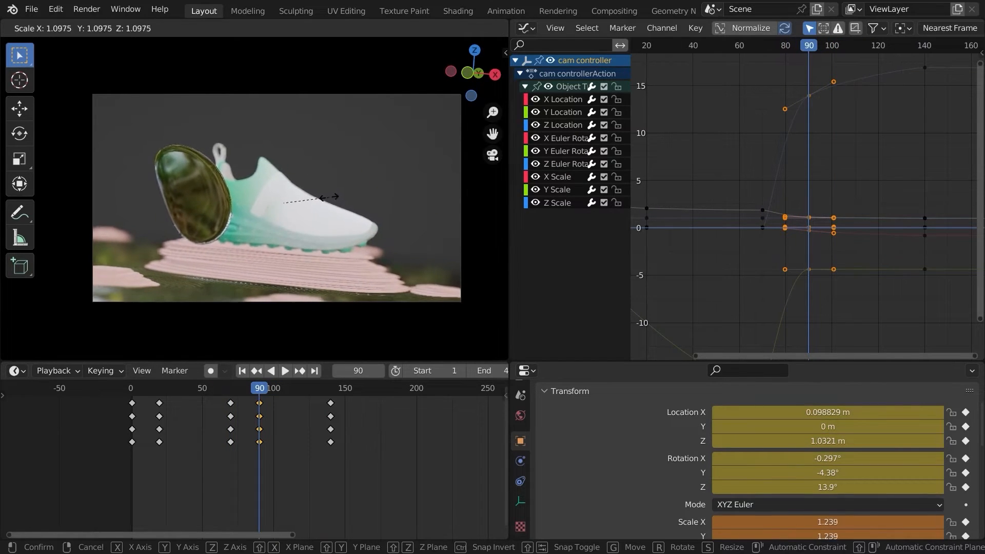
pyautogui.click(328, 197)
pyautogui.press('space')
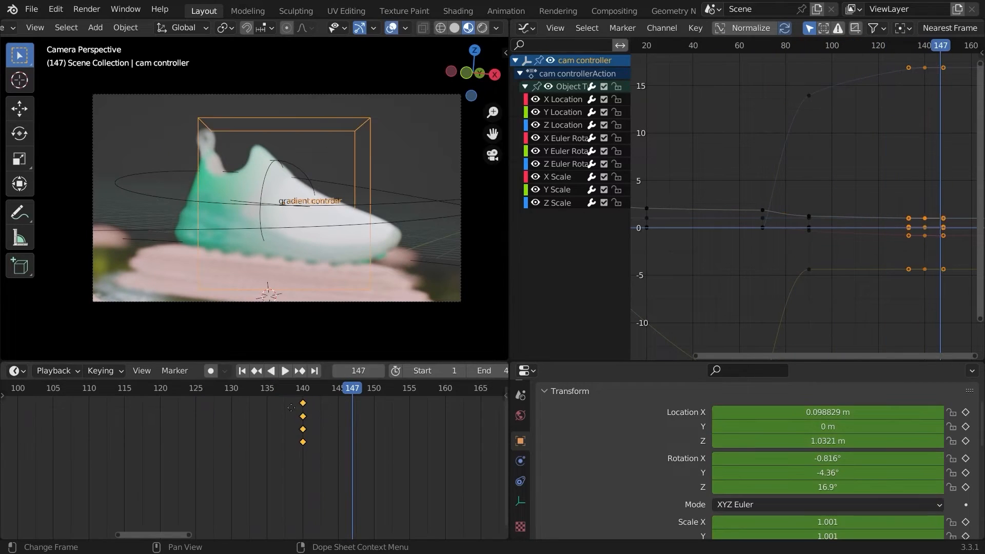
# - Move the cam controller's frame 140 keyframes to frame 135 and set the current frame to 135
pyautogui.press('g')
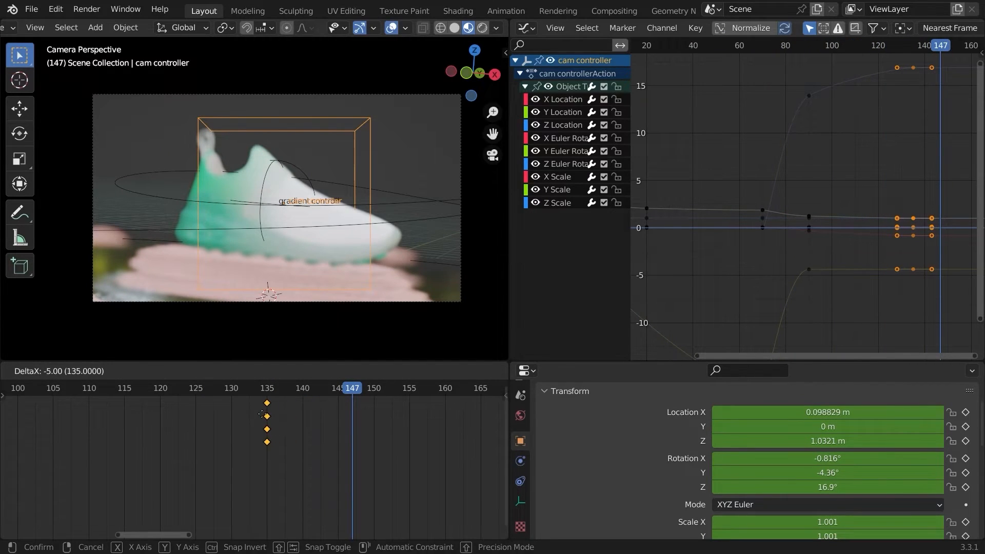
pyautogui.click(262, 414)
pyautogui.click(269, 390)
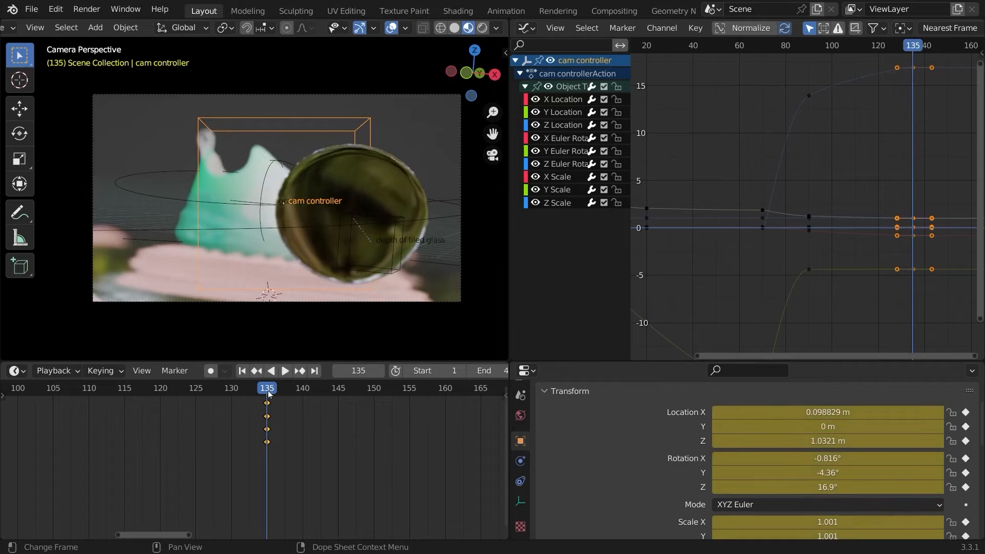
# - Select the glass disc and shift its last two sets of keyframes 5 frames earlier, to frames 135 and 145
pyautogui.click(315, 165)
pyautogui.moveTo(410, 489); pyautogui.dragTo(262, 380)
pyautogui.press('g')
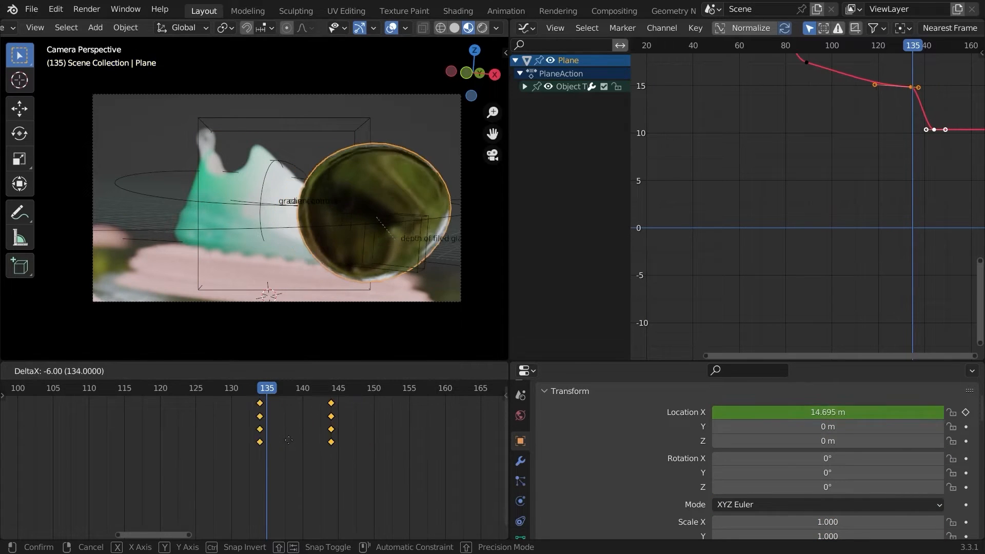
pyautogui.click(301, 427)
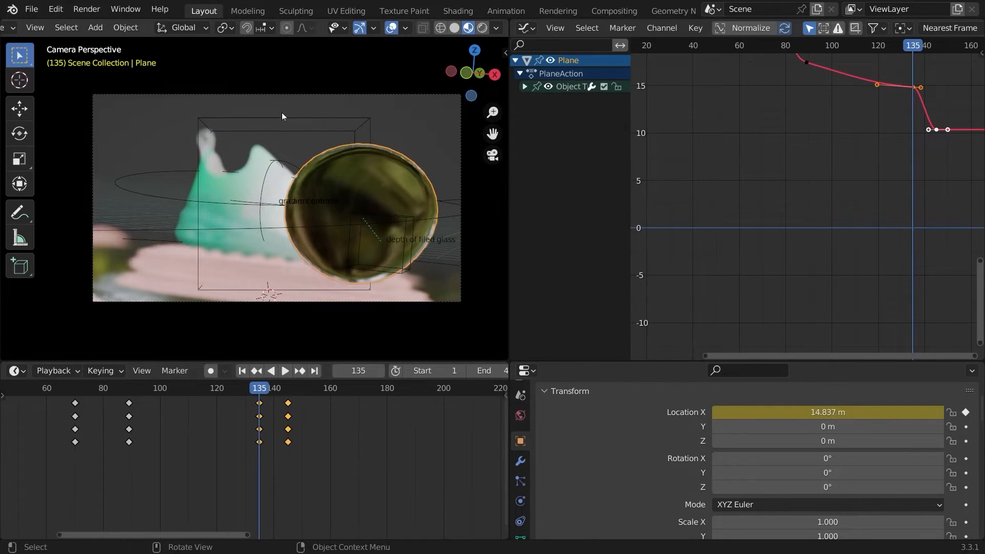
# - At frame 145, rotate the cam controller to about 152° in Z, scale it to about 2.26 and keyframe its location, rotation and scale
pyautogui.click(282, 186)
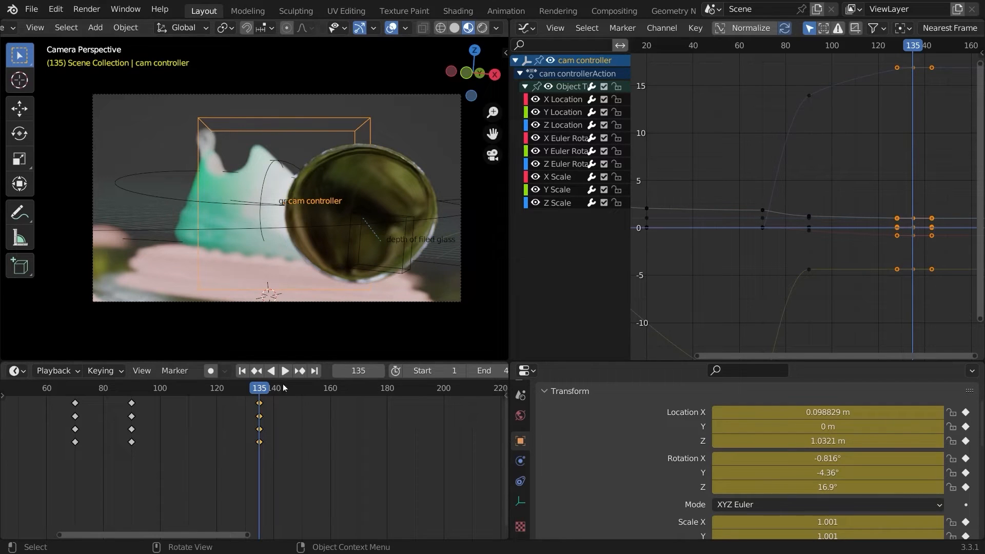
pyautogui.moveTo(260, 392); pyautogui.dragTo(287, 389)
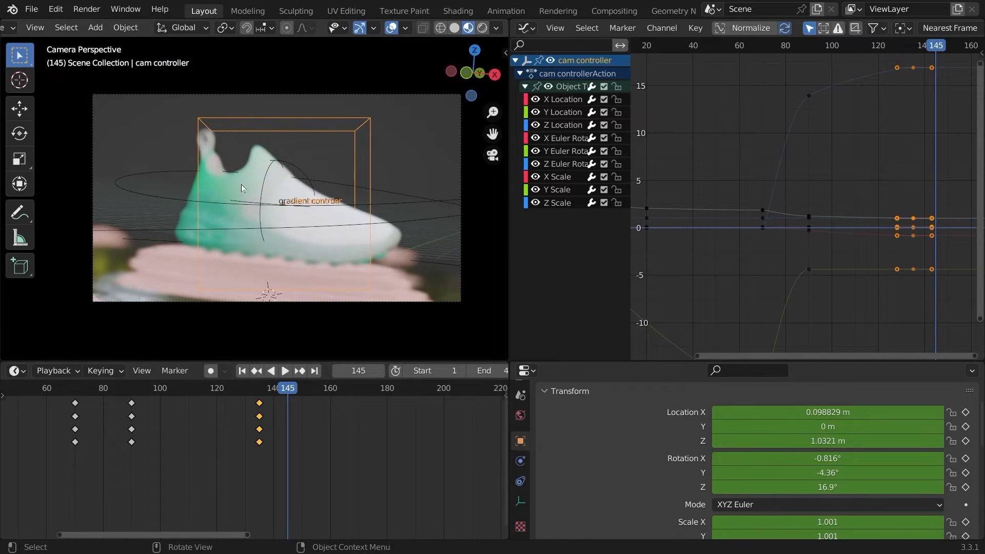
pyautogui.press('r')
pyautogui.press('z')
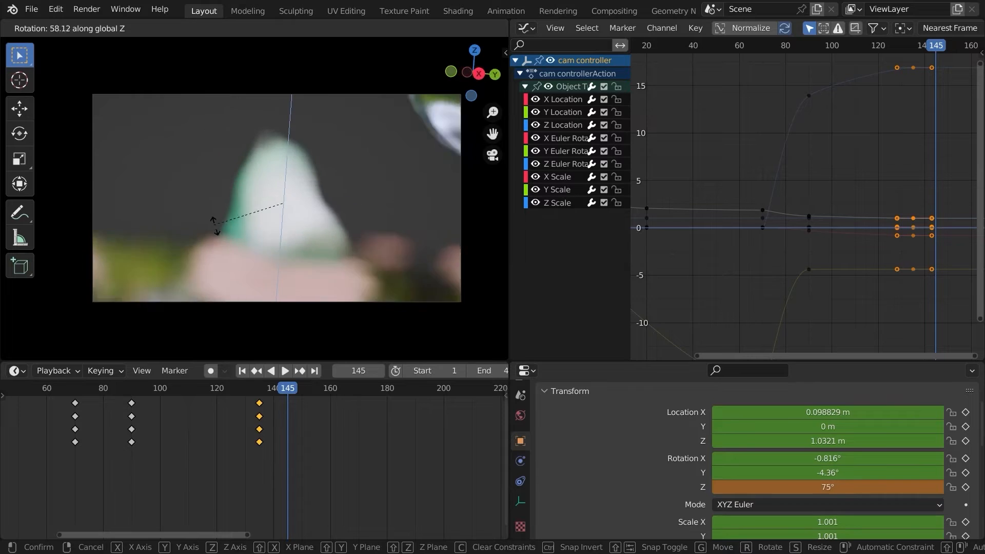
pyautogui.click(284, 244)
pyautogui.press('s')
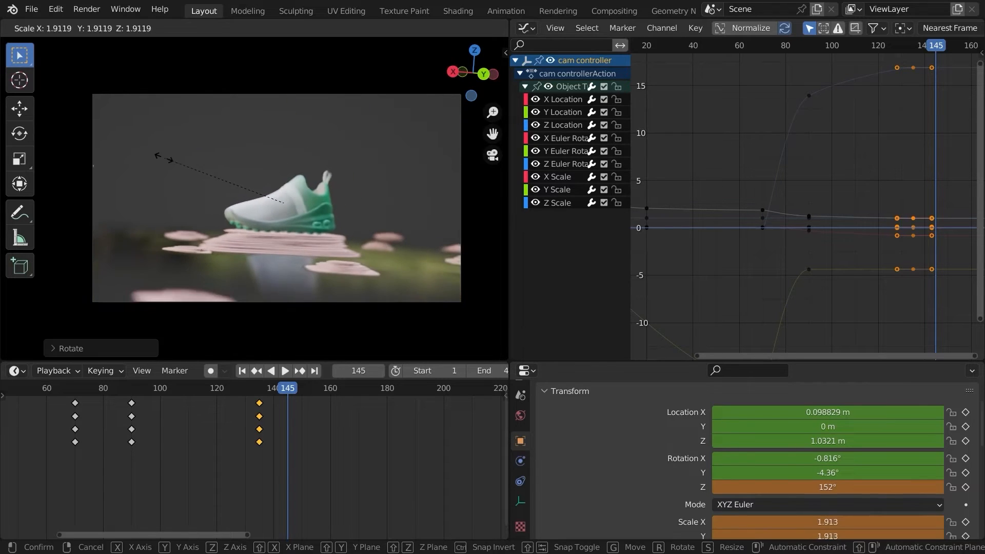
pyautogui.click(284, 190)
pyautogui.press('i')
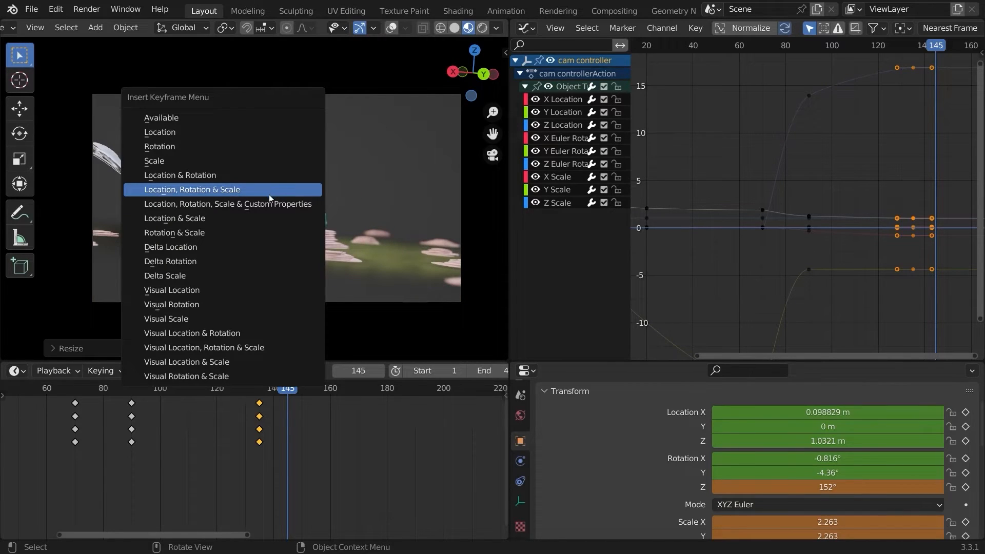
pyautogui.click(268, 193)
# - Save the file and play the animation through the new camera turn
pyautogui.hotkey('ctrl', 's')
pyautogui.press('space')
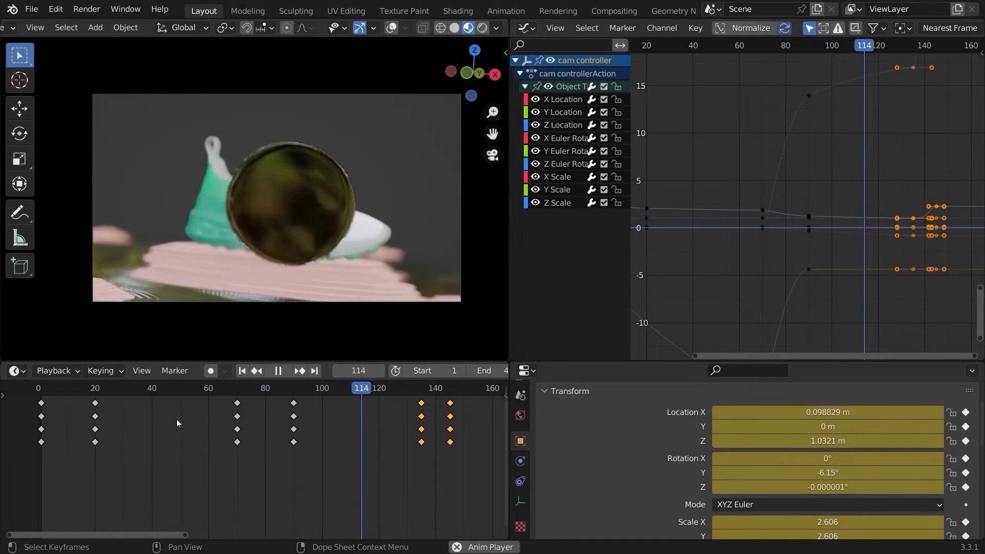
pyautogui.press('space')
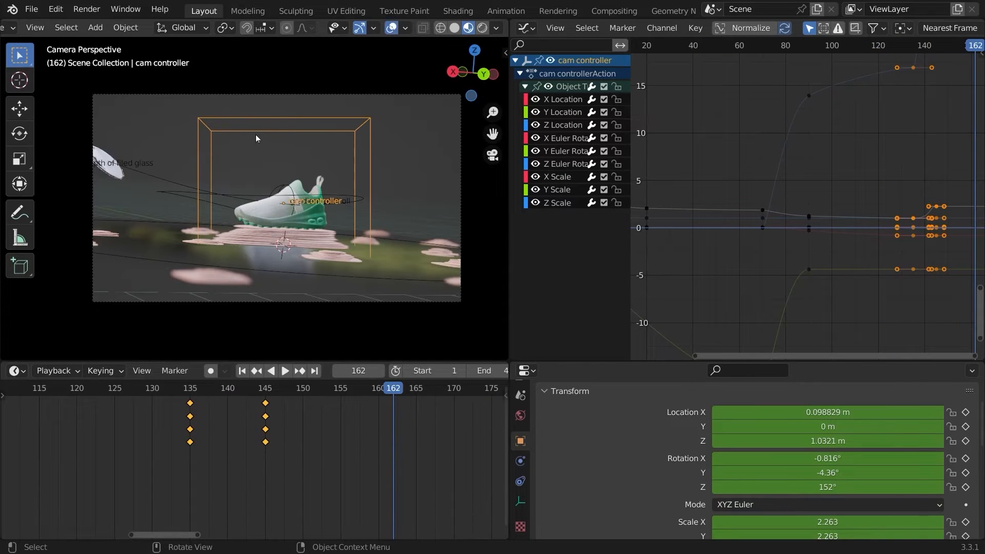
# - Try a larger cam controller scale at frame 162, then replay the animation from frame 128
pyautogui.press('s')
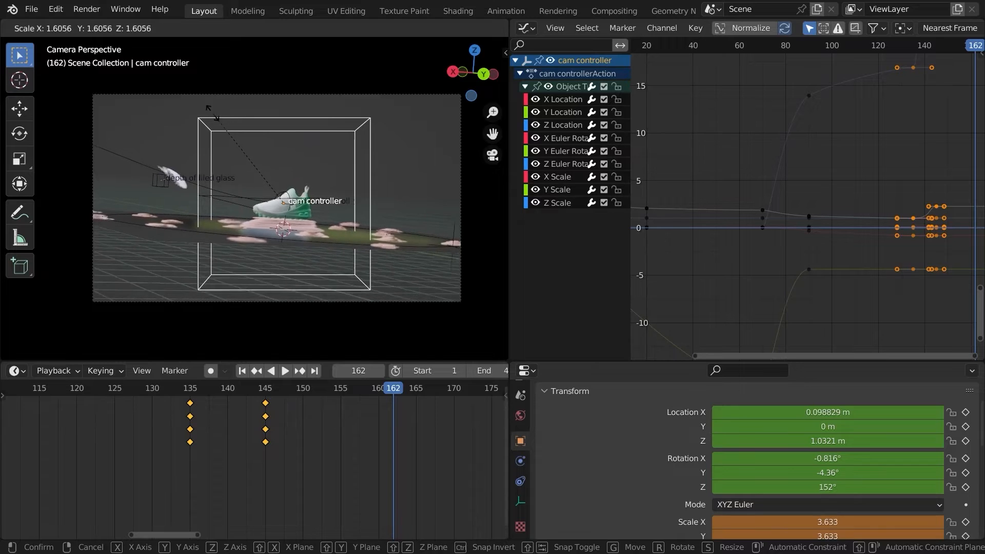
pyautogui.rightClick(285, 182)
pyautogui.click(138, 390)
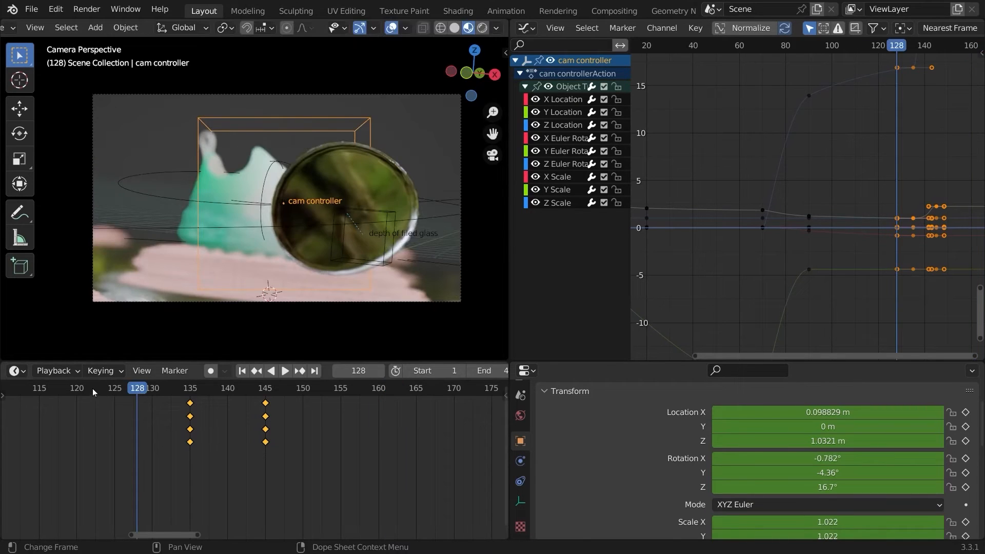
pyautogui.press('space')
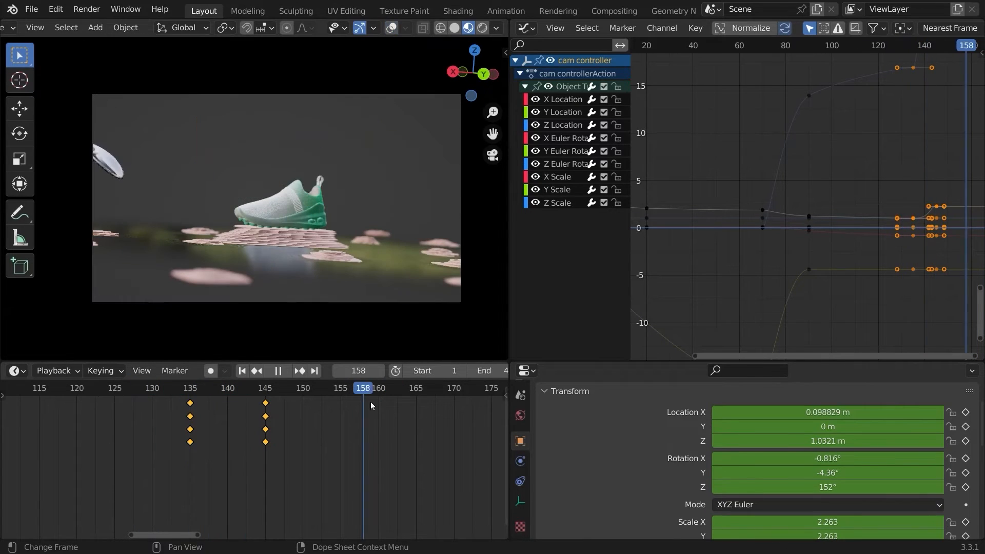
pyautogui.press('space')
# - At frame 160, scale the cam controller to about 2.47, rotate it to about 154° in Z and keyframe its location, rotation and scale
pyautogui.click(378, 402)
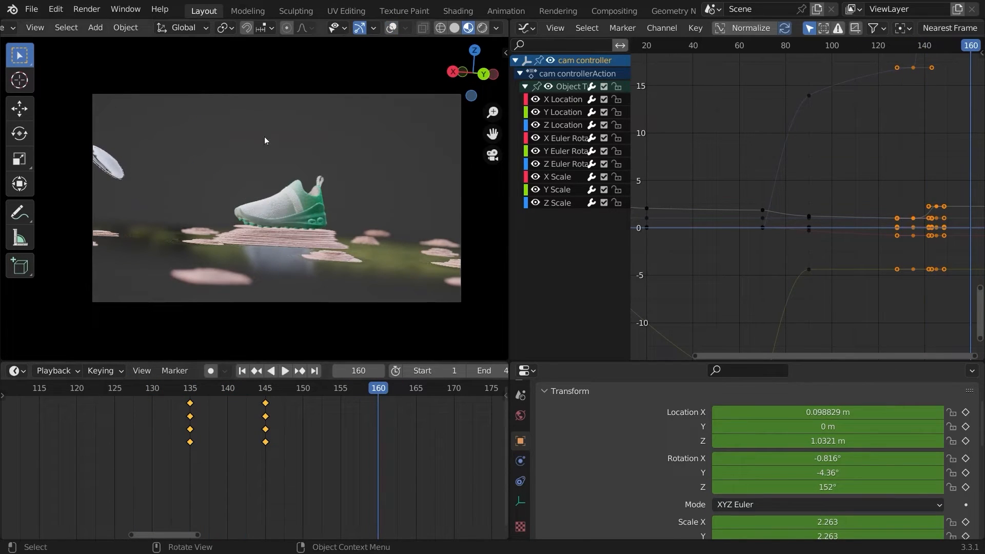
pyautogui.press('s')
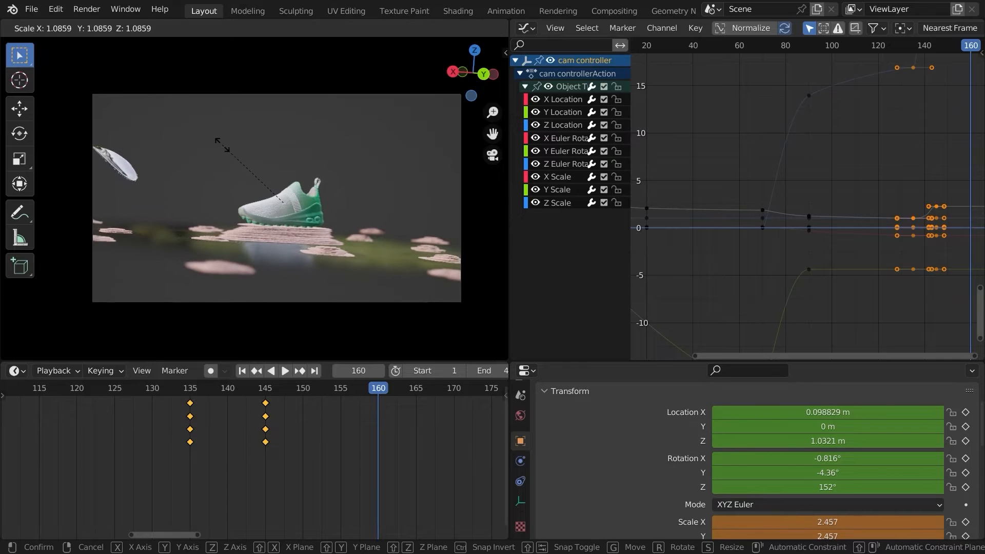
pyautogui.click(210, 146)
pyautogui.press('i')
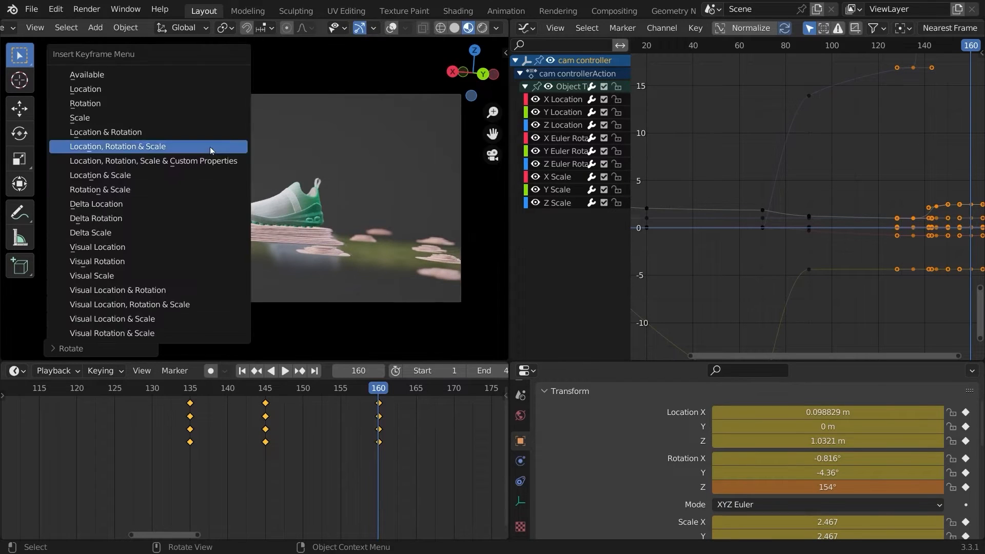
pyautogui.click(210, 147)
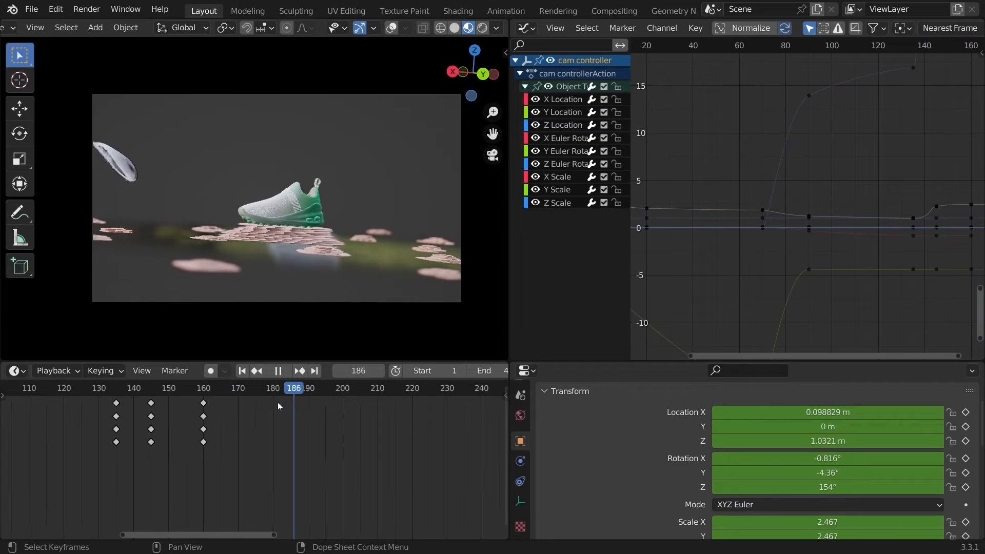
# - At frame 180, scale the cam controller down to about 0.77 and keyframe its location, rotation and scale
pyautogui.moveTo(278, 403); pyautogui.dragTo(272, 401)
pyautogui.press('space')
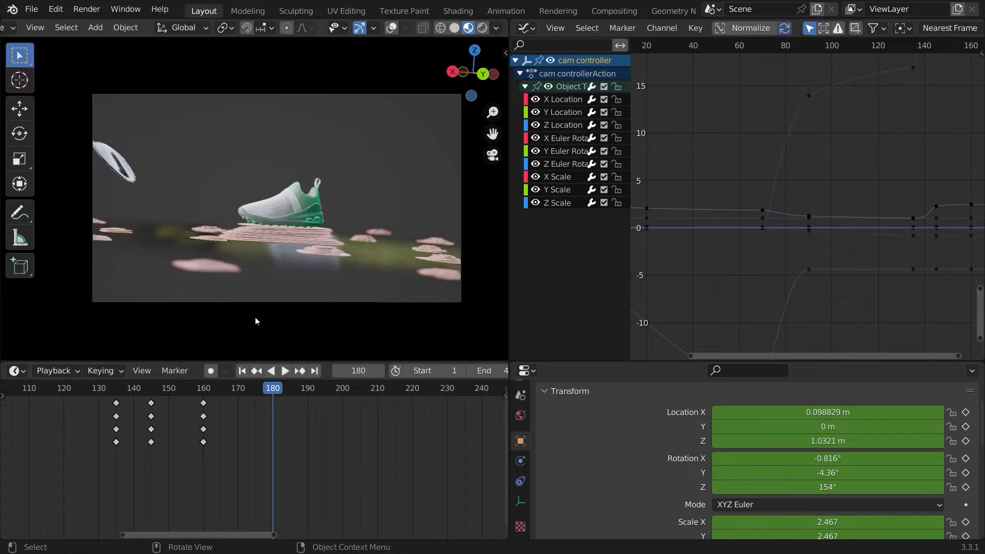
pyautogui.press('s')
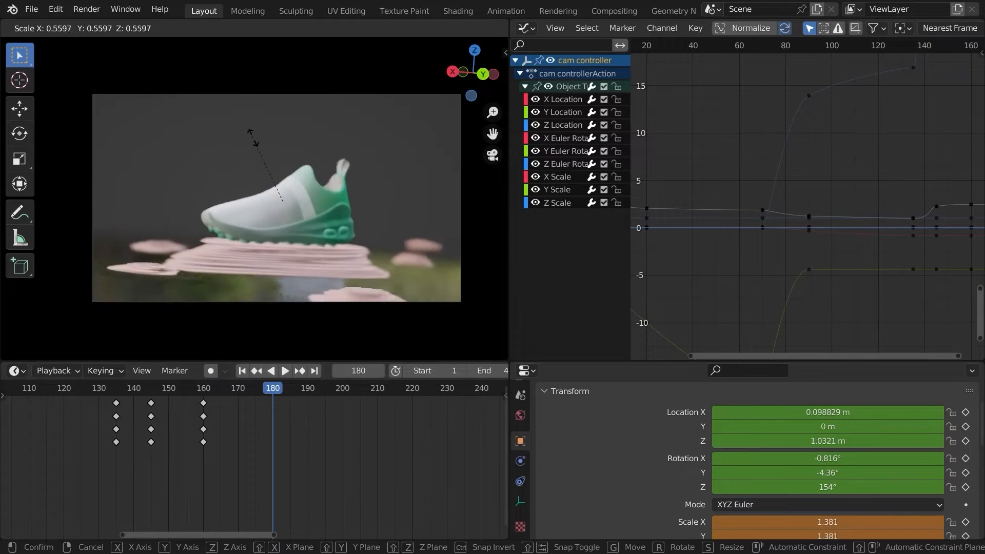
pyautogui.click(290, 189)
pyautogui.press('i')
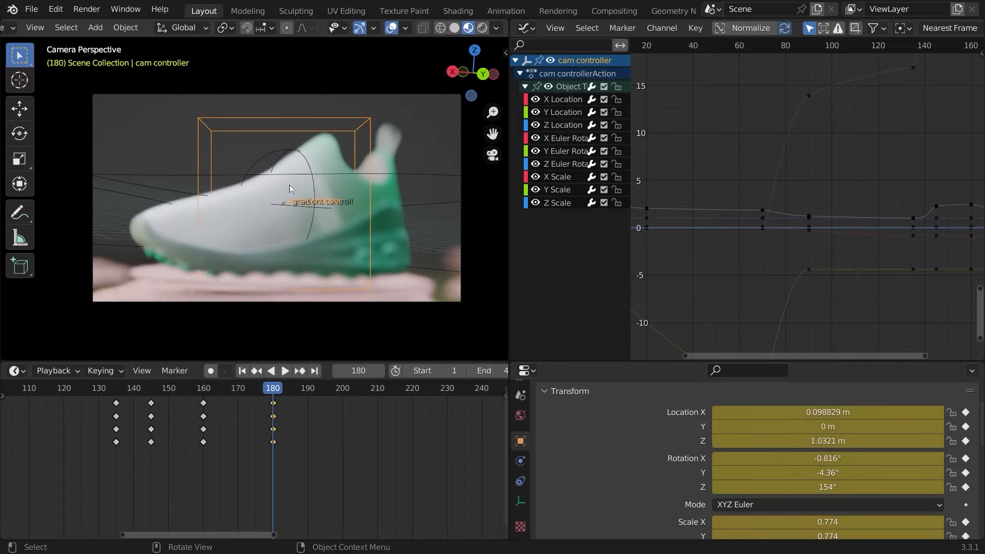
# - Save the file, play the whole animation from the first frame and save again
pyautogui.scroll(-10, 196, 460)
pyautogui.hotkey('ctrl', 's')
pyautogui.hotkey('shift', 'Left')
pyautogui.press('space')
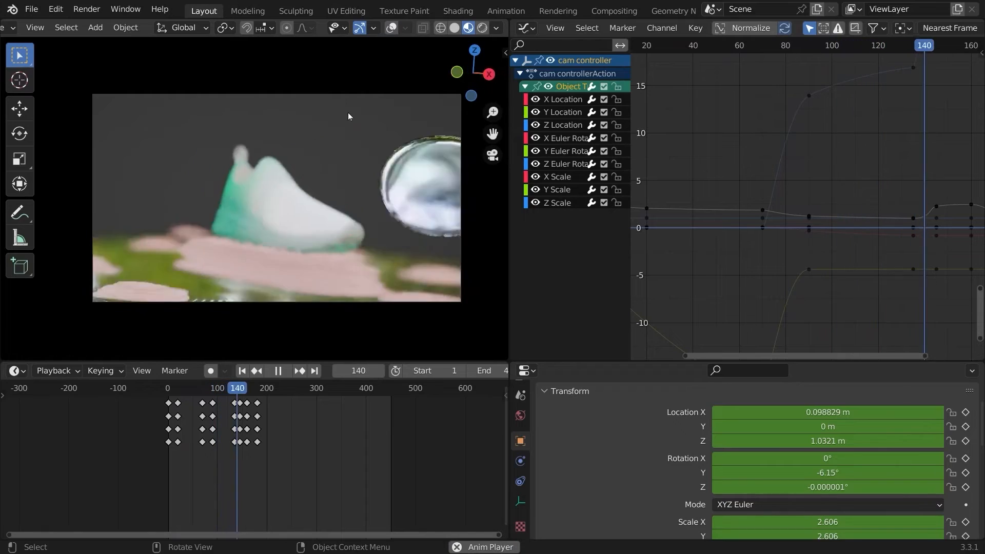
pyautogui.press('space')
pyautogui.hotkey('ctrl', 's')
# - Select the shoe's upper parts with the sole as the active object and parent them to the sole
pyautogui.moveTo(348, 112); pyautogui.dragTo(426, 134, button='middle')
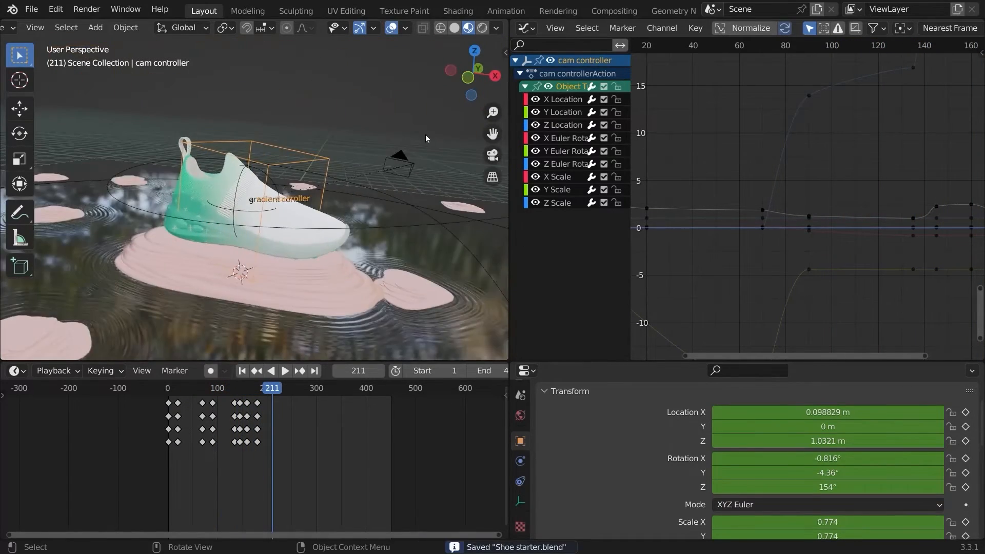
pyautogui.scroll(5, 377, 164)
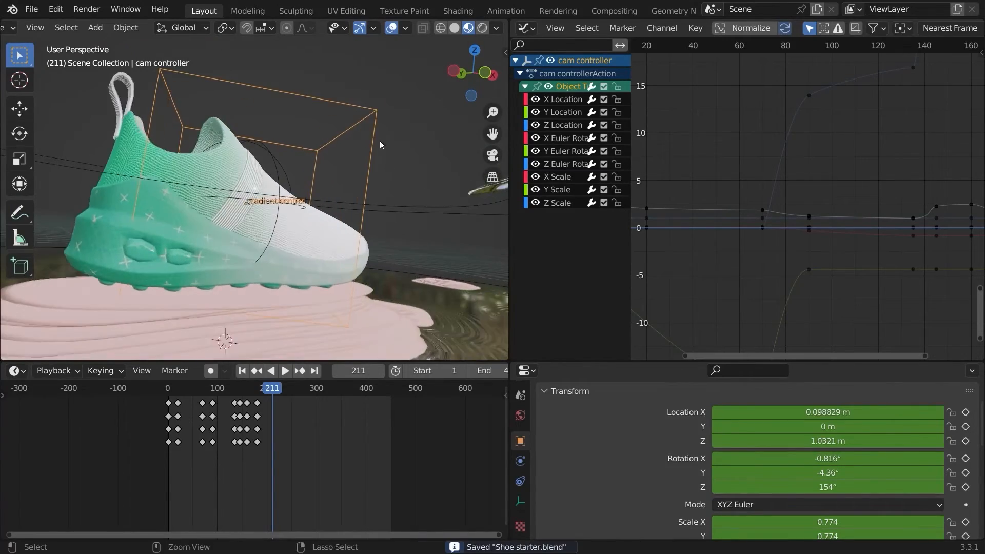
pyautogui.moveTo(304, 100); pyautogui.dragTo(382, 167, button='middle')
pyautogui.click(272, 193)
pyautogui.keyDown('shift'); pyautogui.click(365, 156); pyautogui.keyUp('shift')
pyautogui.scroll(3, 398, 150)
pyautogui.keyDown('shift'); pyautogui.click(352, 232); pyautogui.keyUp('shift')
pyautogui.moveTo(351, 235); pyautogui.dragTo(391, 240, button='middle')
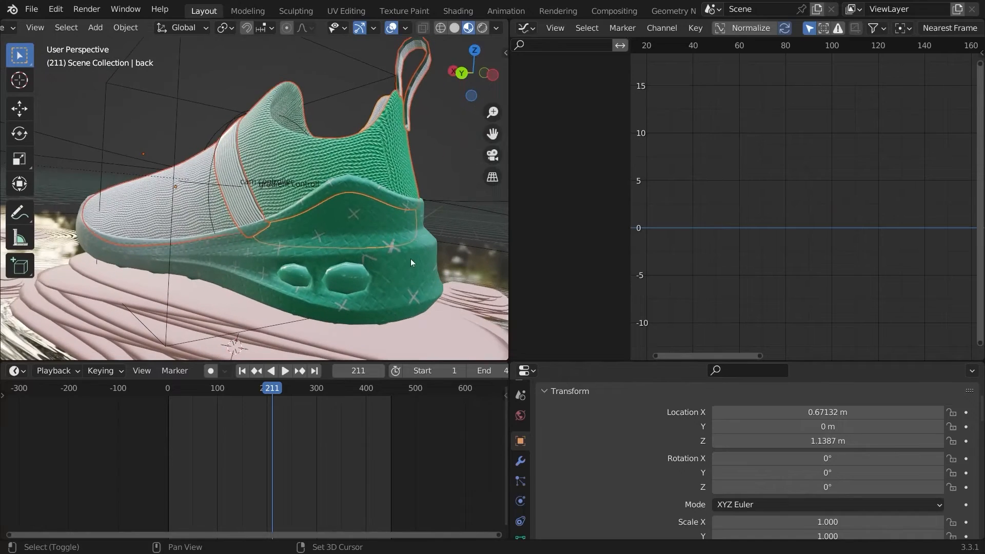
pyautogui.moveTo(379, 193); pyautogui.dragTo(392, 232, button='middle')
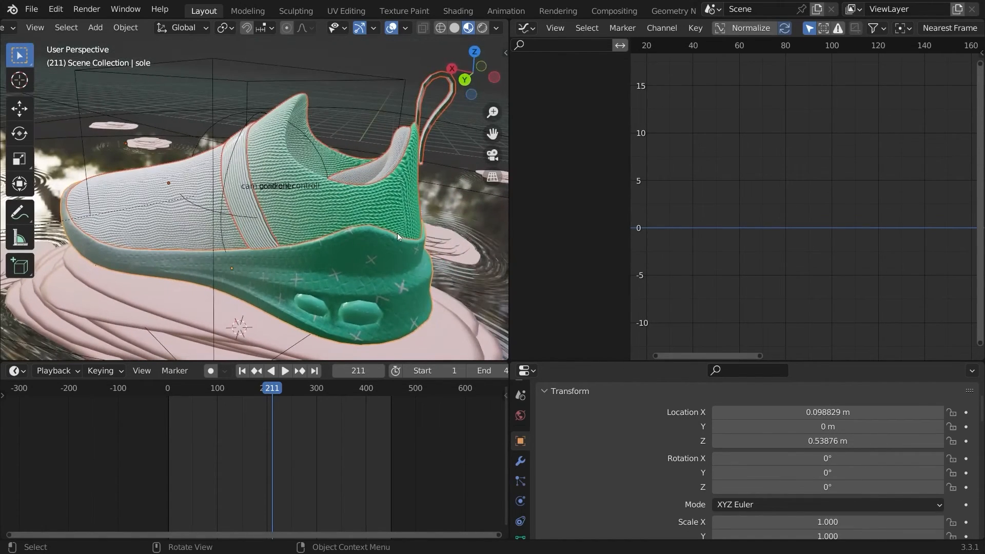
pyautogui.hotkey('ctrl', 'p')
pyautogui.click(381, 229)
pyautogui.click(398, 226)
# - Test-move the sole to check that the parented shoe parts follow it, and cancel the move
pyautogui.scroll(-3, 379, 216)
pyautogui.moveTo(306, 193); pyautogui.dragTo(334, 191, button='middle')
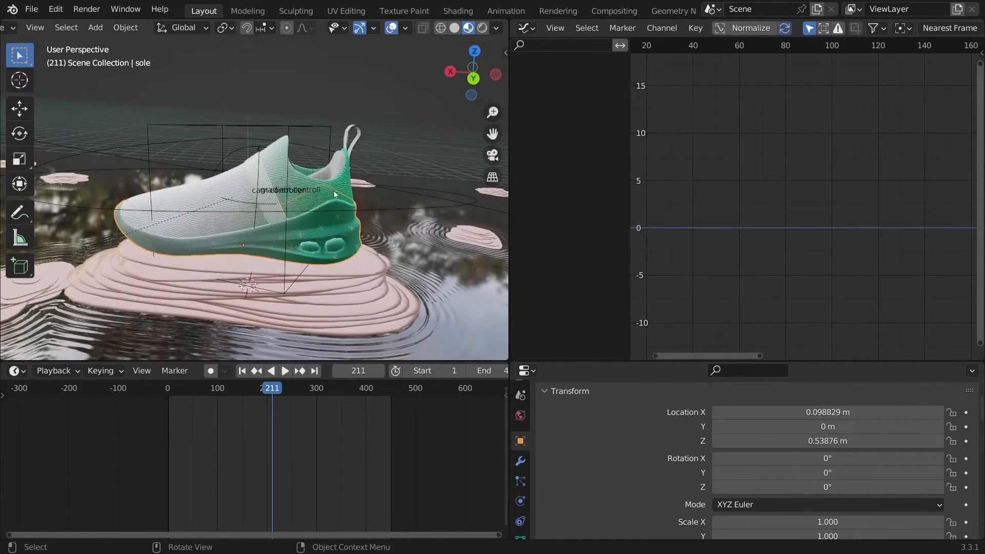
pyautogui.press('g')
pyautogui.press('Escape')
# - Return to the camera view with the cam controller selected and scrub between frames 128 and 172 to review the shot
pyautogui.moveTo(245, 149); pyautogui.dragTo(279, 162, button='middle')
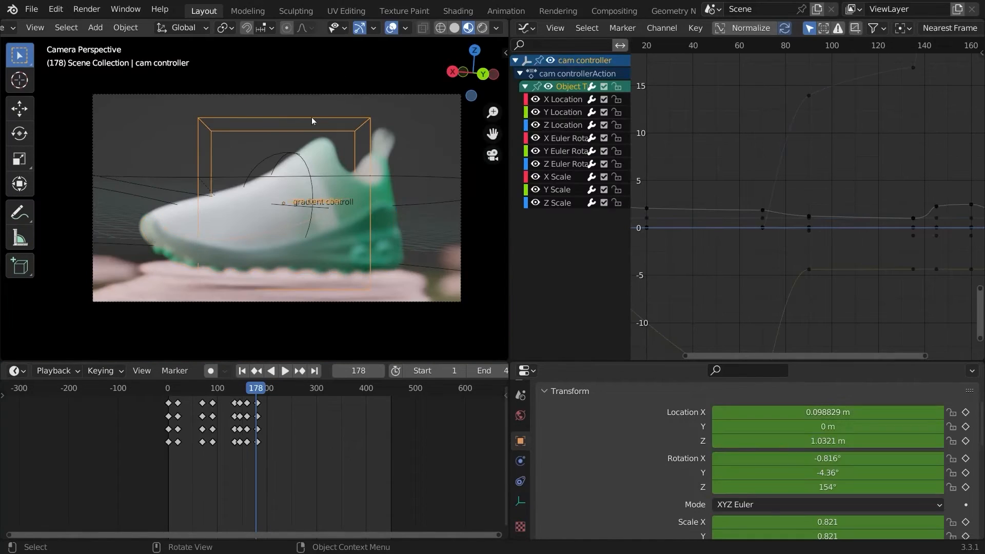
pyautogui.scroll(6, 270, 405)
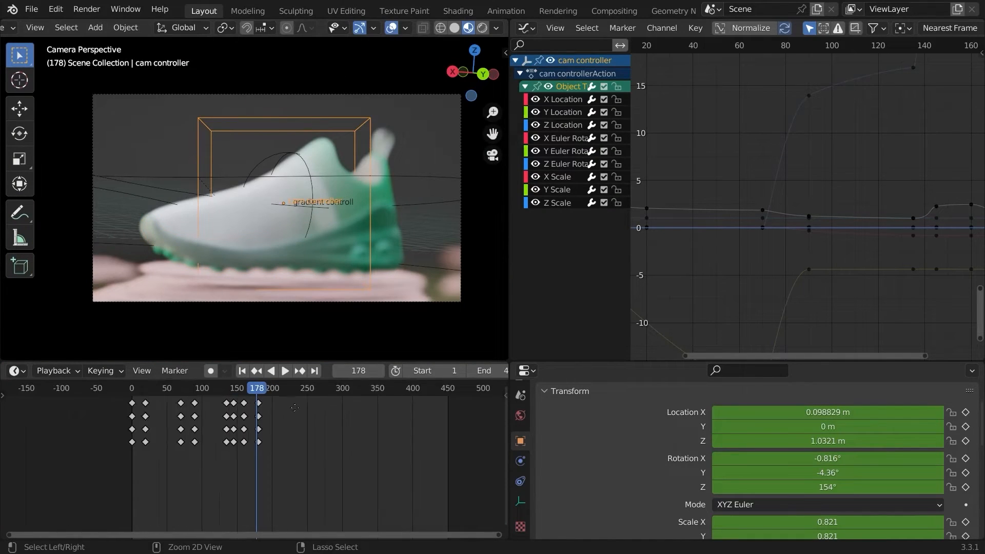
pyautogui.click(199, 389)
pyautogui.click(163, 388)
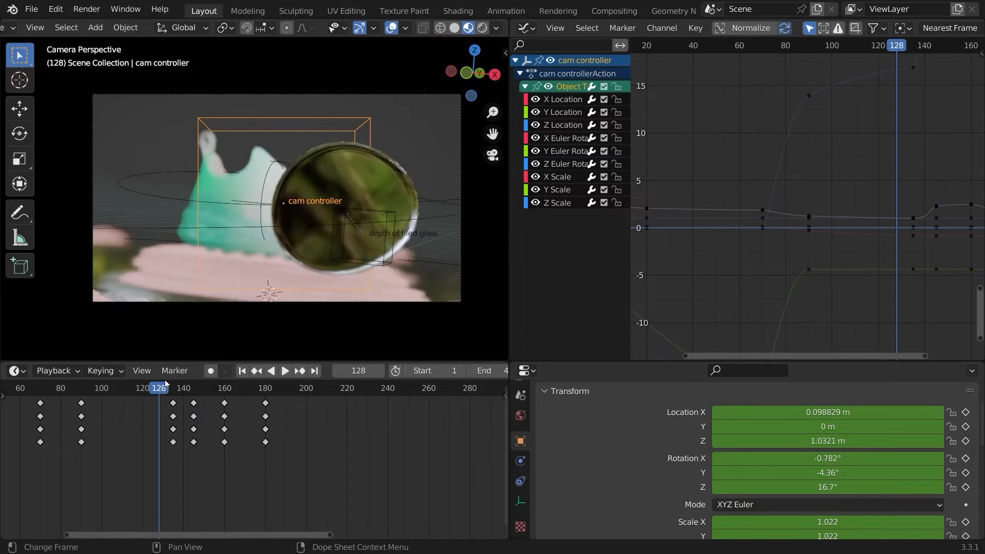
pyautogui.click(249, 388)
# - Pull the left handles of the cam controller's frame 180 keyframes back along X to about frame 168, and play the shot
pyautogui.moveTo(288, 479); pyautogui.dragTo(215, 401)
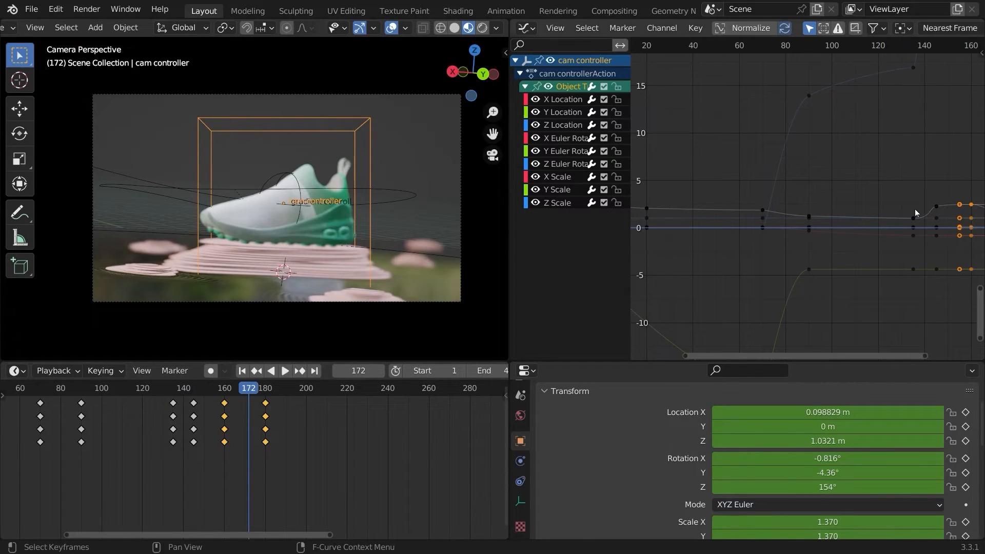
pyautogui.press('KP_Decimal')
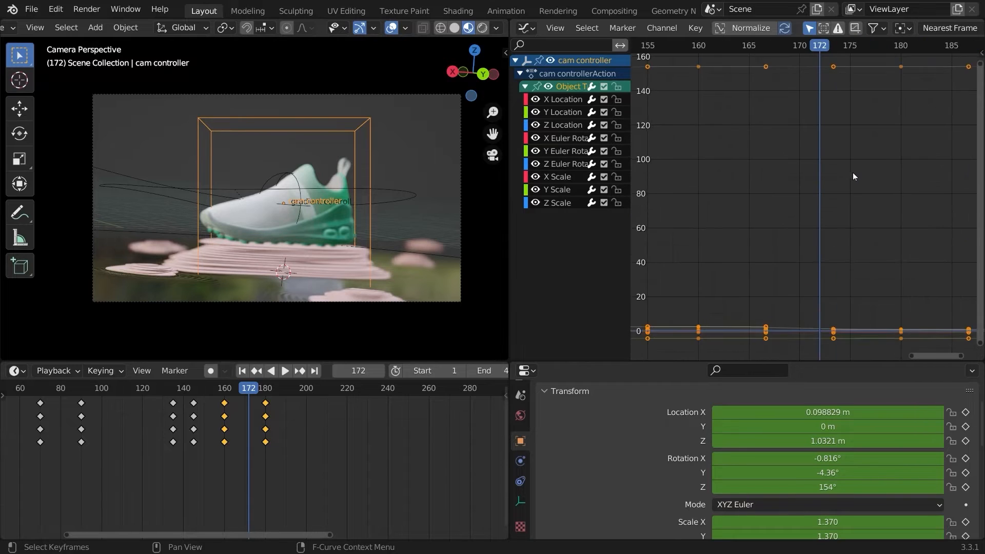
pyautogui.moveTo(853, 194); pyautogui.dragTo(869, 229, button='middle')
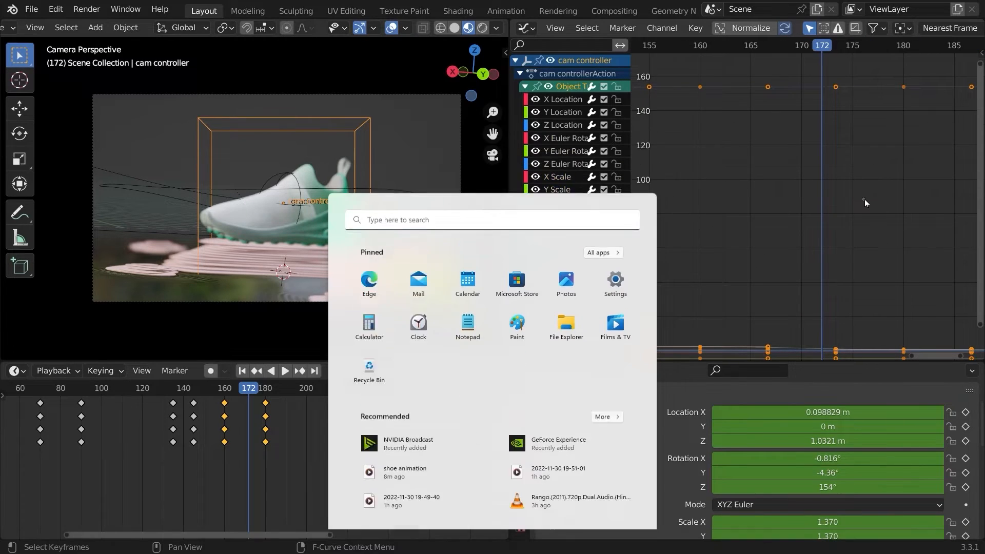
pyautogui.click(864, 199)
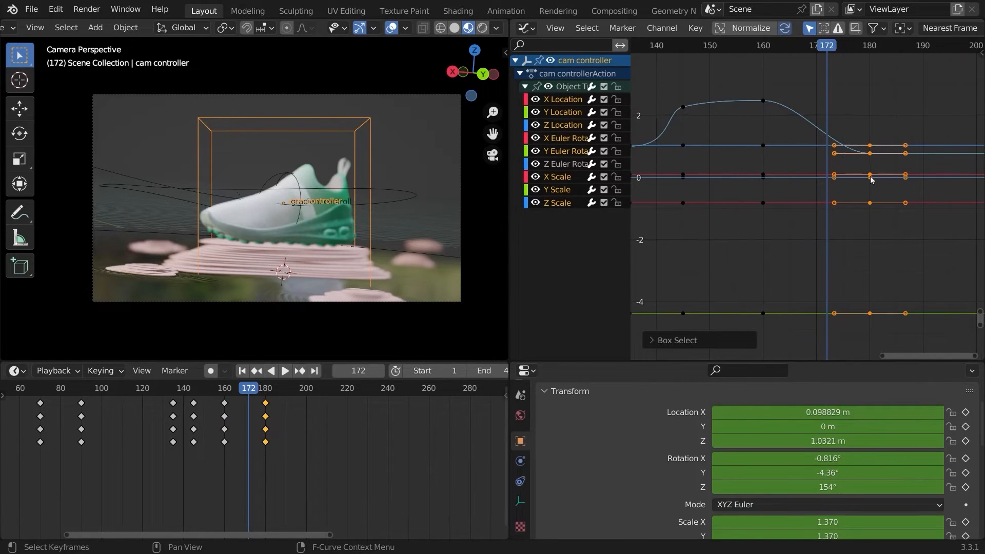
pyautogui.moveTo(876, 182); pyautogui.dragTo(882, 359)
pyautogui.moveTo(855, 197); pyautogui.dragTo(872, 194, button='middle')
pyautogui.press('g')
pyautogui.press('x')
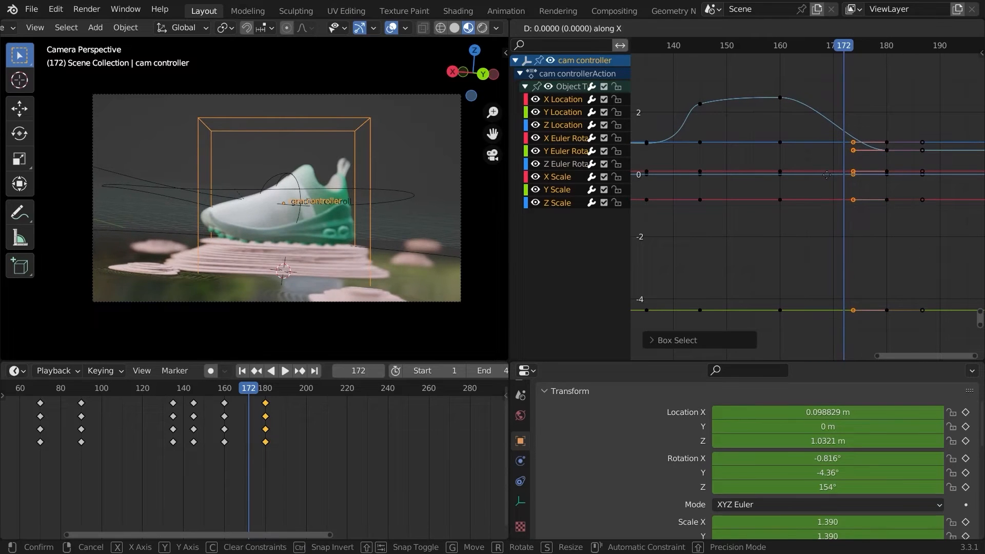
pyautogui.click(795, 161)
pyautogui.click(158, 390)
pyautogui.press('space')
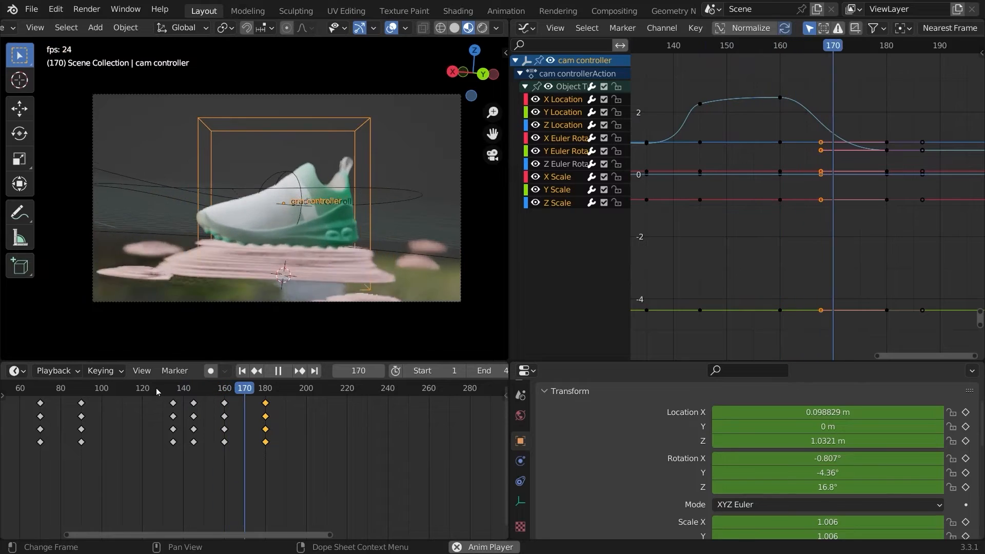
# - Insert a Location & Rotation keyframe on the shoe's sole at frame 175
pyautogui.moveTo(262, 391); pyautogui.dragTo(255, 400)
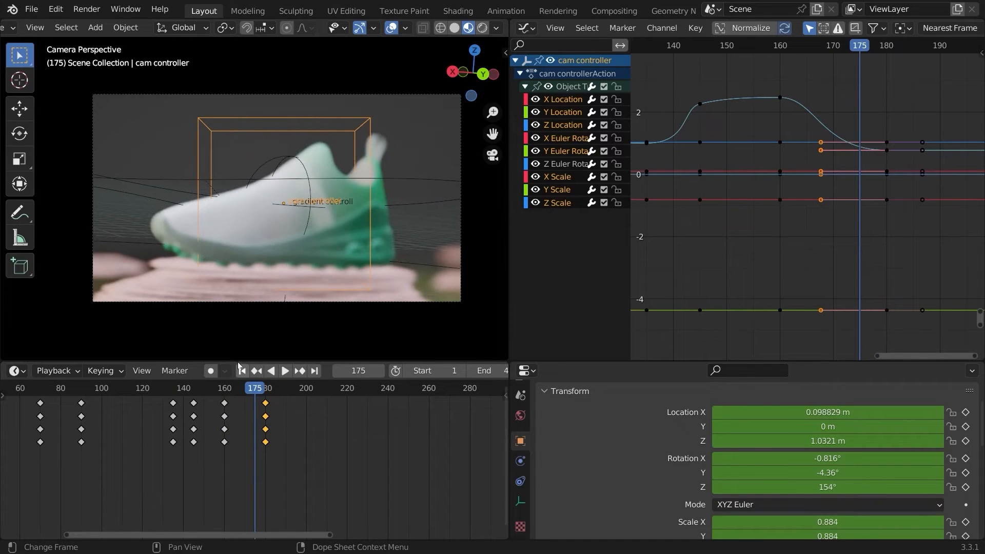
pyautogui.moveTo(287, 256); pyautogui.dragTo(348, 185, button='middle')
pyautogui.scroll(8, 372, 55)
pyautogui.scroll(-5, 305, 230)
pyautogui.click(308, 236)
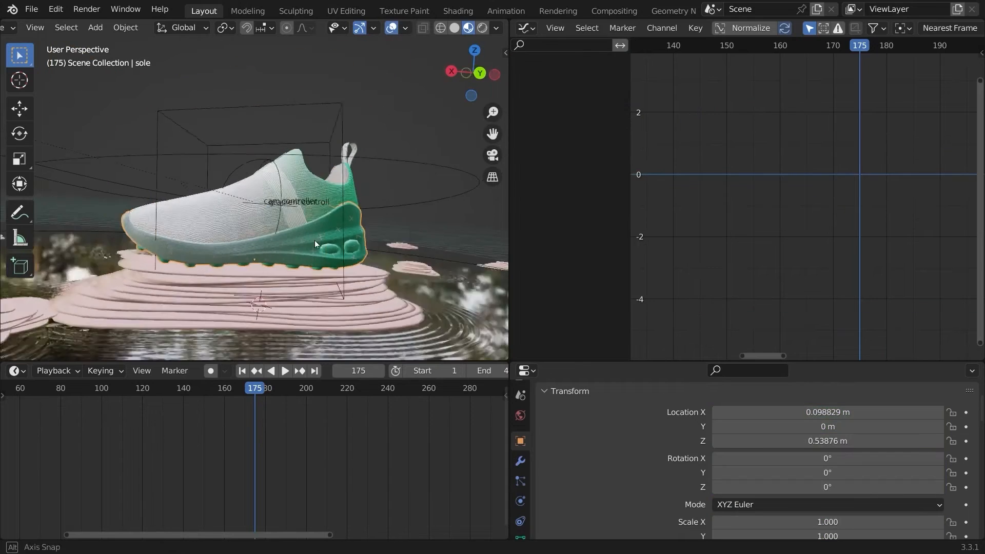
pyautogui.scroll(-2, 315, 240)
pyautogui.press('i')
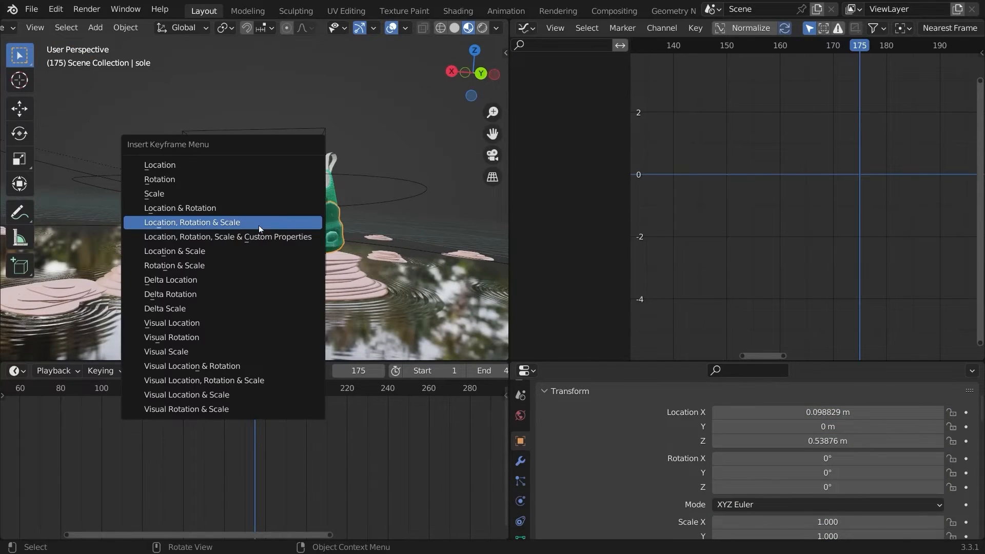
pyautogui.click(228, 207)
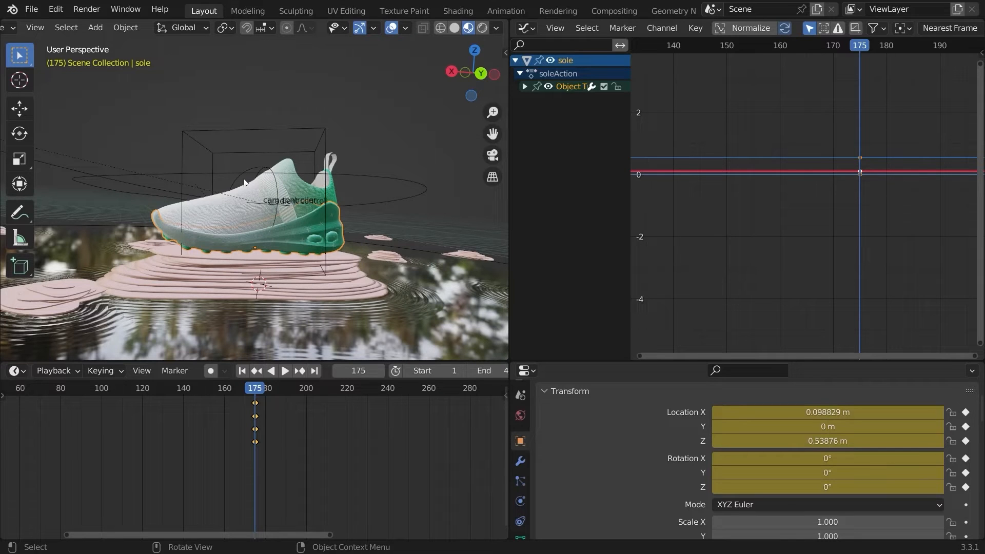
# - Switch to solid shading and, at frame 185 in the right view, raise the sole along Z by about 0.6 m
pyautogui.press('KP_3')
pyautogui.moveTo(423, 169); pyautogui.dragTo(359, 215, button='middle')
pyautogui.press('z')
pyautogui.press('space')
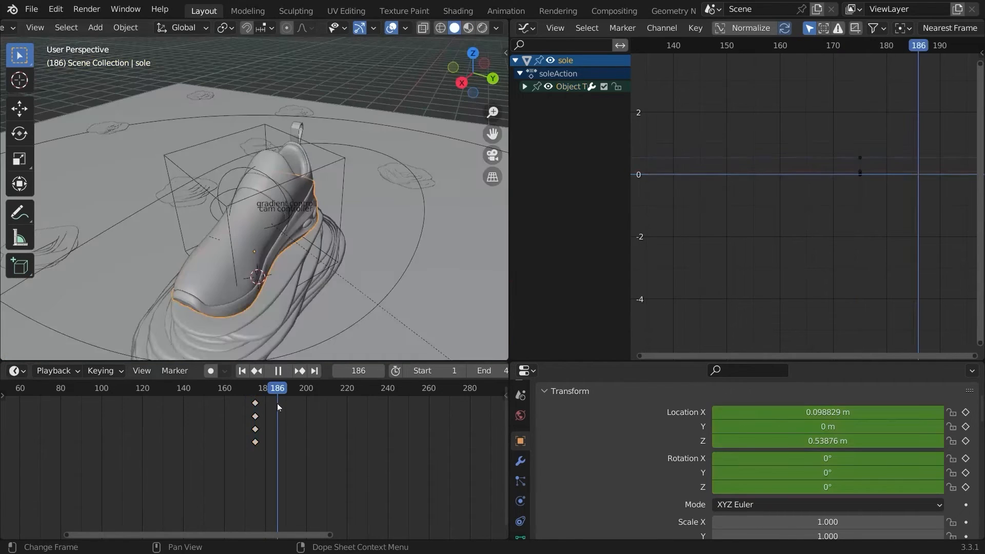
pyautogui.click(277, 403)
pyautogui.moveTo(276, 403); pyautogui.dragTo(276, 404)
pyautogui.press('KP_3')
pyautogui.press('g')
pyautogui.press('z')
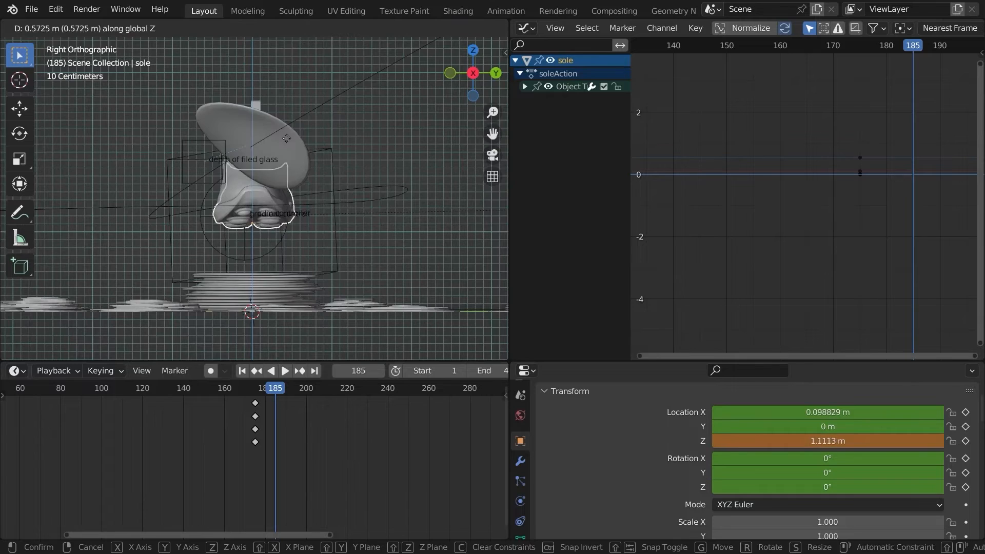
pyautogui.click(283, 132)
# - Tilt the sole to about 20° X, 9° Y and 8° Z and insert a Location & Rotation keyframe at frame 185
pyautogui.press('r')
pyautogui.click(240, 103)
pyautogui.press('r')
pyautogui.press('r')
pyautogui.click(240, 111)
pyautogui.moveTo(255, 107); pyautogui.dragTo(204, 96, button='middle')
pyautogui.press('r')
pyautogui.press('r')
pyautogui.press('r')
pyautogui.press('z')
pyautogui.click(201, 100)
pyautogui.press('i')
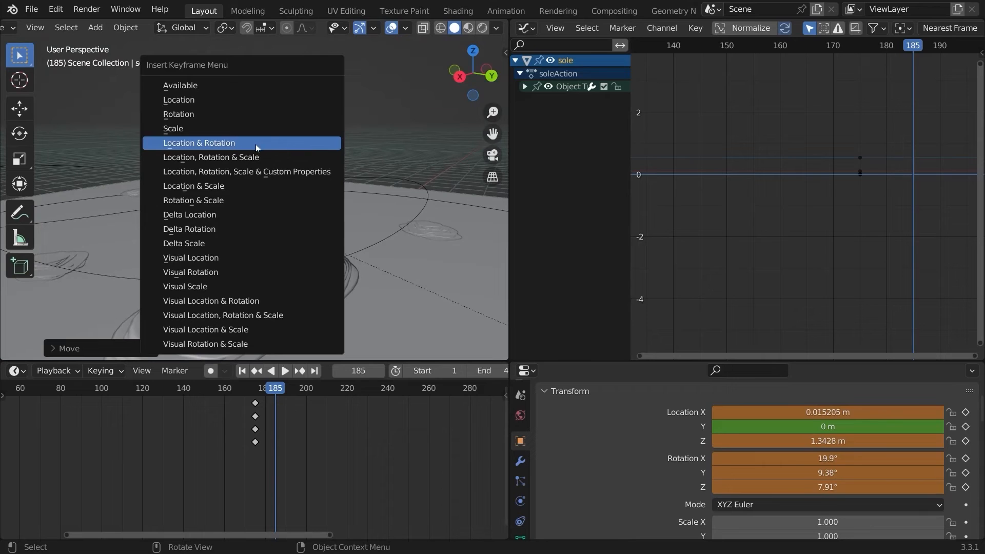
pyautogui.click(256, 143)
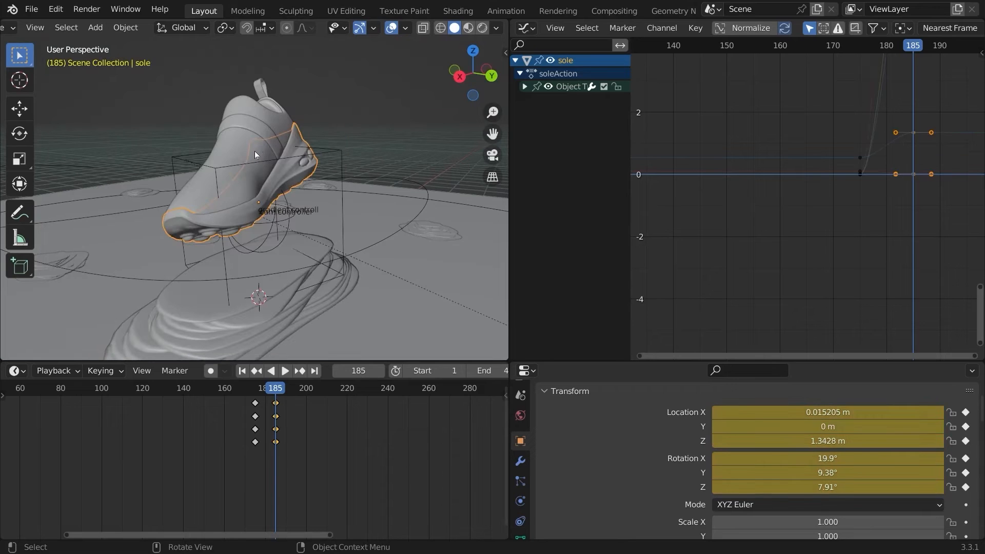
# - Return to the camera view and move the cam controller's frame 180 keyframes to frame 185
pyautogui.press('KP_0')
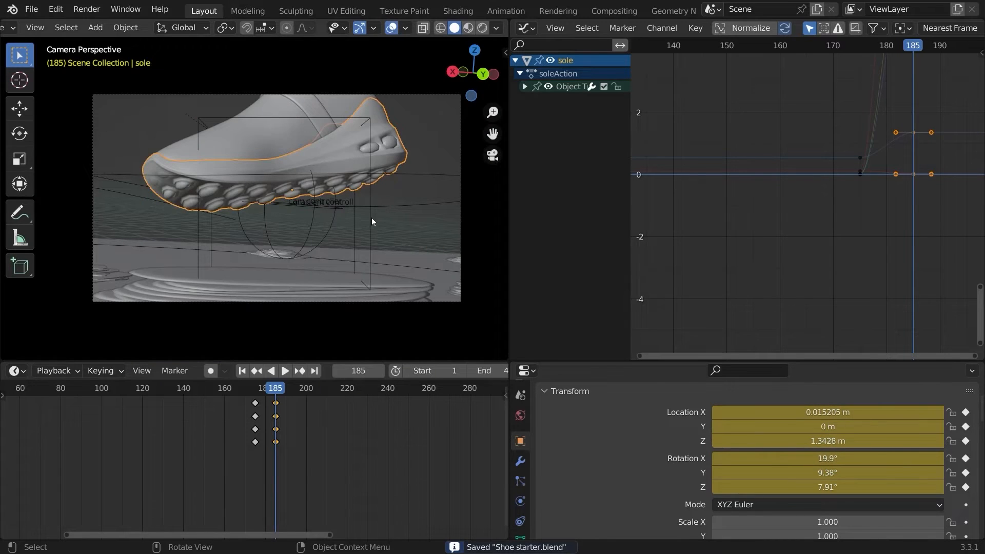
pyautogui.click(371, 222)
pyautogui.press('space')
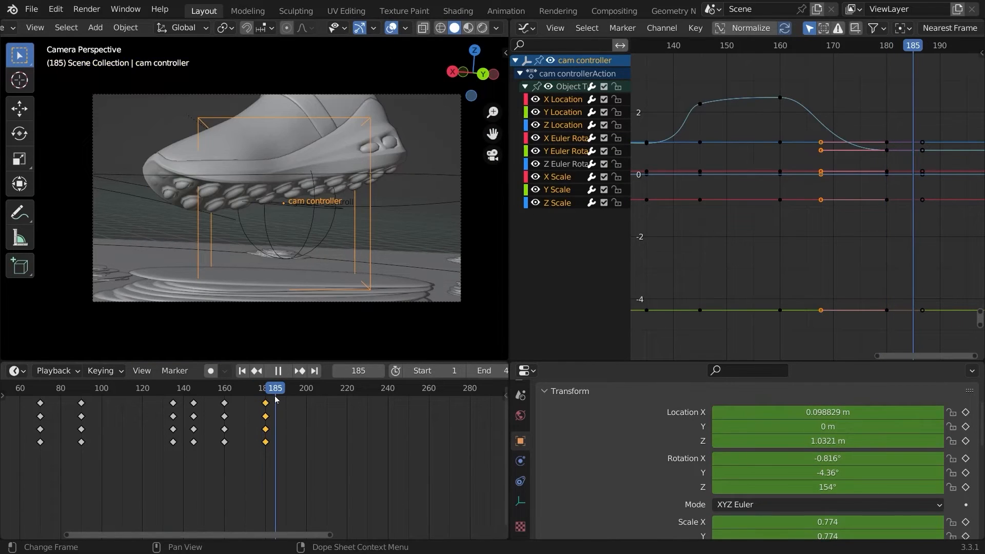
pyautogui.click(265, 403)
pyautogui.press('space')
pyautogui.press('g')
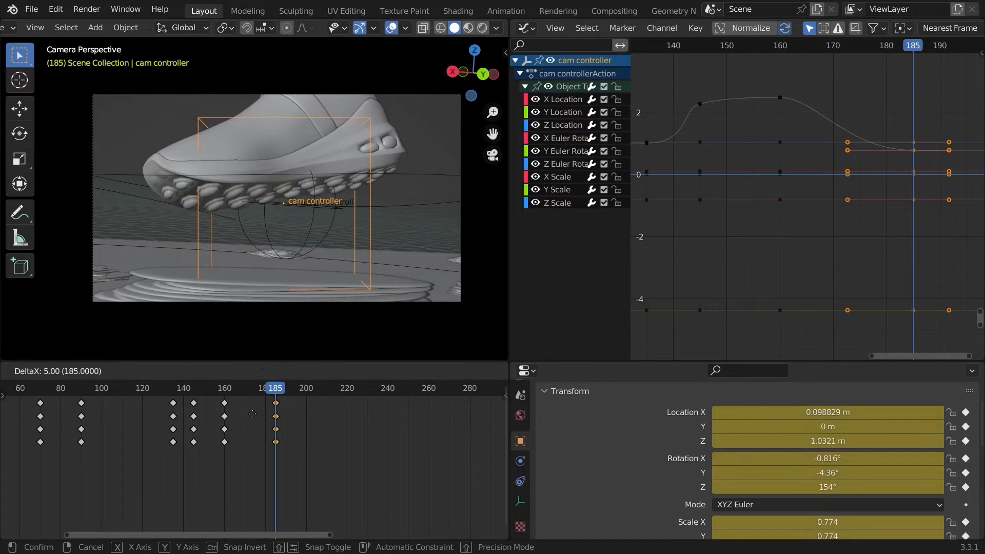
pyautogui.press('Escape')
pyautogui.press('g')
pyautogui.click(256, 413)
# - Raise the cam controller along Z to about 1.75 m and rotate it around Z to 206° at frame 185
pyautogui.press('g')
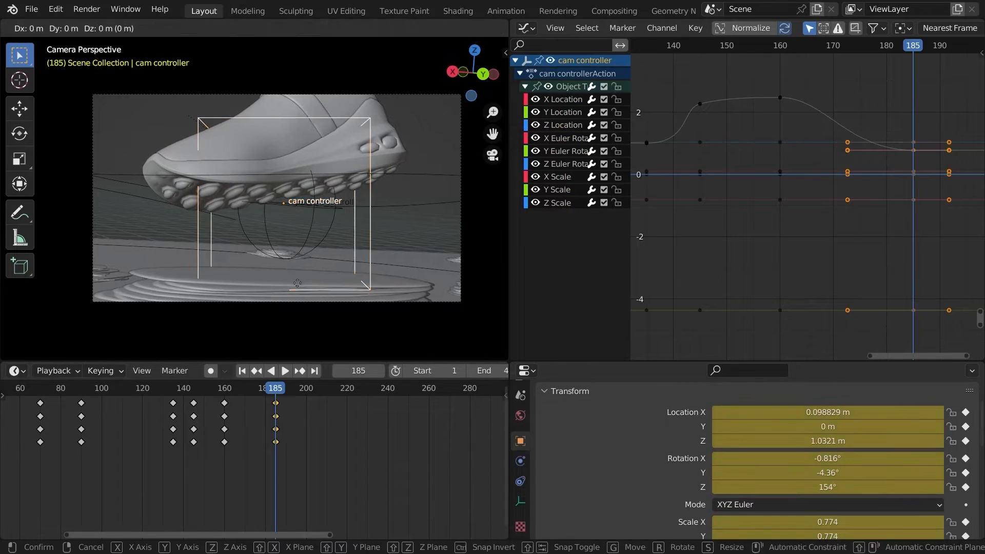
pyautogui.press('z')
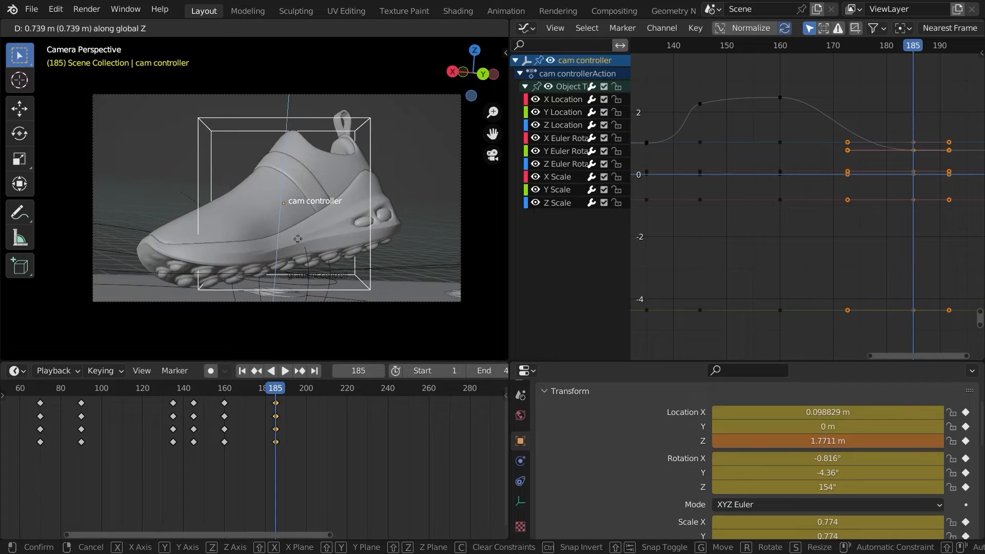
pyautogui.click(297, 240)
pyautogui.press('r')
pyautogui.press('z')
pyautogui.click(238, 217)
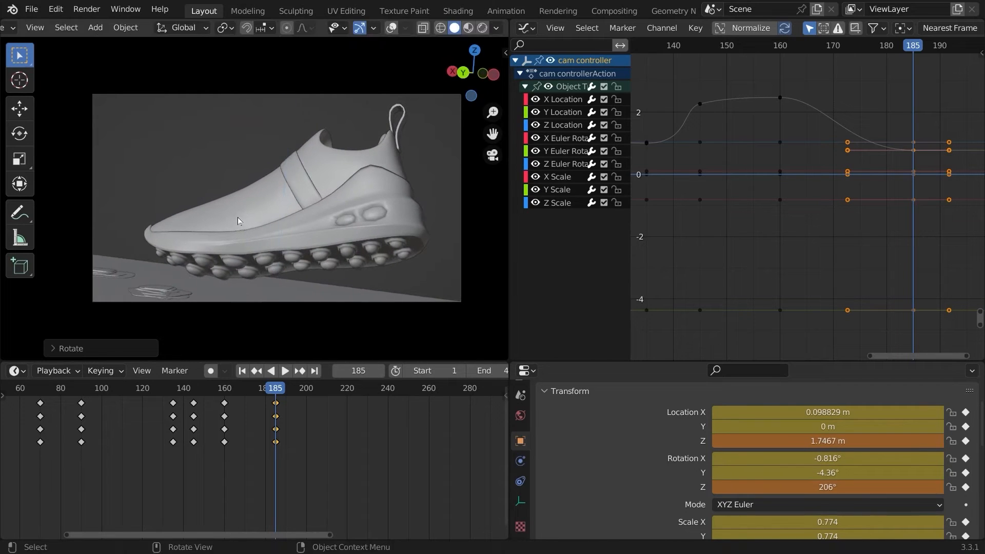
# - Shift the cam controller to about X -0.05, Y -0.07, Z 1.8 m, scale it to 0.741, and insert a Location, Rotation & Scale keyframe
pyautogui.press('g')
pyautogui.click(230, 174)
pyautogui.press('i')
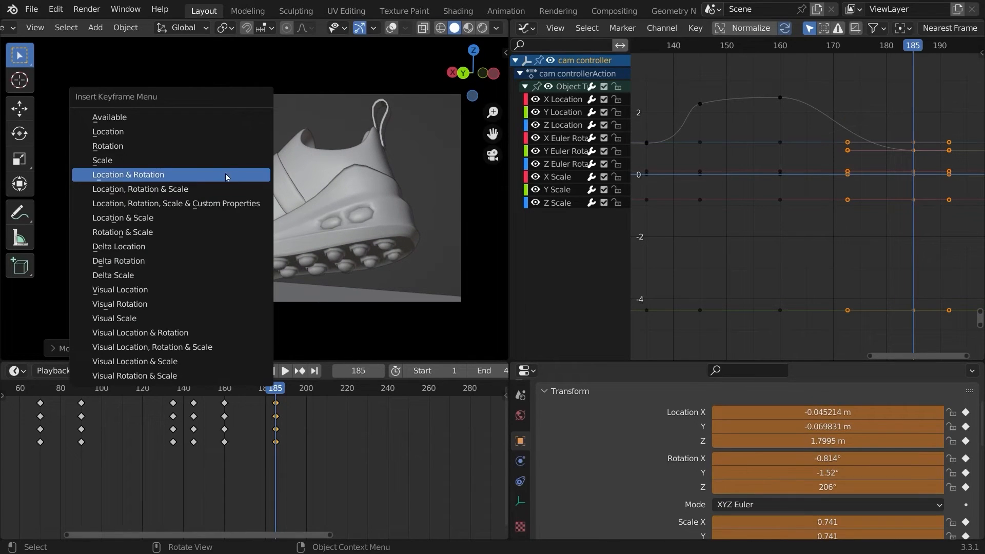
pyautogui.click(205, 187)
# - Save the file and play the whole animation from the first frame
pyautogui.hotkey('ctrl', 's')
pyautogui.press('Home')
pyautogui.hotkey('shift', 'Left')
pyautogui.press('space')
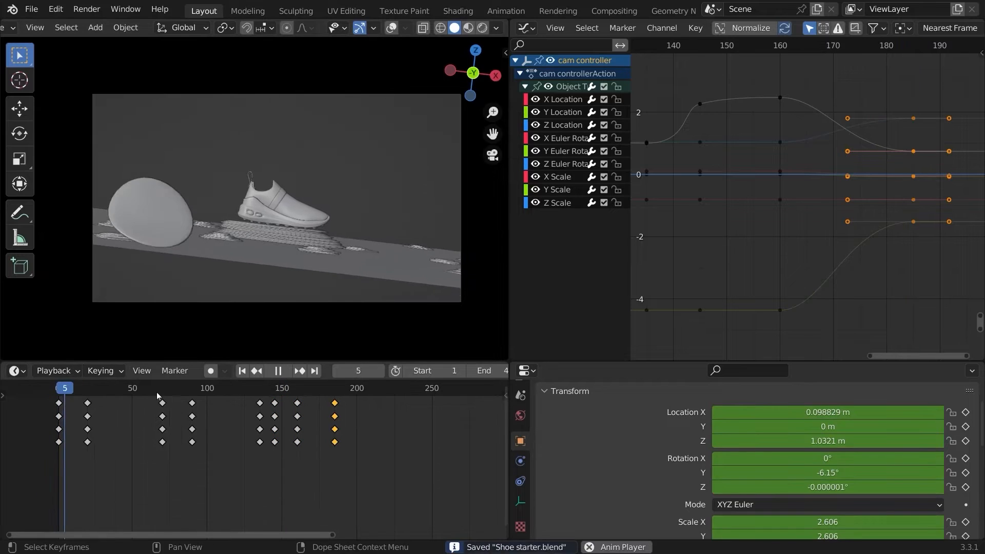
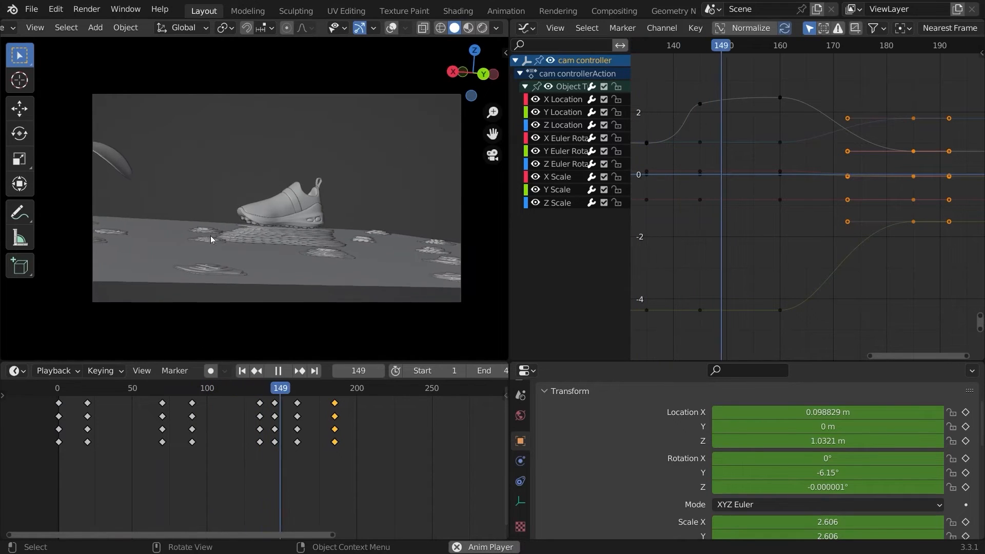
pyautogui.press('space')
# - Move the sole's frame 175 keyframes to frame 160 so the shoe starts lifting earlier
pyautogui.moveTo(352, 450); pyautogui.dragTo(305, 402)
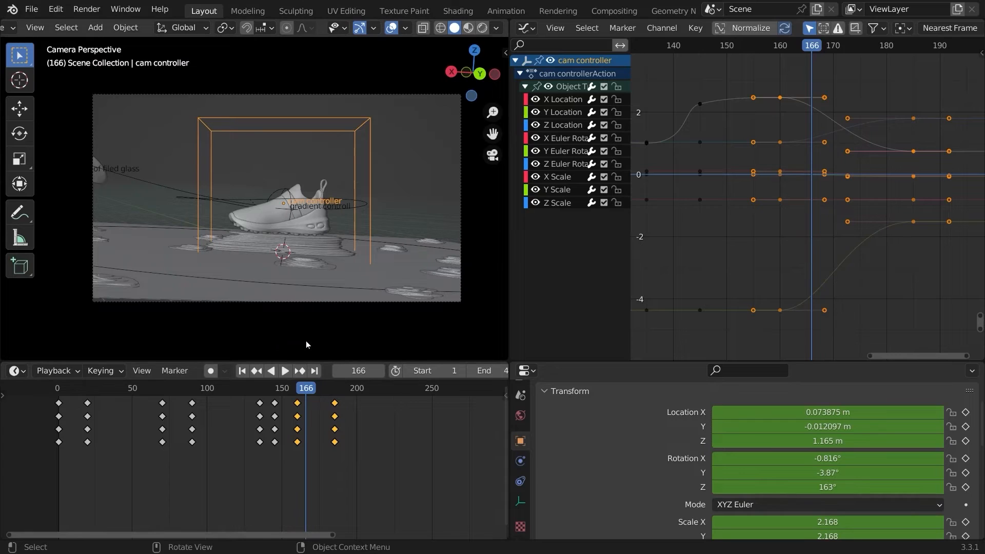
pyautogui.click(317, 229)
pyautogui.click(370, 185)
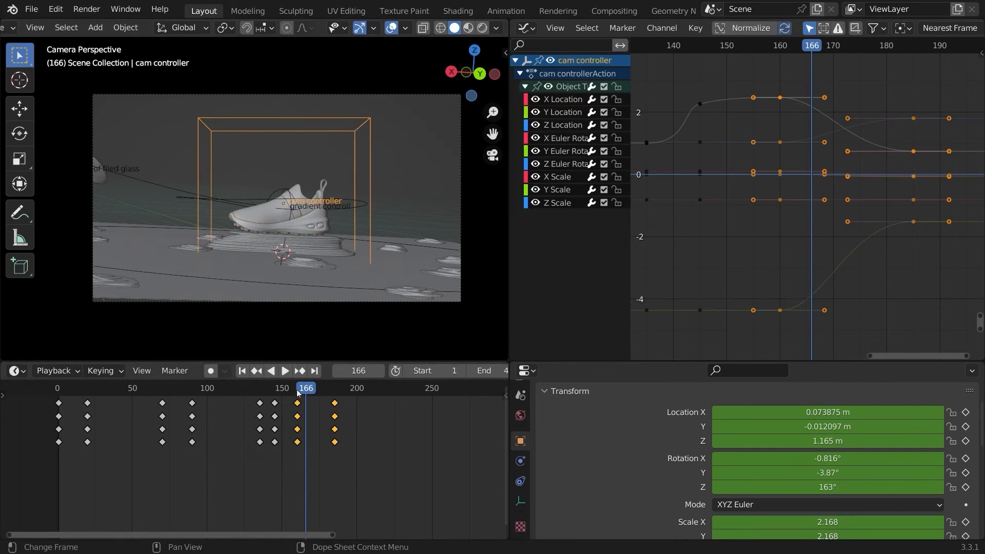
pyautogui.moveTo(300, 395); pyautogui.dragTo(297, 394)
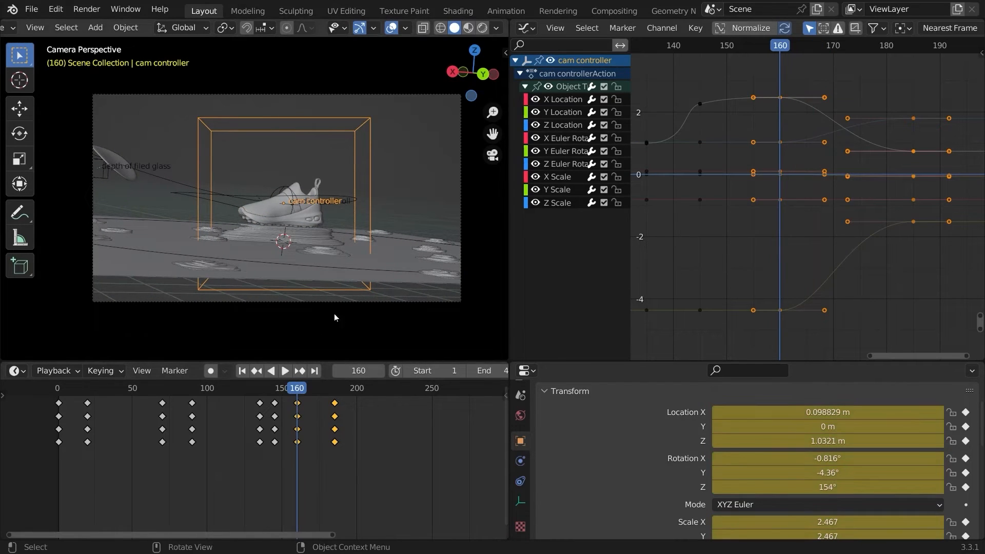
pyautogui.click(298, 214)
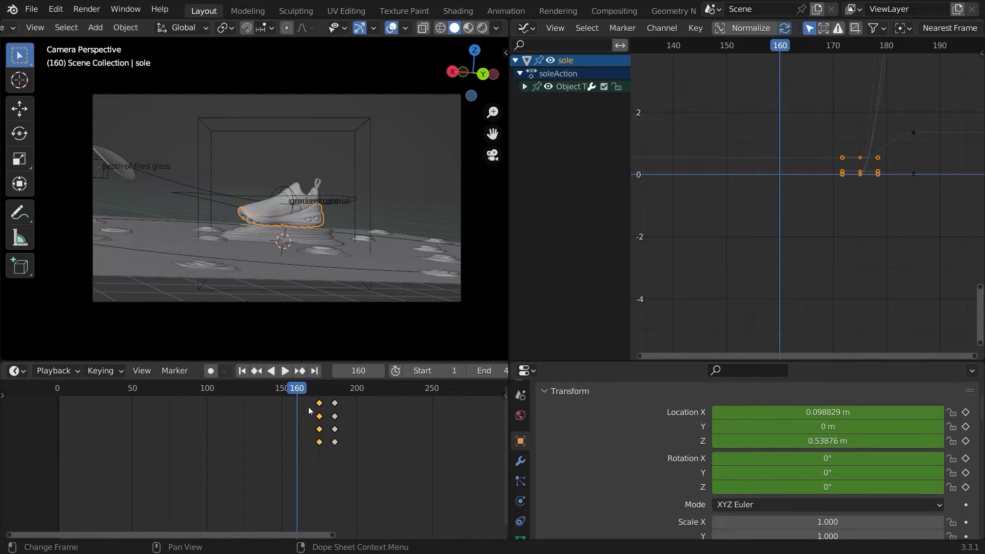
pyautogui.press('g')
pyautogui.click(281, 412)
# - Play the shot from frame 134 with overlays hidden to review the shoe's lift, stopping at frame 160 with overlays shown
pyautogui.click(272, 370)
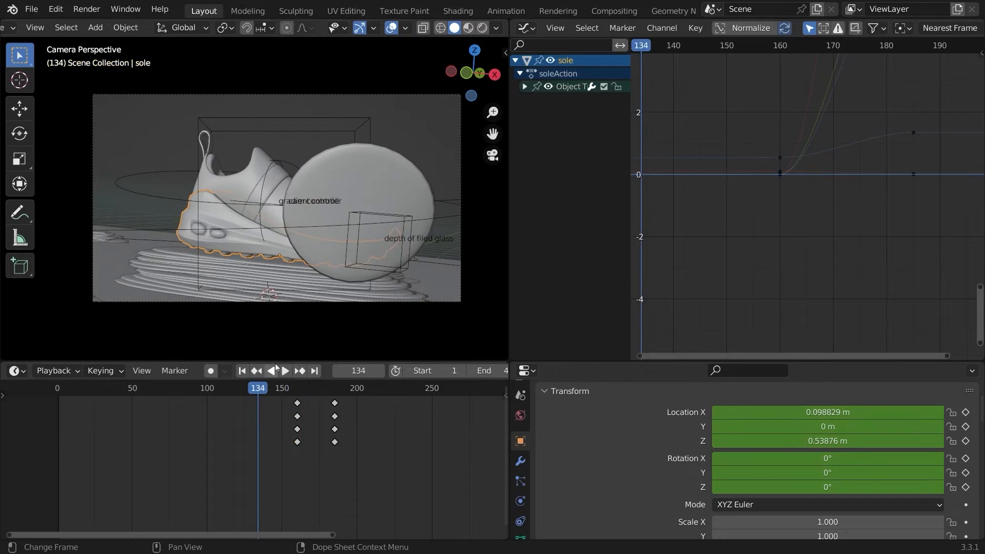
pyautogui.click(391, 27)
pyautogui.press('space')
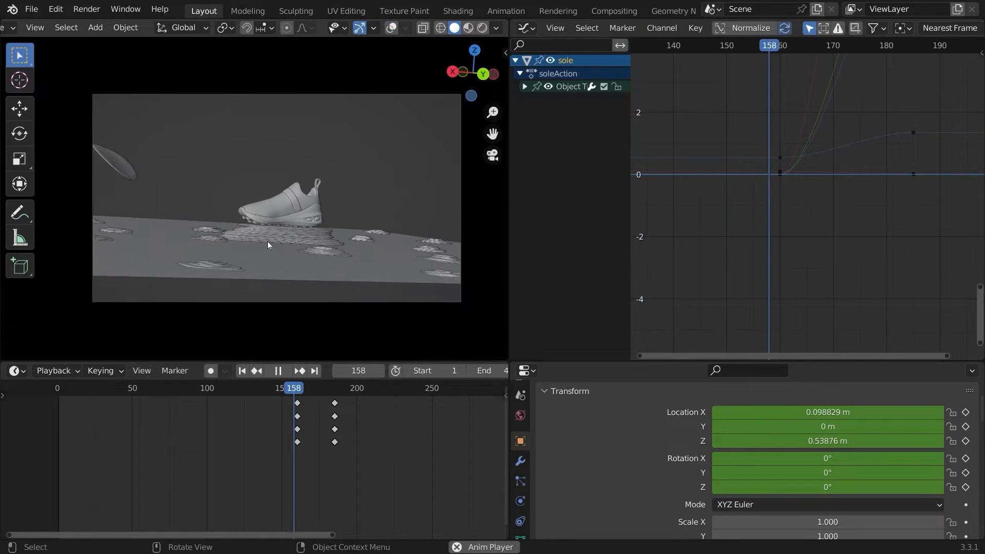
pyautogui.press('Escape')
pyautogui.hotkey('shift', 'alt', 'z')
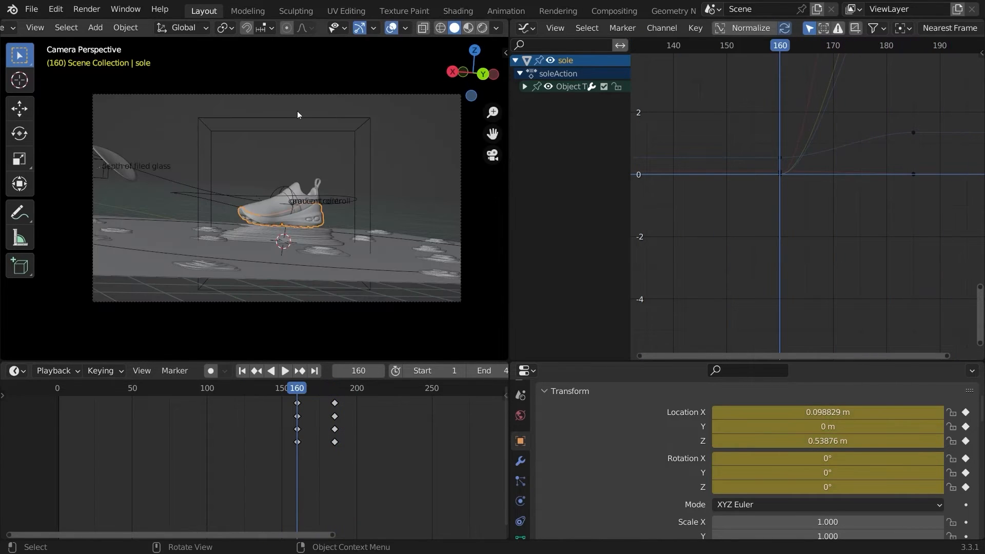
# - Rotate the cam controller about its local X axis to 1.18° and insert a Location, Rotation & Scale keyframe at frame 160
pyautogui.click(296, 118)
pyautogui.press('r')
pyautogui.press('x')
pyautogui.press('x')
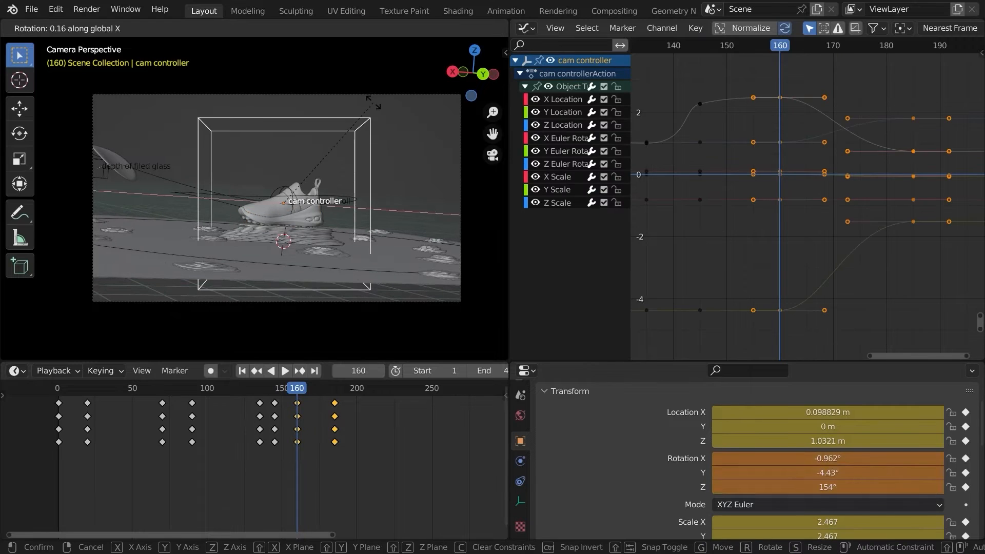
pyautogui.click(375, 107)
pyautogui.press('i')
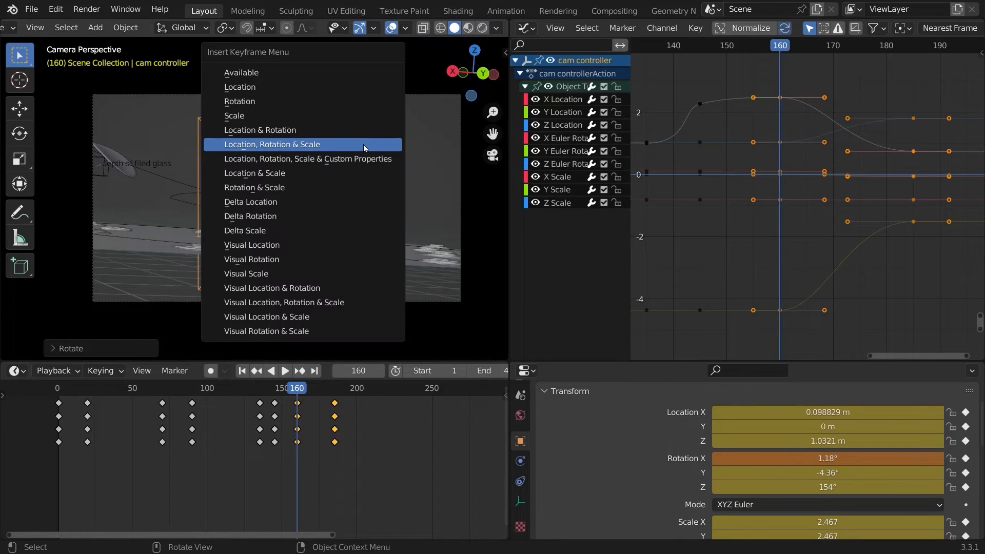
pyautogui.click(361, 144)
# - Play the reworked lift shot and scrub back to frame 170 to examine the camera move
pyautogui.press('space')
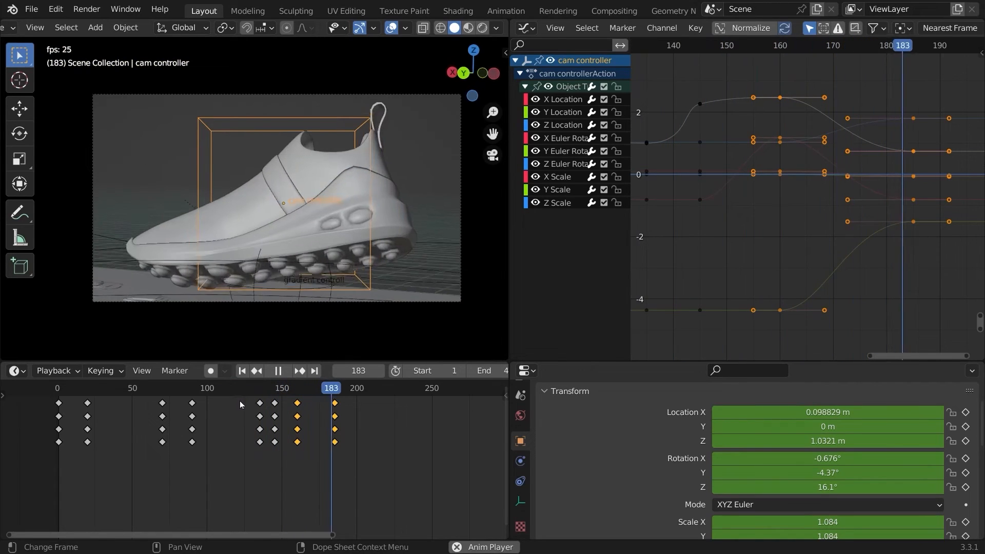
pyautogui.press('Escape')
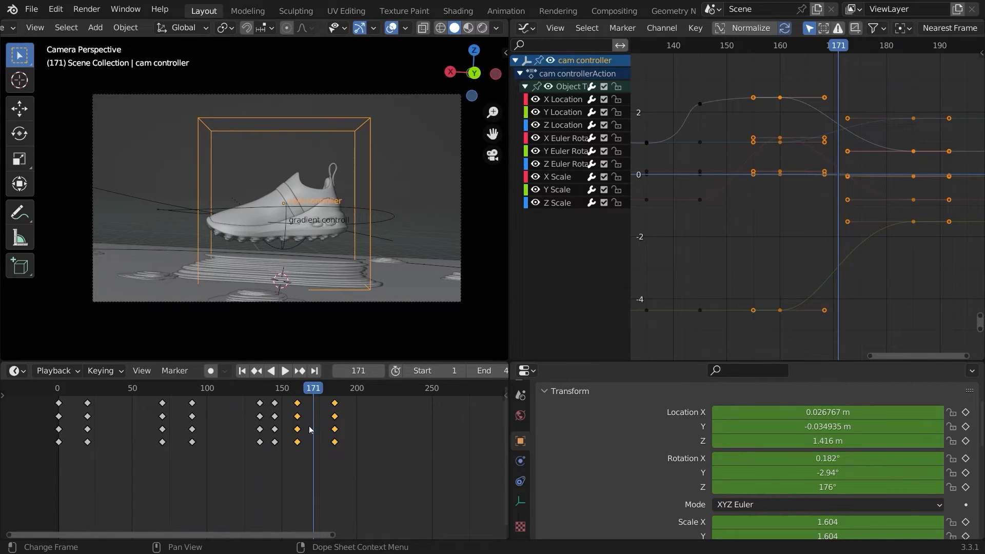
pyautogui.press('Left')
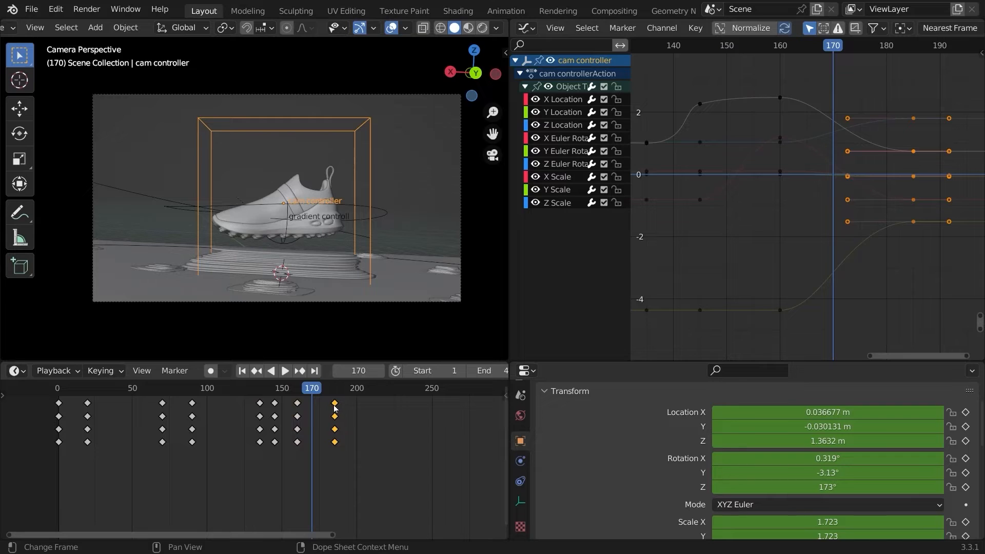
# - Move the frame 185 keyframes of the cam controller and the sole to frame 170 so the close-up and lift happen faster
pyautogui.press('g')
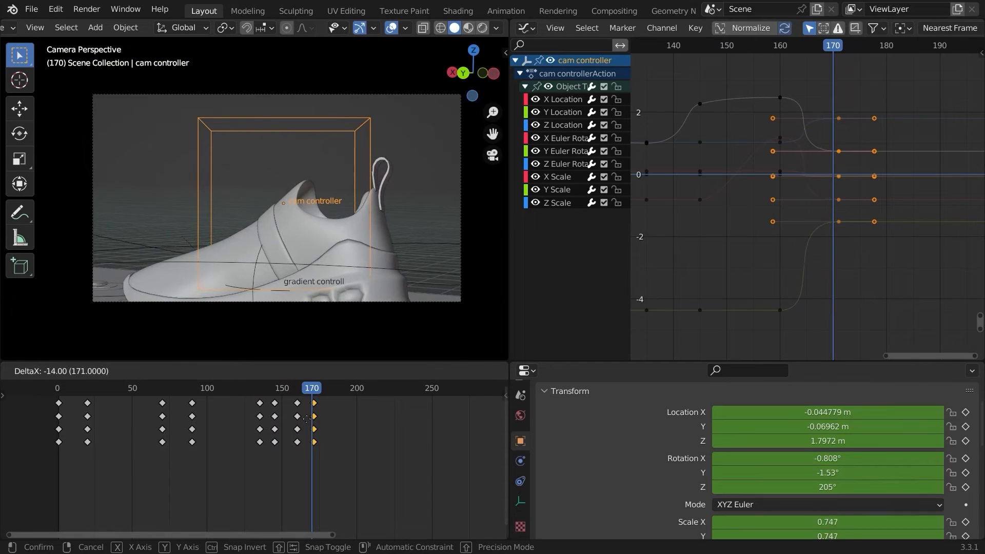
pyautogui.click(305, 419)
pyautogui.click(332, 290)
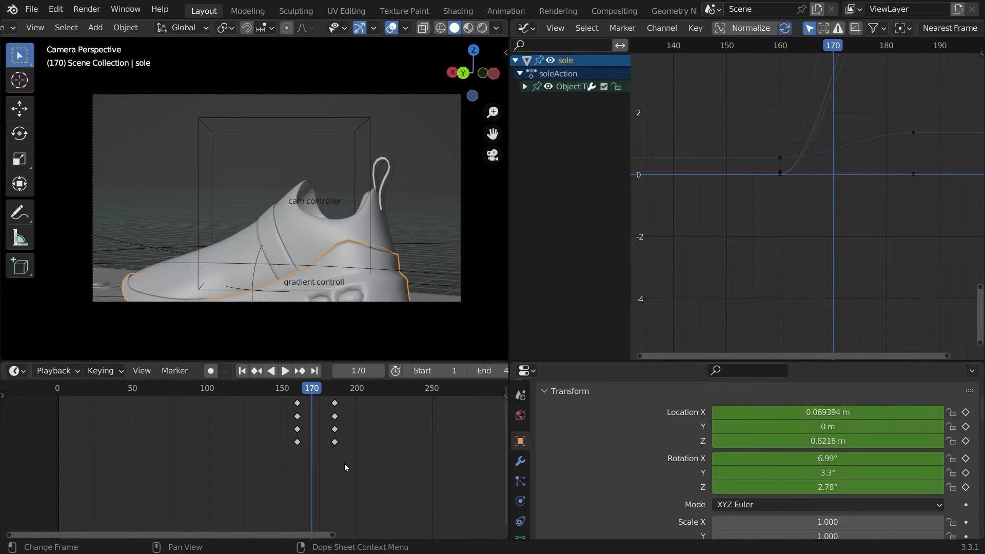
pyautogui.moveTo(345, 466); pyautogui.dragTo(313, 385)
pyautogui.press('g')
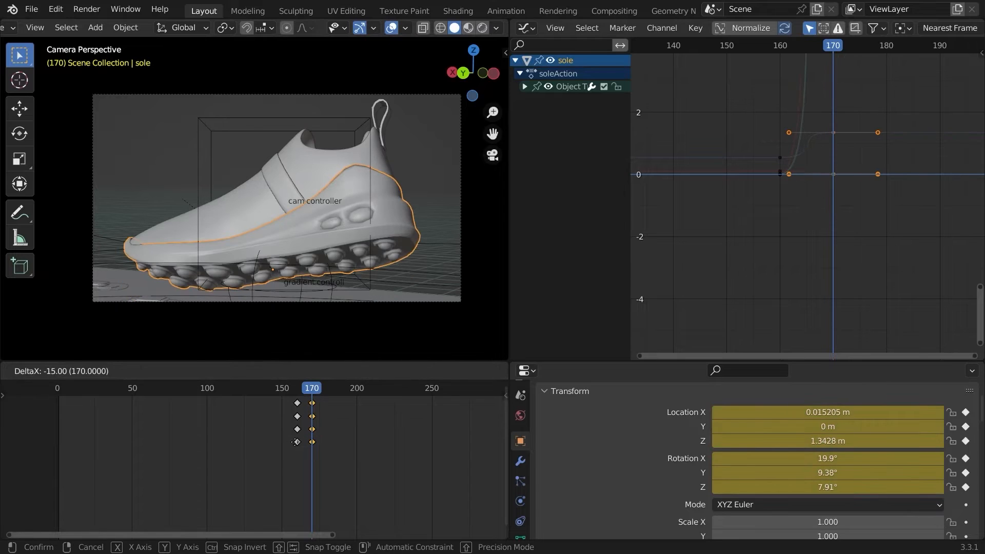
pyautogui.click(297, 446)
pyautogui.press('space')
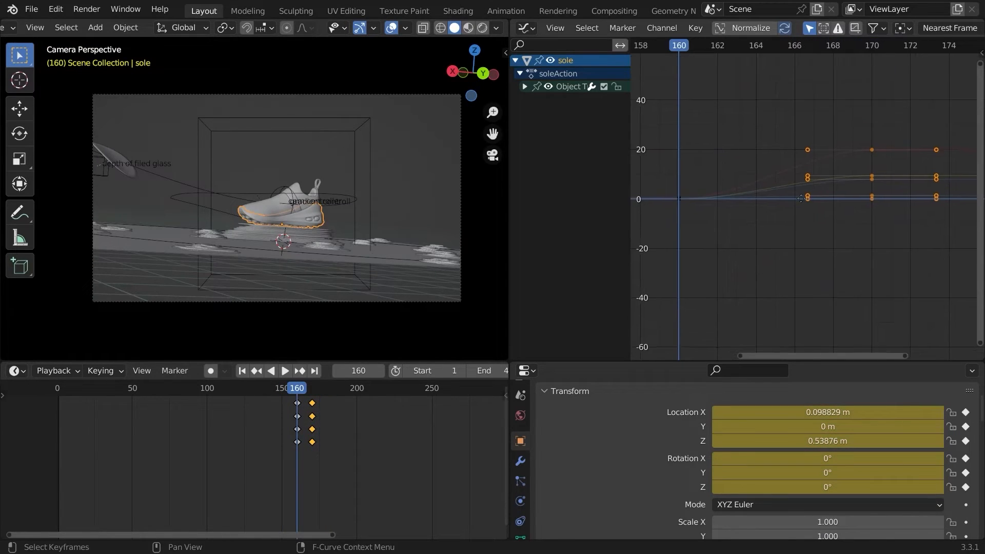
# - Shorten the outgoing handles of the sole's frame 160 keyframes by about 3 frames along X so the lift starts abruptly
pyautogui.keyDown('ctrl'); pyautogui.moveTo(763, 246); pyautogui.dragTo(801, 218, button='middle'); pyautogui.keyUp('ctrl')
pyautogui.click(756, 148)
pyautogui.moveTo(753, 145); pyautogui.dragTo(816, 197, button='middle')
pyautogui.moveTo(815, 197); pyautogui.dragTo(780, 167, button='middle')
pyautogui.hotkey('ctrl', 's')
pyautogui.moveTo(768, 223); pyautogui.dragTo(750, 199, button='middle')
pyautogui.moveTo(749, 198); pyautogui.dragTo(649, 274)
pyautogui.moveTo(723, 213); pyautogui.dragTo(833, 186, button='middle')
pyautogui.moveTo(820, 173); pyautogui.dragTo(708, 242)
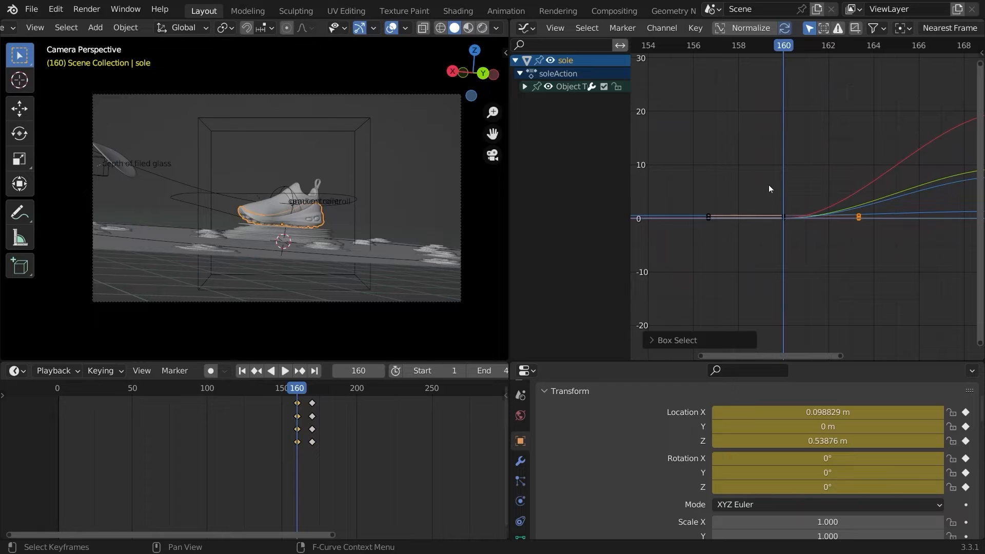
pyautogui.press('g')
pyautogui.press('x')
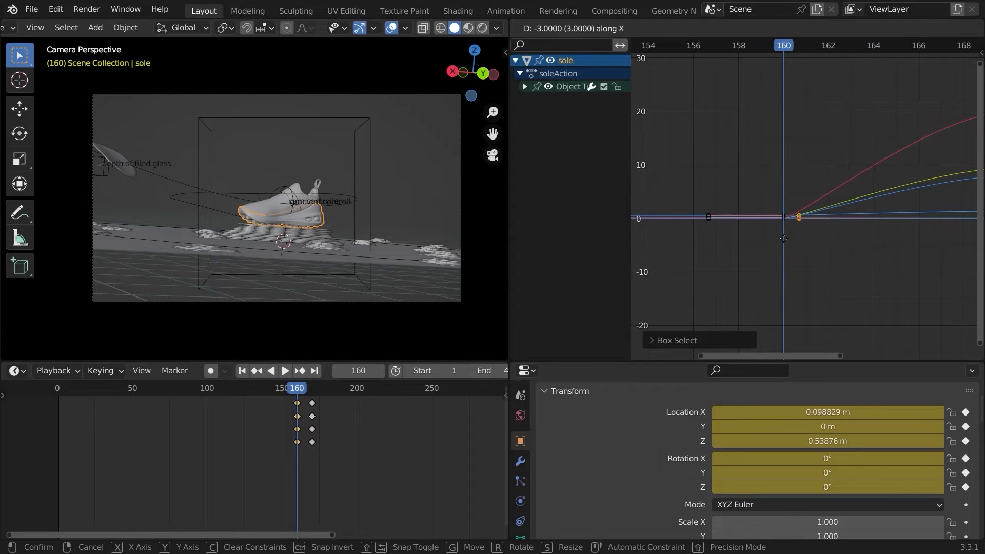
pyautogui.click(784, 238)
# - Stretch the incoming handles of the sole's frame 170 keyframes towards frame 160 along X for a longer ease-out
pyautogui.moveTo(825, 237); pyautogui.dragTo(728, 266, button='middle')
pyautogui.moveTo(796, 195); pyautogui.dragTo(841, 146, button='middle')
pyautogui.keyDown('ctrl'); pyautogui.moveTo(915, 137); pyautogui.dragTo(823, 152, button='middle'); pyautogui.keyUp('ctrl')
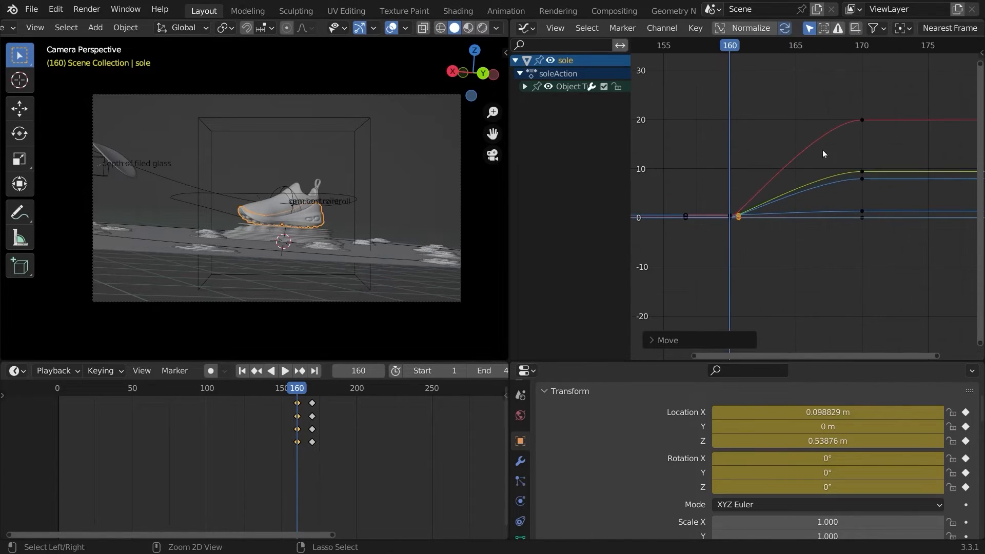
pyautogui.moveTo(892, 105); pyautogui.dragTo(811, 263)
pyautogui.moveTo(811, 188); pyautogui.dragTo(813, 199, button='middle')
pyautogui.moveTo(795, 251); pyautogui.dragTo(823, 115)
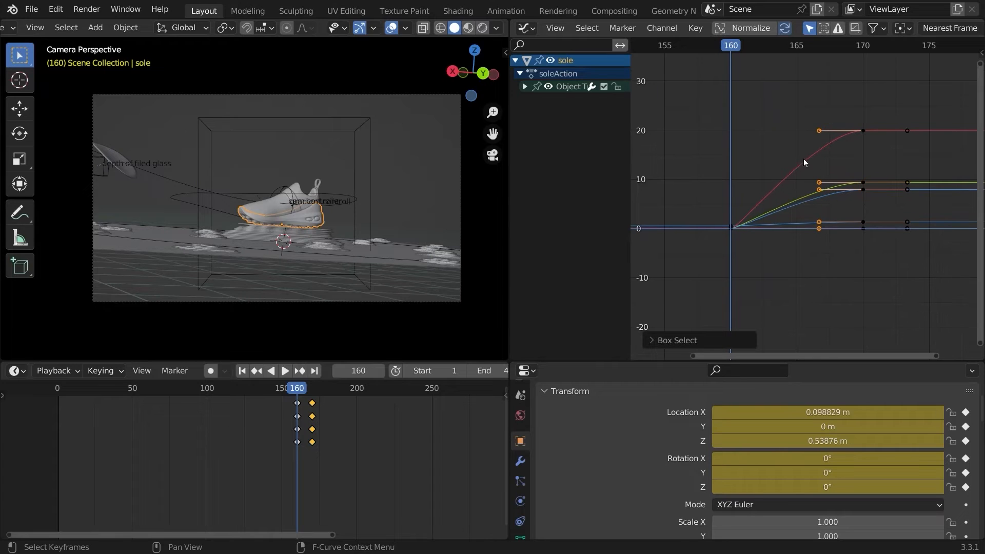
pyautogui.press('x')
pyautogui.click(759, 158)
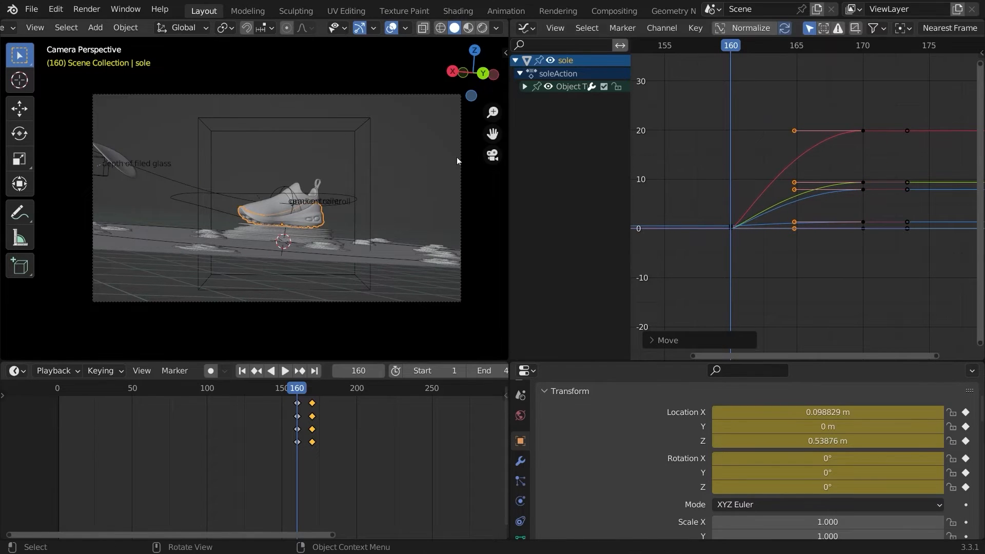
# - Shorten the outgoing handle of the cam controller's Z Euler Rotation curve at frame 160
pyautogui.click(351, 151)
pyautogui.moveTo(731, 234); pyautogui.dragTo(748, 249, button='middle')
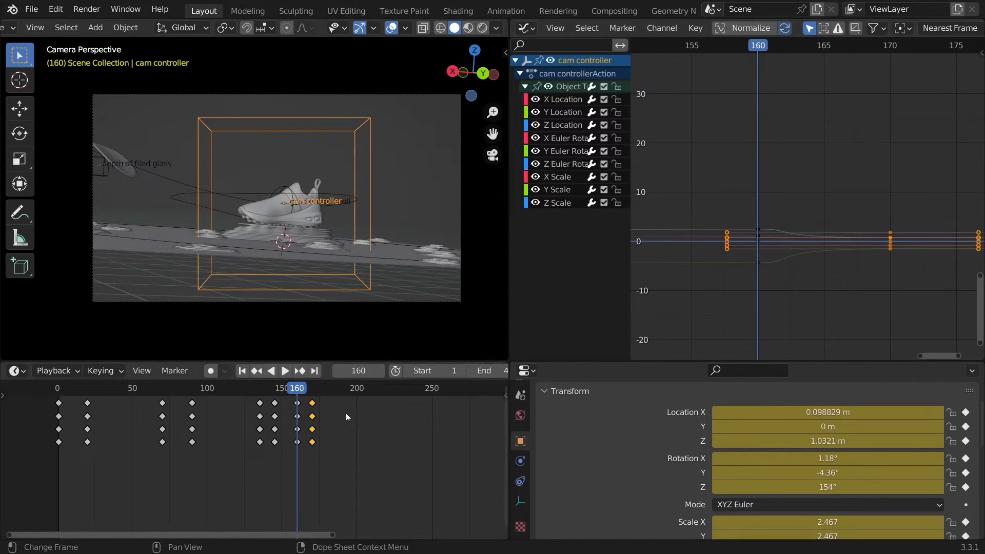
pyautogui.moveTo(352, 469); pyautogui.dragTo(296, 399)
pyautogui.press('KP_Decimal')
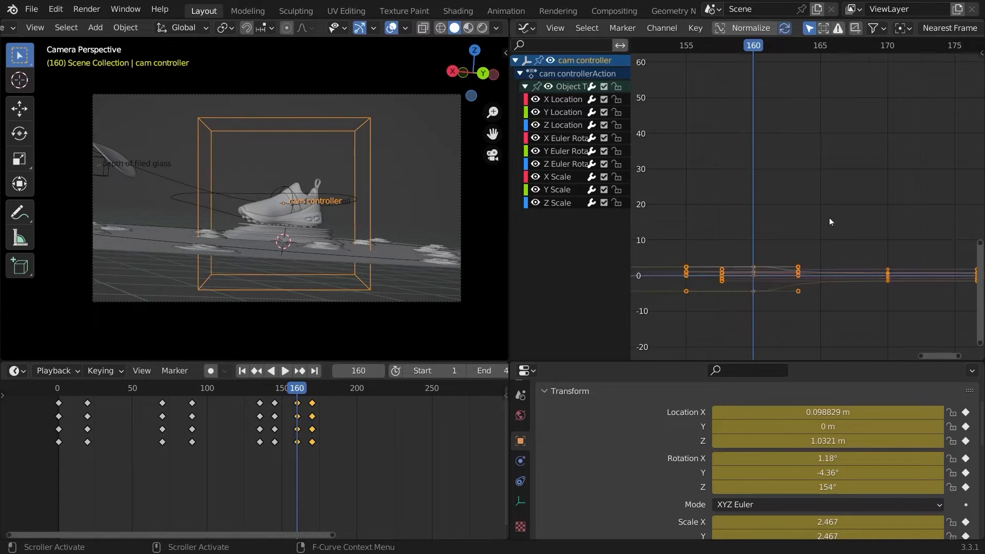
pyautogui.moveTo(831, 240); pyautogui.dragTo(777, 165, button='middle')
pyautogui.click(777, 164)
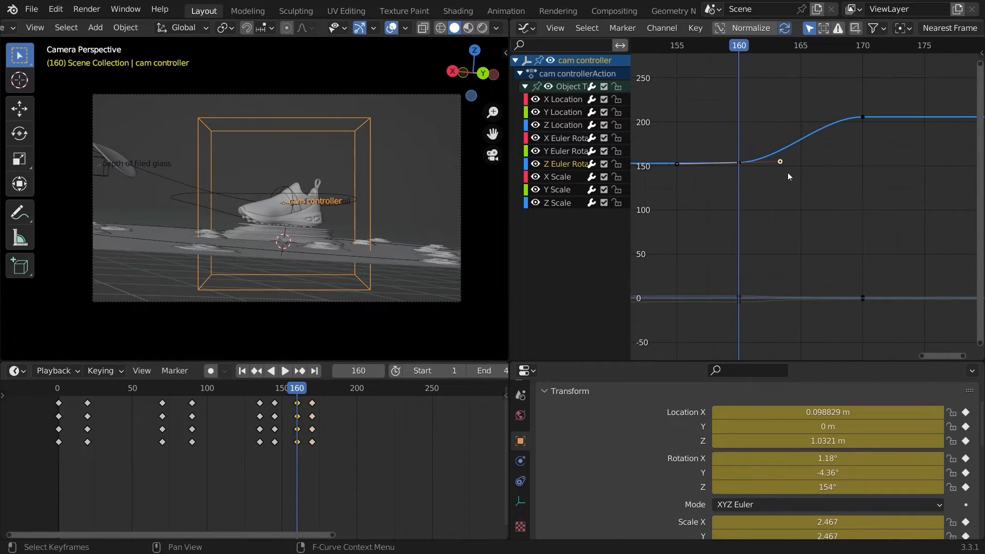
pyautogui.press('g')
pyautogui.click(774, 184)
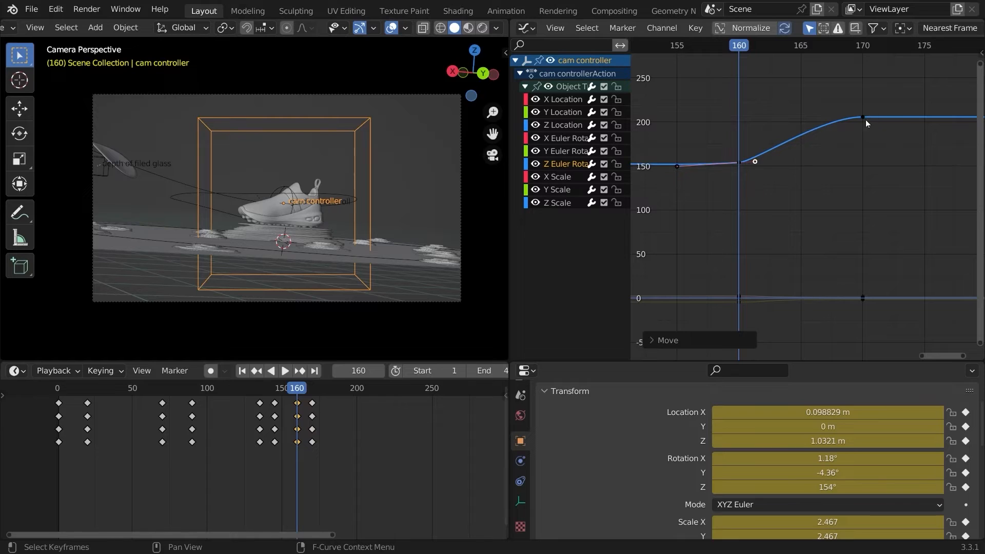
# - Stretch the incoming handle of the cam controller's Z Euler Rotation keyframe at frame 170 by about 4 frames along X
pyautogui.click(821, 117)
pyautogui.press('g')
pyautogui.press('x')
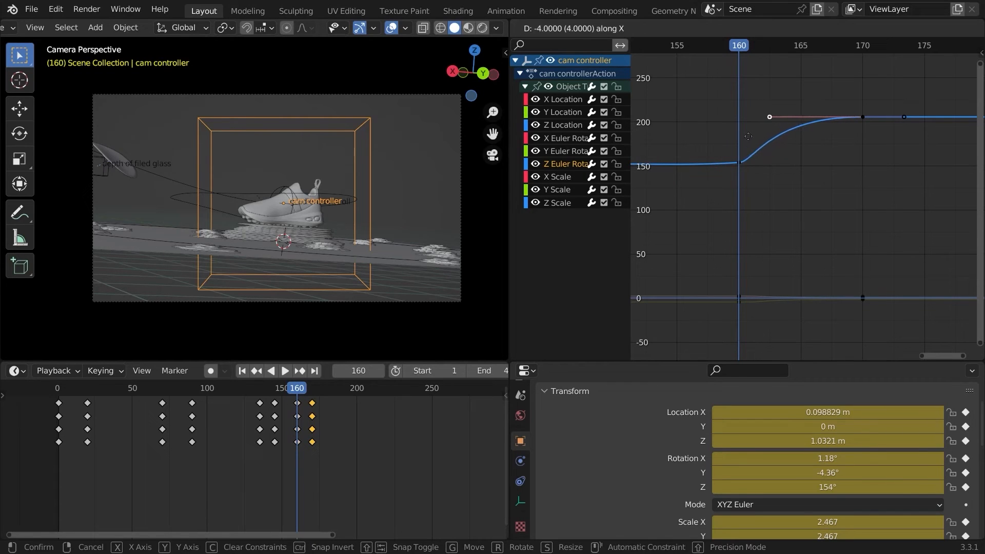
pyautogui.click(759, 139)
# - Flatten the handles of the cam controller's Z Euler Rotation keyframe at frame 160 by scaling them along Y
pyautogui.click(738, 164)
pyautogui.press('KP_Decimal')
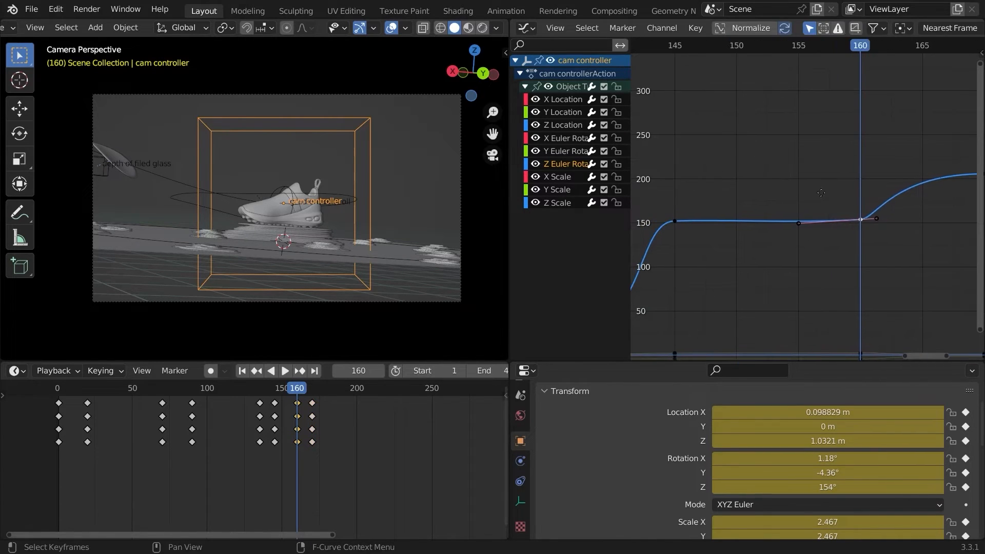
pyautogui.press('s')
pyautogui.press('y')
pyautogui.press('Return')
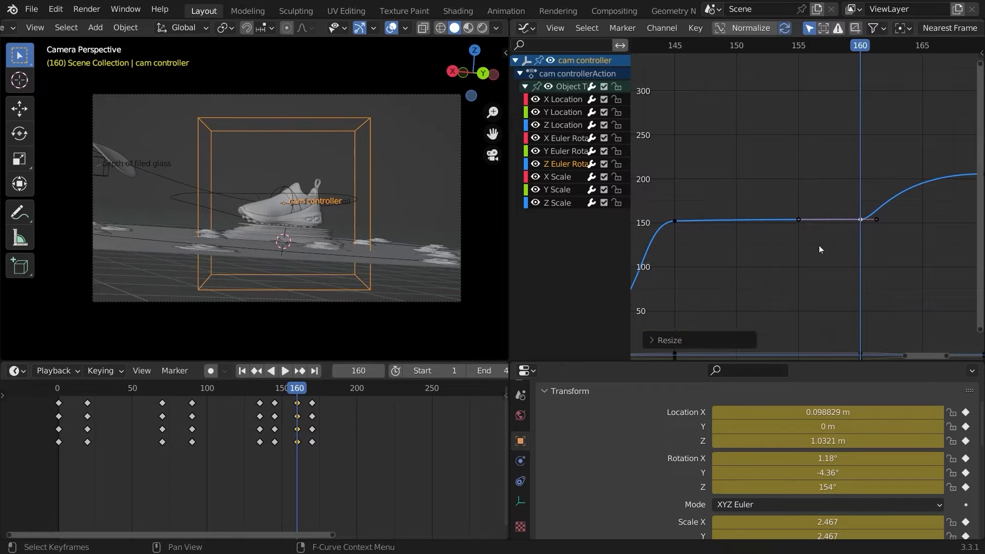
# - Shorten the outgoing handles of the cam controller's remaining frame 160 channels by about 2 frames along X
pyautogui.press('KP_Decimal')
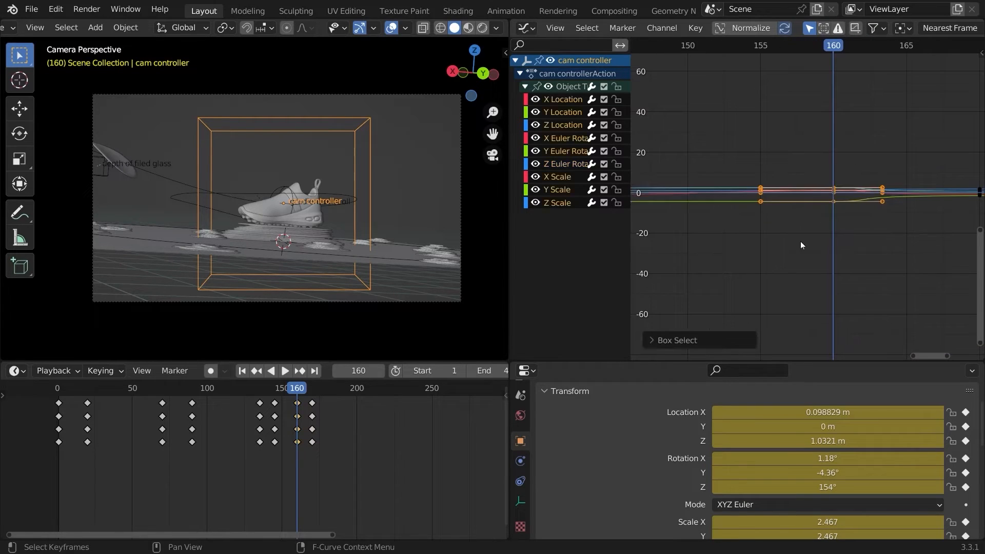
pyautogui.moveTo(888, 171); pyautogui.dragTo(865, 193, button='middle')
pyautogui.keyDown('ctrl'); pyautogui.moveTo(840, 166); pyautogui.dragTo(713, 257); pyautogui.keyUp('ctrl')
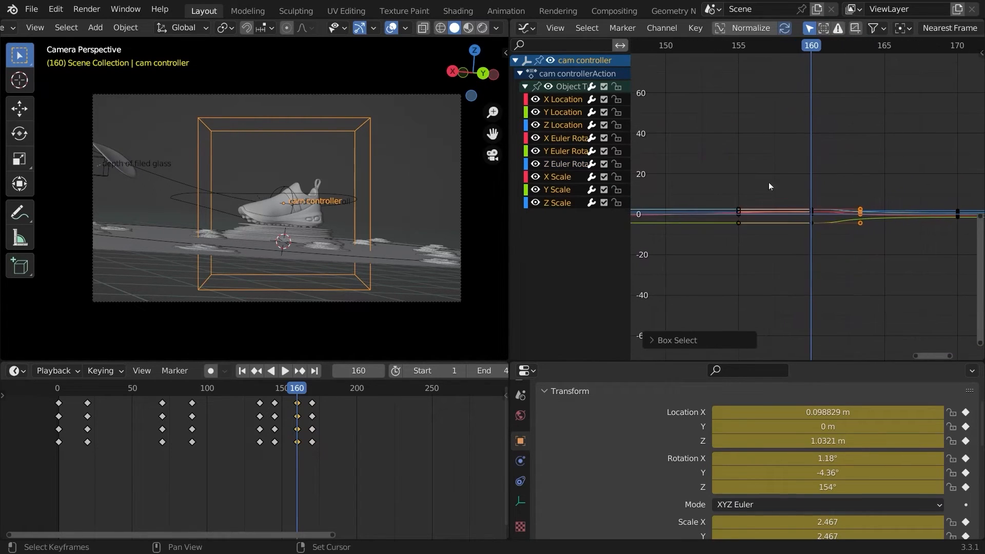
pyautogui.press('g')
pyautogui.press('x')
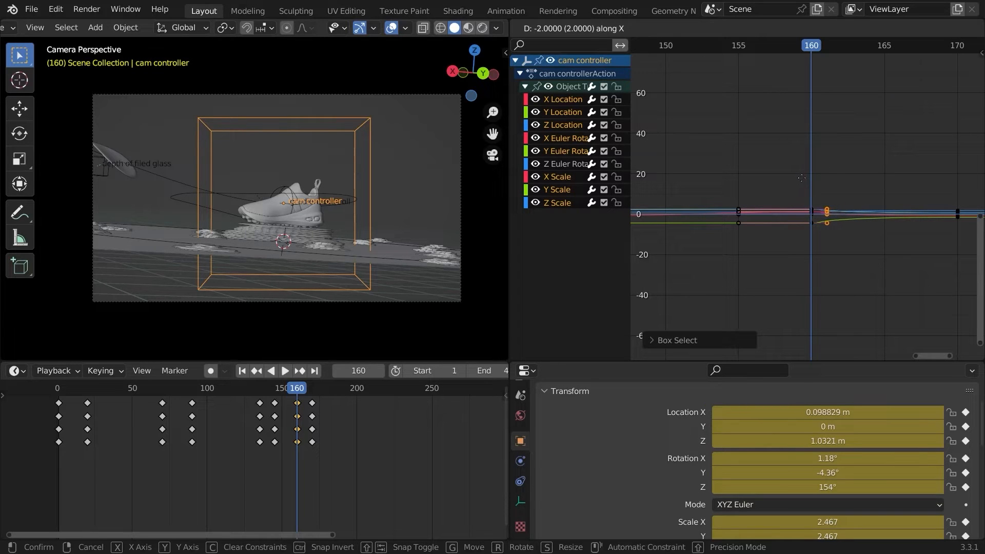
pyautogui.click(798, 176)
# - Stretch the incoming handles of the cam controller's remaining frame 170 channels by about 4 frames along X
pyautogui.moveTo(955, 187); pyautogui.dragTo(876, 226, button='middle')
pyautogui.moveTo(893, 231); pyautogui.dragTo(859, 269)
pyautogui.press('b')
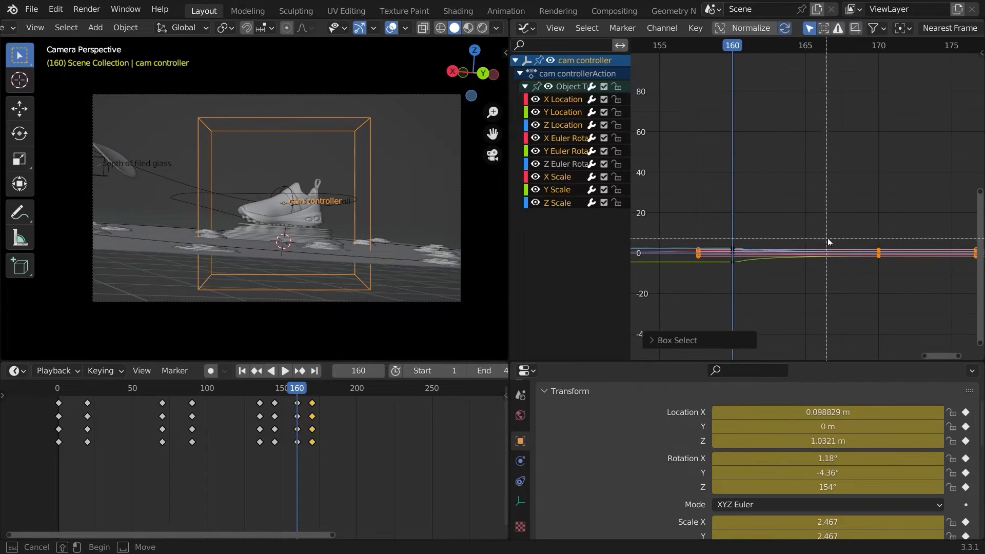
pyautogui.scroll(-3, 895, 215)
pyautogui.press('b')
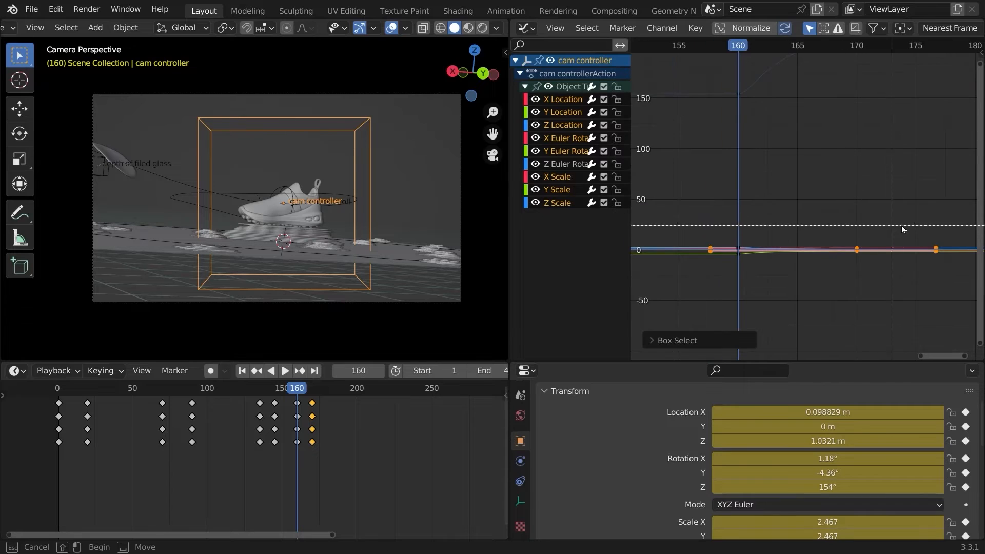
pyautogui.keyDown('shift'); pyautogui.moveTo(958, 219); pyautogui.dragTo(854, 266); pyautogui.keyUp('shift')
pyautogui.press('g')
pyautogui.press('x')
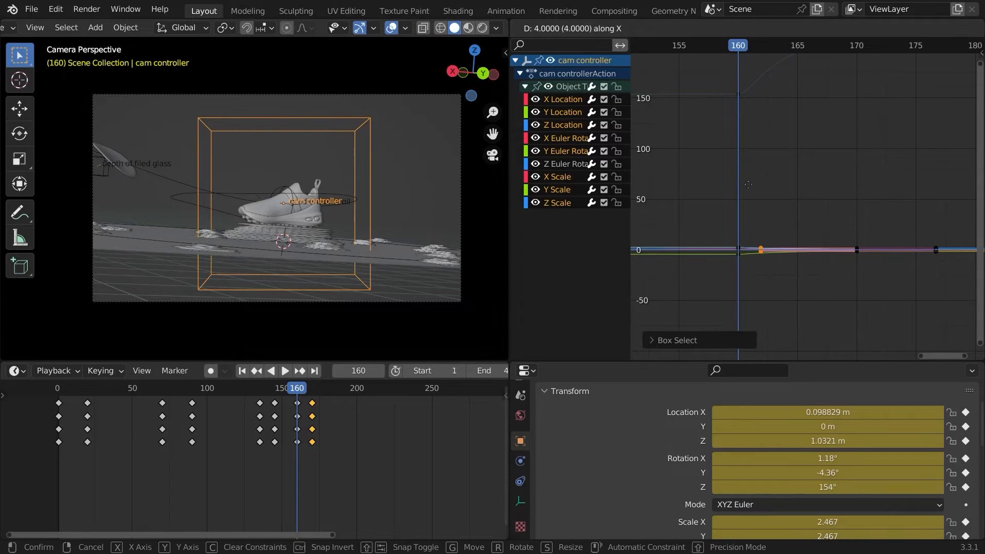
pyautogui.click(747, 183)
# - Play the shot from frame 143 to review the sharper camera swing and shoe lift
pyautogui.press('space')
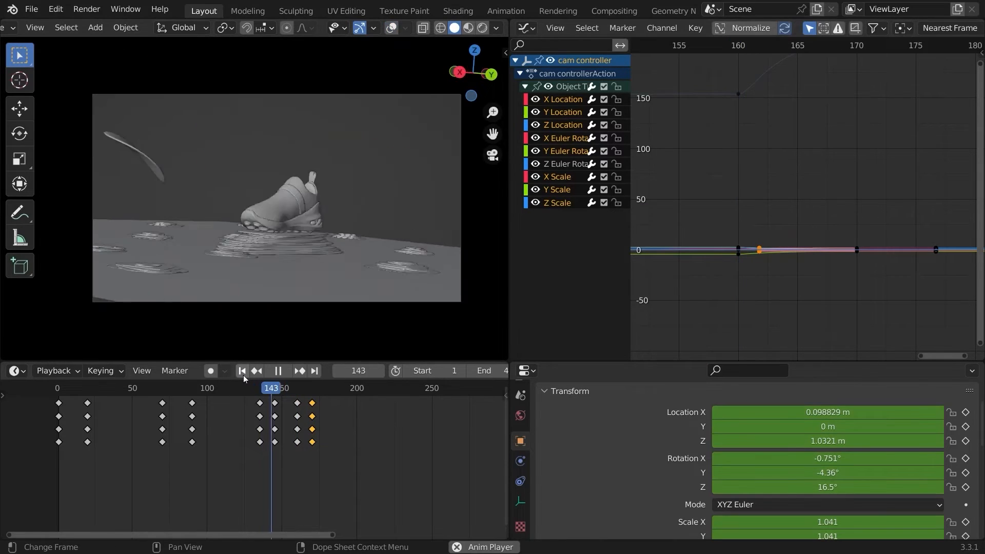
pyautogui.click(272, 393)
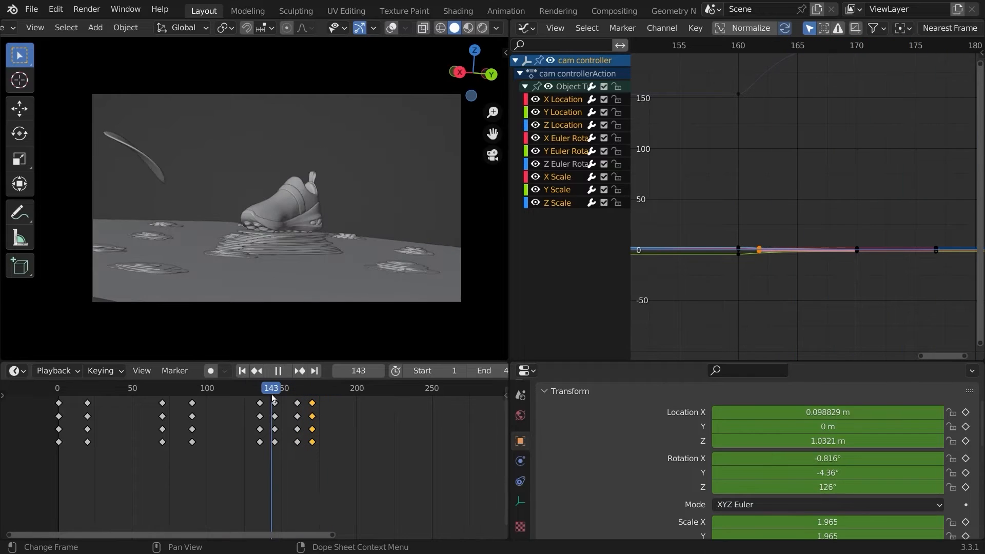
pyautogui.press('space')
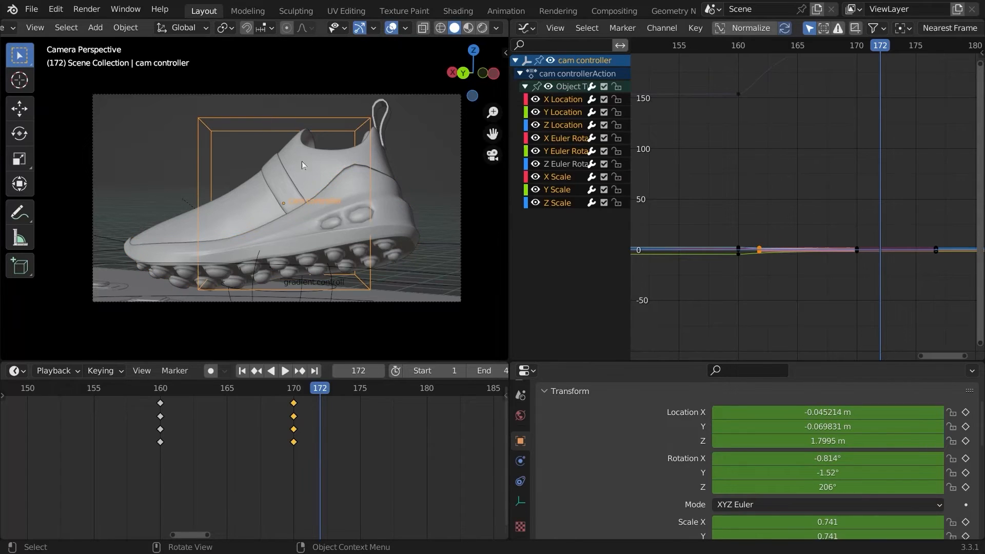
# - At frame 180 with overlays hidden, trackball-rotate the cam controller to about 5.97°, -1.67°, 209° and move it to re-centre the shoe
pyautogui.moveTo(294, 394); pyautogui.dragTo(373, 395)
pyautogui.moveTo(373, 397); pyautogui.dragTo(310, 397, button='middle')
pyautogui.keyDown('ctrl'); pyautogui.moveTo(309, 397); pyautogui.dragTo(294, 397, button='middle'); pyautogui.keyUp('ctrl')
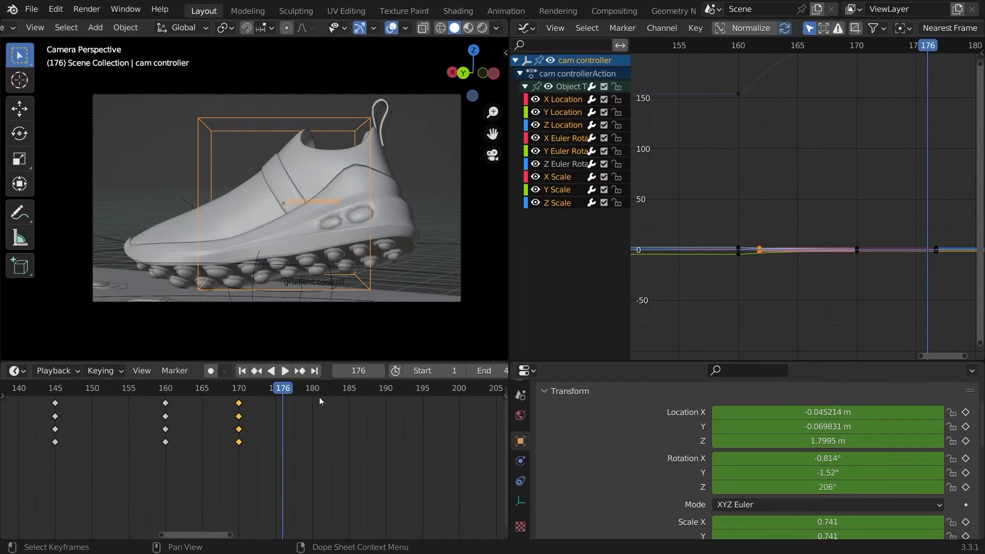
pyautogui.click(312, 393)
pyautogui.click(391, 28)
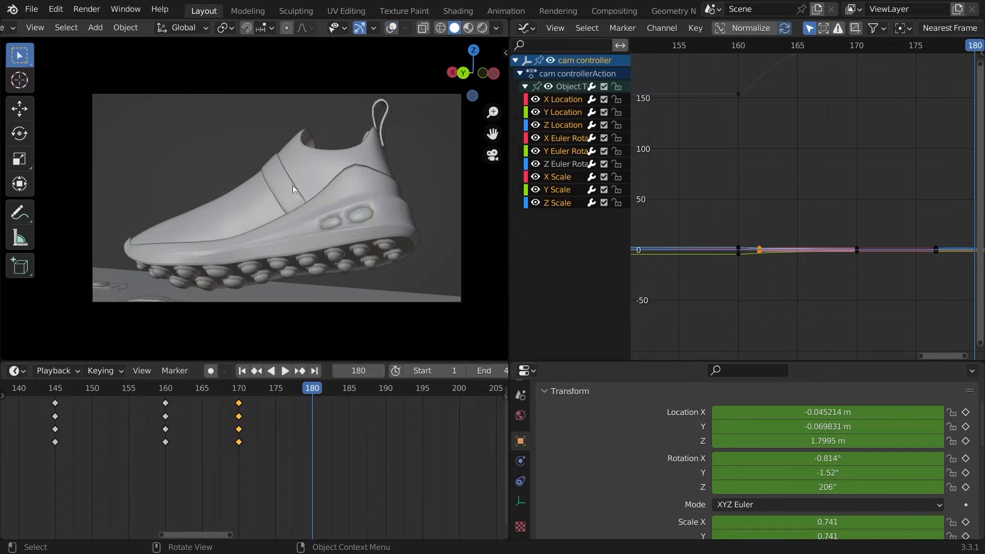
pyautogui.press('r')
pyautogui.press('r')
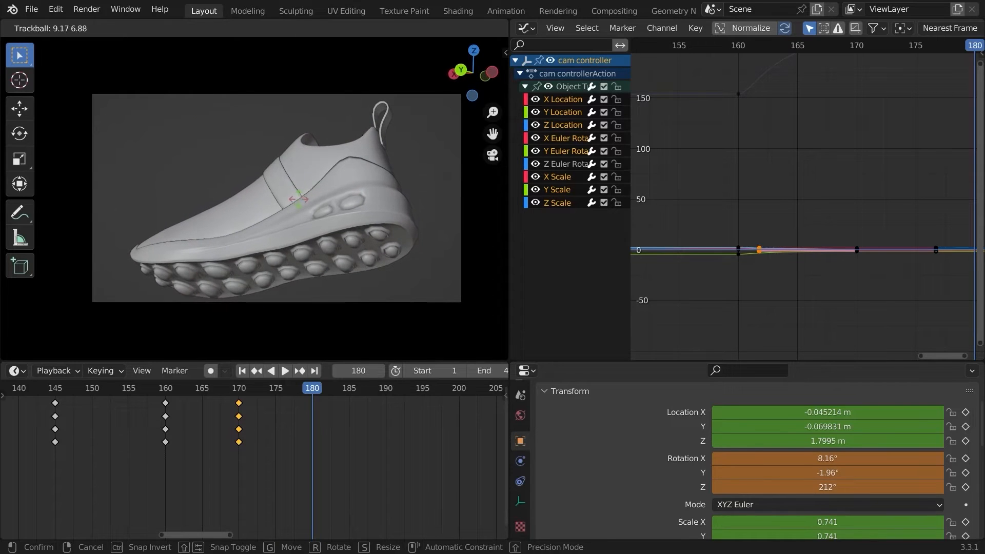
pyautogui.click(299, 200)
pyautogui.press('g')
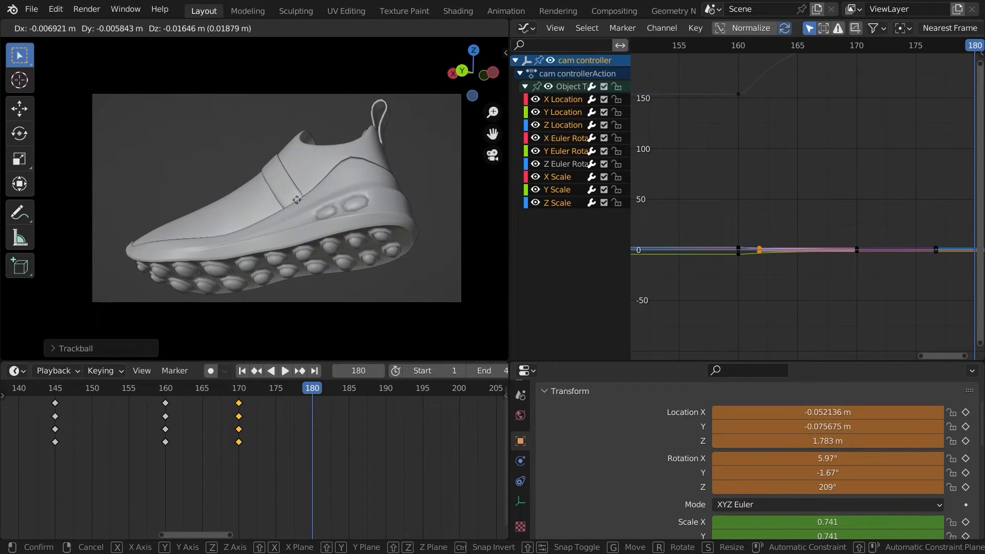
pyautogui.click(271, 187)
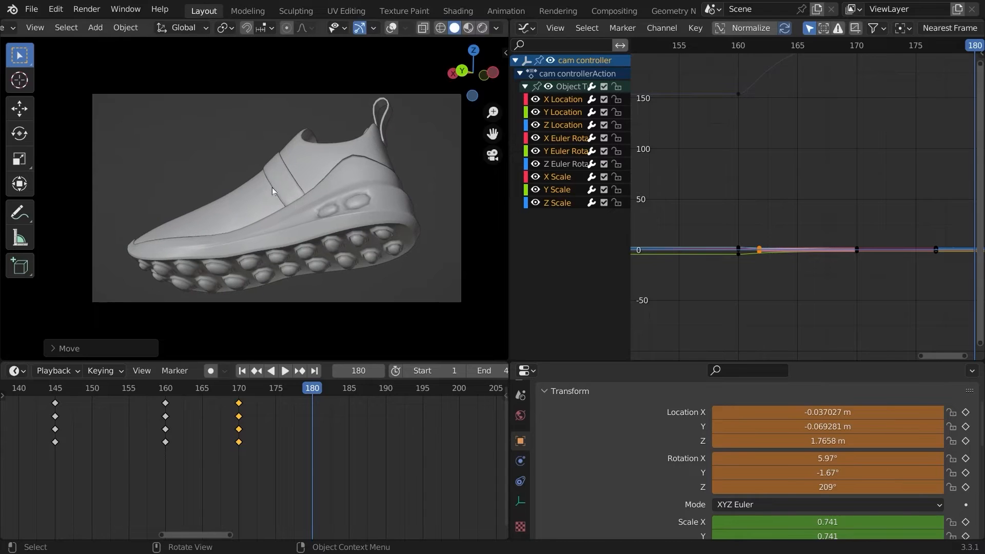
# - Rotate the cam controller about global Z to 212° and insert a Location, Rotation & Scale keyframe at frame 180
pyautogui.press('r')
pyautogui.press('z')
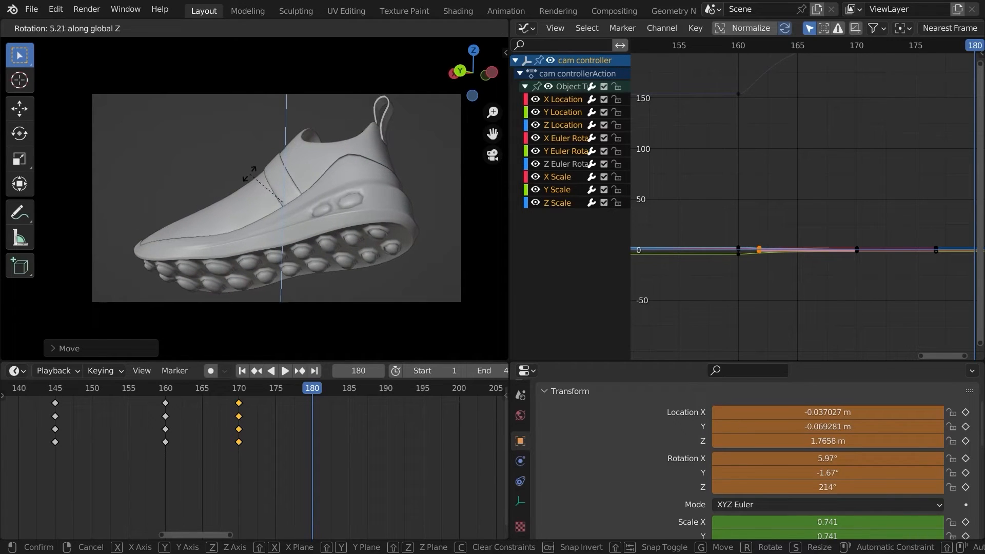
pyautogui.click(251, 177)
pyautogui.press('i')
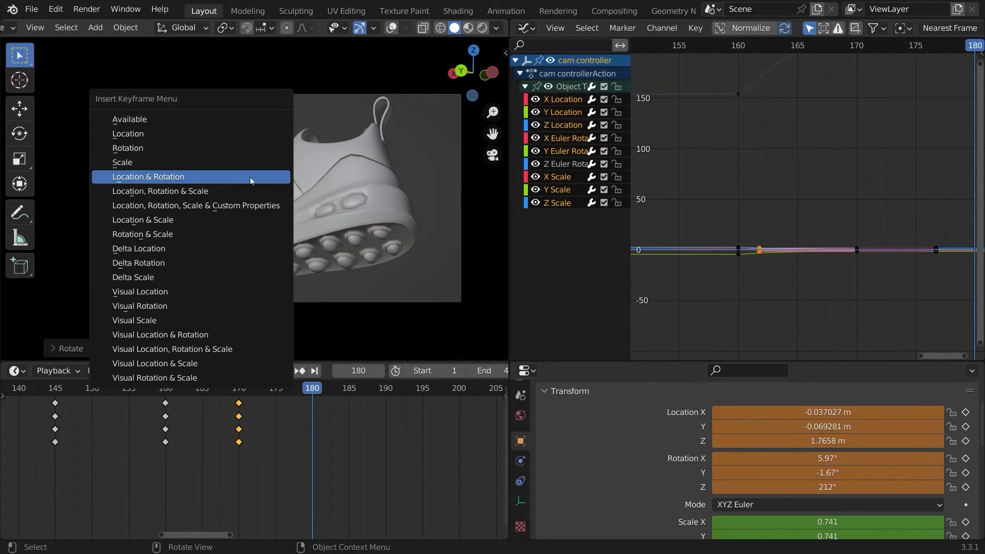
pyautogui.click(246, 191)
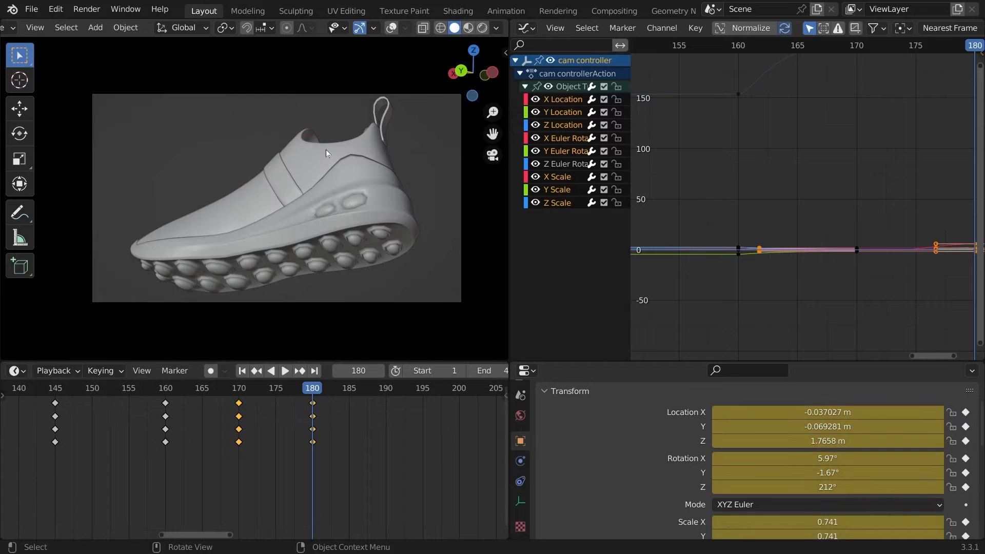
# - At frame 170, scale the cam controller to about 0.791, move it to re-centre the shoe, and insert a Location, Rotation & Scale keyframe
pyautogui.click(239, 391)
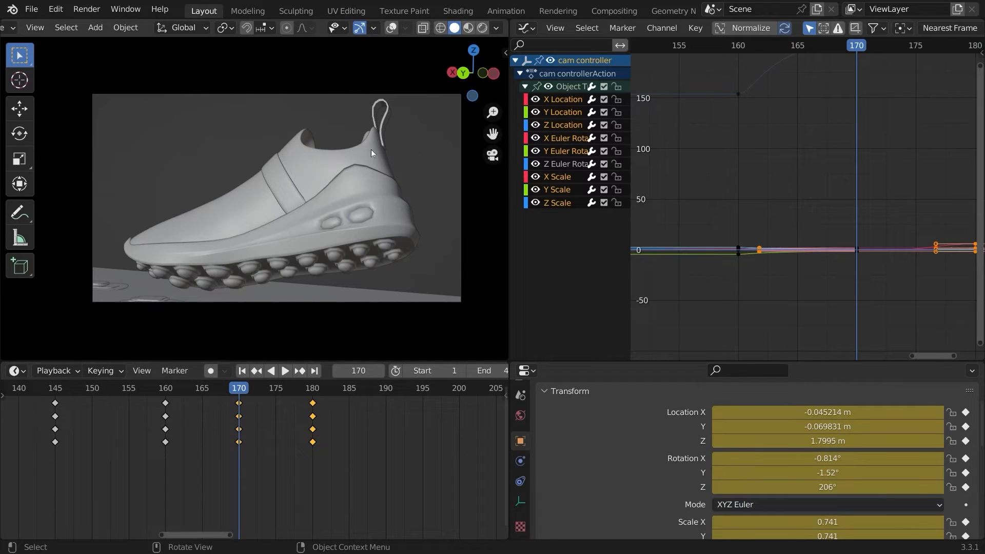
pyautogui.press('s')
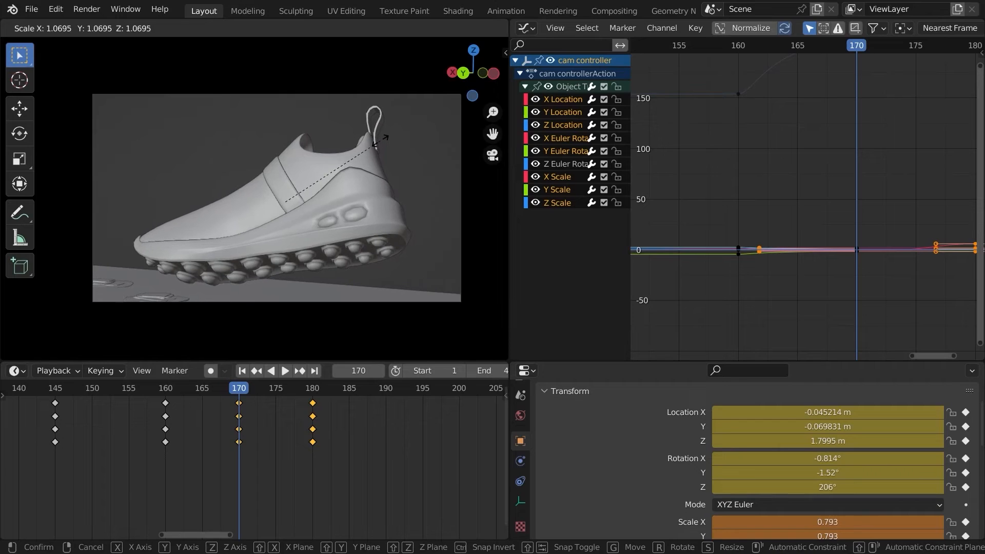
pyautogui.click(380, 140)
pyautogui.press('g')
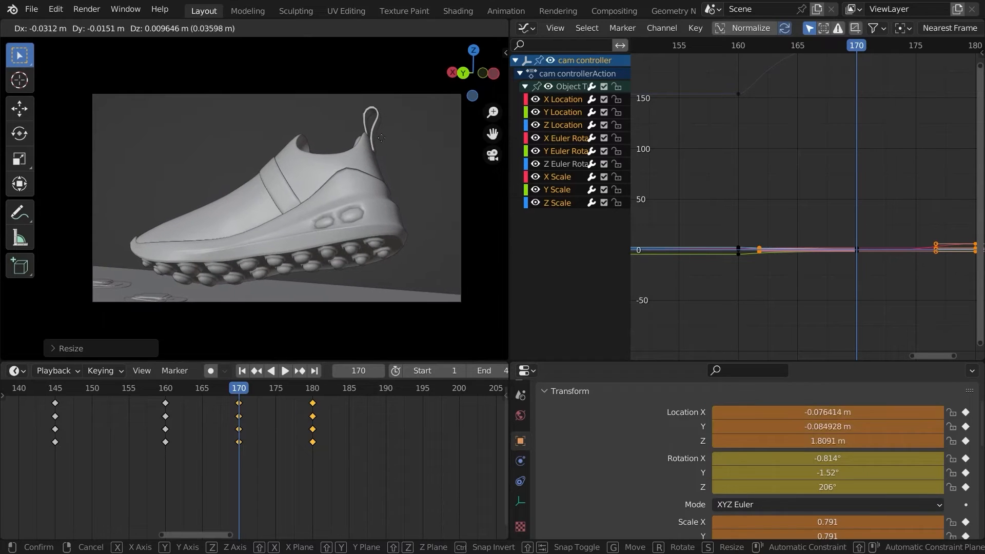
pyautogui.click(379, 137)
pyautogui.press('i')
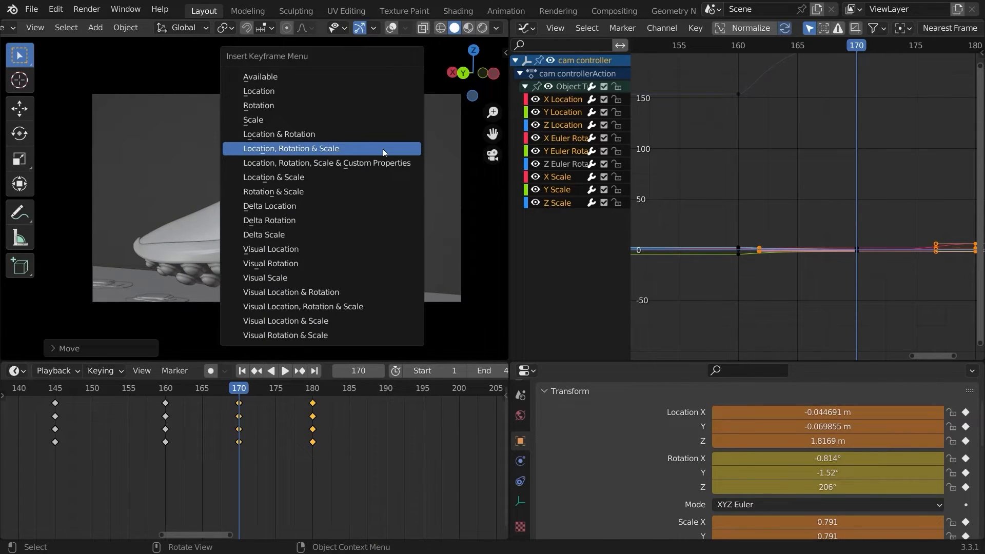
pyautogui.click(383, 149)
# - Play the shot from about frame 151 to review the camera drift between frames 170 and 180
pyautogui.click(98, 389)
pyautogui.press('space')
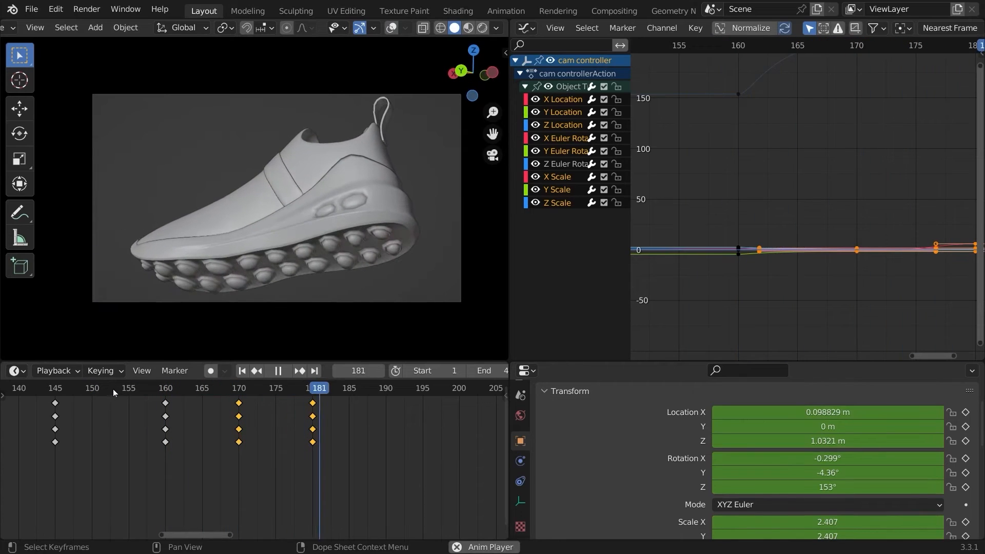
pyautogui.click(112, 388)
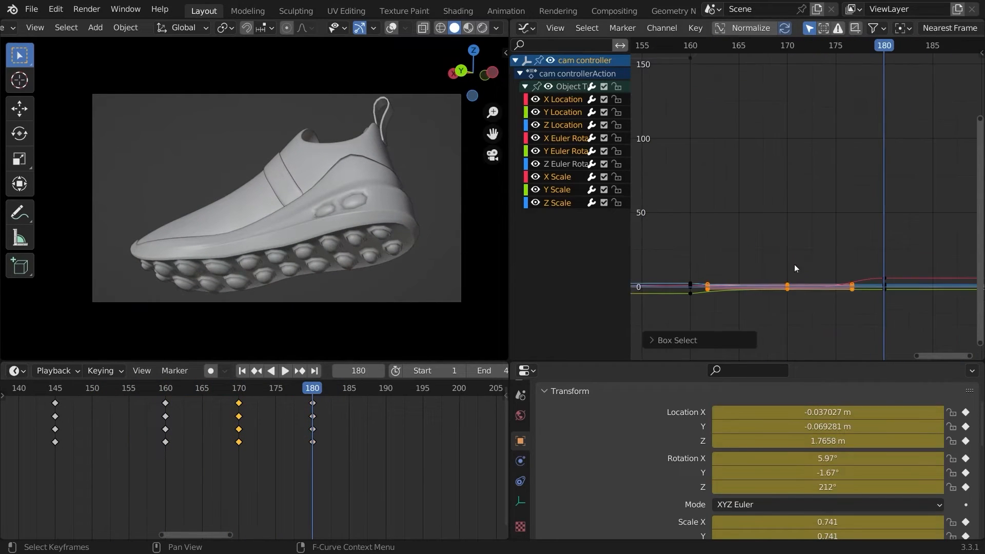
# - Stretch the incoming handles of the cam controller's frame 180 keys back by about 4 frames along X
pyautogui.moveTo(794, 261); pyautogui.dragTo(799, 231, button='middle')
pyautogui.keyDown('shift'); pyautogui.moveTo(825, 229); pyautogui.dragTo(676, 301); pyautogui.keyUp('shift')
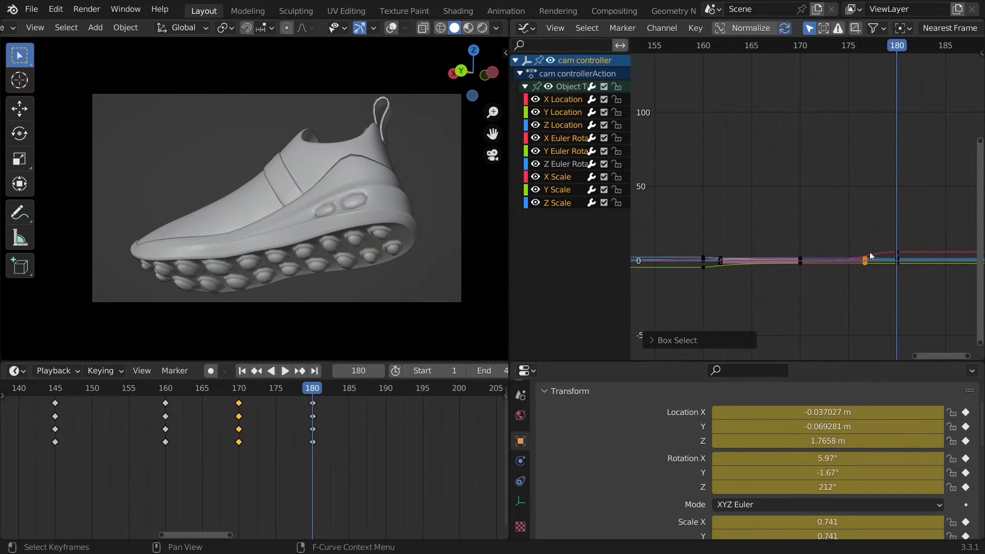
pyautogui.press('g')
pyautogui.press('x')
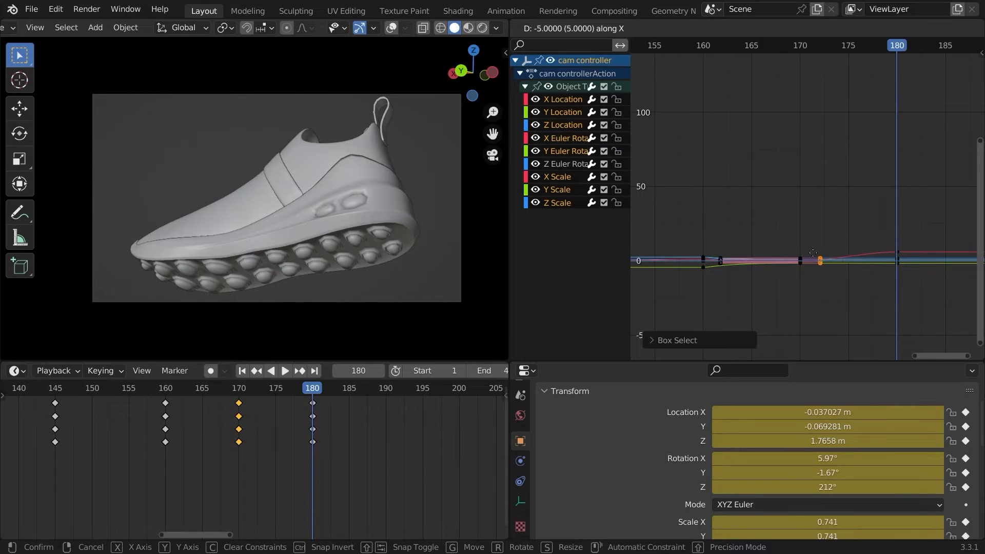
pyautogui.click(821, 253)
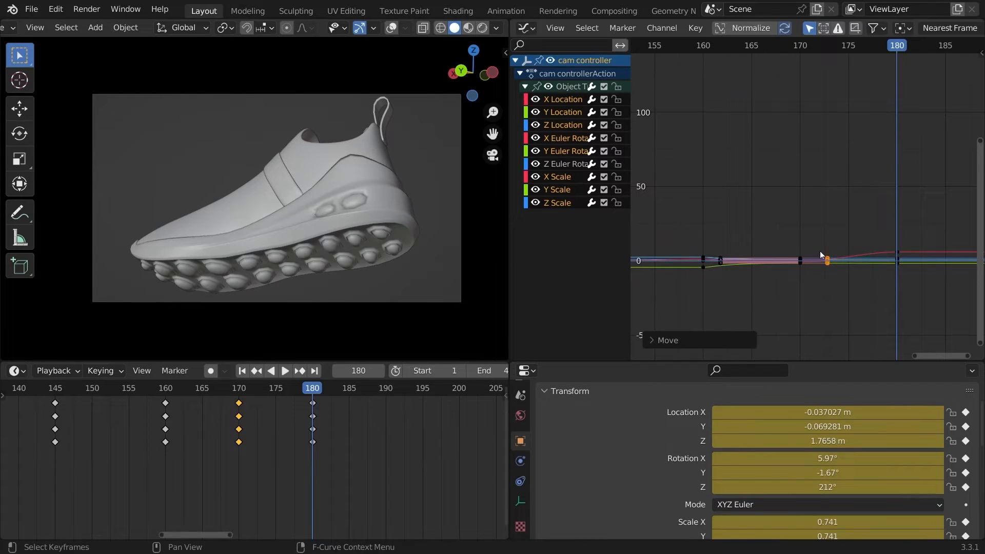
# - Play the shot from about frame 154 to review the eased camera motion into frame 180
pyautogui.click(122, 396)
pyautogui.press('space')
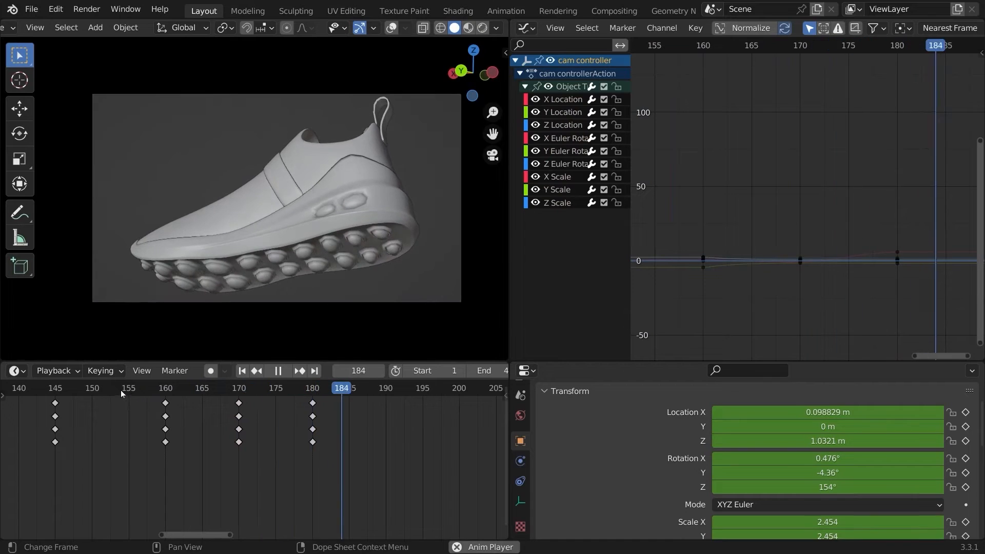
pyautogui.press('space')
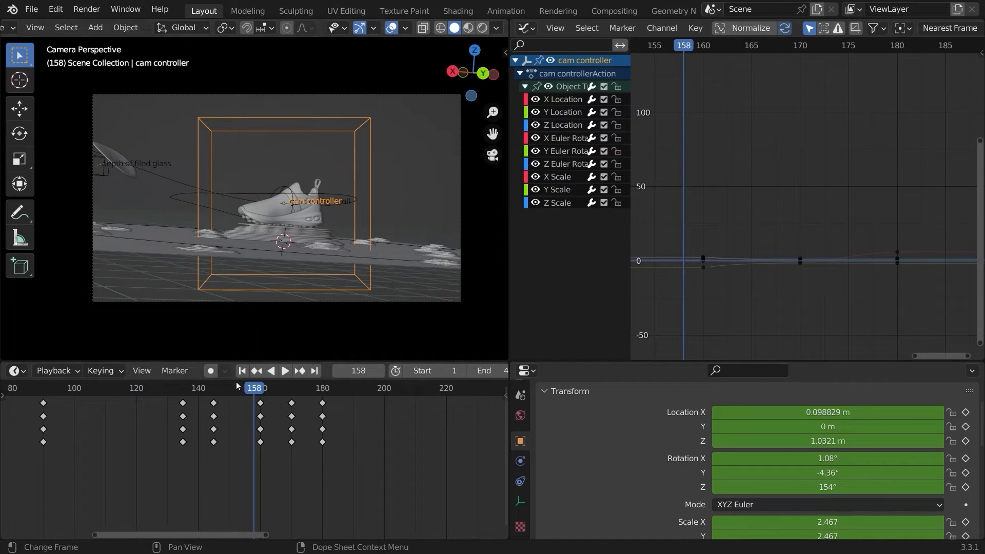
# - At frame 145, rotate the cam controller about local X to 1.39° and insert a Location, Rotation & Scale keyframe
pyautogui.moveTo(236, 385); pyautogui.dragTo(214, 393)
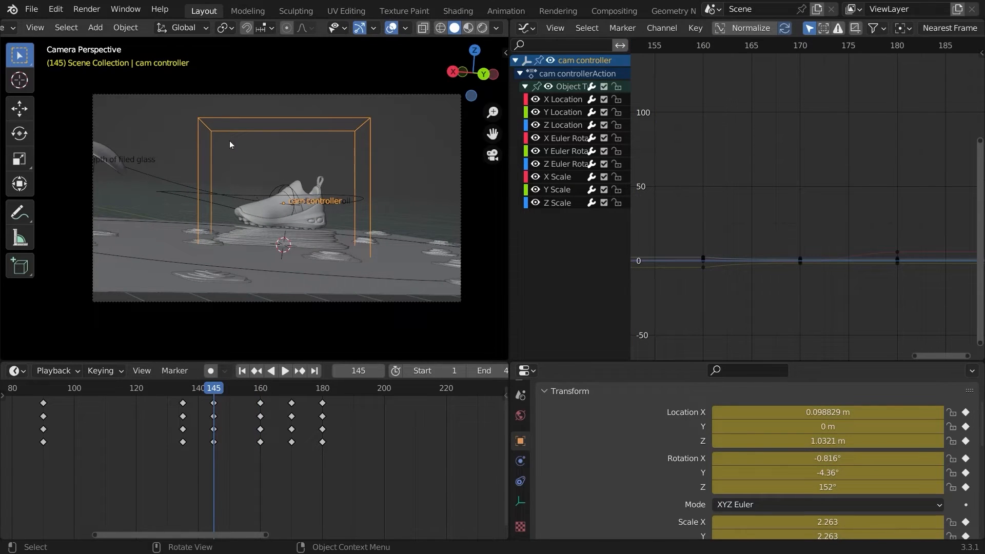
pyautogui.press('r')
pyautogui.press('x')
pyautogui.press('x')
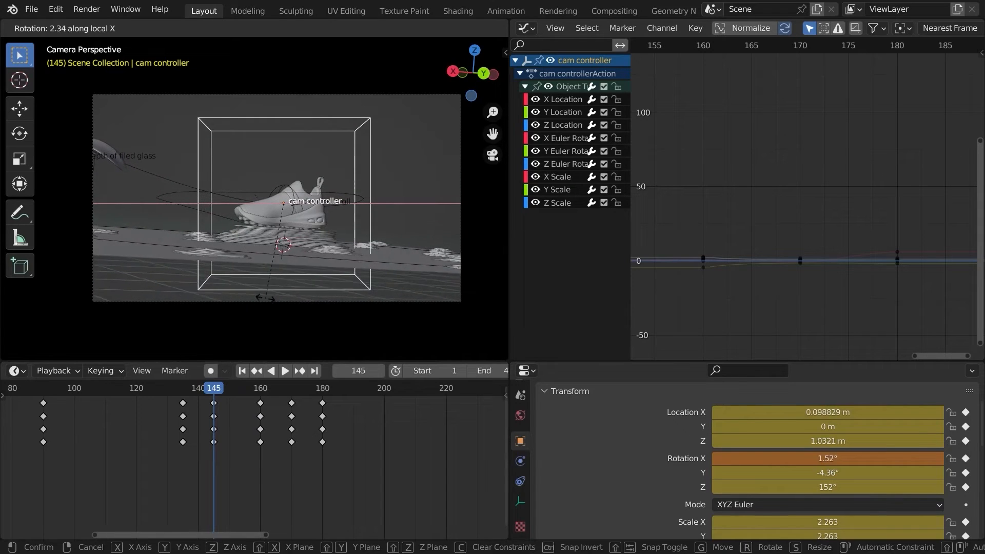
pyautogui.click(273, 283)
pyautogui.press('i')
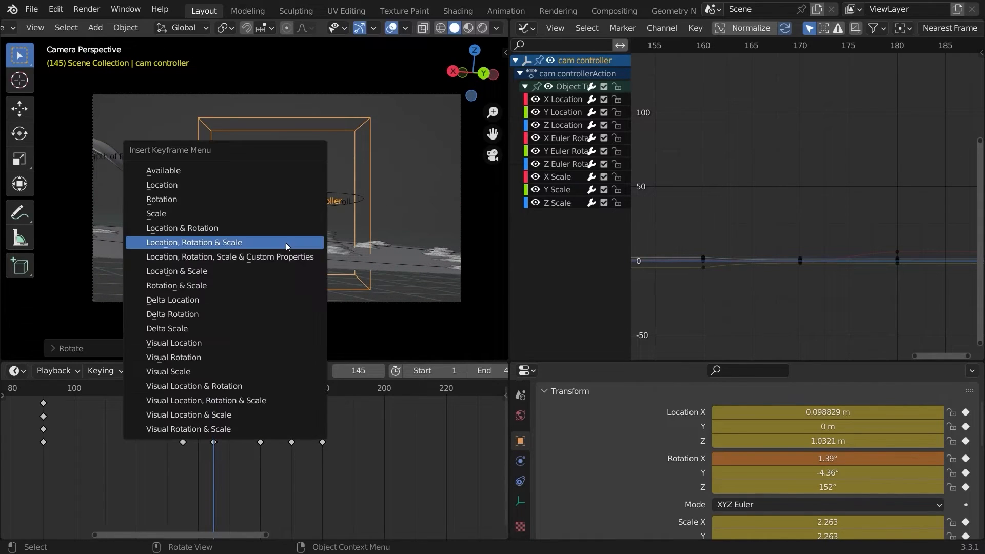
# - Play the shot from about frame 119 with overlays hidden, and return to frame 160 with overlays shown
pyautogui.click(392, 27)
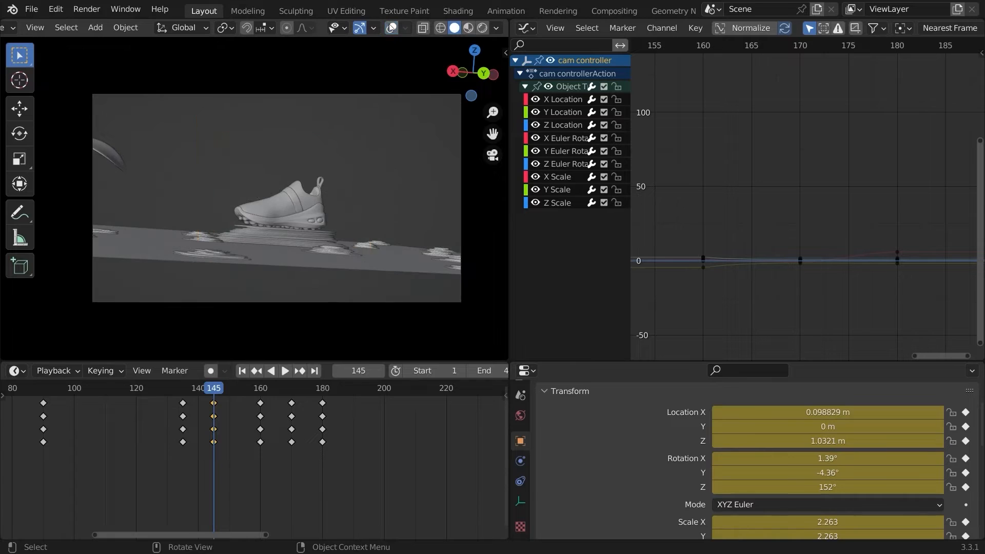
pyautogui.click(132, 394)
pyautogui.press('space')
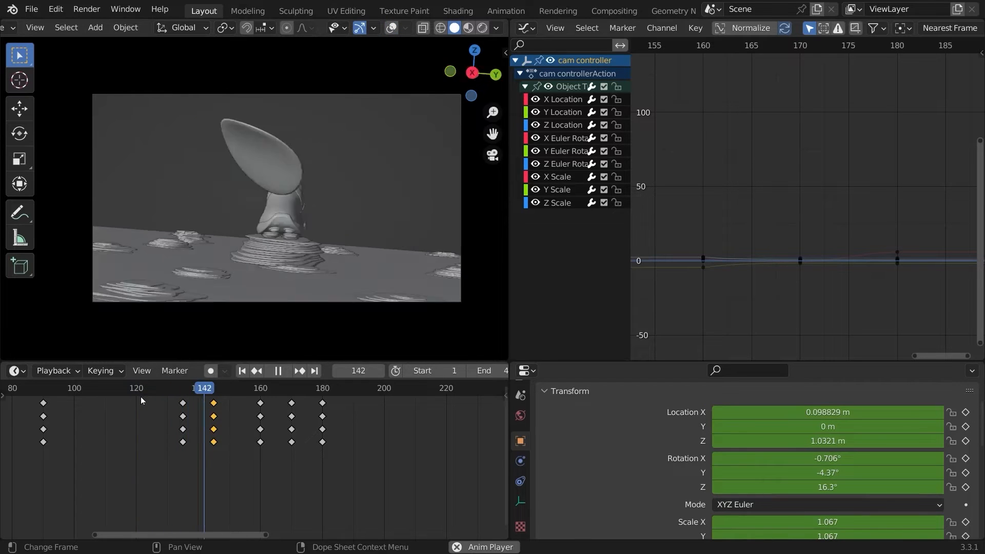
pyautogui.moveTo(145, 395); pyautogui.dragTo(261, 415)
pyautogui.click(391, 28)
# - Select the sole and stretch the incoming handles of its frame 170 keys back by about 7 frames along X
pyautogui.moveTo(305, 482); pyautogui.dragTo(250, 395)
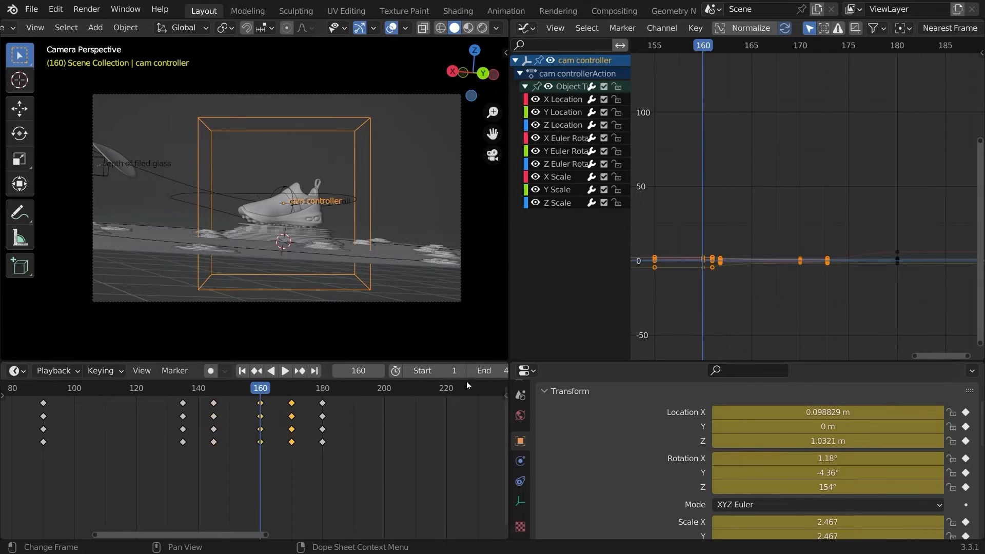
pyautogui.keyDown('ctrl'); pyautogui.moveTo(824, 224); pyautogui.dragTo(866, 268, button='middle'); pyautogui.keyUp('ctrl')
pyautogui.click(312, 217)
pyautogui.moveTo(905, 290); pyautogui.dragTo(872, 90)
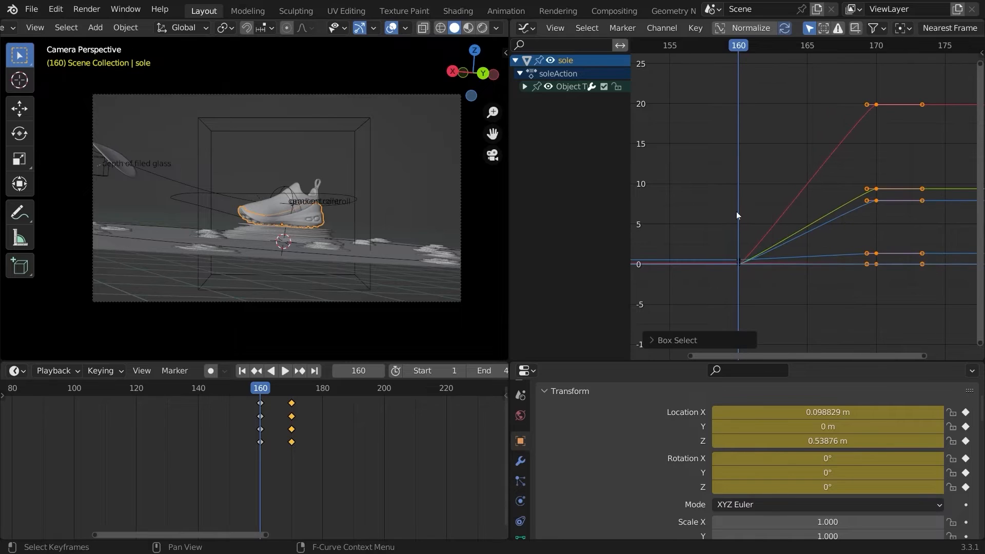
pyautogui.moveTo(821, 200); pyautogui.dragTo(808, 208, button='middle')
pyautogui.press('b')
pyautogui.moveTo(892, 123); pyautogui.dragTo(842, 298)
pyautogui.moveTo(814, 217); pyautogui.dragTo(845, 225, button='middle')
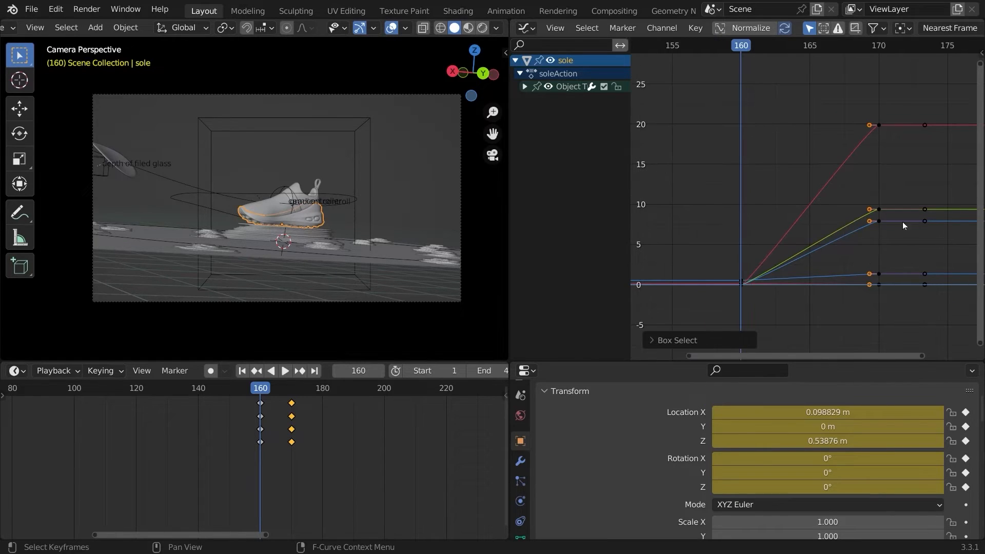
pyautogui.press('g')
pyautogui.press('x')
pyautogui.moveTo(875, 220)
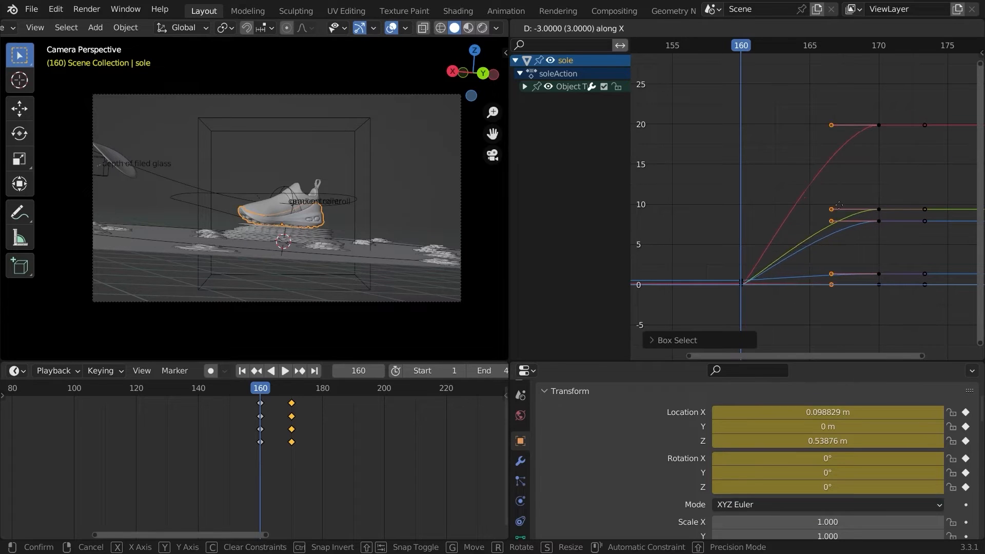
pyautogui.moveTo(795, 201)
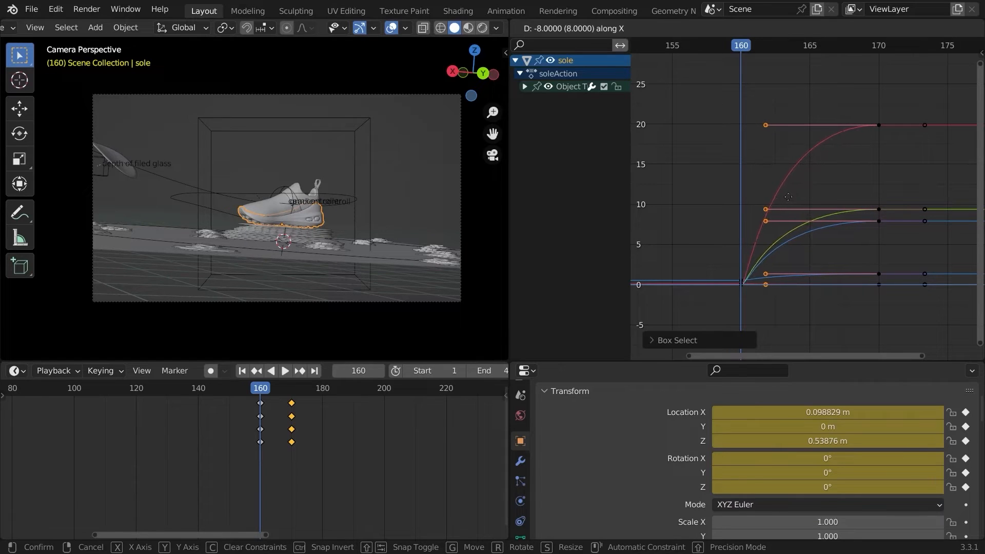
pyautogui.click(788, 197)
# - Play the shot from about frame 138 to review the sole's eased lift with the camera move
pyautogui.click(193, 392)
pyautogui.press('space')
pyautogui.press('space')
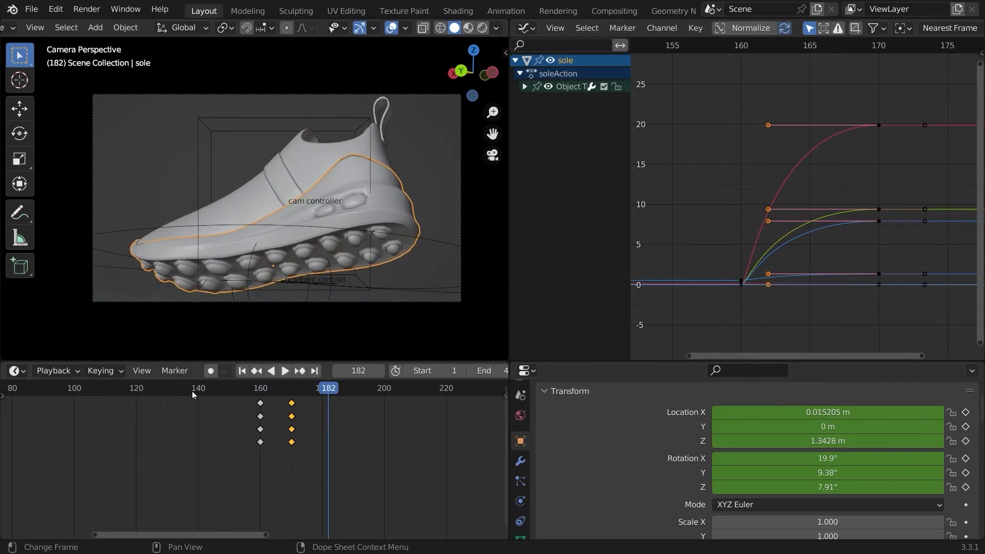
# - Select the cam controller, hide the viewport overlays and play back the shoe close-up camera move
pyautogui.click(318, 118)
pyautogui.click(333, 119)
pyautogui.hotkey('shift', 'alt', 'z')
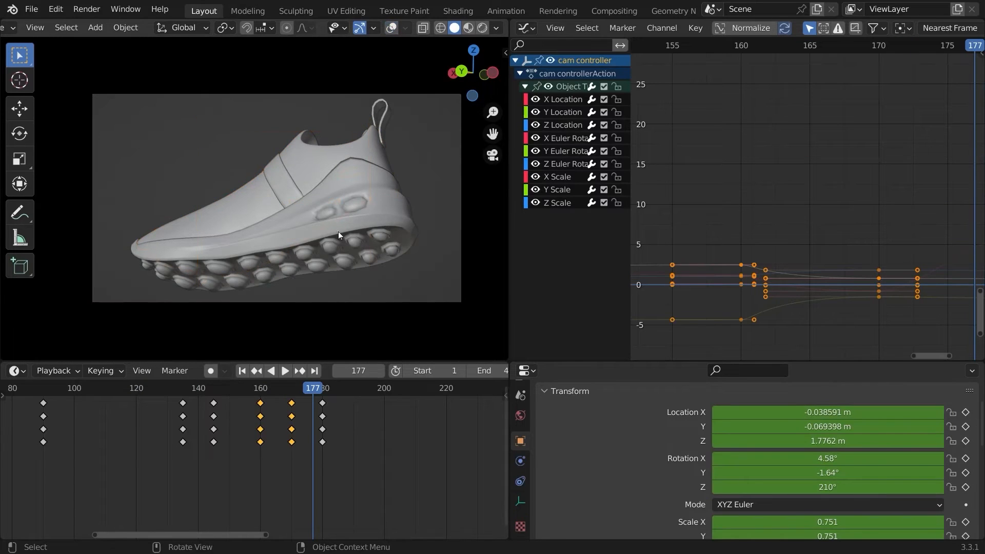
pyautogui.moveTo(259, 390); pyautogui.dragTo(234, 390)
pyautogui.press('space')
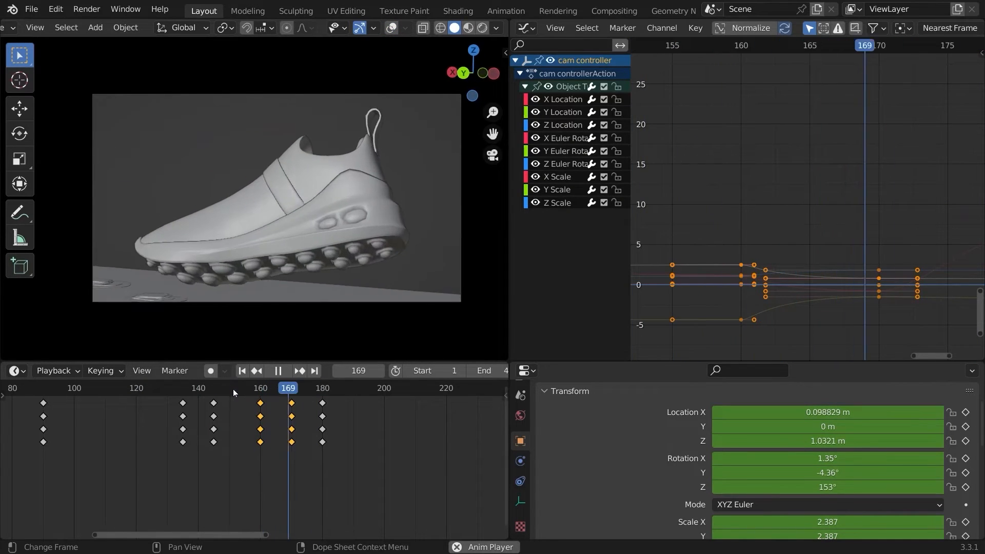
pyautogui.press('space')
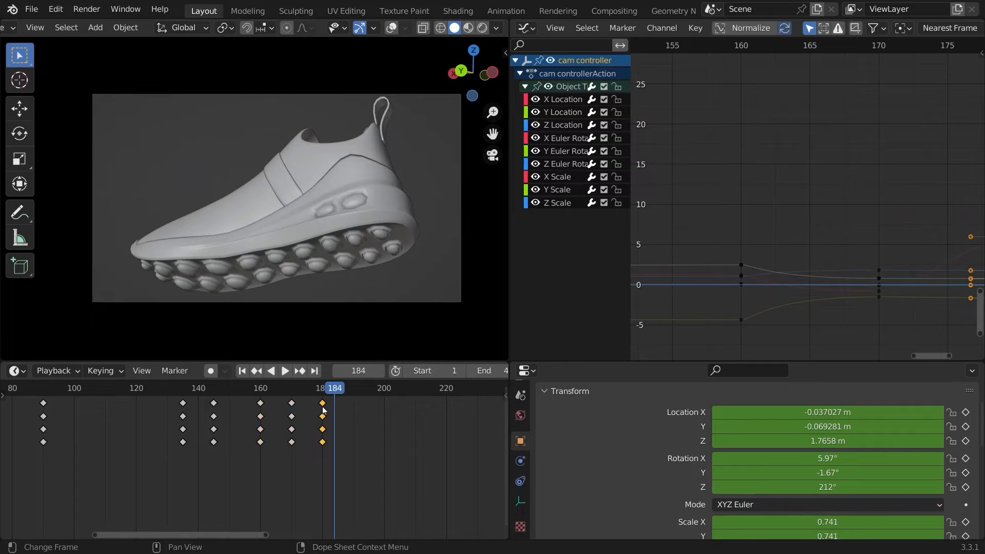
# - Move the cam controller's last keyframes to frame 200 and play back the slower camera move
pyautogui.moveTo(323, 409); pyautogui.dragTo(384, 412)
pyautogui.click(209, 389)
pyautogui.press('space')
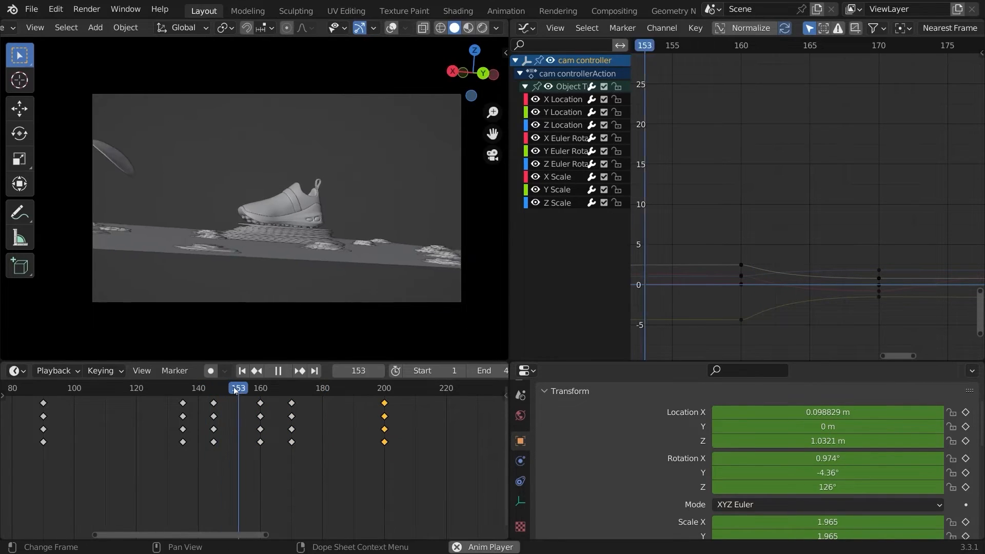
pyautogui.click(222, 389)
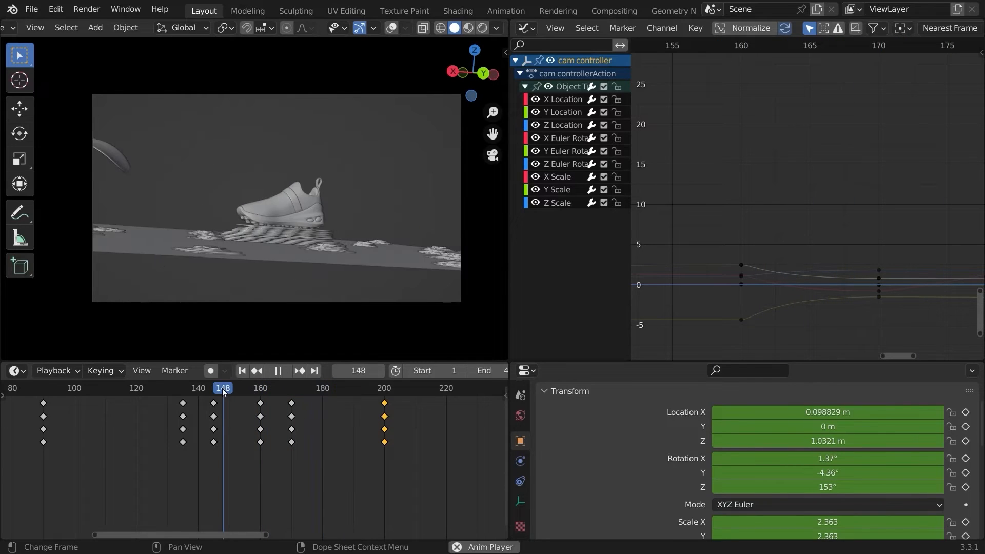
pyautogui.press('Escape')
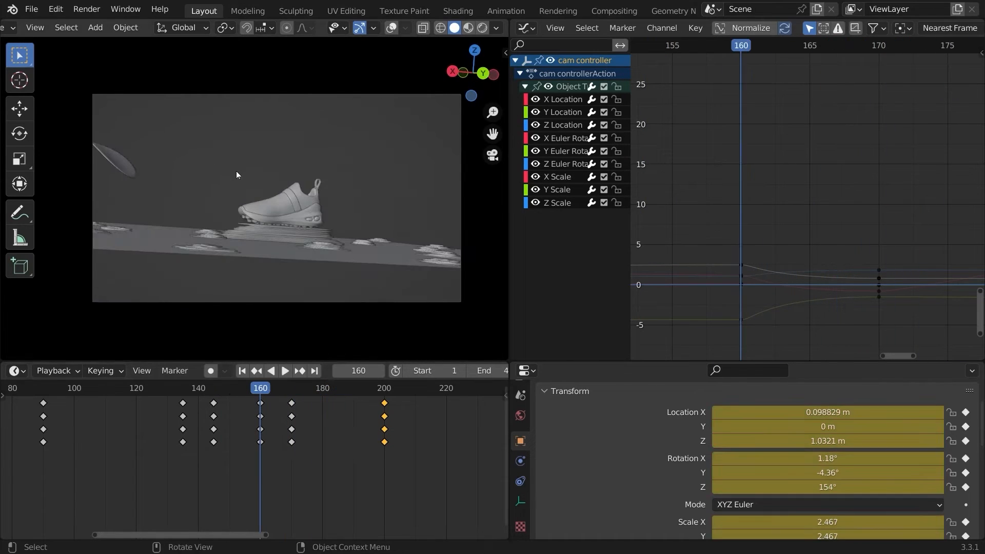
# - At frame 160, rotate the cam controller about its local X axis to 0.985°, insert a keyframe and play back the result
pyautogui.press('r')
pyautogui.press('x')
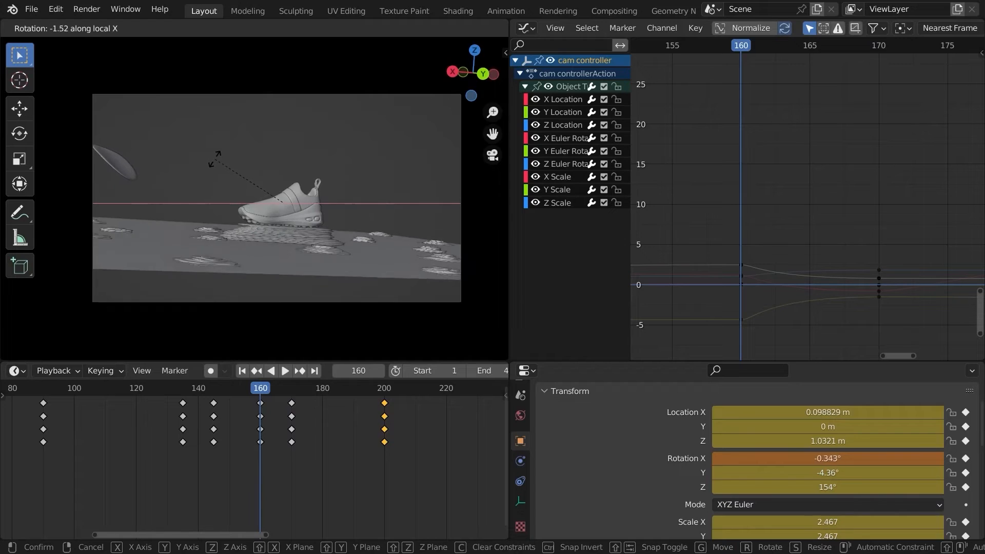
pyautogui.click(216, 158)
pyautogui.press('i')
pyautogui.click(215, 159)
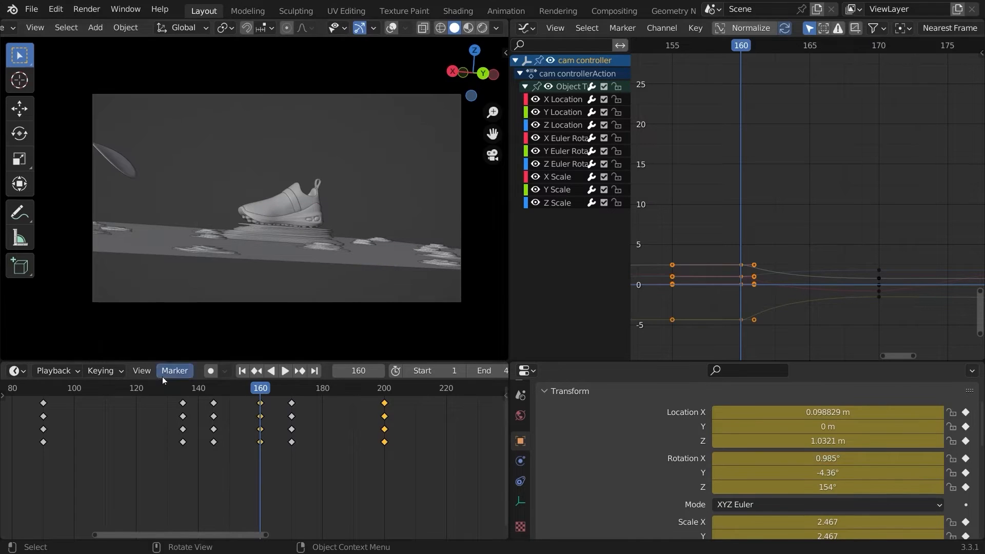
pyautogui.press('space')
pyautogui.click(155, 390)
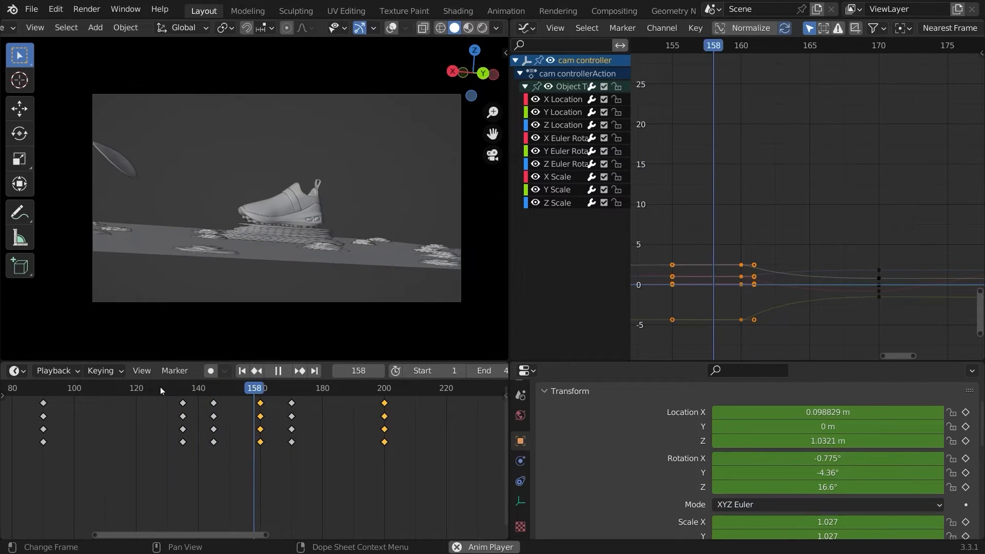
pyautogui.press('space')
# - At frame 145, rotate the cam controller about its local X axis to 1.56° and insert a keyframe
pyautogui.press('r')
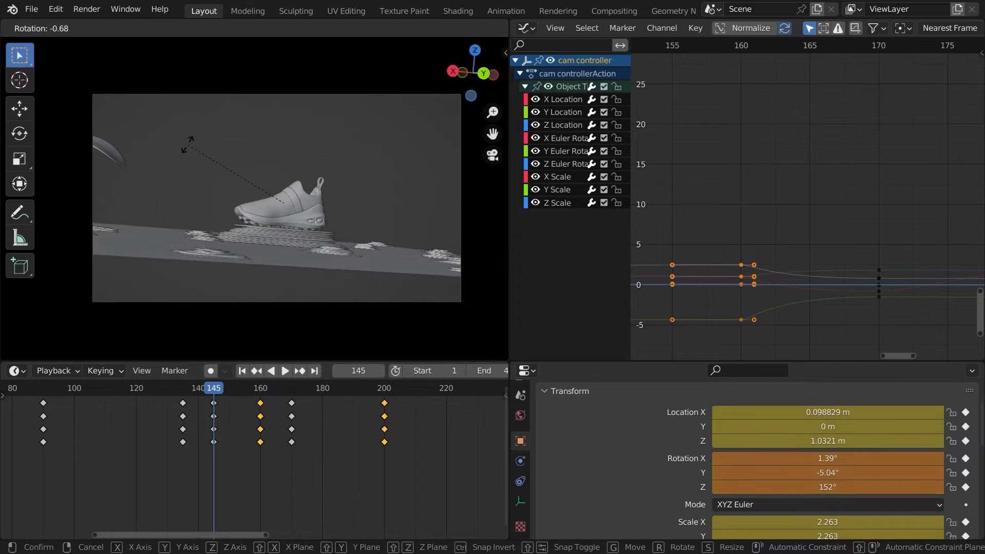
pyautogui.press('x')
pyautogui.press('x')
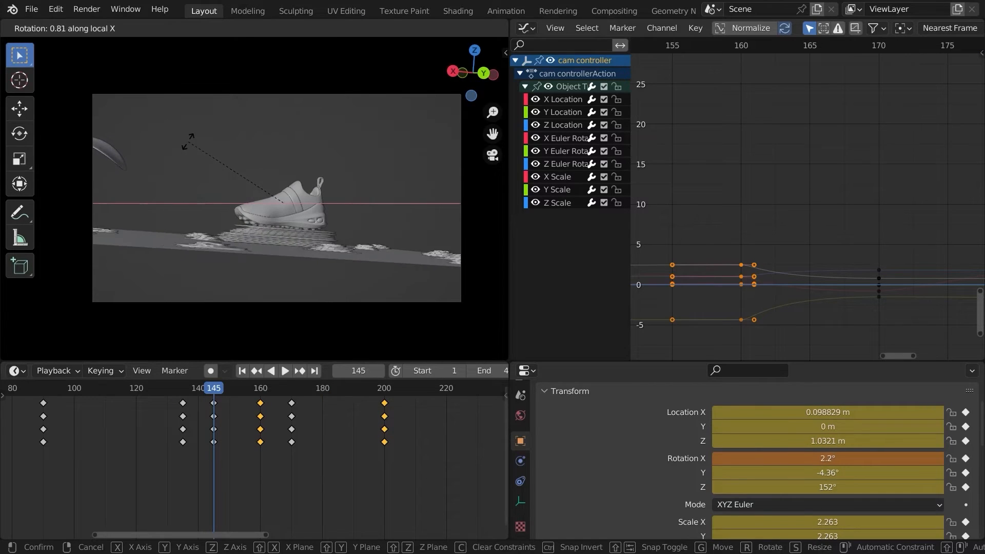
pyautogui.click(188, 149)
pyautogui.press('i')
pyautogui.click(182, 151)
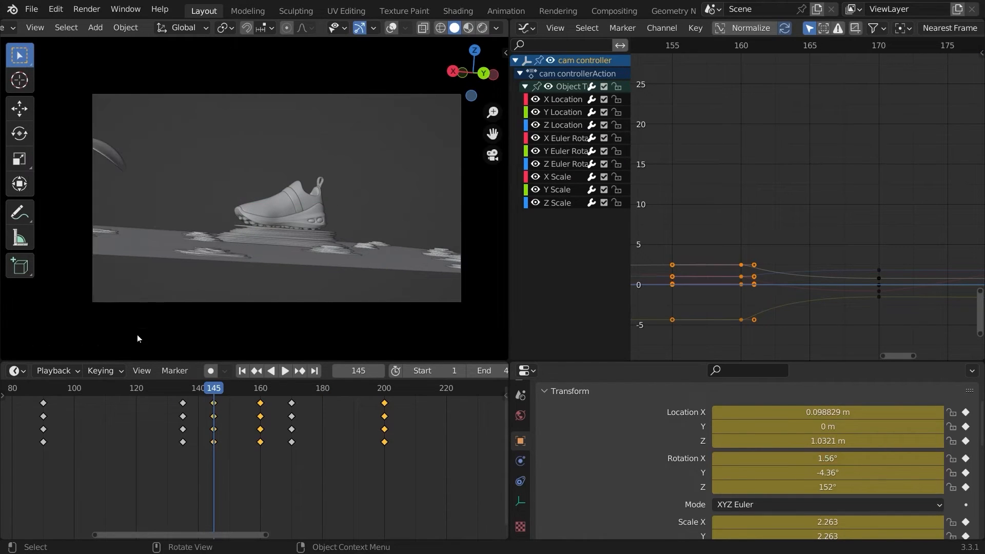
# - Play back the adjusted camera animation up to about frame 191 and save the file
pyautogui.click(119, 394)
pyautogui.press('space')
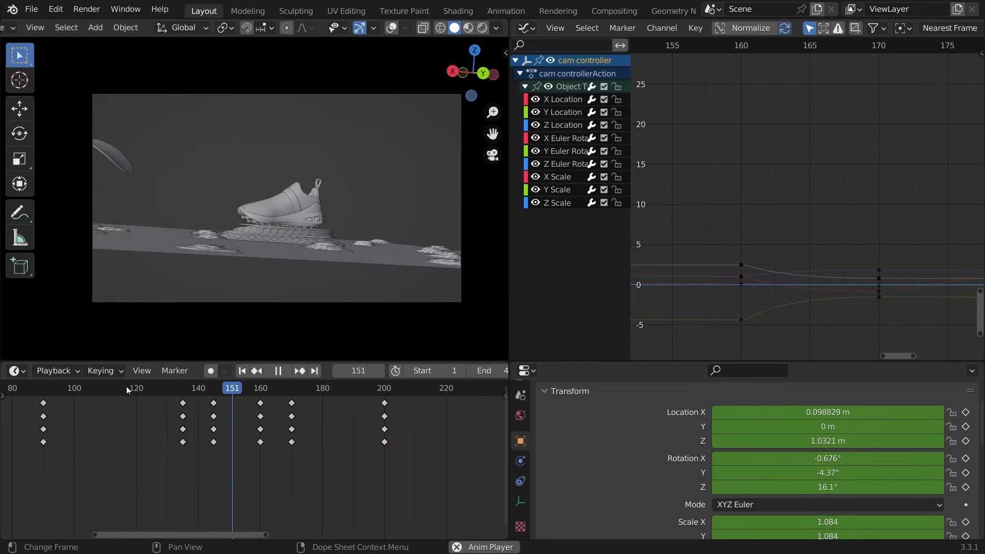
pyautogui.click(125, 386)
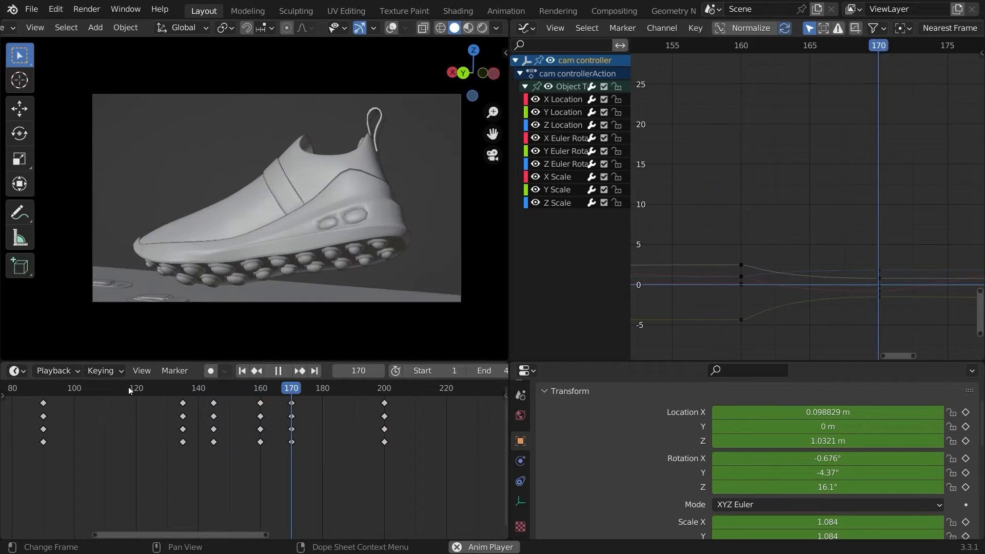
pyautogui.hotkey('shift', 'alt', 'z')
pyautogui.click(228, 383)
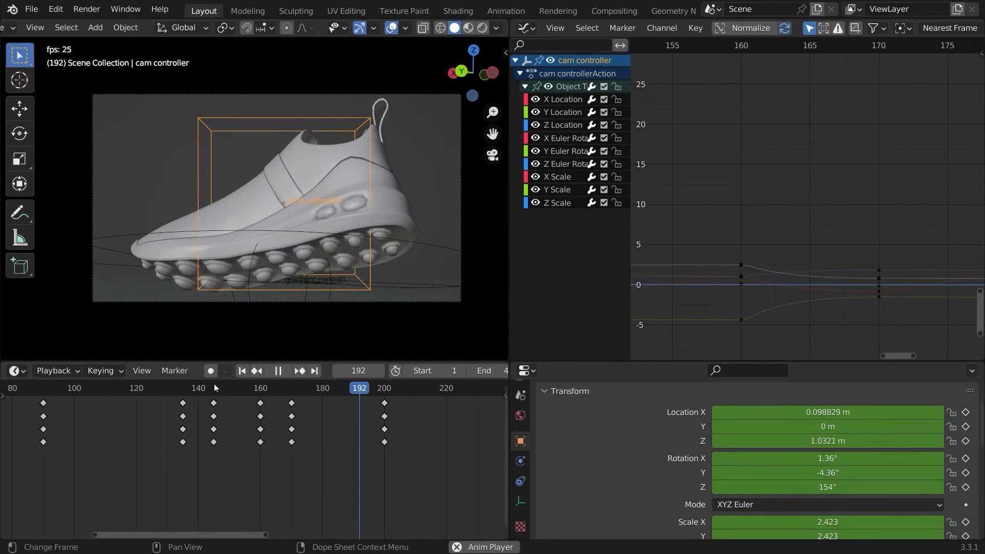
pyautogui.click(214, 384)
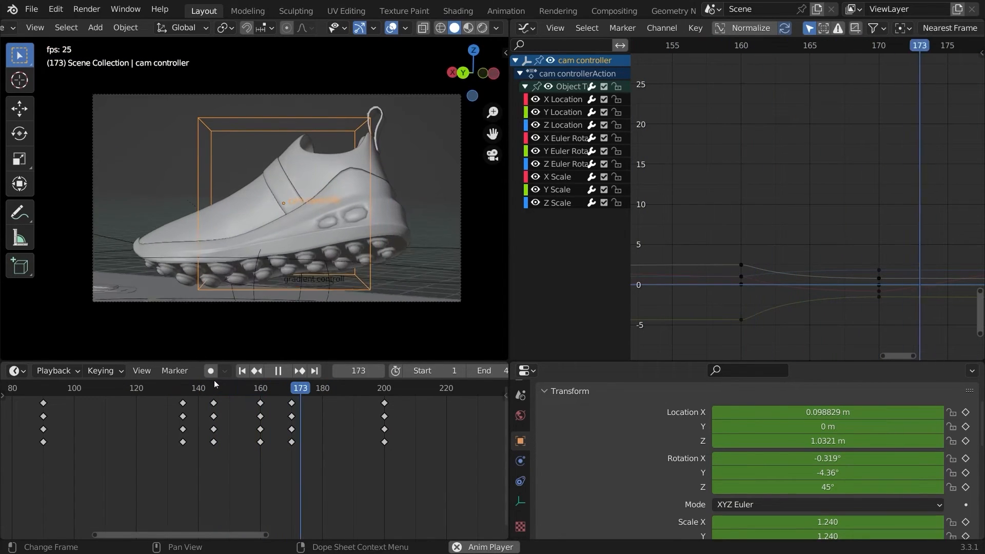
pyautogui.press('space')
pyautogui.hotkey('shift', 'alt', 'z')
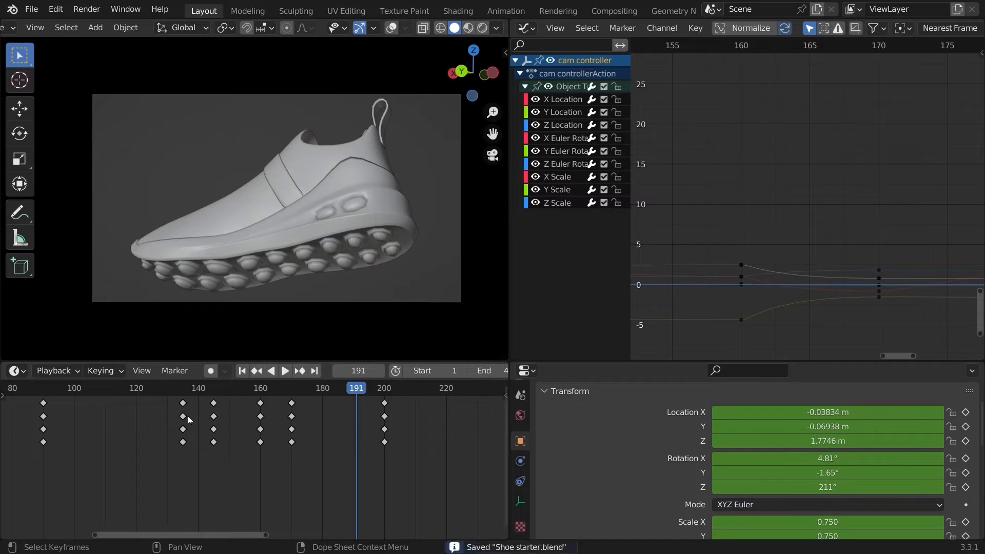
# - Go to the cam controller's keyframe at frame 200, show the overlays and play back the preceding close-up shot
pyautogui.keyDown('ctrl'); pyautogui.hscroll(4, 374, 467); pyautogui.keyUp('ctrl')
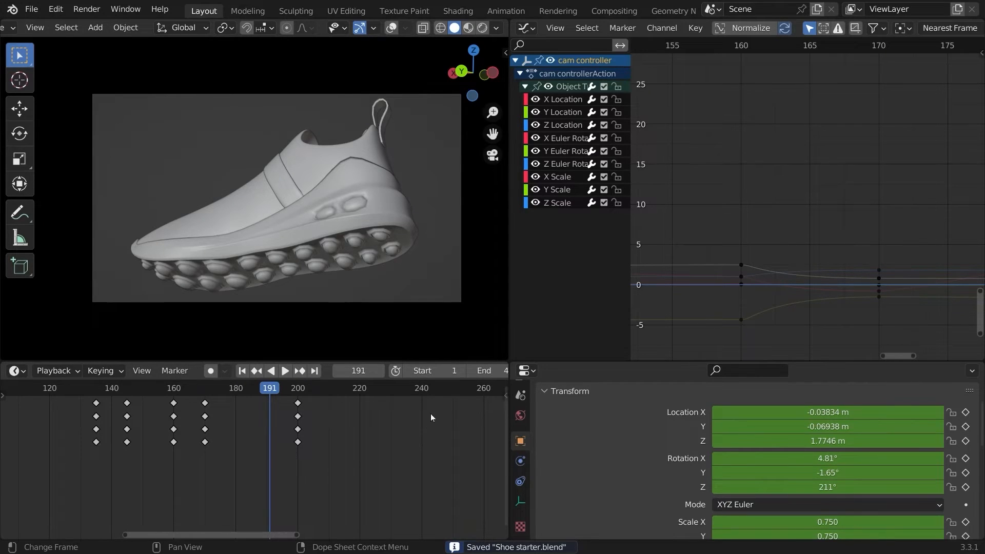
pyautogui.press('Up')
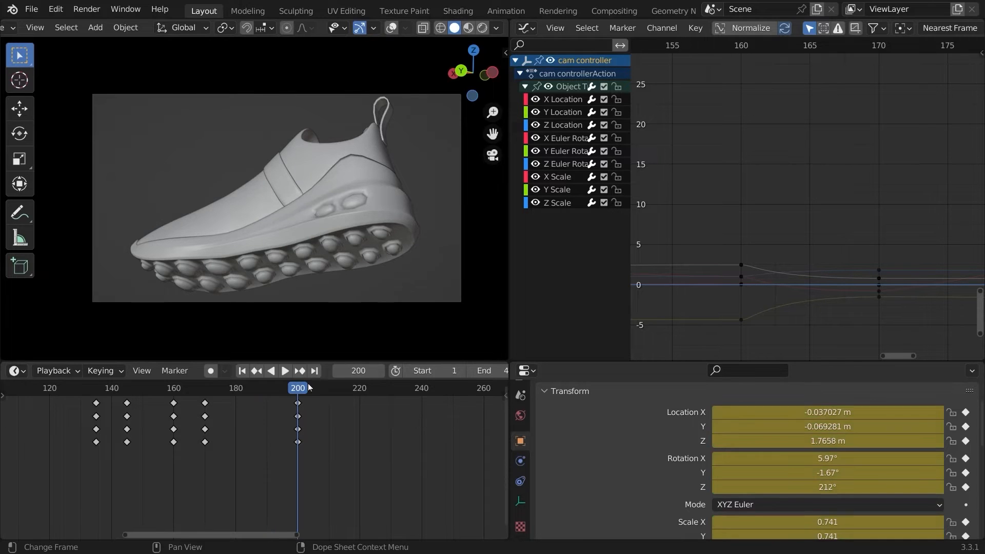
pyautogui.hotkey('shift', 'alt', 'z')
pyautogui.press('space')
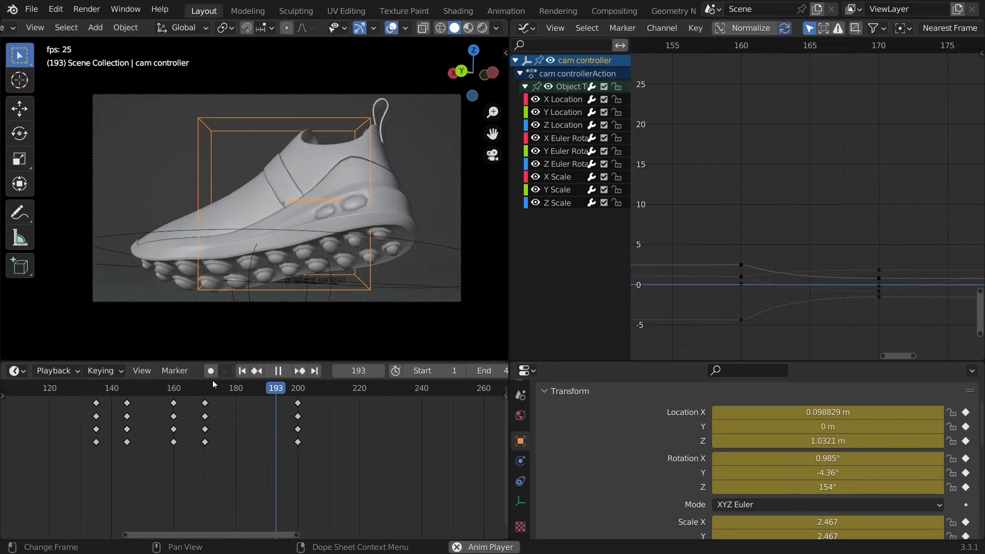
pyautogui.press('space')
# - At frame 210, rotate the cam controller about global Z to about 394°, shift it slightly and scale it to about 1.154
pyautogui.moveTo(324, 395); pyautogui.dragTo(325, 395)
pyautogui.press('Right')
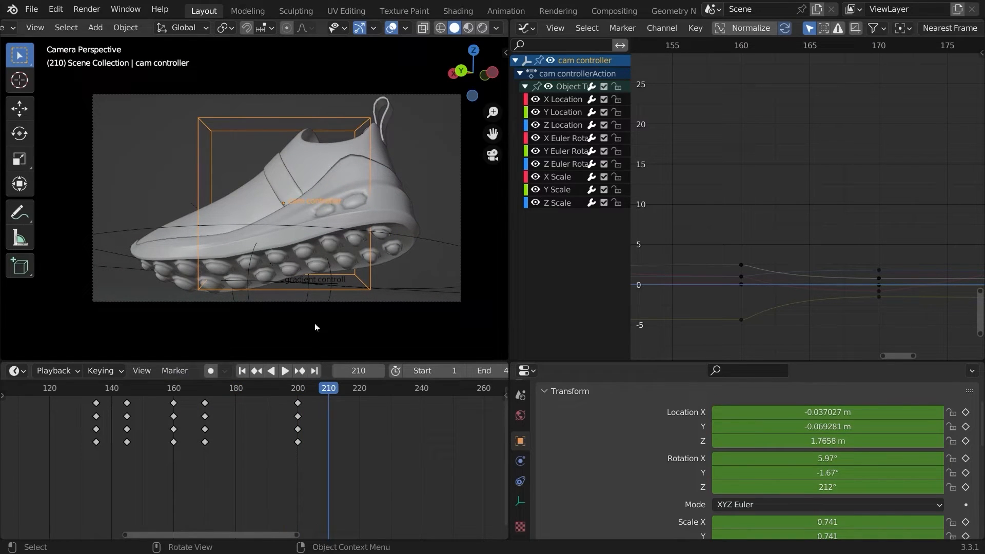
pyautogui.press('r')
pyautogui.press('z')
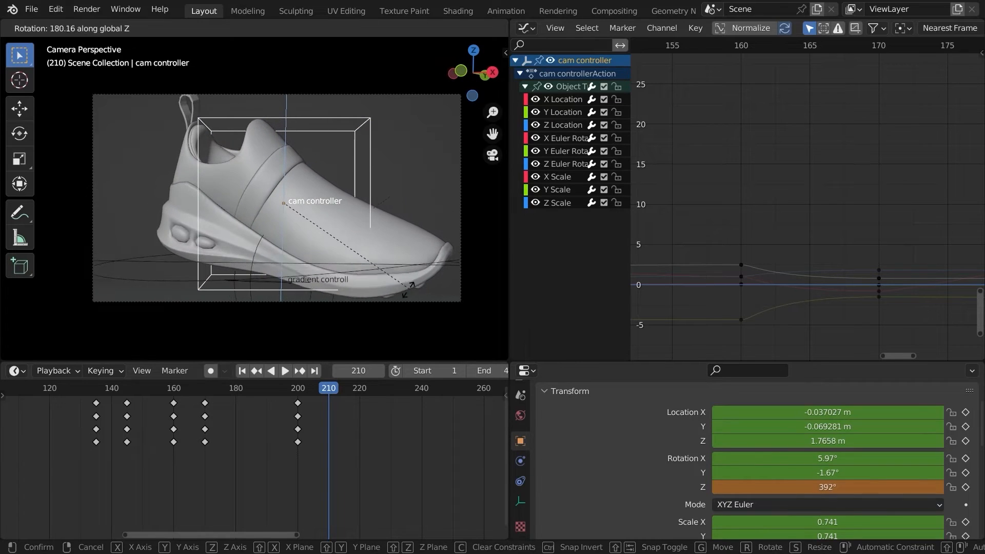
pyautogui.click(395, 281)
pyautogui.press('g')
pyautogui.click(400, 280)
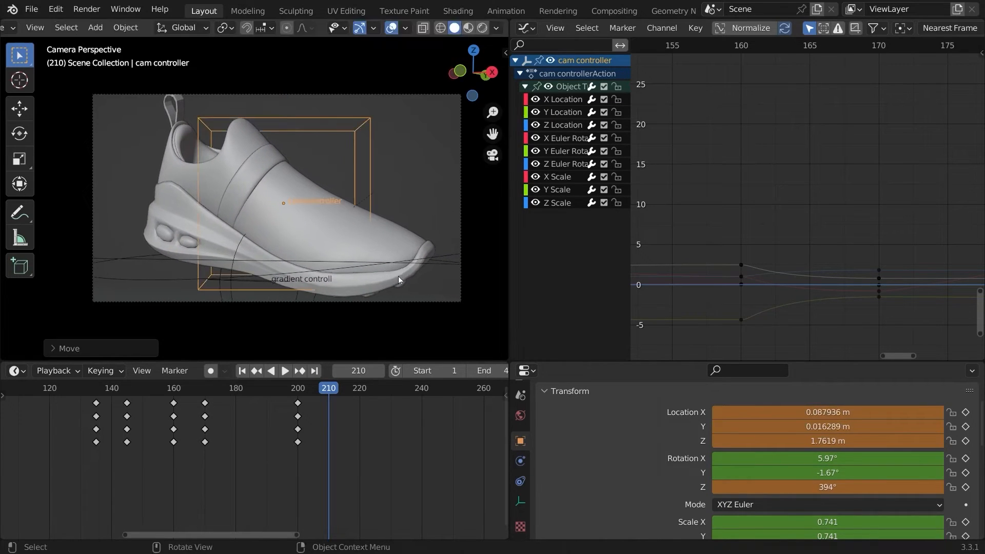
pyautogui.press('s')
pyautogui.click(406, 199)
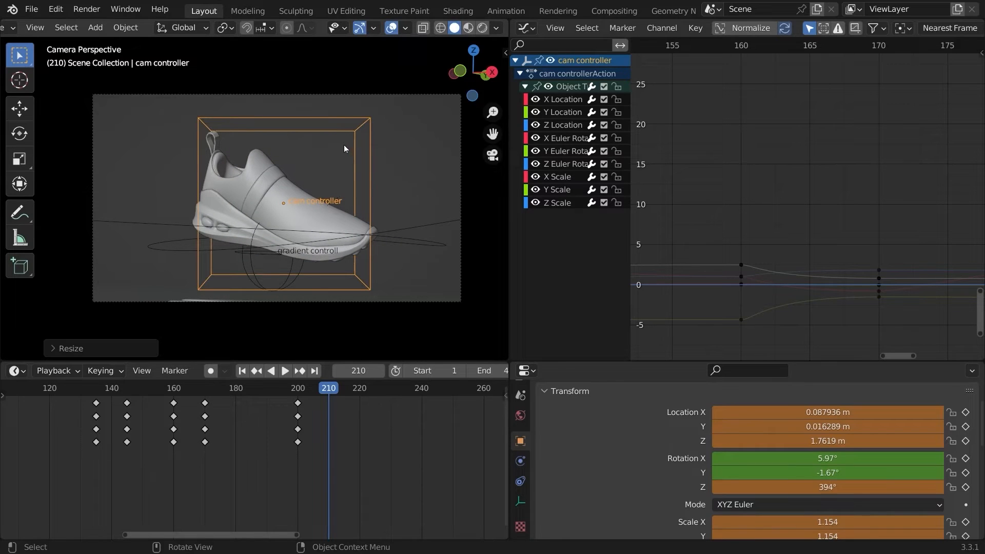
# - Adjust the cam controller to about 0.792°, -11°, 385° rotation and 1.626 scale, and insert a Location, Rotation & Scale keyframe at frame 210
pyautogui.click(391, 28)
pyautogui.press('r')
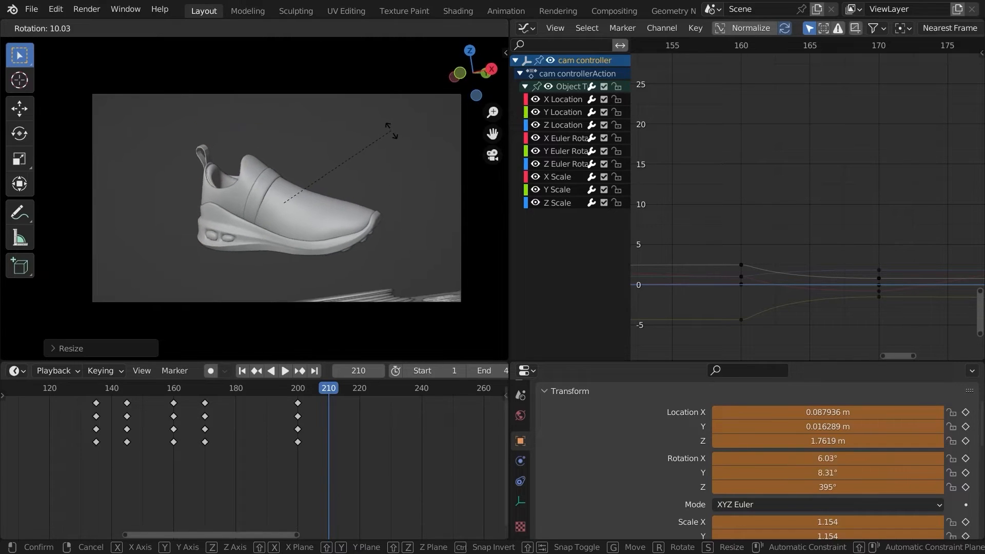
pyautogui.click(343, 124)
pyautogui.press('s')
pyautogui.click(395, 144)
pyautogui.press('r')
pyautogui.press('r')
pyautogui.click(346, 162)
pyautogui.press('i')
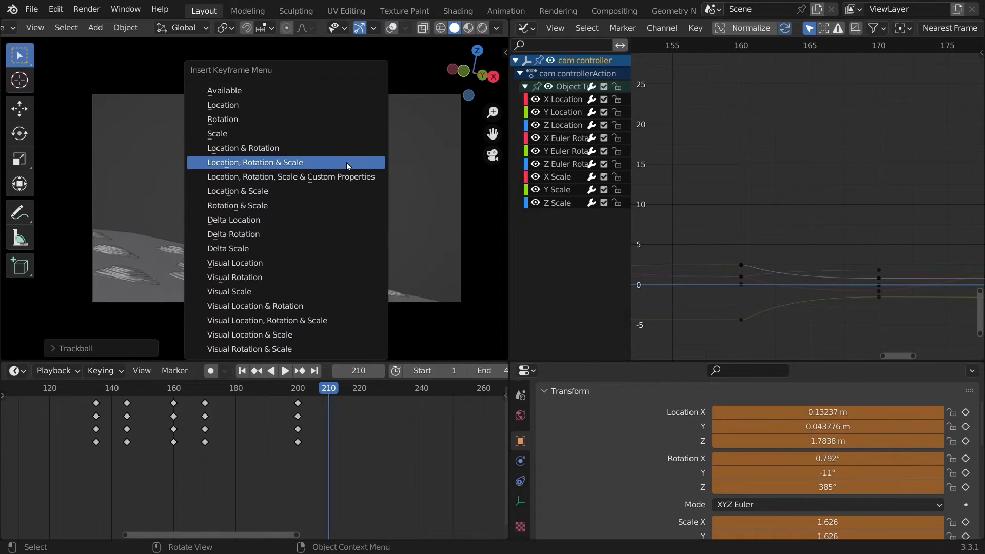
pyautogui.click(345, 162)
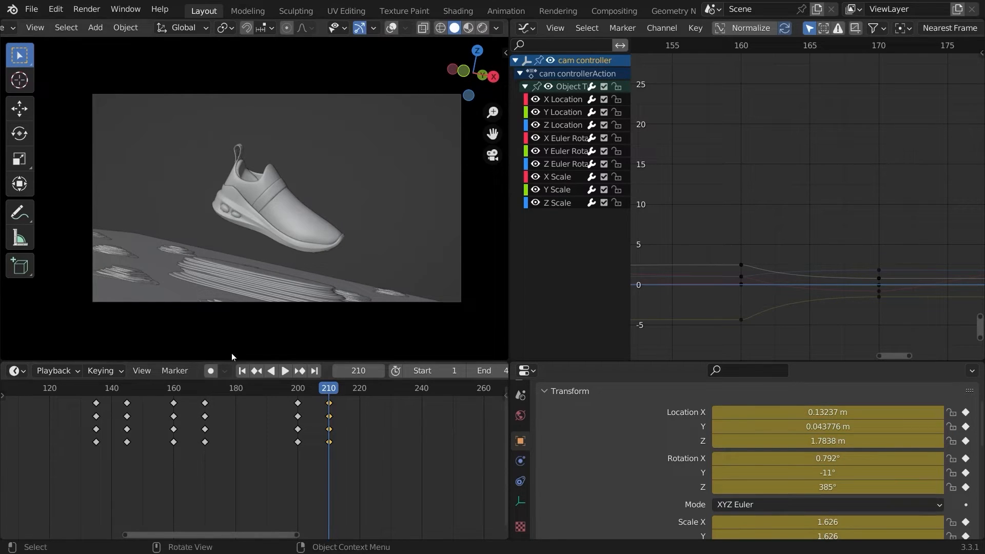
# - Select the shoe's sole and duplicate its frame 170 keyframes to frame 200
pyautogui.click(391, 27)
pyautogui.click(232, 205)
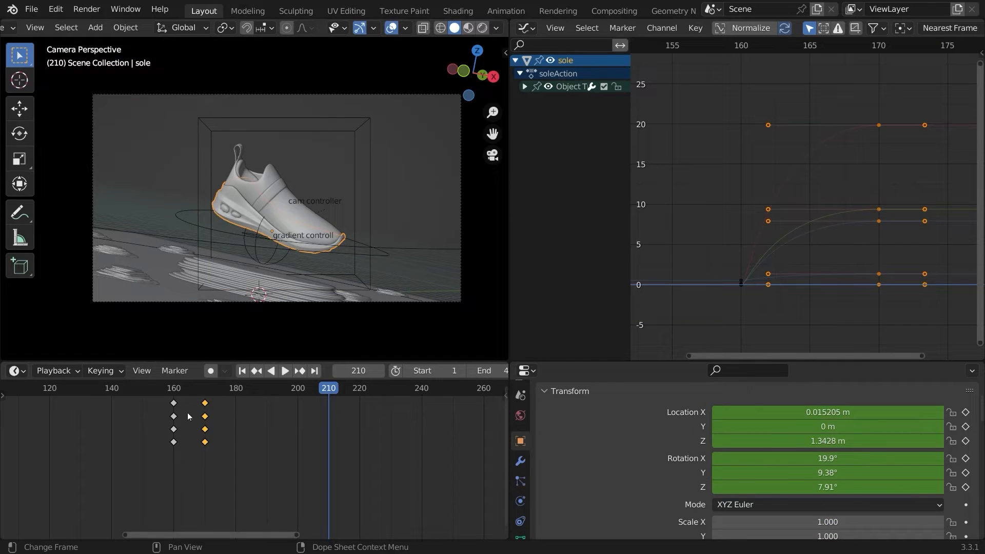
pyautogui.hotkey('shift', 'd')
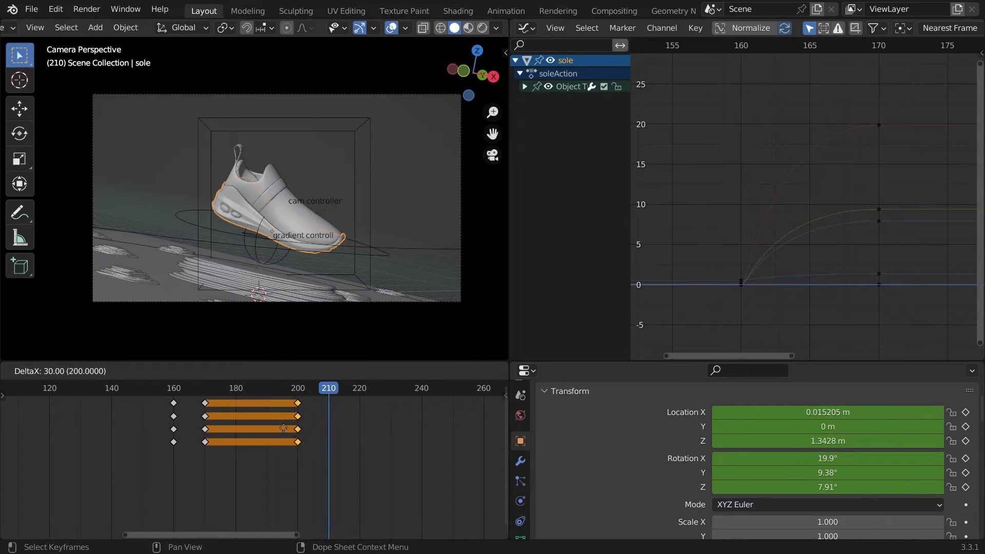
pyautogui.click(284, 428)
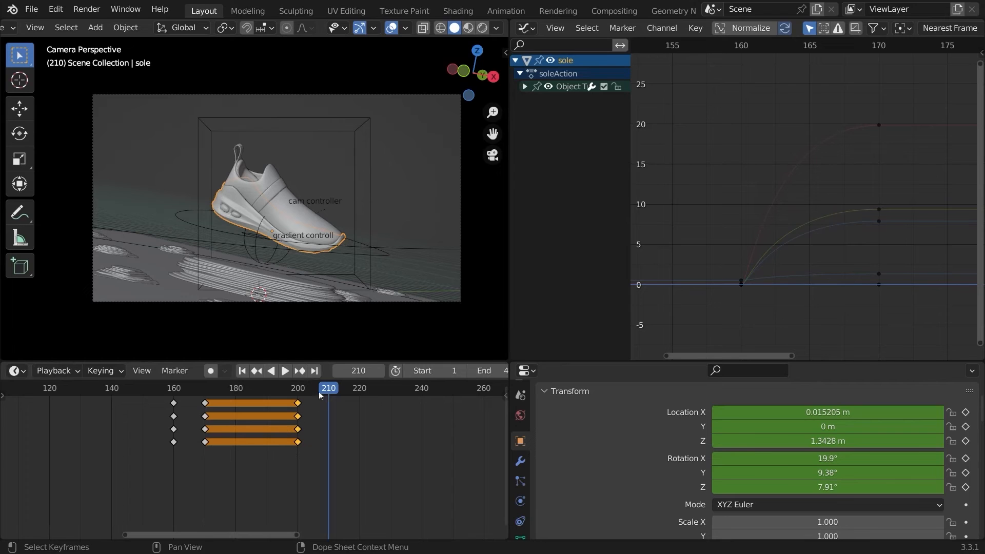
# - At frame 210, rotate the sole to about X 6.44°, Y 8.95° and Z 6.02° to close it up under the shoe
pyautogui.click(391, 28)
pyautogui.press('r')
pyautogui.press('r')
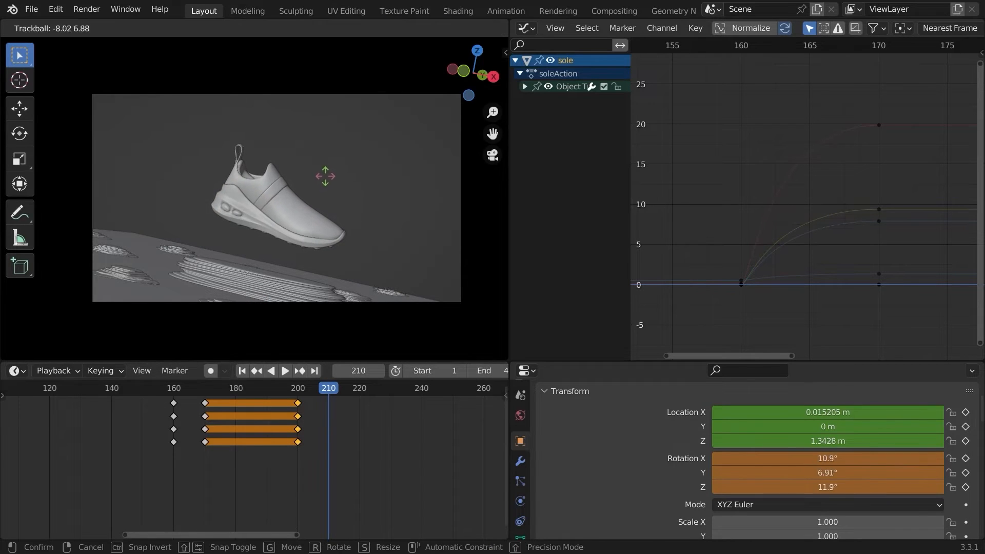
pyautogui.click(326, 177)
pyautogui.press('r')
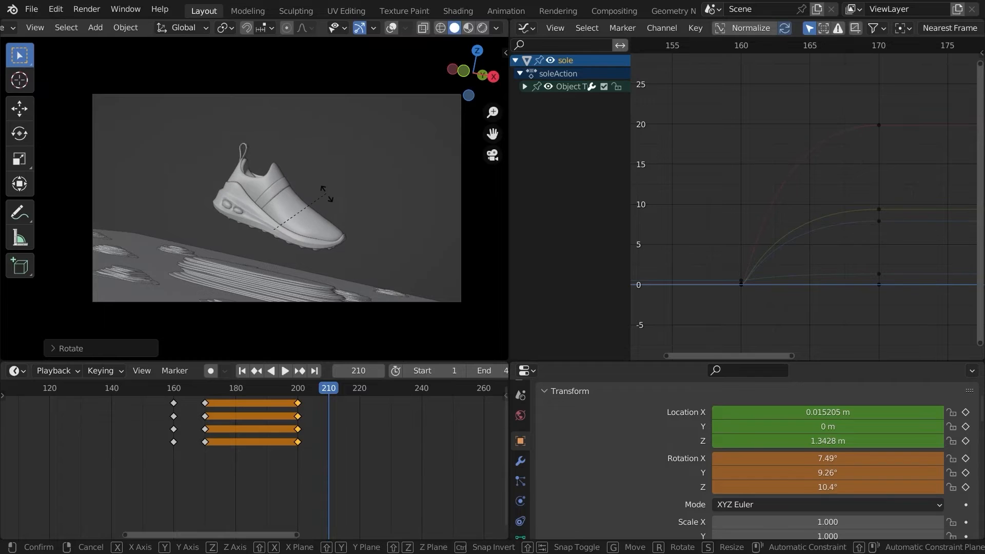
pyautogui.press('r')
pyautogui.click(334, 193)
pyautogui.press('r')
pyautogui.press('z')
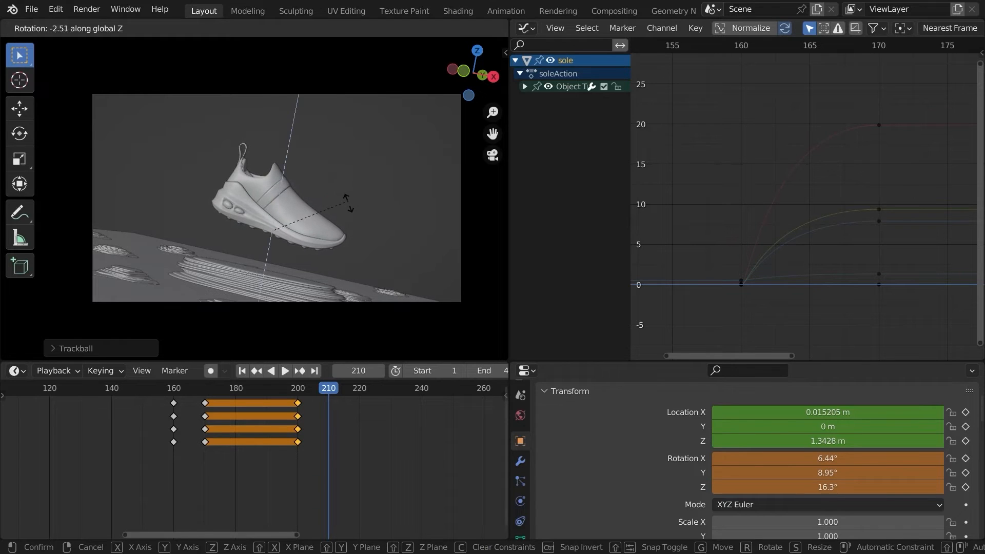
pyautogui.click(304, 201)
# - Insert a Location & Rotation keyframe for the sole at frame 210 and play back the animation
pyautogui.press('i')
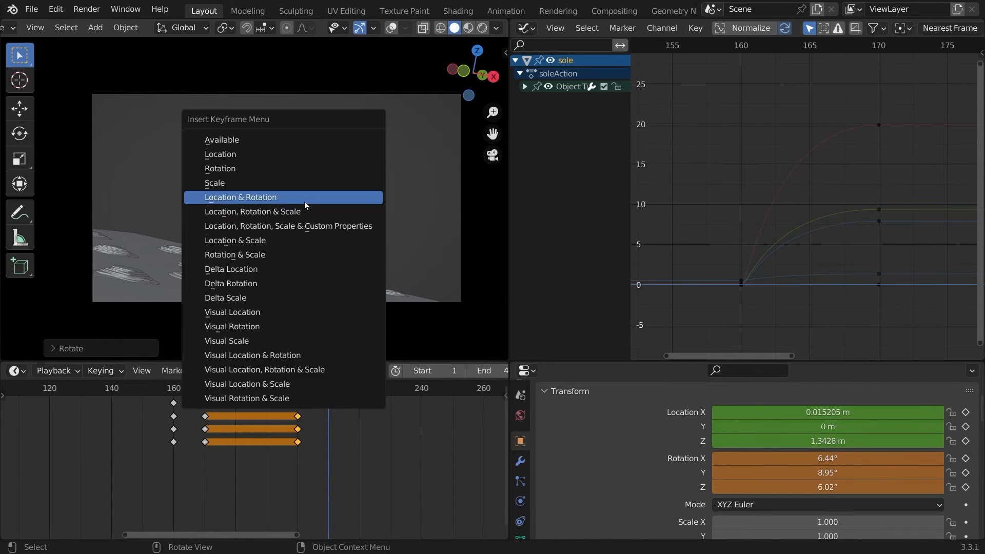
pyautogui.click(304, 200)
pyautogui.moveTo(131, 387); pyautogui.dragTo(115, 392)
pyautogui.press('space')
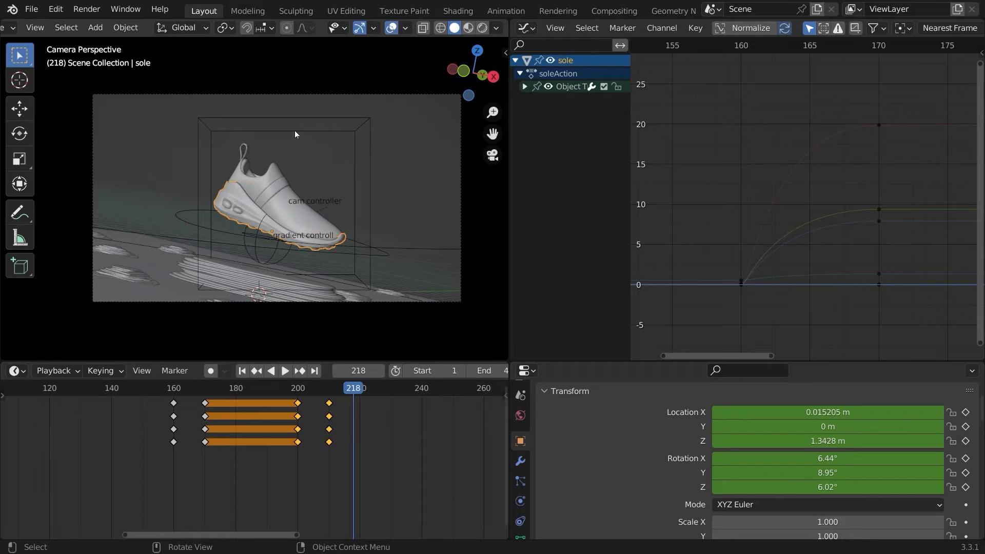
# - Select the cam controller and shorten the right handles of its frame 200 keyframes along X, close to the keys
pyautogui.click(291, 128)
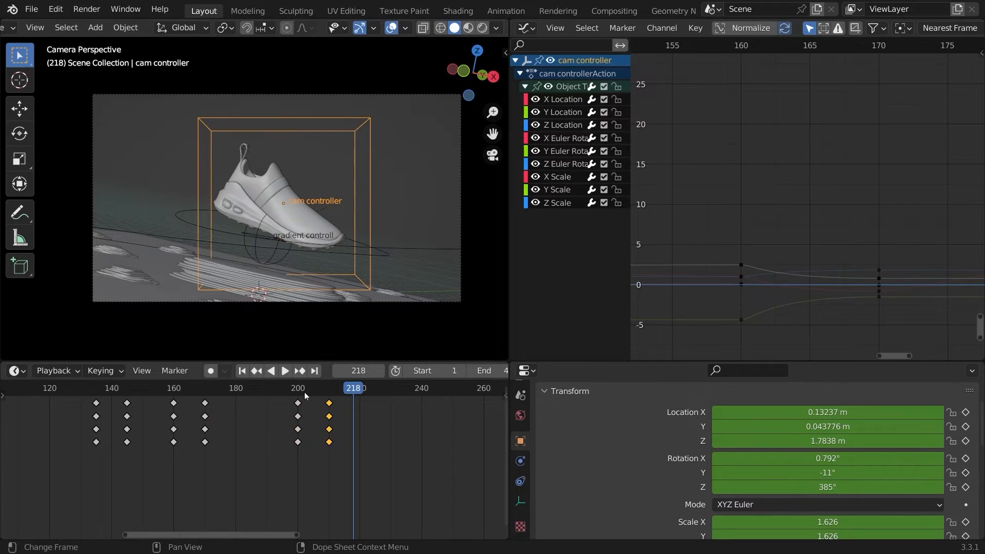
pyautogui.moveTo(364, 496); pyautogui.dragTo(268, 392)
pyautogui.press('KP_Decimal')
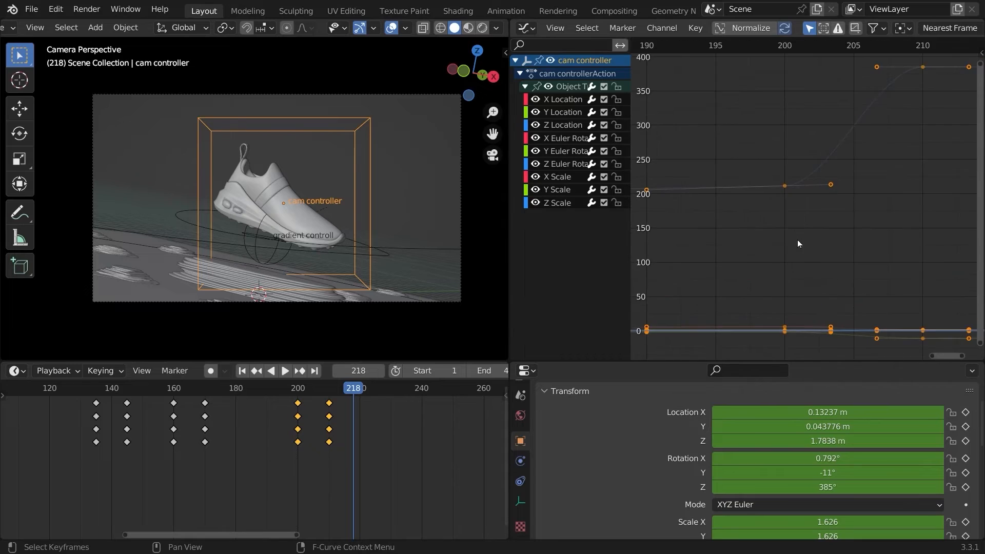
pyautogui.moveTo(797, 239); pyautogui.dragTo(809, 224, button='middle')
pyautogui.scroll(-6, 814, 223)
pyautogui.moveTo(785, 195); pyautogui.dragTo(735, 321)
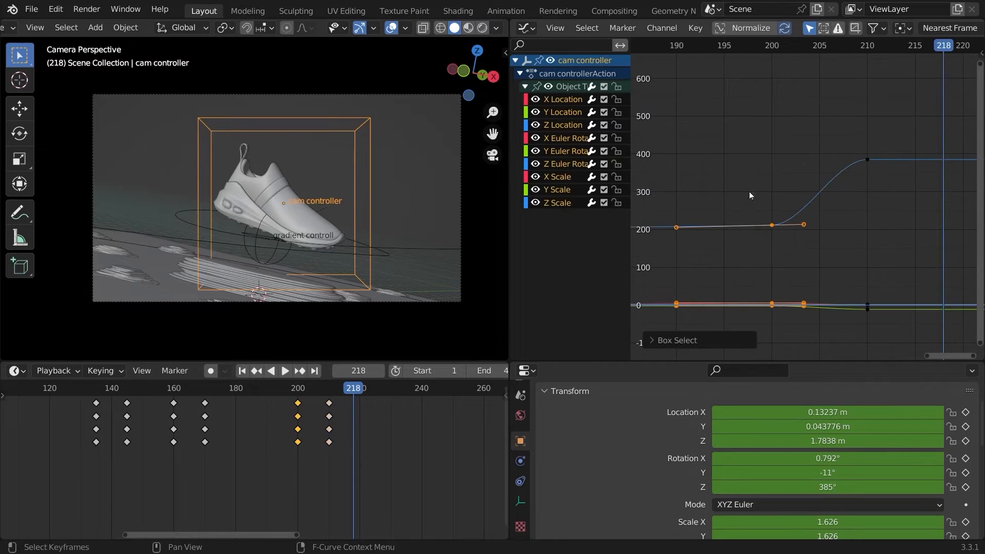
pyautogui.moveTo(780, 217); pyautogui.dragTo(655, 319, button='middle')
pyautogui.press('g')
pyautogui.press('x')
pyautogui.moveTo(796, 185); pyautogui.dragTo(772, 209, button='middle')
pyautogui.click(759, 218)
# - Flatten the Z Euler Rotation and X Euler Rotation handles at frame 200 by scaling them along Y, with factor 0
pyautogui.click(759, 224)
pyautogui.press('s')
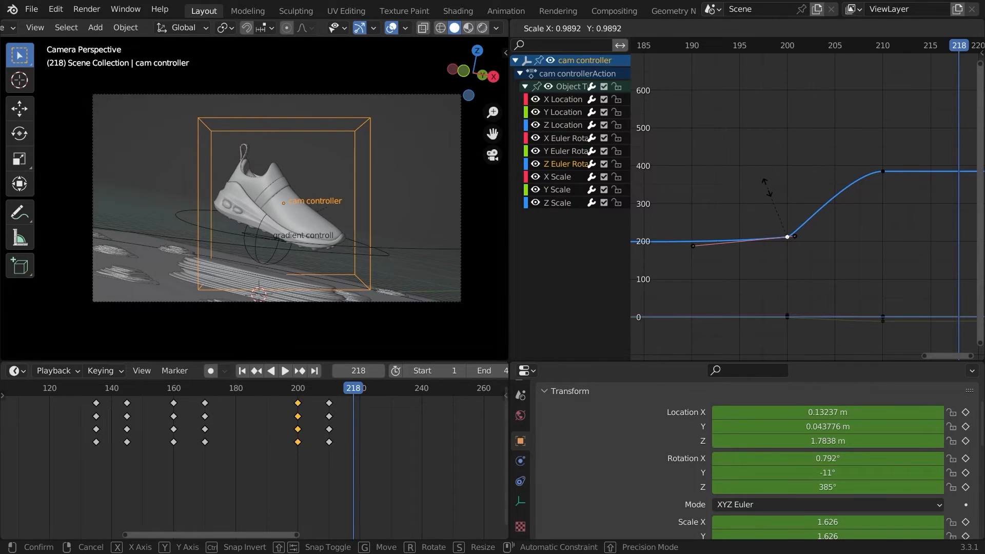
pyautogui.press('y')
pyautogui.click(764, 187)
pyautogui.keyDown('ctrl'); pyautogui.moveTo(737, 319); pyautogui.dragTo(828, 277, button='middle'); pyautogui.keyUp('ctrl')
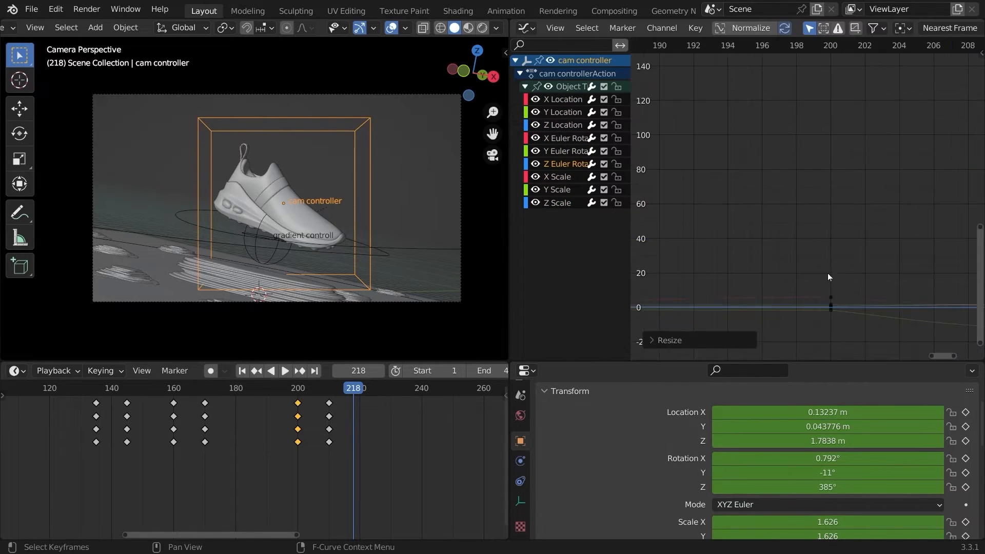
pyautogui.press('s')
pyautogui.press('y')
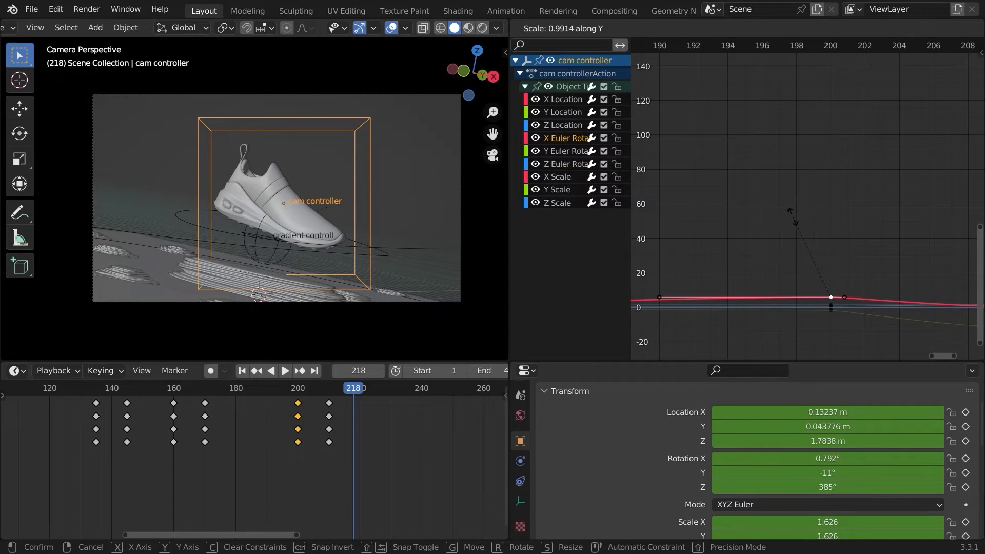
pyautogui.press('0')
pyautogui.click(793, 221)
# - Flatten the Z Location and Y Euler Rotation handles at frame 200 by scaling them to 0 along Y
pyautogui.click(831, 304)
pyautogui.press('s')
pyautogui.press('y')
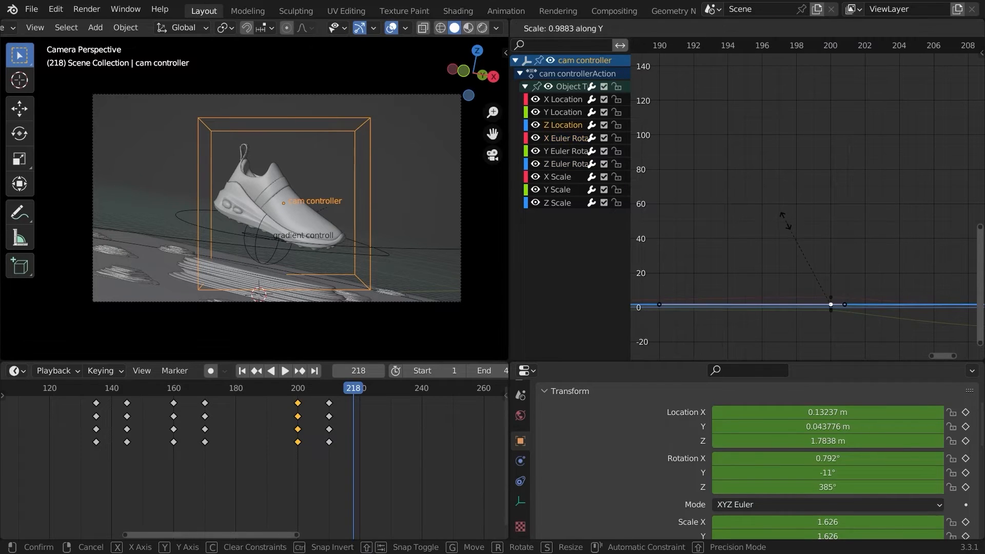
pyautogui.press('0')
pyautogui.click(784, 224)
pyautogui.click(830, 312)
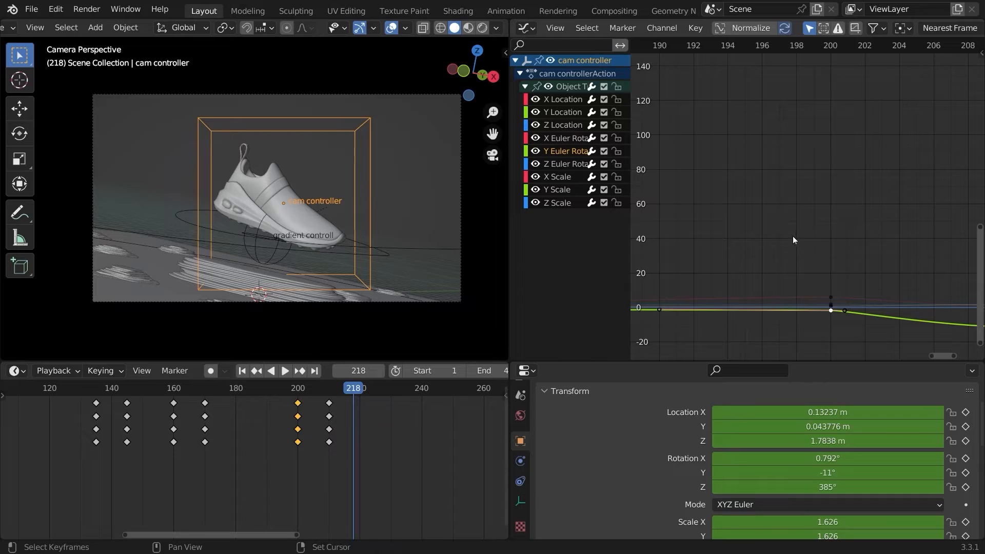
pyautogui.press('s')
pyautogui.press('y')
pyautogui.press('0')
pyautogui.click(793, 236)
pyautogui.click(830, 303)
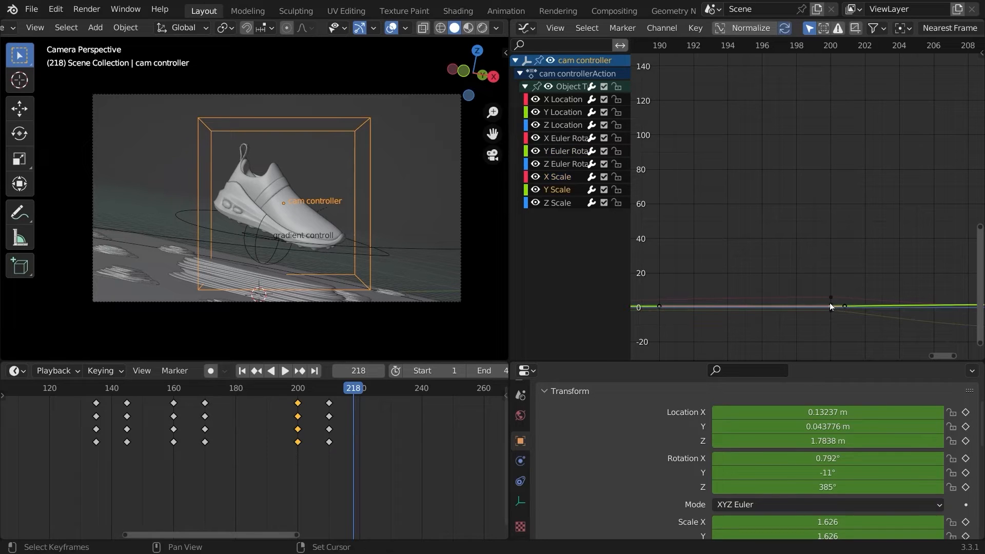
pyautogui.click(829, 304)
# - Move the left handles of all the cam controller's frame 210 keyframes about 4 frames earlier along X
pyautogui.keyDown('ctrl'); pyautogui.moveTo(787, 247); pyautogui.dragTo(759, 318, button='middle'); pyautogui.keyUp('ctrl')
pyautogui.click(830, 140)
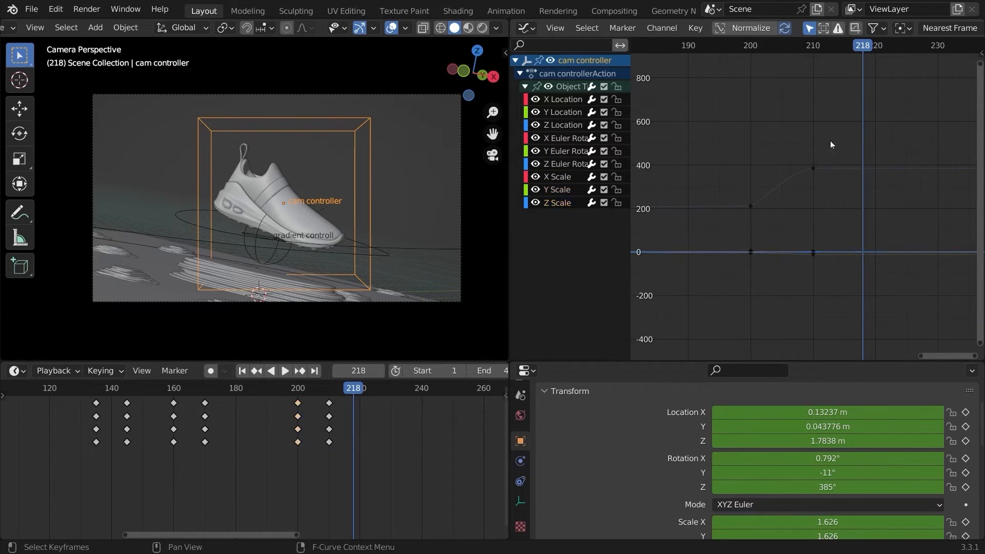
pyautogui.moveTo(830, 140); pyautogui.dragTo(794, 272)
pyautogui.moveTo(793, 183); pyautogui.dragTo(802, 210, button='middle')
pyautogui.moveTo(876, 161); pyautogui.dragTo(817, 322)
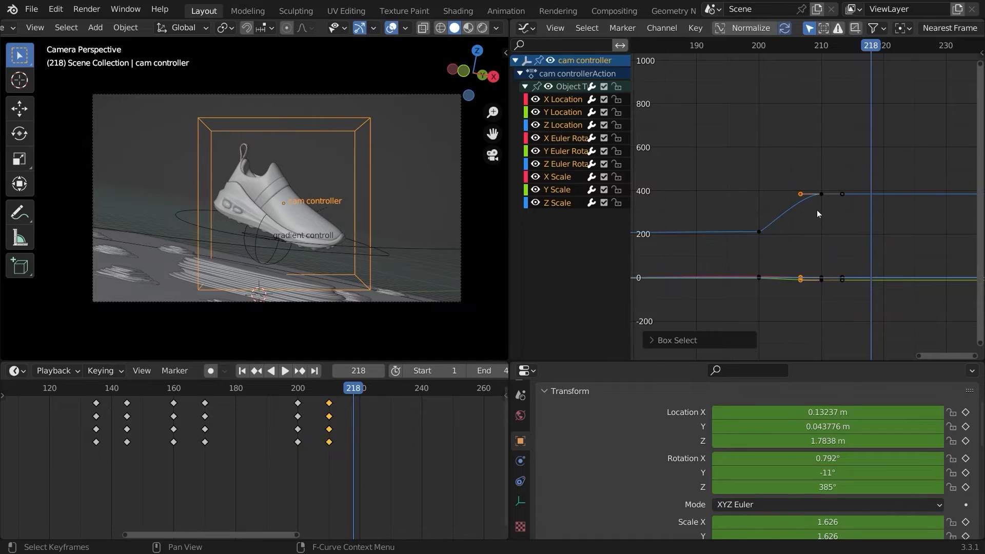
pyautogui.keyDown('ctrl'); pyautogui.hscroll(-1, 816, 208); pyautogui.keyUp('ctrl')
pyautogui.press('g')
pyautogui.press('x')
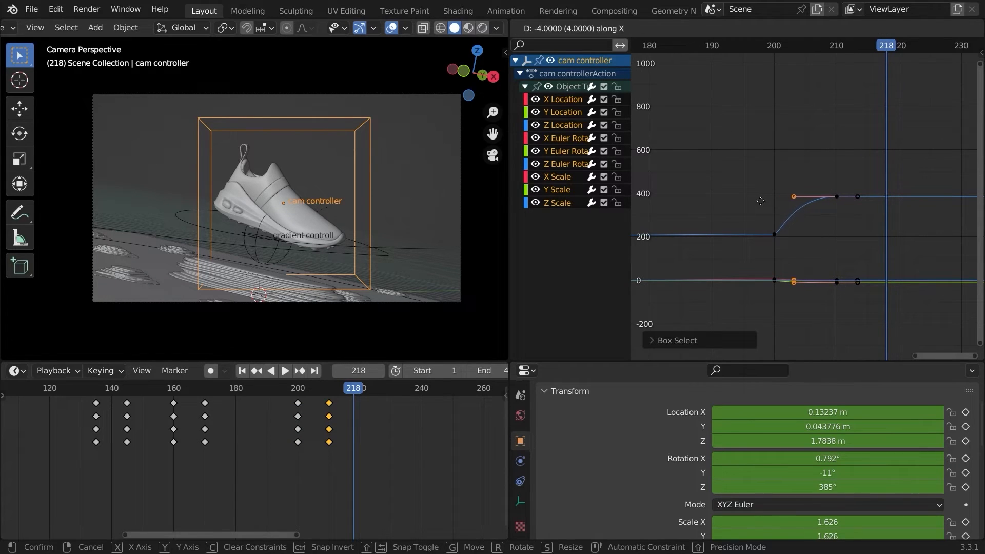
pyautogui.click(761, 201)
# - Hide the viewport overlays and play back the camera move from around frame 170 to about frame 240
pyautogui.hotkey('shift', 'alt', 'z')
pyautogui.press('space')
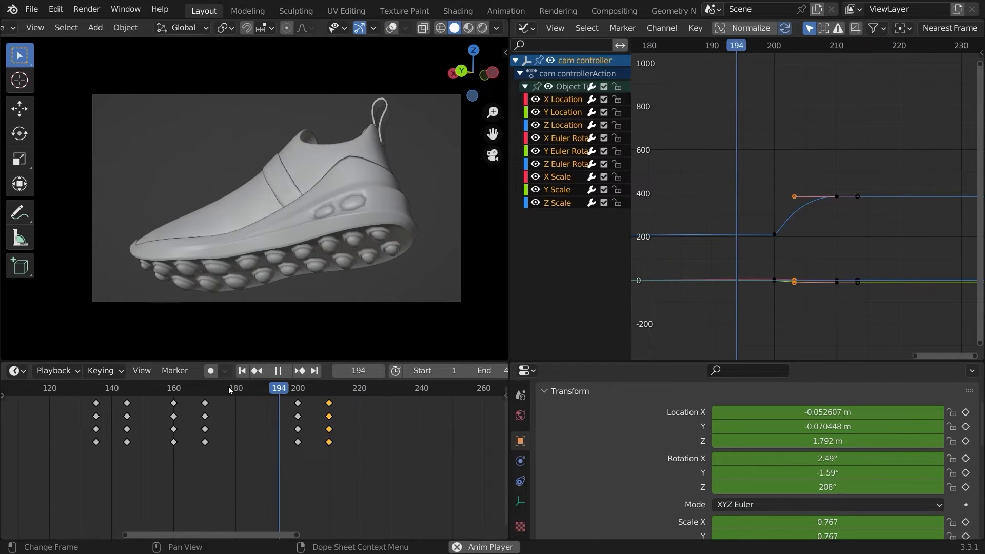
pyautogui.click(220, 386)
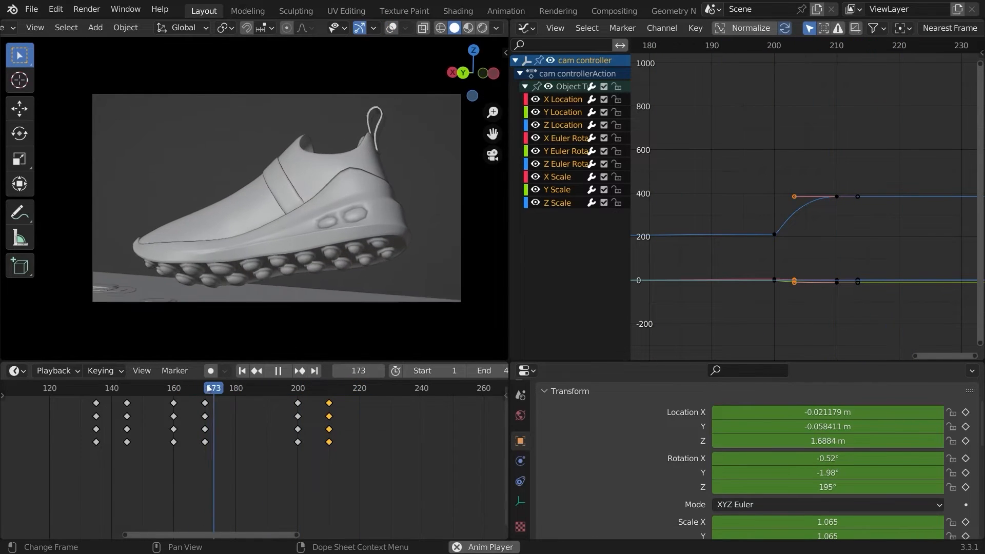
pyautogui.press('space')
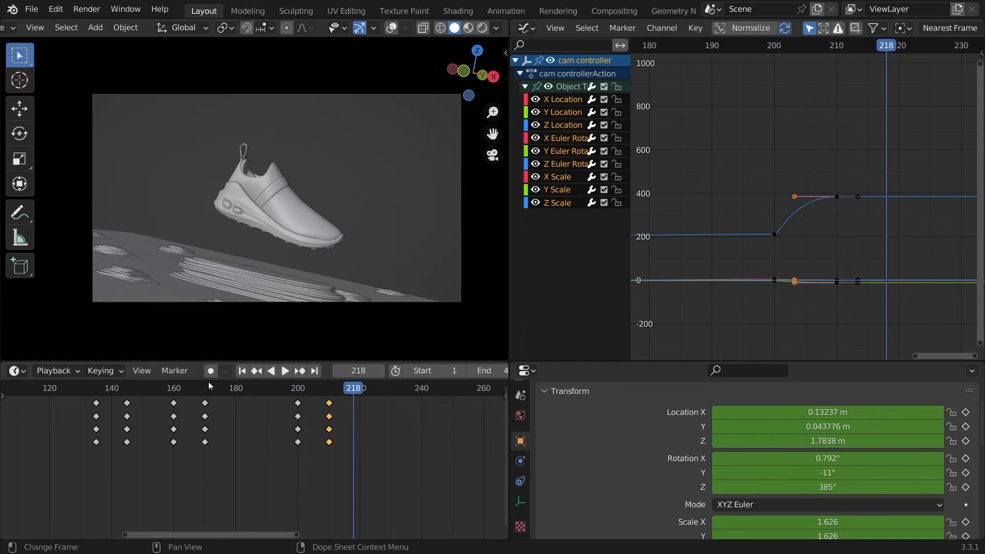
pyautogui.click(208, 385)
pyautogui.press('space')
pyautogui.moveTo(319, 392); pyautogui.dragTo(329, 402)
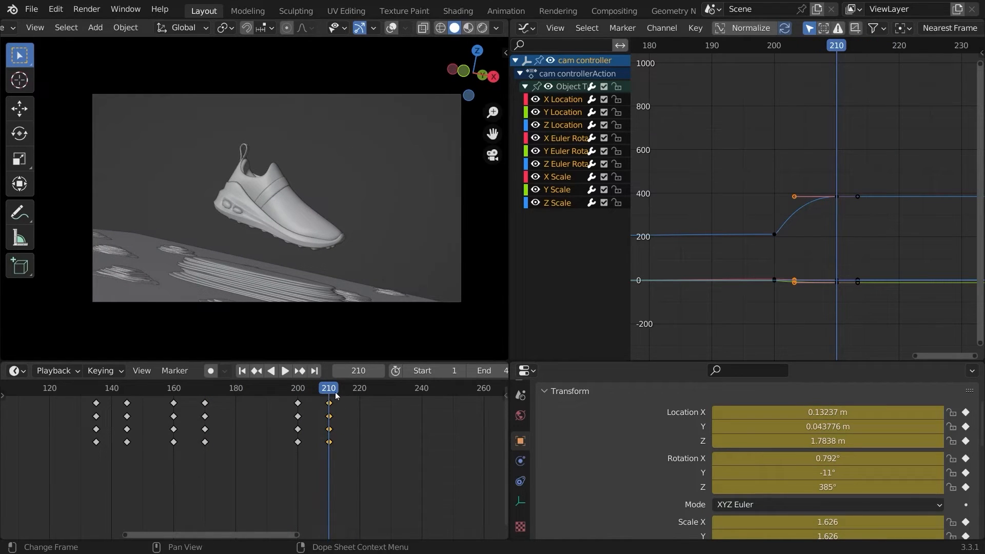
pyautogui.press('space')
pyautogui.click(392, 396)
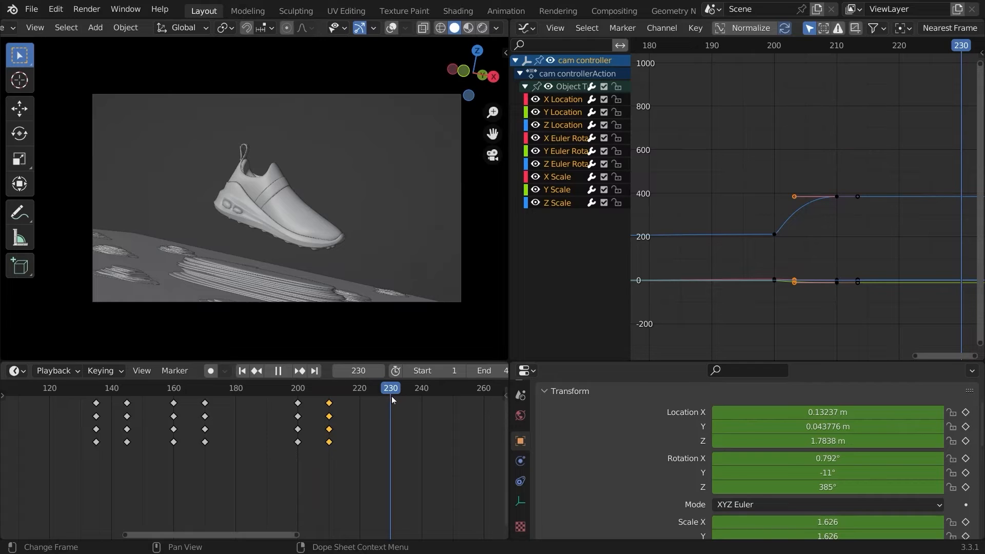
pyautogui.press('space')
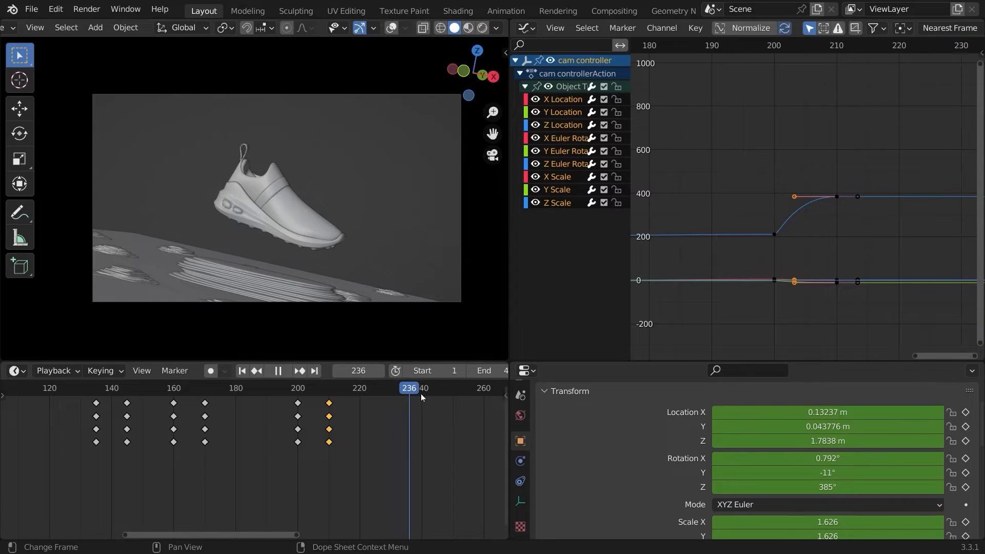
pyautogui.click(421, 394)
pyautogui.press('space')
# - At frame 250, rotate the cam controller to about 4.82°, -11.1°, 388°, scale it to 1.689, and insert a Location, Rotation & Scale keyframe
pyautogui.moveTo(421, 394); pyautogui.dragTo(393, 396, button='middle')
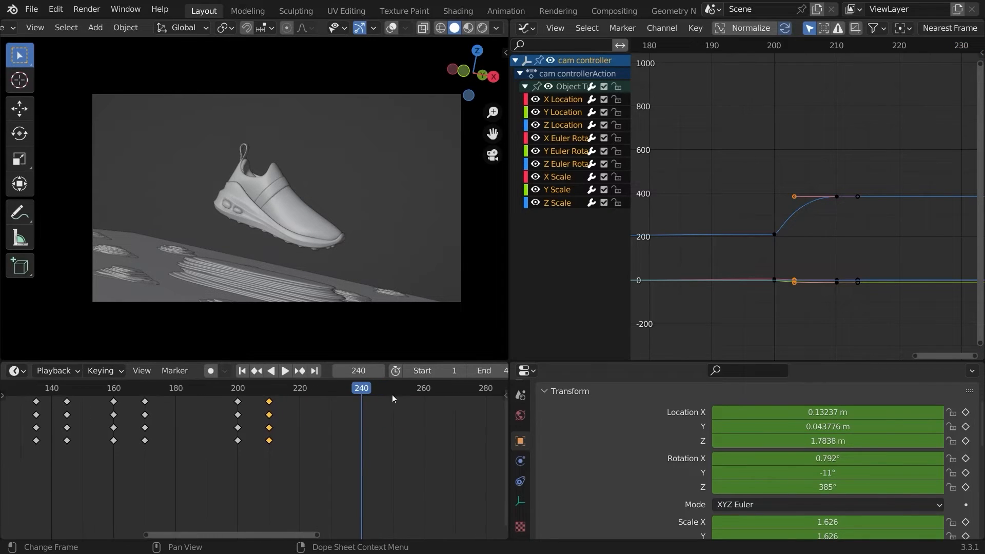
pyautogui.click(392, 395)
pyautogui.press('r')
pyautogui.press('r')
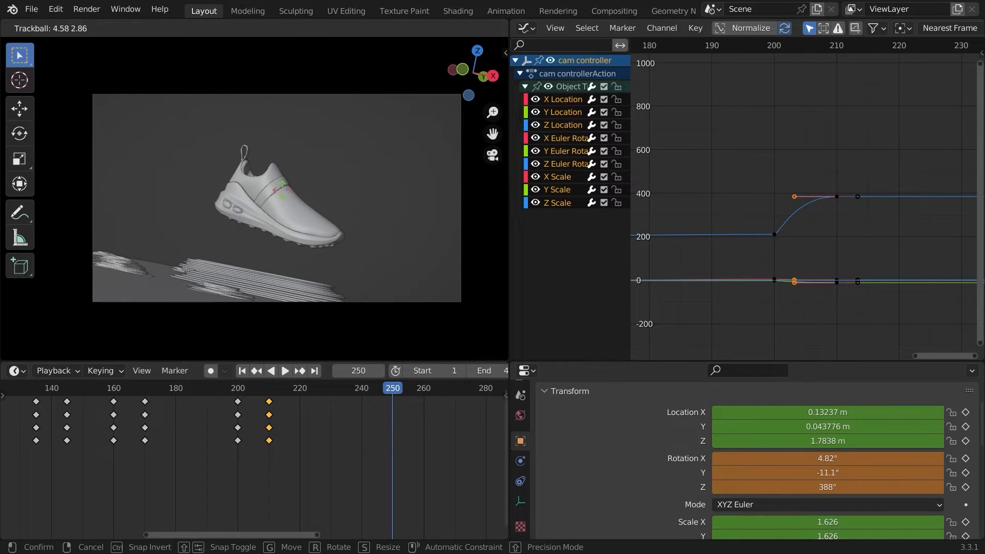
pyautogui.click(229, 152)
pyautogui.press('s')
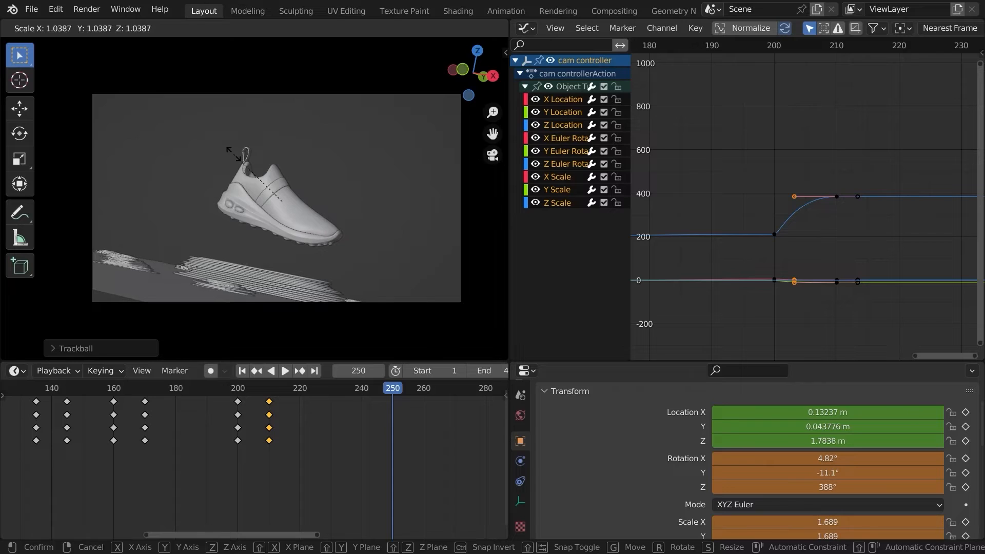
pyautogui.click(234, 154)
pyautogui.press('i')
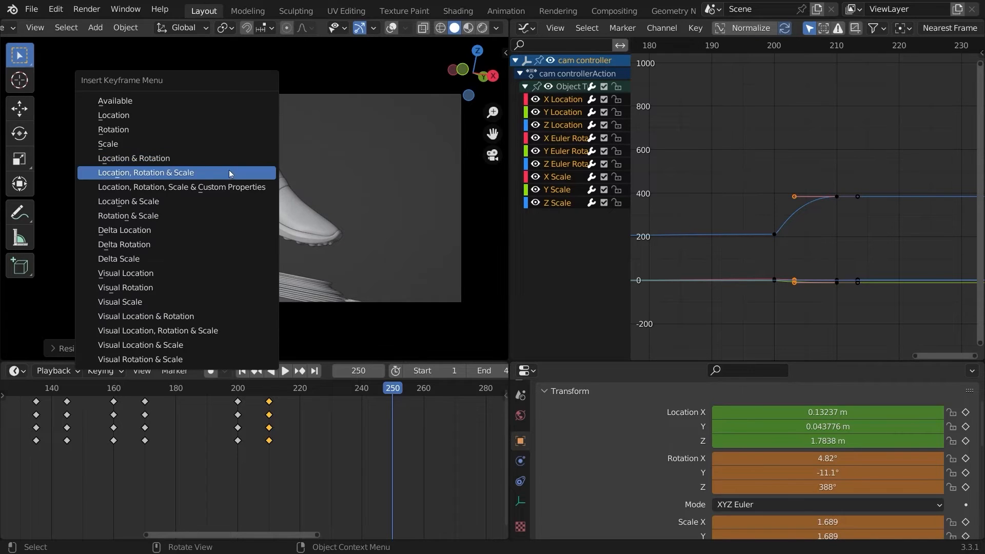
pyautogui.click(229, 173)
# - Return to frame 210, scale the cam controller down to about 1.345, and insert a Location, Rotation & Scale keyframe
pyautogui.press('space')
pyautogui.click(268, 392)
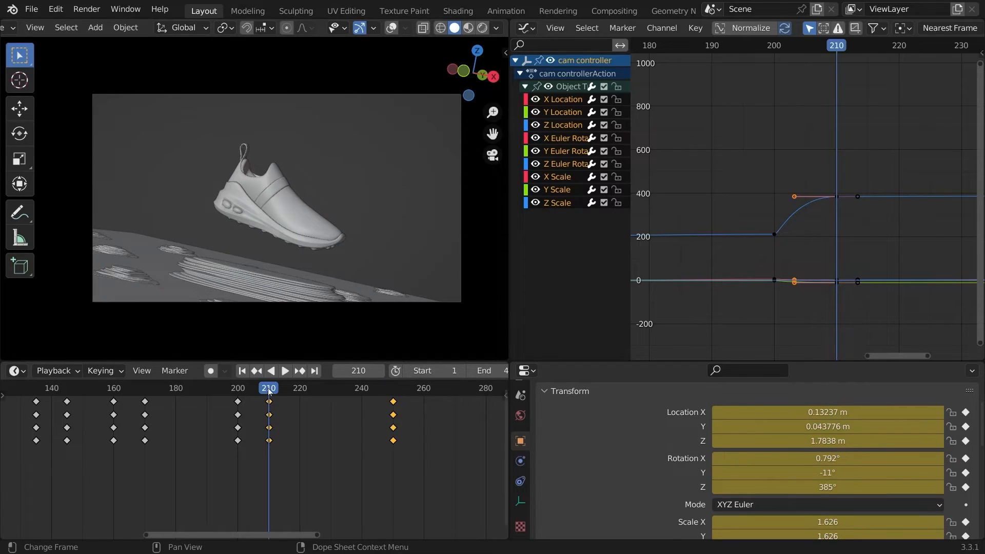
pyautogui.press('s')
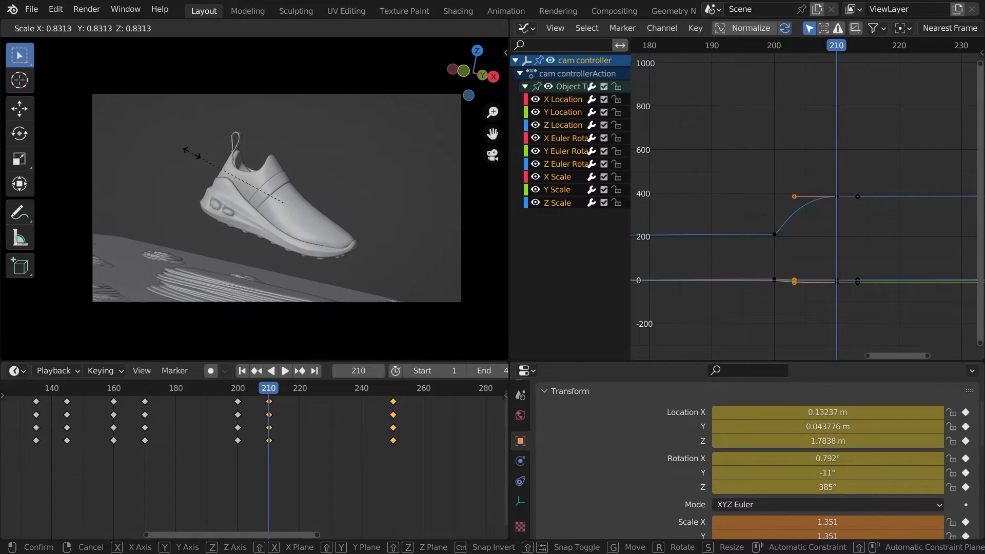
pyautogui.click(212, 158)
pyautogui.press('i')
pyautogui.click(202, 159)
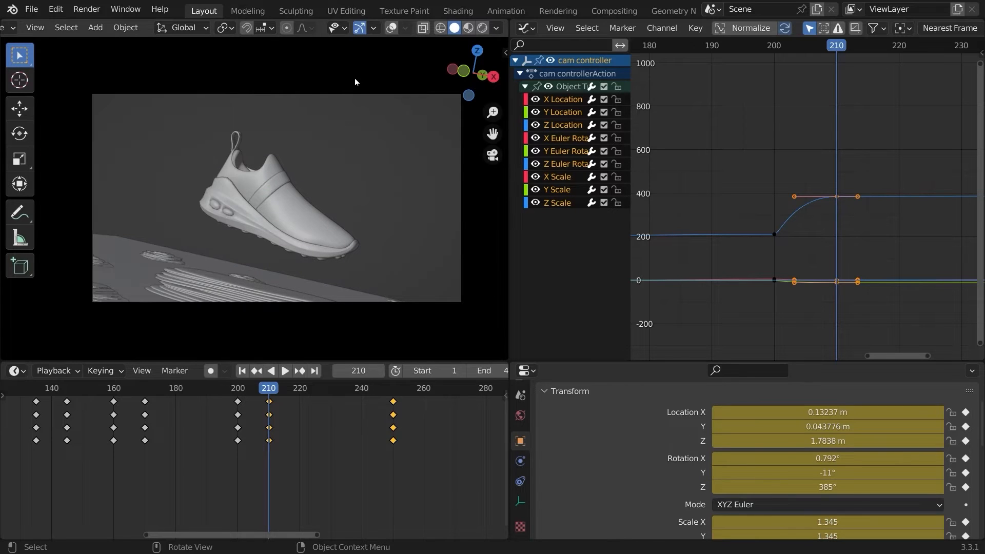
# - At frame 250, scale the cam controller to about 1.503, replace its Location, Rotation & Scale keyframe, and play back the animation
pyautogui.moveTo(152, 389); pyautogui.dragTo(117, 389)
pyautogui.press('space')
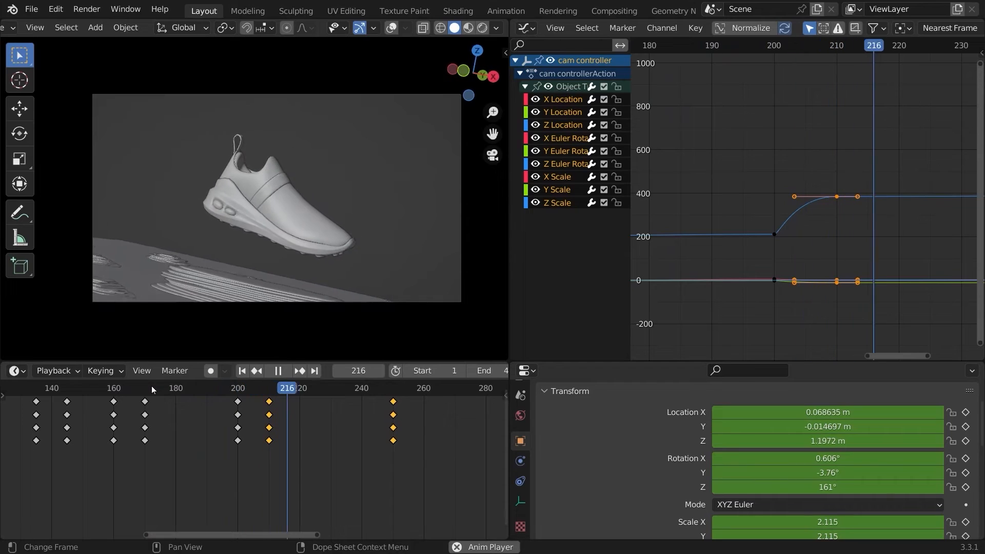
pyautogui.press('space')
pyautogui.press('s')
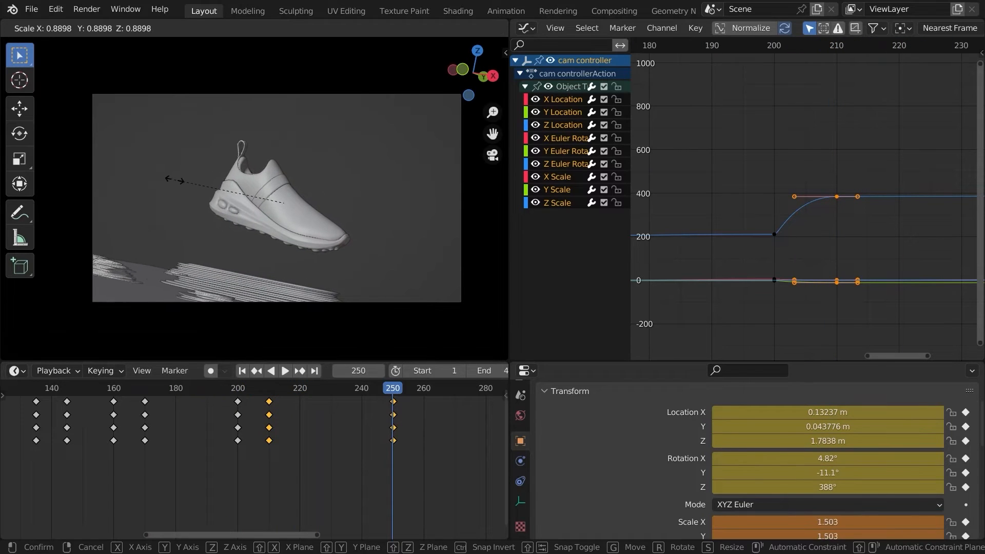
pyautogui.click(166, 179)
pyautogui.press('i')
pyautogui.click(168, 179)
pyautogui.click(155, 388)
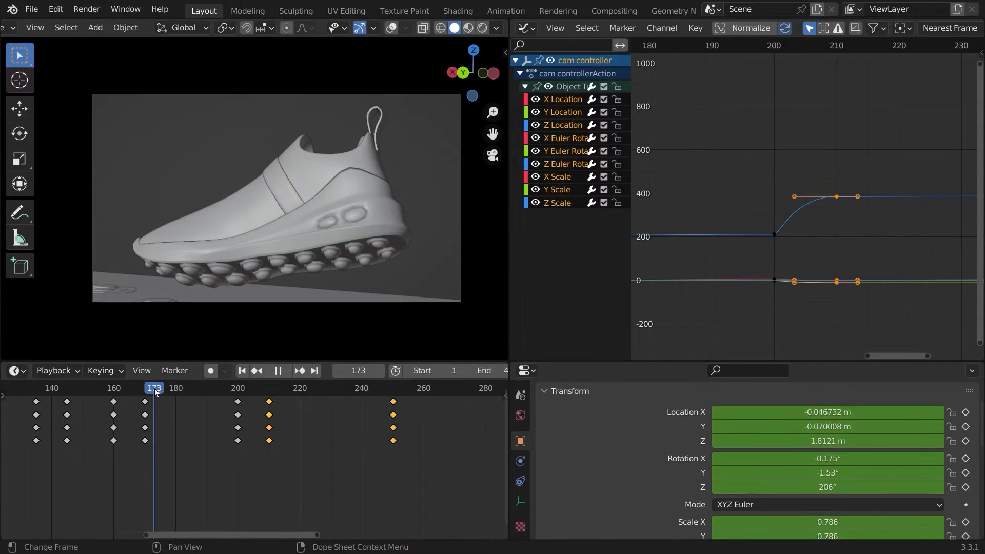
pyautogui.press('space')
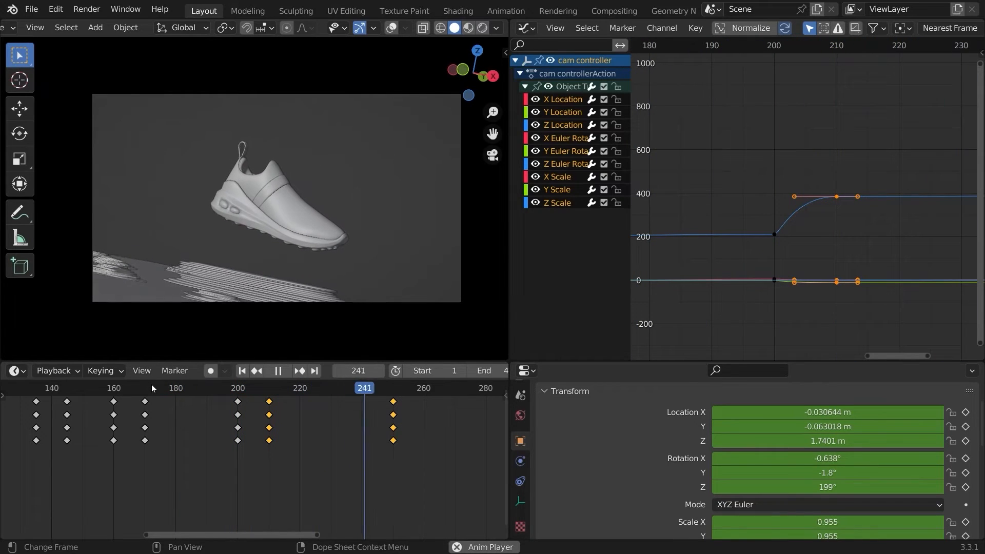
pyautogui.press('Escape')
# - Tilt and lengthen the Z Euler Rotation handles at frame 210 so the curve flows more smoothly towards frame 250
pyautogui.moveTo(785, 250); pyautogui.dragTo(776, 186, button='middle')
pyautogui.press('r')
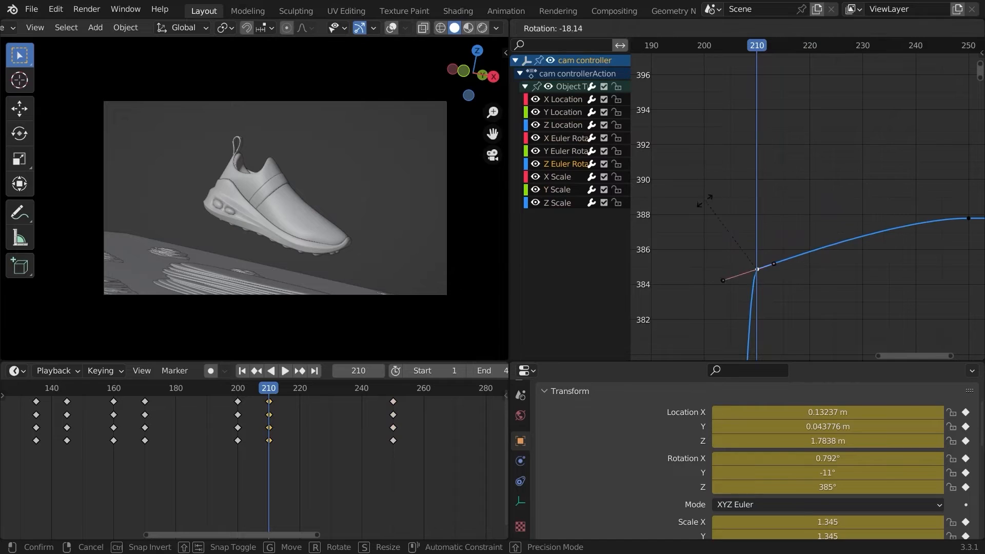
pyautogui.press('s')
pyautogui.press('Return')
pyautogui.press('g')
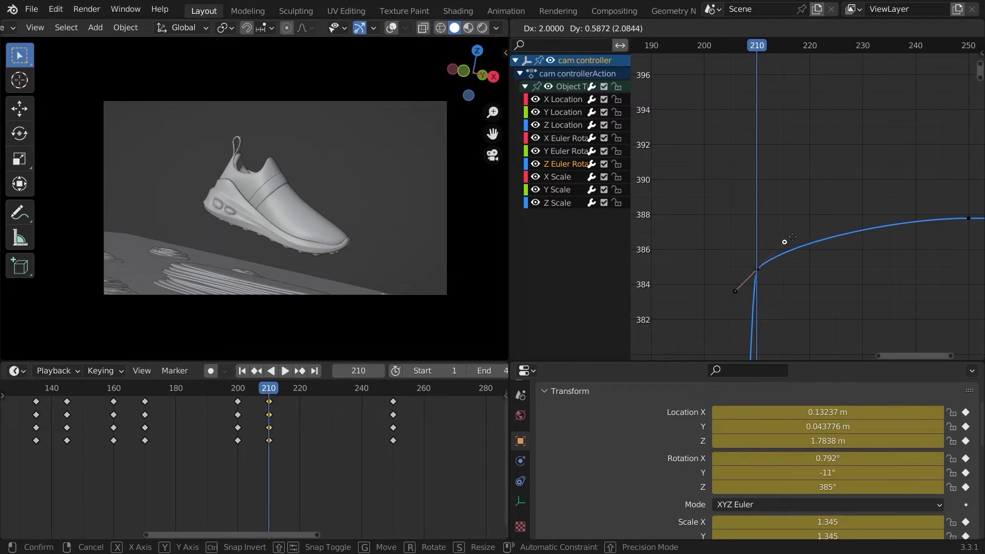
pyautogui.click(792, 236)
pyautogui.moveTo(741, 300); pyautogui.dragTo(783, 217, button='middle')
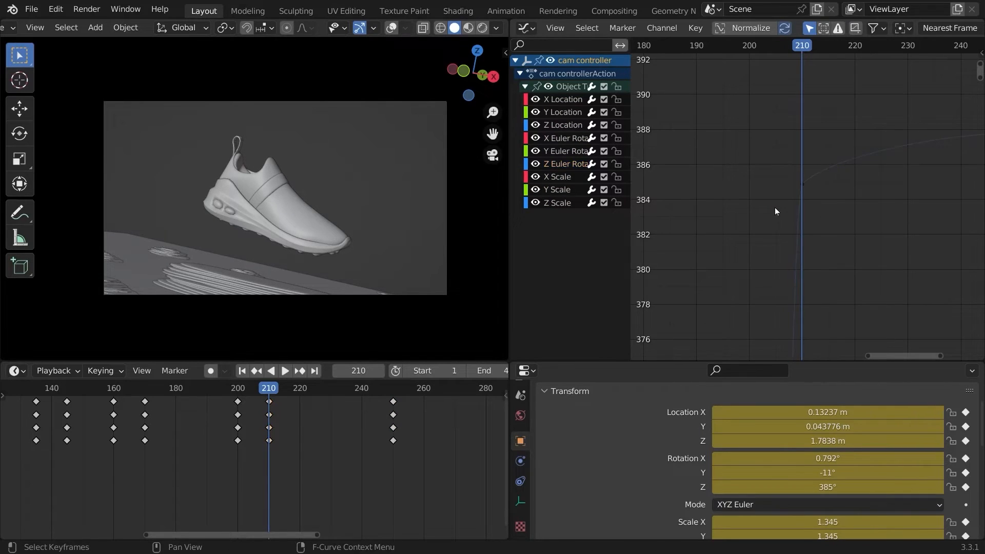
pyautogui.press('g')
pyautogui.click(756, 285)
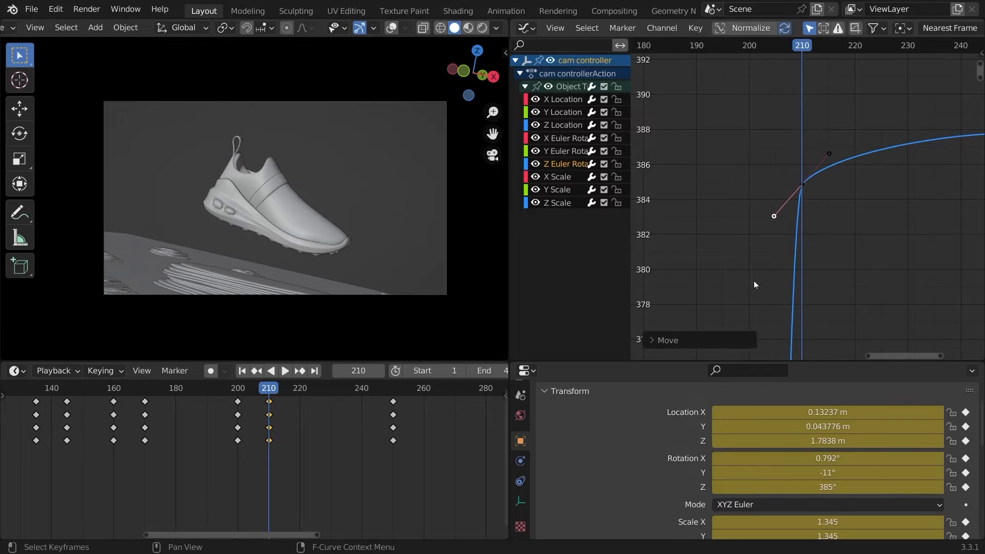
# - Tilt and lengthen the Y Euler Rotation handles at frame 210 so the curve eases towards frame 250, and save the file
pyautogui.keyDown('ctrl'); pyautogui.moveTo(774, 226); pyautogui.dragTo(743, 187, button='middle'); pyautogui.keyUp('ctrl')
pyautogui.click(777, 271)
pyautogui.moveTo(778, 271); pyautogui.dragTo(766, 118, button='middle')
pyautogui.moveTo(767, 329); pyautogui.dragTo(759, 215, button='middle')
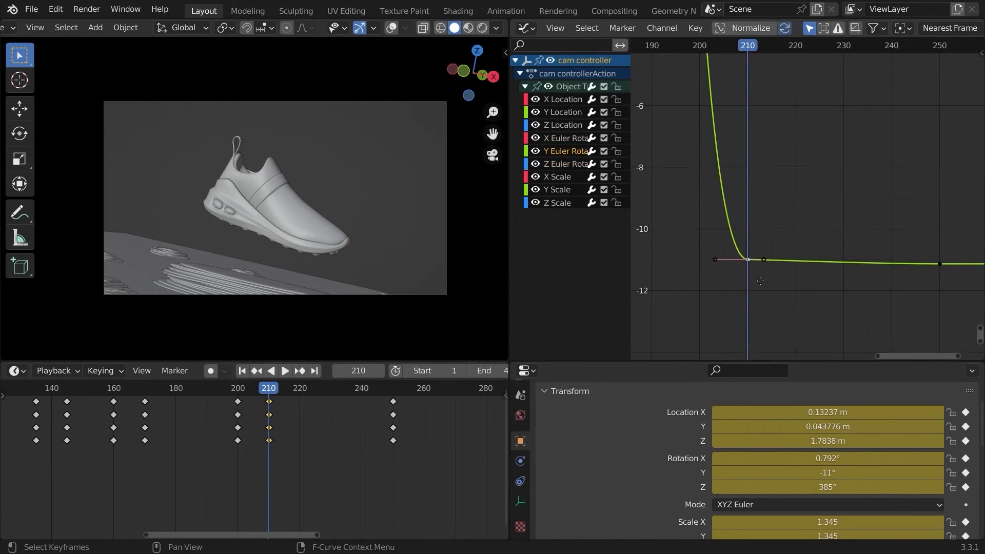
pyautogui.click(754, 264)
pyautogui.moveTo(757, 266); pyautogui.dragTo(753, 280, button='middle')
pyautogui.press('r')
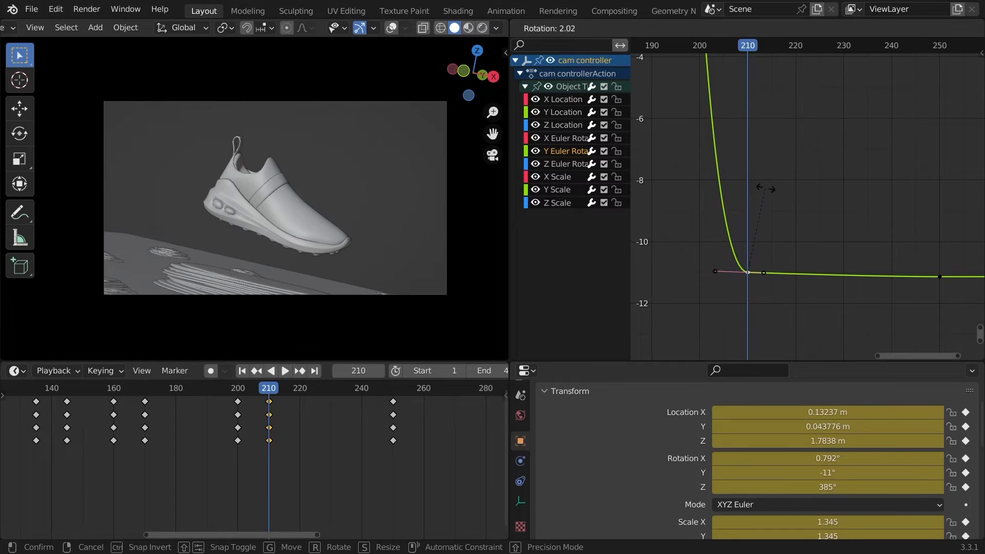
pyautogui.click(774, 190)
pyautogui.press('s')
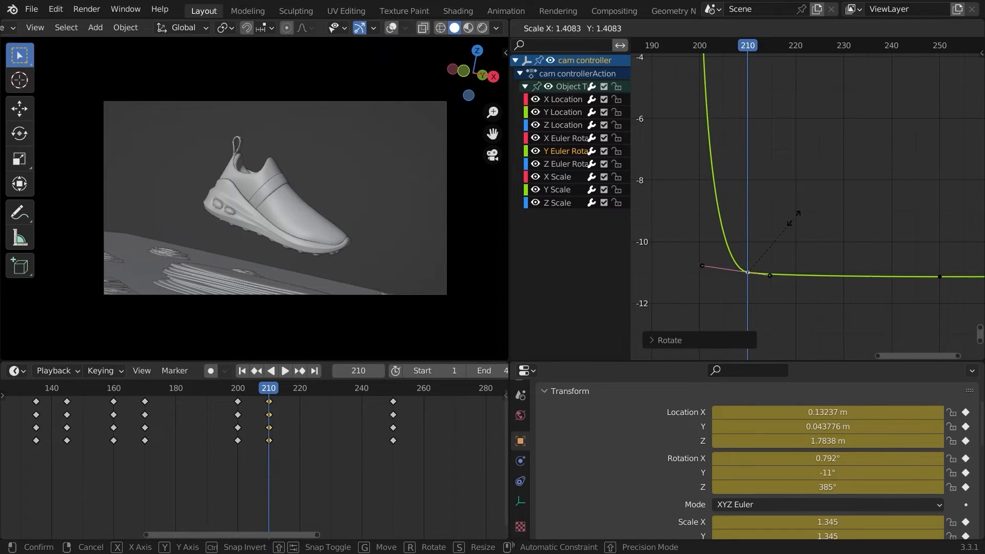
pyautogui.click(793, 218)
pyautogui.moveTo(770, 275); pyautogui.dragTo(802, 279)
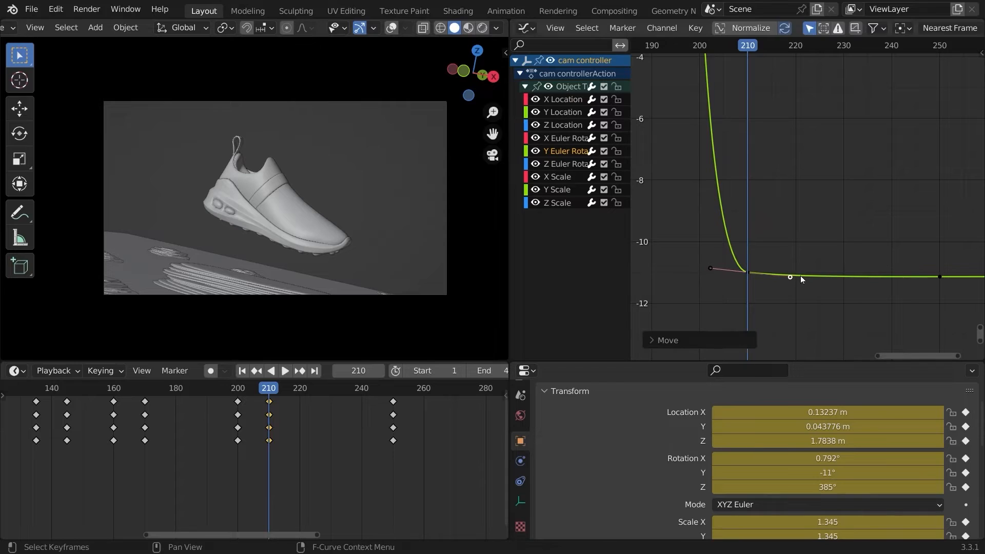
pyautogui.hotkey('ctrl', 's')
# - Play back the camera move through frames 200 to 216 twice, and scrub to frame 203 to inspect the transition
pyautogui.scroll(-4, 781, 283)
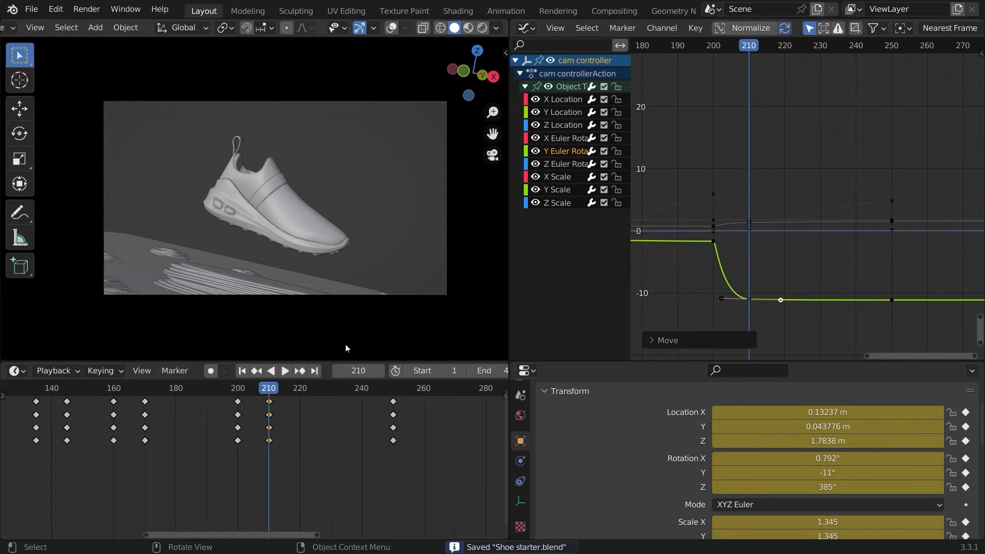
pyautogui.click(197, 387)
pyautogui.press('space')
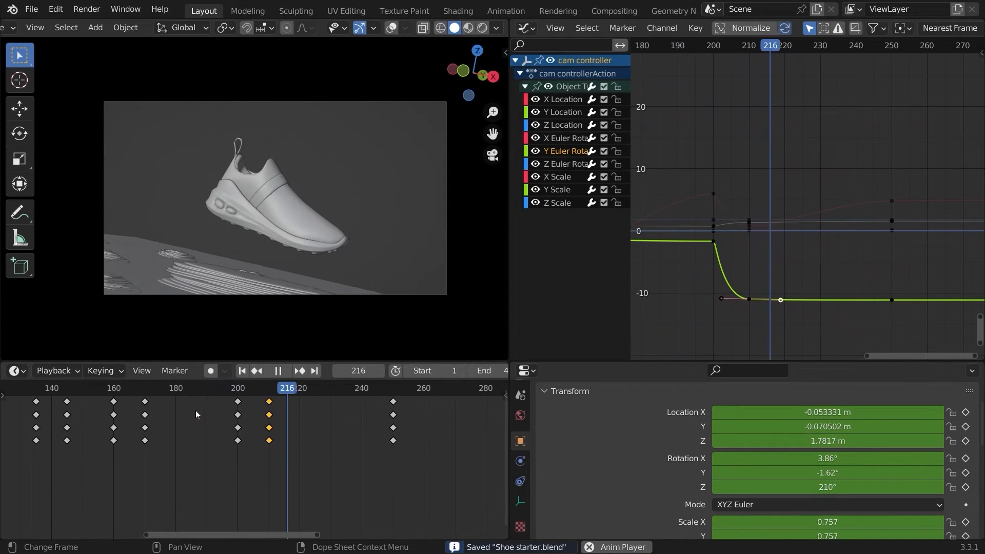
pyautogui.press('space')
pyautogui.click(156, 388)
pyautogui.press('space')
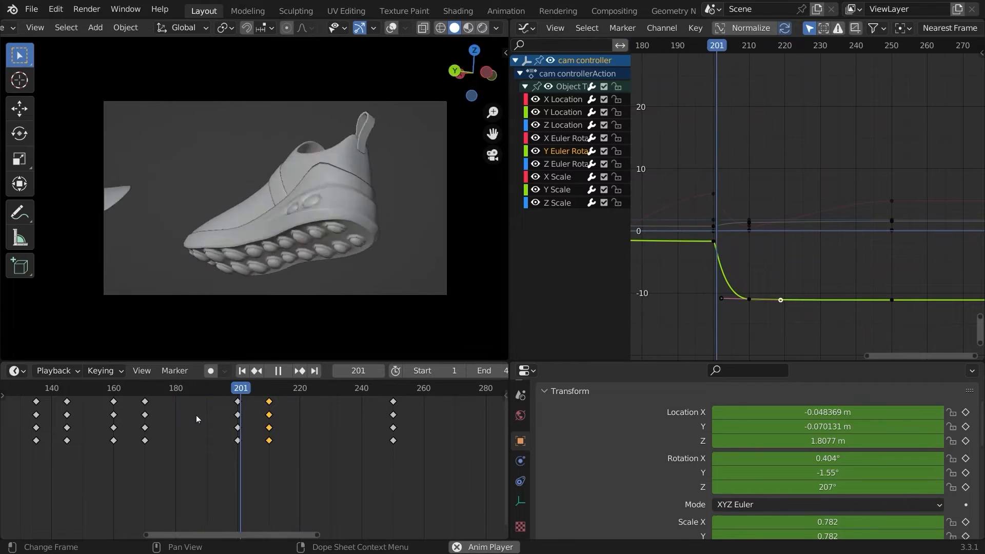
pyautogui.press('space')
pyautogui.moveTo(233, 390); pyautogui.dragTo(247, 389)
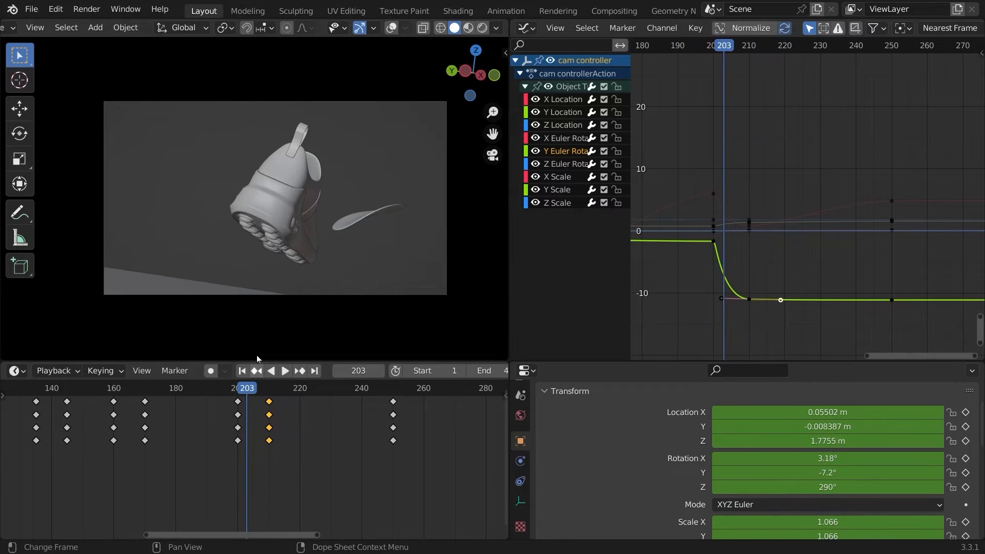
# - Show the viewport overlays, select the glass Plane, and lower its selected X Location keyframe just after frame 140 by about 2.28
pyautogui.click(391, 27)
pyautogui.click(396, 197)
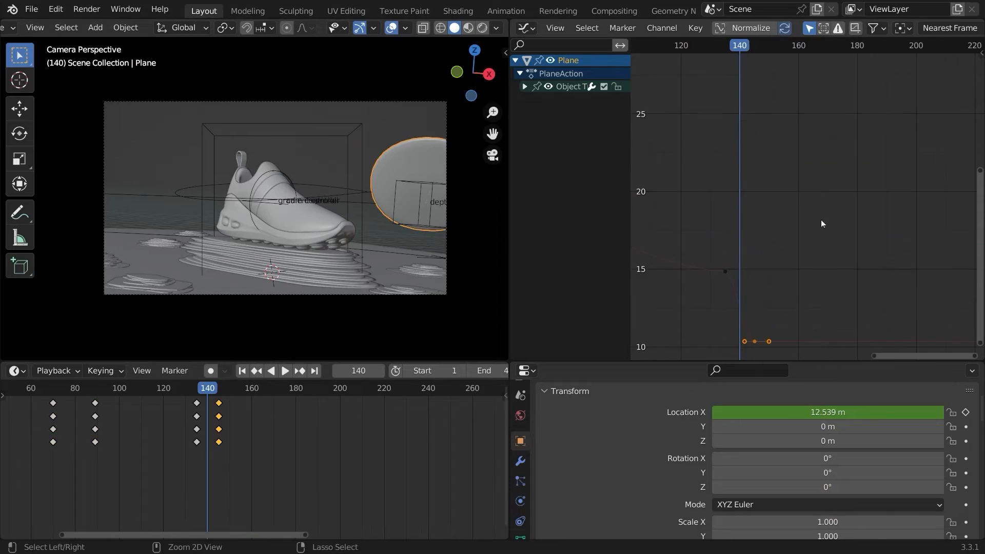
pyautogui.press('KP_Decimal')
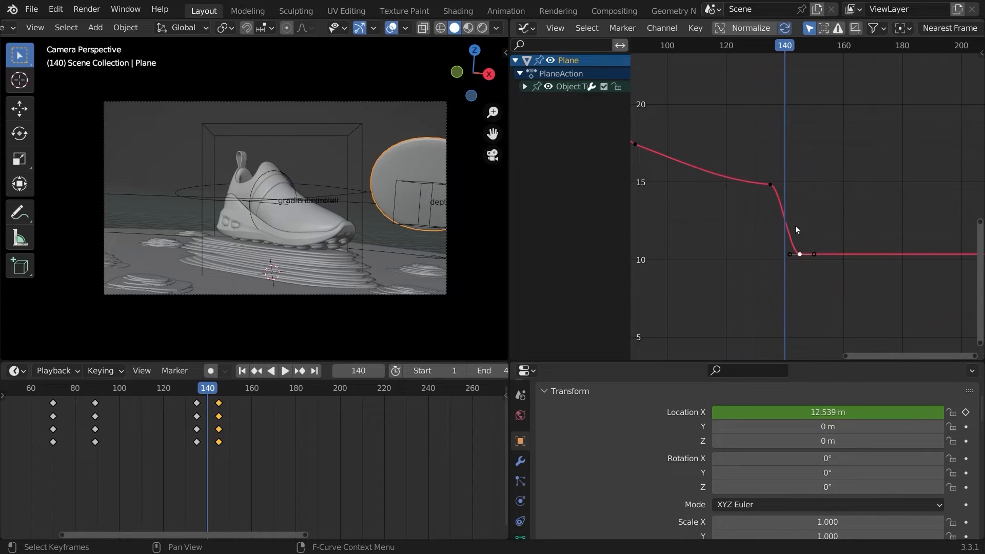
pyautogui.press('g')
pyautogui.press('y')
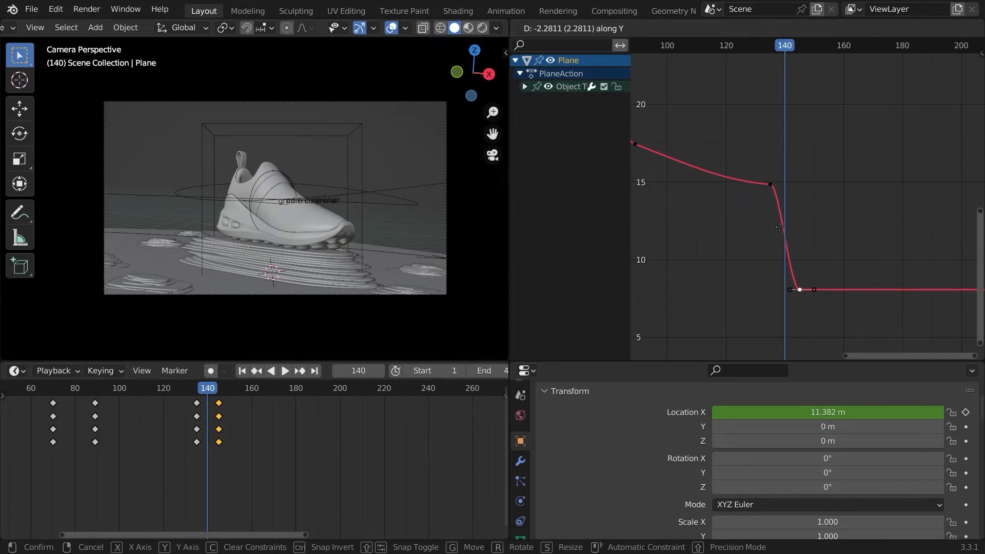
pyautogui.click(775, 227)
# - Keyframe the Plane's Viewports and Renders visibility as enabled at frame 139 and disabled at frame 140
pyautogui.press('Left')
pyautogui.scroll(-6, 565, 467)
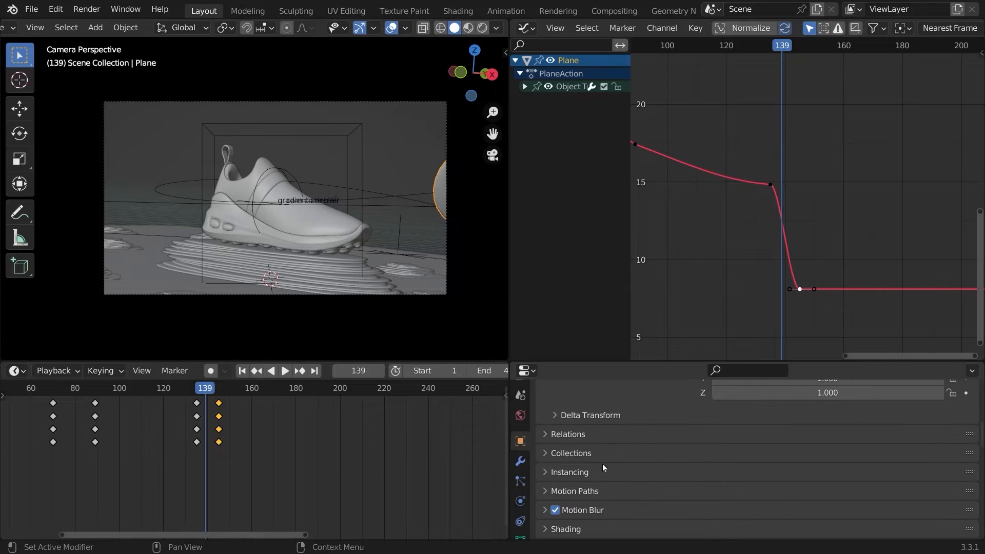
pyautogui.scroll(-6, 590, 501)
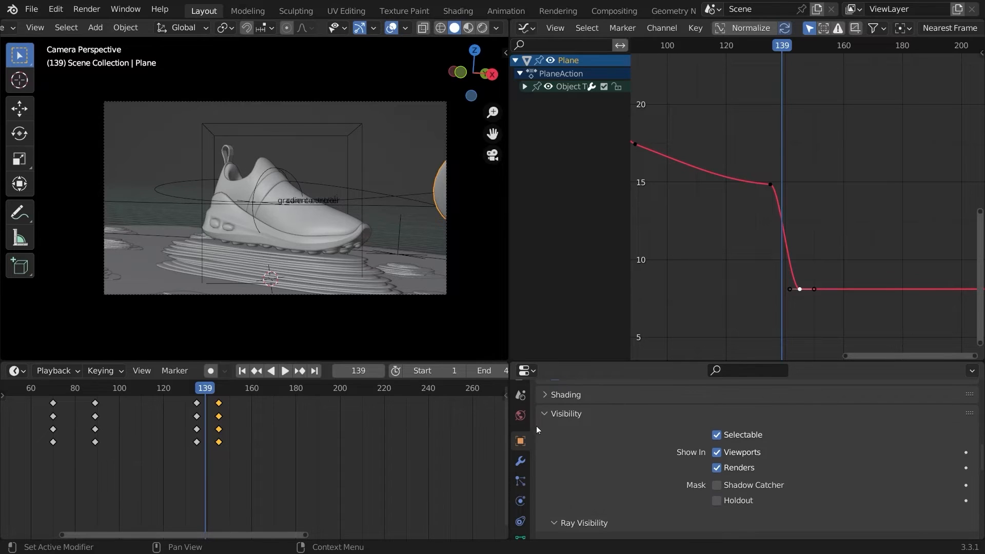
pyautogui.click(966, 452)
pyautogui.click(966, 468)
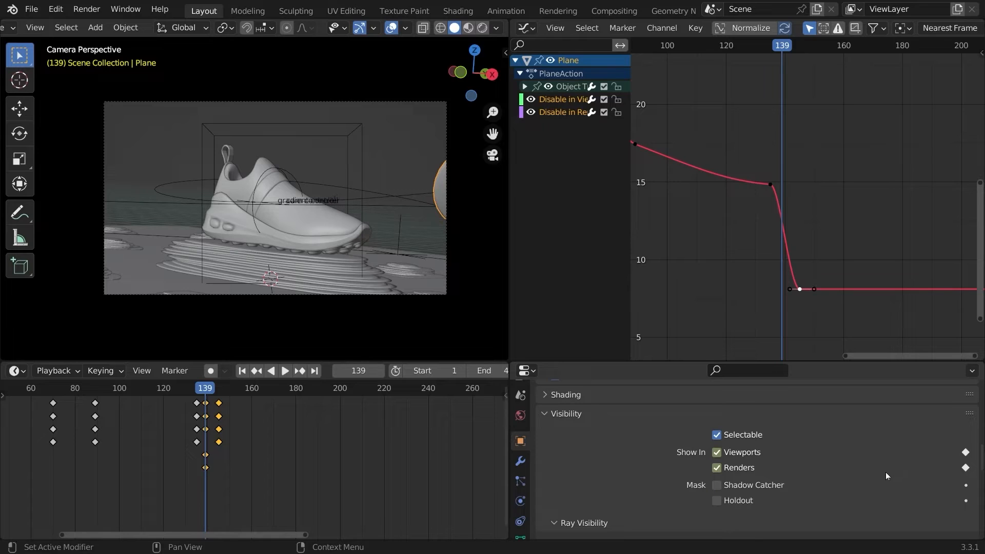
pyautogui.press('Right')
pyautogui.click(734, 451)
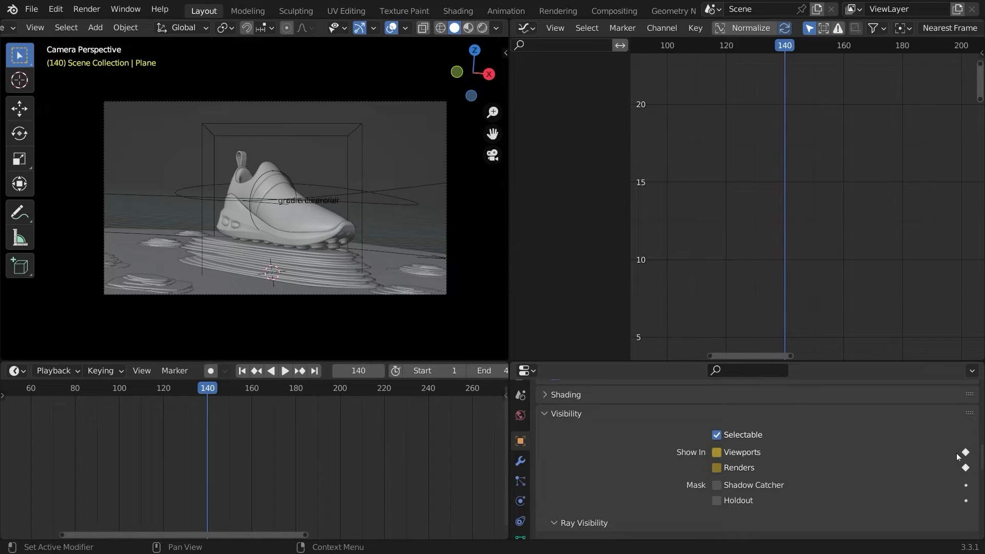
# - Return to frame 1, hide the viewport overlays, save the file, and play back the animation
pyautogui.hotkey('shift', 'Left')
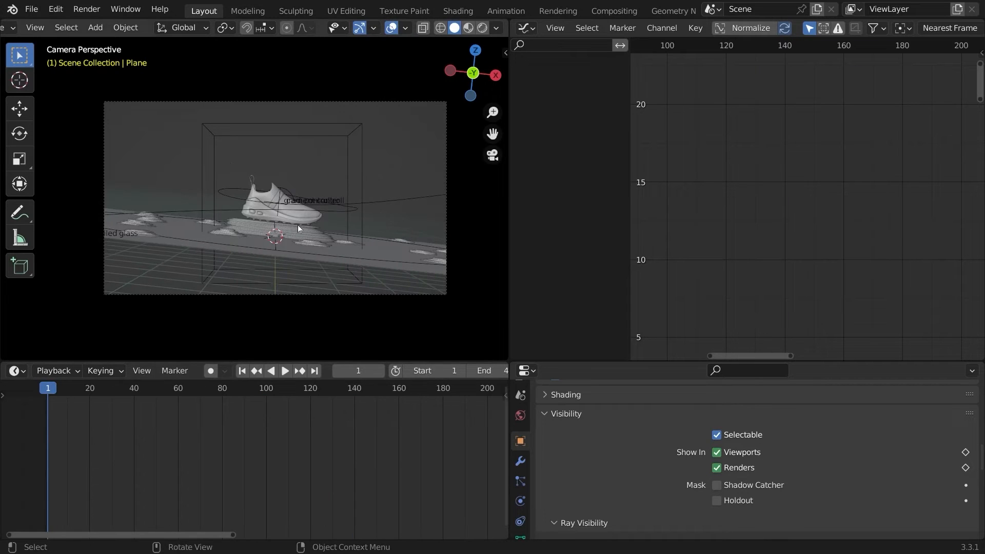
pyautogui.click(391, 27)
pyautogui.hotkey('ctrl', 's')
pyautogui.press('space')
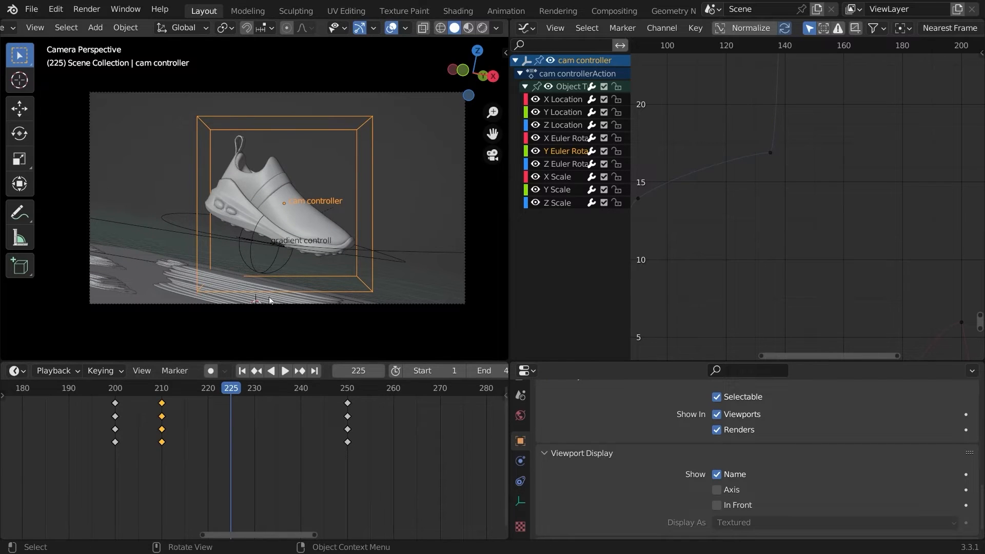
# - Enable the shoe body's GeometryNodes modifier in the viewport, and show the knitting collection in viewports and renders using the Outliner
pyautogui.click(291, 219)
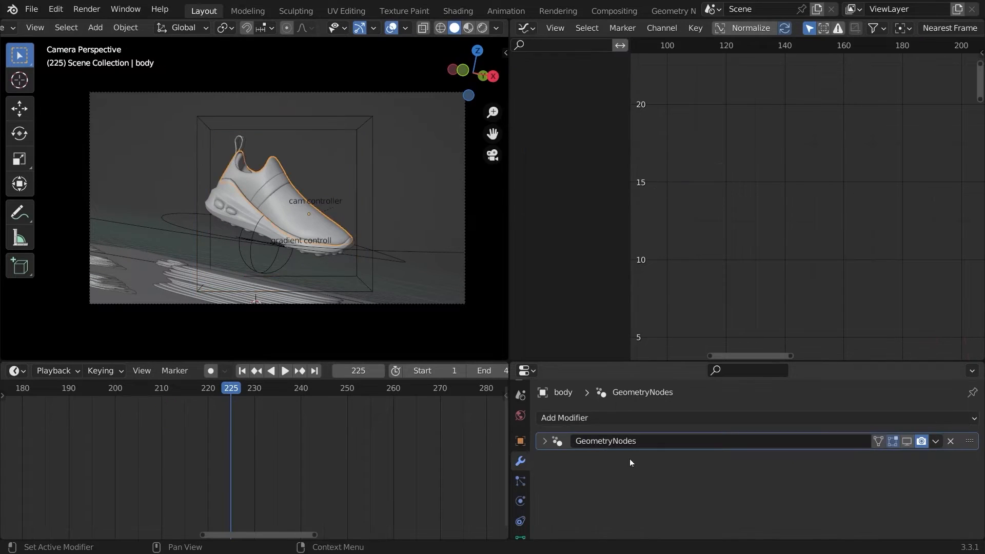
pyautogui.click(907, 441)
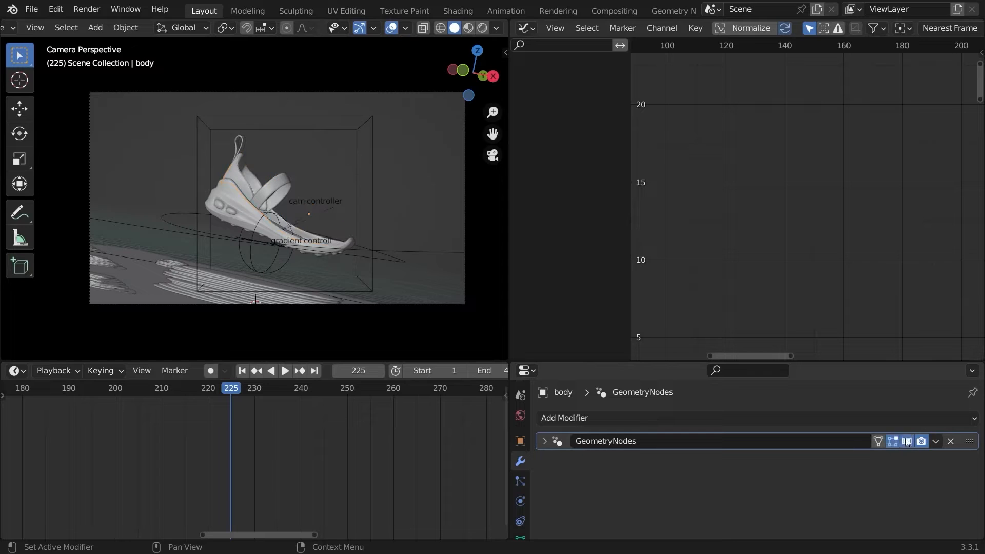
pyautogui.press('KP_0')
pyautogui.click(526, 29)
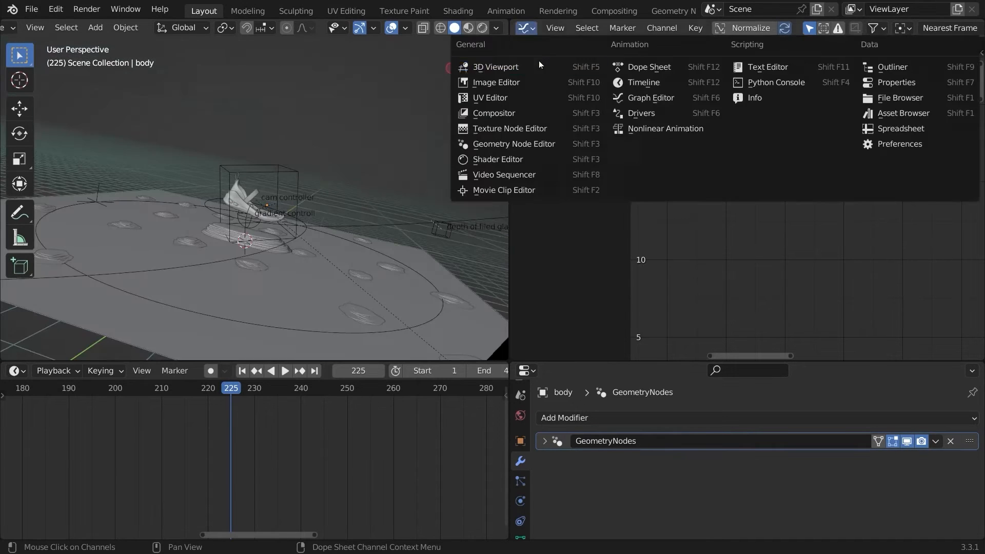
pyautogui.click(884, 66)
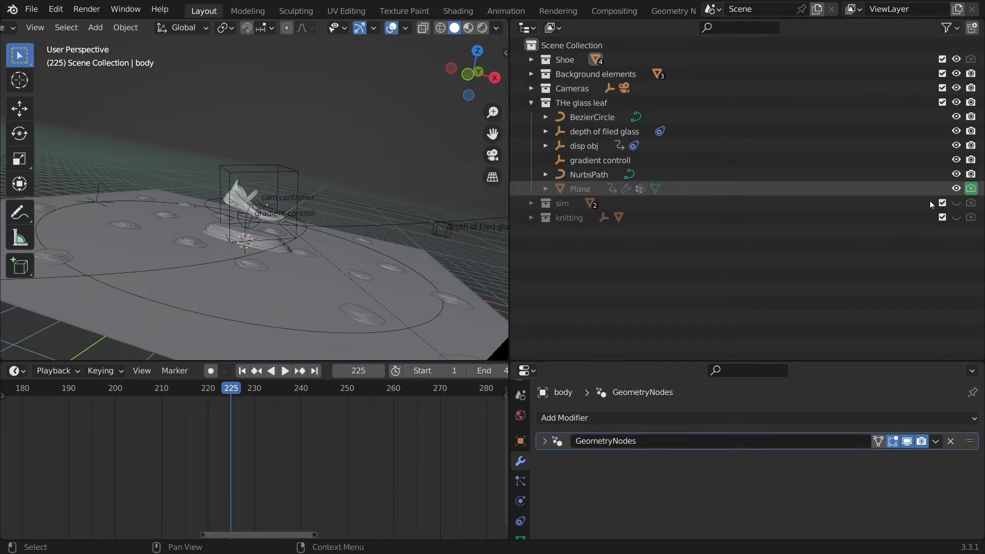
pyautogui.click(956, 217)
pyautogui.click(970, 217)
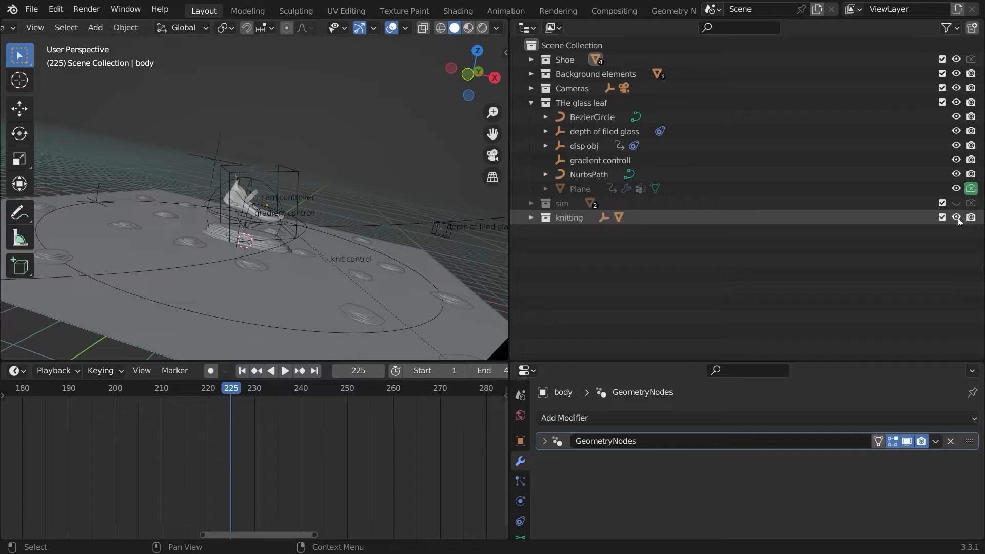
# - At frame 230 in camera view, move the knit control to about 3.747, -0.904, 0.833 m and insert a Location, Rotation & Scale keyframe
pyautogui.moveTo(267, 215); pyautogui.dragTo(239, 169, button='middle')
pyautogui.click(264, 159)
pyautogui.click(229, 177)
pyautogui.press('KP_0')
pyautogui.press('g')
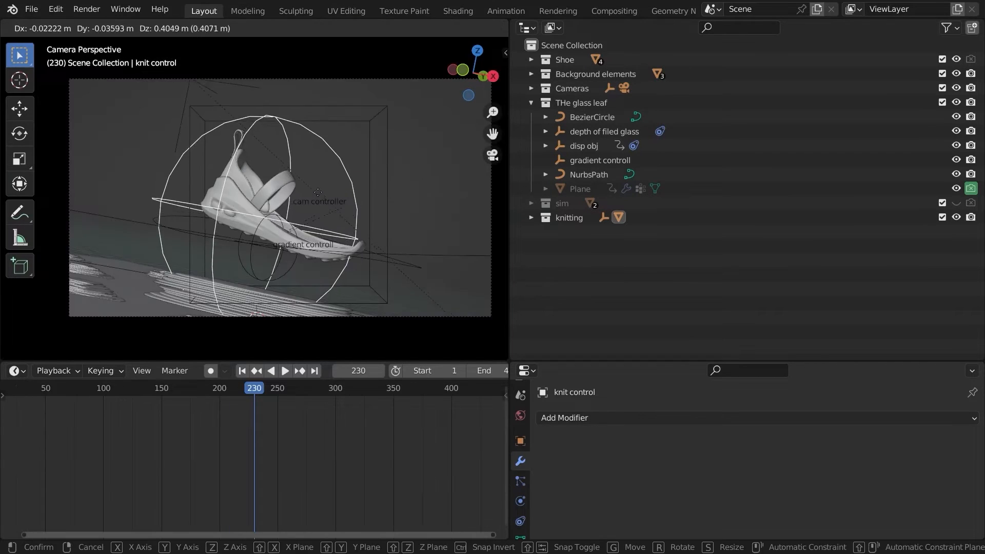
pyautogui.click(334, 196)
pyautogui.press('i')
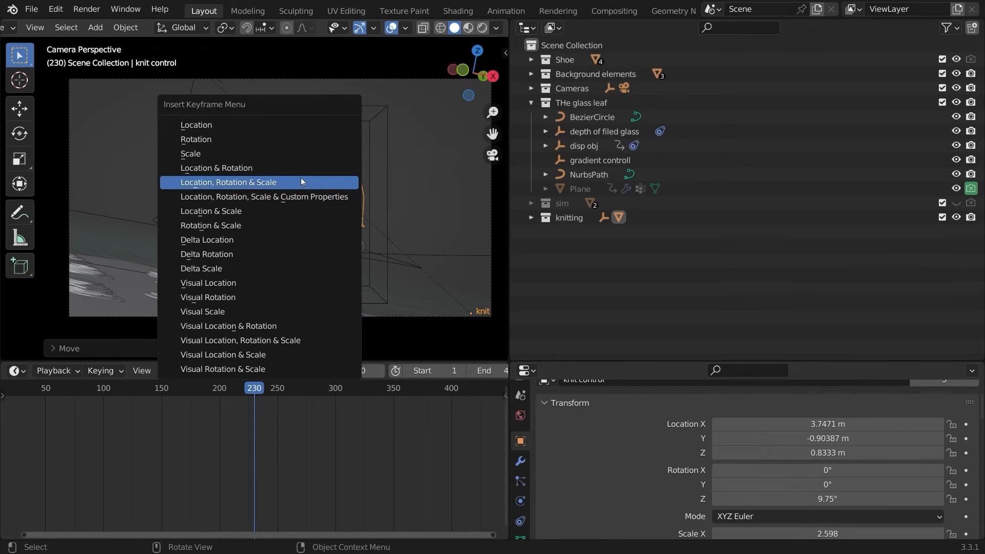
pyautogui.click(301, 181)
# - At frame 250, move the knit control along X to about 2.868 m and insert a Location, Rotation & Scale keyframe
pyautogui.click(277, 390)
pyautogui.press('g')
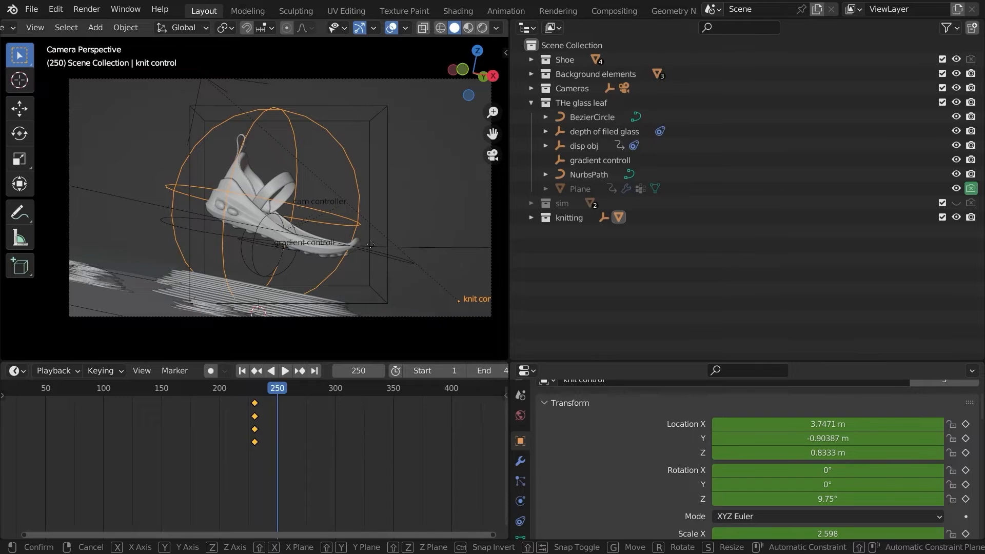
pyautogui.press('x')
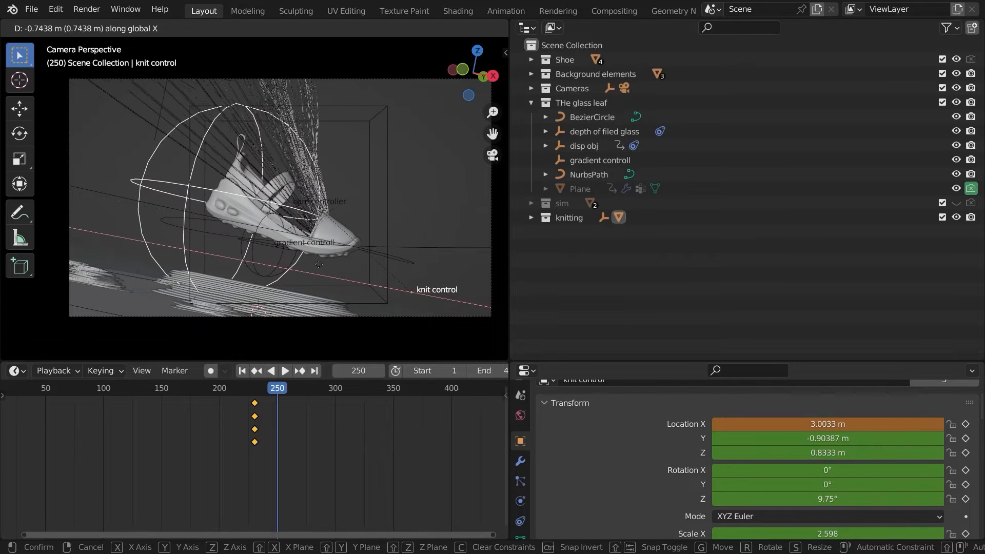
pyautogui.click(303, 213)
pyautogui.press('i')
pyautogui.click(300, 210)
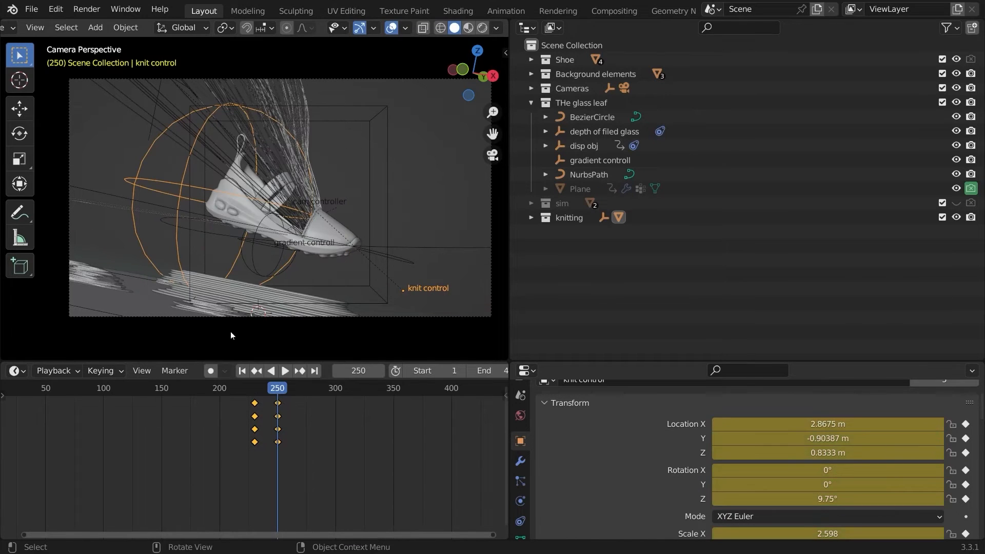
# - Hide the viewport overlays, snap the knit control's first keyframes to frame 225, and play back the animation
pyautogui.click(392, 28)
pyautogui.moveTo(258, 390); pyautogui.dragTo(248, 392)
pyautogui.rightClick(234, 419)
pyautogui.moveTo(221, 538)
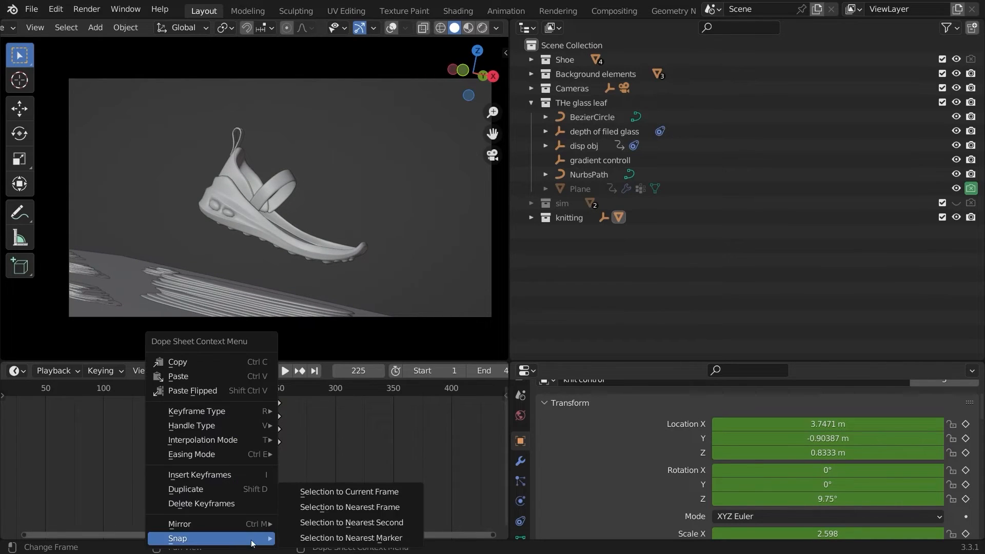
pyautogui.click(336, 496)
pyautogui.click(208, 402)
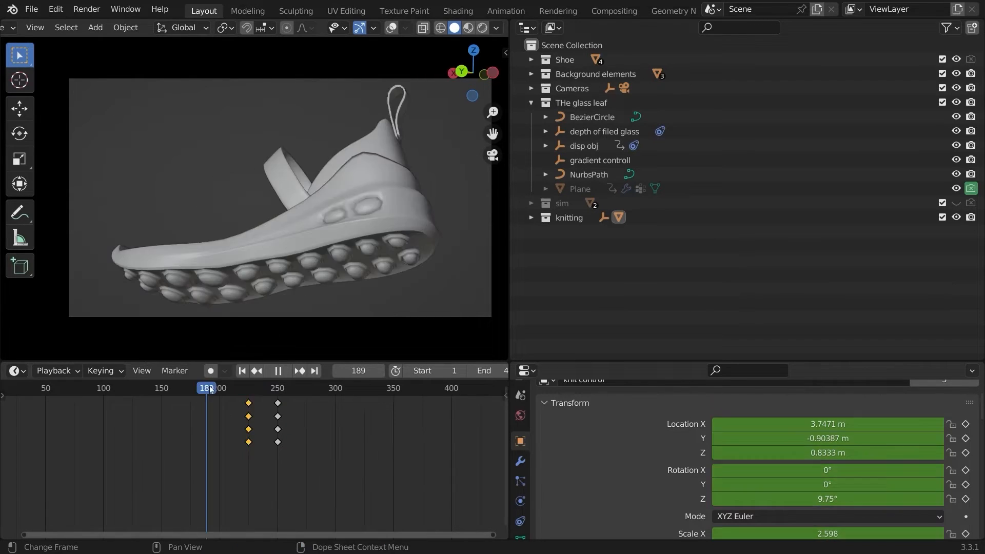
pyautogui.press('space')
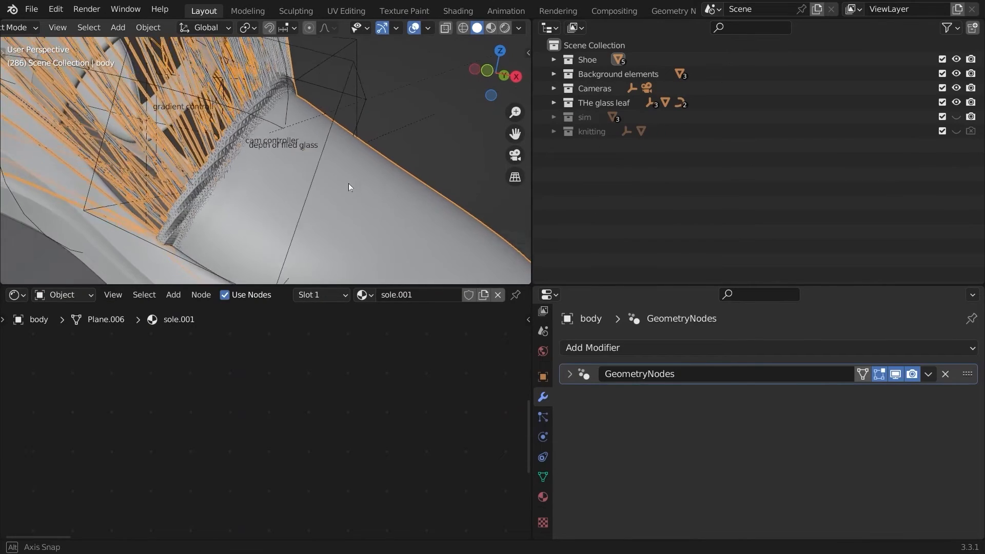
# - Set the Switch value of the body's knitting v2 geometry nodes modifier to 1
pyautogui.moveTo(349, 183); pyautogui.dragTo(375, 180, button='middle')
pyautogui.scroll(3, 359, 171)
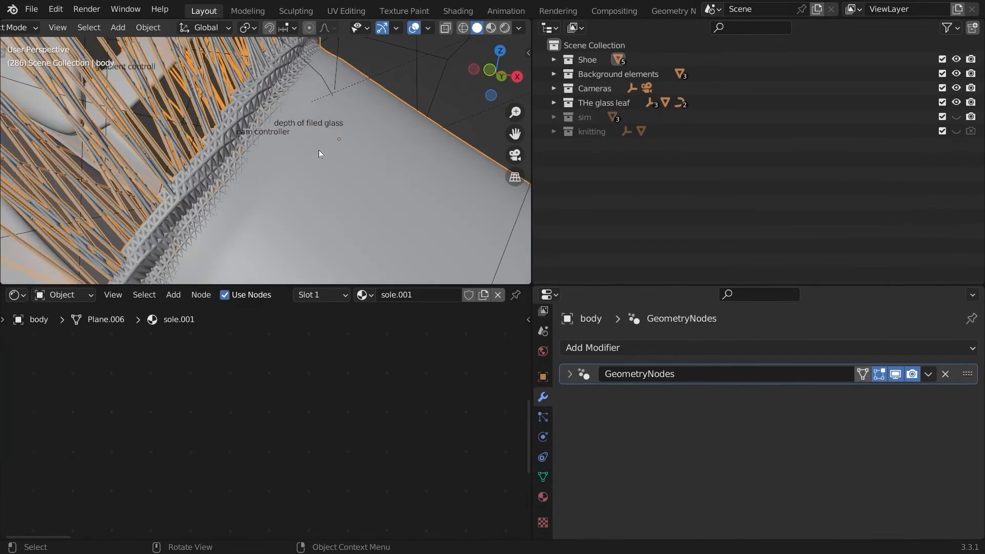
pyautogui.moveTo(320, 142); pyautogui.dragTo(339, 154, button='middle')
pyautogui.click(569, 374)
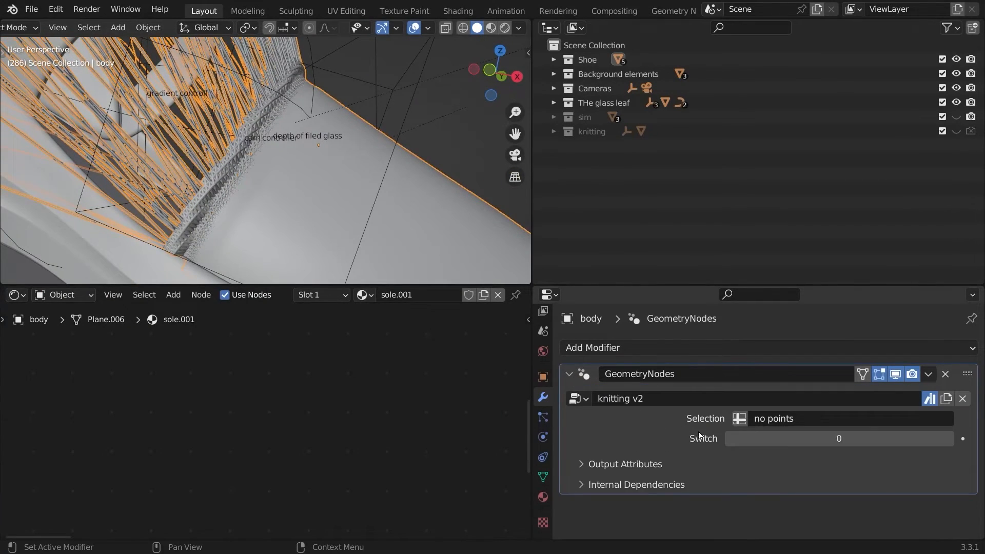
pyautogui.click(734, 439)
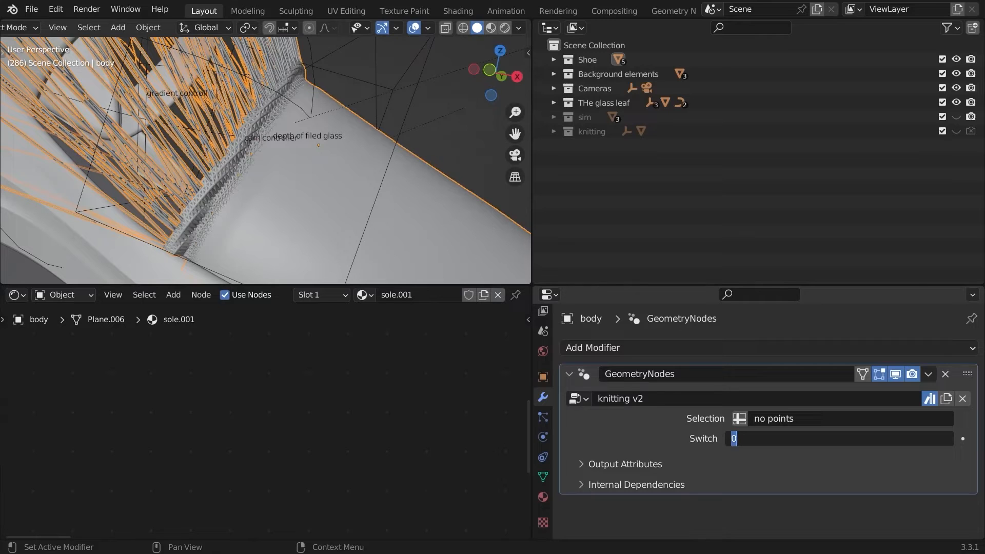
pyautogui.write('1')
pyautogui.press('Return')
# - Replace the Shader Editor with the Geometry Node Editor and view the knitting v2 node tree around its Mesh Boolean node
pyautogui.click(18, 295)
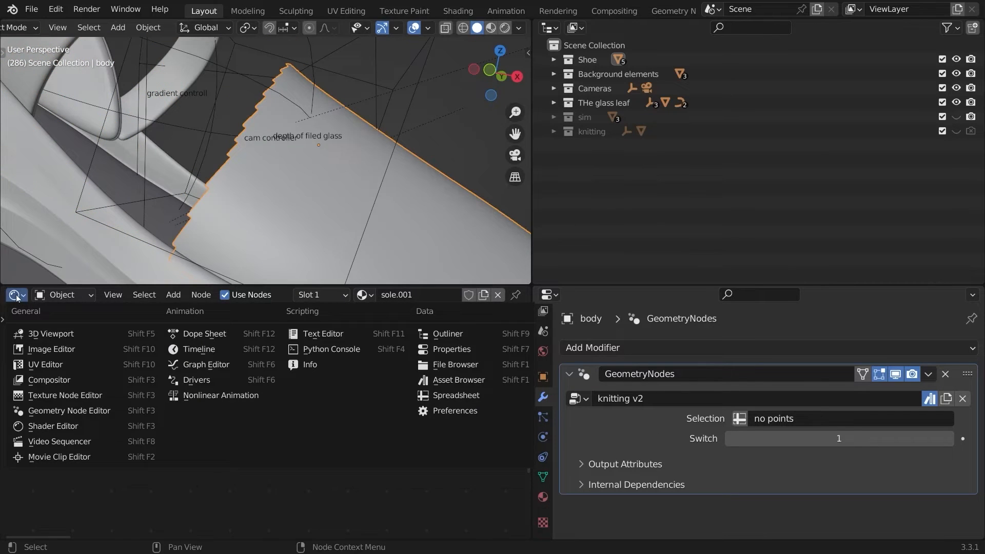
pyautogui.click(69, 410)
pyautogui.scroll(5, 188, 362)
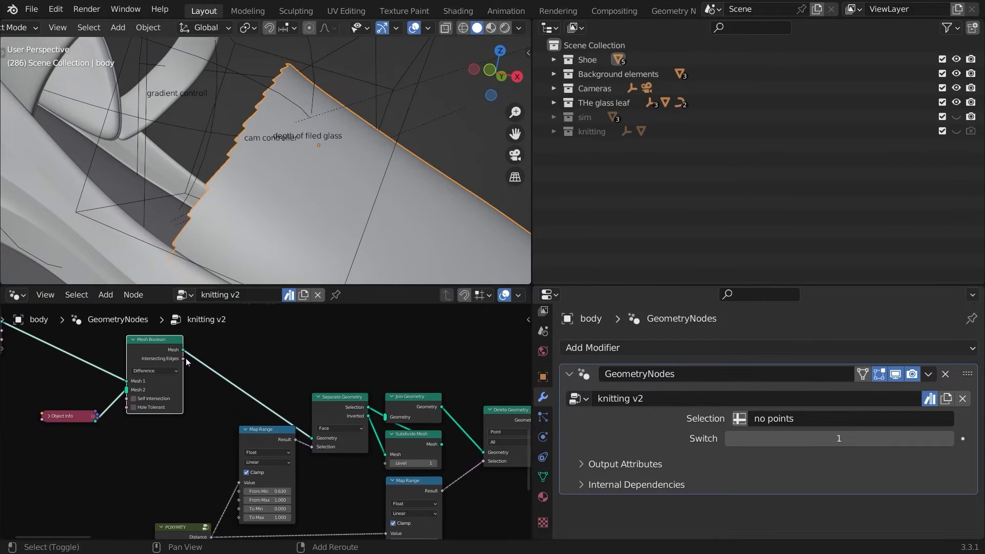
# - Mute the selected Mesh Boolean, Separate Geometry, Join Geometry and Subdivide Mesh nodes in the knitting v2 tree
pyautogui.keyDown('shift'); pyautogui.click(411, 406); pyautogui.keyUp('shift')
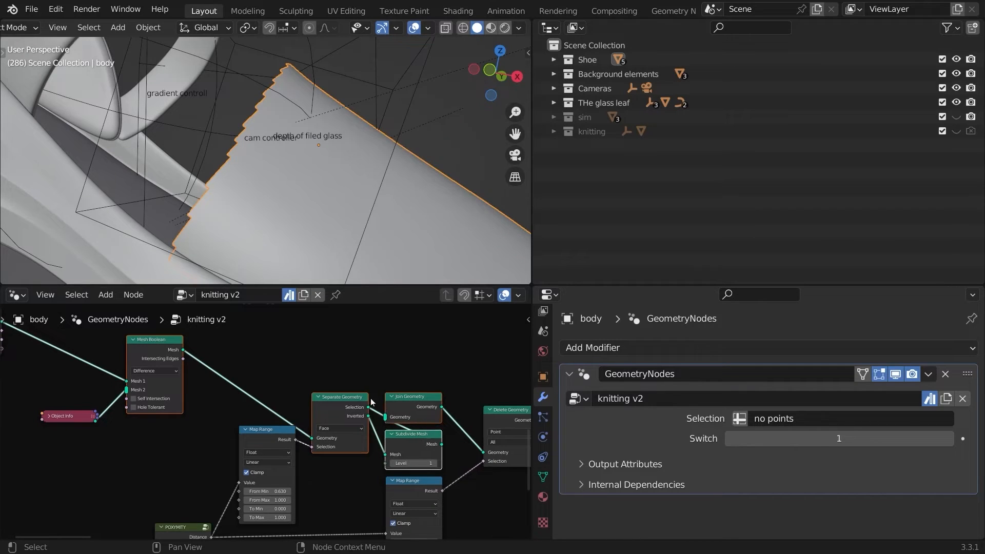
pyautogui.moveTo(371, 398); pyautogui.dragTo(395, 399, button='middle')
pyautogui.press('m')
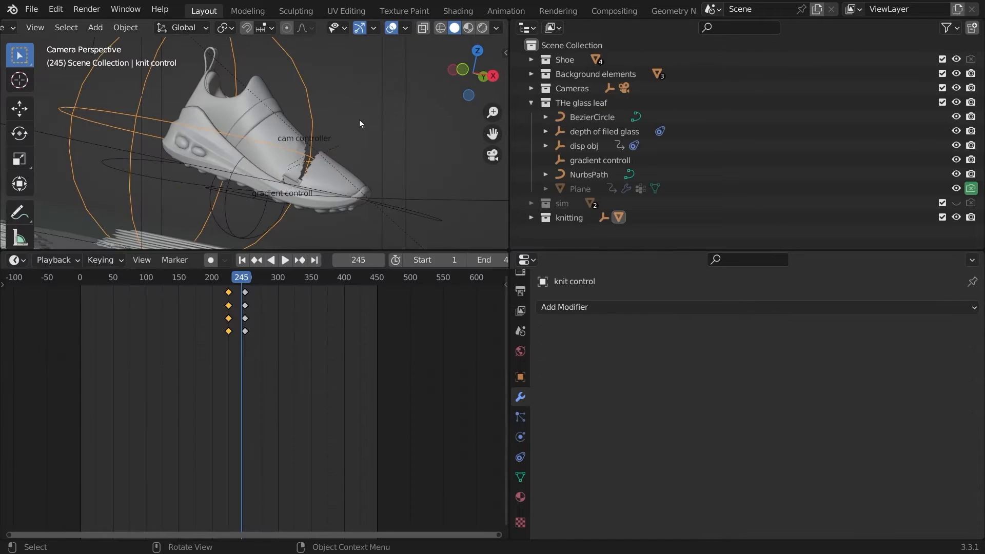
# - At frame 251, scale the cam controller by about 0.28 and move it to about X 0.27, Y 0.12, Z 1.74 m
pyautogui.scroll(5, 288, 301)
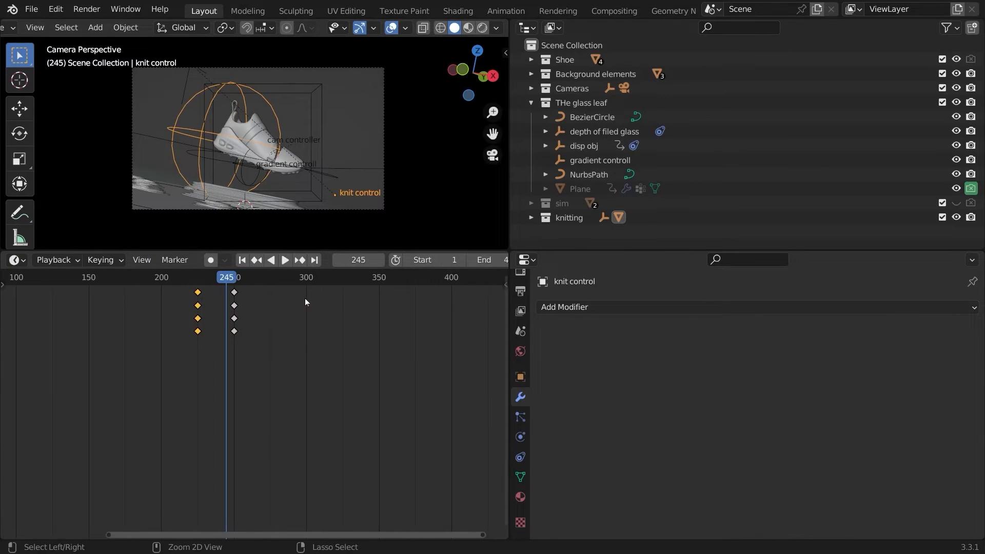
pyautogui.click(196, 284)
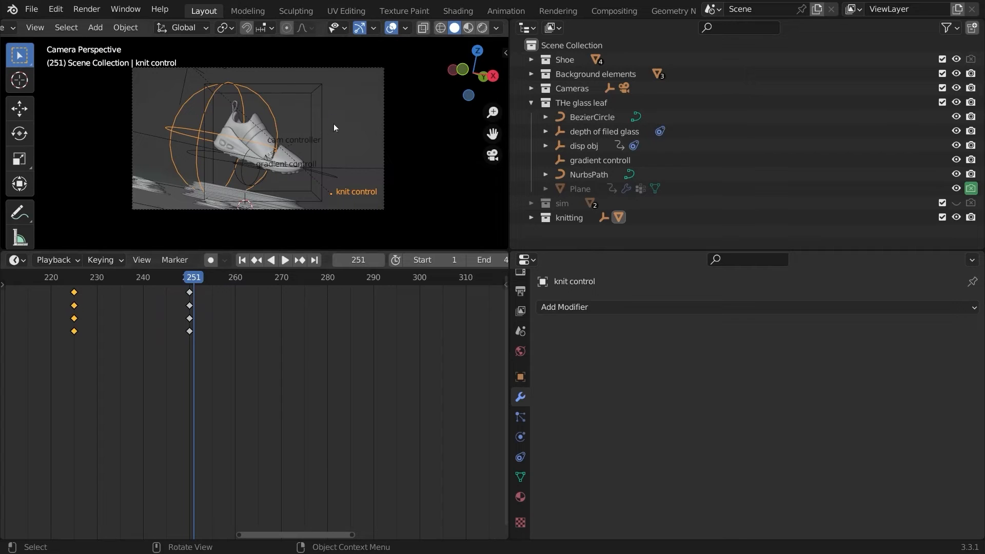
pyautogui.click(318, 91)
pyautogui.press('s')
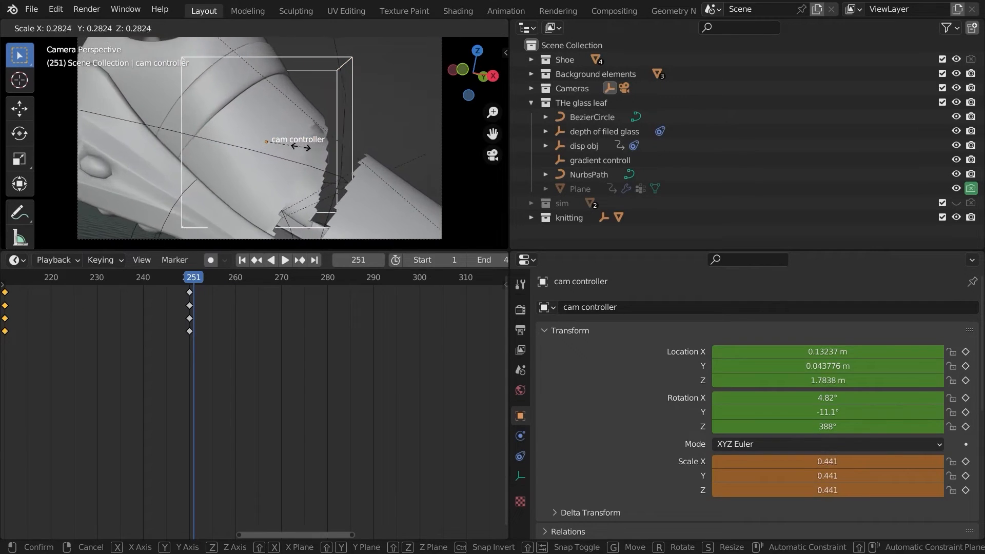
pyautogui.click(297, 143)
pyautogui.press('g')
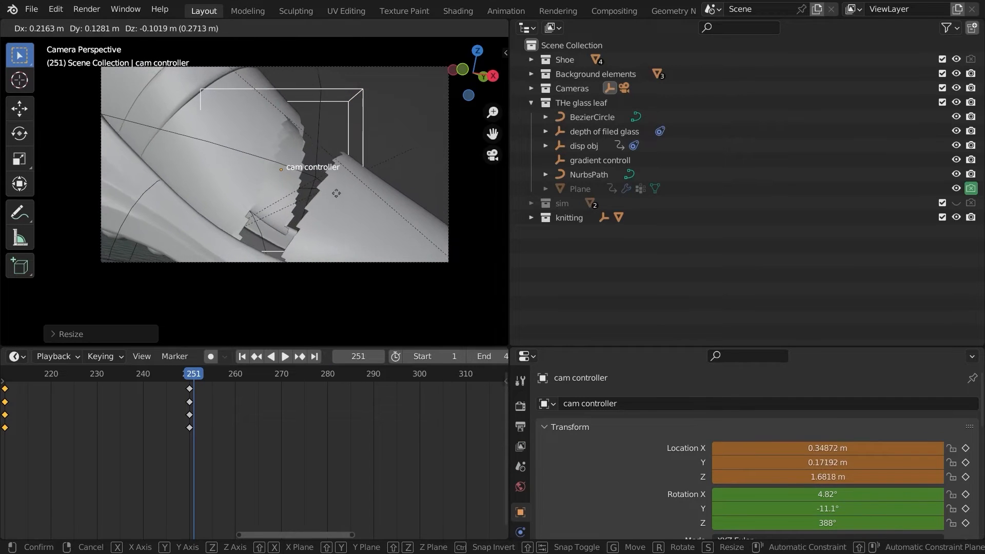
pyautogui.click(323, 195)
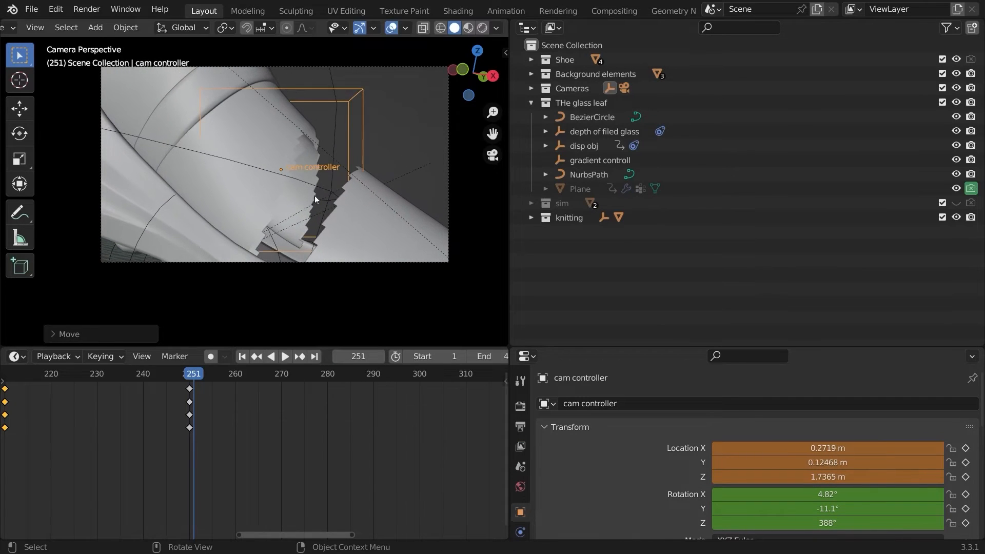
# - Trackball-rotate the cam controller slightly, move it to about X 0.33, Y 0.17, Z 1.69 m, and insert a Location, Rotation & Scale keyframe
pyautogui.press('r')
pyautogui.press('r')
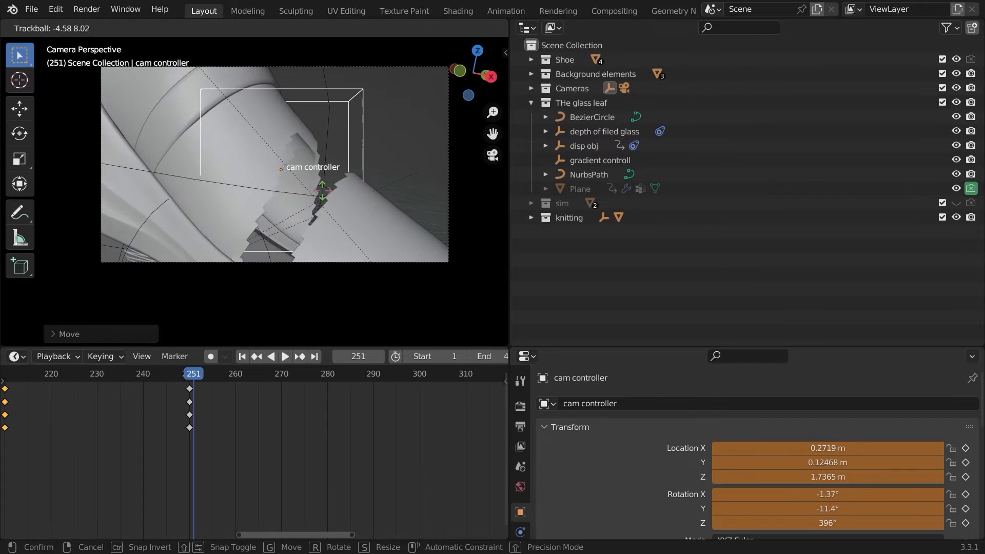
pyautogui.click(321, 191)
pyautogui.press('g')
pyautogui.click(324, 197)
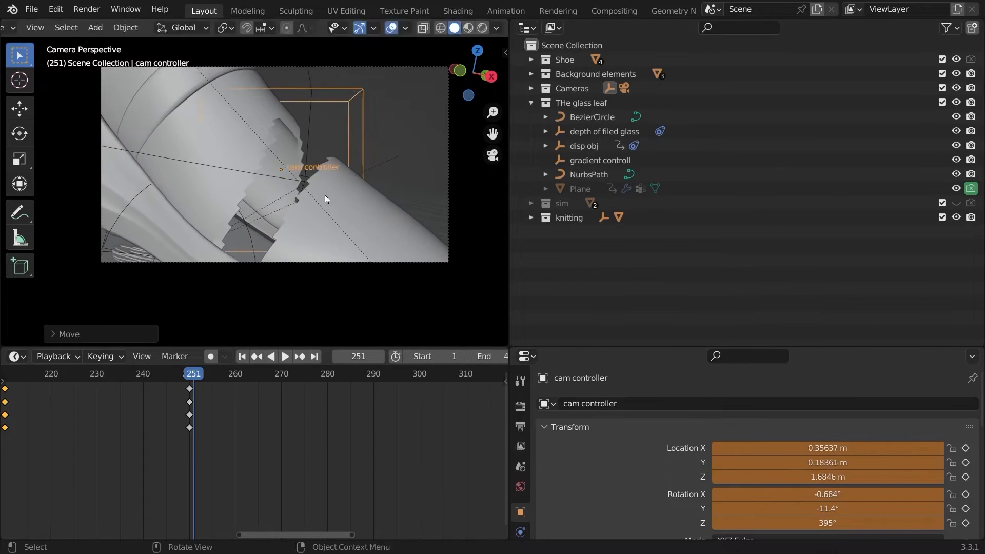
pyautogui.press('g')
pyautogui.click(321, 192)
pyautogui.press('i')
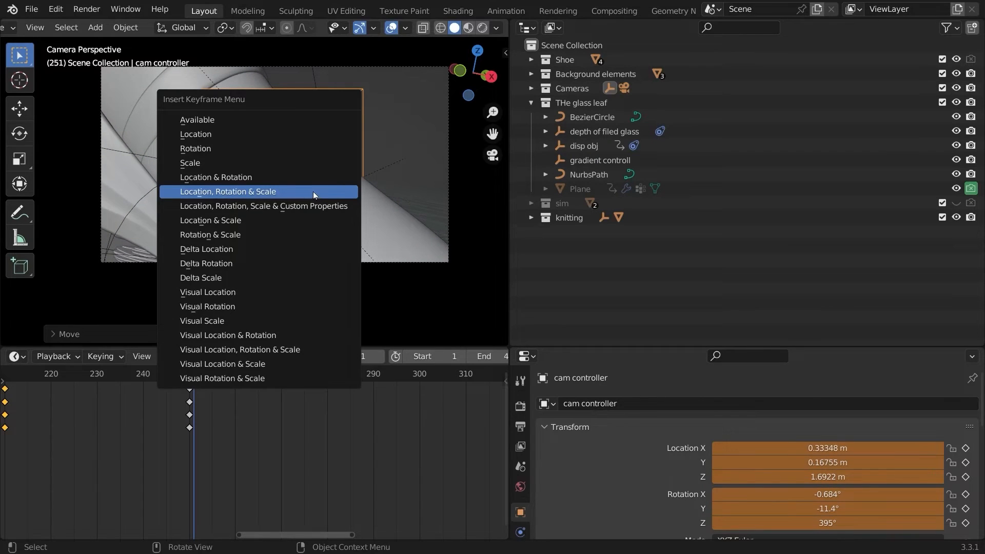
pyautogui.click(311, 191)
# - Advance the animation to frame 280, scale the cam controller by about 0.92 and trackball-rotate it slightly
pyautogui.press('space')
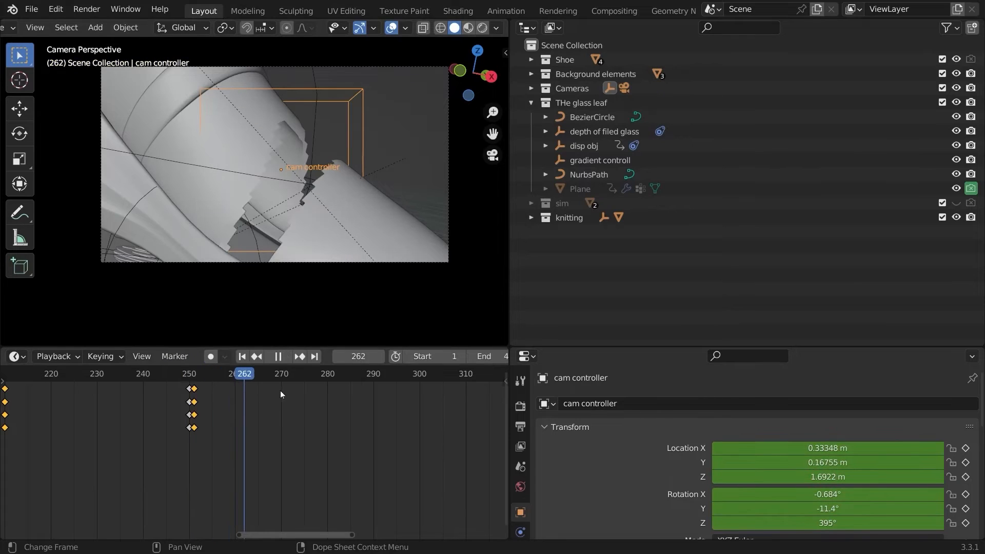
pyautogui.press('space')
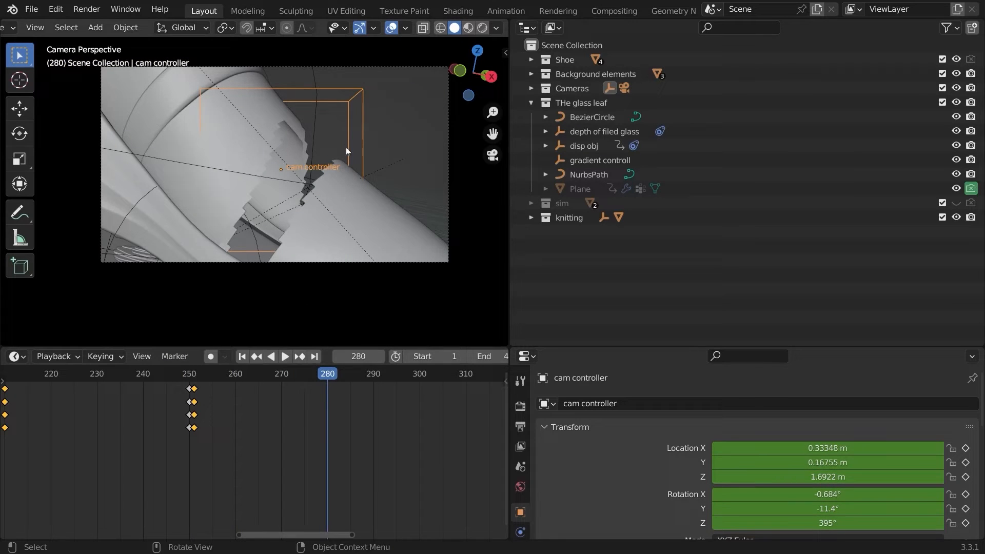
pyautogui.press('s')
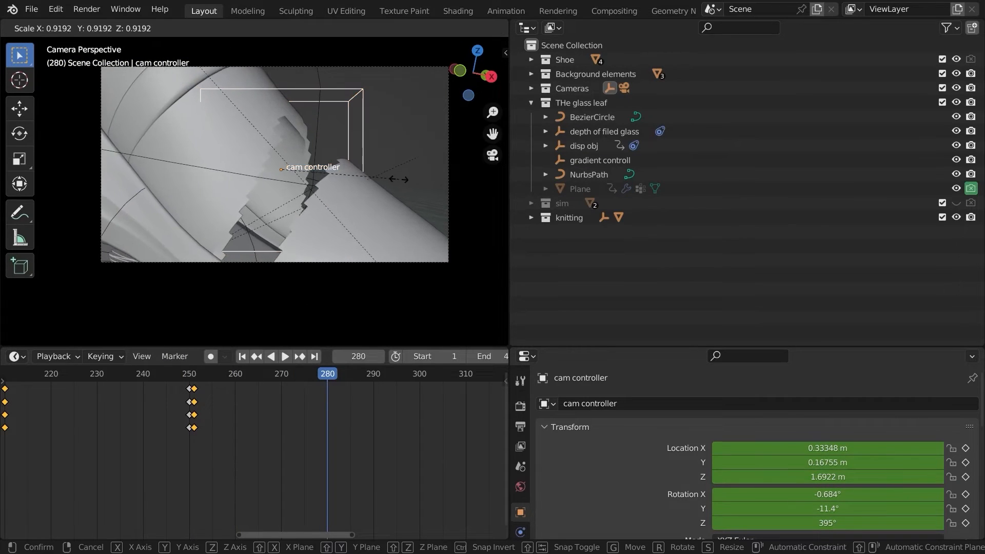
pyautogui.click(395, 179)
pyautogui.press('r')
pyautogui.press('r')
pyautogui.click(369, 173)
# - Adjust the cam controller to about X 0.31, Y 0.14, Z 1.62 m, rotated about -1.8°, -11.2°, 398°, and keyframe its transforms
pyautogui.press('g')
pyautogui.click(354, 167)
pyautogui.press('r')
pyautogui.press('r')
pyautogui.click(349, 167)
pyautogui.press('g')
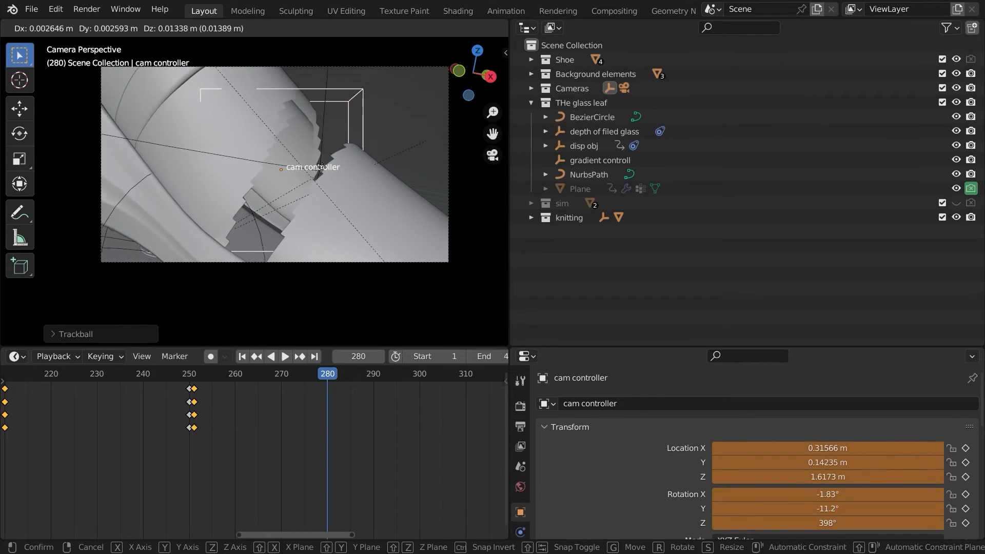
pyautogui.press('i')
pyautogui.click(322, 158)
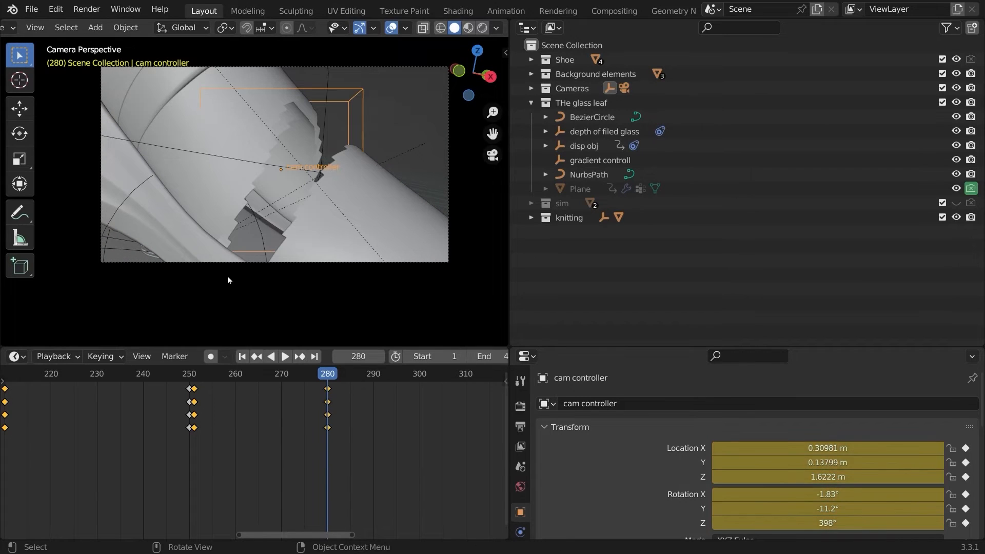
# - Play back the camera animation from frame 219 to check the close-up transition
pyautogui.scroll(-5, 217, 414)
pyautogui.click(172, 390)
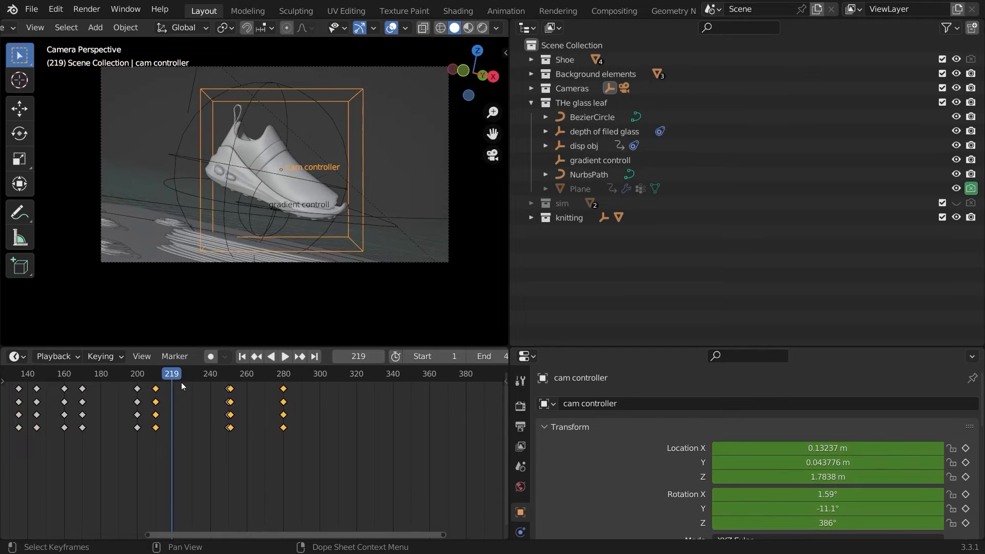
pyautogui.press('space')
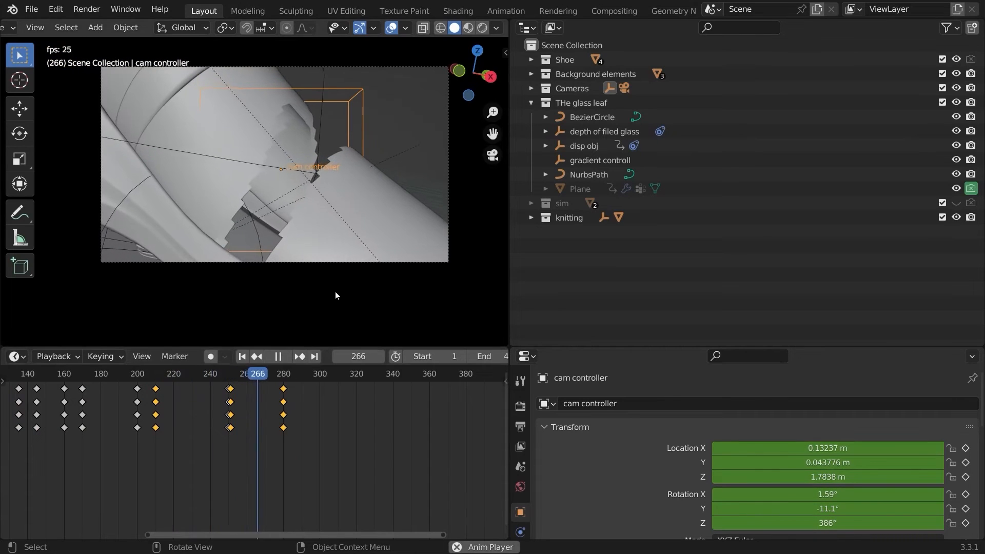
pyautogui.press('space')
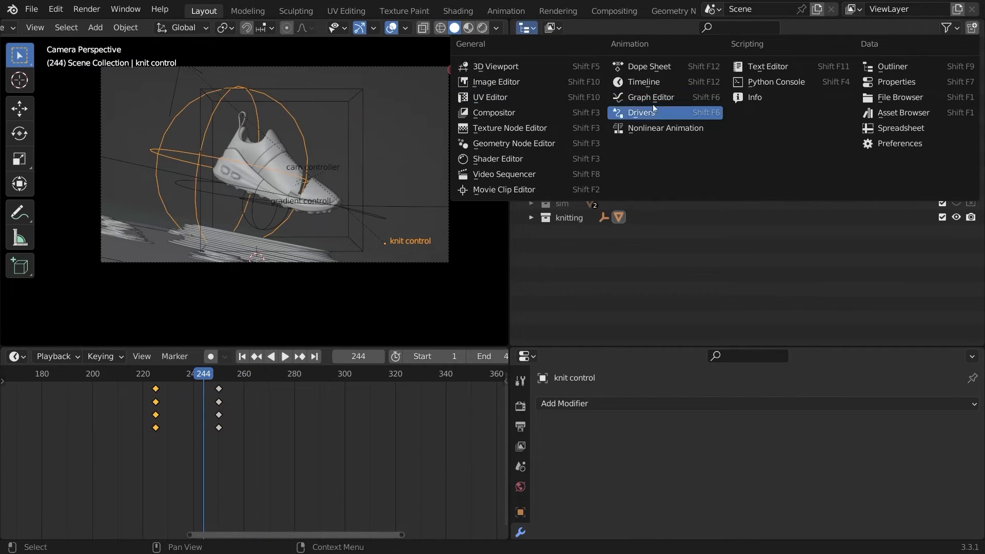
# - Replace the Outliner with the Graph Editor and set all the knit control's keyframes to Linear interpolation
pyautogui.click(655, 97)
pyautogui.press('a')
pyautogui.press('Home')
pyautogui.keyDown('ctrl'); pyautogui.moveTo(780, 205); pyautogui.dragTo(738, 246, button='middle'); pyautogui.keyUp('ctrl')
pyautogui.press('t')
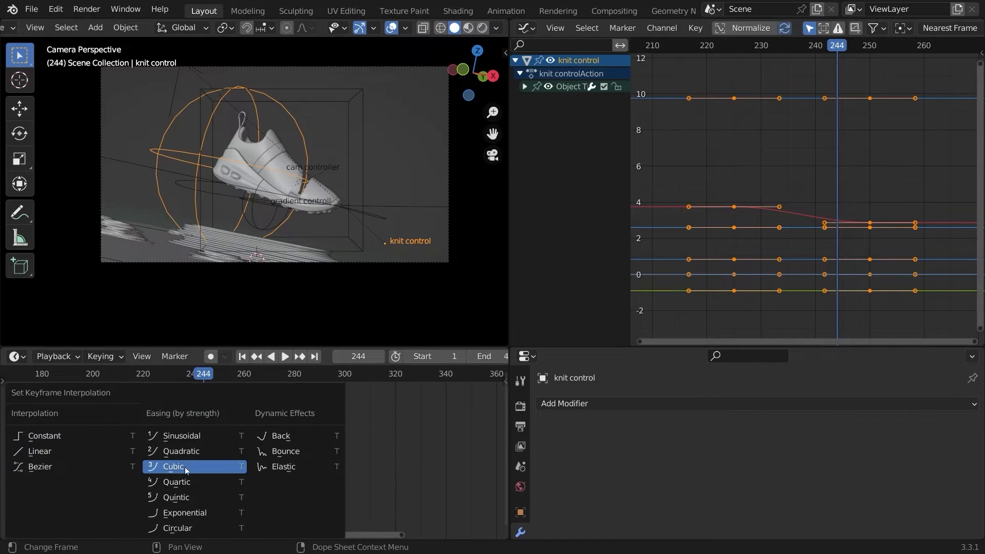
pyautogui.click(62, 452)
# - At frame 280, move the knit control along negative X until the body's cut leaves the camera view, and insert a keyframe
pyautogui.moveTo(153, 374); pyautogui.dragTo(293, 392)
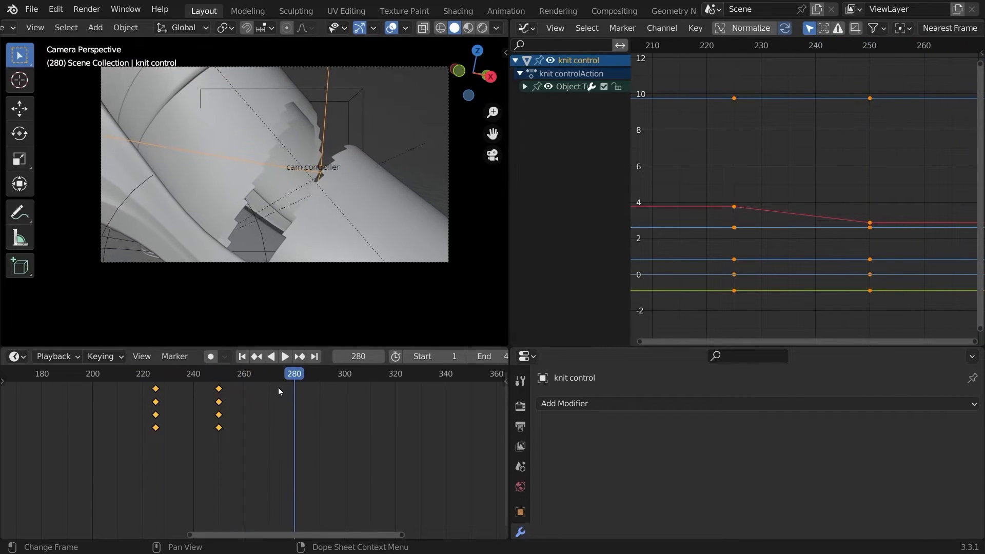
pyautogui.press('g')
pyautogui.press('x')
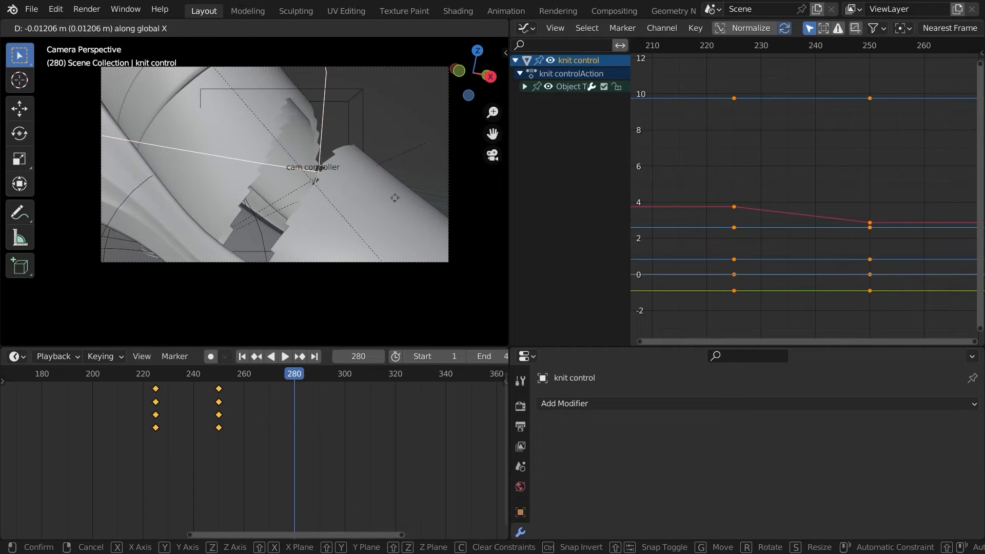
pyautogui.click(190, 96)
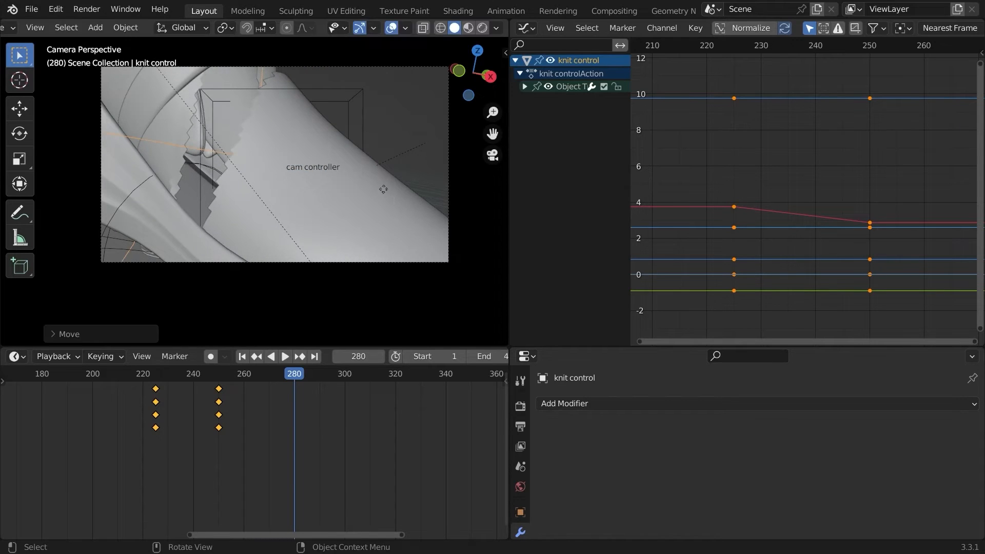
pyautogui.press('g')
pyautogui.press('x')
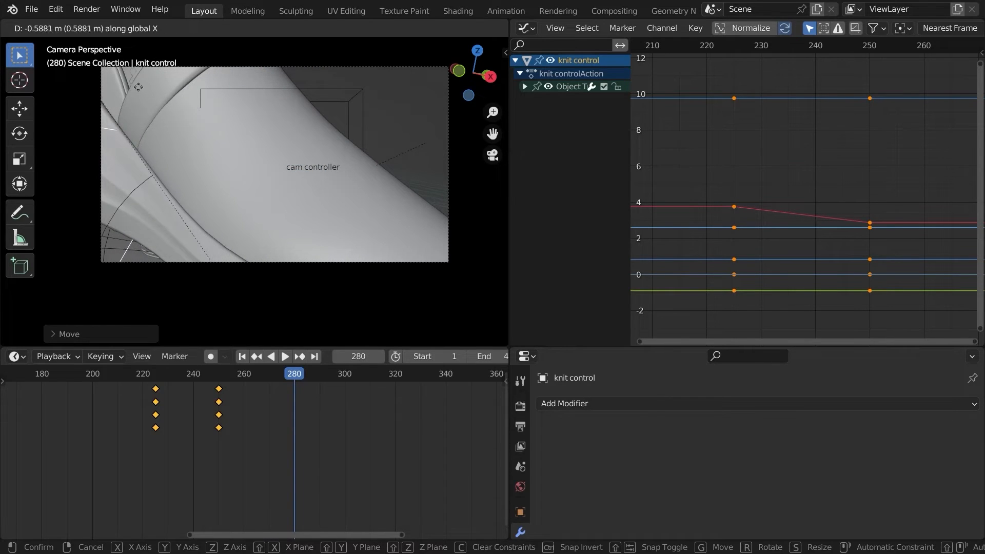
pyautogui.click(262, 114)
pyautogui.press('g')
pyautogui.press('x')
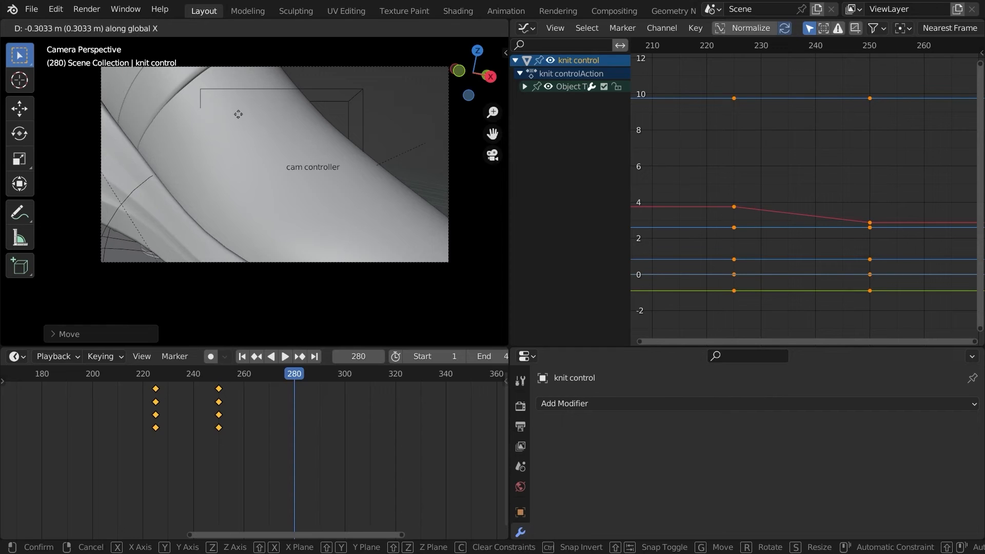
pyautogui.click(238, 114)
pyautogui.press('i')
pyautogui.click(307, 168)
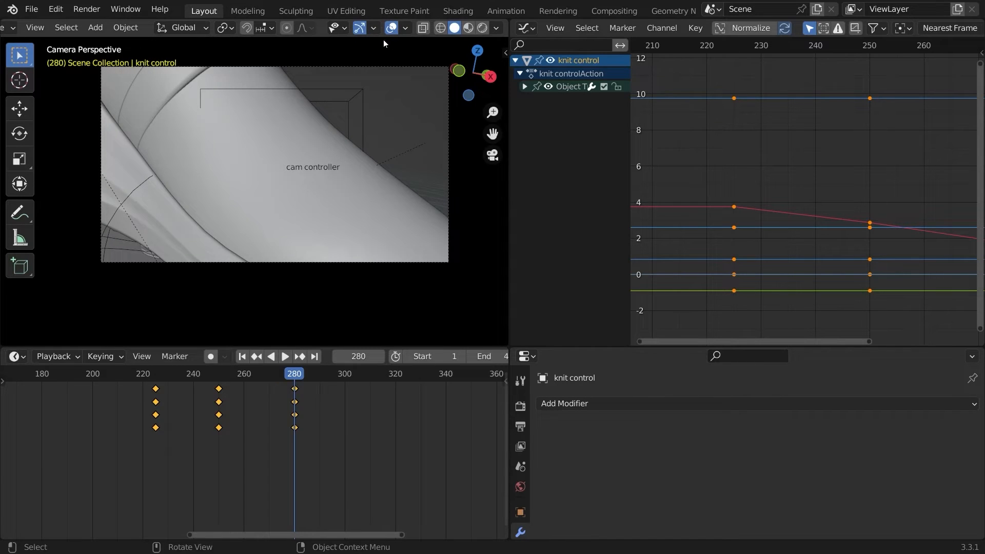
# - Hide the viewport overlays and play back the knitting animation from about frame 235
pyautogui.click(392, 30)
pyautogui.click(180, 374)
pyautogui.press('space')
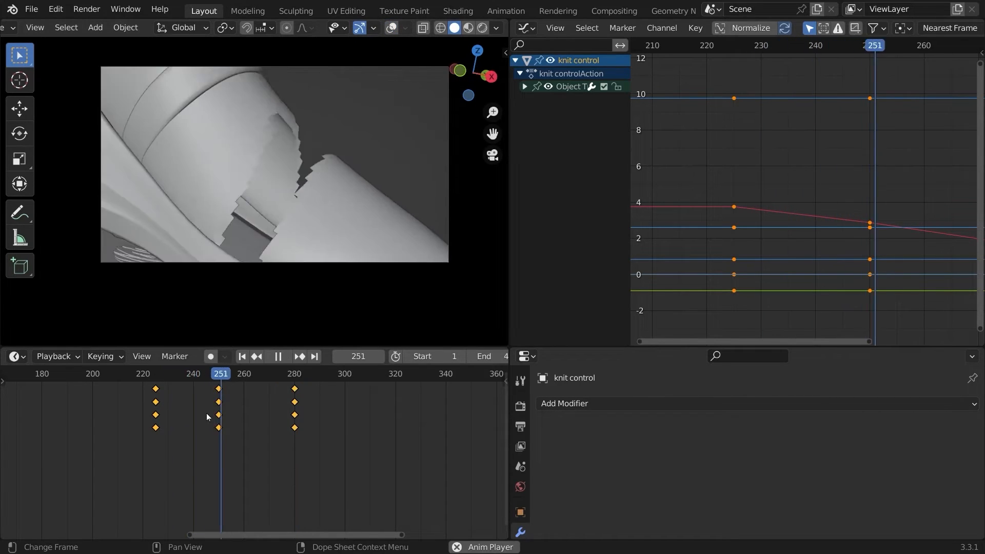
pyautogui.click(214, 377)
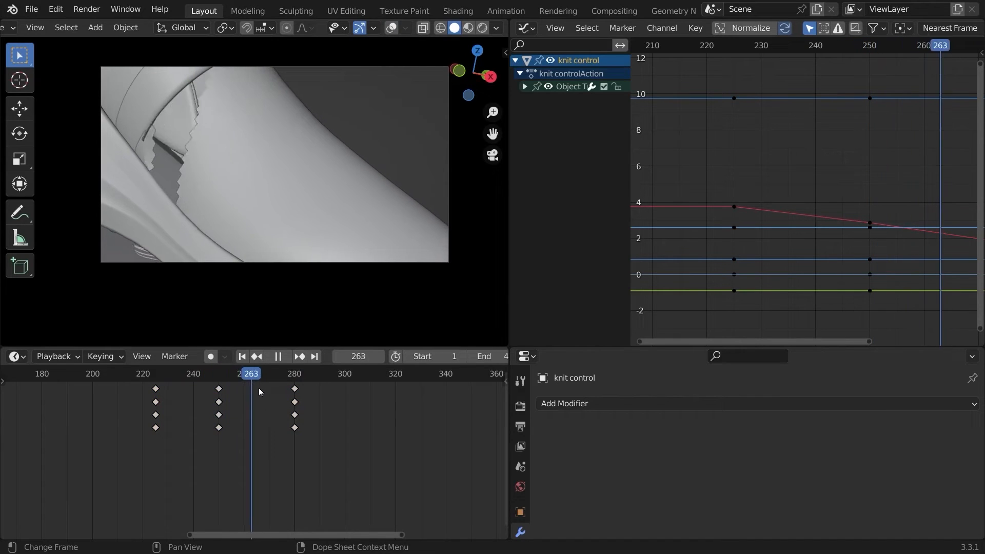
pyautogui.press('space')
# - Show the overlays again and move the cam controller's last keyframes to frame 300
pyautogui.click(392, 29)
pyautogui.click(352, 90)
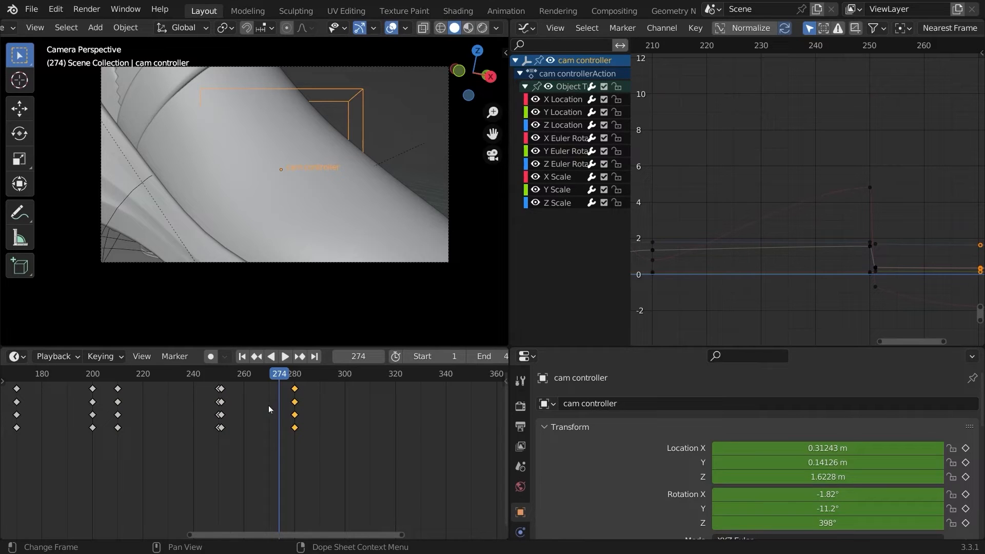
pyautogui.press('g')
pyautogui.click(319, 421)
pyautogui.click(344, 381)
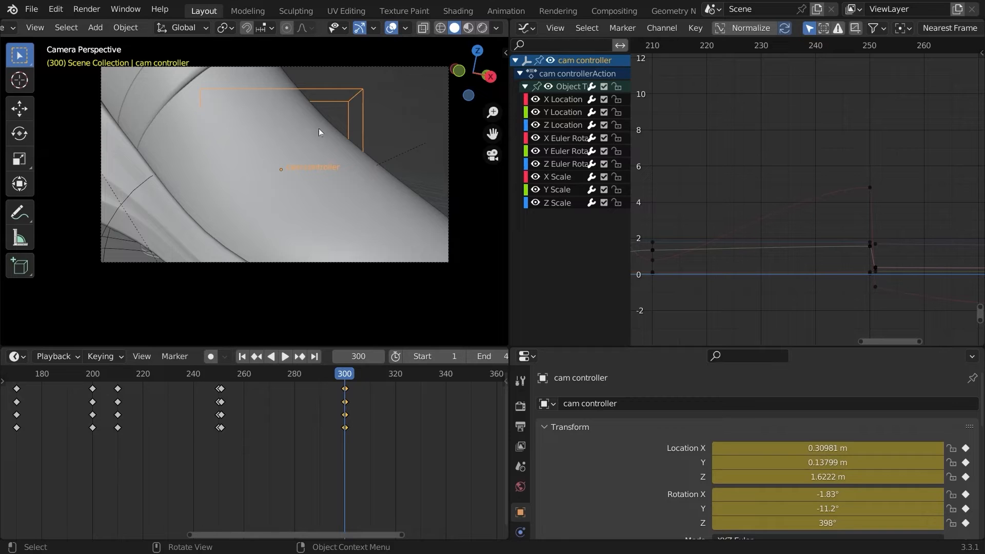
# - Select the knit control outside the camera view, return to the camera, and move its last keyframes to frame 300
pyautogui.click(122, 199)
pyautogui.click(122, 199)
pyautogui.moveTo(85, 142); pyautogui.dragTo(72, 141, button='middle')
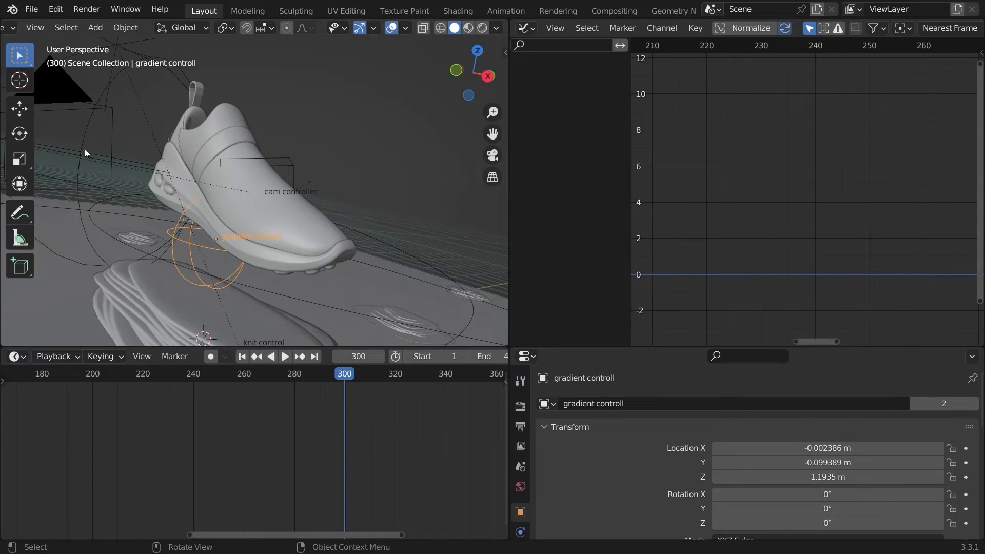
pyautogui.click(85, 149)
pyautogui.press('KP_0')
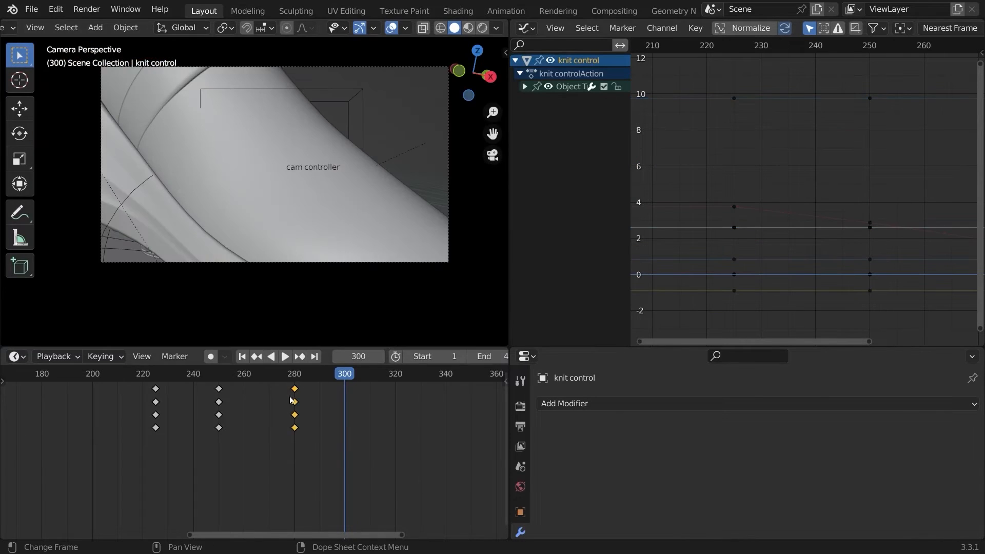
pyautogui.press('g')
pyautogui.click(318, 401)
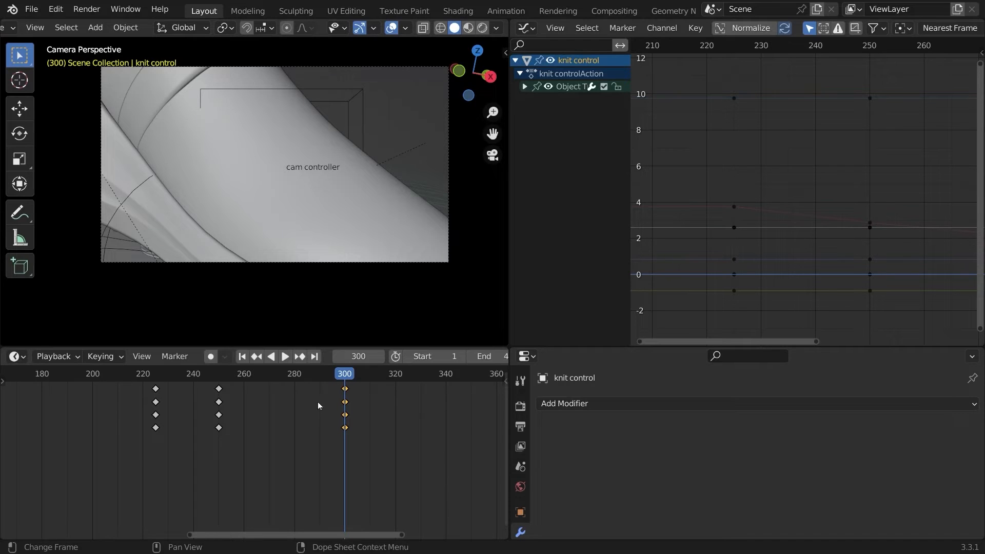
# - Play back the retimed animation from about frame 241 and examine the shoe's cut edge at frame 250
pyautogui.click(196, 376)
pyautogui.press('space')
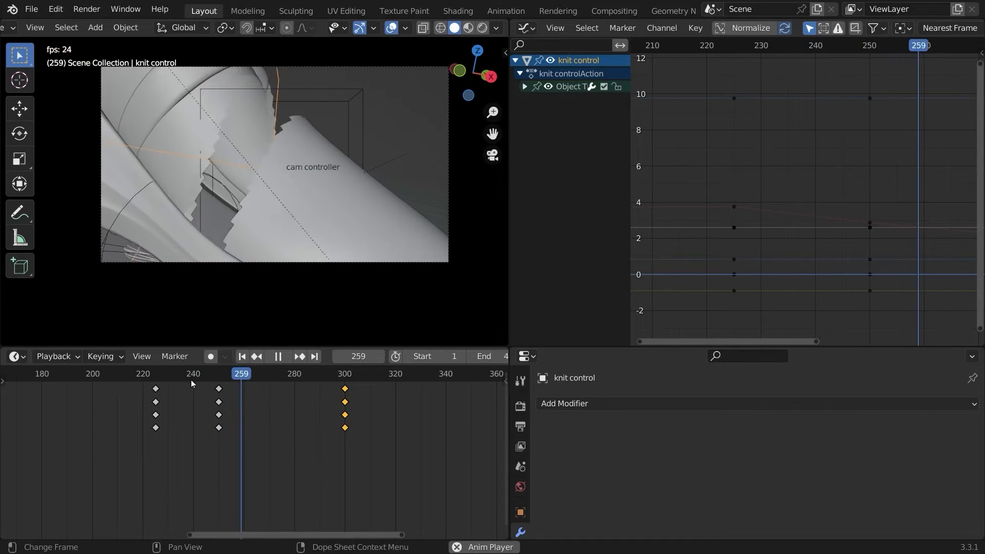
pyautogui.press('space')
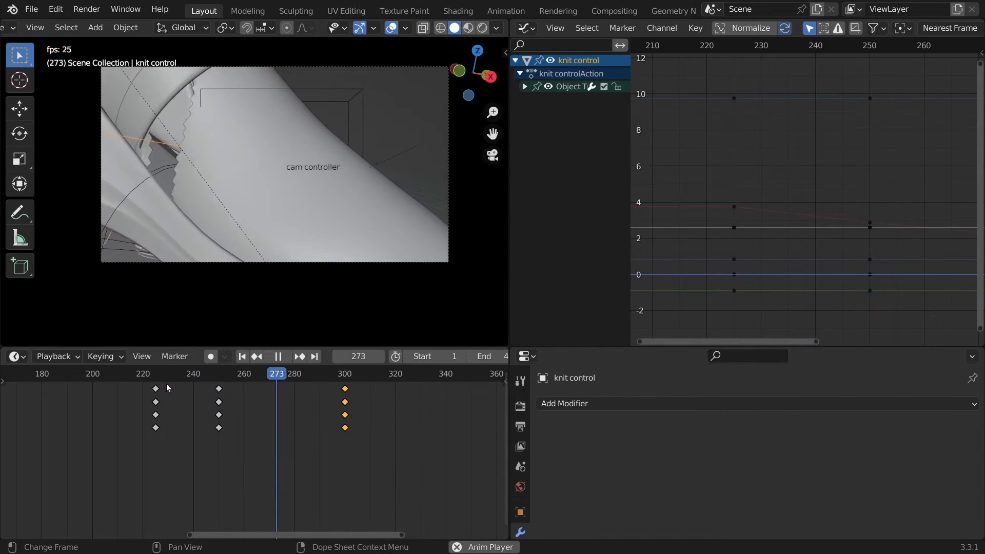
pyautogui.press('space')
pyautogui.press('Down')
pyautogui.scroll(5, 308, 184)
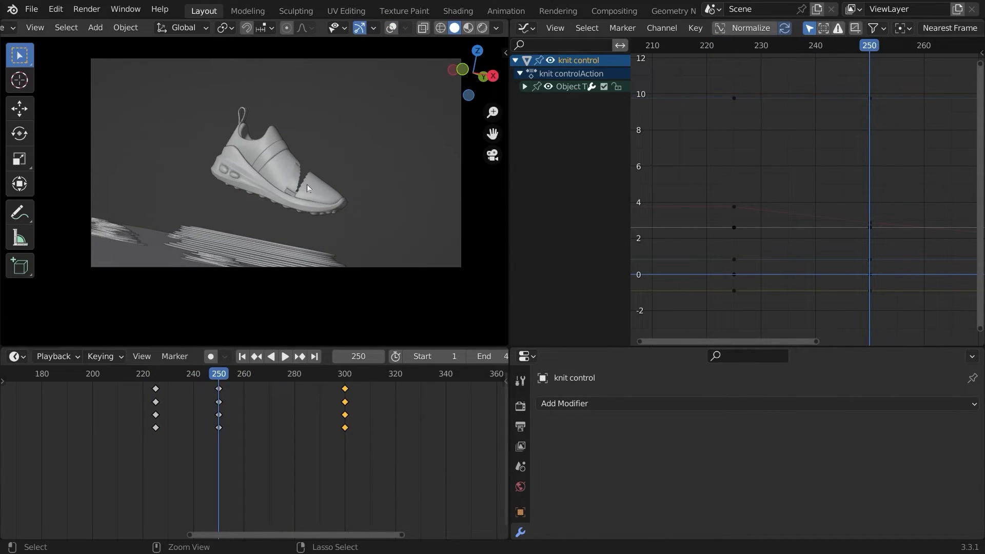
# - Show the viewport overlays, move the knit control slightly forward along X at frame 250 and keyframe it
pyautogui.click(395, 27)
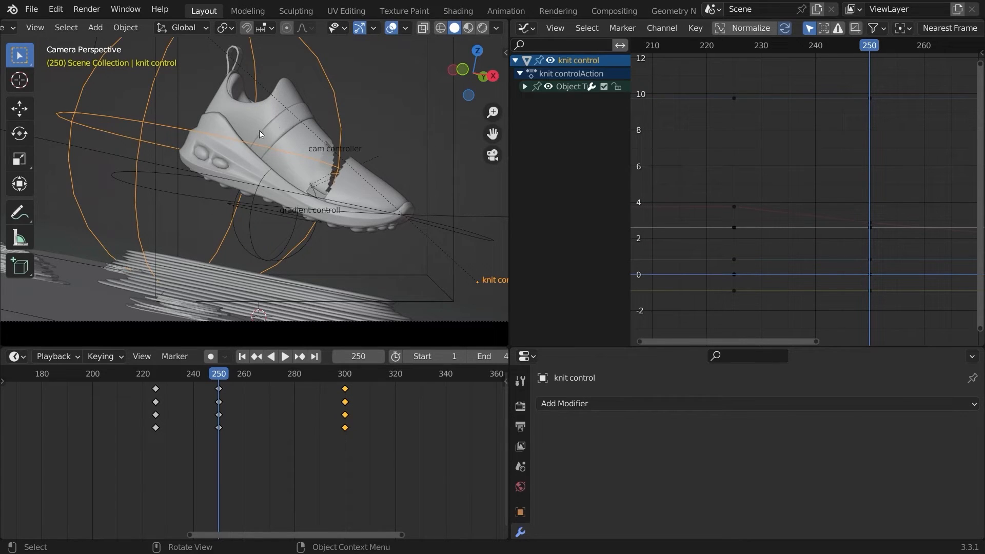
pyautogui.press('g')
pyautogui.press('x')
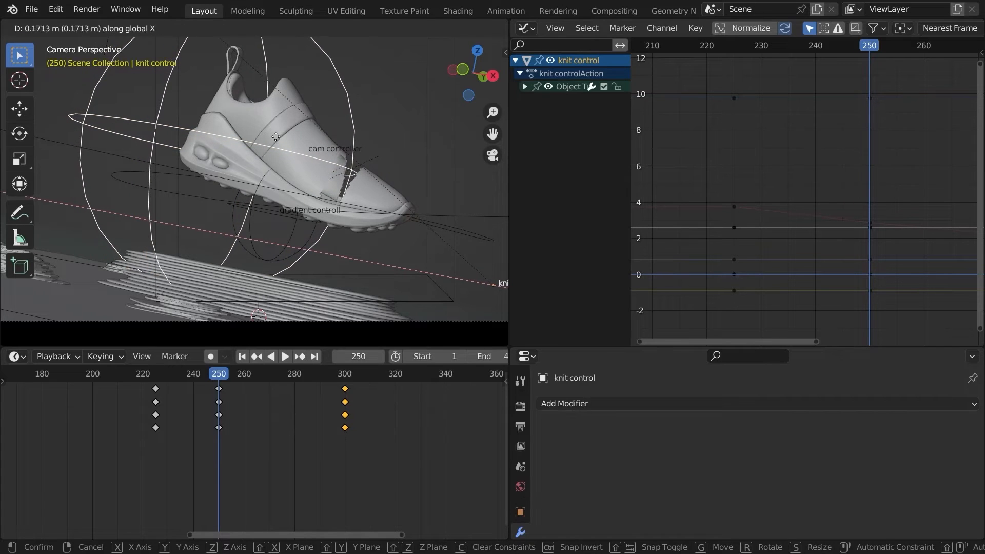
pyautogui.click(284, 145)
pyautogui.press('i')
pyautogui.click(280, 146)
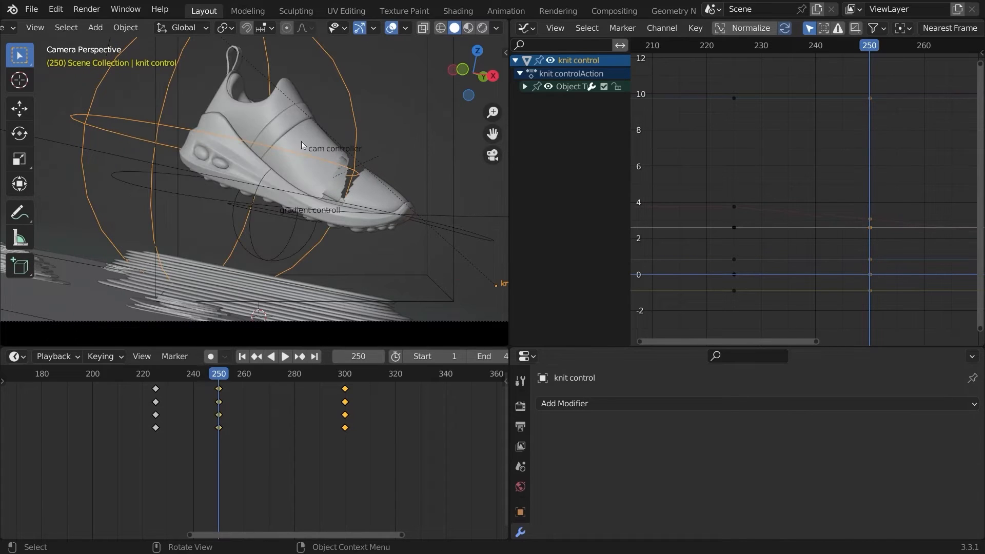
# - Hide the overlays, play back the corrected knitting animation and examine the frames around 300
pyautogui.click(392, 29)
pyautogui.press('Down')
pyautogui.press('space')
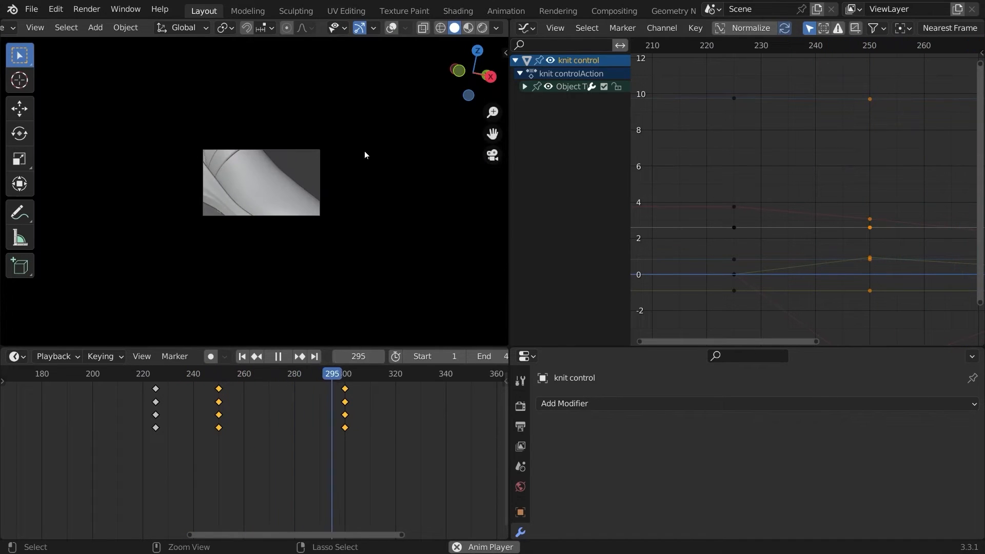
pyautogui.click(203, 374)
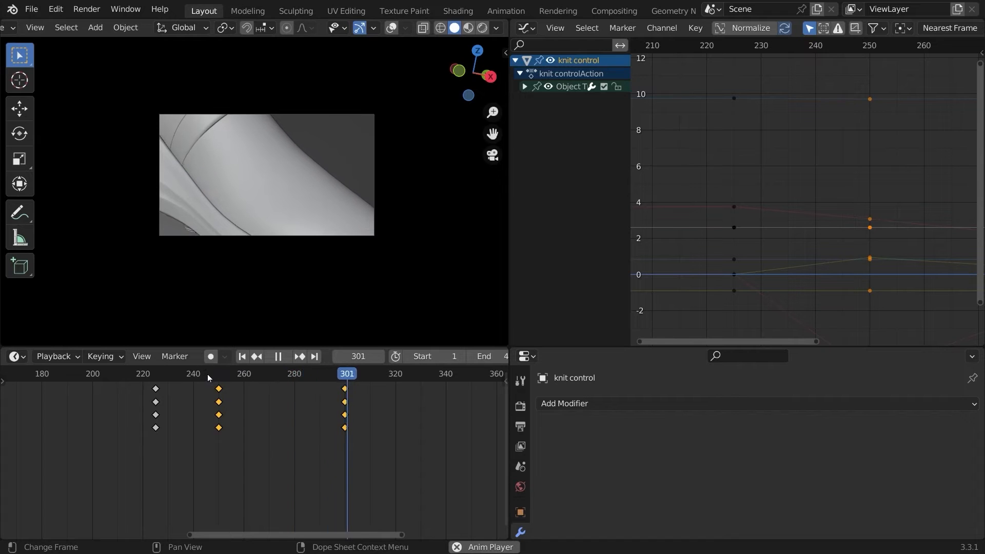
pyautogui.scroll(-5, 208, 380)
pyautogui.moveTo(282, 378)
pyautogui.mouseDown()
pyautogui.moveTo(267, 384)
pyautogui.moveTo(294, 389)
pyautogui.mouseUp()
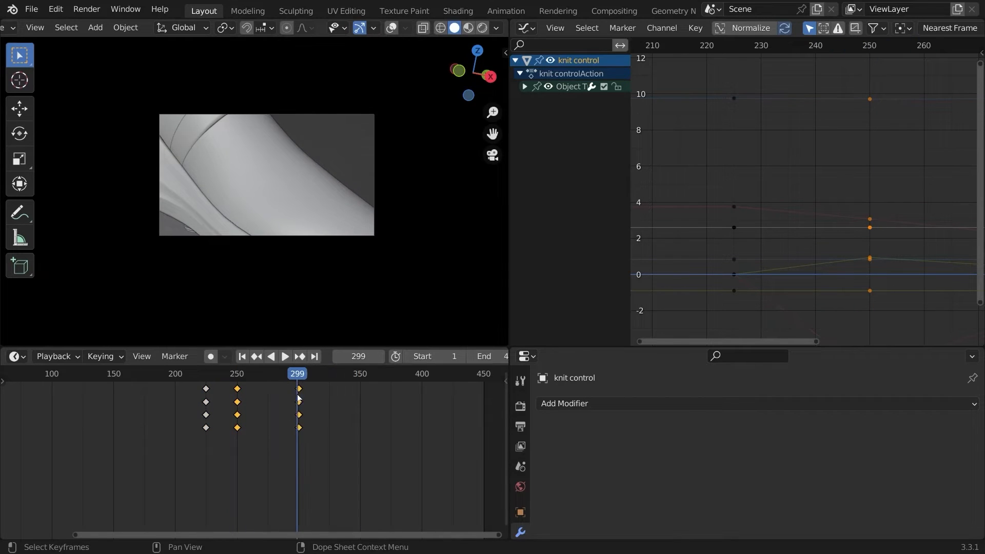
pyautogui.scroll(10, 297, 398)
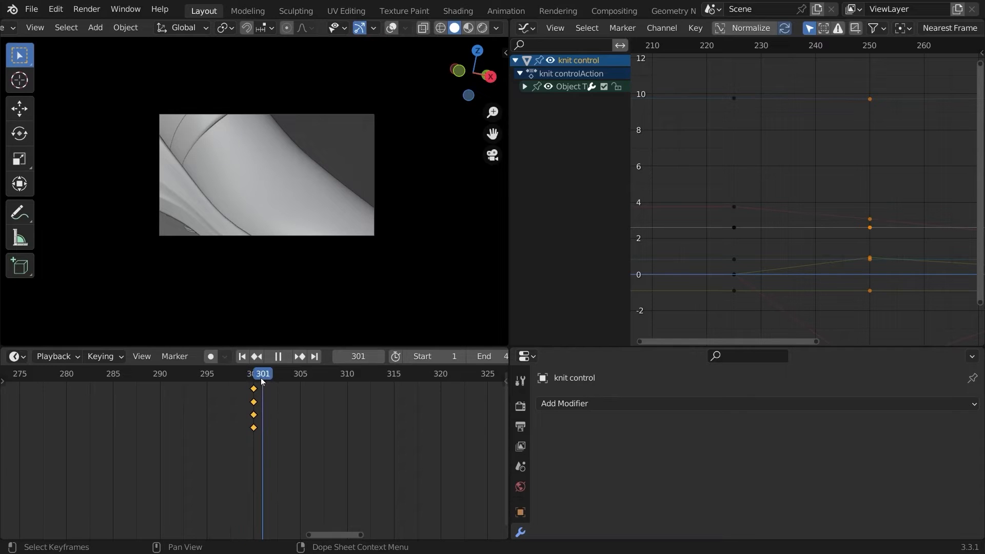
# - Show the overlays, move the knit control about 2 m away from the shoe at frame 301, keyframe it and save the file
pyautogui.scroll(2, 324, 192)
pyautogui.hotkey('shift', 'alt', 'z')
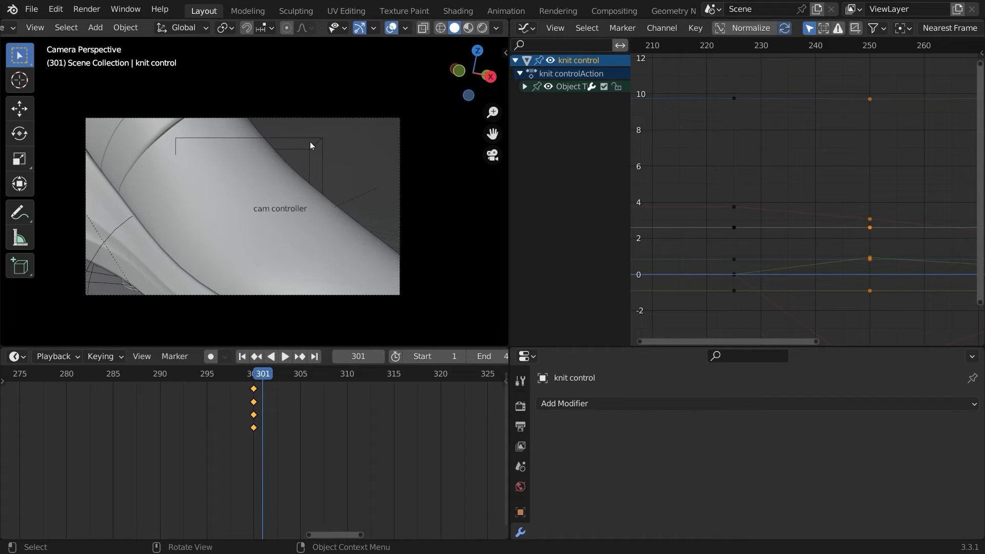
pyautogui.moveTo(285, 149); pyautogui.dragTo(214, 109, button='middle')
pyautogui.moveTo(311, 123); pyautogui.dragTo(365, 165, button='middle')
pyautogui.press('g')
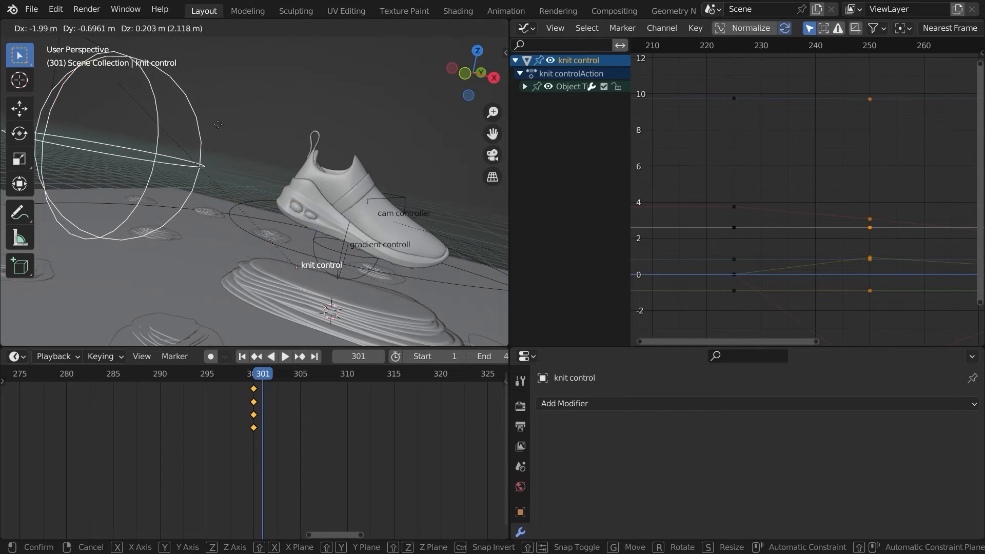
pyautogui.click(218, 125)
pyautogui.press('i')
pyautogui.click(190, 170)
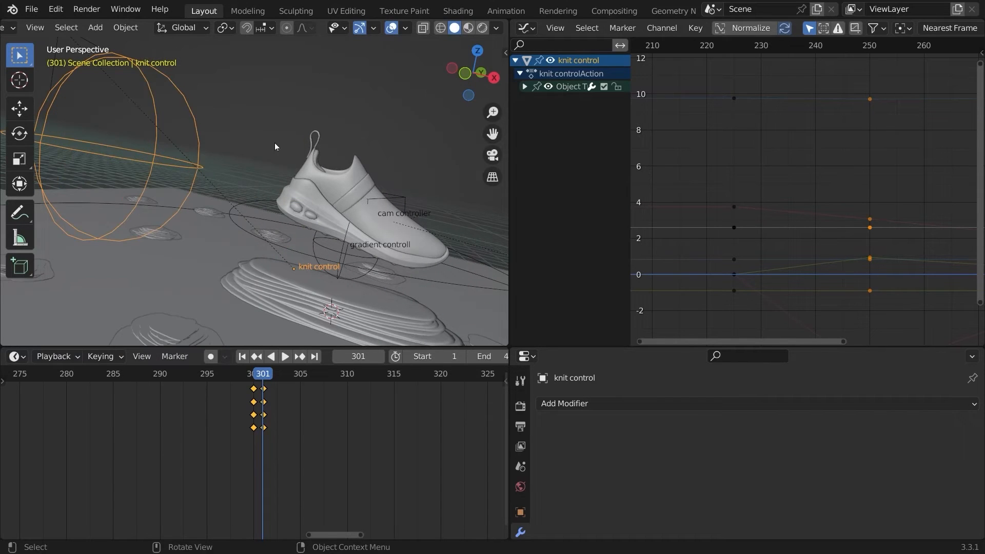
pyautogui.moveTo(275, 142); pyautogui.dragTo(267, 344, button='middle')
pyautogui.hotkey('ctrl', 's')
# - Select the sole and duplicate its keyframes from frame 210 to frame 300
pyautogui.click(241, 186)
pyautogui.scroll(-8, 298, 474)
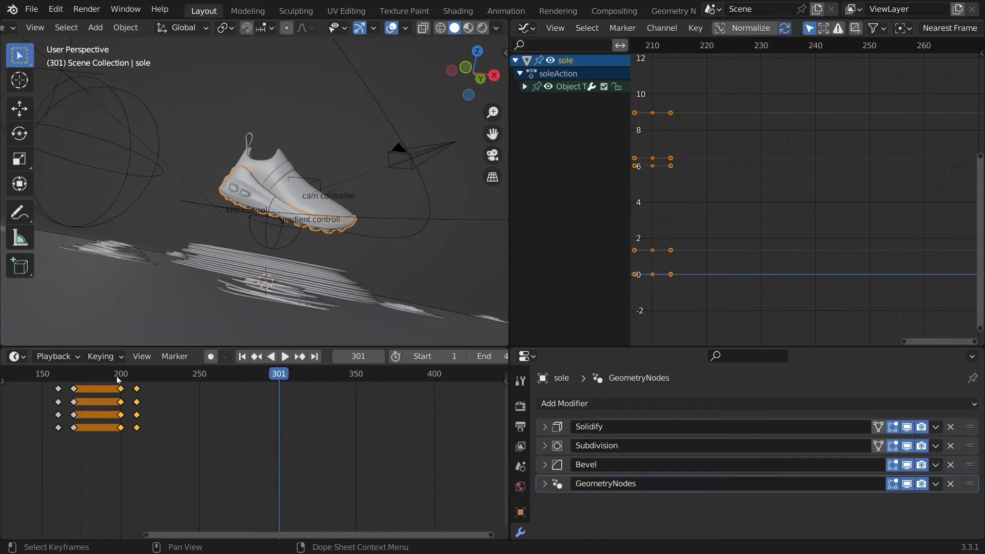
pyautogui.scroll(4, 285, 408)
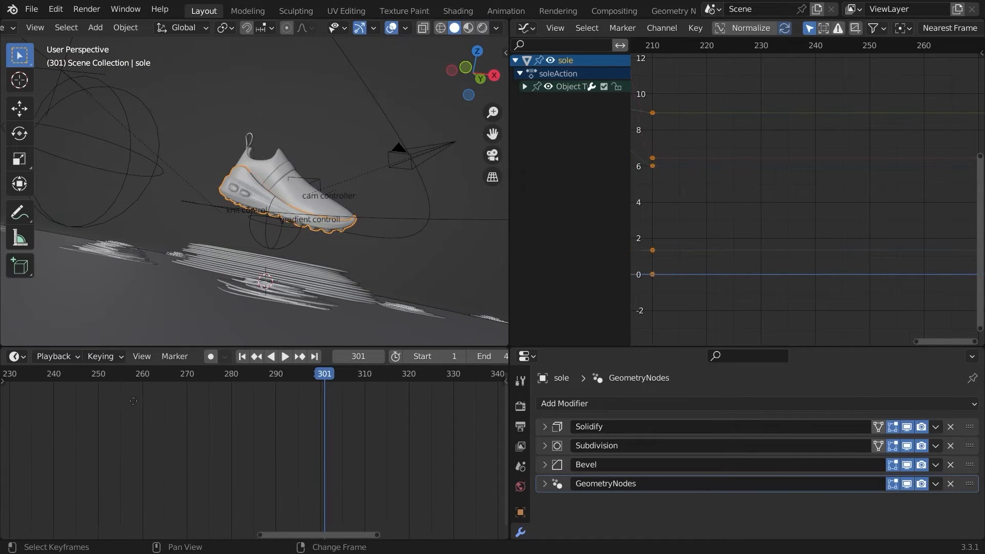
pyautogui.press('g')
pyautogui.press('g')
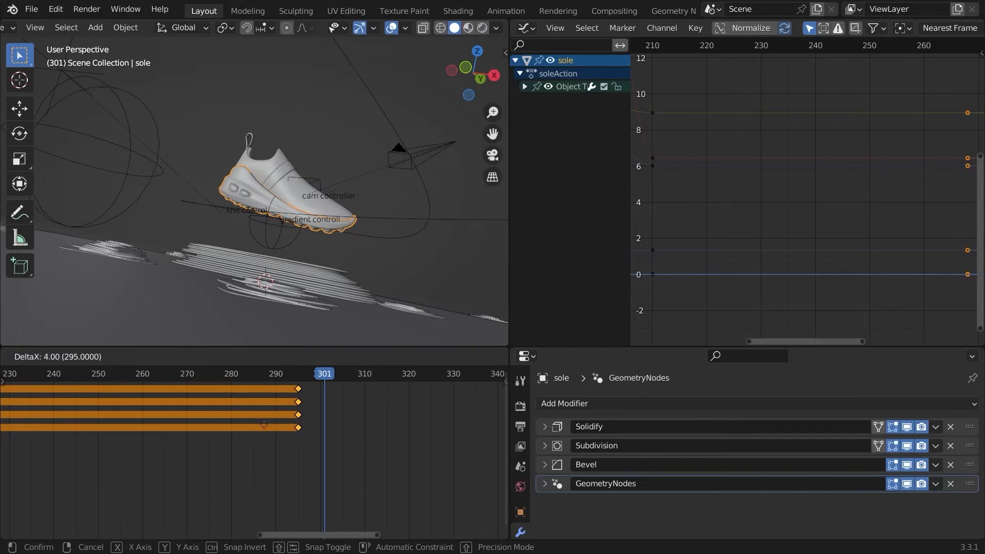
pyautogui.click(274, 428)
pyautogui.scroll(3, 275, 429)
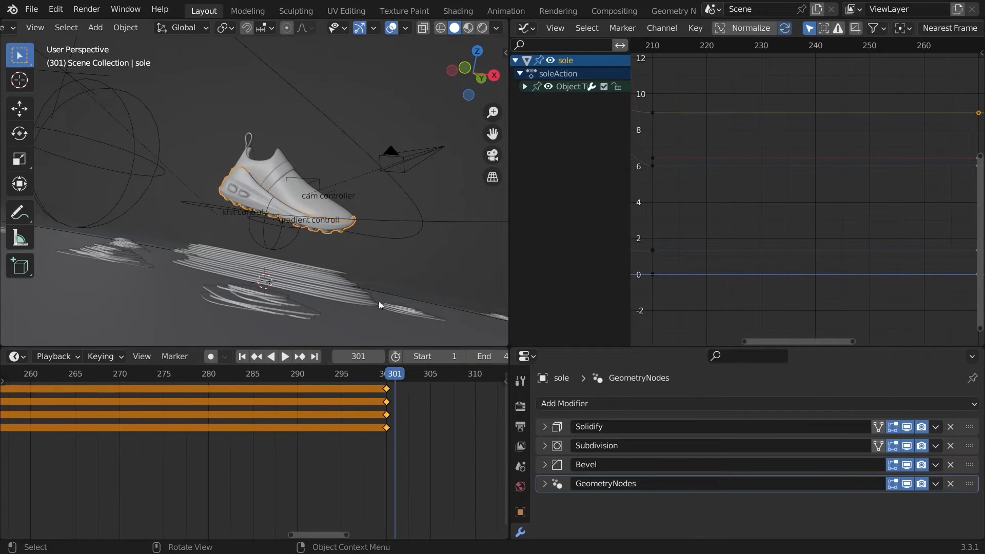
# - Duplicate the sole's keyframes from frame 160 and snap the copies to the current frame 301
pyautogui.moveTo(378, 301); pyautogui.dragTo(361, 226, button='middle')
pyautogui.scroll(-5, 176, 480)
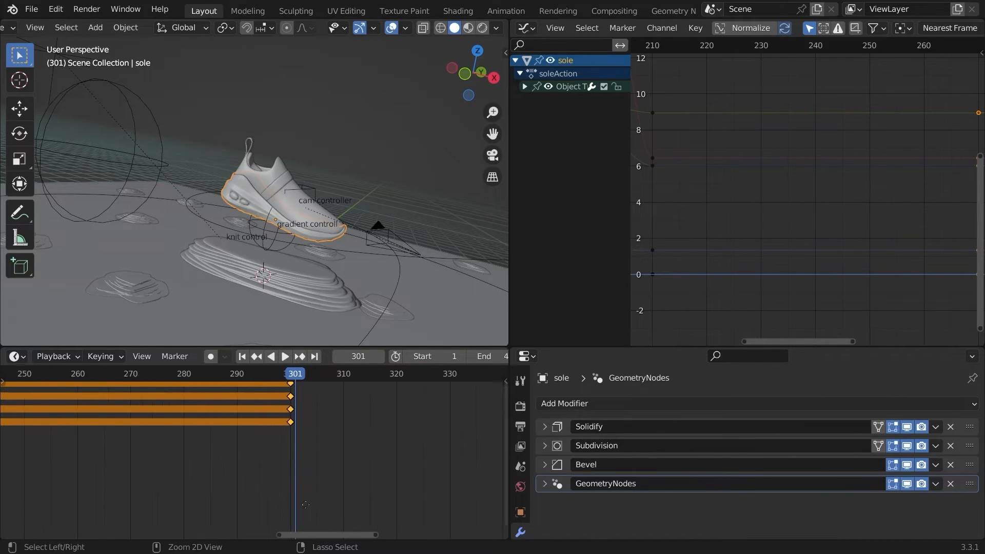
pyautogui.scroll(-5, 176, 479)
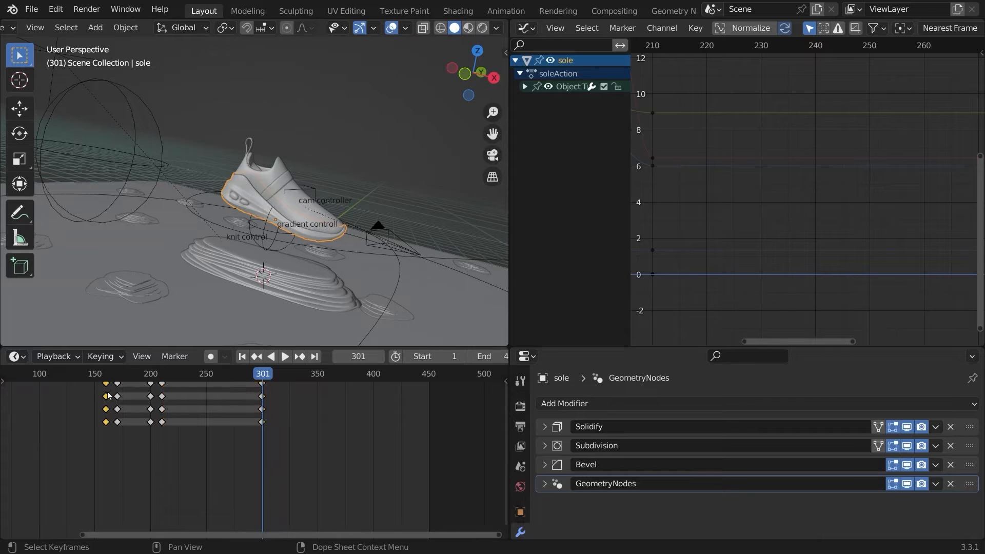
pyautogui.hotkey('shift', 'd')
pyautogui.click(294, 442)
pyautogui.scroll(3, 279, 436)
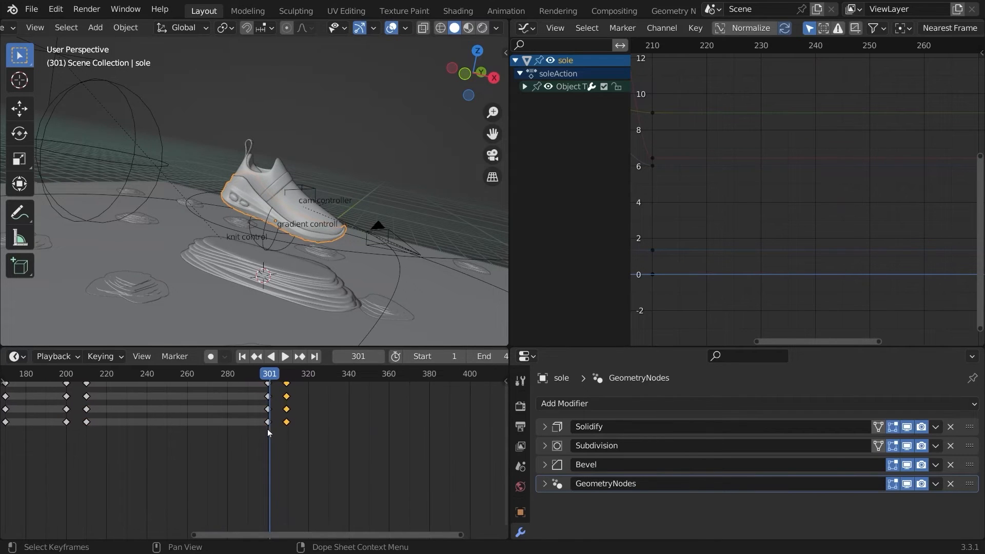
pyautogui.rightClick(266, 429)
pyautogui.moveTo(254, 427)
pyautogui.click(332, 425)
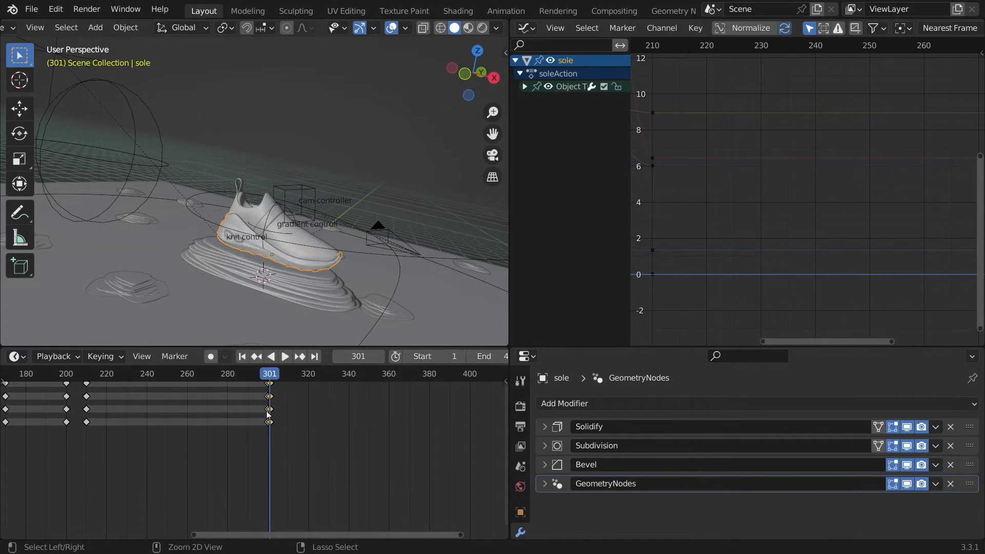
# - Select the cam controller, return to the camera view, save, and duplicate its first keyframes onto frame 301
pyautogui.scroll(6, 323, 413)
pyautogui.moveTo(313, 265); pyautogui.dragTo(255, 202, button='middle')
pyautogui.scroll(3, 256, 202)
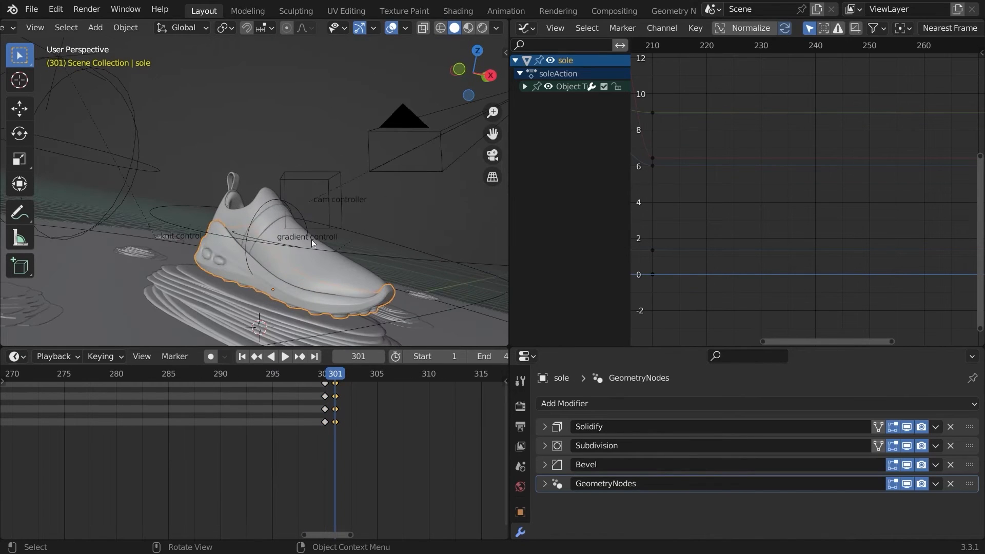
pyautogui.click(310, 226)
pyautogui.press('KP_0')
pyautogui.hotkey('ctrl', 's')
pyautogui.scroll(-8, 205, 446)
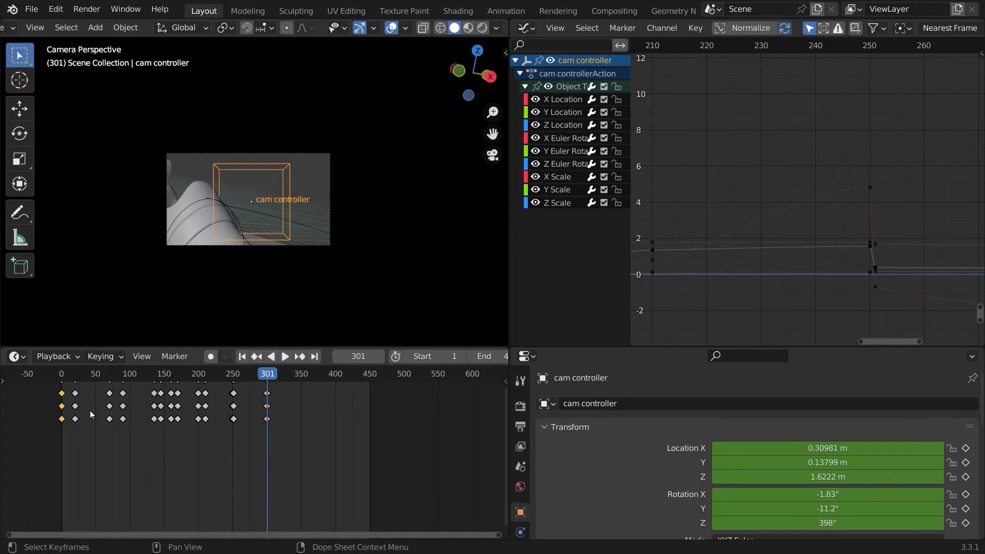
pyautogui.hotkey('shift', 'd')
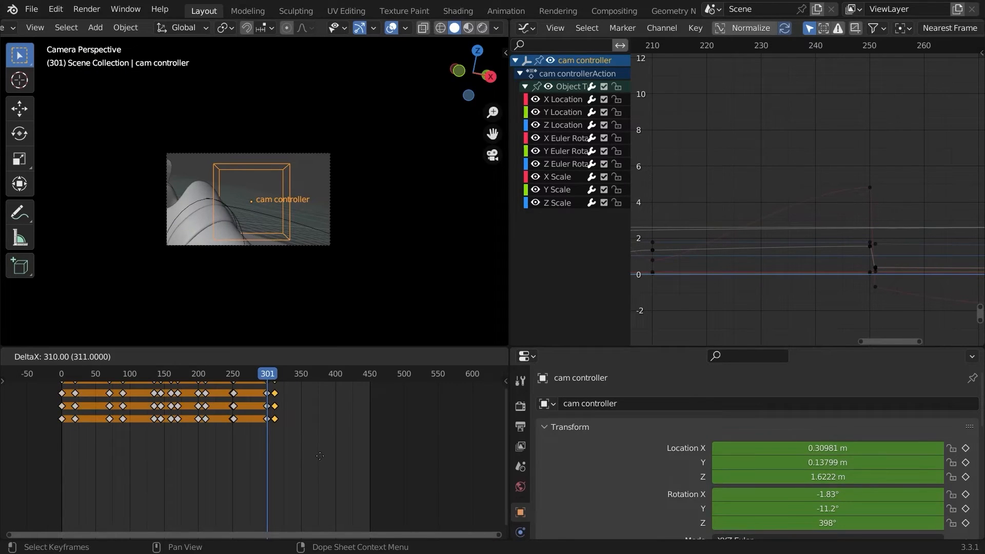
pyautogui.click(319, 456)
pyautogui.rightClick(301, 414)
pyautogui.moveTo(300, 414)
pyautogui.click(363, 415)
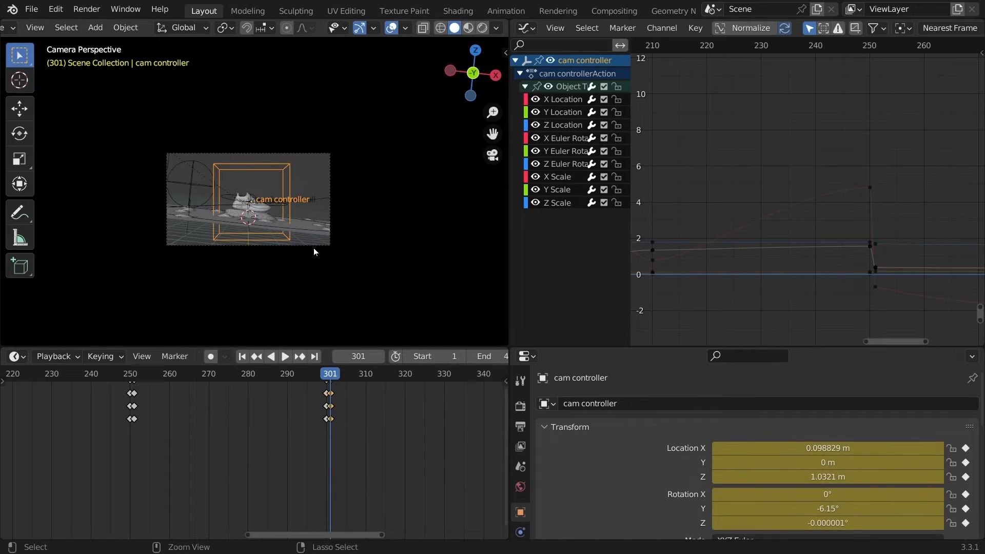
# - Hide the overlays, reset the cam controller's rotation, tilt it to about -1.96° on Y and scale it to about 1.464
pyautogui.hotkey('shift', 'alt', 'z')
pyautogui.scroll(5, 314, 251)
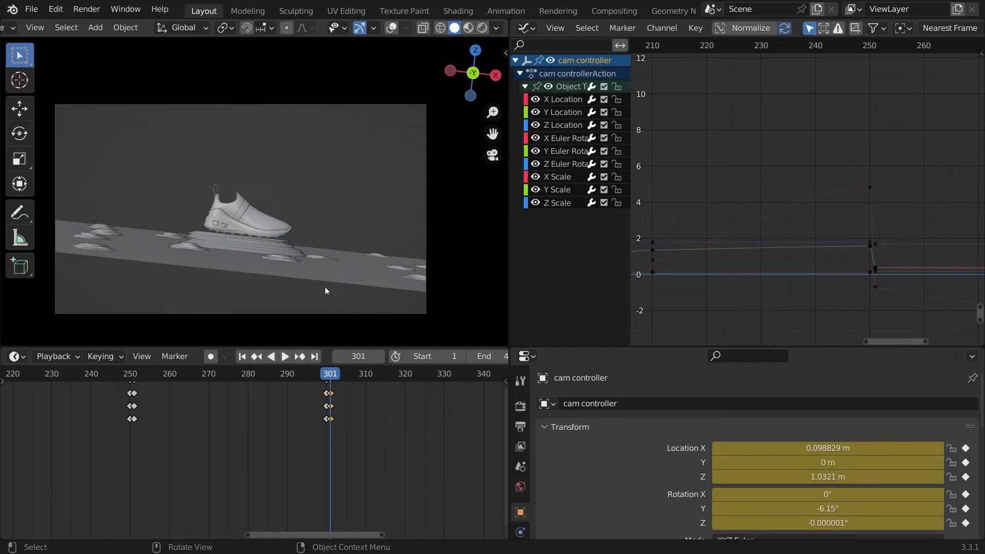
pyautogui.scroll(-5, 666, 484)
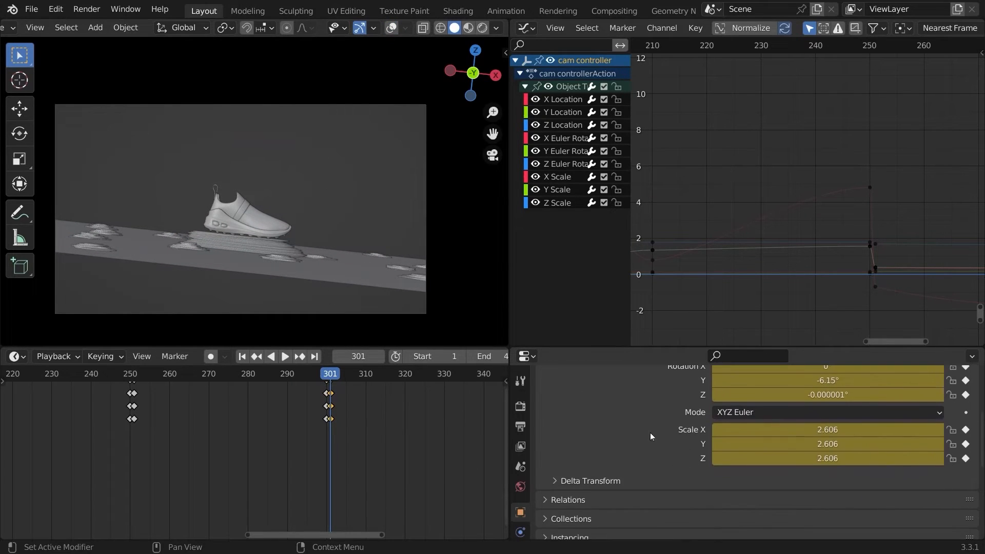
pyautogui.hotkey('alt', 'r')
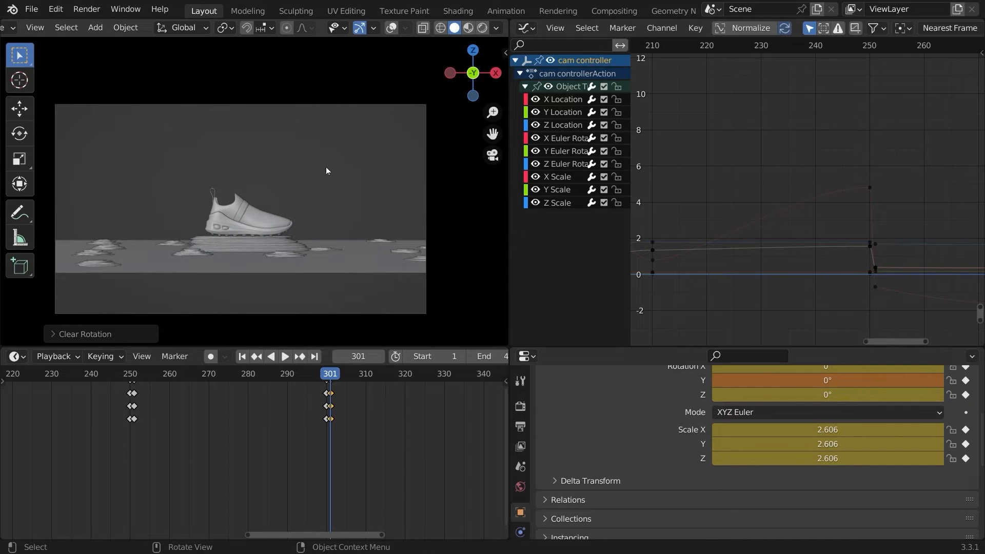
pyautogui.press('r')
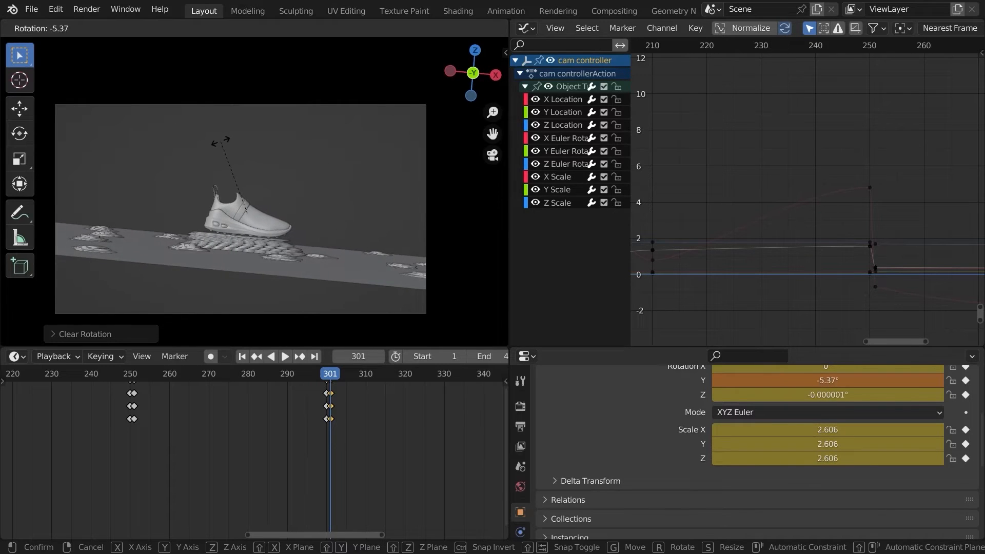
pyautogui.press('s')
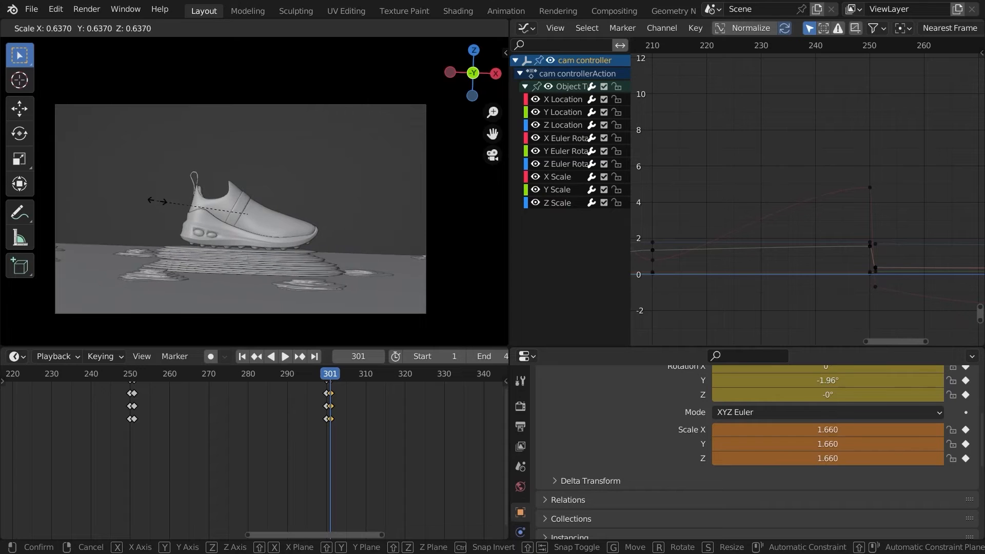
pyautogui.click(169, 206)
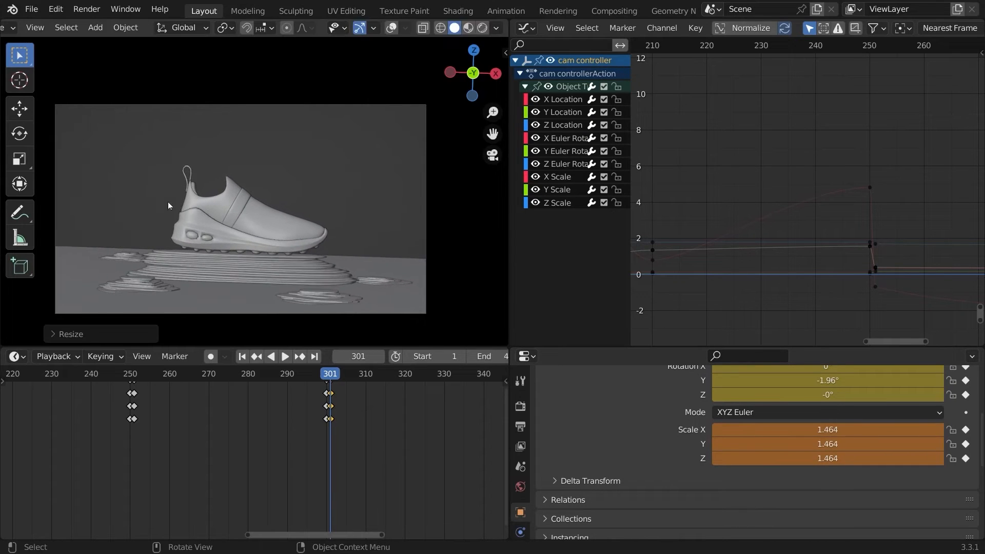
# - Rotate the cam controller around Z to about 16.6° and keyframe it at frame 301
pyautogui.press('r')
pyautogui.press('z')
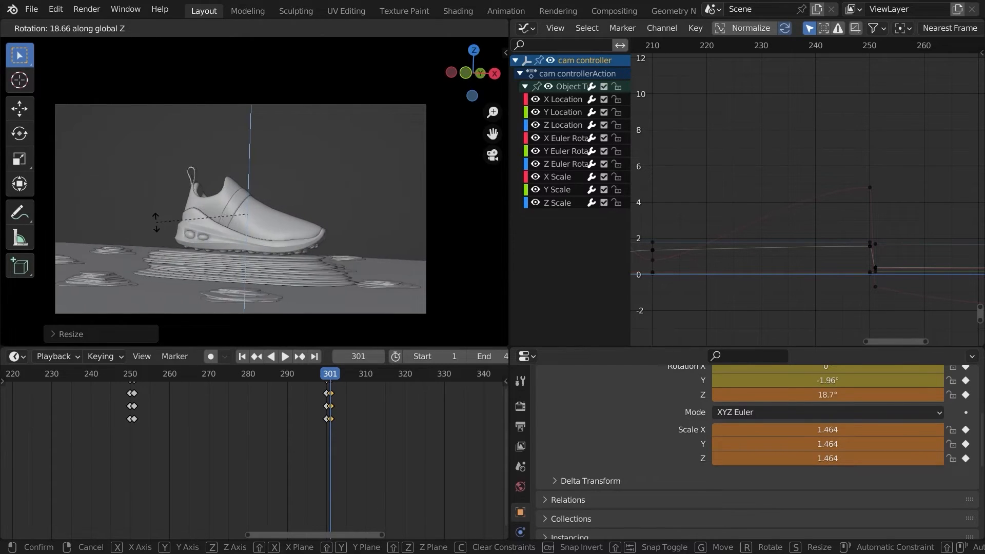
pyautogui.click(162, 211)
pyautogui.press('i')
pyautogui.click(156, 206)
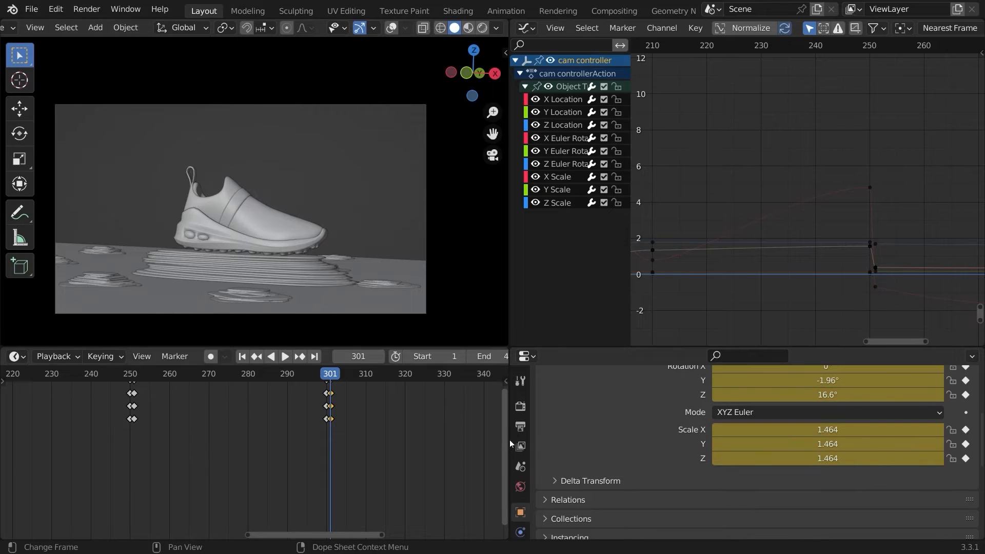
# - Go to frame 450 and scale the cam controller up to about 1.929
pyautogui.scroll(-4, 394, 443)
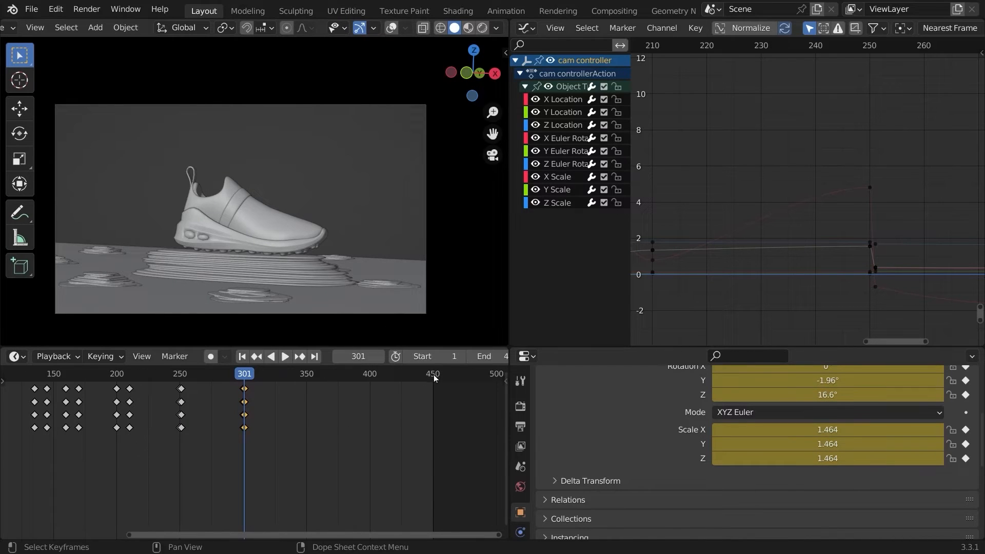
pyautogui.press('s')
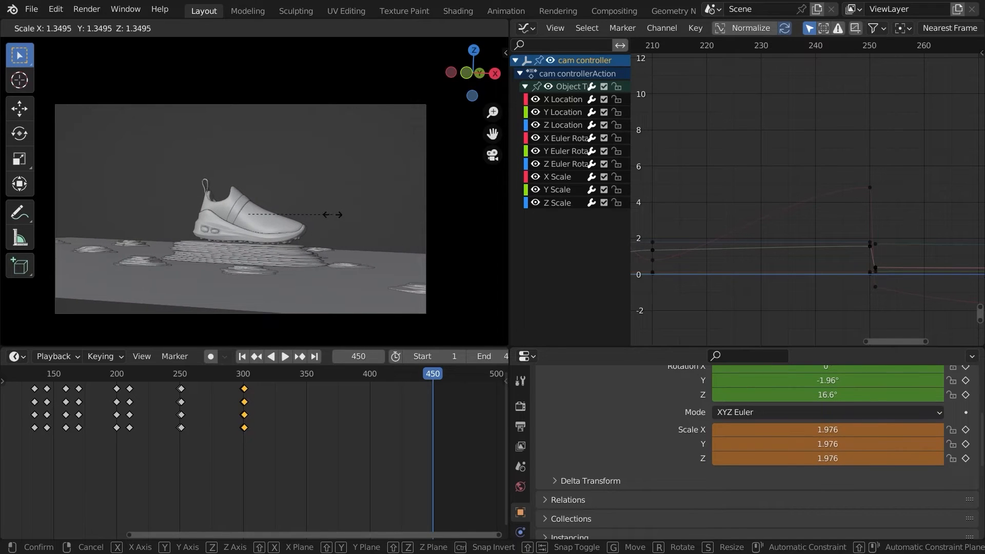
pyautogui.click(331, 213)
# - Rotate the cam controller freely to about -4.92° X, -2.07° Y and 26.3° Z, and keyframe it at frame 450
pyautogui.press('r')
pyautogui.press('r')
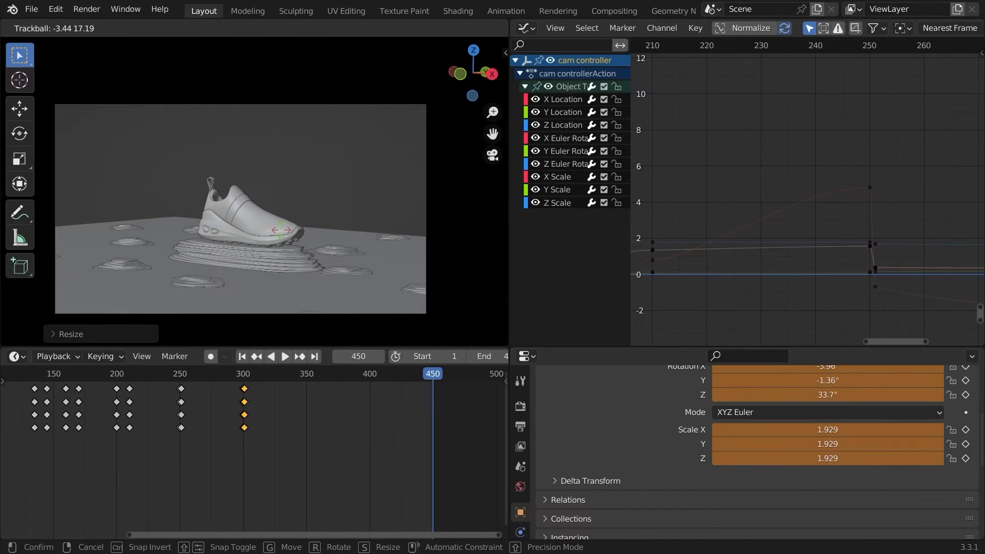
pyautogui.click(277, 232)
pyautogui.press('r')
pyautogui.press('r')
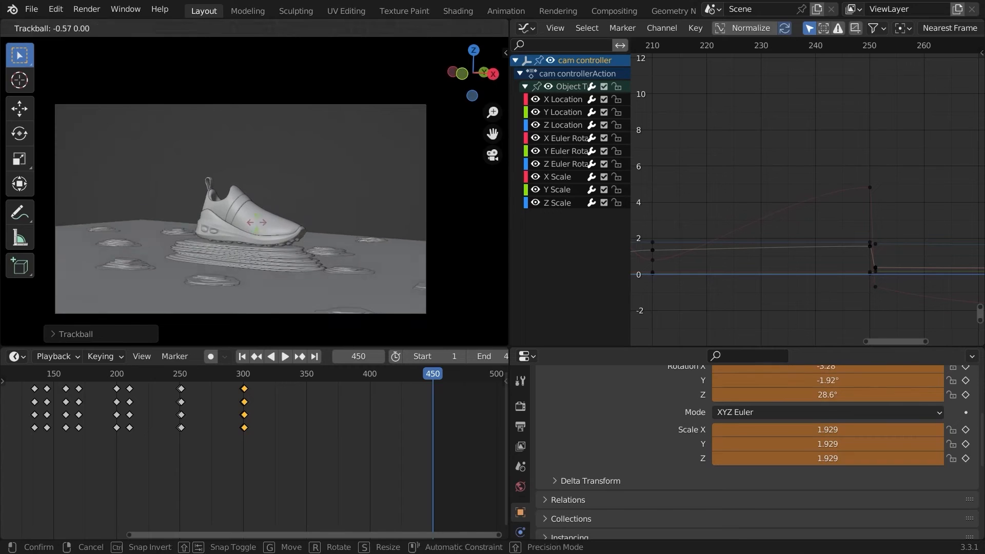
pyautogui.click(239, 215)
pyautogui.press('i')
pyautogui.click(229, 216)
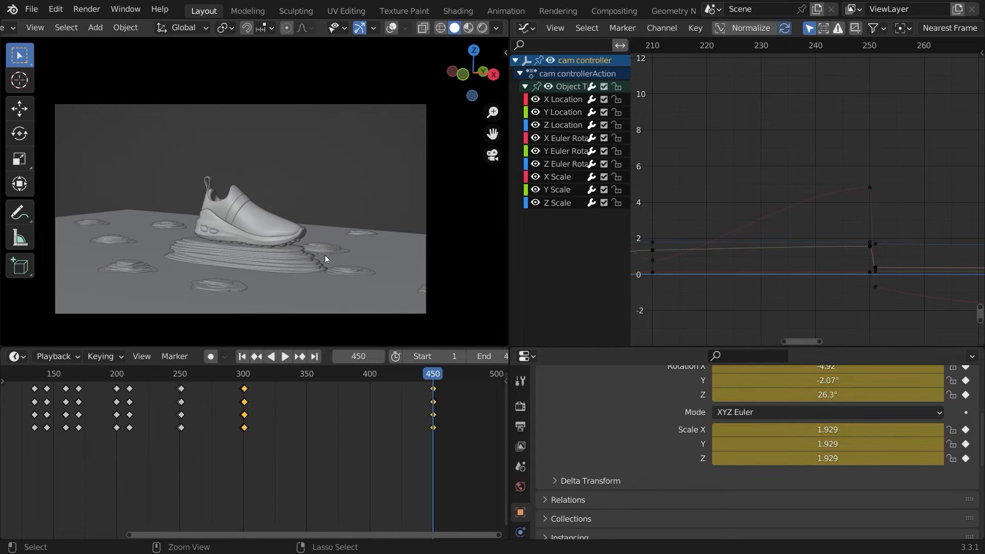
# - Save the file and play back the final camera move from about frame 300
pyautogui.hotkey('ctrl', 's')
pyautogui.click(219, 373)
pyautogui.press('space')
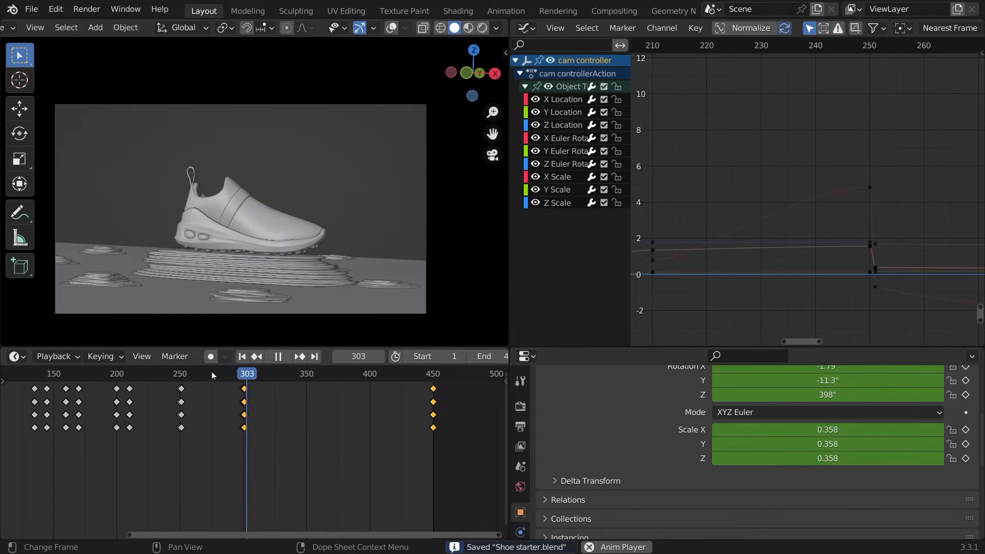
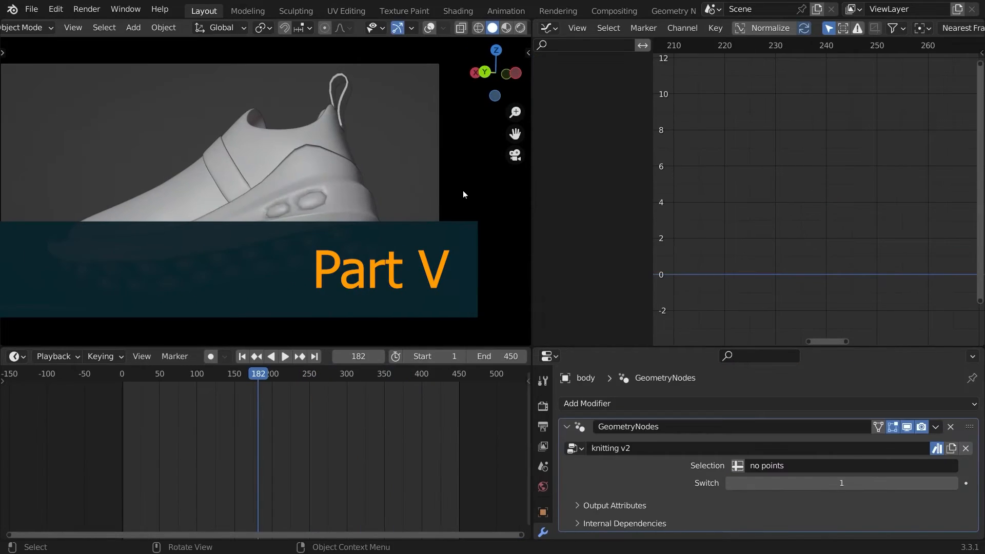
# - Reframe the camera view with the overlays hidden and go to frame 106
pyautogui.keyDown('shift'); pyautogui.moveTo(382, 182); pyautogui.dragTo(406, 183, button='middle'); pyautogui.keyUp('shift')
pyautogui.click(424, 31)
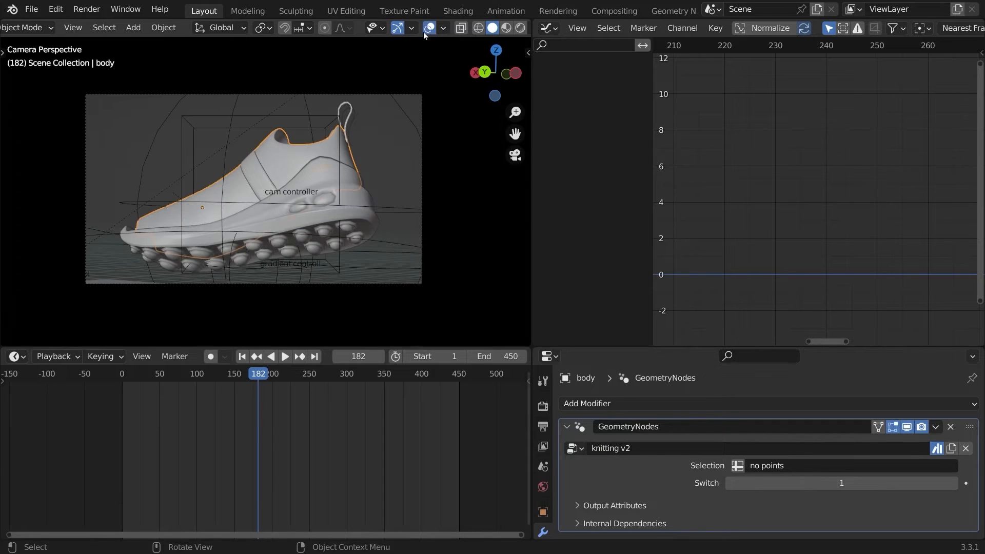
pyautogui.click(429, 27)
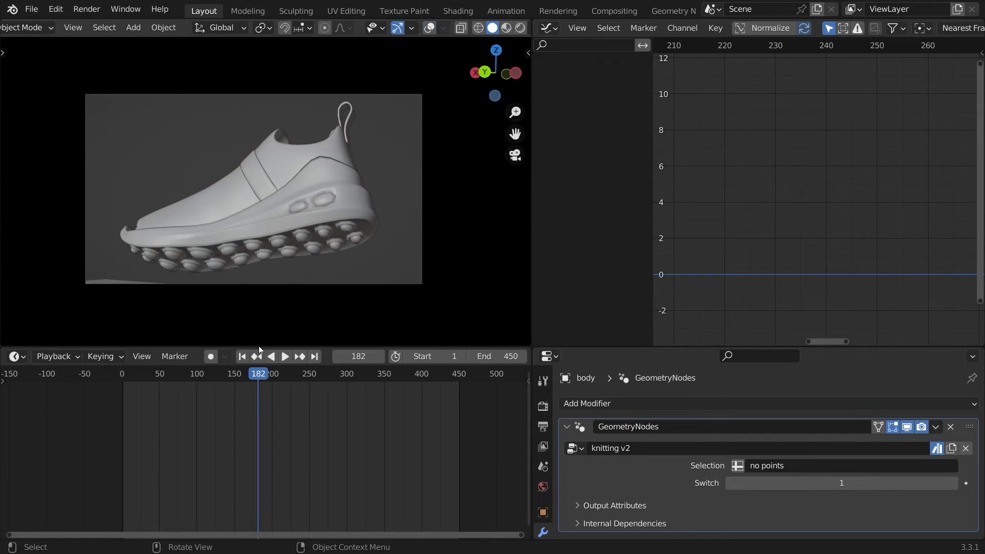
pyautogui.moveTo(131, 374); pyautogui.dragTo(202, 378)
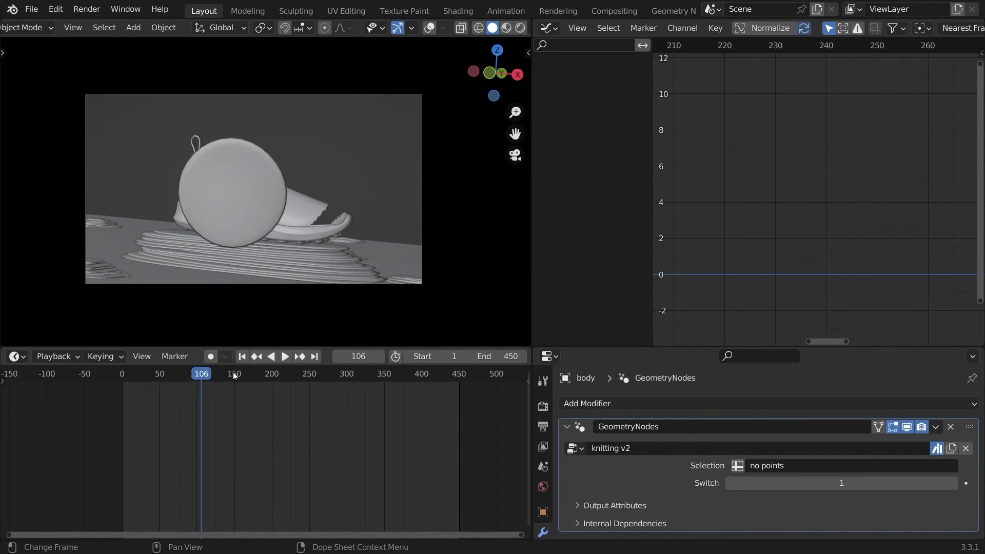
# - Change the Graph Editor area to an Outliner and select the gradient controll empty in the THe glass leaf collection
pyautogui.click(548, 28)
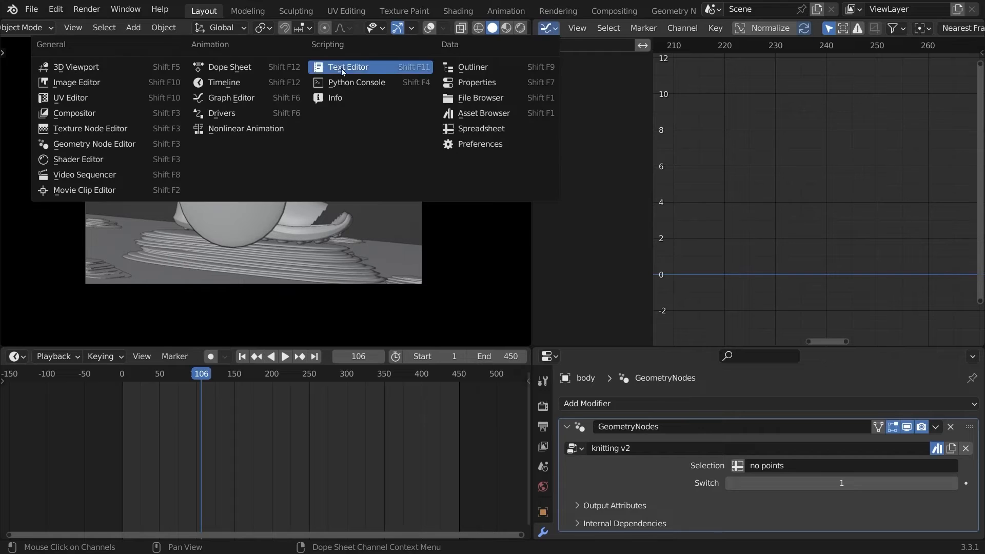
pyautogui.click(470, 68)
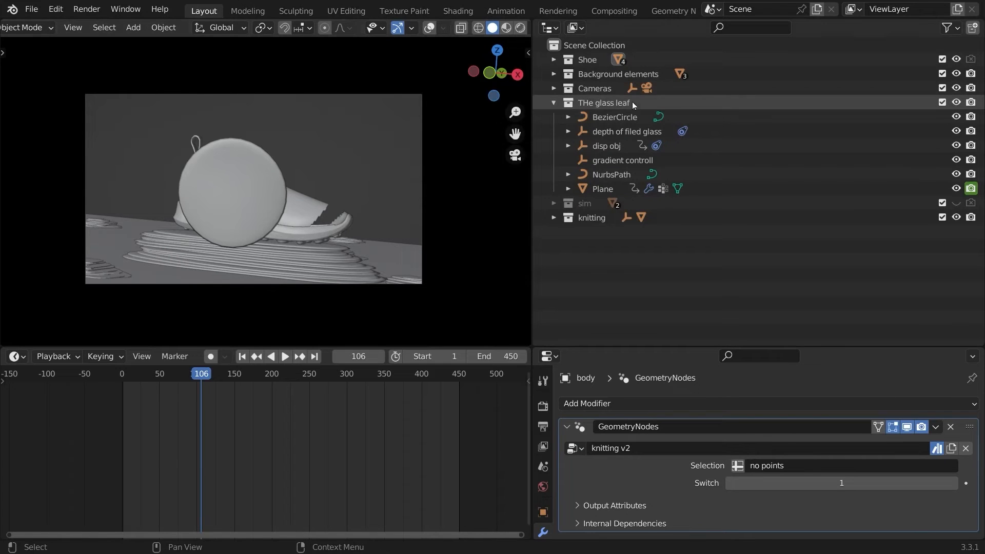
pyautogui.click(553, 102)
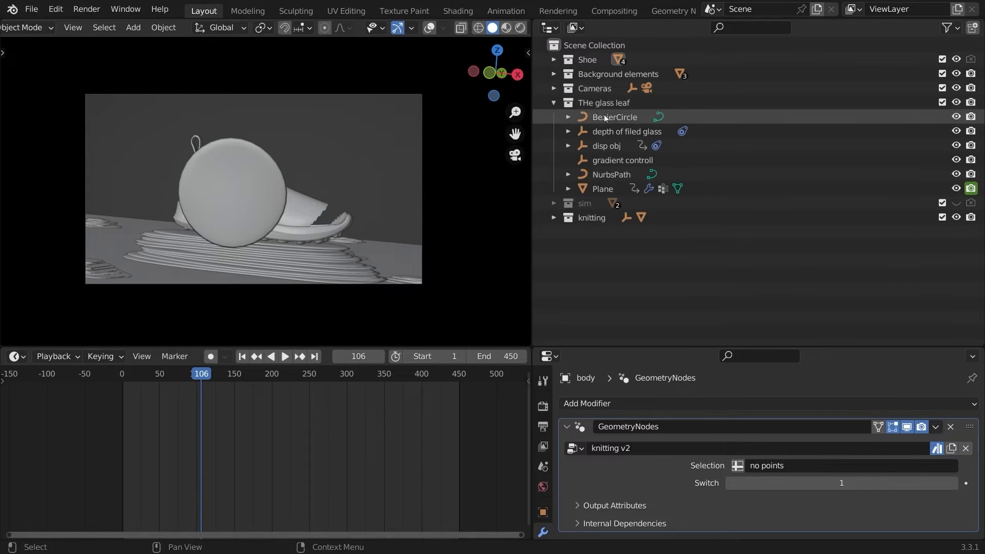
pyautogui.click(629, 159)
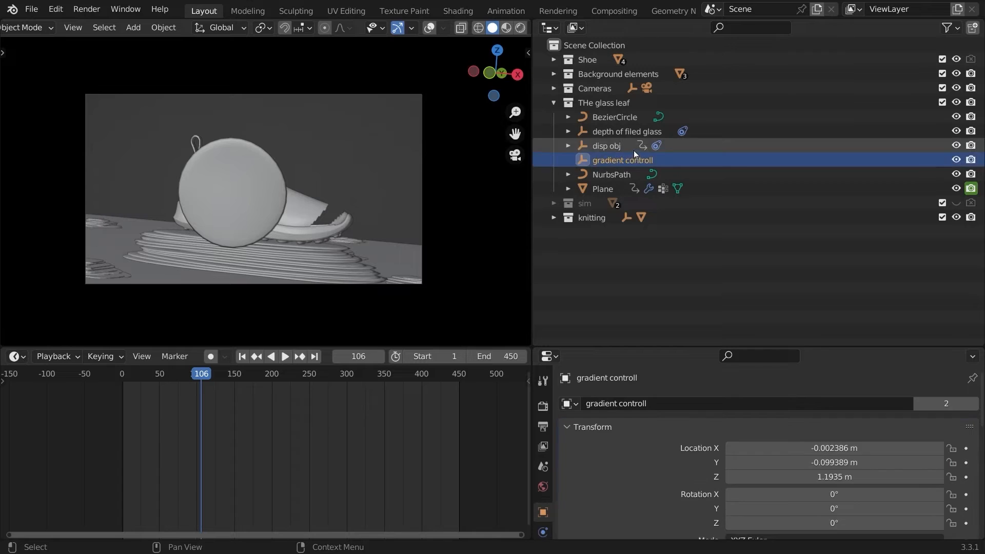
# - Show the overlays and hide the body object under sole in the Shoe collection from both viewport and renders
pyautogui.click(431, 28)
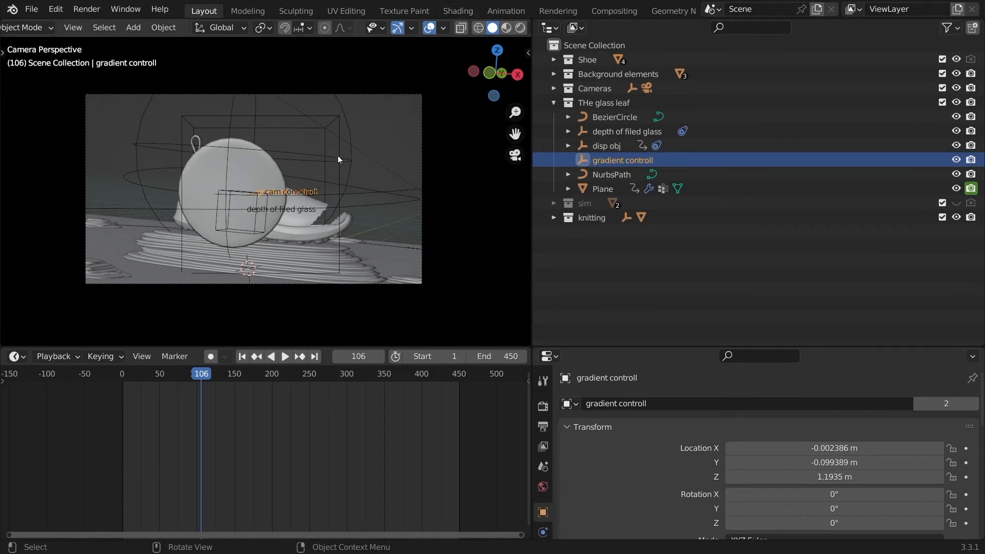
pyautogui.click(553, 59)
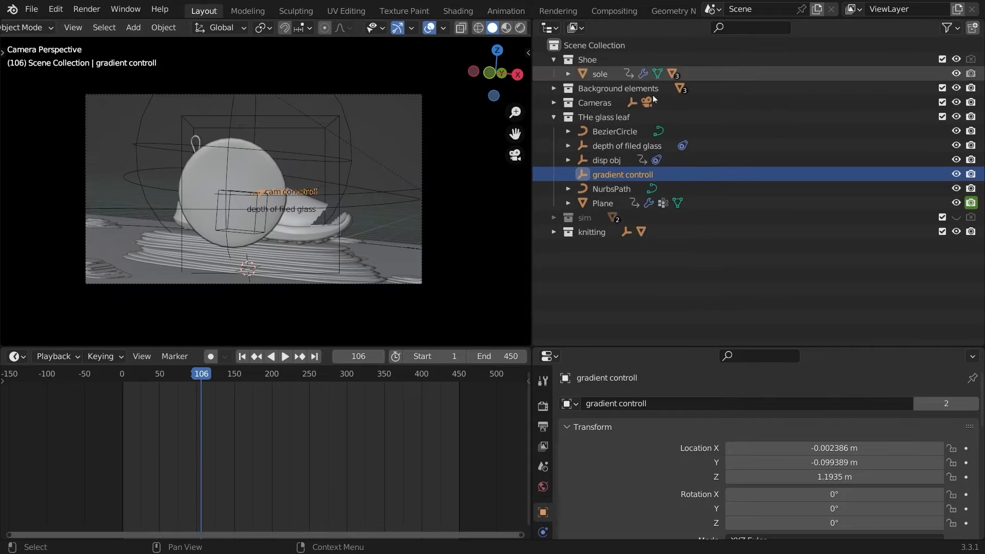
pyautogui.click(568, 74)
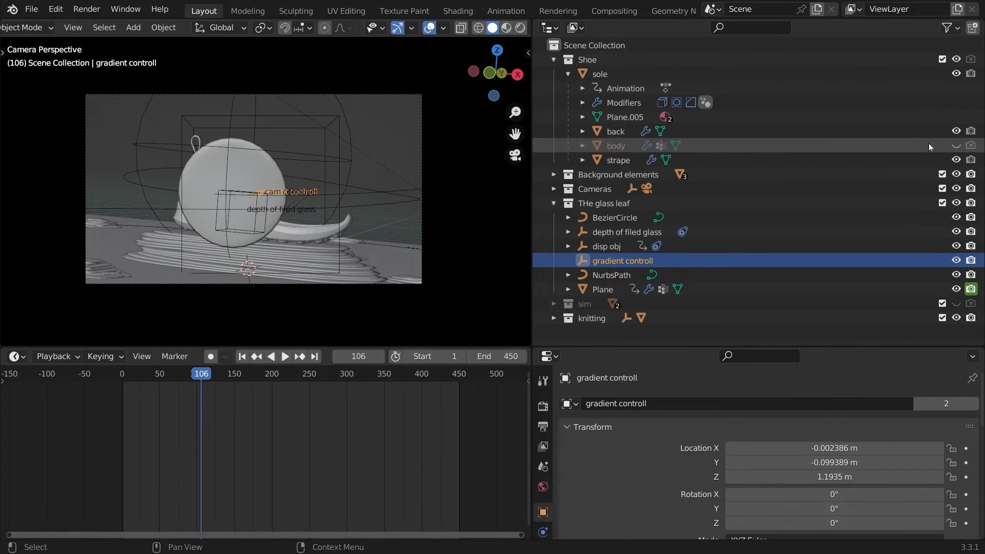
pyautogui.click(554, 59)
# - Leave the camera view for Rendered shading and hide the knitting collection from both viewport and renders
pyautogui.moveTo(318, 169)
pyautogui.mouseDown(button='middle')
pyautogui.moveTo(245, 175)
pyautogui.moveTo(393, 199)
pyautogui.moveTo(230, 183)
pyautogui.moveTo(307, 150)
pyautogui.mouseUp(button='middle')
pyautogui.press('z')
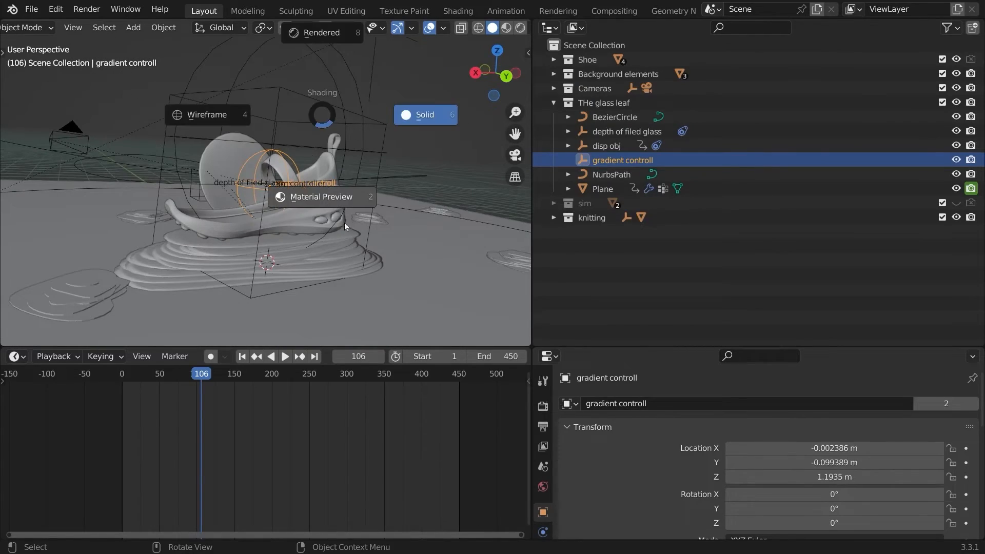
pyautogui.click(341, 206)
pyautogui.press('z')
pyautogui.click(323, 102)
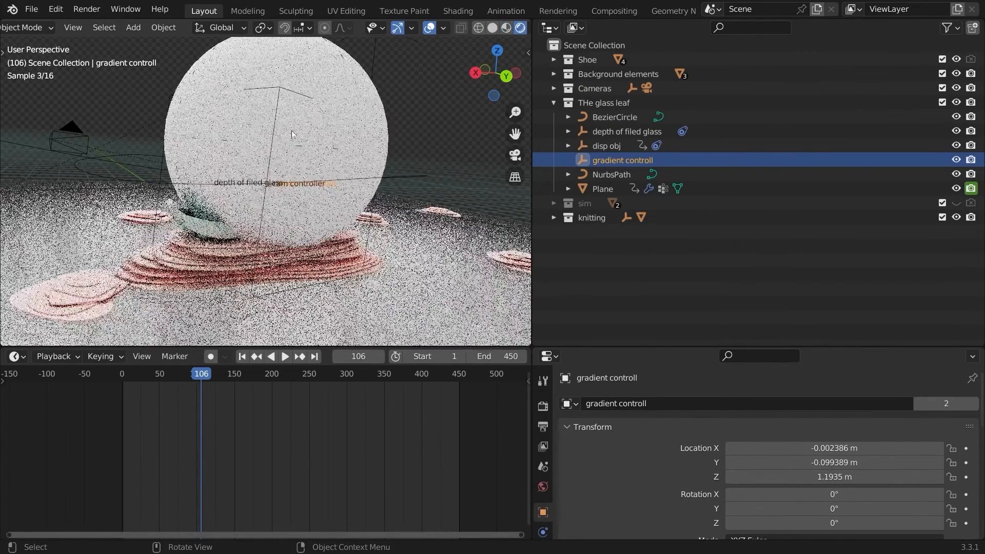
pyautogui.moveTo(318, 137)
pyautogui.mouseDown(button='middle')
pyautogui.moveTo(391, 142)
pyautogui.moveTo(349, 124)
pyautogui.moveTo(362, 132)
pyautogui.moveTo(275, 143)
pyautogui.moveTo(485, 180)
pyautogui.mouseUp(button='middle')
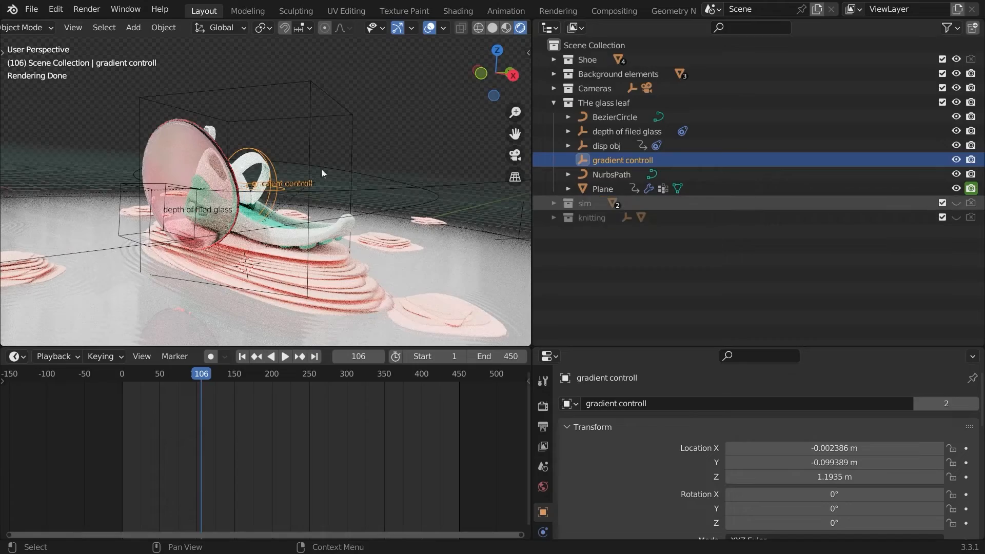
# - Move the gradient controll empty behind the shoe's heel to about -1.63 m X, 0.25 m Y and 1.43 m Z
pyautogui.moveTo(323, 173); pyautogui.dragTo(243, 176, button='middle')
pyautogui.scroll(3, 246, 176)
pyautogui.moveTo(308, 168); pyautogui.dragTo(204, 183, button='middle')
pyautogui.press('g')
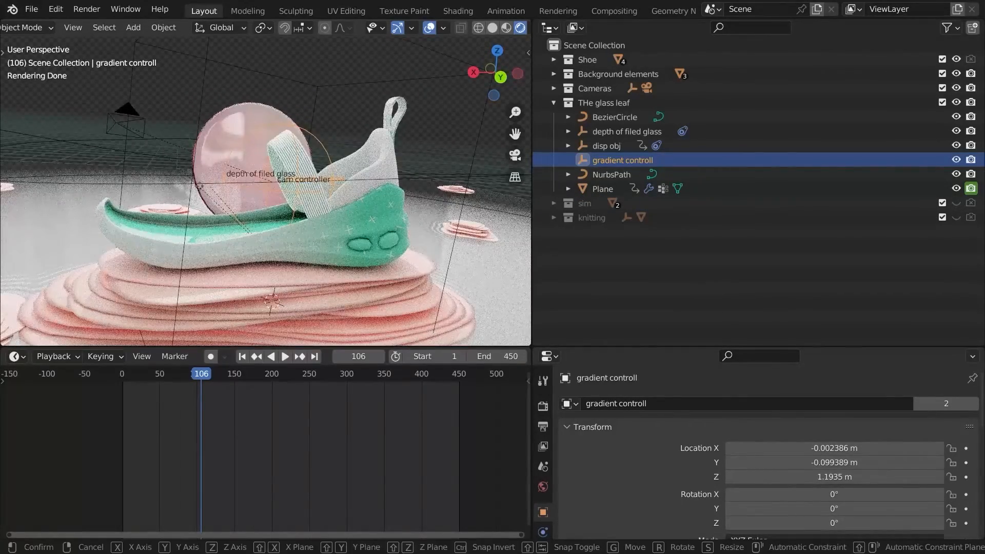
pyautogui.click(356, 173)
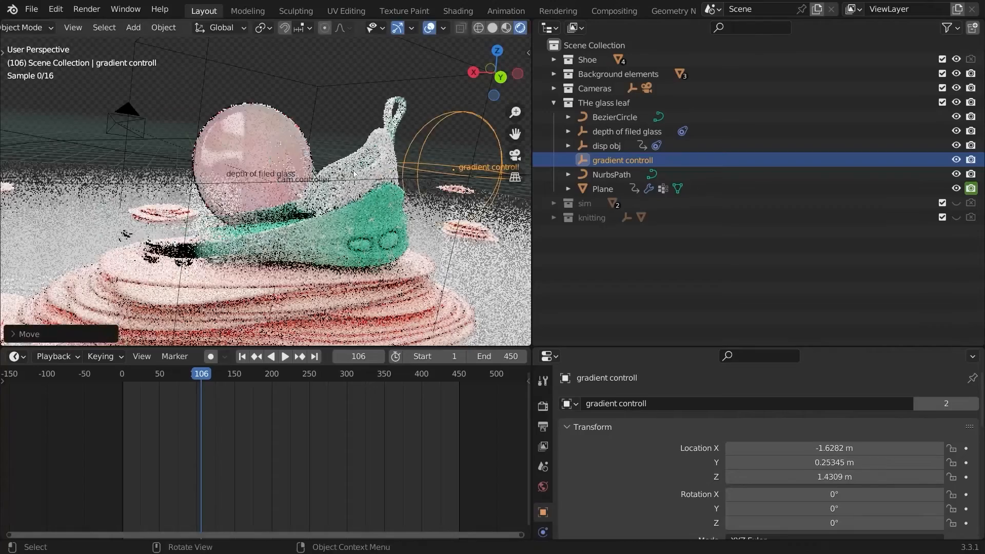
pyautogui.moveTo(272, 176)
pyautogui.mouseDown(button='middle')
pyautogui.moveTo(303, 182)
pyautogui.moveTo(289, 181)
pyautogui.mouseUp(button='middle')
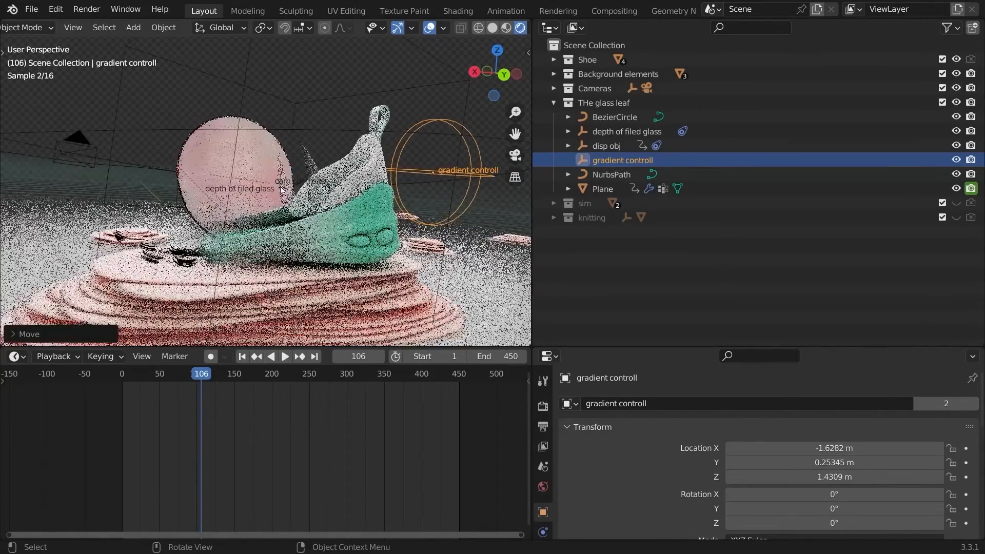
pyautogui.moveTo(238, 200); pyautogui.dragTo(203, 267, button='middle')
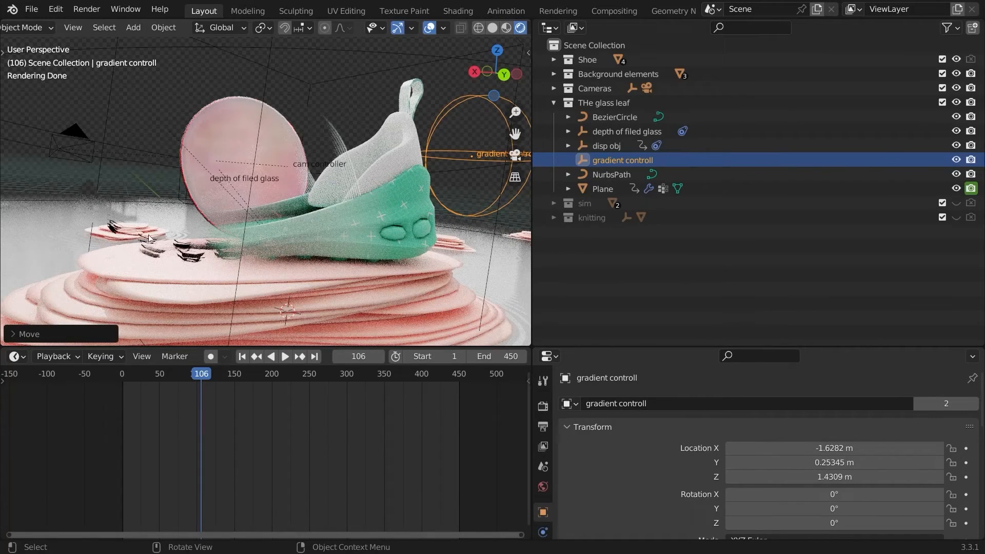
# - Set the maximum transparent bounces in the render's light paths to 20
pyautogui.click(542, 405)
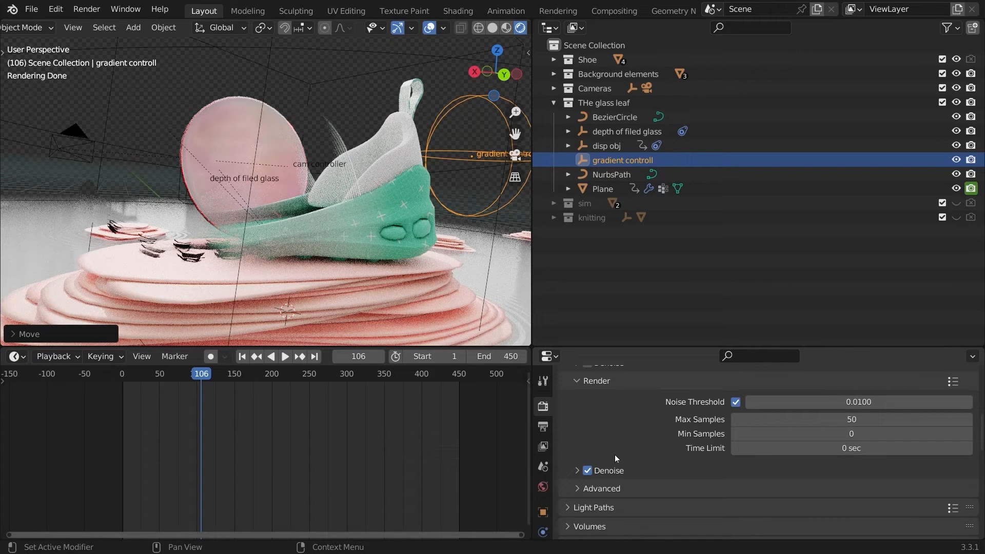
pyautogui.scroll(-3, 615, 458)
pyautogui.click(577, 430)
pyautogui.scroll(-1, 575, 428)
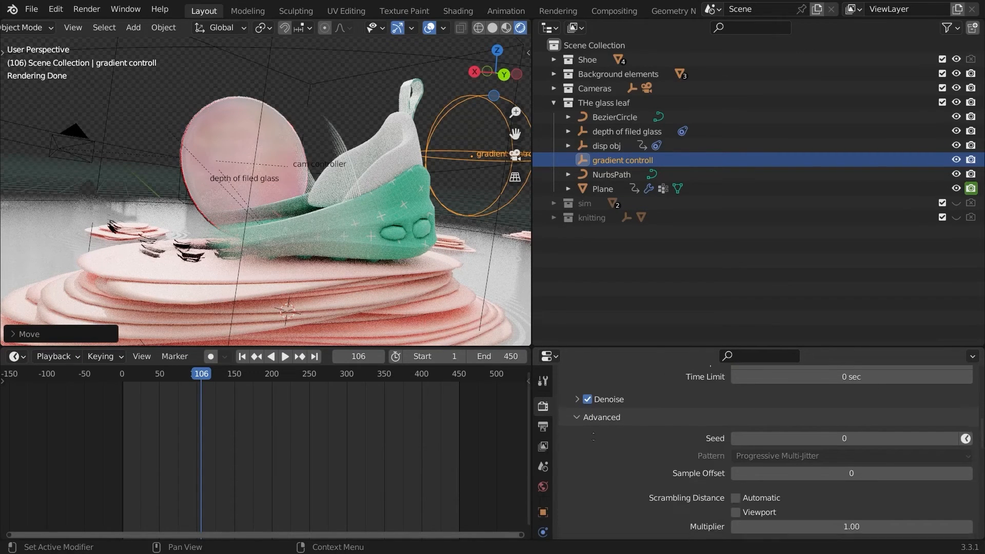
pyautogui.click(583, 424)
pyautogui.scroll(-2, 575, 418)
pyautogui.click(573, 405)
pyautogui.scroll(-1, 589, 418)
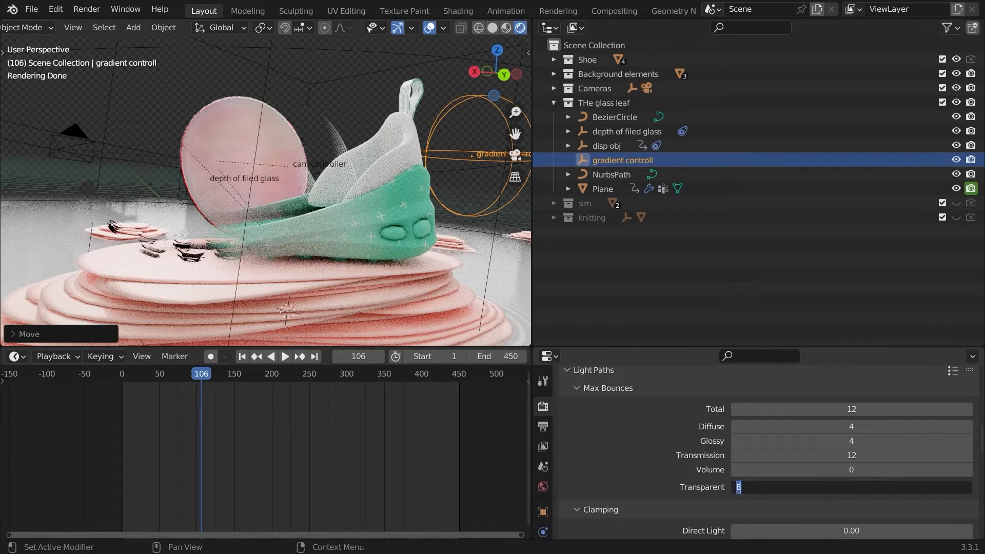
pyautogui.click(800, 487)
pyautogui.write('20')
pyautogui.press('Return')
pyautogui.moveTo(325, 247); pyautogui.dragTo(377, 247, button='middle')
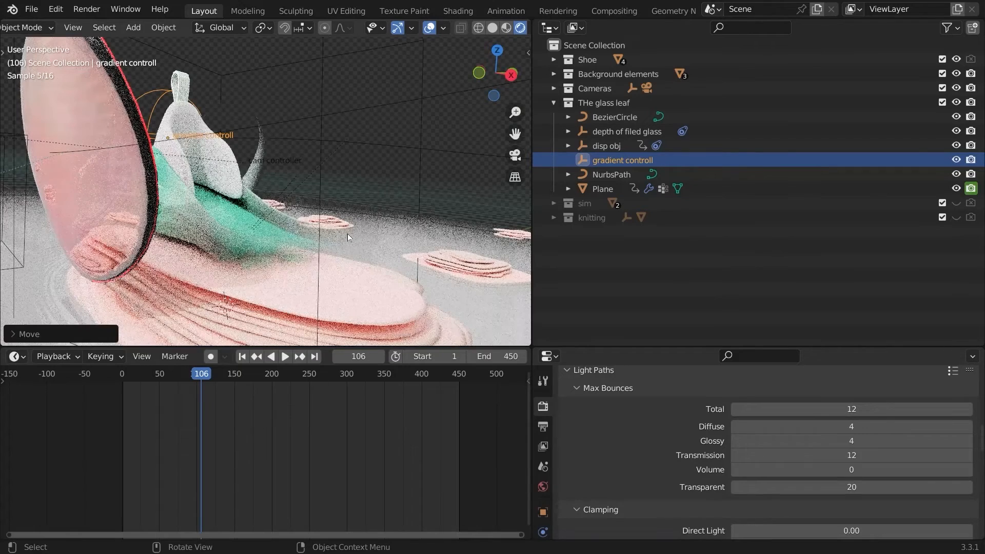
# - Look through the camera with the overlays hidden and go to frame 86
pyautogui.press('KP_0')
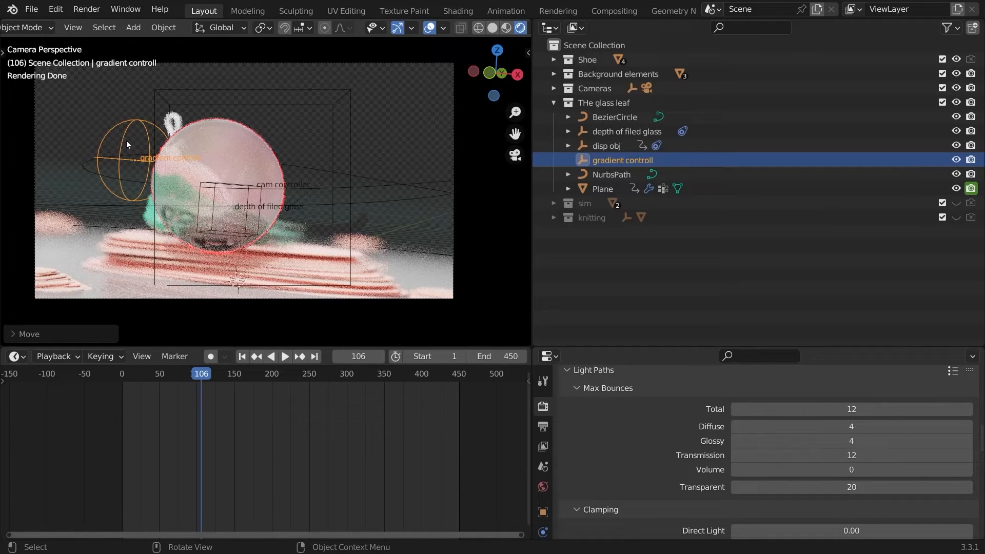
pyautogui.hotkey('shift', 'alt', 'z')
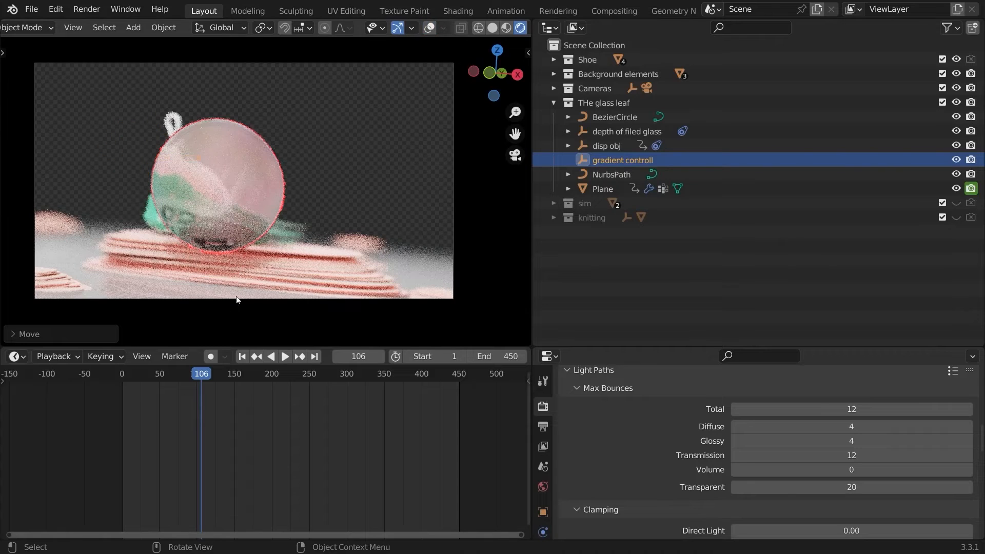
pyautogui.moveTo(190, 380); pyautogui.dragTo(187, 381)
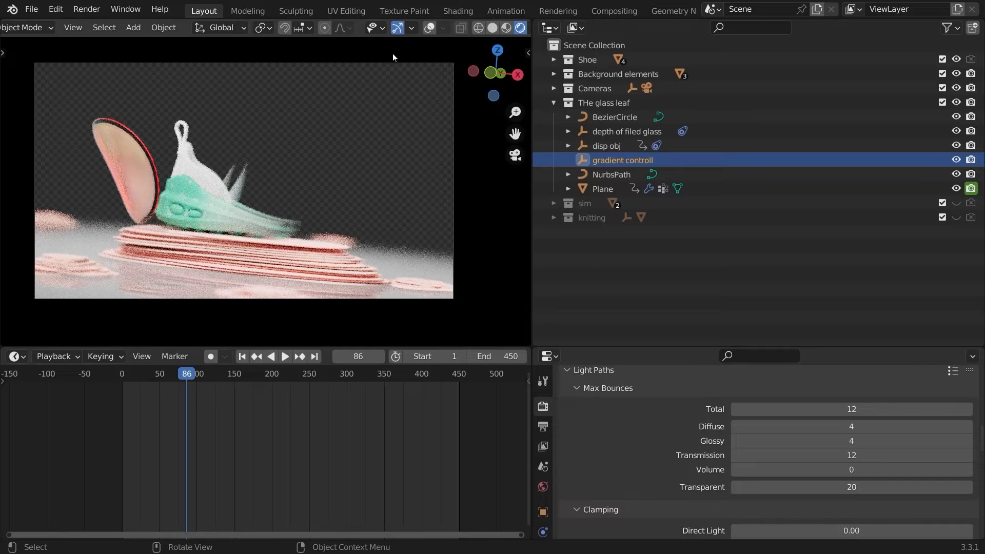
# - Show the overlays and move the gradient controll empty along negative X beyond the glass leaf until the whole shoe is hidden
pyautogui.click(431, 28)
pyautogui.press('g')
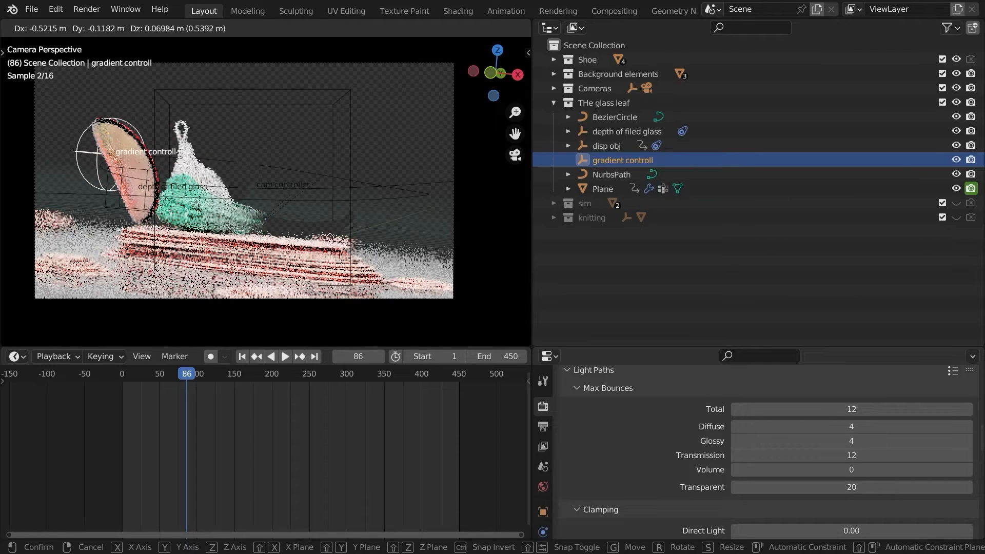
pyautogui.press('x')
pyautogui.press('Return')
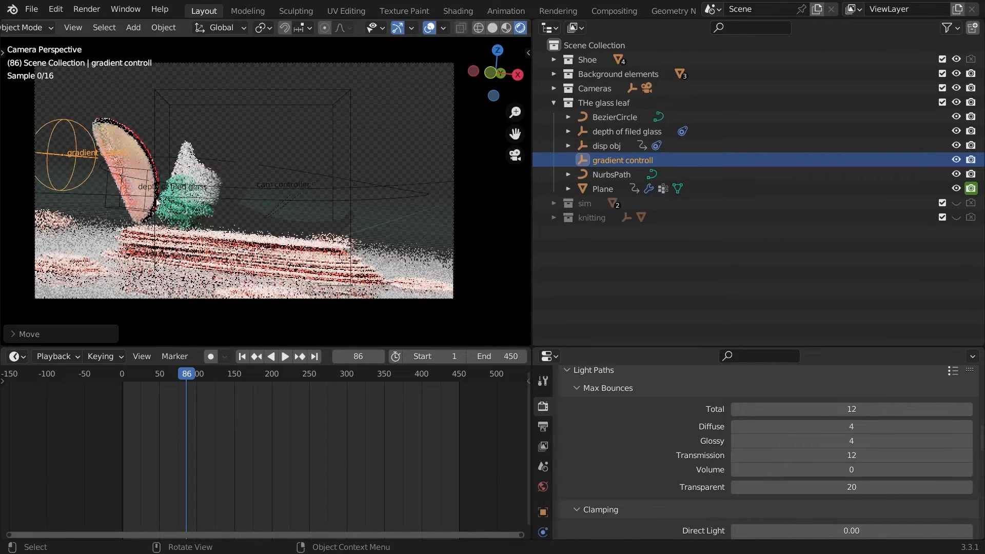
pyautogui.press('g')
pyautogui.press('x')
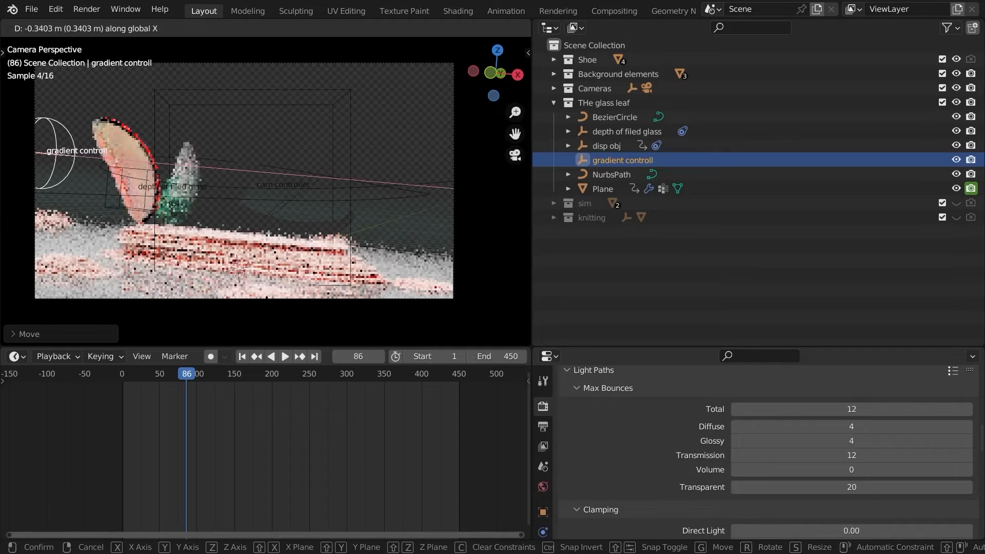
pyautogui.click(147, 196)
# - Hide the overlays and keyframe the gradient controll empty's location at frame 86
pyautogui.hotkey('shift', 'alt', 'z')
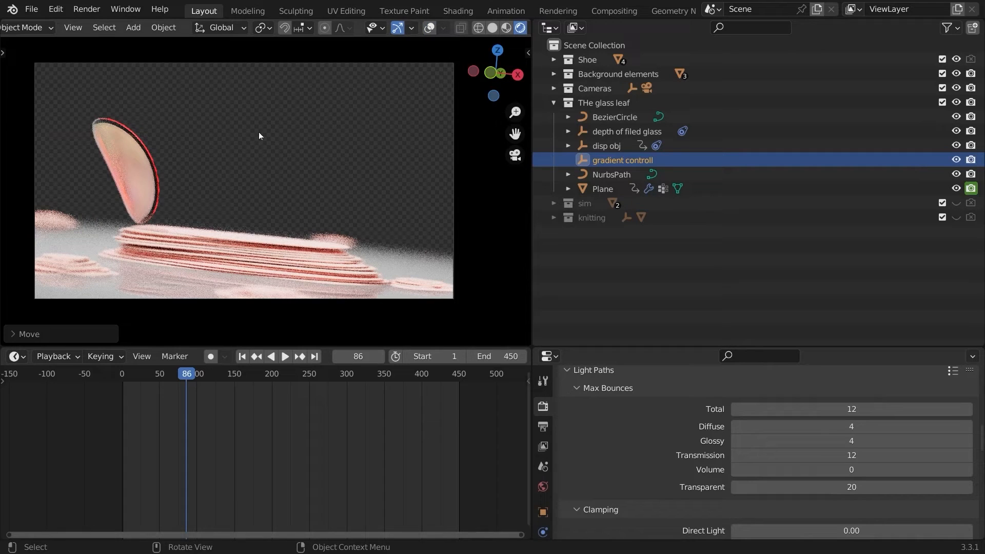
pyautogui.press('i')
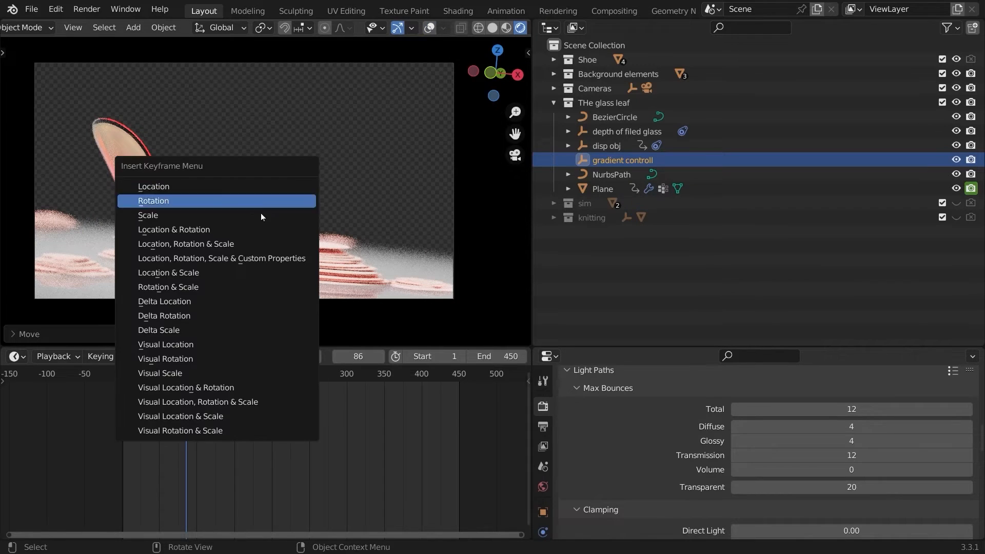
pyautogui.click(208, 185)
# - At frame 103, move the gradient controll empty along X until the part of the shoe behind the glass leaf appears
pyautogui.click(429, 28)
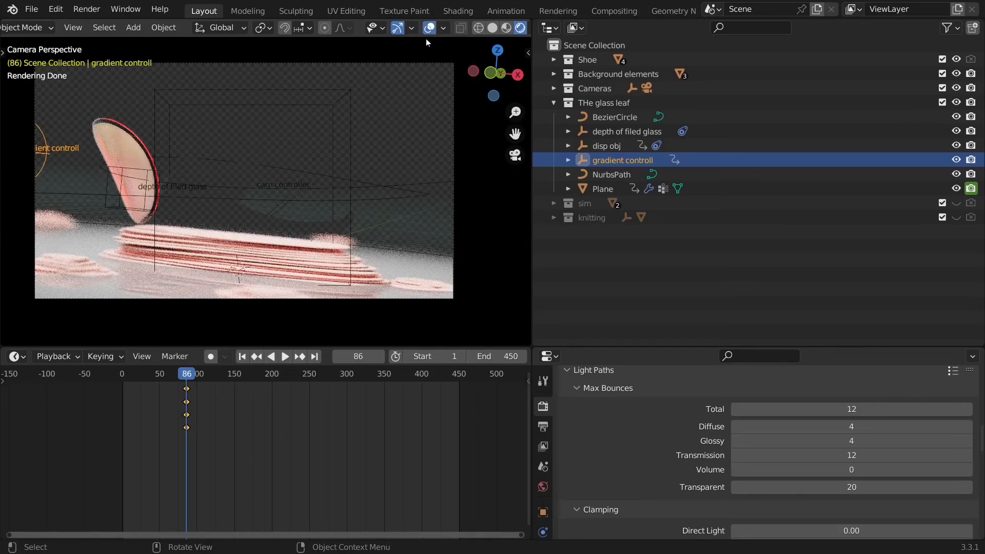
pyautogui.press('space')
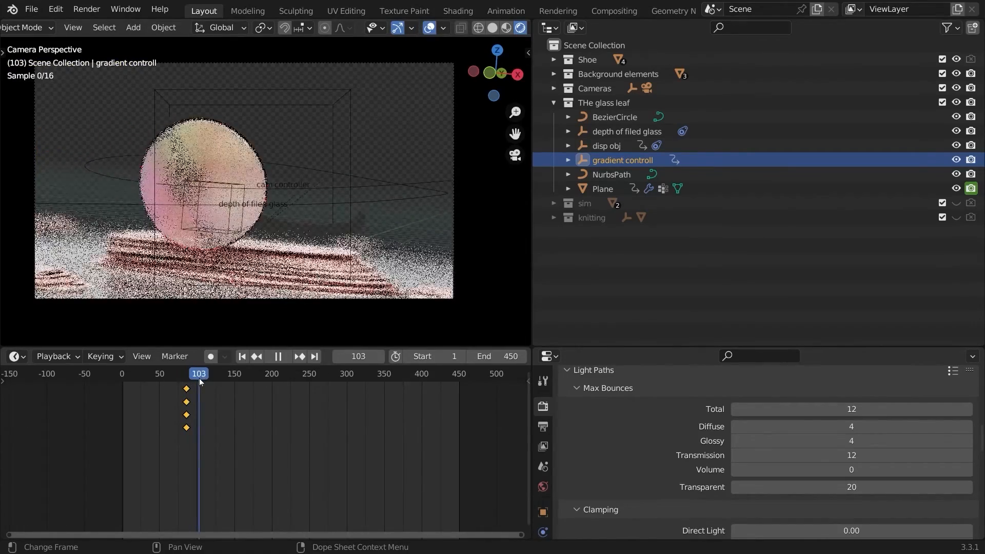
pyautogui.press('space')
pyautogui.press('g')
pyautogui.press('x')
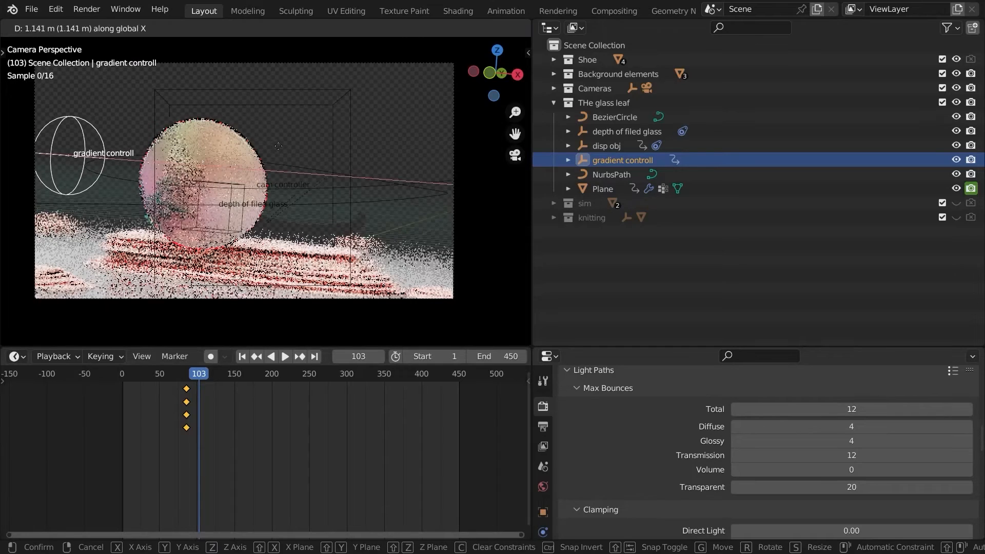
pyautogui.click(294, 151)
pyautogui.hotkey('shift', 'alt', 'z')
pyautogui.press('g')
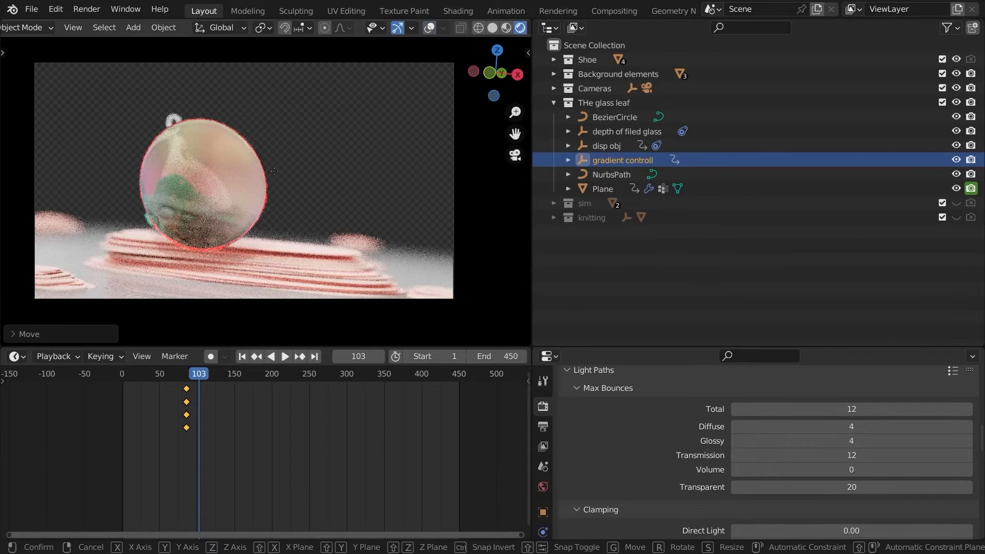
pyautogui.press('x')
pyautogui.click(219, 148)
pyautogui.hotkey('shift', 'alt', 'z')
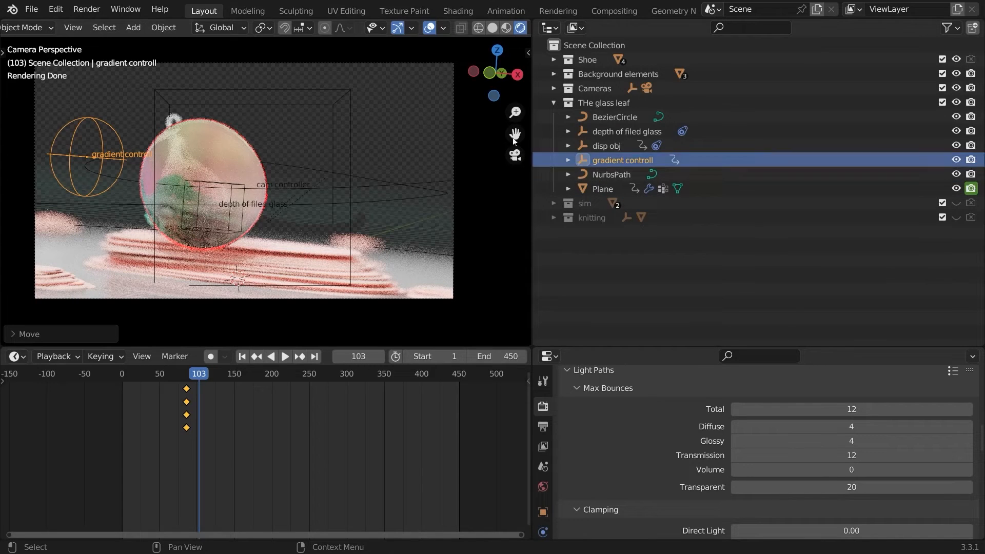
# - Turn off the camera's depth of field
pyautogui.click(431, 61)
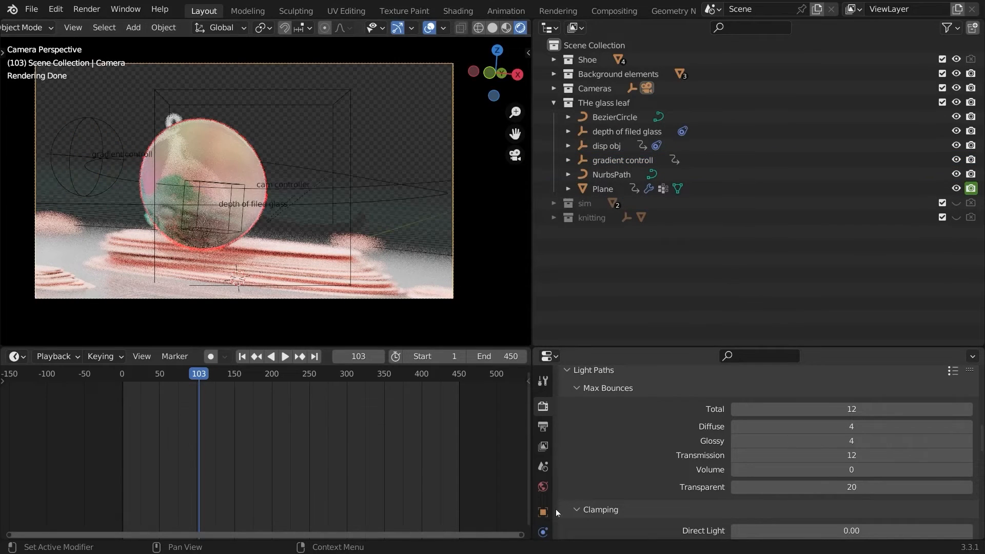
pyautogui.click(543, 498)
pyautogui.scroll(-3, 629, 395)
pyautogui.scroll(3, 718, 496)
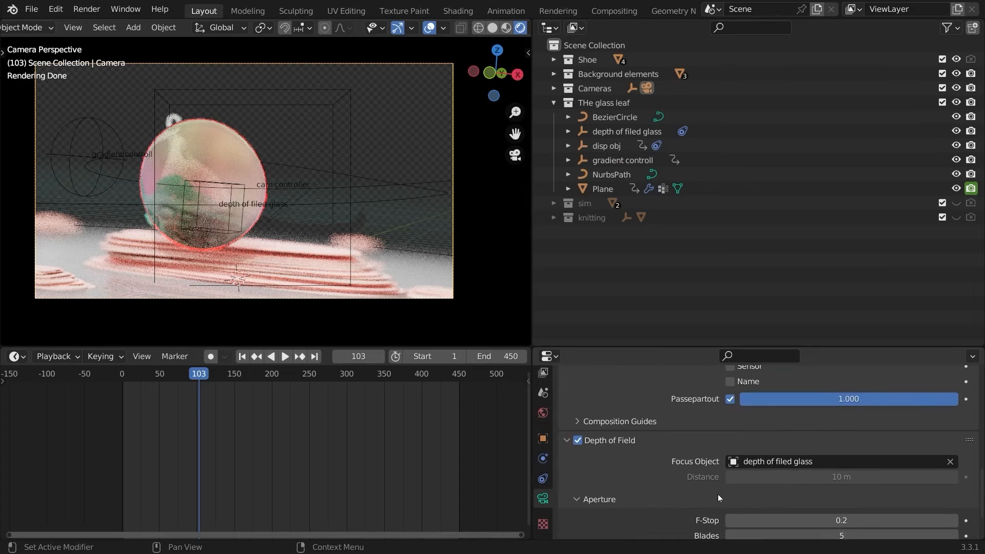
pyautogui.click(575, 440)
pyautogui.scroll(8, 636, 457)
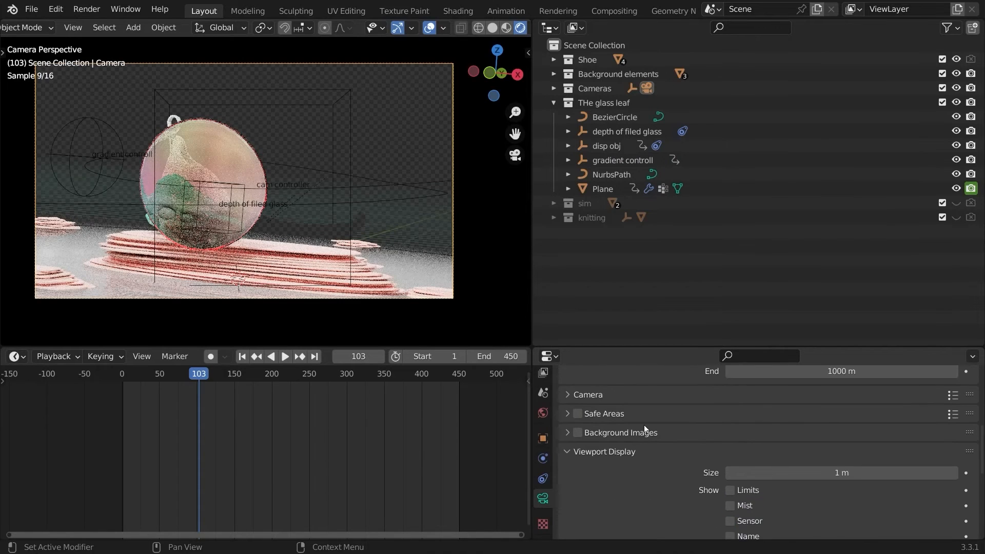
# - Hide the overlays, fine-tune the gradient controll empty along X and keyframe its location at frame 103
pyautogui.click(92, 119)
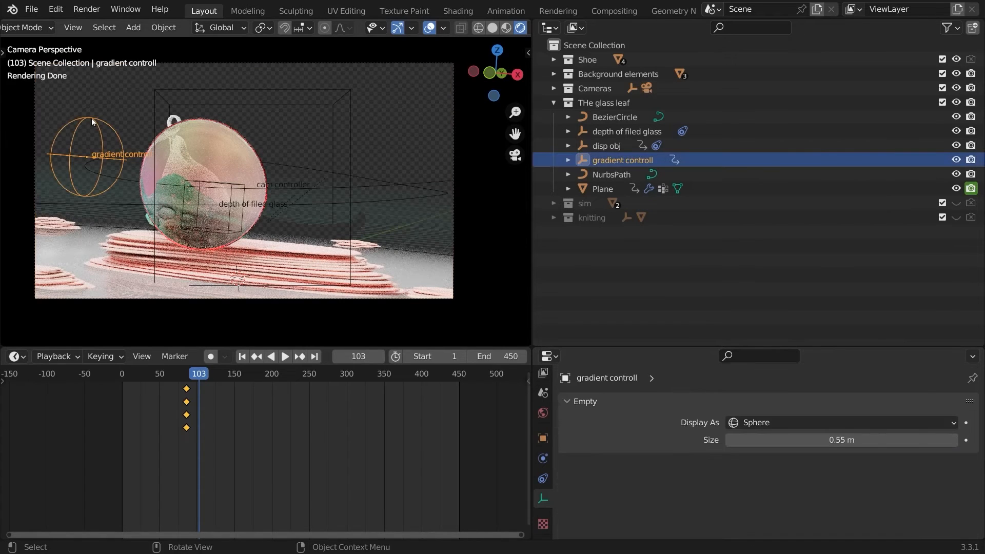
pyautogui.click(429, 28)
pyautogui.press('g')
pyautogui.press('x')
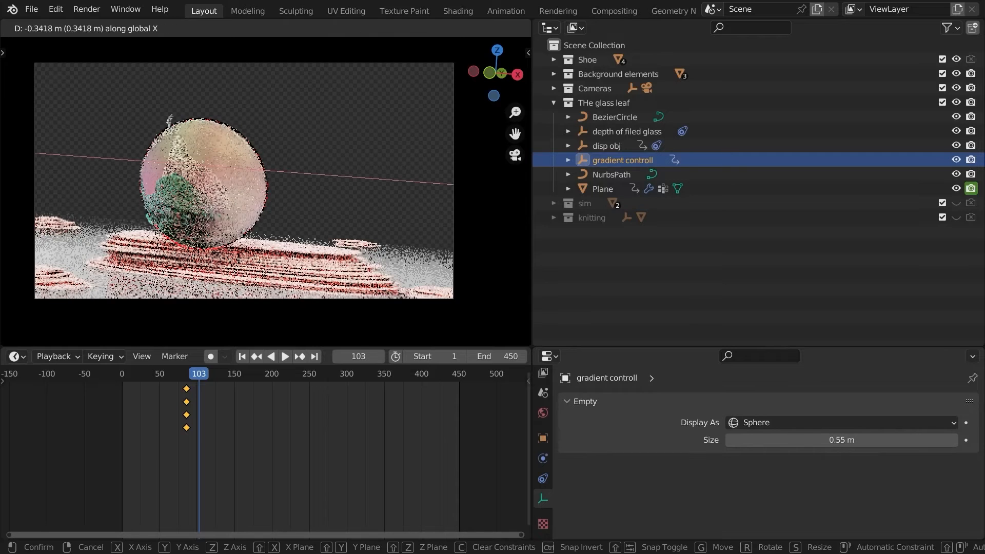
pyautogui.click(264, 191)
pyautogui.press('i')
pyautogui.click(269, 201)
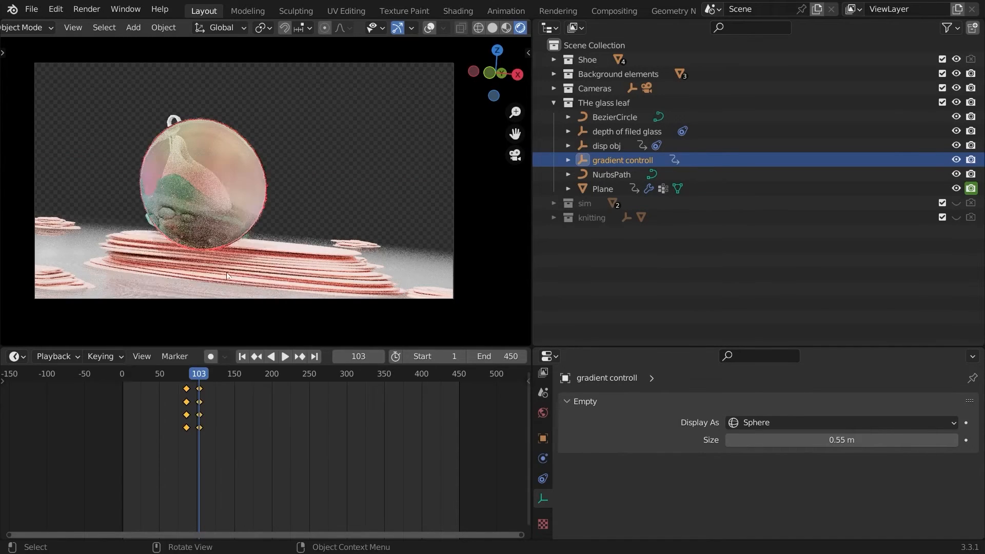
# - At frame 119, move the gradient controll empty along X to reveal more shoe behind the glass and keyframe its location
pyautogui.moveTo(199, 373); pyautogui.dragTo(210, 375)
pyautogui.press('g')
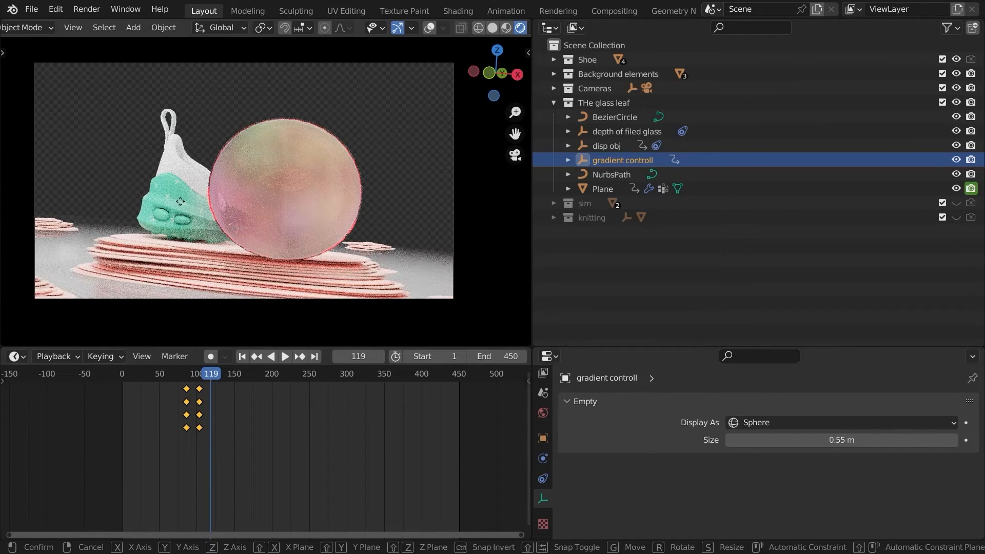
pyautogui.press('x')
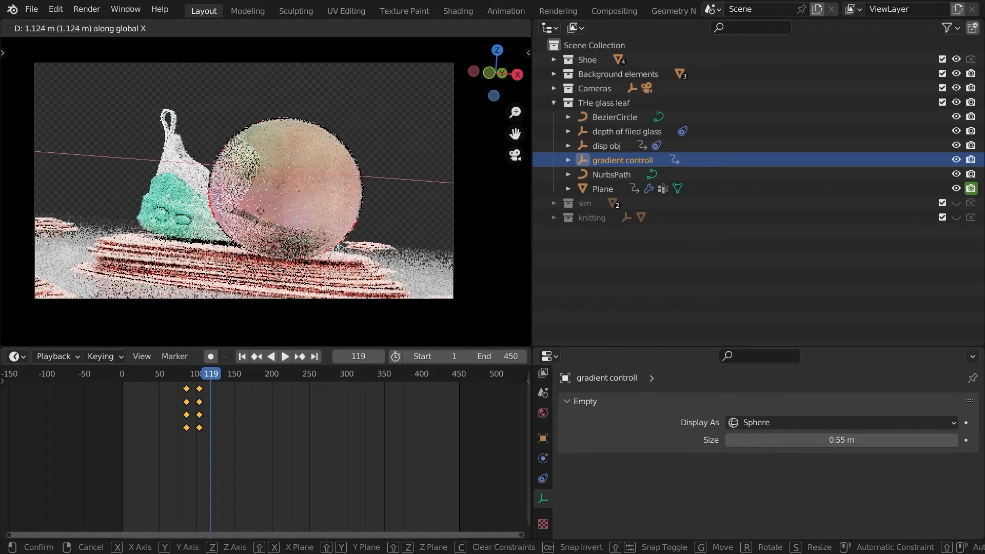
pyautogui.click(261, 210)
pyautogui.press('g')
pyautogui.press('x')
pyautogui.click(265, 194)
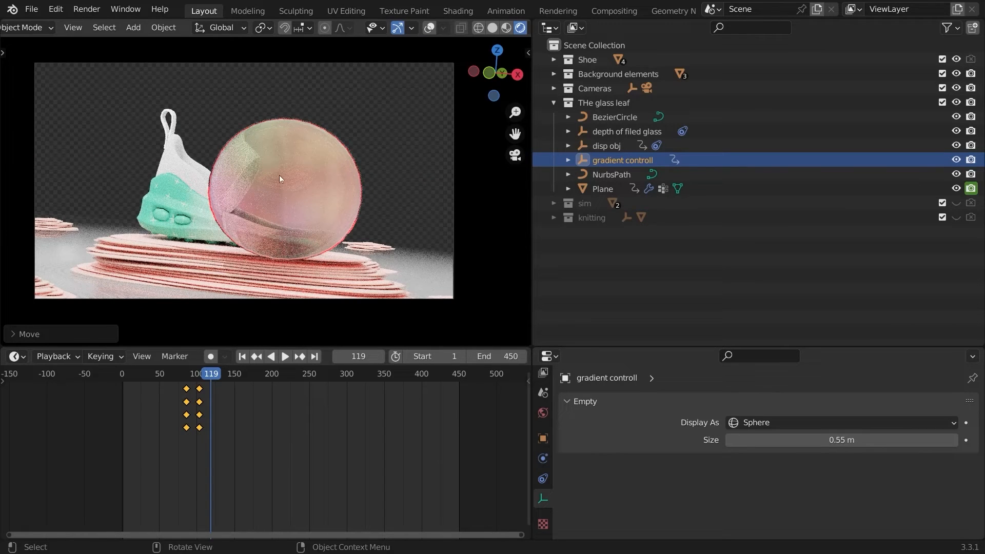
pyautogui.press('i')
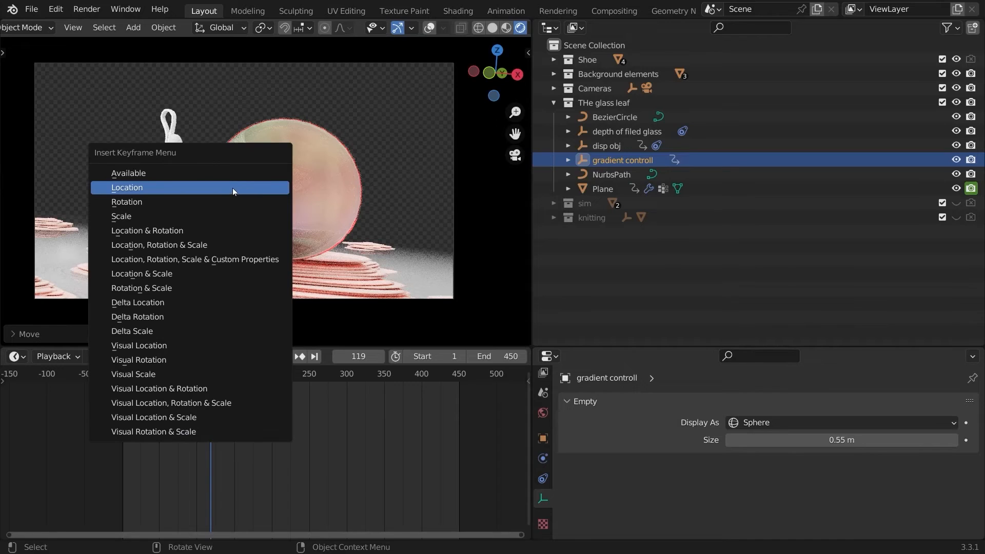
pyautogui.click(233, 188)
# - At frame 129, move the gradient controll empty along X until the toe shows behind the glass and keyframe its location
pyautogui.press('space')
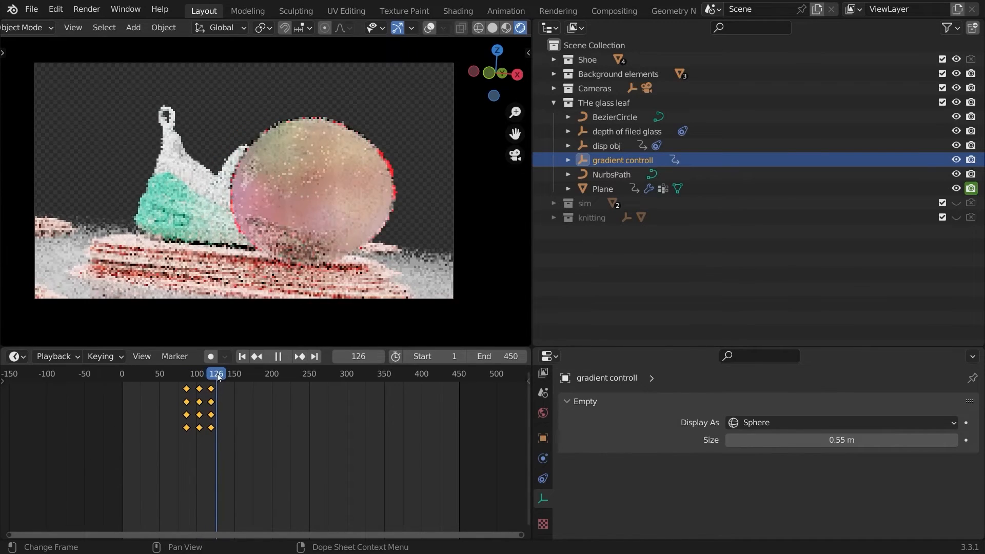
pyautogui.press('space')
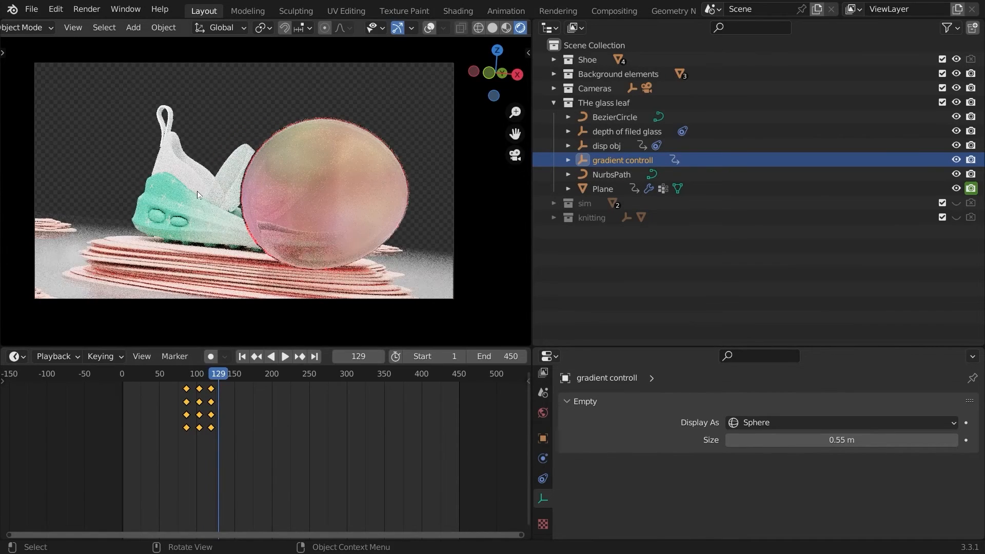
pyautogui.press('g')
pyautogui.press('x')
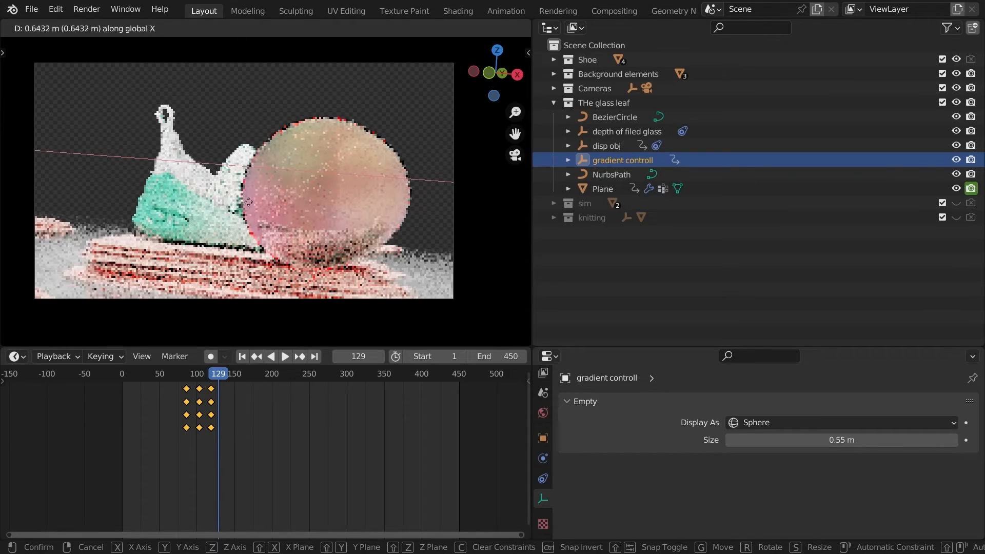
pyautogui.click(237, 152)
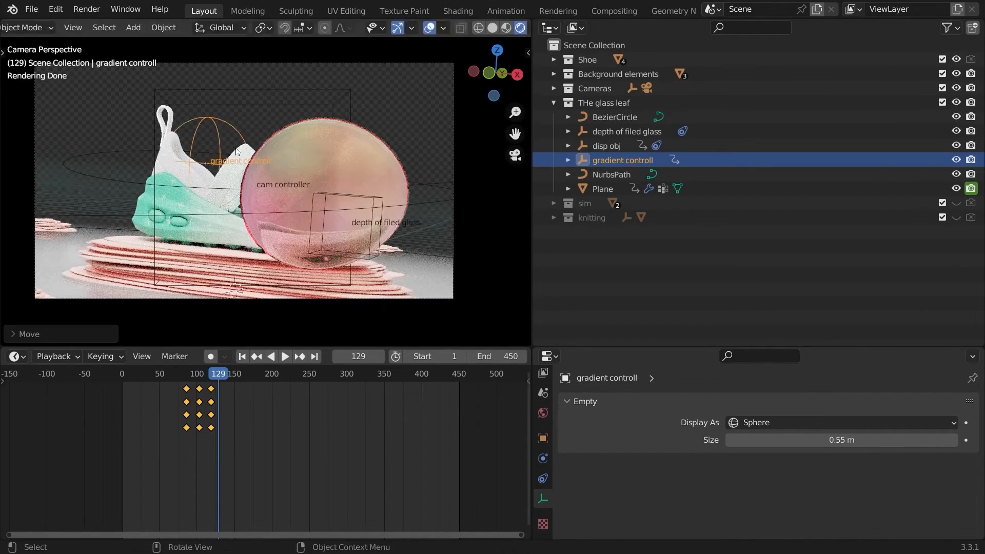
pyautogui.press('g')
pyautogui.press('x')
pyautogui.click(246, 149)
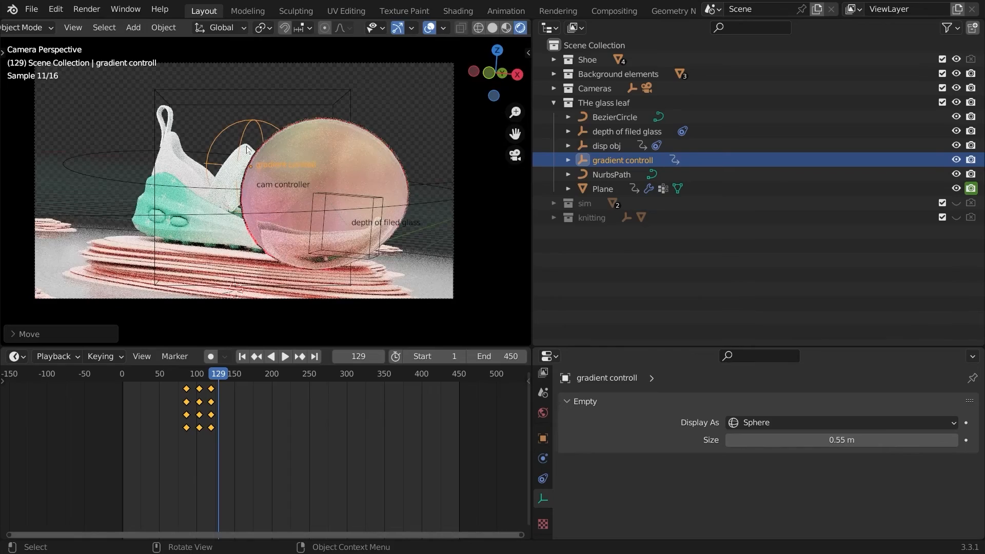
pyautogui.press('g')
pyautogui.press('x')
pyautogui.click(250, 155)
pyautogui.press('i')
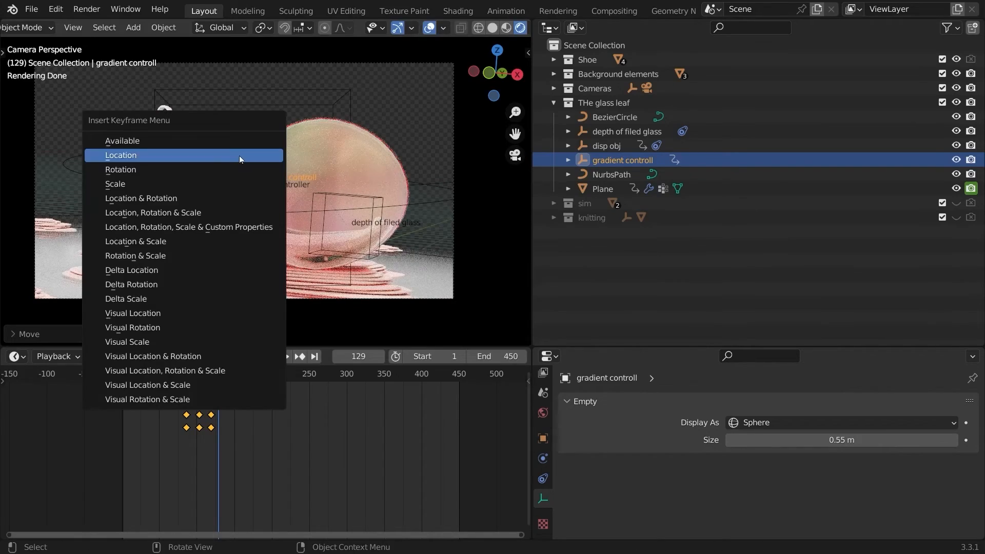
pyautogui.click(240, 158)
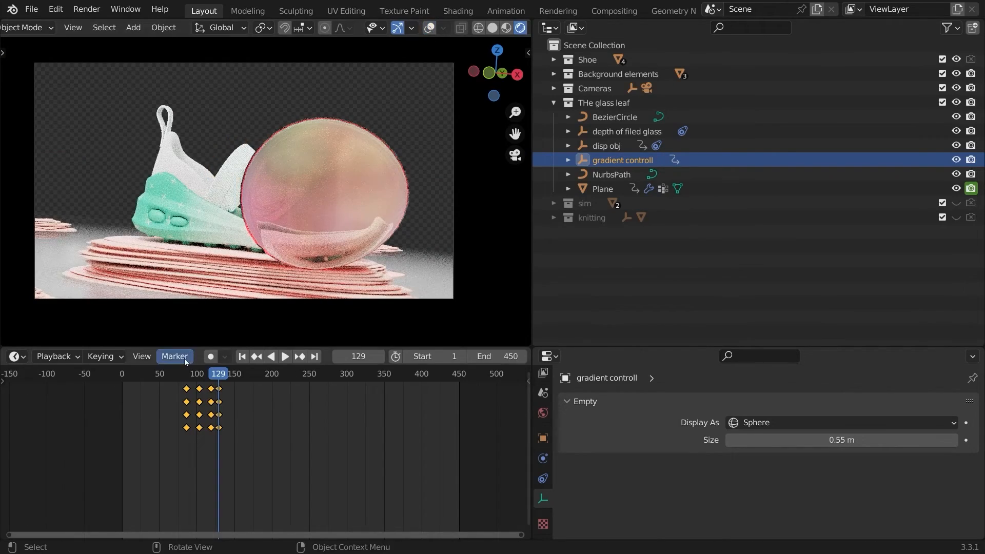
# - Play back the shoe reveal from around frame 86 and stop at frame 120
pyautogui.click(171, 390)
pyautogui.press('space')
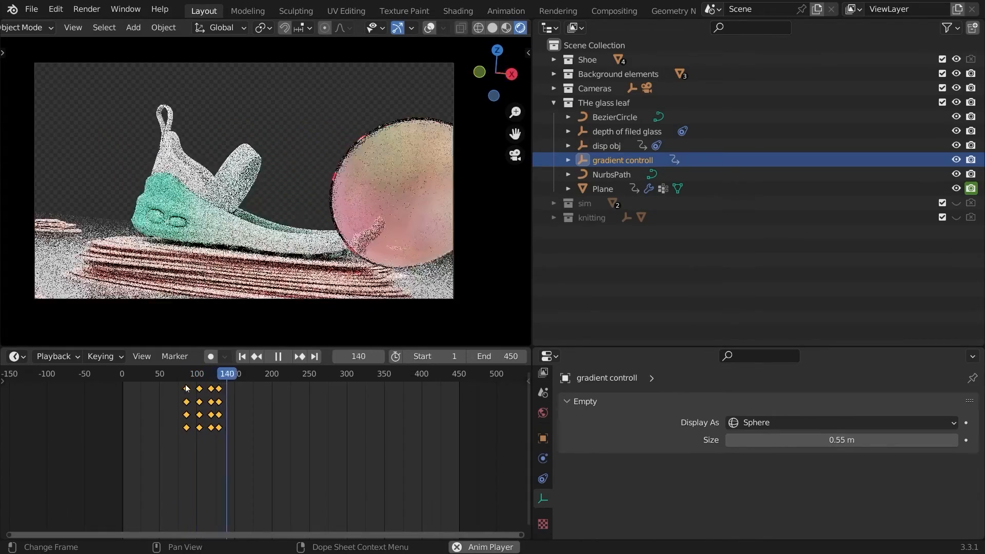
pyautogui.press('space')
pyautogui.moveTo(191, 377); pyautogui.dragTo(181, 376)
pyautogui.press('space')
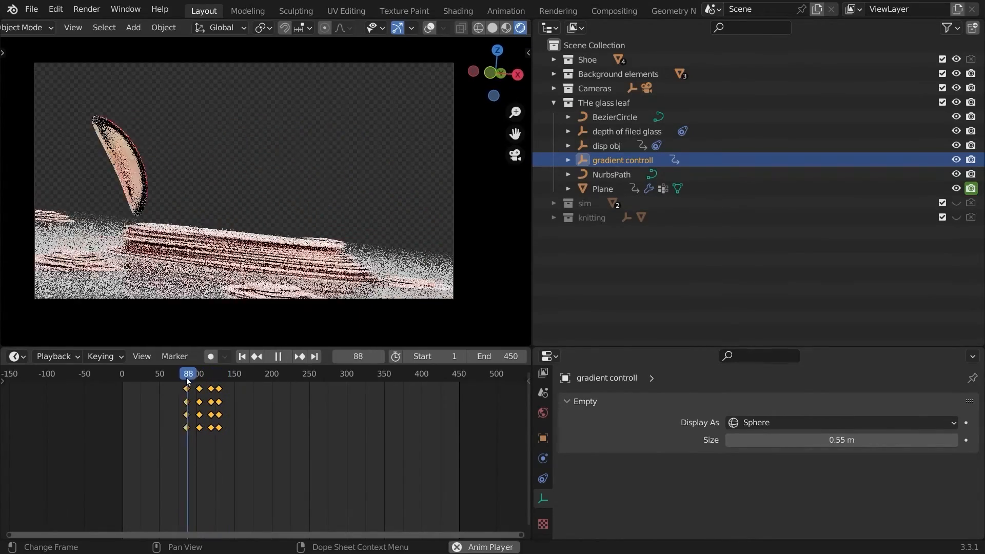
pyautogui.press('space')
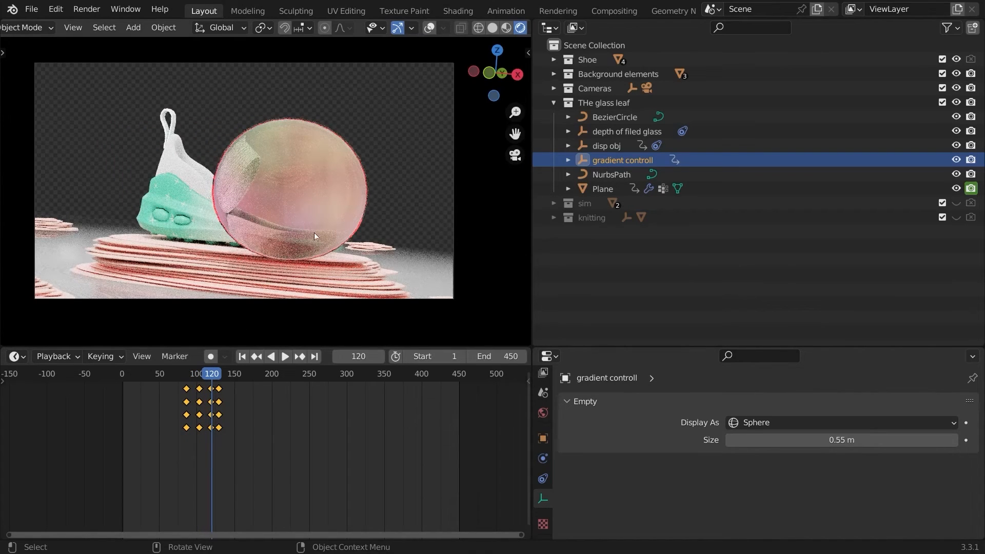
# - Nudge the gradient controll empty along X at frame 120 and keyframe its location
pyautogui.press('g')
pyautogui.press('x')
pyautogui.click(299, 226)
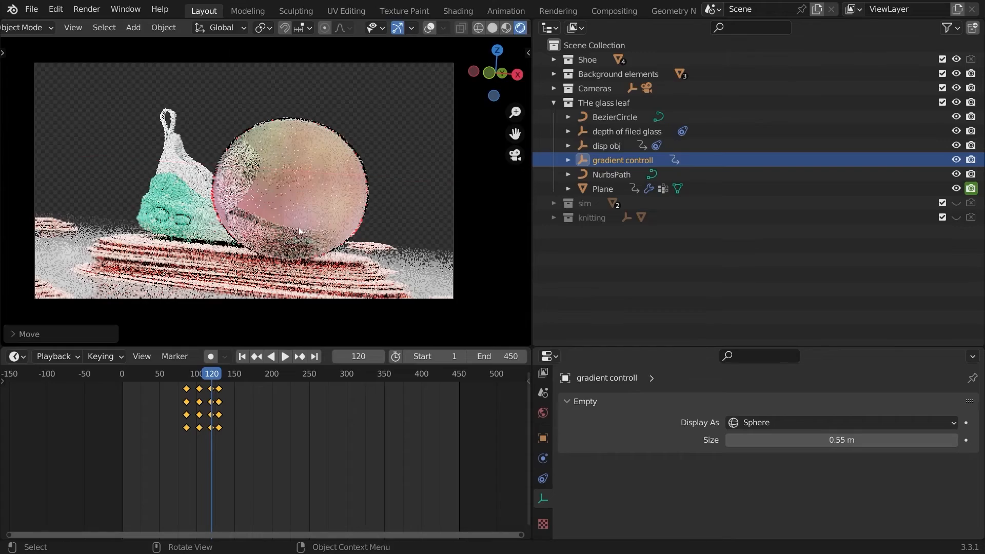
pyautogui.press('i')
pyautogui.click(235, 299)
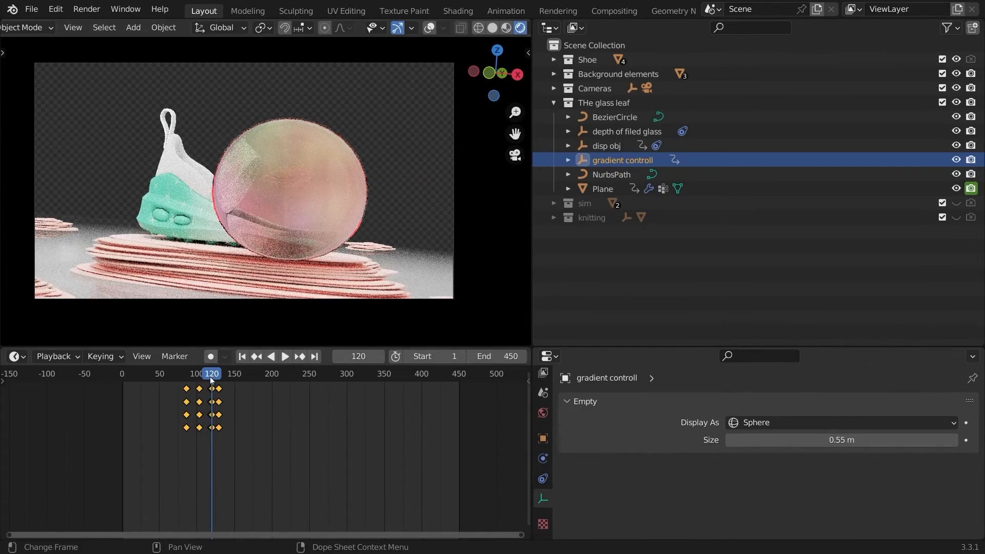
# - Review the reveal animation from around frame 86 and stop at frame 132
pyautogui.moveTo(214, 376); pyautogui.dragTo(186, 376)
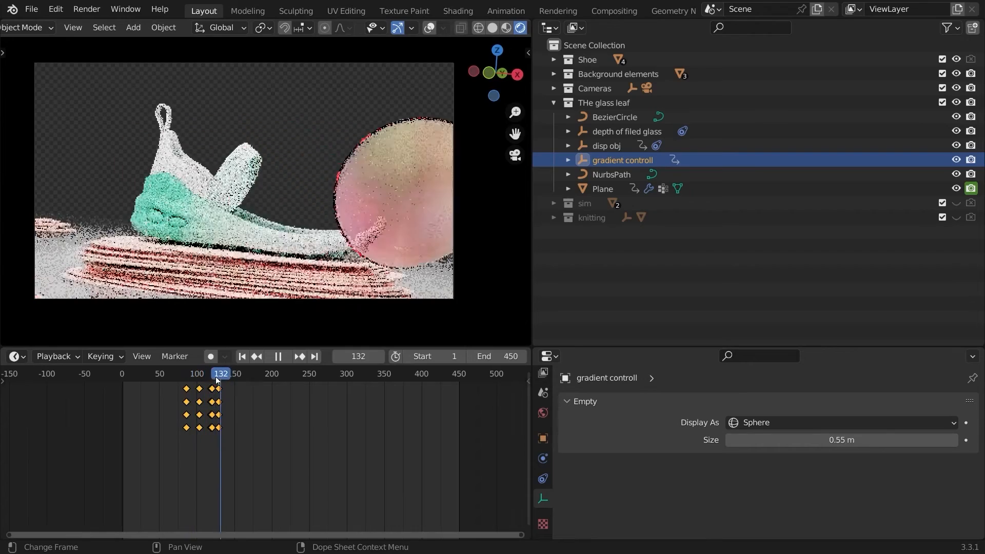
pyautogui.click(185, 375)
pyautogui.scroll(4, 549, 450)
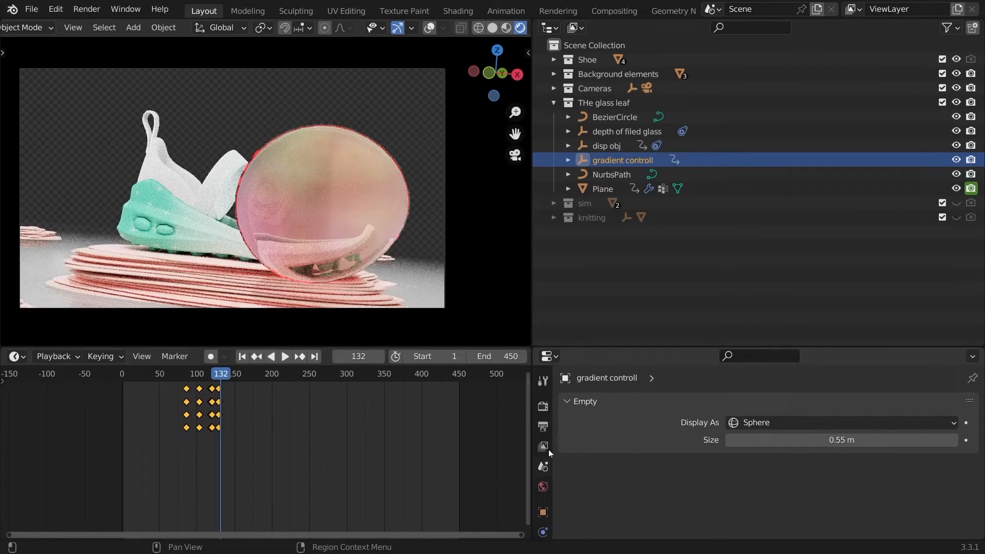
# - Check the glass leaf with Simplify off and leave Simplify enabled in the render settings
pyautogui.click(549, 404)
pyautogui.scroll(-8, 560, 428)
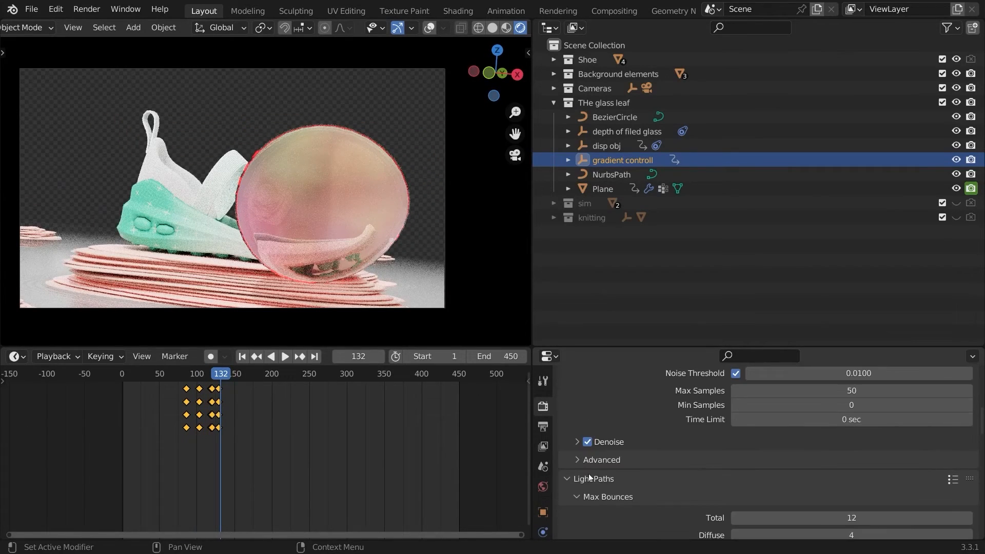
pyautogui.scroll(-10, 590, 477)
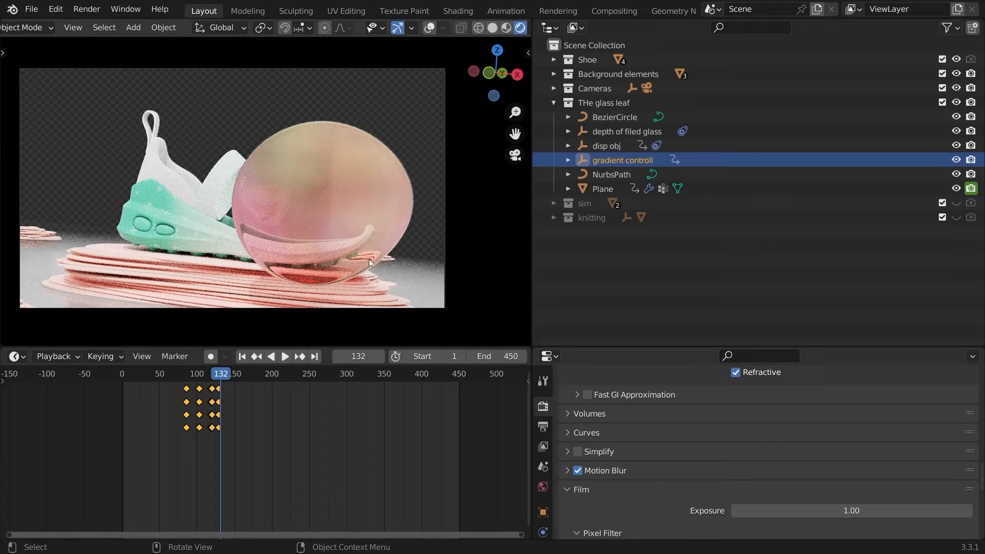
pyautogui.click(577, 453)
pyautogui.scroll(5, 578, 431)
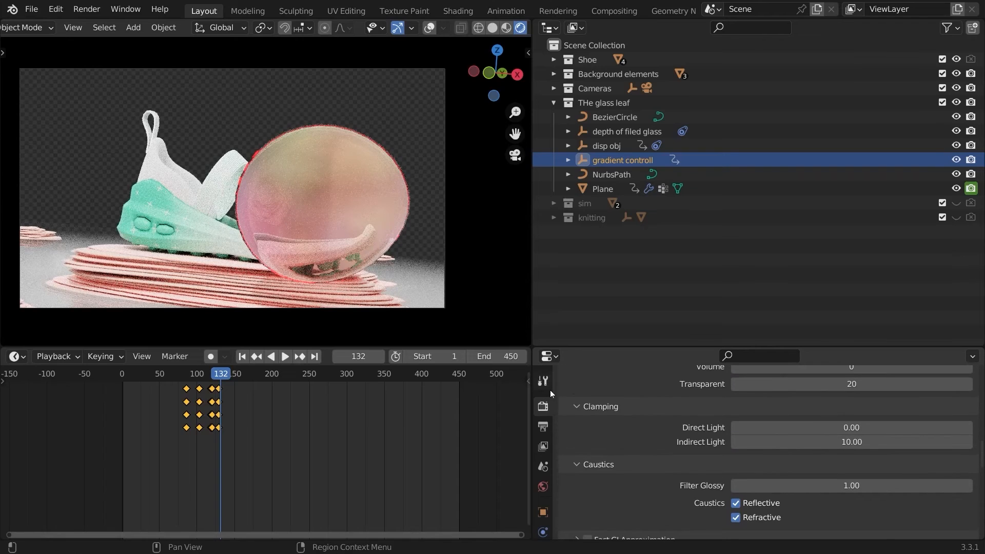
# - Check the output resolution and frame rate, and return to the render settings
pyautogui.click(543, 426)
pyautogui.scroll(5, 622, 401)
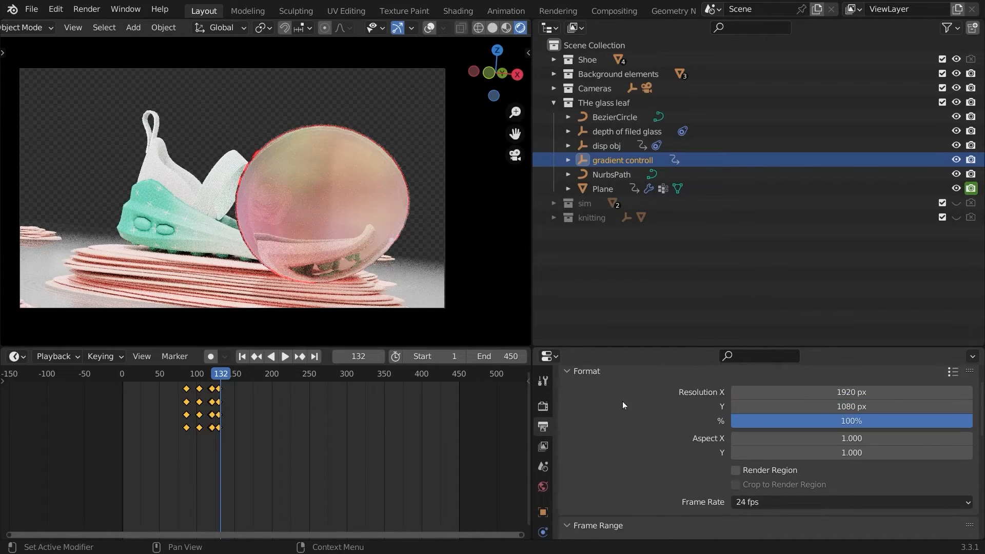
pyautogui.scroll(2, 618, 413)
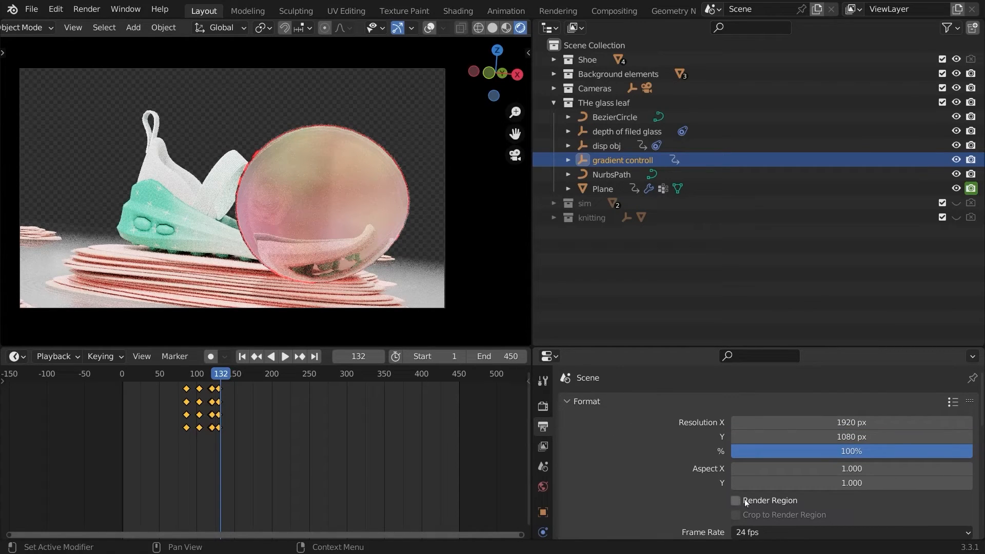
pyautogui.click(543, 406)
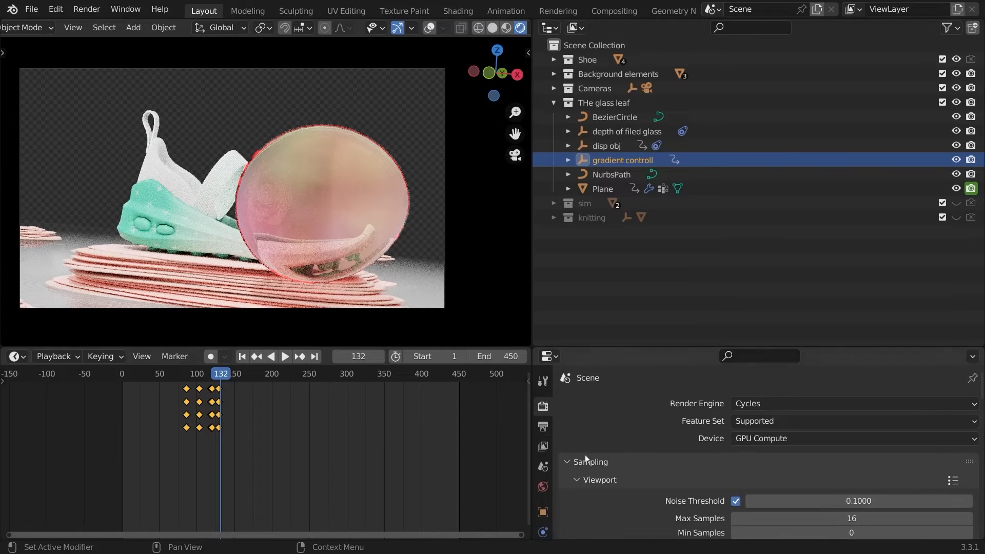
# - Save the file, go to frame 140, and show the viewport overlays
pyautogui.hotkey('ctrl', 's')
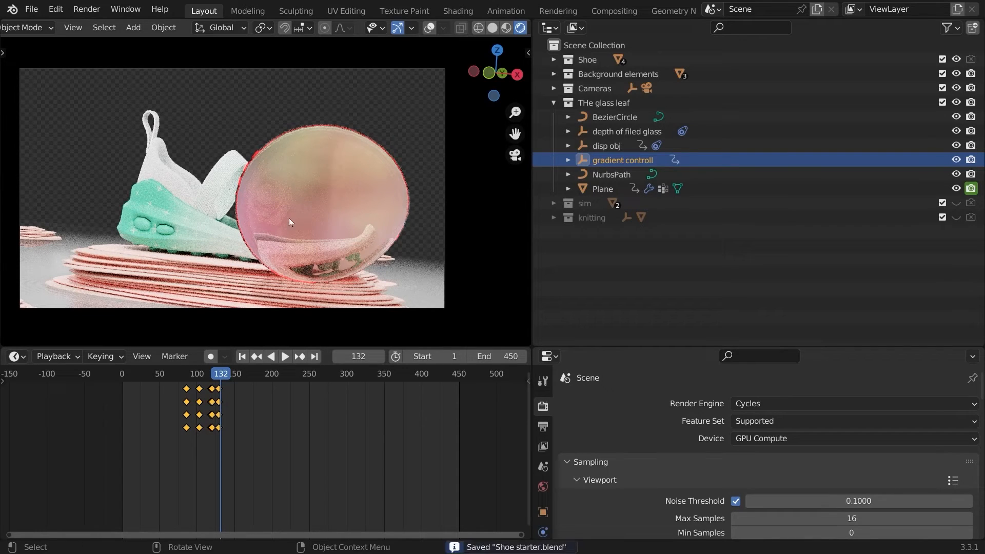
pyautogui.press('space')
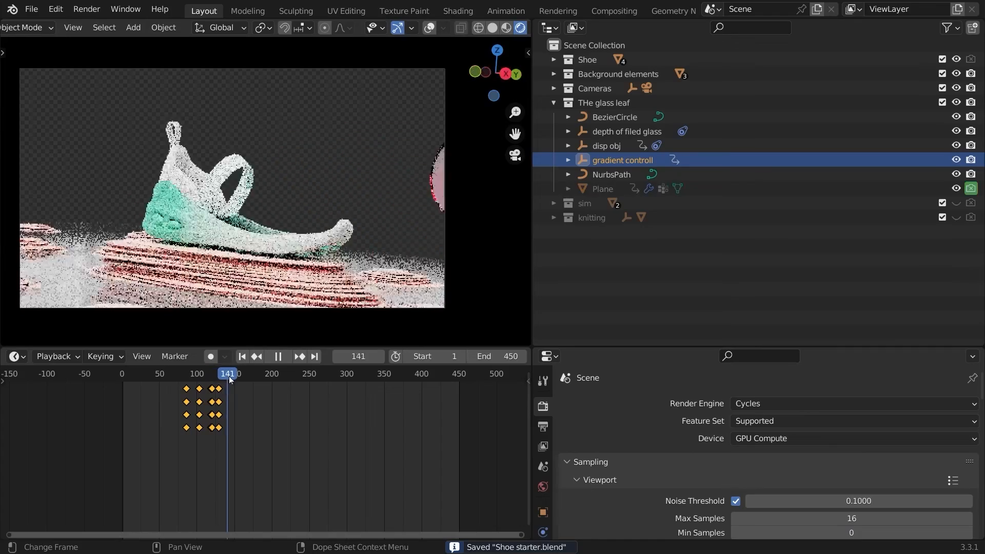
pyautogui.moveTo(229, 380); pyautogui.dragTo(226, 380)
pyautogui.click(430, 28)
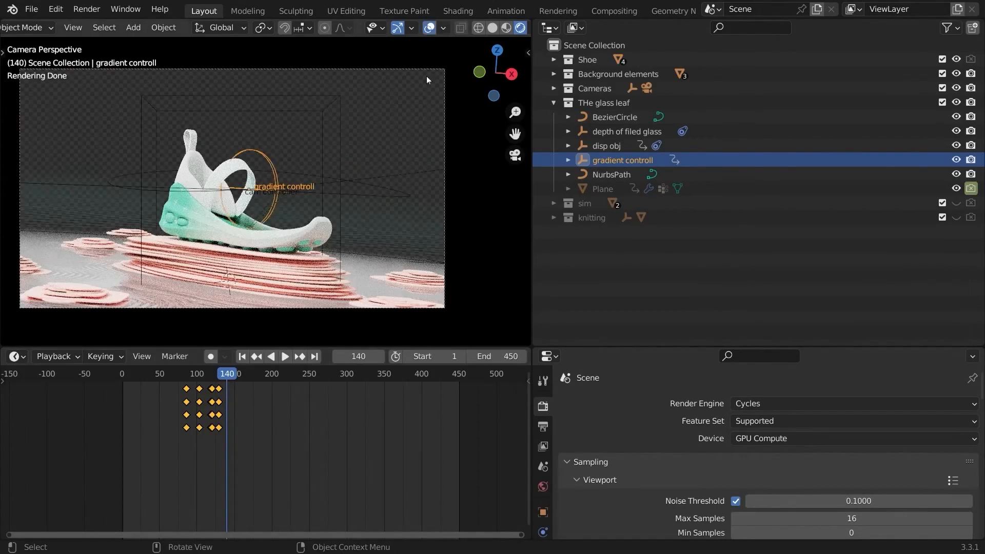
pyautogui.scroll(1, 410, 176)
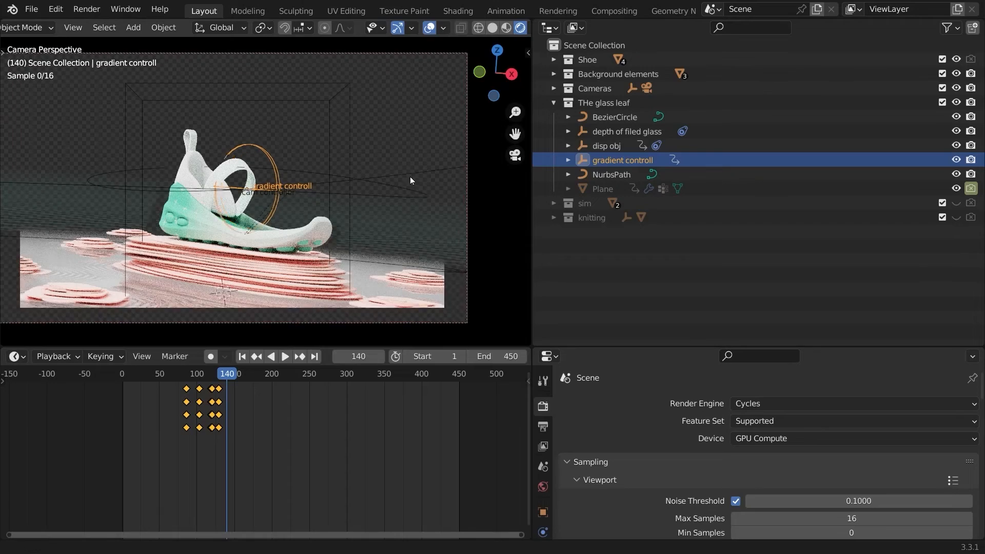
# - Make the sim collection visible in the viewport and in renders, and select its SIM object
pyautogui.click(956, 204)
pyautogui.click(554, 203)
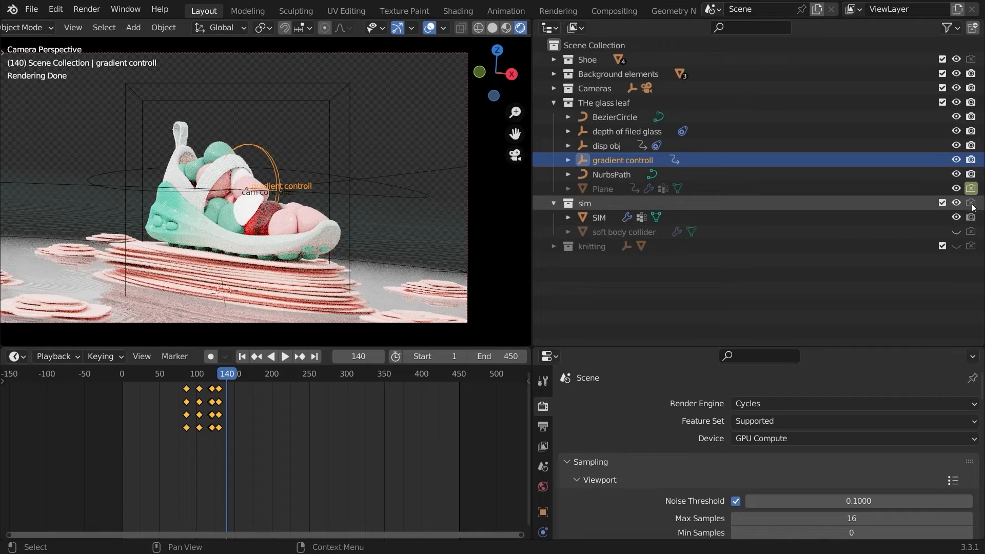
pyautogui.click(597, 220)
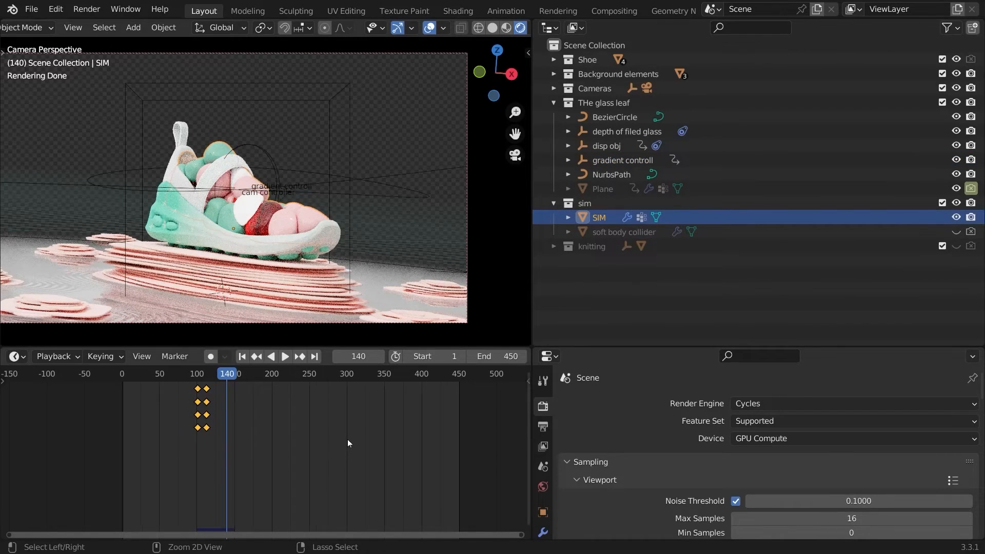
# - Move all of the SIM object's keyframes 39 frames later so the first ones sit at frame 140
pyautogui.scroll(5, 345, 435)
pyautogui.scroll(4, 278, 405)
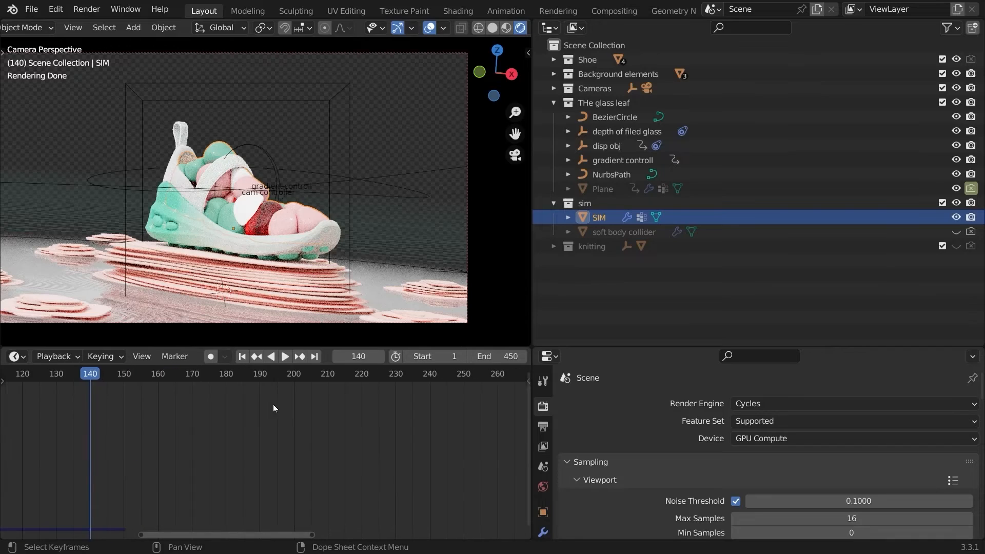
pyautogui.moveTo(271, 410); pyautogui.dragTo(337, 420, button='middle')
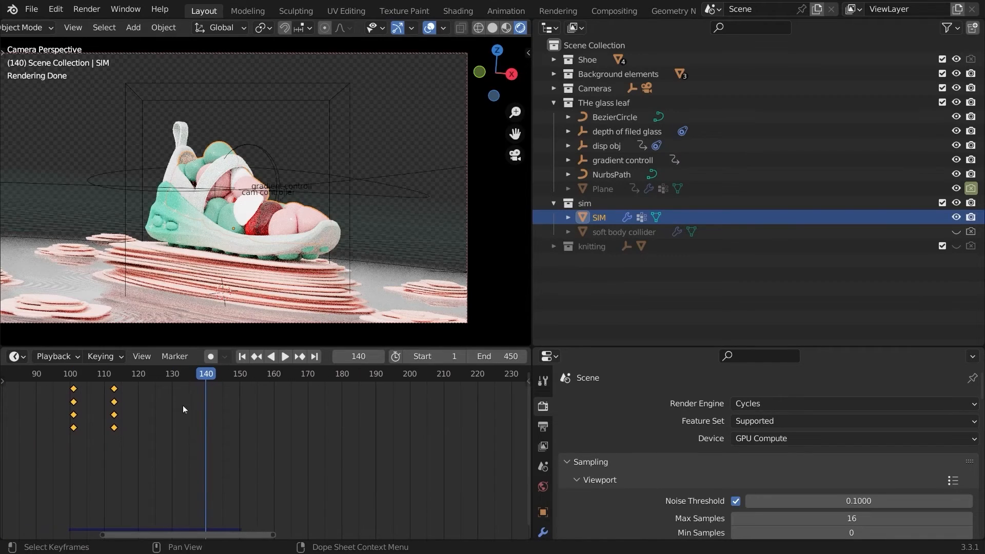
pyautogui.press('g')
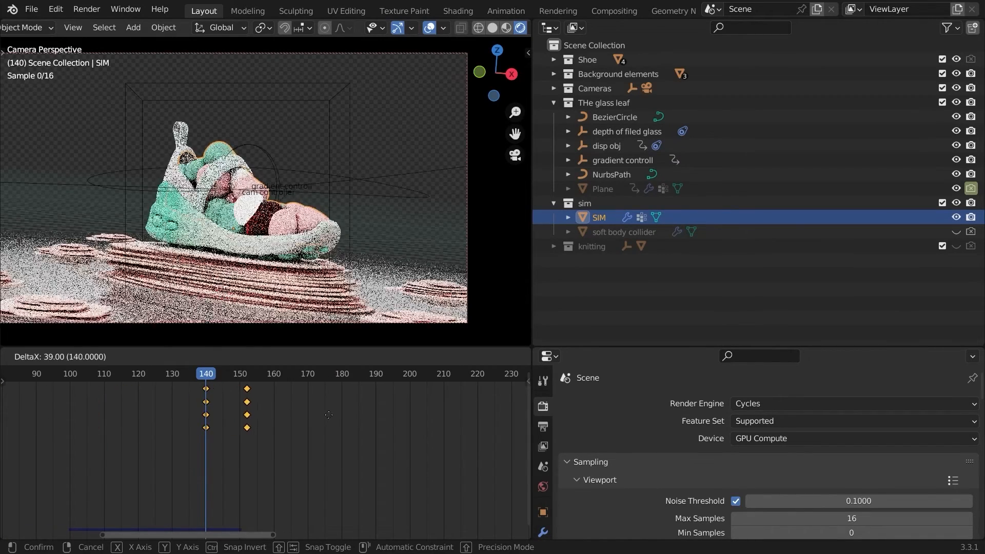
pyautogui.click(326, 414)
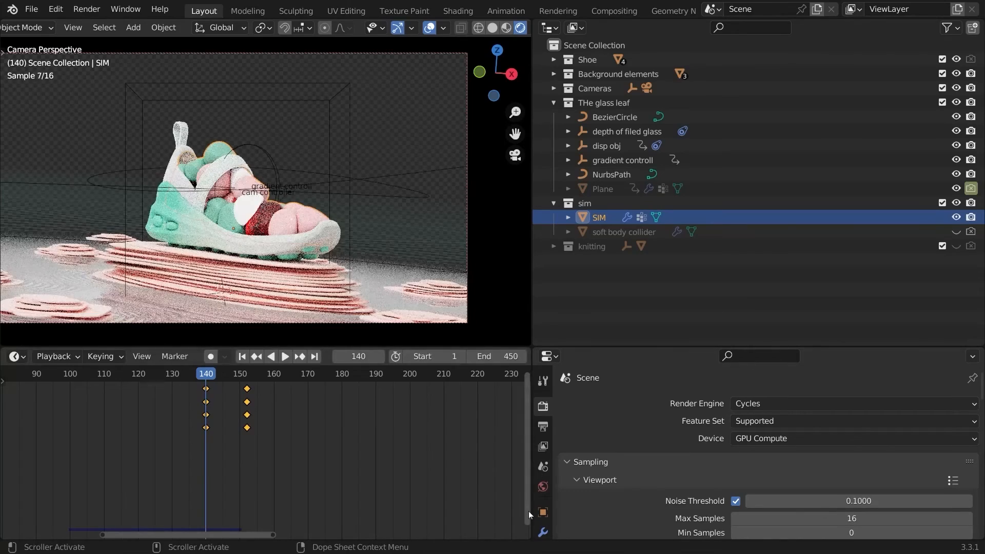
# - Set the SIM object's cloth cache to start at frame 140 and end at frame 190
pyautogui.scroll(-2, 545, 446)
pyautogui.click(545, 450)
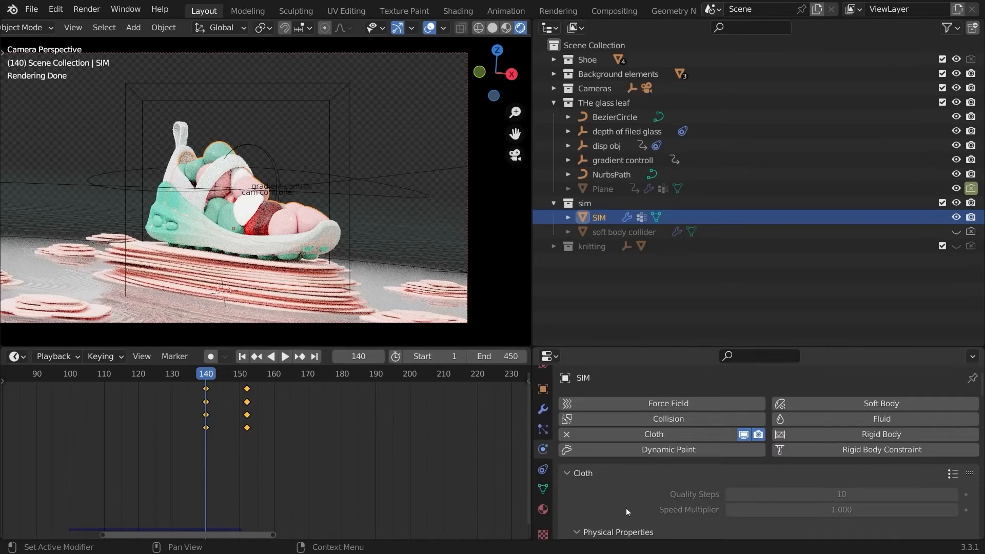
pyautogui.scroll(-3, 626, 508)
pyautogui.scroll(3, 631, 471)
pyautogui.scroll(-15, 645, 433)
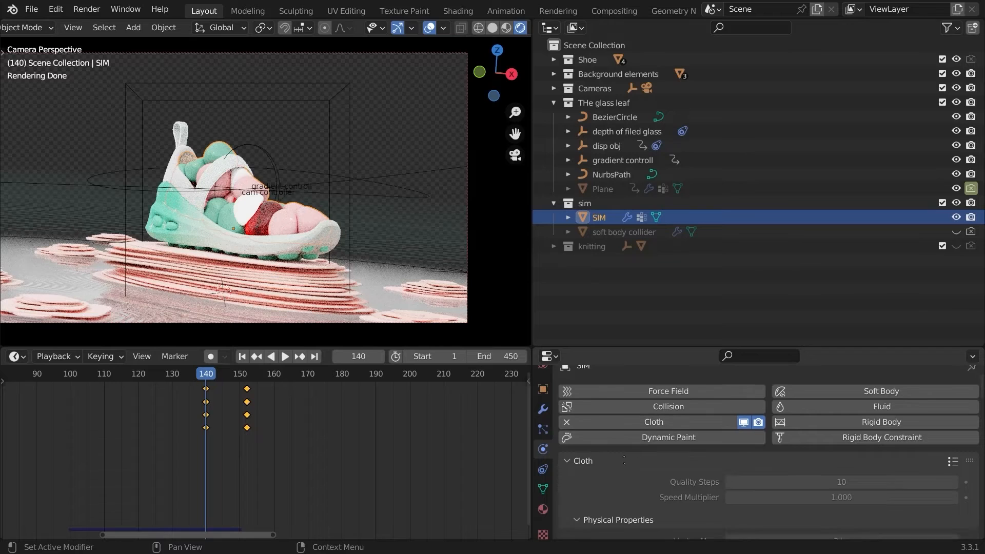
pyautogui.scroll(-10, 632, 453)
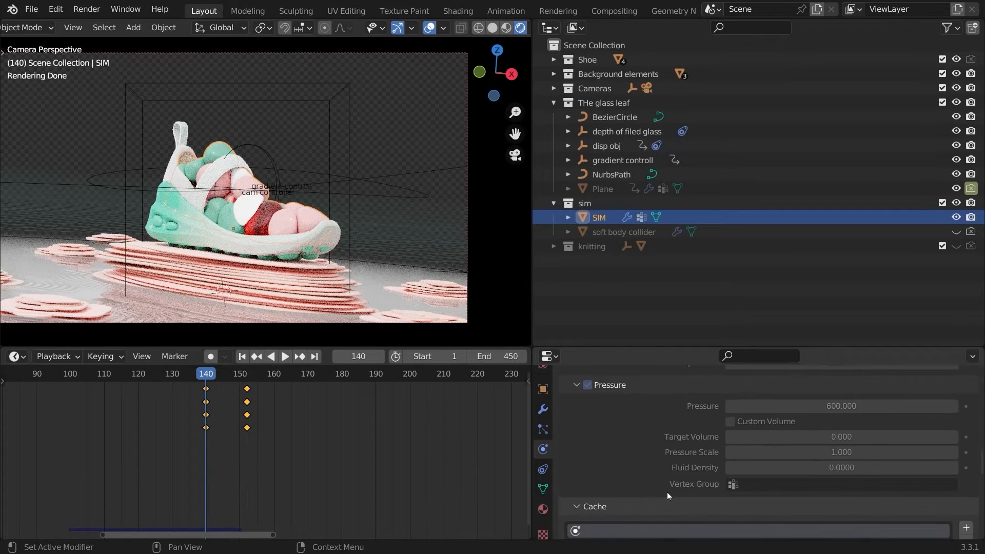
pyautogui.scroll(3, 634, 452)
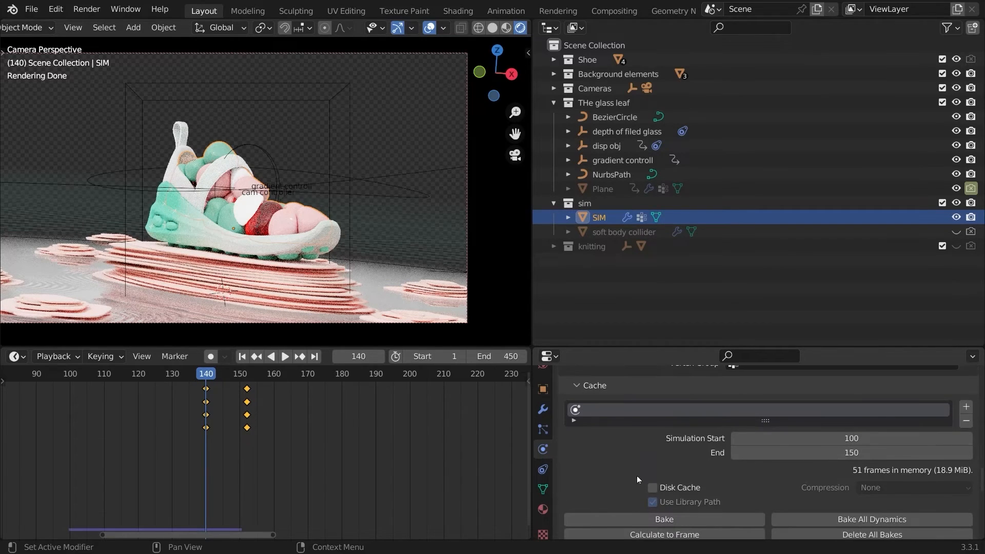
pyautogui.click(794, 438)
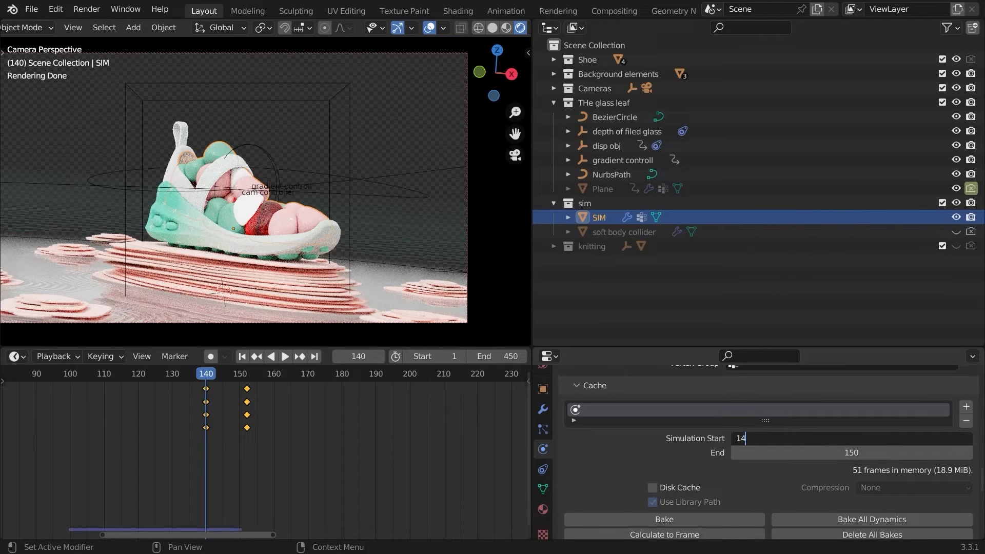
pyautogui.press('Tab')
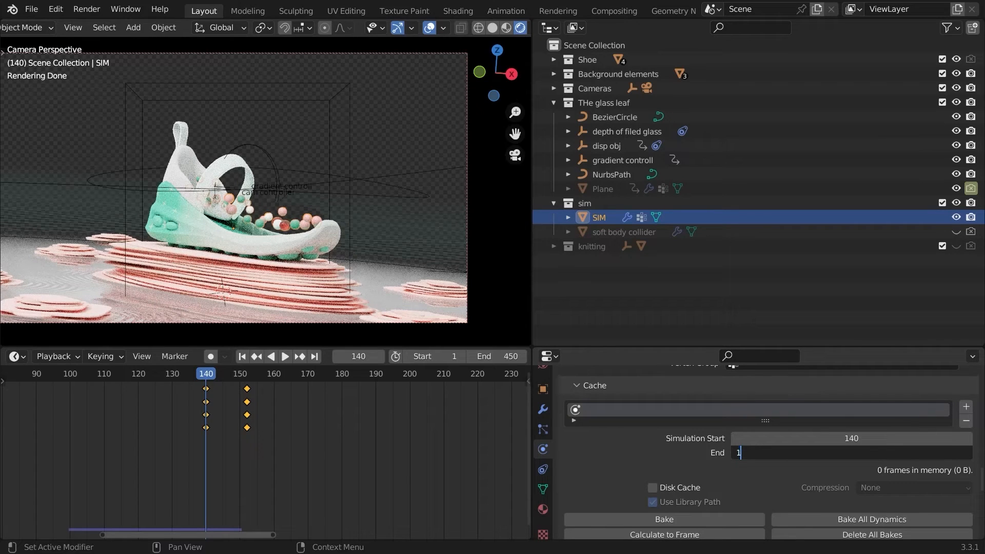
pyautogui.press('Return')
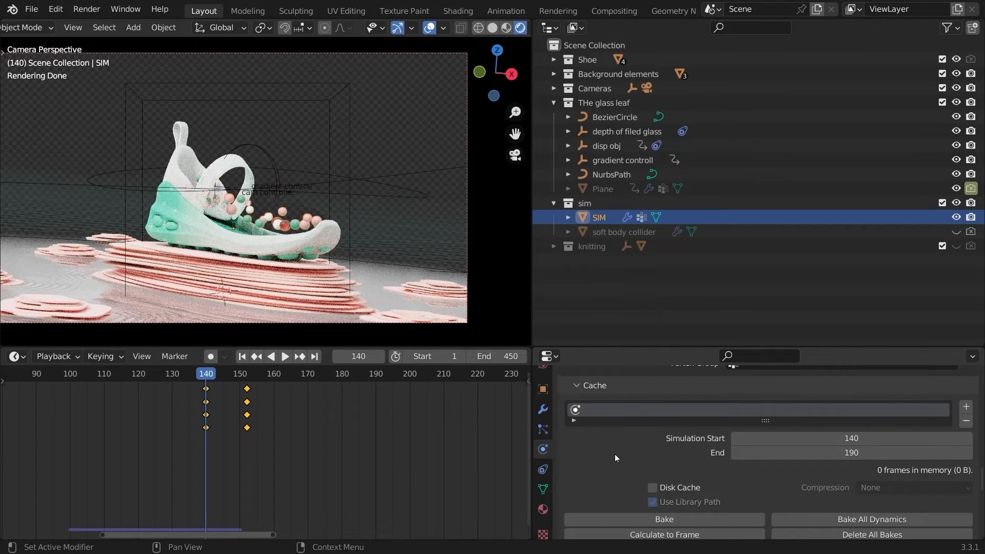
# - Hide the viewport overlays and keyframe the SIM object's viewport and render visibility as enabled at frame 140
pyautogui.click(430, 29)
pyautogui.scroll(3, 590, 421)
pyautogui.click(543, 389)
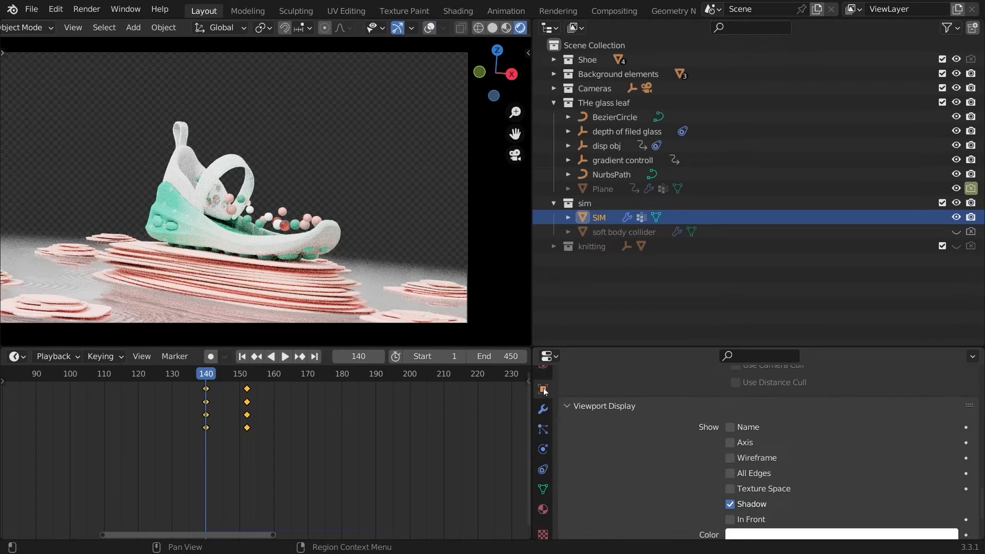
pyautogui.scroll(10, 615, 456)
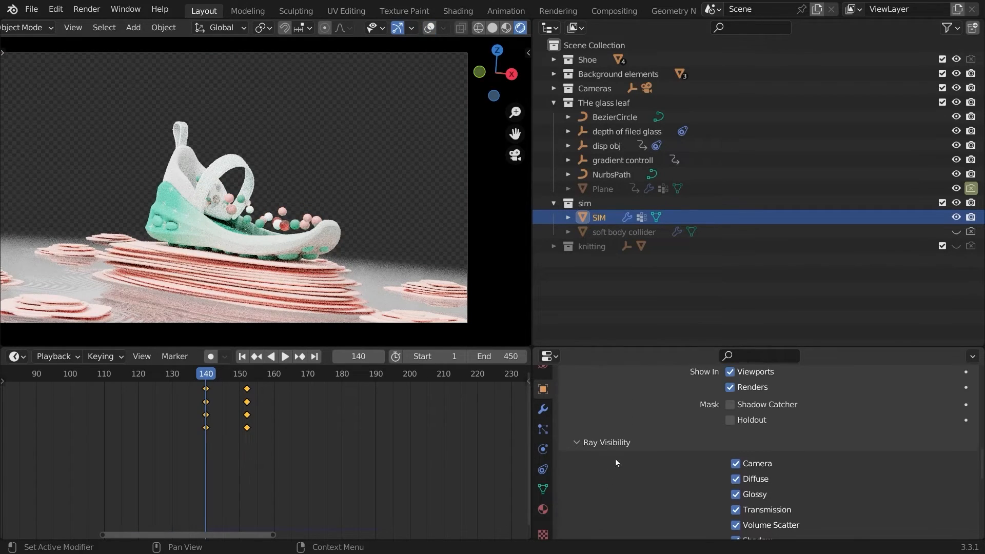
pyautogui.scroll(-2, 621, 456)
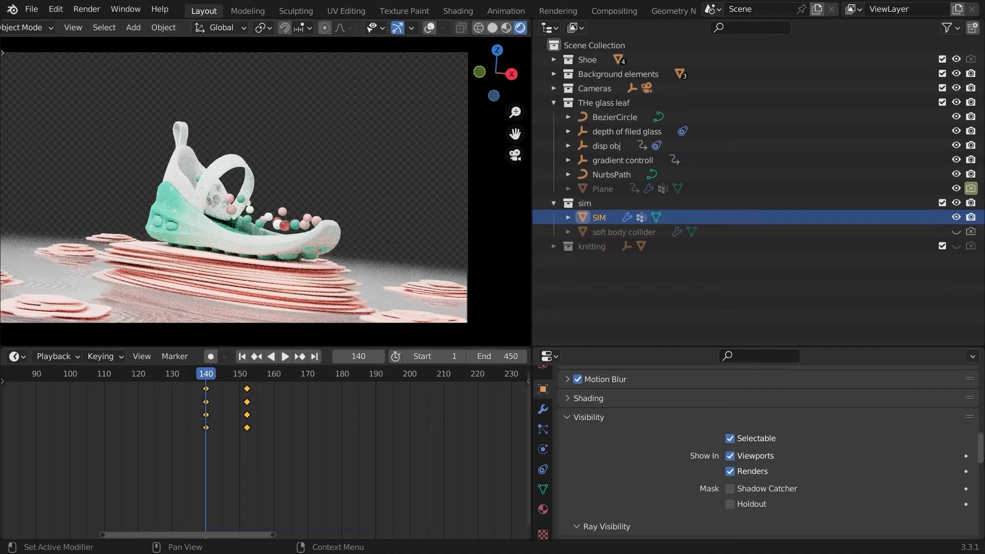
pyautogui.click(966, 456)
pyautogui.click(966, 472)
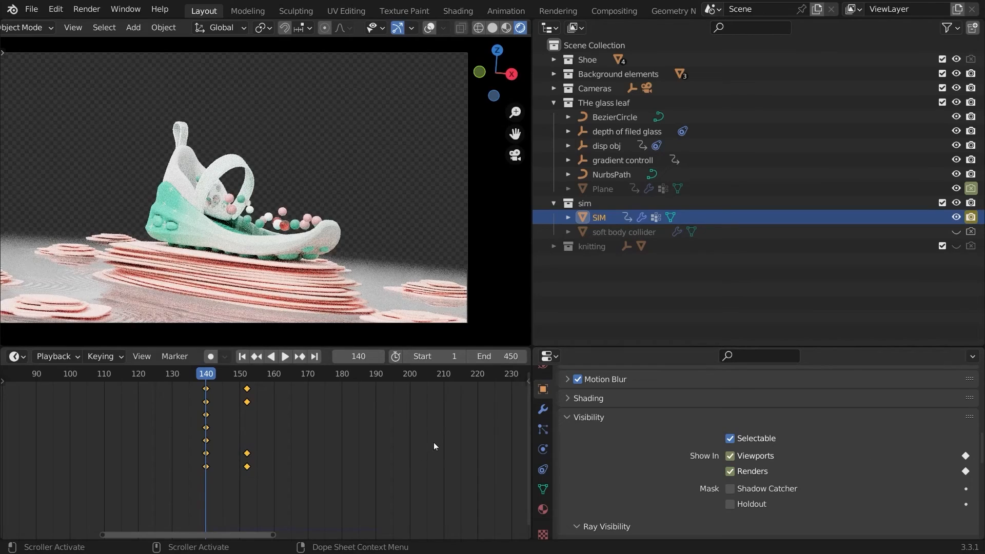
# - Keyframe the SIM object's viewport and render visibility as disabled at frame 139, and bake its cloth simulation
pyautogui.press('Left')
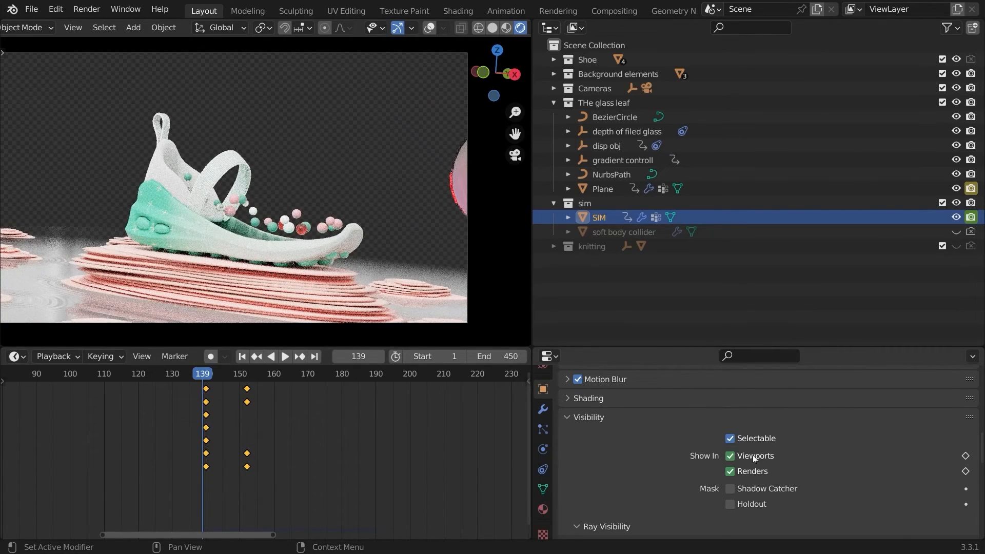
pyautogui.moveTo(730, 456); pyautogui.dragTo(730, 471)
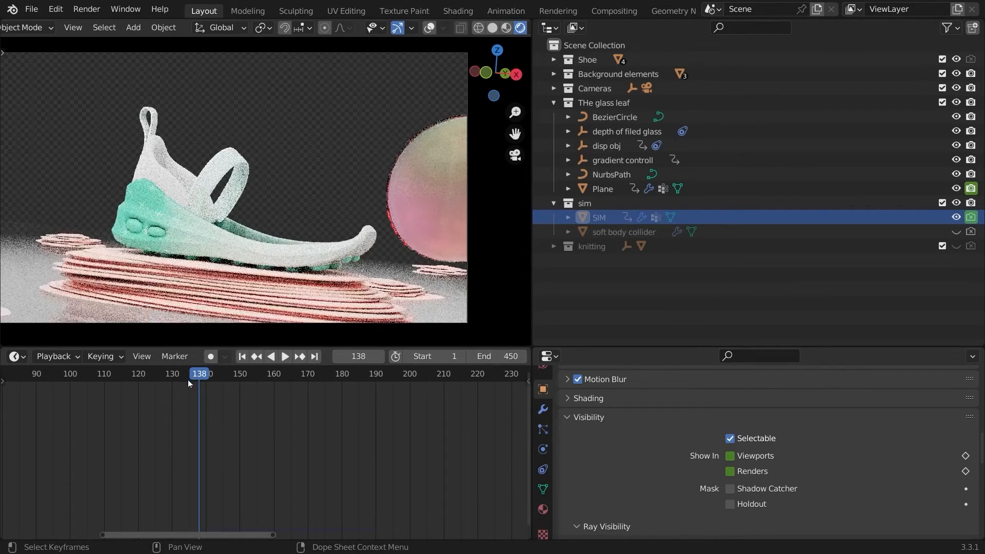
pyautogui.press('space')
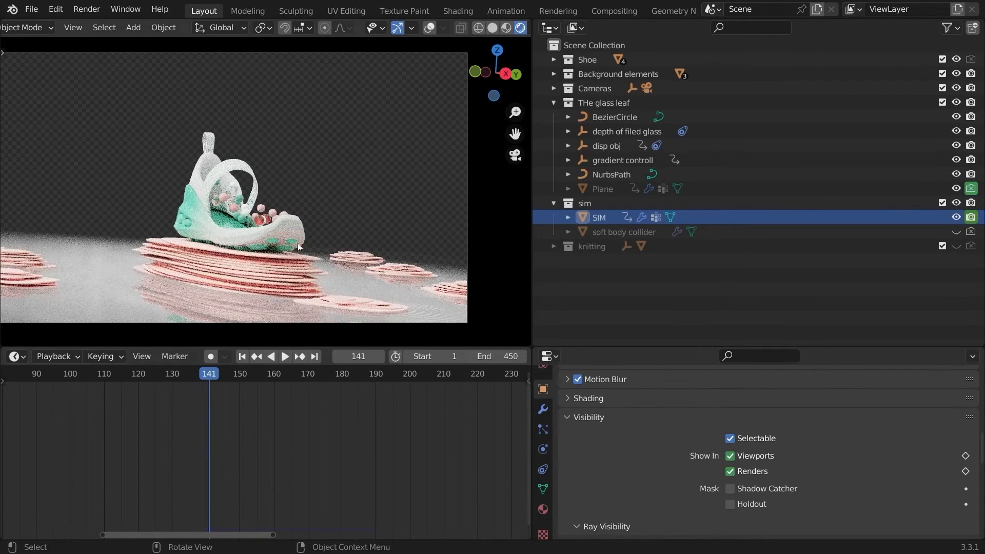
pyautogui.click(542, 446)
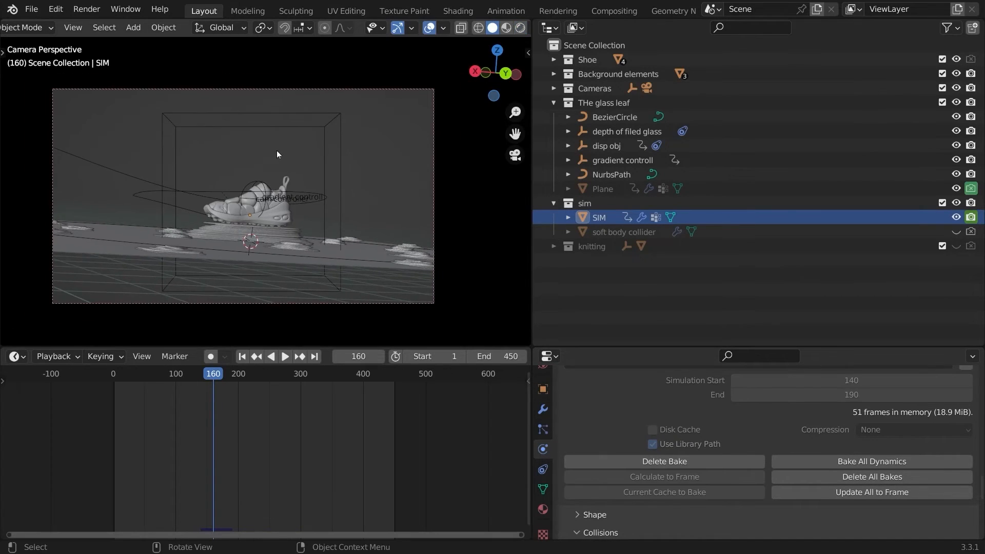
# - Select the cam controller and the shoe sole, and move their keyframes from frame 160 onward 30 frames later
pyautogui.click(337, 187)
pyautogui.keyDown('ctrl'); pyautogui.moveTo(339, 159); pyautogui.dragTo(307, 245, button='middle'); pyautogui.keyUp('ctrl')
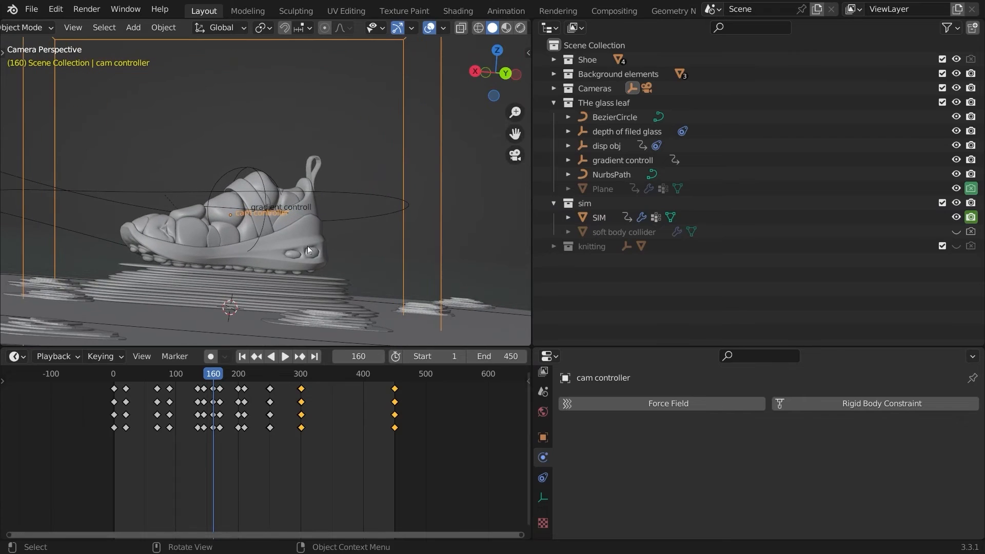
pyautogui.keyDown('shift'); pyautogui.click(314, 231); pyautogui.keyUp('shift')
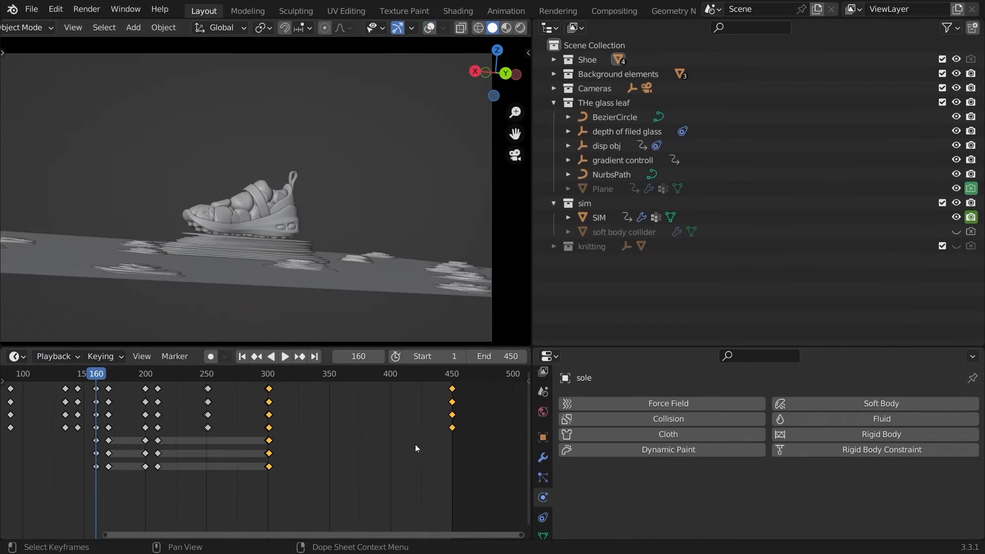
pyautogui.keyDown('ctrl'); pyautogui.moveTo(472, 456); pyautogui.dragTo(442, 473, button='middle'); pyautogui.keyUp('ctrl')
pyautogui.moveTo(442, 473); pyautogui.dragTo(177, 377)
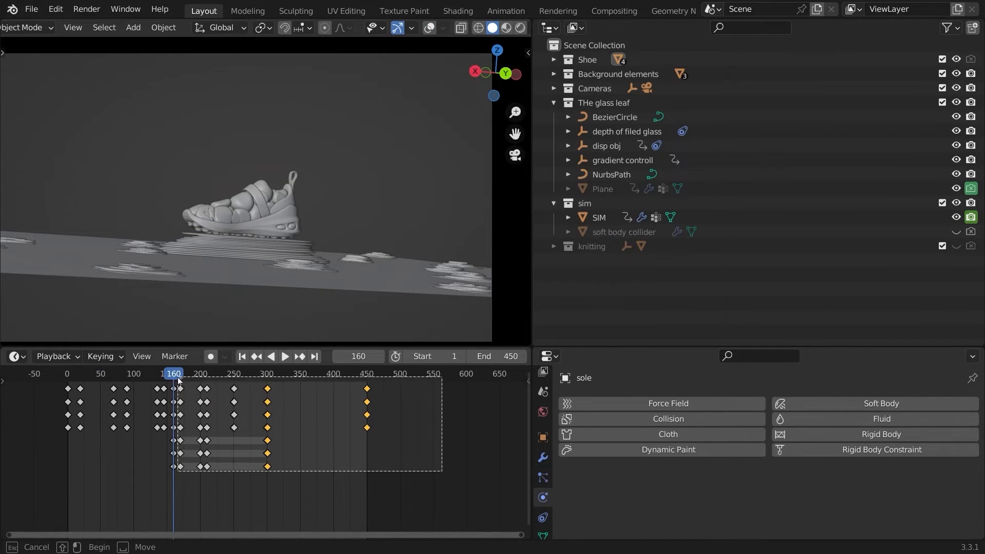
pyautogui.keyDown('ctrl'); pyautogui.moveTo(277, 405); pyautogui.dragTo(317, 410, button='middle'); pyautogui.keyUp('ctrl')
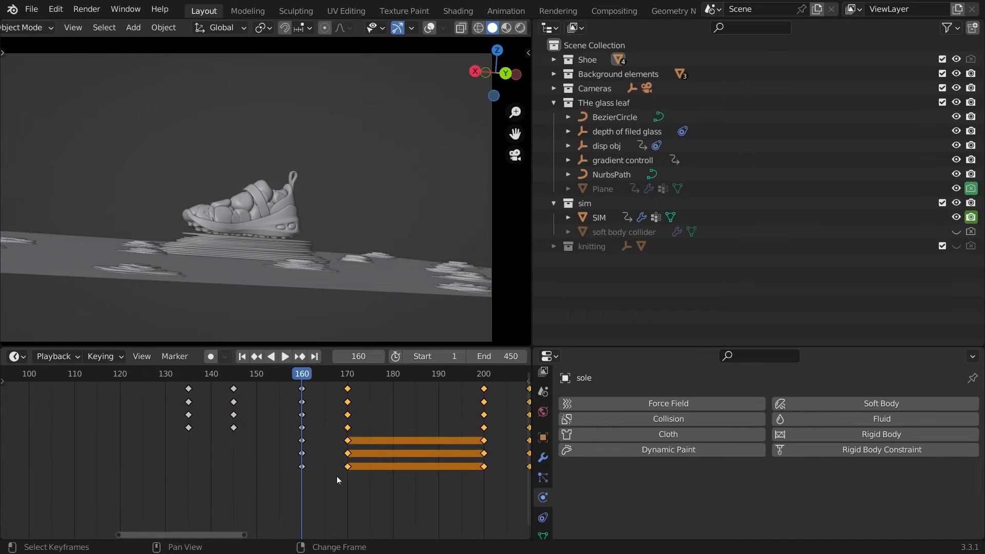
pyautogui.keyDown('shift'); pyautogui.moveTo(337, 480); pyautogui.dragTo(287, 367); pyautogui.keyUp('shift')
pyautogui.keyDown('ctrl'); pyautogui.moveTo(338, 391); pyautogui.dragTo(312, 396, button='middle'); pyautogui.keyUp('ctrl')
pyautogui.moveTo(380, 399); pyautogui.dragTo(309, 402, button='middle')
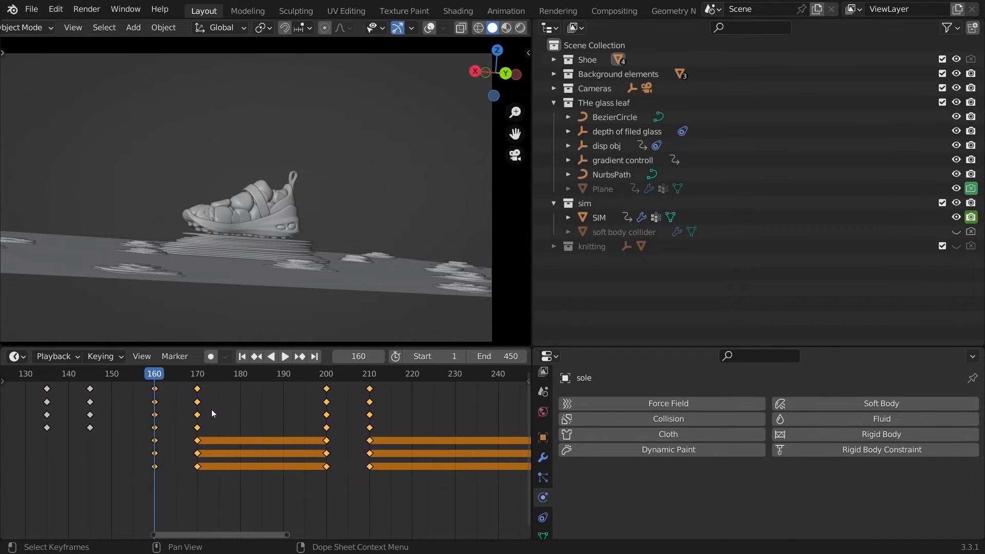
pyautogui.moveTo(201, 410); pyautogui.dragTo(359, 418)
# - Move the last camera keyframes 30 frames earlier, back to frame 450
pyautogui.scroll(-10, 441, 462)
pyautogui.moveTo(450, 466); pyautogui.dragTo(393, 376)
pyautogui.press('g')
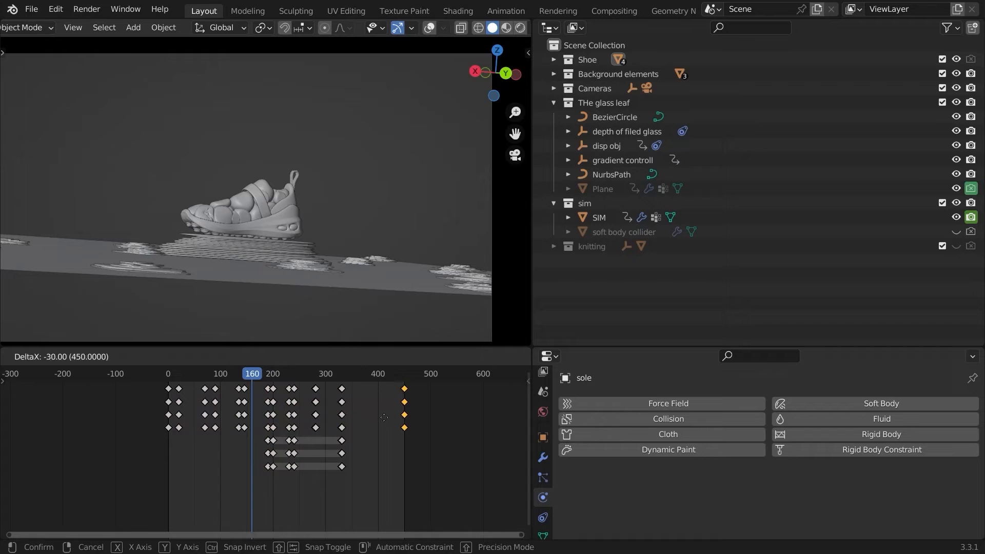
pyautogui.click(383, 417)
# - Play the animation through the camera from about frame 120, and replay it from about frame 145
pyautogui.scroll(4, 383, 417)
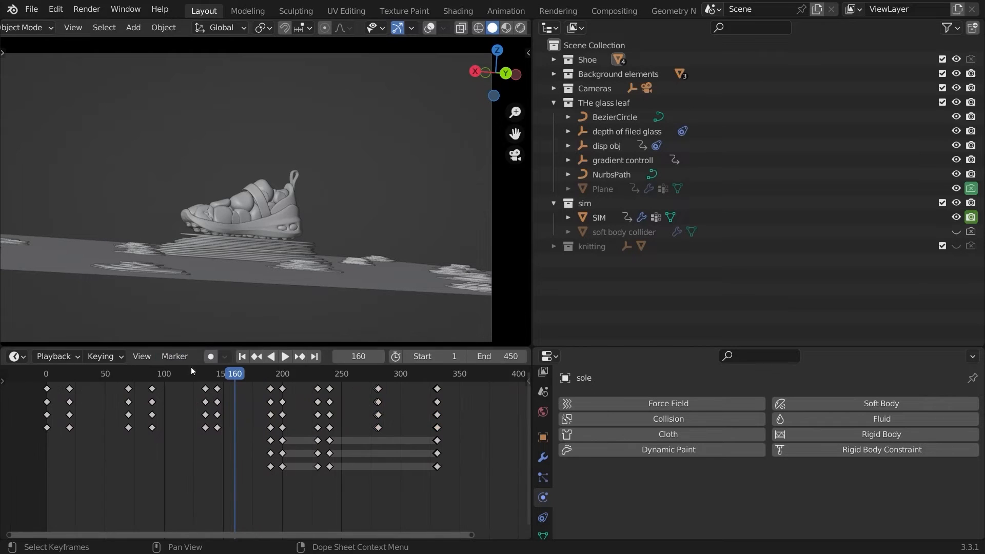
pyautogui.press('KP_0')
pyautogui.click(188, 374)
pyautogui.press('space')
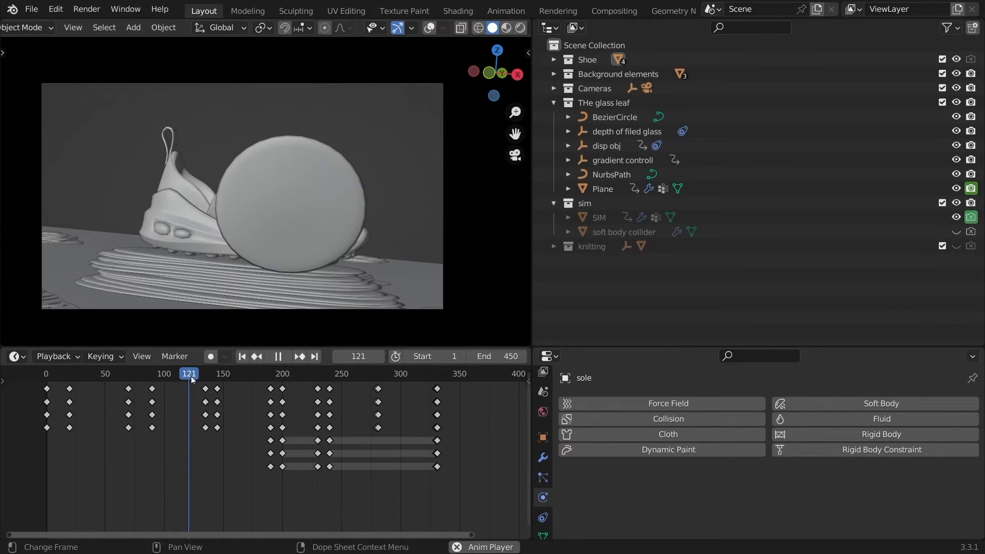
pyautogui.click(217, 374)
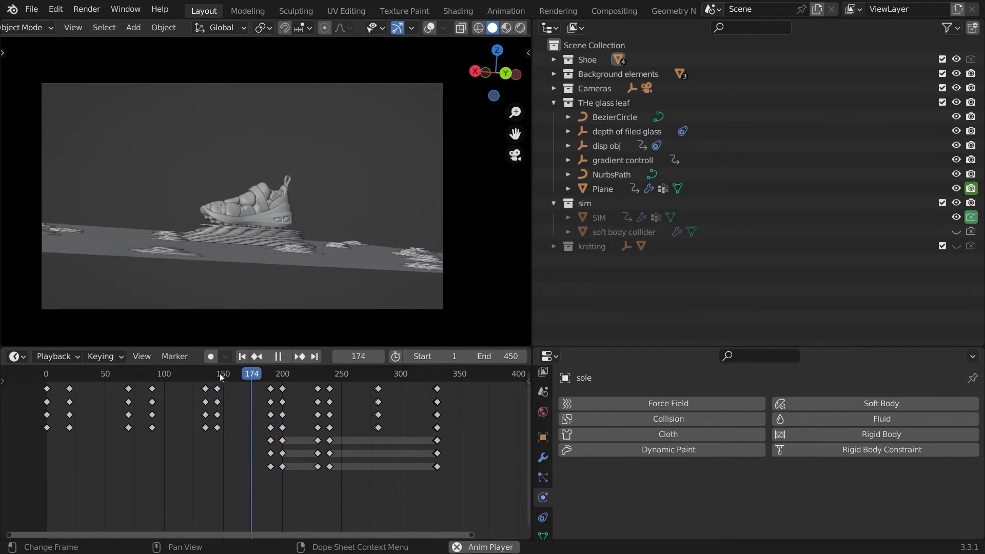
pyautogui.press('space')
# - Select the inflated SIM object inside the shoe and show the viewport overlays
pyautogui.click(254, 185)
pyautogui.click(430, 27)
pyautogui.scroll(6, 304, 199)
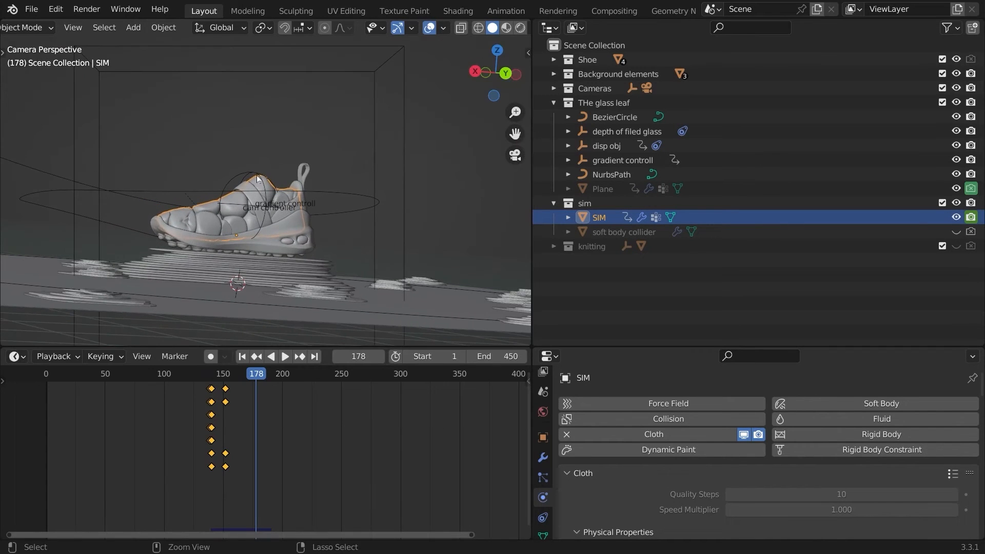
# - Save the file and go to frame 152, where the SIM object has its last keyframes
pyautogui.scroll(5, 232, 205)
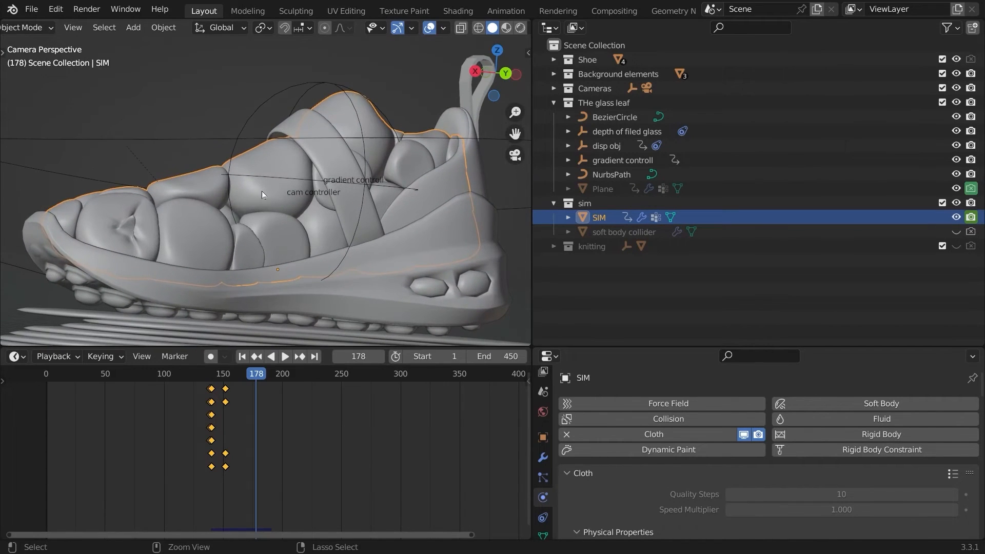
pyautogui.hotkey('ctrl', 's')
pyautogui.keyDown('ctrl'); pyautogui.moveTo(88, 398); pyautogui.dragTo(253, 401, button='middle'); pyautogui.keyUp('ctrl')
pyautogui.click(300, 374)
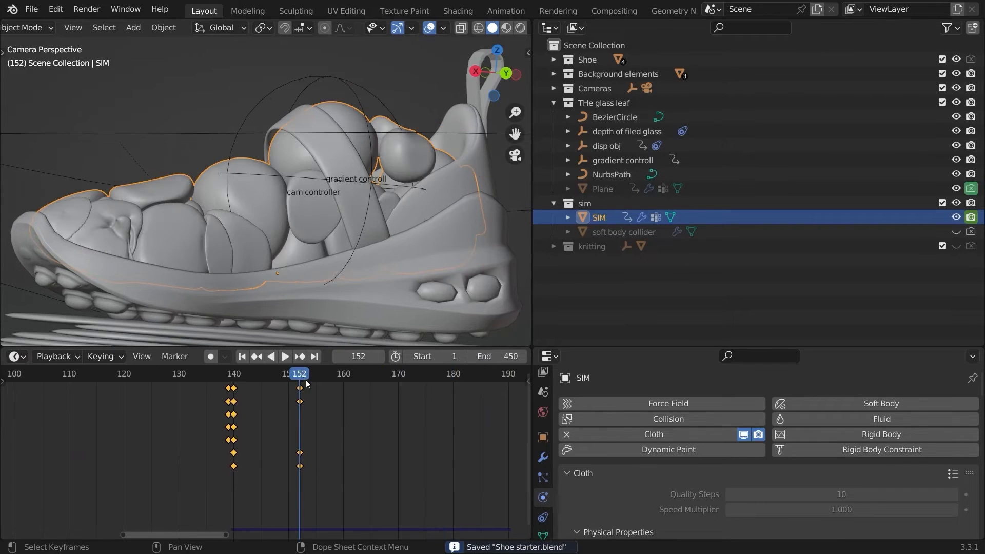
pyautogui.click(15, 356)
pyautogui.press('Escape')
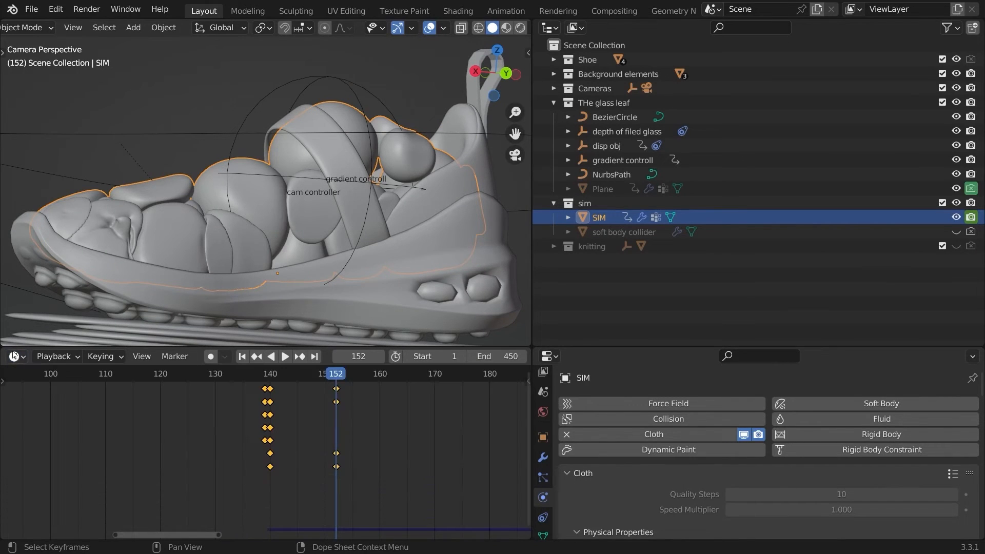
# - In the SIM object's geometry nodes, set the Multiply node's value to 0.7 and keyframe it at frame 152
pyautogui.click(549, 356)
pyautogui.click(189, 453)
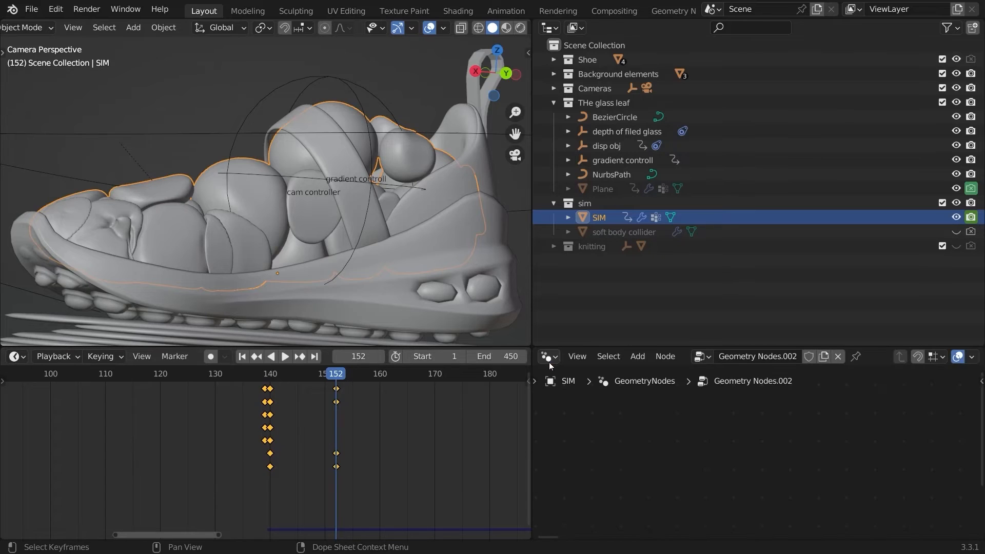
pyautogui.press('Home')
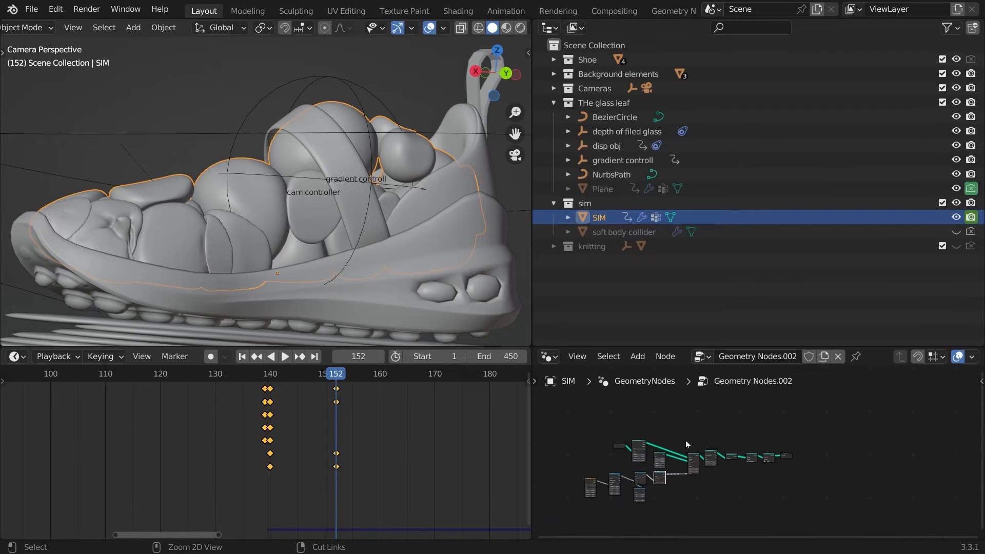
pyautogui.scroll(5, 732, 430)
pyautogui.scroll(3, 696, 366)
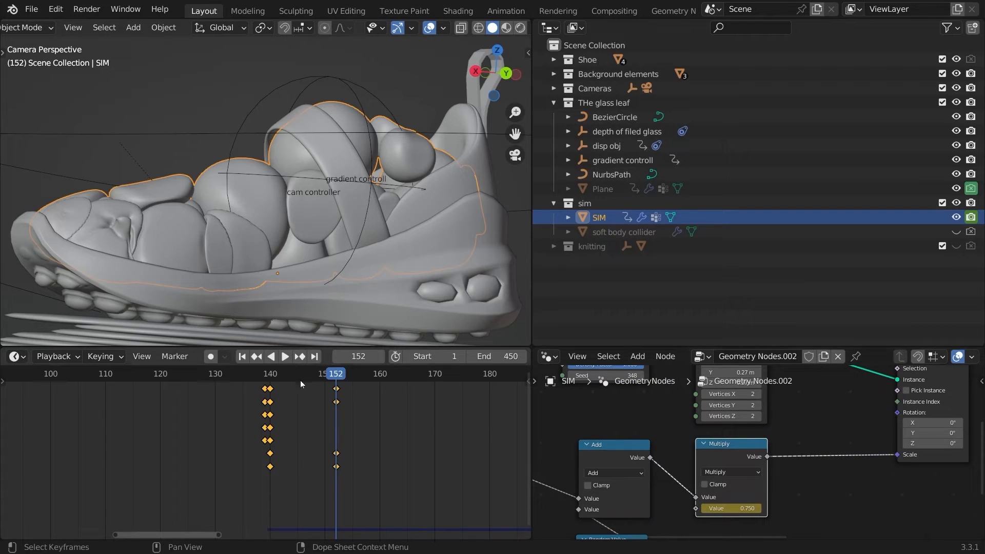
pyautogui.moveTo(715, 522); pyautogui.dragTo(711, 492, button='middle')
pyautogui.keyDown('ctrl'); pyautogui.moveTo(711, 492); pyautogui.dragTo(715, 398, button='middle'); pyautogui.keyUp('ctrl')
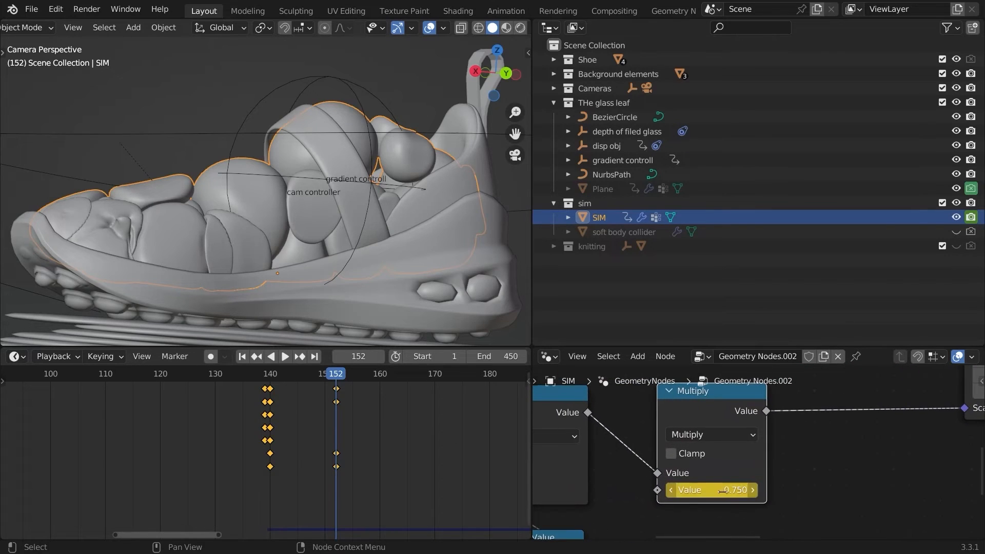
pyautogui.doubleClick(721, 490)
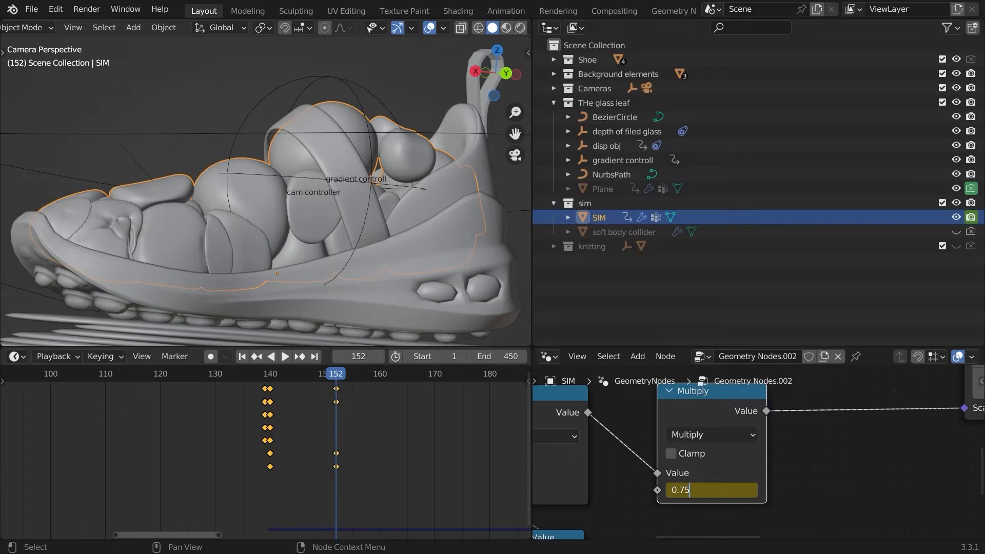
pyautogui.press('BackSpace')
pyautogui.press('Return')
pyautogui.press('i')
# - Change the point distribution's Seed to 444 and its Density Max to 60
pyautogui.moveTo(648, 380); pyautogui.dragTo(681, 439, button='middle')
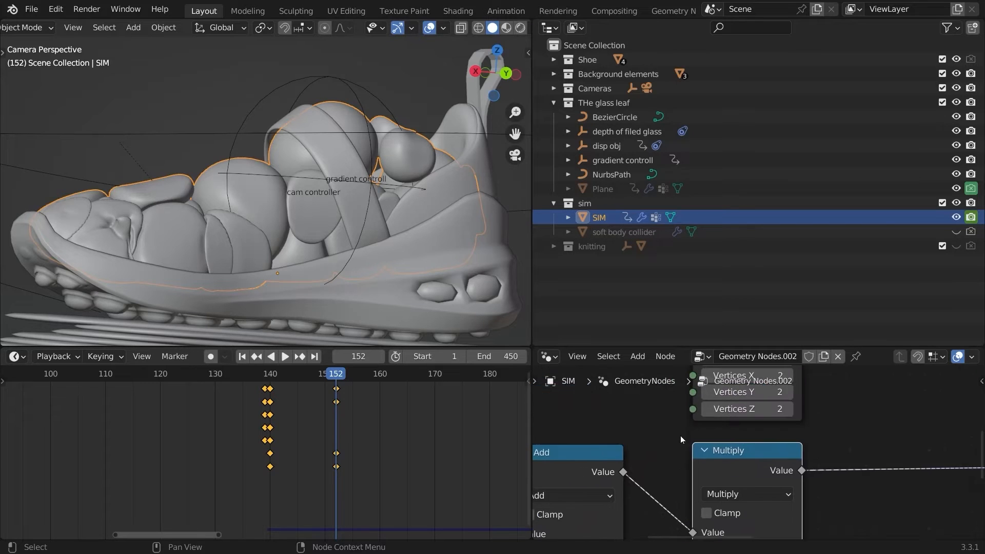
pyautogui.scroll(-4, 682, 439)
pyautogui.moveTo(569, 374); pyautogui.dragTo(670, 494, button='middle')
pyautogui.moveTo(667, 494); pyautogui.dragTo(728, 494)
pyautogui.scroll(4, 725, 489)
pyautogui.moveTo(724, 481); pyautogui.dragTo(767, 463, button='middle')
pyautogui.scroll(1, 682, 445)
pyautogui.click(728, 482)
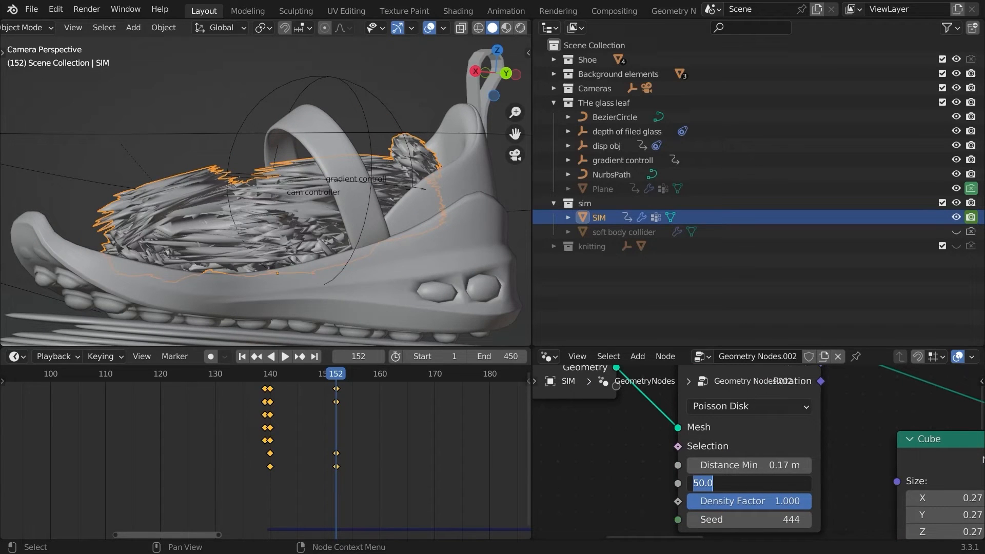
pyautogui.write('6')
pyautogui.press('Return')
# - Return to the SIM object's physics properties and move its keyframes at frame 152 to frame 155
pyautogui.press('Home')
pyautogui.click(549, 356)
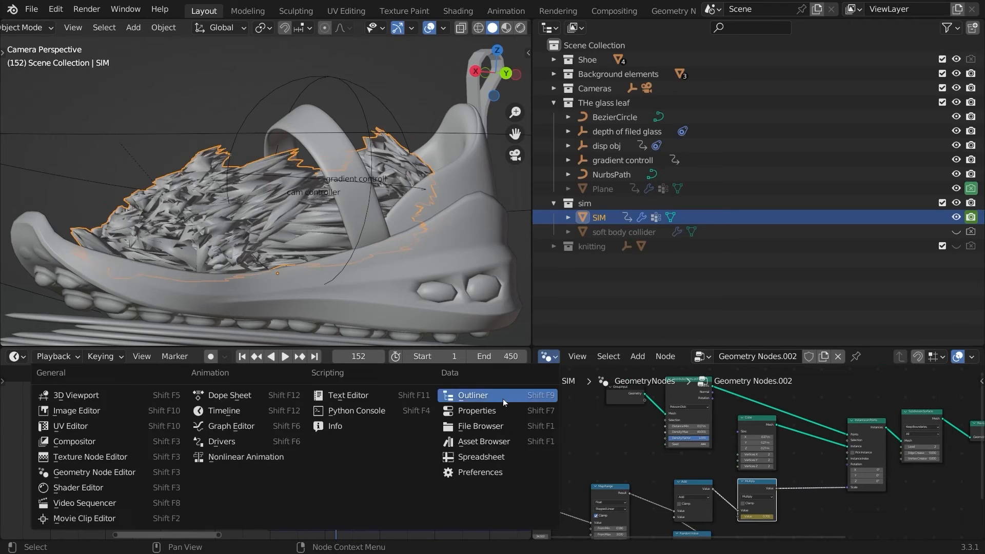
pyautogui.click(472, 411)
pyautogui.scroll(-10, 653, 482)
pyautogui.scroll(2, 337, 393)
pyautogui.click(337, 392)
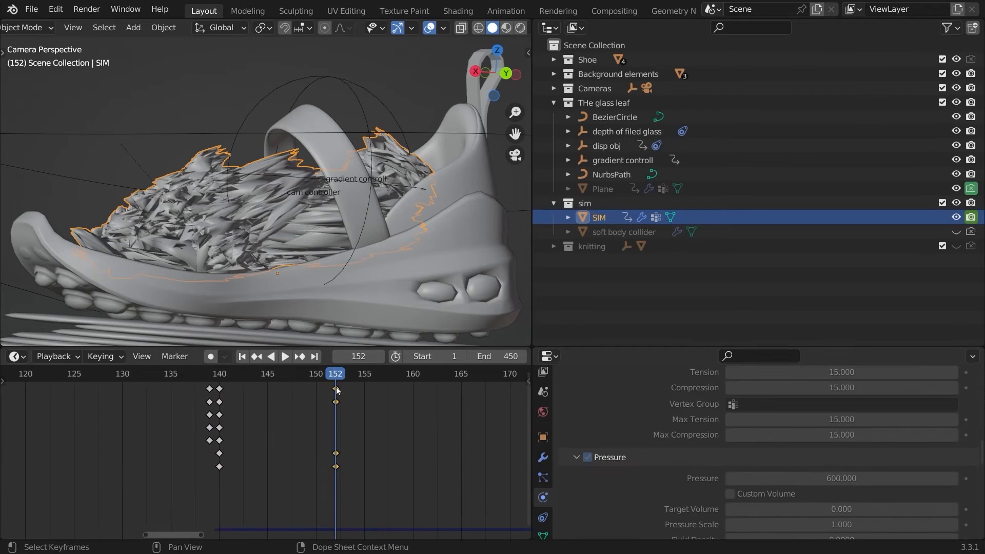
pyautogui.press('g')
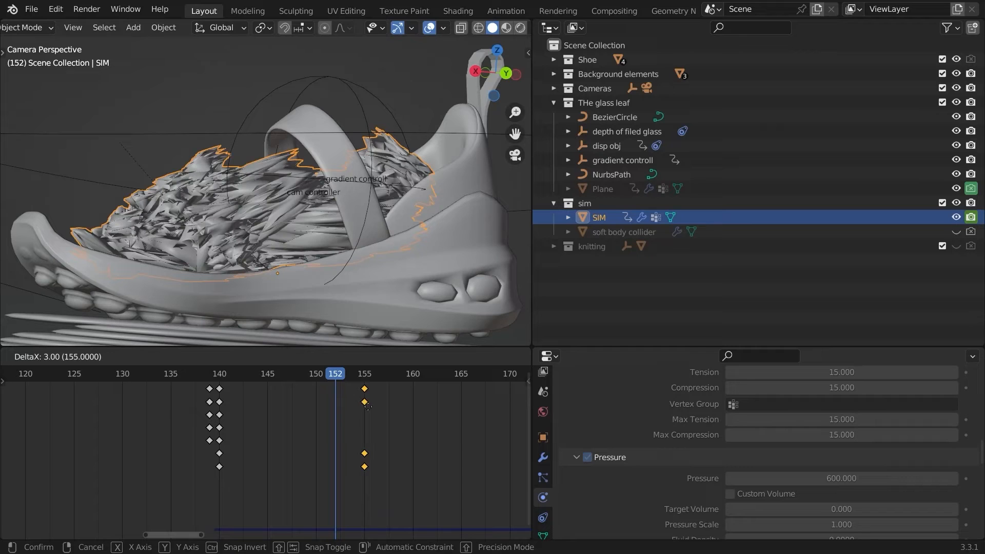
pyautogui.click(370, 407)
# - Delete the cloth bake, save the file and bake the simulation again
pyautogui.scroll(-15, 642, 394)
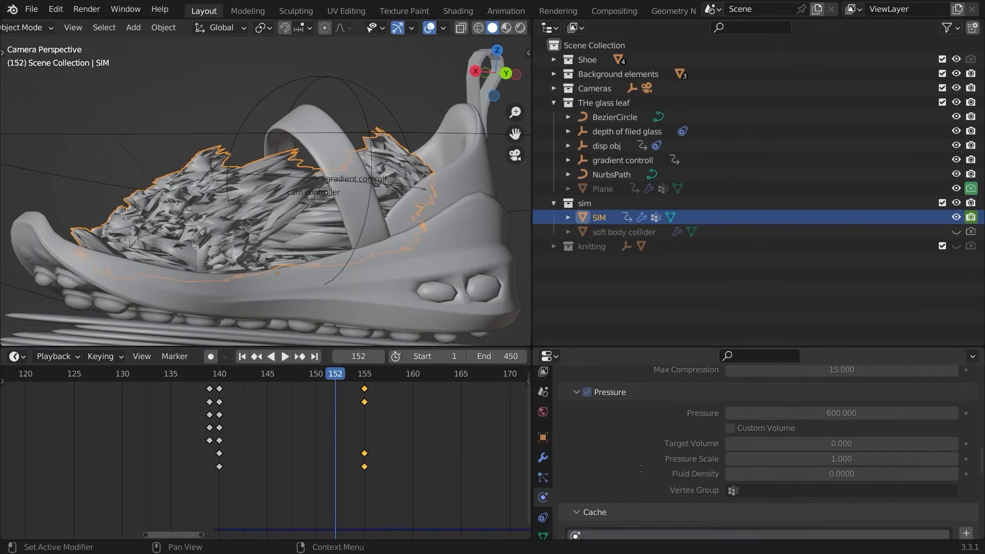
pyautogui.keyDown('ctrl'); pyautogui.moveTo(641, 390); pyautogui.dragTo(633, 418, button='middle'); pyautogui.keyUp('ctrl')
pyautogui.click(625, 450)
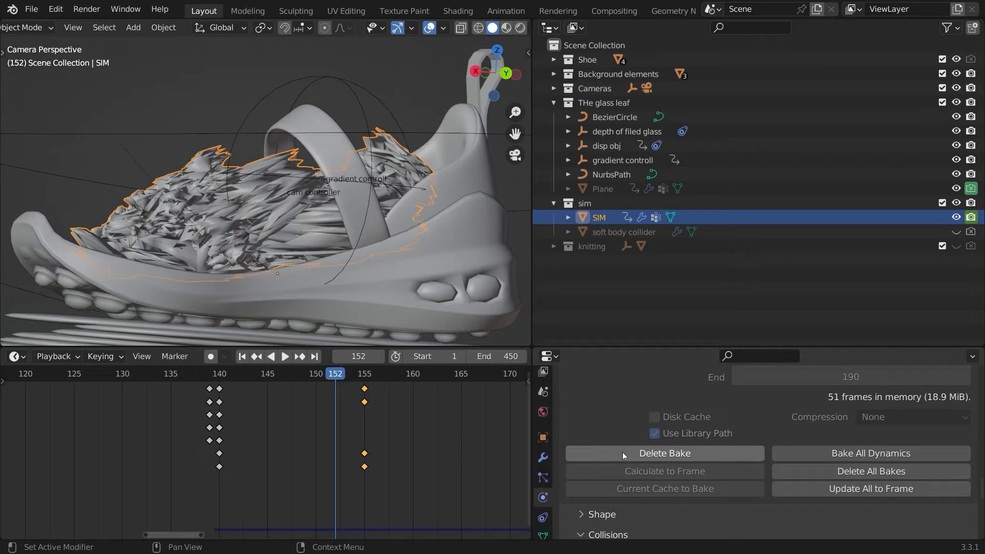
pyautogui.hotkey('ctrl', 's')
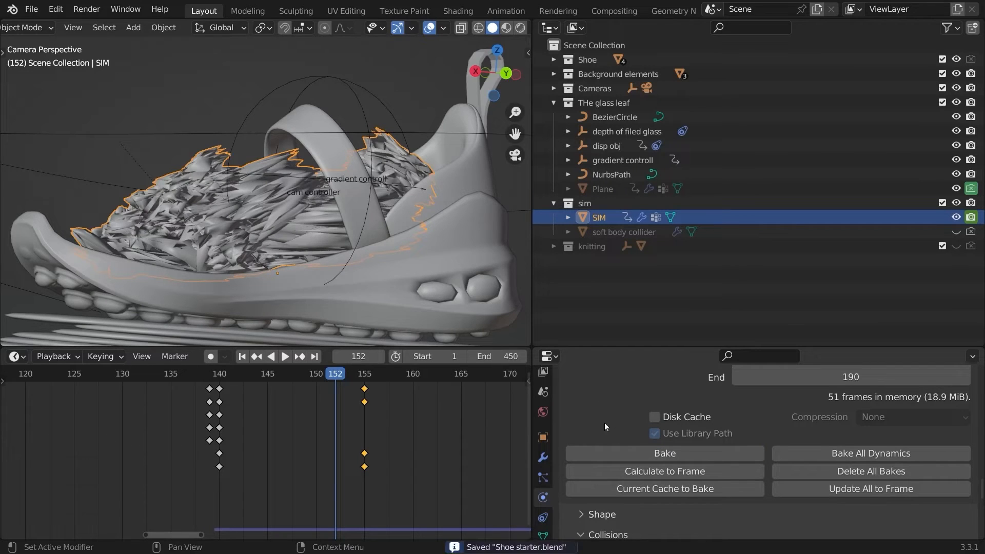
pyautogui.click(628, 454)
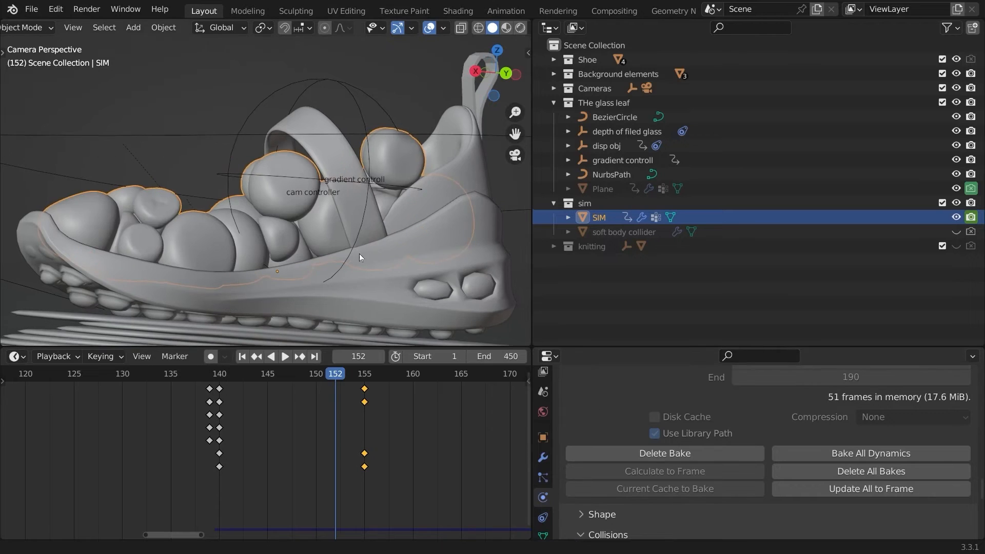
# - Play the animation through the camera from frame 152, and inspect the inflated spheres up close at frame 169
pyautogui.scroll(-5, 328, 254)
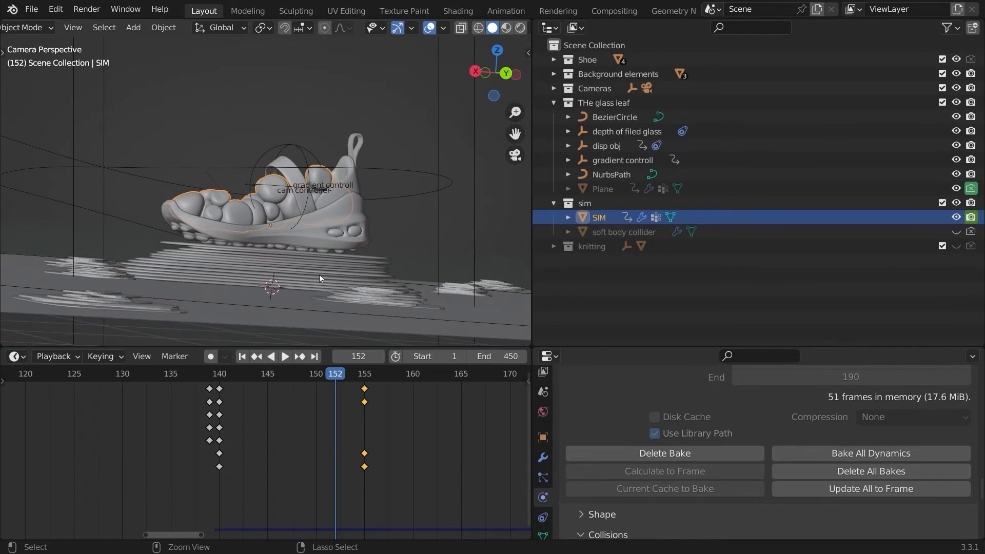
pyautogui.press('space')
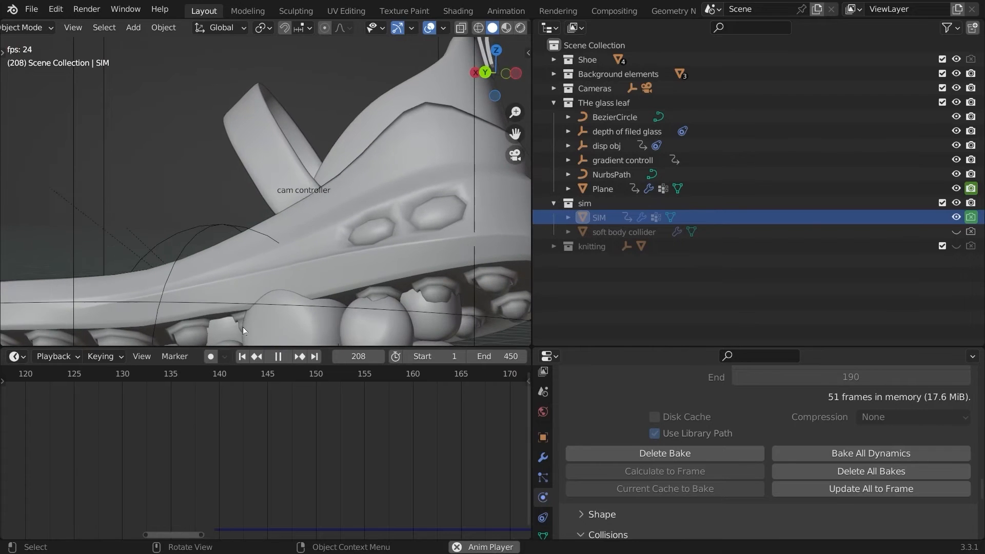
pyautogui.press('space')
pyautogui.moveTo(261, 378); pyautogui.dragTo(500, 394)
pyautogui.moveTo(318, 307); pyautogui.dragTo(397, 288, button='middle')
pyautogui.scroll(4, 338, 257)
pyautogui.scroll(4, 397, 261)
pyautogui.scroll(3, 402, 291)
# - Go to frame 140 and set the Density Max of the SIM object's point distribution node to 100
pyautogui.click(549, 358)
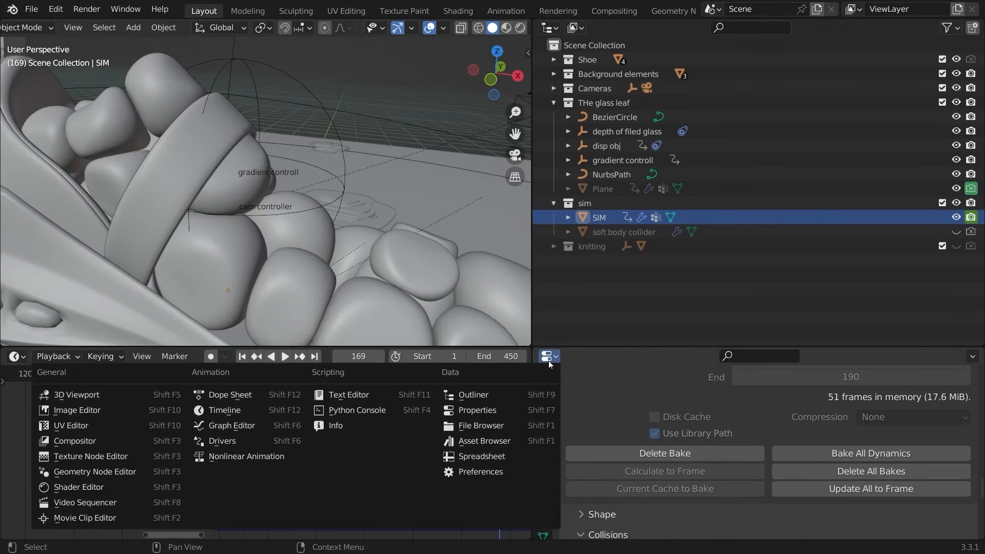
pyautogui.click(95, 472)
pyautogui.moveTo(667, 408); pyautogui.dragTo(687, 431, button='middle')
pyautogui.scroll(2, 739, 454)
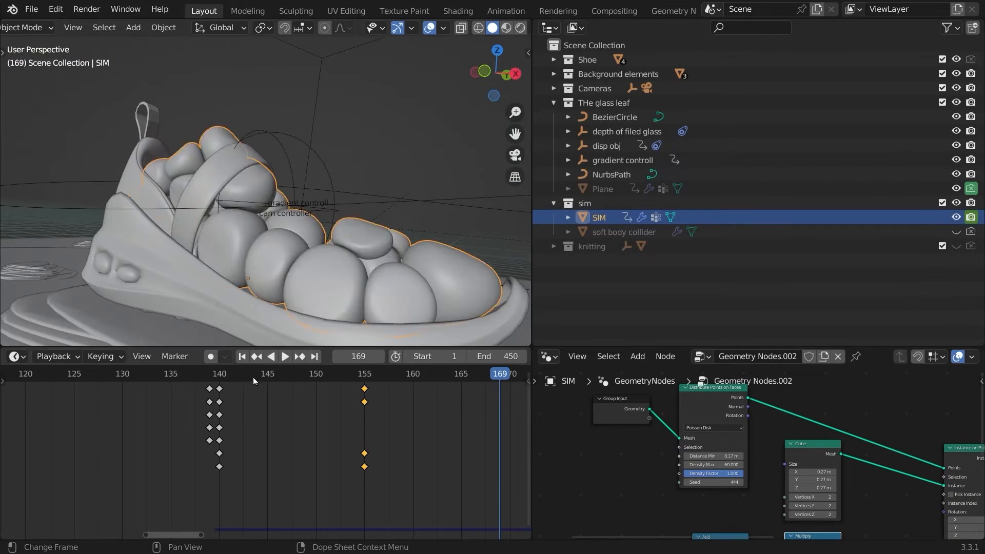
pyautogui.click(232, 384)
pyautogui.moveTo(226, 383); pyautogui.dragTo(220, 383)
pyautogui.moveTo(287, 302); pyautogui.dragTo(264, 280, button='middle')
pyautogui.keyDown('ctrl'); pyautogui.moveTo(265, 279); pyautogui.dragTo(269, 252, button='middle'); pyautogui.keyUp('ctrl')
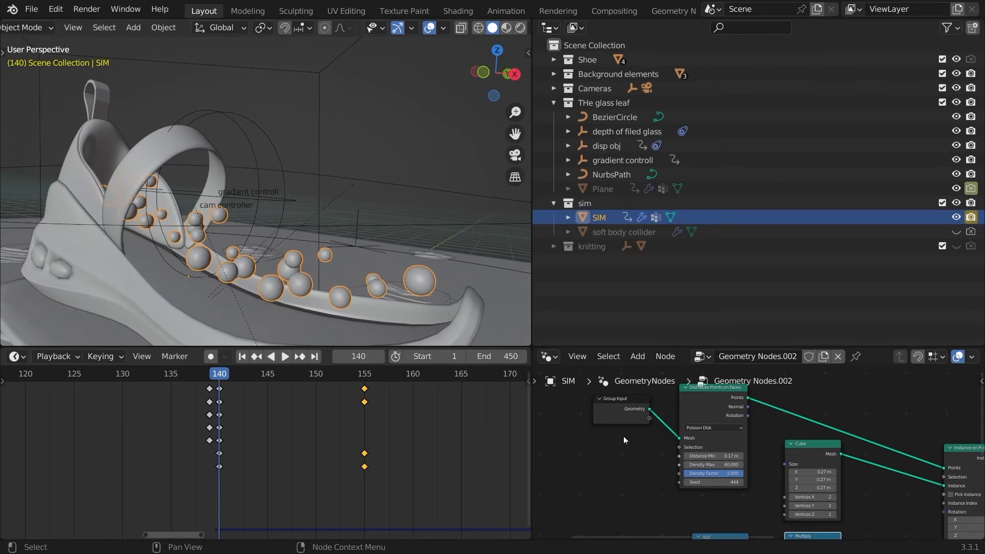
pyautogui.moveTo(624, 436); pyautogui.dragTo(578, 430, button='middle')
pyautogui.keyDown('ctrl'); pyautogui.moveTo(578, 430); pyautogui.dragTo(656, 373, button='middle'); pyautogui.keyUp('ctrl')
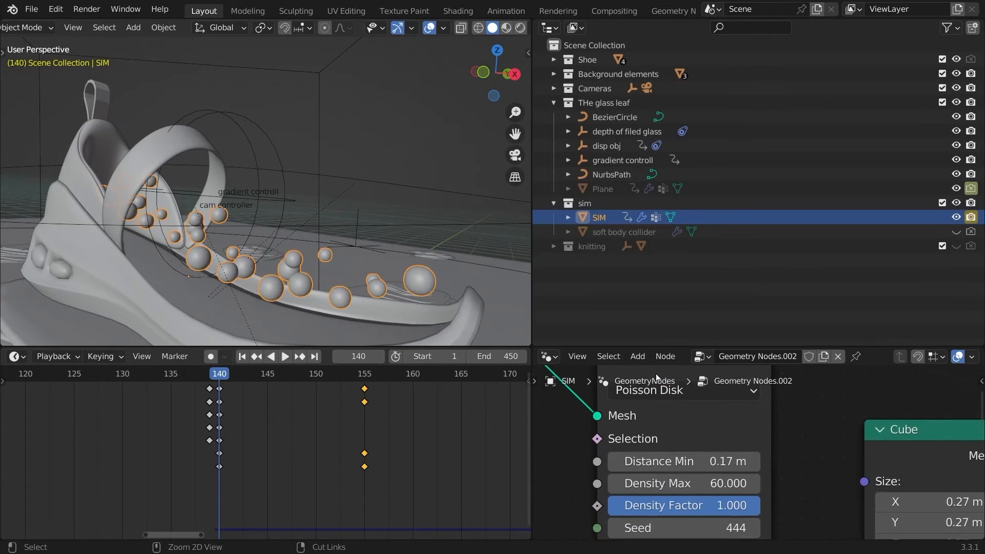
pyautogui.click(681, 485)
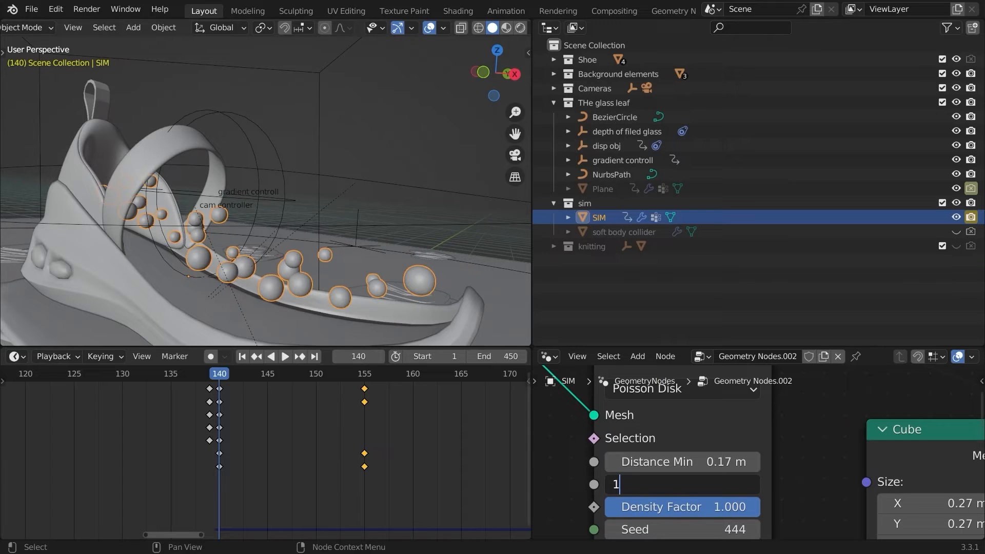
pyautogui.write('100')
pyautogui.press('Return')
# - Set the point distribution's Distance Min to 0.15 m
pyautogui.moveTo(410, 288); pyautogui.dragTo(461, 308, button='middle')
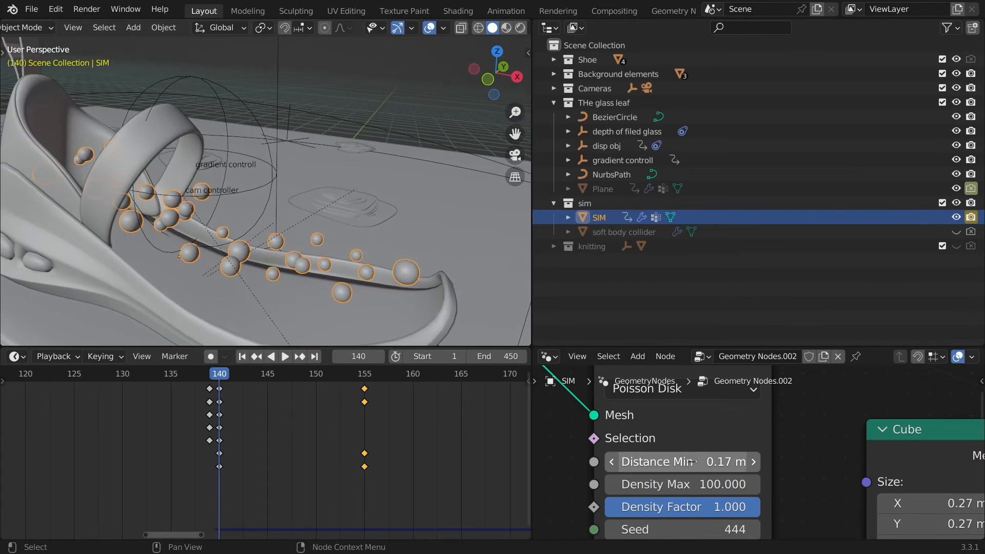
pyautogui.click(682, 462)
pyautogui.click(683, 462)
pyautogui.click(582, 463)
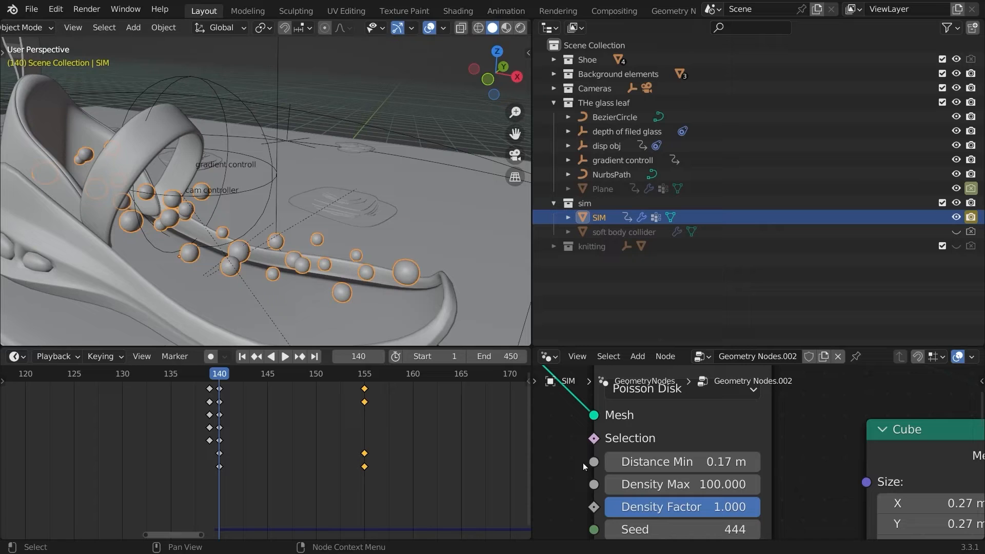
pyautogui.click(667, 461)
pyautogui.click(641, 461)
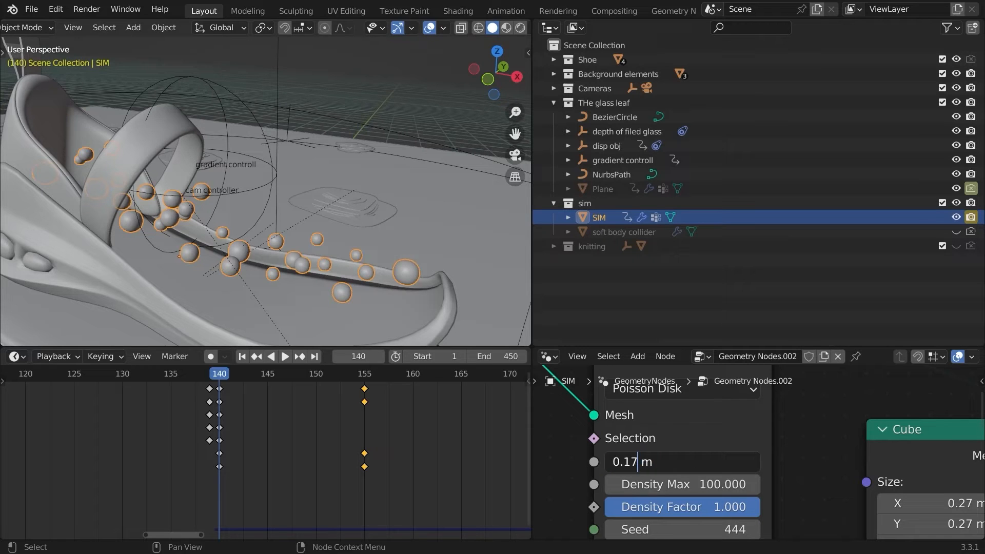
pyautogui.press('Return')
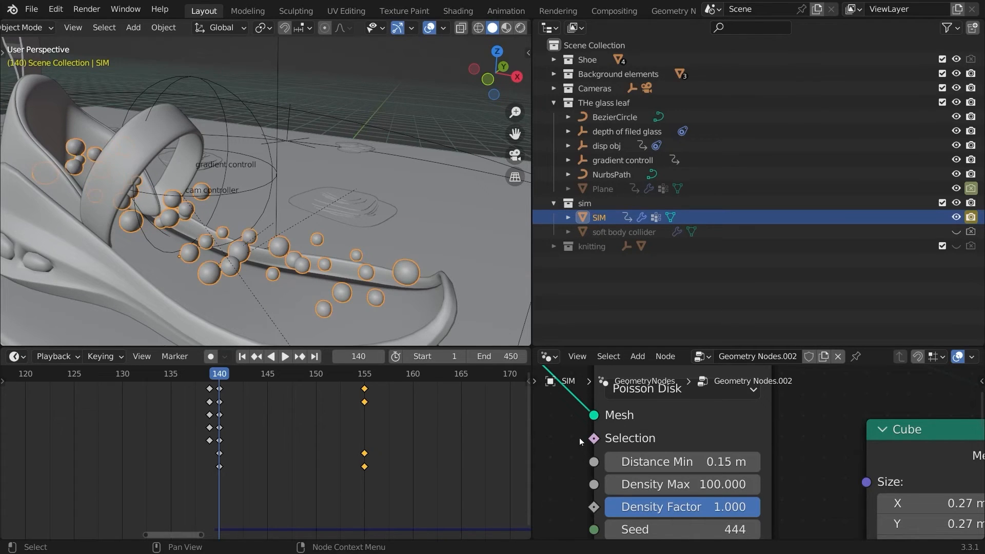
# - Check the sphere placement inside the shoe and change the point distribution's Seed to 502
pyautogui.moveTo(271, 302); pyautogui.dragTo(321, 250, button='middle')
pyautogui.moveTo(318, 287); pyautogui.dragTo(335, 267, button='middle')
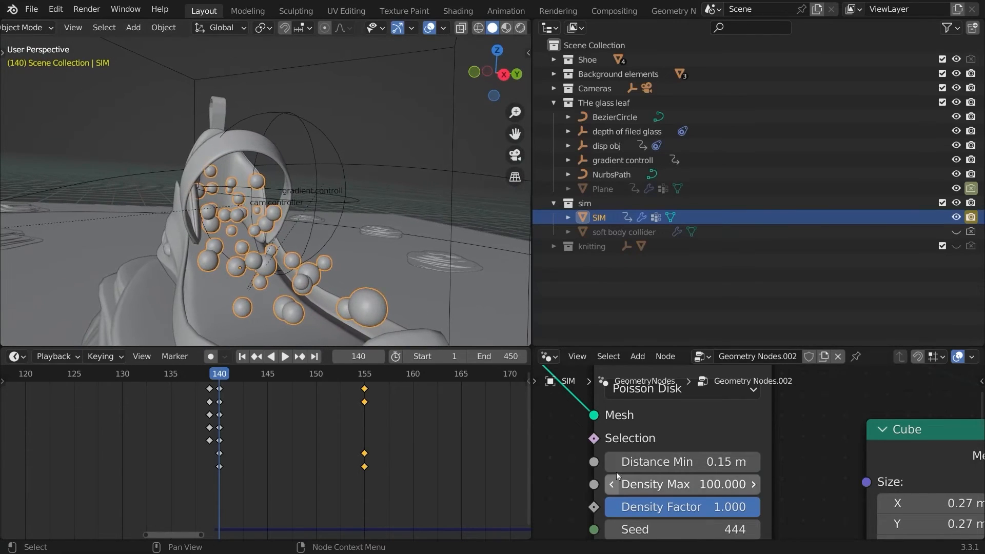
pyautogui.moveTo(619, 480); pyautogui.dragTo(630, 424, button='middle')
pyautogui.moveTo(672, 477); pyautogui.dragTo(714, 476)
pyautogui.moveTo(518, 277); pyautogui.dragTo(487, 344, button='middle')
# - Return to the physics properties, delete the old cloth bake, save the file and rebake the simulation
pyautogui.click(548, 356)
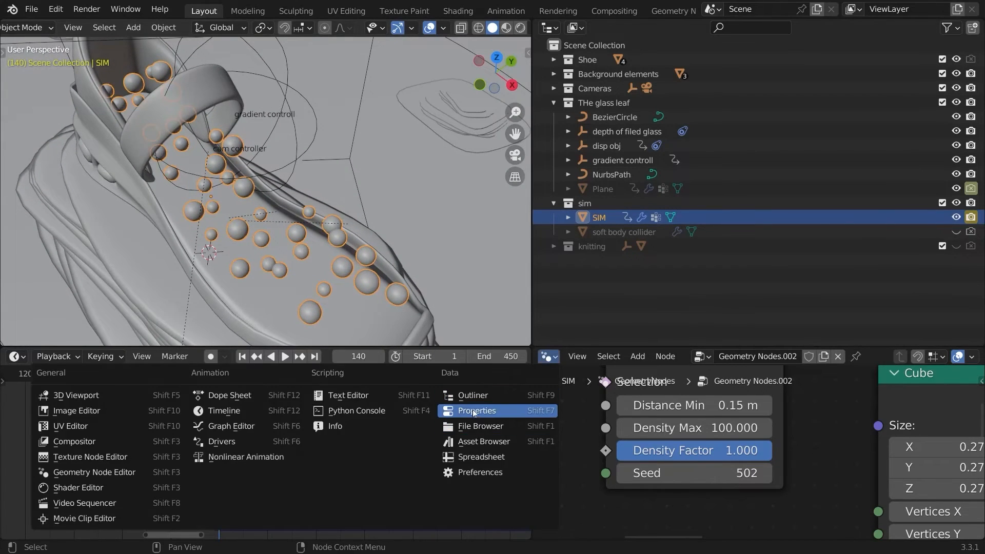
pyautogui.click(545, 411)
pyautogui.hotkey('ctrl', 's')
pyautogui.click(619, 454)
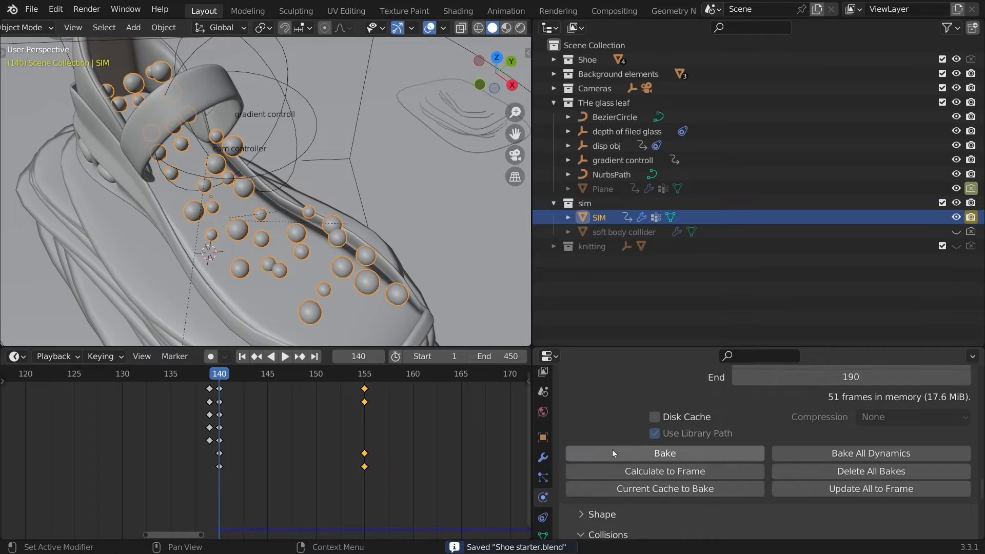
pyautogui.scroll(2, 613, 454)
pyautogui.click(624, 485)
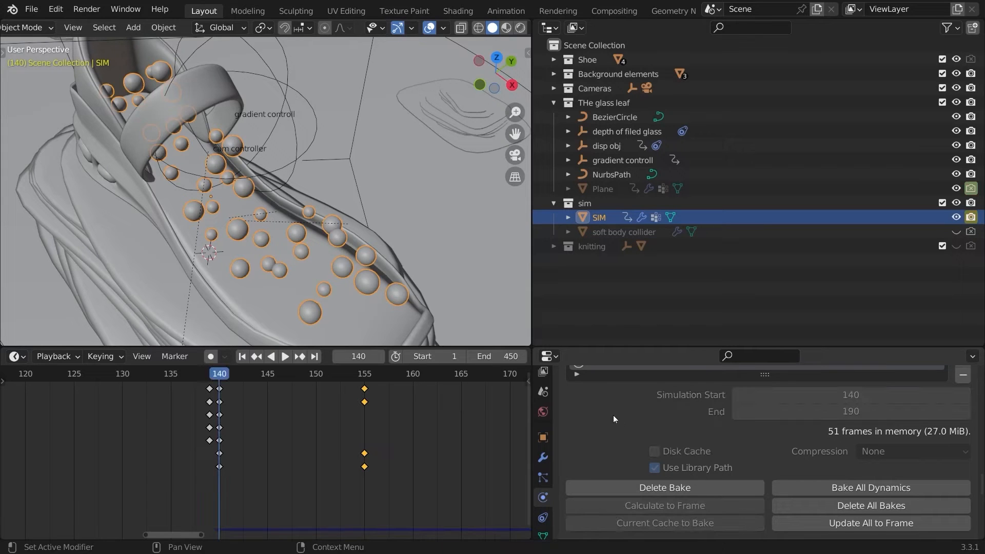
# - Play the baked cloth simulation up to frame 190 and inspect how the spheres fill the shoe
pyautogui.moveTo(288, 272); pyautogui.dragTo(220, 267, button='middle')
pyautogui.moveTo(221, 267); pyautogui.dragTo(368, 274, button='middle')
pyautogui.press('space')
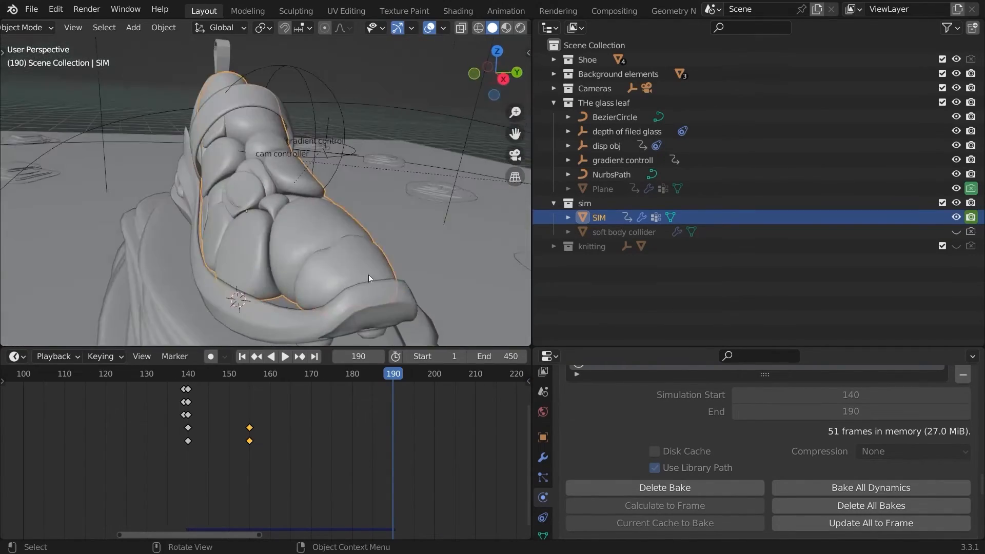
pyautogui.moveTo(368, 275); pyautogui.dragTo(413, 262, button='middle')
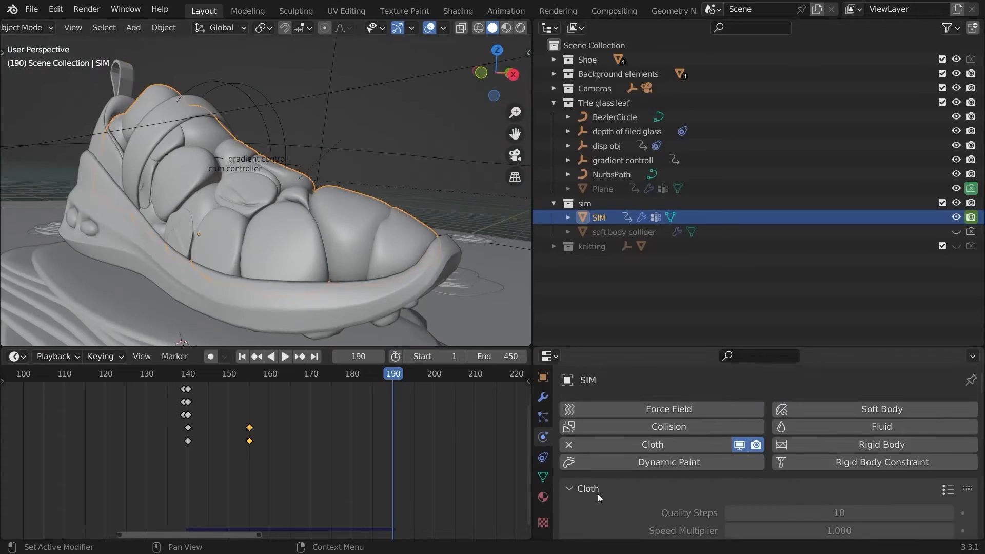
# - Delete the SIM object's cloth bake and set the cloth Pressure to 70
pyautogui.scroll(-10, 598, 495)
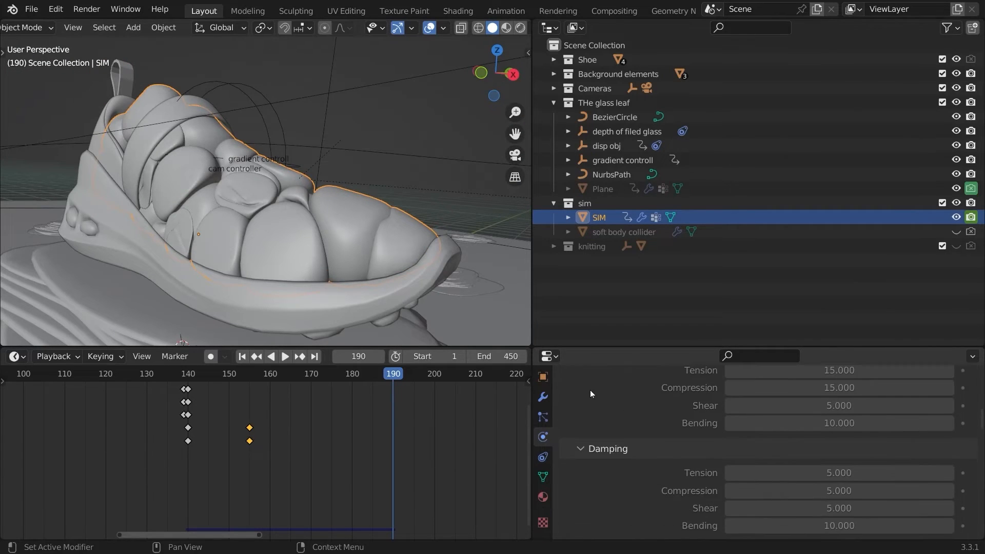
pyautogui.scroll(-10, 590, 394)
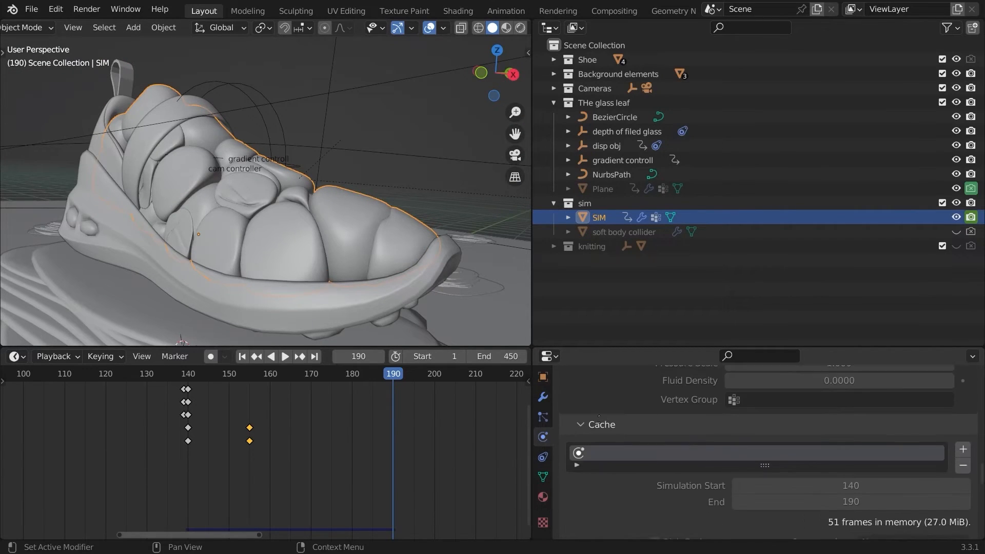
pyautogui.scroll(-5, 598, 418)
pyautogui.scroll(4, 620, 419)
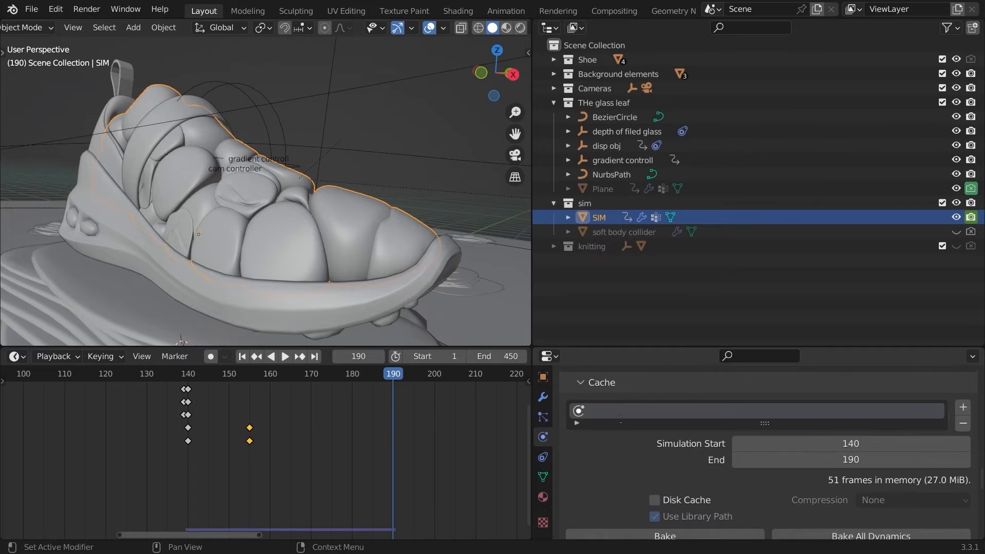
pyautogui.scroll(5, 635, 442)
pyautogui.scroll(3, 672, 405)
pyautogui.doubleClick(751, 468)
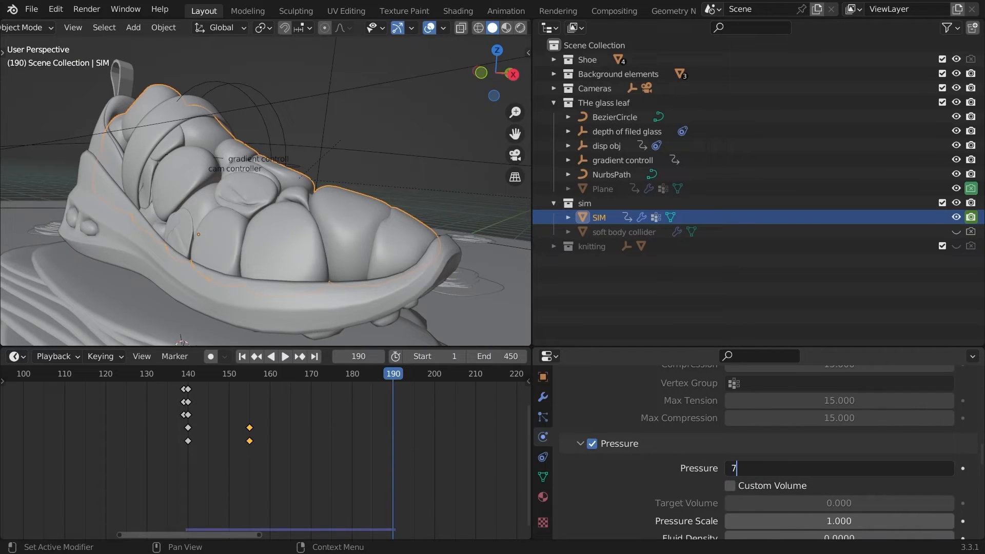
pyautogui.write('70')
pyautogui.press('Return')
pyautogui.scroll(-5, 759, 451)
# - Show the SIM object's geometry nodes beside the timeline and go to frame 140
pyautogui.click(24, 363)
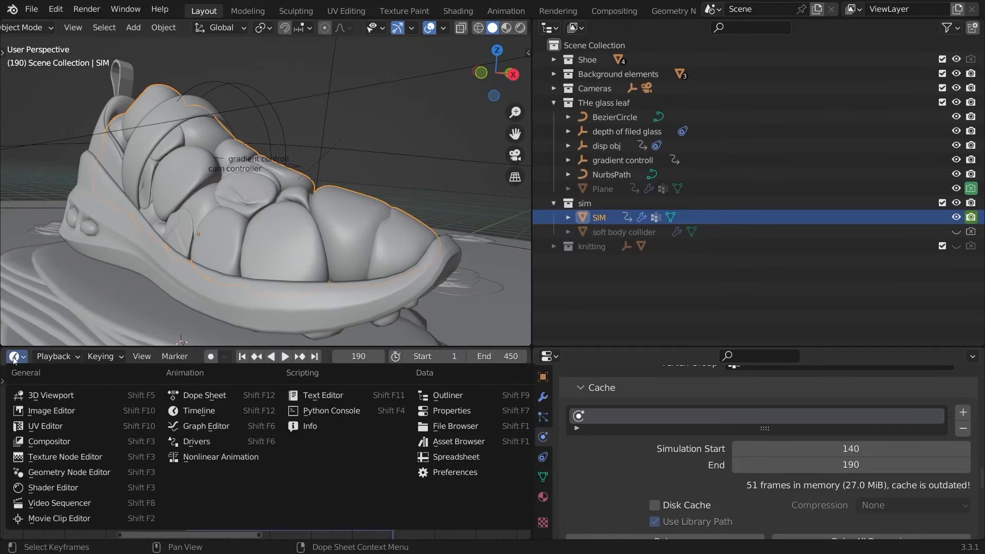
pyautogui.click(66, 453)
pyautogui.scroll(-2, 215, 425)
pyautogui.scroll(5, 282, 469)
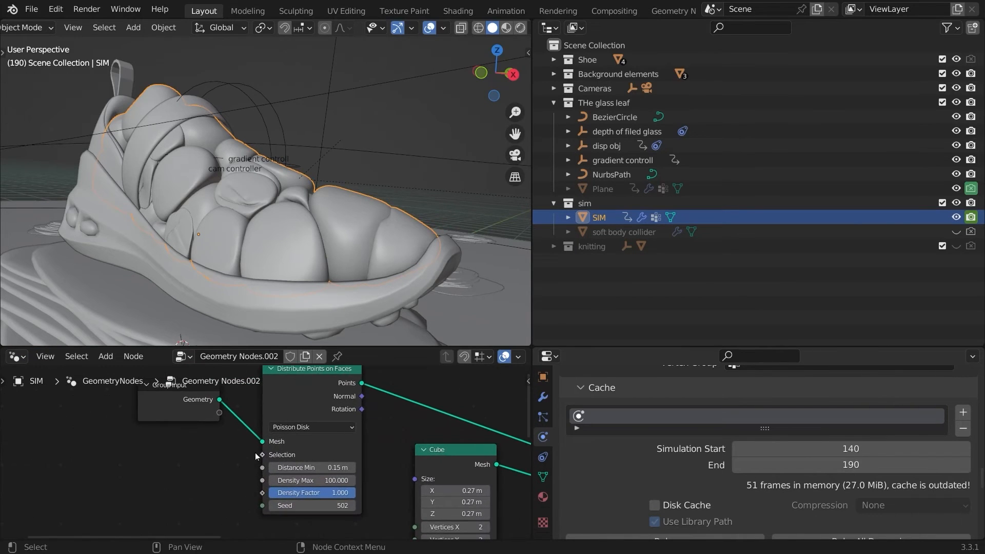
pyautogui.click(550, 356)
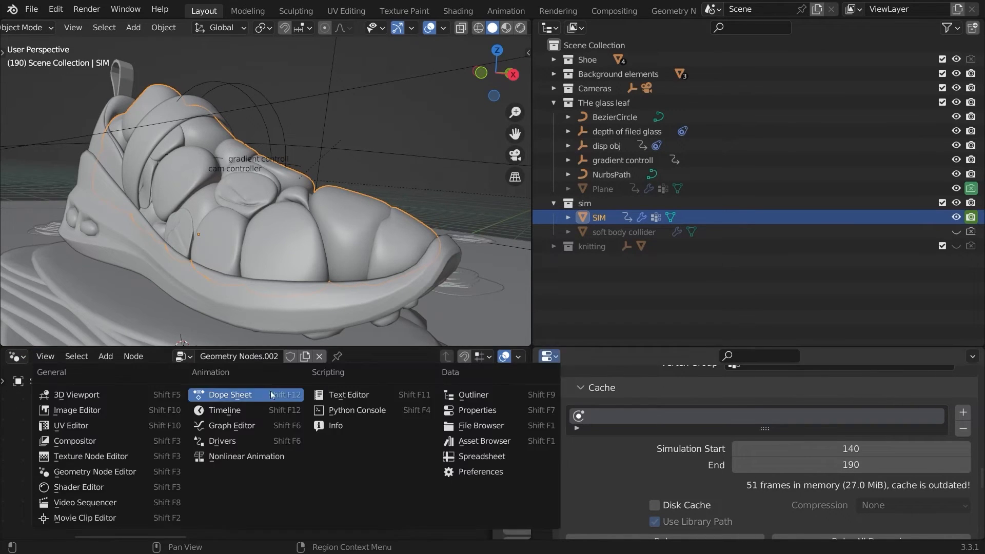
pyautogui.click(218, 411)
pyautogui.scroll(6, 786, 425)
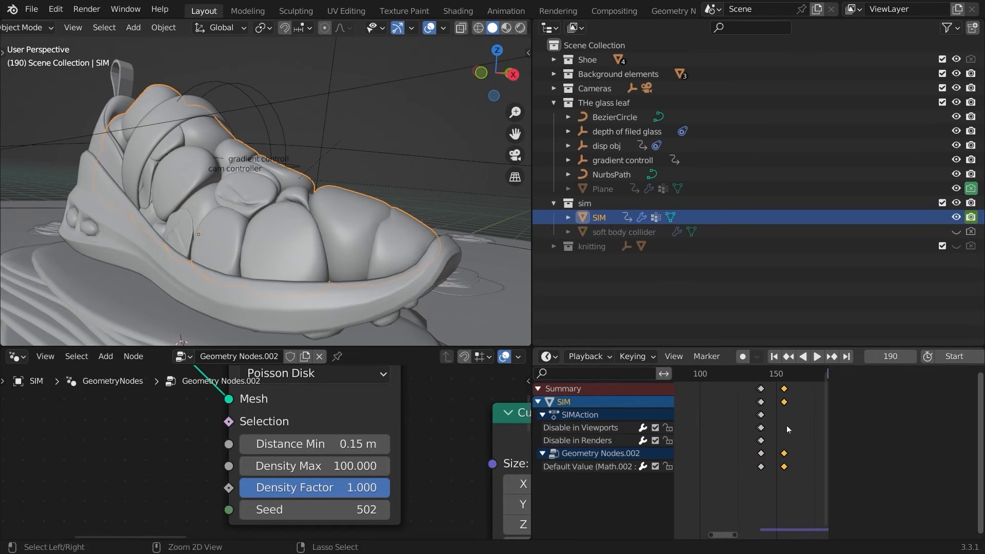
pyautogui.click(771, 376)
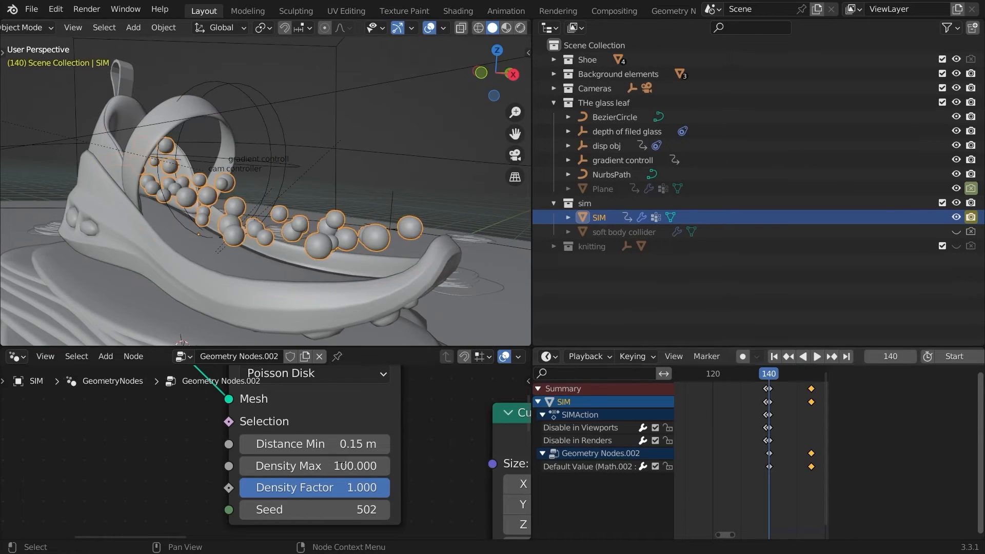
# - Set the point distribution's Density Max to 70 and Distance Min to 0.16 m
pyautogui.click(306, 466)
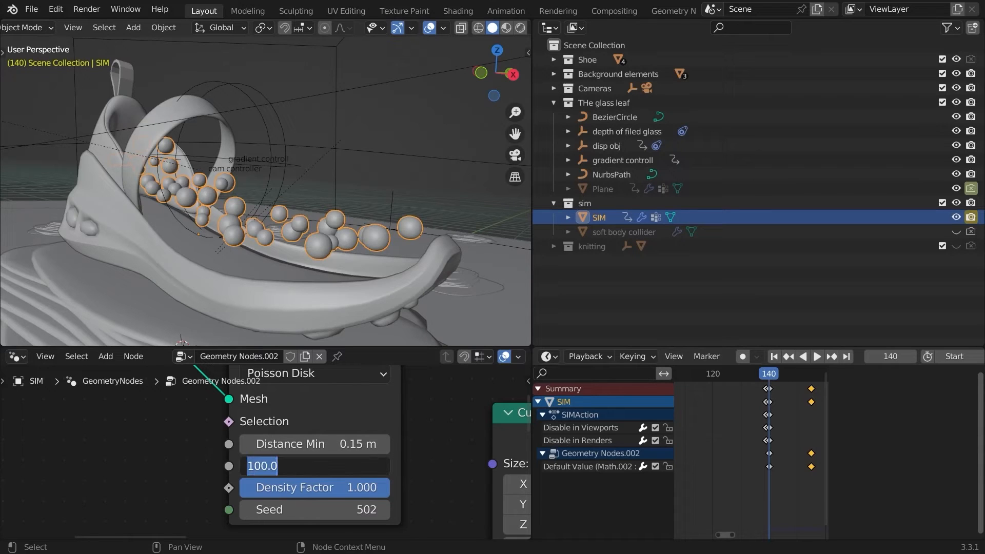
pyautogui.press('Return')
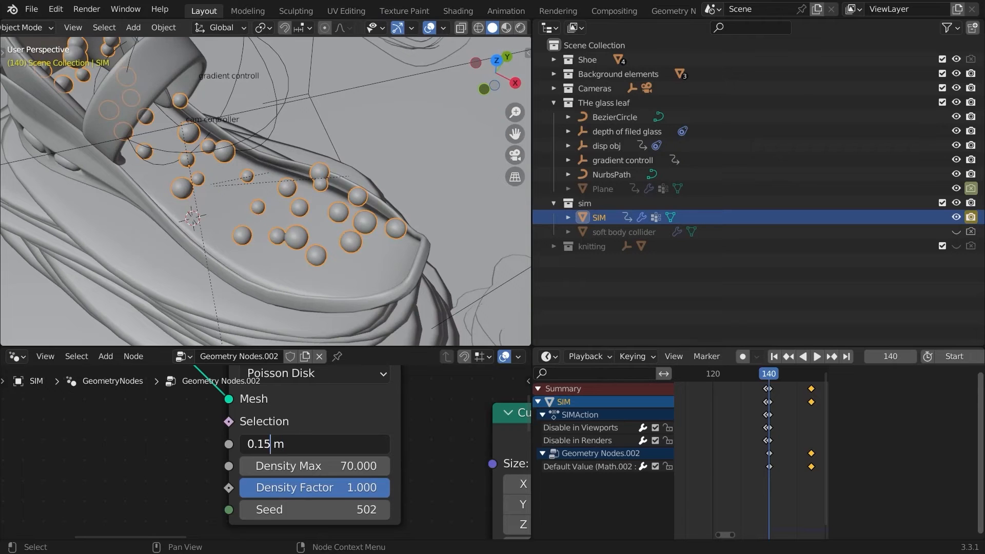
pyautogui.press('Return')
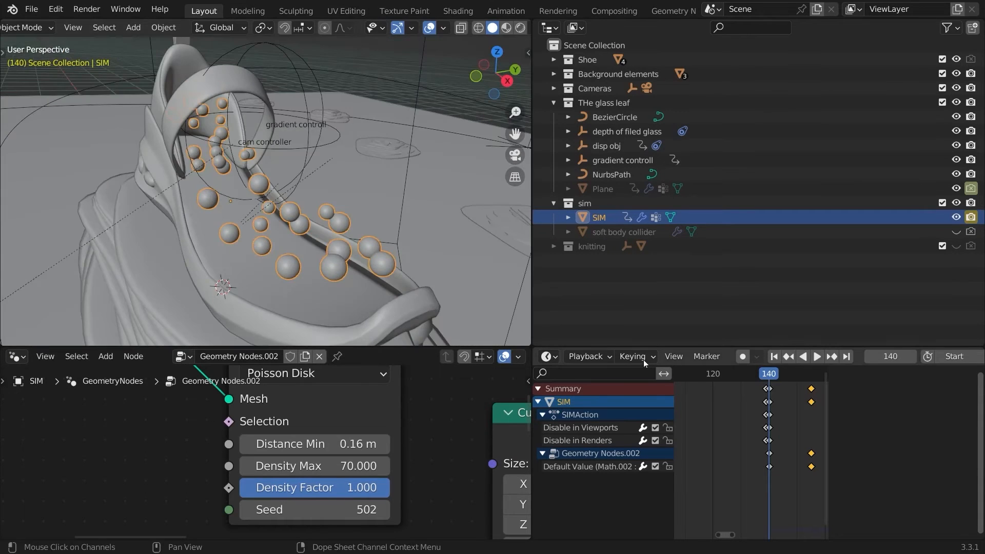
# - Return to the physics properties, save the file and bake the cloth simulation again
pyautogui.click(547, 356)
pyautogui.click(487, 413)
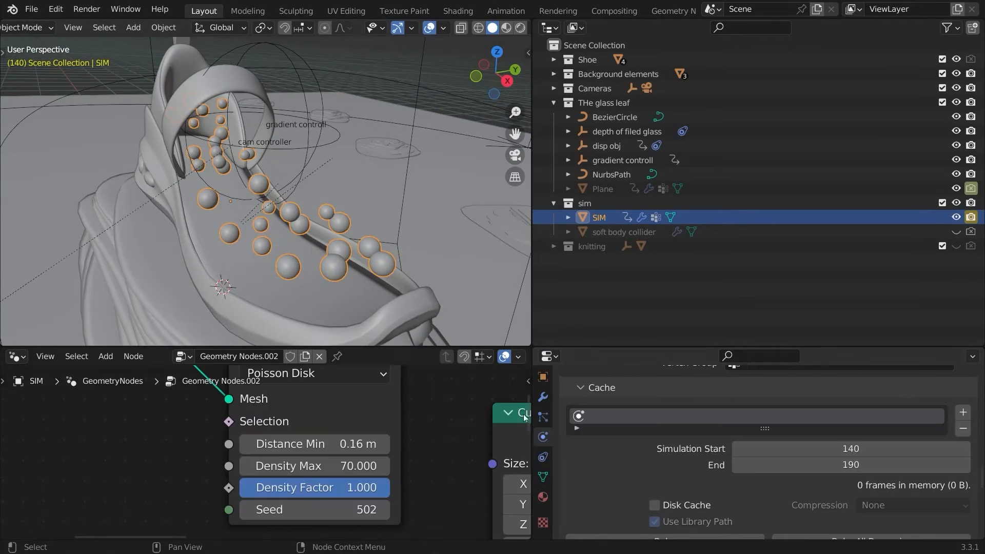
pyautogui.scroll(-3, 608, 443)
pyautogui.hotkey('ctrl', 's')
pyautogui.moveTo(610, 429); pyautogui.dragTo(641, 515, button='middle')
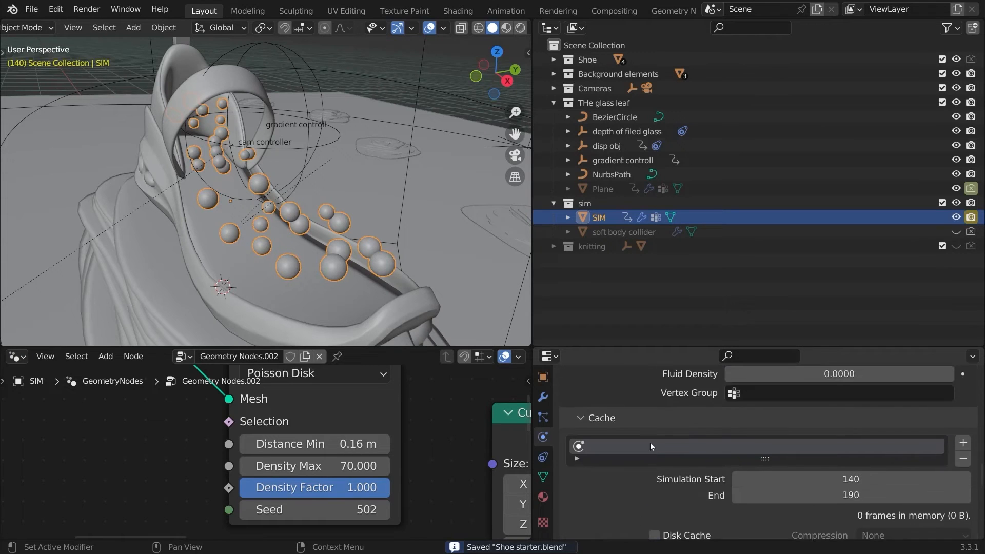
pyautogui.moveTo(648, 409)
pyautogui.mouseDown(button='middle')
pyautogui.moveTo(644, 500)
pyautogui.moveTo(641, 395)
pyautogui.mouseUp(button='middle')
pyautogui.scroll(-4, 641, 395)
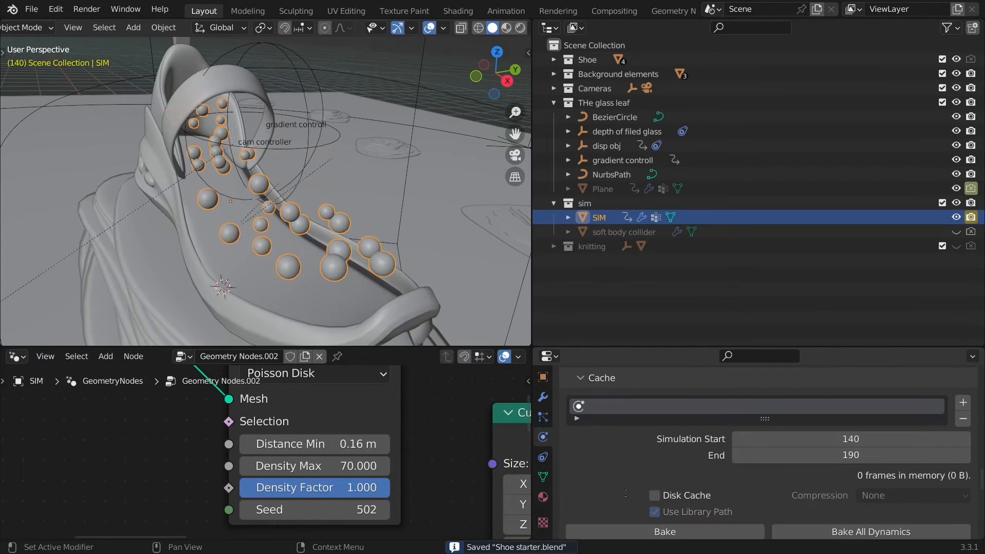
pyautogui.click(635, 466)
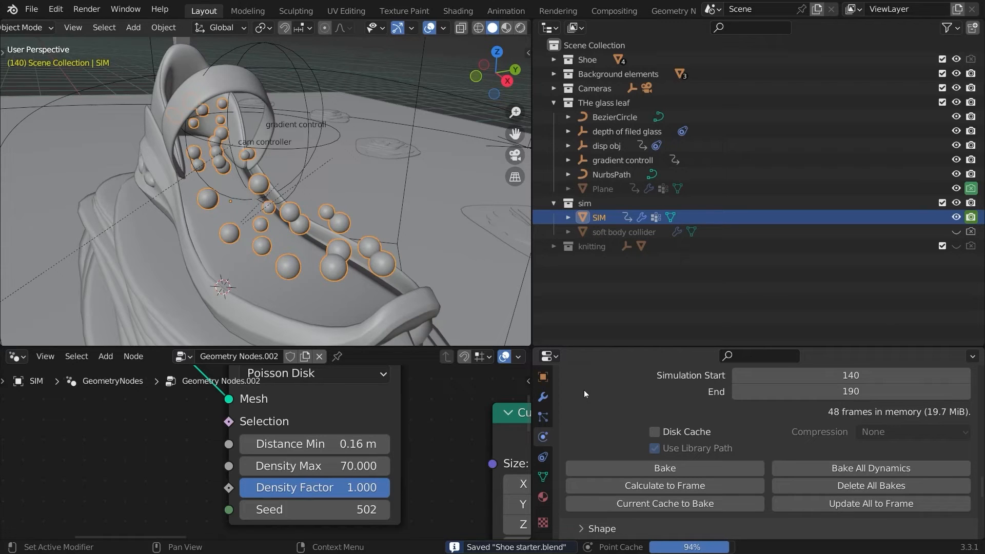
# - Bring back the timeline, play the new simulation from frame 140 and examine the inflated shapes at frame 190
pyautogui.click(16, 356)
pyautogui.click(199, 410)
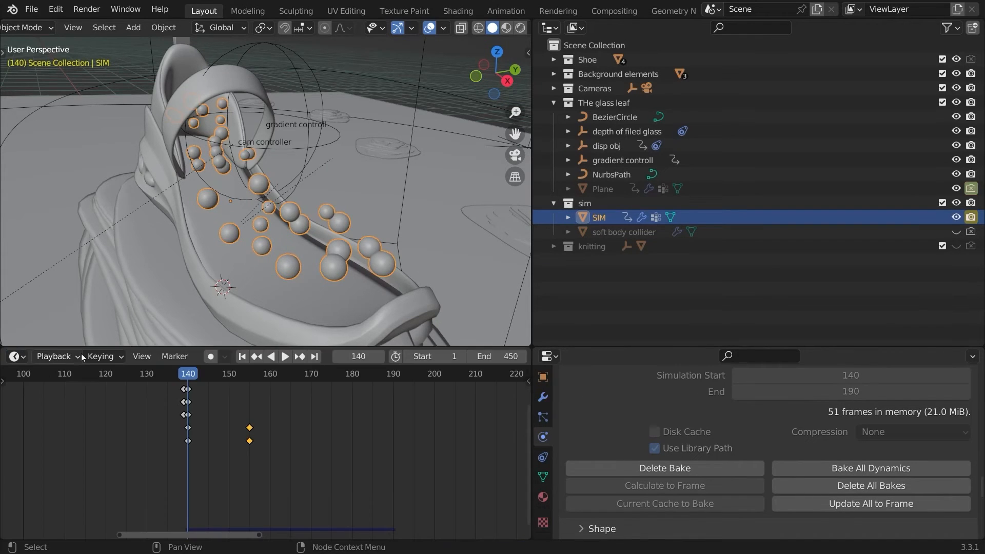
pyautogui.moveTo(241, 287); pyautogui.dragTo(357, 297, button='middle')
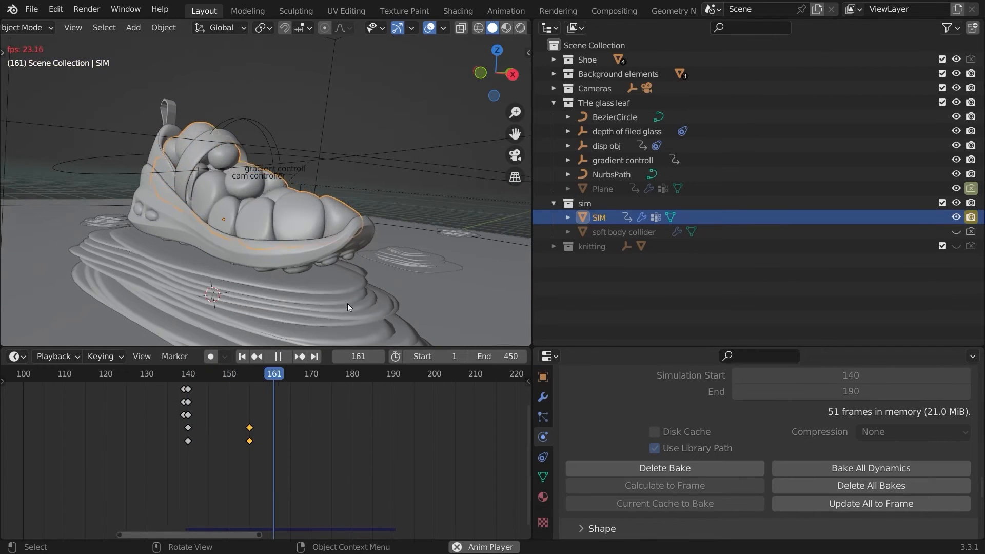
pyautogui.press('space')
pyautogui.moveTo(348, 303); pyautogui.dragTo(256, 282, button='middle')
pyautogui.keyDown('alt'); pyautogui.scroll(-10, 243, 290); pyautogui.keyUp('alt')
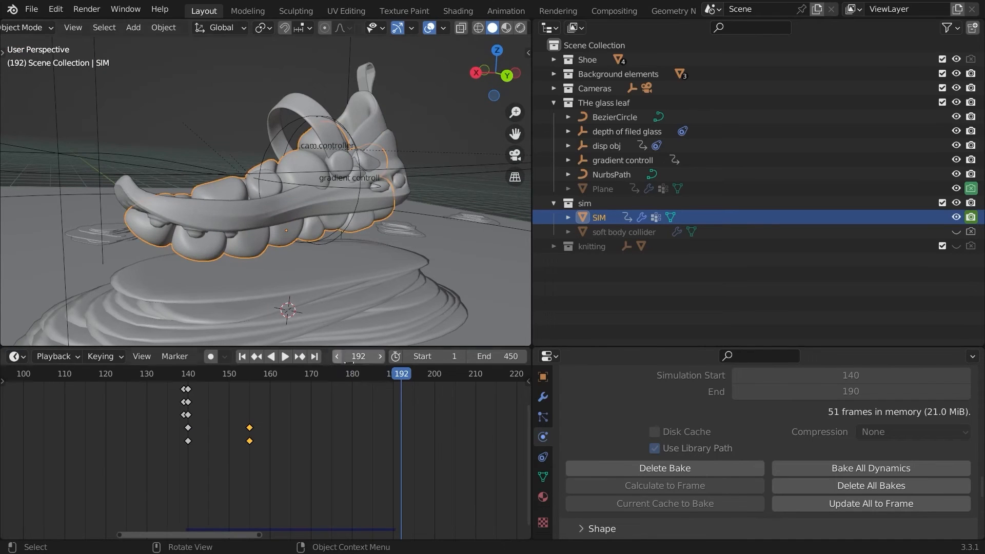
pyautogui.keyDown('alt'); pyautogui.scroll(2, 359, 308); pyautogui.keyUp('alt')
pyautogui.moveTo(359, 308); pyautogui.dragTo(352, 278, button='middle')
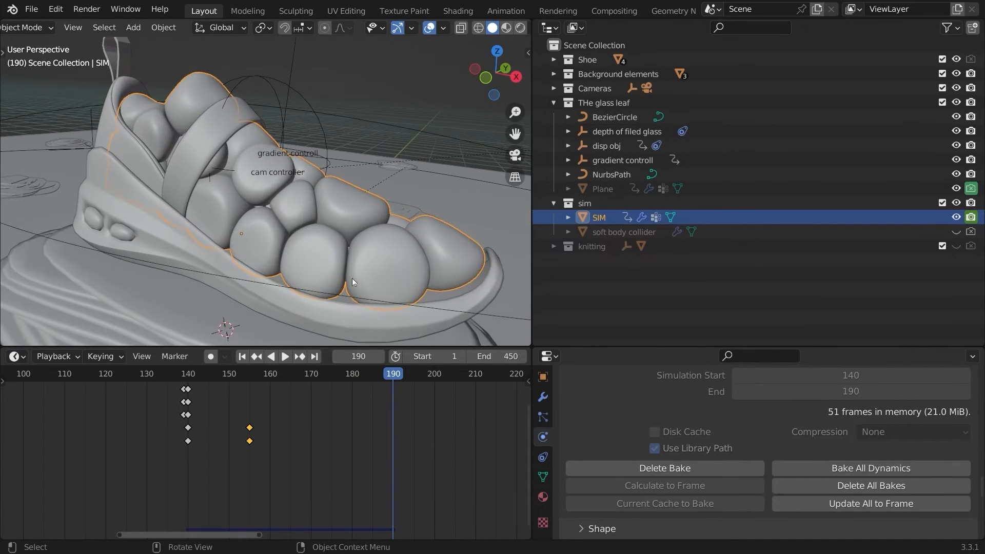
# - Hide the viewport overlays and preview the filled shoe in material and then rendered shading
pyautogui.hotkey('shift', 'alt', 'z')
pyautogui.moveTo(397, 52)
pyautogui.mouseDown(button='middle')
pyautogui.moveTo(244, 225)
pyautogui.moveTo(105, 165)
pyautogui.moveTo(269, 216)
pyautogui.moveTo(83, 233)
pyautogui.moveTo(304, 297)
pyautogui.moveTo(219, 274)
pyautogui.moveTo(27, 254)
pyautogui.moveTo(254, 266)
pyautogui.moveTo(161, 253)
pyautogui.moveTo(233, 288)
pyautogui.moveTo(334, 201)
pyautogui.moveTo(322, 220)
pyautogui.moveTo(177, 243)
pyautogui.moveTo(211, 226)
pyautogui.moveTo(195, 244)
pyautogui.moveTo(257, 249)
pyautogui.moveTo(299, 291)
pyautogui.mouseUp(button='middle')
pyautogui.click(505, 27)
pyautogui.press('z')
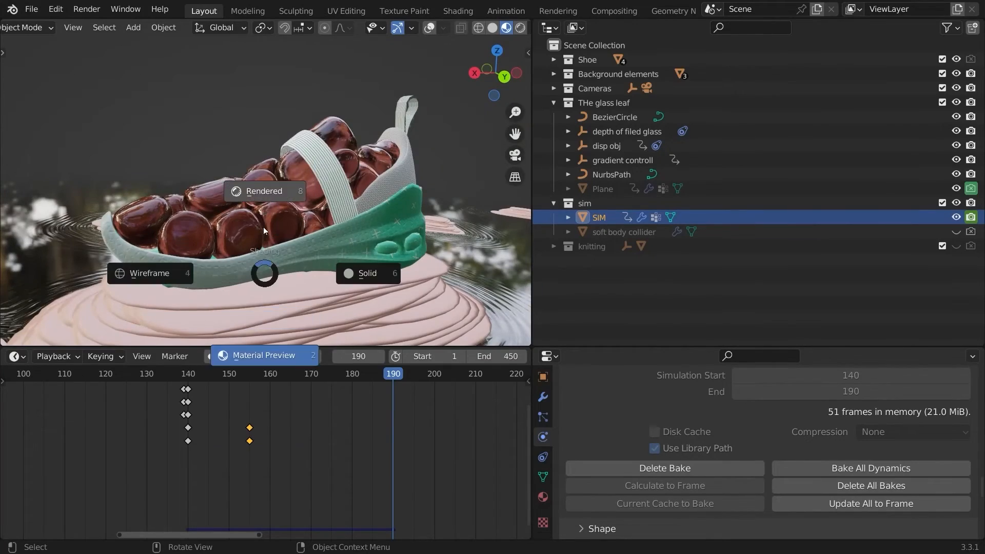
pyautogui.click(254, 197)
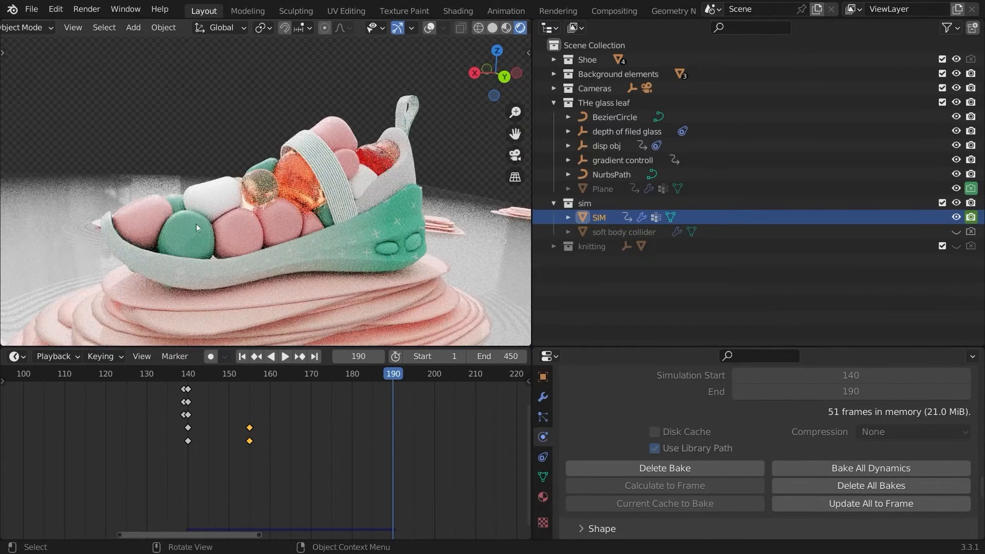
# - Inspect the rendered shoe from several angles in a maximized viewport, then restore the layout
pyautogui.moveTo(160, 227); pyautogui.dragTo(321, 303, button='middle')
pyautogui.hotkey('ctrl', 'space')
pyautogui.scroll(3, 309, 228)
pyautogui.scroll(-4, 323, 337)
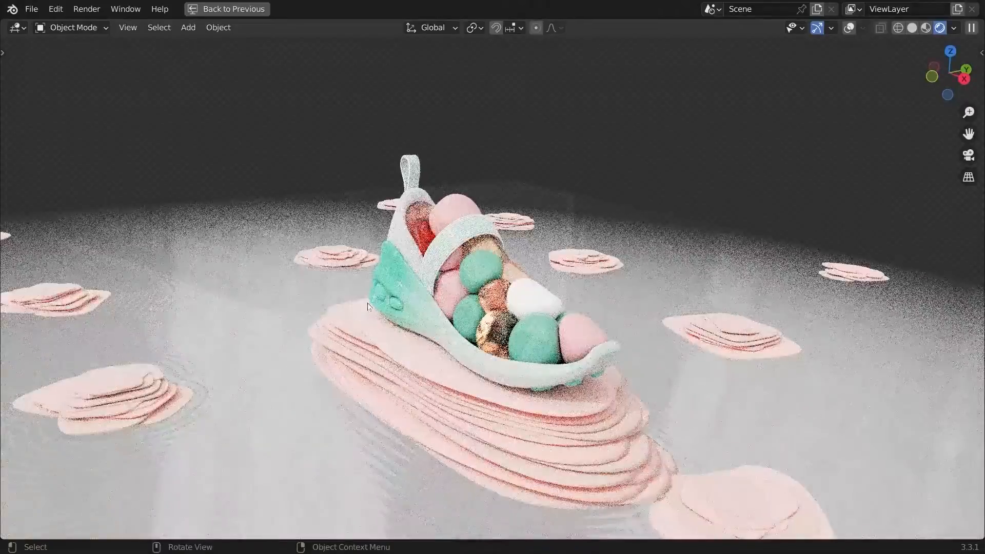
pyautogui.moveTo(398, 248); pyautogui.dragTo(500, 289, button='middle')
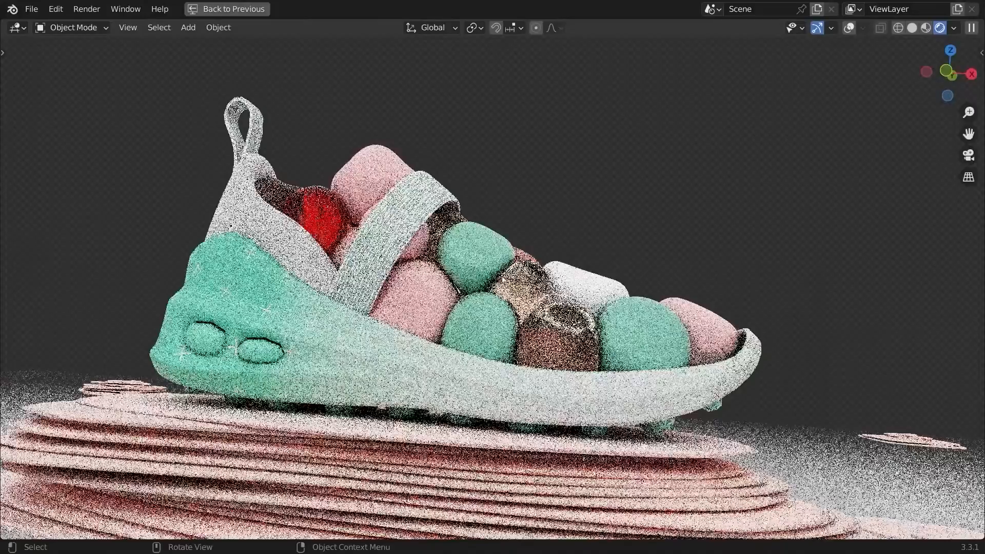
pyautogui.hotkey('ctrl', 'space')
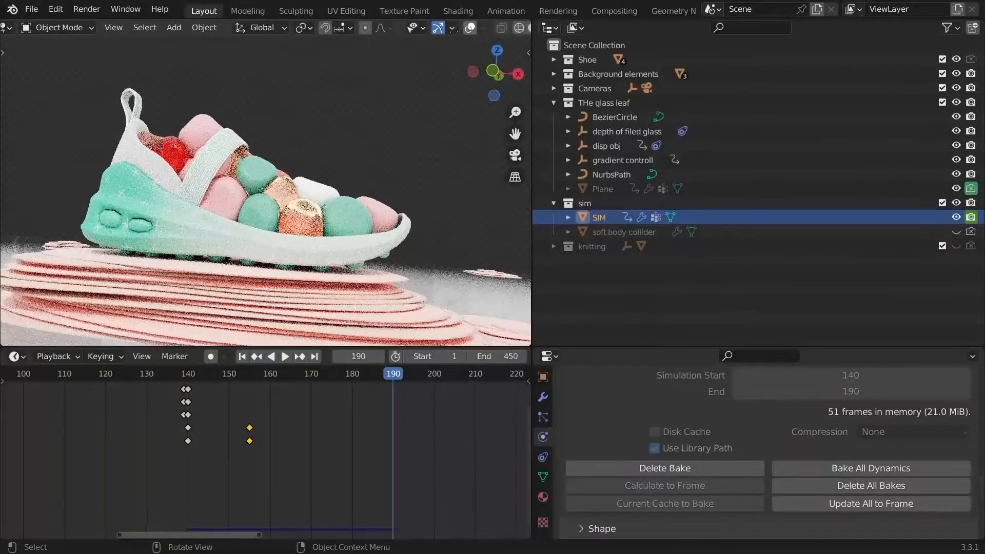
# - Return the viewport to solid shading with overlays shown and save the file
pyautogui.click(465, 28)
pyautogui.click(414, 27)
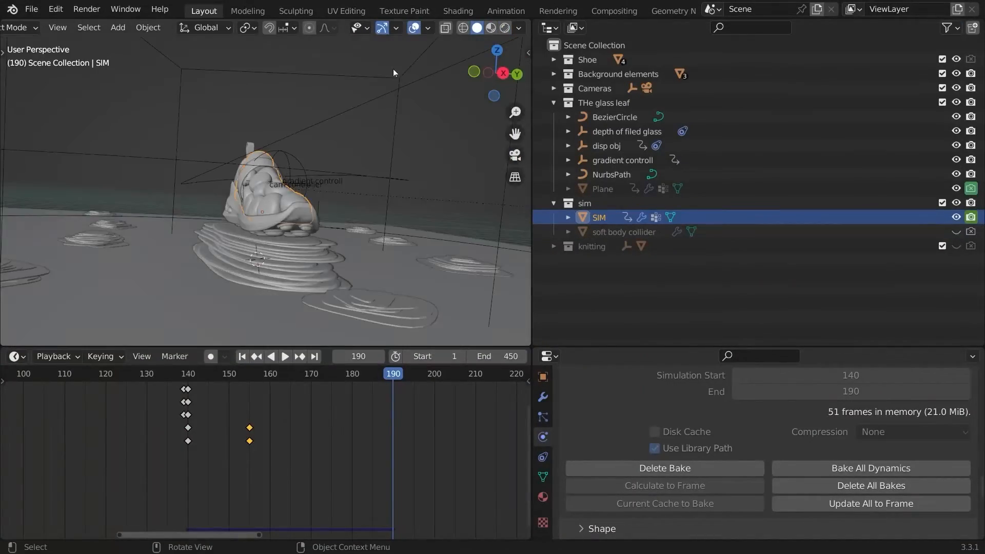
pyautogui.moveTo(393, 69)
pyautogui.mouseDown(button='middle')
pyautogui.moveTo(414, 227)
pyautogui.moveTo(391, 204)
pyautogui.mouseUp(button='middle')
pyautogui.hotkey('ctrl', 's')
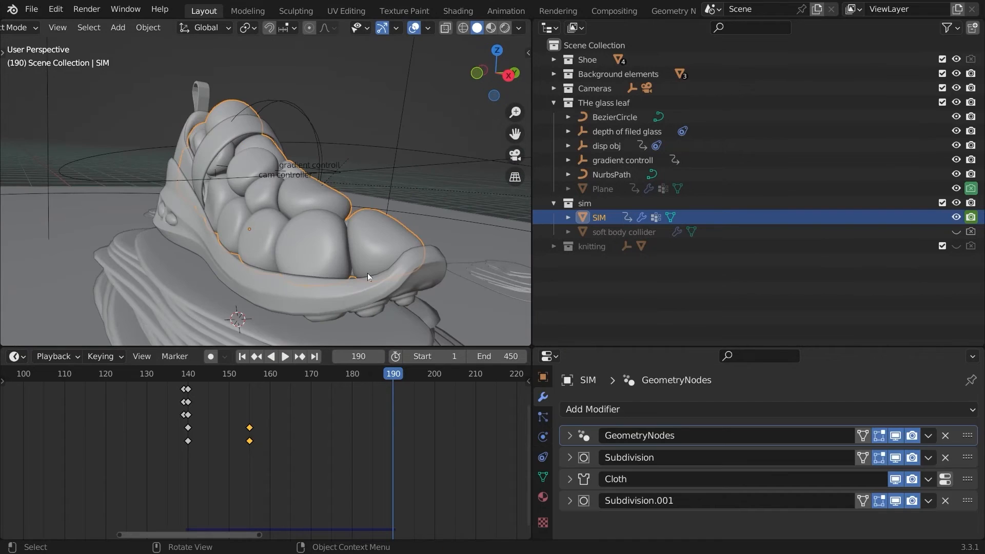
# - Try out a duplicate of the SIM object and remove it again
pyautogui.moveTo(368, 273)
pyautogui.mouseDown(button='middle')
pyautogui.moveTo(284, 253)
pyautogui.moveTo(326, 251)
pyautogui.moveTo(310, 257)
pyautogui.moveTo(350, 297)
pyautogui.moveTo(296, 269)
pyautogui.moveTo(336, 288)
pyautogui.moveTo(315, 258)
pyautogui.moveTo(399, 270)
pyautogui.moveTo(384, 281)
pyautogui.moveTo(395, 281)
pyautogui.moveTo(366, 263)
pyautogui.mouseUp(button='middle')
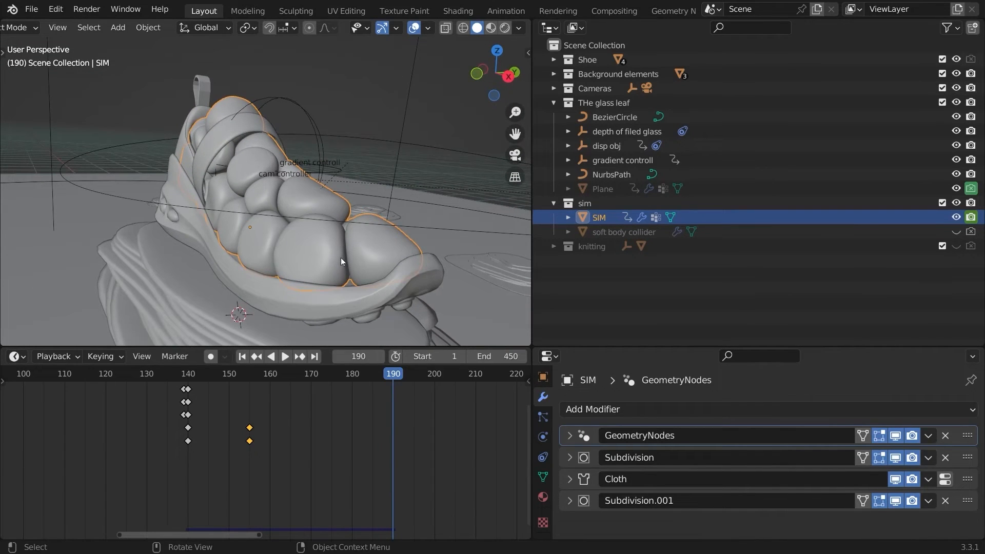
pyautogui.hotkey('shift', 'd')
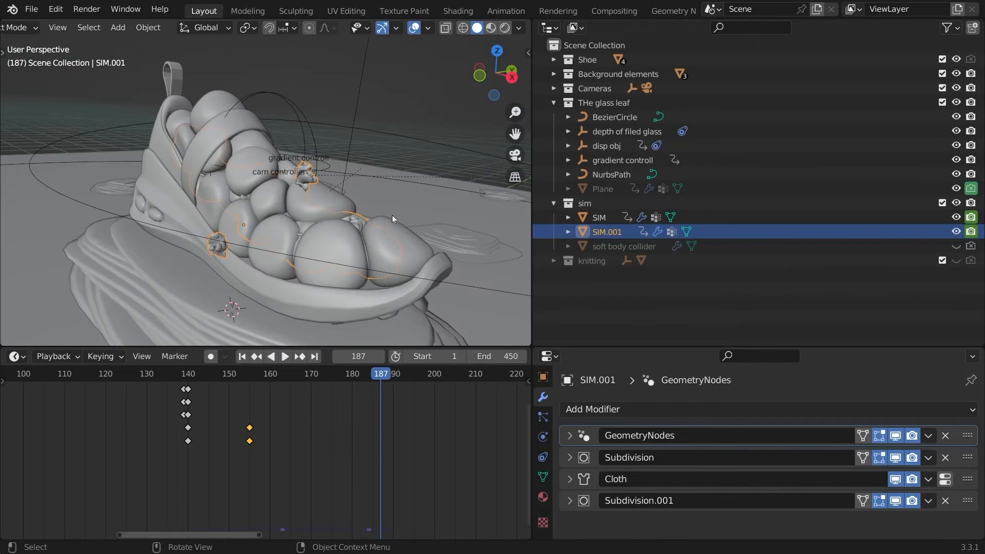
pyautogui.press('x')
pyautogui.click(387, 214)
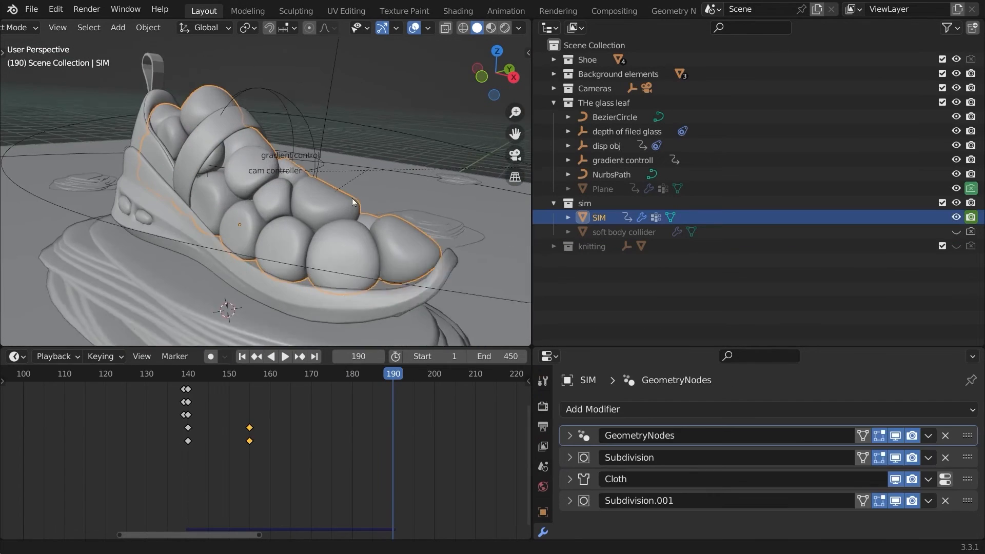
# - Snap the 3D cursor to the selected SIM object's origin
pyautogui.moveTo(359, 215); pyautogui.dragTo(353, 189, button='middle')
pyautogui.moveTo(367, 245); pyautogui.dragTo(363, 224, button='middle')
pyautogui.scroll(2, 364, 206)
pyautogui.hotkey('shift', 's')
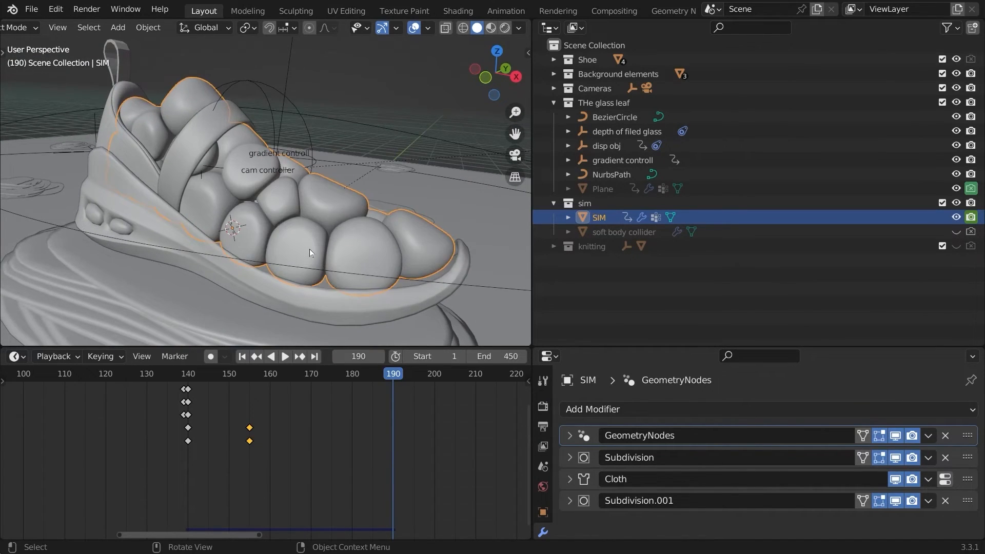
# - Add a cube at the 3D cursor and move it into the sim collection
pyautogui.scroll(-3, 310, 249)
pyautogui.hotkey('shift', 'a')
pyautogui.moveTo(227, 173)
pyautogui.click(286, 188)
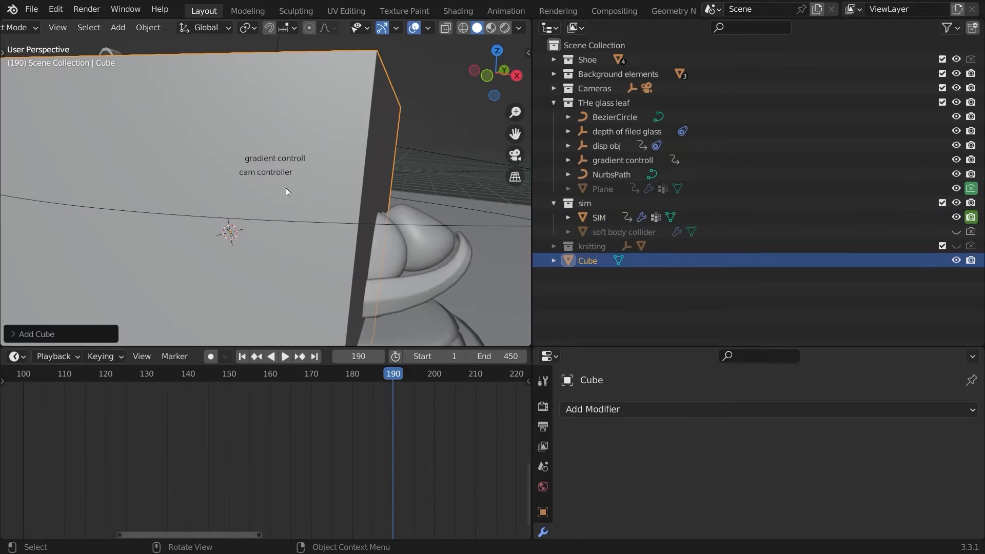
pyautogui.press('m')
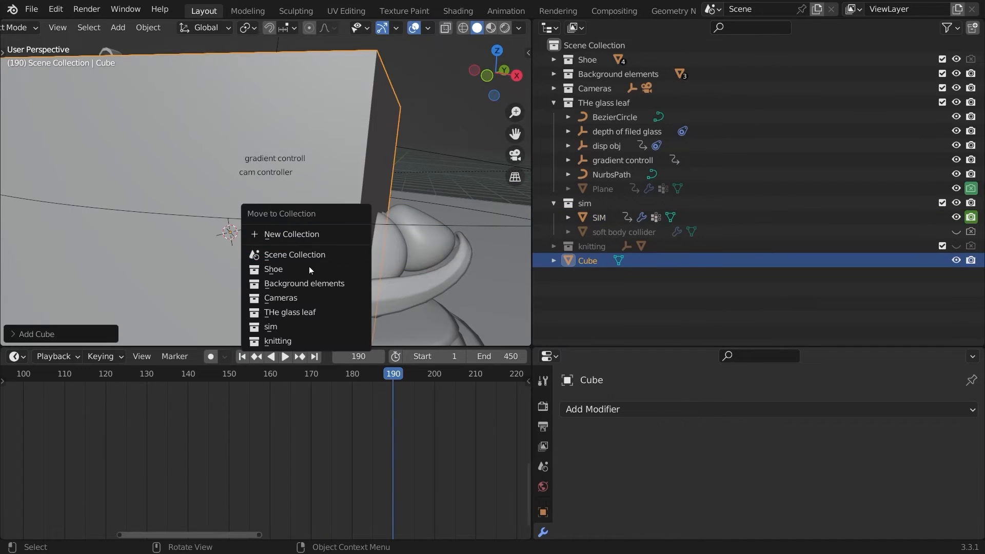
pyautogui.click(297, 326)
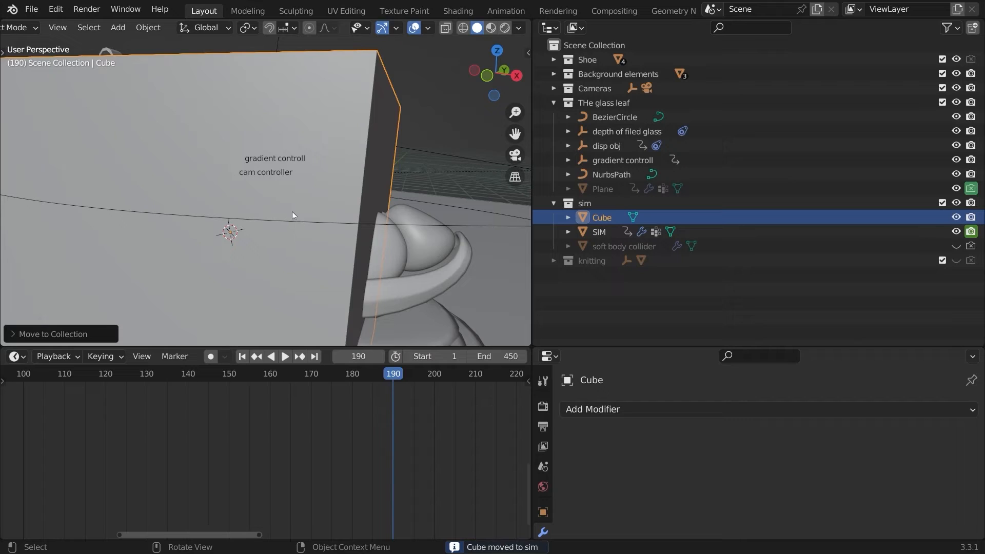
# - Rename the new cube "sim still"
pyautogui.press('F2')
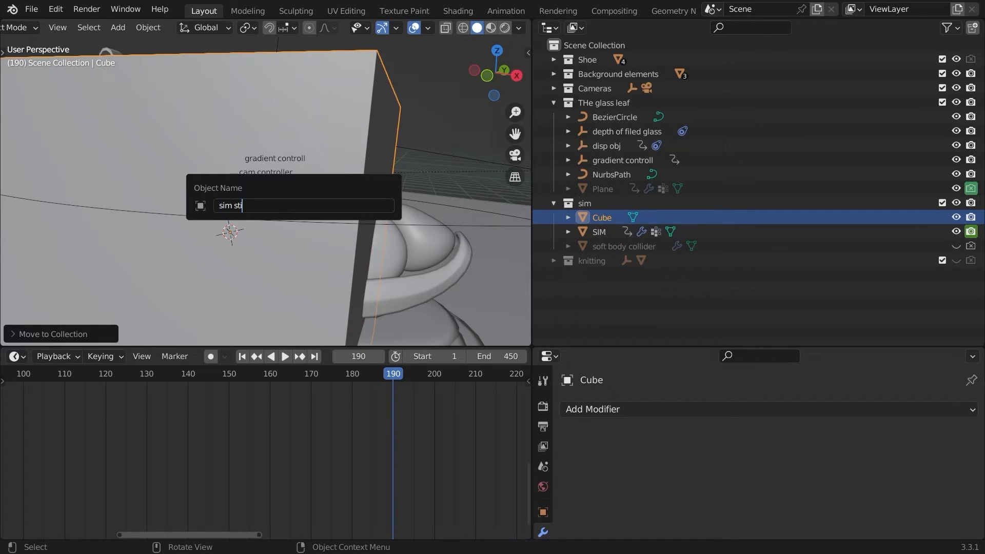
pyautogui.write('sim still')
pyautogui.press('Return')
# - Create a geometry node tree named "still" on the sim still object and remove its Group Input node
pyautogui.moveTo(263, 261)
pyautogui.mouseDown(button='middle')
pyautogui.moveTo(238, 256)
pyautogui.moveTo(266, 272)
pyautogui.mouseUp(button='middle')
pyautogui.hotkey('shift', 'F3')
pyautogui.click(737, 356)
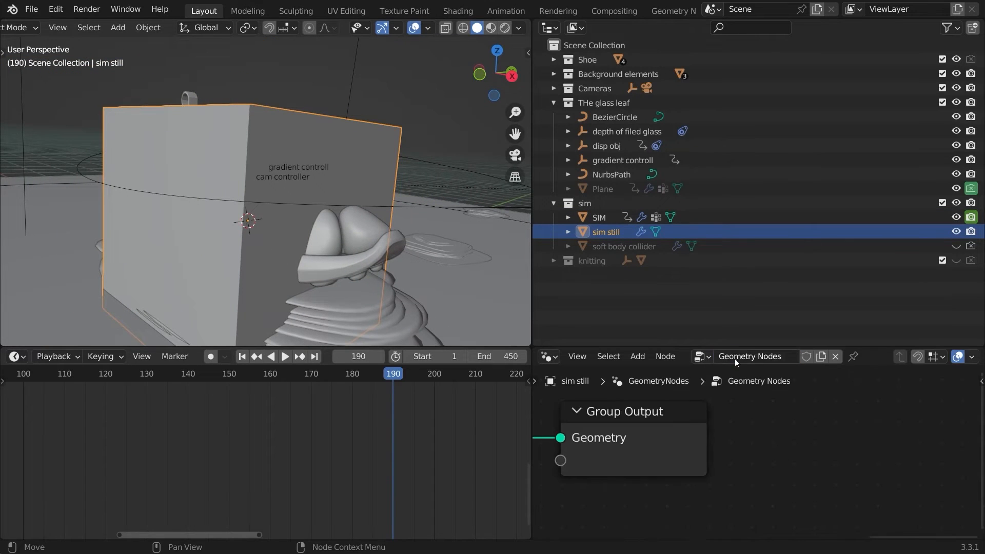
pyautogui.press('Home')
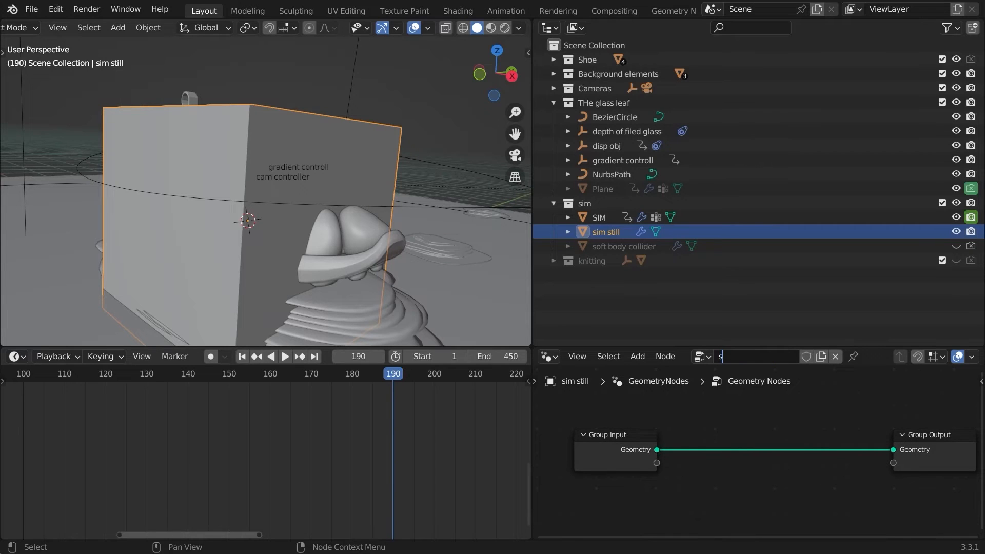
pyautogui.write('still')
pyautogui.press('Return')
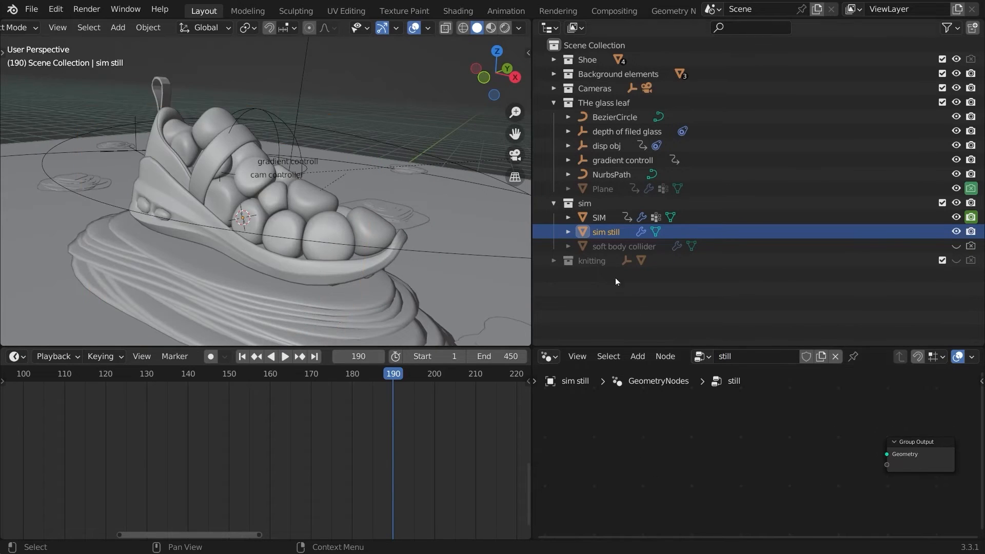
# - Bring SIM into the node tree as an Object Info node set to Relative and connect its Geometry to the Group Output
pyautogui.moveTo(602, 219); pyautogui.dragTo(605, 439)
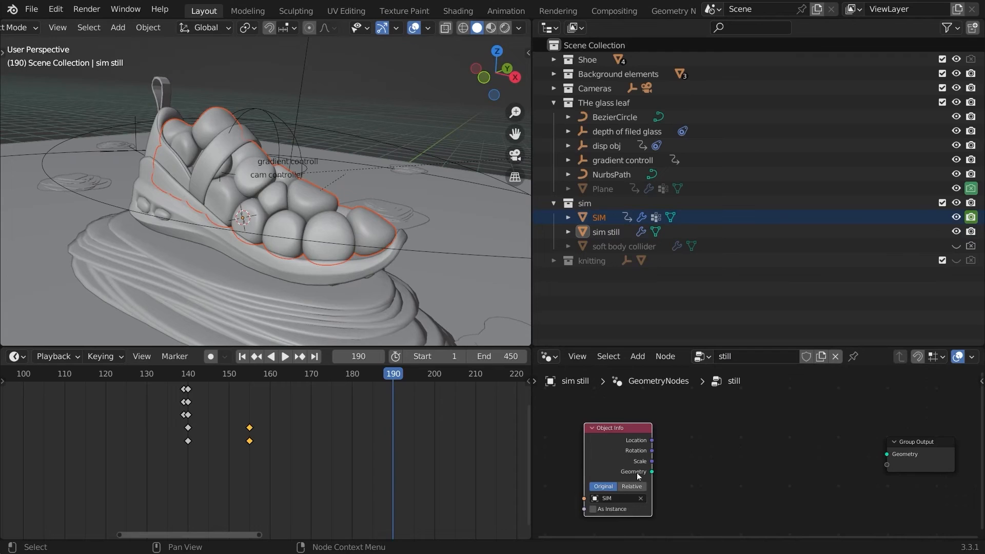
pyautogui.moveTo(651, 476); pyautogui.dragTo(679, 461)
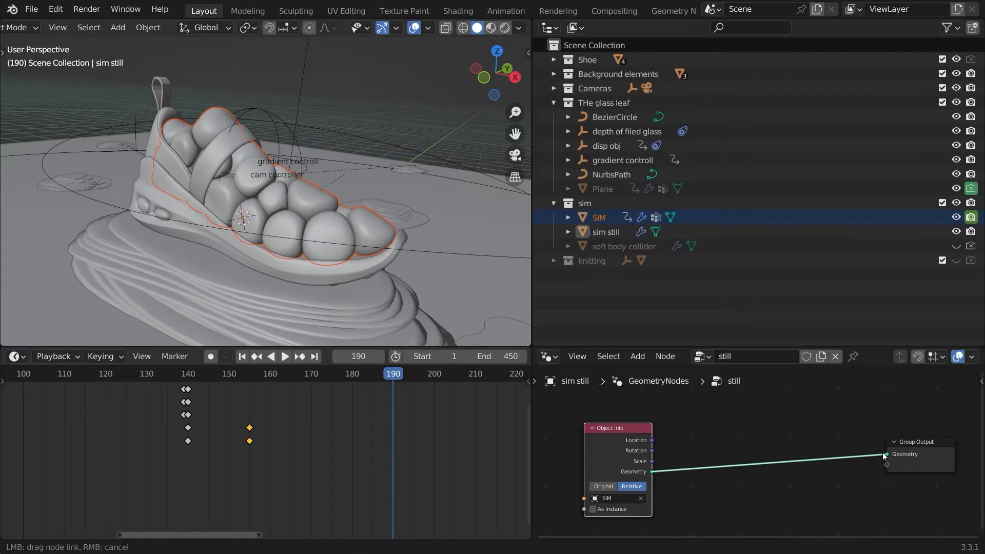
pyautogui.moveTo(882, 452); pyautogui.dragTo(883, 454)
pyautogui.moveTo(617, 455); pyautogui.dragTo(597, 443)
pyautogui.moveTo(388, 242)
pyautogui.mouseDown(button='middle')
pyautogui.moveTo(380, 219)
pyautogui.moveTo(378, 232)
pyautogui.mouseUp(button='middle')
# - Apply the visual geometry of sim still to a real mesh and switch the node editor area back to Properties
pyautogui.click(599, 234)
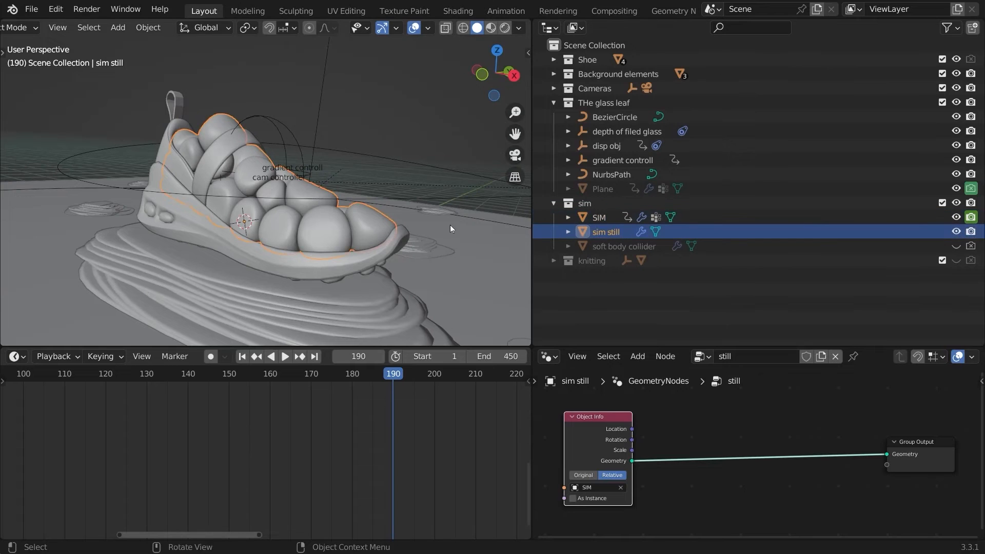
pyautogui.moveTo(451, 225); pyautogui.dragTo(414, 221, button='middle')
pyautogui.hotkey('ctrl', 'a')
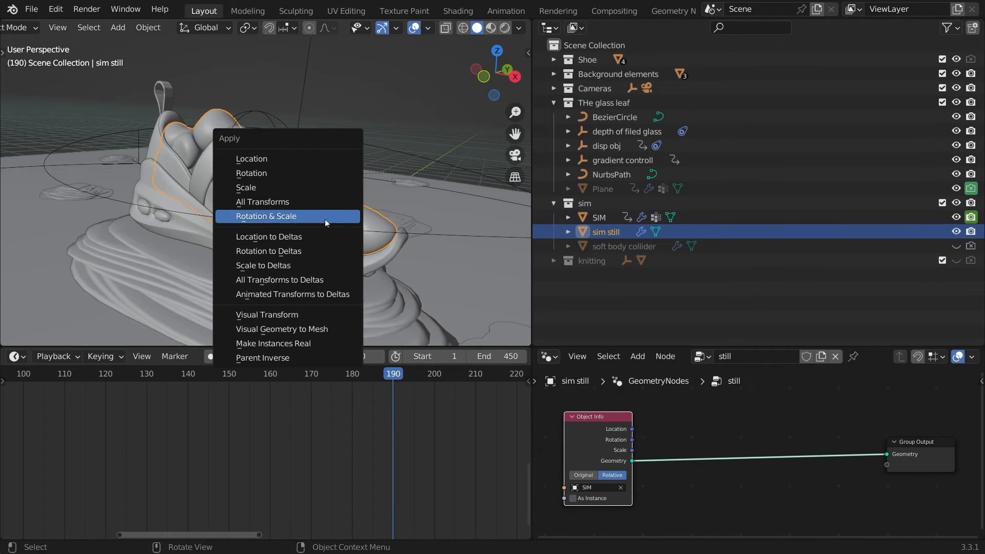
pyautogui.click(323, 331)
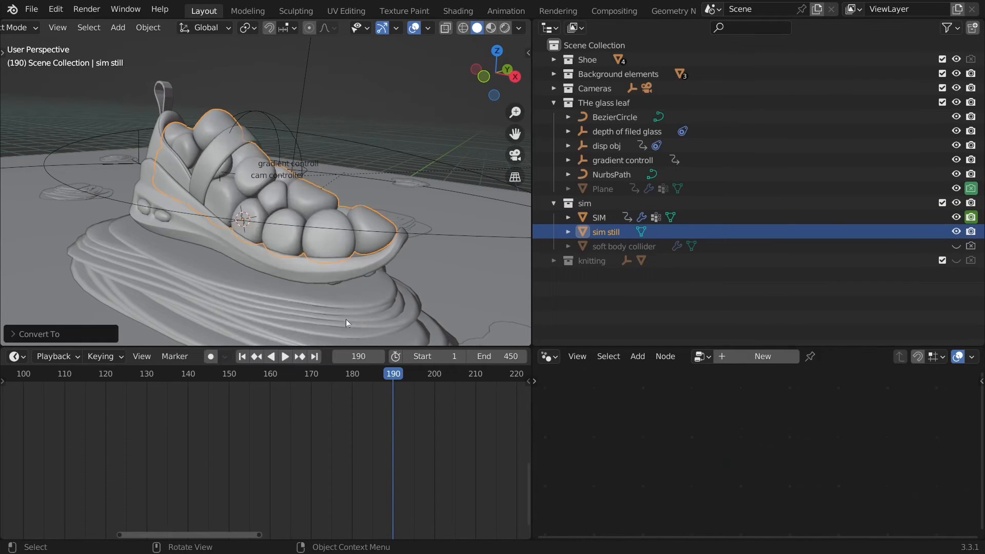
pyautogui.click(547, 357)
pyautogui.click(477, 411)
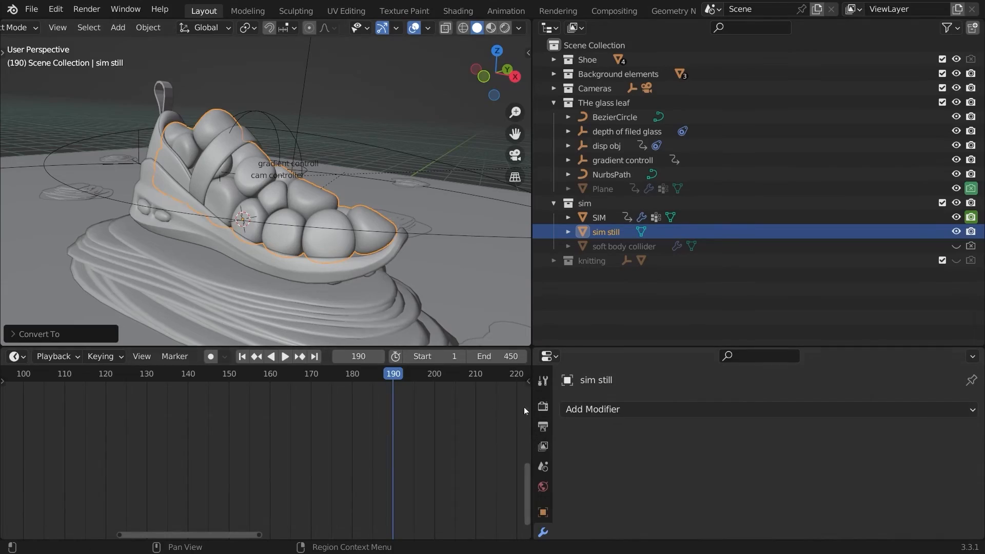
# - Inspect the converted mesh of sim still in Edit Mode, then return to Object Mode
pyautogui.moveTo(428, 231); pyautogui.dragTo(387, 251, button='middle')
pyautogui.press('Tab')
pyautogui.keyDown('ctrl'); pyautogui.moveTo(387, 251); pyautogui.dragTo(347, 200, button='middle'); pyautogui.keyUp('ctrl')
pyautogui.press('Tab')
pyautogui.scroll(-3, 376, 230)
pyautogui.moveTo(505, 285); pyautogui.dragTo(477, 261, button='middle')
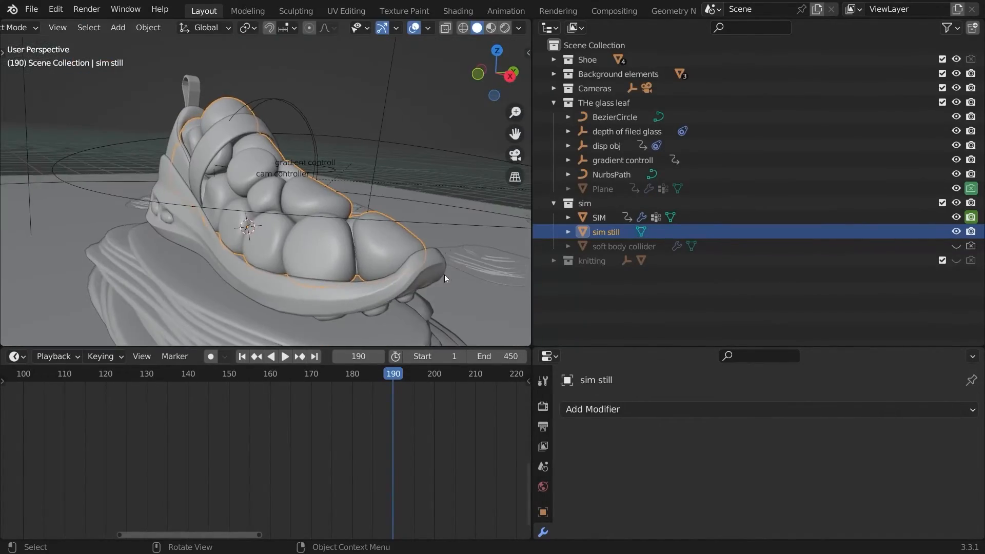
# - Keyframe the viewport and render visibility of sim still as enabled at frame 190
pyautogui.click(542, 511)
pyautogui.scroll(2, 637, 451)
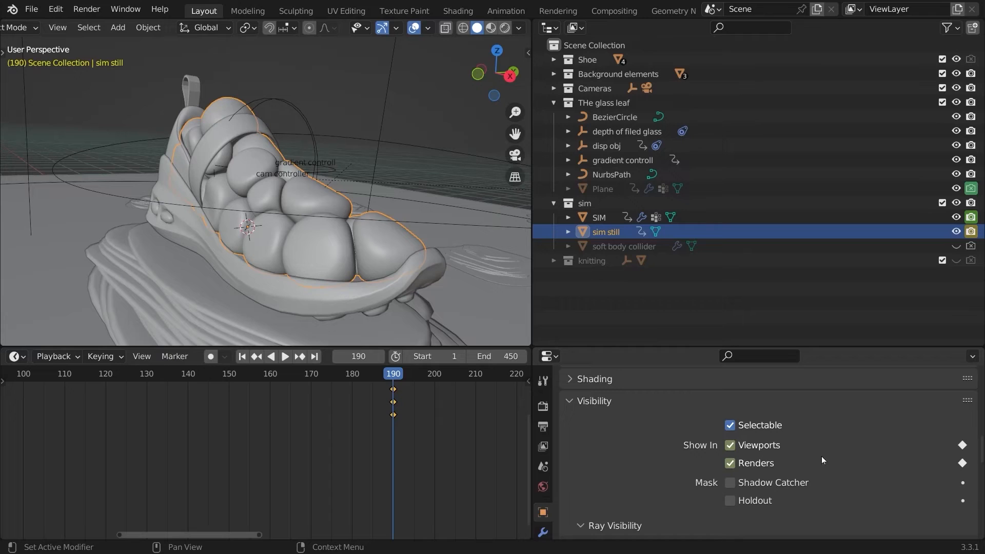
pyautogui.scroll(1, 822, 460)
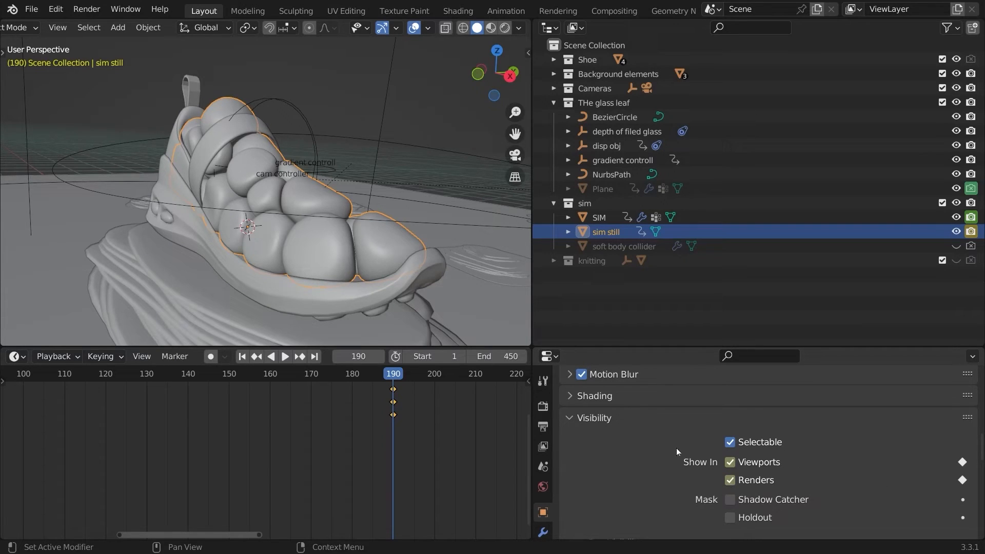
# - Disable sim still in viewports and renders at frame 189 and keyframe both settings
pyautogui.press('Left')
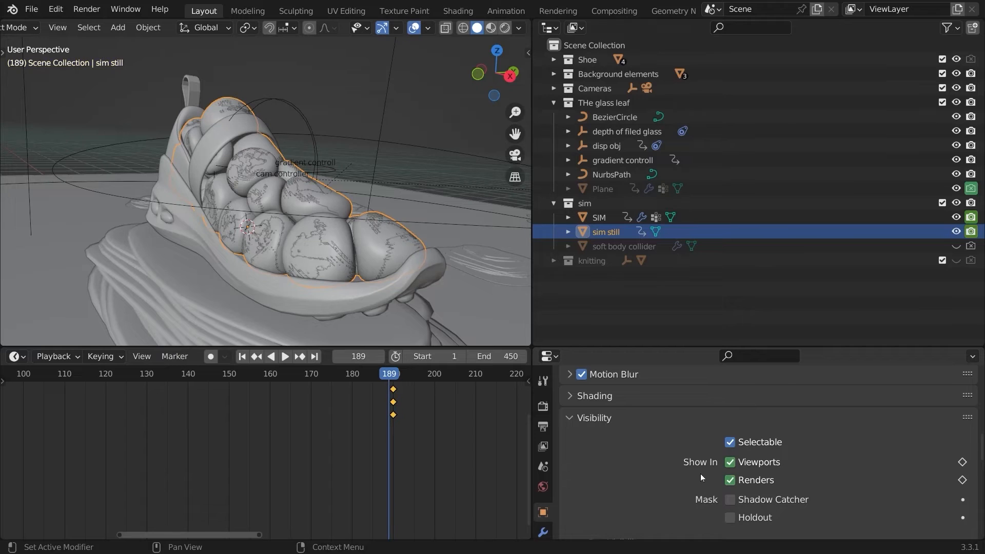
pyautogui.click(747, 463)
pyautogui.click(747, 479)
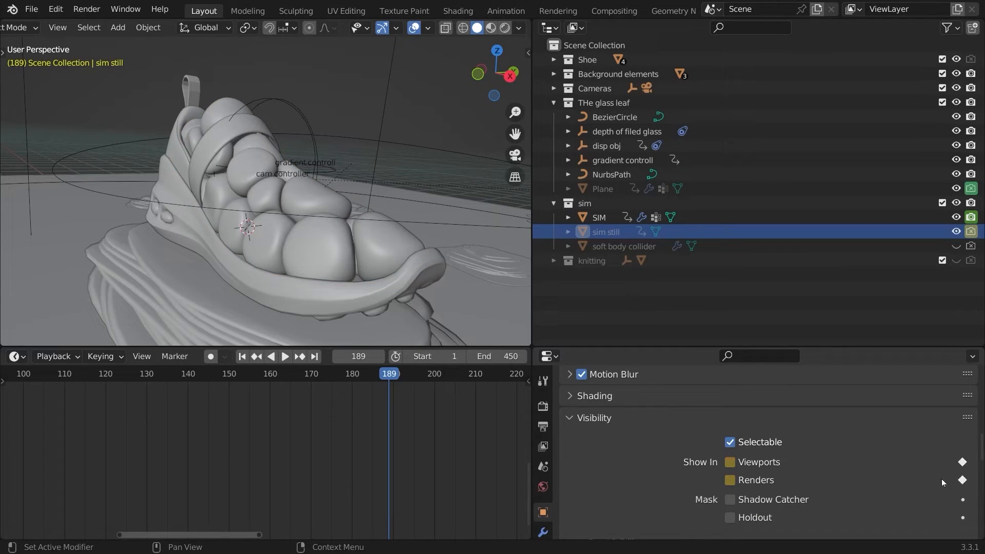
# - Keyframe the SIM object's viewport and render visibility as enabled at frame 189
pyautogui.click(387, 236)
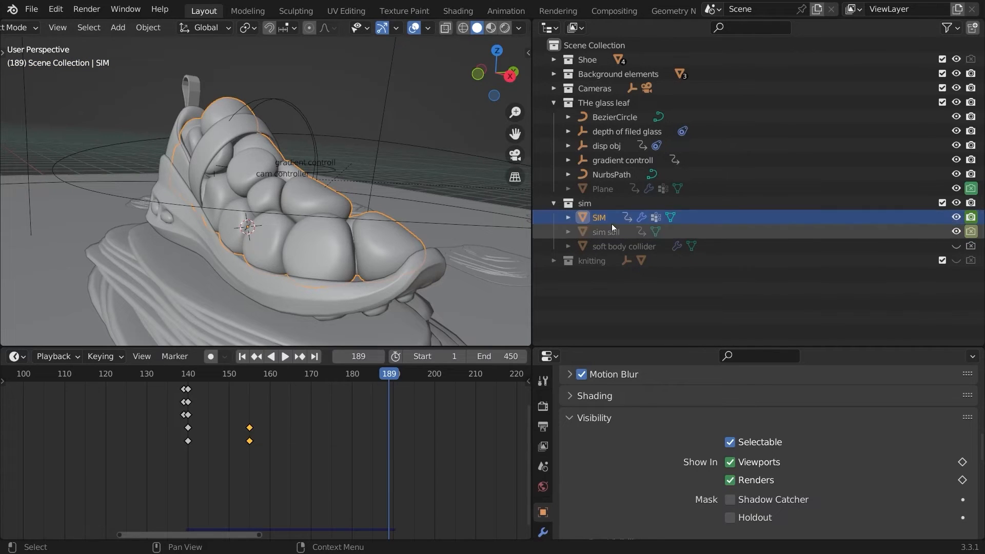
pyautogui.click(962, 462)
pyautogui.click(963, 480)
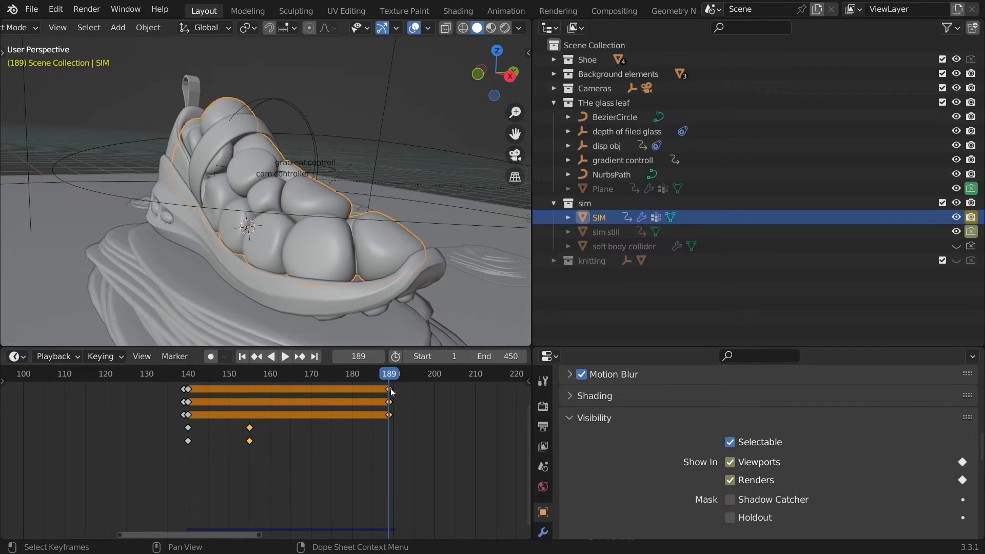
# - Disable SIM in viewports and renders at frame 190 and keyframe both settings
pyautogui.press('Right')
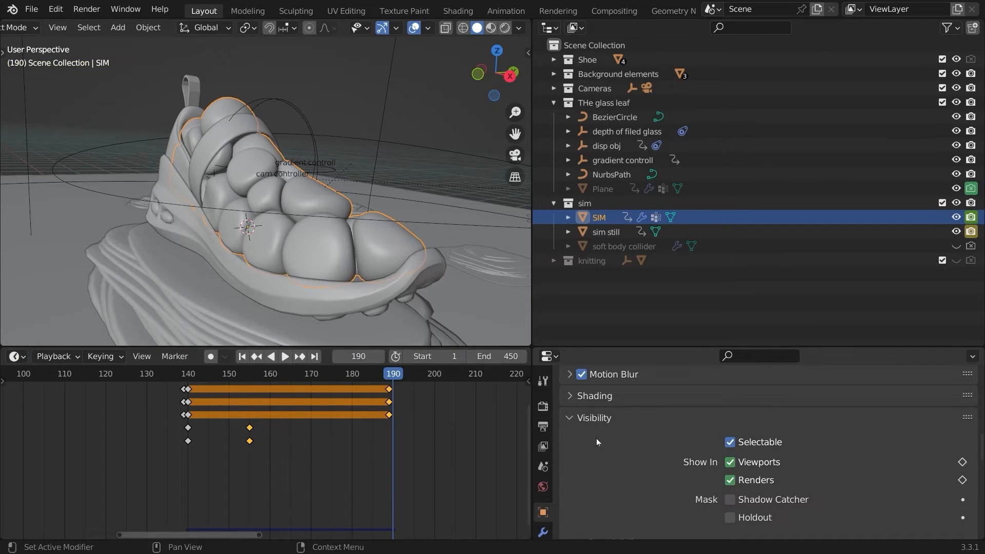
pyautogui.click(742, 463)
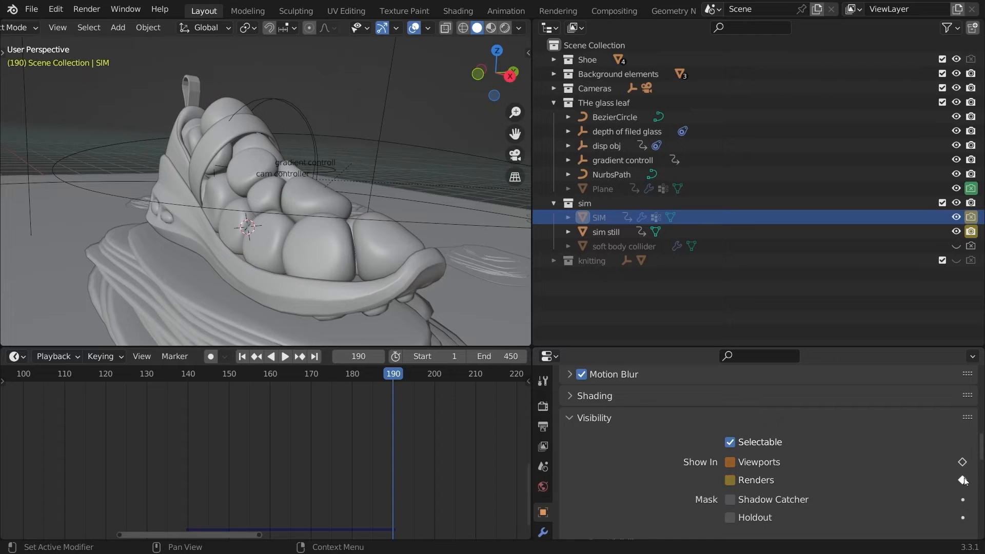
pyautogui.moveTo(388, 376); pyautogui.dragTo(392, 380)
# - Parent sim still to the shoe's sole using Object (Keep Transform)
pyautogui.click(601, 234)
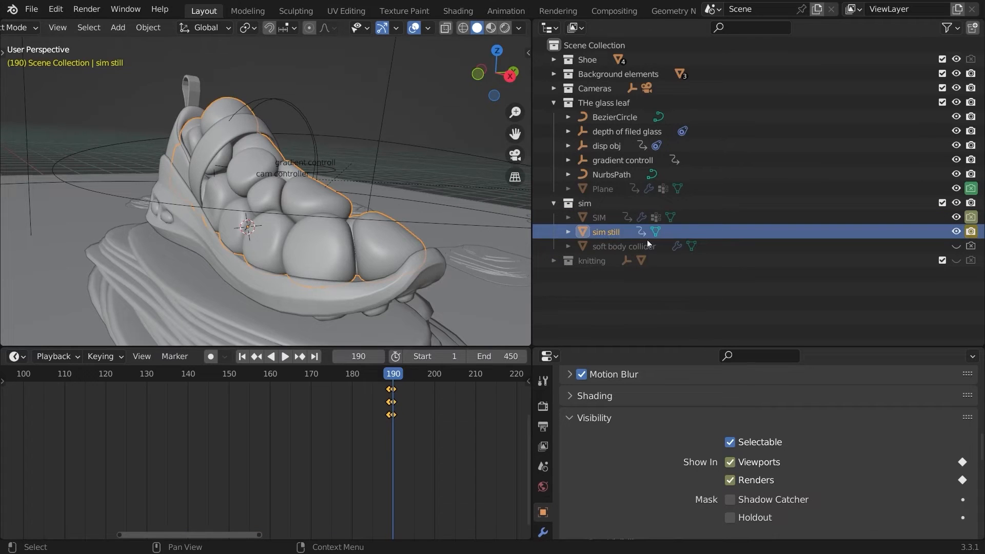
pyautogui.moveTo(492, 272); pyautogui.dragTo(421, 278, button='middle')
pyautogui.click(388, 268)
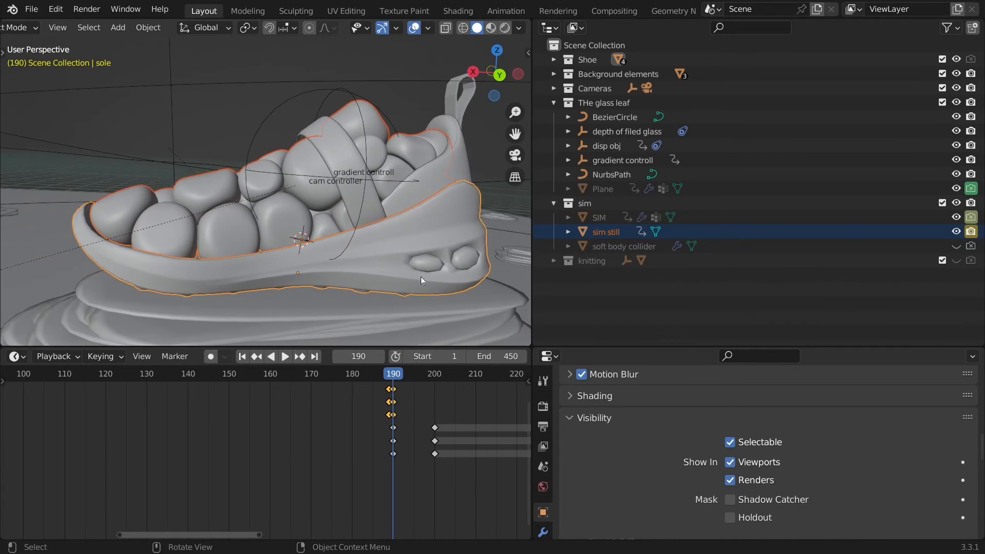
pyautogui.hotkey('ctrl', 'p')
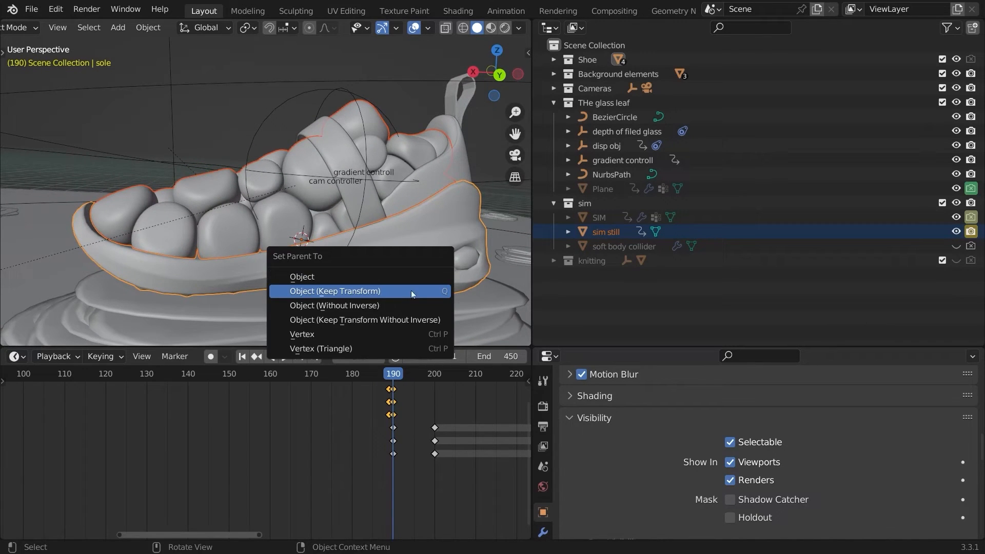
pyautogui.click(404, 292)
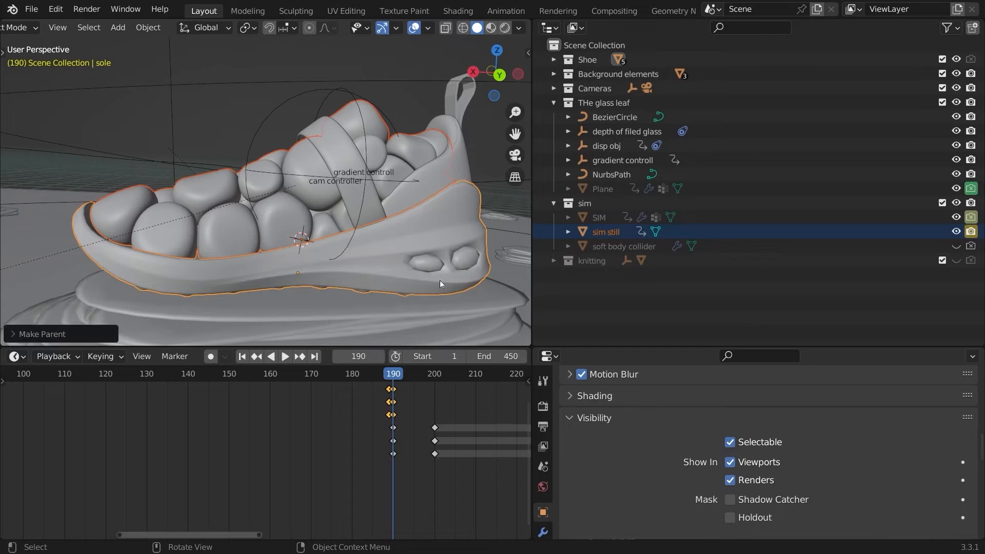
# - Deselect everything and play the animation through the camera to check the swap from SIM to sim still
pyautogui.moveTo(237, 202); pyautogui.dragTo(391, 277, button='middle')
pyautogui.click(358, 131)
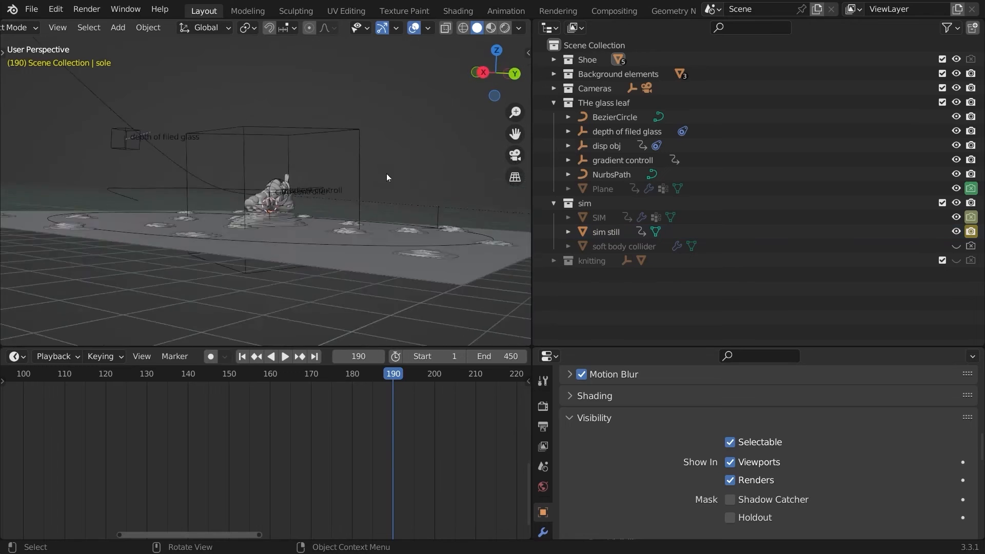
pyautogui.press('KP_0')
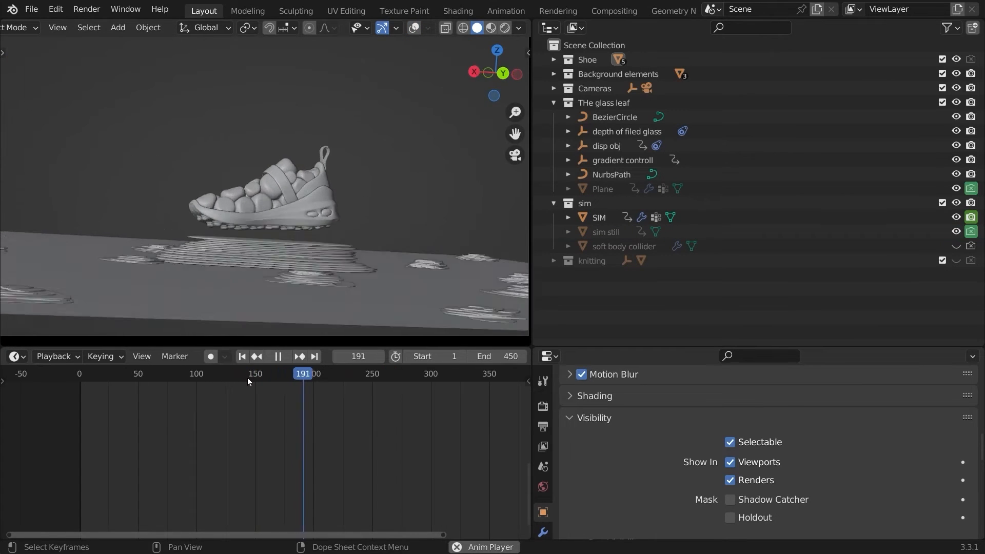
pyautogui.press('space')
pyautogui.keyDown('ctrl'); pyautogui.moveTo(330, 254); pyautogui.dragTo(322, 285, button='middle'); pyautogui.keyUp('ctrl')
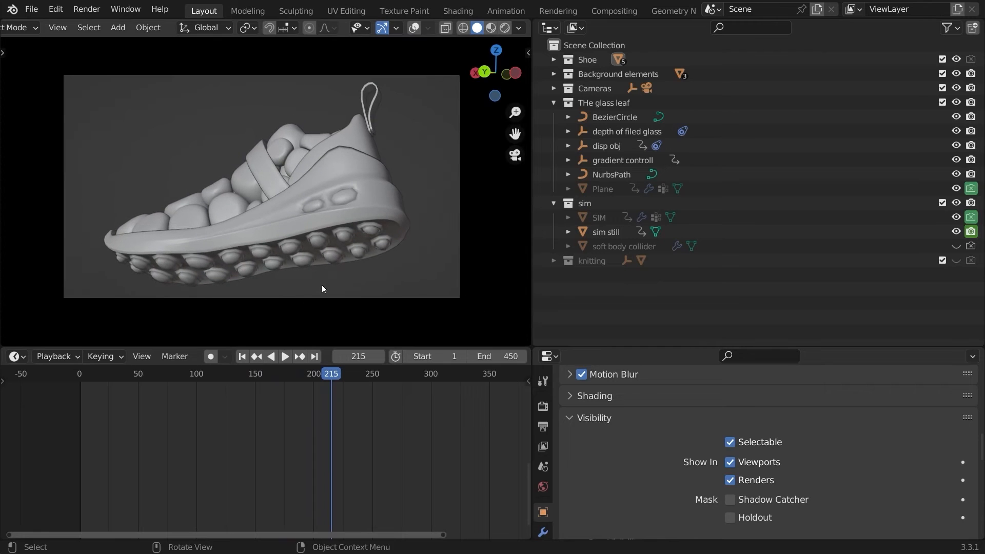
pyautogui.hotkey('shift', 'Left')
pyautogui.press('space')
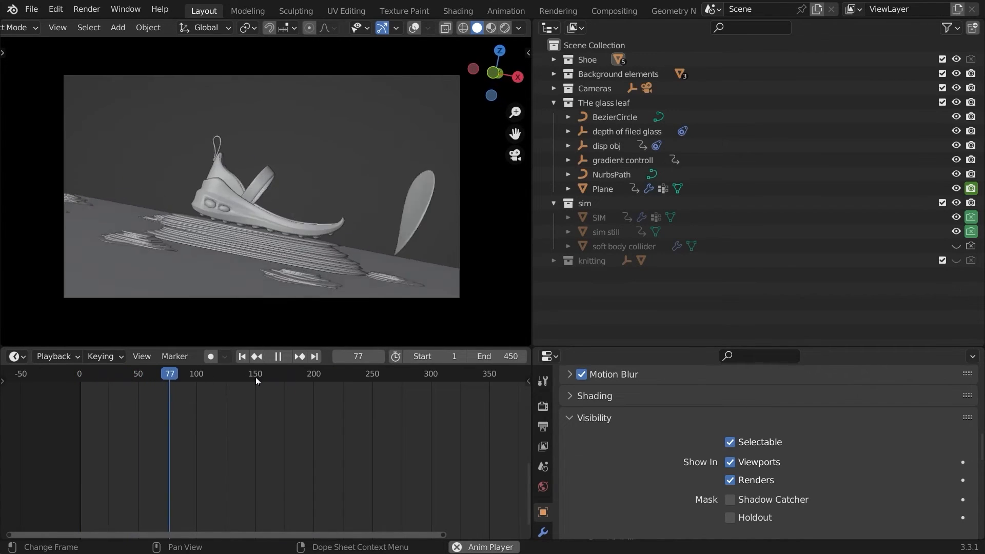
# - Replay the camera animation from around frame 80 with overlays shown and then hidden to review the whole sequence
pyautogui.press('space')
pyautogui.click(176, 376)
pyautogui.press('space')
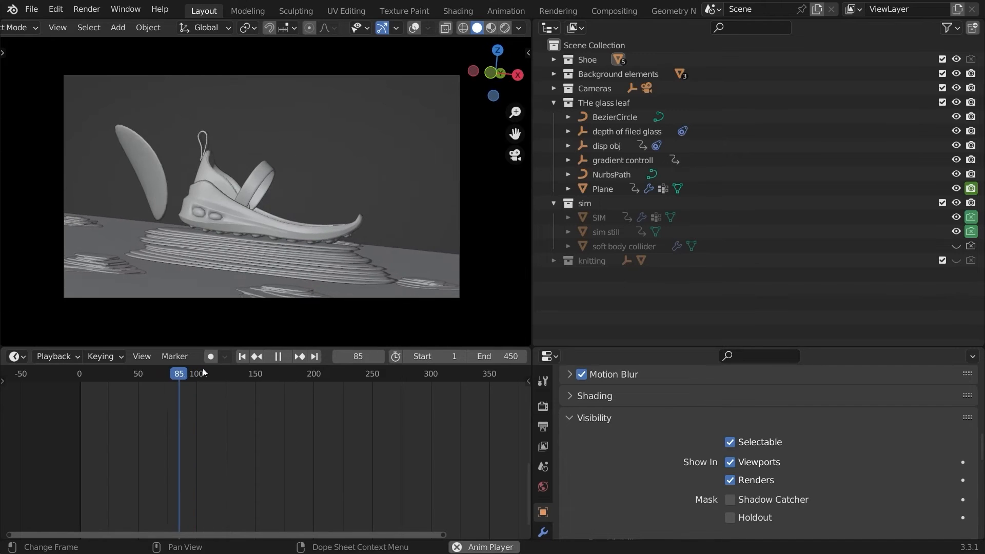
pyautogui.press('space')
pyautogui.click(414, 28)
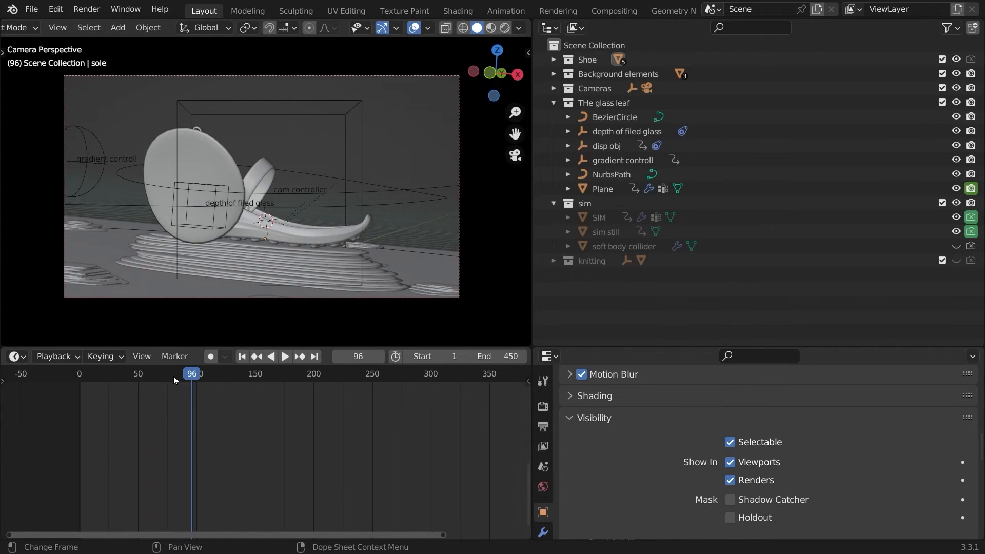
pyautogui.click(175, 378)
pyautogui.press('space')
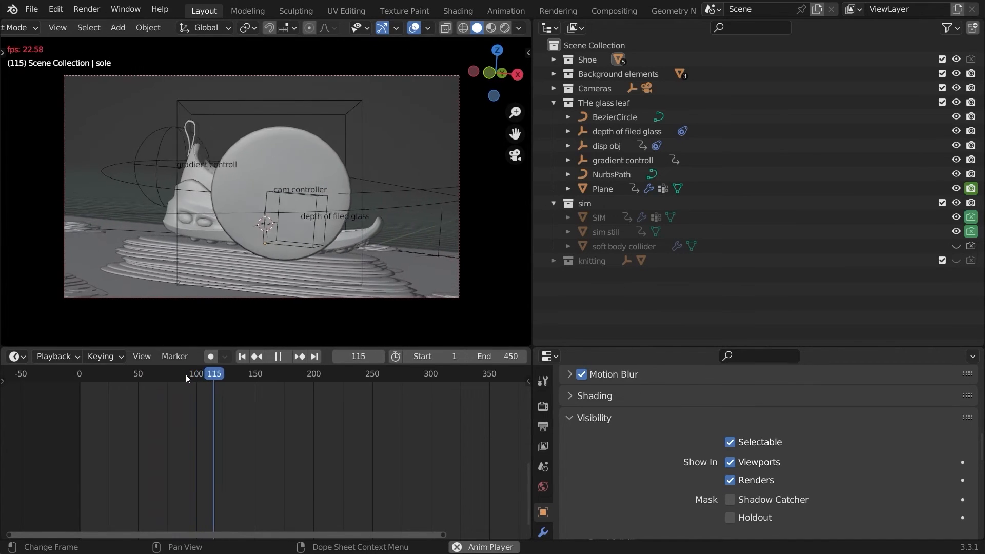
pyautogui.click(414, 28)
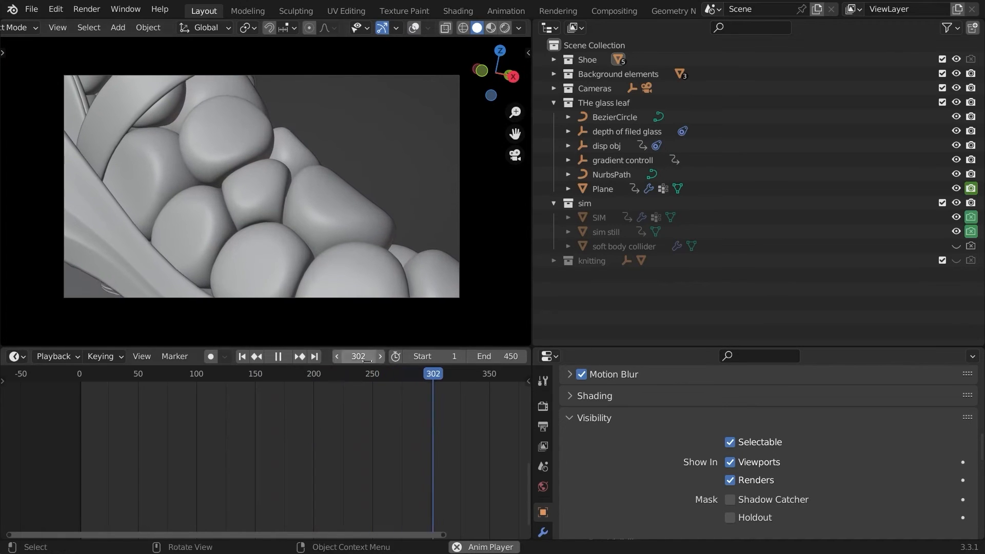
pyautogui.scroll(-5, 459, 427)
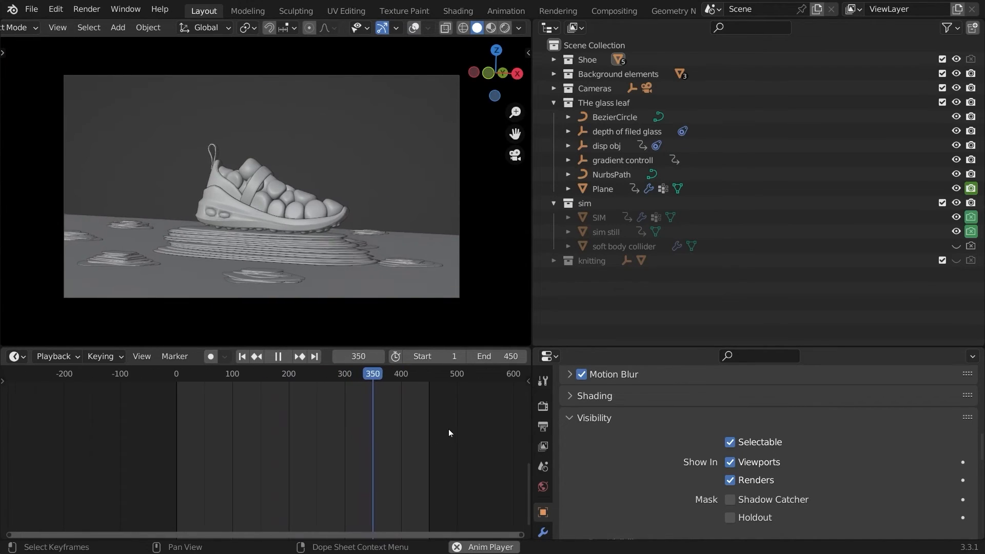
# - Stop the animation near frame 320 in the shoe close-up and switch the Outliner area to the Graph Editor
pyautogui.click(352, 375)
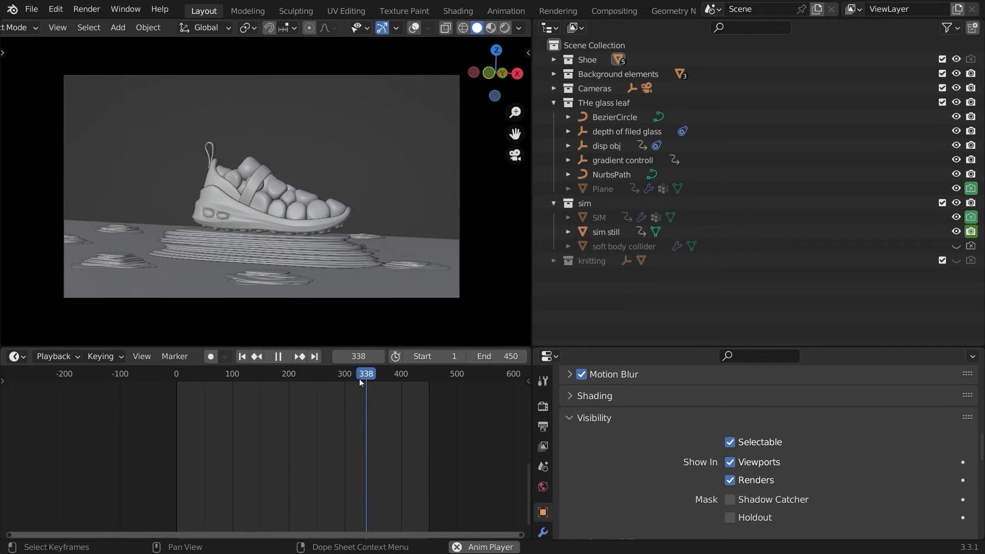
pyautogui.press('space')
pyautogui.moveTo(365, 373); pyautogui.dragTo(356, 376)
pyautogui.click(549, 27)
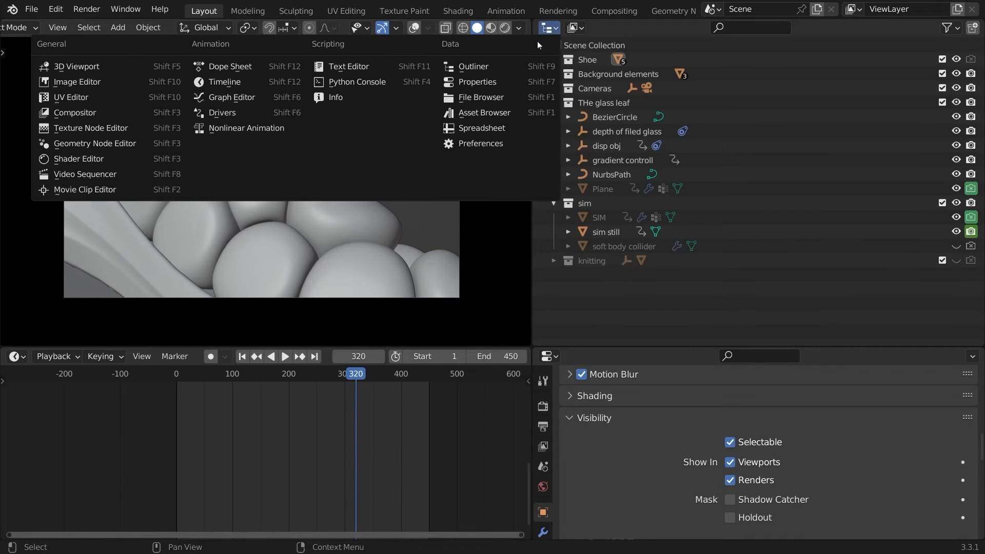
pyautogui.click(226, 98)
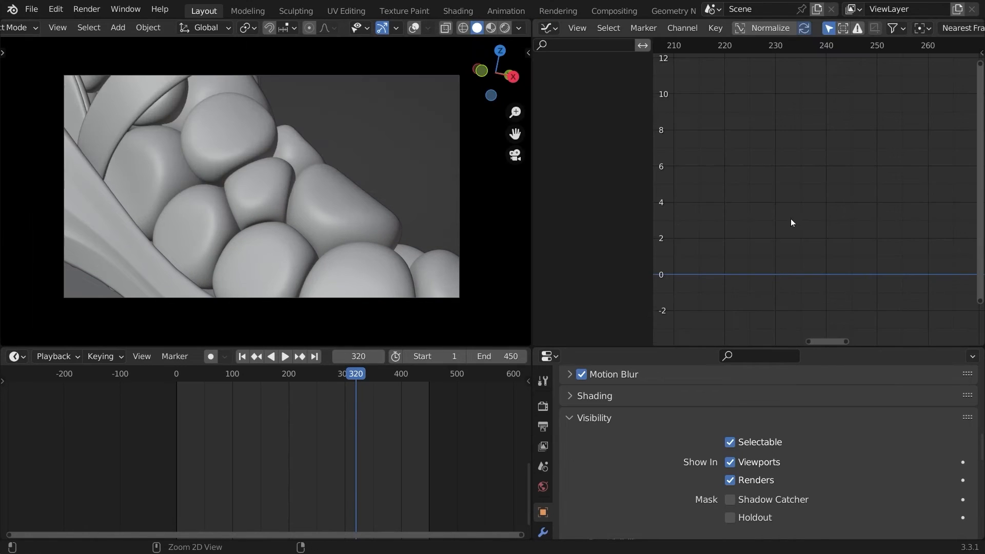
# - Select the cam controller empty to bring up its animation curves, then hide the viewport overlays again
pyautogui.keyDown('ctrl'); pyautogui.moveTo(791, 222); pyautogui.dragTo(726, 272, button='middle'); pyautogui.keyUp('ctrl')
pyautogui.keyDown('ctrl'); pyautogui.moveTo(698, 267); pyautogui.dragTo(713, 252, button='middle'); pyautogui.keyUp('ctrl')
pyautogui.click(412, 28)
pyautogui.click(328, 102)
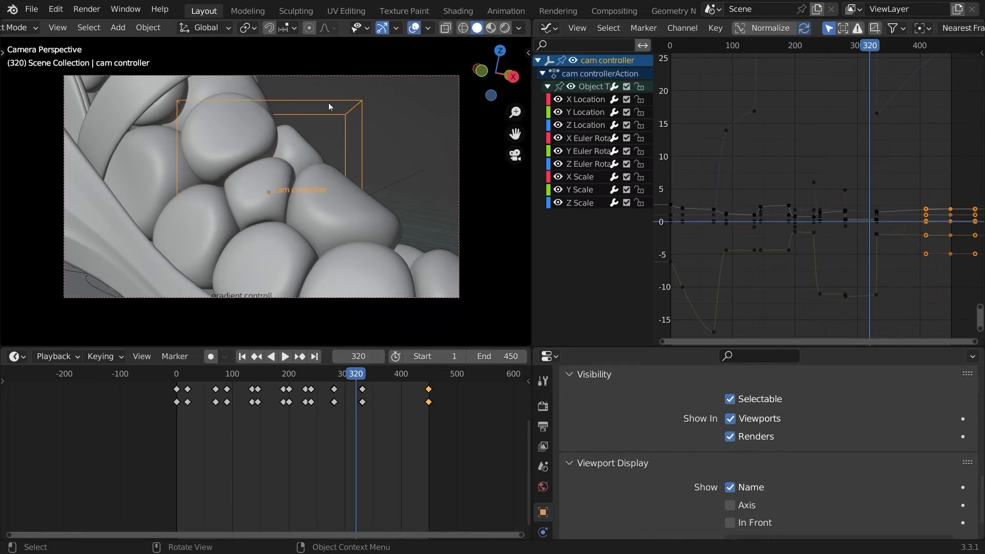
pyautogui.click(412, 29)
pyautogui.keyDown('ctrl'); pyautogui.moveTo(769, 246); pyautogui.dragTo(814, 191, button='middle'); pyautogui.keyUp('ctrl')
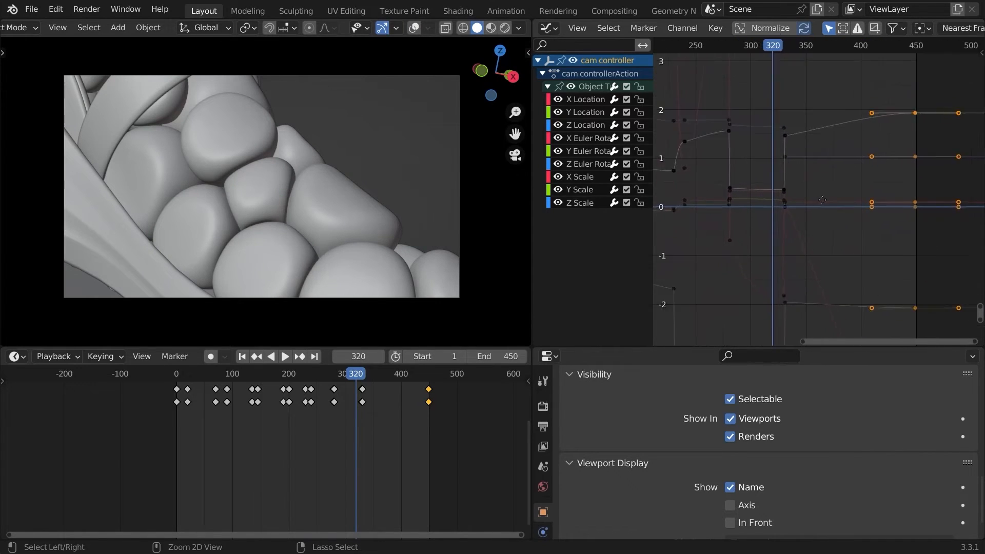
# - Flatten the Z Location handle before cam controller's frame 330 keyframe, save the file and check the motion
pyautogui.press('KP_Decimal')
pyautogui.click(854, 246)
pyautogui.press('g')
pyautogui.click(828, 296)
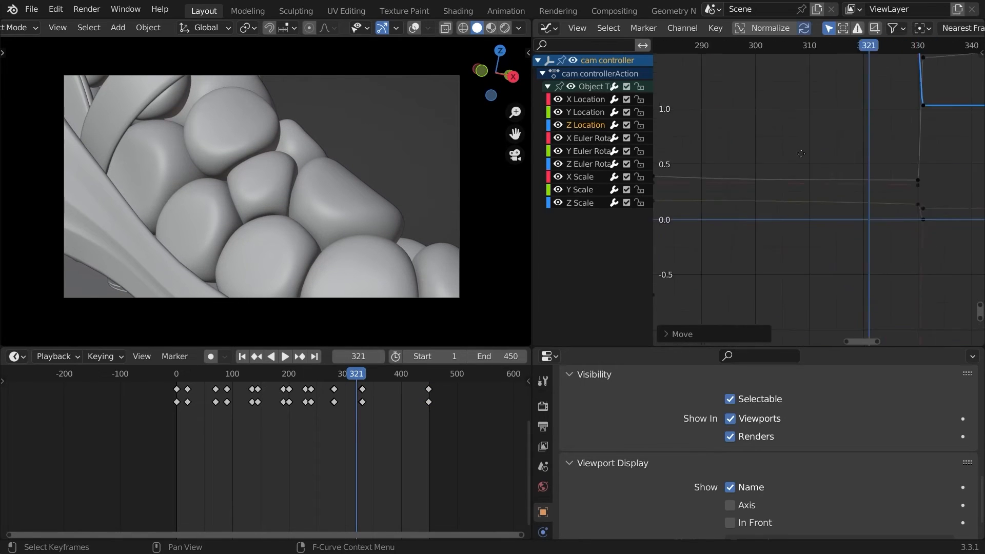
pyautogui.keyDown('ctrl'); pyautogui.moveTo(828, 297); pyautogui.dragTo(762, 265, button='middle'); pyautogui.keyUp('ctrl')
pyautogui.hotkey('ctrl', 's')
pyautogui.press('Down')
pyautogui.press('space')
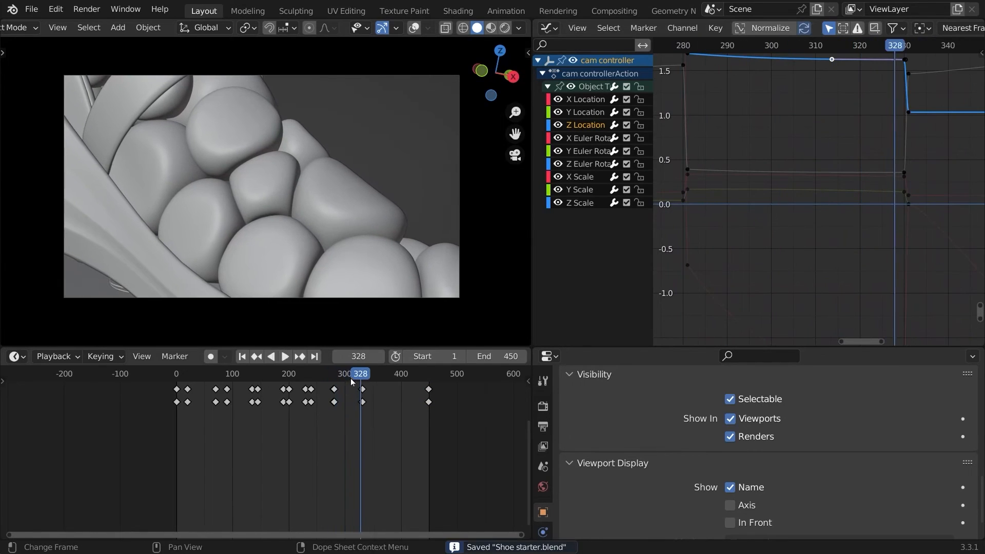
pyautogui.press('space')
pyautogui.click(895, 269)
pyautogui.press('g')
pyautogui.rightClick(874, 231)
pyautogui.press('KP_Decimal')
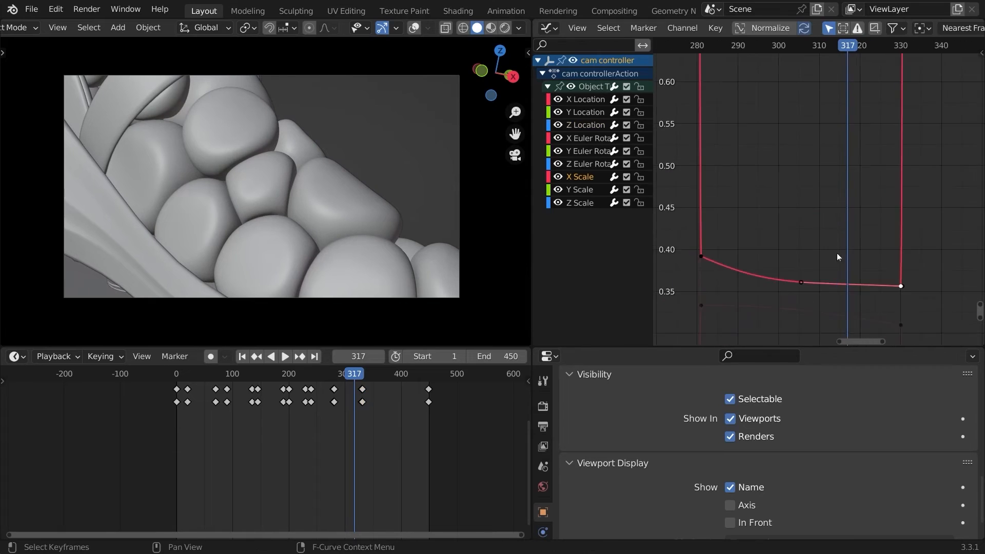
pyautogui.keyDown('ctrl'); pyautogui.moveTo(836, 253); pyautogui.dragTo(757, 230, button='middle'); pyautogui.keyUp('ctrl')
pyautogui.moveTo(820, 254); pyautogui.dragTo(781, 176)
pyautogui.press('g')
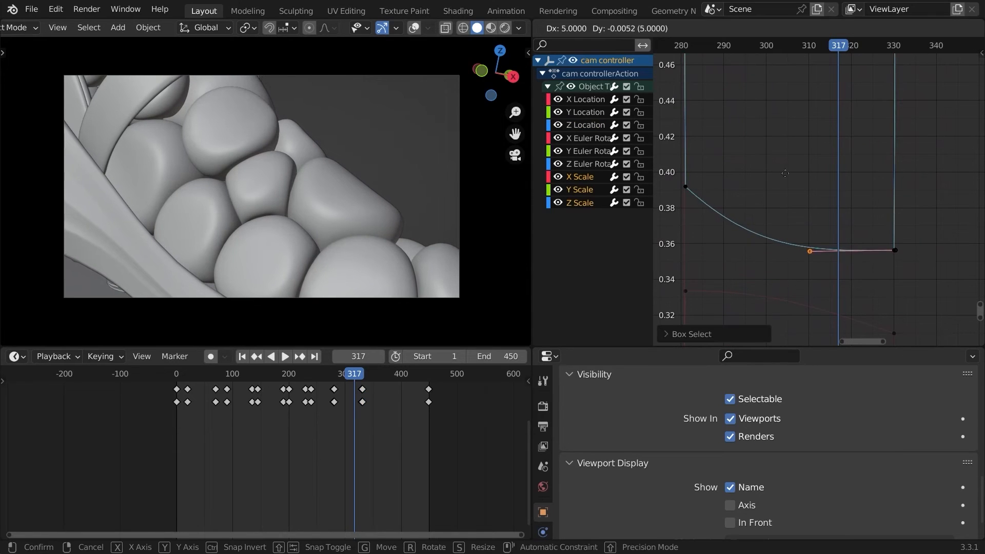
pyautogui.rightClick(853, 170)
# - Shorten the outgoing X, Y and Z Scale handles at frame 281, placing them near frame 289
pyautogui.moveTo(804, 189); pyautogui.dragTo(875, 205, button='middle')
pyautogui.moveTo(846, 282); pyautogui.dragTo(795, 236)
pyautogui.press('g')
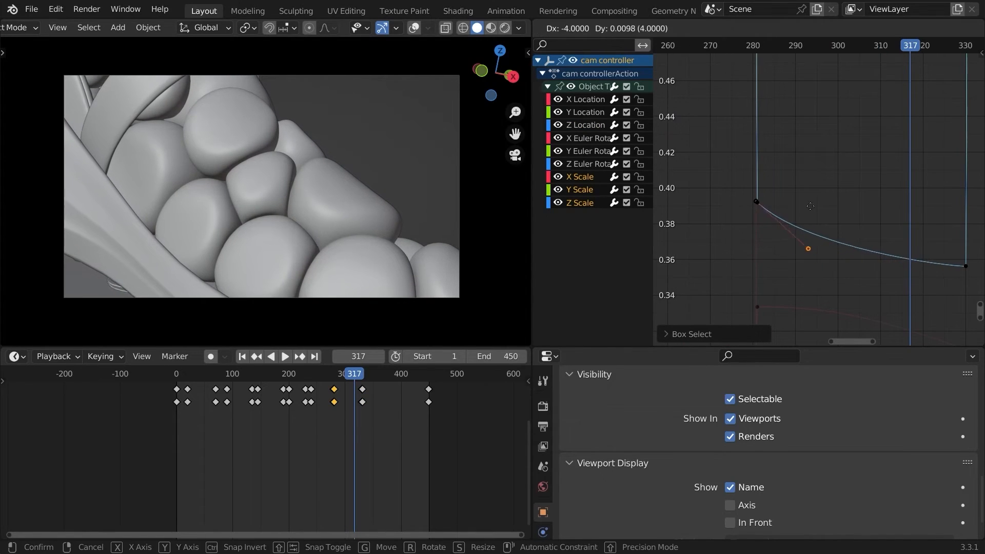
pyautogui.click(795, 197)
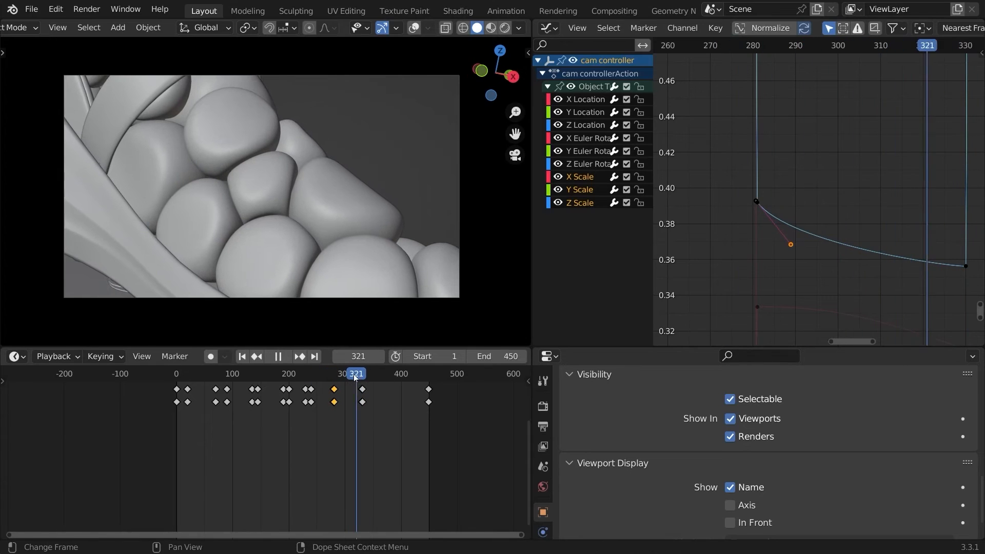
# - Flatten the incoming X, Y and Z Scale handles of the frame 330 keyframe, placing them near frame 306, and scrub to check
pyautogui.scroll(1, 815, 268)
pyautogui.moveTo(759, 247); pyautogui.dragTo(838, 296, button='middle')
pyautogui.moveTo(970, 277); pyautogui.dragTo(916, 242)
pyautogui.press('g')
pyautogui.click(815, 247)
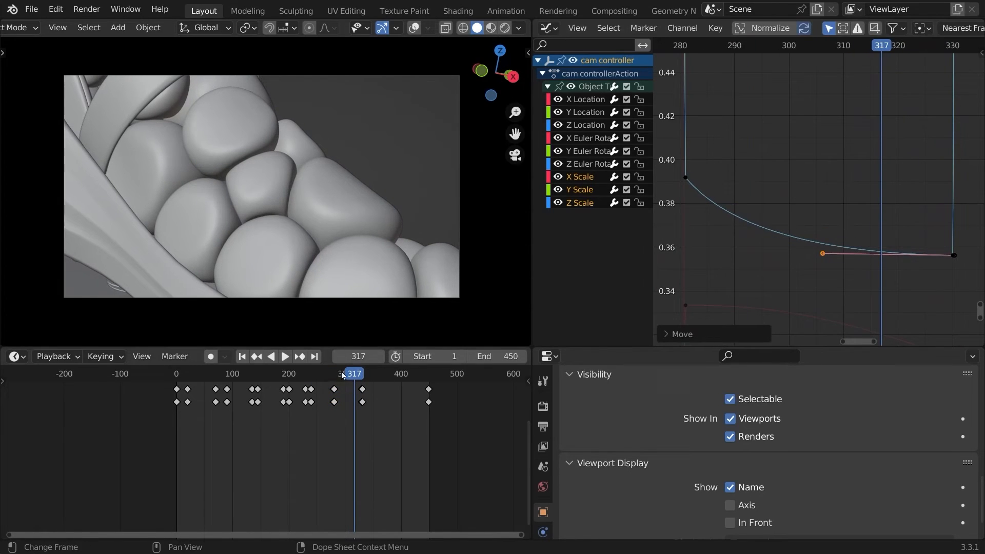
pyautogui.moveTo(346, 375); pyautogui.dragTo(360, 375)
# - Move the incoming X Location handle of the frame 330 keyframe so the curve eases out smoothly, and replay the close-up
pyautogui.moveTo(801, 307); pyautogui.dragTo(739, 161, button='middle')
pyautogui.keyDown('ctrl'); pyautogui.moveTo(739, 161); pyautogui.dragTo(734, 146, button='middle'); pyautogui.keyUp('ctrl')
pyautogui.click(882, 213)
pyautogui.moveTo(882, 213); pyautogui.dragTo(921, 264, button='middle')
pyautogui.moveTo(817, 214); pyautogui.dragTo(787, 202)
pyautogui.rightClick(828, 251)
pyautogui.press('g')
pyautogui.click(784, 277)
pyautogui.press('g')
pyautogui.click(802, 277)
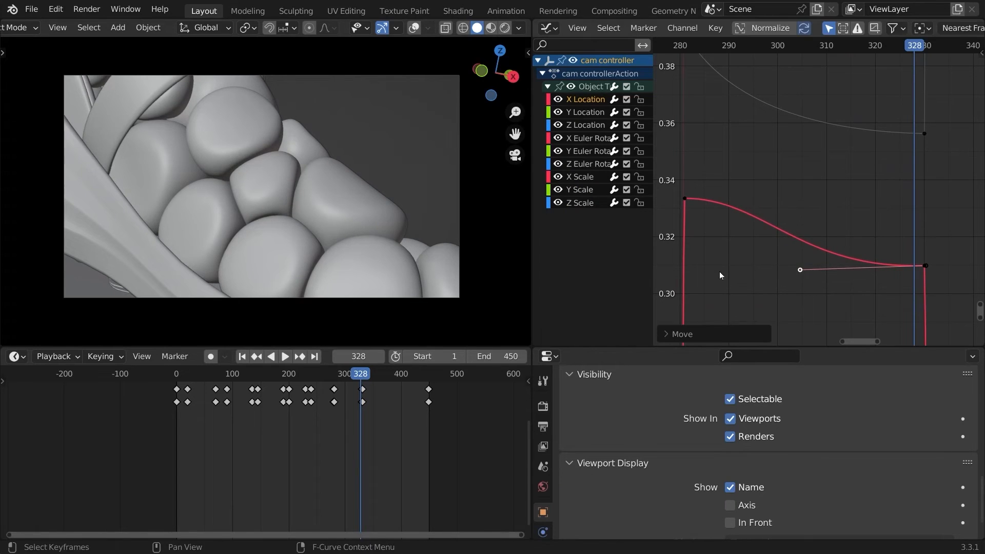
pyautogui.moveTo(360, 375); pyautogui.dragTo(329, 375)
pyautogui.press('g')
pyautogui.click(803, 269)
pyautogui.press('space')
pyautogui.press('space')
# - Level the incoming Y Location handle of the frame 330 keyframe, placing it near frame 304 so the curve eases out
pyautogui.moveTo(809, 250); pyautogui.dragTo(805, 113, button='middle')
pyautogui.click(891, 238)
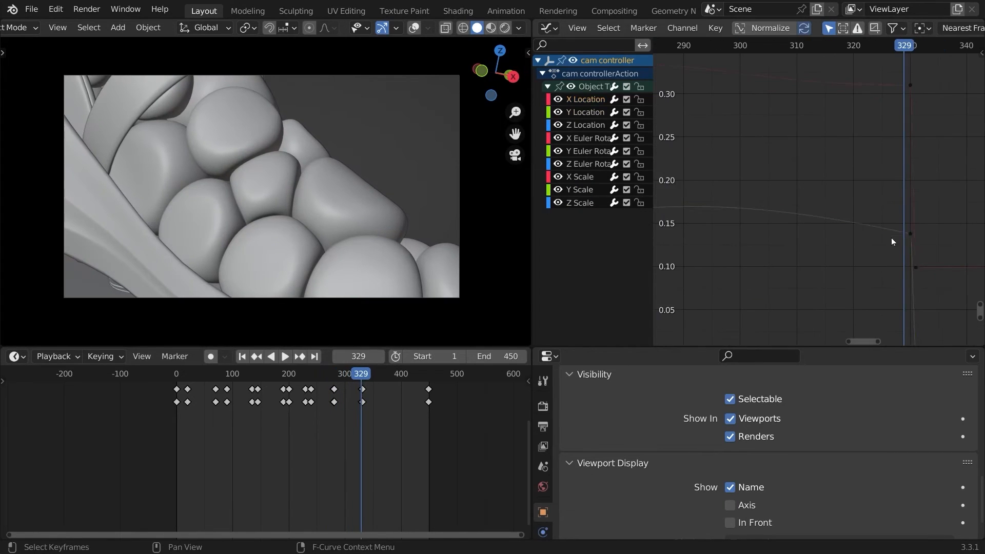
pyautogui.click(916, 269)
pyautogui.keyDown('ctrl'); pyautogui.moveTo(916, 268); pyautogui.dragTo(949, 277, button='middle'); pyautogui.keyUp('ctrl')
pyautogui.click(781, 223)
pyautogui.press('g')
pyautogui.click(775, 256)
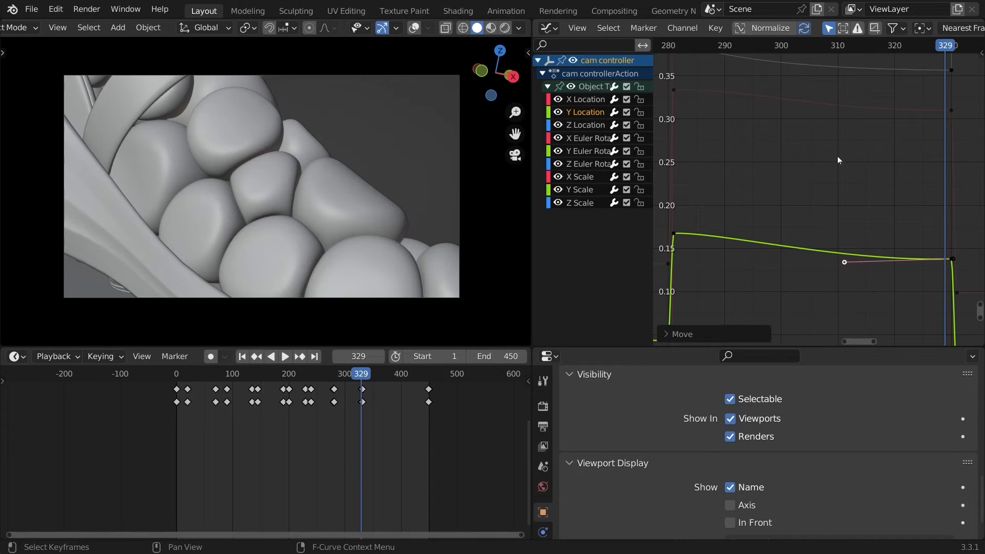
pyautogui.press('g')
pyautogui.click(786, 262)
# - Scrub through the closing shot to frame 450 and trackball-rotate cam controller to reframe the shoe's final view
pyautogui.click(335, 382)
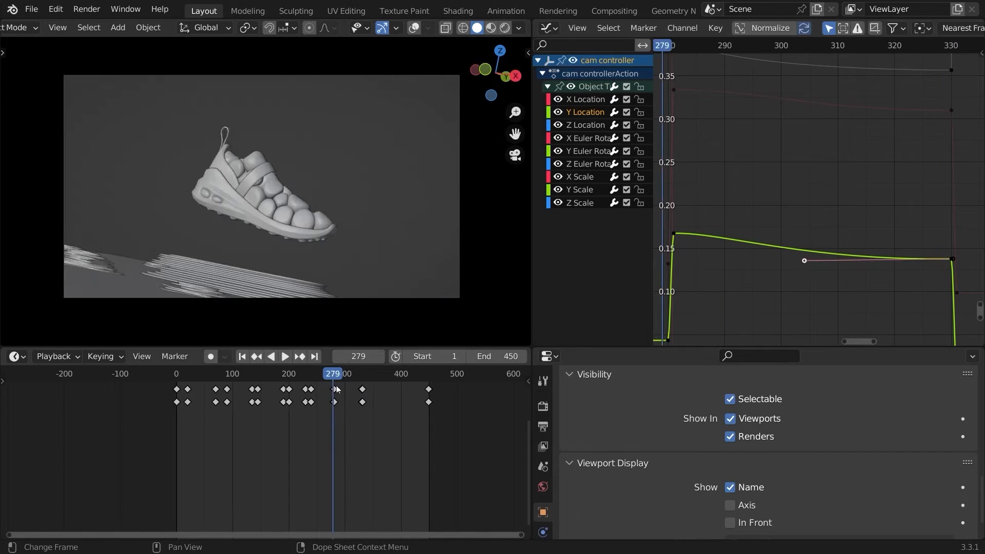
pyautogui.moveTo(337, 385); pyautogui.dragTo(427, 390)
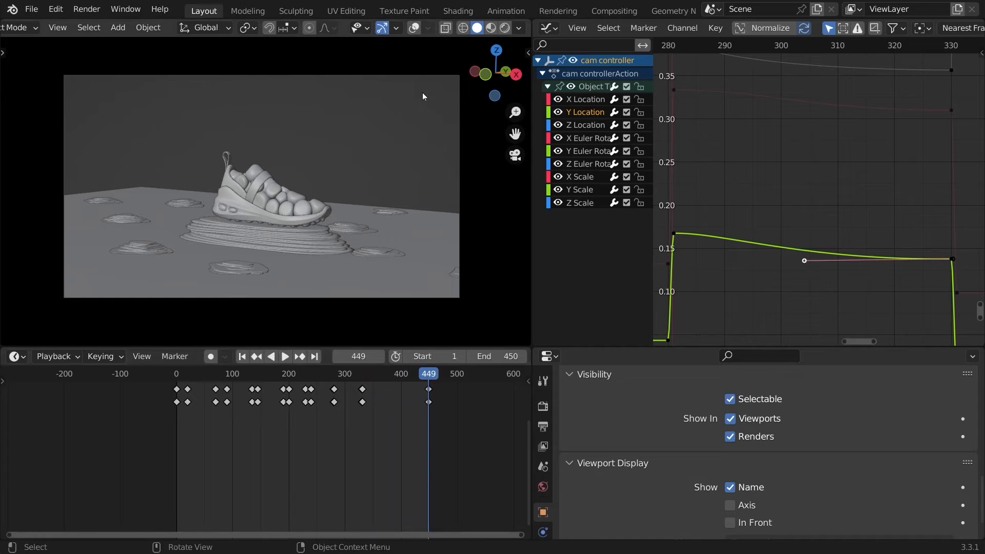
pyautogui.click(416, 28)
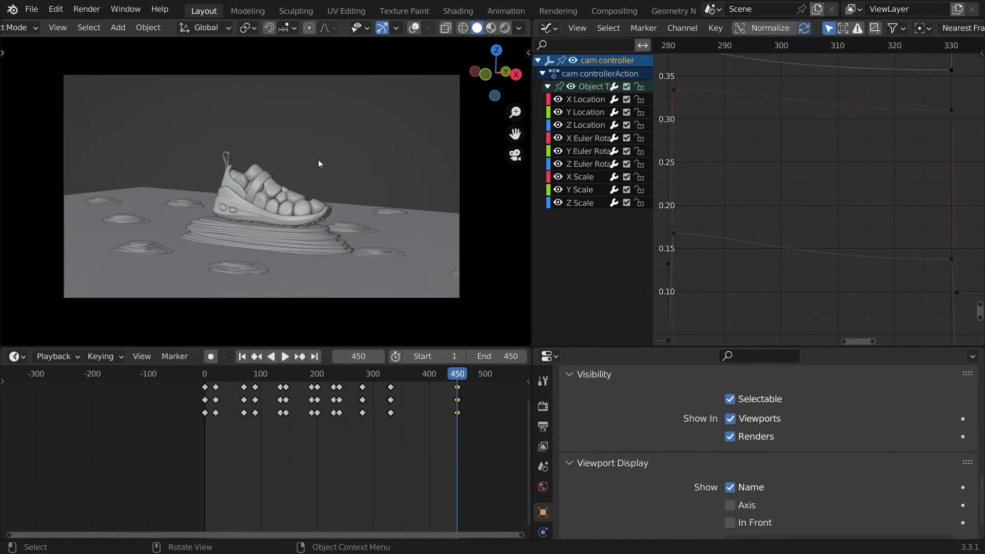
pyautogui.press('r')
pyautogui.press('r')
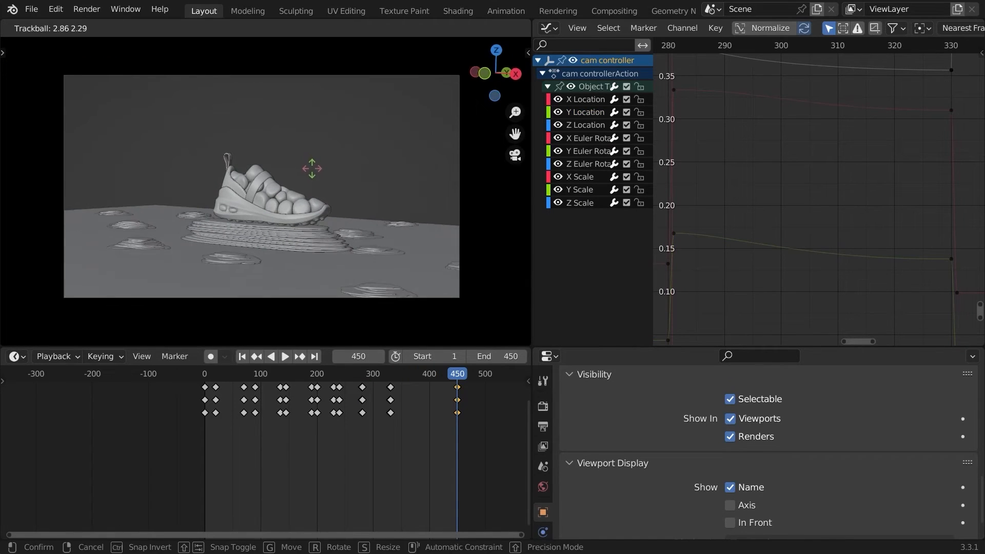
# - At frame 450, tilt the cam controller with trackball rotation, scale it up, and keyframe its location, rotation and scale
pyautogui.click(310, 172)
pyautogui.press('r')
pyautogui.press('r')
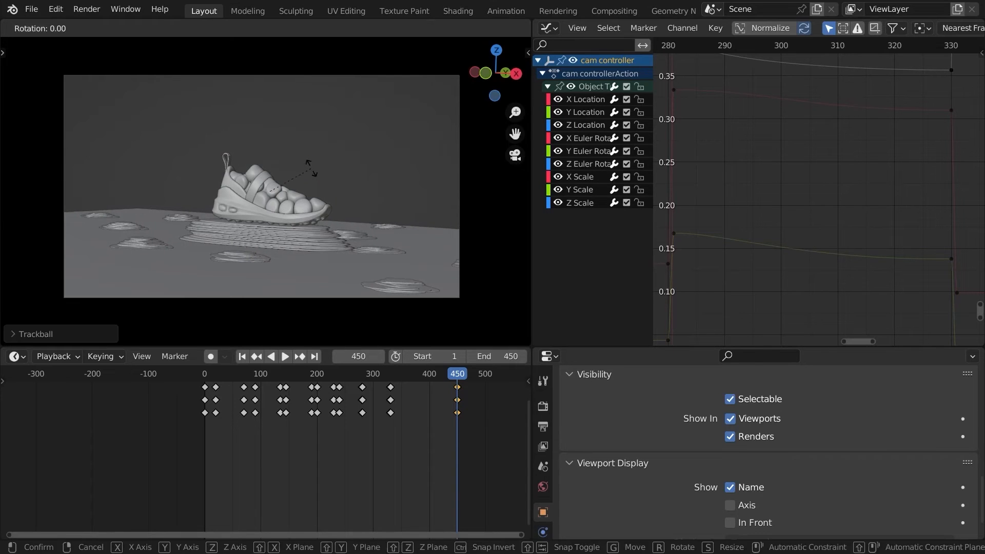
pyautogui.click(315, 168)
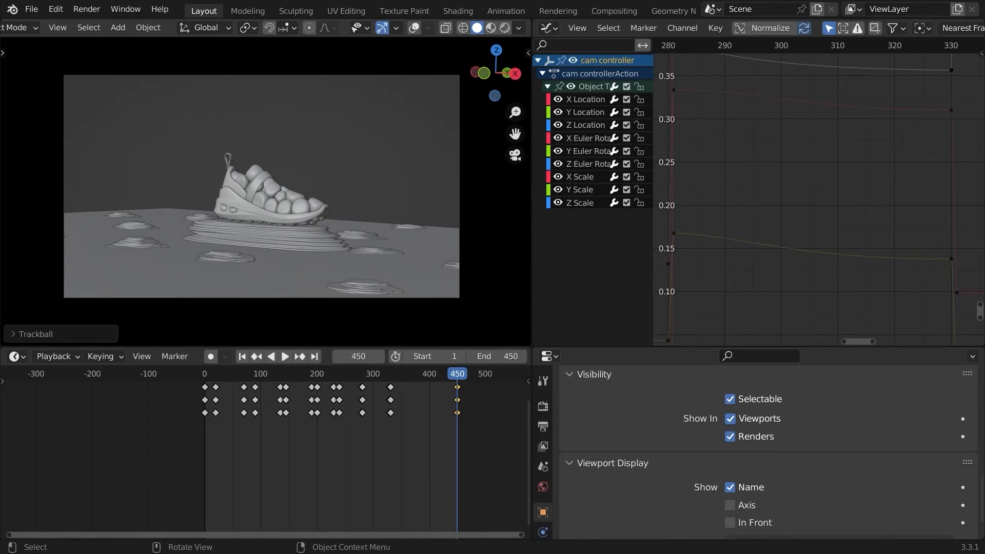
pyautogui.press('s')
pyautogui.click(337, 177)
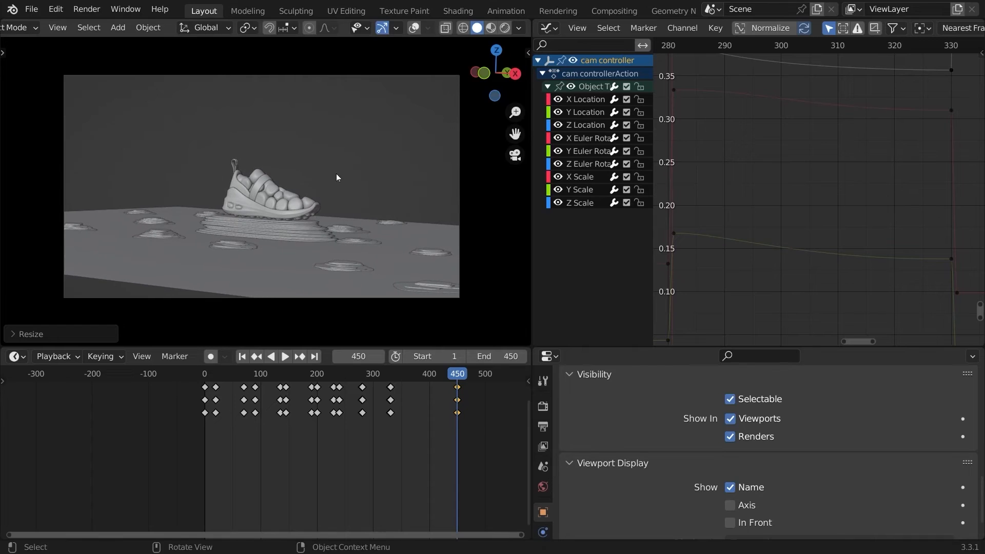
pyautogui.press('i')
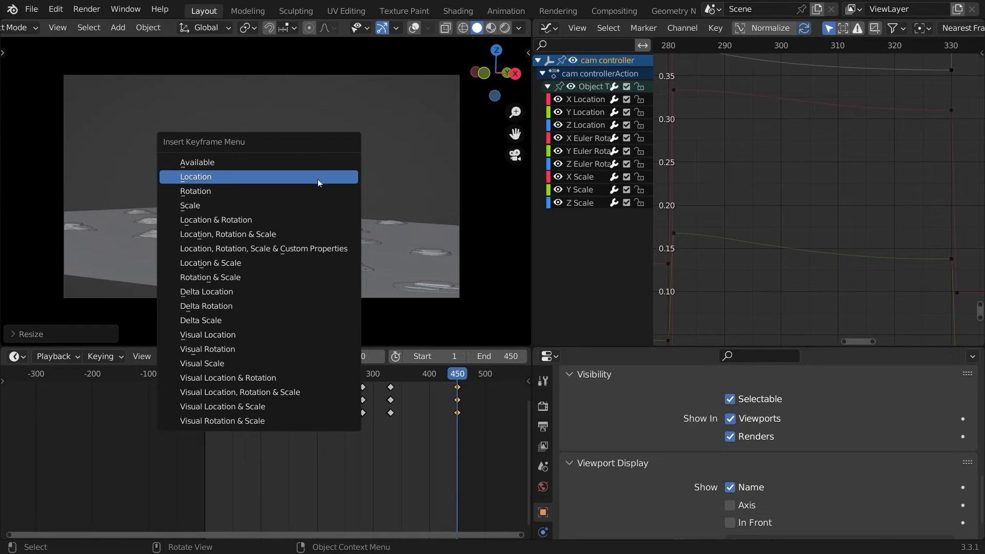
pyautogui.click(313, 236)
# - Play back the camera animation and review the shots leading into the final one after frame 330
pyautogui.press('space')
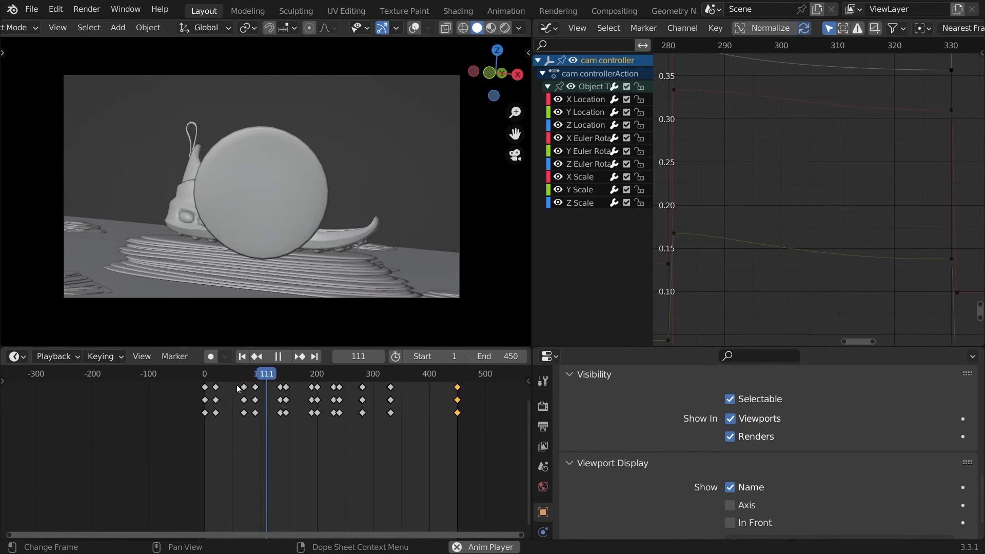
pyautogui.click(252, 376)
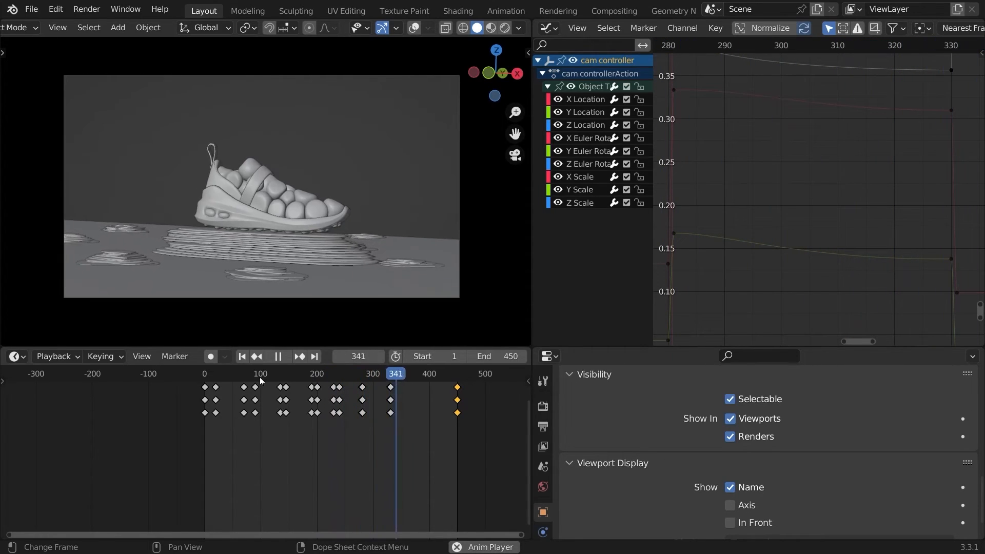
pyautogui.click(375, 377)
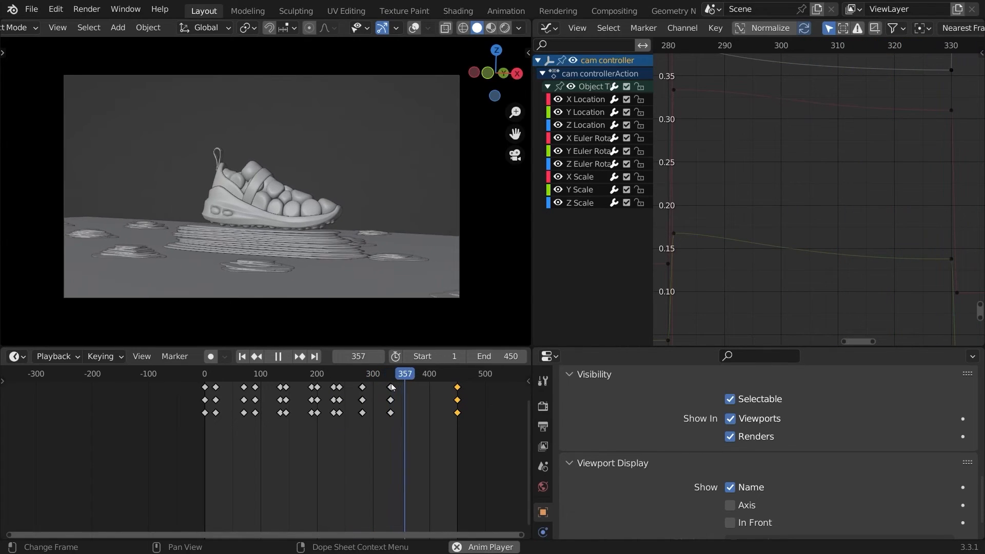
pyautogui.press('space')
# - At frame 331, trackball-rotate the cam controller to look down more on the shoe, and keyframe its transform
pyautogui.click(393, 379)
pyautogui.keyDown('ctrl'); pyautogui.moveTo(394, 413); pyautogui.dragTo(426, 411, button='middle'); pyautogui.keyUp('ctrl')
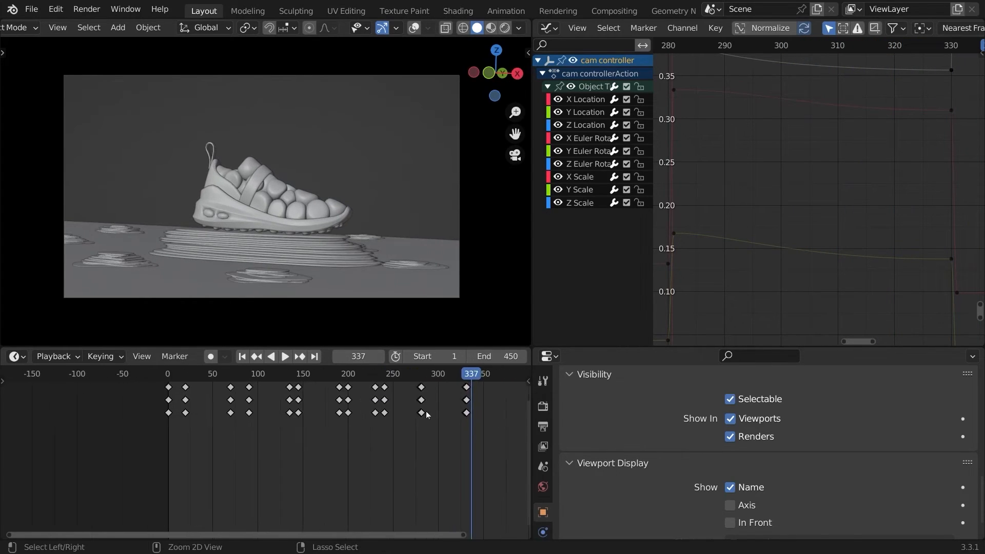
pyautogui.click(257, 356)
pyautogui.keyDown('ctrl'); pyautogui.moveTo(359, 434); pyautogui.dragTo(333, 435, button='middle'); pyautogui.keyUp('ctrl')
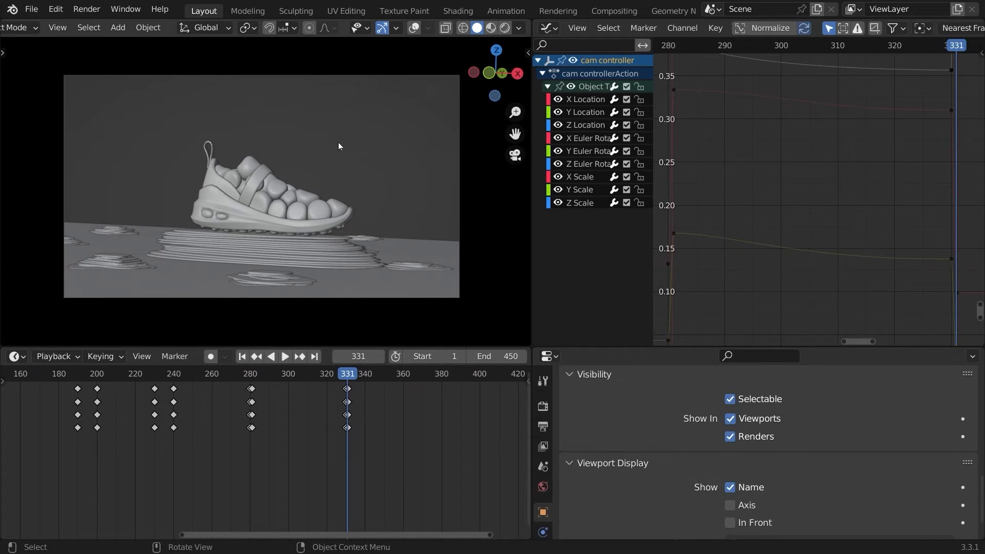
pyautogui.press('r')
pyautogui.press('r')
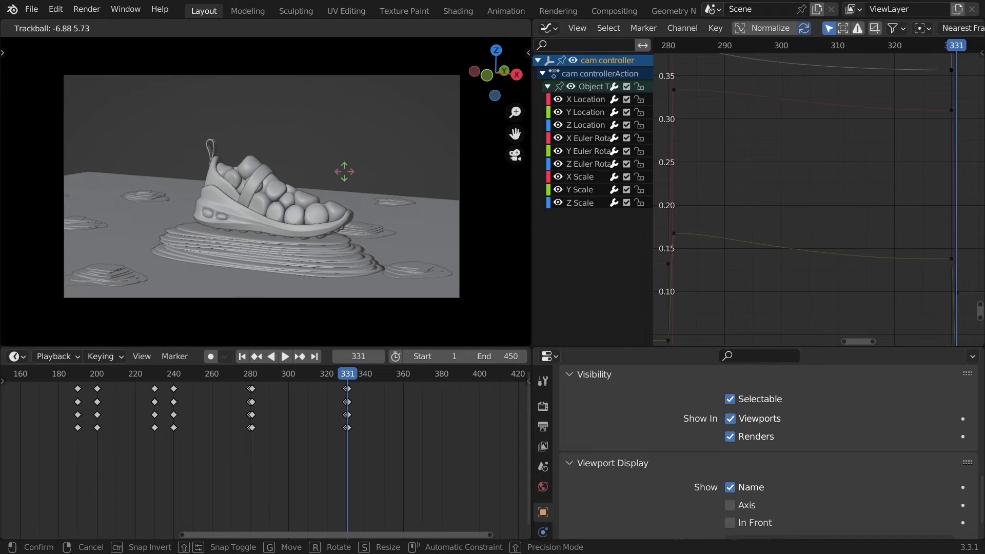
pyautogui.click(343, 171)
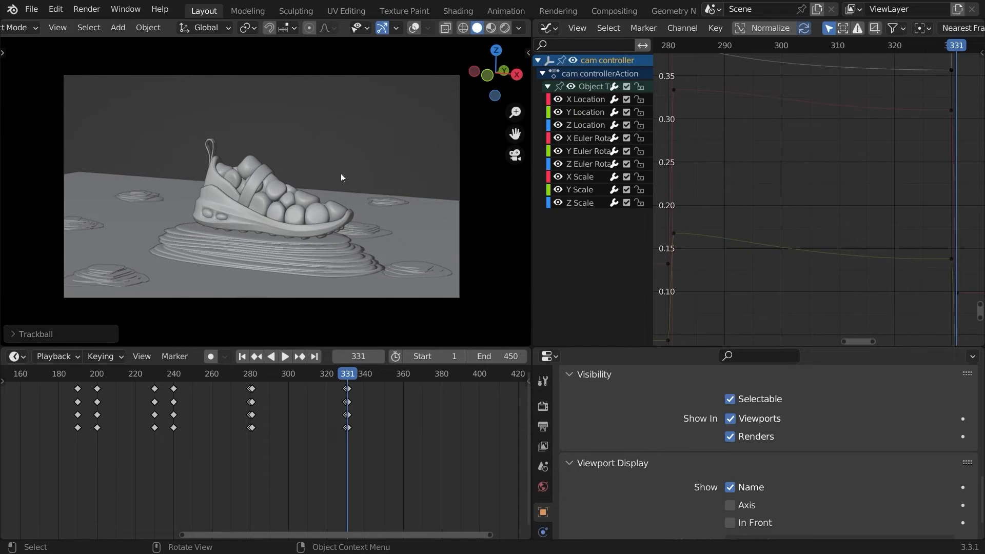
pyautogui.press('i')
pyautogui.click(333, 173)
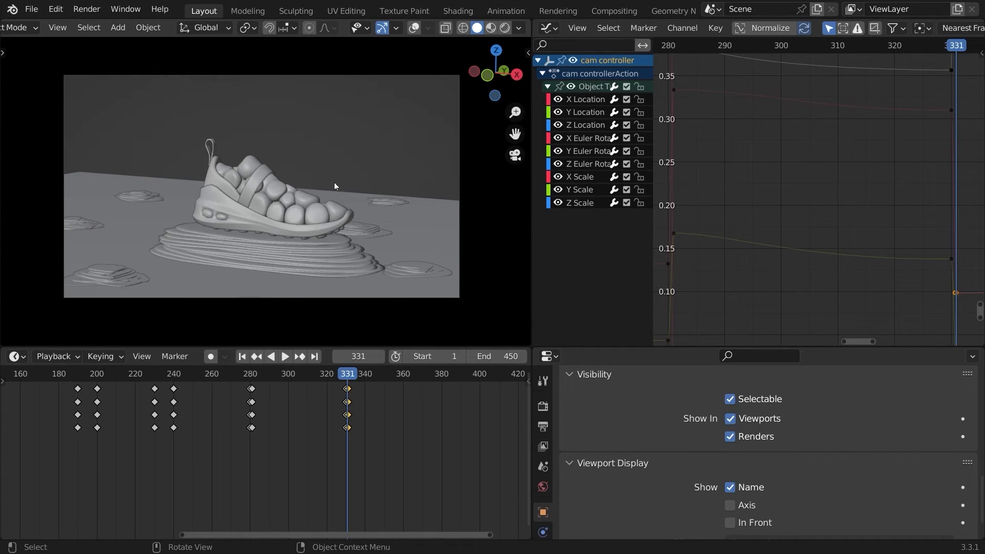
# - Review the camera animation around frame 331 and frames 140 to 200 in playback, with viewport overlays shown
pyautogui.click(225, 378)
pyautogui.press('space')
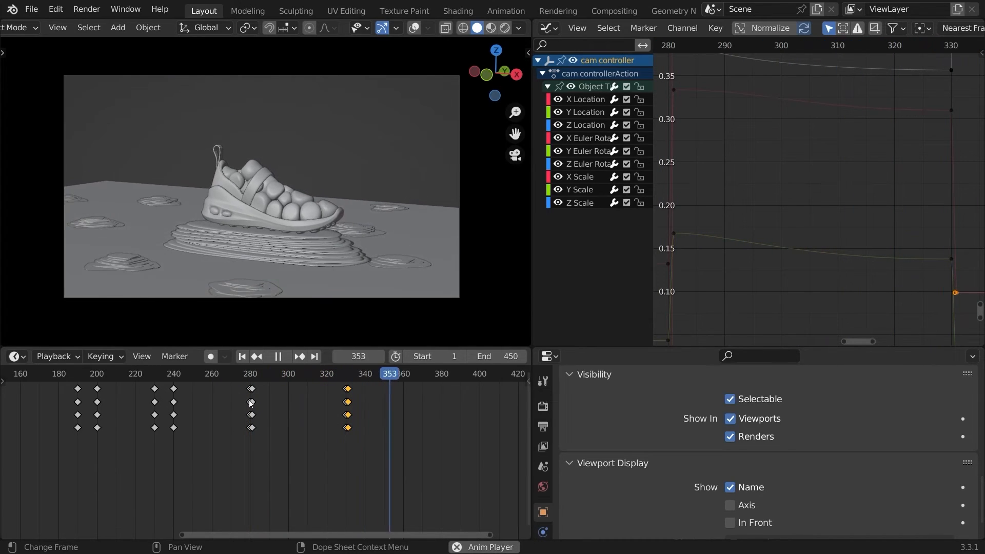
pyautogui.keyDown('ctrl'); pyautogui.moveTo(383, 431); pyautogui.dragTo(306, 414, button='middle'); pyautogui.keyUp('ctrl')
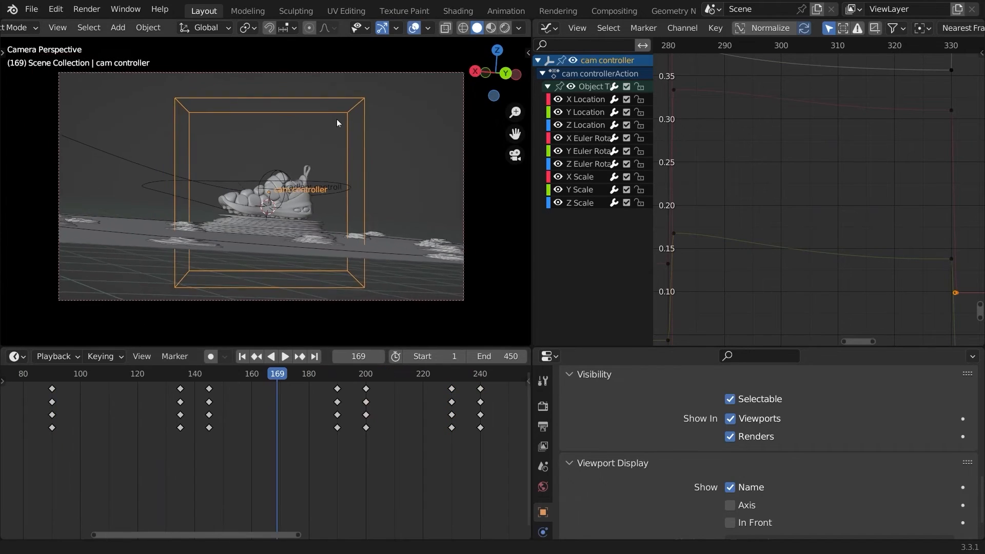
pyautogui.keyDown('ctrl'); pyautogui.moveTo(337, 119); pyautogui.dragTo(337, 116, button='middle'); pyautogui.keyUp('ctrl')
pyautogui.click(189, 378)
pyautogui.press('space')
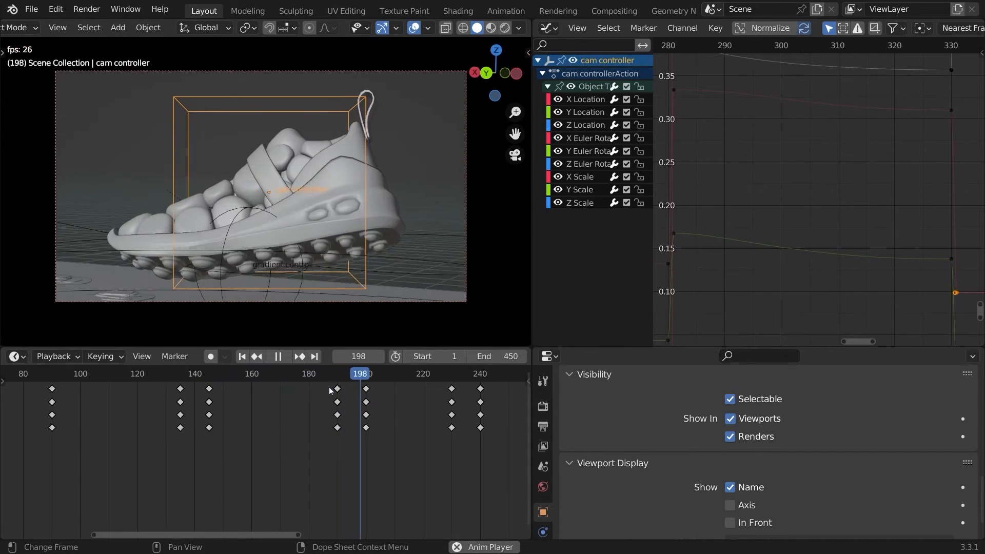
# - At frame 190, scale the cam controller up by about 1.07 and keyframe its location, rotation and scale
pyautogui.press('space')
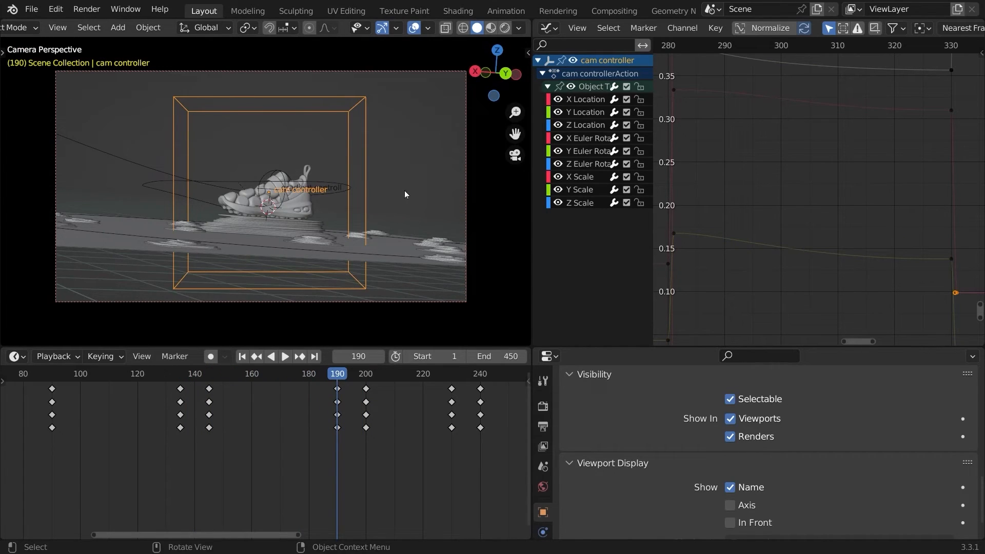
pyautogui.press('s')
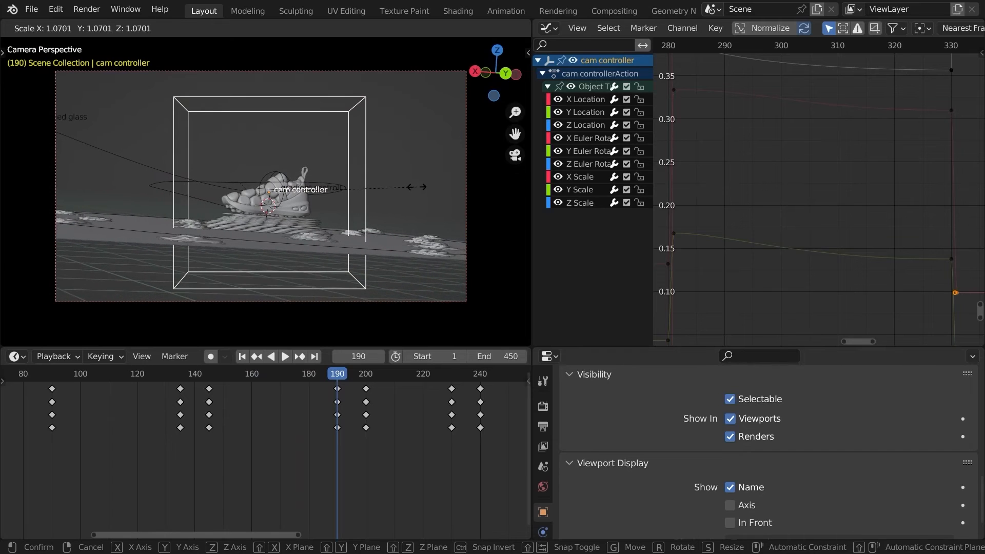
pyautogui.click(416, 185)
pyautogui.press('i')
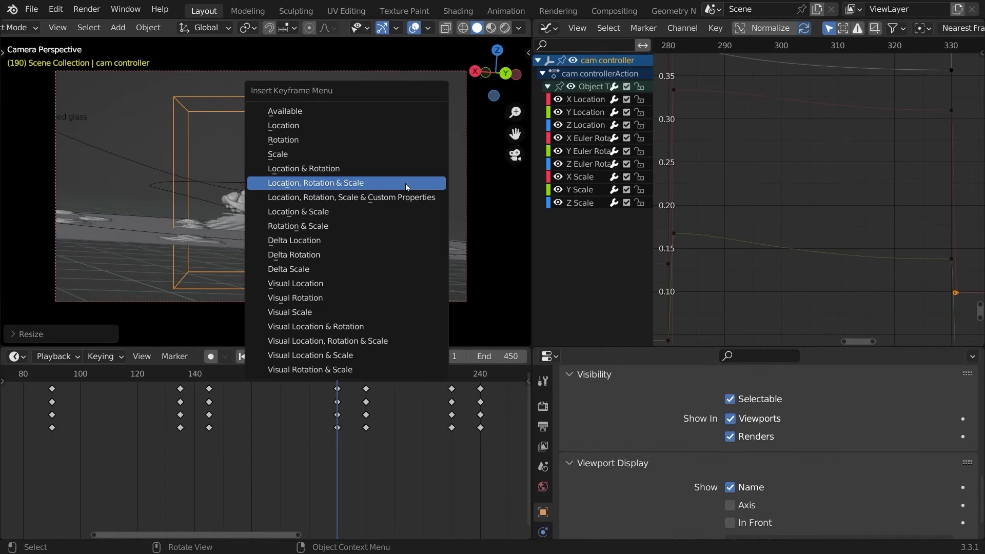
pyautogui.click(405, 183)
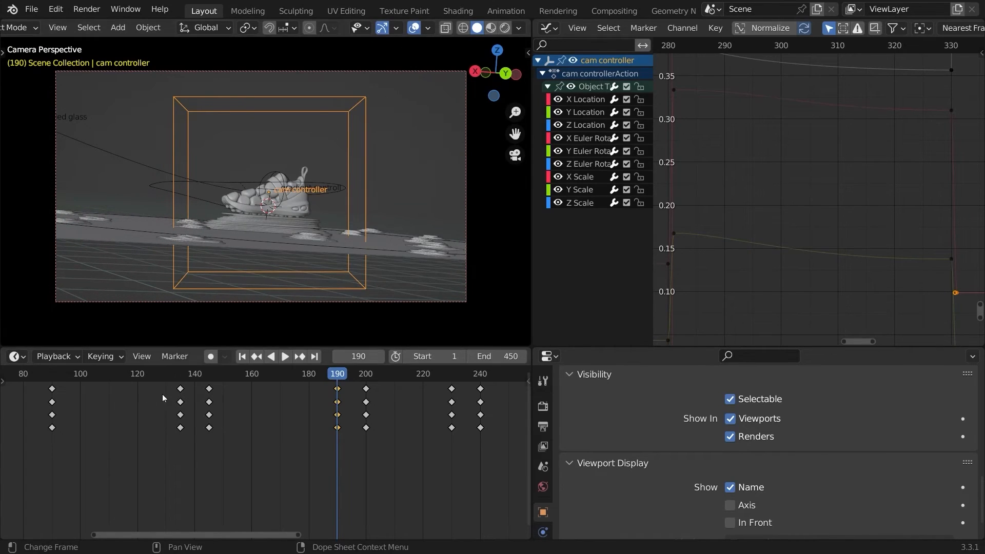
# - At frame 145, scale the cam controller down to about 0.98 and keyframe its location, rotation and scale
pyautogui.moveTo(174, 375); pyautogui.dragTo(133, 376)
pyautogui.press('space')
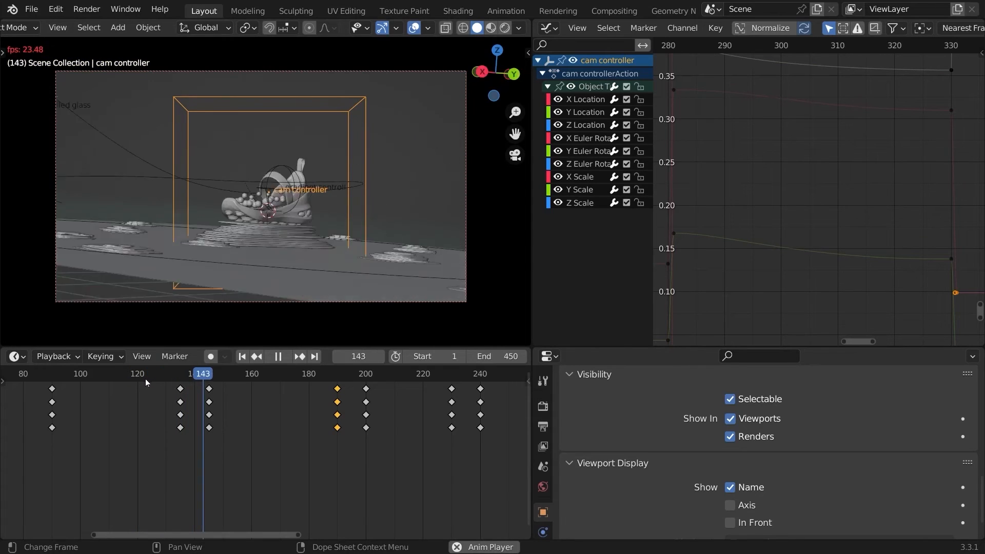
pyautogui.moveTo(205, 375); pyautogui.dragTo(209, 374)
pyautogui.press('s')
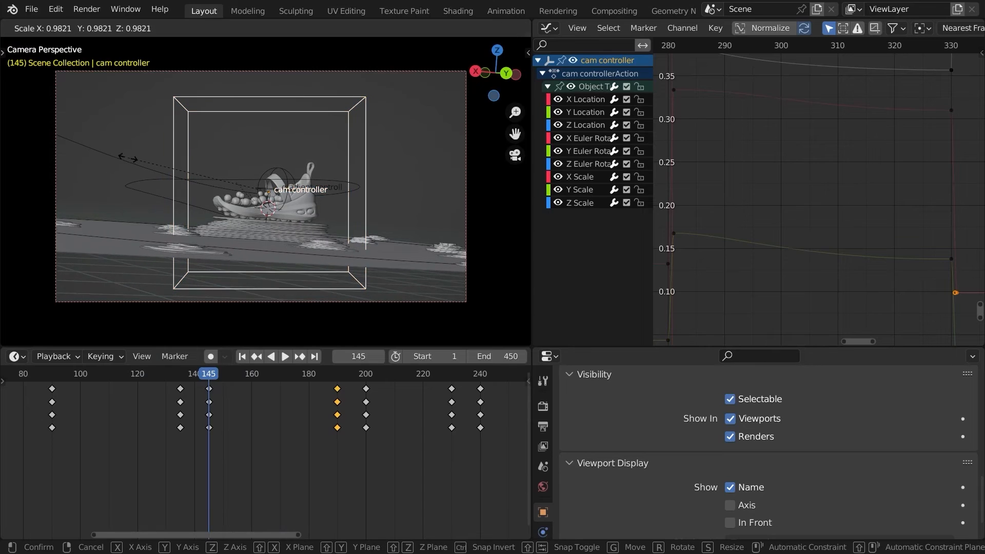
pyautogui.click(130, 159)
pyautogui.press('i')
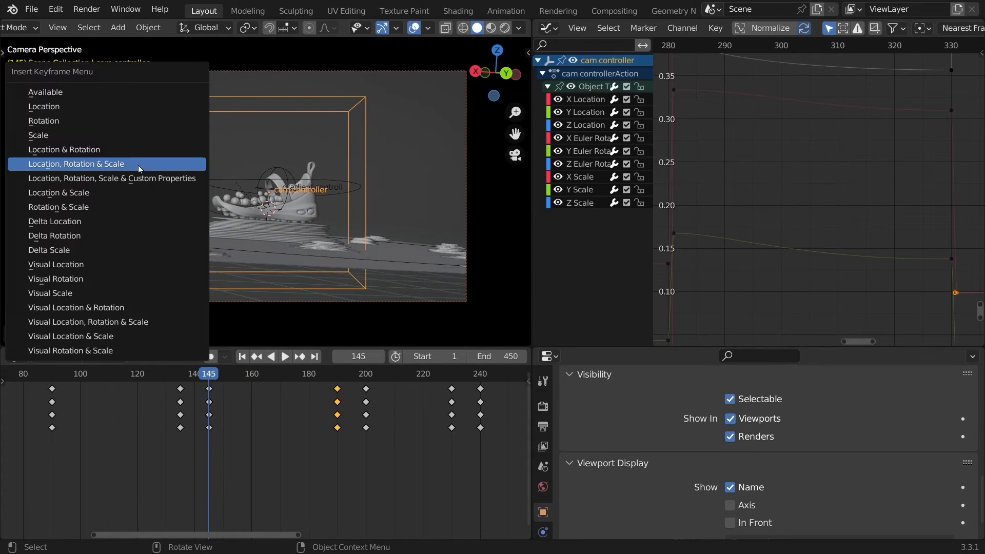
pyautogui.click(138, 165)
# - Hide the viewport overlays and review the camera motion between frames 145 and 200 in playback
pyautogui.click(414, 29)
pyautogui.keyDown('ctrl'); pyautogui.moveTo(263, 446); pyautogui.dragTo(192, 436, button='middle'); pyautogui.keyUp('ctrl')
pyautogui.click(132, 375)
pyautogui.press('space')
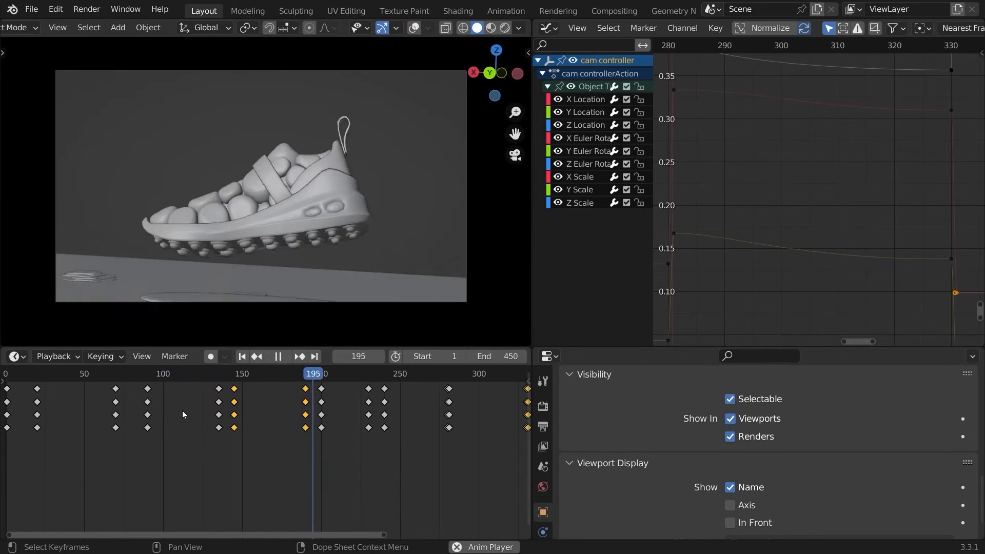
pyautogui.click(185, 373)
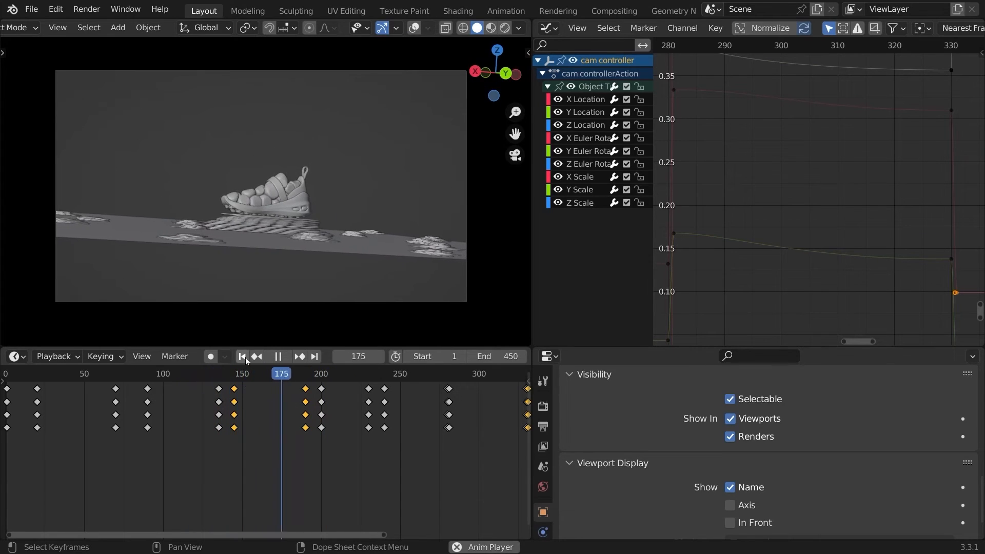
pyautogui.click(268, 378)
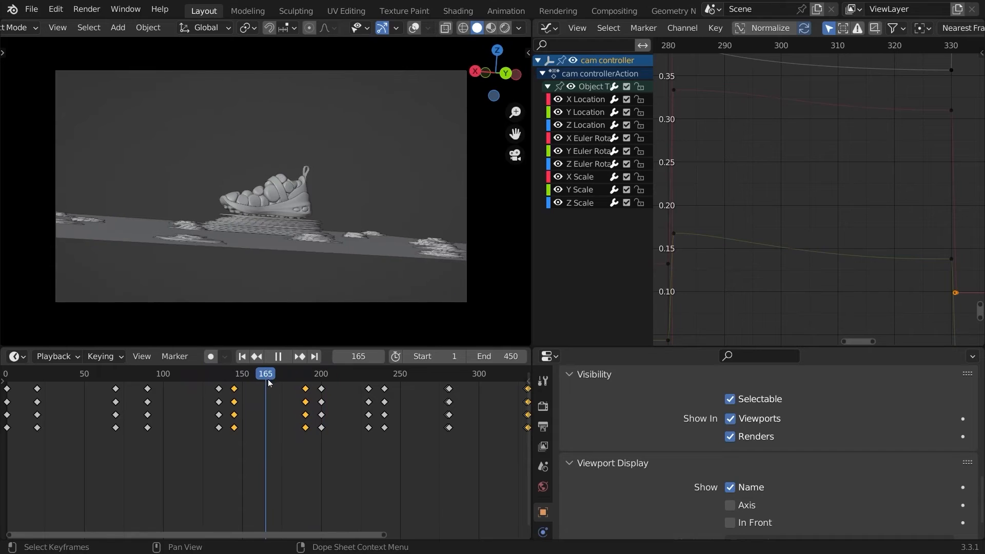
# - Insert a location, rotation and scale keyframe for the cam controller at frame 168
pyautogui.moveTo(267, 383); pyautogui.dragTo(271, 387)
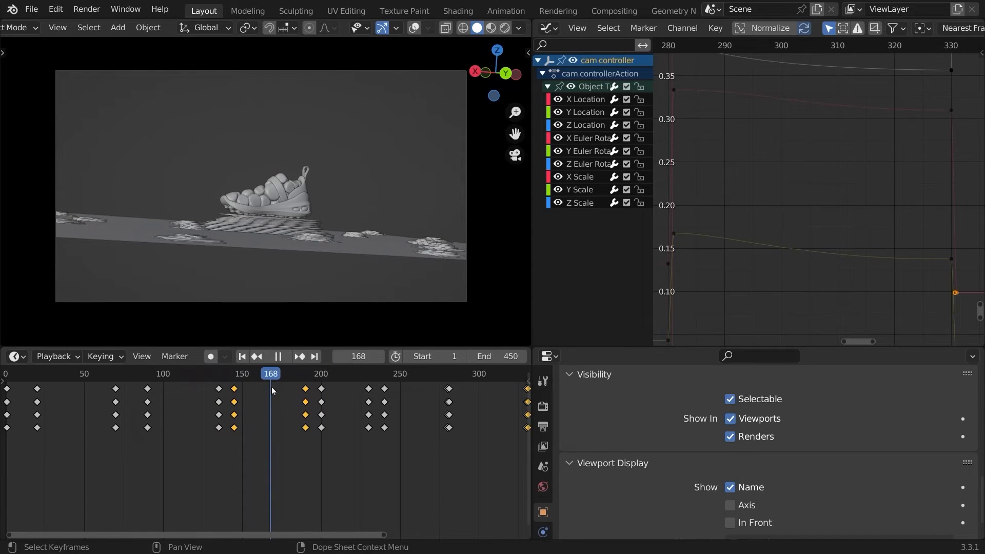
pyautogui.press('space')
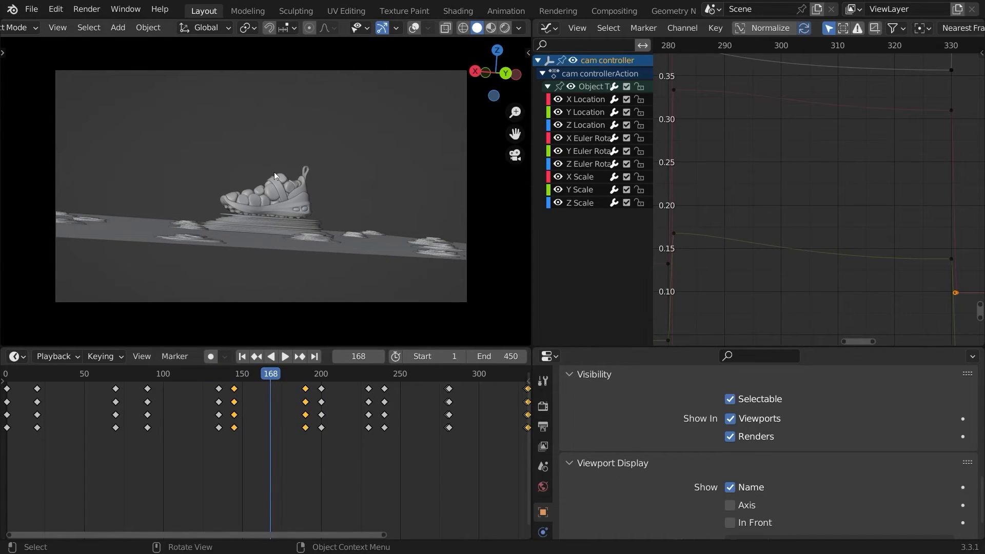
pyautogui.press('i')
pyautogui.click(259, 180)
pyautogui.click(415, 29)
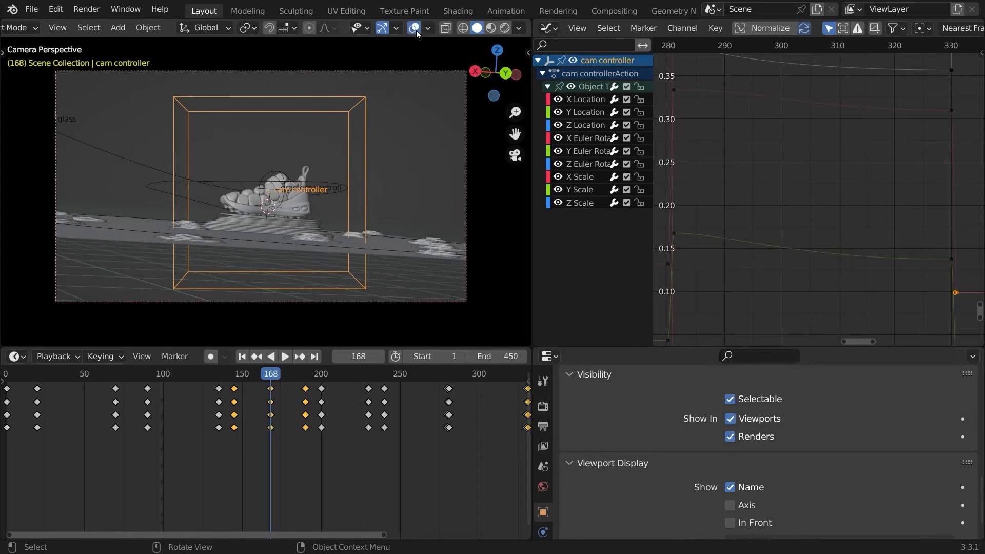
pyautogui.click(412, 28)
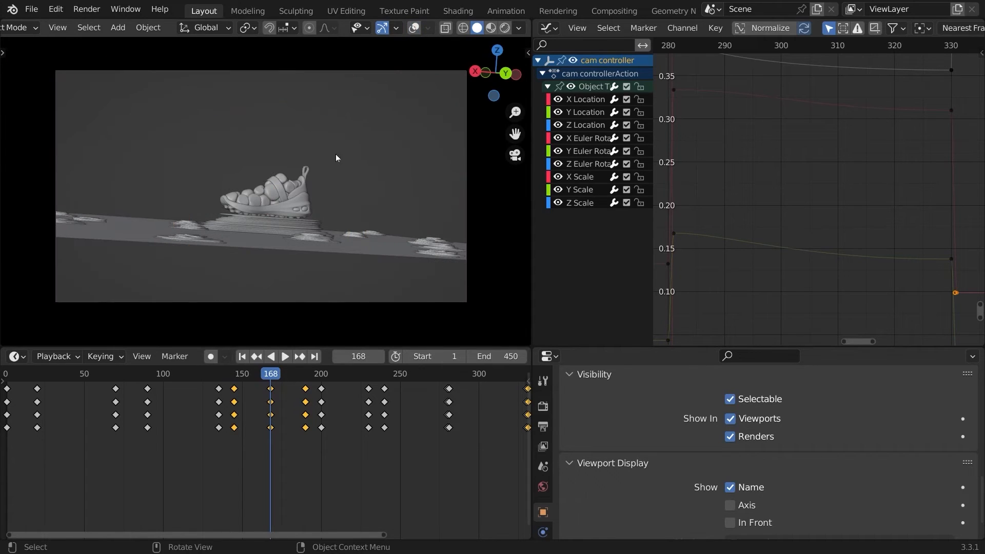
# - Move the cam controller's frame 168 keyframe back 23 frames to frame 145
pyautogui.keyDown('ctrl'); pyautogui.moveTo(255, 398); pyautogui.dragTo(320, 416, button='middle'); pyautogui.keyUp('ctrl')
pyautogui.moveTo(338, 394); pyautogui.dragTo(303, 394)
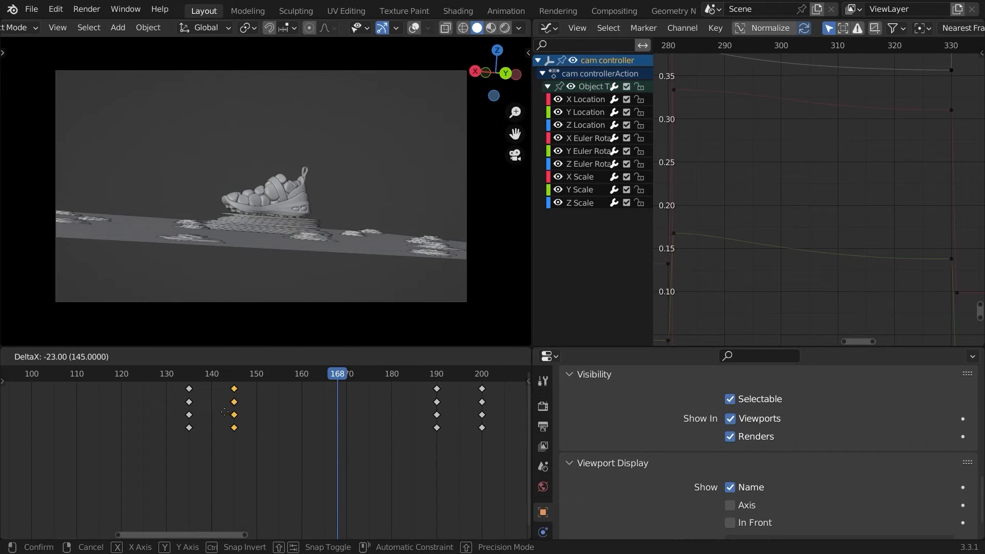
pyautogui.moveTo(225, 411); pyautogui.dragTo(227, 412)
pyautogui.scroll(-6, 318, 401)
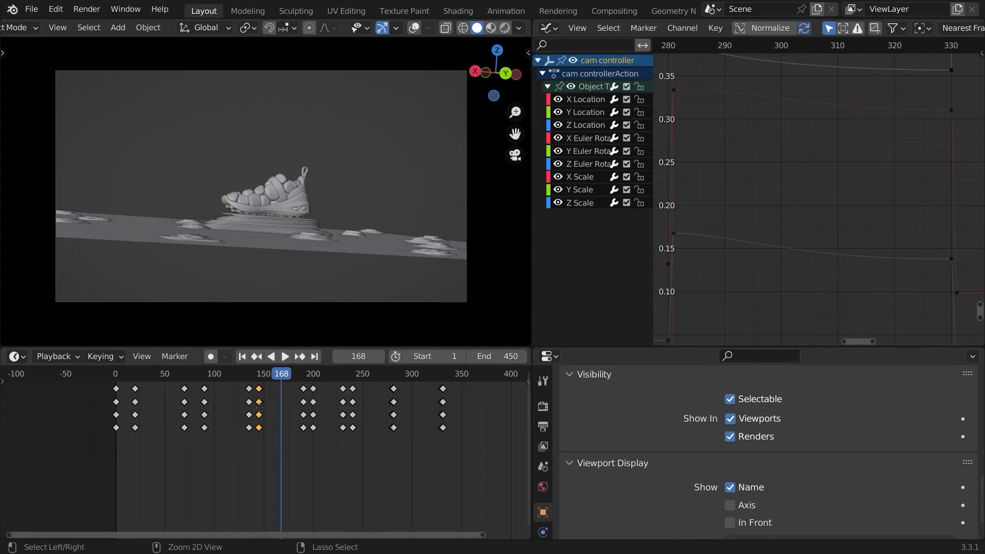
# - Play back the camera animation to check the retimed shot between frames 145 and 190
pyautogui.click(188, 374)
pyautogui.press('space')
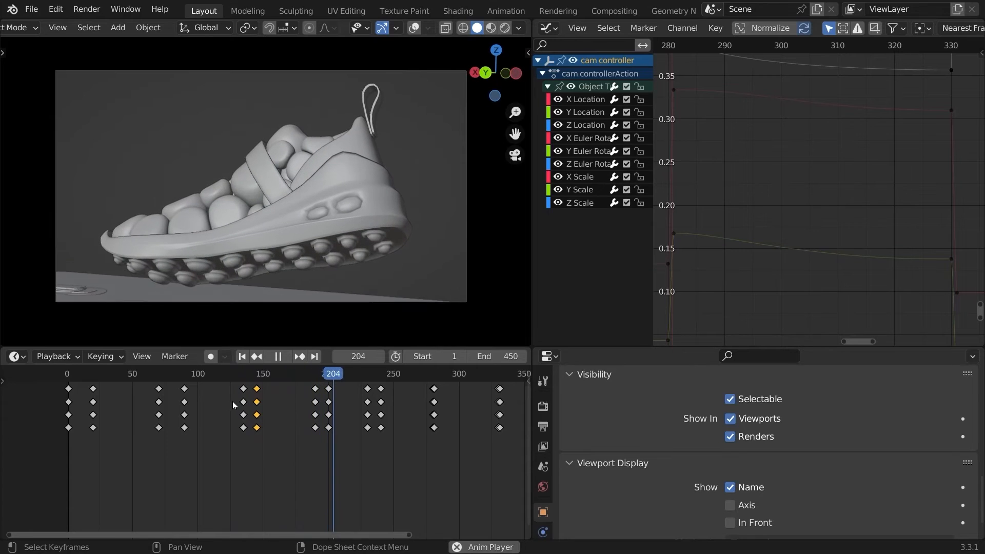
pyautogui.click(224, 378)
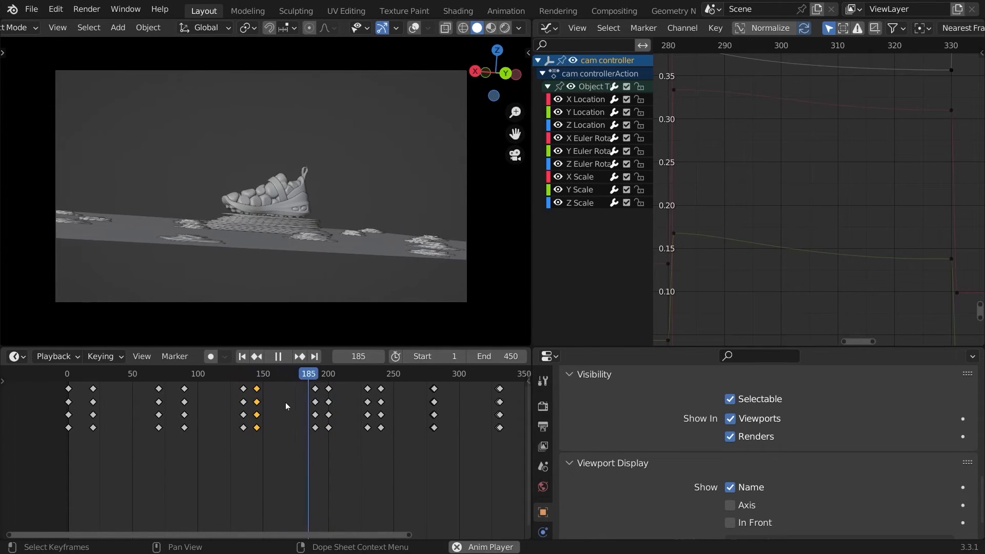
pyautogui.press('space')
pyautogui.press('space')
# - Adjust the cam controller's scale slightly at frame 190 and keyframe it there
pyautogui.click(315, 378)
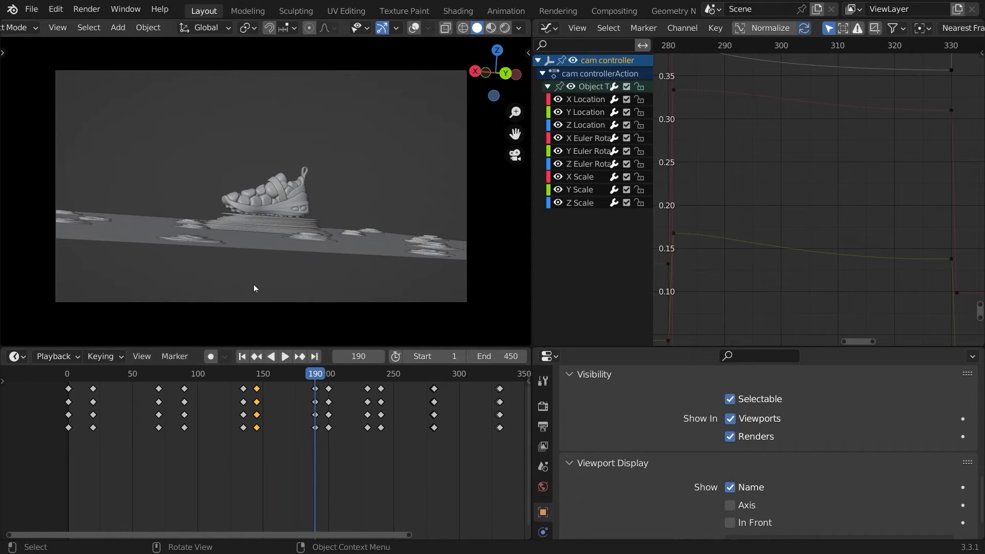
pyautogui.press('s')
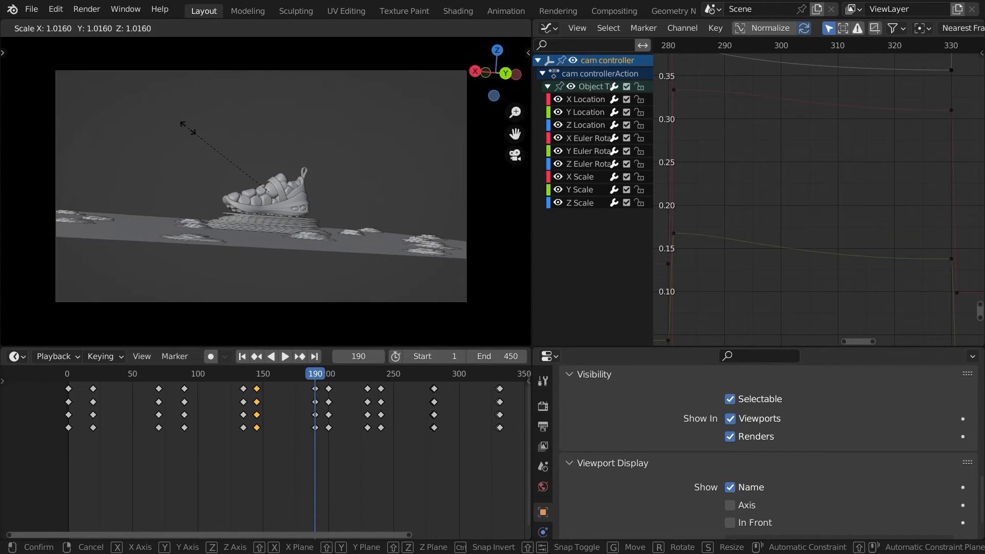
pyautogui.click(190, 129)
pyautogui.press('i')
pyautogui.click(193, 135)
# - Play back the camera animation from about frame 110 to check the rescaled shot
pyautogui.click(209, 373)
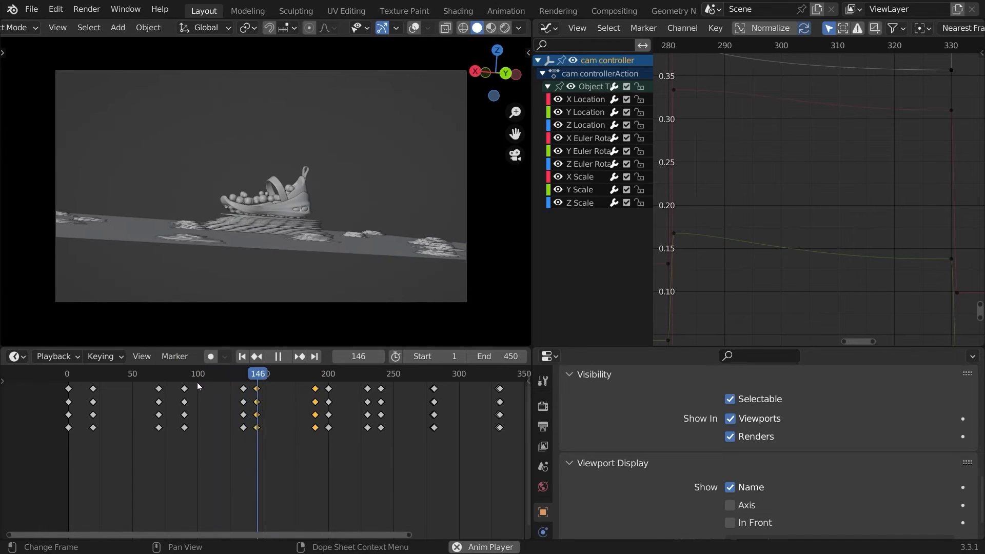
pyautogui.click(225, 374)
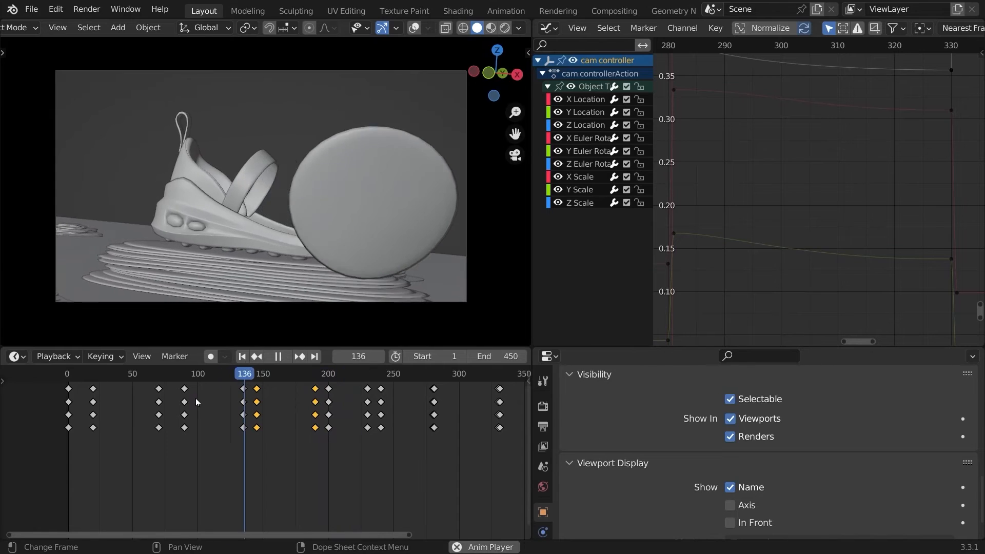
pyautogui.press('space')
pyautogui.click(212, 378)
pyautogui.press('space')
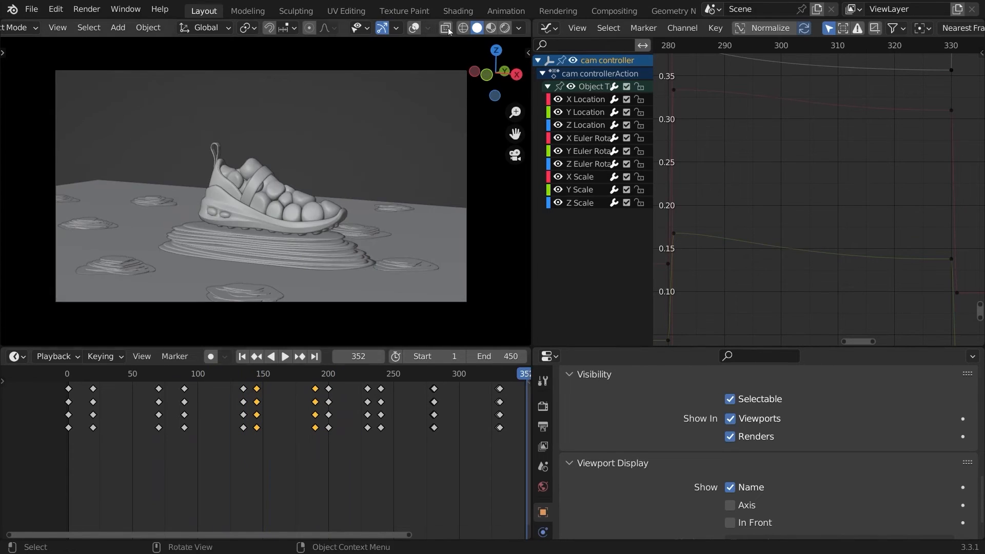
# - Replace the graph editor with the Outliner and enable the shoe's body object in both viewport and render
pyautogui.click(548, 29)
pyautogui.click(491, 70)
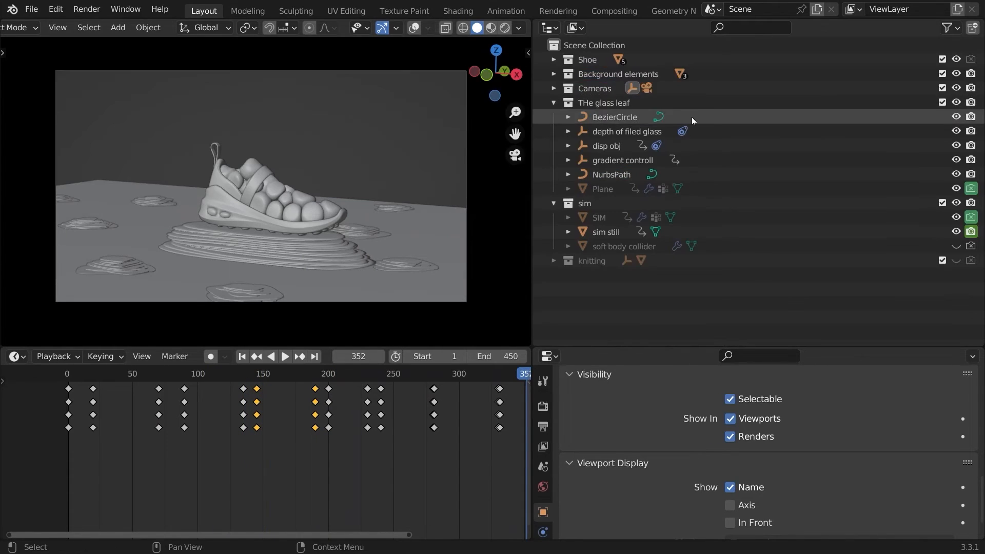
pyautogui.click(553, 74)
pyautogui.click(553, 73)
pyautogui.click(554, 59)
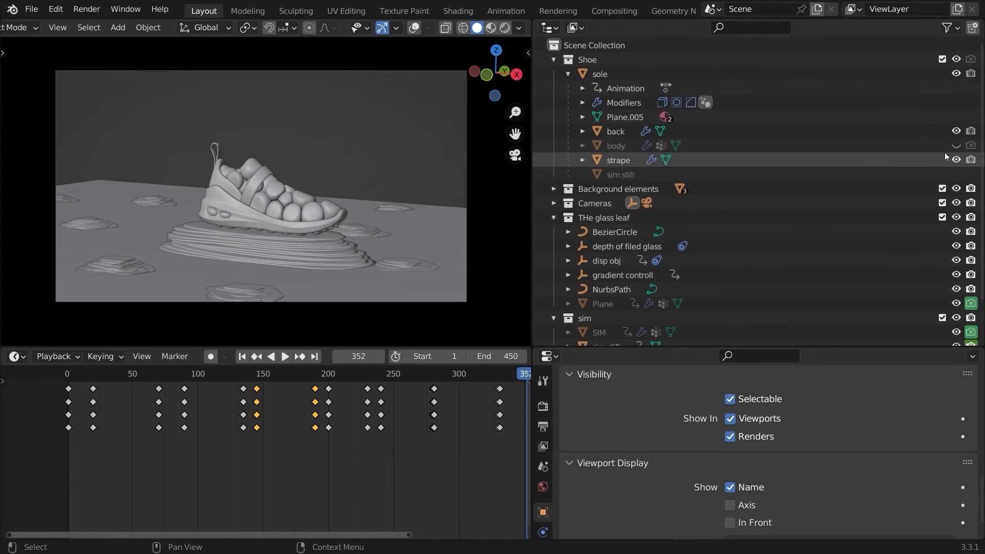
pyautogui.click(957, 146)
pyautogui.click(970, 145)
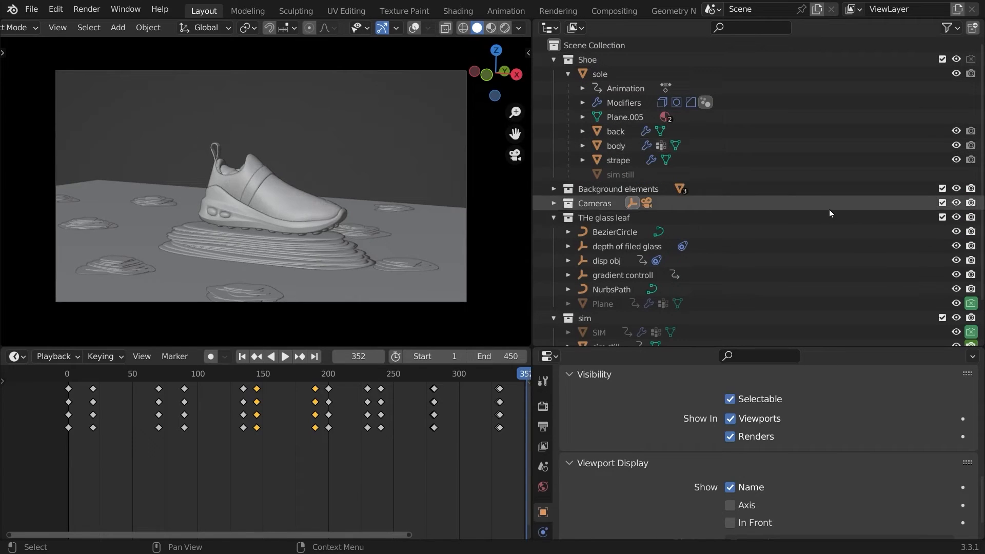
# - Save the file and scrub the timeline to frame 239
pyautogui.keyDown('ctrl'); pyautogui.moveTo(415, 427); pyautogui.dragTo(380, 424, button='middle'); pyautogui.keyUp('ctrl')
pyautogui.moveTo(251, 377); pyautogui.dragTo(329, 386)
pyautogui.hotkey('ctrl', 's')
pyautogui.keyDown('ctrl'); pyautogui.moveTo(343, 415); pyautogui.dragTo(319, 400, button='middle'); pyautogui.keyUp('ctrl')
pyautogui.moveTo(313, 380)
pyautogui.mouseDown()
pyautogui.moveTo(302, 379)
pyautogui.moveTo(323, 386)
pyautogui.mouseUp()
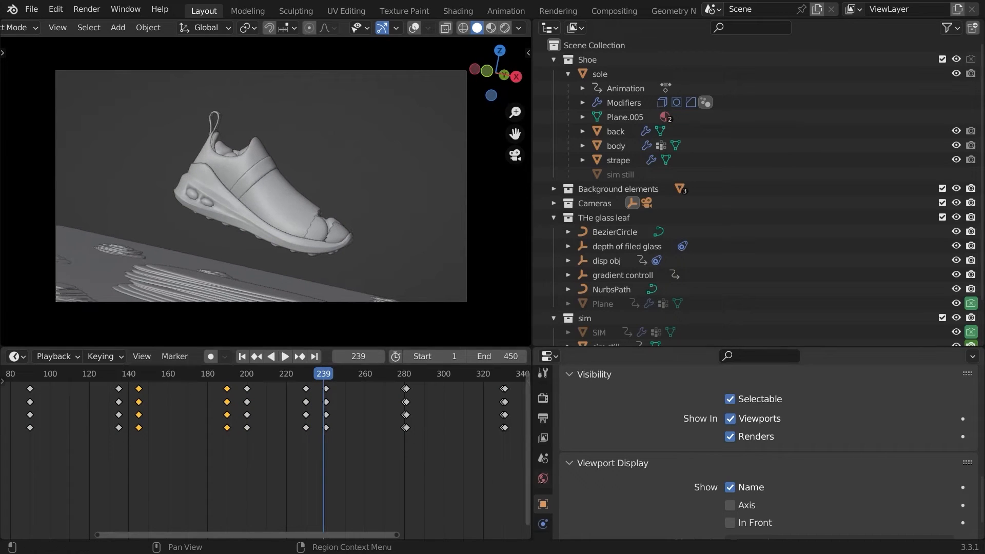
# - Select the shoe's body and open its knitting v2 node tree in the Geometry Node Editor
pyautogui.click(280, 201)
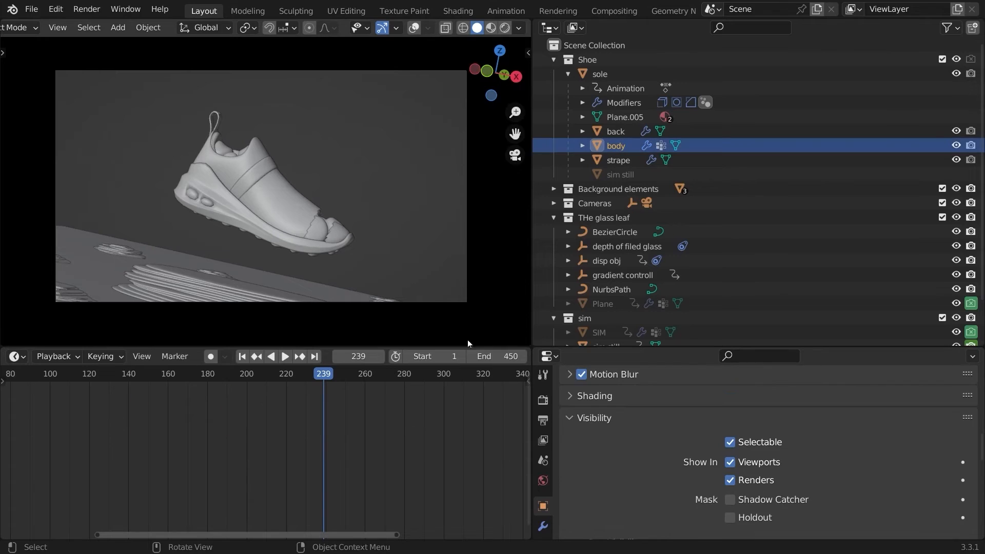
pyautogui.click(543, 525)
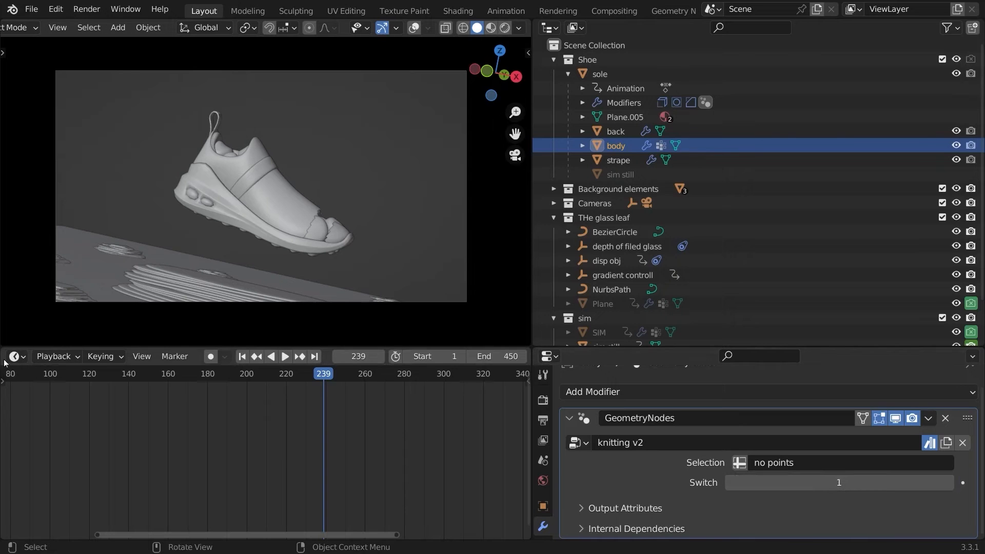
pyautogui.click(69, 472)
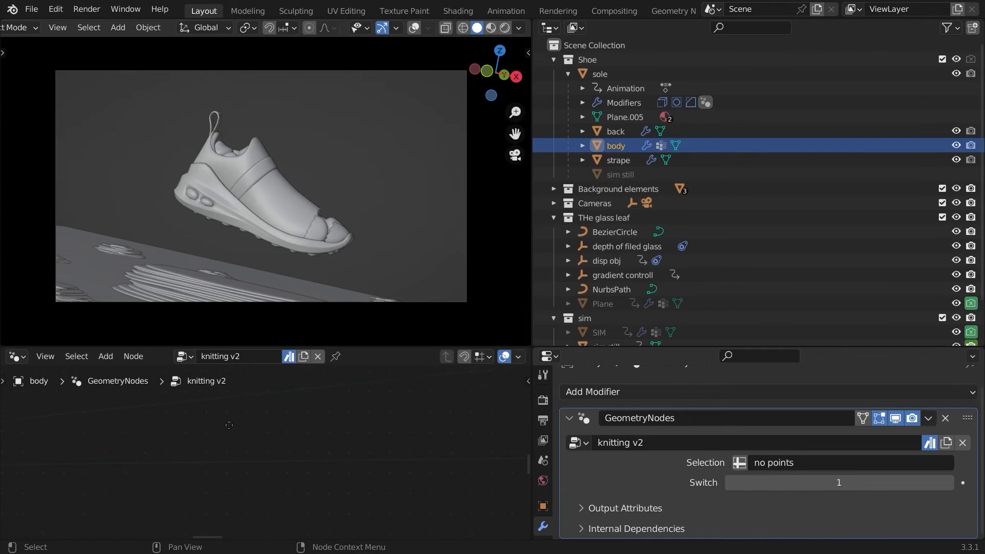
# - Unmute the Mesh Boolean, Separate Geometry, Join Geometry and Subdivide Mesh nodes in the body's knitting v2 tree
pyautogui.scroll(-5, 308, 421)
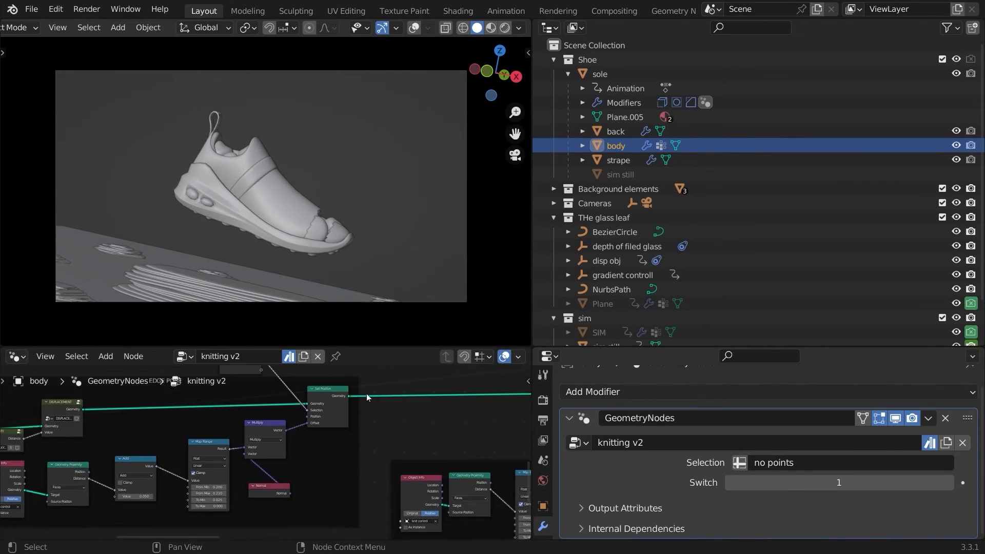
pyautogui.keyDown('ctrl'); pyautogui.moveTo(304, 484); pyautogui.dragTo(345, 421, button='middle'); pyautogui.keyUp('ctrl')
pyautogui.scroll(3, 492, 490)
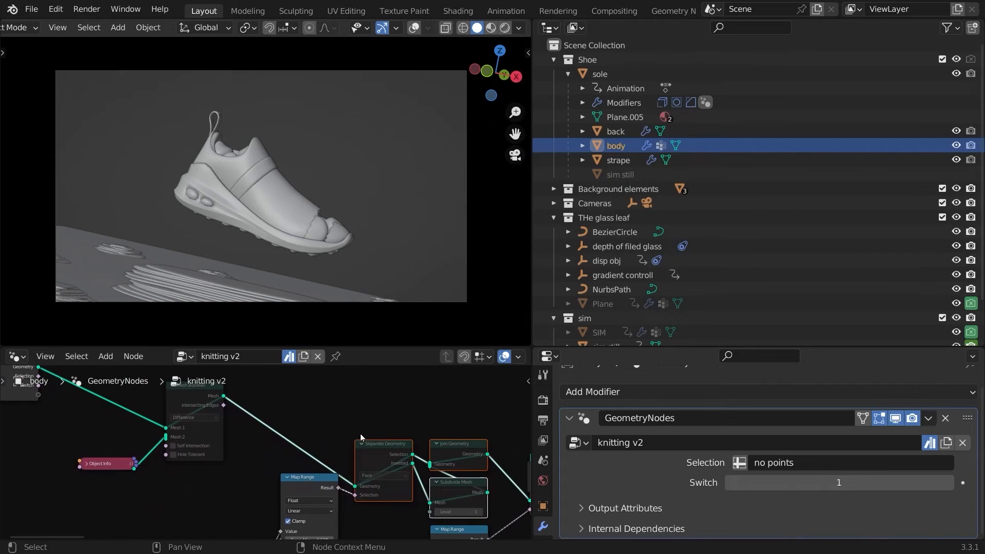
pyautogui.moveTo(361, 437); pyautogui.dragTo(440, 446, button='middle')
pyautogui.press('m')
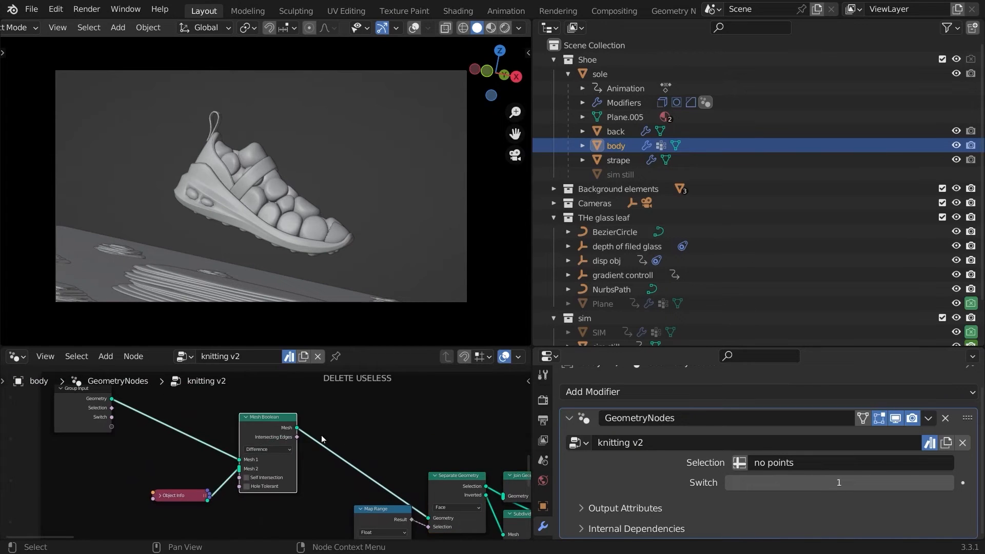
pyautogui.keyDown('ctrl'); pyautogui.moveTo(321, 435); pyautogui.dragTo(390, 442, button='middle'); pyautogui.keyUp('ctrl')
# - Switch the node editor back to the Timeline and set Switch to 0 in the body's GeometryNodes modifier
pyautogui.click(16, 357)
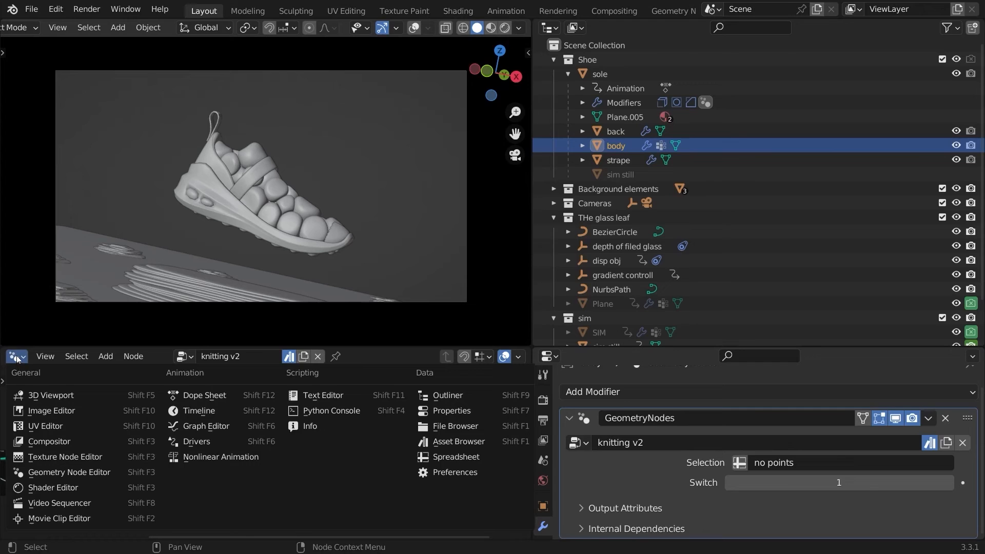
pyautogui.click(199, 410)
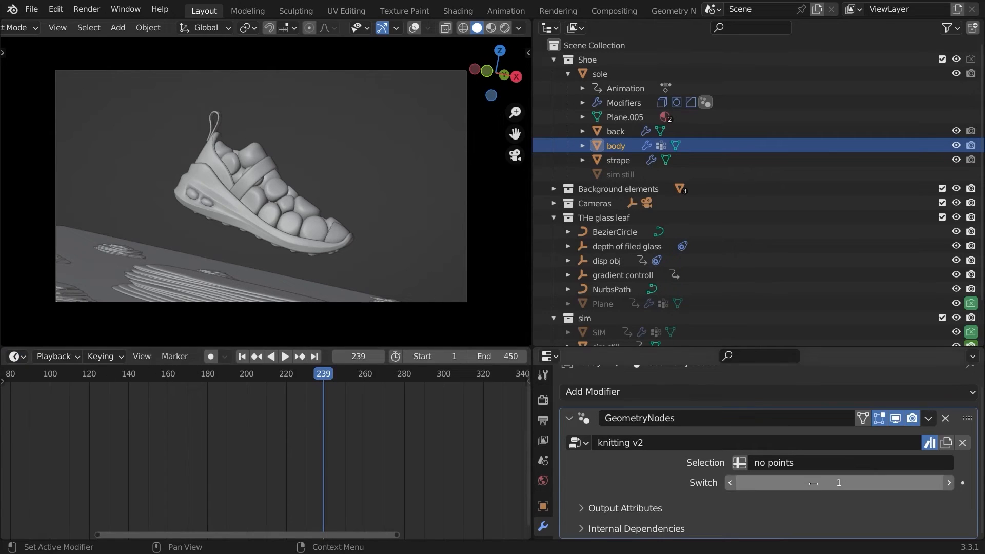
pyautogui.click(839, 482)
pyautogui.press('Return')
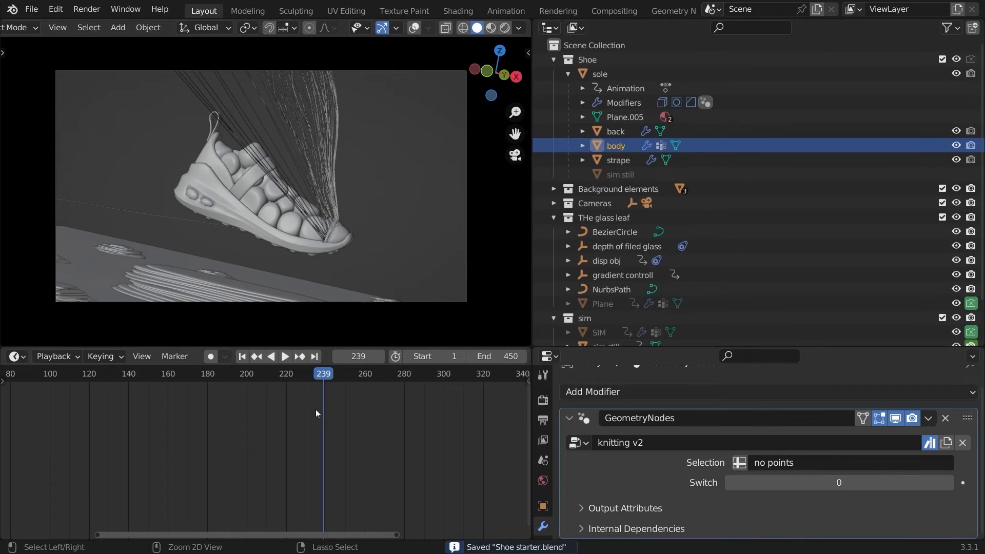
# - Play back the knitting threads on the shoe from about frame 218
pyautogui.scroll(-3, 298, 395)
pyautogui.click(277, 378)
pyautogui.press('space')
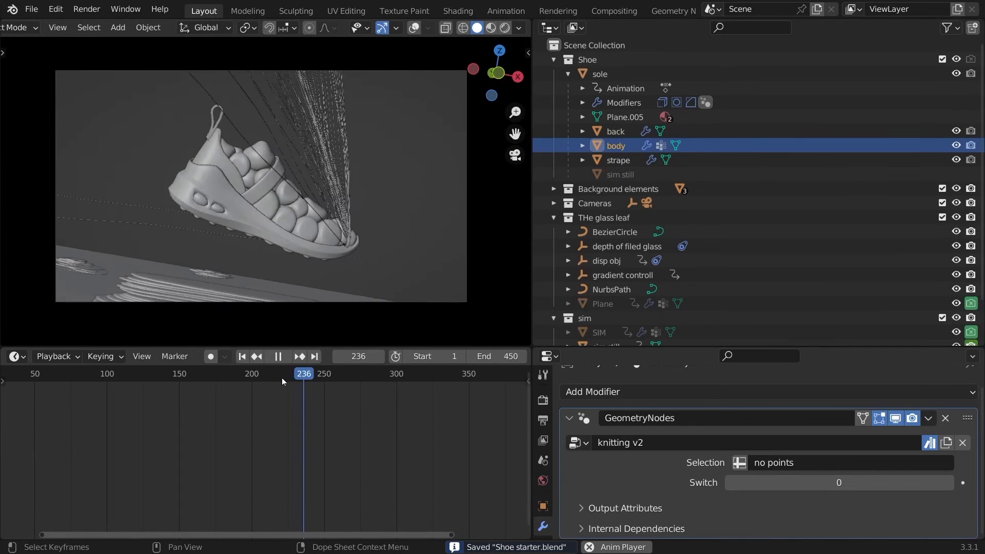
pyautogui.press('space')
# - Show the viewport overlays, unhide the knitting collection and select its knit control object
pyautogui.hotkey('shift', 'alt', 'z')
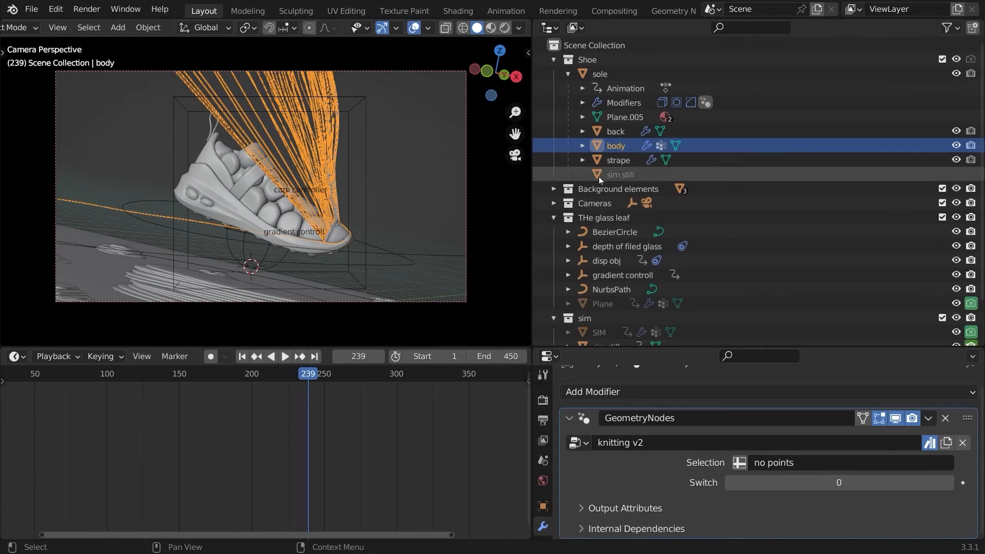
pyautogui.scroll(-3, 598, 205)
pyautogui.click(564, 333)
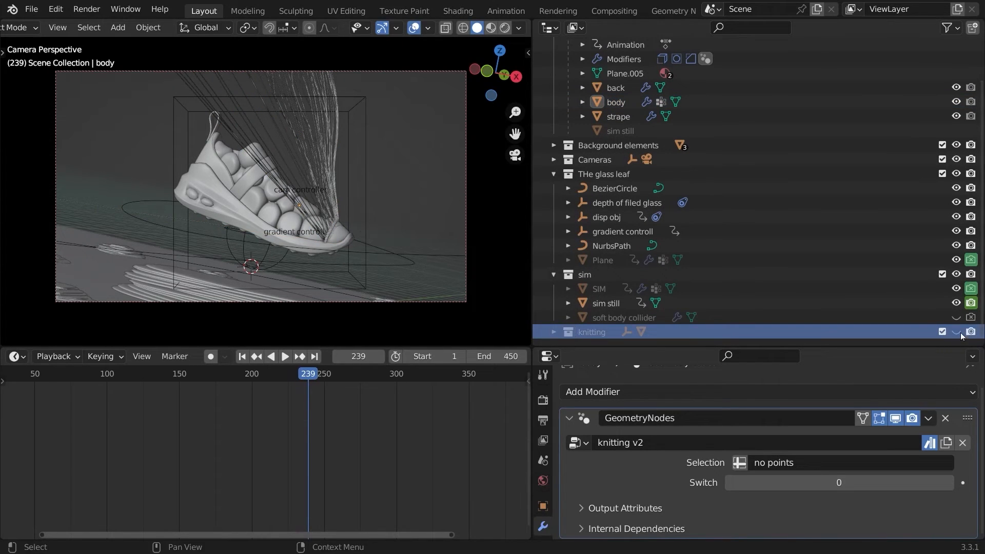
pyautogui.click(970, 332)
pyautogui.click(554, 331)
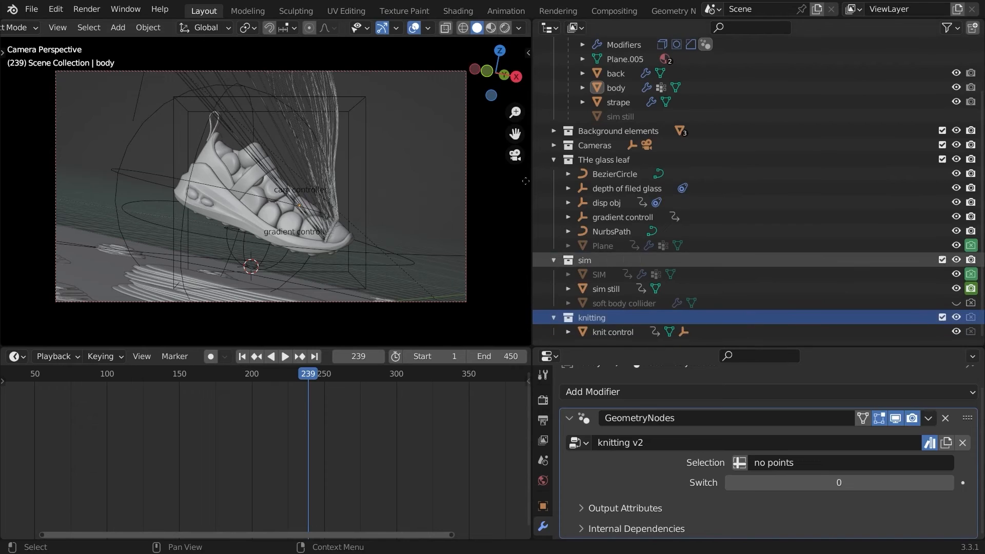
pyautogui.click(598, 332)
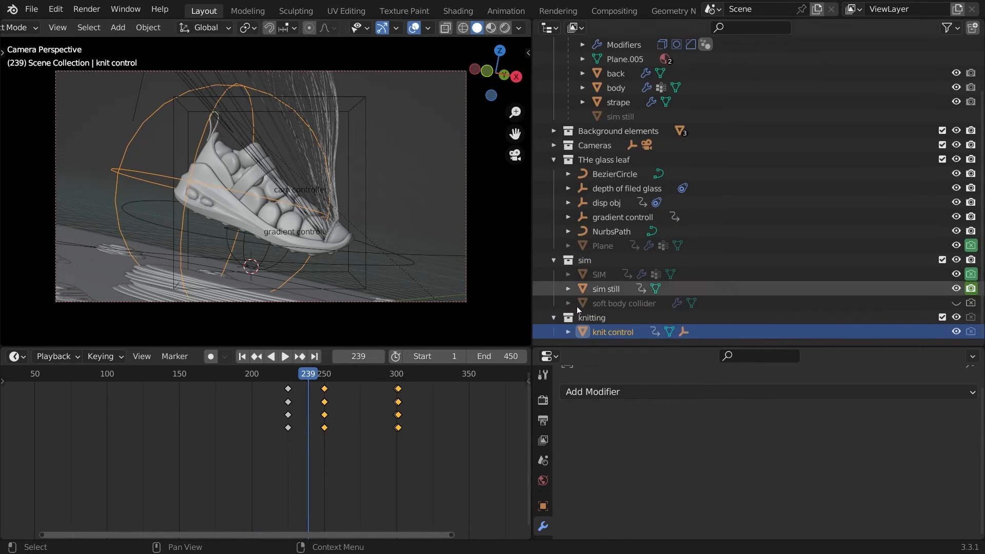
# - Enlarge the viewport and play back the knitting animation between about frames 222 and 254 to check its timing
pyautogui.moveTo(607, 345); pyautogui.dragTo(600, 422)
pyautogui.scroll(2, 284, 496)
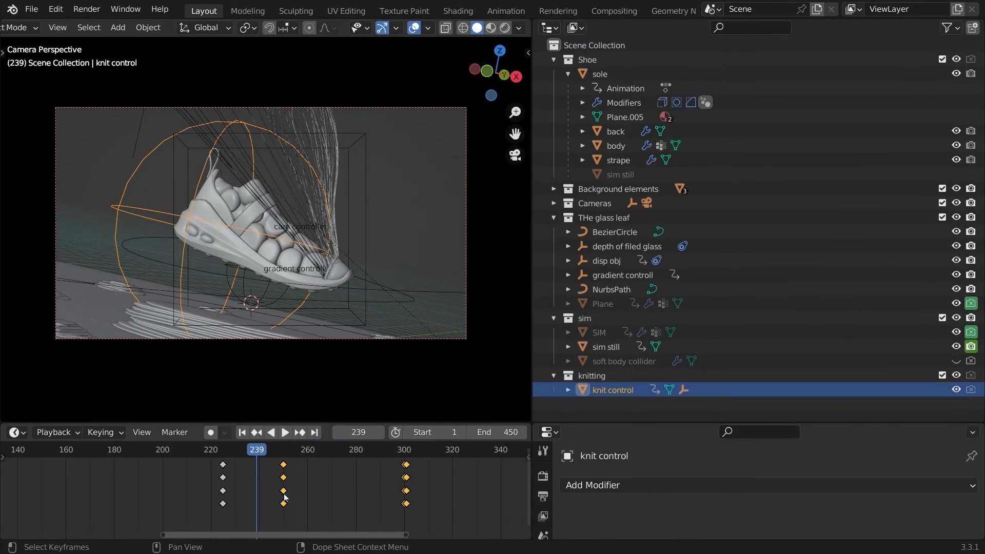
pyautogui.click(216, 454)
pyautogui.press('space')
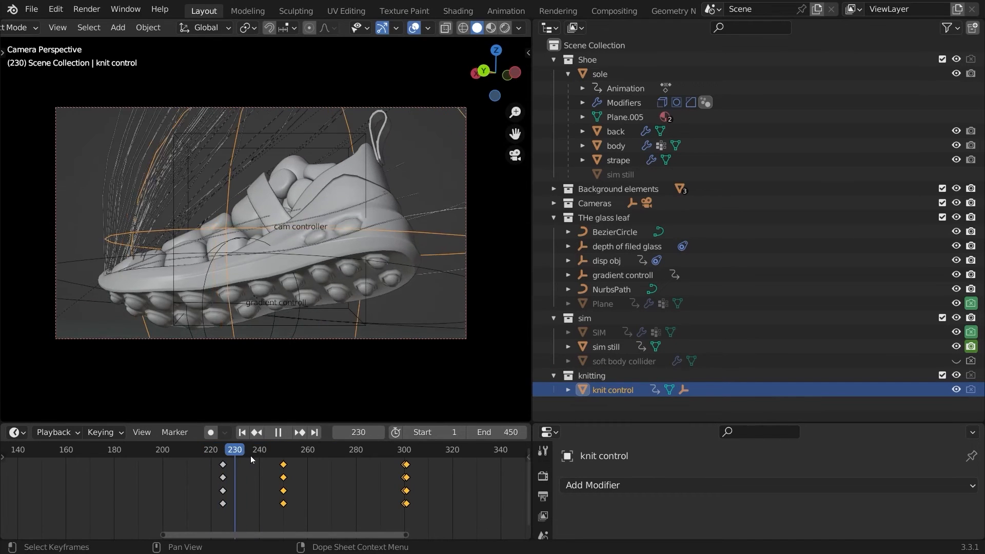
pyautogui.click(225, 452)
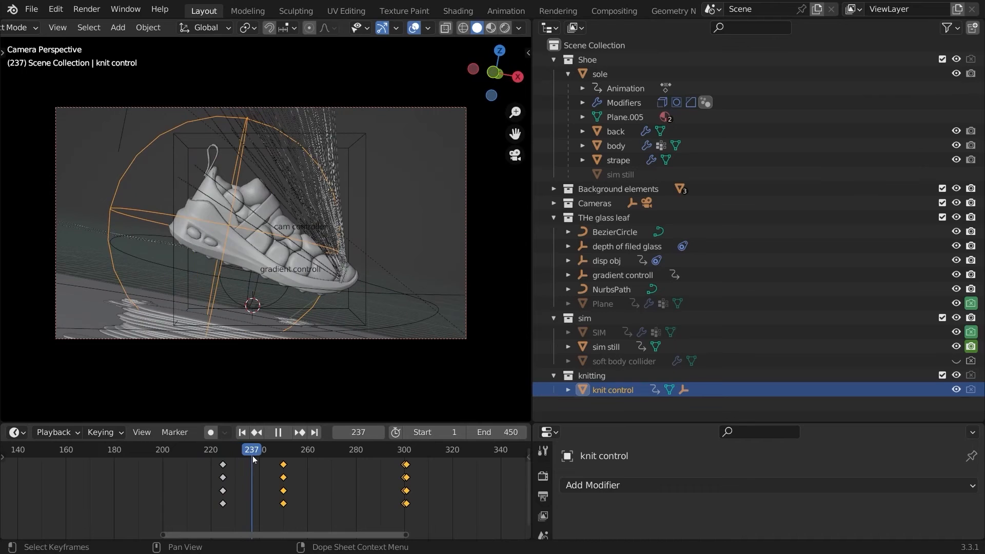
pyautogui.press('space')
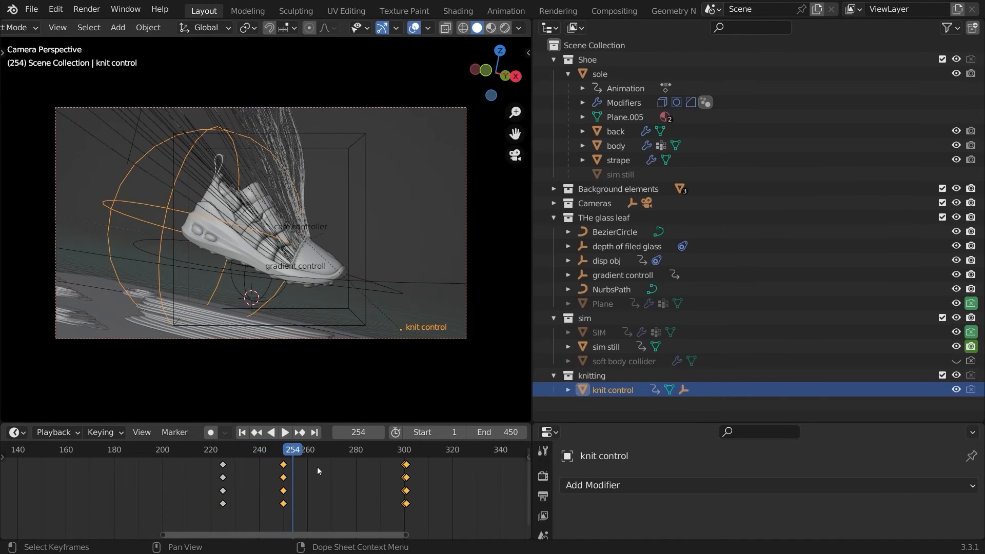
# - Shift all of the knit control's keyframes forward so the first one sits at frame 260
pyautogui.click(310, 455)
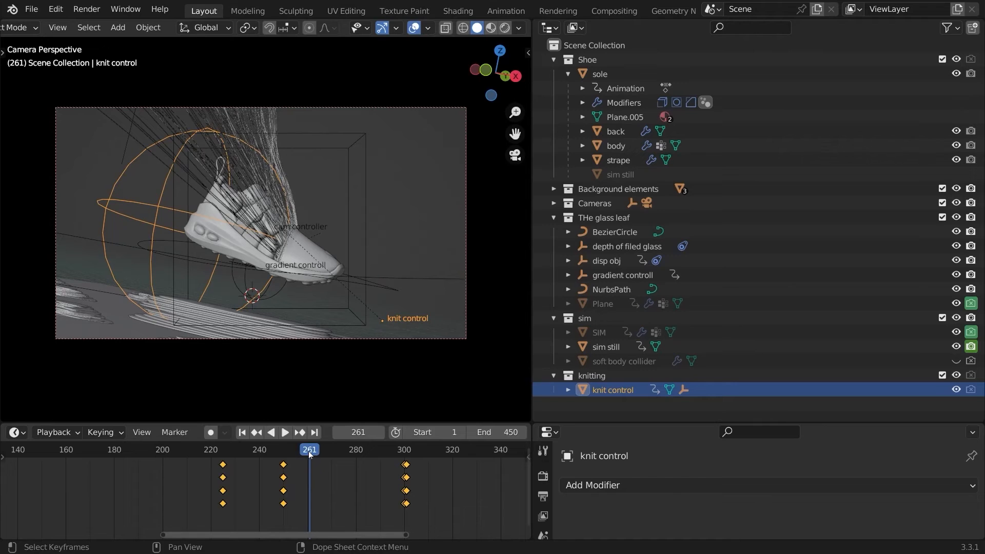
pyautogui.press('Left')
pyautogui.press('g')
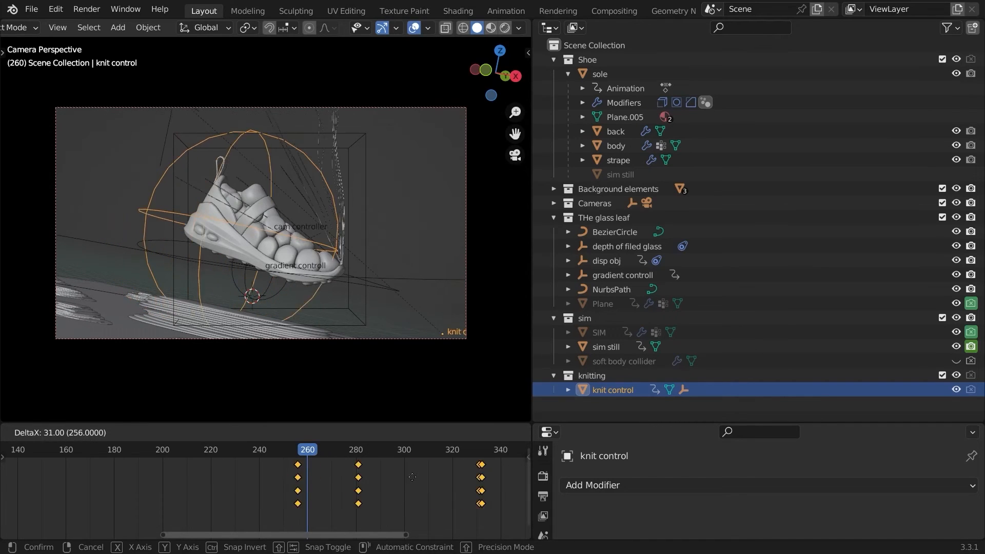
pyautogui.click(407, 477)
# - Play back the shot from about frame 222 to check the shifted knitting animation against the camera moves
pyautogui.scroll(-3, 308, 477)
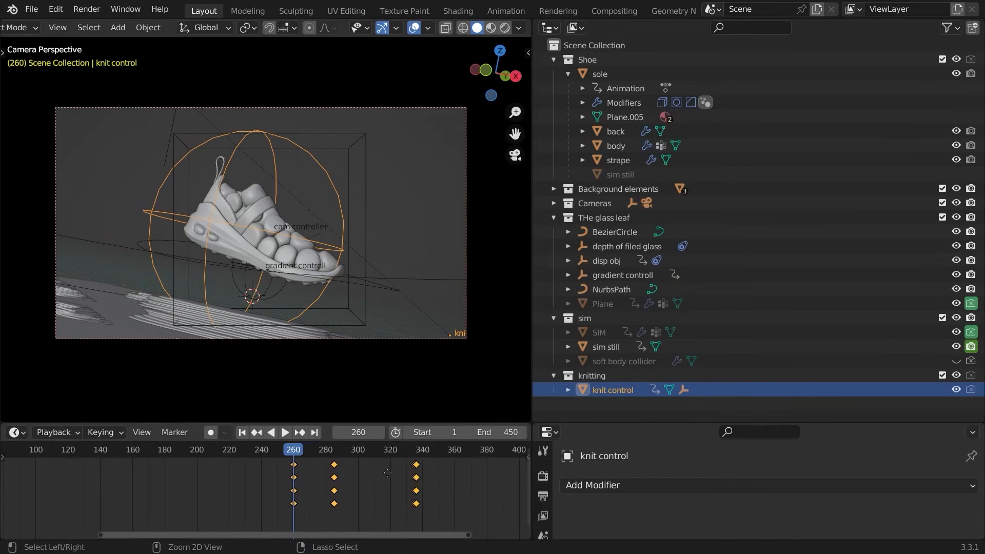
pyautogui.click(232, 450)
pyautogui.press('space')
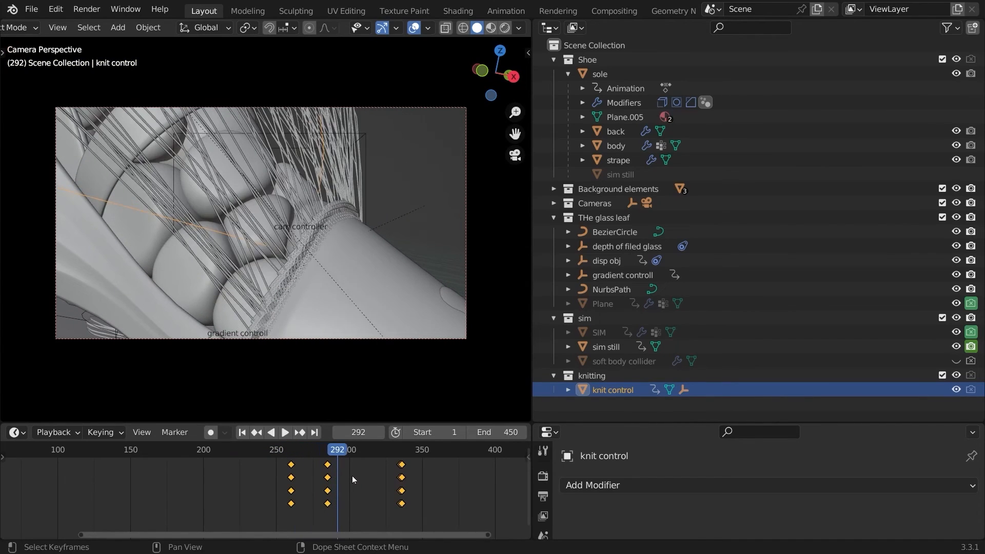
pyautogui.press('space')
pyautogui.click(318, 450)
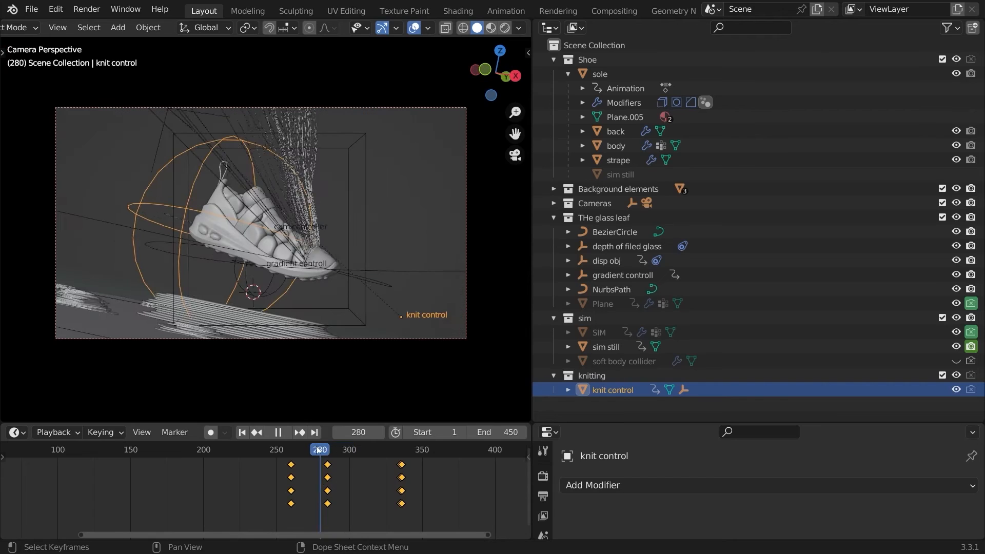
# - Move all of the knit control's keyframes back 16 frames to start at frame 244, and play back the shot
pyautogui.moveTo(322, 450); pyautogui.dragTo(320, 456)
pyautogui.press('g')
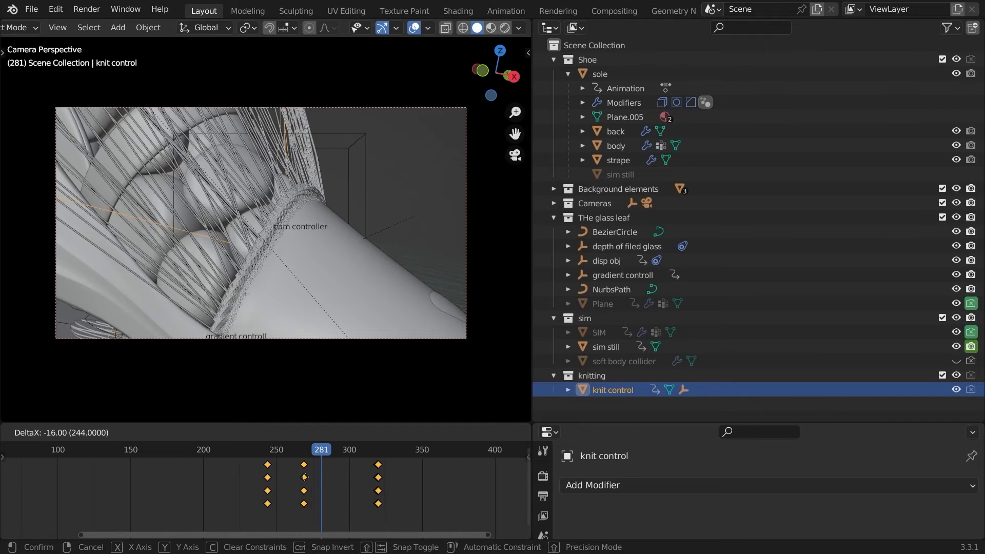
pyautogui.click(304, 478)
pyautogui.click(250, 453)
pyautogui.press('space')
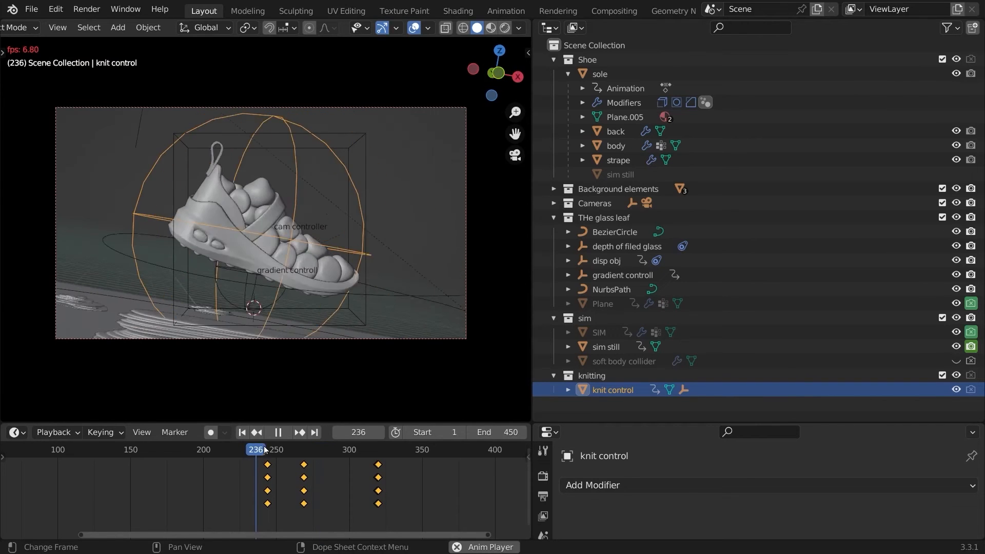
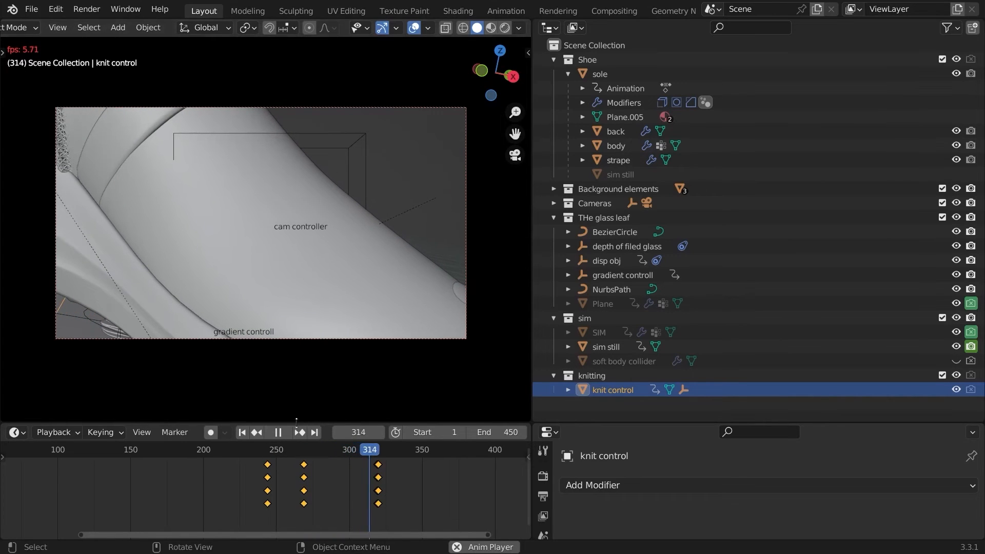
# - Turn the viewport overlays back on, select the cam controller and save the file
pyautogui.click(412, 28)
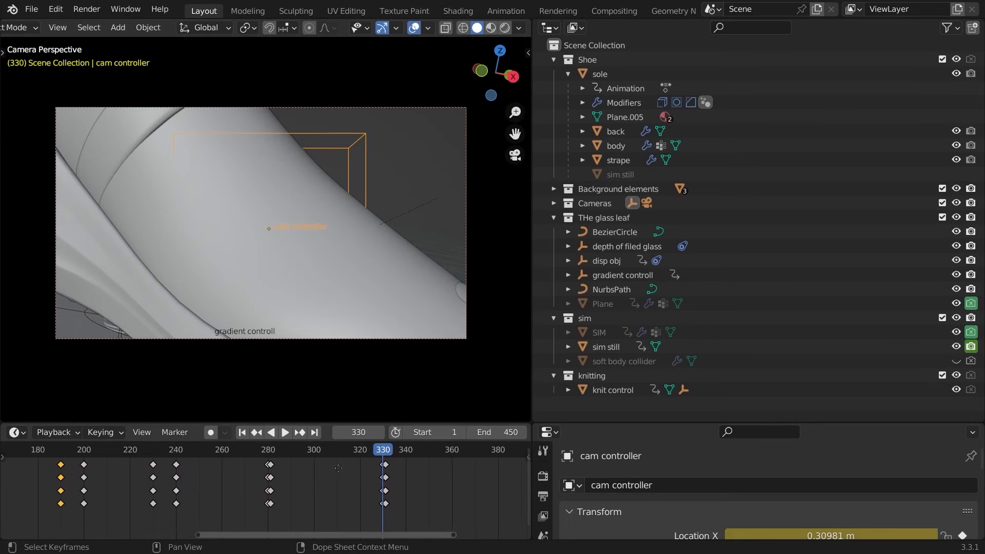
pyautogui.moveTo(357, 472); pyautogui.dragTo(343, 472, button='middle')
pyautogui.hotkey('ctrl', 's')
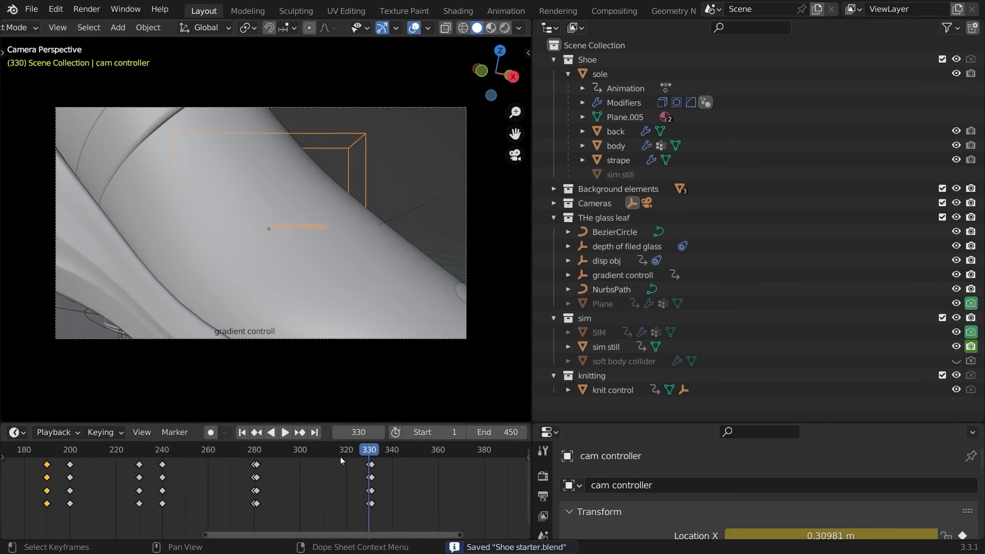
pyautogui.moveTo(336, 451); pyautogui.dragTo(351, 510)
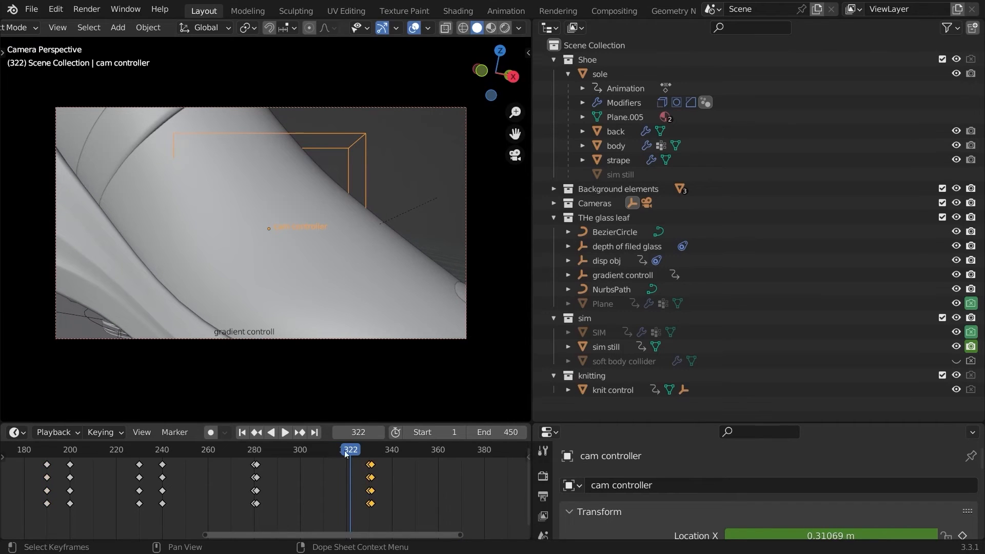
pyautogui.press('g')
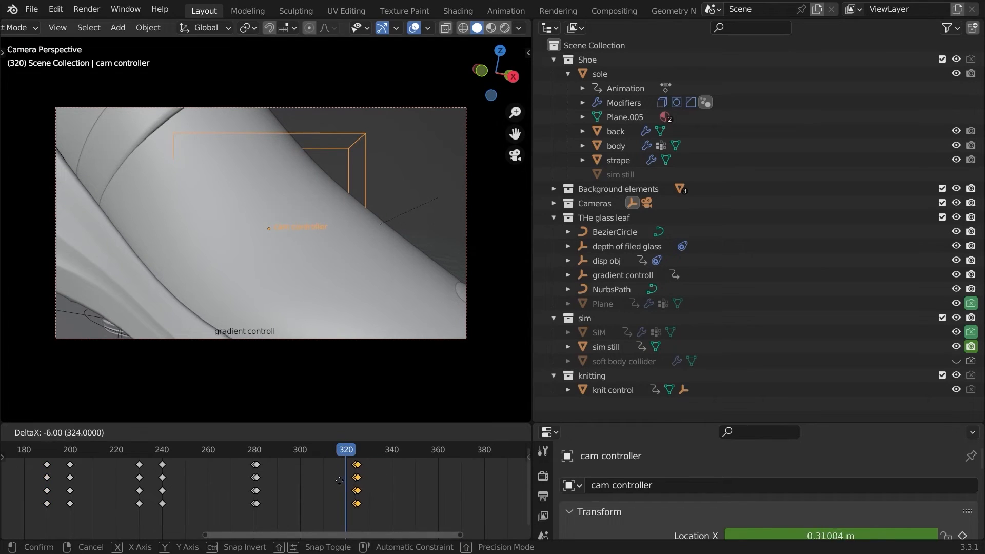
pyautogui.click(363, 491)
pyautogui.hotkey('ctrl', 'z')
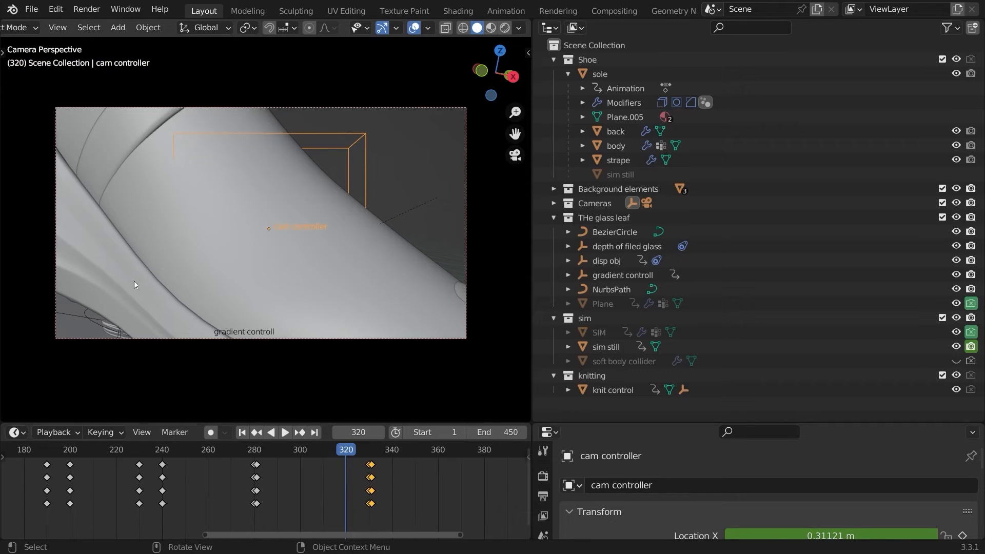
# - With all objects selected, move the keyframes at frames 330 and 331 ten frames earlier so they start at frame 320
pyautogui.moveTo(153, 279); pyautogui.dragTo(226, 286, button='middle')
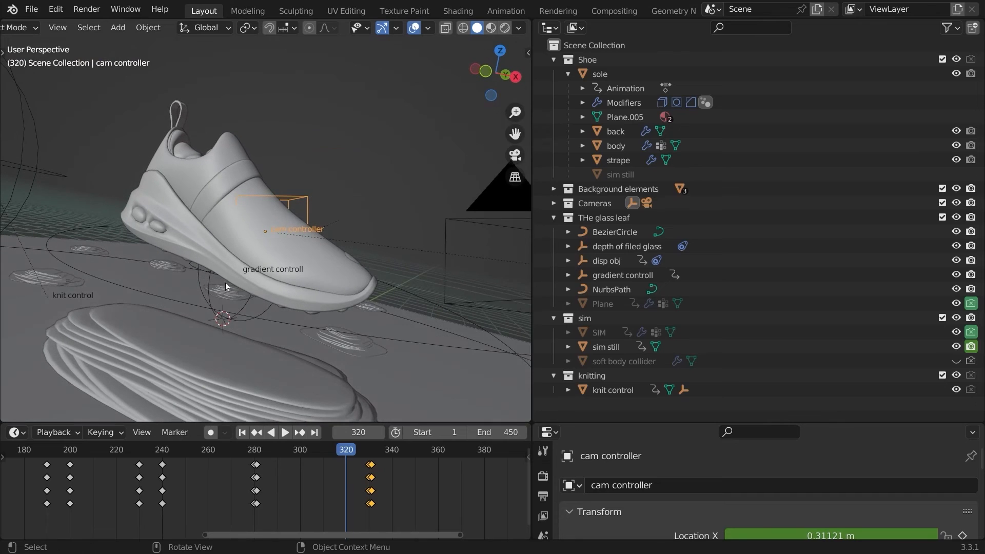
pyautogui.moveTo(236, 248); pyautogui.dragTo(221, 261, button='middle')
pyautogui.press('a')
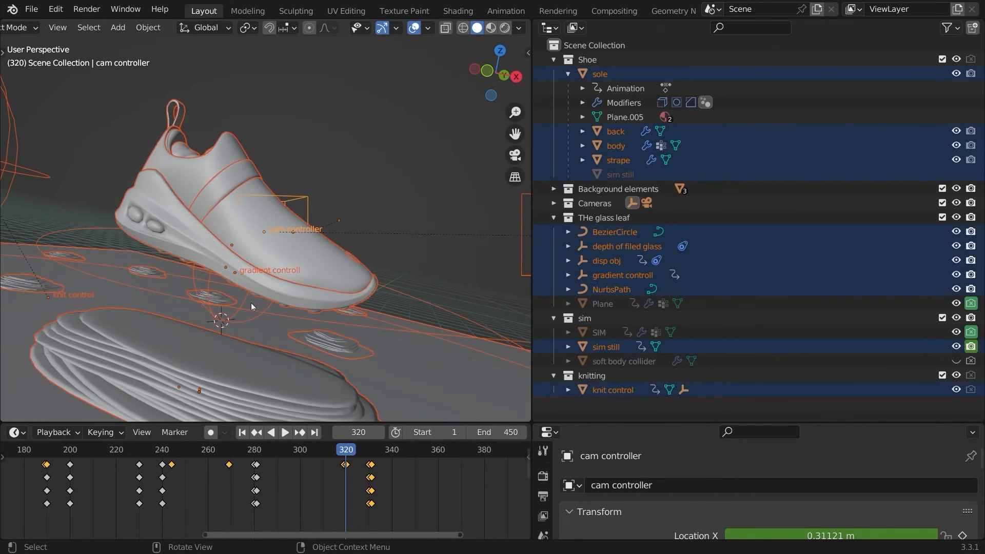
pyautogui.scroll(4, 395, 492)
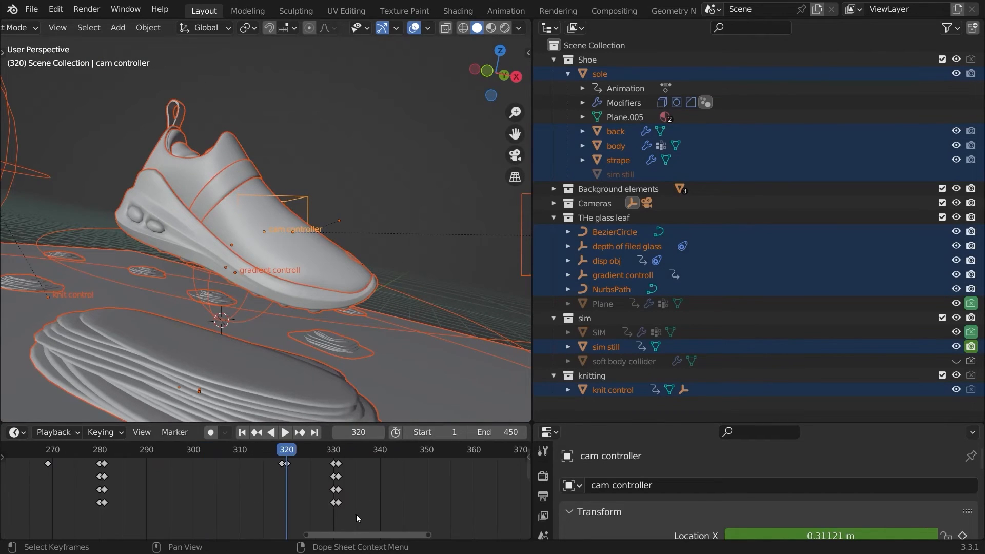
pyautogui.moveTo(356, 514); pyautogui.dragTo(309, 445)
pyautogui.press('g')
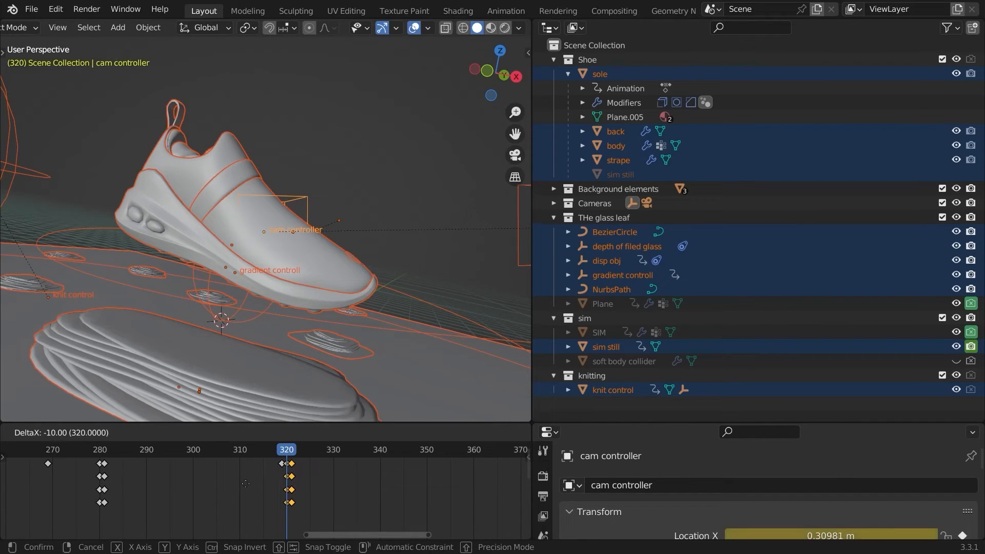
pyautogui.click(249, 484)
# - Play back the shot through the camera from about frame 311 to check the cut at frame 320
pyautogui.press('KP_0')
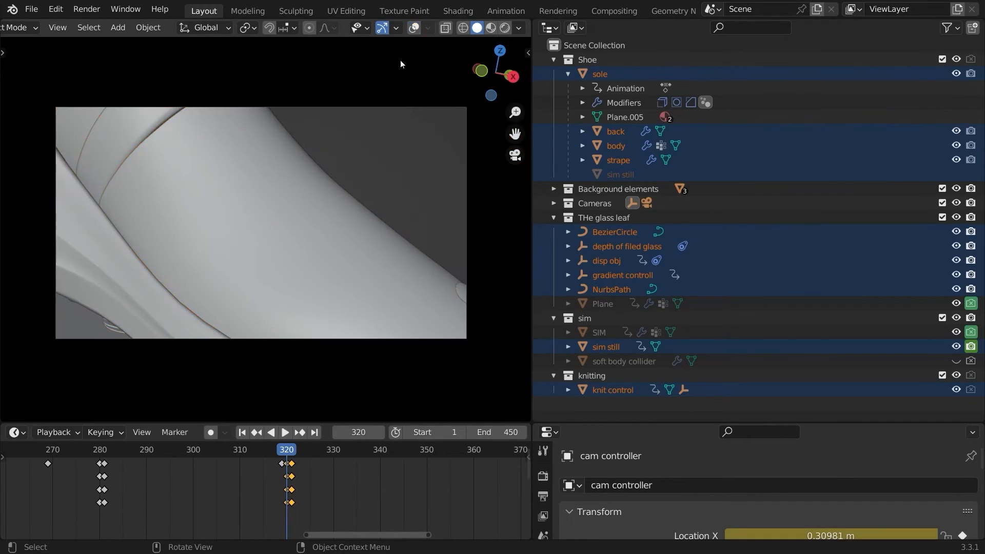
pyautogui.click(244, 452)
pyautogui.press('space')
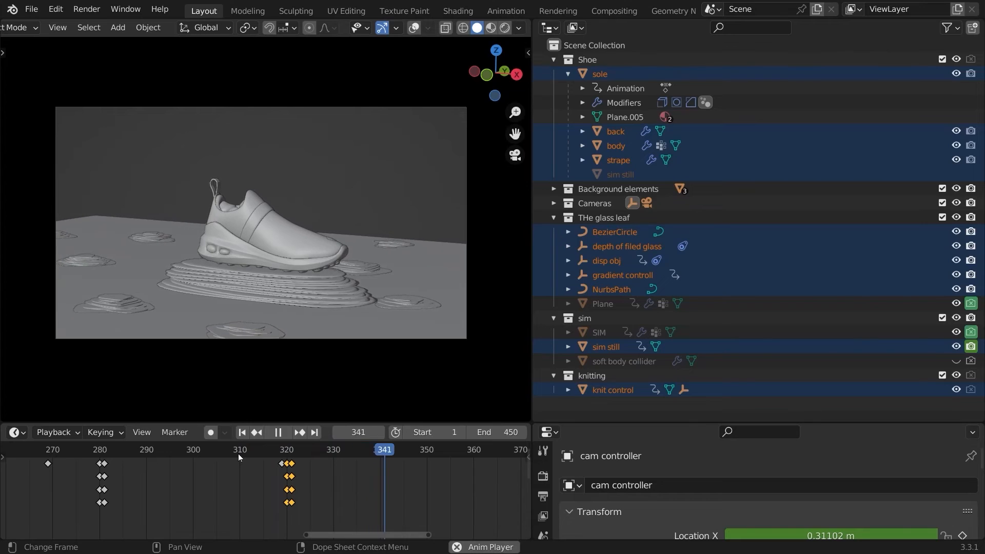
pyautogui.moveTo(267, 450); pyautogui.dragTo(289, 467)
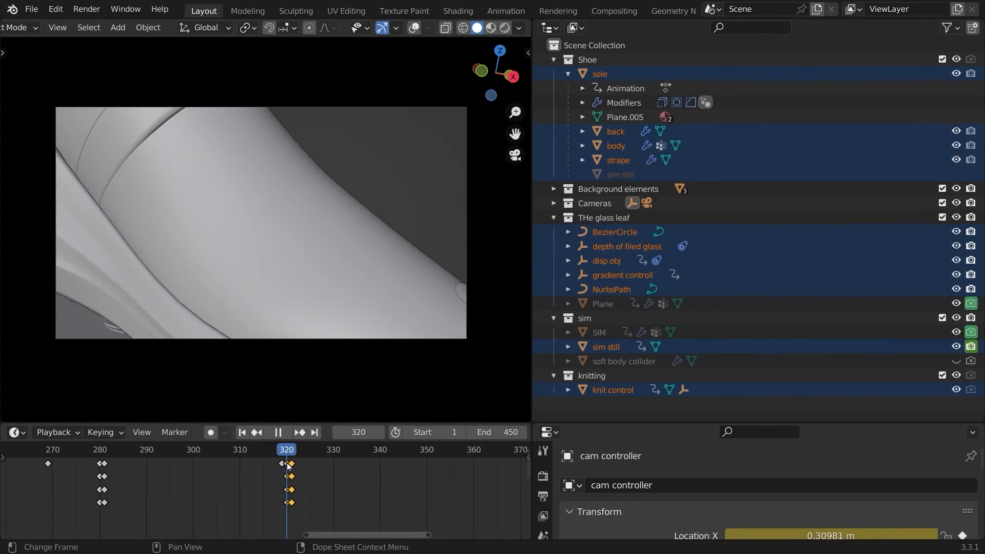
# - Sculpt the sim still mesh over the shoe's toe at frame 320 to smooth away the intersecting patch
pyautogui.moveTo(306, 235); pyautogui.dragTo(373, 271, button='middle')
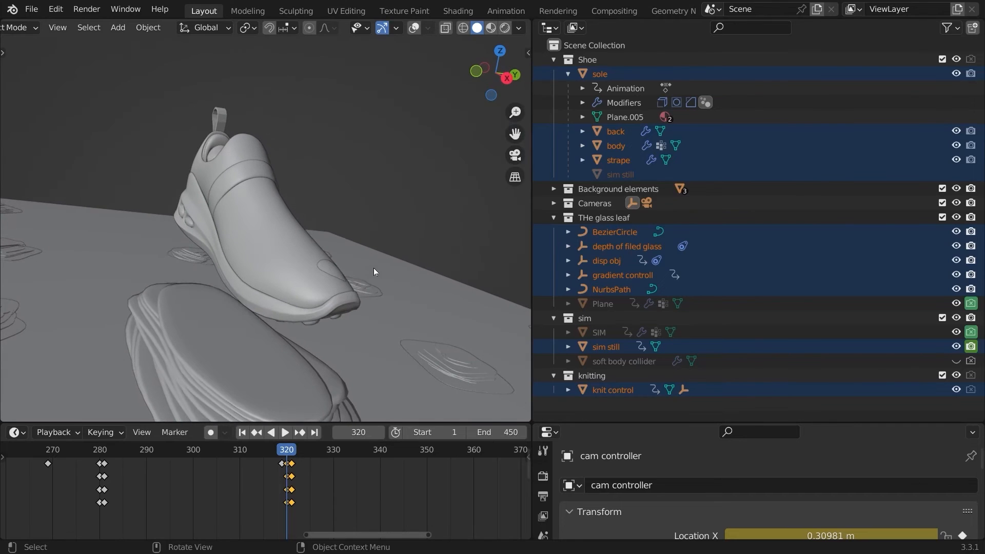
pyautogui.keyDown('ctrl'); pyautogui.moveTo(414, 313); pyautogui.dragTo(392, 256, button='middle'); pyautogui.keyUp('ctrl')
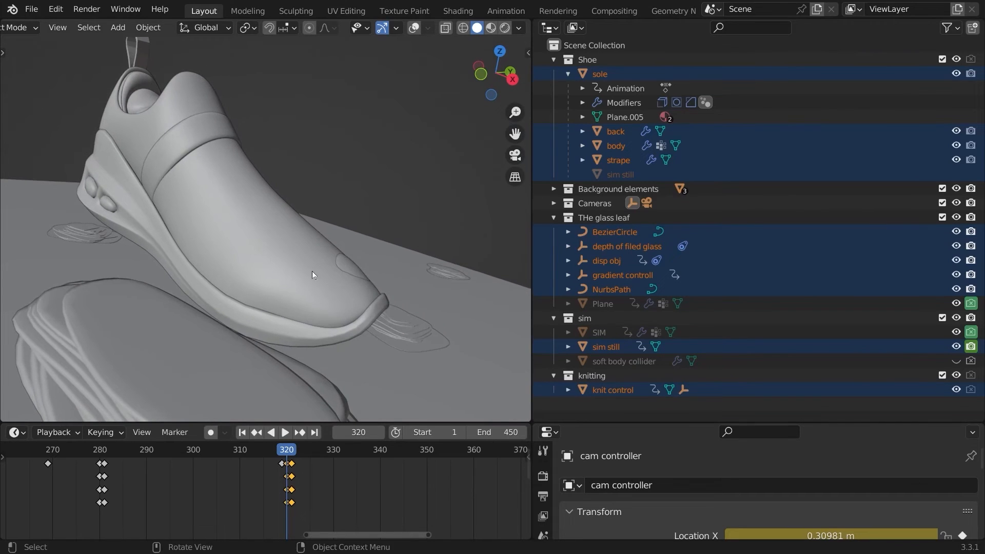
pyautogui.keyDown('ctrl'); pyautogui.moveTo(351, 281); pyautogui.dragTo(343, 241, button='middle'); pyautogui.keyUp('ctrl')
pyautogui.hotkey('alt', 'shift', 'z')
pyautogui.click(306, 242)
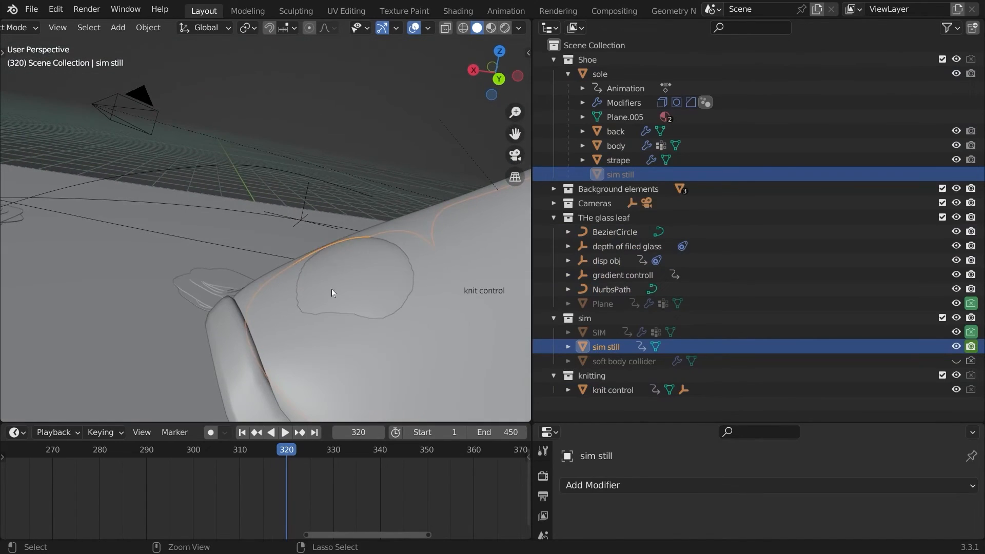
pyautogui.hotkey('ctrl', 'Tab')
pyautogui.click(334, 382)
pyautogui.moveTo(326, 292)
pyautogui.mouseDown(button='middle')
pyautogui.moveTo(415, 313)
pyautogui.moveTo(322, 263)
pyautogui.moveTo(329, 253)
pyautogui.moveTo(307, 242)
pyautogui.mouseUp(button='middle')
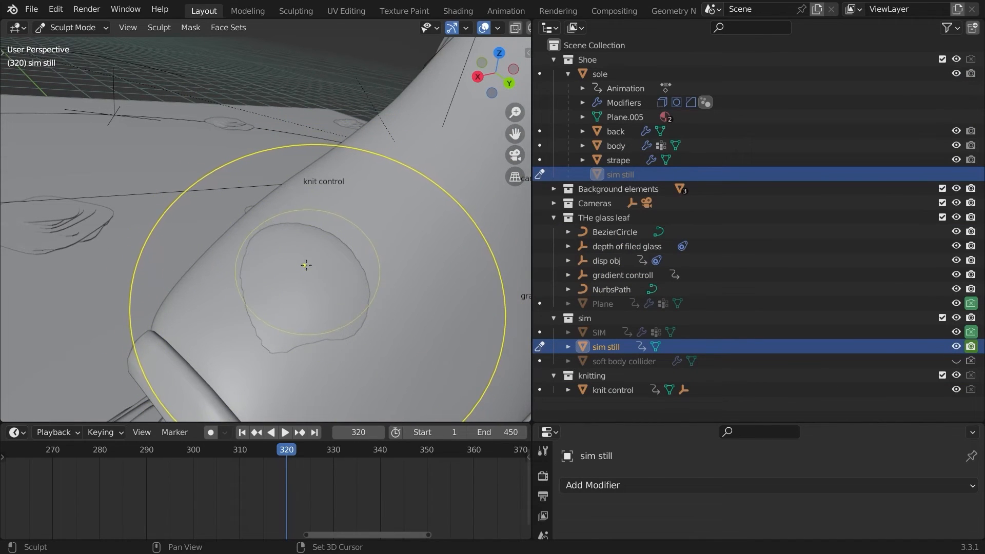
pyautogui.moveTo(298, 252)
pyautogui.mouseDown()
pyautogui.moveTo(288, 272)
pyautogui.moveTo(304, 253)
pyautogui.moveTo(290, 260)
pyautogui.moveTo(325, 281)
pyautogui.moveTo(303, 303)
pyautogui.mouseUp()
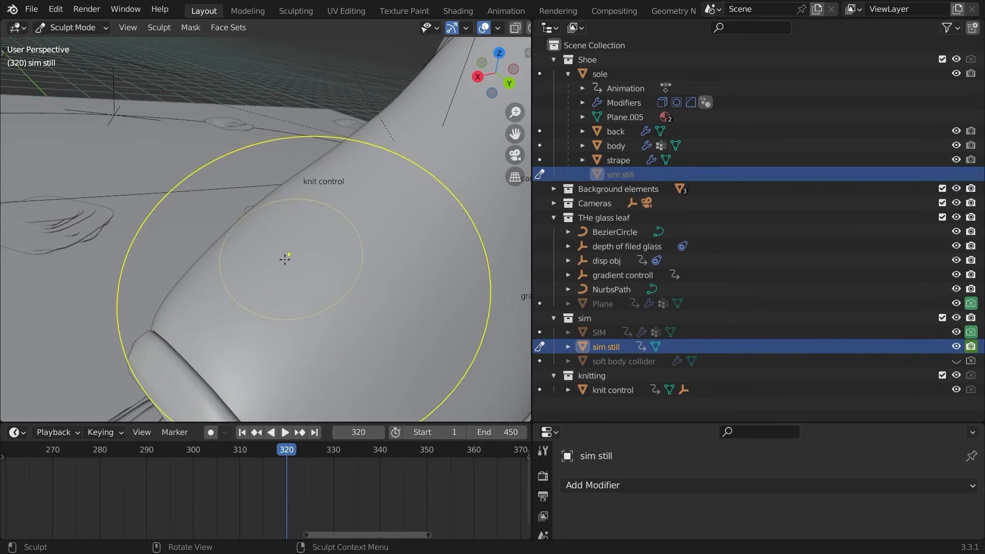
pyautogui.moveTo(302, 302)
pyautogui.mouseDown(button='middle')
pyautogui.moveTo(429, 231)
pyautogui.moveTo(423, 253)
pyautogui.mouseUp(button='middle')
pyautogui.moveTo(333, 228)
pyautogui.mouseDown(button='middle')
pyautogui.moveTo(226, 205)
pyautogui.moveTo(167, 159)
pyautogui.mouseUp(button='middle')
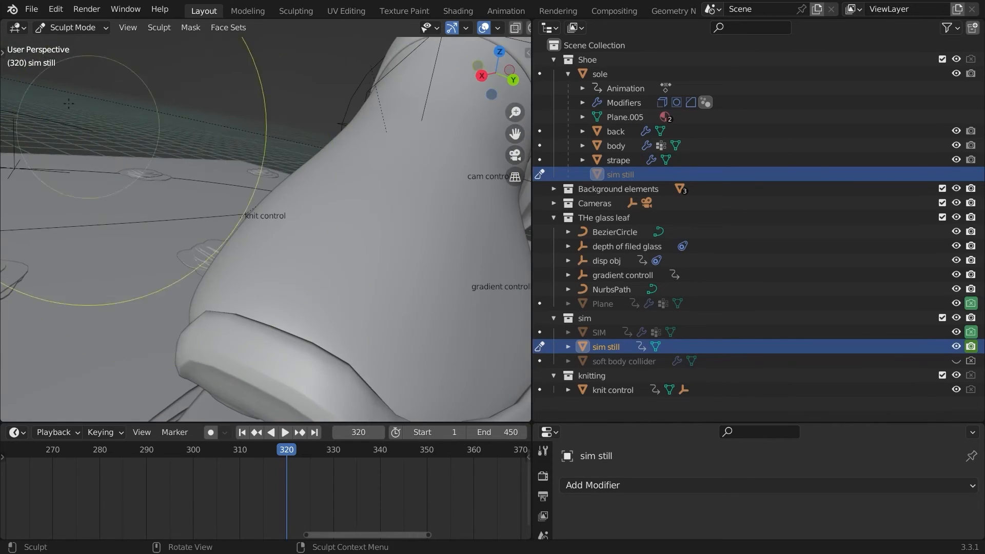
# - Return the sim still mesh to Object Mode, save the file and restore the camera view
pyautogui.click(67, 29)
pyautogui.click(65, 50)
pyautogui.hotkey('ctrl', 's')
pyautogui.press('KP_0')
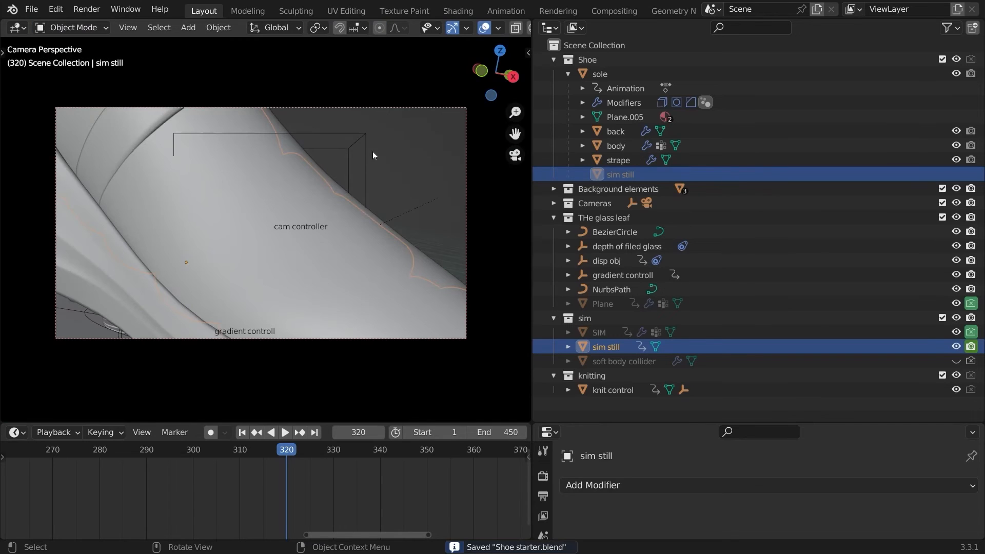
# - Hide the overlays and play back the shot from about frame 306 to examine the transition around frames 320 and 321
pyautogui.click(483, 30)
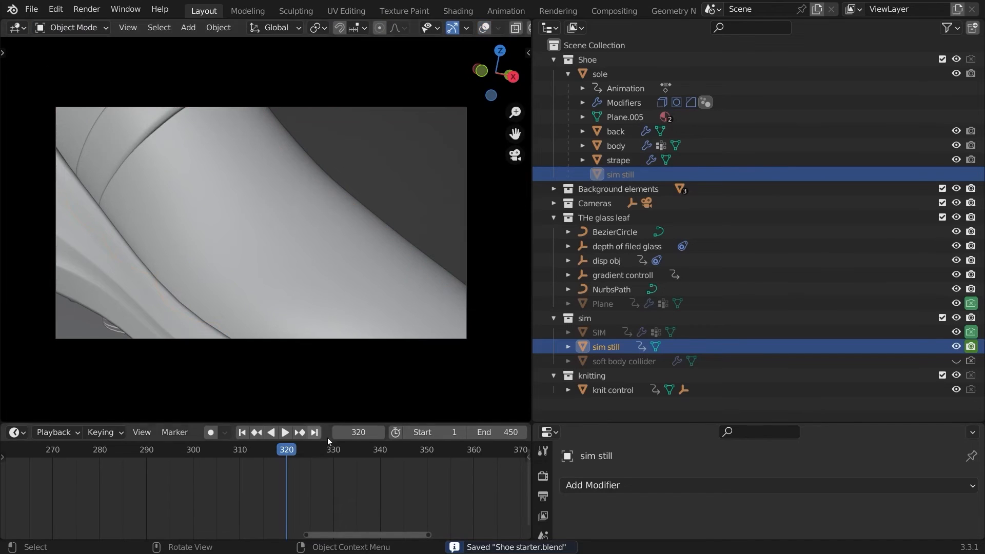
pyautogui.scroll(-4, 331, 451)
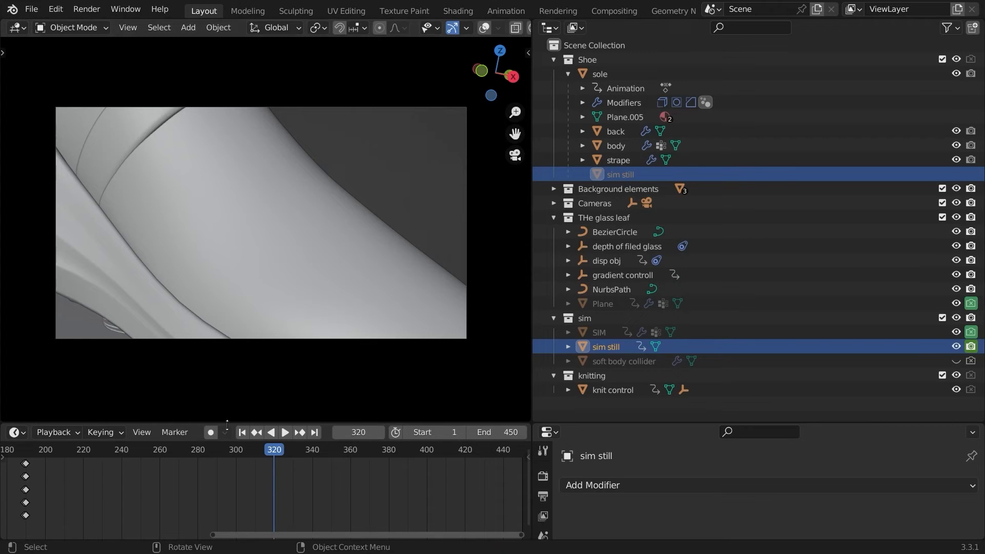
pyautogui.click(247, 455)
pyautogui.press('space')
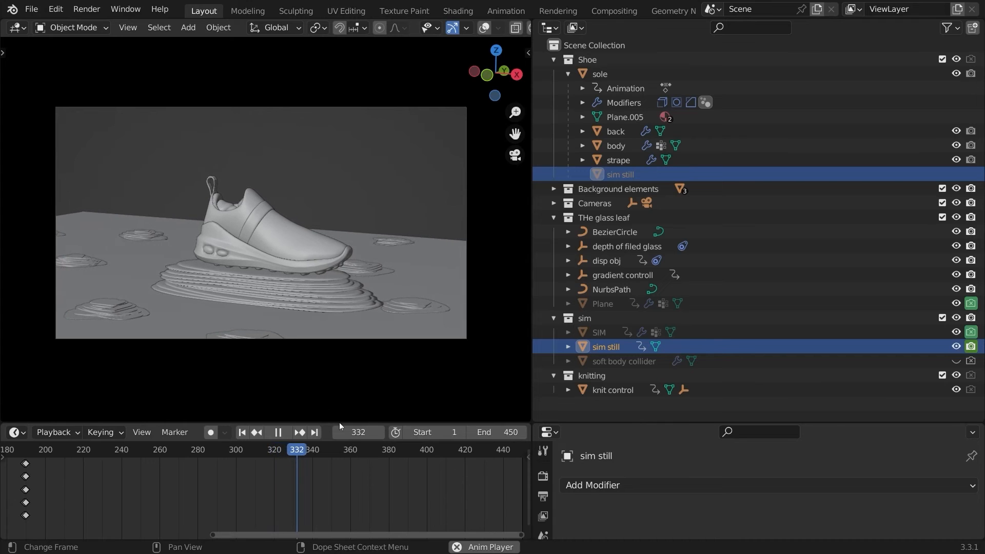
pyautogui.click(278, 432)
pyautogui.click(279, 453)
pyautogui.press('space')
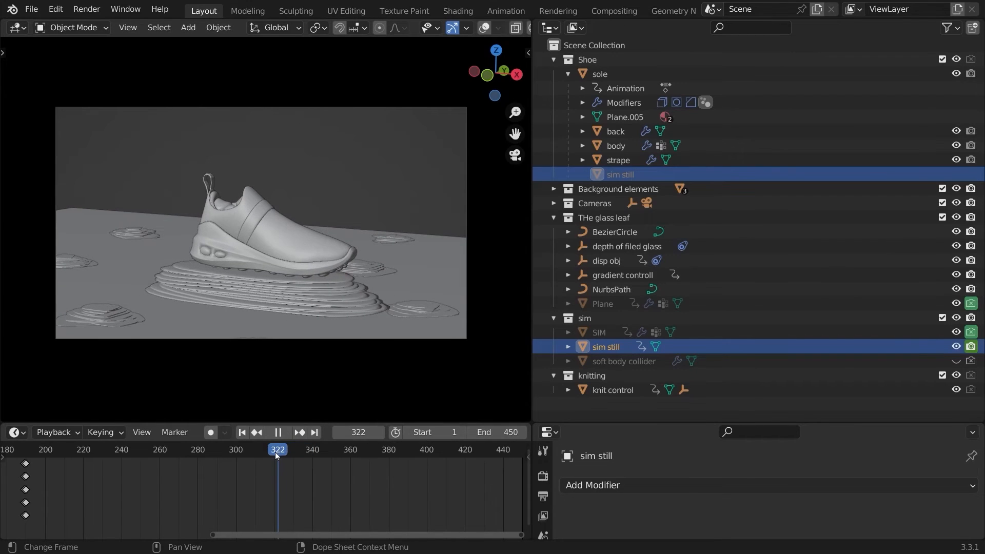
pyautogui.press('Escape')
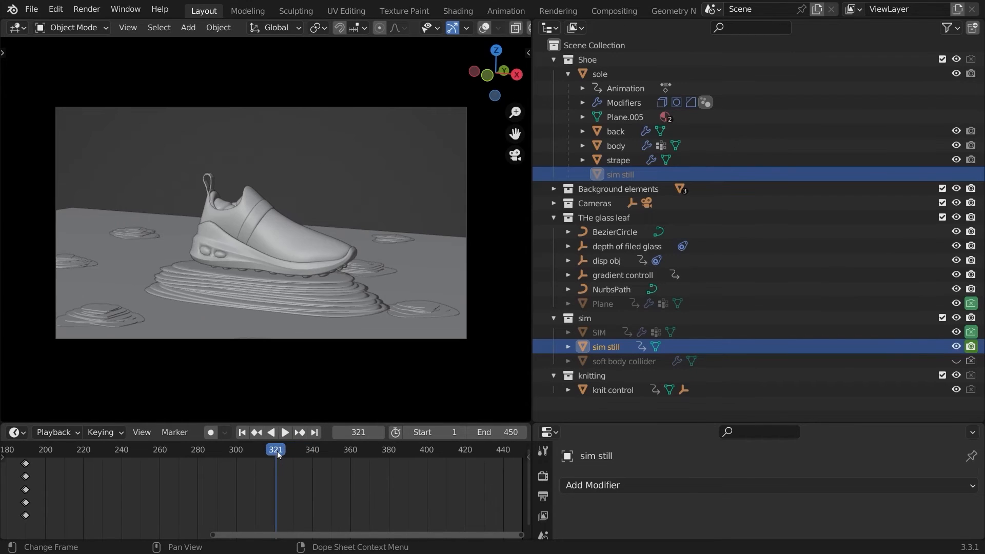
# - Keyframe the sim still object's visibility off in viewports and renders at frame 321, and compare it with frame 320
pyautogui.click(484, 27)
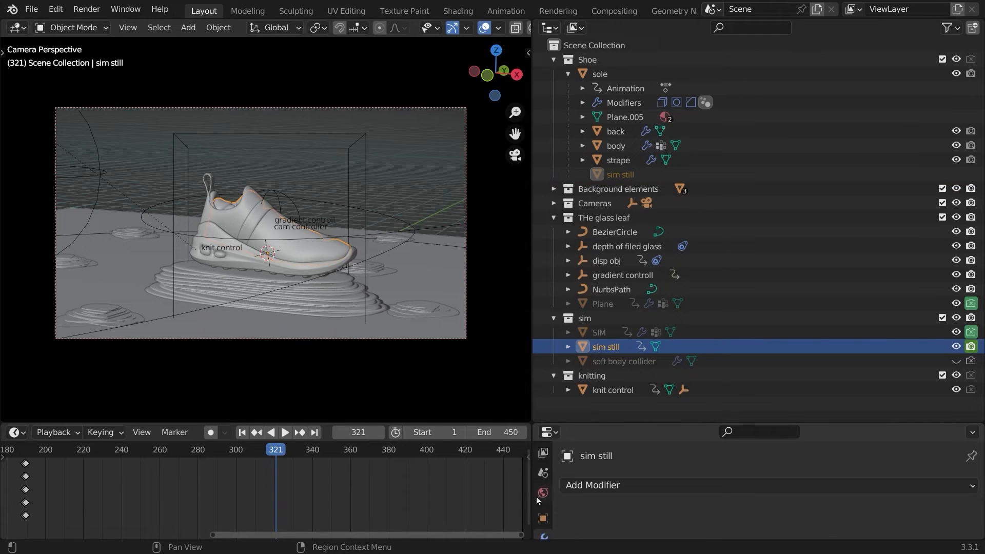
pyautogui.scroll(-2, 537, 498)
pyautogui.click(540, 493)
pyautogui.scroll(-6, 616, 502)
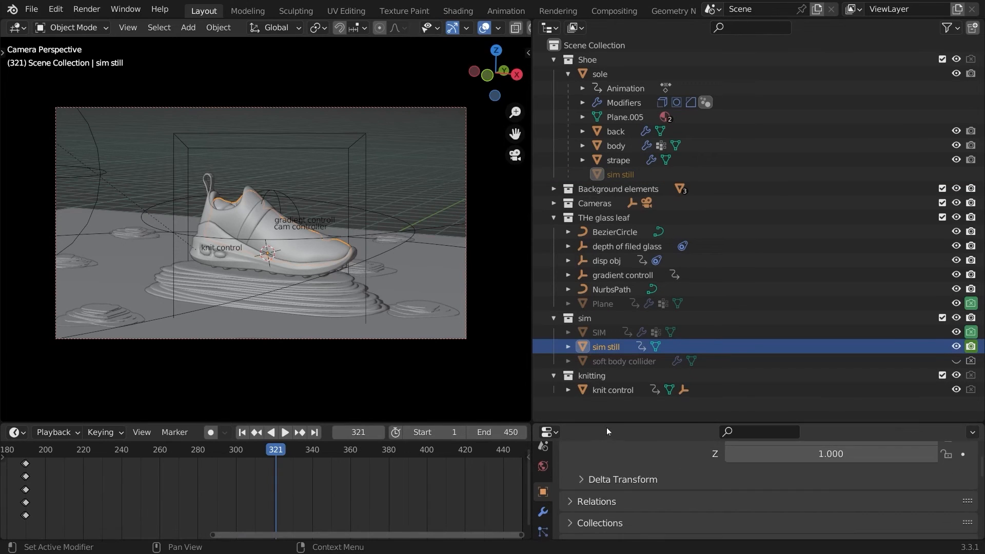
pyautogui.moveTo(602, 419); pyautogui.dragTo(602, 314)
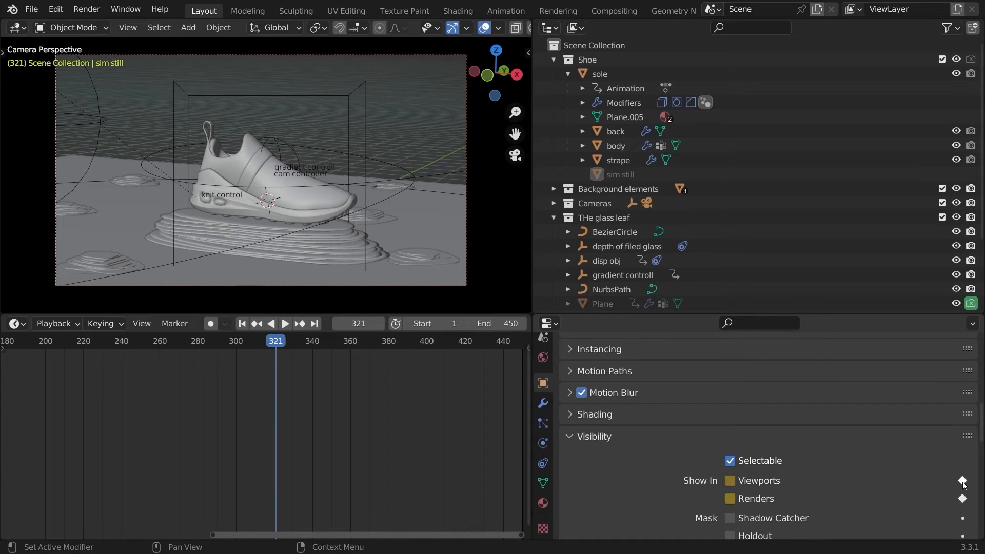
pyautogui.press('Left')
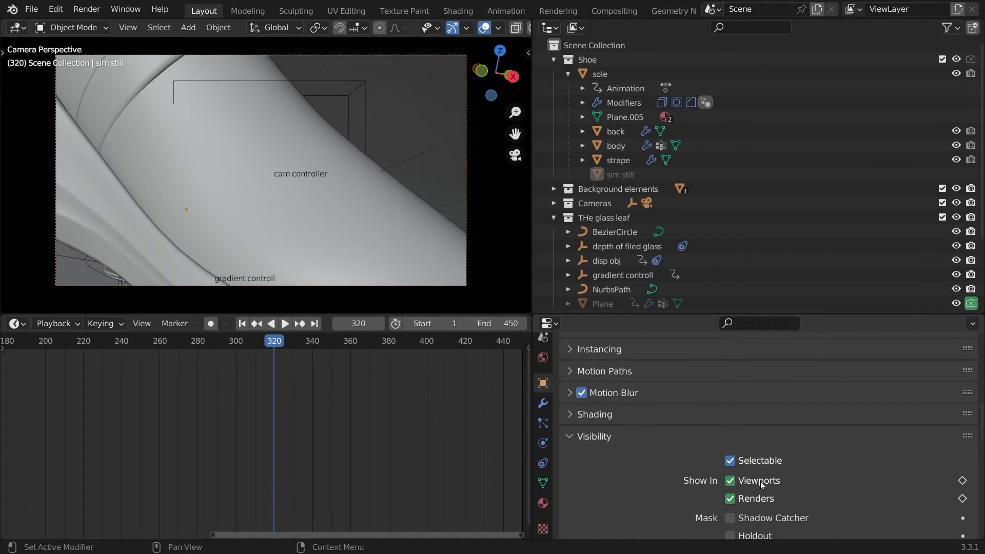
# - Play back the camera view from about frame 304 to check the sim still object's visibility switch
pyautogui.moveTo(307, 298); pyautogui.dragTo(294, 257, button='middle')
pyautogui.press('KP_0')
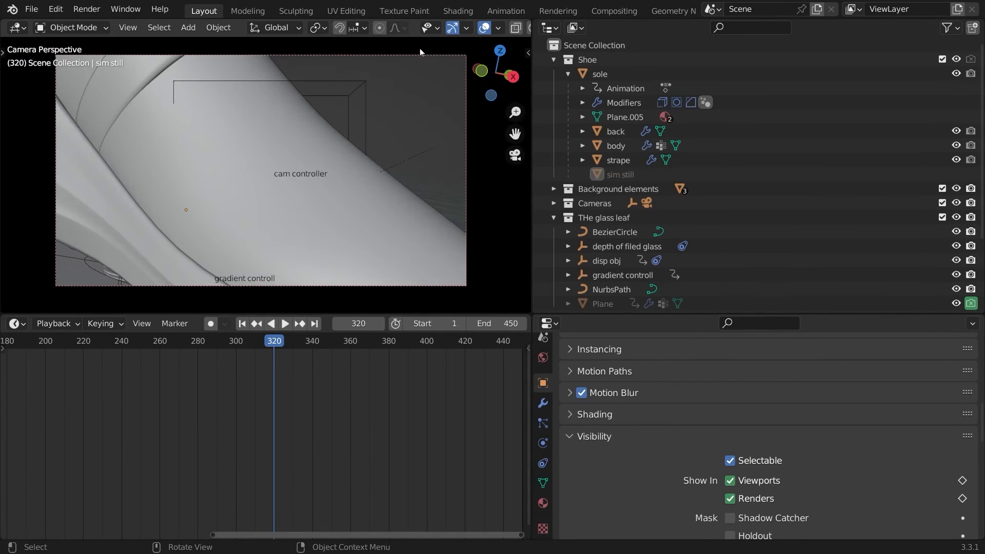
pyautogui.click(273, 345)
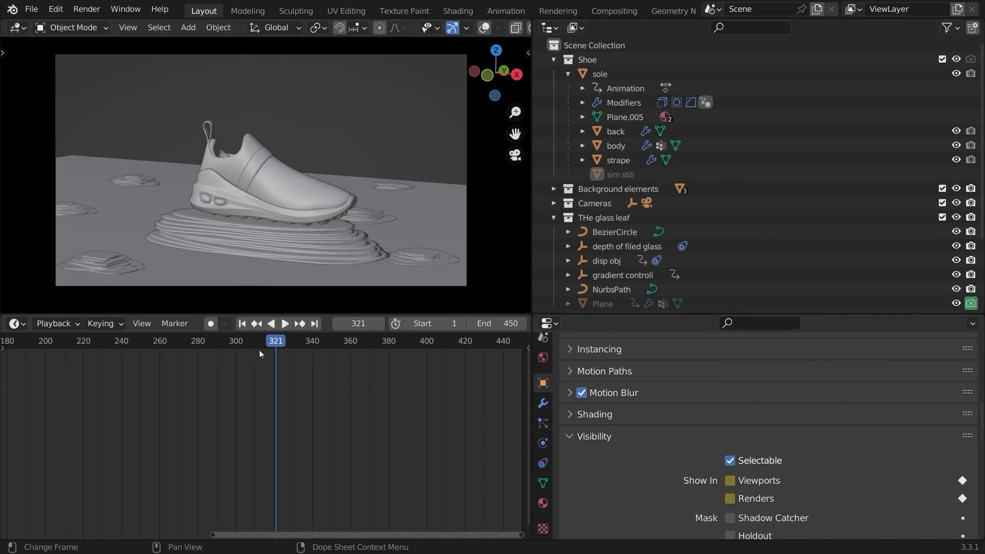
pyautogui.click(243, 342)
pyautogui.press('space')
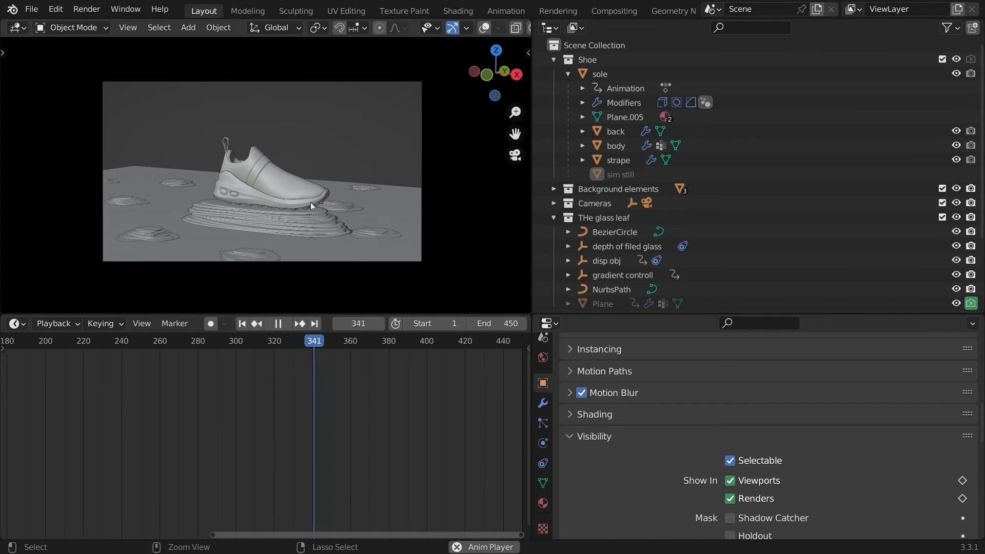
pyautogui.press('space')
# - Save the file and briefly play the shot onward from frame 357 to 363
pyautogui.hotkey('ctrl', 's')
pyautogui.hotkey('shift', 'alt', 'z')
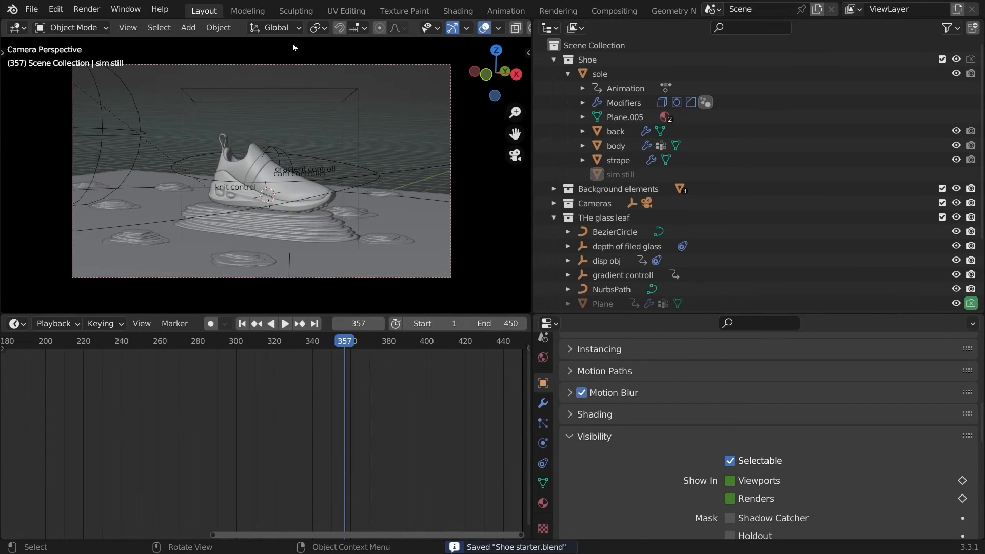
pyautogui.press('space')
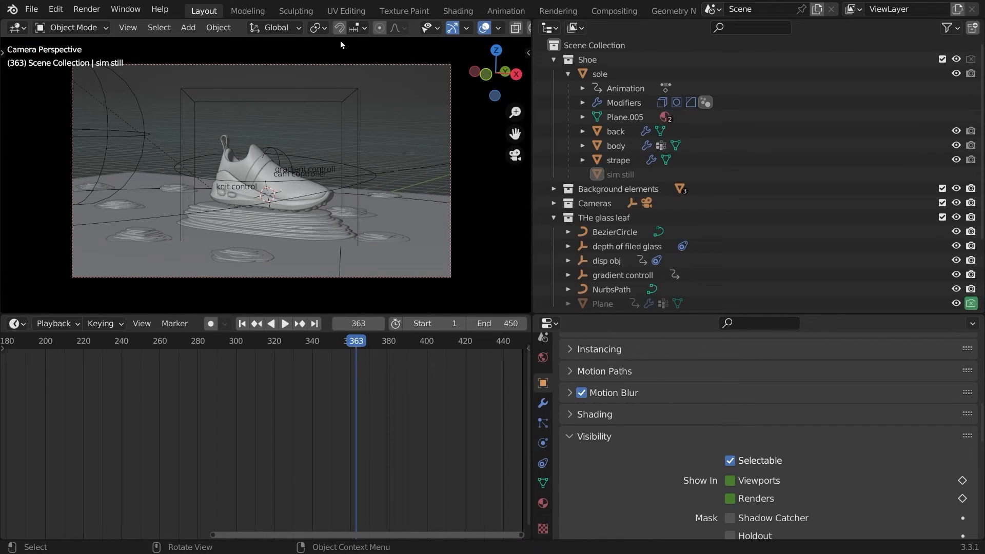
pyautogui.hotkey('shift', 'alt', 'z')
pyautogui.hotkey('ctrl', 's')
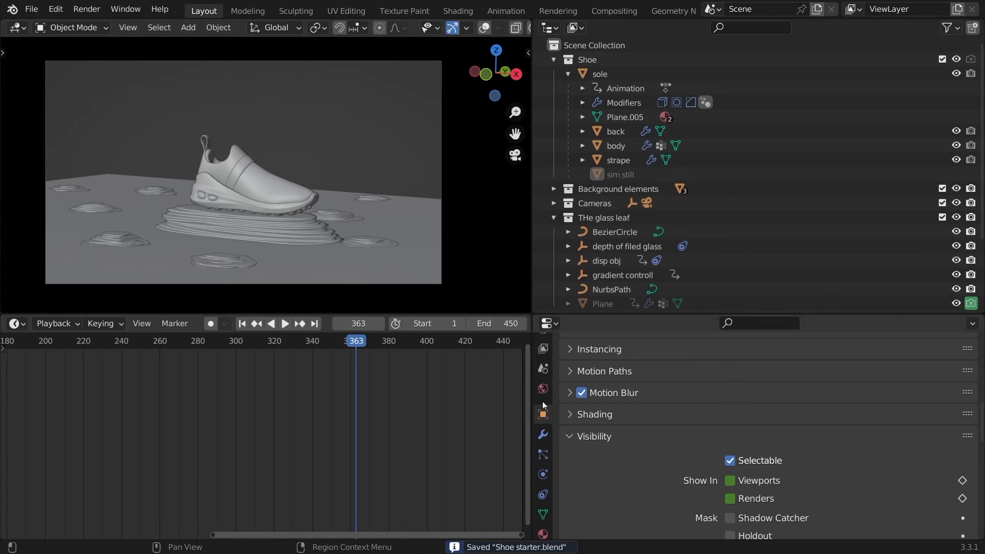
# - Set the render output file format to JPEG
pyautogui.click(542, 376)
pyautogui.scroll(-1, 818, 447)
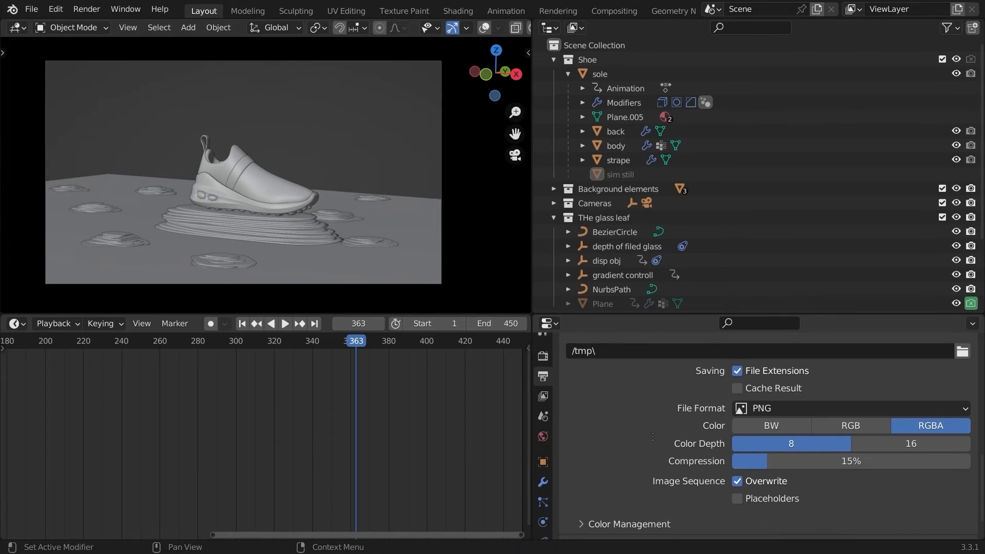
pyautogui.scroll(7, 818, 447)
pyautogui.scroll(-6, 818, 446)
pyautogui.scroll(3, 831, 455)
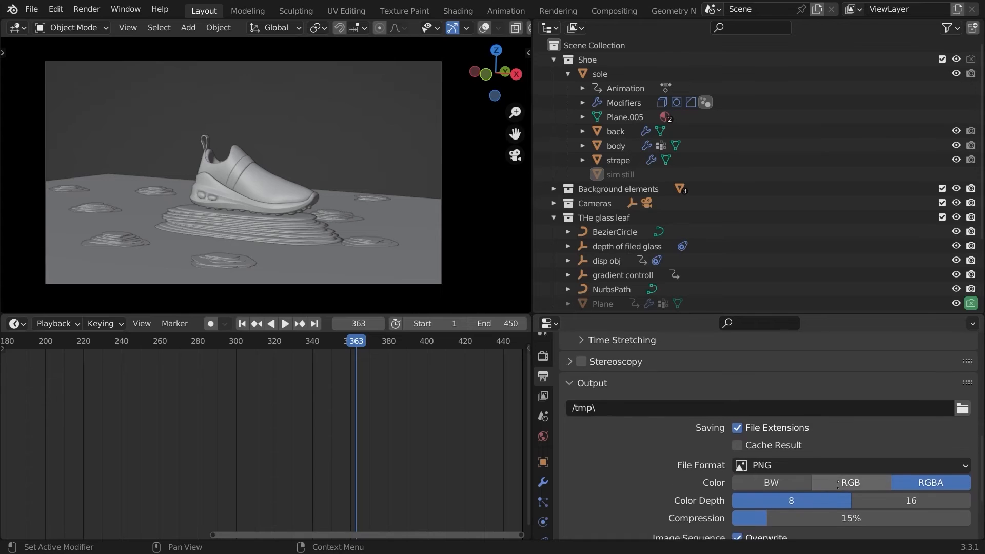
pyautogui.scroll(-2, 841, 455)
pyautogui.click(790, 445)
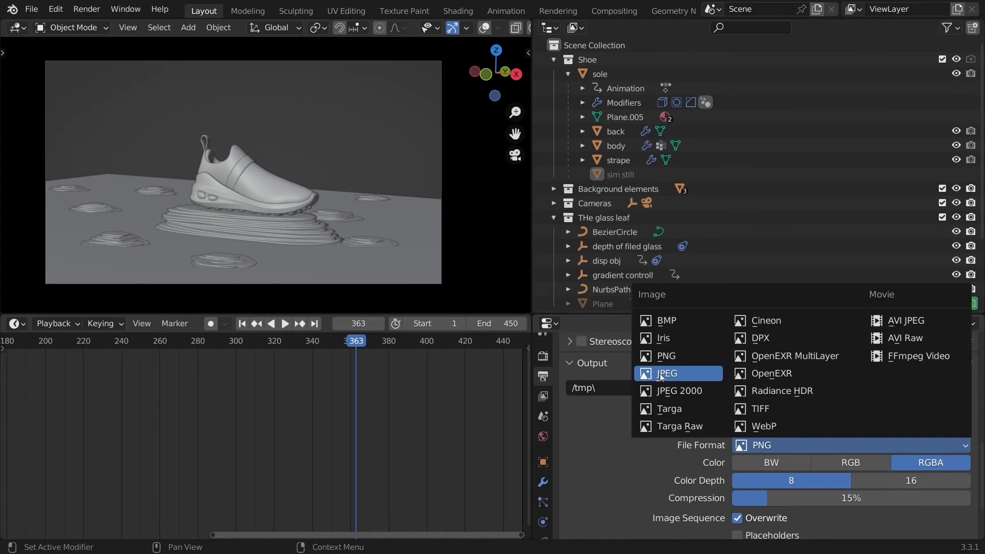
pyautogui.click(684, 401)
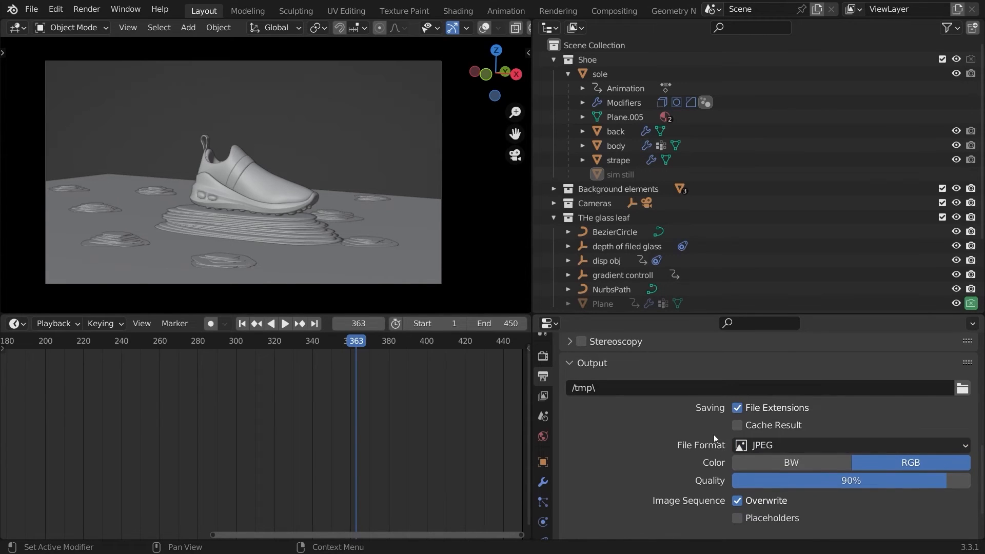
# - Lower the output resolution percentage below 100% for a quick preview render
pyautogui.scroll(5, 714, 439)
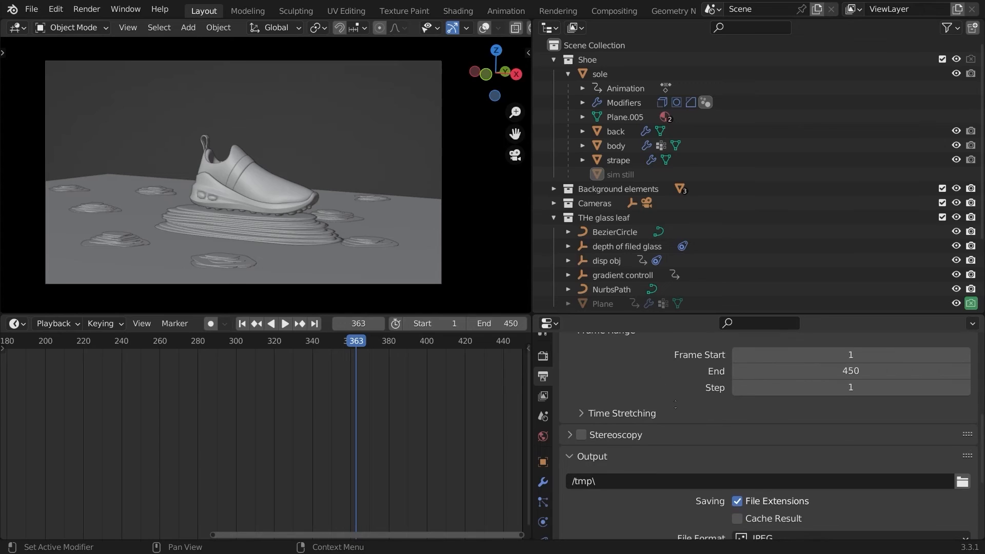
pyautogui.scroll(9, 675, 404)
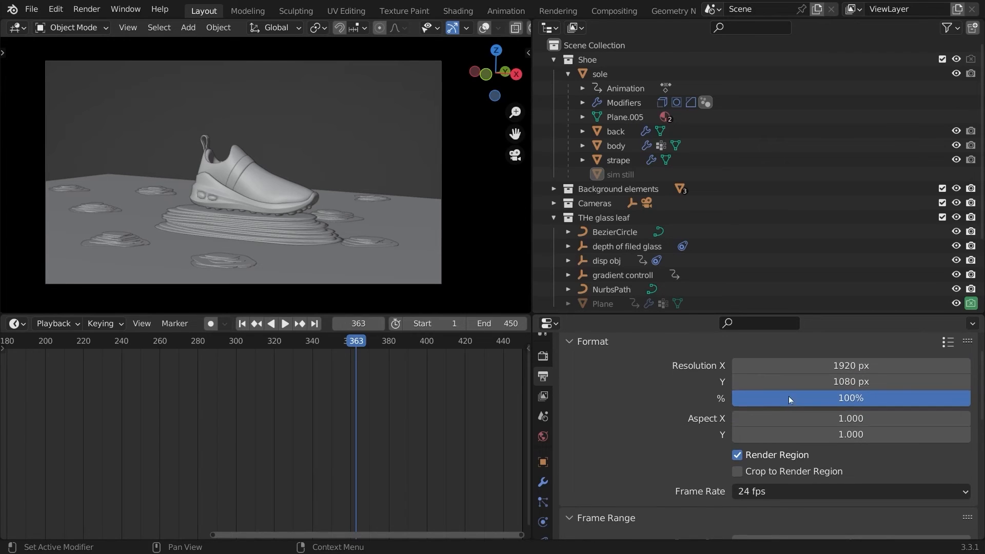
pyautogui.click(790, 400)
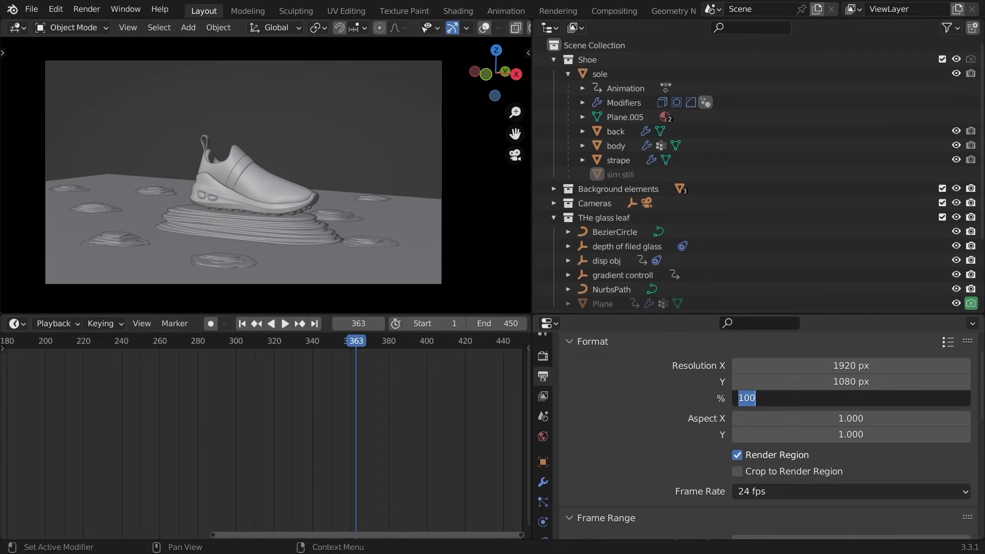
pyautogui.write('5')
pyautogui.press('Return')
pyautogui.scroll(-12, 692, 375)
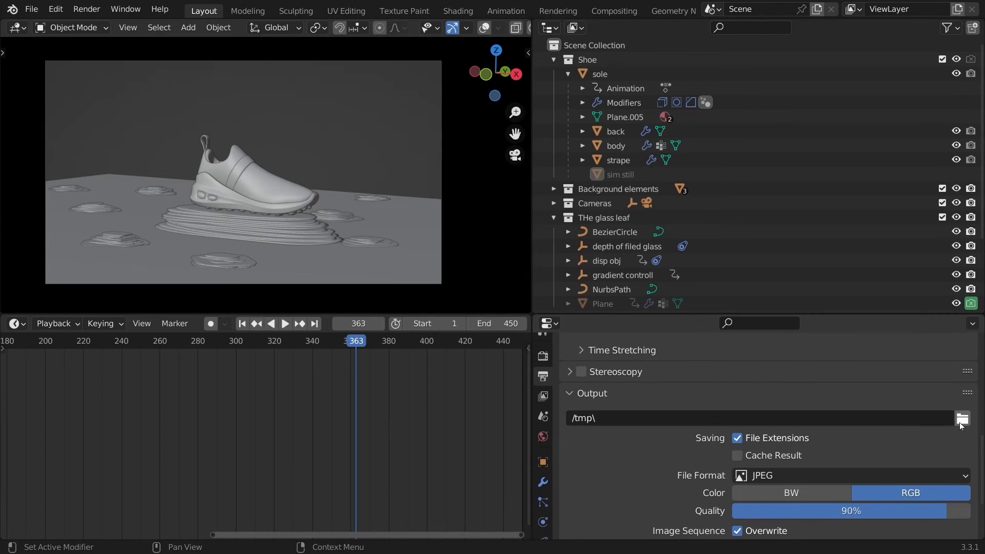
# - Create a folder named preview on the Desktop and set it as the render output path
pyautogui.click(963, 418)
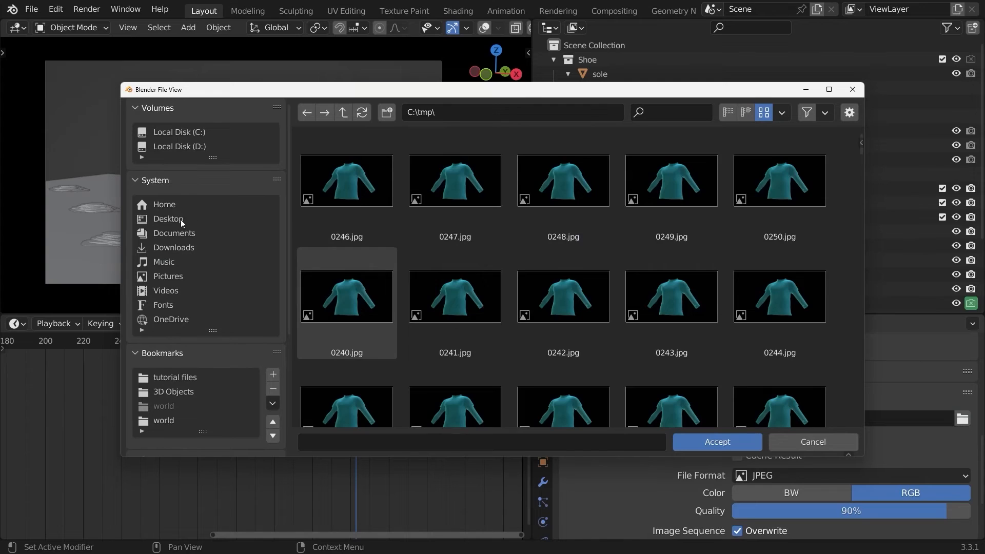
pyautogui.click(170, 219)
pyautogui.click(387, 113)
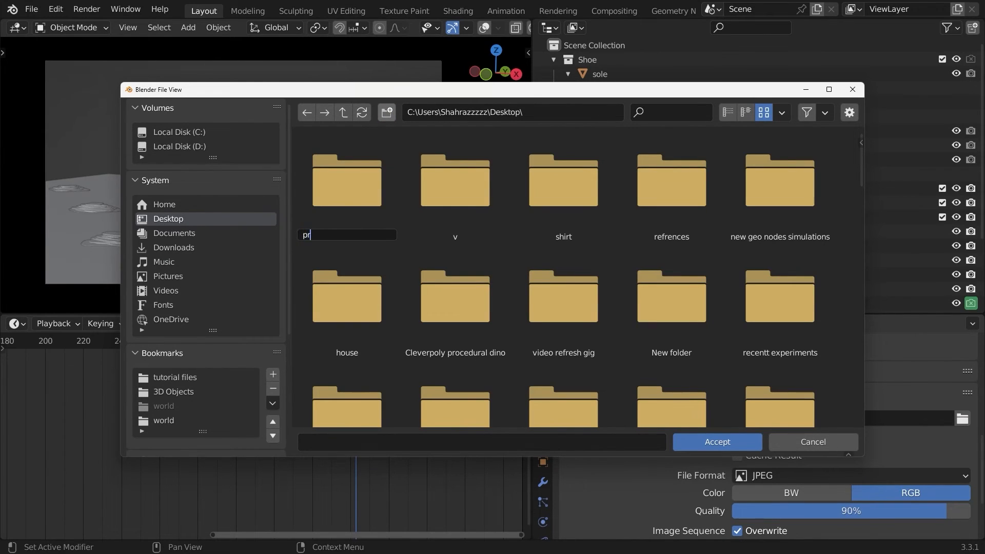
pyautogui.press('Return')
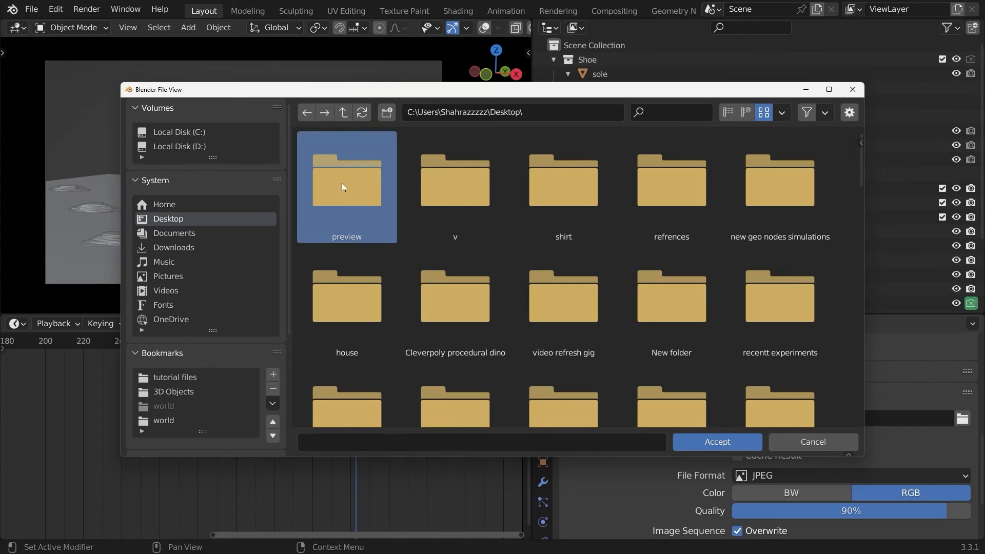
pyautogui.doubleClick(343, 183)
pyautogui.click(677, 439)
pyautogui.scroll(-3, 647, 431)
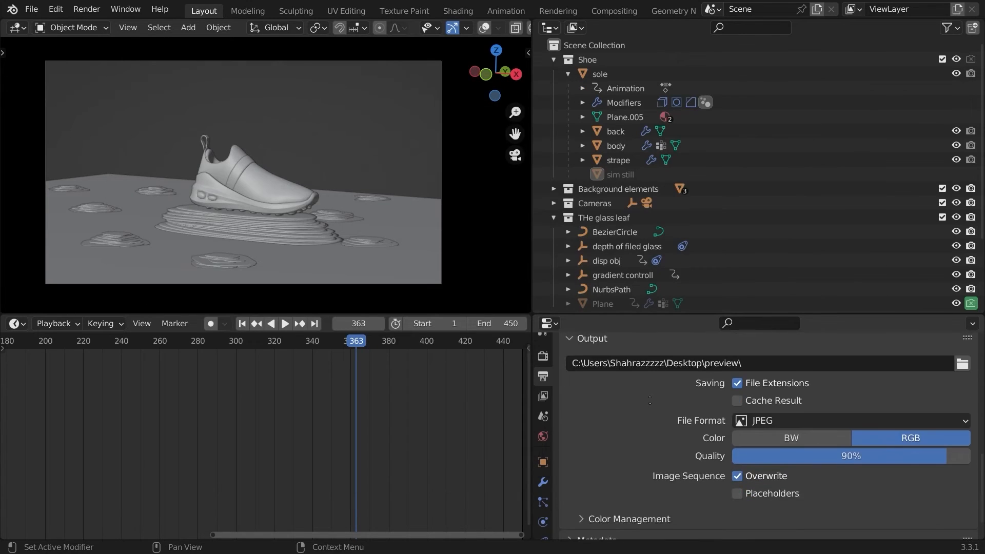
# - Save the file and look through the render sampling and light path settings
pyautogui.scroll(8, 631, 420)
pyautogui.click(543, 355)
pyautogui.scroll(-10, 574, 401)
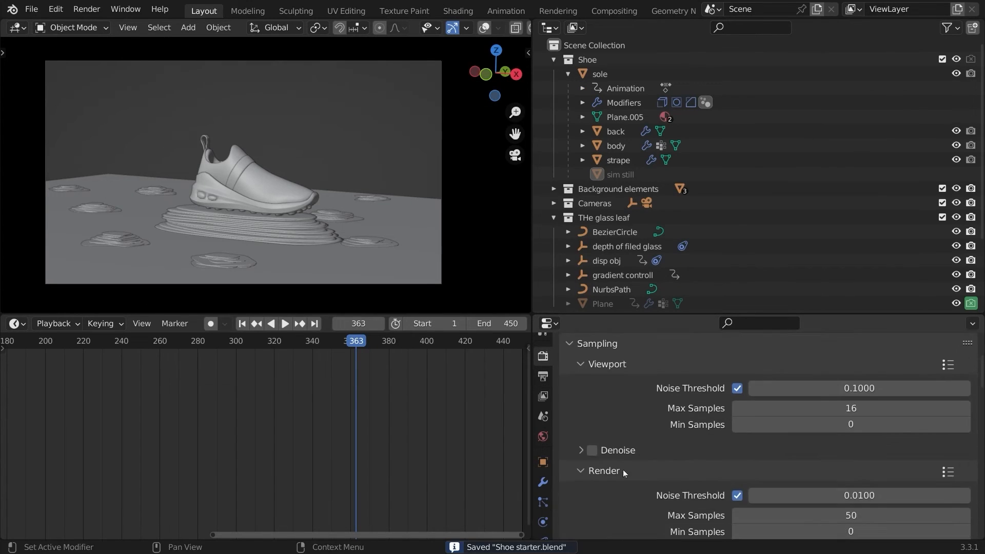
pyautogui.scroll(-8, 611, 397)
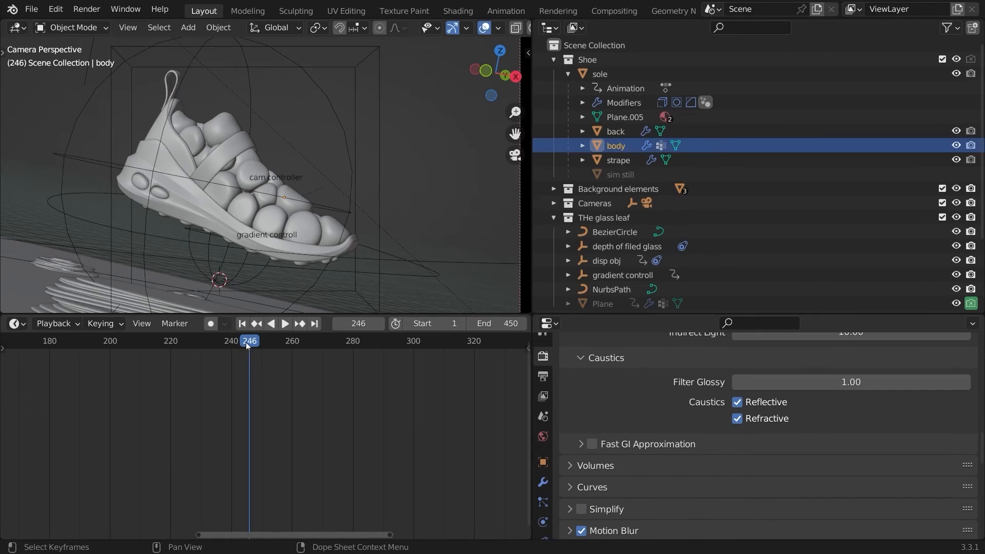
# - Keyframe the body object's viewport and render visibility off at frame 246 and on at frame 247
pyautogui.click(543, 462)
pyautogui.scroll(-3, 636, 497)
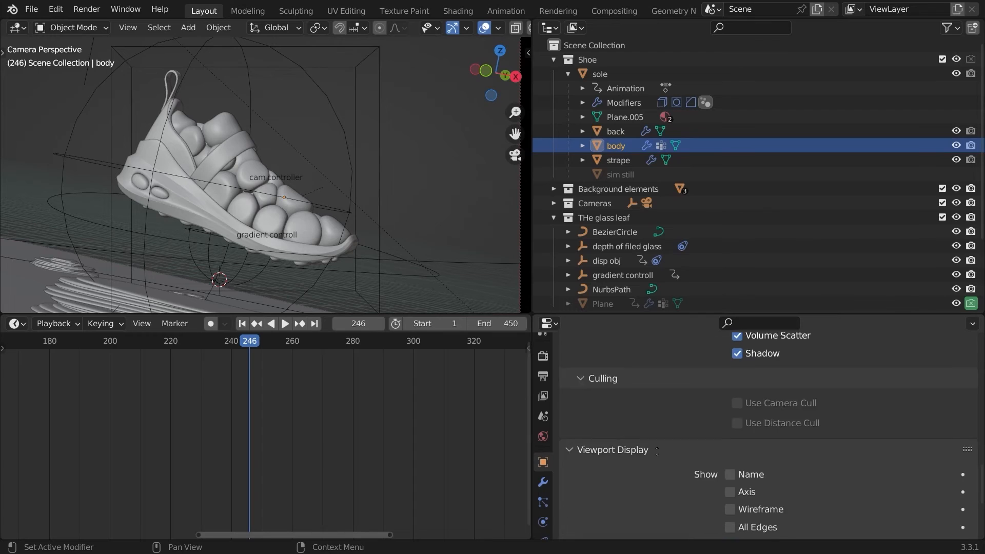
pyautogui.scroll(10, 663, 516)
pyautogui.scroll(3, 675, 444)
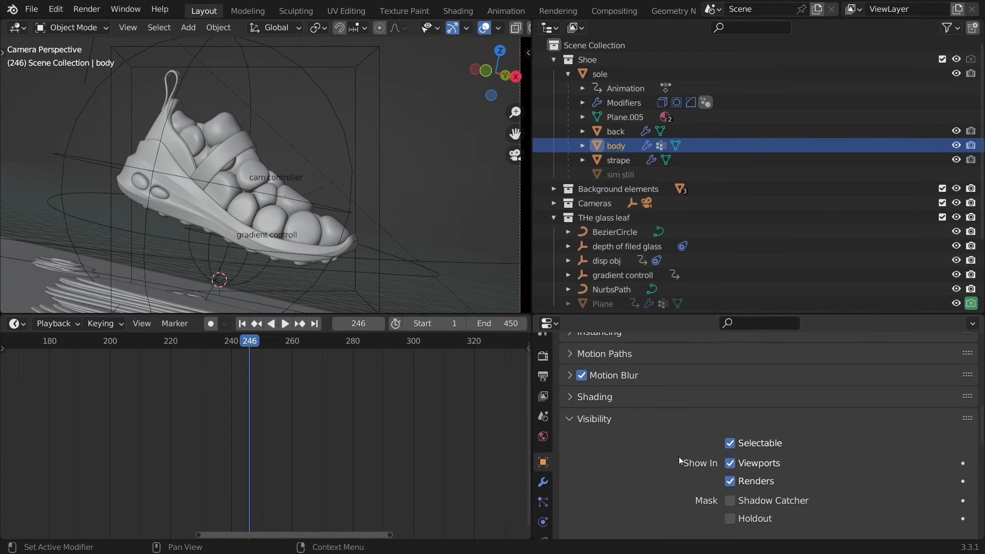
pyautogui.scroll(-2, 709, 438)
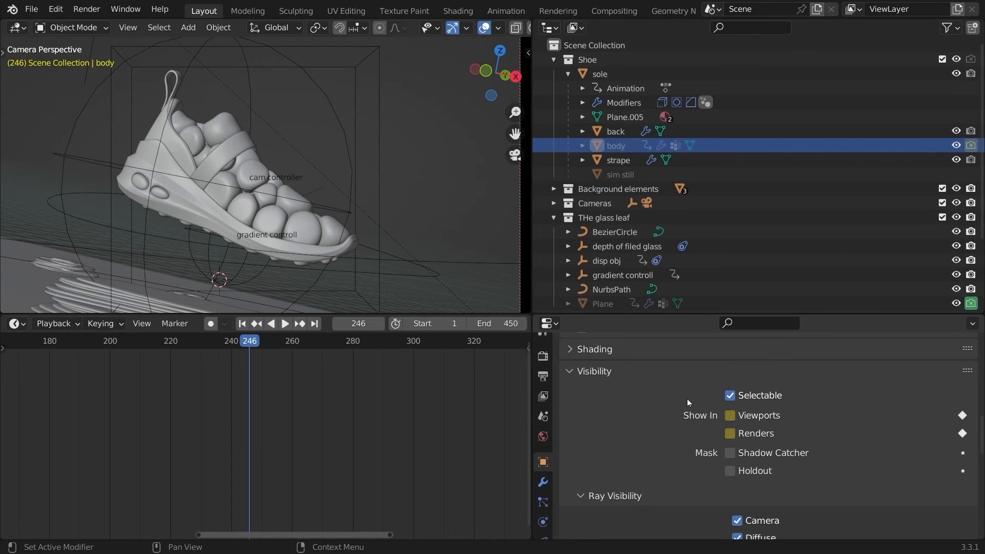
pyautogui.click(754, 416)
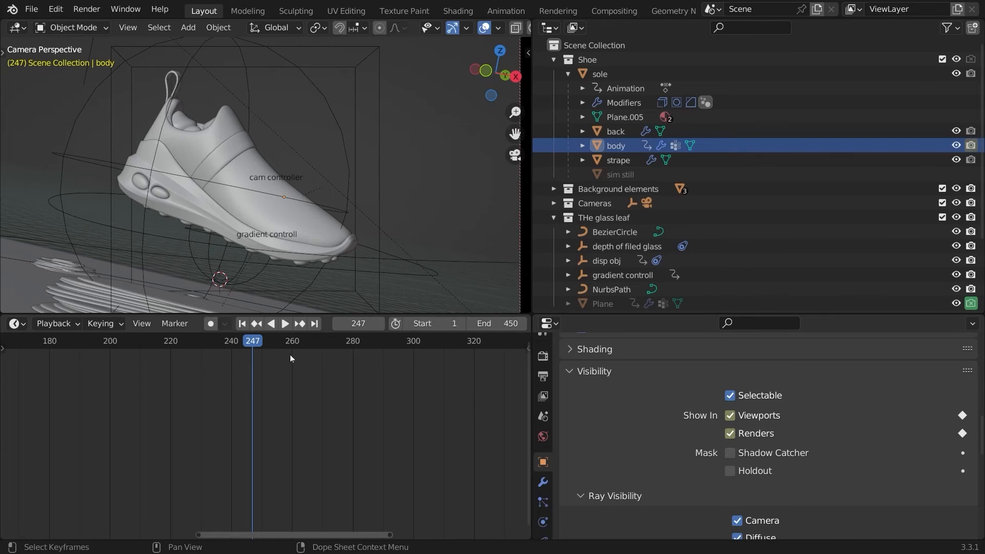
# - Render the viewport animation with overlays hidden, and watch the rendered preview sequence
pyautogui.hotkey('shift', 'alt', 'z')
pyautogui.click(126, 28)
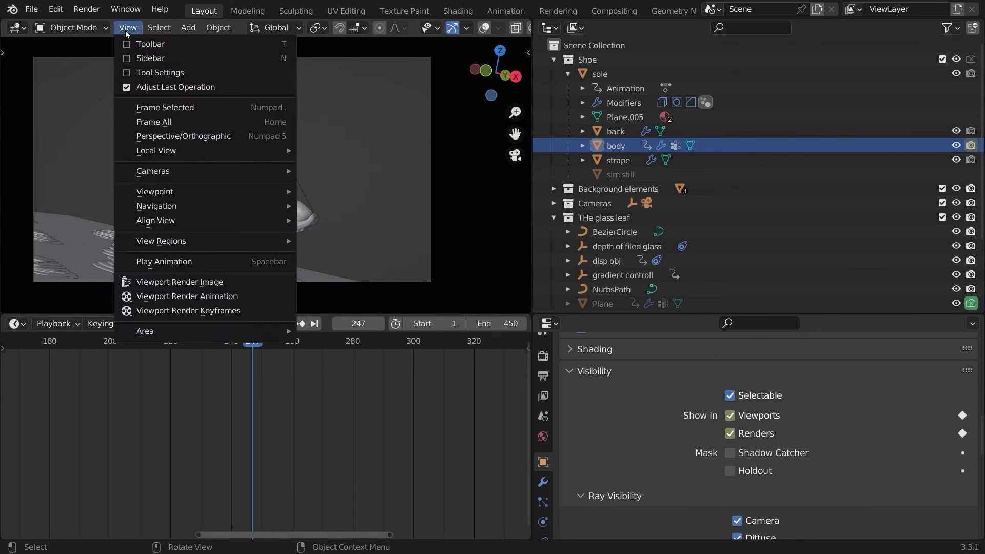
pyautogui.click(217, 297)
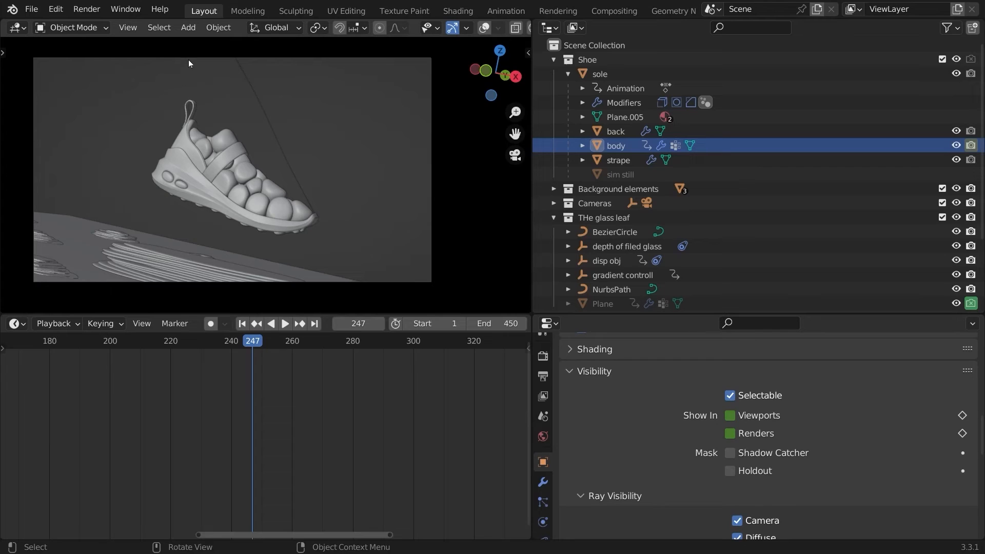
pyautogui.click(85, 10)
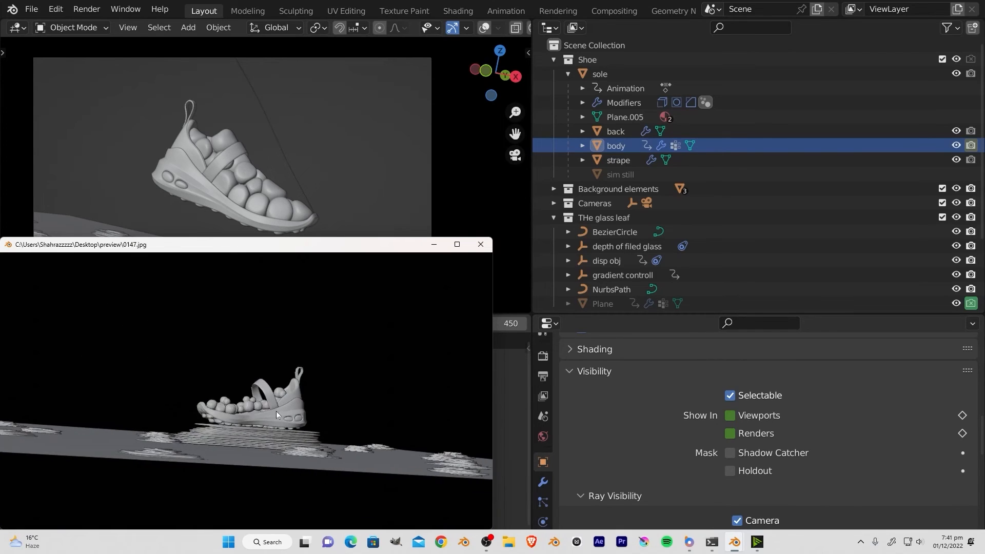
pyautogui.press('Escape')
# - Turn off the viewport display of the body's GeometryNodes modifier, collapse it, and play back an earlier part of the shot up to frame 175
pyautogui.click(543, 483)
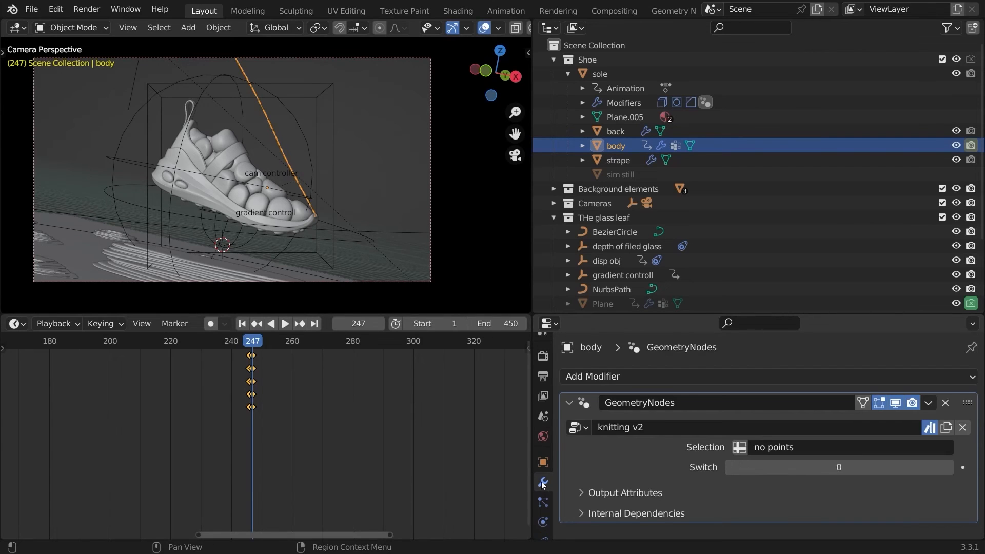
pyautogui.click(568, 403)
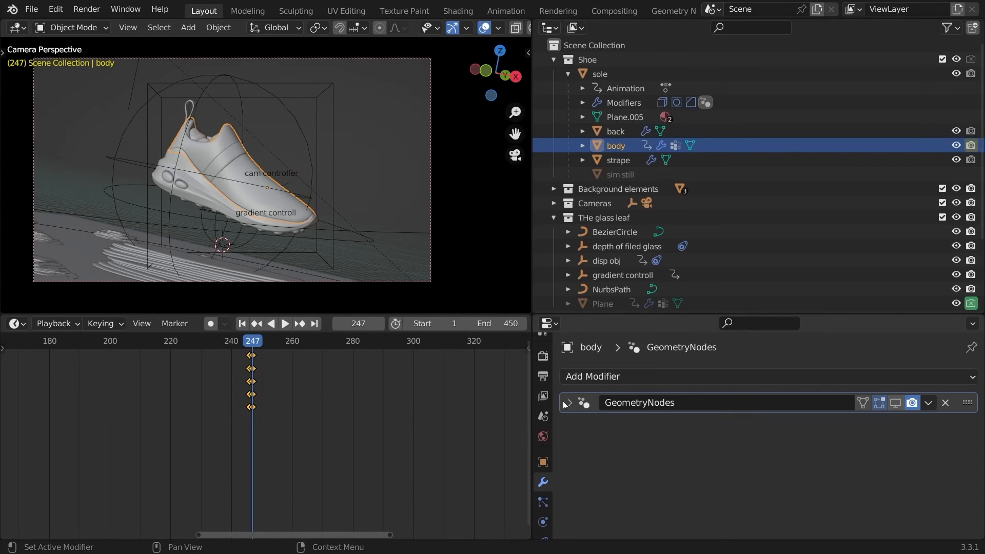
pyautogui.moveTo(161, 376); pyautogui.dragTo(332, 417, button='middle')
pyautogui.moveTo(284, 344); pyautogui.dragTo(159, 352)
pyautogui.press('space')
# - Enable Simplify in the scene's render settings
pyautogui.click(542, 355)
pyautogui.scroll(-15, 605, 462)
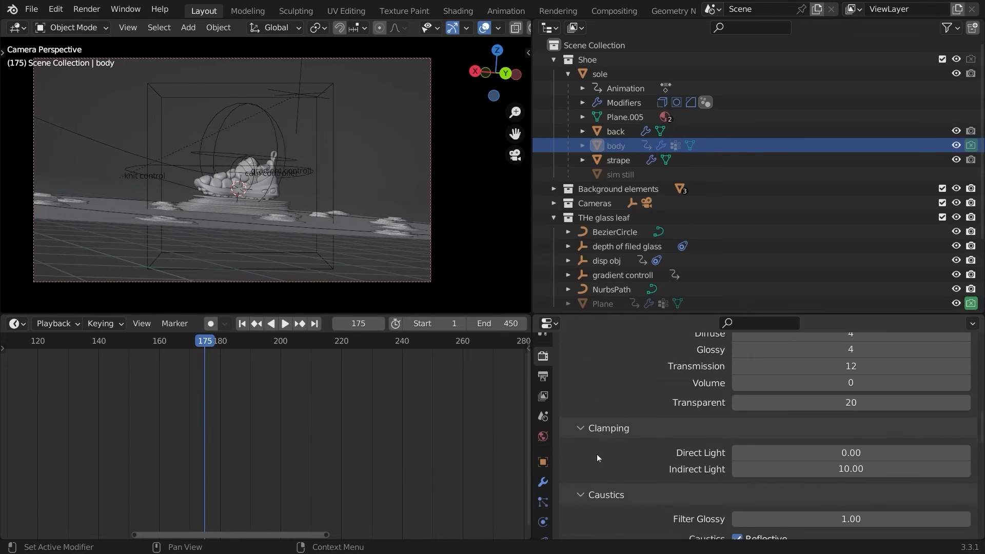
pyautogui.scroll(-2, 586, 447)
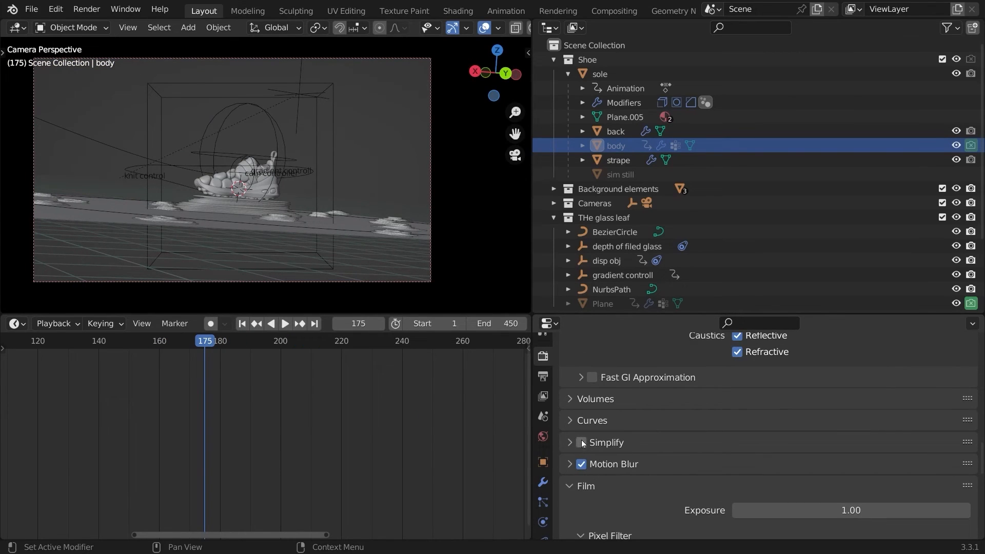
pyautogui.click(581, 442)
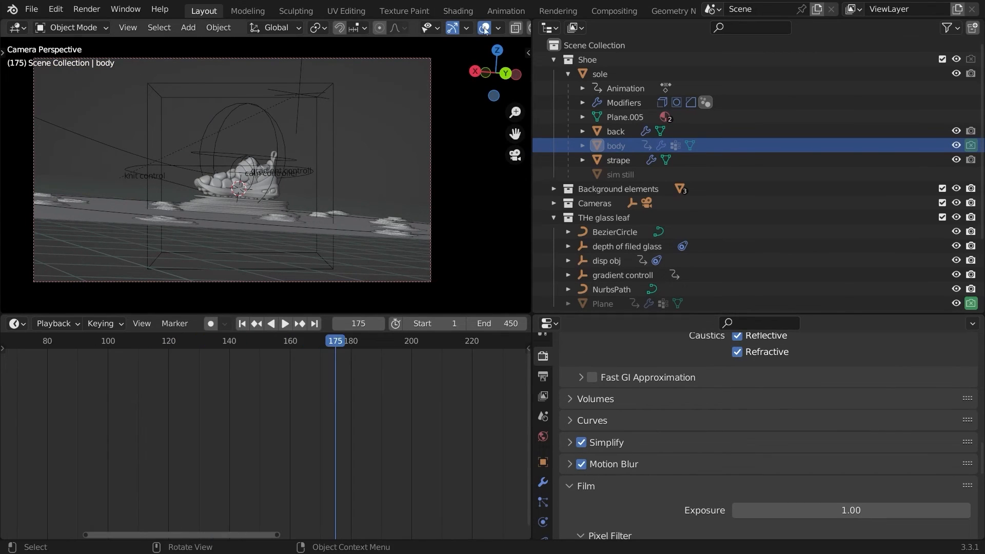
# - Hide the overlays and play back the camera move from about frame 105 to frame 152
pyautogui.click(484, 28)
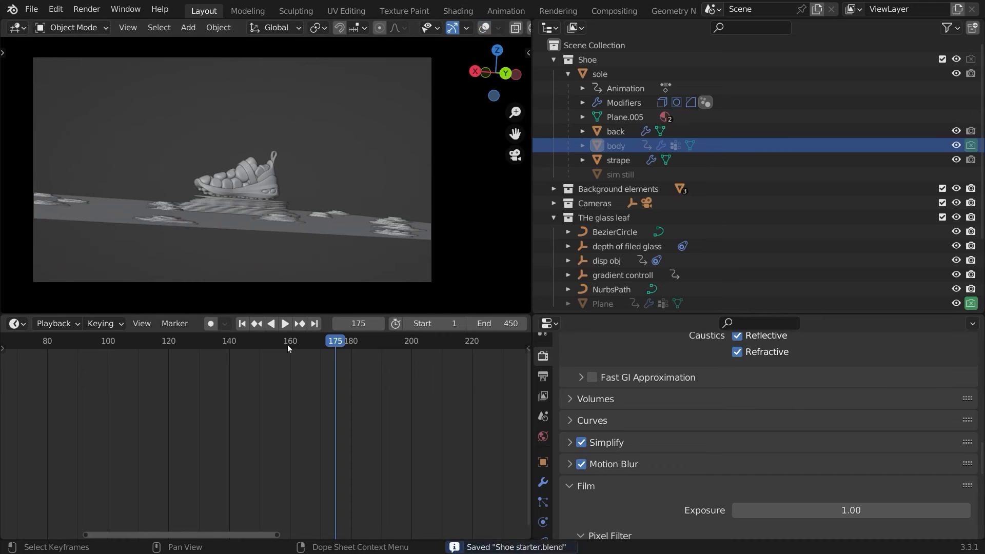
pyautogui.moveTo(286, 346); pyautogui.dragTo(124, 354)
pyautogui.press('space')
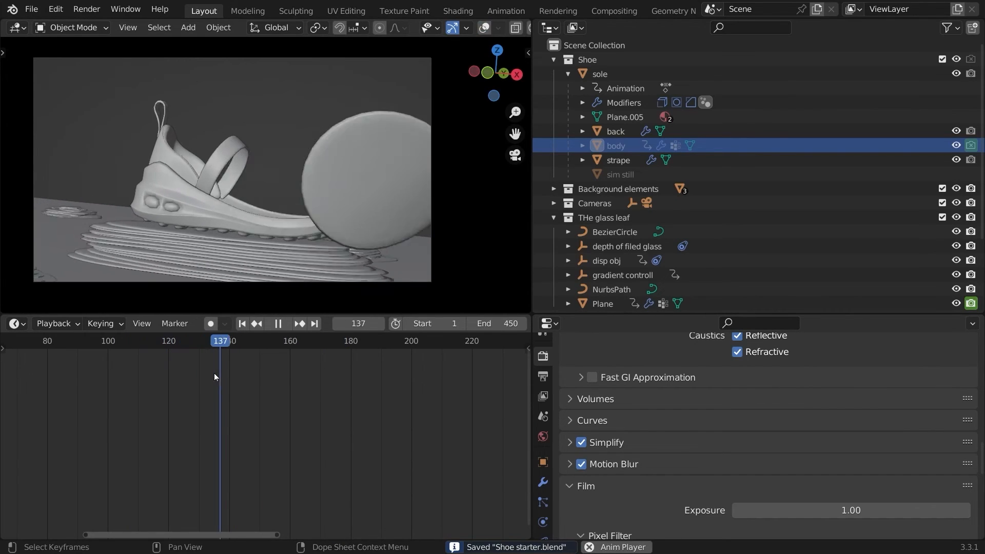
pyautogui.press('space')
# - Show the overlays again, select the cam controller, and play back its move from about frame 133
pyautogui.click(484, 28)
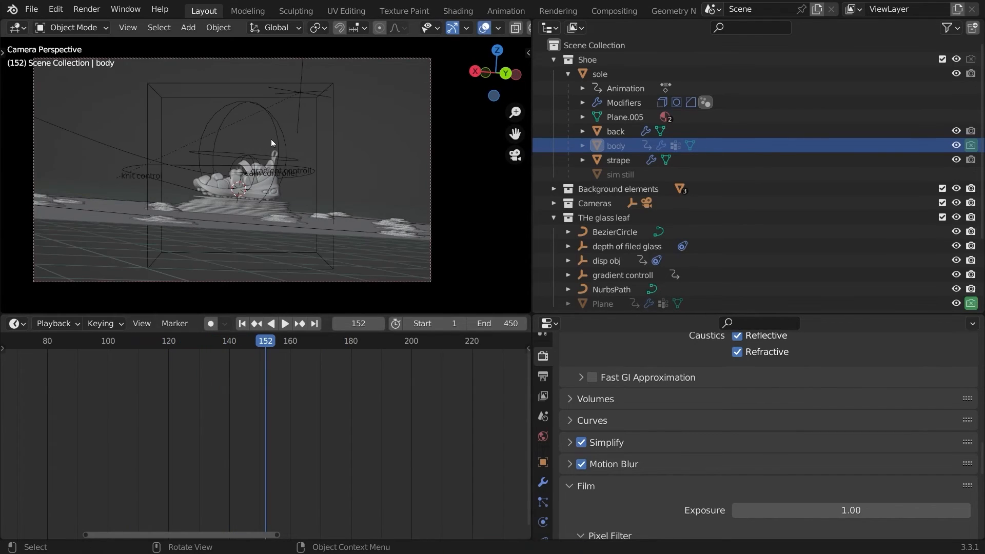
pyautogui.click(344, 151)
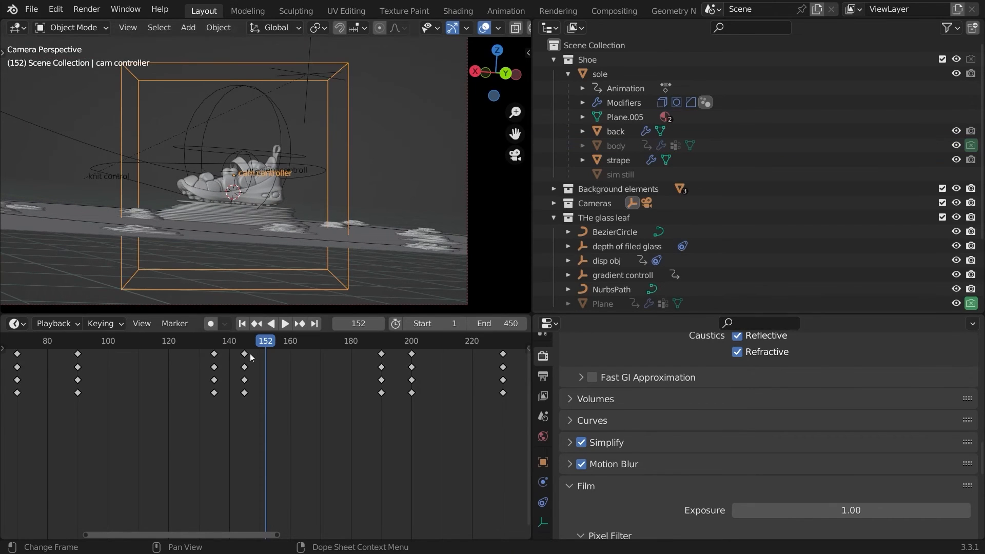
pyautogui.click(209, 343)
pyautogui.press('space')
# - Move the cam controller's keyframes at frame 145 to frame 150 after replaying the transition
pyautogui.moveTo(208, 343); pyautogui.dragTo(229, 354)
pyautogui.moveTo(253, 392); pyautogui.dragTo(236, 341)
pyautogui.press('space')
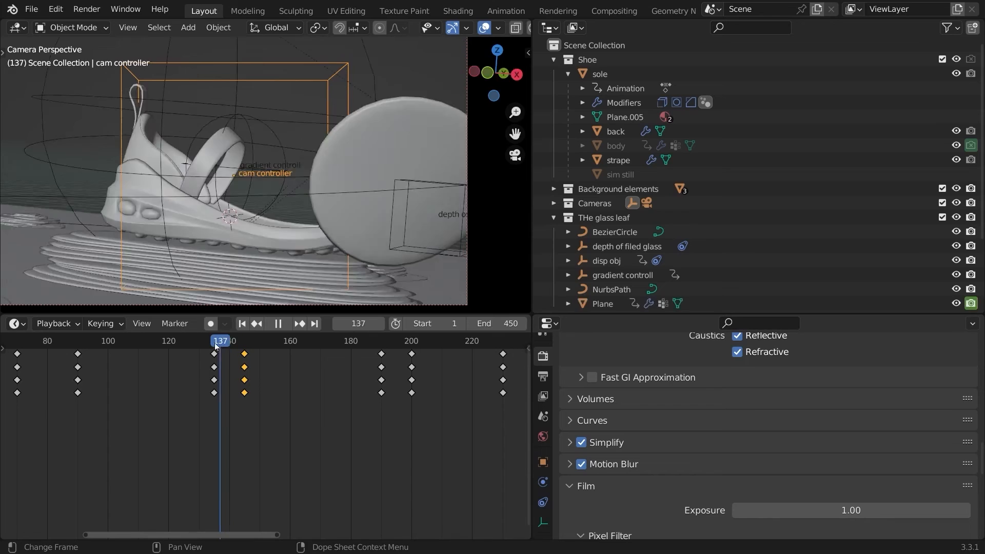
pyautogui.press('space')
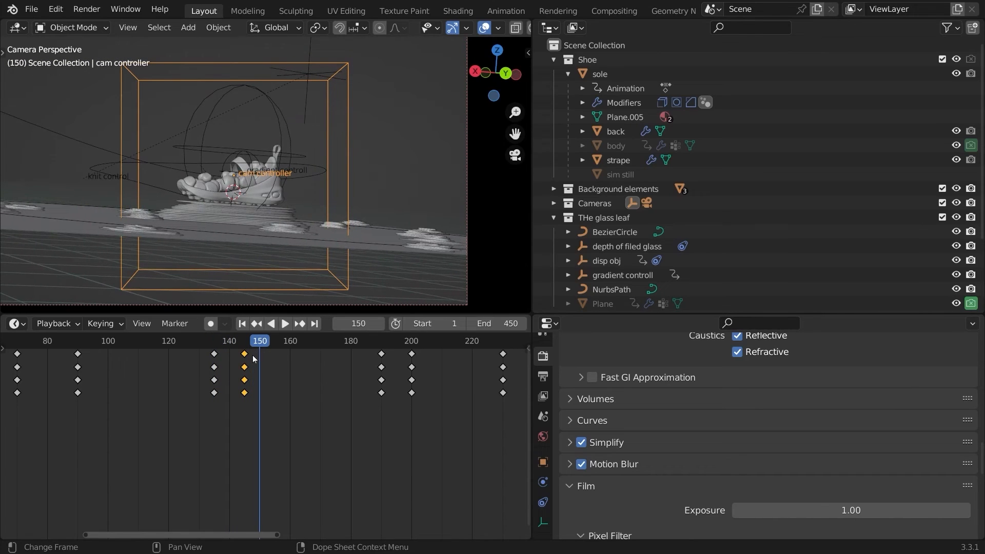
pyautogui.press('g')
pyautogui.click(238, 370)
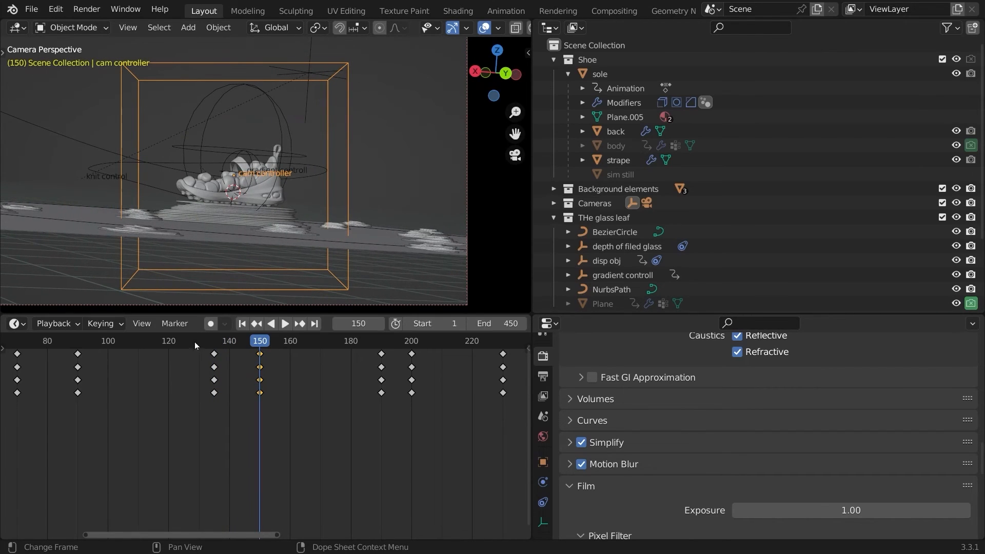
# - Play back the retimed cam controller move from about frame 129 to past frame 150
pyautogui.click(195, 342)
pyautogui.press('space')
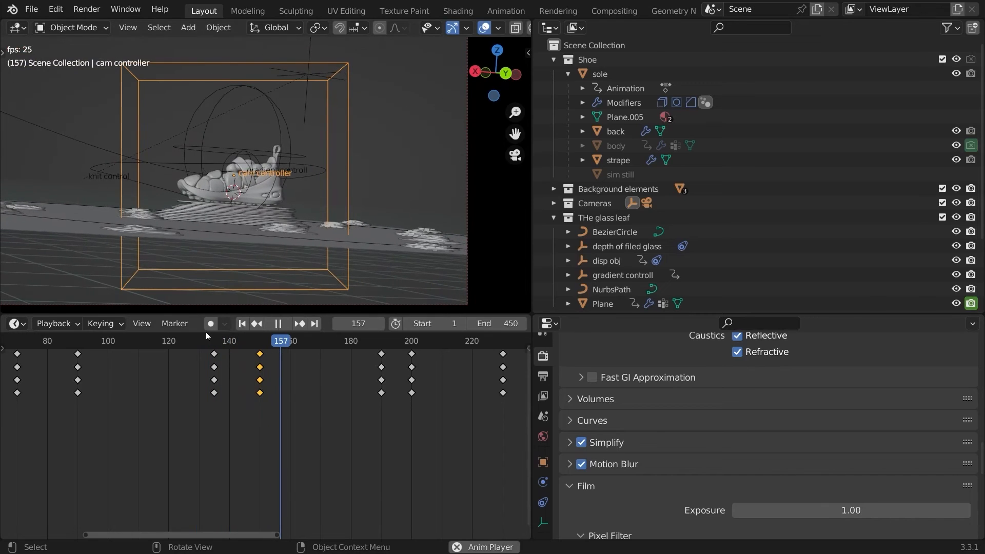
pyautogui.press('space')
# - Hide the overlays, scale the cam controller to about 0.98 at frame 150, and key its location, rotation and scale
pyautogui.hotkey('shift', 'alt', 'z')
pyautogui.press('s')
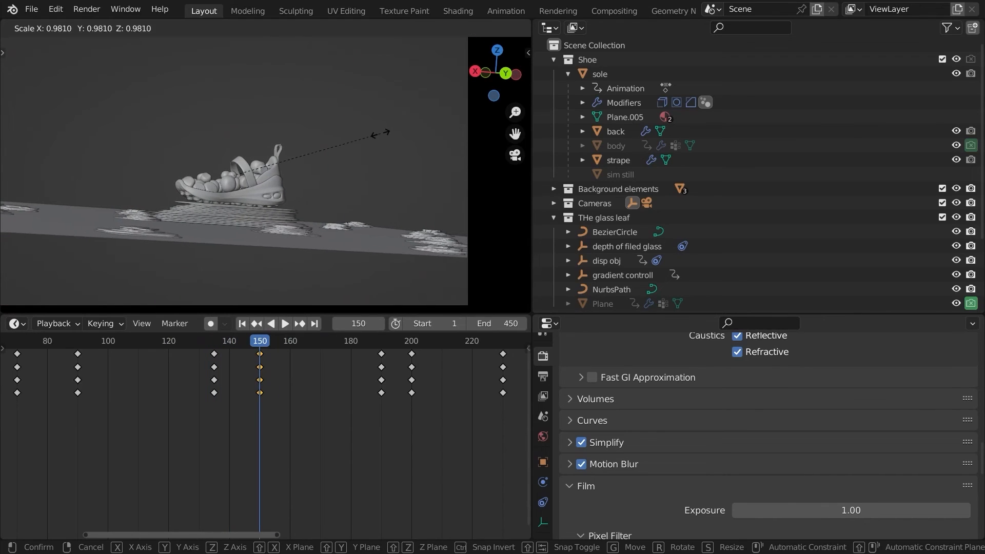
pyautogui.click(378, 132)
pyautogui.press('i')
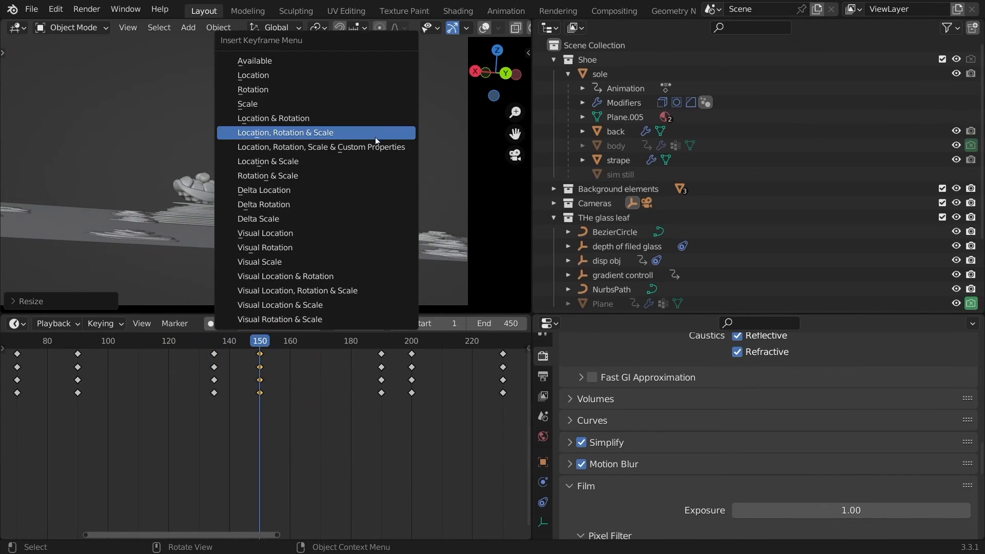
pyautogui.click(365, 134)
# - Play back the rescaled camera move, restarting from about frame 126
pyautogui.click(149, 352)
pyautogui.press('space')
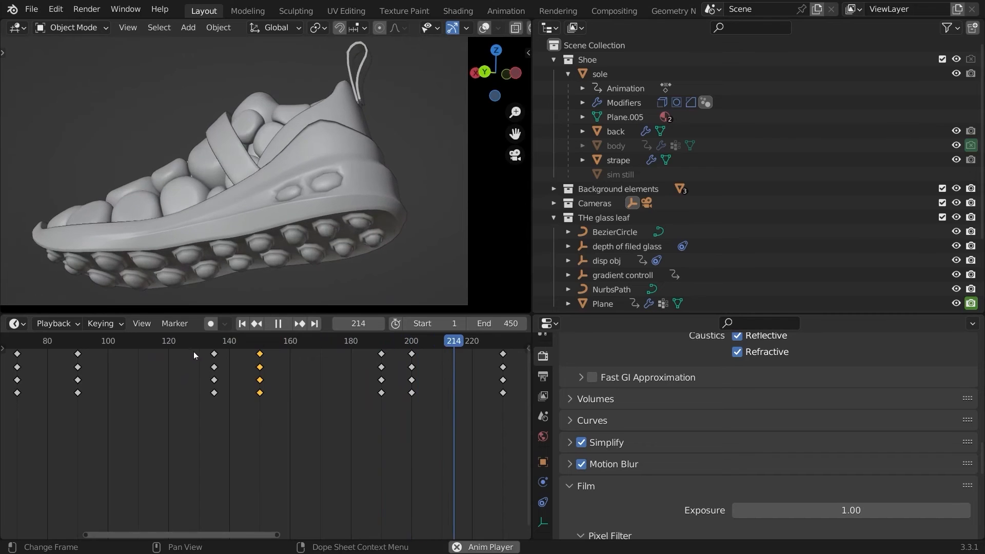
pyautogui.click(186, 344)
pyautogui.press('space')
# - Rotate the cam controller slightly around its local X axis at frame 150 and insert a keyframe
pyautogui.press('r')
pyautogui.press('x')
pyautogui.press('x')
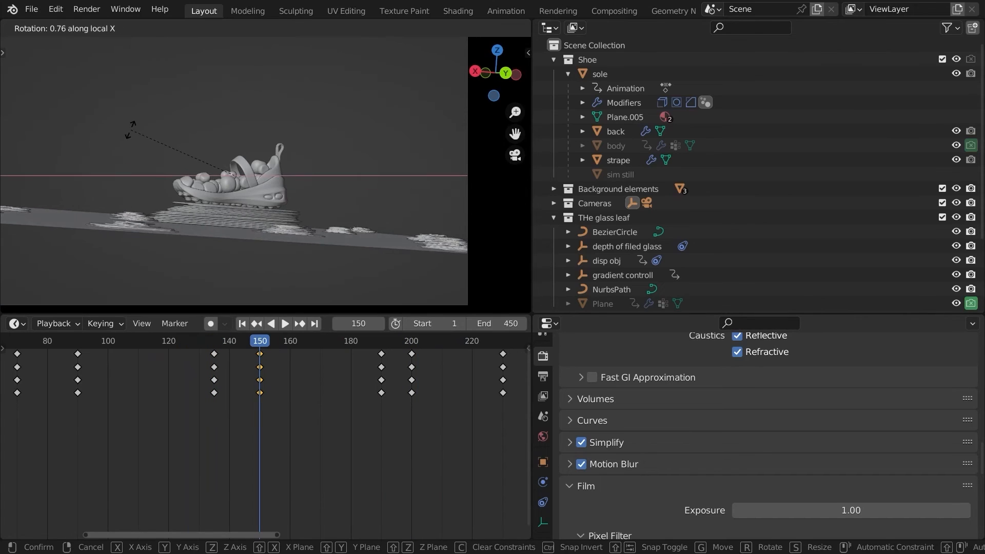
pyautogui.click(178, 212)
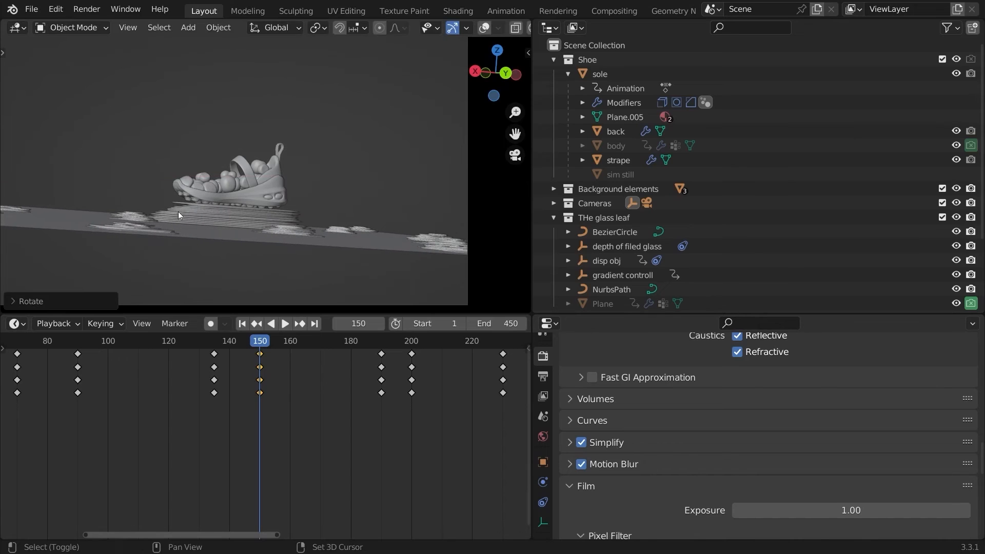
pyautogui.press('i')
pyautogui.click(169, 196)
# - At frame 190, rotate the cam controller about 1° around its local X axis and key its location, rotation and scale
pyautogui.press('space')
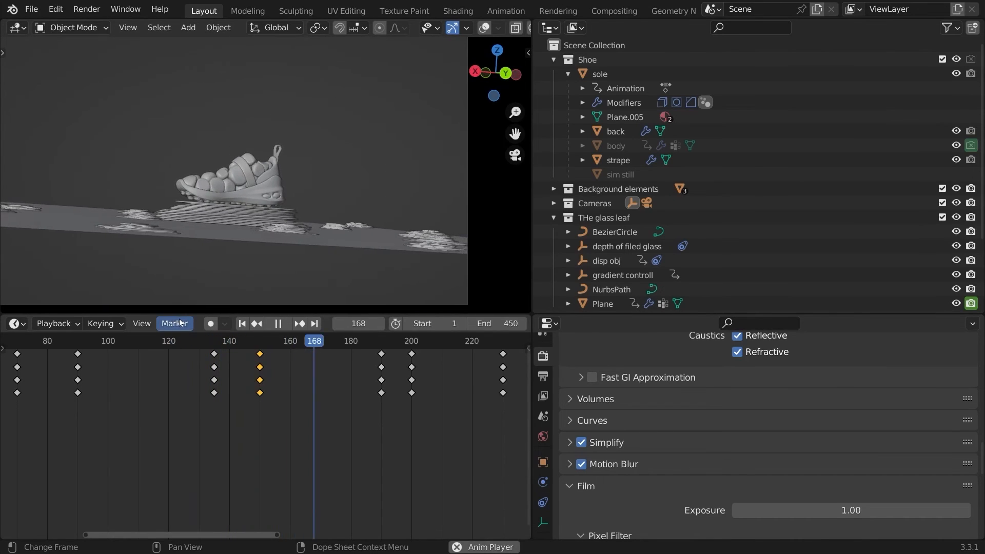
pyautogui.press('space')
pyautogui.press('r')
pyautogui.press('x')
pyautogui.press('x')
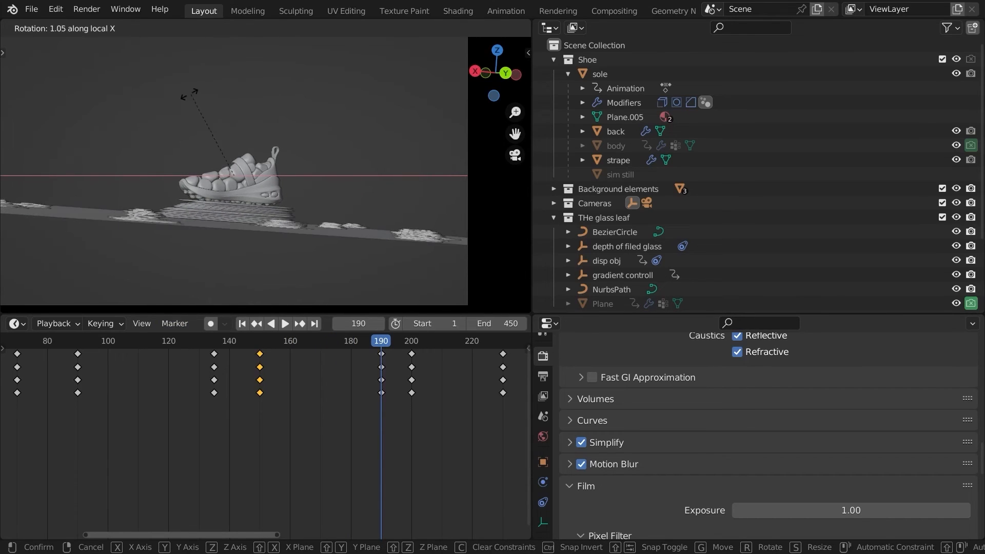
pyautogui.click(173, 92)
pyautogui.press('i')
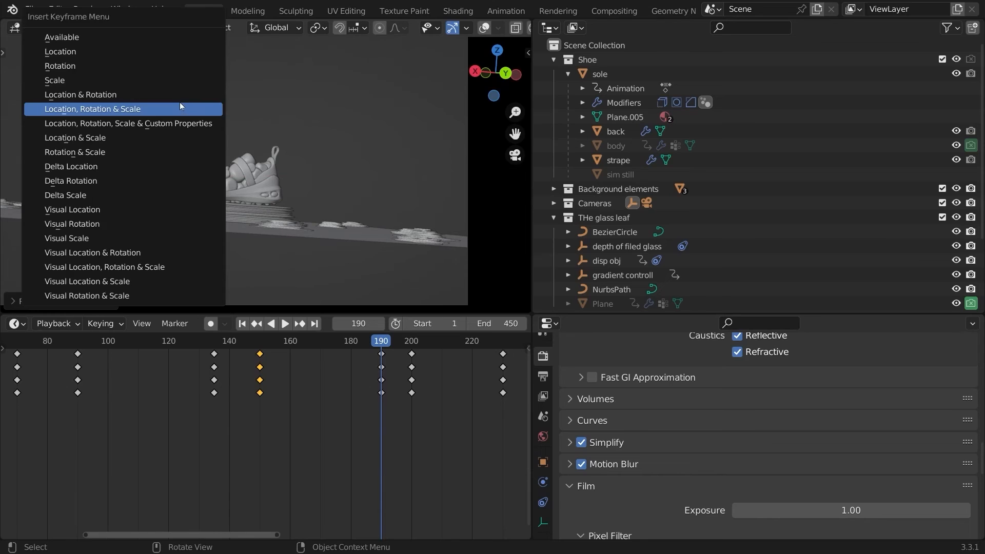
pyautogui.click(177, 105)
# - Play back the adjusted camera rotation twice, starting from about frame 124
pyautogui.click(181, 341)
pyautogui.press('space')
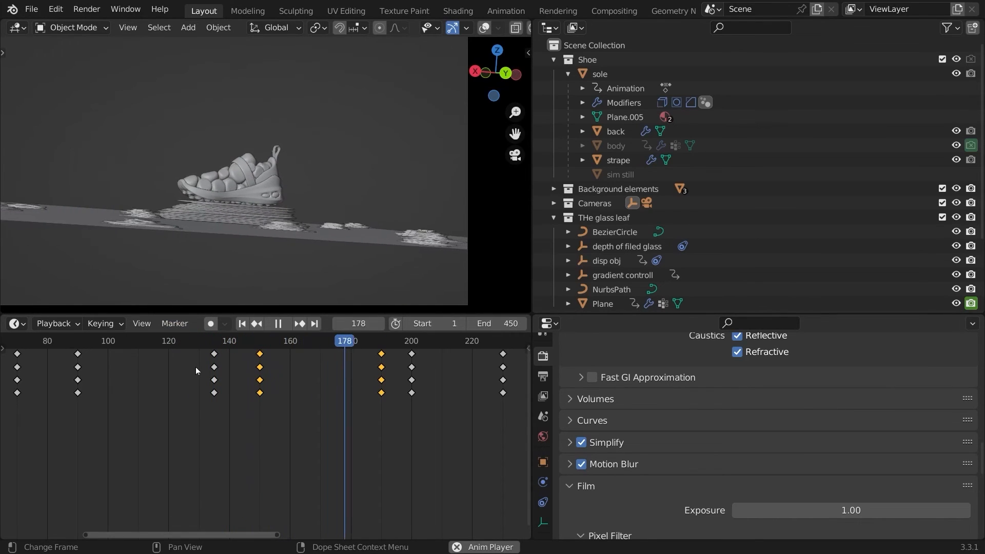
pyautogui.click(178, 341)
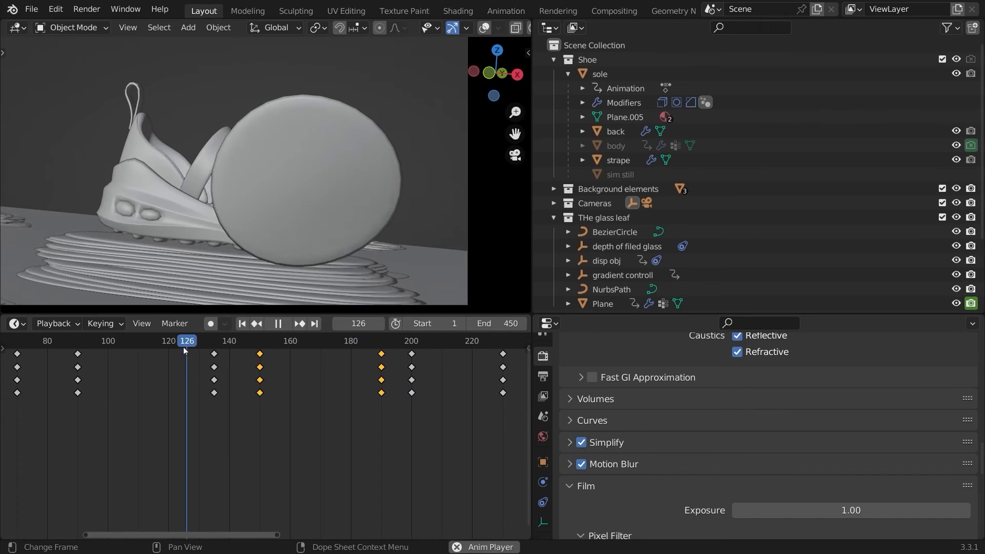
pyautogui.press('space')
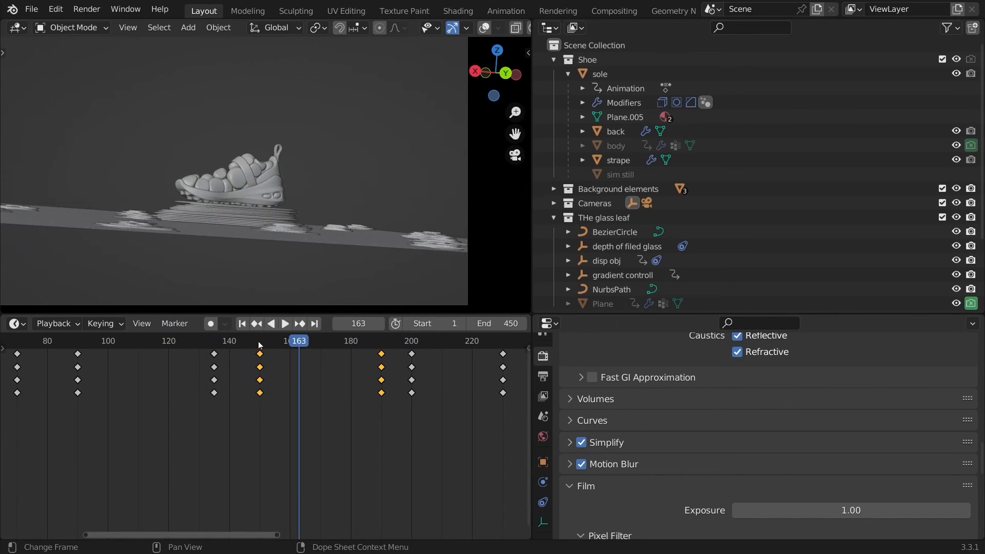
# - Return to frame 150, adjust the cam controller's rotation around its local X axis again, and re-key it
pyautogui.click(257, 342)
pyautogui.press('r')
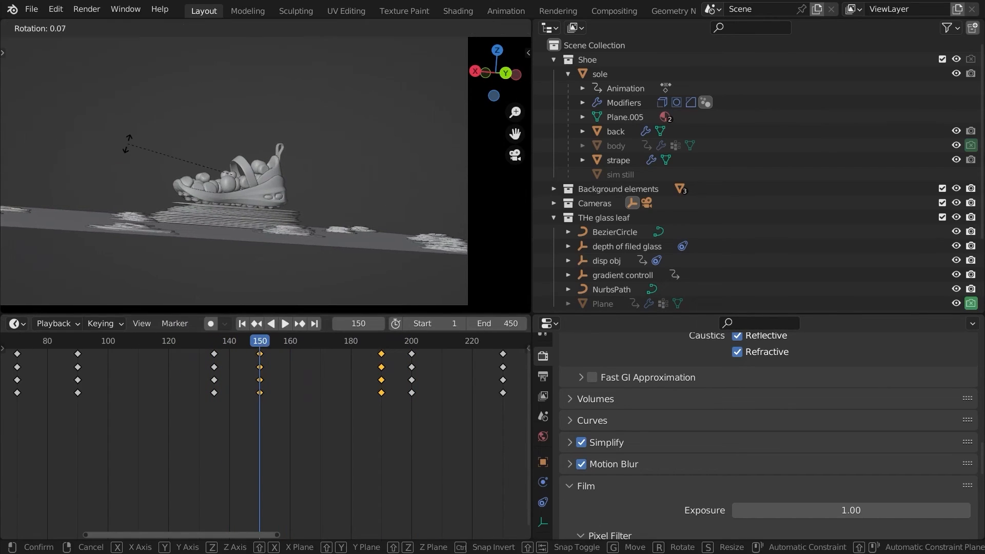
pyautogui.press('x')
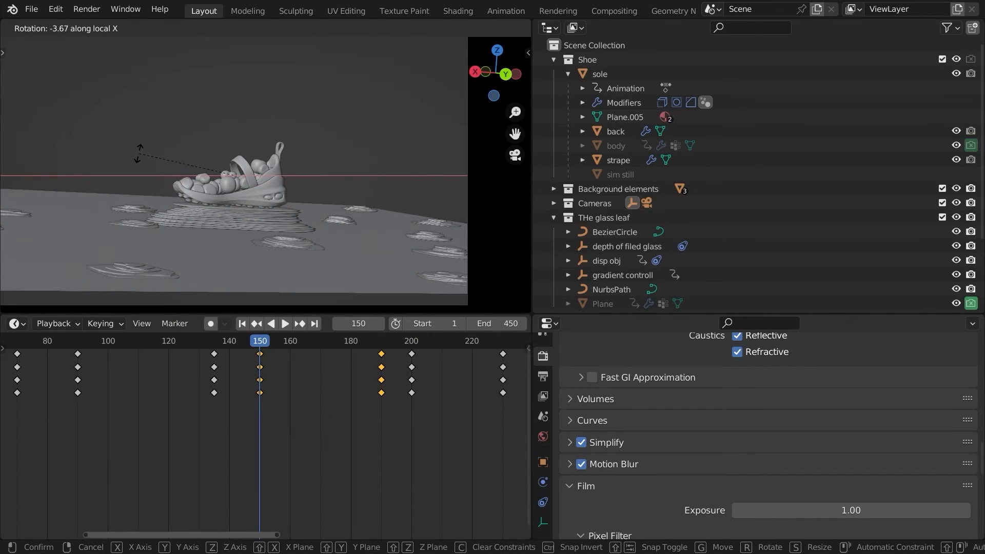
pyautogui.click(142, 153)
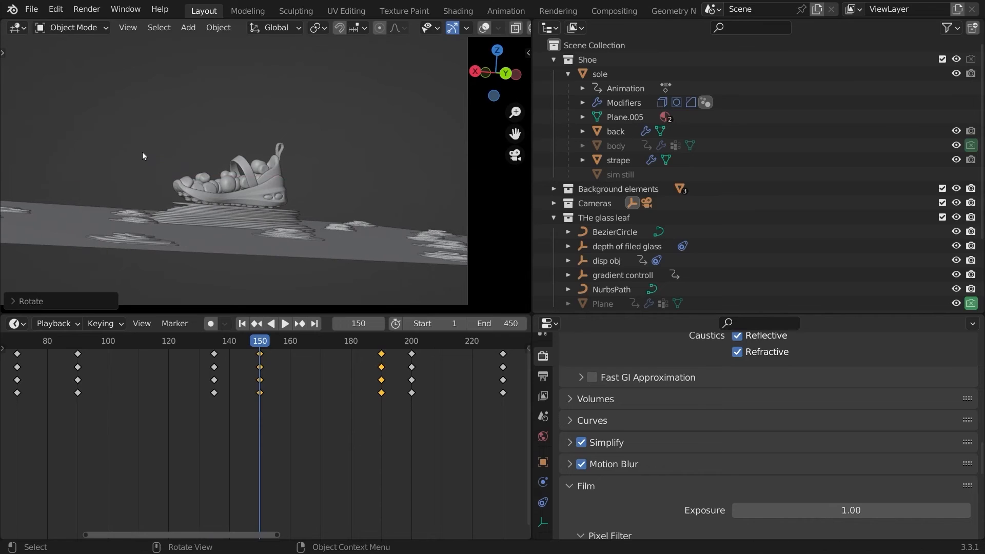
pyautogui.press('i')
pyautogui.click(141, 153)
# - Play back the camera move from about frame 120, show all keyframes in the timeline, and stop at frame 271
pyautogui.click(165, 341)
pyautogui.press('space')
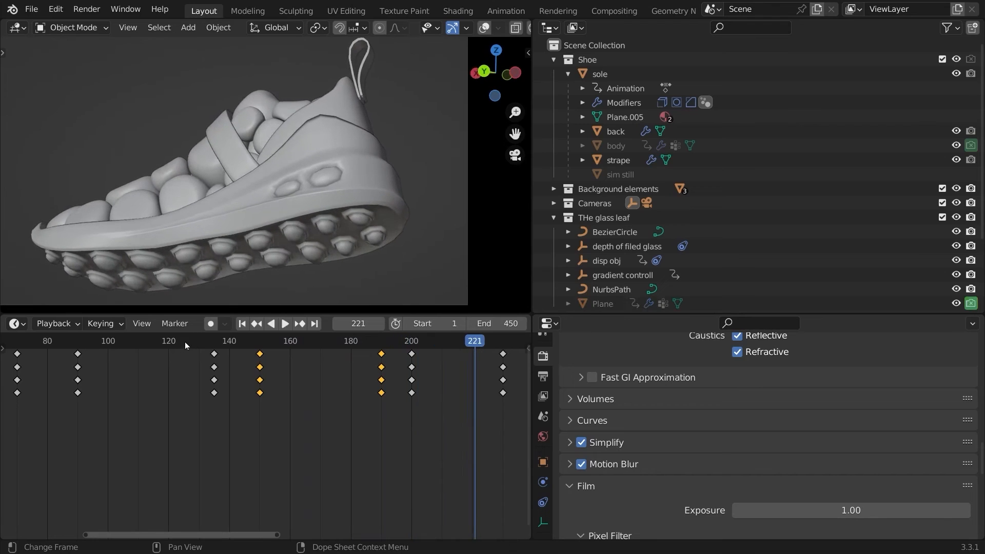
pyautogui.click(184, 341)
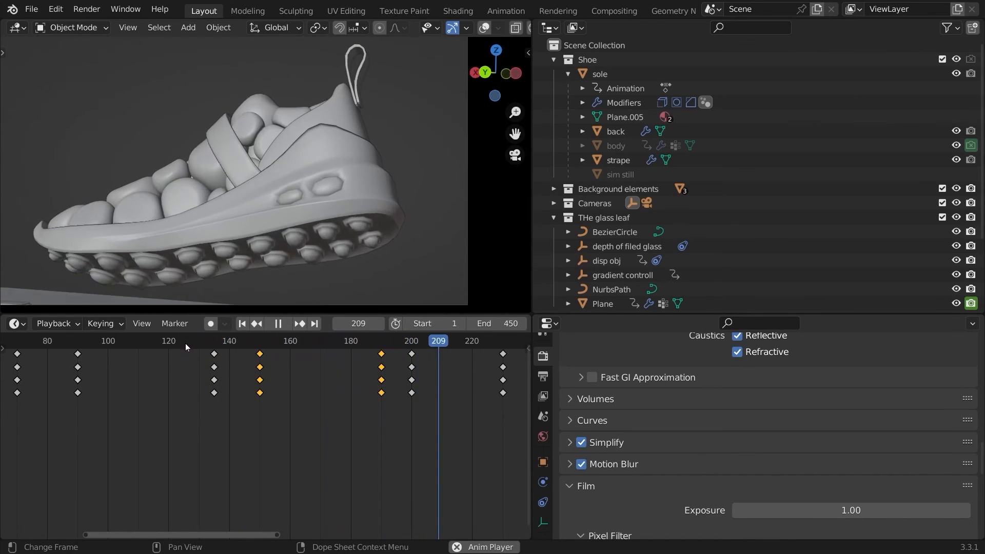
pyautogui.press('Home')
pyautogui.press('space')
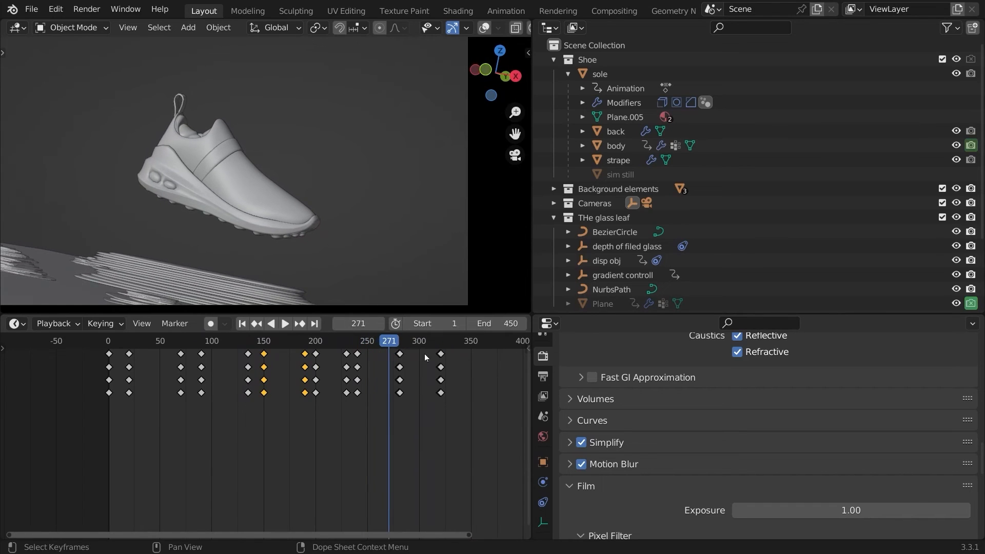
# - Show the overlays, enable the shoe body's GeometryNodes modifier in the viewport, and scrub forward to about frame 300
pyautogui.click(264, 190)
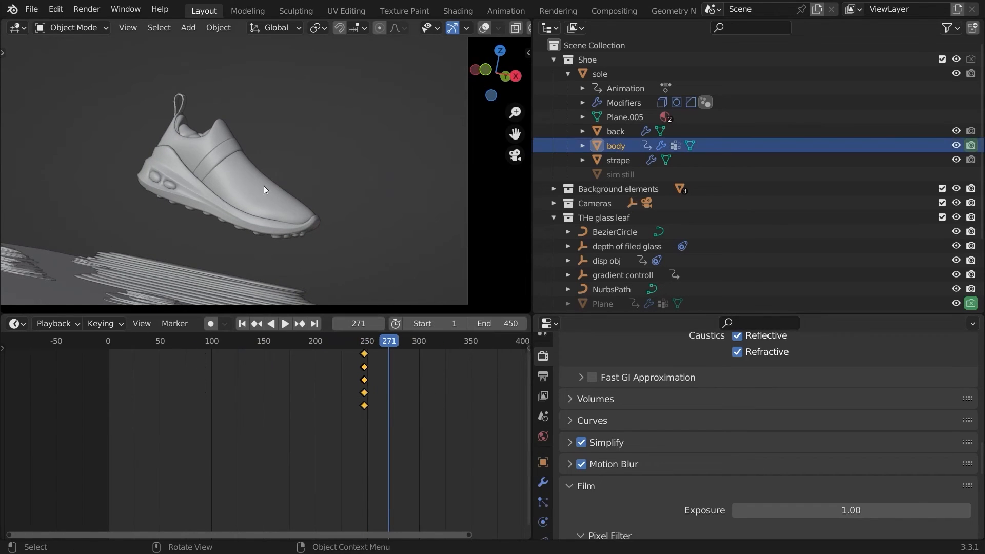
pyautogui.click(483, 28)
pyautogui.click(543, 482)
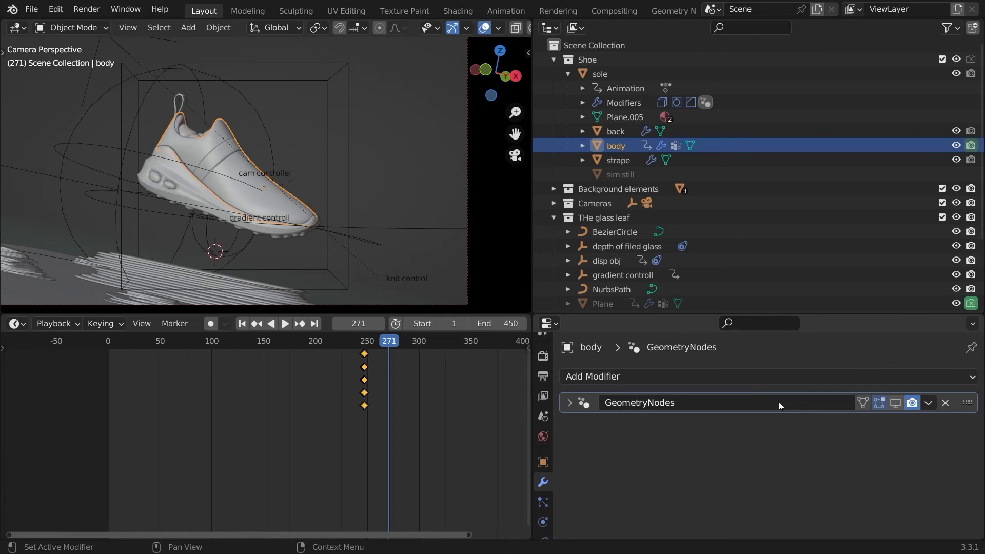
pyautogui.click(895, 403)
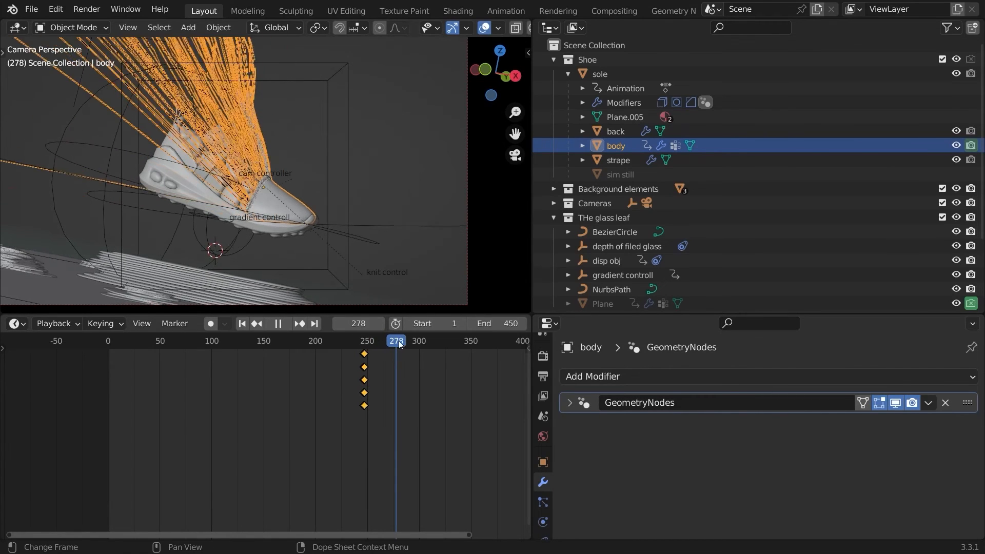
pyautogui.moveTo(420, 344)
pyautogui.mouseDown()
pyautogui.moveTo(429, 345)
pyautogui.moveTo(420, 346)
pyautogui.mouseUp()
pyautogui.press('Escape')
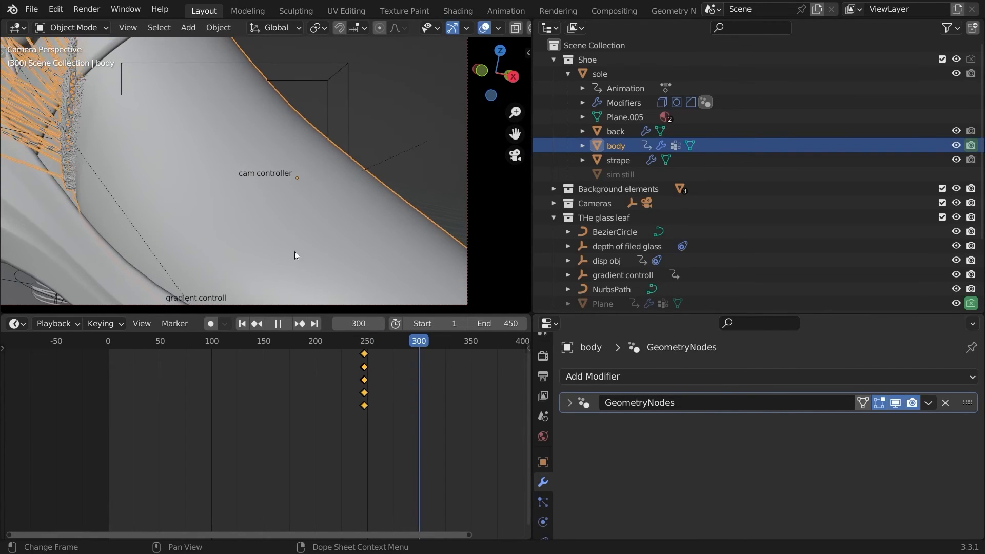
# - At frame 300, rotate the knit control about 8° around the global Y axis and insert a keyframe
pyautogui.scroll(-3, 158, 180)
pyautogui.keyDown('shift'); pyautogui.moveTo(158, 180); pyautogui.dragTo(250, 221, button='middle'); pyautogui.keyUp('shift')
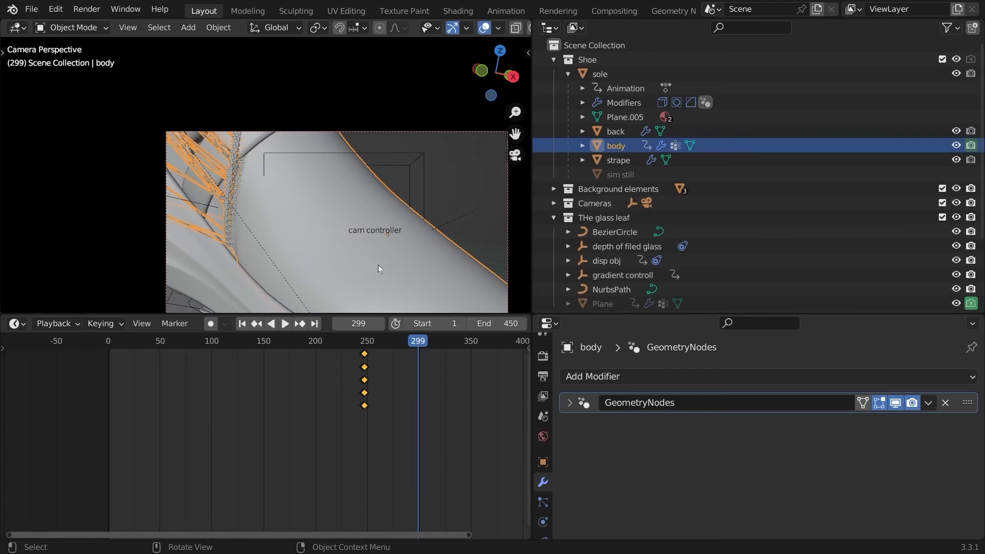
pyautogui.keyDown('ctrl'); pyautogui.moveTo(483, 403); pyautogui.dragTo(486, 354, button='middle'); pyautogui.keyUp('ctrl')
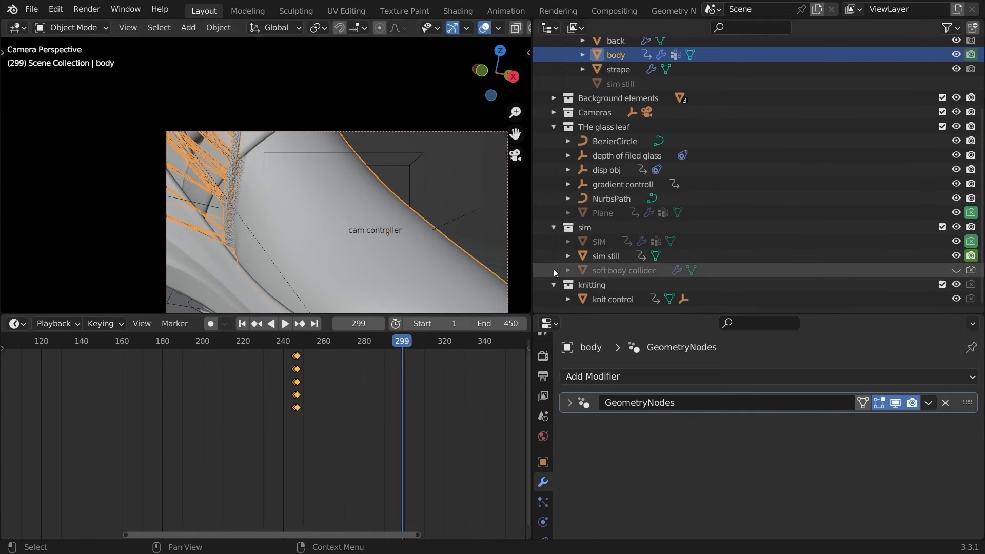
pyautogui.click(590, 299)
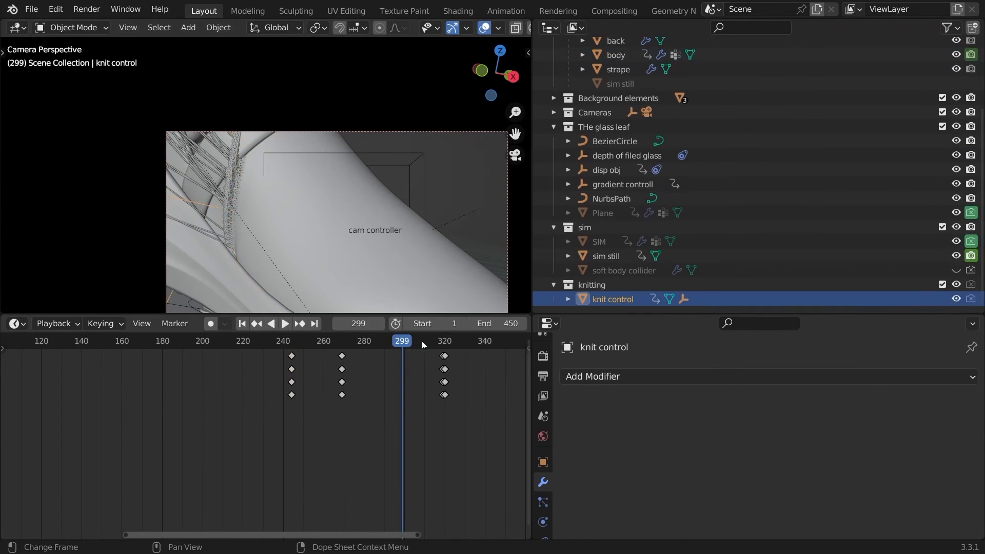
pyautogui.scroll(3, 421, 340)
pyautogui.press('Right')
pyautogui.press('KP_0')
pyautogui.press('r')
pyautogui.press('y')
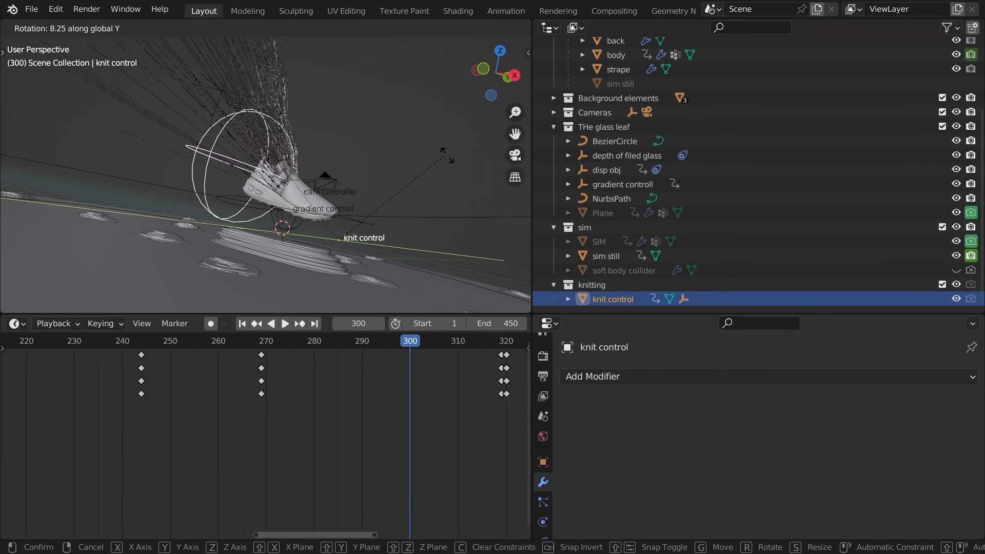
pyautogui.click(446, 153)
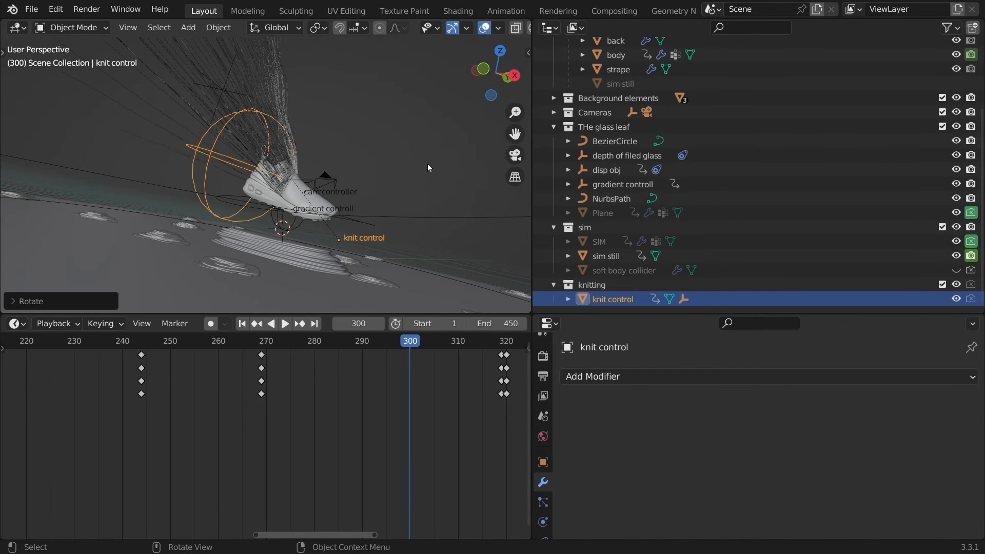
pyautogui.press('i')
pyautogui.click(423, 154)
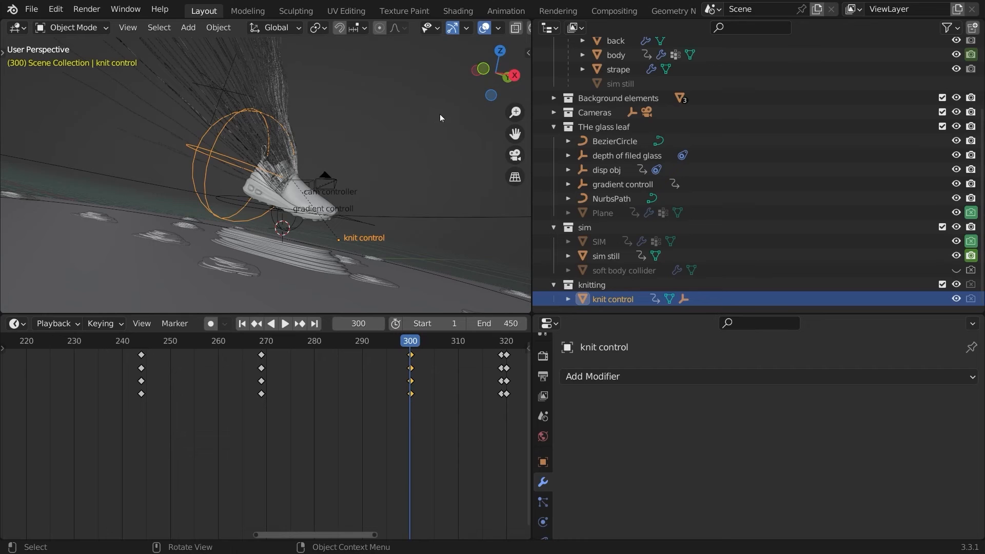
# - Hide the overlays and review the knitting through the camera from frame 268 to 305, then scrub back to frame 291
pyautogui.click(484, 28)
pyautogui.scroll(6, 409, 103)
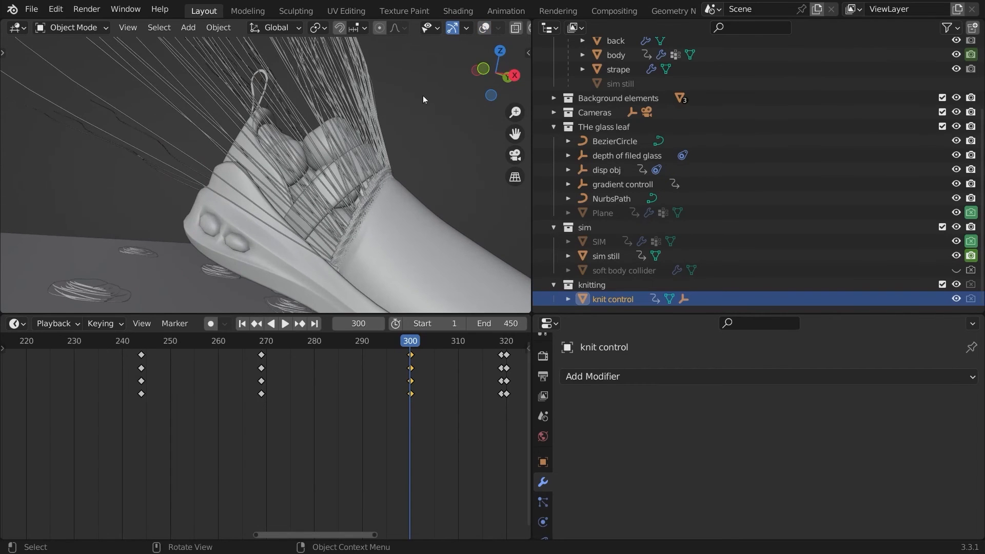
pyautogui.press('KP_0')
pyautogui.click(254, 337)
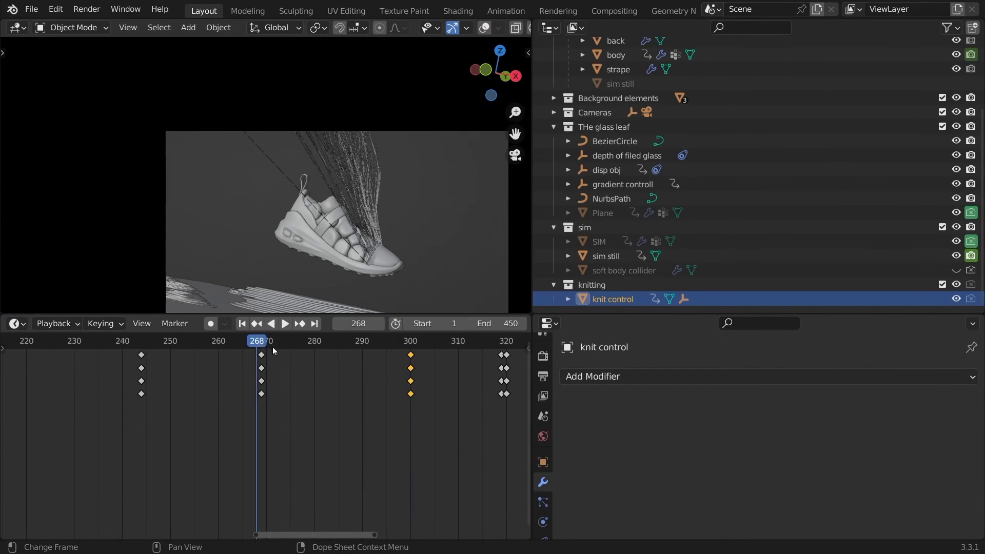
pyautogui.press('space')
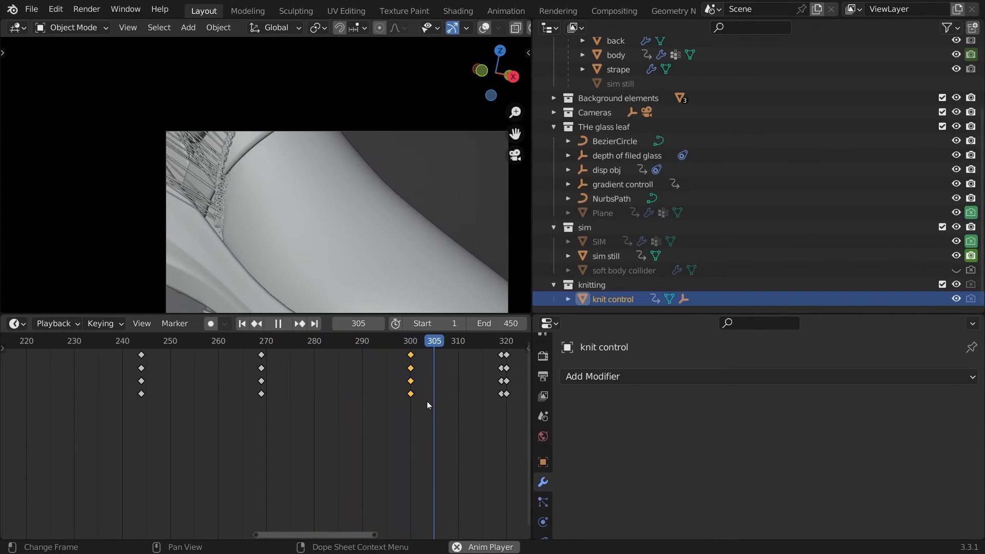
pyautogui.click(424, 341)
pyautogui.moveTo(394, 345); pyautogui.dragTo(367, 344)
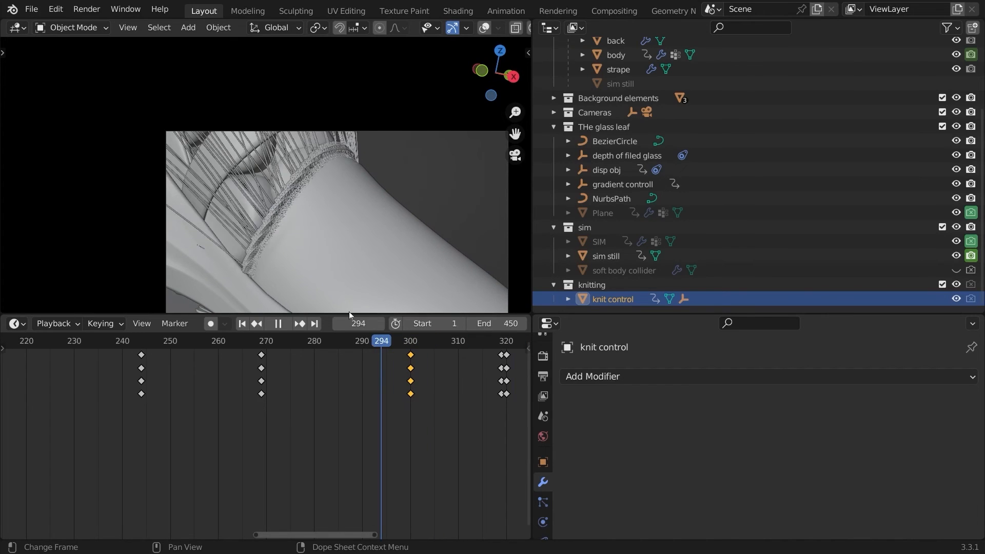
# - Replace the properties editor with the geometry node editor and view the shoe body's knitting v2 node tree
pyautogui.click(321, 193)
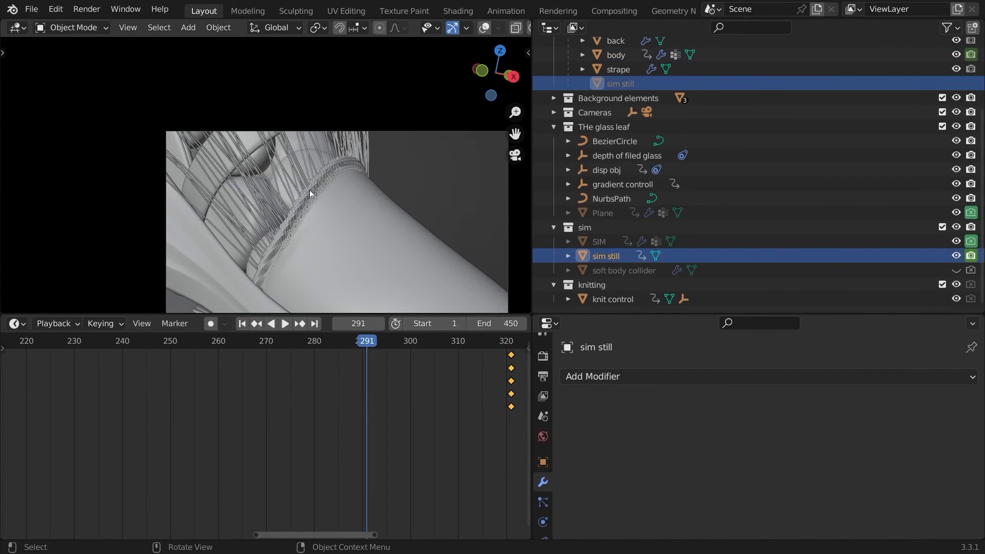
pyautogui.click(543, 332)
pyautogui.click(548, 323)
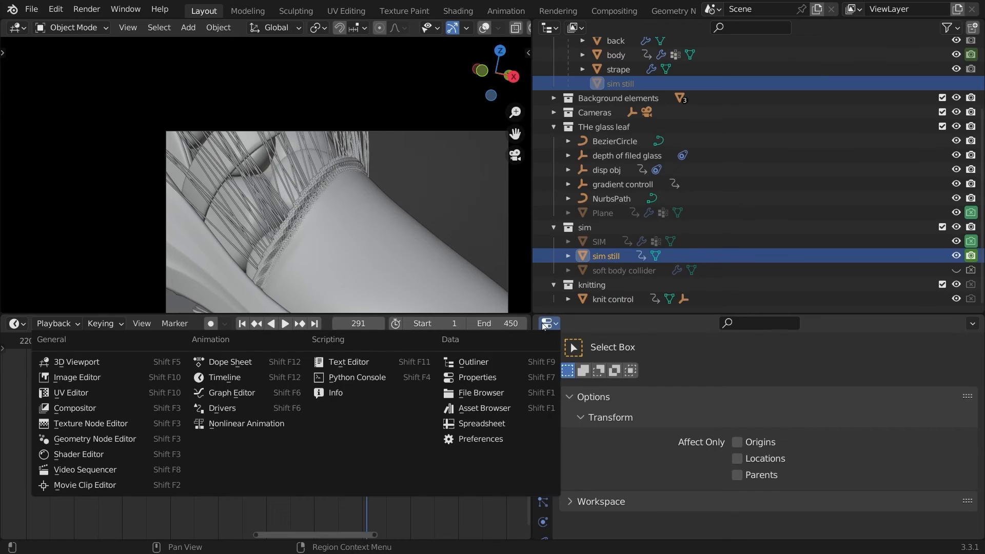
pyautogui.hotkey('shift', 'F3')
pyautogui.click(306, 168)
pyautogui.scroll(-3, 720, 448)
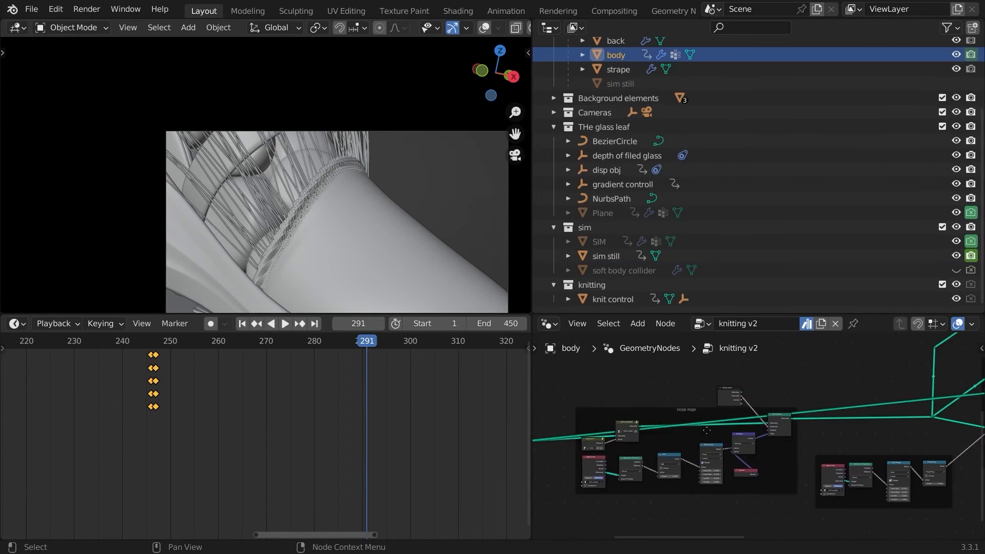
pyautogui.moveTo(854, 418); pyautogui.dragTo(788, 413, button='middle')
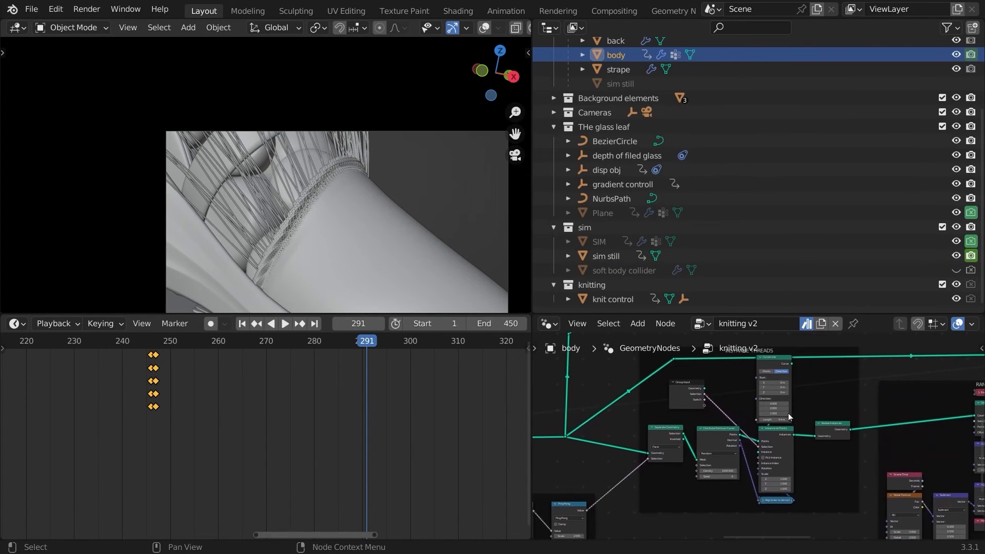
# - Set the Distribute Points on Faces density to 2000 in the retractable threads part of the knitting node tree and save the file
pyautogui.moveTo(715, 447); pyautogui.dragTo(778, 408, button='middle')
pyautogui.scroll(5, 778, 409)
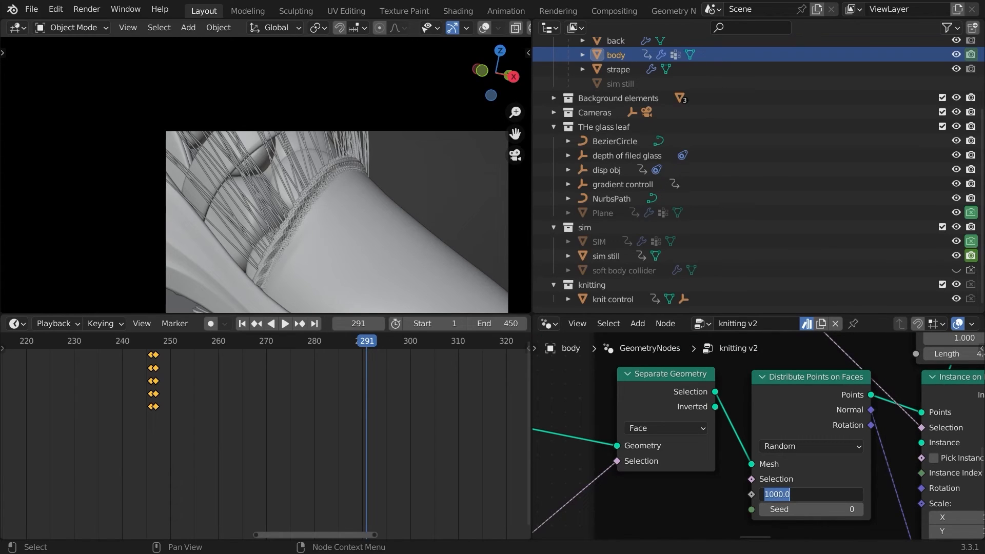
pyautogui.hotkey('ctrl', 's')
pyautogui.click(800, 494)
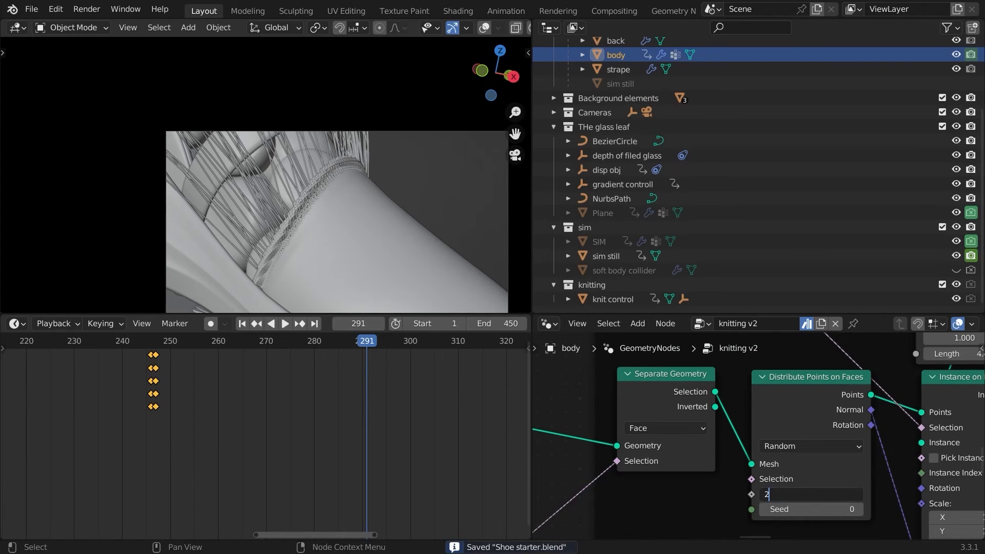
pyautogui.press('Return')
pyautogui.press('Home')
pyautogui.scroll(2, 414, 225)
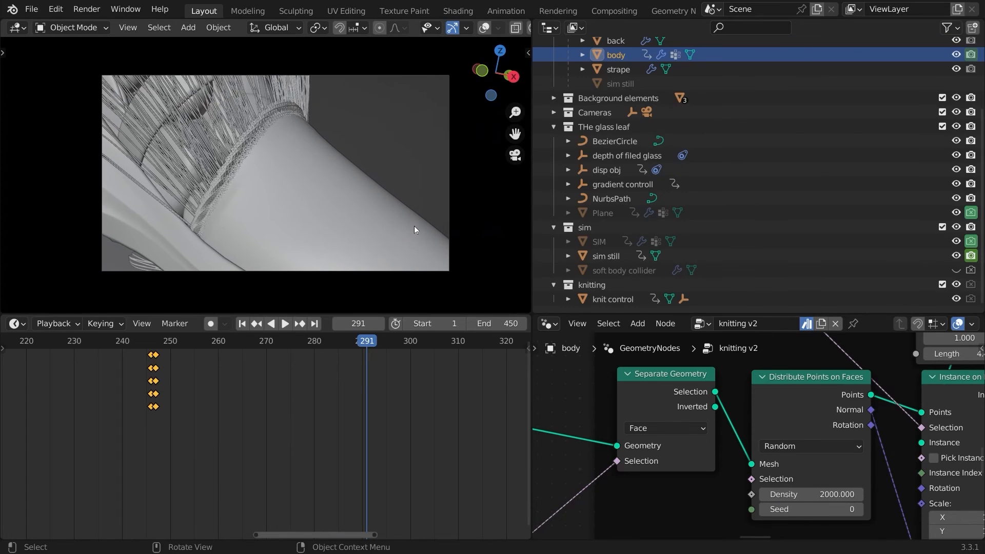
# - Render the viewport animation from the camera and play back the rendered preview frames
pyautogui.click(128, 27)
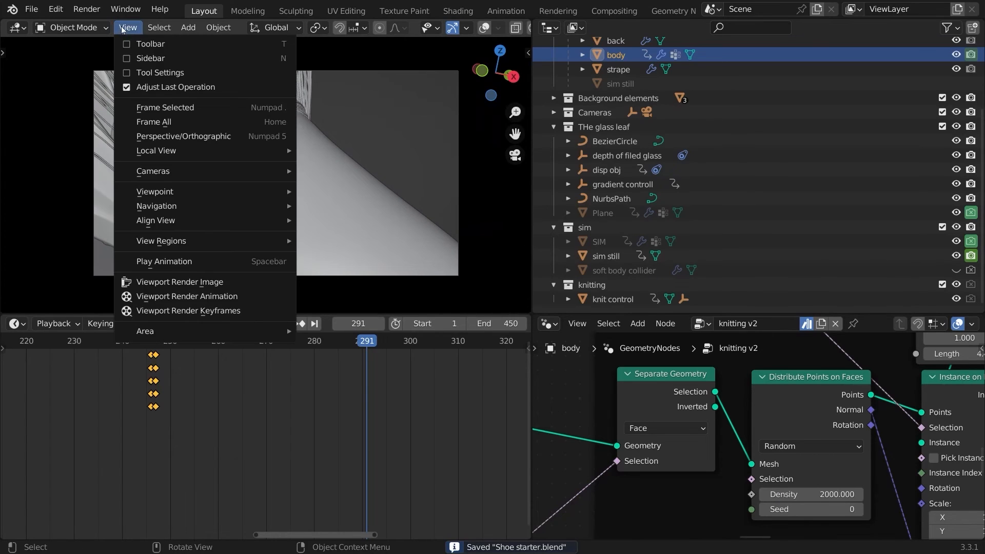
pyautogui.click(223, 297)
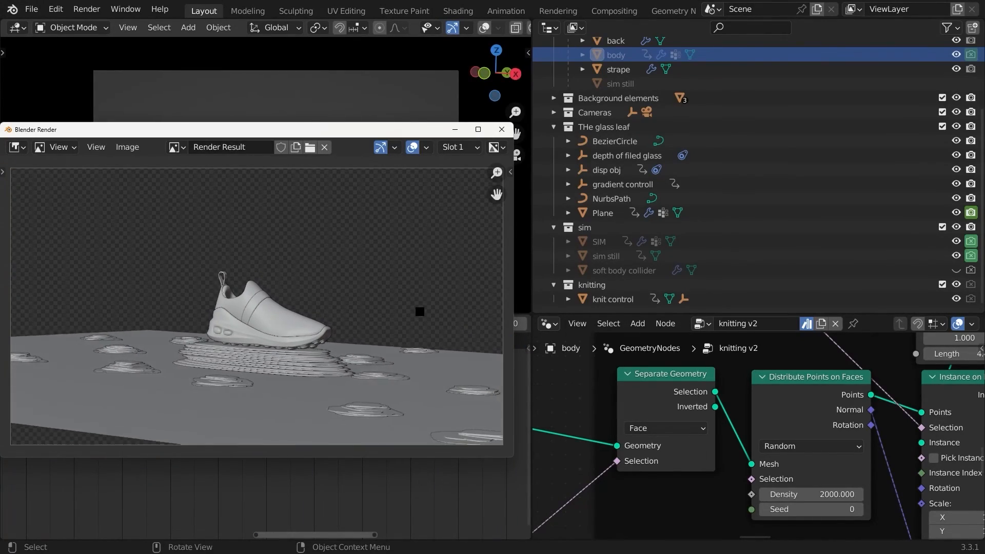
pyautogui.click(502, 129)
pyautogui.hotkey('ctrl', 'F11')
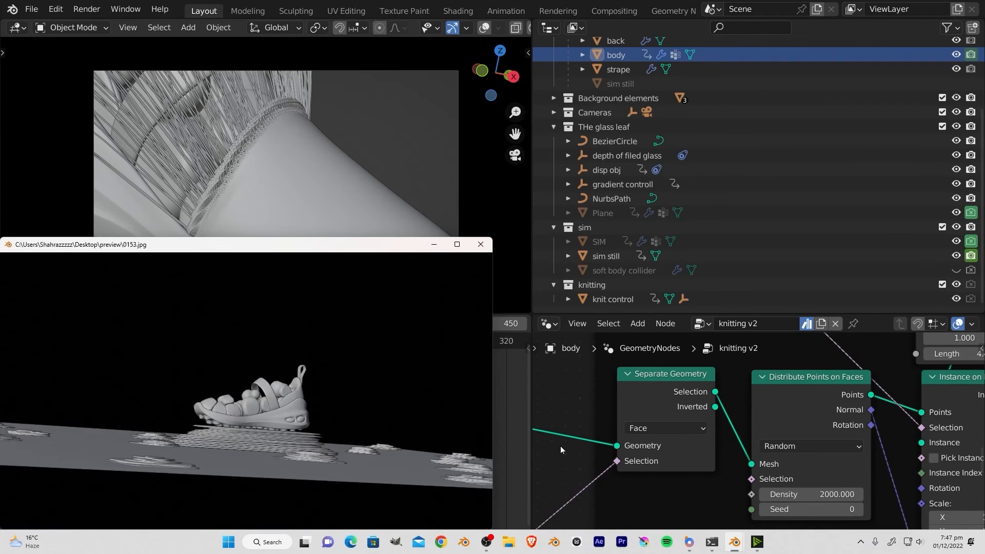
pyautogui.moveTo(574, 373); pyautogui.dragTo(599, 392, button='middle')
pyautogui.press('super')
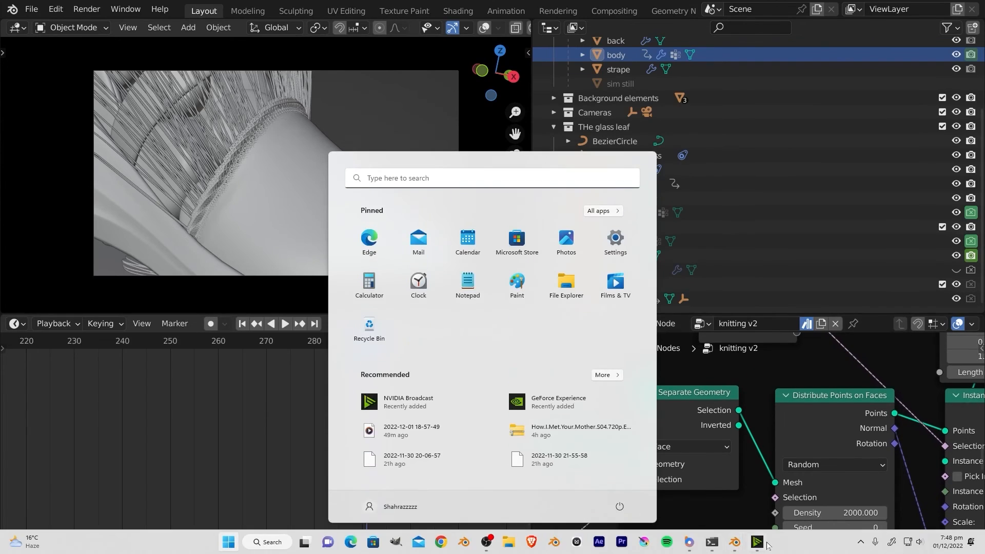
pyautogui.moveTo(768, 546)
pyautogui.click(763, 489)
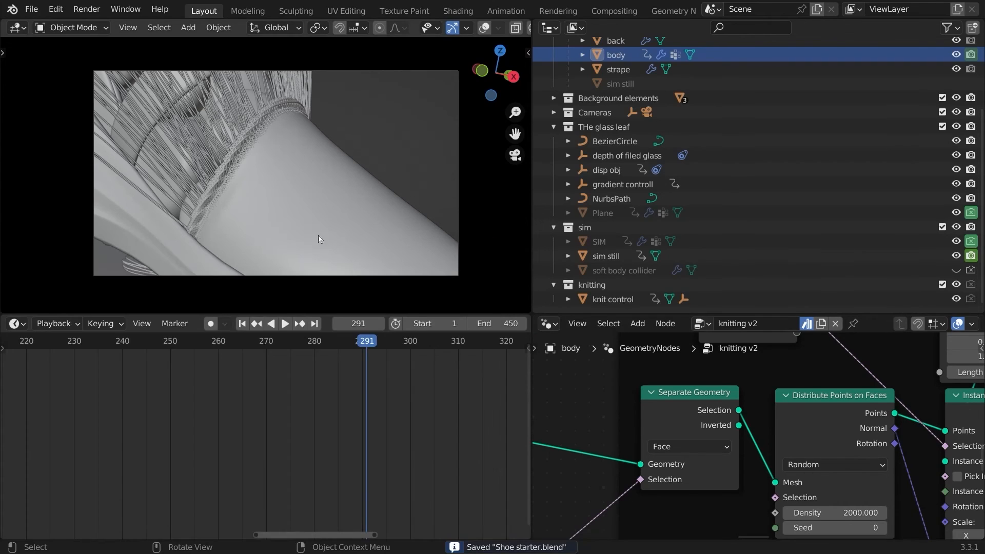
# - Switch the viewport to rendered shading, hide the knitting collection, and show the overlays
pyautogui.press('z')
pyautogui.click(339, 169)
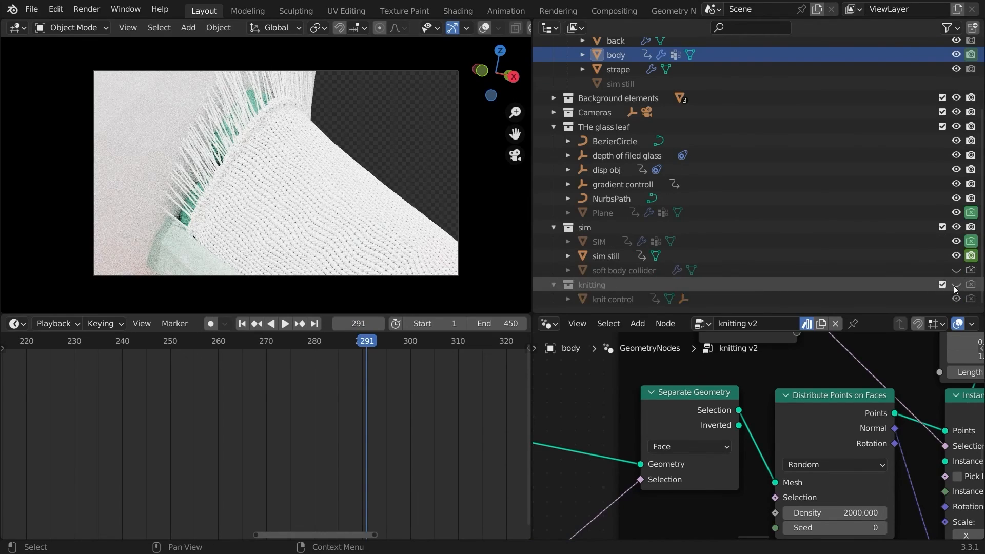
pyautogui.keyDown('ctrl'); pyautogui.moveTo(344, 188); pyautogui.dragTo(344, 193, button='middle'); pyautogui.keyUp('ctrl')
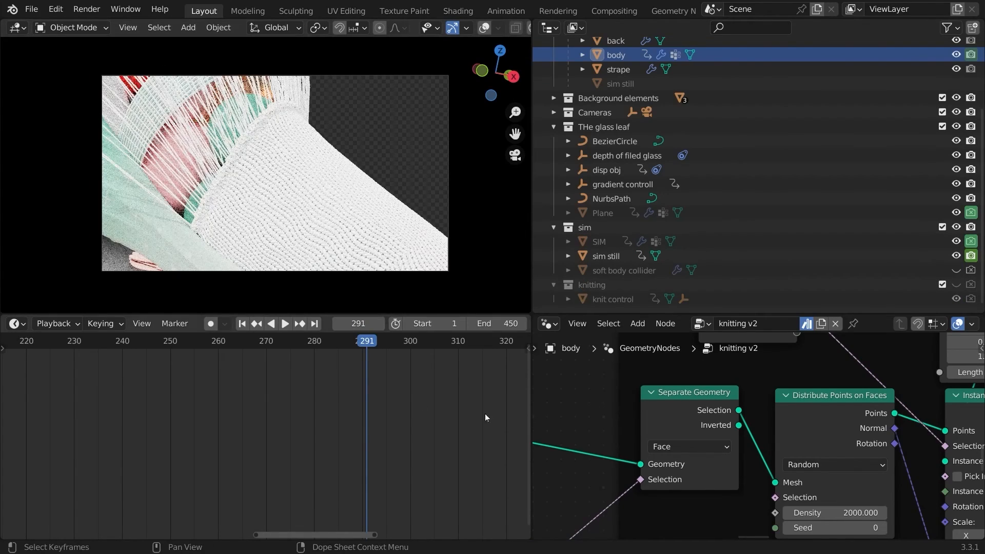
pyautogui.click(484, 29)
# - Replace the geometry node editor with the properties editor and select the depth of filed glass empty
pyautogui.click(548, 324)
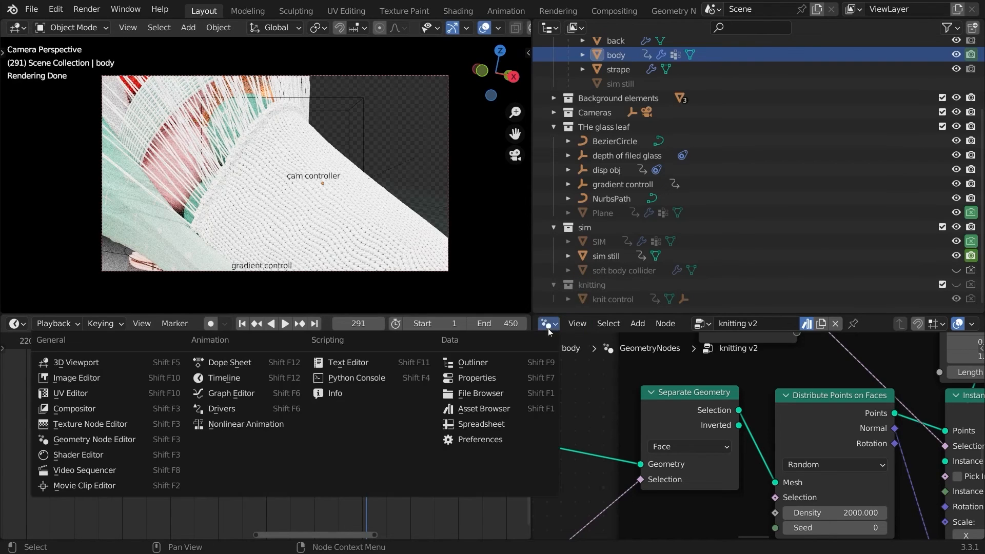
pyautogui.click(466, 377)
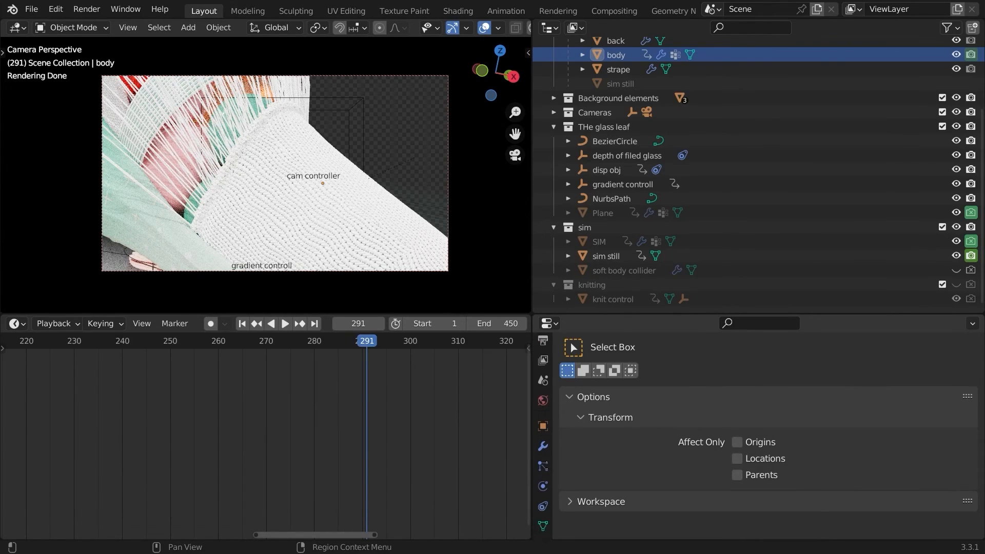
pyautogui.scroll(-1, 542, 490)
pyautogui.click(542, 489)
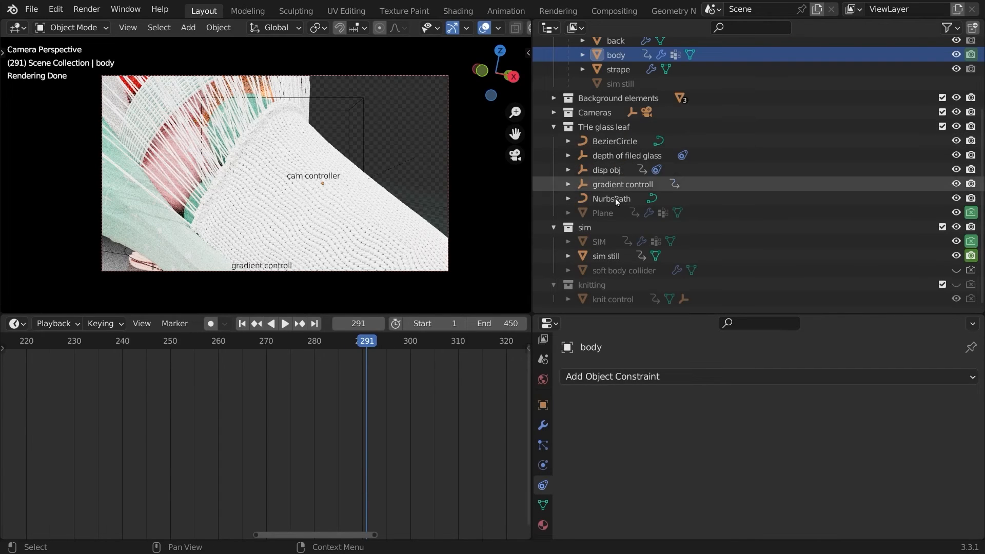
pyautogui.click(610, 158)
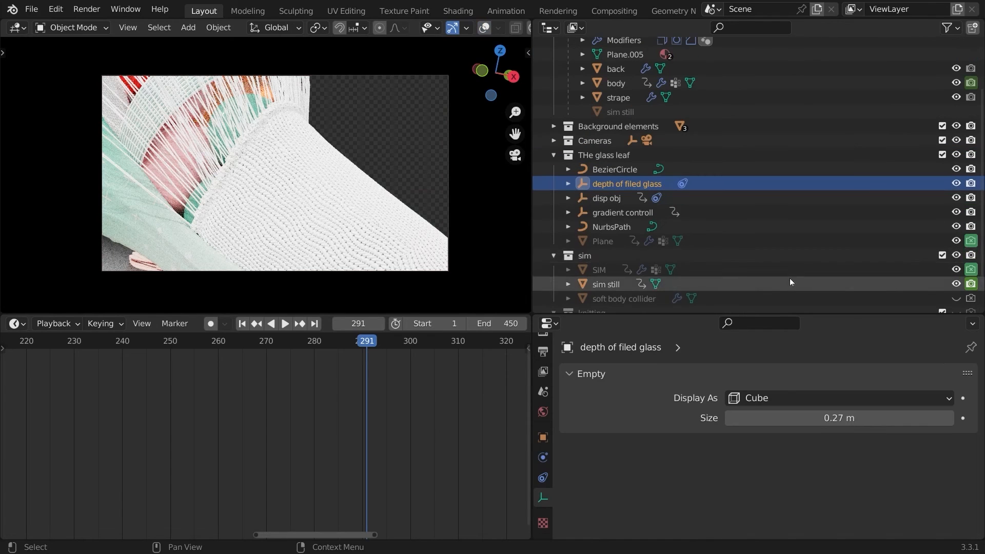
pyautogui.scroll(-2, 617, 285)
# - Show the overlays, select the camera, and enable its depth of field focused on the depth of filed glass empty
pyautogui.click(483, 27)
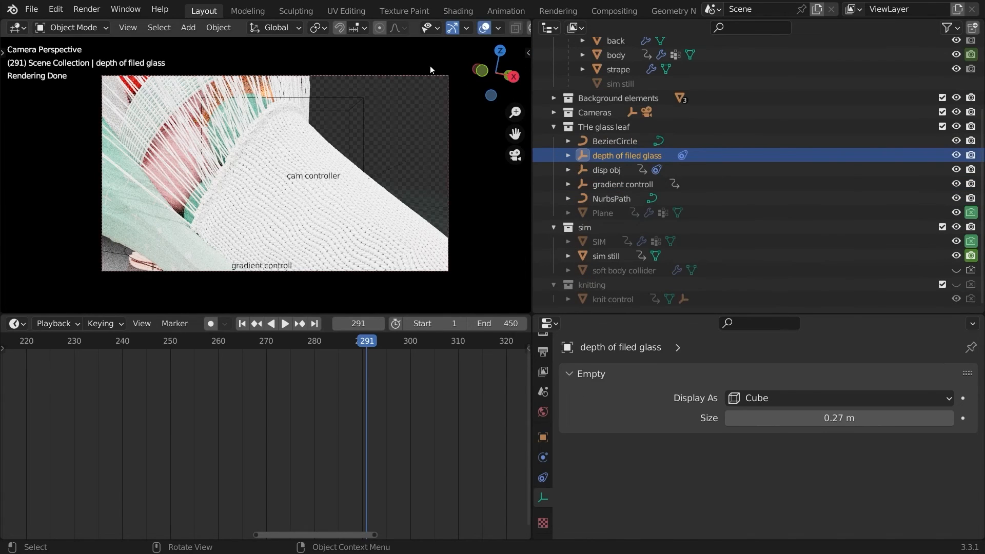
pyautogui.click(431, 76)
pyautogui.scroll(-4, 601, 442)
pyautogui.scroll(-8, 601, 438)
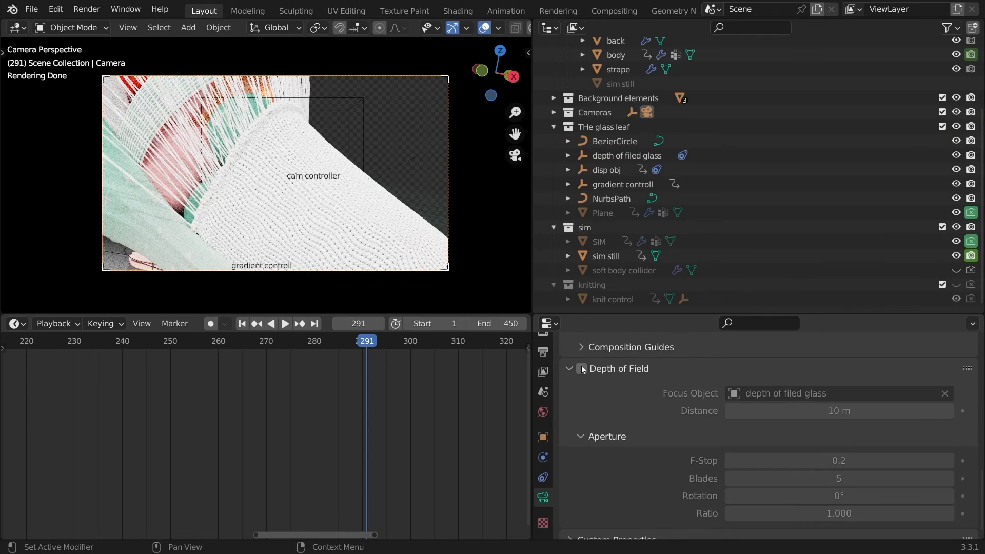
pyautogui.click(582, 369)
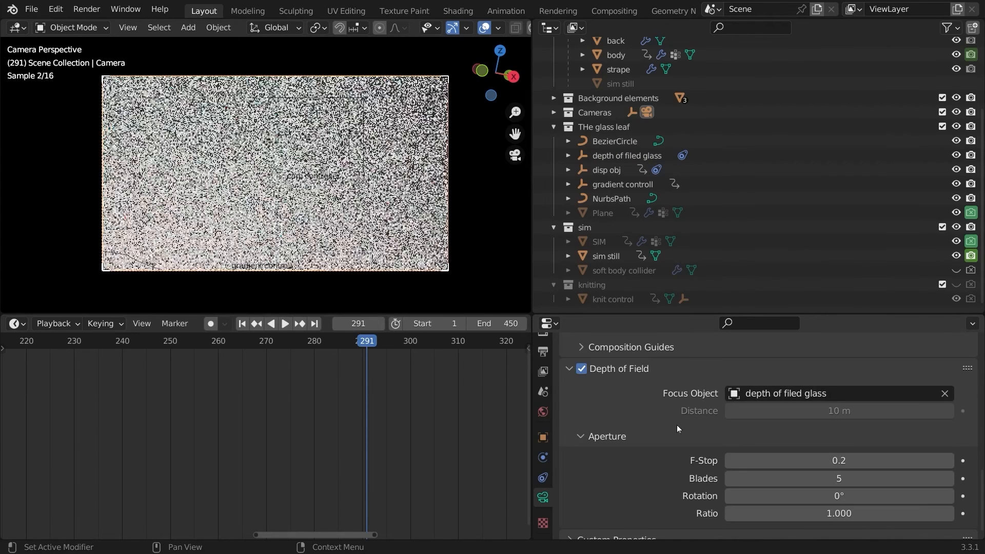
# - Hide the overlays and review the blurred render from near the animation's start to frame 22
pyautogui.press('Home')
pyautogui.click(93, 342)
pyautogui.press('space')
pyautogui.press('Escape')
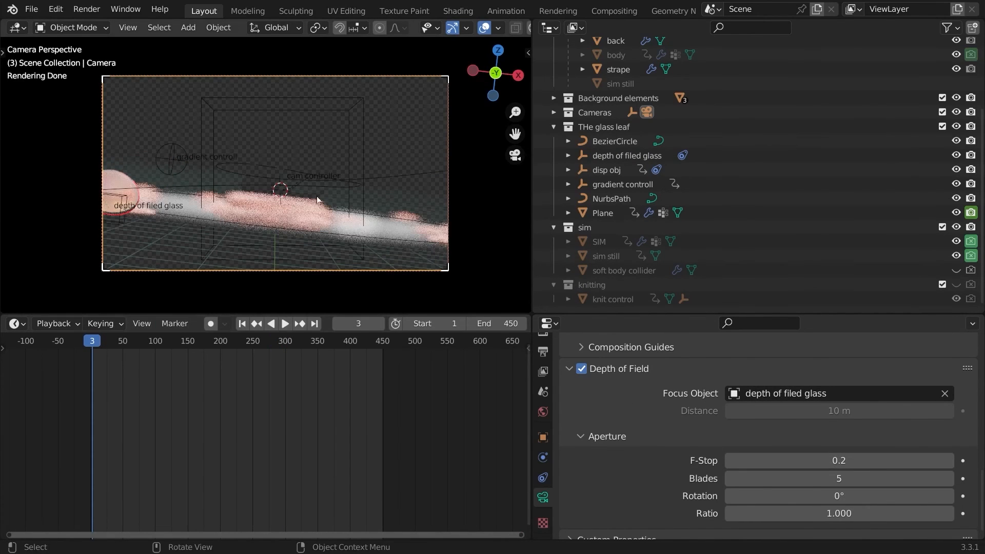
pyautogui.hotkey('shift', 'alt', 'z')
pyautogui.press('space')
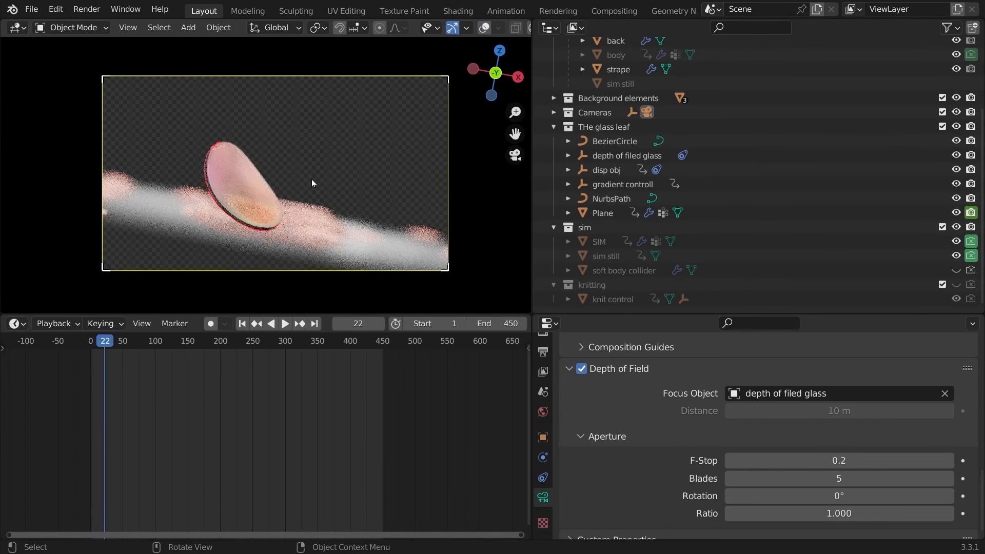
# - Switch the viewport to solid shading and enable depth of field in its shading options
pyautogui.scroll(-3, 433, 27)
pyautogui.click(459, 28)
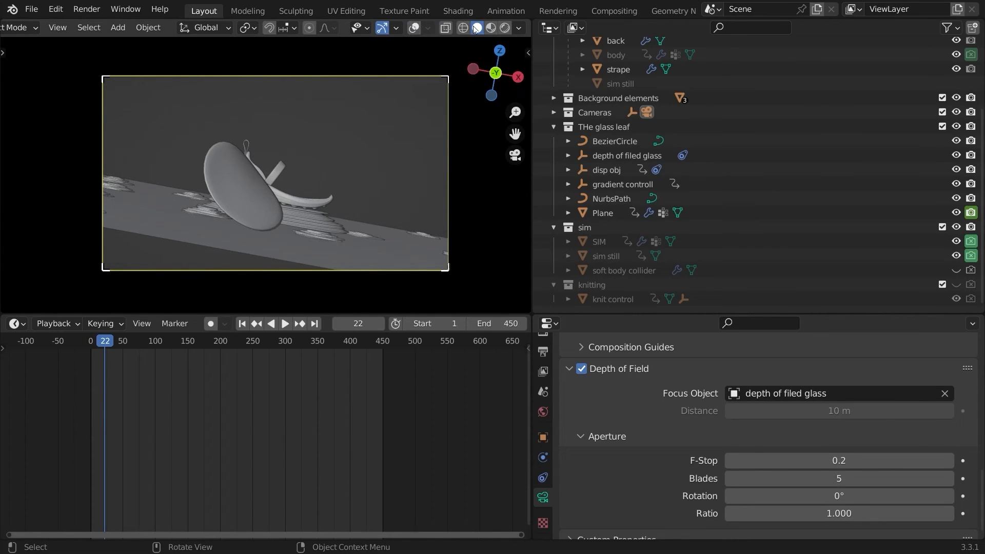
pyautogui.click(518, 29)
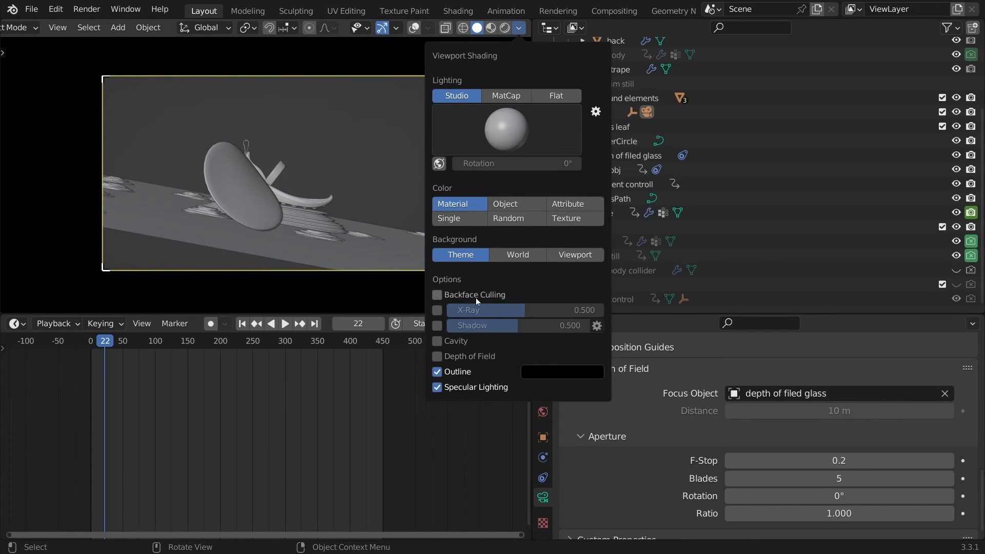
pyautogui.click(460, 357)
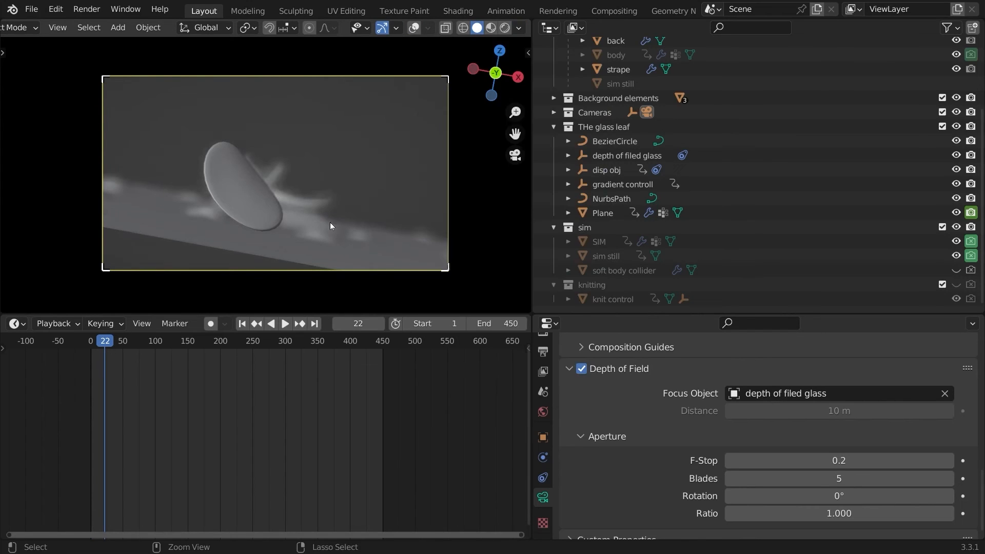
pyautogui.scroll(1, 334, 201)
pyautogui.scroll(-1, 349, 192)
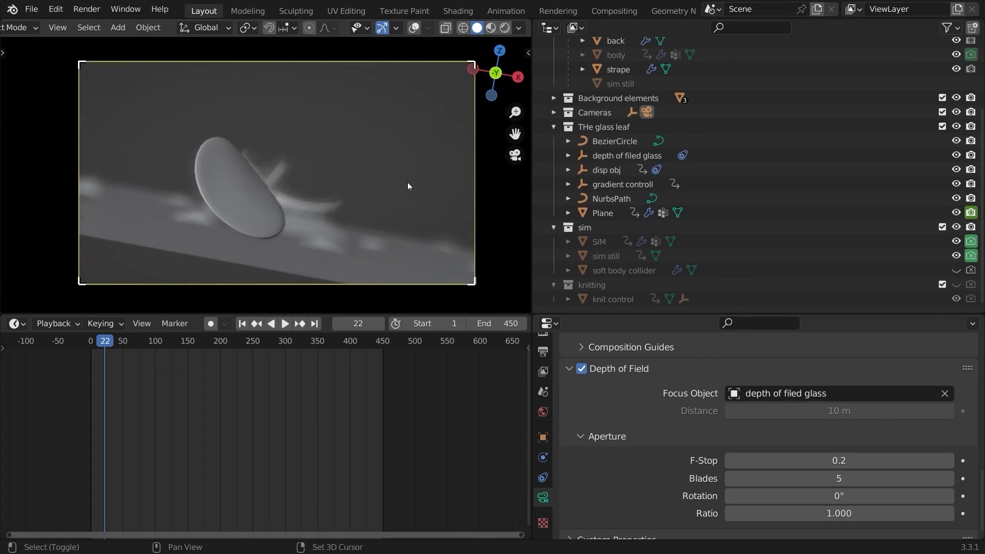
# - Move the animation to frame 78, show the overlays, and select the depth of filed glass empty
pyautogui.moveTo(142, 343)
pyautogui.mouseDown()
pyautogui.moveTo(153, 346)
pyautogui.moveTo(128, 345)
pyautogui.moveTo(142, 345)
pyautogui.mouseUp()
pyautogui.press('space')
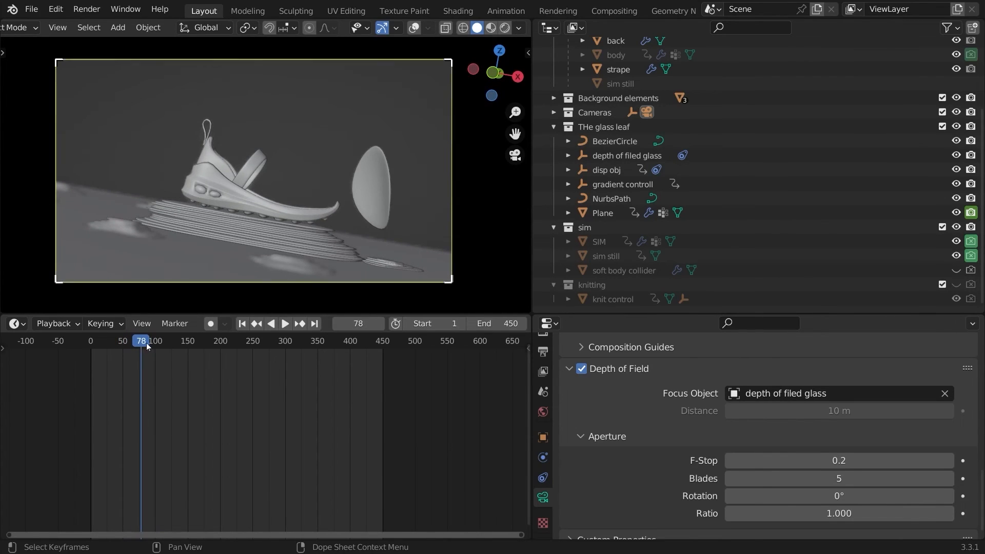
pyautogui.click(415, 27)
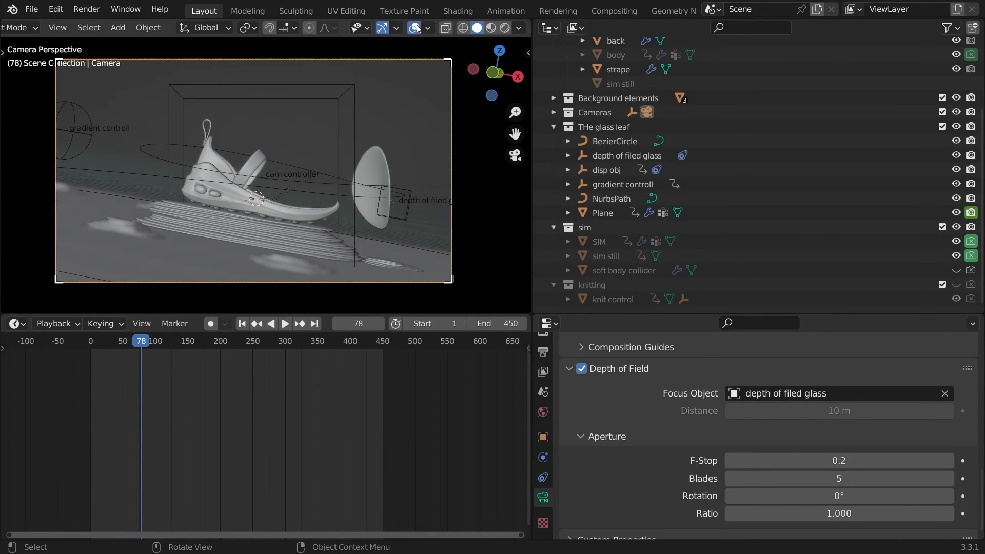
pyautogui.scroll(2, 400, 216)
pyautogui.click(405, 196)
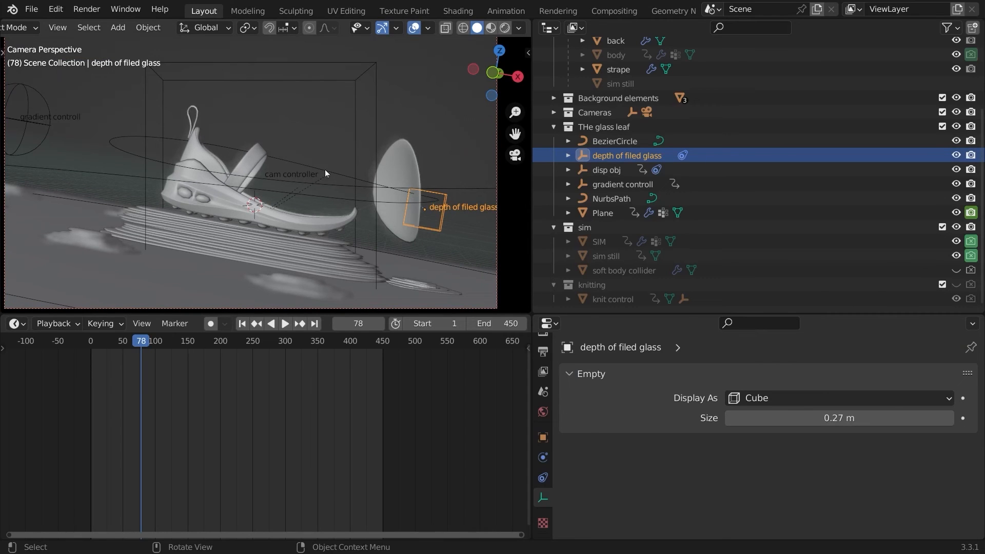
pyautogui.scroll(-2, 314, 211)
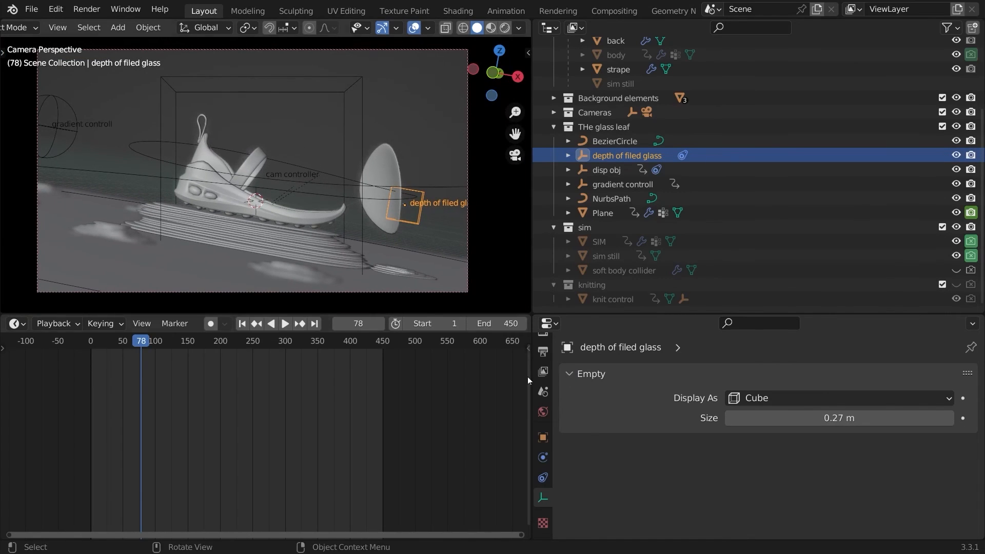
# - Add a second Child Of constraint to the depth of filed glass empty
pyautogui.click(542, 478)
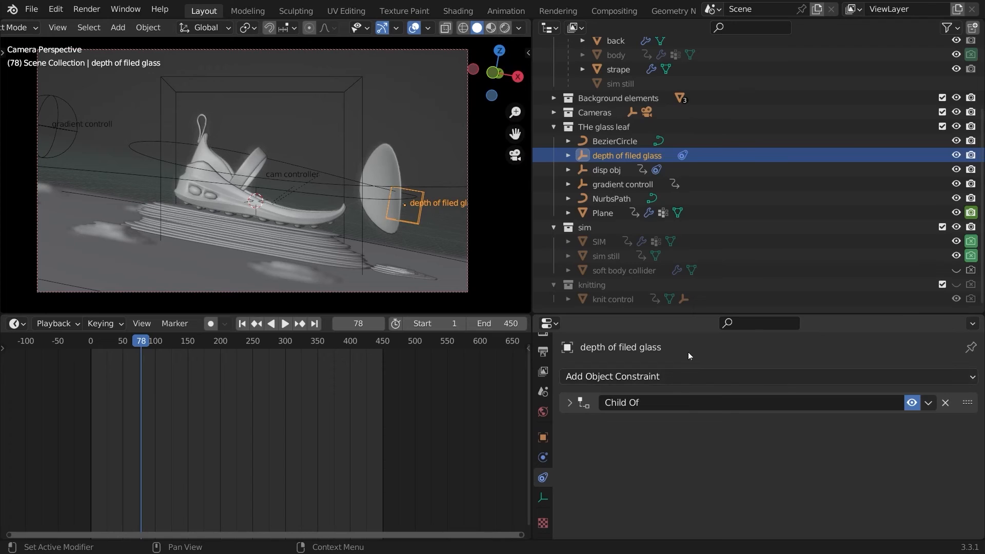
pyautogui.click(663, 375)
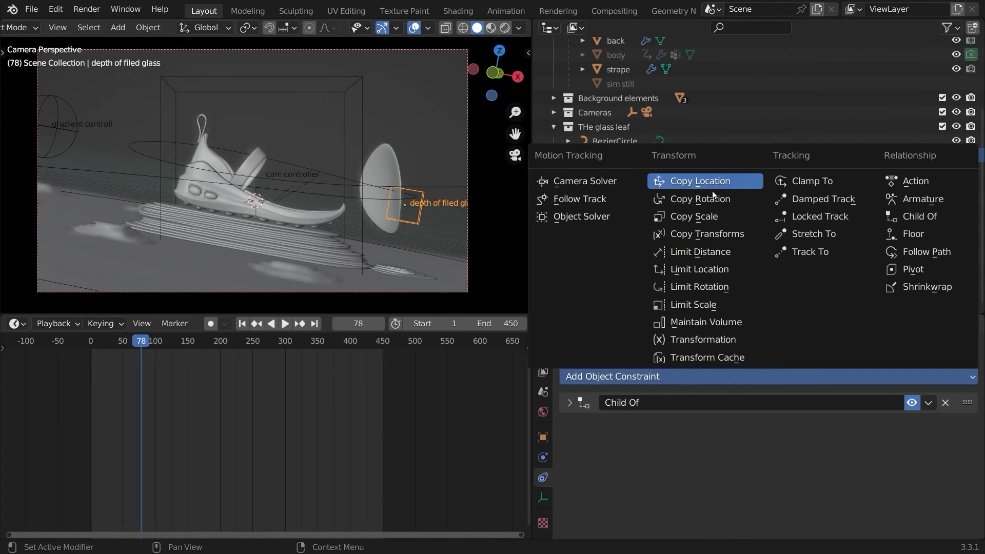
pyautogui.click(916, 218)
pyautogui.click(568, 422)
pyautogui.press('Delete')
# - Keyframe the influence of the Child Of constraint targeting Plane at 1.000 on frame 78
pyautogui.click(570, 408)
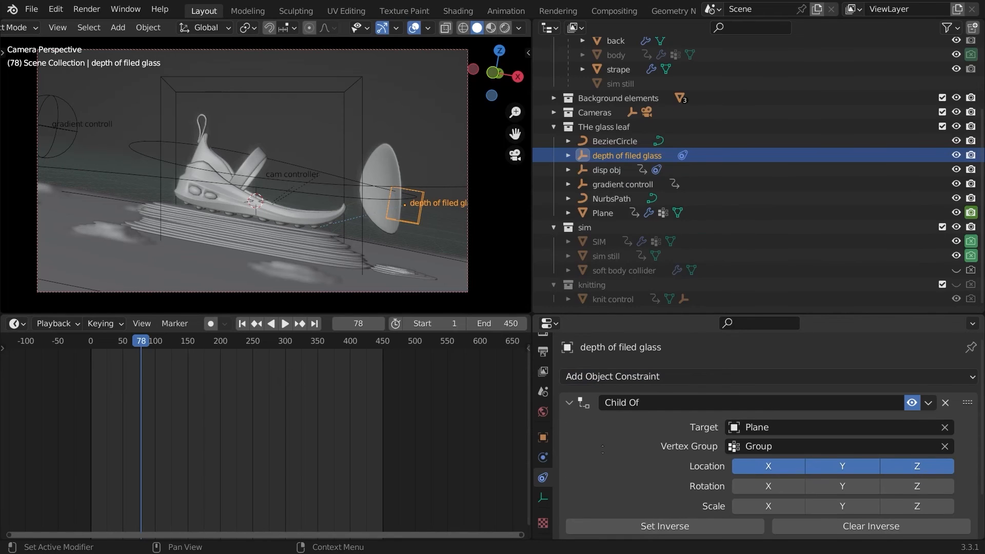
pyautogui.scroll(-2, 603, 449)
pyautogui.click(962, 515)
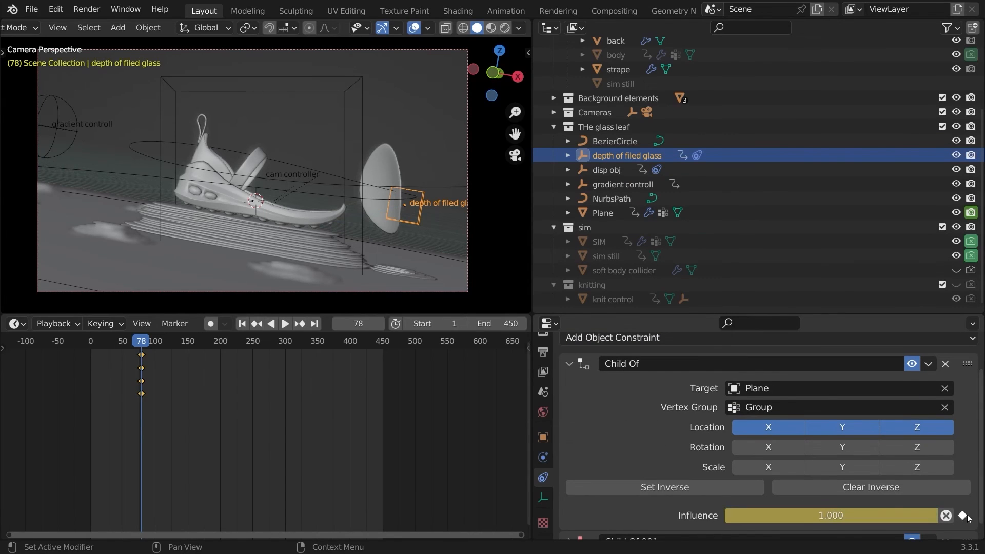
# - At frame 79, set the first Child Of constraint's influence to 0 and insert a keyframe
pyautogui.press('Right')
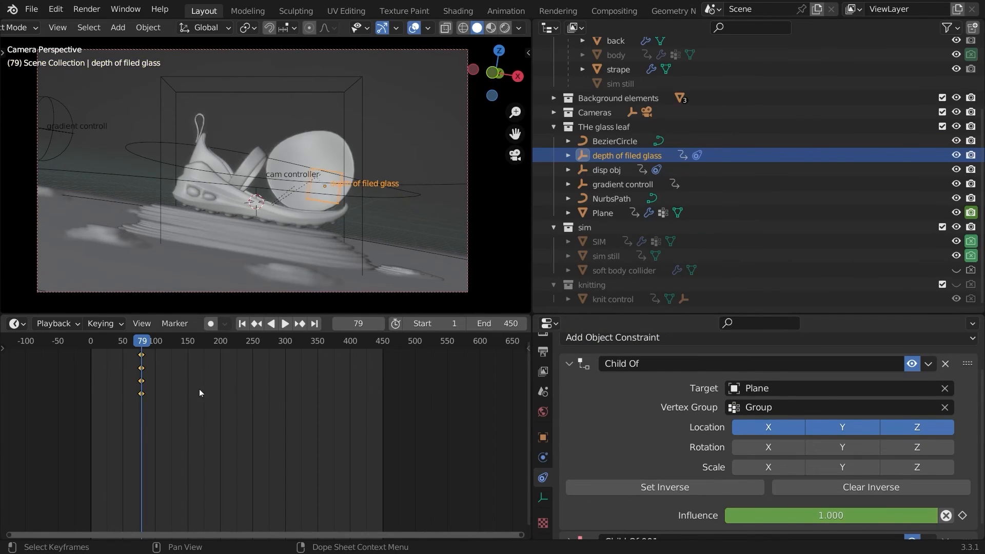
pyautogui.keyDown('ctrl'); pyautogui.moveTo(199, 389); pyautogui.dragTo(209, 390, button='middle'); pyautogui.keyUp('ctrl')
pyautogui.moveTo(807, 513); pyautogui.dragTo(593, 505)
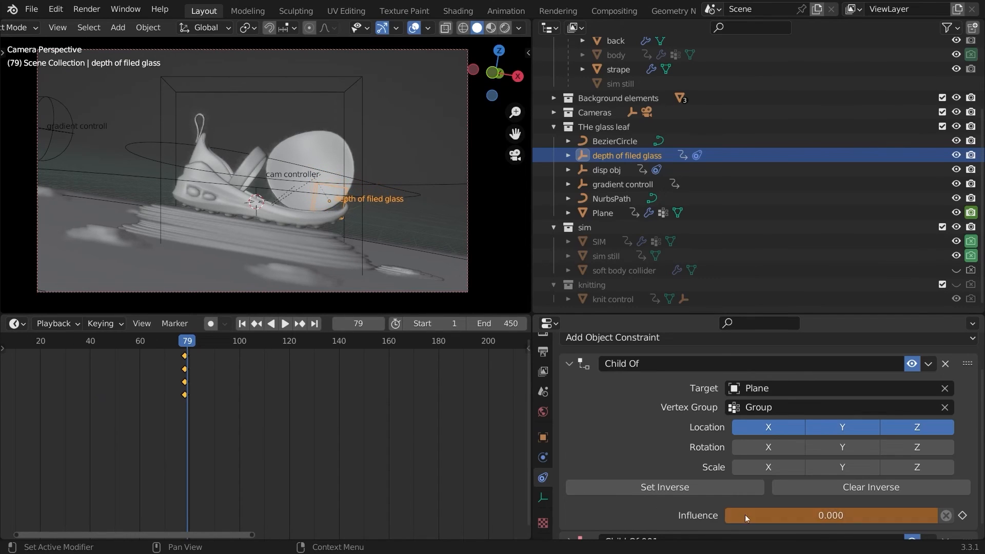
pyautogui.click(962, 515)
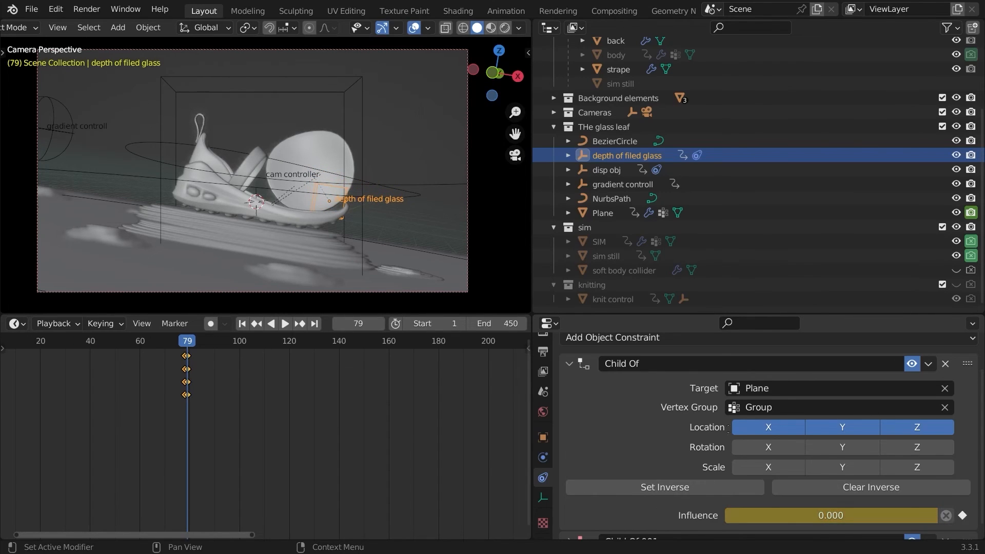
# - Collapse the first Child Of constraint and make the strape object the target of the second one, Child Of.001
pyautogui.click(569, 363)
pyautogui.click(570, 422)
pyautogui.scroll(-2, 626, 426)
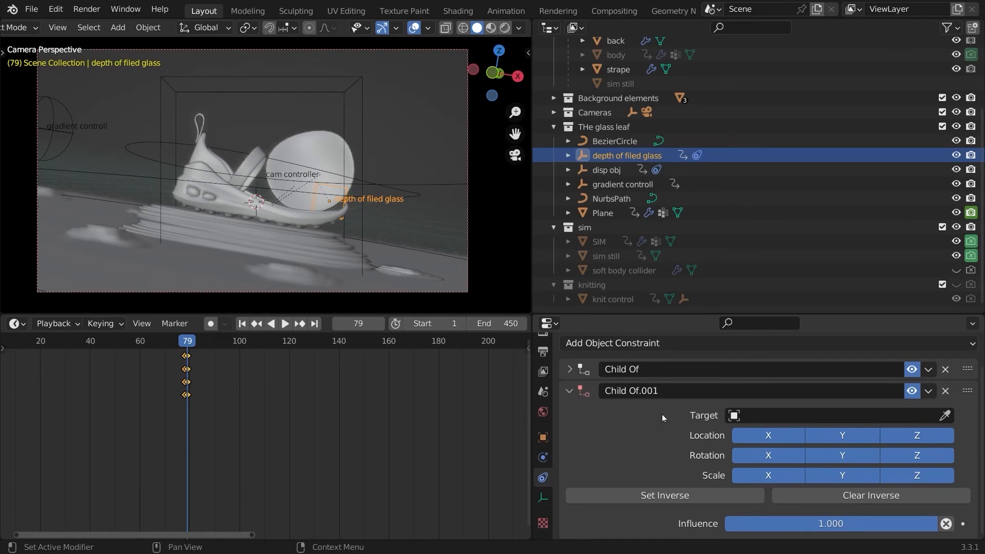
pyautogui.scroll(2, 331, 251)
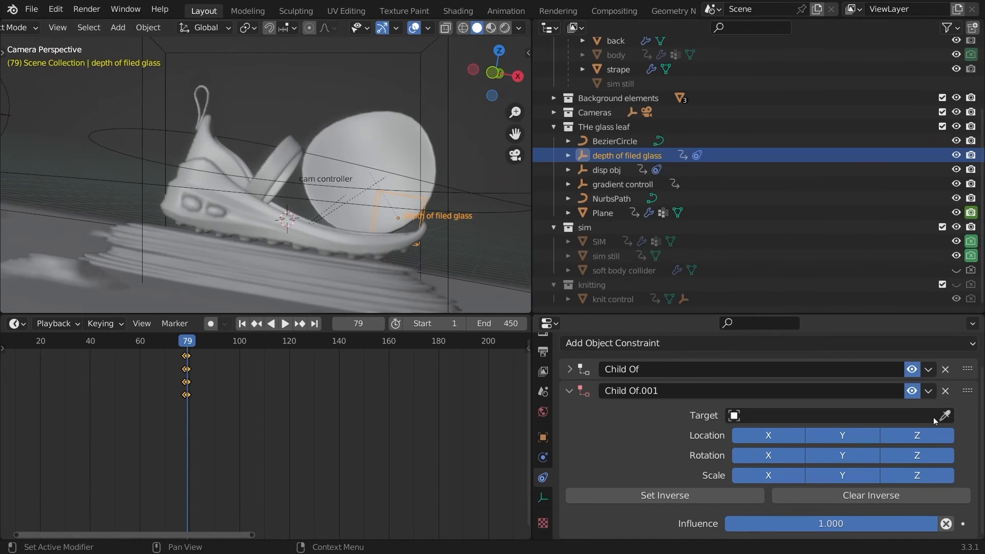
pyautogui.click(946, 415)
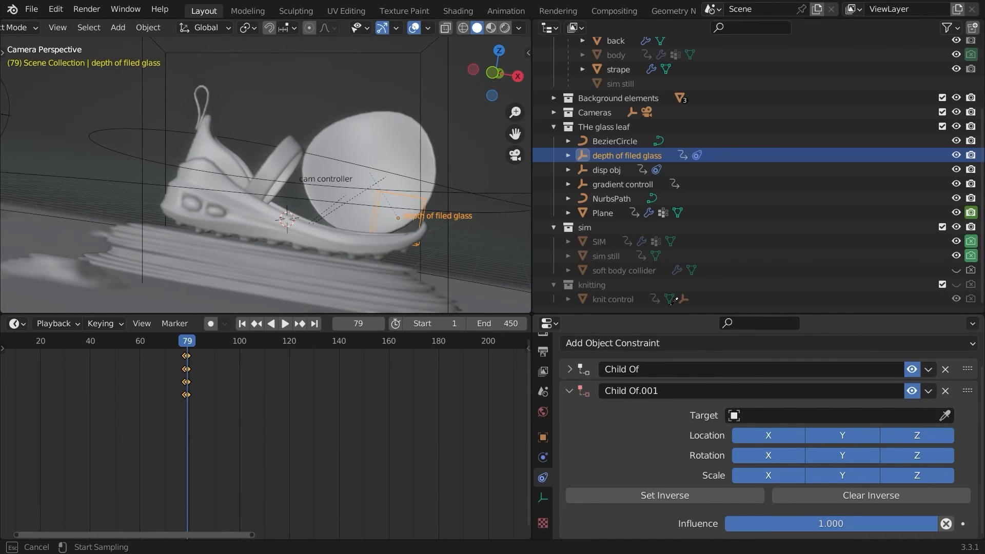
pyautogui.click(282, 160)
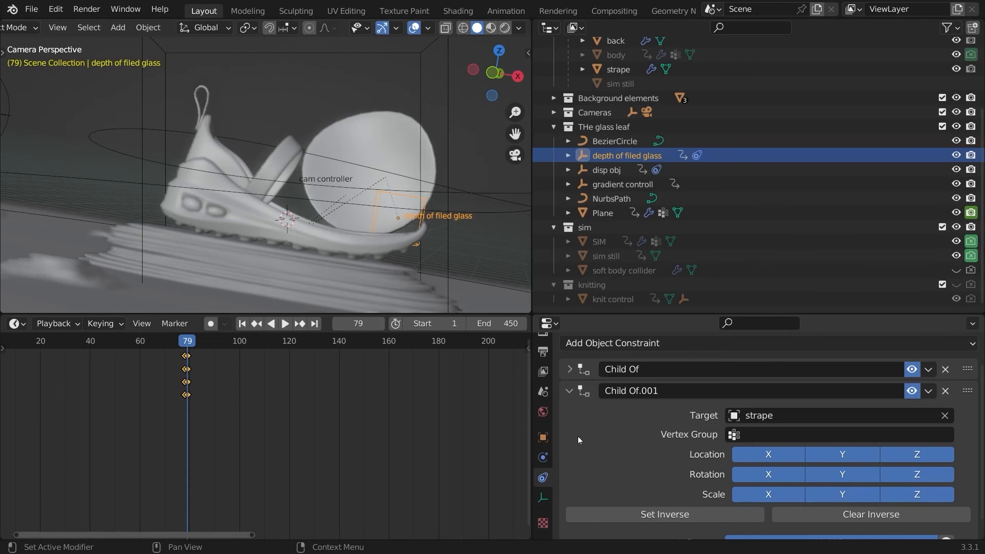
# - Keyframe the Child Of.001 influence at 1.000 on frame 79 and 0.000 on frame 78, and check the switch up to frame 81
pyautogui.moveTo(328, 231)
pyautogui.mouseDown(button='middle')
pyautogui.moveTo(346, 239)
pyautogui.moveTo(176, 329)
pyautogui.mouseUp(button='middle')
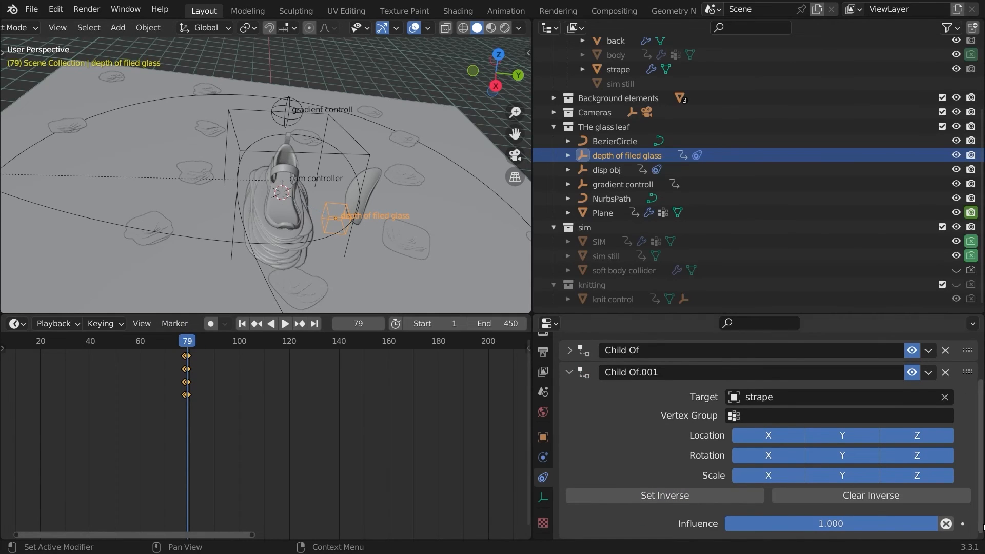
pyautogui.click(963, 524)
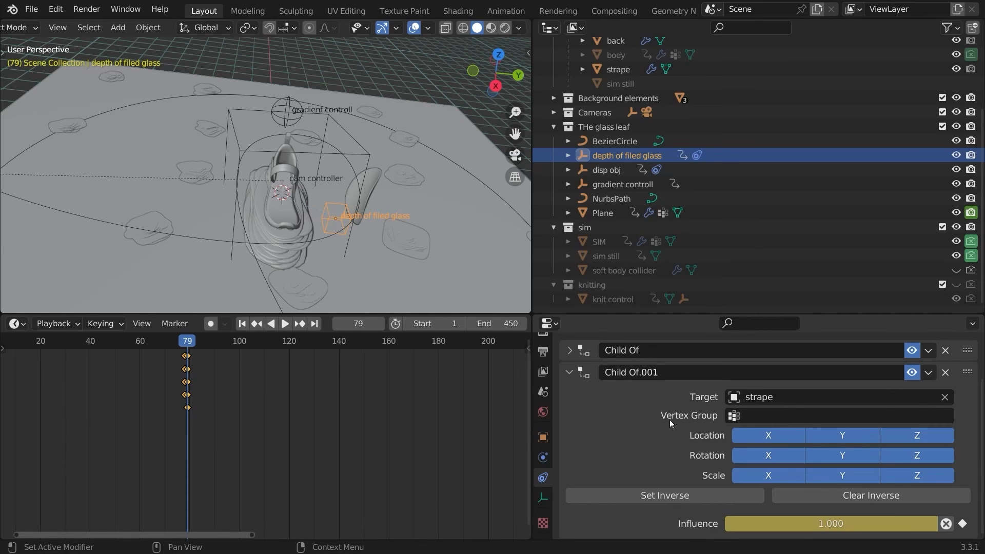
pyautogui.press('Left')
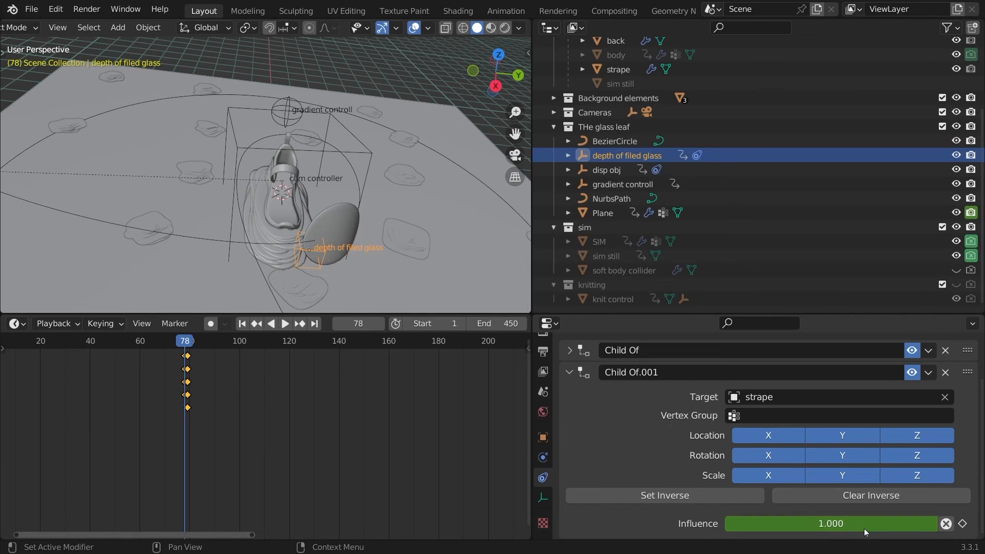
pyautogui.moveTo(864, 525); pyautogui.dragTo(598, 495)
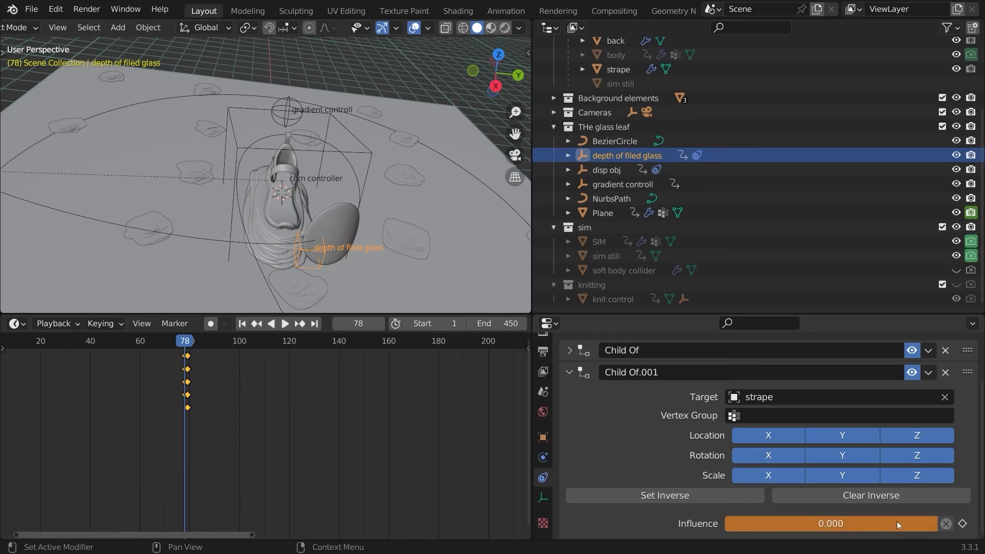
pyautogui.click(963, 524)
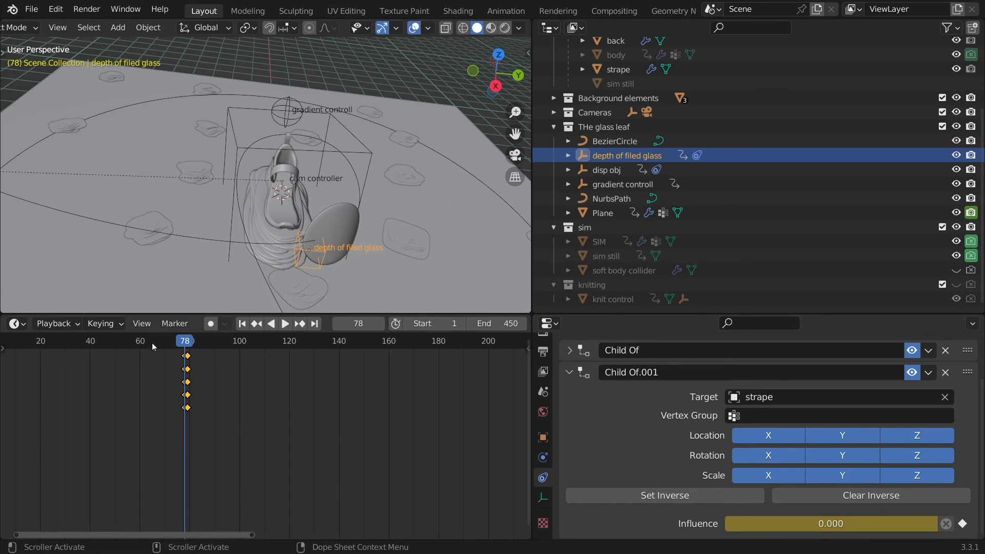
pyautogui.hotkey('shift', 'ctrl', 'space')
pyautogui.moveTo(186, 348); pyautogui.dragTo(194, 351)
pyautogui.press('space')
pyautogui.click(262, 164)
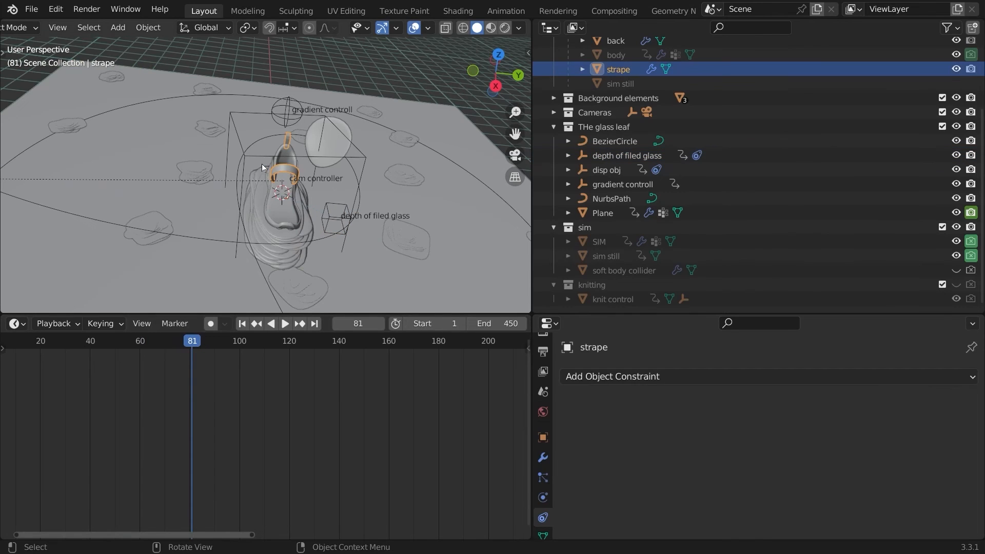
pyautogui.press('g')
pyautogui.press('Escape')
# - Reselect the depth of filed glass empty, view through the camera, and turn the Outliner area into a second 3D viewport
pyautogui.click(330, 207)
pyautogui.click(328, 205)
pyautogui.press('KP_0')
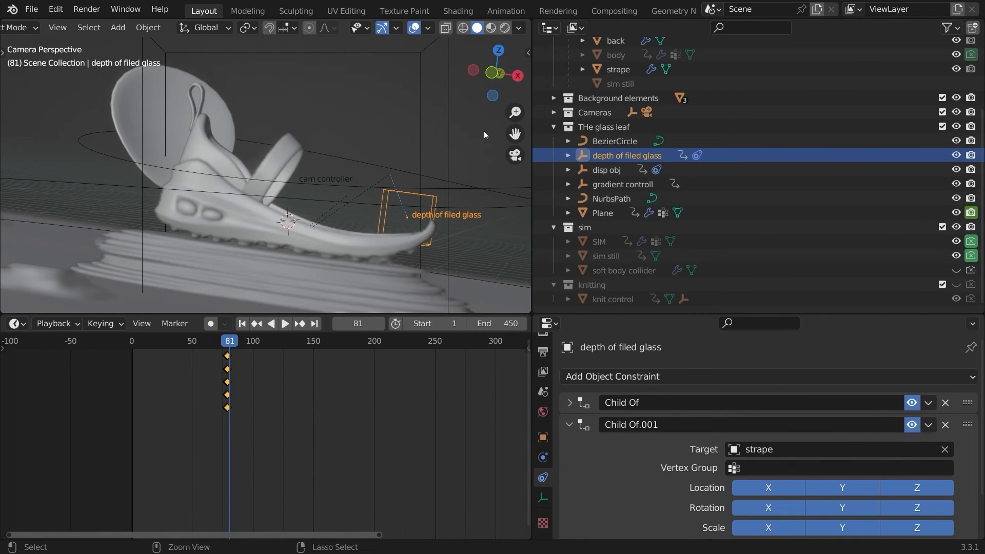
pyautogui.click(549, 28)
pyautogui.click(97, 66)
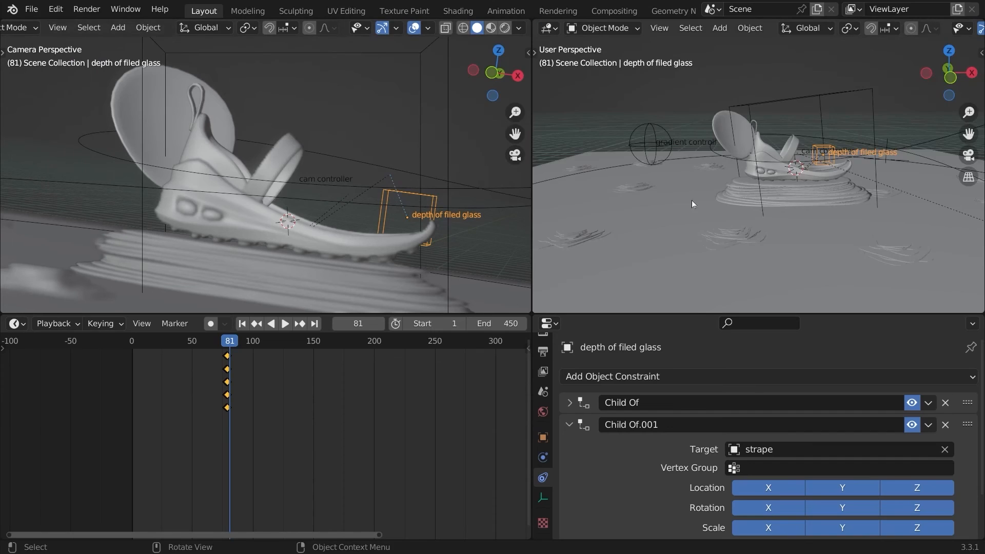
pyautogui.moveTo(691, 200); pyautogui.dragTo(765, 250, button='middle')
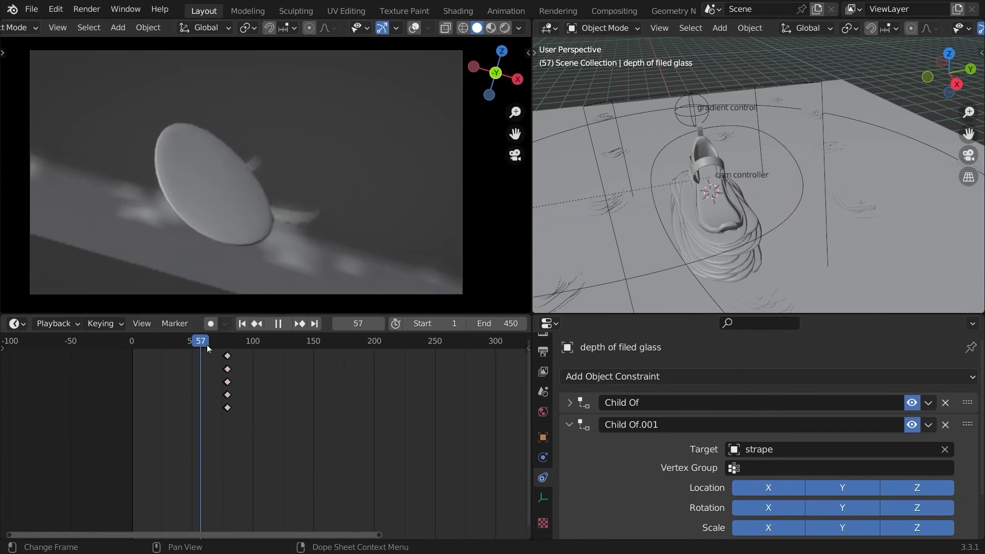
# - In a top view, insert a location keyframe for the depth of filed glass empty on frame 79
pyautogui.moveTo(208, 344); pyautogui.dragTo(229, 346)
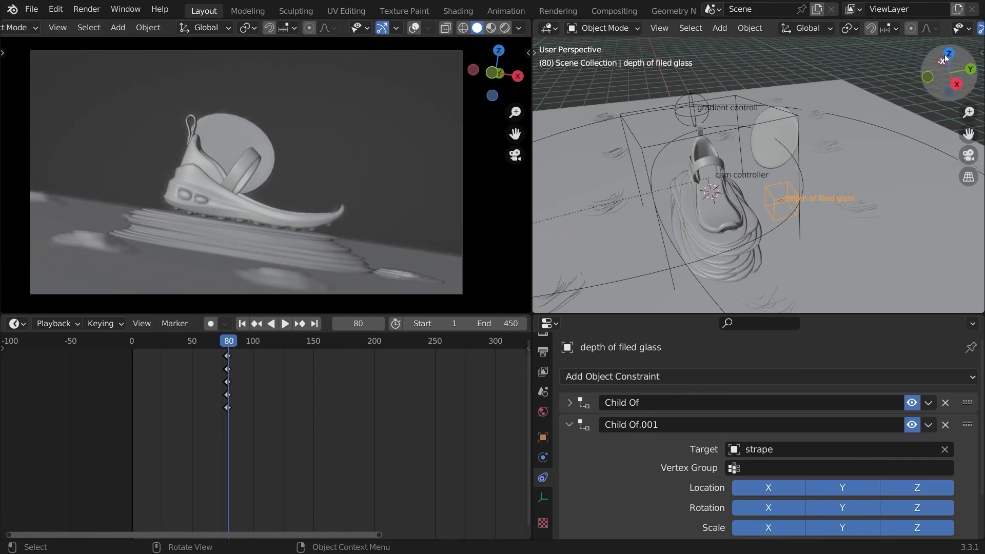
pyautogui.click(945, 58)
pyautogui.hotkey('shift', 'ctrl', 'space')
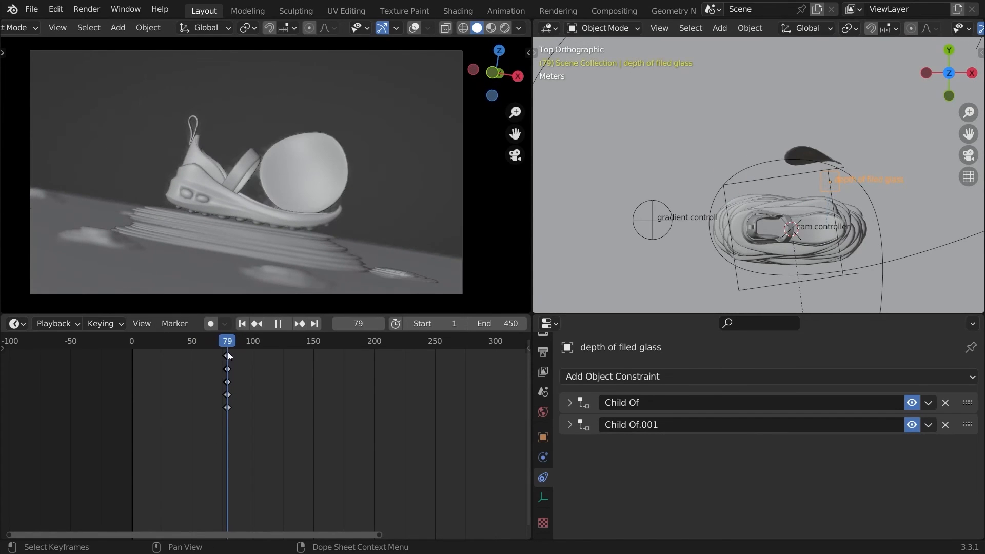
pyautogui.press('space')
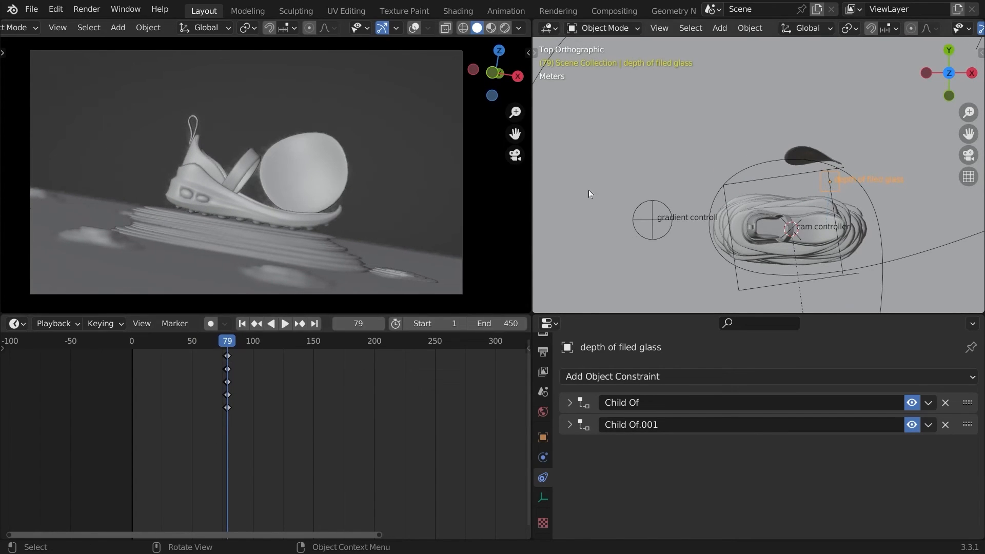
pyautogui.press('i')
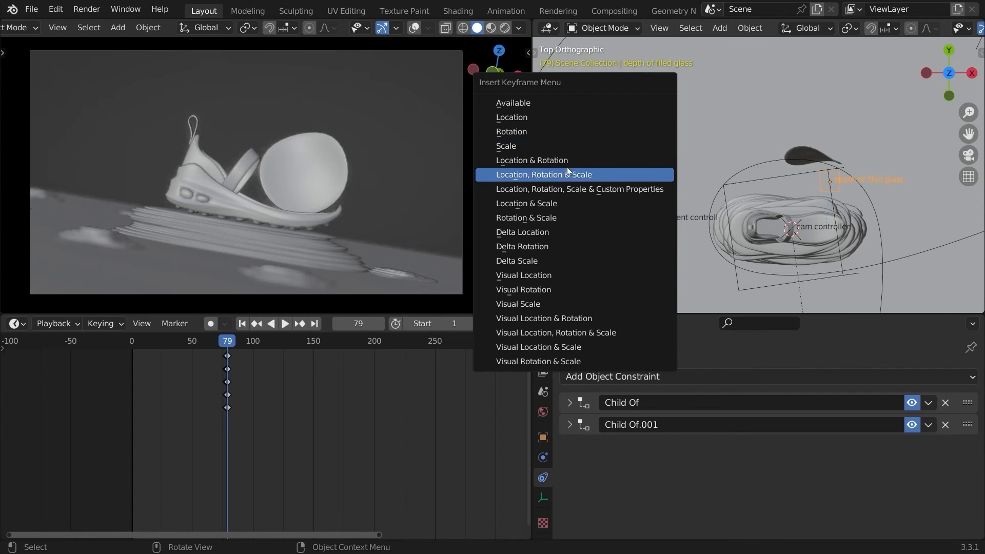
pyautogui.click(537, 121)
# - At frame 81, move the depth of filed glass empty about 2 m onto the shoe's strap and keyframe its location
pyautogui.click(229, 343)
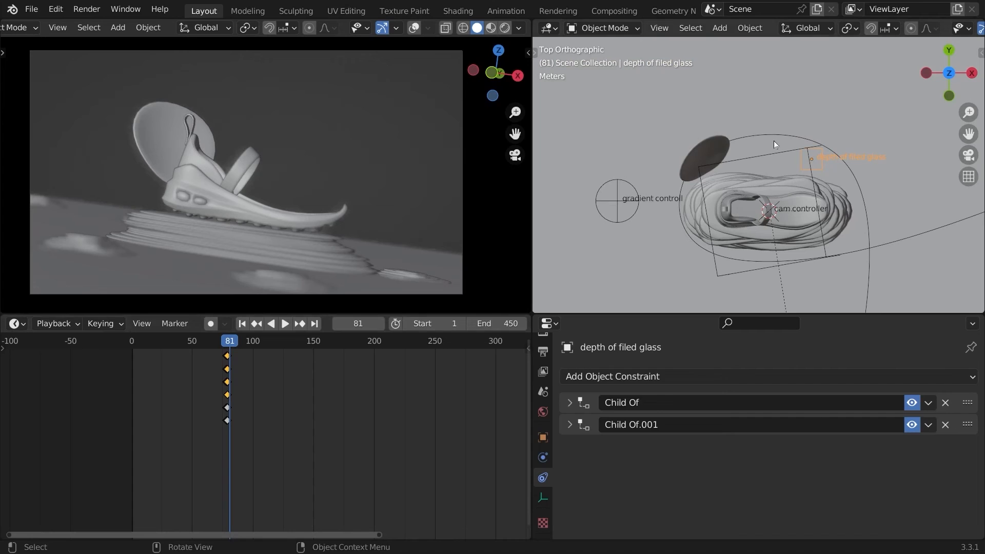
pyautogui.press('g')
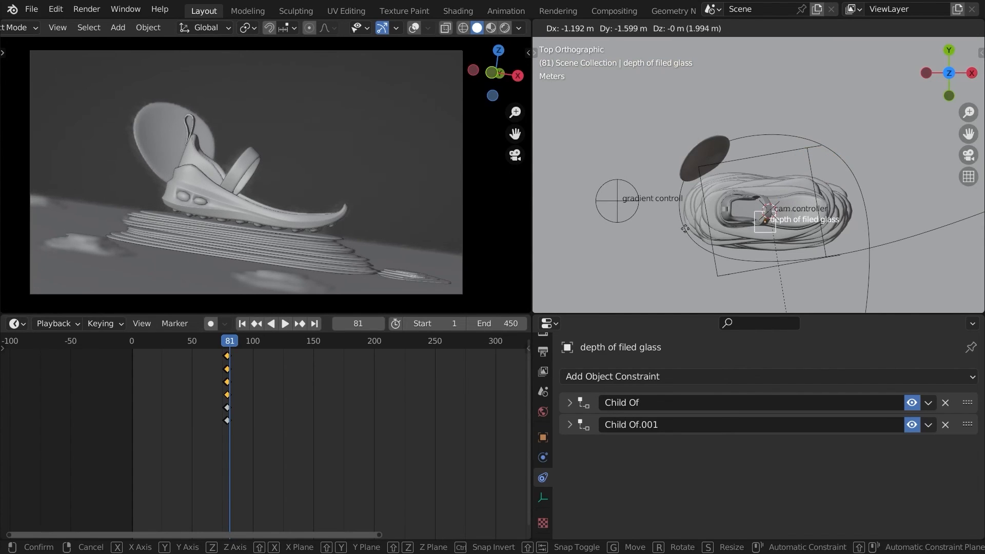
pyautogui.click(686, 234)
pyautogui.moveTo(685, 233); pyautogui.dragTo(781, 144, button='middle')
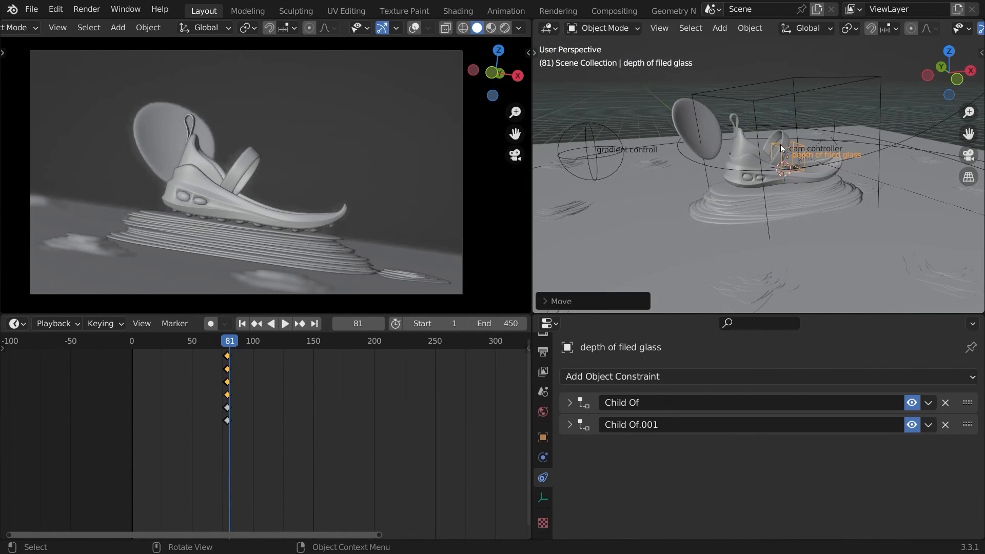
pyautogui.press('i')
pyautogui.click(769, 146)
# - Play the animation to frame 105 and set the camera's depth of field F-Stop to 0.3
pyautogui.press('space')
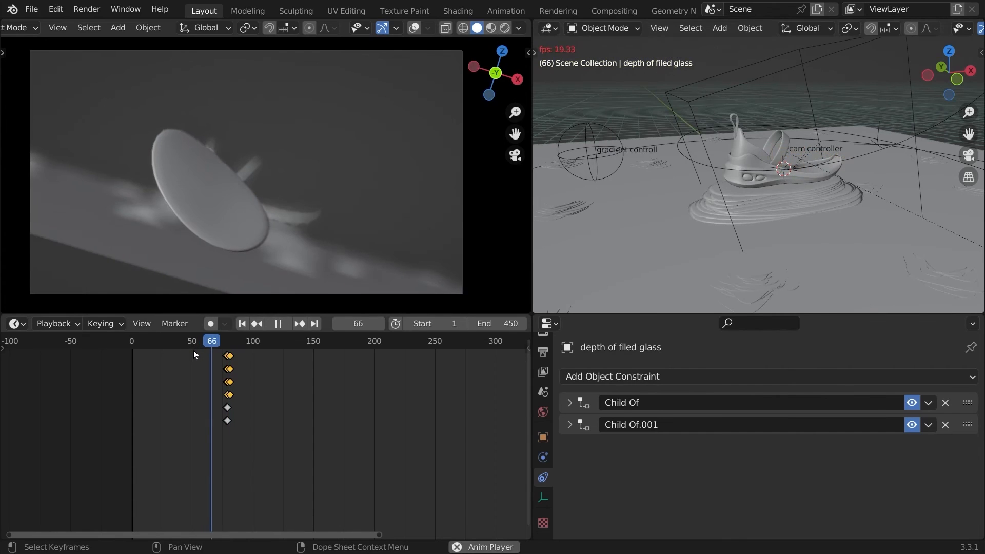
pyautogui.press('space')
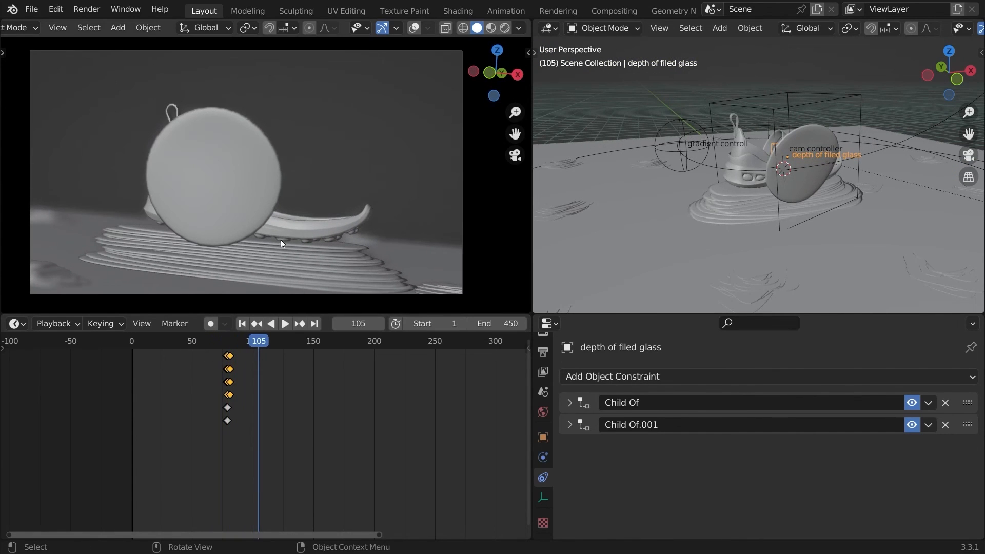
pyautogui.moveTo(727, 195); pyautogui.dragTo(805, 297, button='middle')
pyautogui.moveTo(805, 297); pyautogui.dragTo(808, 303, button='middle')
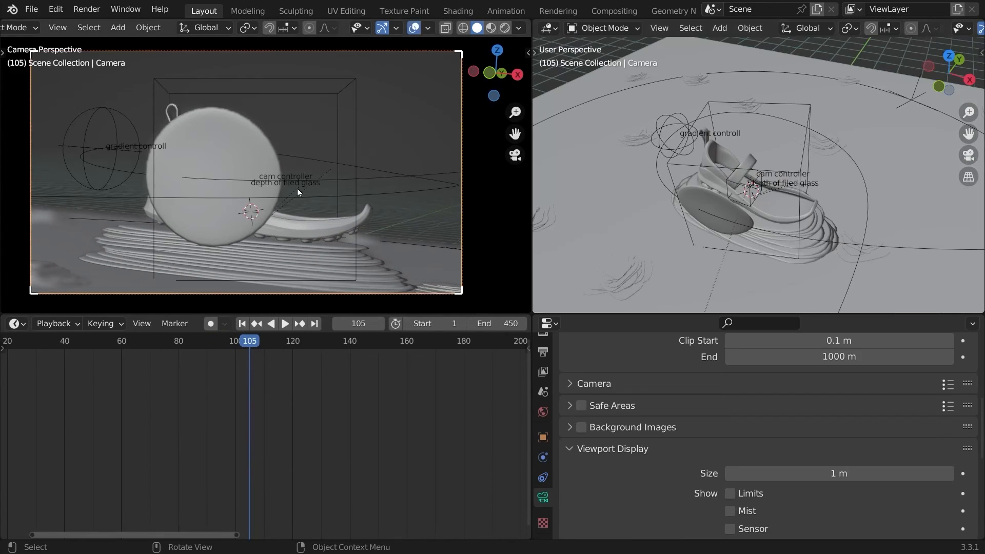
pyautogui.keyDown('ctrl'); pyautogui.moveTo(297, 189); pyautogui.dragTo(209, 132, button='middle'); pyautogui.keyUp('ctrl')
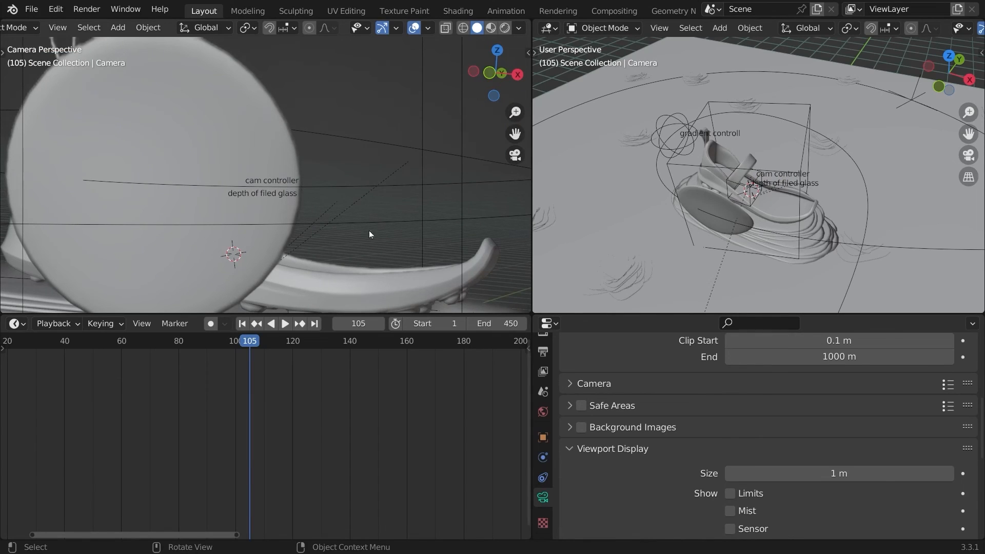
pyautogui.scroll(-10, 642, 436)
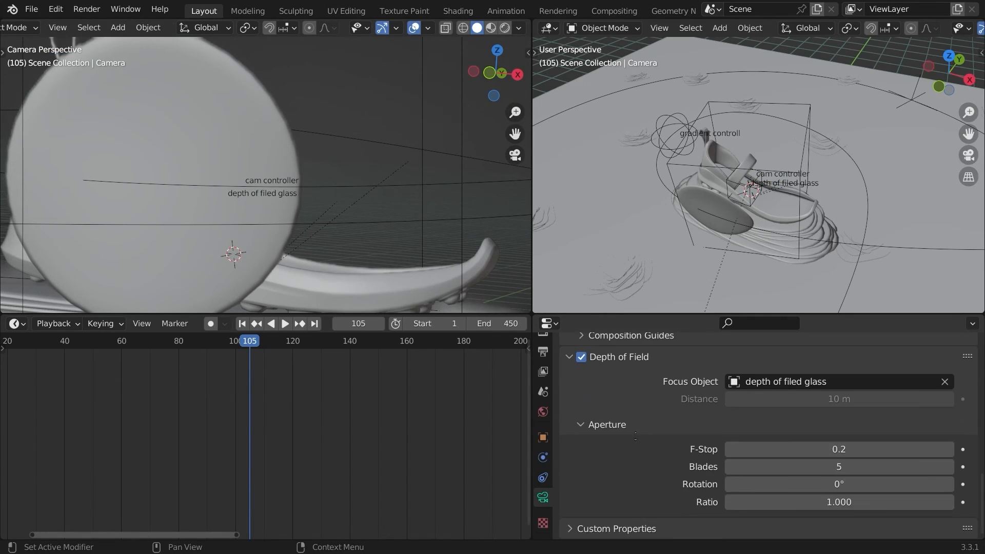
pyautogui.click(949, 450)
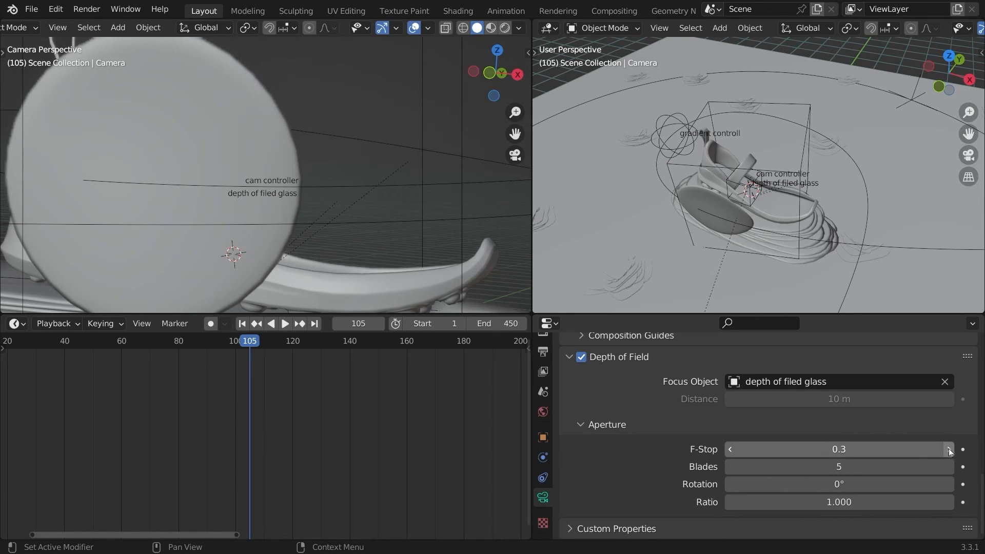
# - Hold the depth of filed glass empty's position by inserting a location keyframe on frame 87
pyautogui.scroll(-4, 306, 235)
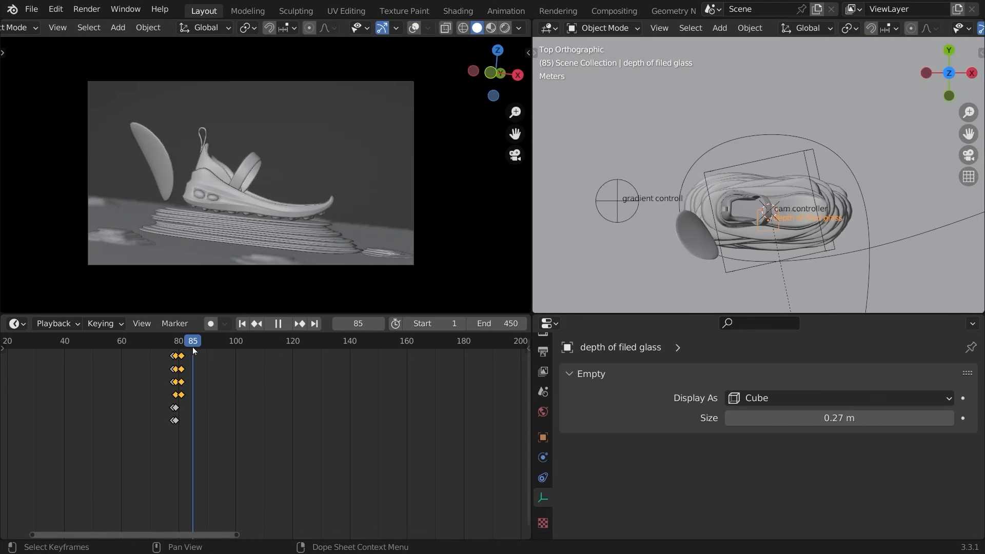
pyautogui.moveTo(192, 347); pyautogui.dragTo(199, 349)
pyautogui.press('i')
pyautogui.click(703, 182)
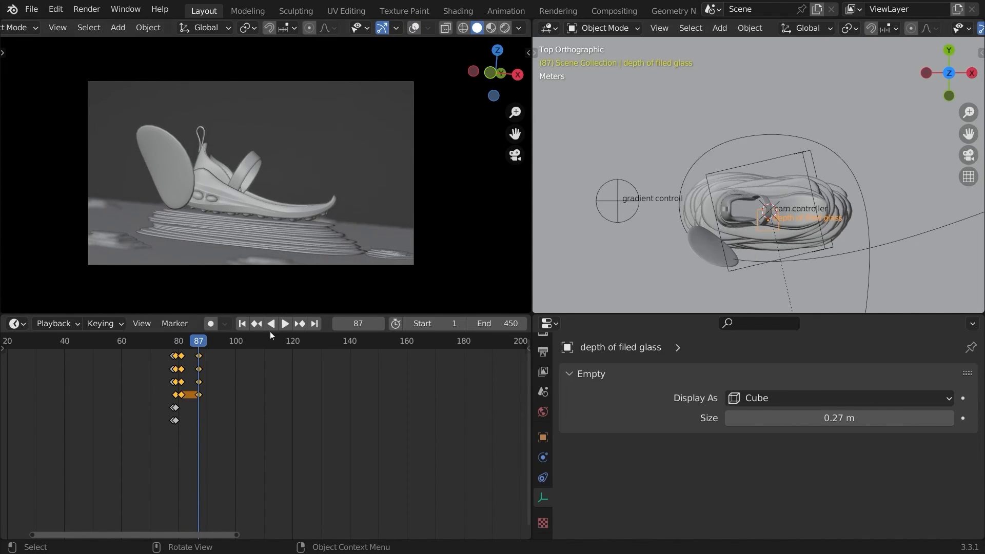
# - At frame 94, move the depth of filed glass empty about 1.18 m from the shoe to the glass and keyframe its location
pyautogui.press('space')
pyautogui.press('space')
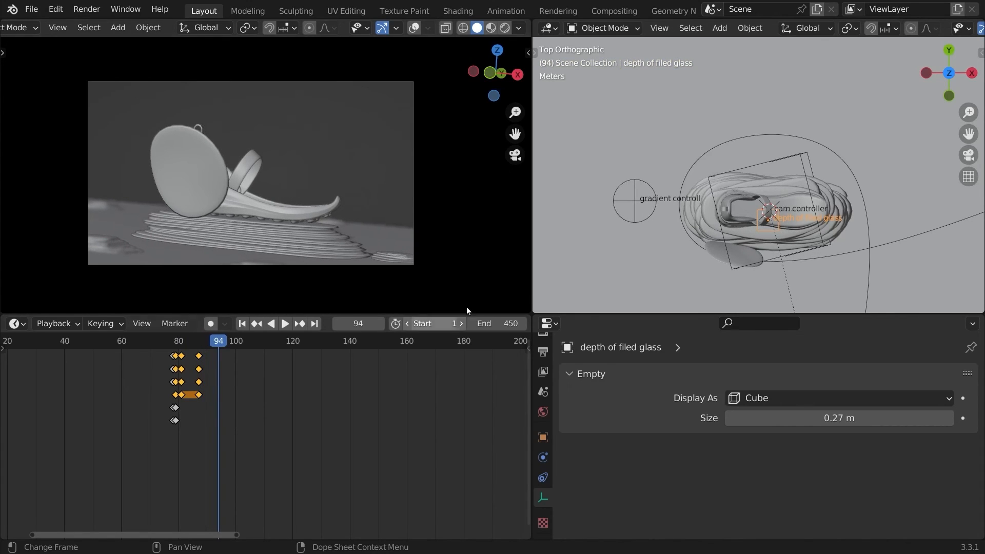
pyautogui.press('g')
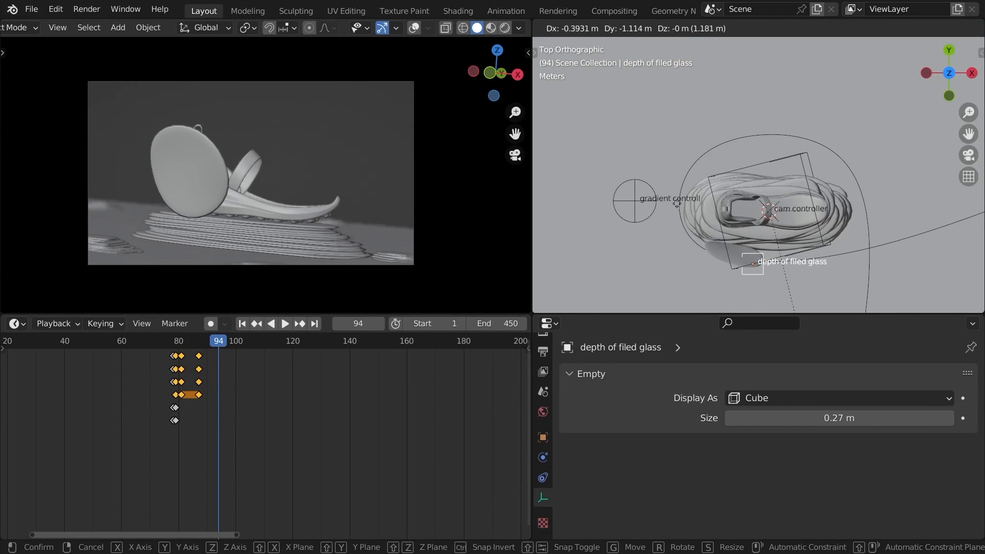
pyautogui.click(678, 203)
pyautogui.press('i')
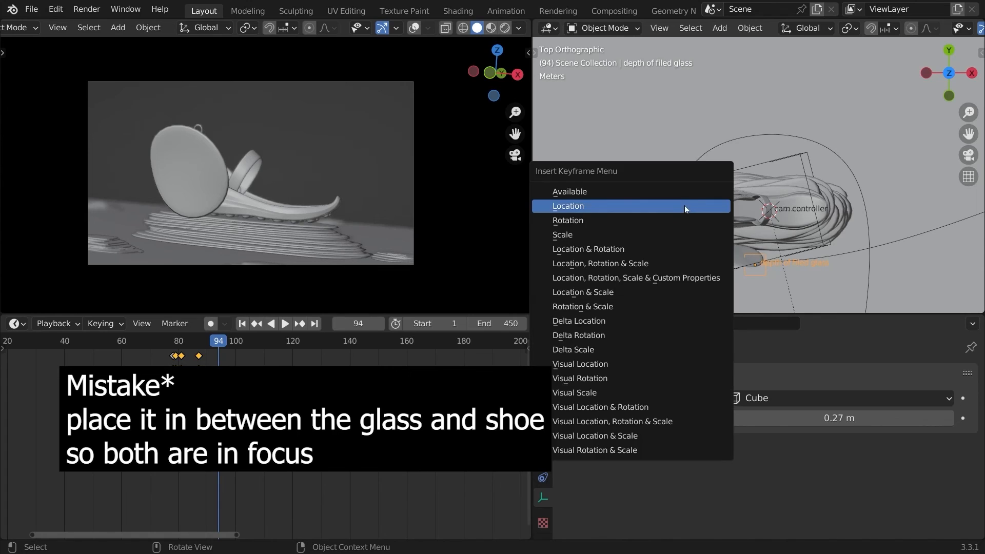
pyautogui.click(684, 205)
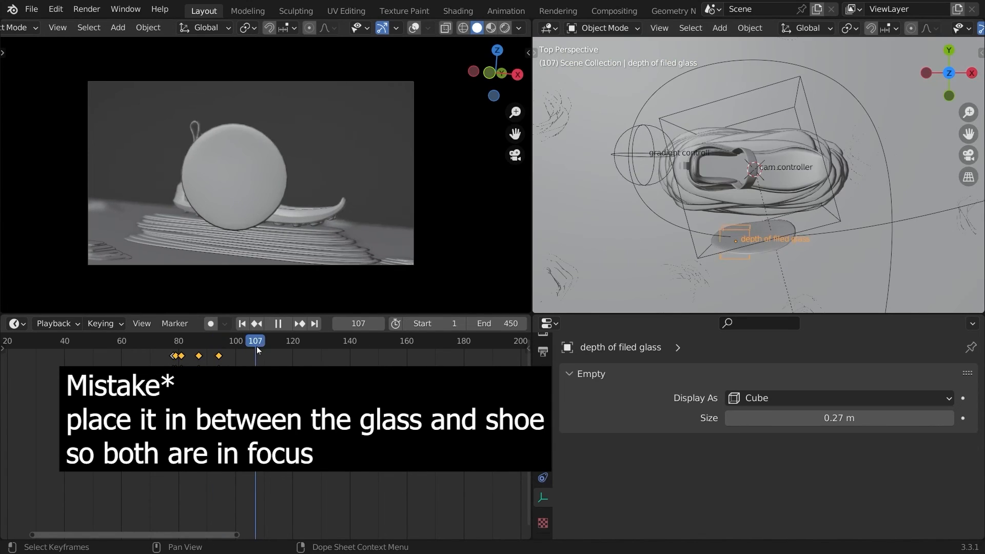
# - At frame 111, shift the depth of filed glass empty along the glass toward the shoe's toe, keyframe its location, and play the result
pyautogui.moveTo(256, 346); pyautogui.dragTo(266, 346)
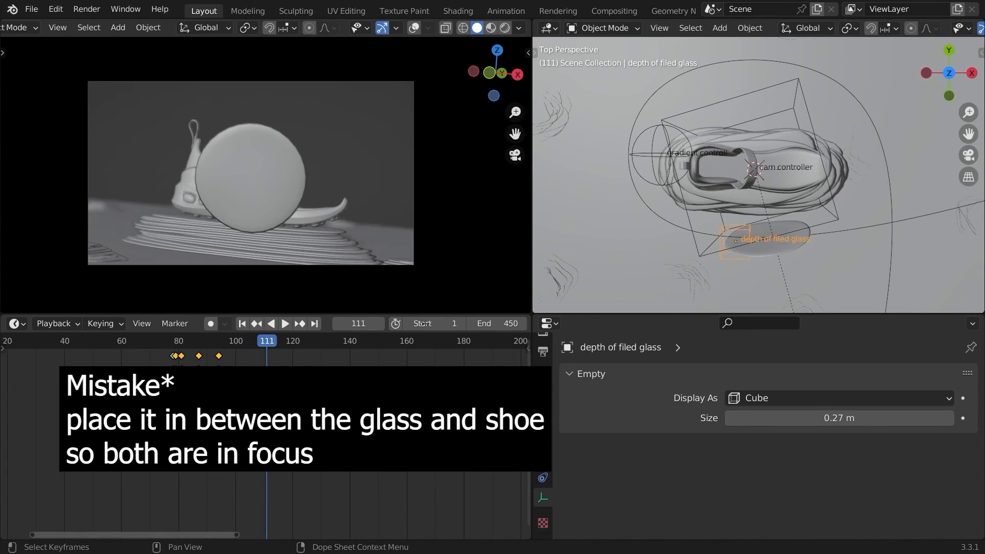
pyautogui.press('g')
pyautogui.click(768, 183)
pyautogui.press('i')
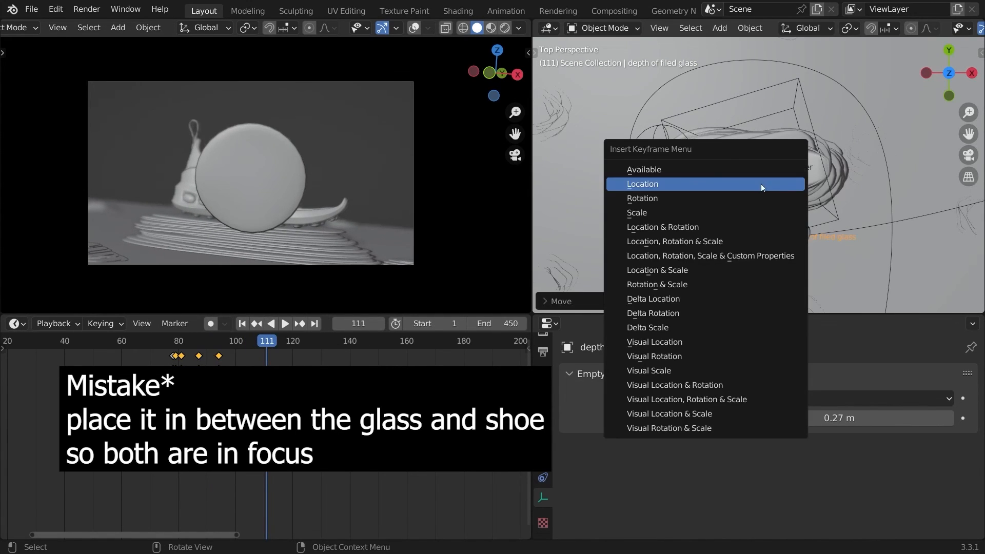
pyautogui.click(761, 184)
pyautogui.press('space')
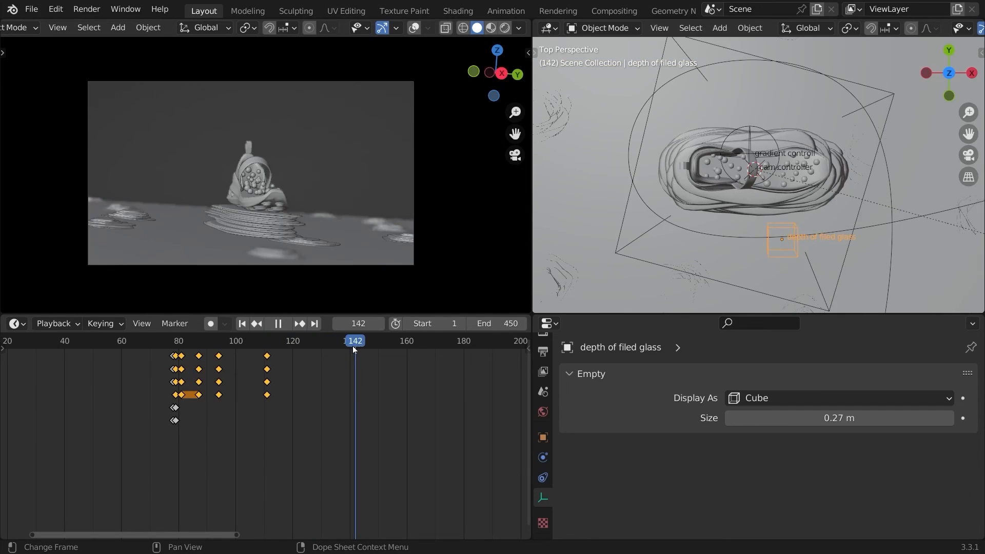
# - At frame 136, move the depth of filed glass empty about 0.54 m toward the glass and keyframe its location
pyautogui.click(337, 343)
pyautogui.press('space')
pyautogui.press('g')
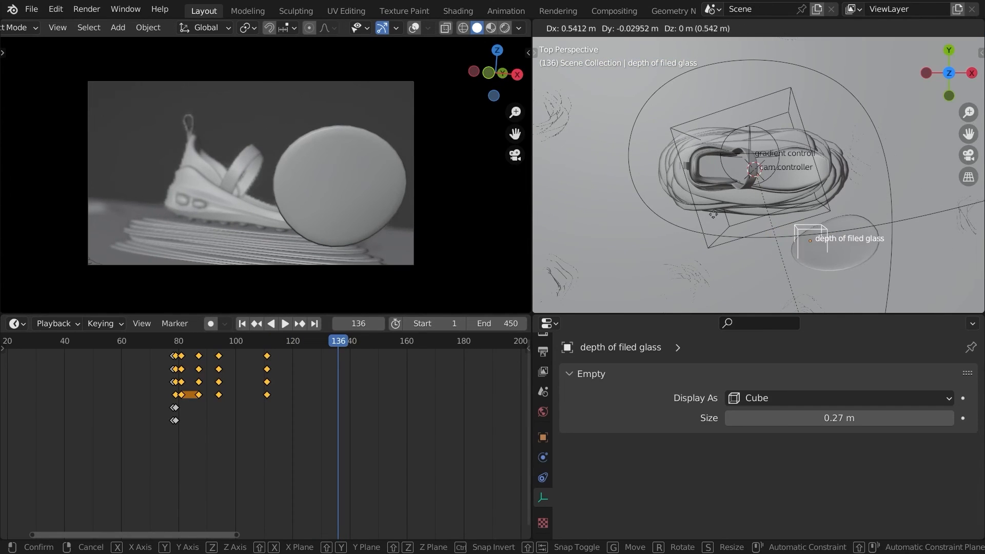
pyautogui.click(719, 211)
pyautogui.press('i')
pyautogui.click(713, 211)
# - At frame 141, move the depth of filed glass empty about 1.6 m back to the middle of the shoe and keyframe its location
pyautogui.press('space')
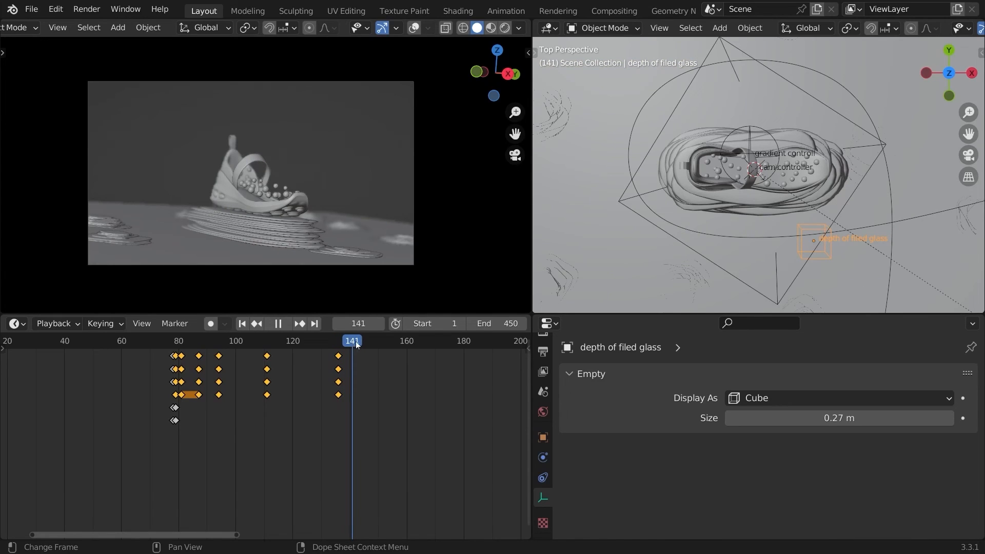
pyautogui.press('space')
pyautogui.press('g')
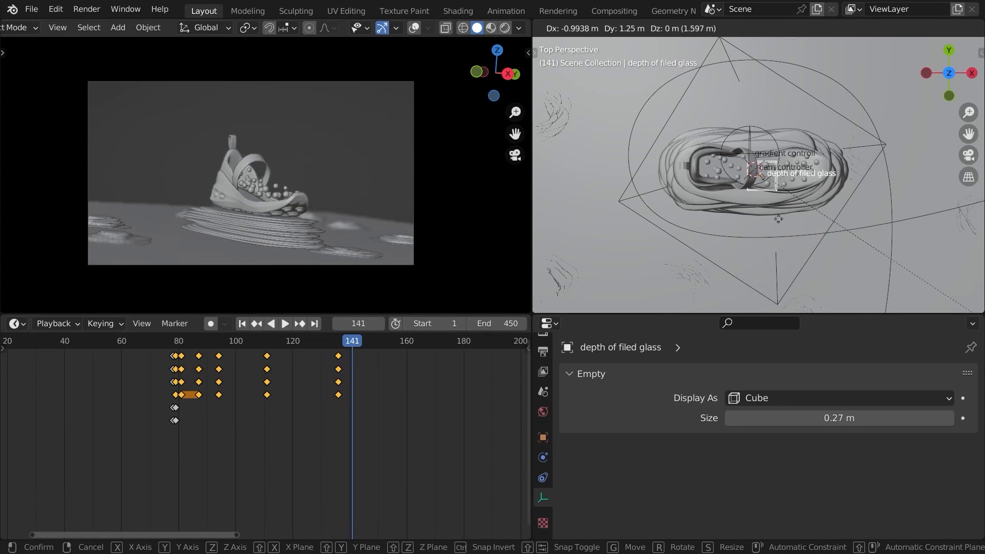
pyautogui.click(780, 216)
pyautogui.press('i')
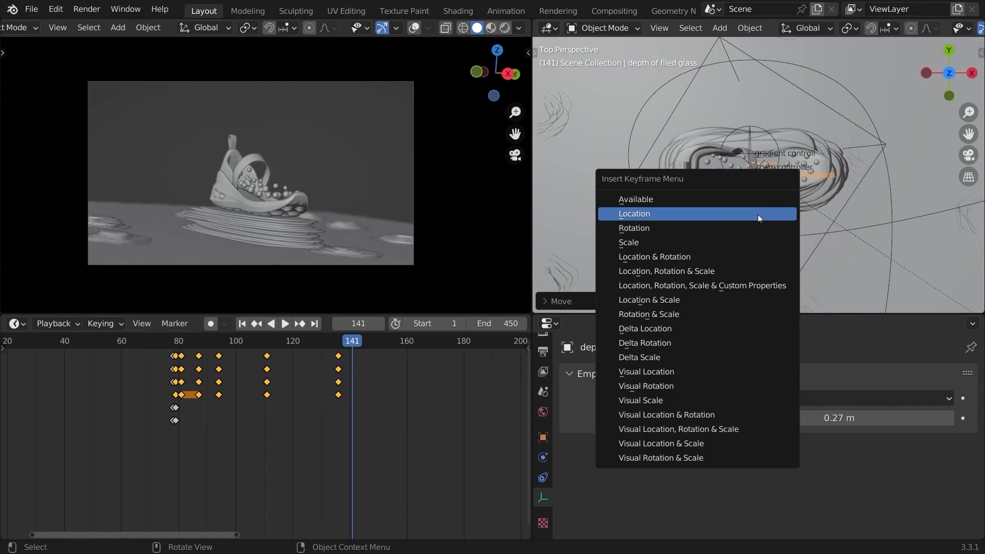
pyautogui.click(758, 216)
# - At frame 151, shift the depth of filed glass empty to the shoe side facing the camera and keyframe its location
pyautogui.moveTo(354, 342); pyautogui.dragTo(381, 342)
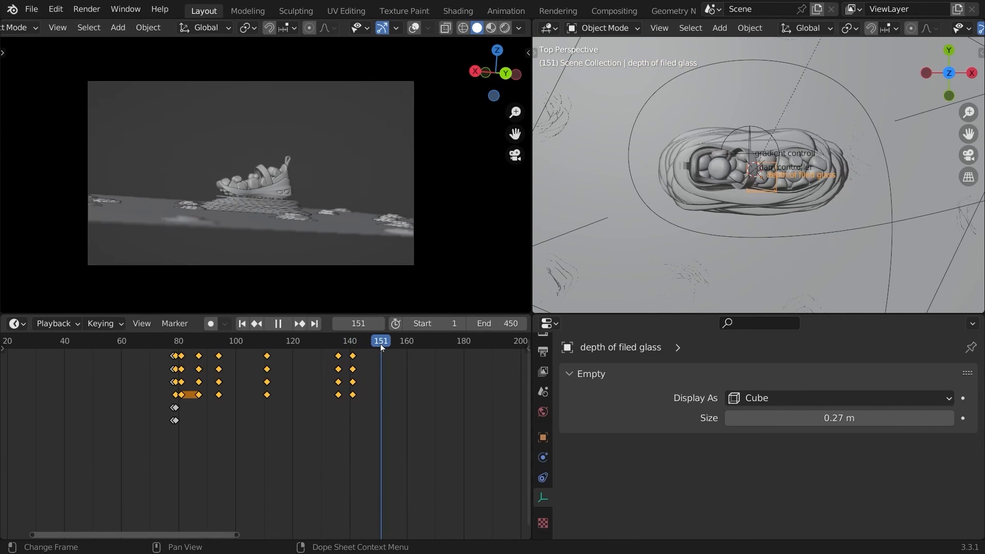
pyautogui.press('g')
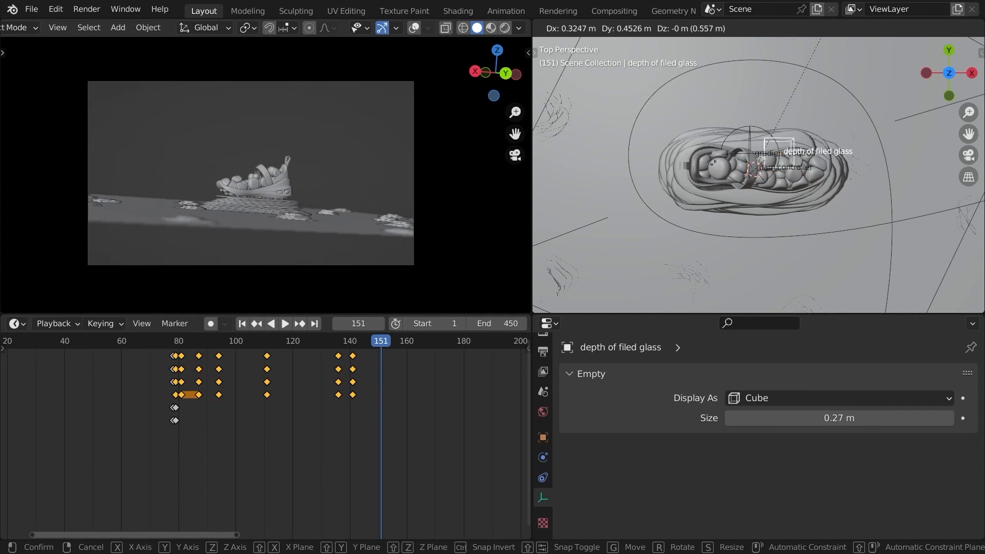
pyautogui.click(700, 159)
pyautogui.press('i')
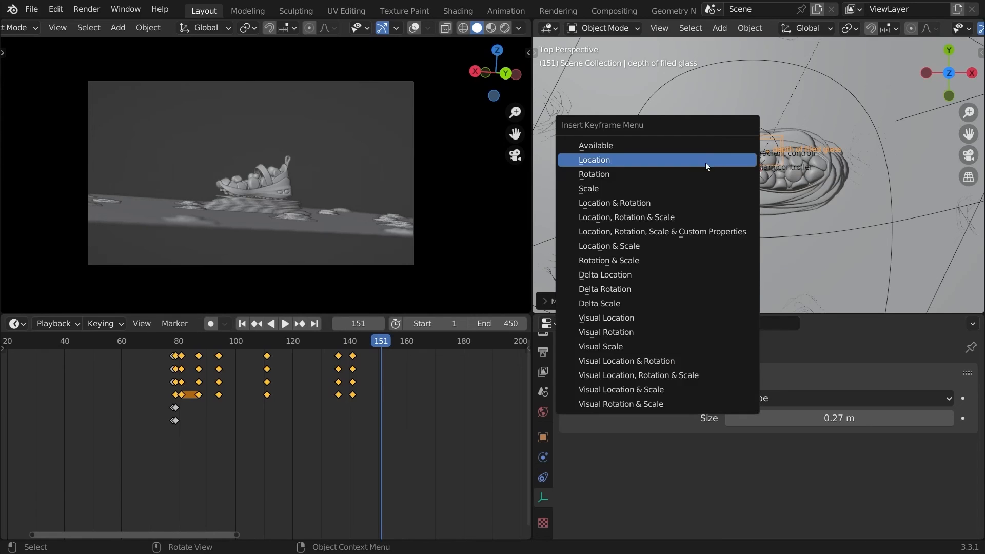
pyautogui.click(706, 162)
# - At frame 200, show the camera view's overlays, fit the depth of filed glass empty against the shoe's camera-facing side, and keyframe its location
pyautogui.moveTo(338, 405); pyautogui.dragTo(204, 413, button='middle')
pyautogui.press('space')
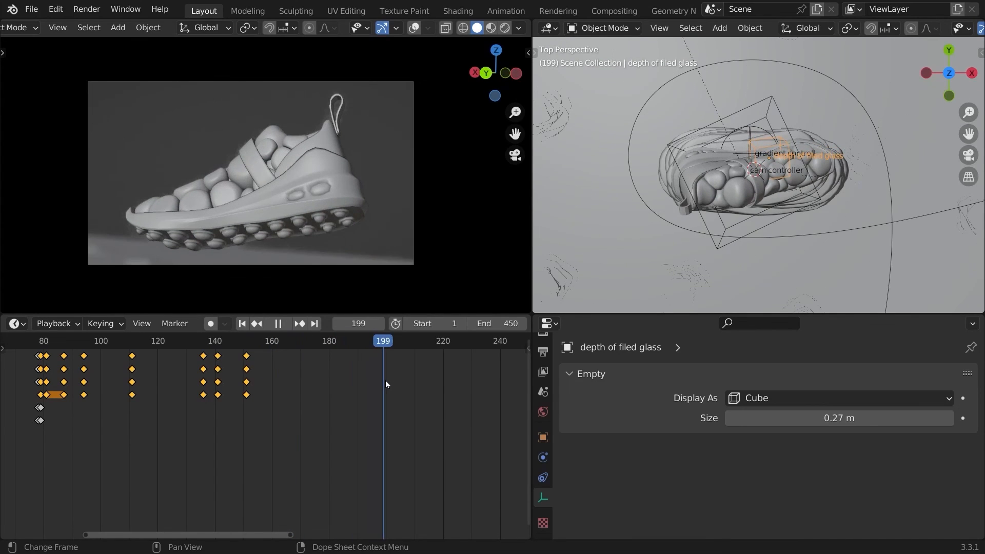
pyautogui.press('space')
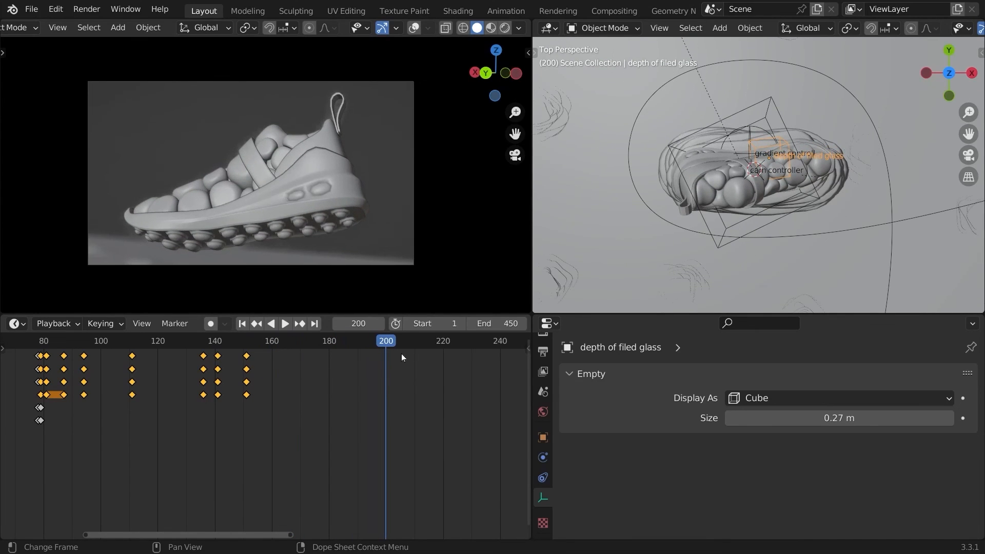
pyautogui.click(416, 27)
pyautogui.moveTo(544, 174); pyautogui.dragTo(784, 149, button='middle')
pyautogui.press('g')
pyautogui.click(796, 156)
pyautogui.press('g')
pyautogui.click(805, 173)
pyautogui.press('g')
pyautogui.click(855, 163)
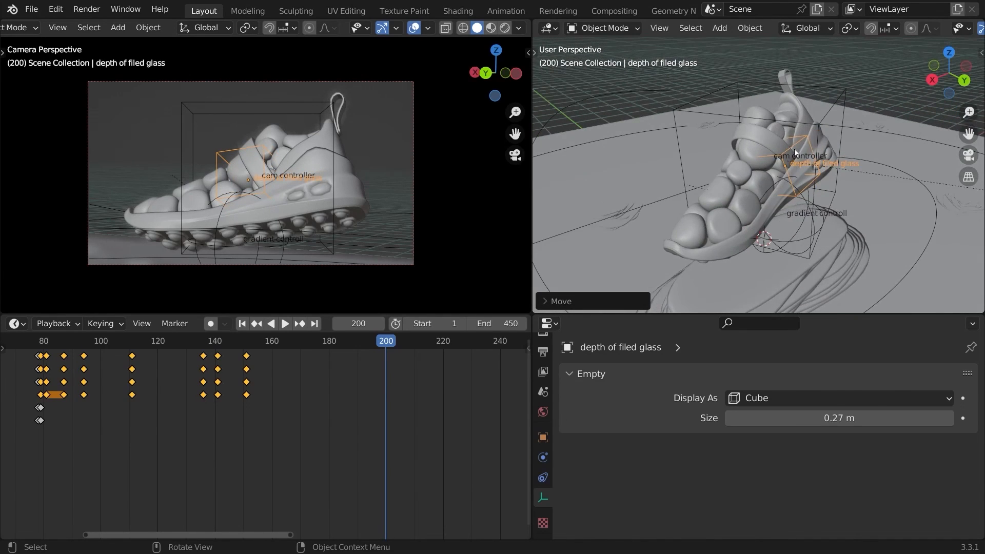
pyautogui.press('i')
pyautogui.click(785, 148)
# - At frame 246, move the depth of filed glass empty across to the shoe's opposite side facing the camera and keyframe its location
pyautogui.moveTo(358, 332); pyautogui.dragTo(258, 416, button='middle')
pyautogui.press('space')
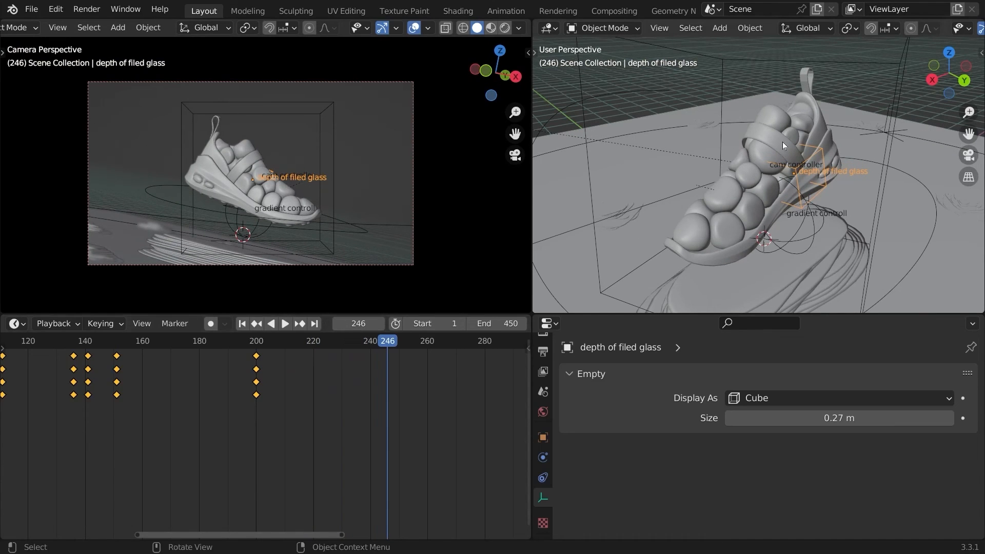
pyautogui.click(955, 56)
pyautogui.press('g')
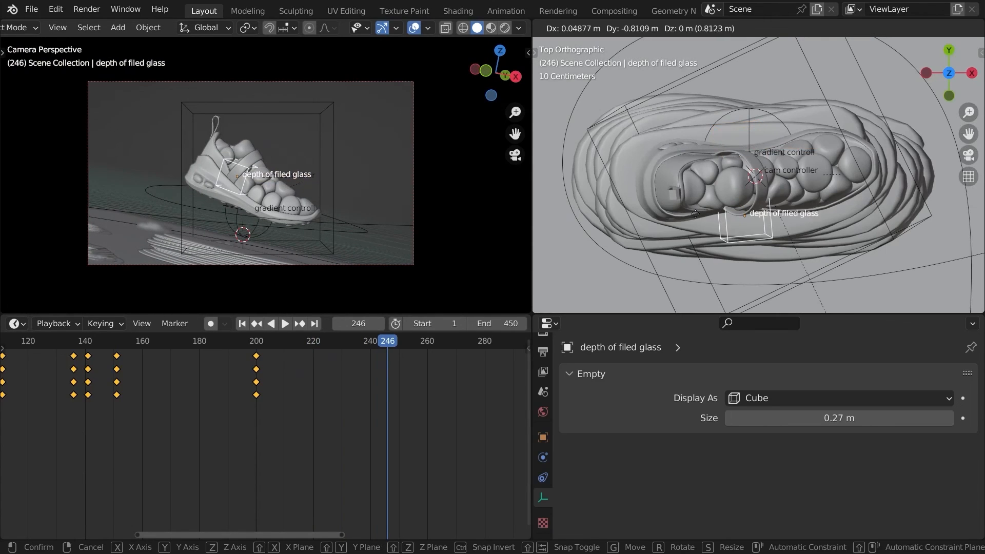
pyautogui.click(704, 232)
pyautogui.moveTo(704, 235); pyautogui.dragTo(736, 185, button='middle')
pyautogui.press('g')
pyautogui.click(701, 157)
pyautogui.press('g')
pyautogui.click(739, 201)
pyautogui.press('i')
pyautogui.click(719, 186)
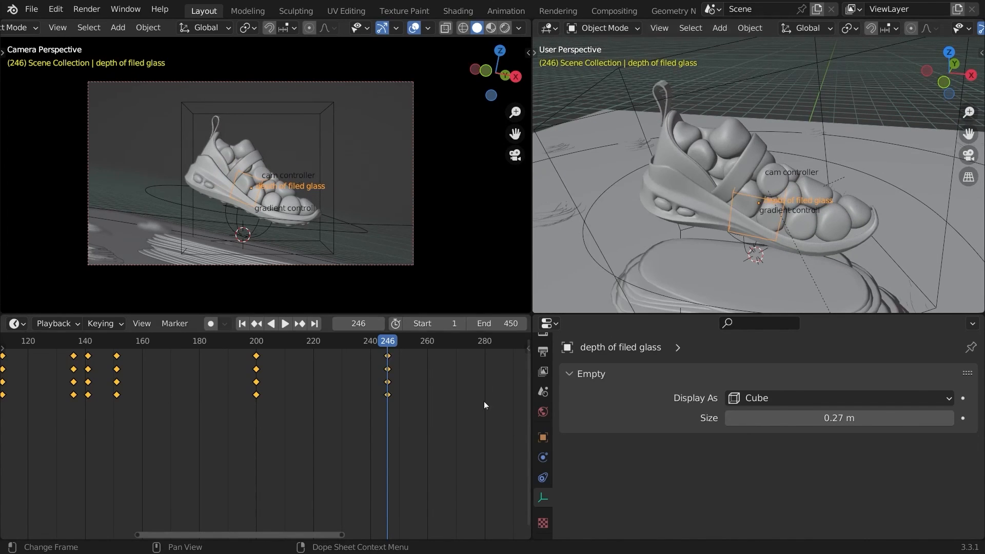
# - Hide the camera view's overlays and hold the depth of filed glass empty's position with a location keyframe on frame 280
pyautogui.moveTo(390, 399); pyautogui.dragTo(222, 395, button='middle')
pyautogui.press('space')
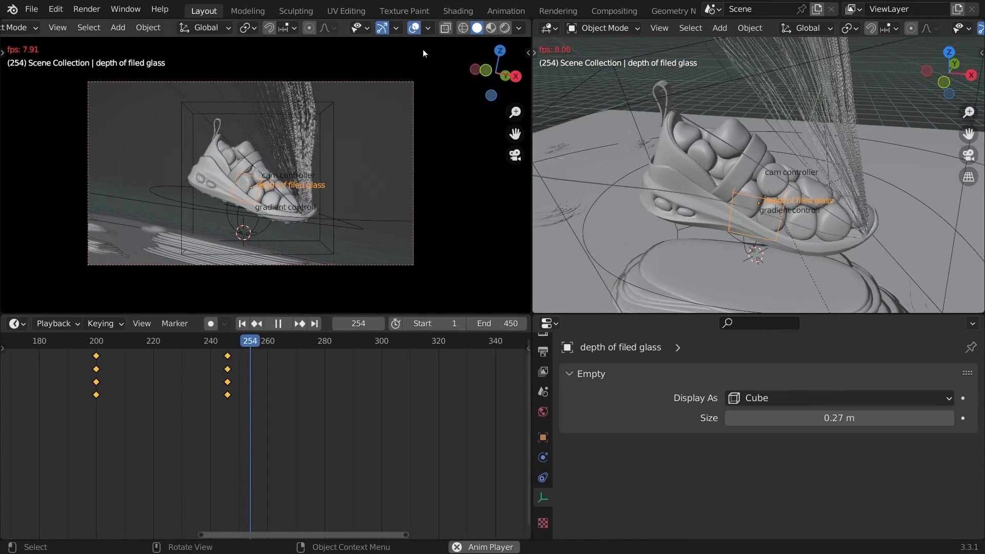
pyautogui.click(414, 28)
pyautogui.press('space')
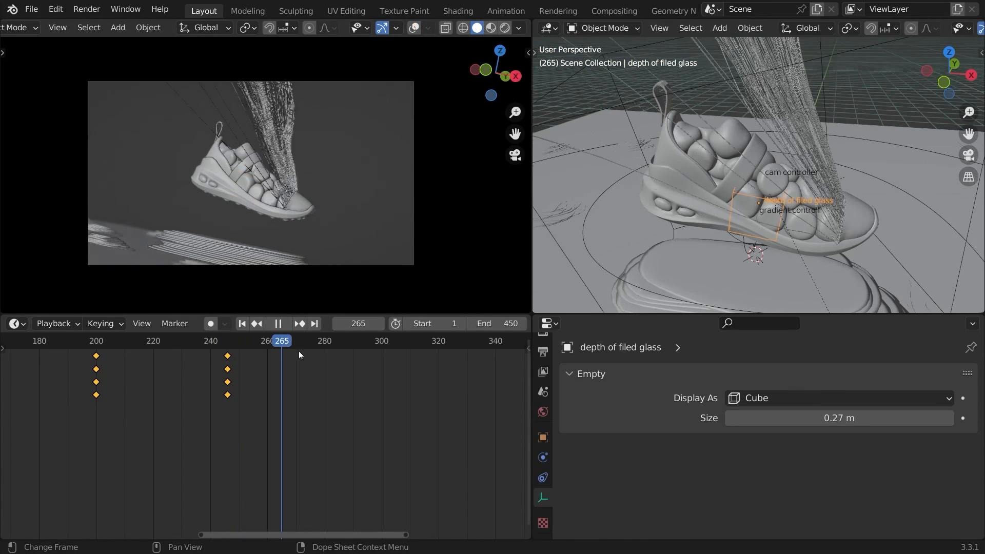
pyautogui.moveTo(322, 359)
pyautogui.mouseDown()
pyautogui.moveTo(340, 364)
pyautogui.moveTo(324, 365)
pyautogui.mouseUp()
pyautogui.press('space')
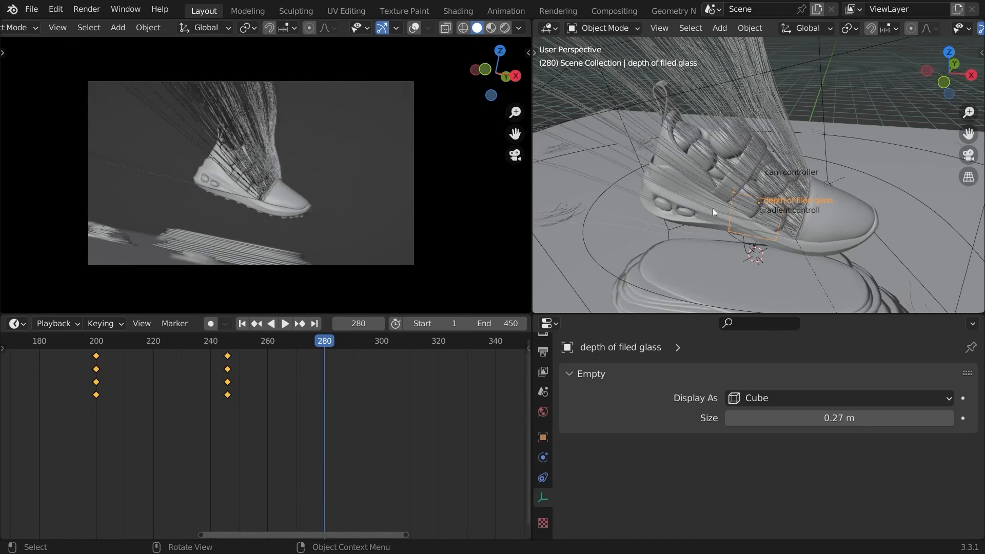
pyautogui.moveTo(713, 208); pyautogui.dragTo(536, 217, button='middle')
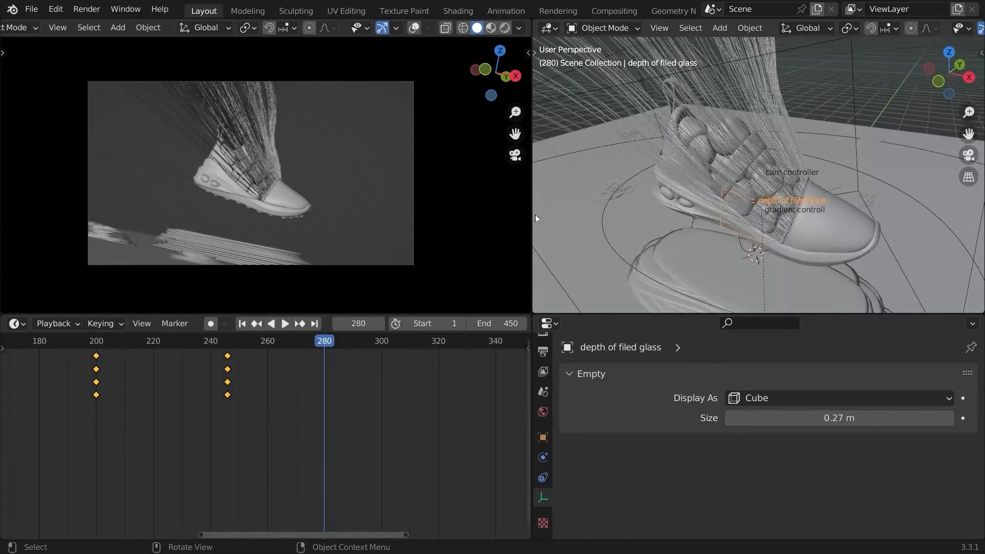
pyautogui.press('i')
pyautogui.click(288, 190)
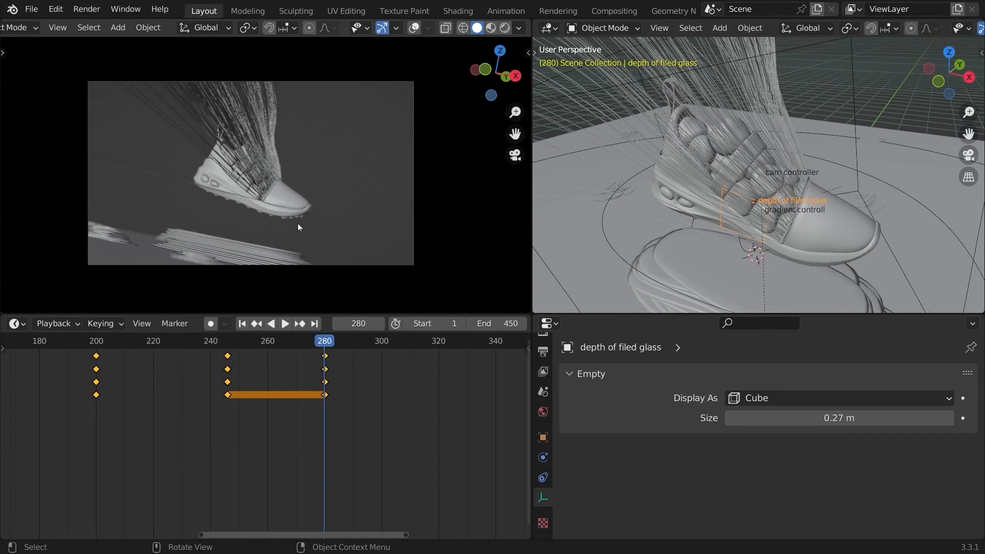
# - At frame 281, move the depth of filed glass empty about 0.5 m toward the toe, beside the thread edge, and keyframe its location
pyautogui.press('Right')
pyautogui.press('KP_7')
pyautogui.keyDown('shift'); pyautogui.moveTo(834, 192); pyautogui.dragTo(764, 132, button='middle'); pyautogui.keyUp('shift')
pyautogui.press('g')
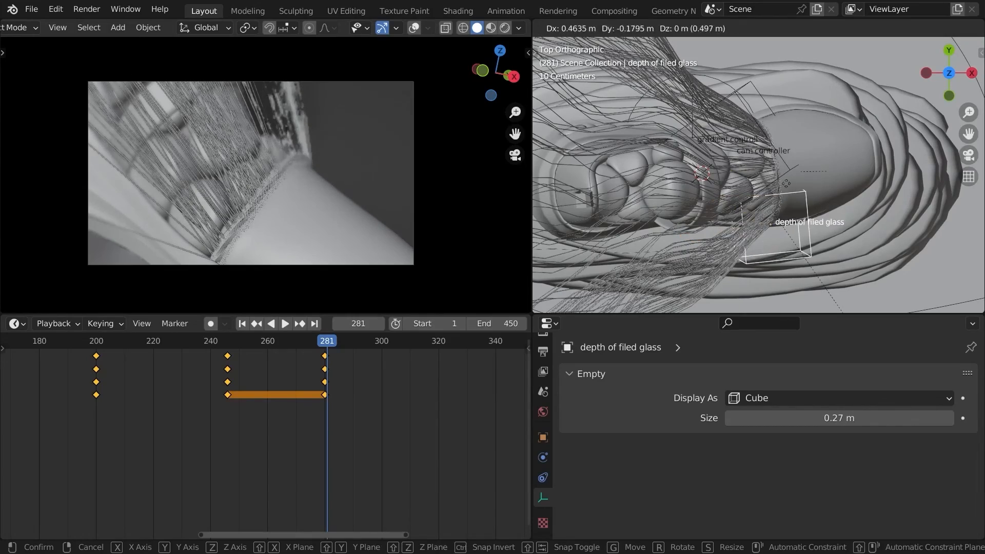
pyautogui.click(780, 167)
pyautogui.scroll(2, 275, 189)
pyautogui.scroll(2, 275, 194)
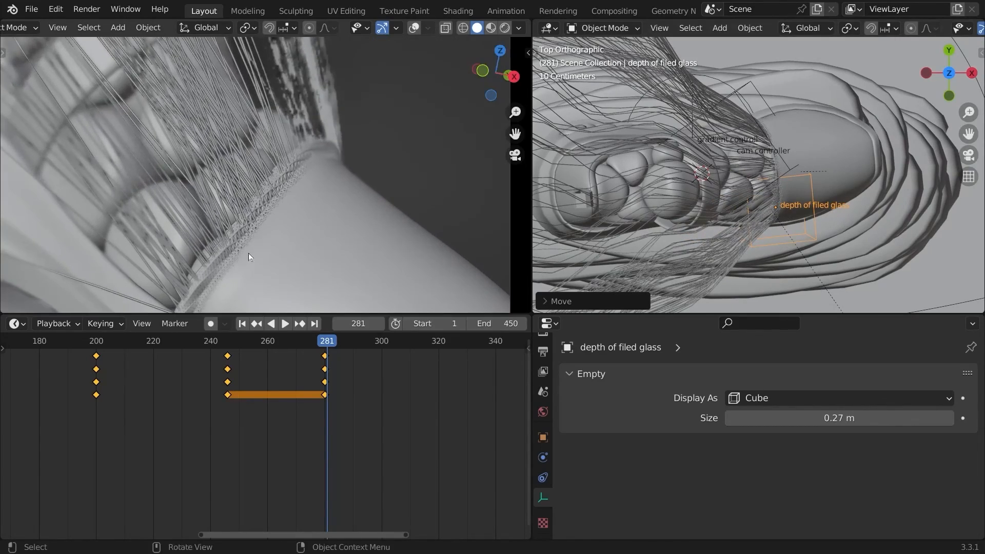
pyautogui.scroll(-2, 269, 183)
pyautogui.moveTo(677, 164); pyautogui.dragTo(750, 166, button='middle')
pyautogui.press('i')
pyautogui.click(736, 174)
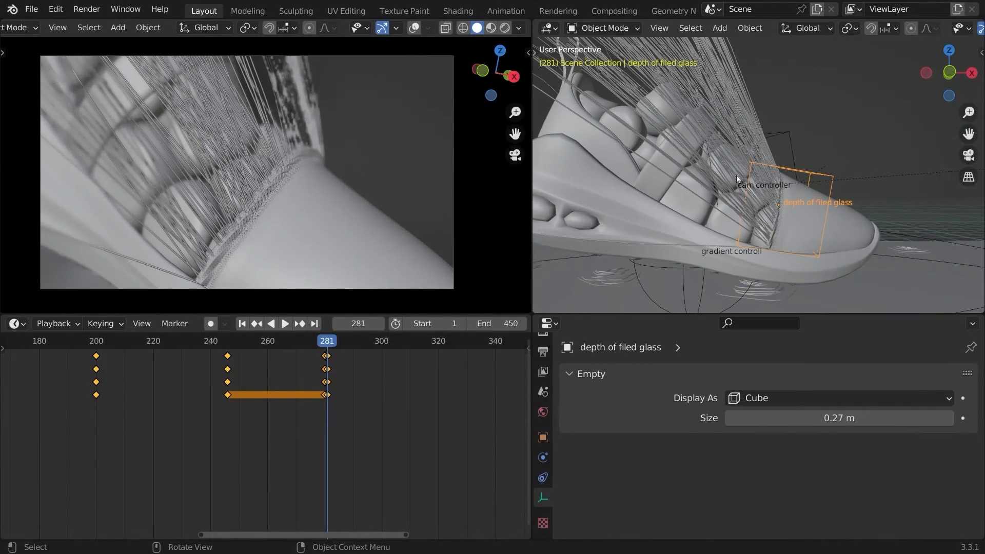
# - At frame 291, move the depth of filed glass empty back along the shoe to the advancing thread edge and keyframe its location
pyautogui.moveTo(338, 342); pyautogui.dragTo(356, 341)
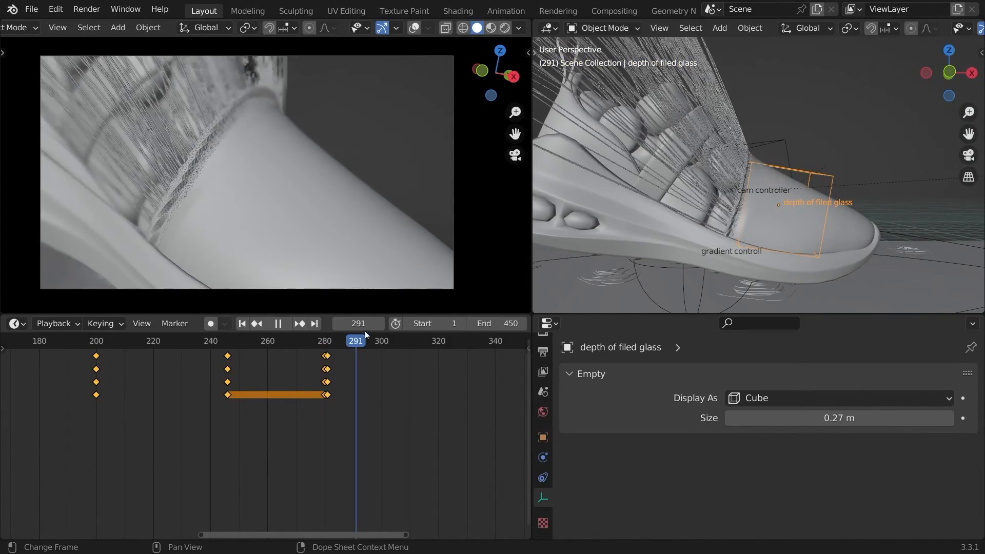
pyautogui.moveTo(714, 184); pyautogui.dragTo(749, 217, button='middle')
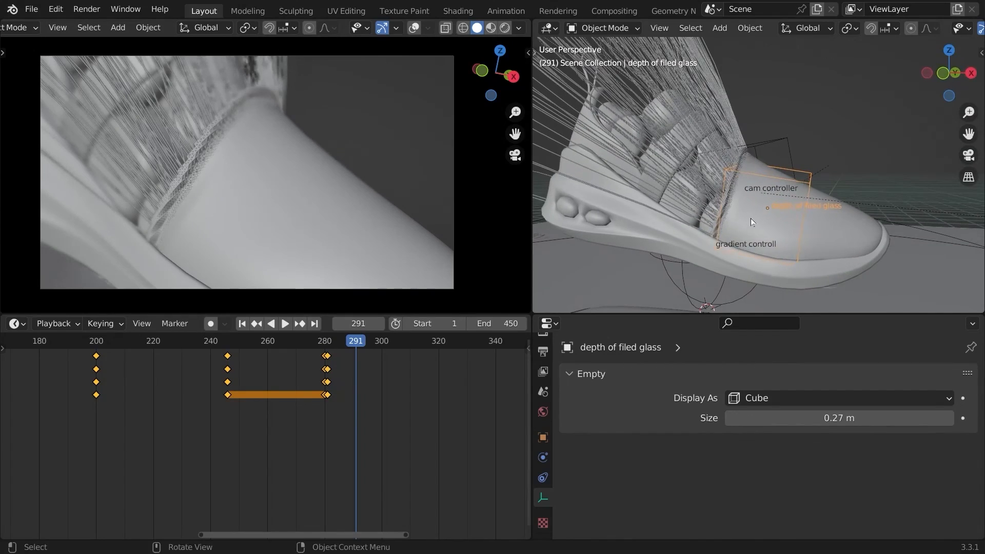
pyautogui.press('g')
pyautogui.click(718, 199)
pyautogui.press('i')
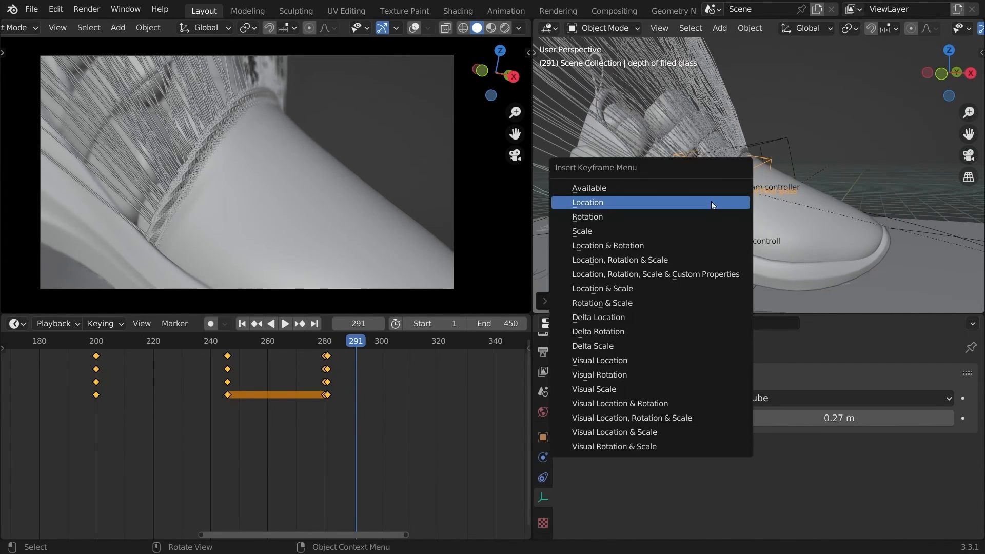
pyautogui.click(711, 200)
# - At frame 302, shift the depth of filed glass empty further toward the heel to bring the thread edge into focus and keyframe its location
pyautogui.click(387, 352)
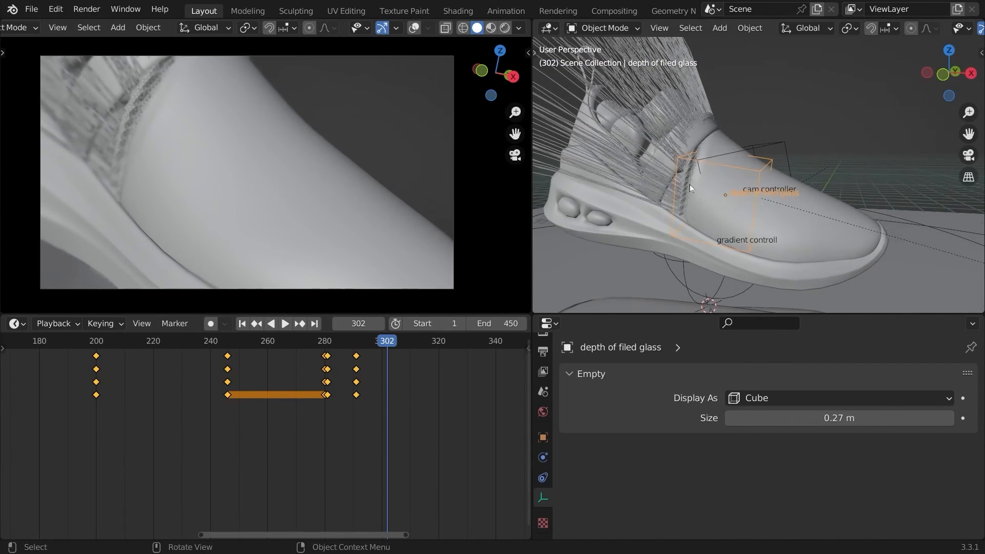
pyautogui.press('g')
pyautogui.click(651, 165)
pyautogui.moveTo(650, 164); pyautogui.dragTo(713, 241, button='middle')
pyautogui.press('g')
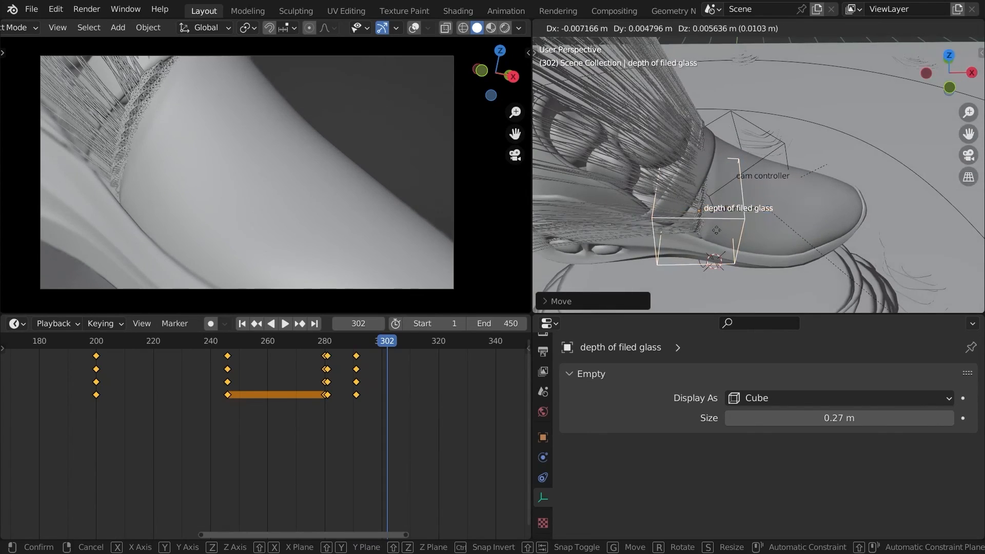
pyautogui.click(722, 228)
pyautogui.press('i')
pyautogui.click(721, 227)
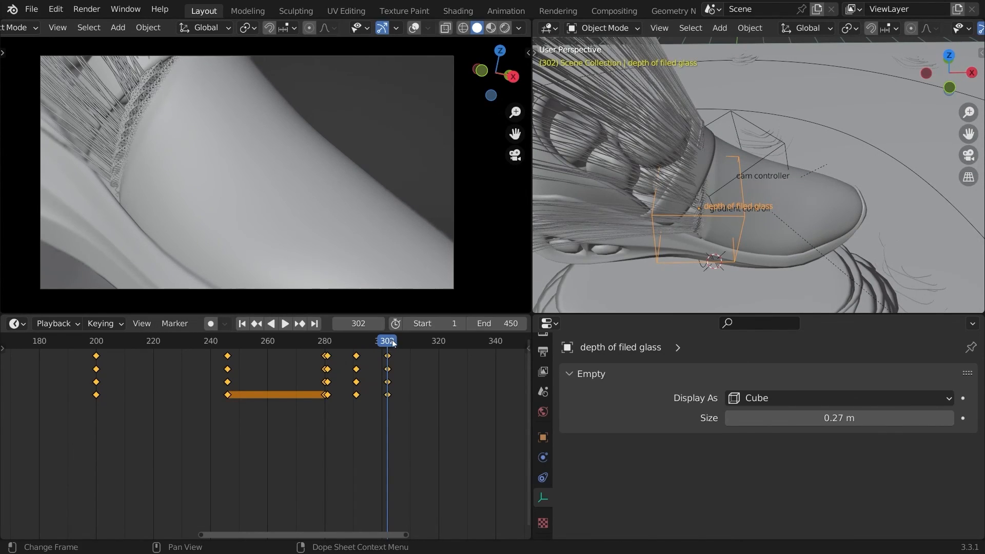
# - At frame 312, align the depth of filed glass empty with the remaining threads near the heel and keyframe its location
pyautogui.moveTo(393, 340); pyautogui.dragTo(415, 341)
pyautogui.moveTo(688, 217); pyautogui.dragTo(685, 185, button='middle')
pyautogui.press('g')
pyautogui.click(684, 181)
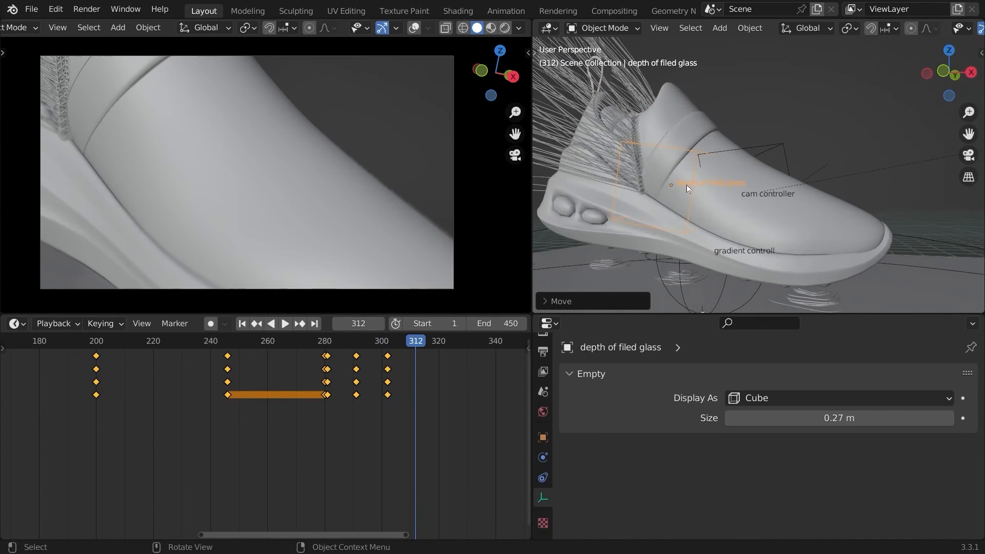
pyautogui.press('i')
pyautogui.click(685, 186)
# - Hold the depth of filed glass empty's position by inserting a location keyframe on frame 320
pyautogui.moveTo(390, 397); pyautogui.dragTo(290, 400, button='middle')
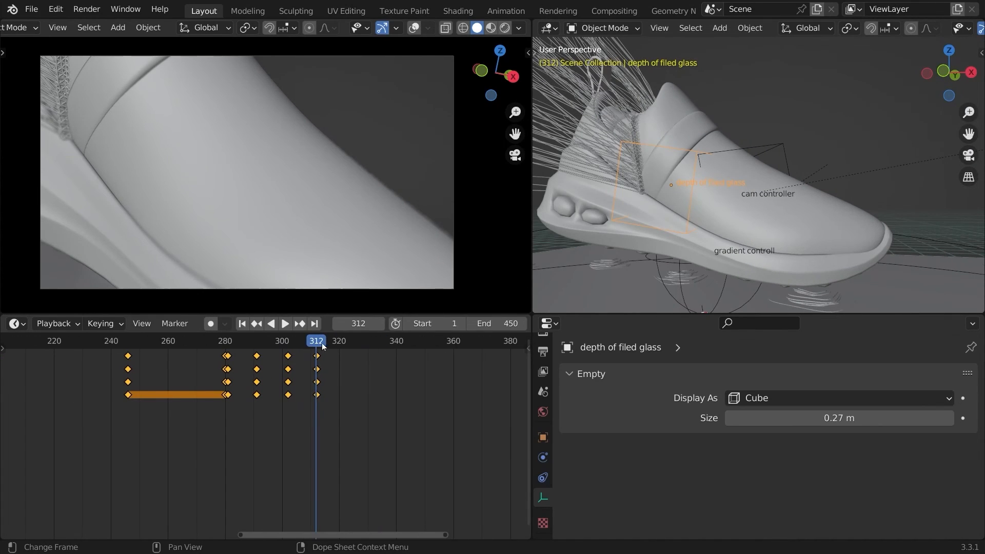
pyautogui.moveTo(323, 346); pyautogui.dragTo(339, 342)
pyautogui.press('i')
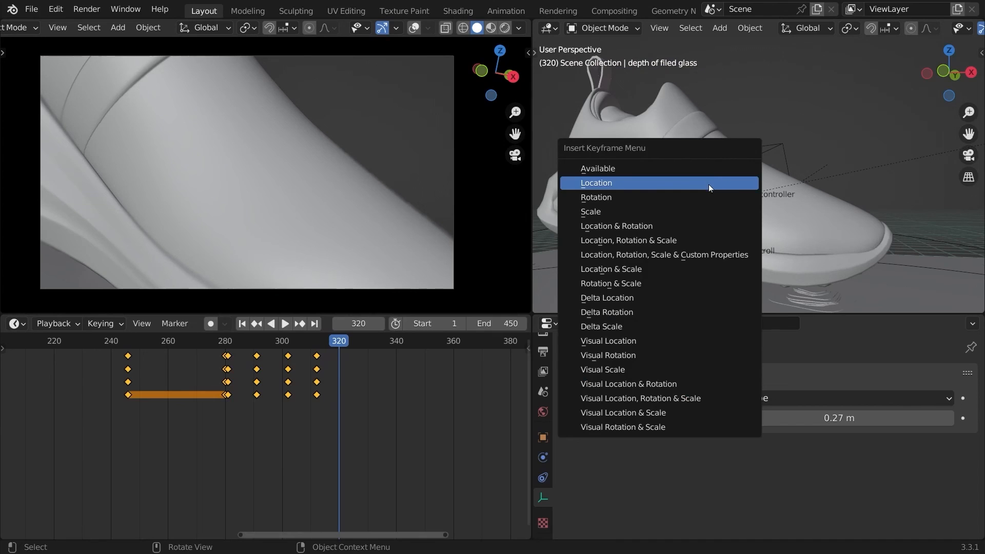
pyautogui.click(709, 183)
# - At frame 321, show the camera view's overlays, move the depth of filed glass empty to the shoe's lower middle, and keyframe its location
pyautogui.press('Right')
pyautogui.scroll(-4, 702, 185)
pyautogui.moveTo(757, 214); pyautogui.dragTo(697, 246, button='middle')
pyautogui.click(414, 28)
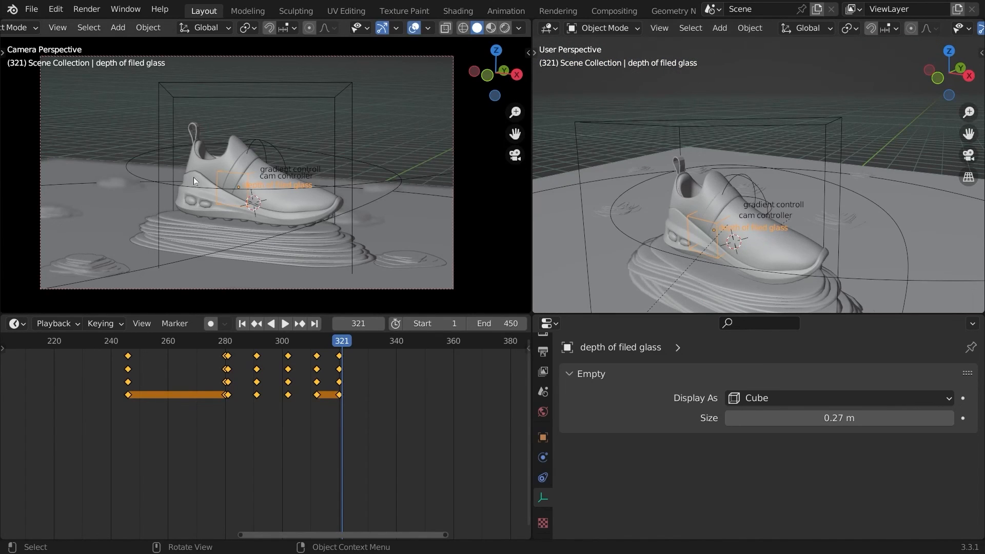
pyautogui.press('g')
pyautogui.click(226, 188)
pyautogui.press('g')
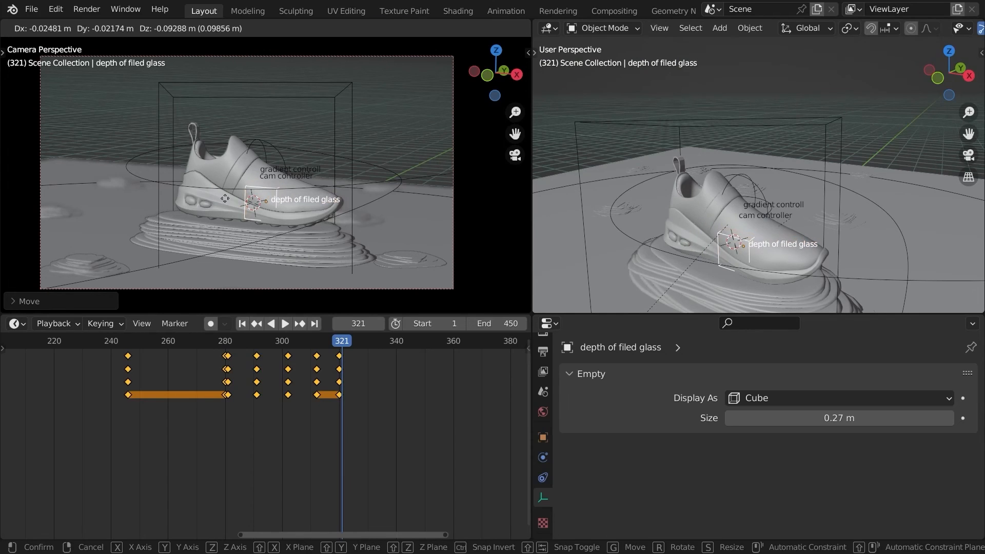
pyautogui.click(225, 198)
pyautogui.moveTo(578, 204); pyautogui.dragTo(809, 271, button='middle')
pyautogui.moveTo(836, 202); pyautogui.dragTo(780, 169, button='middle')
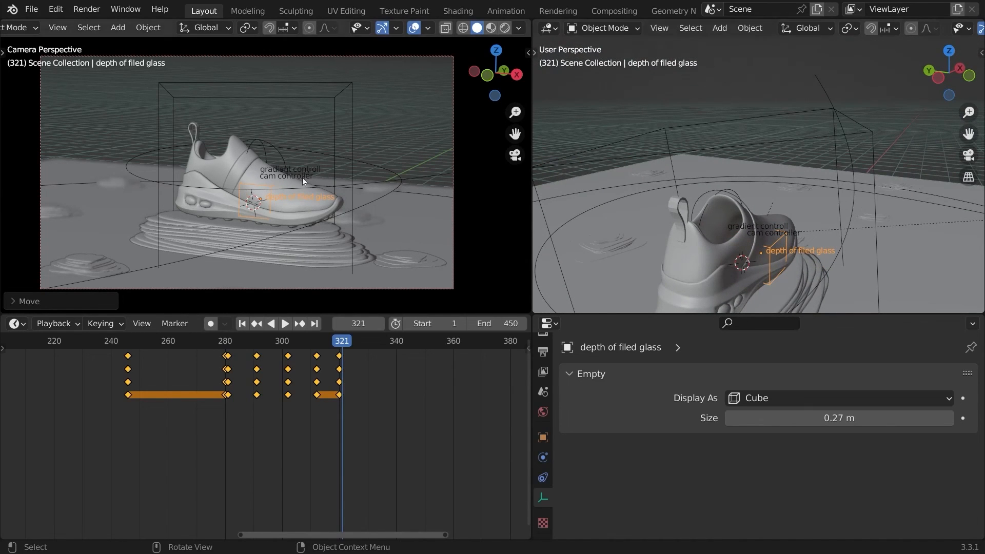
pyautogui.press('i')
pyautogui.click(286, 180)
# - Hide the camera view's overlays and save the Shoe starter.blend file
pyautogui.click(414, 28)
pyautogui.scroll(-2, 349, 155)
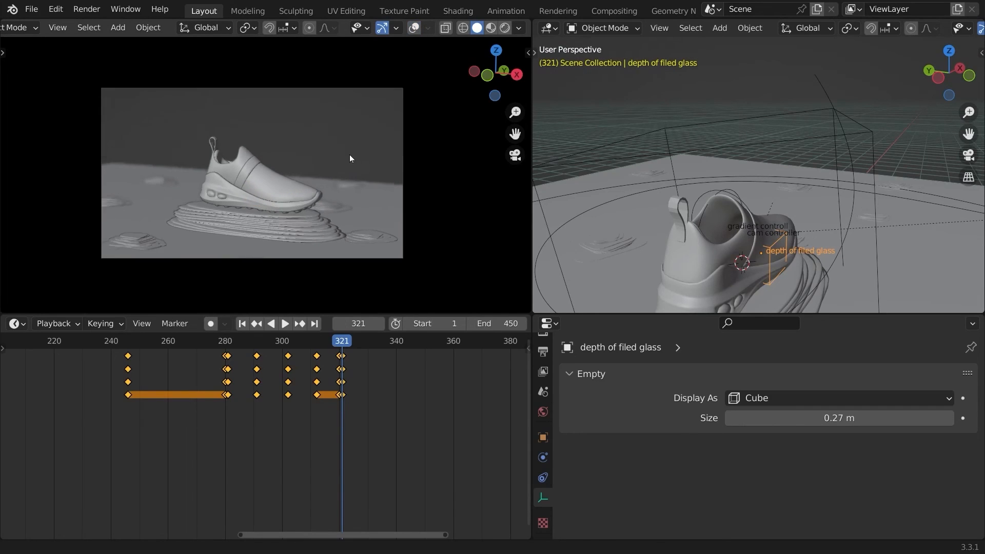
pyautogui.hotkey('ctrl', 's')
pyautogui.scroll(3, 385, 191)
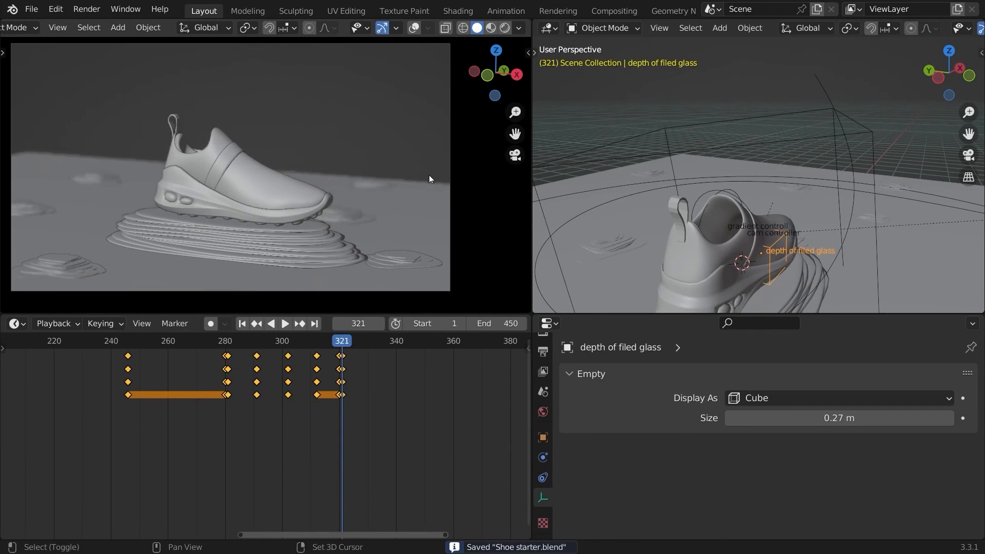
# - Switch the camera view to rendered shading to preview the shoe on its stand
pyautogui.press('z')
pyautogui.click(376, 154)
pyautogui.scroll(-1, 366, 91)
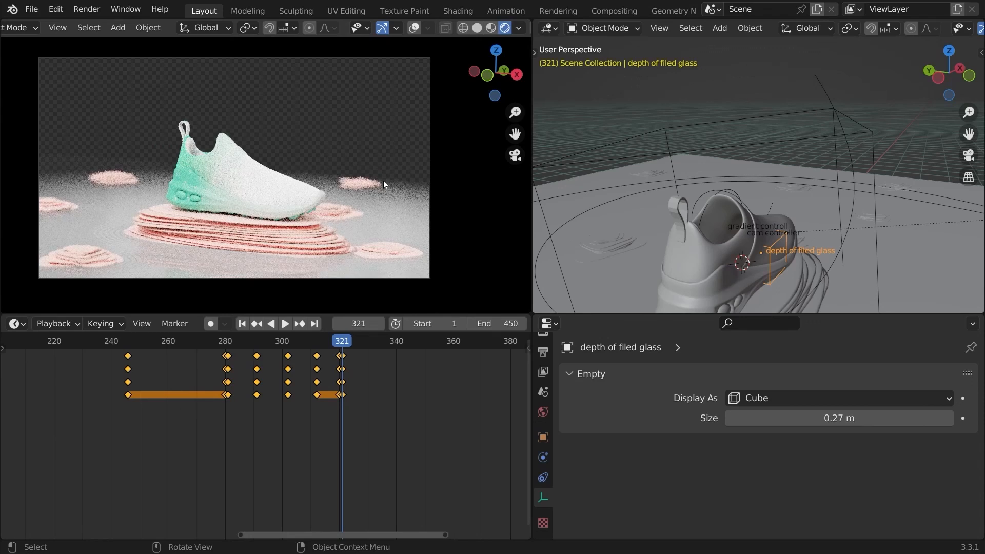
pyautogui.keyDown('ctrl'); pyautogui.moveTo(392, 186); pyautogui.dragTo(403, 259, button='middle'); pyautogui.keyUp('ctrl')
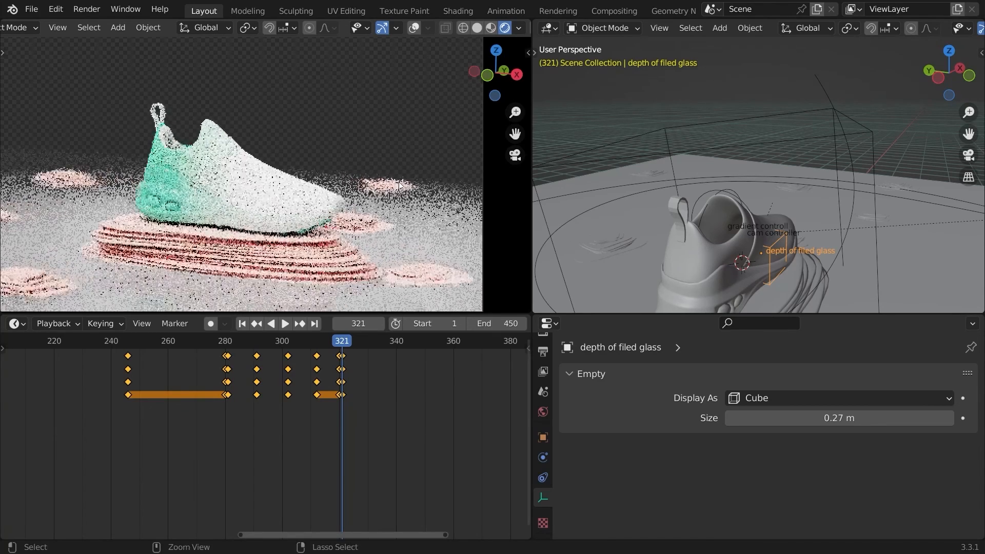
# - Select the shoe body and bring up its sole.001 material's Hue Saturation Value node in the Shader Editor
pyautogui.click(687, 251)
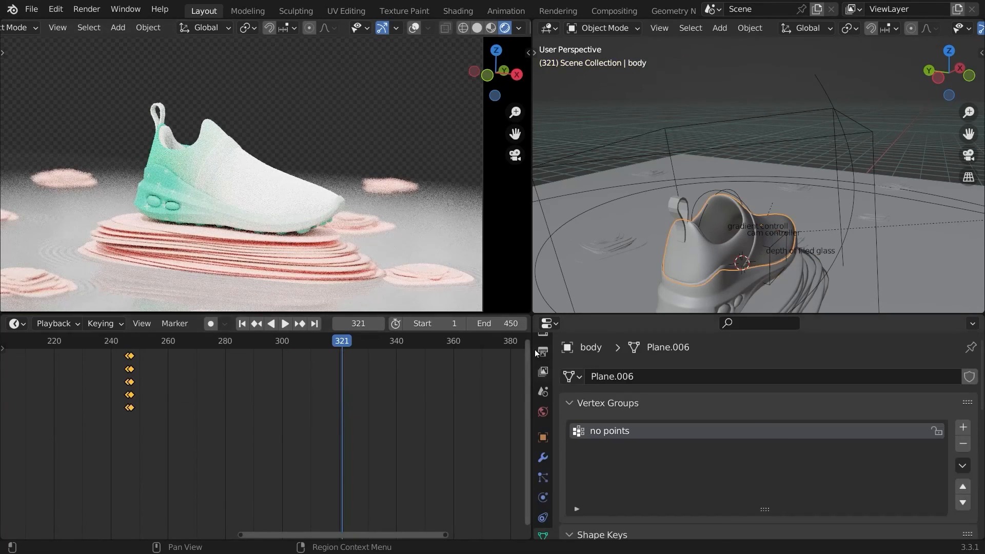
pyautogui.click(547, 323)
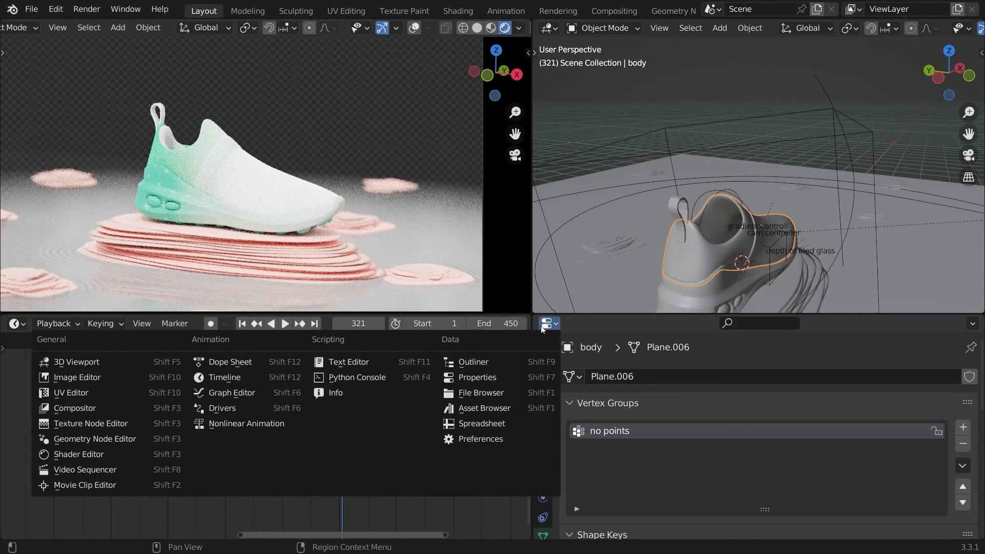
pyautogui.press('s')
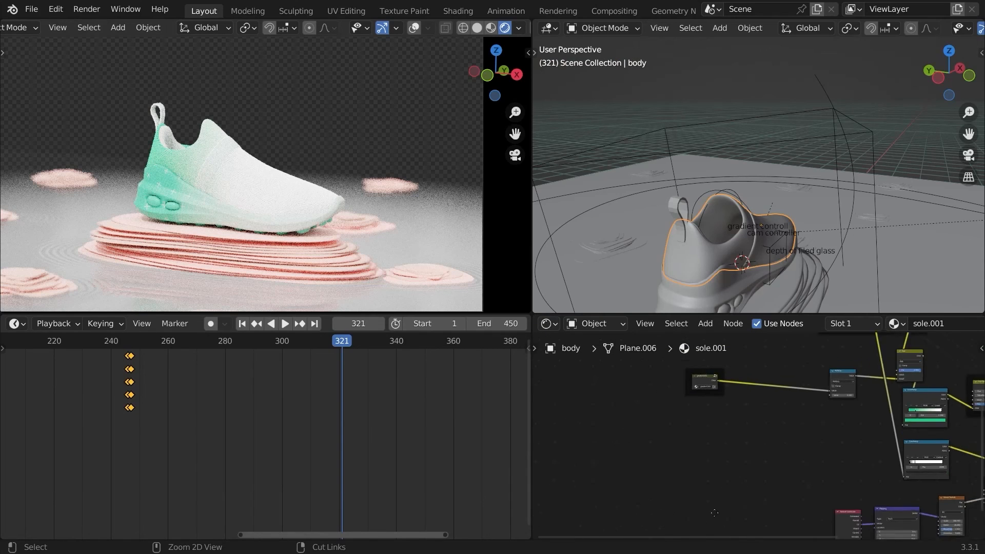
pyautogui.moveTo(838, 424); pyautogui.dragTo(750, 430, button='middle')
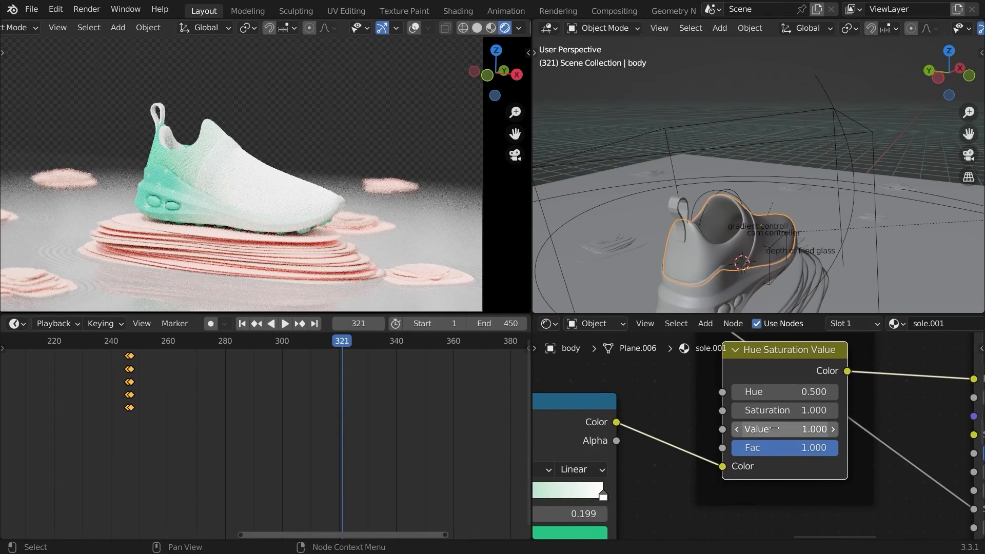
# - Set the Hue Saturation Value node's Value to 0.800 in the sole.001 material and save the file
pyautogui.moveTo(775, 429); pyautogui.dragTo(736, 429)
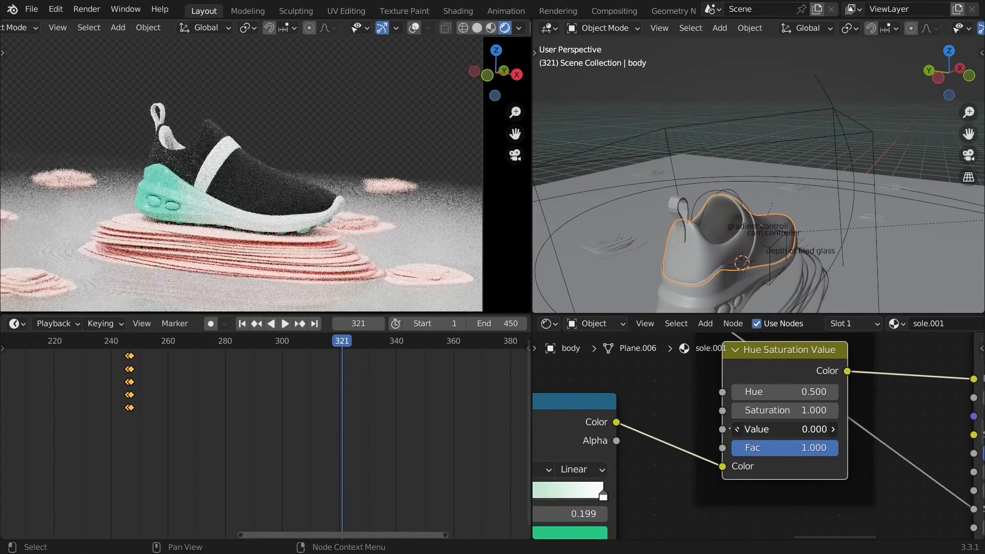
pyautogui.moveTo(736, 429)
pyautogui.mouseDown()
pyautogui.moveTo(785, 429)
pyautogui.moveTo(737, 429)
pyautogui.mouseUp()
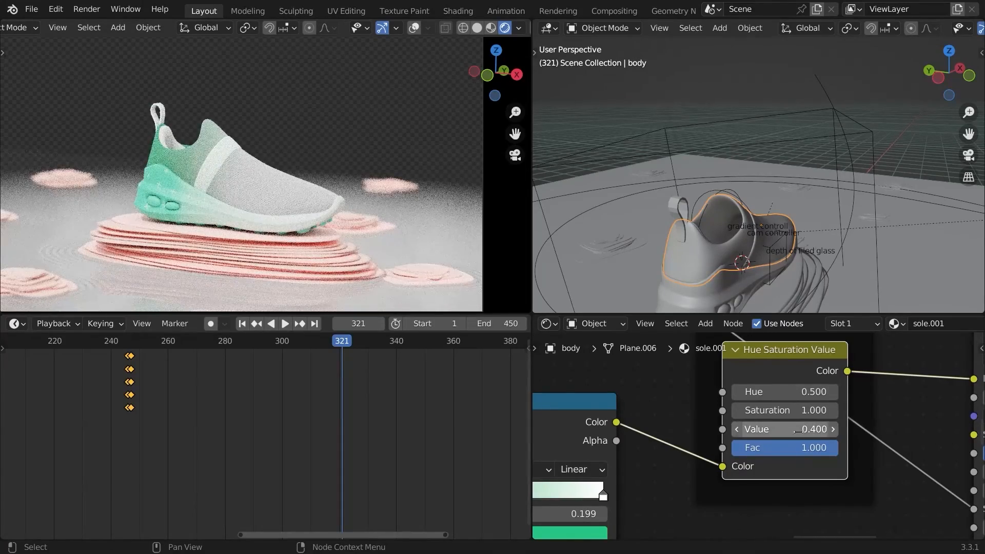
pyautogui.click(833, 430)
pyautogui.click(833, 430)
pyautogui.click(833, 429)
pyautogui.click(833, 429)
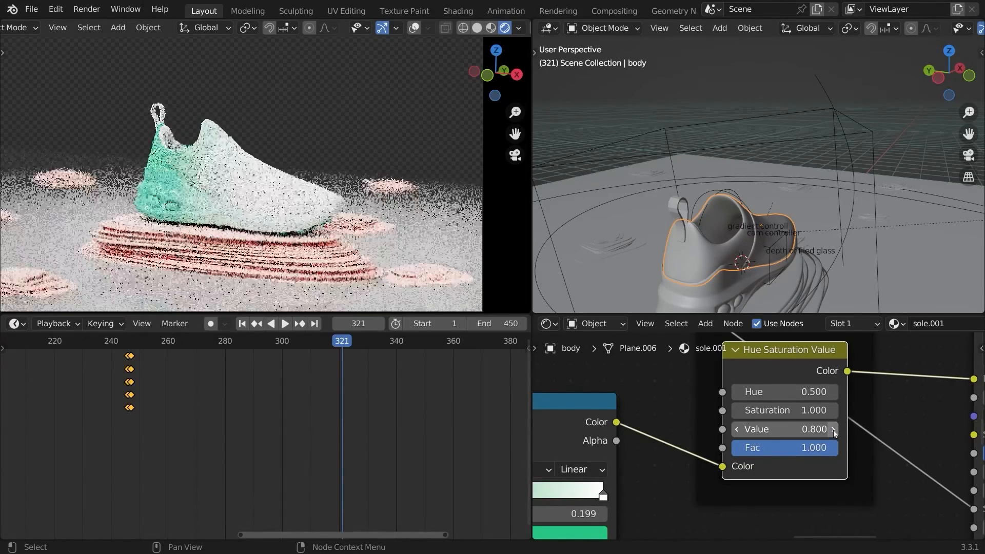
pyautogui.keyDown('ctrl'); pyautogui.moveTo(833, 430); pyautogui.dragTo(710, 481, button='middle'); pyautogui.keyUp('ctrl')
pyautogui.hotkey('ctrl', 's')
# - Show the scene's render properties and examine the Color Management settings, including Exposure
pyautogui.click(547, 323)
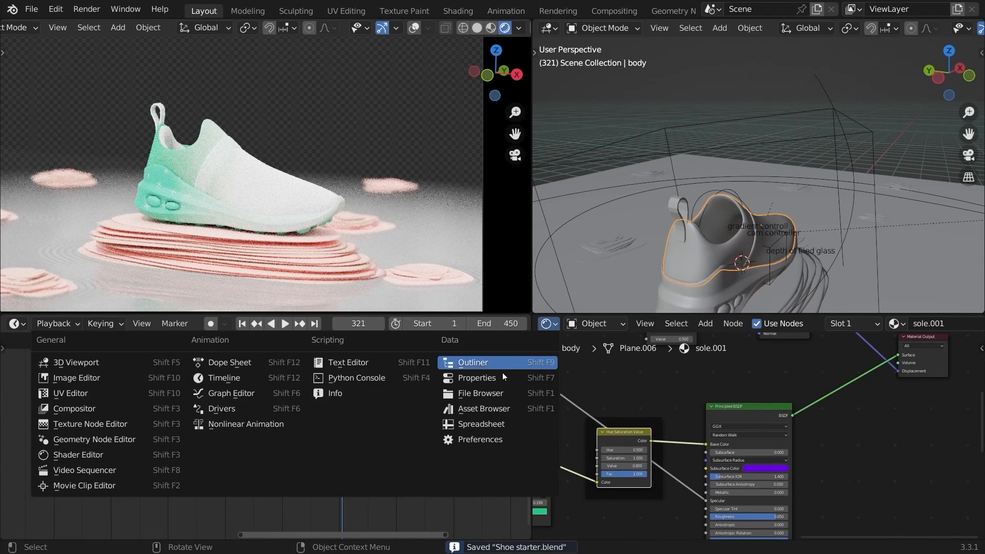
pyautogui.click(503, 377)
pyautogui.scroll(-4, 608, 433)
pyautogui.click(542, 373)
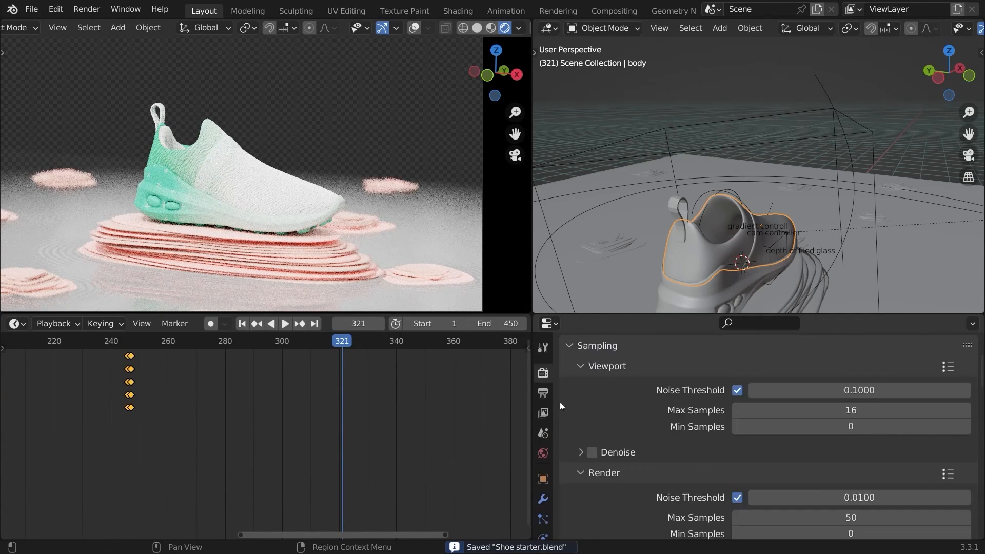
pyautogui.scroll(-20, 629, 420)
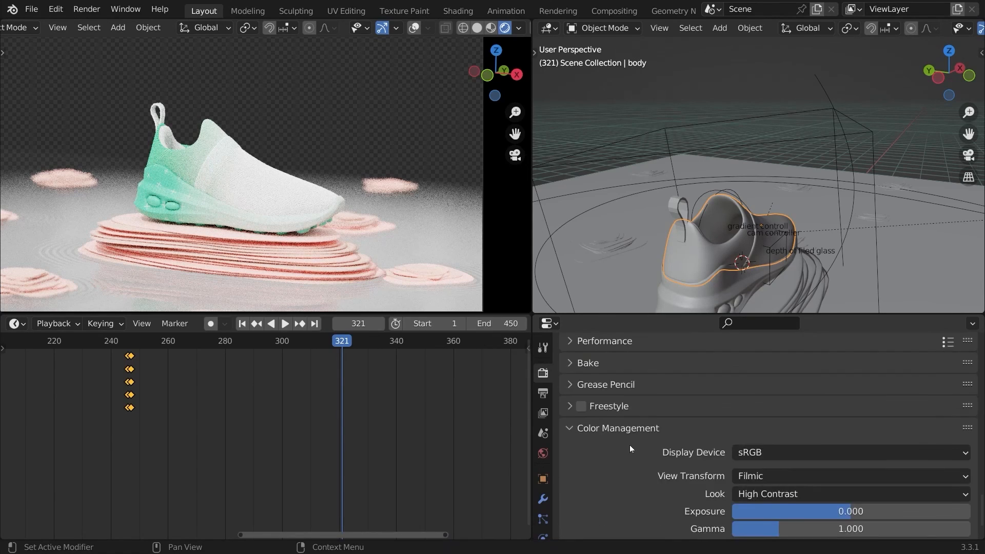
pyautogui.scroll(-2, 629, 445)
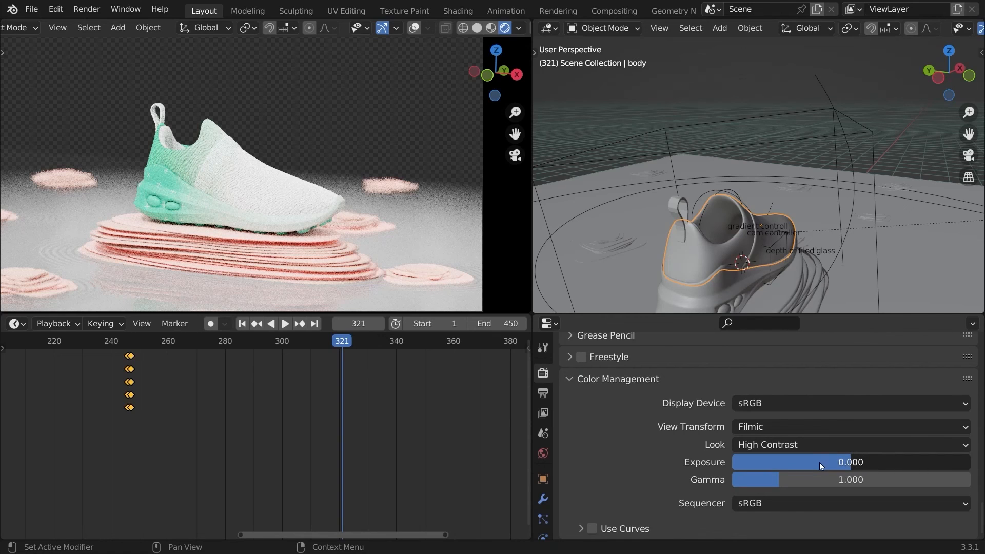
pyautogui.moveTo(820, 463); pyautogui.dragTo(817, 462)
pyautogui.click(817, 463)
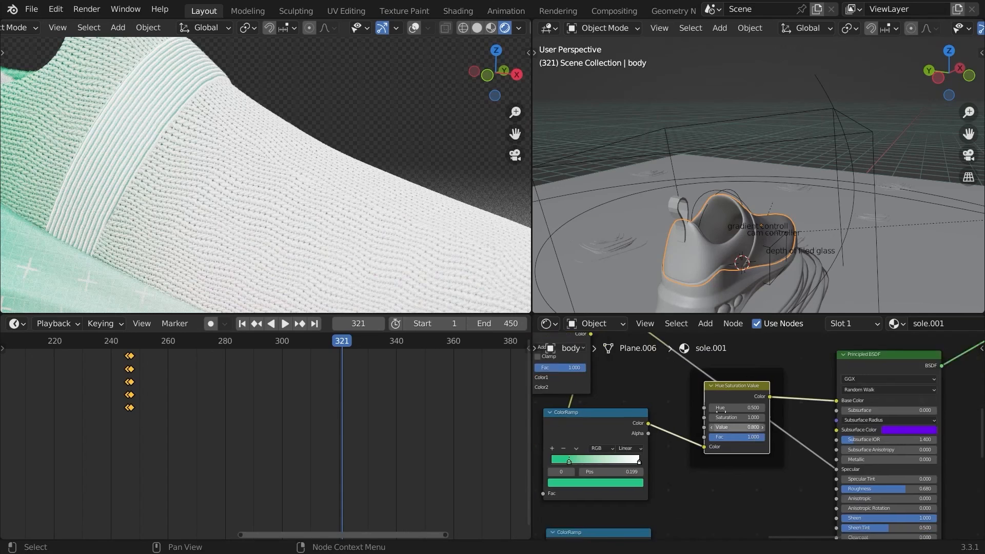
# - Insert a Math node before the sole.001 shader's Specular input, set its operation to Add, and fine-tune its value
pyautogui.moveTo(767, 470); pyautogui.dragTo(720, 441, button='middle')
pyautogui.hotkey('shift', 'a')
pyautogui.moveTo(680, 394)
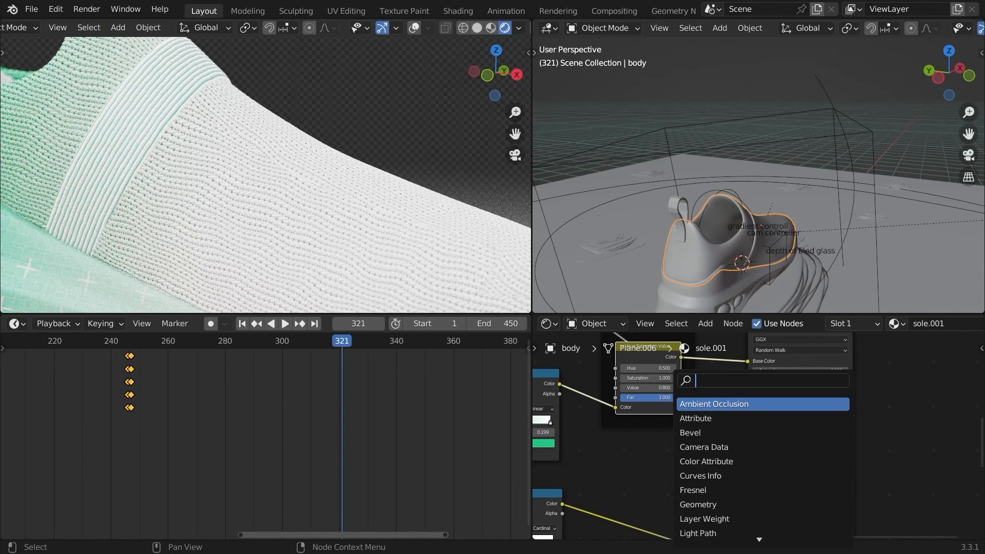
pyautogui.write('m')
pyautogui.press('Return')
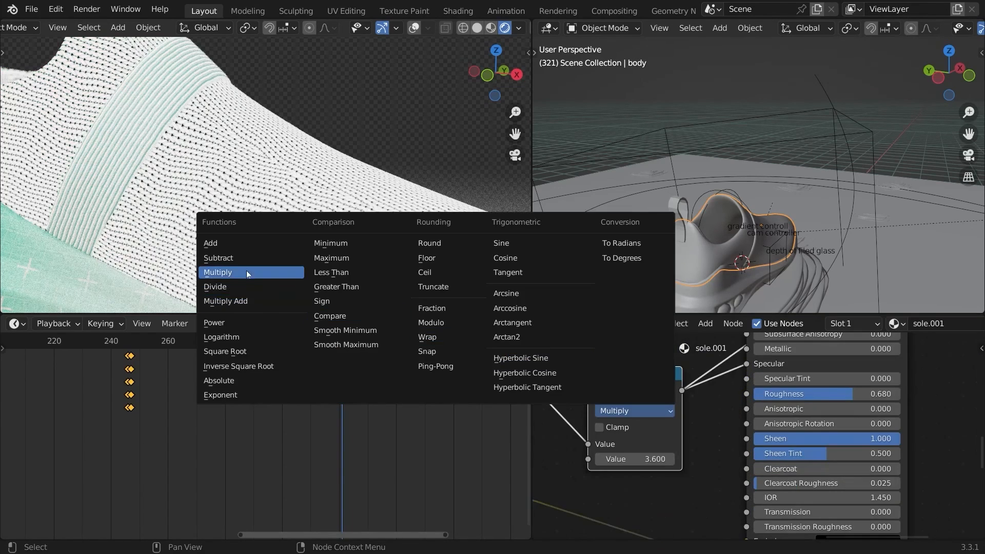
pyautogui.click(213, 243)
pyautogui.keyDown('shift'); pyautogui.moveTo(635, 458); pyautogui.dragTo(485, 437); pyautogui.keyUp('shift')
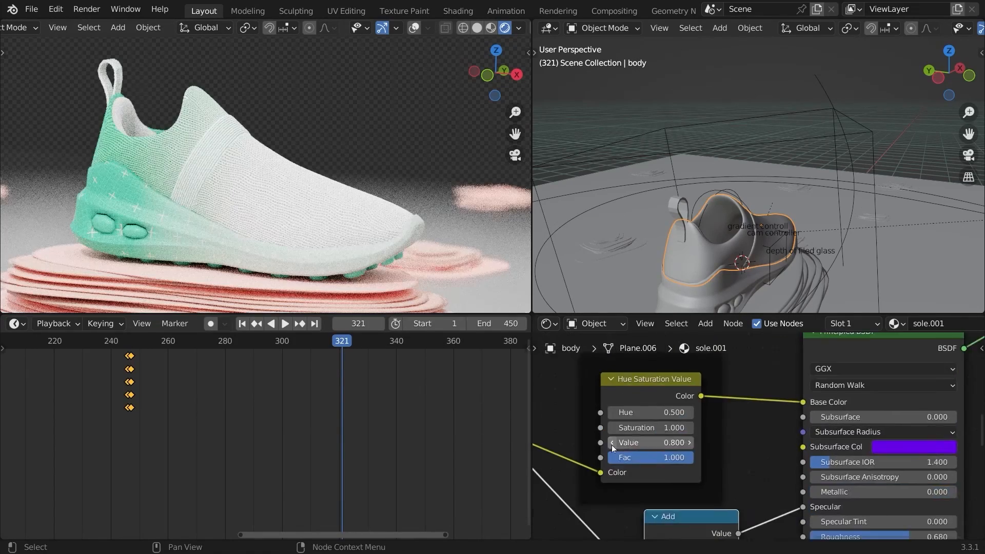
# - Set the Hue Saturation Value node's Value to 0.700, return to the camera view, and save the file
pyautogui.scroll(2, 611, 462)
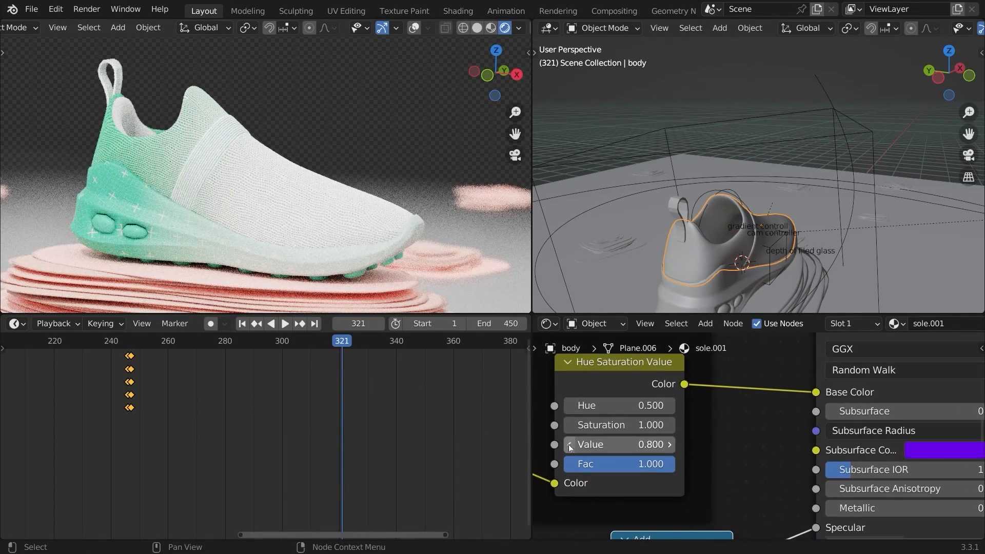
pyautogui.press('KP_0')
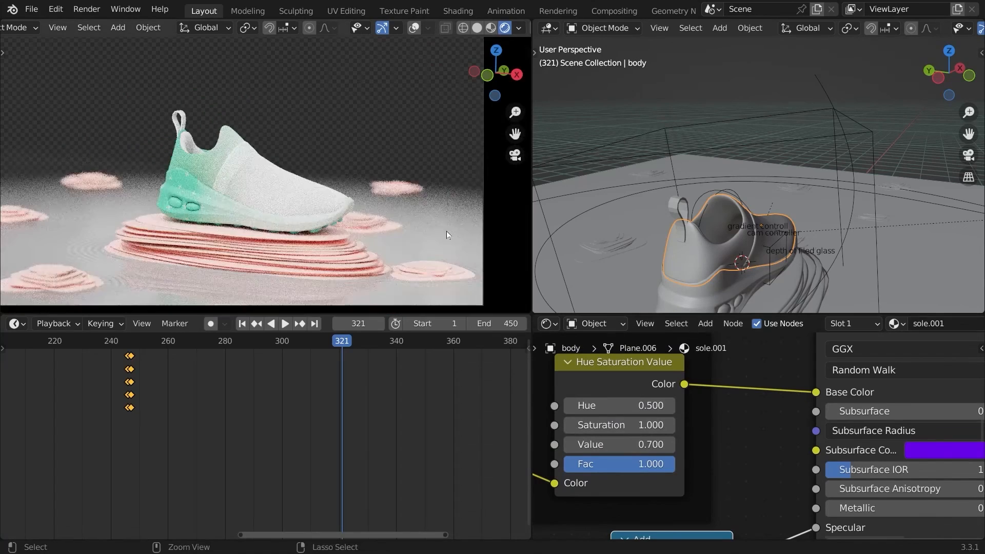
pyautogui.hotkey('ctrl', 's')
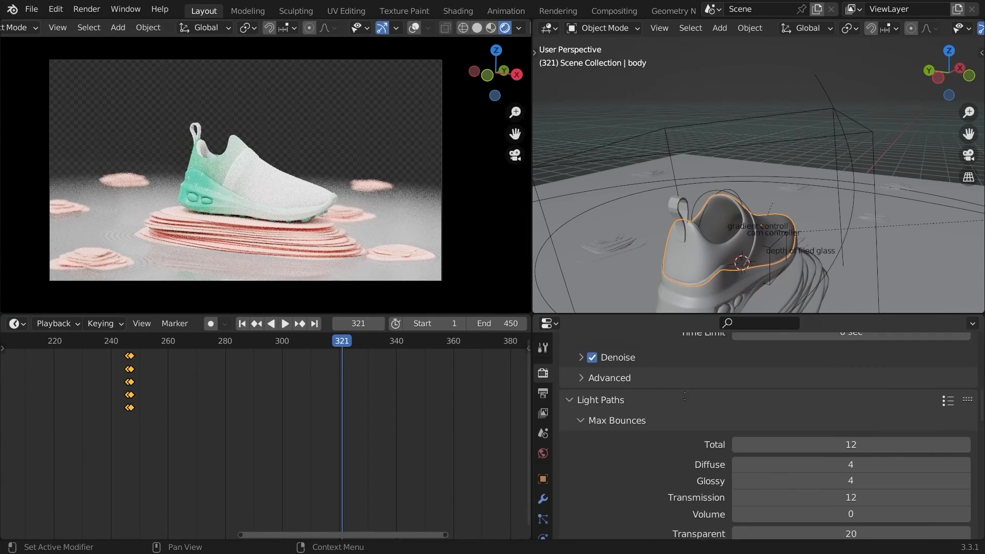
# - Set the final render's Max Samples to 128 in the render properties and save the file
pyautogui.scroll(5, 701, 435)
pyautogui.scroll(3, 700, 436)
pyautogui.doubleClick(770, 437)
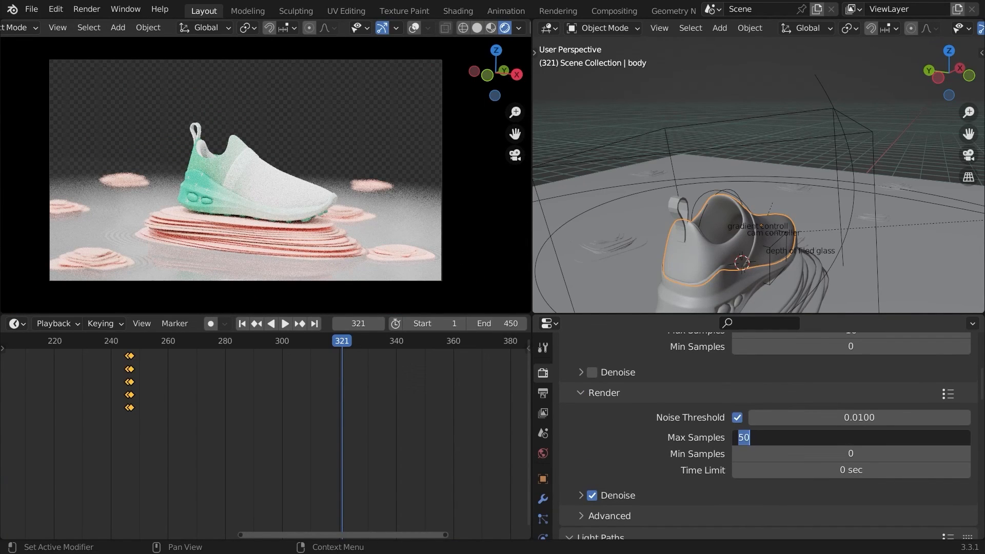
pyautogui.write('128')
pyautogui.press('Return')
pyautogui.scroll(6, 696, 433)
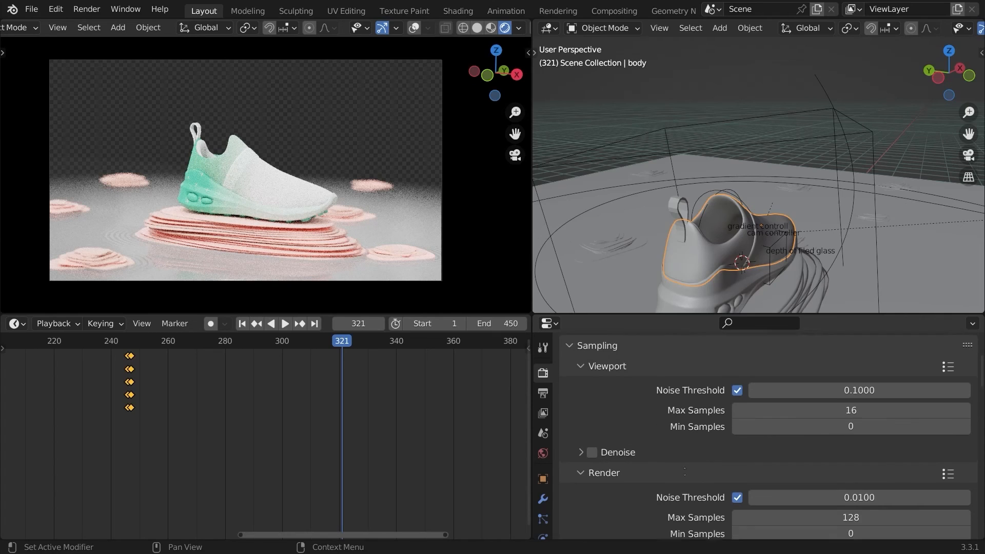
pyautogui.hotkey('ctrl', 's')
# - Enter a new resolution percentage for the 1920 x 1080 px output and review the frame rate options
pyautogui.scroll(4, 658, 414)
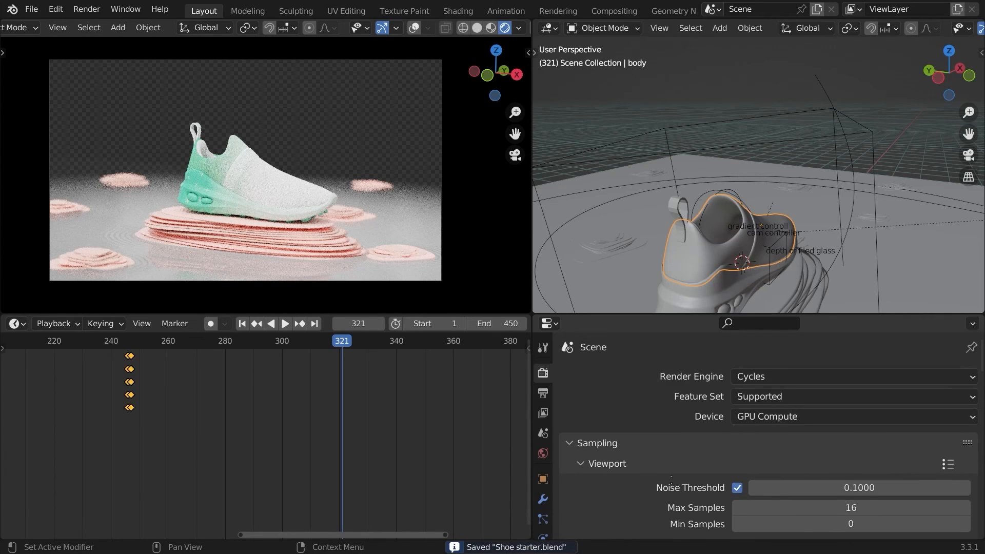
pyautogui.scroll(-5, 667, 415)
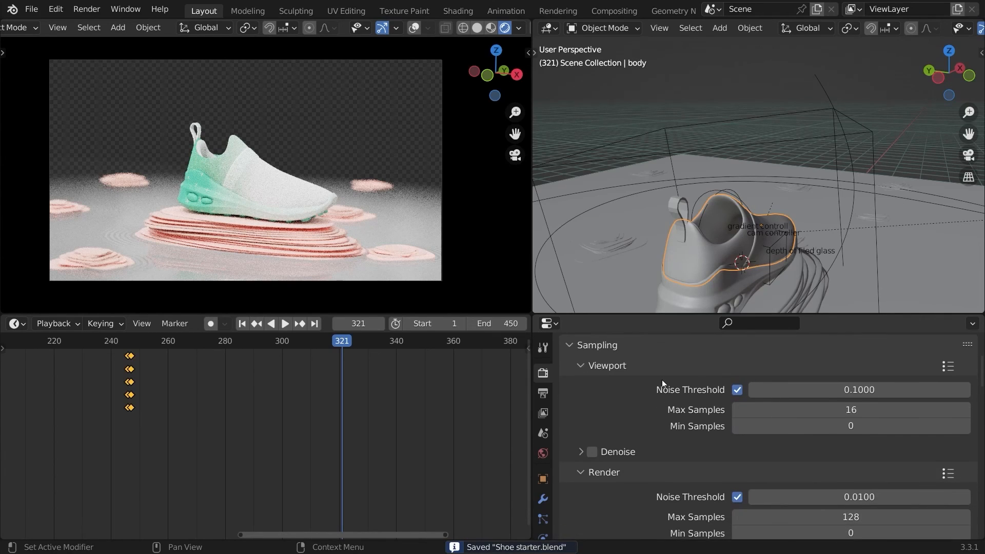
pyautogui.scroll(4, 662, 383)
pyautogui.click(543, 392)
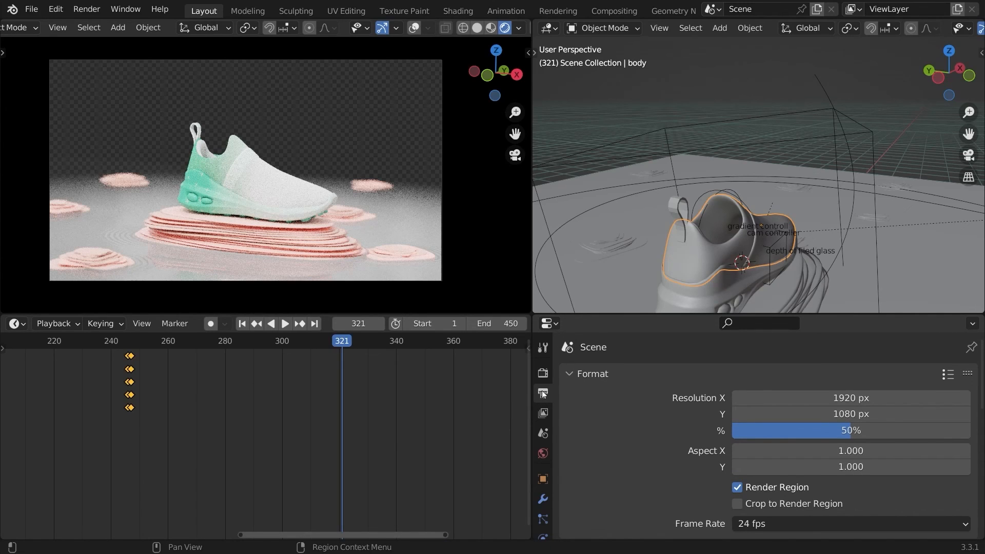
pyautogui.click(851, 430)
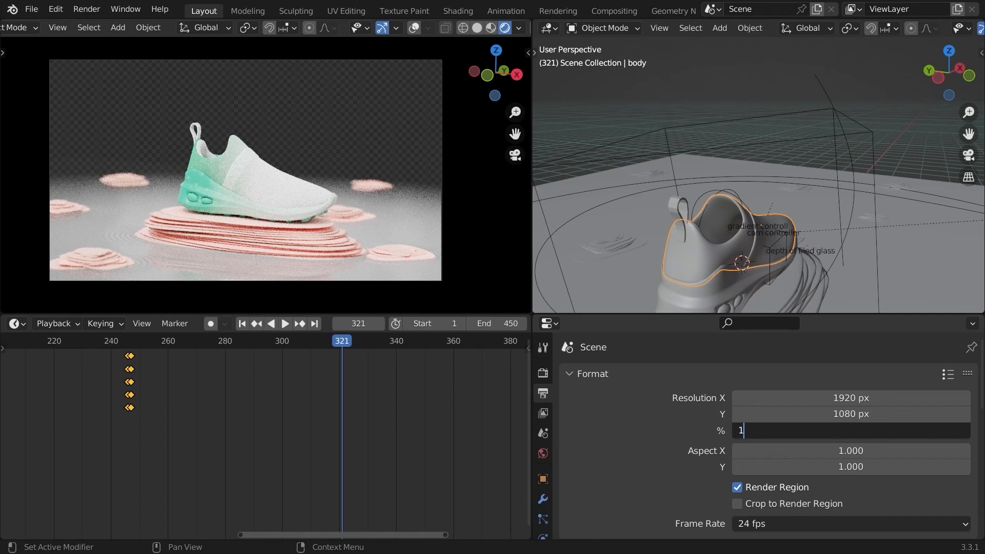
pyautogui.press('Return')
pyautogui.scroll(-5, 695, 443)
pyautogui.scroll(2, 698, 420)
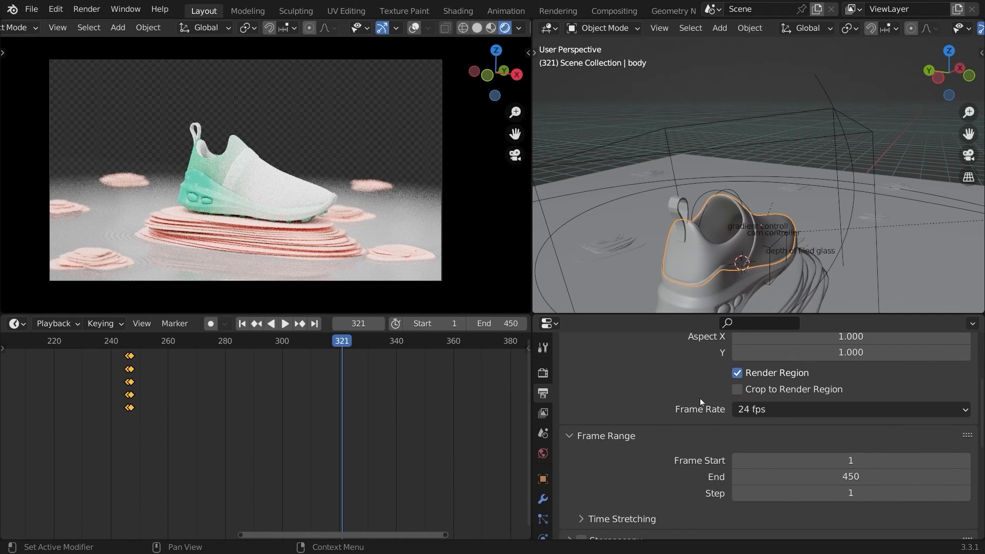
pyautogui.click(744, 413)
pyautogui.click(748, 410)
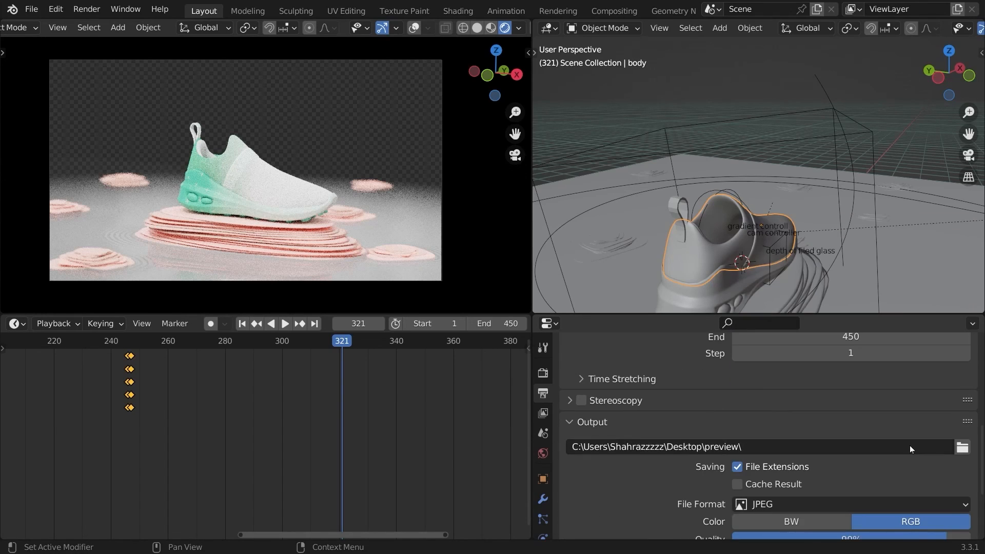
# - Create a folder named renderr on the Desktop and set it as the render output path
pyautogui.click(962, 446)
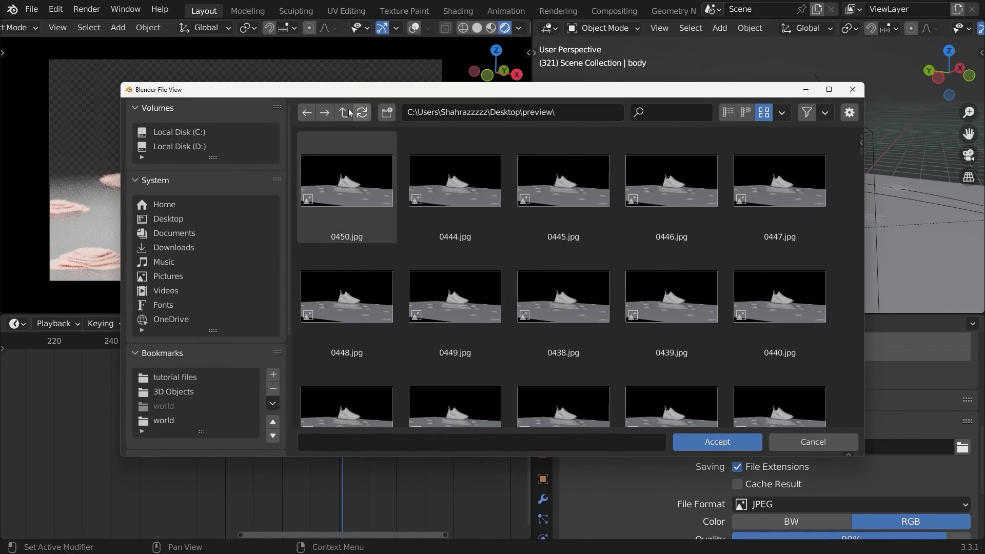
pyautogui.click(195, 220)
pyautogui.write('ire')
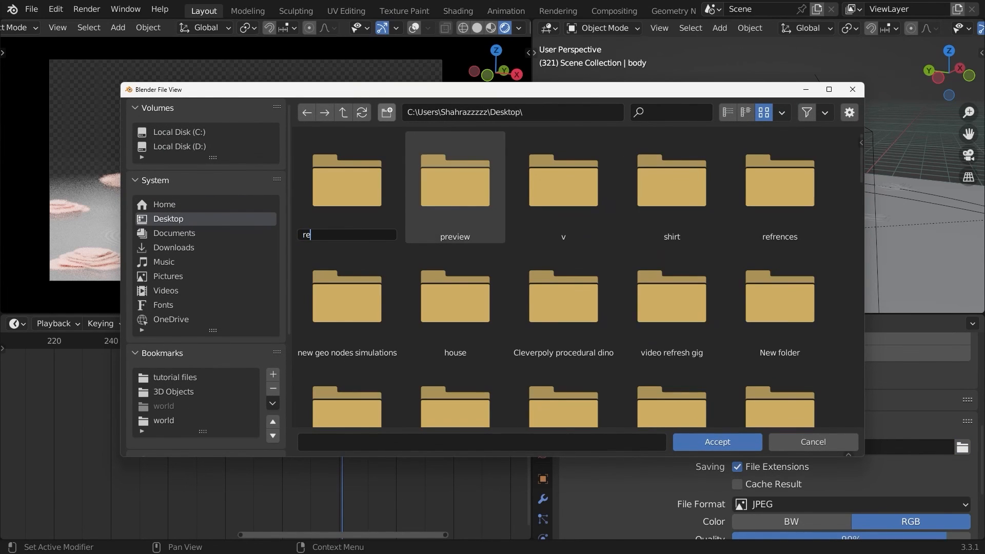
pyautogui.write('nderr')
pyautogui.press('Return')
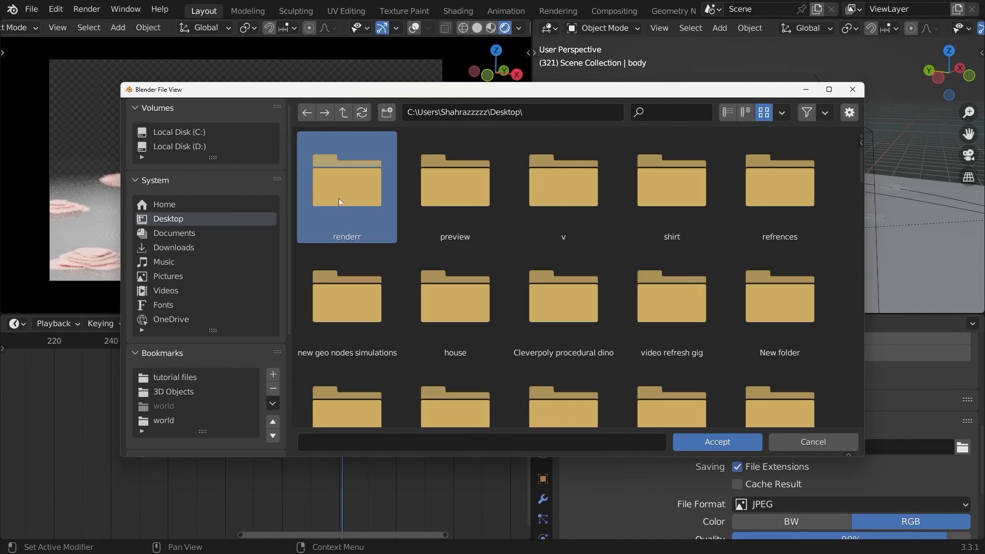
pyautogui.doubleClick(339, 198)
pyautogui.click(691, 447)
# - Set the output file format to PNG with 0% compression and save the file
pyautogui.click(743, 414)
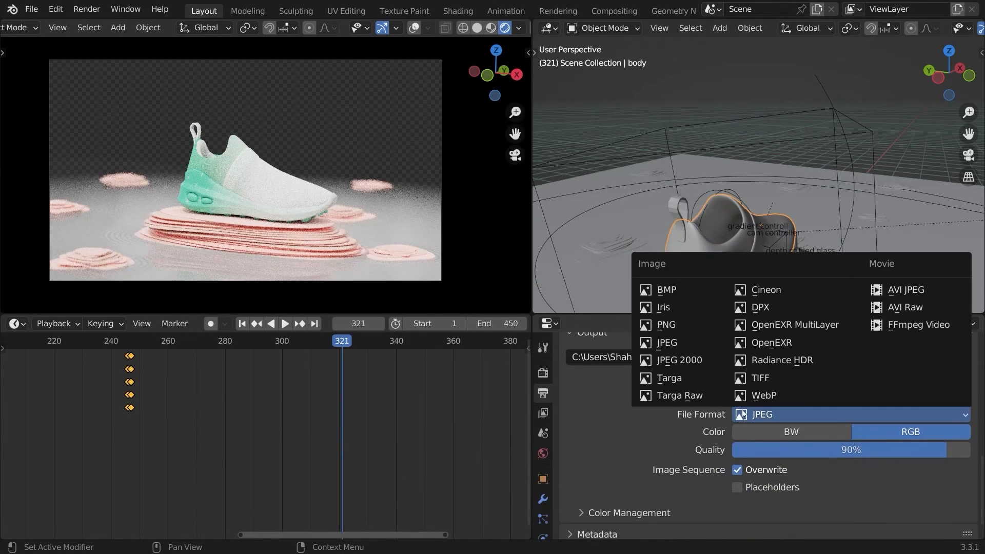
pyautogui.click(666, 324)
pyautogui.scroll(1, 820, 490)
pyautogui.moveTo(820, 491); pyautogui.dragTo(697, 489)
pyautogui.scroll(-3, 640, 415)
pyautogui.hotkey('ctrl', 's')
pyautogui.scroll(7, 642, 436)
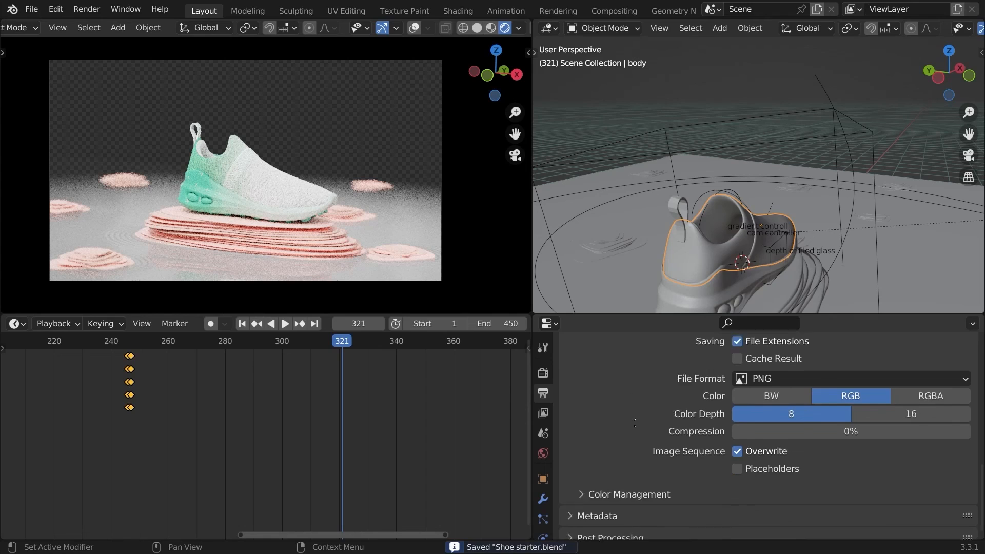
pyautogui.scroll(-5, 642, 452)
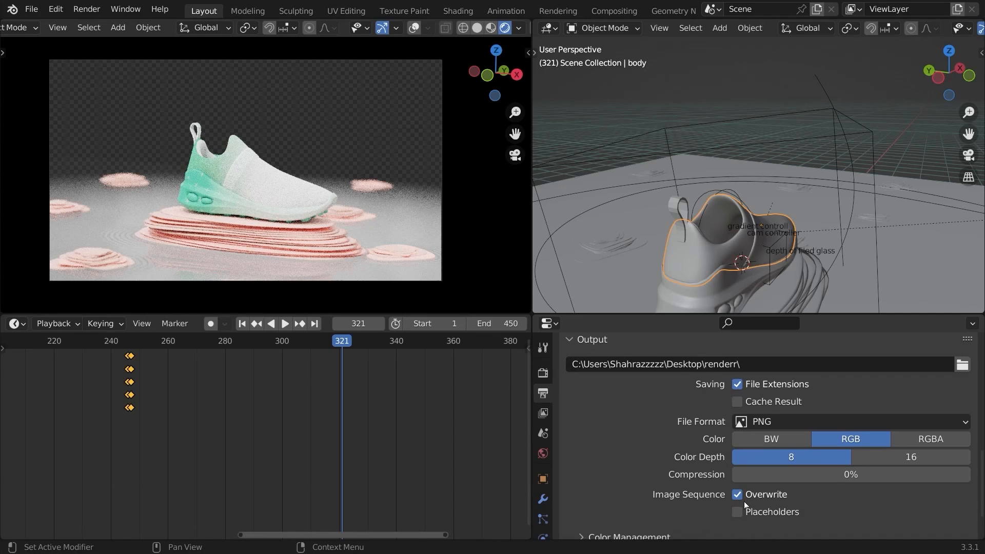
pyautogui.scroll(-1, 624, 462)
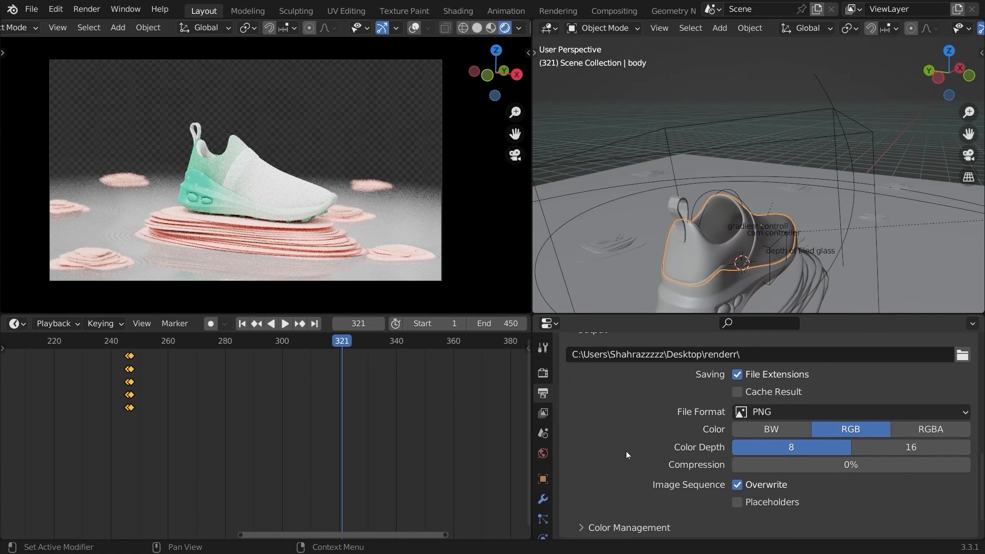
# - Try Motion Blur in the render properties, collapse the Film settings and inspect the glass disc in the rendered view
pyautogui.scroll(-1, 620, 456)
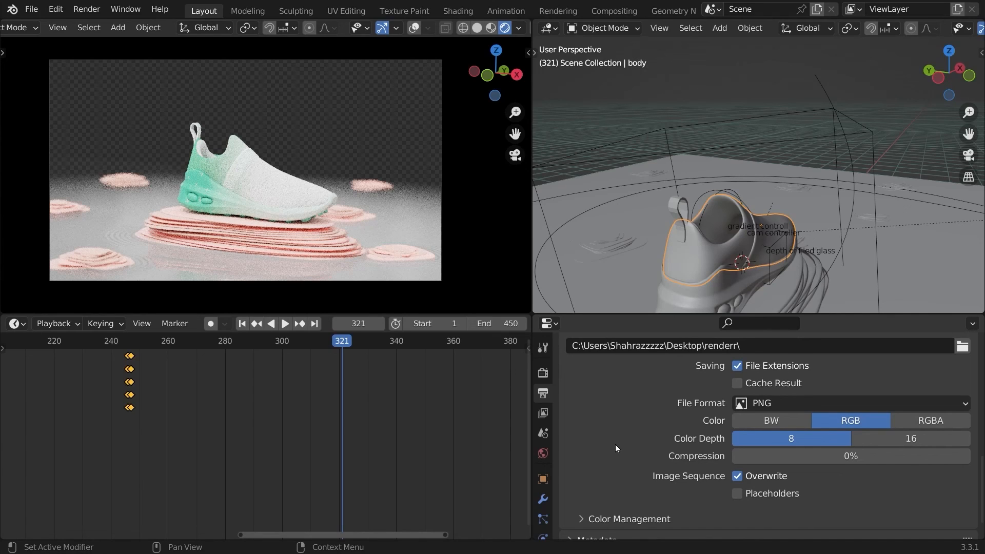
pyautogui.scroll(1, 615, 444)
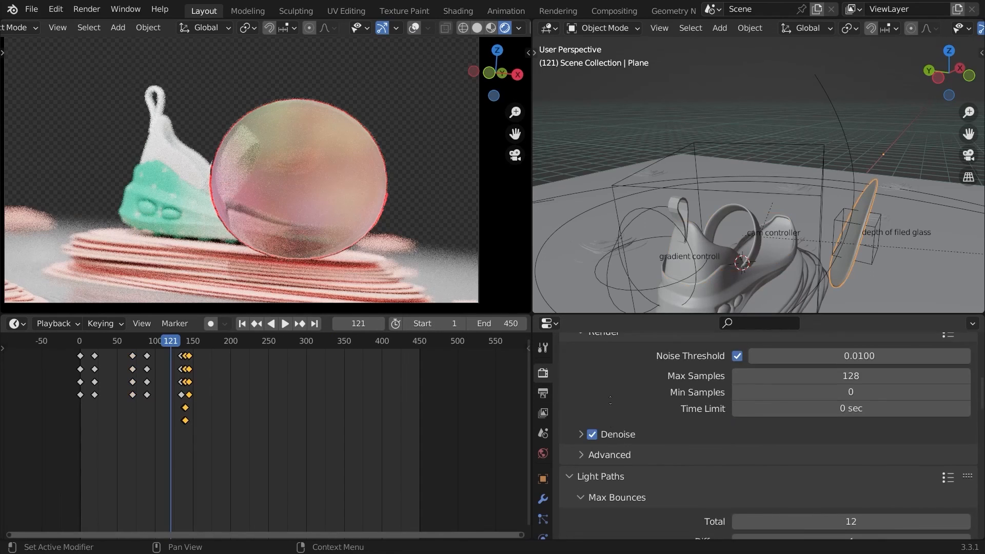
pyautogui.scroll(-10, 617, 420)
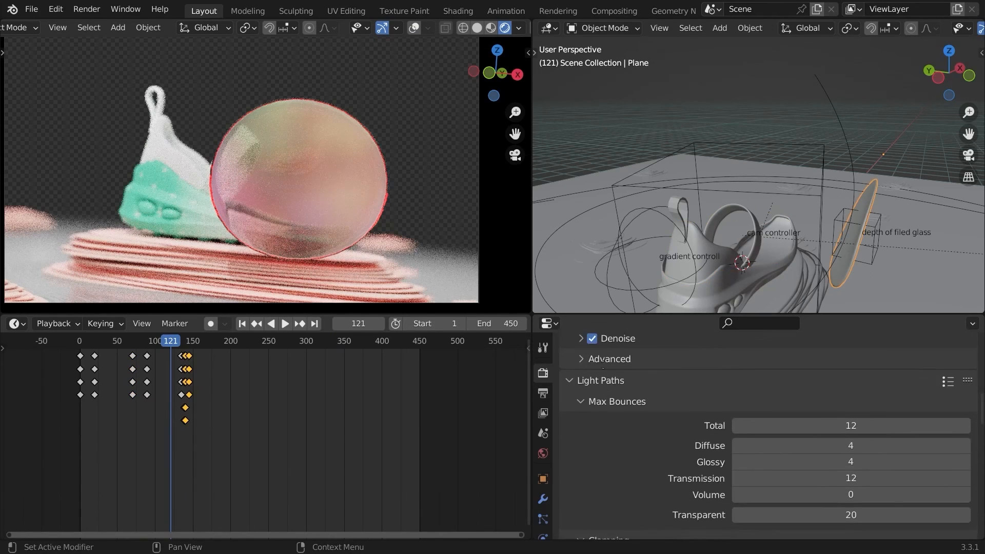
pyautogui.moveTo(600, 384); pyautogui.dragTo(600, 266, button='middle')
pyautogui.click(581, 395)
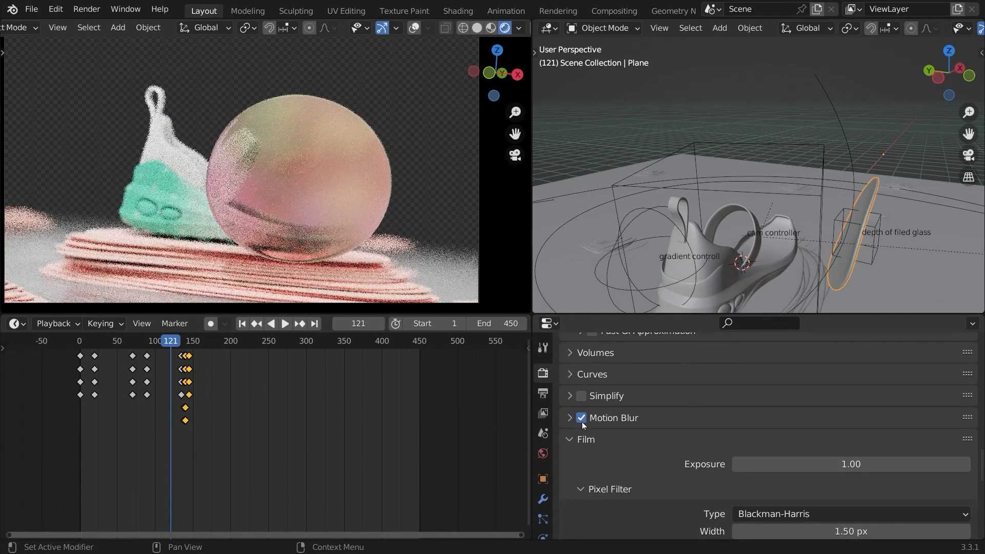
pyautogui.click(580, 442)
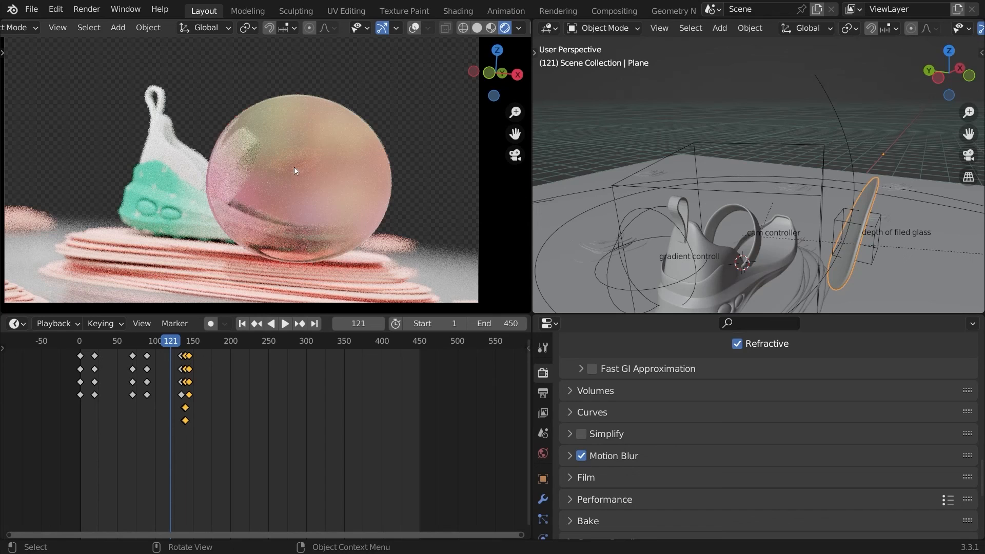
pyautogui.keyDown('ctrl'); pyautogui.moveTo(373, 239); pyautogui.dragTo(376, 251, button='middle'); pyautogui.keyUp('ctrl')
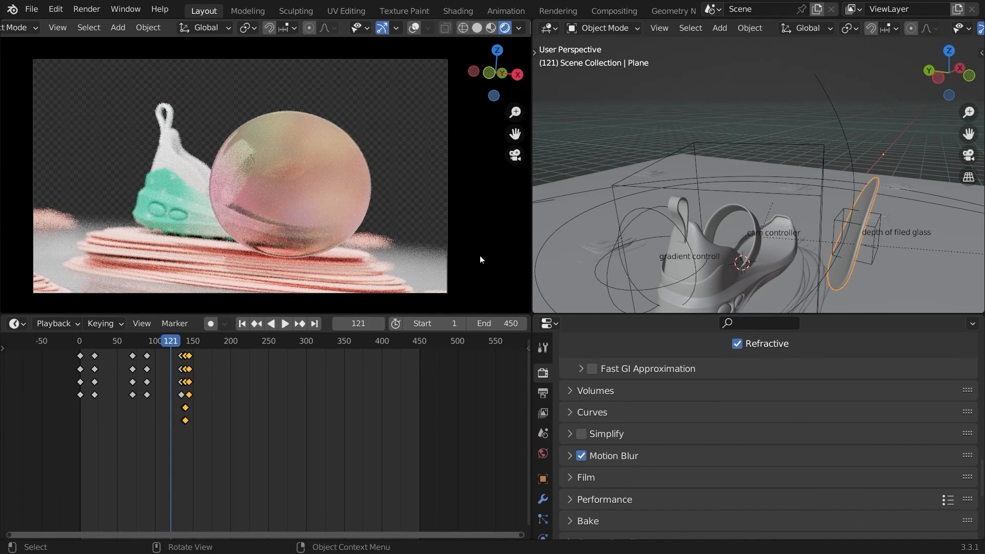
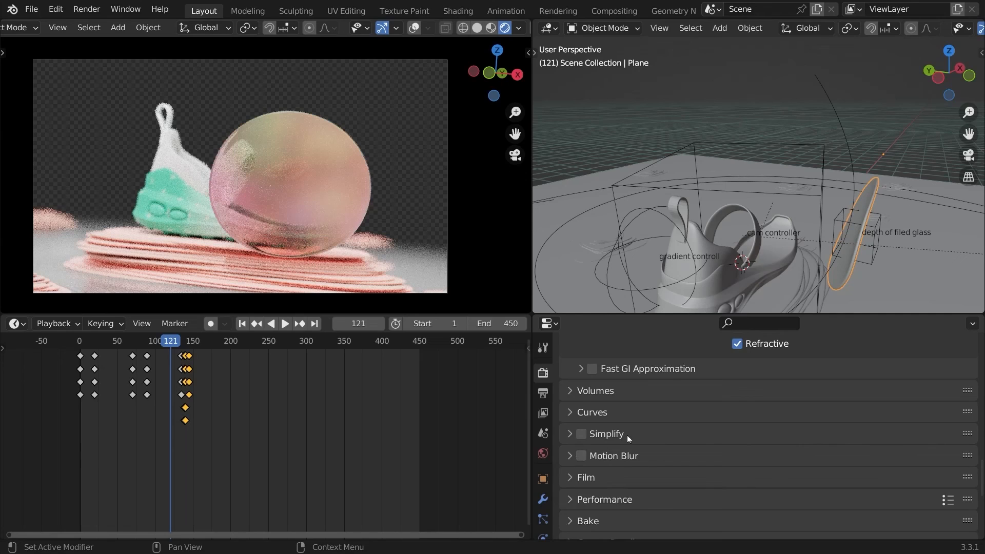
# - Enable Persistent Data for the final render in the performance settings and save the file
pyautogui.scroll(3, 633, 462)
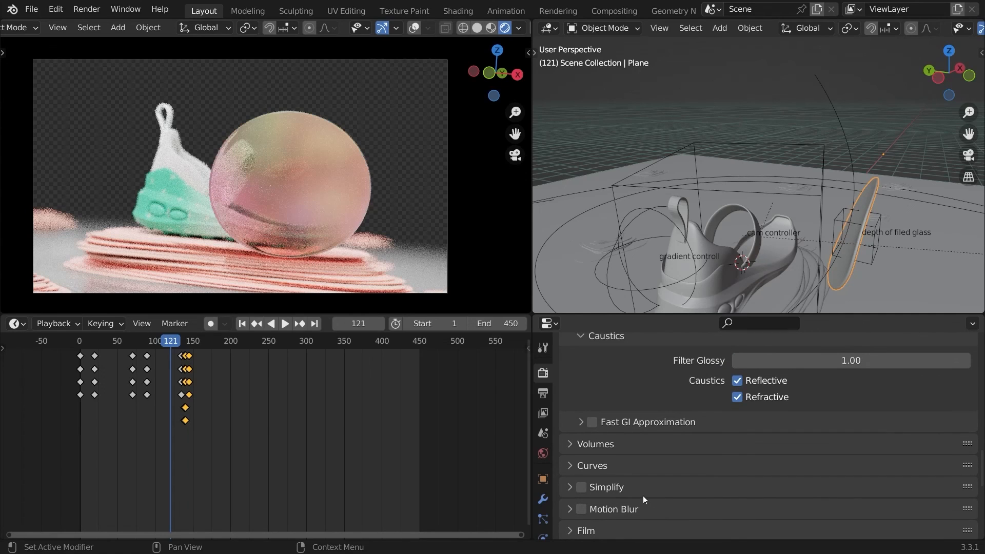
pyautogui.scroll(-1, 639, 462)
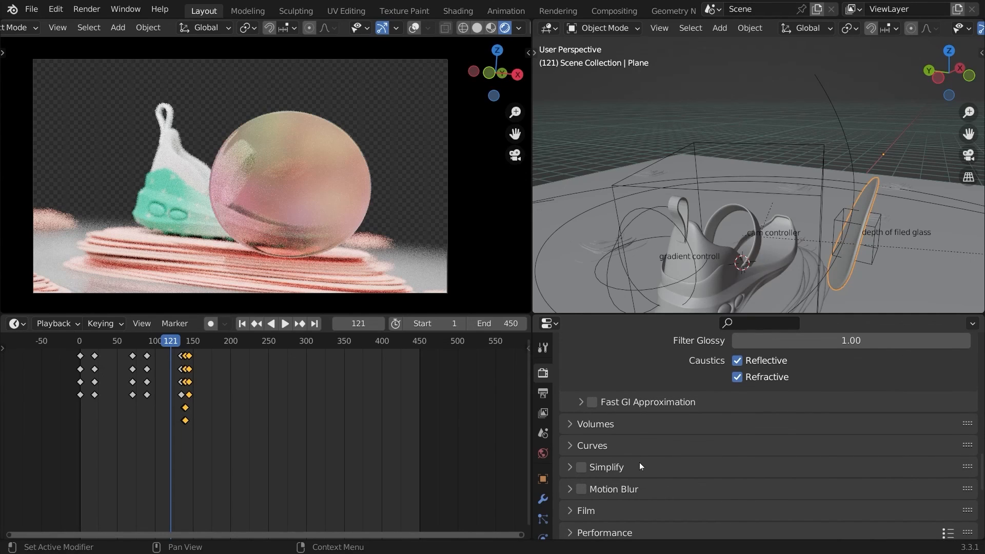
pyautogui.scroll(-4, 639, 463)
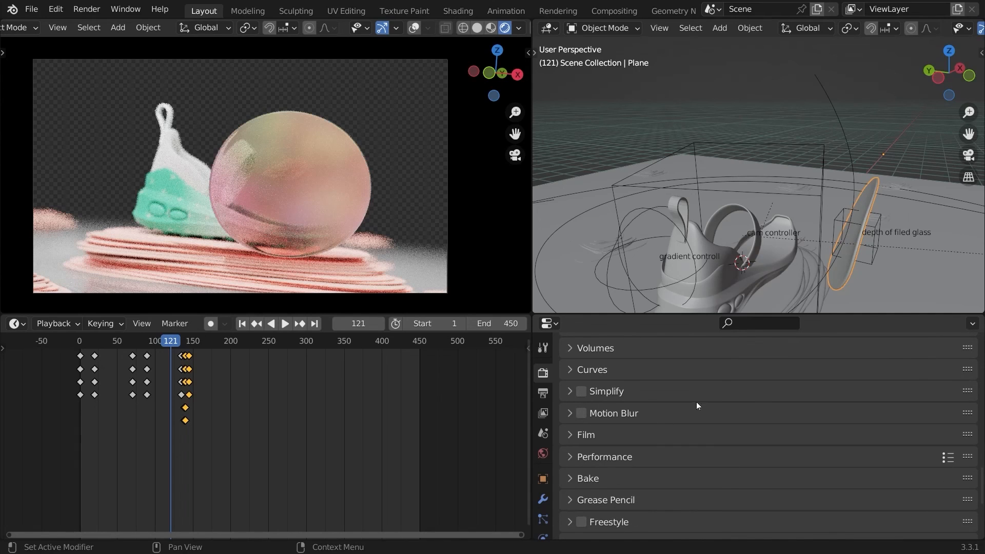
pyautogui.moveTo(696, 512); pyautogui.dragTo(696, 438, button='middle')
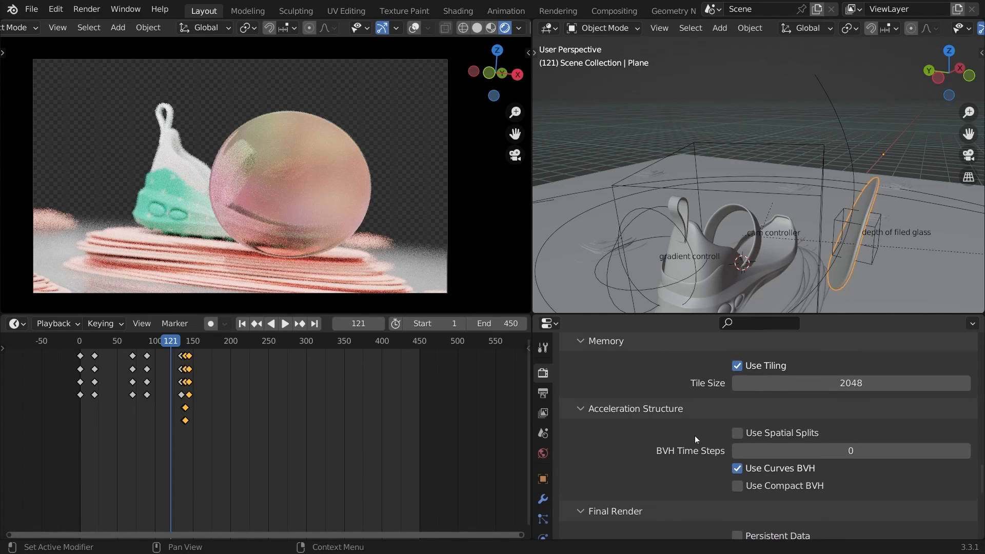
pyautogui.moveTo(707, 485); pyautogui.dragTo(707, 416, button='middle')
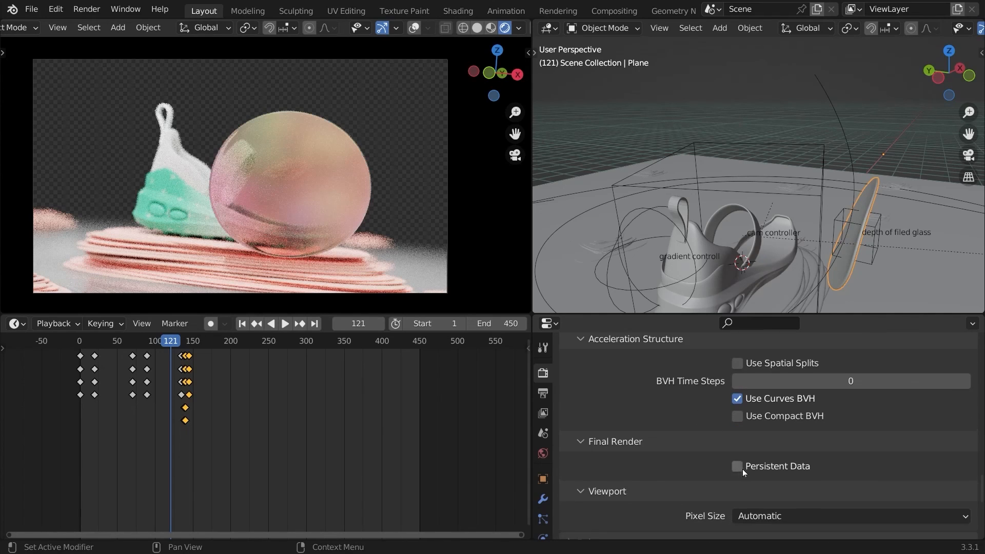
pyautogui.click(741, 466)
pyautogui.moveTo(673, 511); pyautogui.dragTo(672, 406, button='middle')
pyautogui.moveTo(655, 474); pyautogui.dragTo(655, 460, button='middle')
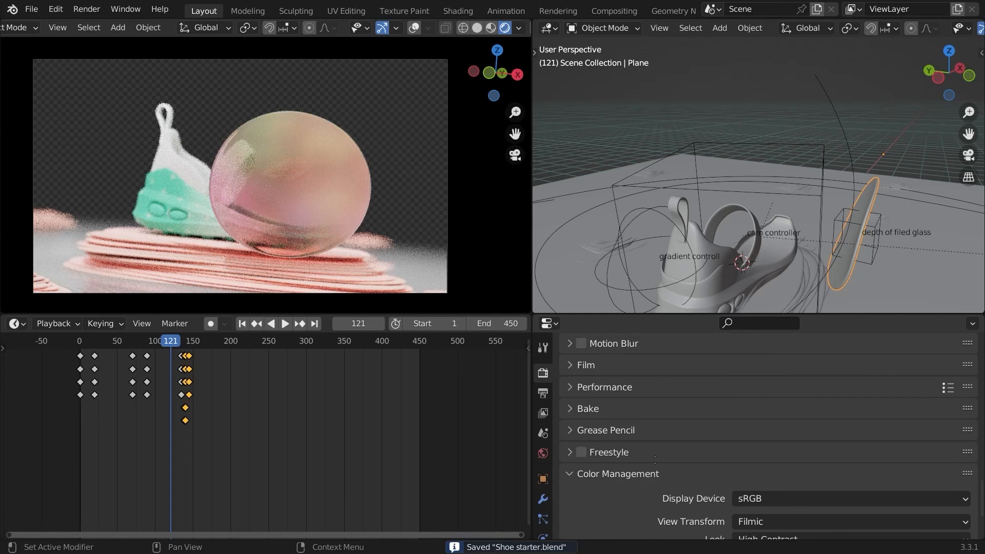
pyautogui.scroll(-5, 654, 460)
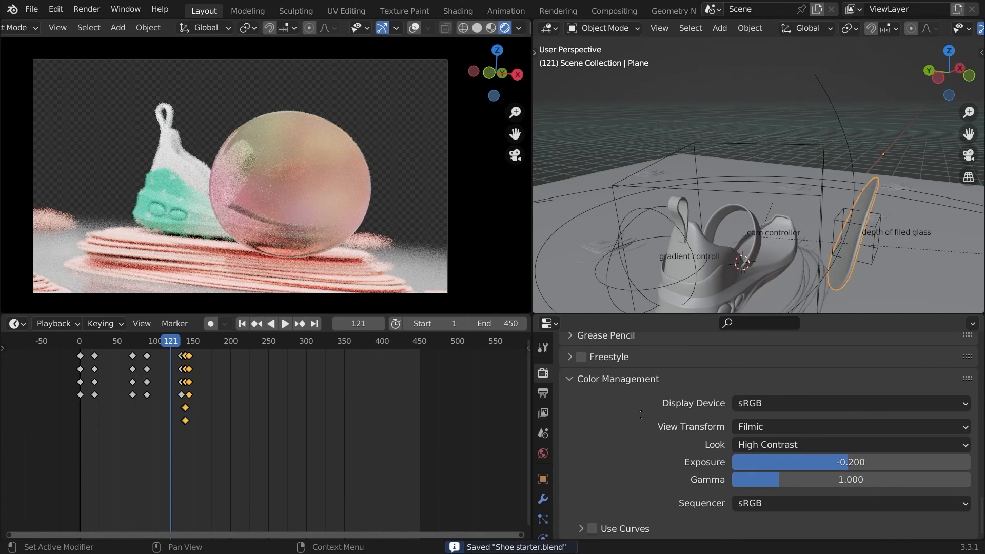
pyautogui.scroll(20, 658, 472)
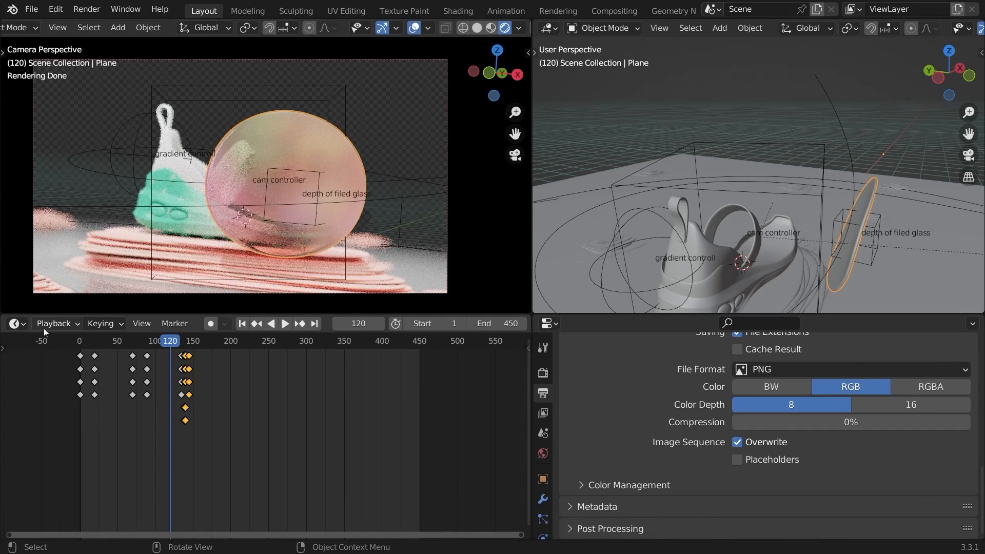
# - Open the glass leaf material in the Shader Editor and set its Noise Texture node to 4D
pyautogui.click(14, 323)
pyautogui.click(59, 453)
pyautogui.press('Home')
pyautogui.scroll(5, 378, 416)
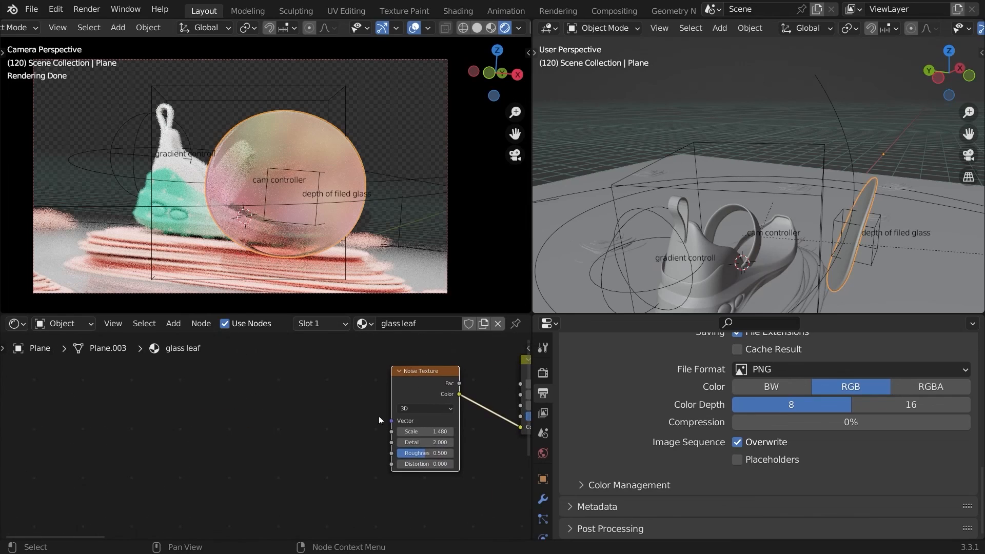
pyautogui.click(429, 410)
pyautogui.click(431, 437)
pyautogui.scroll(2, 390, 411)
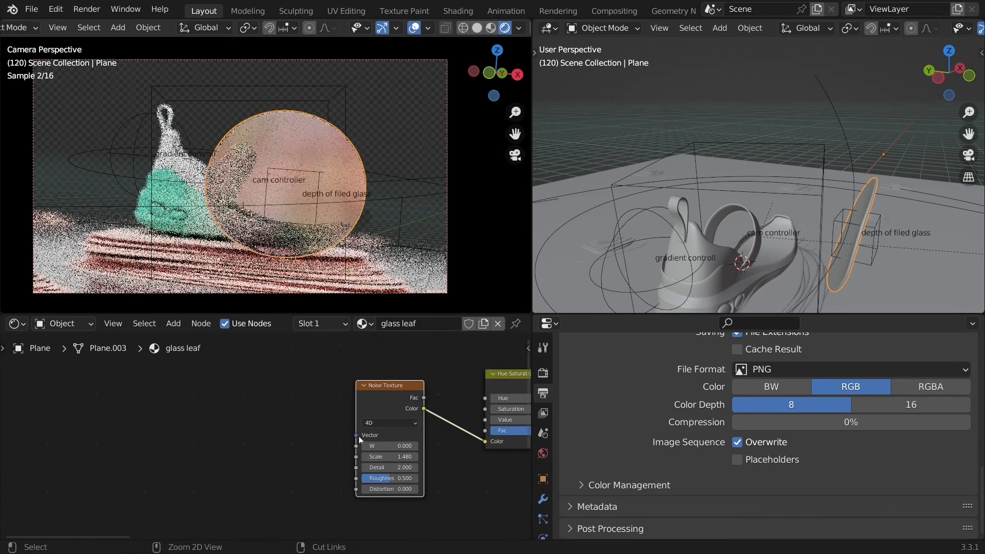
# - Show the viewport in material preview and preview the Noise Texture's color output directly on the glass disc
pyautogui.click(491, 28)
pyautogui.moveTo(320, 113)
pyautogui.mouseDown(button='middle')
pyautogui.moveTo(439, 168)
pyautogui.moveTo(395, 150)
pyautogui.moveTo(432, 177)
pyautogui.moveTo(380, 173)
pyautogui.mouseUp(button='middle')
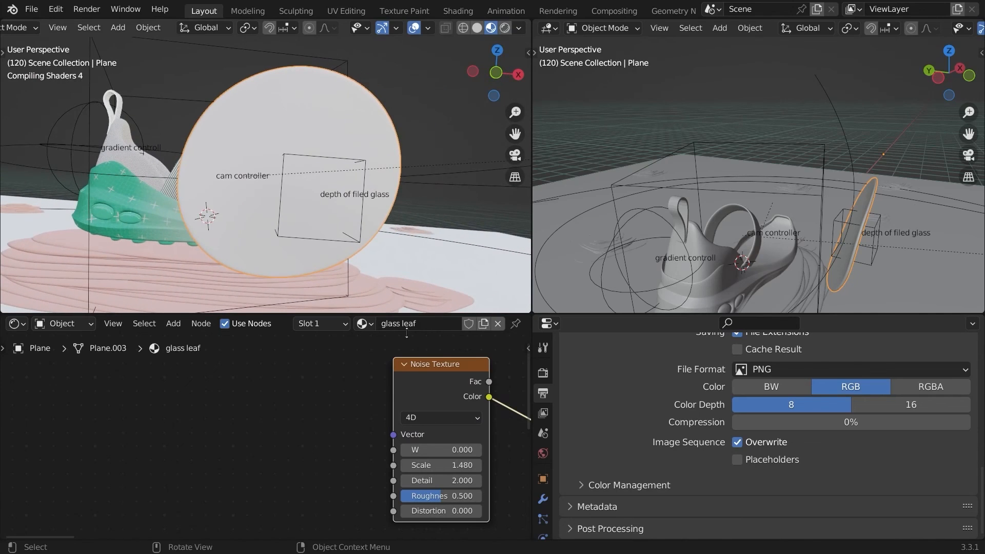
pyautogui.moveTo(479, 369); pyautogui.dragTo(388, 391, button='middle')
pyautogui.keyDown('ctrl'); pyautogui.keyDown('shift'); pyautogui.click(350, 400); pyautogui.keyUp('shift'); pyautogui.keyUp('ctrl')
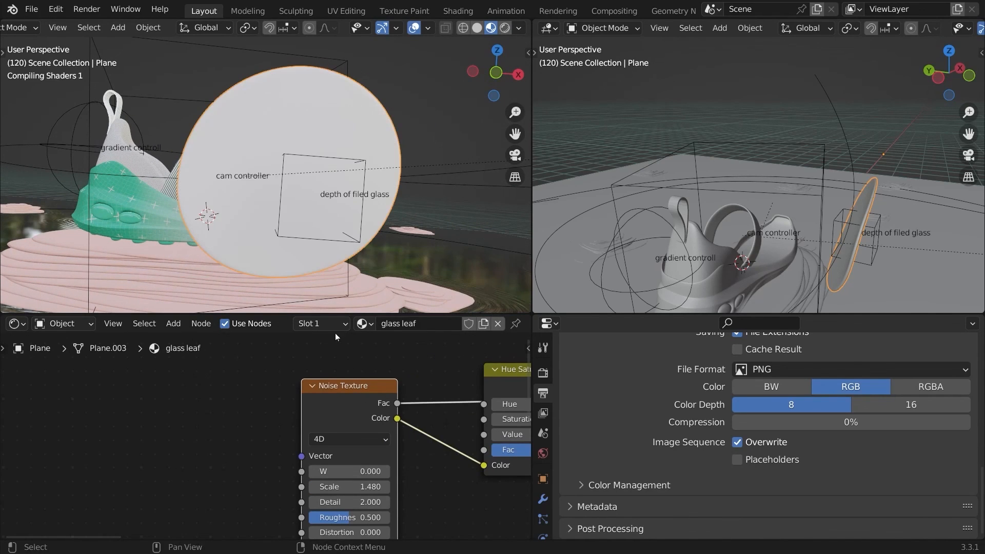
pyautogui.moveTo(283, 229); pyautogui.dragTo(269, 265, button='middle')
pyautogui.moveTo(270, 265); pyautogui.dragTo(270, 272, button='middle')
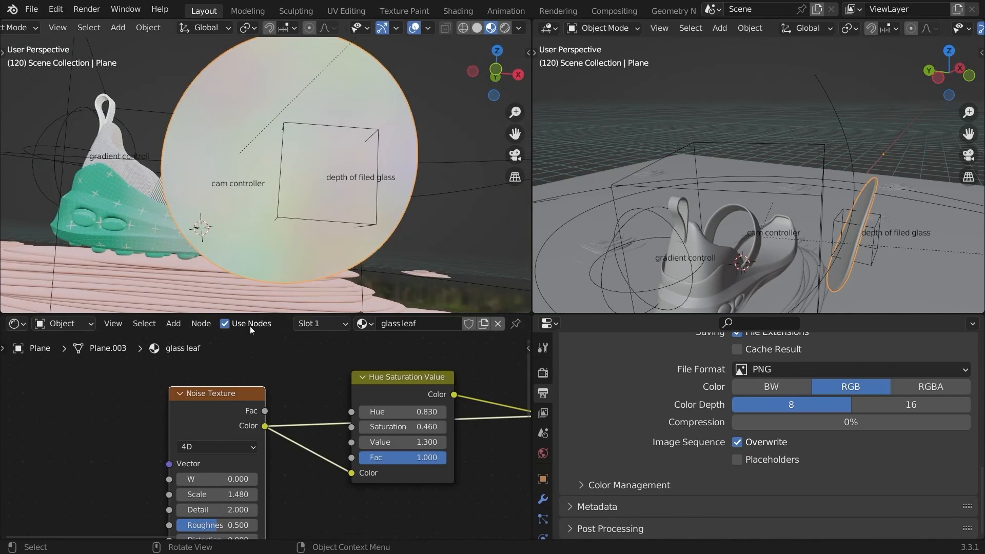
# - Animate the Noise Texture's W value in the glass leaf material with the driver expression #frame/100
pyautogui.moveTo(198, 454); pyautogui.dragTo(223, 439, button='middle')
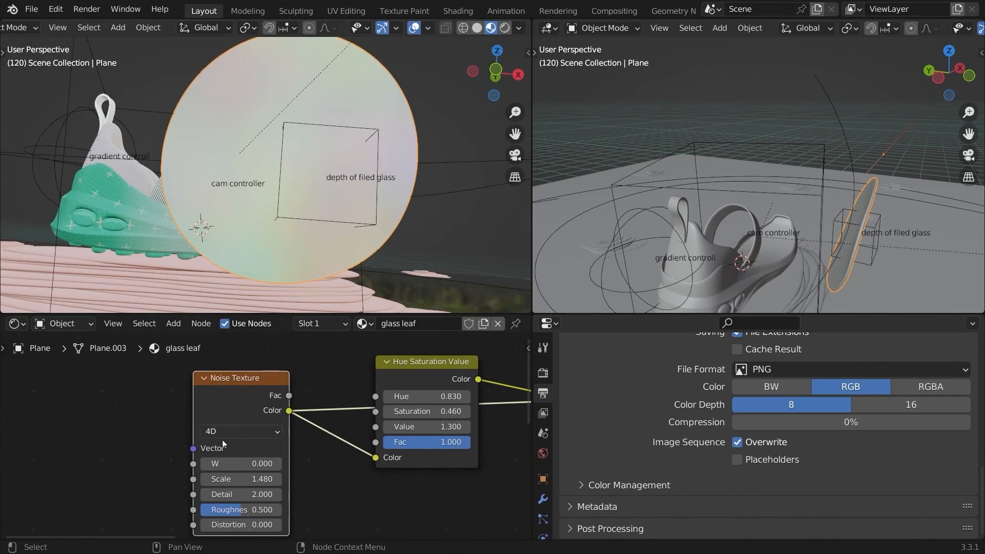
pyautogui.keyDown('shift'); pyautogui.moveTo(224, 464); pyautogui.dragTo(269, 464); pyautogui.keyUp('shift')
pyautogui.click(270, 464)
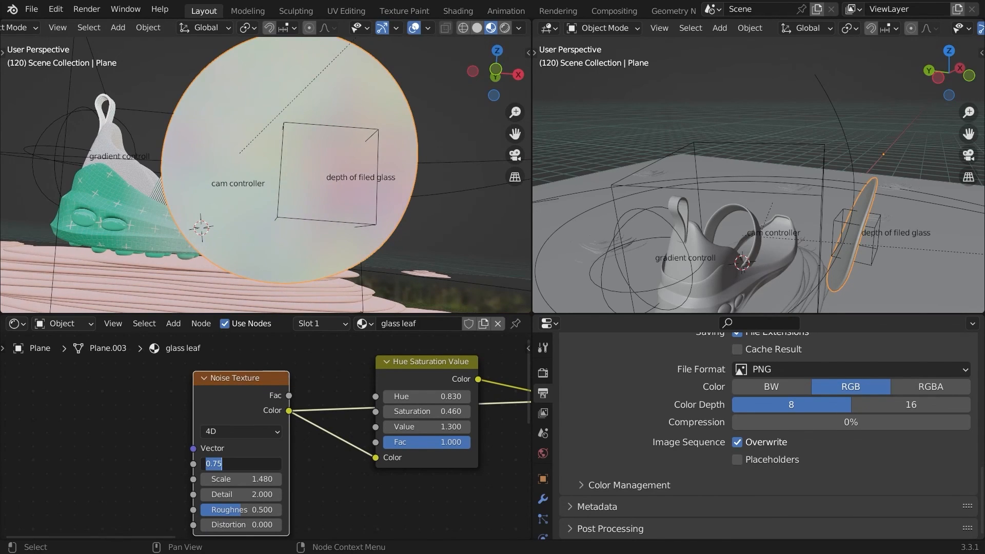
pyautogui.write('#frame/')
pyautogui.write('100')
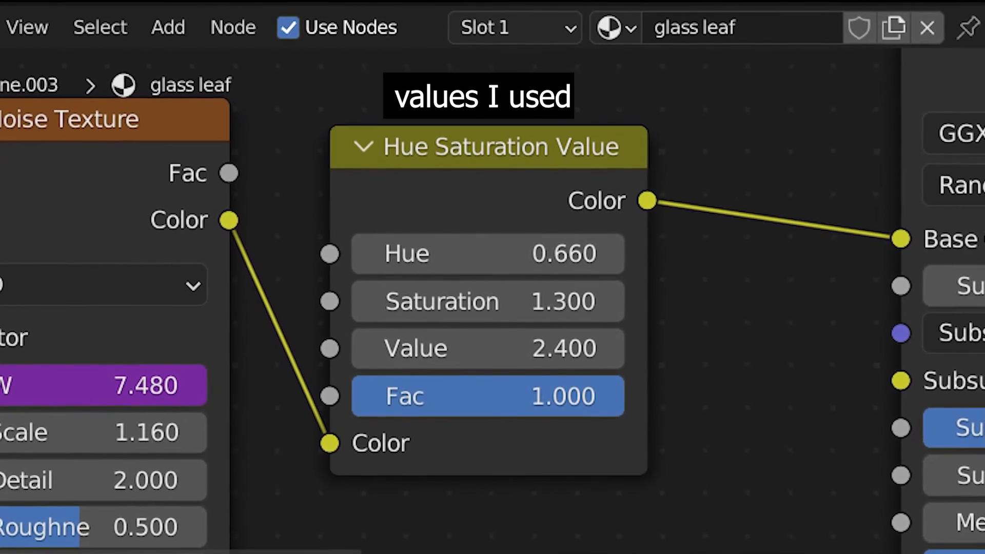
# - Reconnect the Principled BSDF to the Material Output's Surface and switch the node editor back to the timeline
pyautogui.moveTo(292, 421); pyautogui.dragTo(267, 477, button='middle')
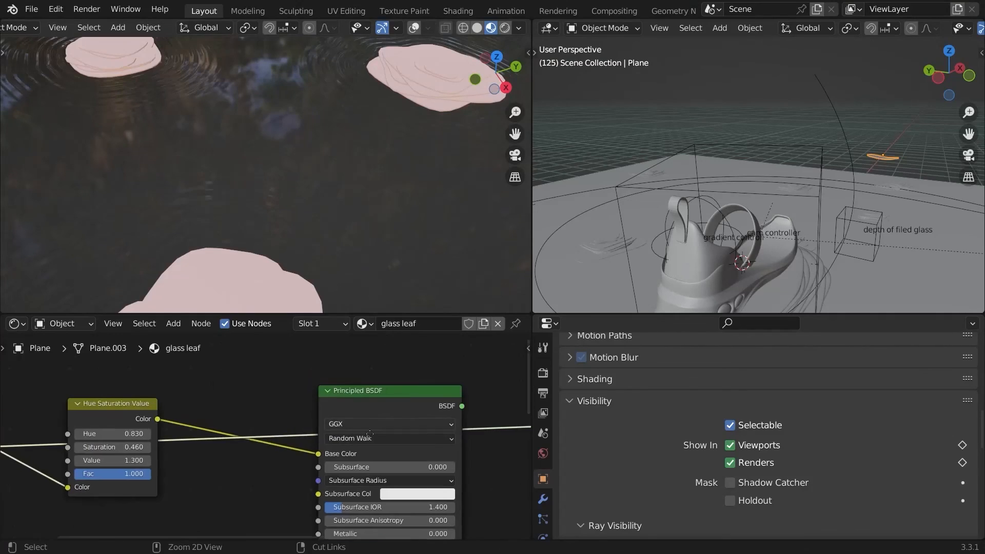
pyautogui.moveTo(513, 428); pyautogui.dragTo(359, 429, button='middle')
pyautogui.click(358, 439)
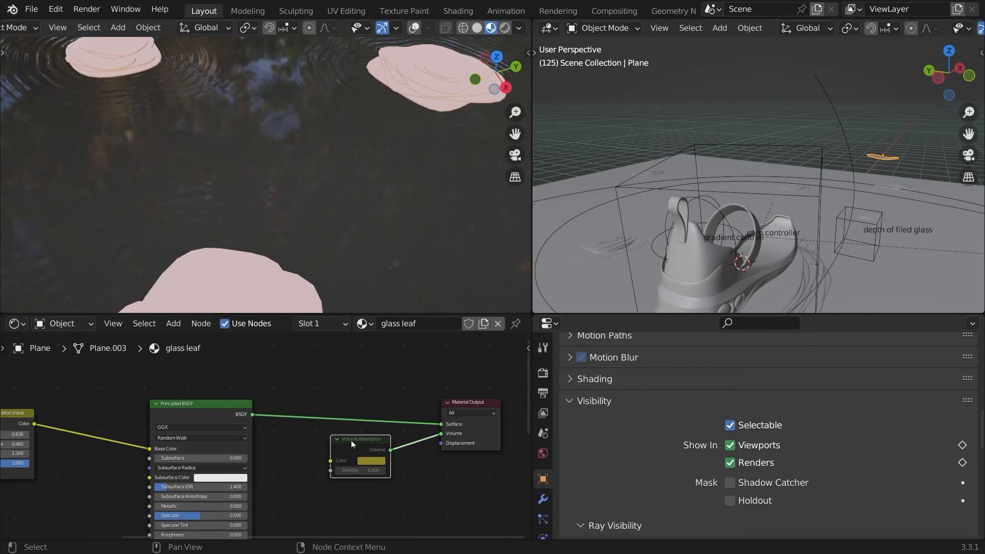
pyautogui.click(16, 324)
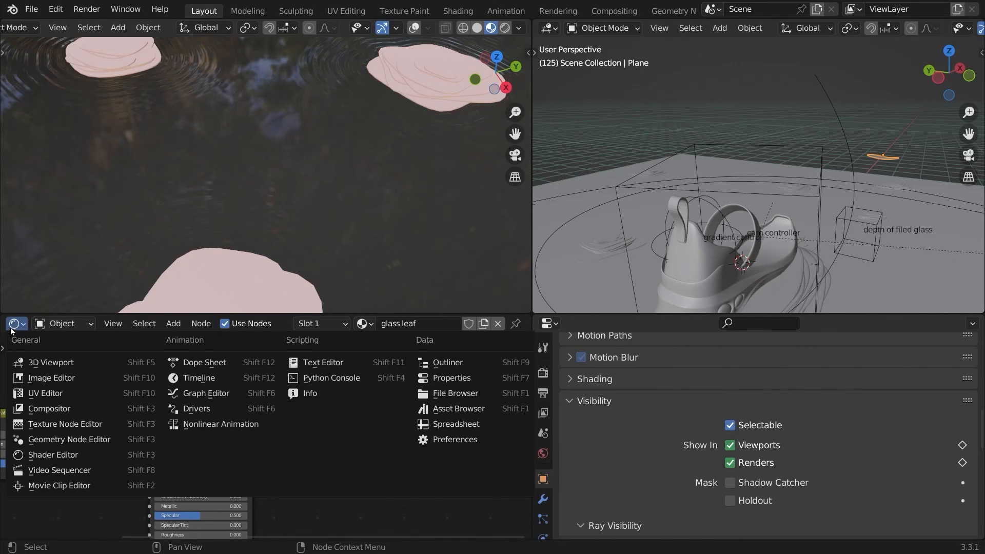
pyautogui.click(21, 325)
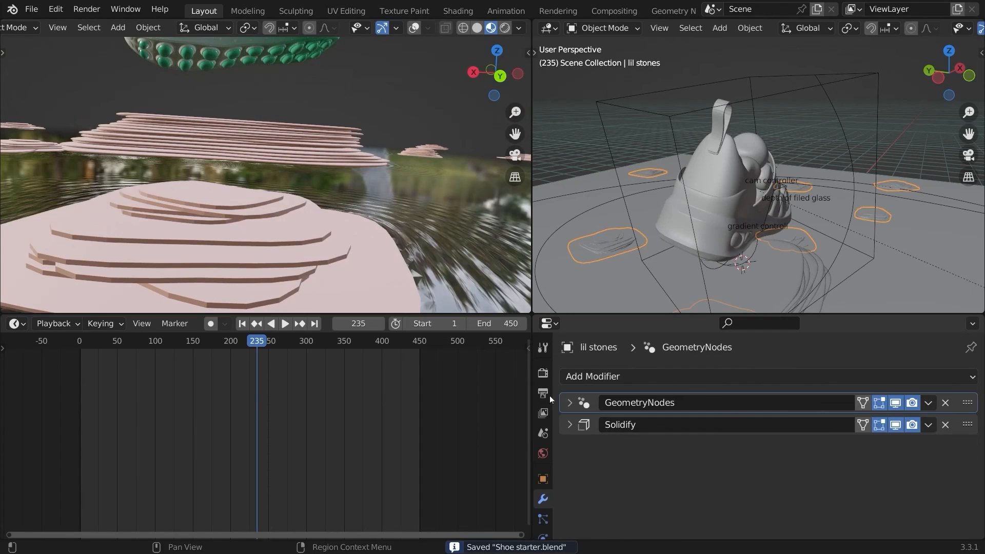
# - Turn on the viewport overlays and add a Subdivision Surface modifier to the lil stones object
pyautogui.moveTo(335, 245); pyautogui.dragTo(362, 231, button='middle')
pyautogui.click(413, 28)
pyautogui.moveTo(409, 41); pyautogui.dragTo(405, 236, button='middle')
pyautogui.click(605, 373)
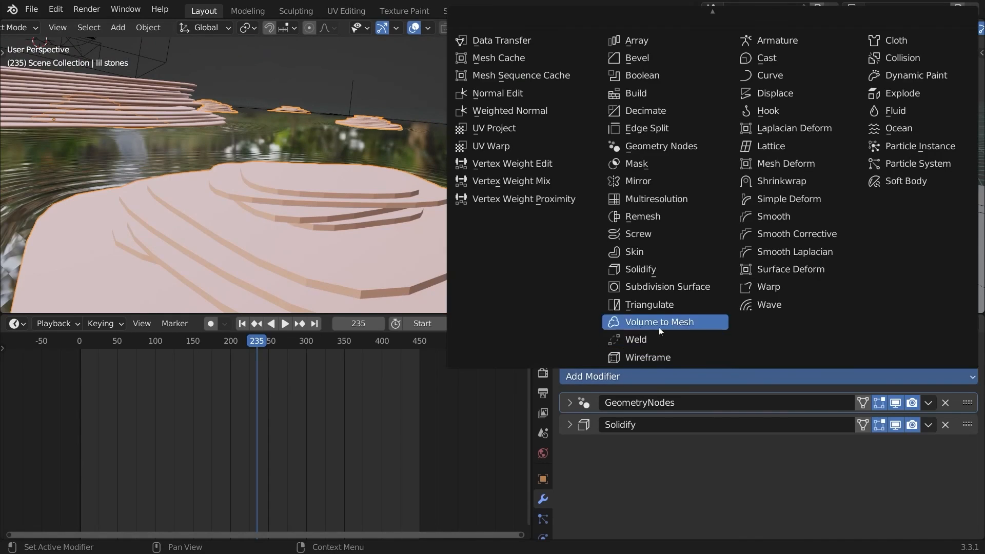
pyautogui.click(654, 287)
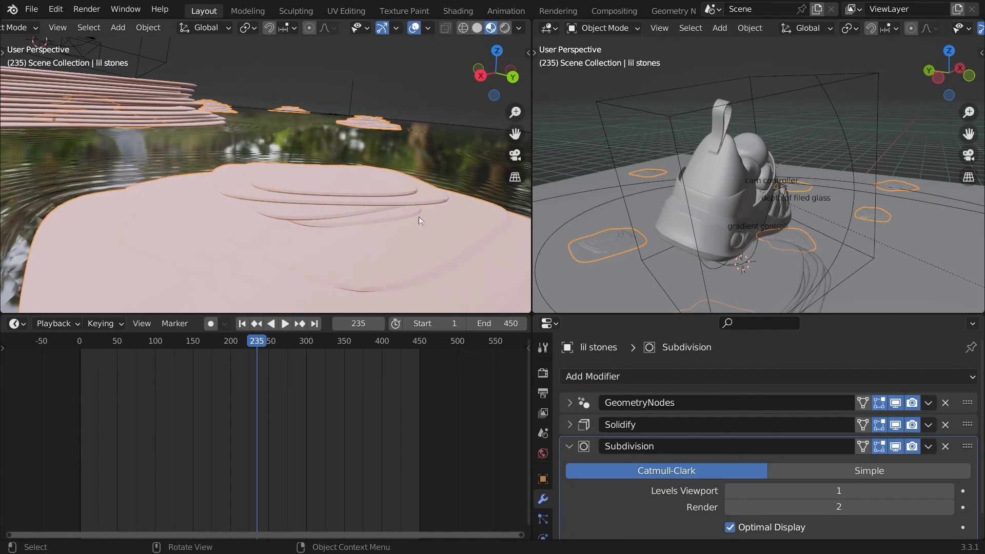
# - Set the lil stones' Subdivision viewport level to 2 and inspect the stone edges up close
pyautogui.keyDown('ctrl'); pyautogui.moveTo(455, 213); pyautogui.dragTo(461, 248, button='middle'); pyautogui.keyUp('ctrl')
pyautogui.moveTo(462, 249)
pyautogui.mouseDown(button='middle')
pyautogui.moveTo(475, 282)
pyautogui.moveTo(411, 179)
pyautogui.moveTo(453, 248)
pyautogui.mouseUp(button='middle')
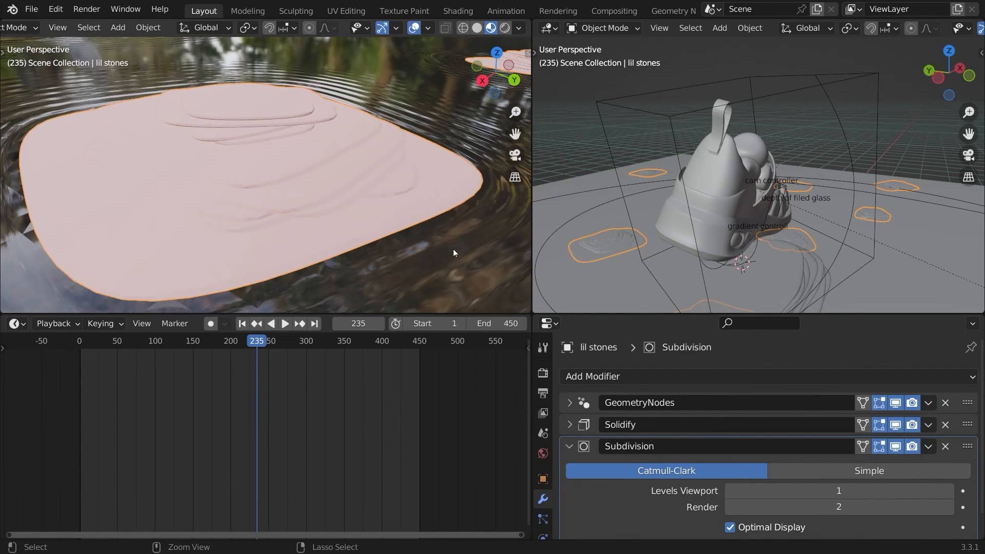
pyautogui.click(949, 491)
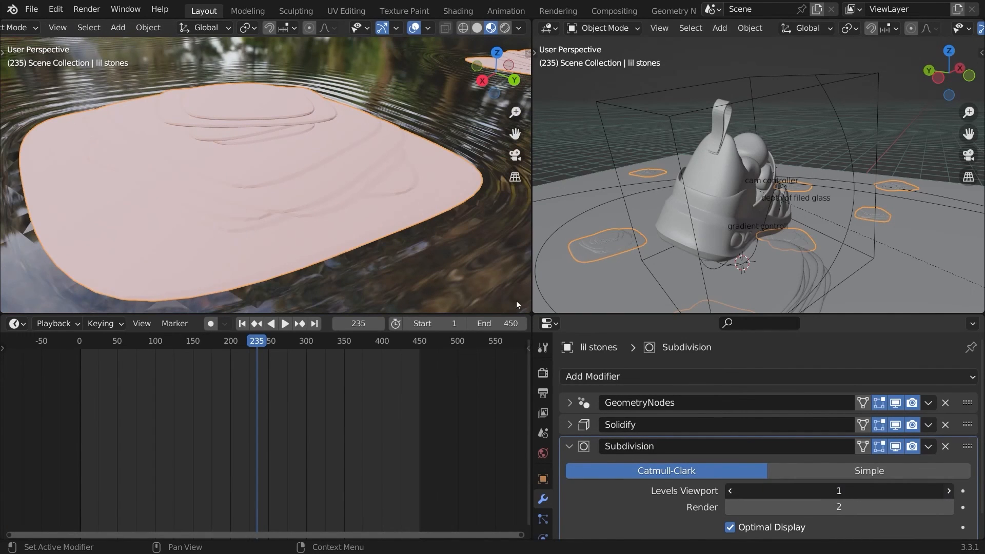
pyautogui.moveTo(383, 227); pyautogui.dragTo(410, 276, button='middle')
pyautogui.scroll(2, 380, 210)
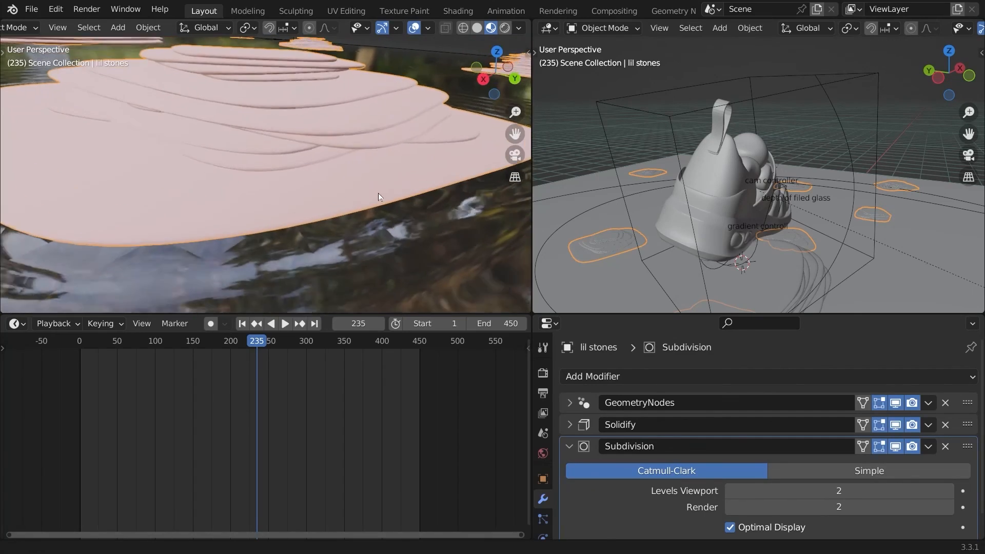
# - Apply Shade Smooth to the lil stones object and inspect the stone layers up close
pyautogui.rightClick(326, 194)
pyautogui.click(326, 194)
pyautogui.scroll(3, 416, 225)
pyautogui.scroll(3, 417, 229)
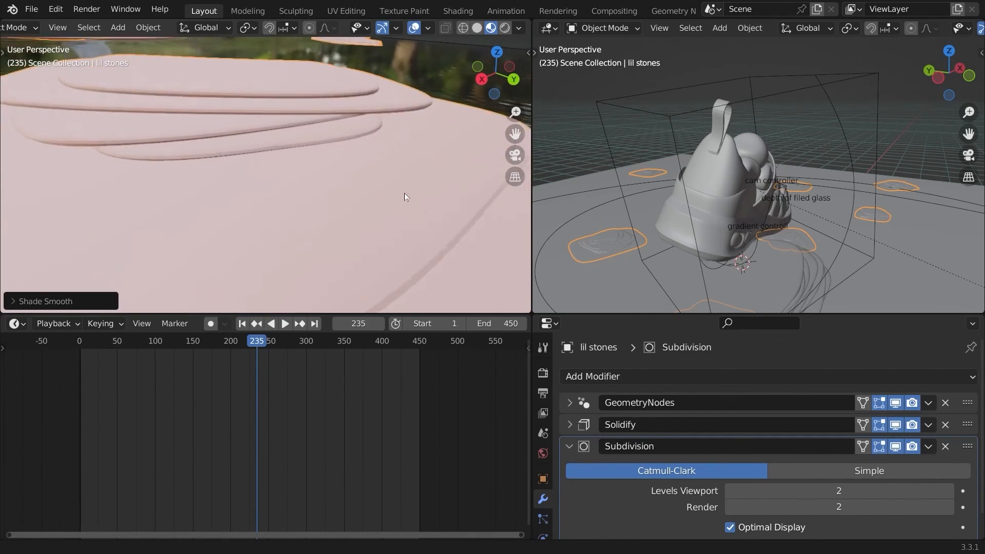
# - Inspect the lil stones' geometry node setup and the stone in the water, and return the editor to the timeline
pyautogui.hotkey('shift', 'F3')
pyautogui.scroll(3, 268, 260)
pyautogui.scroll(-6, 315, 241)
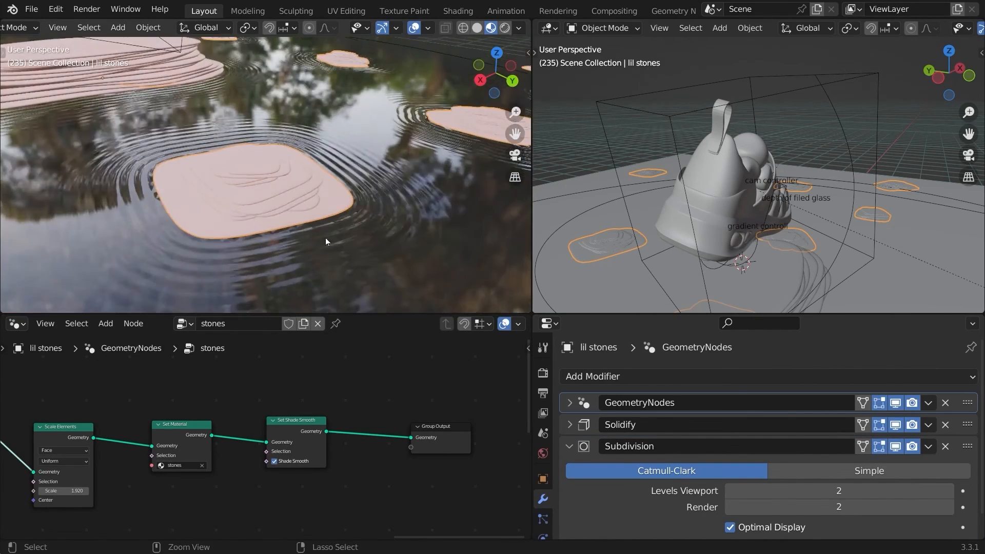
pyautogui.click(16, 324)
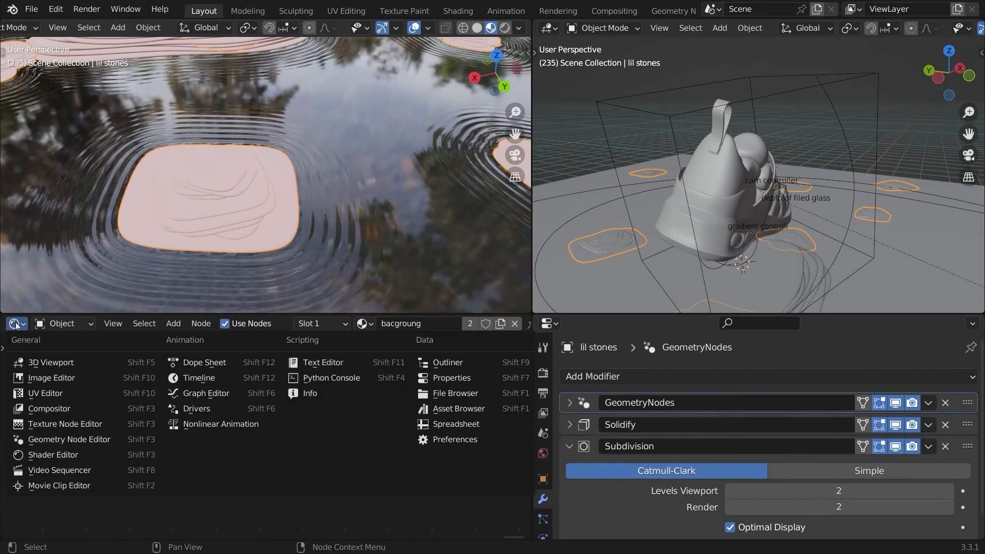
pyautogui.click(185, 377)
# - Disable the Subdivision modifier's viewport display on the lil stones and switch to the camera view with overlays hidden
pyautogui.click(896, 446)
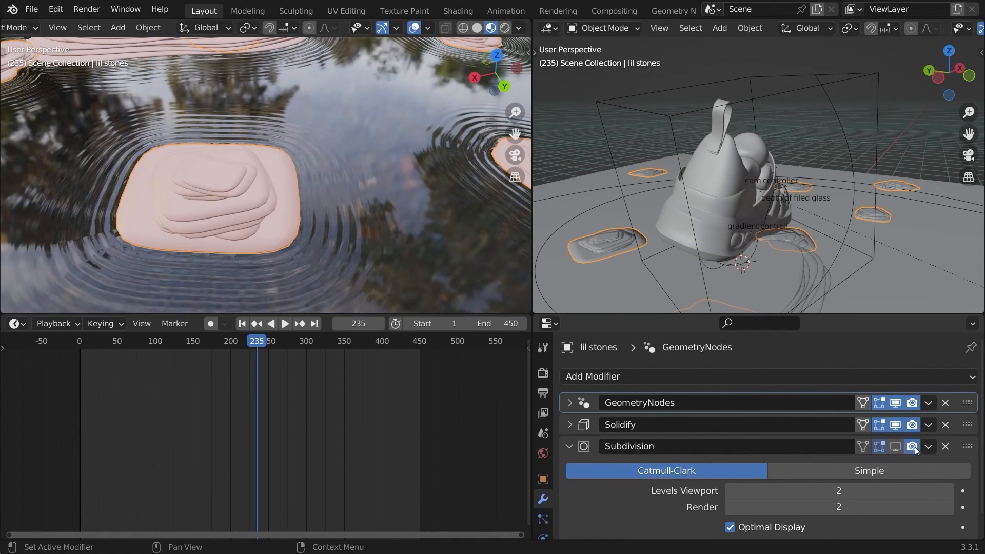
pyautogui.click(567, 448)
pyautogui.keyDown('ctrl'); pyautogui.moveTo(452, 405); pyautogui.dragTo(370, 365, button='middle'); pyautogui.keyUp('ctrl')
pyautogui.moveTo(287, 246); pyautogui.dragTo(267, 261, button='middle')
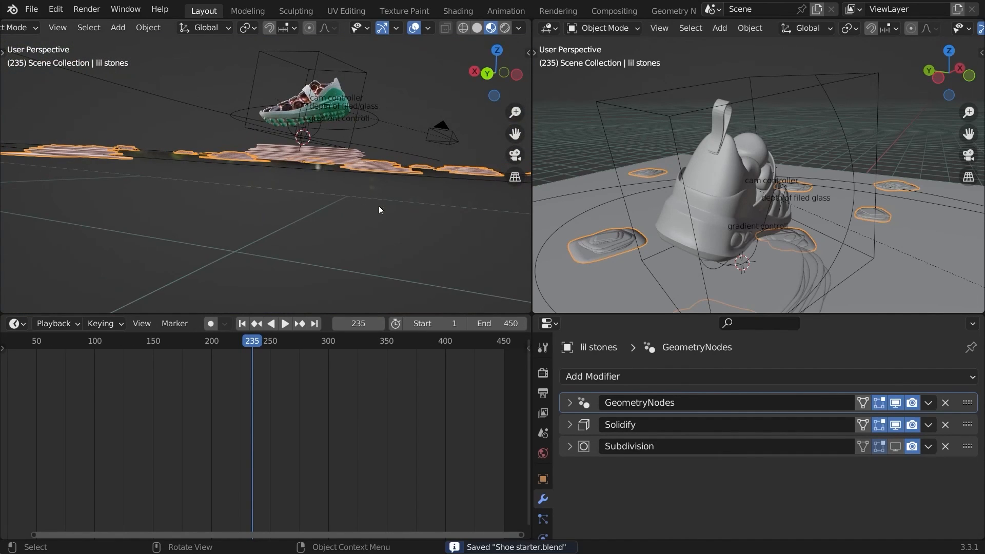
pyautogui.press('KP_0')
pyautogui.hotkey('shift', 'alt', 'z')
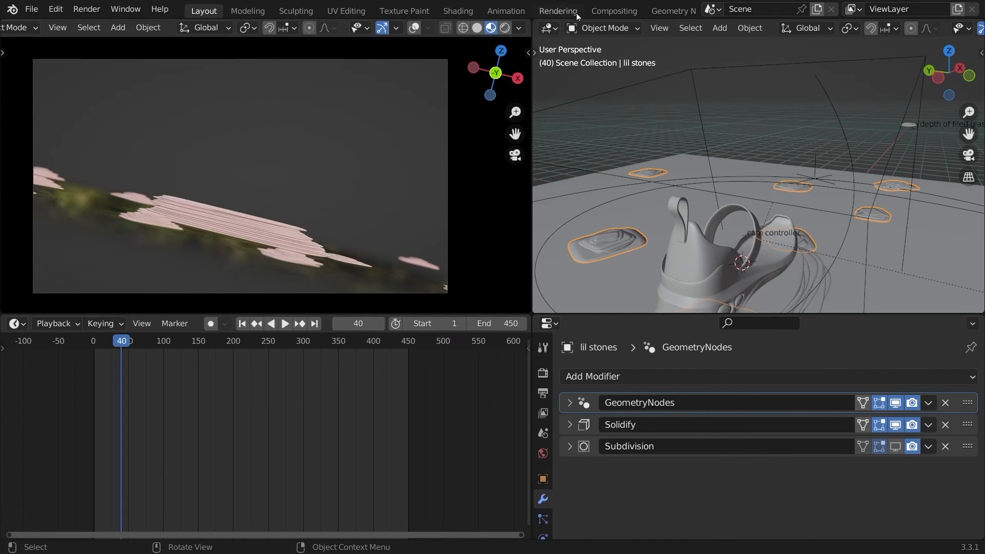
# - Open the white image colour of the Alpha Over node in the compositing node tree
pyautogui.click(614, 11)
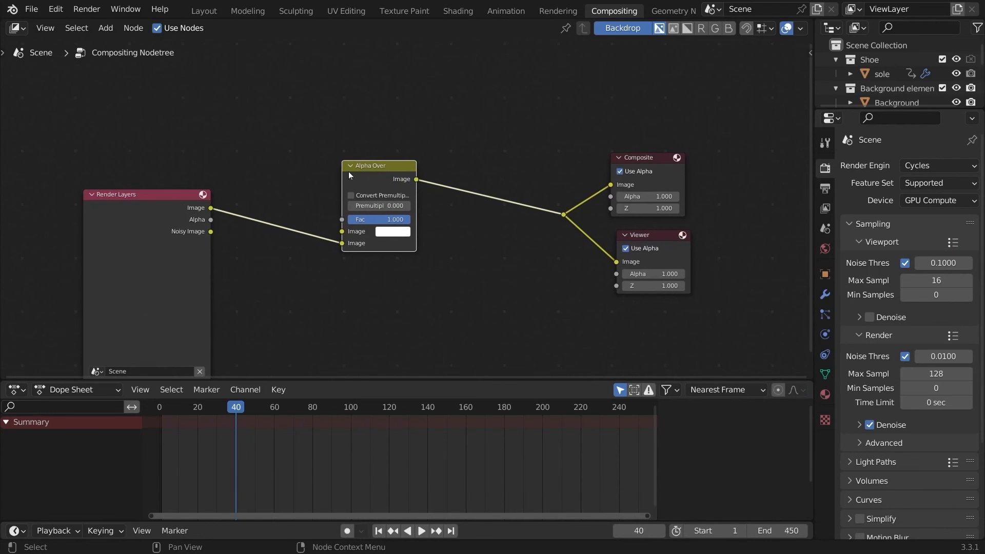
pyautogui.scroll(2, 349, 175)
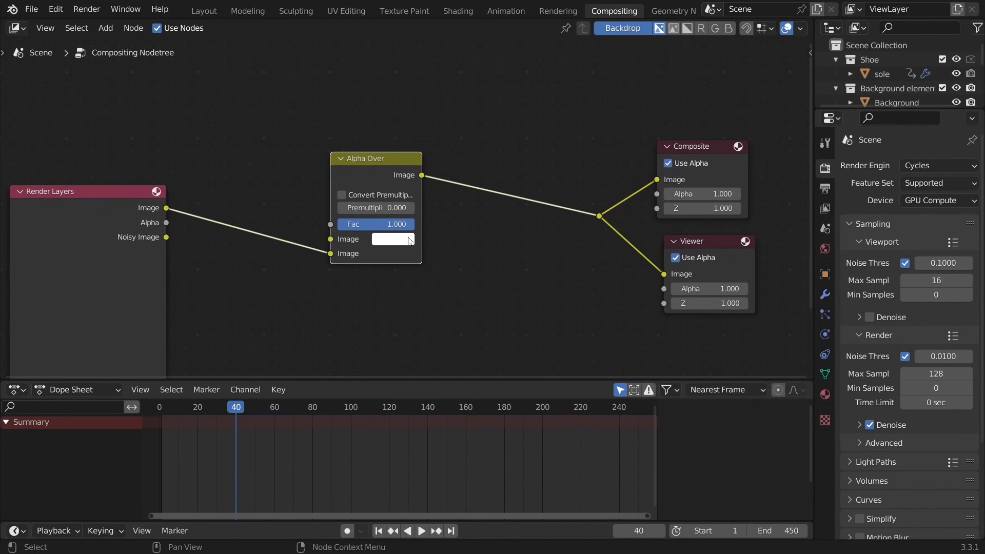
pyautogui.click(409, 240)
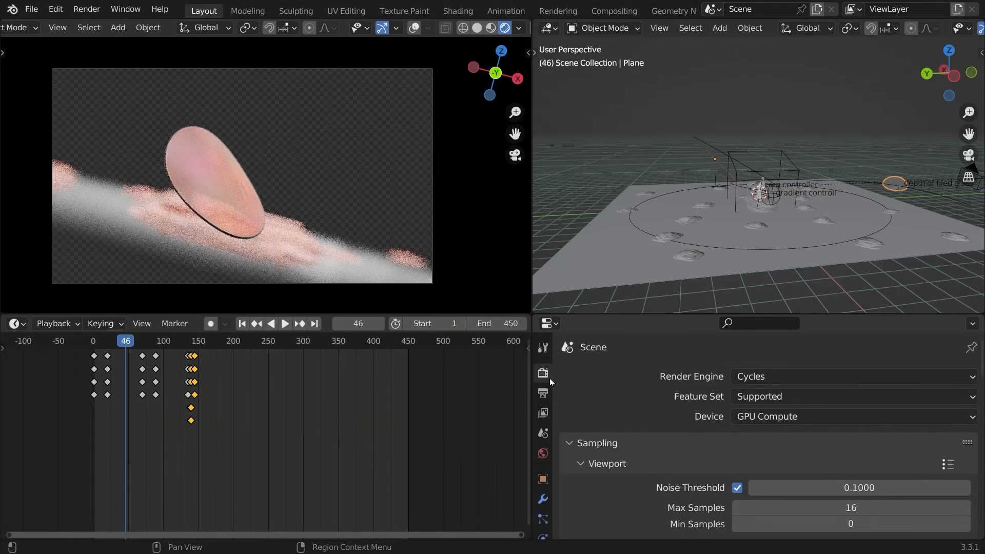
# - Enable Transparent Glass in the scene's Film render settings
pyautogui.scroll(-10, 659, 461)
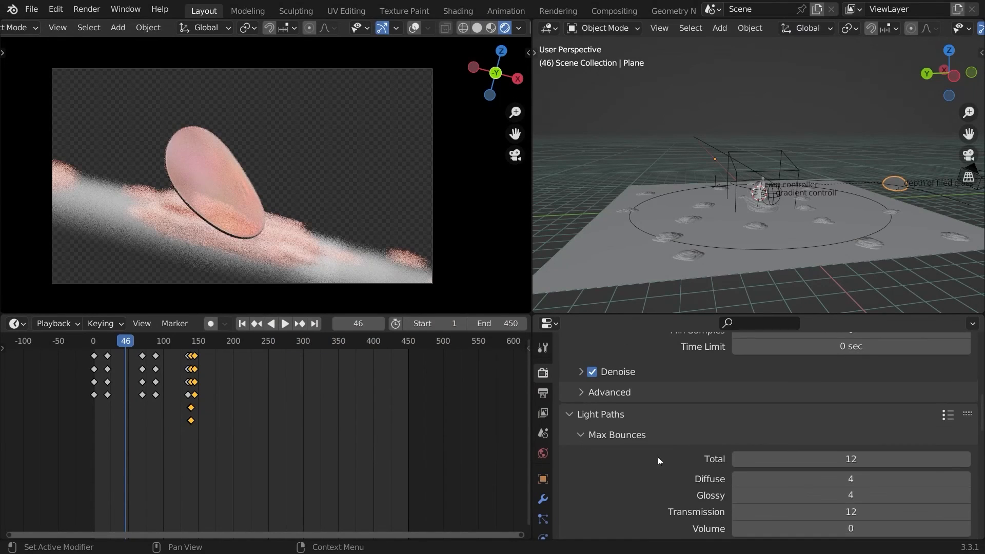
pyautogui.scroll(-12, 659, 460)
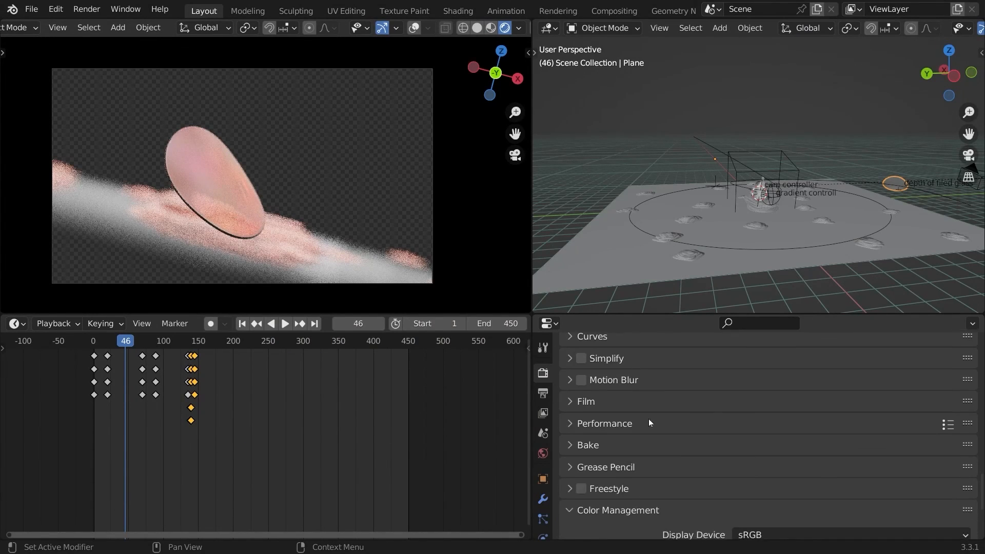
pyautogui.scroll(-5, 649, 423)
pyautogui.scroll(5, 644, 411)
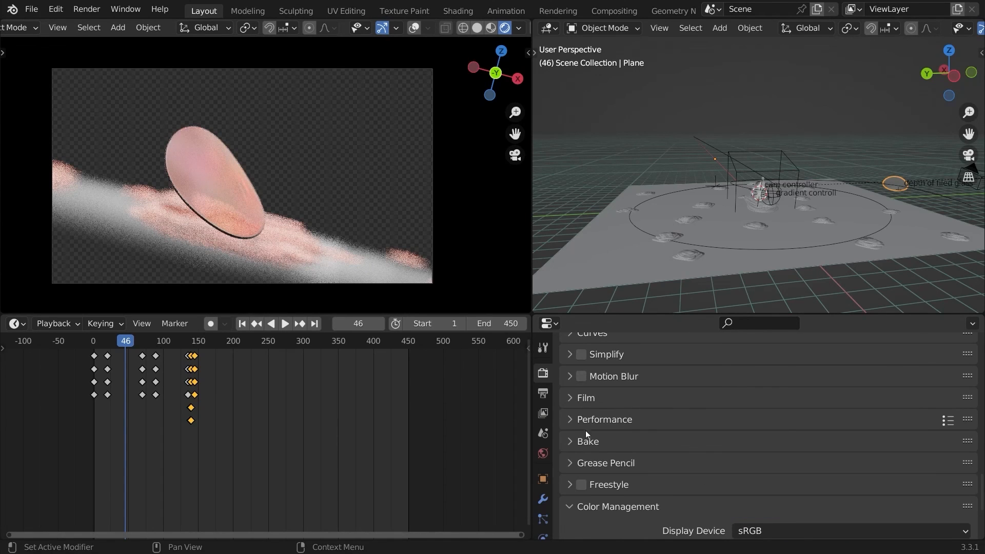
pyautogui.click(585, 398)
pyautogui.scroll(-4, 657, 431)
pyautogui.click(737, 443)
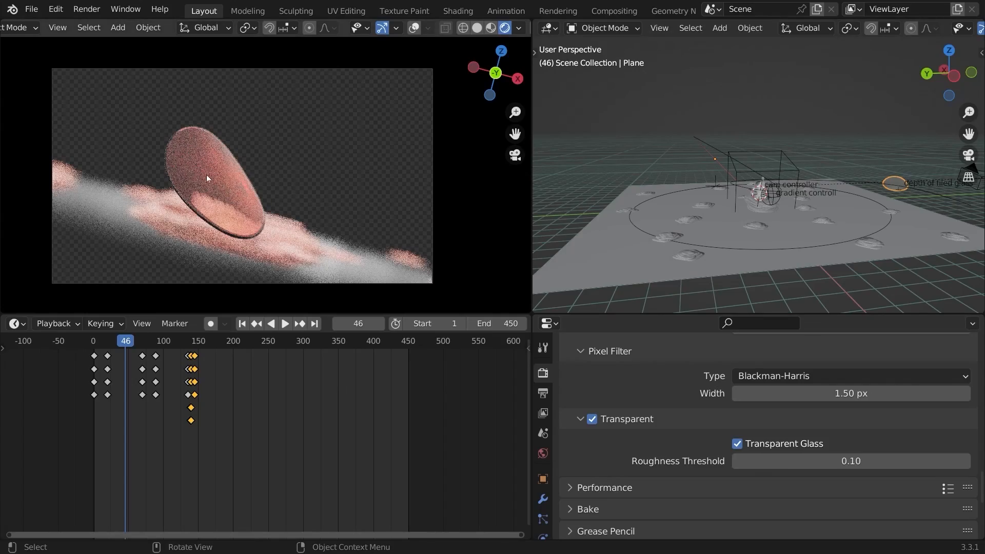
# - Render frame 46 to examine the glass leaf against the composited background, and turn Transparent Glass off again
pyautogui.press('F12')
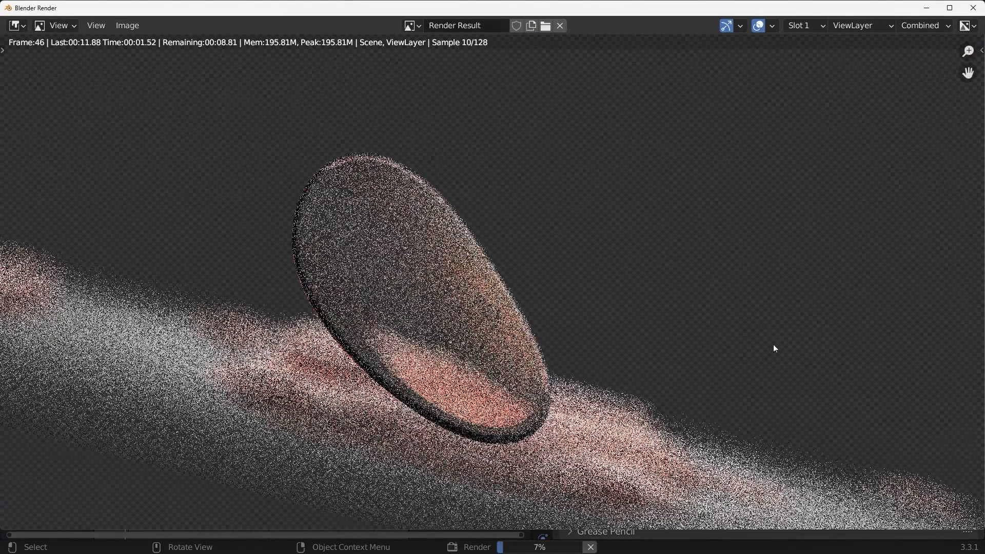
pyautogui.scroll(-2, 776, 349)
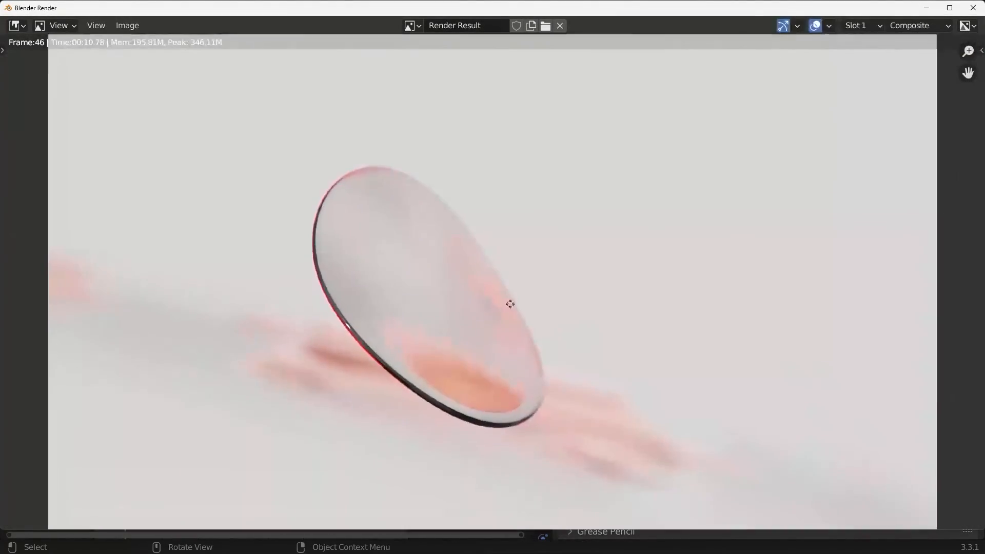
pyautogui.scroll(-1, 509, 304)
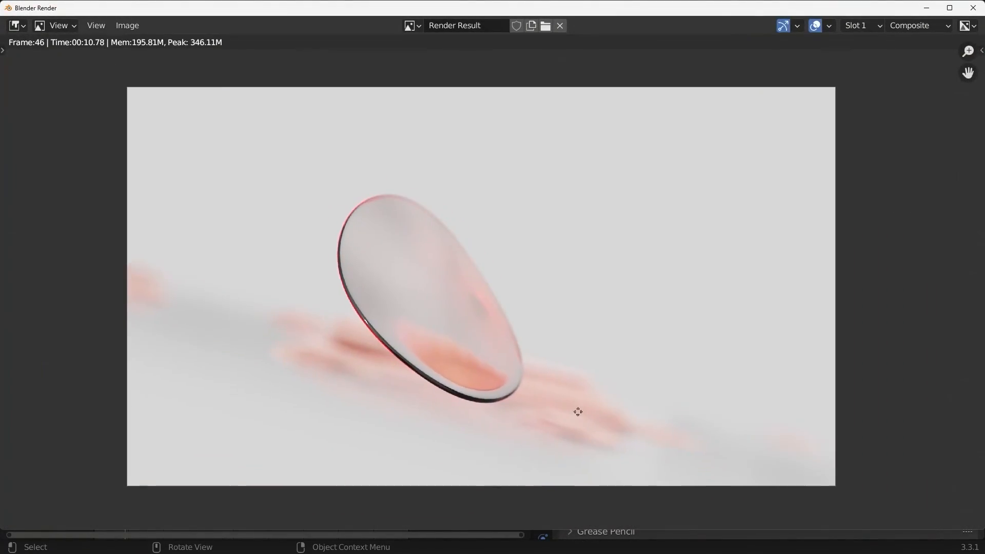
pyautogui.scroll(2, 578, 412)
pyautogui.scroll(-1, 601, 397)
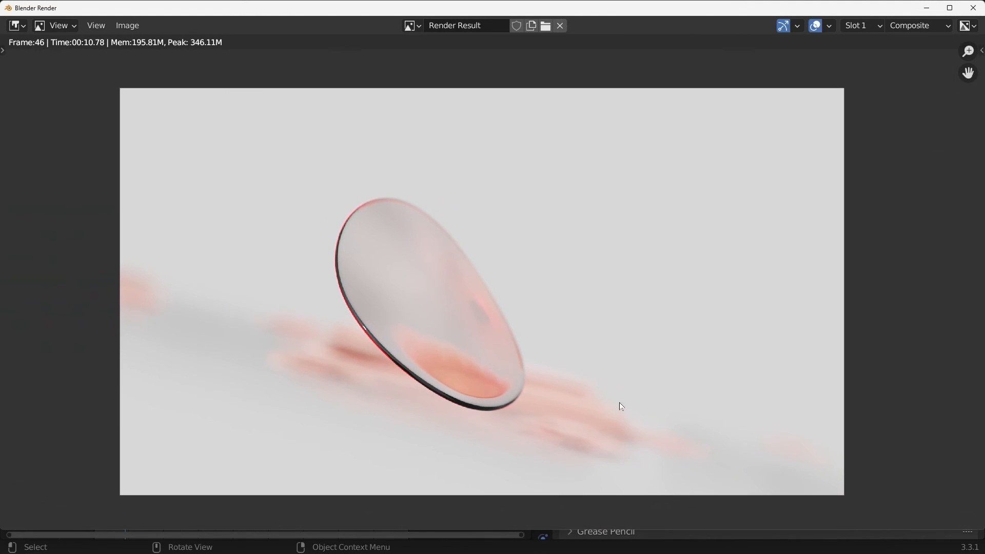
pyautogui.moveTo(620, 405)
pyautogui.mouseDown(button='middle')
pyautogui.moveTo(617, 416)
pyautogui.moveTo(610, 409)
pyautogui.mouseUp(button='middle')
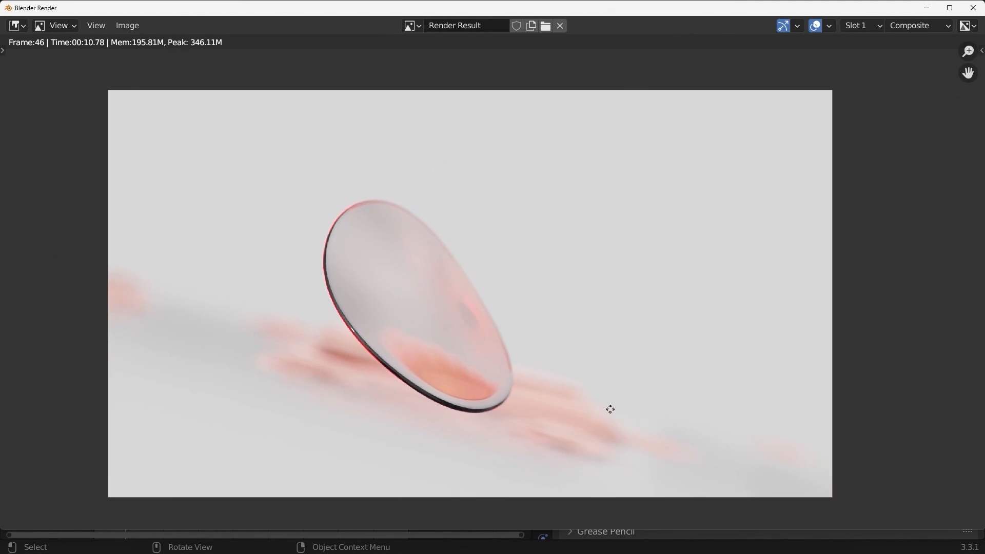
pyautogui.click(973, 14)
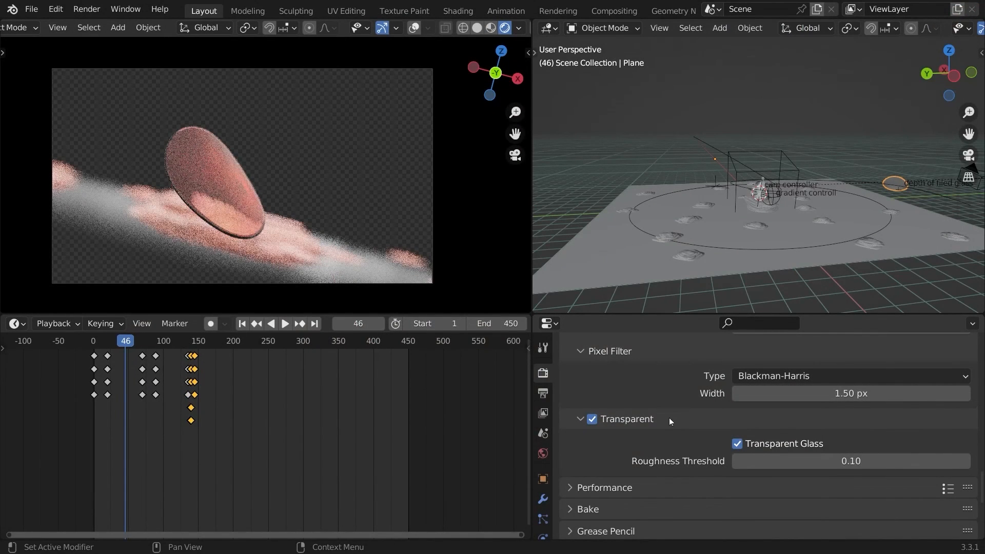
pyautogui.scroll(1, 668, 417)
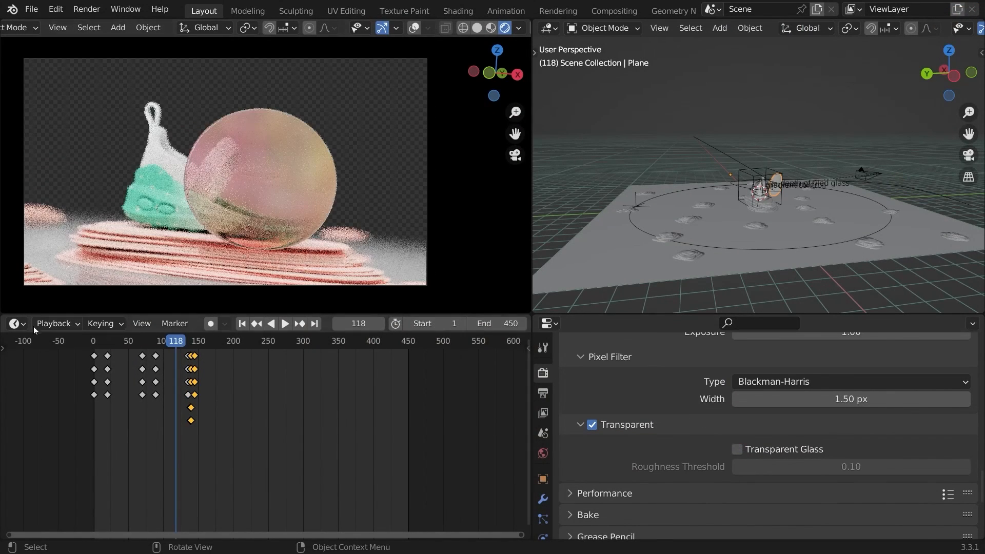
# - Open the glass leaf material's nodes and edit the saturation of the Hue Saturation Value node
pyautogui.click(16, 324)
pyautogui.click(53, 455)
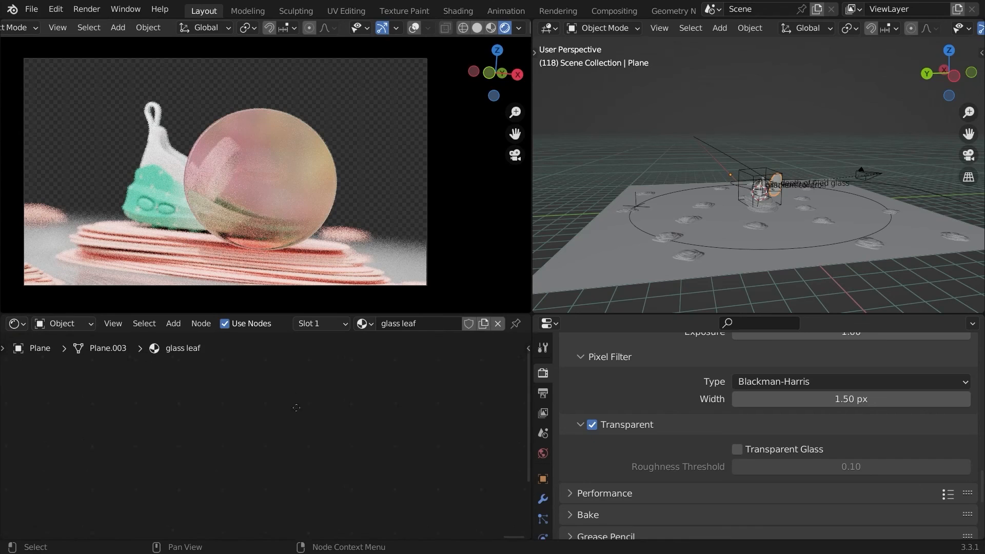
pyautogui.moveTo(292, 477); pyautogui.dragTo(501, 394, button='middle')
pyautogui.moveTo(165, 495); pyautogui.dragTo(472, 379, button='middle')
pyautogui.moveTo(307, 384); pyautogui.dragTo(274, 413, button='middle')
pyautogui.keyDown('ctrl'); pyautogui.moveTo(275, 413); pyautogui.dragTo(282, 385, button='middle'); pyautogui.keyUp('ctrl')
pyautogui.moveTo(274, 400); pyautogui.dragTo(331, 369, button='middle')
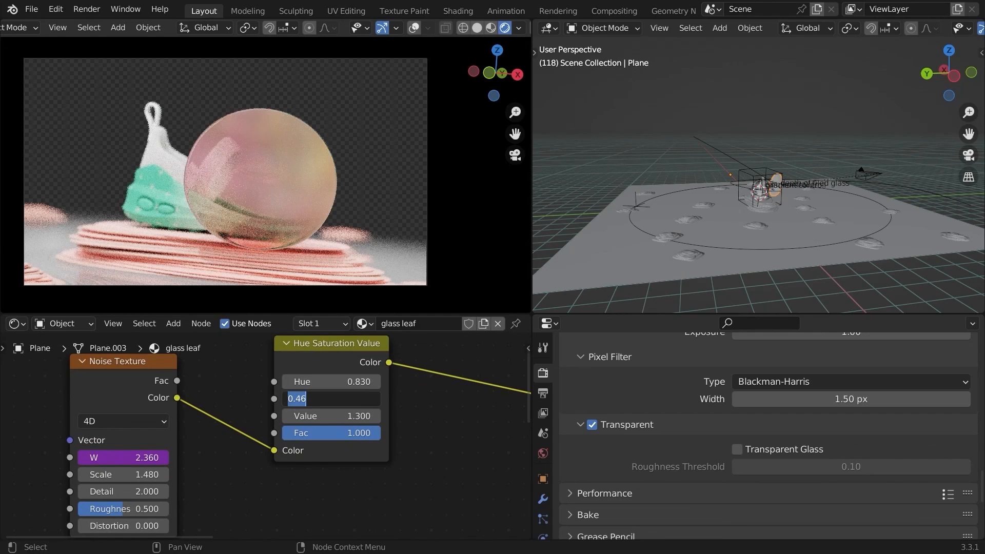
pyautogui.press('Return')
pyautogui.moveTo(463, 418); pyautogui.dragTo(389, 380, button='middle')
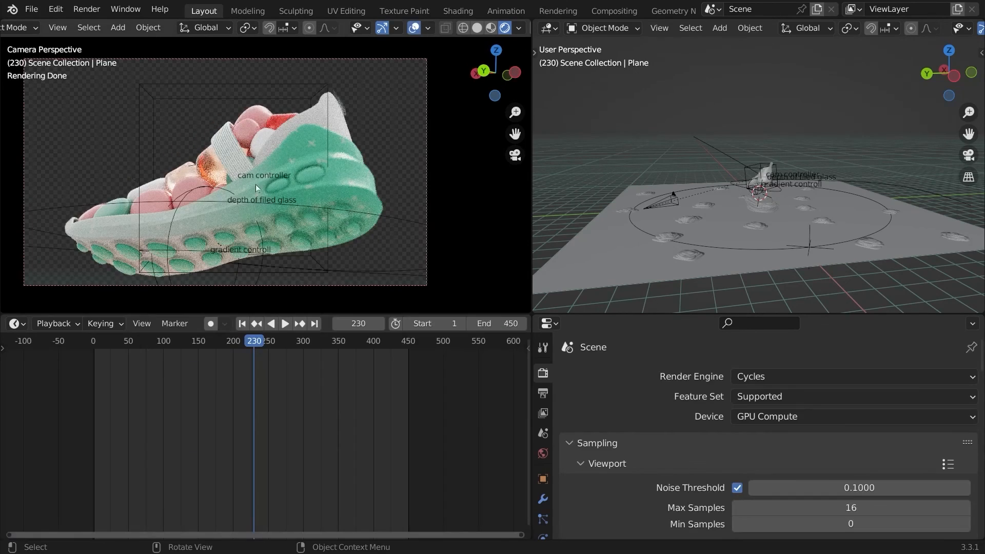
# - Select the gradient controll empty beneath the shoe in the camera view at frame 230
pyautogui.moveTo(260, 292); pyautogui.dragTo(329, 207, button='middle')
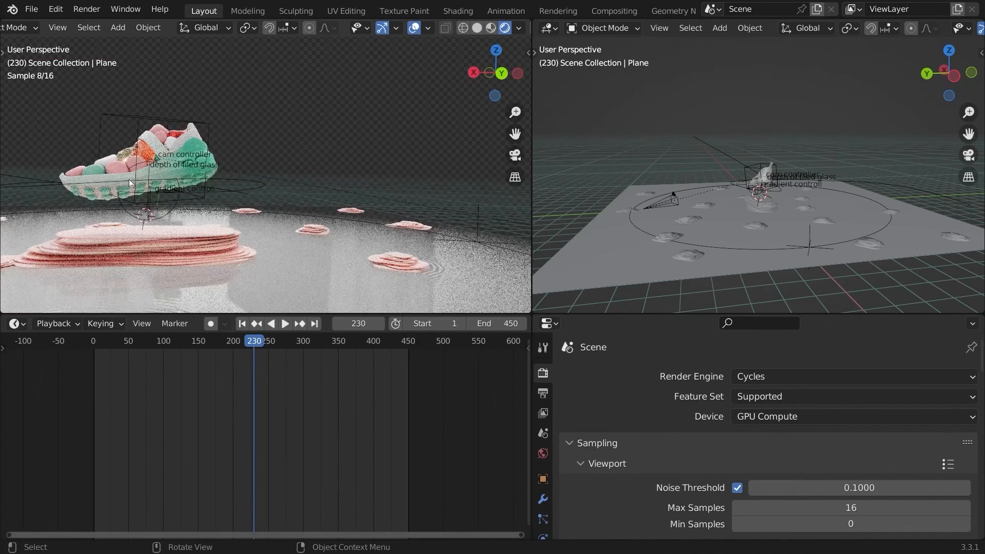
pyautogui.click(163, 202)
pyautogui.press('KP_0')
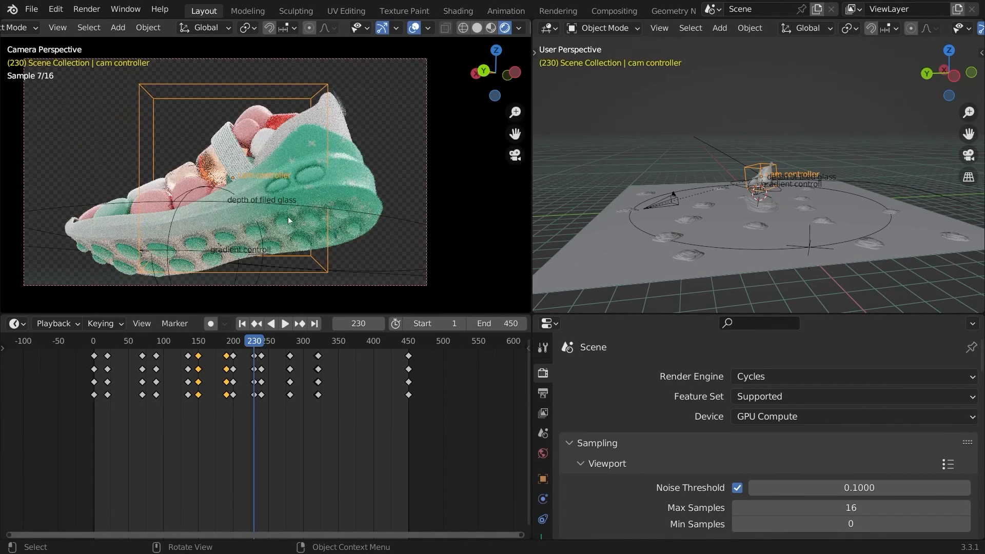
pyautogui.click(248, 252)
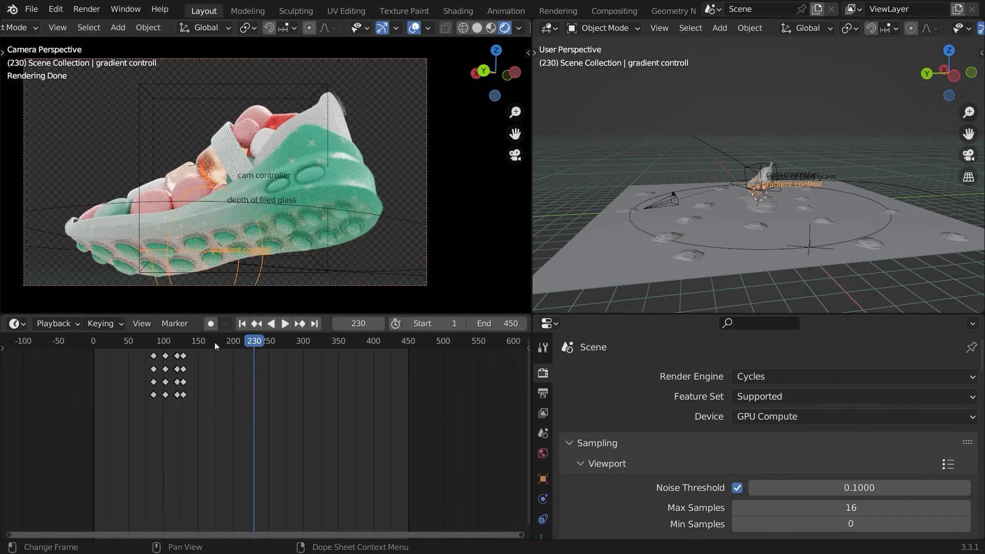
# - Play the animation from about frame 122 to examine how the gradient controll empty follows the shoe
pyautogui.scroll(3, 214, 343)
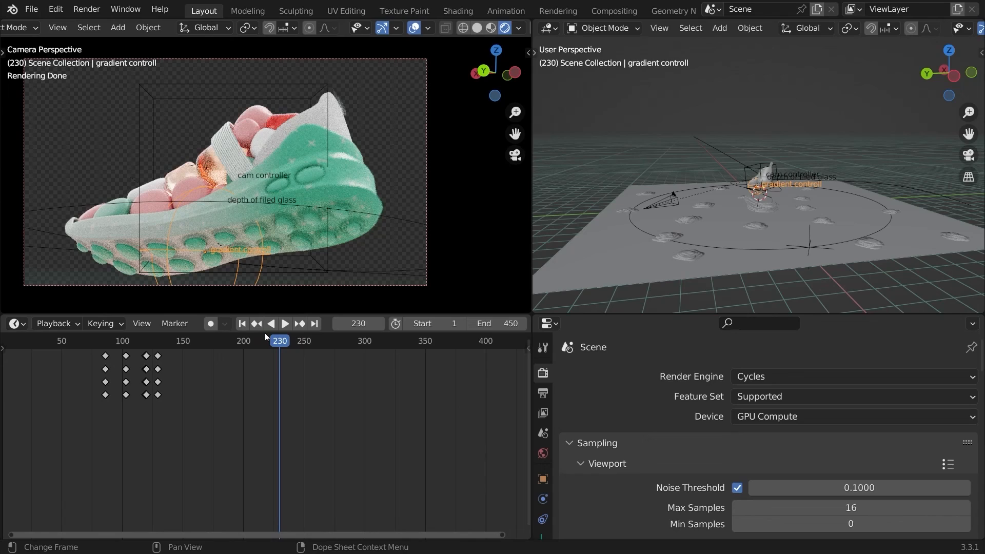
pyautogui.click(152, 347)
pyautogui.press('space')
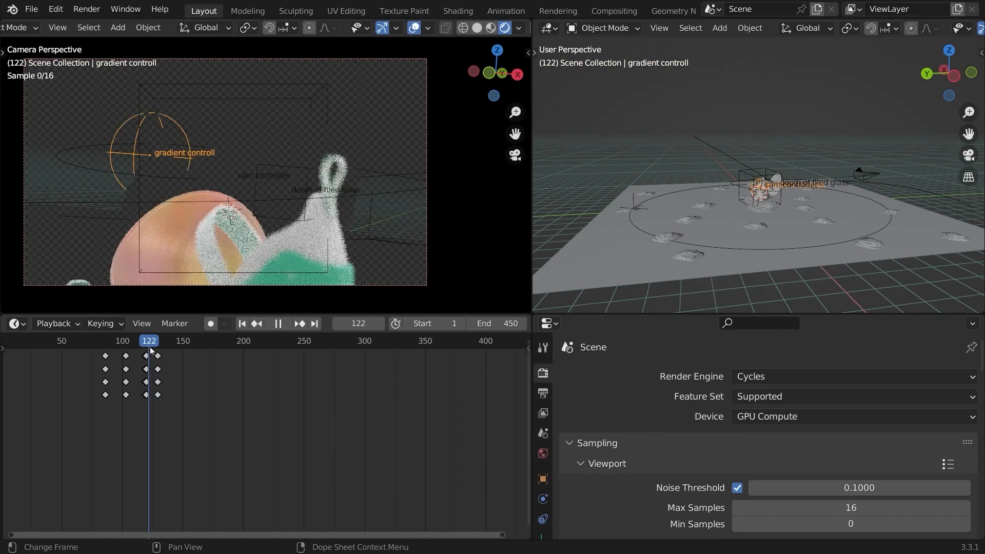
pyautogui.press('space')
pyautogui.press('Home')
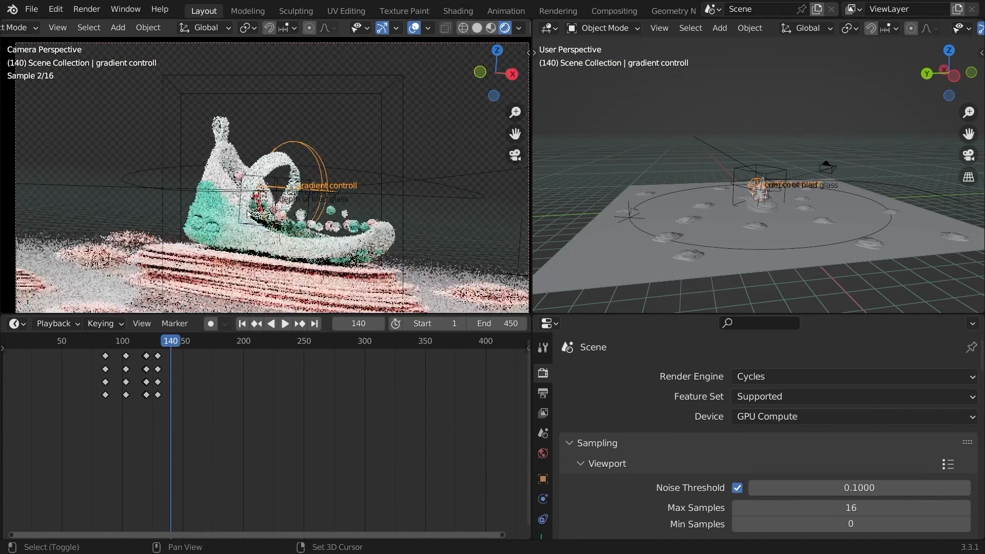
pyautogui.press('space')
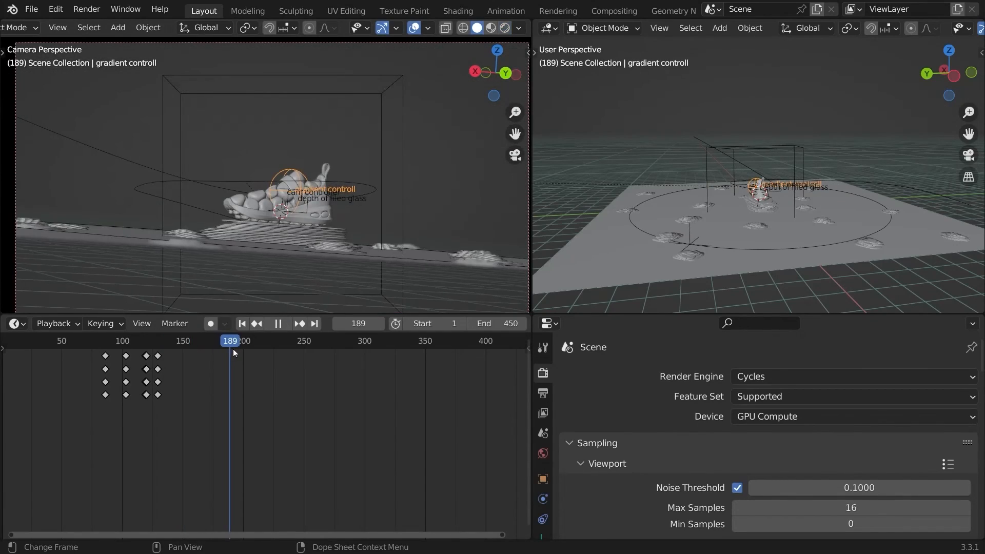
# - Insert a keyframe for the gradient controll empty at frame 190
pyautogui.moveTo(231, 351); pyautogui.dragTo(230, 350)
pyautogui.moveTo(343, 241); pyautogui.dragTo(282, 182, button='middle')
pyautogui.moveTo(283, 242)
pyautogui.mouseDown(button='middle')
pyautogui.moveTo(302, 246)
pyautogui.moveTo(281, 245)
pyautogui.mouseUp(button='middle')
pyautogui.keyDown('ctrl'); pyautogui.moveTo(281, 245); pyautogui.dragTo(281, 205, button='middle'); pyautogui.keyUp('ctrl')
pyautogui.moveTo(285, 234); pyautogui.dragTo(310, 235, button='middle')
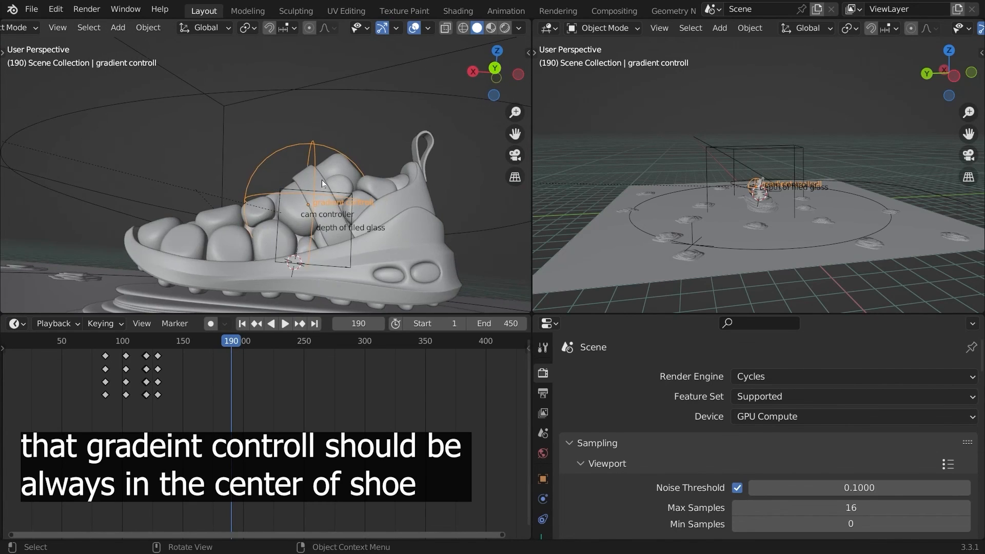
pyautogui.moveTo(322, 180); pyautogui.dragTo(313, 203, button='middle')
pyautogui.press('i')
pyautogui.click(229, 287)
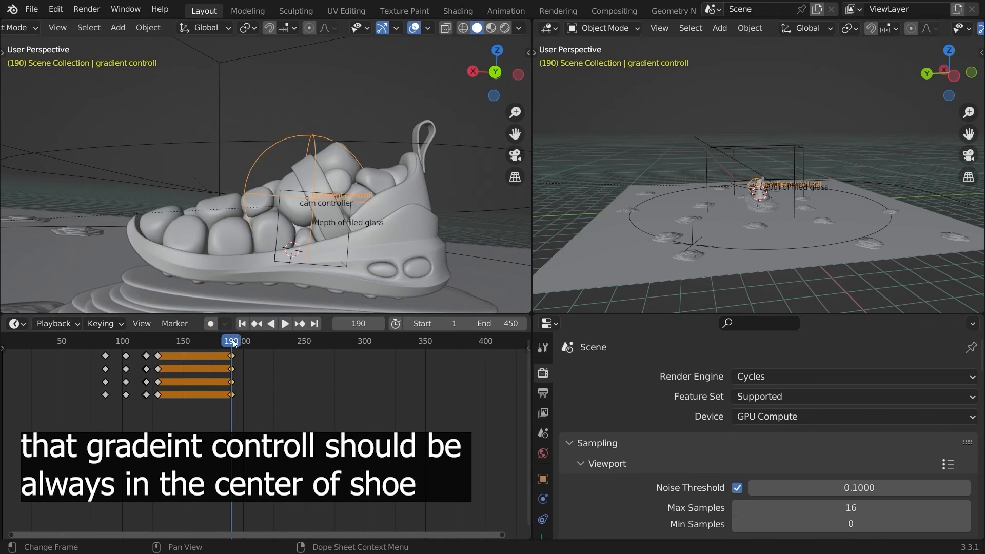
# - Go to frame 197 and show the lifted shoe with rendered viewport shading
pyautogui.click(239, 344)
pyautogui.moveTo(239, 346); pyautogui.dragTo(240, 344)
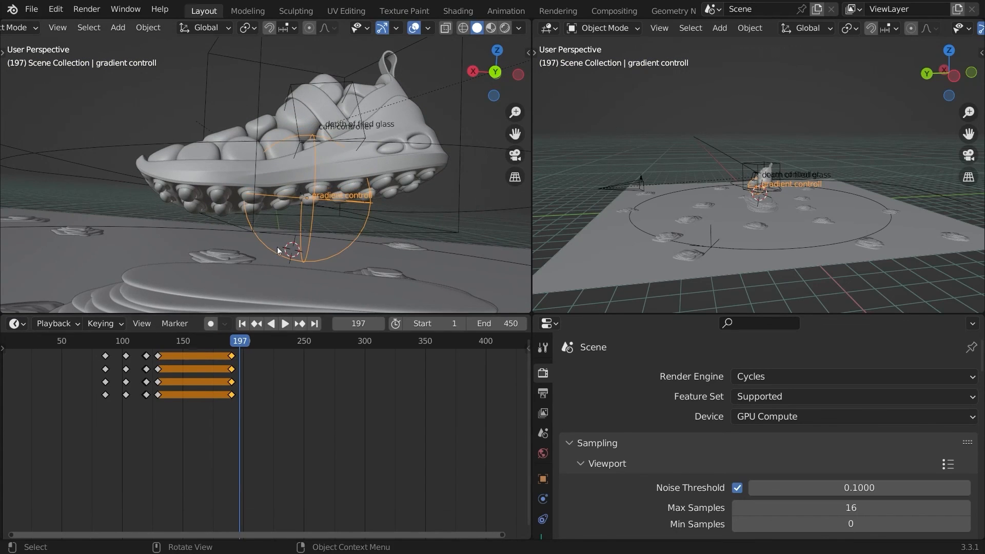
pyautogui.moveTo(302, 201)
pyautogui.keyDown('shift'); pyautogui.mouseDown(button='middle')
pyautogui.moveTo(270, 236)
pyautogui.moveTo(272, 248)
pyautogui.mouseUp(button='middle'); pyautogui.keyUp('shift')
pyautogui.press('z')
pyautogui.click(235, 129)
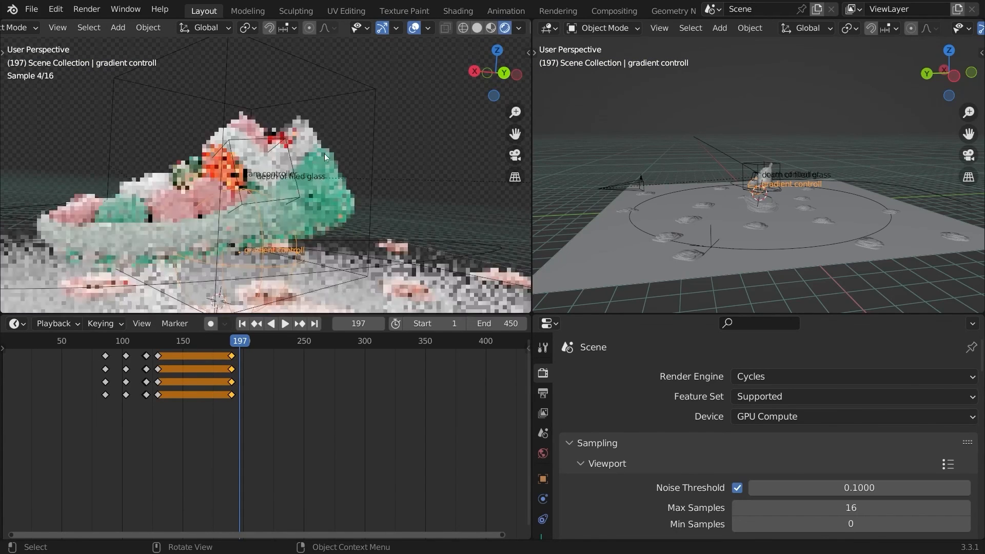
# - Move the gradient controll empty up along Z toward the shoe's centre at frame 197
pyautogui.scroll(1, 349, 161)
pyautogui.keyDown('shift'); pyautogui.moveTo(380, 170); pyautogui.dragTo(349, 220, button='middle'); pyautogui.keyUp('shift')
pyautogui.scroll(4, 288, 153)
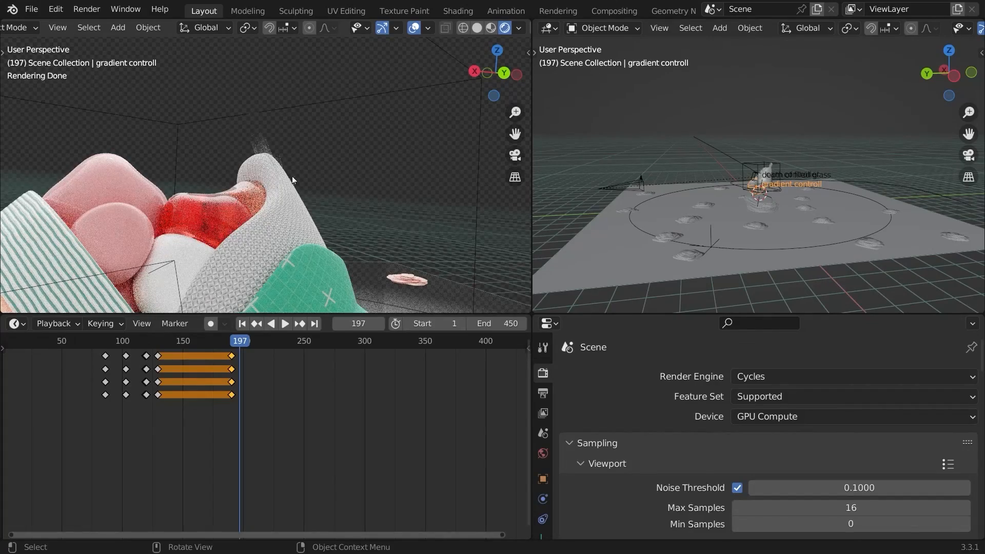
pyautogui.press('z')
pyautogui.click(326, 158)
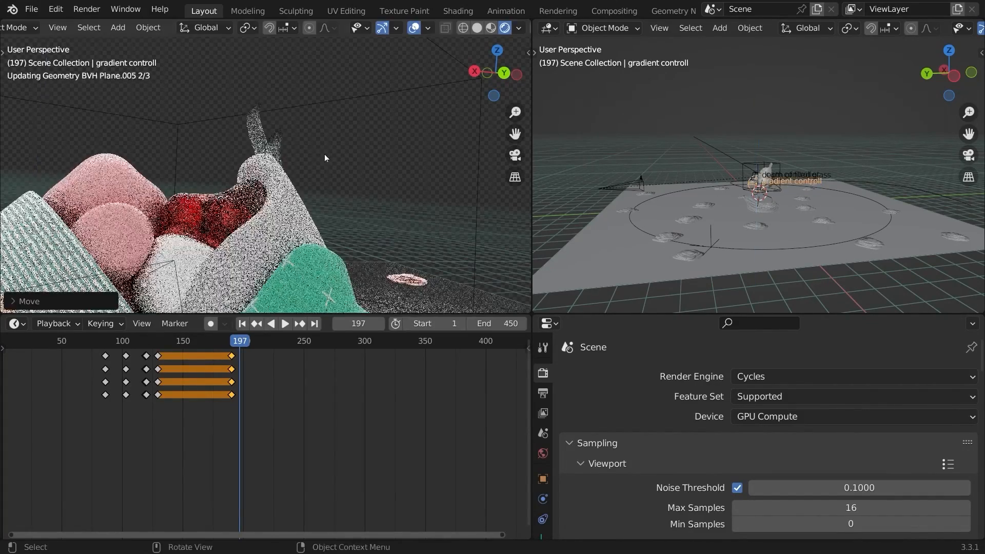
# - Move the gradient controll empty into the middle of the lifted shoe at frame 197 and insert a Location keyframe
pyautogui.scroll(-5, 323, 162)
pyautogui.moveTo(241, 202); pyautogui.dragTo(291, 165, button='middle')
pyautogui.press('g')
pyautogui.click(239, 226)
pyautogui.scroll(4, 382, 194)
pyautogui.press('i')
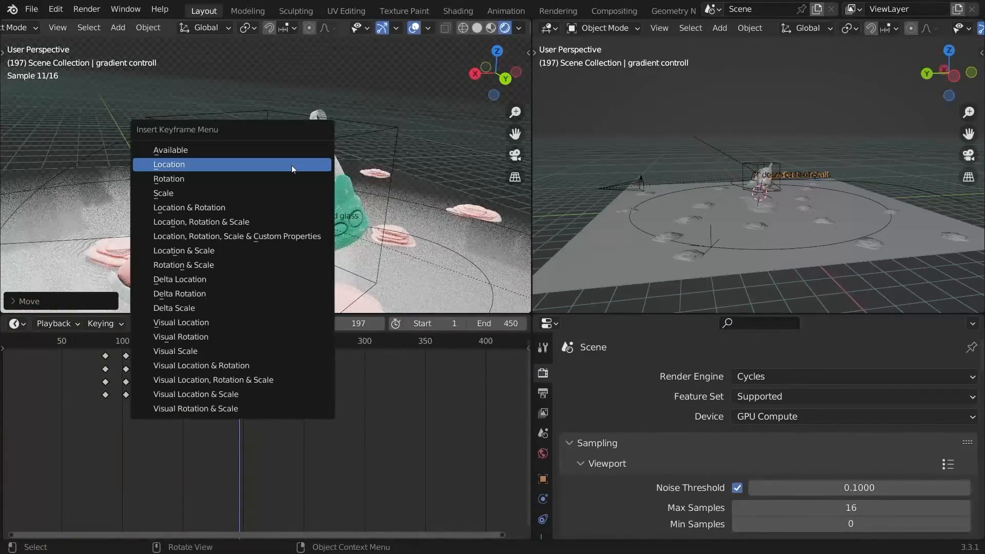
pyautogui.click(277, 168)
# - Hide the viewport overlays and scrub the animation around frame 322 to examine the shoe's return to the podium
pyautogui.click(414, 28)
pyautogui.scroll(-4, 354, 225)
pyautogui.moveTo(328, 264); pyautogui.dragTo(338, 252, button='middle')
pyautogui.scroll(-2, 338, 252)
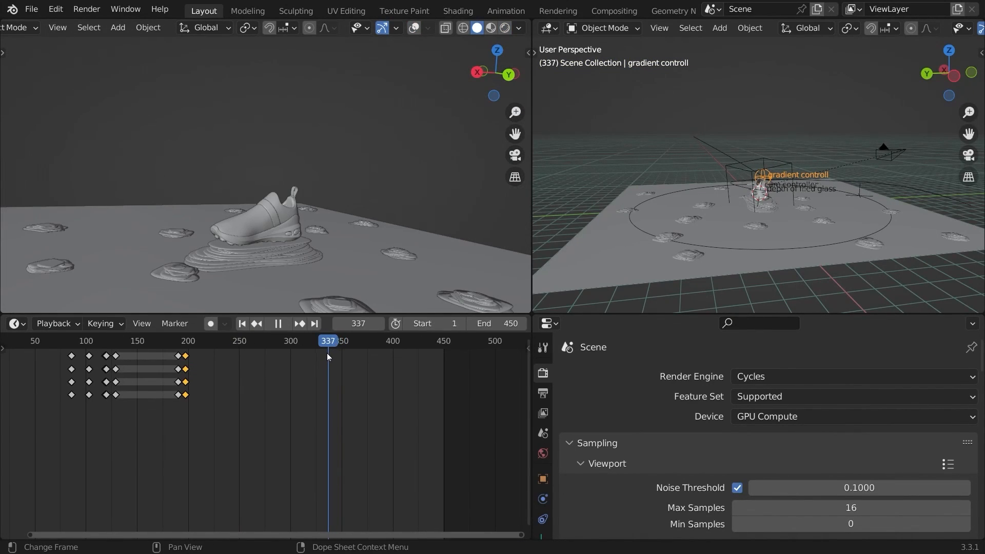
pyautogui.moveTo(327, 353); pyautogui.dragTo(308, 358)
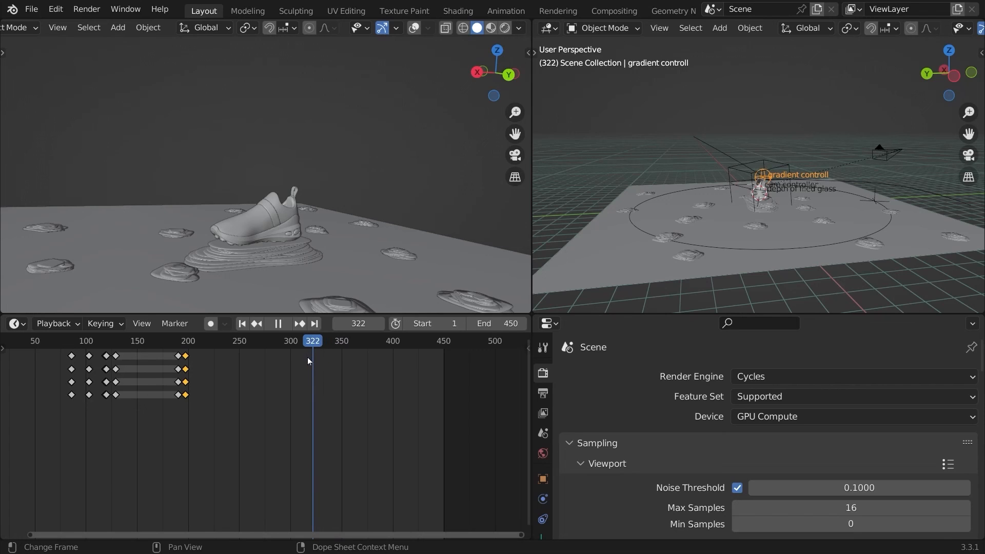
# - Stop playback at frame 319 and place a duplicate of the gradient controll's frame 197 keyframe there
pyautogui.press('space')
pyautogui.press('g')
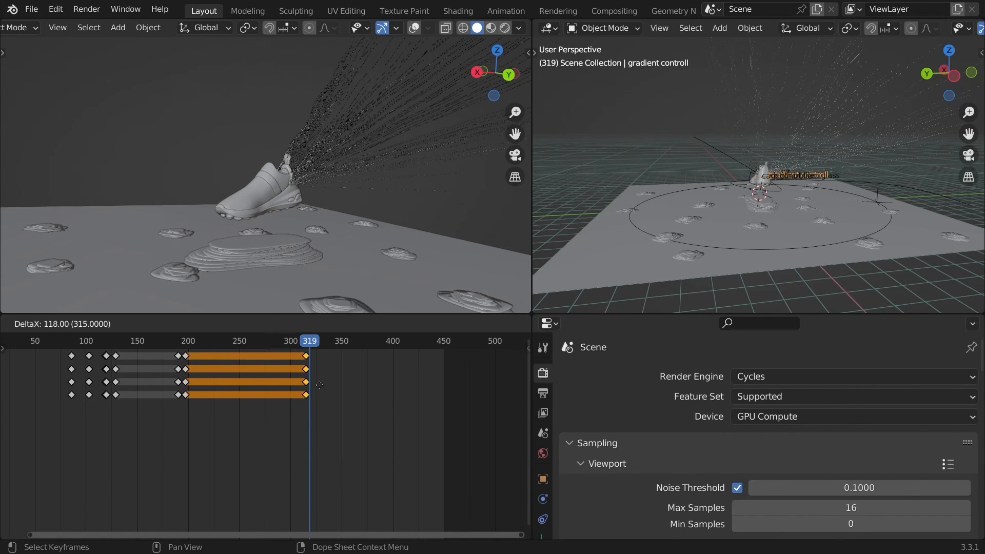
pyautogui.click(310, 367)
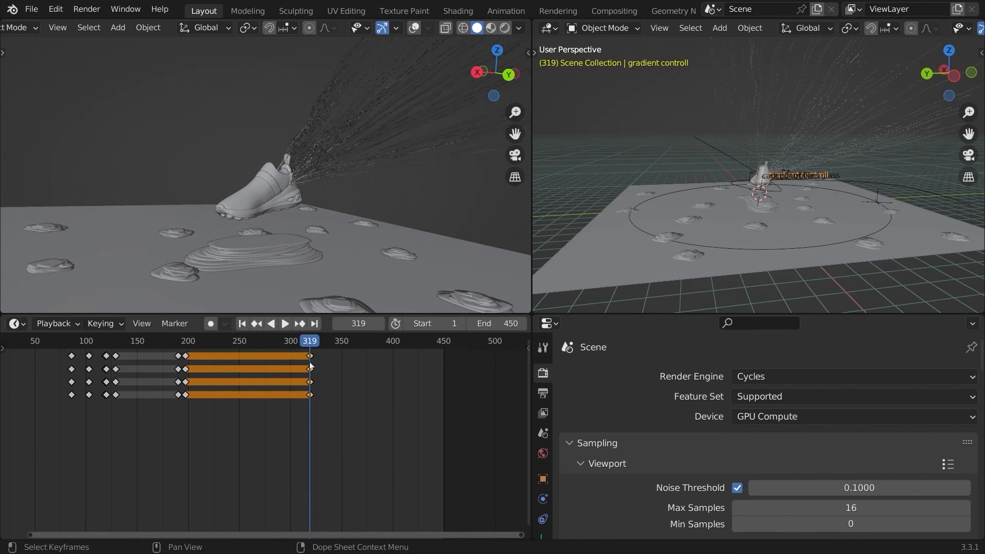
# - Duplicate the gradient controll's frame 190 keyframe and place the copy directly beside the duplicated keyframe near frame 320
pyautogui.keyDown('ctrl'); pyautogui.moveTo(309, 362); pyautogui.dragTo(216, 365, button='middle'); pyautogui.keyUp('ctrl')
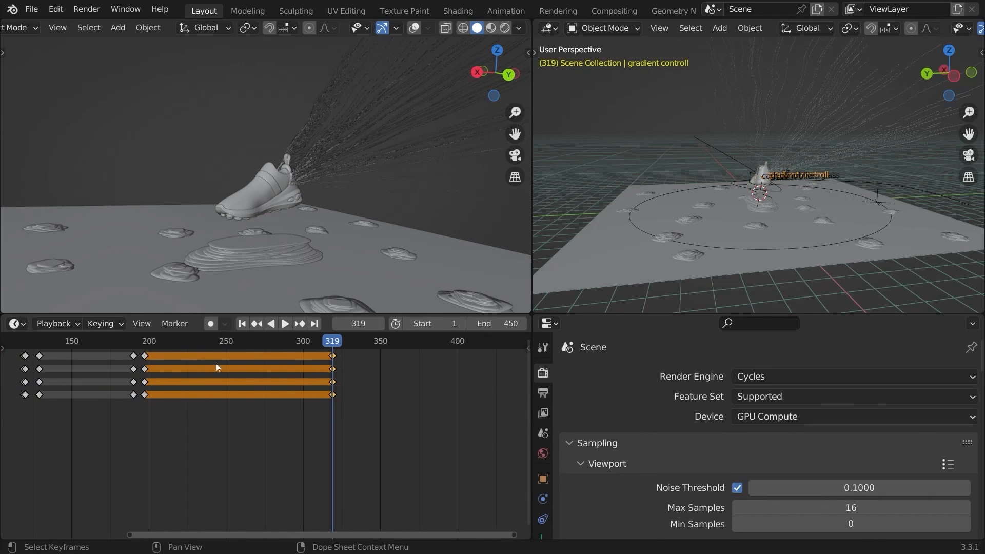
pyautogui.click(132, 356)
pyautogui.press('g')
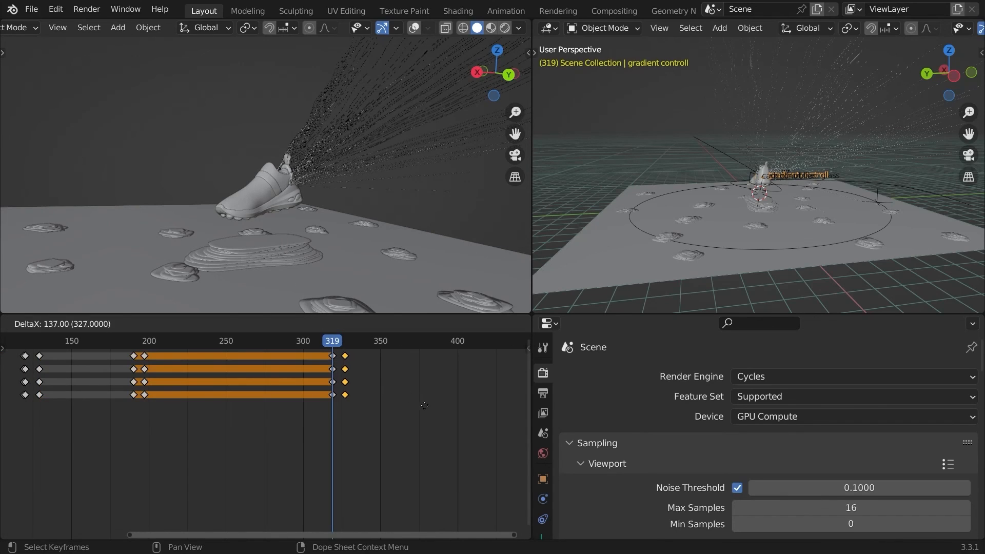
pyautogui.click(432, 376)
pyautogui.keyDown('ctrl'); pyautogui.moveTo(432, 376); pyautogui.dragTo(385, 393, button='middle'); pyautogui.keyUp('ctrl')
pyautogui.press('g')
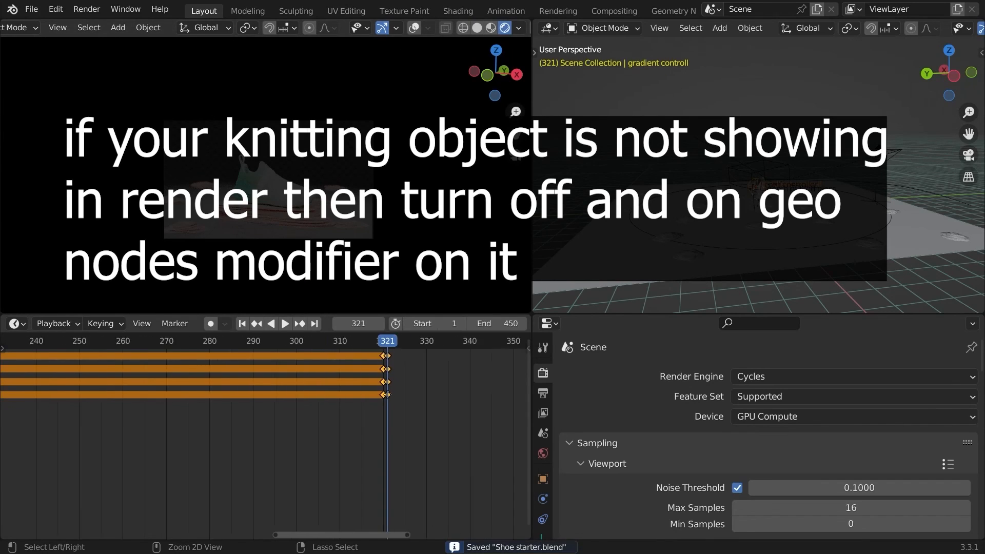
# - Turn the body object's GeometryNodes modifier back on for the viewport and save the file
pyautogui.scroll(-3, 307, 349)
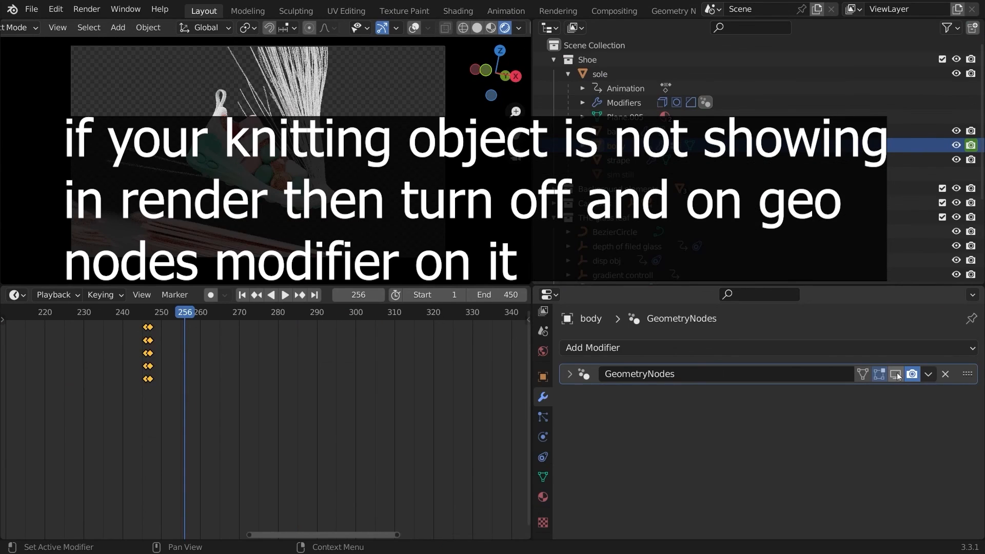
pyautogui.click(897, 375)
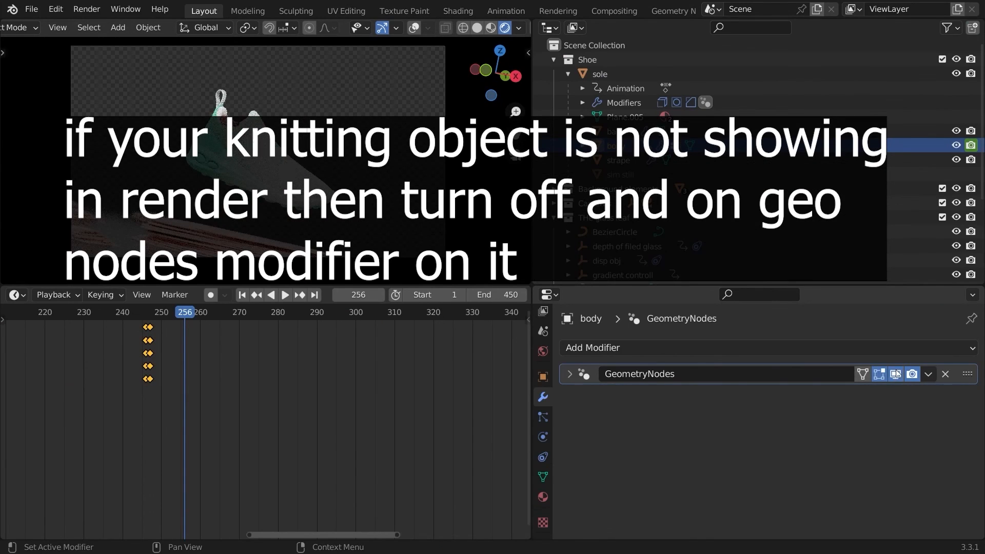
pyautogui.hotkey('ctrl', 's')
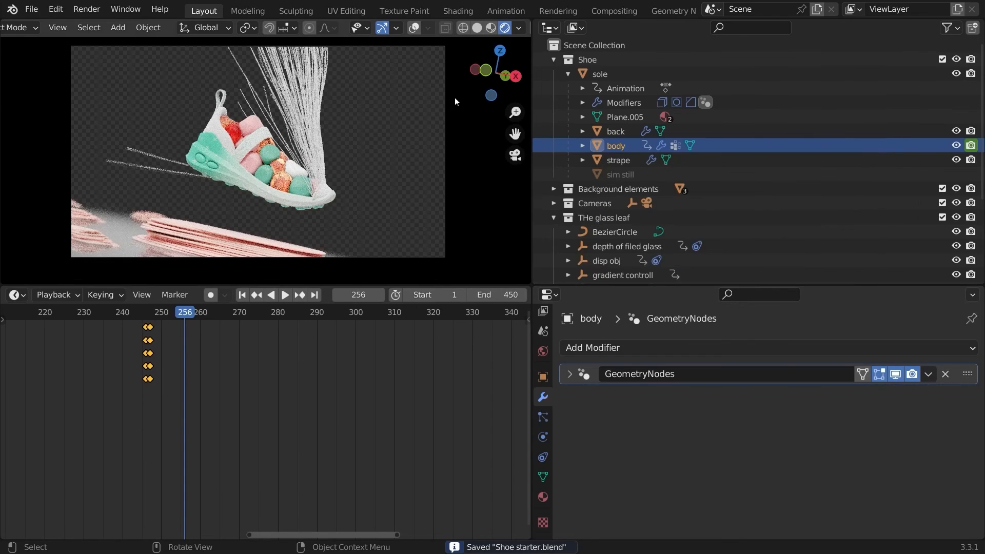
# - Show the scene in solid shading and examine the shoe and its strap from several angles at frame 256
pyautogui.click(477, 27)
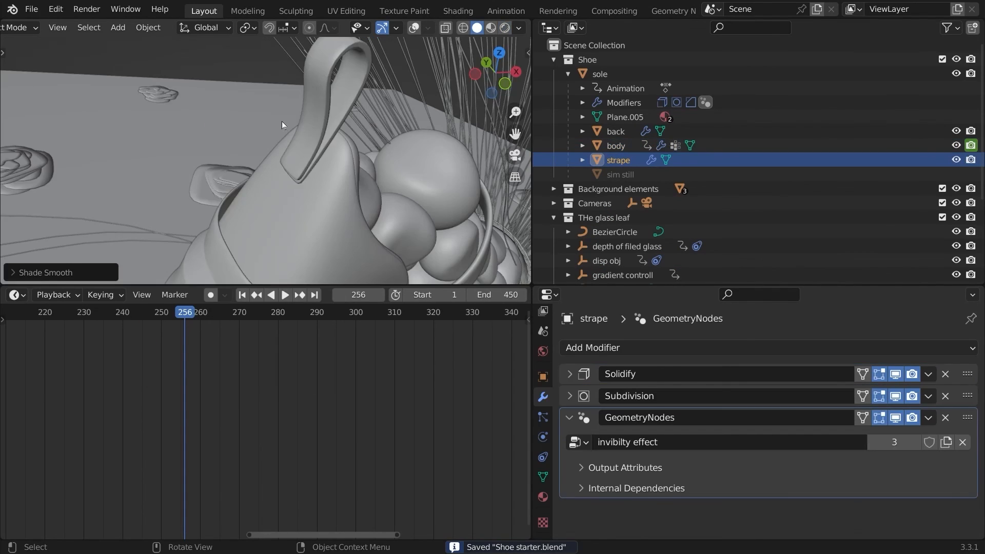
pyautogui.moveTo(281, 121)
pyautogui.mouseDown(button='middle')
pyautogui.moveTo(373, 171)
pyautogui.moveTo(259, 152)
pyautogui.moveTo(284, 192)
pyautogui.moveTo(287, 158)
pyautogui.mouseUp(button='middle')
pyautogui.scroll(-3, 284, 192)
pyautogui.scroll(-4, 287, 159)
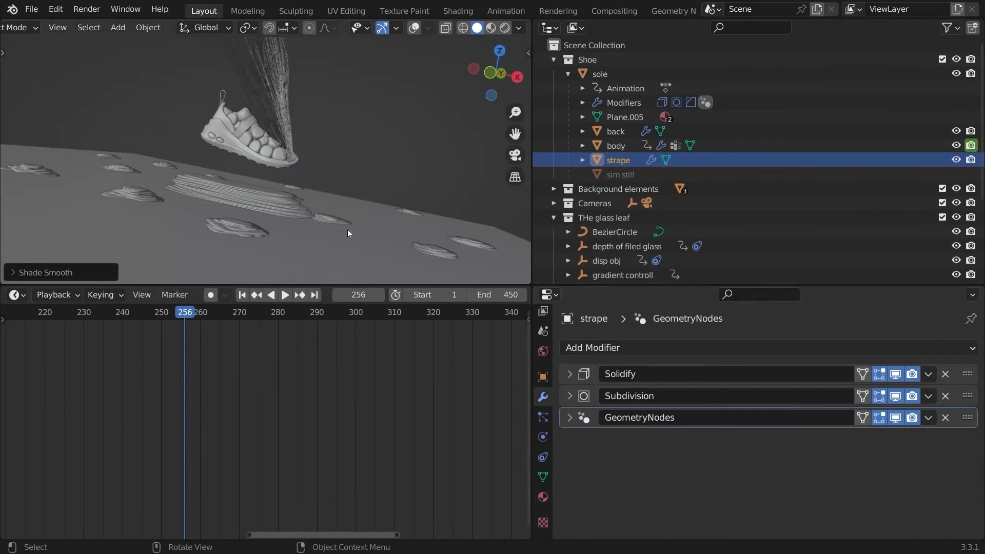
pyautogui.moveTo(347, 230); pyautogui.dragTo(182, 223, button='middle')
pyautogui.scroll(2, 305, 144)
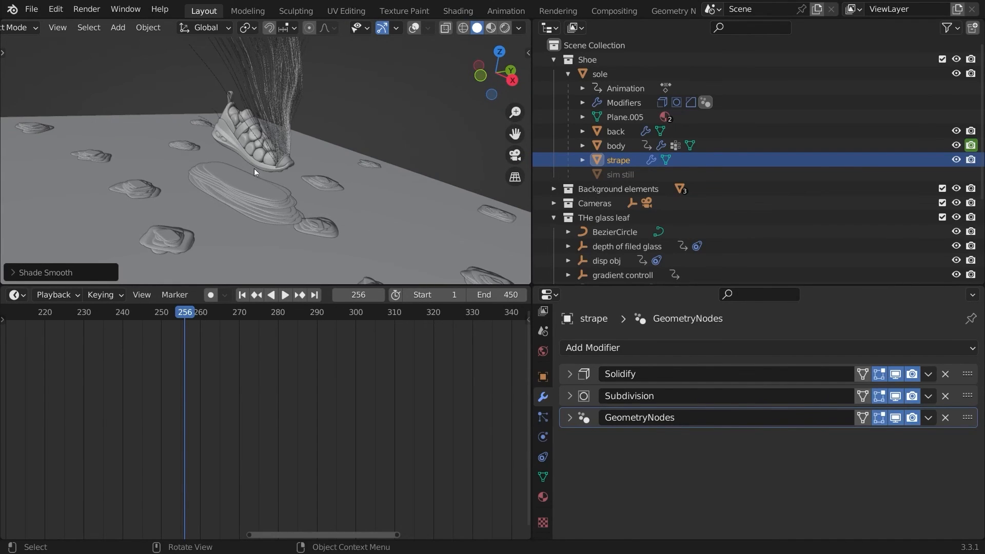
pyautogui.moveTo(254, 168); pyautogui.dragTo(284, 209, button='middle')
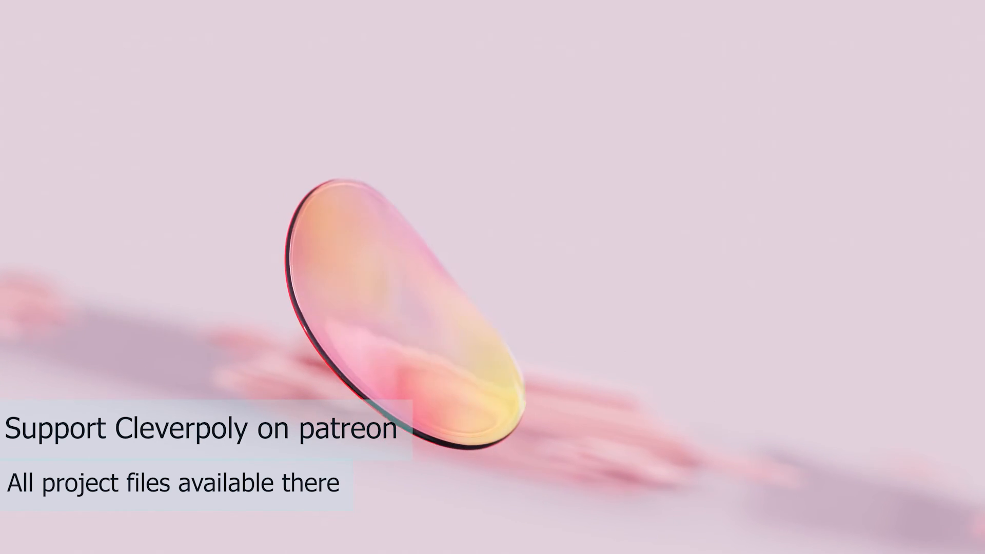